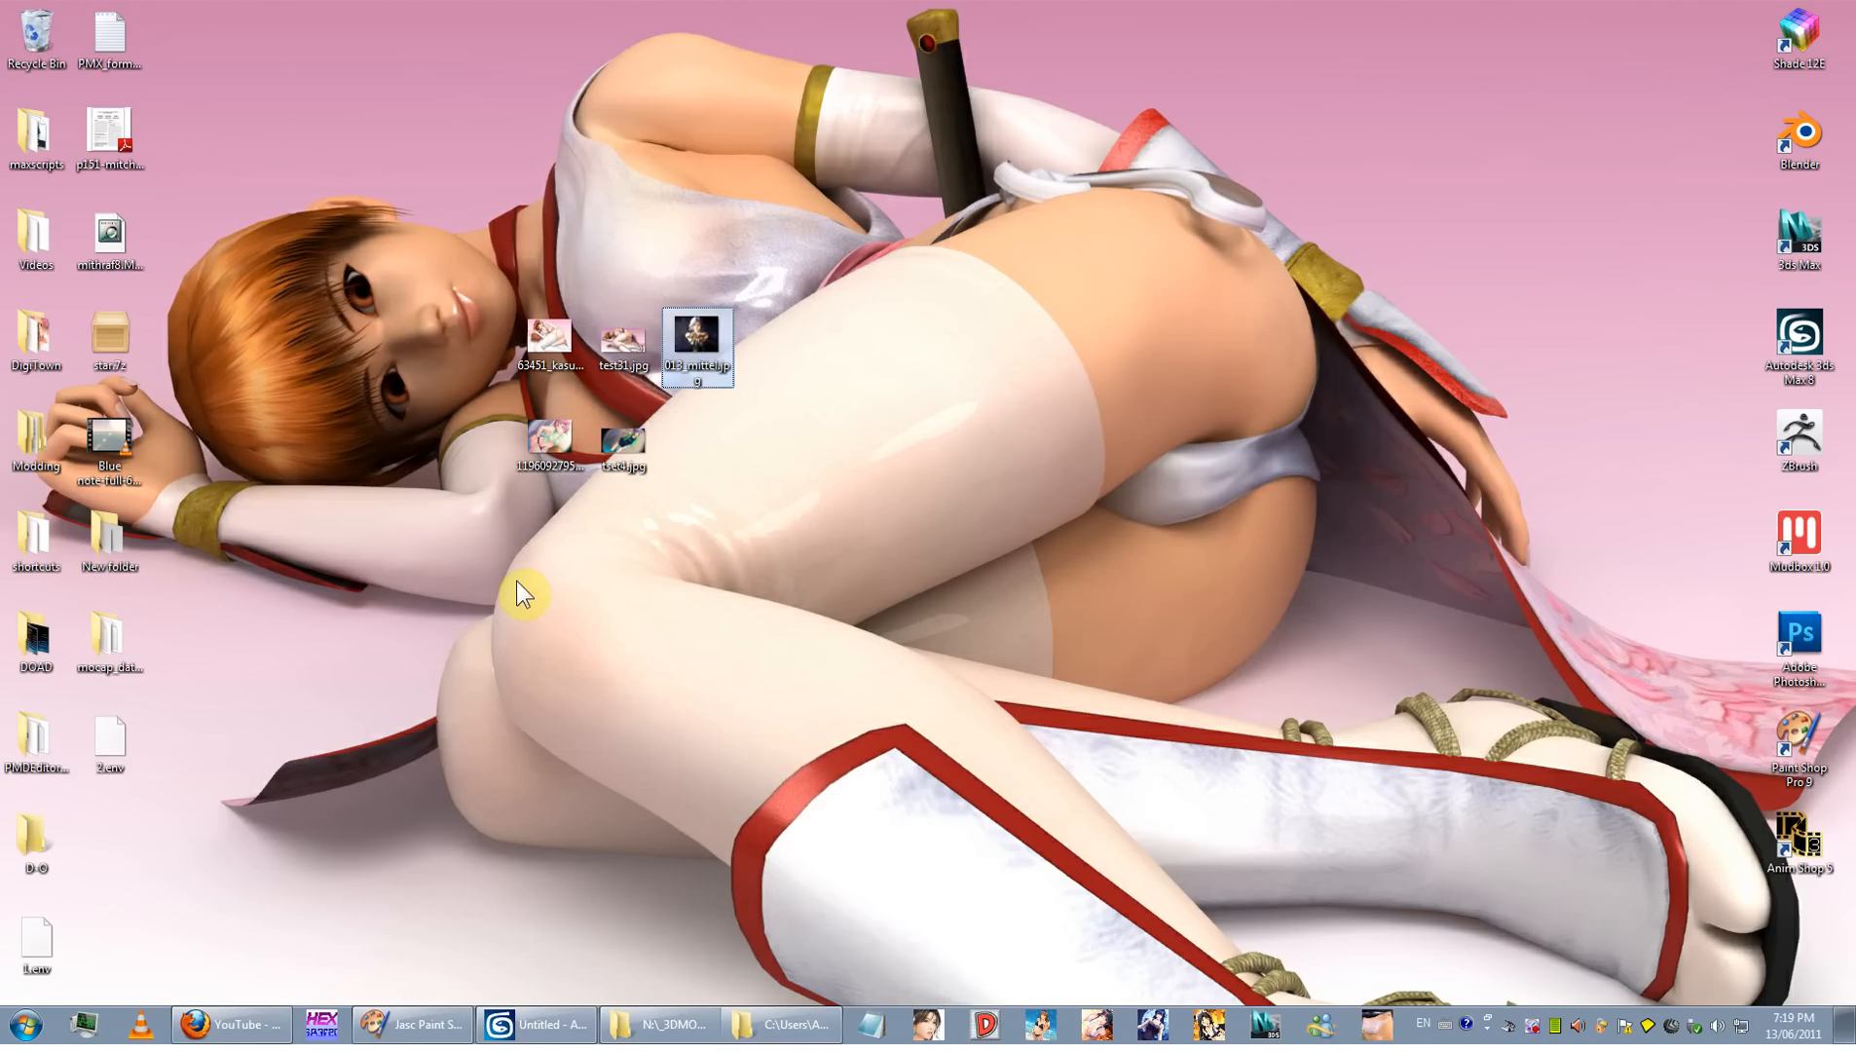
pyautogui.click(526, 660)
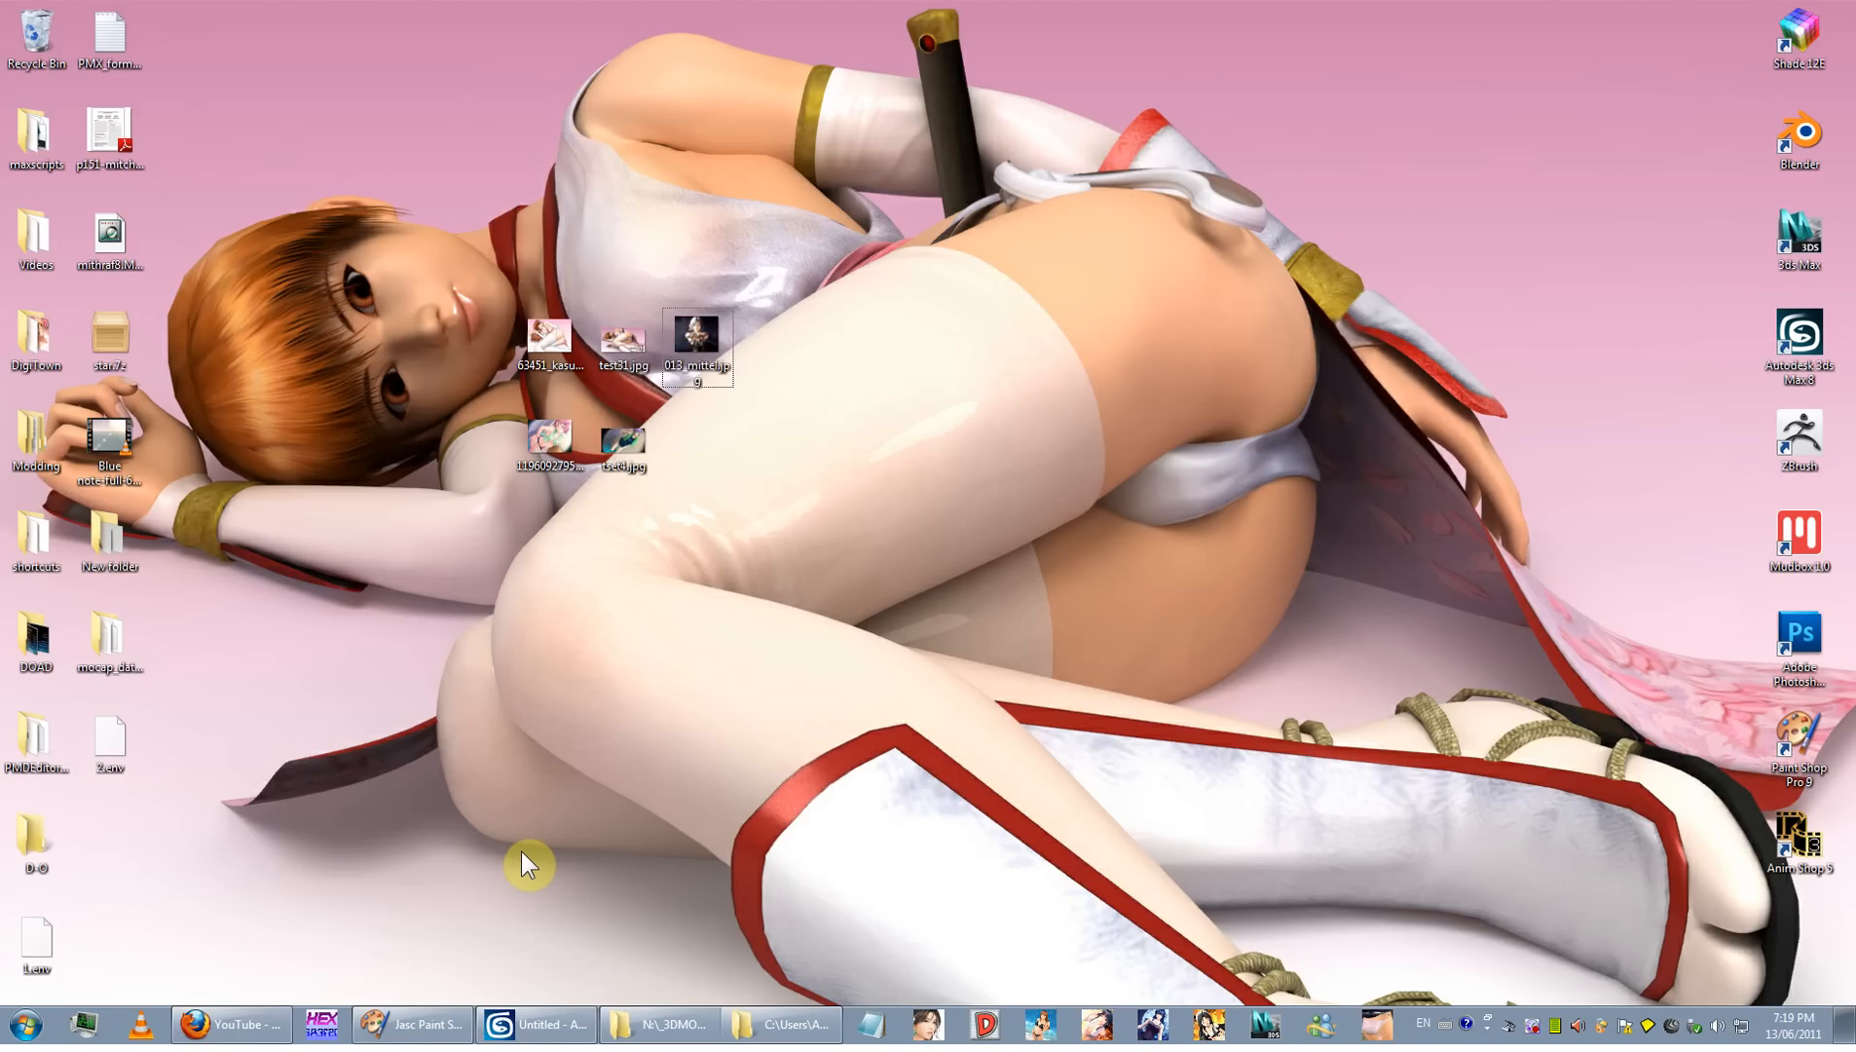
pyautogui.click(535, 1023)
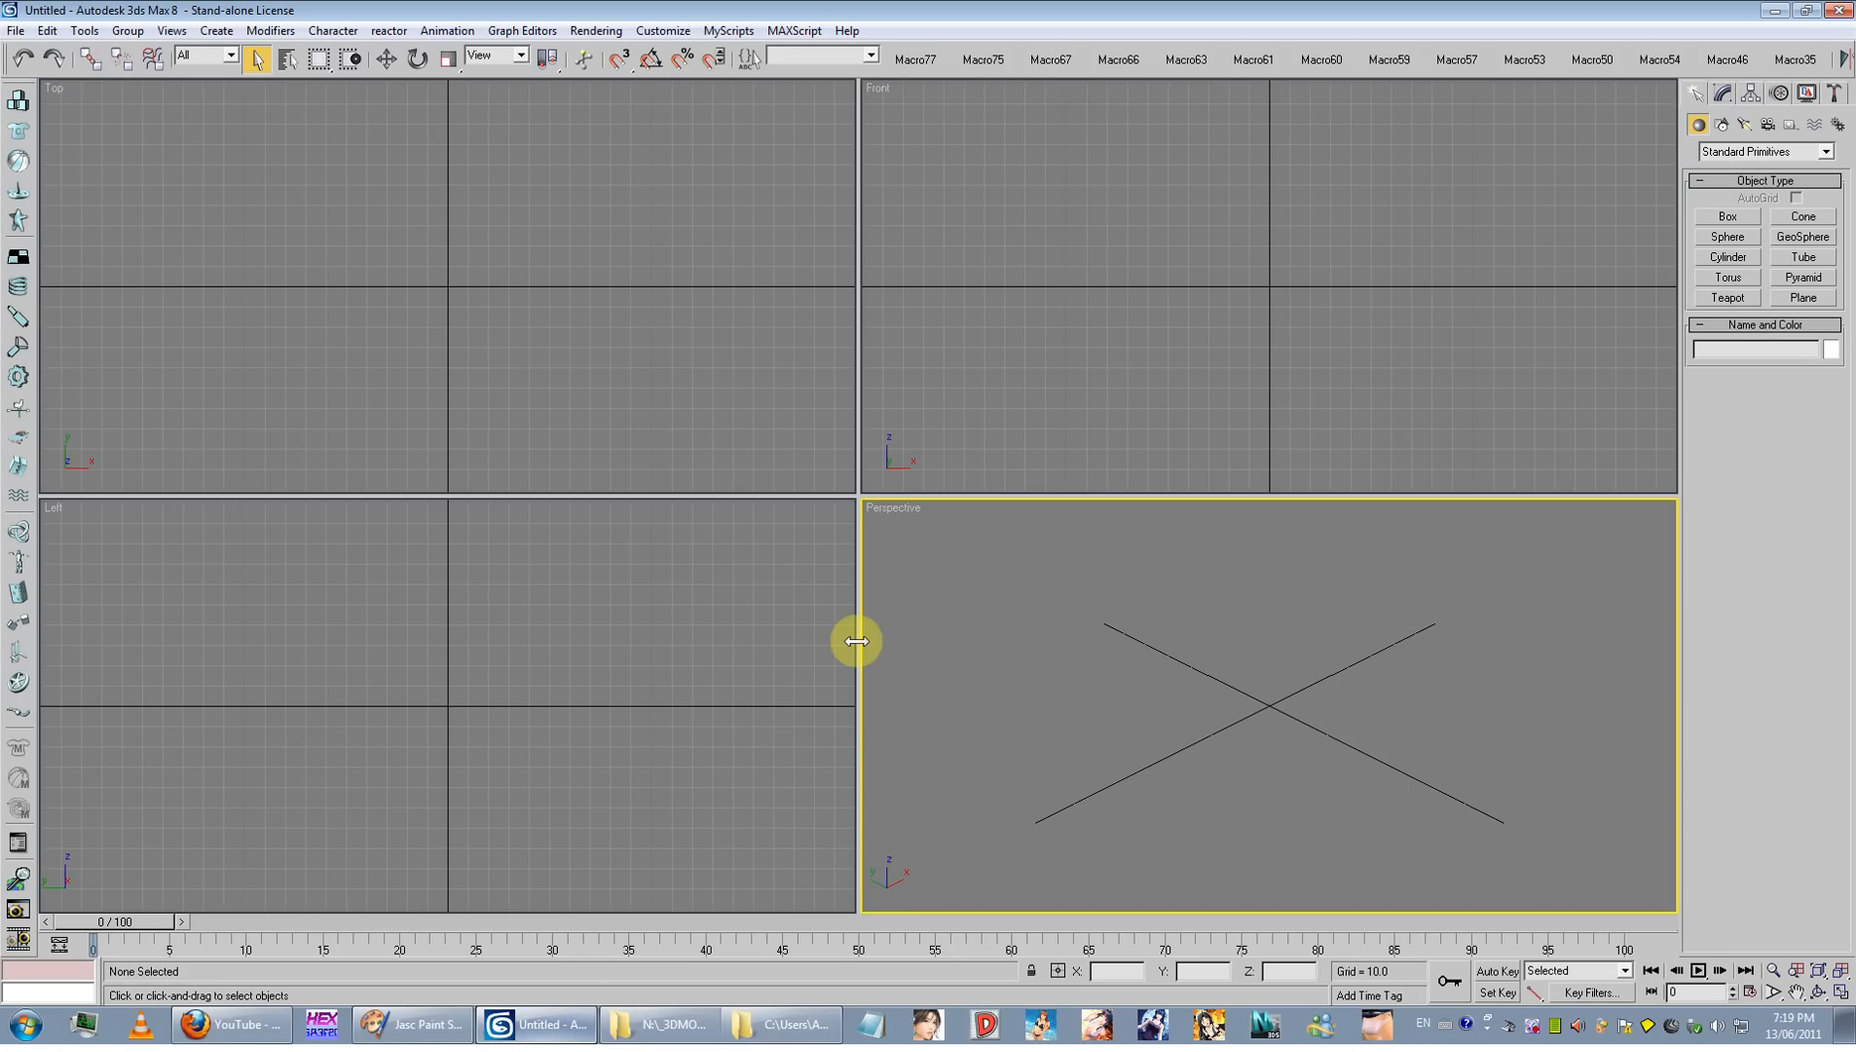
pyautogui.click(536, 1023)
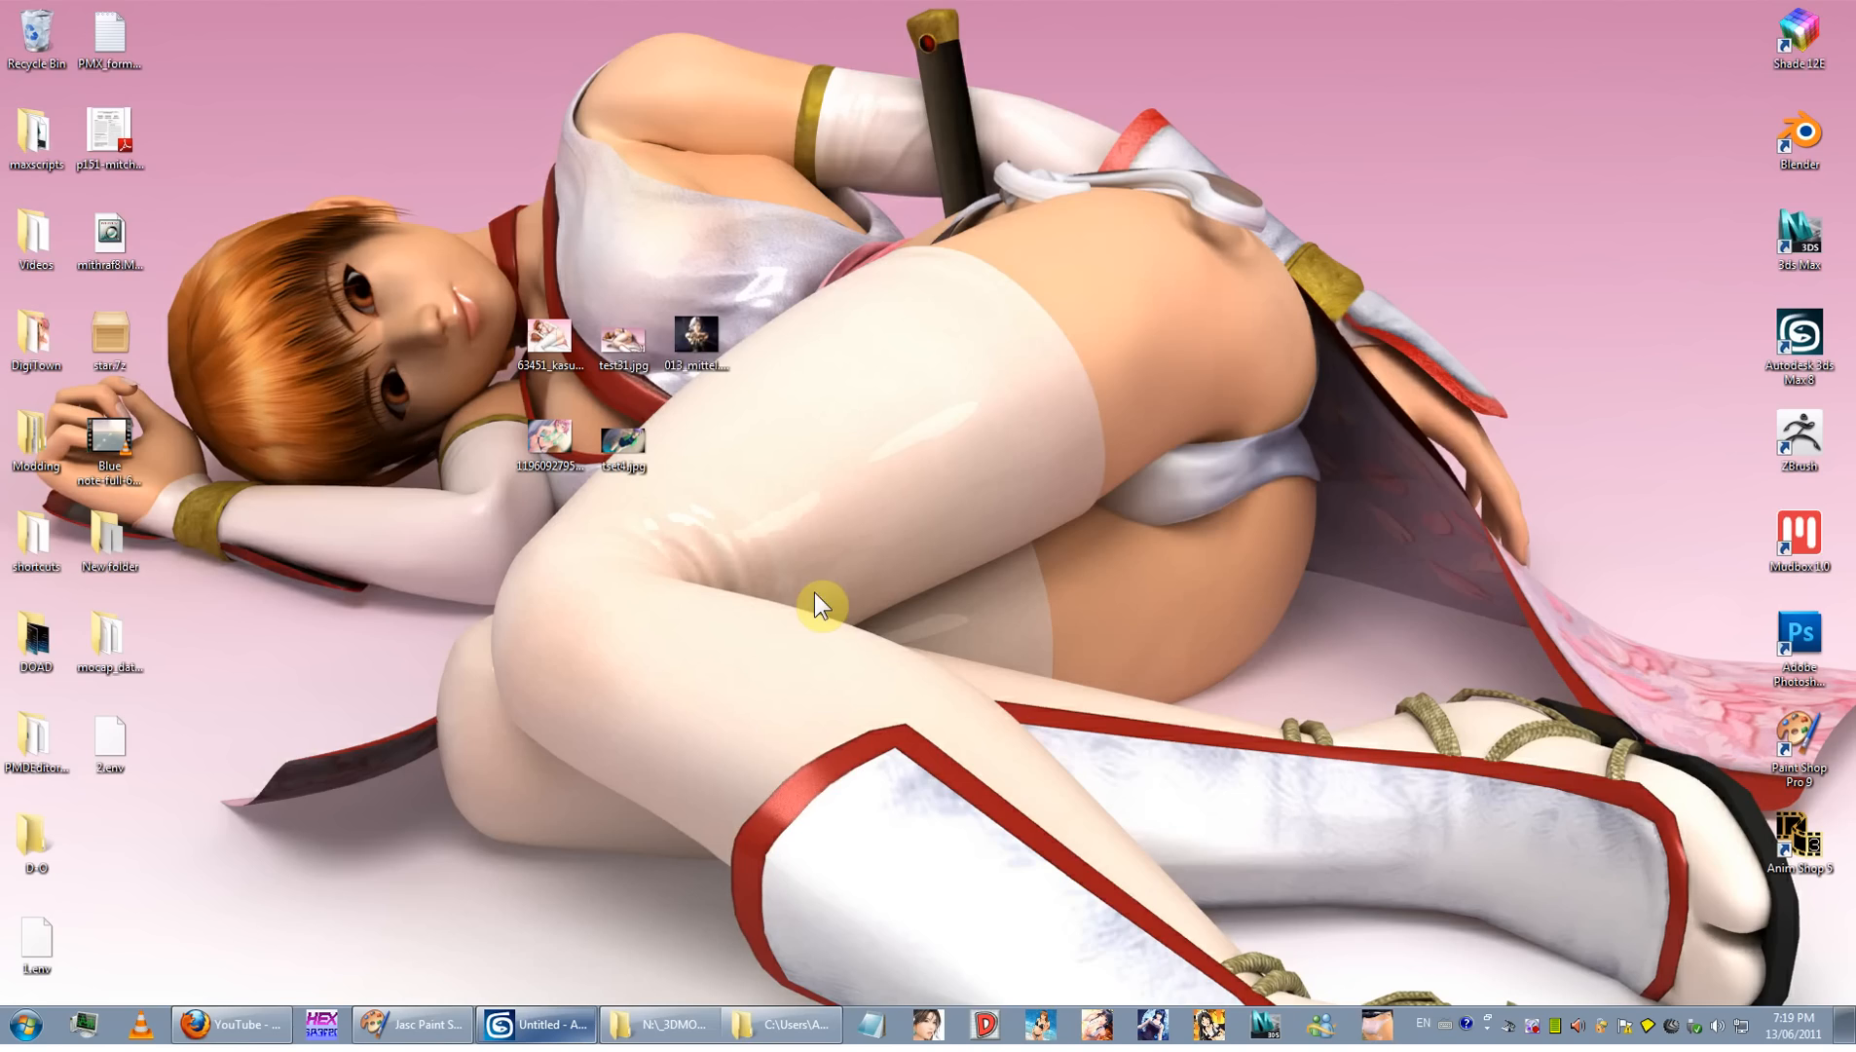
# Step: View the desktop picture 013_mittel.jpg in the image viewer and close it
pyautogui.doubleClick(697, 341)
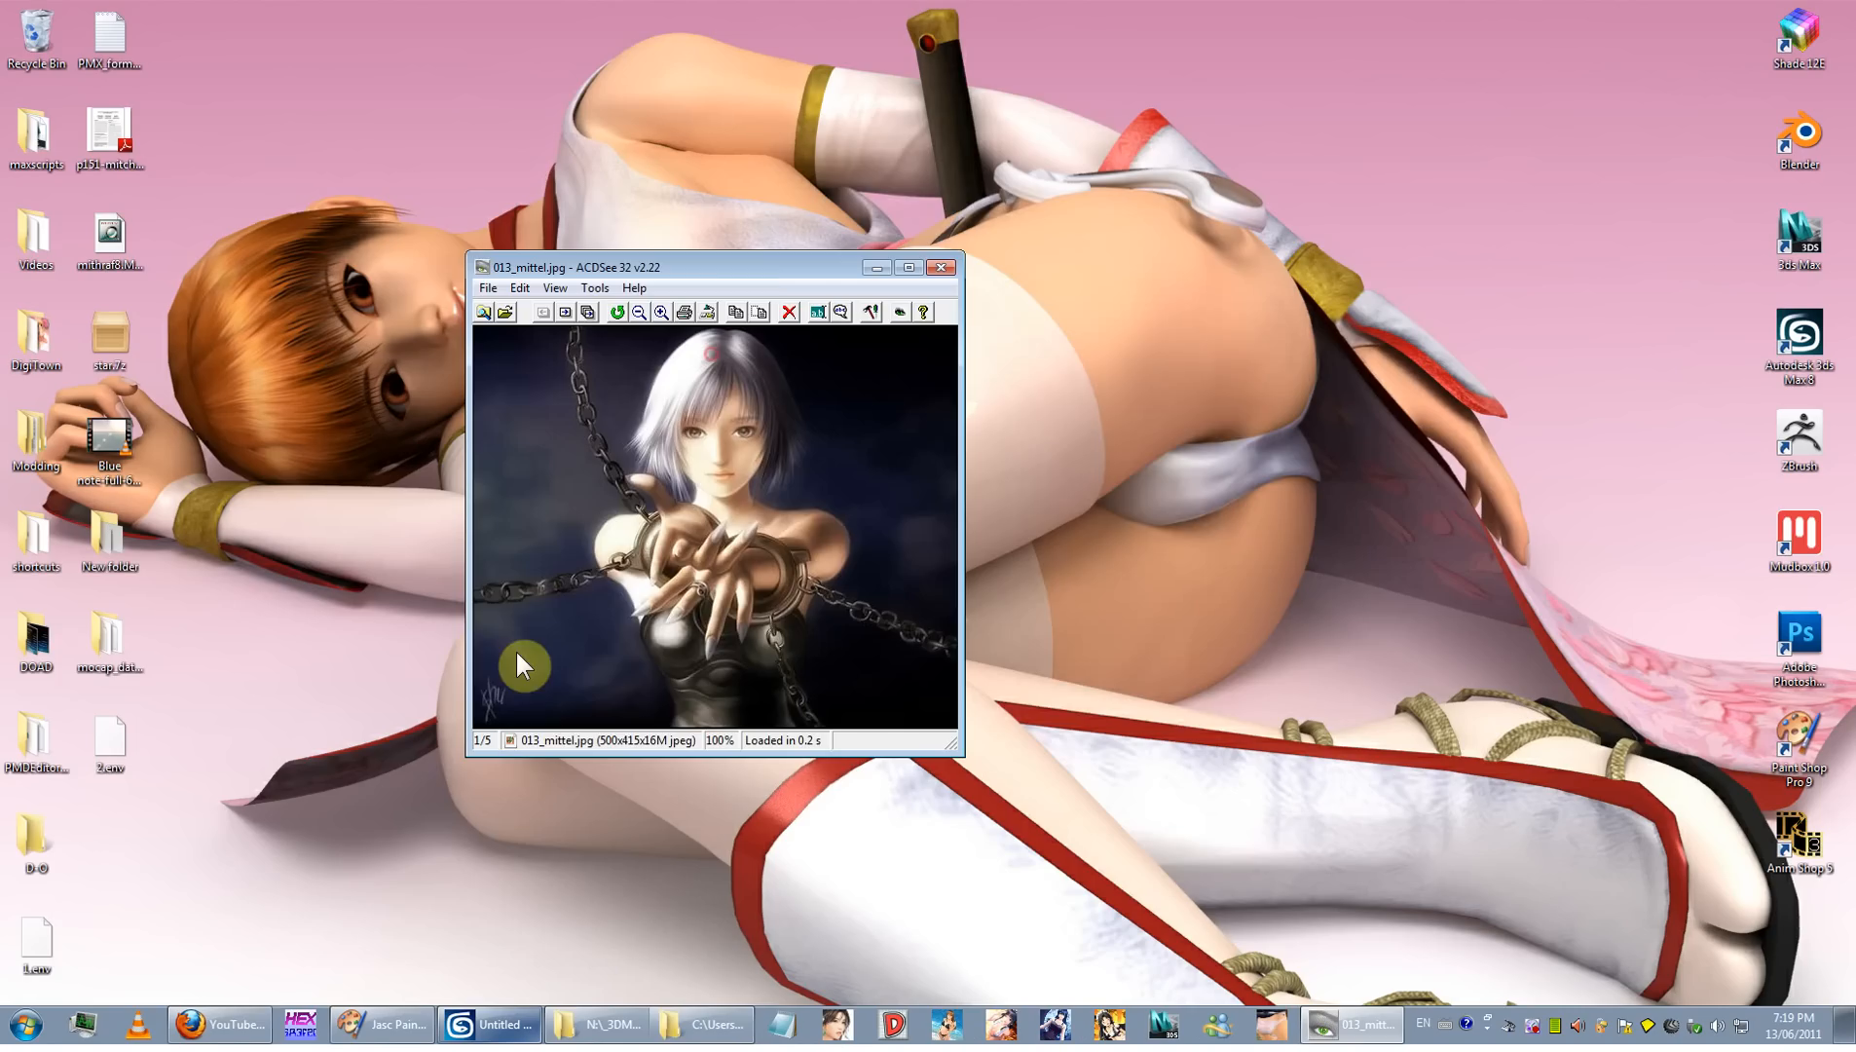
pyautogui.moveTo(740, 265); pyautogui.dragTo(1090, 206)
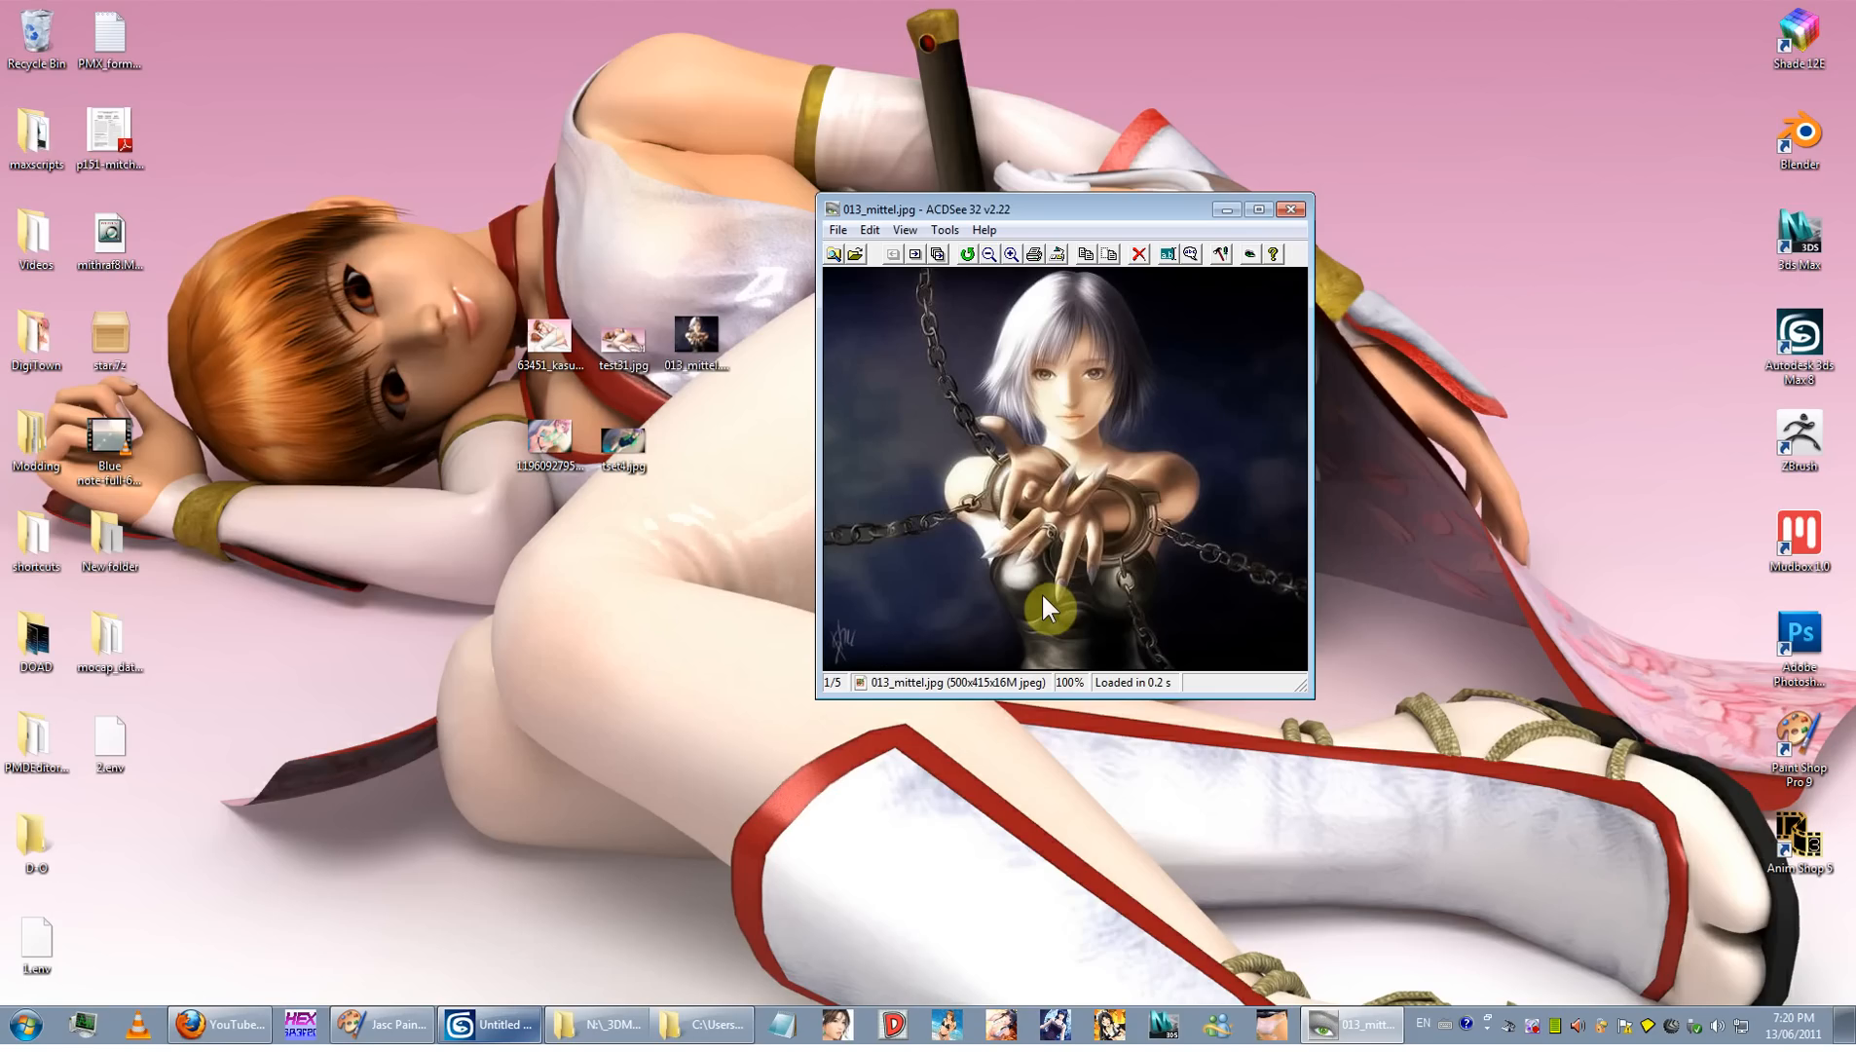
pyautogui.click(1282, 216)
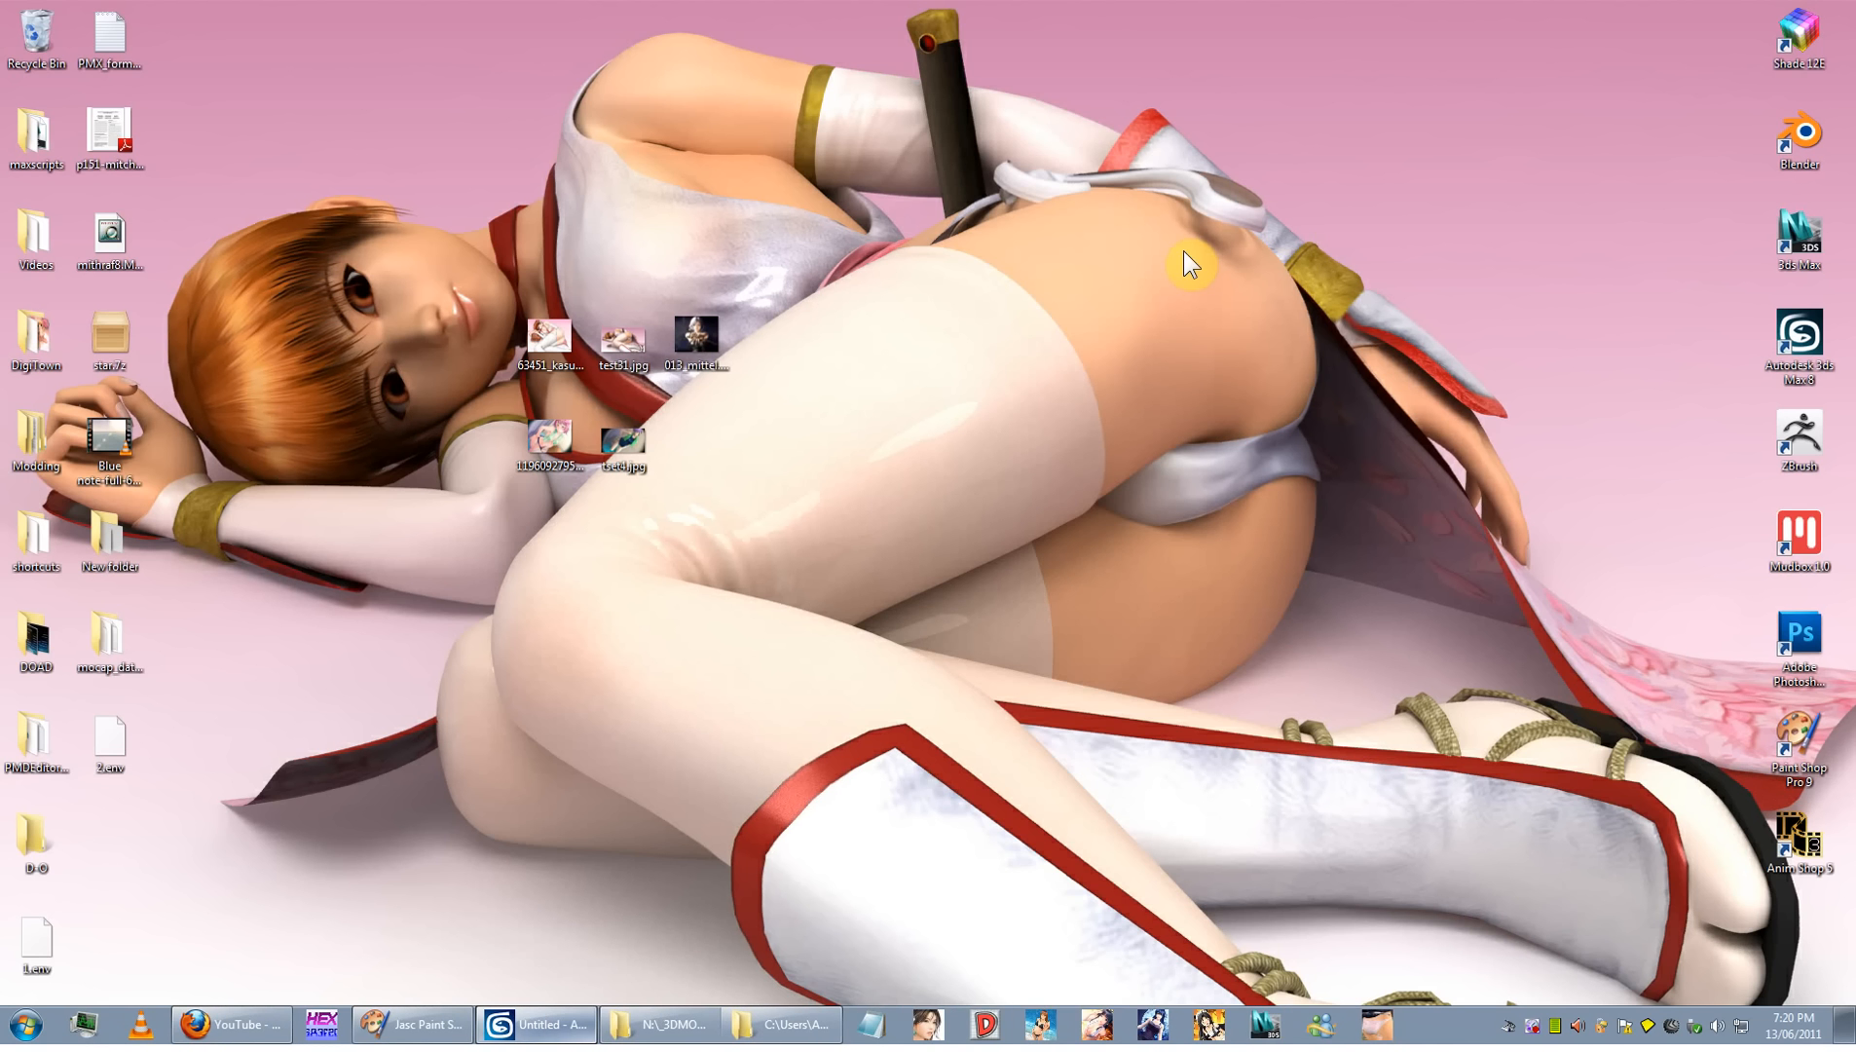
pyautogui.click(535, 1025)
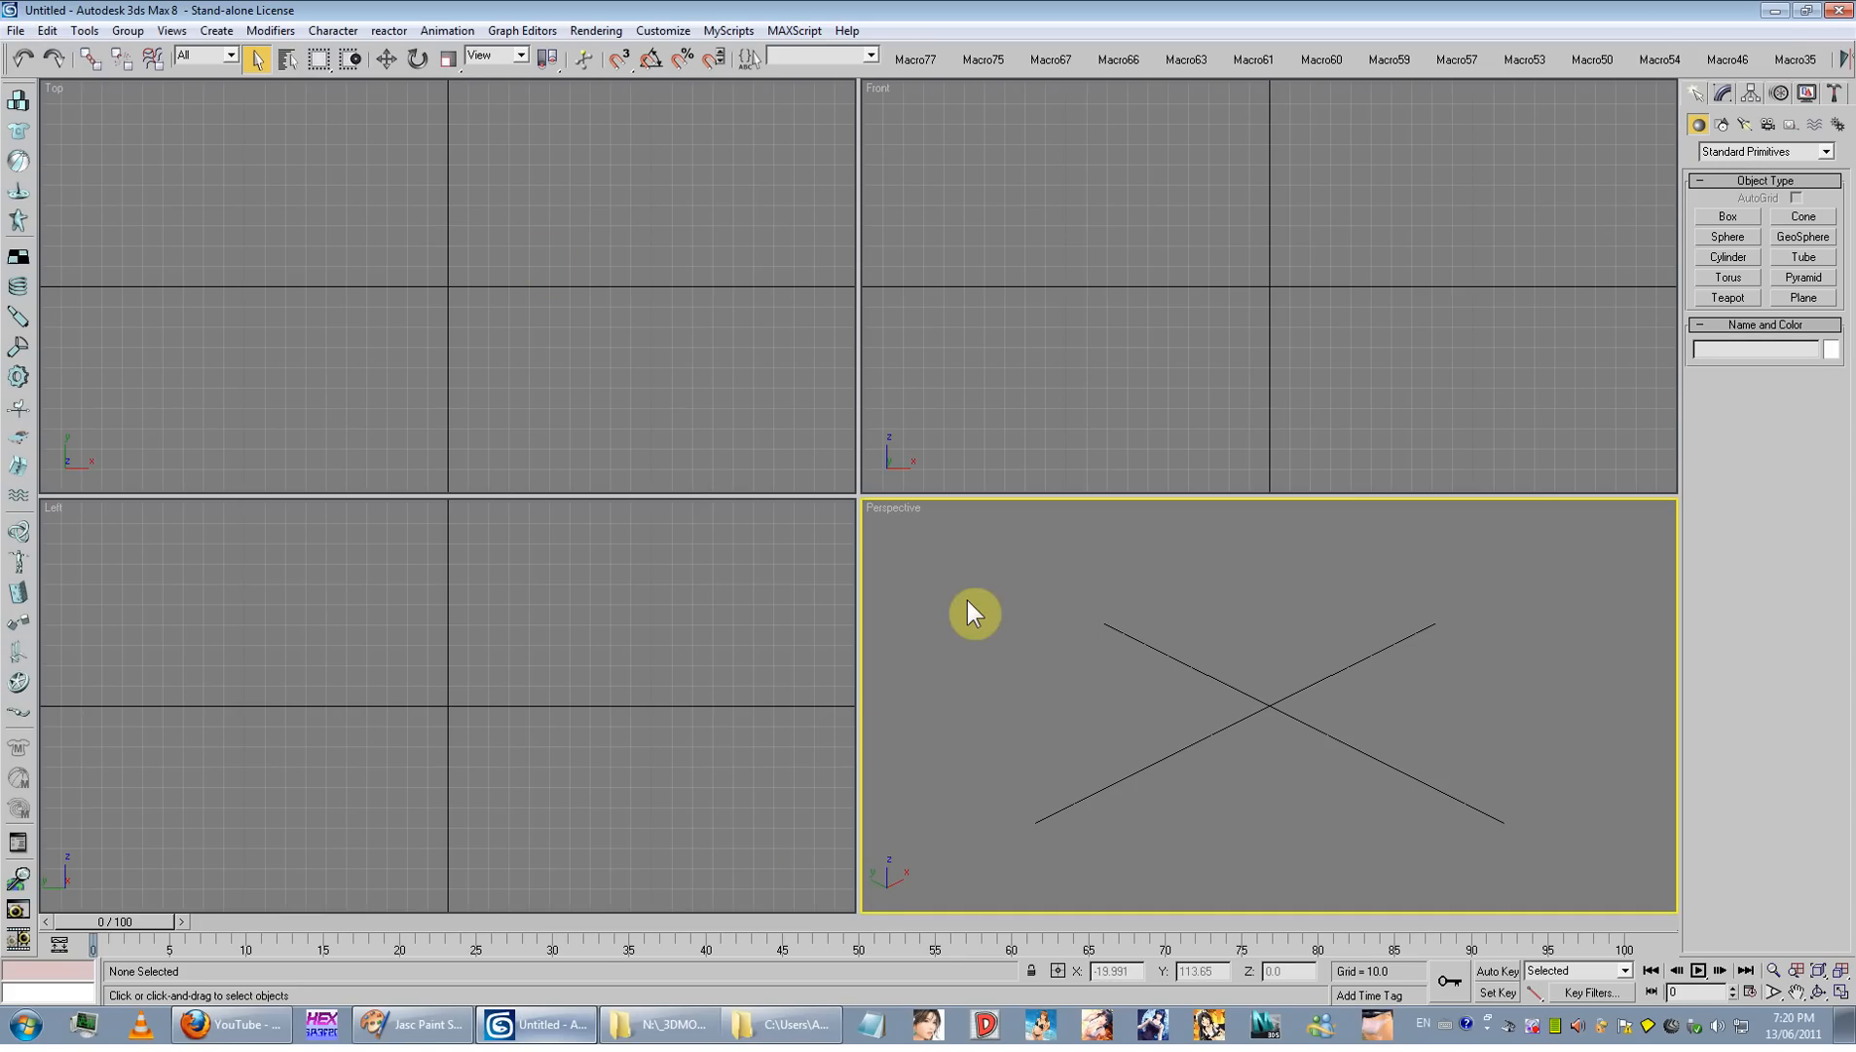
pyautogui.click(1776, 10)
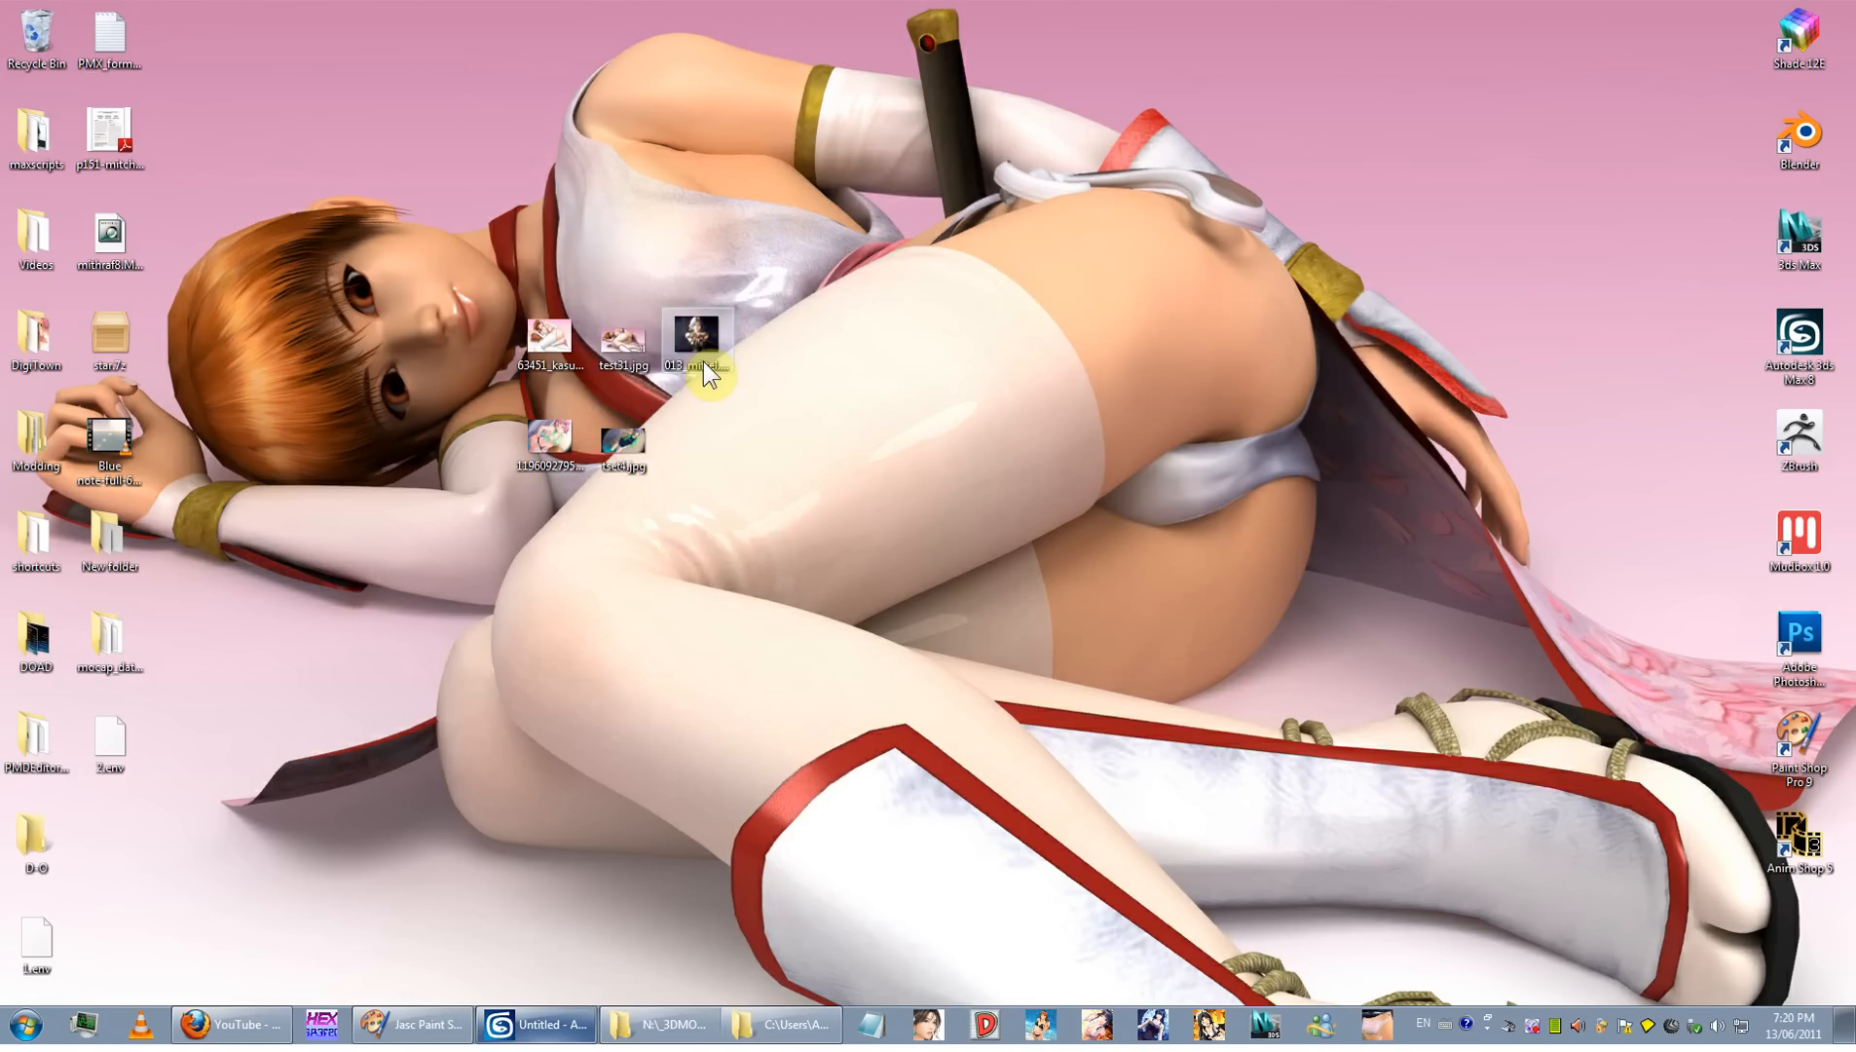
# Step: Move the group of five image files on the desktop up beside the existing icon columns
pyautogui.moveTo(862, 215); pyautogui.dragTo(496, 544)
pyautogui.moveTo(557, 362); pyautogui.dragTo(235, 64)
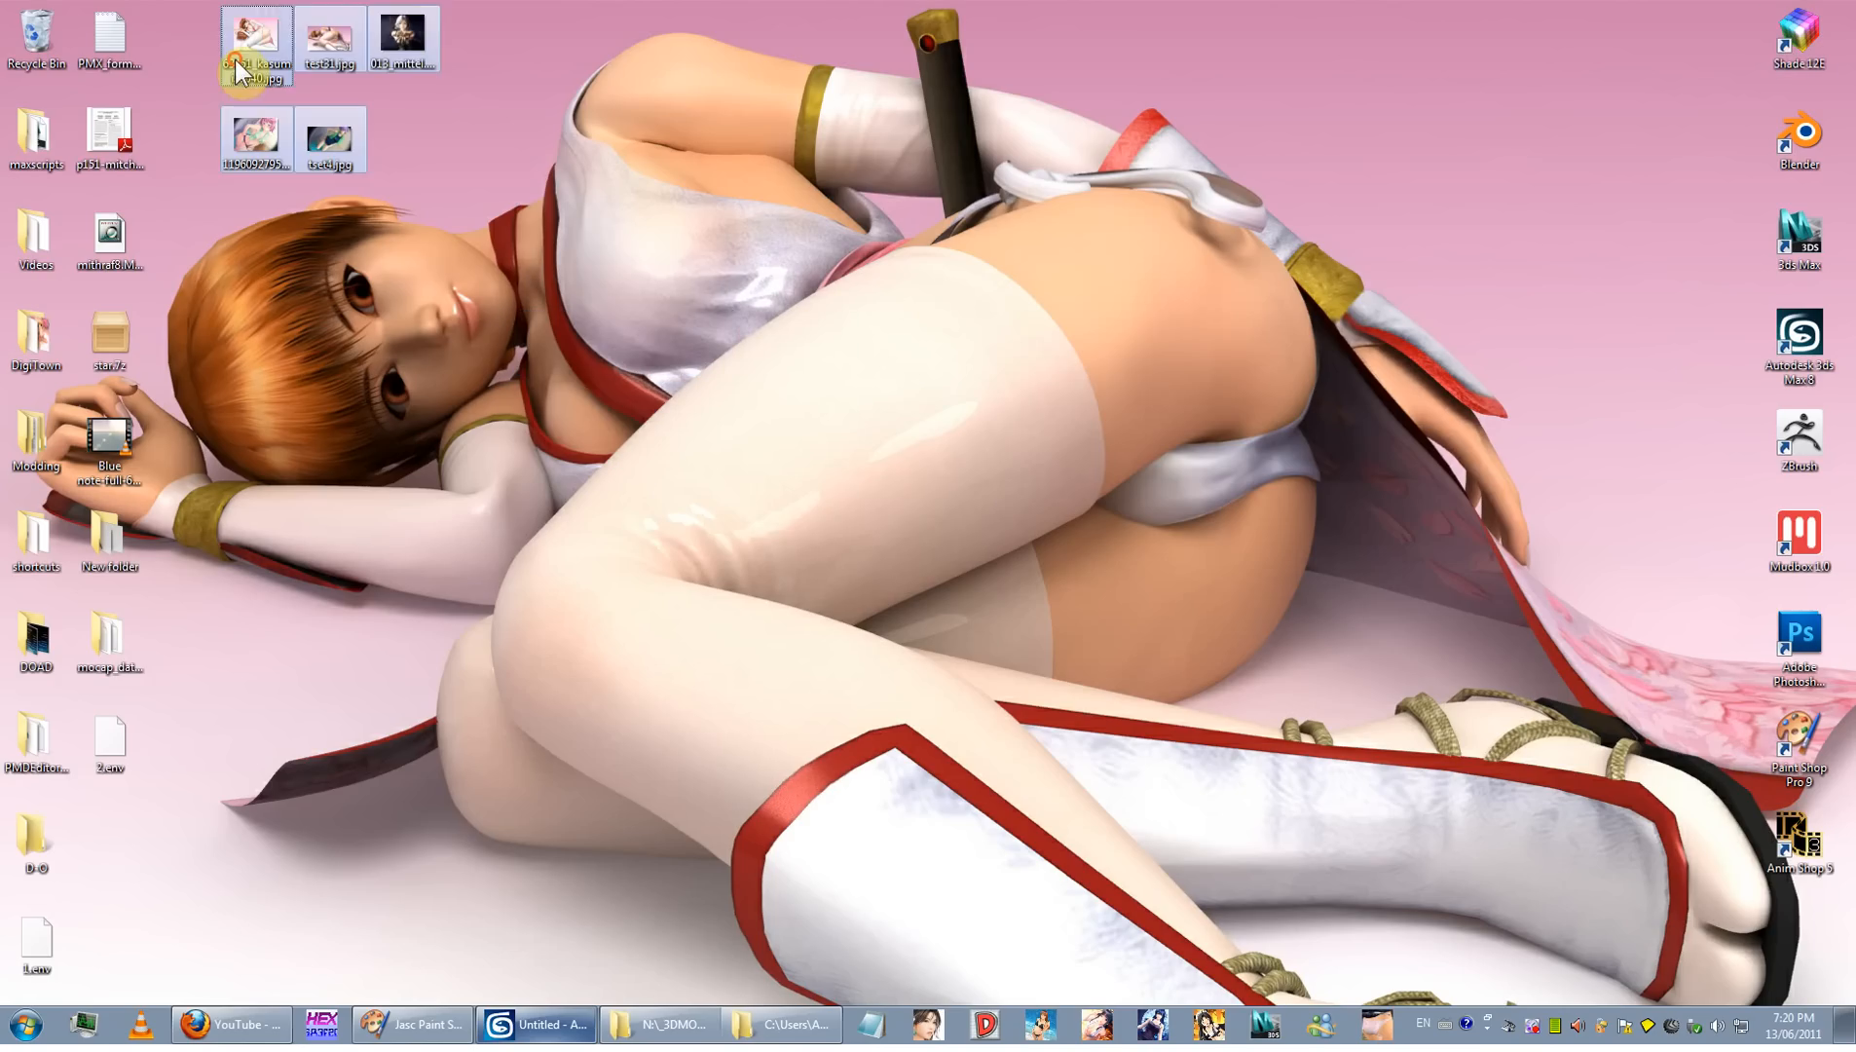
pyautogui.click(626, 148)
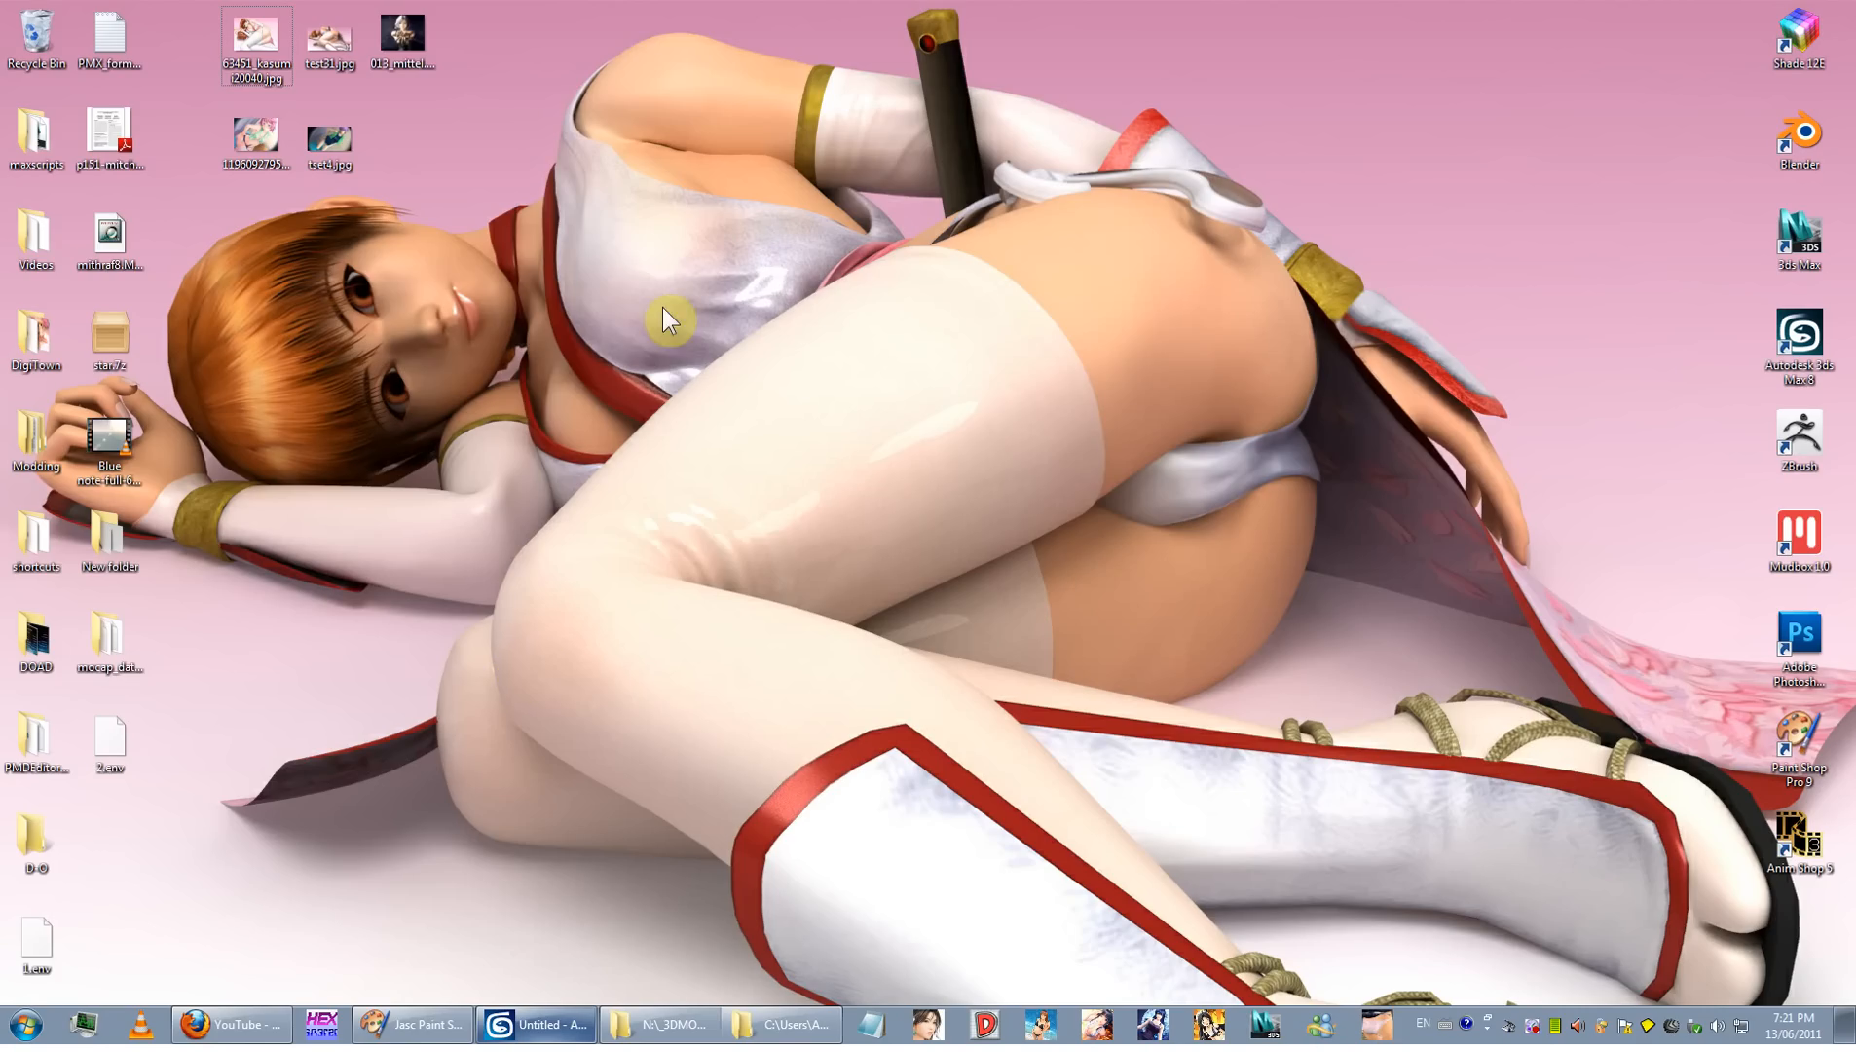
# Step: Delete 1.env and 2.env from the desktop by putting them in the Recycle Bin
pyautogui.click(101, 742)
pyautogui.click(51, 961)
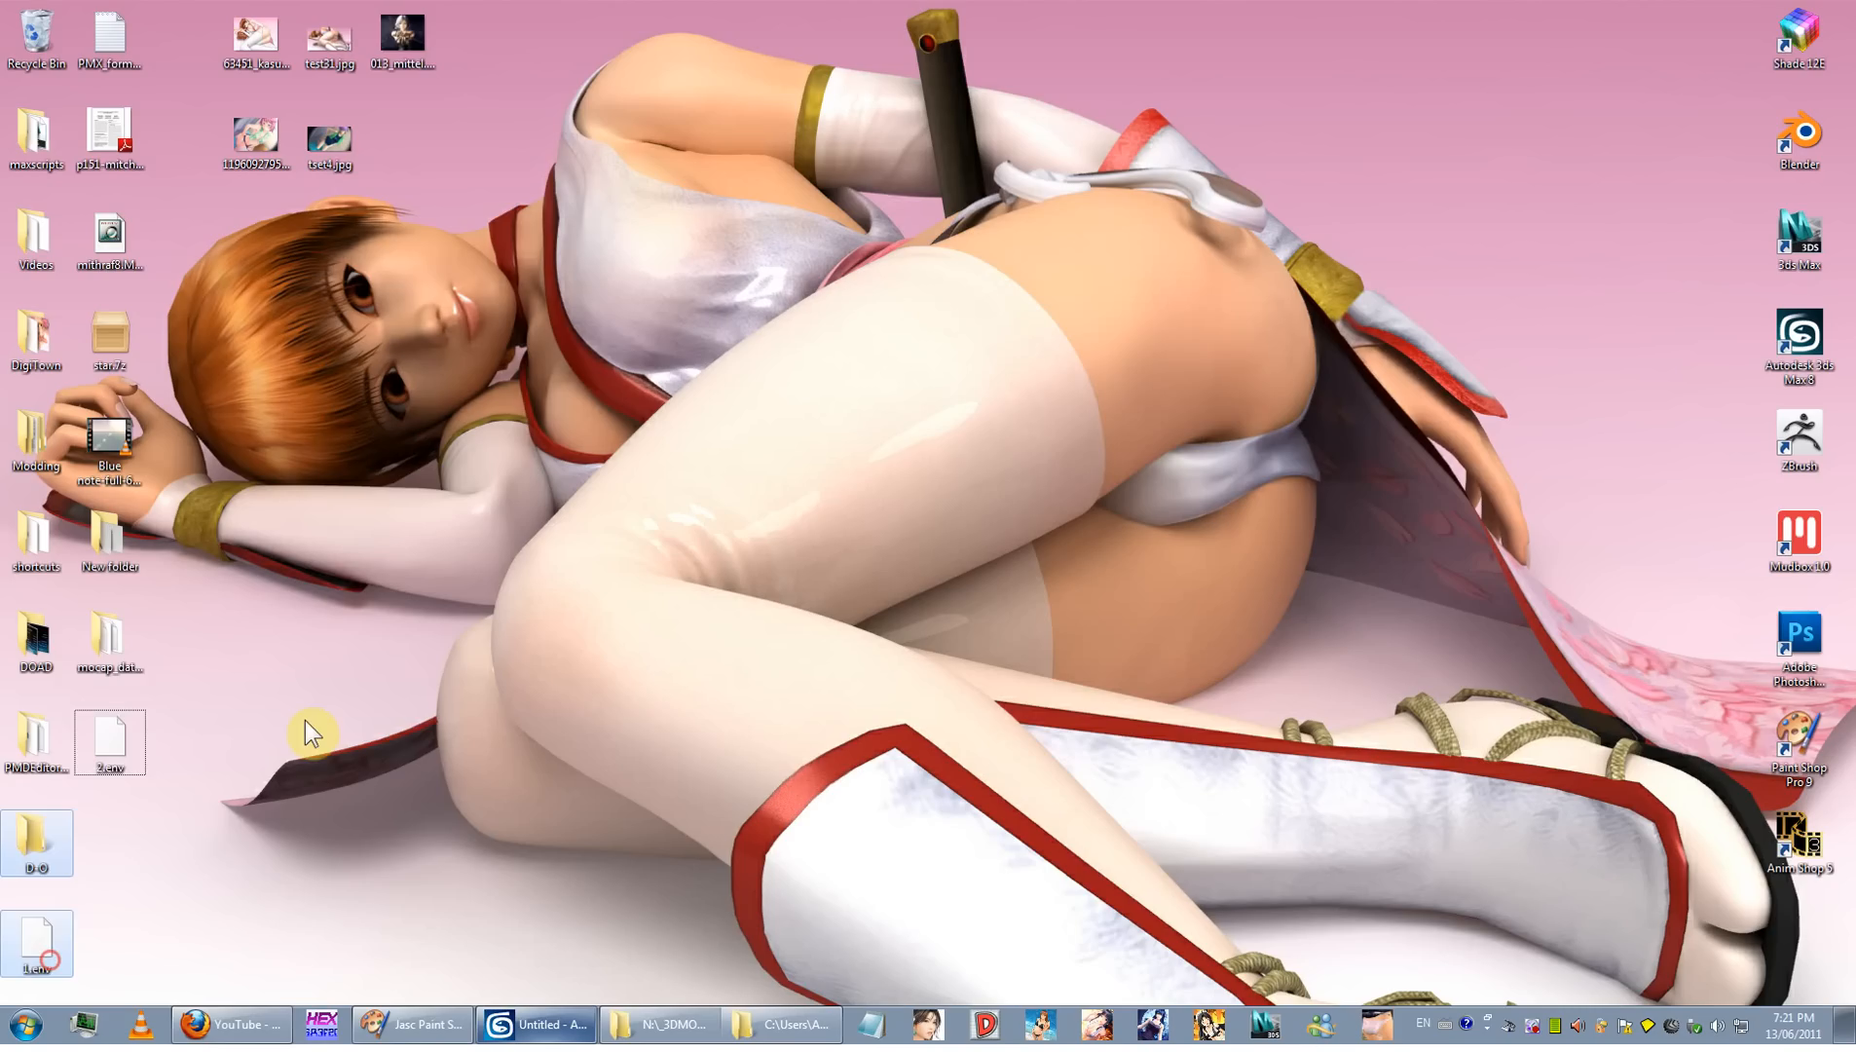
pyautogui.click(25, 932)
pyautogui.moveTo(203, 720); pyautogui.dragTo(248, 735)
pyautogui.moveTo(394, 694); pyautogui.dragTo(115, 795)
pyautogui.moveTo(107, 768); pyautogui.dragTo(28, 44)
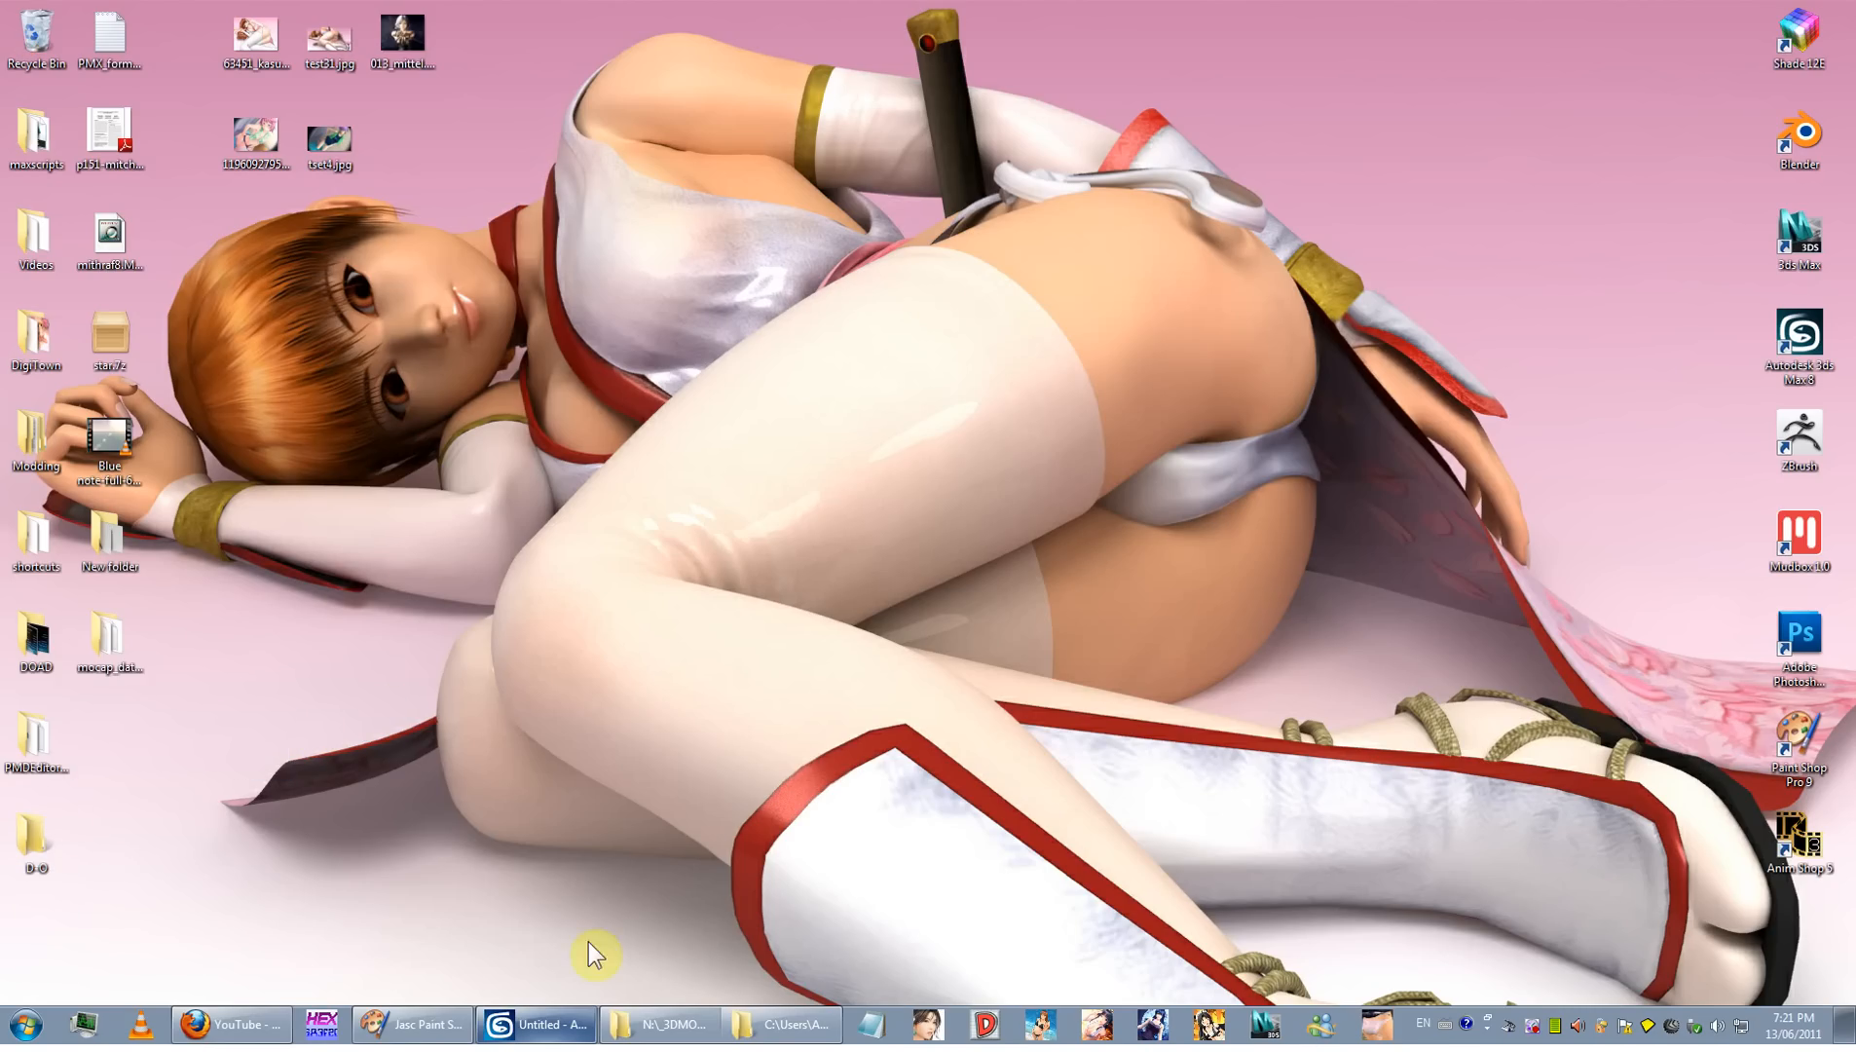
# Step: Switch to 3ds Max and open the recent scene Christie Render 001.max without saving the current one
pyautogui.click(535, 1025)
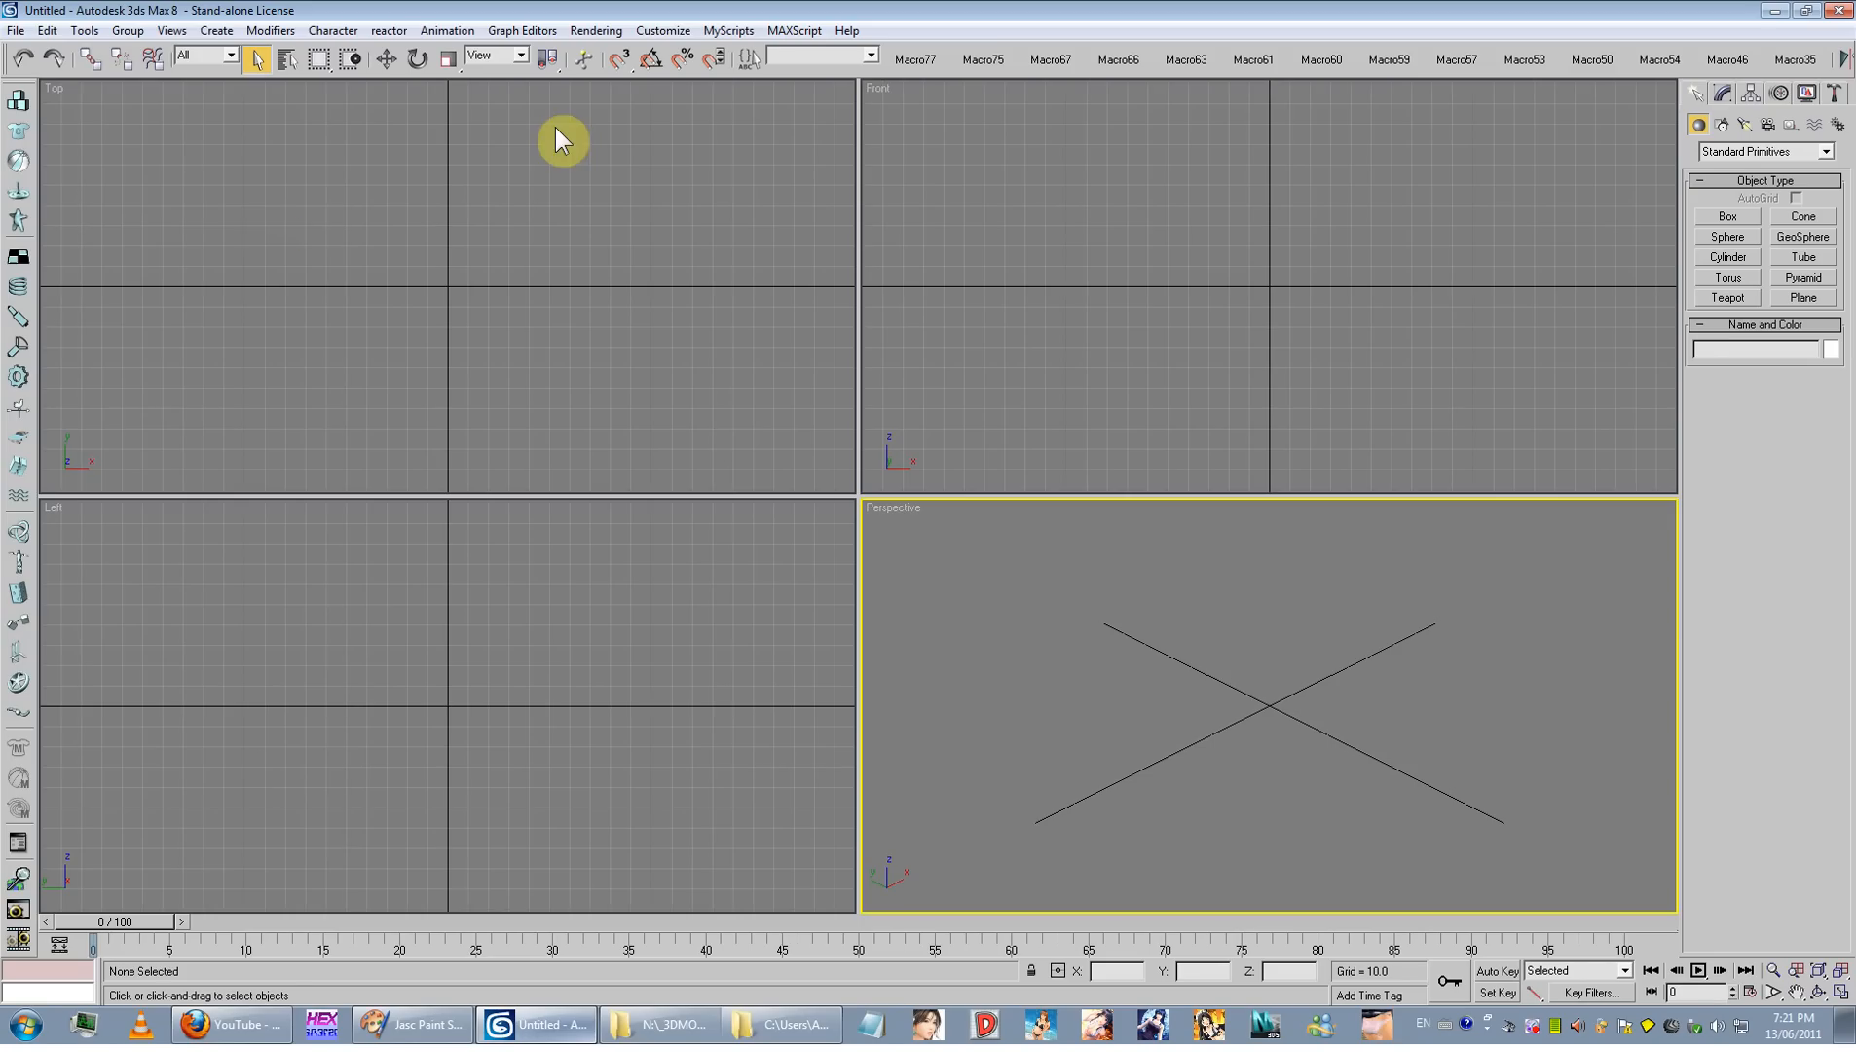
pyautogui.click(16, 30)
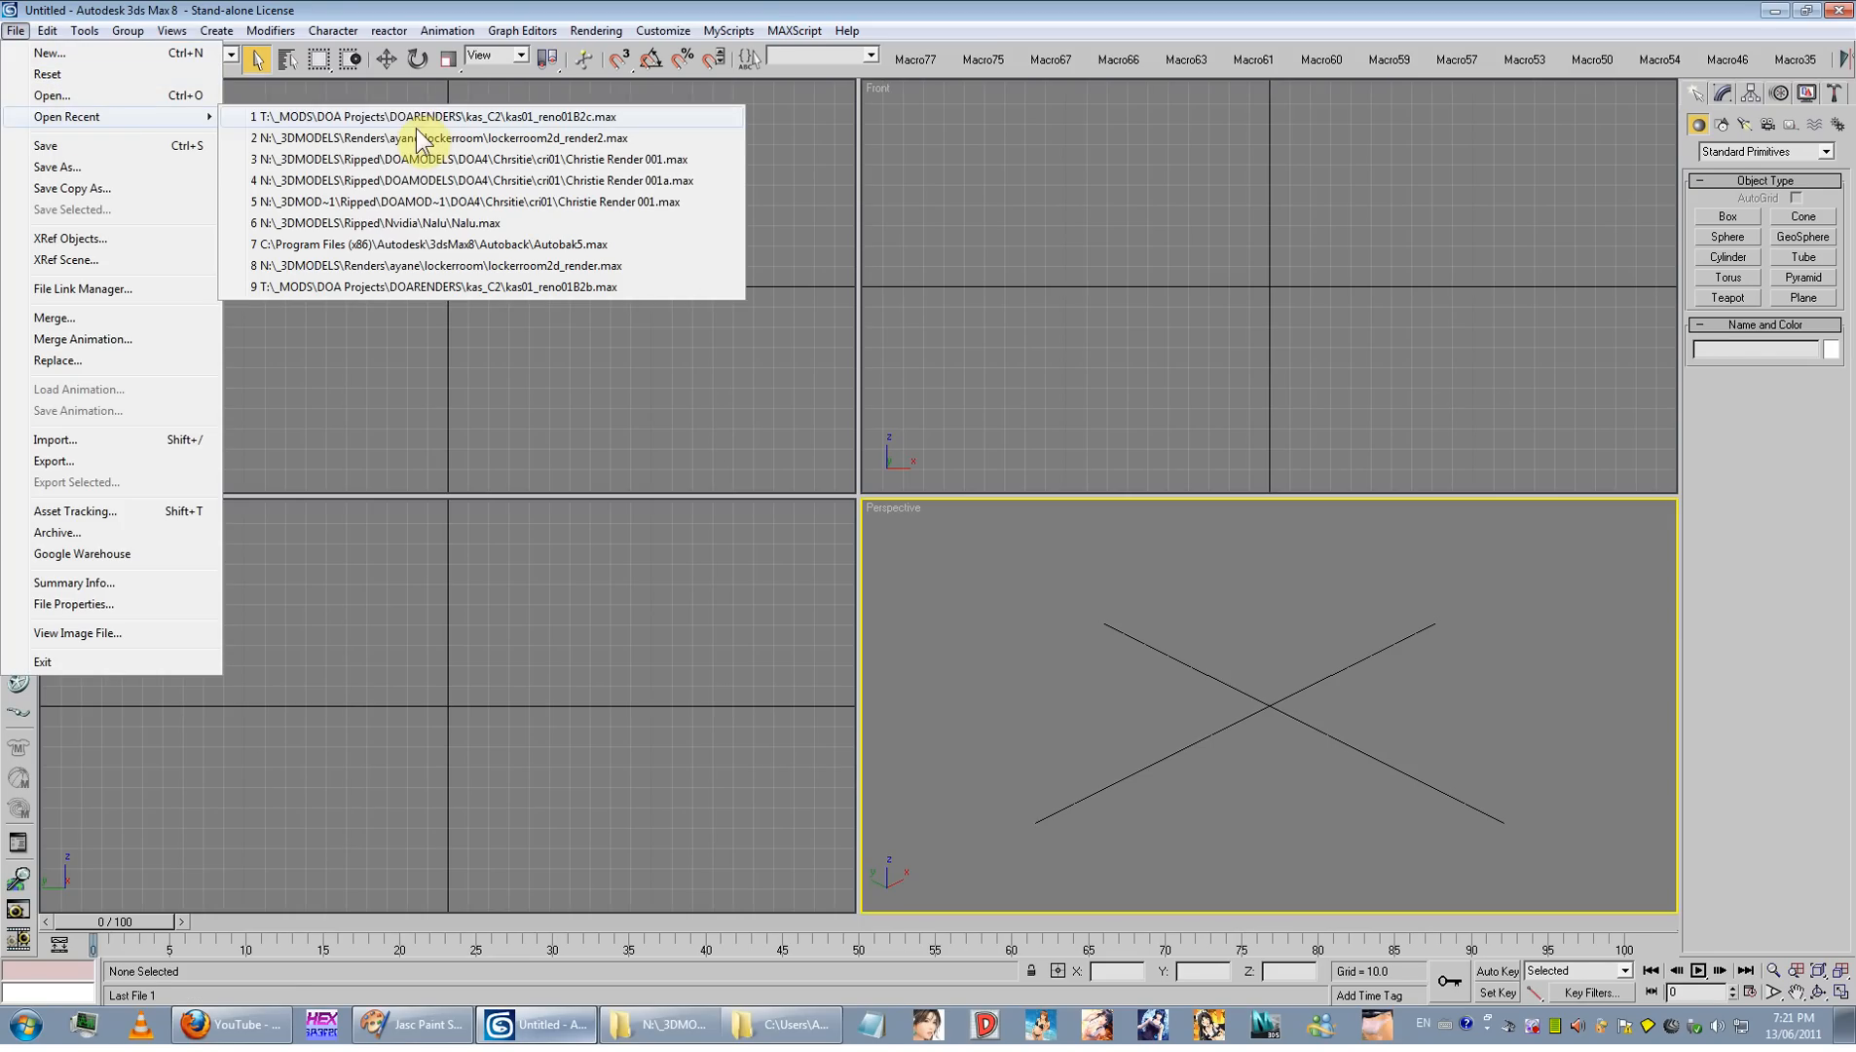
pyautogui.click(525, 161)
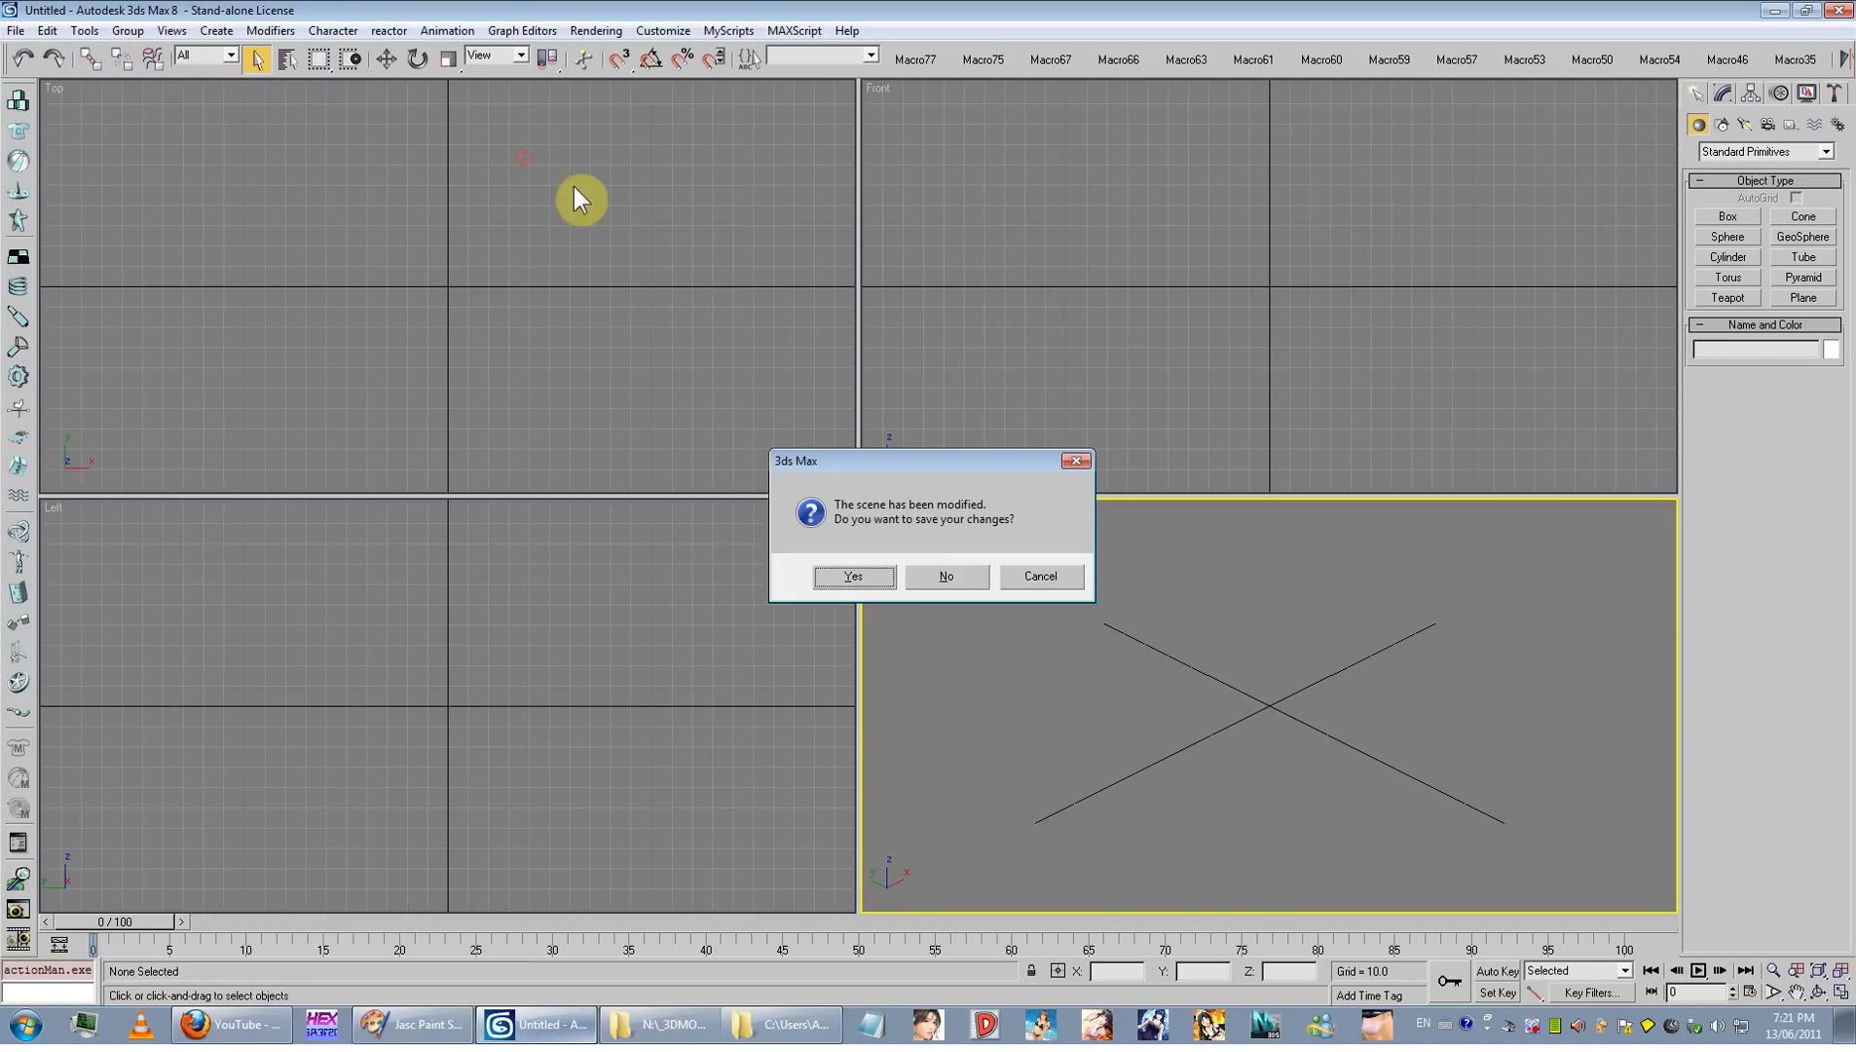
pyautogui.click(949, 574)
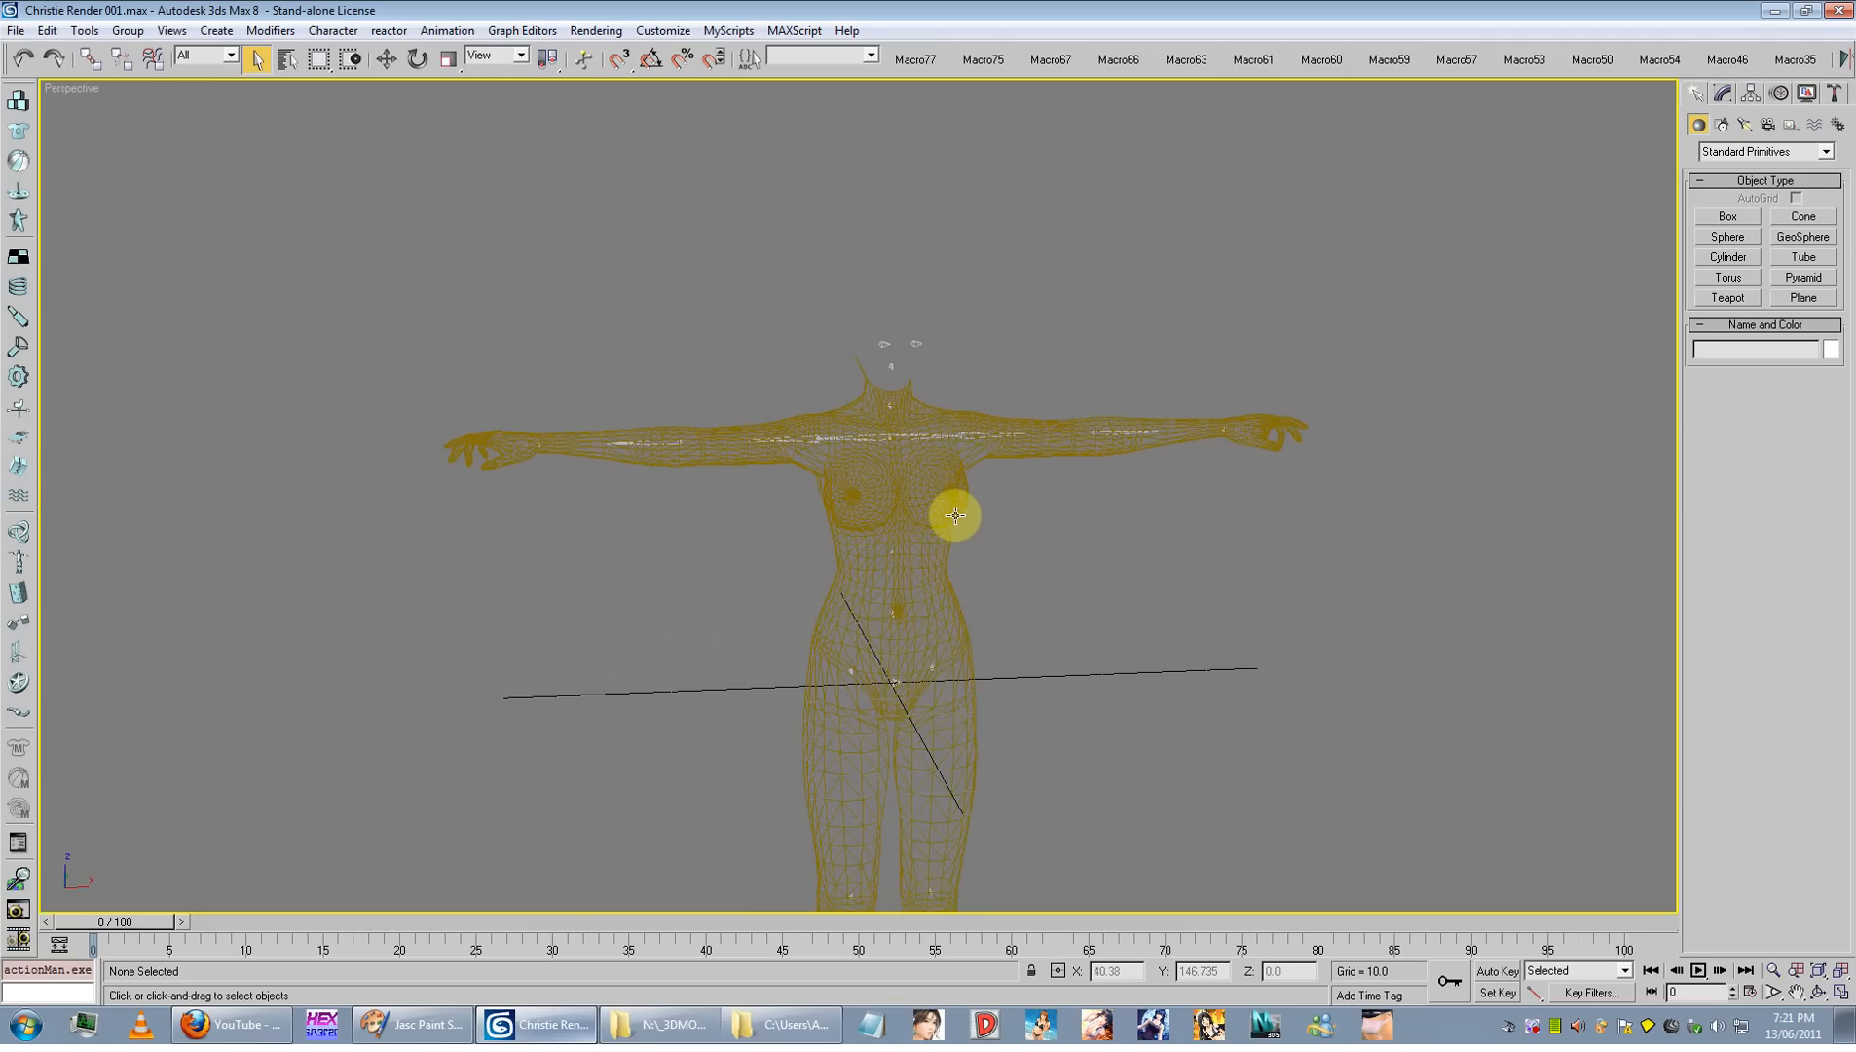
# Step: Show the Perspective view in shaded display and select the body mesh
pyautogui.moveTo(953, 515); pyautogui.dragTo(948, 480, button='middle')
pyautogui.press('F3')
pyautogui.click(947, 459)
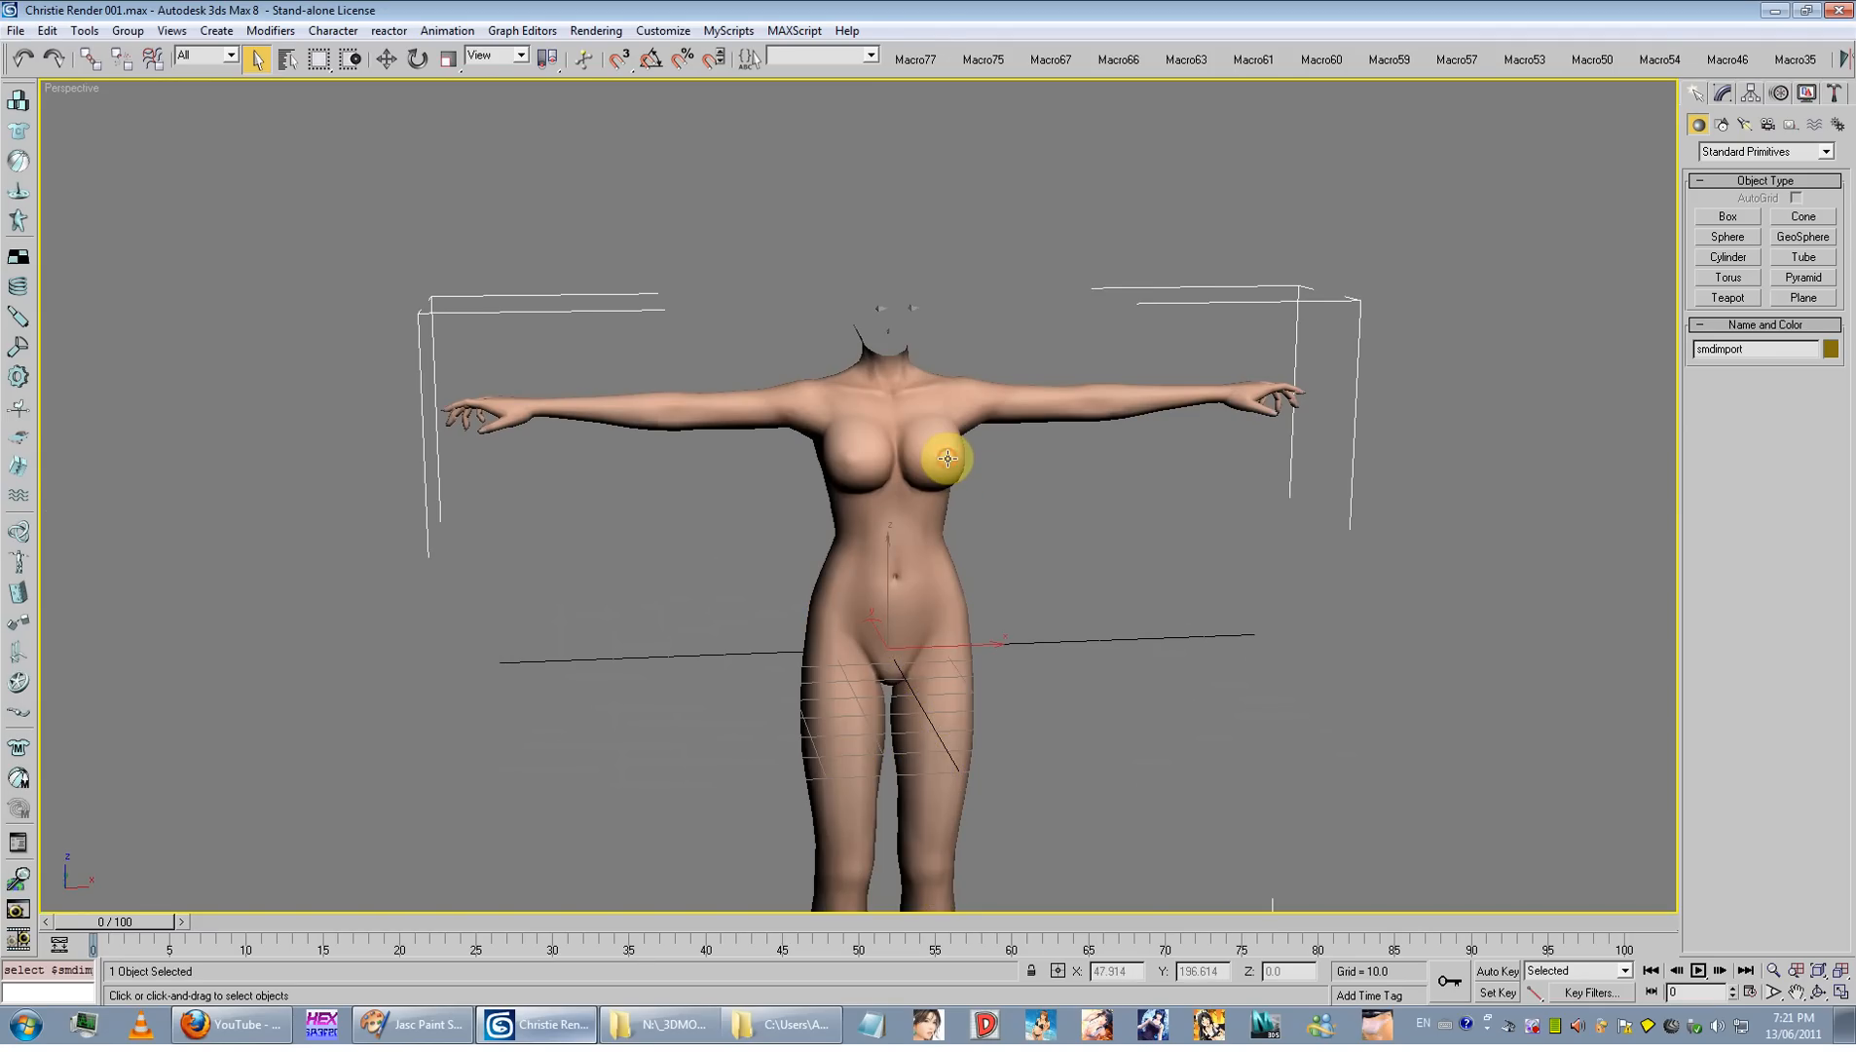
pyautogui.moveTo(920, 642); pyautogui.dragTo(944, 654, button='middle')
pyautogui.scroll(5, 1038, 569)
pyautogui.scroll(-4, 1039, 569)
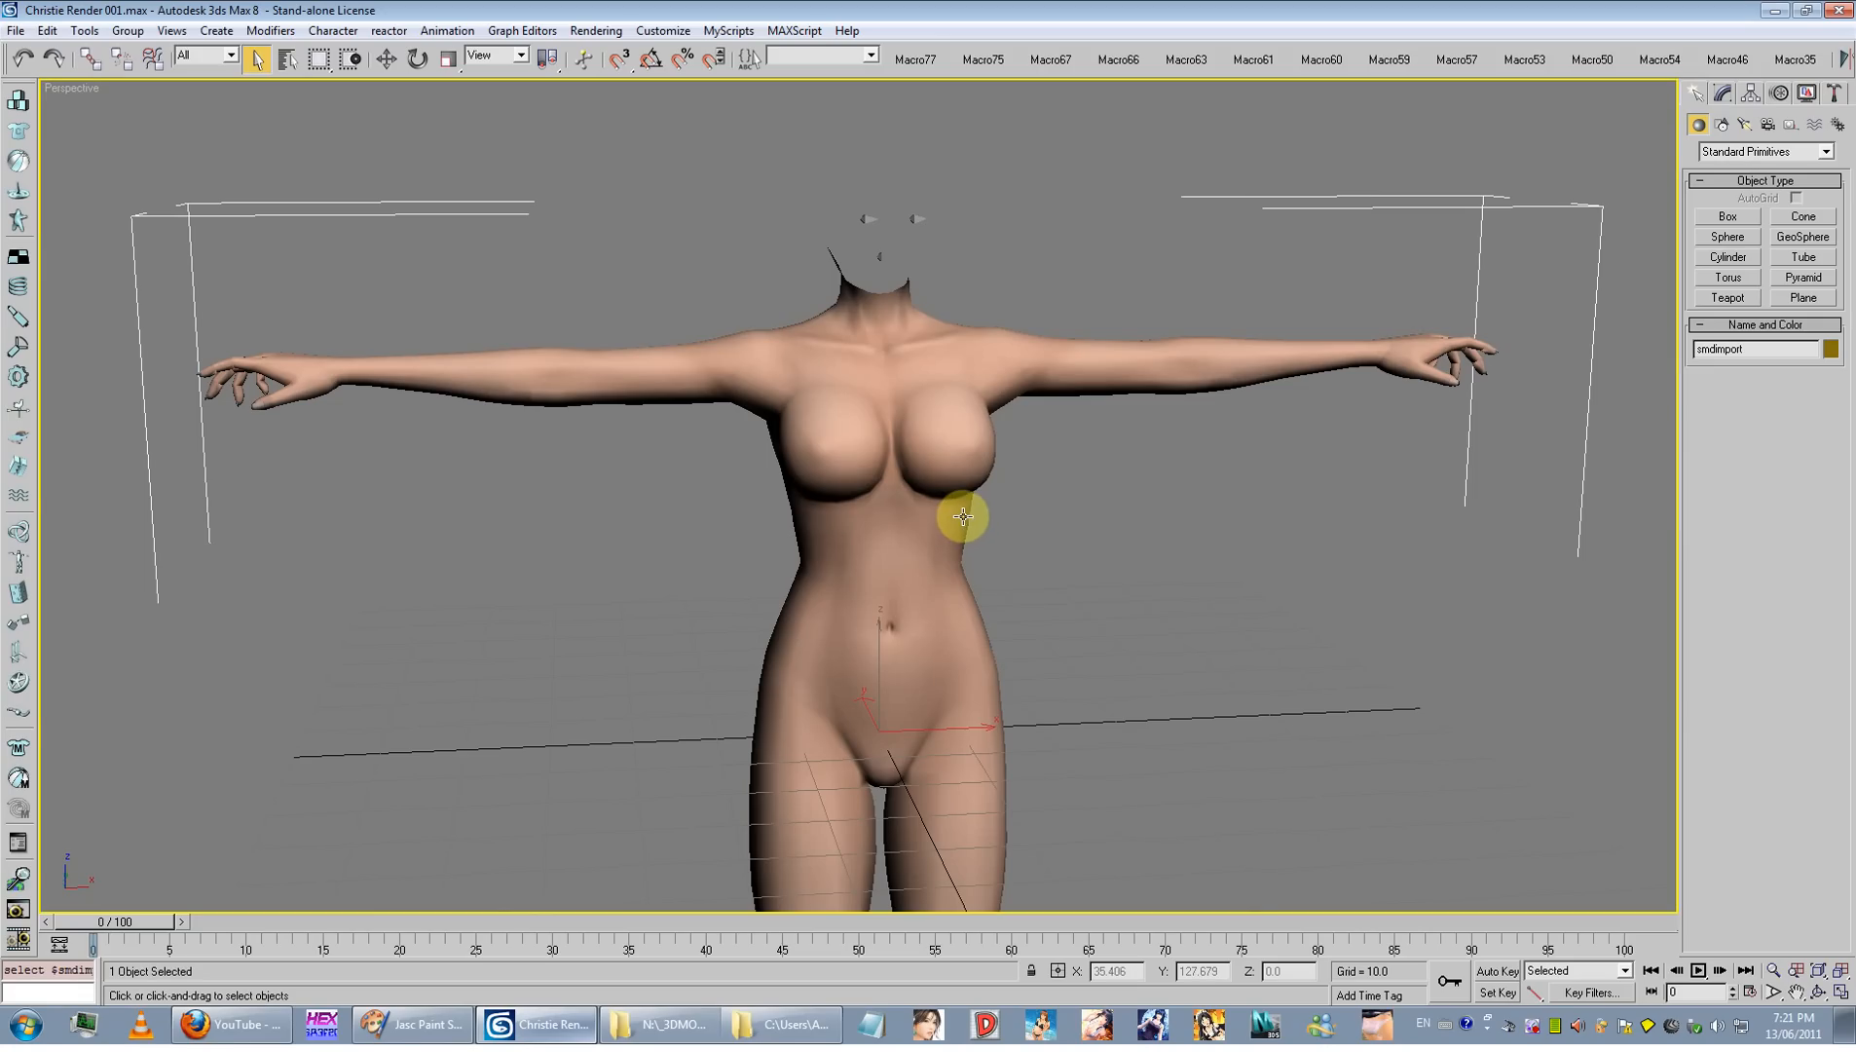
pyautogui.scroll(-3, 963, 507)
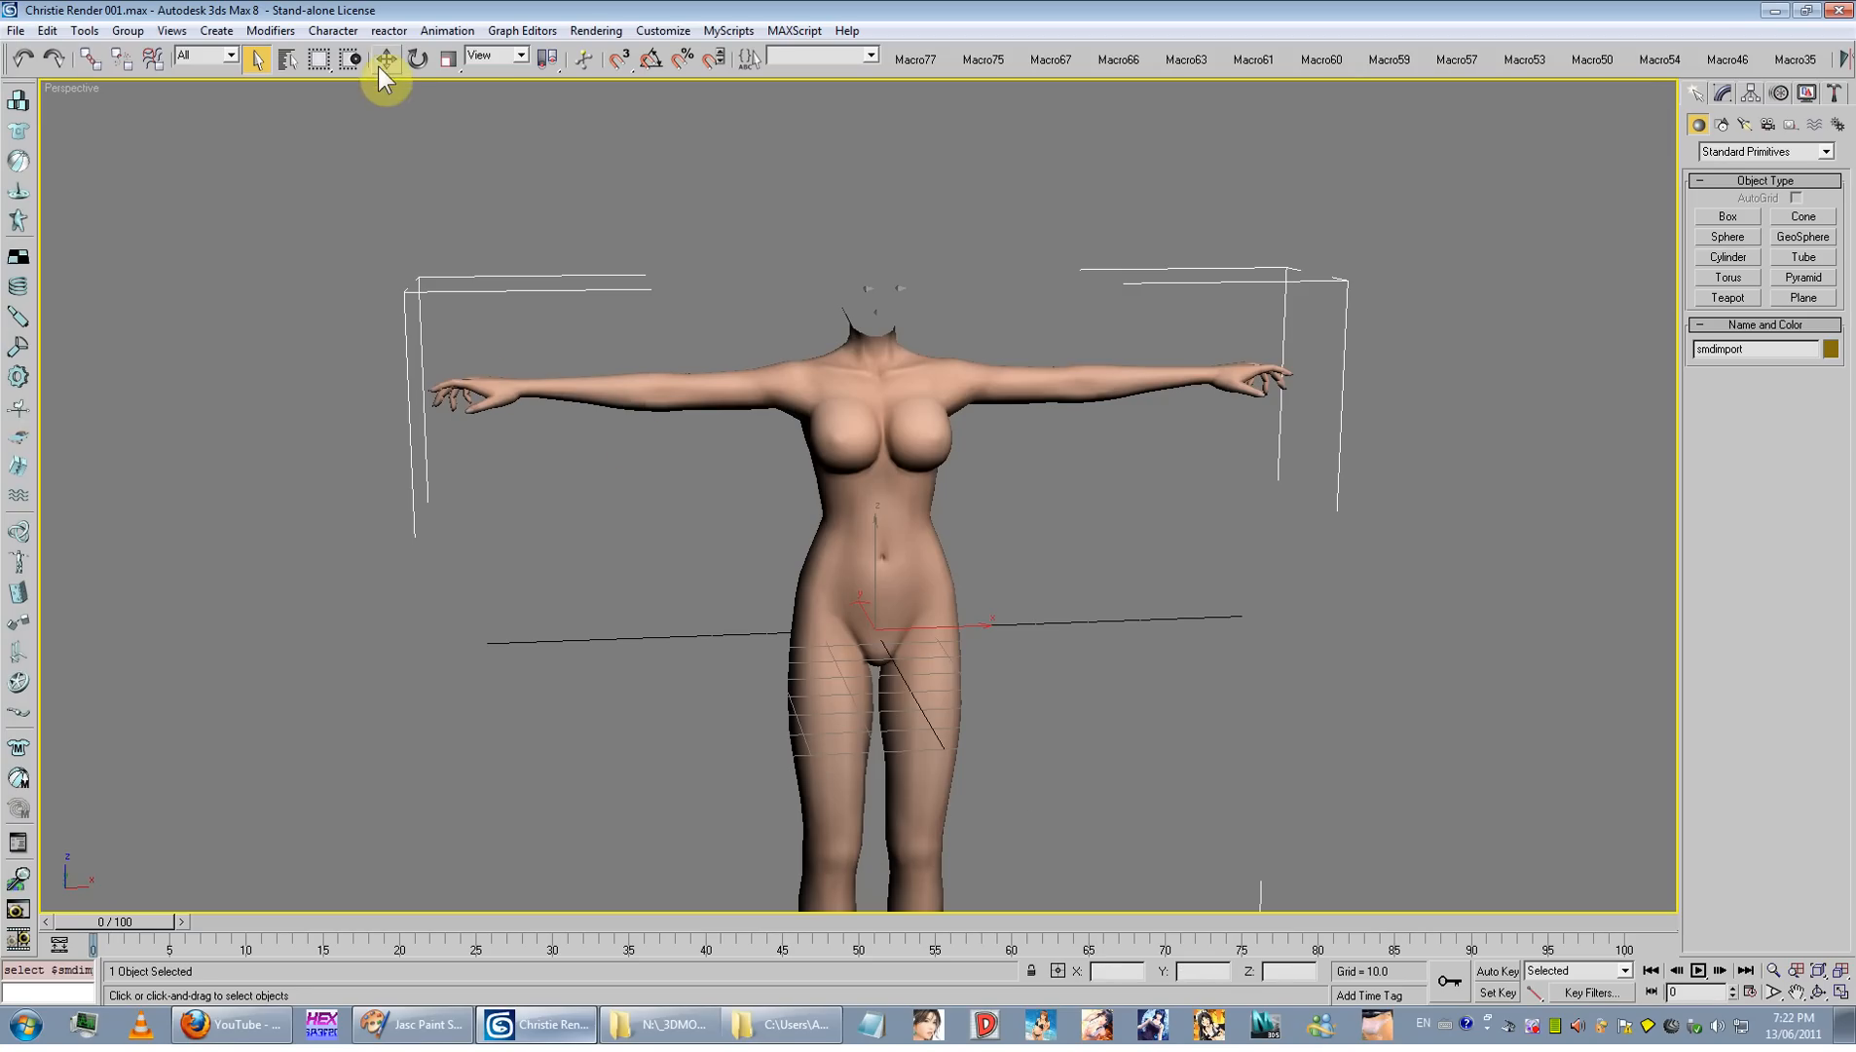
# Step: Try to rotate the shoulder bone bone020 in wireframe display, then clear the selection and restore shaded display
pyautogui.click(417, 60)
pyautogui.moveTo(875, 279); pyautogui.dragTo(844, 346, button='middle')
pyautogui.press('F3')
pyautogui.moveTo(950, 320); pyautogui.dragTo(932, 464)
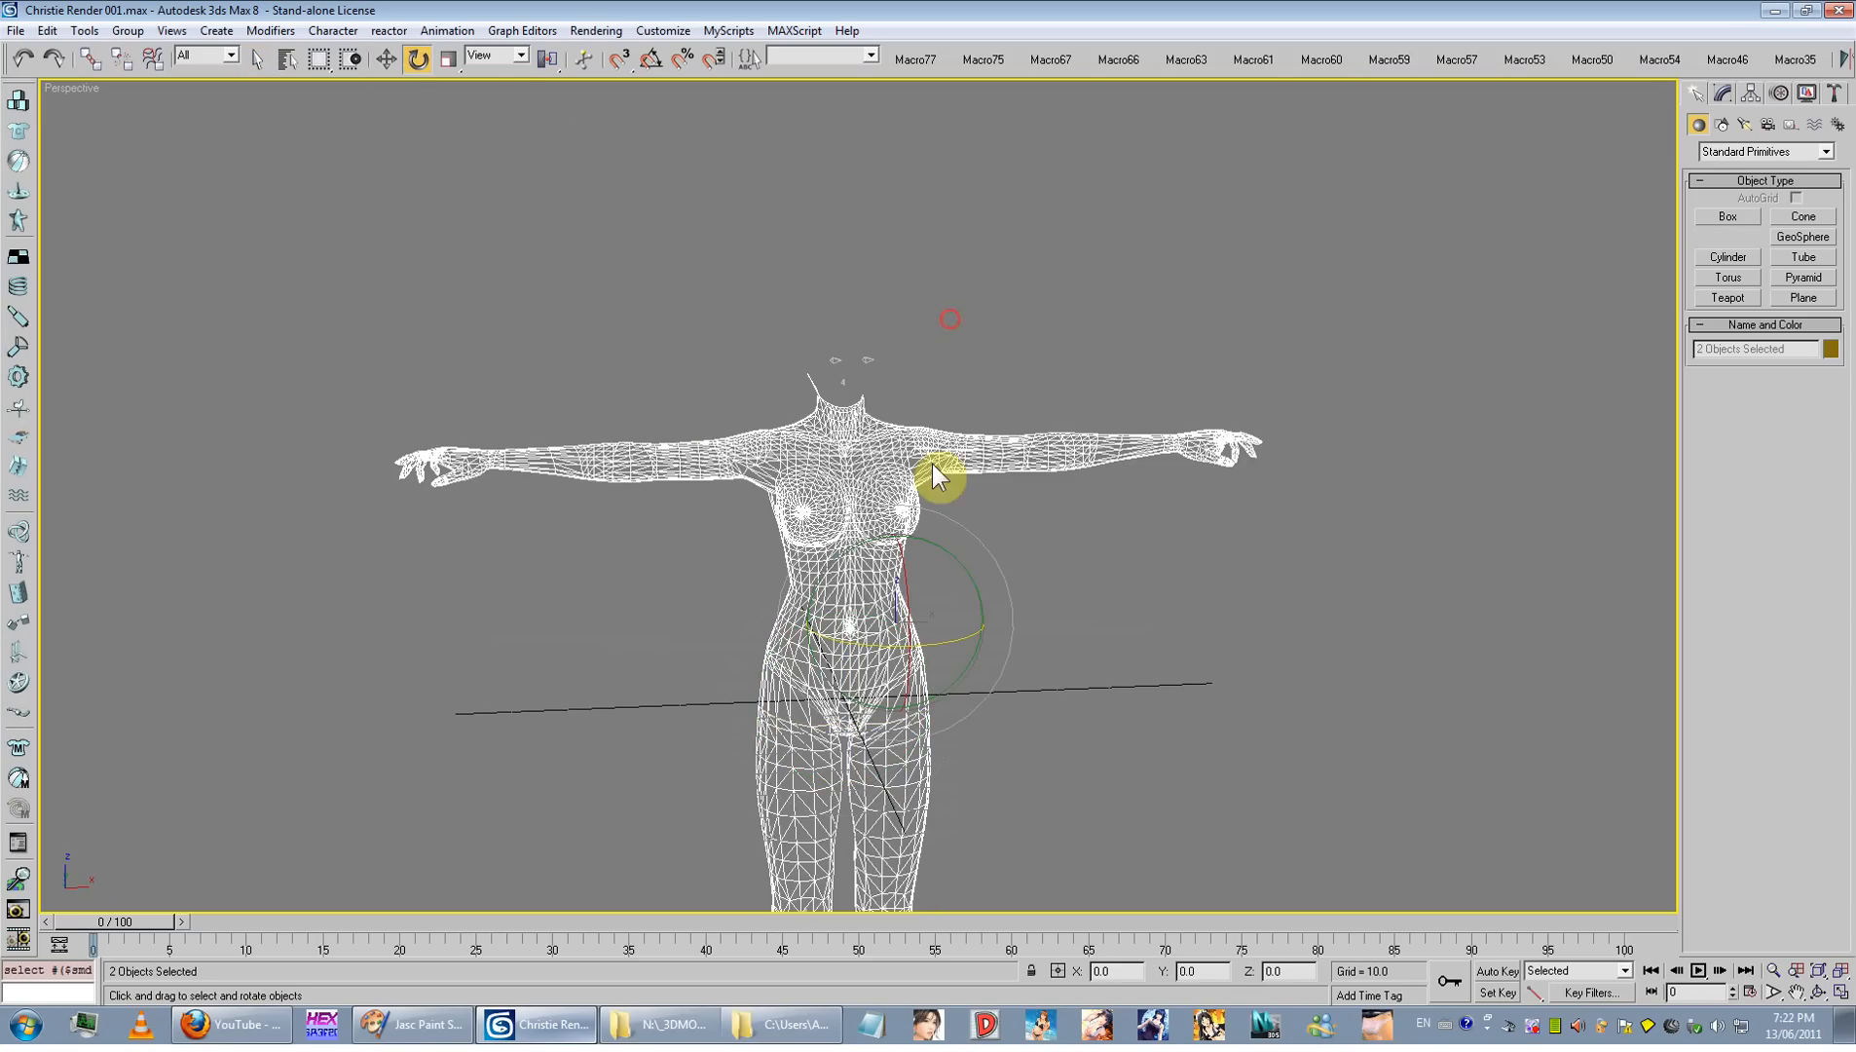
pyautogui.click(932, 464)
pyautogui.moveTo(981, 390); pyautogui.dragTo(1275, 333)
pyautogui.rightClick(1275, 333)
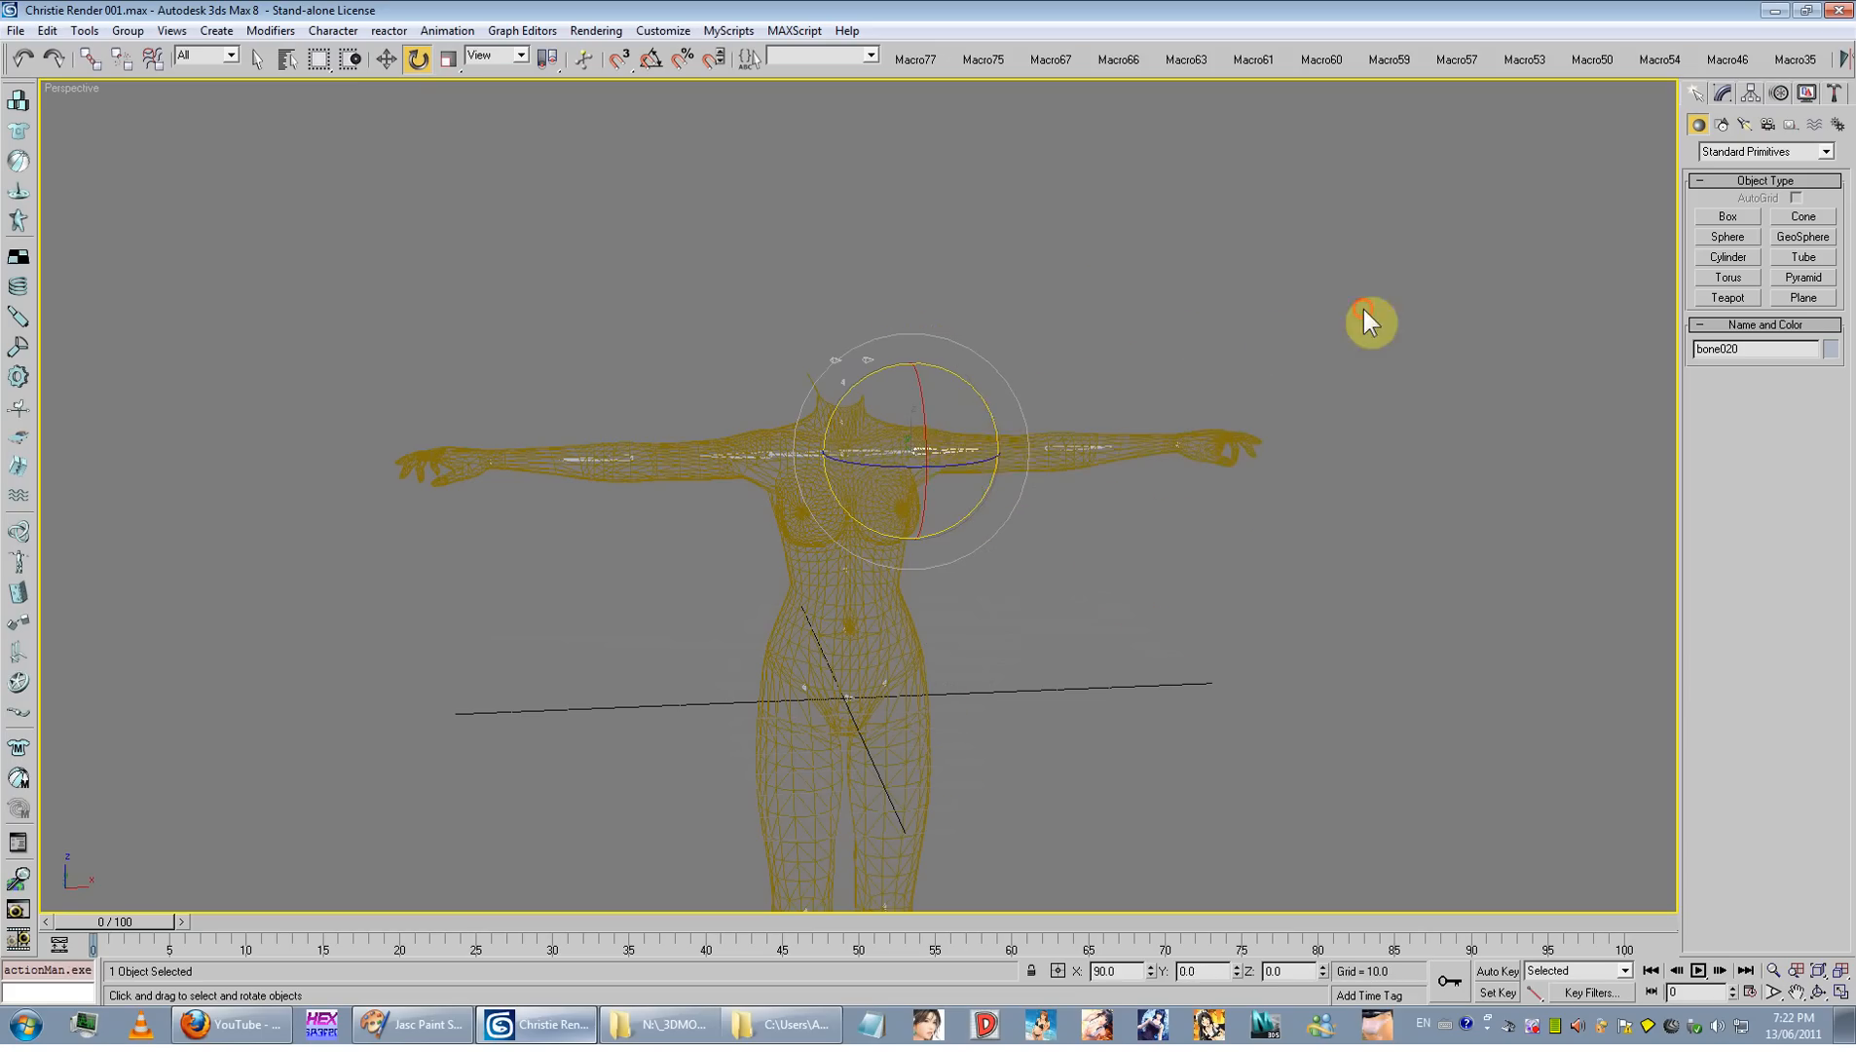
pyautogui.click(1364, 309)
pyautogui.press('F3')
pyautogui.press('F4')
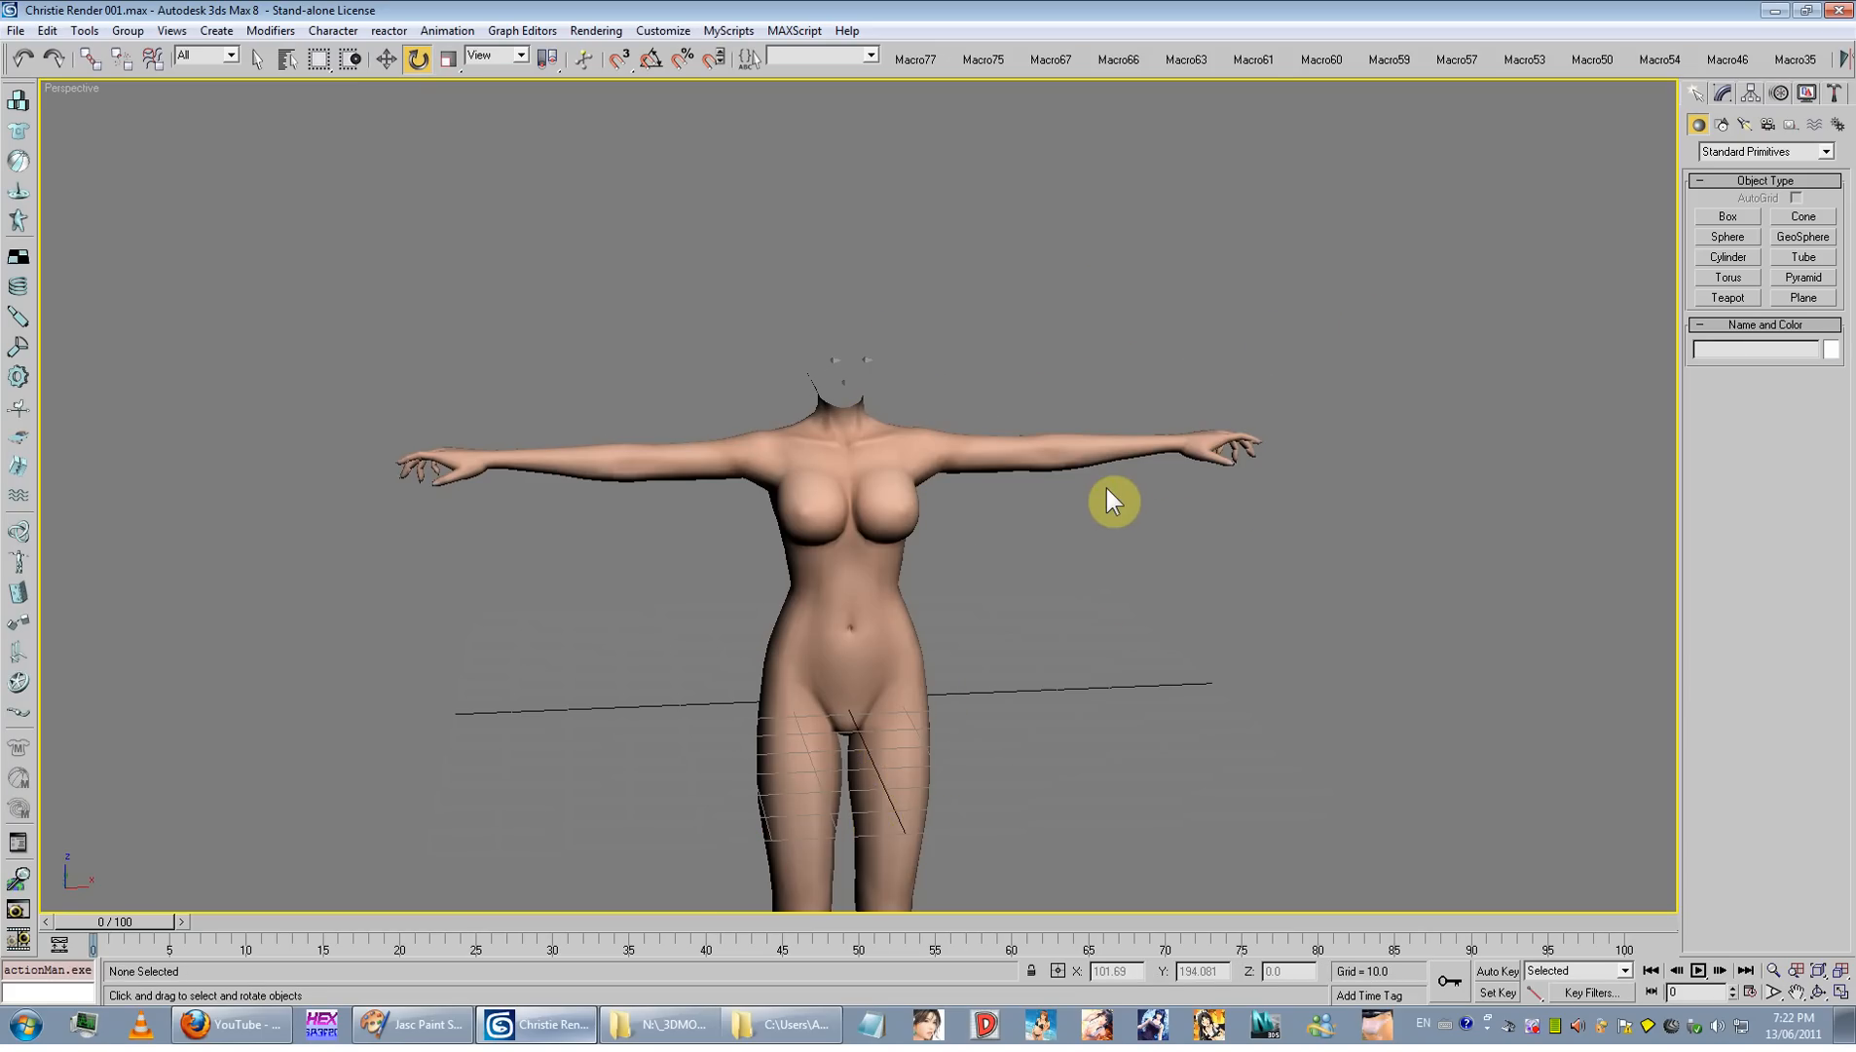
# Step: Unhide all the hidden objects in the scene
pyautogui.moveTo(842, 489); pyautogui.dragTo(667, 556, button='middle')
pyautogui.scroll(1, 817, 559)
pyautogui.scroll(-1, 817, 559)
pyautogui.scroll(-3, 800, 369)
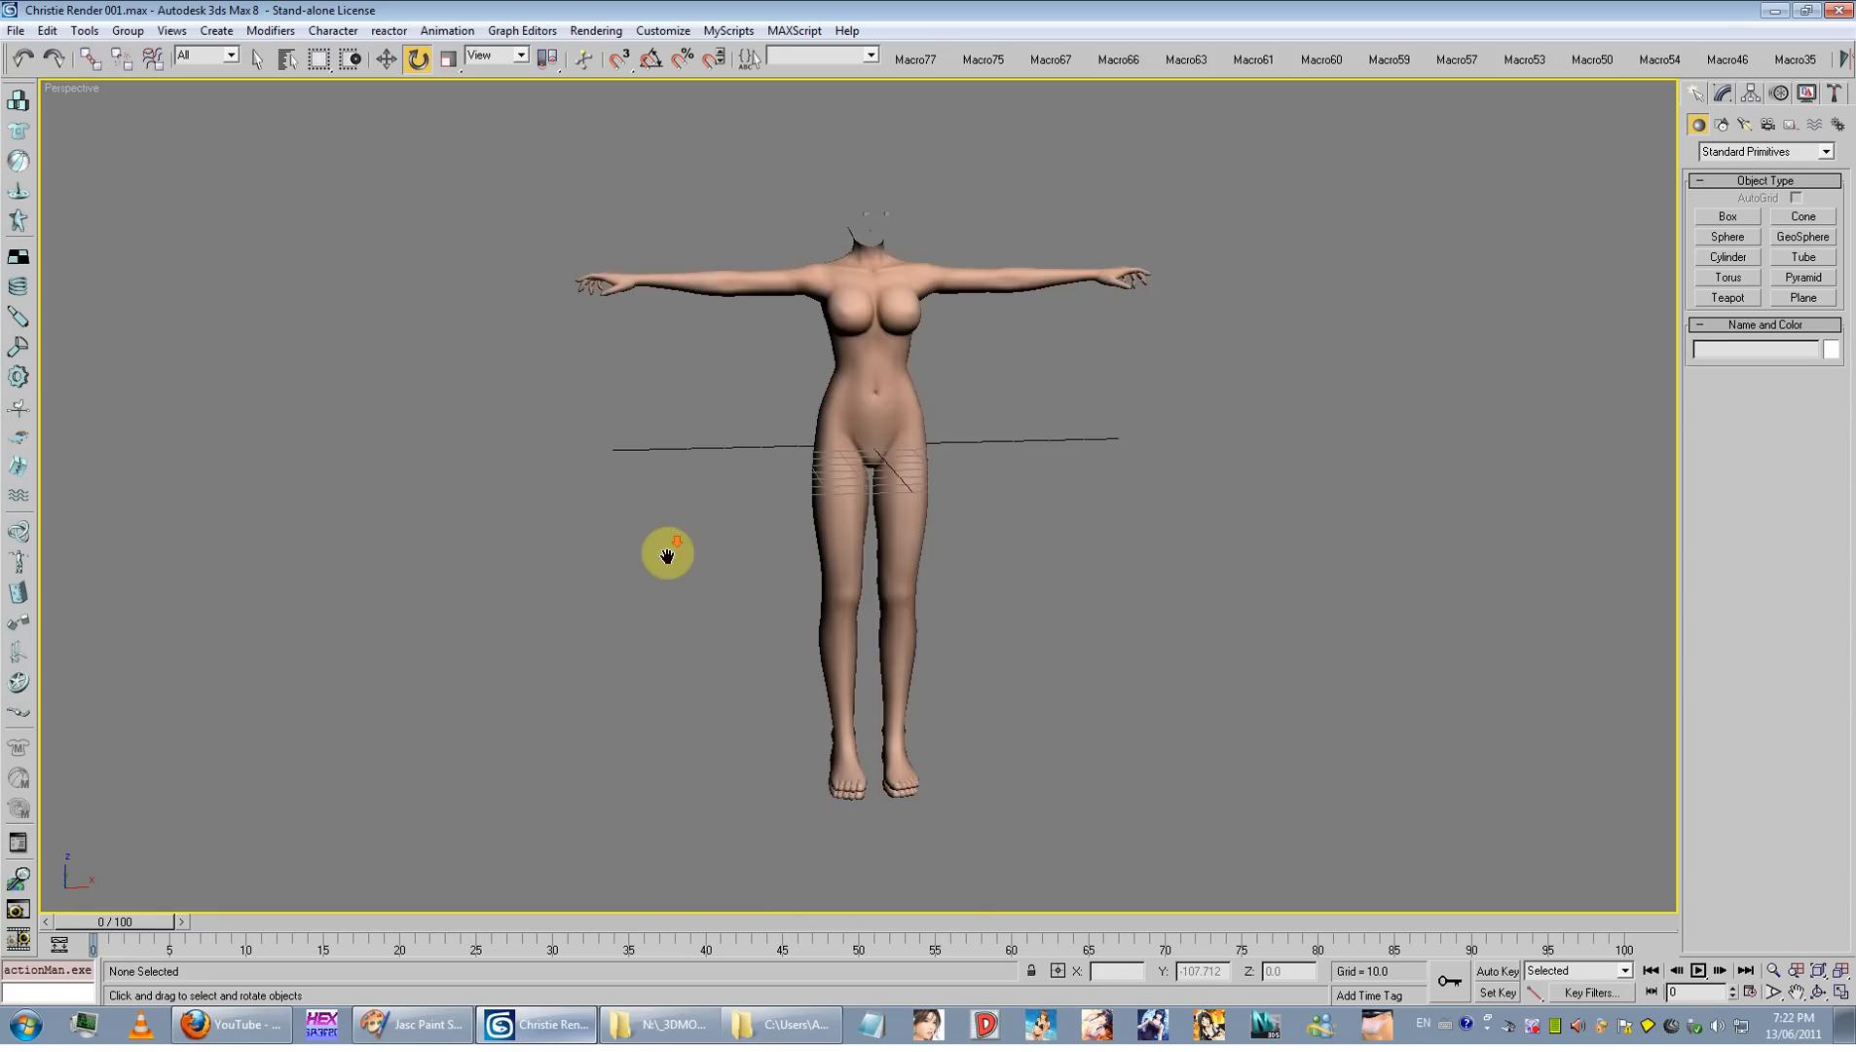
pyautogui.scroll(-2, 876, 575)
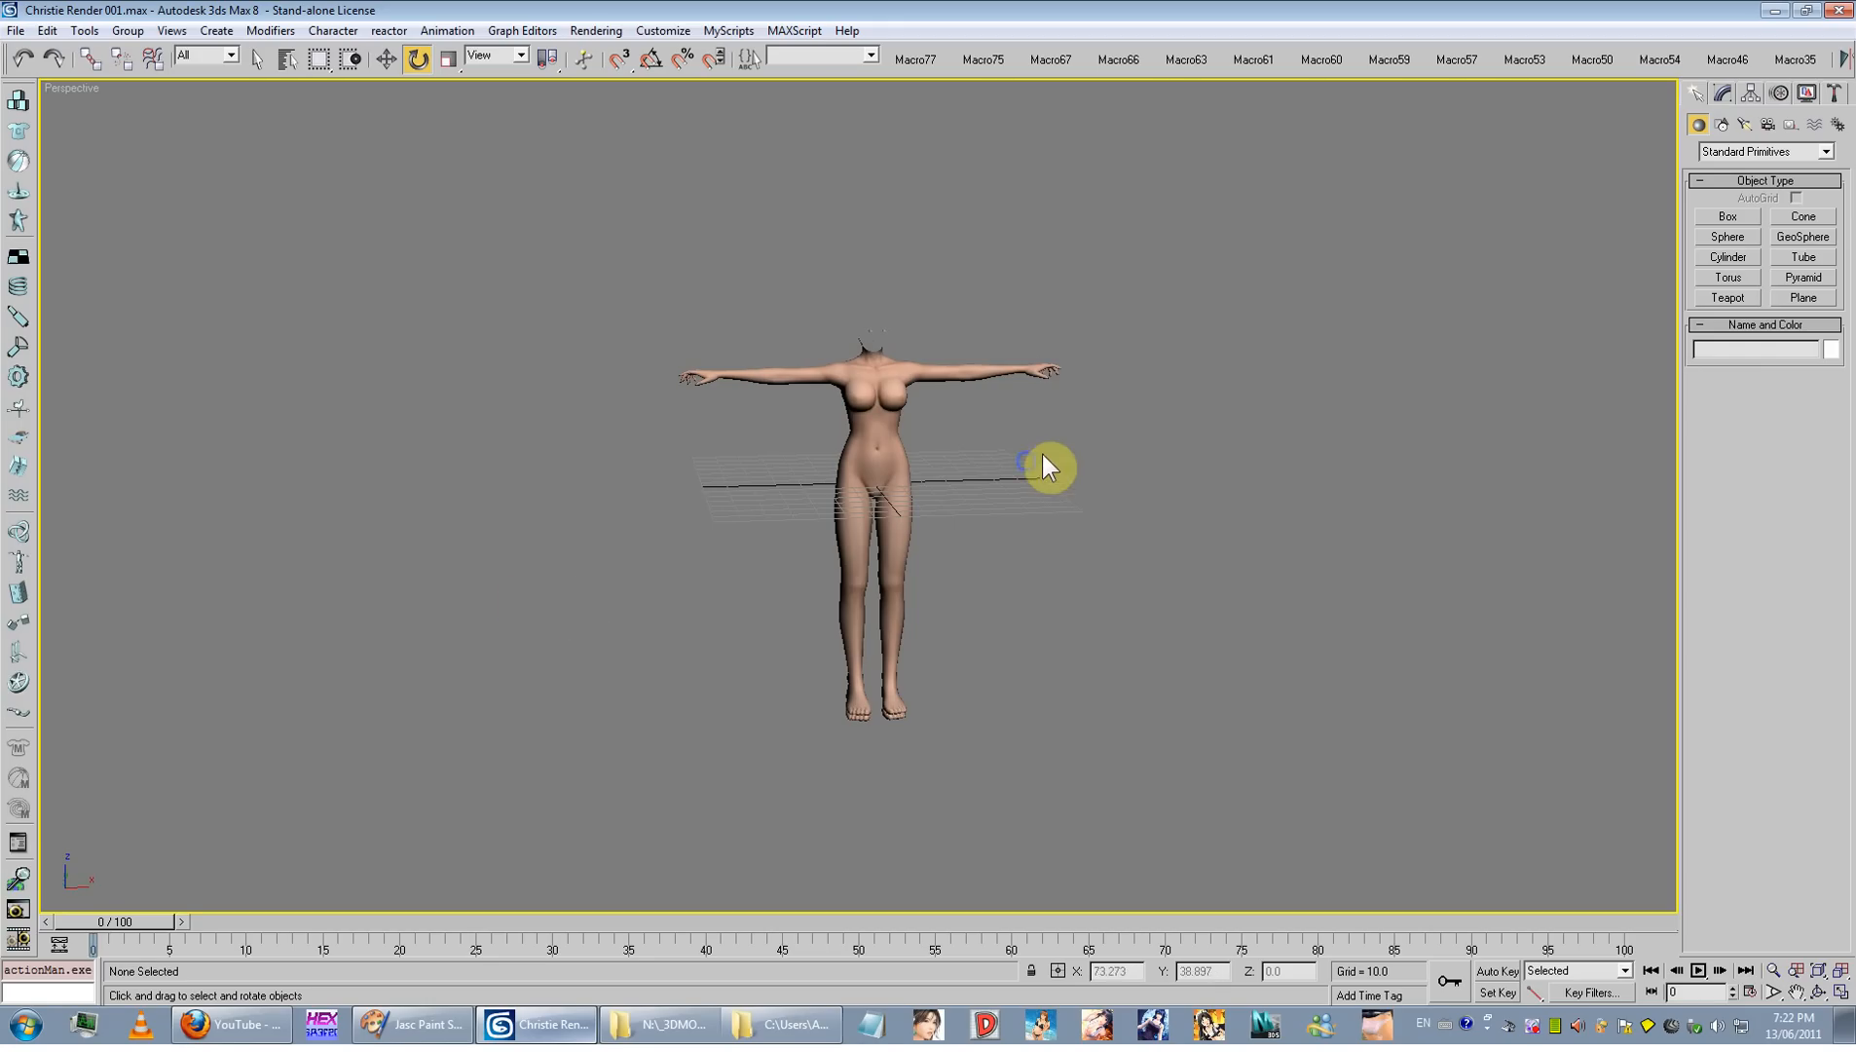
pyautogui.rightClick(1194, 403)
pyautogui.click(1128, 332)
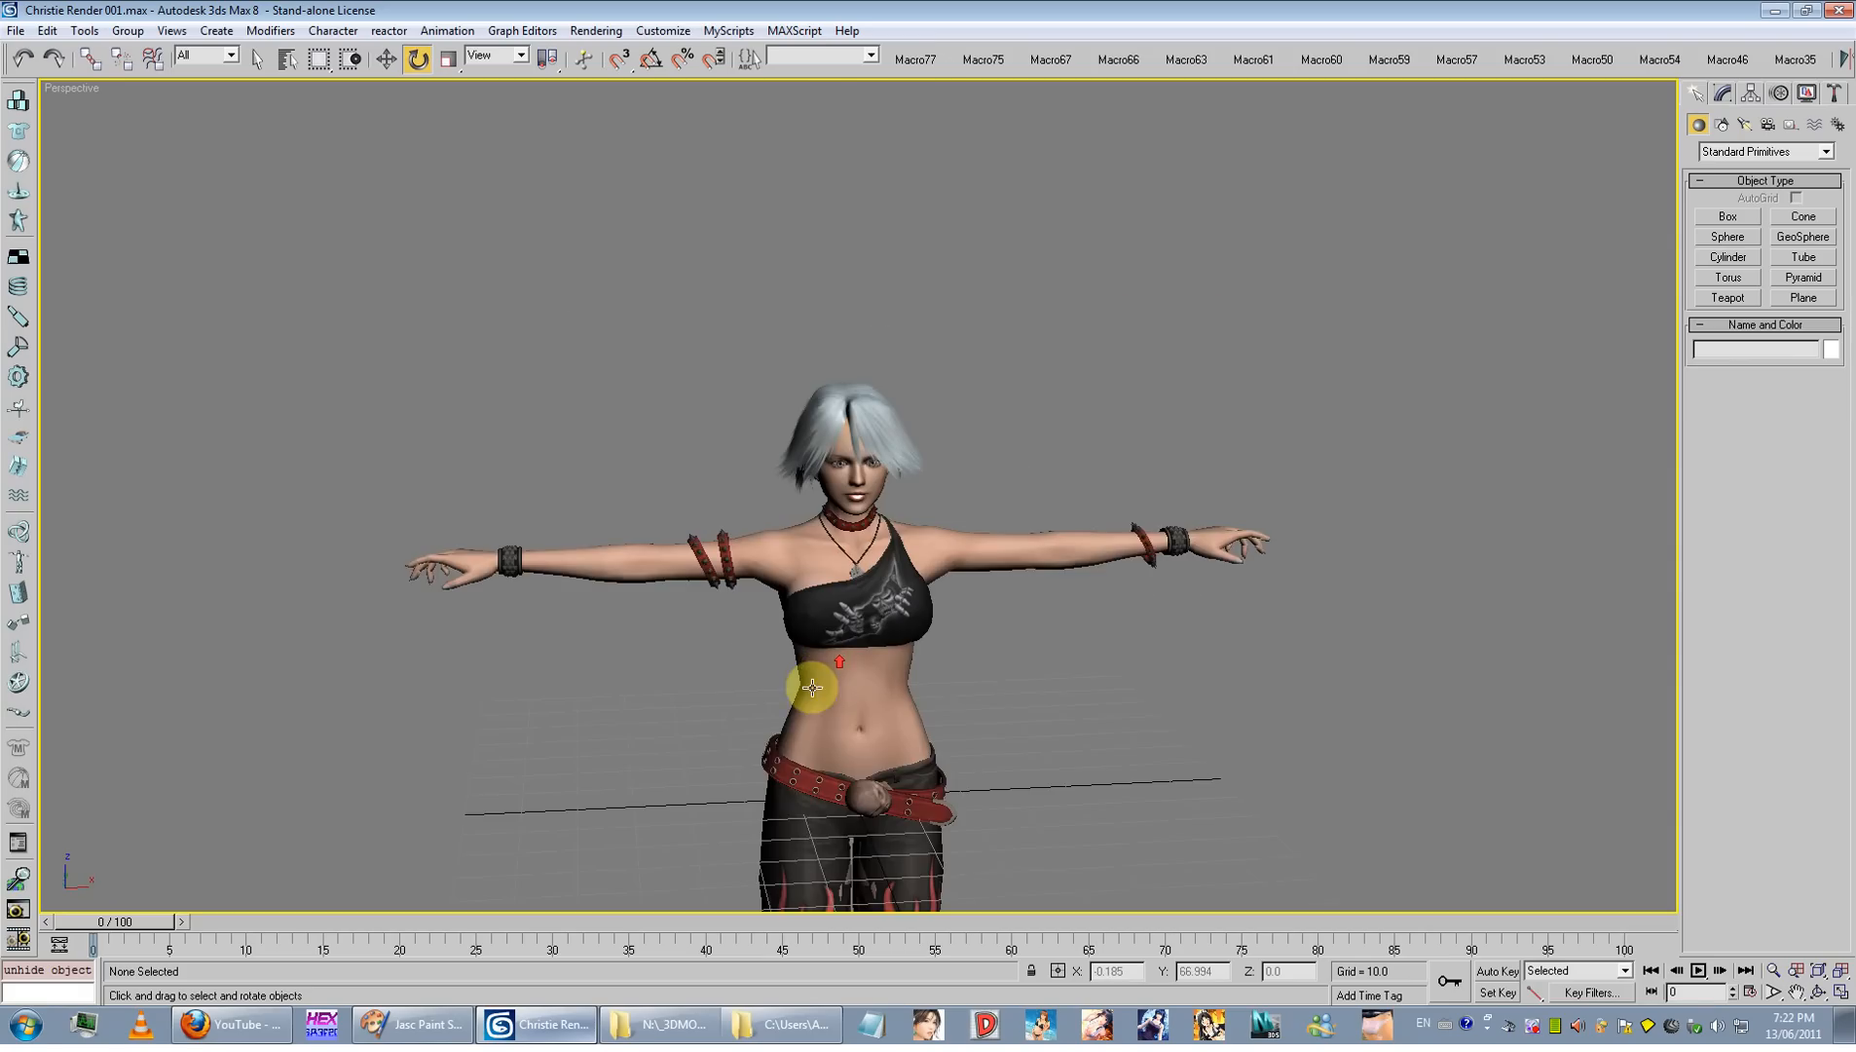
# Step: Select the clothing mesh, hide all unselected objects to inspect the outfit alone, and unhide everything again
pyautogui.scroll(5, 790, 529)
pyautogui.click(869, 311)
pyautogui.rightClick(870, 311)
pyautogui.click(892, 257)
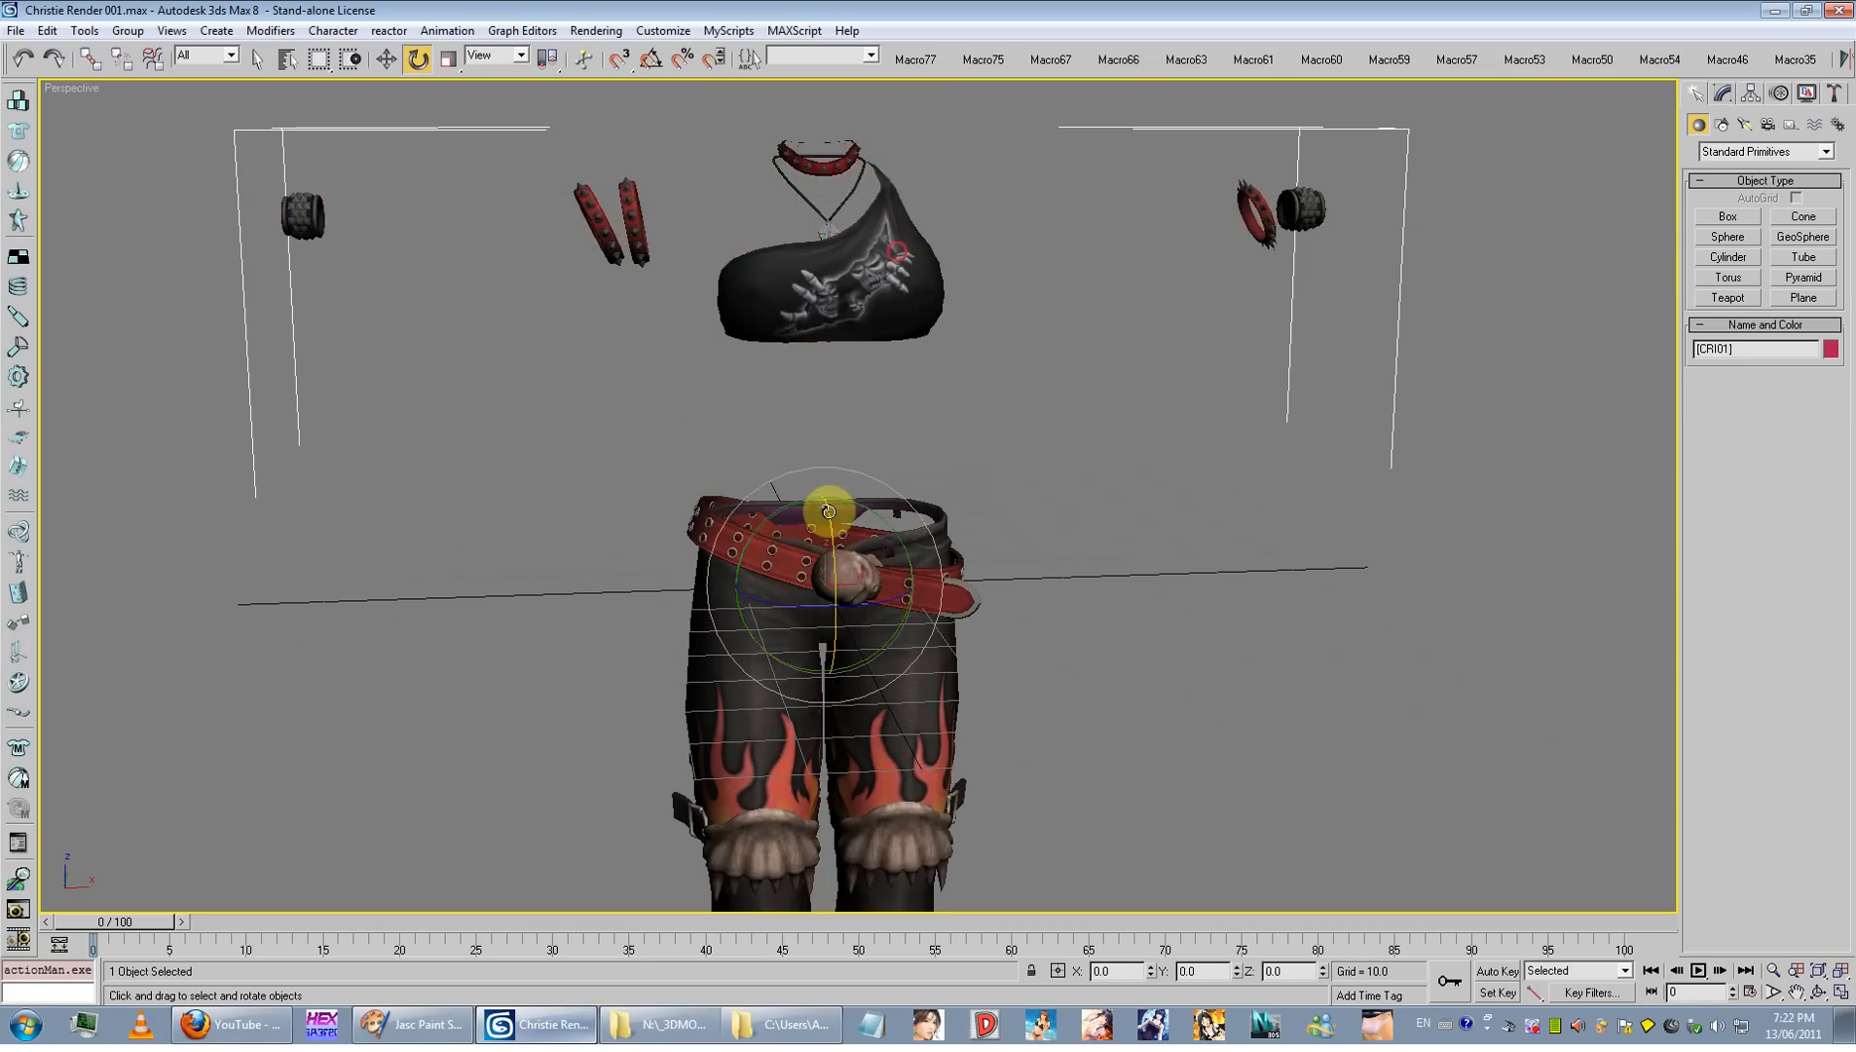
pyautogui.scroll(-5, 829, 510)
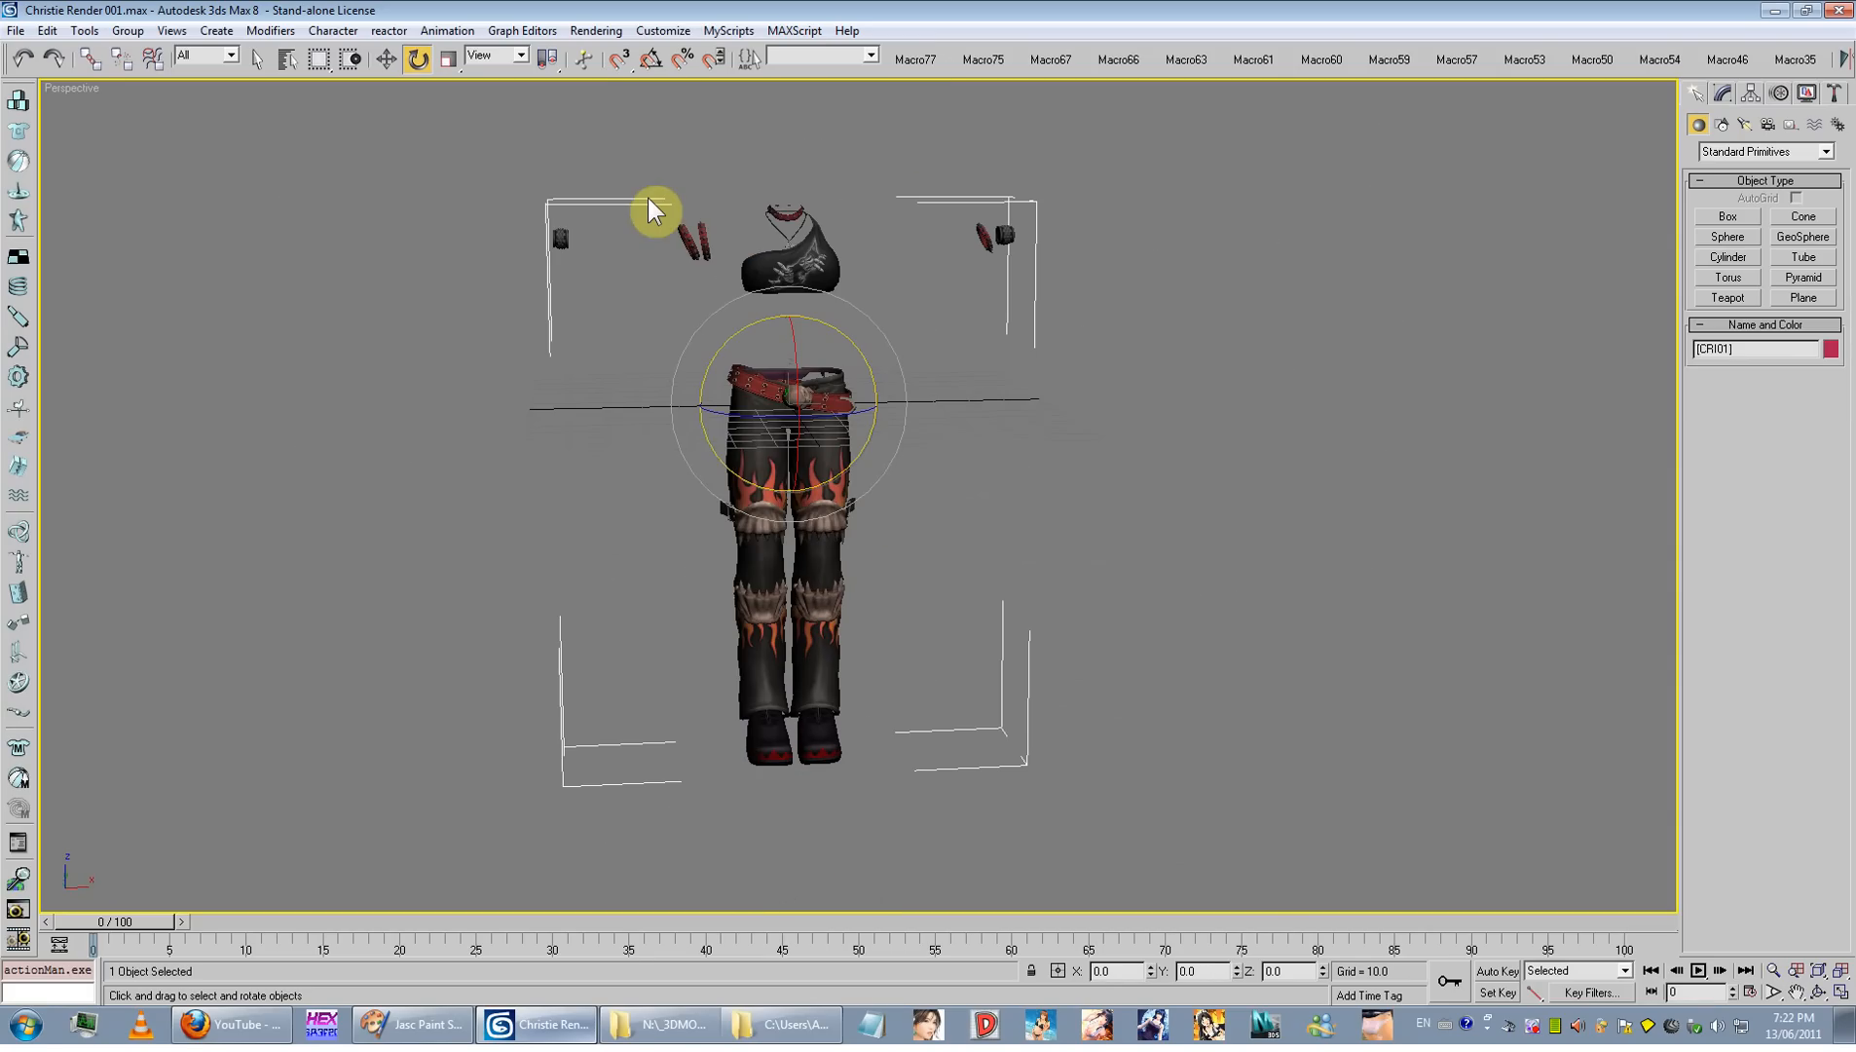
pyautogui.rightClick(846, 281)
pyautogui.click(881, 198)
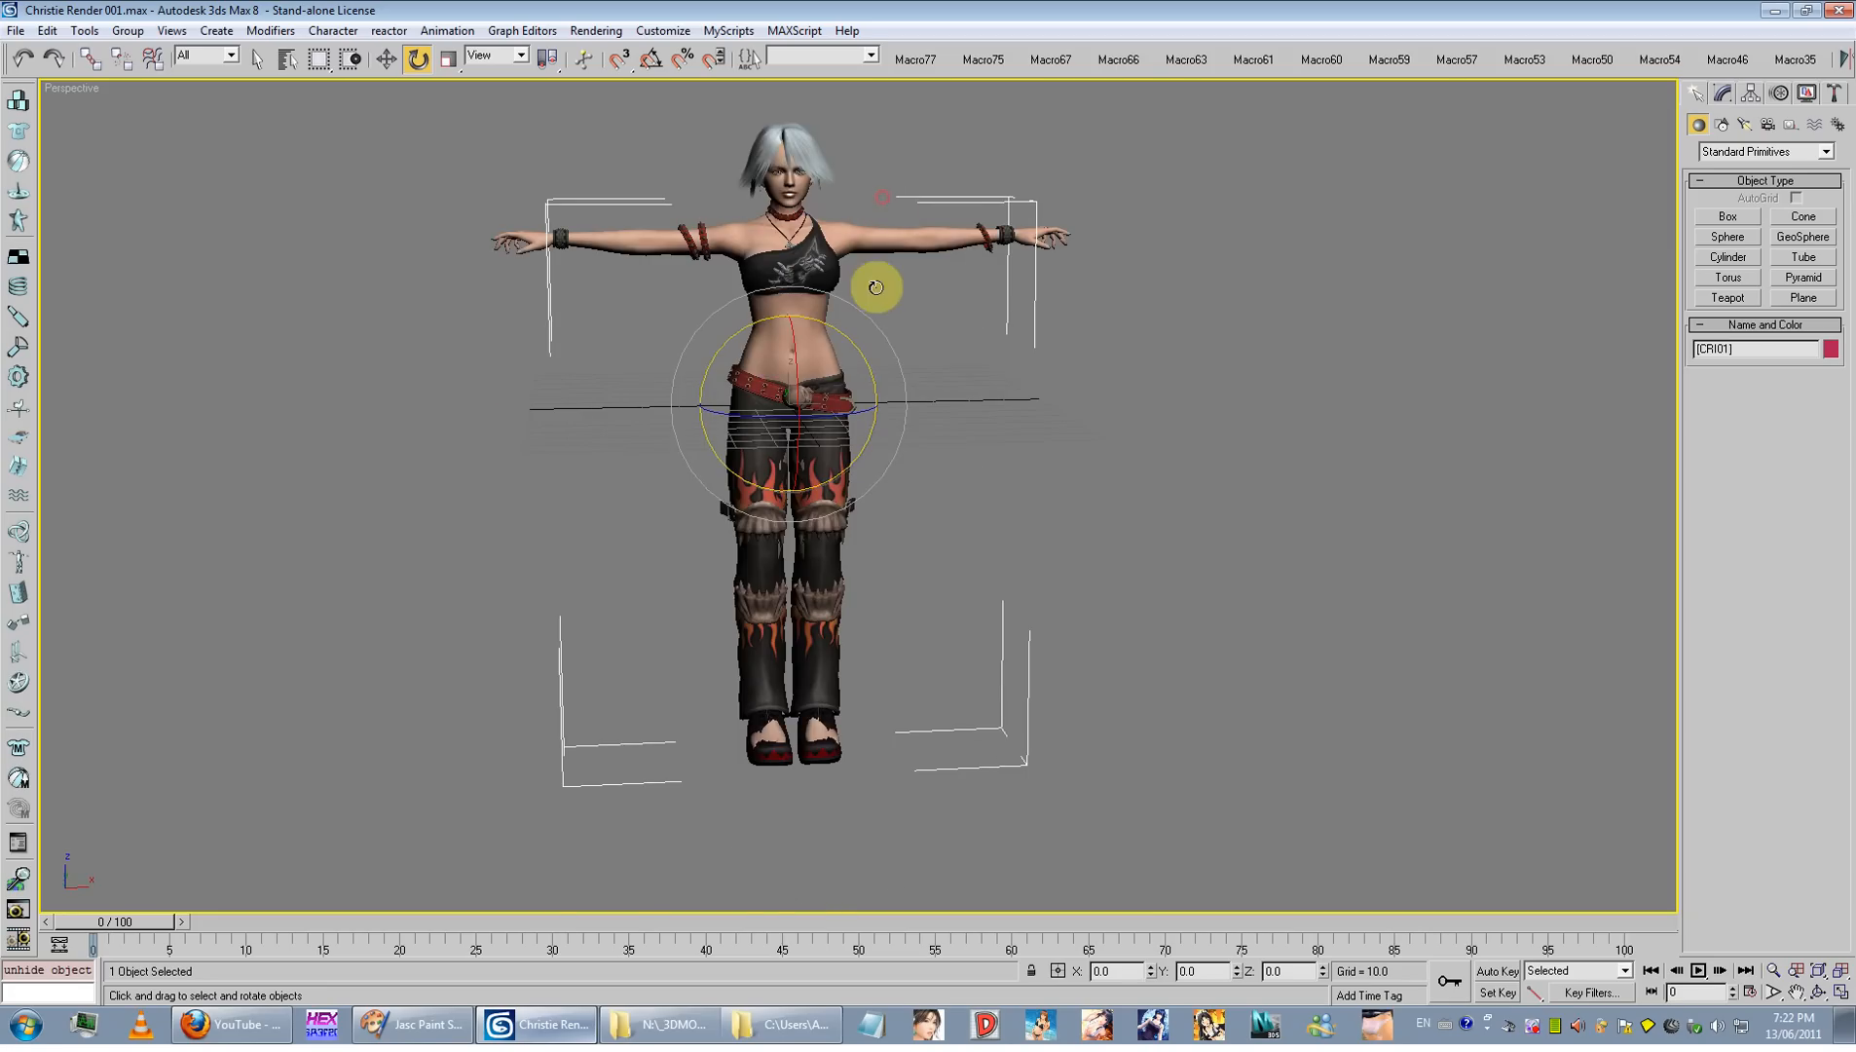
# Step: Show the selected outfit by itself once more by hiding the unselected objects, then bring all objects back
pyautogui.scroll(3, 876, 288)
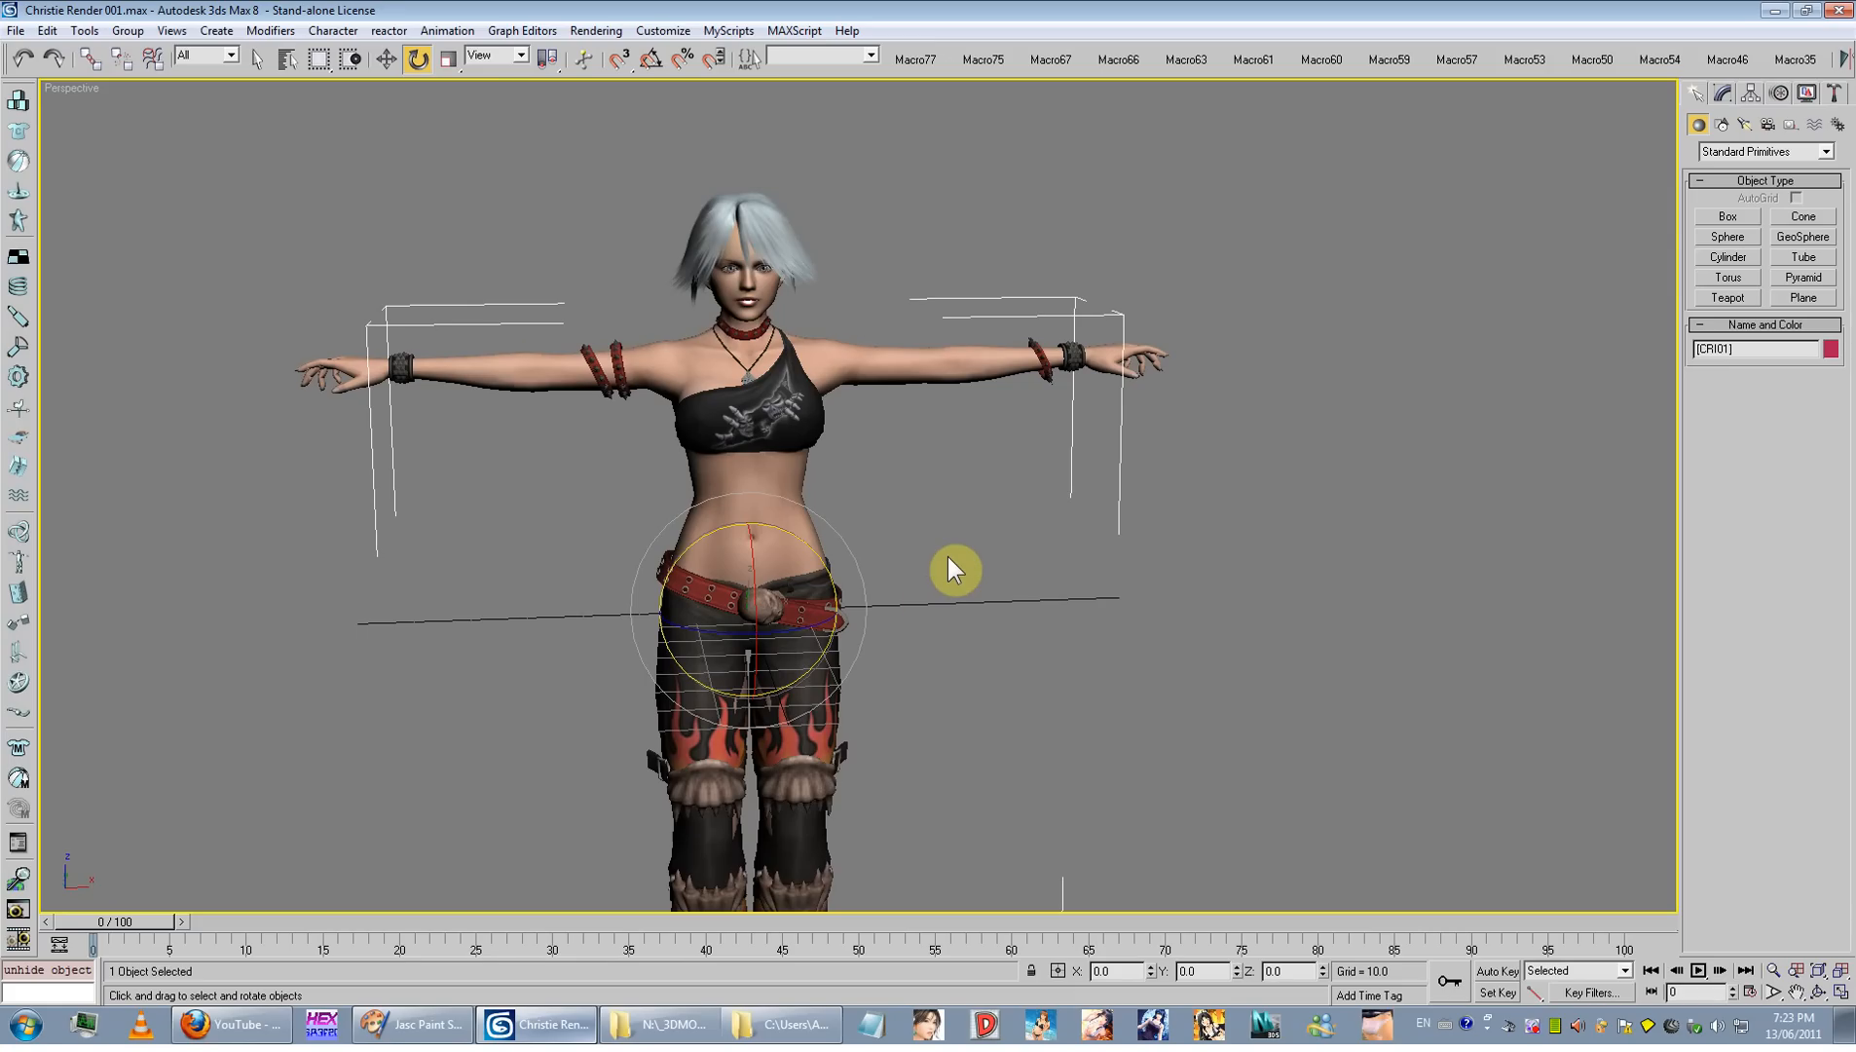
pyautogui.rightClick(823, 421)
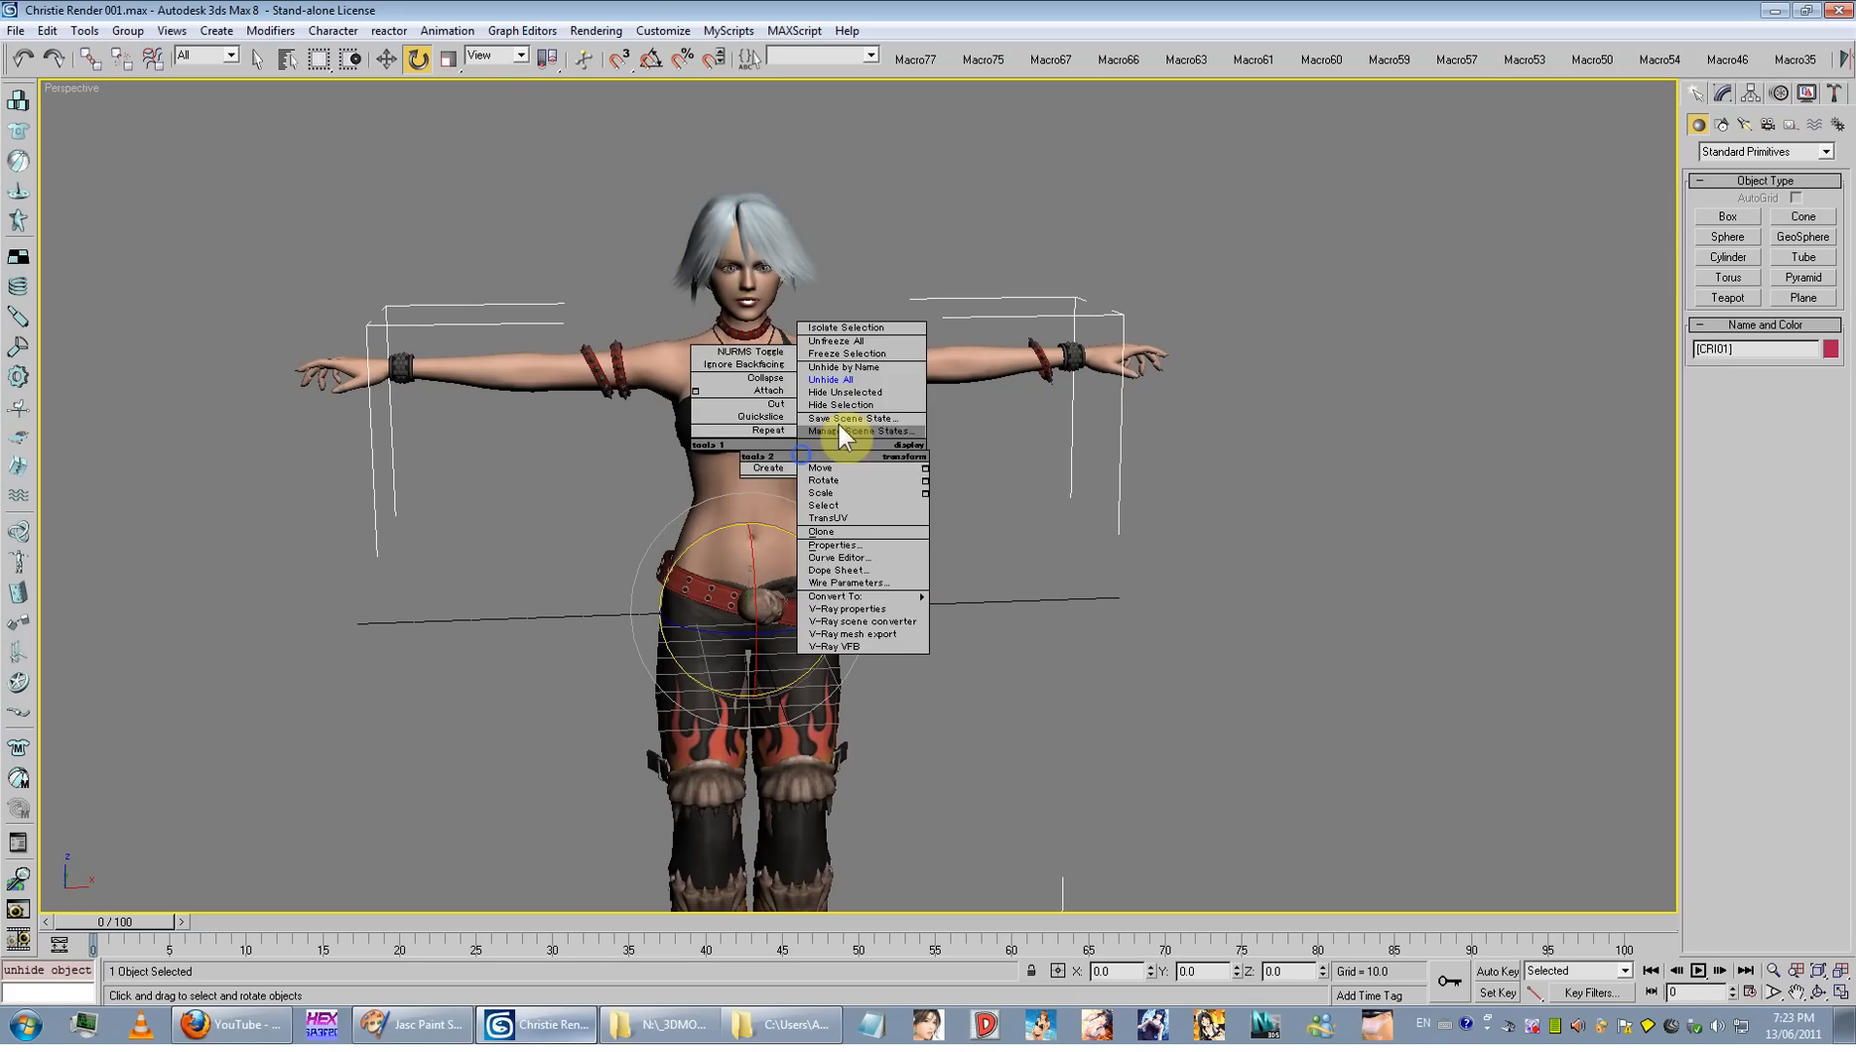
pyautogui.click(864, 395)
pyautogui.scroll(-2, 932, 552)
pyautogui.moveTo(932, 551); pyautogui.dragTo(941, 472, button='middle')
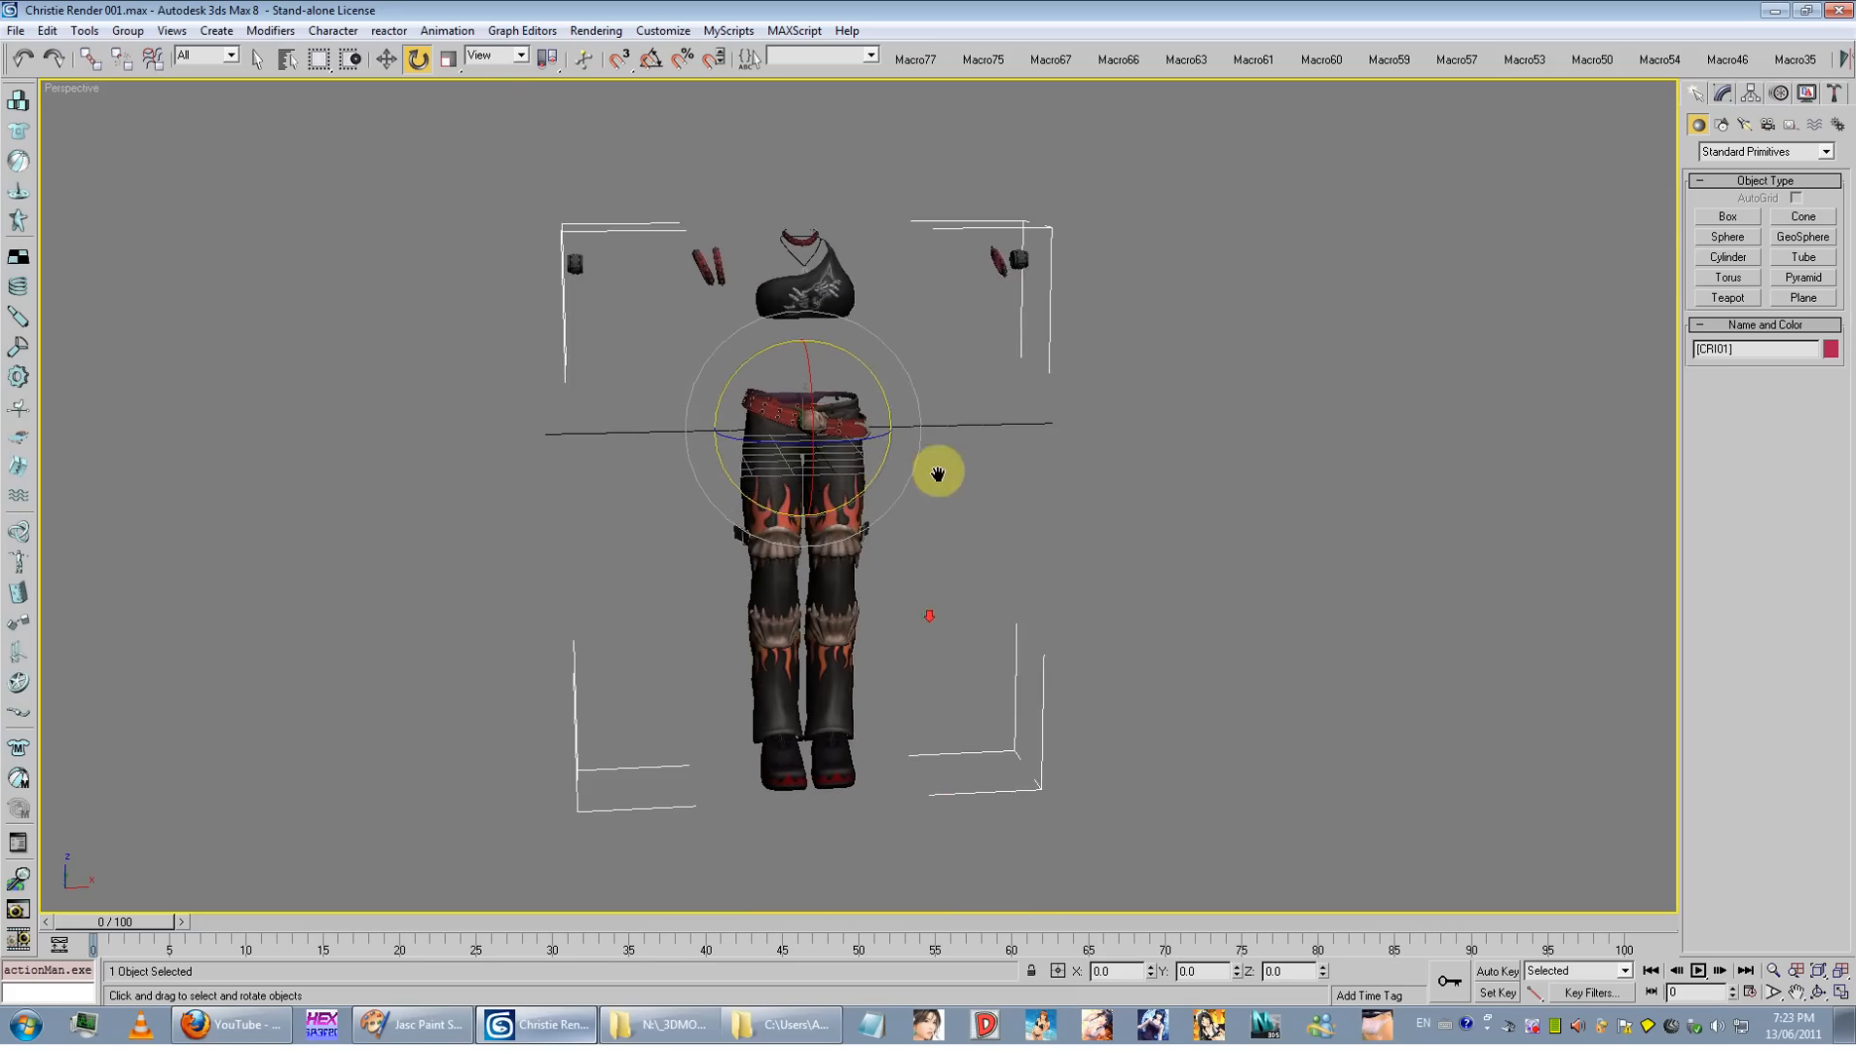
pyautogui.rightClick(1177, 465)
pyautogui.click(1237, 395)
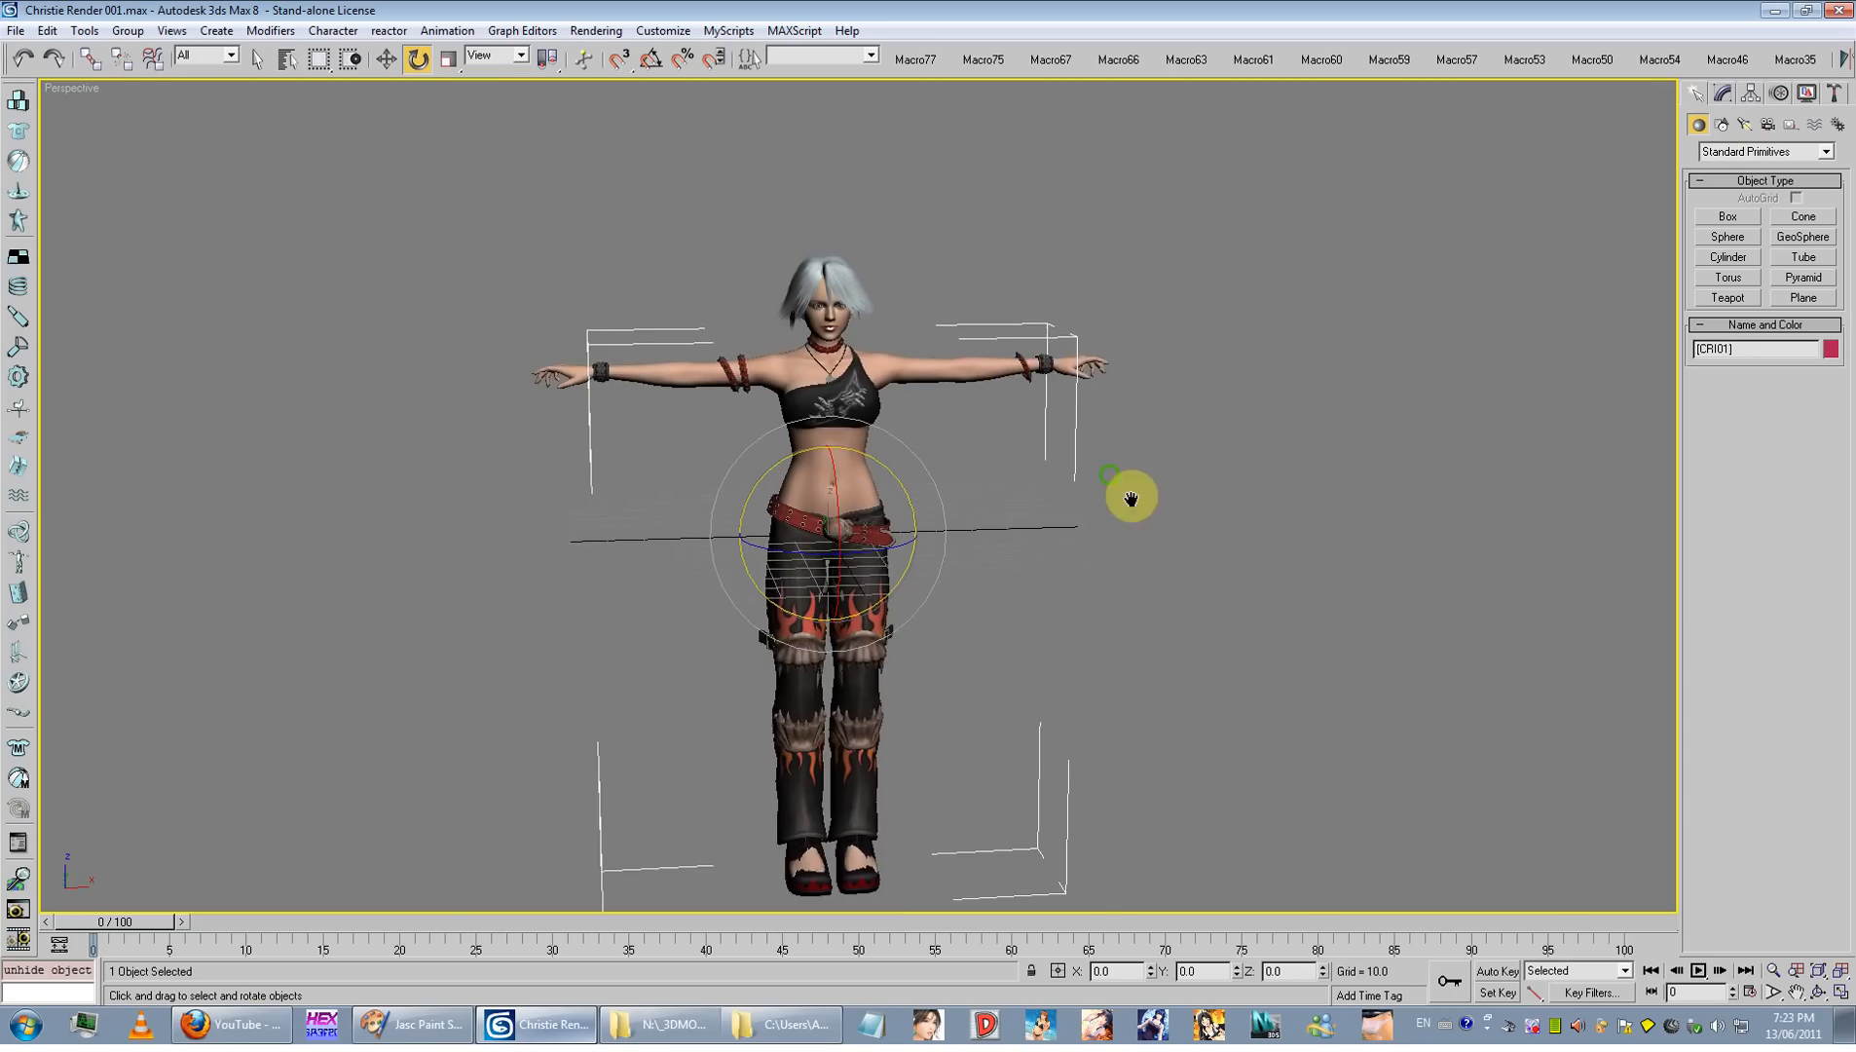
# Step: Switch the viewport to wireframe display, select the body and clothing meshes together, and hide them
pyautogui.press('F3')
pyautogui.moveTo(1125, 497)
pyautogui.mouseDown(button='middle')
pyautogui.moveTo(1155, 533)
pyautogui.moveTo(1024, 603)
pyautogui.mouseUp(button='middle')
pyautogui.scroll(2, 1023, 603)
pyautogui.moveTo(1022, 603); pyautogui.dragTo(833, 512)
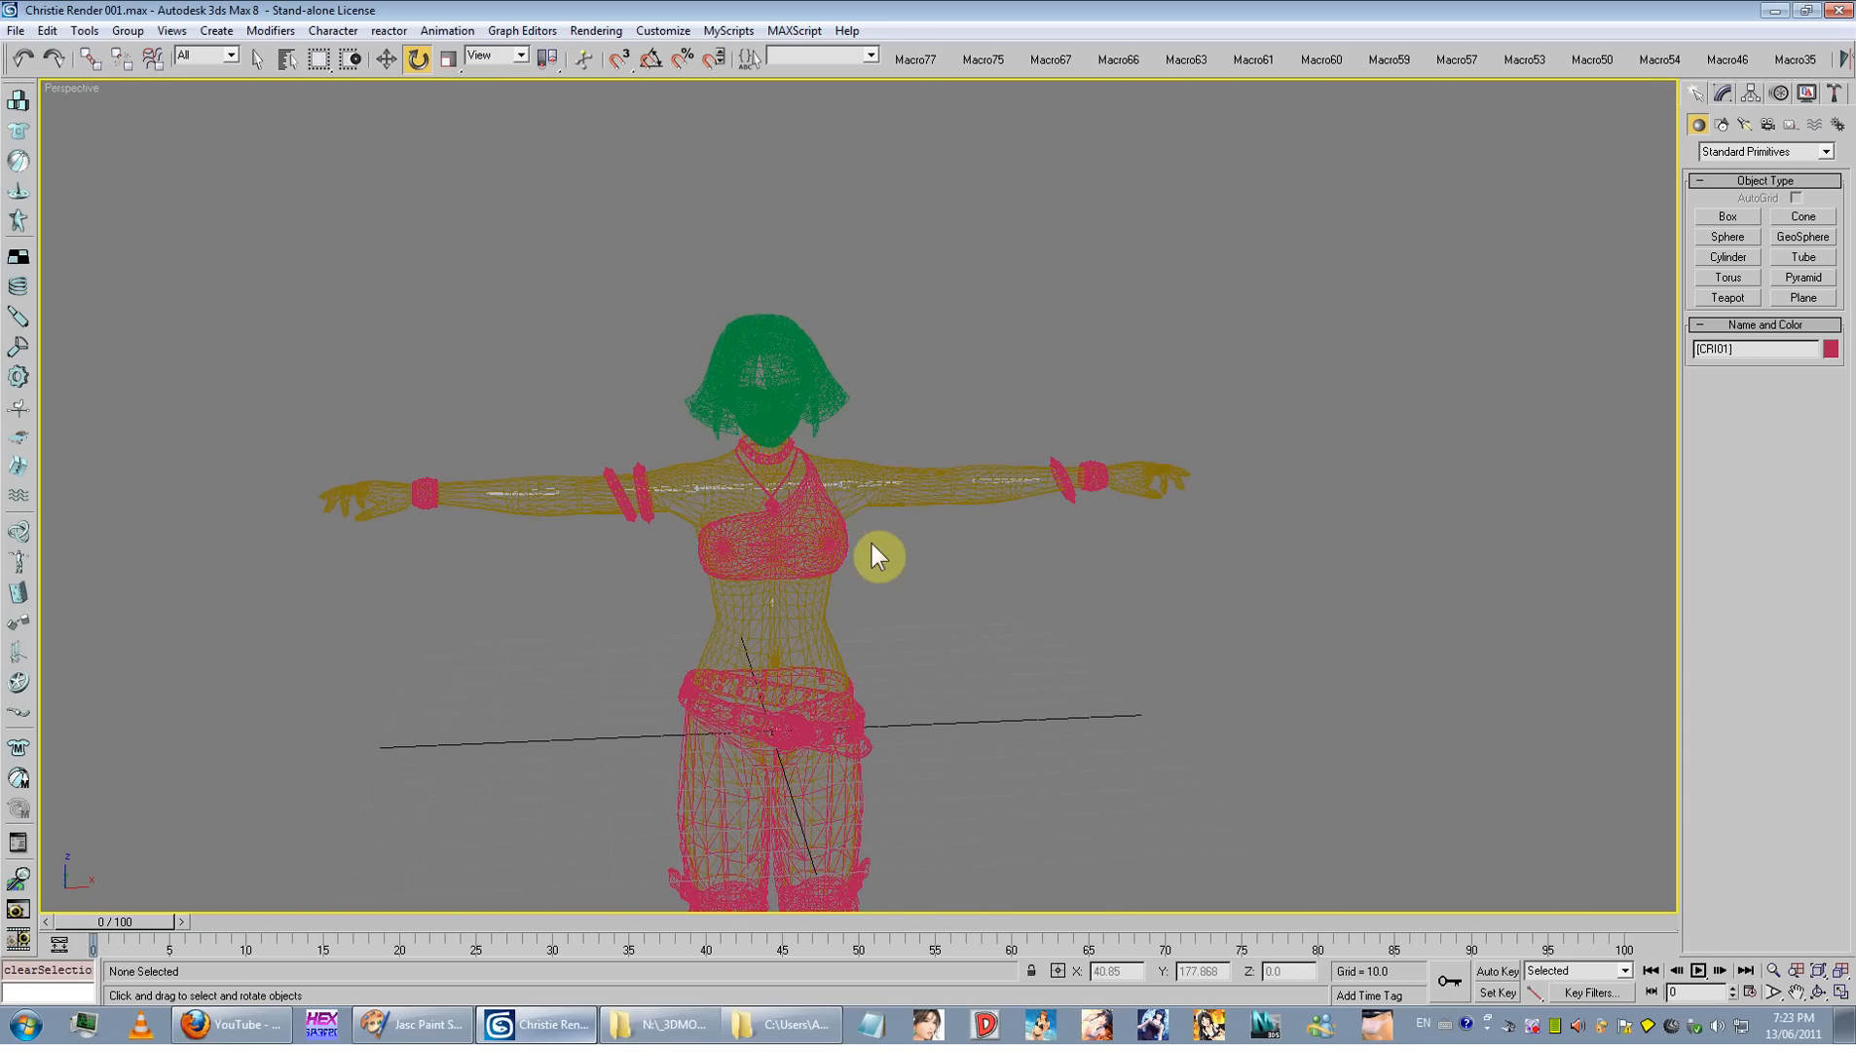
pyautogui.rightClick(895, 553)
pyautogui.click(924, 493)
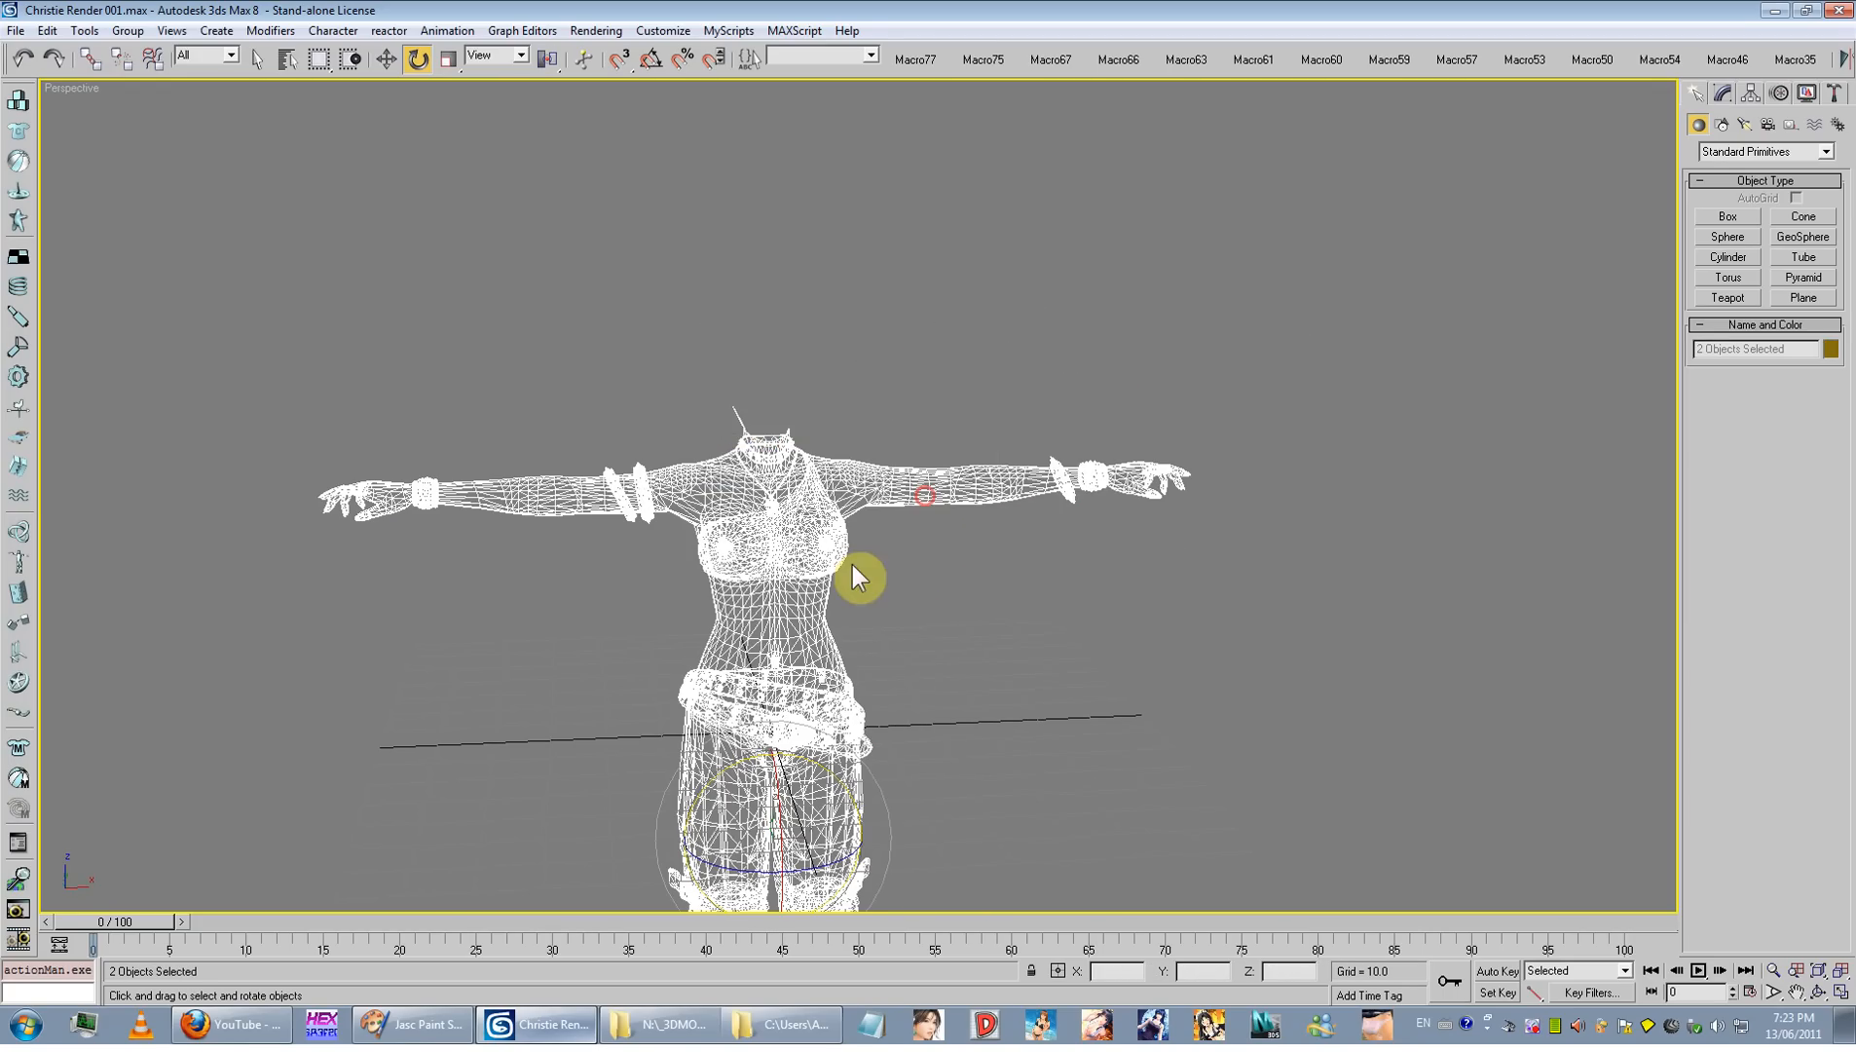
pyautogui.hotkey('ctrl', 'z')
pyautogui.rightClick(920, 508)
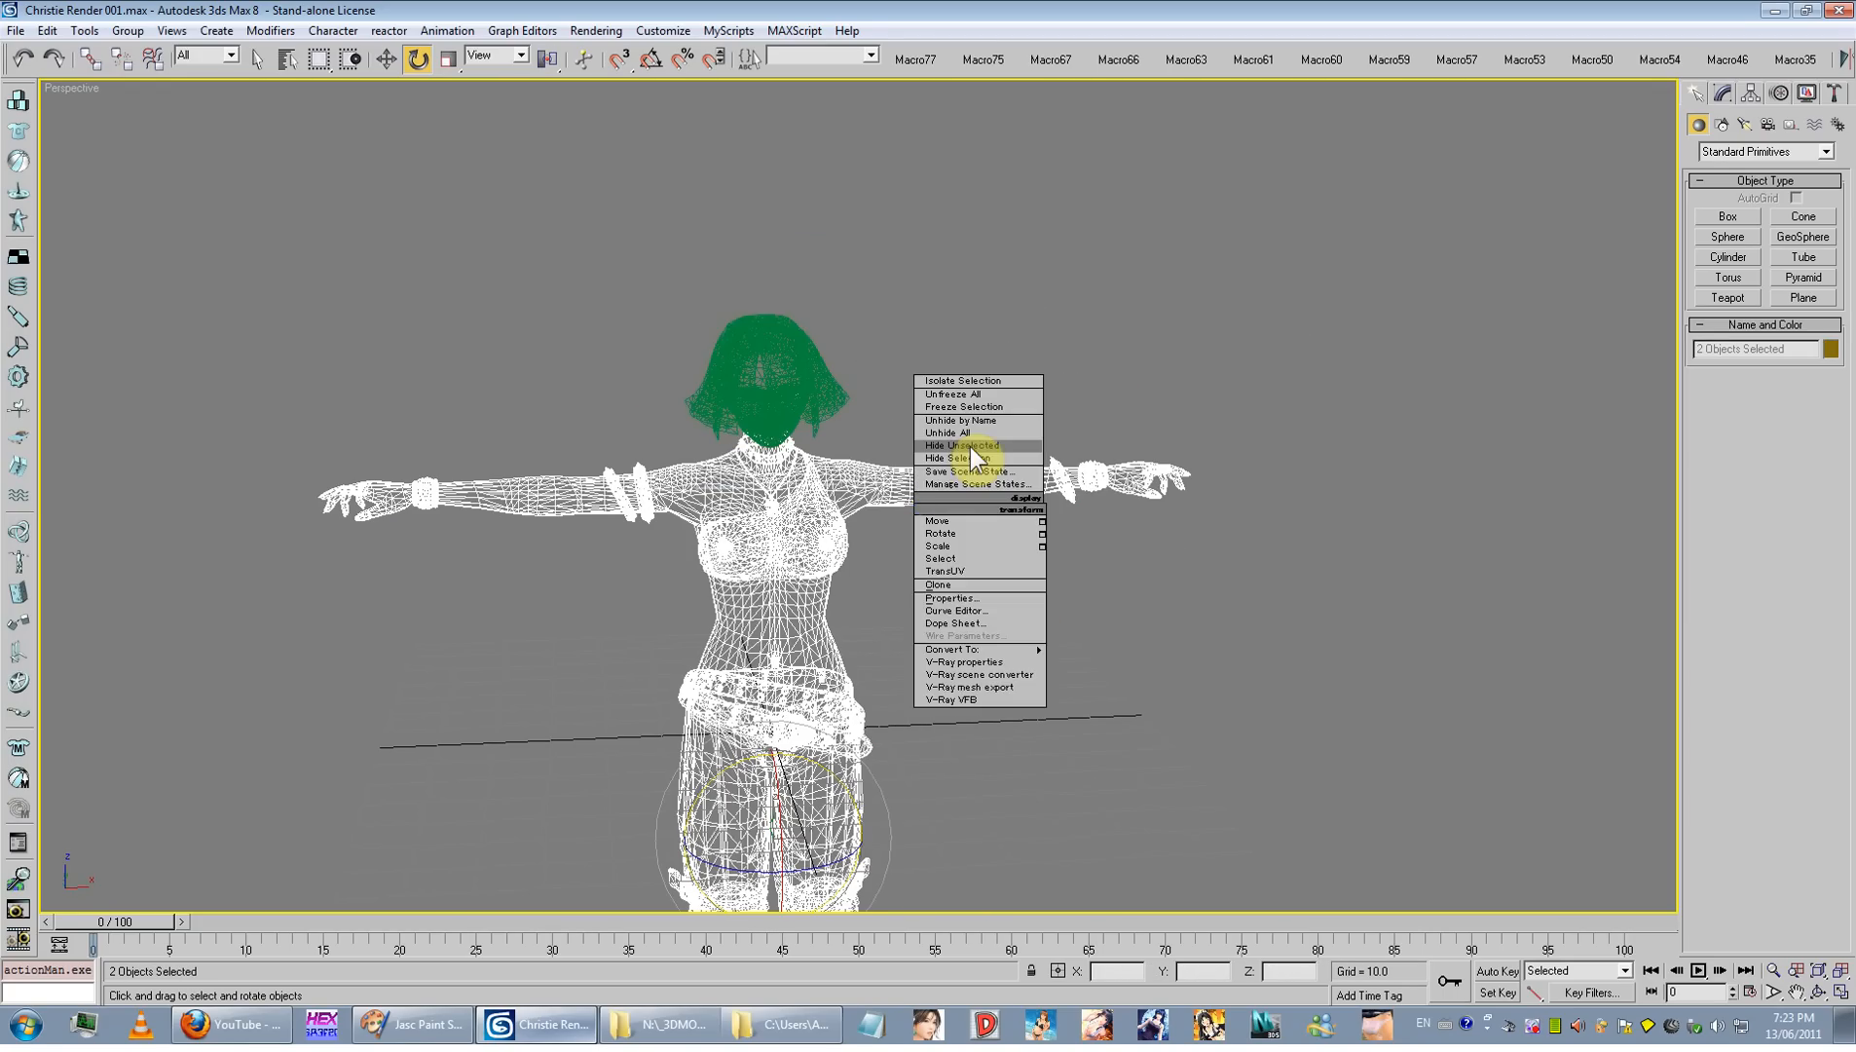
pyautogui.click(971, 465)
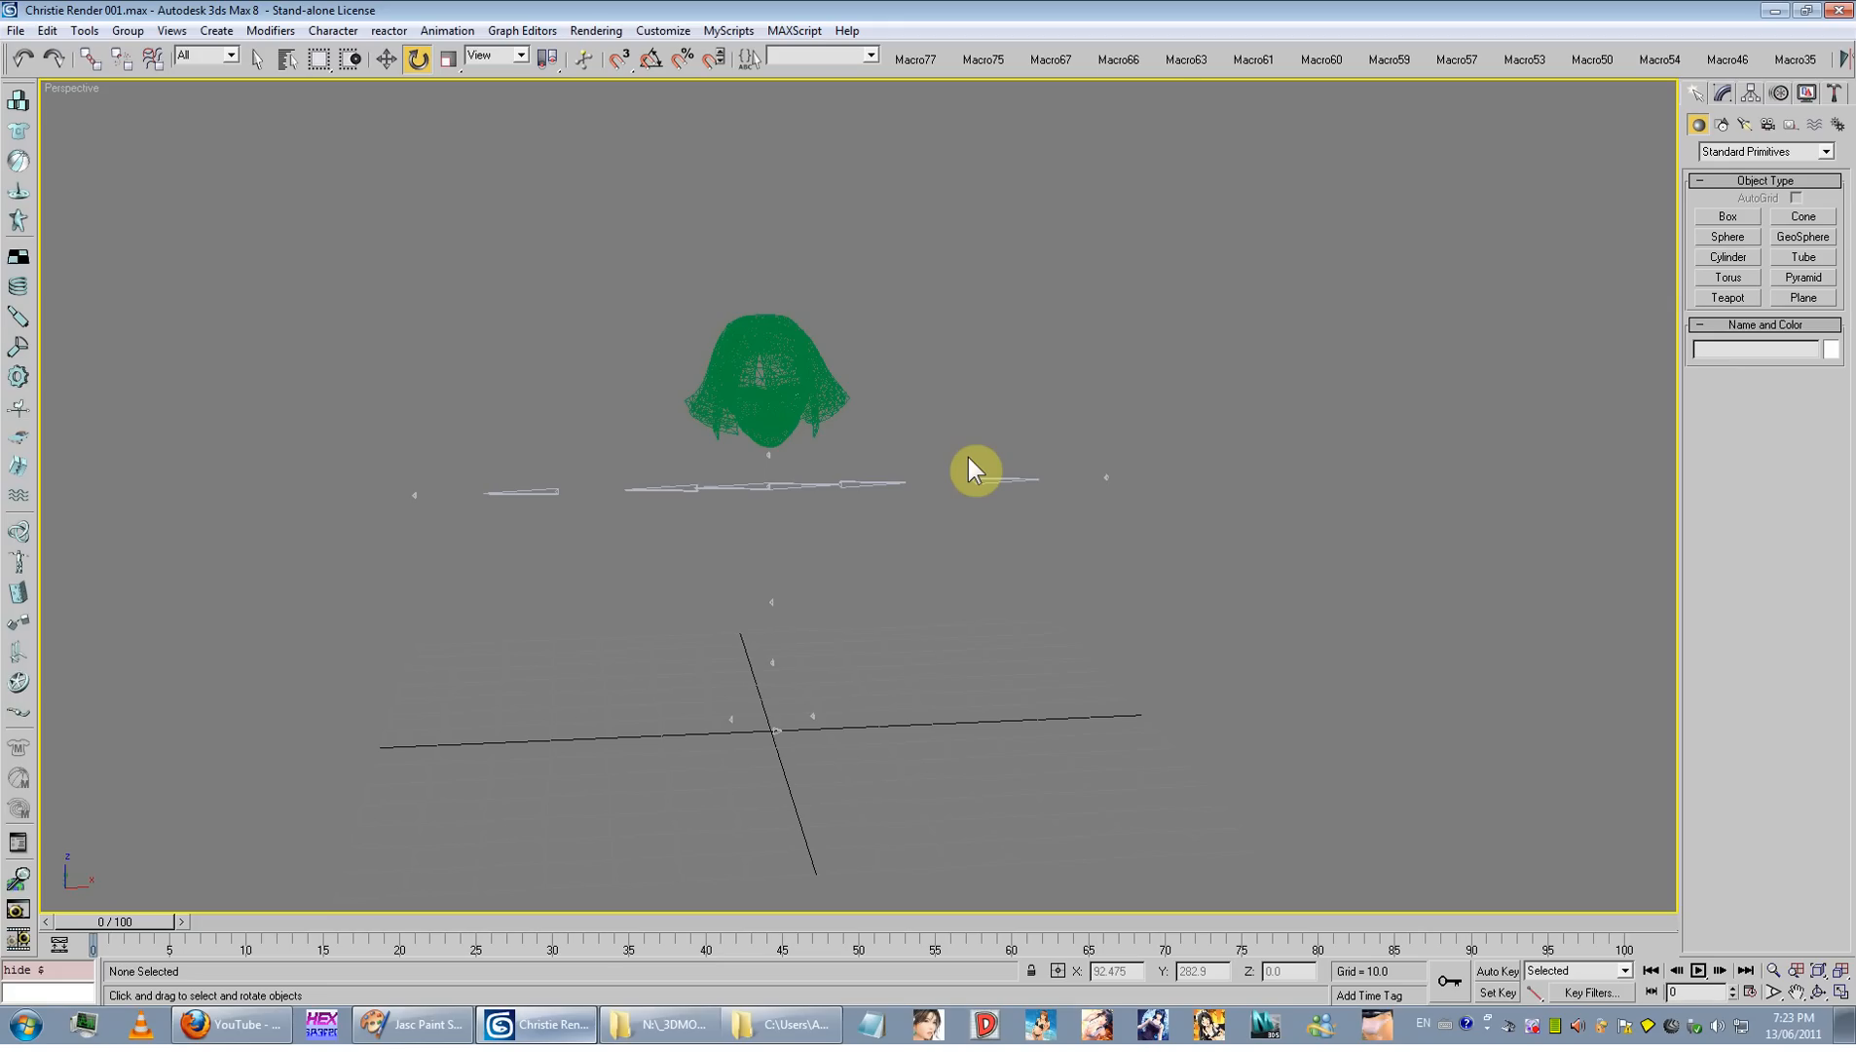
# Step: Select the Head mesh, restore shaded display, and hide the head
pyautogui.click(841, 404)
pyautogui.press('F3')
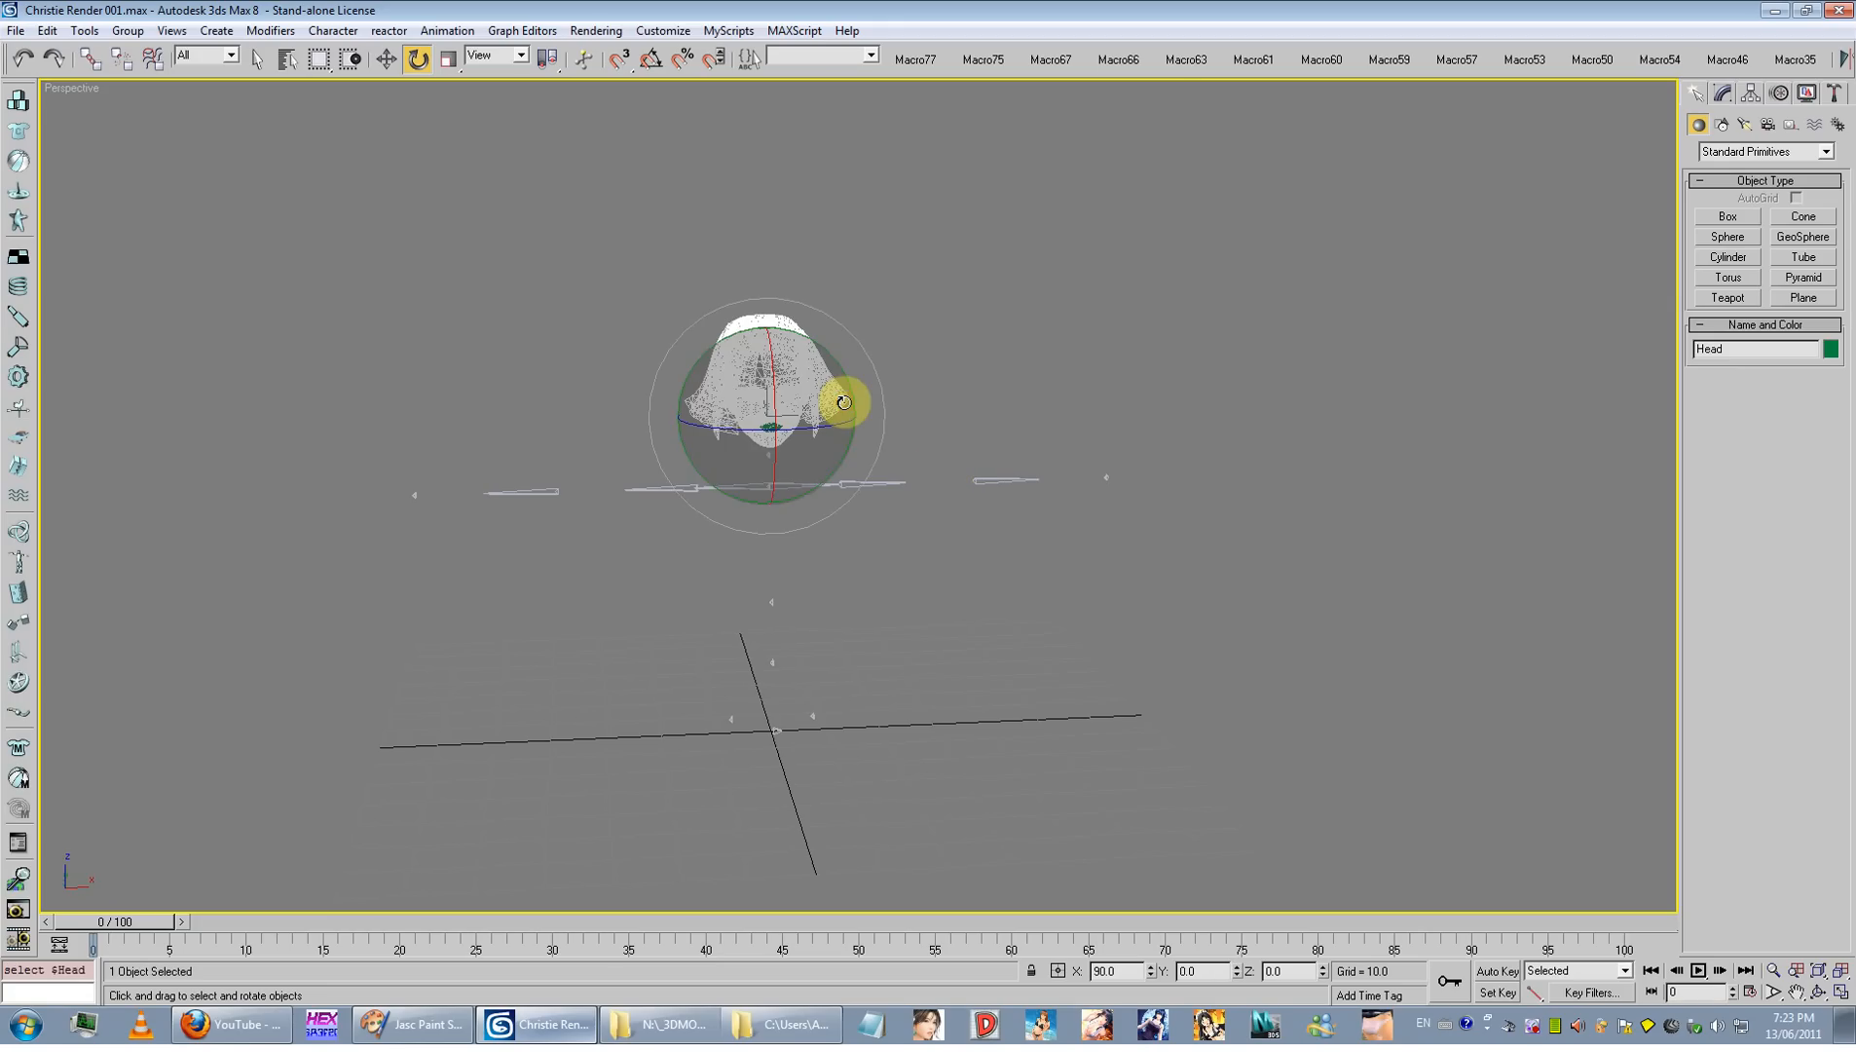
pyautogui.press('F3')
pyautogui.press('F3')
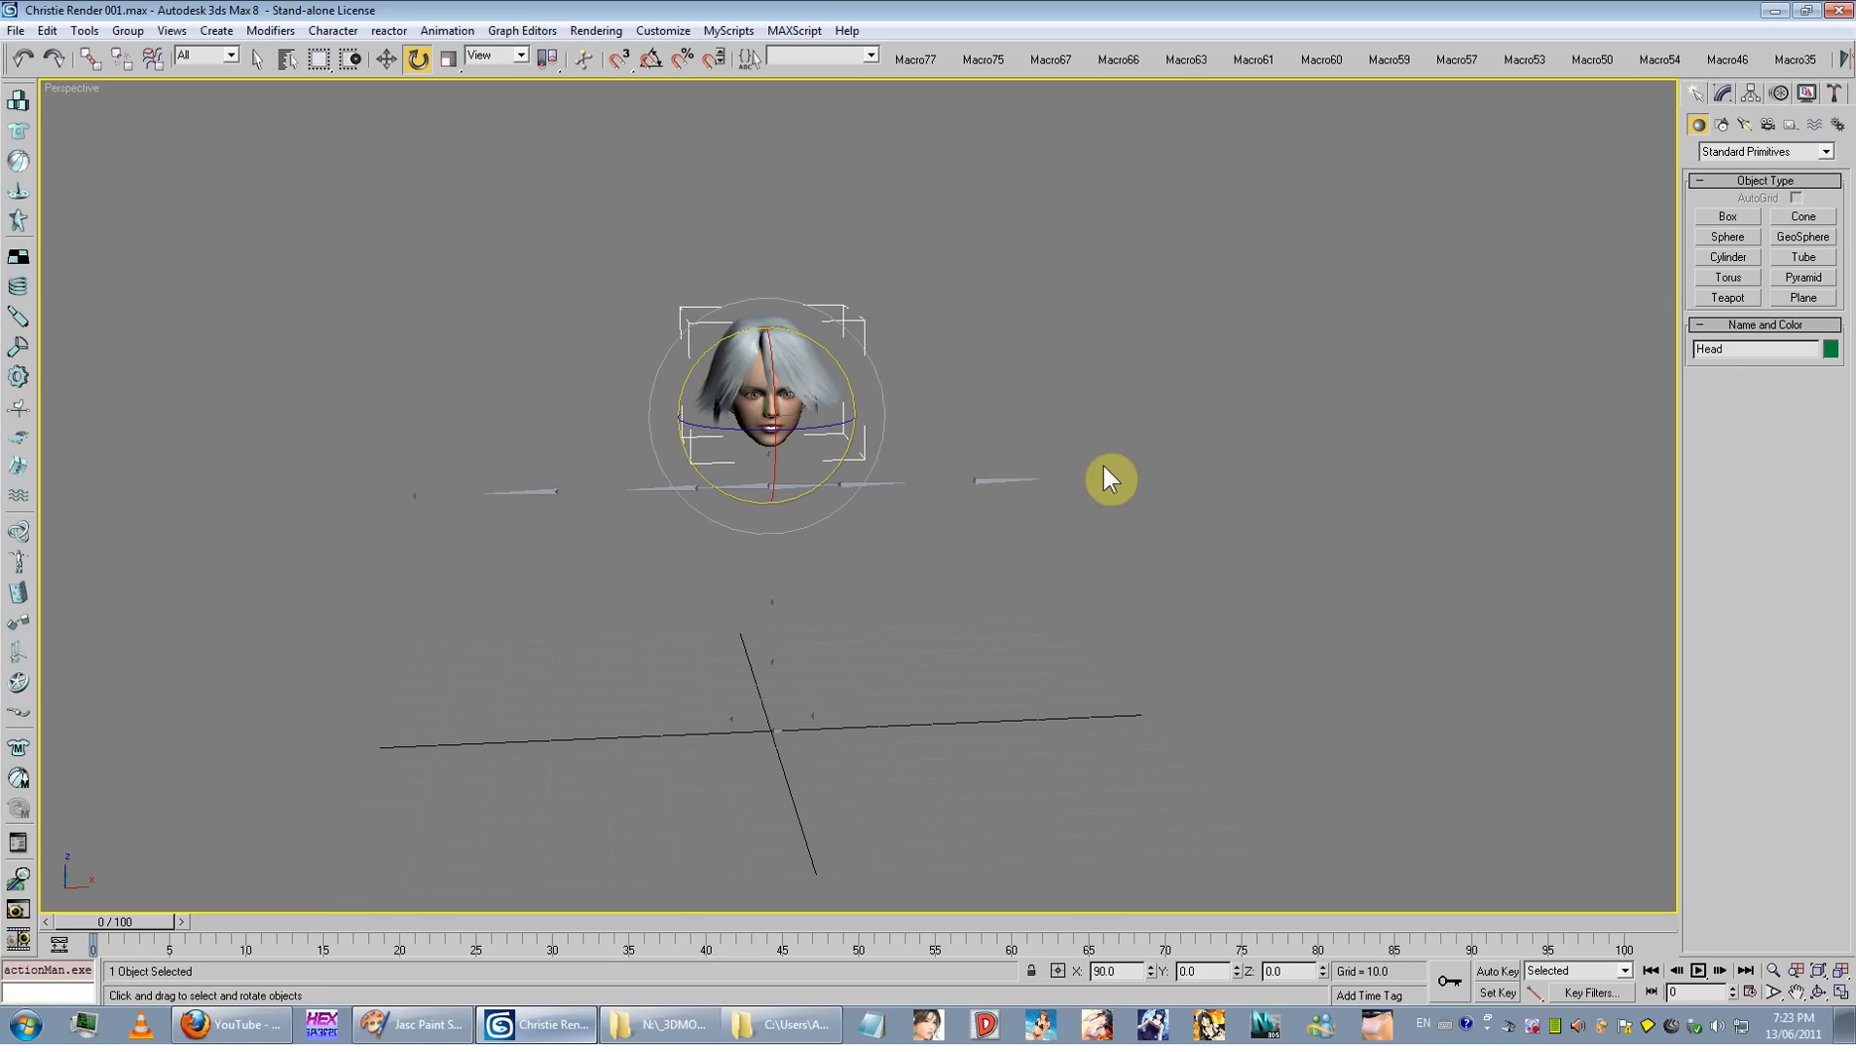
pyautogui.rightClick(910, 393)
pyautogui.click(977, 346)
# Step: Select the leftover mouth piece and hide it so that only the bones stay displayed
pyautogui.keyDown('alt'); pyautogui.moveTo(892, 542); pyautogui.dragTo(825, 477, button='middle'); pyautogui.keyUp('alt')
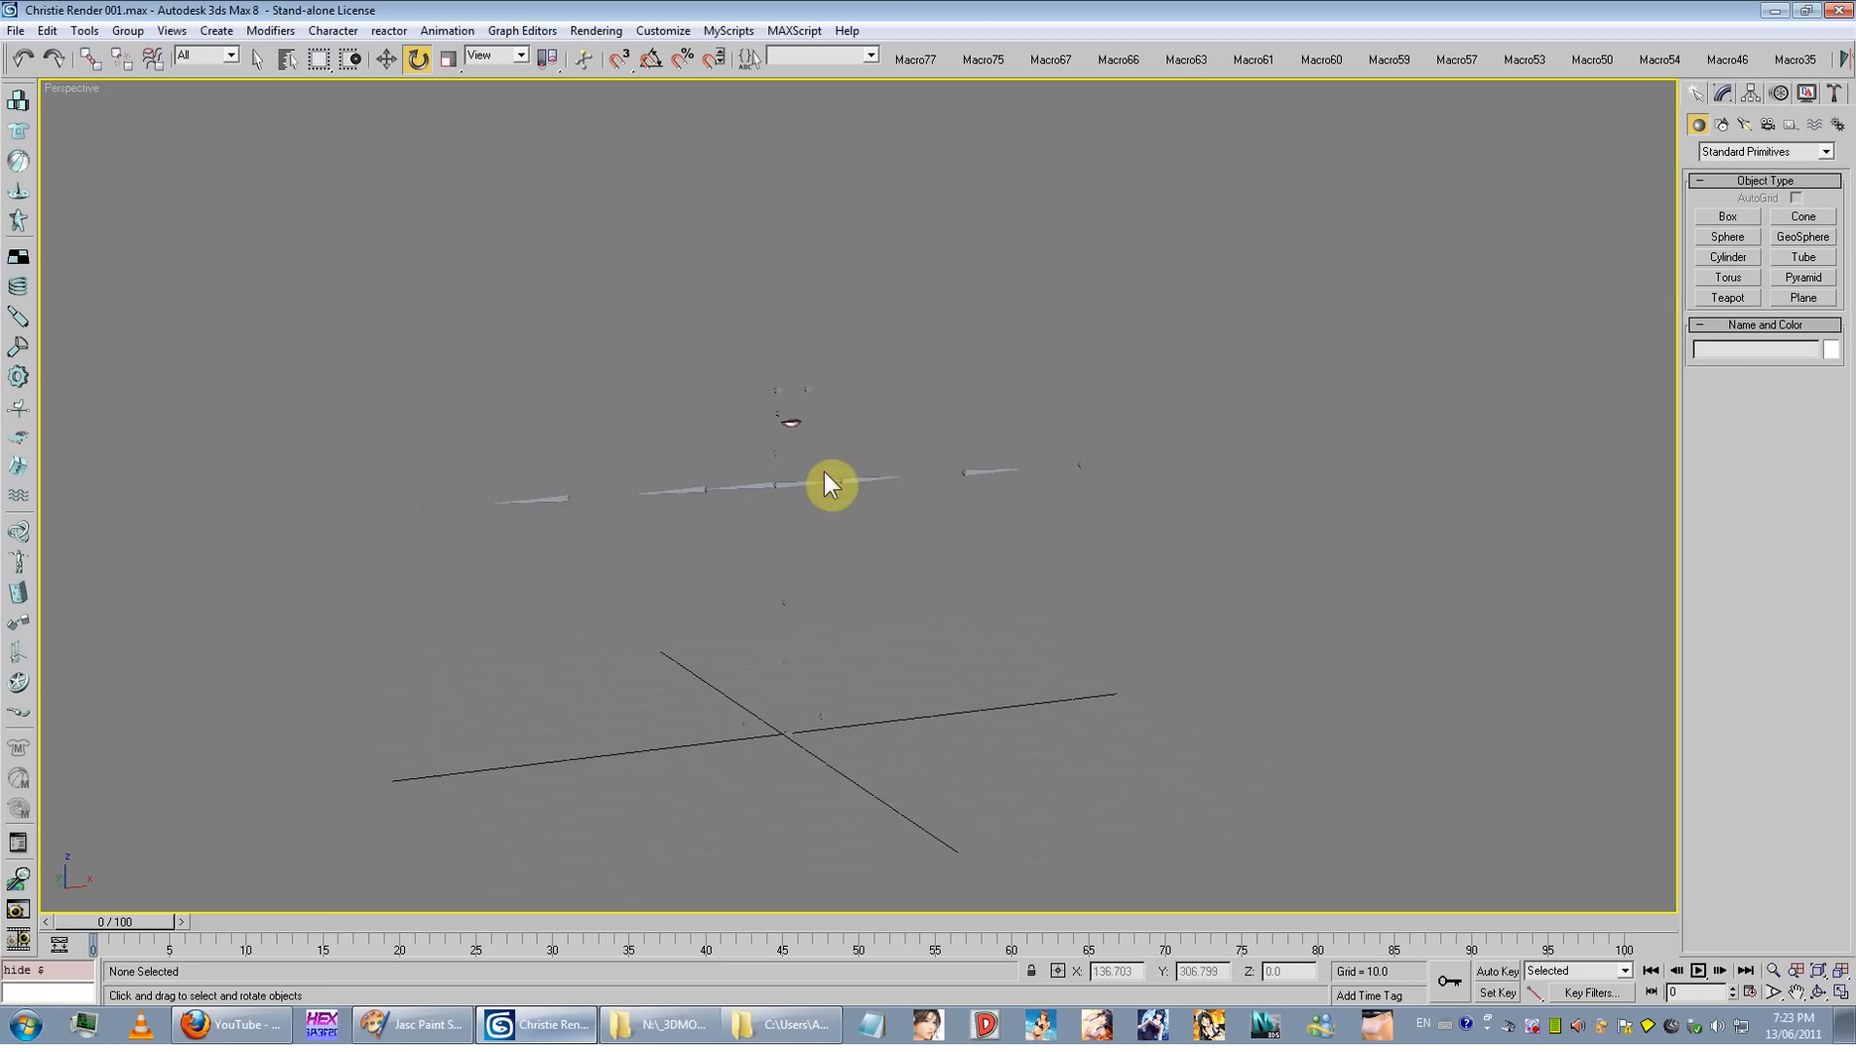
pyautogui.click(793, 422)
pyautogui.rightClick(814, 476)
pyautogui.click(880, 429)
pyautogui.keyDown('alt'); pyautogui.moveTo(870, 558); pyautogui.dragTo(956, 512, button='middle'); pyautogui.keyUp('alt')
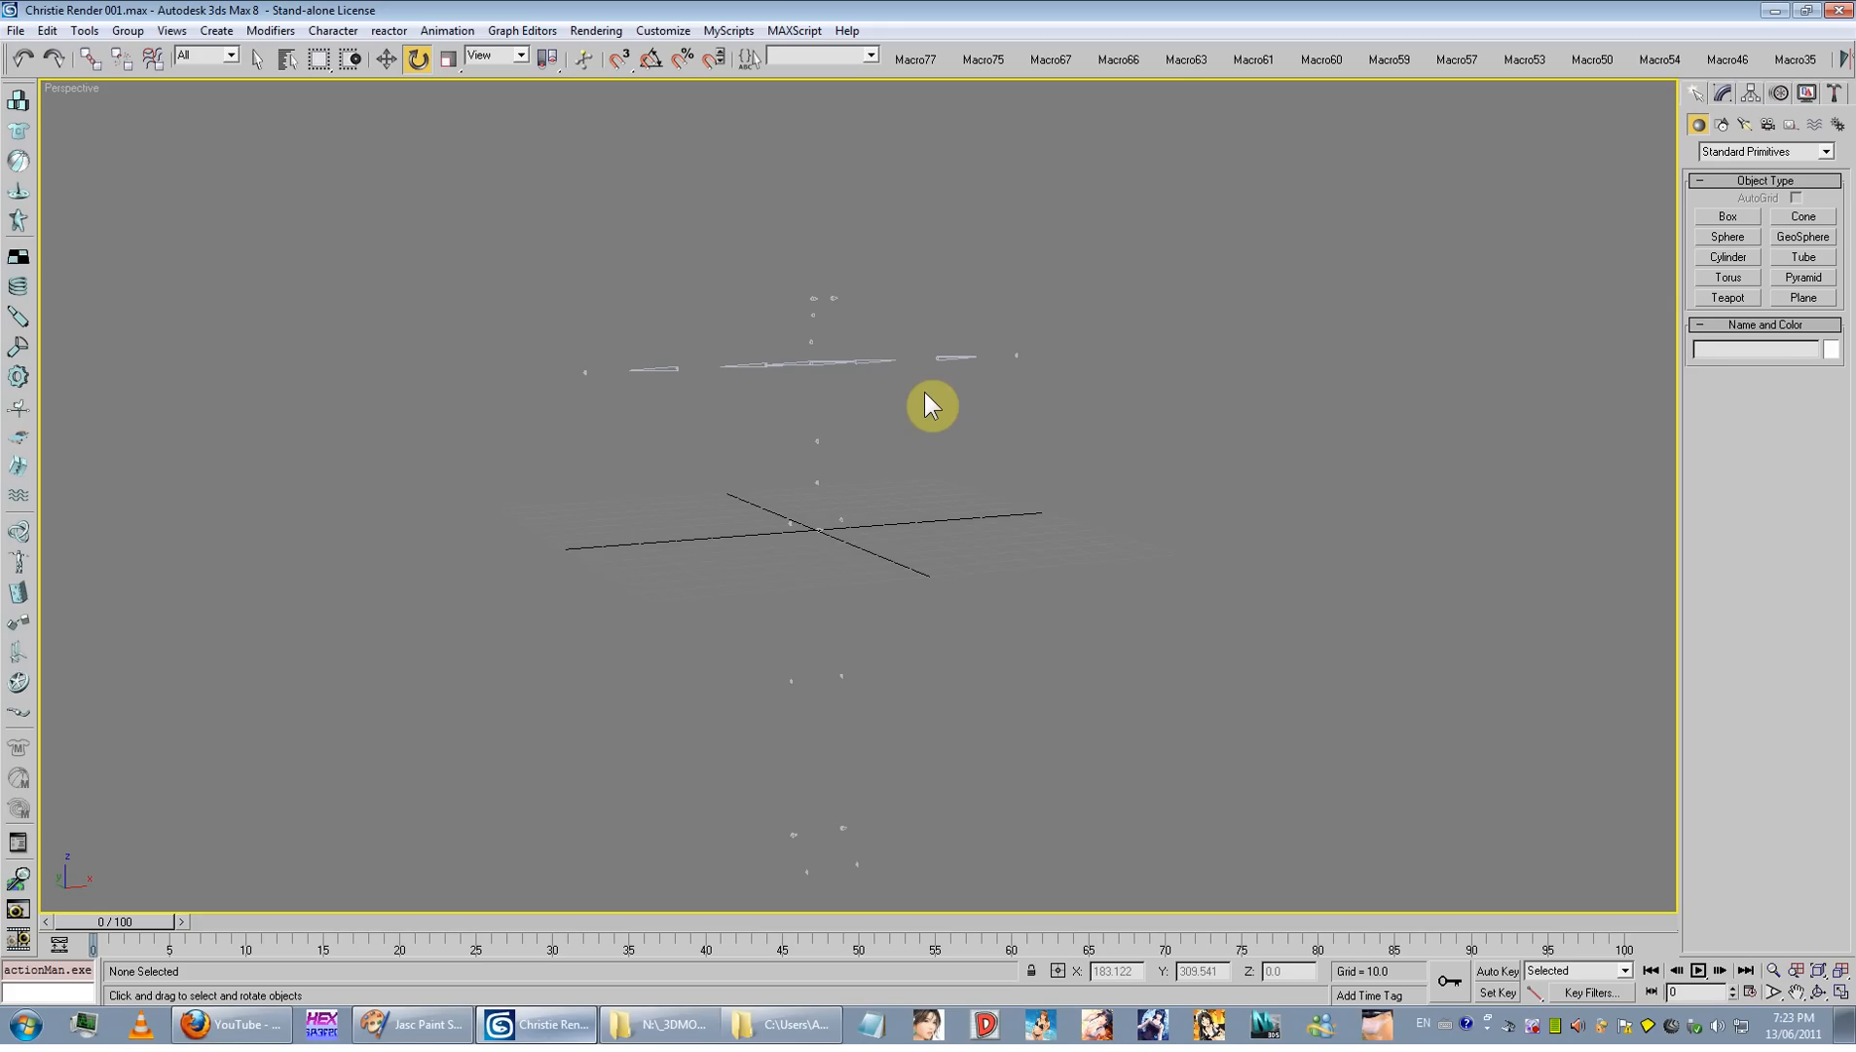
# Step: Try rotating the shoulder bone bone020 about 35 degrees downward, then undo the rotation and clear the selection
pyautogui.moveTo(1140, 294); pyautogui.dragTo(849, 424)
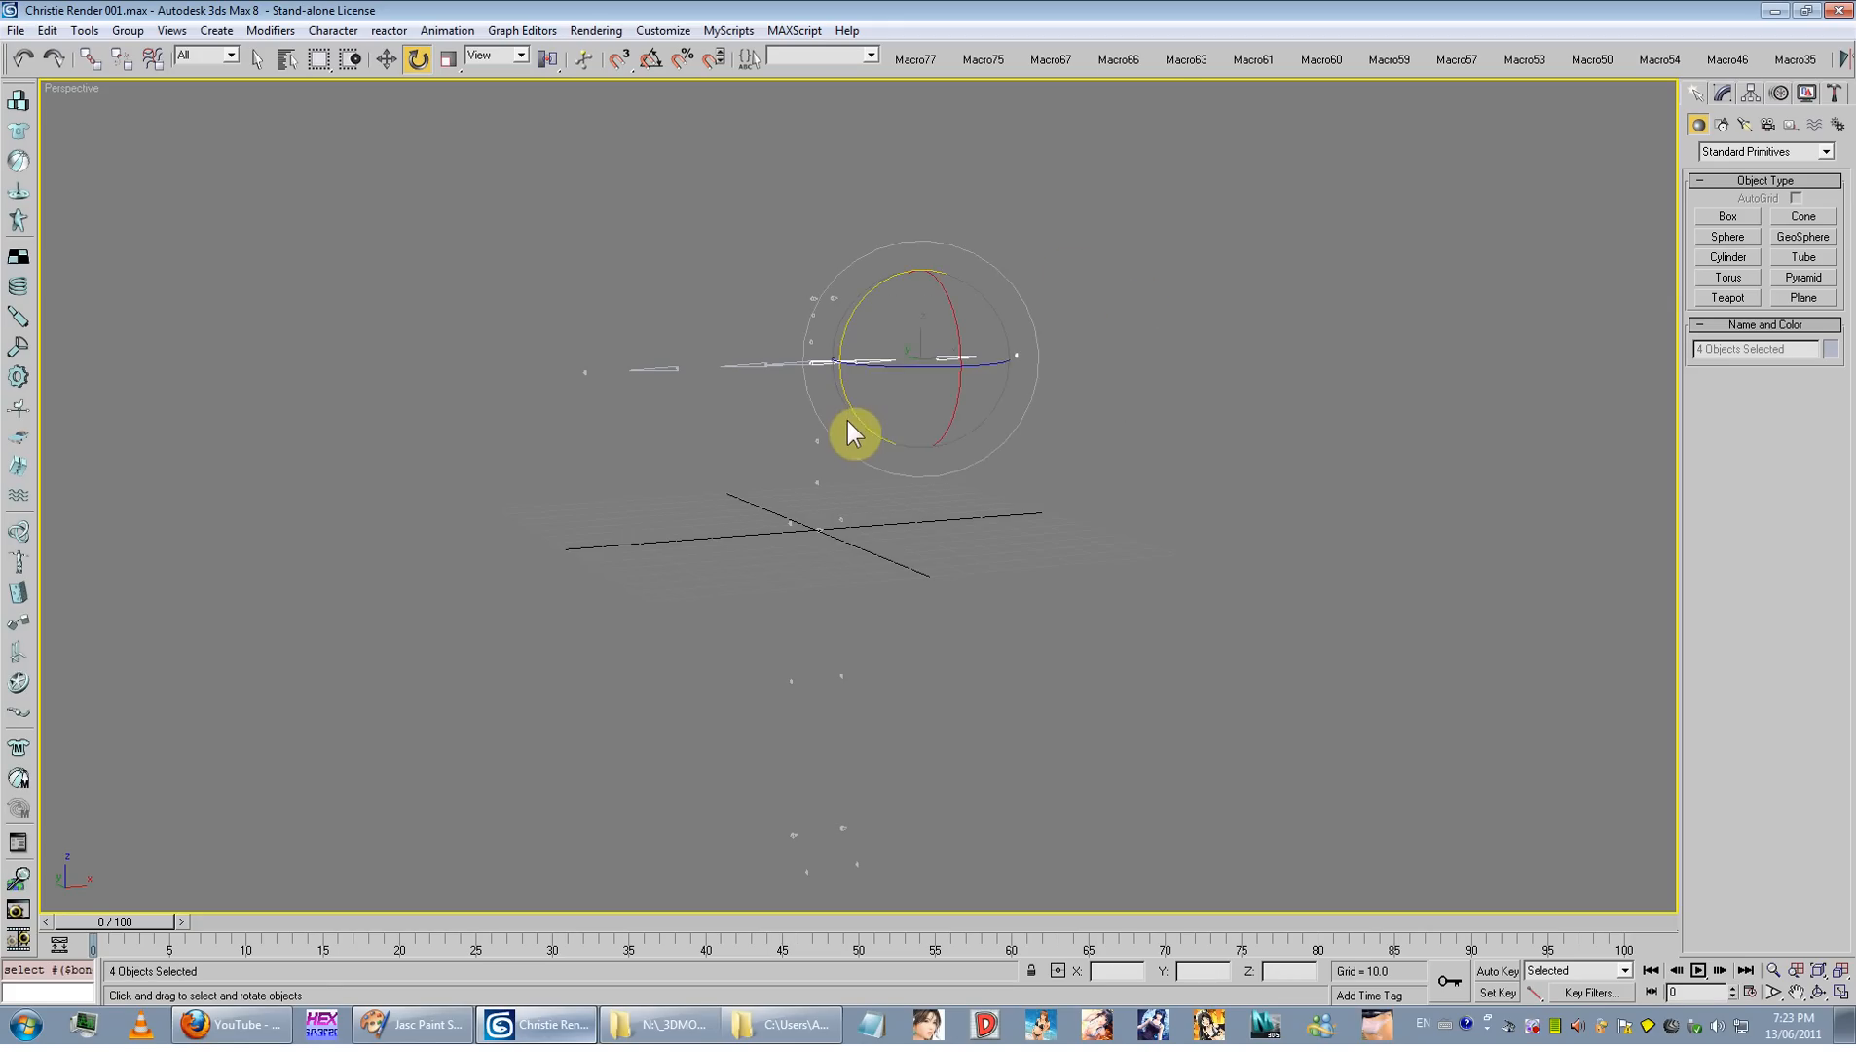
pyautogui.keyDown('alt'); pyautogui.moveTo(1072, 365); pyautogui.dragTo(1100, 355, button='middle'); pyautogui.keyUp('alt')
pyautogui.click(1131, 315)
pyautogui.click(895, 361)
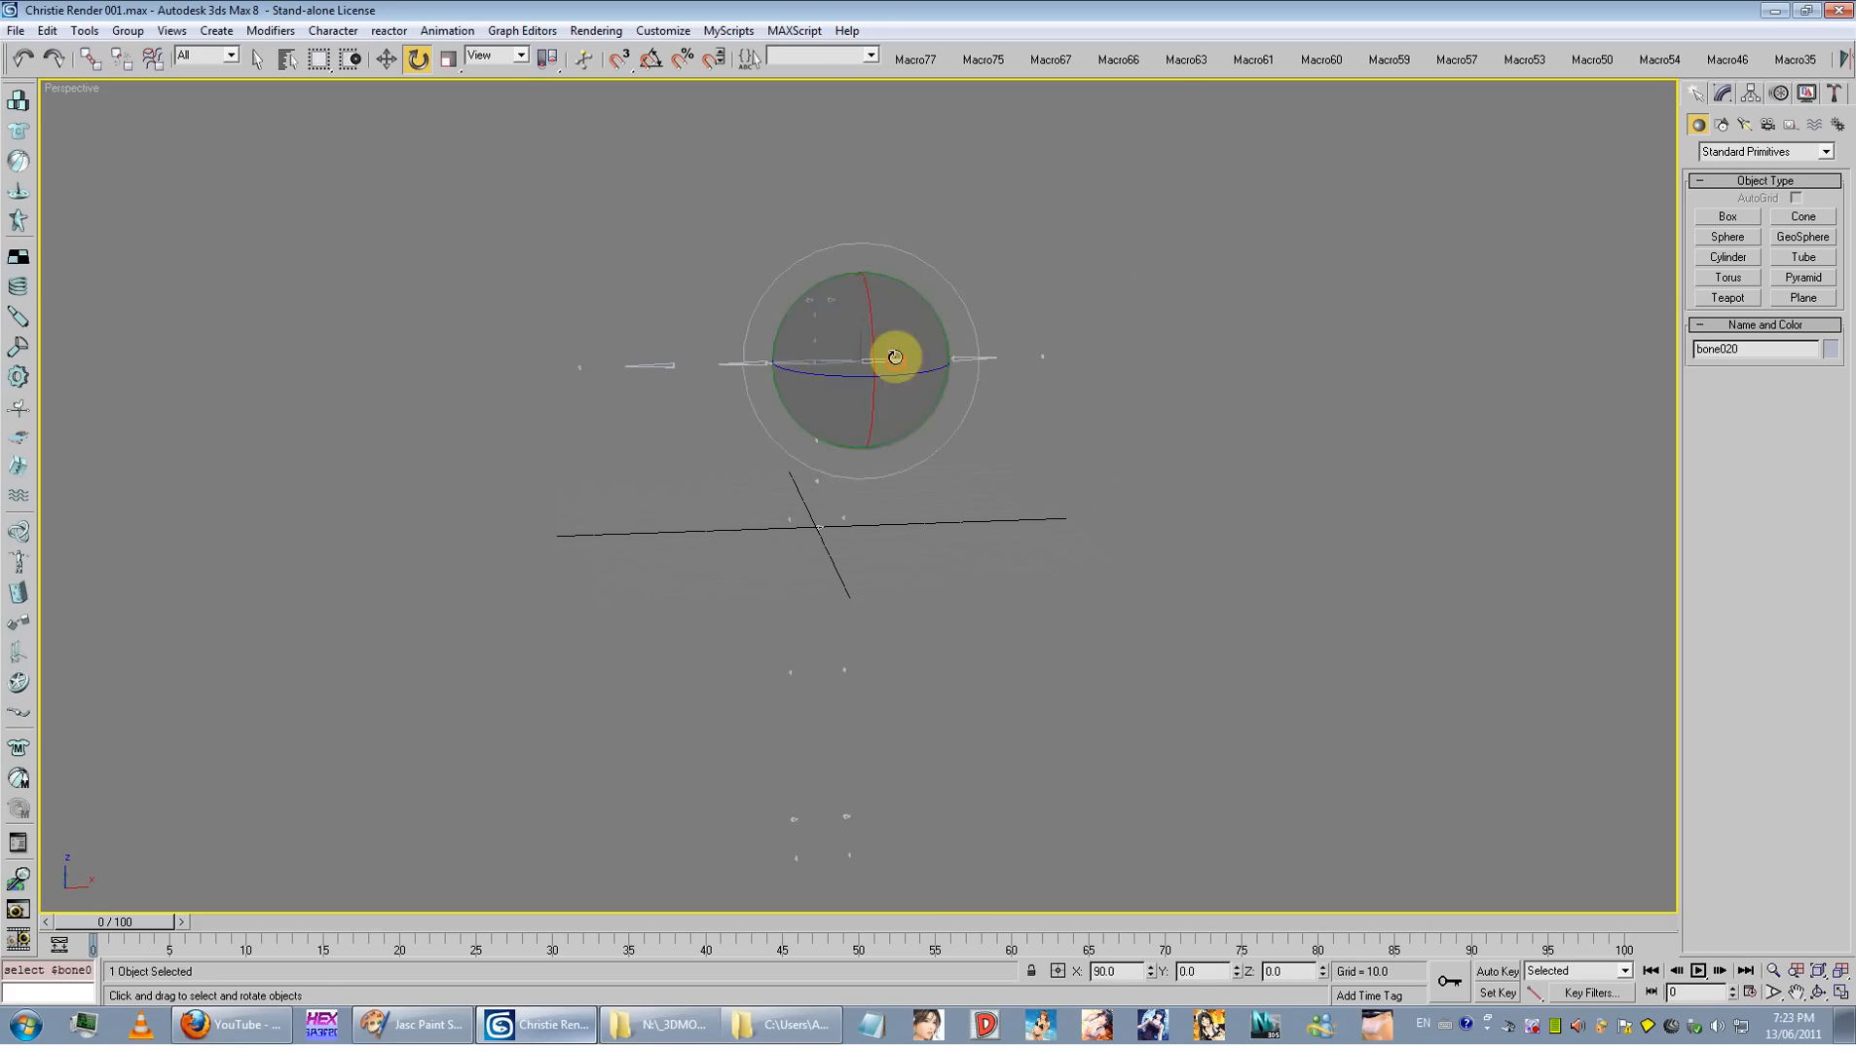
pyautogui.moveTo(919, 293); pyautogui.dragTo(950, 378)
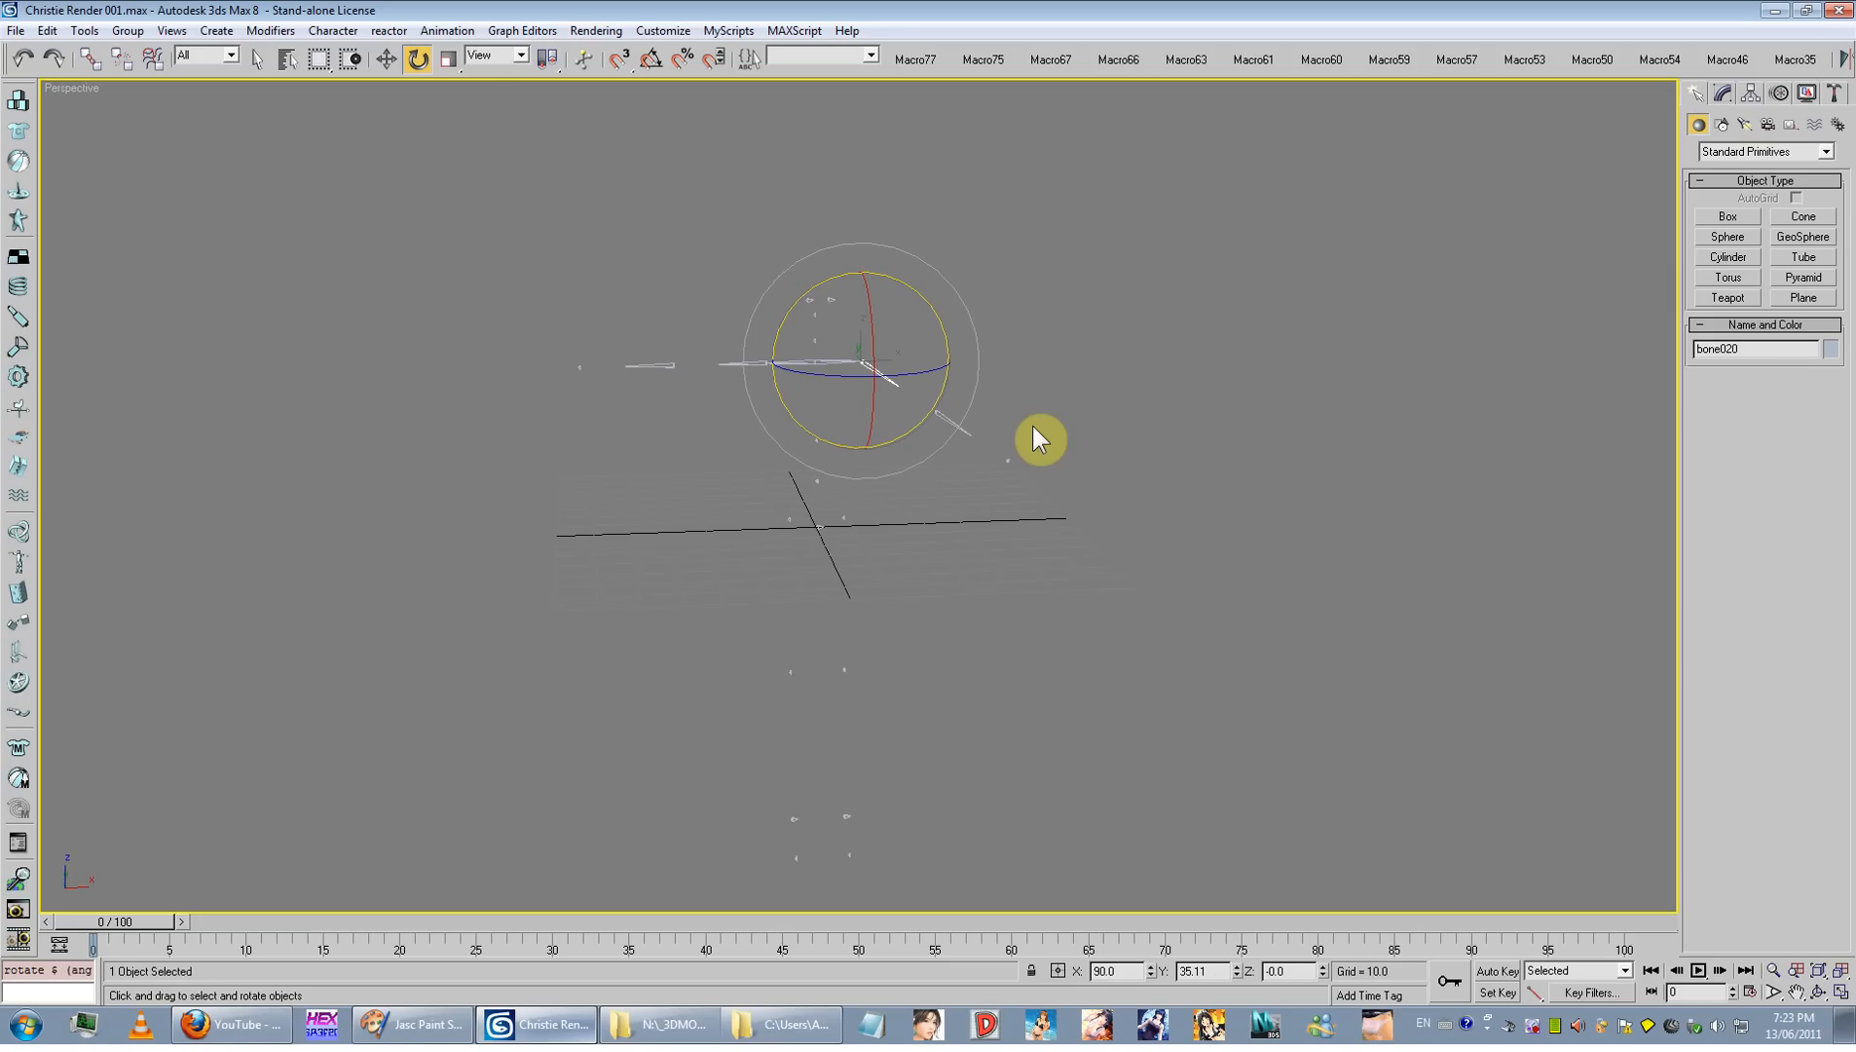
pyautogui.hotkey('ctrl', 'z')
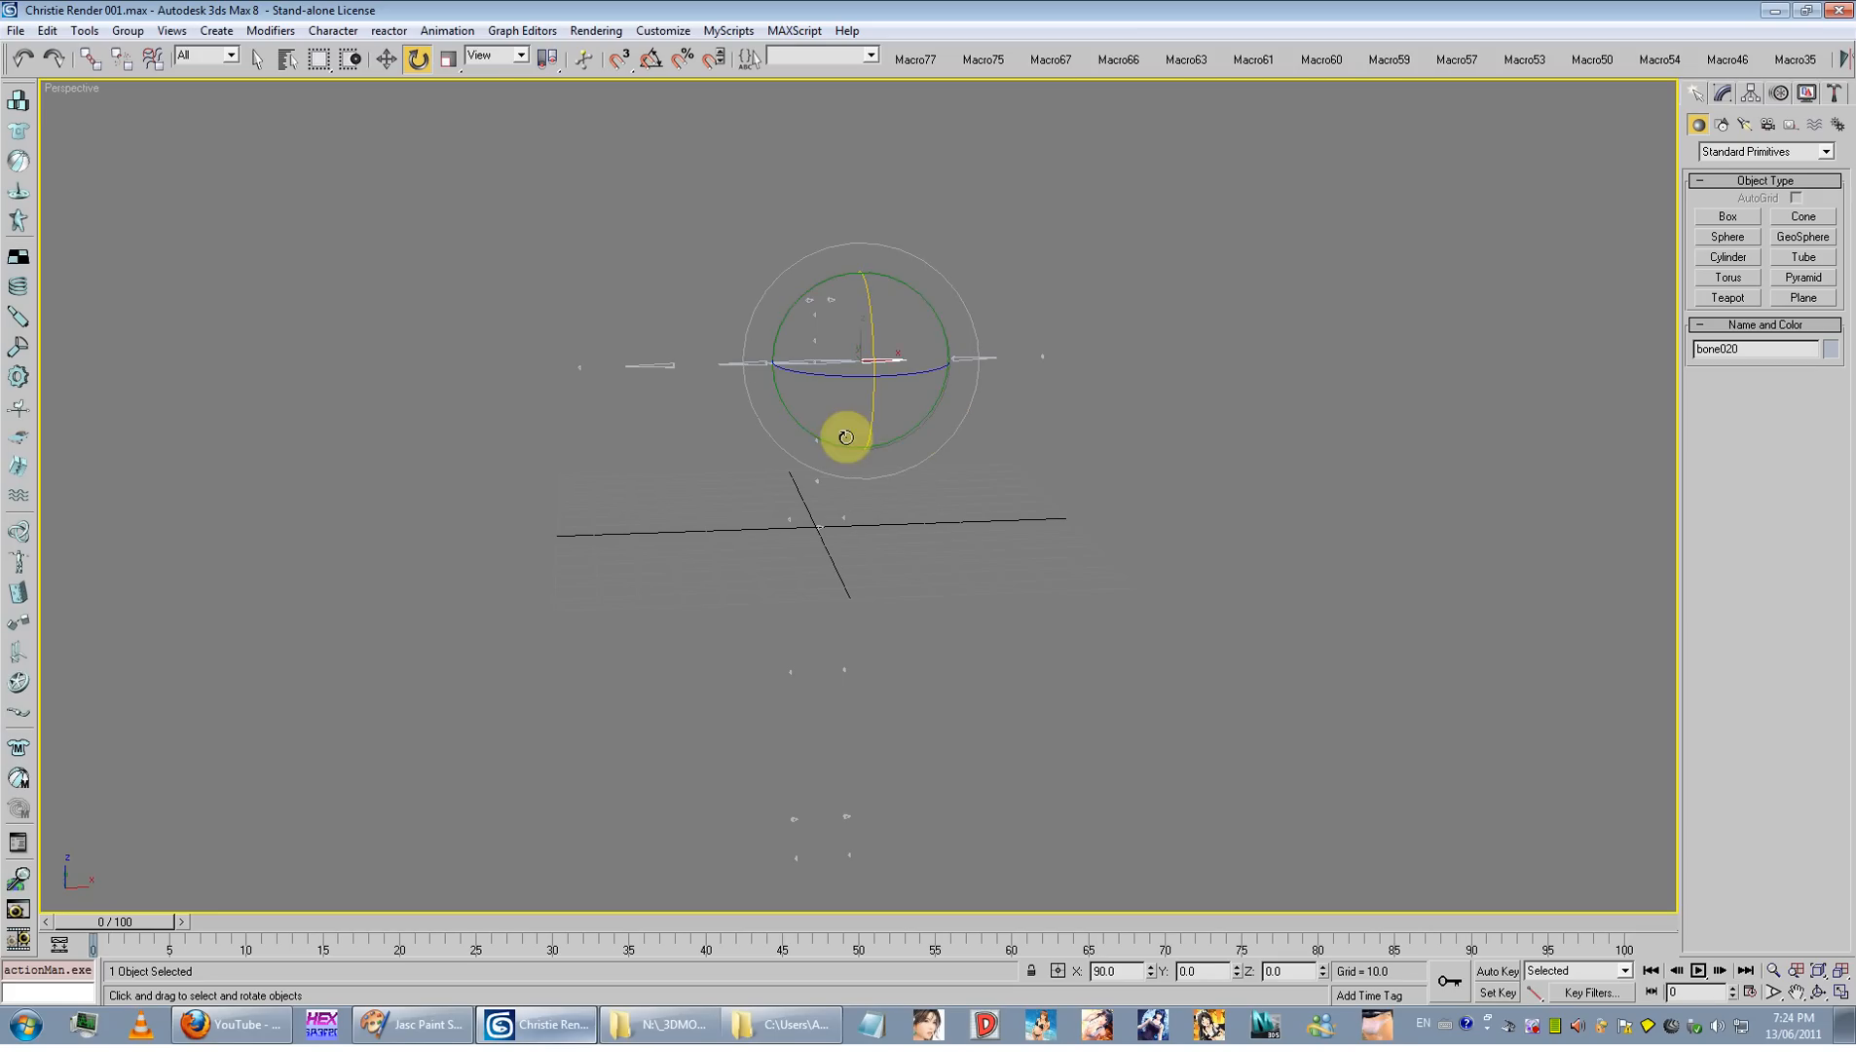
pyautogui.click(889, 513)
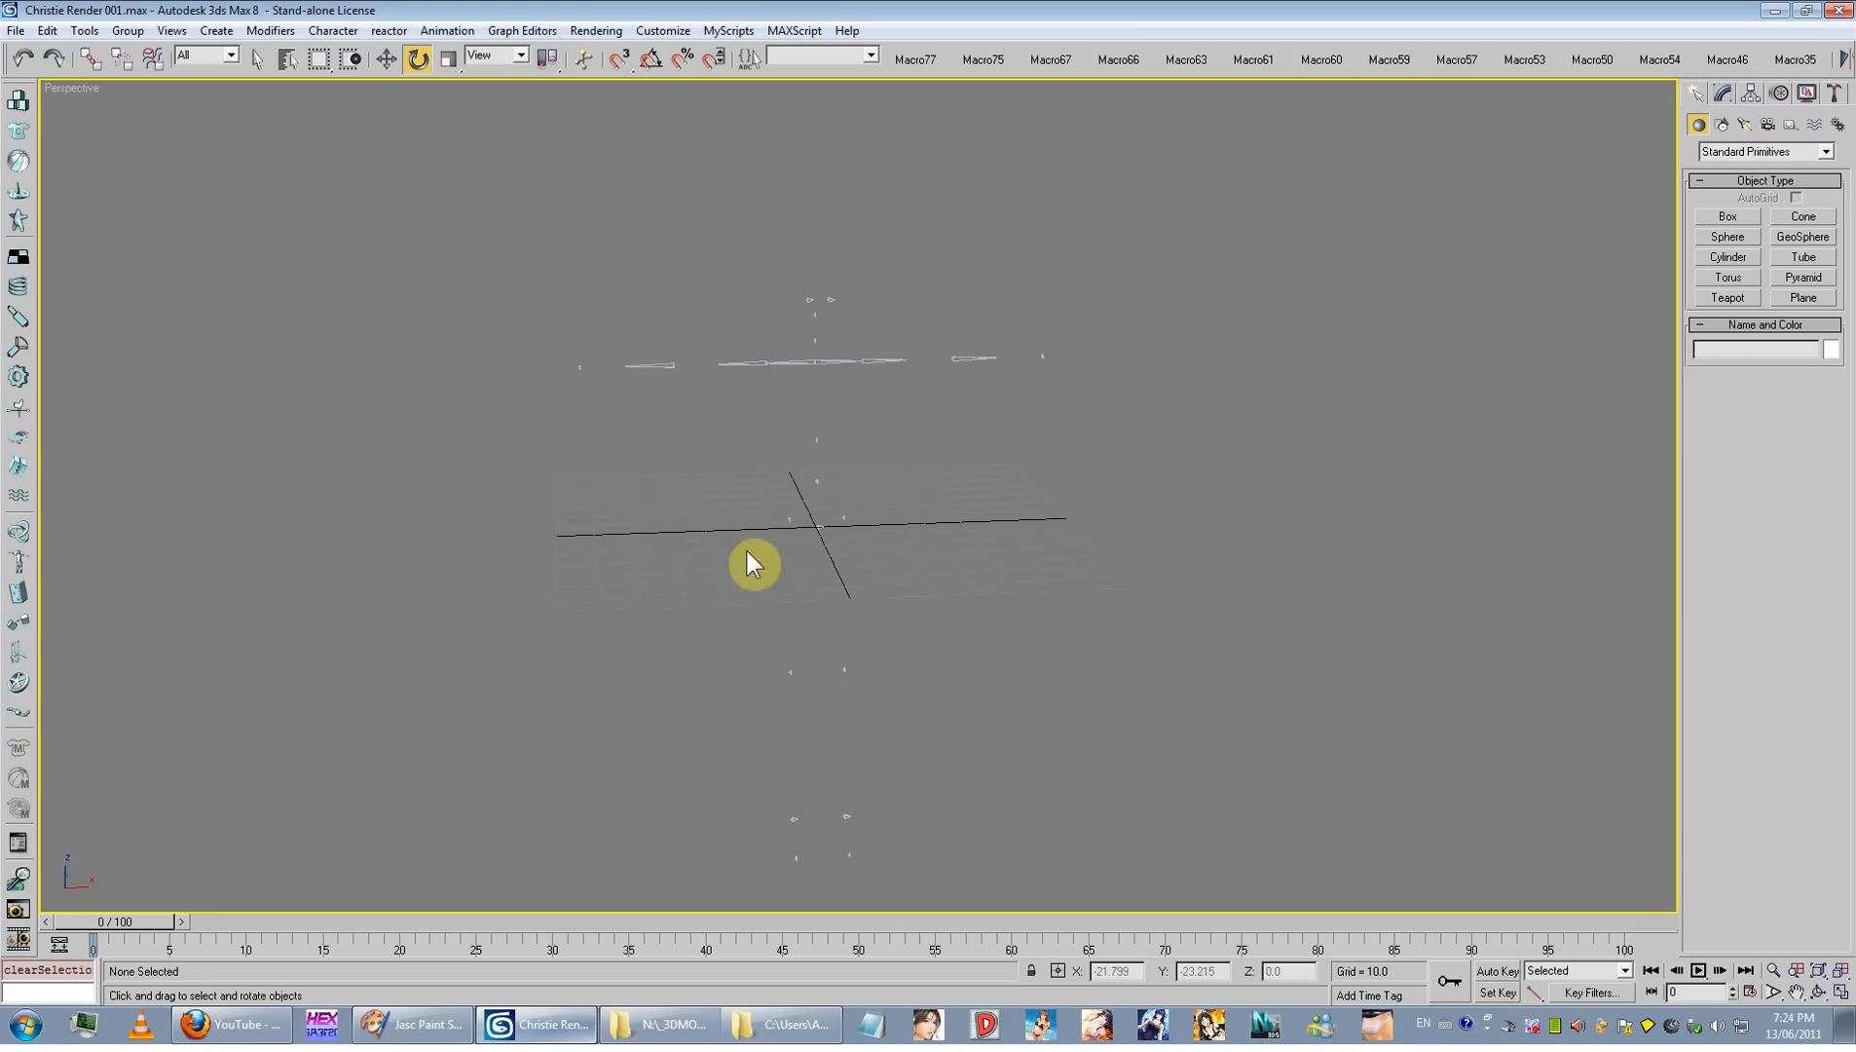
# Step: Activate the Move tool and select all the visible bones of the skeleton
pyautogui.keyDown('alt'); pyautogui.moveTo(750, 559); pyautogui.dragTo(787, 594, button='middle'); pyautogui.keyUp('alt')
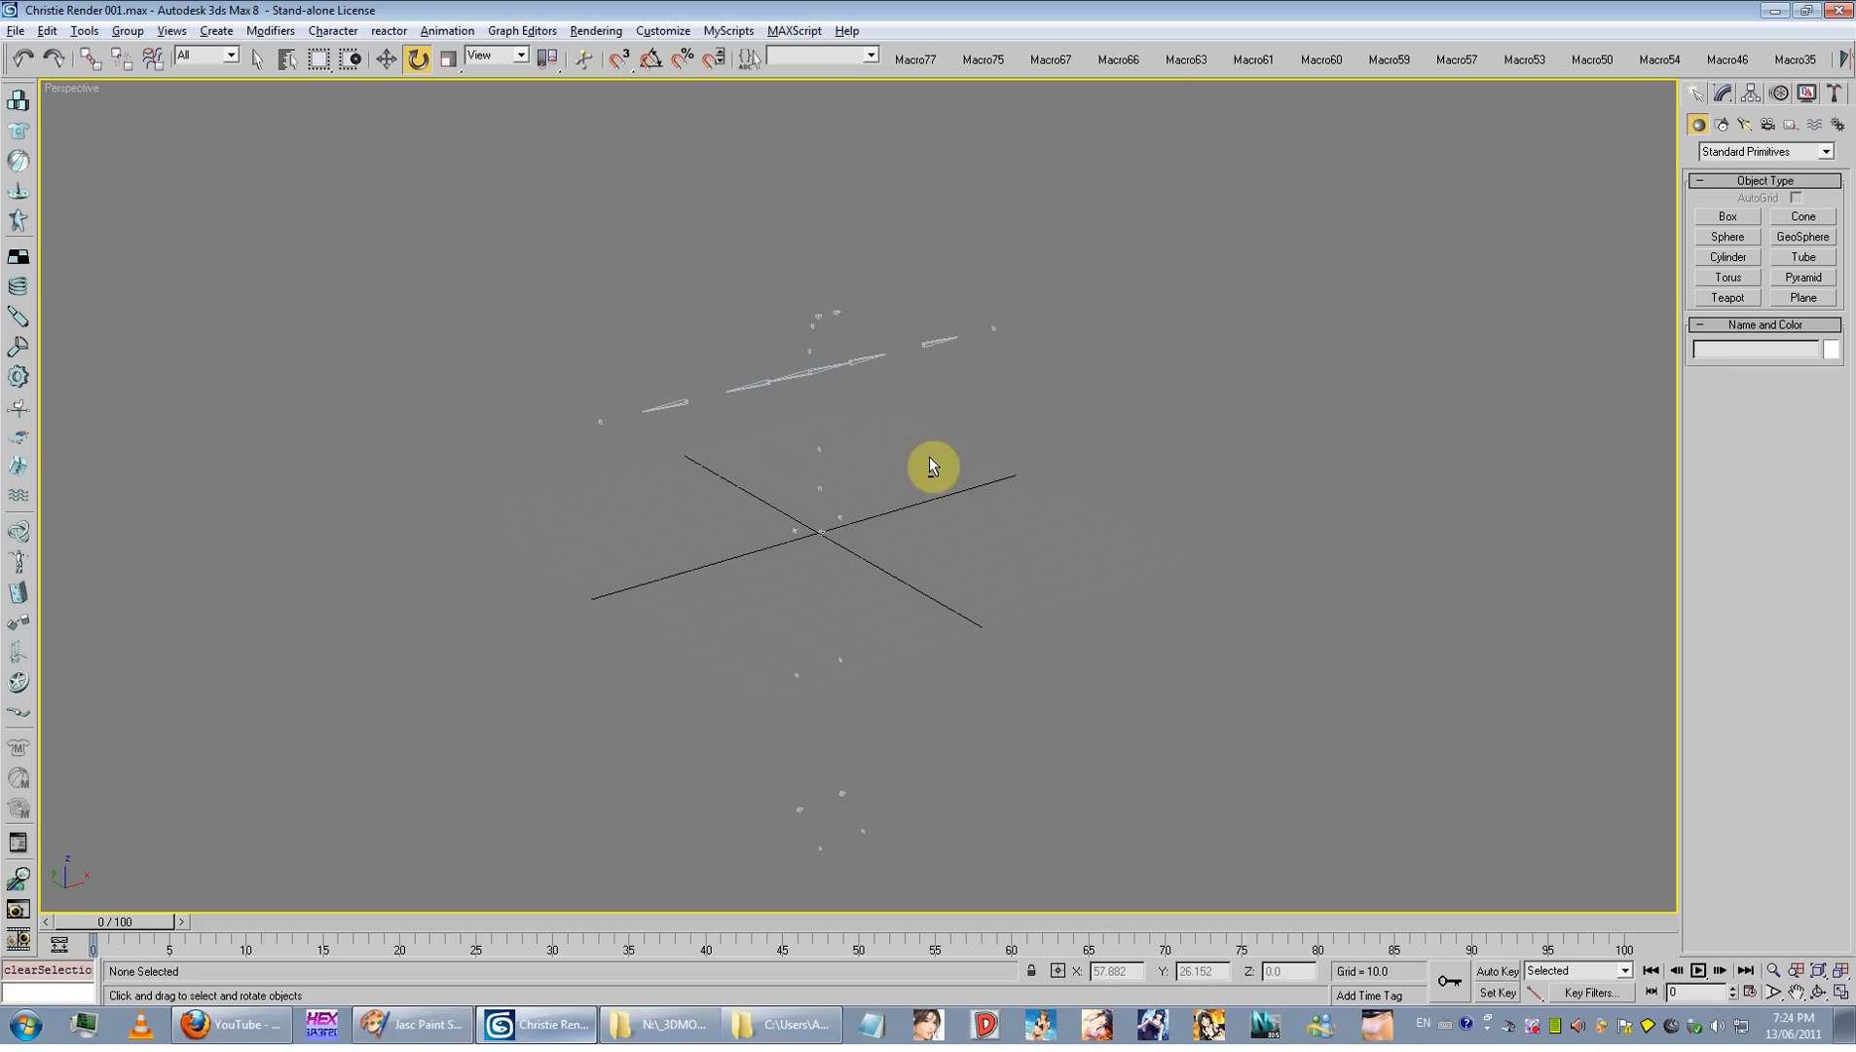
pyautogui.keyDown('alt'); pyautogui.moveTo(929, 457); pyautogui.dragTo(896, 451, button='middle'); pyautogui.keyUp('alt')
pyautogui.moveTo(882, 516); pyautogui.dragTo(879, 475, button='middle')
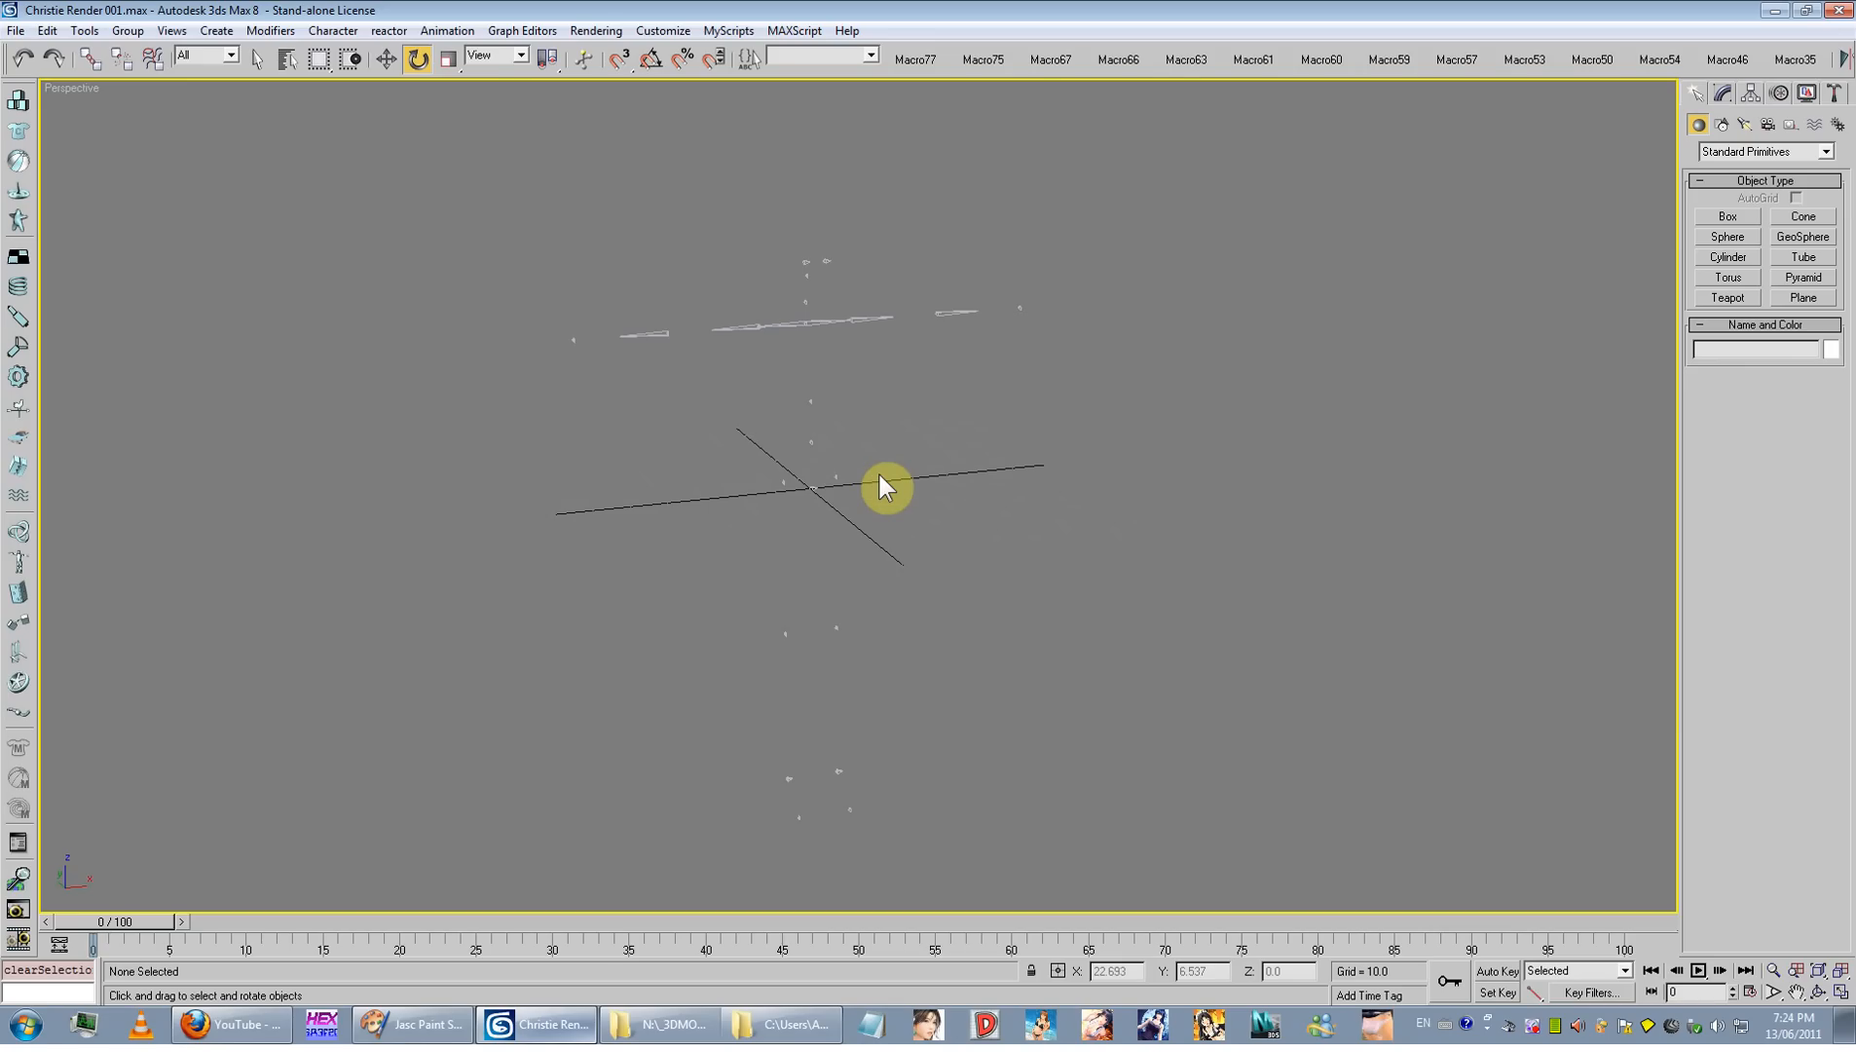
pyautogui.click(387, 59)
pyautogui.keyDown('alt'); pyautogui.moveTo(865, 553); pyautogui.dragTo(836, 552, button='middle'); pyautogui.keyUp('alt')
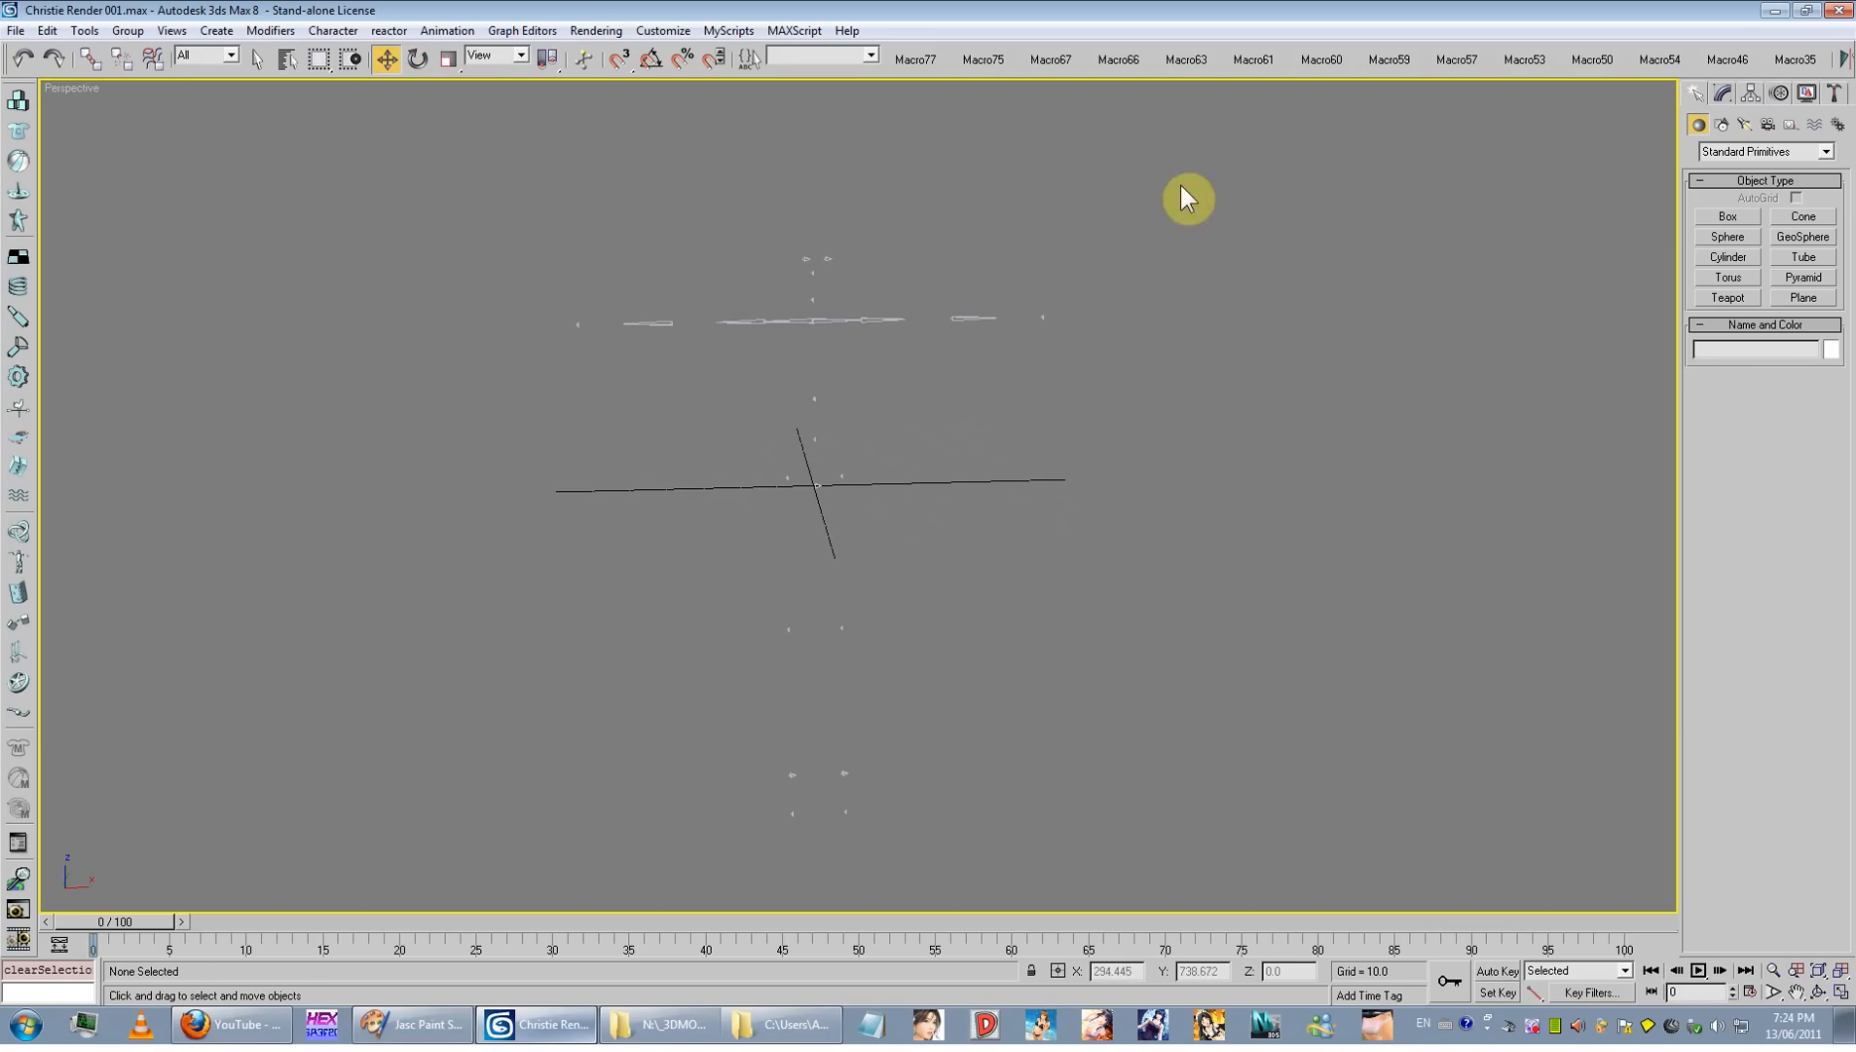
pyautogui.moveTo(1290, 186); pyautogui.dragTo(419, 895)
pyautogui.keyDown('alt'); pyautogui.moveTo(1097, 675); pyautogui.dragTo(825, 588, button='middle'); pyautogui.keyUp('alt')
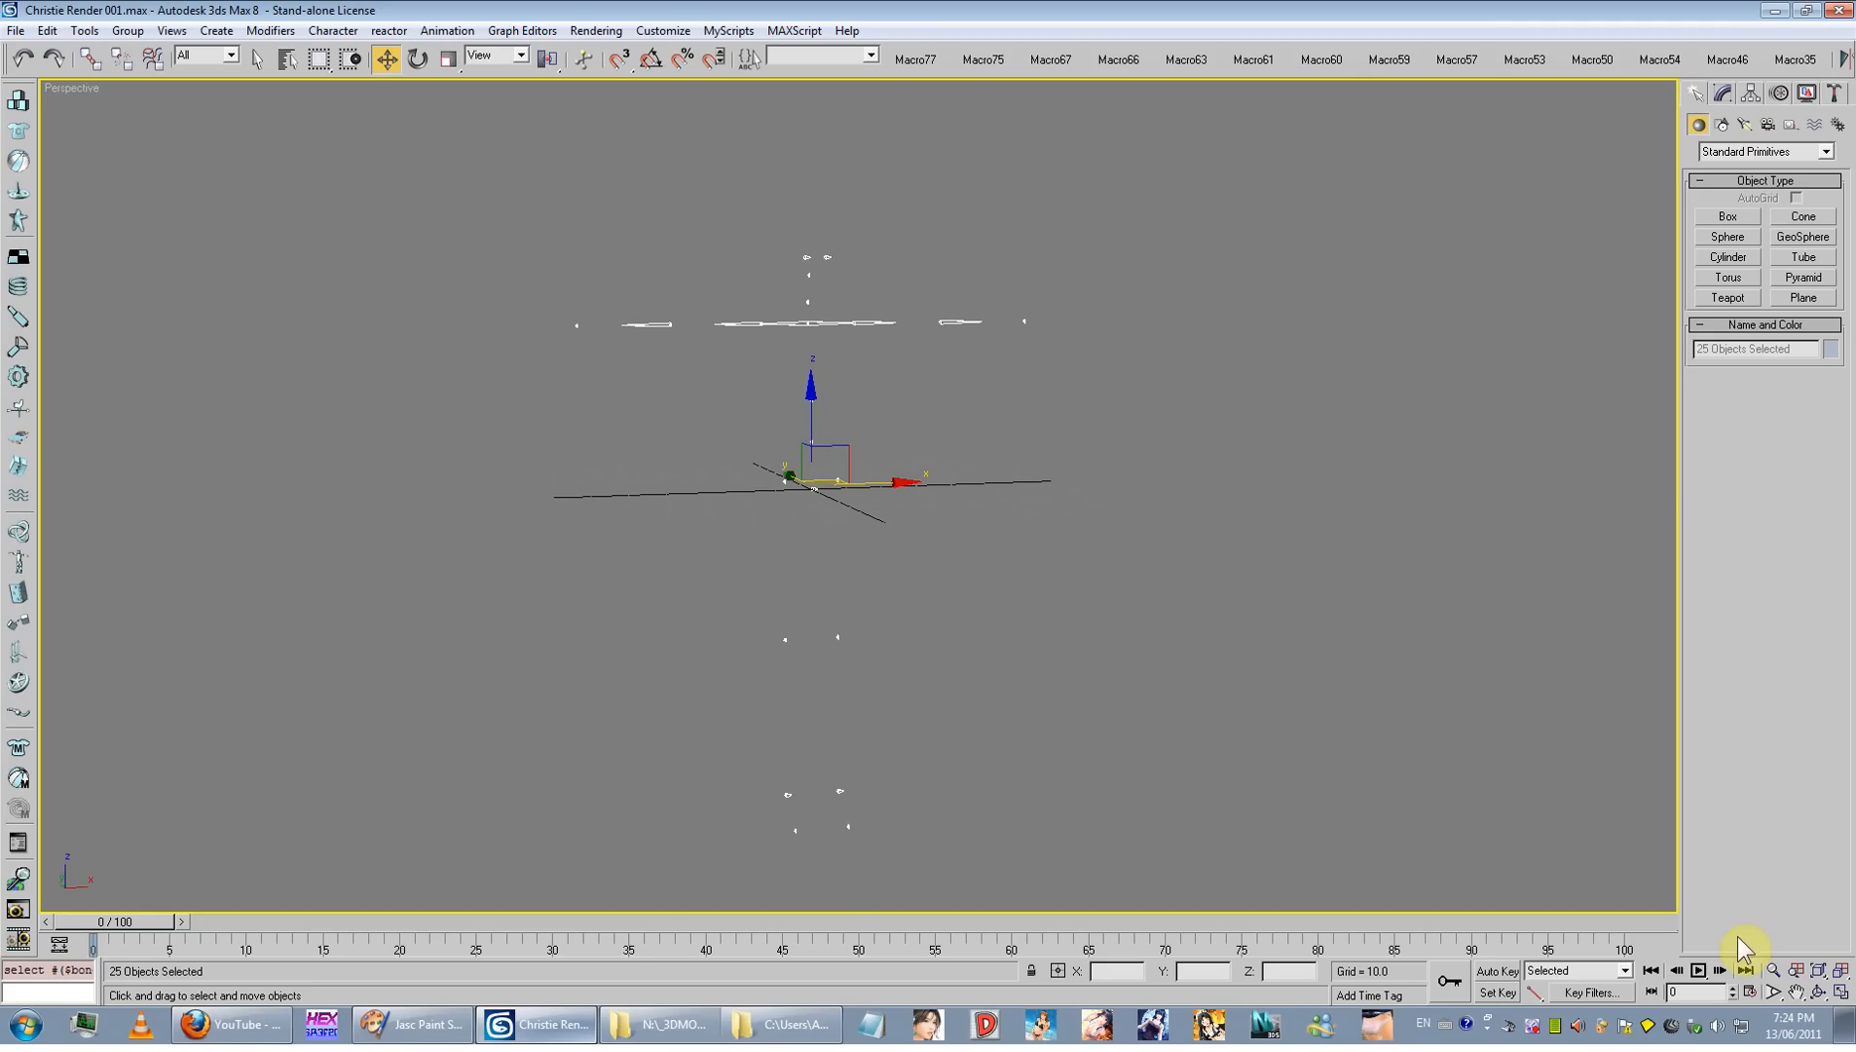
# Step: Switch to a maximized Front view that frames the whole bone skeleton, with the Move tool active
pyautogui.click(1837, 994)
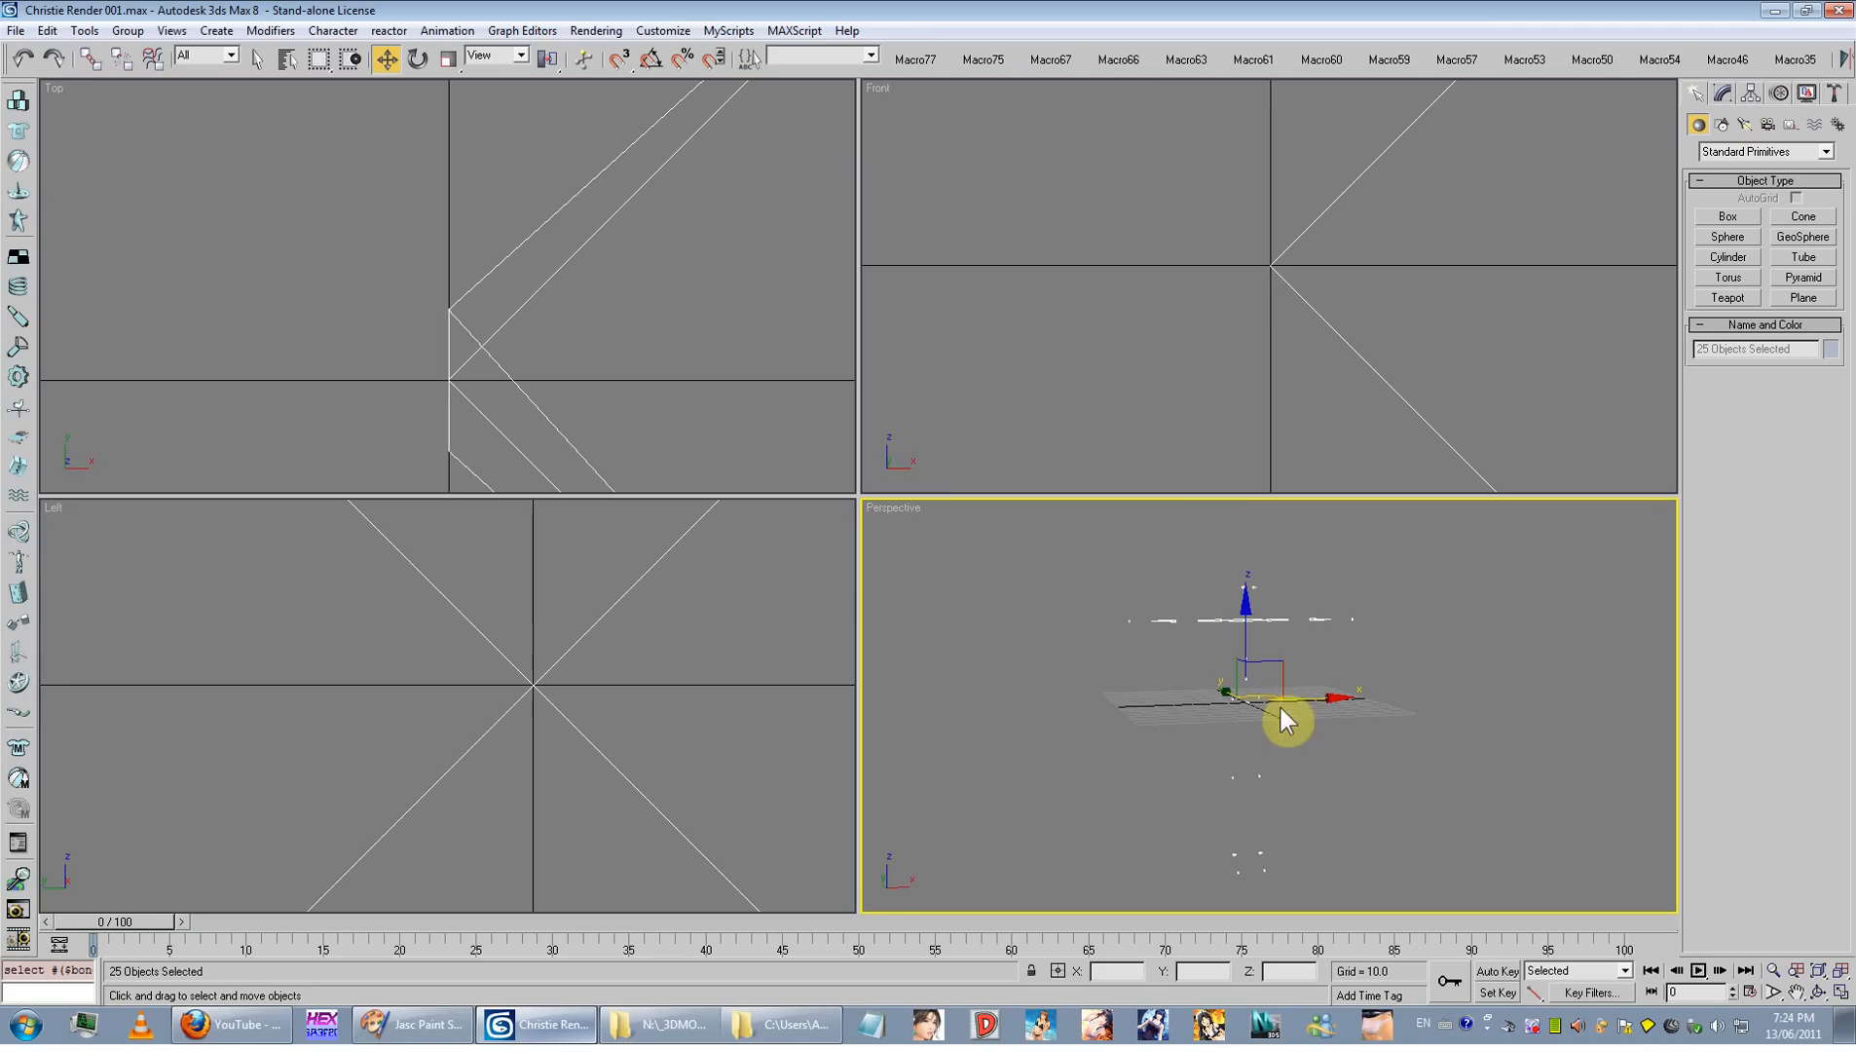
pyautogui.rightClick(1239, 300)
pyautogui.click(1818, 991)
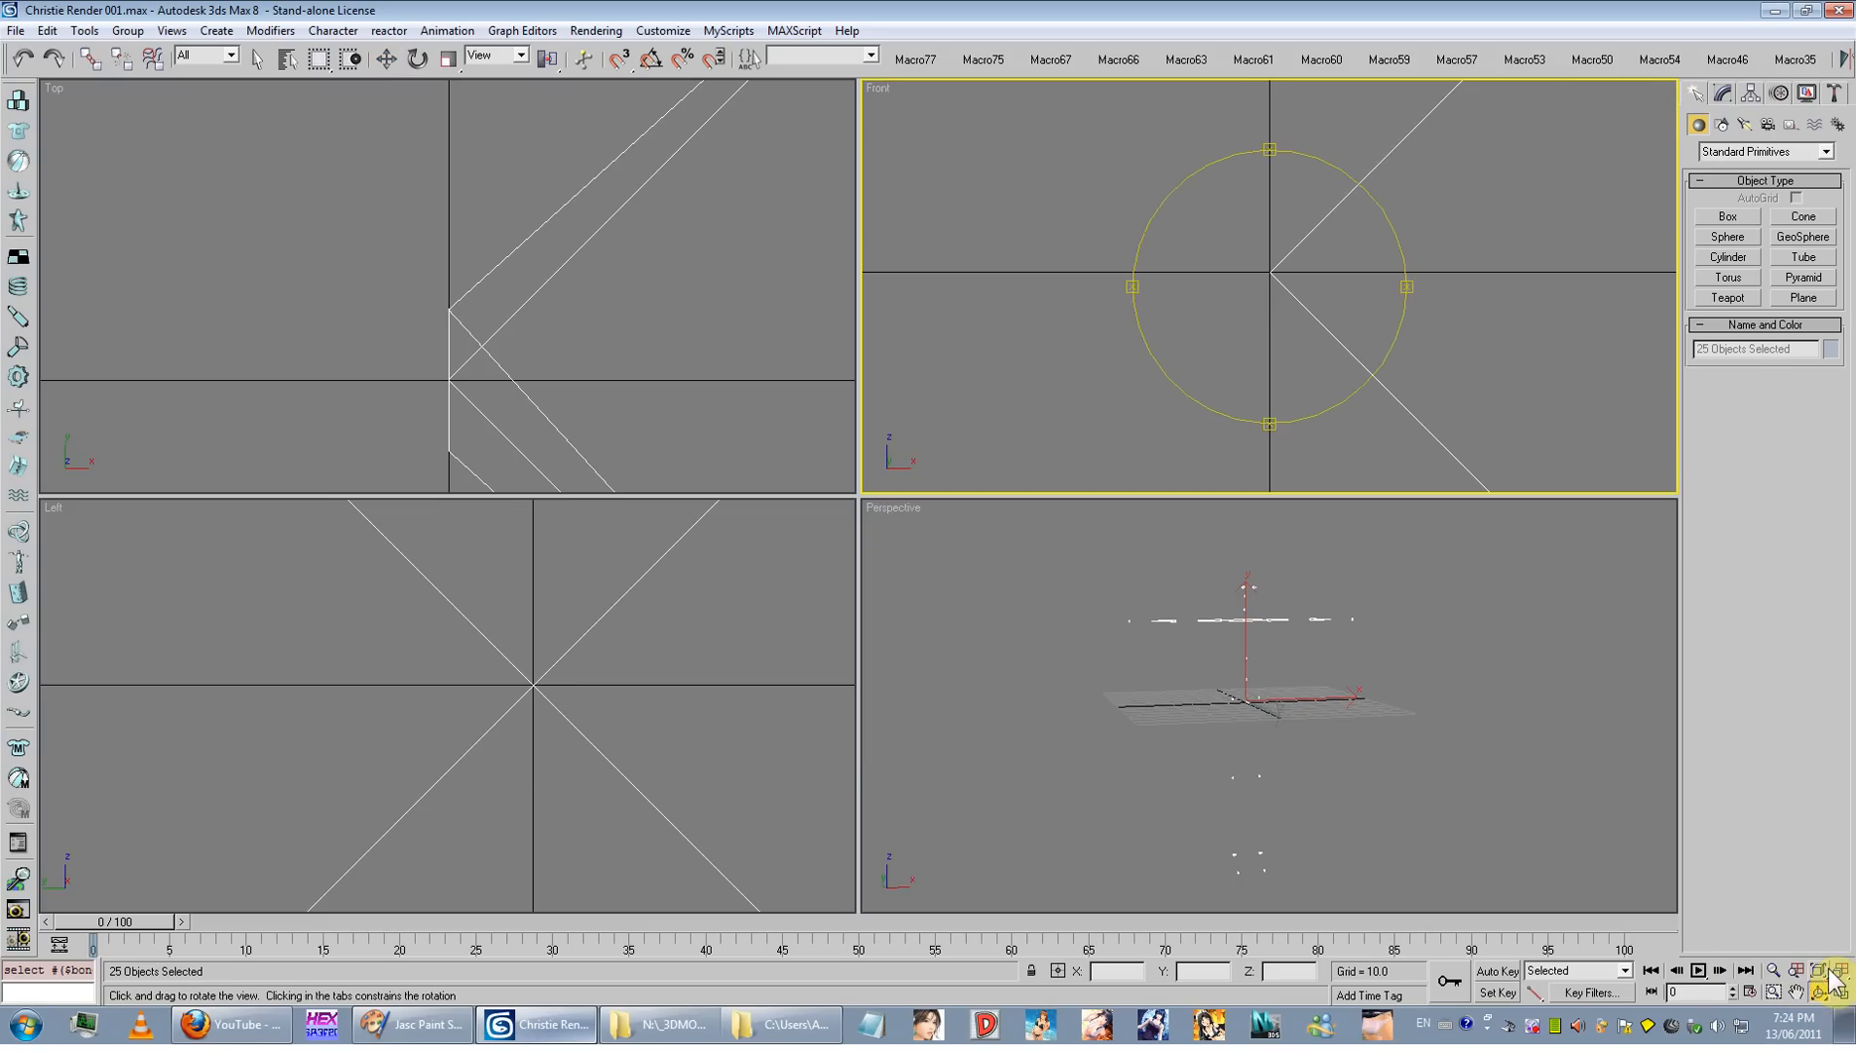
pyautogui.click(1841, 992)
pyautogui.click(387, 58)
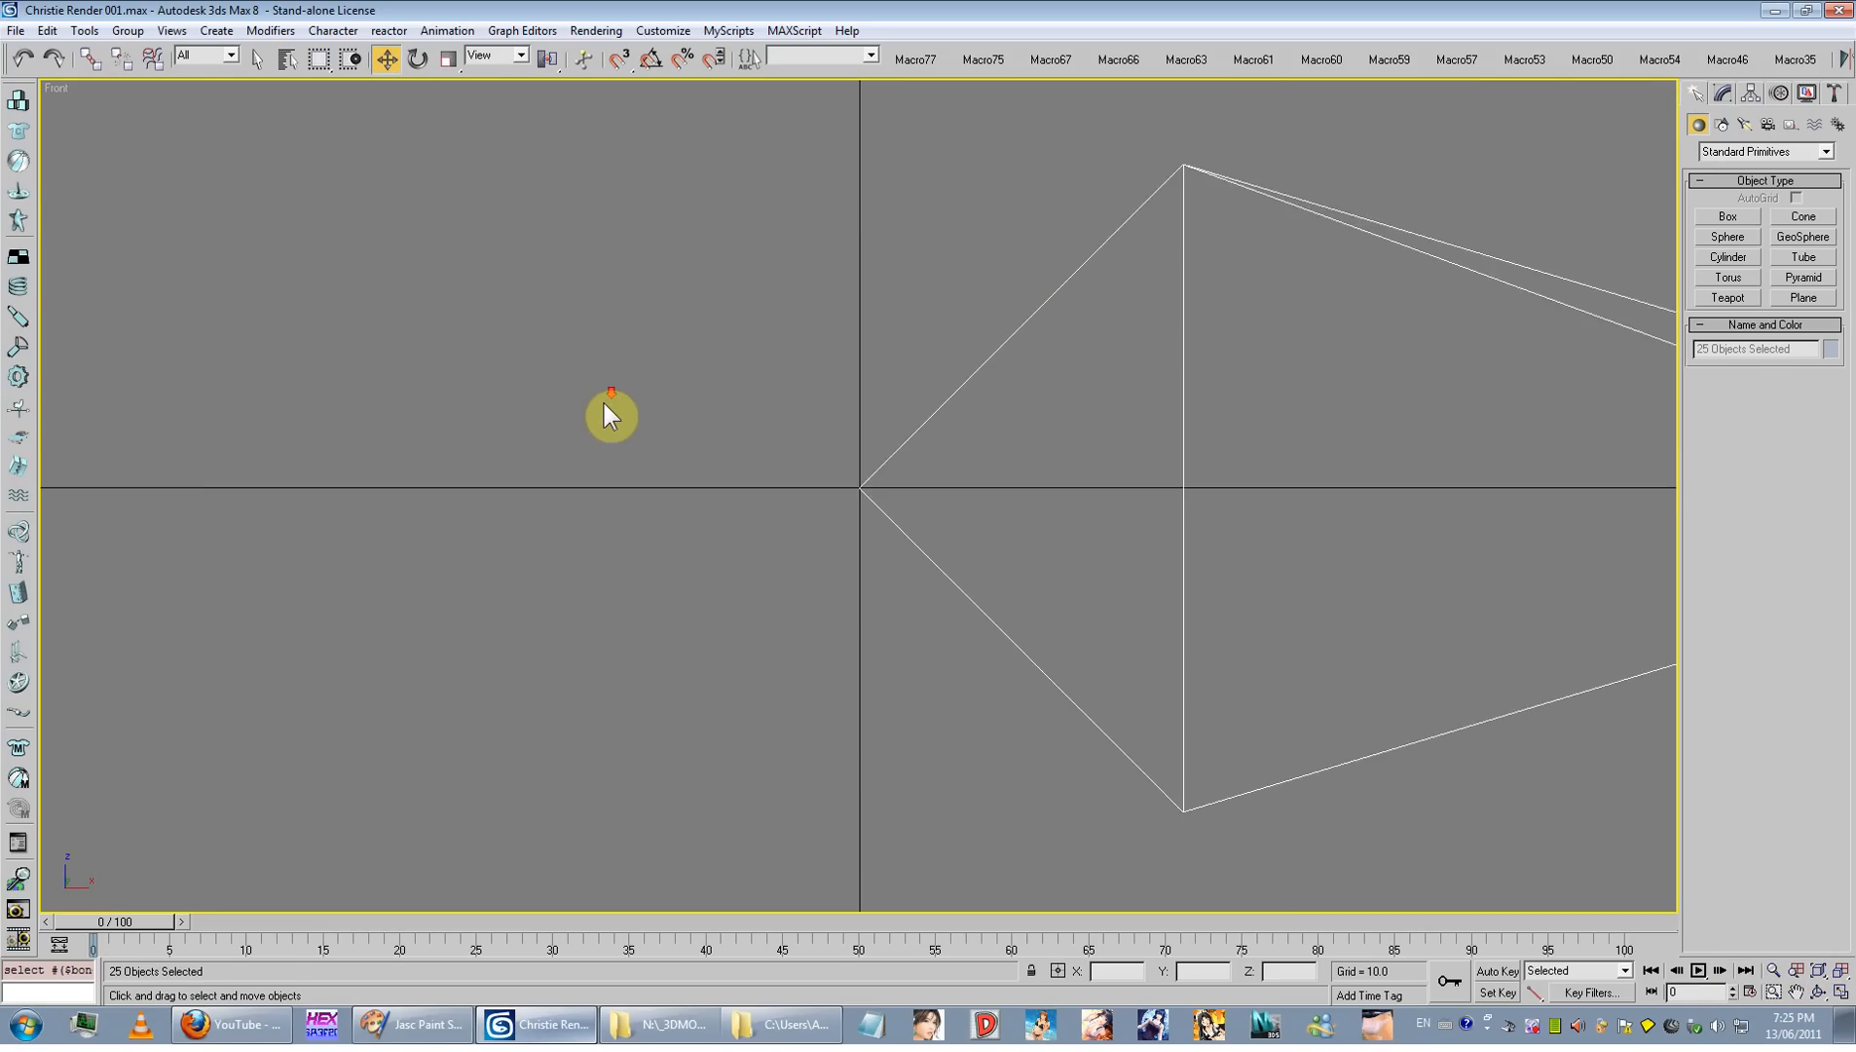
pyautogui.scroll(-3, 610, 428)
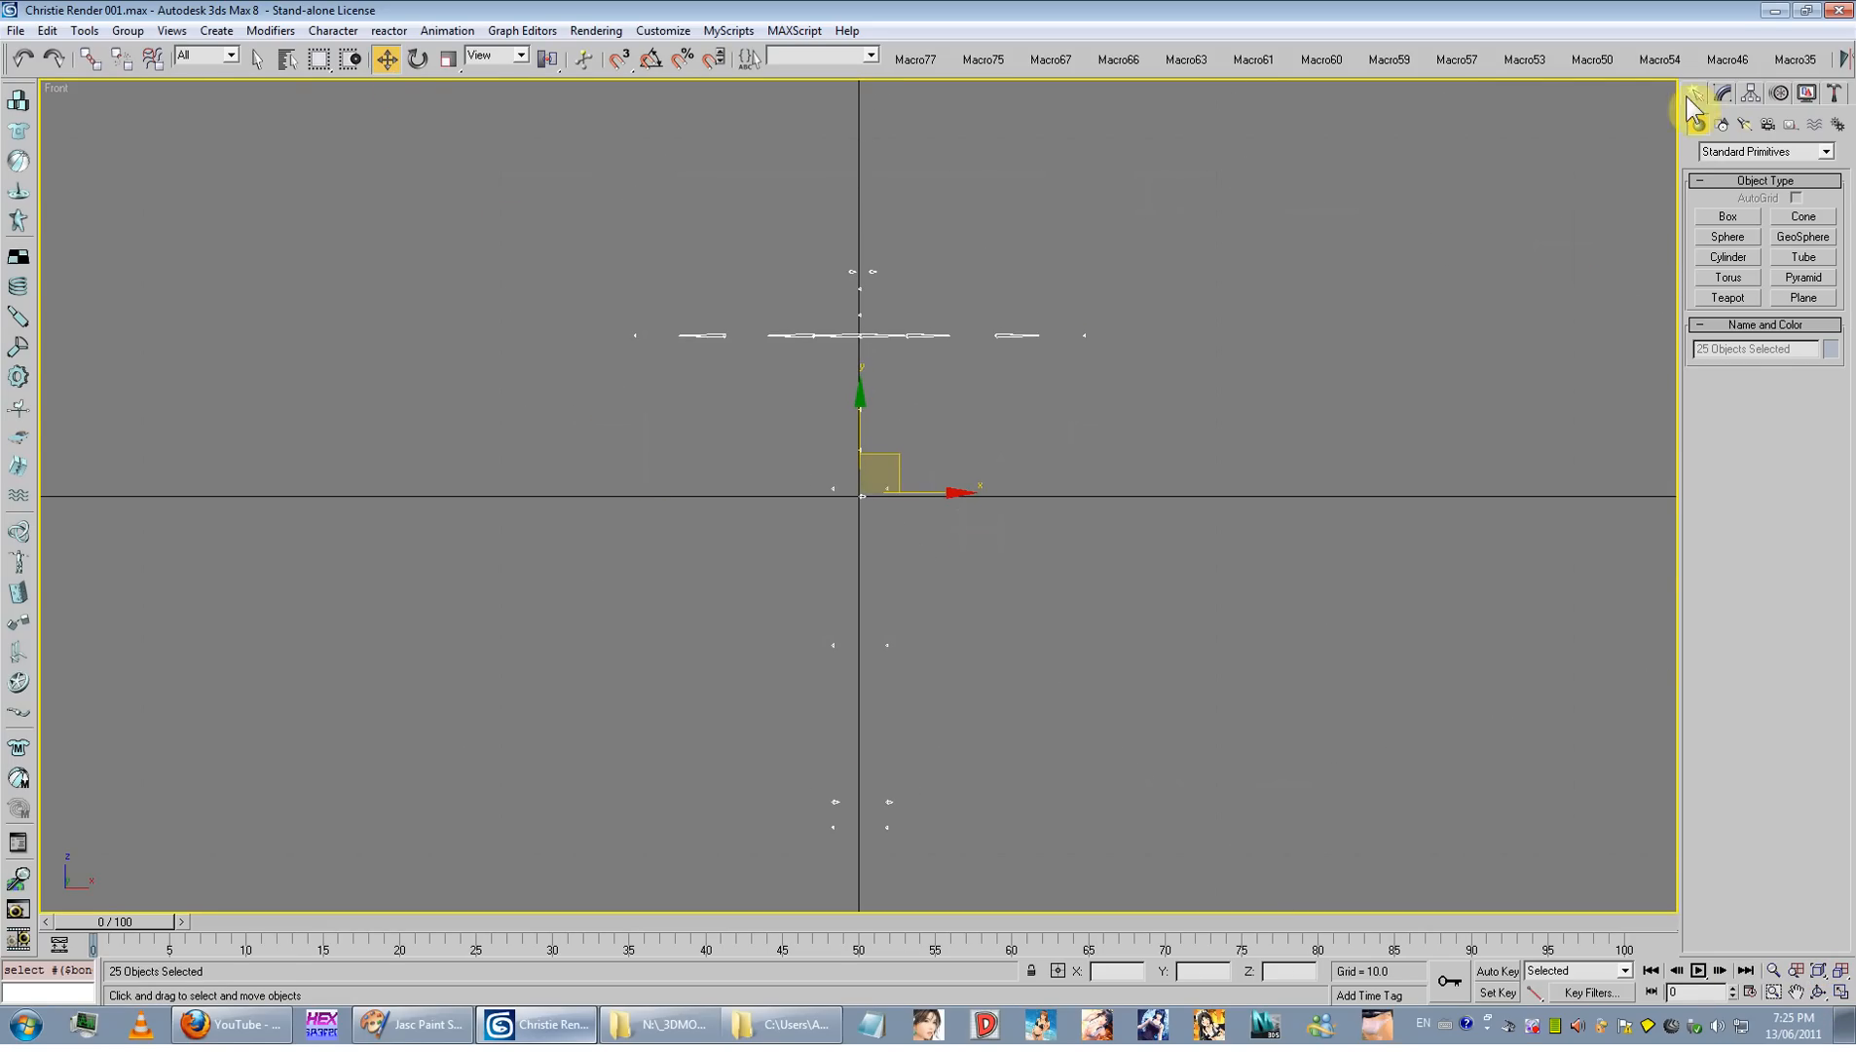
# Step: Create a Biped about 162 units tall in the Front view, reaching from the foot bones to the head bones
pyautogui.click(1837, 124)
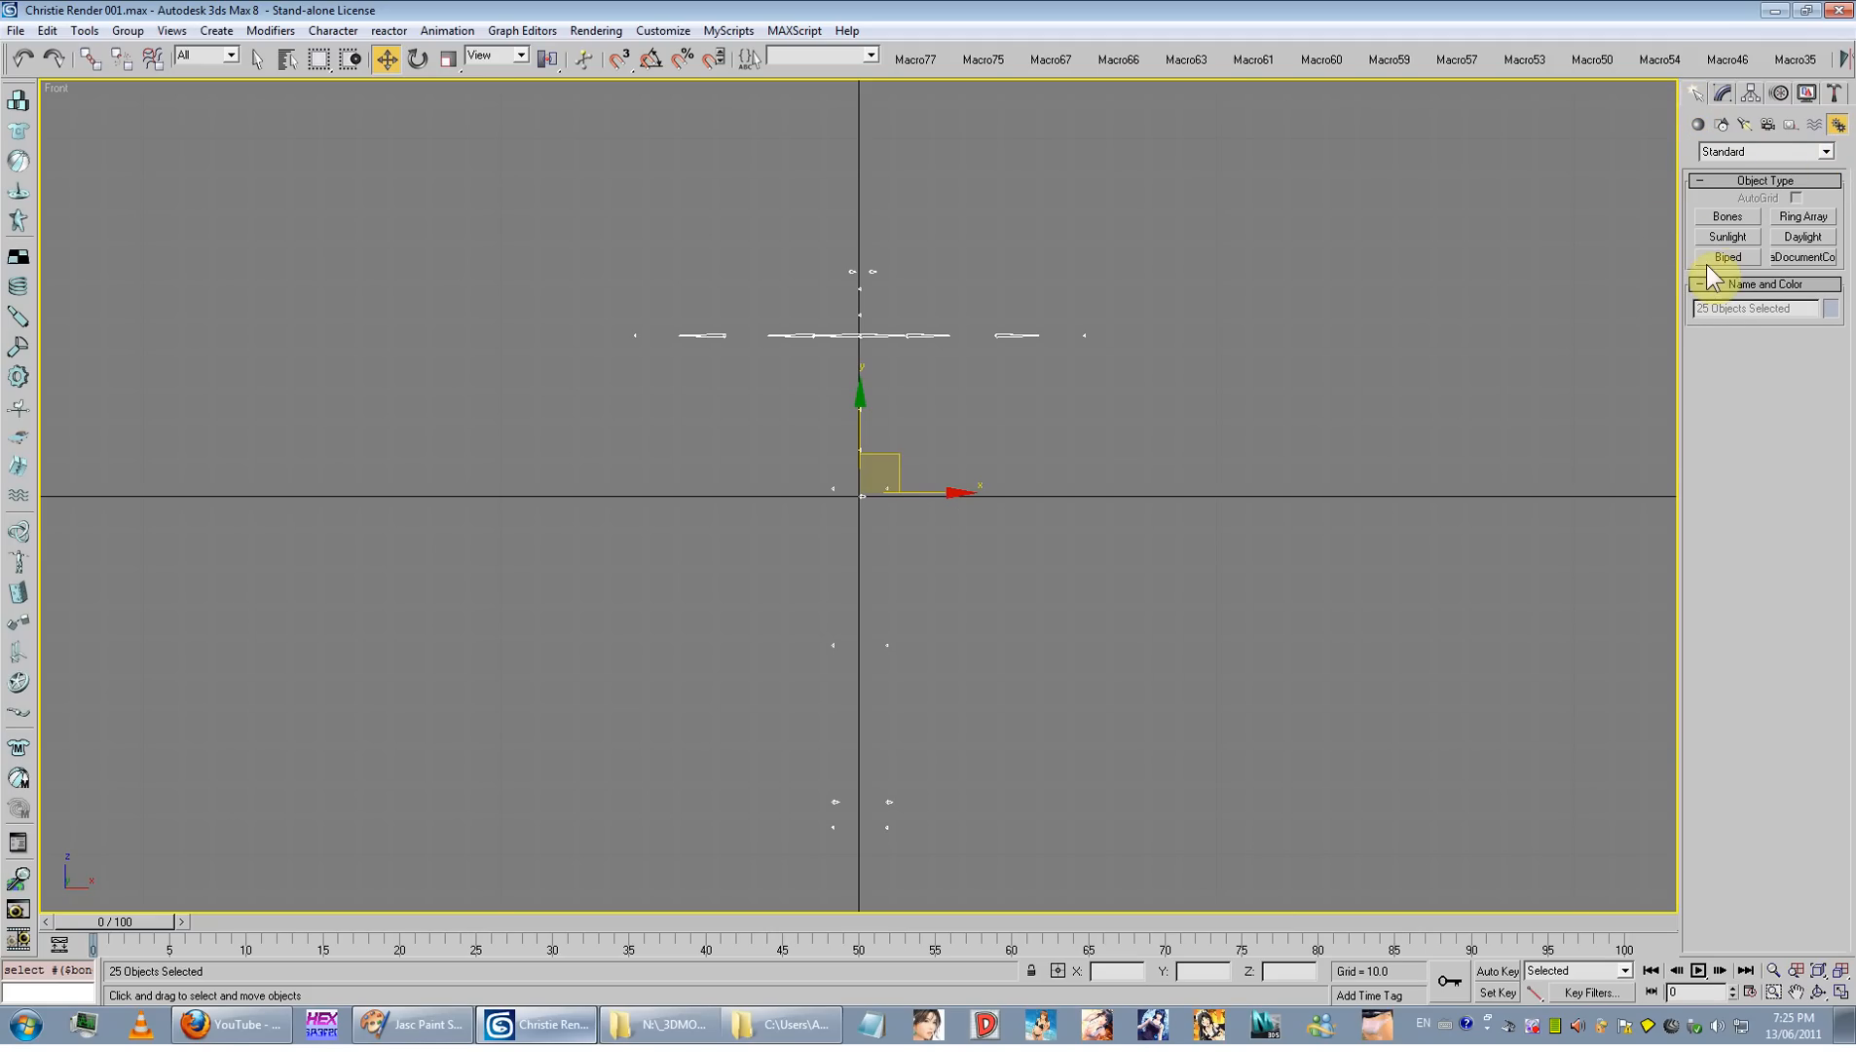
pyautogui.click(1730, 257)
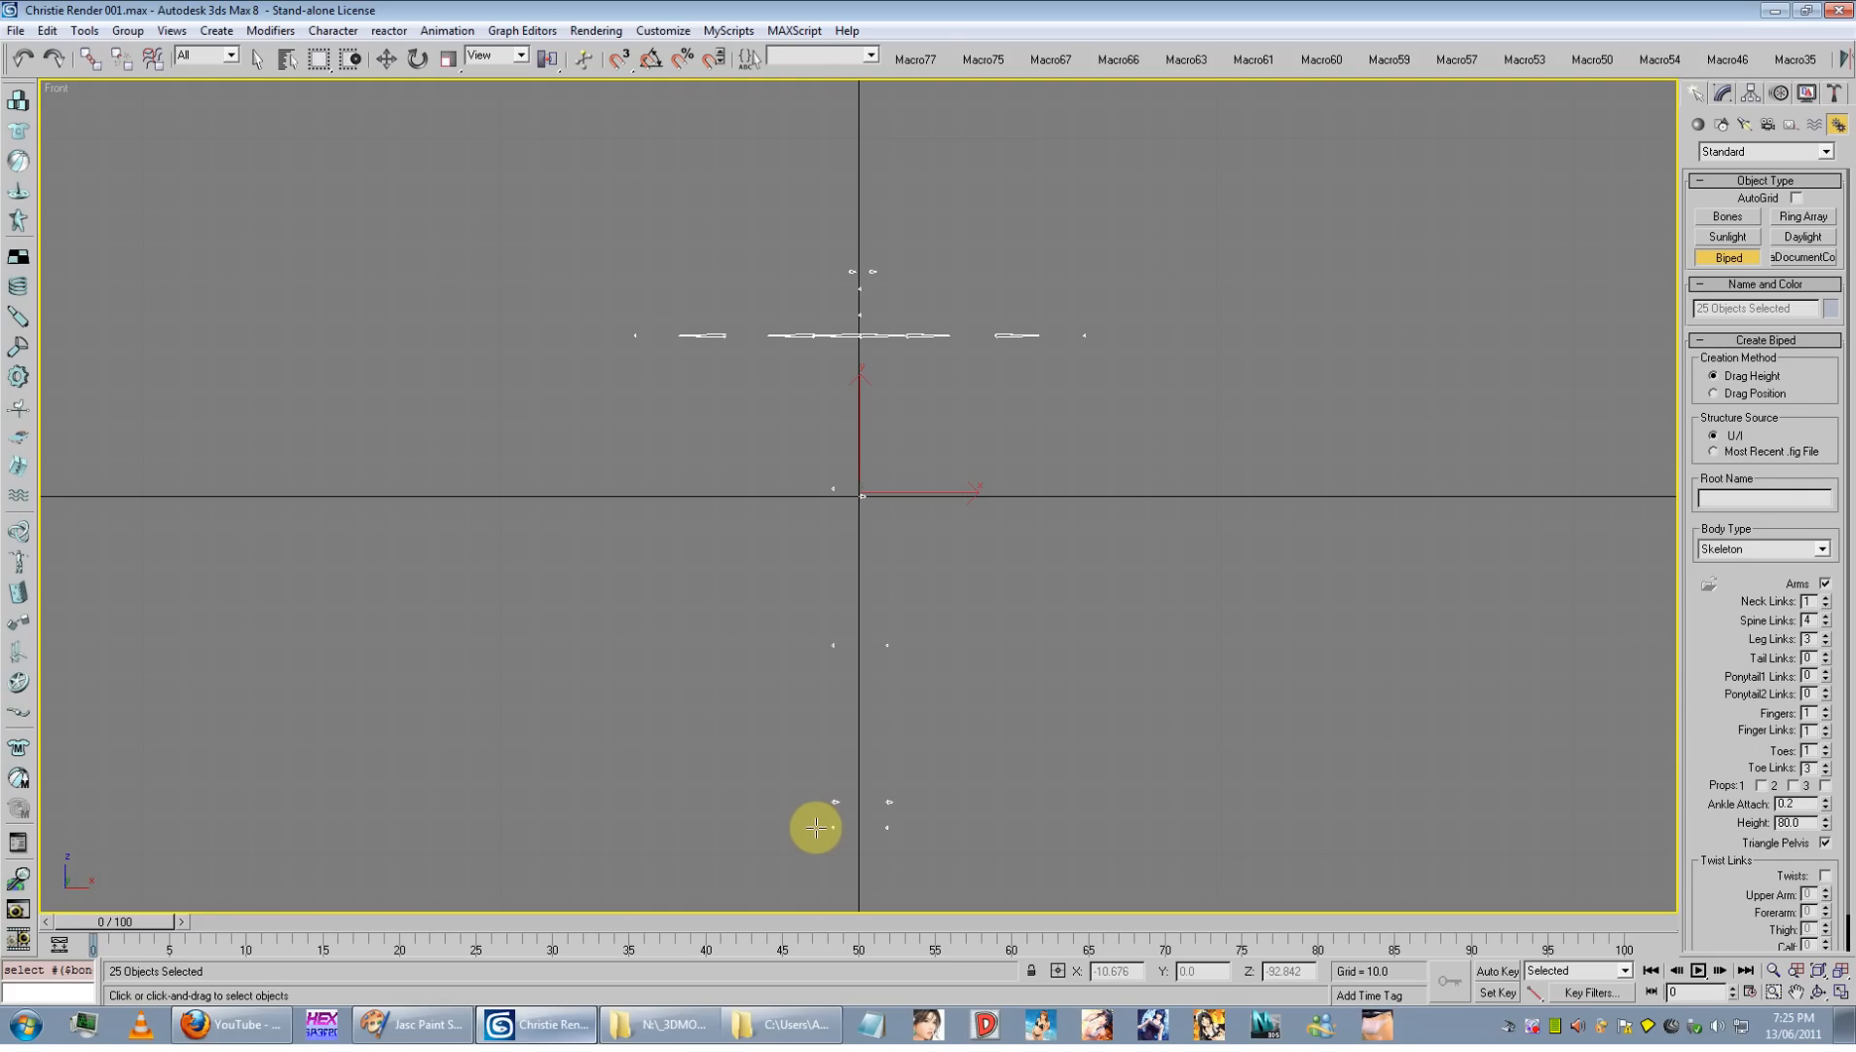
pyautogui.moveTo(806, 829); pyautogui.dragTo(902, 247)
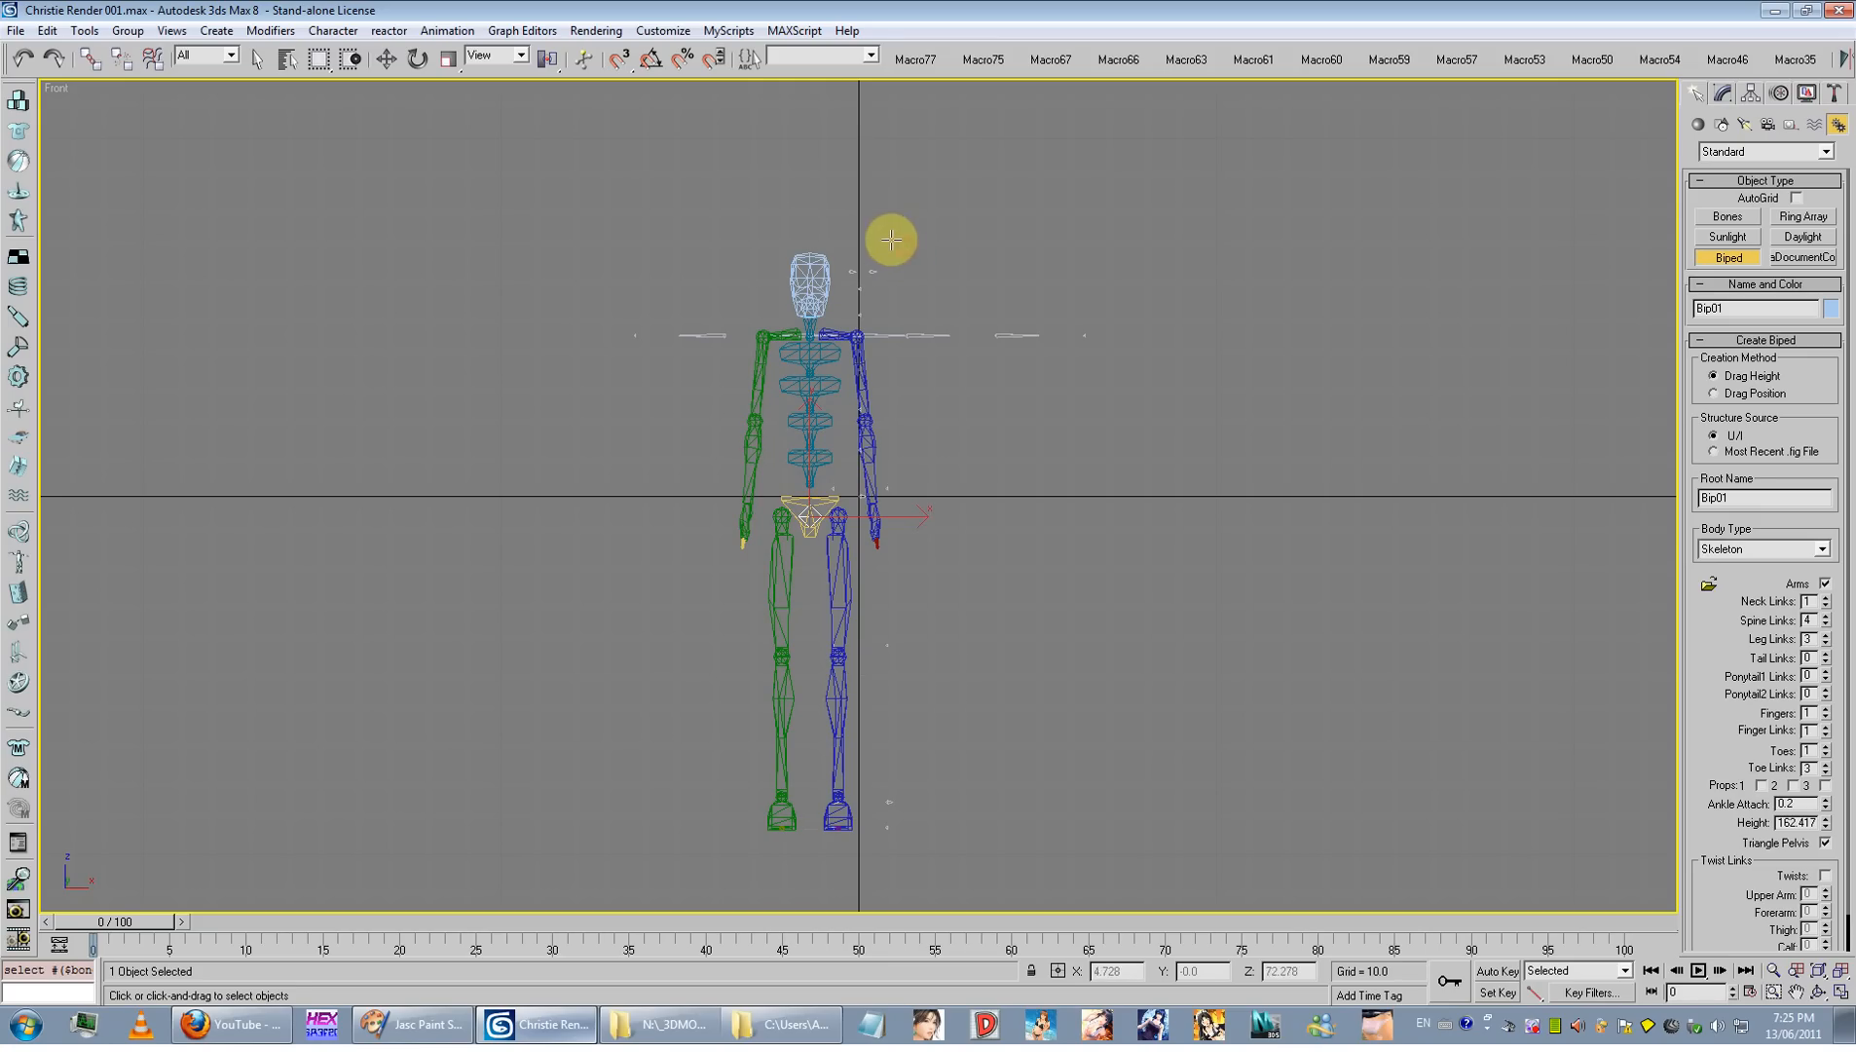
pyautogui.click(388, 59)
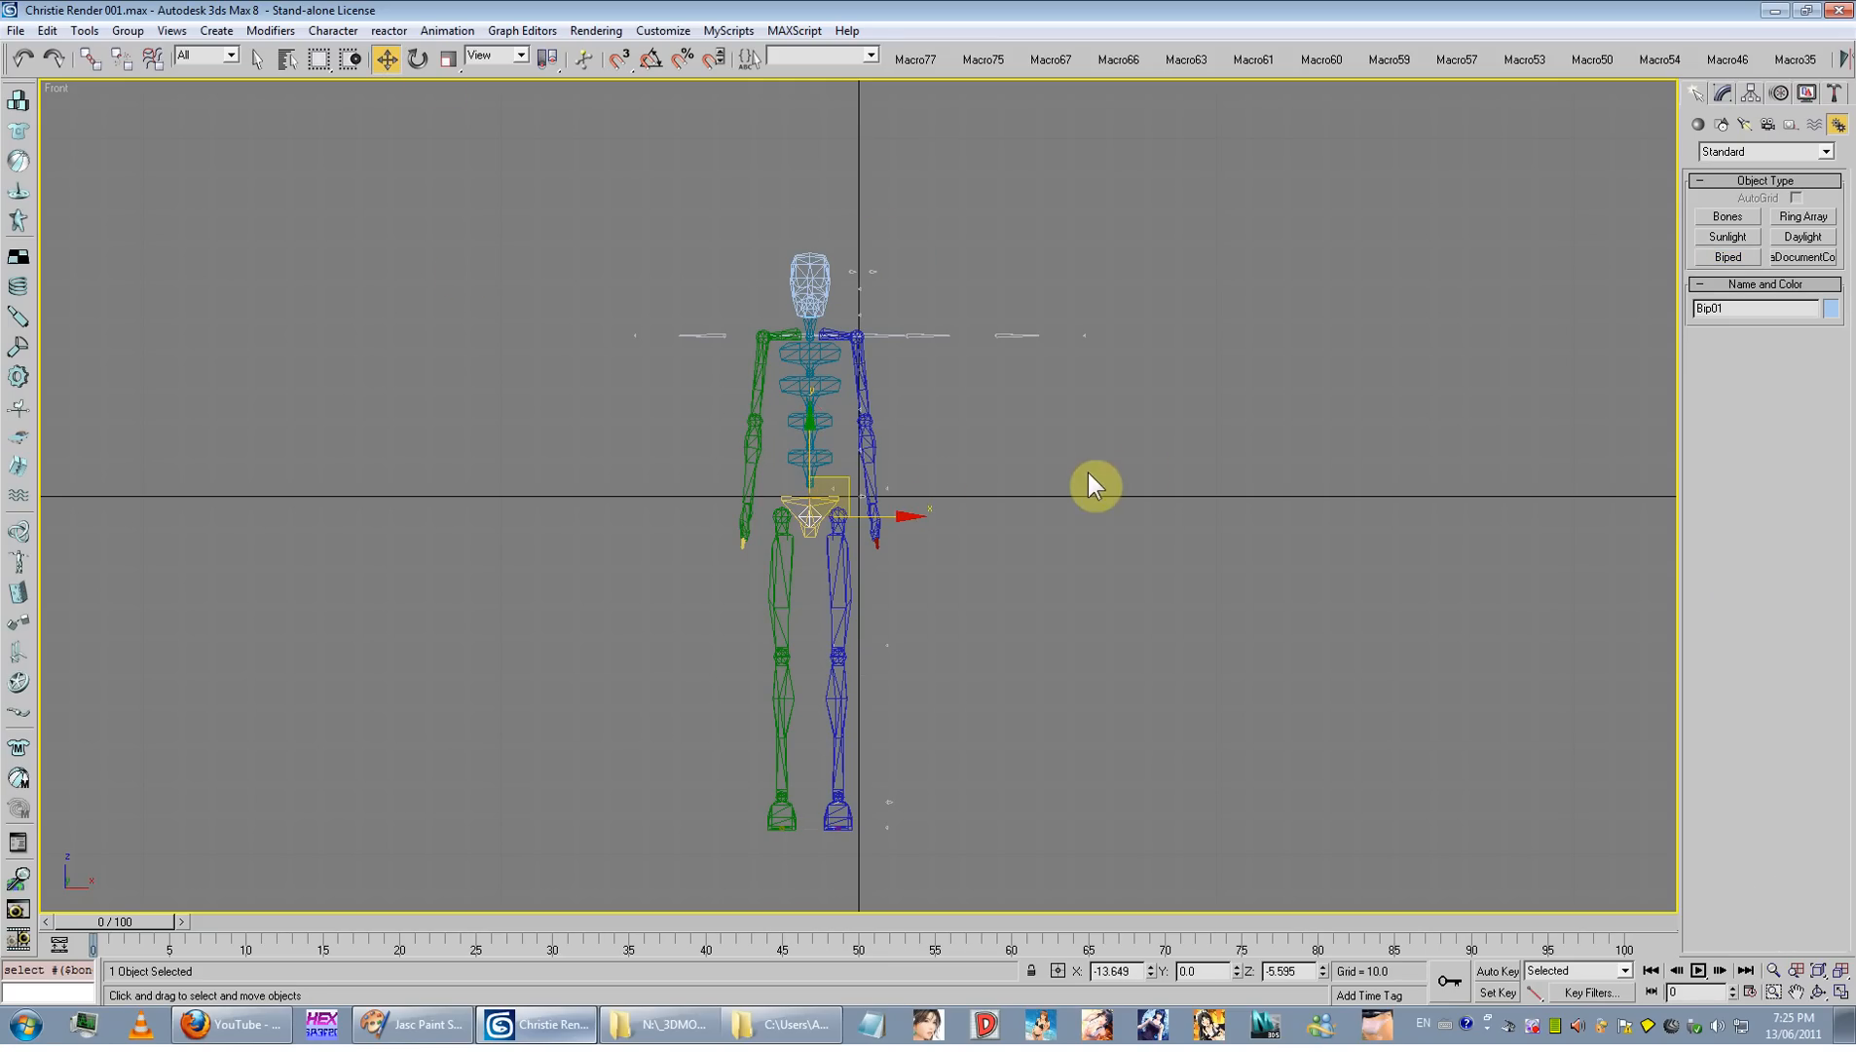
# Step: Turn on Figure Mode in the motion settings of the new biped Bip01
pyautogui.scroll(-4, 798, 497)
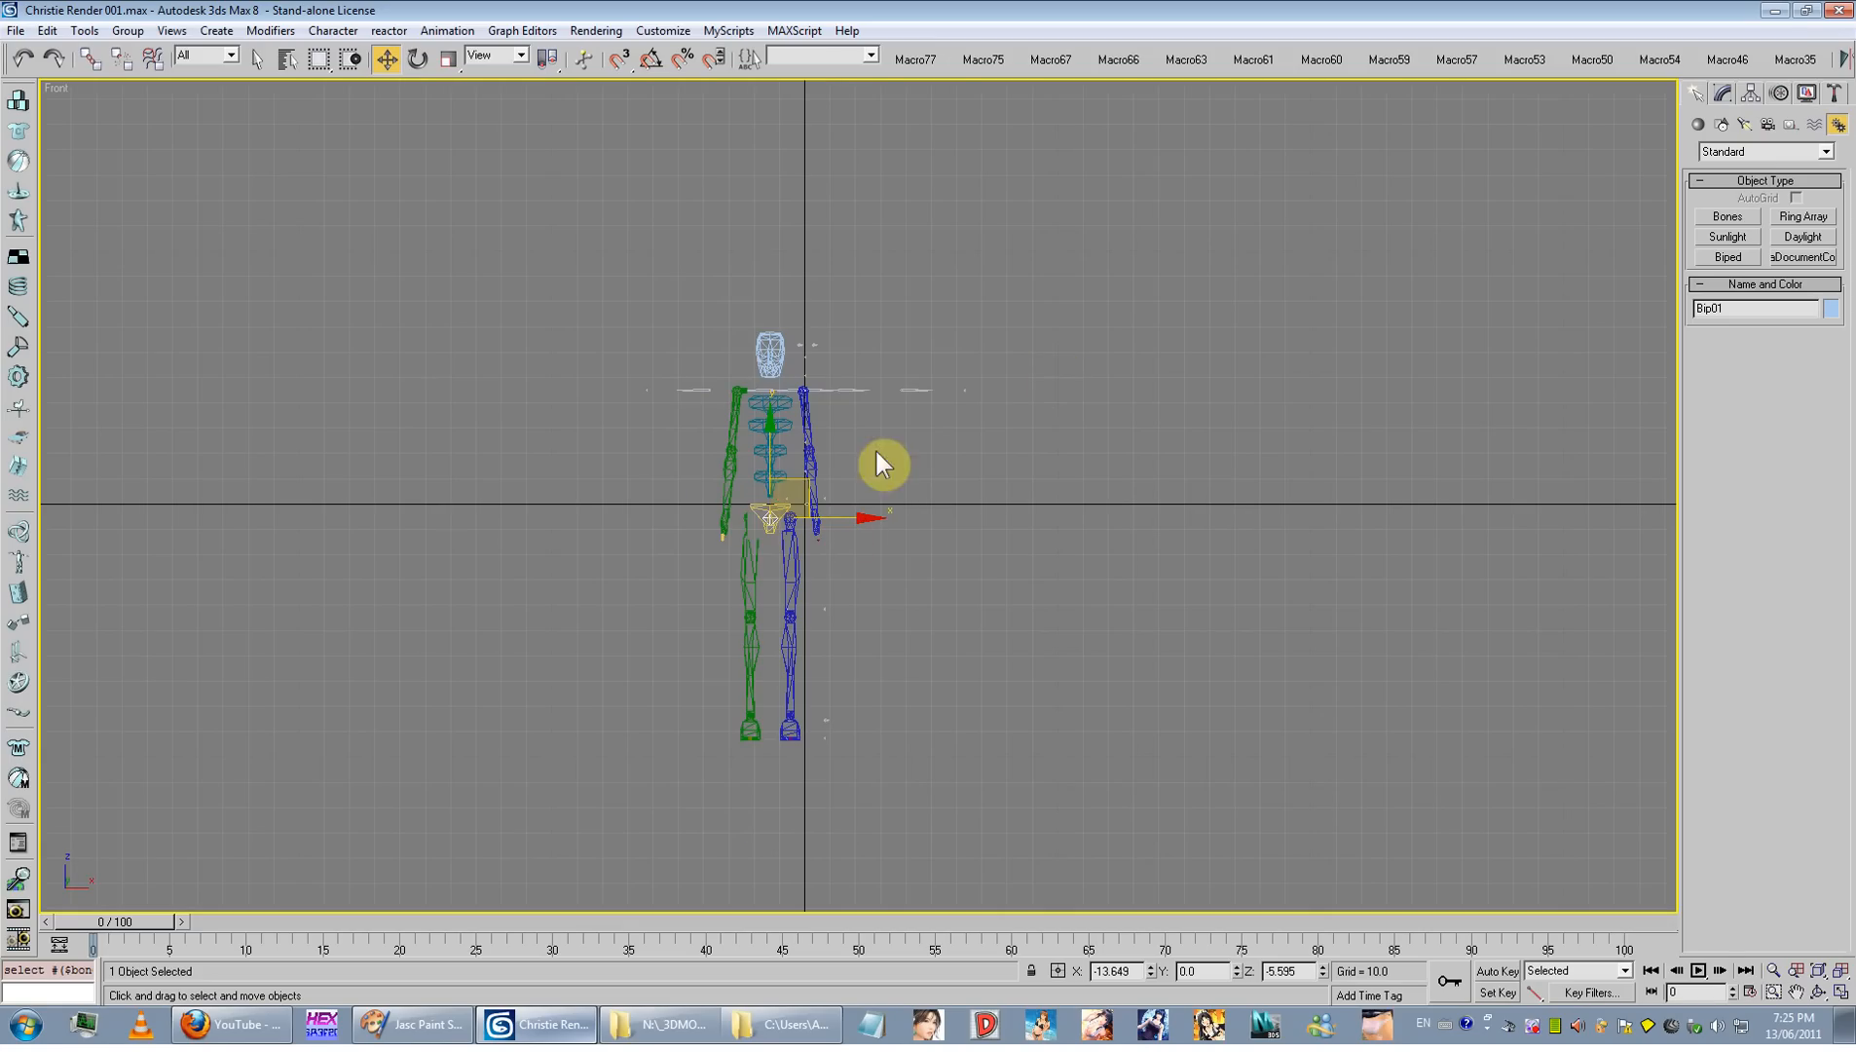
pyautogui.moveTo(617, 527); pyautogui.dragTo(804, 501, button='middle')
pyautogui.scroll(2, 810, 498)
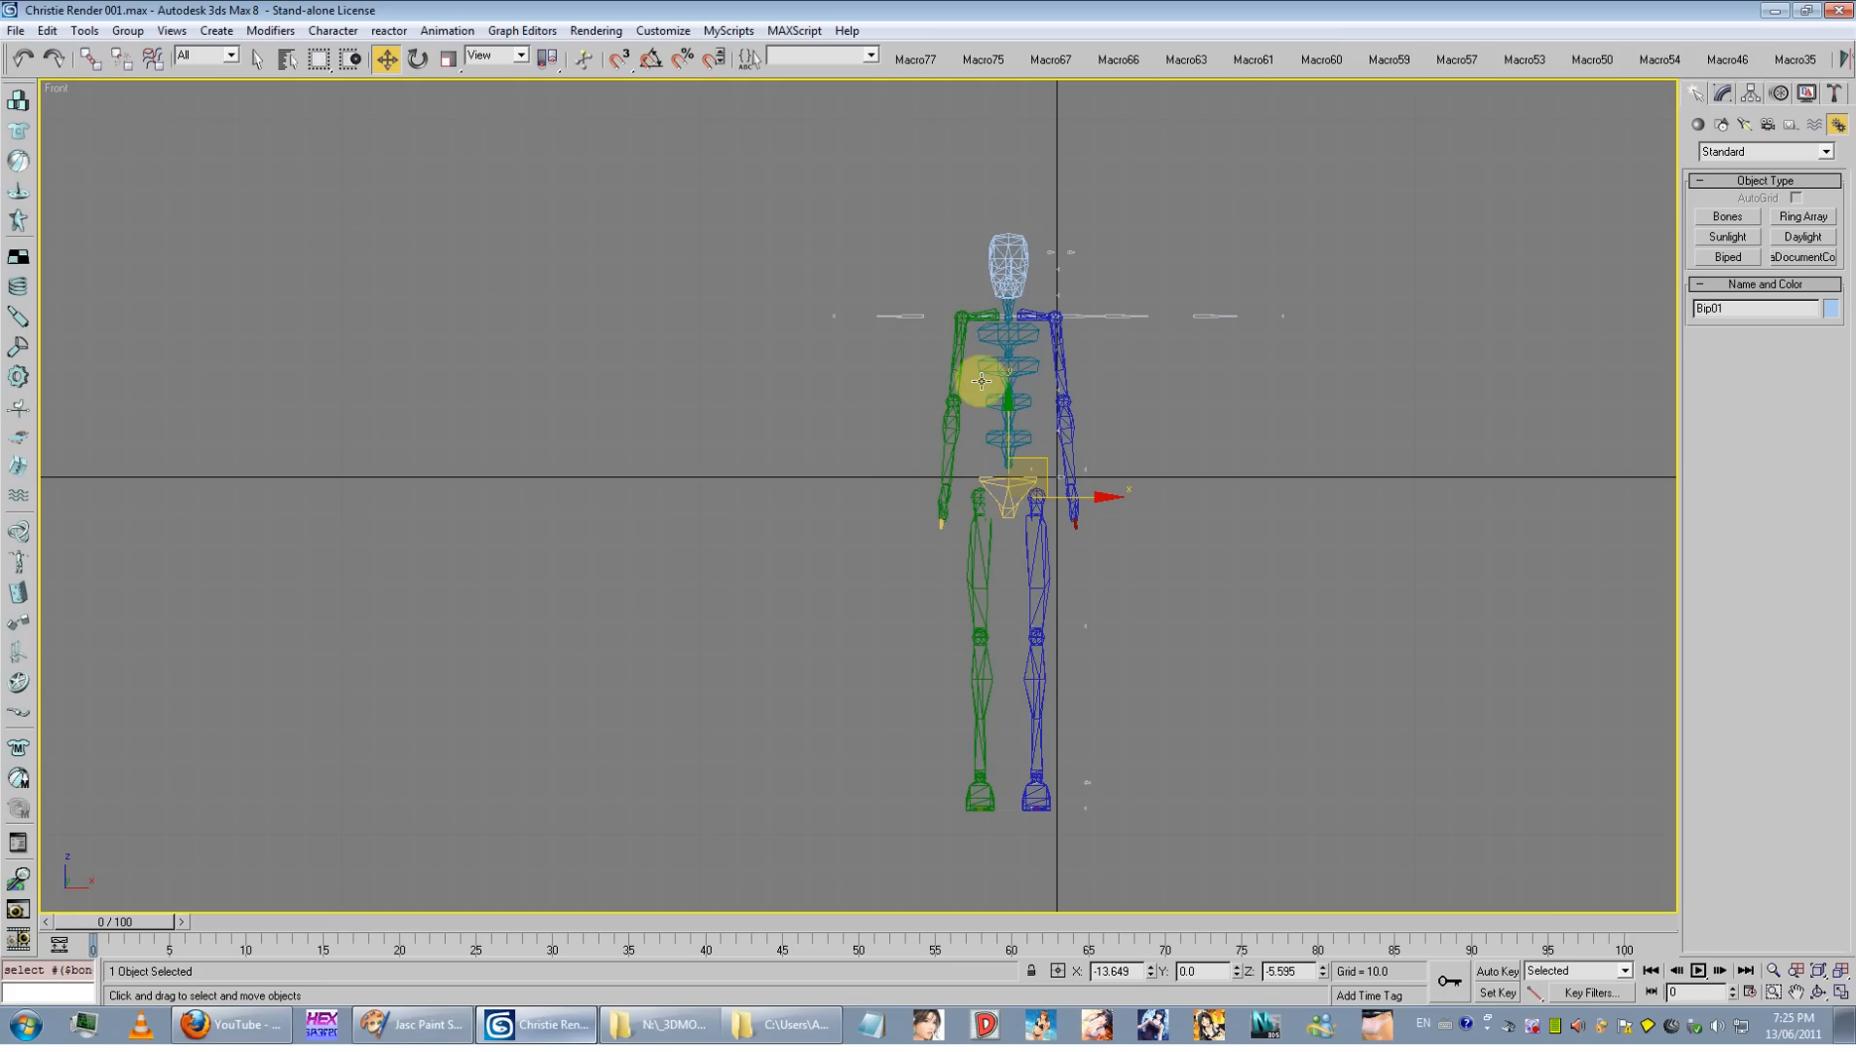
pyautogui.moveTo(976, 373); pyautogui.dragTo(782, 280, button='middle')
pyautogui.moveTo(778, 370); pyautogui.dragTo(786, 436, button='middle')
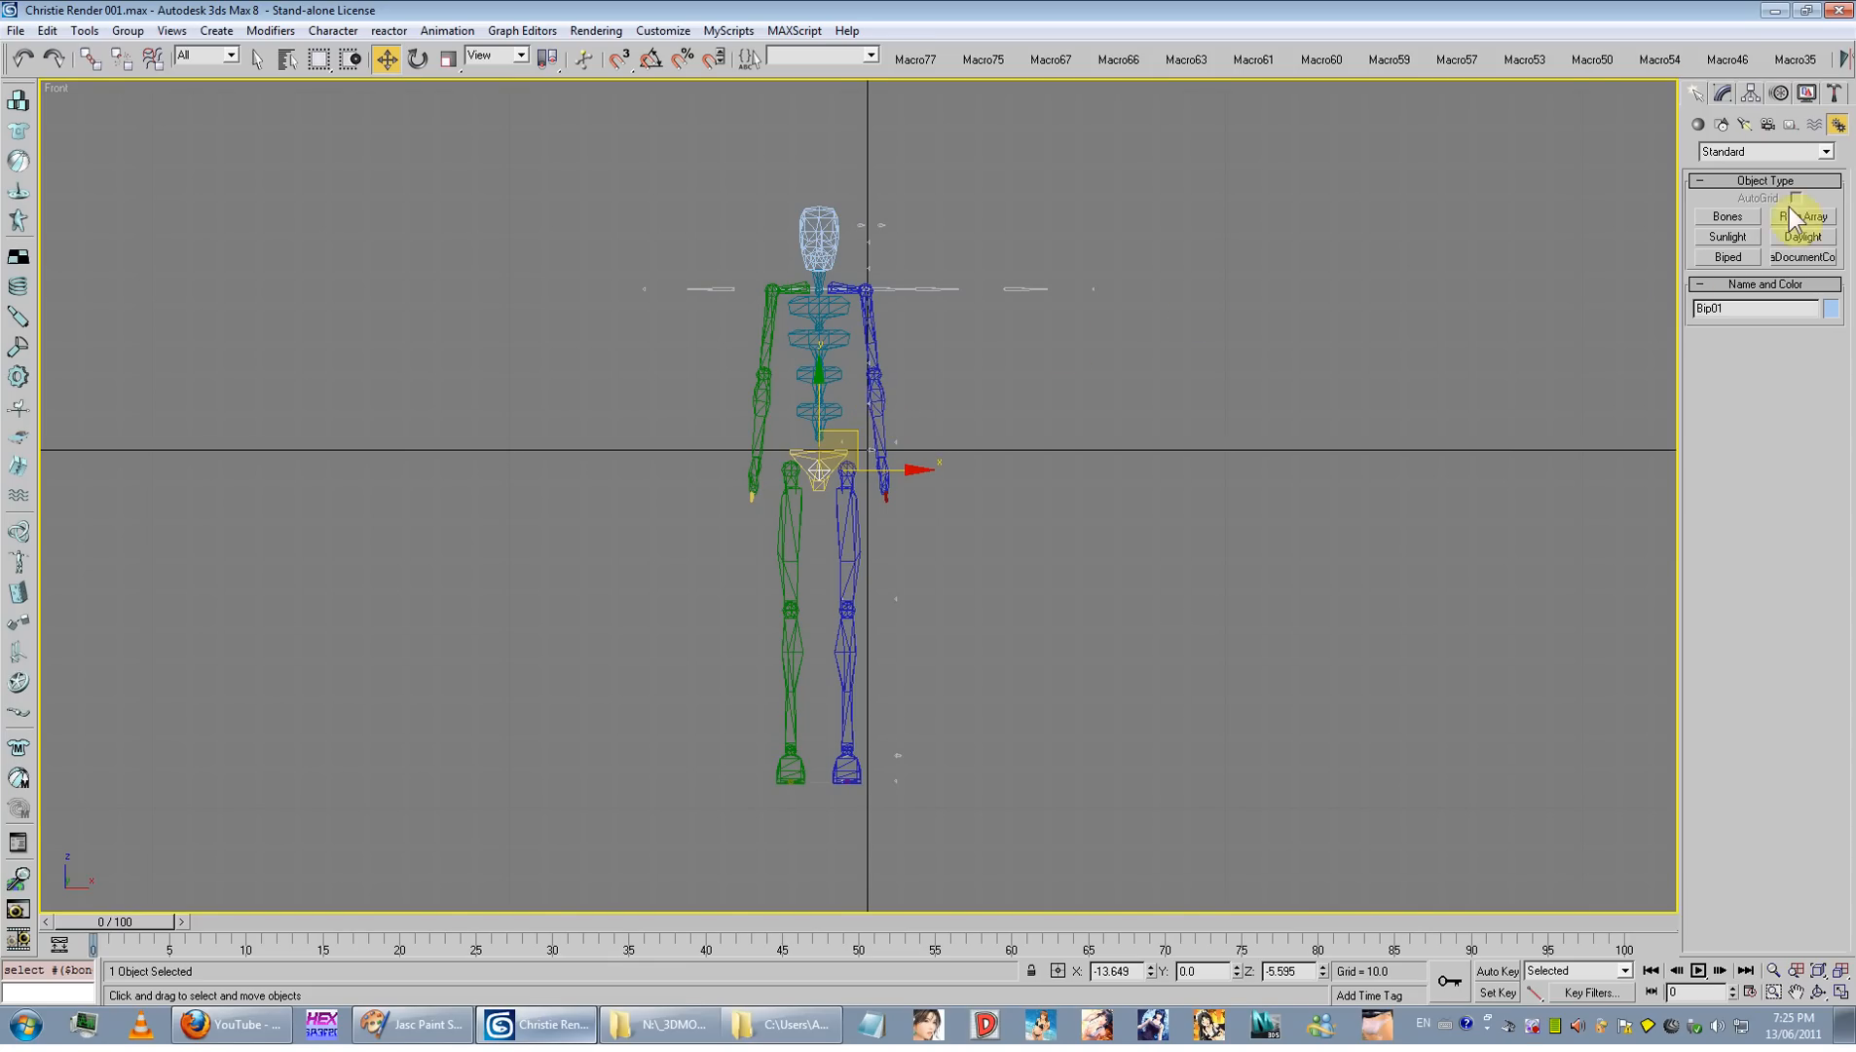
pyautogui.click(1780, 94)
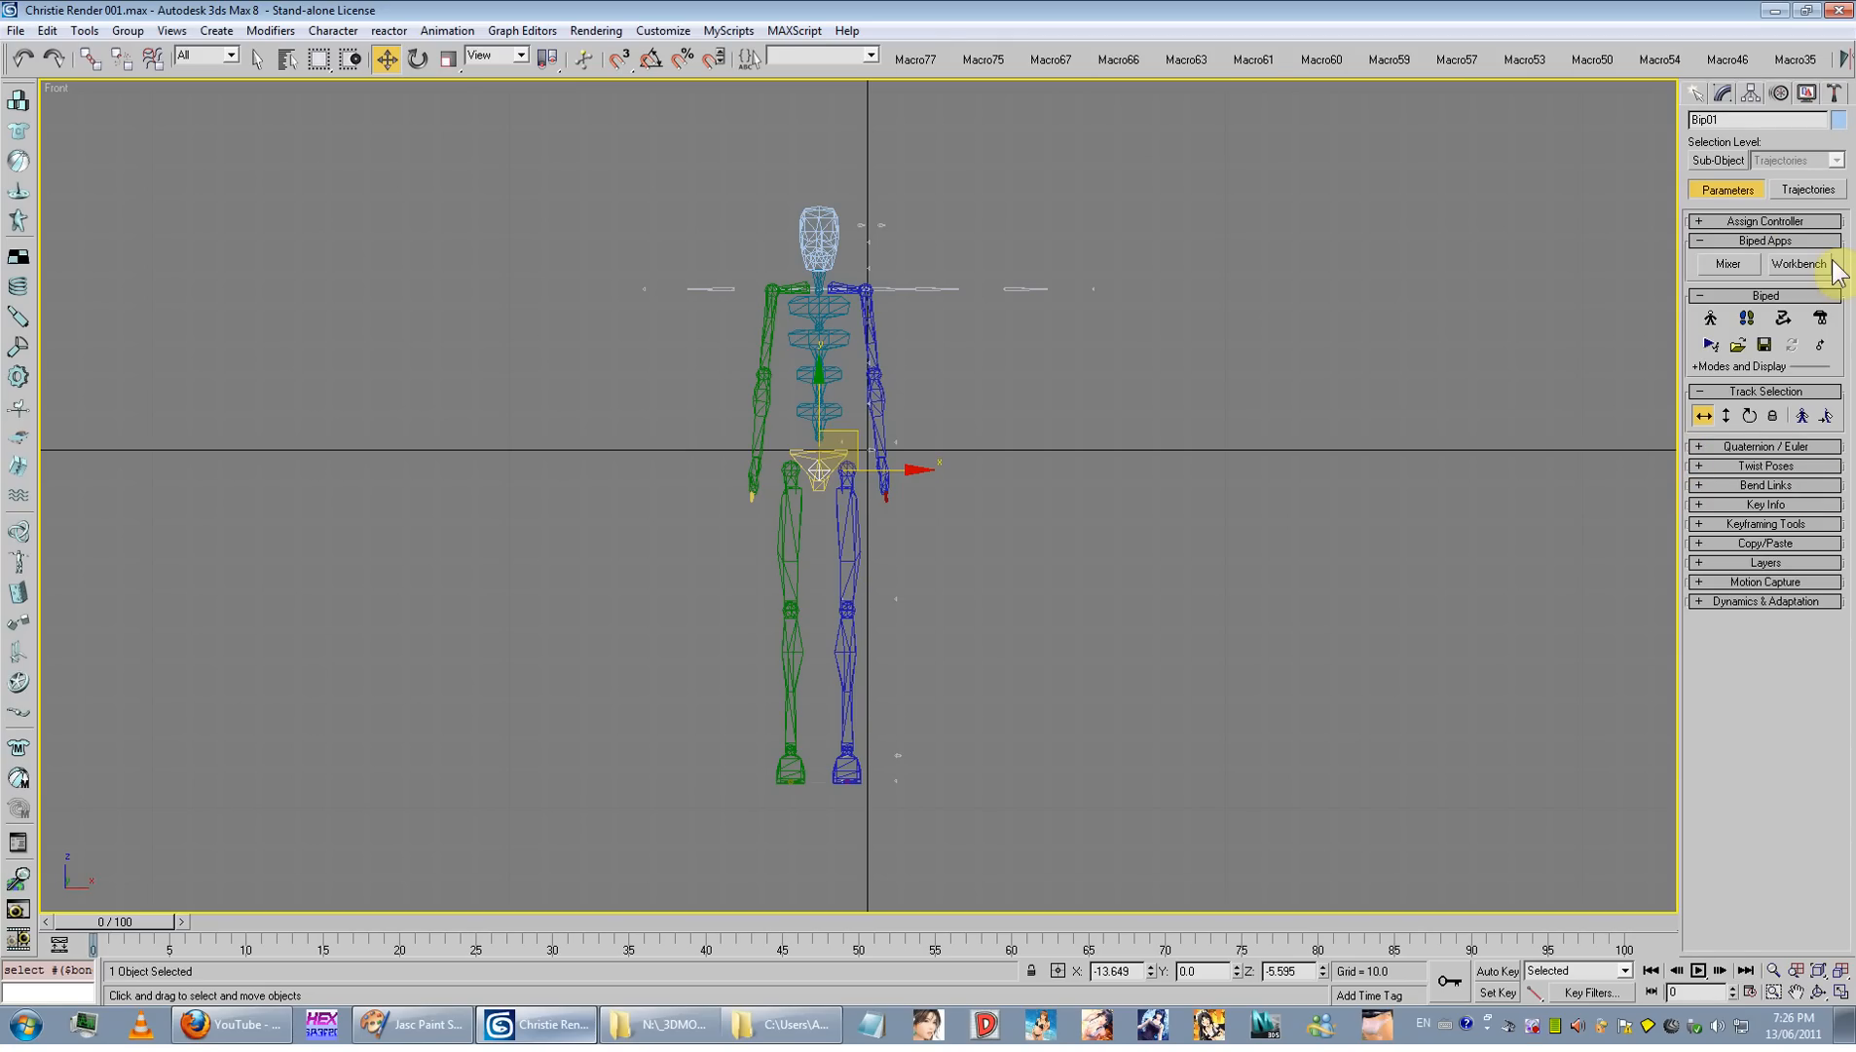
pyautogui.click(1714, 319)
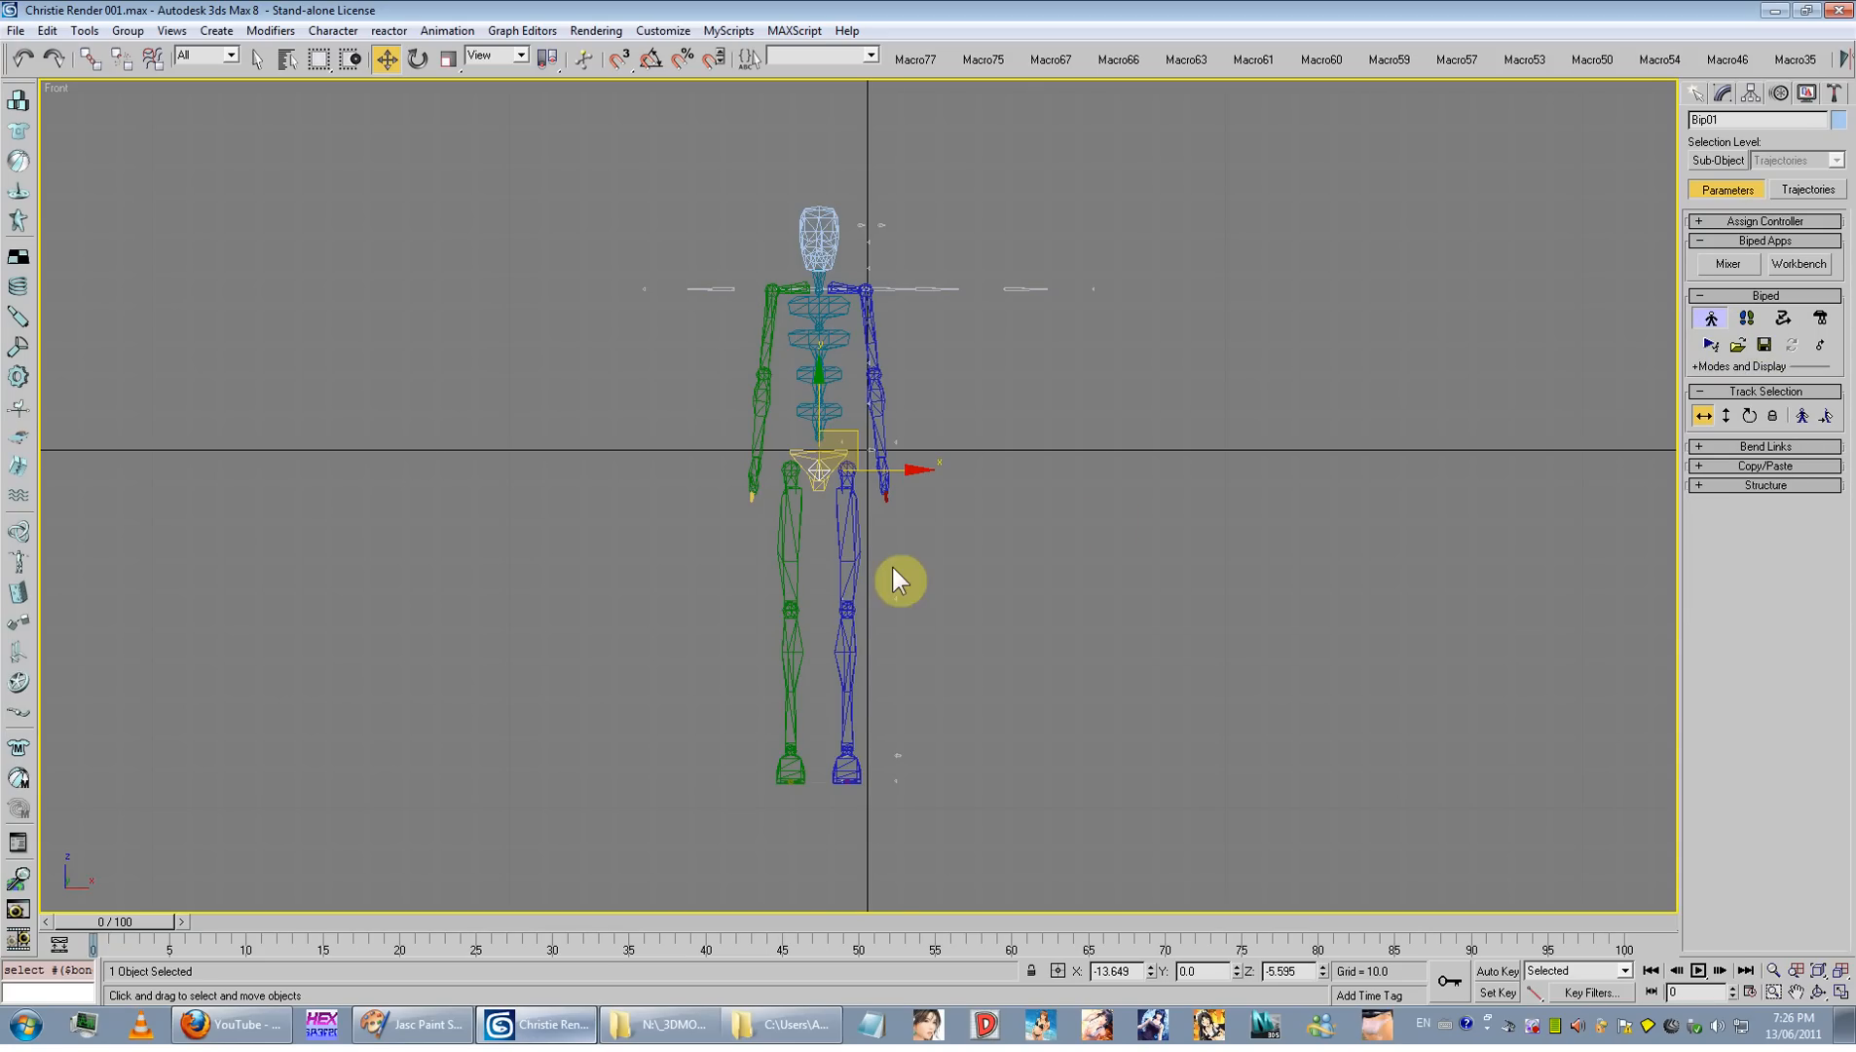
# Step: Set the biped's absolute world X position to 0 to centre it on the existing bones
pyautogui.scroll(2, 804, 432)
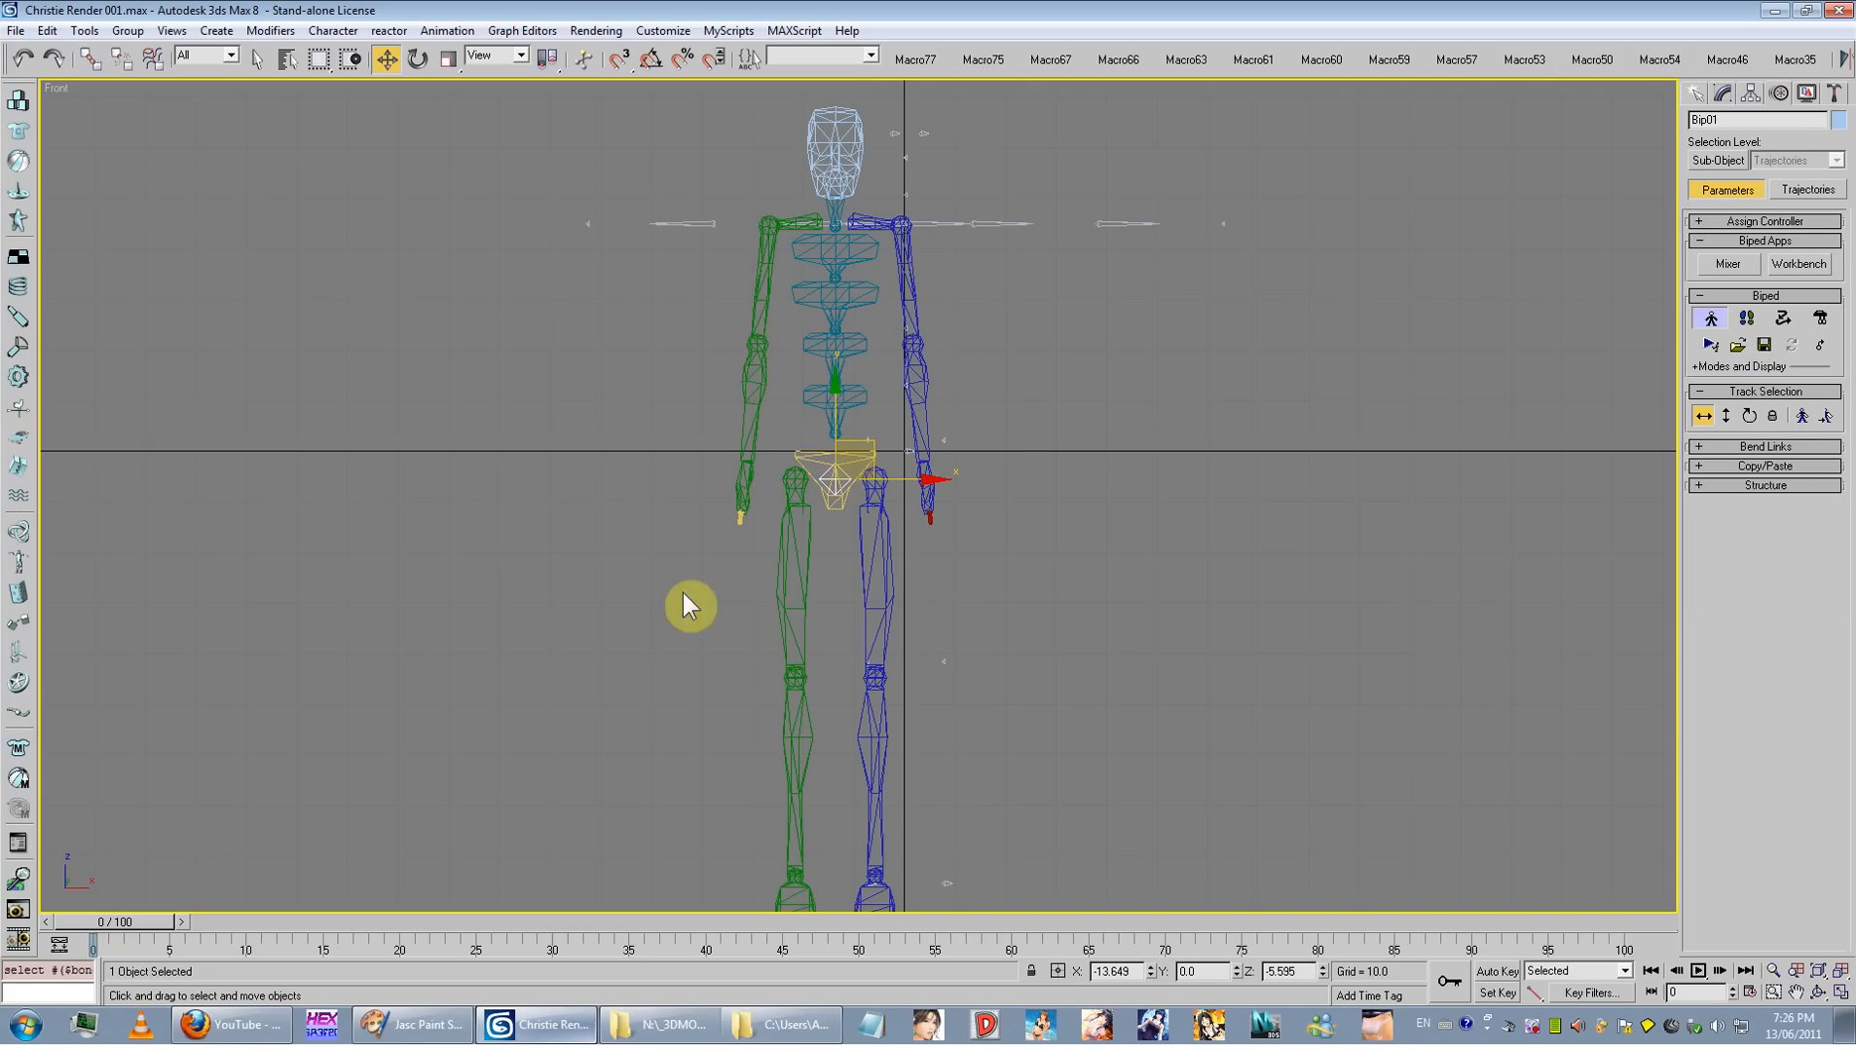
pyautogui.rightClick(898, 495)
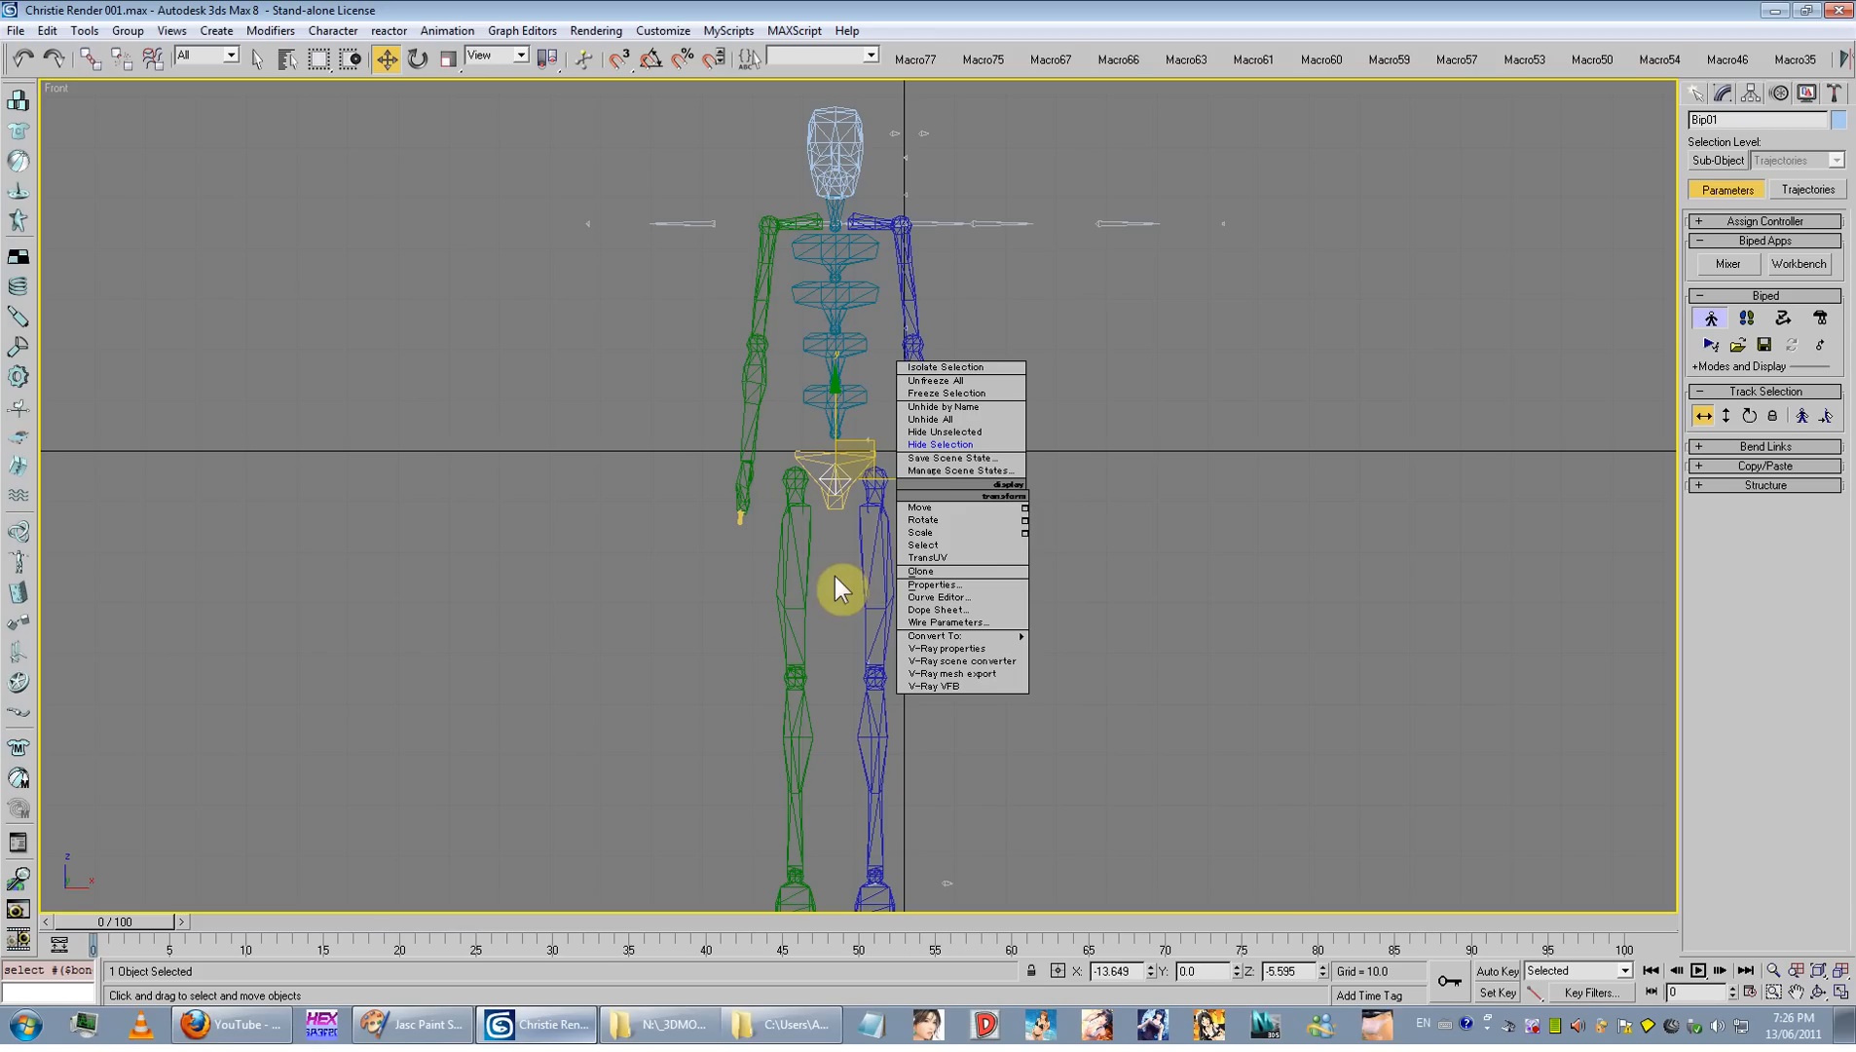
pyautogui.click(1025, 507)
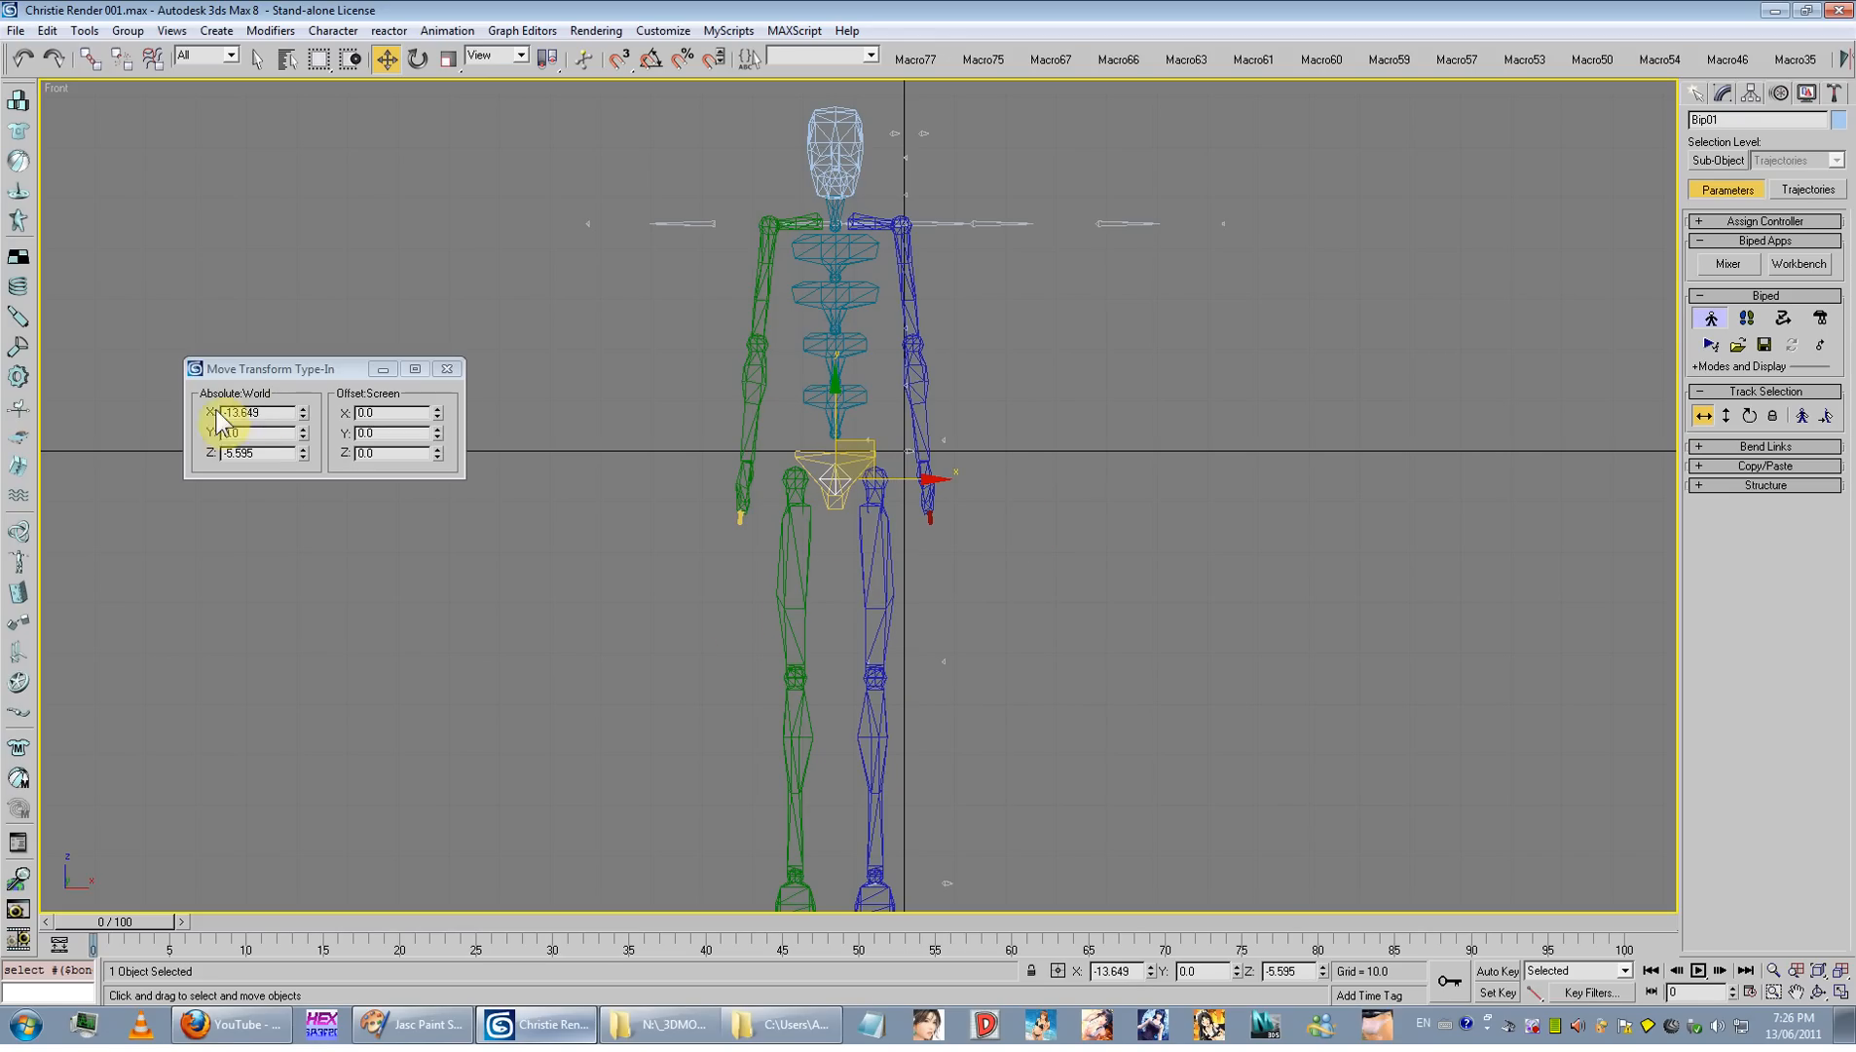
pyautogui.doubleClick(270, 413)
pyautogui.write('0')
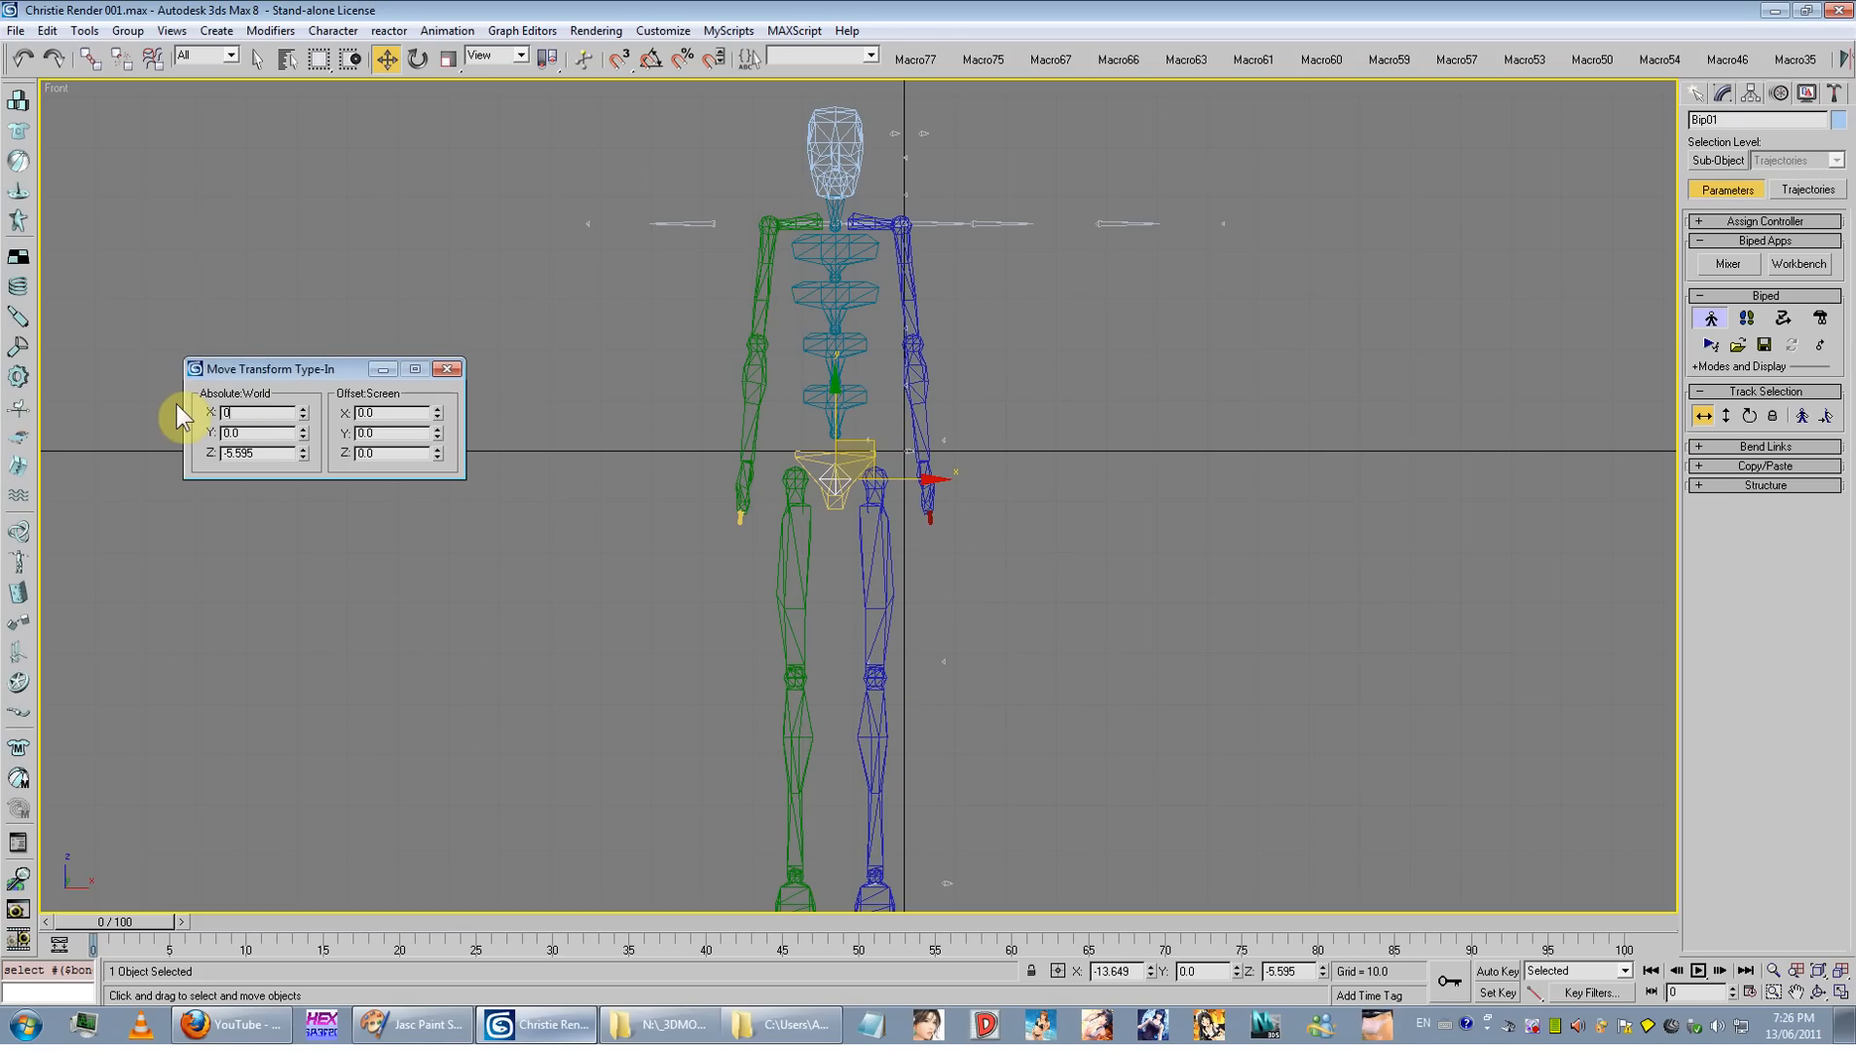
pyautogui.press('Return')
pyautogui.scroll(-1, 864, 525)
pyautogui.scroll(1, 857, 530)
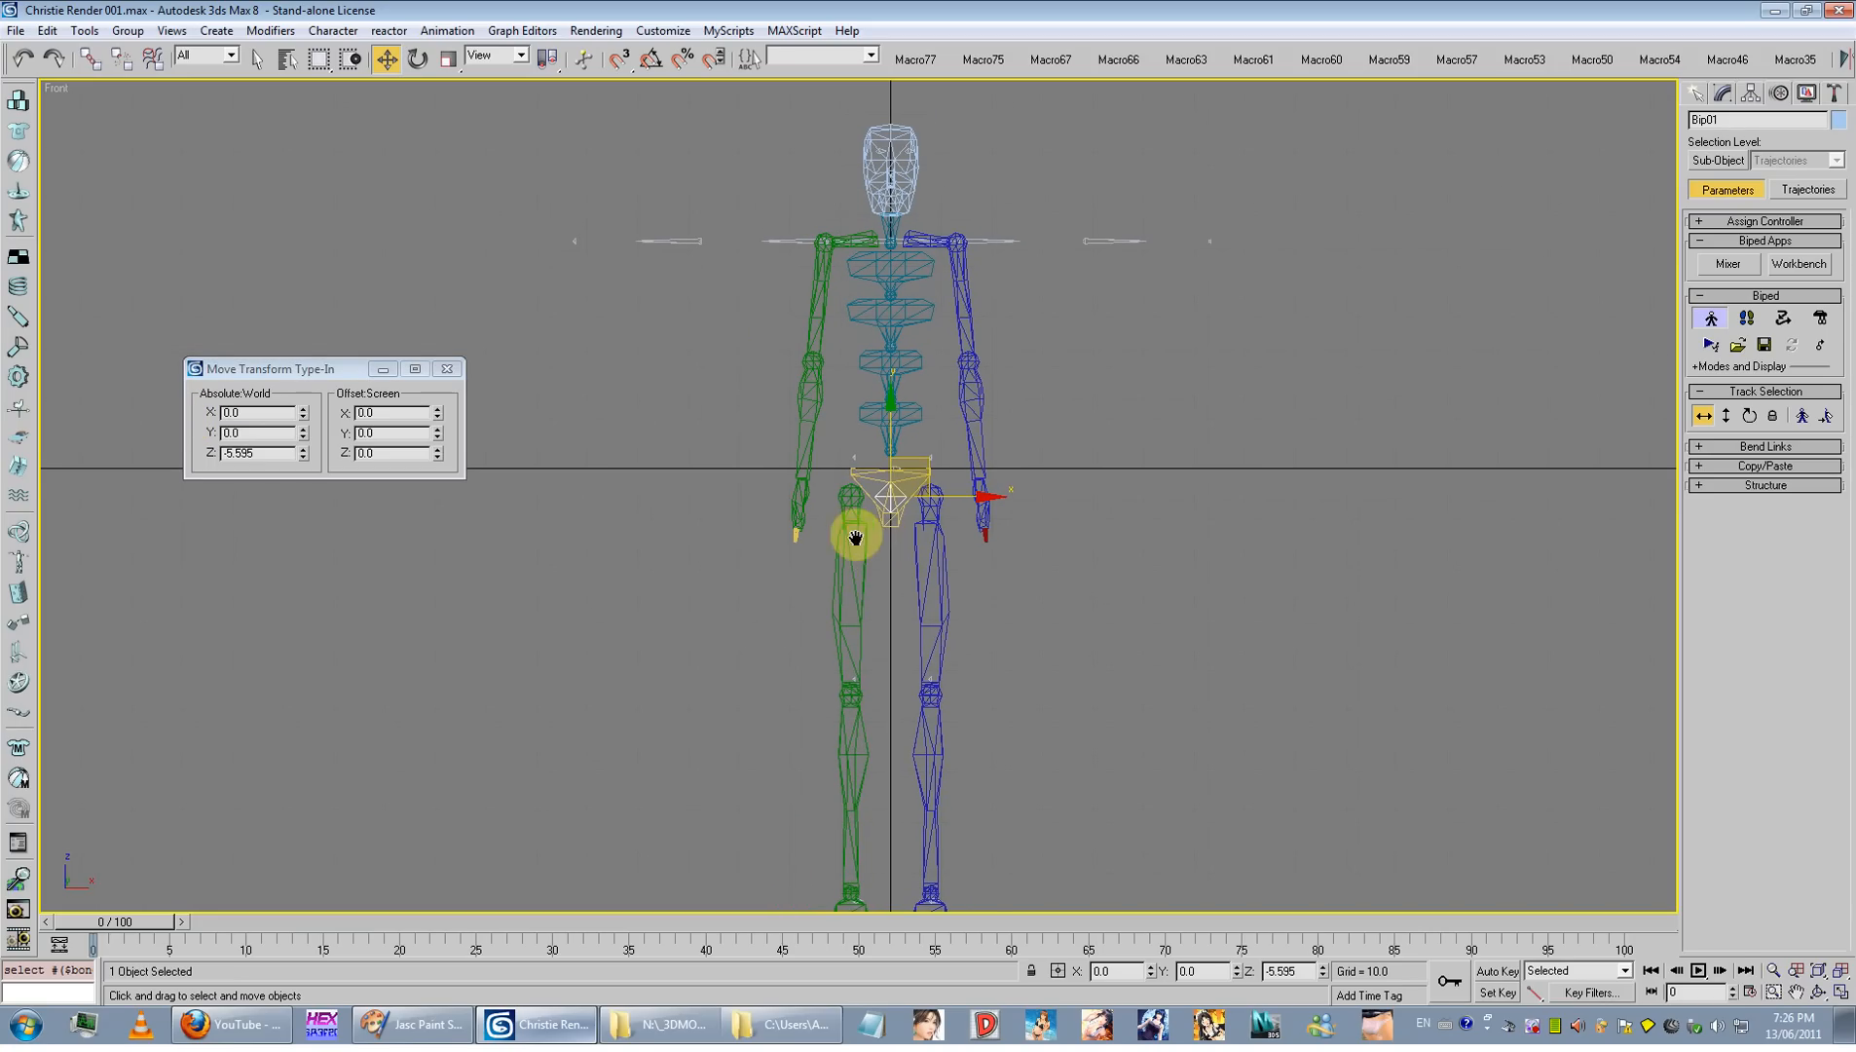
# Step: In a maximized Perspective view, raise the biped's root until its hip joints line up with the existing hip bones
pyautogui.click(1841, 991)
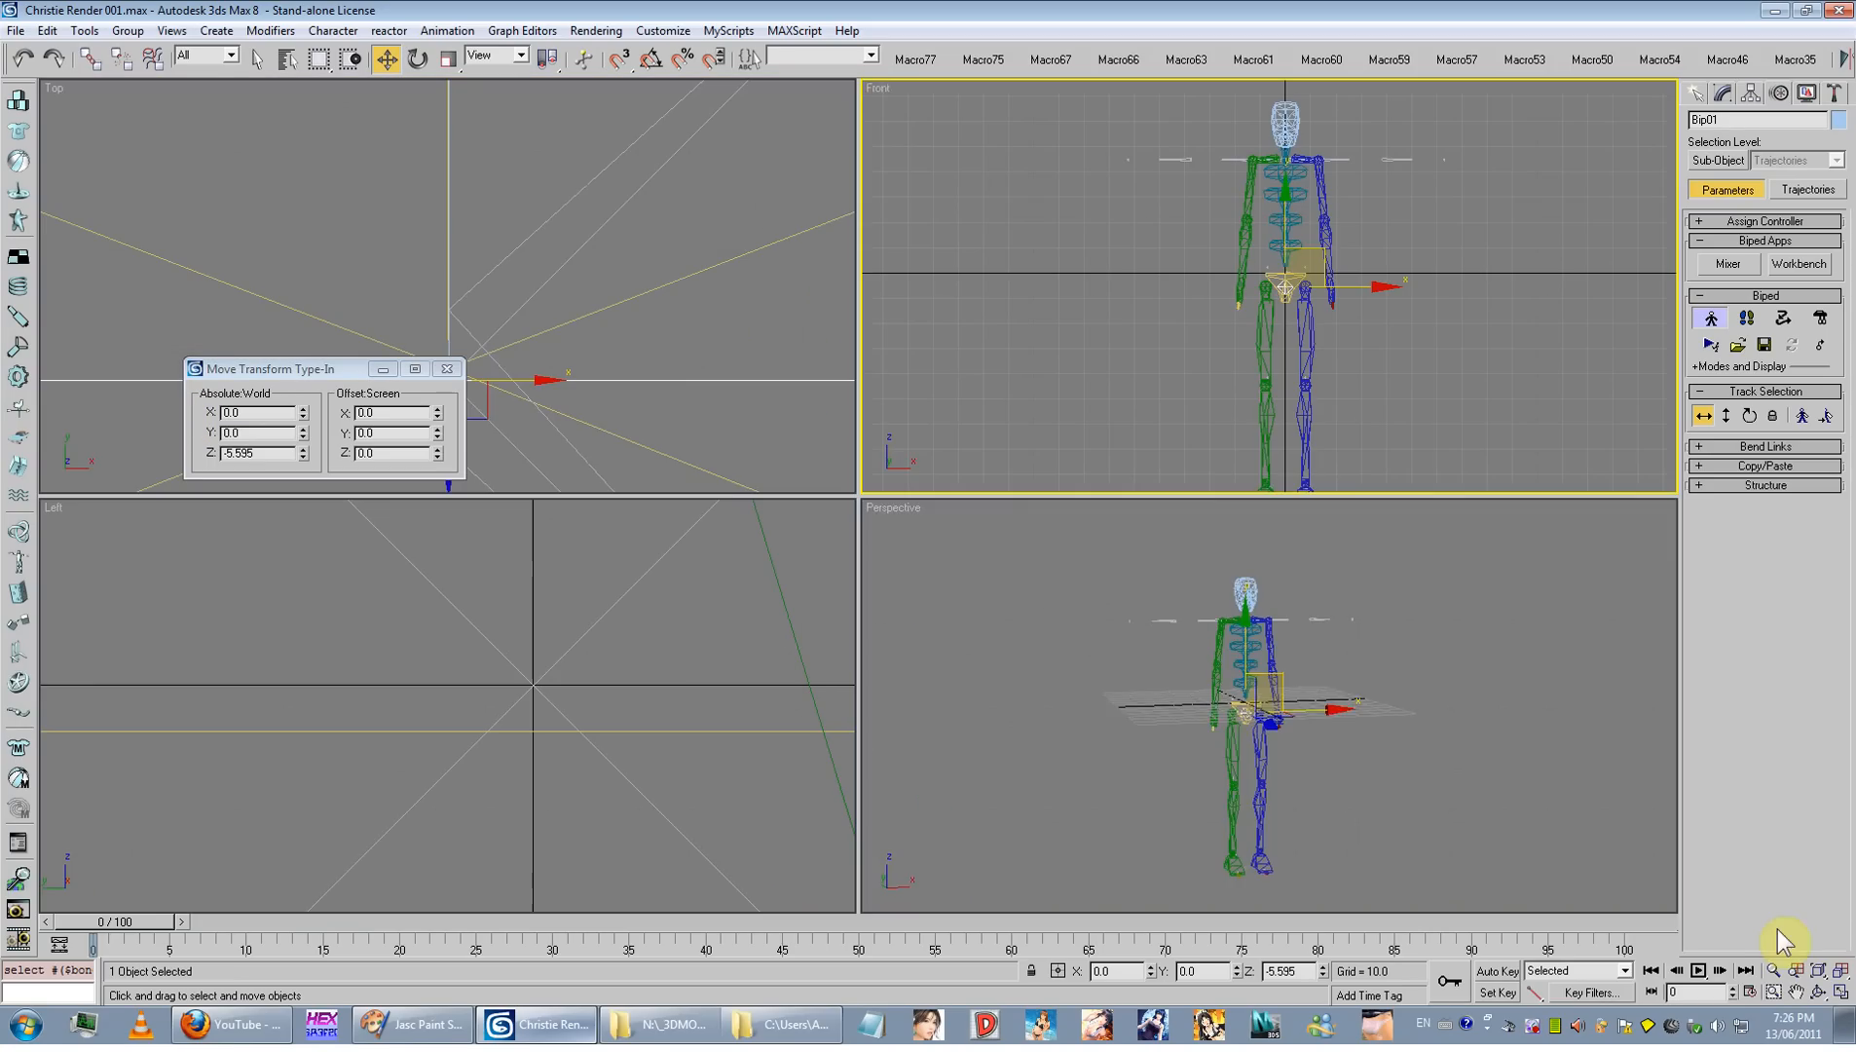
pyautogui.click(1232, 718)
pyautogui.keyDown('alt'); pyautogui.moveTo(1232, 718); pyautogui.dragTo(1308, 716, button='middle'); pyautogui.keyUp('alt')
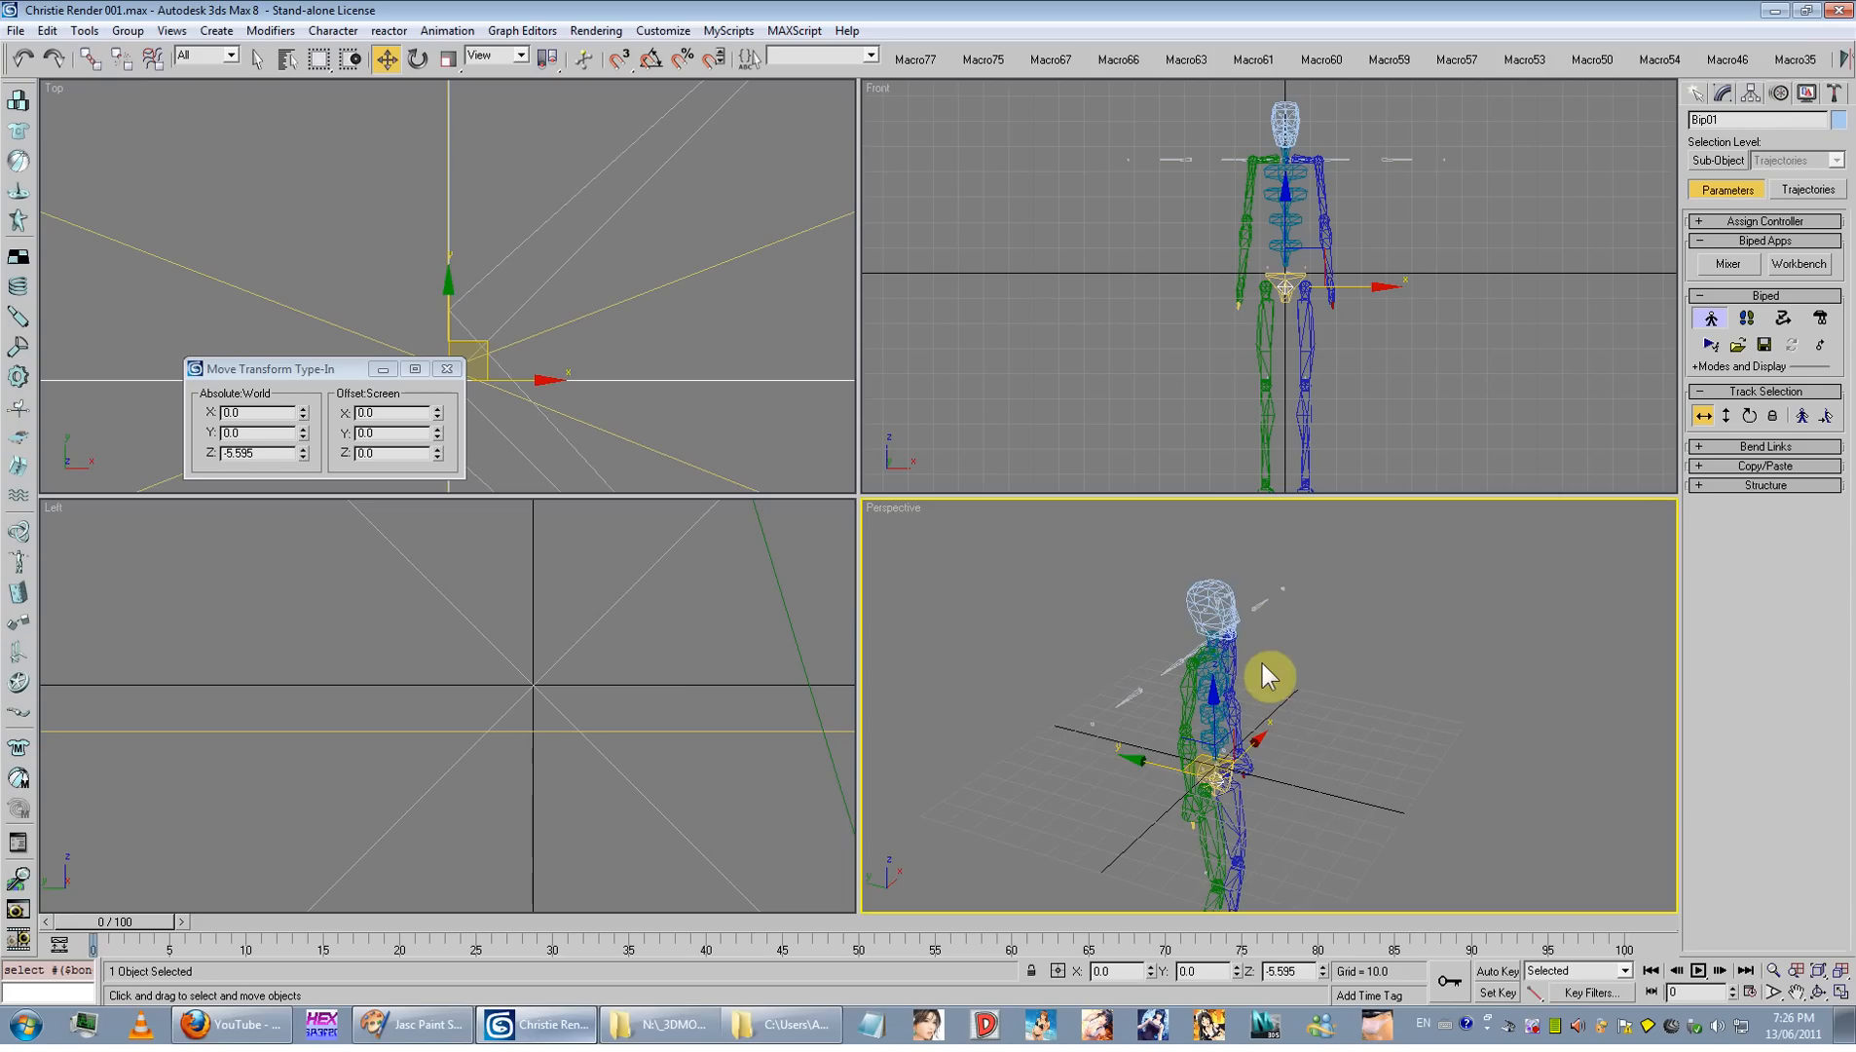
pyautogui.rightClick(658, 671)
pyautogui.scroll(-12, 662, 723)
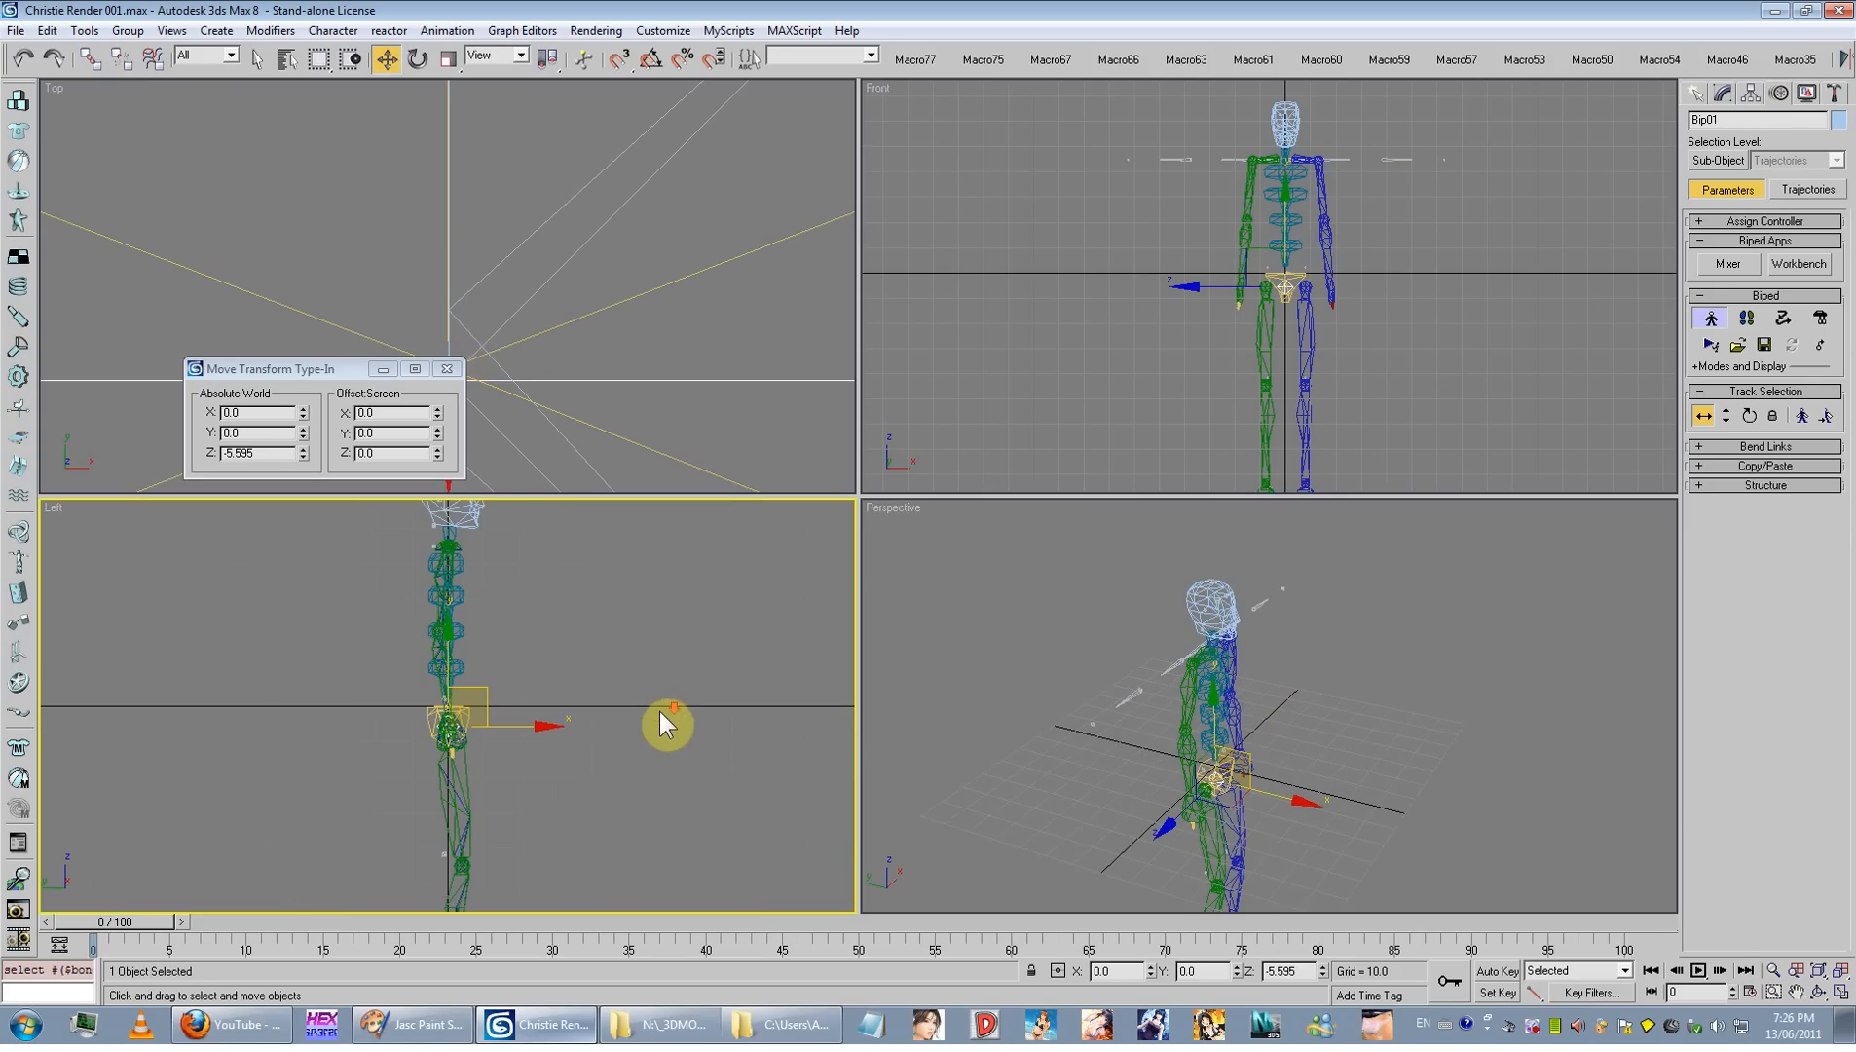
pyautogui.keyDown('alt'); pyautogui.moveTo(1345, 708); pyautogui.dragTo(1373, 750, button='middle'); pyautogui.keyUp('alt')
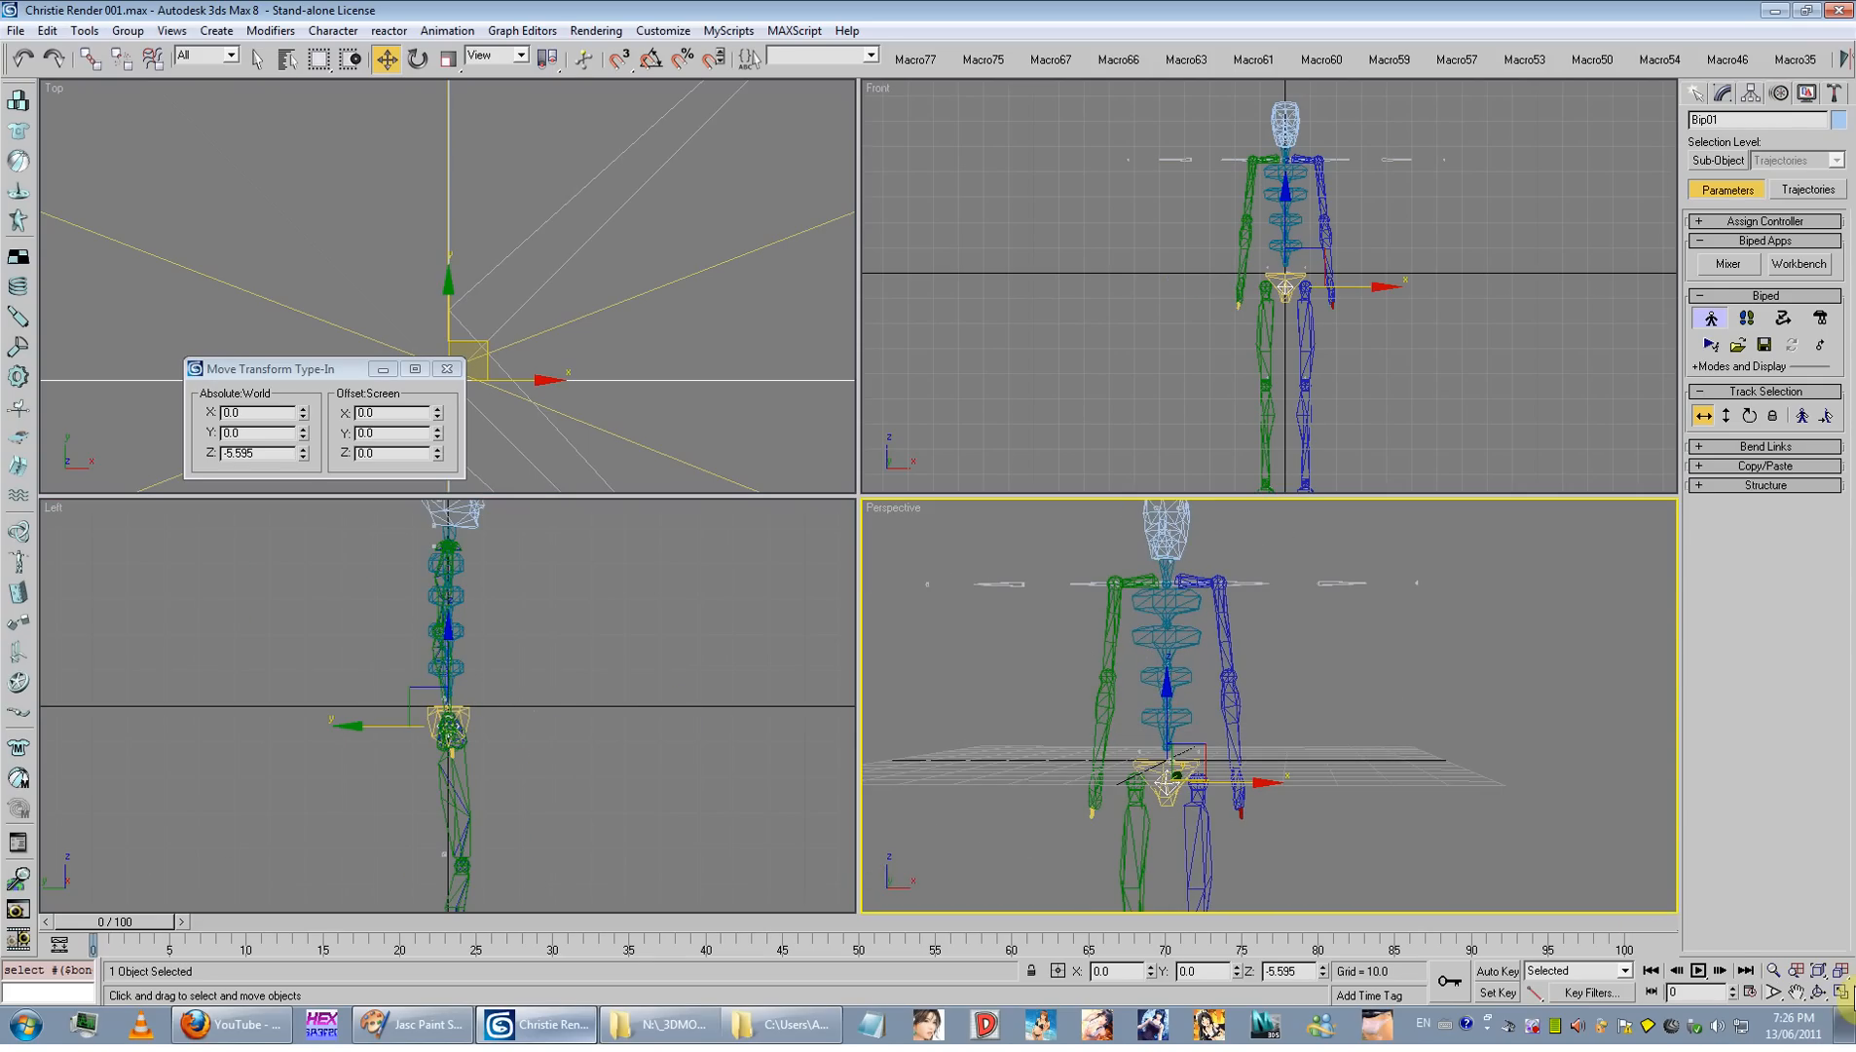
pyautogui.click(1842, 991)
pyautogui.scroll(8, 1102, 579)
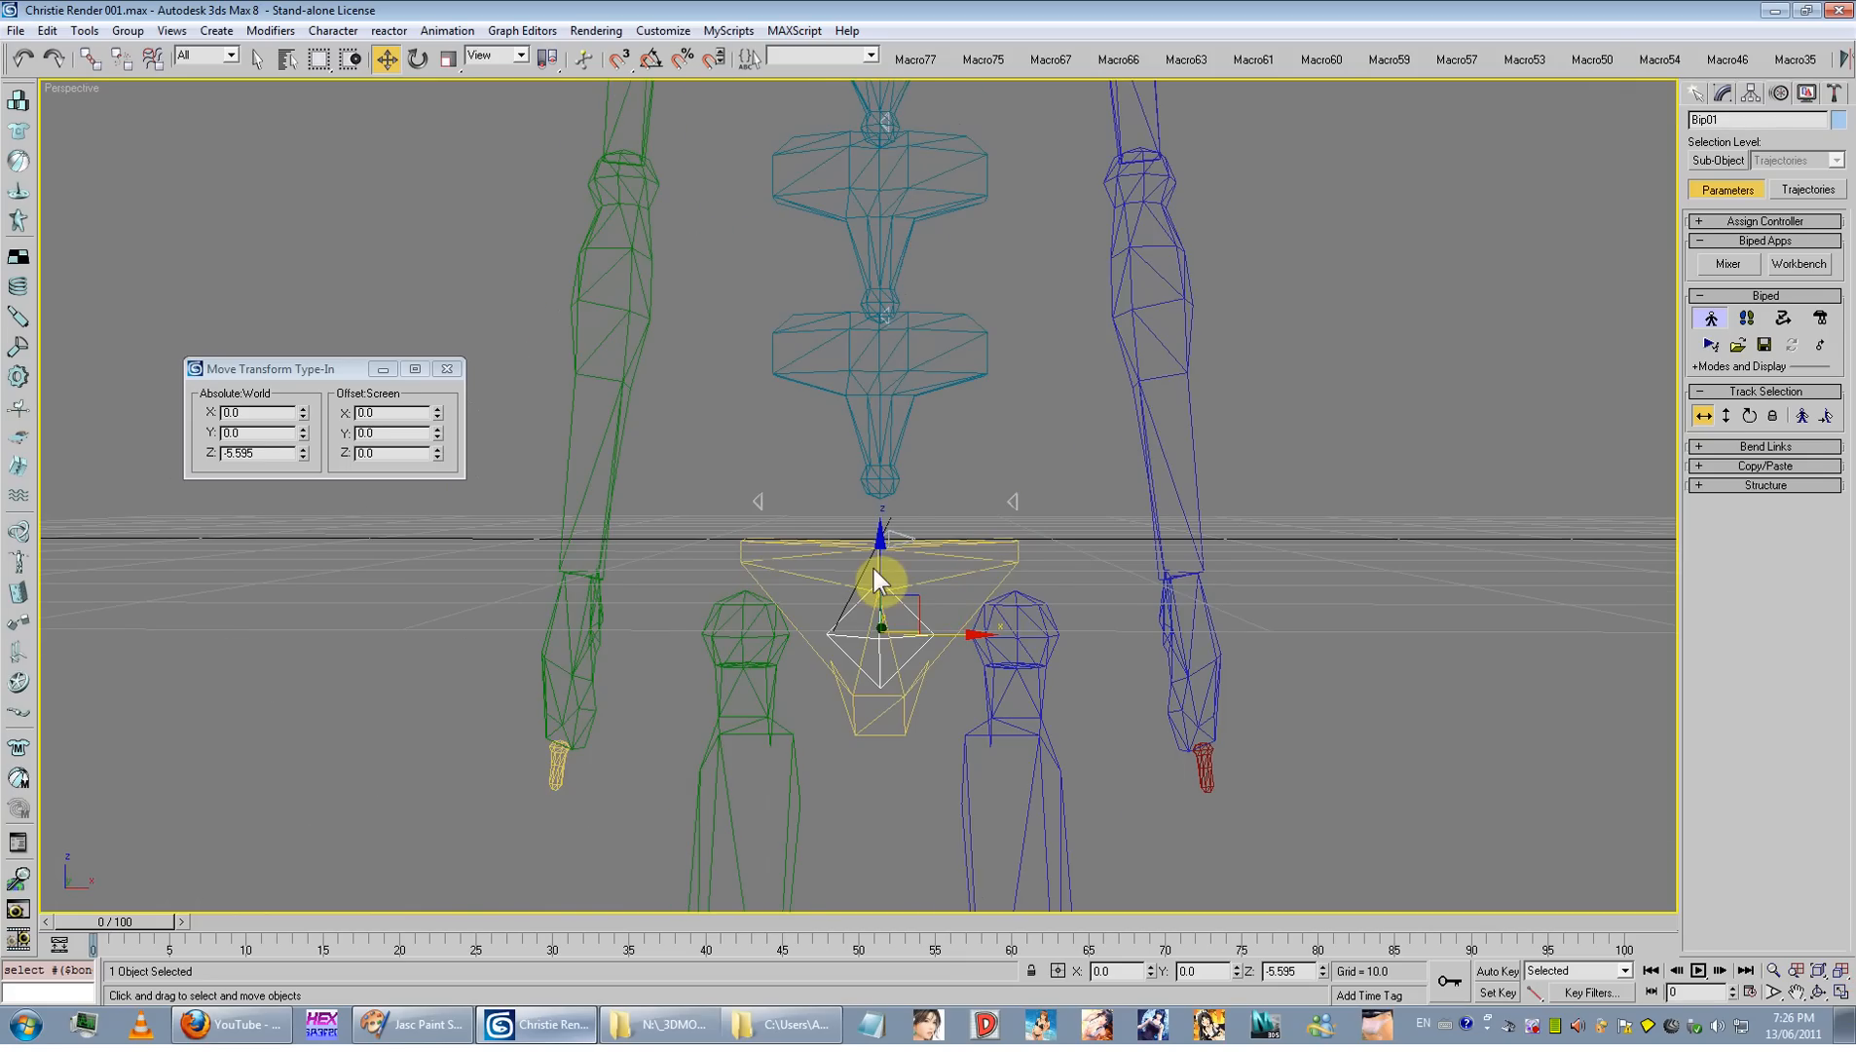
pyautogui.moveTo(873, 570); pyautogui.dragTo(891, 431)
pyautogui.keyDown('alt'); pyautogui.moveTo(891, 430); pyautogui.dragTo(1275, 460, button='middle'); pyautogui.keyUp('alt')
# Step: Scale the biped's pelvis down slightly so the spacing of the hip joints matches the existing leg bones
pyautogui.click(448, 59)
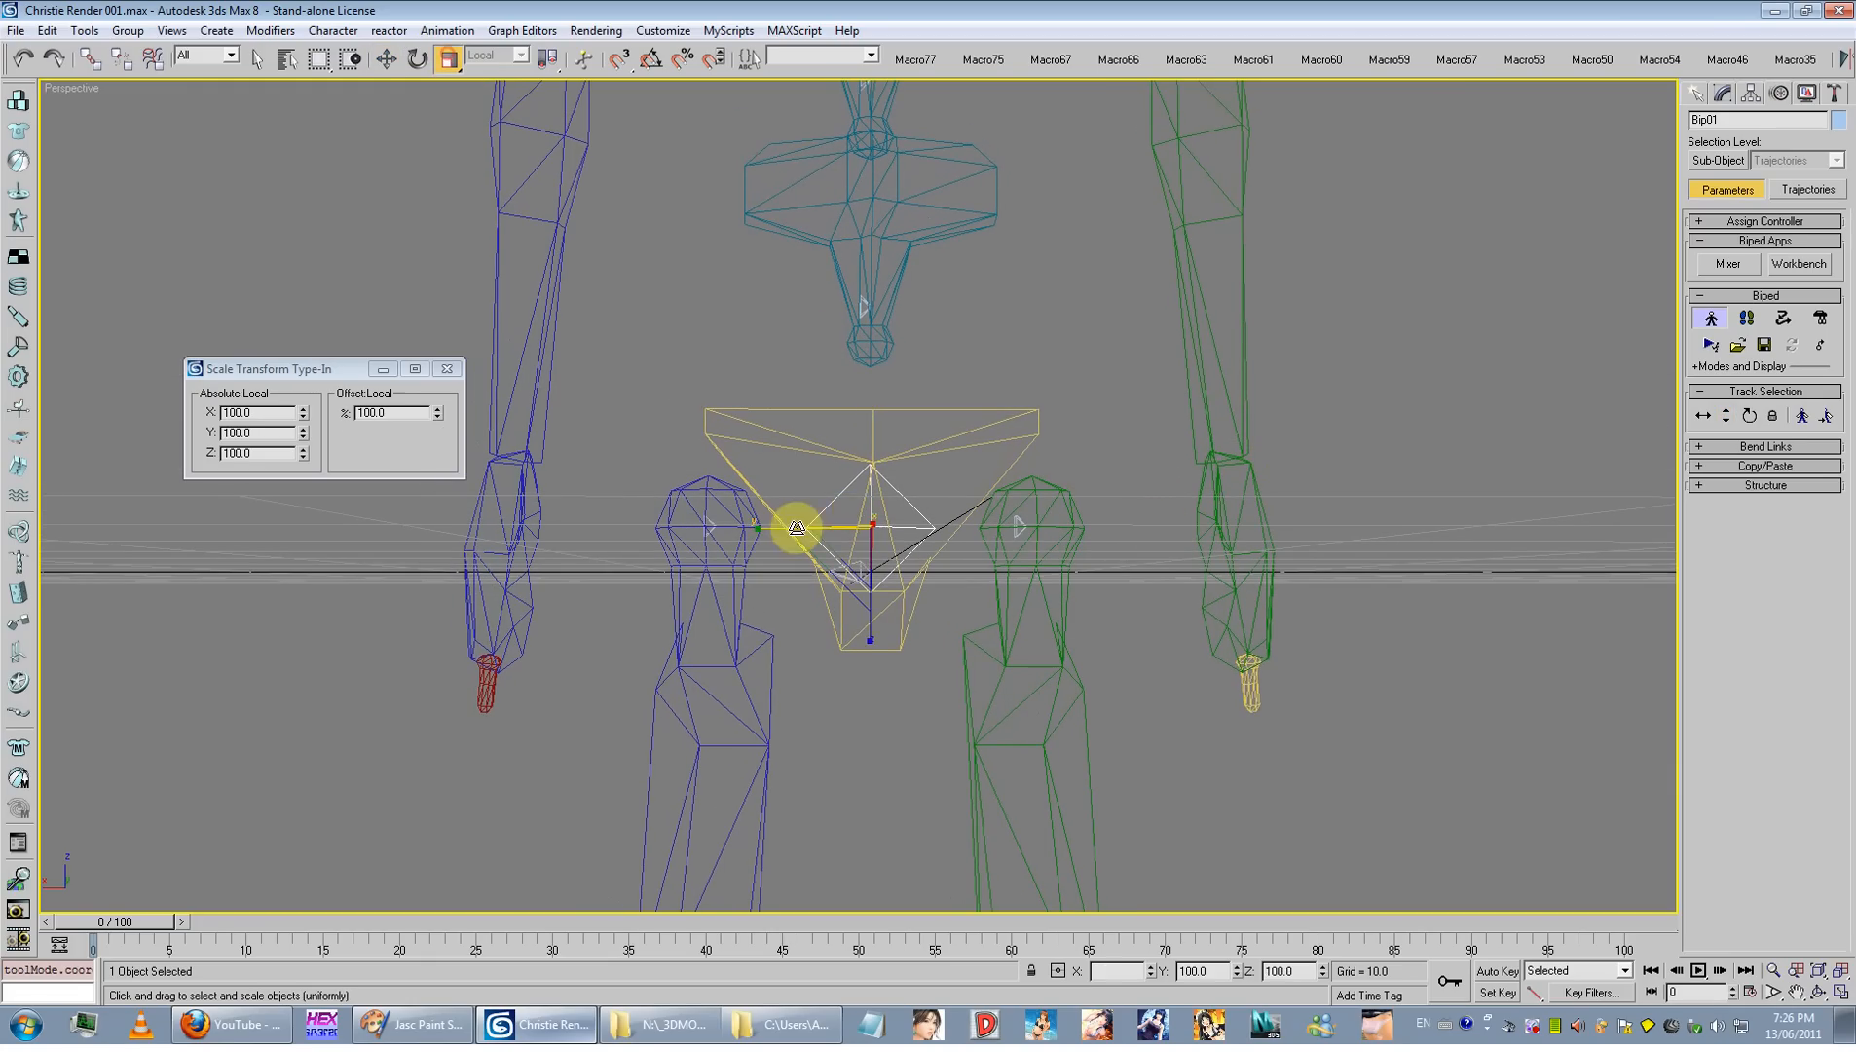
pyautogui.moveTo(796, 527); pyautogui.dragTo(853, 576)
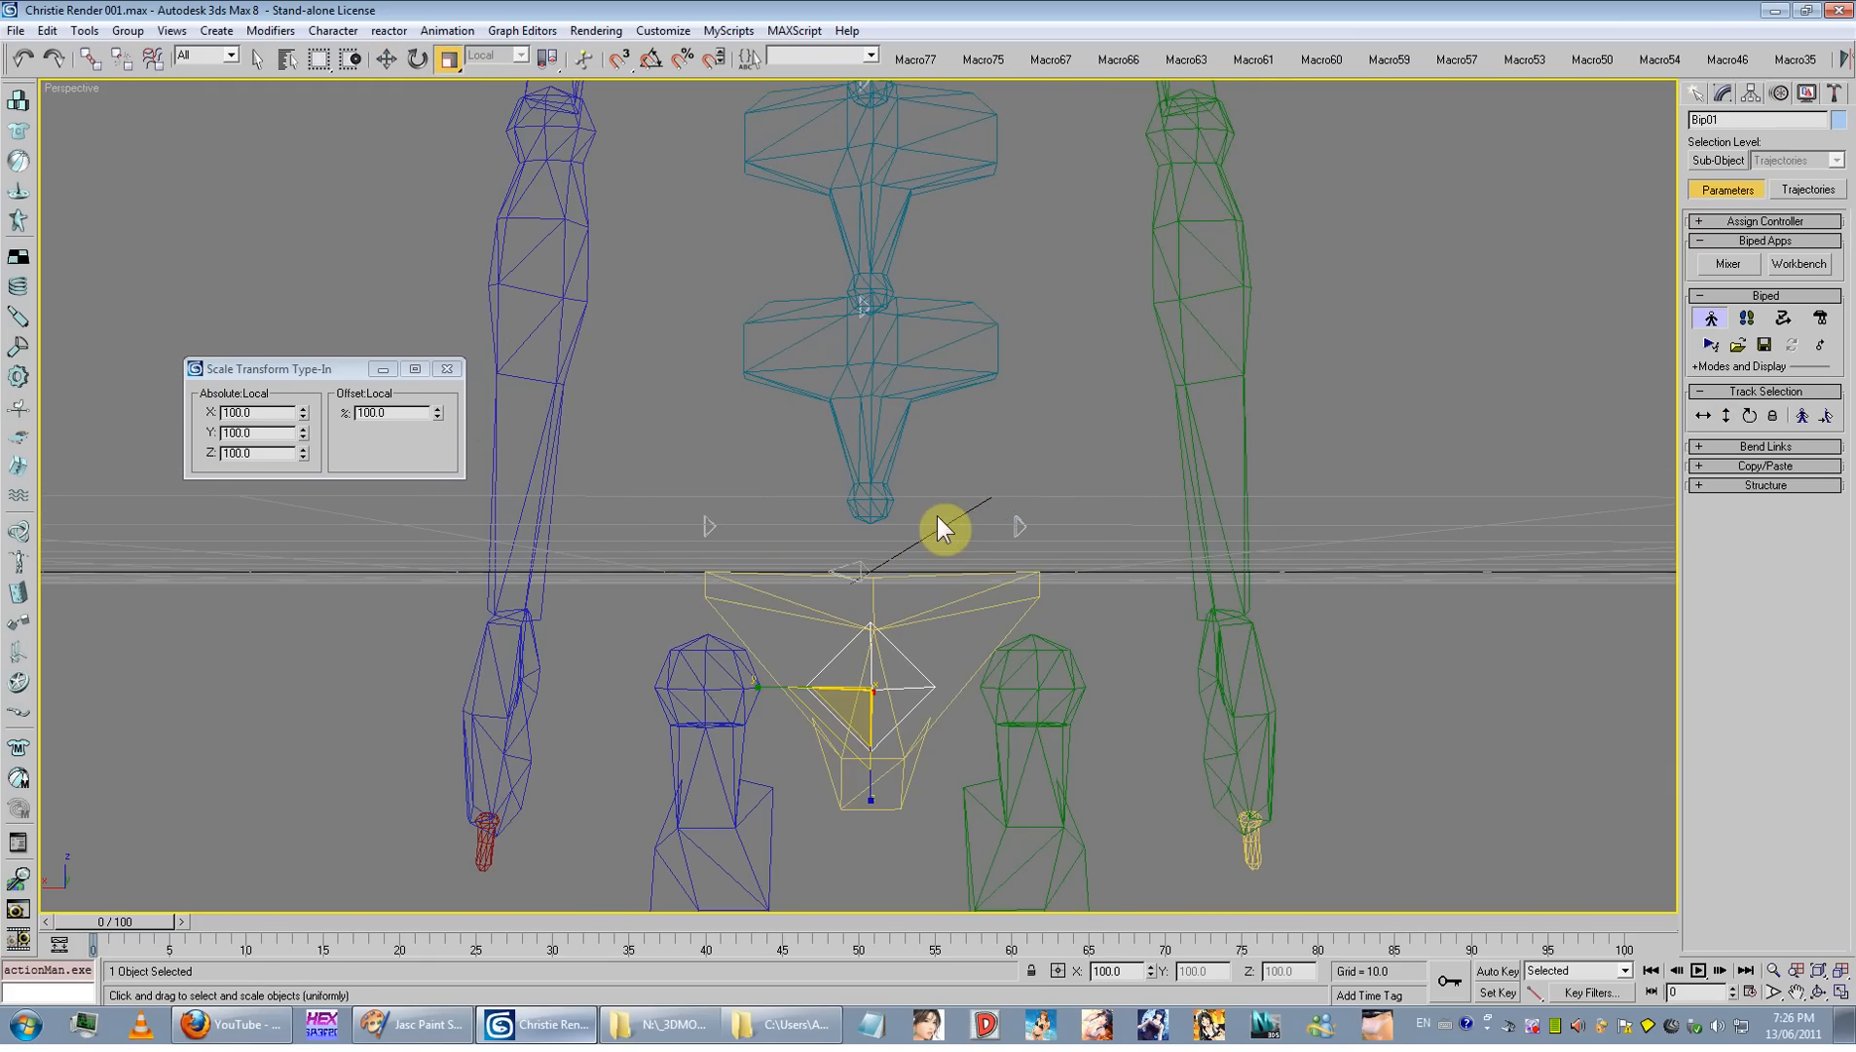
pyautogui.click(23, 59)
pyautogui.click(902, 435)
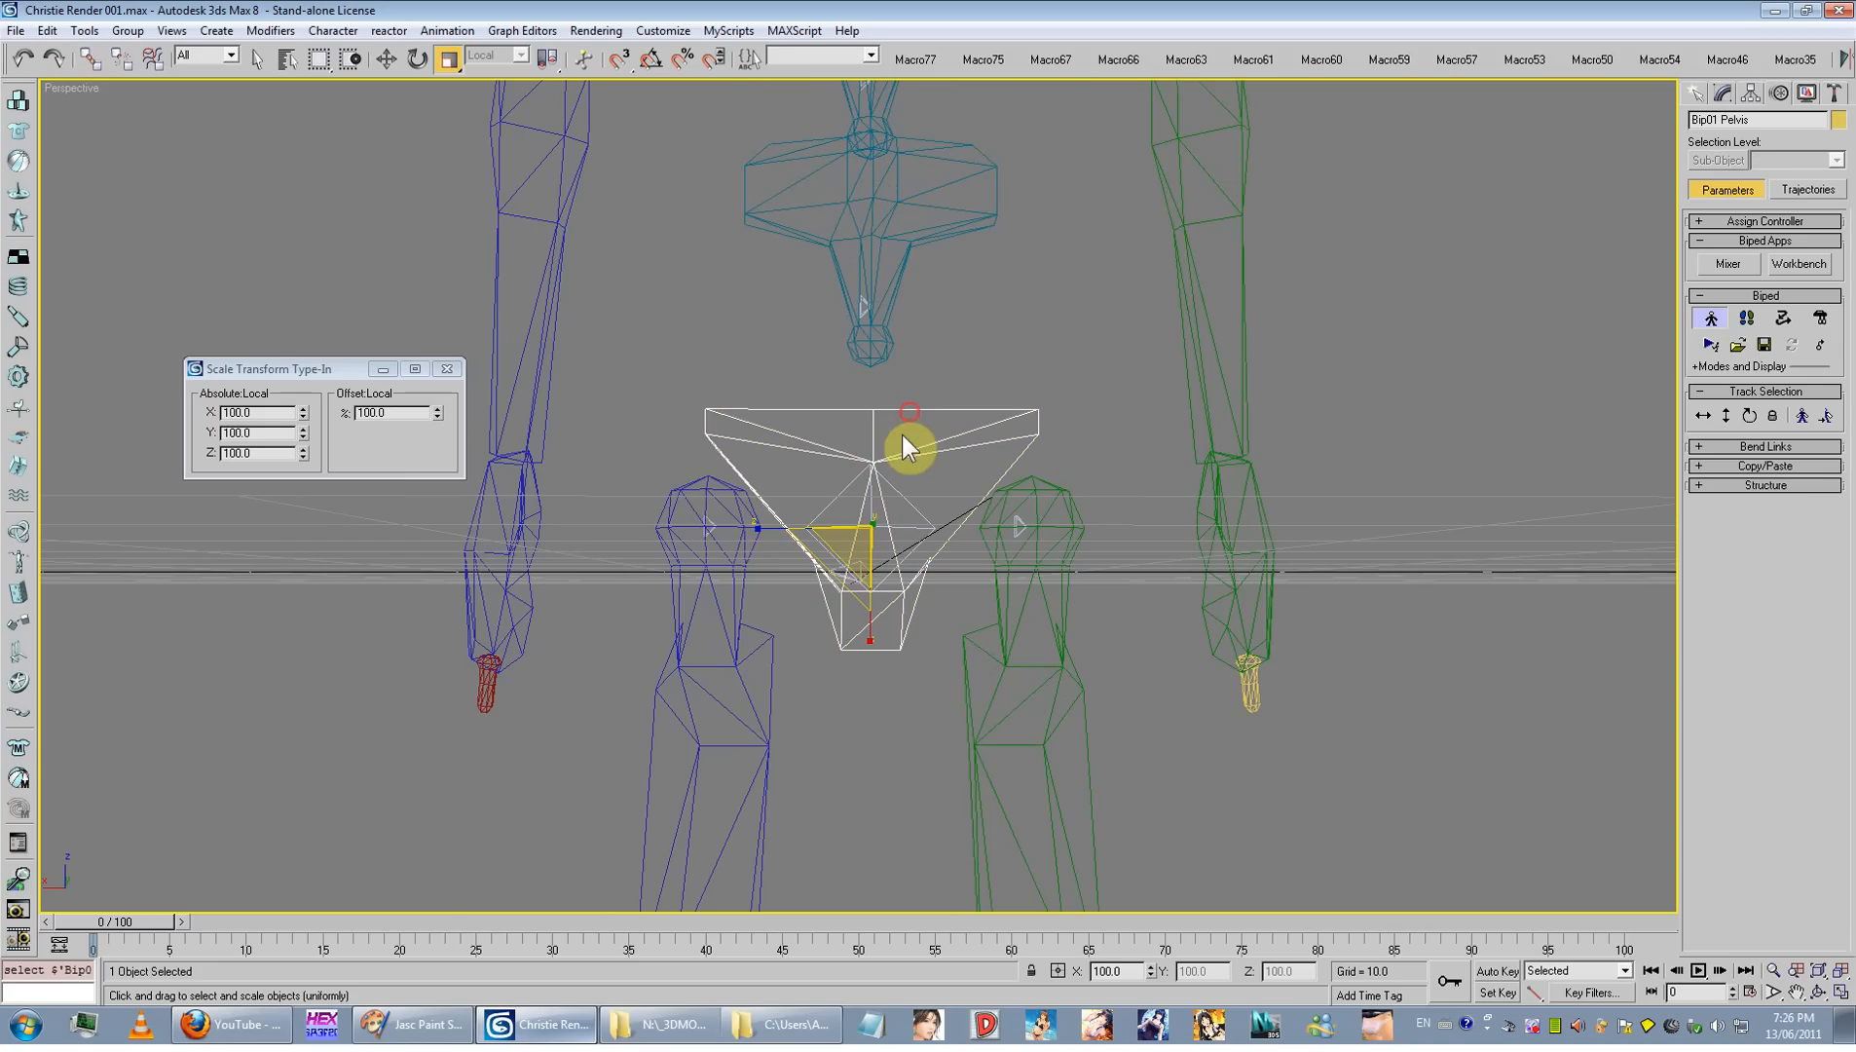
pyautogui.moveTo(855, 545); pyautogui.dragTo(869, 547)
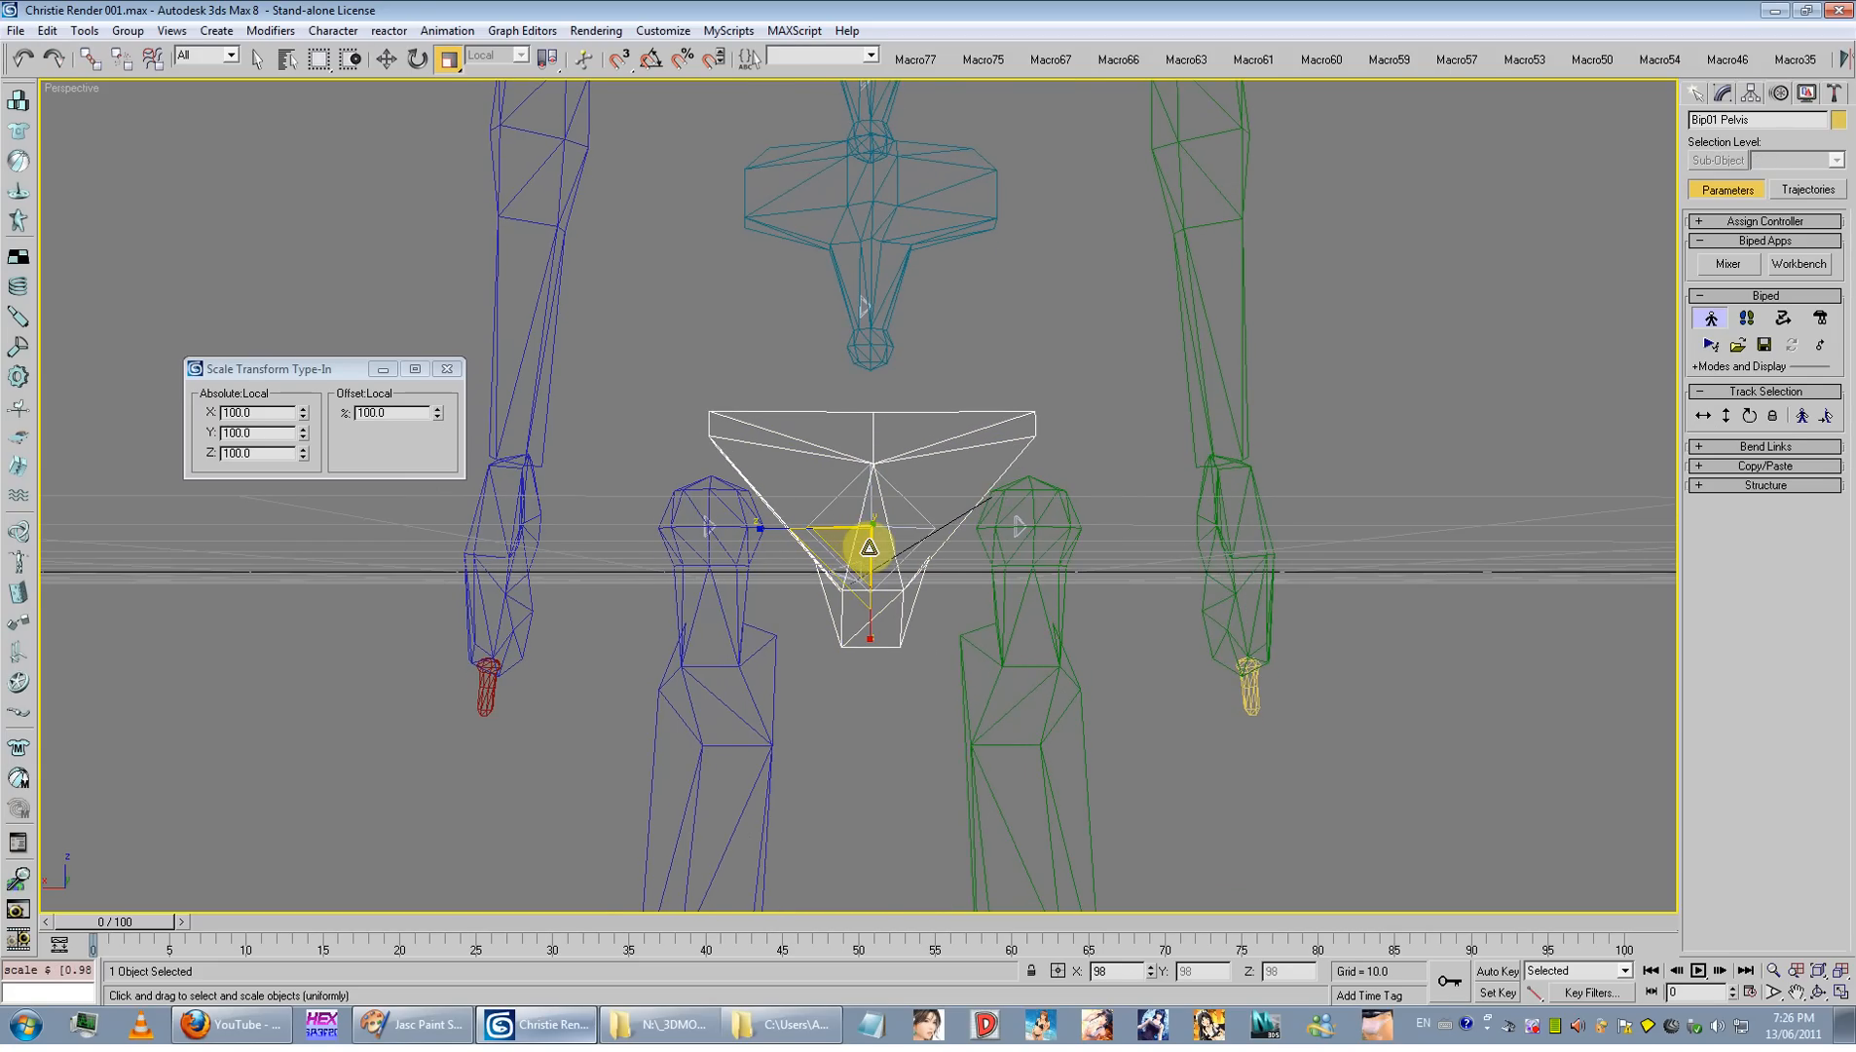
pyautogui.moveTo(869, 547); pyautogui.dragTo(982, 584, button='middle')
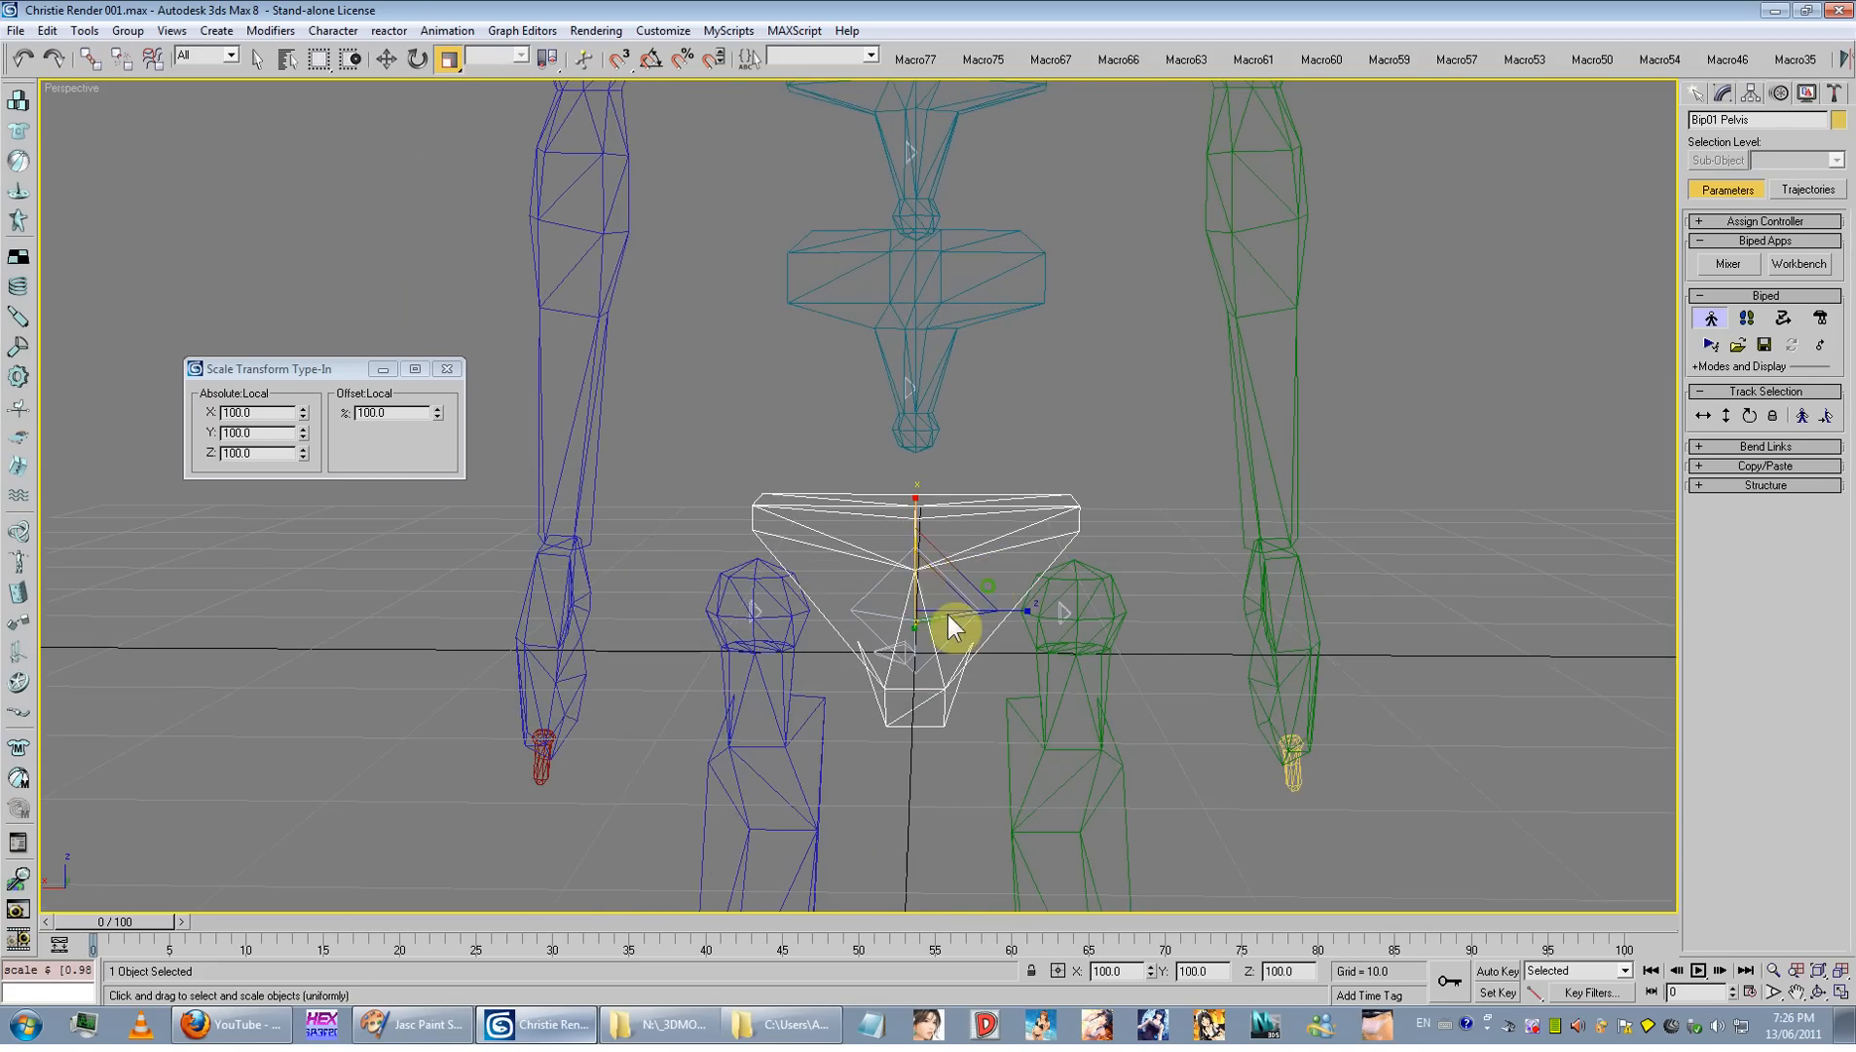
pyautogui.moveTo(932, 601); pyautogui.dragTo(919, 605)
# Step: Move the pelvis about 0.92 units along the Y axis to align the hips with the bones in depth
pyautogui.keyDown('alt'); pyautogui.moveTo(920, 604); pyautogui.dragTo(989, 574, button='middle'); pyautogui.keyUp('alt')
pyautogui.click(383, 61)
pyautogui.moveTo(990, 575); pyautogui.dragTo(1075, 573)
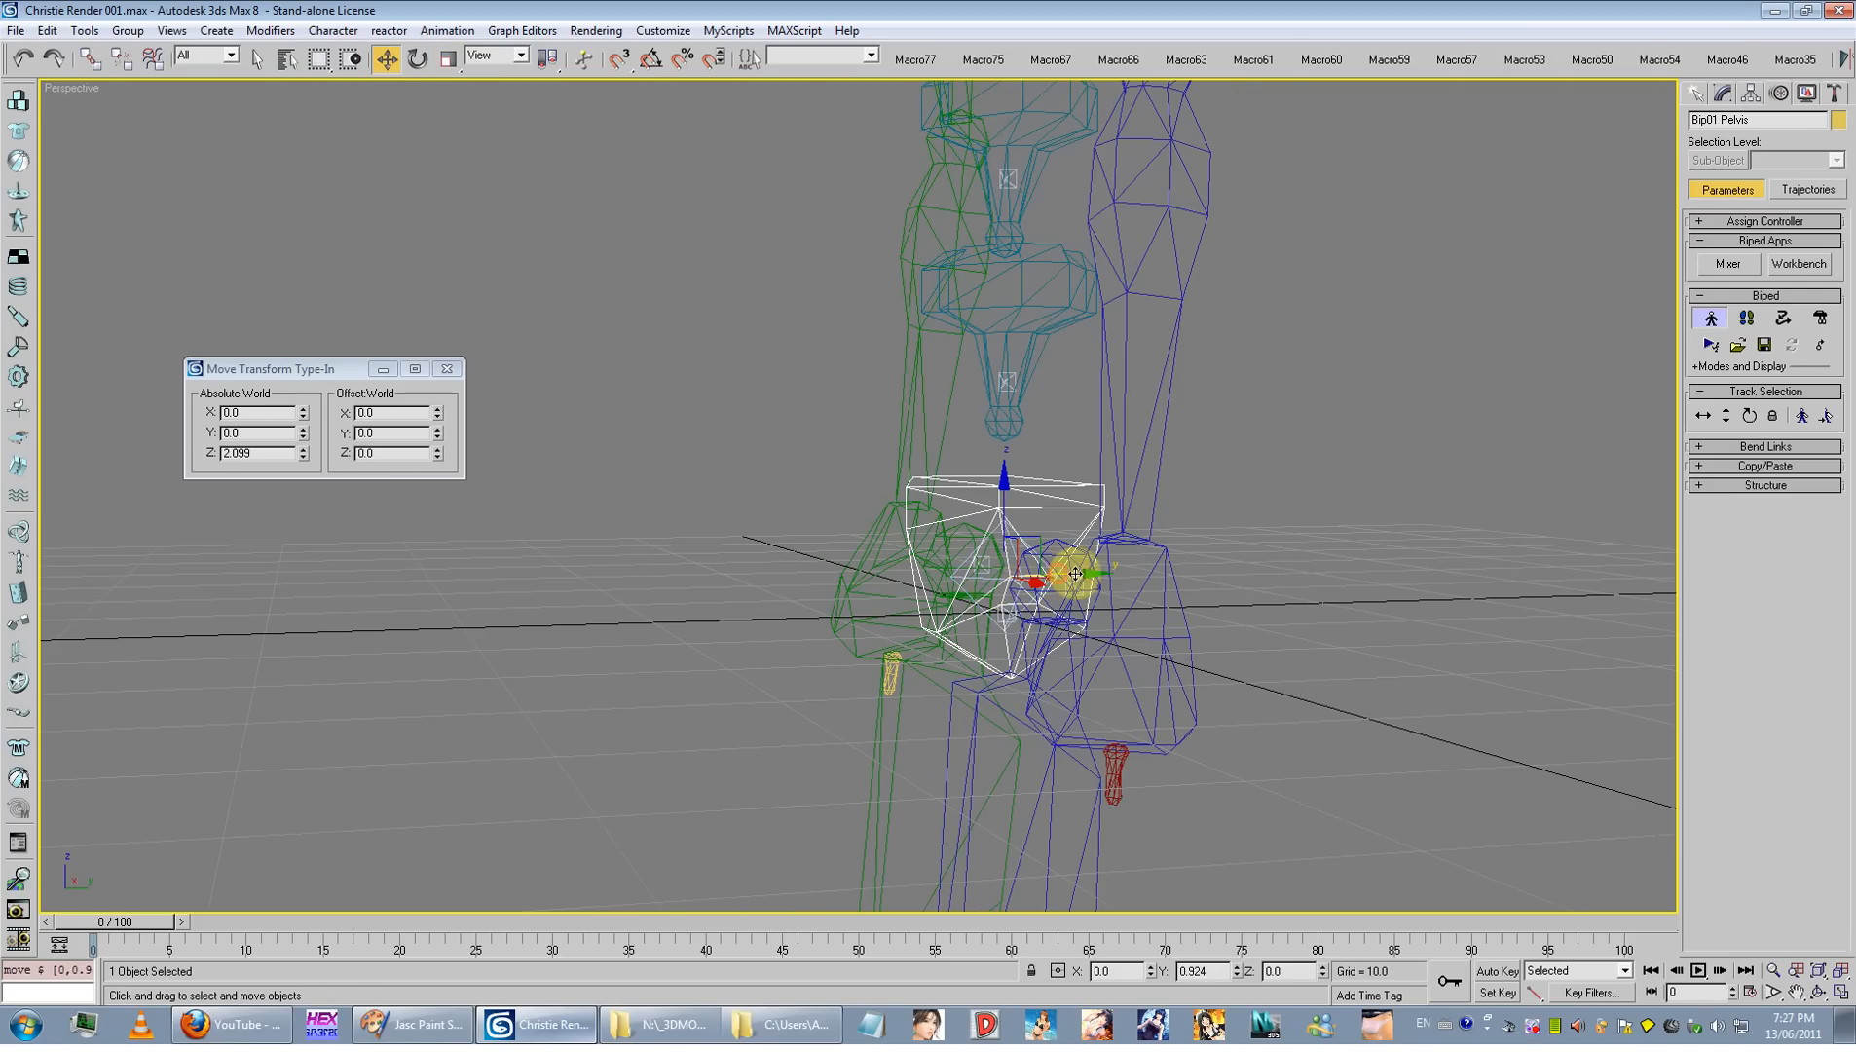
pyautogui.click(1213, 575)
# Step: Select both biped thighs and rotate them in side view so the knees line up with the existing knee bones
pyautogui.keyDown('alt'); pyautogui.moveTo(1052, 572); pyautogui.dragTo(1143, 712, button='middle'); pyautogui.keyUp('alt')
pyautogui.click(987, 703)
pyautogui.scroll(3, 1012, 680)
pyautogui.moveTo(1143, 712); pyautogui.dragTo(1102, 742)
pyautogui.scroll(-3, 1119, 759)
pyautogui.keyDown('alt'); pyautogui.moveTo(1119, 759); pyautogui.dragTo(1169, 602, button='middle'); pyautogui.keyUp('alt')
pyautogui.click(857, 623)
pyautogui.scroll(5, 870, 592)
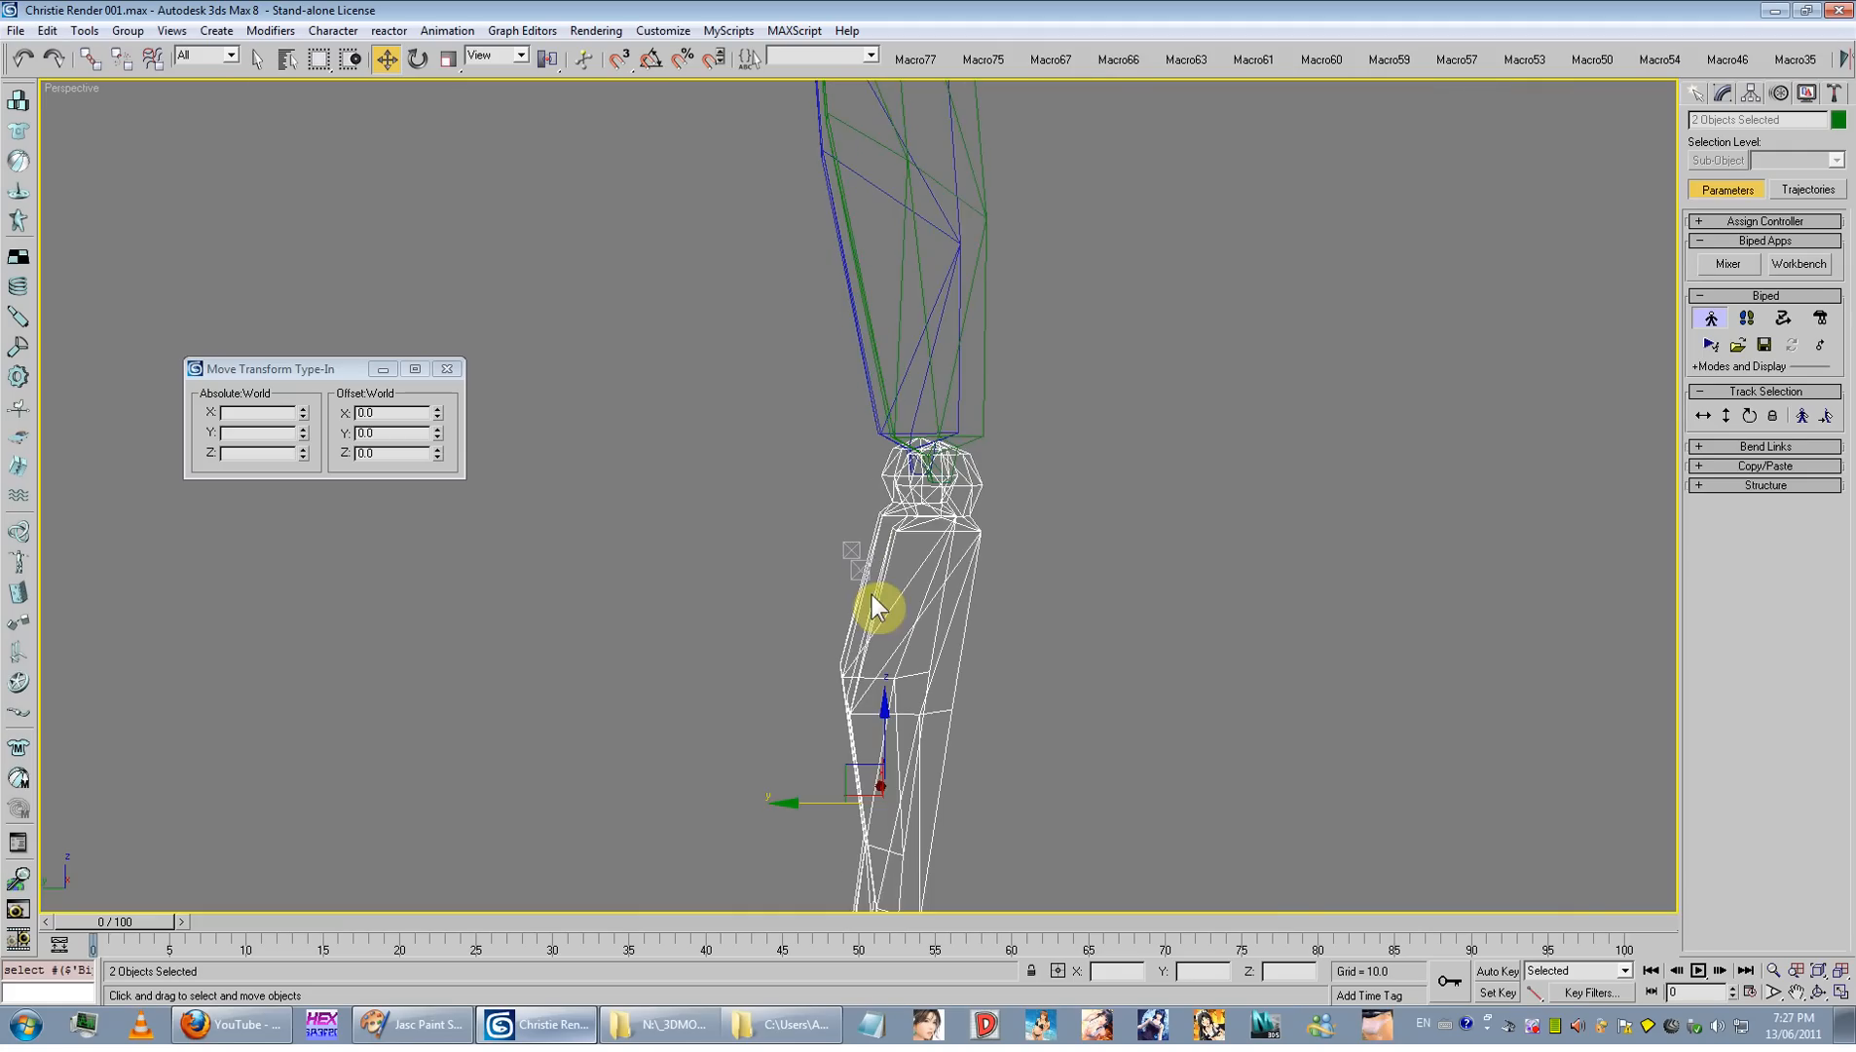
pyautogui.scroll(-4, 872, 595)
pyautogui.click(835, 370)
pyautogui.click(418, 59)
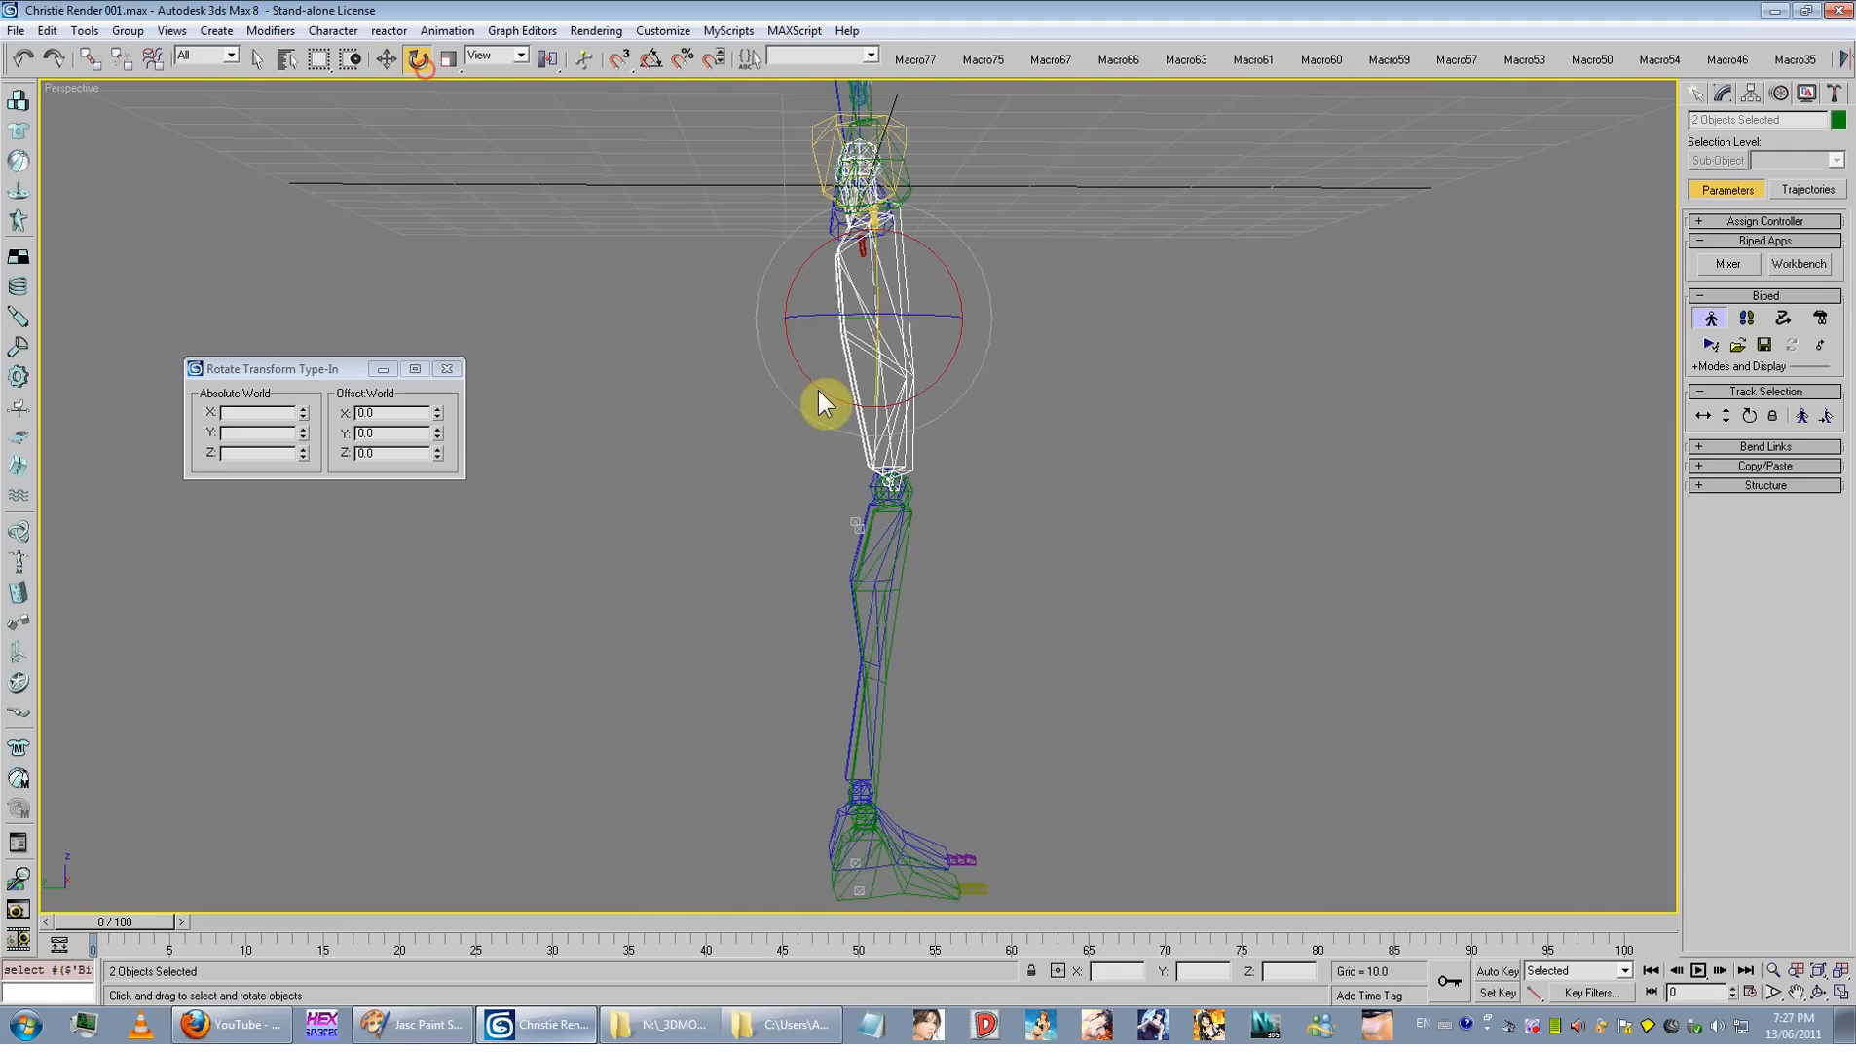
pyautogui.moveTo(919, 386); pyautogui.dragTo(843, 284)
# Step: Scale both thighs longer so the knee joints reach the height of the existing knee bones
pyautogui.press('r')
pyautogui.keyDown('alt'); pyautogui.moveTo(1007, 476); pyautogui.dragTo(878, 456, button='middle'); pyautogui.keyUp('alt')
pyautogui.scroll(5, 827, 487)
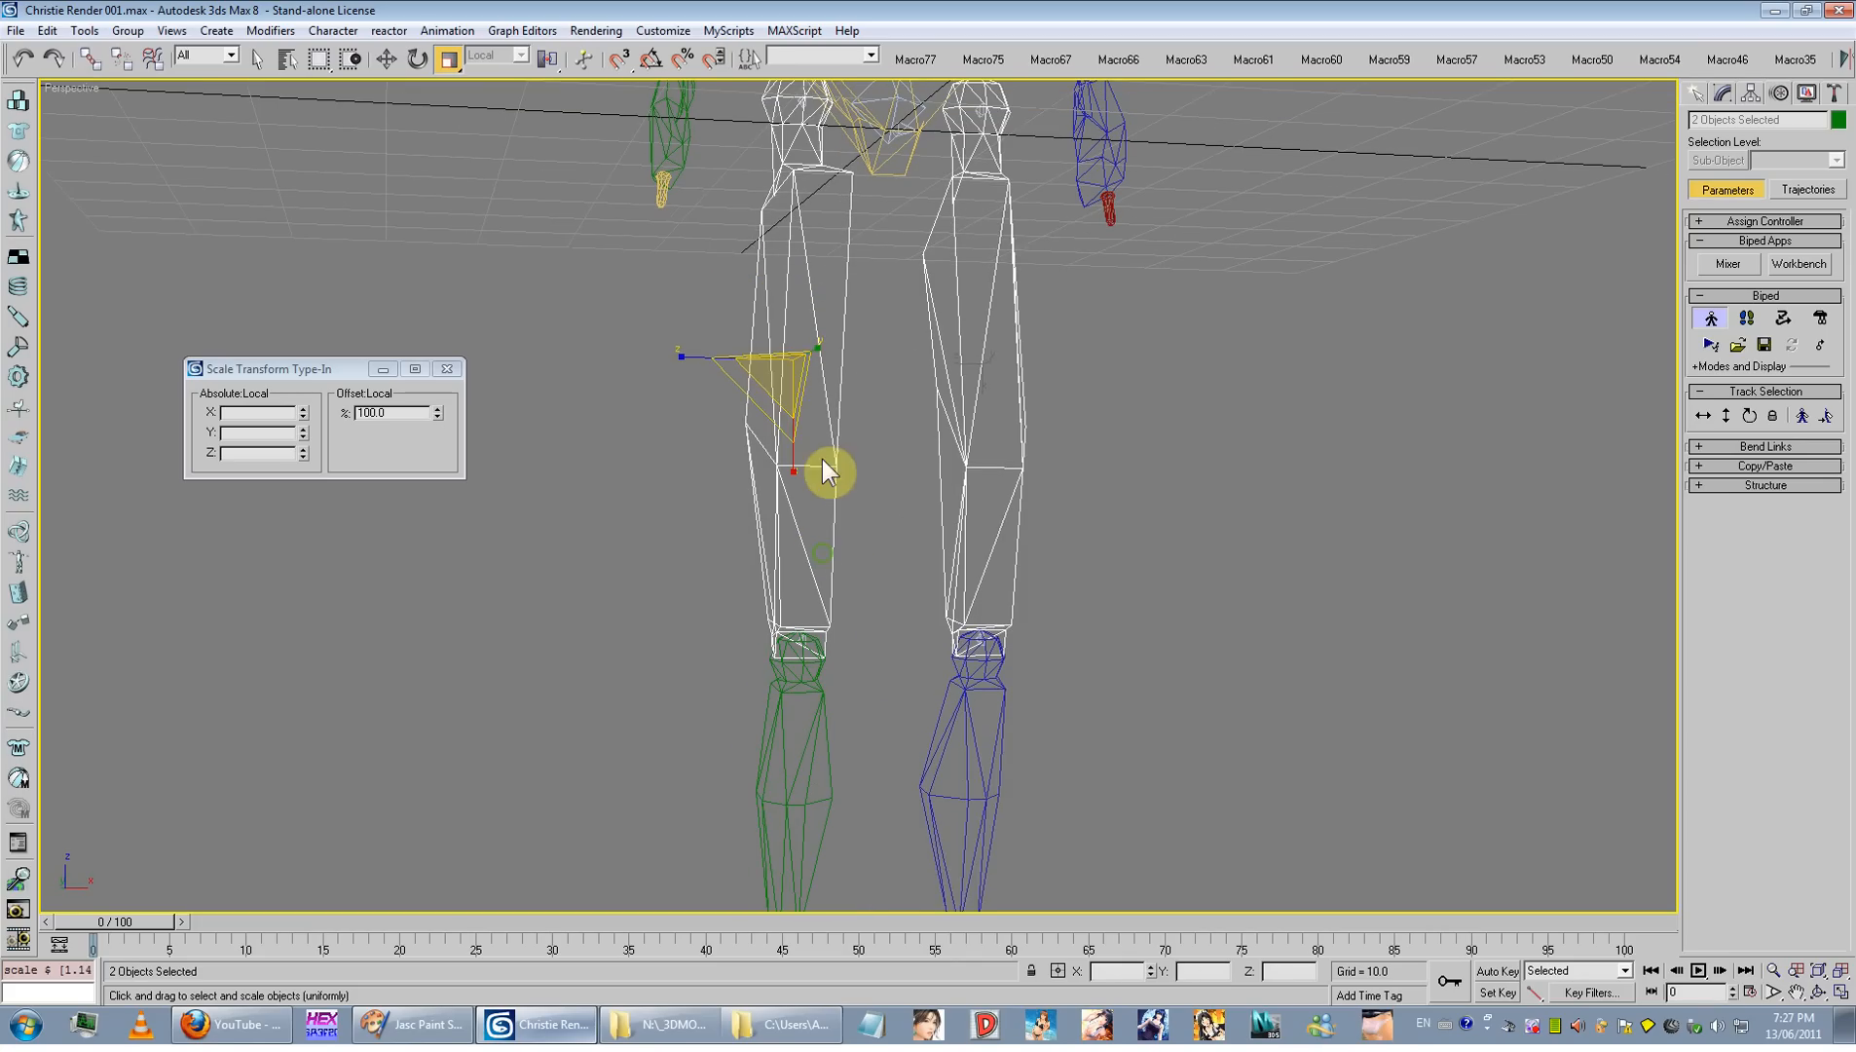
pyautogui.moveTo(775, 385); pyautogui.dragTo(774, 391)
pyautogui.scroll(-3, 1024, 546)
# Step: Select both lower legs and rotate them in side view to line the ankles up with the existing ankle bones
pyautogui.keyDown('alt'); pyautogui.moveTo(1023, 547); pyautogui.dragTo(1175, 380, button='middle'); pyautogui.keyUp('alt')
pyautogui.scroll(-3, 1169, 549)
pyautogui.moveTo(1044, 521); pyautogui.dragTo(682, 478)
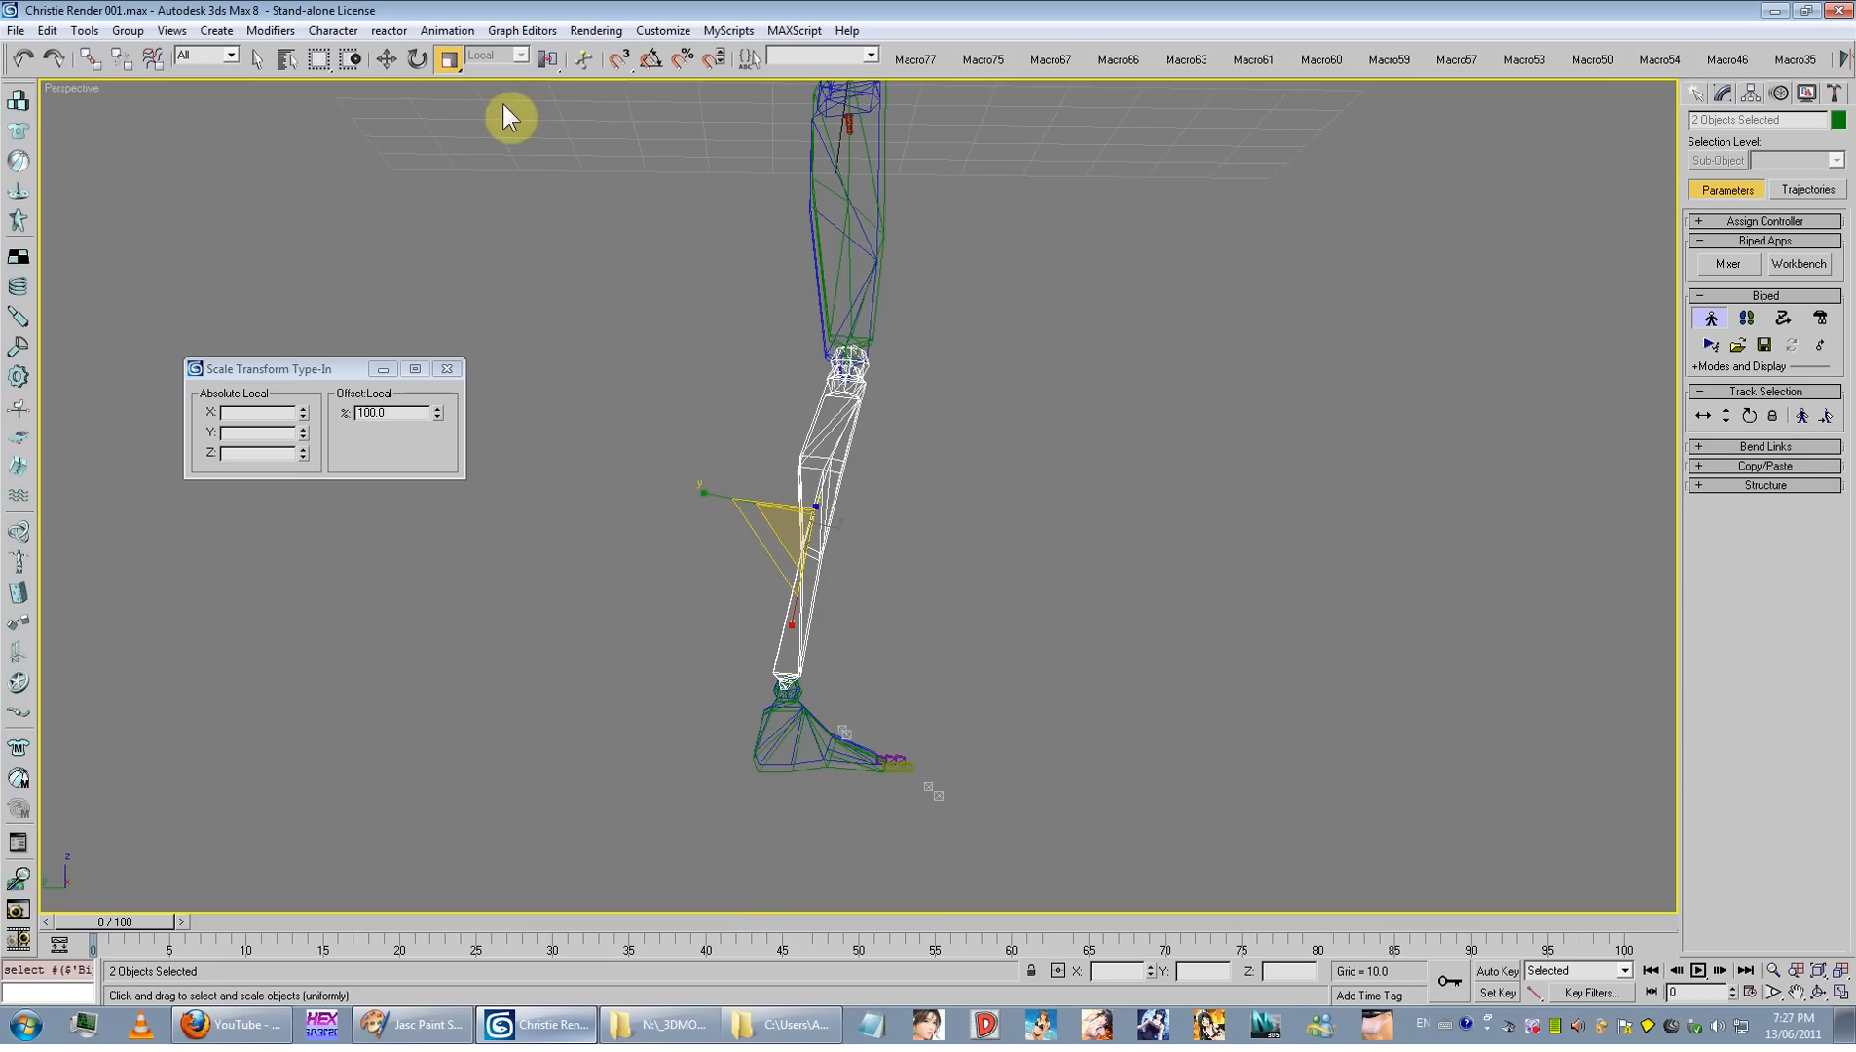
pyautogui.click(418, 59)
pyautogui.scroll(3, 827, 370)
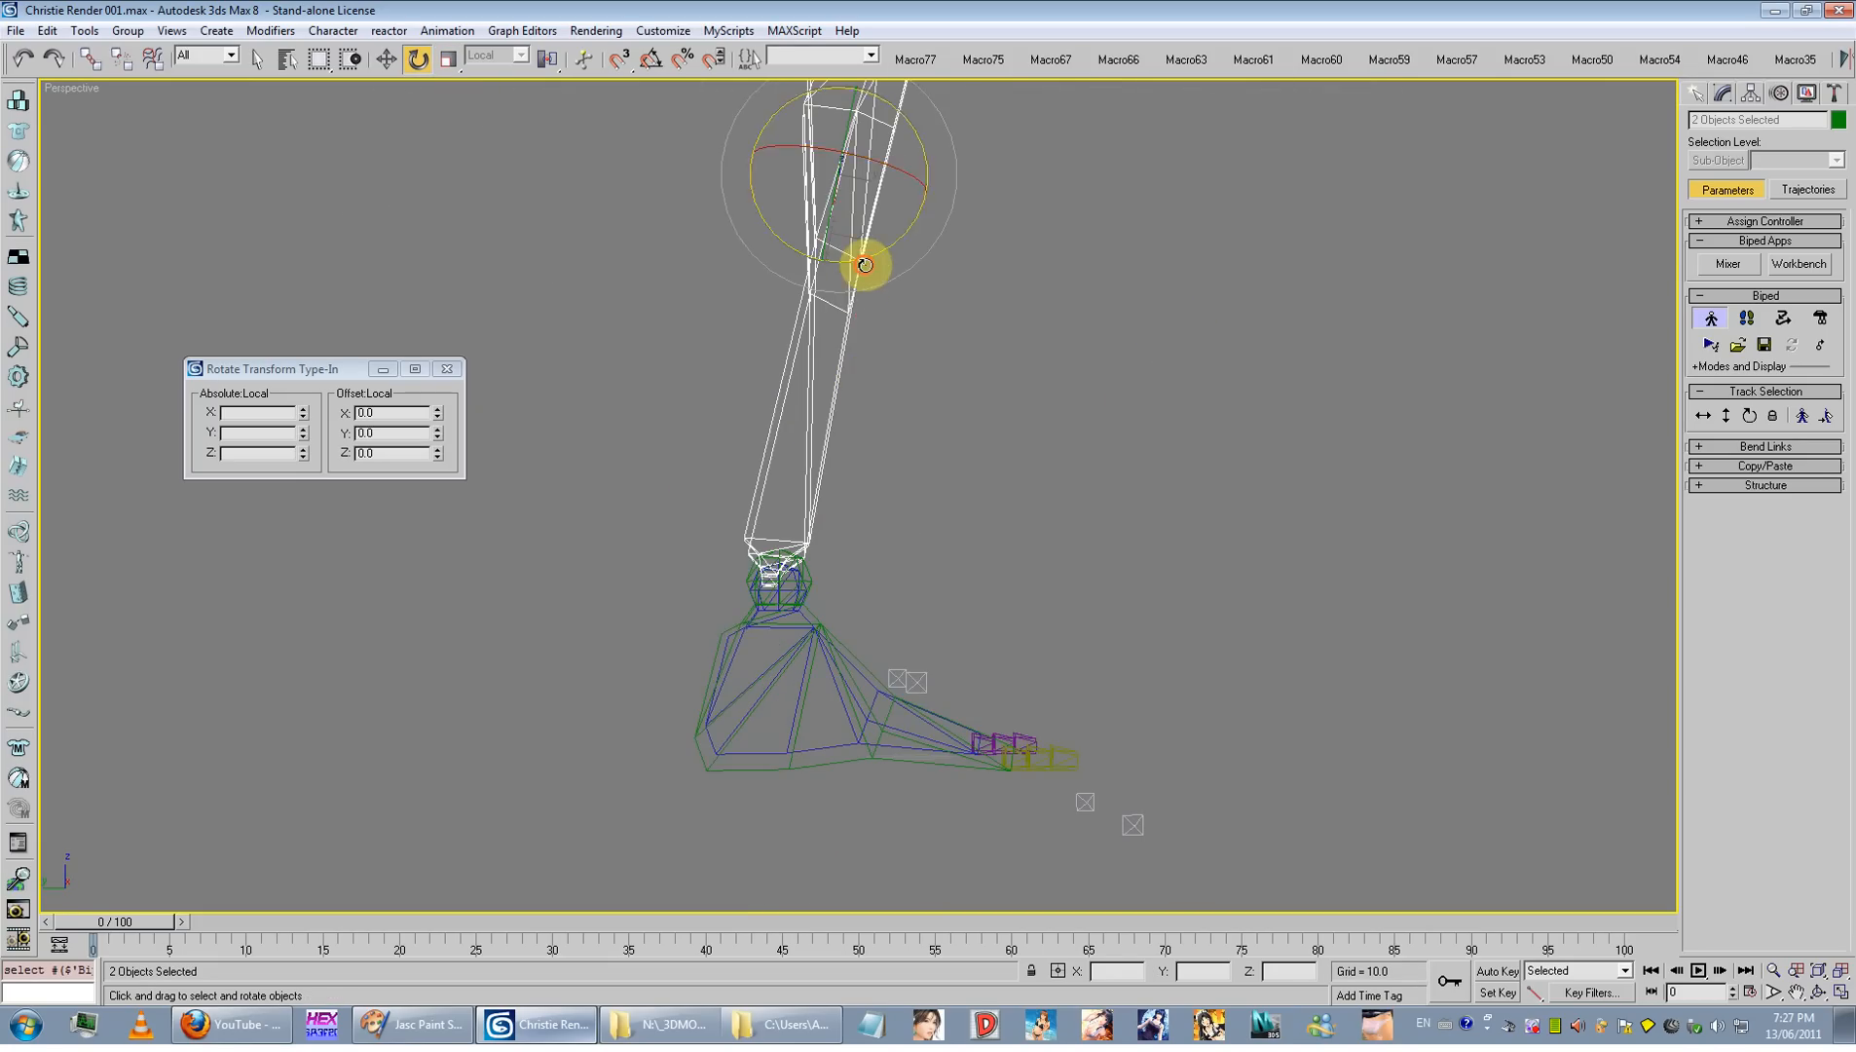
pyautogui.moveTo(865, 265); pyautogui.dragTo(861, 402)
# Step: Scale both lower legs to about 110 % of their length so the ankles meet the existing bones
pyautogui.click(447, 62)
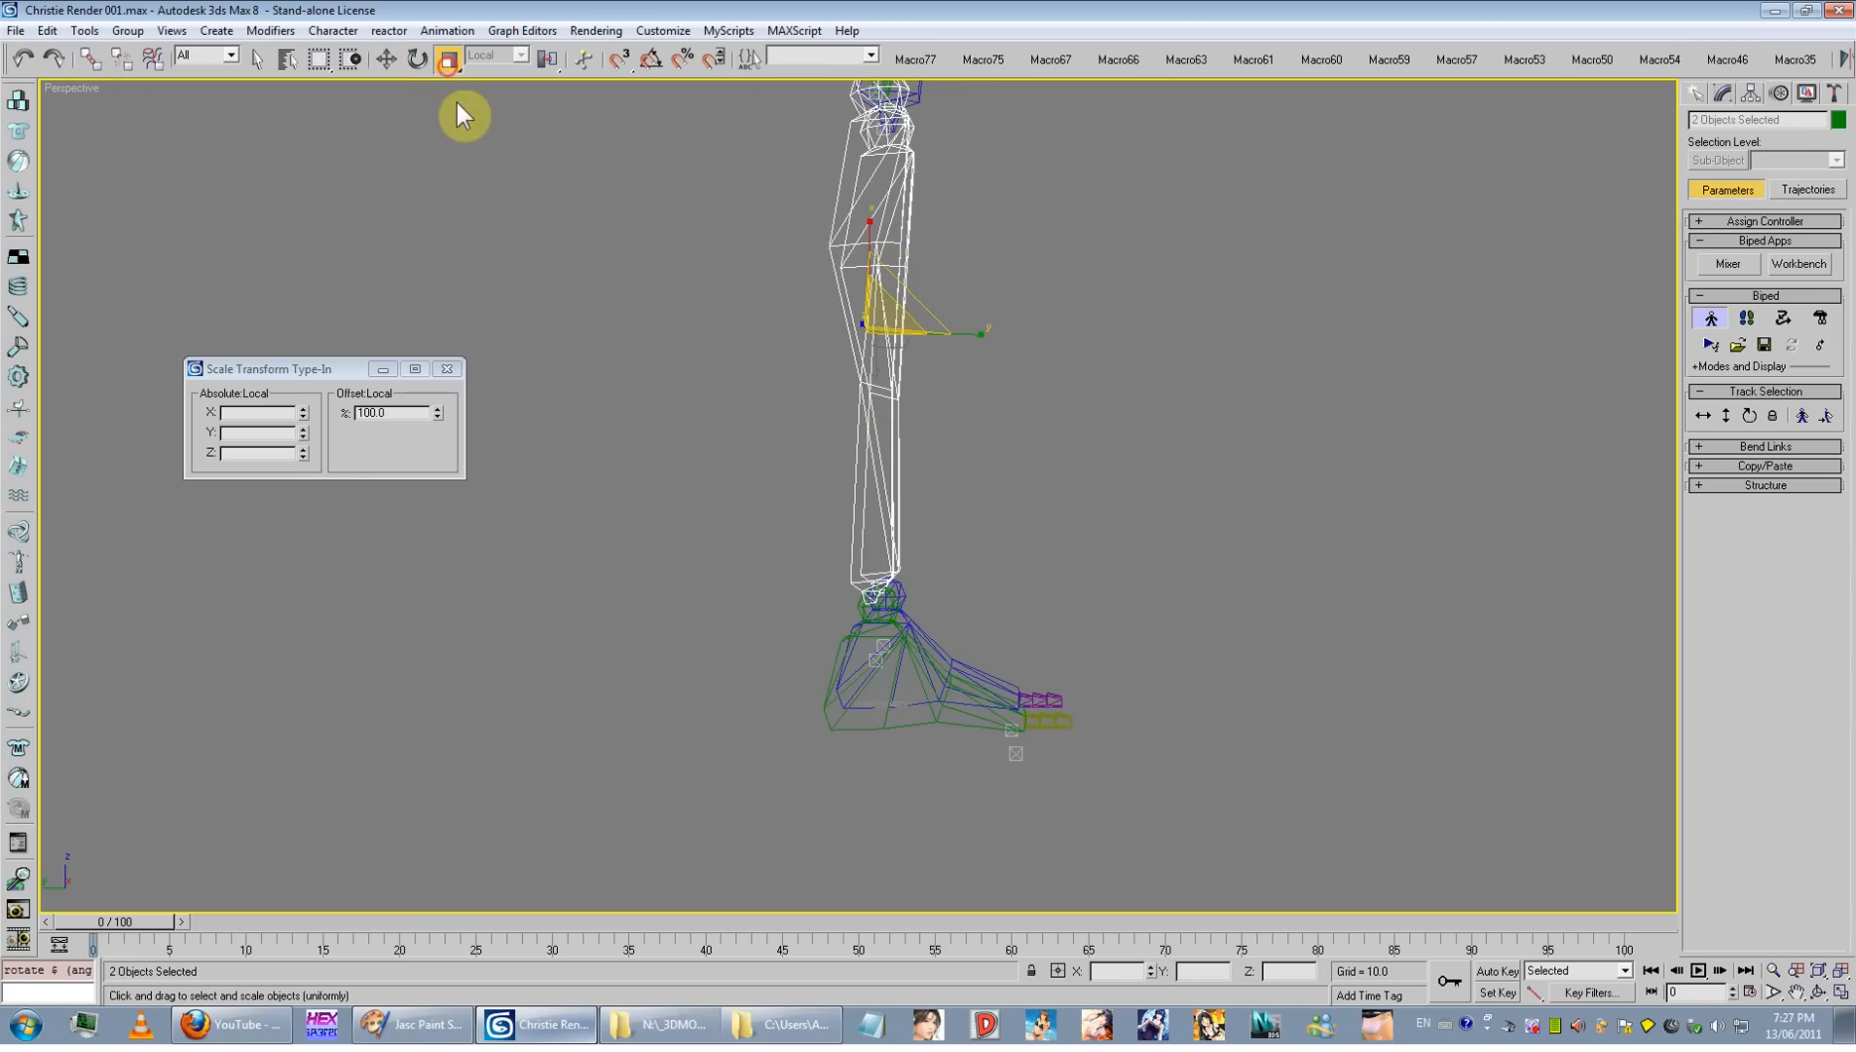
pyautogui.moveTo(874, 326); pyautogui.dragTo(883, 340)
pyautogui.keyDown('alt'); pyautogui.moveTo(882, 340); pyautogui.dragTo(749, 704, button='middle'); pyautogui.keyUp('alt')
pyautogui.scroll(2, 875, 485)
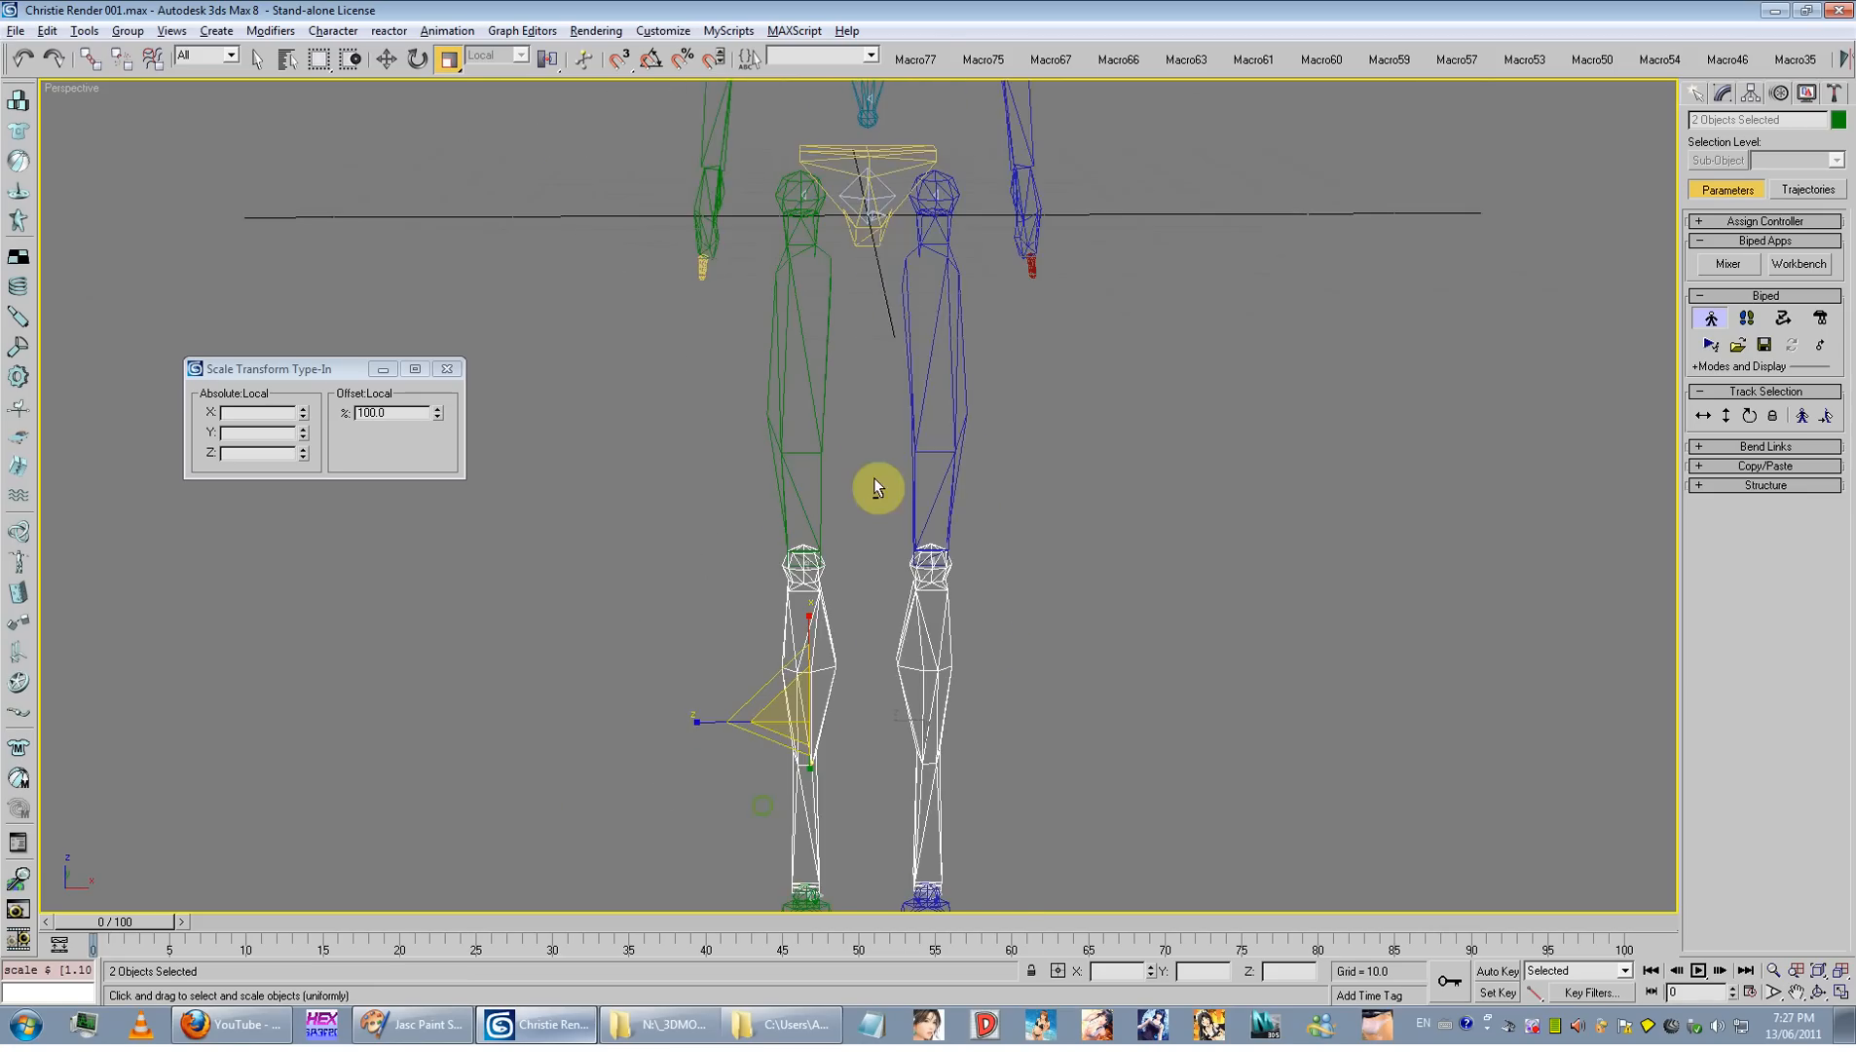
# Step: Select the biped's lowest spine link with the Move tool active
pyautogui.moveTo(874, 485); pyautogui.dragTo(942, 612, button='middle')
pyautogui.click(862, 555)
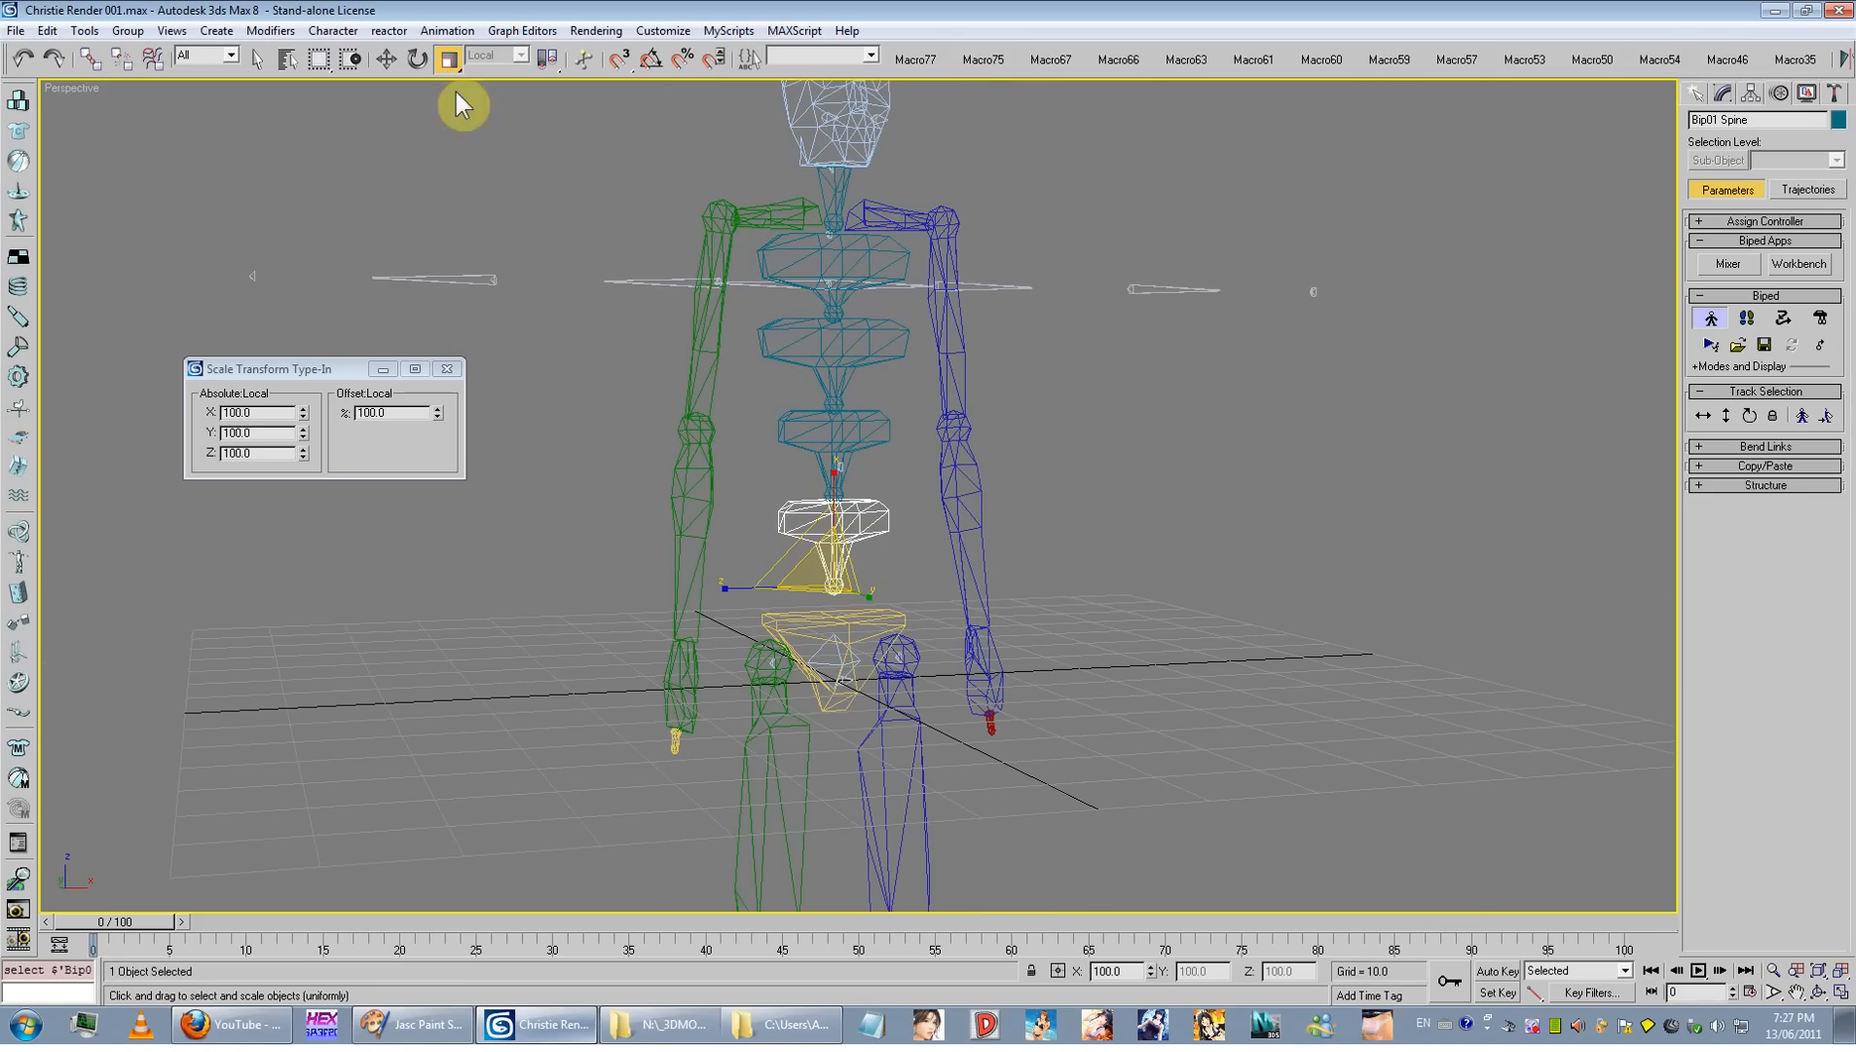
pyautogui.click(386, 59)
# Step: Examine the alignment of the biped's pelvis, legs and feet with the existing bones from several angles
pyautogui.scroll(5, 815, 567)
pyautogui.scroll(-6, 799, 576)
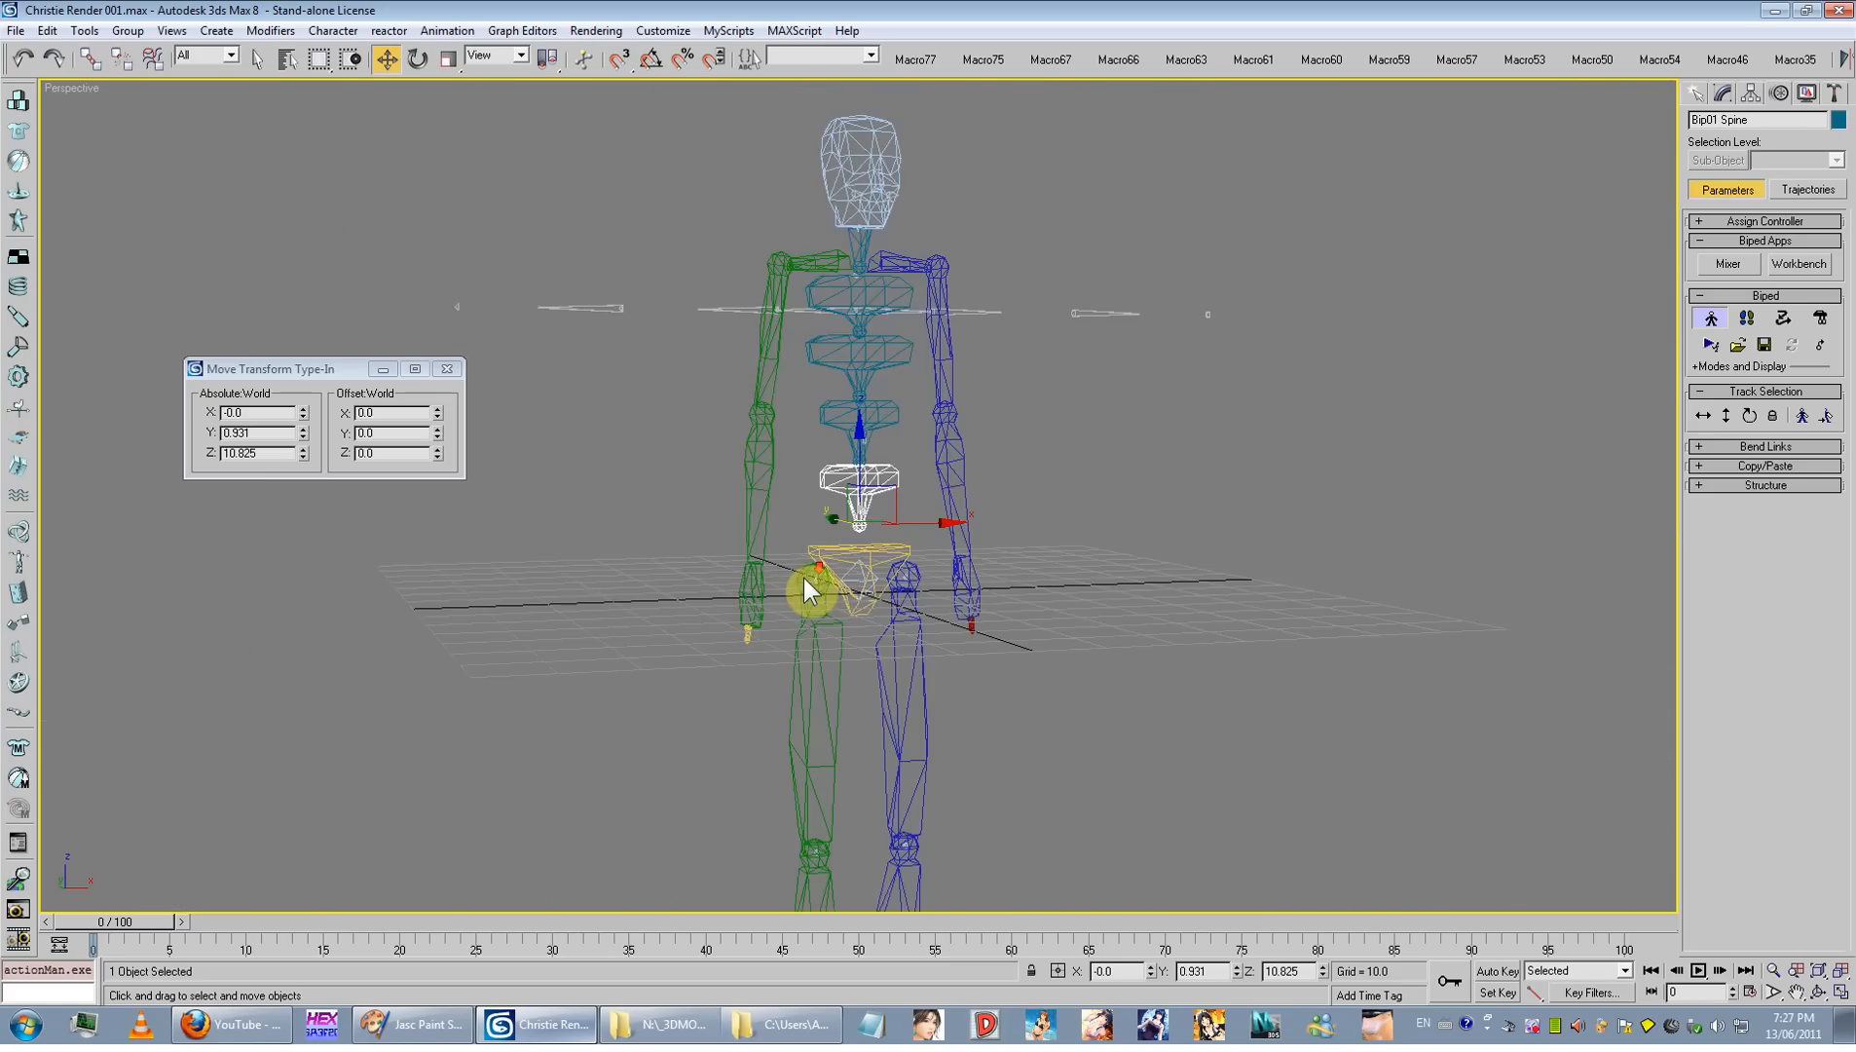
pyautogui.scroll(3, 828, 577)
pyautogui.keyDown('alt'); pyautogui.moveTo(837, 638); pyautogui.dragTo(812, 654, button='middle'); pyautogui.keyUp('alt')
pyautogui.scroll(-5, 813, 654)
pyautogui.moveTo(814, 534); pyautogui.dragTo(820, 413, button='middle')
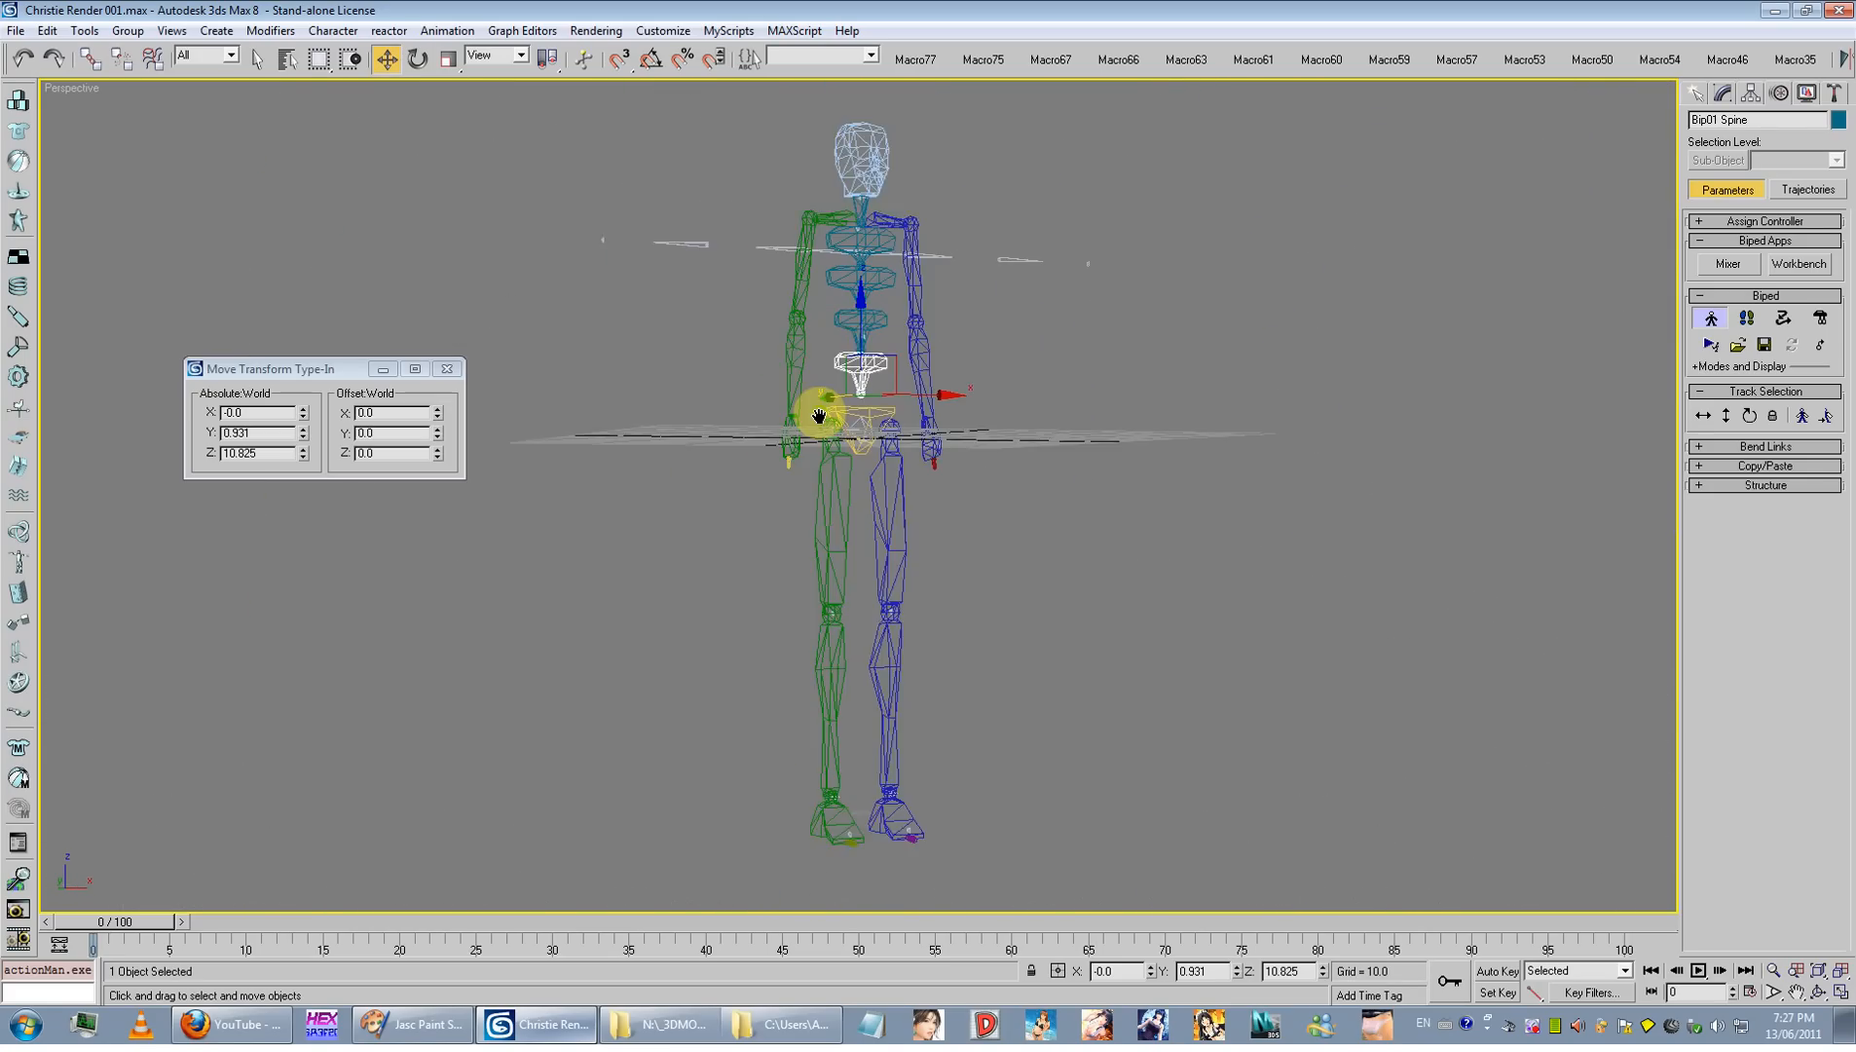
pyautogui.scroll(2, 898, 742)
pyautogui.keyDown('alt'); pyautogui.moveTo(978, 414); pyautogui.dragTo(874, 634, button='middle'); pyautogui.keyUp('alt')
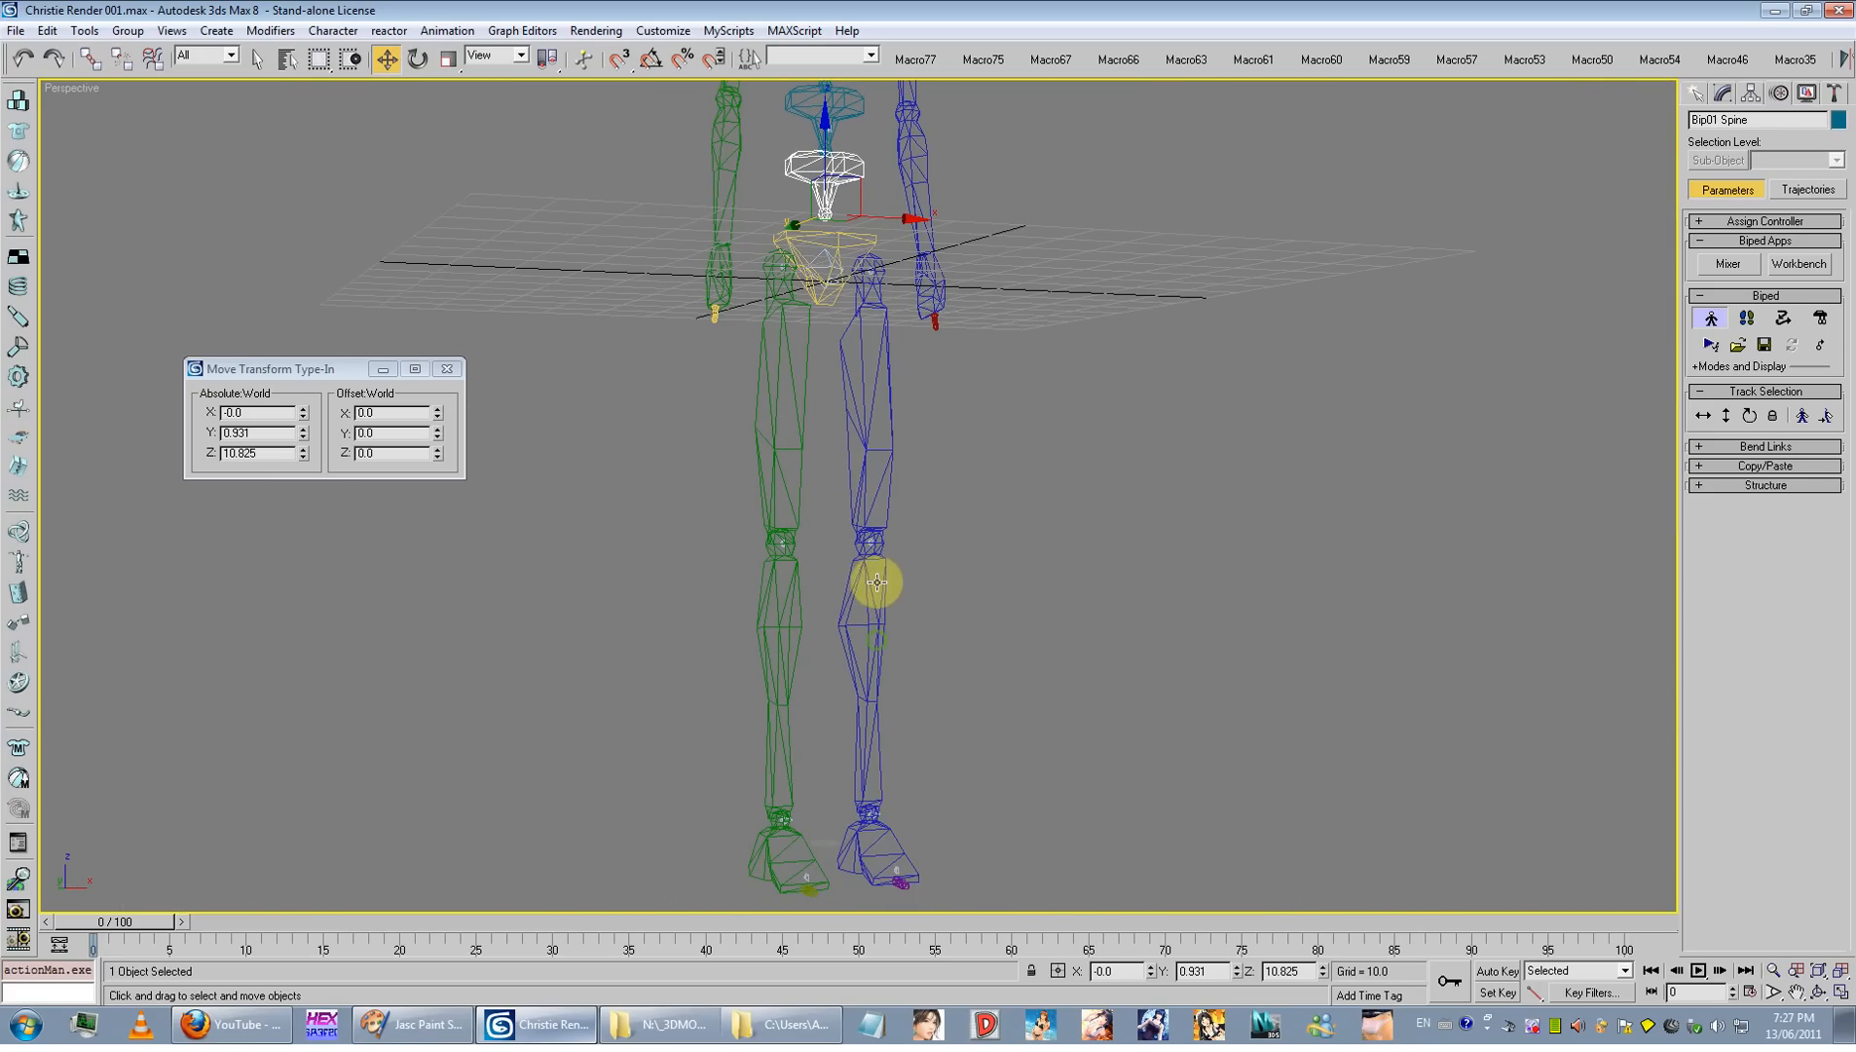
pyautogui.moveTo(779, 389); pyautogui.dragTo(795, 481, button='middle')
pyautogui.scroll(3, 795, 480)
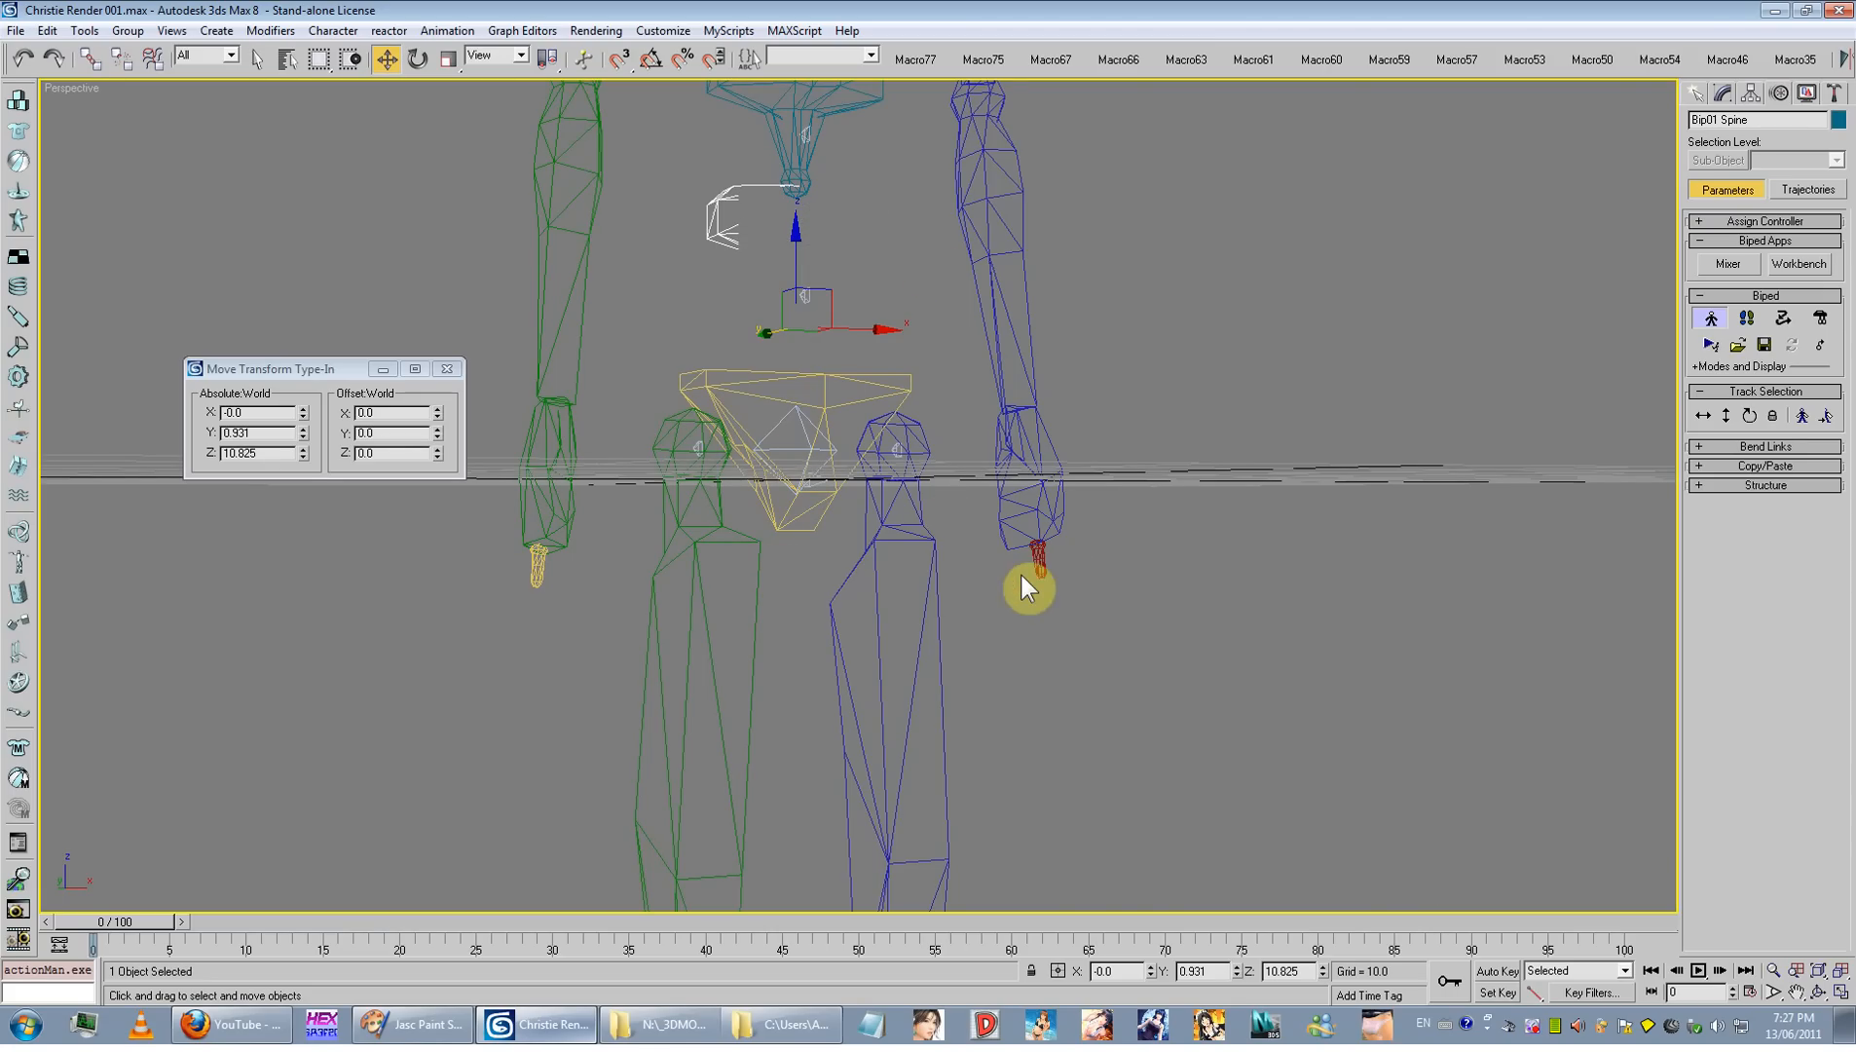
pyautogui.moveTo(1029, 597); pyautogui.dragTo(984, 253, button='middle')
pyautogui.scroll(-3, 998, 662)
pyautogui.scroll(3, 928, 297)
pyautogui.moveTo(927, 791); pyautogui.dragTo(955, 332, button='middle')
pyautogui.hotkey('shift', 'z')
pyautogui.moveTo(1095, 535); pyautogui.dragTo(1083, 795, button='middle')
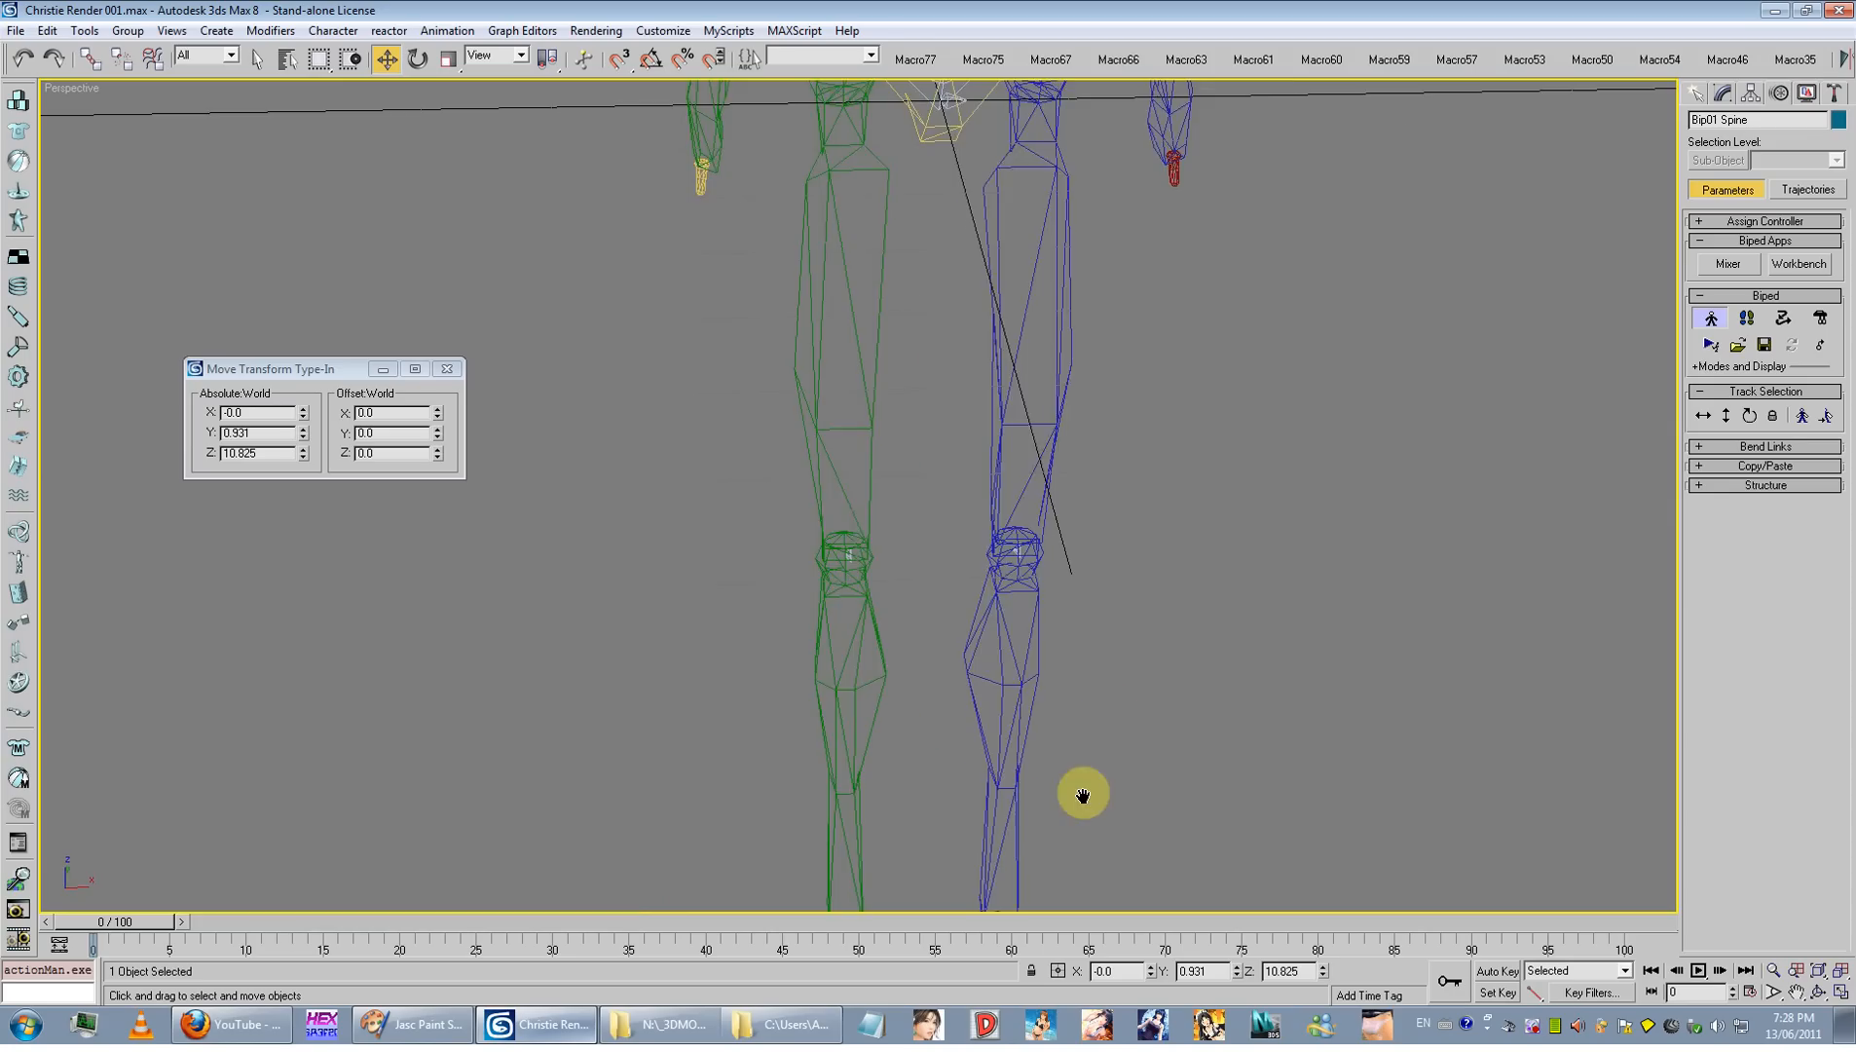
pyautogui.scroll(-3, 1061, 391)
pyautogui.moveTo(1061, 391); pyautogui.dragTo(1024, 717, button='middle')
pyautogui.scroll(3, 1024, 717)
pyautogui.scroll(3, 897, 588)
pyautogui.moveTo(897, 588); pyautogui.dragTo(887, 751, button='middle')
pyautogui.scroll(-3, 887, 750)
# Step: Move the lowest spine link down into the pelvis, to about Y -0.36 and Z 3.0
pyautogui.moveTo(991, 429); pyautogui.dragTo(999, 507)
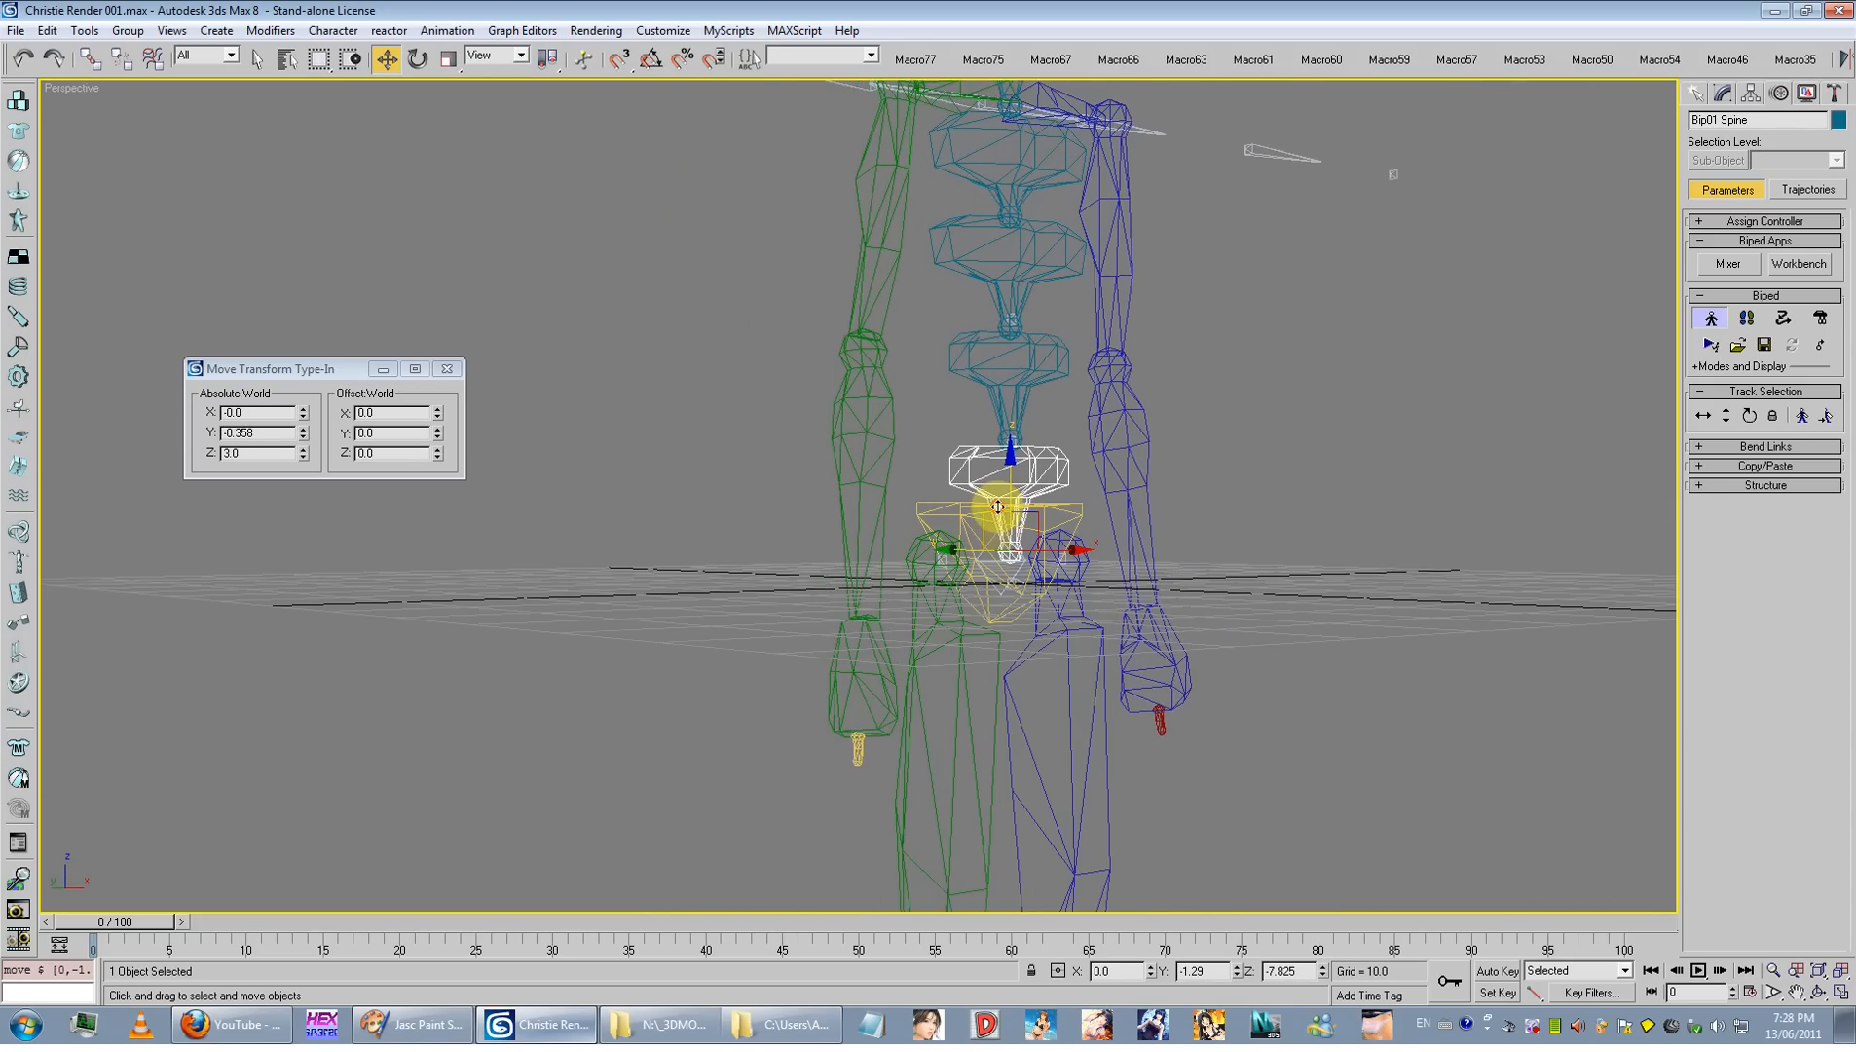
pyautogui.keyDown('alt'); pyautogui.moveTo(998, 507); pyautogui.dragTo(819, 519, button='middle'); pyautogui.keyUp('alt')
pyautogui.scroll(3, 1061, 397)
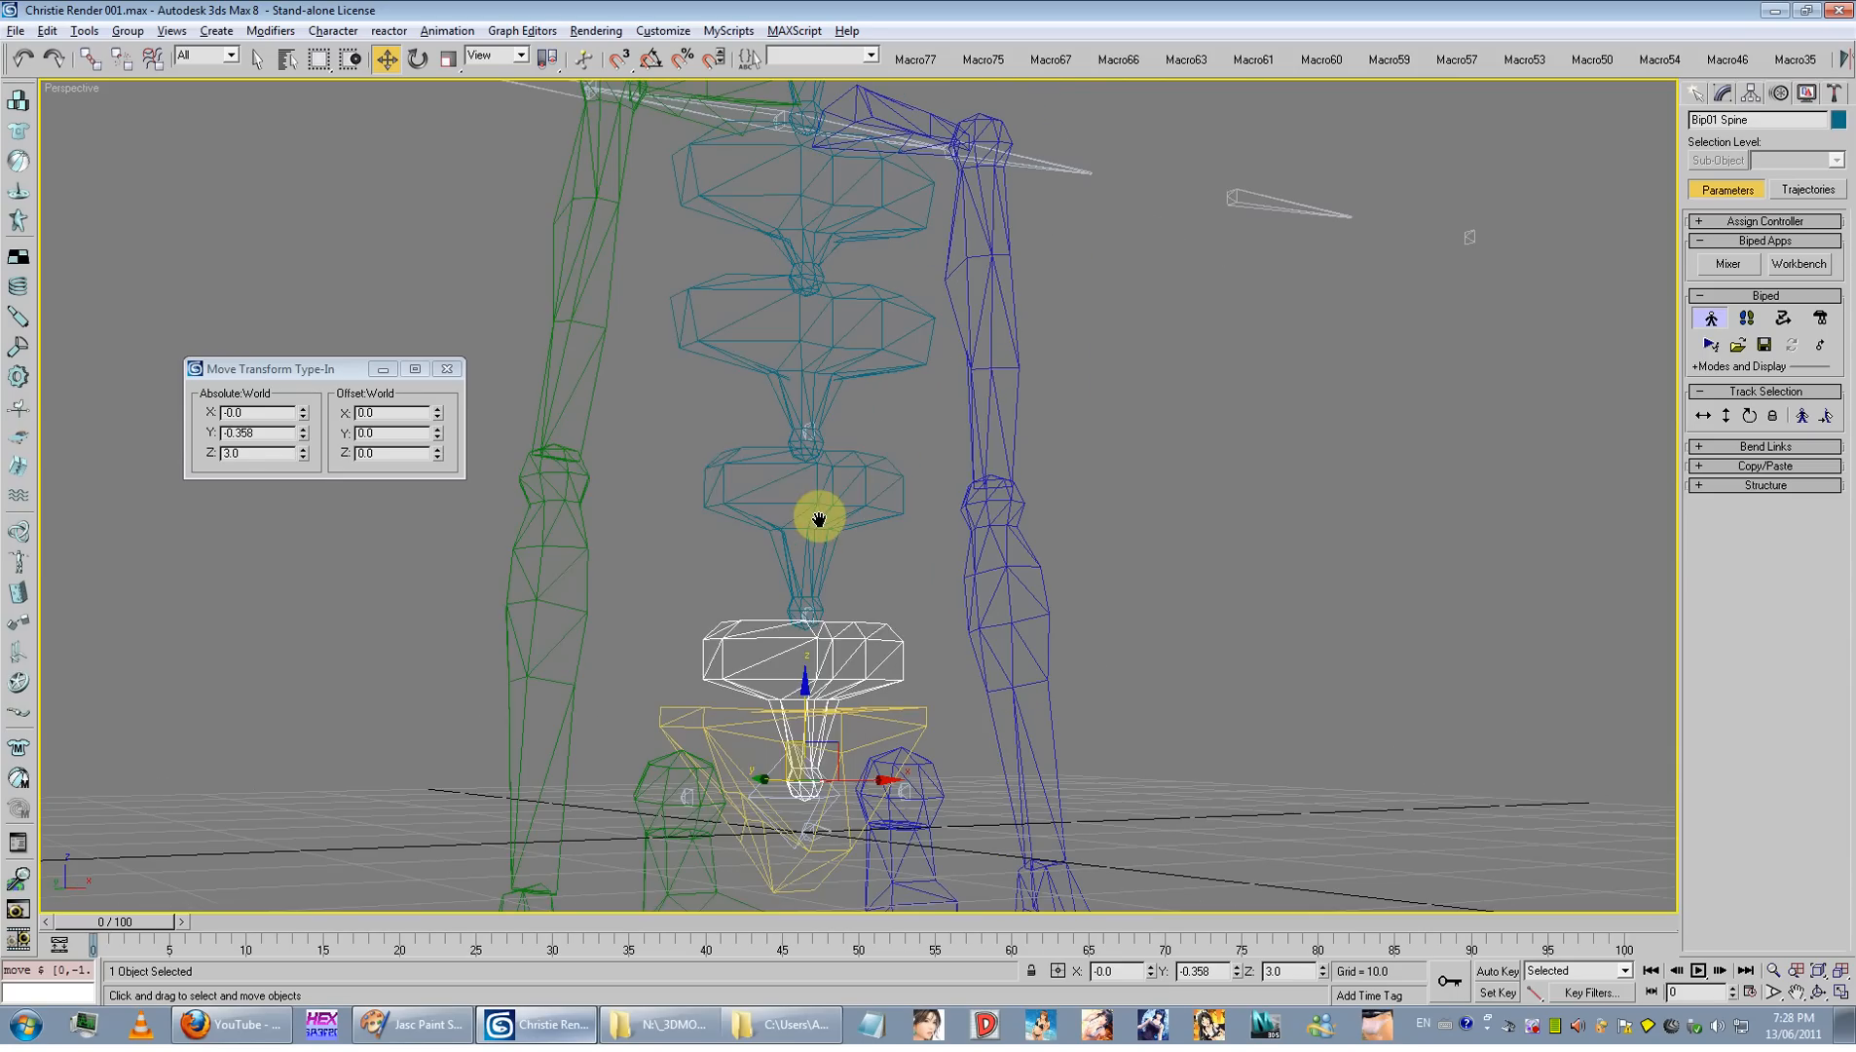
# Step: Scale the Bip01 Spine2 link longer to raise the upper torso towards the existing arm bones
pyautogui.click(819, 519)
pyautogui.click(448, 58)
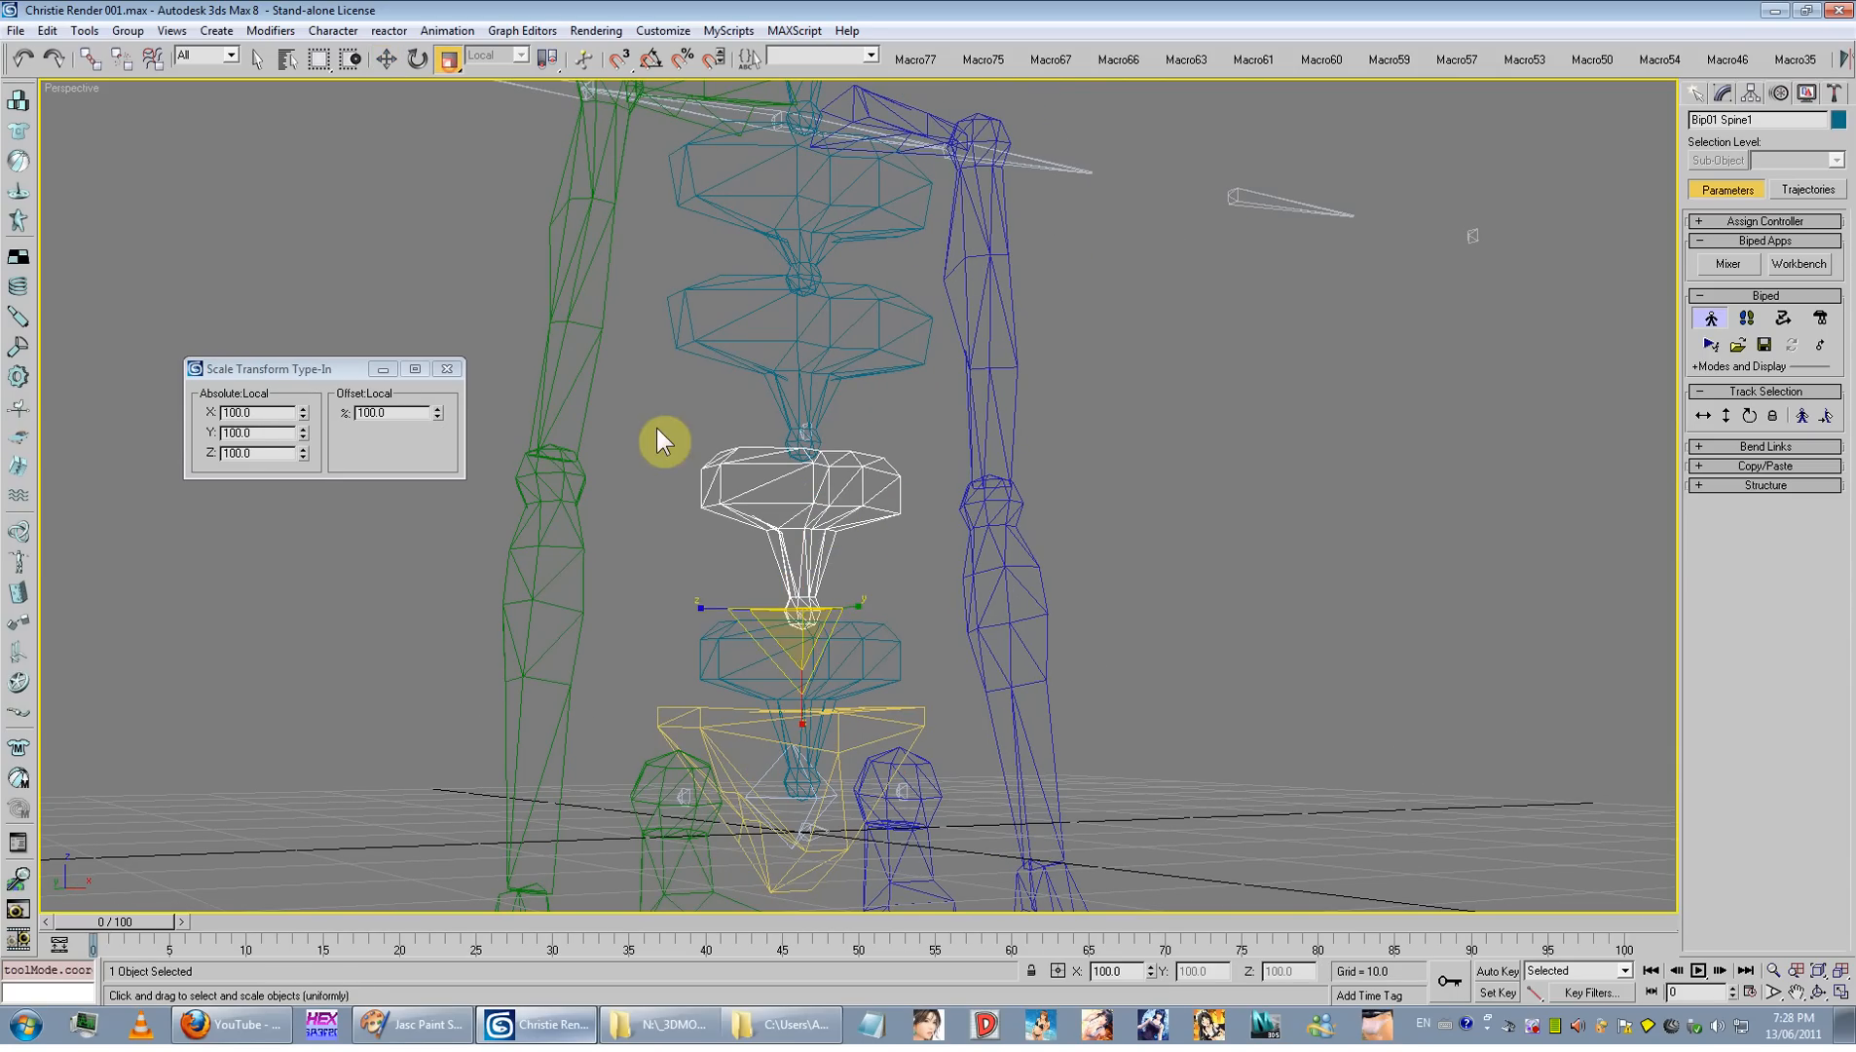
pyautogui.moveTo(824, 387); pyautogui.dragTo(794, 544, button='middle')
pyautogui.click(774, 399)
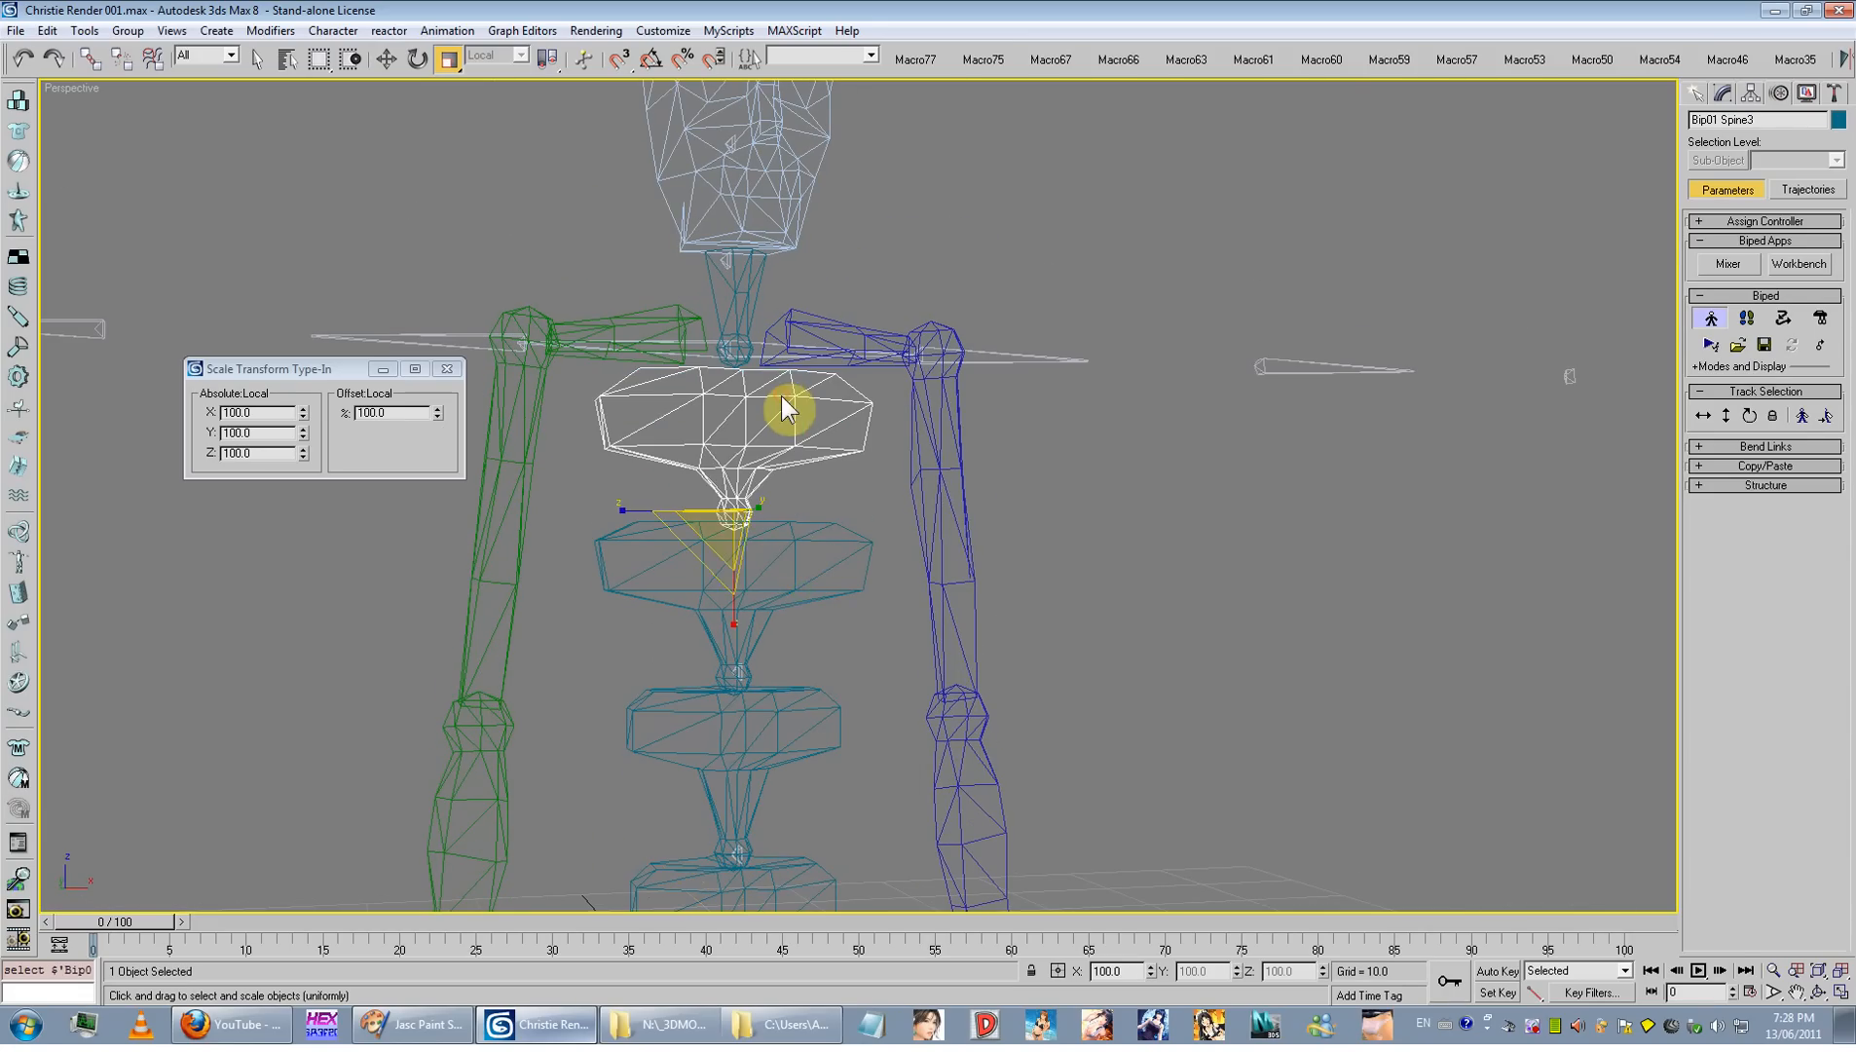
pyautogui.click(779, 574)
pyautogui.moveTo(713, 697); pyautogui.dragTo(652, 674)
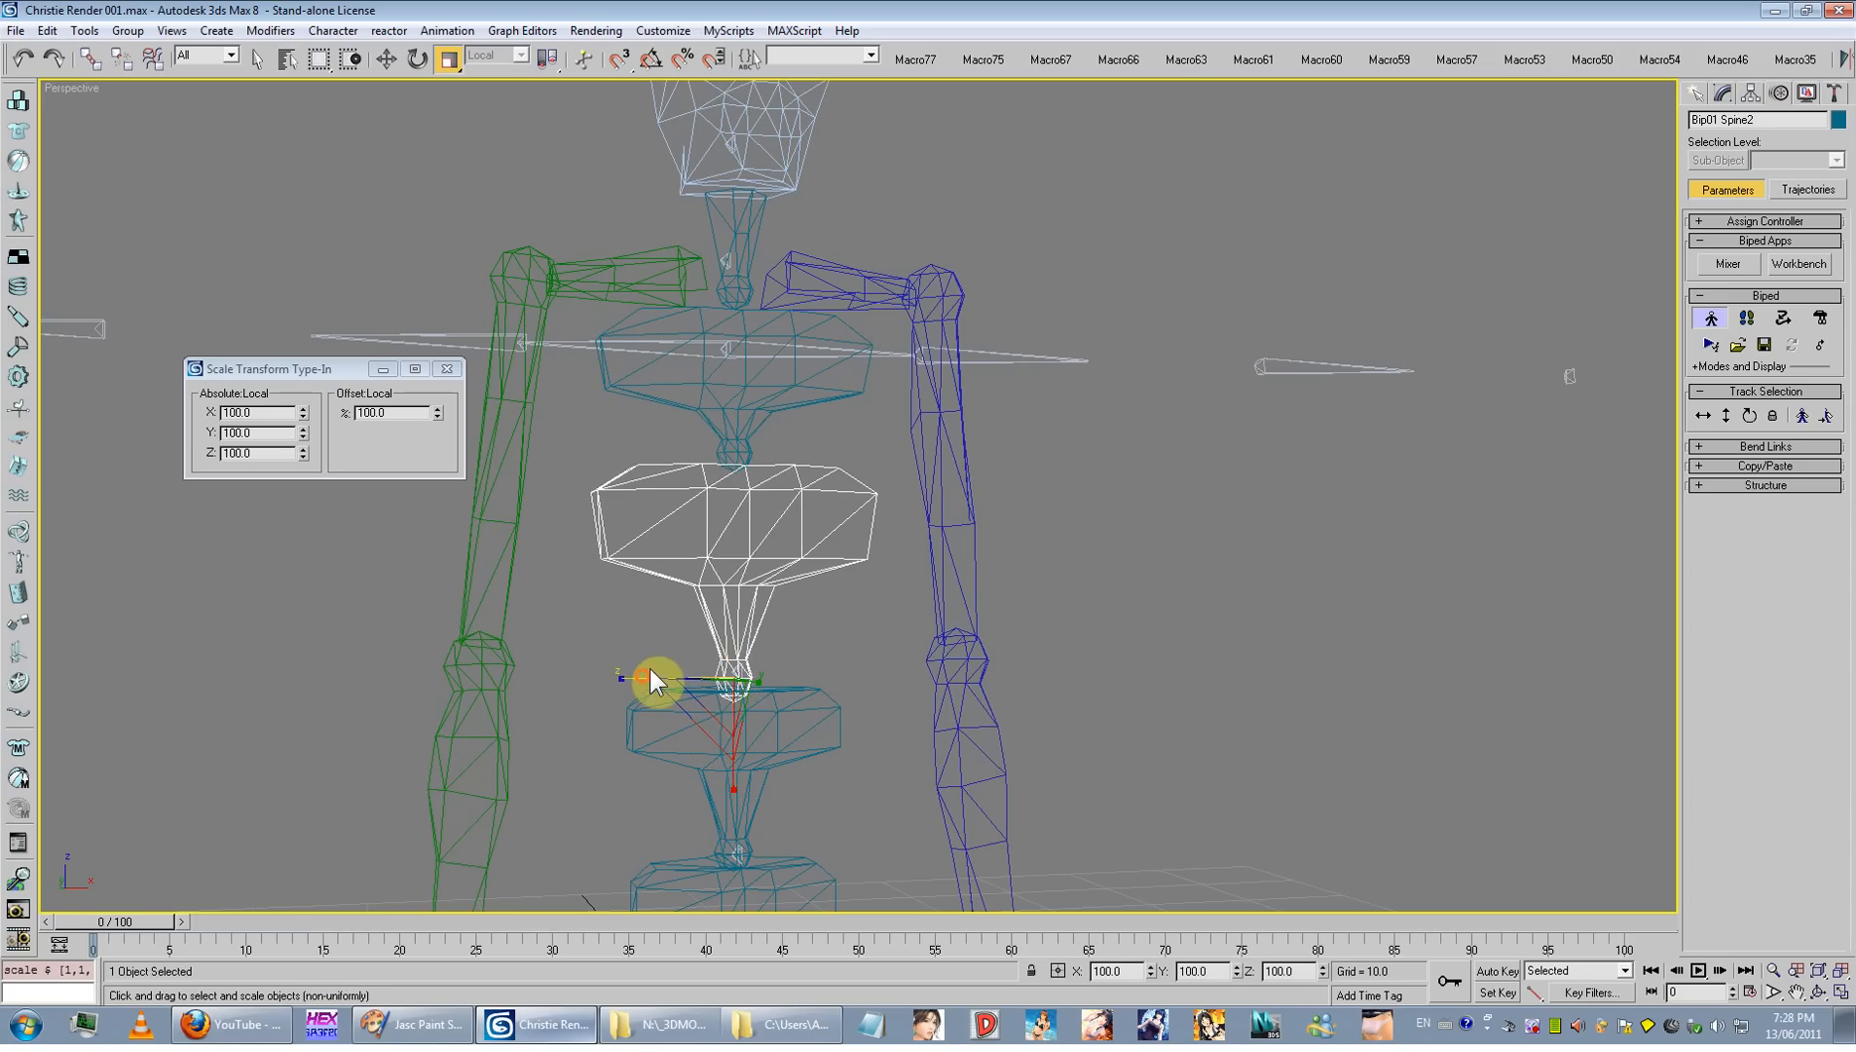
# Step: Scale the topmost spine link, Bip01 Spine3, to about 119 % of its length
pyautogui.click(746, 458)
pyautogui.moveTo(746, 456); pyautogui.dragTo(723, 460)
pyautogui.keyDown('alt'); pyautogui.moveTo(824, 424); pyautogui.dragTo(843, 423, button='middle'); pyautogui.keyUp('alt')
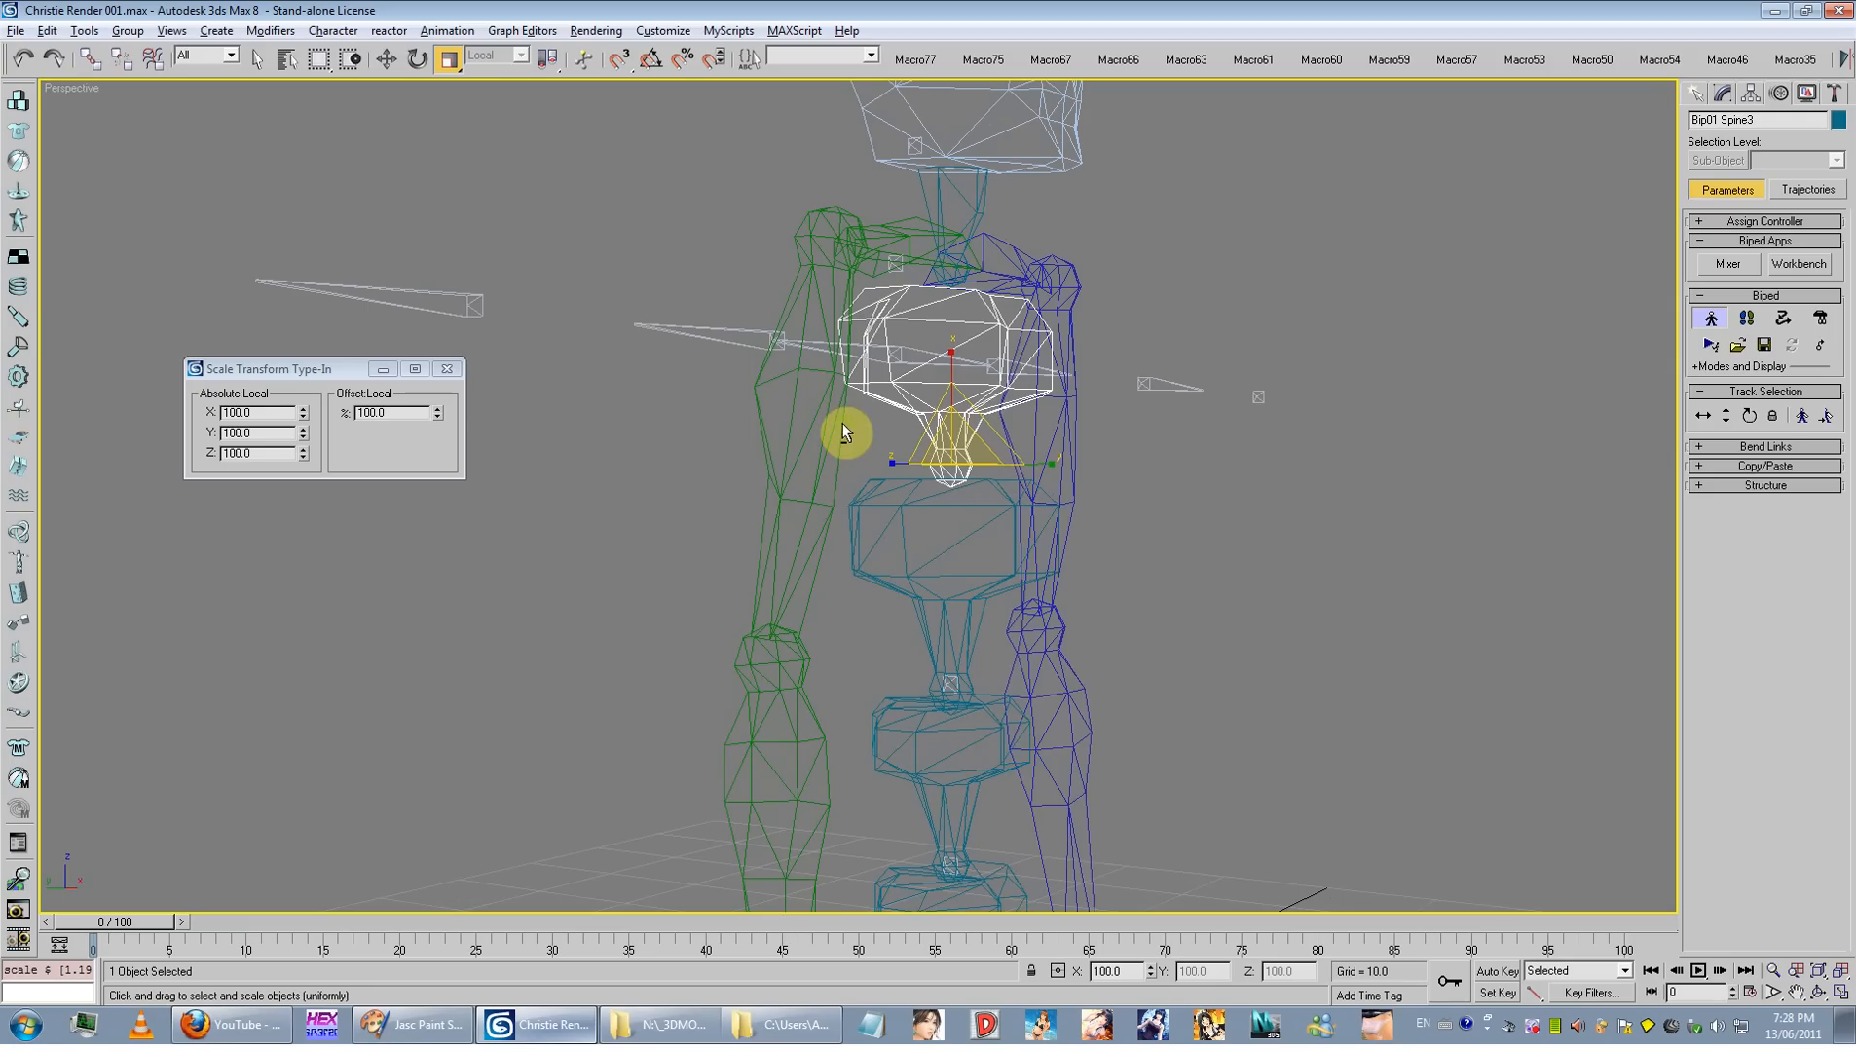
# Step: Rotate the Bip01 Spine2 and Spine3 links in side view to lean the upper torso back towards the shoulder bones
pyautogui.click(417, 59)
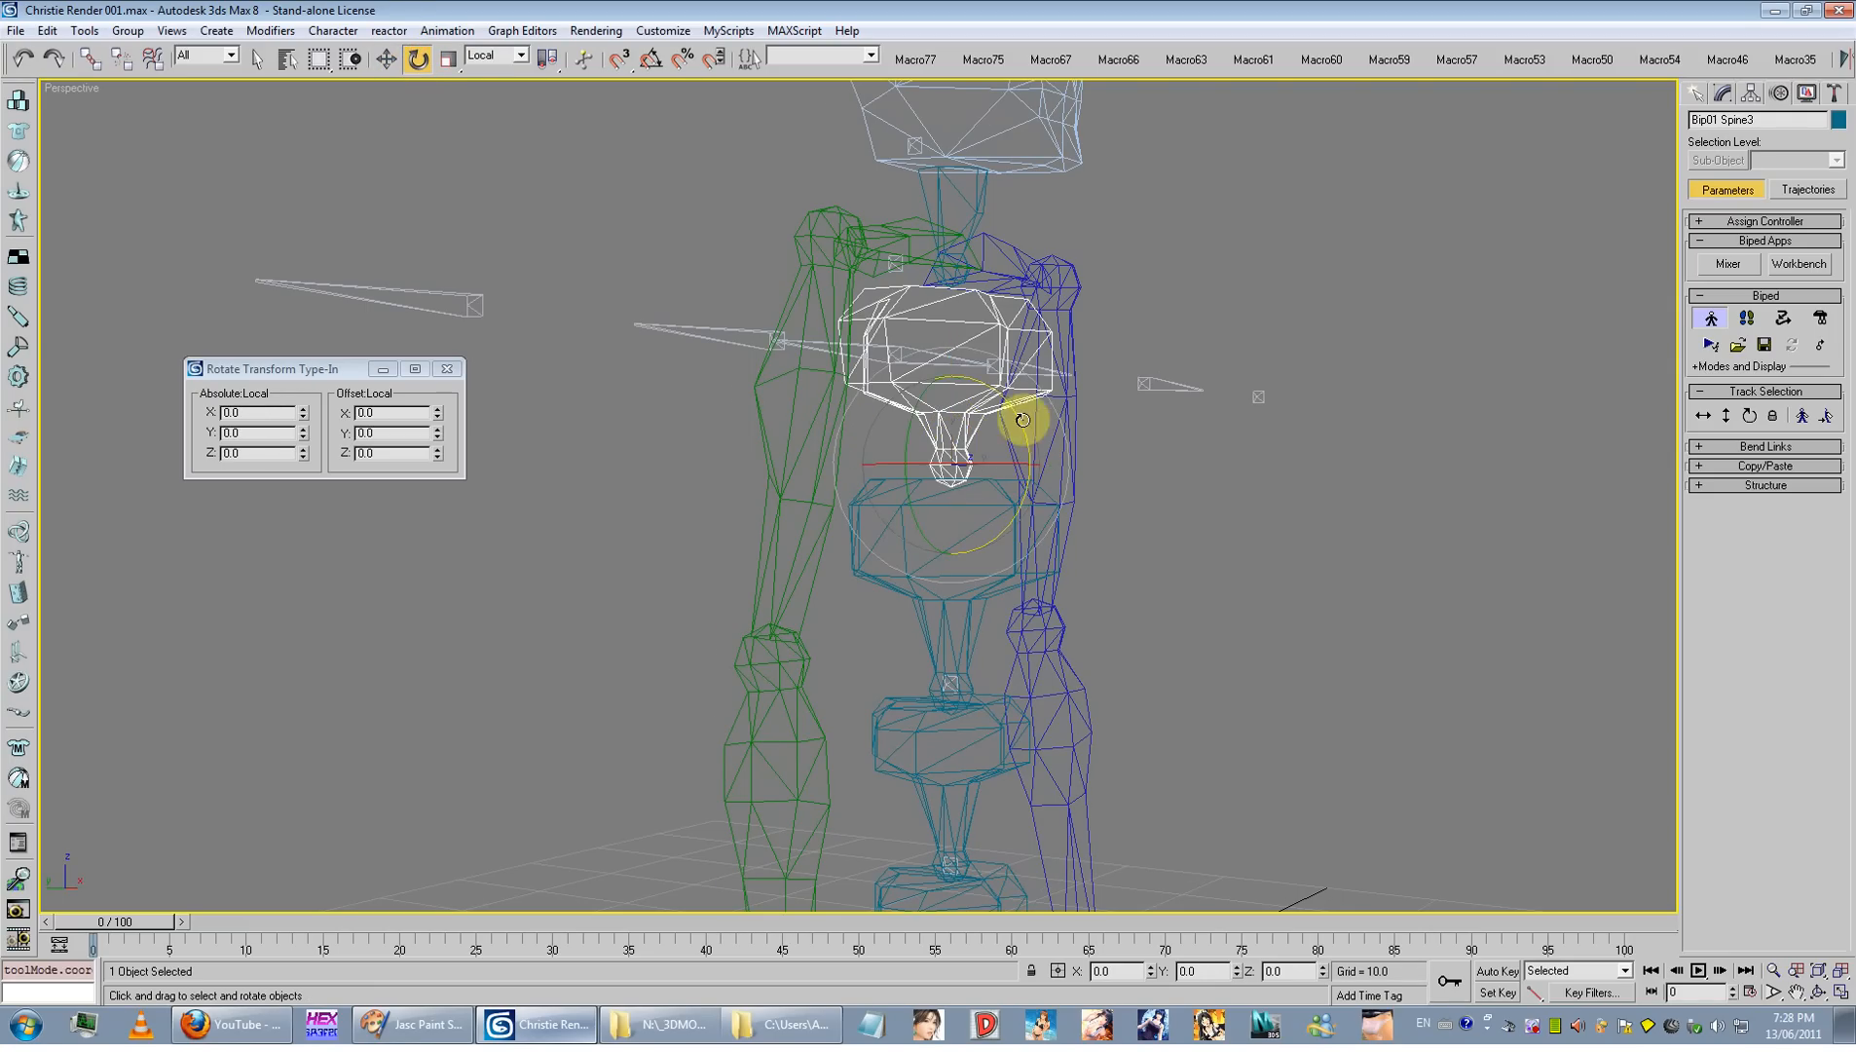
pyautogui.moveTo(1023, 414); pyautogui.dragTo(1014, 393)
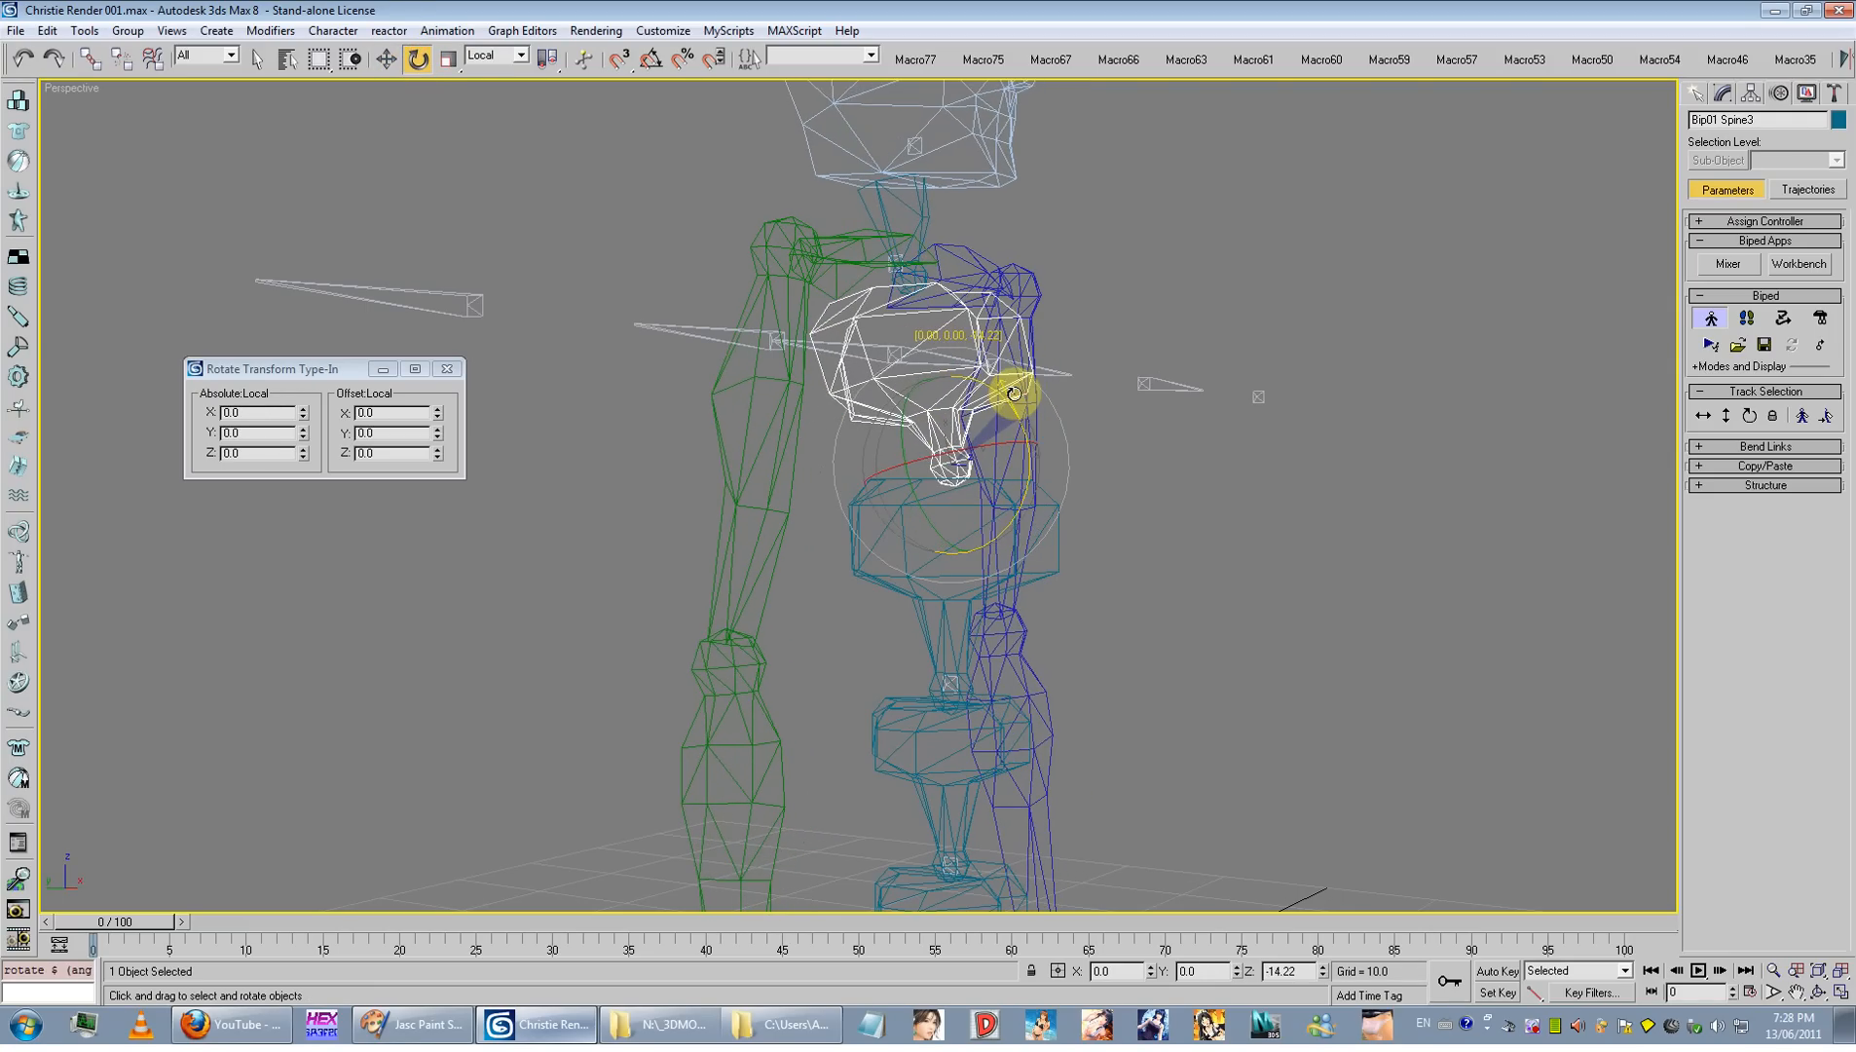
pyautogui.rightClick(1014, 392)
pyautogui.click(949, 596)
pyautogui.moveTo(982, 615); pyautogui.dragTo(948, 570)
pyautogui.moveTo(948, 569)
pyautogui.keyDown('alt'); pyautogui.mouseDown(button='middle')
pyautogui.moveTo(969, 505)
pyautogui.moveTo(994, 551)
pyautogui.moveTo(974, 572)
pyautogui.mouseUp(button='middle'); pyautogui.keyUp('alt')
pyautogui.click(969, 548)
pyautogui.moveTo(969, 547); pyautogui.dragTo(984, 549)
pyautogui.keyDown('alt'); pyautogui.moveTo(983, 549); pyautogui.dragTo(1072, 550, button='middle'); pyautogui.keyUp('alt')
# Step: Unhide all objects to compare the biped with the character's body, and undo the unhiding
pyautogui.rightClick(1089, 512)
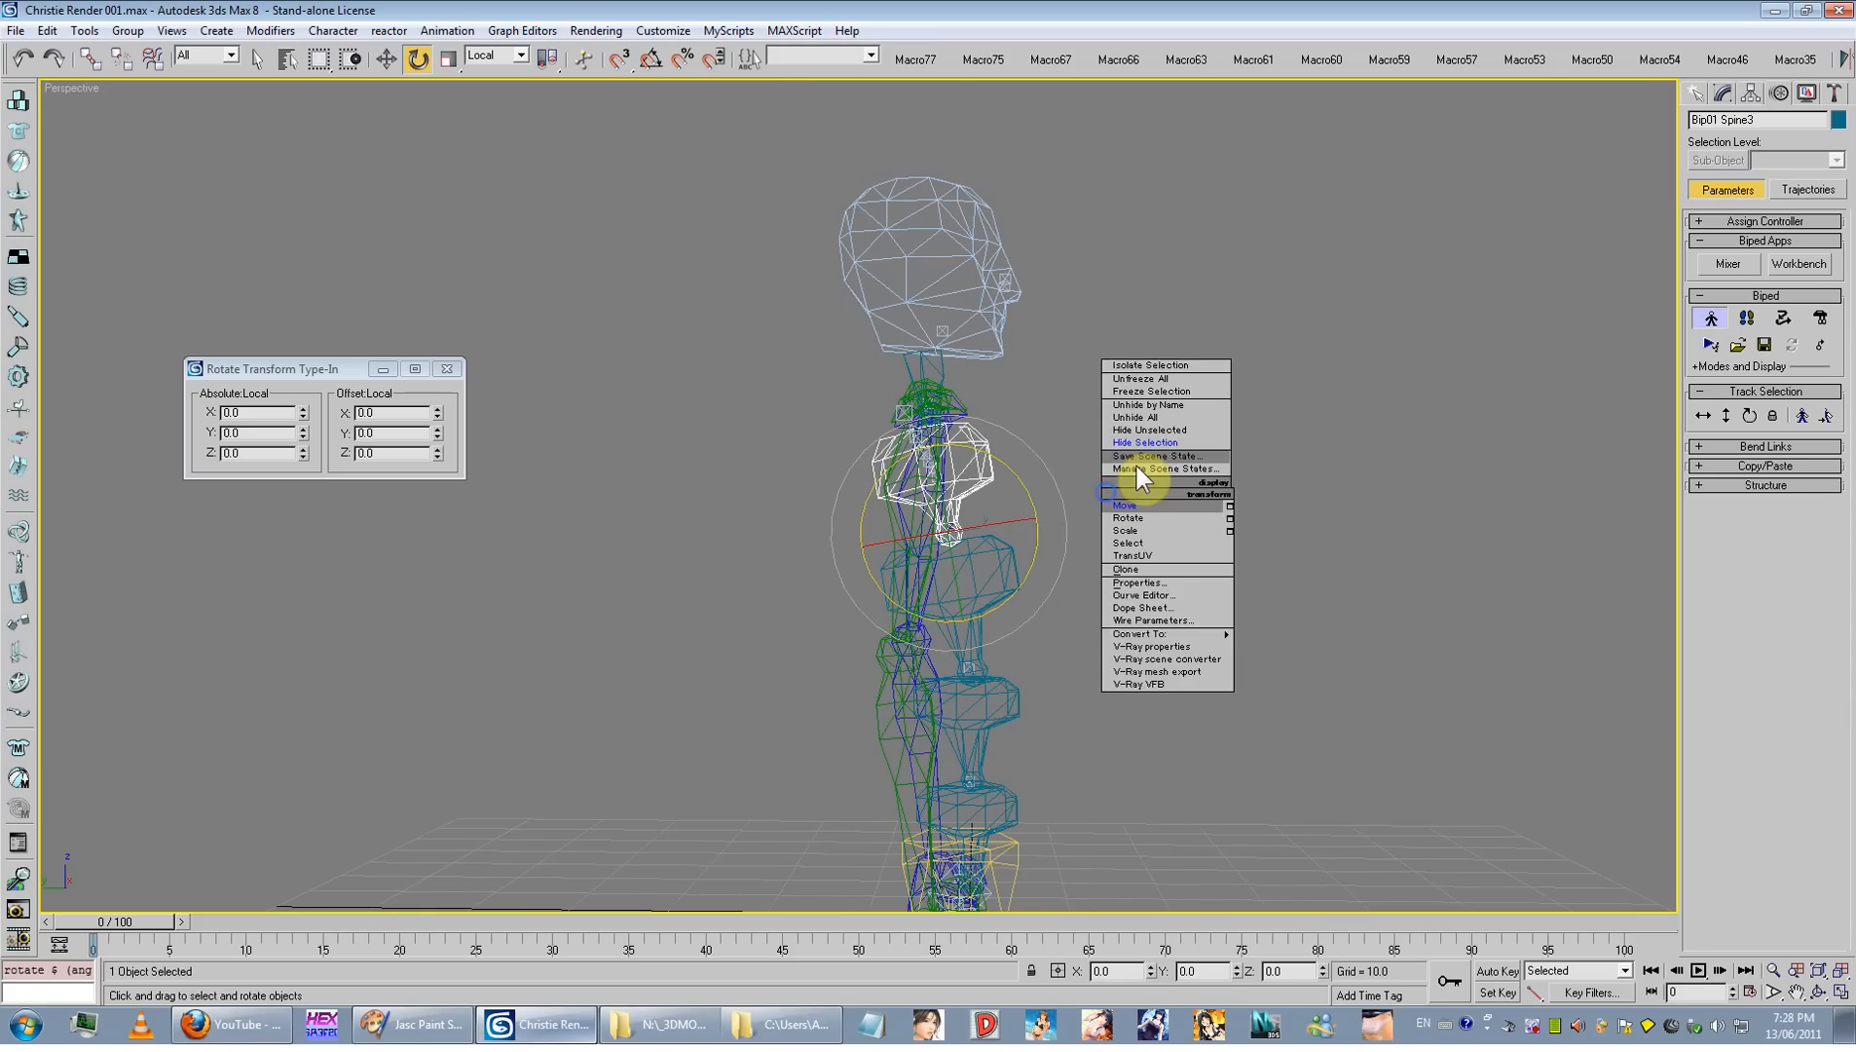
pyautogui.click(1159, 419)
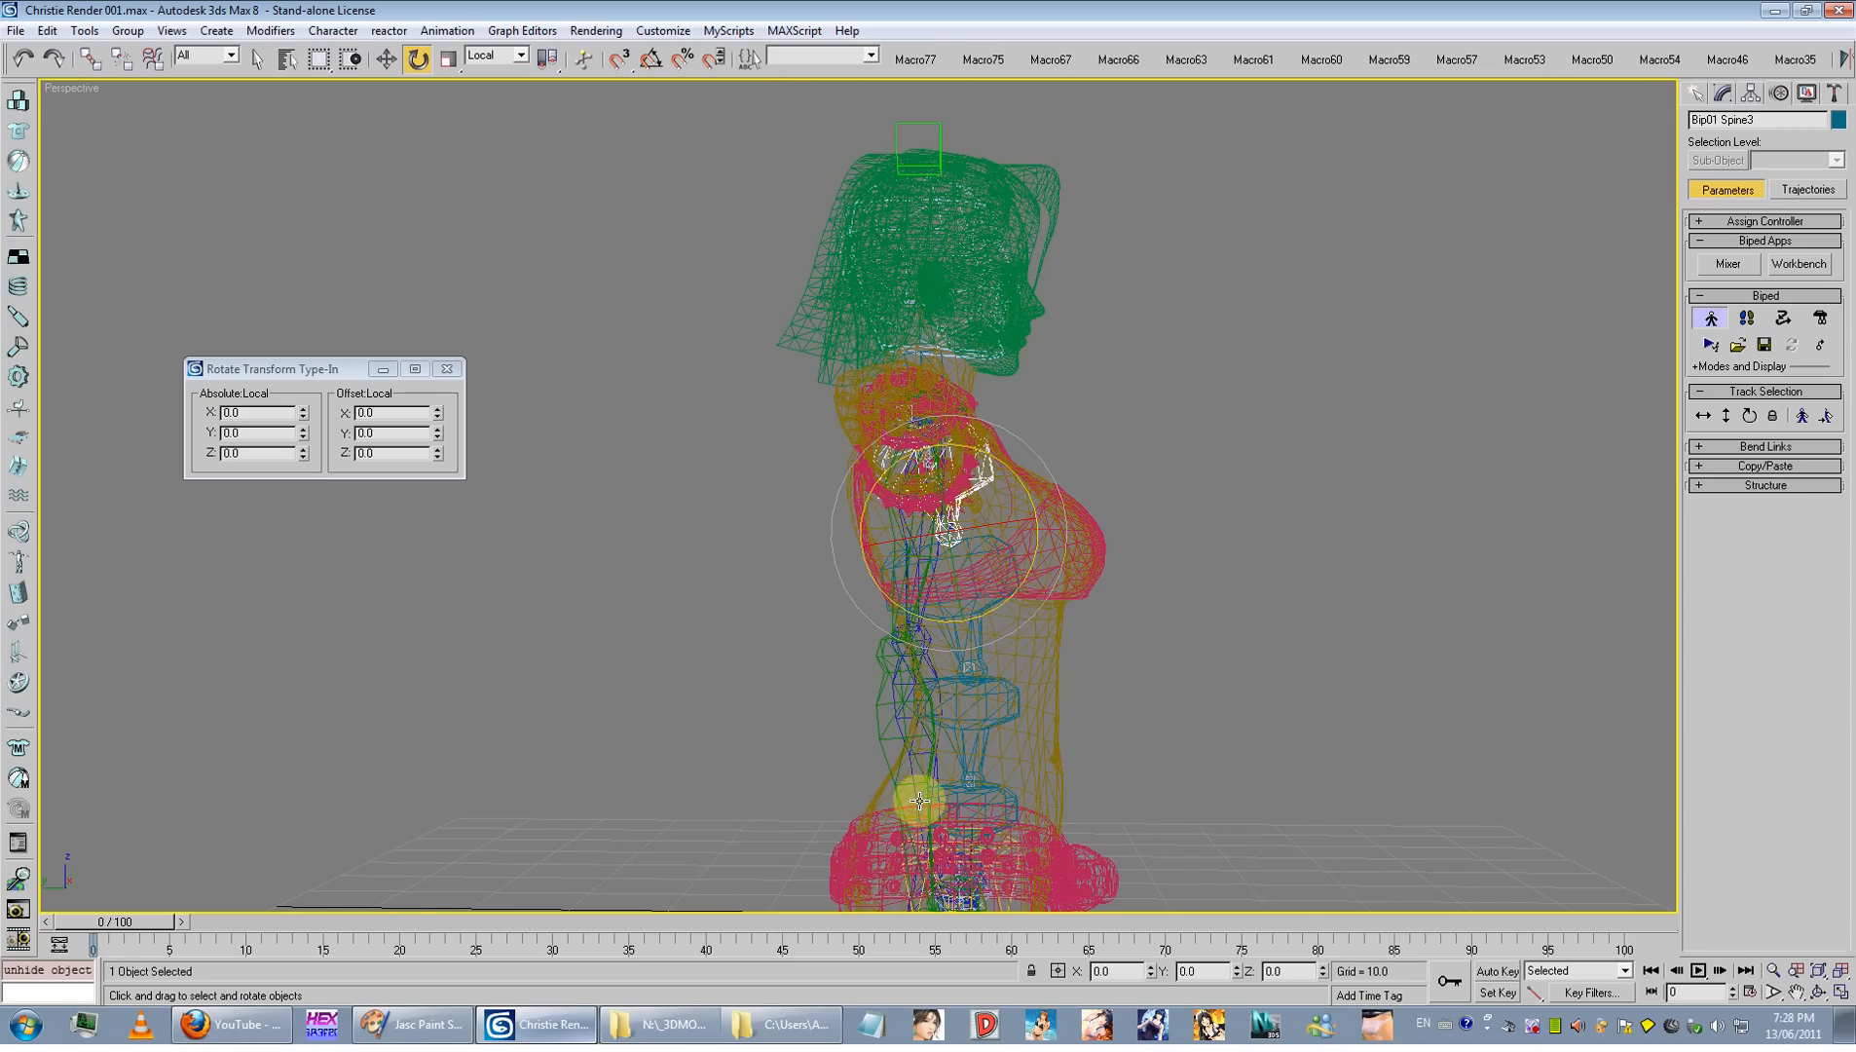
pyautogui.hotkey('ctrl', 'z')
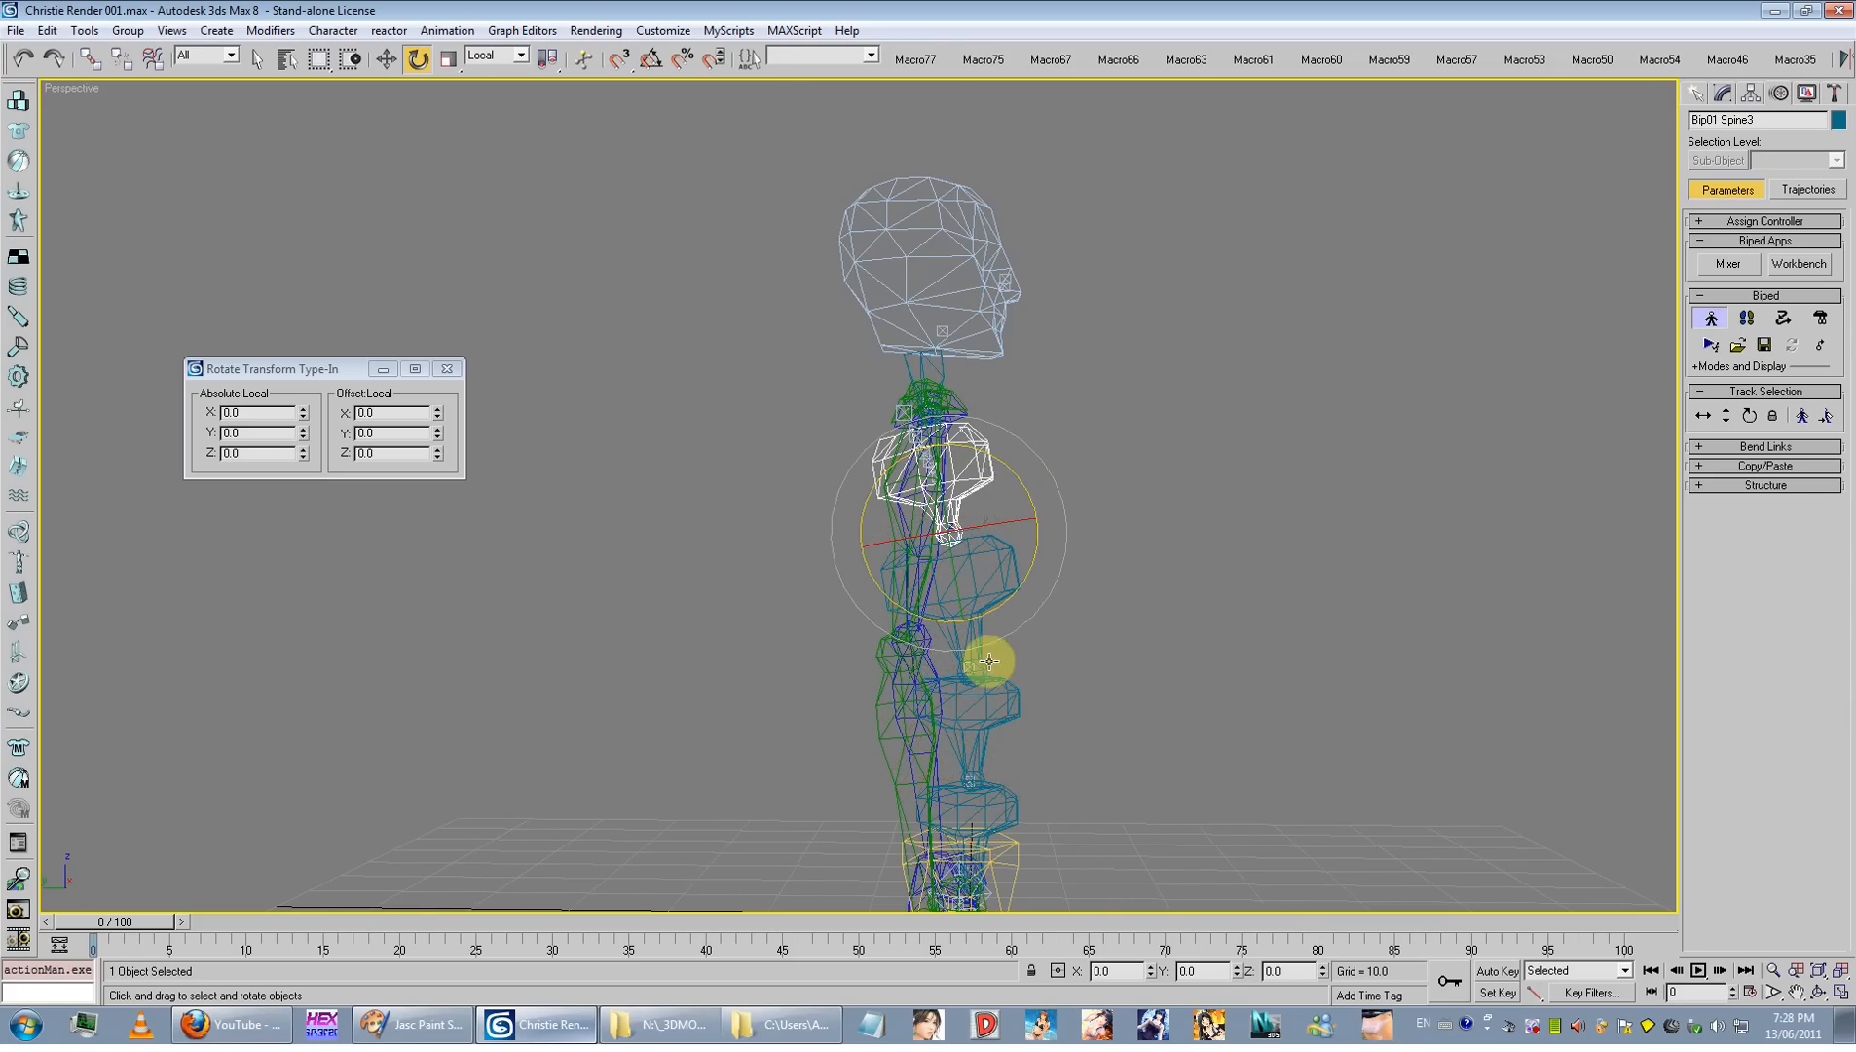
# Step: Rotate the topmost spine link, Bip01 Spine3, to straighten the upper torso, and scale it by about 106 %
pyautogui.keyDown('alt'); pyautogui.moveTo(987, 663); pyautogui.dragTo(972, 712, button='middle'); pyautogui.keyUp('alt')
pyautogui.scroll(5, 1006, 704)
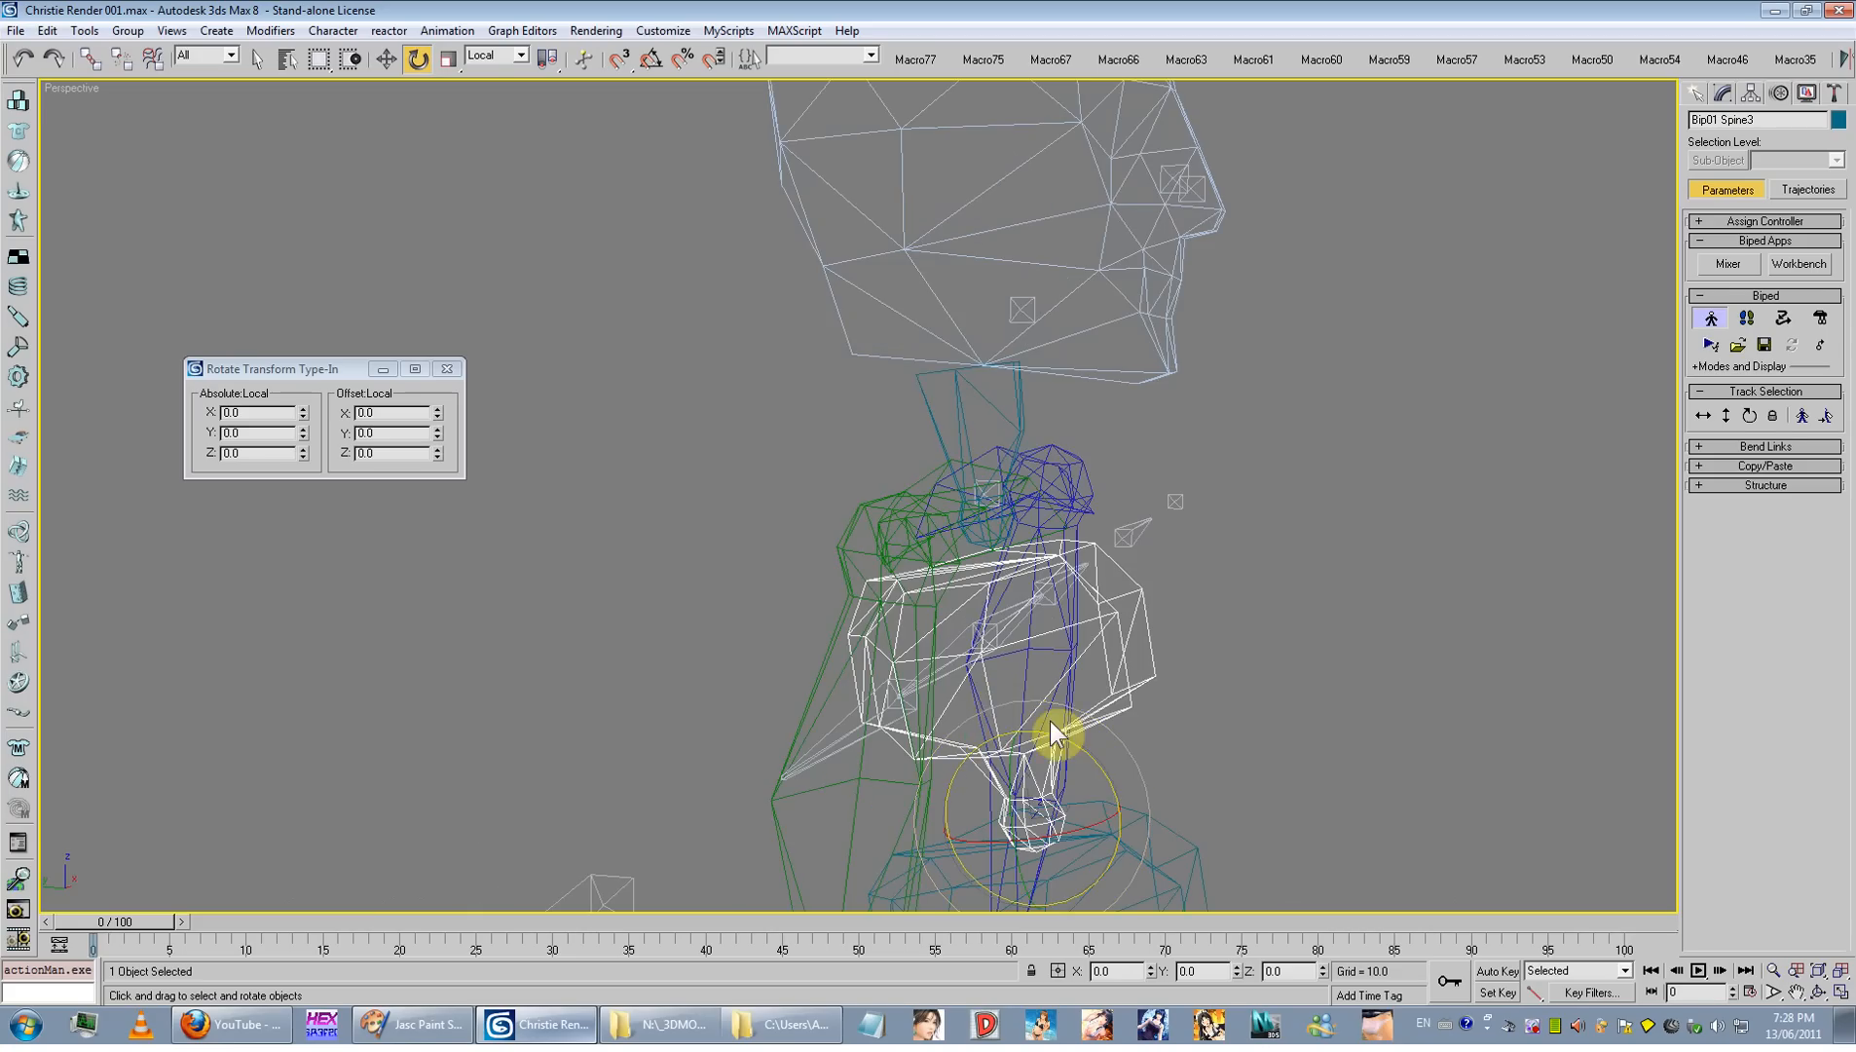
pyautogui.scroll(-5, 1069, 750)
pyautogui.moveTo(1068, 750); pyautogui.dragTo(1085, 535, button='middle')
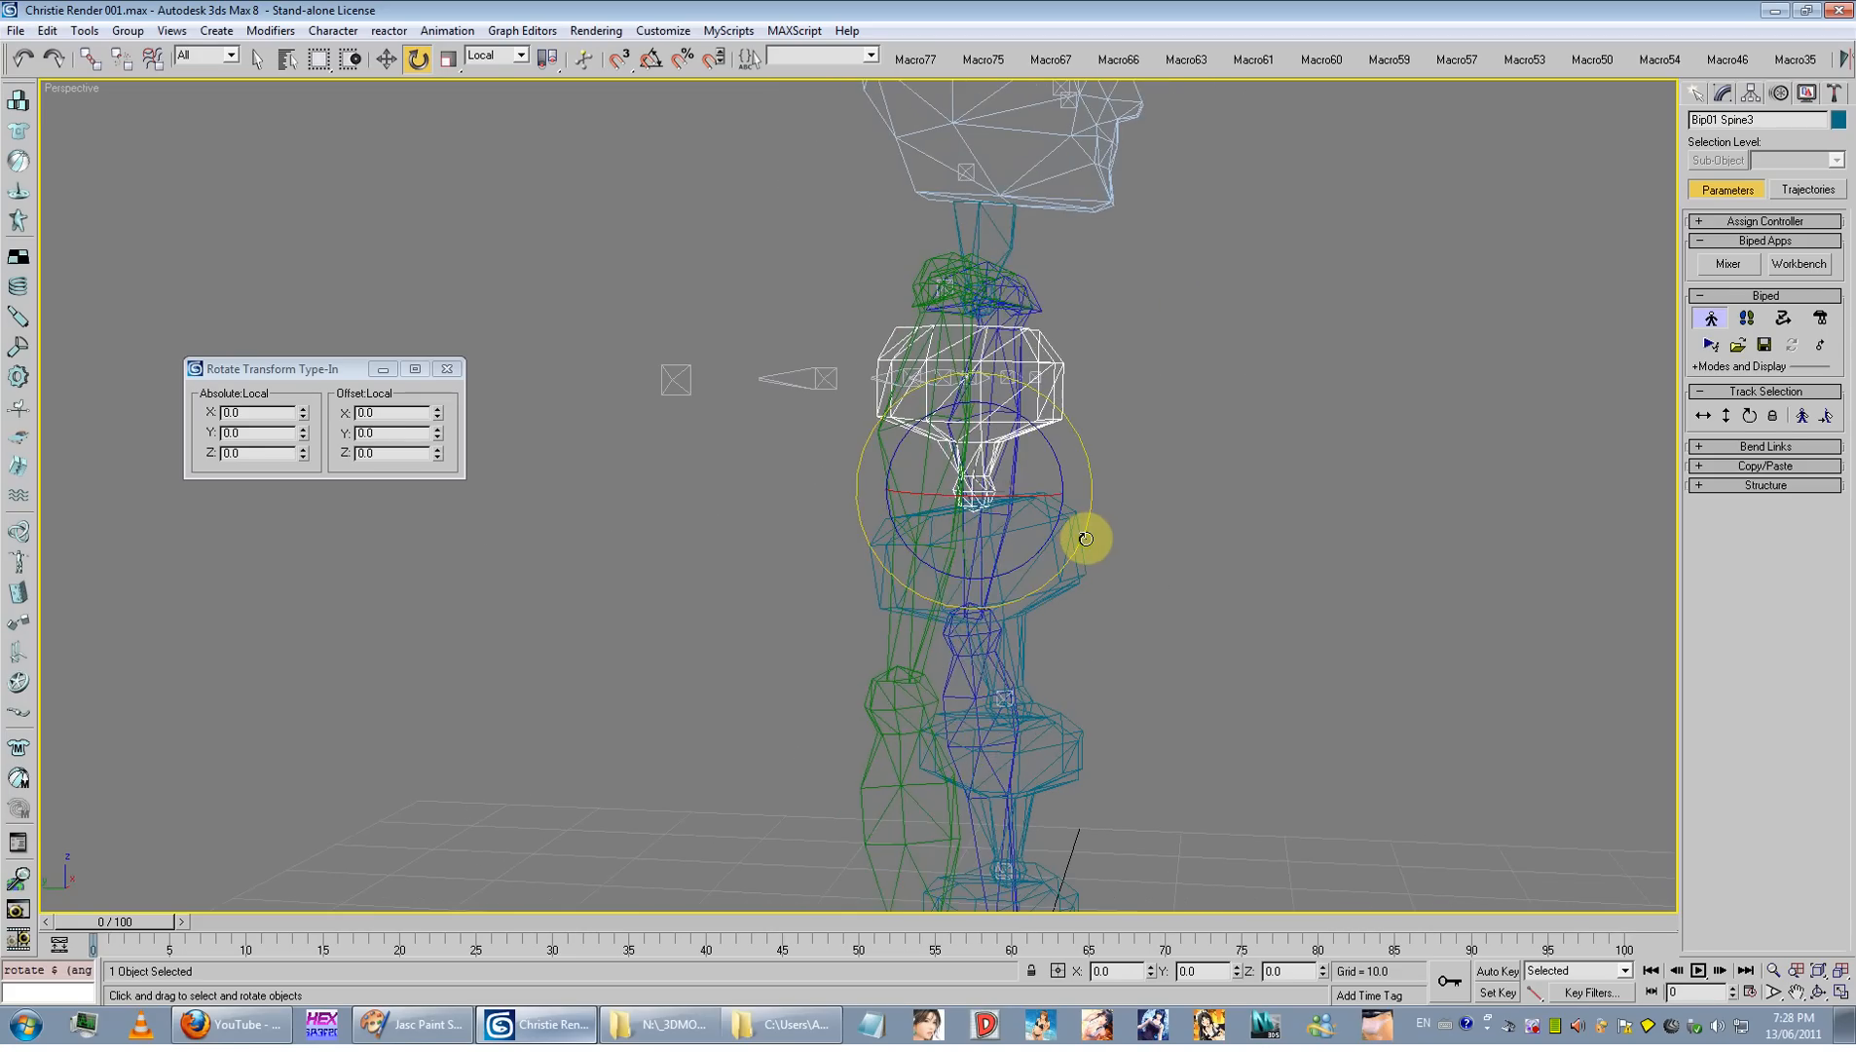
pyautogui.moveTo(1056, 468); pyautogui.dragTo(988, 460)
pyautogui.click(446, 59)
pyautogui.keyDown('alt'); pyautogui.moveTo(1100, 446); pyautogui.dragTo(877, 380, button='middle'); pyautogui.keyUp('alt')
pyautogui.click(417, 59)
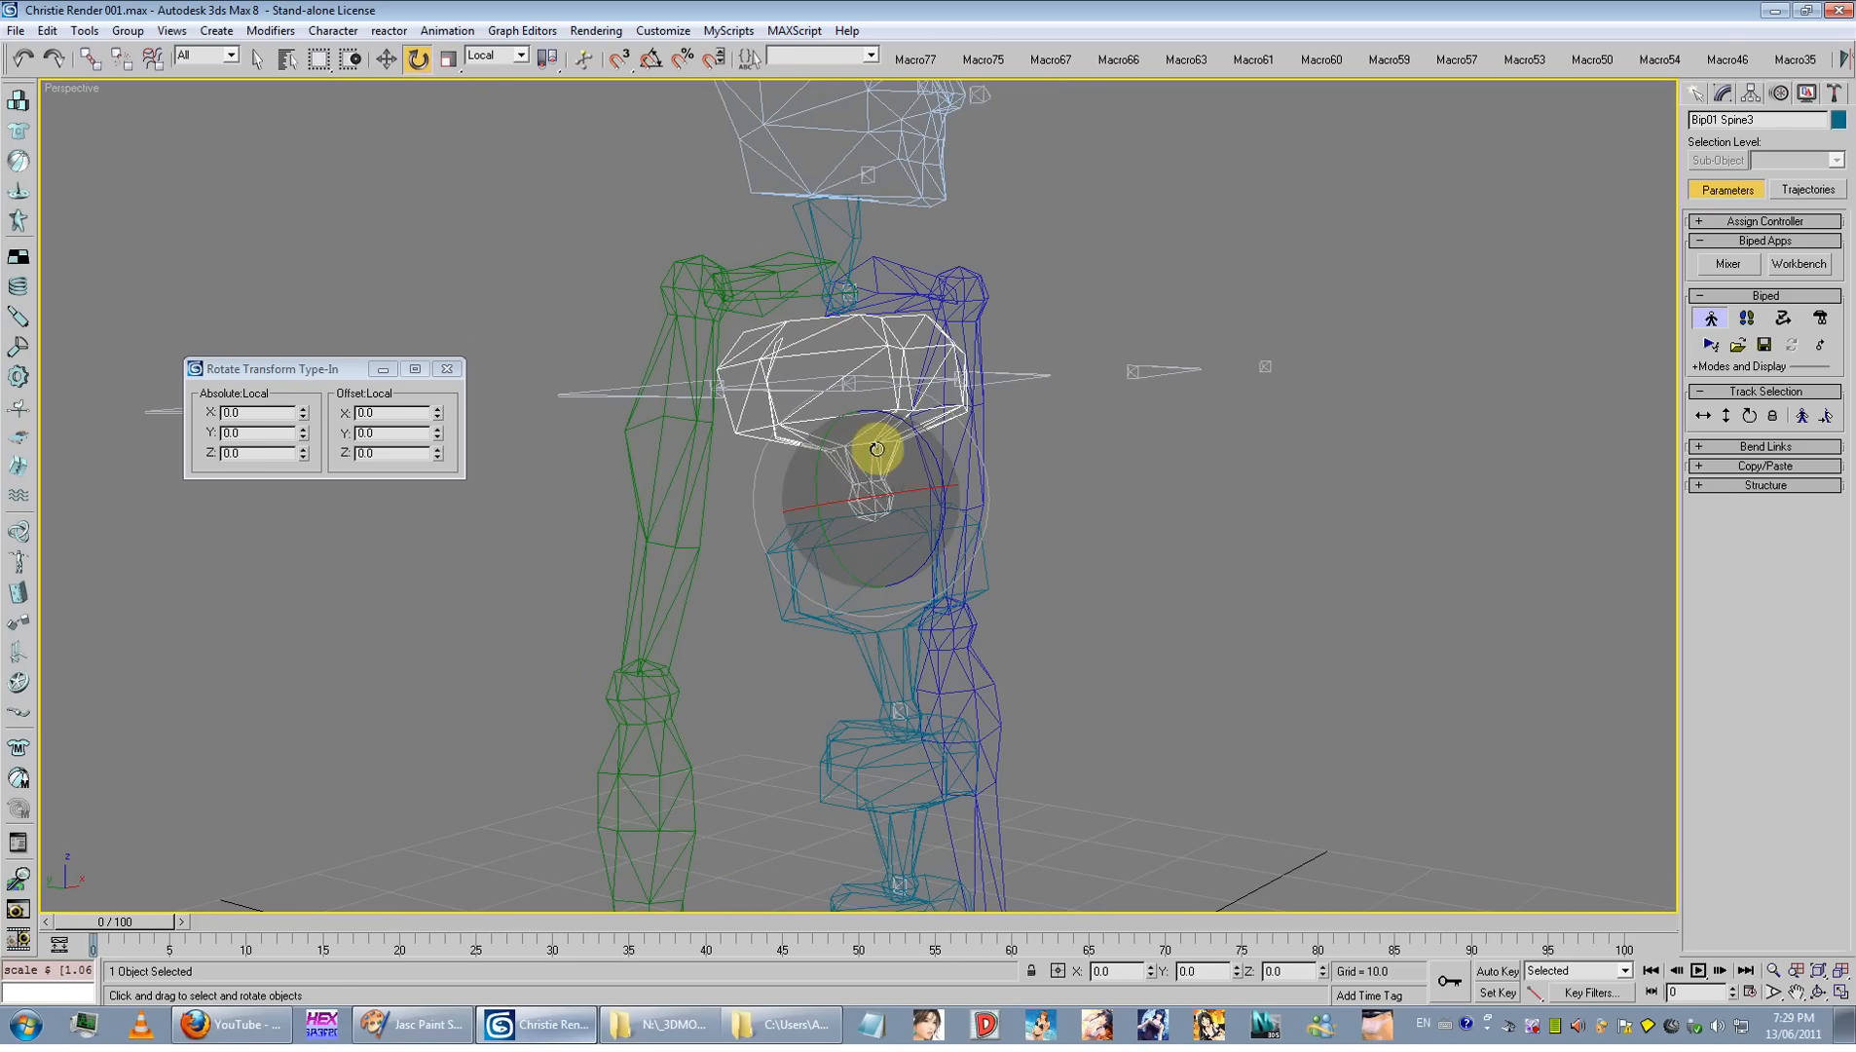
pyautogui.moveTo(913, 435); pyautogui.dragTo(924, 431)
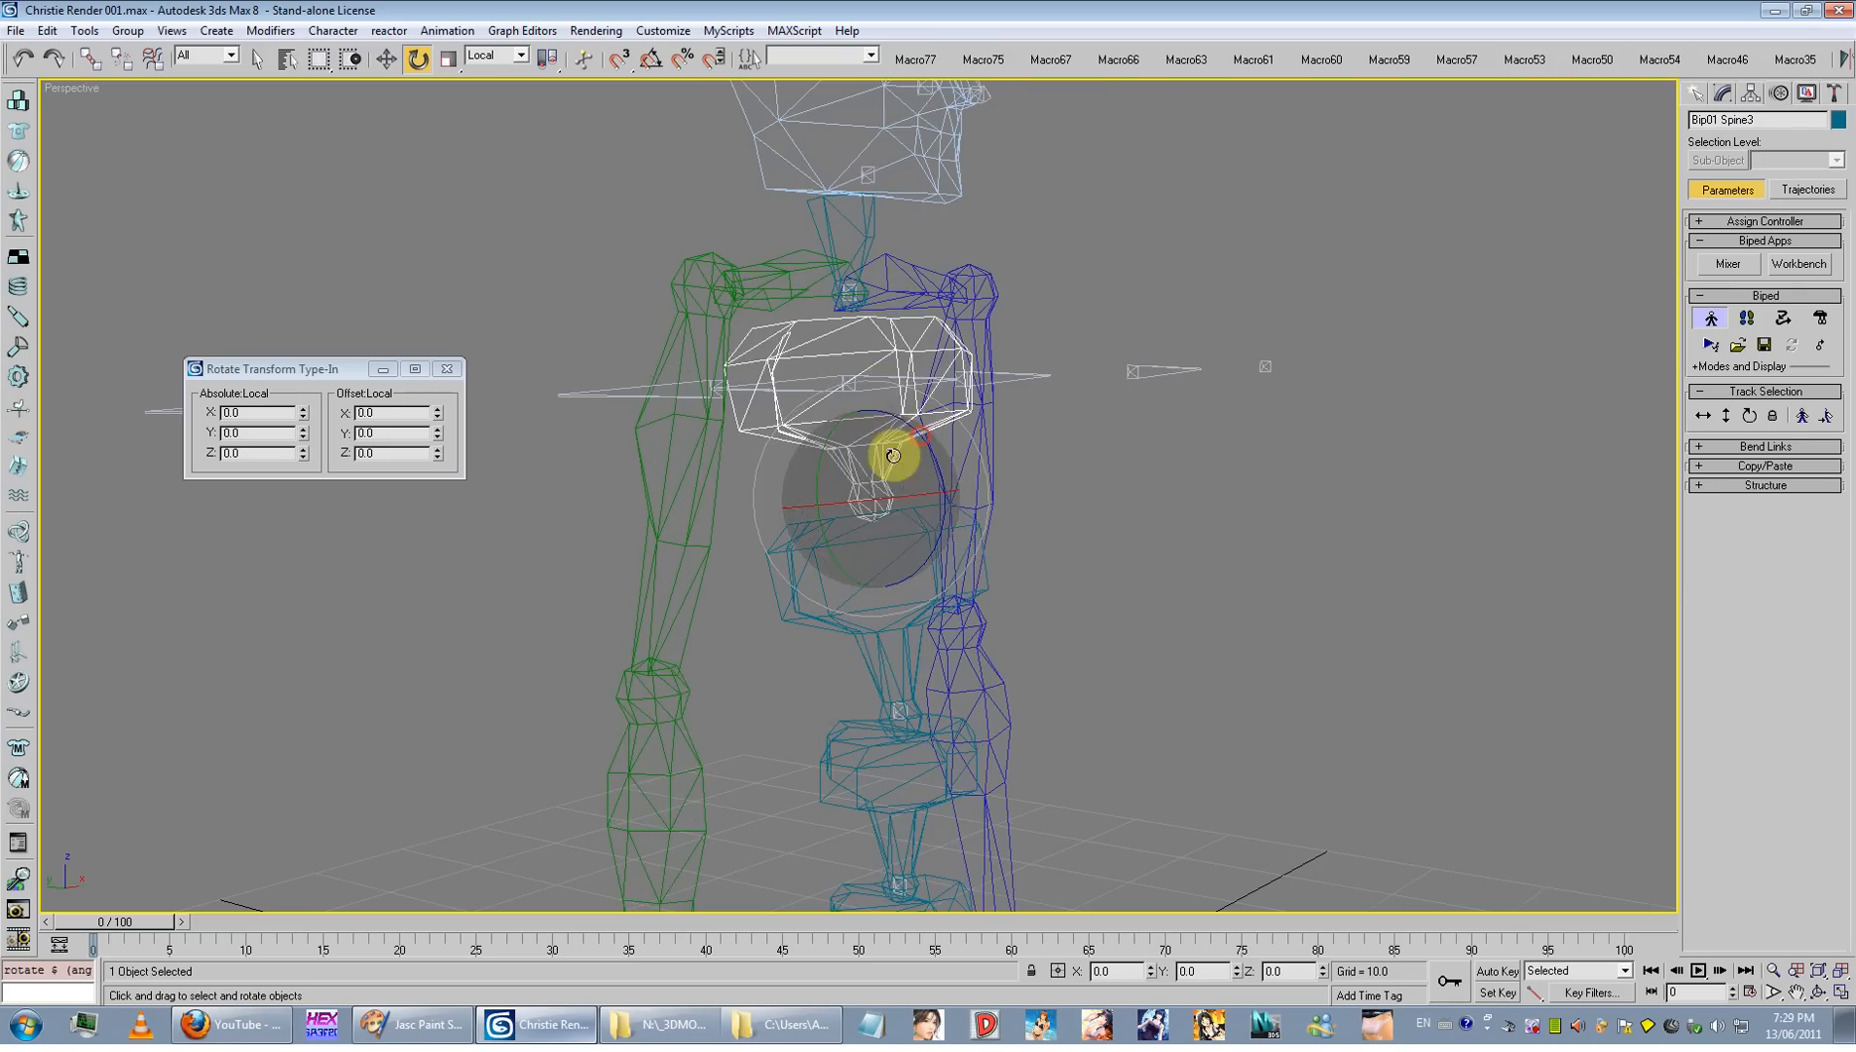
pyautogui.keyDown('alt'); pyautogui.moveTo(895, 455); pyautogui.dragTo(944, 601, button='middle'); pyautogui.keyUp('alt')
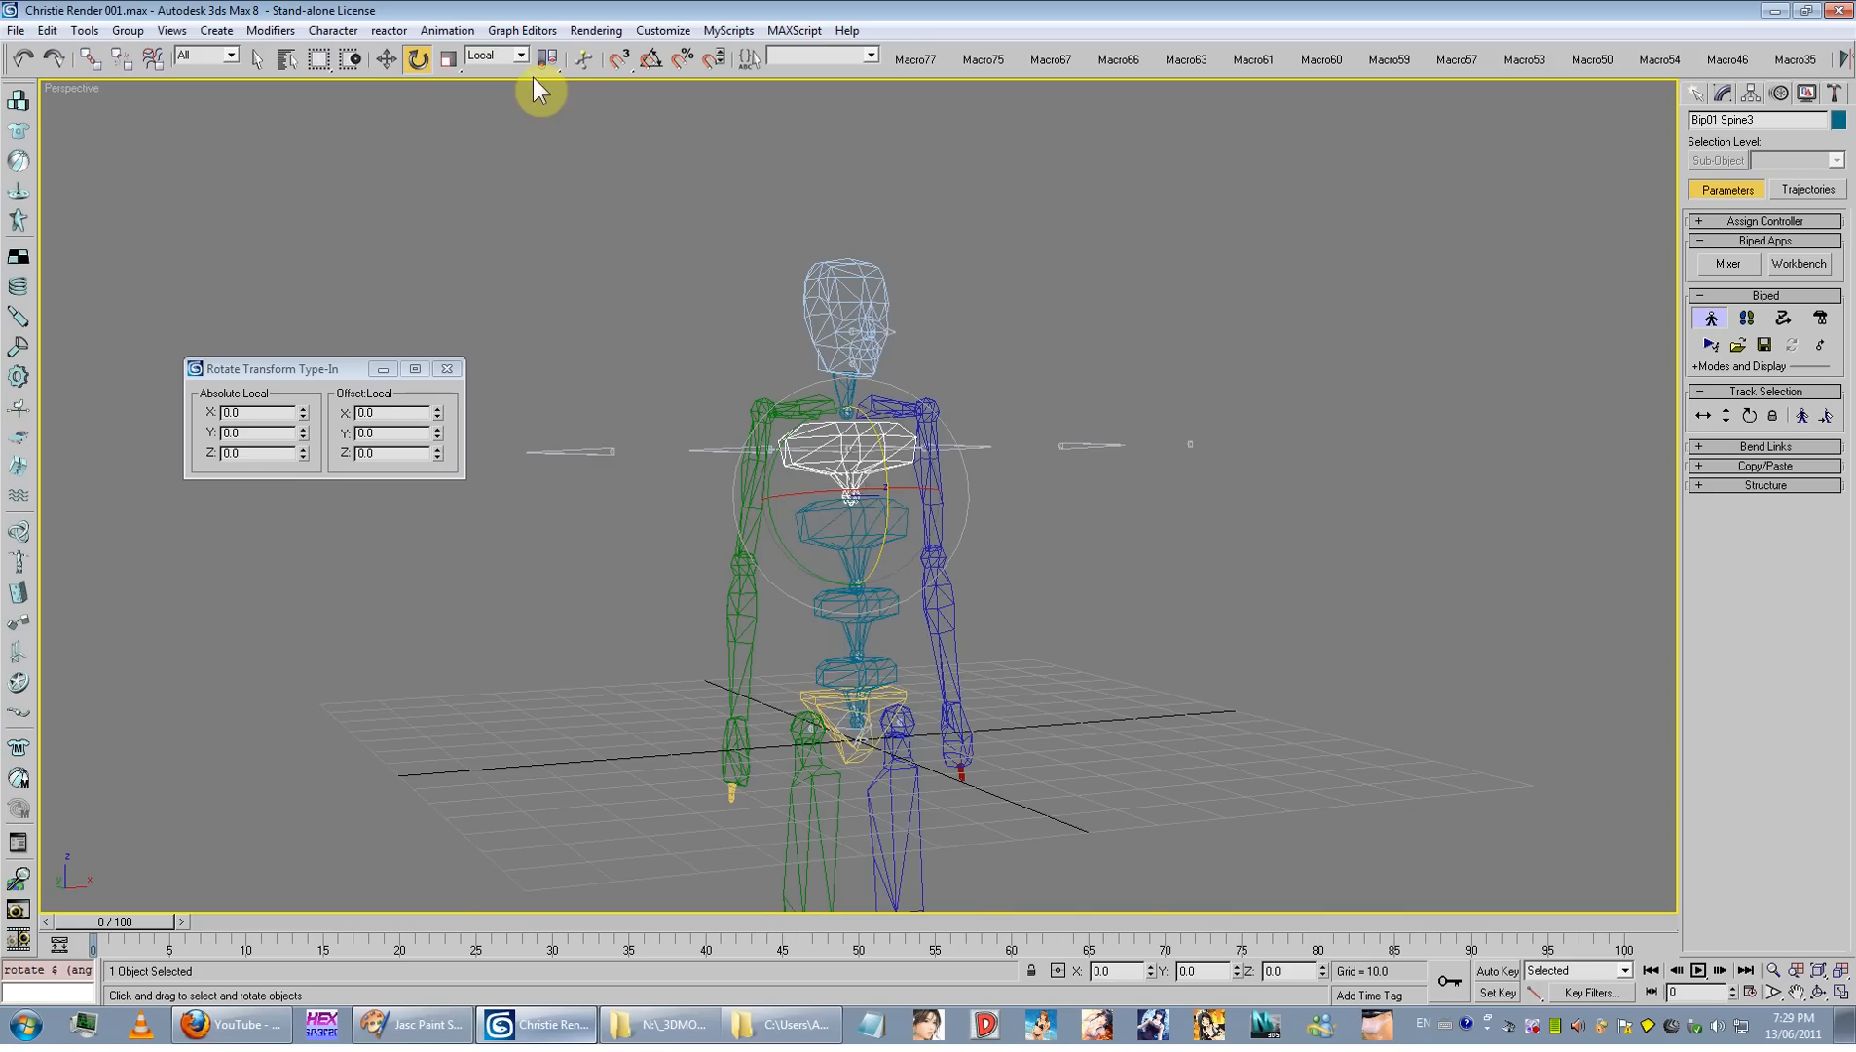
# Step: Select both clavicles and rotate them together to bring the shoulders in line with the existing arm bones
pyautogui.click(385, 58)
pyautogui.keyDown('alt'); pyautogui.moveTo(737, 443); pyautogui.dragTo(925, 632, button='middle'); pyautogui.keyUp('alt')
pyautogui.scroll(2, 925, 632)
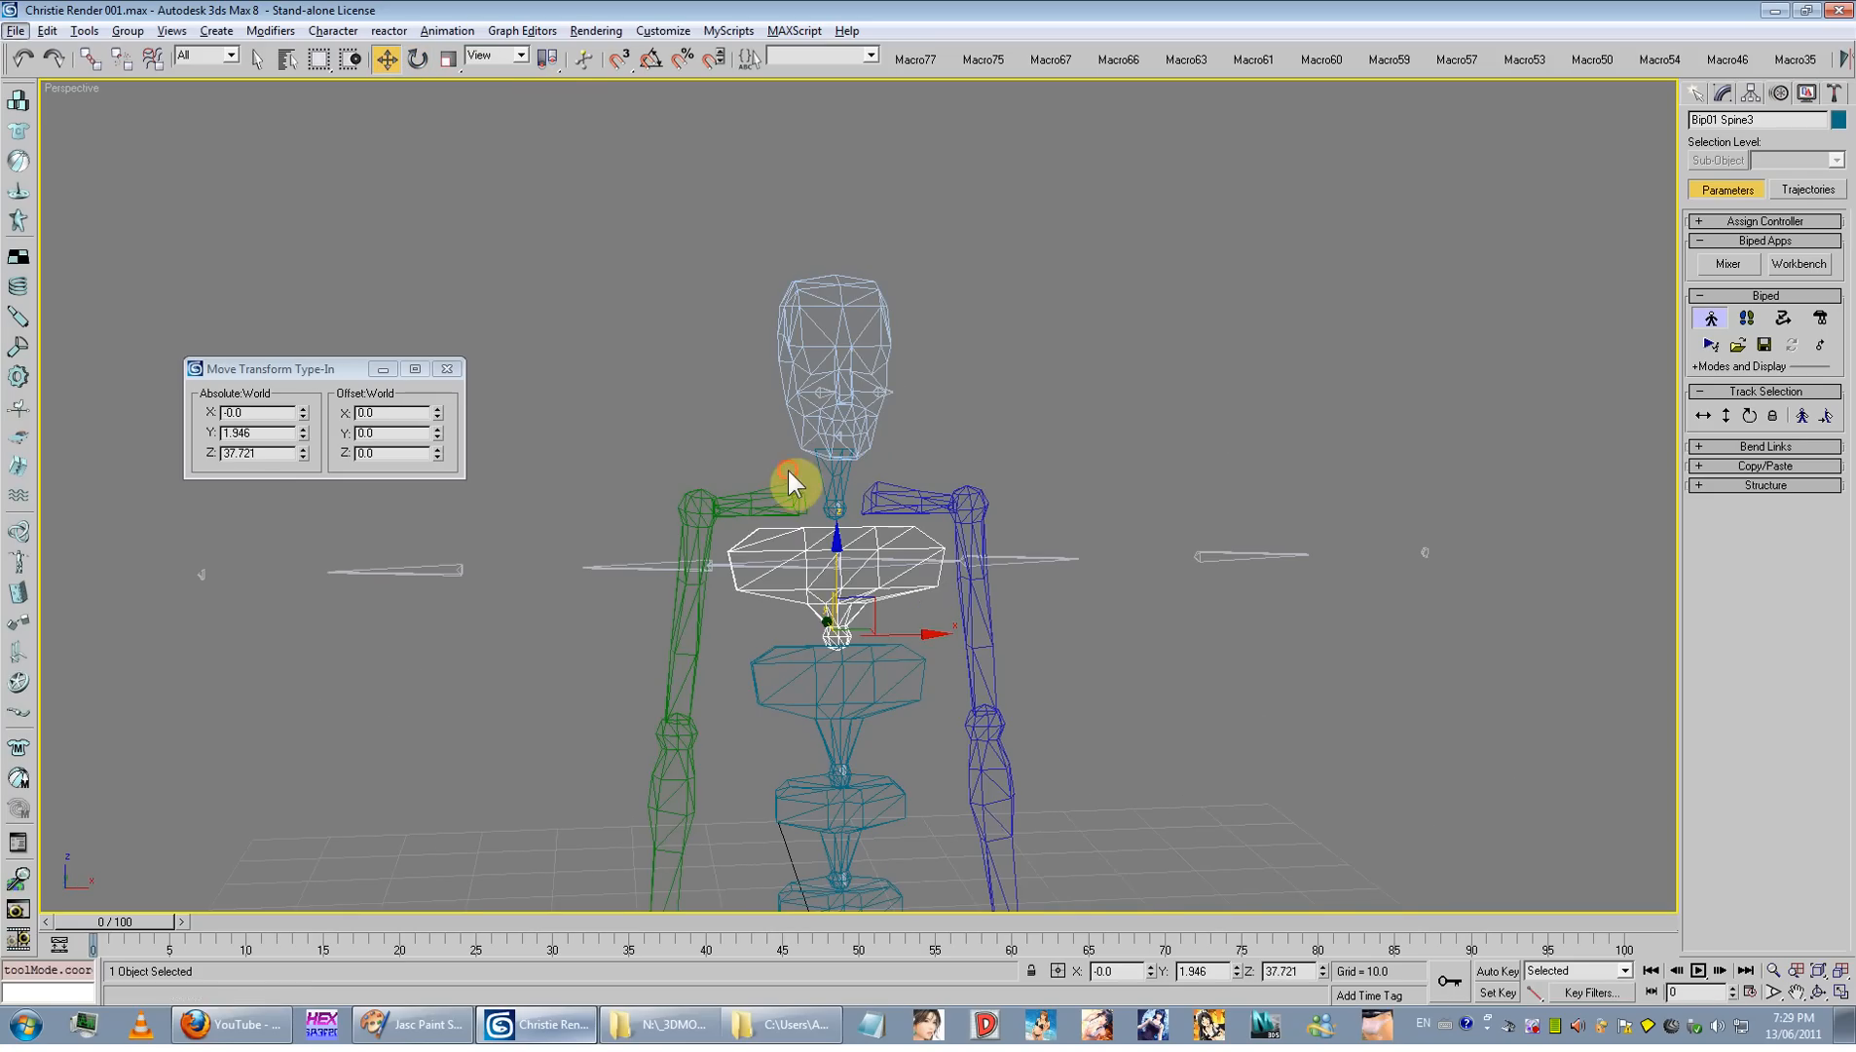
pyautogui.click(792, 486)
pyautogui.keyDown('ctrl'); pyautogui.click(896, 501); pyautogui.keyUp('ctrl')
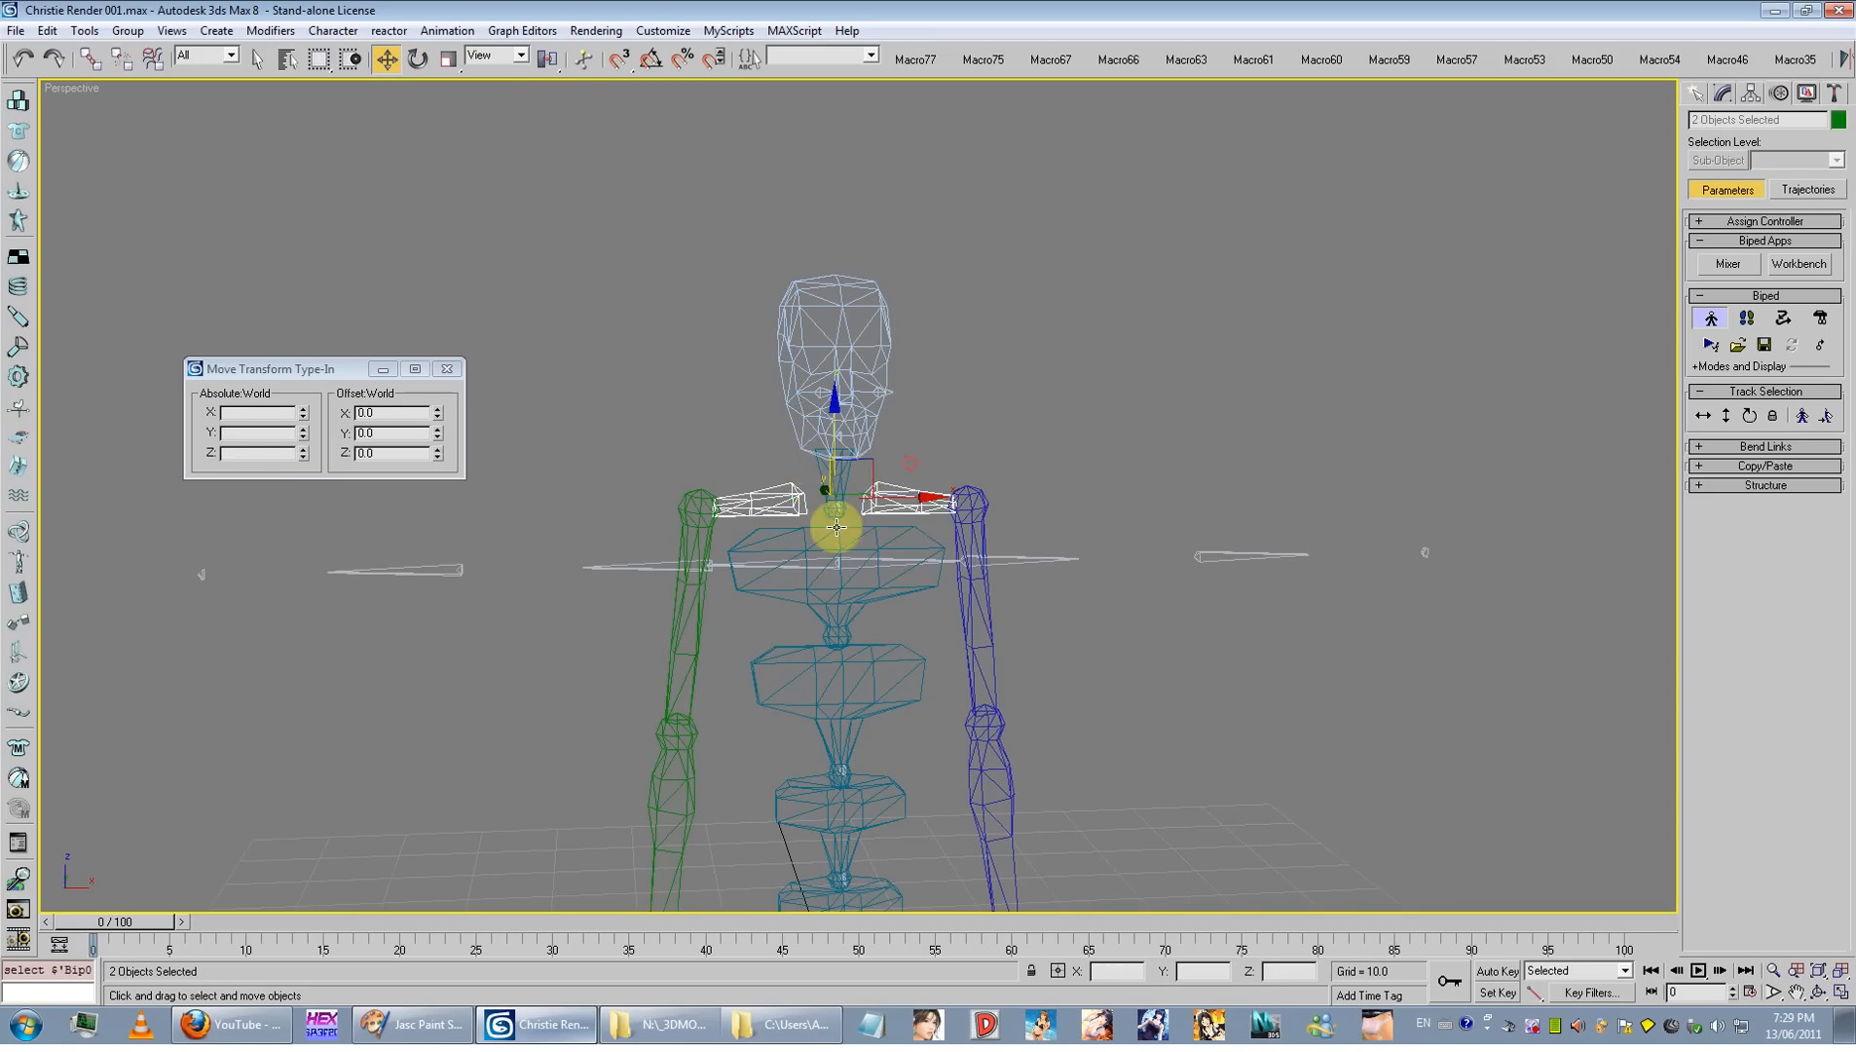
pyautogui.keyDown('alt'); pyautogui.moveTo(829, 526); pyautogui.dragTo(406, 97, button='middle'); pyautogui.keyUp('alt')
pyautogui.click(405, 67)
pyautogui.keyDown('alt'); pyautogui.moveTo(565, 292); pyautogui.dragTo(779, 409, button='middle'); pyautogui.keyUp('alt')
pyautogui.moveTo(856, 463); pyautogui.dragTo(884, 508)
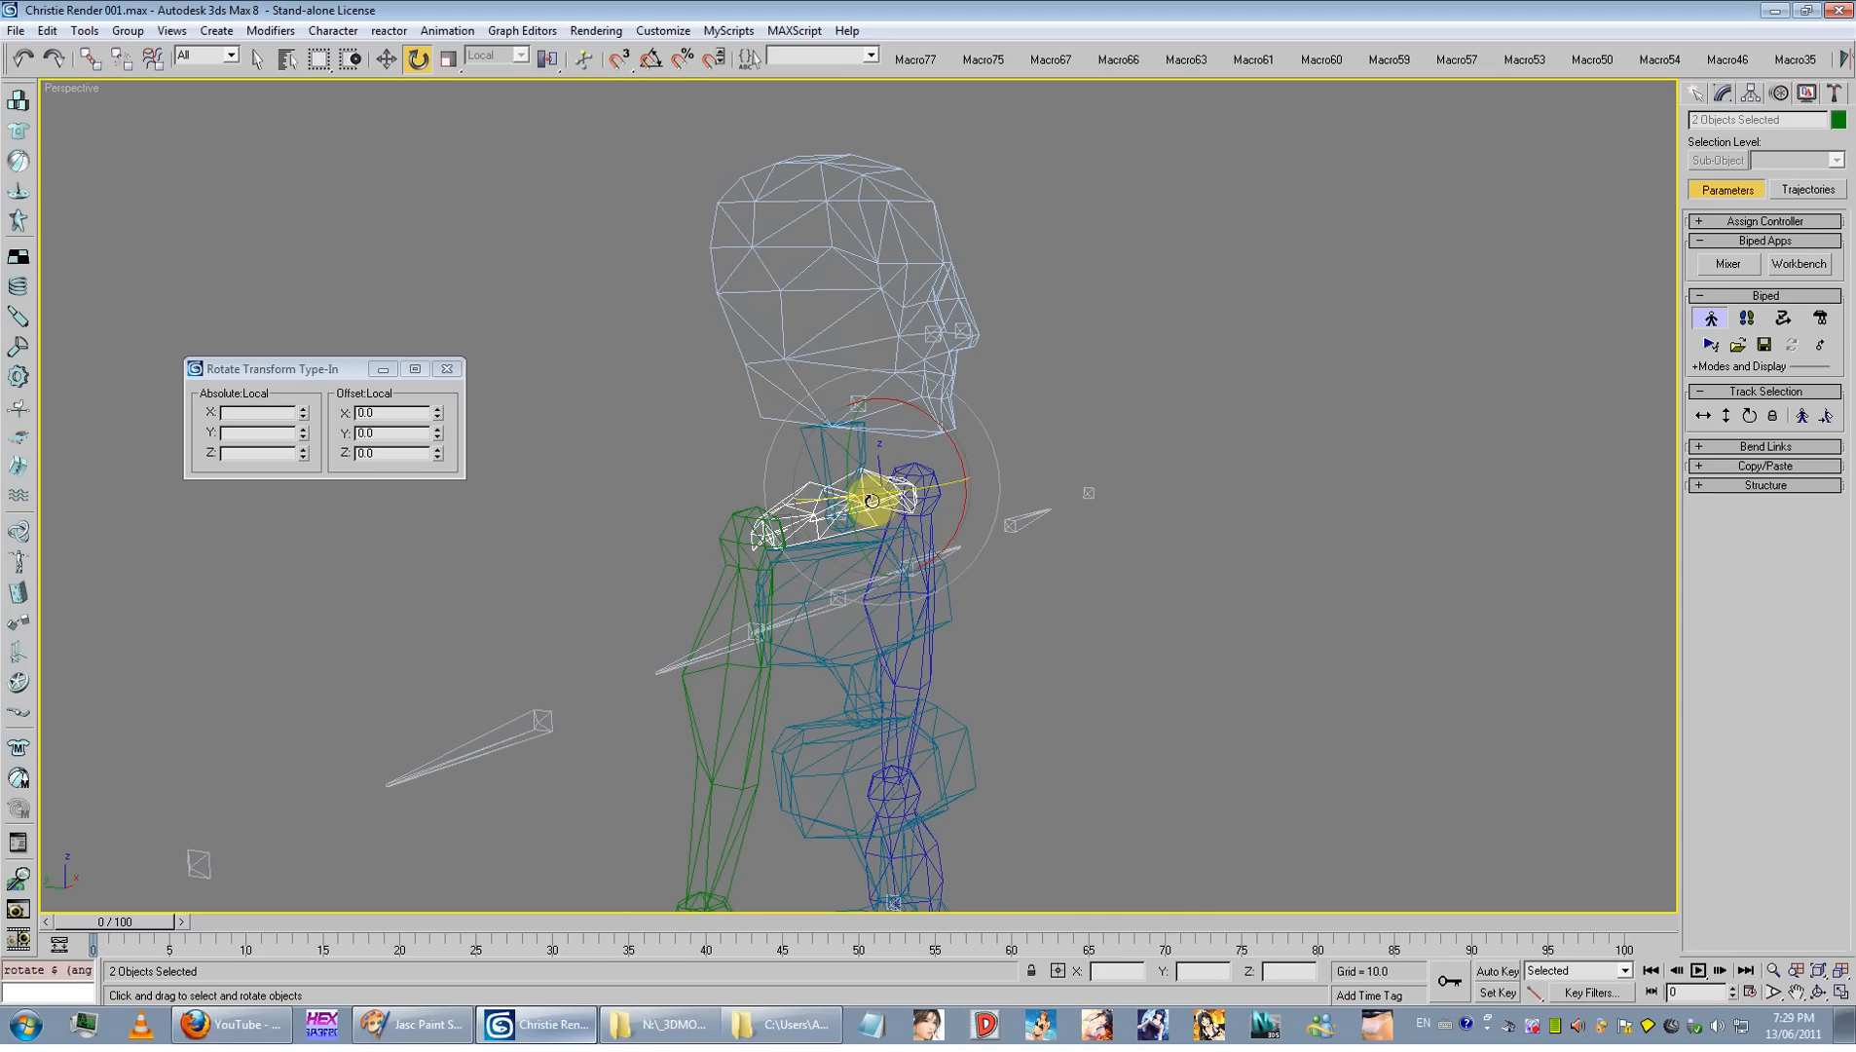
pyautogui.keyDown('alt'); pyautogui.moveTo(875, 526); pyautogui.dragTo(717, 518, button='middle'); pyautogui.keyUp('alt')
# Step: Rotate the Bip01 Spine2 link in side view to align the upper torso with the shoulder bones
pyautogui.click(709, 532)
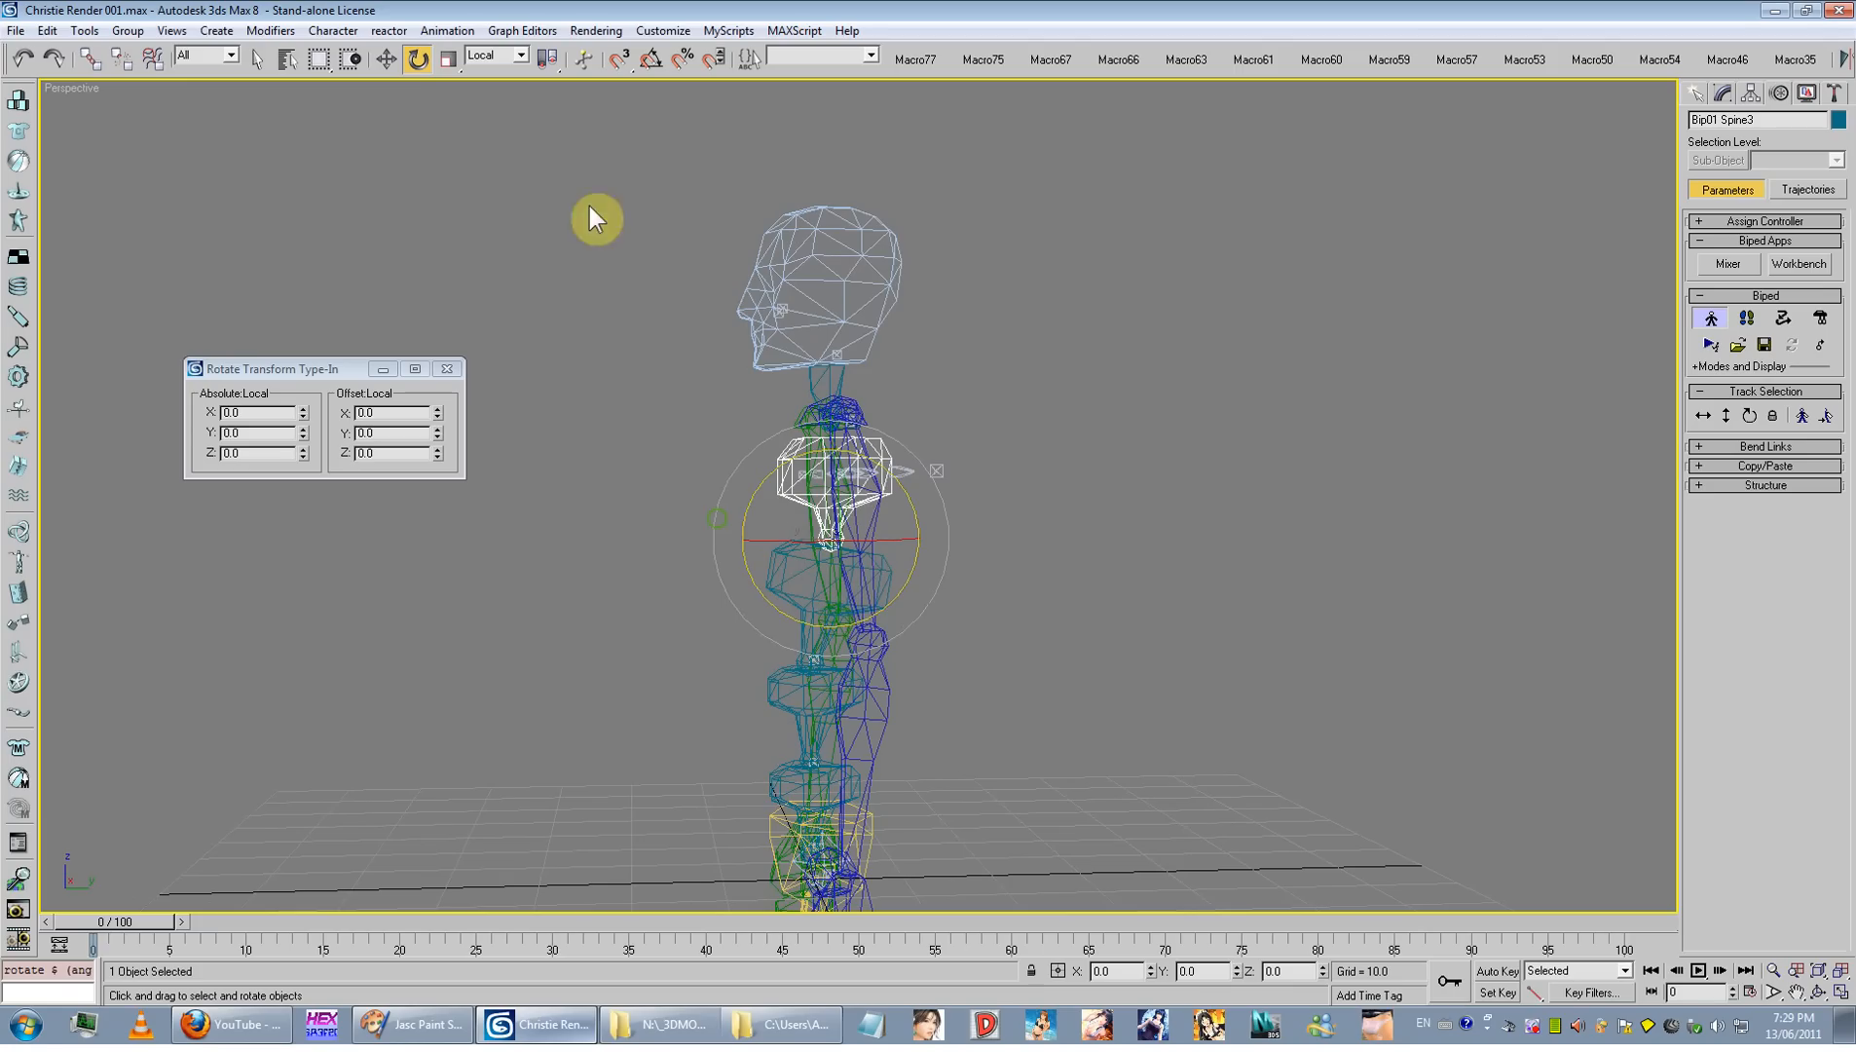
pyautogui.click(829, 551)
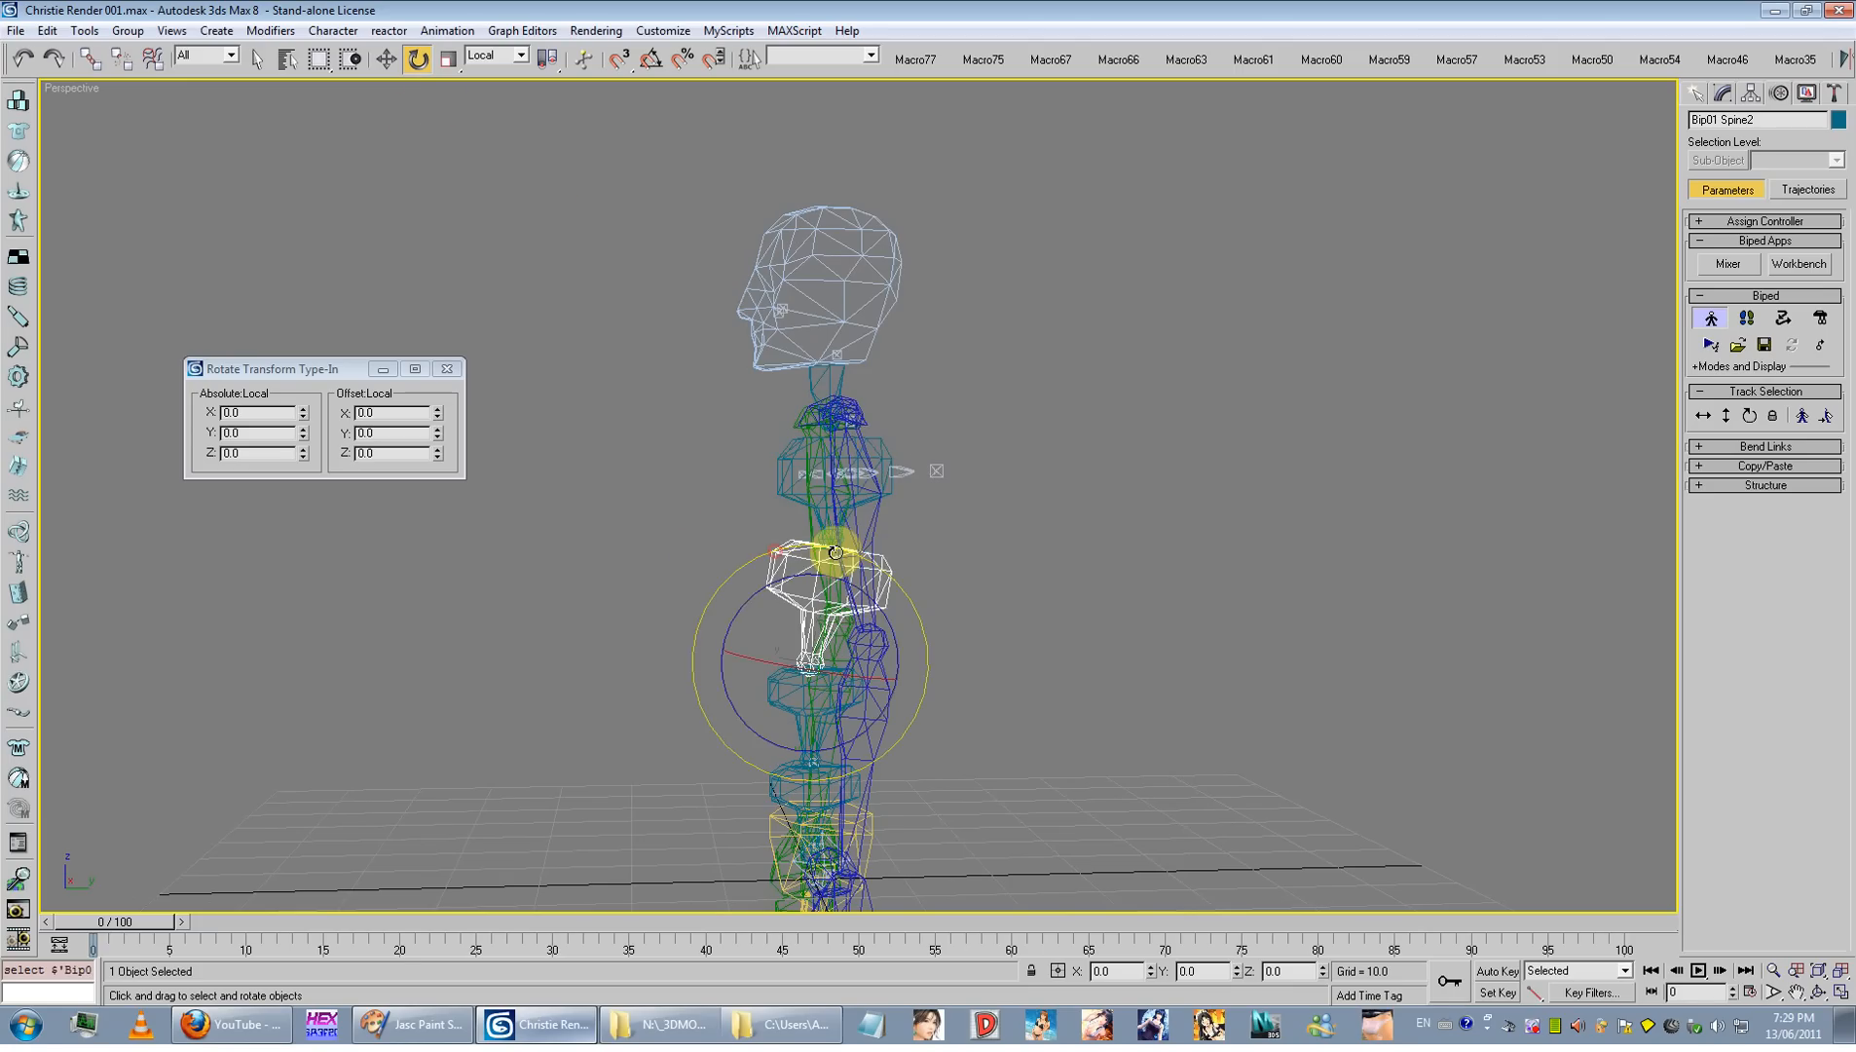
pyautogui.moveTo(829, 551); pyautogui.dragTo(866, 590)
pyautogui.keyDown('alt'); pyautogui.moveTo(865, 589); pyautogui.dragTo(919, 348, button='middle'); pyautogui.keyUp('alt')
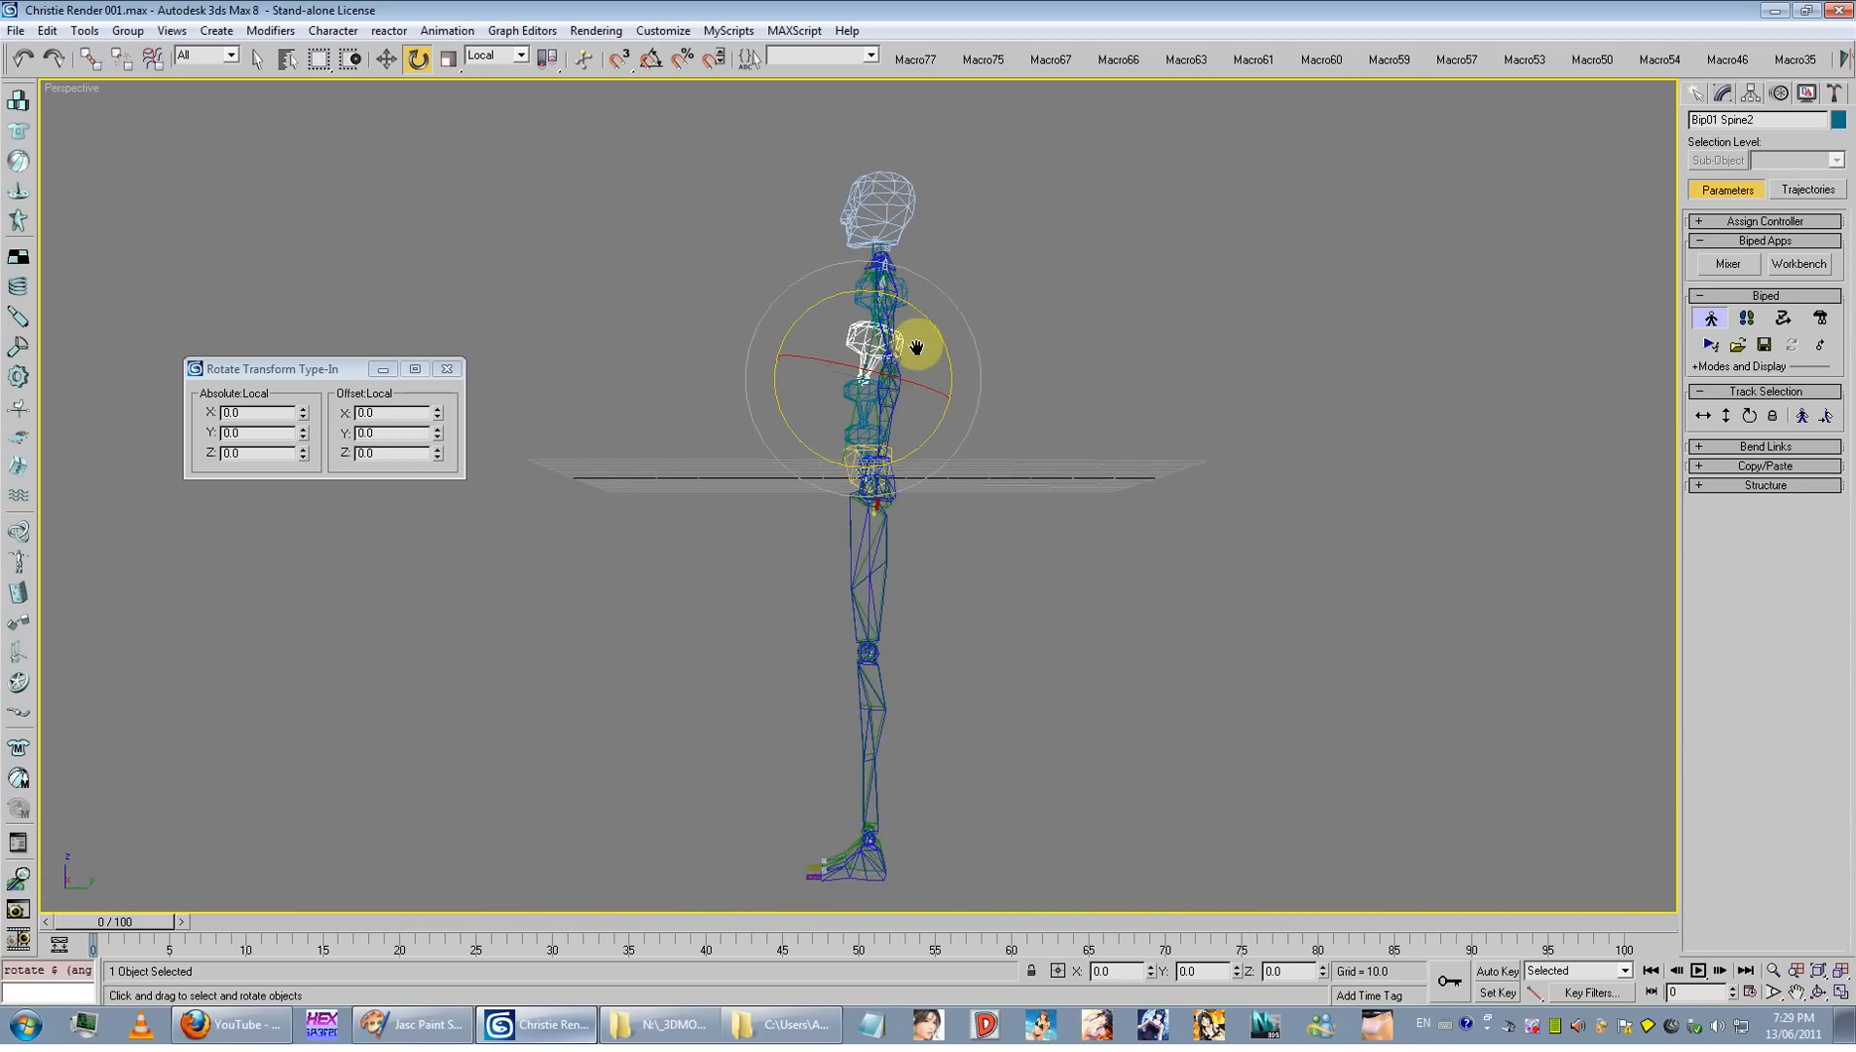
pyautogui.scroll(8, 995, 538)
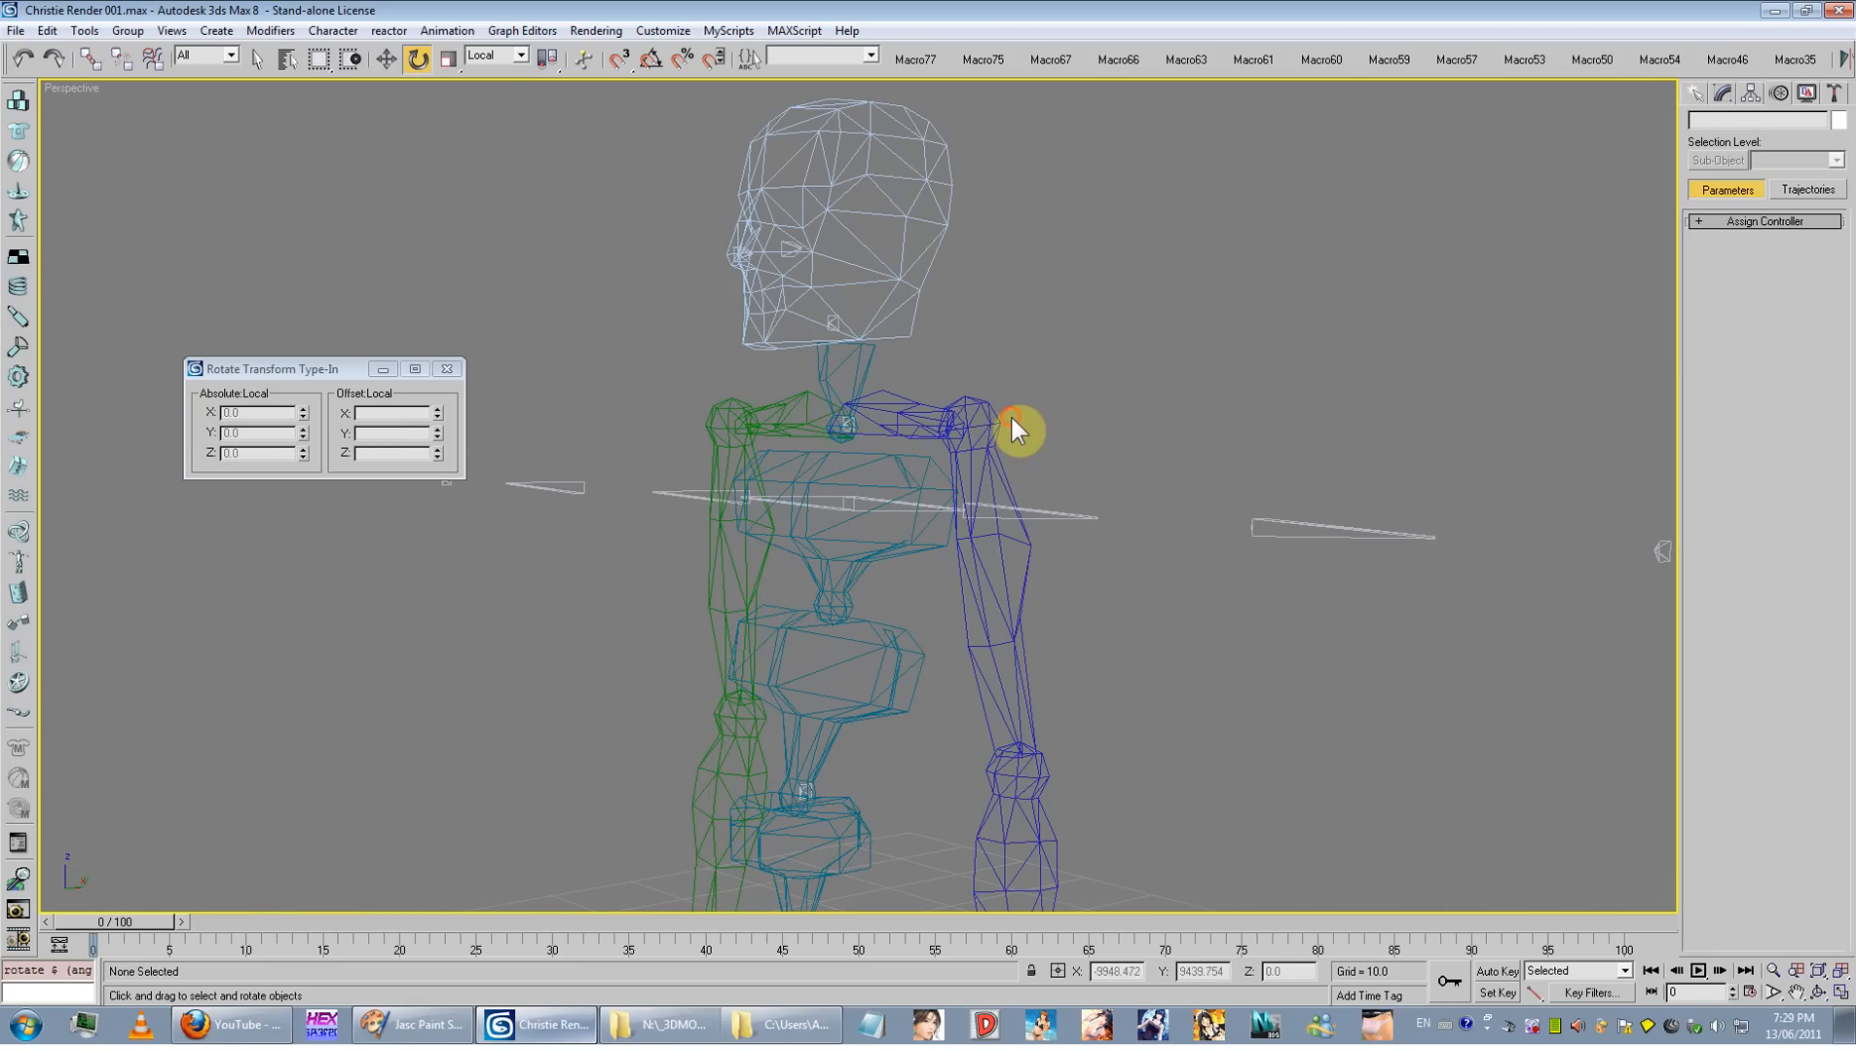
pyautogui.click(1013, 418)
pyautogui.scroll(2, 843, 520)
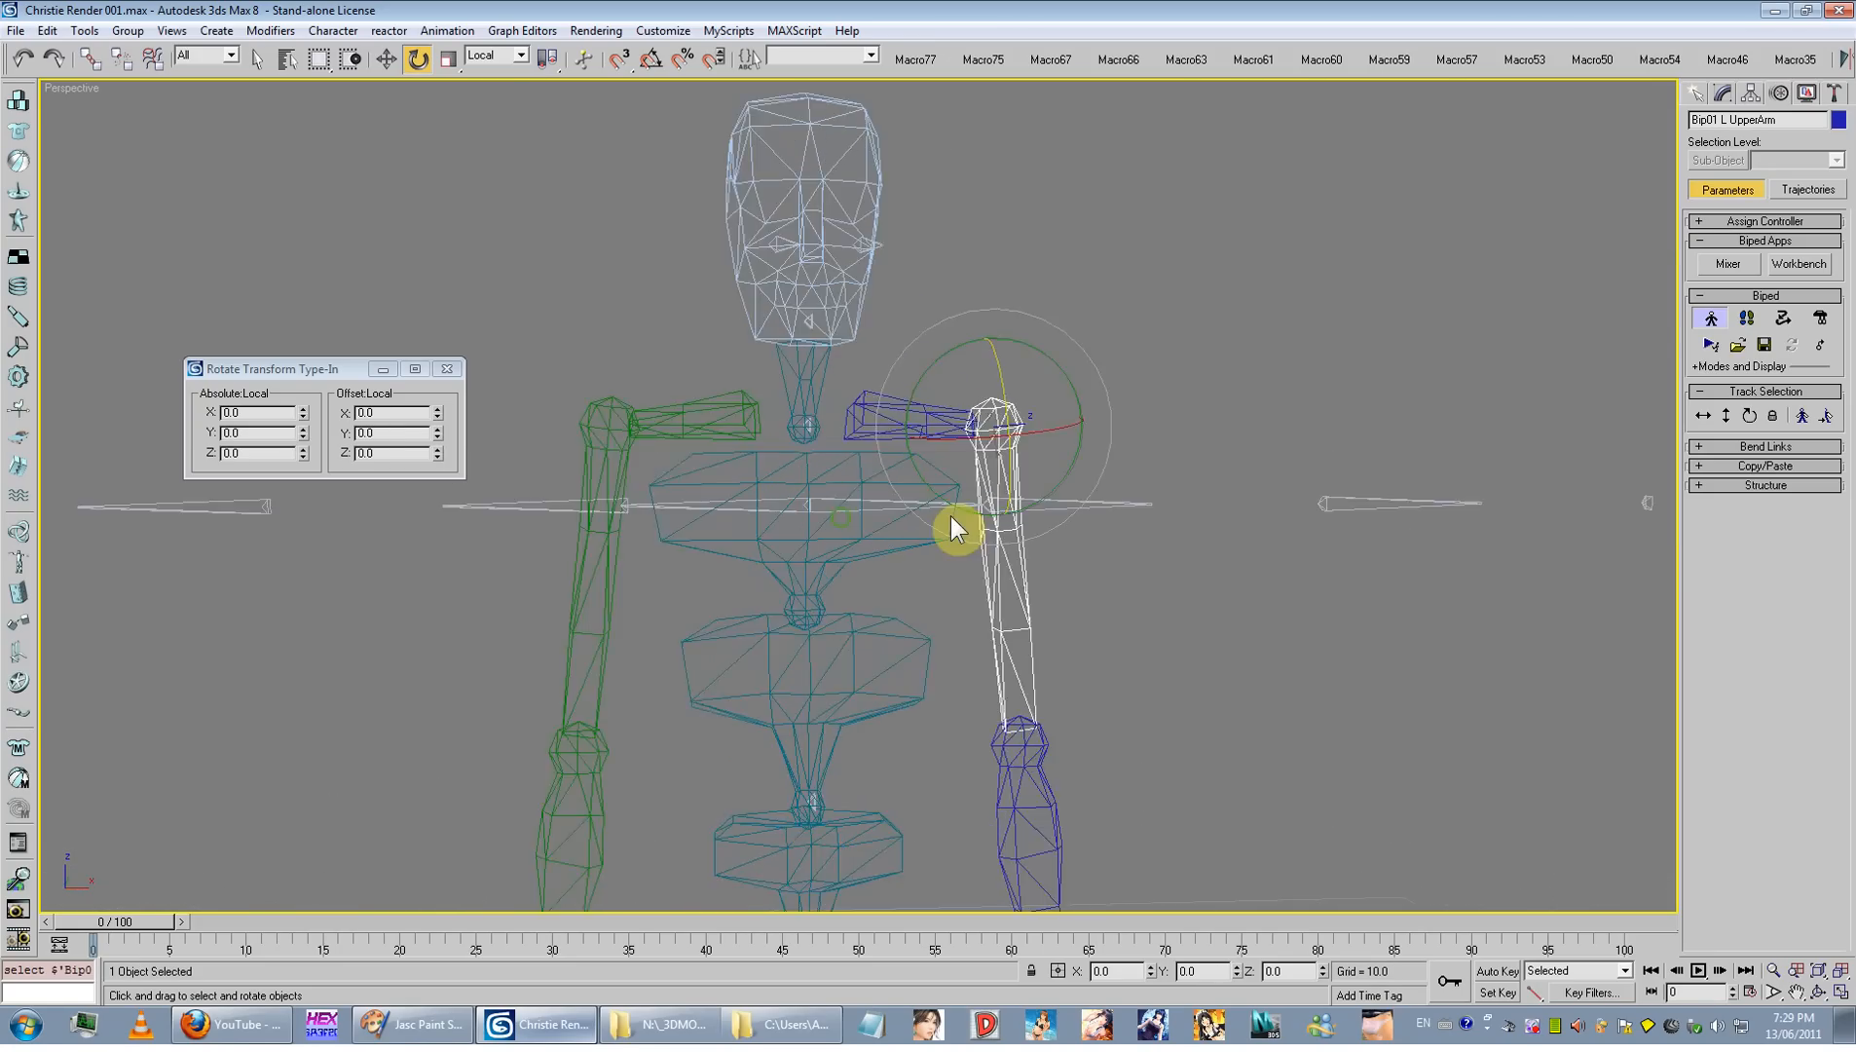
pyautogui.scroll(-4, 953, 516)
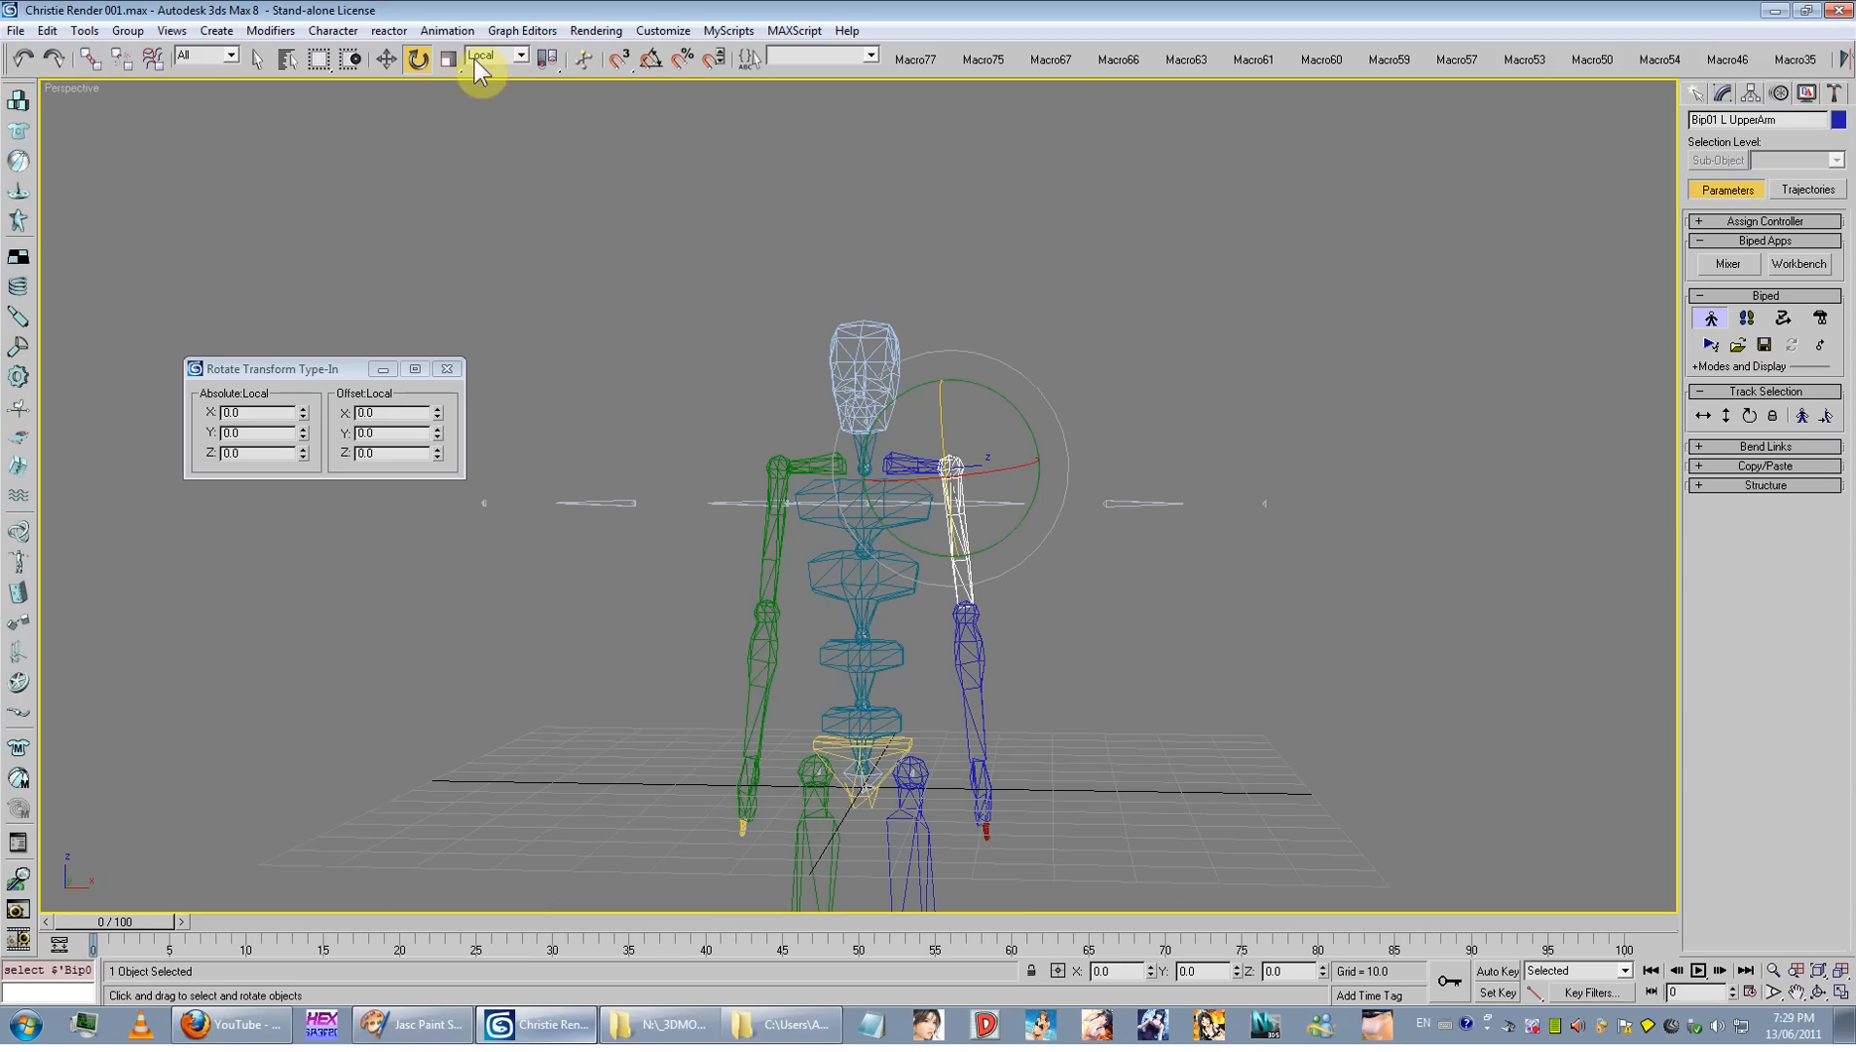
pyautogui.keyDown('ctrl'); pyautogui.click(798, 473); pyautogui.keyUp('ctrl')
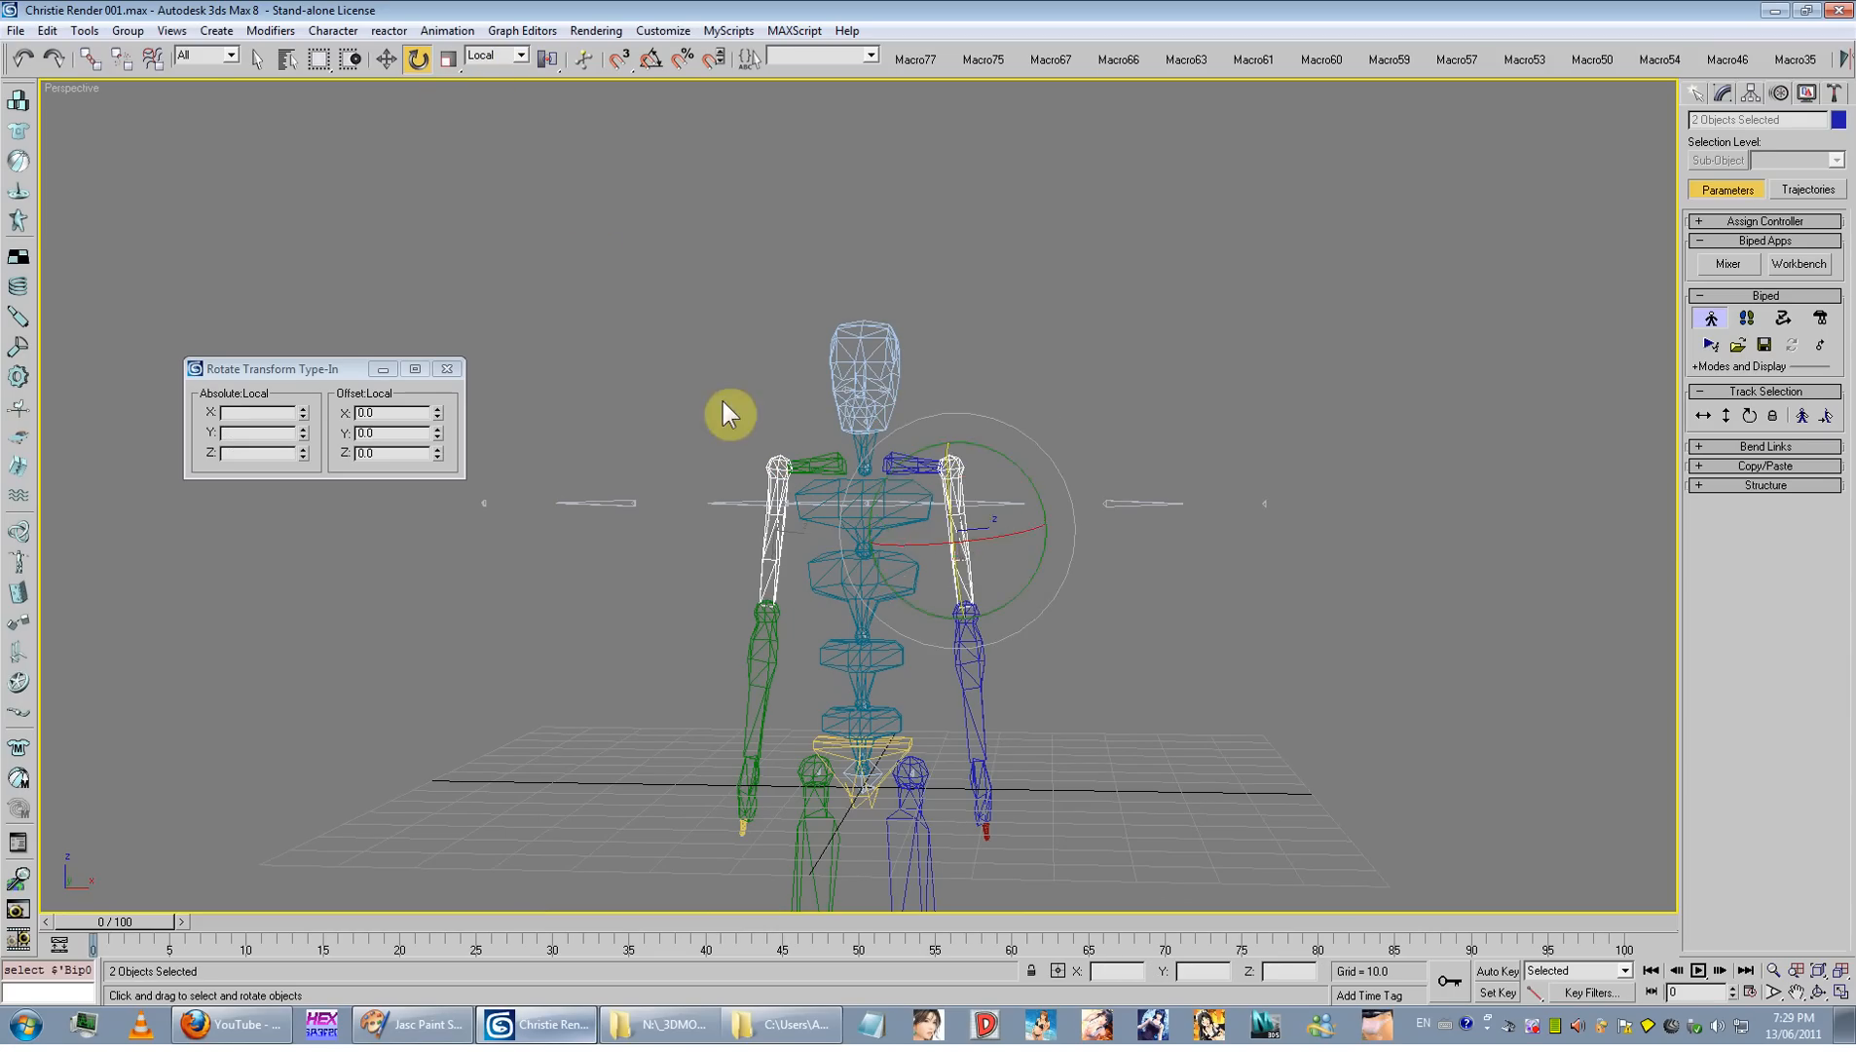
pyautogui.click(955, 479)
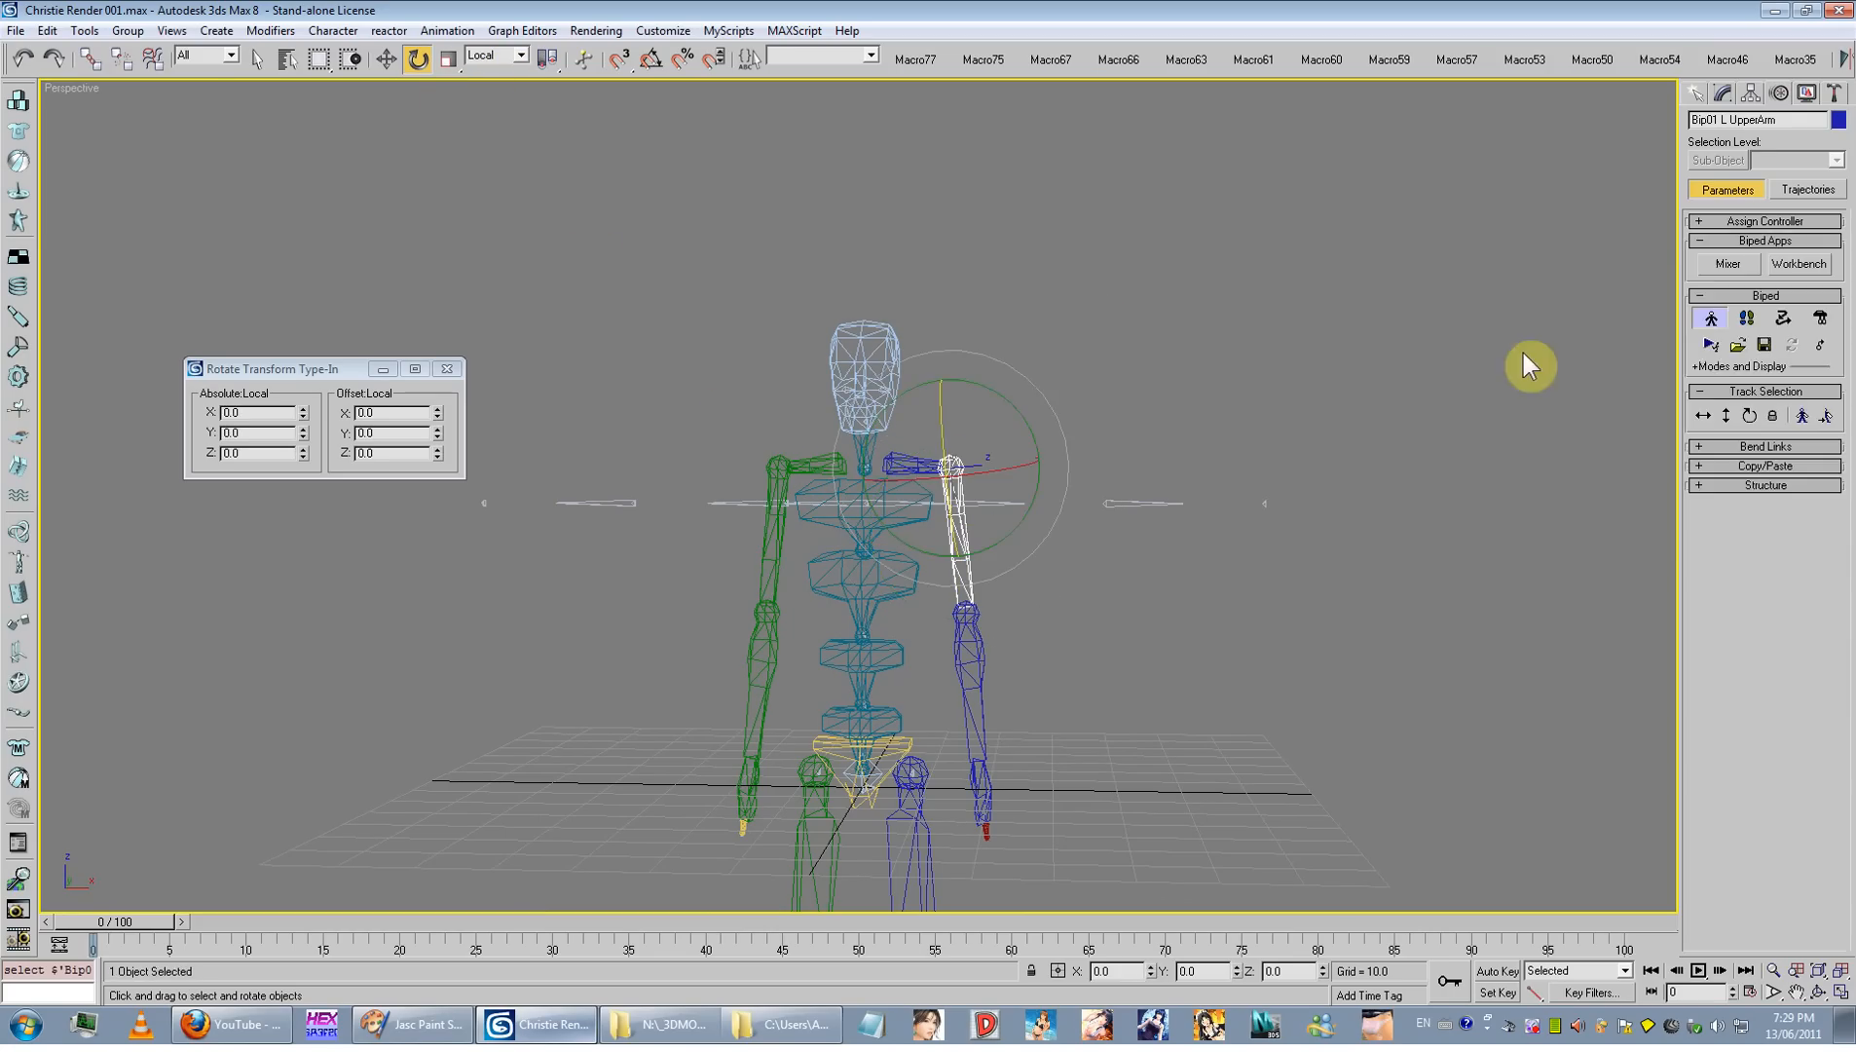
pyautogui.click(1808, 419)
pyautogui.click(1201, 535)
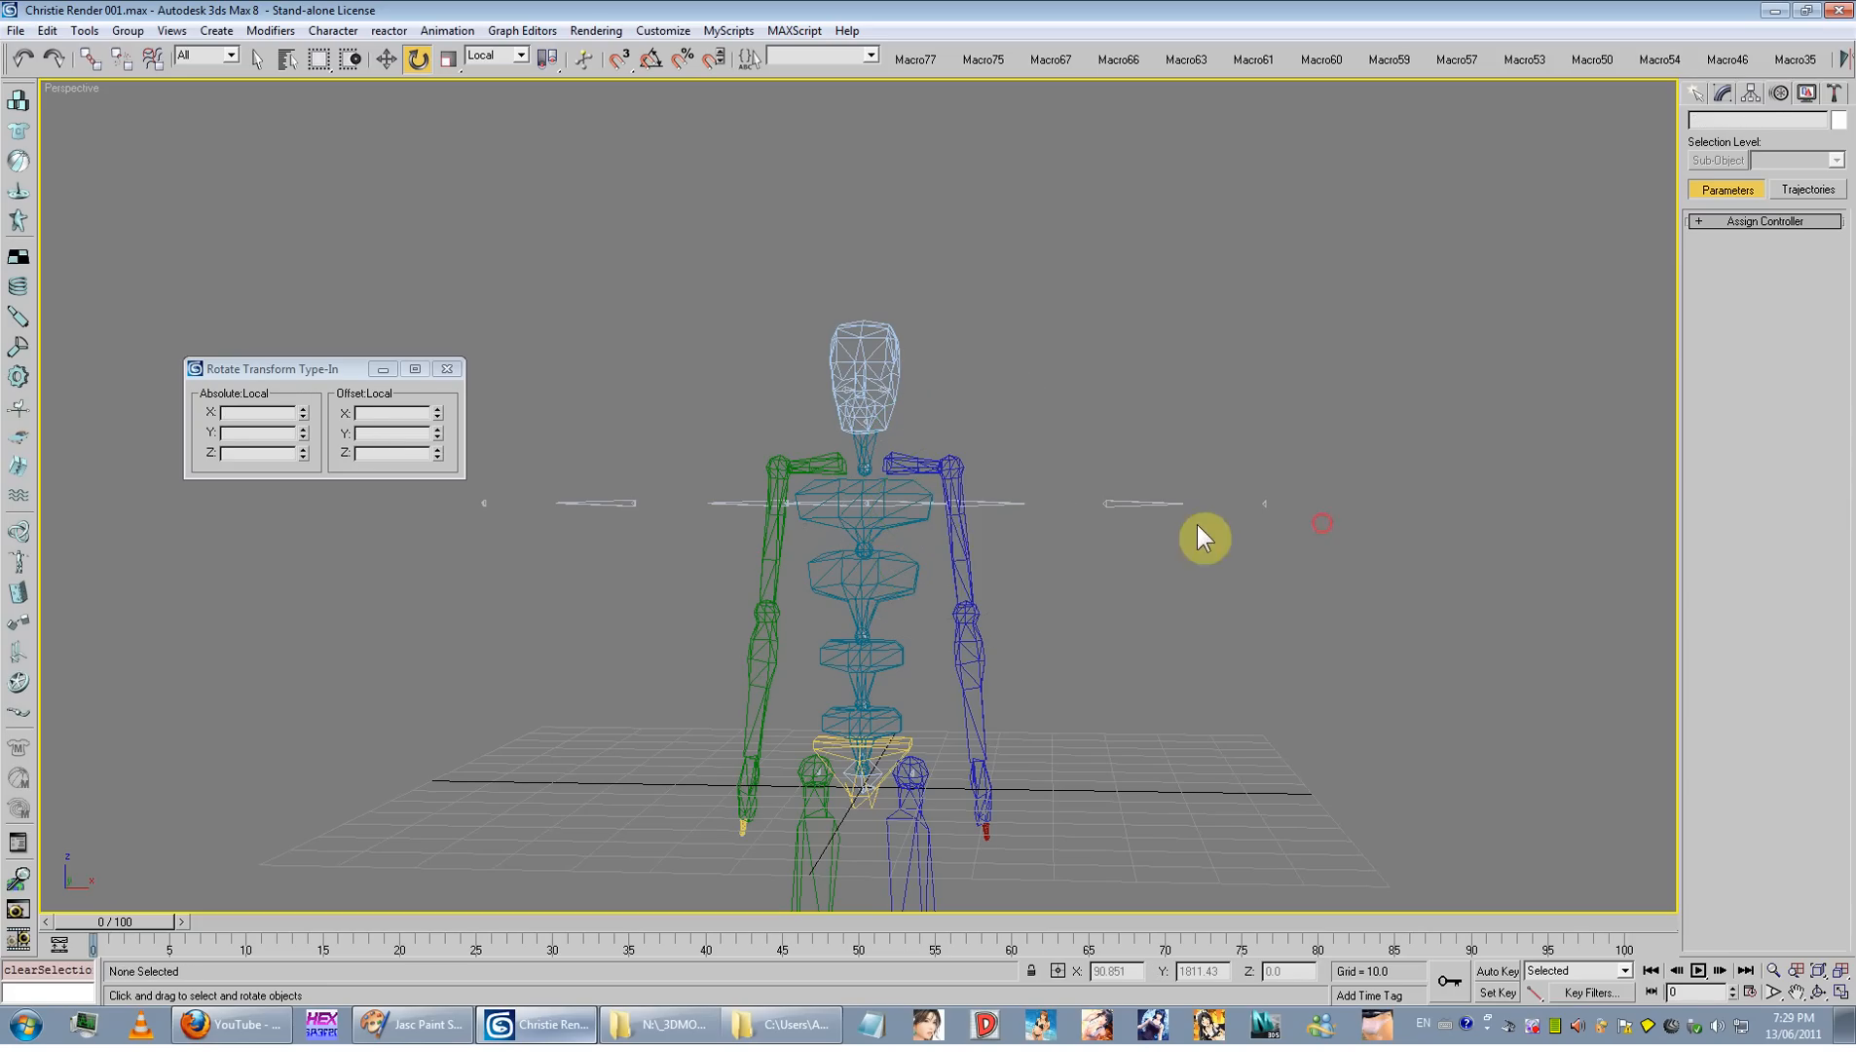
# Step: Select the left upper arm together with its symmetrical counterpart and rotate both arms up to a horizontal T-pose
pyautogui.click(961, 529)
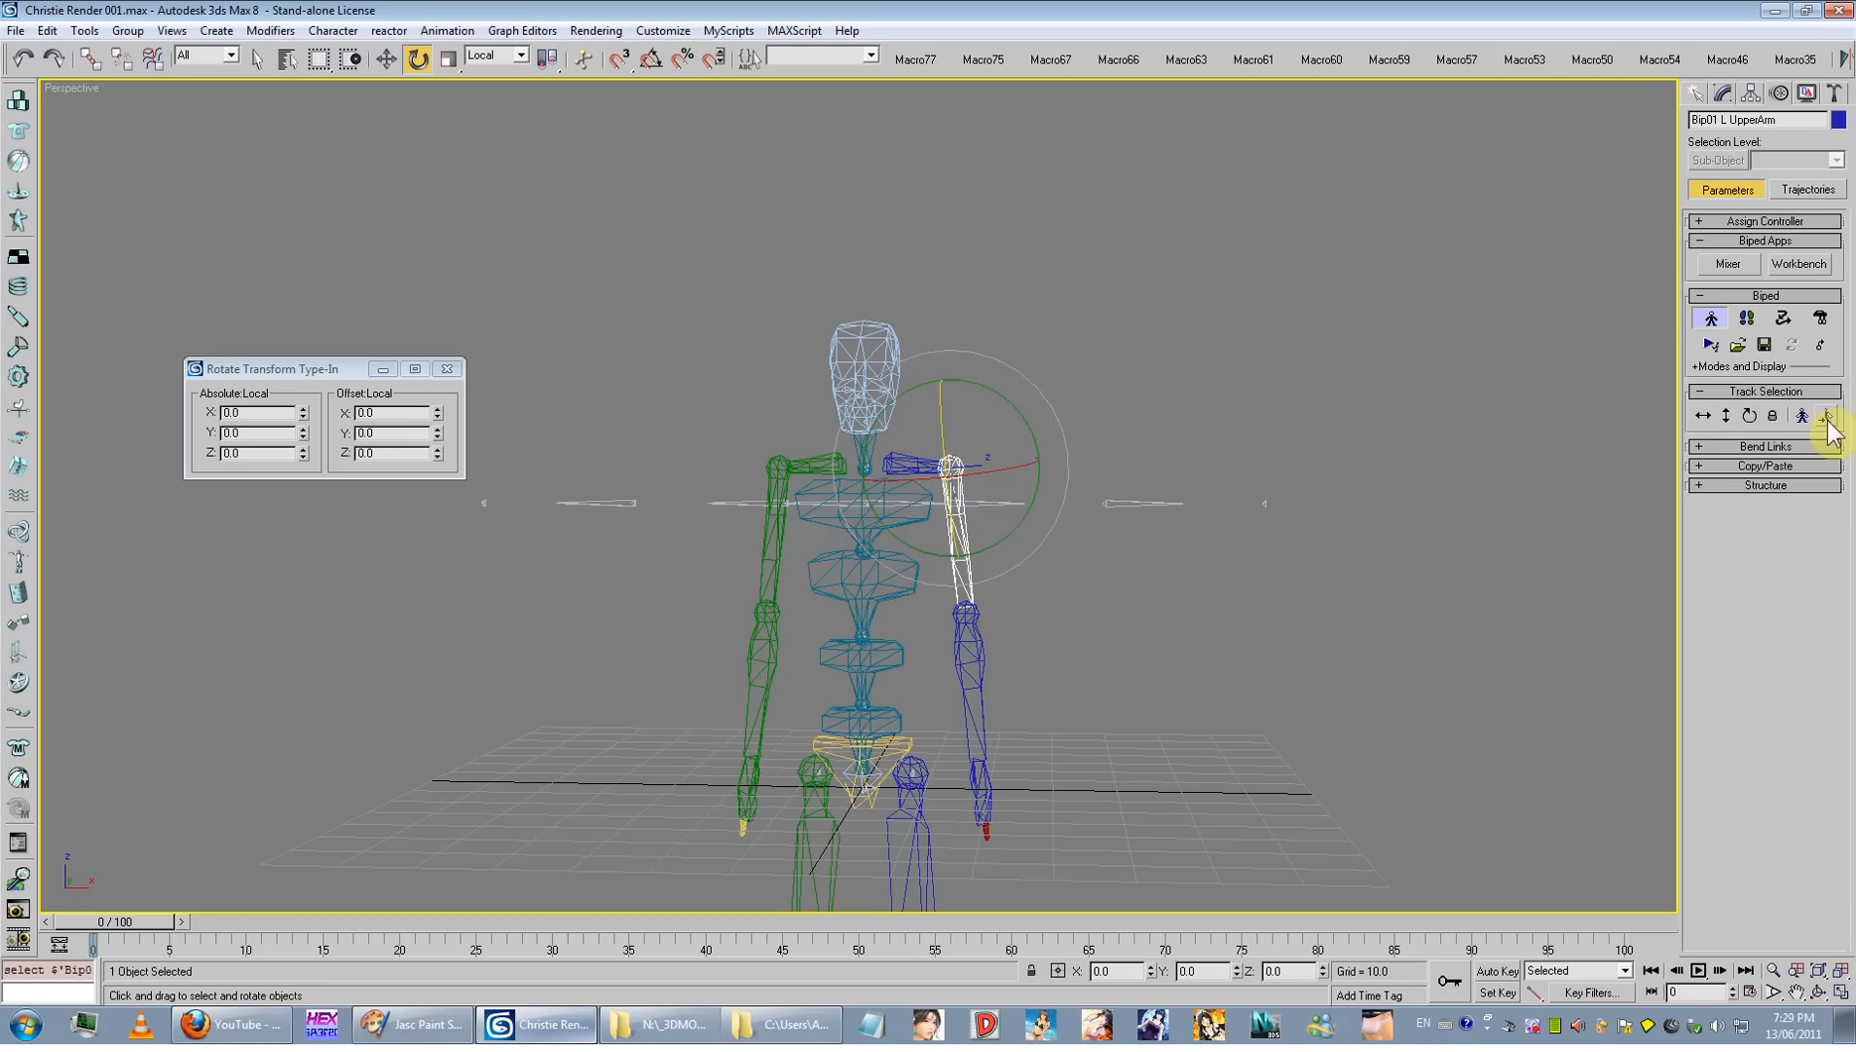
pyautogui.click(1820, 415)
pyautogui.click(1826, 416)
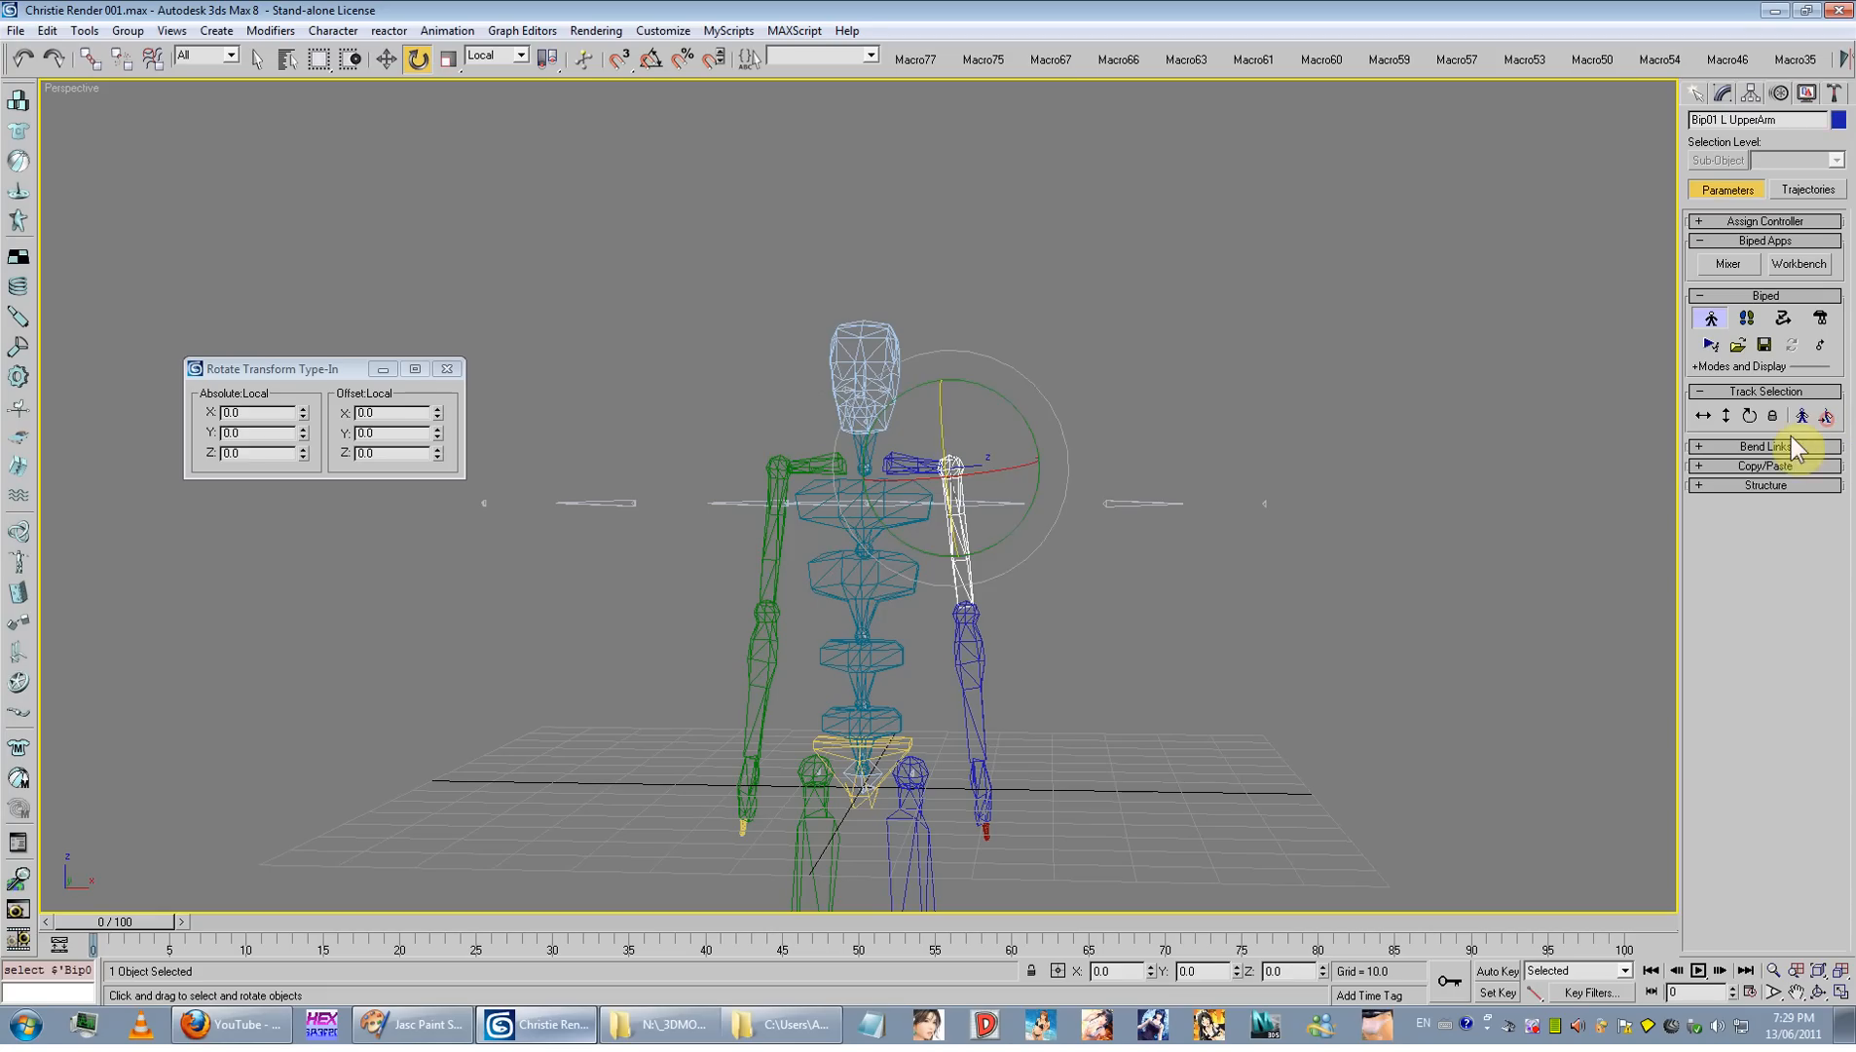
pyautogui.click(1801, 416)
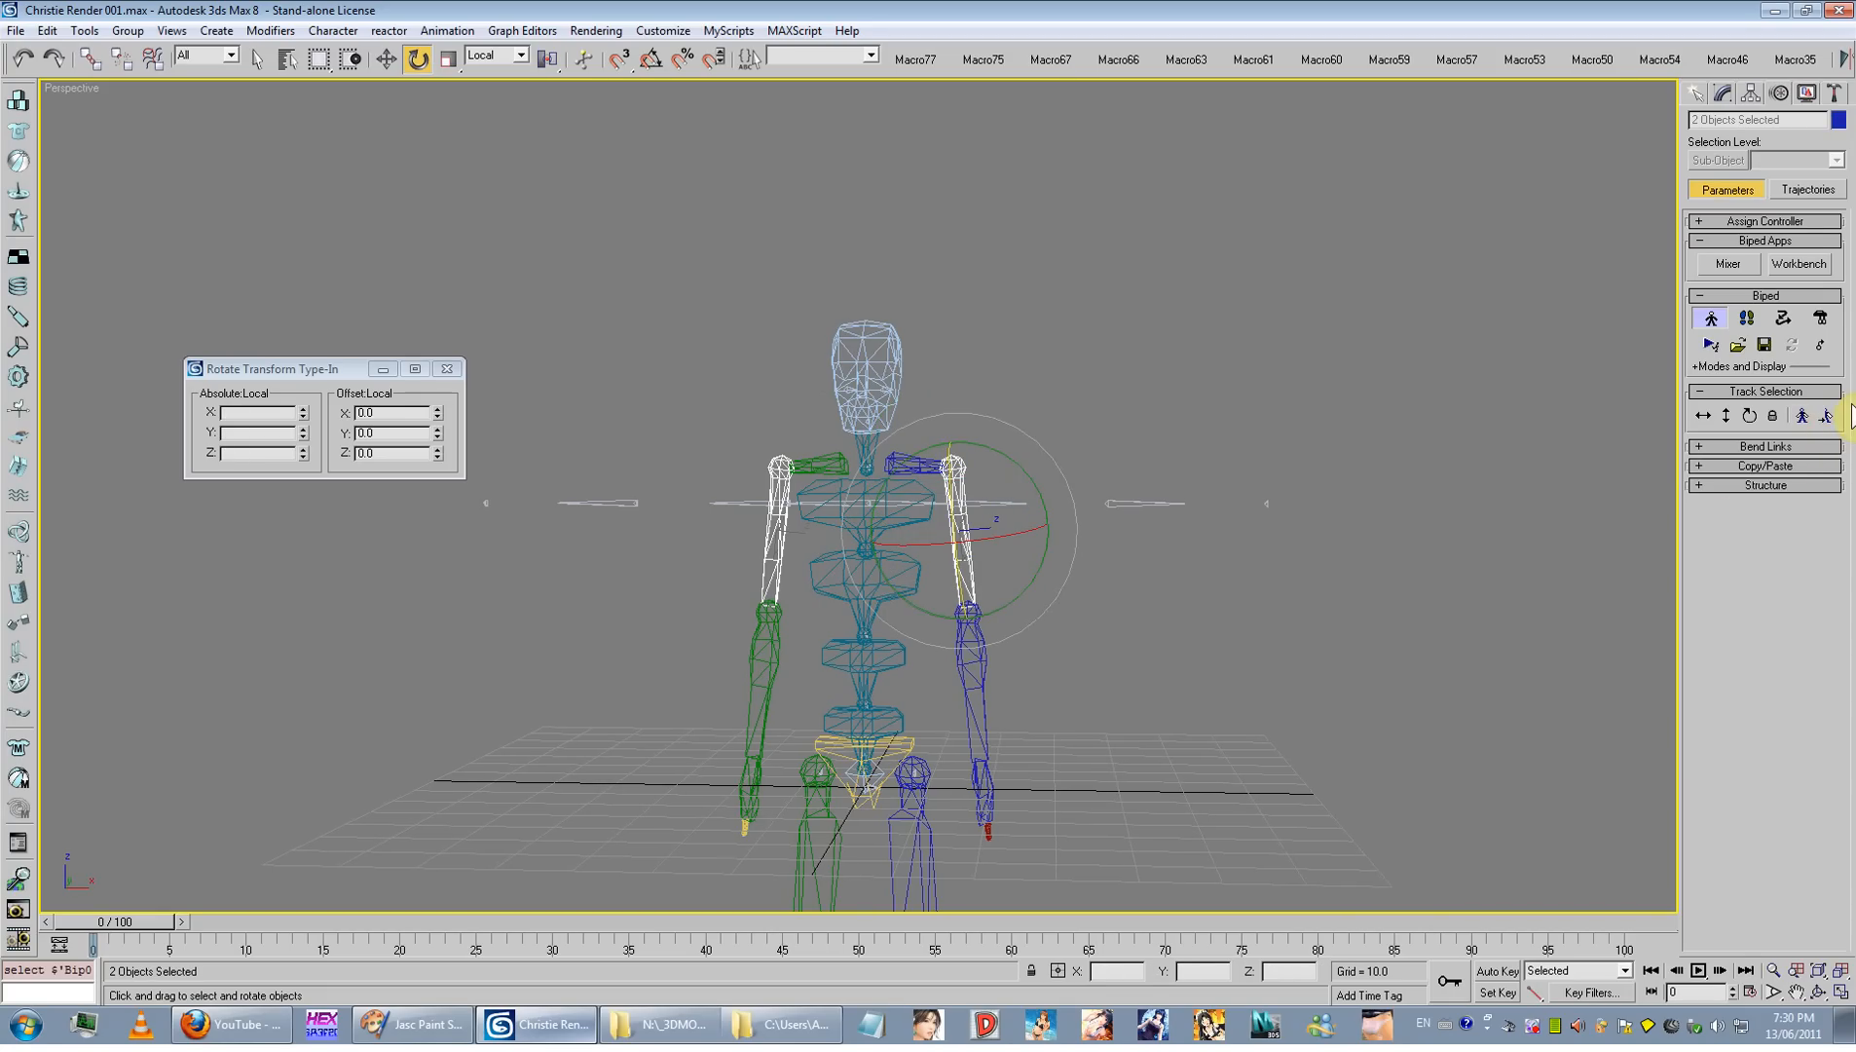
pyautogui.moveTo(1047, 502); pyautogui.dragTo(990, 347)
pyautogui.scroll(5, 825, 474)
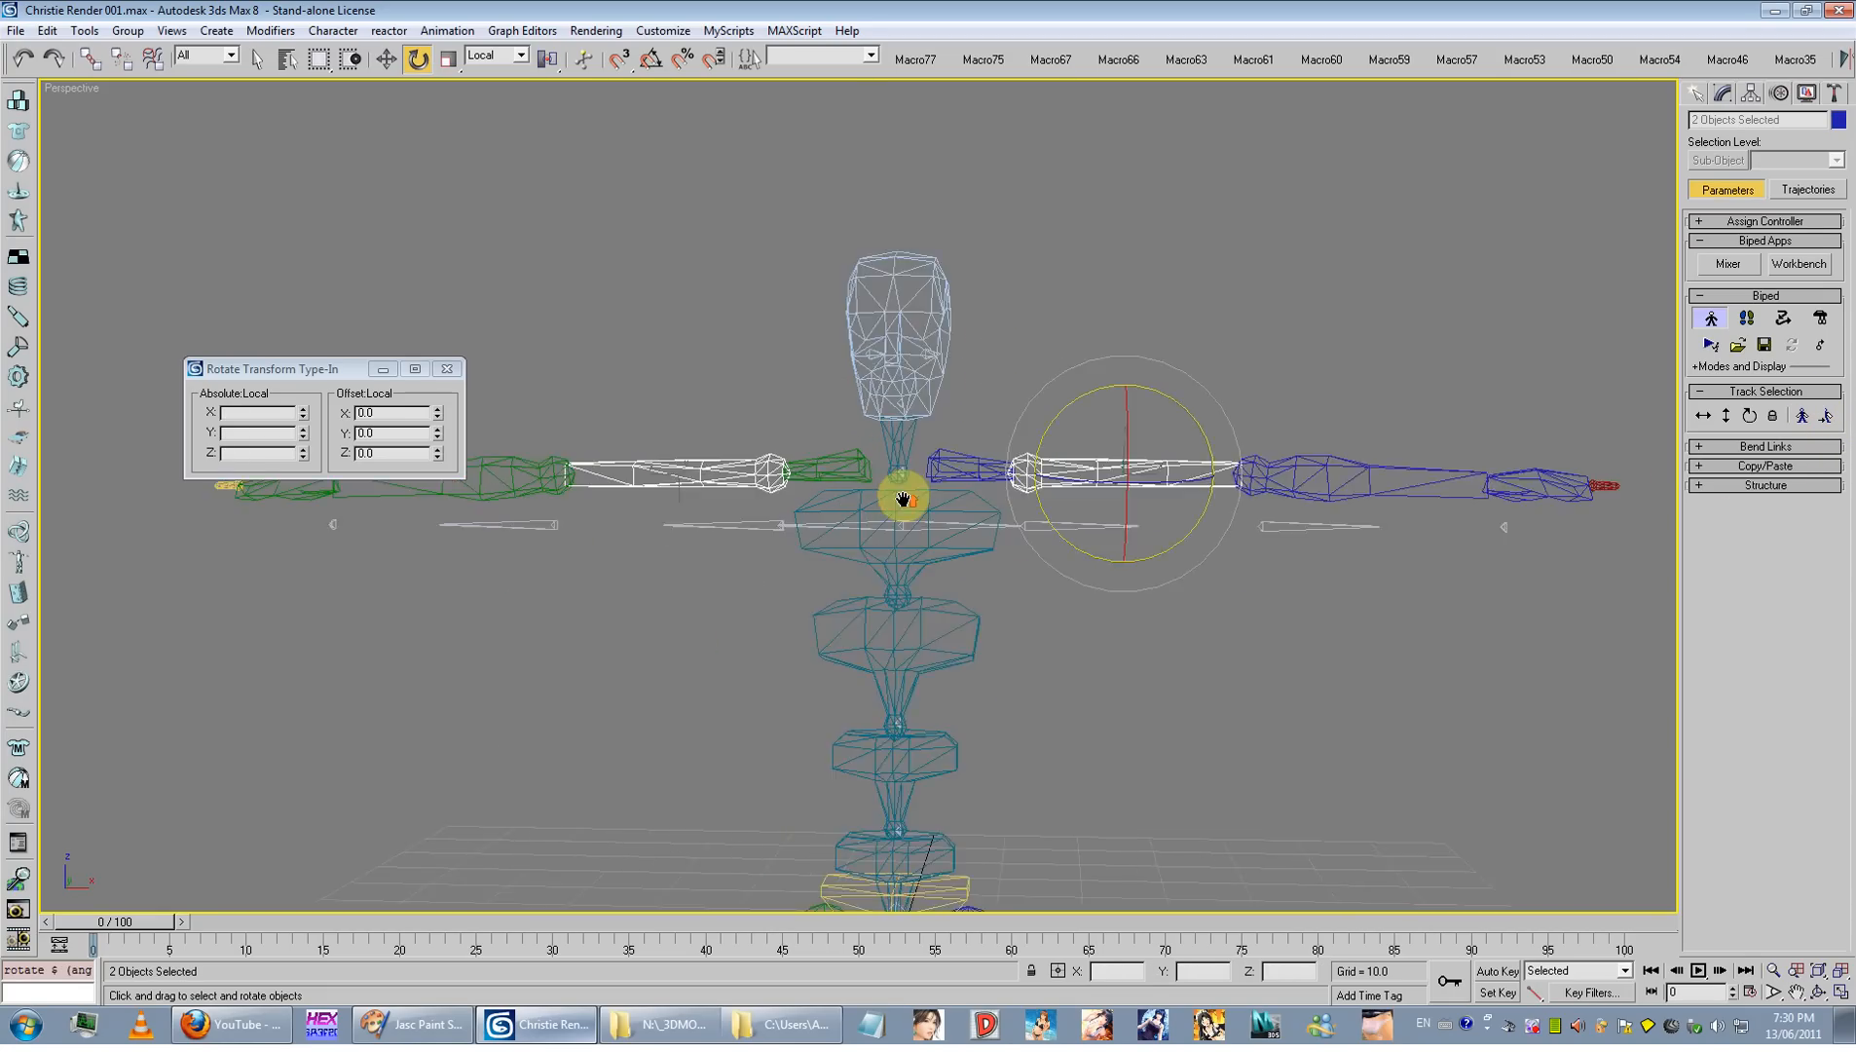
# Step: Move both clavicles down to the height of the existing arm bones, at Z about 44.68
pyautogui.click(385, 58)
pyautogui.click(986, 448)
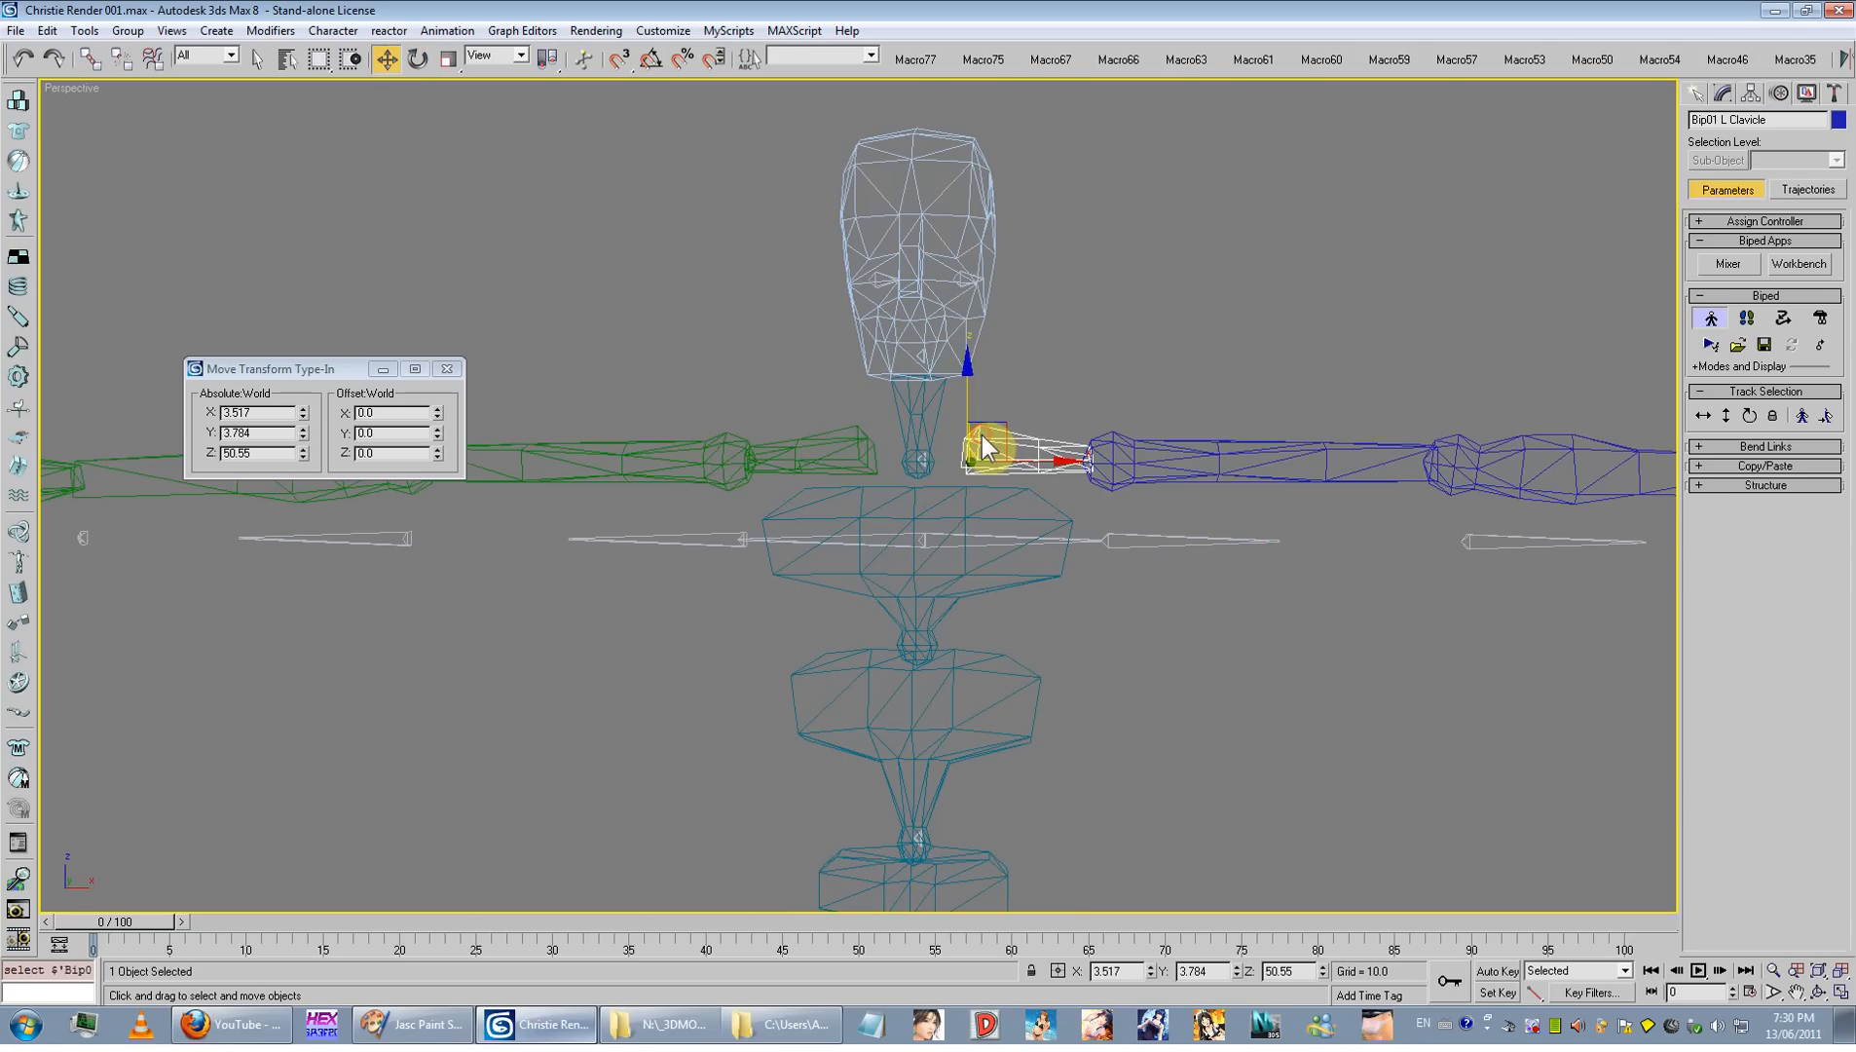
pyautogui.keyDown('ctrl'); pyautogui.click(847, 456); pyautogui.keyUp('ctrl')
pyautogui.moveTo(914, 382); pyautogui.dragTo(902, 463)
pyautogui.click(682, 398)
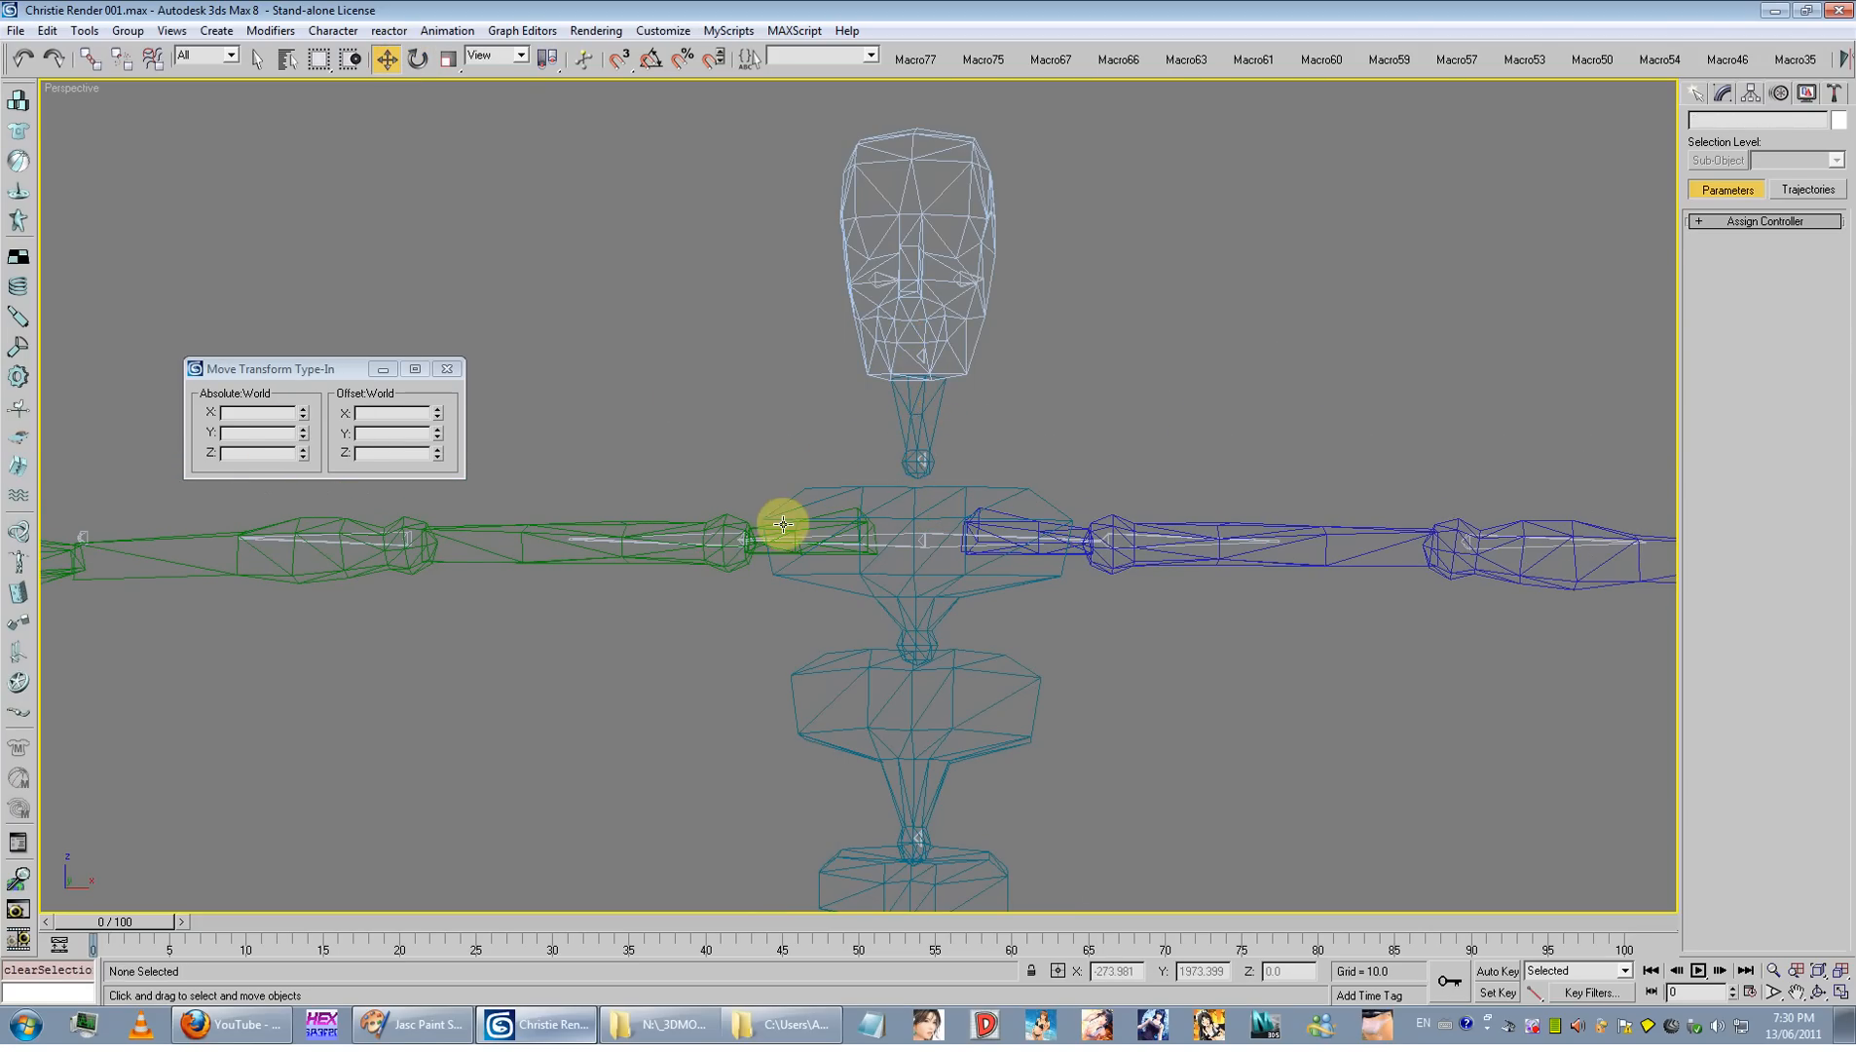
# Step: Set the absolute world X position of the right and left clavicles to 0 so both start at the body's centre
pyautogui.click(755, 536)
pyautogui.click(763, 556)
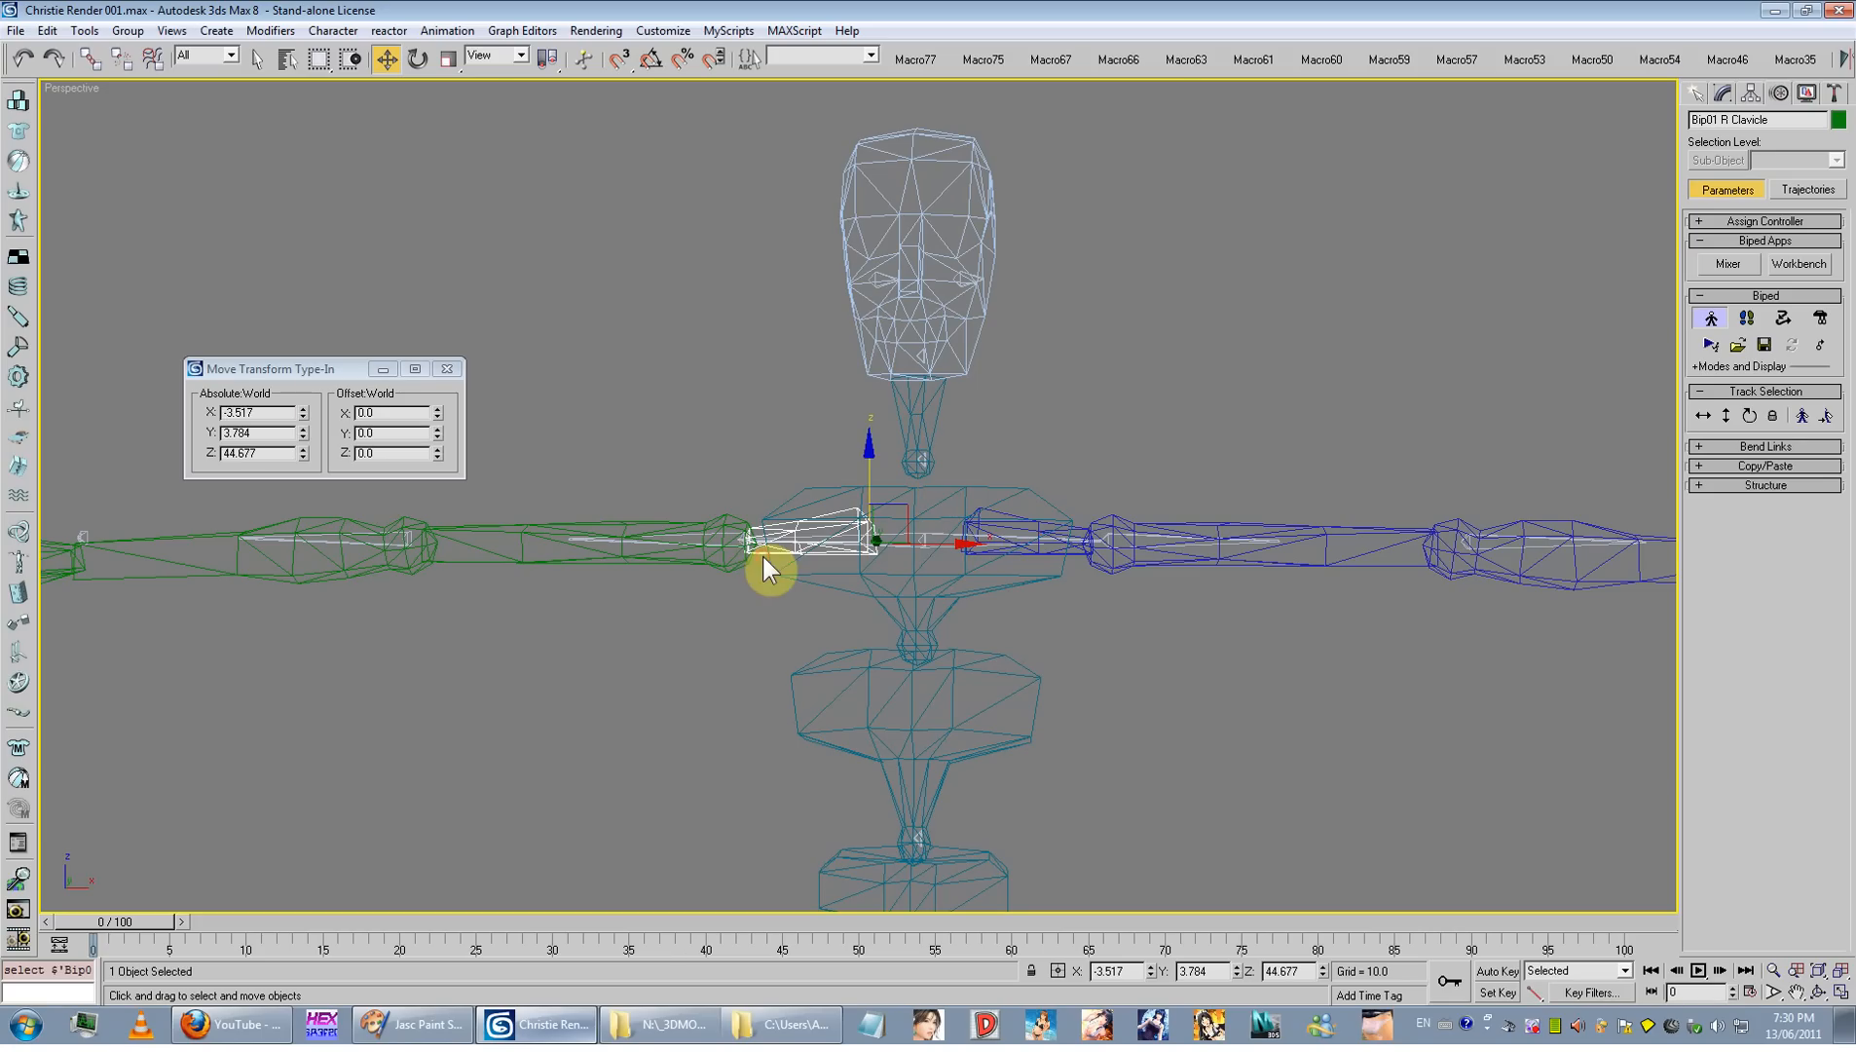
pyautogui.moveTo(292, 412); pyautogui.dragTo(185, 412)
pyautogui.write('0')
pyautogui.press('Return')
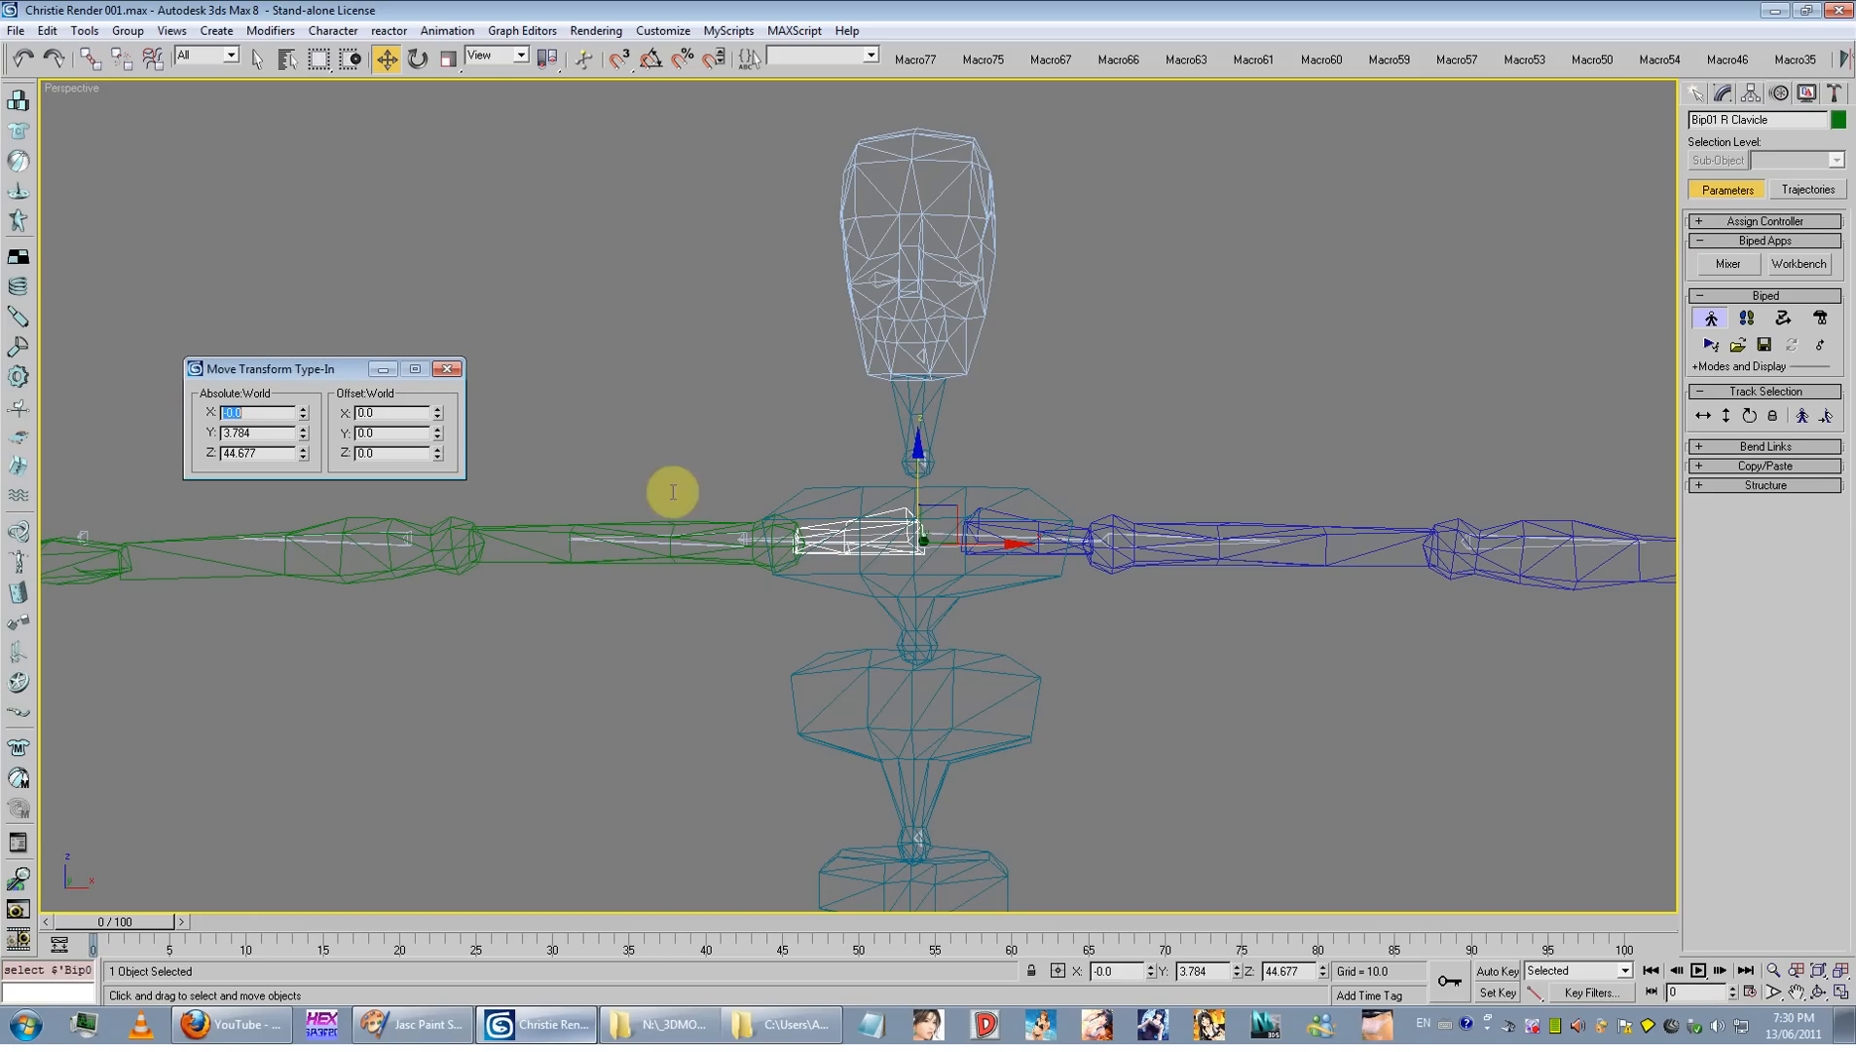
pyautogui.click(1081, 545)
pyautogui.moveTo(260, 412); pyautogui.dragTo(153, 421)
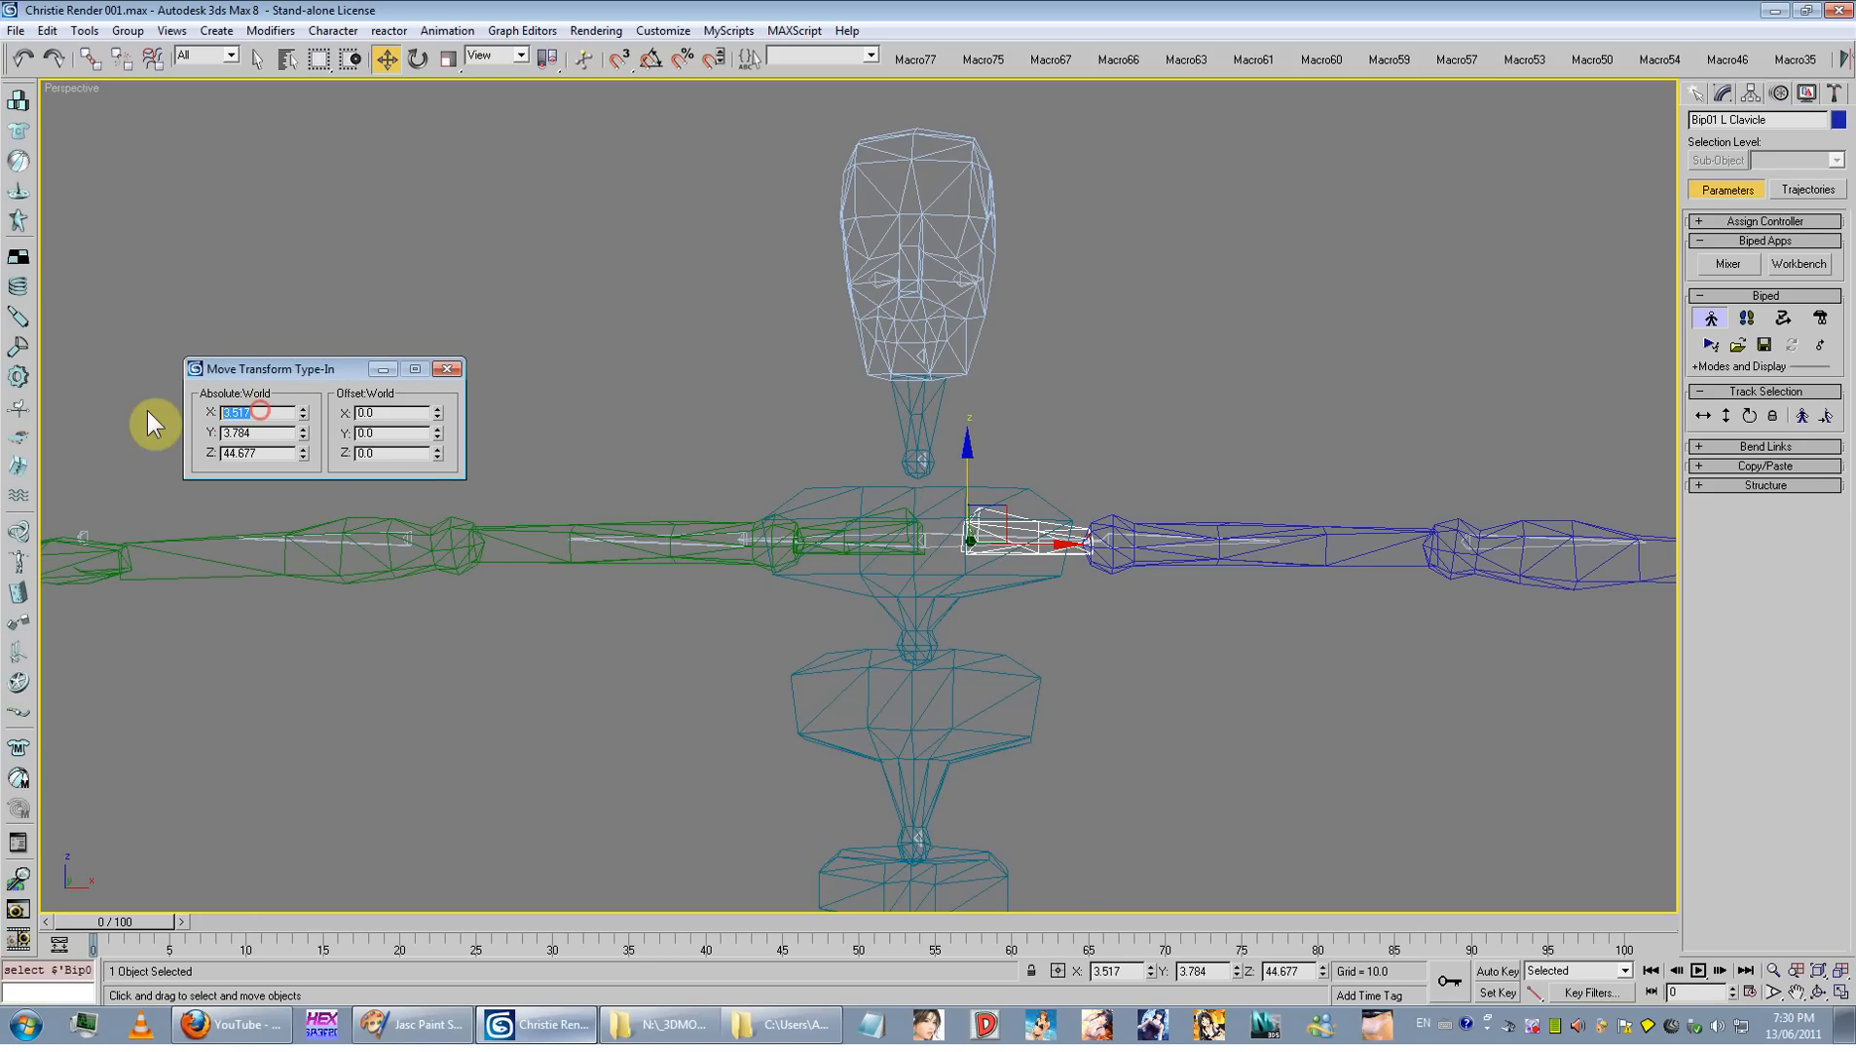
pyautogui.write('0')
pyautogui.press('Return')
# Step: Scale both clavicles longer together so the biped's shoulder joints meet the existing upper arm bones
pyautogui.click(447, 57)
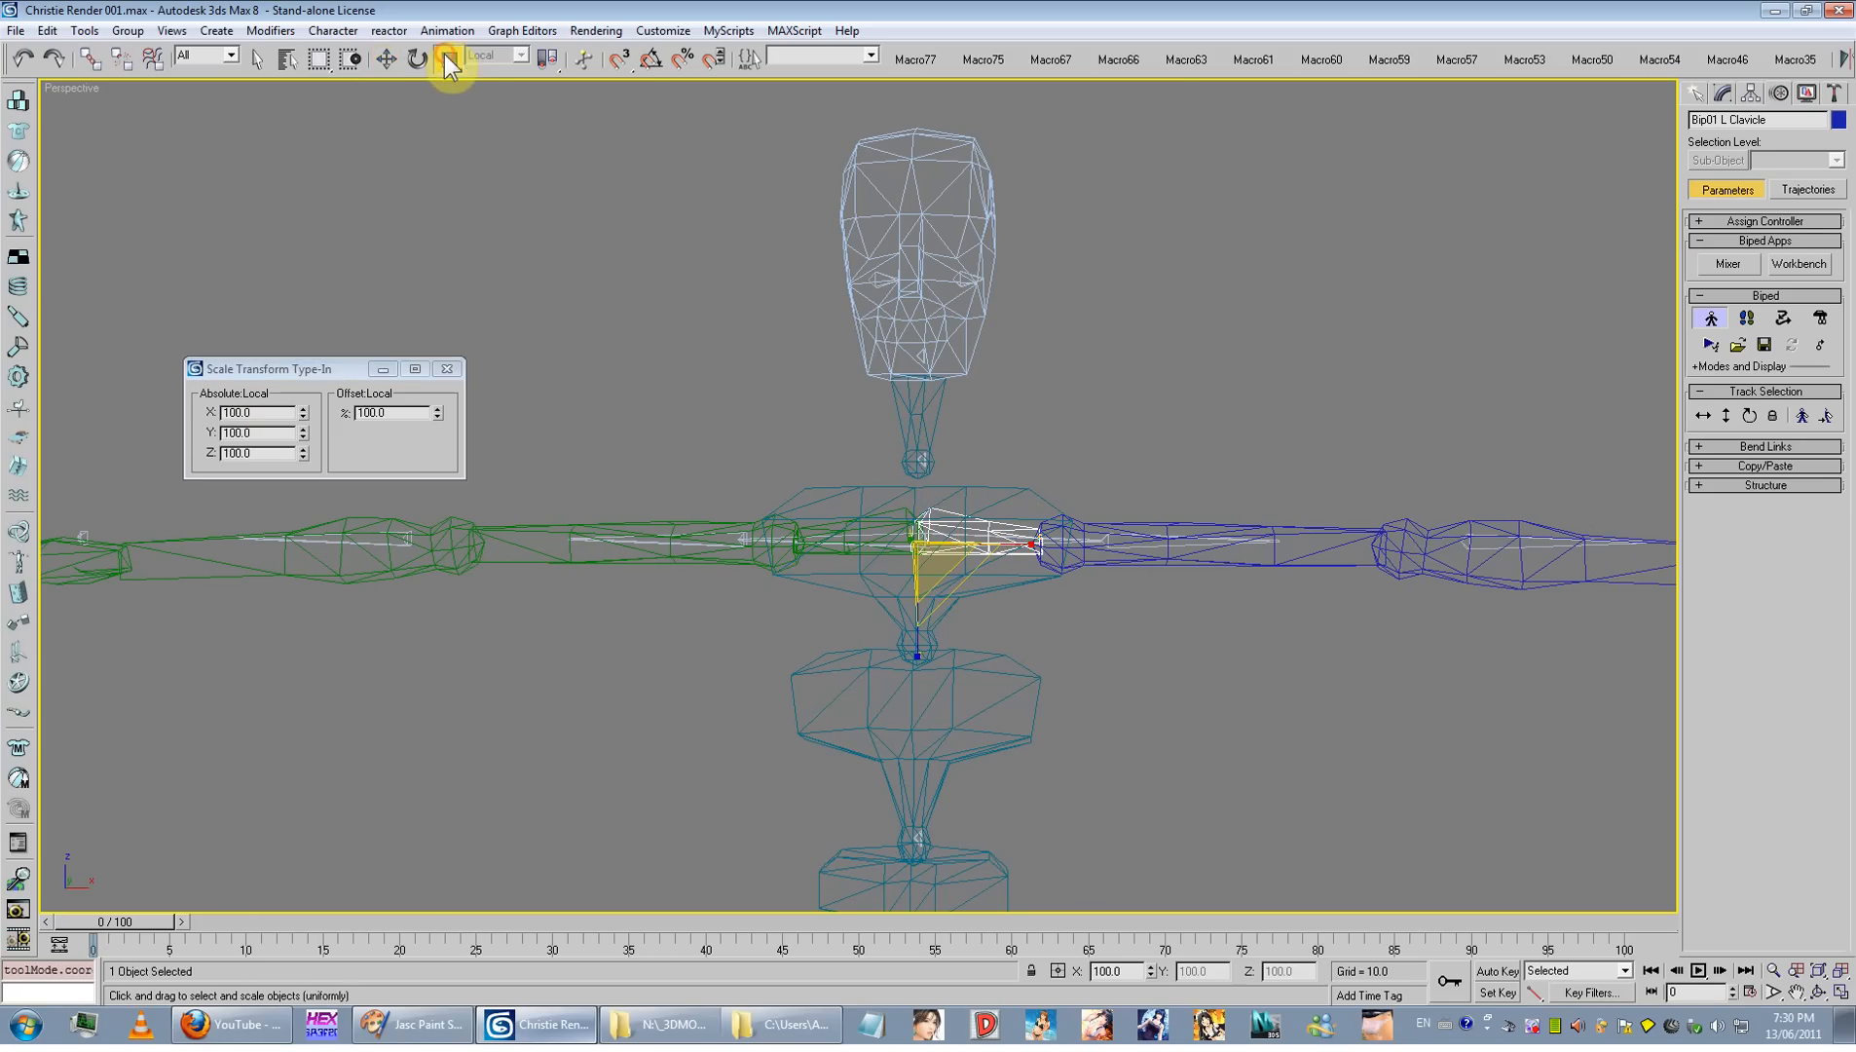
pyautogui.click(820, 539)
pyautogui.click(853, 530)
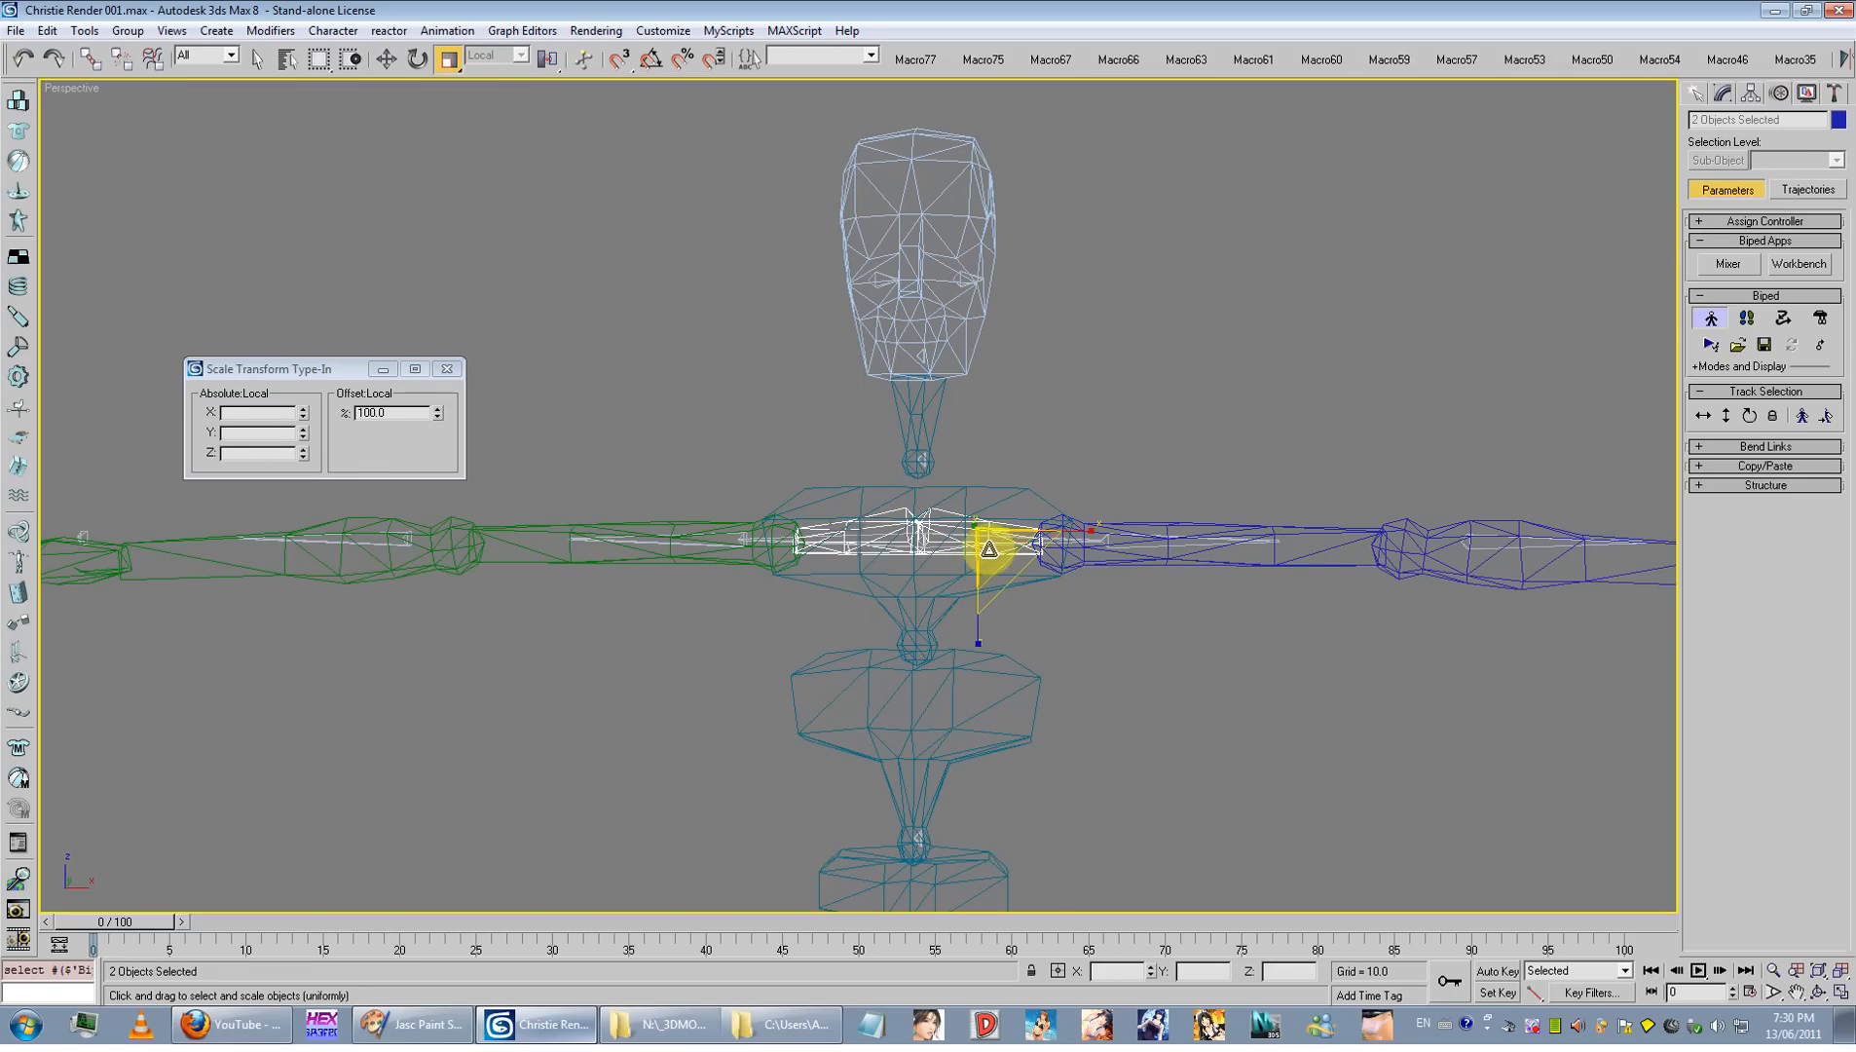
pyautogui.moveTo(985, 543)
pyautogui.mouseDown()
pyautogui.moveTo(1110, 531)
pyautogui.moveTo(999, 513)
pyautogui.mouseUp()
pyautogui.keyDown('alt'); pyautogui.moveTo(998, 513); pyautogui.dragTo(1227, 672, button='middle'); pyautogui.keyUp('alt')
# Step: Rotate both forearms together about local Z by about 14 degrees to line them up with the existing forearm bones
pyautogui.click(1263, 623)
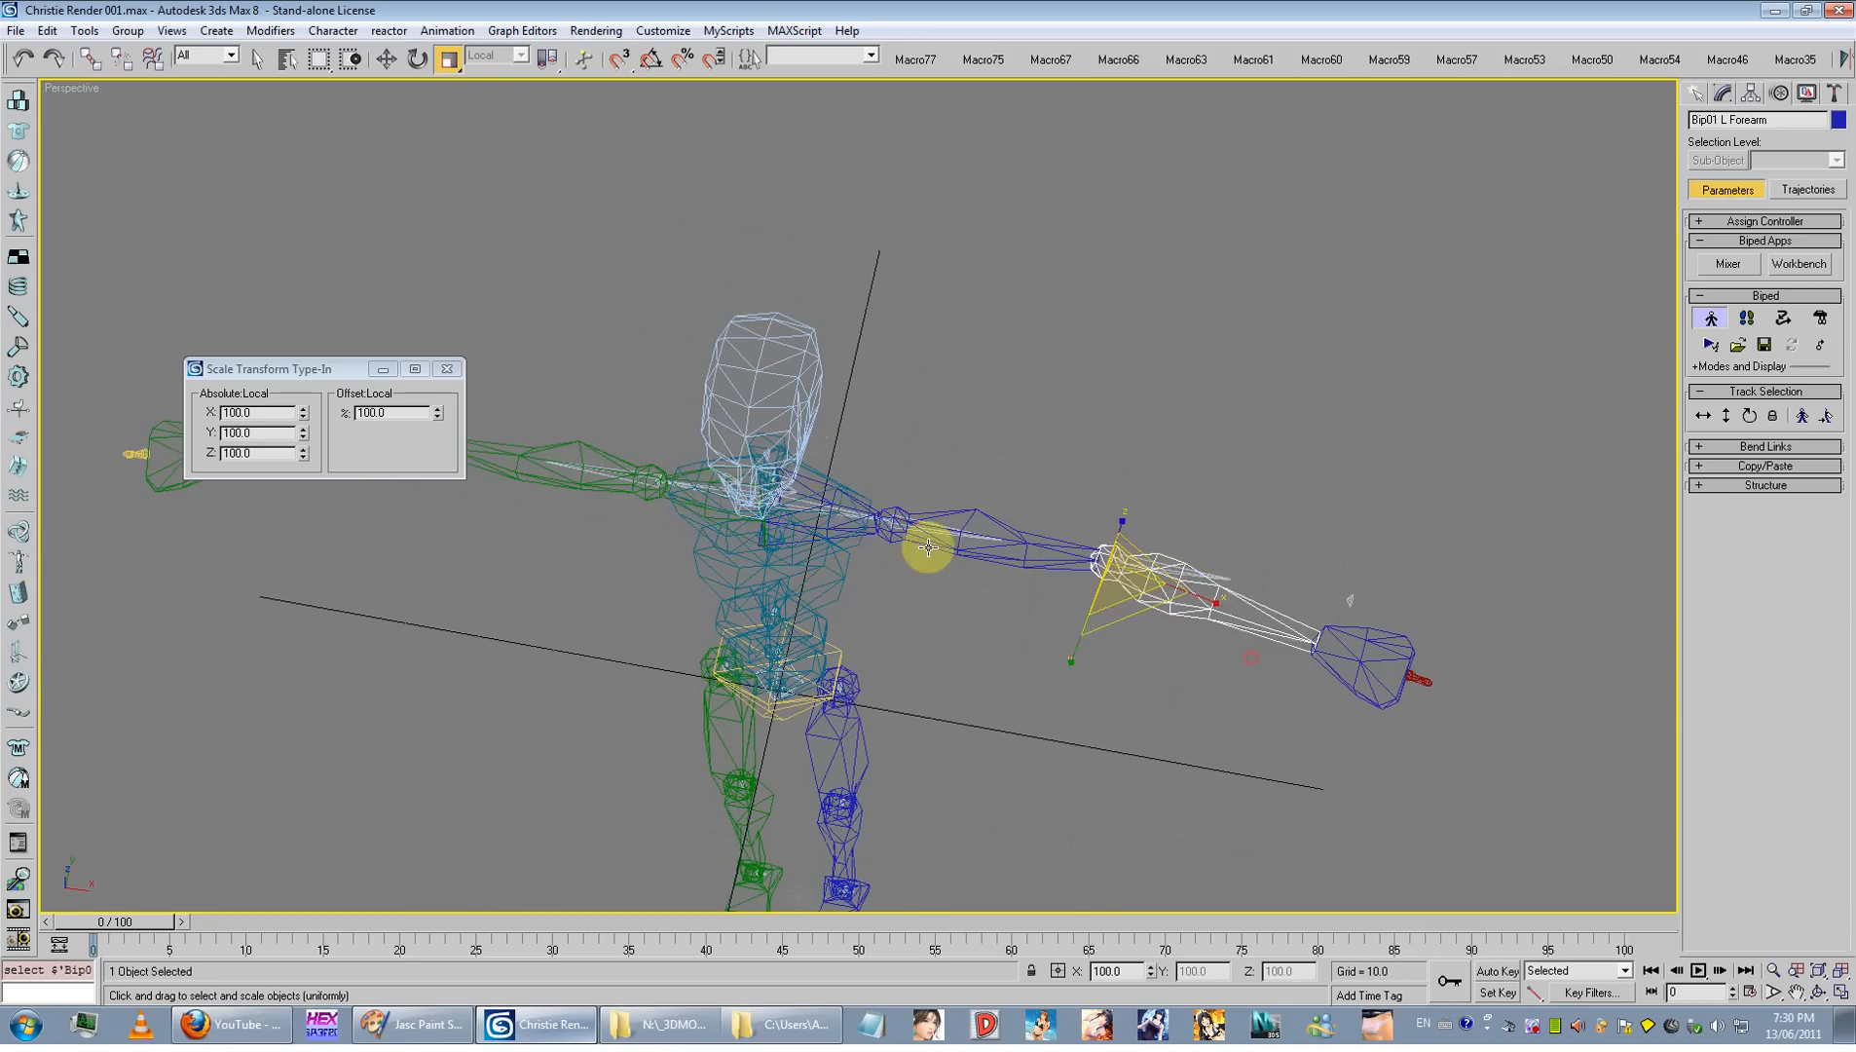
pyautogui.moveTo(460, 415); pyautogui.dragTo(733, 443, button='middle')
pyautogui.keyDown('ctrl'); pyautogui.click(596, 484); pyautogui.keyUp('ctrl')
pyautogui.press('e')
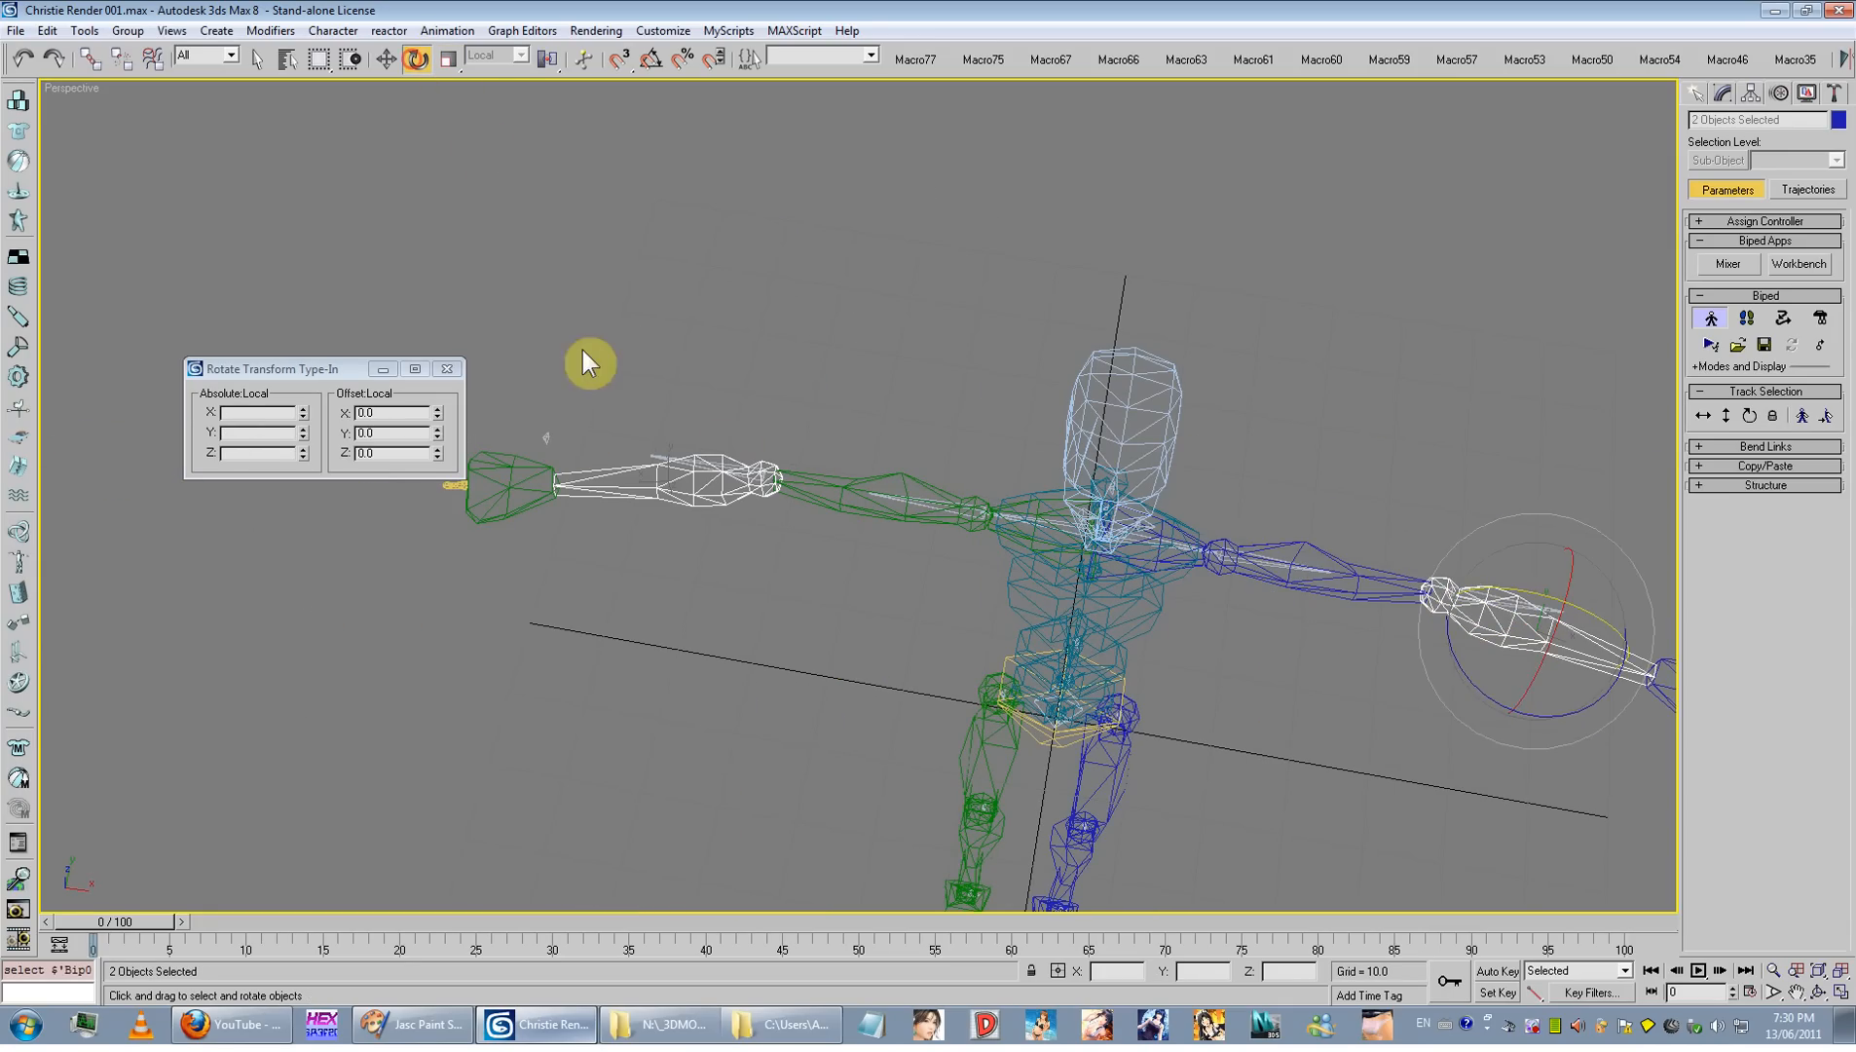
pyautogui.moveTo(1458, 686); pyautogui.dragTo(1496, 692)
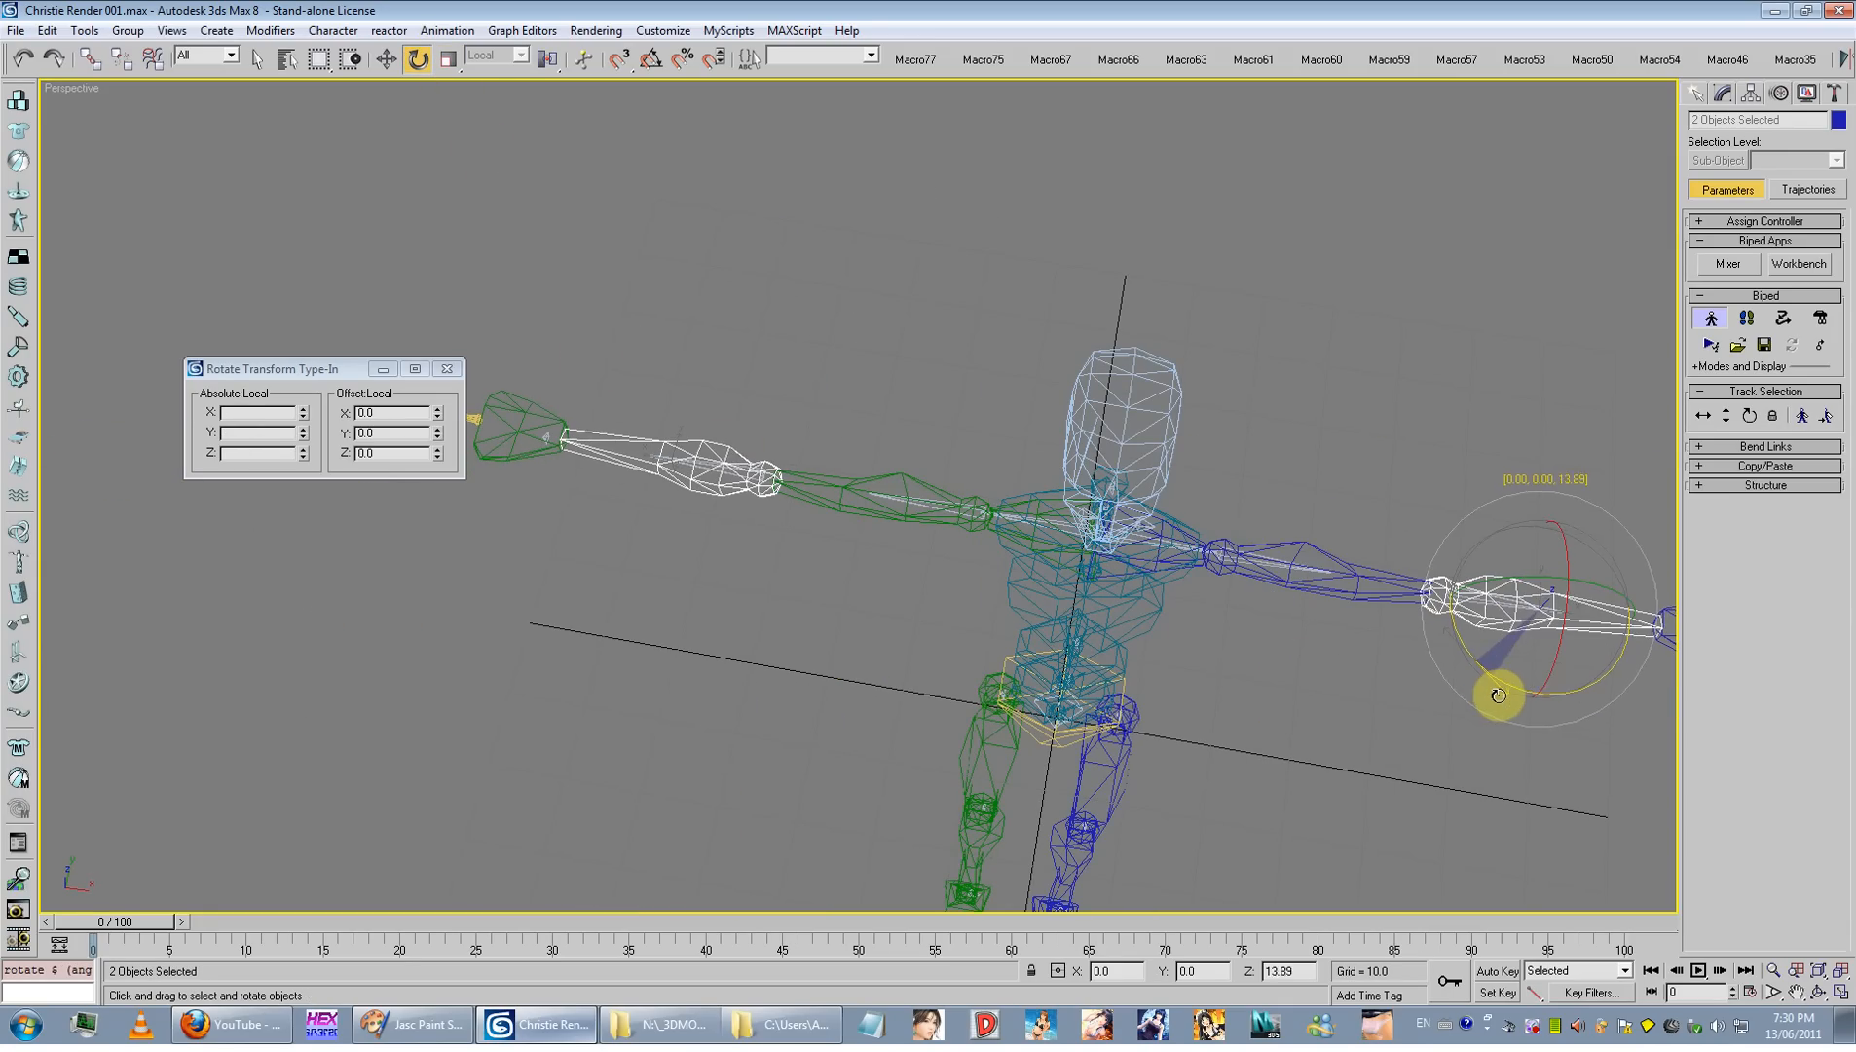
# Step: Scale both forearms longer together so the biped's wrists reach the existing hand bones
pyautogui.click(447, 62)
pyautogui.keyDown('alt'); pyautogui.moveTo(701, 341); pyautogui.dragTo(866, 527, button='middle'); pyautogui.keyUp('alt')
pyautogui.scroll(2, 866, 527)
pyautogui.scroll(3, 807, 536)
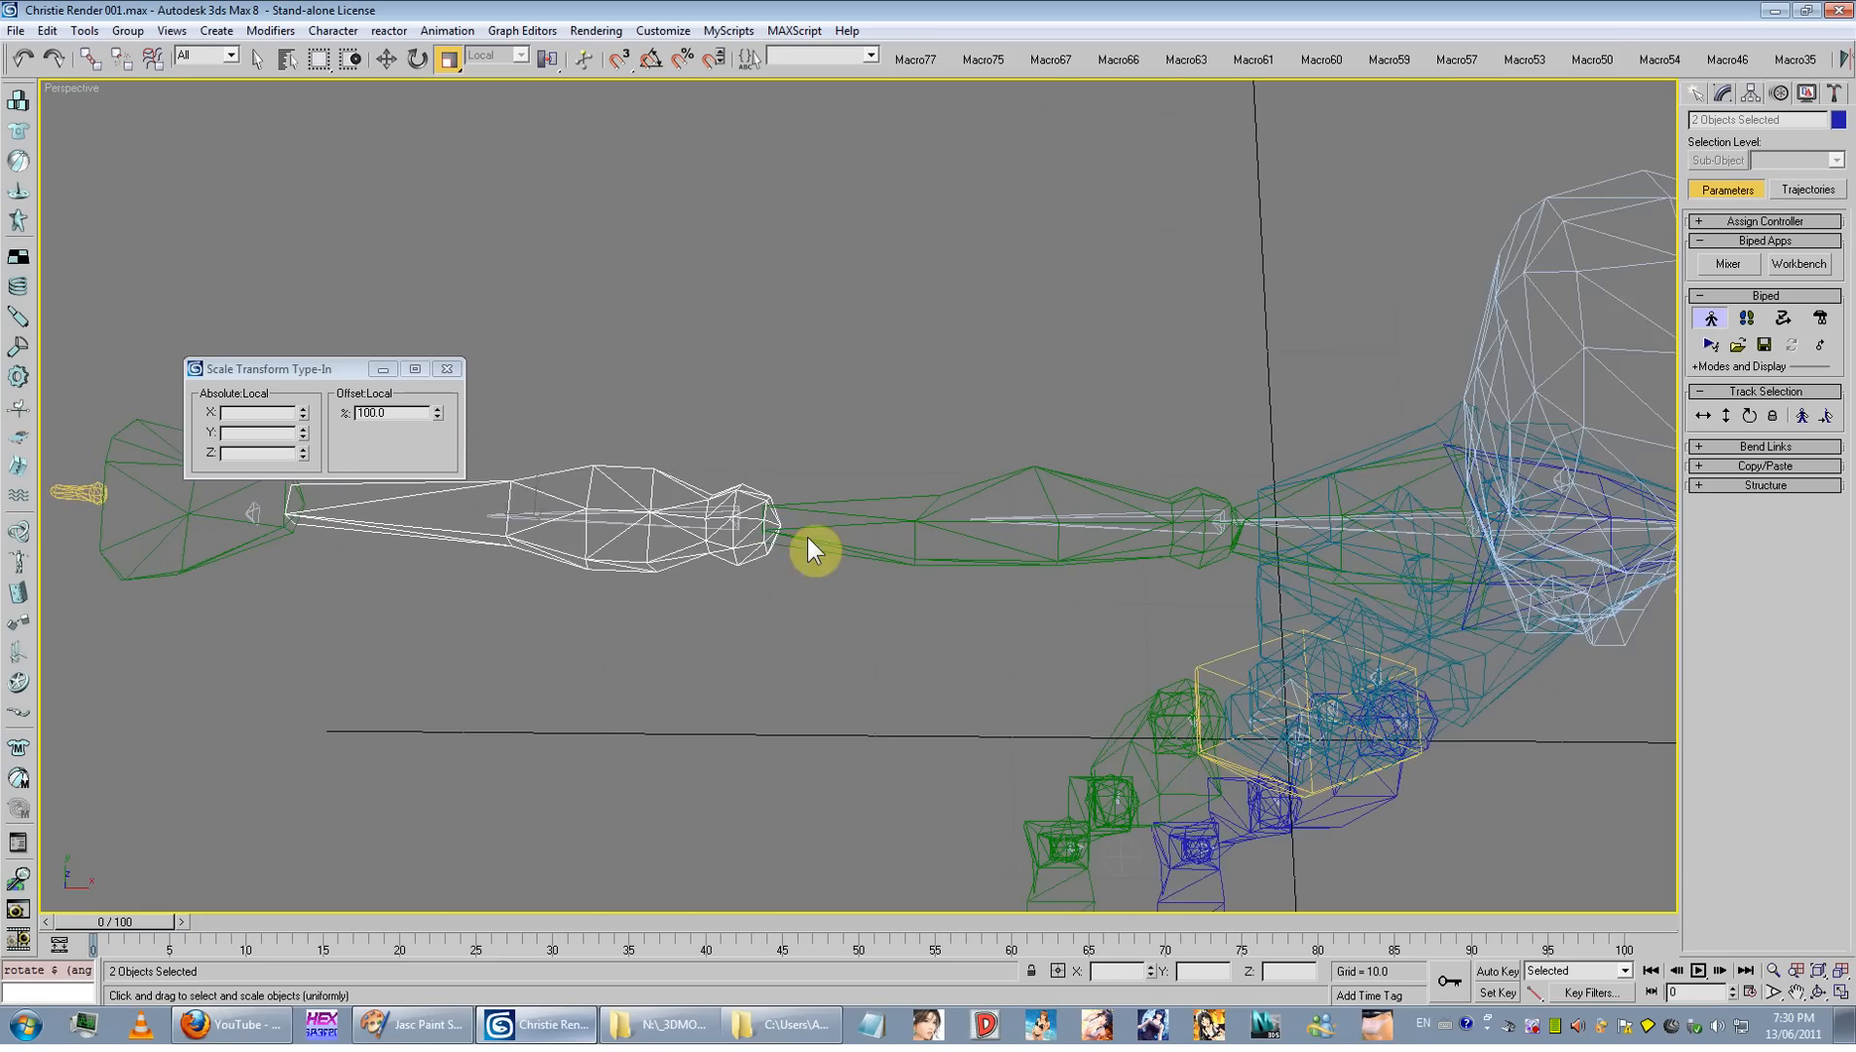
pyautogui.scroll(-3, 1003, 557)
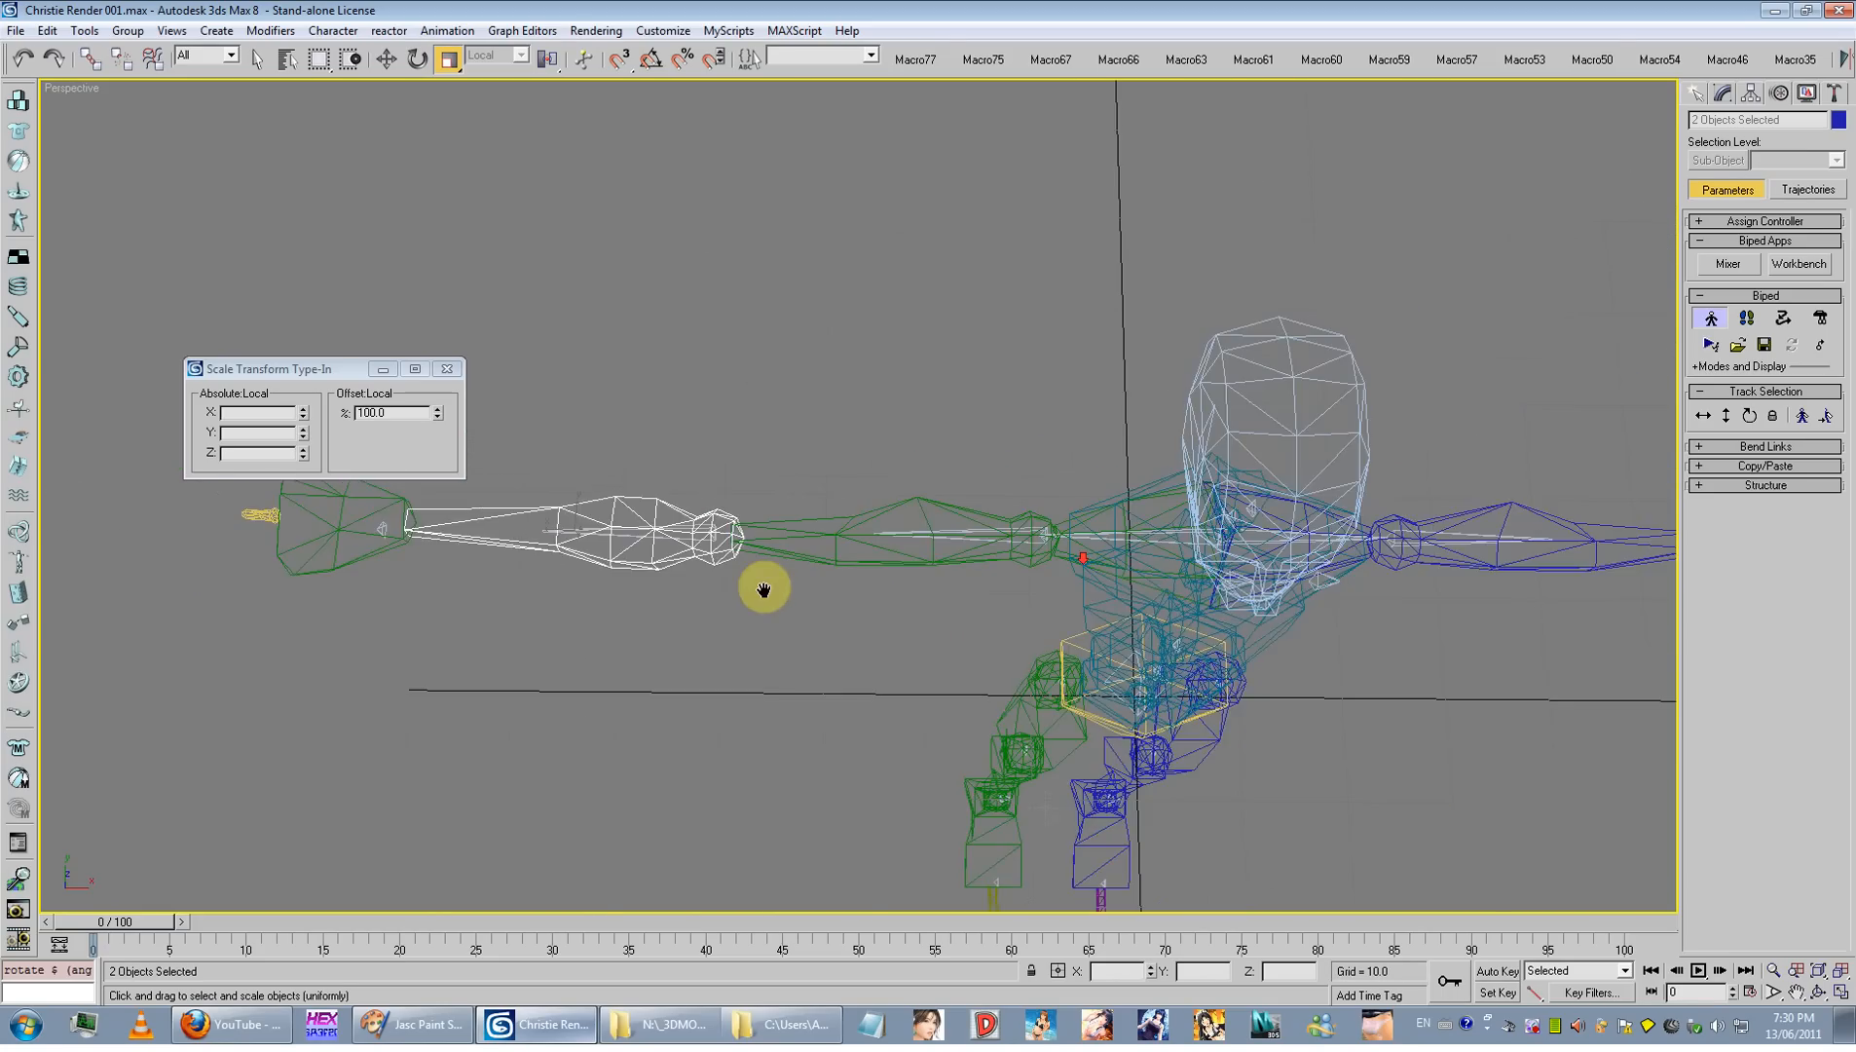
pyautogui.keyDown('alt'); pyautogui.moveTo(762, 588); pyautogui.dragTo(1086, 604, button='middle'); pyautogui.keyUp('alt')
pyautogui.moveTo(1142, 626); pyautogui.dragTo(1164, 617)
pyautogui.keyDown('alt'); pyautogui.moveTo(1164, 618); pyautogui.dragTo(1123, 476, button='middle'); pyautogui.keyUp('alt')
pyautogui.scroll(-2, 1120, 531)
# Step: Rotate the biped's neck about local Z by about 9.5 degrees to line it up with the existing neck bone
pyautogui.click(391, 411)
pyautogui.click(396, 56)
pyautogui.scroll(-3, 1003, 642)
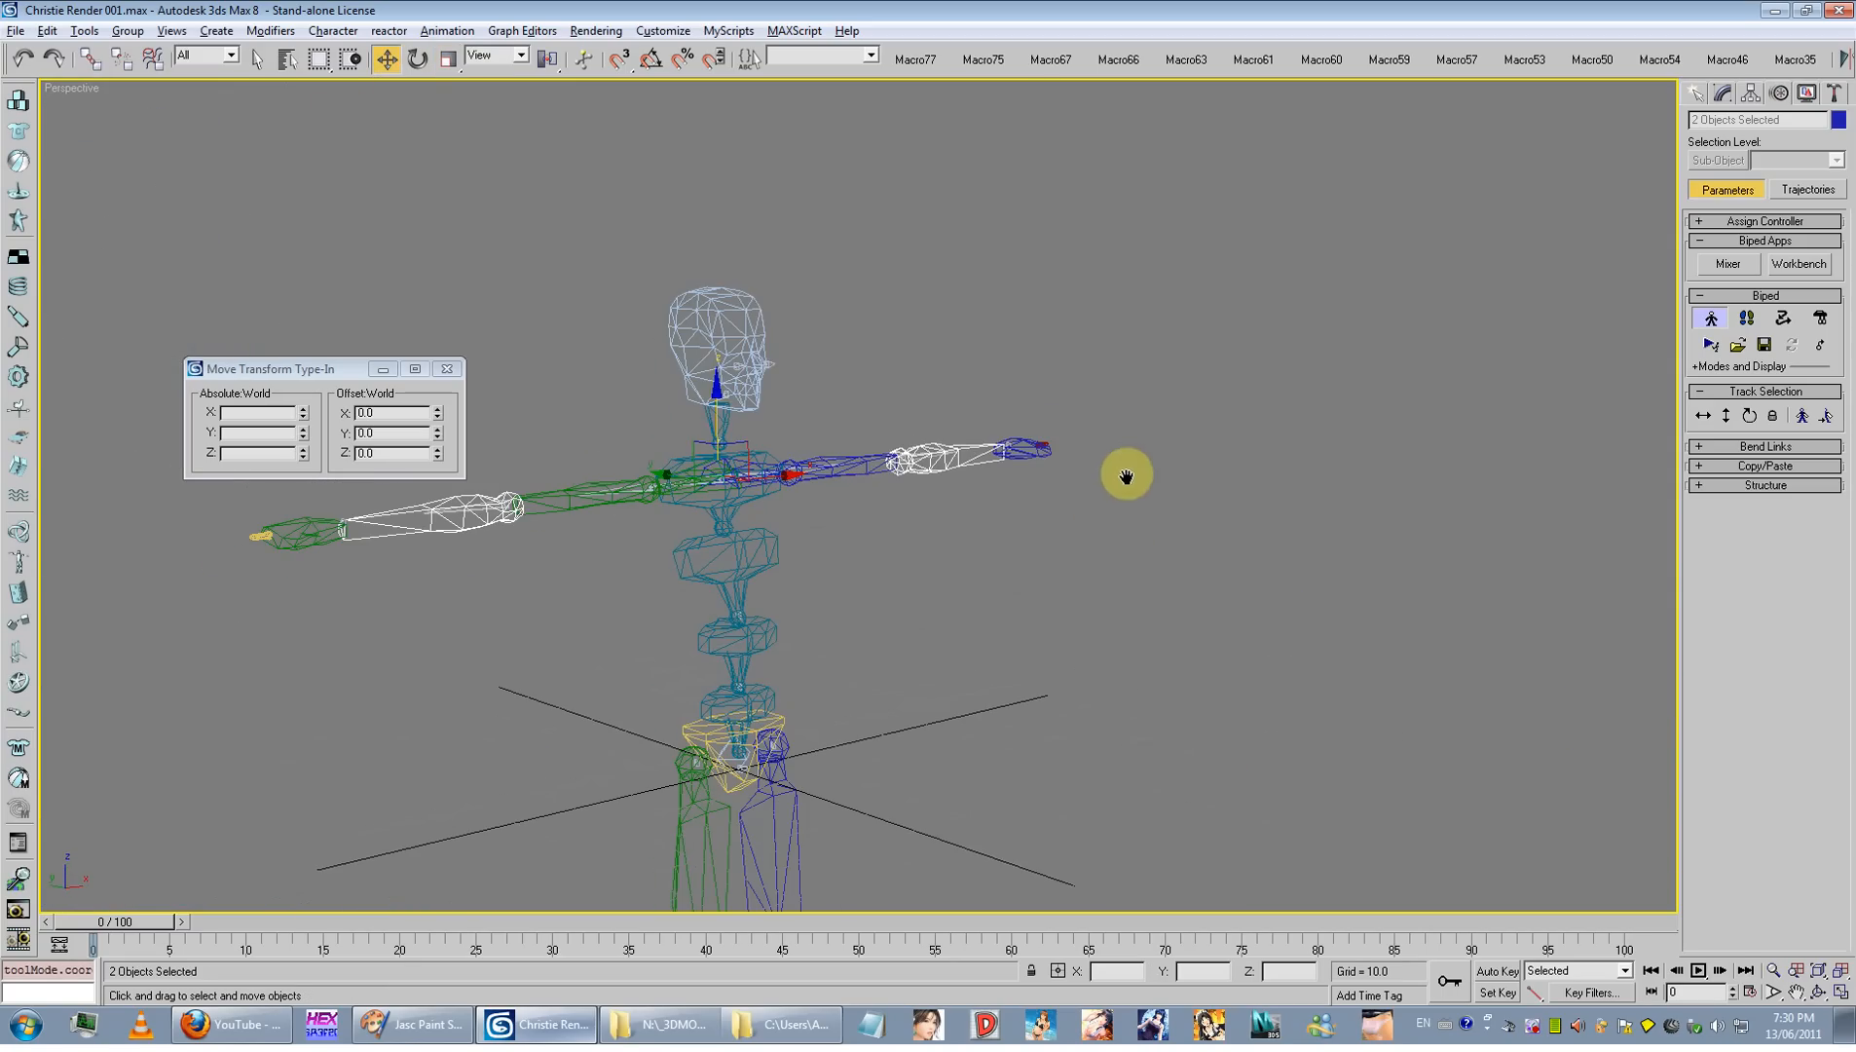
pyautogui.click(957, 518)
pyautogui.keyDown('alt'); pyautogui.moveTo(999, 575); pyautogui.dragTo(927, 621, button='middle'); pyautogui.keyUp('alt')
pyautogui.scroll(4, 908, 443)
pyautogui.click(850, 529)
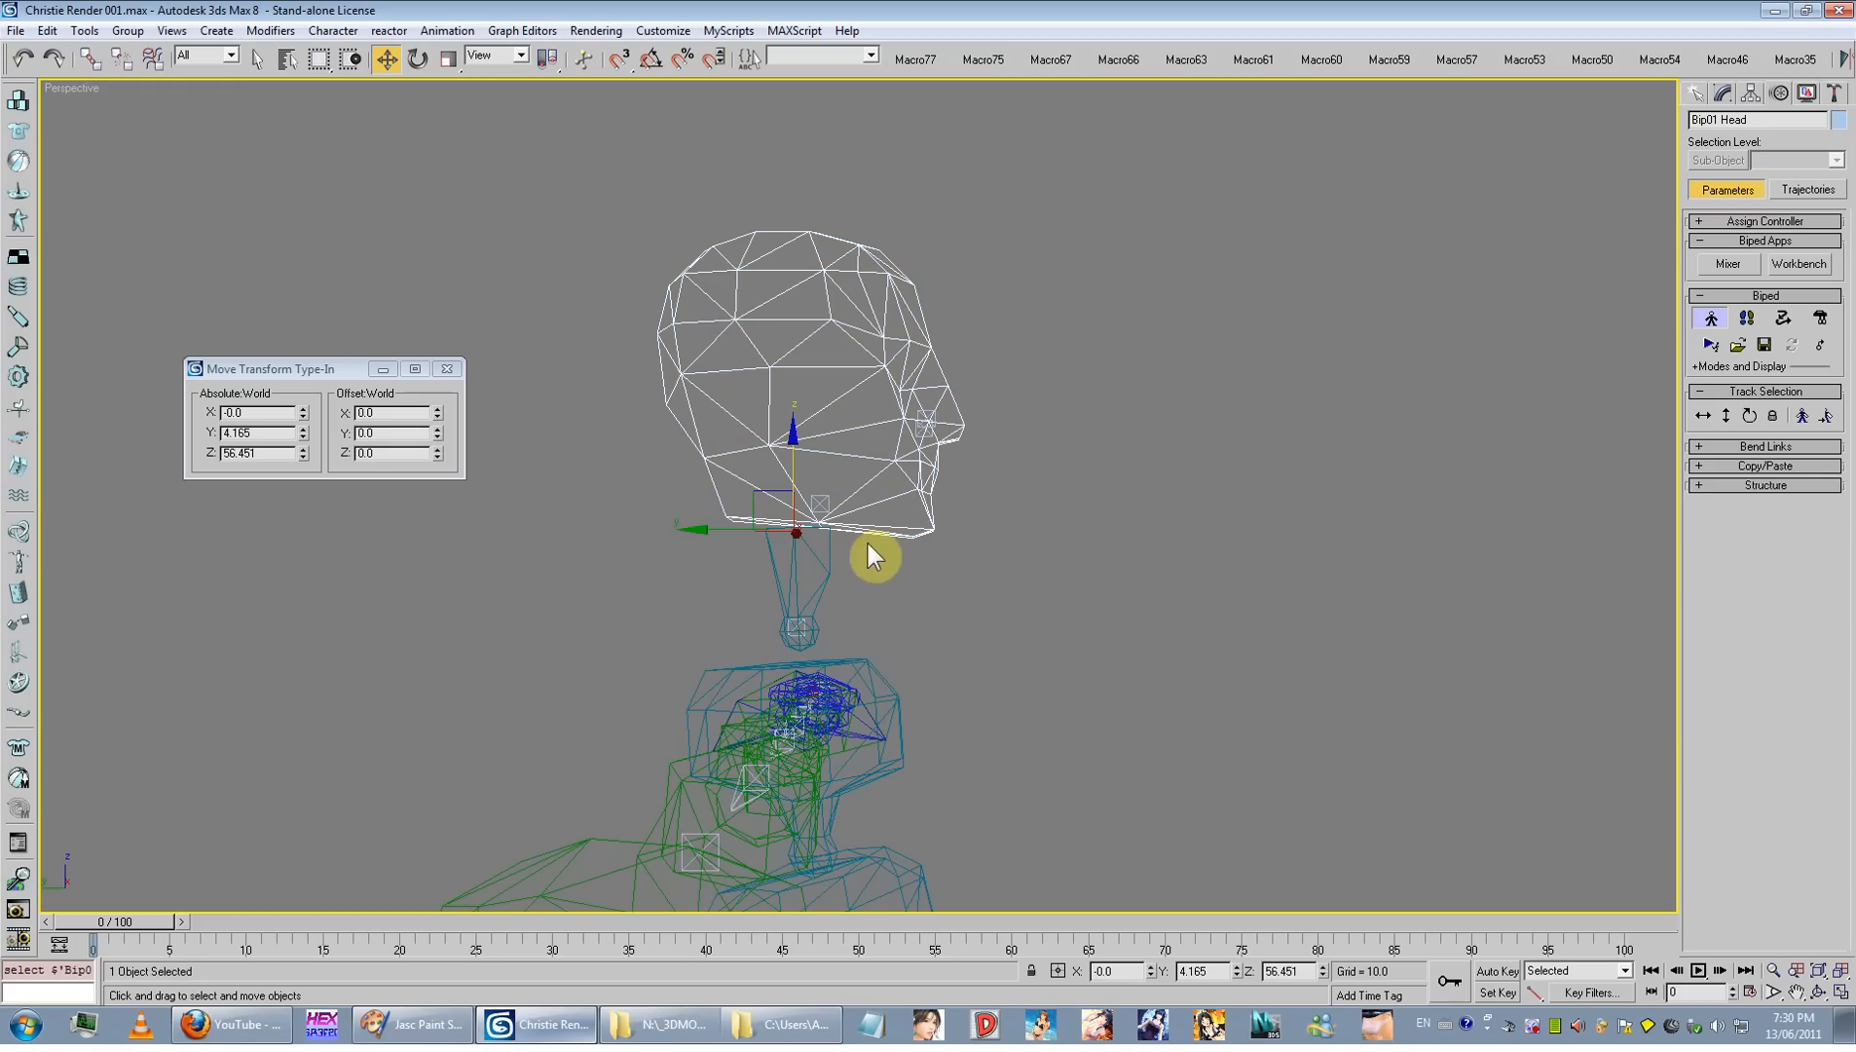
pyautogui.moveTo(733, 529); pyautogui.dragTo(738, 531)
pyautogui.click(418, 58)
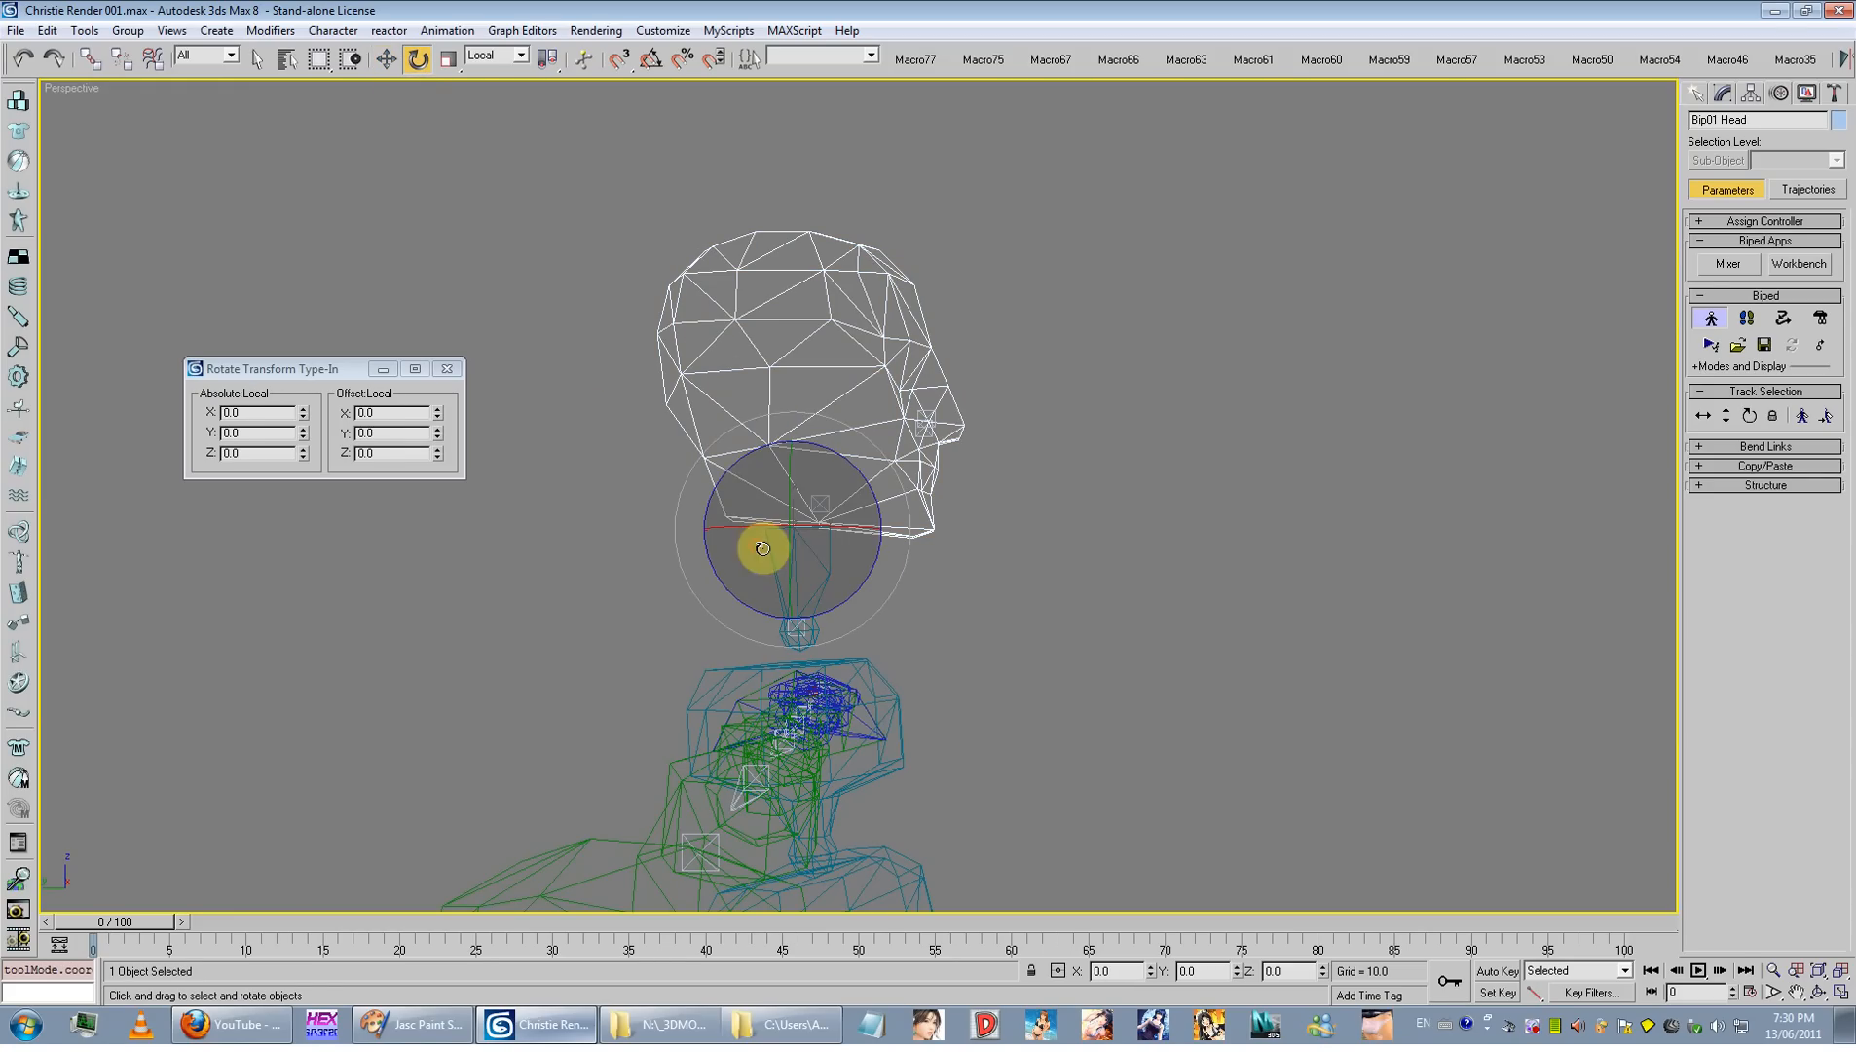
pyautogui.click(776, 551)
pyautogui.moveTo(834, 549); pyautogui.dragTo(857, 554)
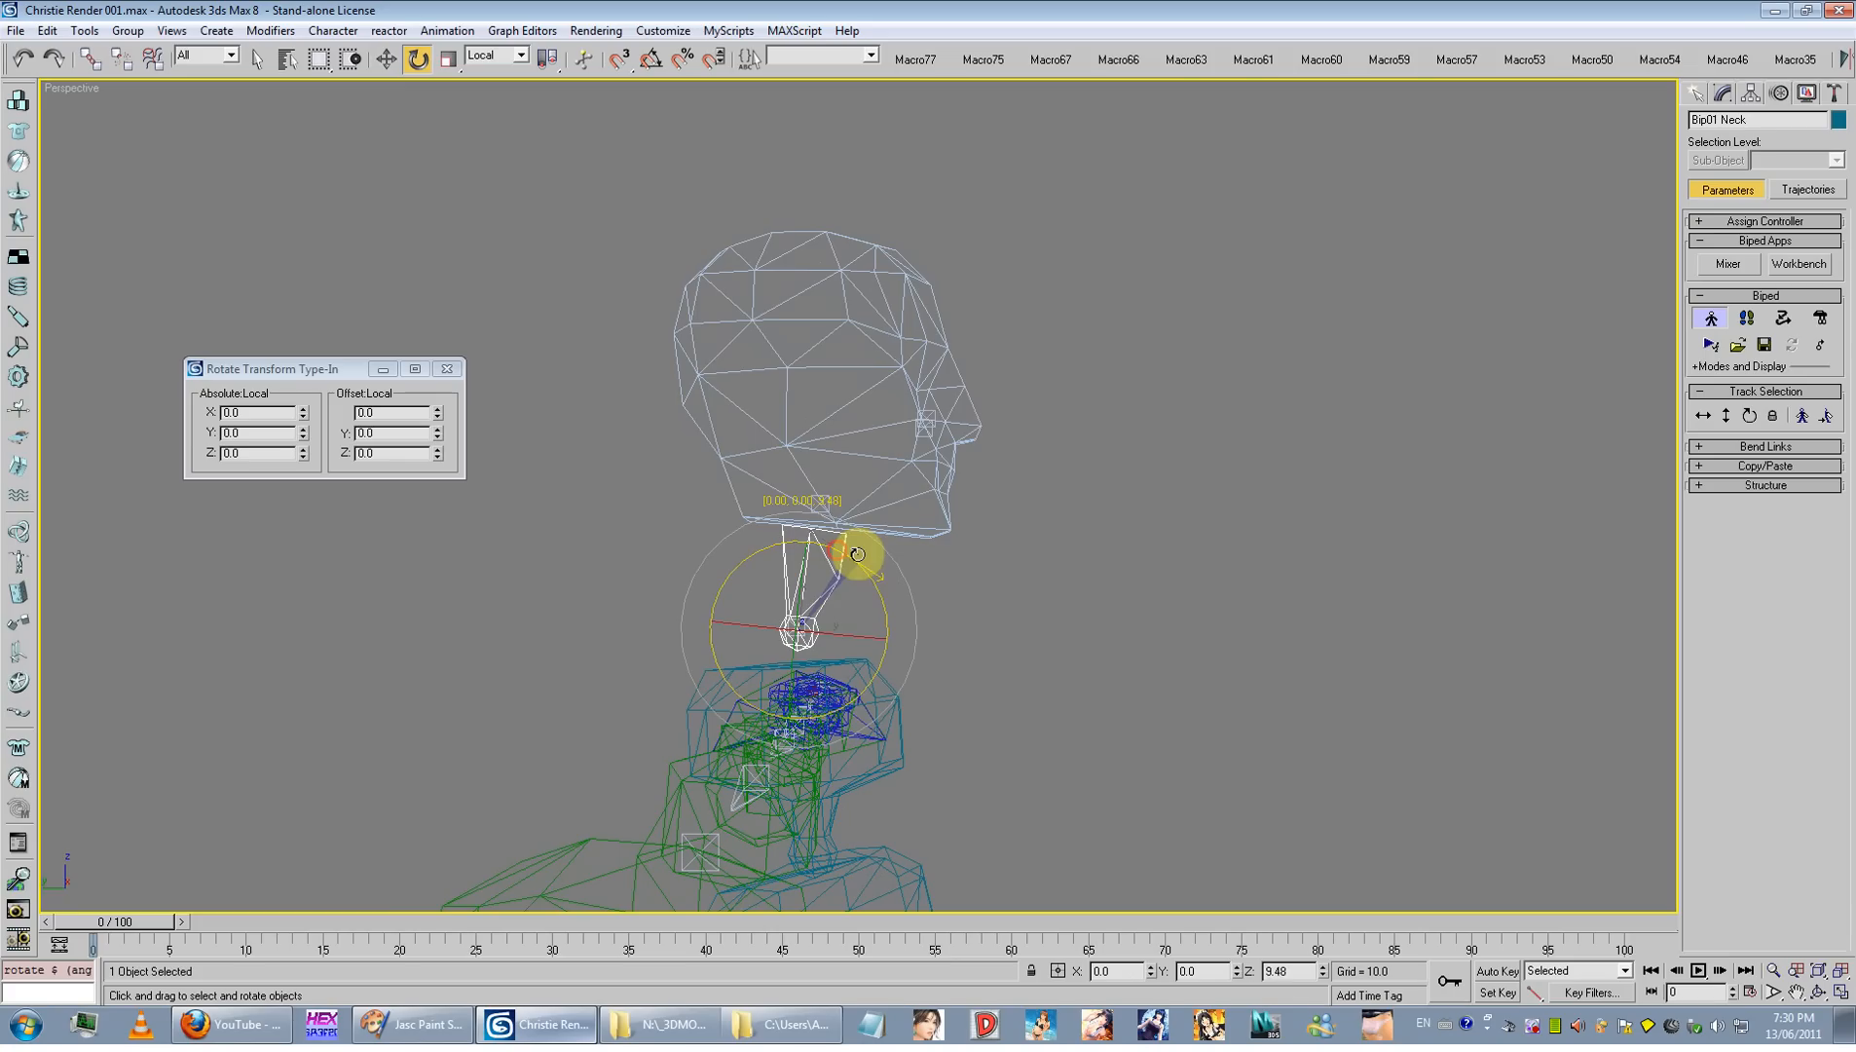
# Step: Scale the biped's neck slightly to adjust its fit to the head, and clear the selection
pyautogui.click(448, 59)
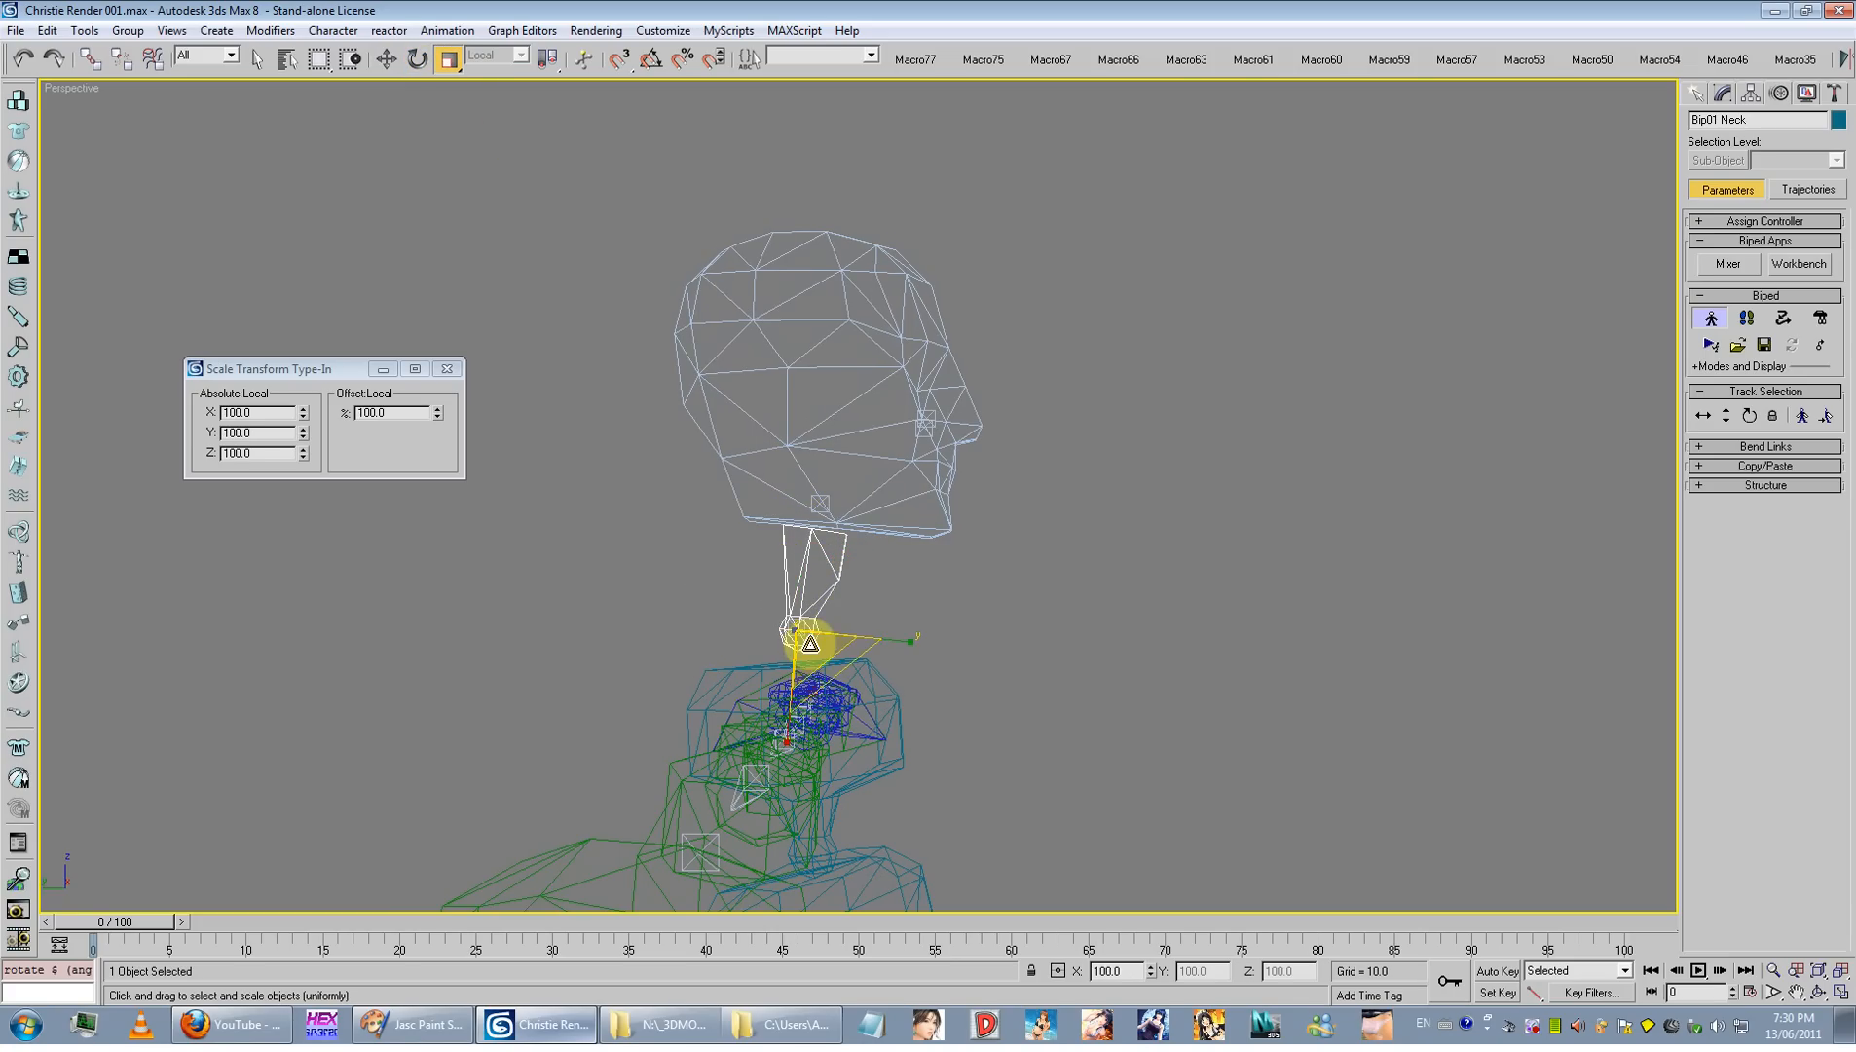
pyautogui.moveTo(813, 642); pyautogui.dragTo(814, 632)
pyautogui.click(1079, 688)
# Step: Select the biped's left hand and expand the biped's Structure settings
pyautogui.scroll(-5, 1079, 687)
pyautogui.moveTo(1079, 688); pyautogui.dragTo(828, 711, button='middle')
pyautogui.scroll(2, 828, 719)
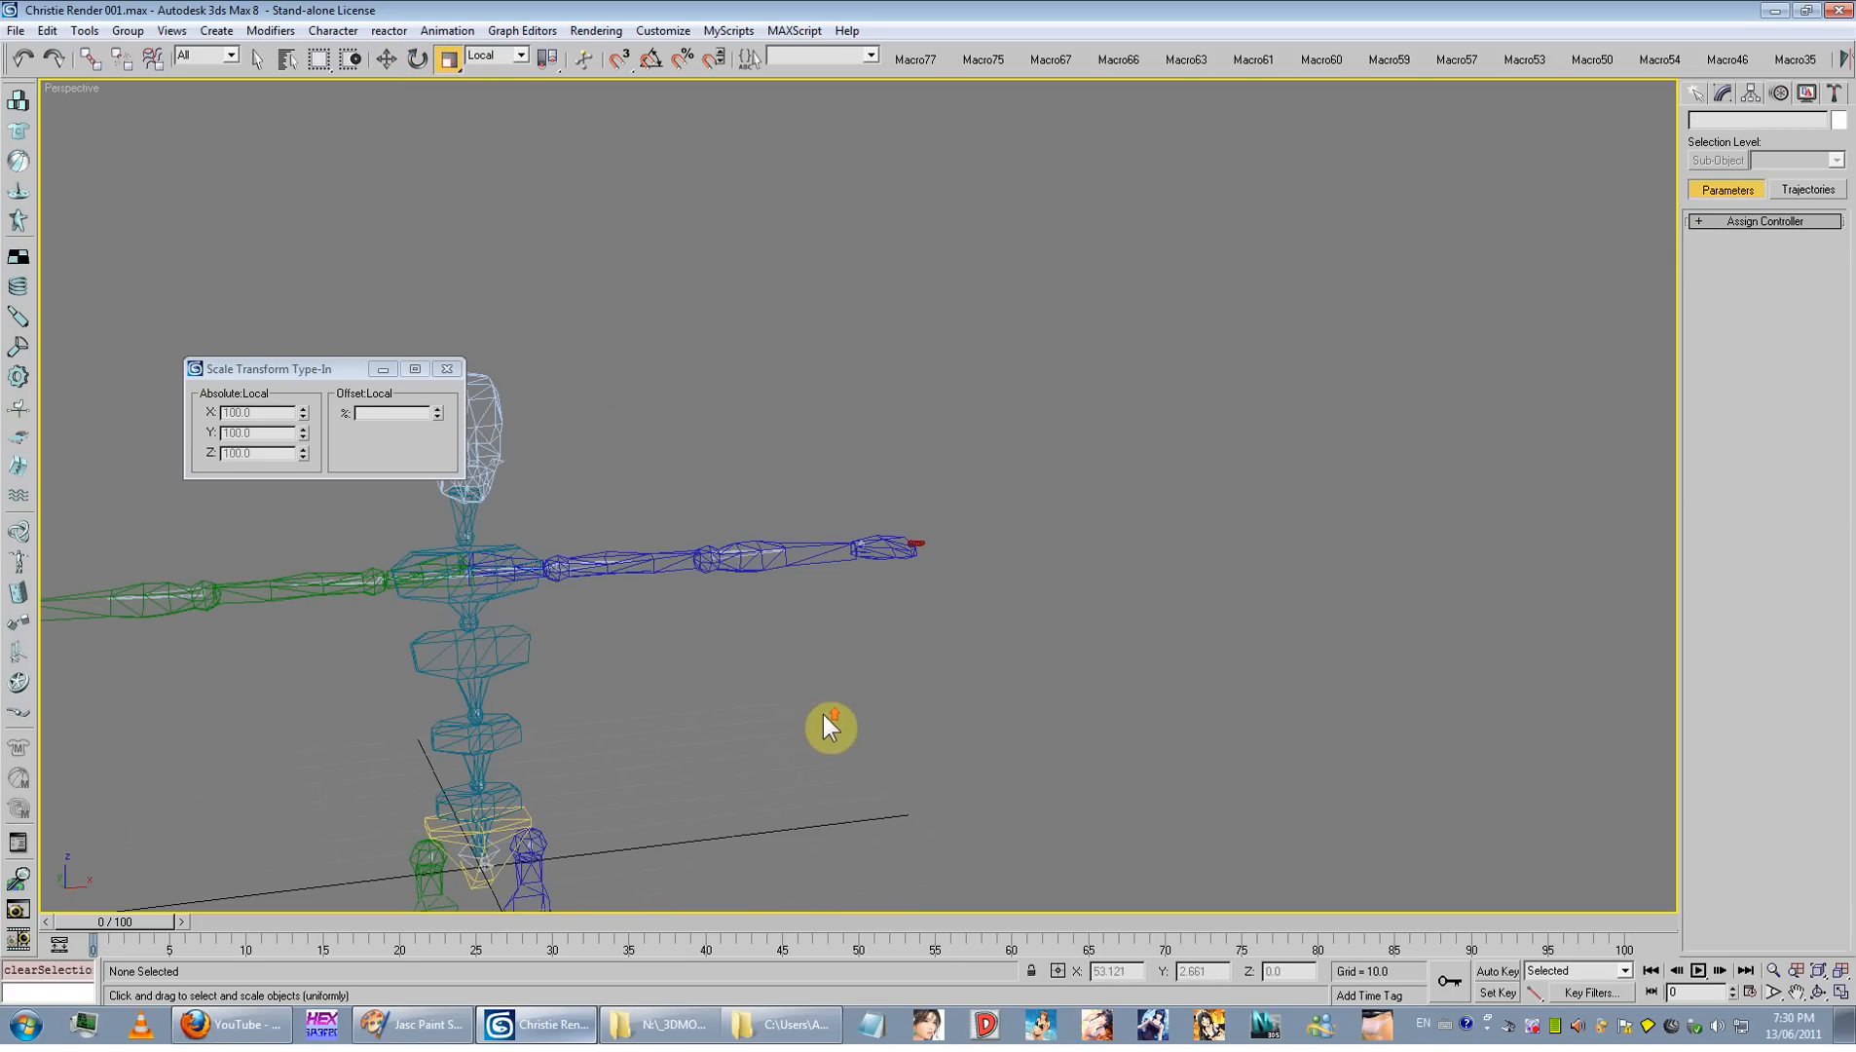
pyautogui.click(891, 552)
pyautogui.click(1723, 92)
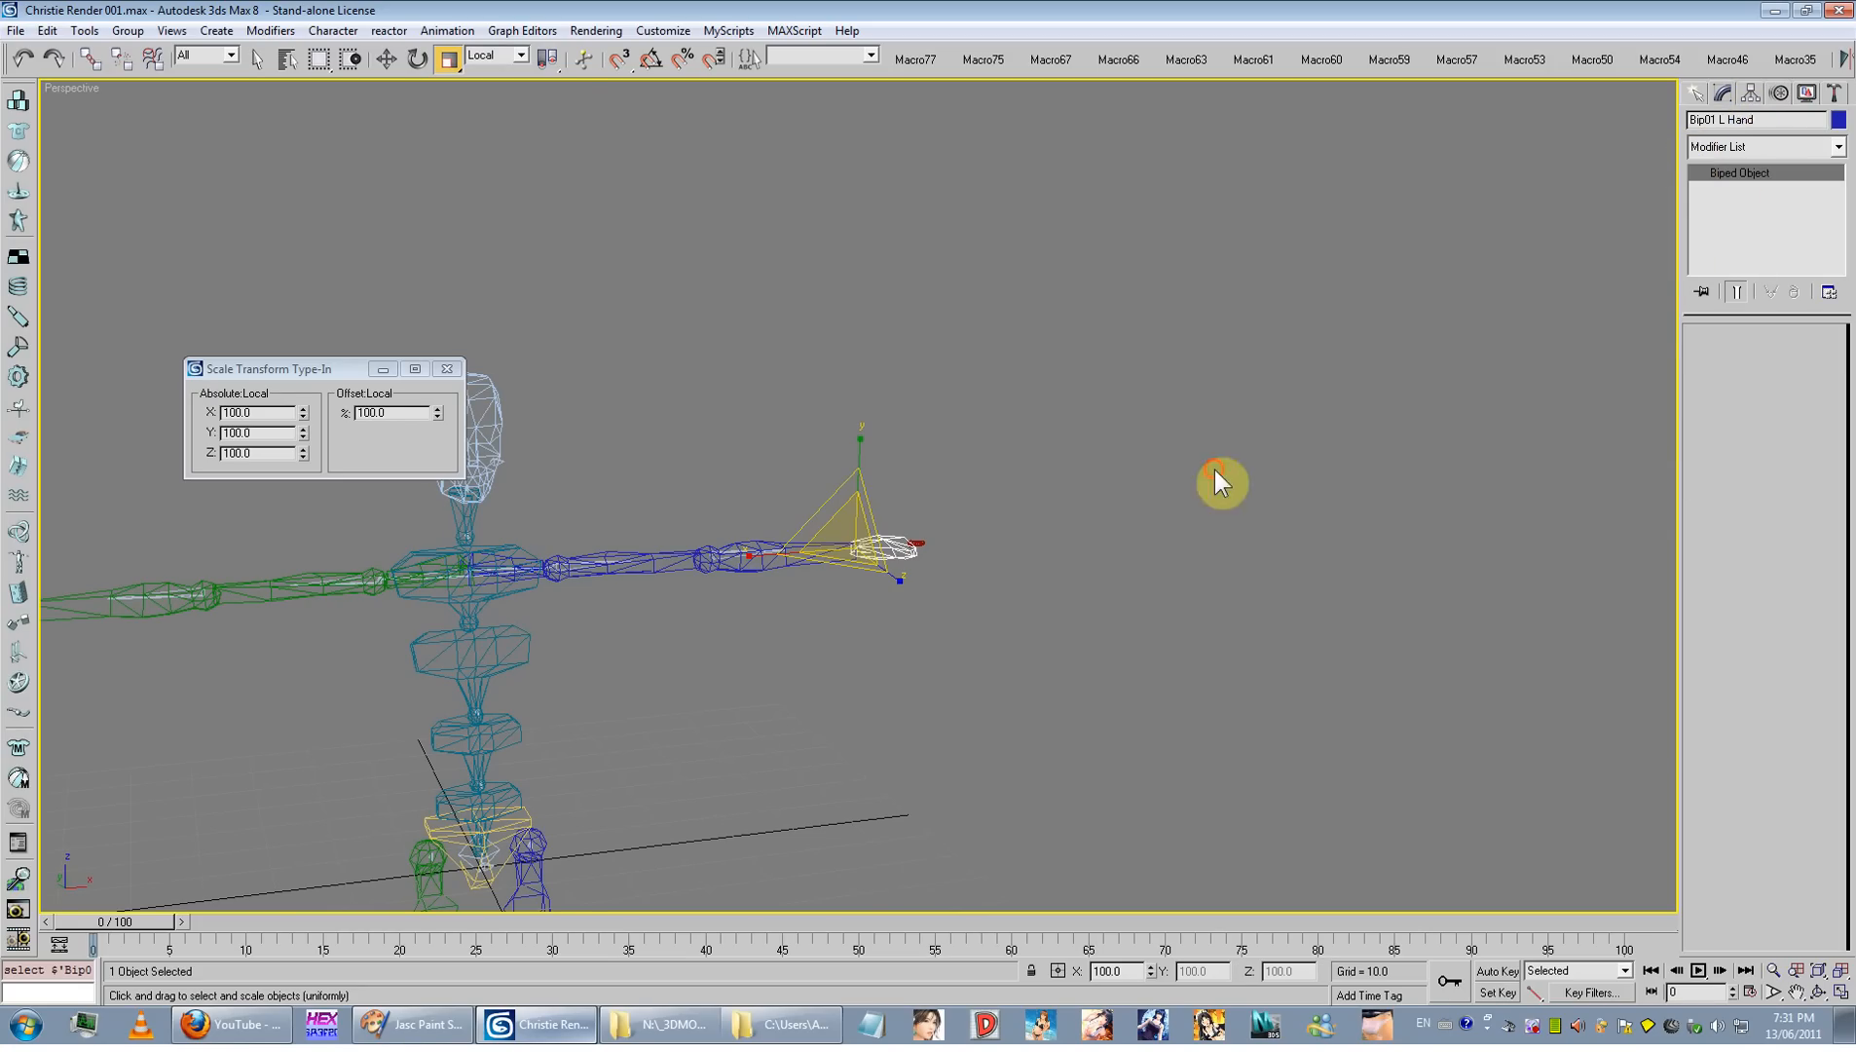
pyautogui.click(1215, 472)
pyautogui.click(888, 552)
pyautogui.click(1773, 96)
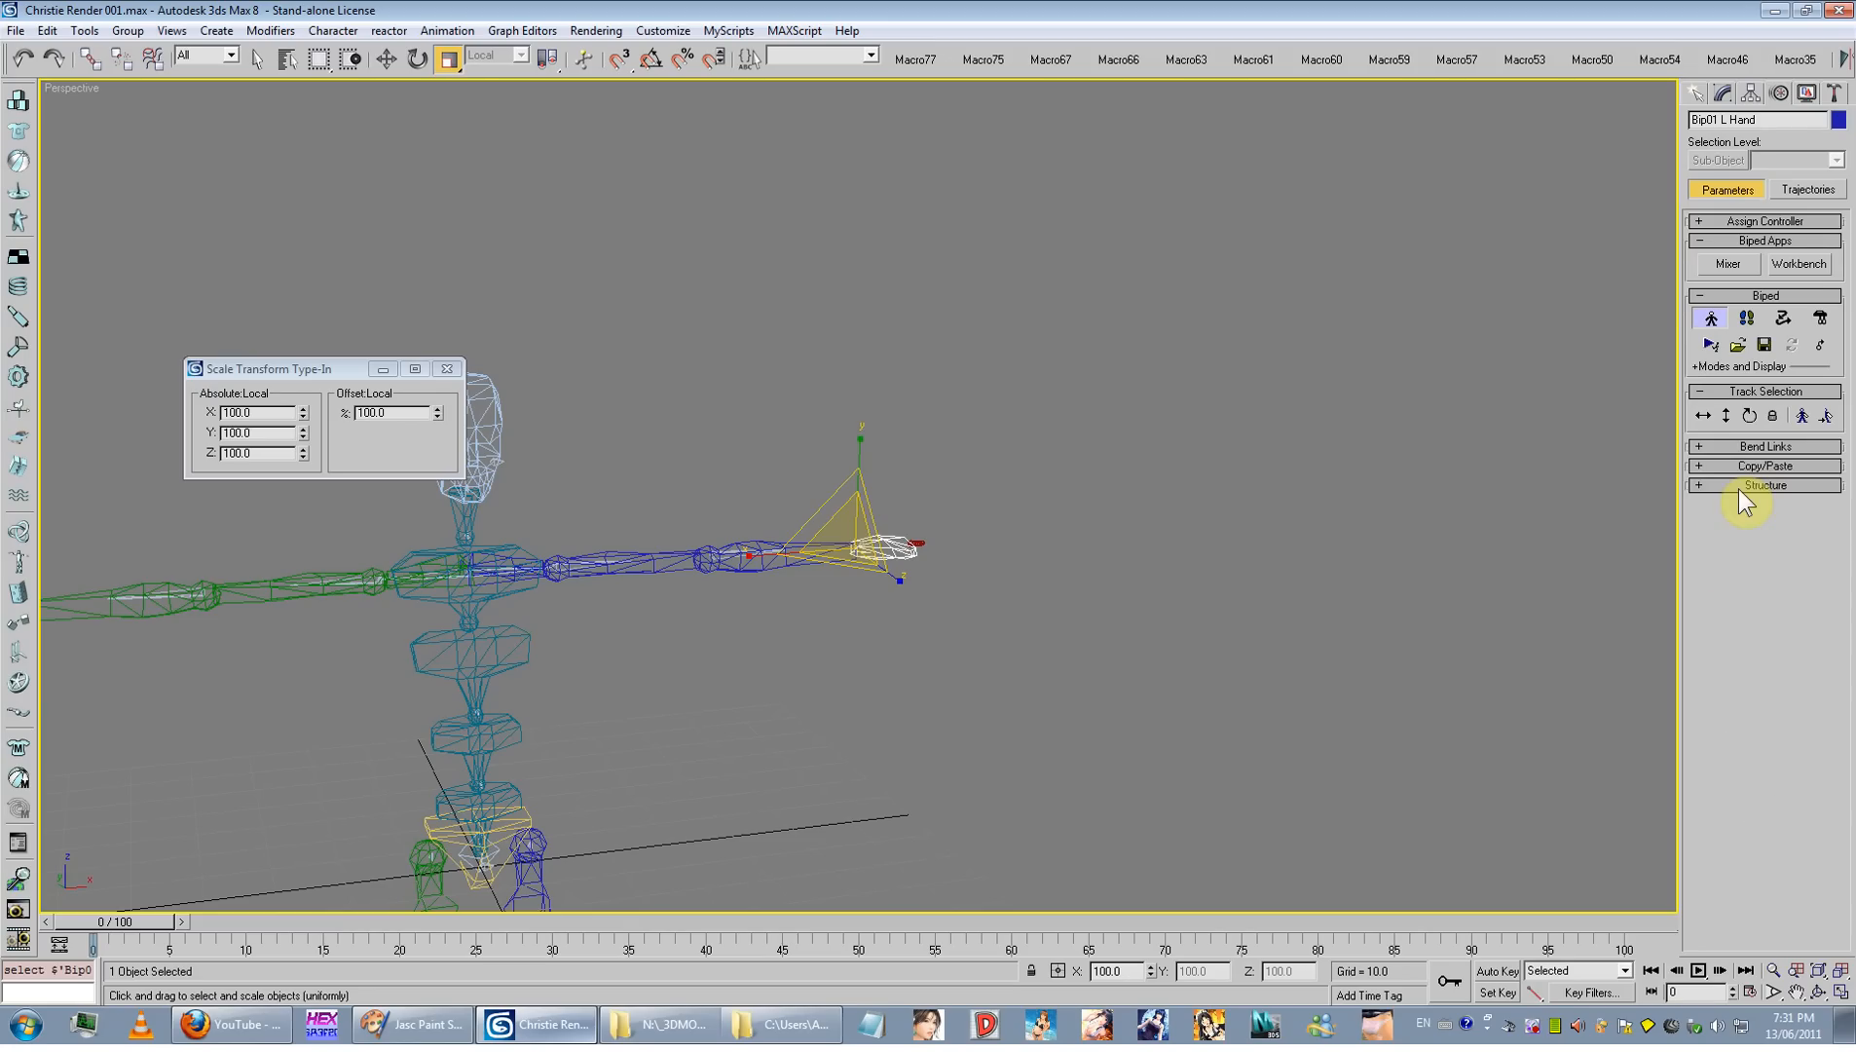
pyautogui.click(1743, 487)
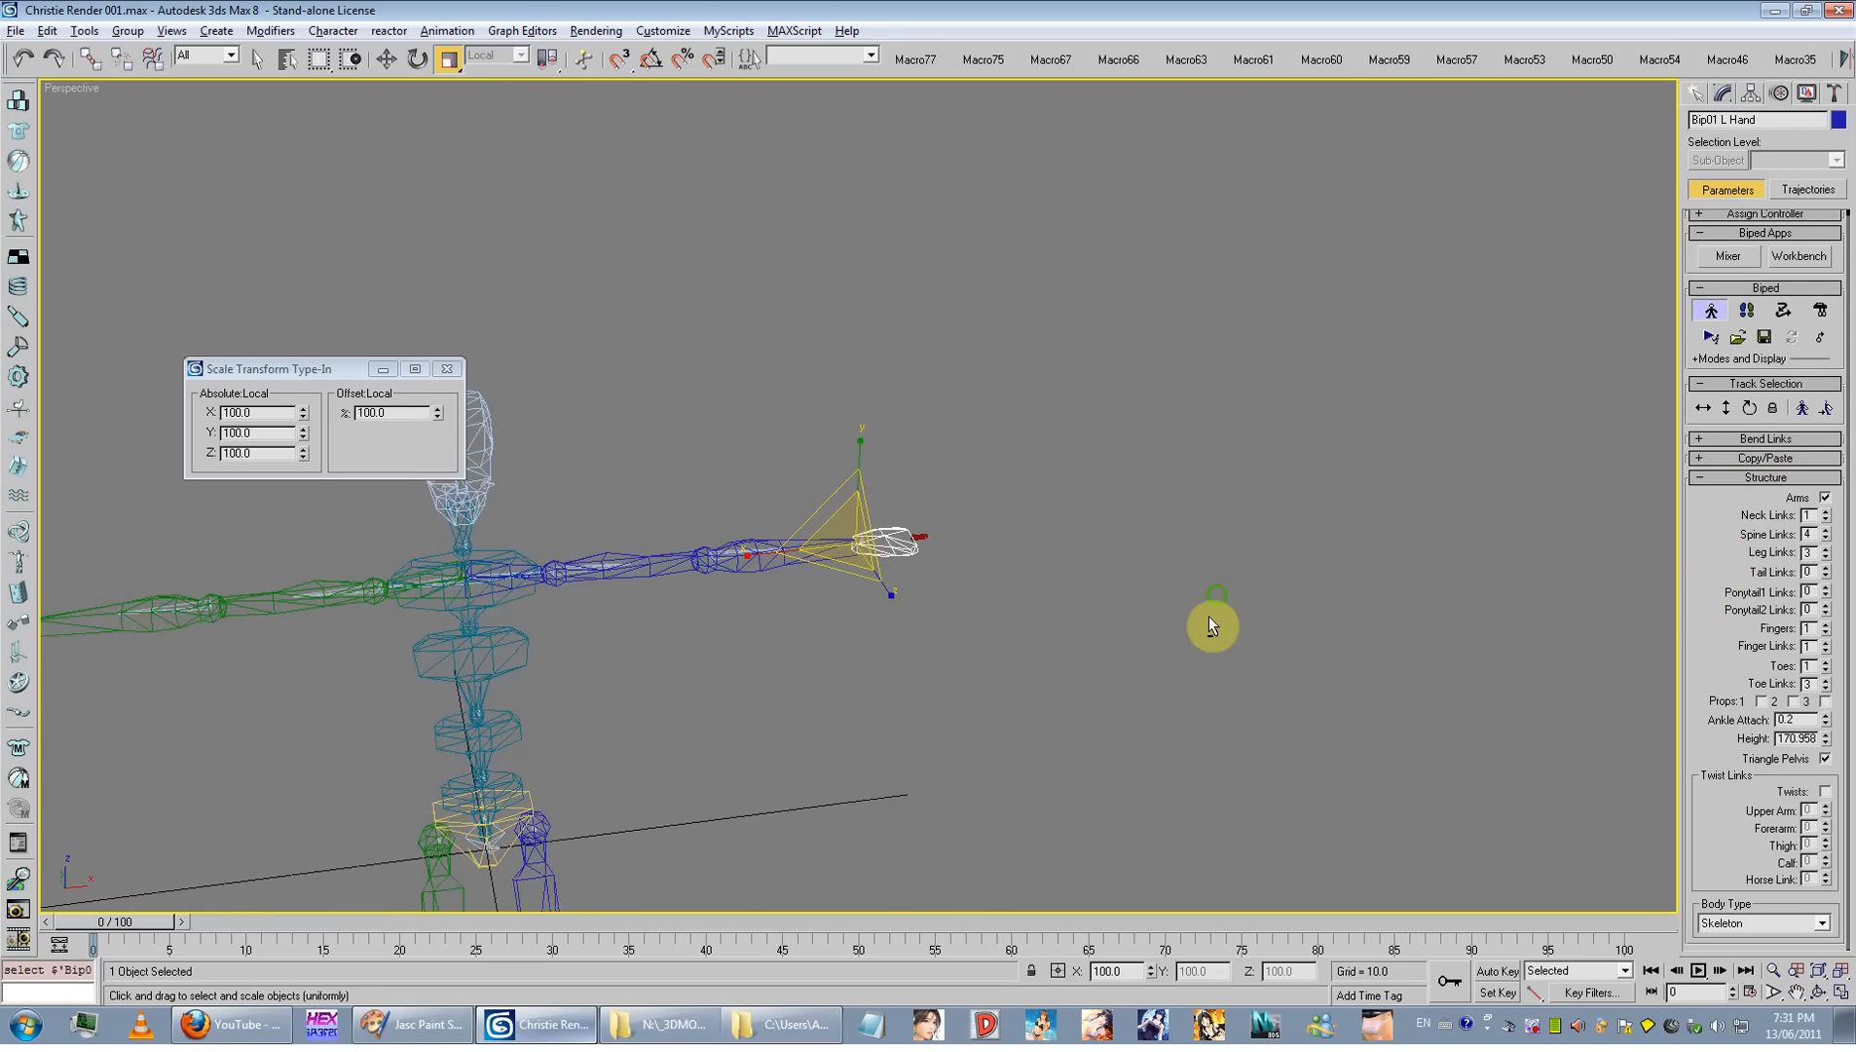
# Step: Set the biped structure to 5 Fingers with 3 Finger Links each
pyautogui.scroll(5, 1212, 623)
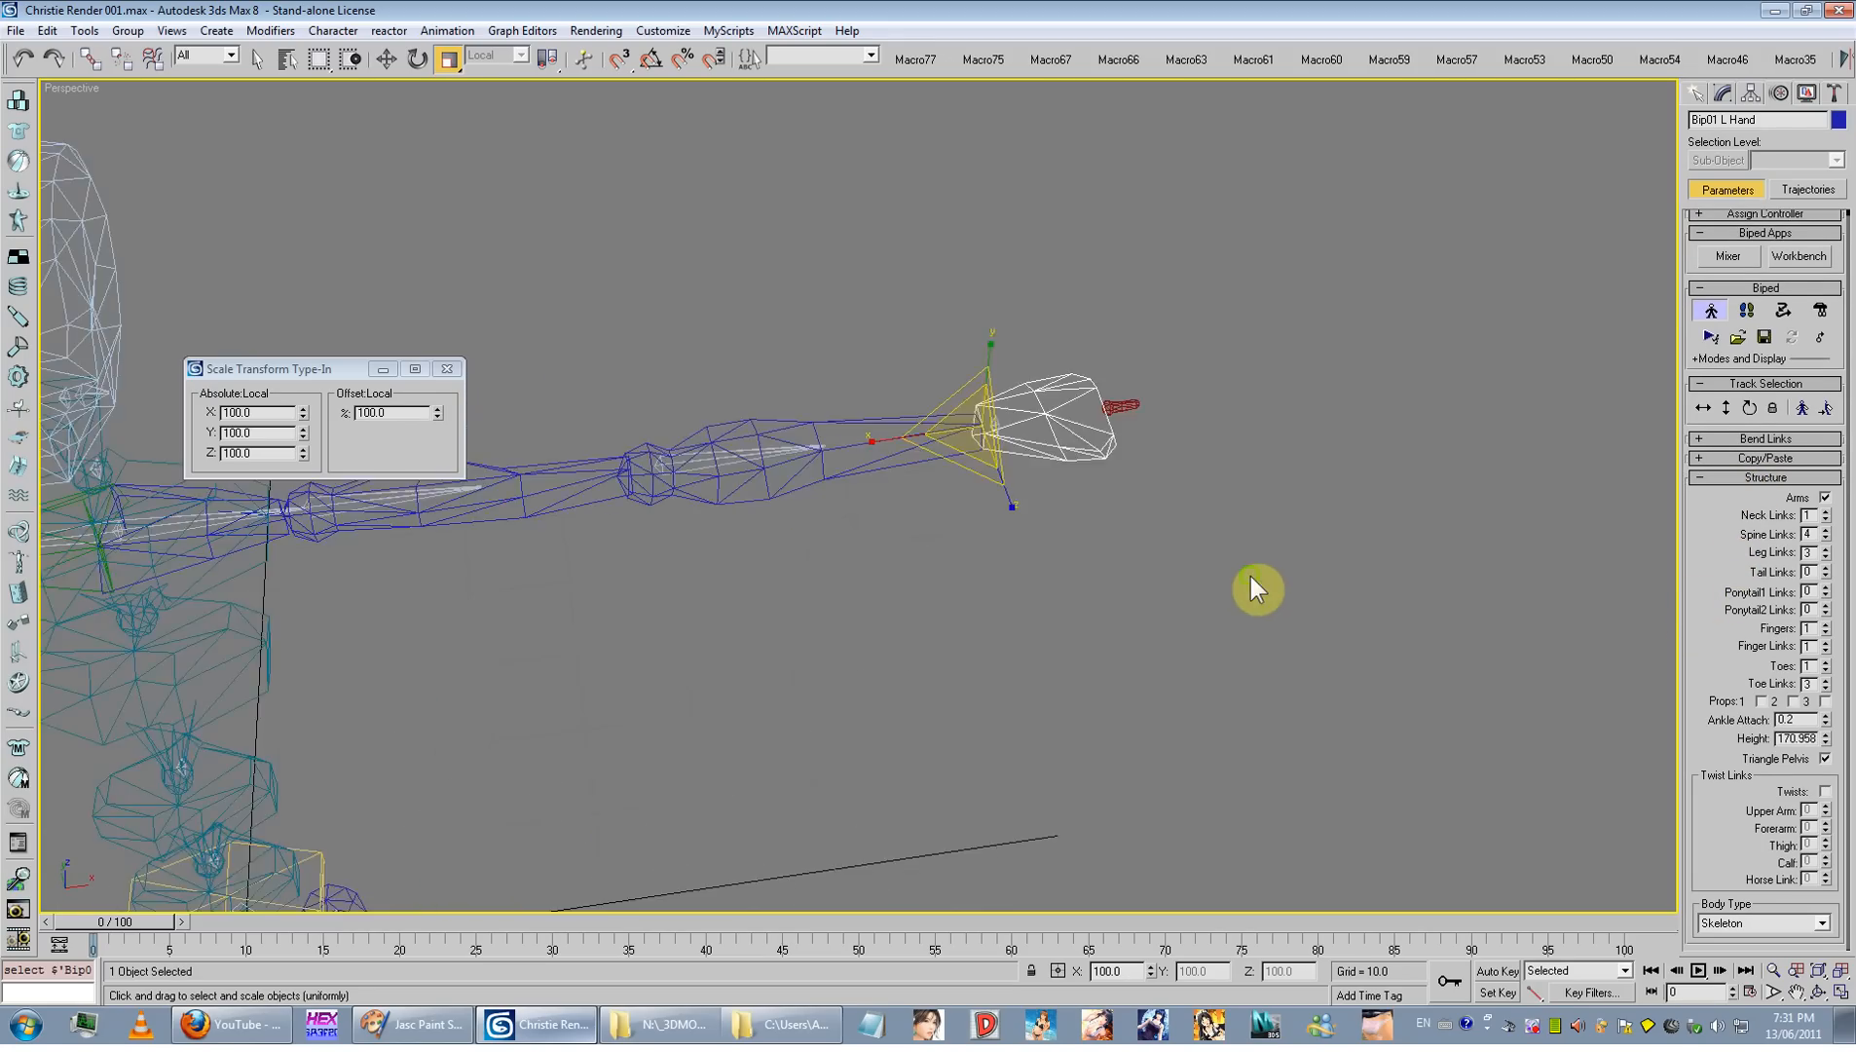
pyautogui.click(1826, 625)
pyautogui.click(1826, 625)
pyautogui.click(1826, 626)
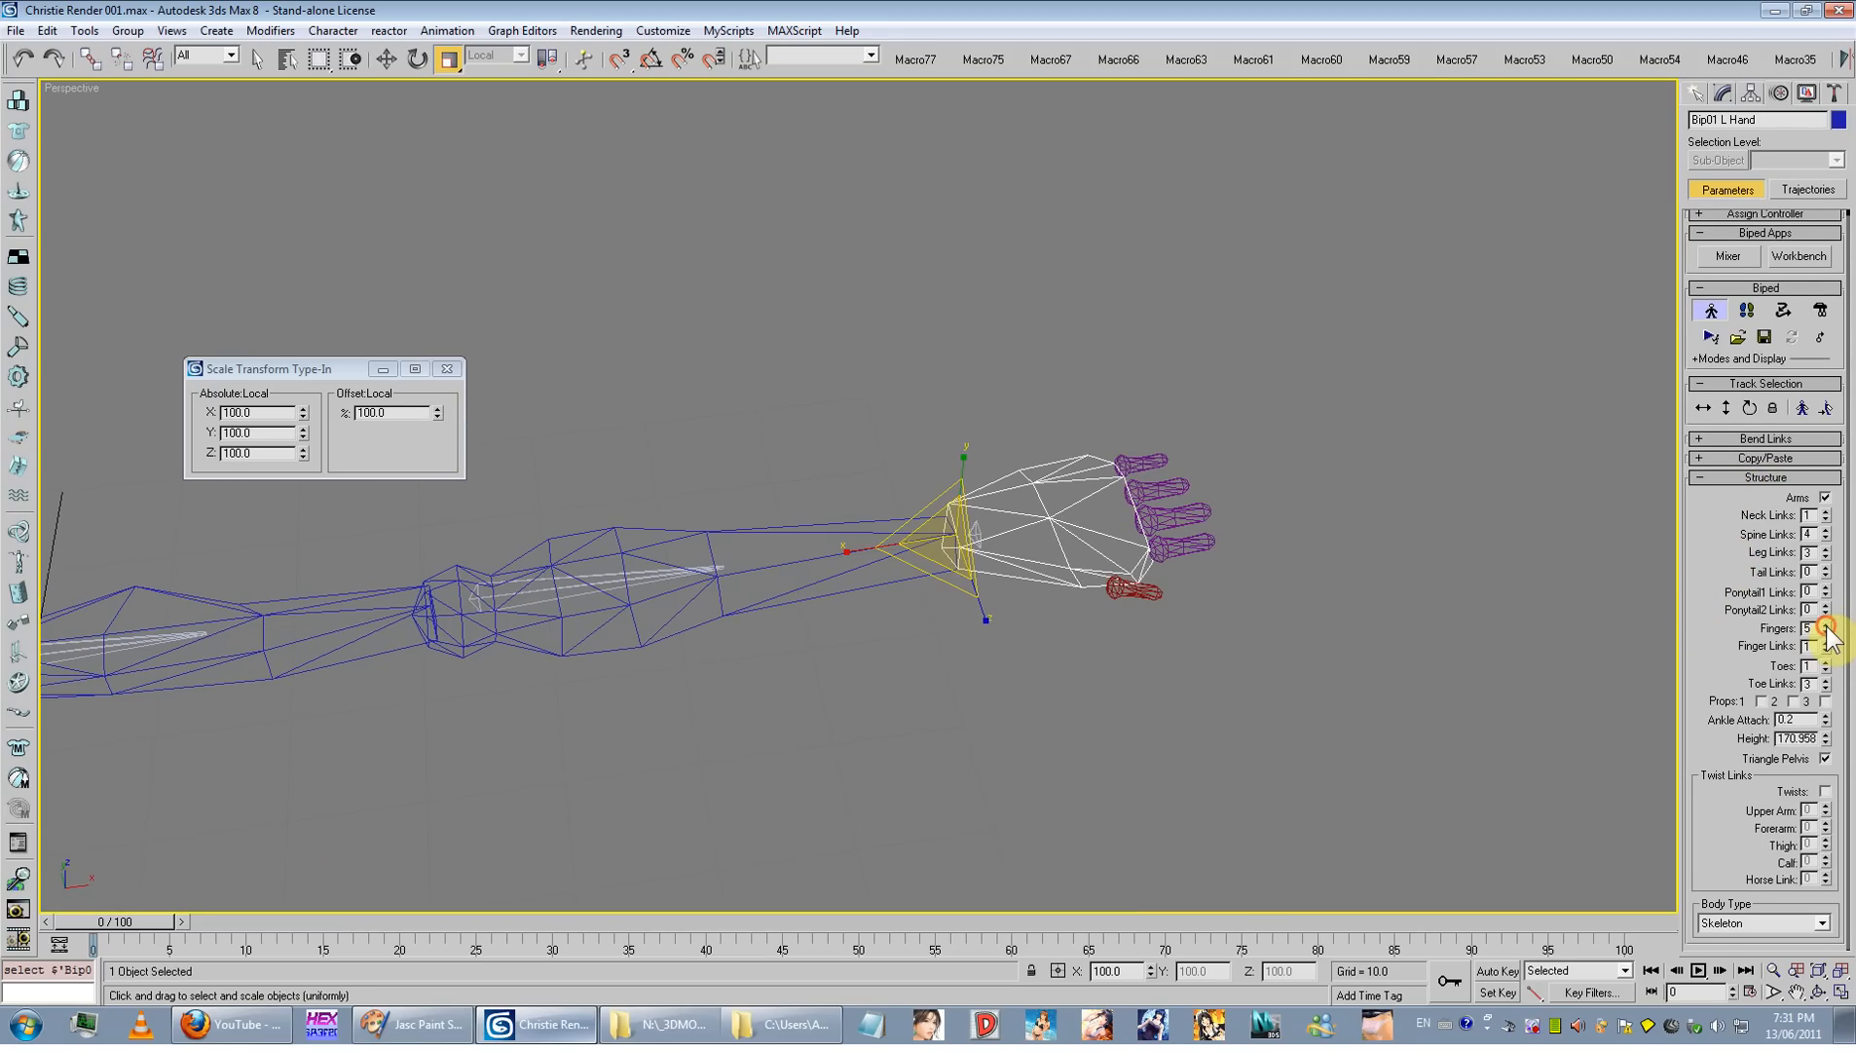
pyautogui.click(1825, 643)
pyautogui.click(1825, 644)
# Step: Select the biped's left toe and set Toe Links to 1
pyautogui.scroll(-6, 895, 671)
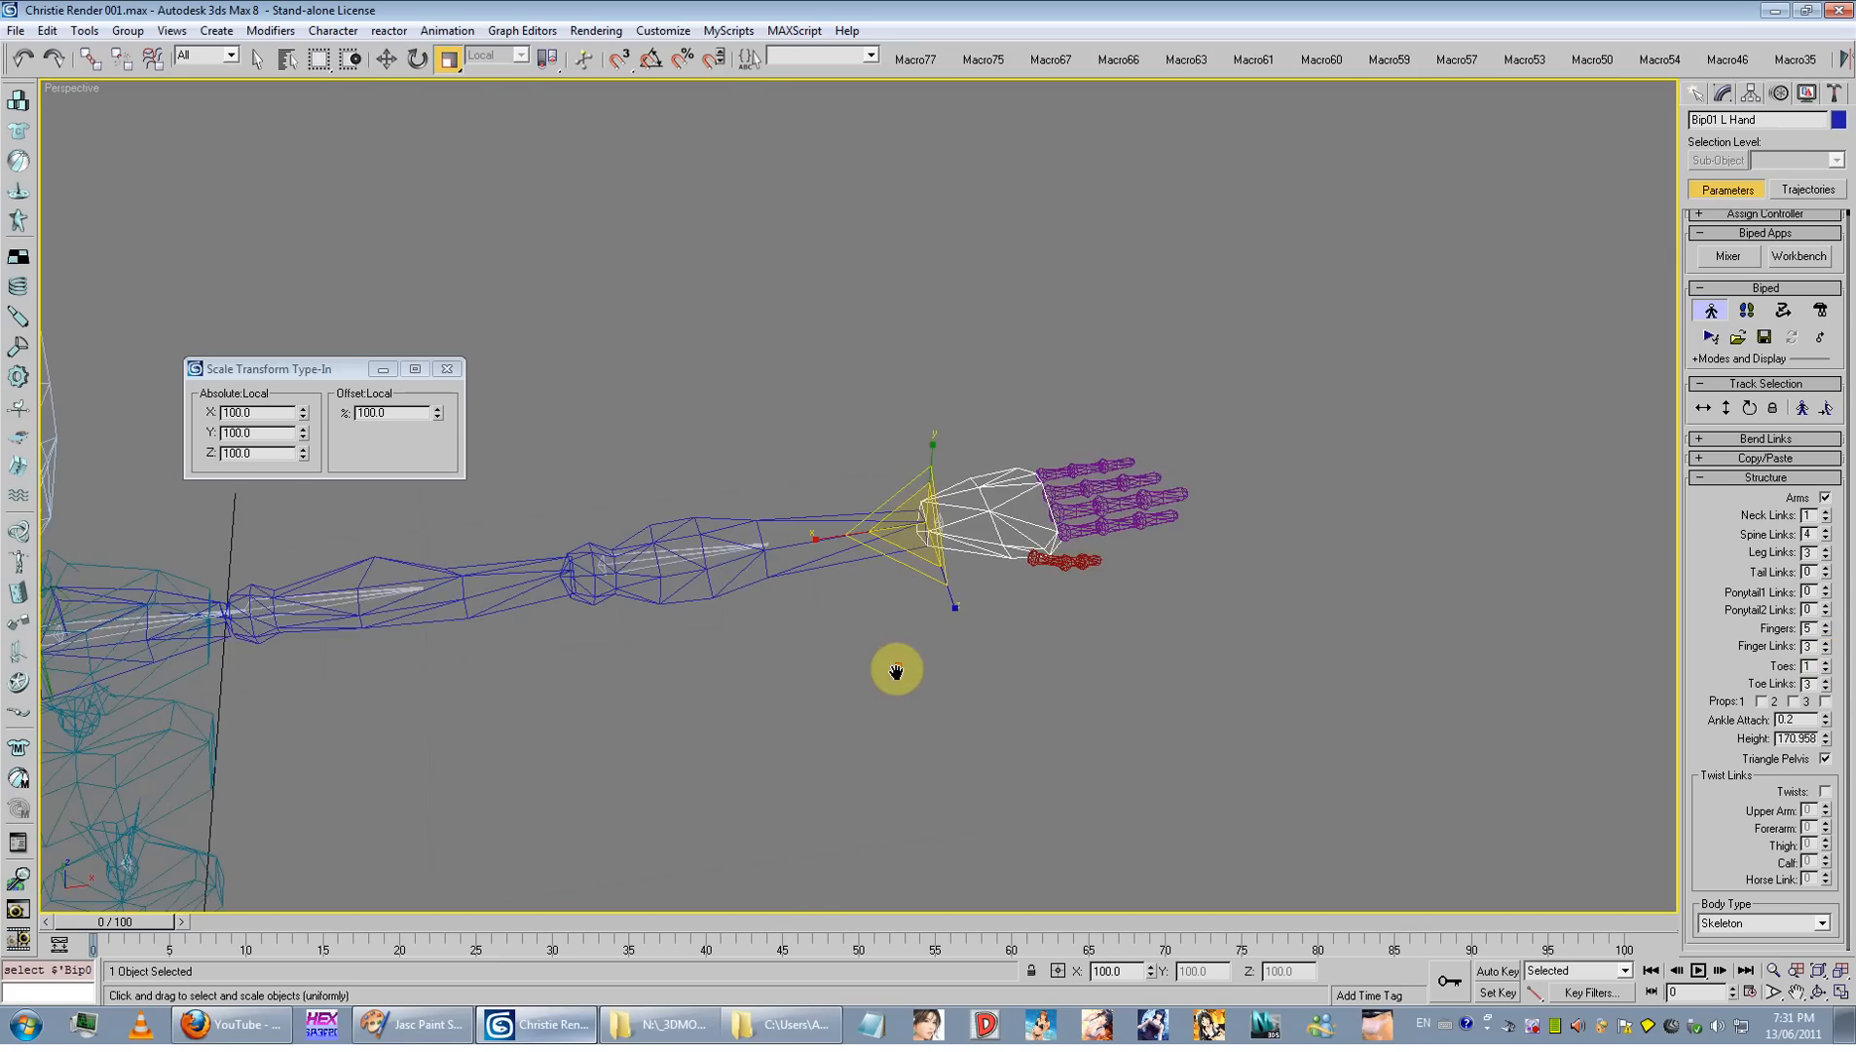
pyautogui.moveTo(895, 671); pyautogui.dragTo(1005, 651, button='middle')
pyautogui.scroll(4, 986, 463)
pyautogui.moveTo(985, 463); pyautogui.dragTo(920, 373, button='middle')
pyautogui.scroll(2, 920, 373)
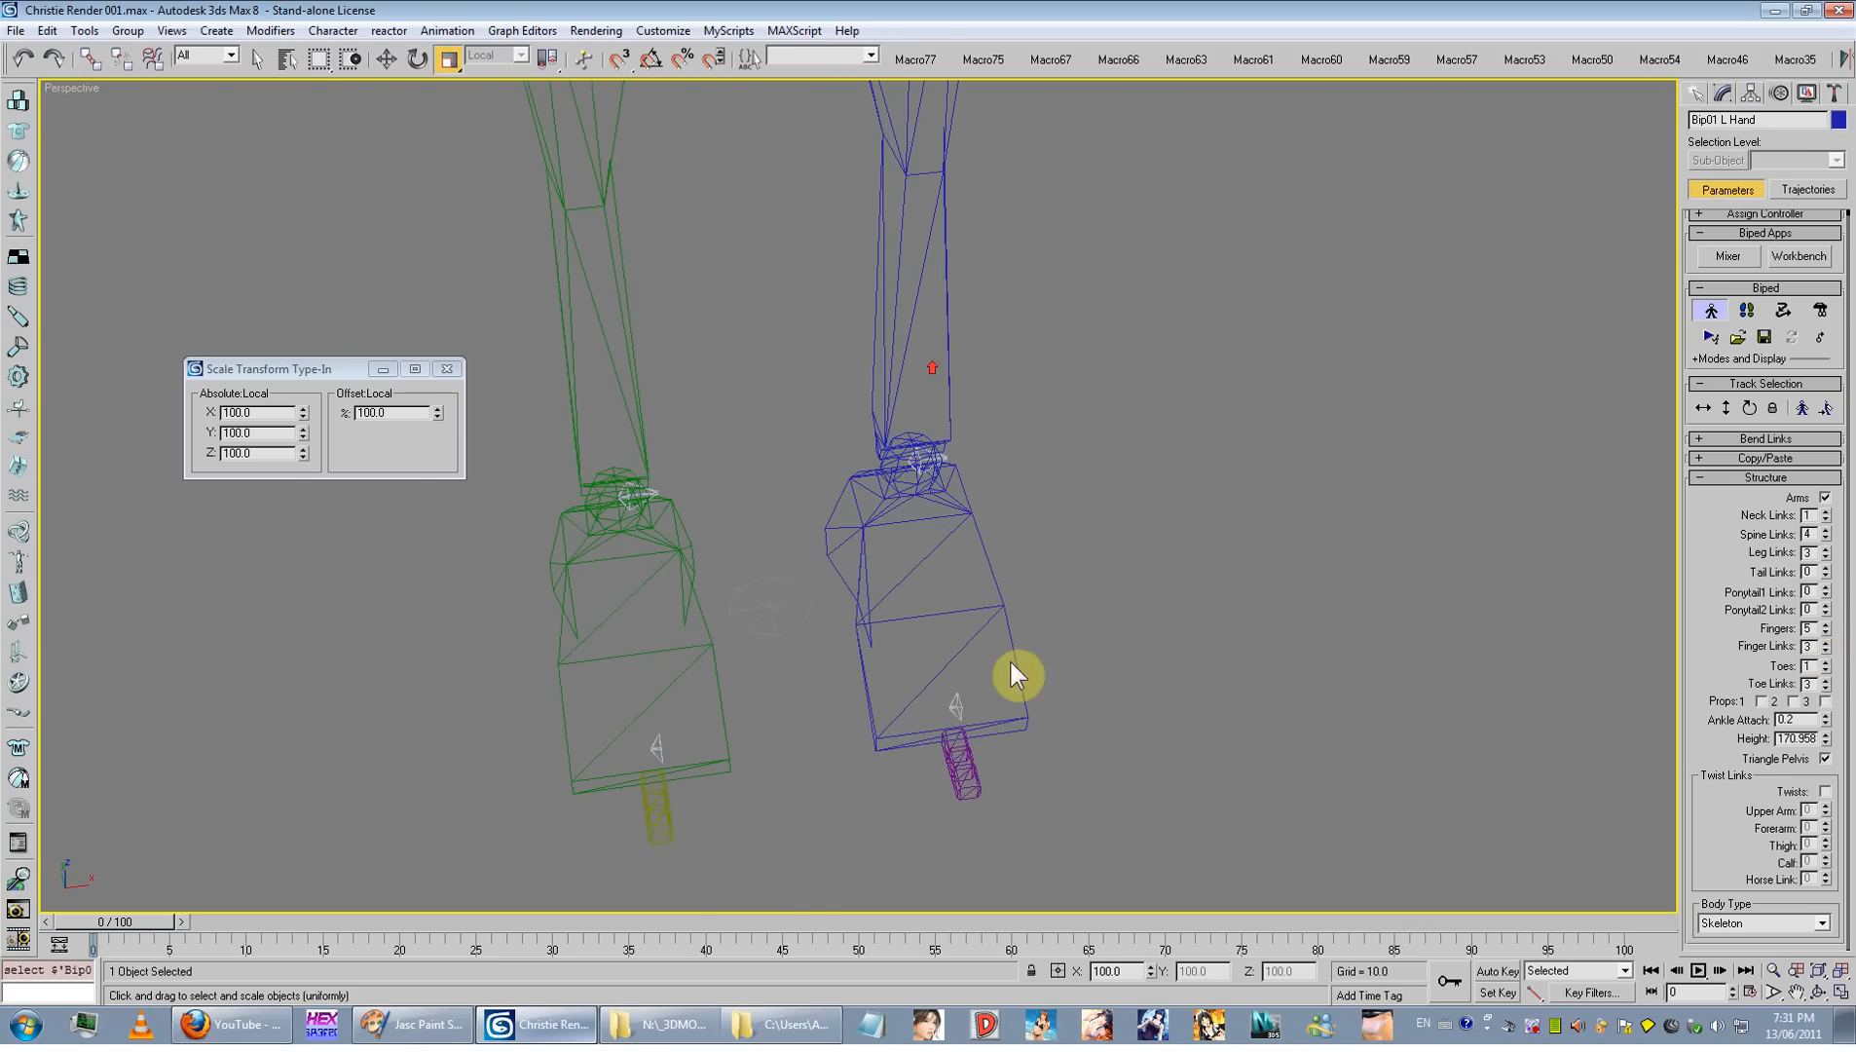
pyautogui.click(944, 753)
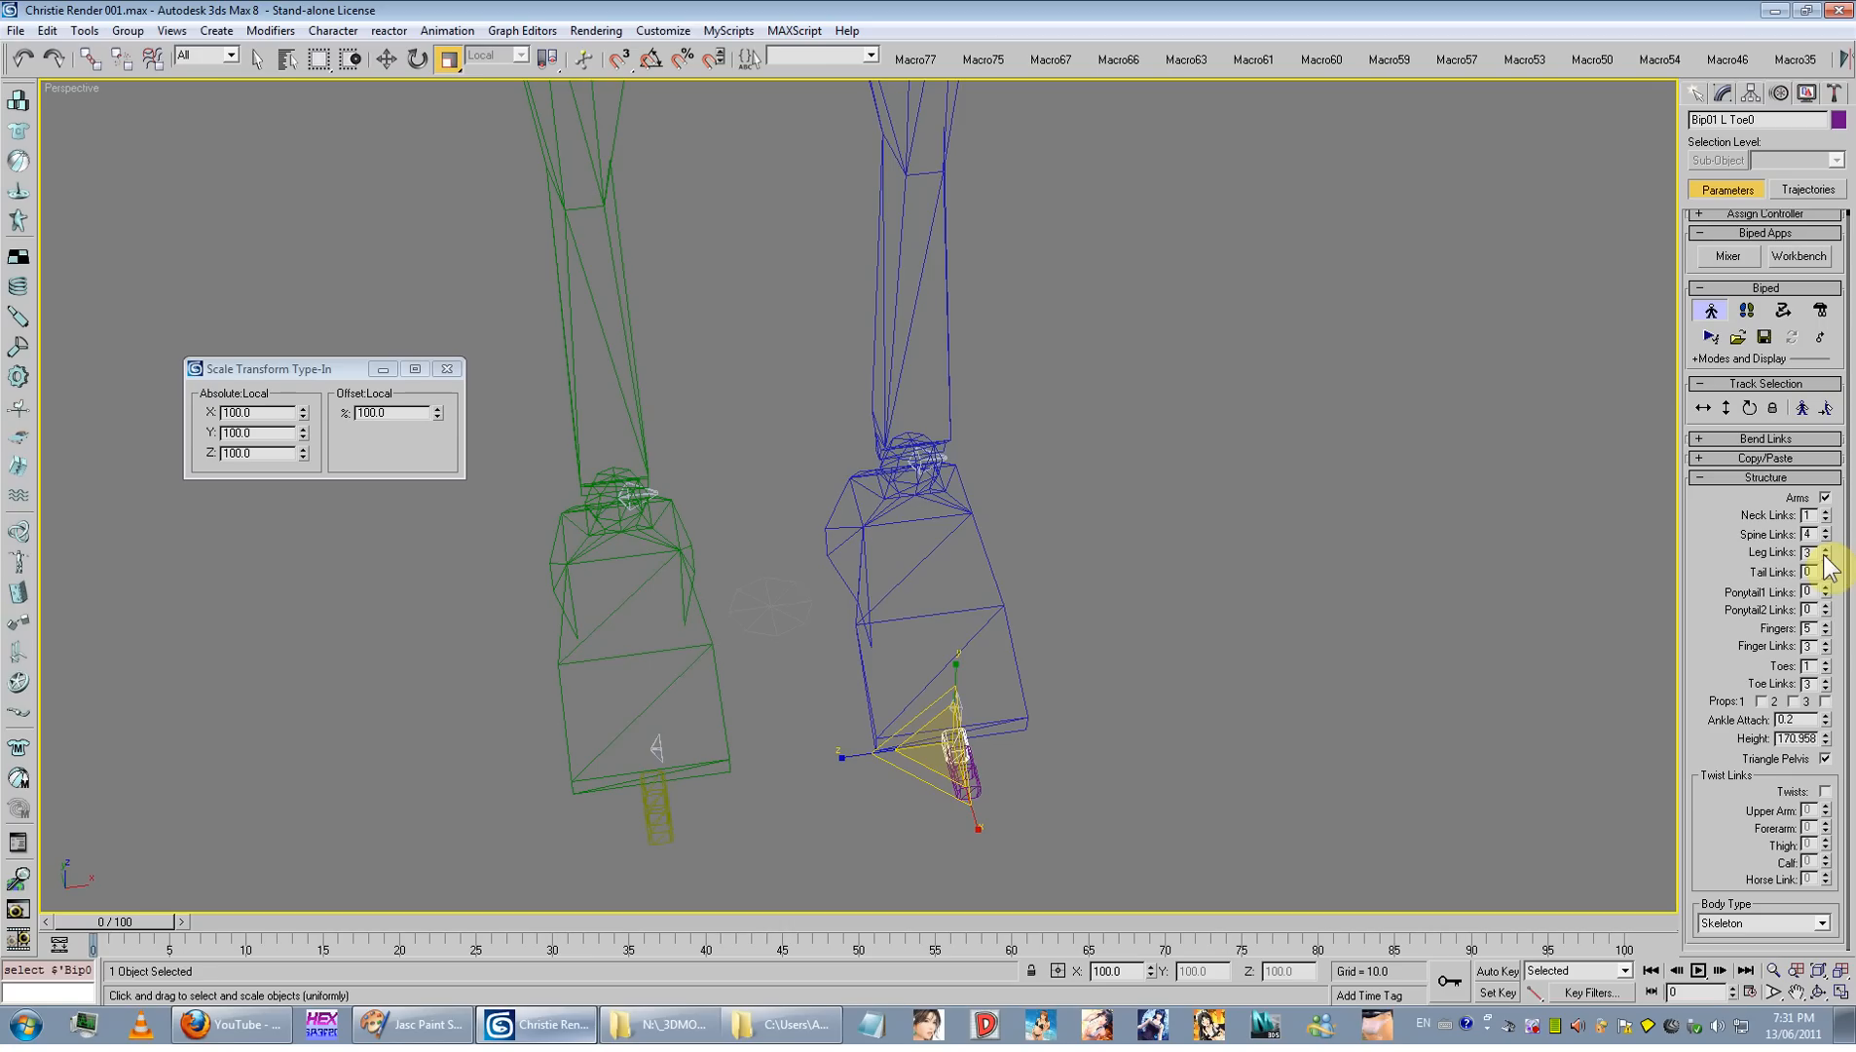
pyautogui.click(1824, 688)
pyautogui.scroll(-3, 1102, 468)
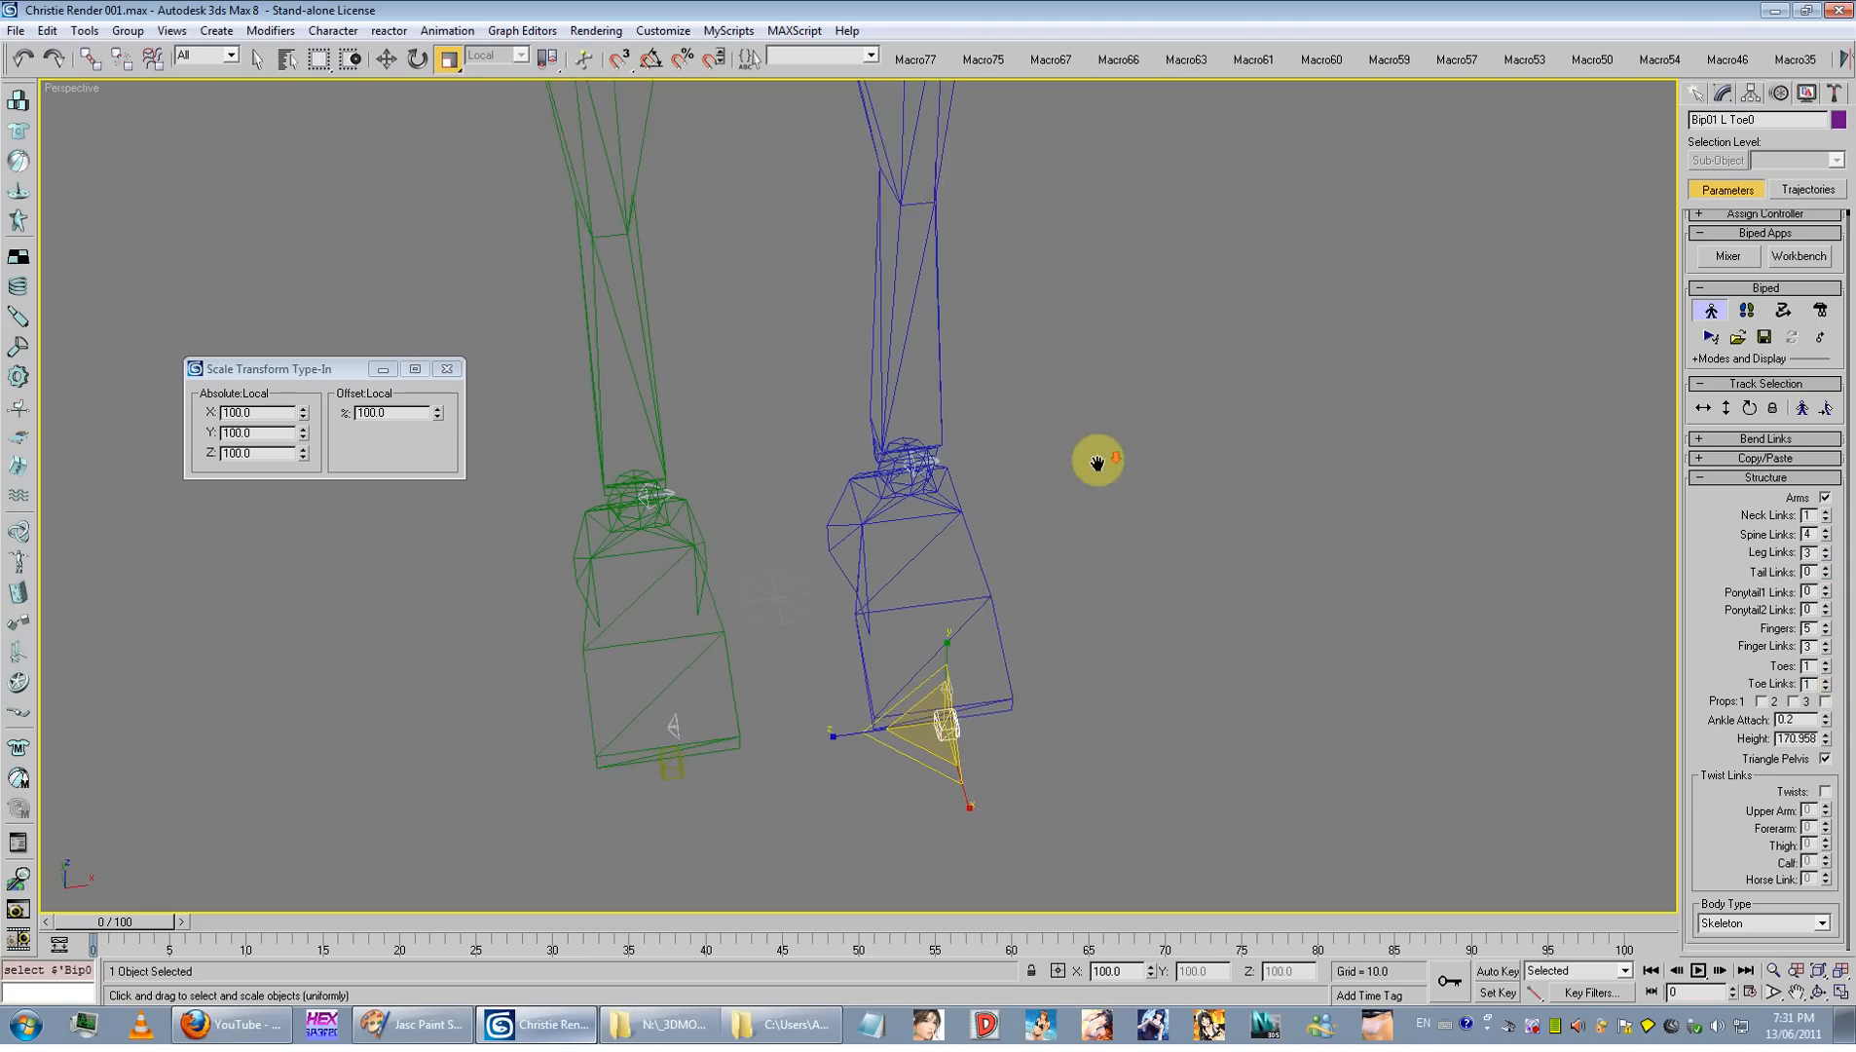
# Step: Scale both toes wider together until they span the full width of the feet
pyautogui.keyDown('ctrl'); pyautogui.click(678, 750); pyautogui.keyUp('ctrl')
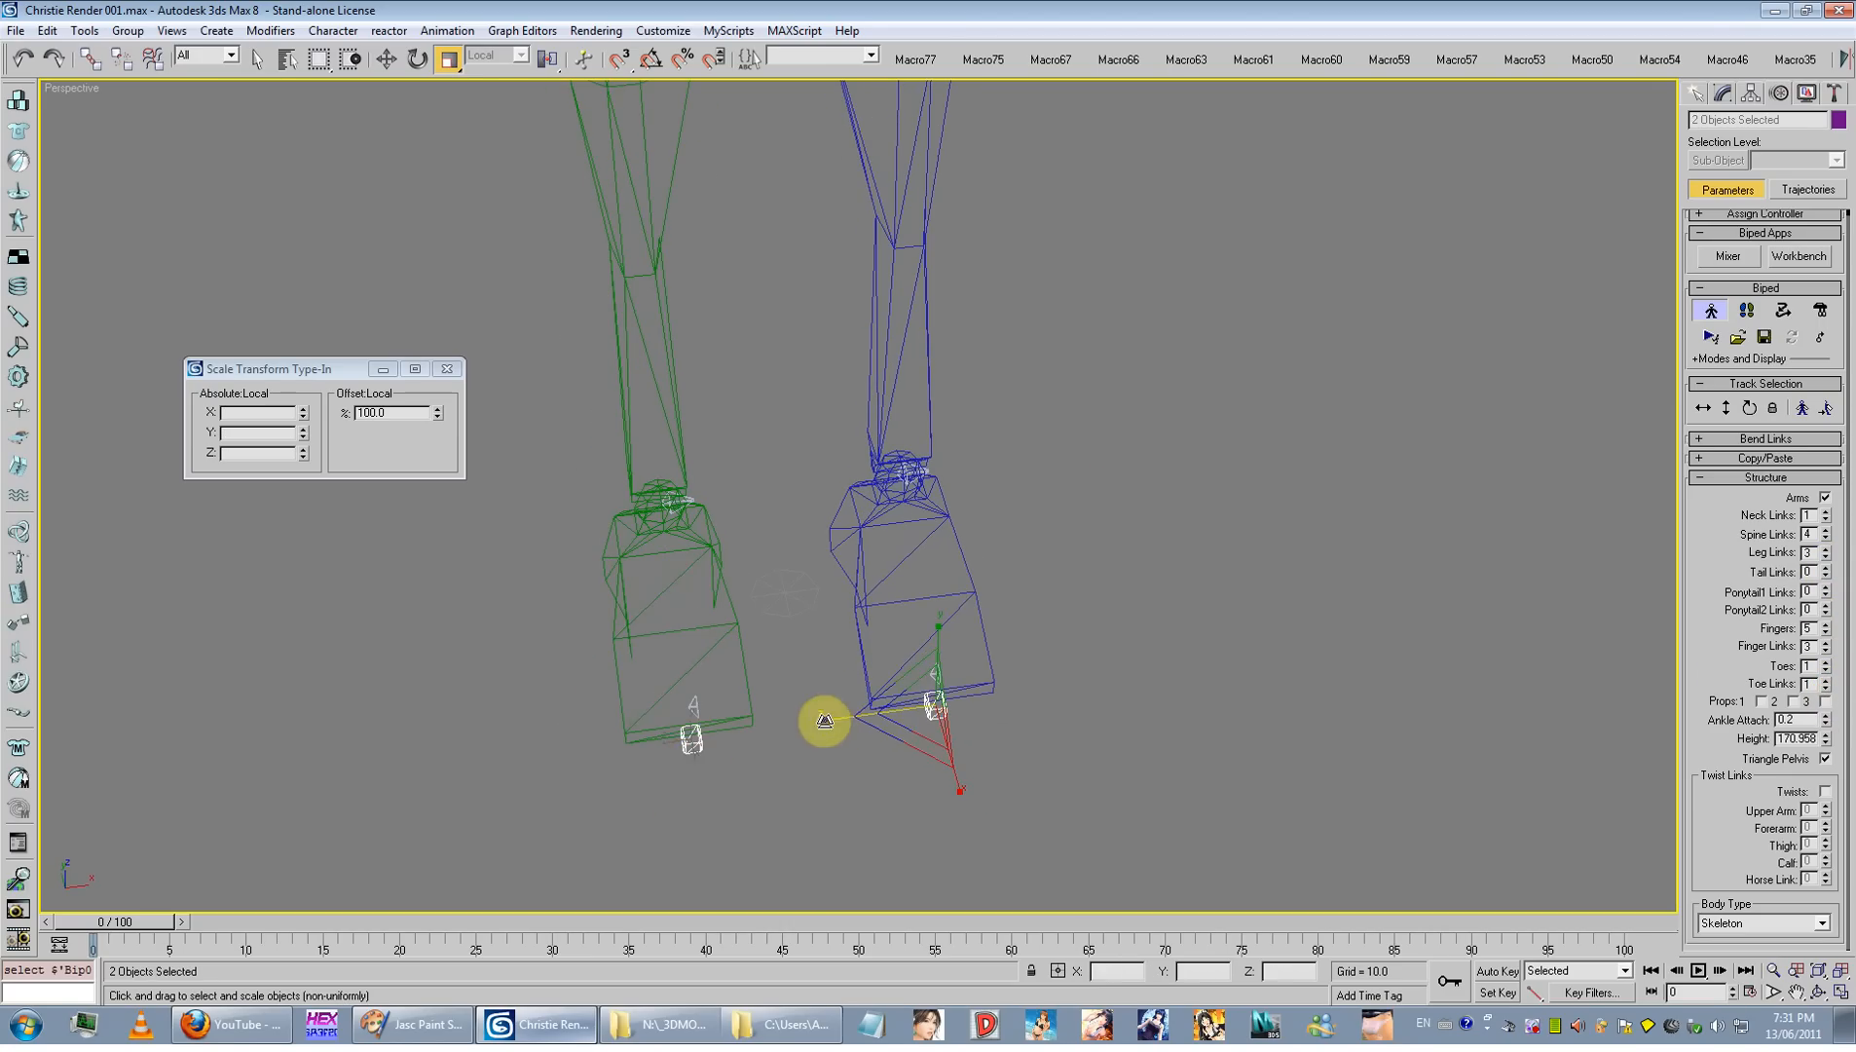
pyautogui.moveTo(942, 723); pyautogui.dragTo(436, 722)
pyautogui.click(1388, 613)
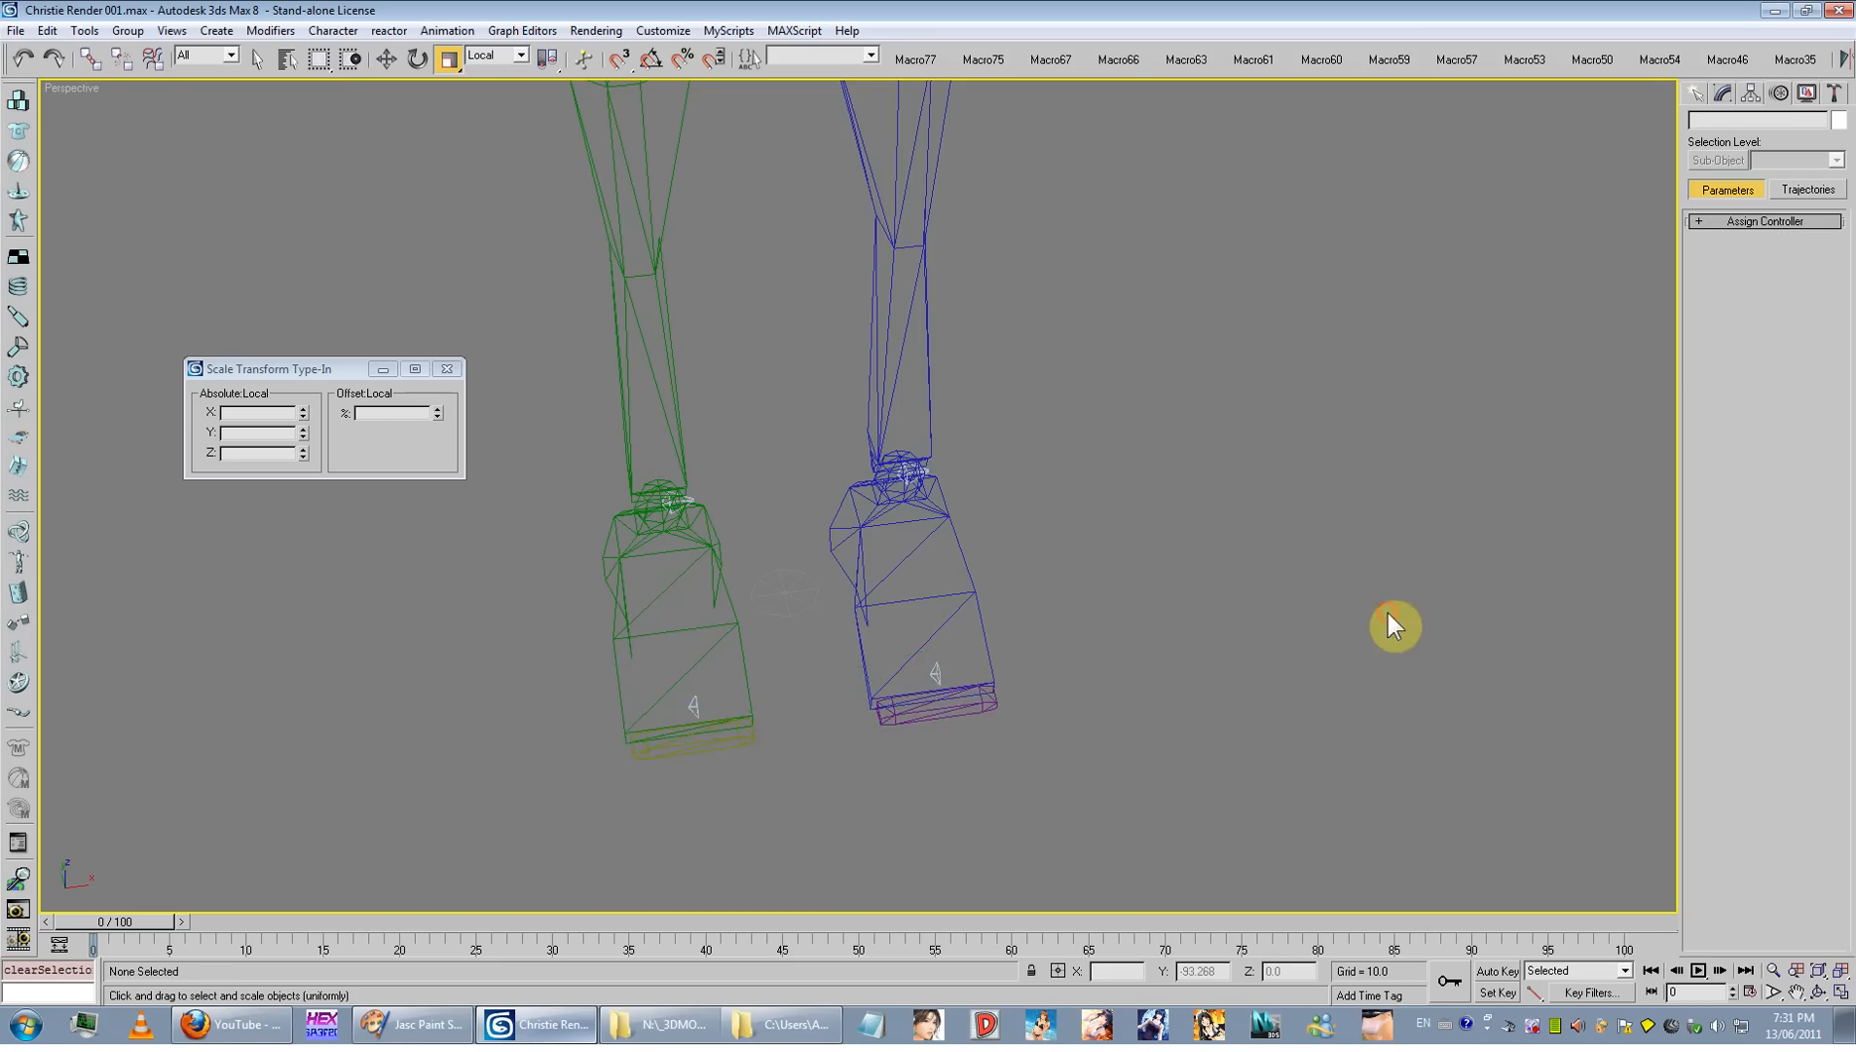
# Step: Unhide all of the character's objects and switch the view from wireframe to shaded around the left hand
pyautogui.keyDown('alt'); pyautogui.moveTo(1387, 614); pyautogui.dragTo(1337, 524, button='middle'); pyautogui.keyUp('alt')
pyautogui.scroll(-4, 1337, 523)
pyautogui.press('z')
pyautogui.keyDown('alt'); pyautogui.moveTo(1056, 335); pyautogui.dragTo(735, 516, button='middle'); pyautogui.keyUp('alt')
pyautogui.scroll(2, 1347, 336)
pyautogui.moveTo(1347, 336); pyautogui.dragTo(1073, 460, button='middle')
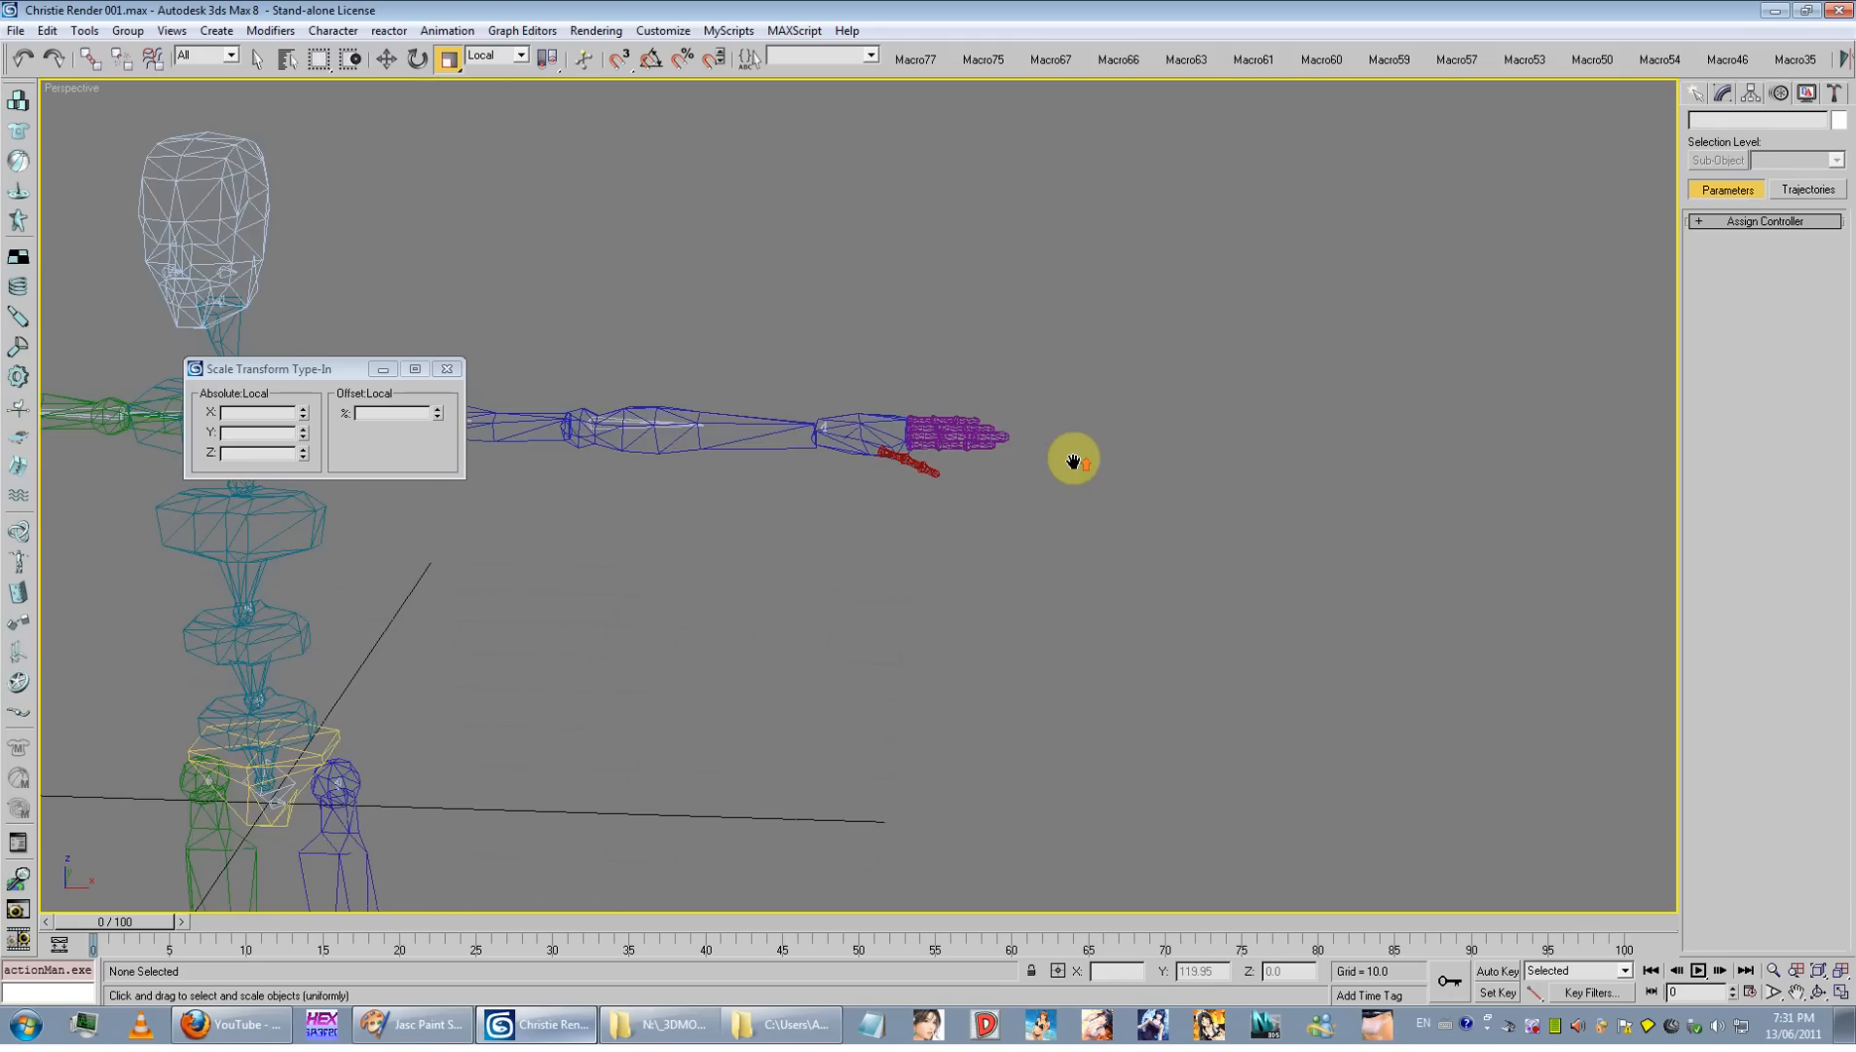
pyautogui.scroll(4, 1073, 460)
pyautogui.rightClick(1088, 424)
pyautogui.click(1154, 365)
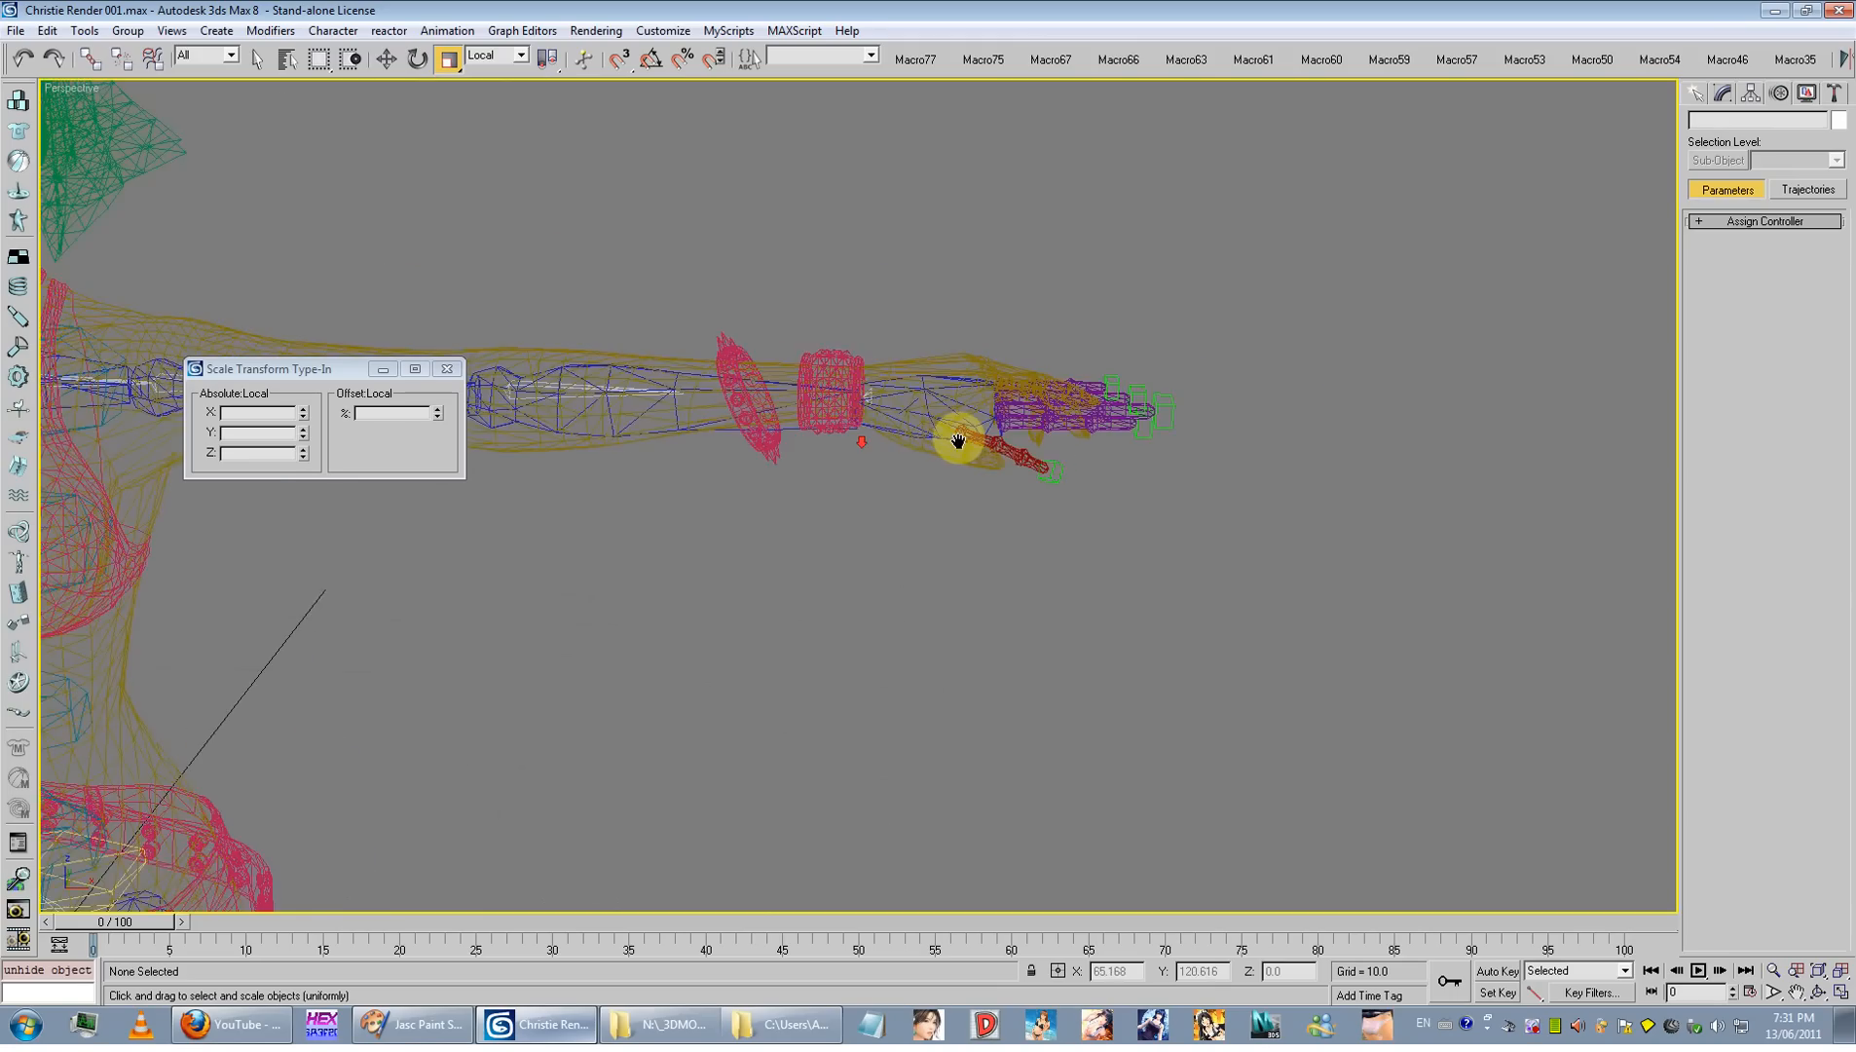
pyautogui.press('F3')
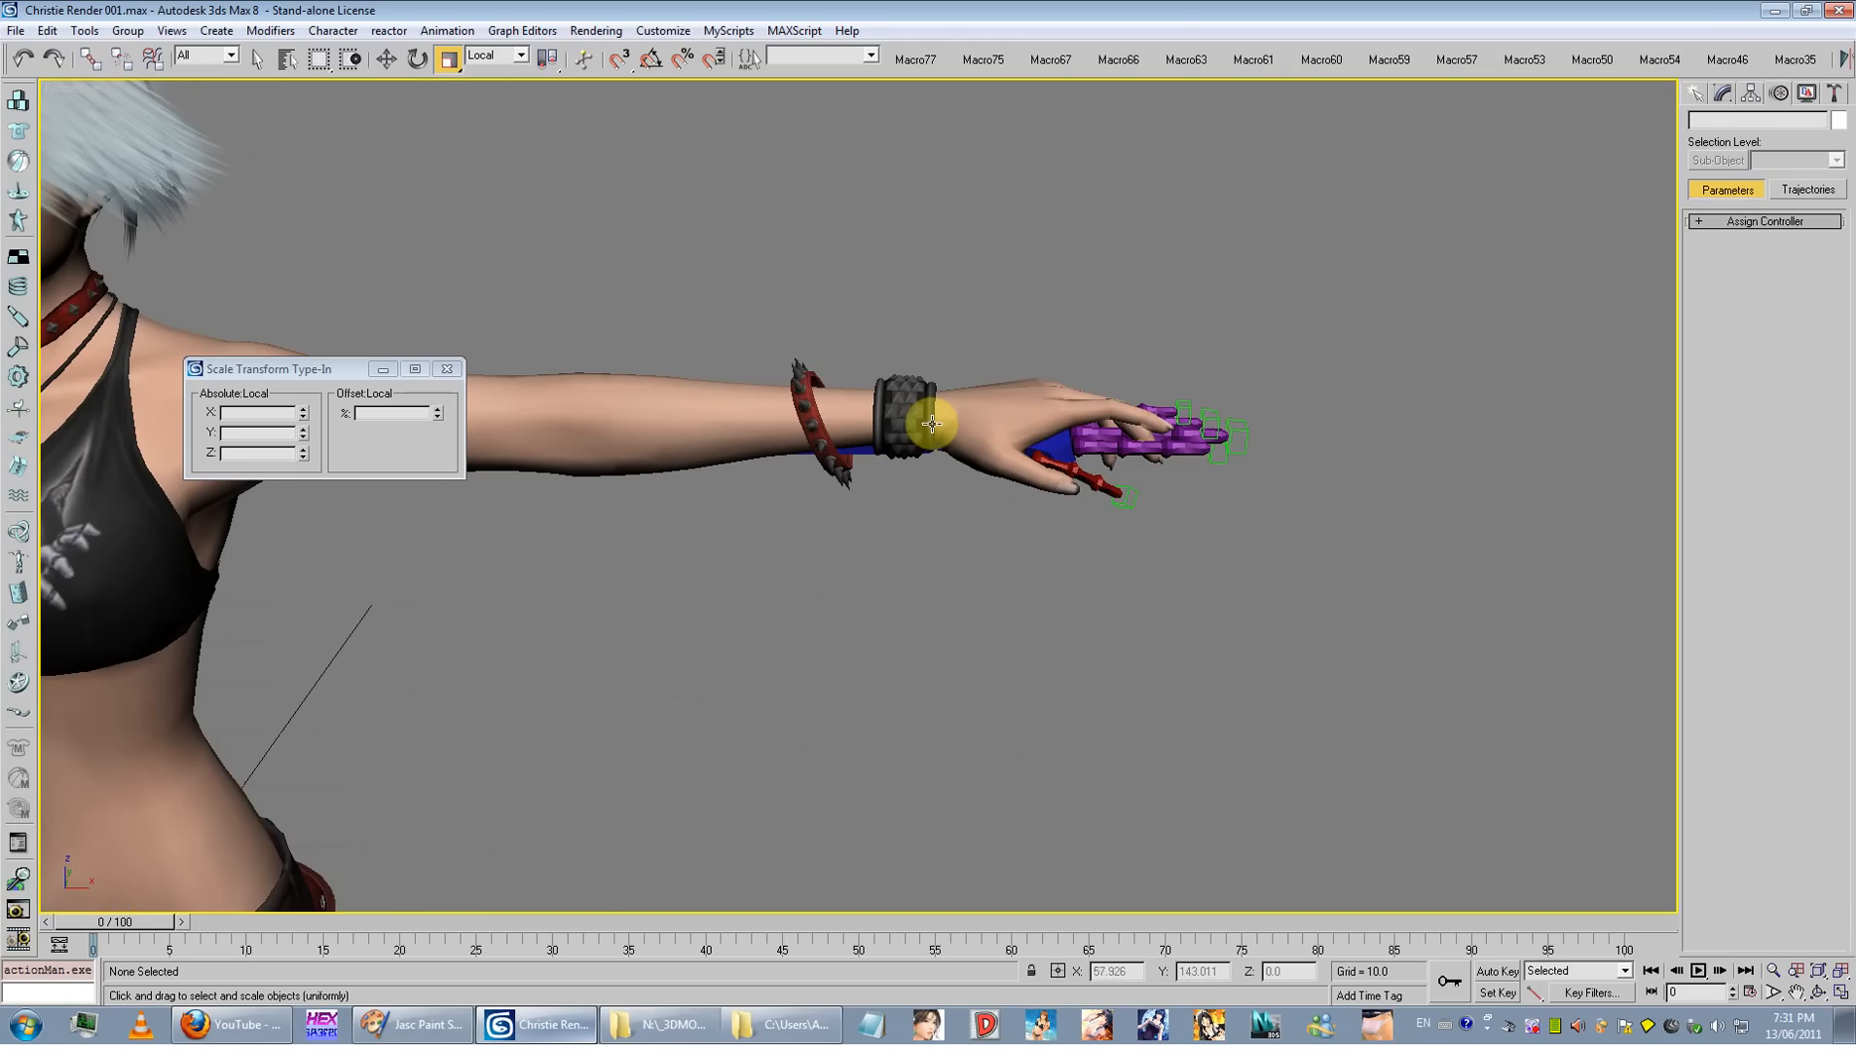
# Step: Hide the character's body mesh and the clothing and accessories mesh
pyautogui.click(387, 60)
pyautogui.click(643, 398)
pyautogui.rightClick(646, 401)
pyautogui.click(679, 357)
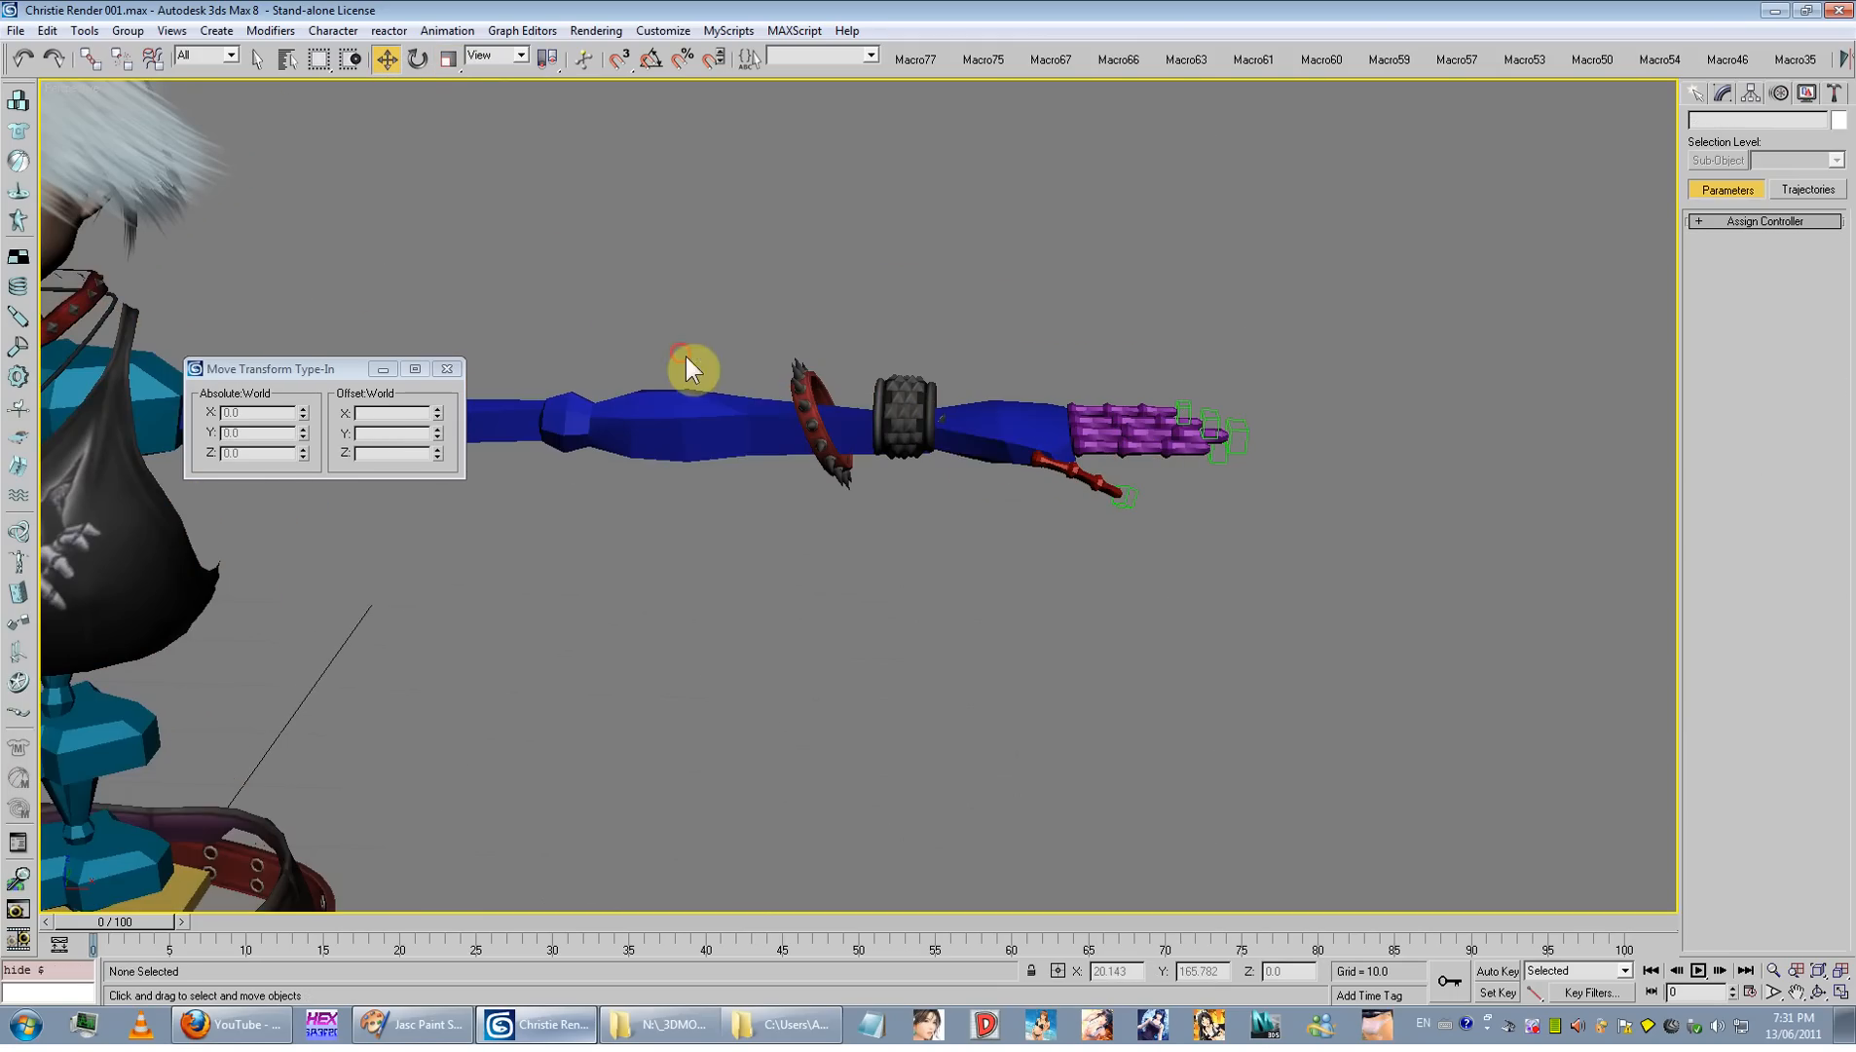
pyautogui.click(915, 408)
pyautogui.rightClick(914, 407)
pyautogui.click(947, 361)
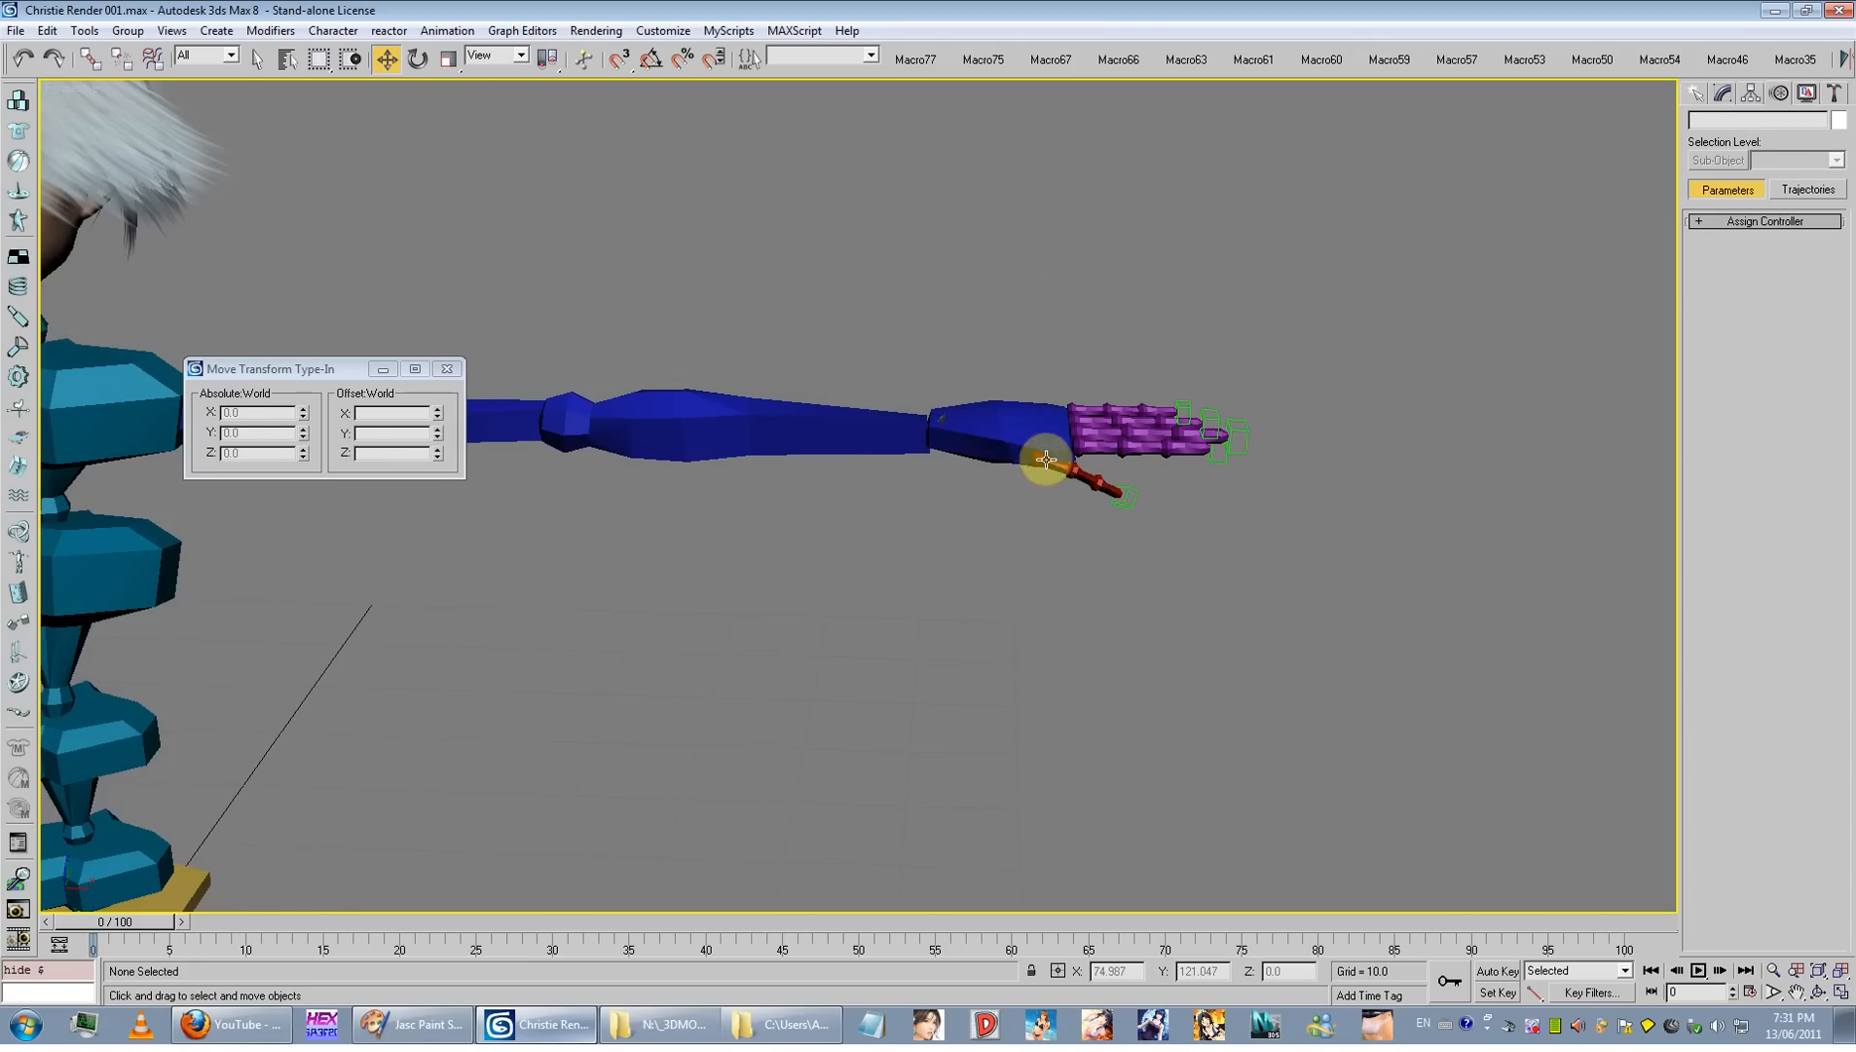
# Step: Select both biped thumbs symmetrically, close the transform type-in window and set the reference coordinate system to Local
pyautogui.click(1047, 457)
pyautogui.scroll(-8, 1036, 427)
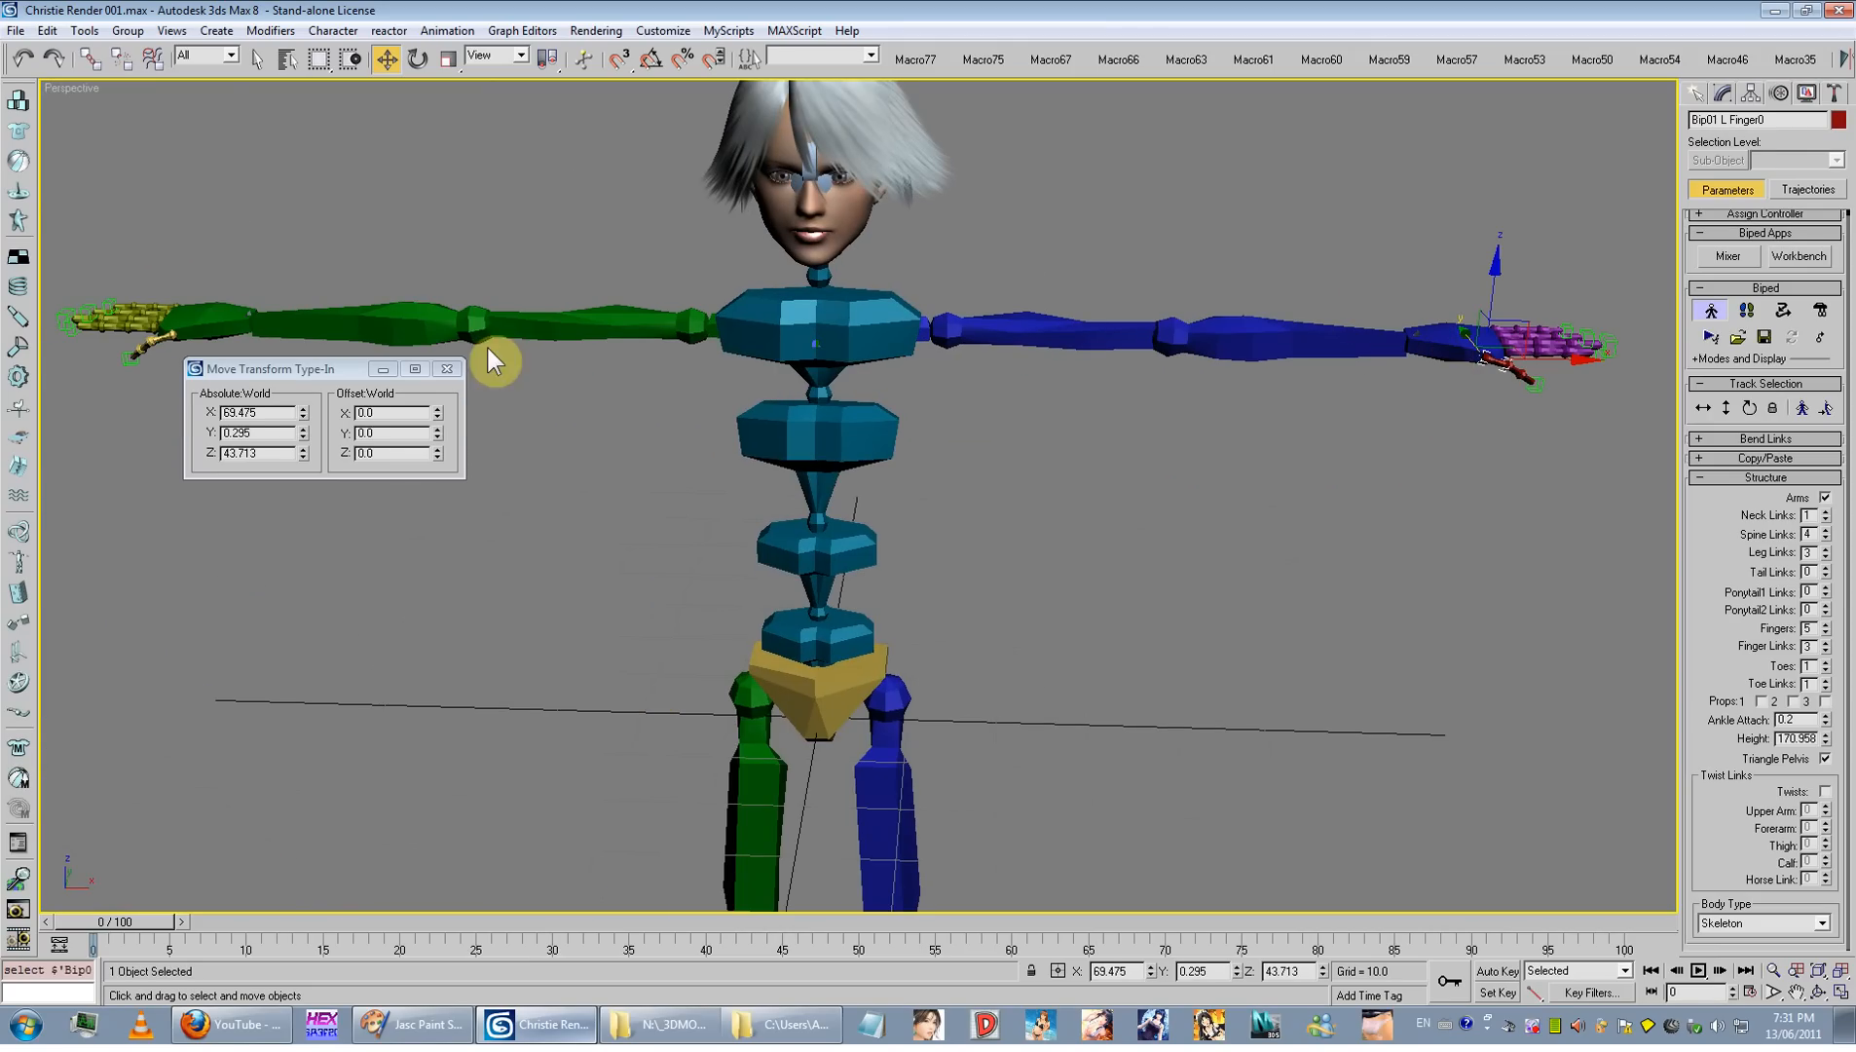
pyautogui.click(448, 369)
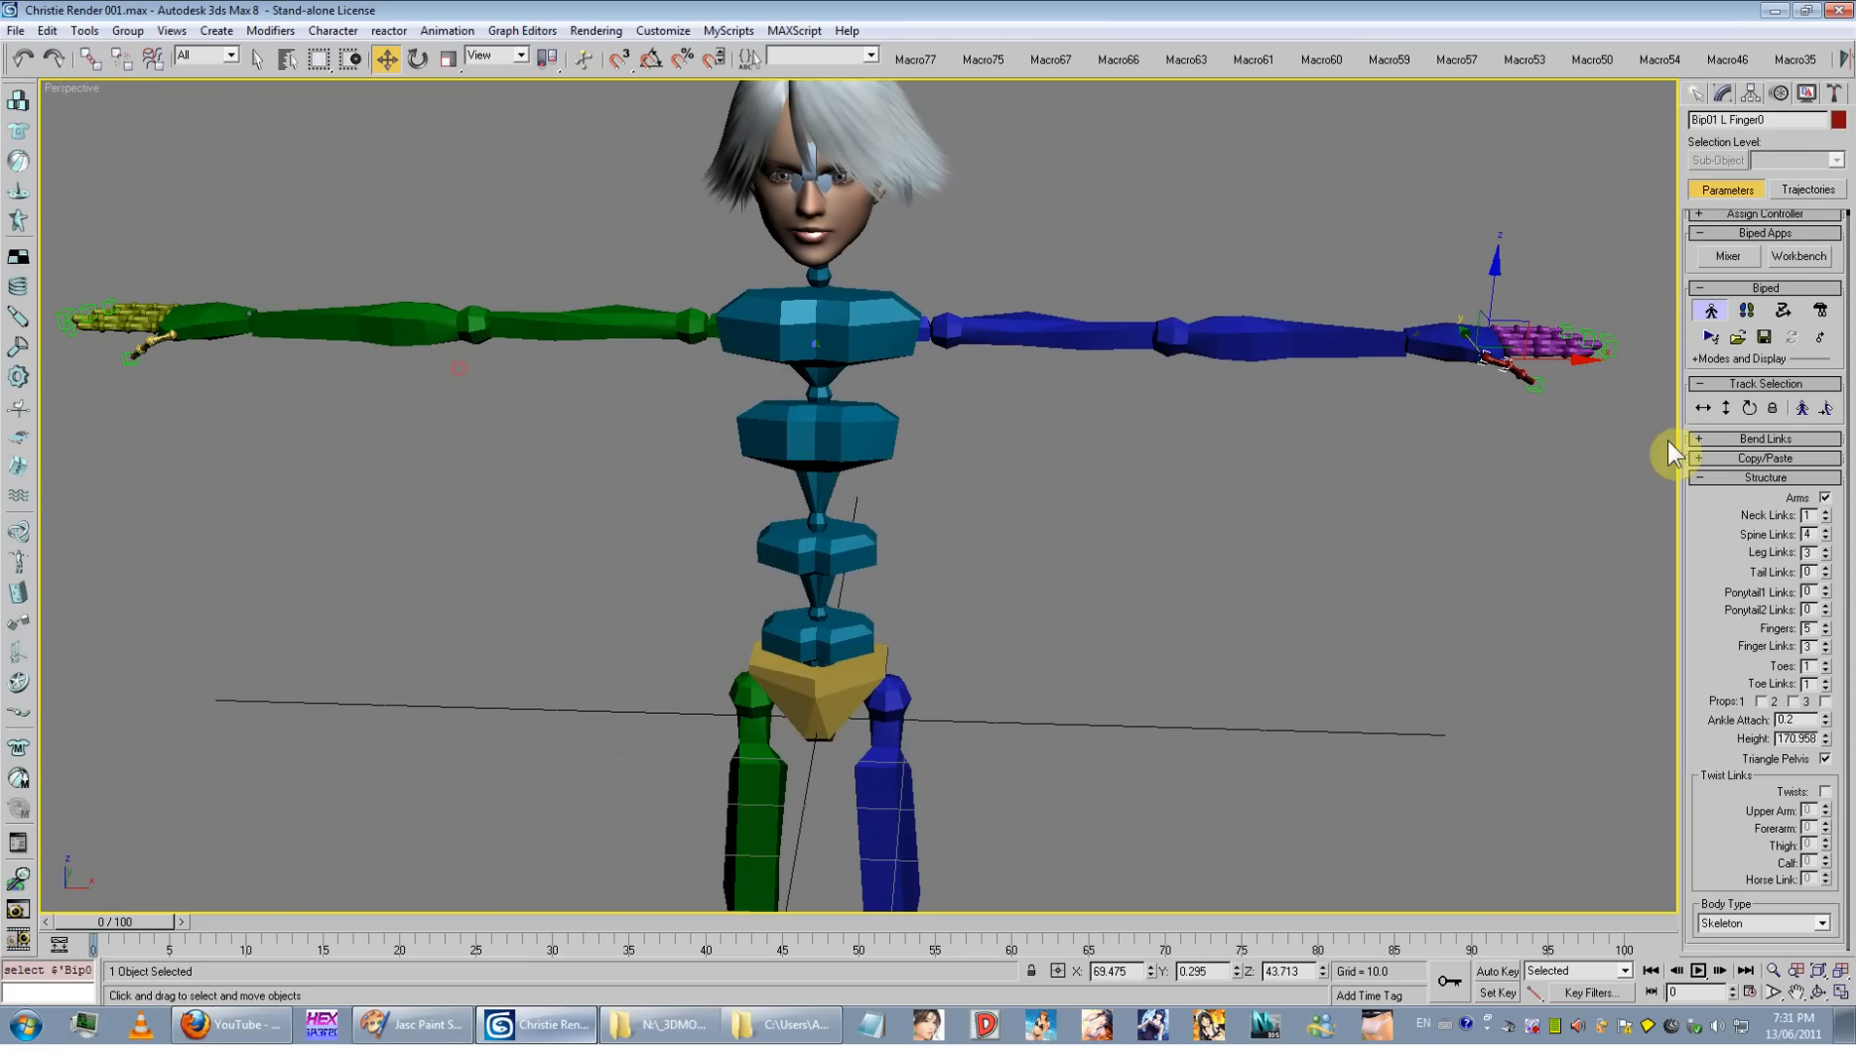
pyautogui.click(1809, 407)
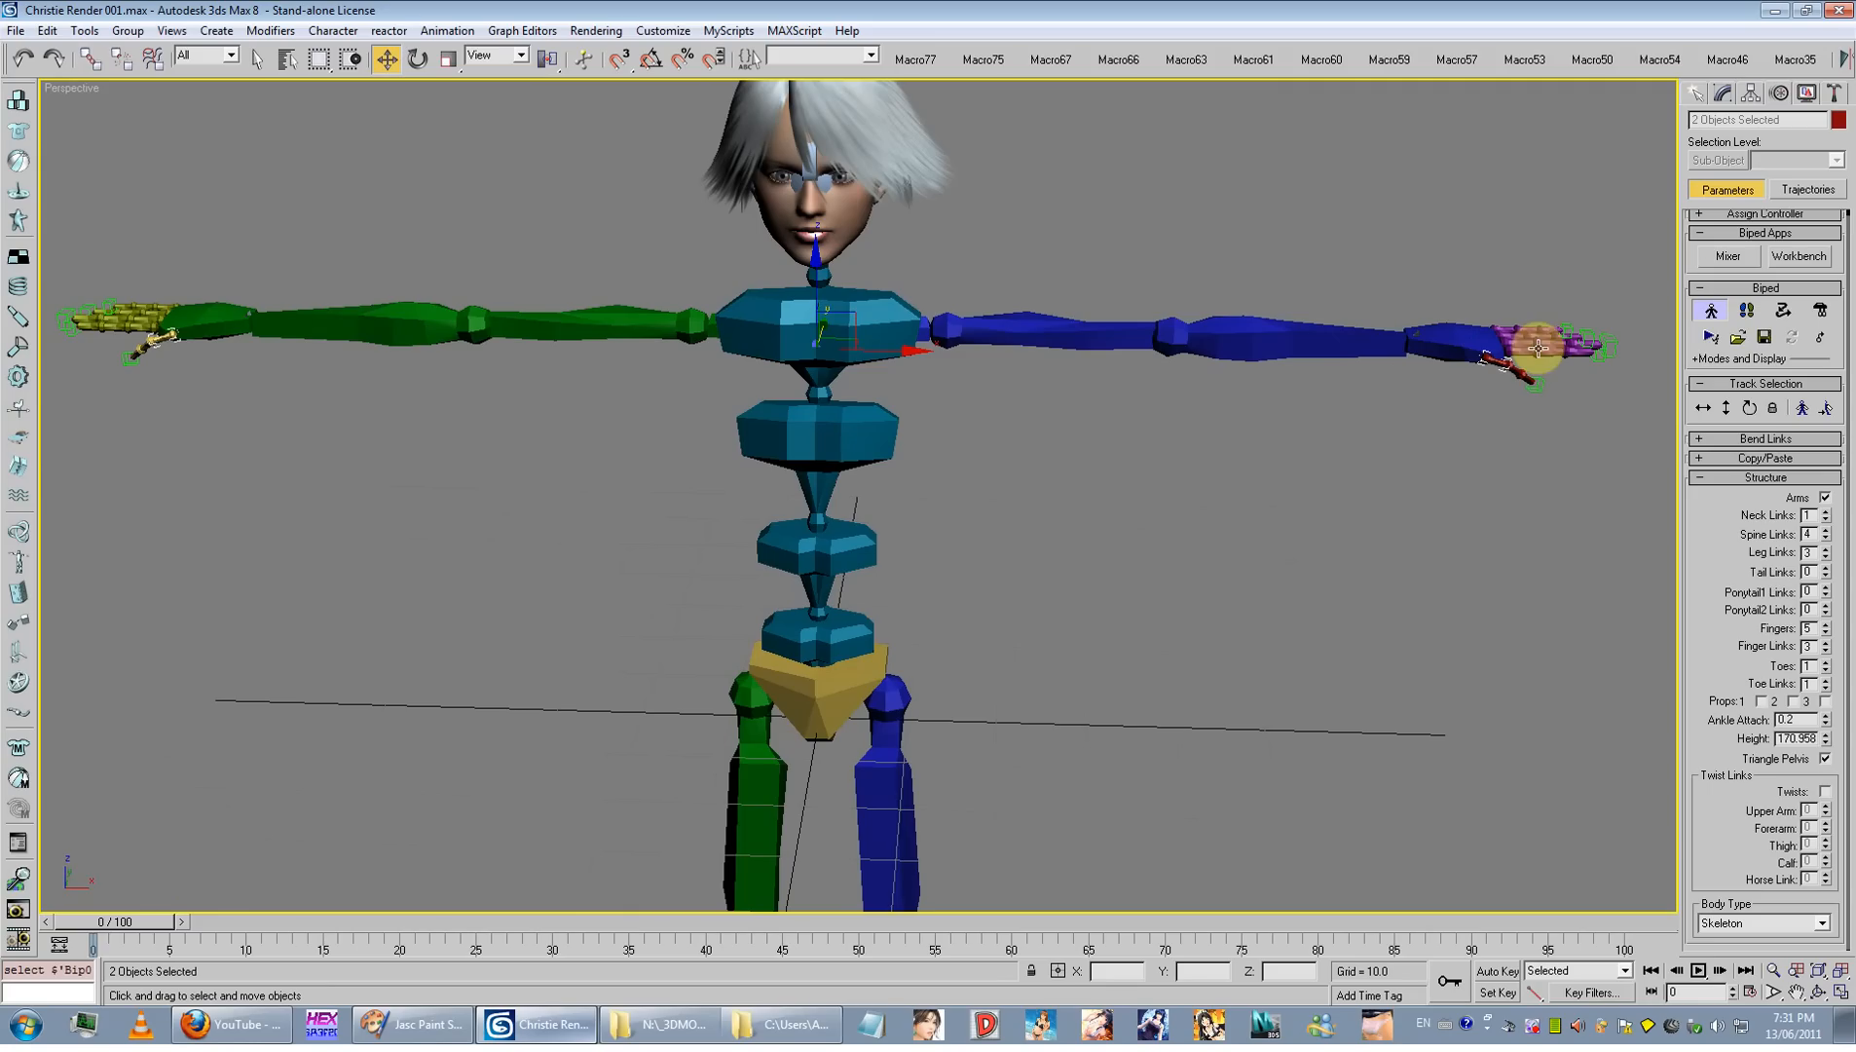
pyautogui.click(494, 59)
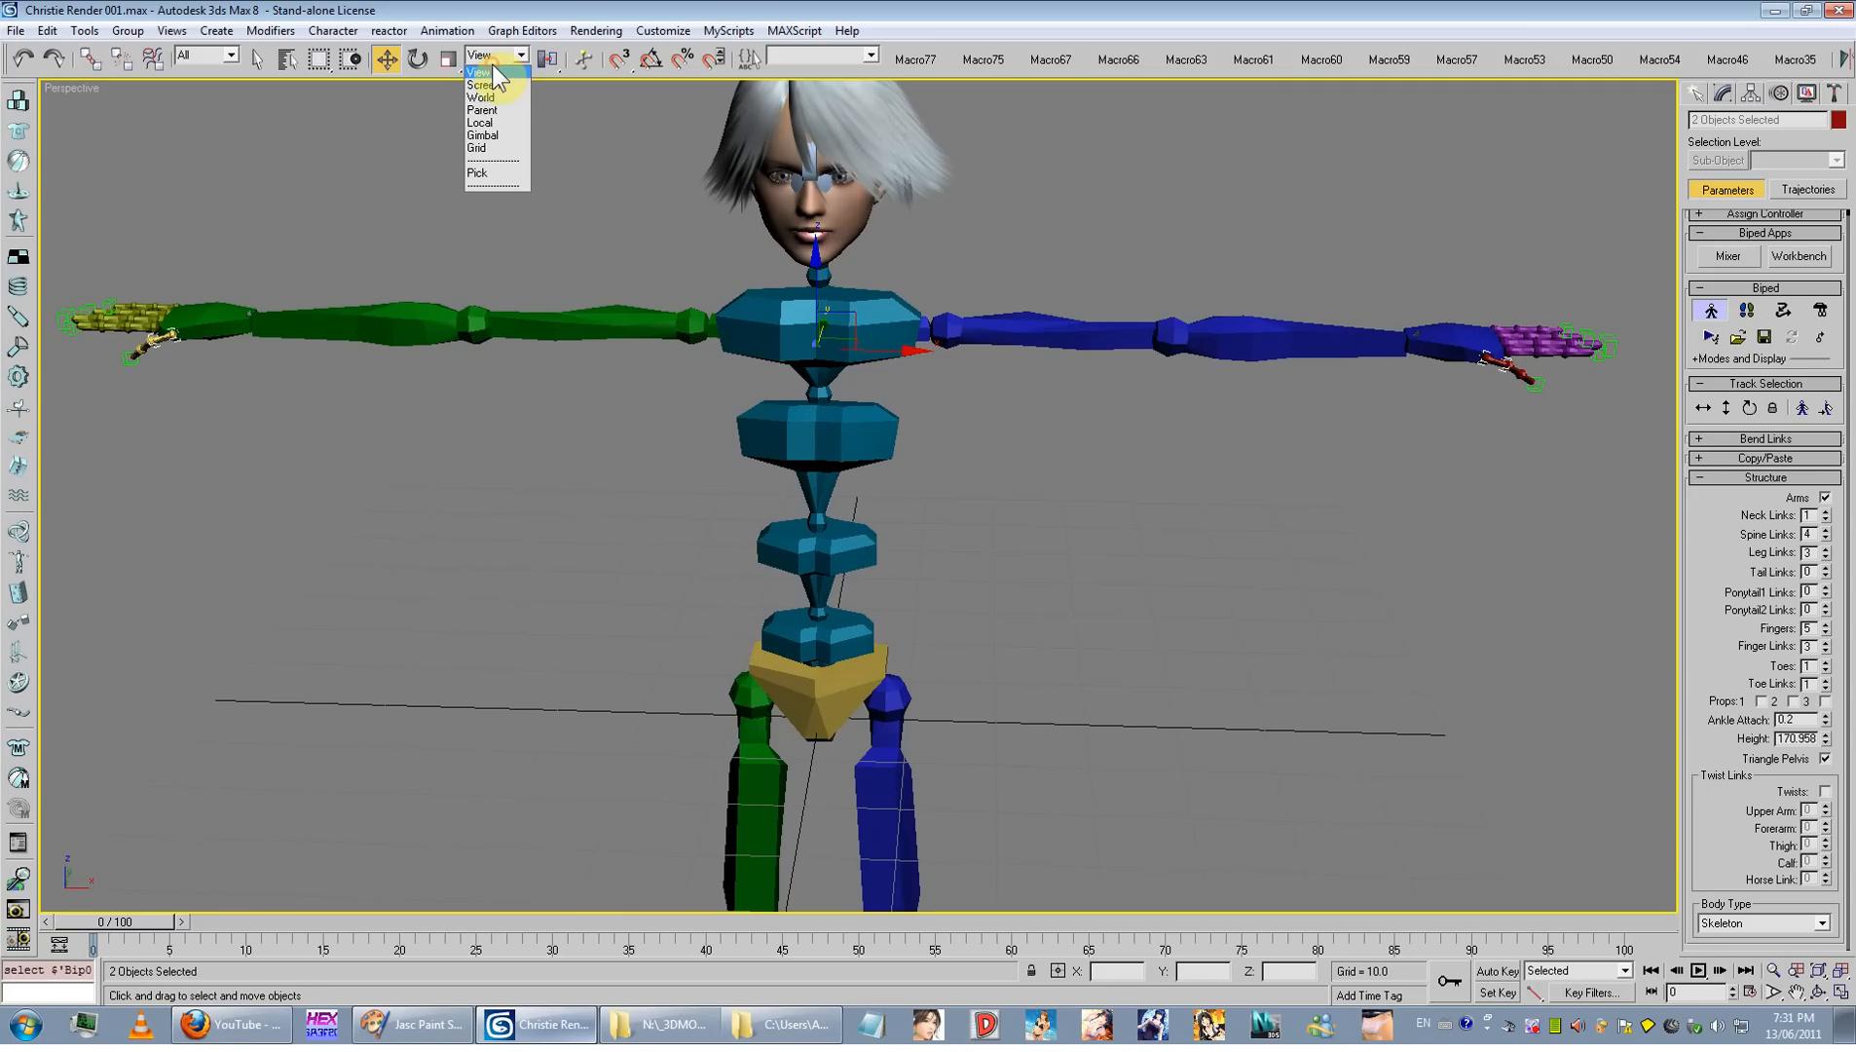
pyautogui.click(484, 107)
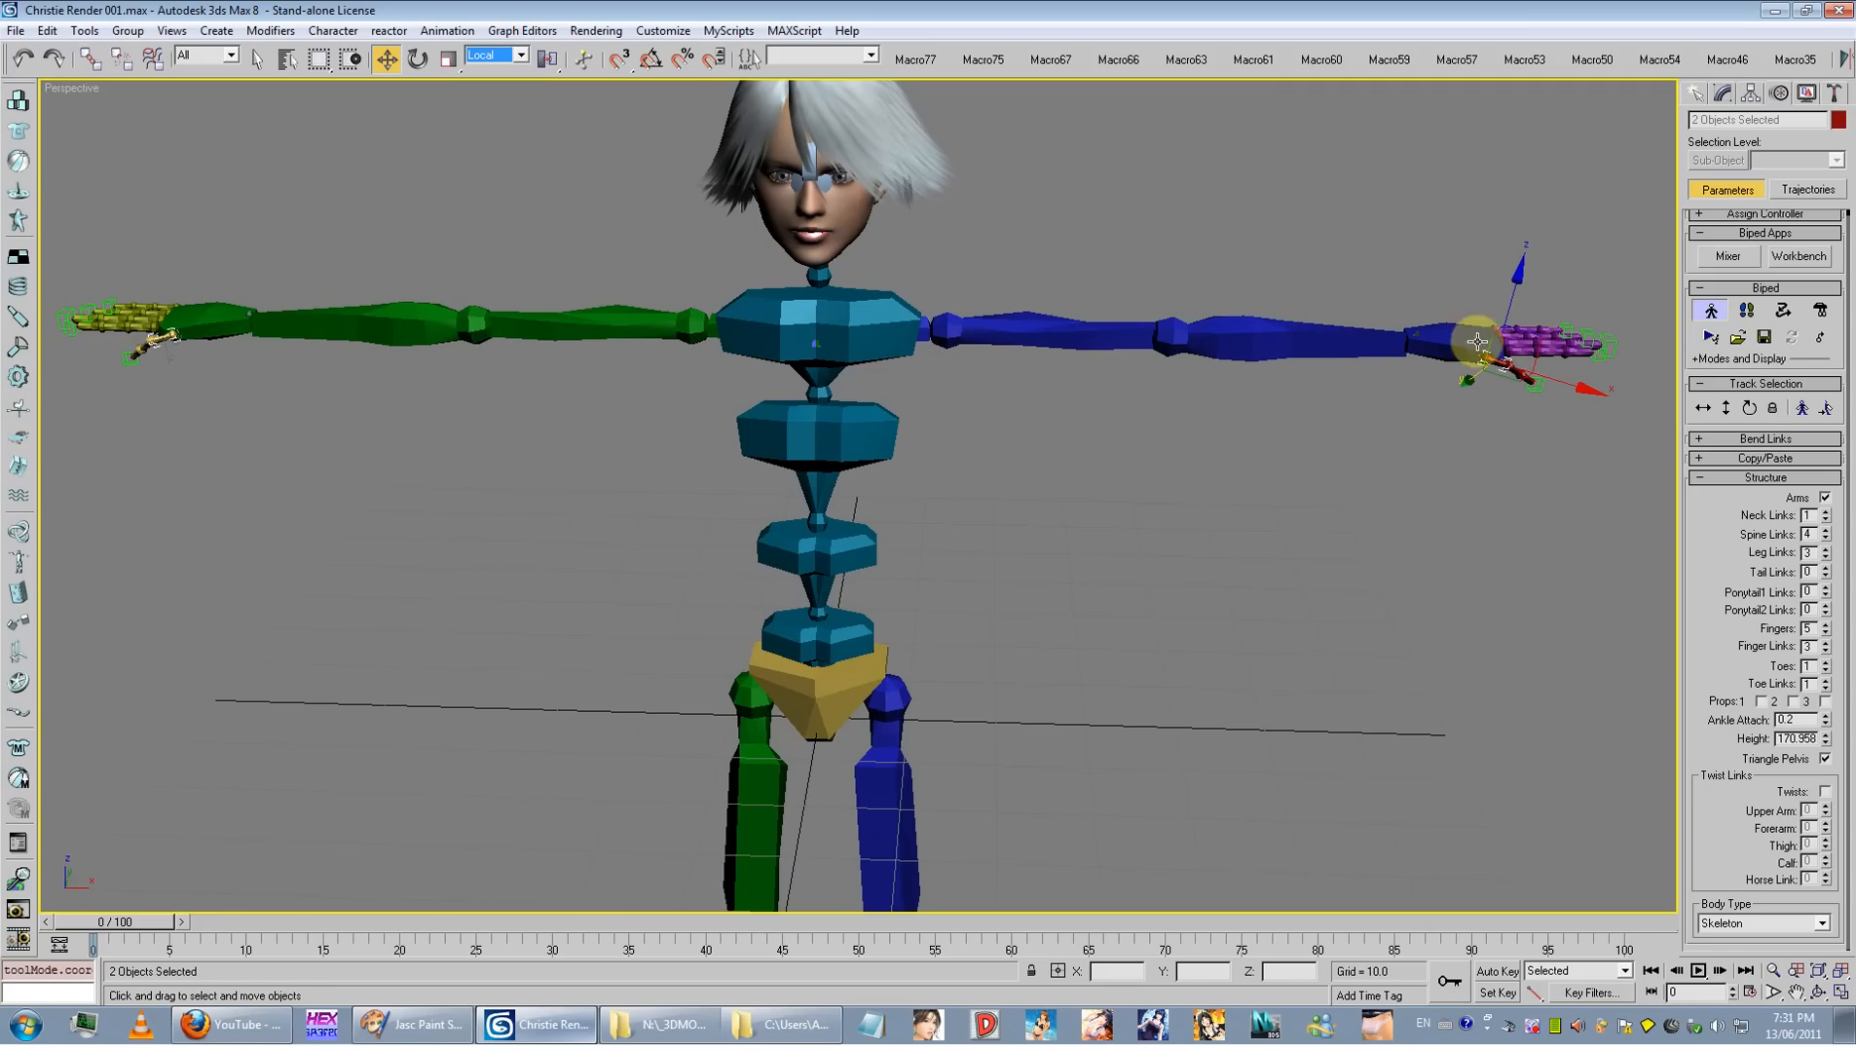
# Step: Try moving both thumbs away from the hands together in the Local coordinate system, undoing the moves
pyautogui.moveTo(1479, 334); pyautogui.dragTo(1525, 402)
pyautogui.scroll(-3, 1335, 457)
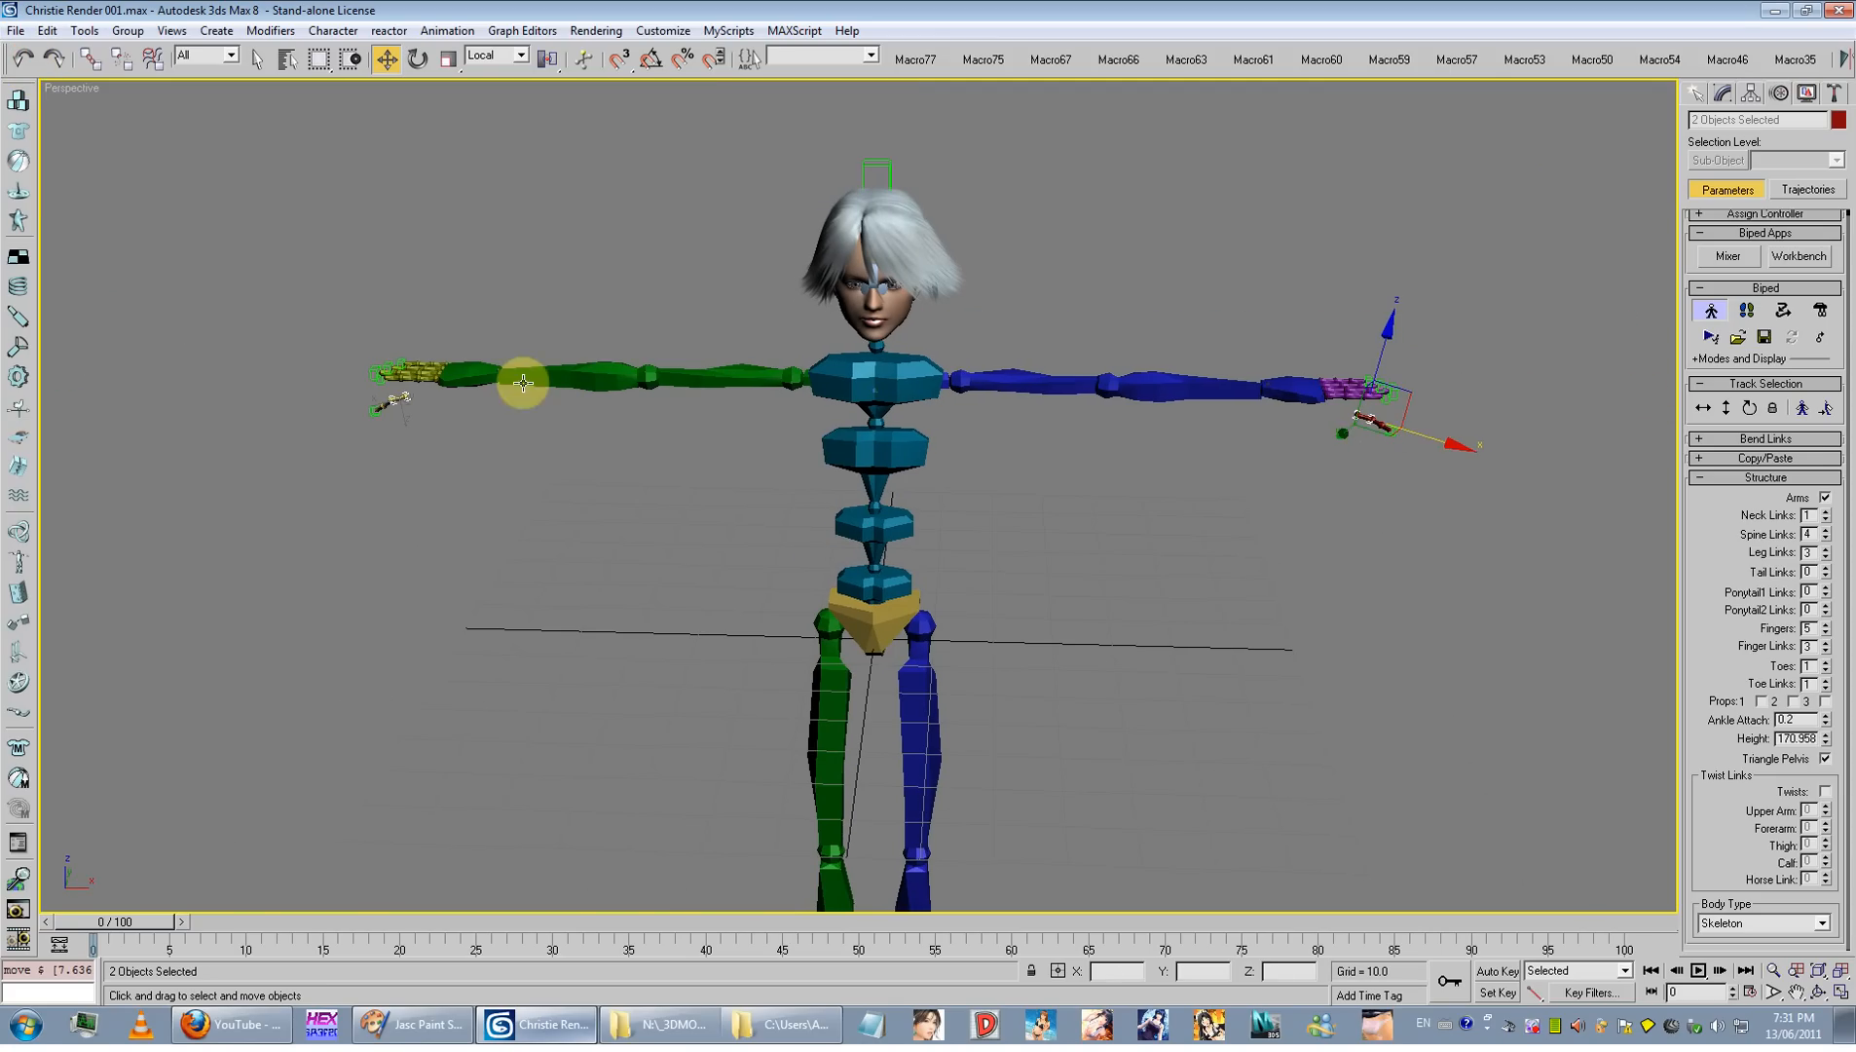
pyautogui.moveTo(326, 421); pyautogui.dragTo(289, 436)
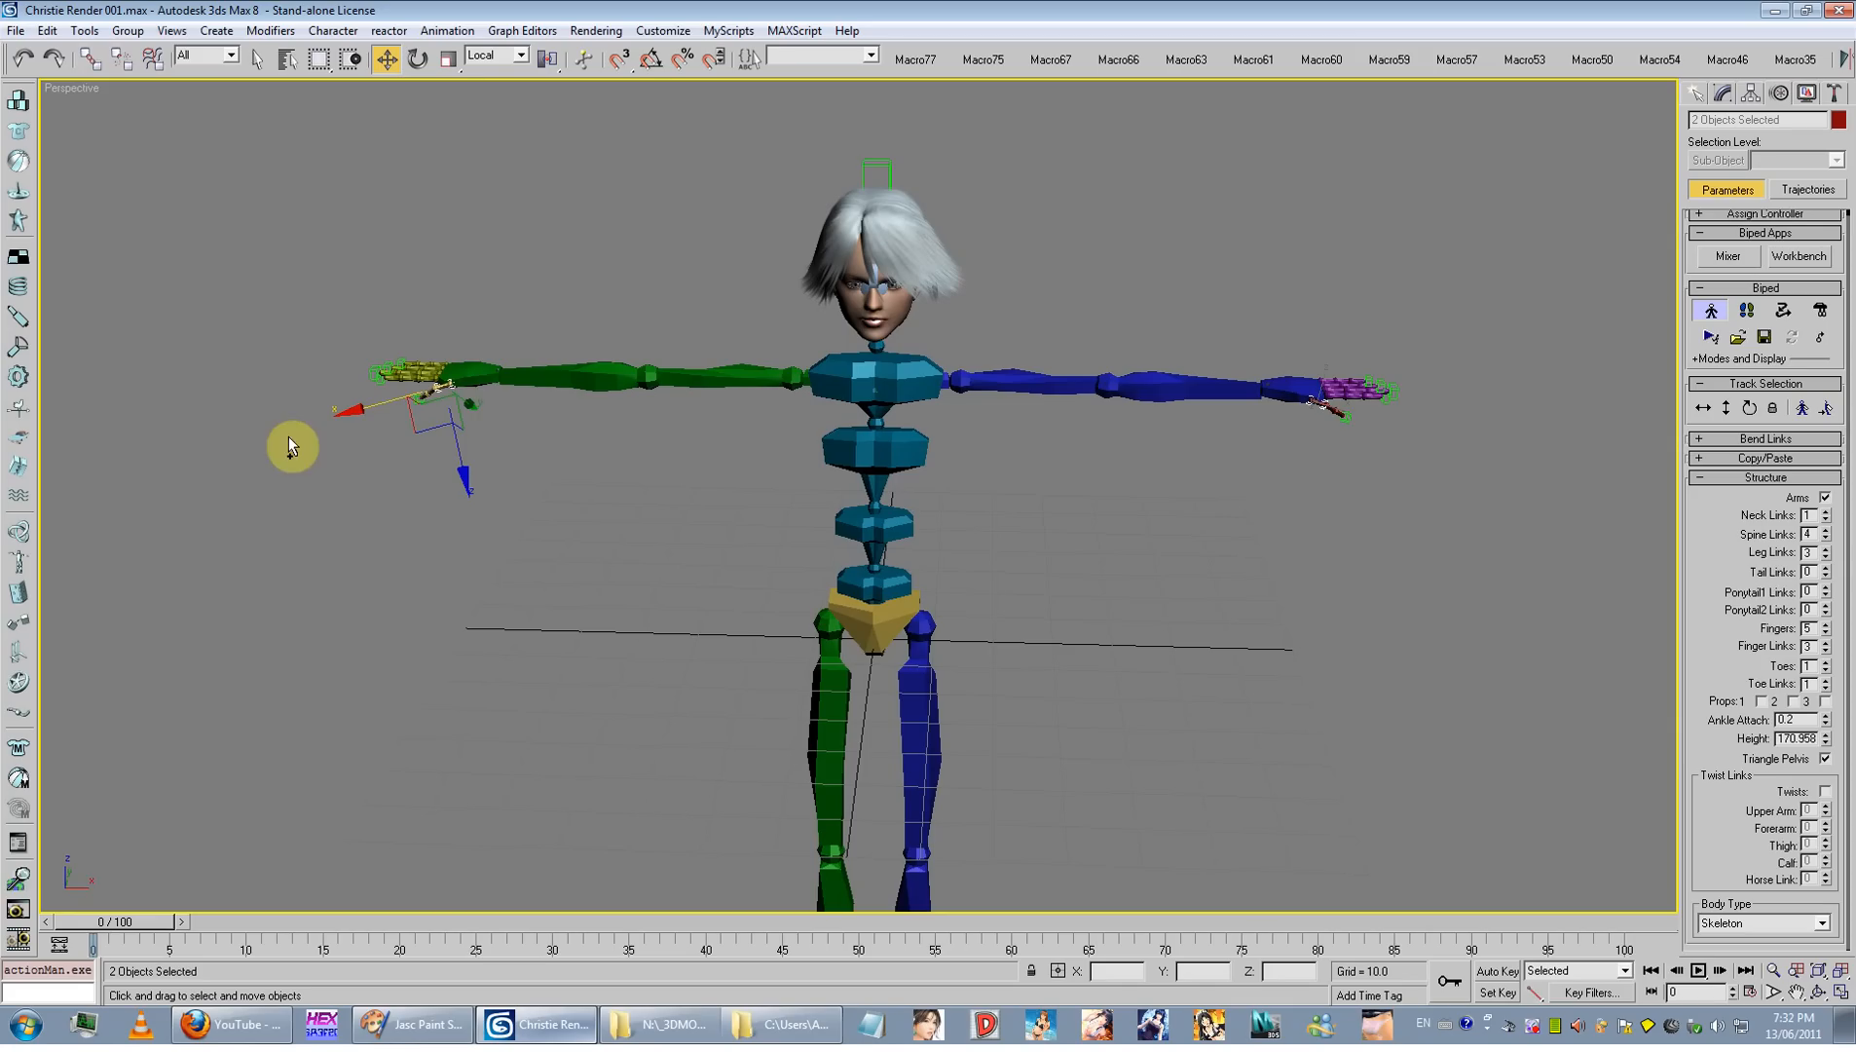
pyautogui.moveTo(430, 399); pyautogui.dragTo(911, 577)
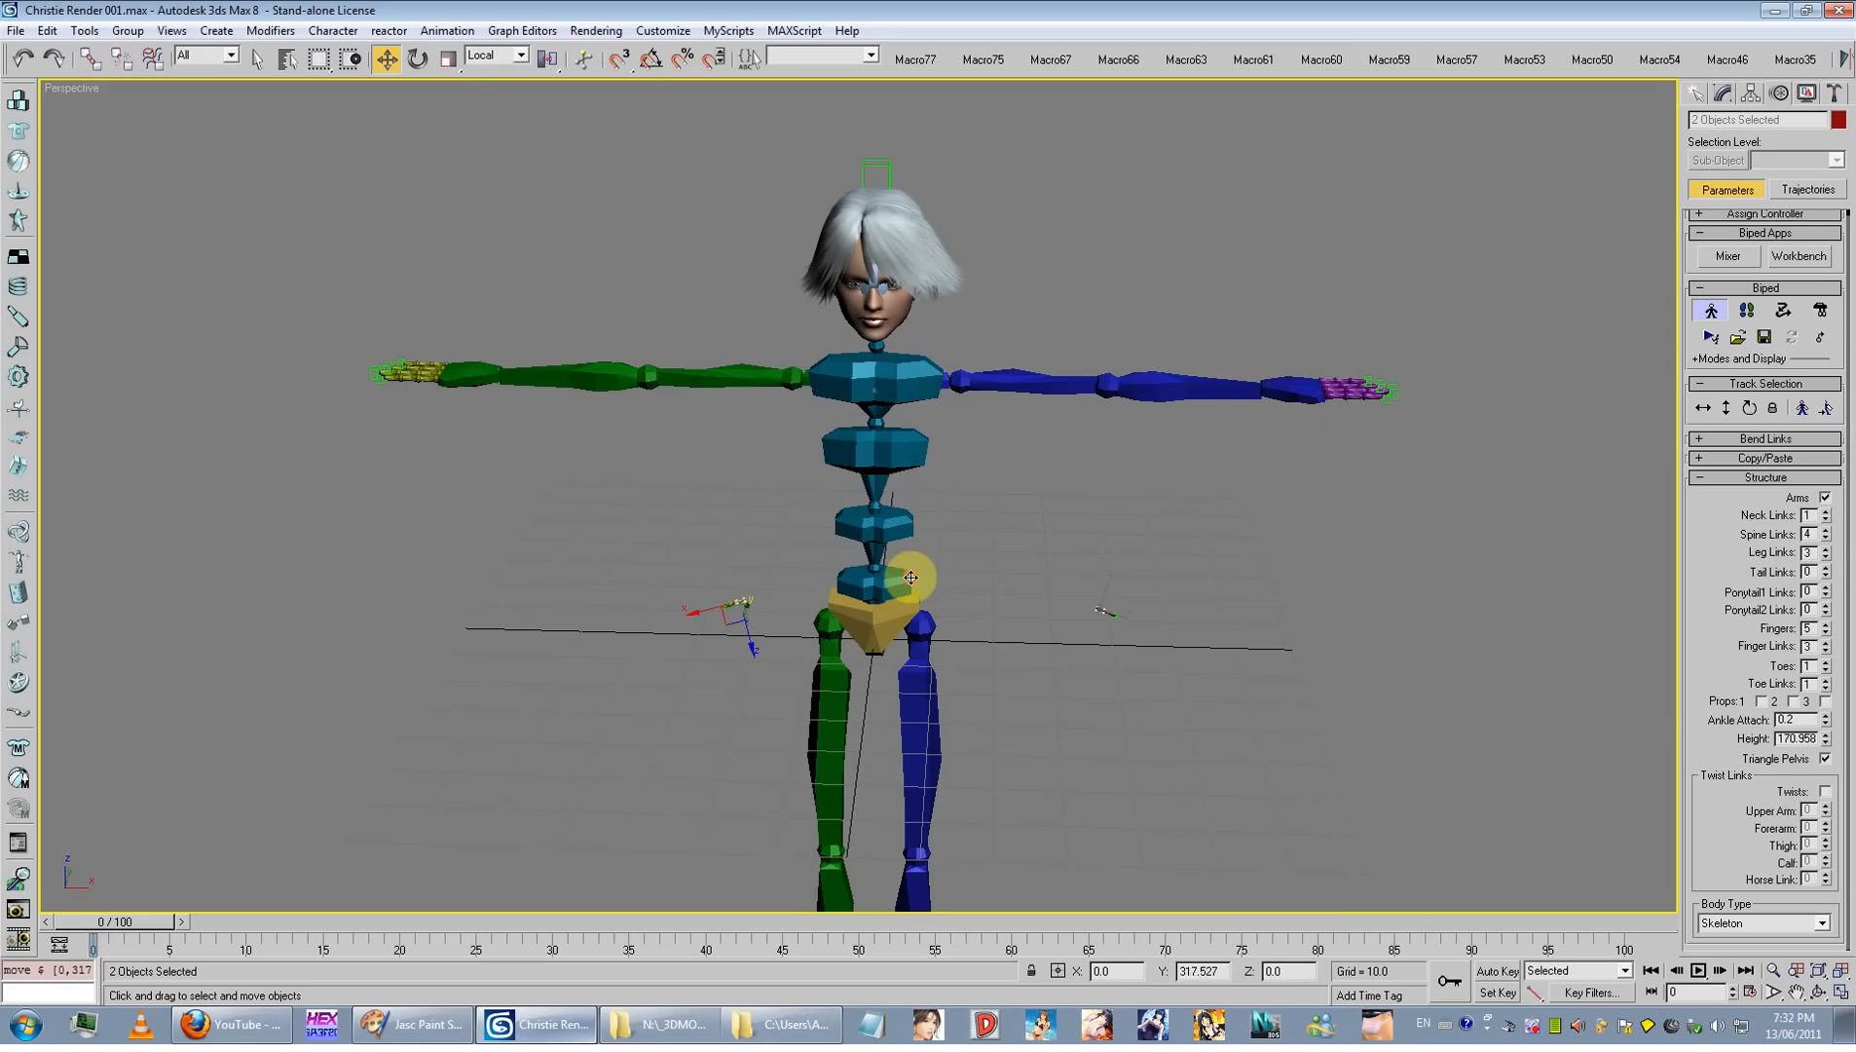
pyautogui.keyDown('alt'); pyautogui.moveTo(910, 578); pyautogui.dragTo(839, 439, button='middle'); pyautogui.keyUp('alt')
pyautogui.scroll(-4, 872, 532)
pyautogui.hotkey('ctrl', 'z')
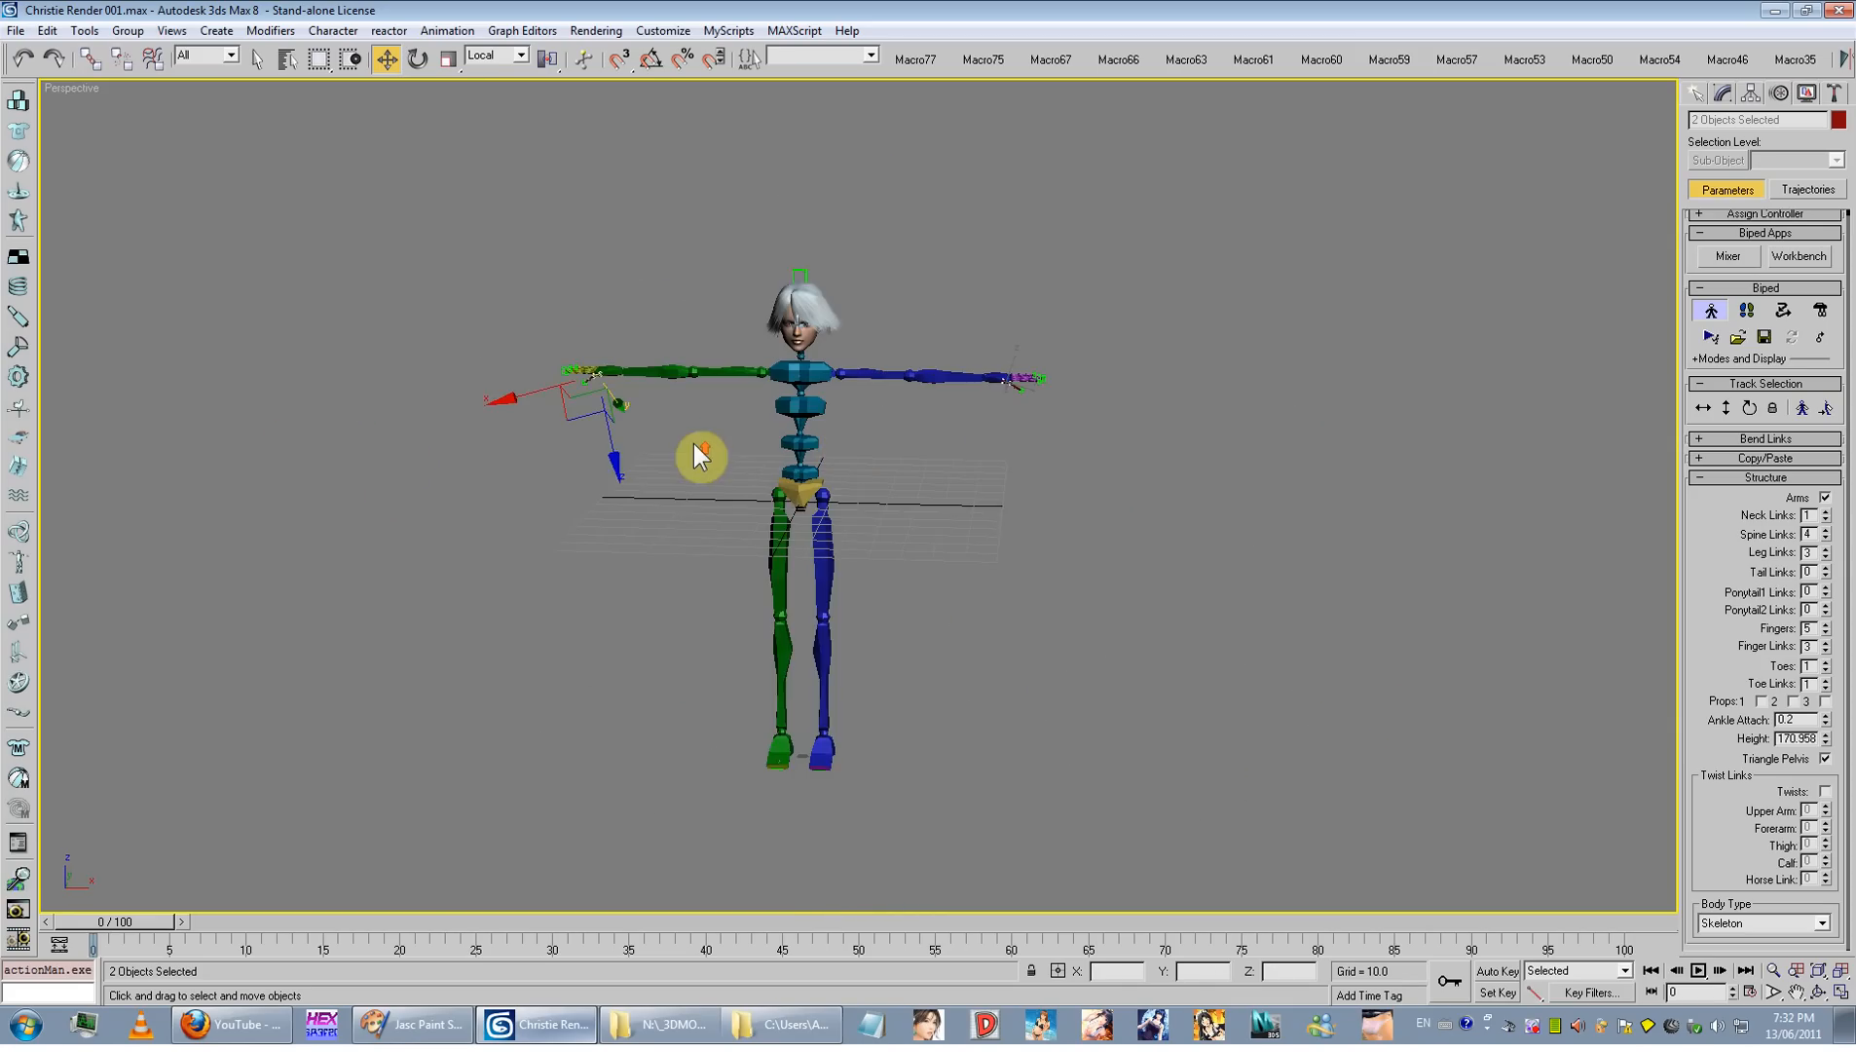
pyautogui.scroll(3, 700, 454)
pyautogui.moveTo(481, 391); pyautogui.dragTo(688, 338)
pyautogui.scroll(5, 704, 435)
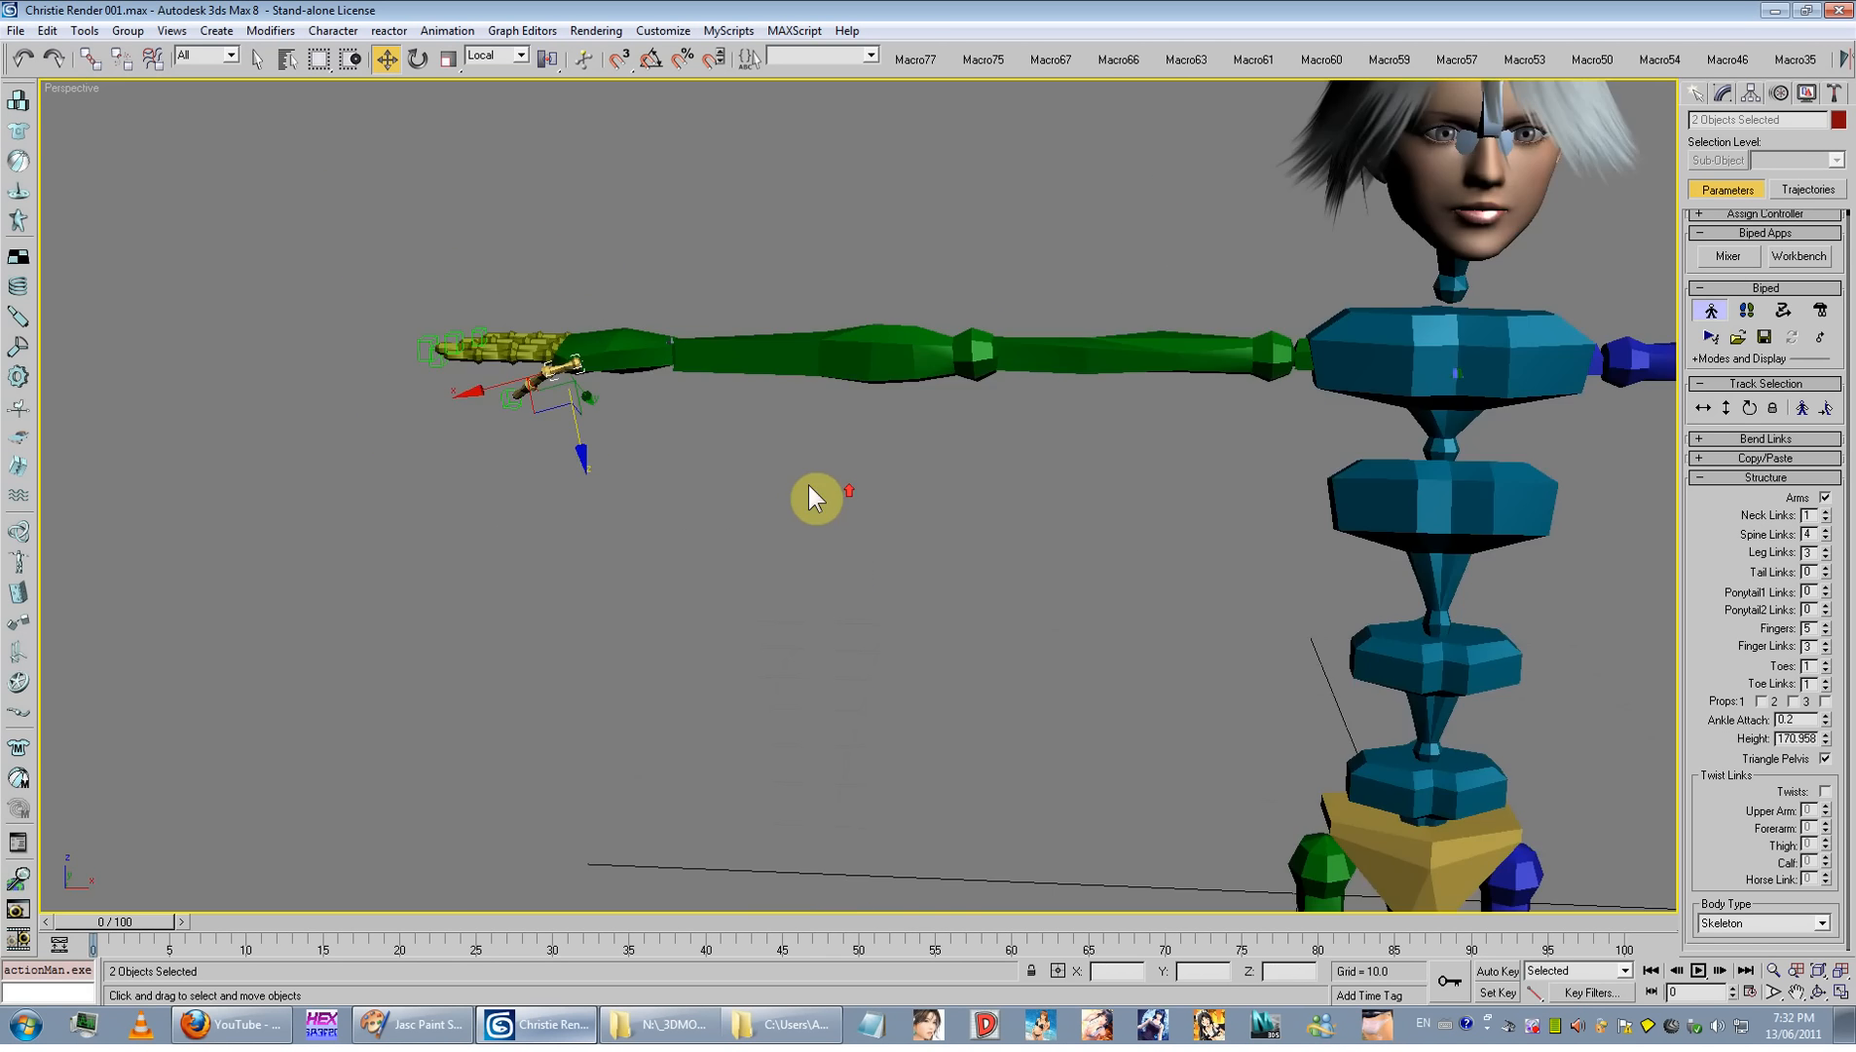
# Step: Unhide all of the character's objects and select the first link of the biped's right thumb
pyautogui.rightClick(830, 522)
pyautogui.click(859, 439)
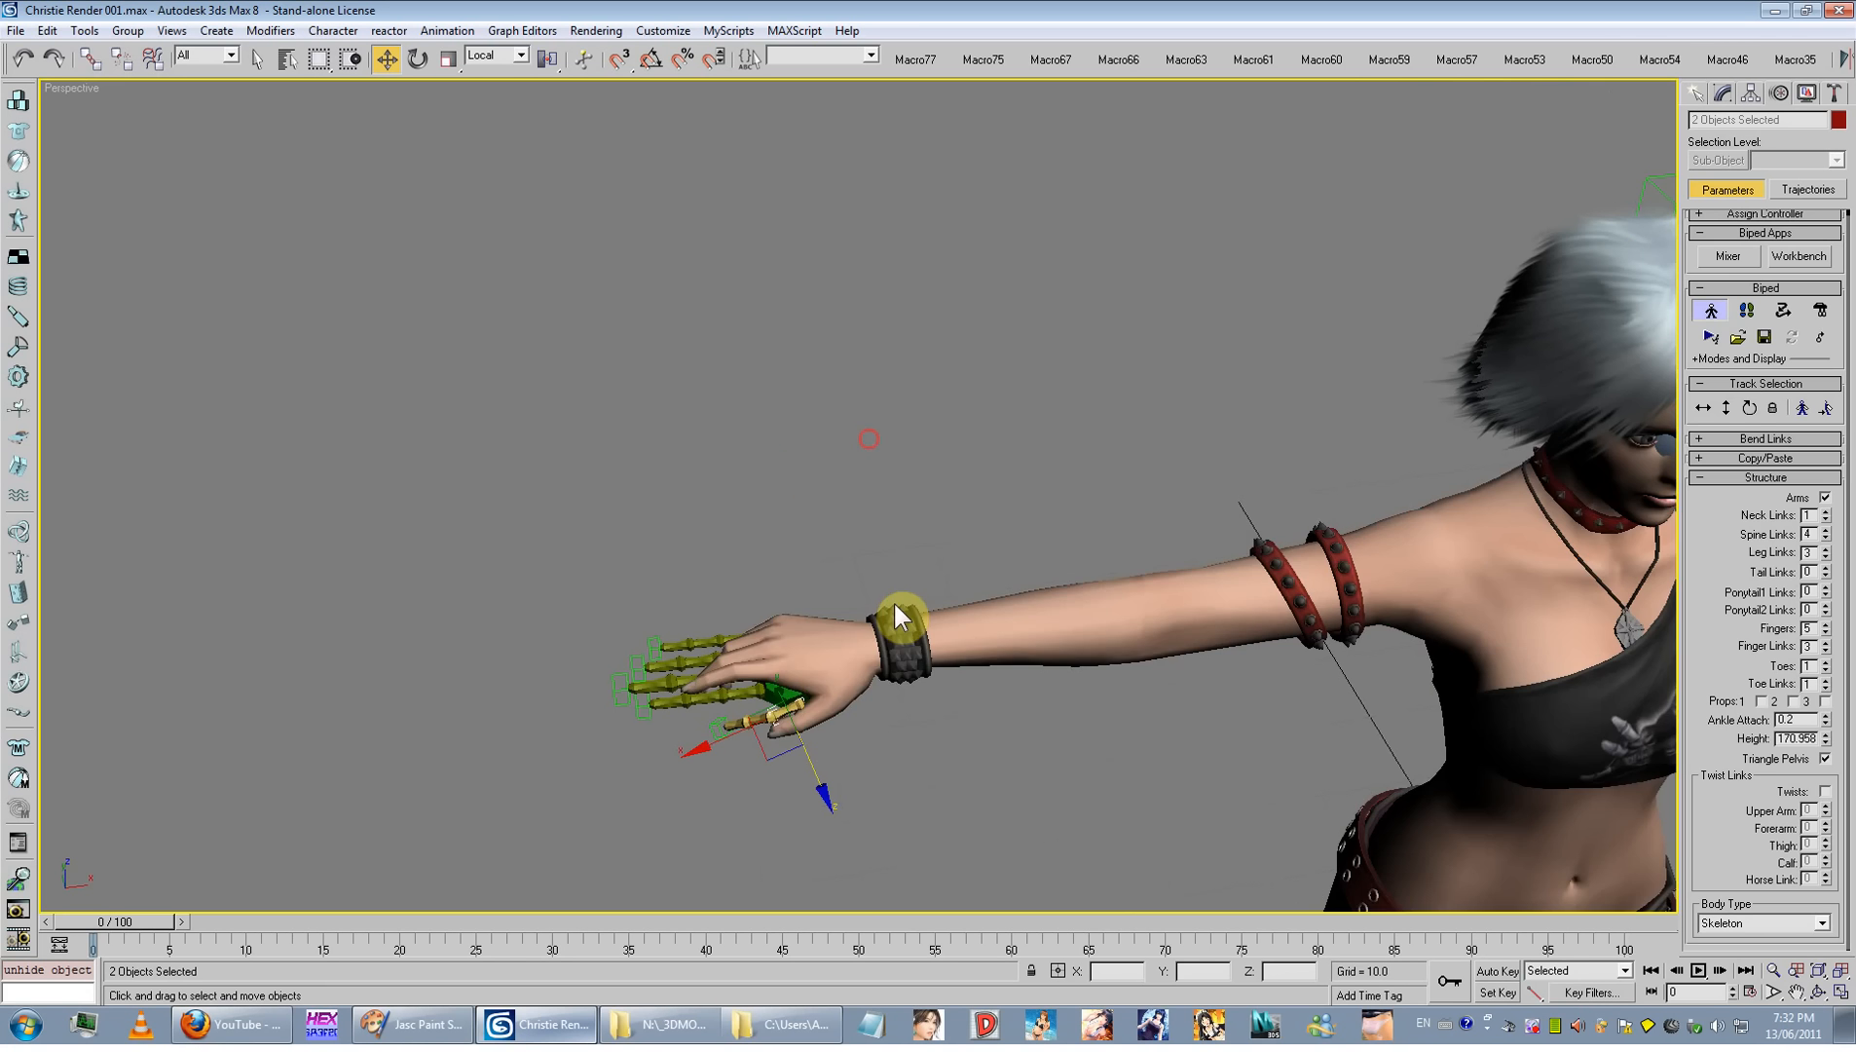
pyautogui.moveTo(898, 622); pyautogui.dragTo(947, 446, button='middle')
pyautogui.scroll(3, 926, 478)
pyautogui.click(840, 429)
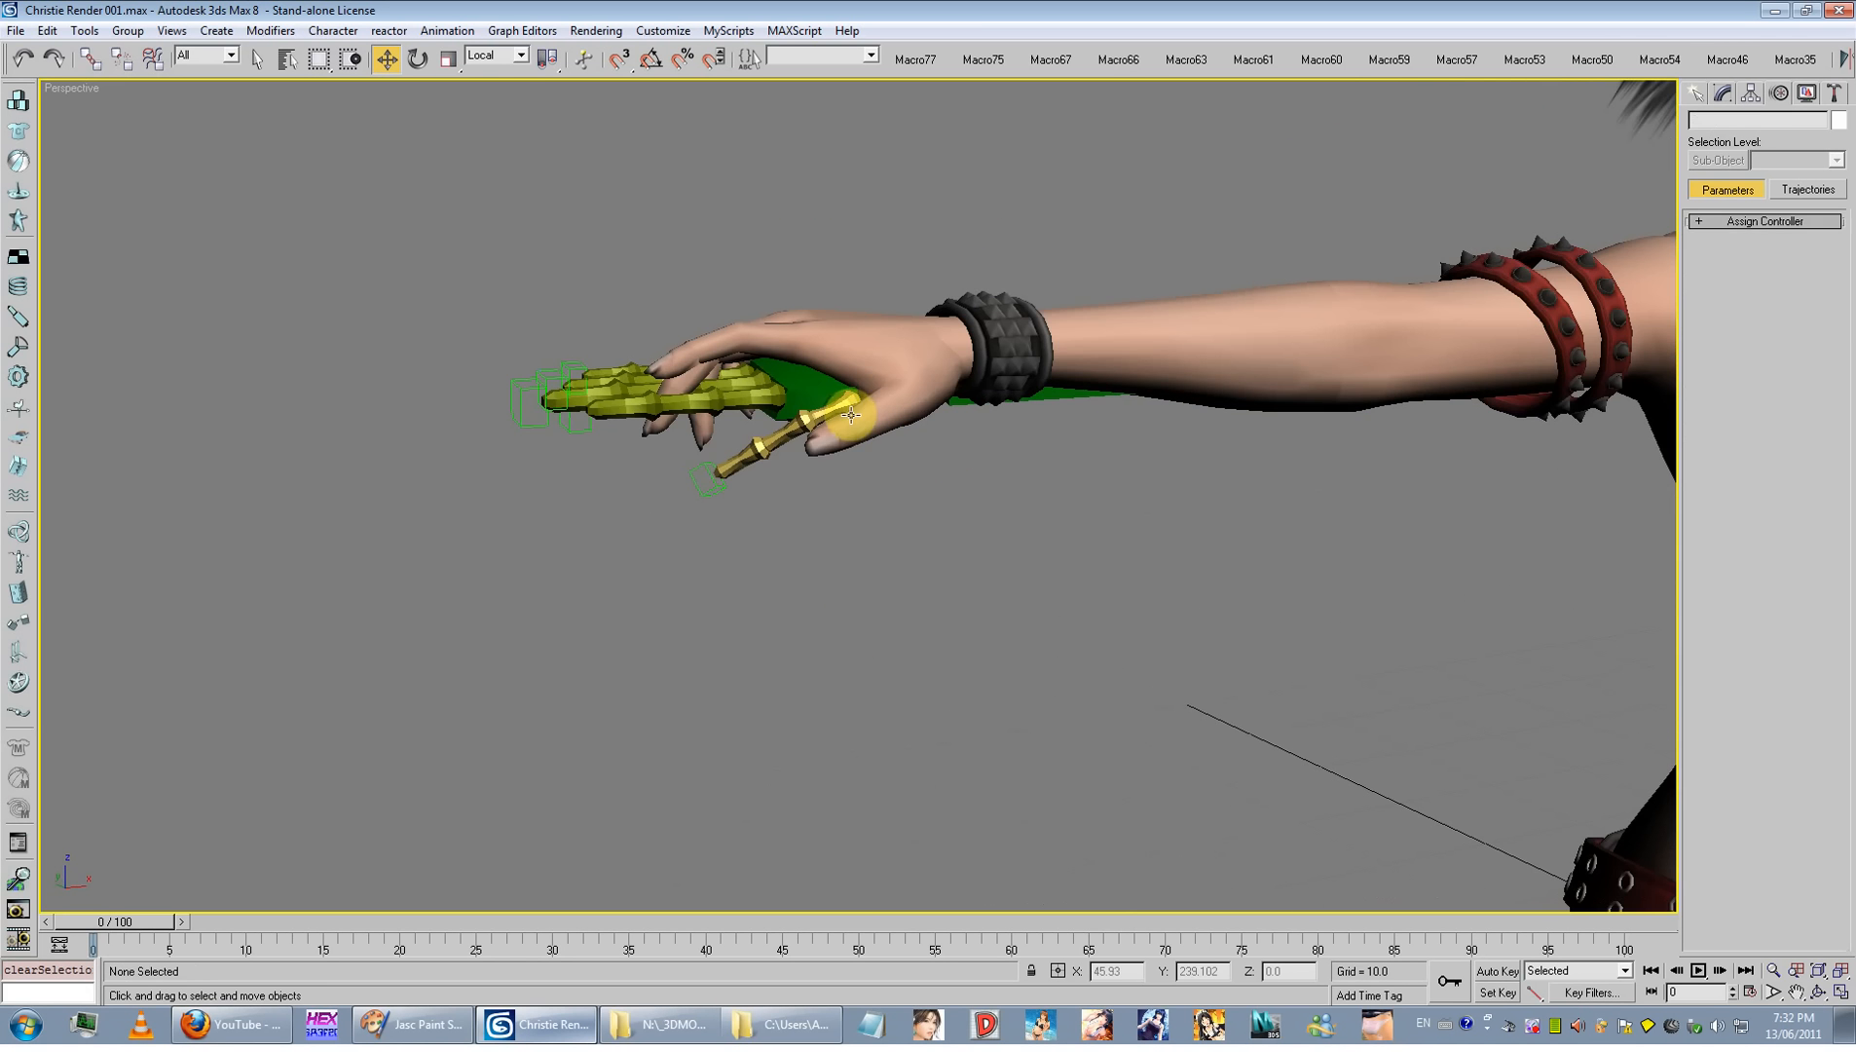
pyautogui.scroll(6, 844, 421)
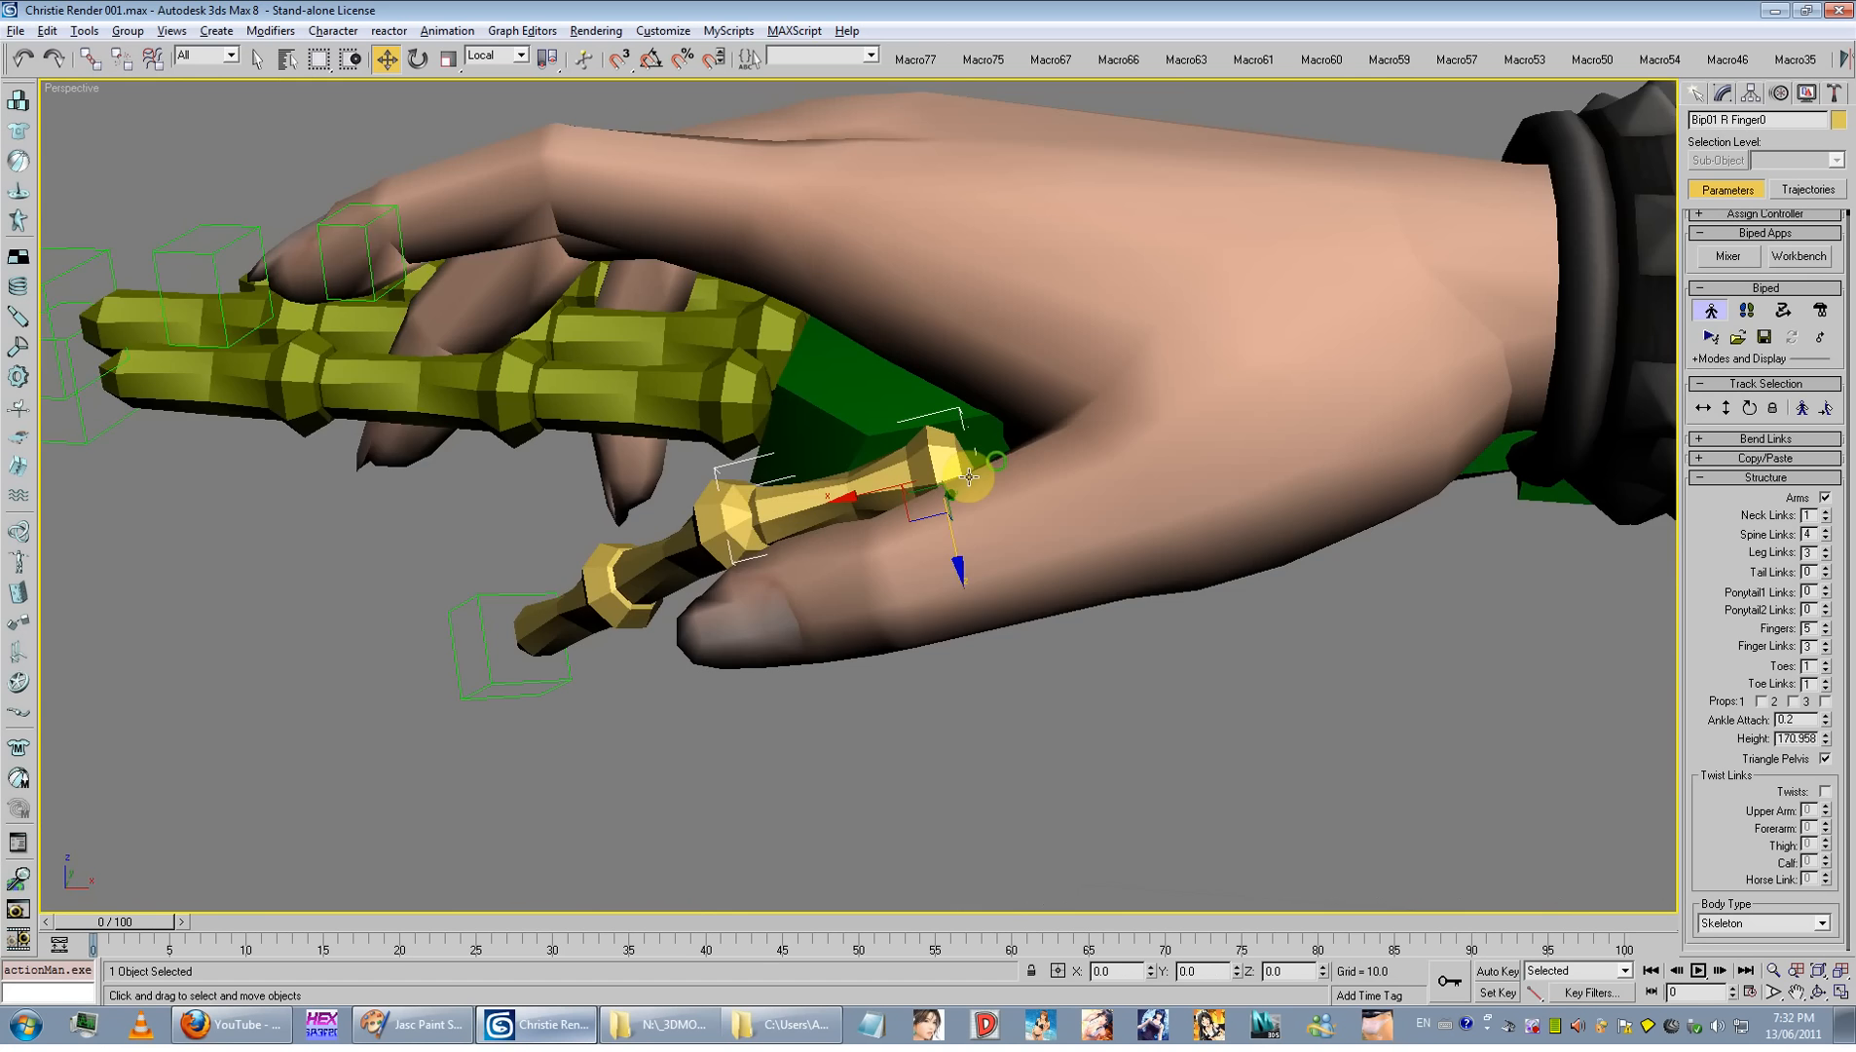
# Step: Move the right thumb's base link along its local axes into the base of the mesh thumb
pyautogui.keyDown('alt'); pyautogui.moveTo(969, 477); pyautogui.dragTo(882, 534, button='middle'); pyautogui.keyUp('alt')
pyautogui.moveTo(882, 535); pyautogui.dragTo(1028, 543)
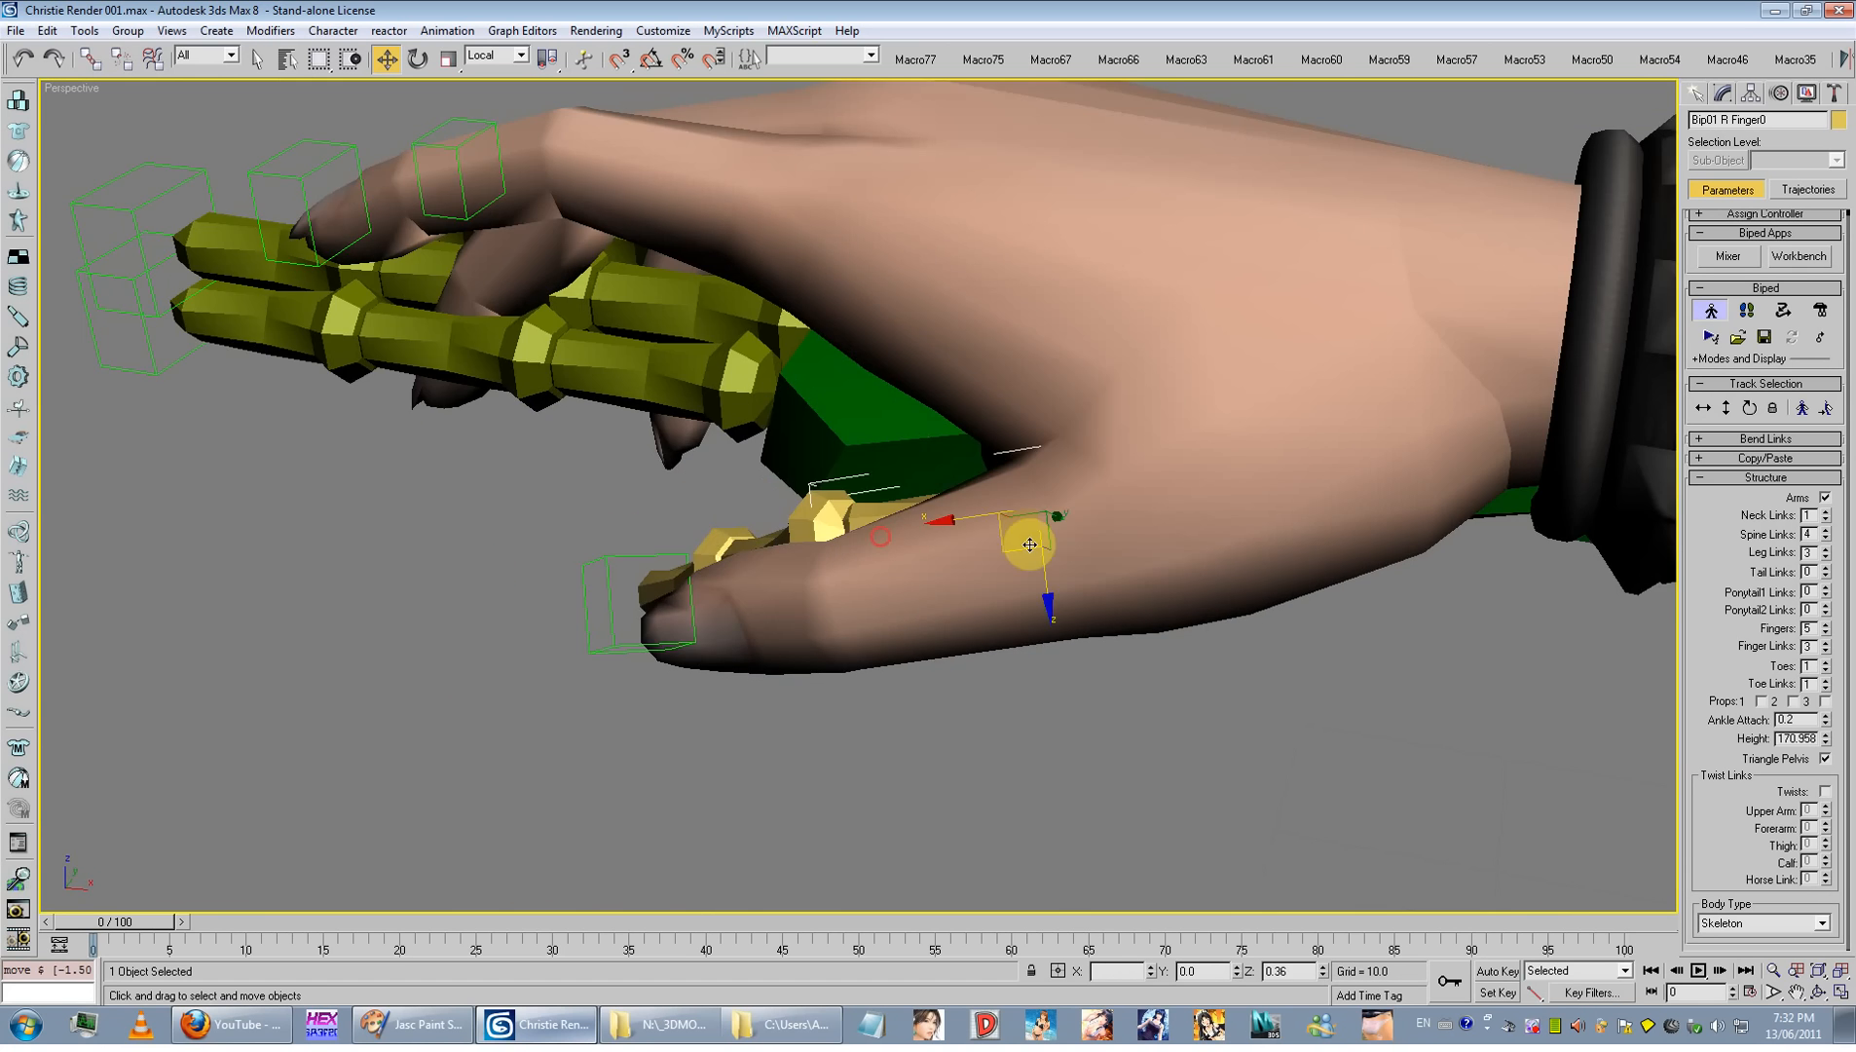
pyautogui.keyDown('alt'); pyautogui.moveTo(1028, 543); pyautogui.dragTo(1170, 547, button='middle'); pyautogui.keyUp('alt')
pyautogui.moveTo(1170, 547); pyautogui.dragTo(1150, 347, button='middle')
pyautogui.scroll(-3, 1149, 347)
pyautogui.press('F3')
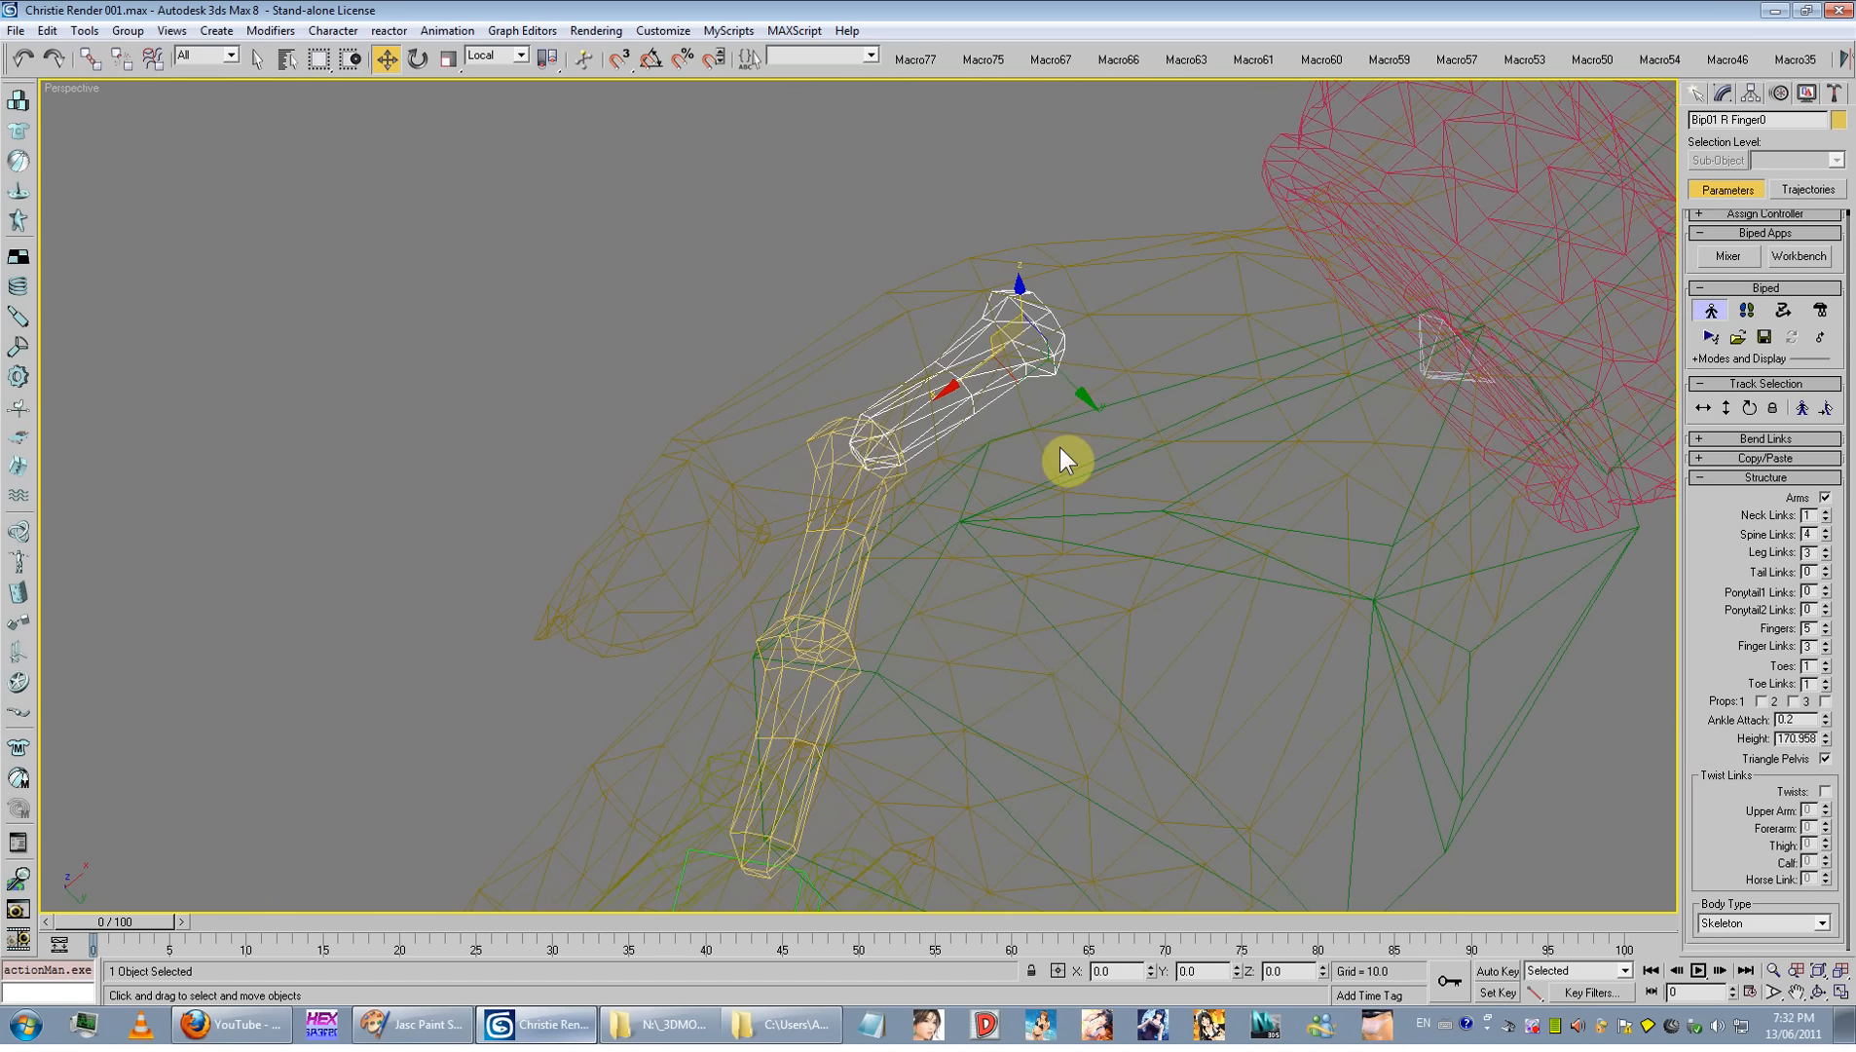
pyautogui.moveTo(1018, 371); pyautogui.dragTo(1015, 364)
pyautogui.keyDown('alt'); pyautogui.moveTo(1016, 364); pyautogui.dragTo(1177, 608, button='middle'); pyautogui.keyUp('alt')
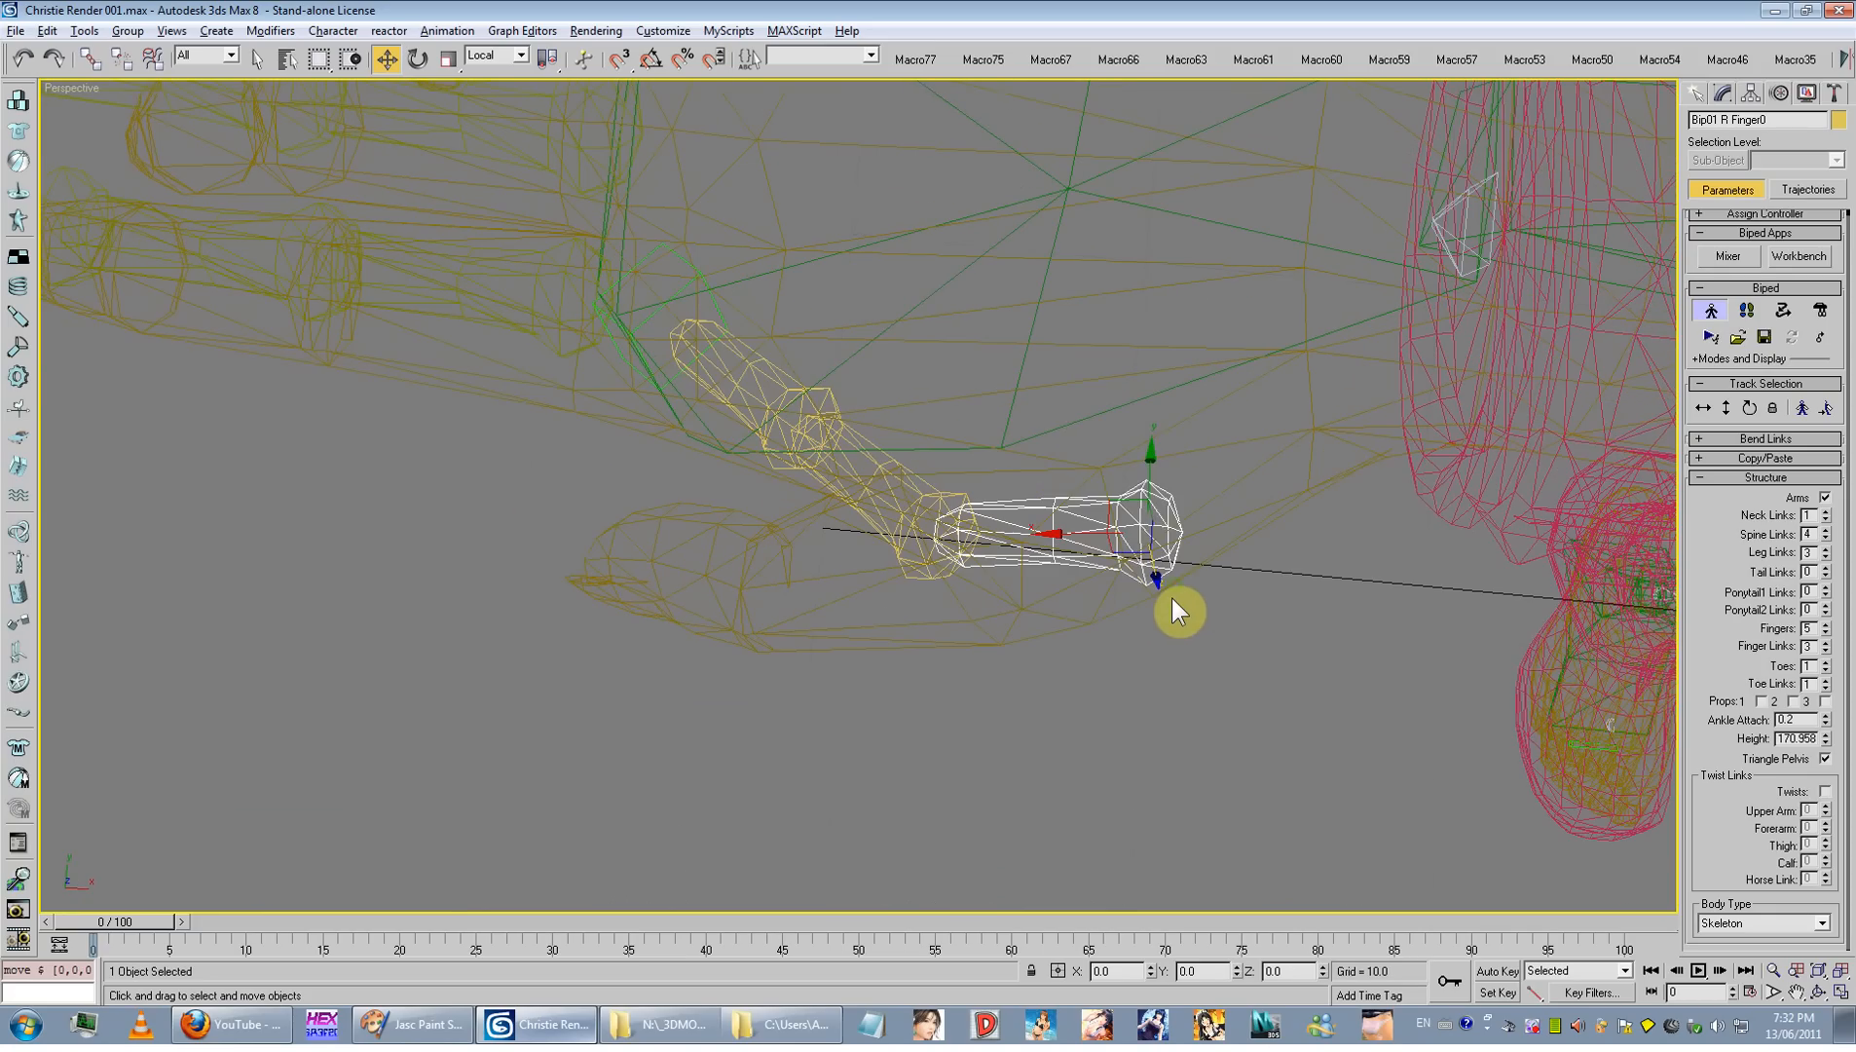
pyautogui.moveTo(1154, 487)
pyautogui.keyDown('alt'); pyautogui.mouseDown(button='middle')
pyautogui.moveTo(1160, 430)
pyautogui.moveTo(1036, 485)
pyautogui.moveTo(1015, 394)
pyautogui.moveTo(1039, 366)
pyautogui.moveTo(1164, 480)
pyautogui.mouseUp(button='middle'); pyautogui.keyUp('alt')
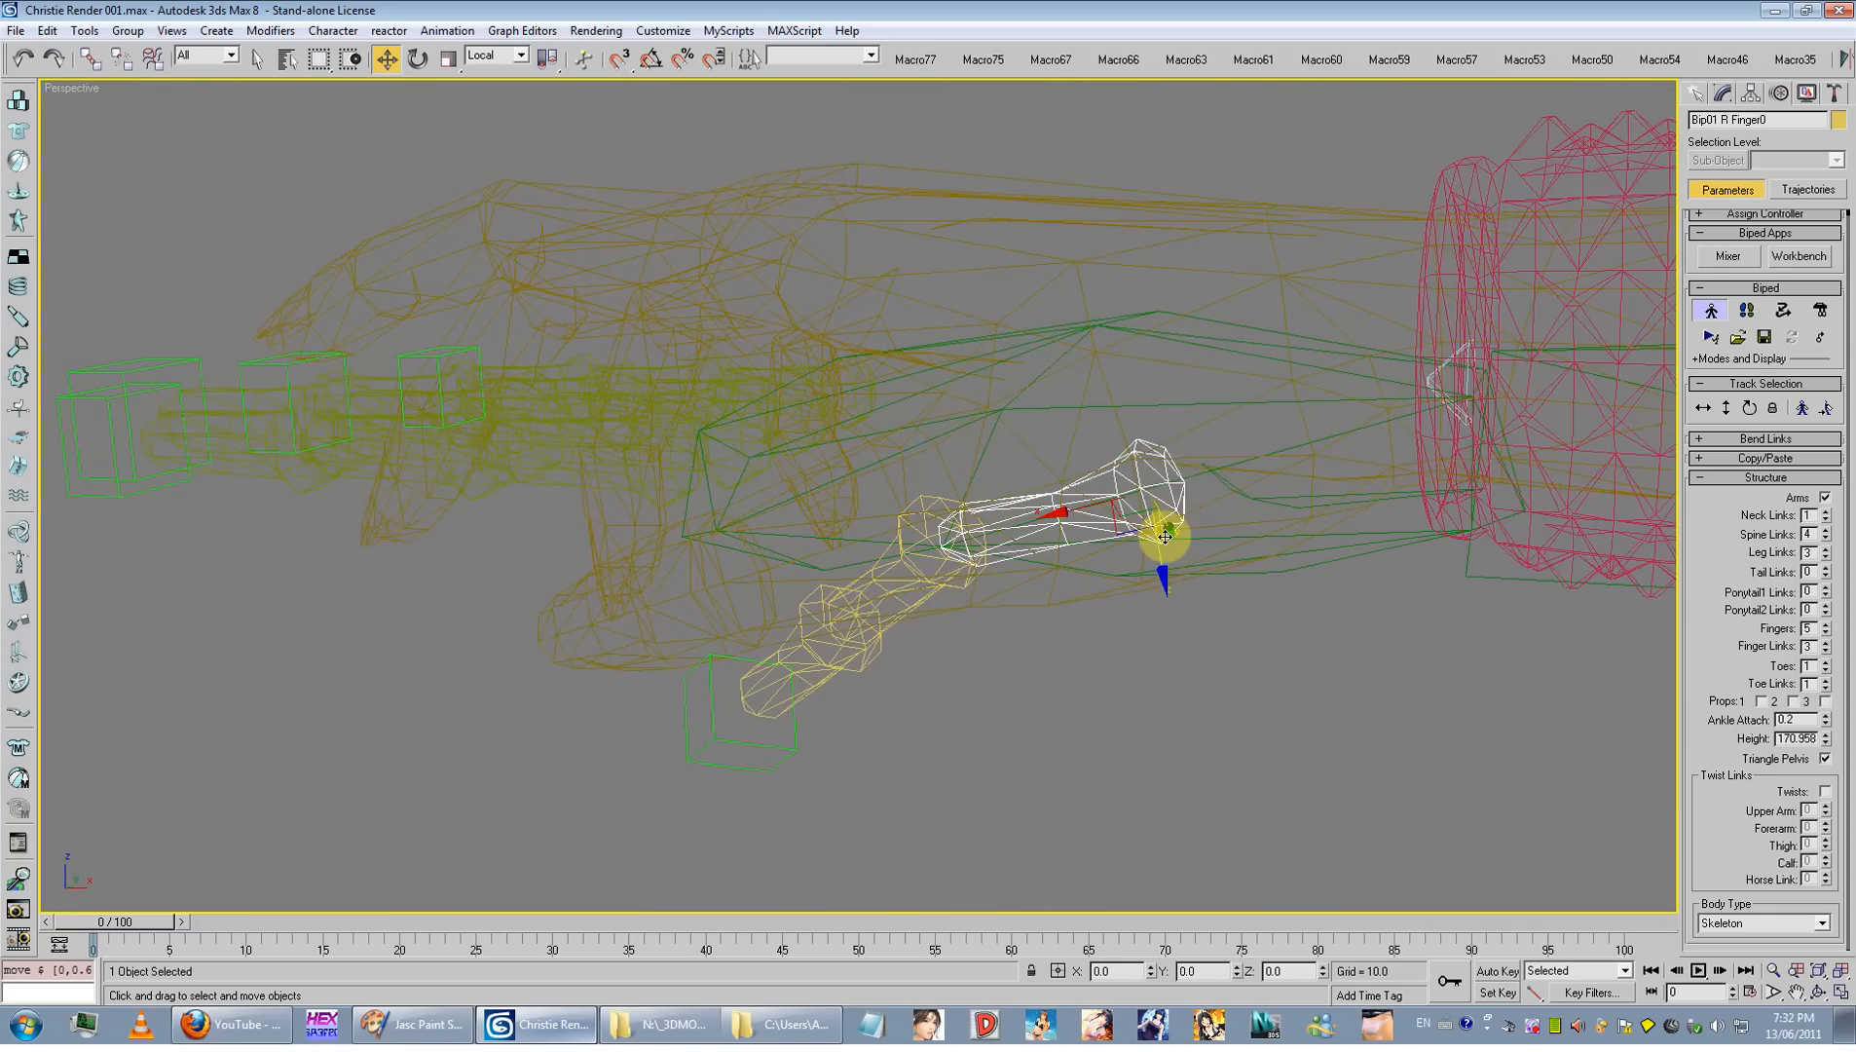
# Step: Set the reference coordinate system to View and fine-tune the height and depth of the right thumb's base inside the hand mesh
pyautogui.click(497, 55)
pyautogui.click(484, 68)
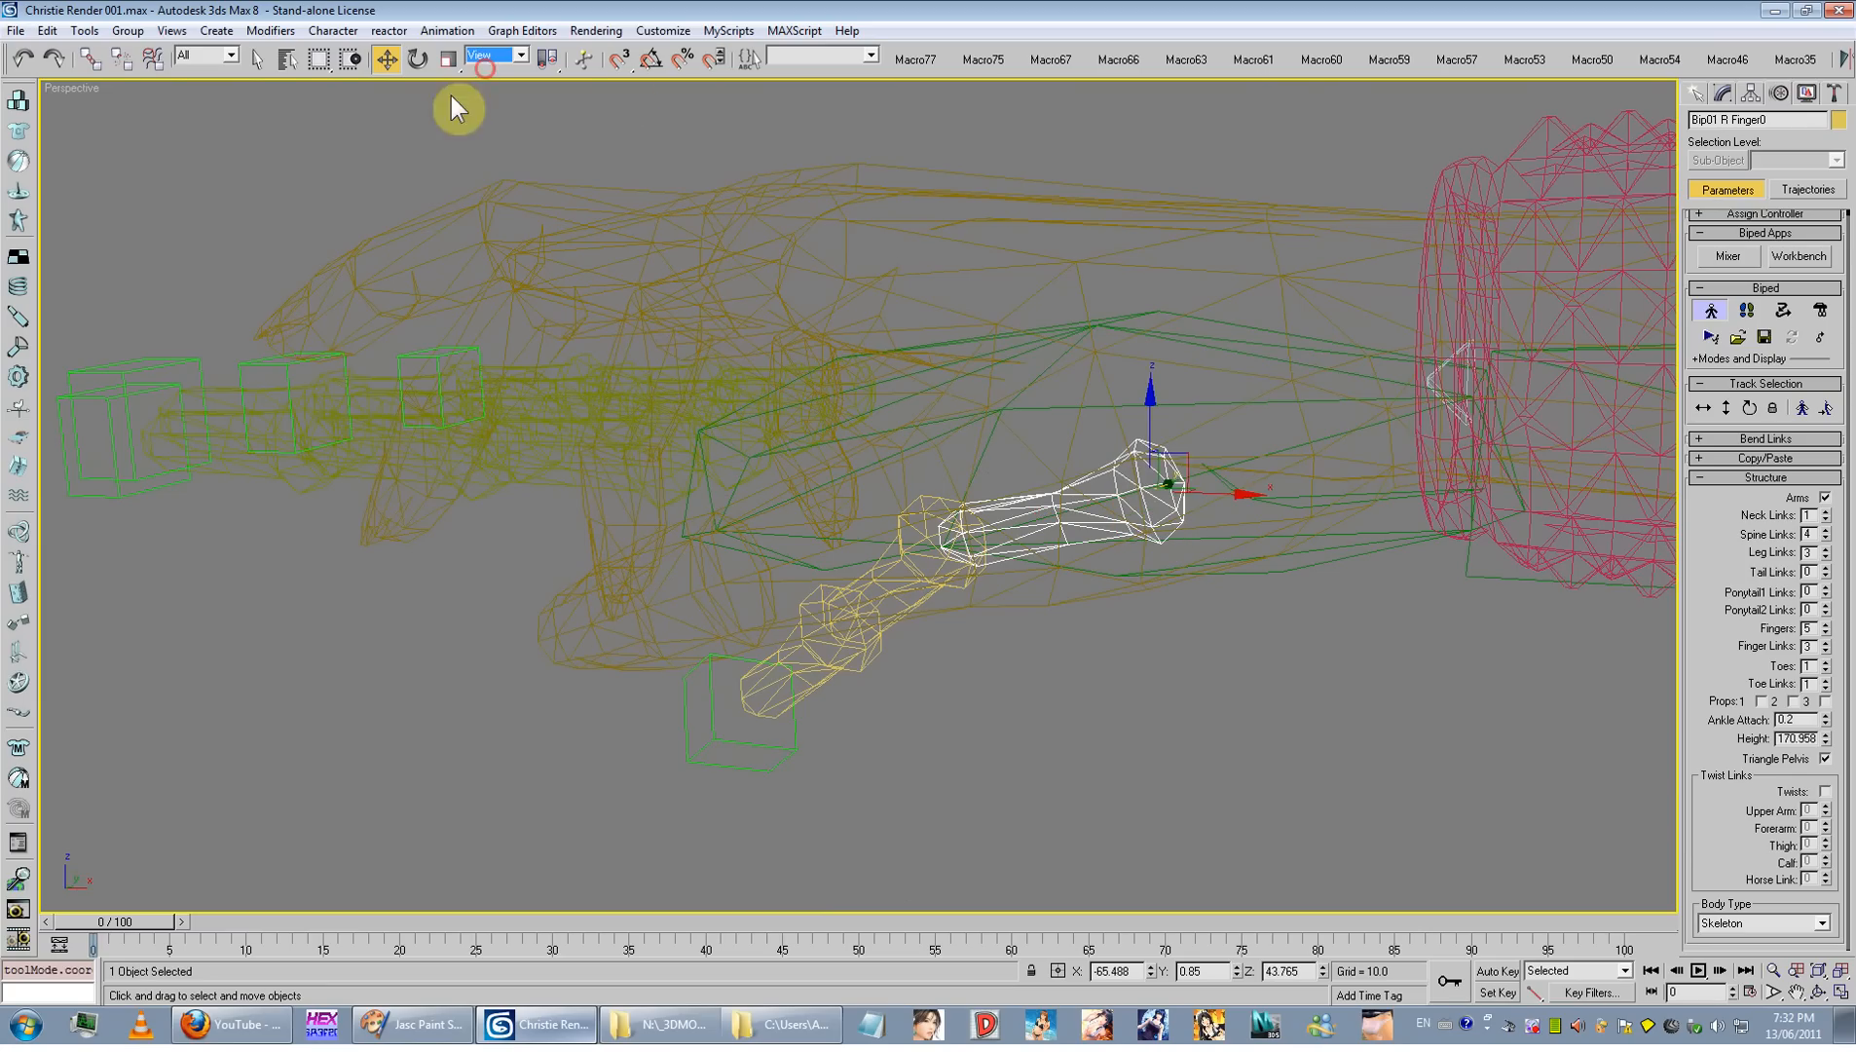
pyautogui.moveTo(1182, 463); pyautogui.dragTo(1174, 423)
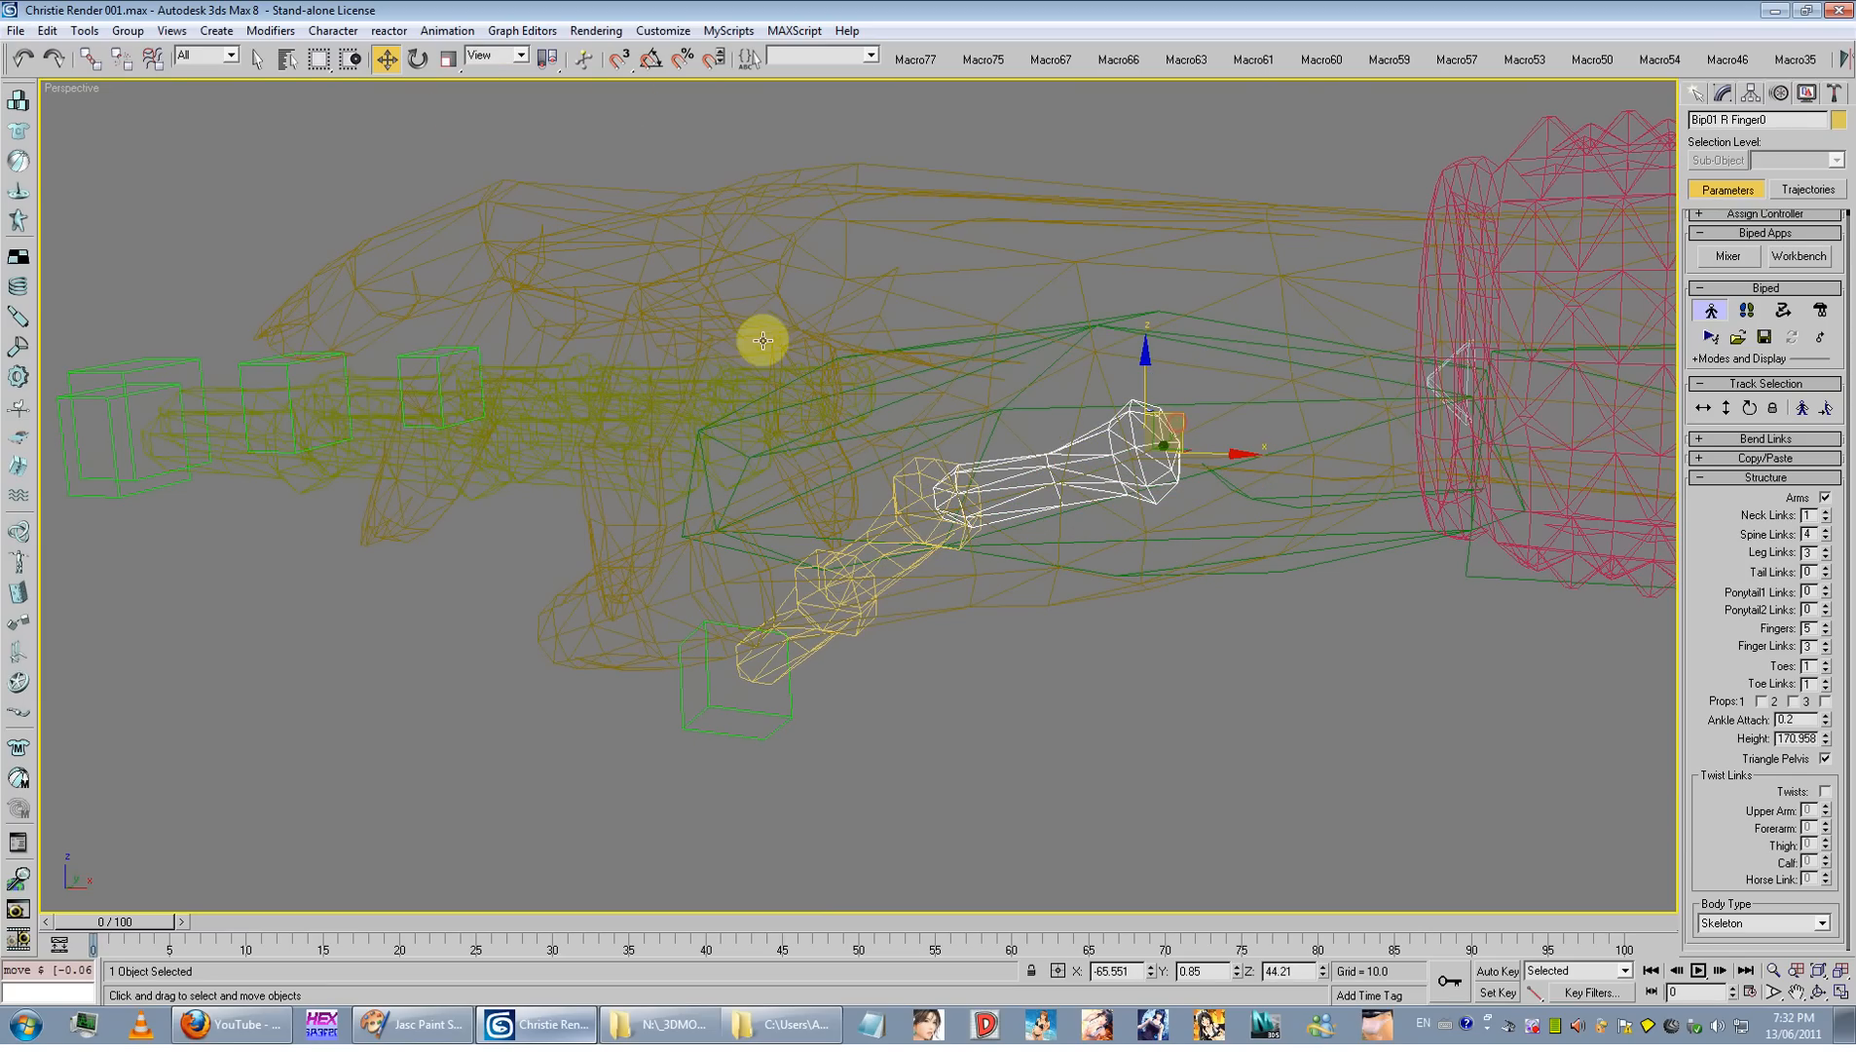
pyautogui.click(519, 58)
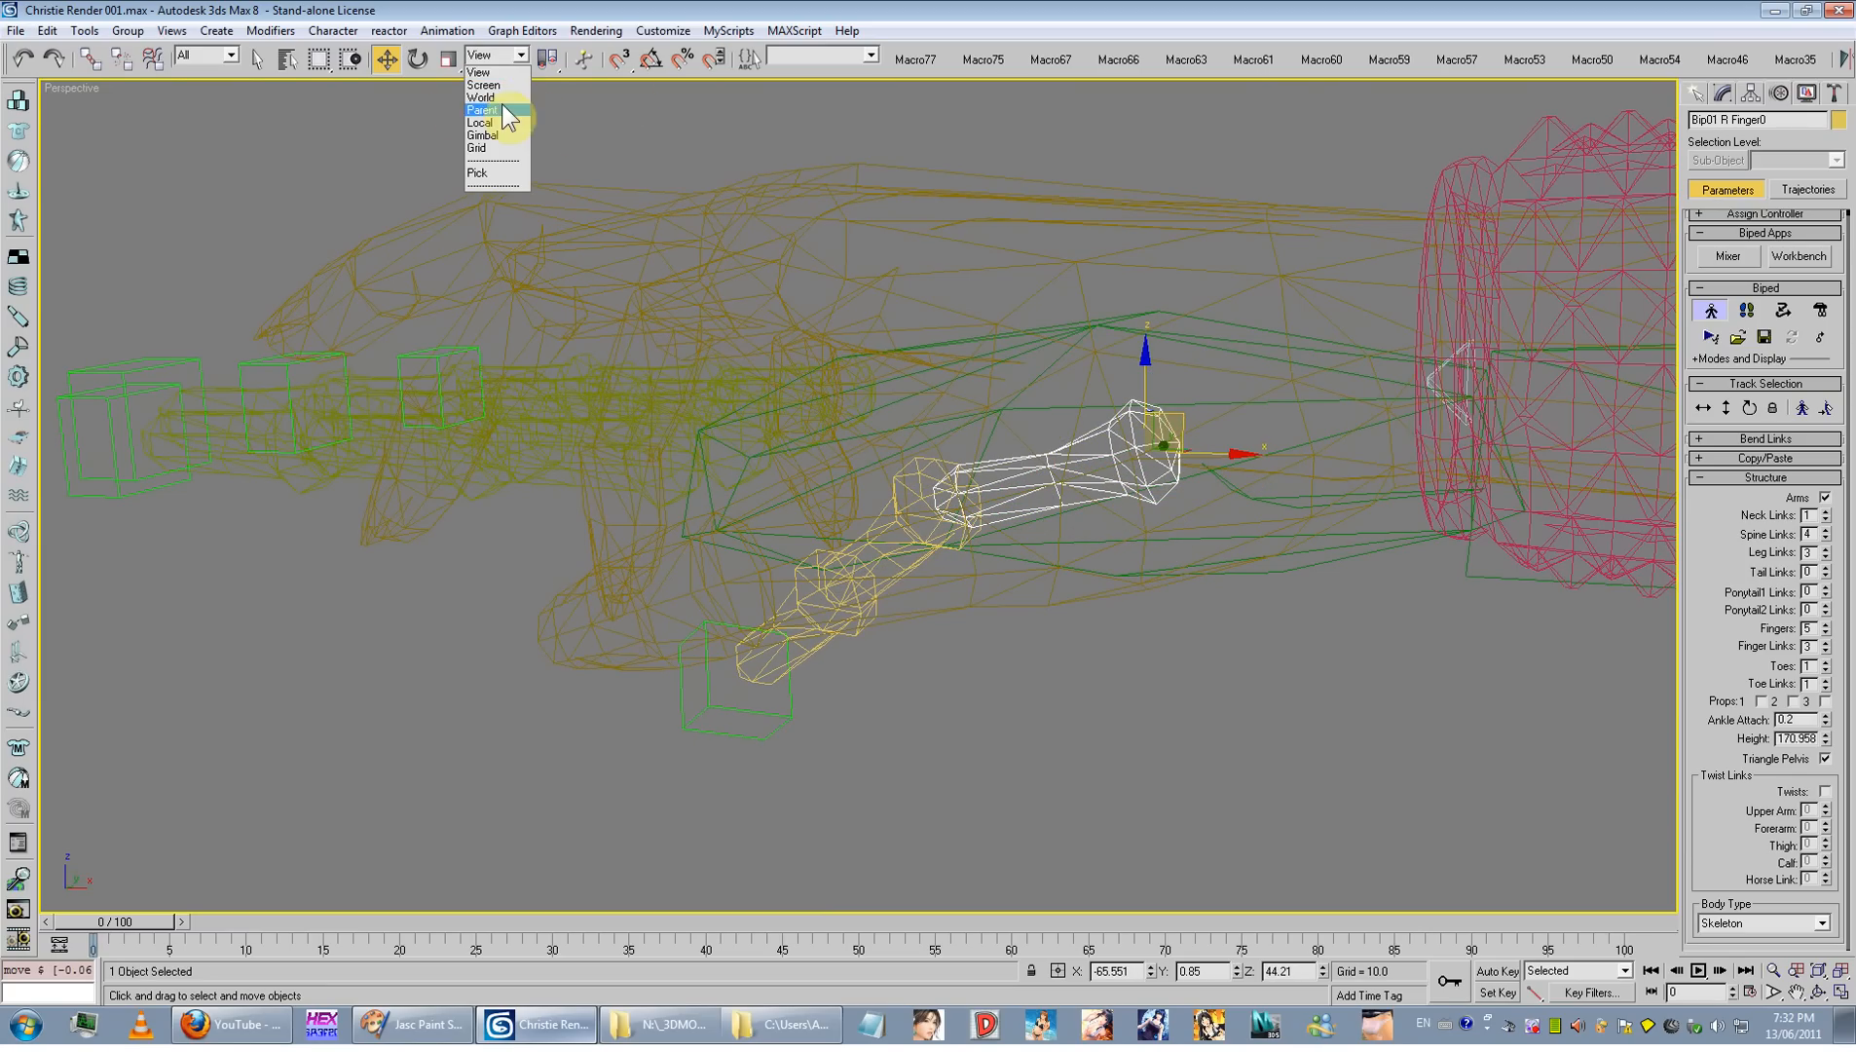
pyautogui.click(501, 72)
pyautogui.keyDown('alt'); pyautogui.moveTo(866, 501); pyautogui.dragTo(924, 526, button='middle'); pyautogui.keyUp('alt')
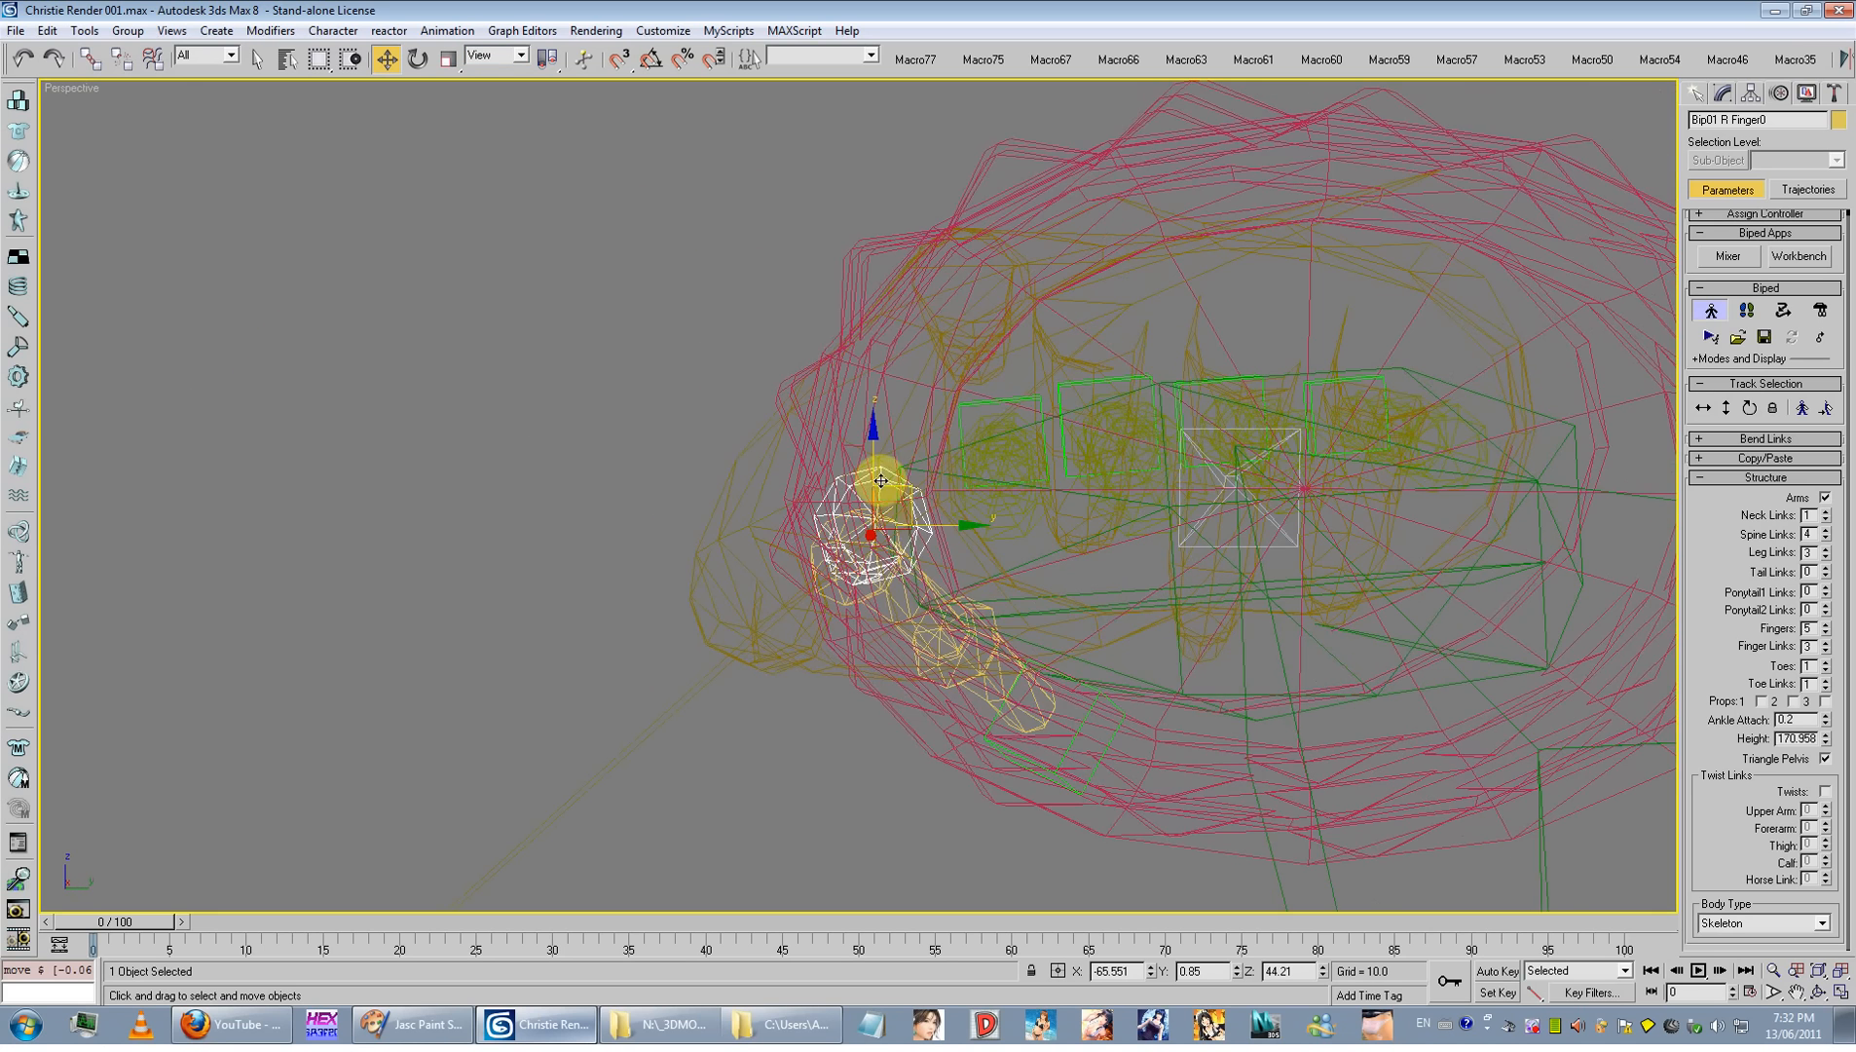
pyautogui.moveTo(890, 490); pyautogui.dragTo(876, 510)
pyautogui.keyDown('alt'); pyautogui.moveTo(797, 512); pyautogui.dragTo(684, 634, button='middle'); pyautogui.keyUp('alt')
pyautogui.press('F3')
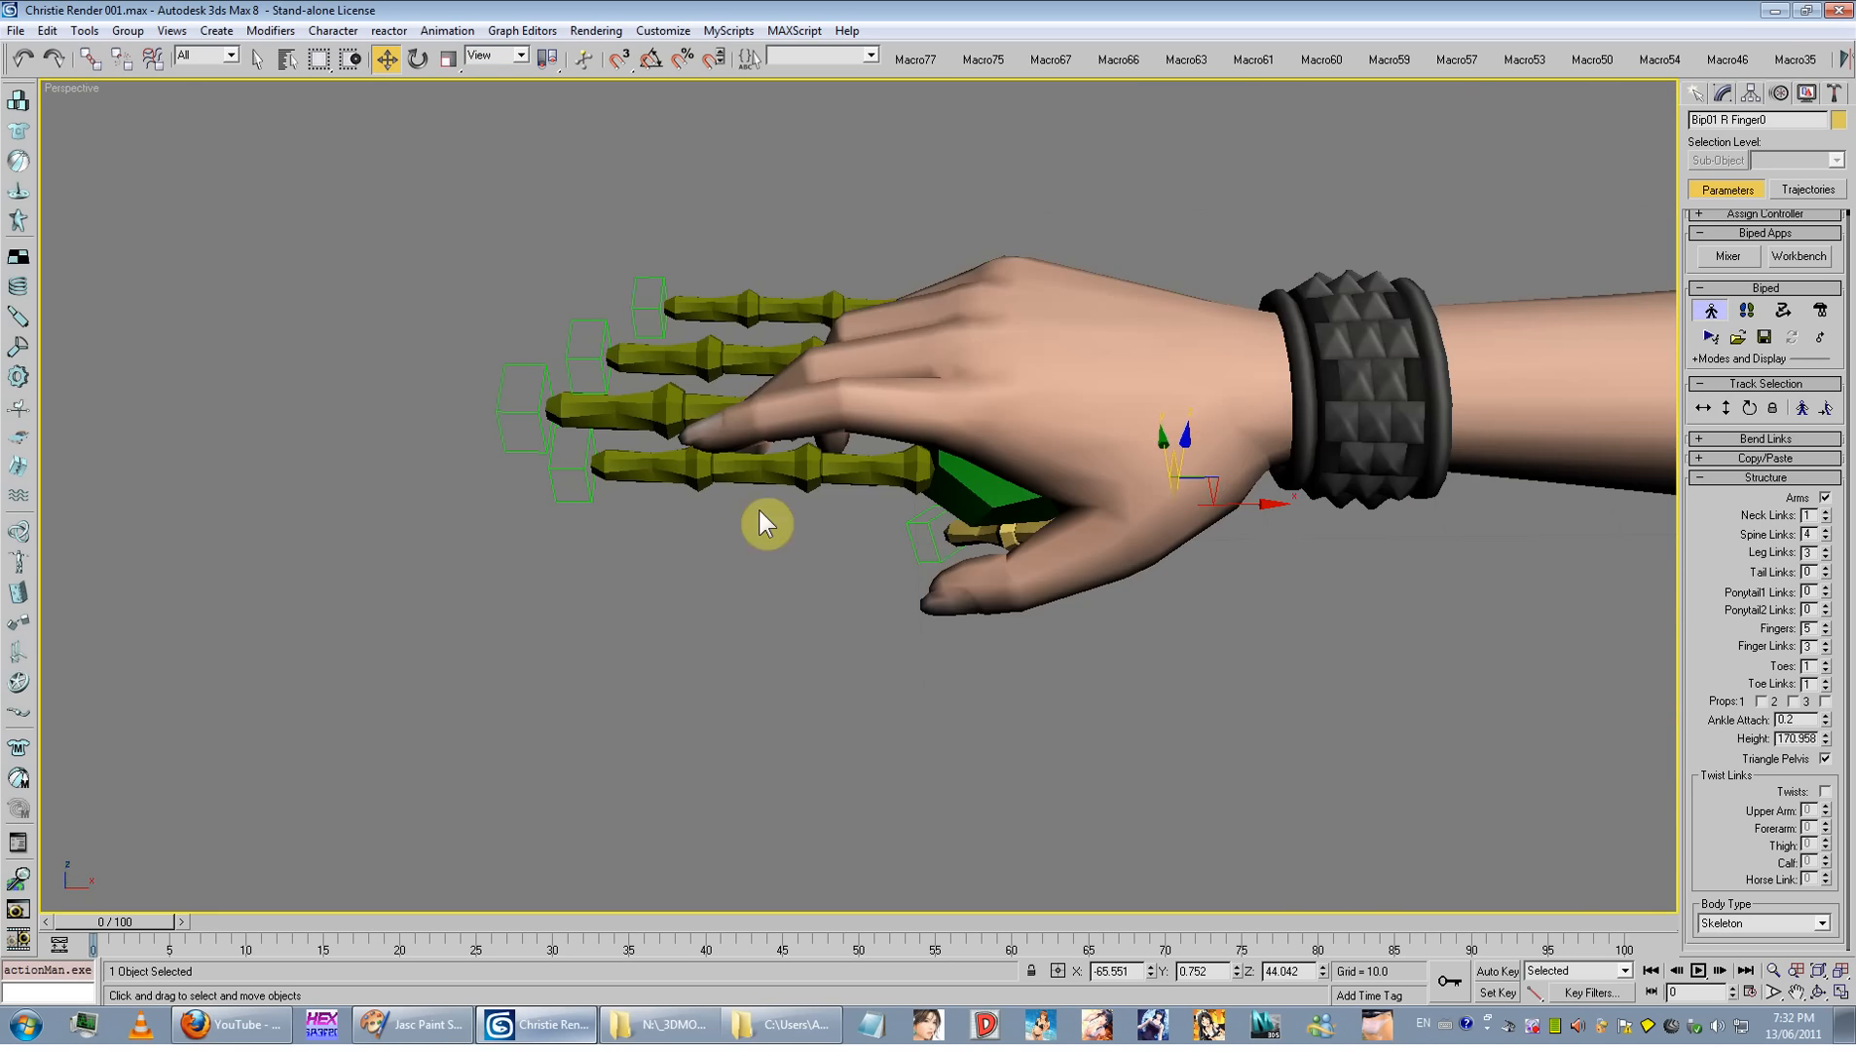
# Step: Move the base link of the biped's right index finger up and back into the index knuckle of the hand mesh
pyautogui.click(886, 463)
pyautogui.moveTo(887, 464)
pyautogui.keyDown('alt'); pyautogui.mouseDown(button='middle')
pyautogui.moveTo(867, 410)
pyautogui.moveTo(837, 489)
pyautogui.mouseUp(button='middle'); pyautogui.keyUp('alt')
pyautogui.scroll(3, 867, 409)
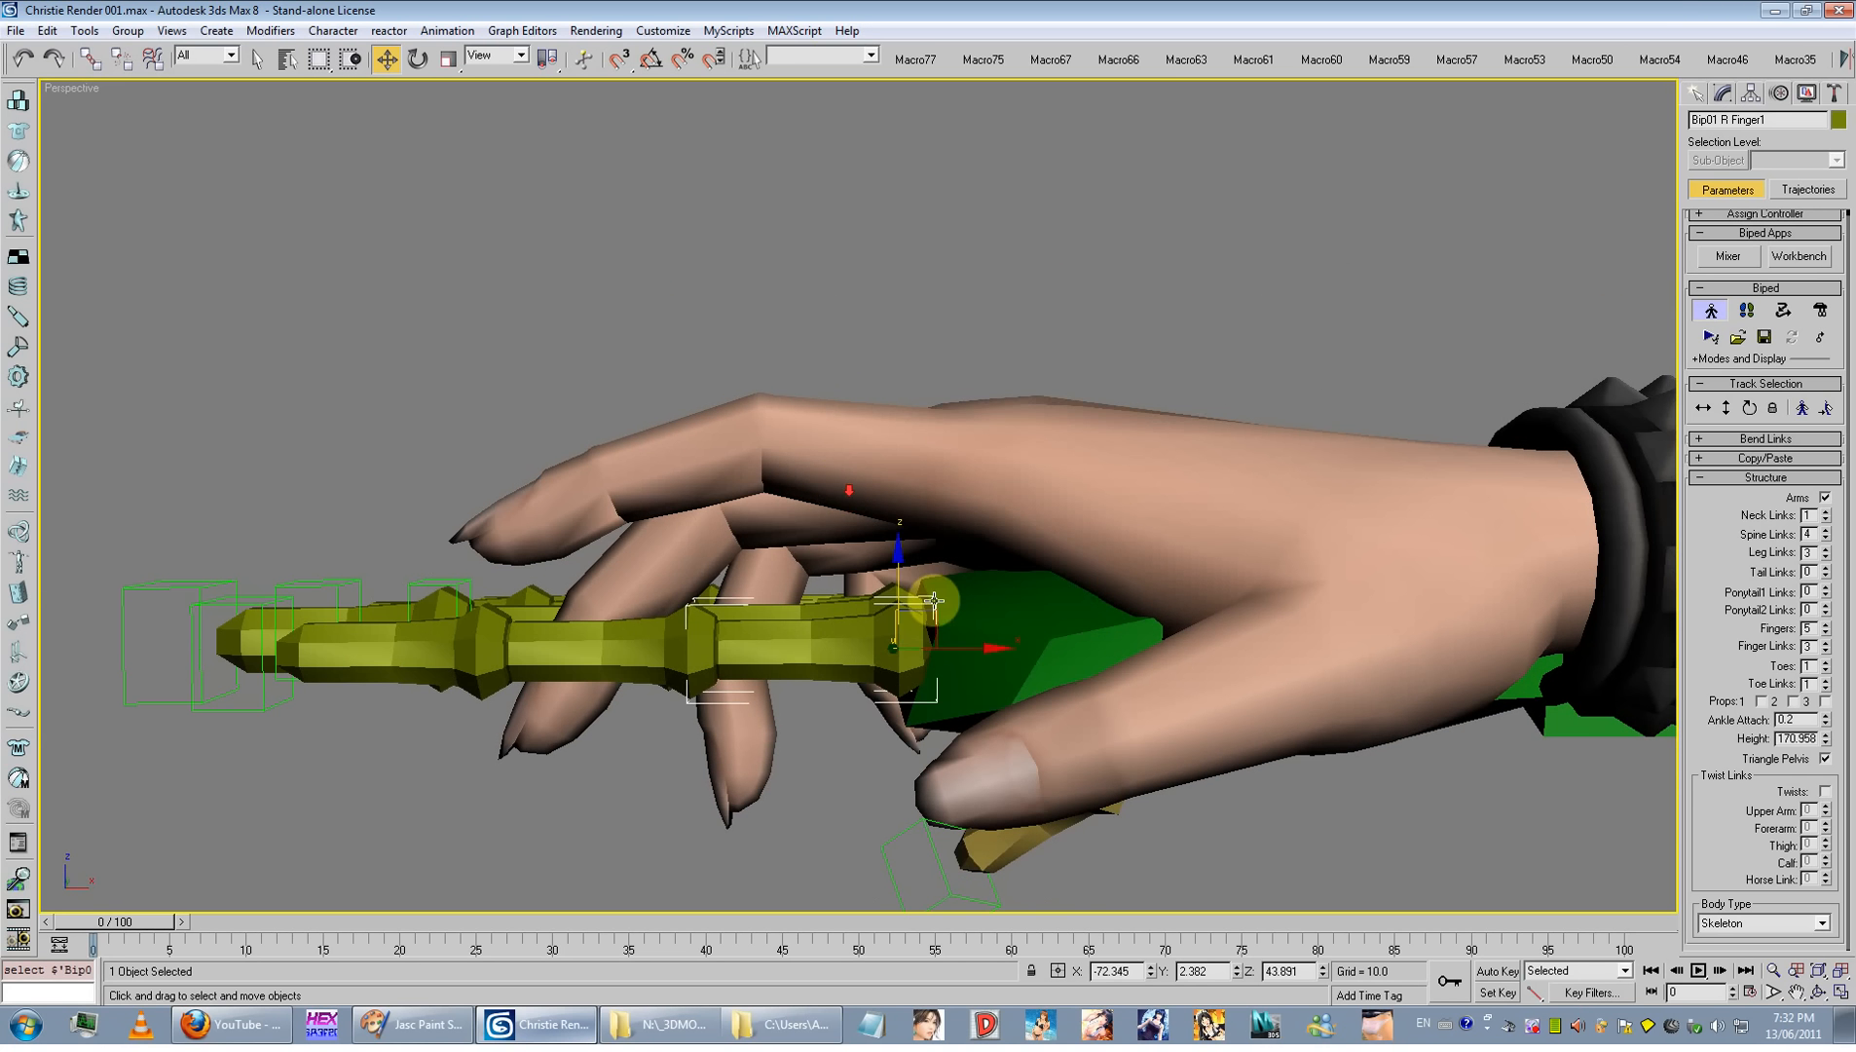
pyautogui.moveTo(934, 604); pyautogui.dragTo(1016, 428)
pyautogui.keyDown('alt'); pyautogui.moveTo(1016, 427); pyautogui.dragTo(986, 601, button='middle'); pyautogui.keyUp('alt')
pyautogui.press('F3')
pyautogui.moveTo(1107, 584); pyautogui.dragTo(1057, 585)
pyautogui.keyDown('alt'); pyautogui.moveTo(1057, 584); pyautogui.dragTo(899, 608, button='middle'); pyautogui.keyUp('alt')
pyautogui.press('F3')
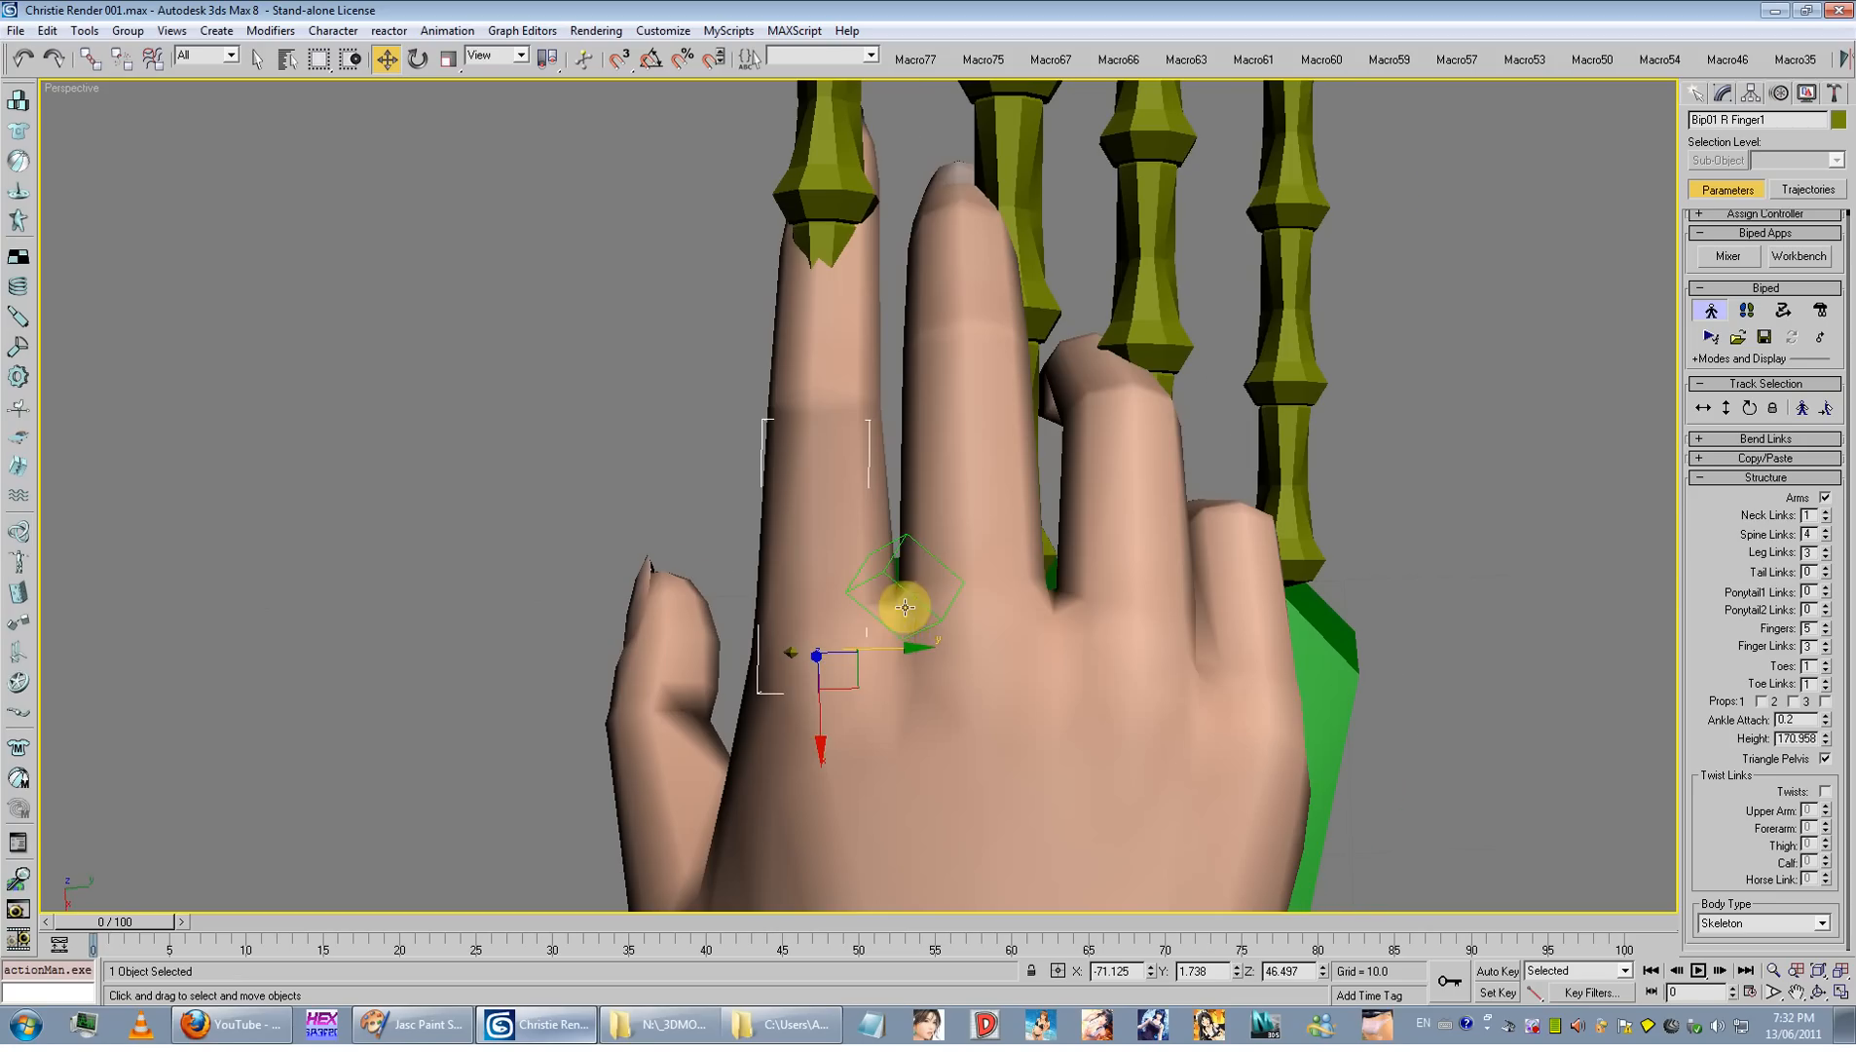
# Step: Move the base link of the biped's right middle finger back in line with the mesh's middle knuckle
pyautogui.click(1053, 555)
pyautogui.press('F3')
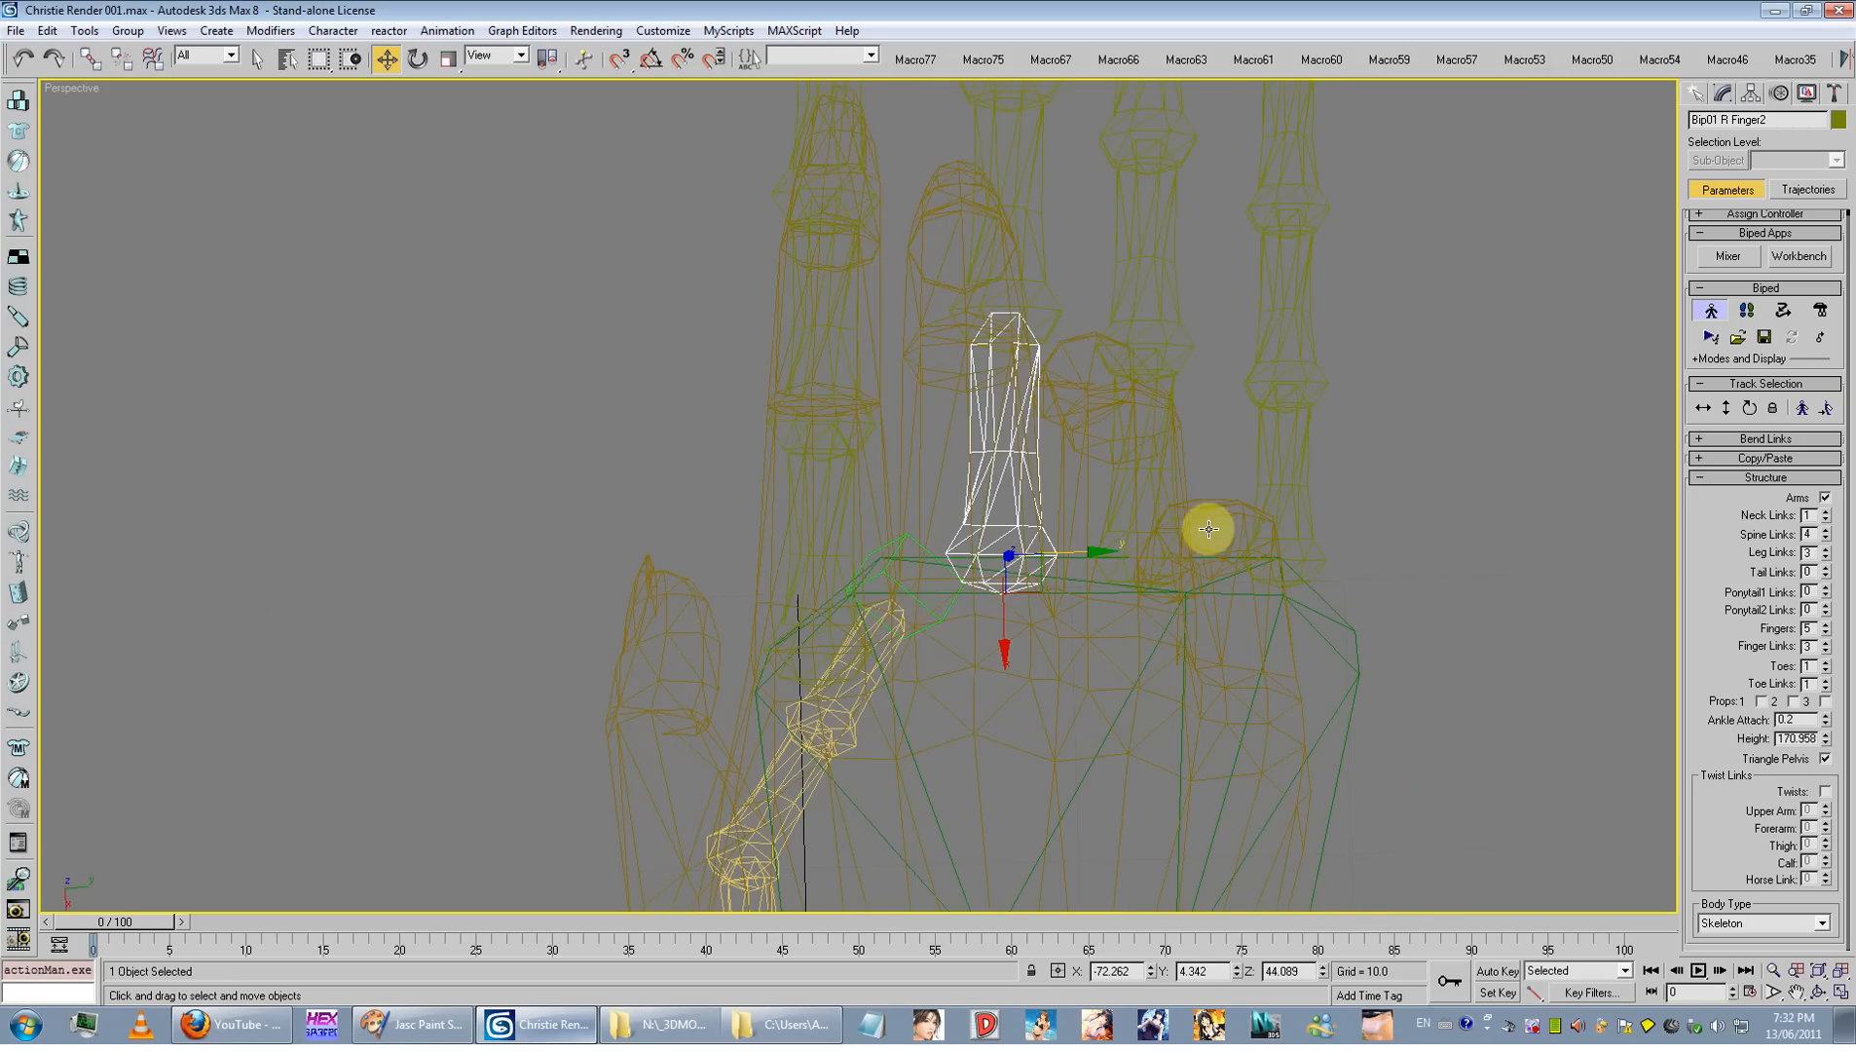
pyautogui.moveTo(1038, 583); pyautogui.dragTo(991, 606)
pyautogui.keyDown('alt'); pyautogui.moveTo(991, 606); pyautogui.dragTo(979, 501, button='middle'); pyautogui.keyUp('alt')
# Step: Move the base links of the right ring and little fingers back onto their matching knuckles in the hand mesh
pyautogui.click(962, 380)
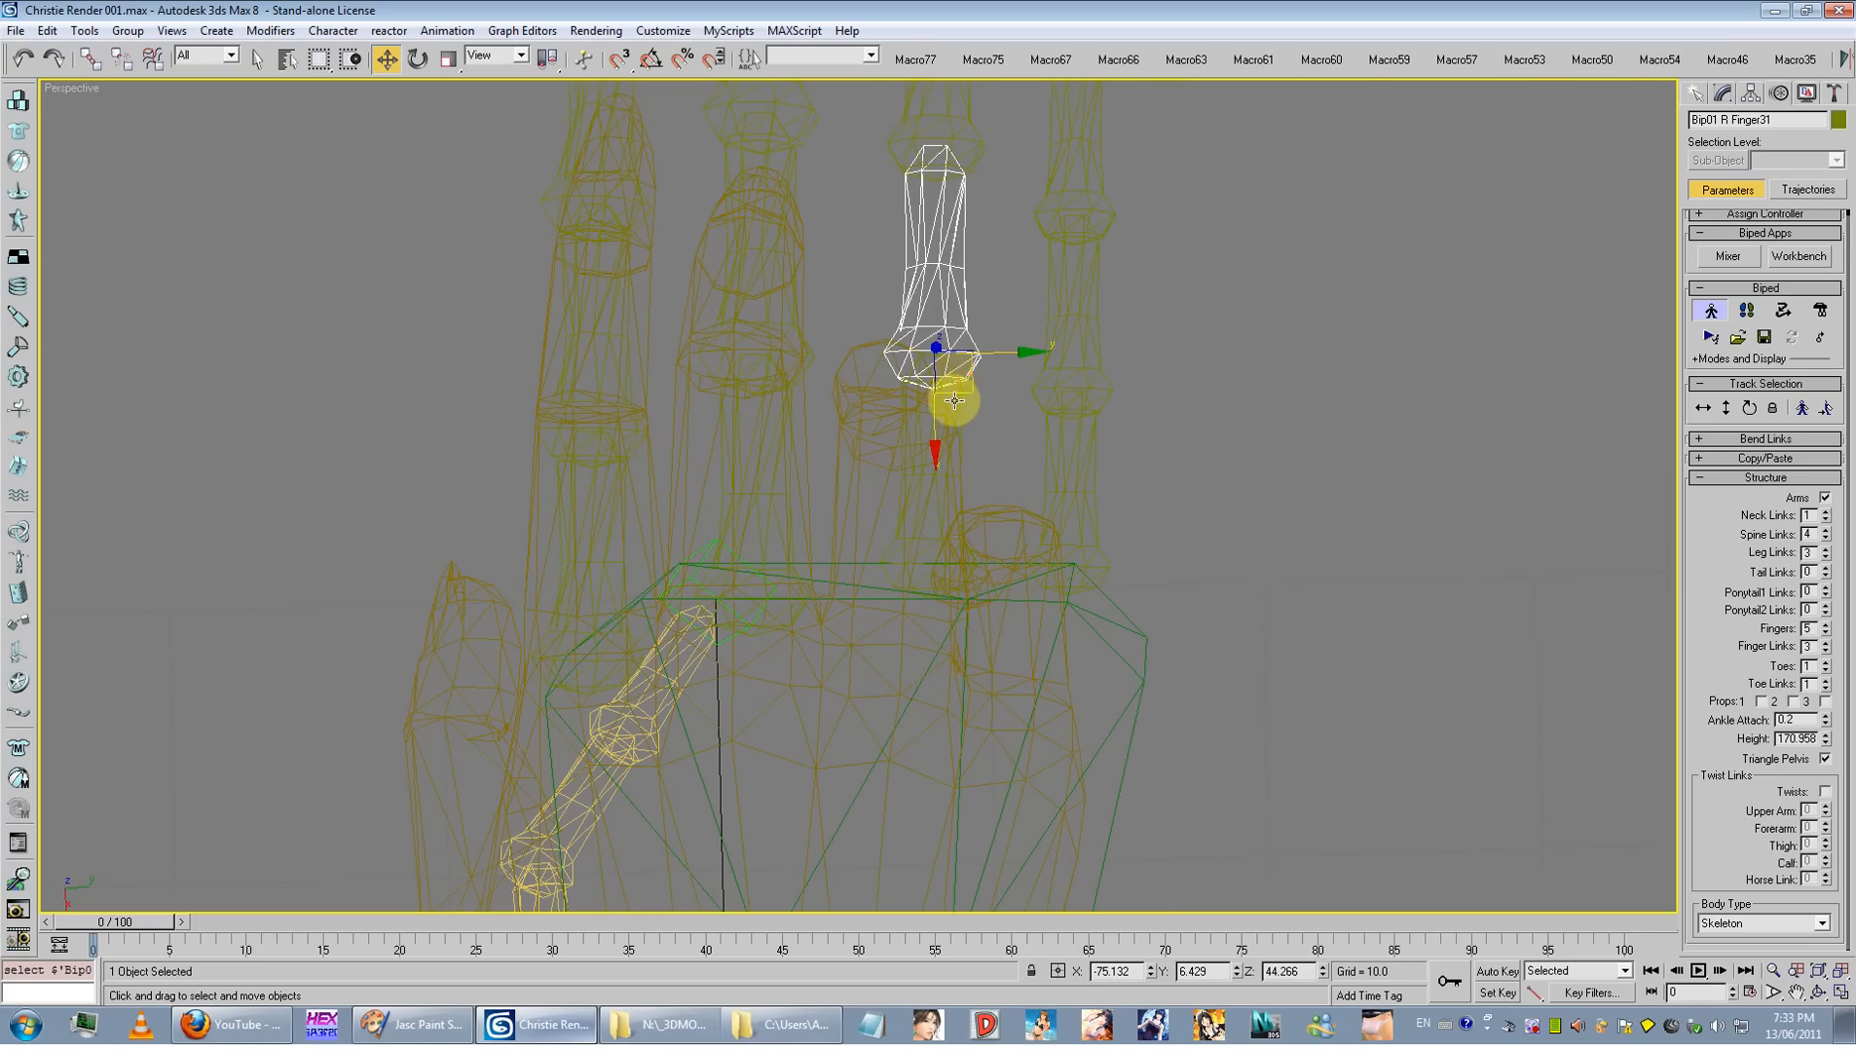
pyautogui.click(969, 586)
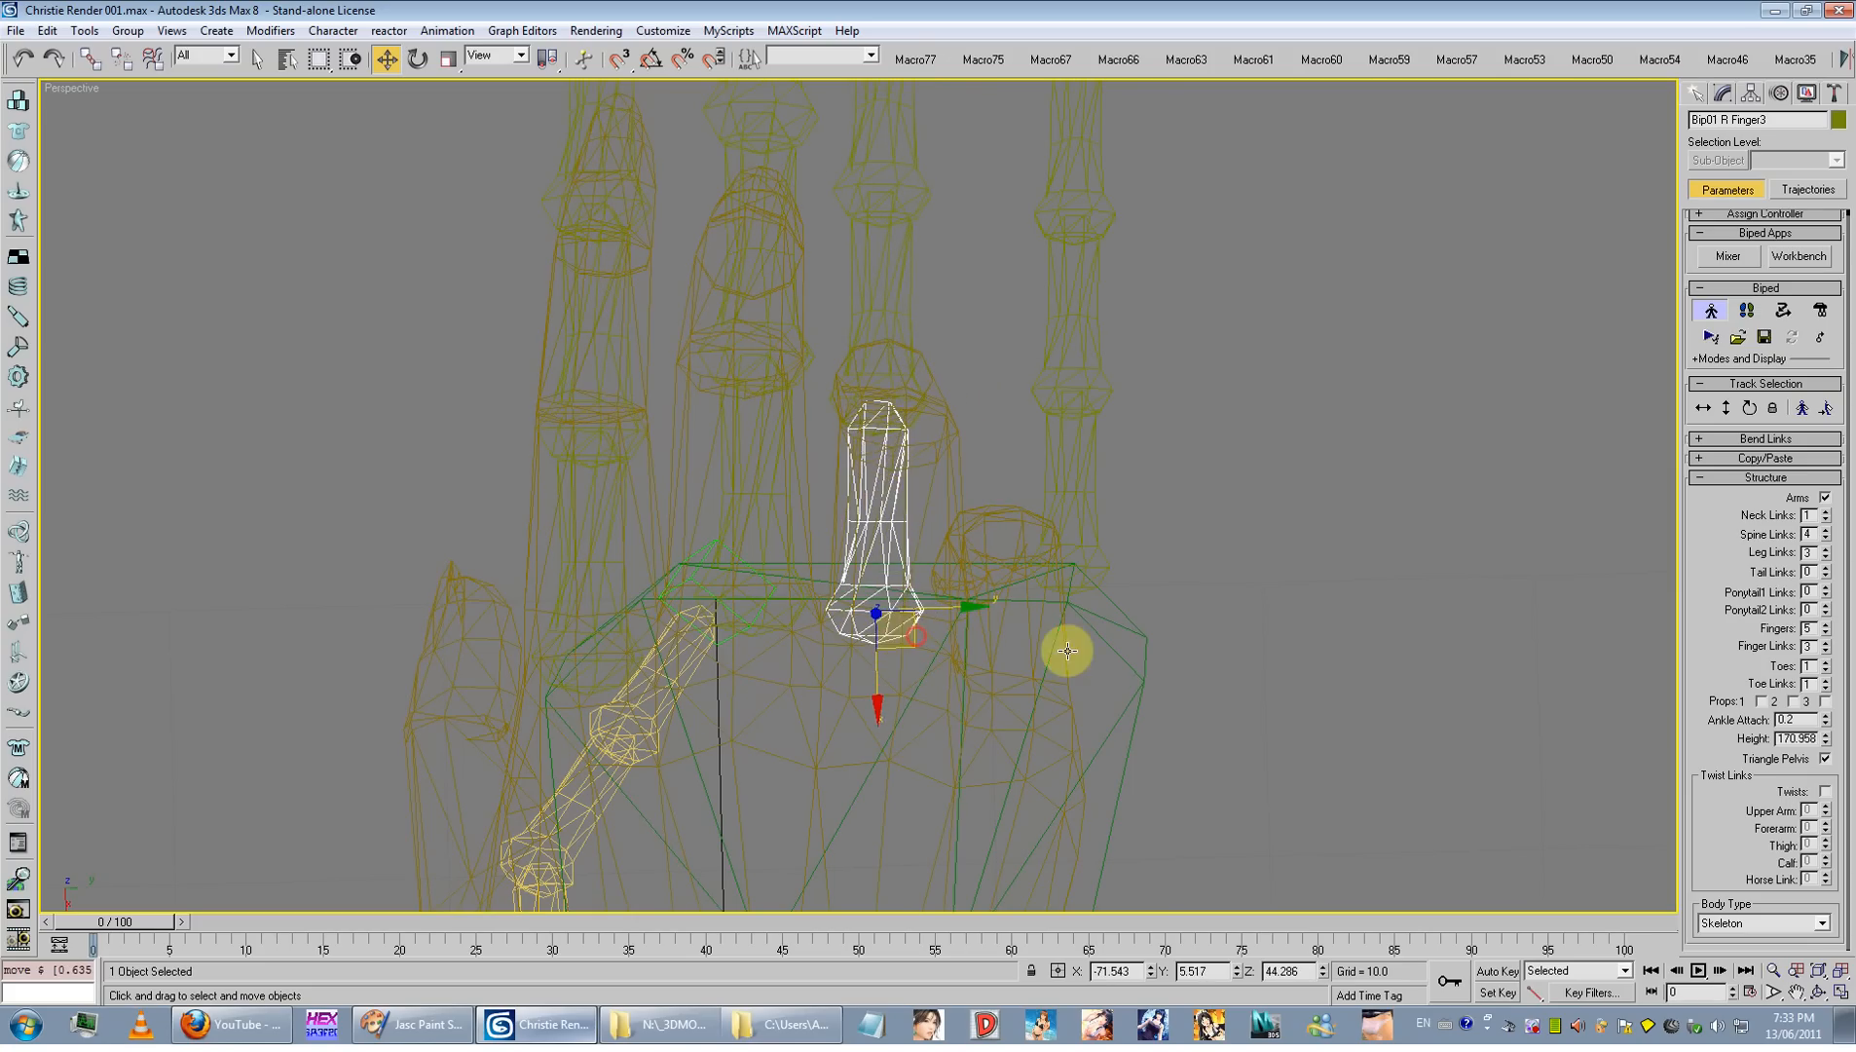
pyautogui.click(1085, 542)
pyautogui.moveTo(1105, 598); pyautogui.dragTo(1043, 704)
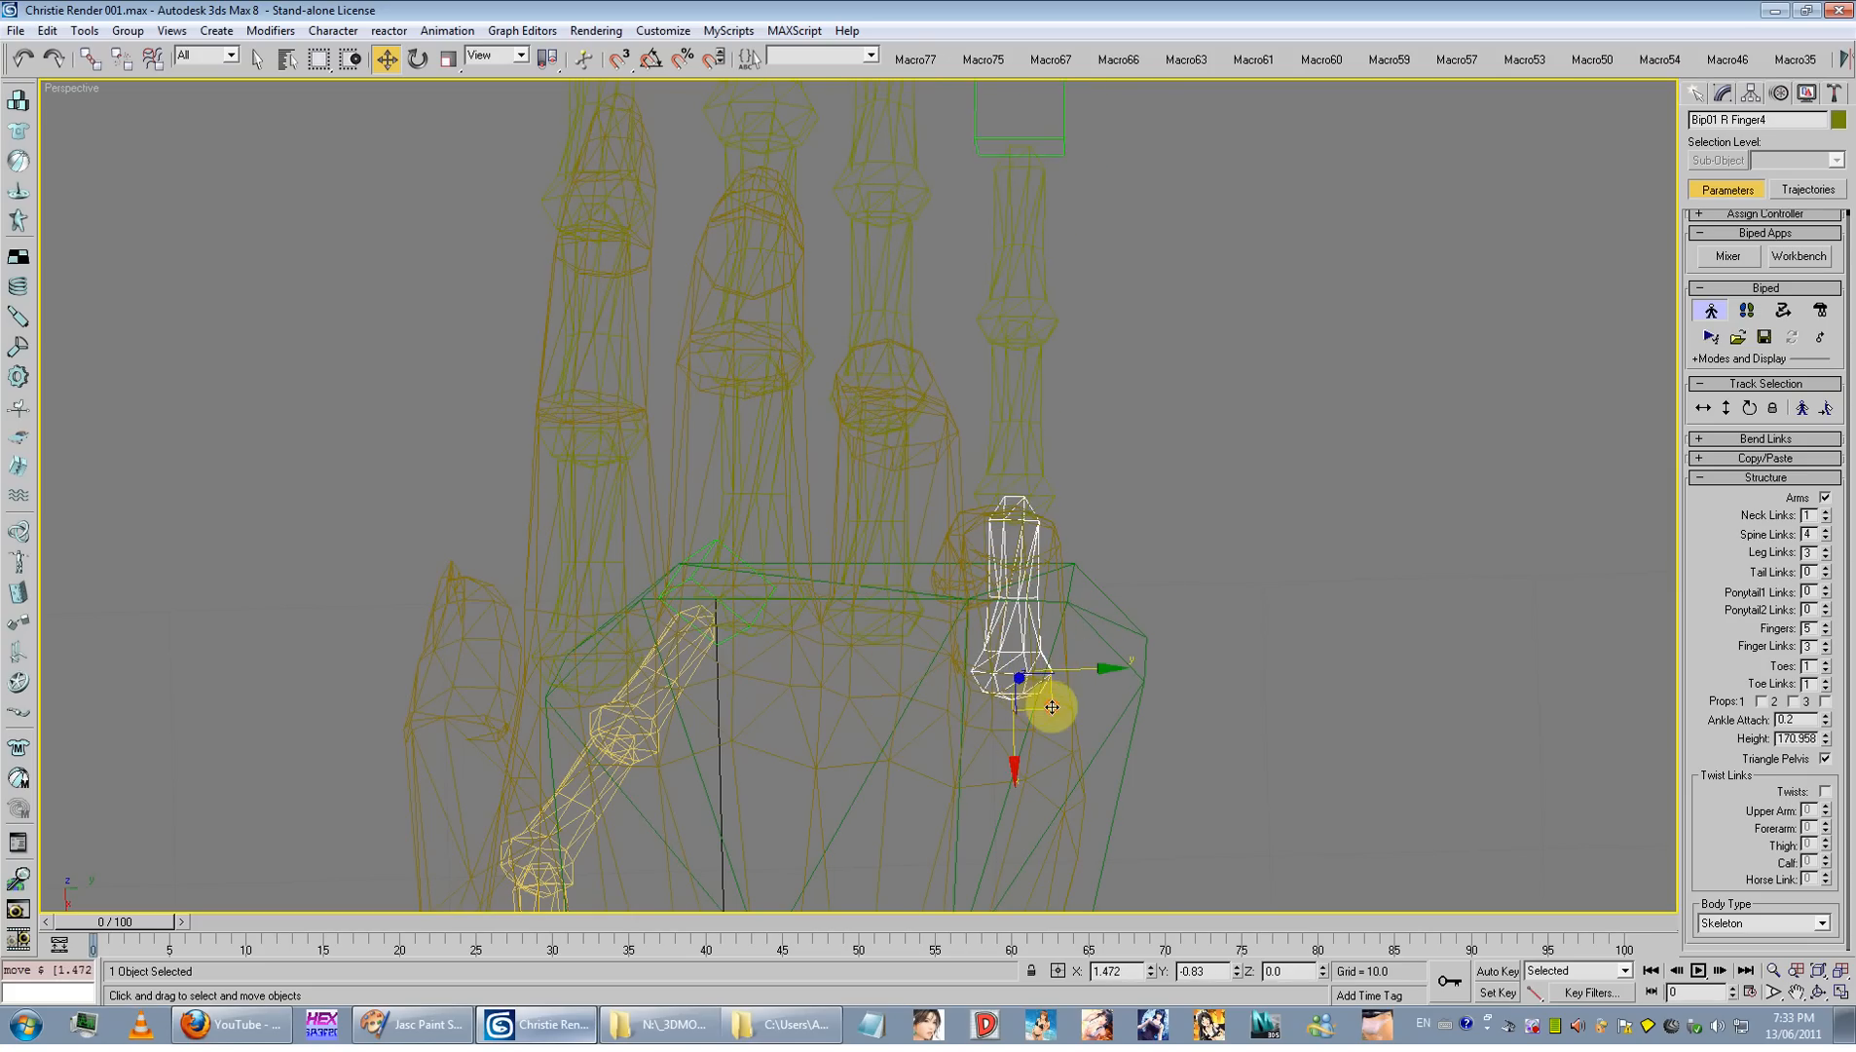
# Step: Raise the right little finger's base link to the height of the mesh knuckle and return to shaded display
pyautogui.keyDown('alt'); pyautogui.moveTo(1043, 704); pyautogui.dragTo(758, 543, button='middle'); pyautogui.keyUp('alt')
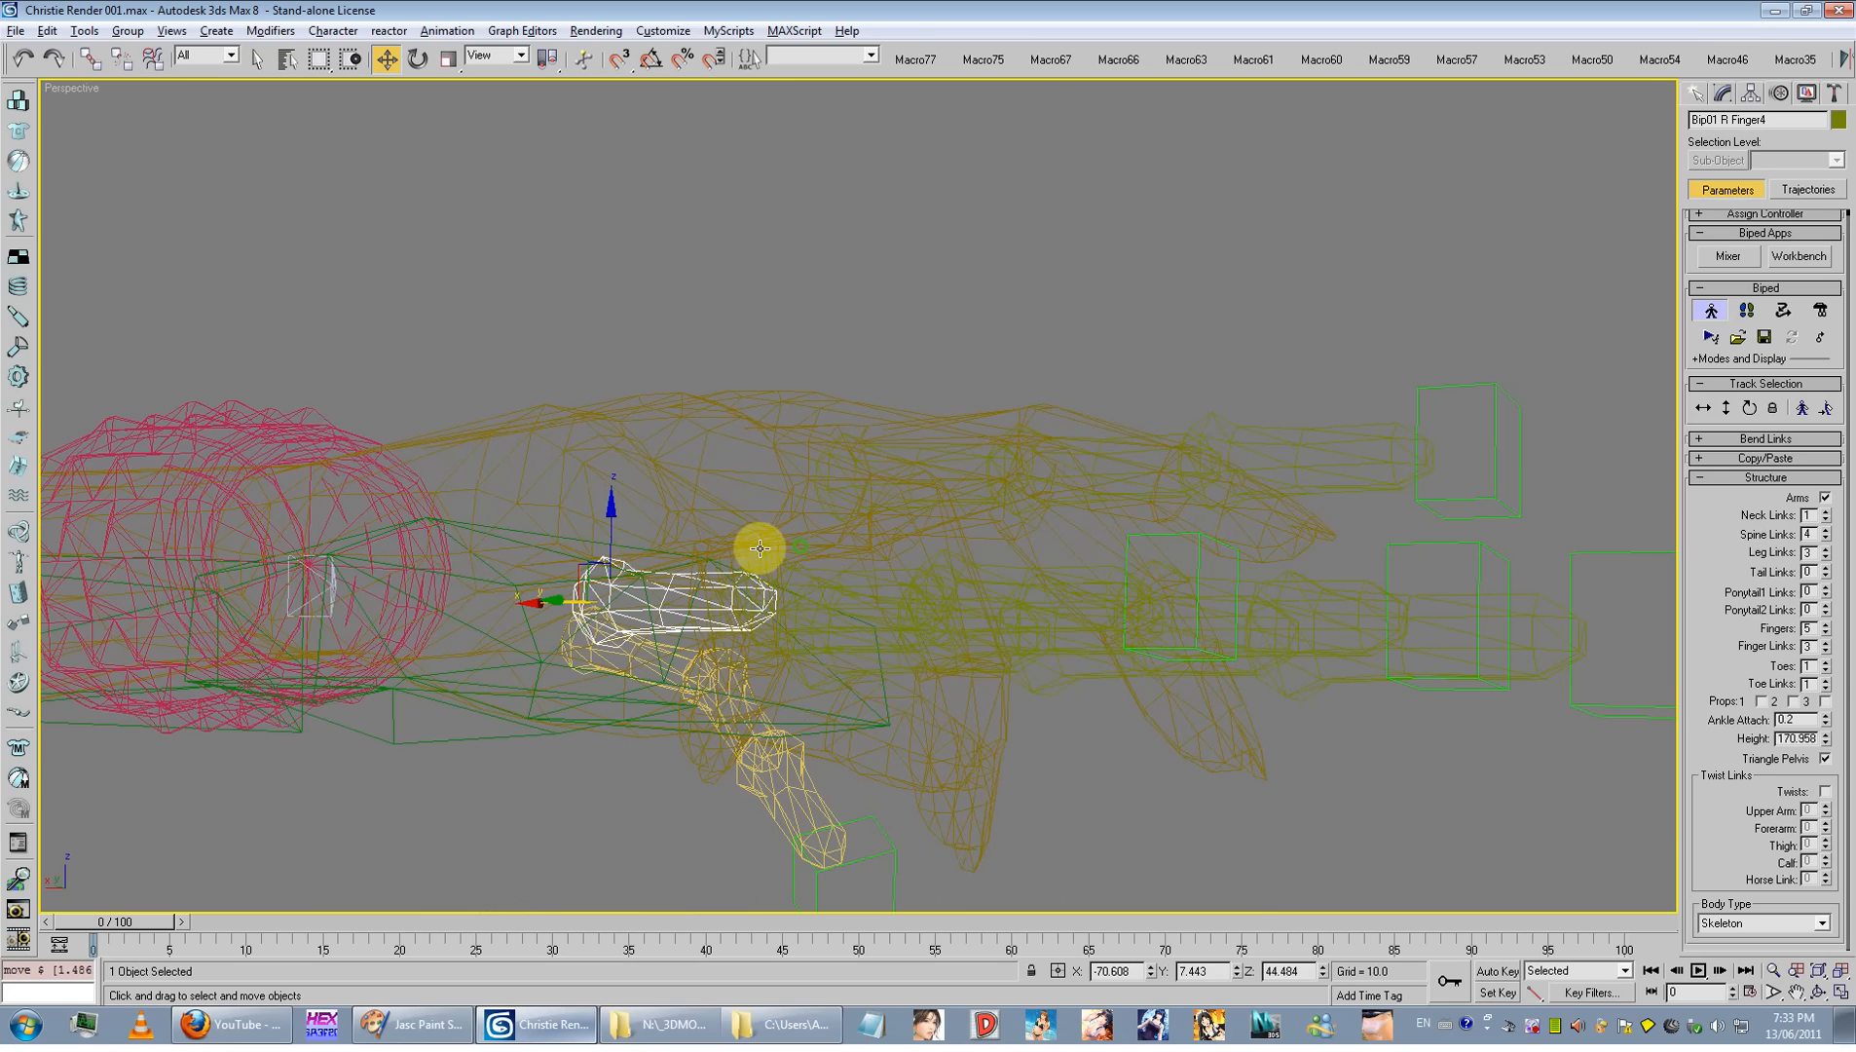
pyautogui.moveTo(605, 539); pyautogui.dragTo(609, 455)
pyautogui.moveTo(770, 501)
pyautogui.keyDown('alt'); pyautogui.mouseDown(button='middle')
pyautogui.moveTo(697, 514)
pyautogui.moveTo(816, 511)
pyautogui.moveTo(839, 533)
pyautogui.moveTo(874, 493)
pyautogui.moveTo(974, 456)
pyautogui.moveTo(944, 509)
pyautogui.moveTo(966, 502)
pyautogui.mouseUp(button='middle'); pyautogui.keyUp('alt')
pyautogui.click(745, 476)
pyautogui.click(737, 463)
pyautogui.press('F3')
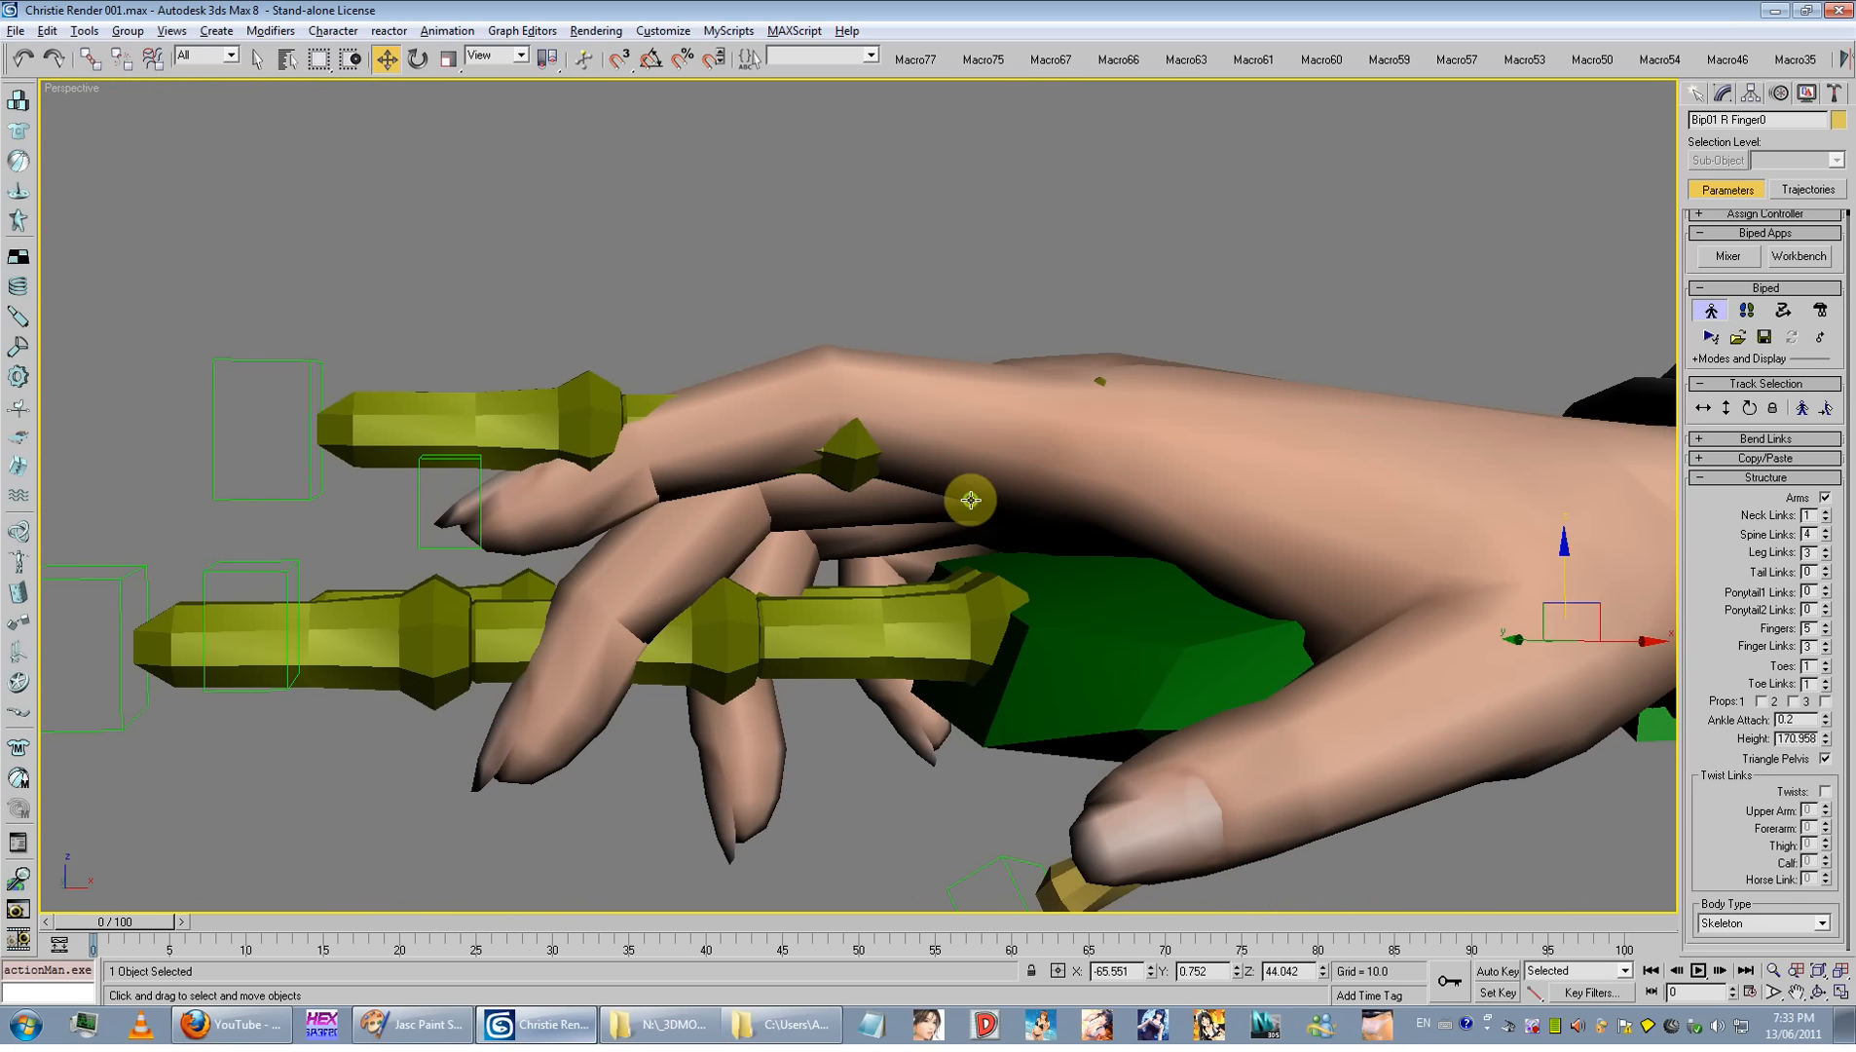
# Step: Raise the base links of the right middle and ring fingers by about 2.17 and 2.14 units into the hand mesh
pyautogui.click(986, 562)
pyautogui.moveTo(986, 562); pyautogui.dragTo(1007, 394)
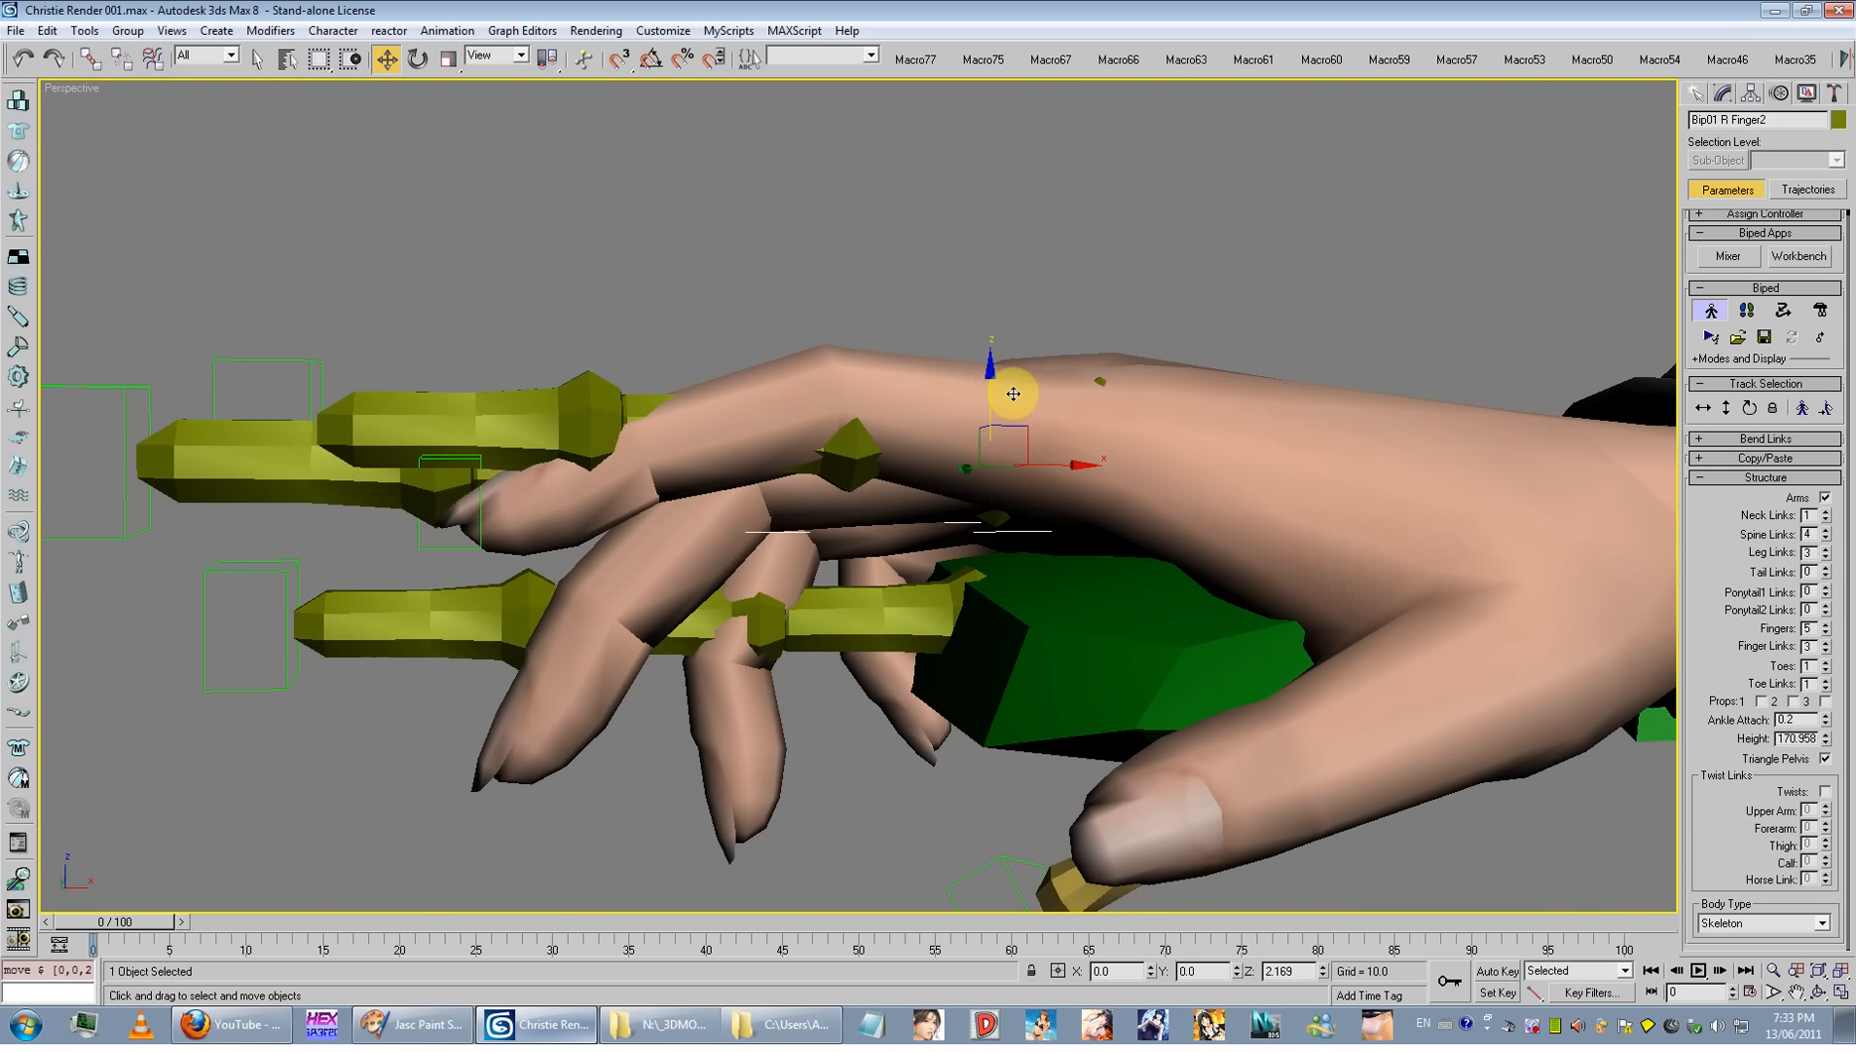
pyautogui.click(958, 578)
pyautogui.moveTo(958, 578); pyautogui.dragTo(994, 393)
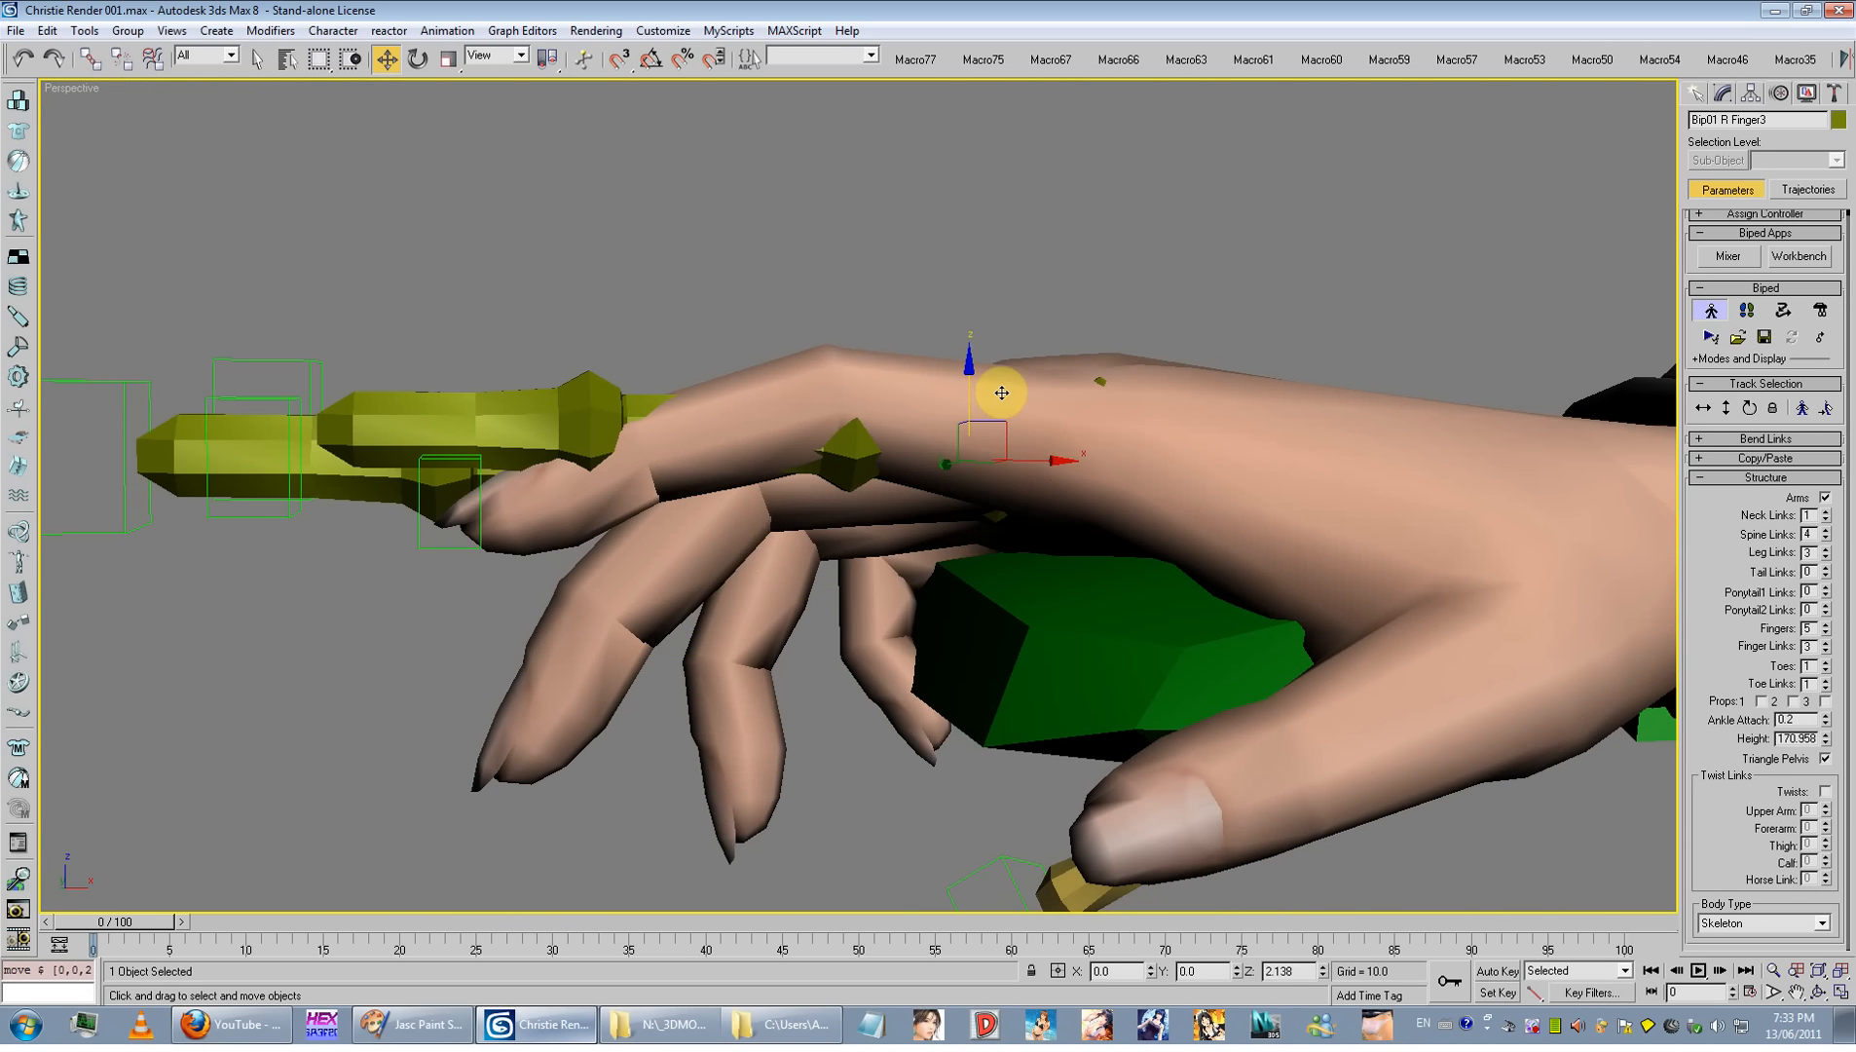
# Step: Hide the character's body mesh
pyautogui.keyDown('alt'); pyautogui.moveTo(994, 393); pyautogui.dragTo(989, 592, button='middle'); pyautogui.keyUp('alt')
pyautogui.scroll(-5, 989, 592)
pyautogui.click(955, 594)
pyautogui.rightClick(957, 596)
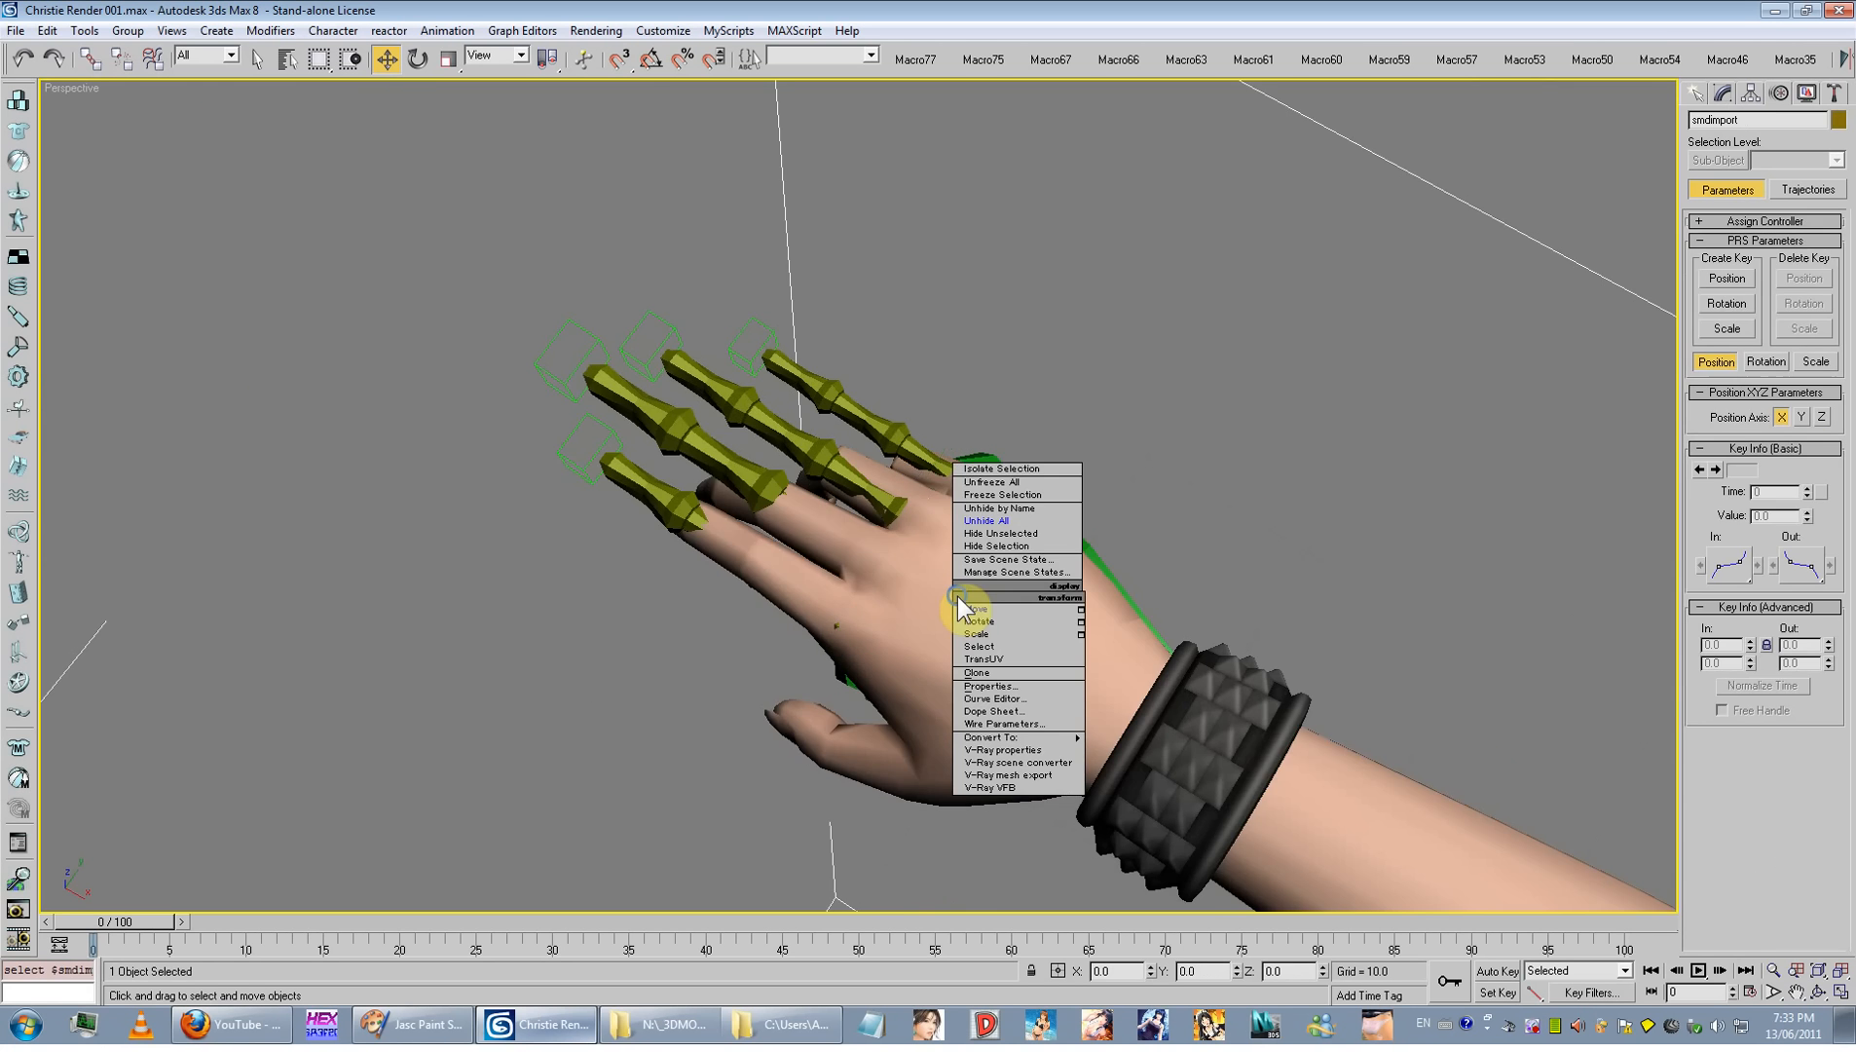
pyautogui.click(1068, 547)
# Step: Align the left little finger's base link to the right little finger's in X, Y and Z position, pivot point to pivot point
pyautogui.scroll(-8, 982, 592)
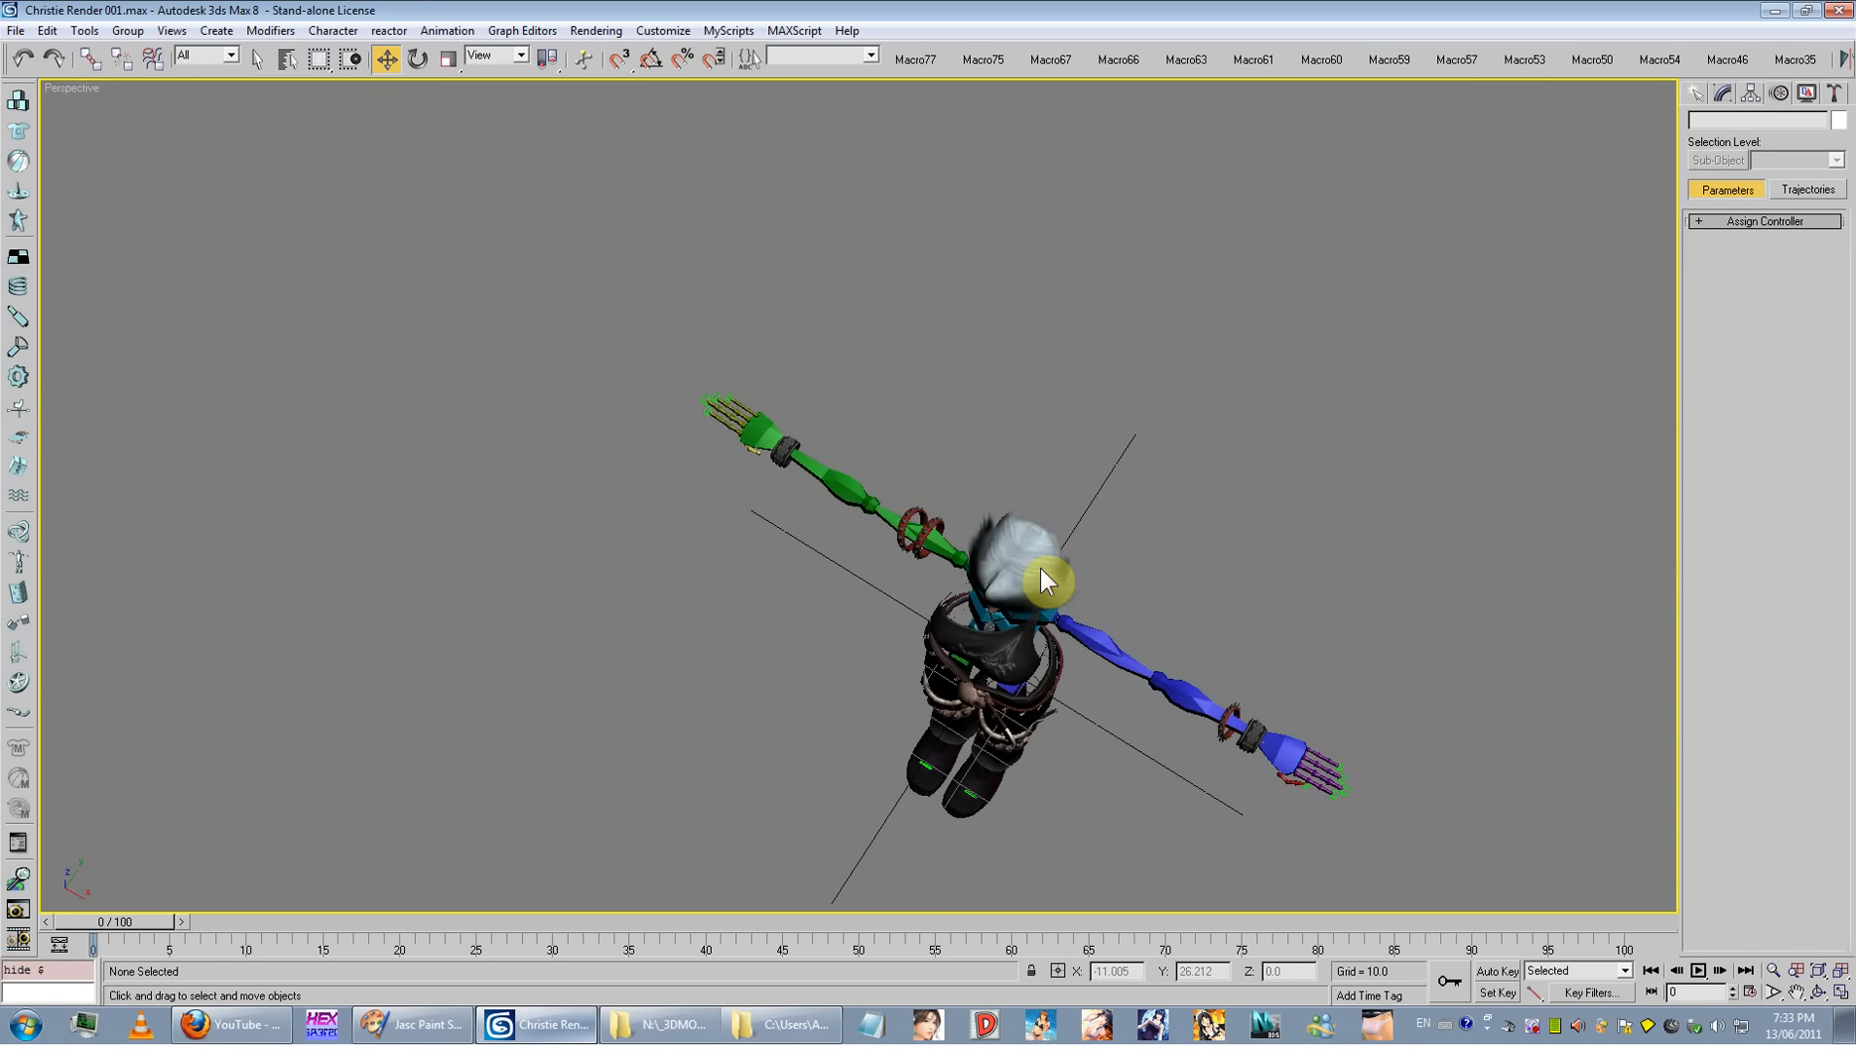
pyautogui.scroll(3, 1041, 568)
pyautogui.moveTo(878, 468); pyautogui.dragTo(909, 442, button='middle')
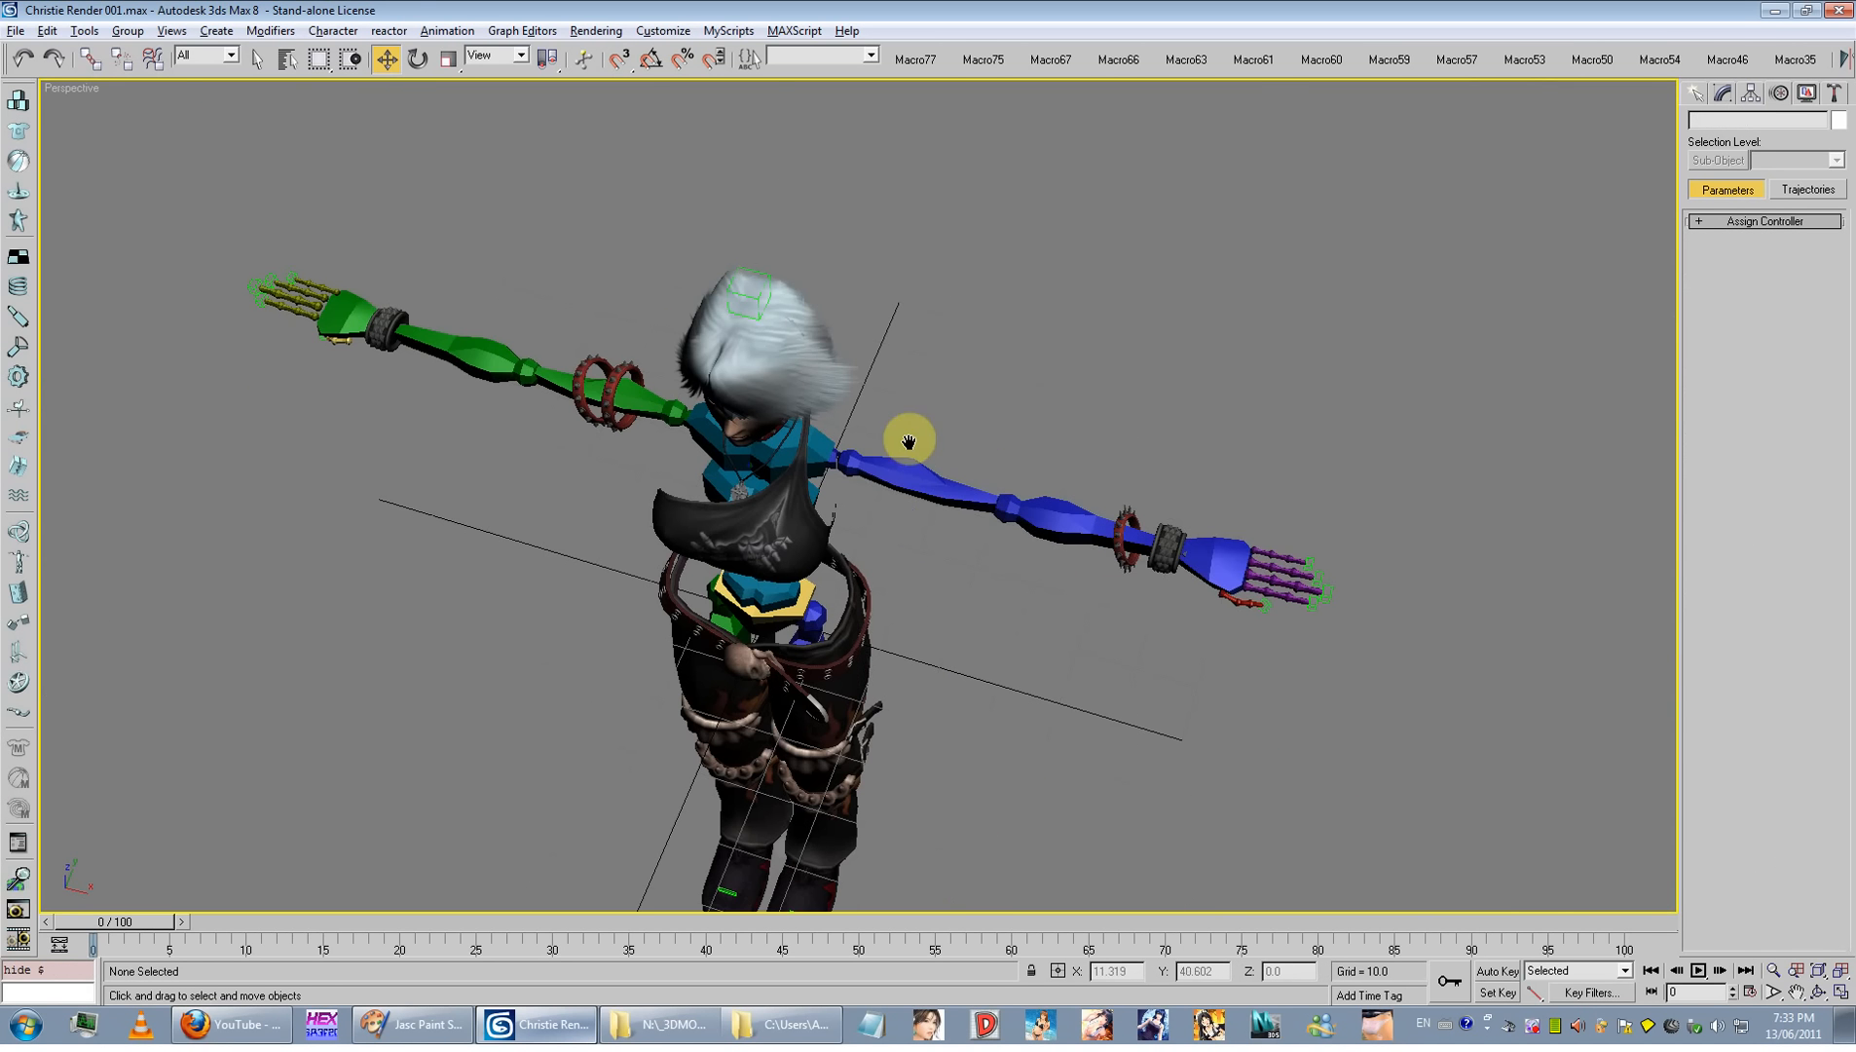
pyautogui.click(1261, 551)
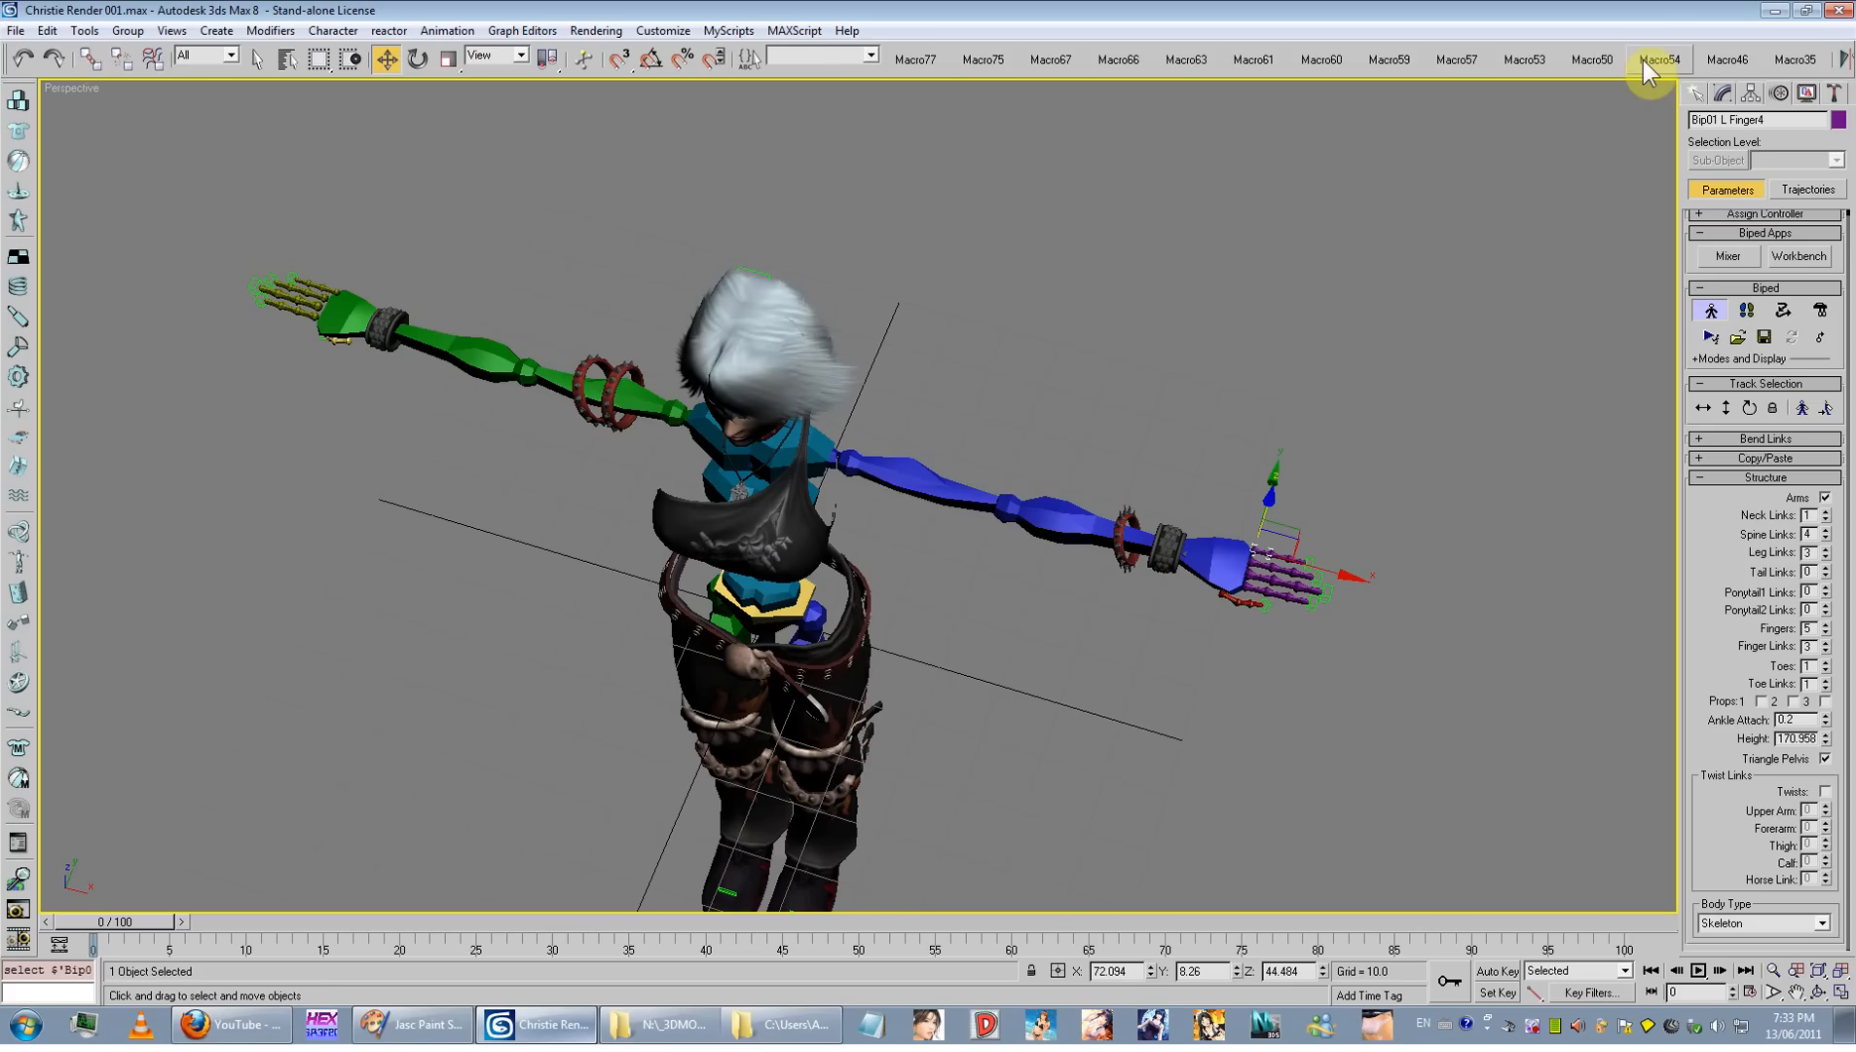
pyautogui.moveTo(1818, 48); pyautogui.dragTo(1395, 48)
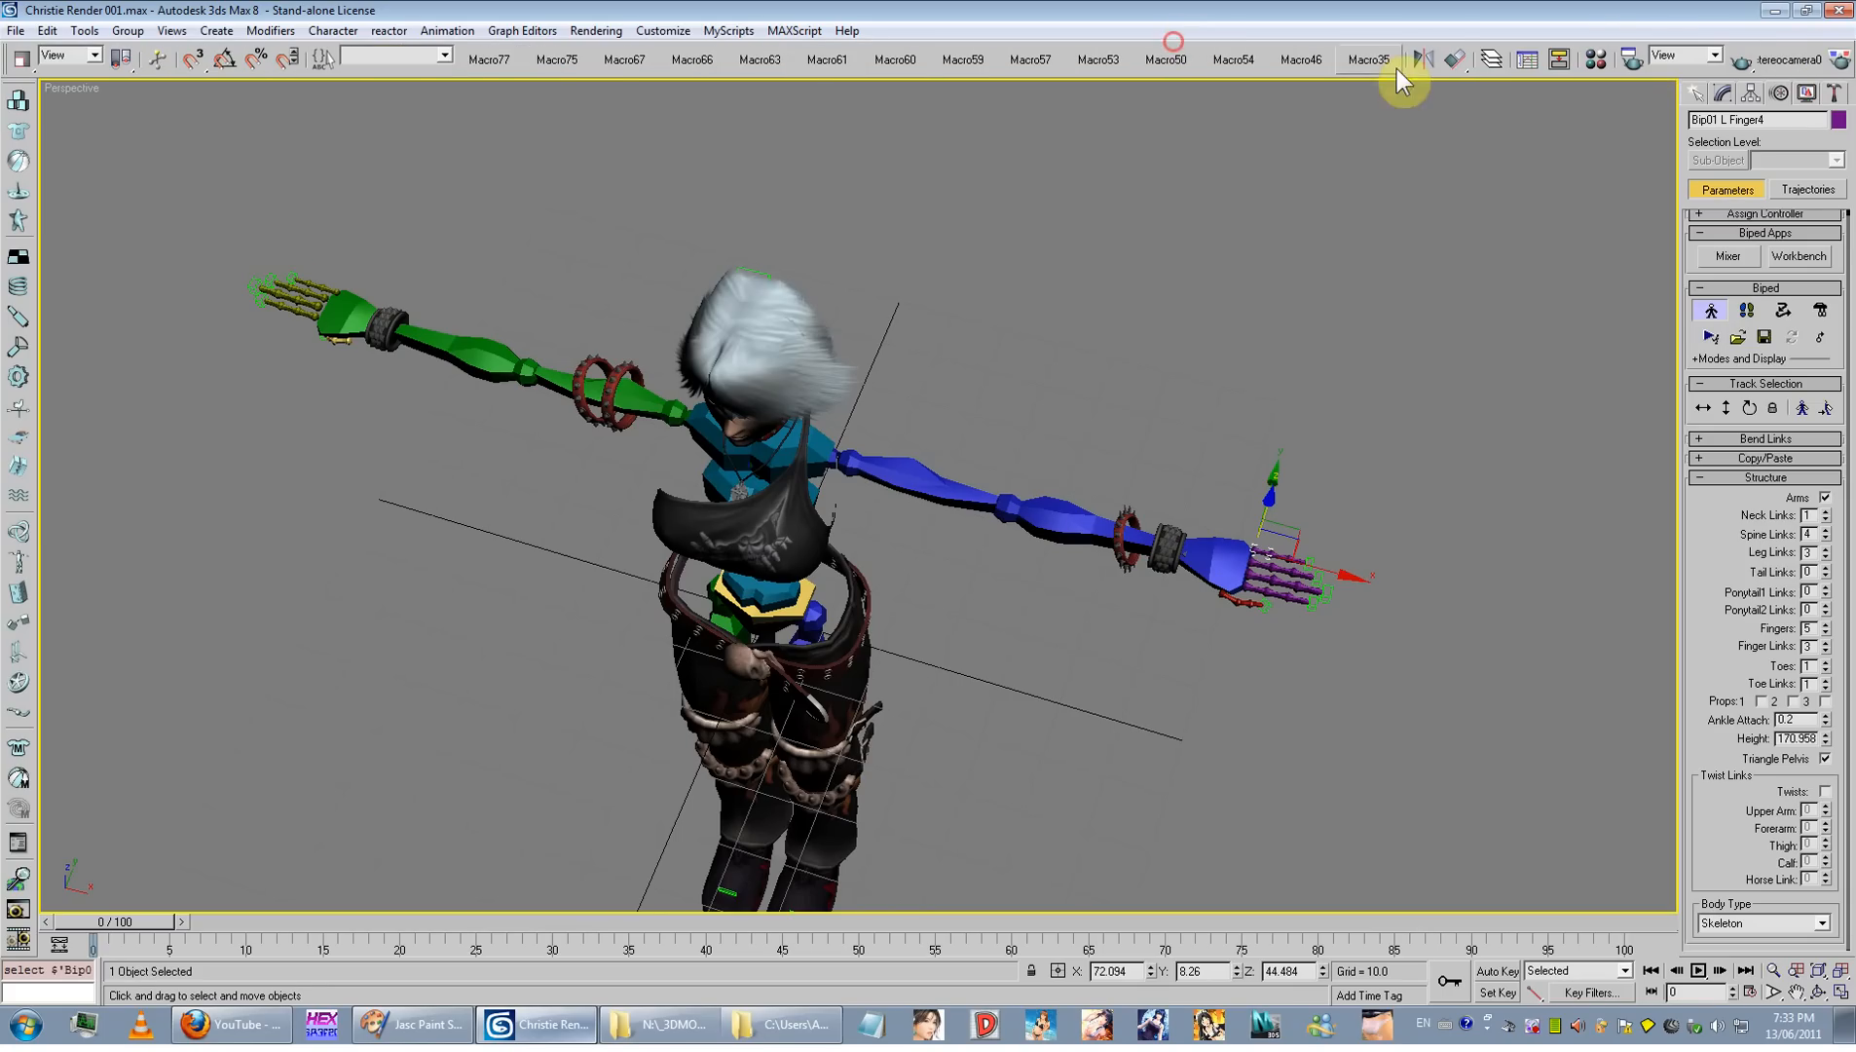
pyautogui.click(1454, 66)
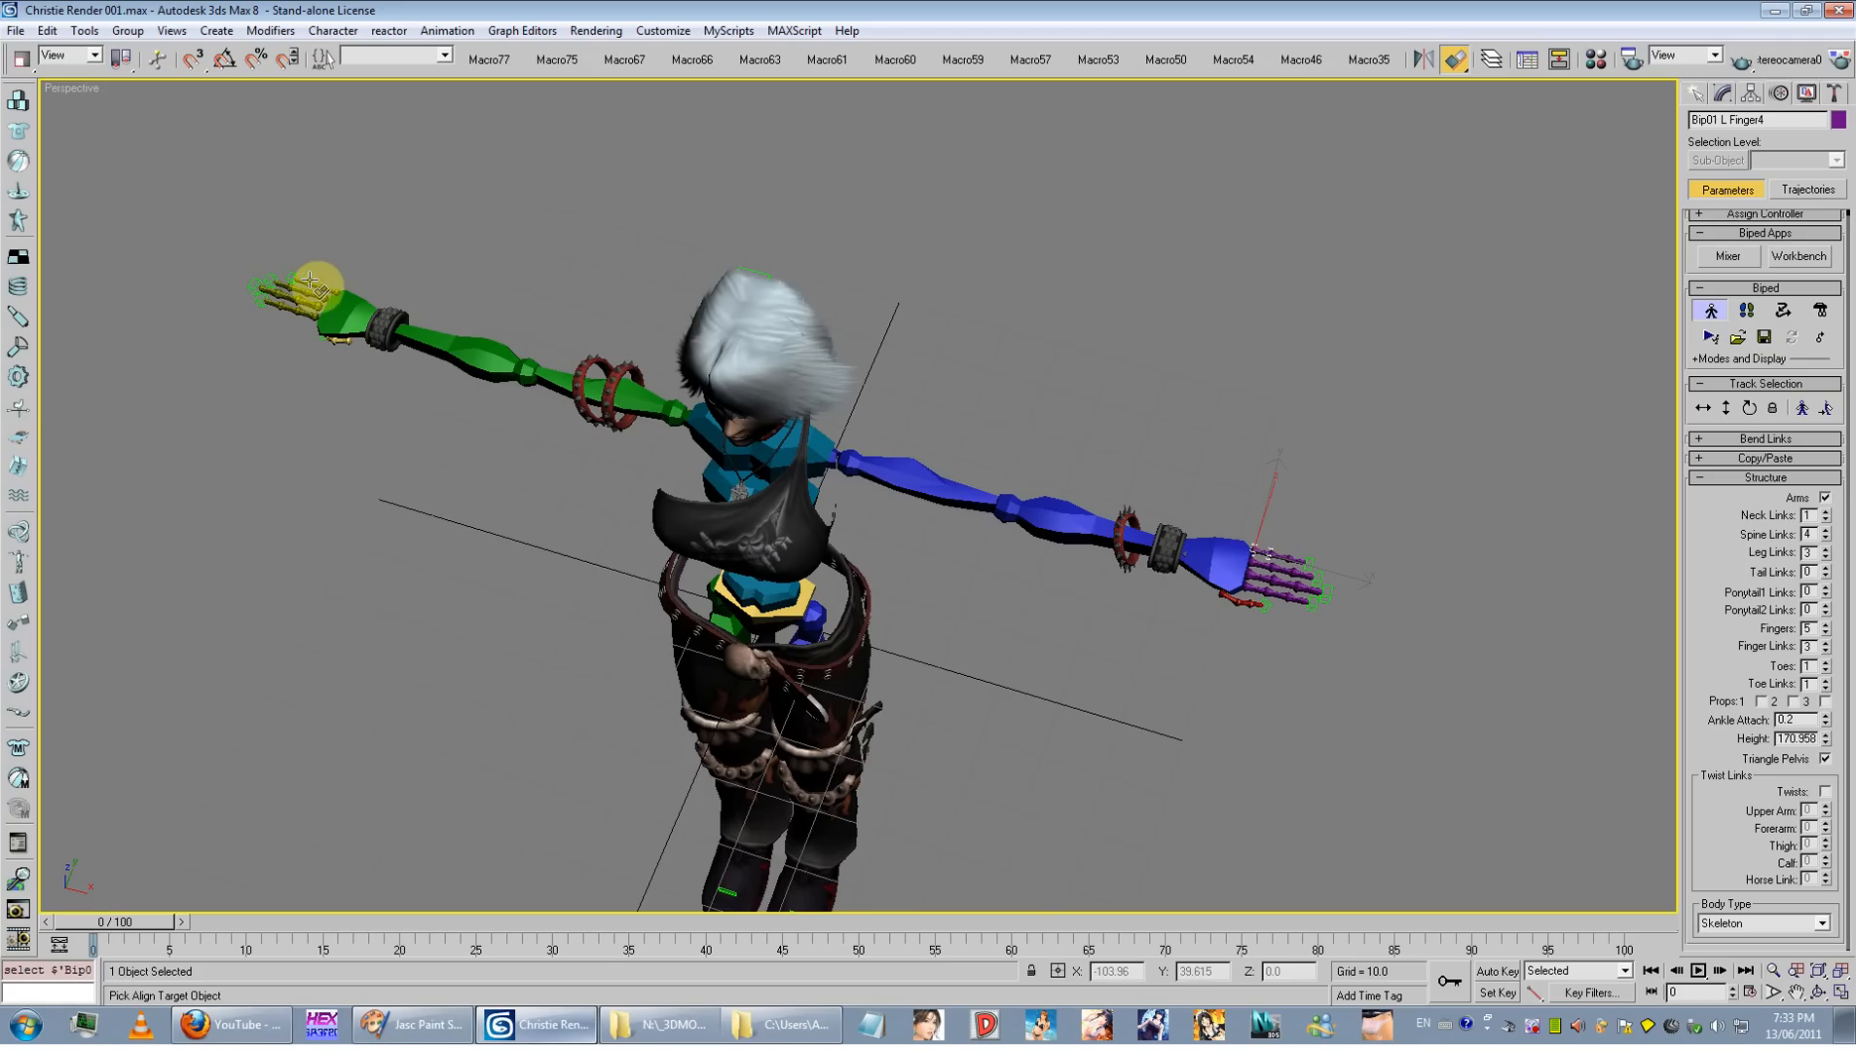
pyautogui.scroll(10, 279, 298)
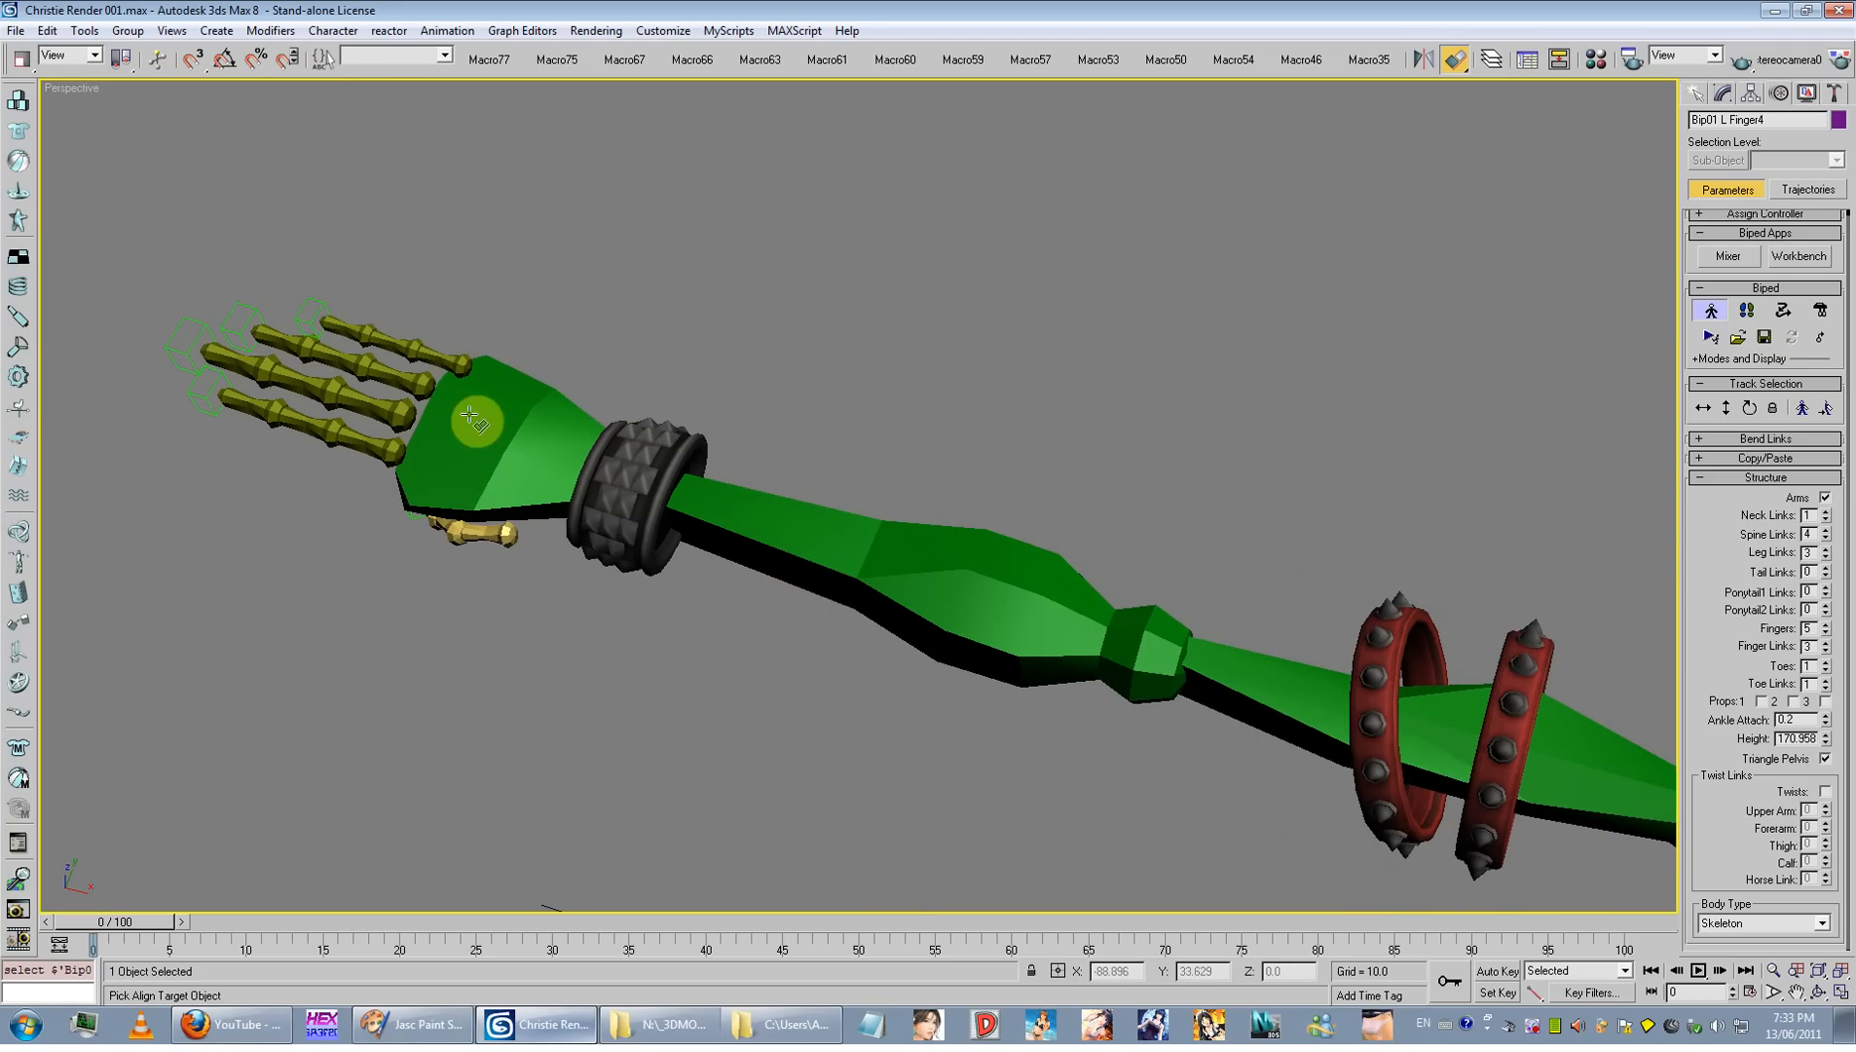
pyautogui.click(441, 361)
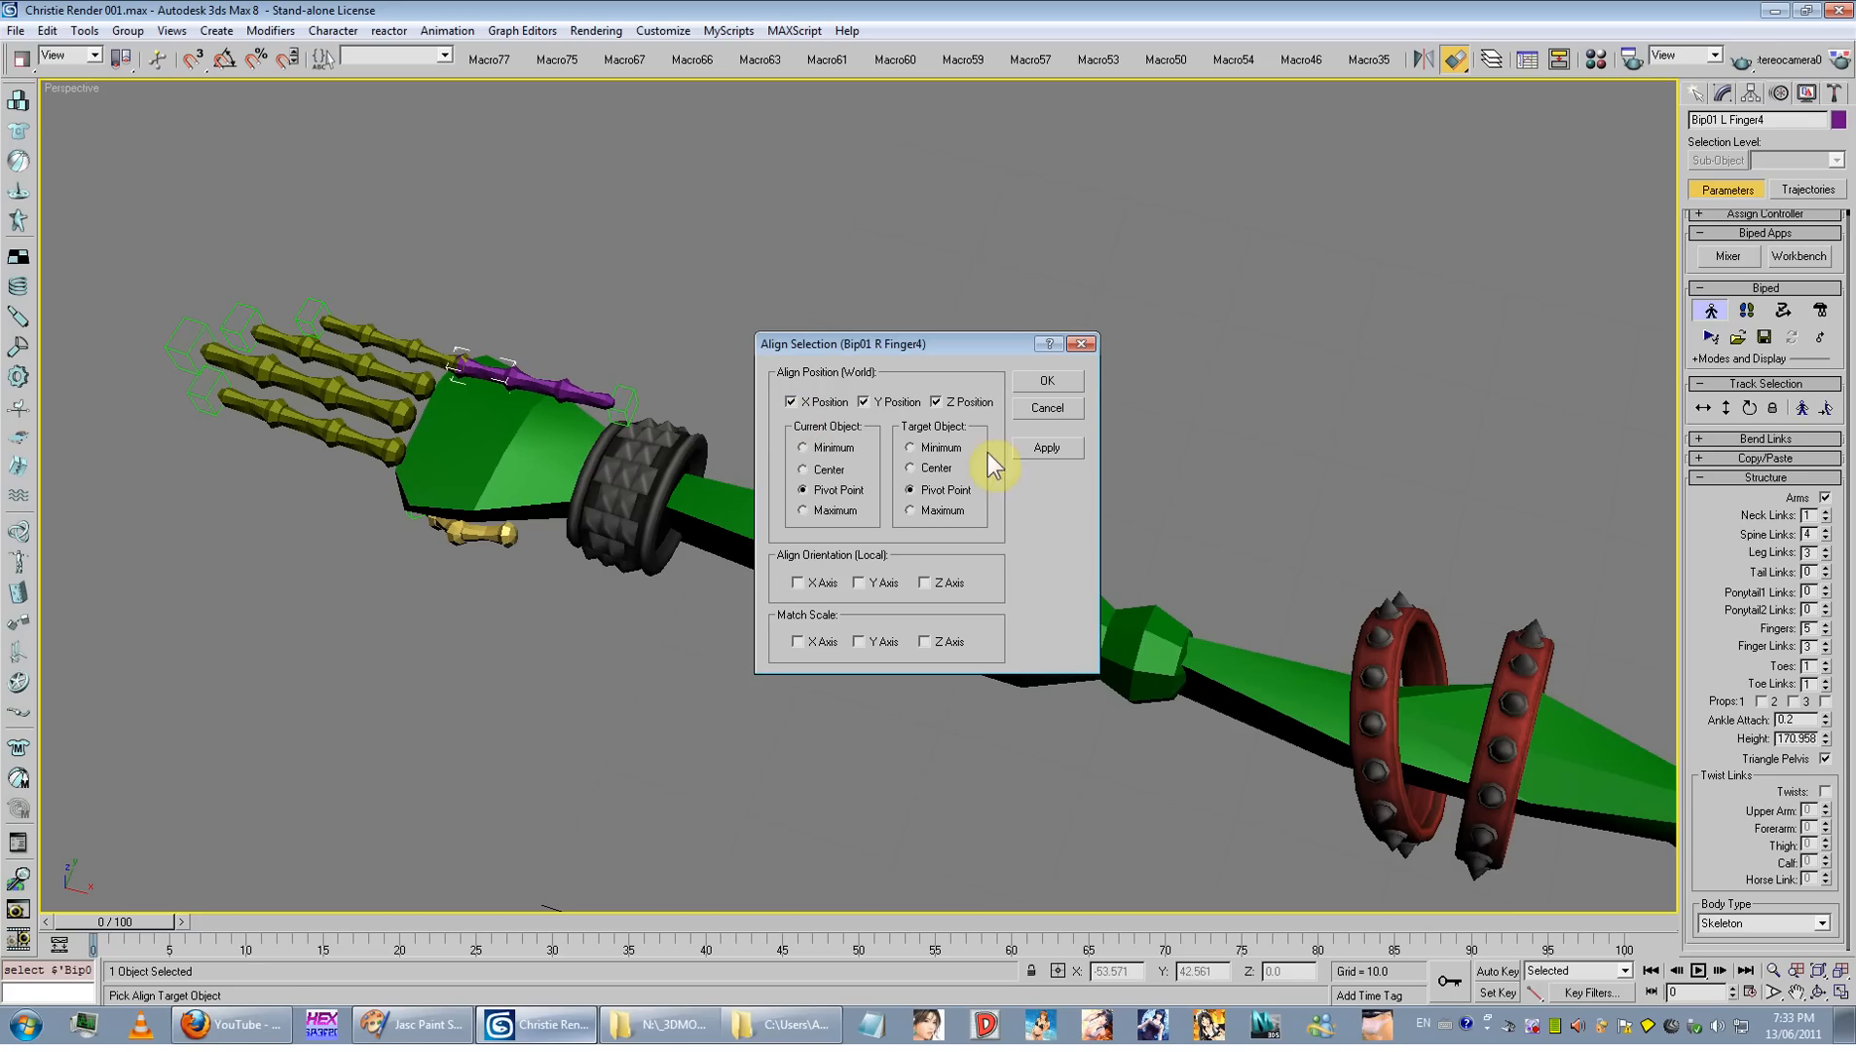
pyautogui.click(1043, 382)
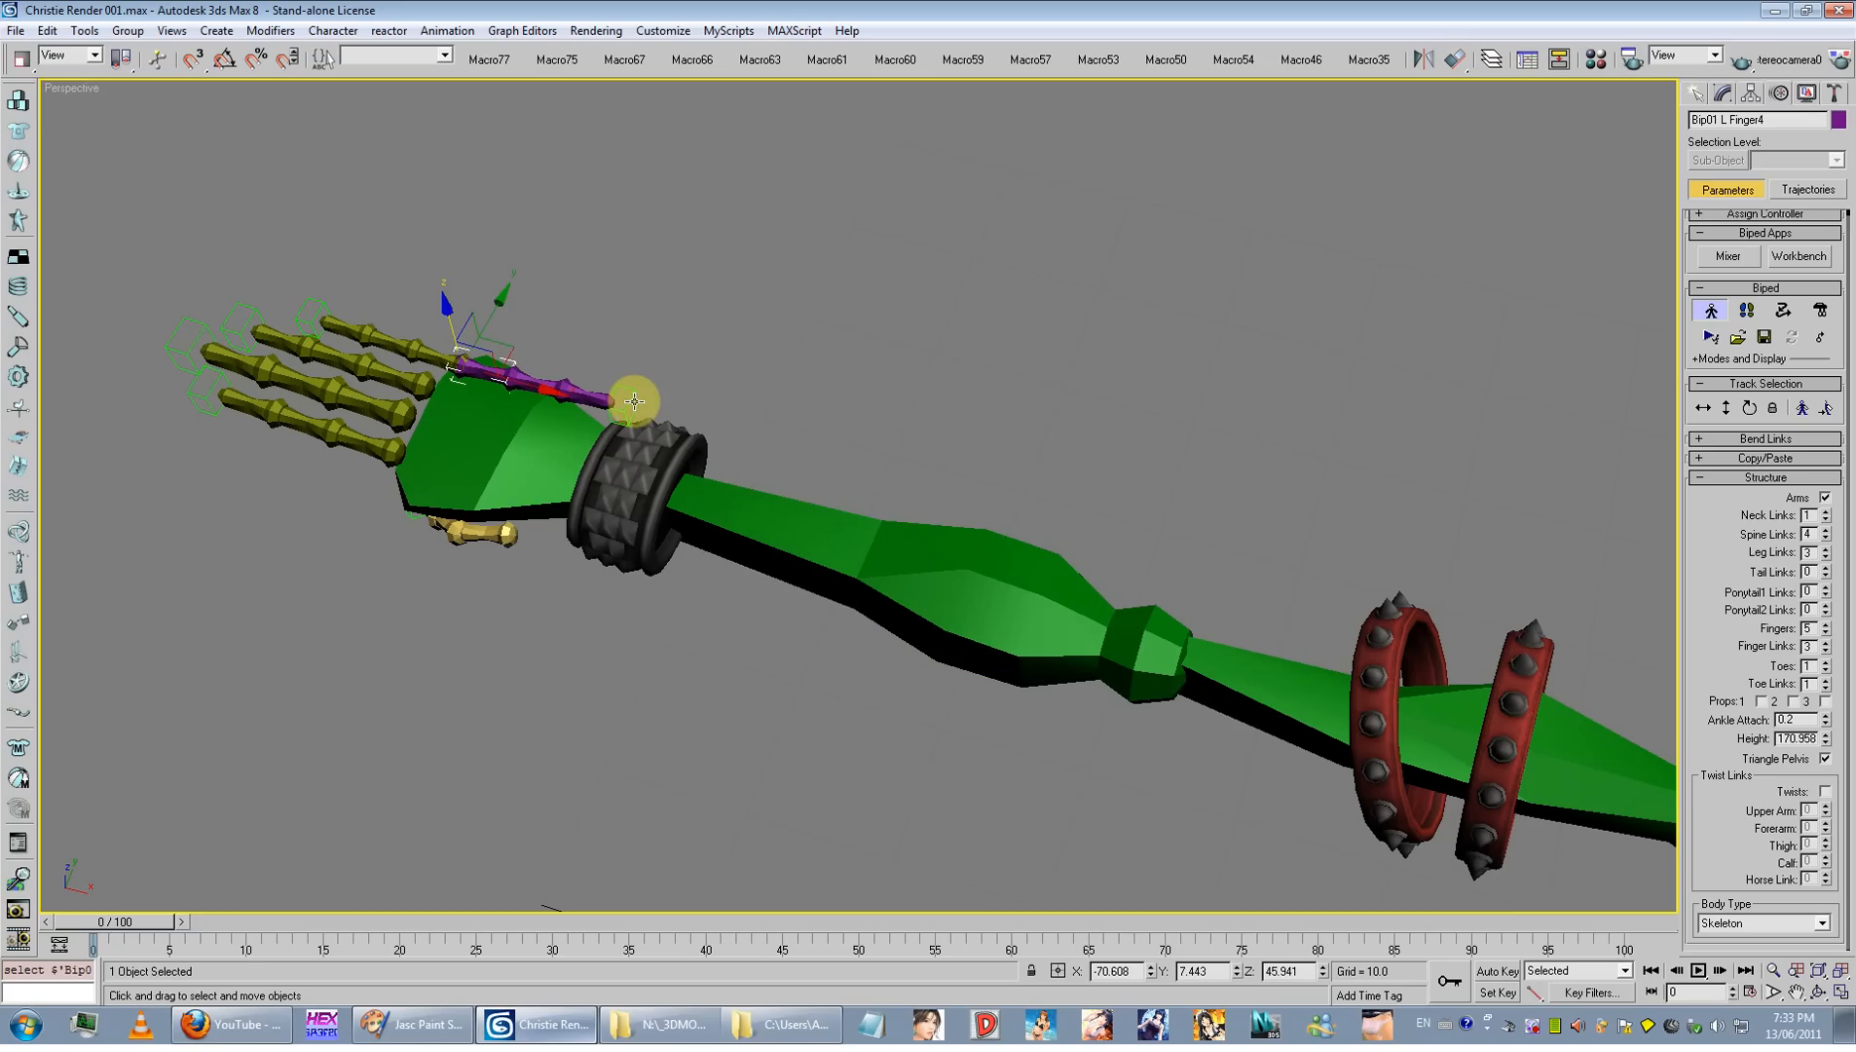
# Step: Set the left little finger's absolute world X position to 70.608 with the Move Transform Type-In
pyautogui.keyDown('alt'); pyautogui.moveTo(521, 401); pyautogui.dragTo(538, 423, button='middle'); pyautogui.keyUp('alt')
pyautogui.rightClick(531, 407)
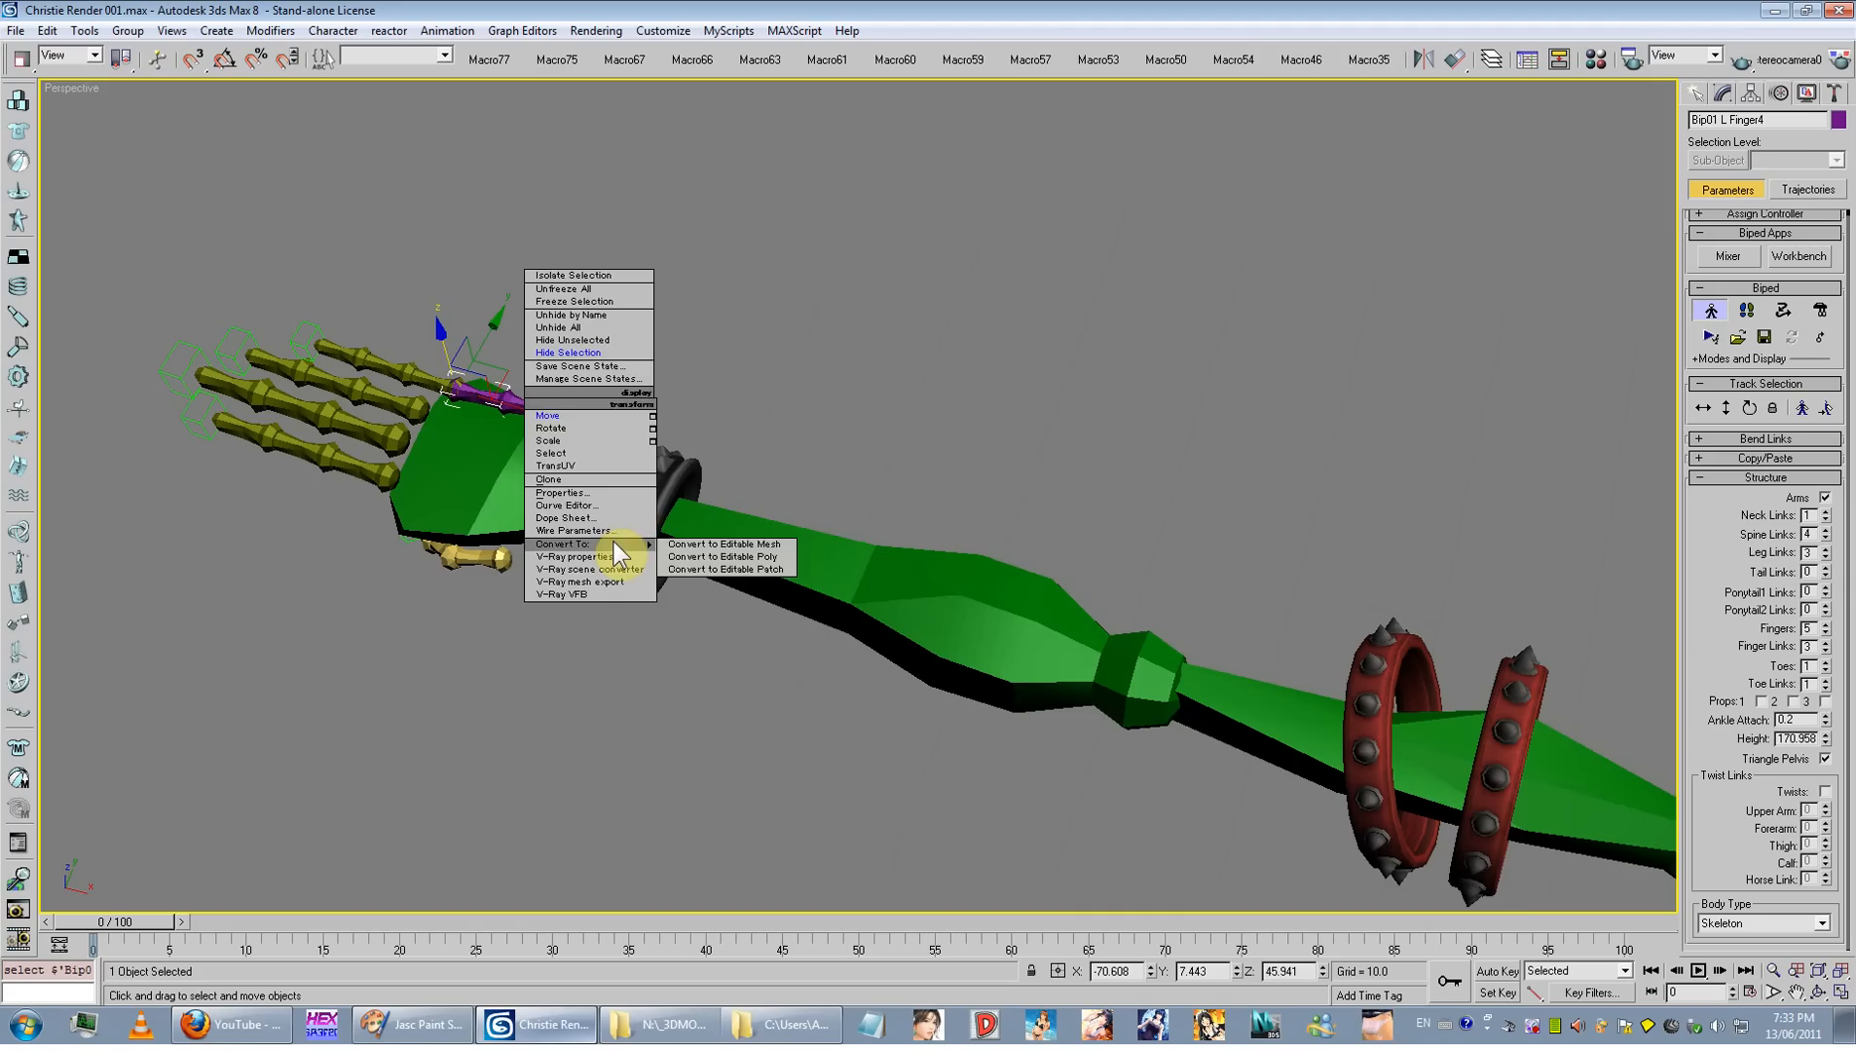
pyautogui.click(653, 415)
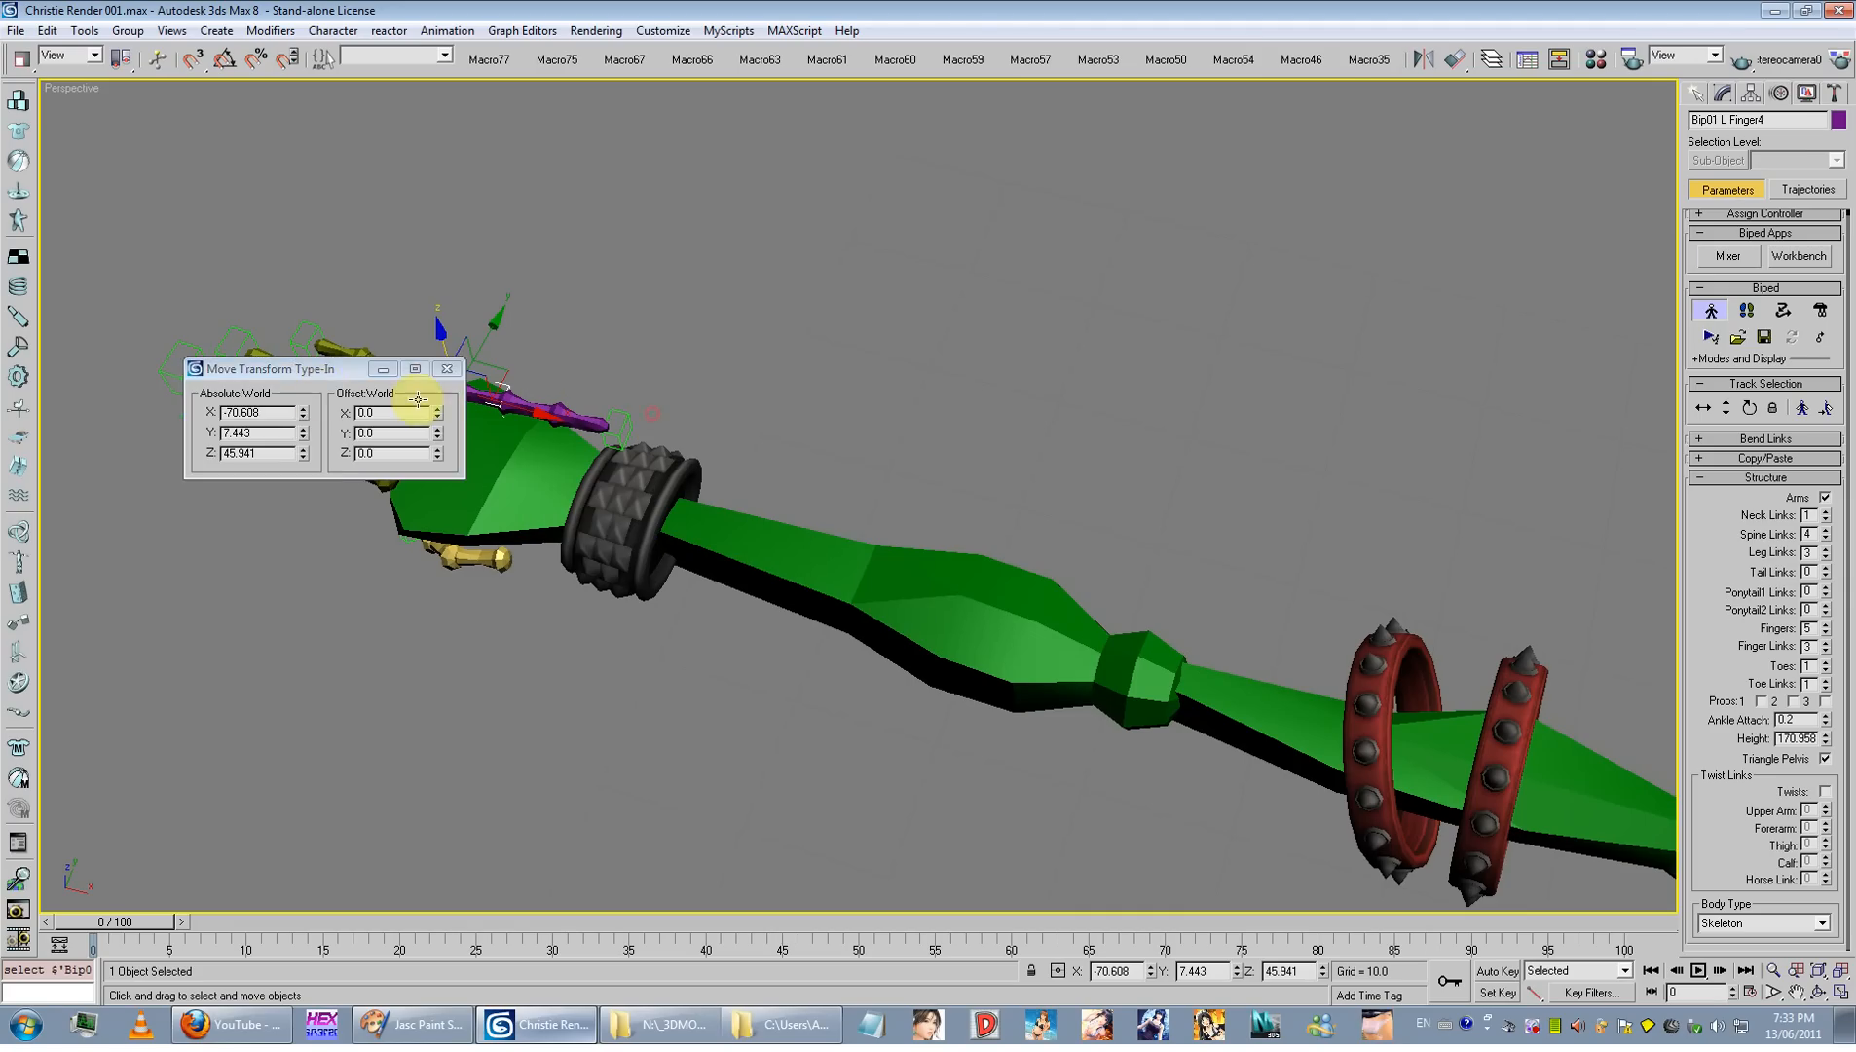
pyautogui.moveTo(317, 371); pyautogui.dragTo(778, 367)
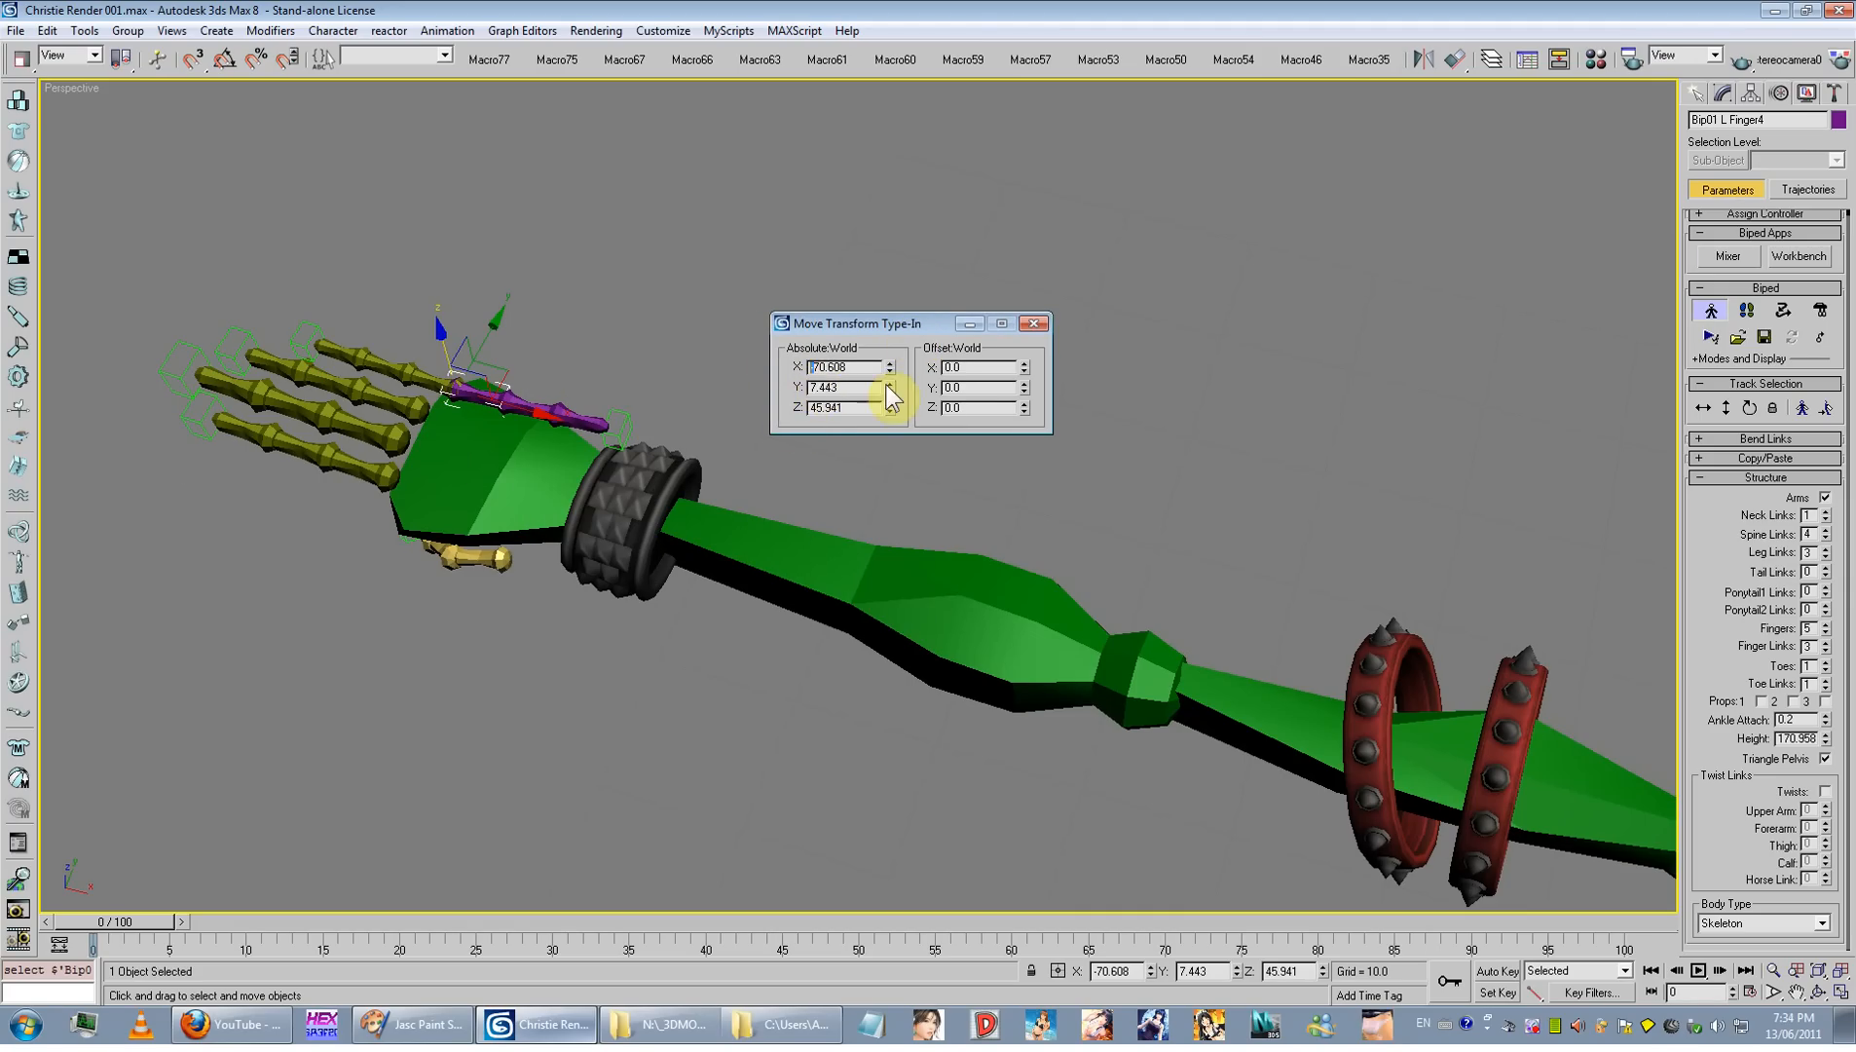
pyautogui.press('Delete')
pyautogui.press('Return')
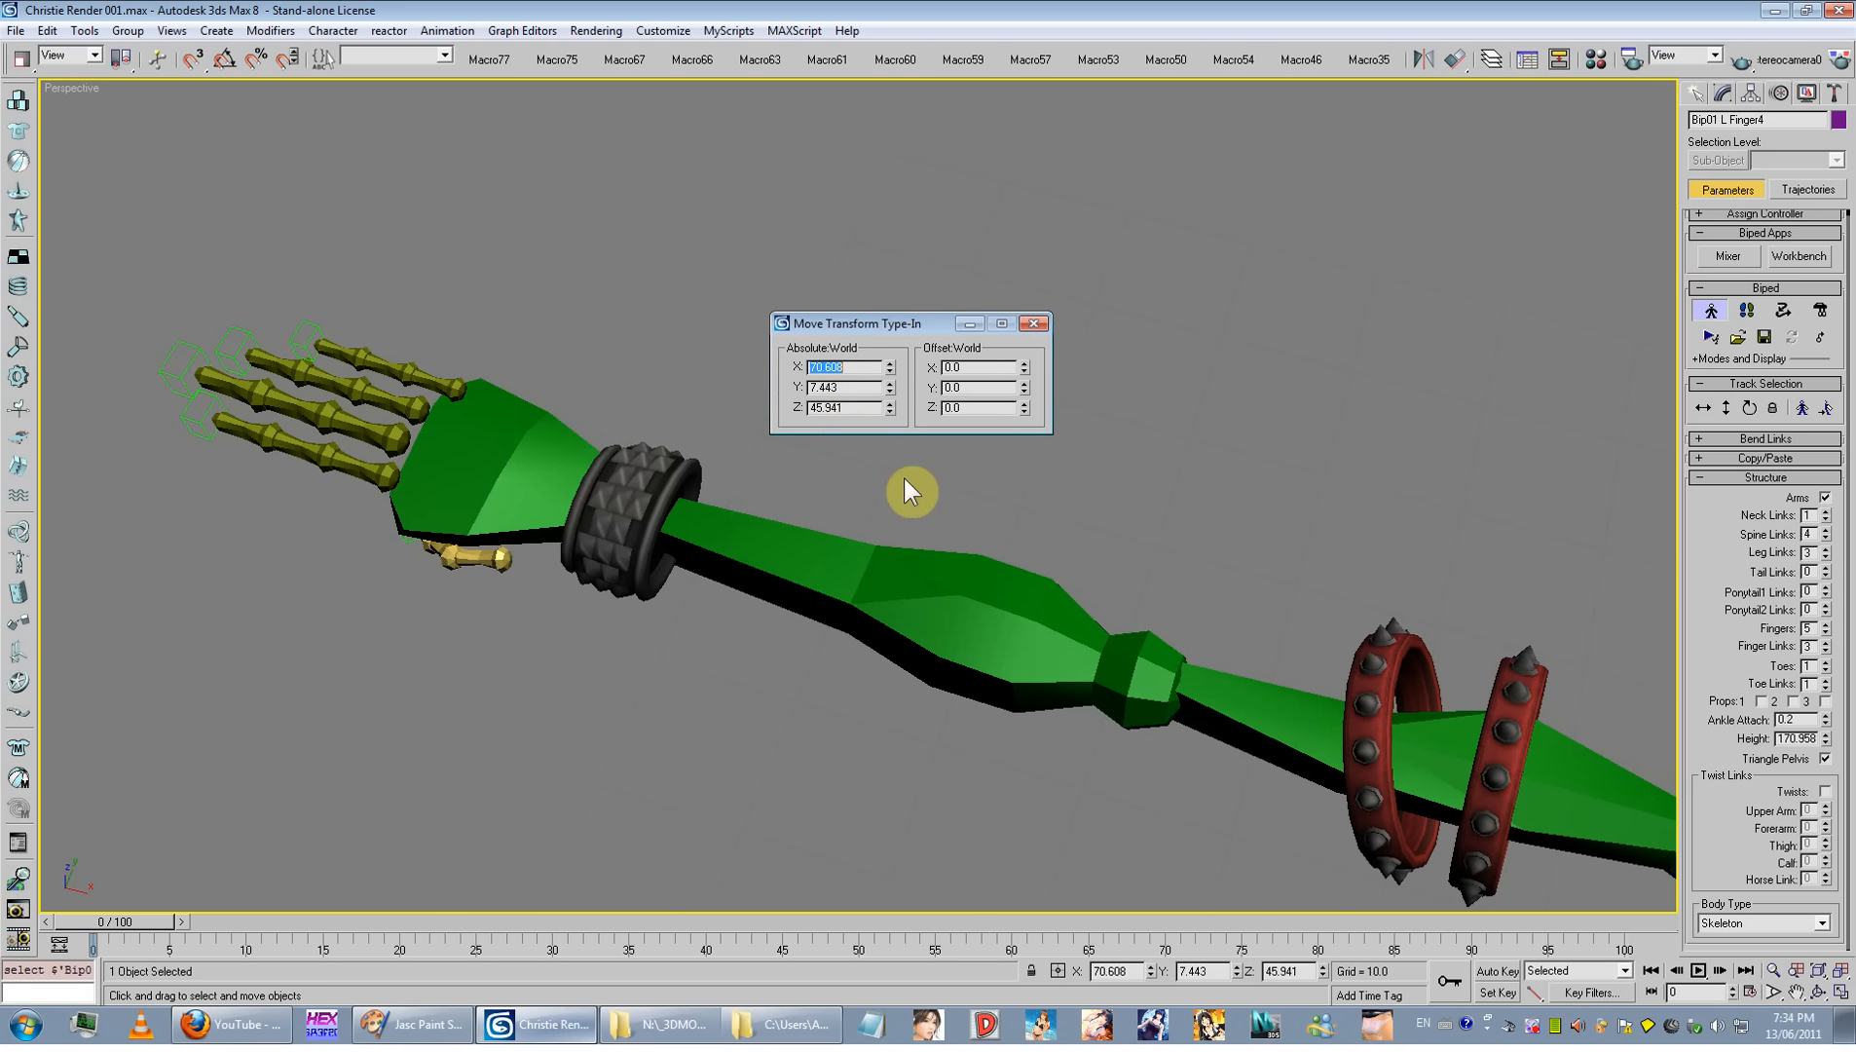
# Step: Check the left little finger's placement on the left hand and select the left ring finger's base link
pyautogui.click(1322, 581)
pyautogui.scroll(-5, 1323, 580)
pyautogui.scroll(8, 1044, 732)
pyautogui.scroll(-3, 1044, 732)
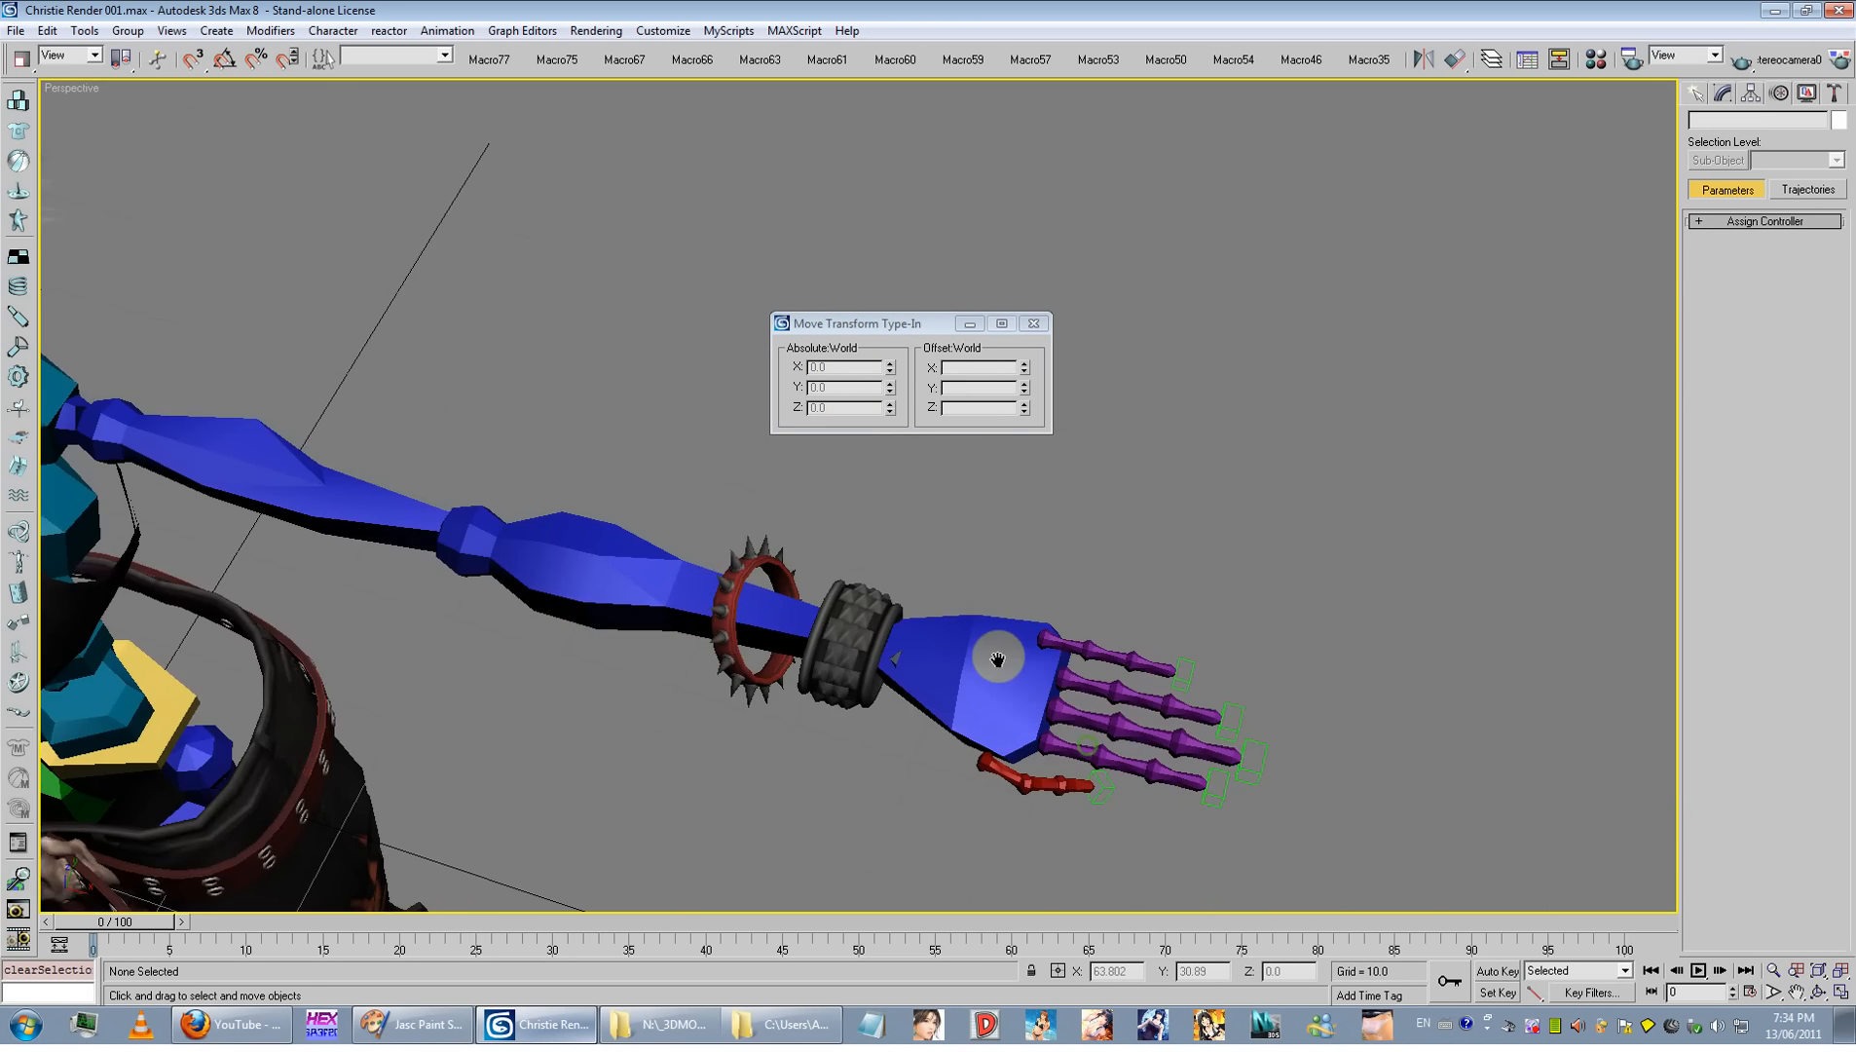
pyautogui.scroll(4, 1160, 737)
pyautogui.click(1160, 738)
pyautogui.moveTo(1160, 738); pyautogui.dragTo(1081, 647, button='middle')
pyautogui.scroll(-6, 1081, 648)
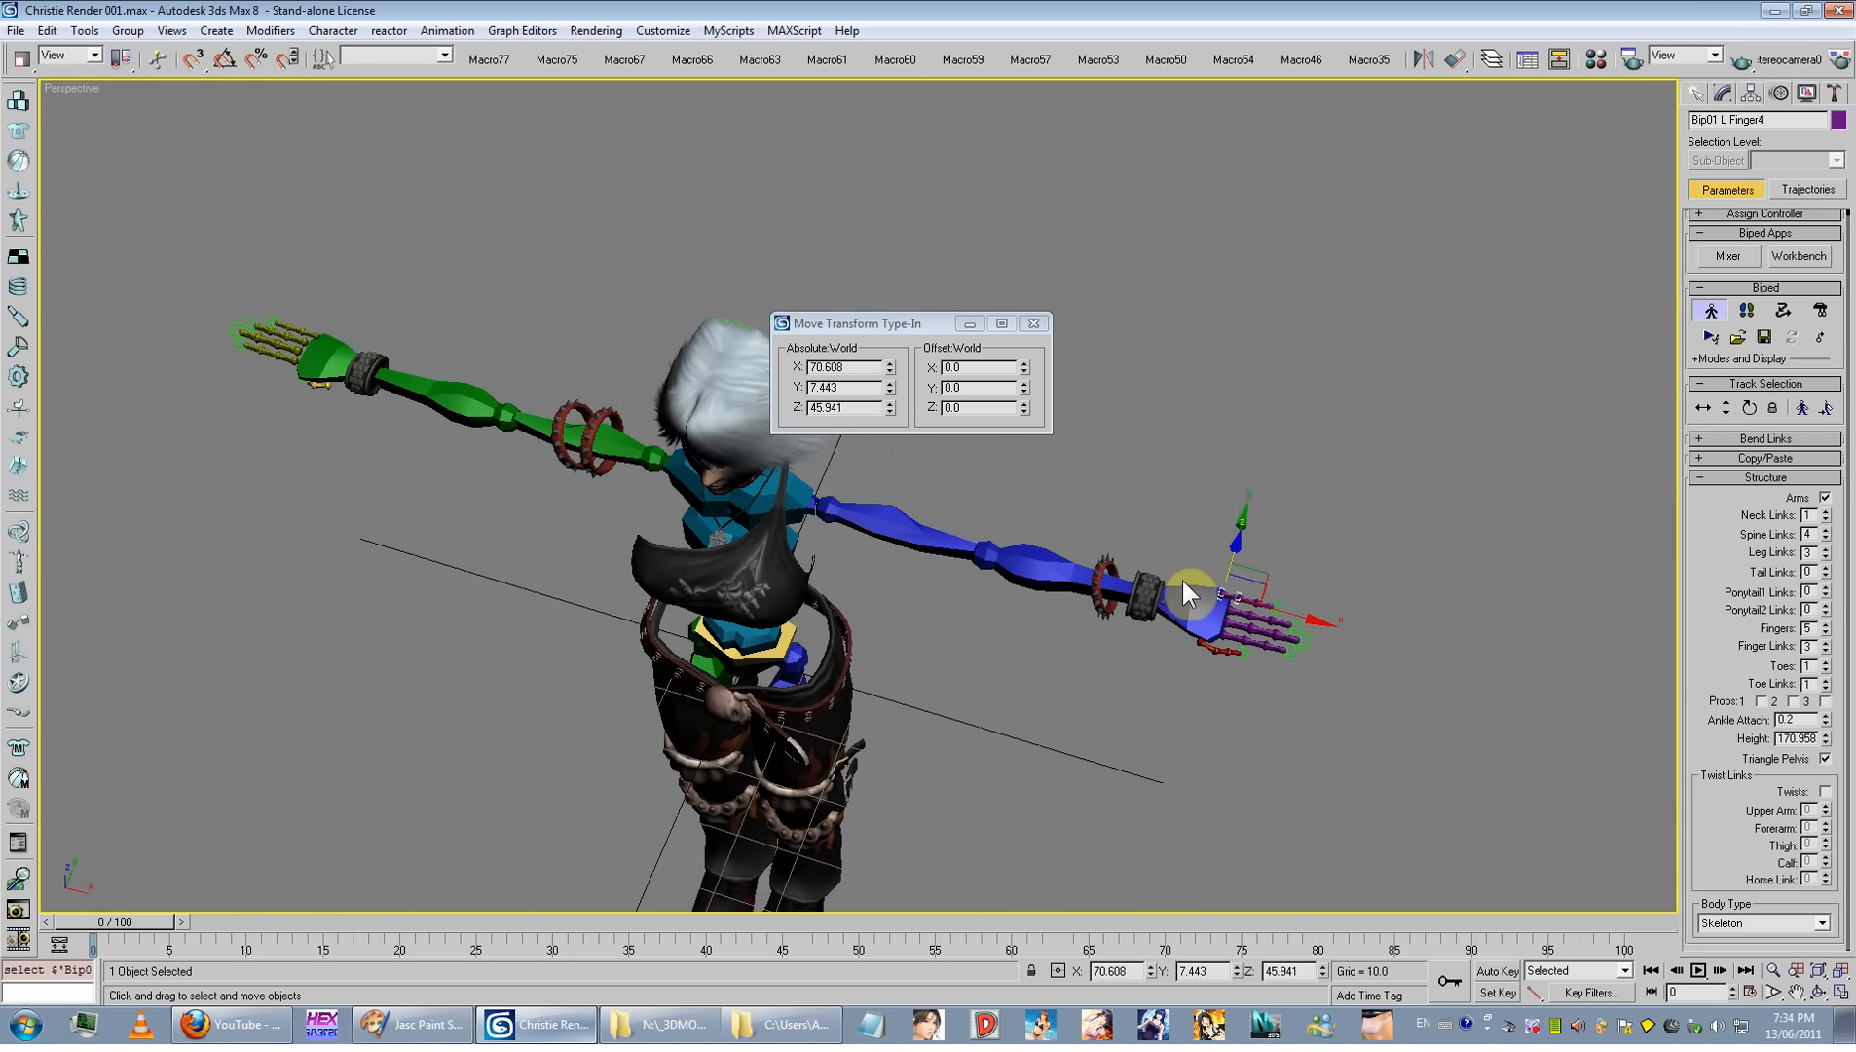
pyautogui.click(1237, 615)
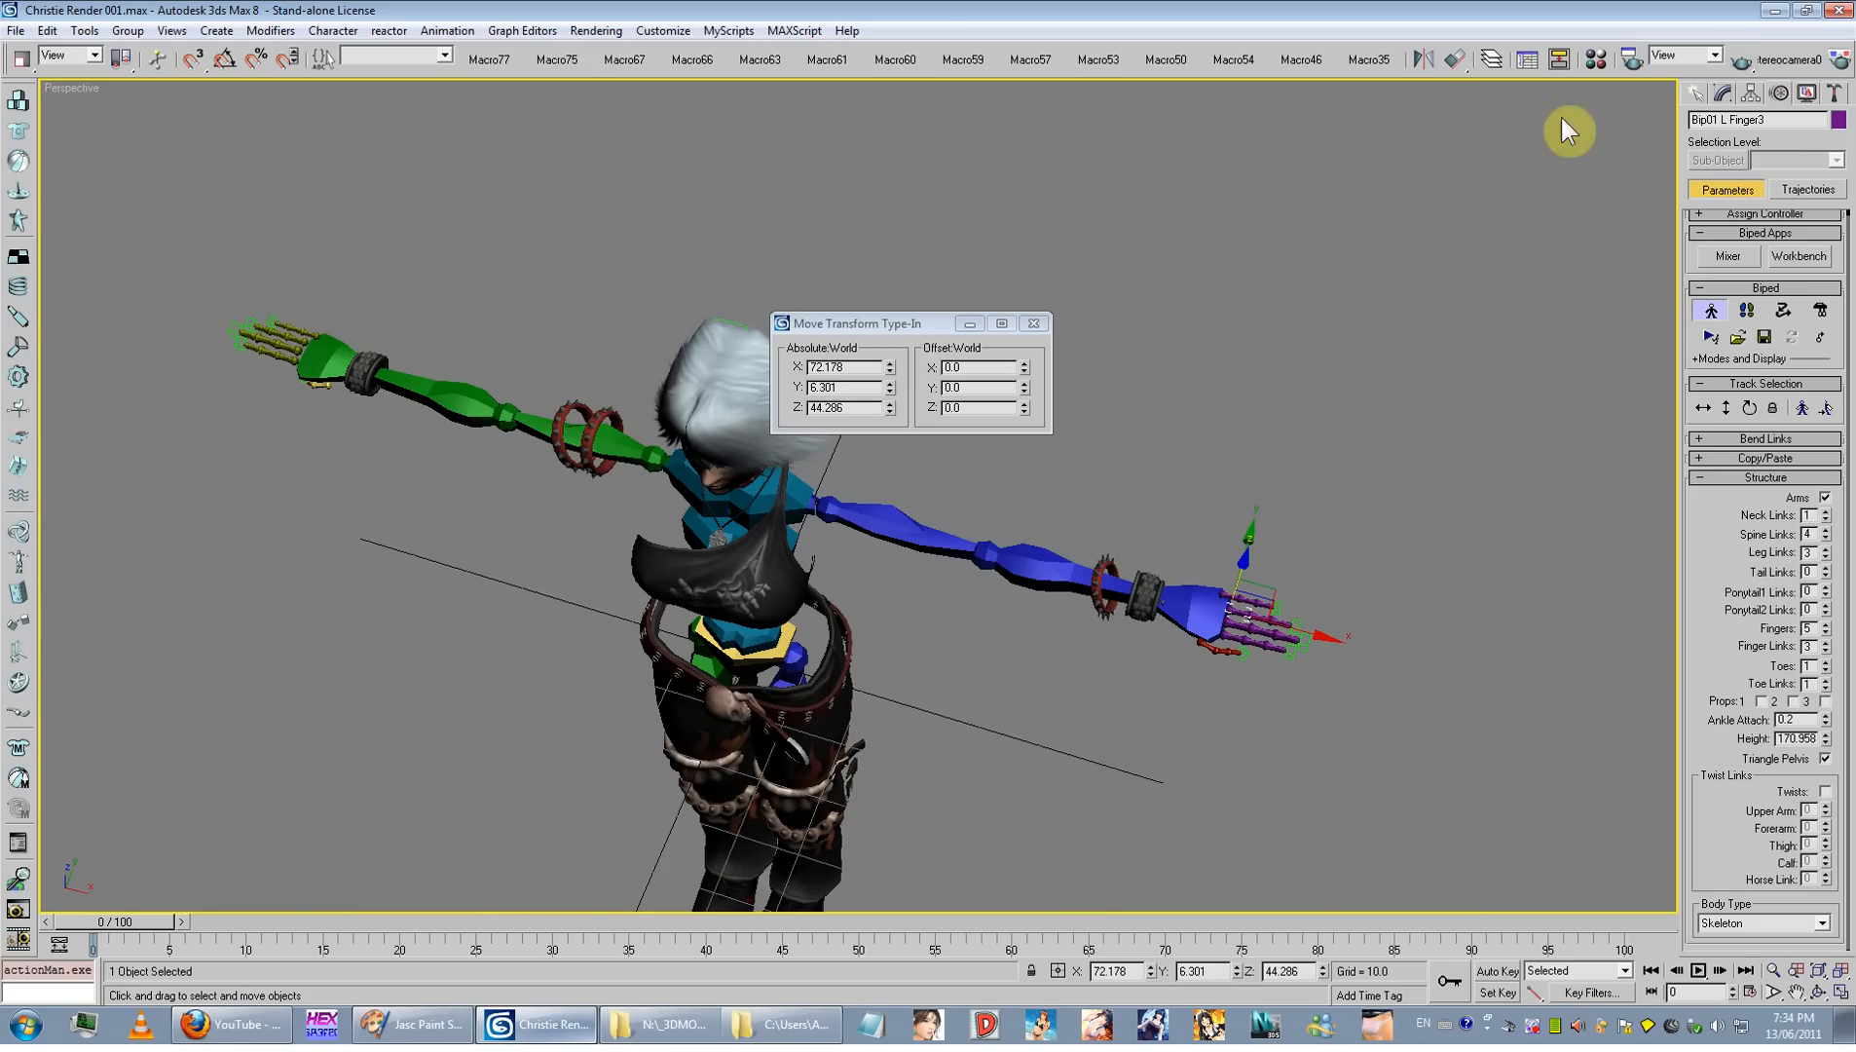
# Step: Align the left ring finger's base link to the right one's position, pivot to pivot, and set its absolute world X to 71.543
pyautogui.click(1432, 65)
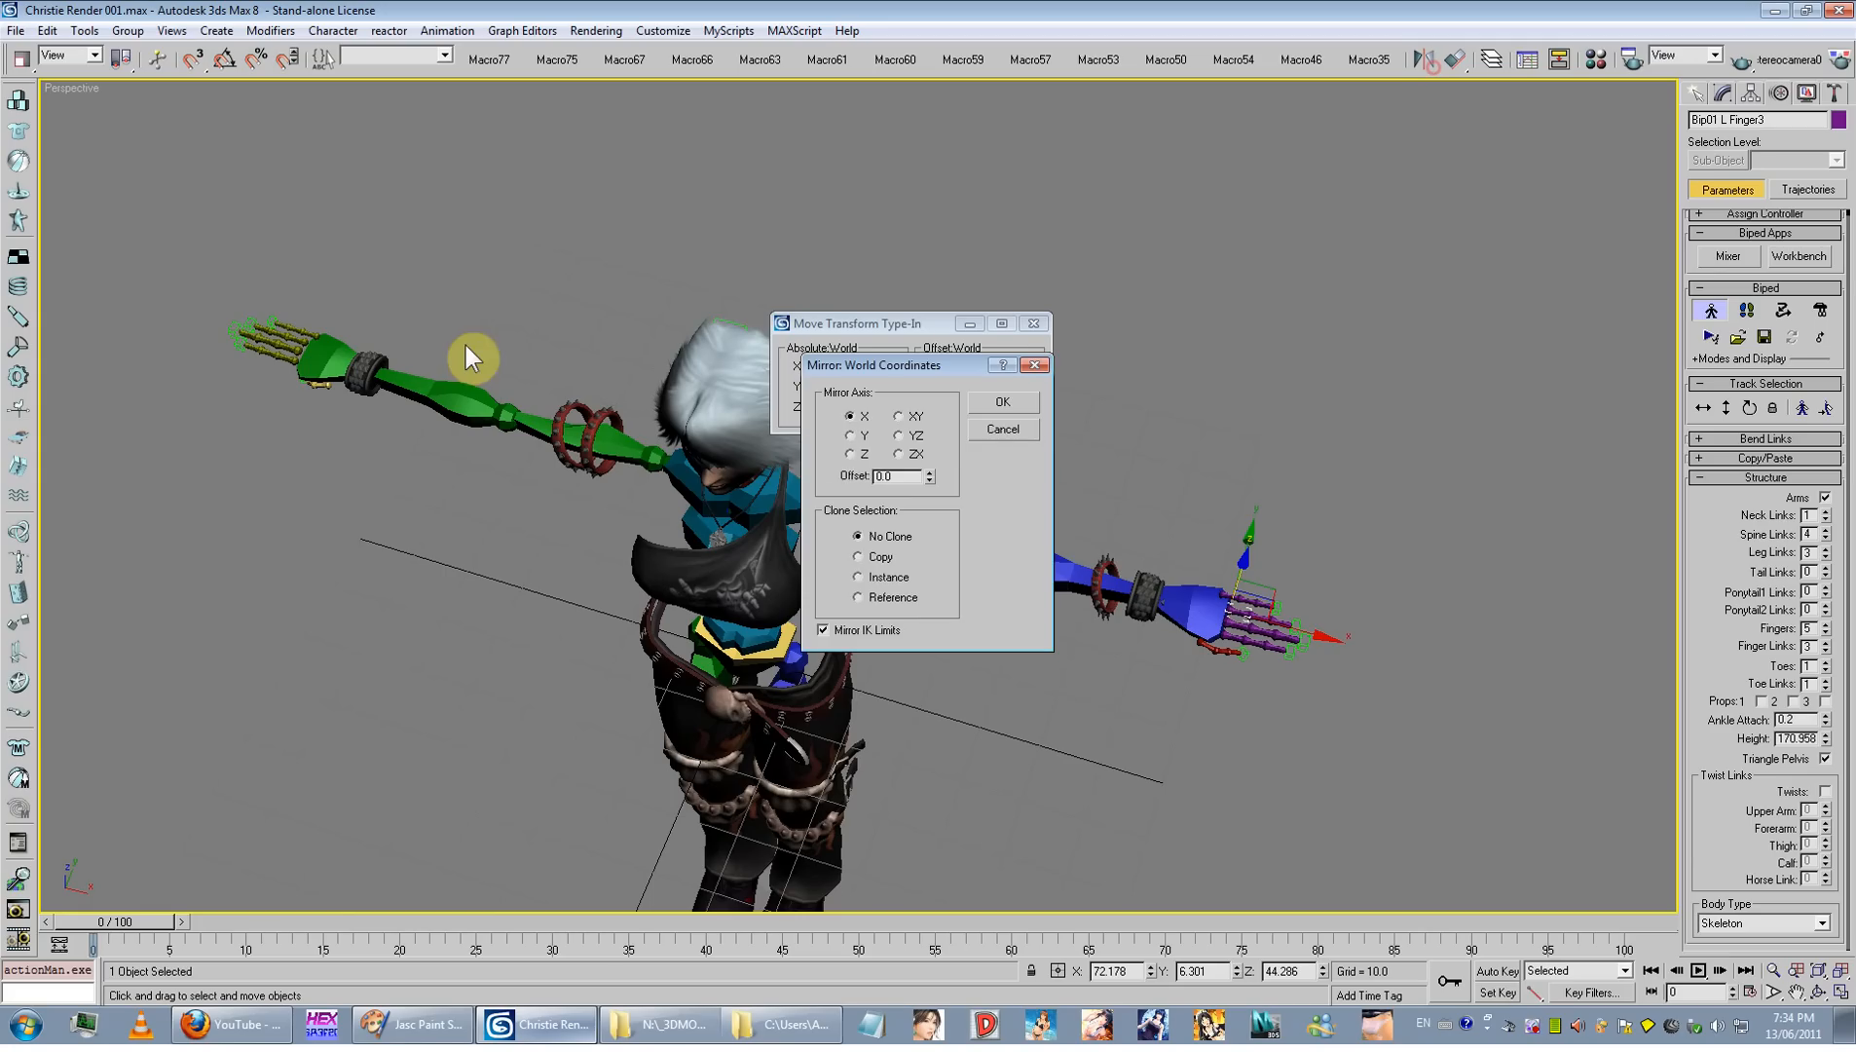
pyautogui.click(984, 436)
pyautogui.click(1457, 61)
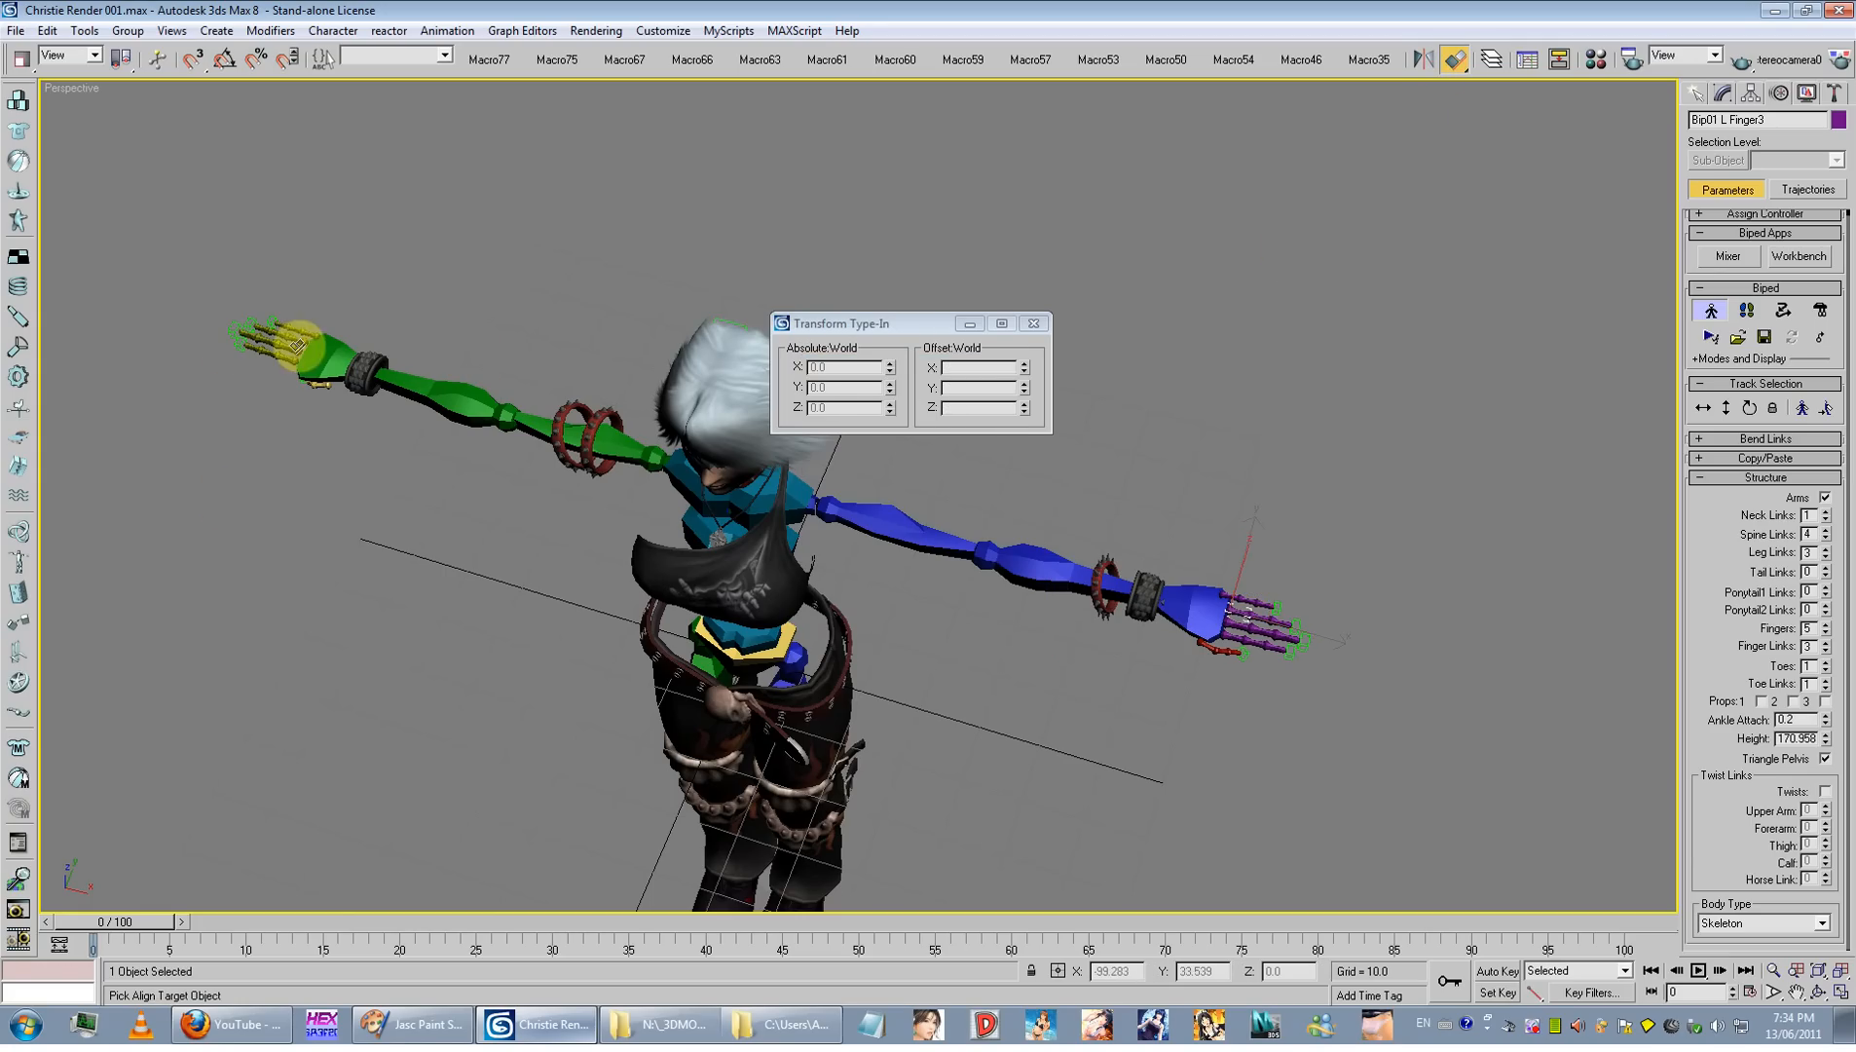
pyautogui.click(300, 343)
pyautogui.click(1029, 381)
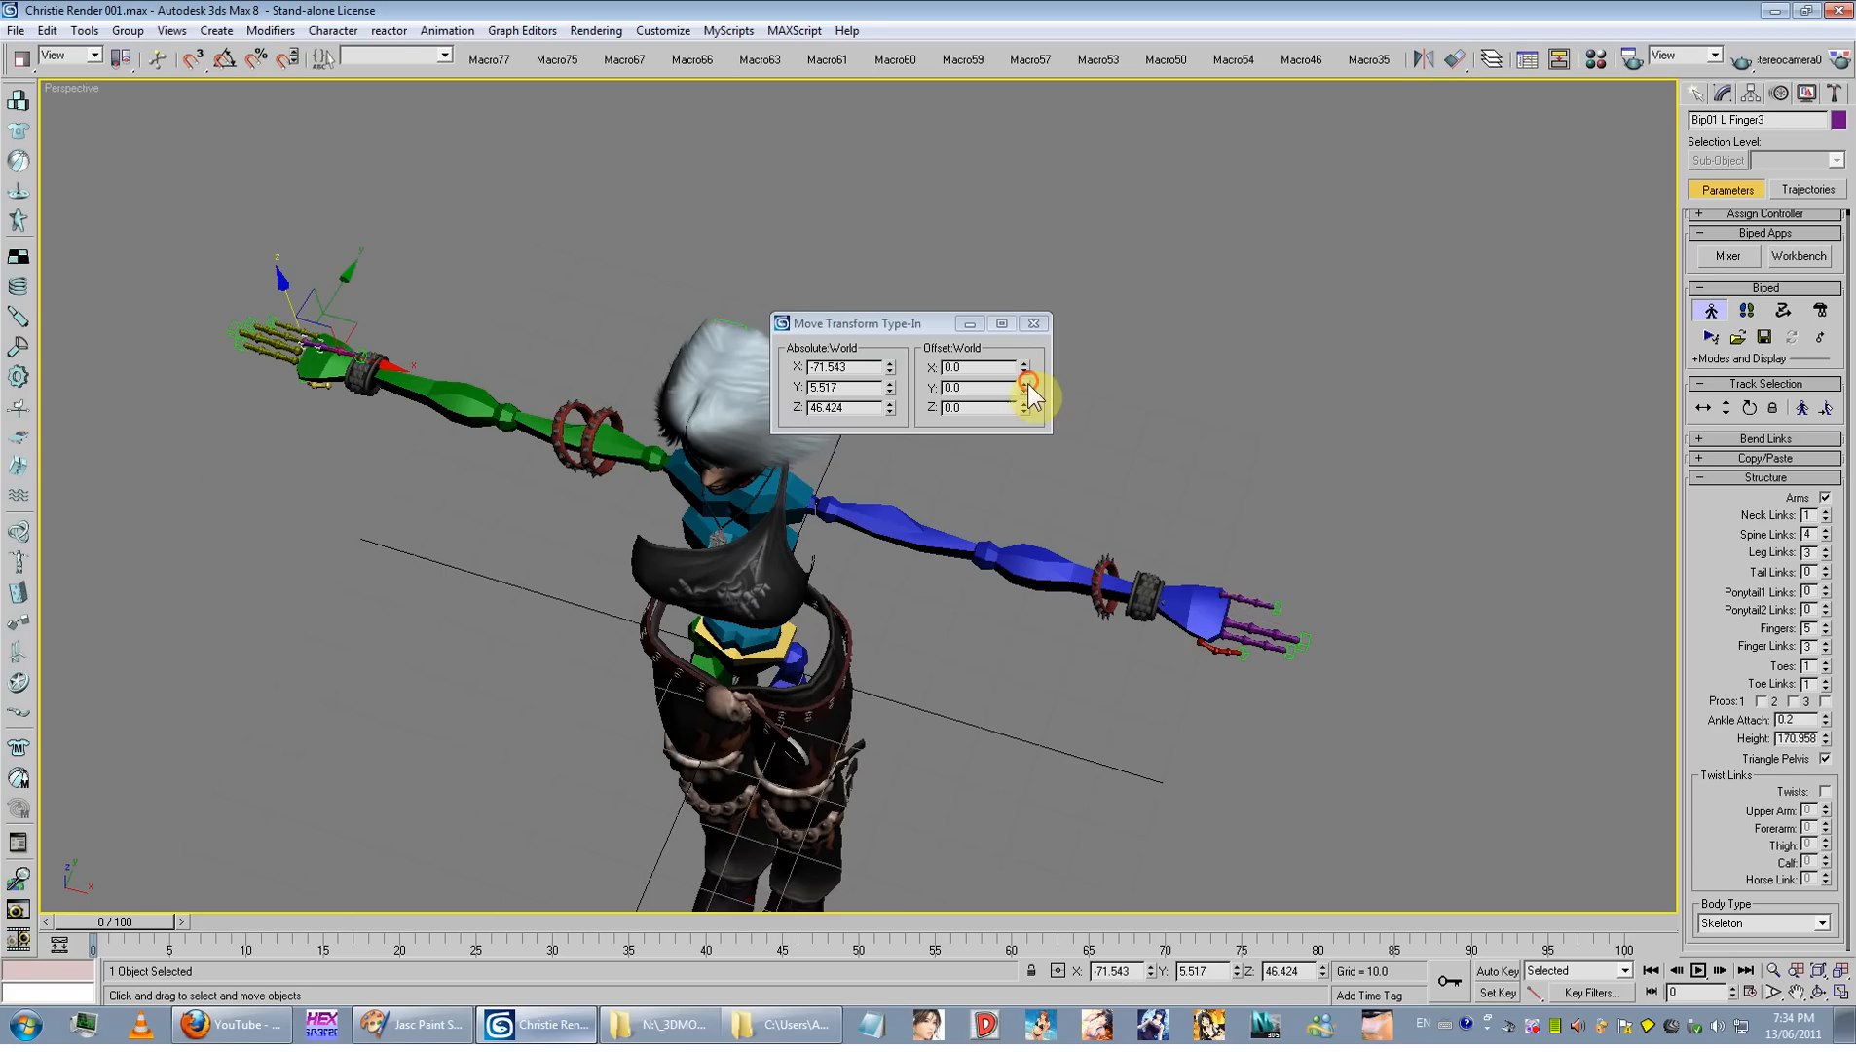
pyautogui.click(804, 367)
pyautogui.press('Delete')
pyautogui.press('Return')
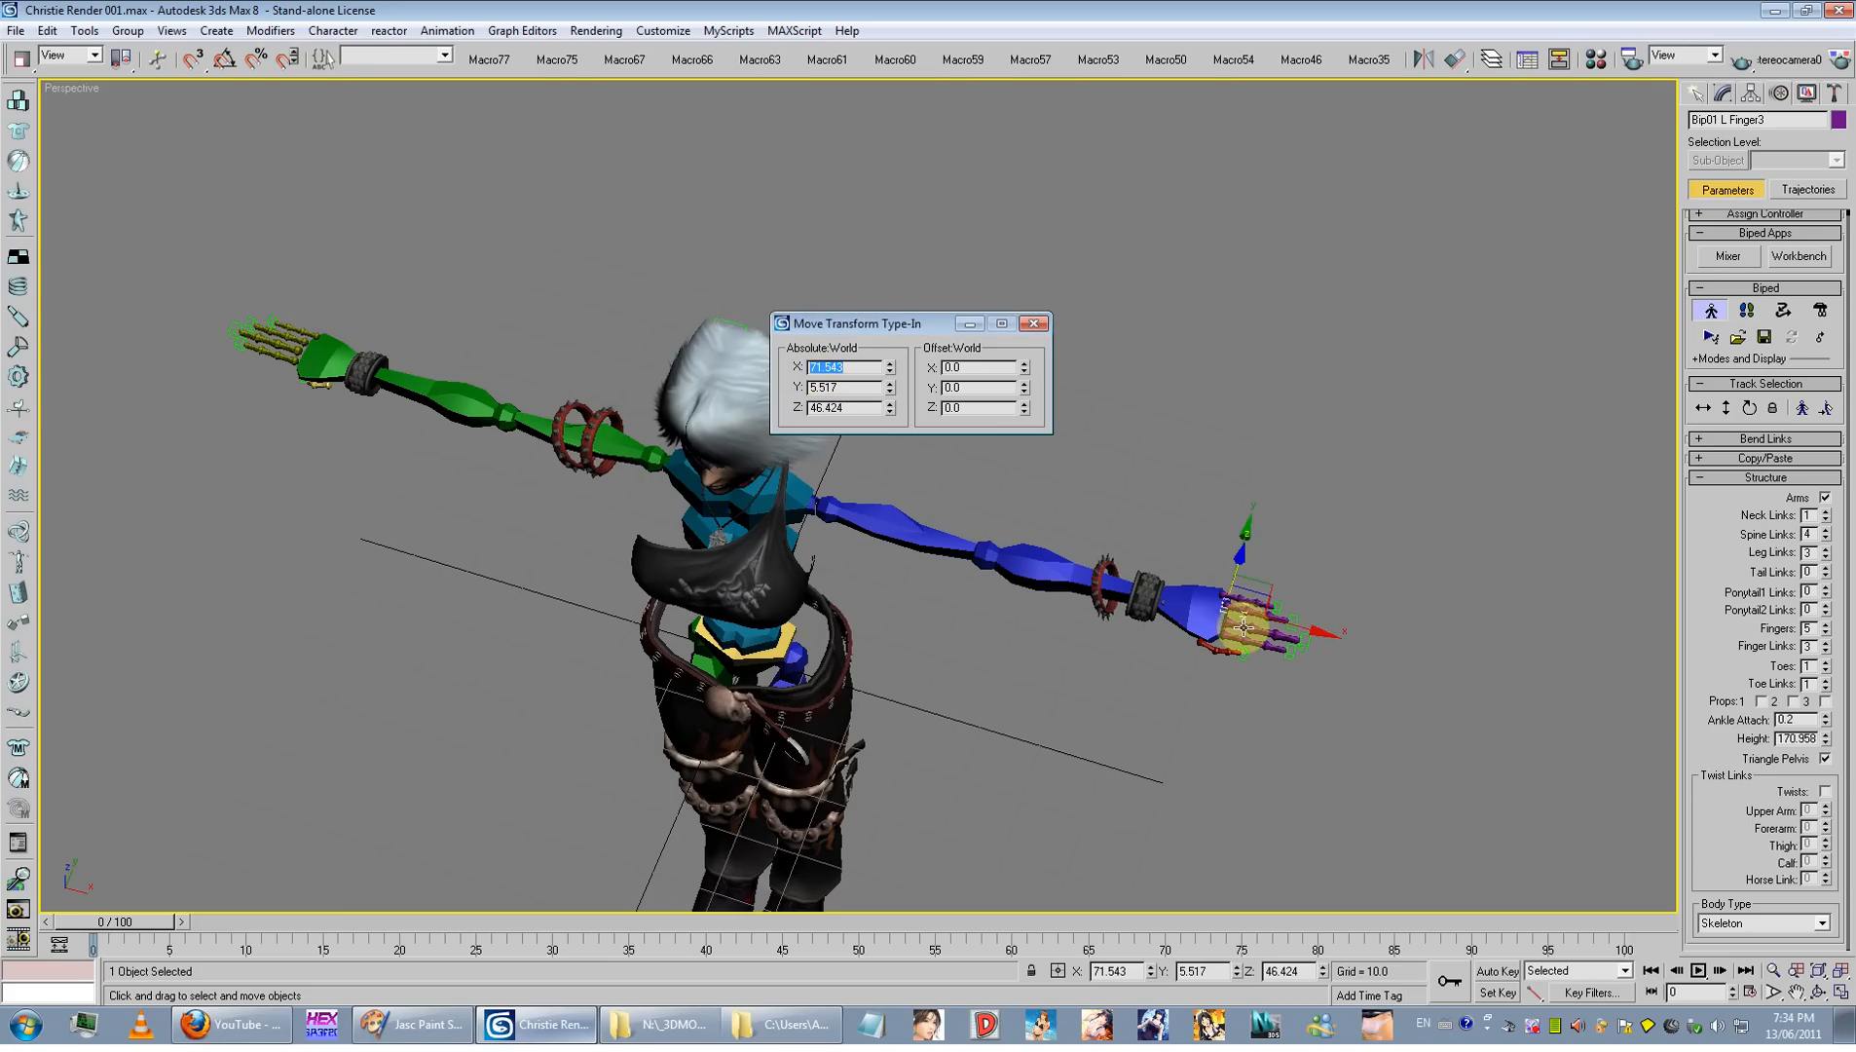
# Step: Align the left middle finger's base link to the right middle finger's position and set its absolute world X to 71.767
pyautogui.click(1247, 635)
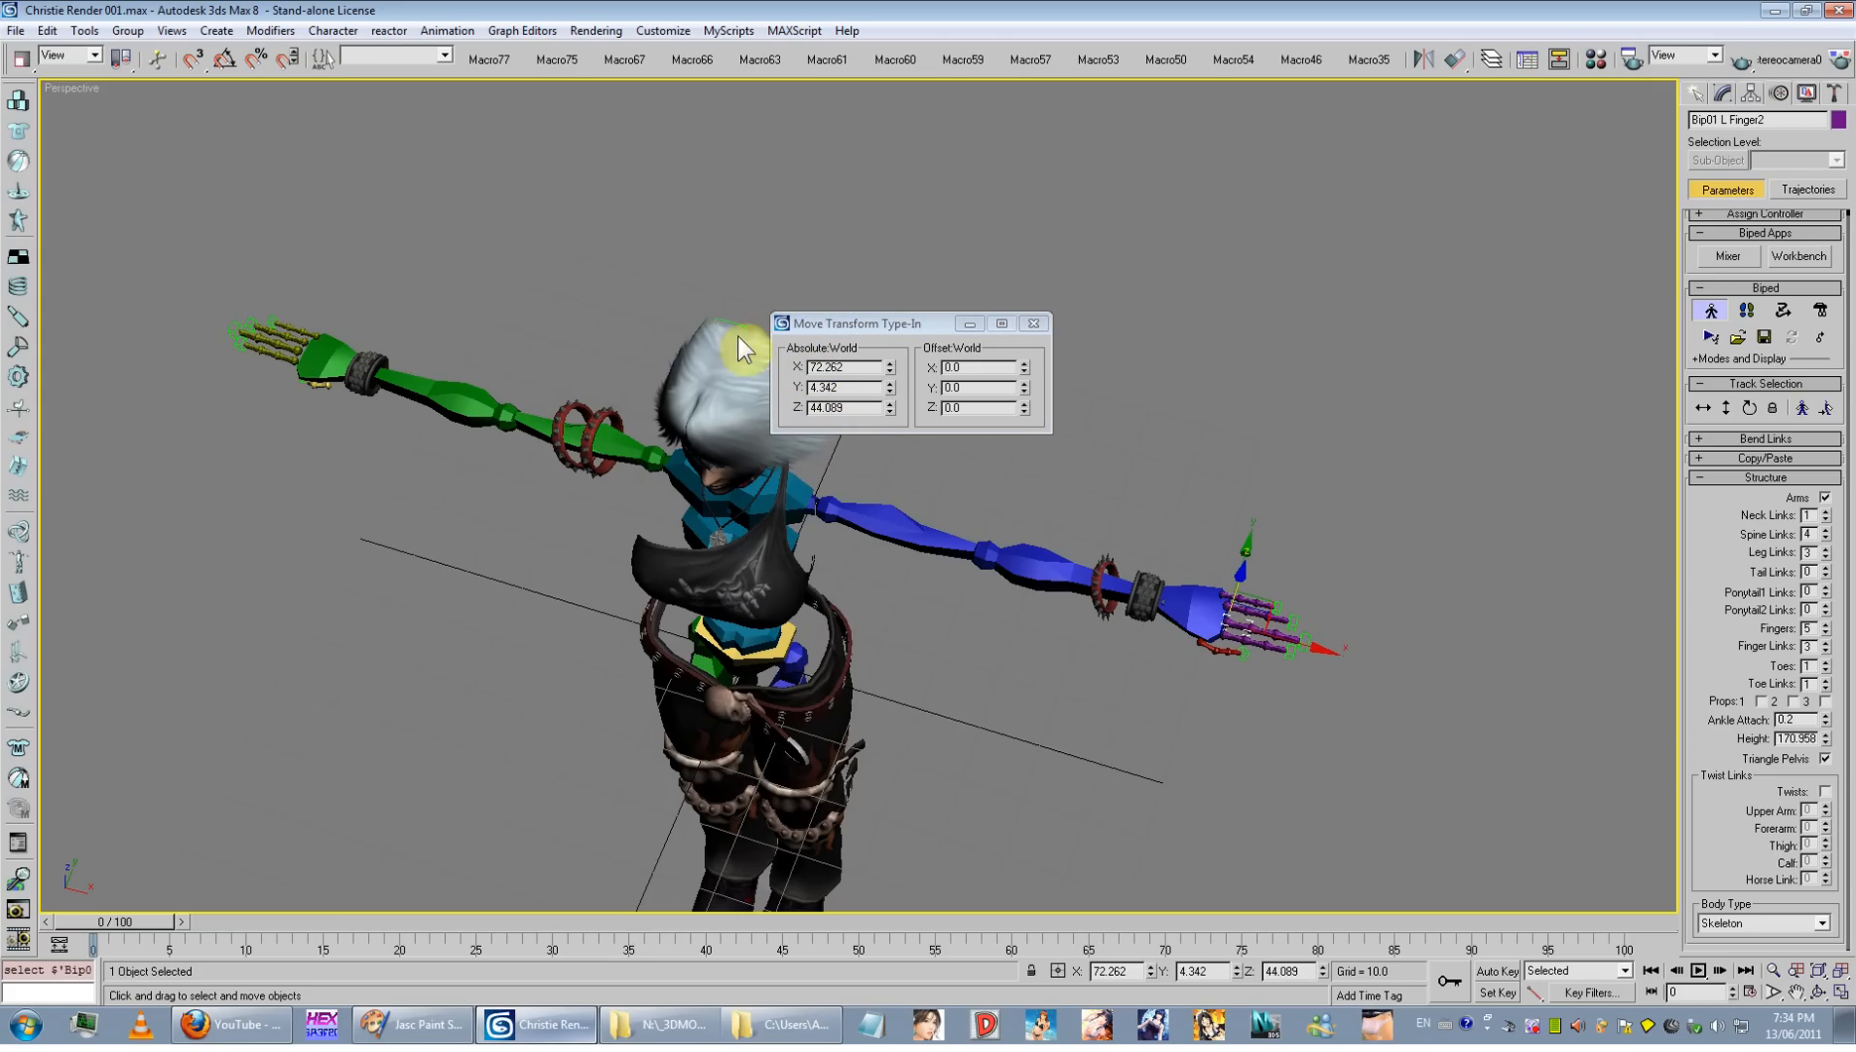
pyautogui.click(1454, 58)
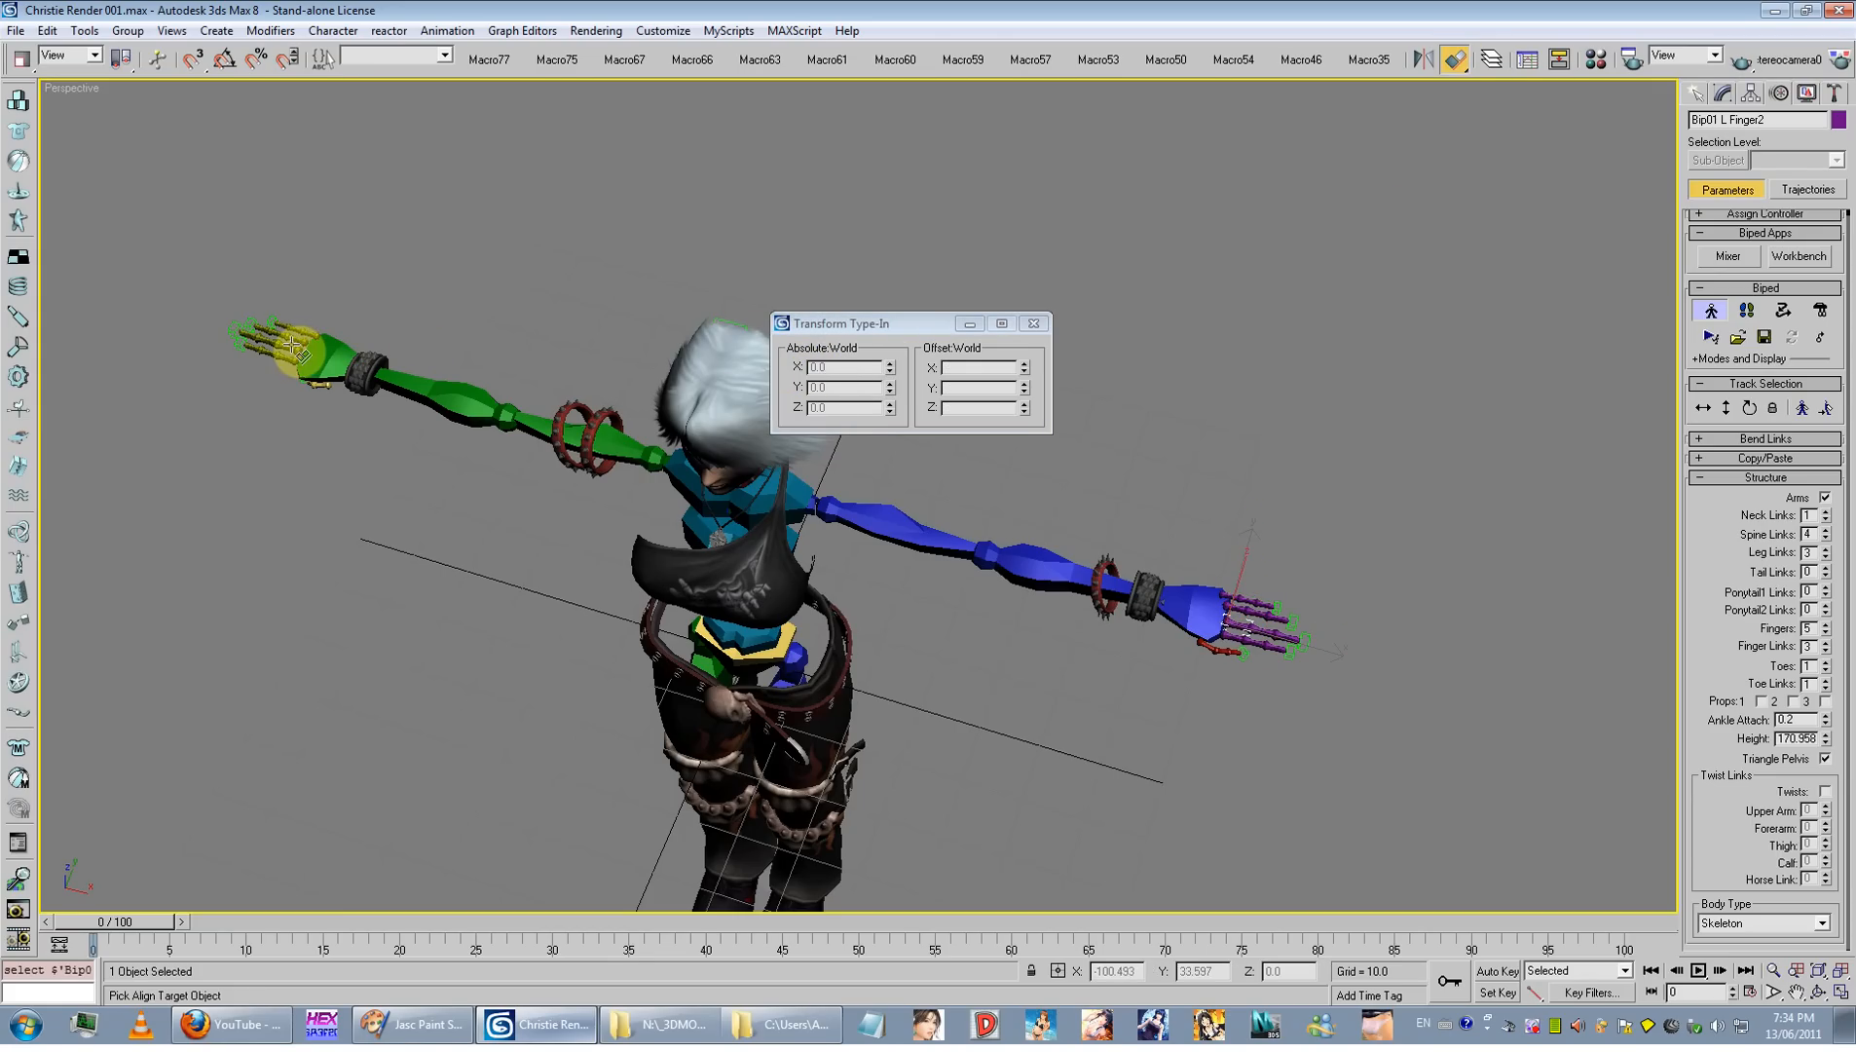
pyautogui.click(296, 351)
pyautogui.press('Return')
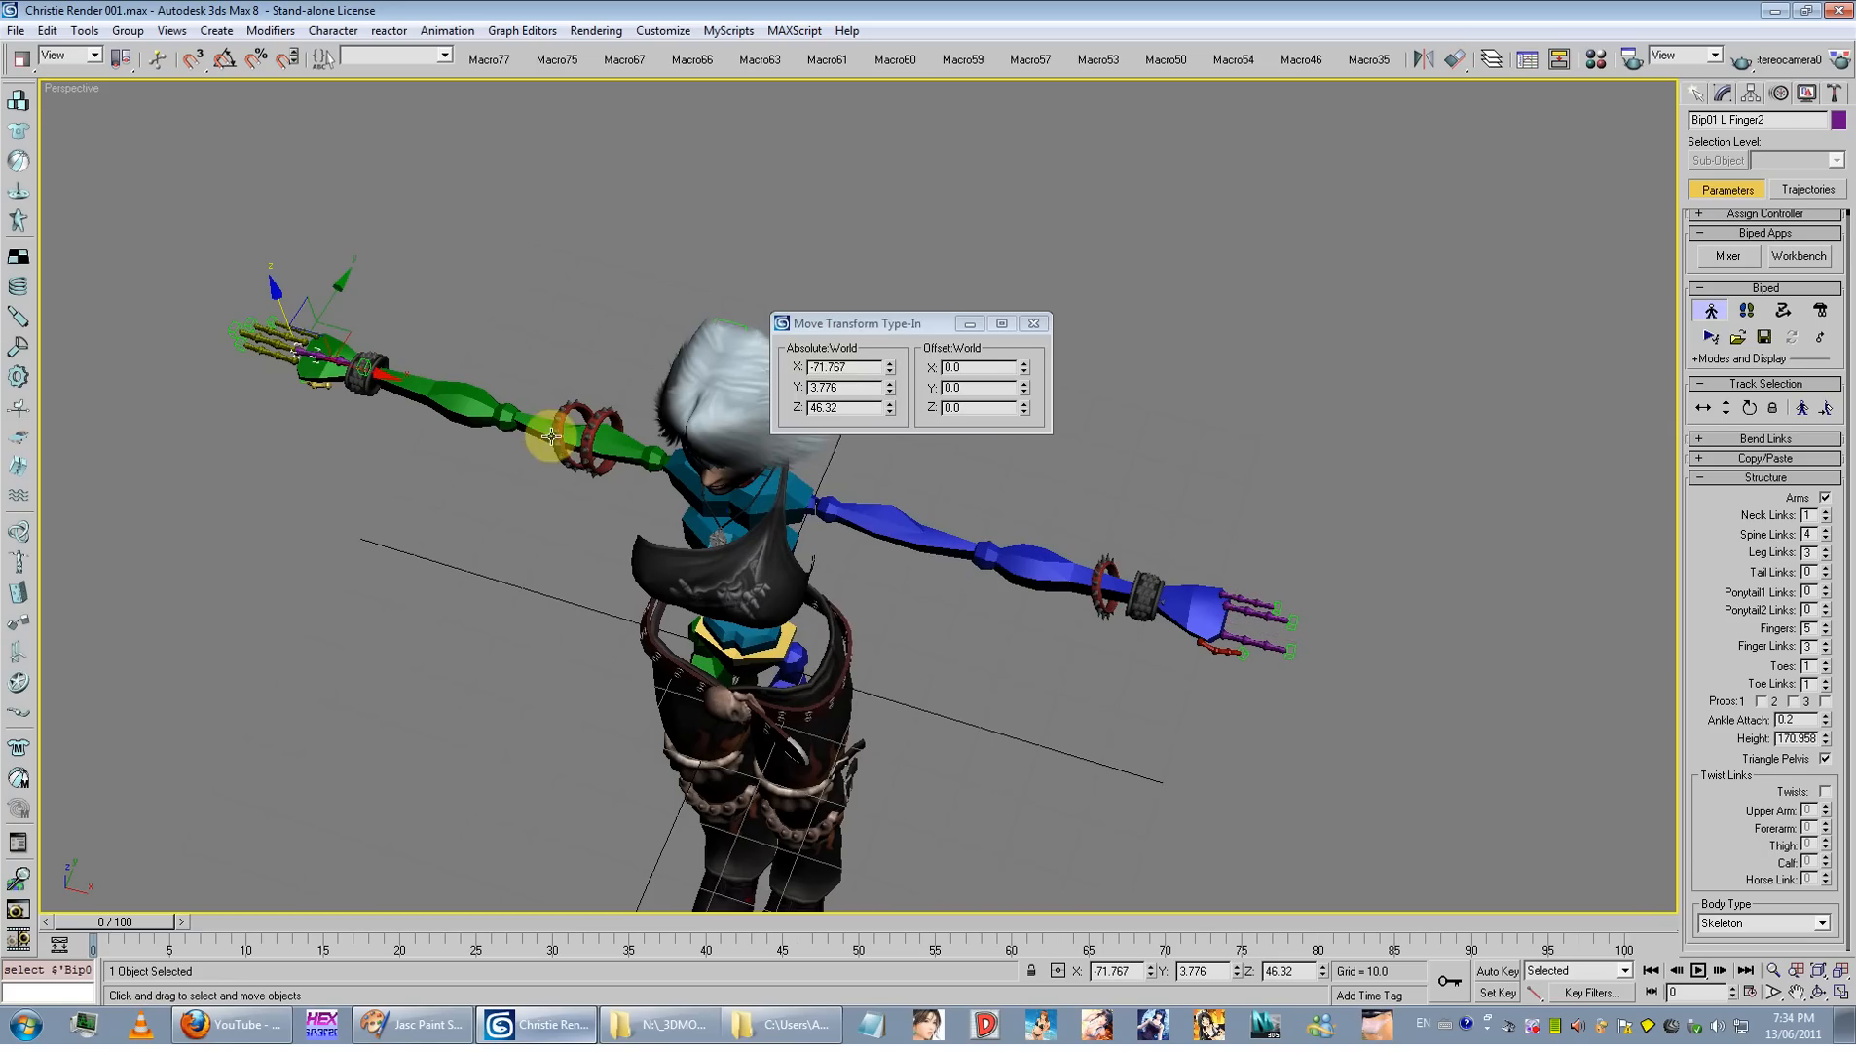
pyautogui.press('Return')
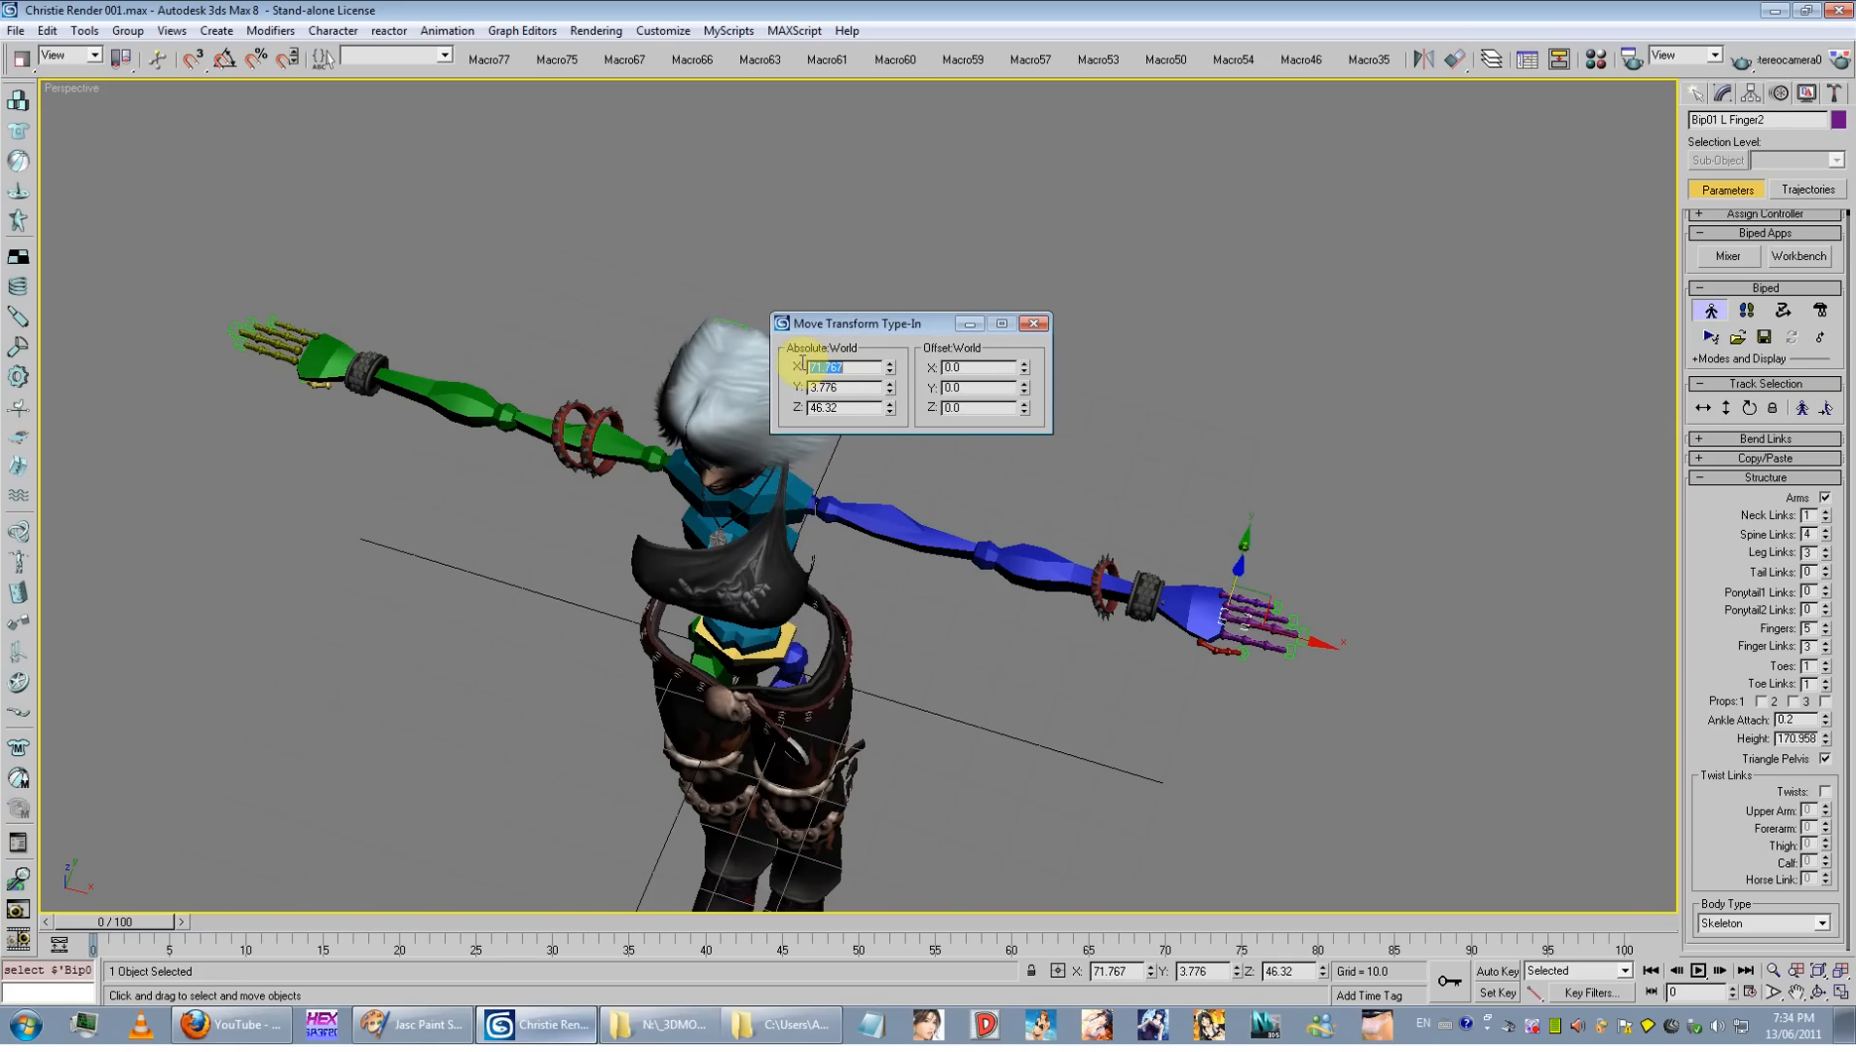
# Step: Align the left index finger's base link to the right index finger's X, Y and Z position, and set its absolute world X to 71.125
pyautogui.click(1233, 635)
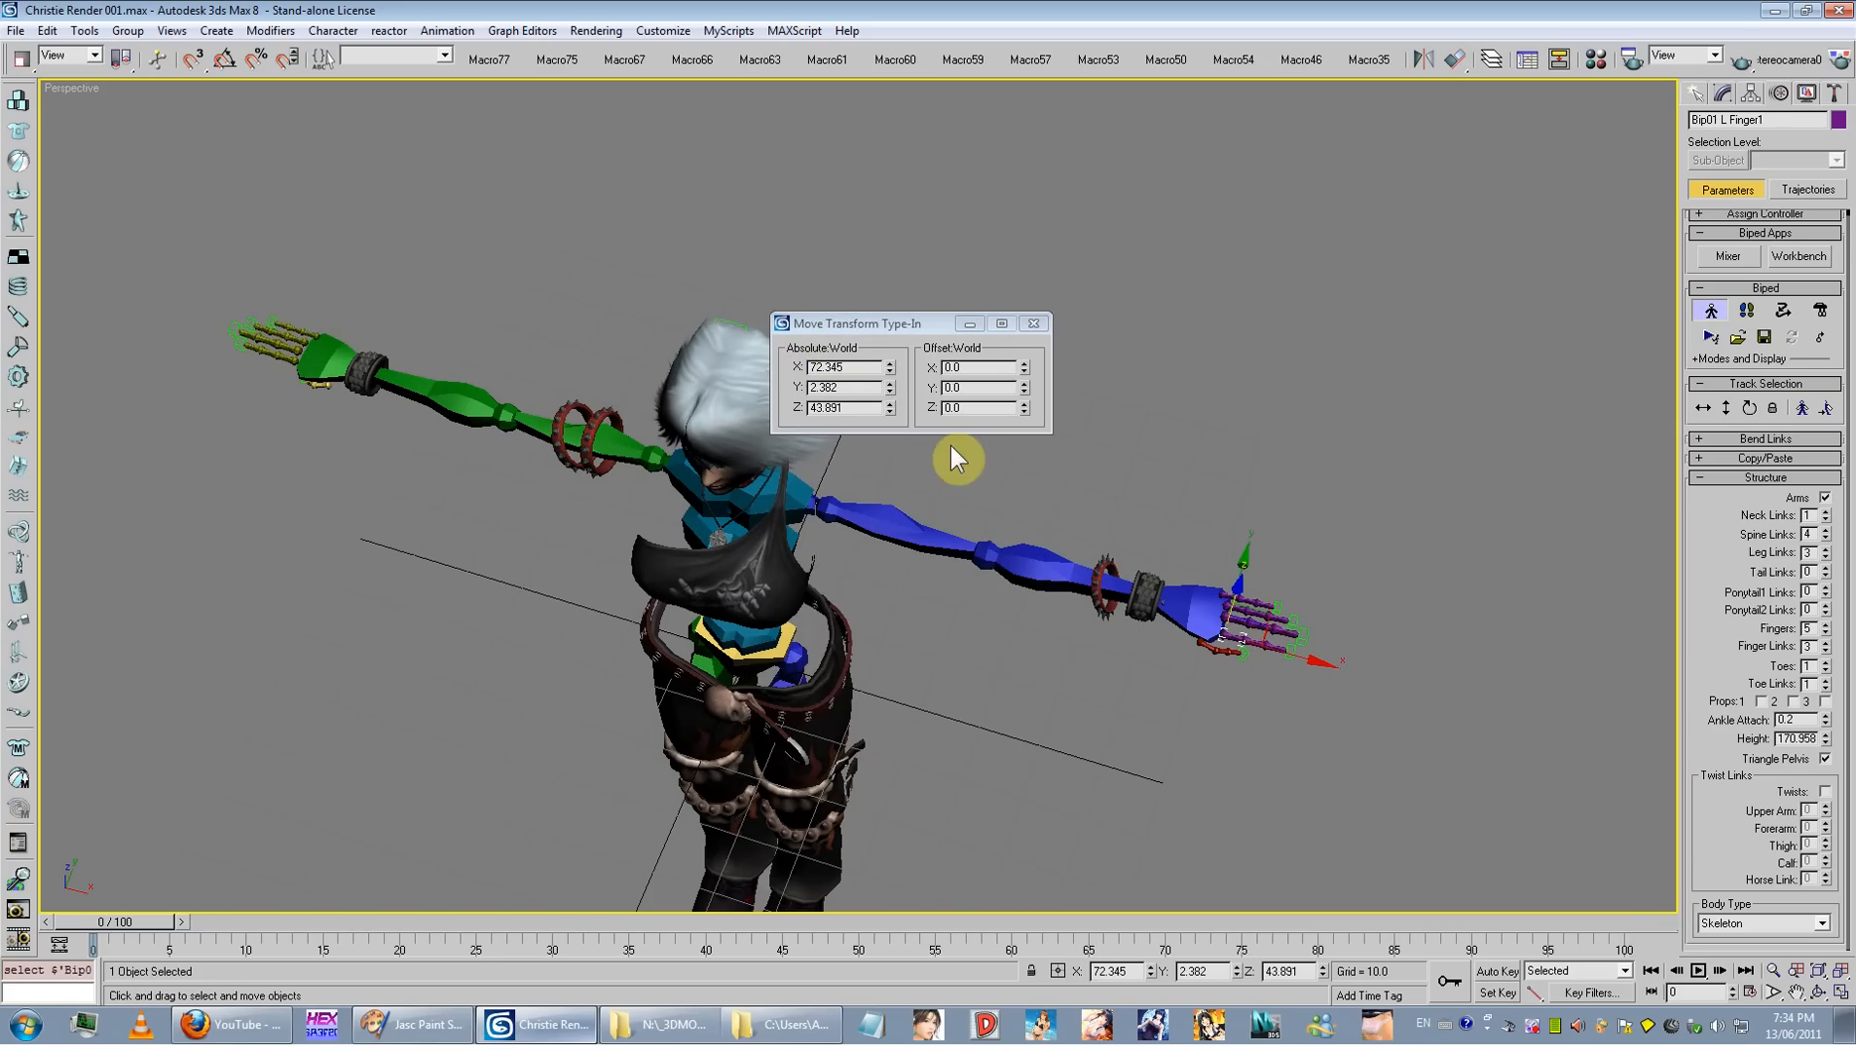
pyautogui.click(1454, 59)
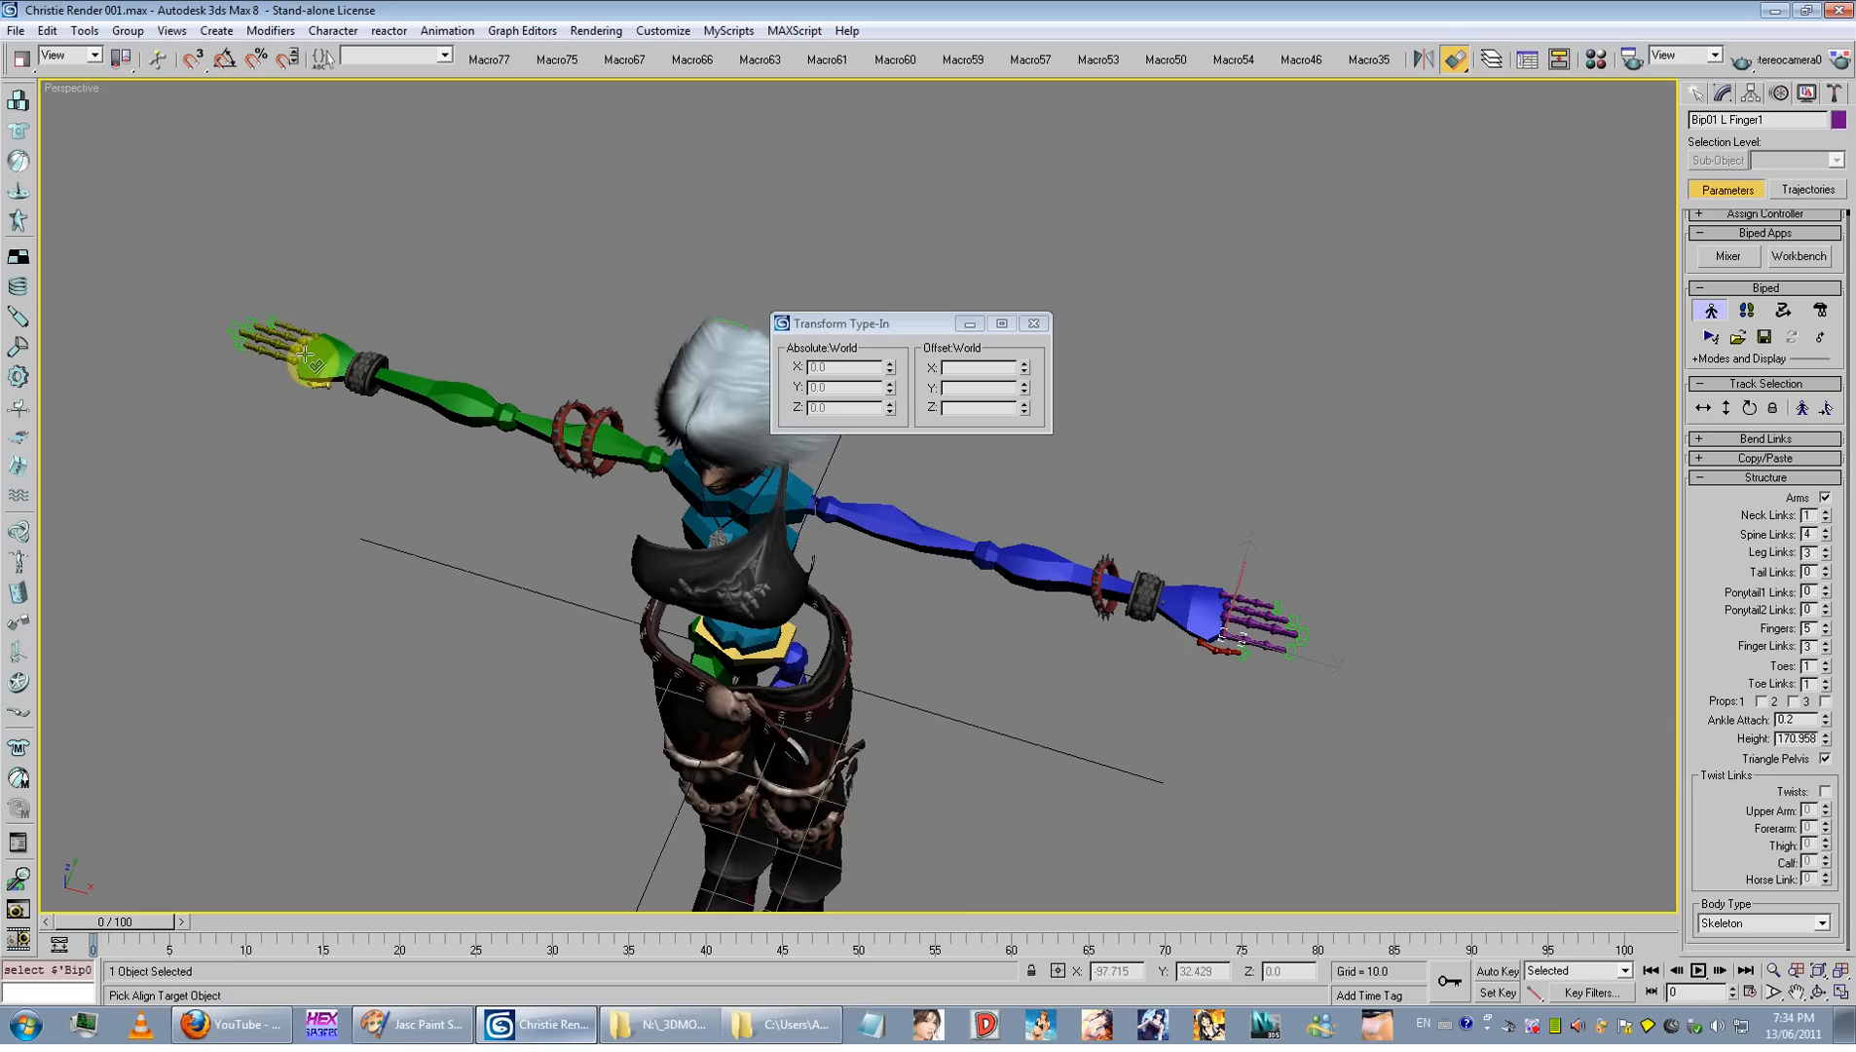
pyautogui.click(292, 365)
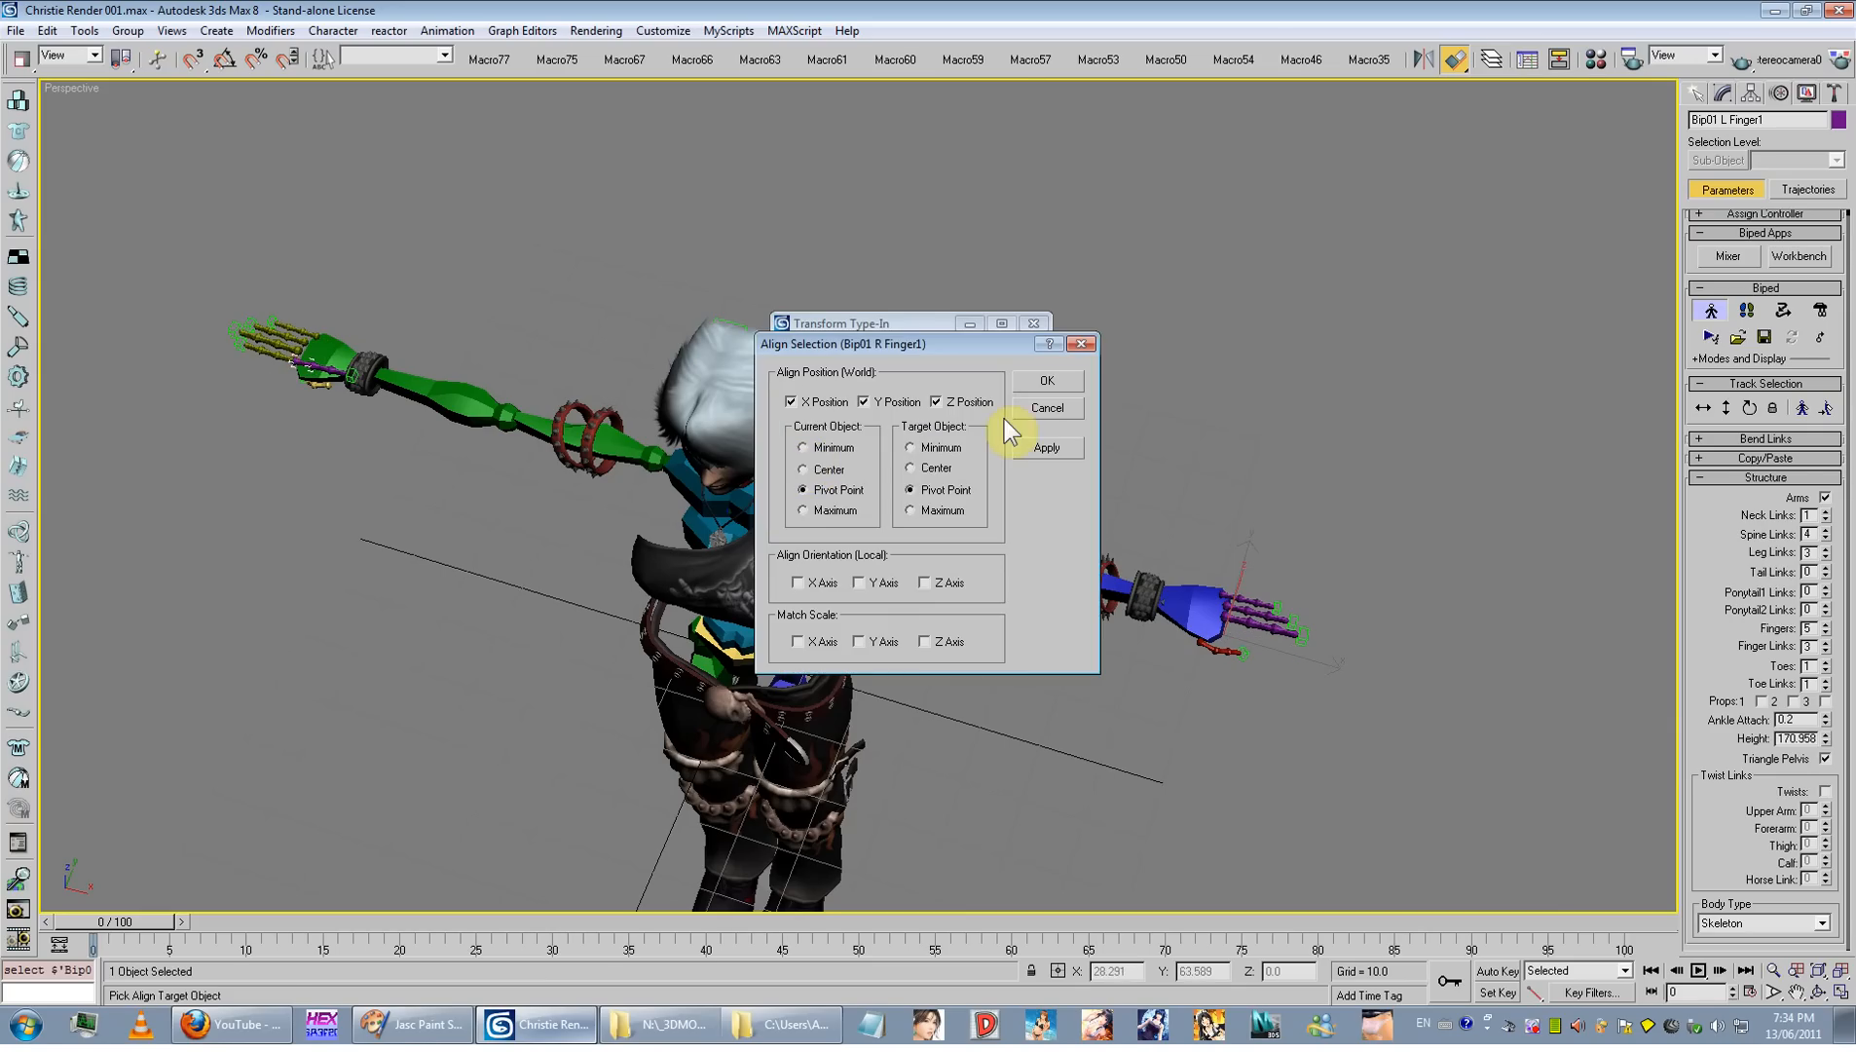
pyautogui.click(1045, 382)
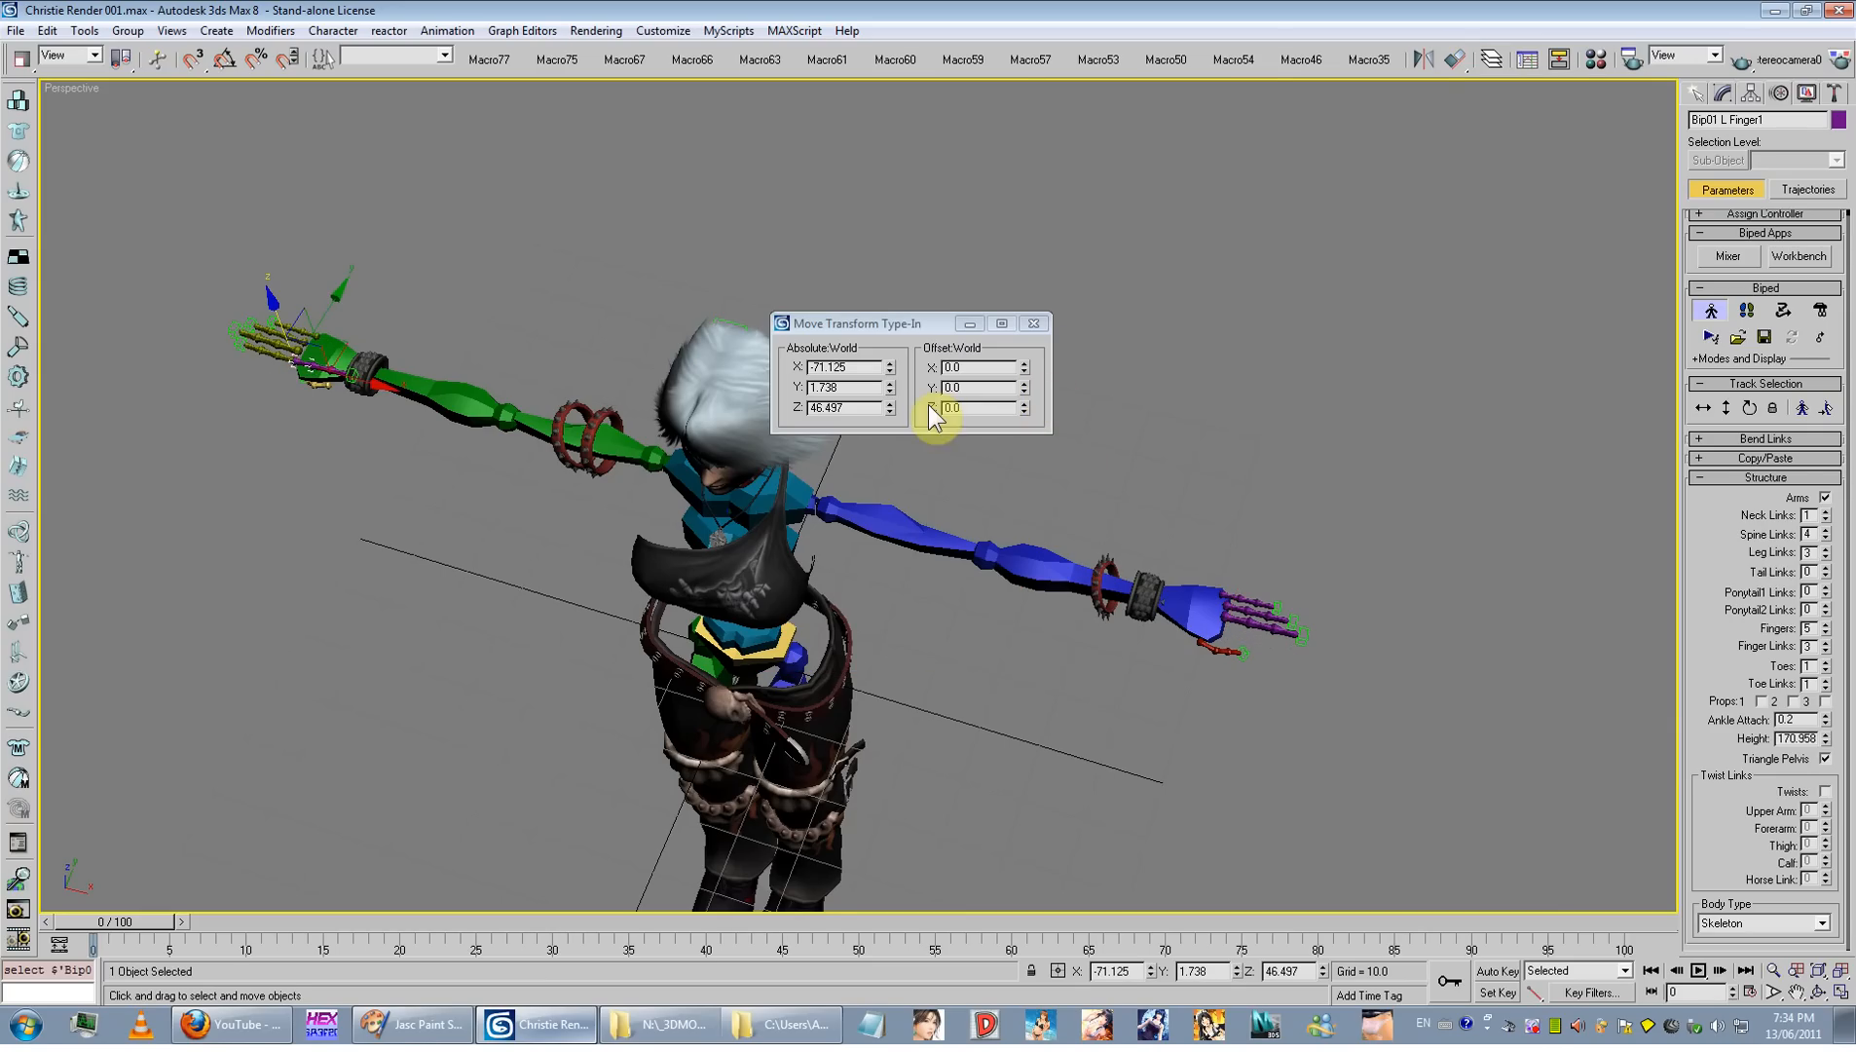
pyautogui.click(814, 366)
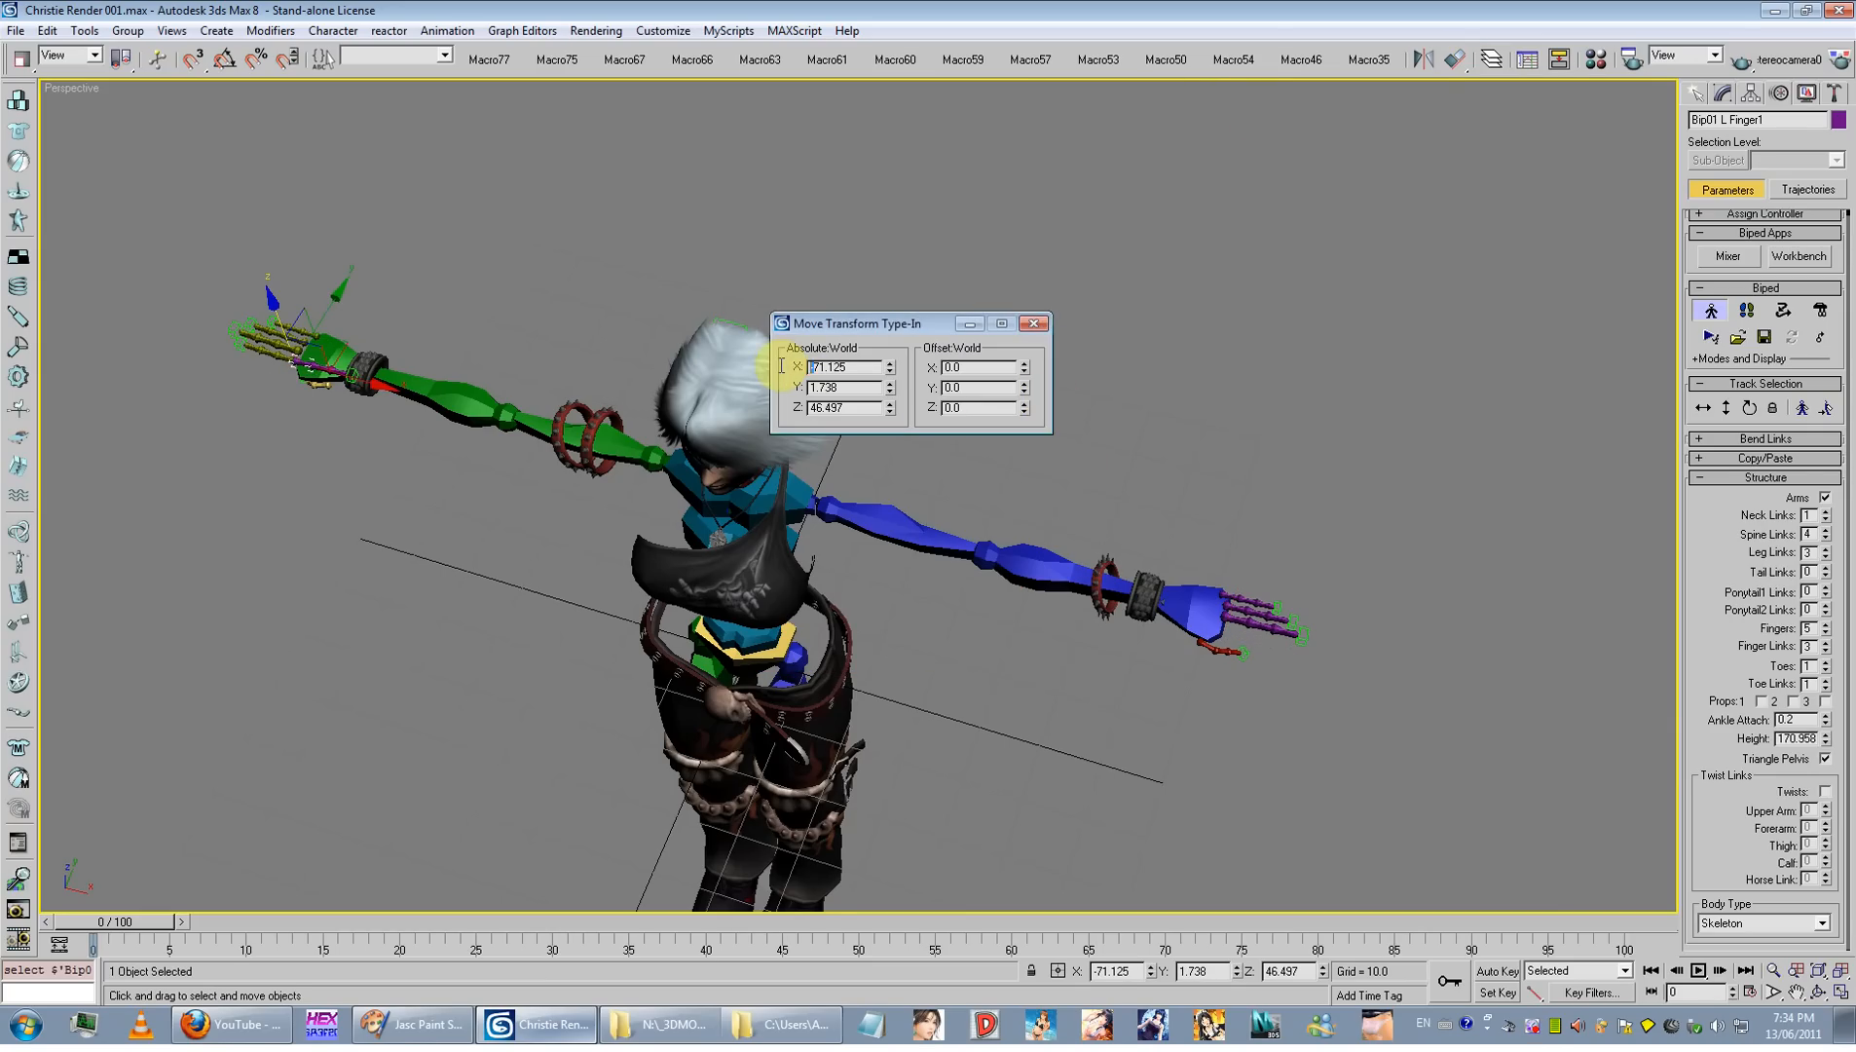
pyautogui.press('BackSpace')
pyautogui.press('Return')
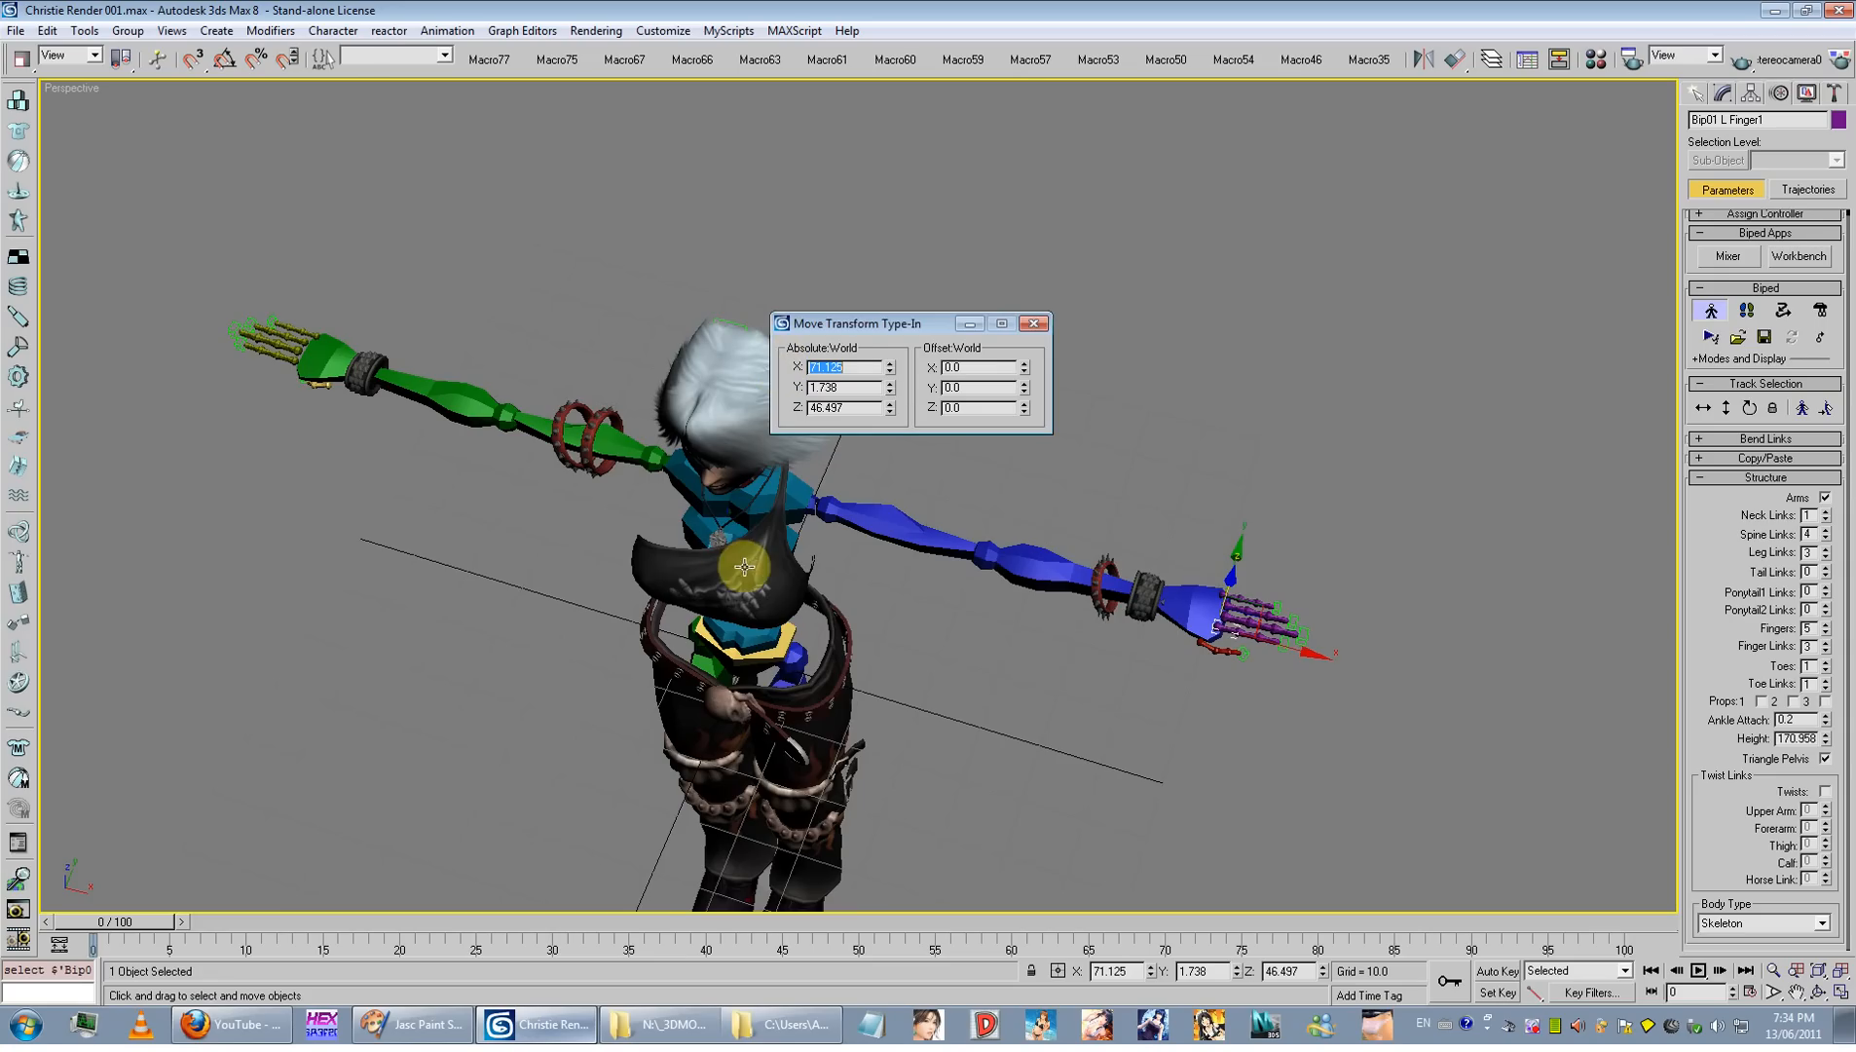
# Step: Align the left thumb's base link to the right thumb's position and set its absolute world X to 65.551
pyautogui.keyDown('alt'); pyautogui.moveTo(768, 596); pyautogui.dragTo(796, 558, button='middle'); pyautogui.keyUp('alt')
pyautogui.keyDown('alt'); pyautogui.moveTo(376, 570); pyautogui.dragTo(378, 596, button='middle'); pyautogui.keyUp('alt')
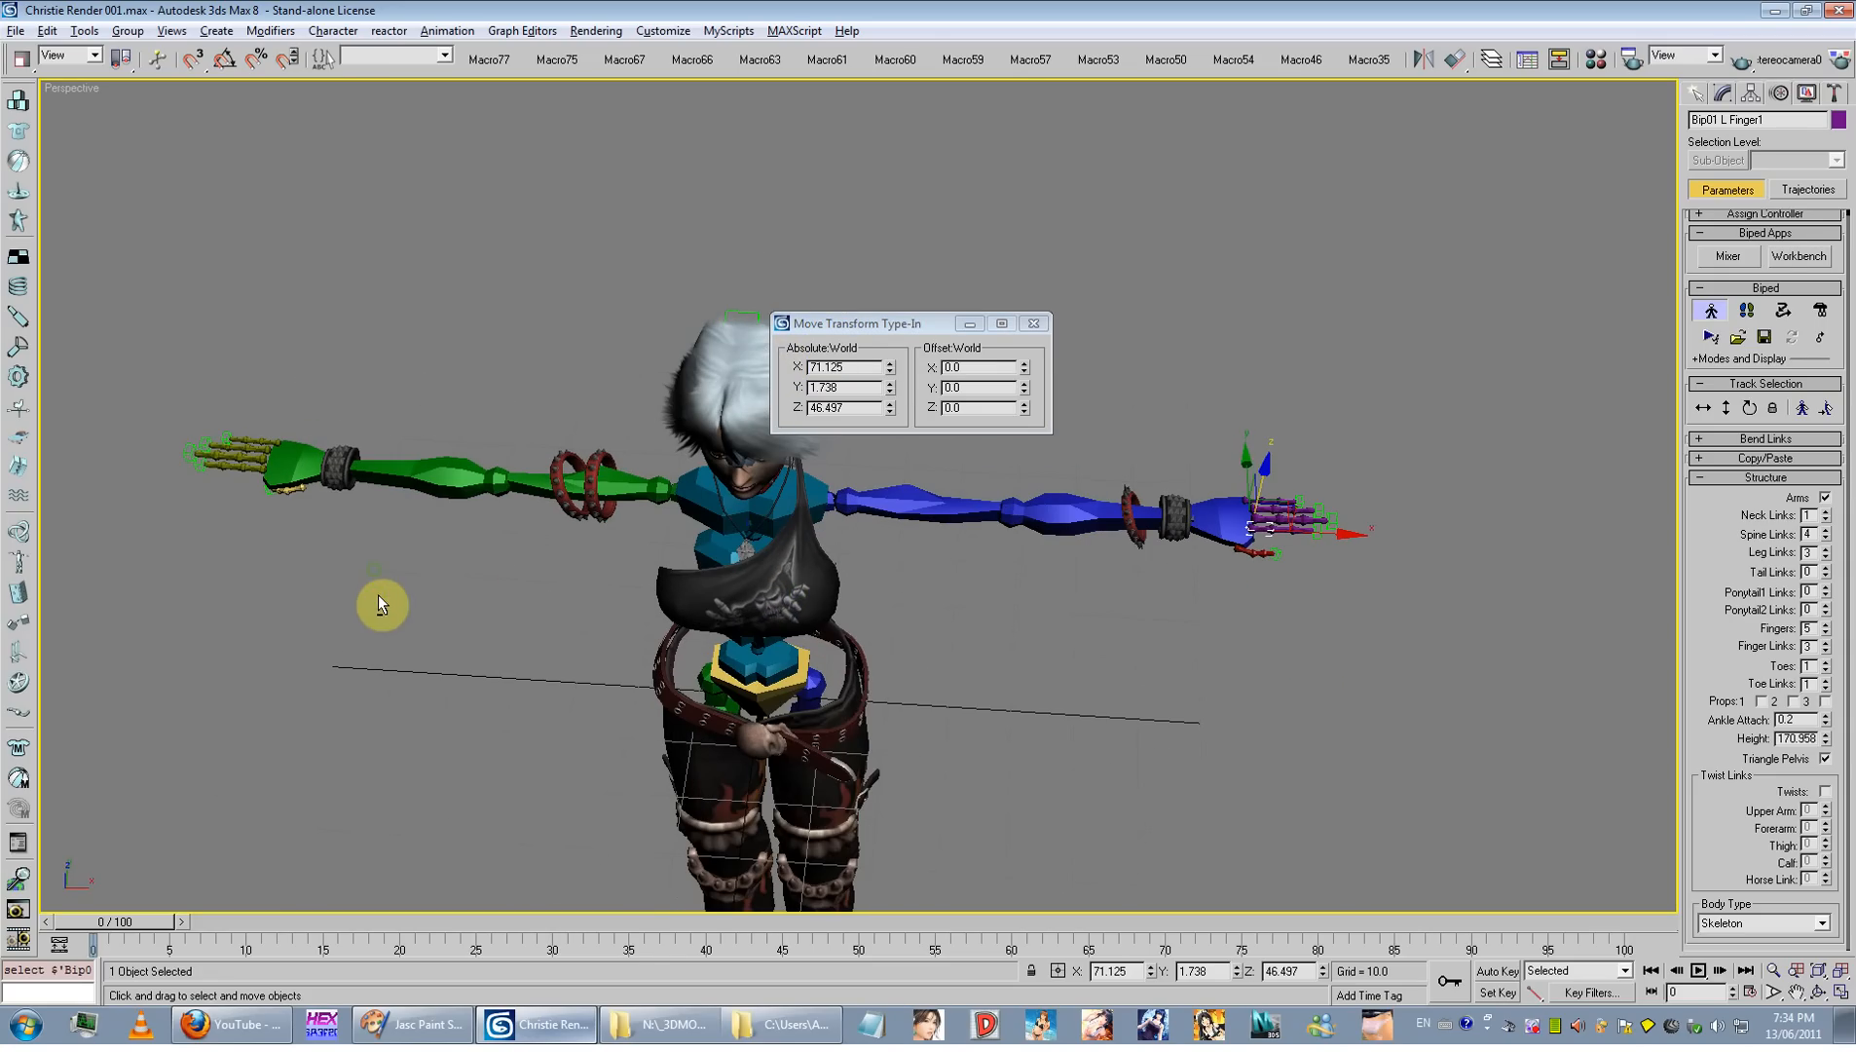
pyautogui.click(1234, 552)
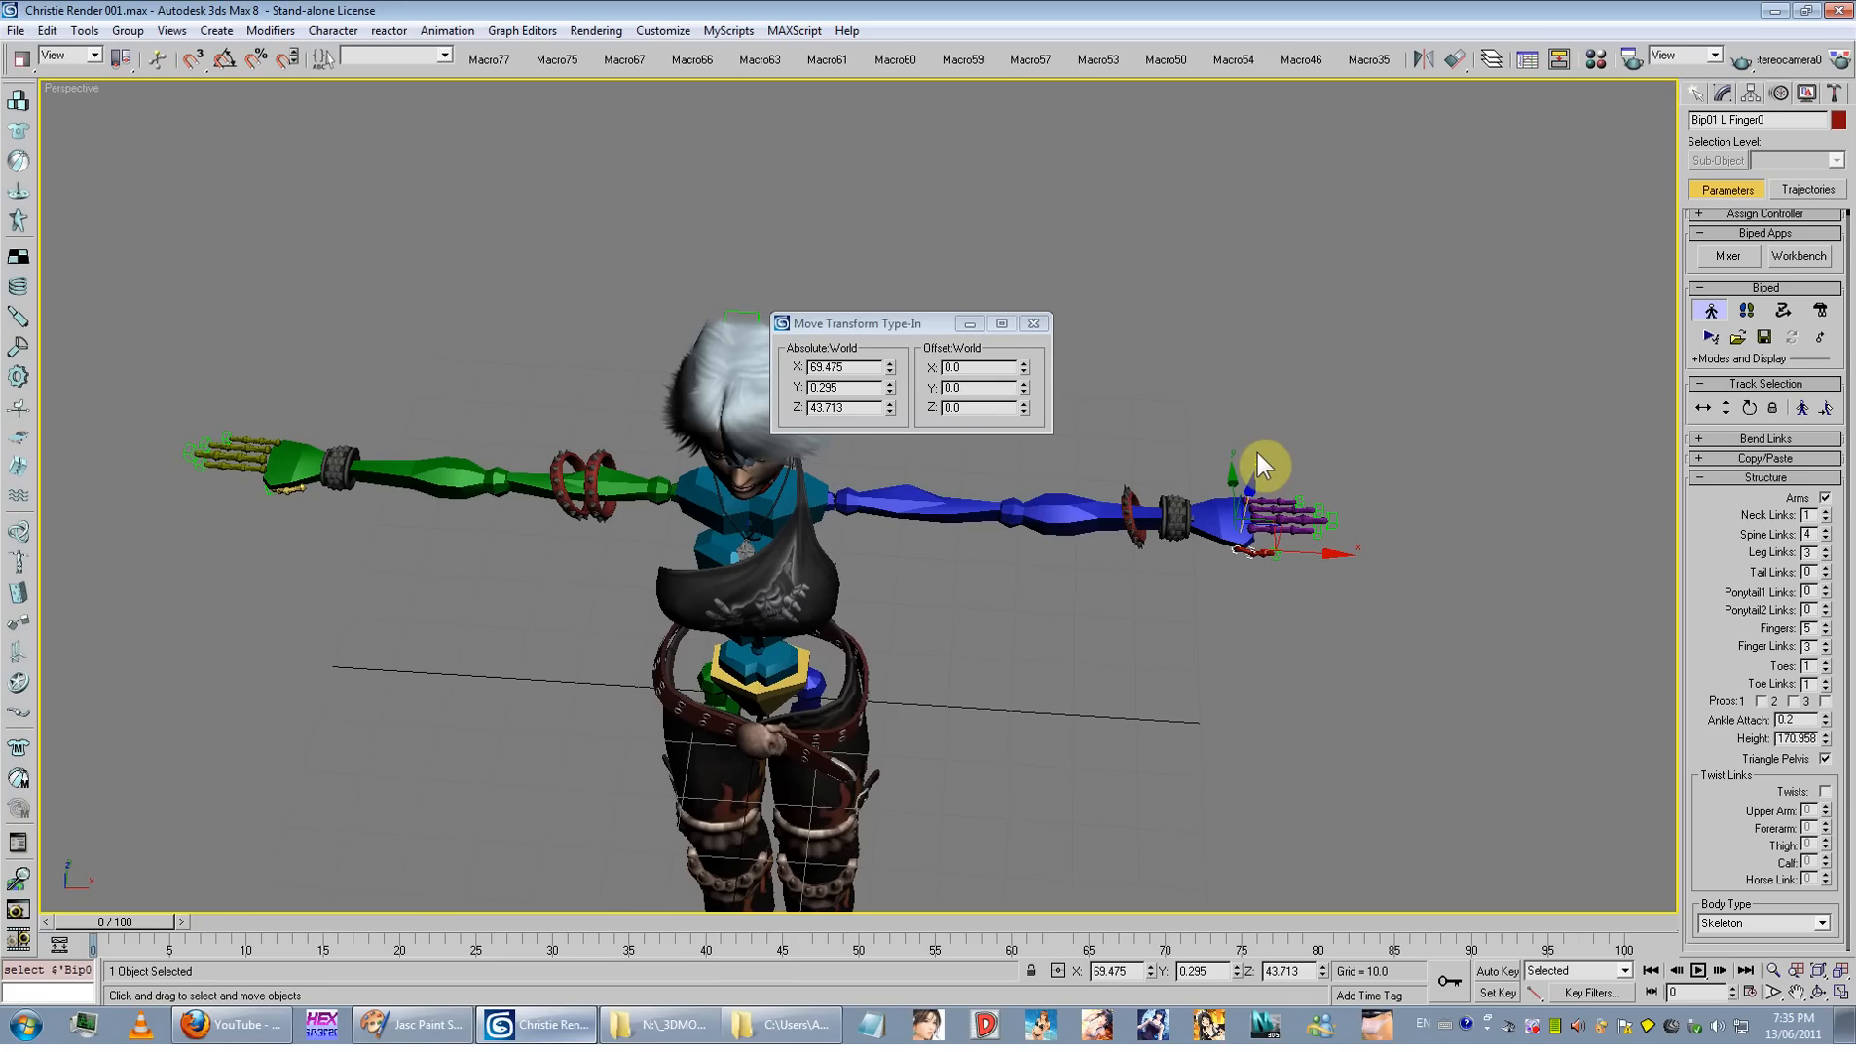
pyautogui.keyDown('alt'); pyautogui.moveTo(1262, 452); pyautogui.dragTo(1277, 421, button='middle'); pyautogui.keyUp('alt')
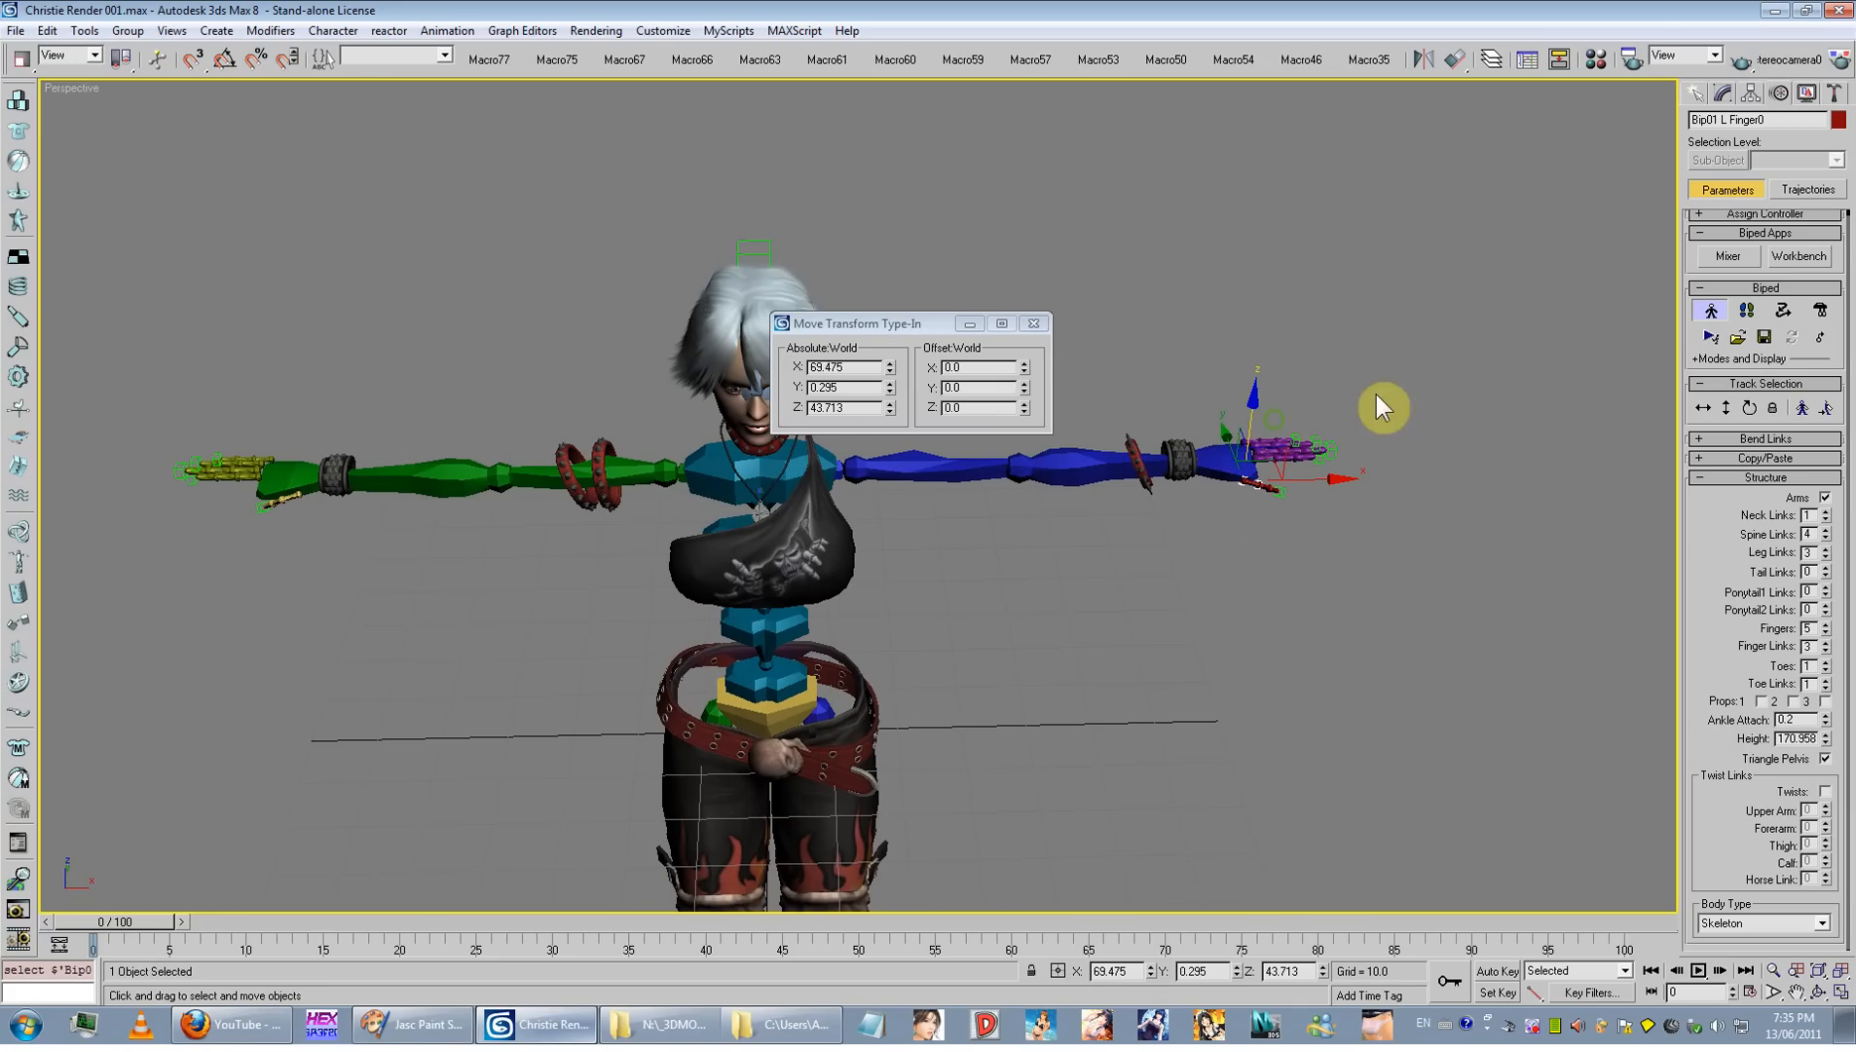
pyautogui.click(1455, 61)
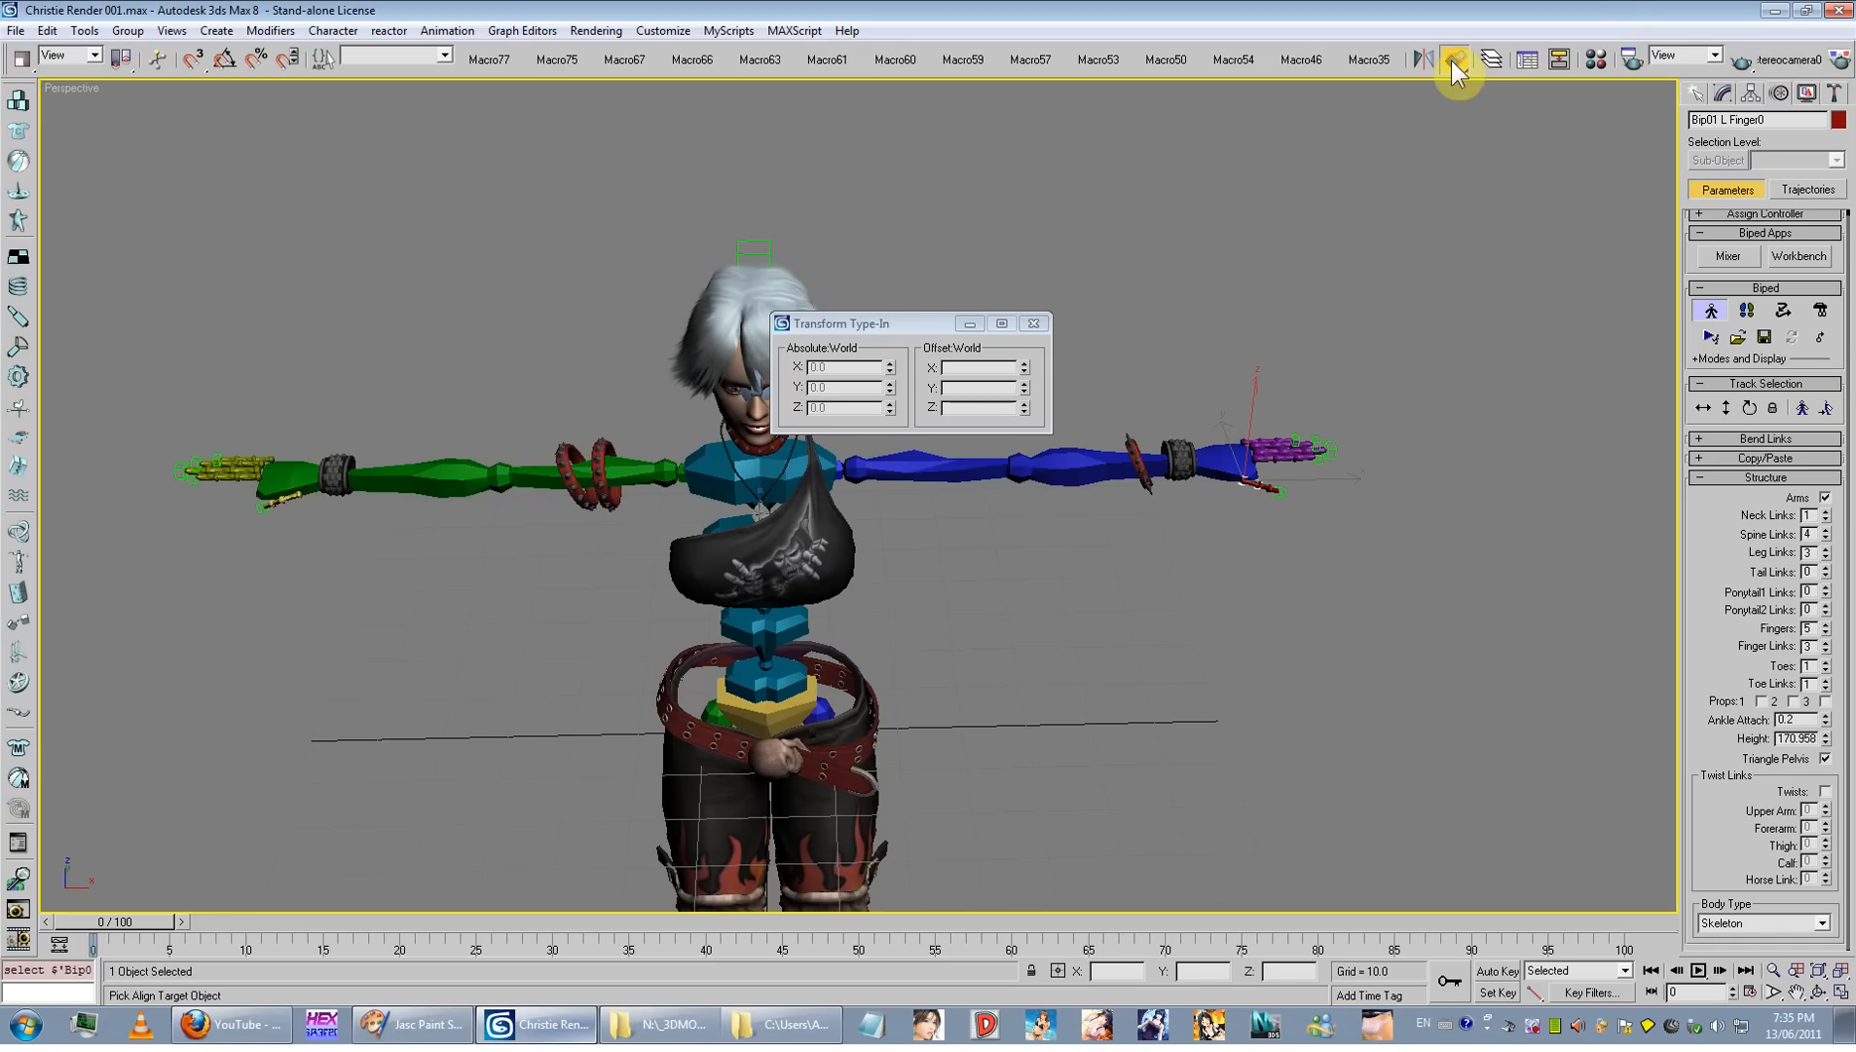
pyautogui.click(294, 493)
pyautogui.click(1062, 382)
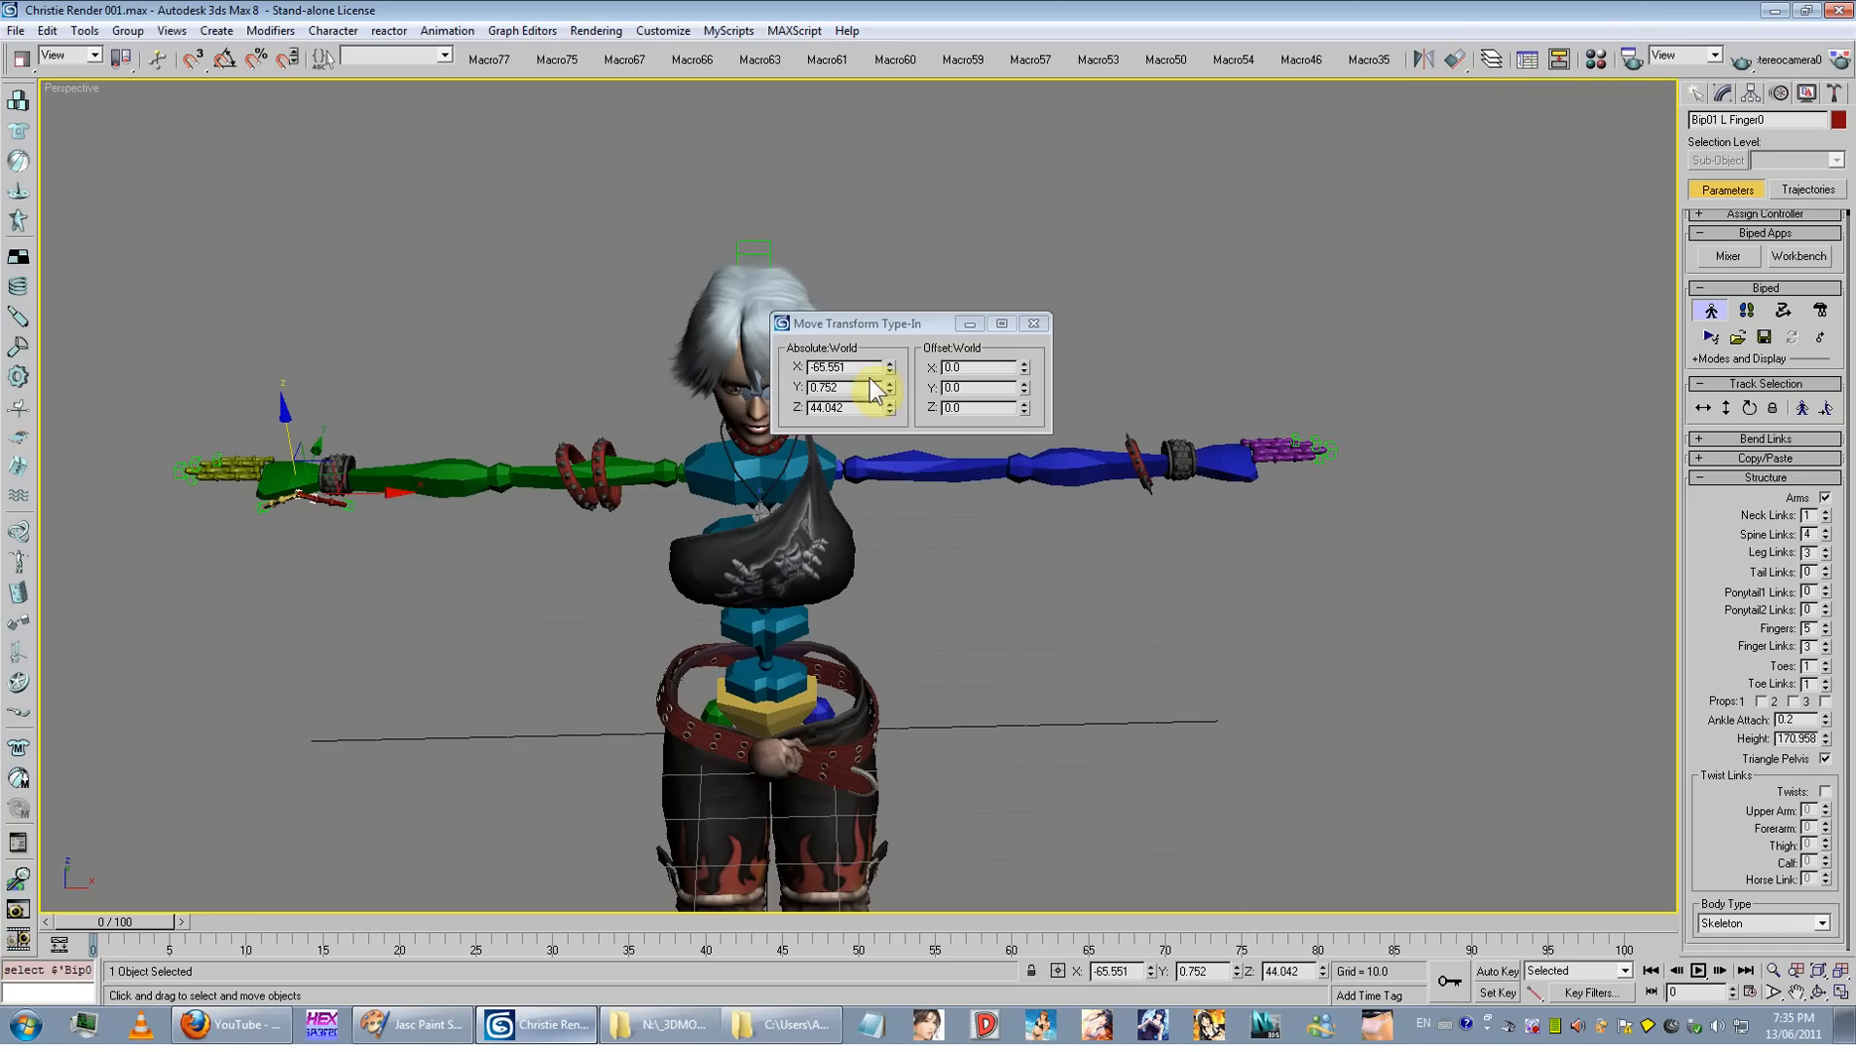
pyautogui.moveTo(860, 368); pyautogui.dragTo(793, 366)
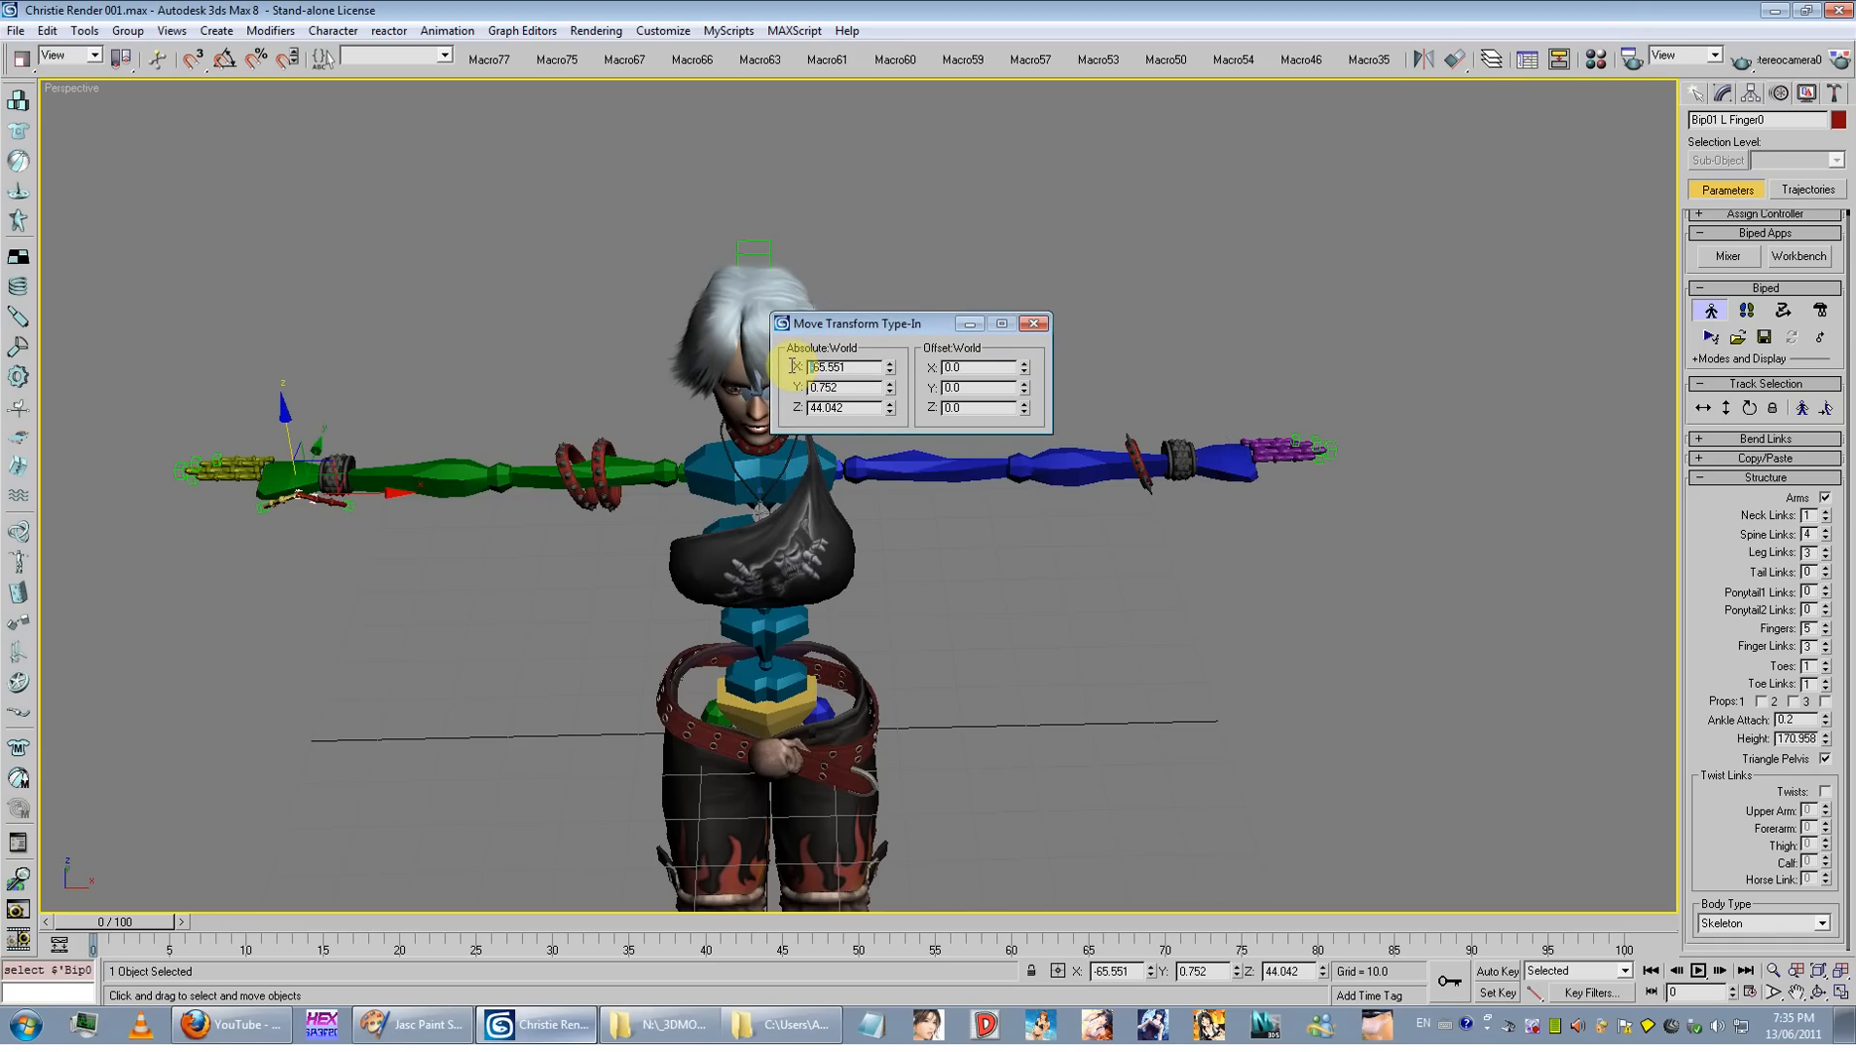
pyautogui.press('BackSpace')
pyautogui.press('Return')
# Step: Close the Move Transform Type-In and check the mirrored finger positions on both hands
pyautogui.keyDown('alt'); pyautogui.moveTo(1032, 535); pyautogui.dragTo(1117, 500, button='middle'); pyautogui.keyUp('alt')
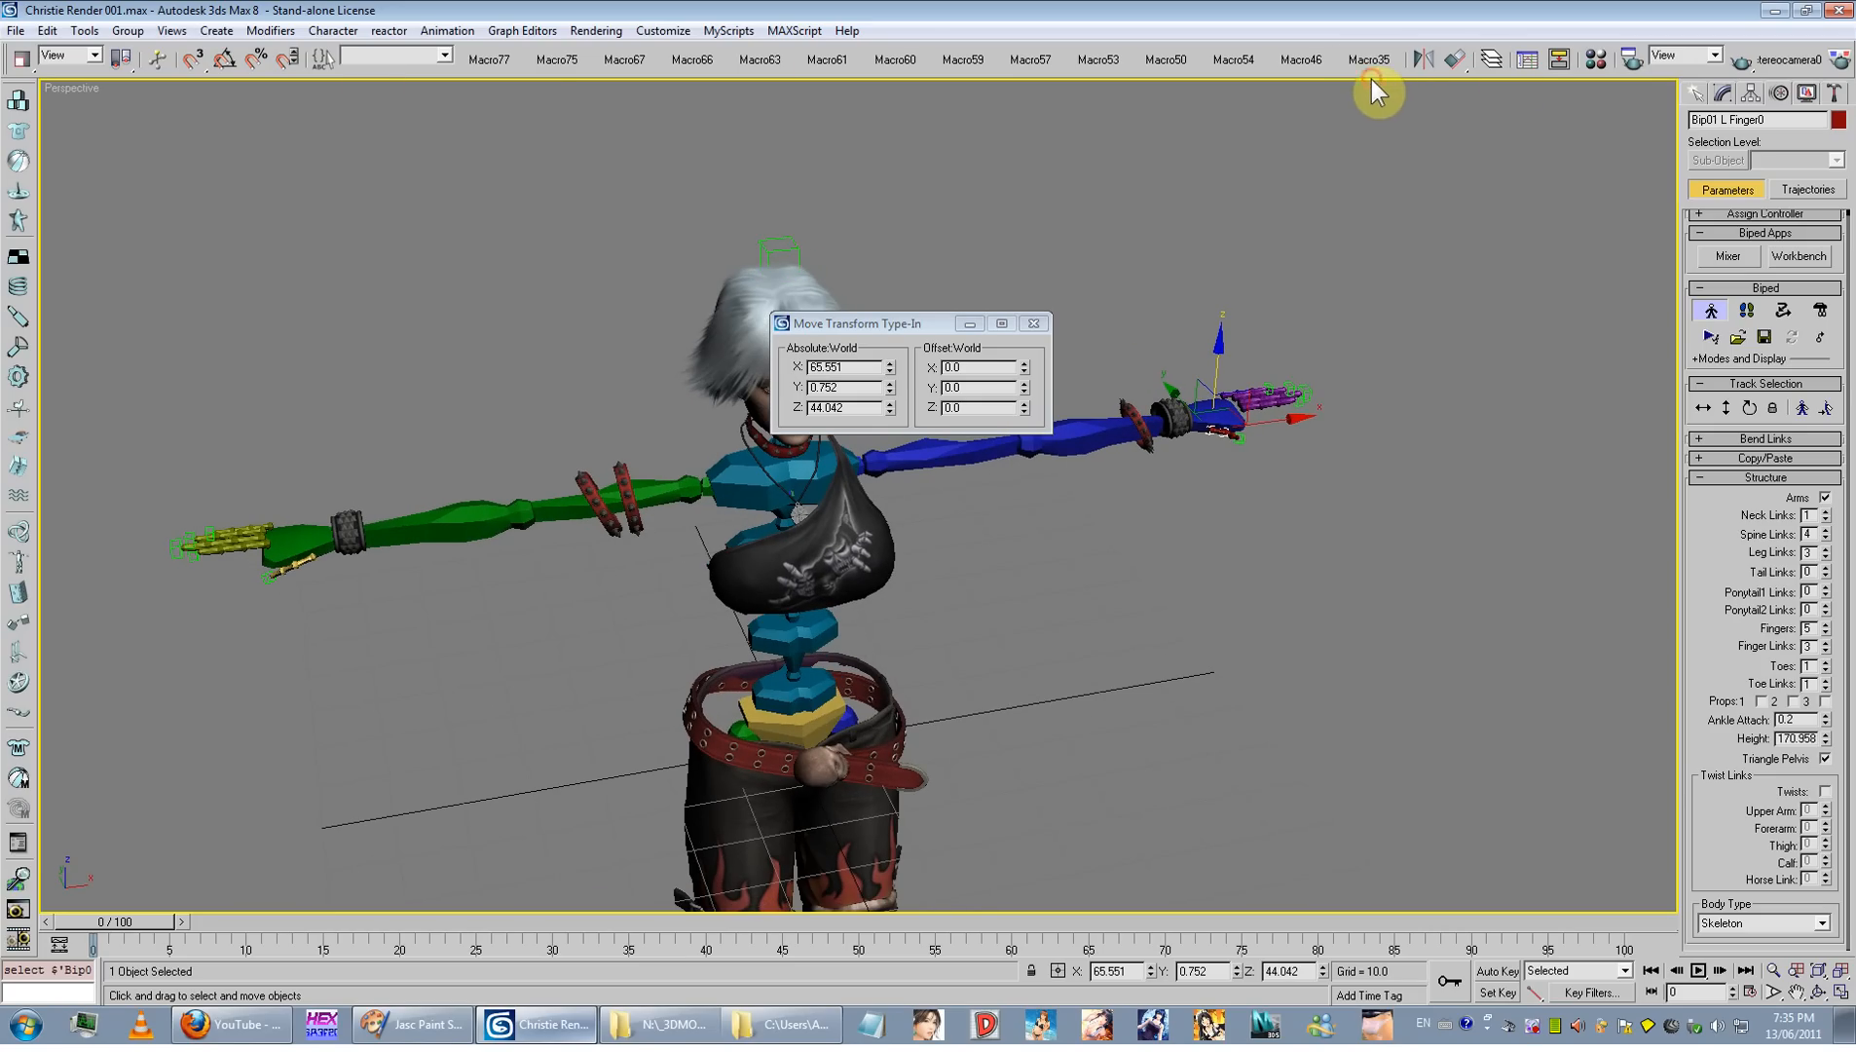
pyautogui.moveTo(1372, 81); pyautogui.dragTo(1029, 69)
pyautogui.click(1034, 325)
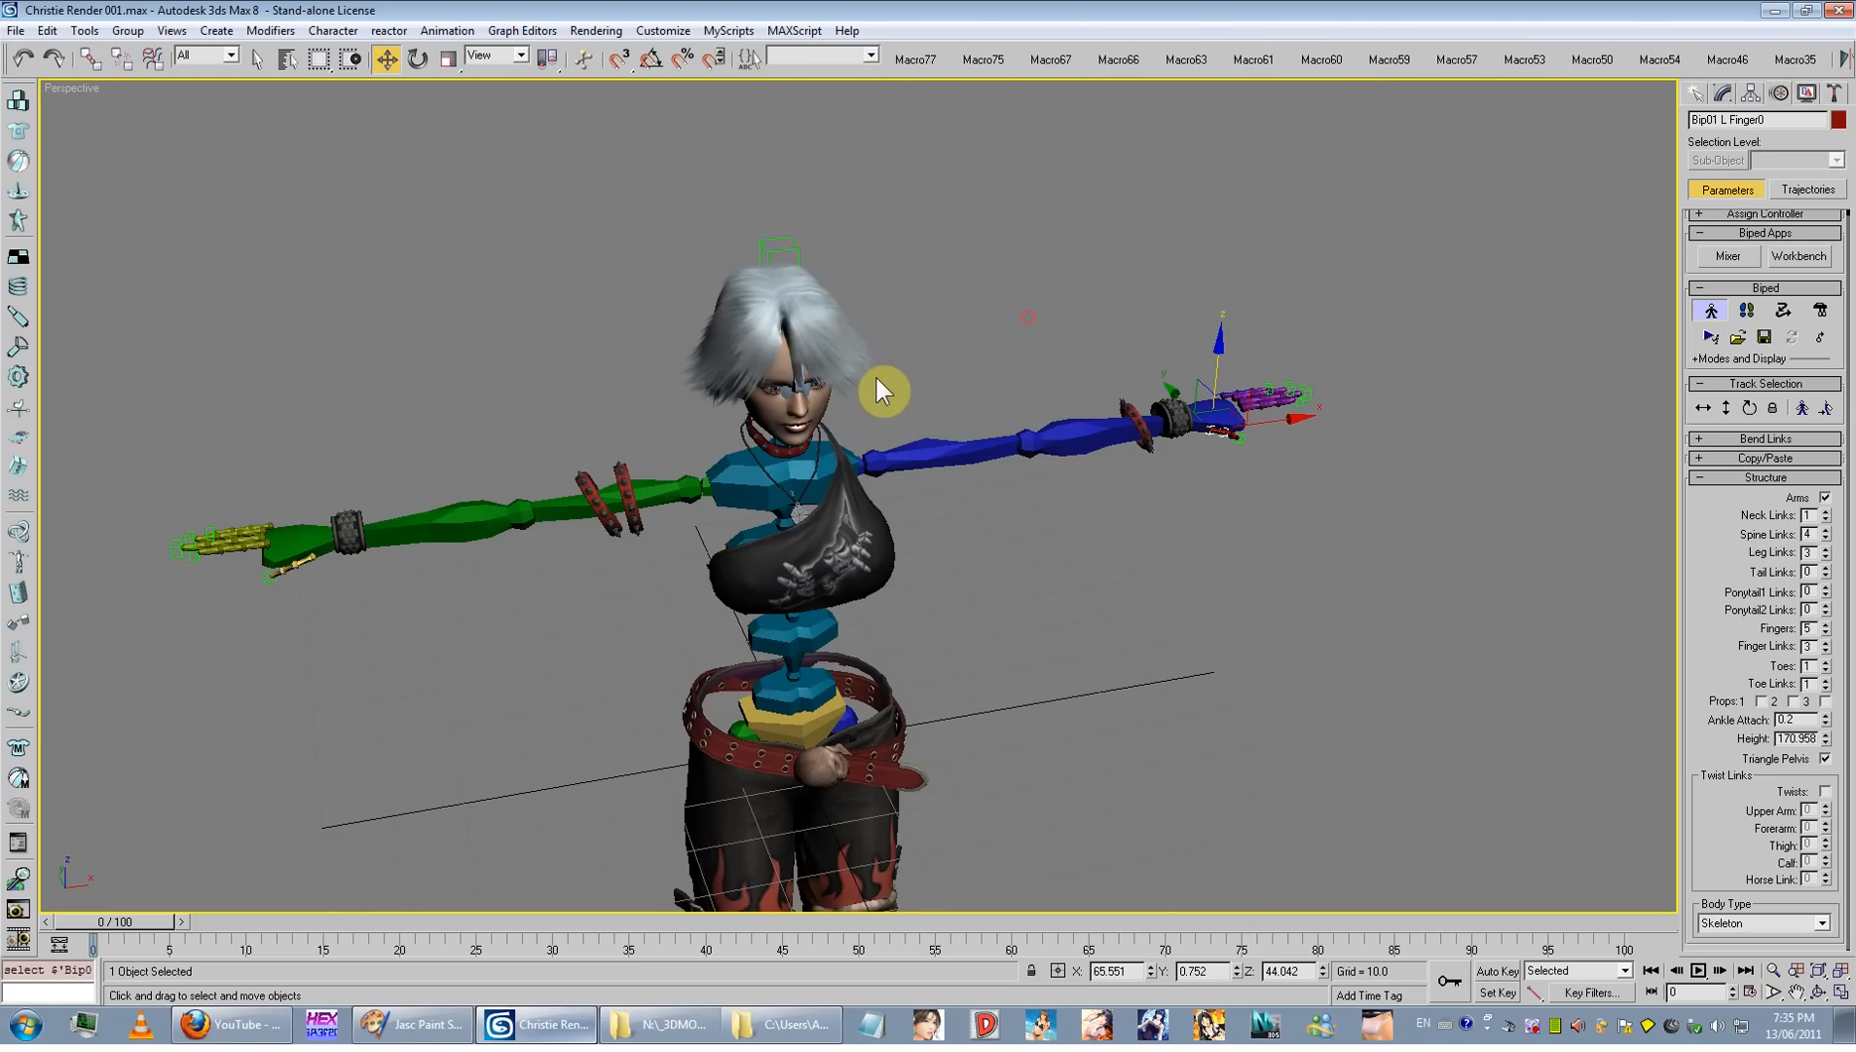
pyautogui.keyDown('alt'); pyautogui.moveTo(882, 390); pyautogui.dragTo(845, 336, button='middle'); pyautogui.keyUp('alt')
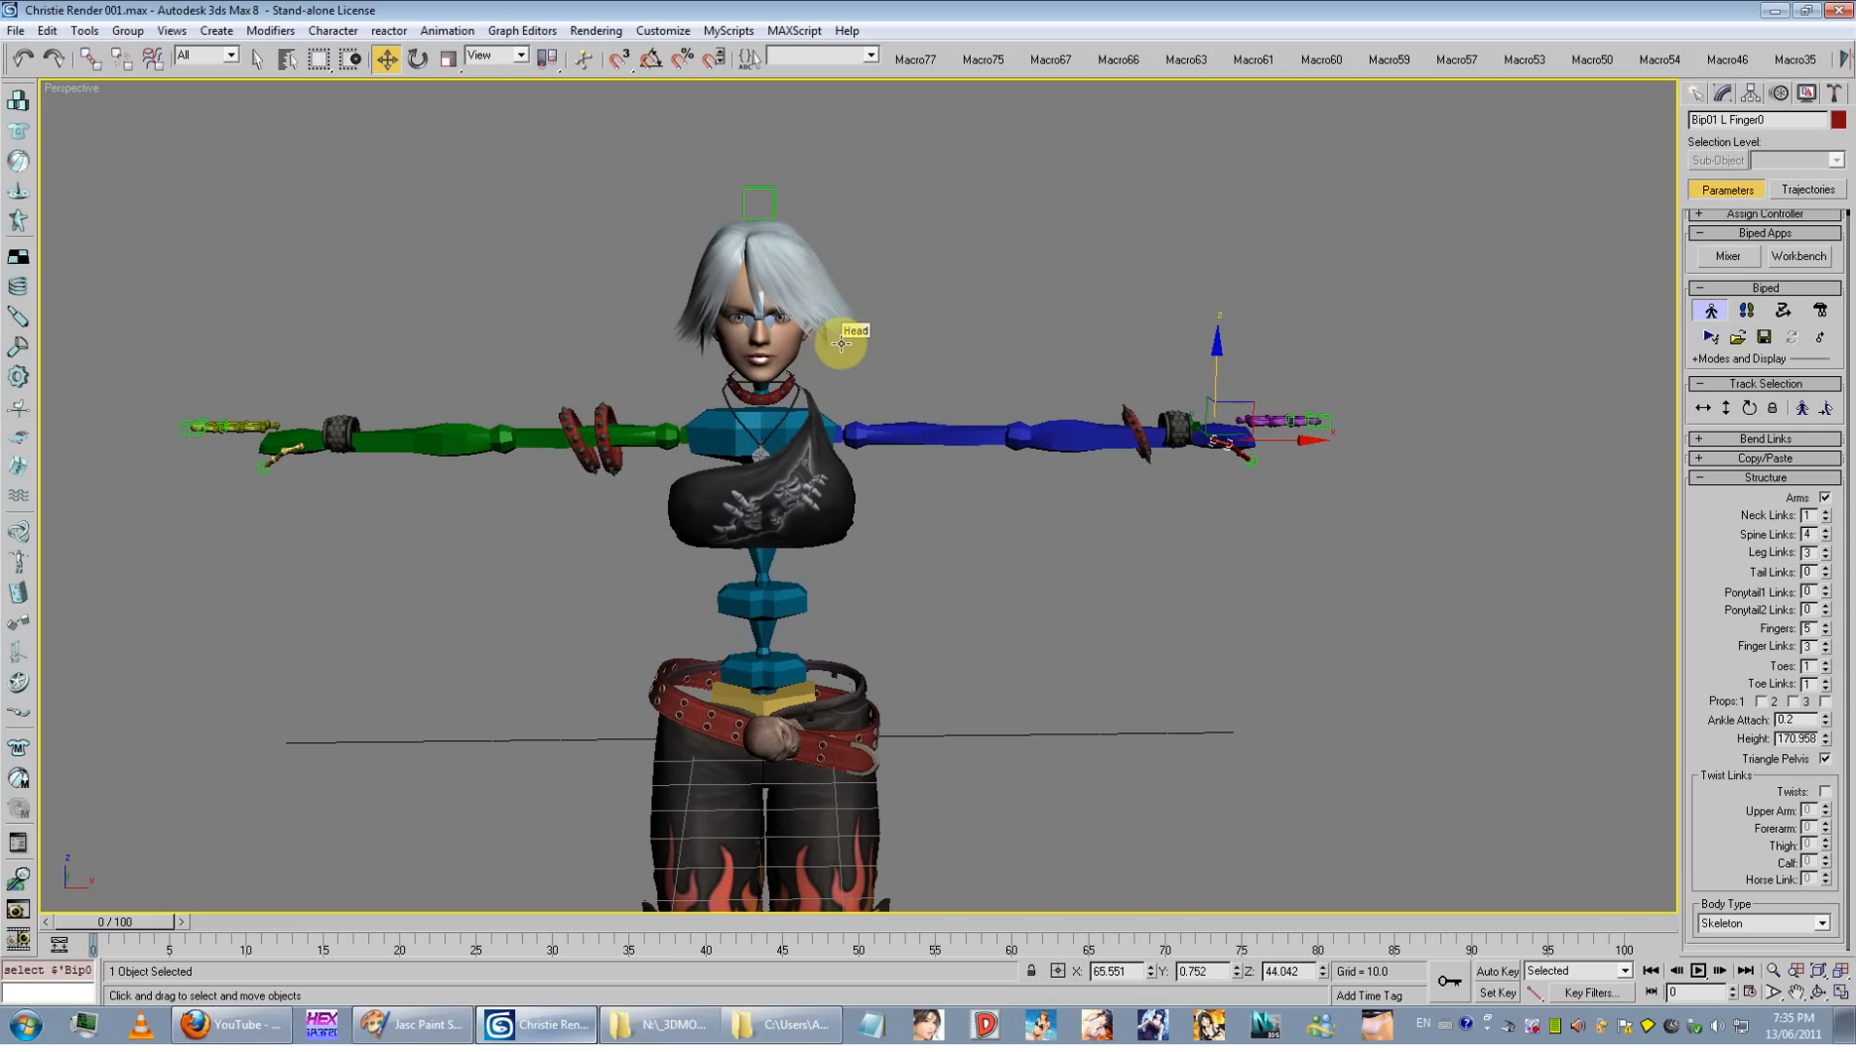
pyautogui.keyDown('alt'); pyautogui.moveTo(928, 426); pyautogui.dragTo(740, 214, button='middle'); pyautogui.keyUp('alt')
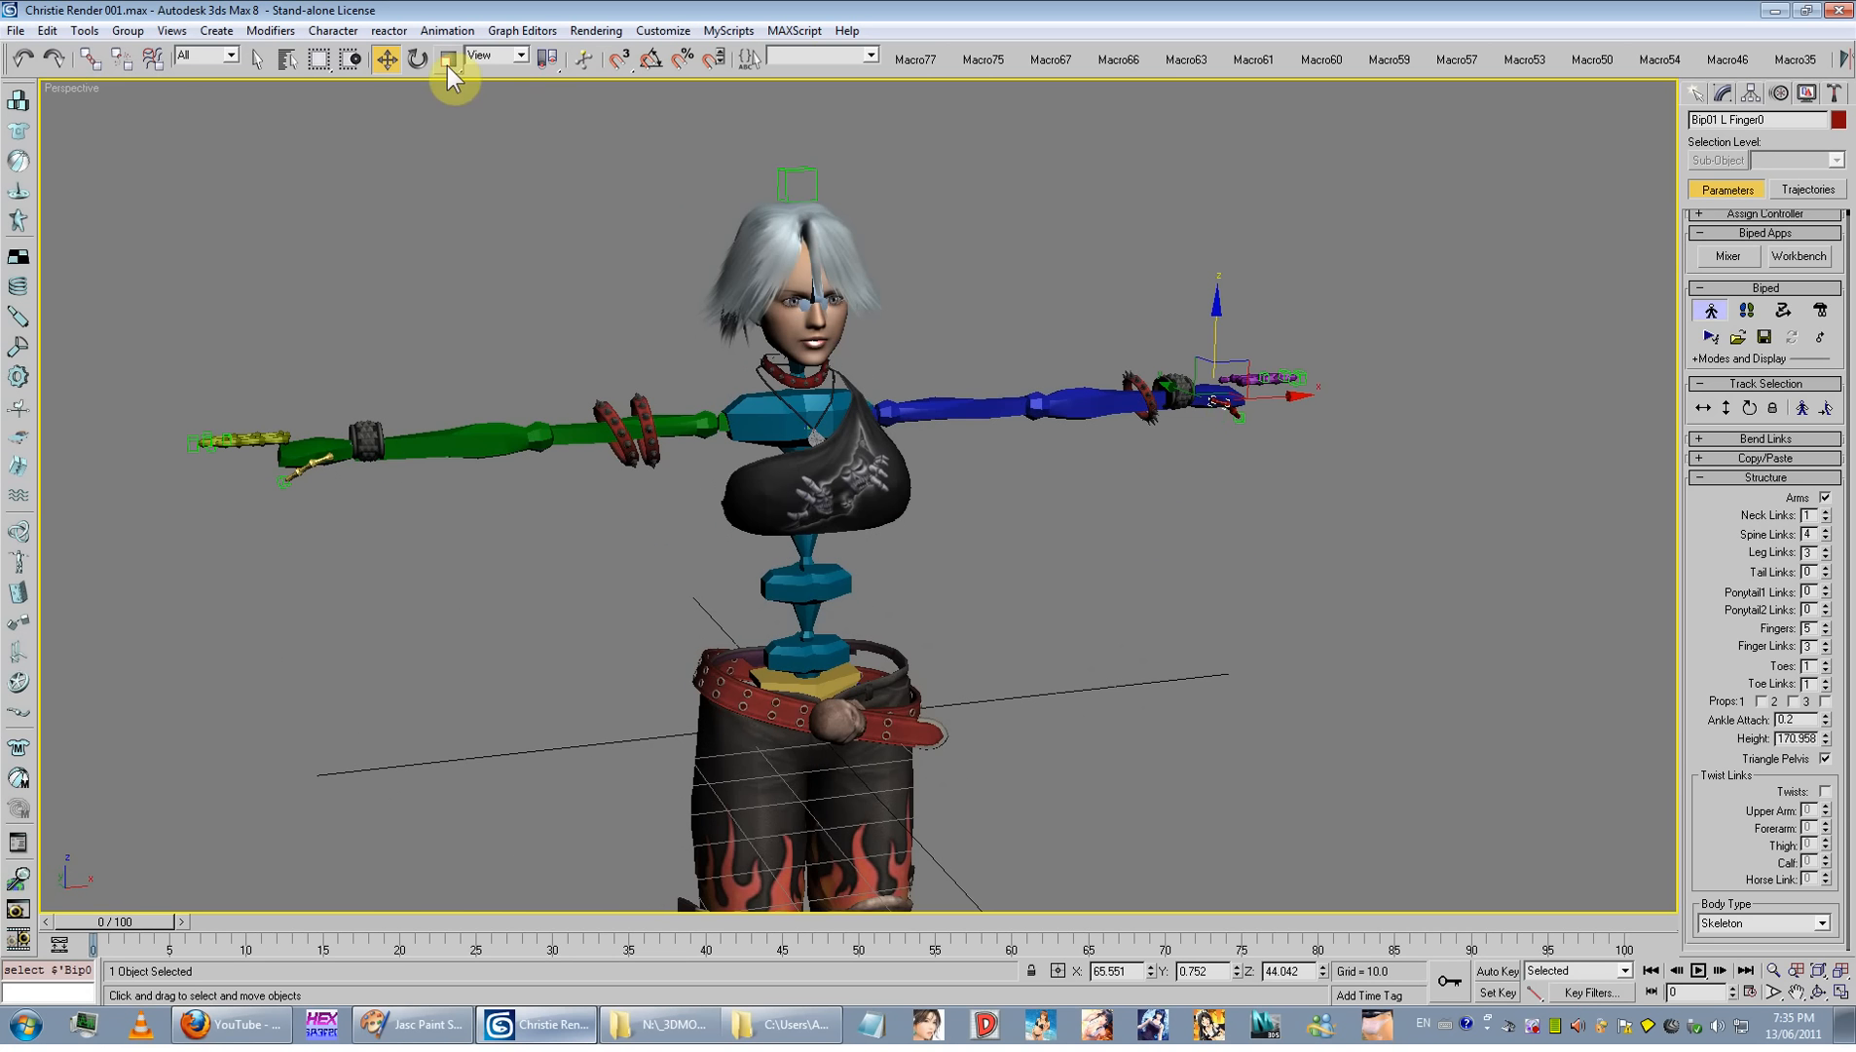
# Step: Activate the Rotate tool and select the right thumb's base link
pyautogui.press('e')
pyautogui.scroll(6, 762, 380)
pyautogui.click(546, 575)
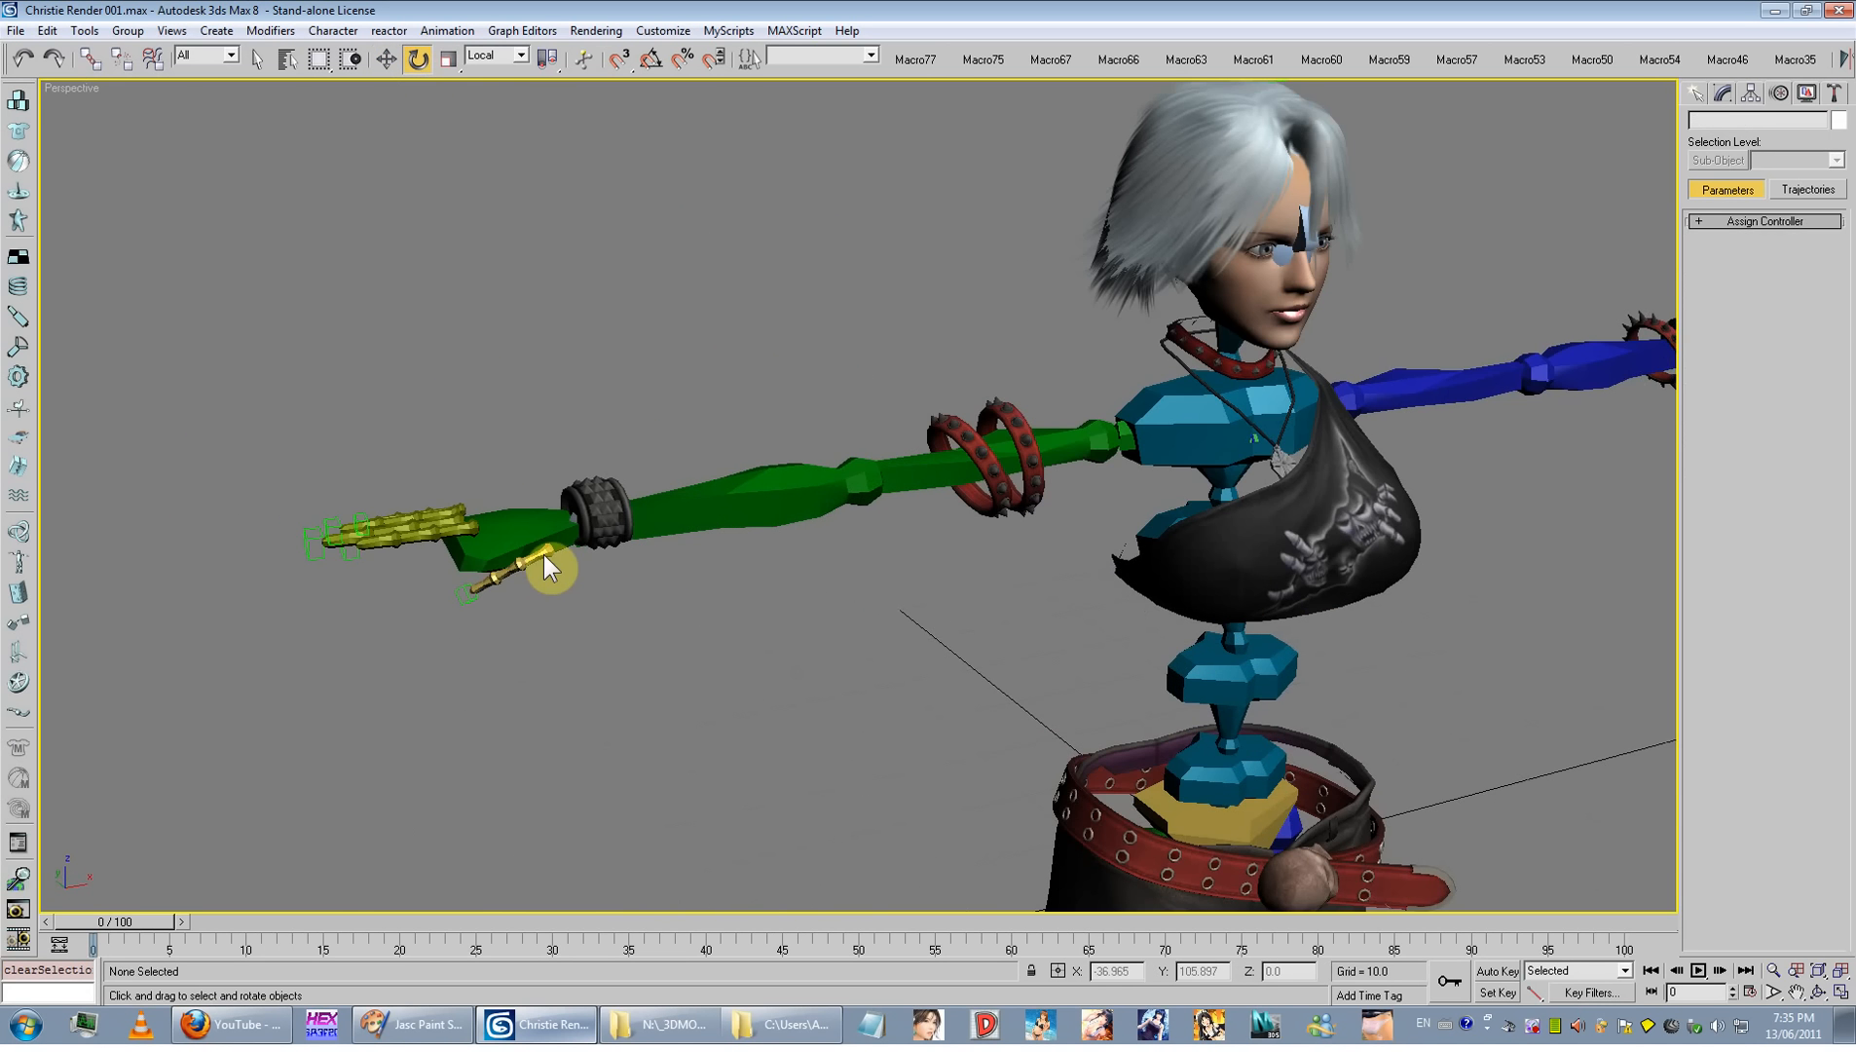
pyautogui.click(547, 569)
pyautogui.scroll(-5, 1006, 575)
pyautogui.keyDown('alt'); pyautogui.moveTo(1006, 576); pyautogui.dragTo(875, 603, button='middle'); pyautogui.keyUp('alt')
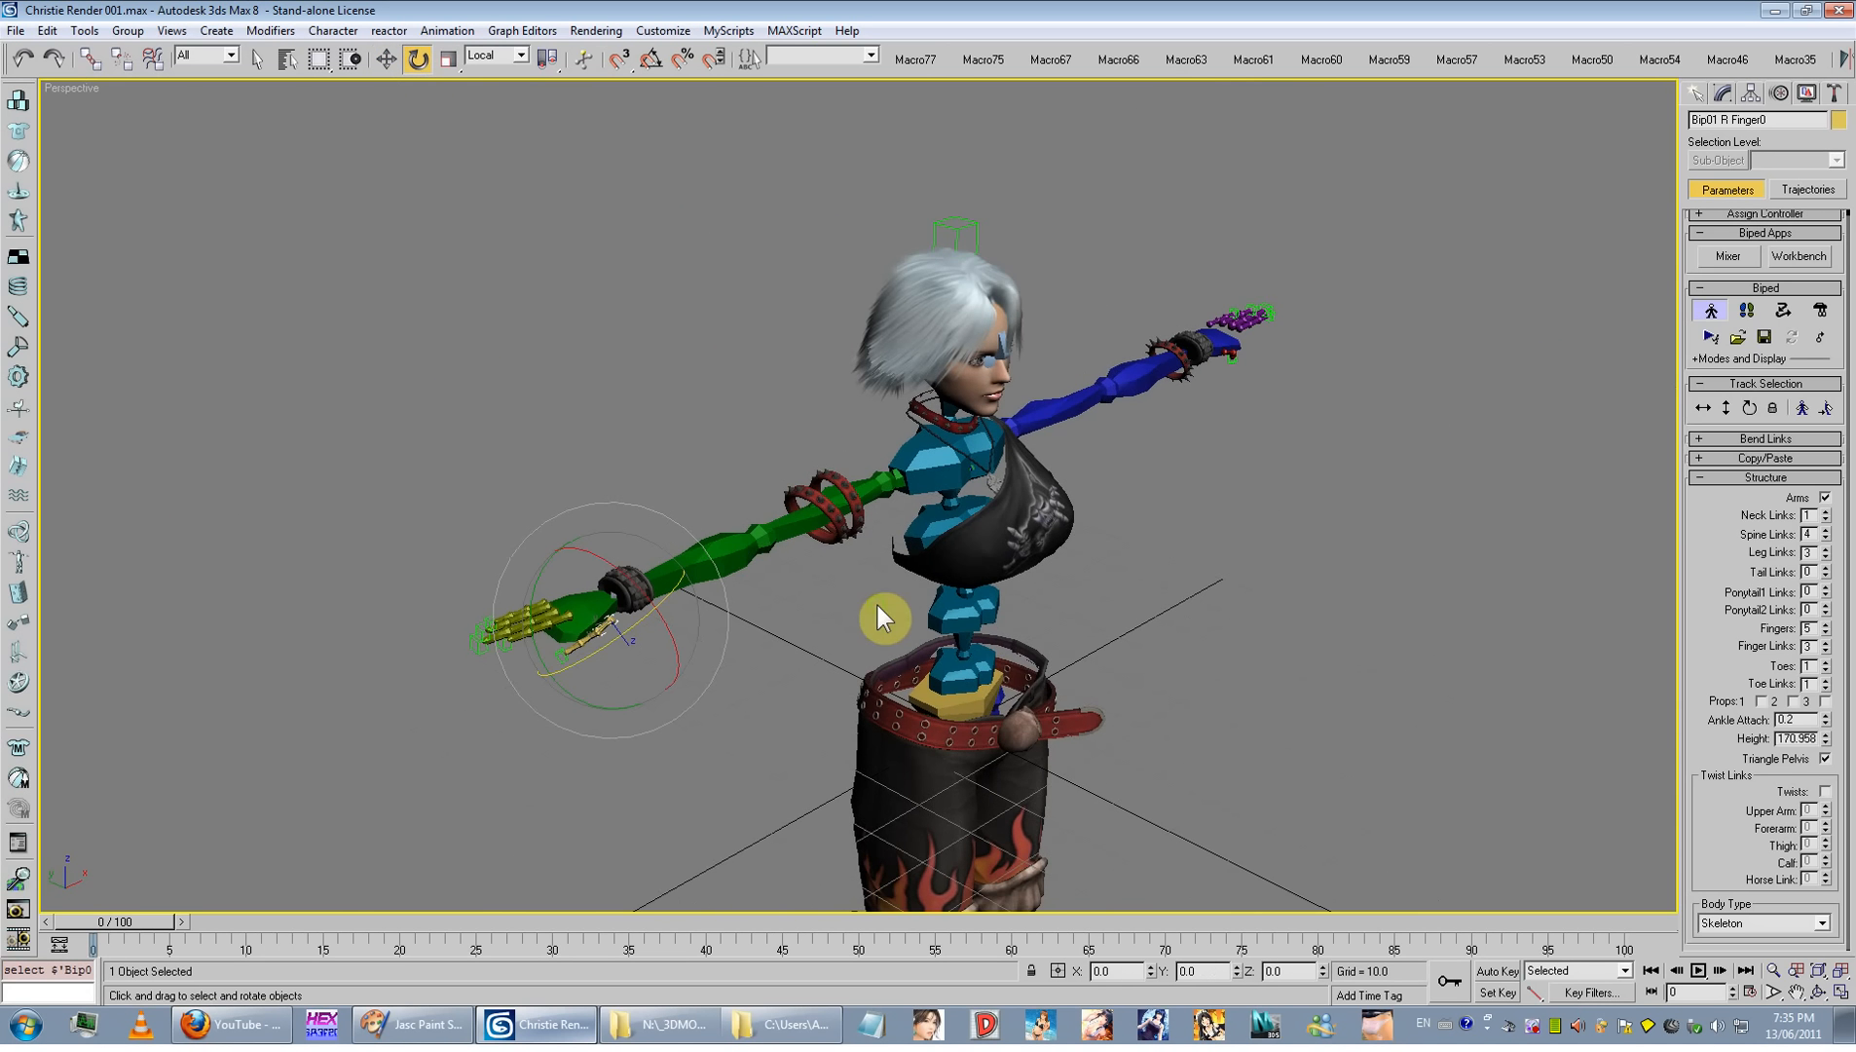
# Step: Compare the two hands and add the opposite thumb to the selection with the Biped's Symmetrical track selection
pyautogui.moveTo(1214, 319); pyautogui.dragTo(956, 325, button='middle')
pyautogui.scroll(2, 957, 324)
pyautogui.scroll(3, 903, 451)
pyautogui.moveTo(903, 451); pyautogui.dragTo(836, 473, button='middle')
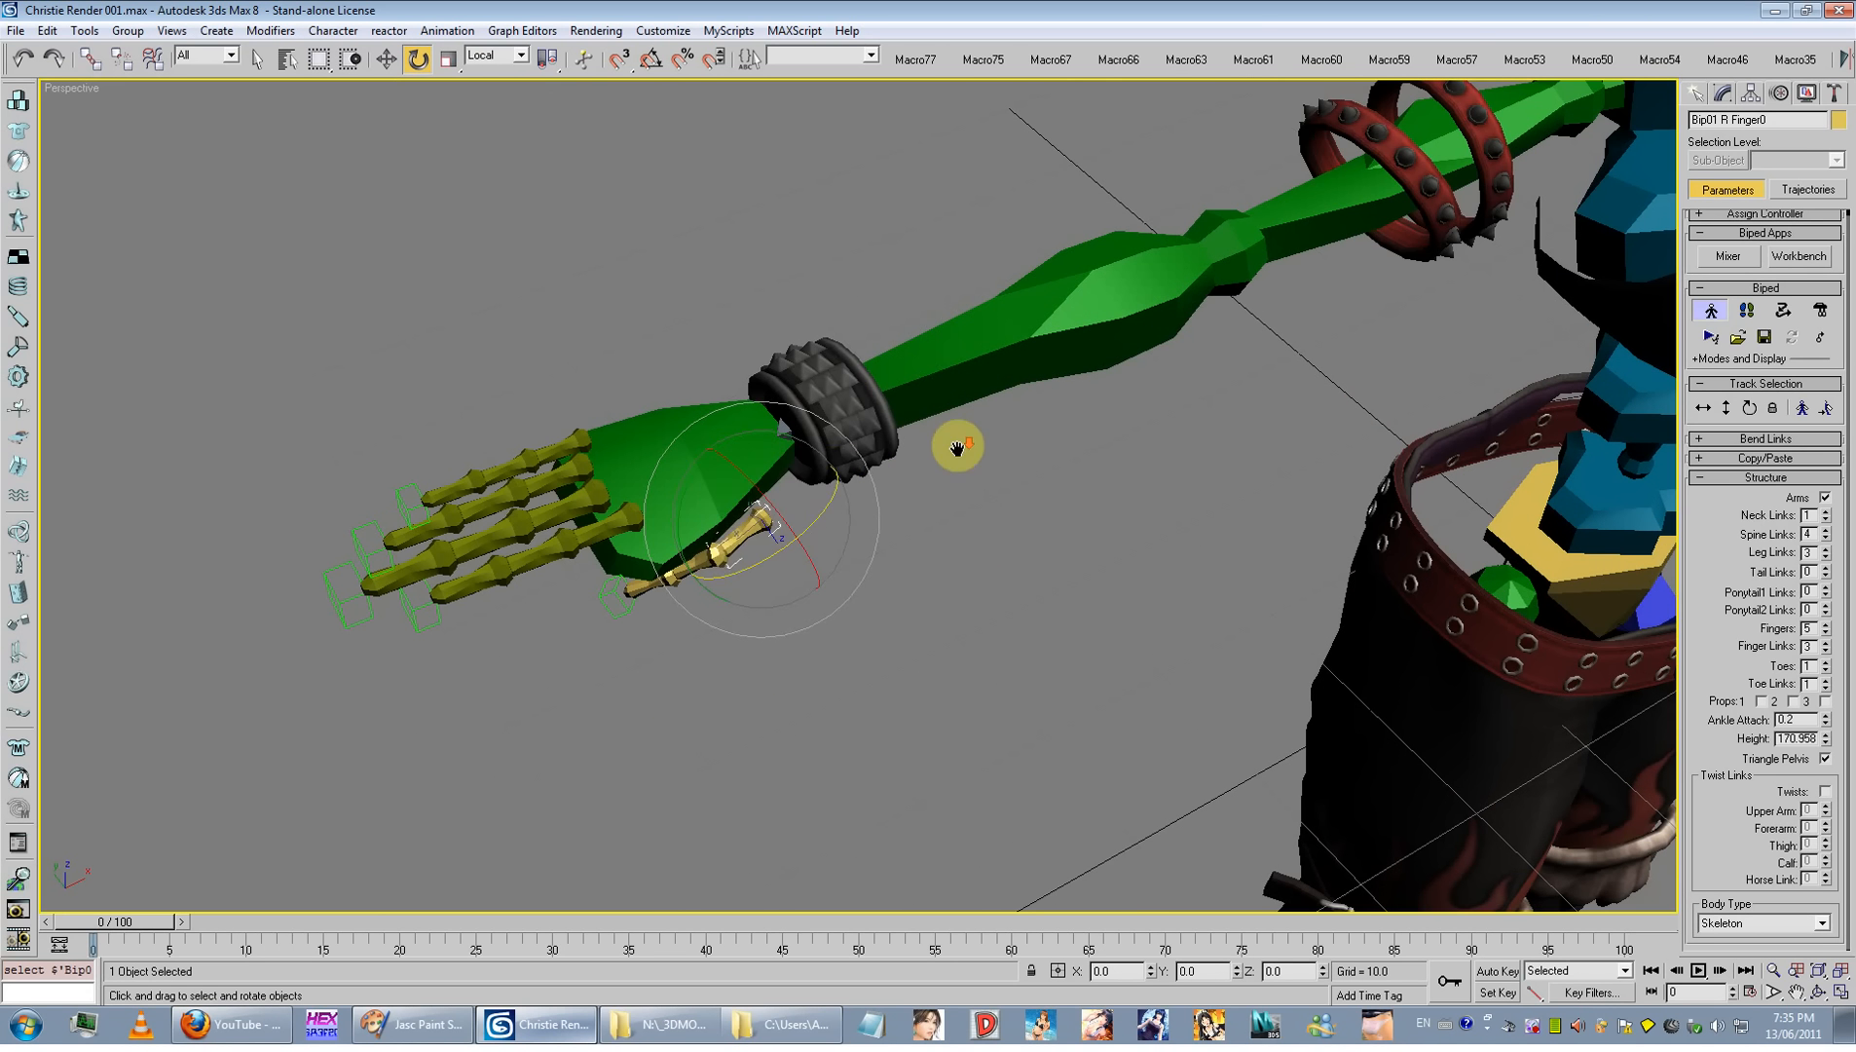
pyautogui.scroll(-5, 721, 447)
pyautogui.keyDown('alt'); pyautogui.moveTo(1038, 407); pyautogui.dragTo(901, 438, button='middle'); pyautogui.keyUp('alt')
pyautogui.moveTo(901, 439); pyautogui.dragTo(789, 449, button='middle')
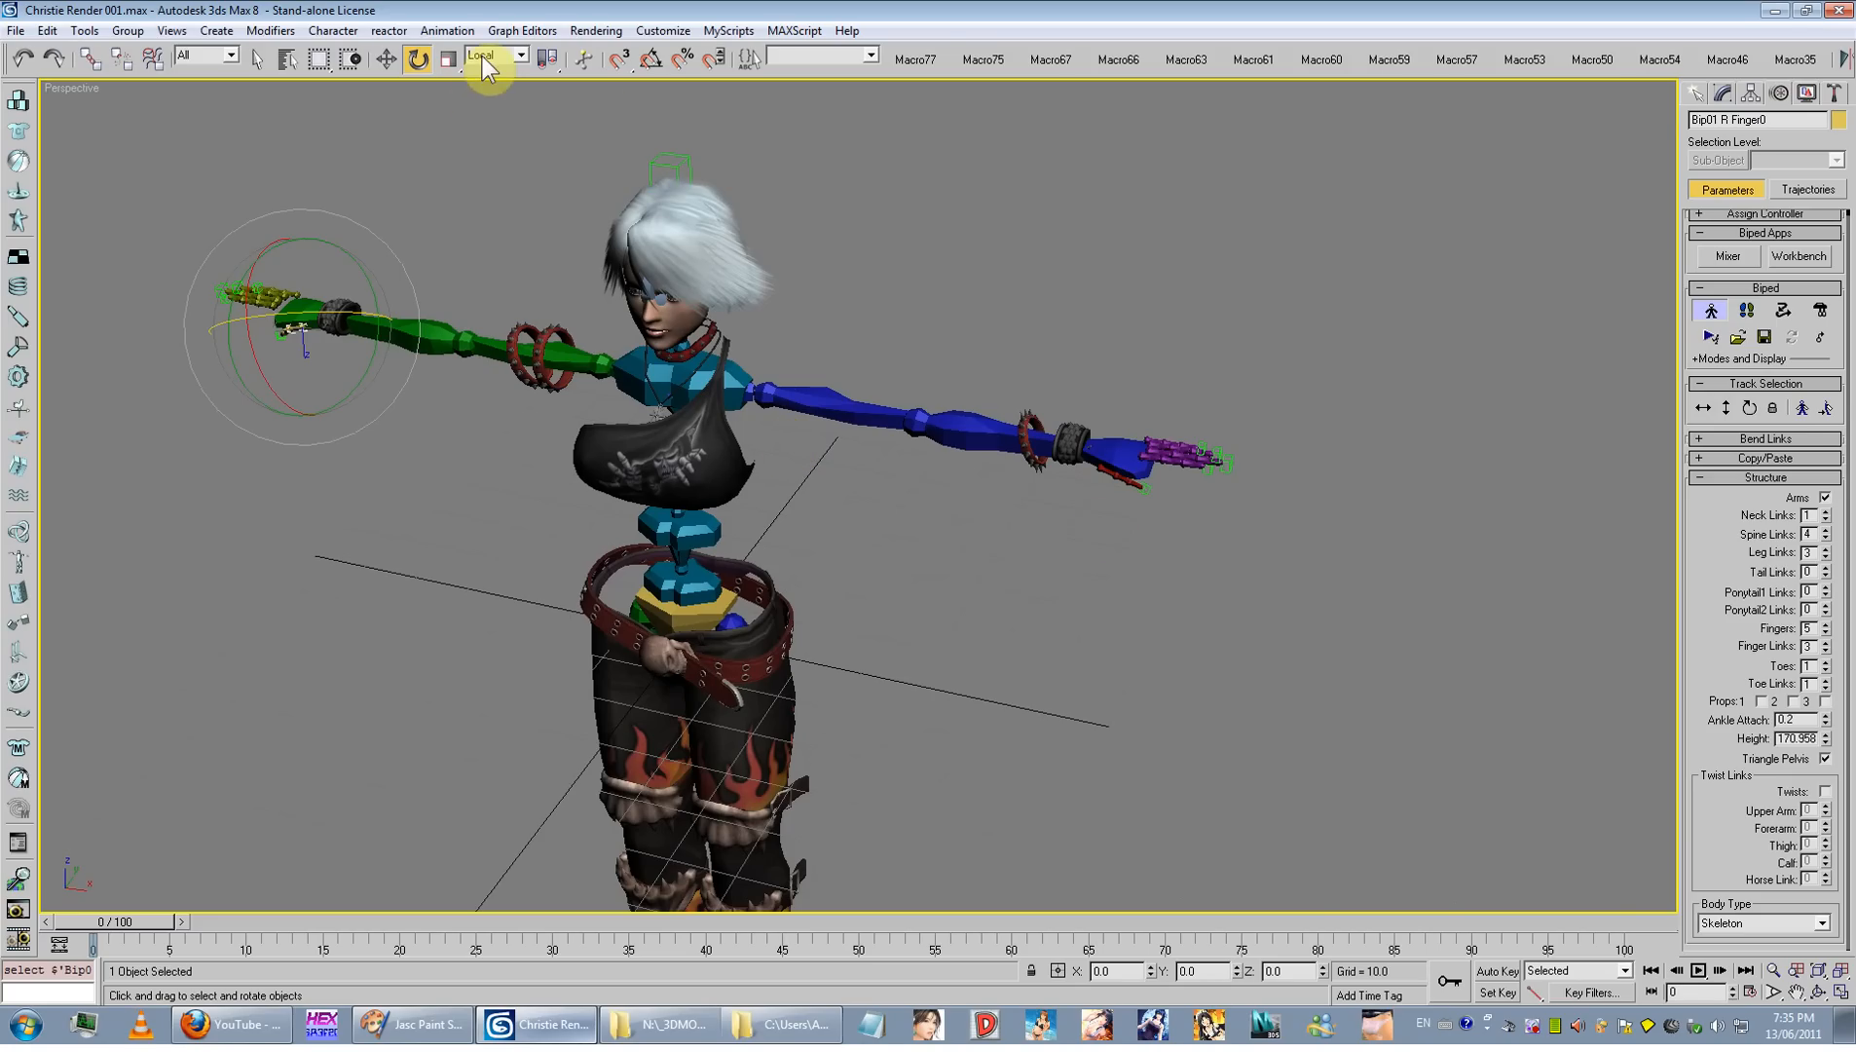
pyautogui.click(1798, 409)
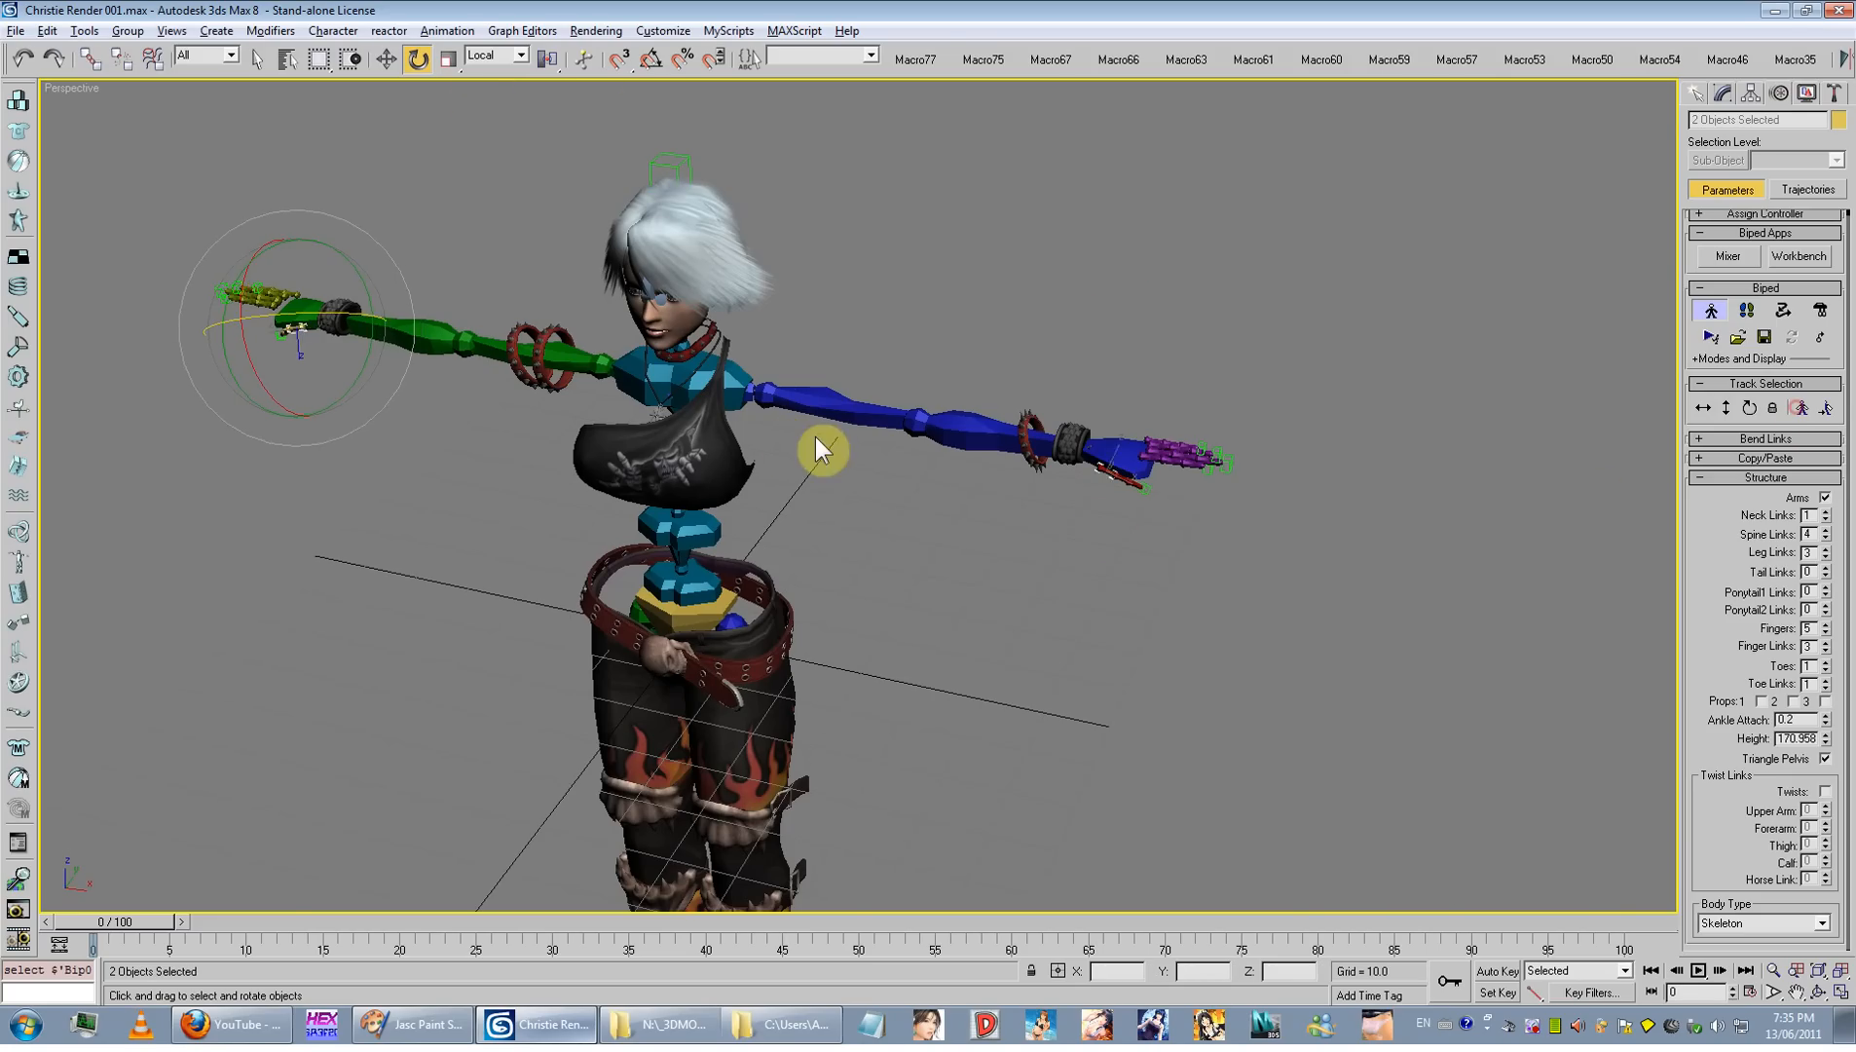
# Step: Rotate both thumb base links together in local coordinates to swing the thumbs outward from the palms
pyautogui.keyDown('alt'); pyautogui.moveTo(820, 447); pyautogui.dragTo(1135, 381, button='middle'); pyautogui.keyUp('alt')
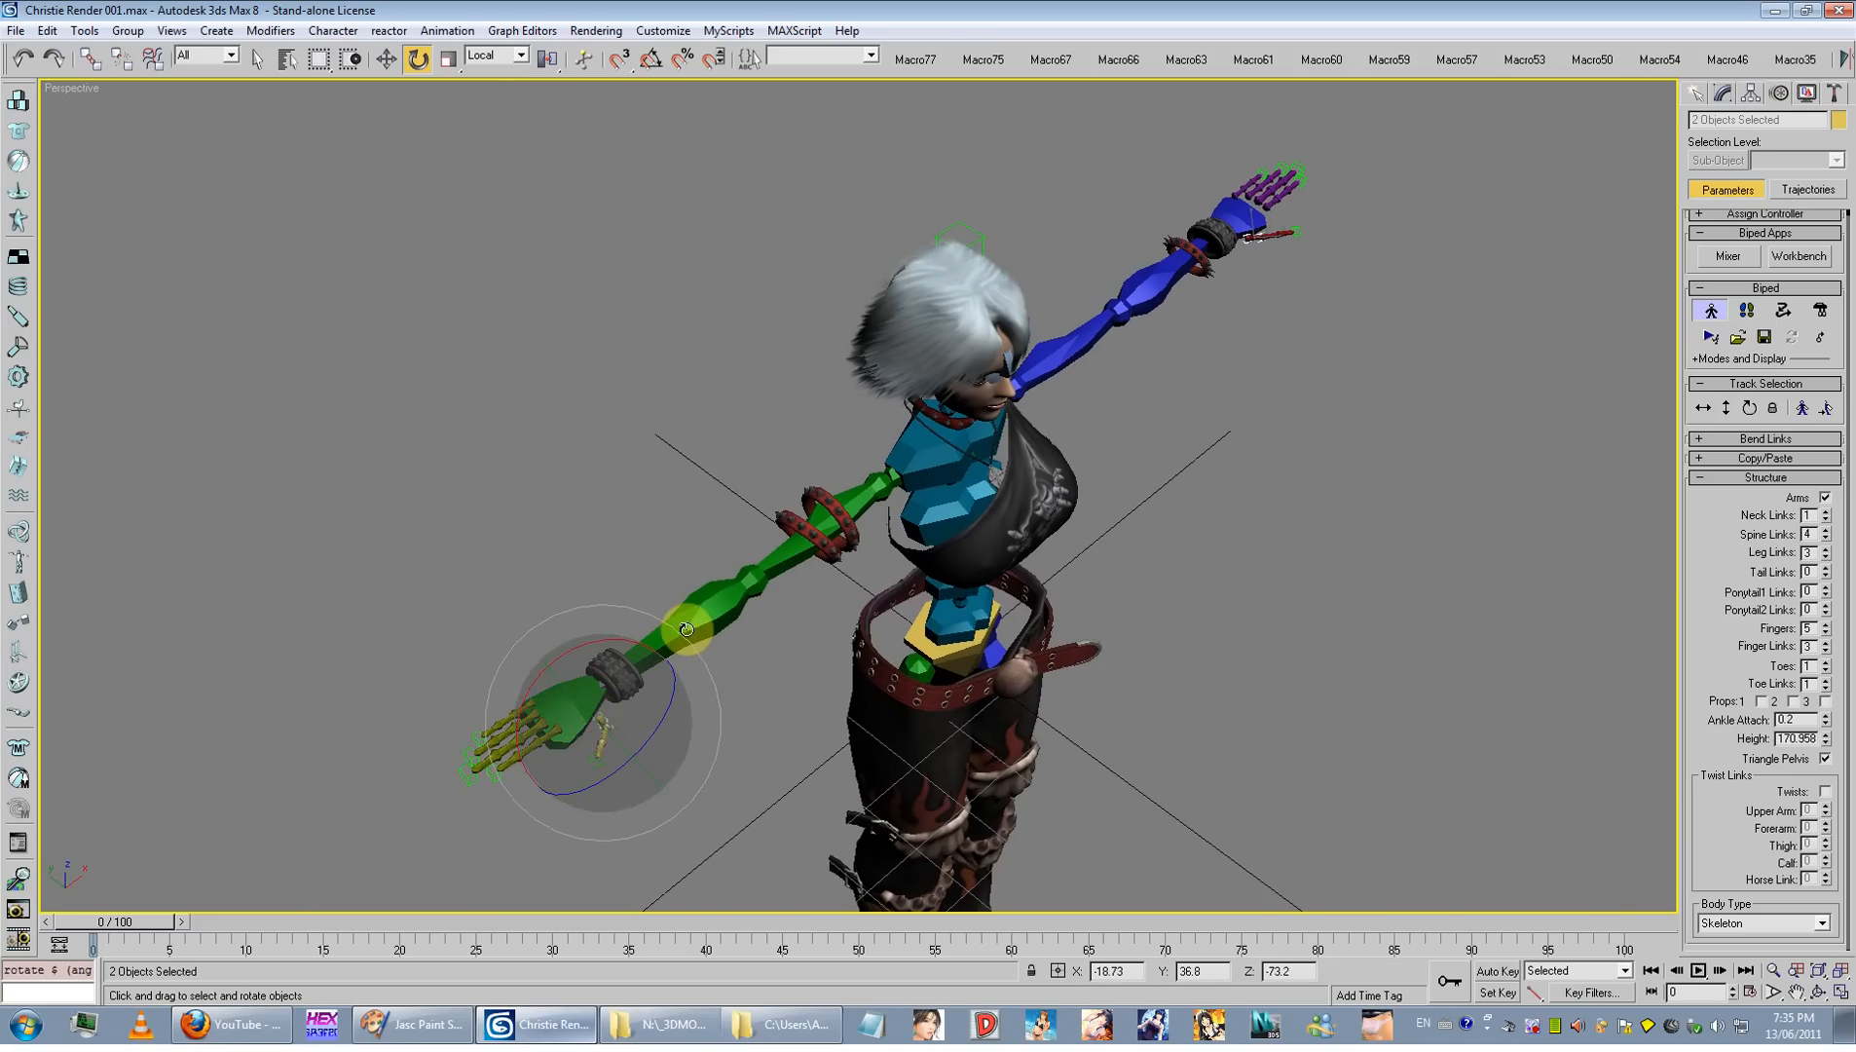
pyautogui.moveTo(650, 641); pyautogui.dragTo(897, 769)
pyautogui.moveTo(638, 630)
pyautogui.mouseDown()
pyautogui.moveTo(547, 654)
pyautogui.moveTo(655, 621)
pyautogui.mouseUp()
pyautogui.keyDown('alt'); pyautogui.moveTo(663, 682); pyautogui.dragTo(585, 594, button='middle'); pyautogui.keyUp('alt')
pyautogui.scroll(2, 585, 594)
pyautogui.moveTo(585, 614); pyautogui.dragTo(837, 694, button='middle')
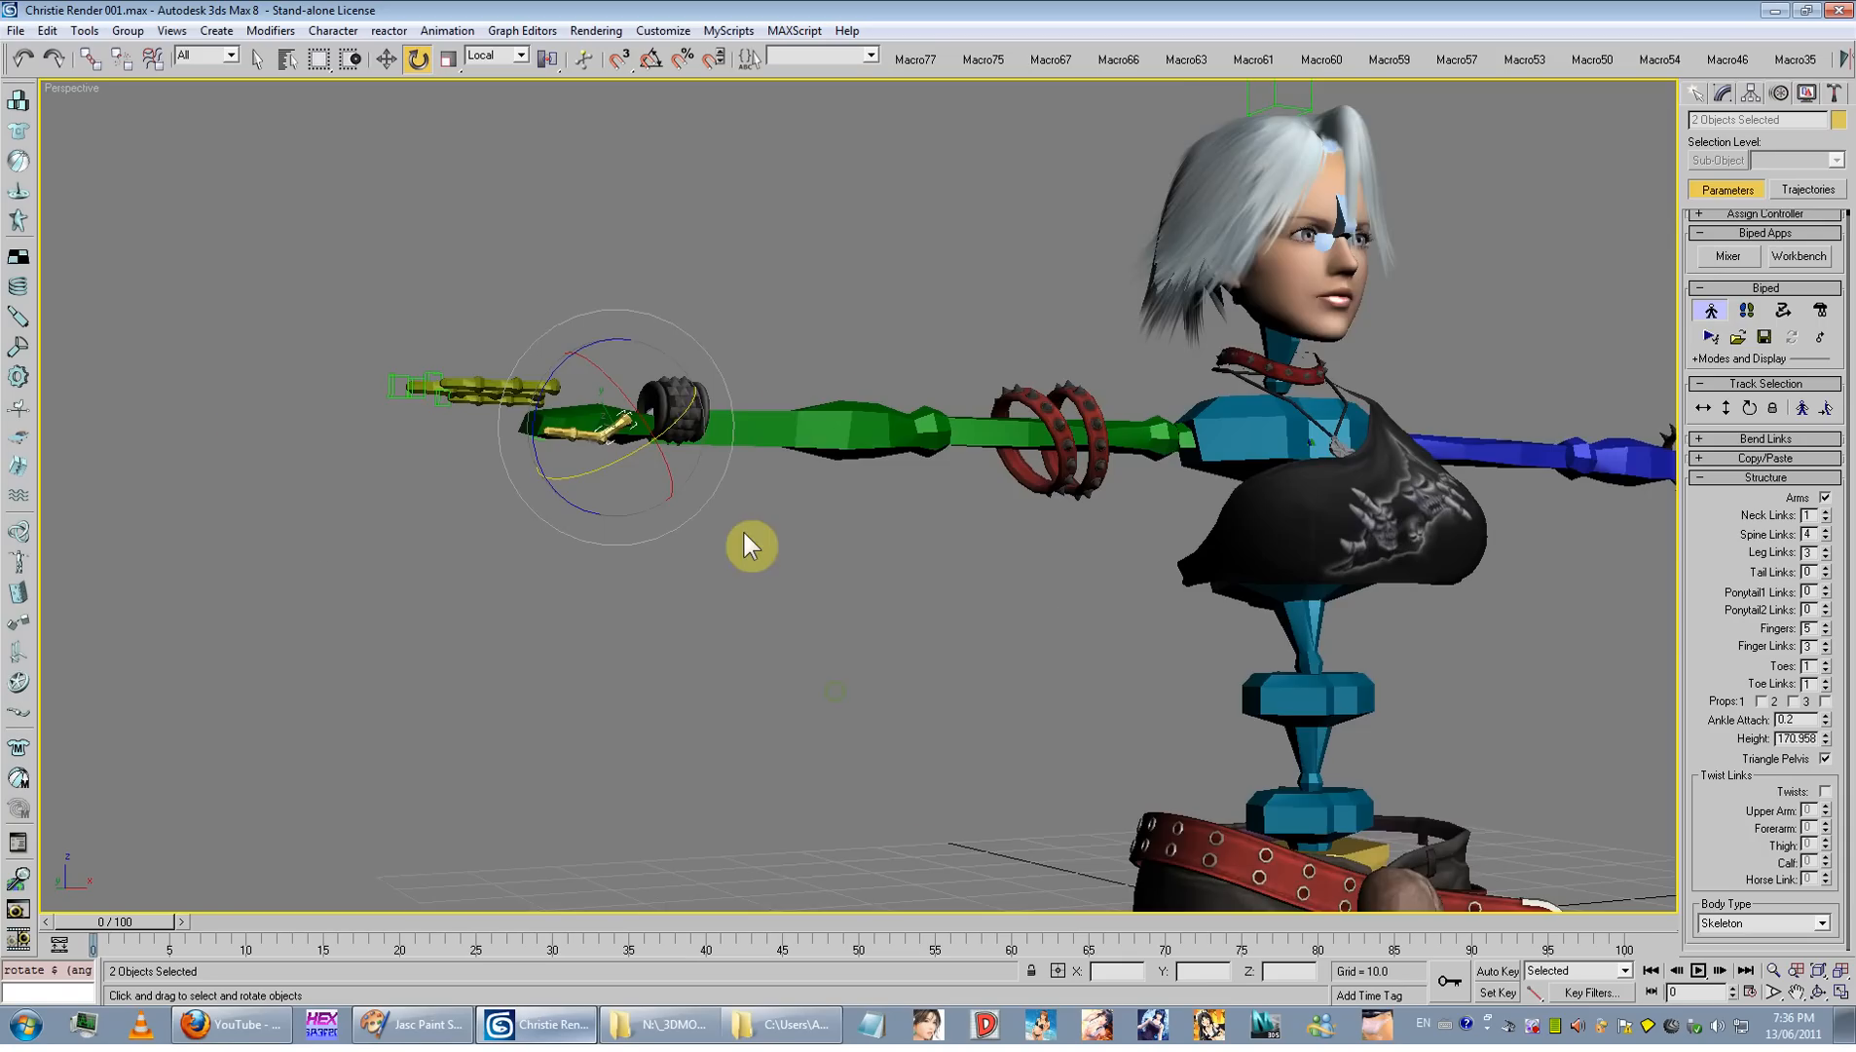
# Step: Rotate both thumb base links further so the thumbs tilt downward below the hands
pyautogui.scroll(3, 749, 543)
pyautogui.moveTo(1043, 526)
pyautogui.mouseDown()
pyautogui.moveTo(738, 268)
pyautogui.moveTo(862, 401)
pyautogui.moveTo(828, 344)
pyautogui.moveTo(866, 291)
pyautogui.mouseUp()
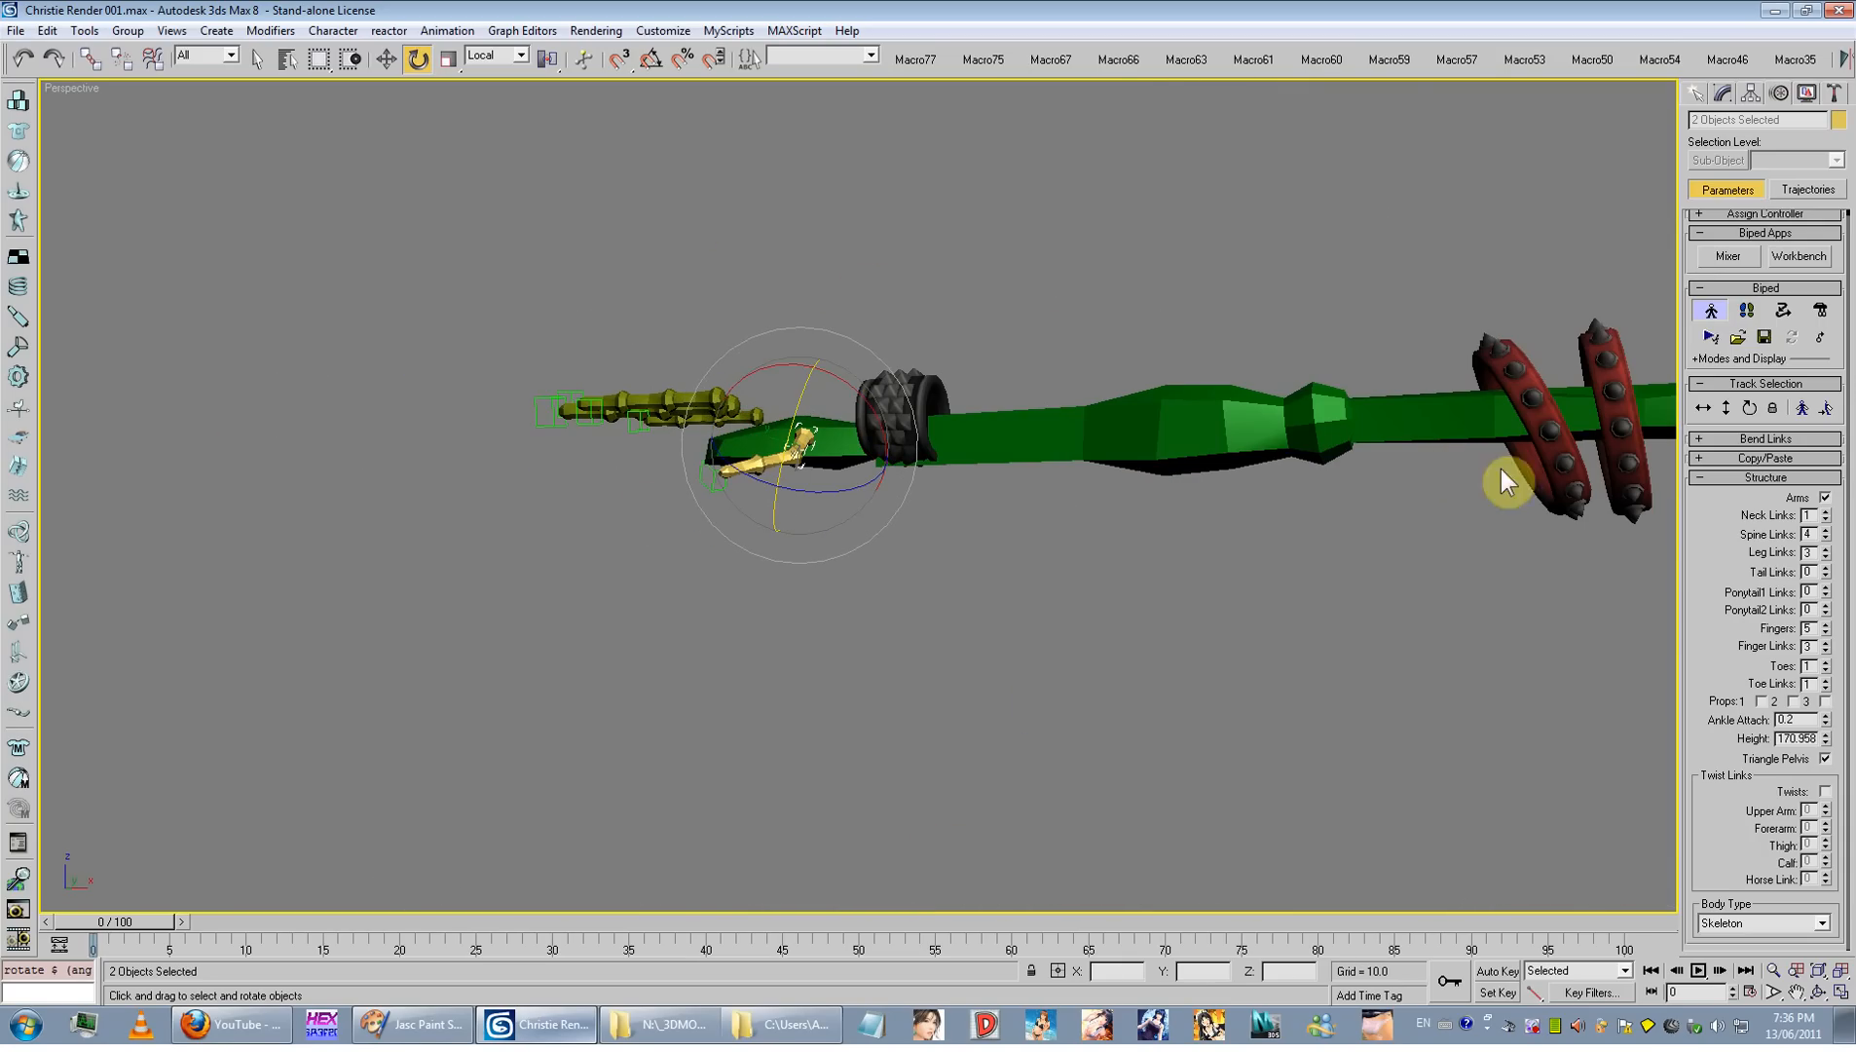
pyautogui.scroll(-5, 882, 463)
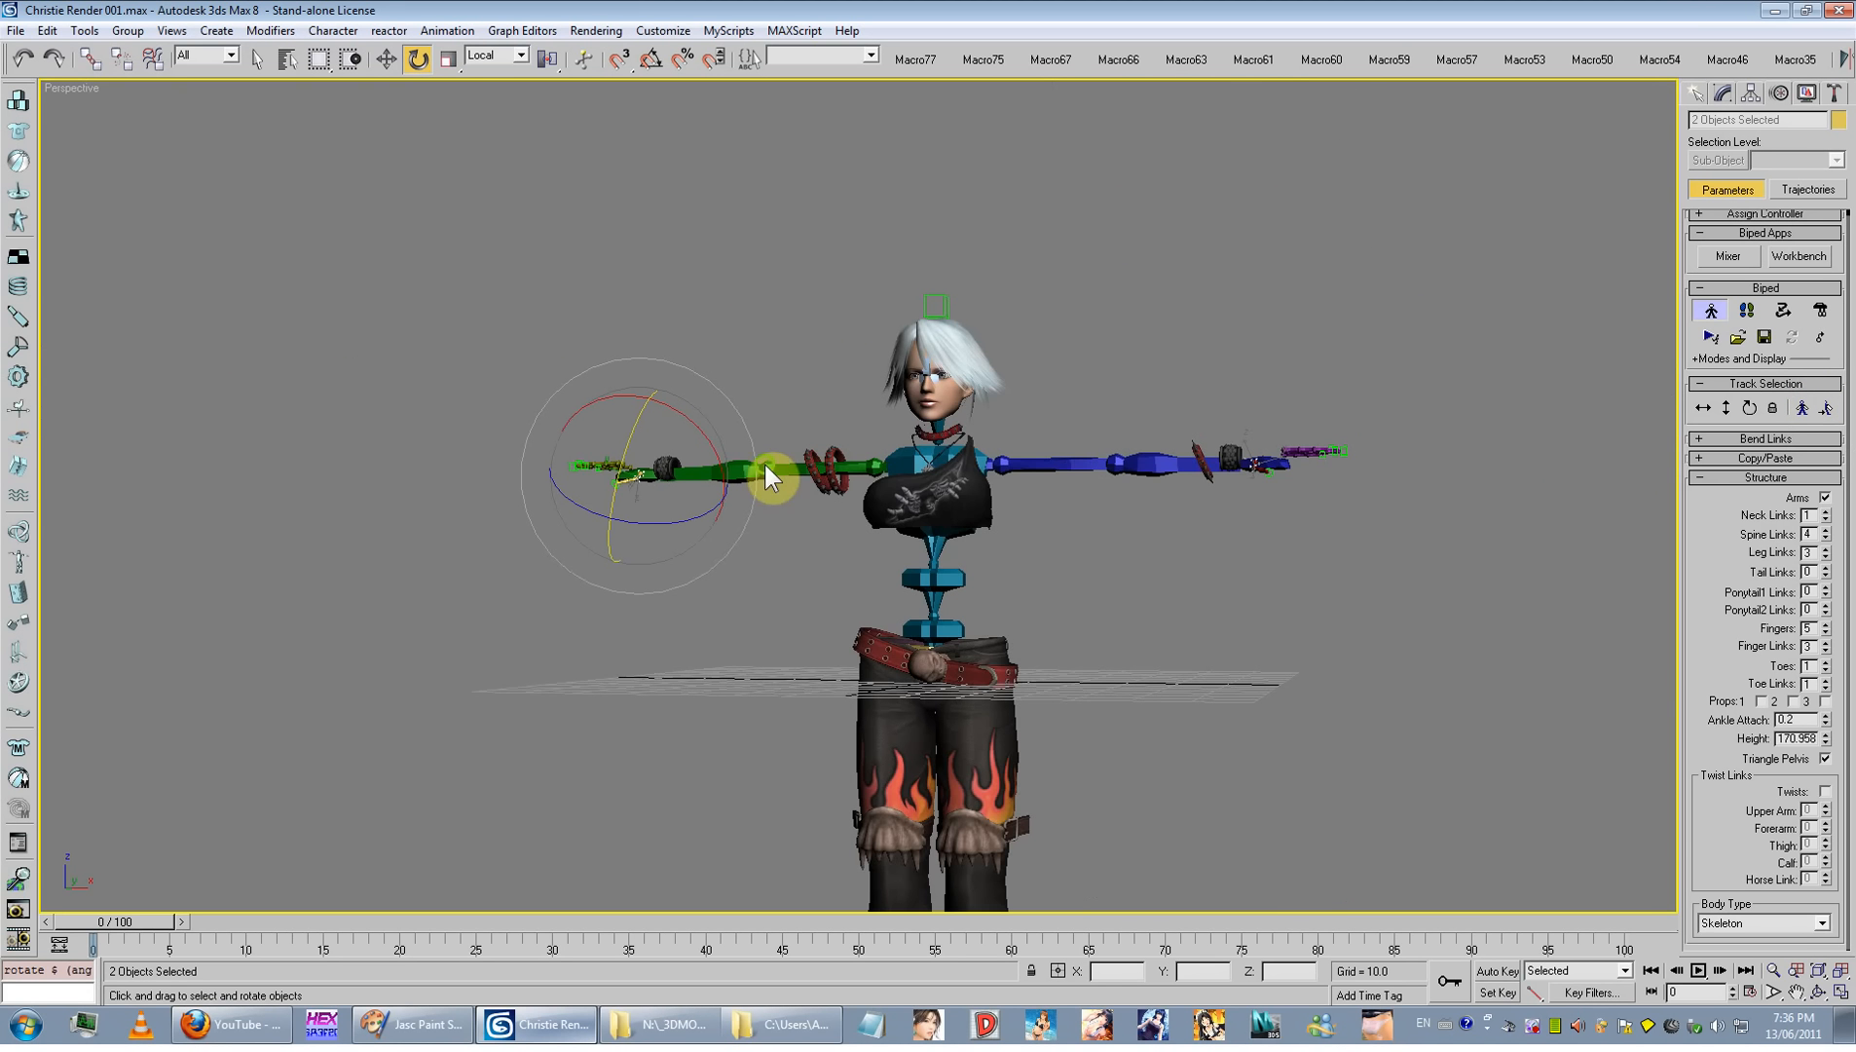
pyautogui.scroll(6, 774, 418)
pyautogui.scroll(4, 769, 496)
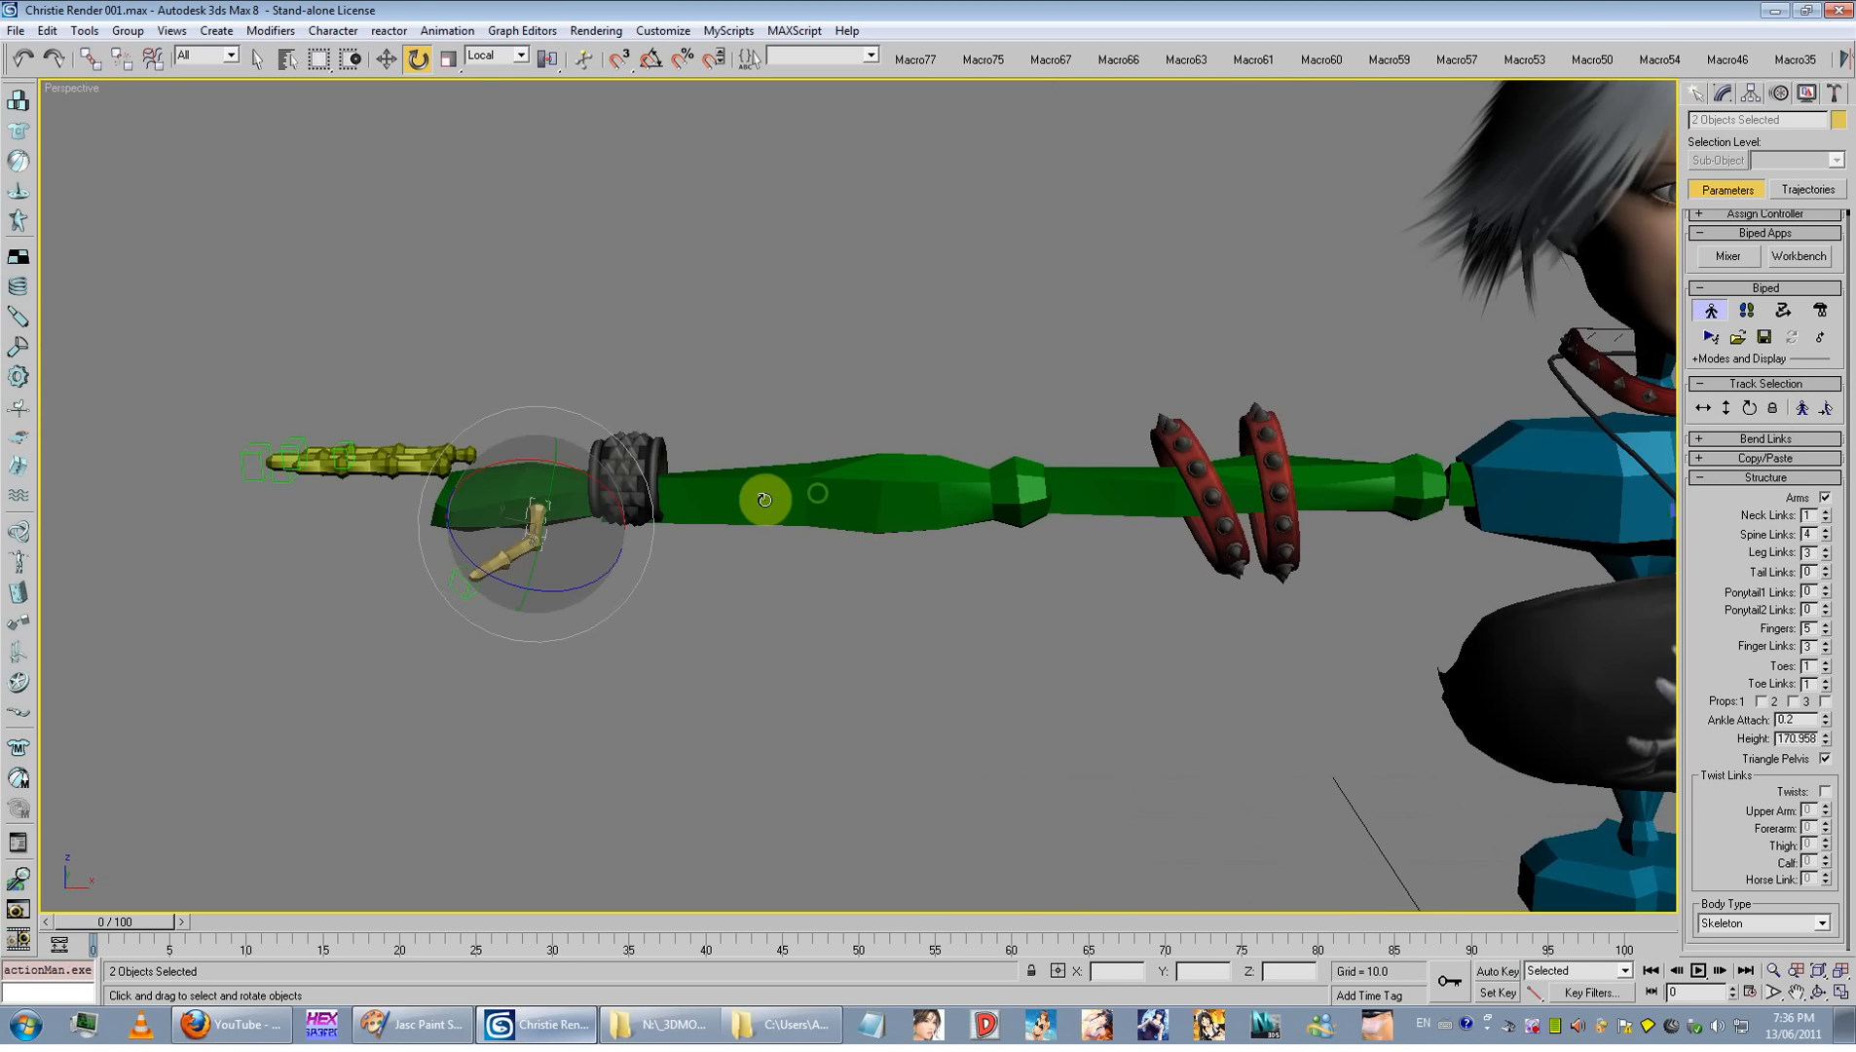
# Step: Unhide the character's body mesh to compare the right thumb's bones with the hand
pyautogui.rightClick(894, 401)
pyautogui.click(947, 317)
pyautogui.scroll(3, 891, 427)
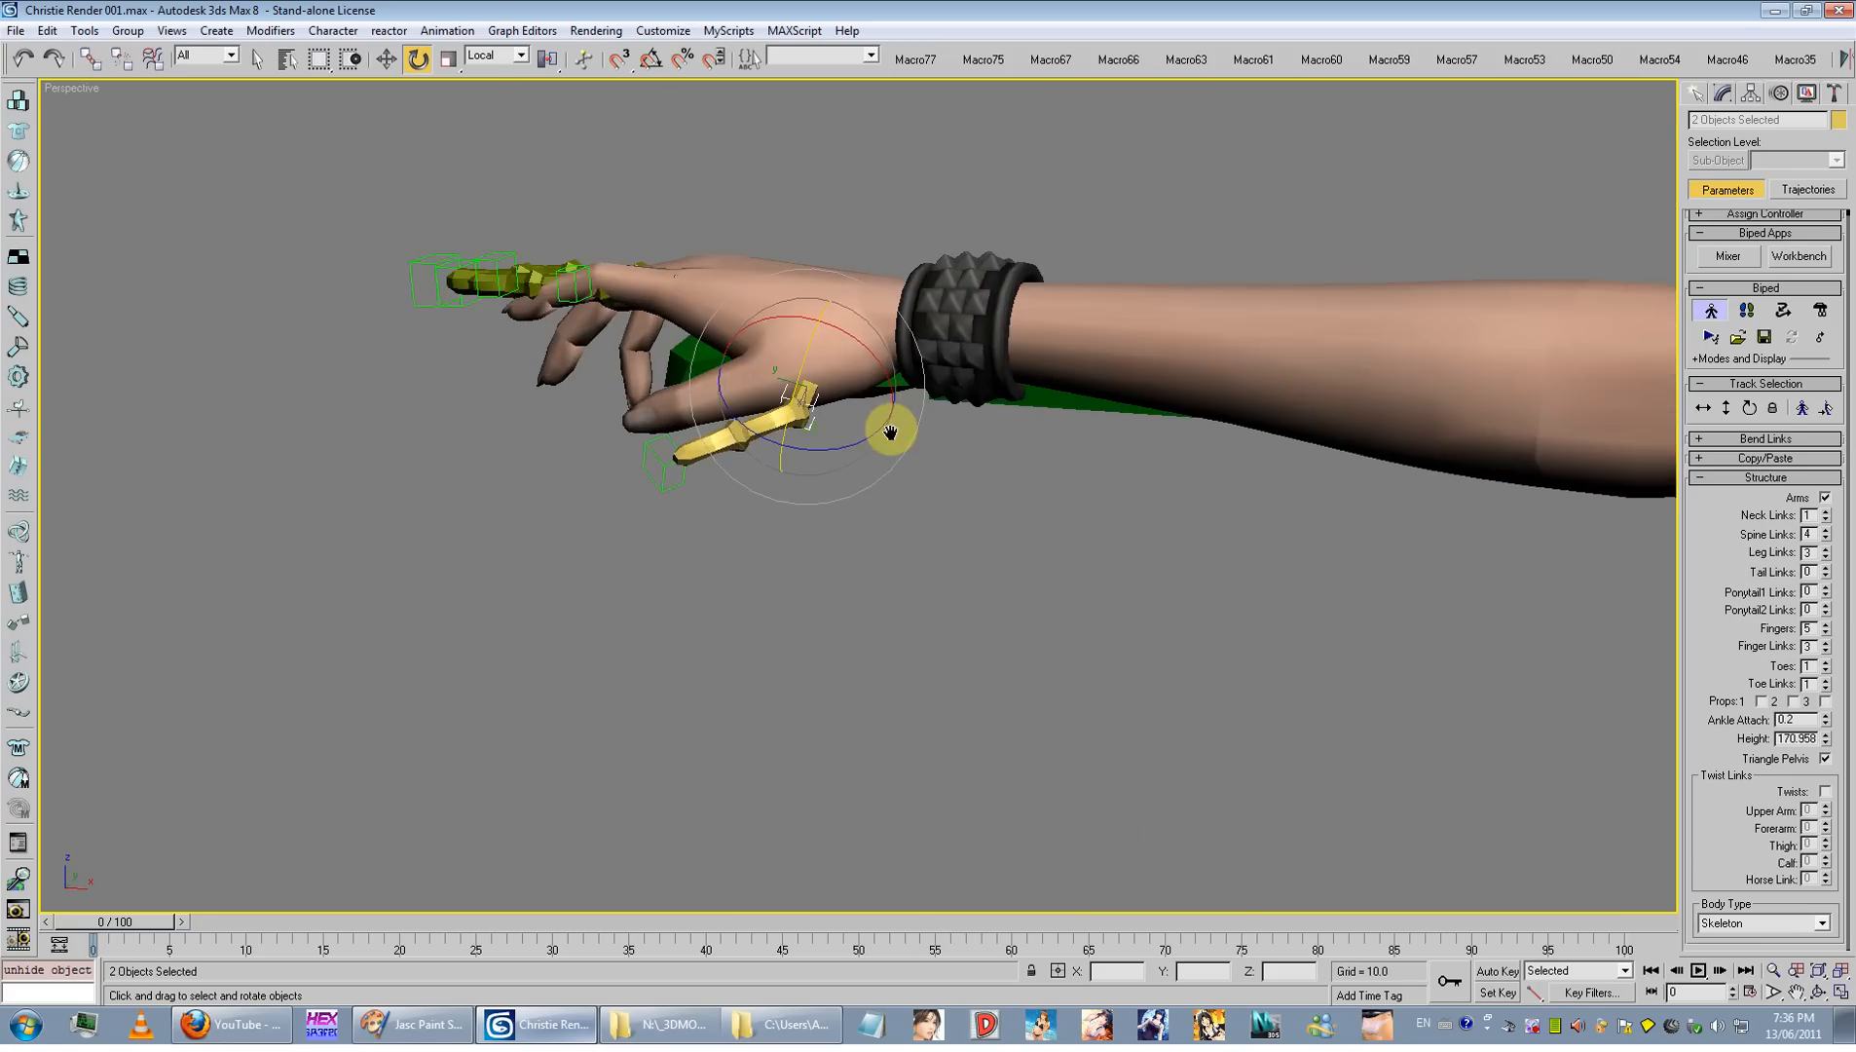
# Step: Rotate both thumb base links a little more to follow the angle of the character's thumbs
pyautogui.moveTo(916, 414); pyautogui.dragTo(875, 395)
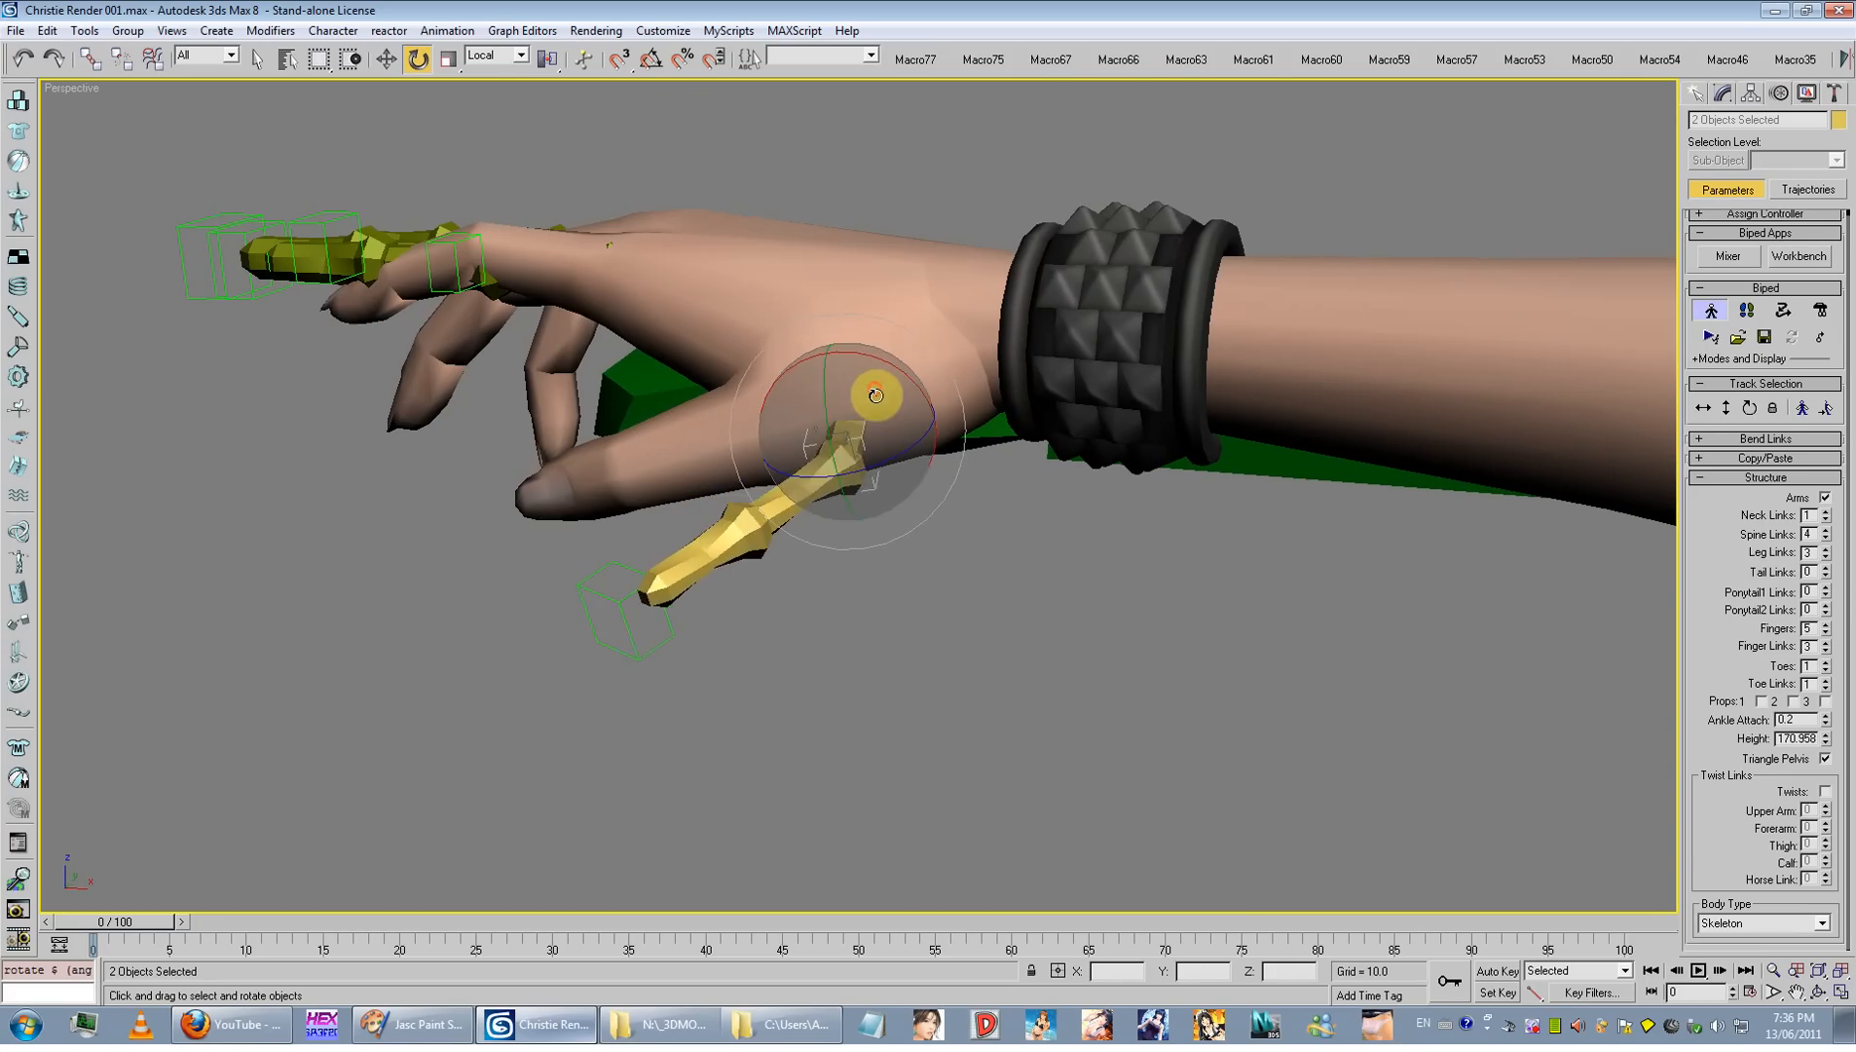
pyautogui.click(948, 591)
pyautogui.click(846, 487)
pyautogui.moveTo(845, 487); pyautogui.dragTo(882, 442)
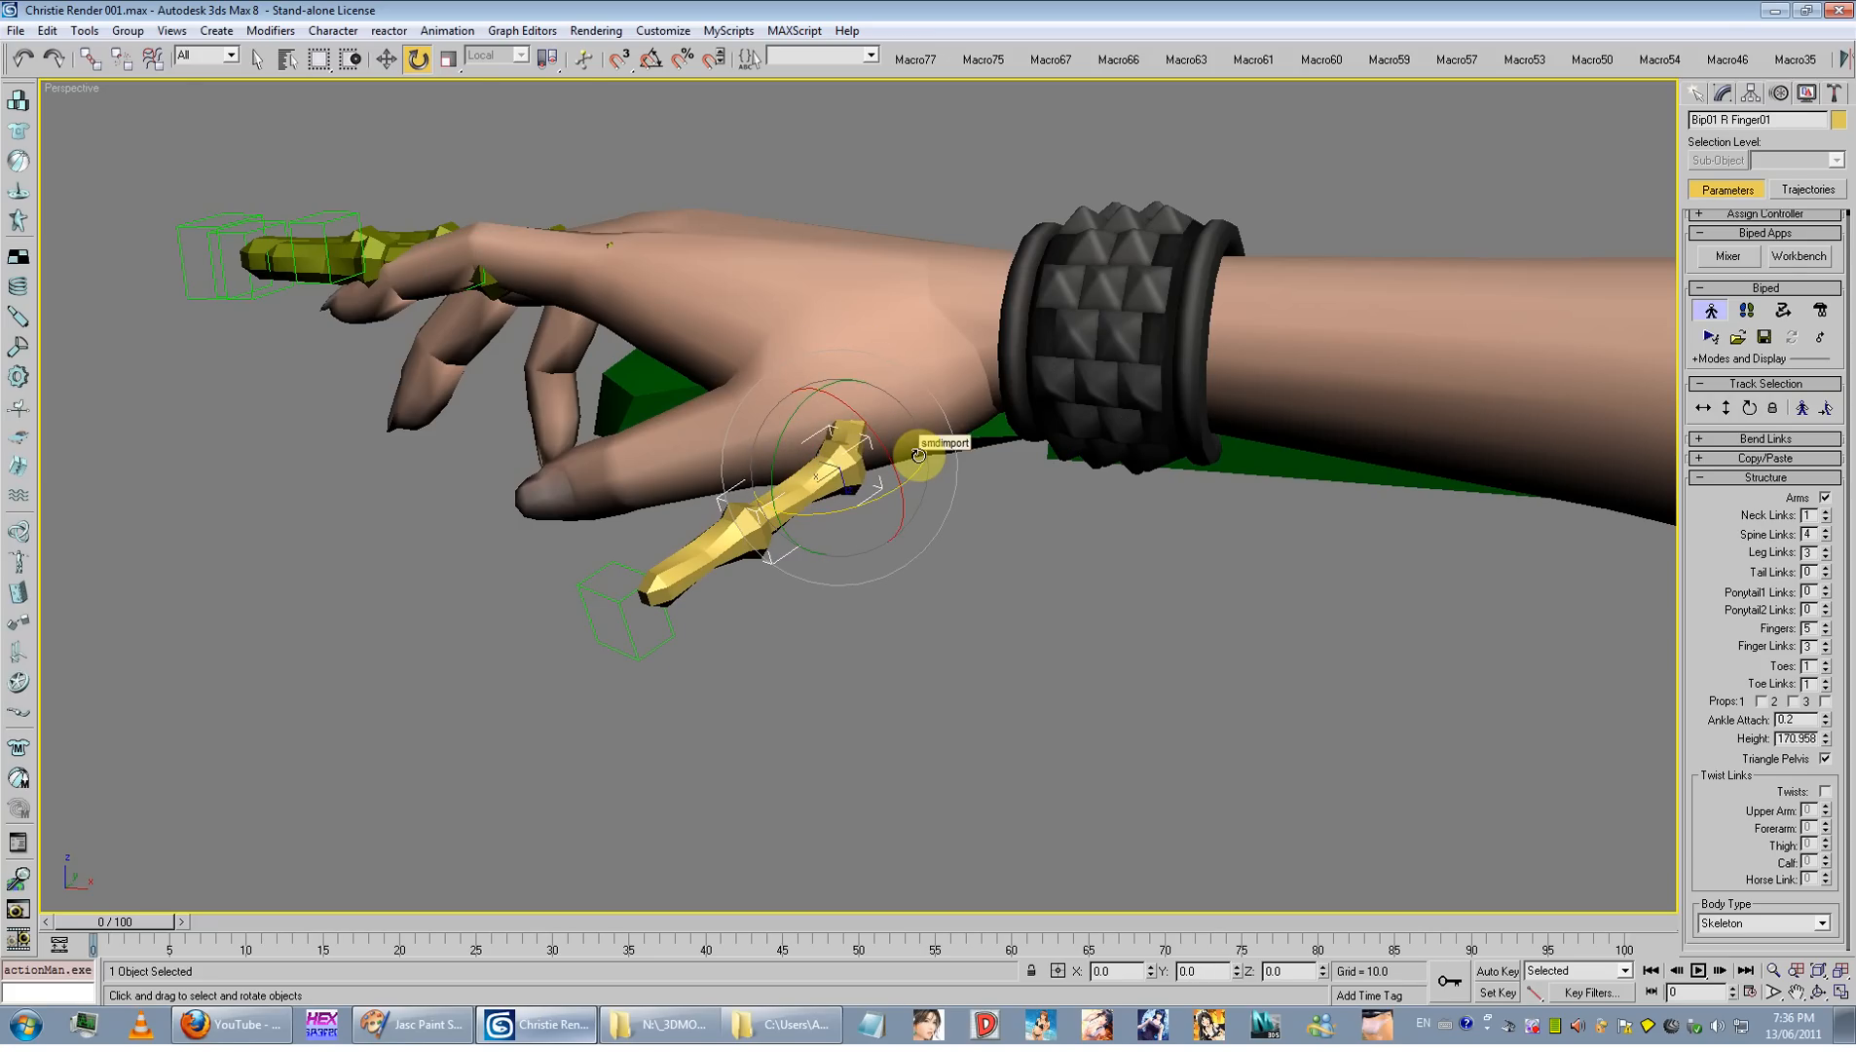
pyautogui.hotkey('ctrl', 'z')
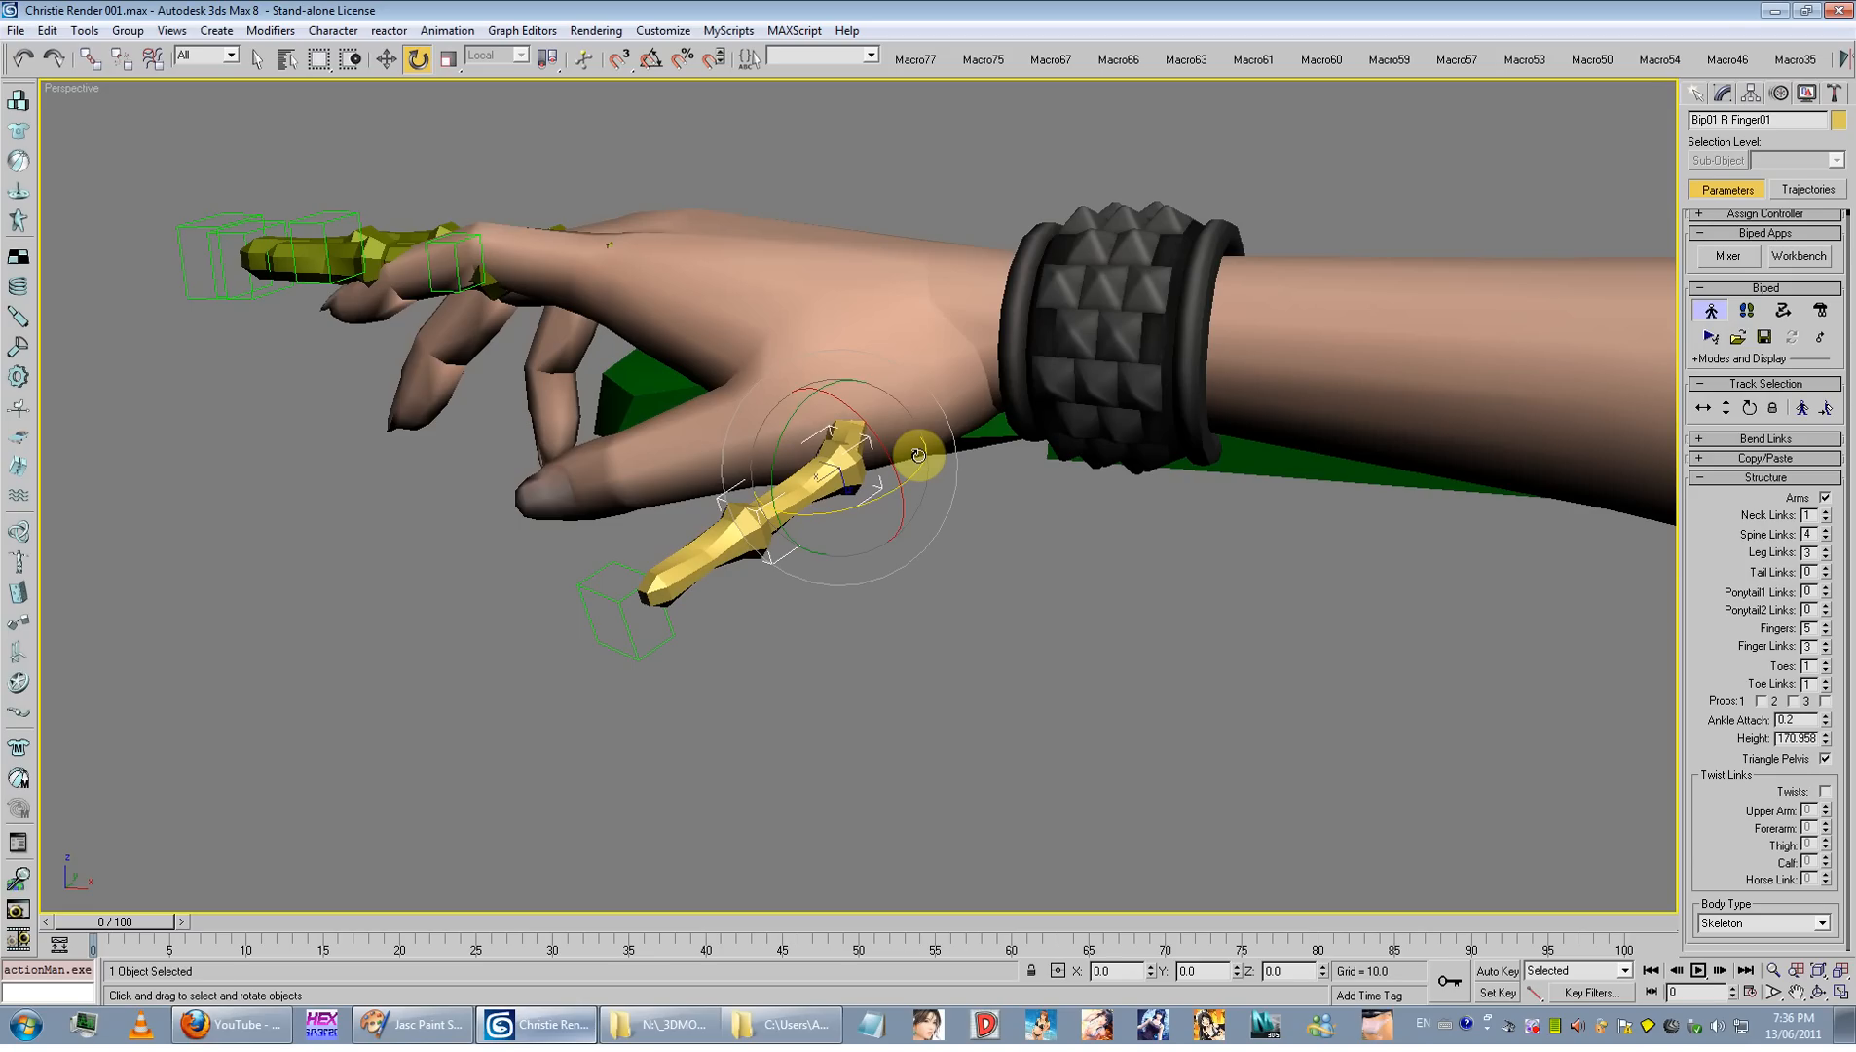
# Step: Rotate only the right thumb's base link sideways to line its bones up with the mesh thumb, using wireframe display
pyautogui.click(1007, 564)
pyautogui.click(845, 446)
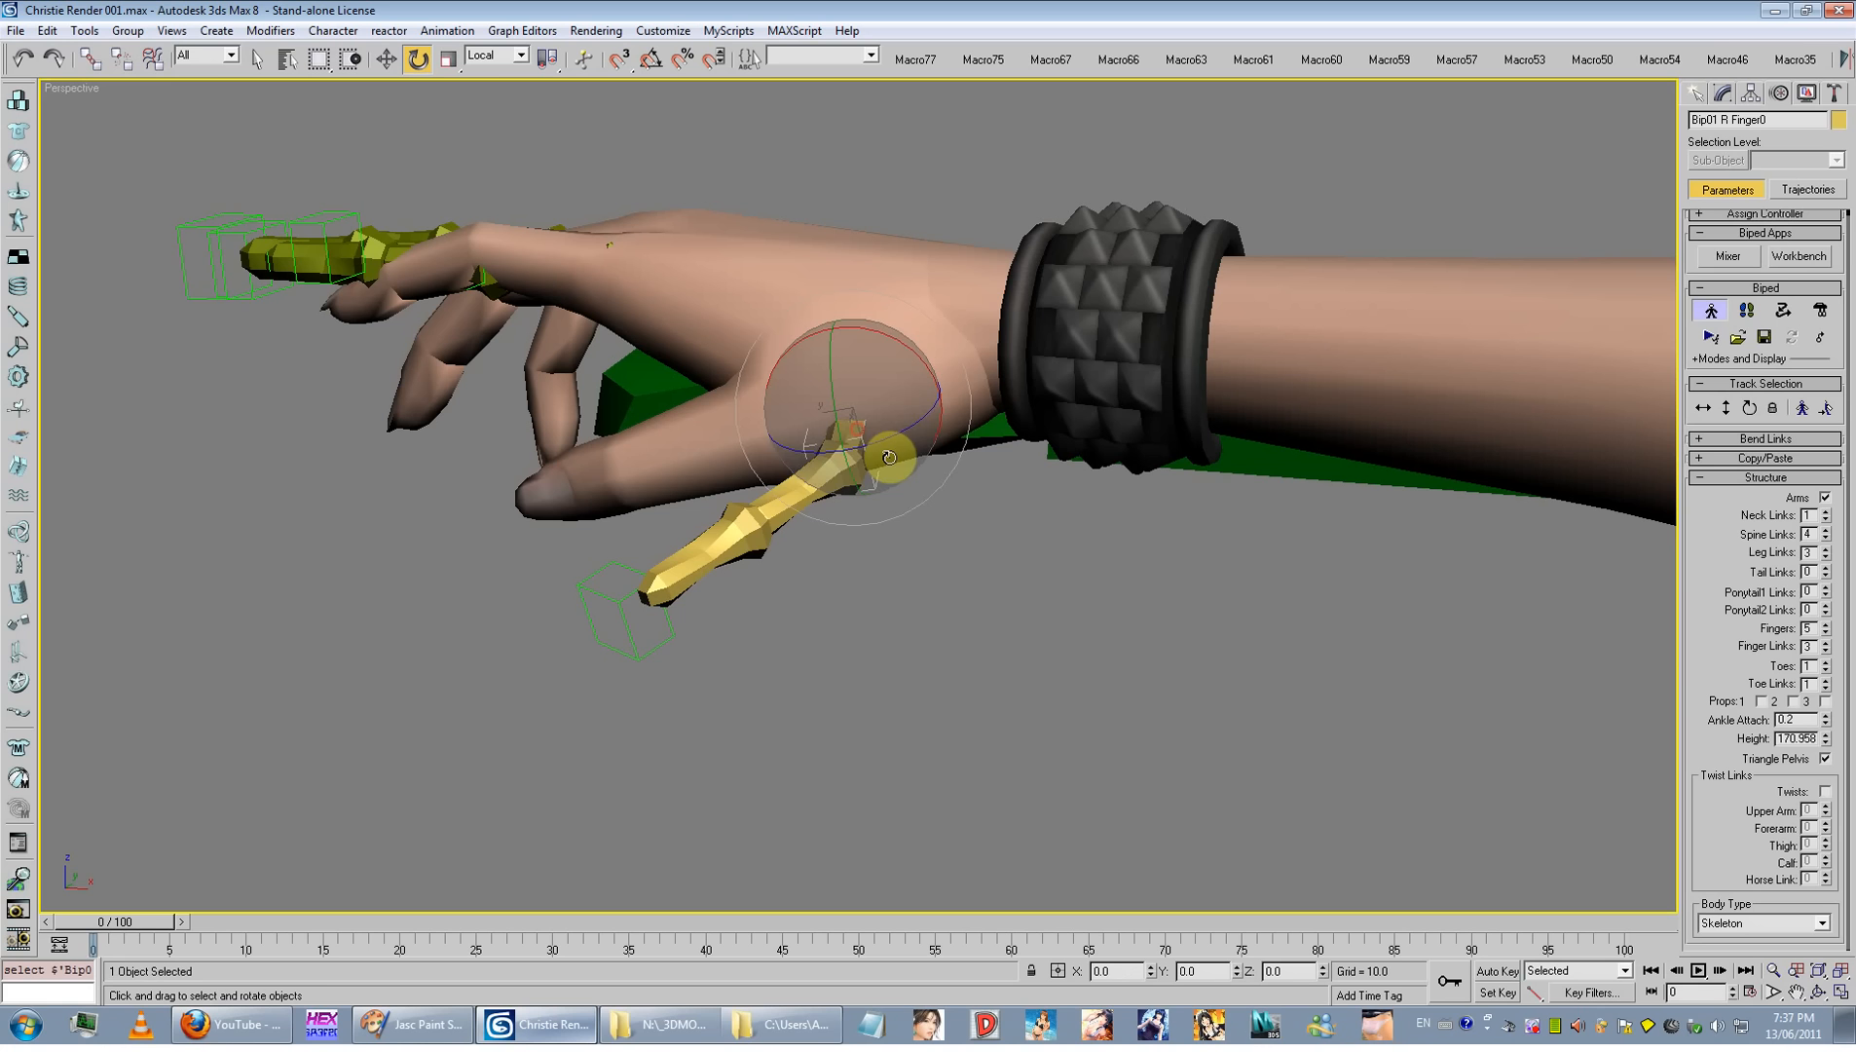
pyautogui.moveTo(890, 430); pyautogui.dragTo(857, 453)
pyautogui.moveTo(857, 453)
pyautogui.keyDown('alt'); pyautogui.mouseDown(button='middle')
pyautogui.moveTo(820, 414)
pyautogui.moveTo(931, 566)
pyautogui.moveTo(957, 340)
pyautogui.moveTo(941, 529)
pyautogui.moveTo(849, 531)
pyautogui.moveTo(912, 439)
pyautogui.mouseUp(button='middle'); pyautogui.keyUp('alt')
pyautogui.press('F4')
pyautogui.press('F3')
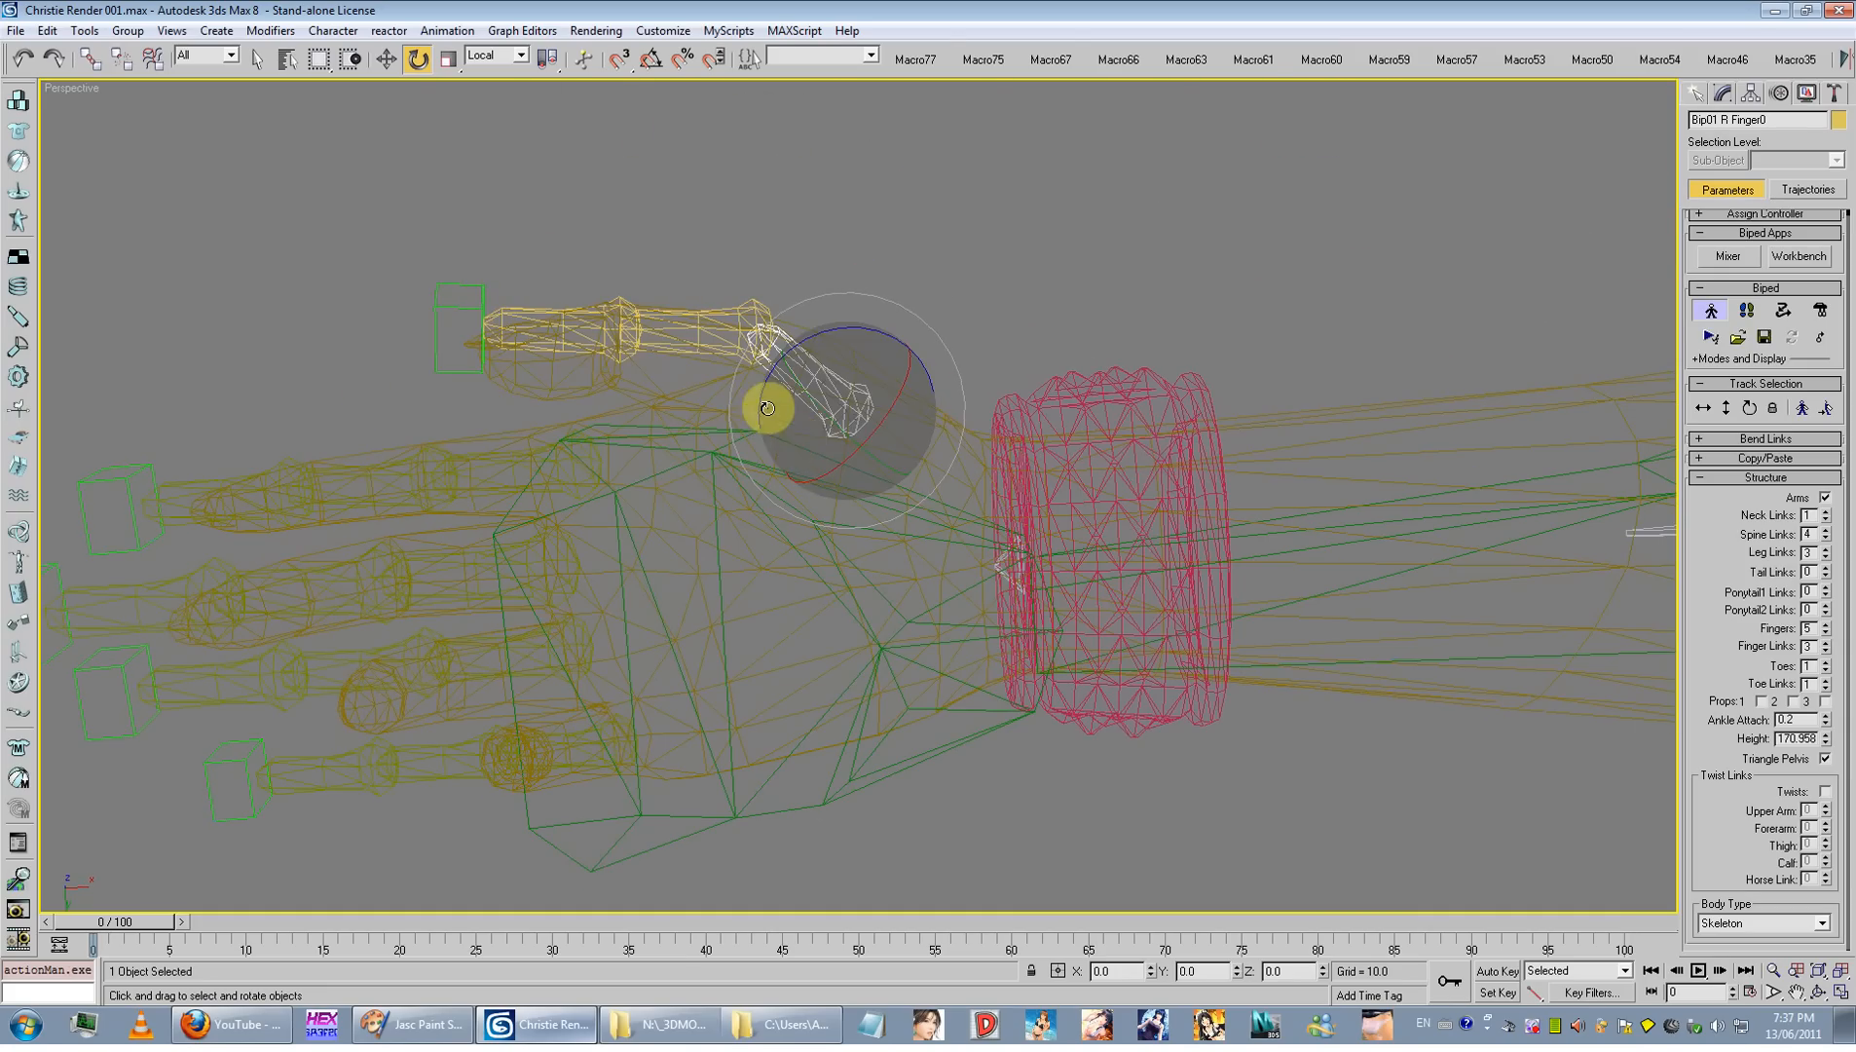
pyautogui.moveTo(883, 410); pyautogui.dragTo(757, 413)
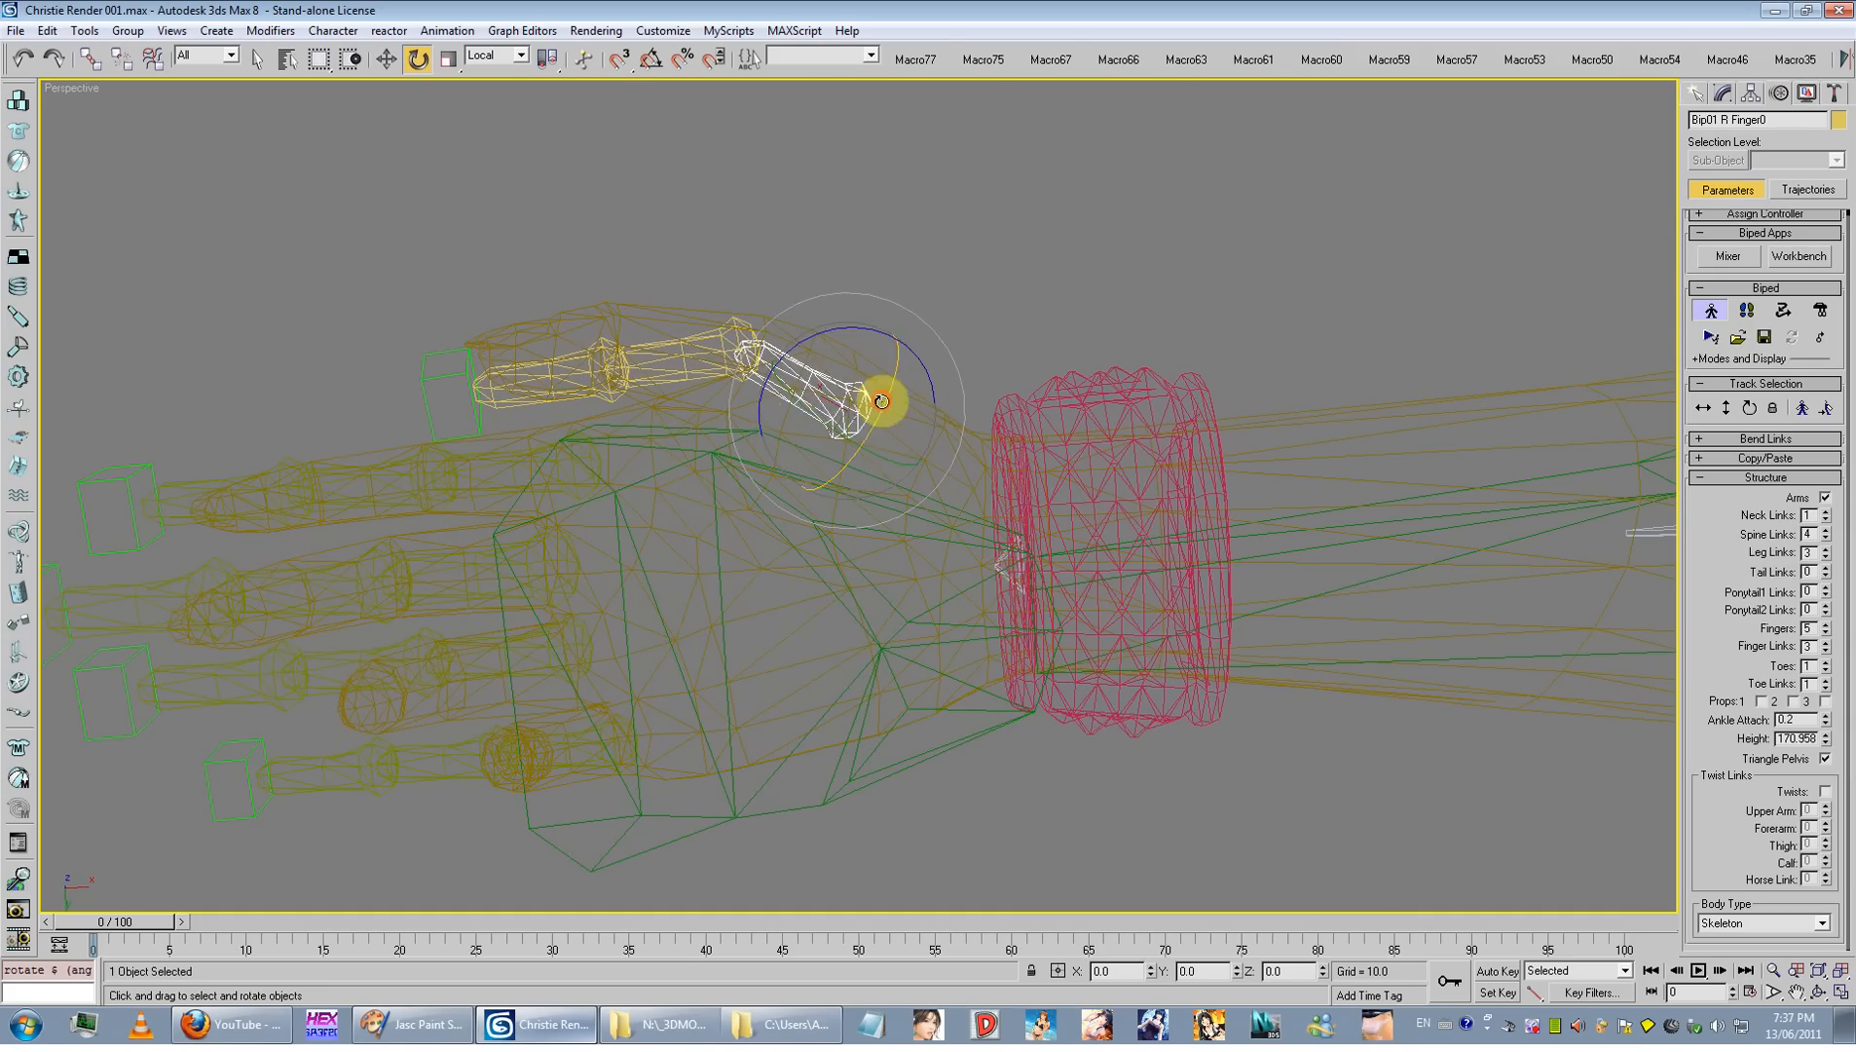
pyautogui.moveTo(879, 402); pyautogui.dragTo(874, 426)
# Step: Tilt the right thumb's base link downward and refine its rotation so the bone chain follows the mesh thumb
pyautogui.keyDown('alt'); pyautogui.moveTo(874, 427); pyautogui.dragTo(920, 539, button='middle'); pyautogui.keyUp('alt')
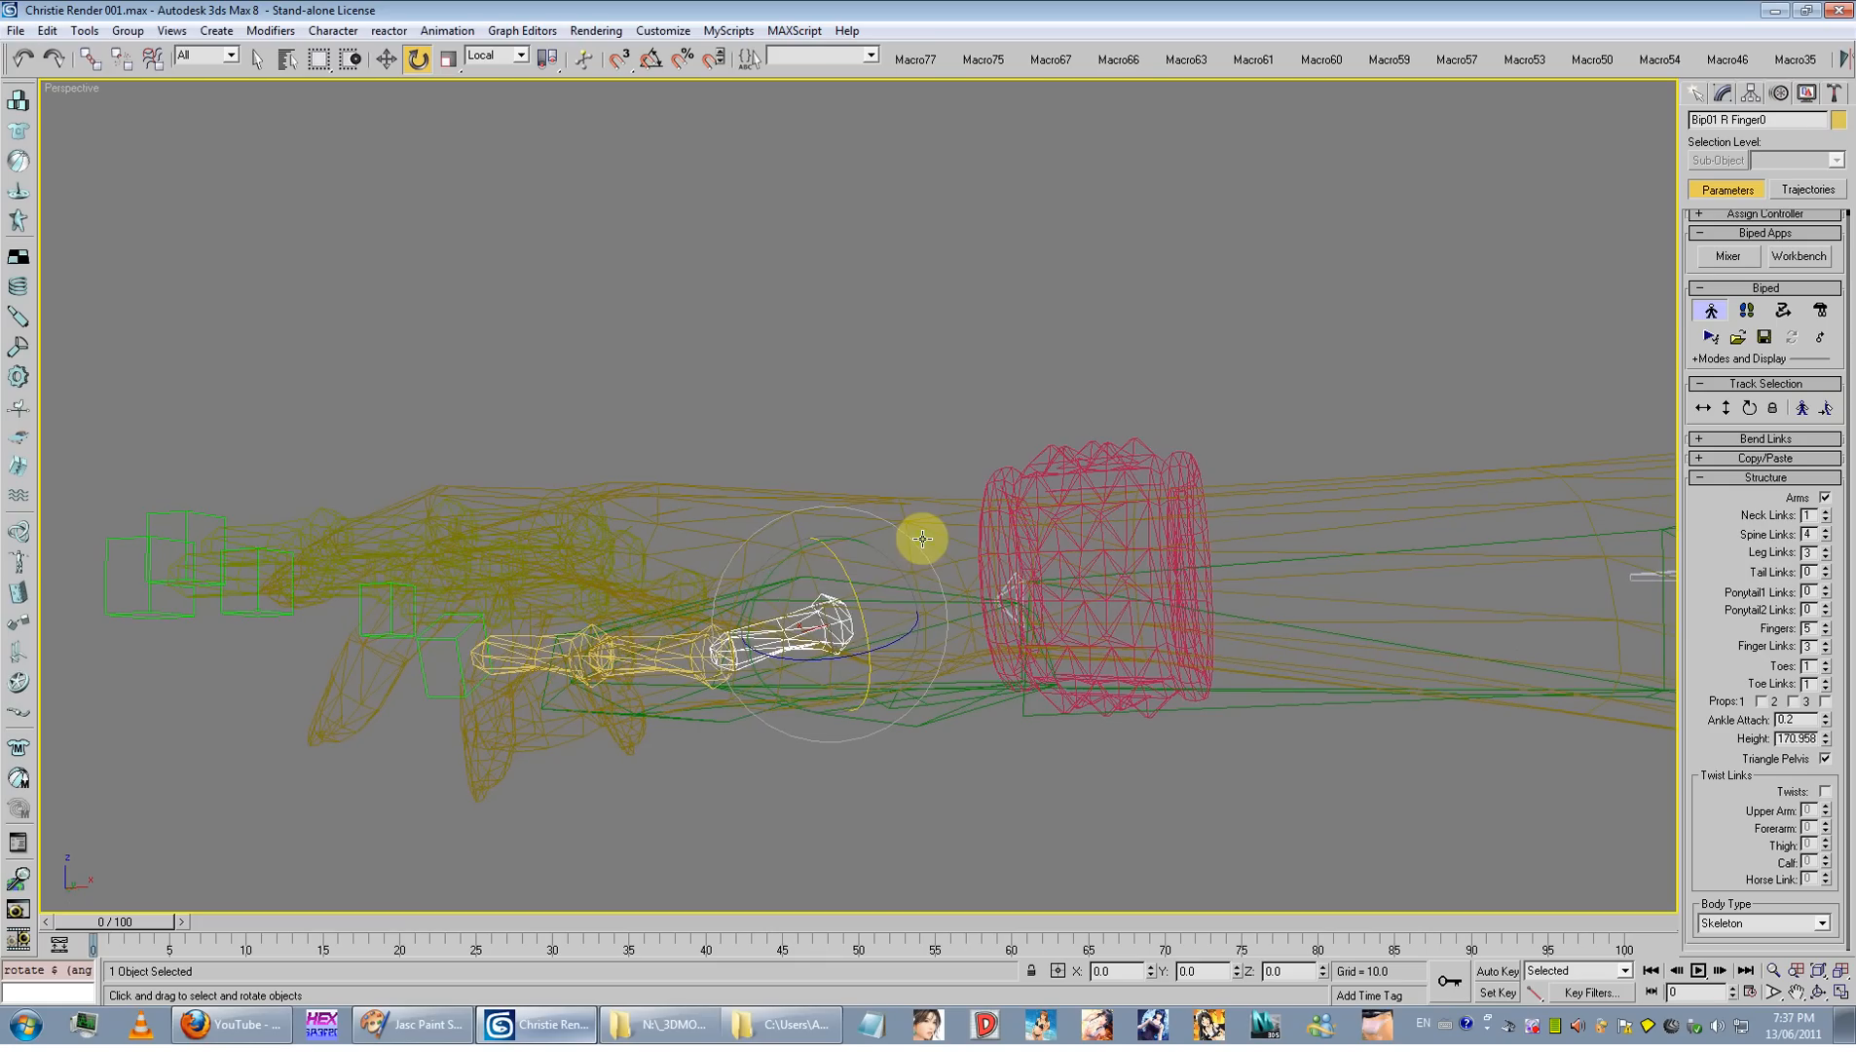
pyautogui.moveTo(886, 591); pyautogui.dragTo(966, 681)
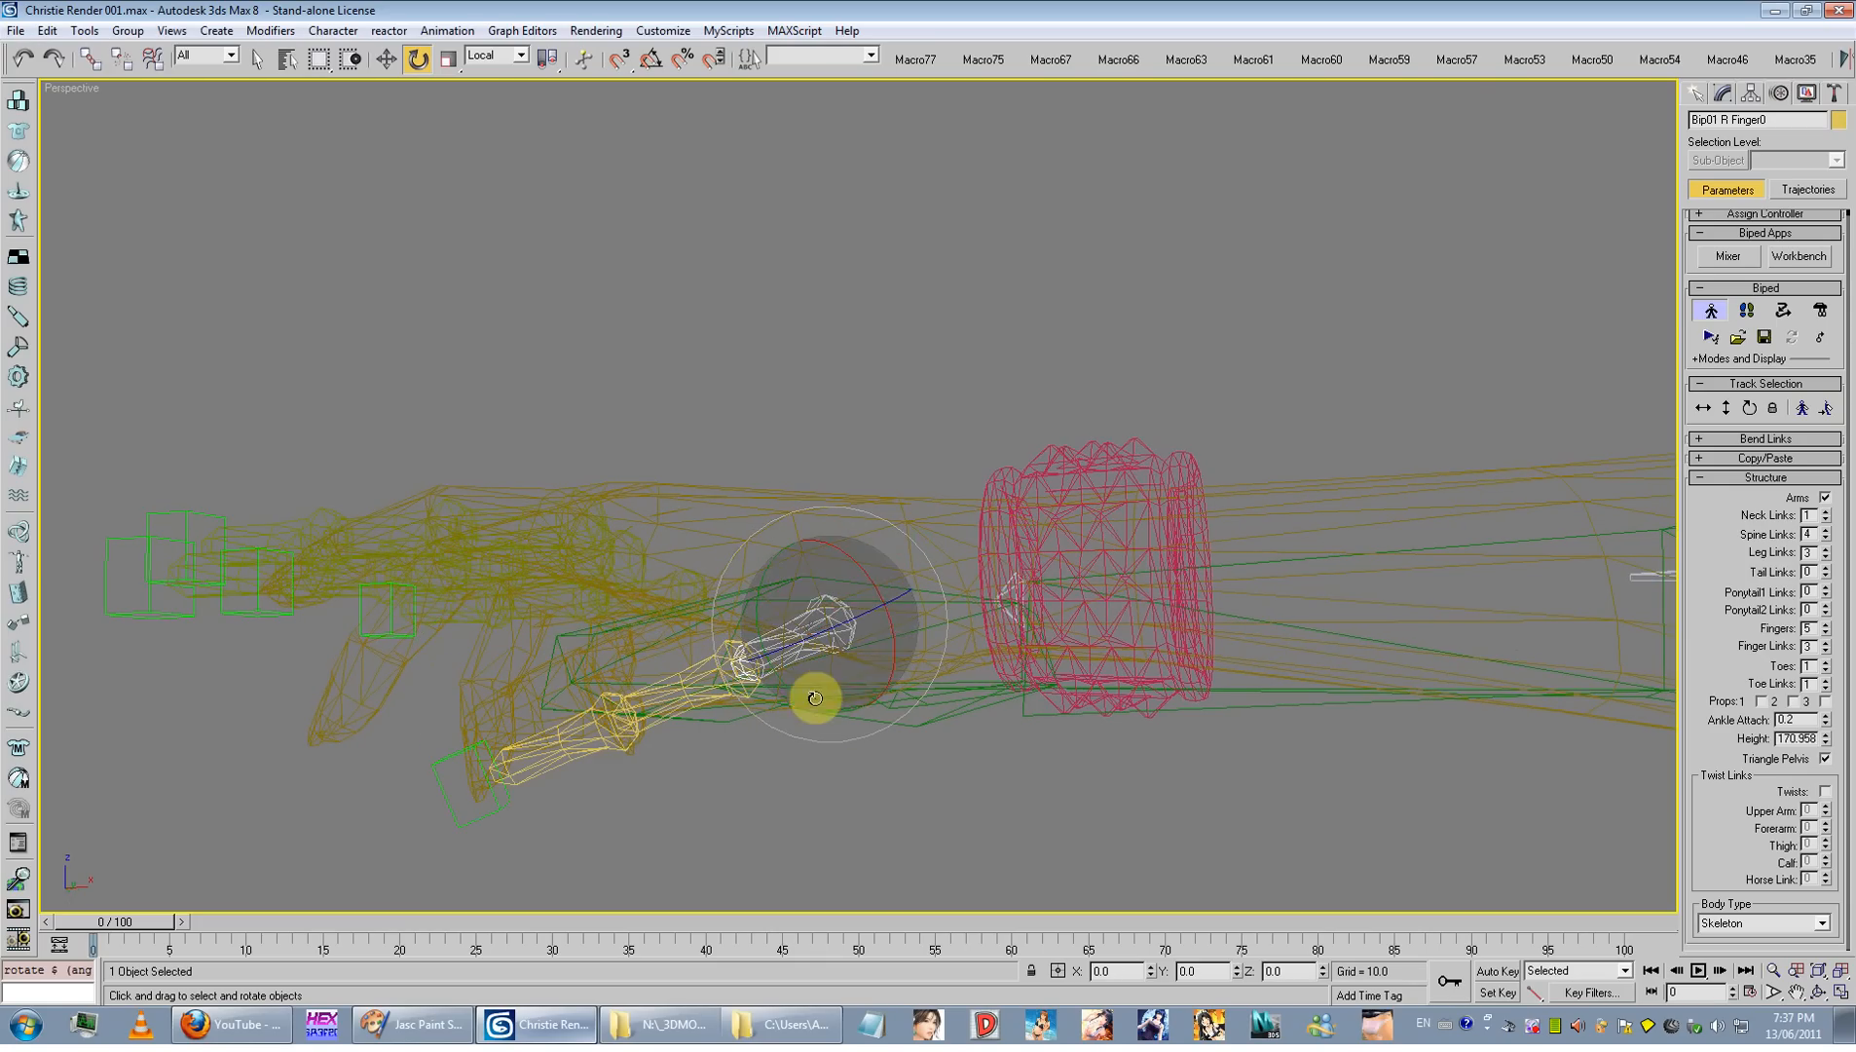
pyautogui.moveTo(816, 696)
pyautogui.mouseDown()
pyautogui.moveTo(789, 702)
pyautogui.moveTo(793, 684)
pyautogui.mouseUp()
pyautogui.moveTo(863, 573); pyautogui.dragTo(861, 560)
pyautogui.keyDown('alt'); pyautogui.moveTo(861, 597); pyautogui.dragTo(932, 580, button='middle'); pyautogui.keyUp('alt')
pyautogui.moveTo(919, 571); pyautogui.dragTo(875, 581)
pyautogui.keyDown('alt'); pyautogui.moveTo(875, 581); pyautogui.dragTo(685, 144, button='middle'); pyautogui.keyUp('alt')
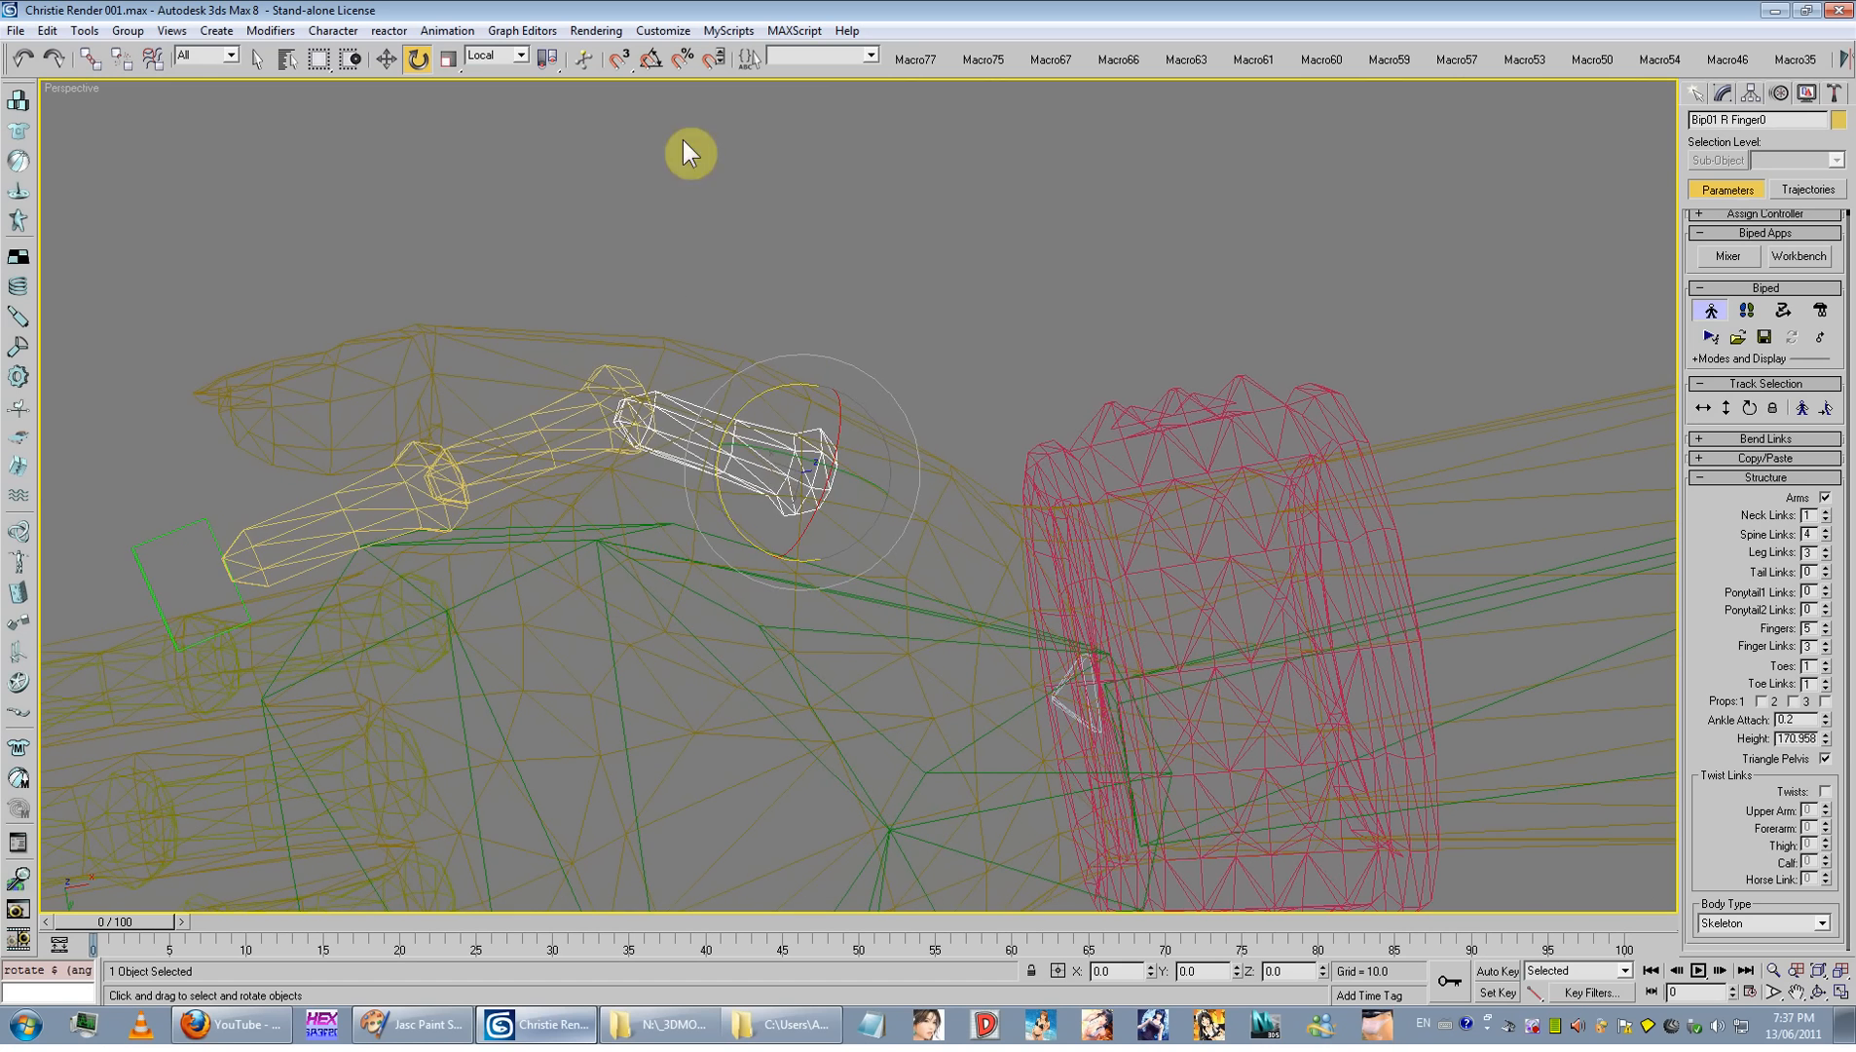
pyautogui.click(448, 60)
pyautogui.moveTo(794, 483); pyautogui.dragTo(848, 626)
pyautogui.hotkey('ctrl', 'z')
# Step: Select the right thumb's middle link with its symmetrical counterpart and rotate both to follow the thumb's bend
pyautogui.keyDown('alt'); pyautogui.moveTo(725, 456); pyautogui.dragTo(794, 507, button='middle'); pyautogui.keyUp('alt')
pyautogui.click(663, 652)
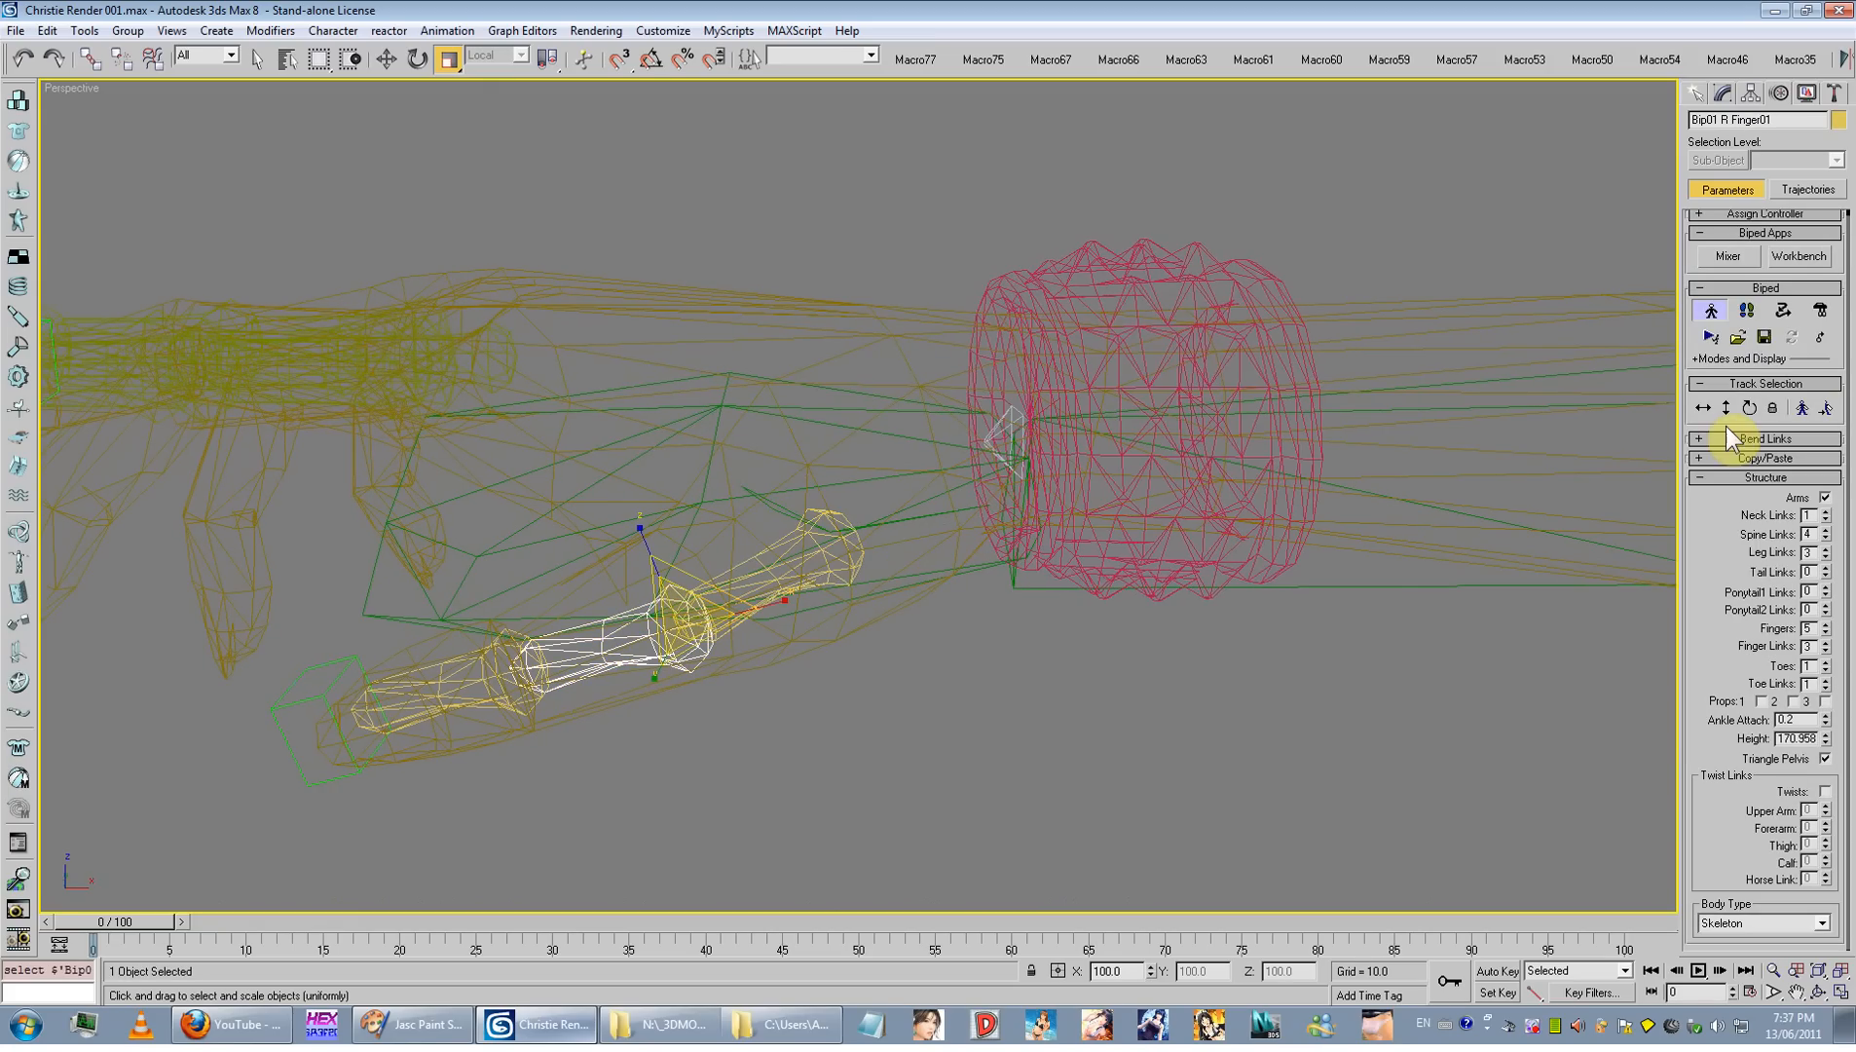
pyautogui.click(1801, 408)
pyautogui.click(417, 58)
pyautogui.keyDown('alt'); pyautogui.moveTo(600, 495); pyautogui.dragTo(584, 333, button='middle'); pyautogui.keyUp('alt')
pyautogui.press('F3')
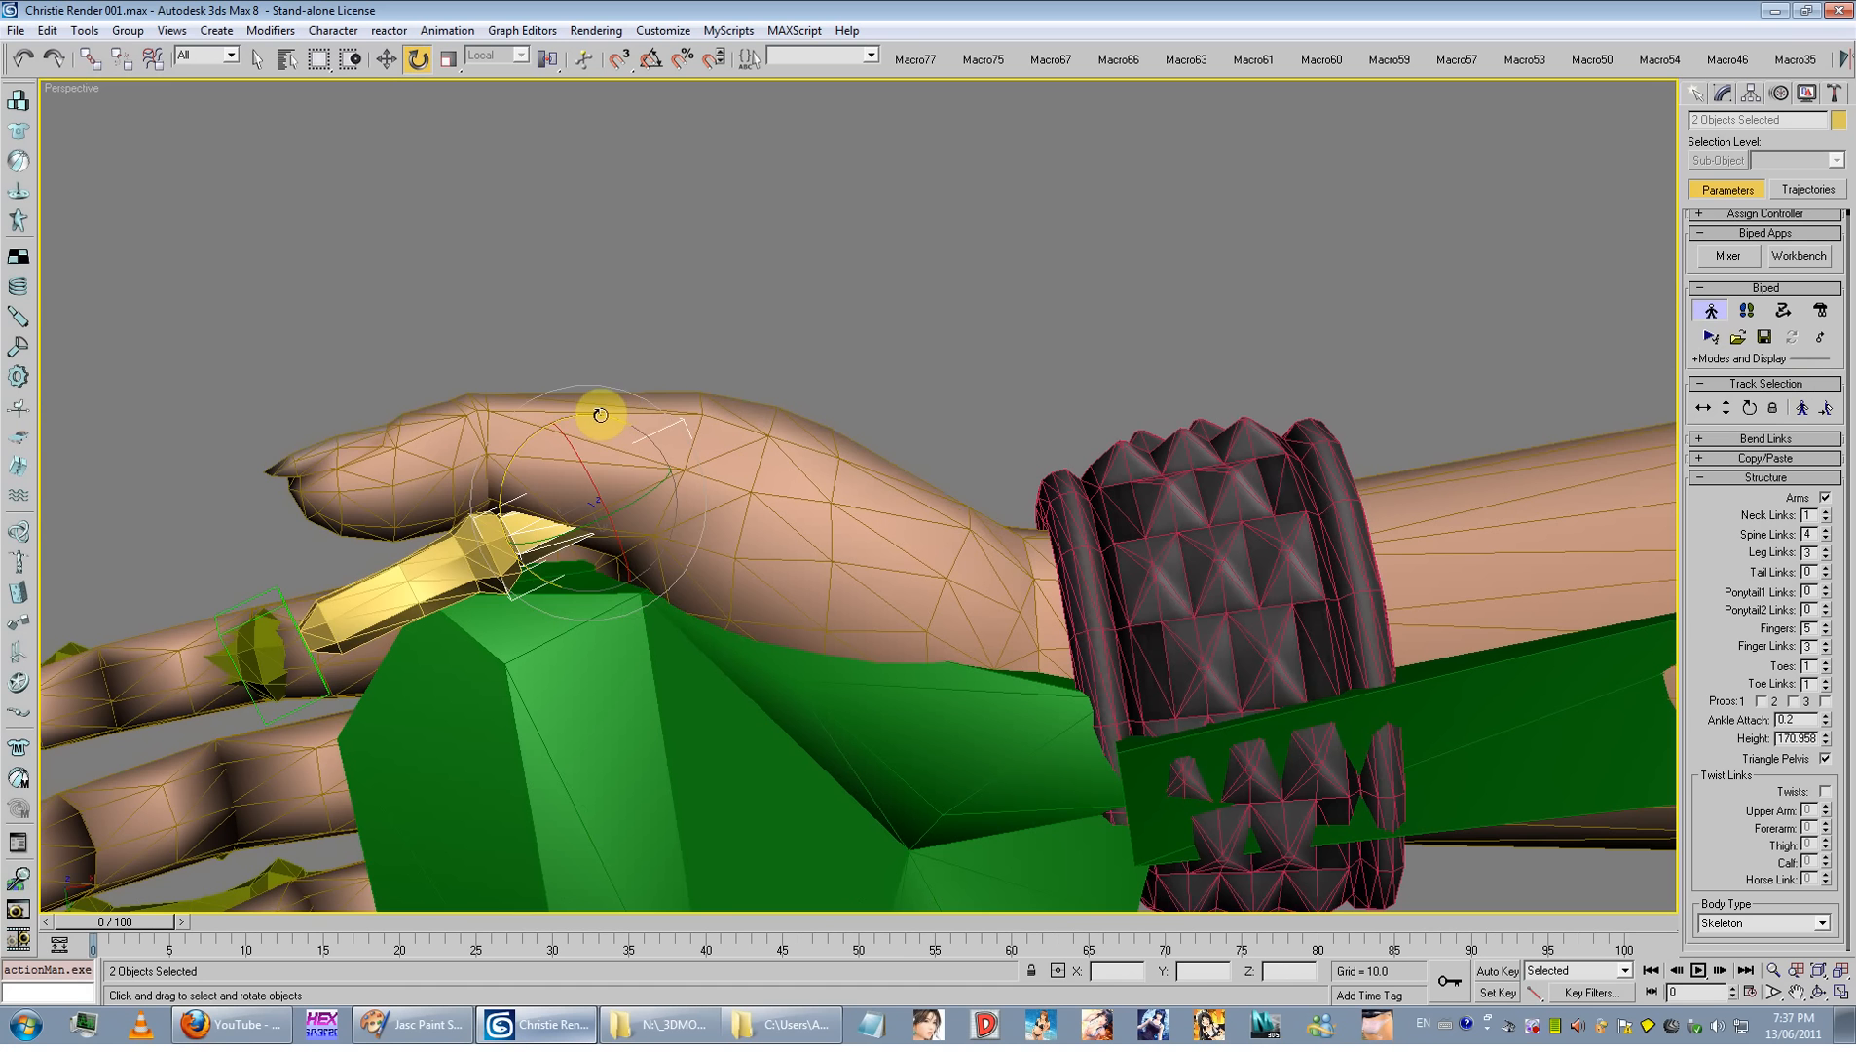
pyautogui.moveTo(601, 414); pyautogui.dragTo(648, 421)
pyautogui.keyDown('alt'); pyautogui.moveTo(649, 421); pyautogui.dragTo(655, 584, button='middle'); pyautogui.keyUp('alt')
pyautogui.press('F3')
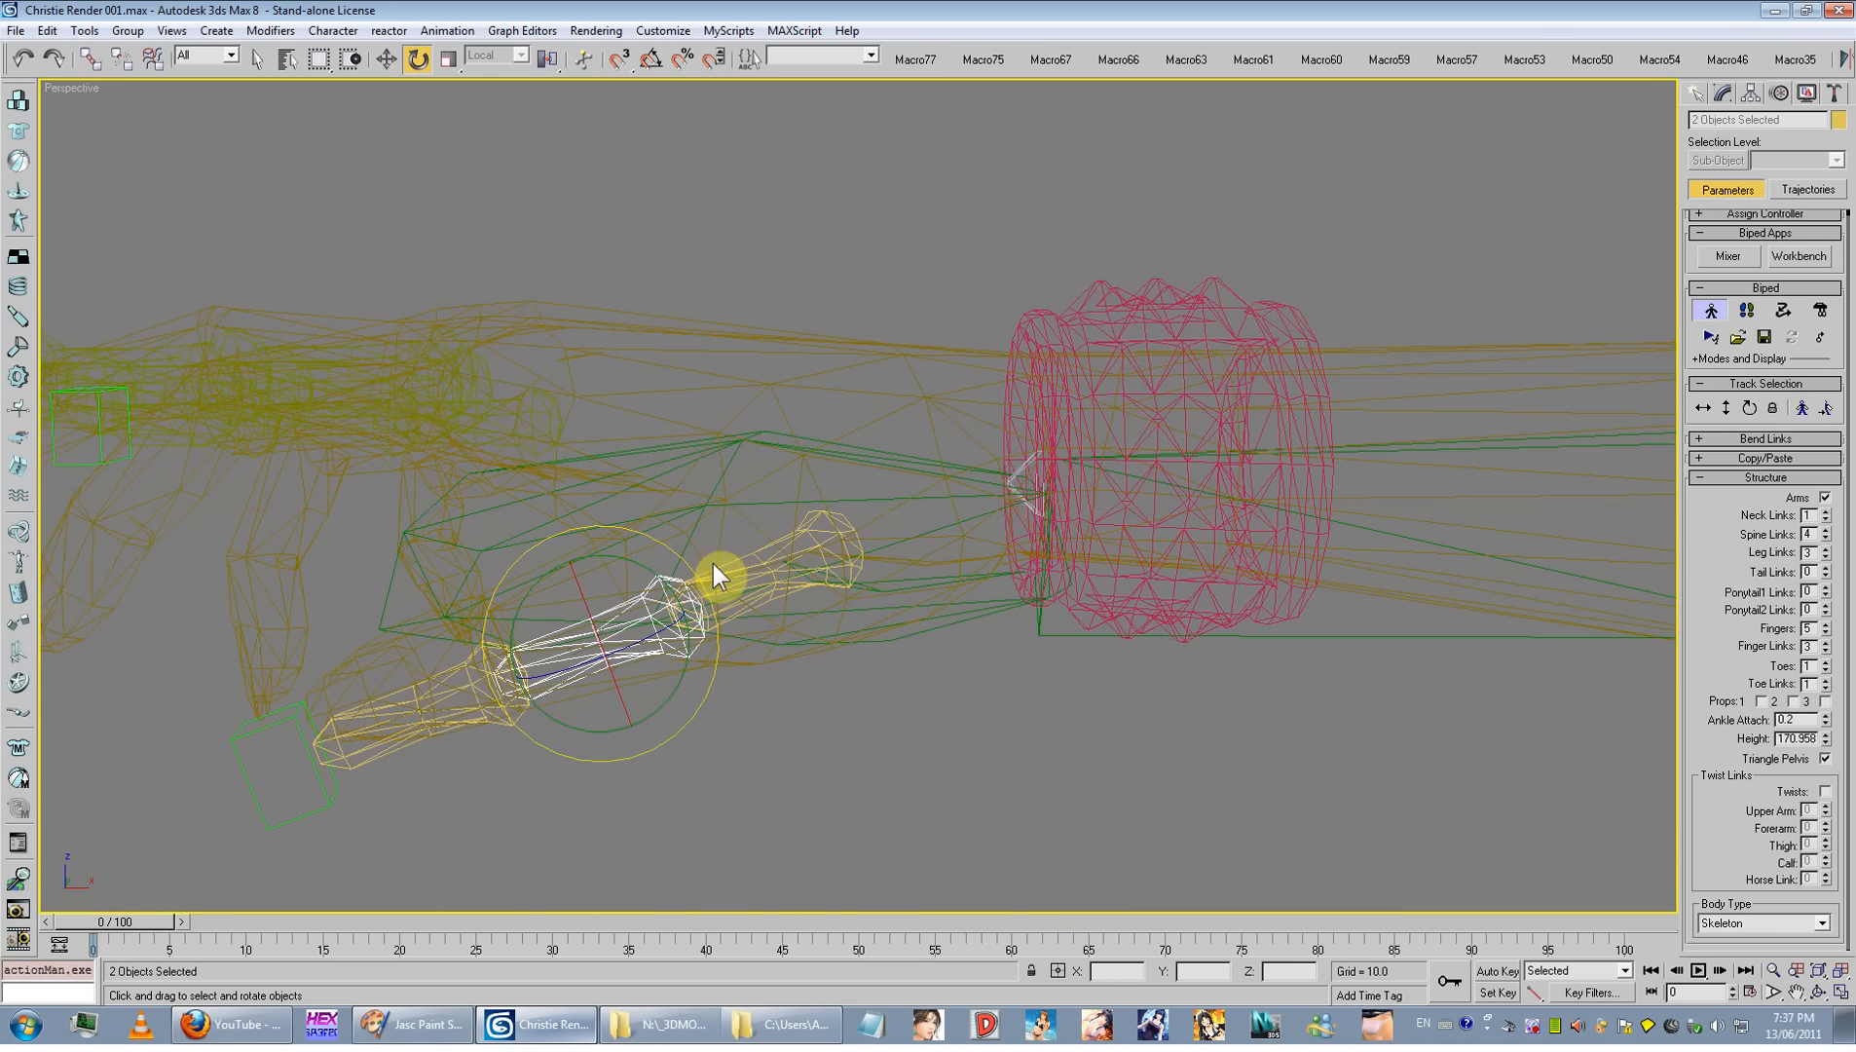
# Step: Select the right thumb's base link with its symmetrical counterpart and rotate both slightly to fit the thumb
pyautogui.click(780, 547)
pyautogui.click(780, 541)
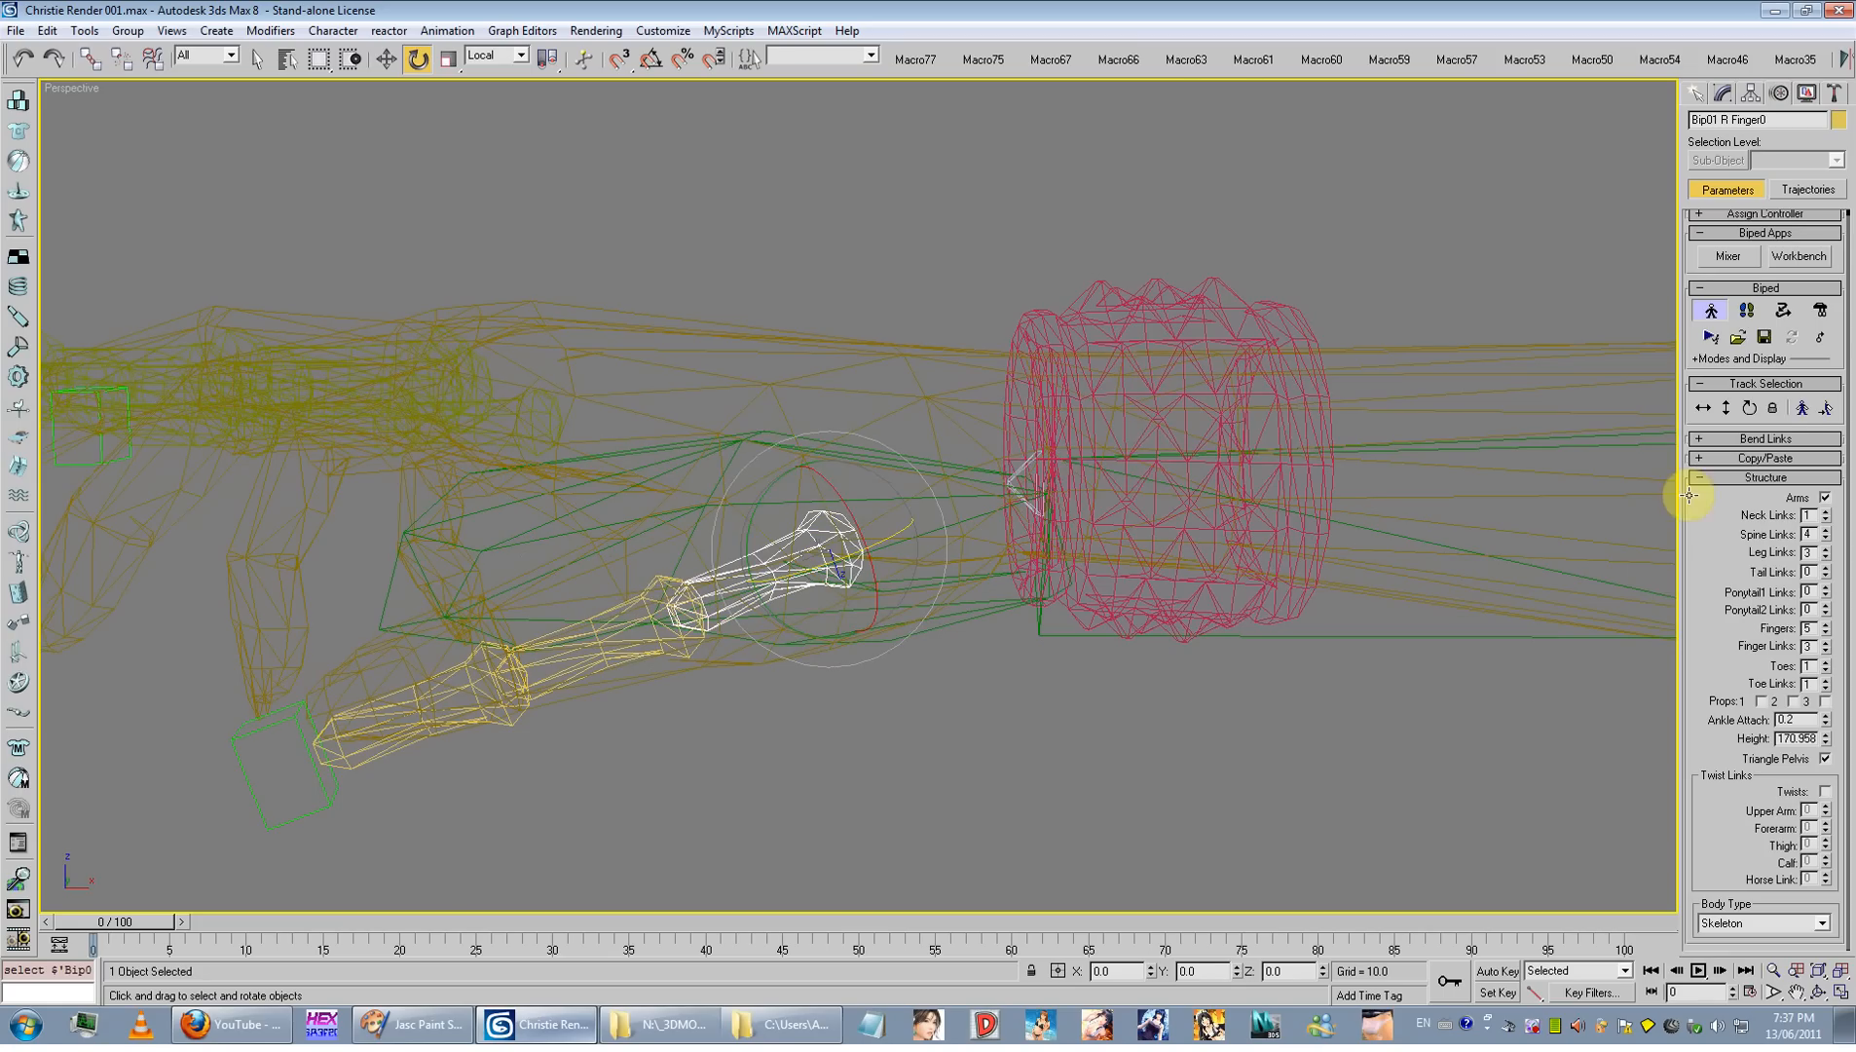
pyautogui.click(1802, 407)
pyautogui.moveTo(708, 507); pyautogui.dragTo(717, 511)
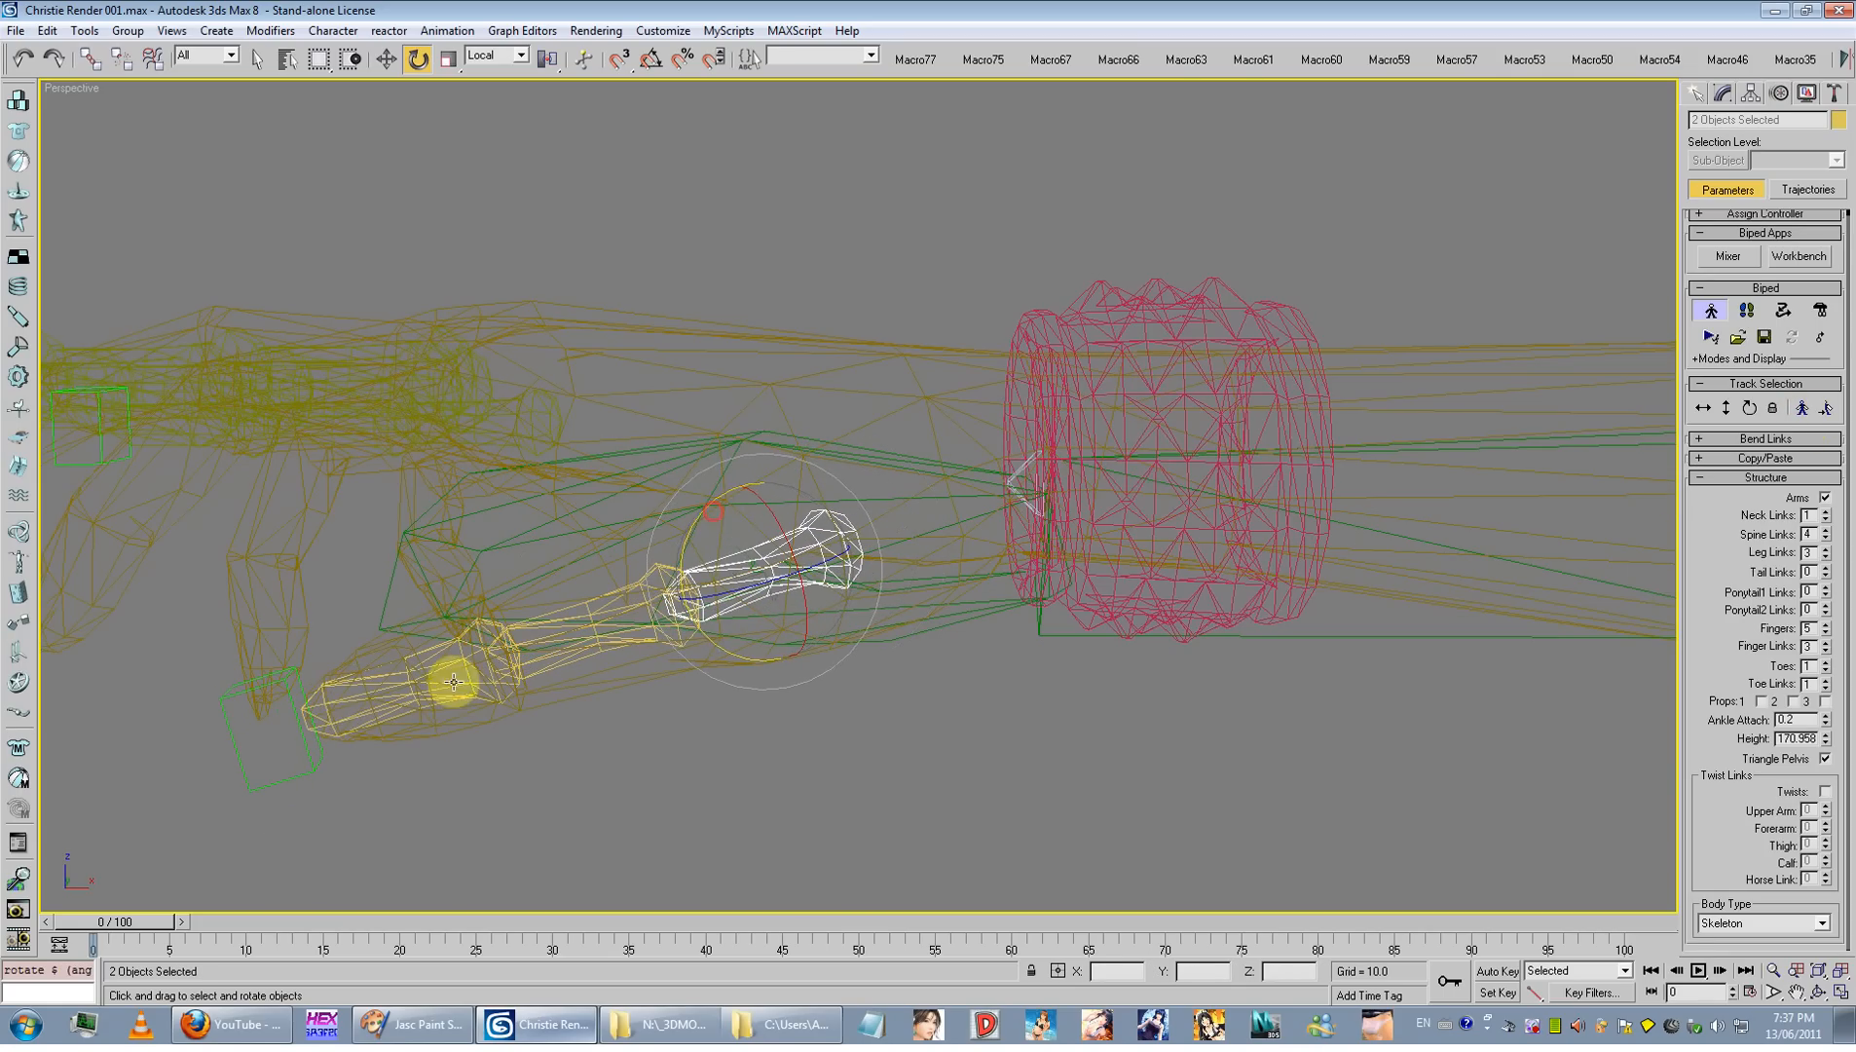
# Step: Select both thumb tip links symmetrically, rotate them to fit inside the thumb tips, and restore shaded display
pyautogui.click(327, 694)
pyautogui.keyDown('alt'); pyautogui.moveTo(342, 726); pyautogui.dragTo(340, 530, button='middle'); pyautogui.keyUp('alt')
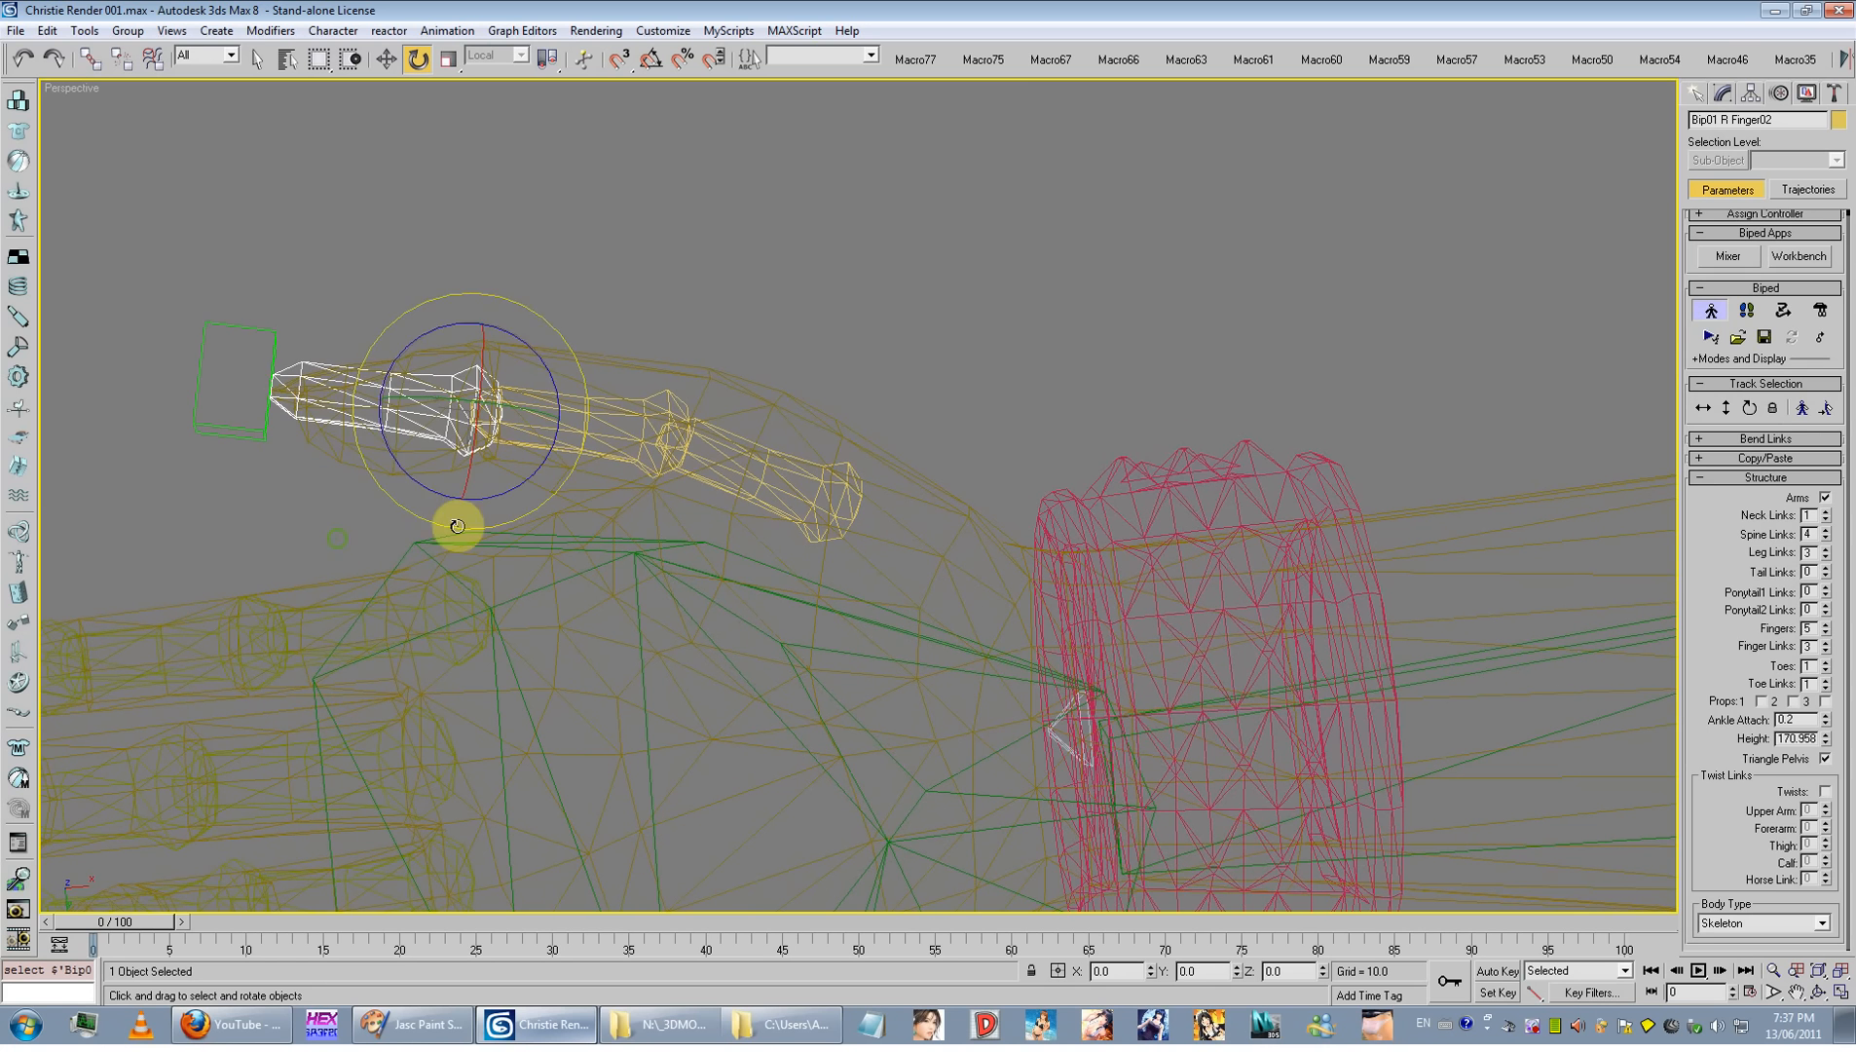
pyautogui.click(1803, 407)
pyautogui.moveTo(405, 476); pyautogui.dragTo(438, 481)
pyautogui.press('F3')
pyautogui.click(670, 350)
# Step: Rotate the left thumb's base link inward so its bones lie inside the mesh's left thumb
pyautogui.scroll(-4, 864, 413)
pyautogui.keyDown('alt'); pyautogui.moveTo(864, 413); pyautogui.dragTo(816, 577, button='middle'); pyautogui.keyUp('alt')
pyautogui.scroll(3, 816, 577)
pyautogui.keyDown('alt'); pyautogui.moveTo(617, 552); pyautogui.dragTo(658, 521, button='middle'); pyautogui.keyUp('alt')
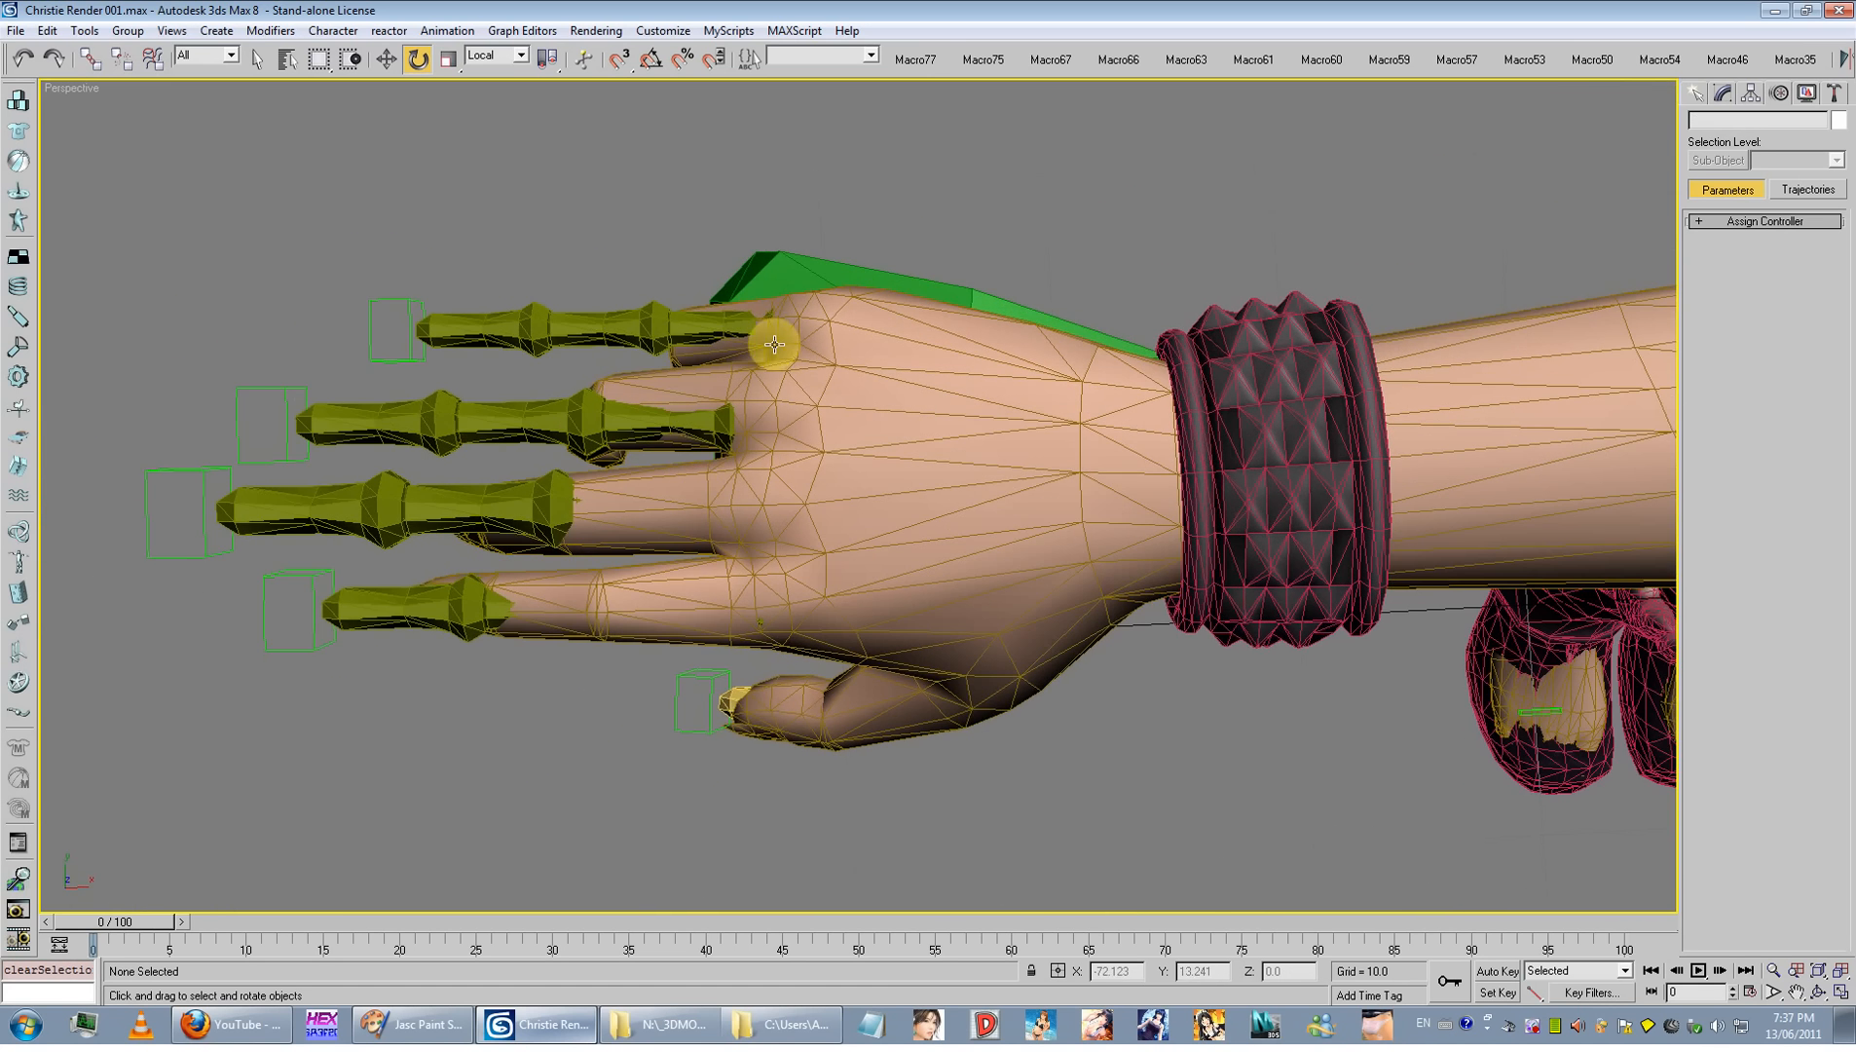
pyautogui.scroll(-6, 1154, 479)
pyautogui.moveTo(1440, 634); pyautogui.dragTo(453, 662, button='middle')
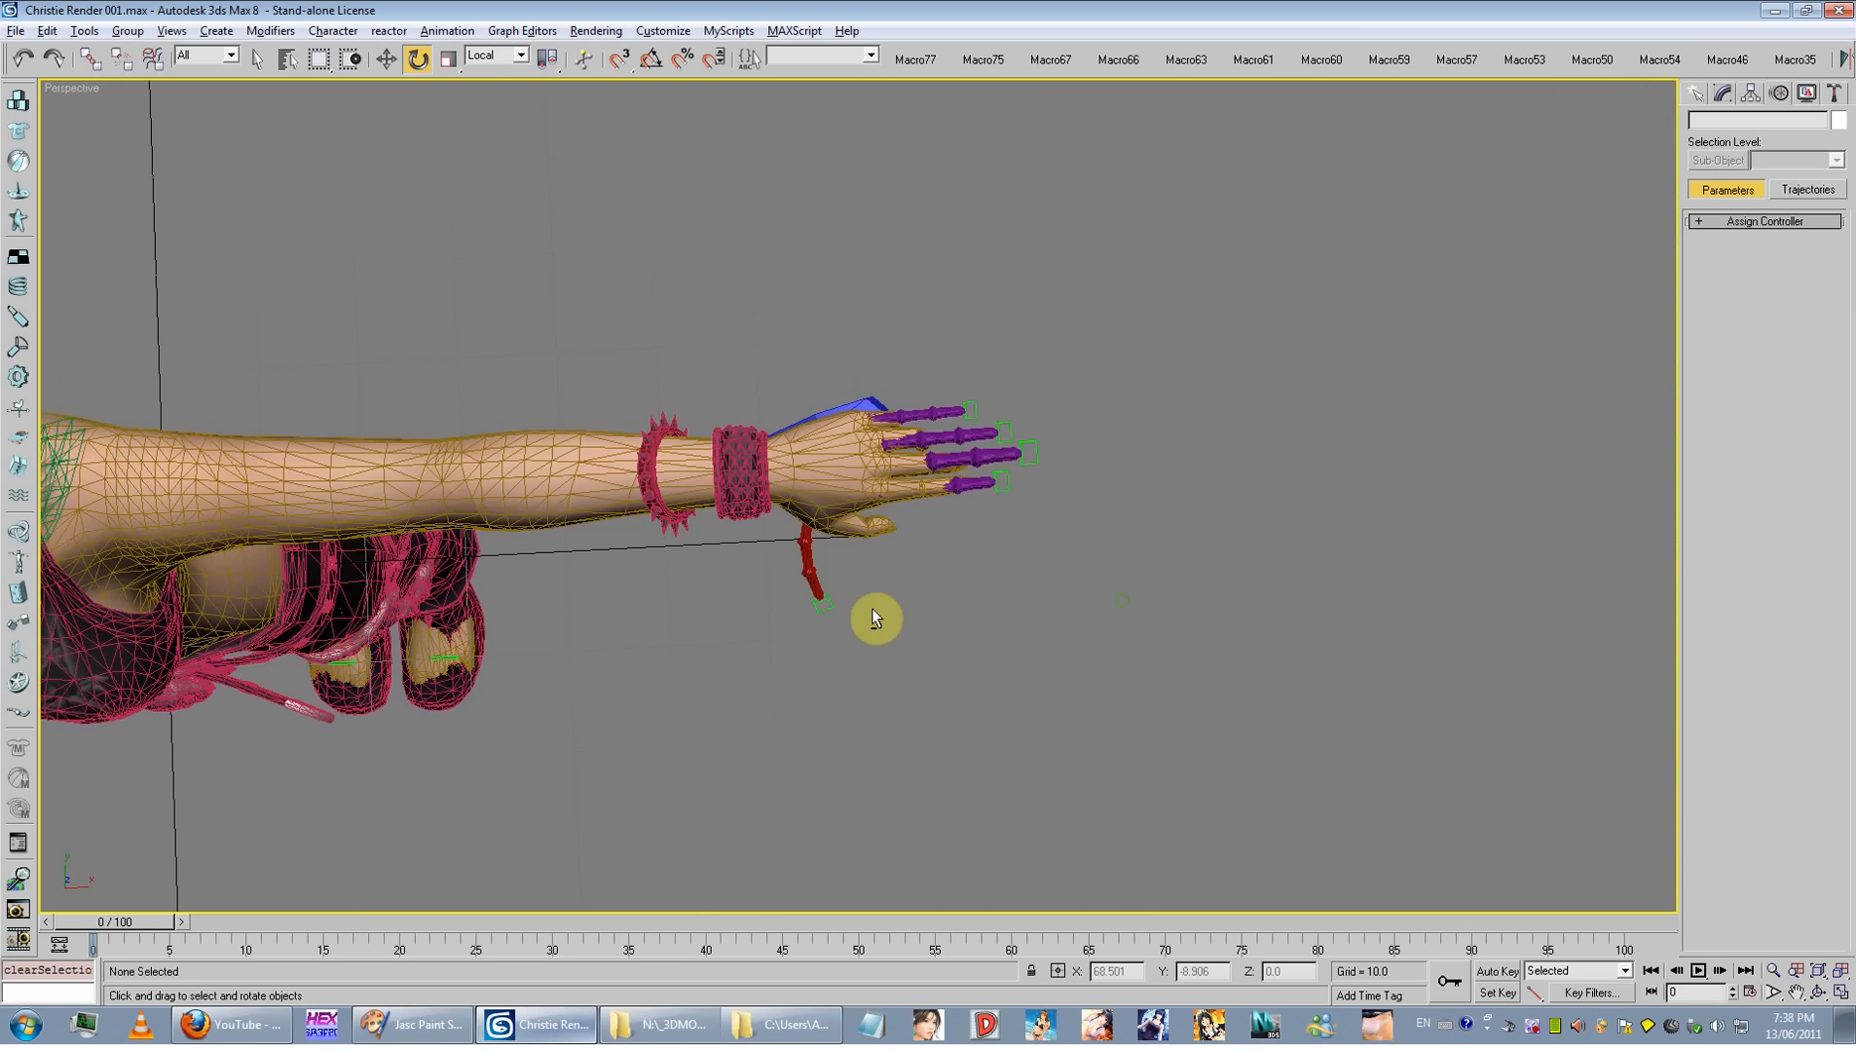
pyautogui.keyDown('alt'); pyautogui.moveTo(872, 608); pyautogui.dragTo(832, 365, button='middle'); pyautogui.keyUp('alt')
pyautogui.scroll(6, 813, 535)
pyautogui.click(493, 374)
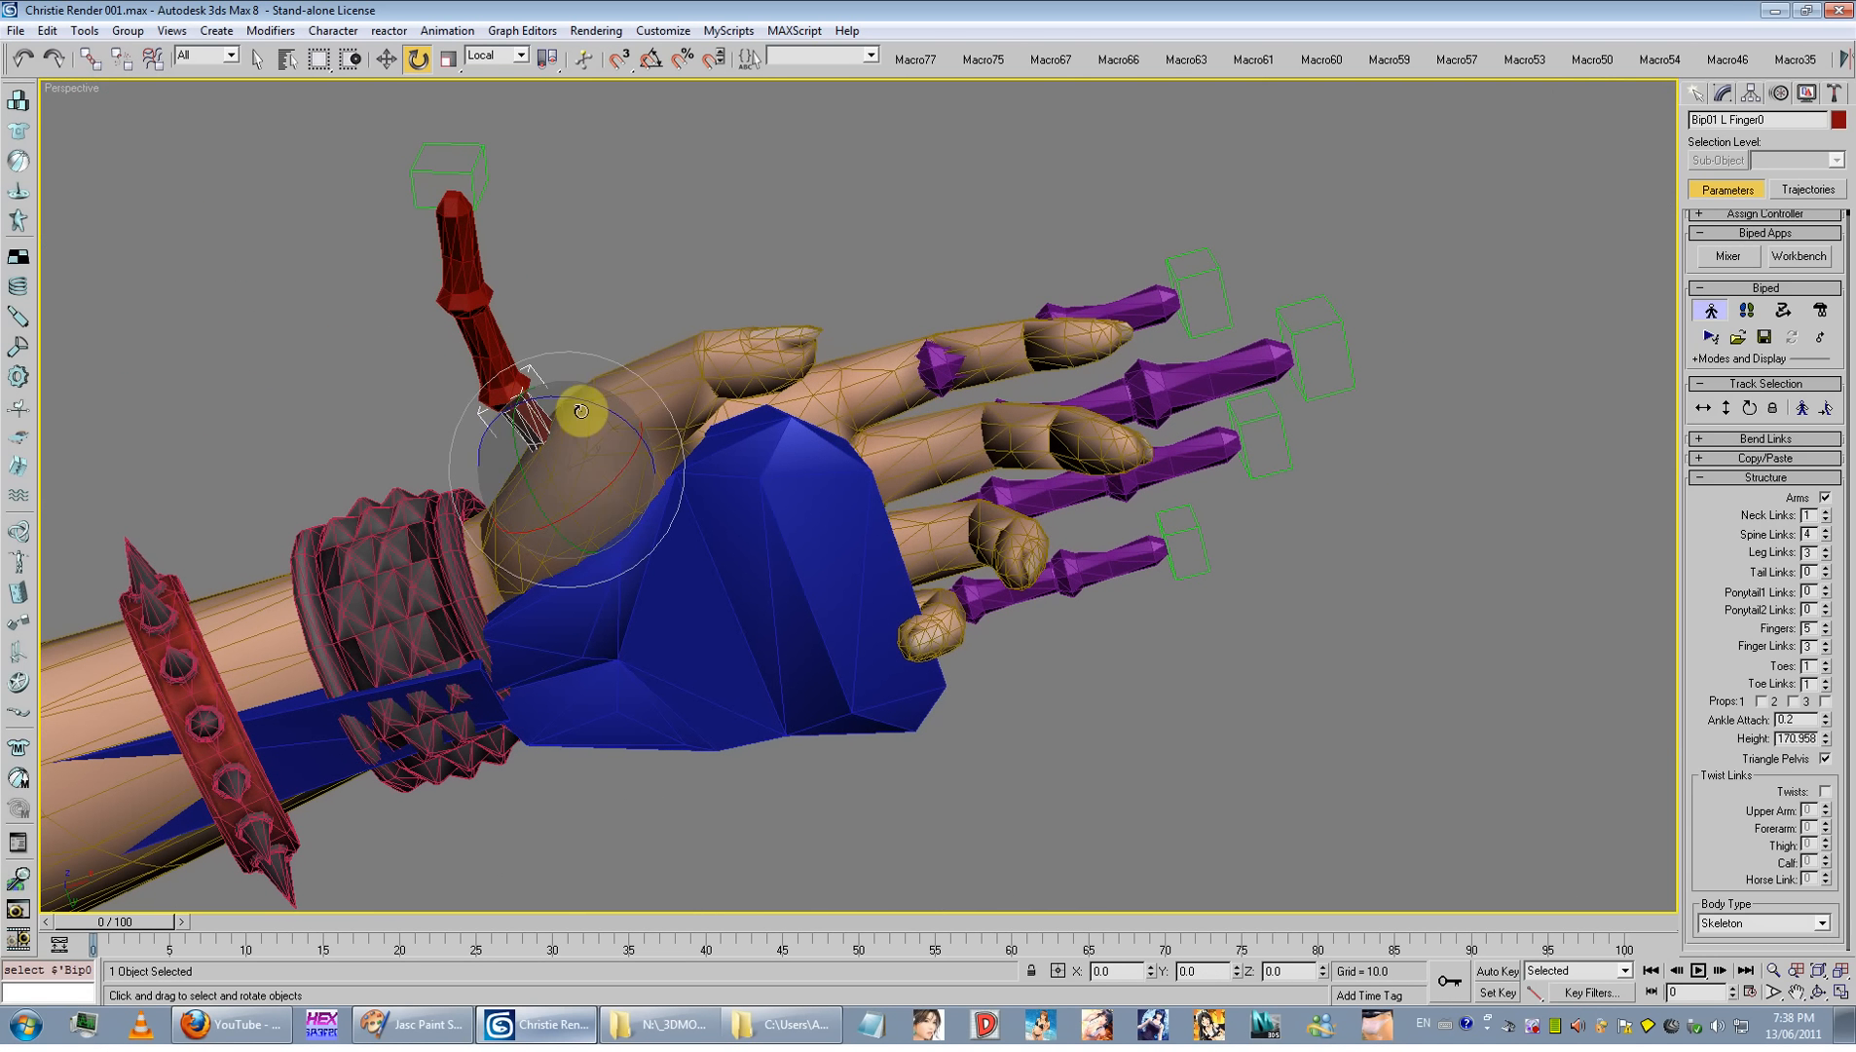
pyautogui.moveTo(468, 406); pyautogui.dragTo(729, 414)
pyautogui.keyDown('alt'); pyautogui.moveTo(1077, 515); pyautogui.dragTo(1110, 631, button='middle'); pyautogui.keyUp('alt')
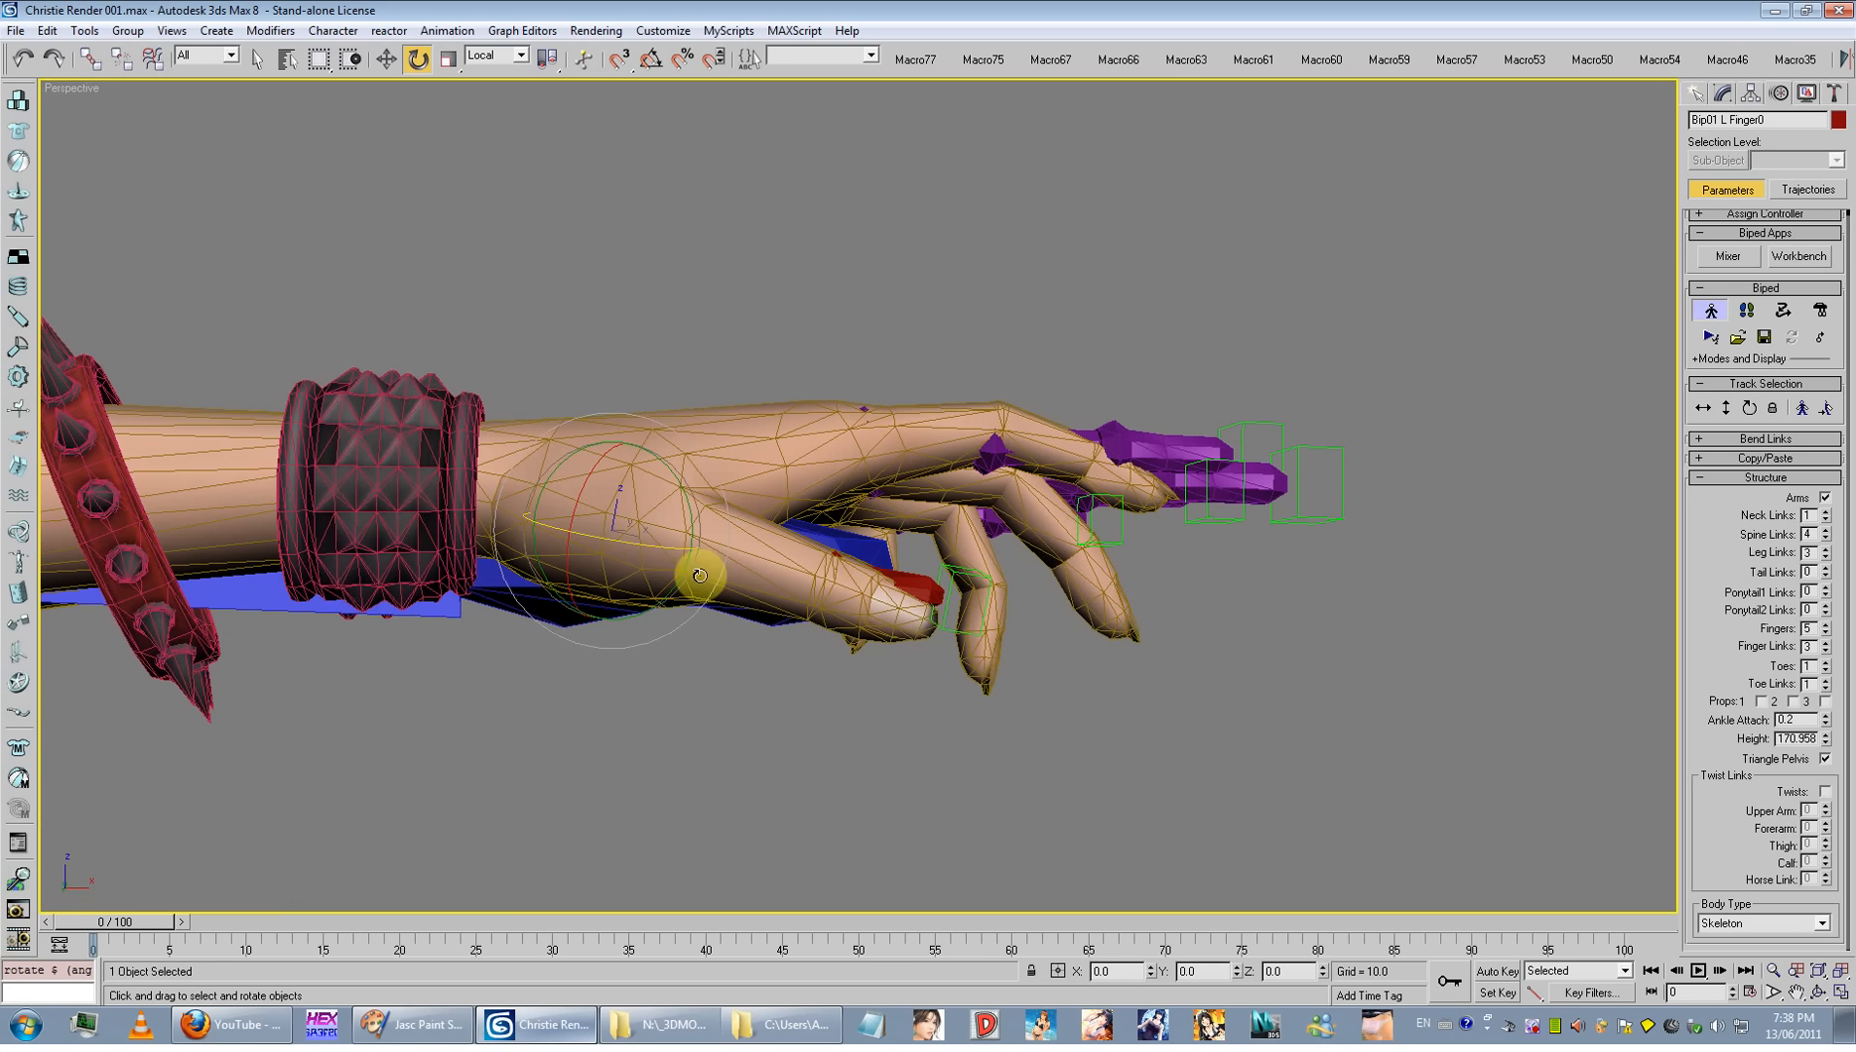
pyautogui.moveTo(687, 568); pyautogui.dragTo(685, 576)
pyautogui.moveTo(964, 596)
pyautogui.keyDown('alt'); pyautogui.mouseDown(button='middle')
pyautogui.moveTo(911, 605)
pyautogui.moveTo(1036, 610)
pyautogui.moveTo(959, 615)
pyautogui.mouseUp(button='middle'); pyautogui.keyUp('alt')
# Step: Examine the fitted Biped against the whole character in shaded and wireframe display
pyautogui.scroll(-5, 865, 714)
pyautogui.click(870, 725)
pyautogui.keyDown('alt'); pyautogui.moveTo(505, 680); pyautogui.dragTo(609, 658, button='middle'); pyautogui.keyUp('alt')
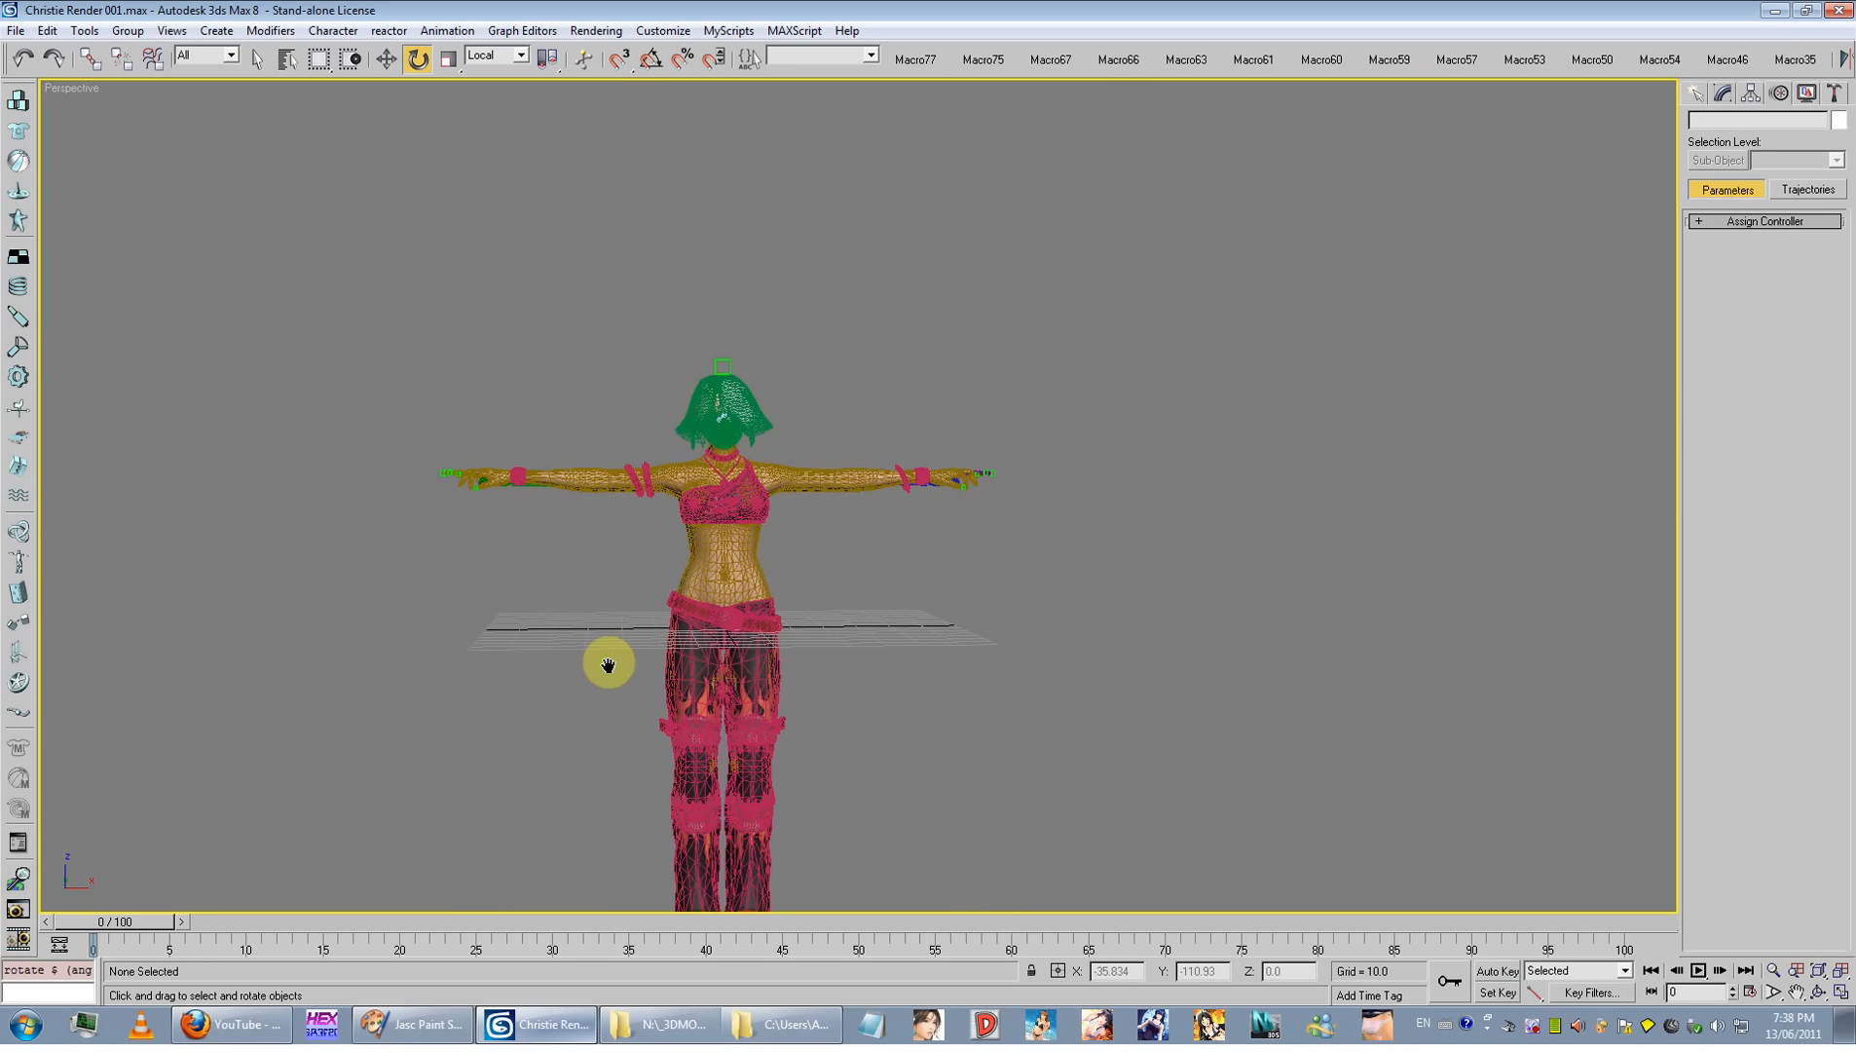
pyautogui.scroll(3, 609, 662)
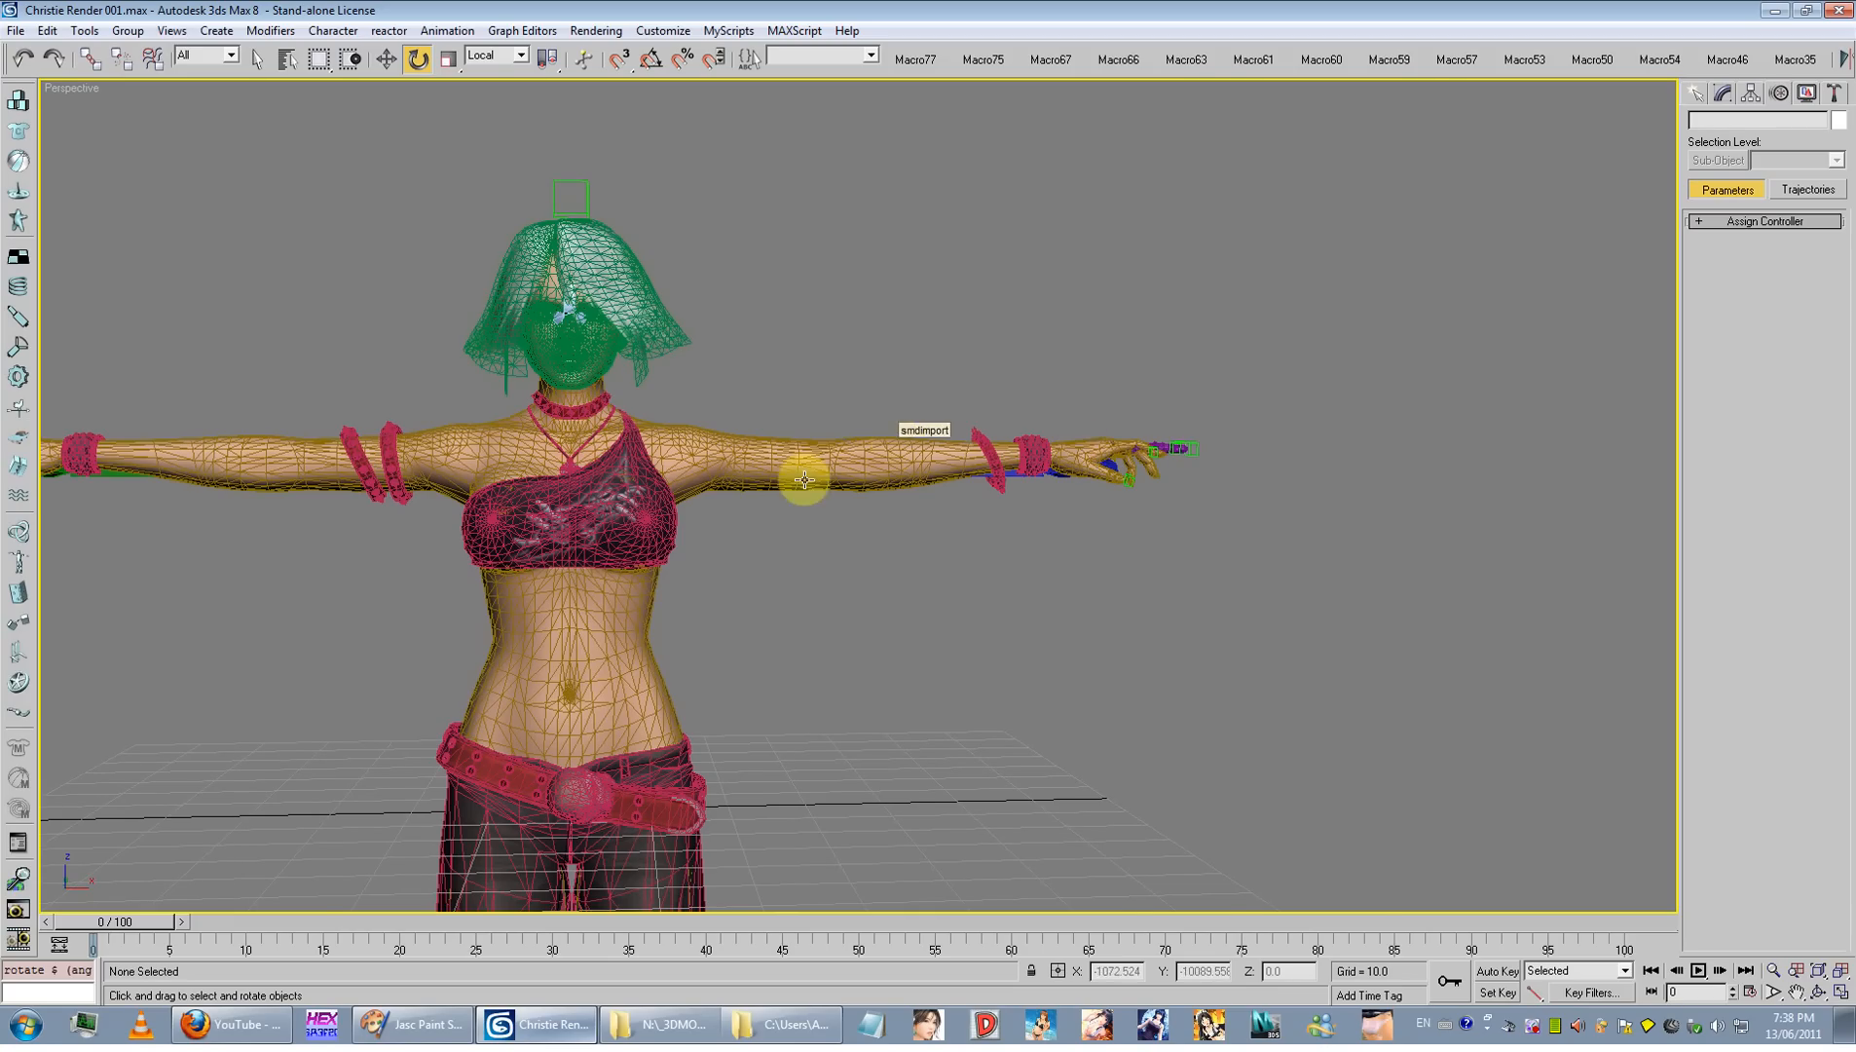
pyautogui.keyDown('alt'); pyautogui.moveTo(804, 480); pyautogui.dragTo(1022, 432, button='middle'); pyautogui.keyUp('alt')
pyautogui.press('F4')
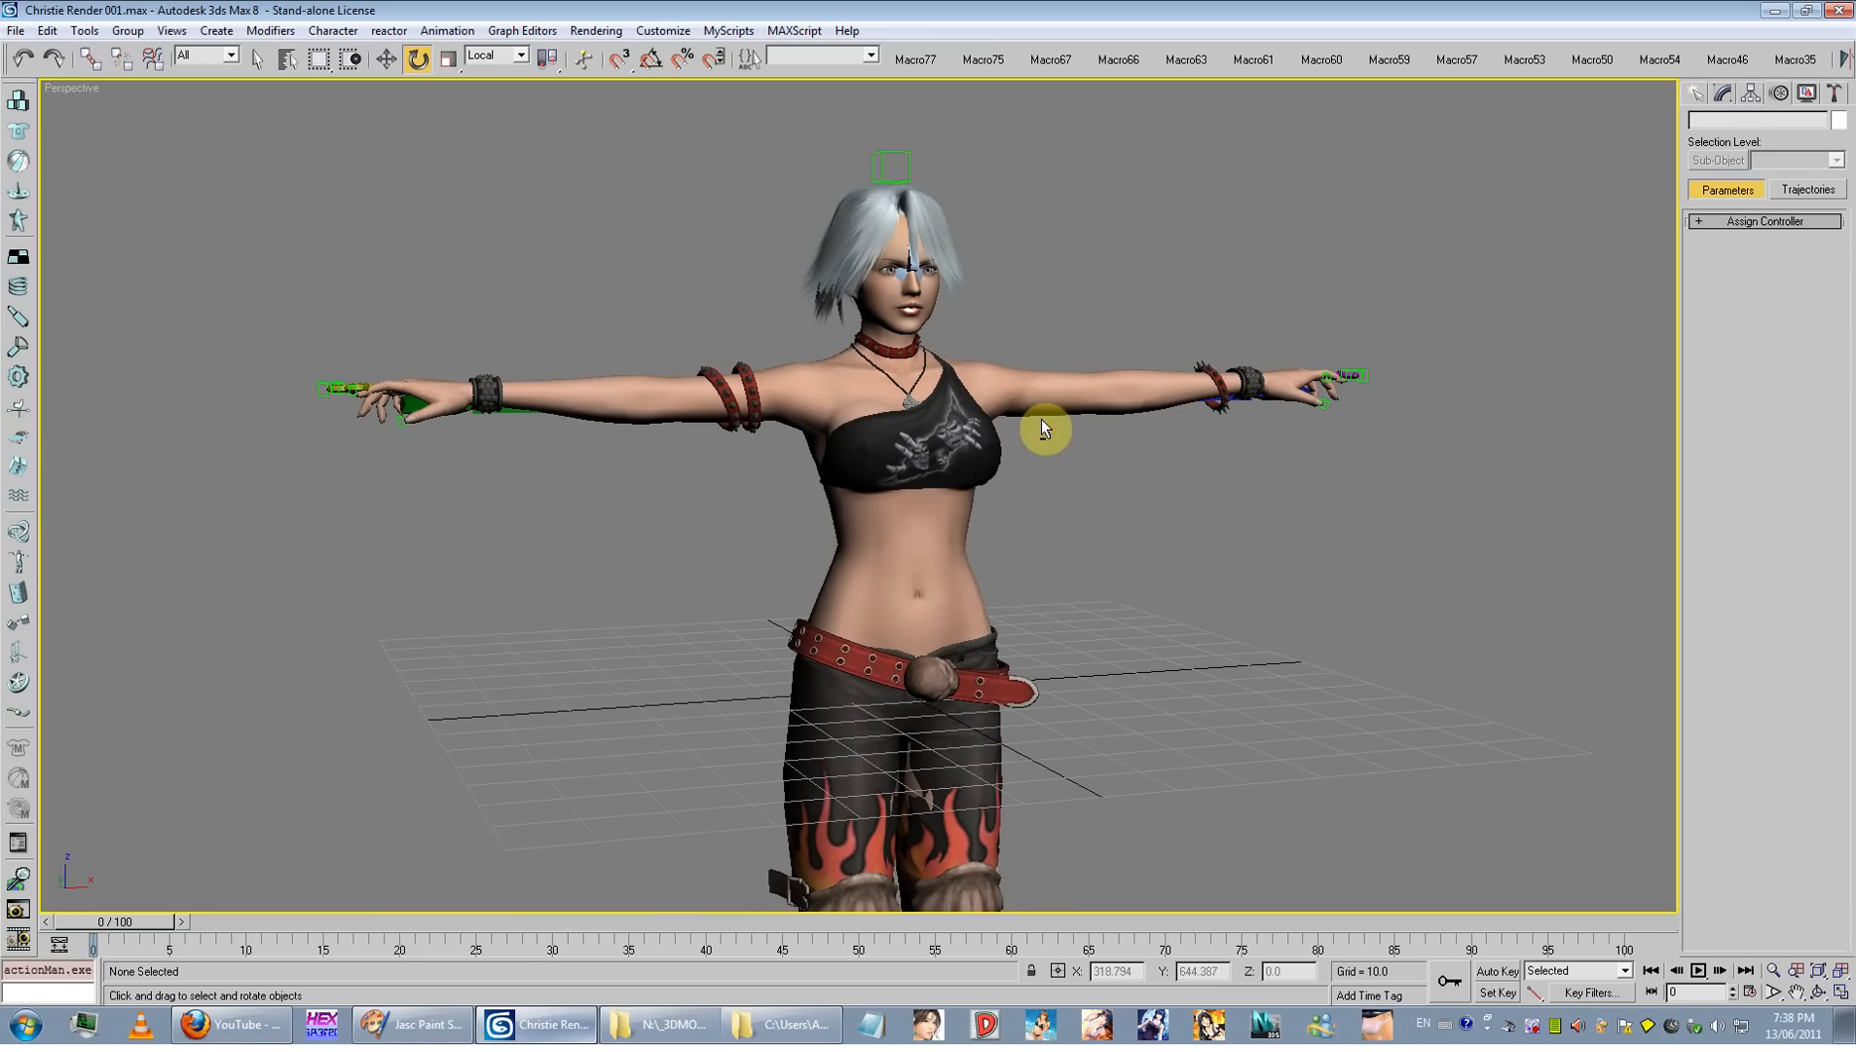
pyautogui.press('F3')
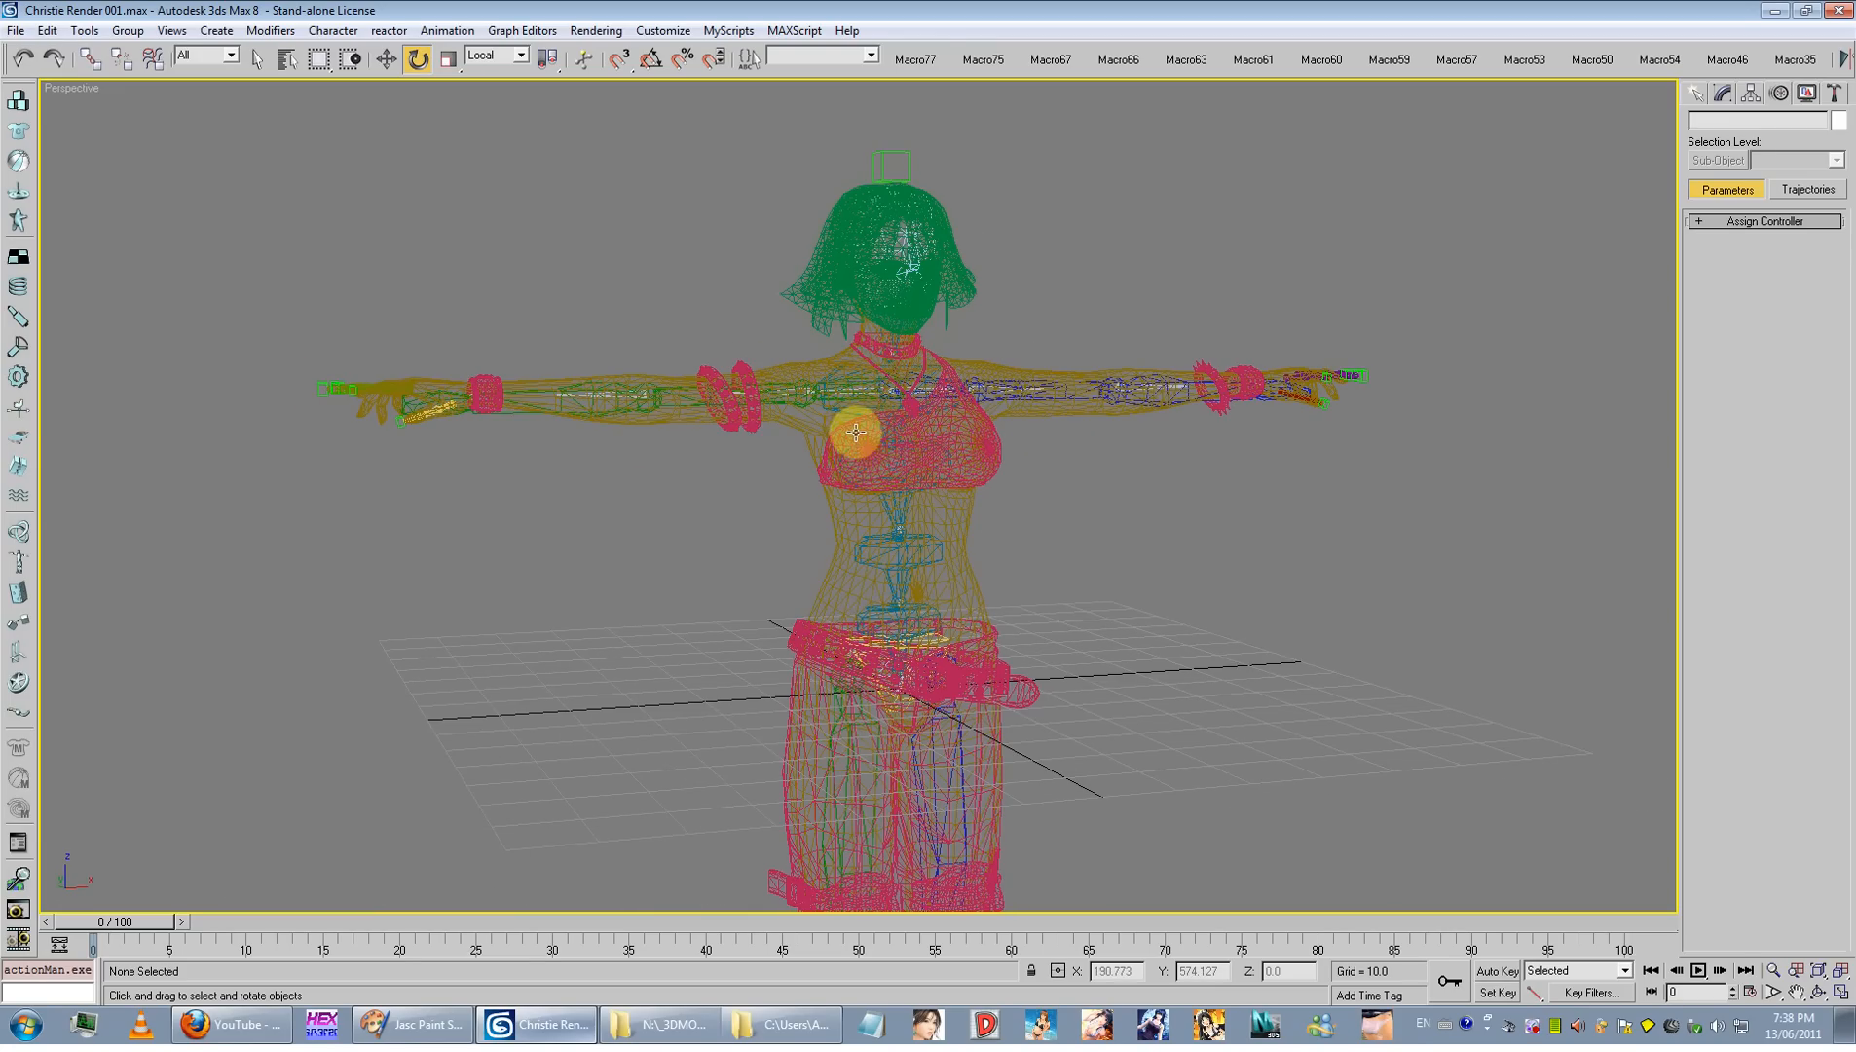
pyautogui.scroll(-3, 764, 599)
pyautogui.moveTo(758, 579); pyautogui.dragTo(820, 531, button='middle')
pyautogui.scroll(4, 742, 506)
# Step: Select the smdimport body mesh and open its Skin modifier settings to view the assigned bones
pyautogui.click(386, 58)
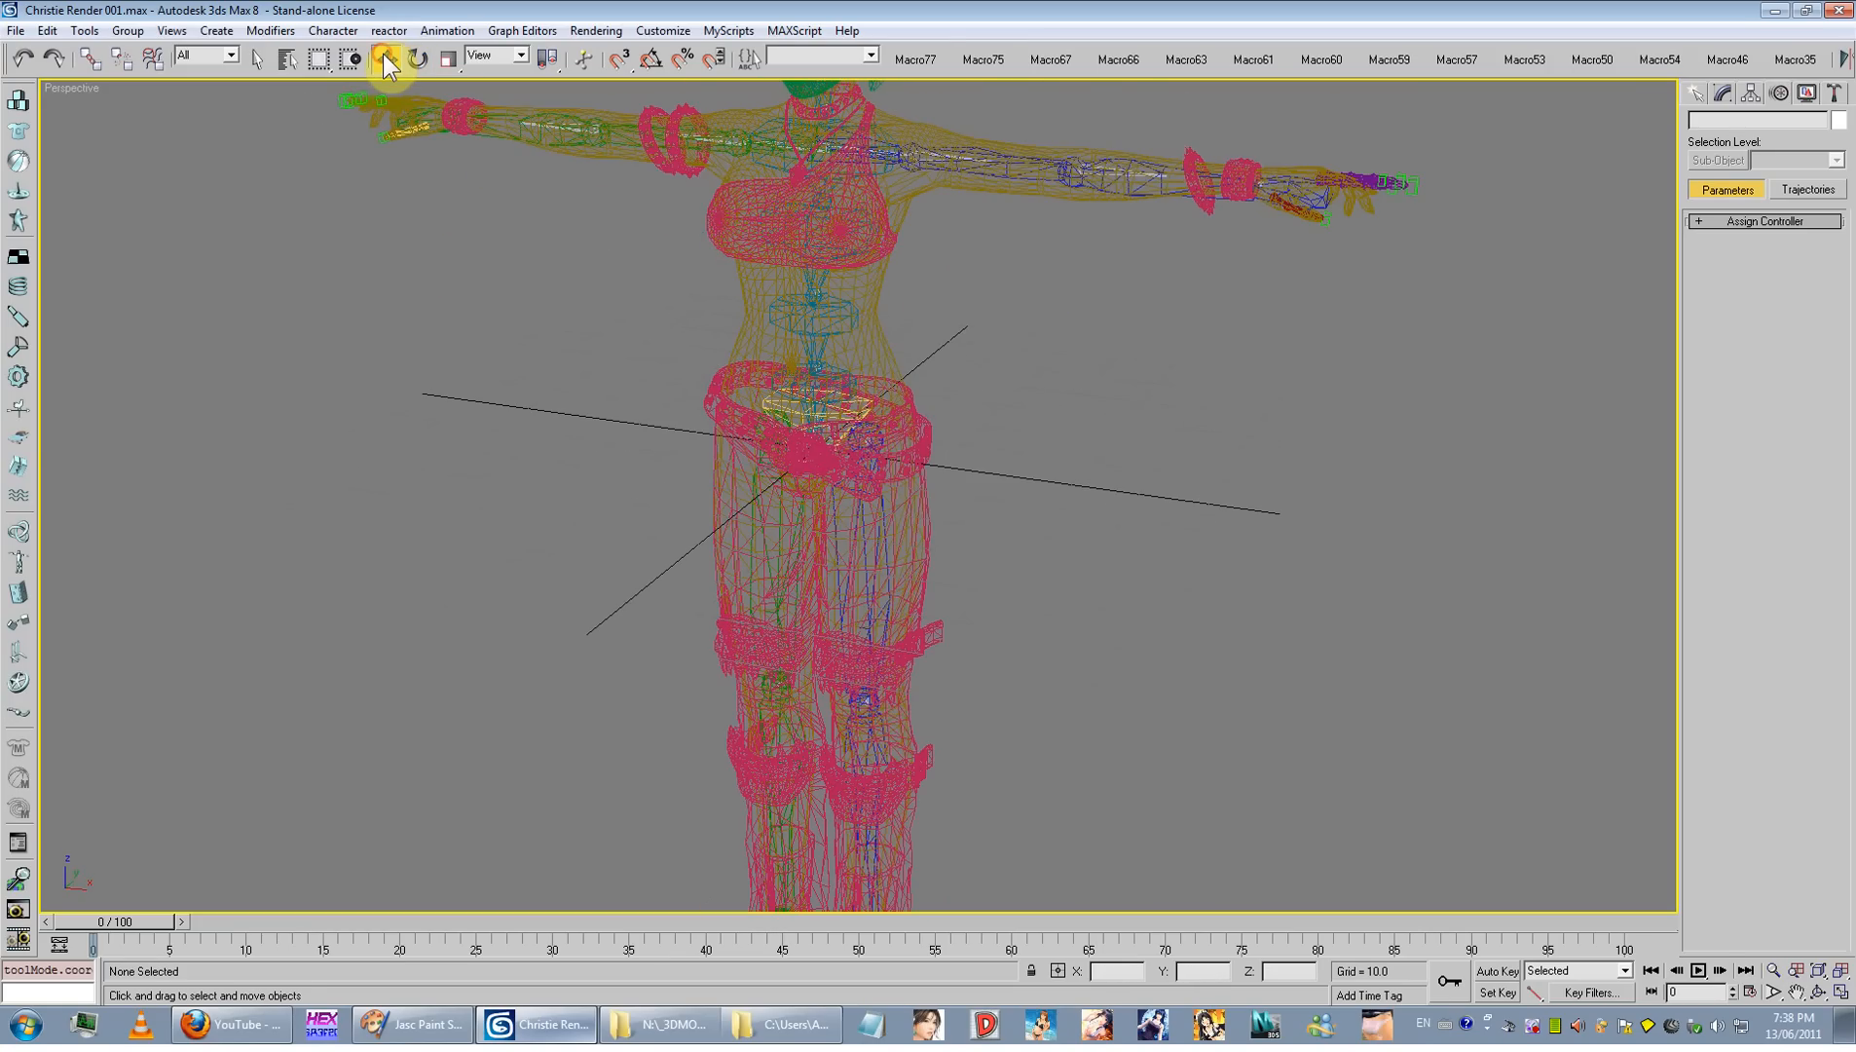
pyautogui.keyDown('alt'); pyautogui.moveTo(666, 337); pyautogui.dragTo(723, 341, button='middle'); pyautogui.keyUp('alt')
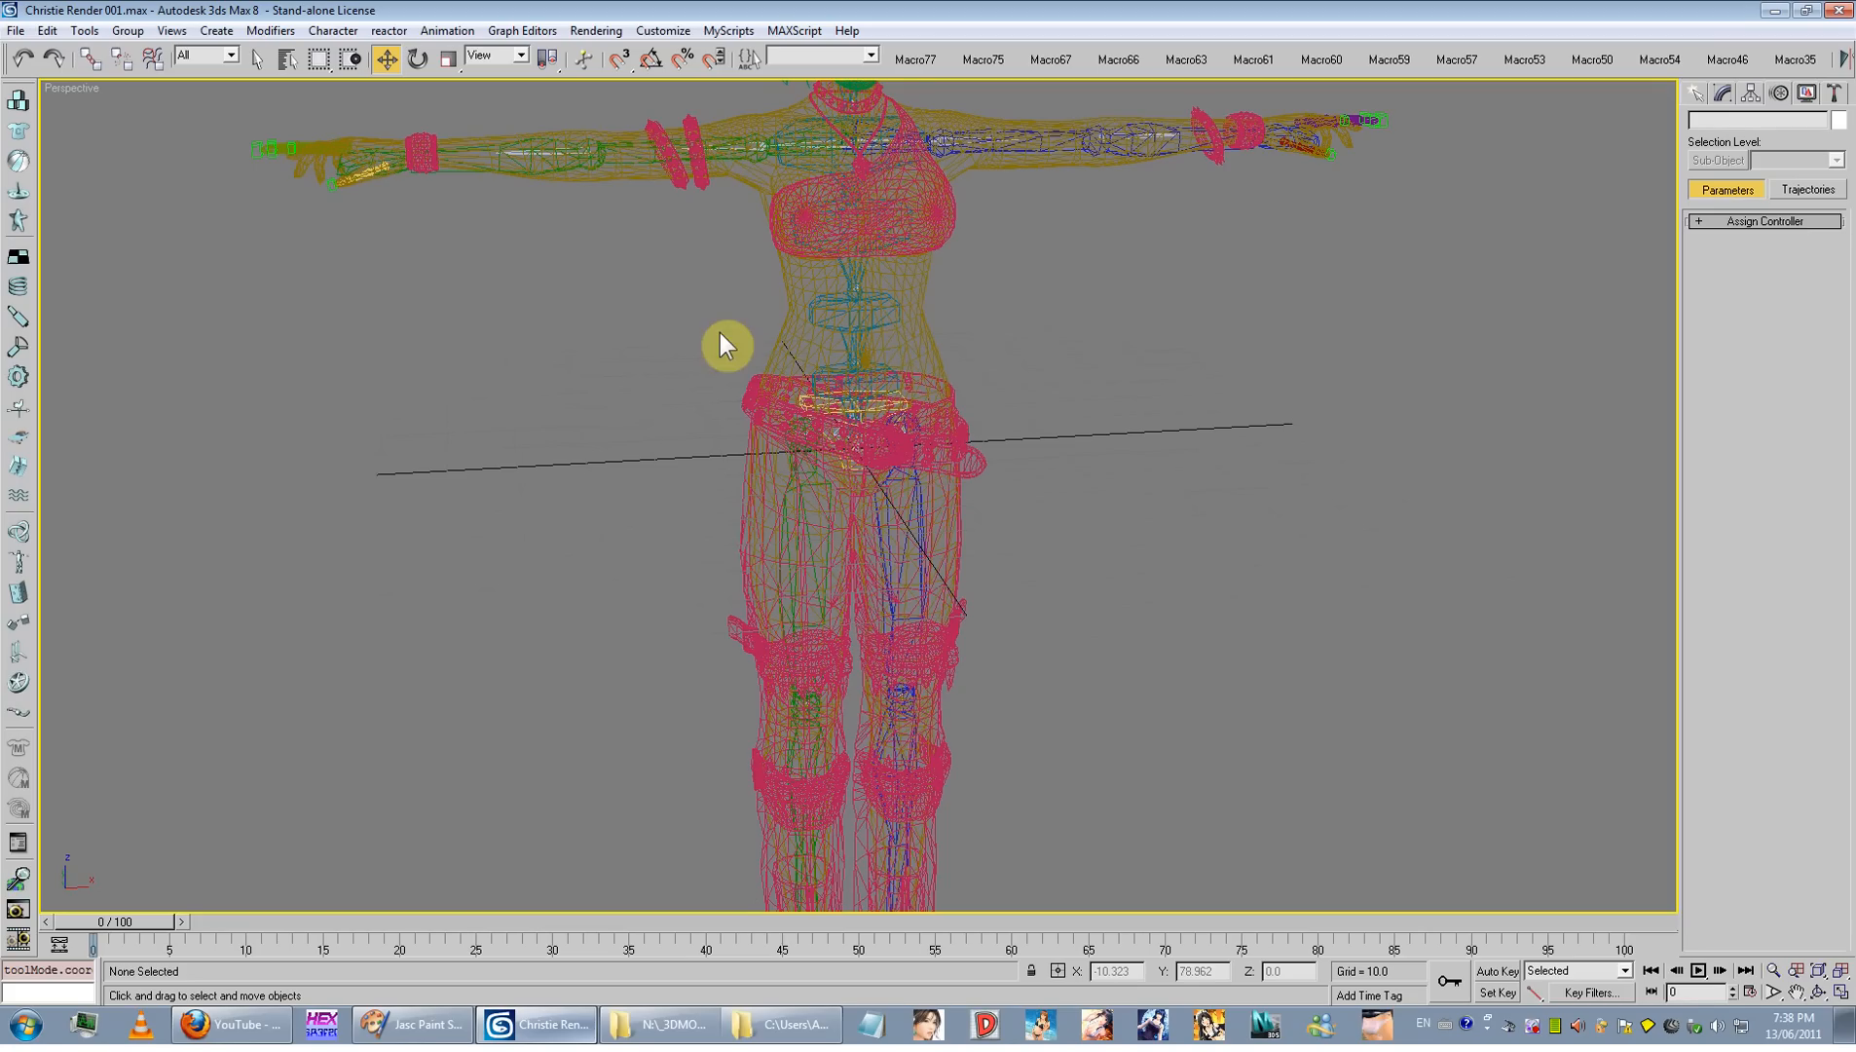
pyautogui.rightClick(1088, 360)
pyautogui.click(1110, 278)
pyautogui.keyDown('alt'); pyautogui.moveTo(978, 414); pyautogui.dragTo(902, 437, button='middle'); pyautogui.keyUp('alt')
pyautogui.click(867, 469)
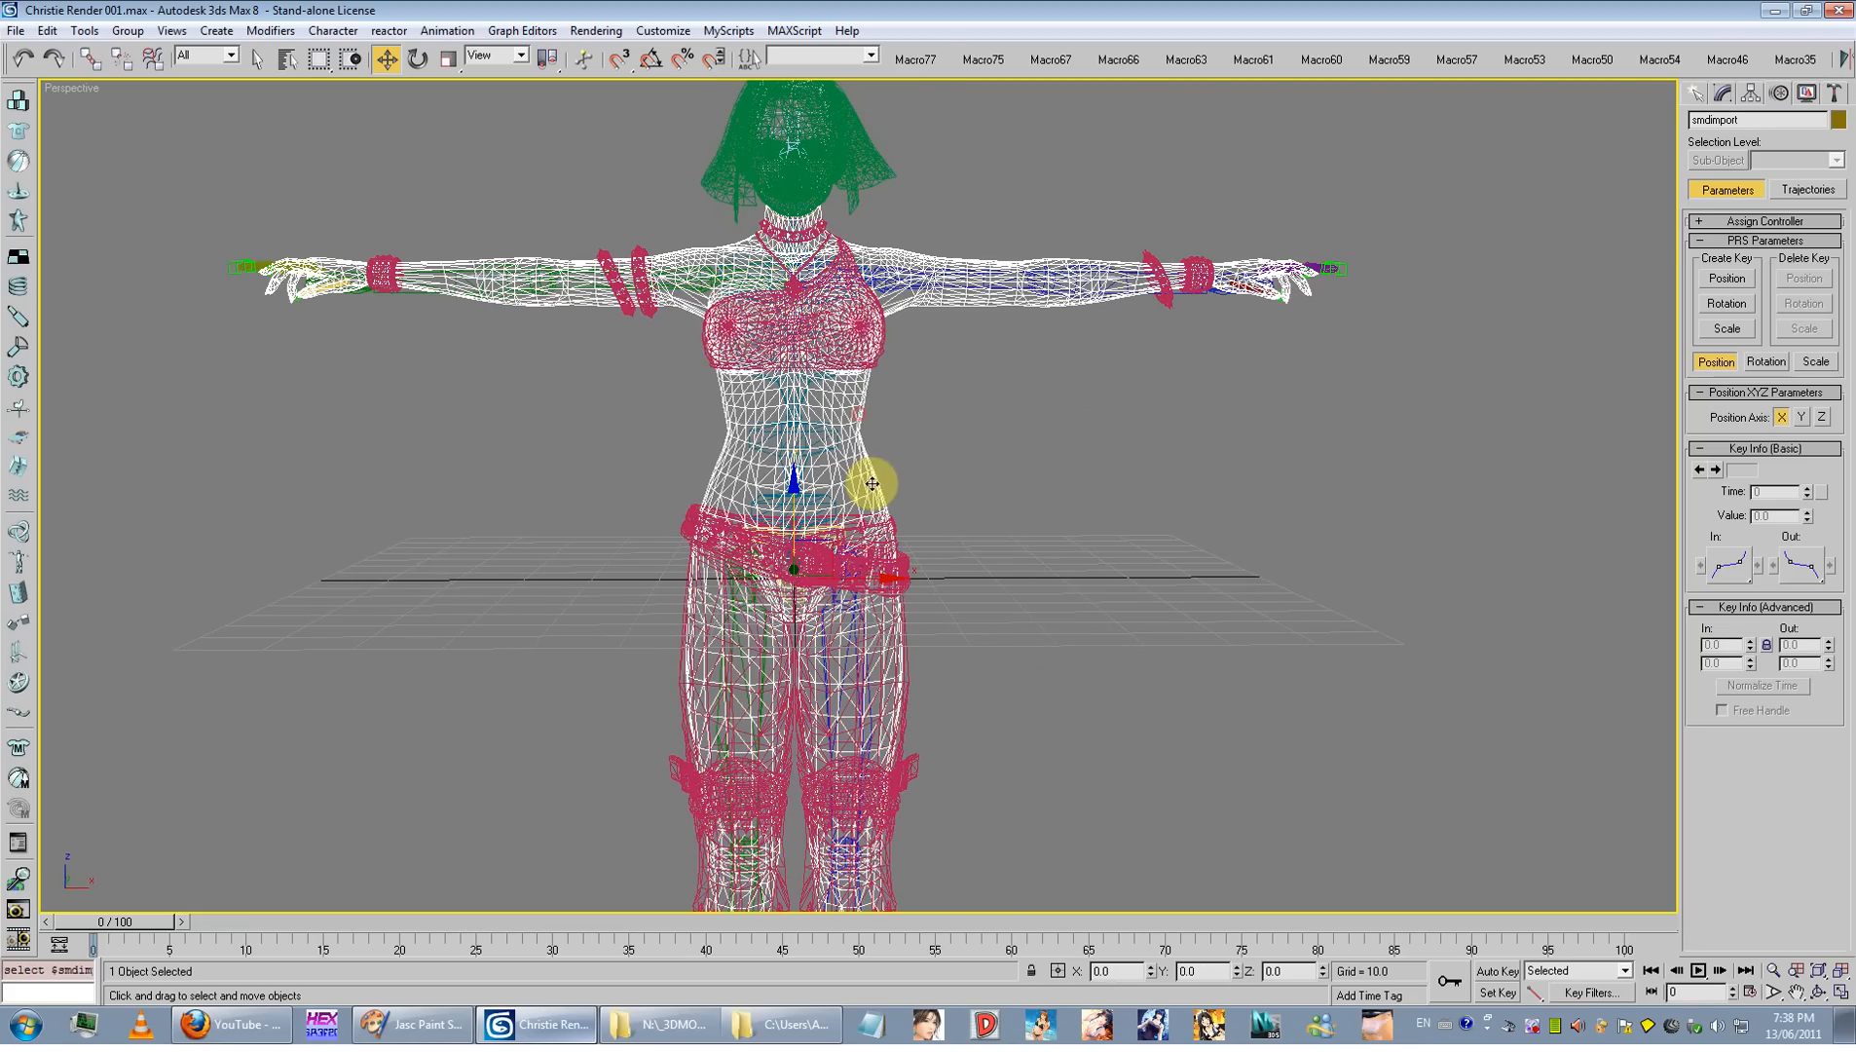
pyautogui.click(1722, 92)
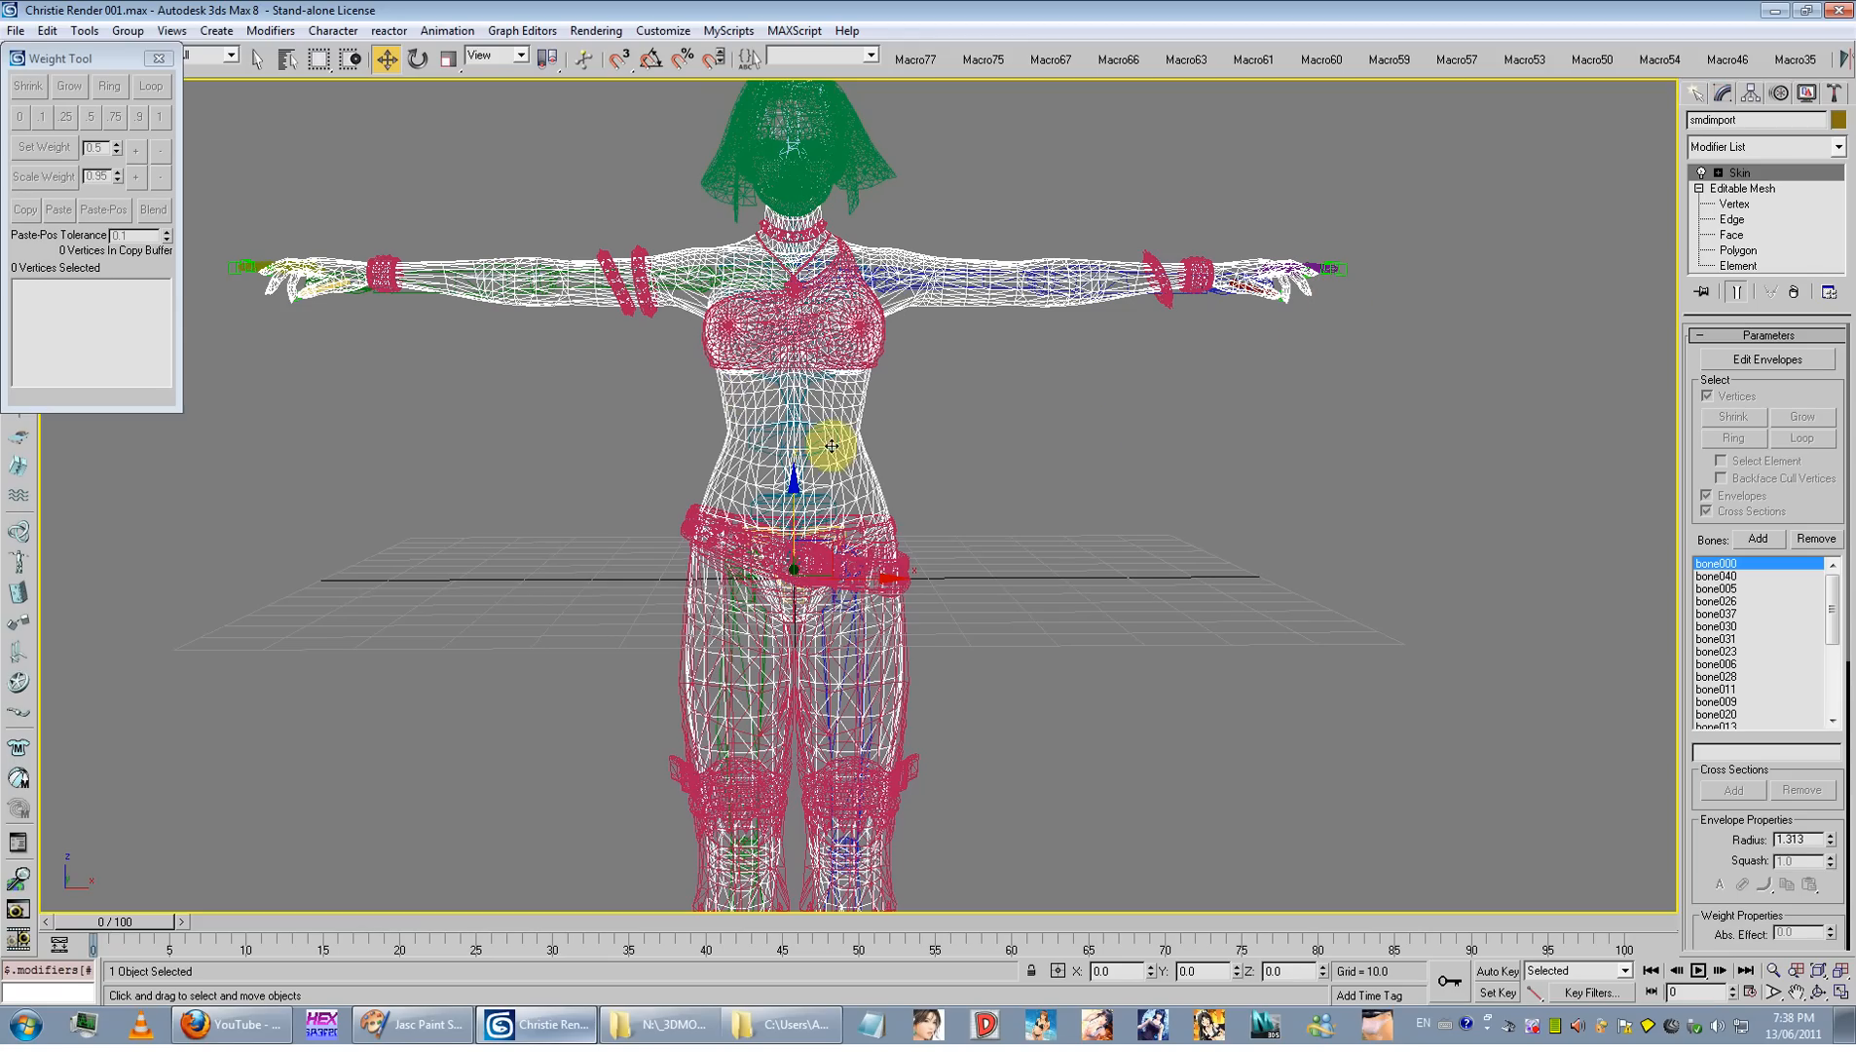
# Step: Unhide all objects in the scene and move the Weight Tool window clear of the toolbars
pyautogui.scroll(-3, 881, 436)
pyautogui.rightClick(951, 443)
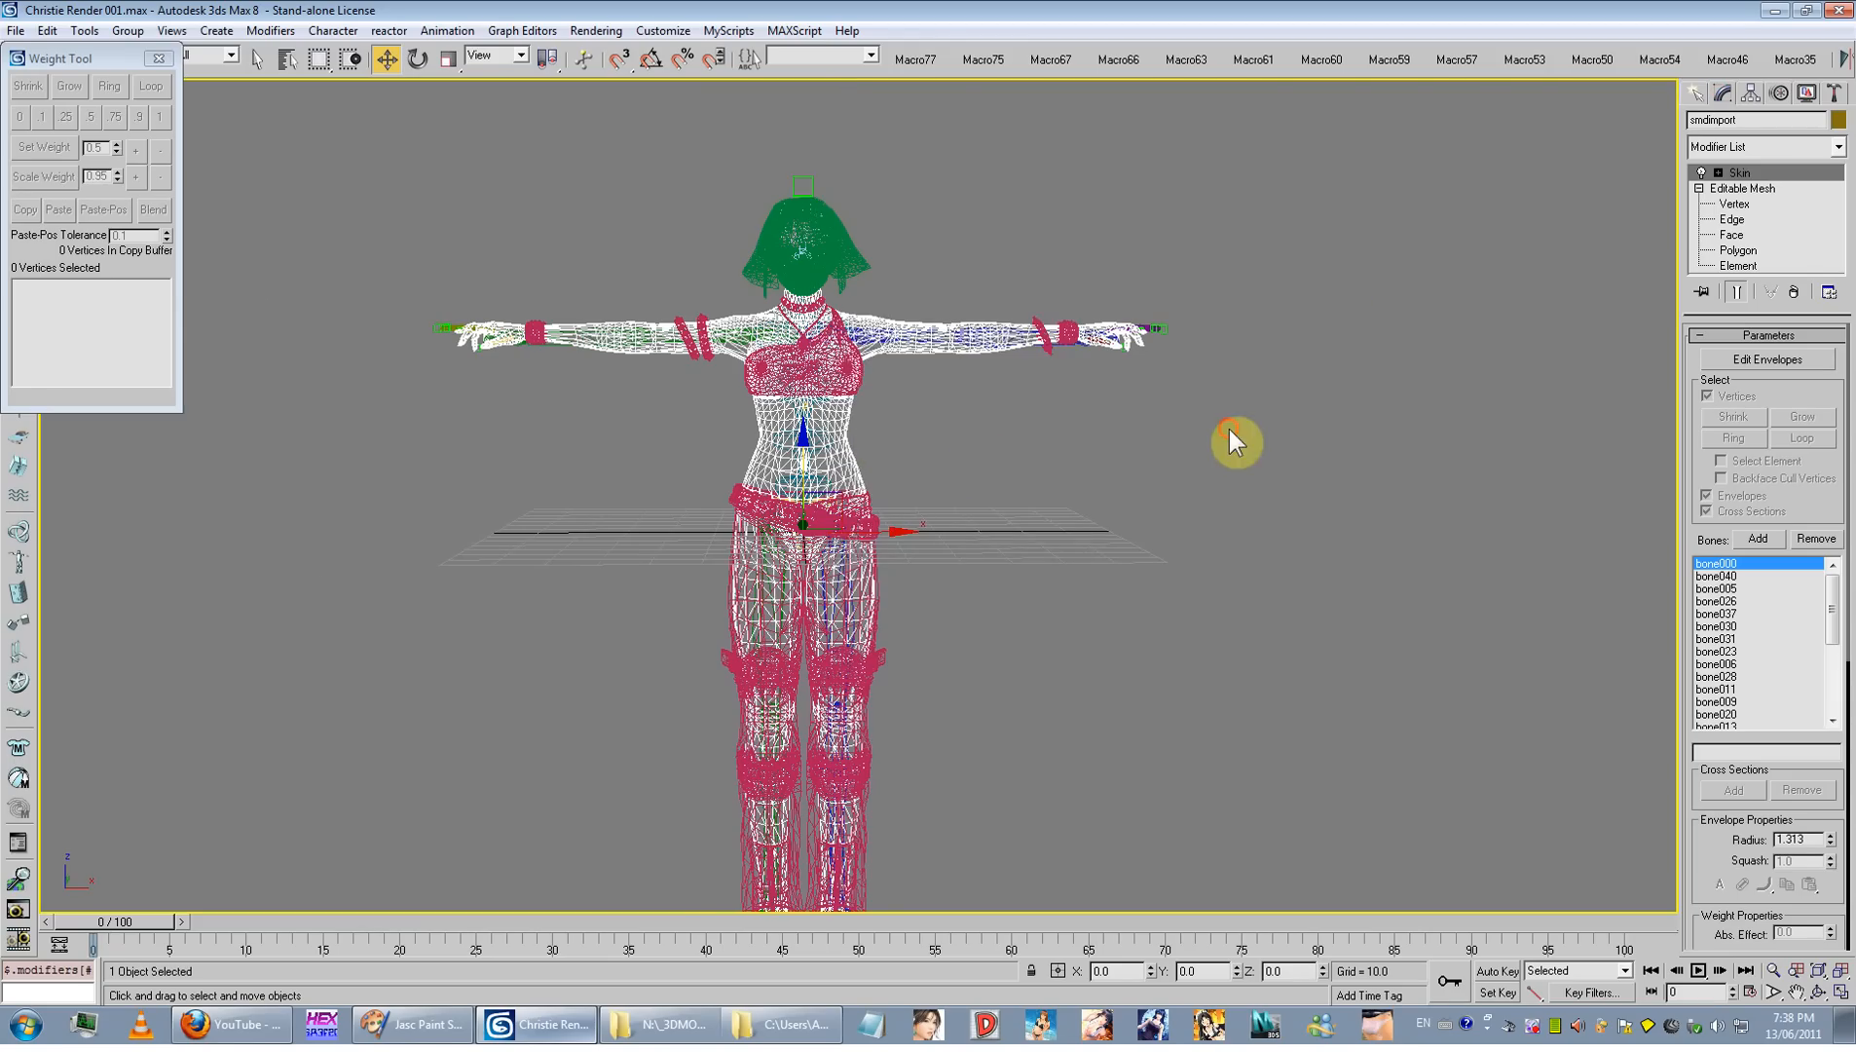
pyautogui.rightClick(967, 444)
pyautogui.click(989, 378)
pyautogui.moveTo(110, 54); pyautogui.dragTo(175, 213)
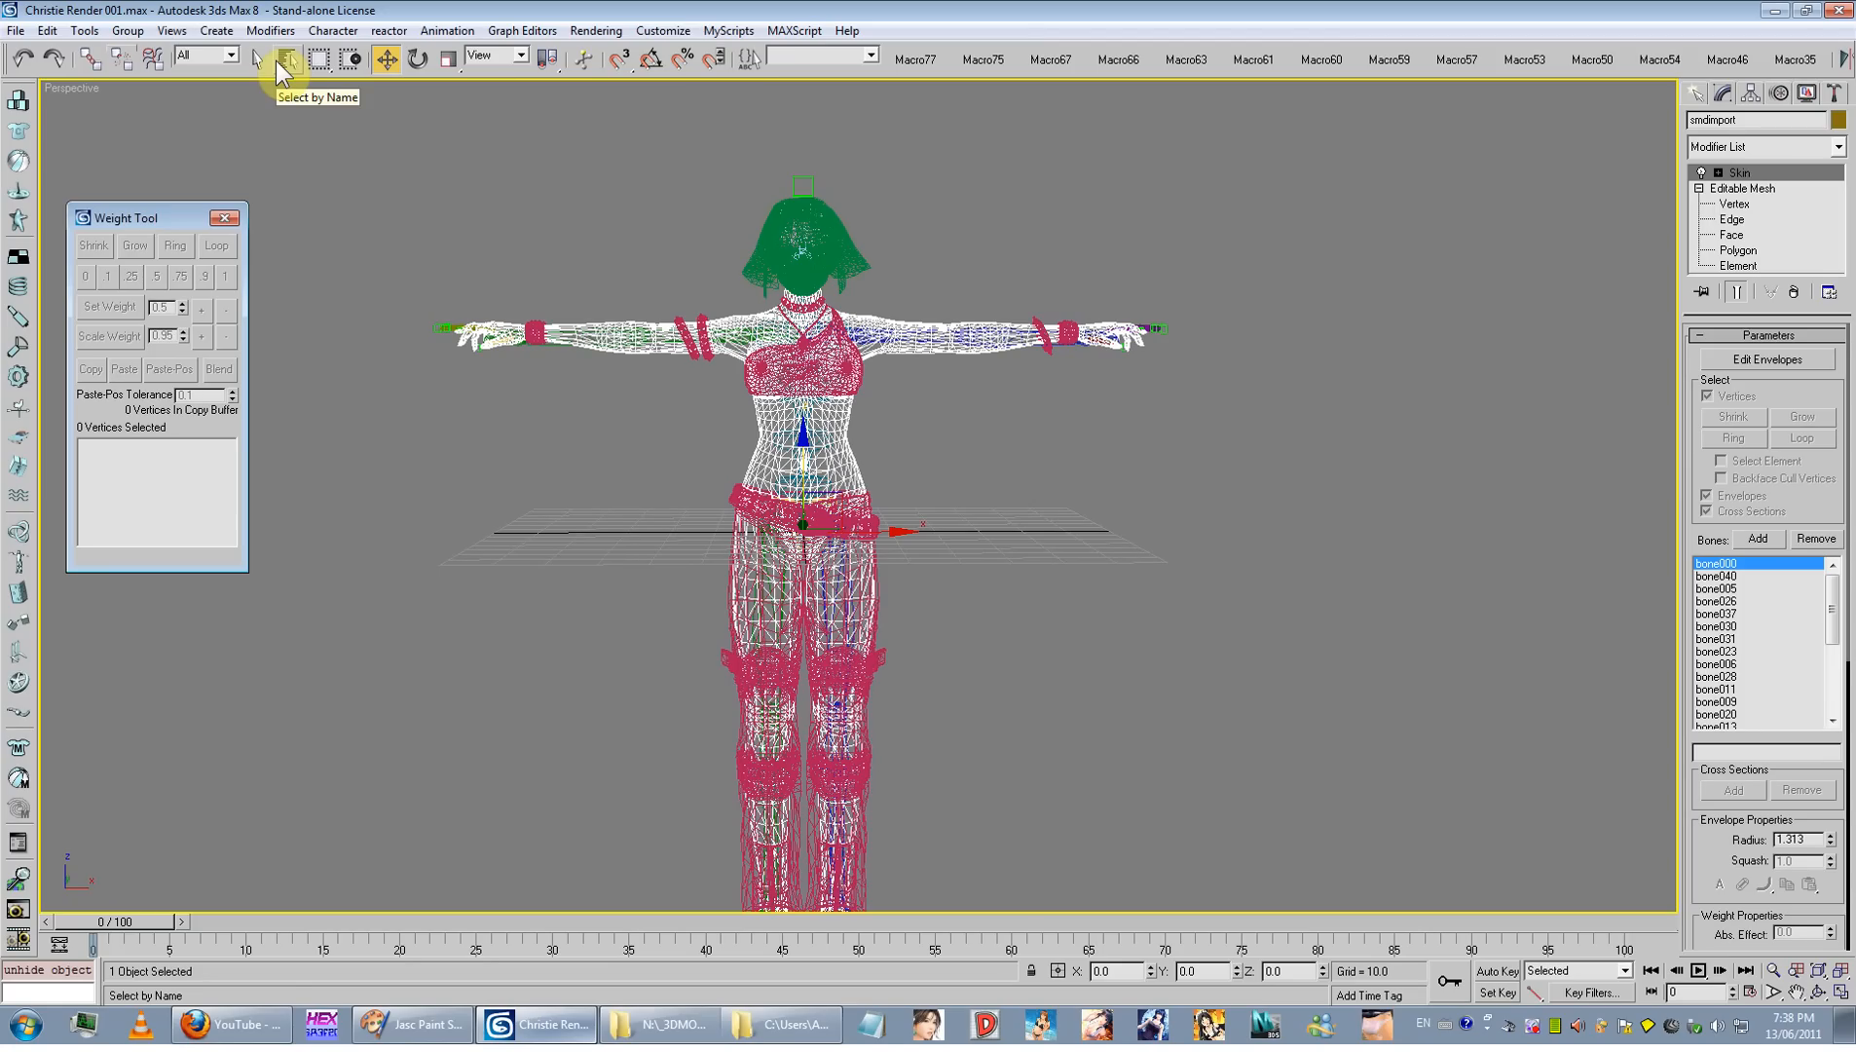
# Step: Limit the object selection list to Geometry, select [CRI01], Head, Object01 and smdimport, and hide them
pyautogui.click(278, 60)
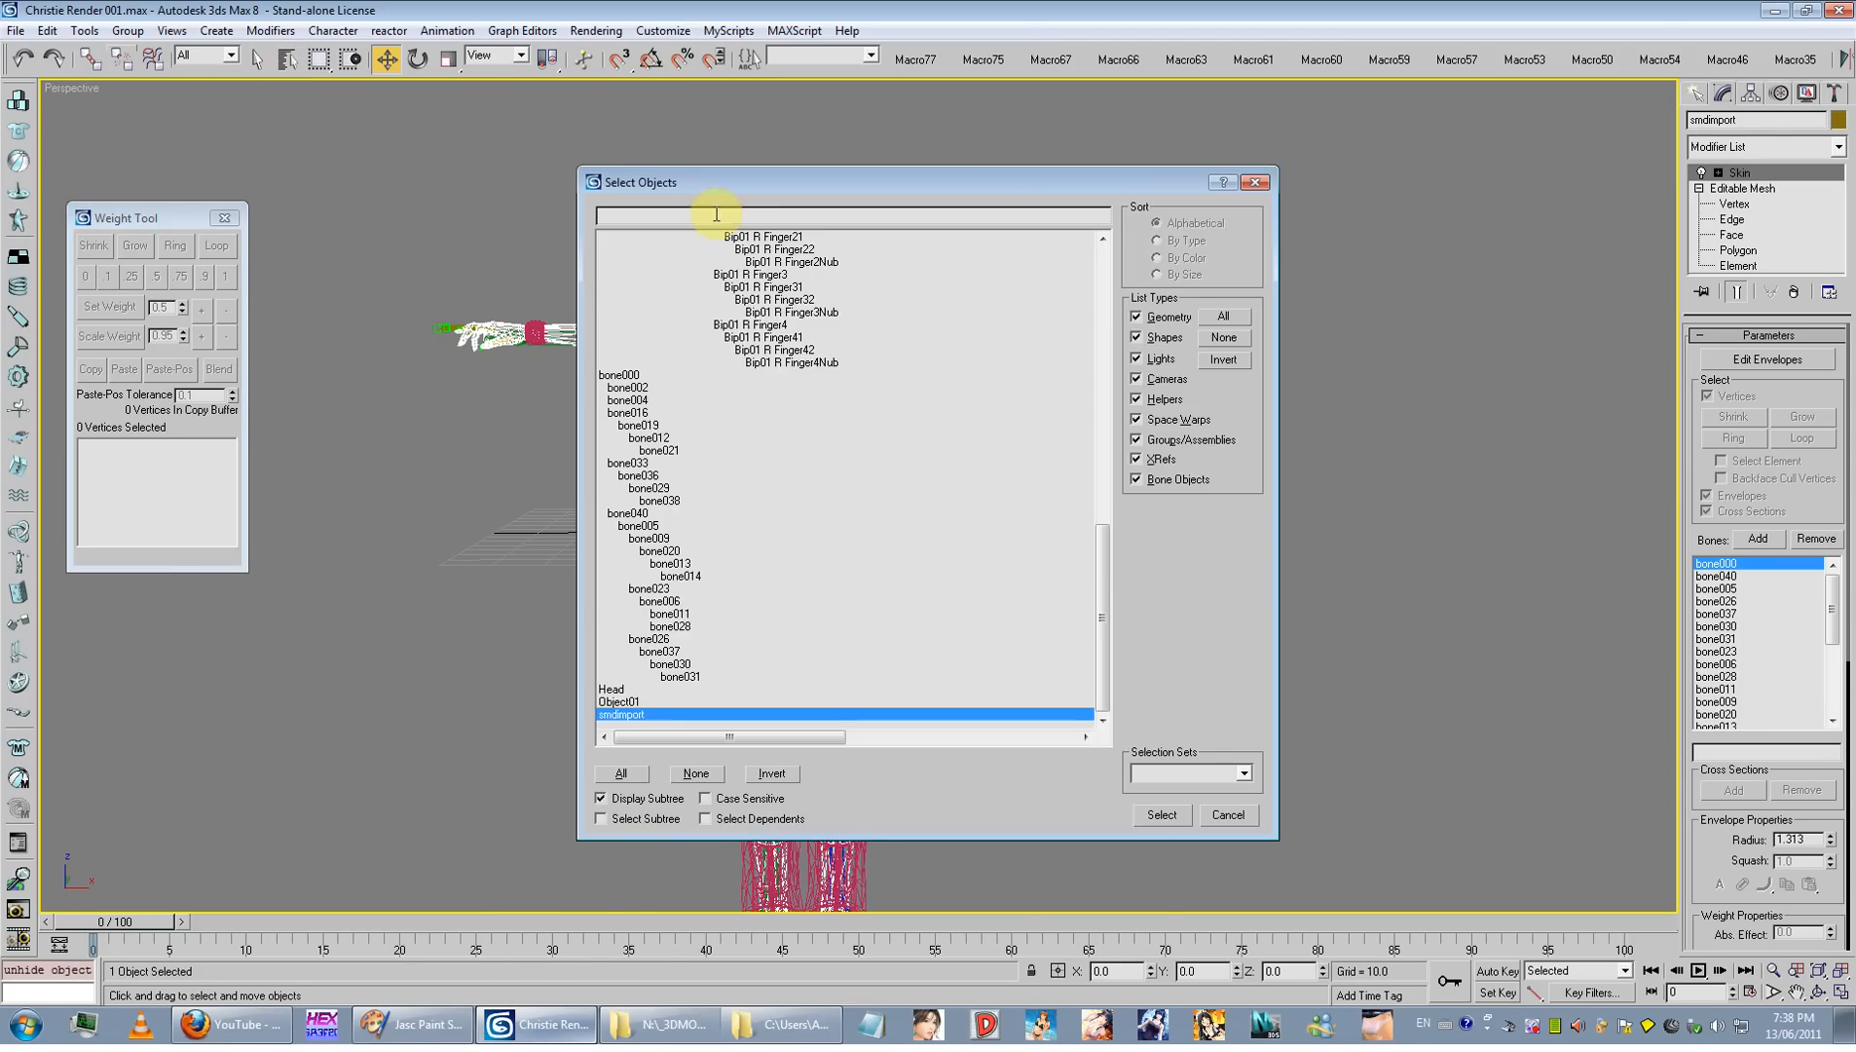
pyautogui.moveTo(732, 184); pyautogui.dragTo(623, 189)
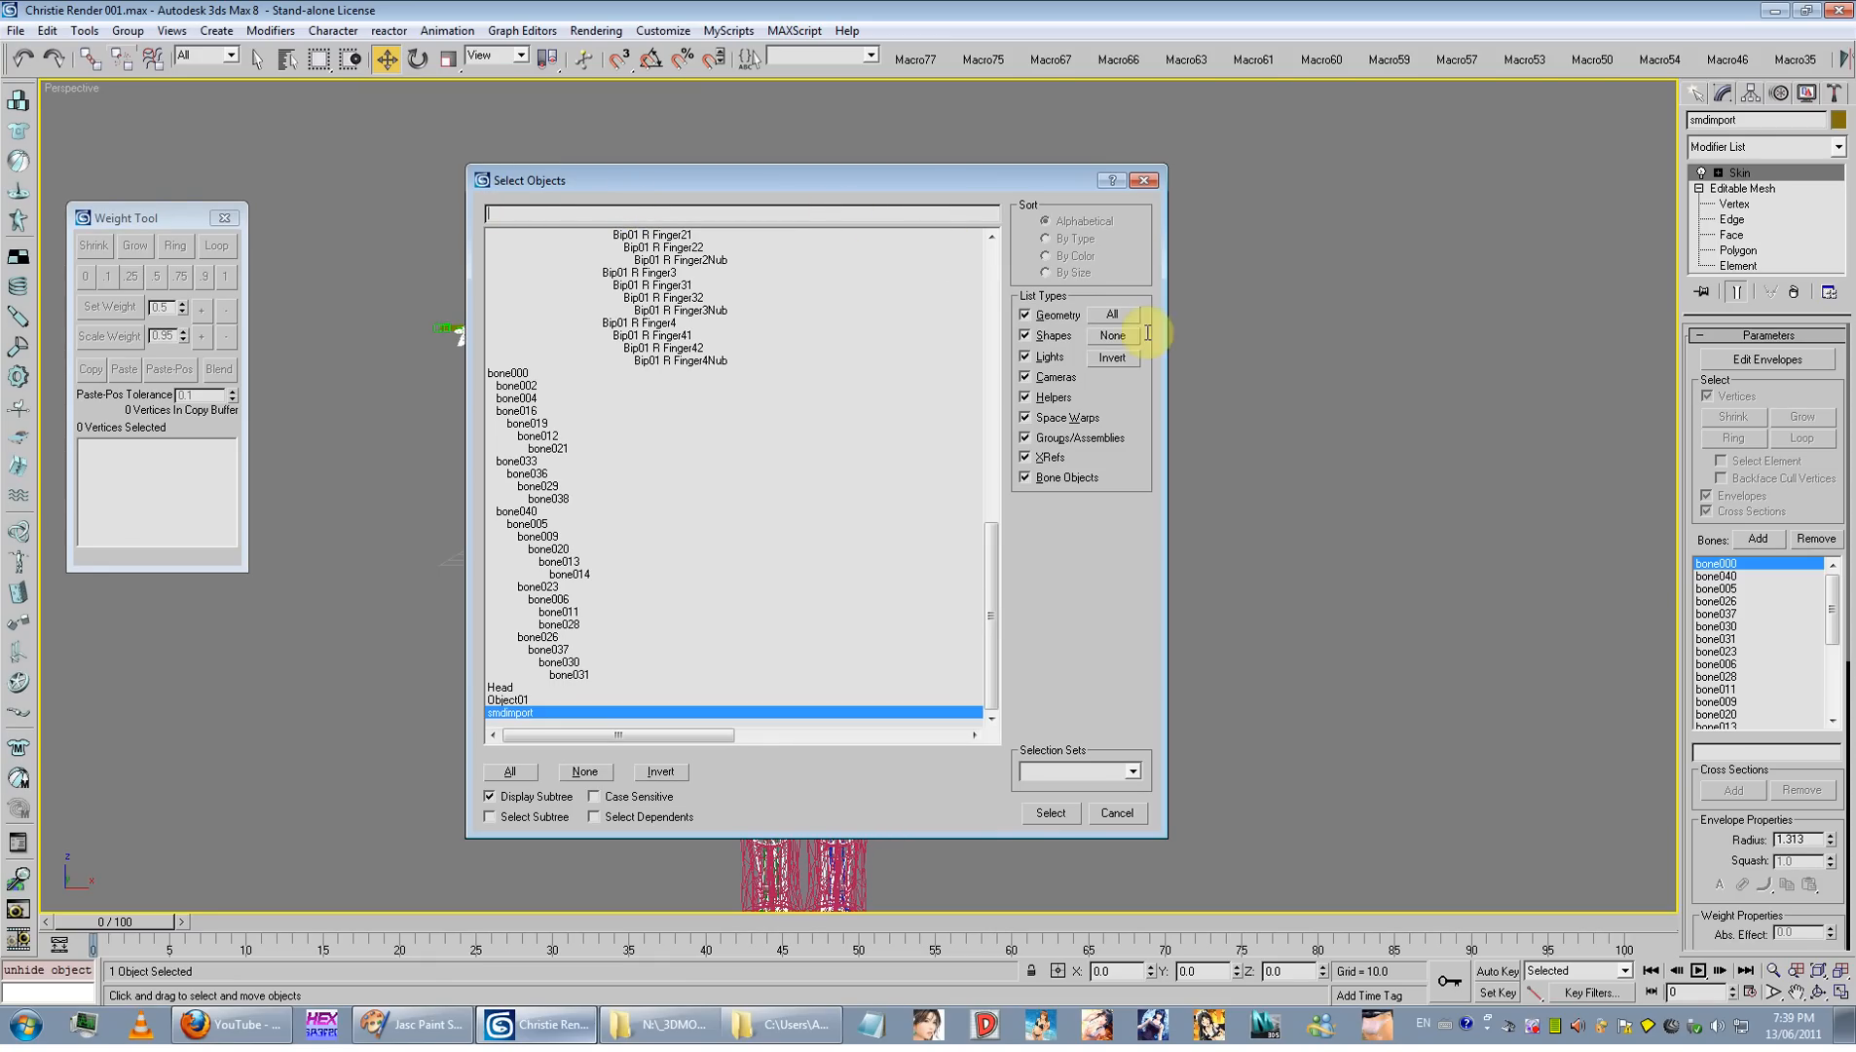
pyautogui.click(1110, 336)
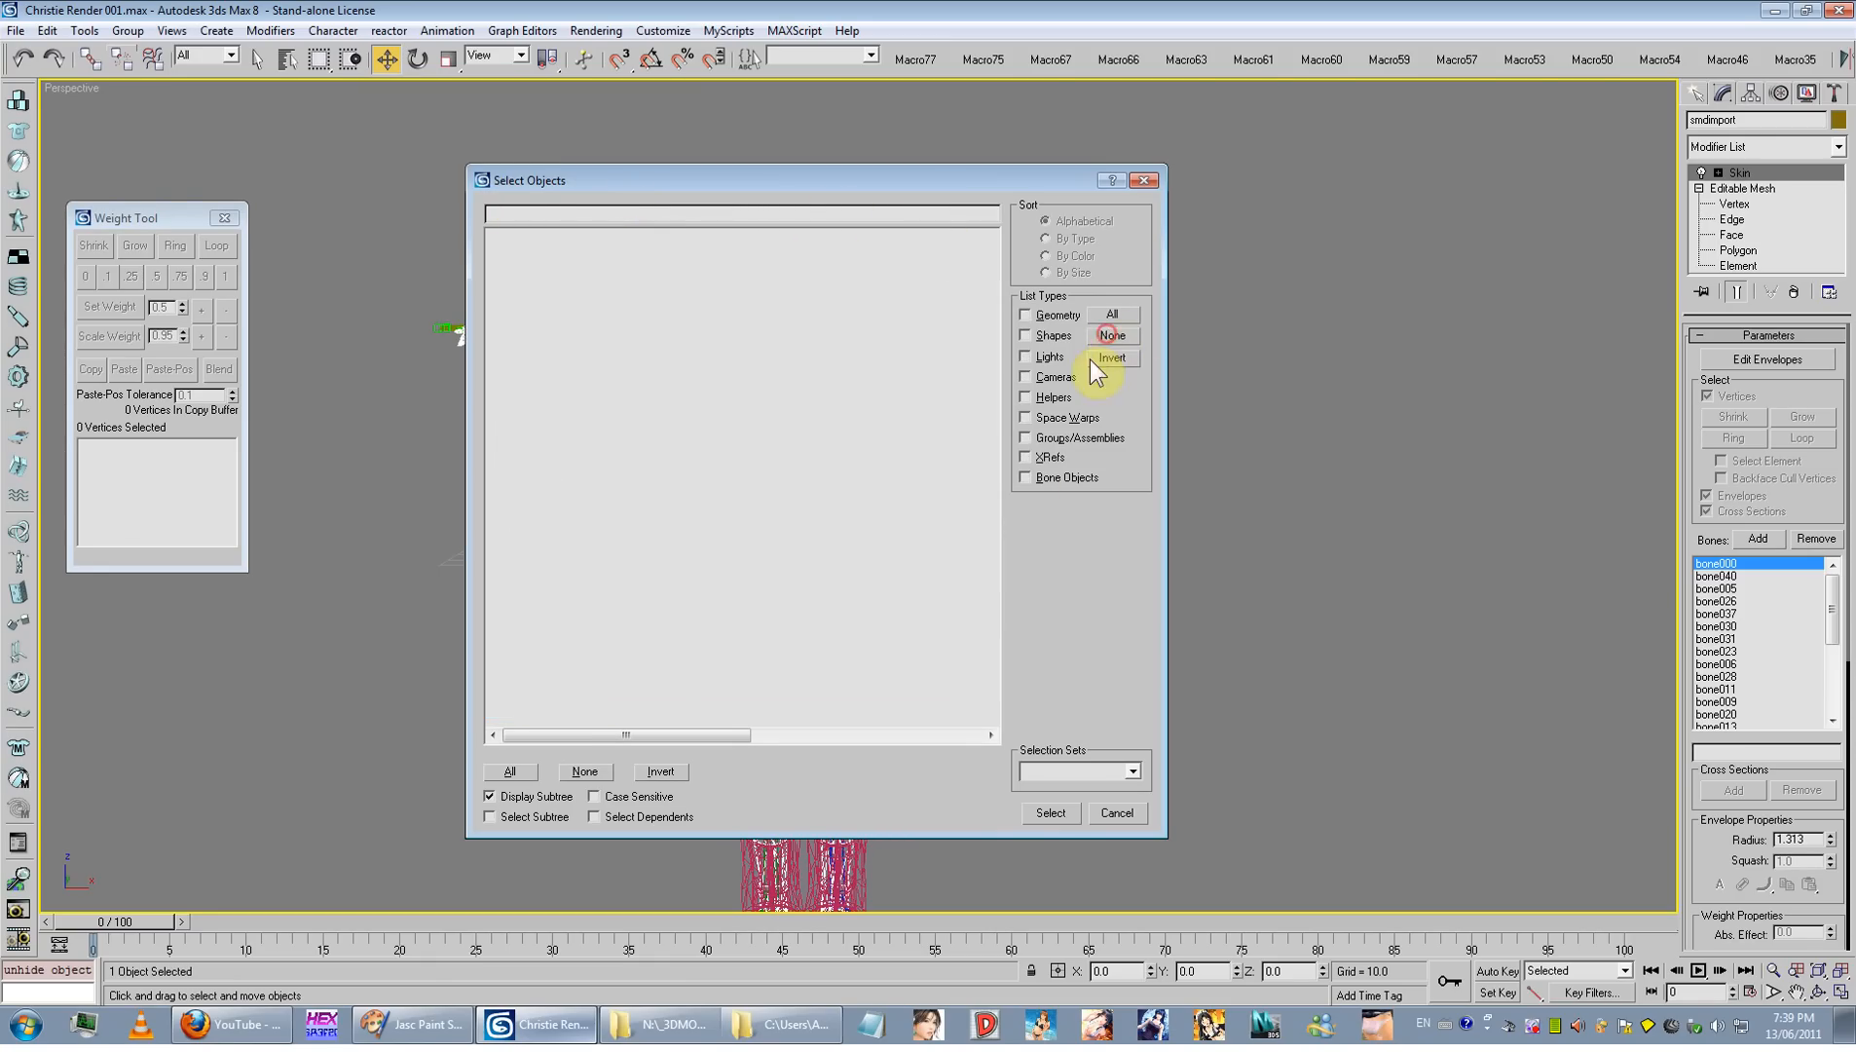
pyautogui.click(1061, 320)
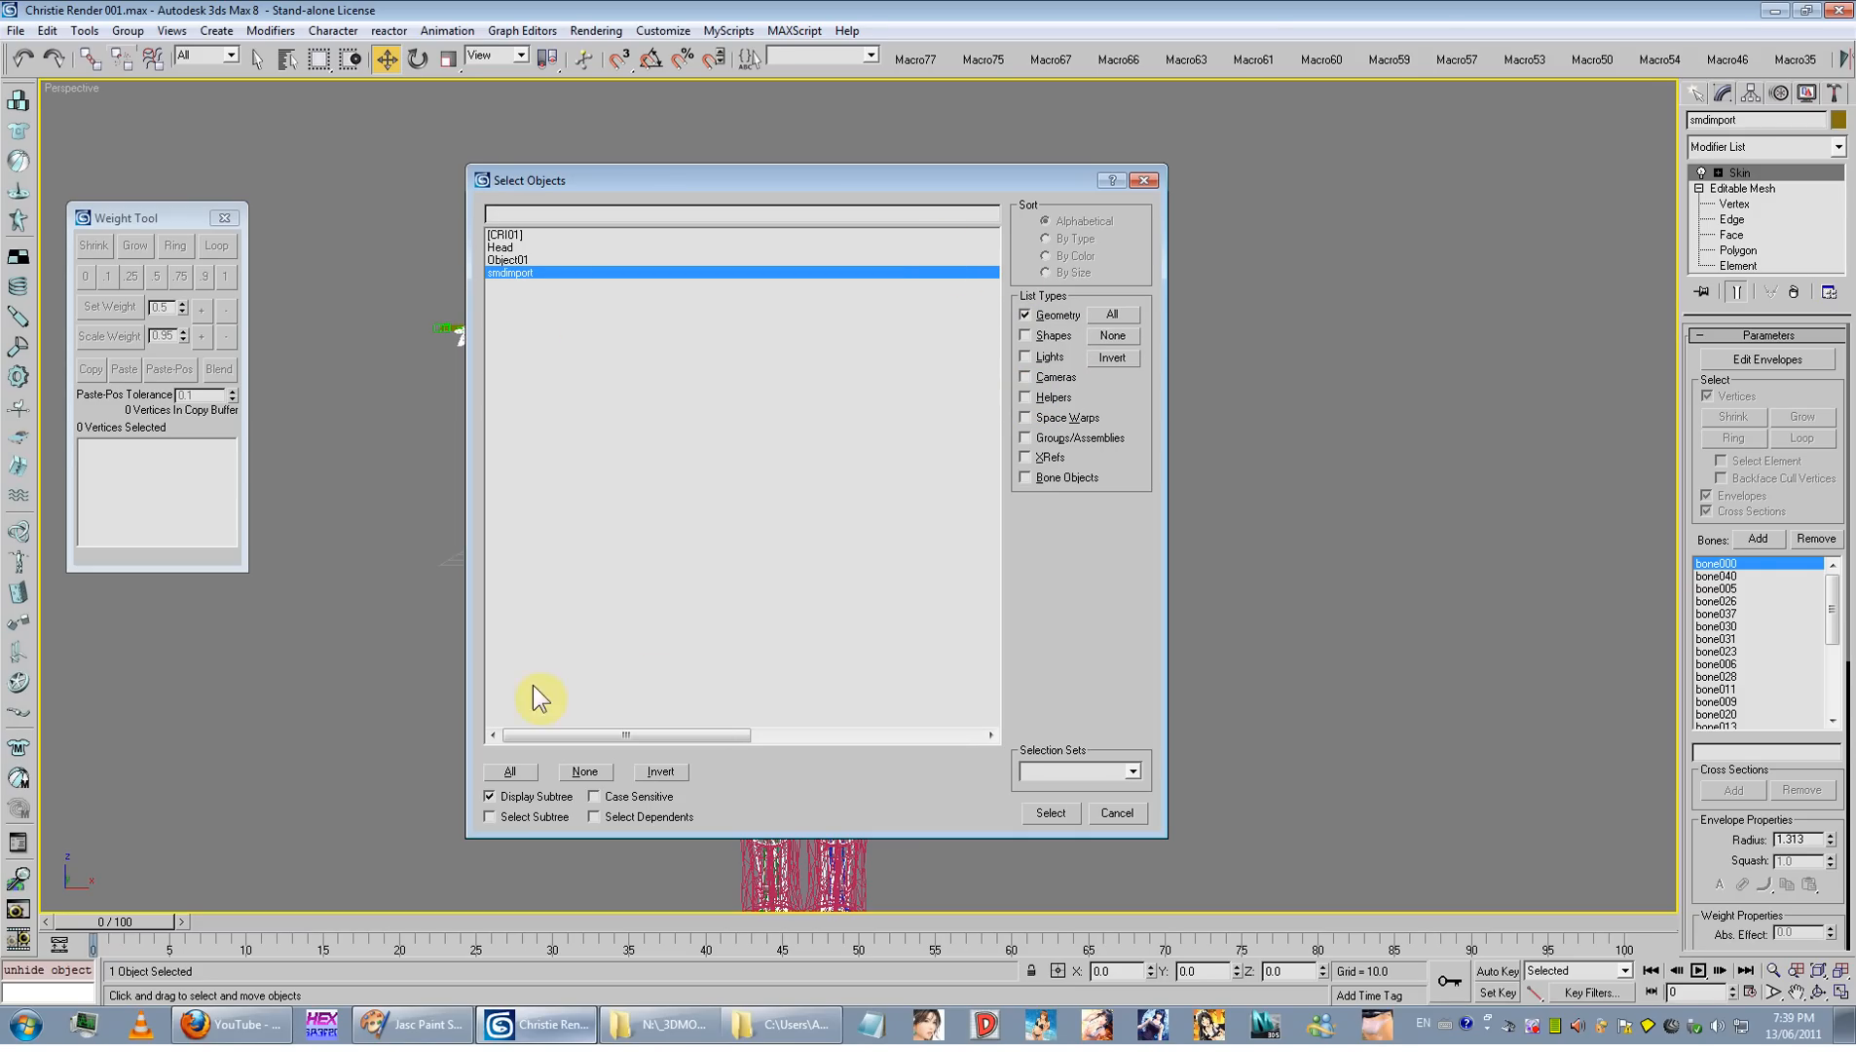
pyautogui.click(509, 771)
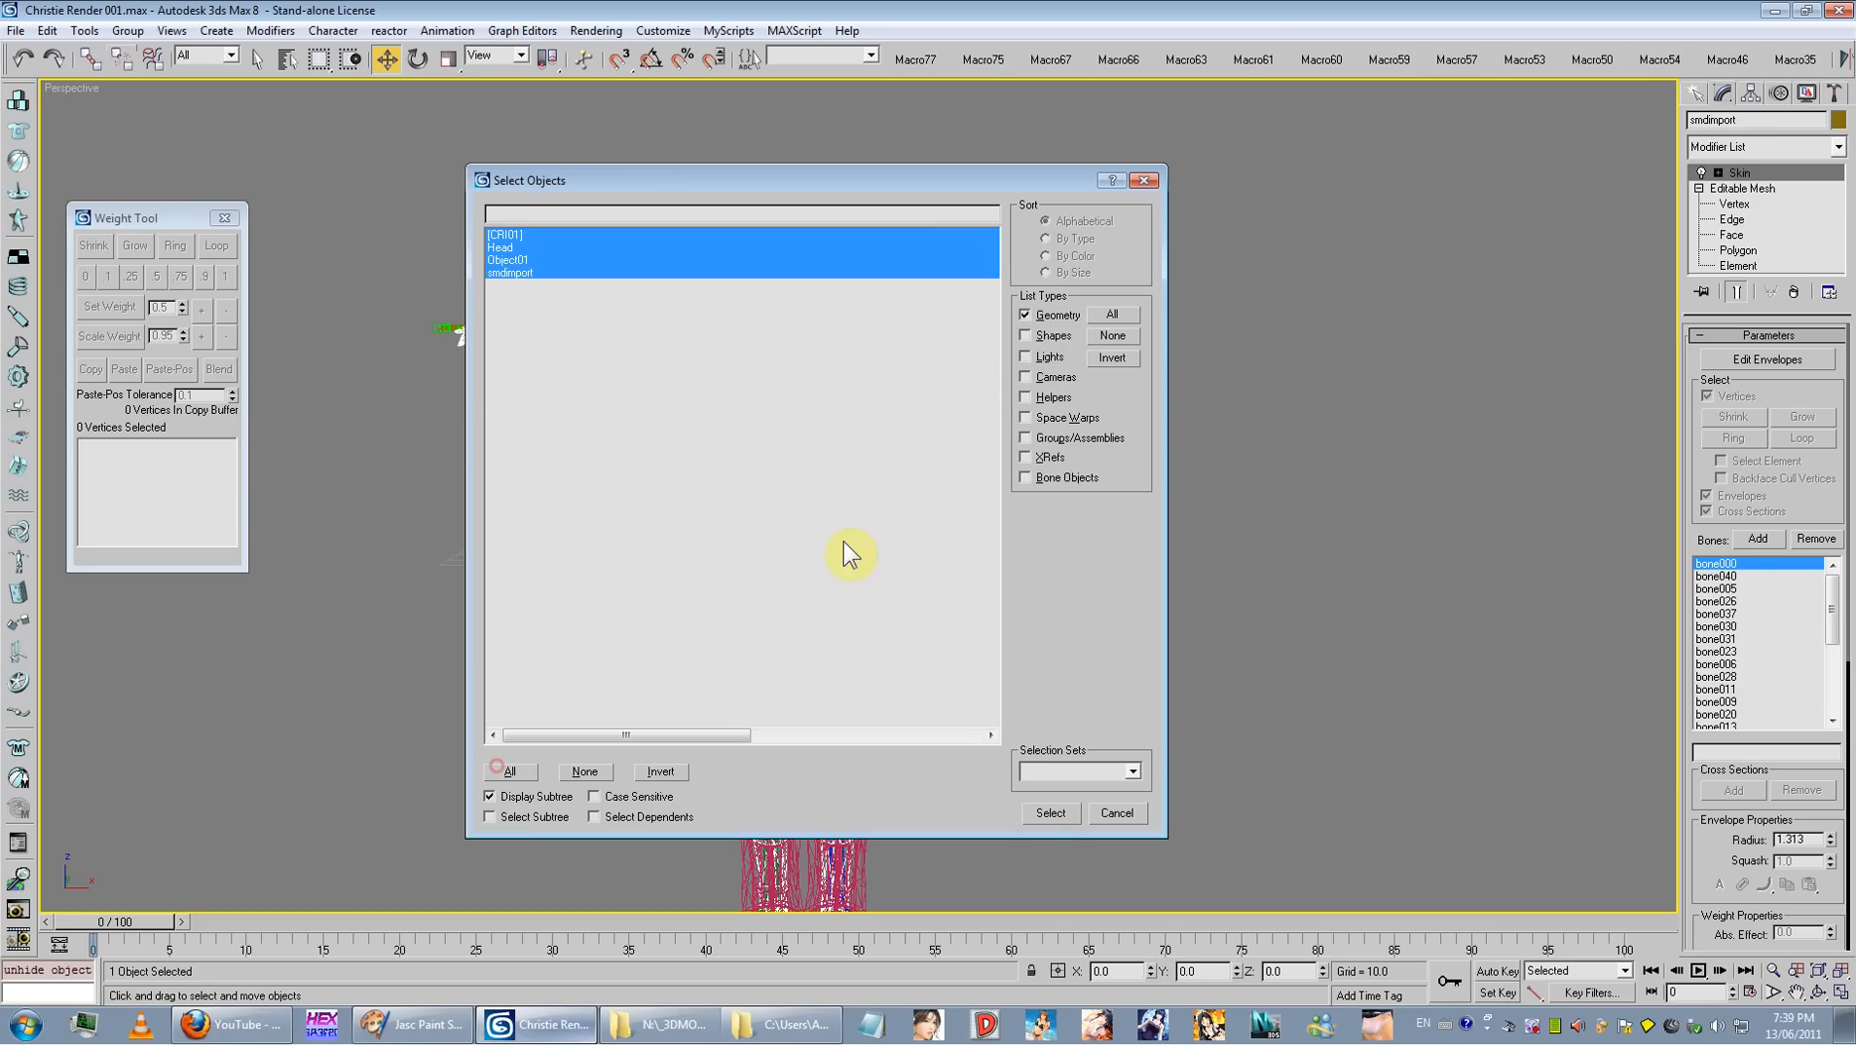
pyautogui.click(1051, 812)
pyautogui.rightClick(931, 455)
pyautogui.click(1003, 418)
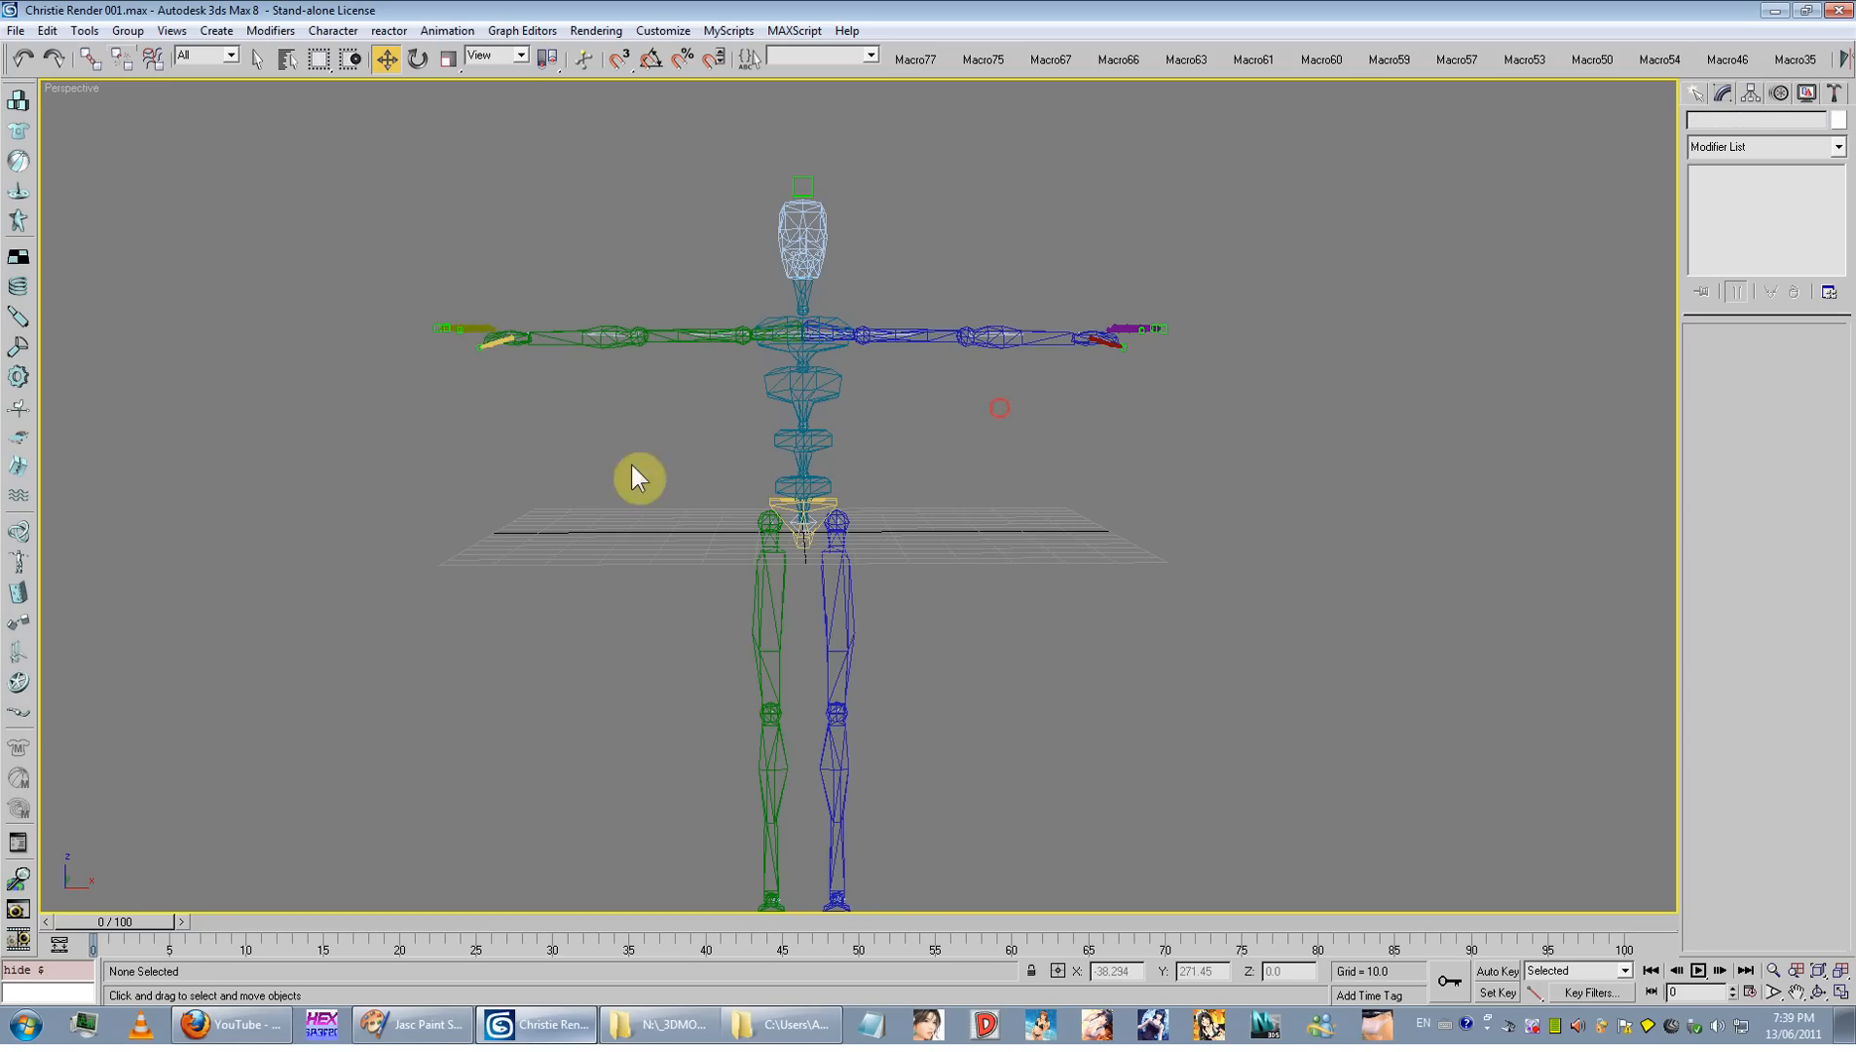
# Step: Exclude geometry from the object selection list and select all the original bones from bone000 to bone031
pyautogui.moveTo(786, 373); pyautogui.dragTo(755, 253, button='middle')
pyautogui.press('h')
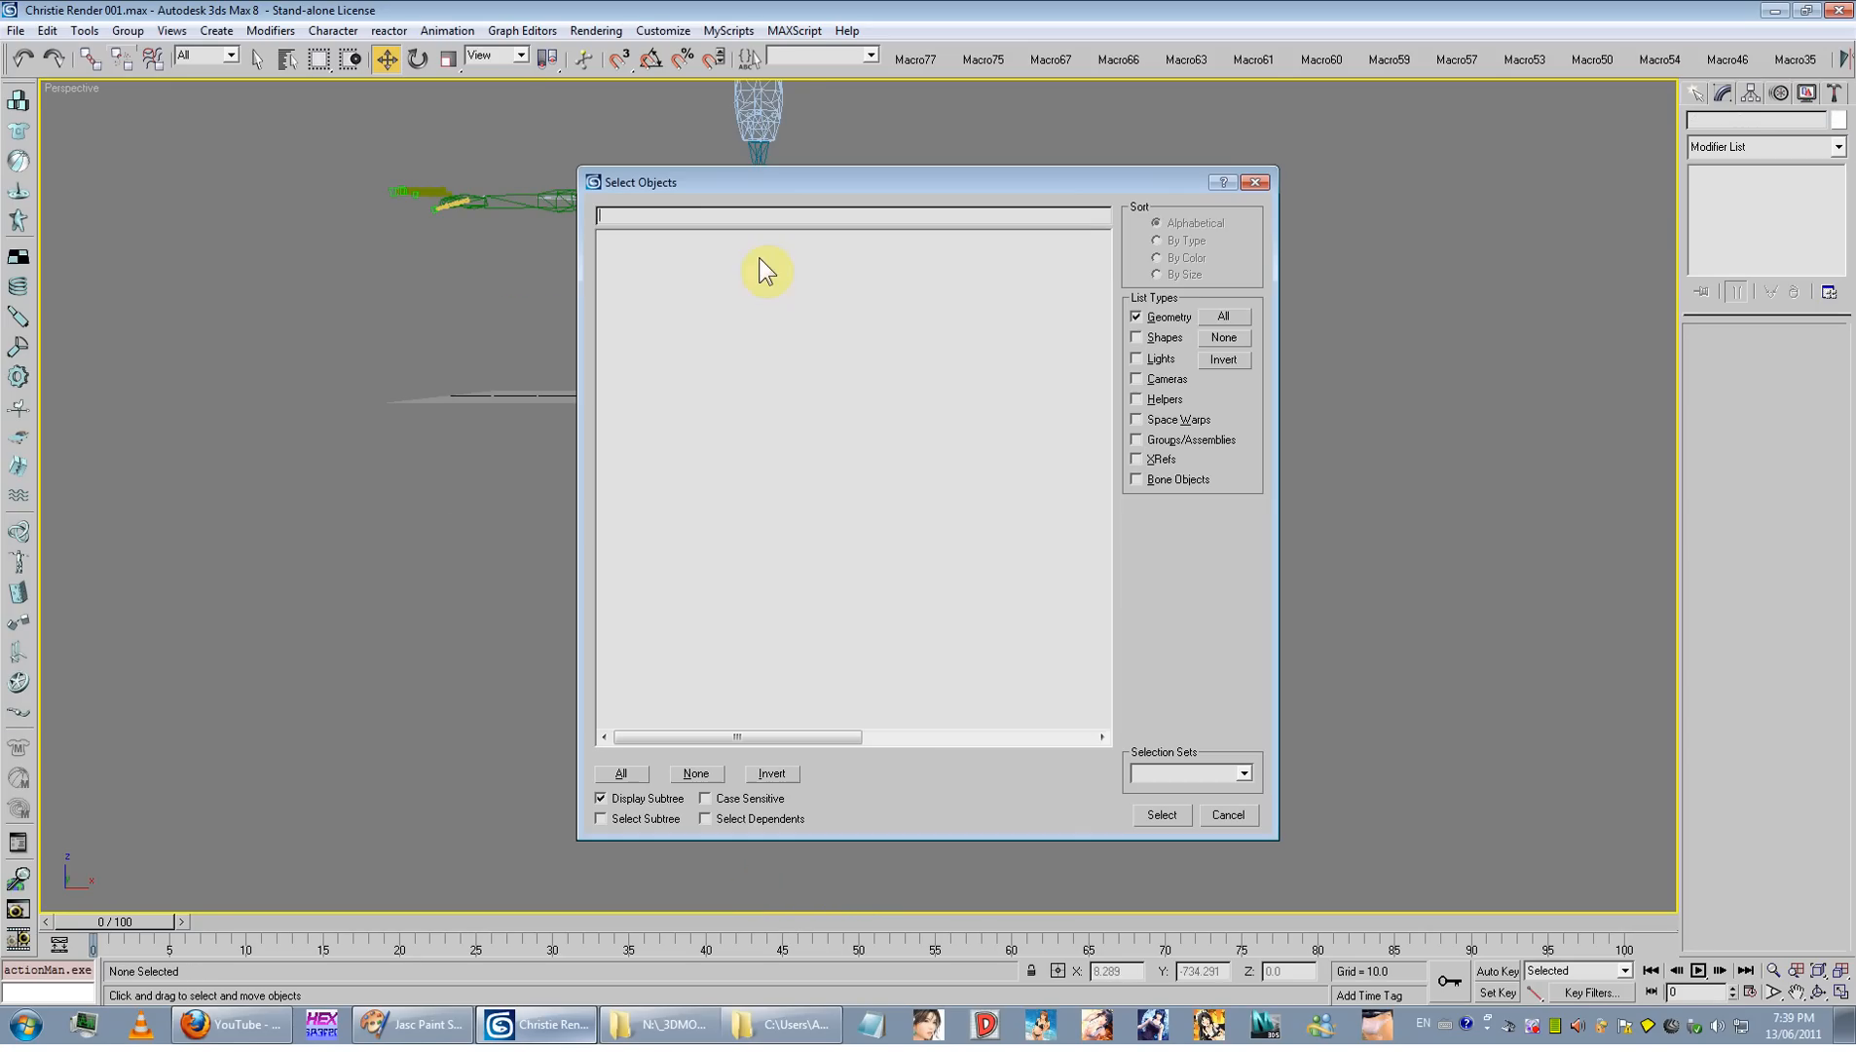
pyautogui.click(1223, 359)
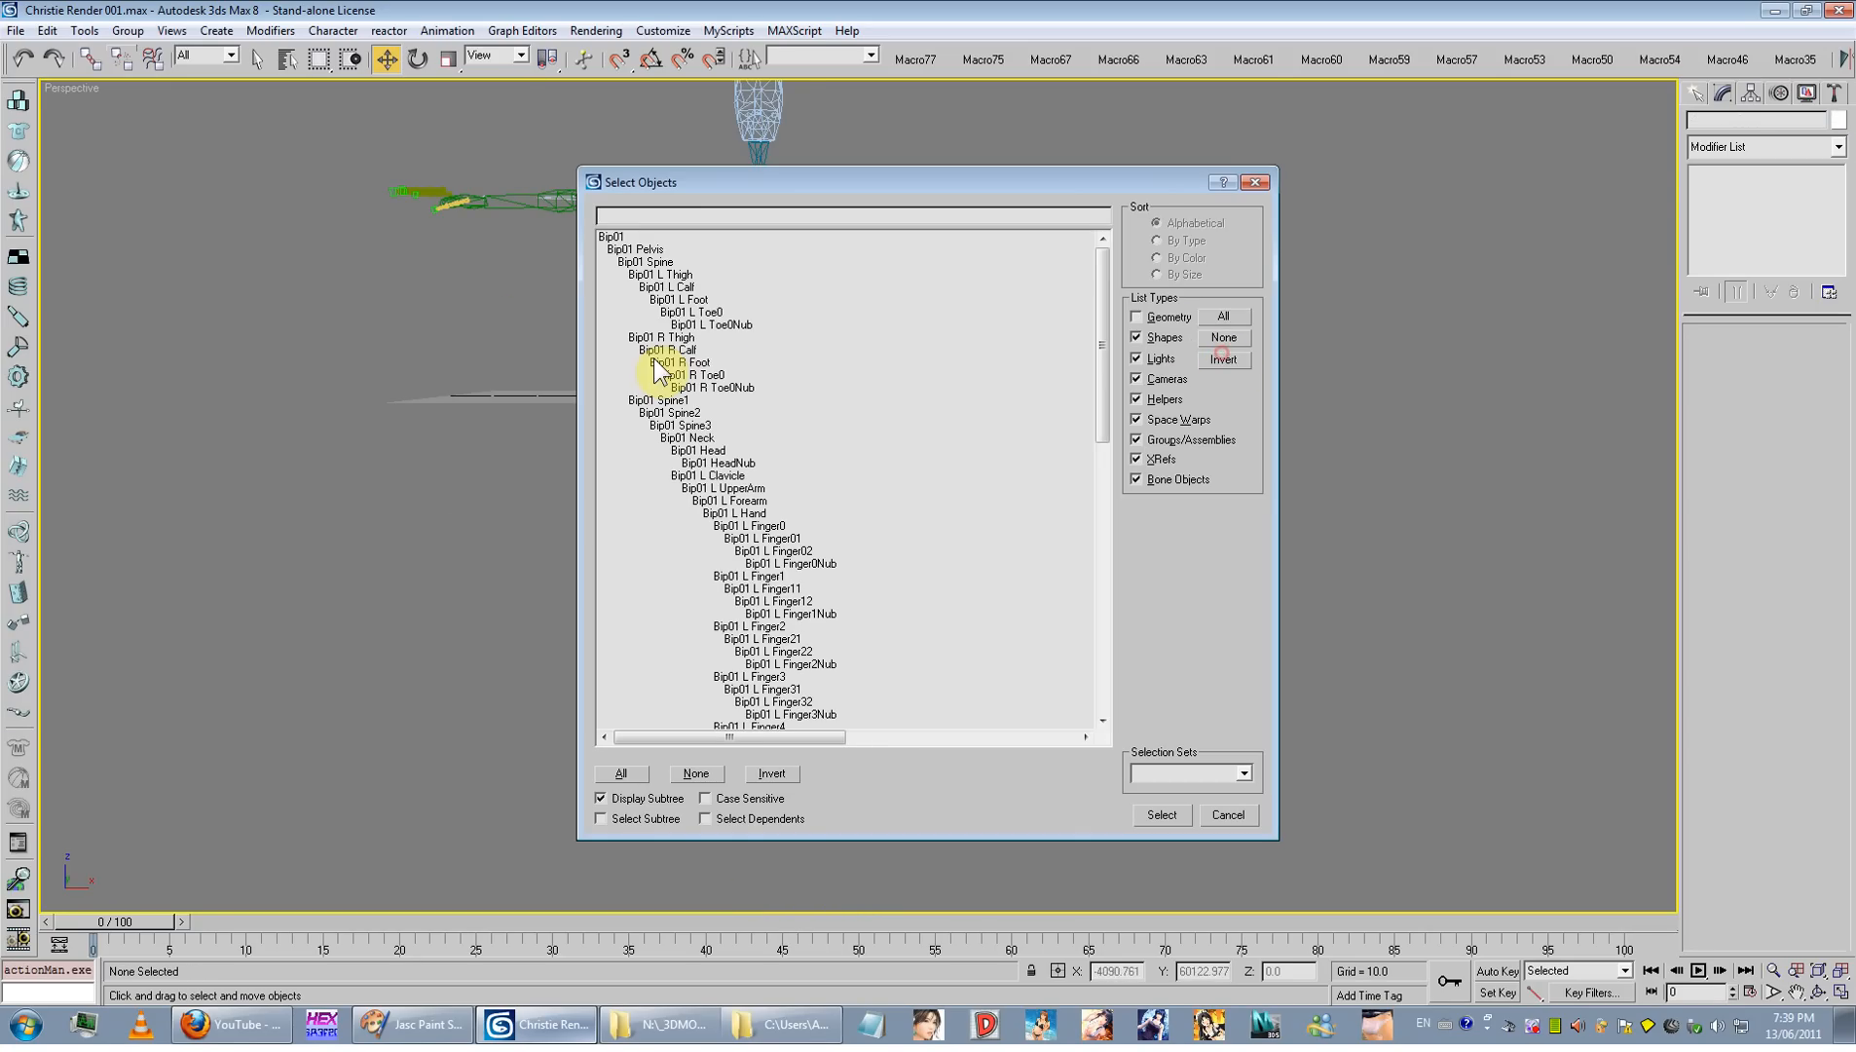
pyautogui.moveTo(1103, 350); pyautogui.dragTo(1091, 627)
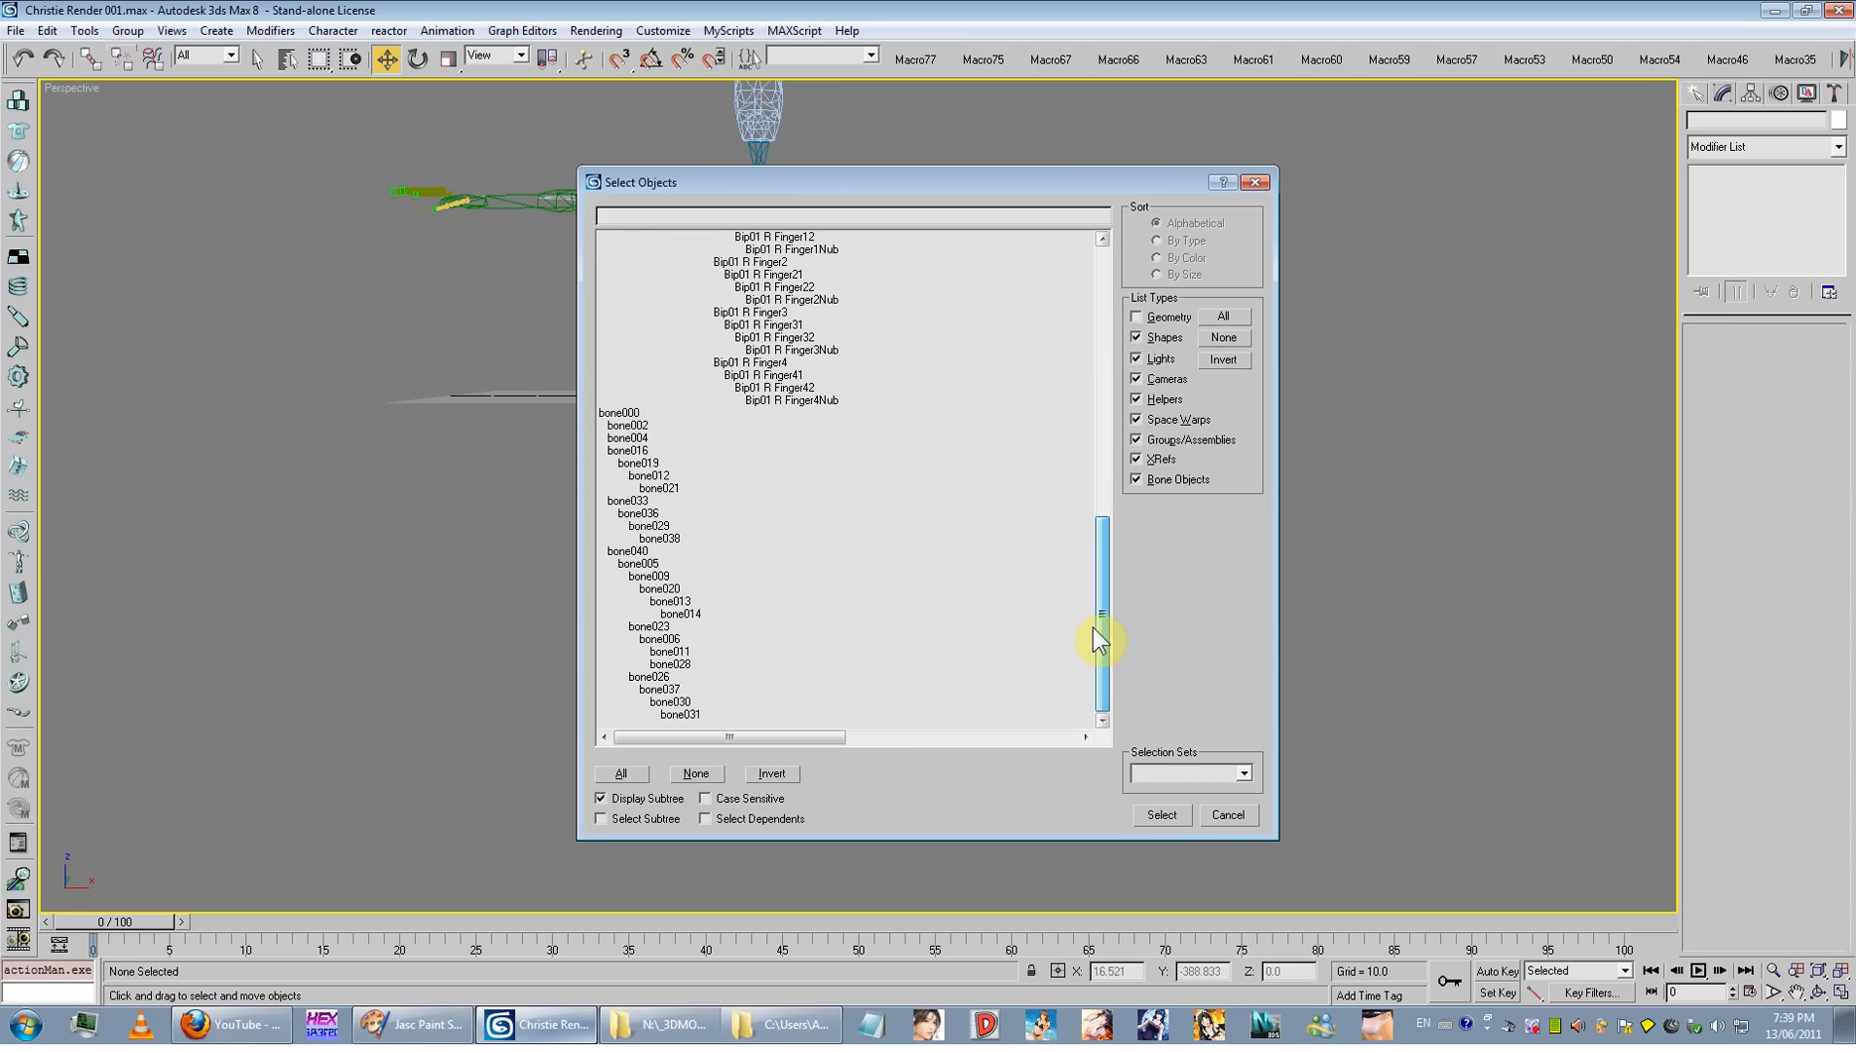
pyautogui.moveTo(674, 410); pyautogui.dragTo(689, 714)
pyautogui.scroll(2, 773, 535)
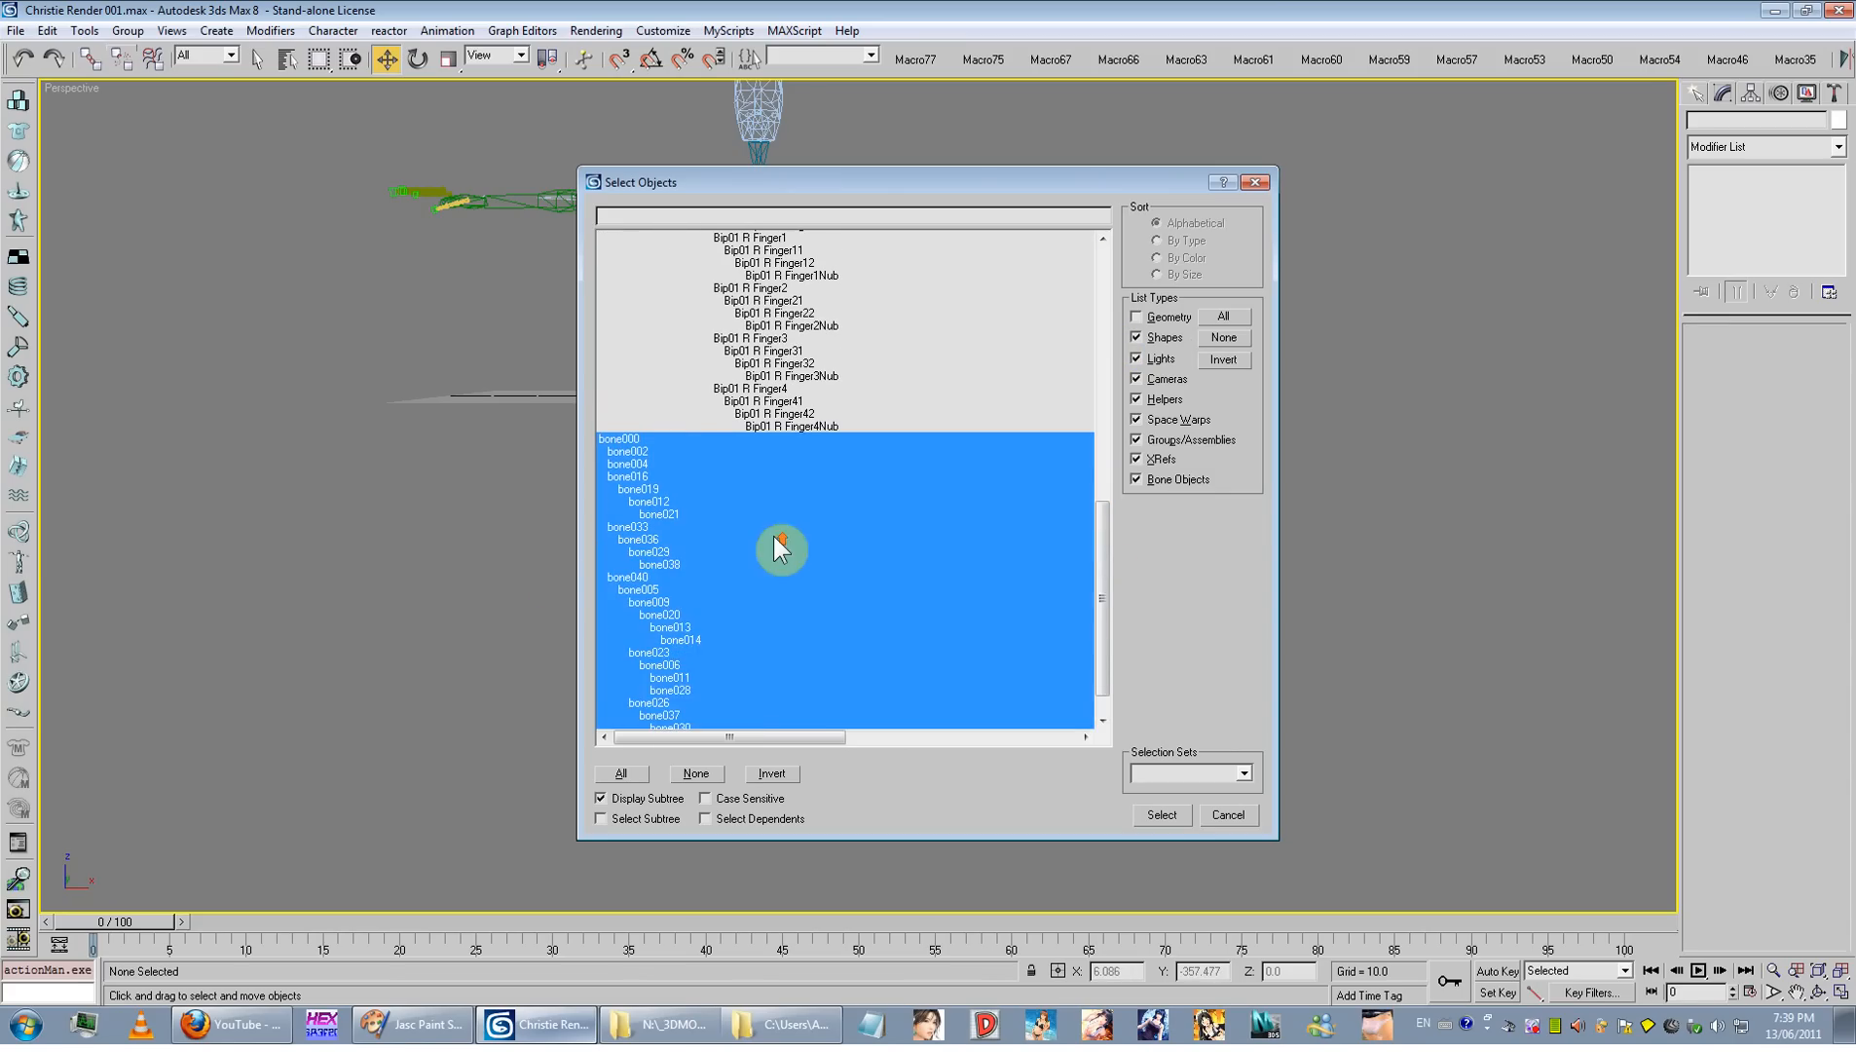
pyautogui.click(817, 474)
pyautogui.moveTo(816, 471); pyautogui.dragTo(670, 836)
pyautogui.click(1168, 817)
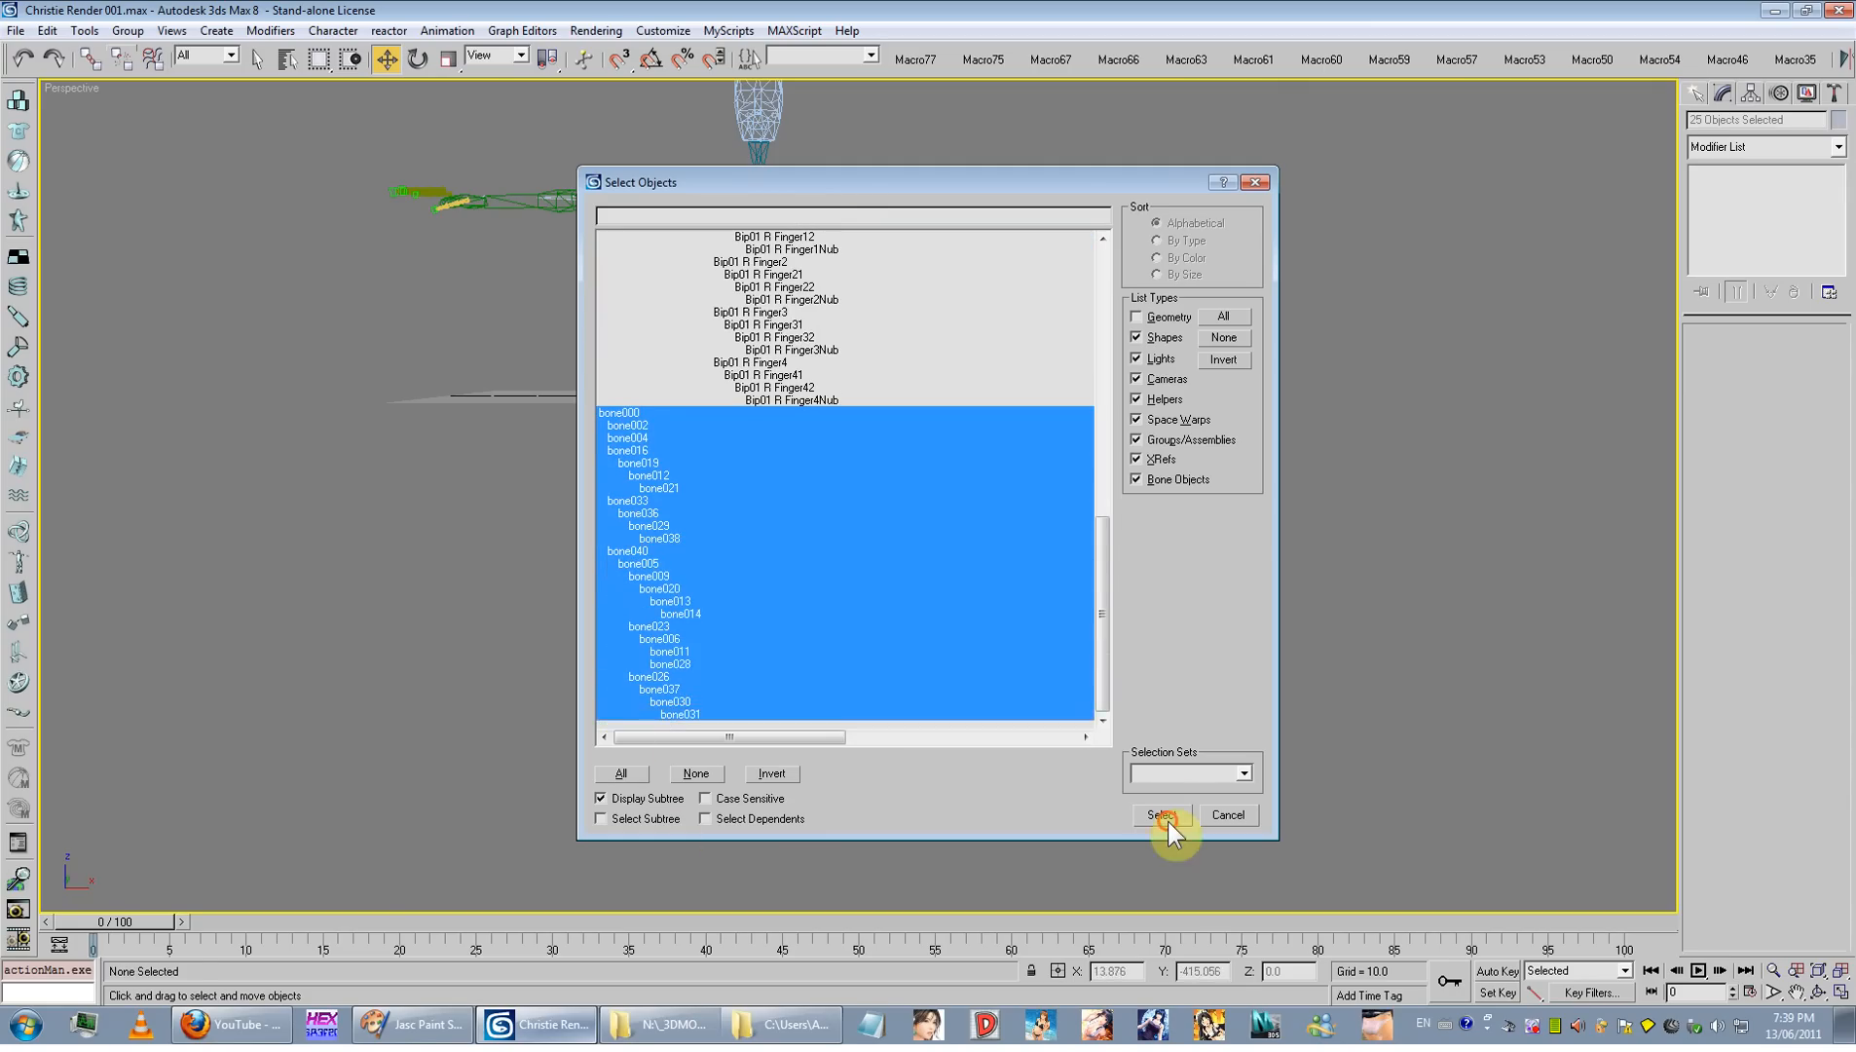
# Step: Offset the selected original bones 200 units along X, away from the Biped, and clear the selection
pyautogui.scroll(-3, 986, 700)
pyautogui.moveTo(986, 699); pyautogui.dragTo(989, 725, button='middle')
pyautogui.scroll(3, 857, 595)
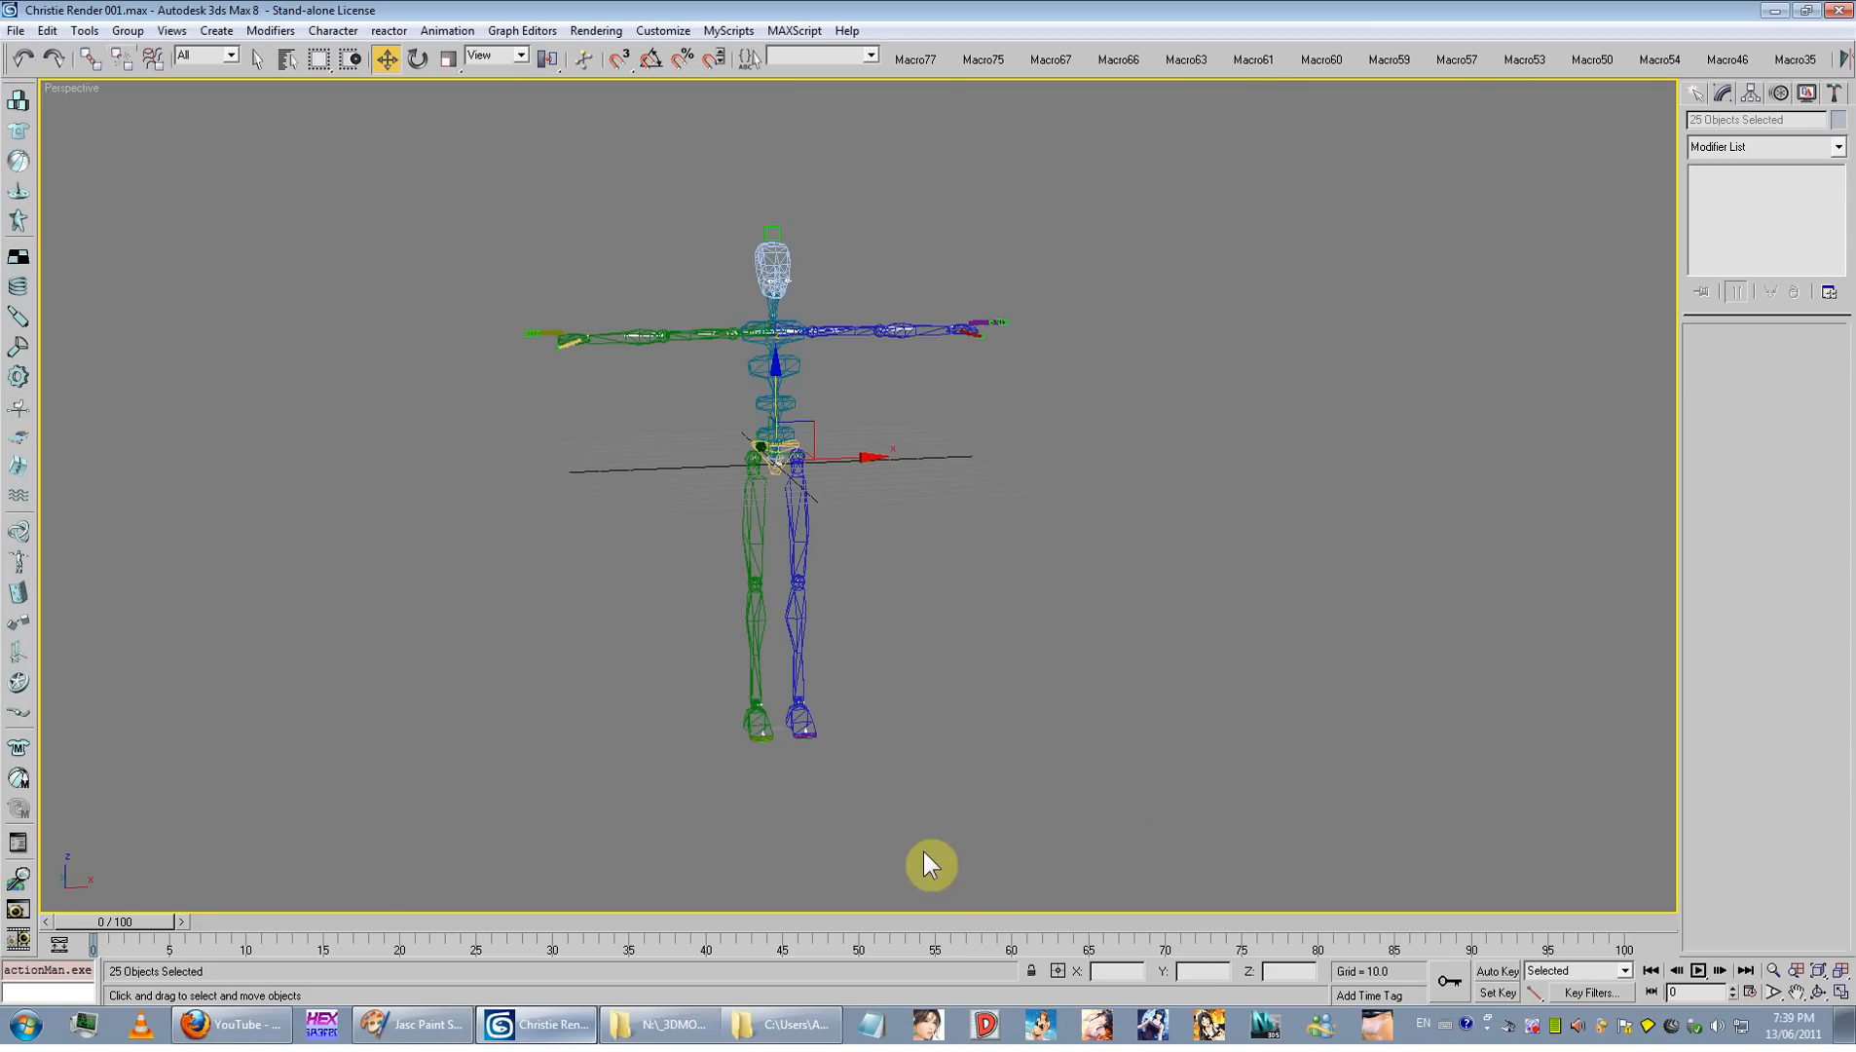
pyautogui.click(1059, 971)
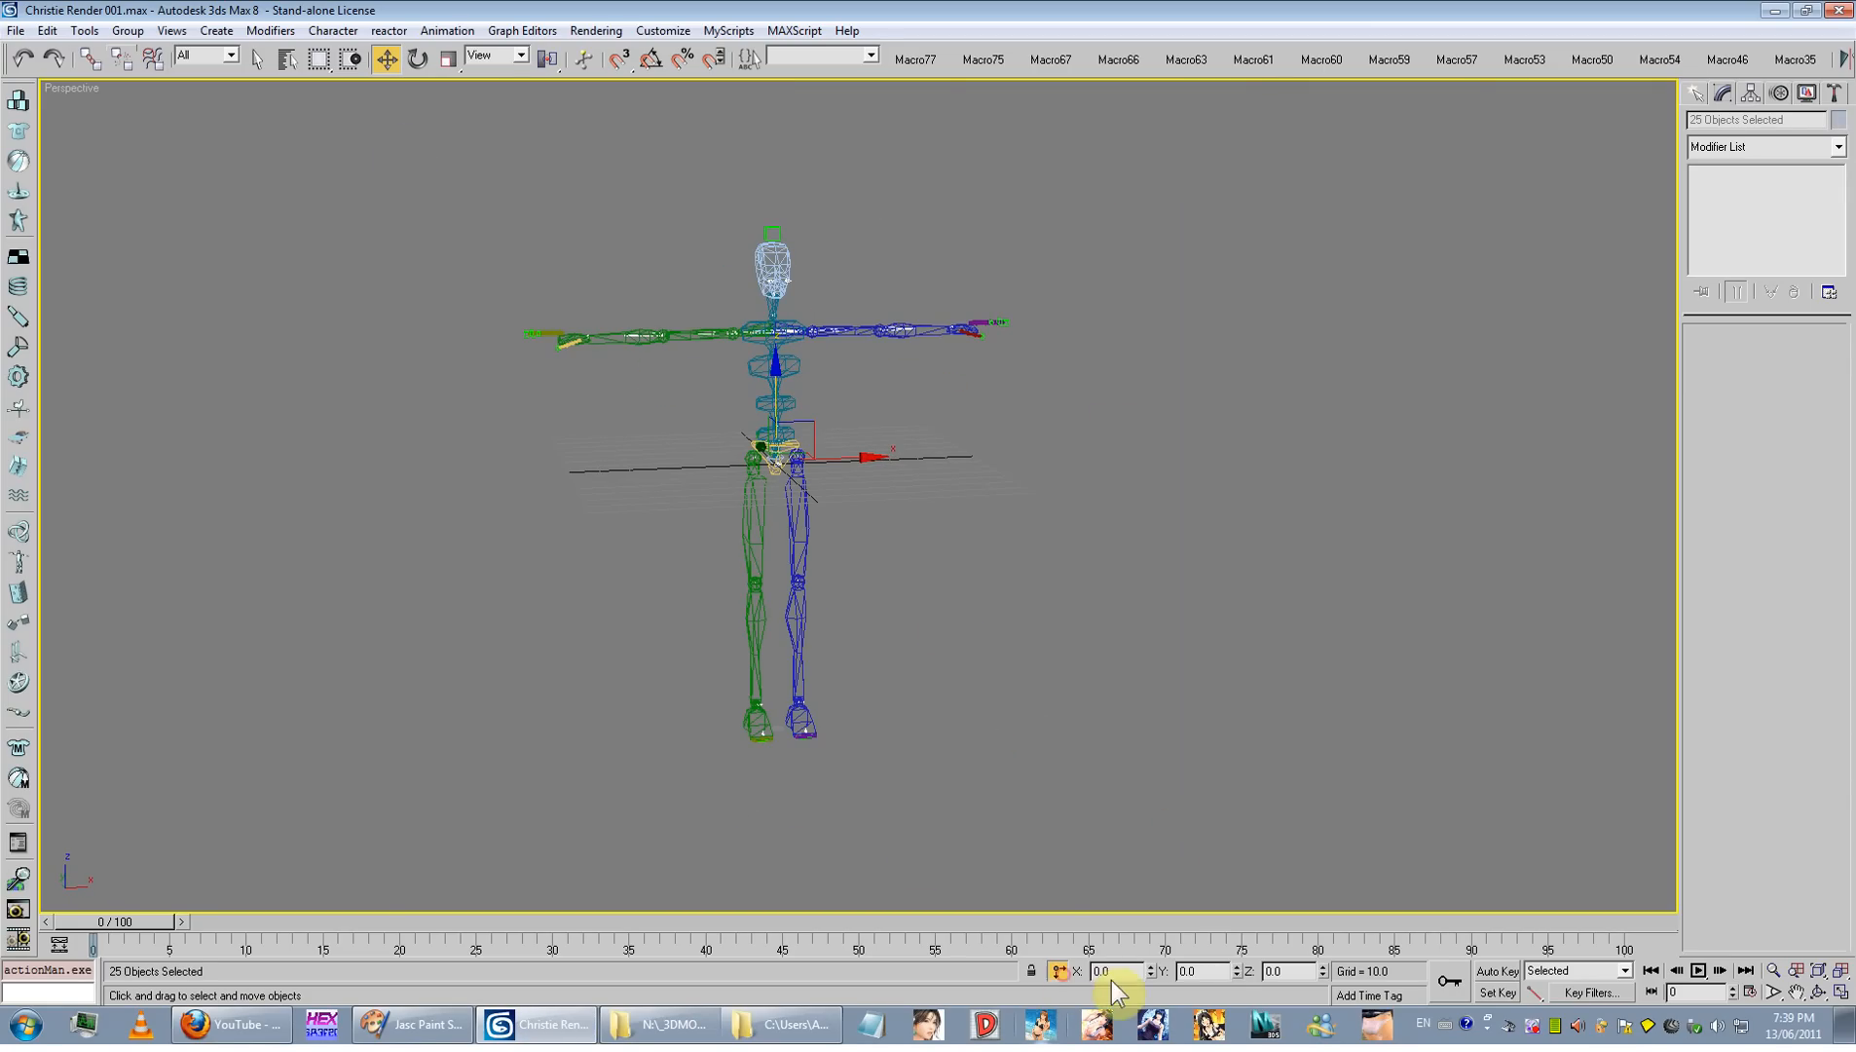
pyautogui.write('200')
pyautogui.press('Return')
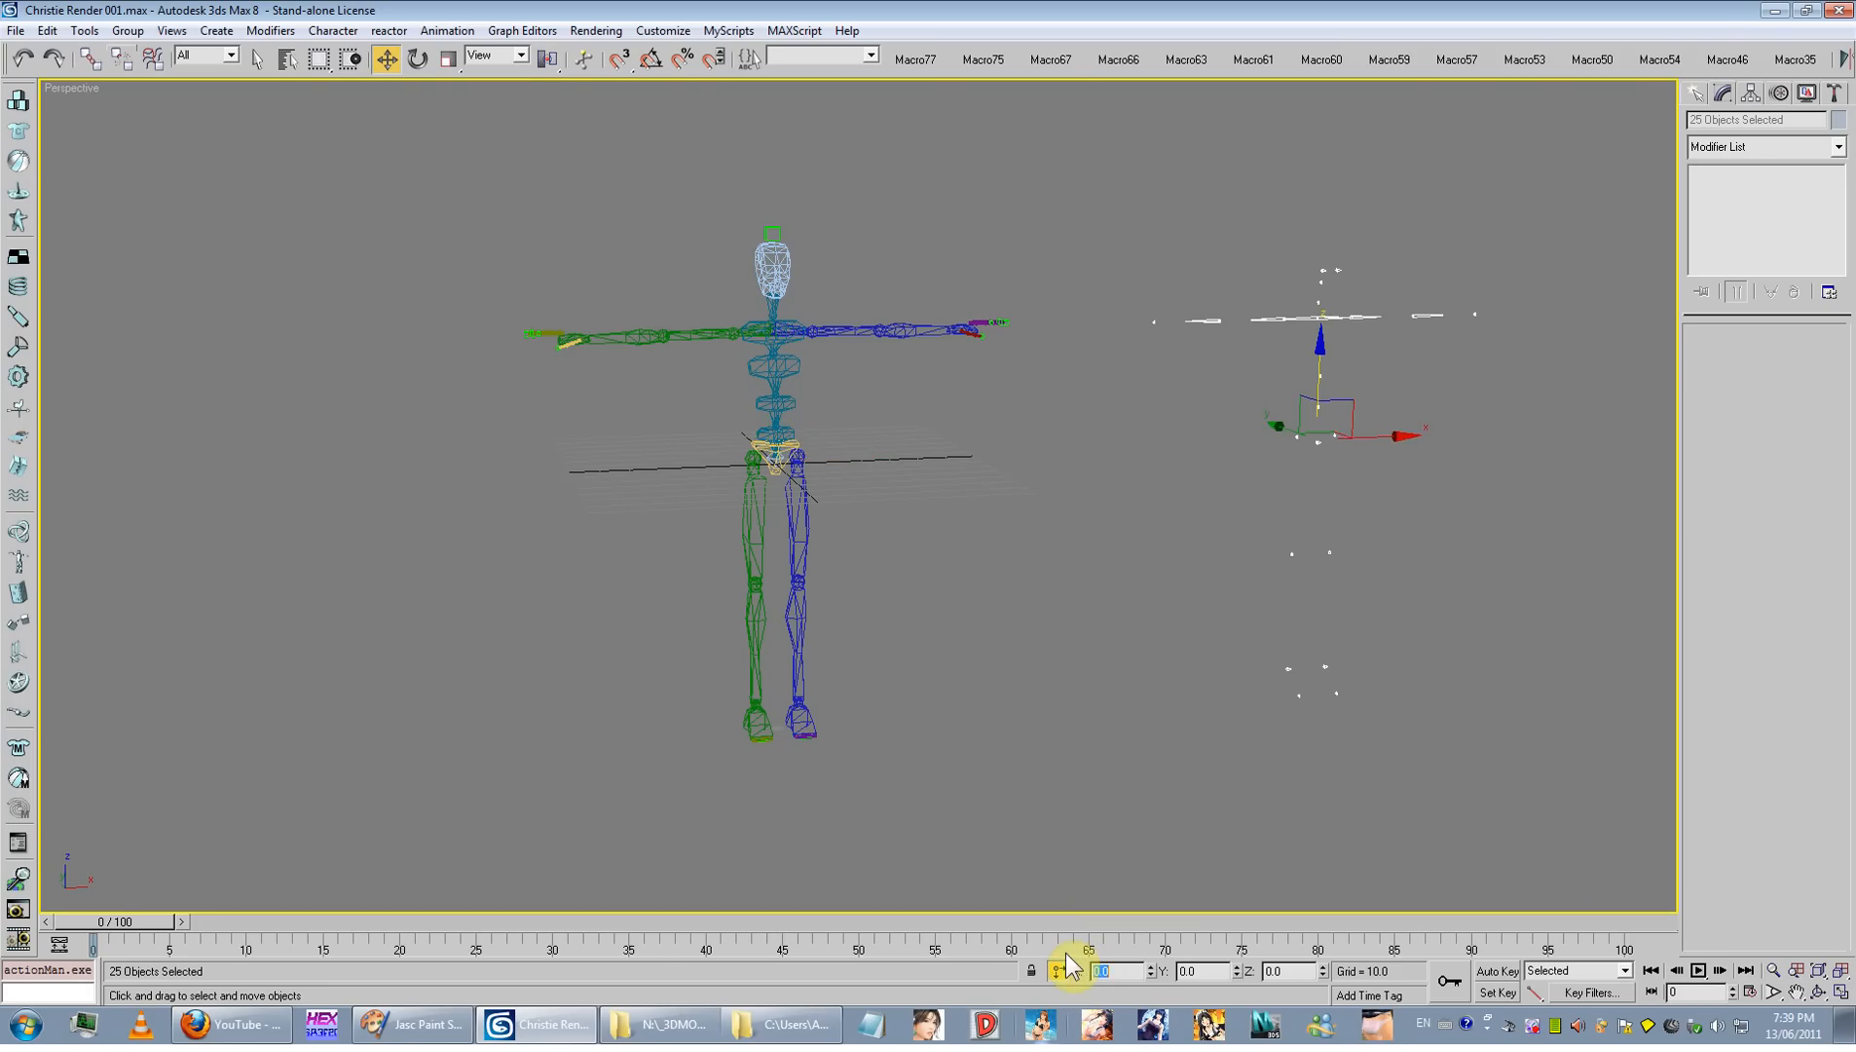
pyautogui.click(1117, 745)
pyautogui.moveTo(1110, 630); pyautogui.dragTo(746, 651, button='middle')
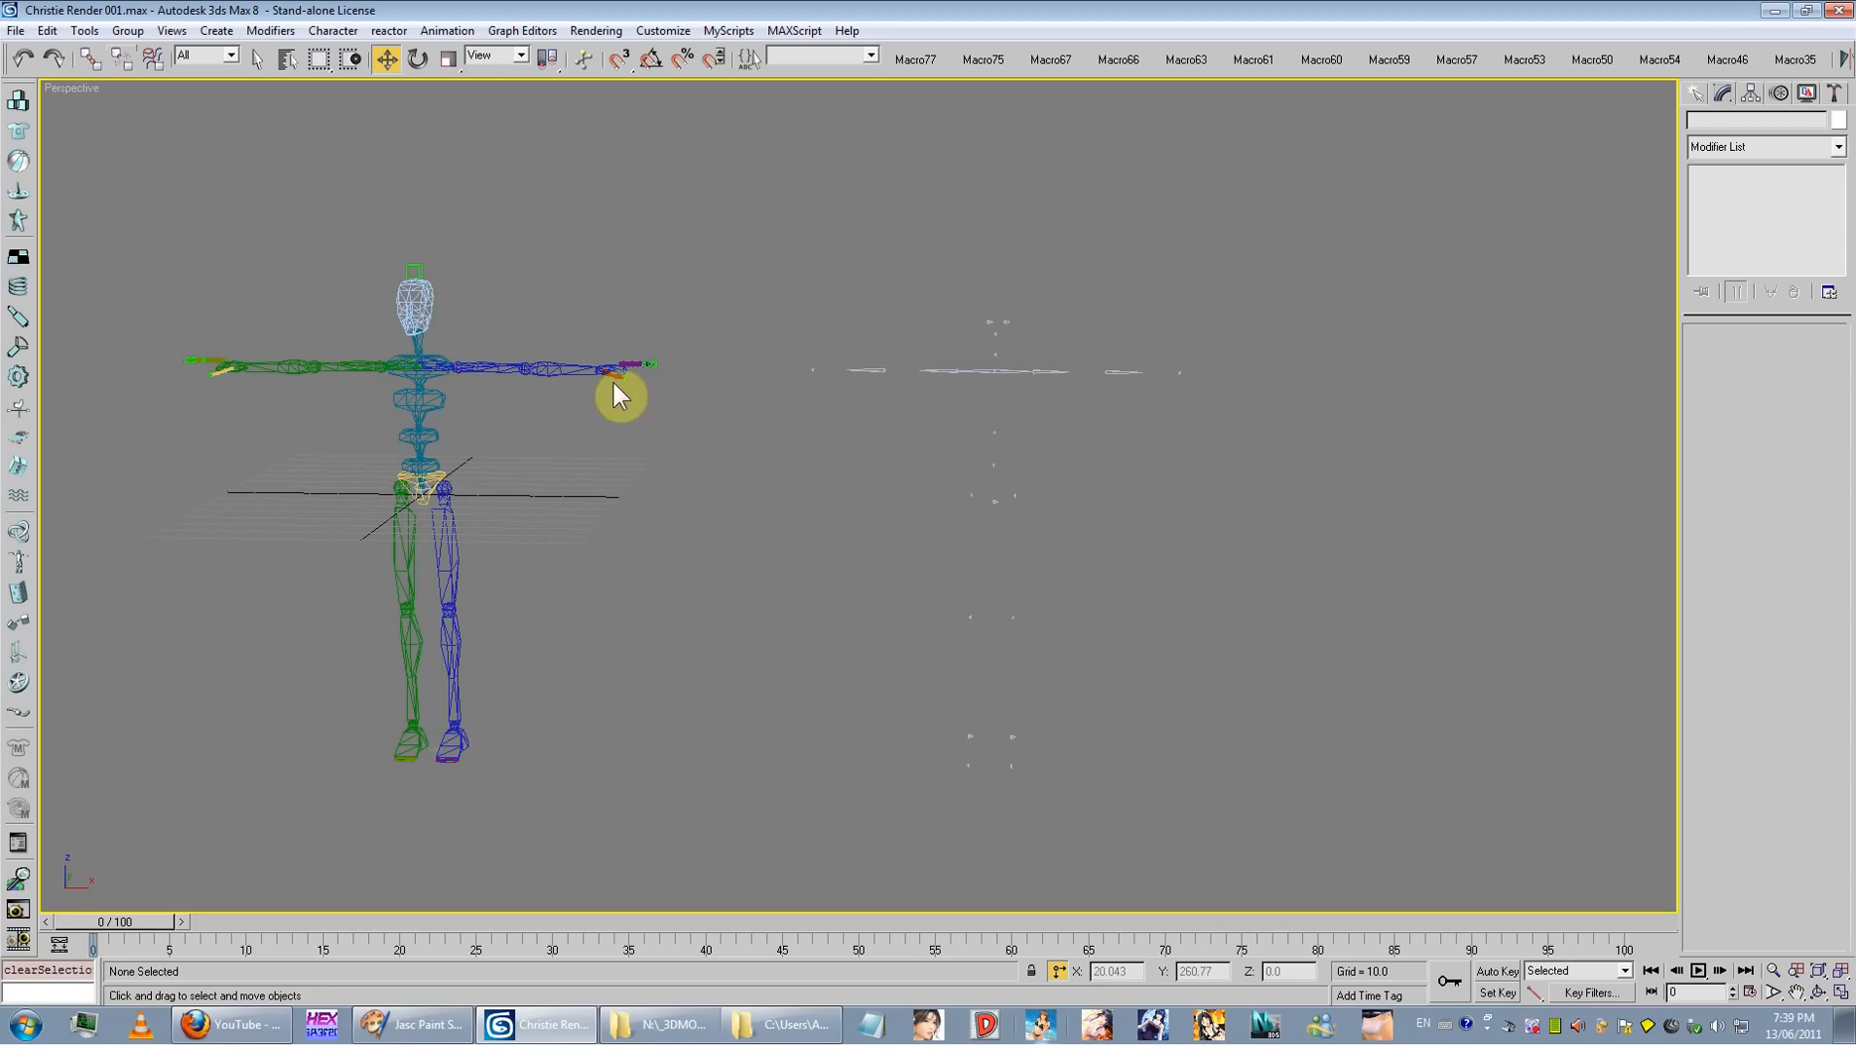
# Step: Copy the name Bip01 L Forearm from the Biped and paste it as the name of the matching bone, bone013
pyautogui.click(255, 61)
pyautogui.keyDown('alt'); pyautogui.moveTo(380, 195); pyautogui.dragTo(432, 268, button='middle'); pyautogui.keyUp('alt')
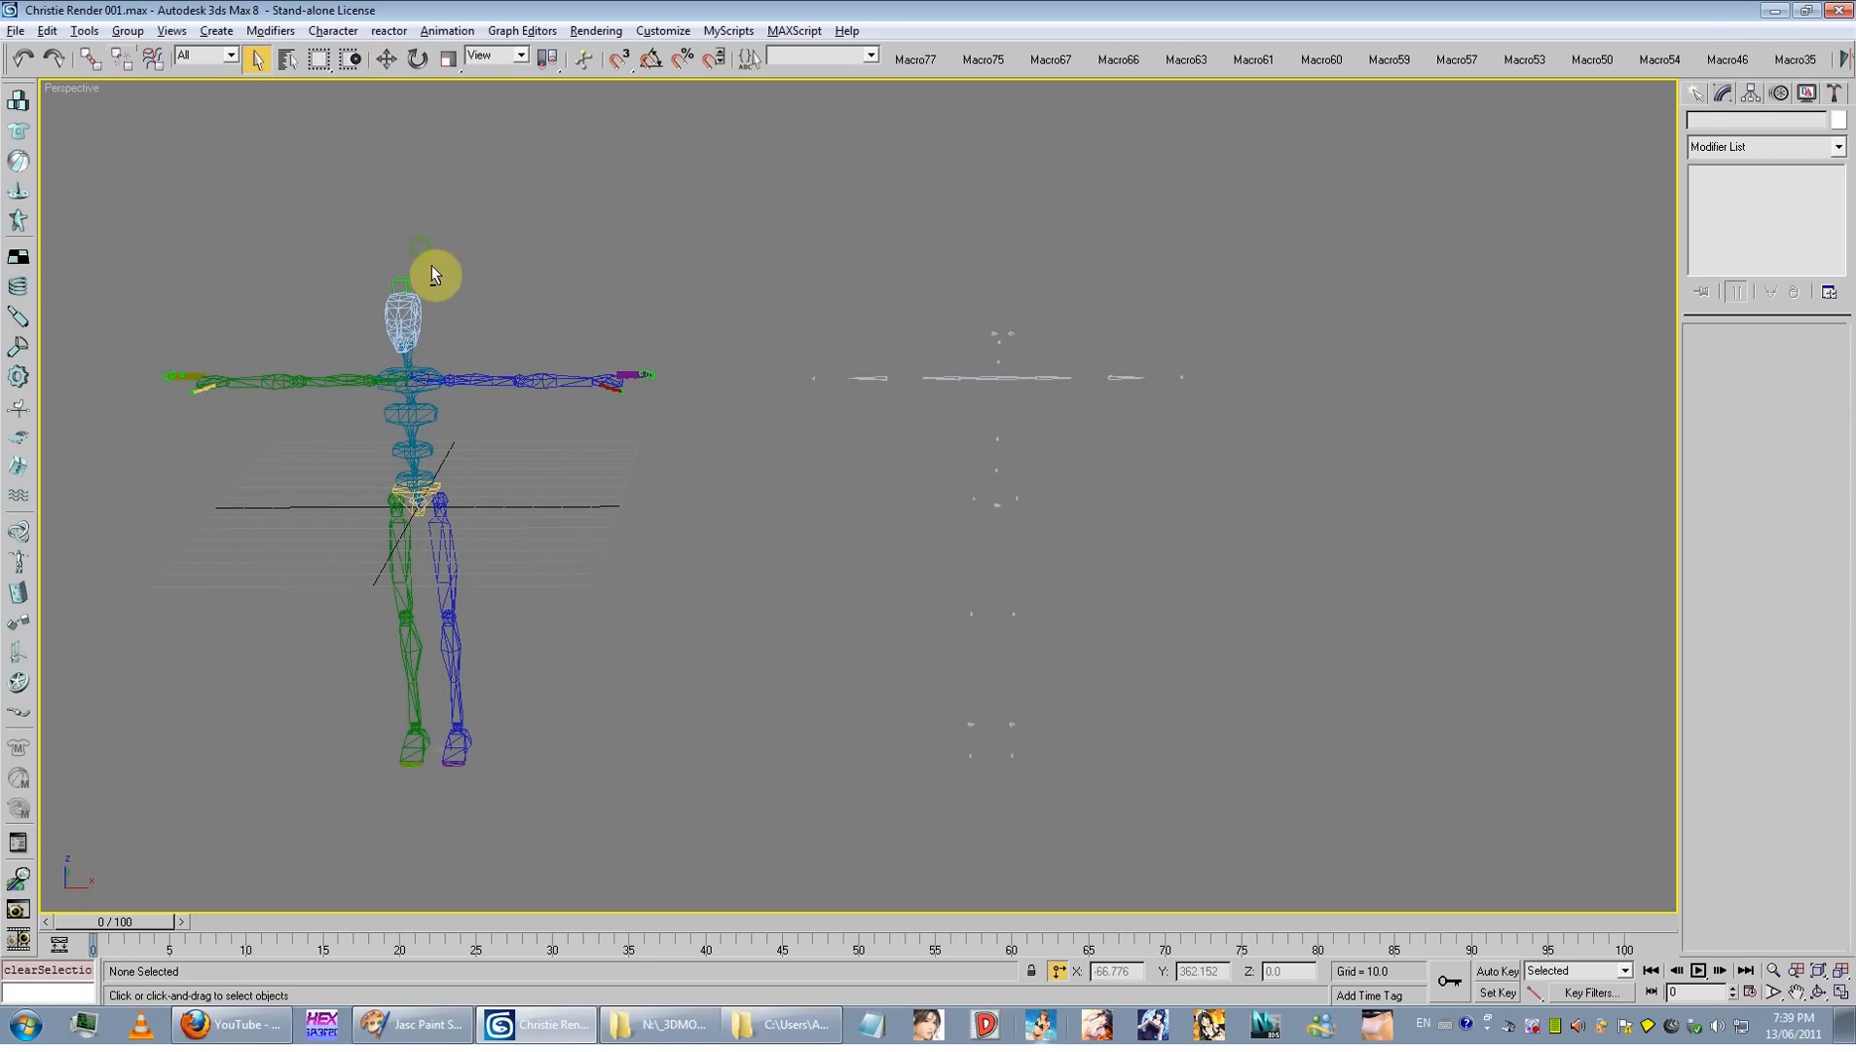
pyautogui.click(530, 377)
pyautogui.click(1780, 122)
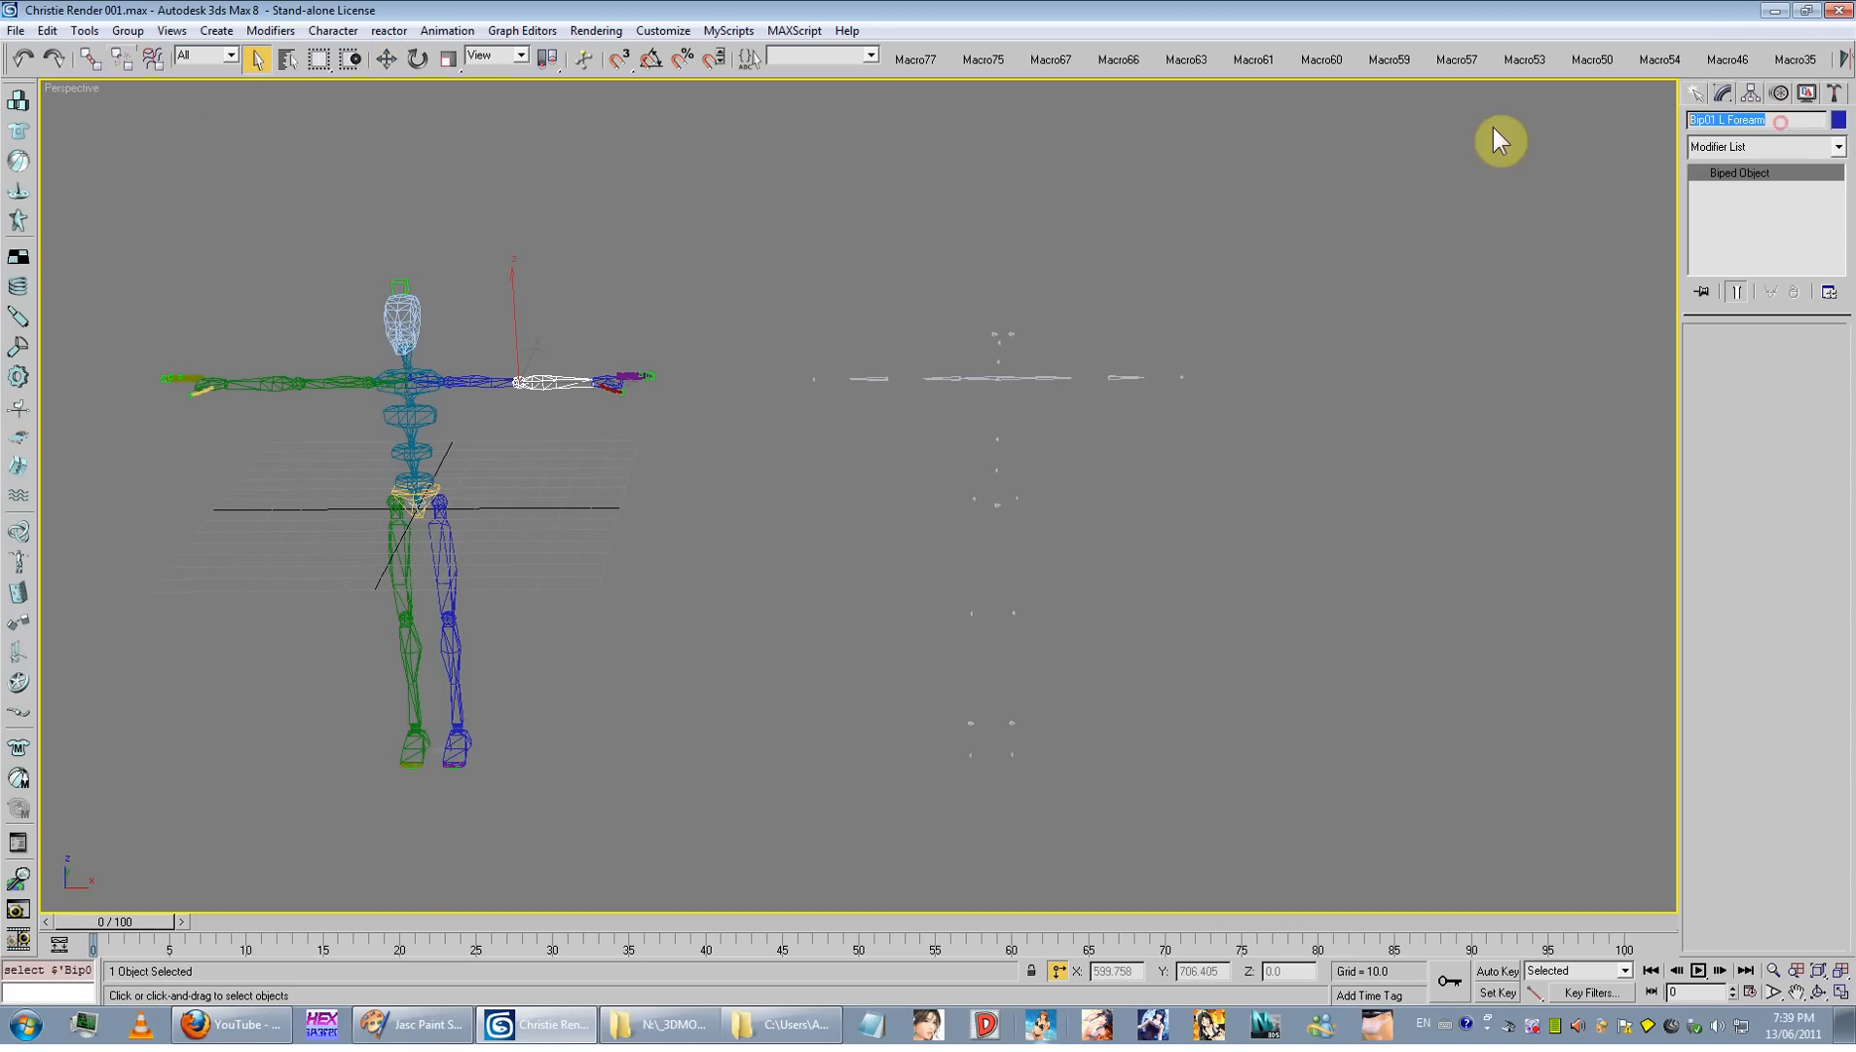
pyautogui.rightClick(1725, 120)
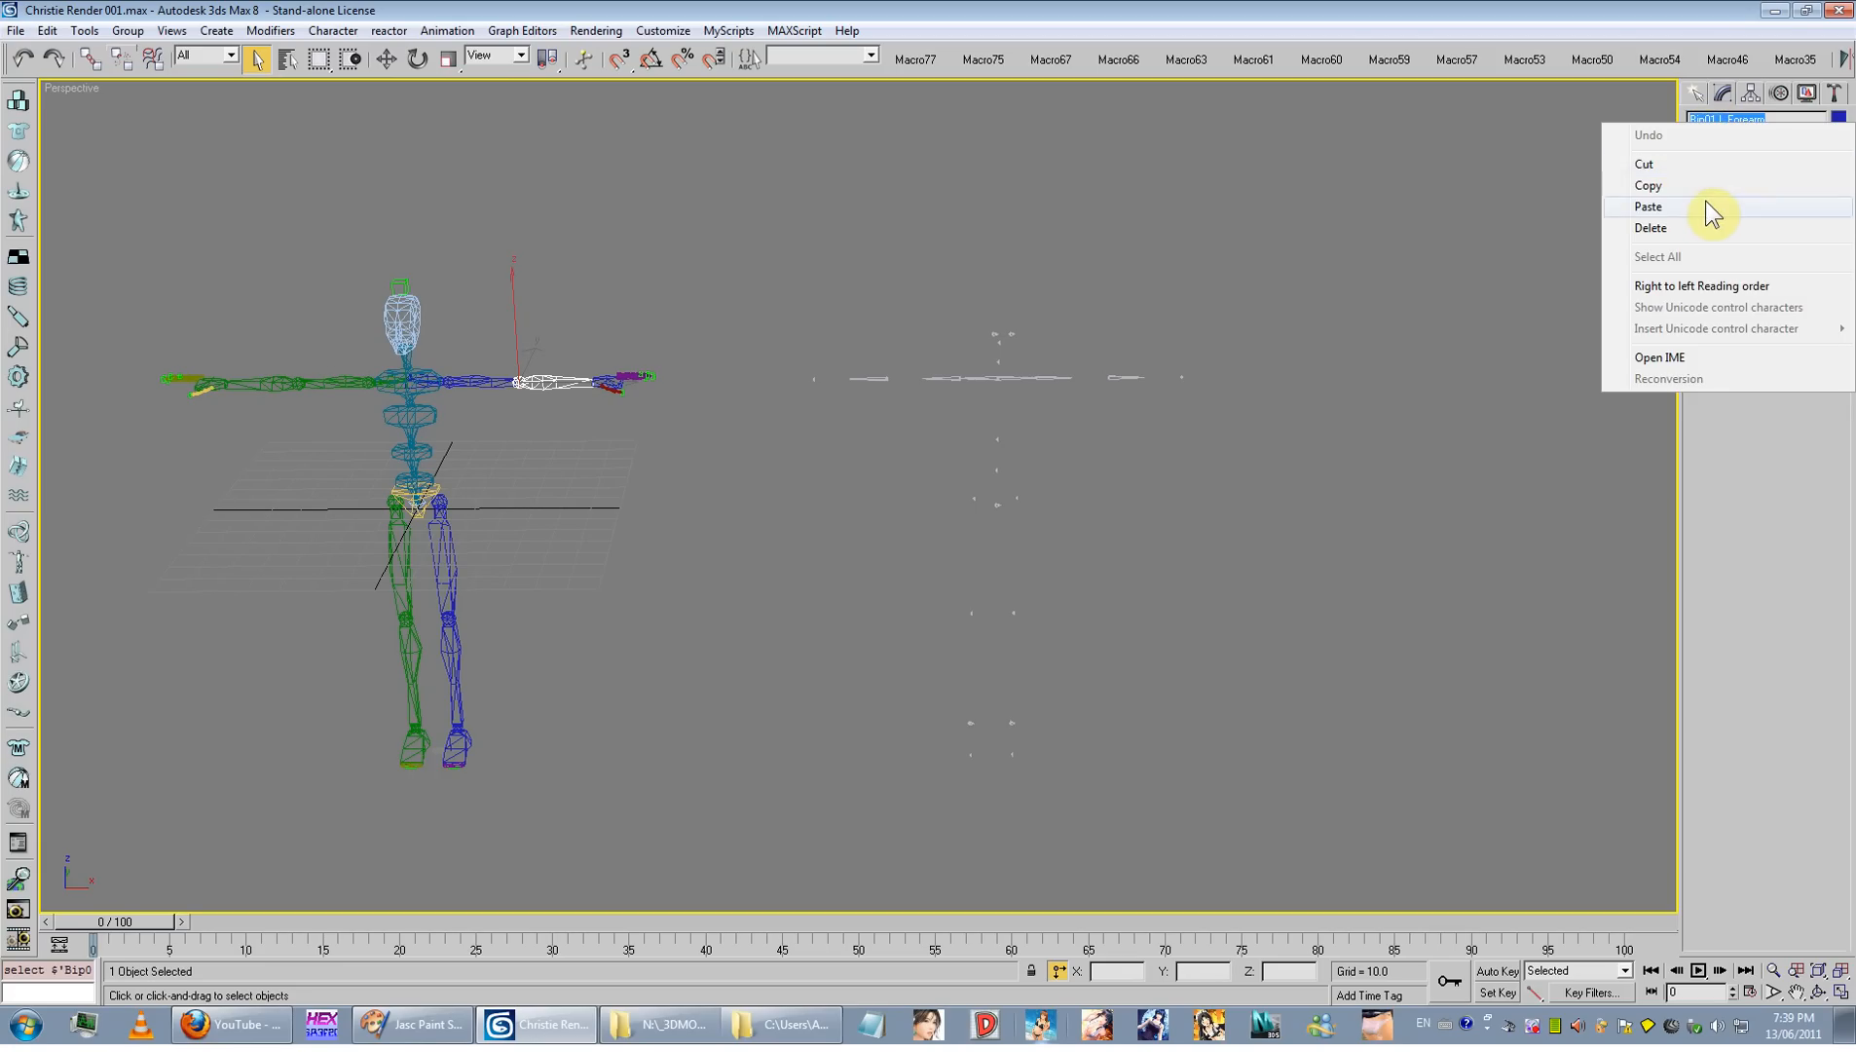
pyautogui.click(1698, 191)
pyautogui.click(1115, 375)
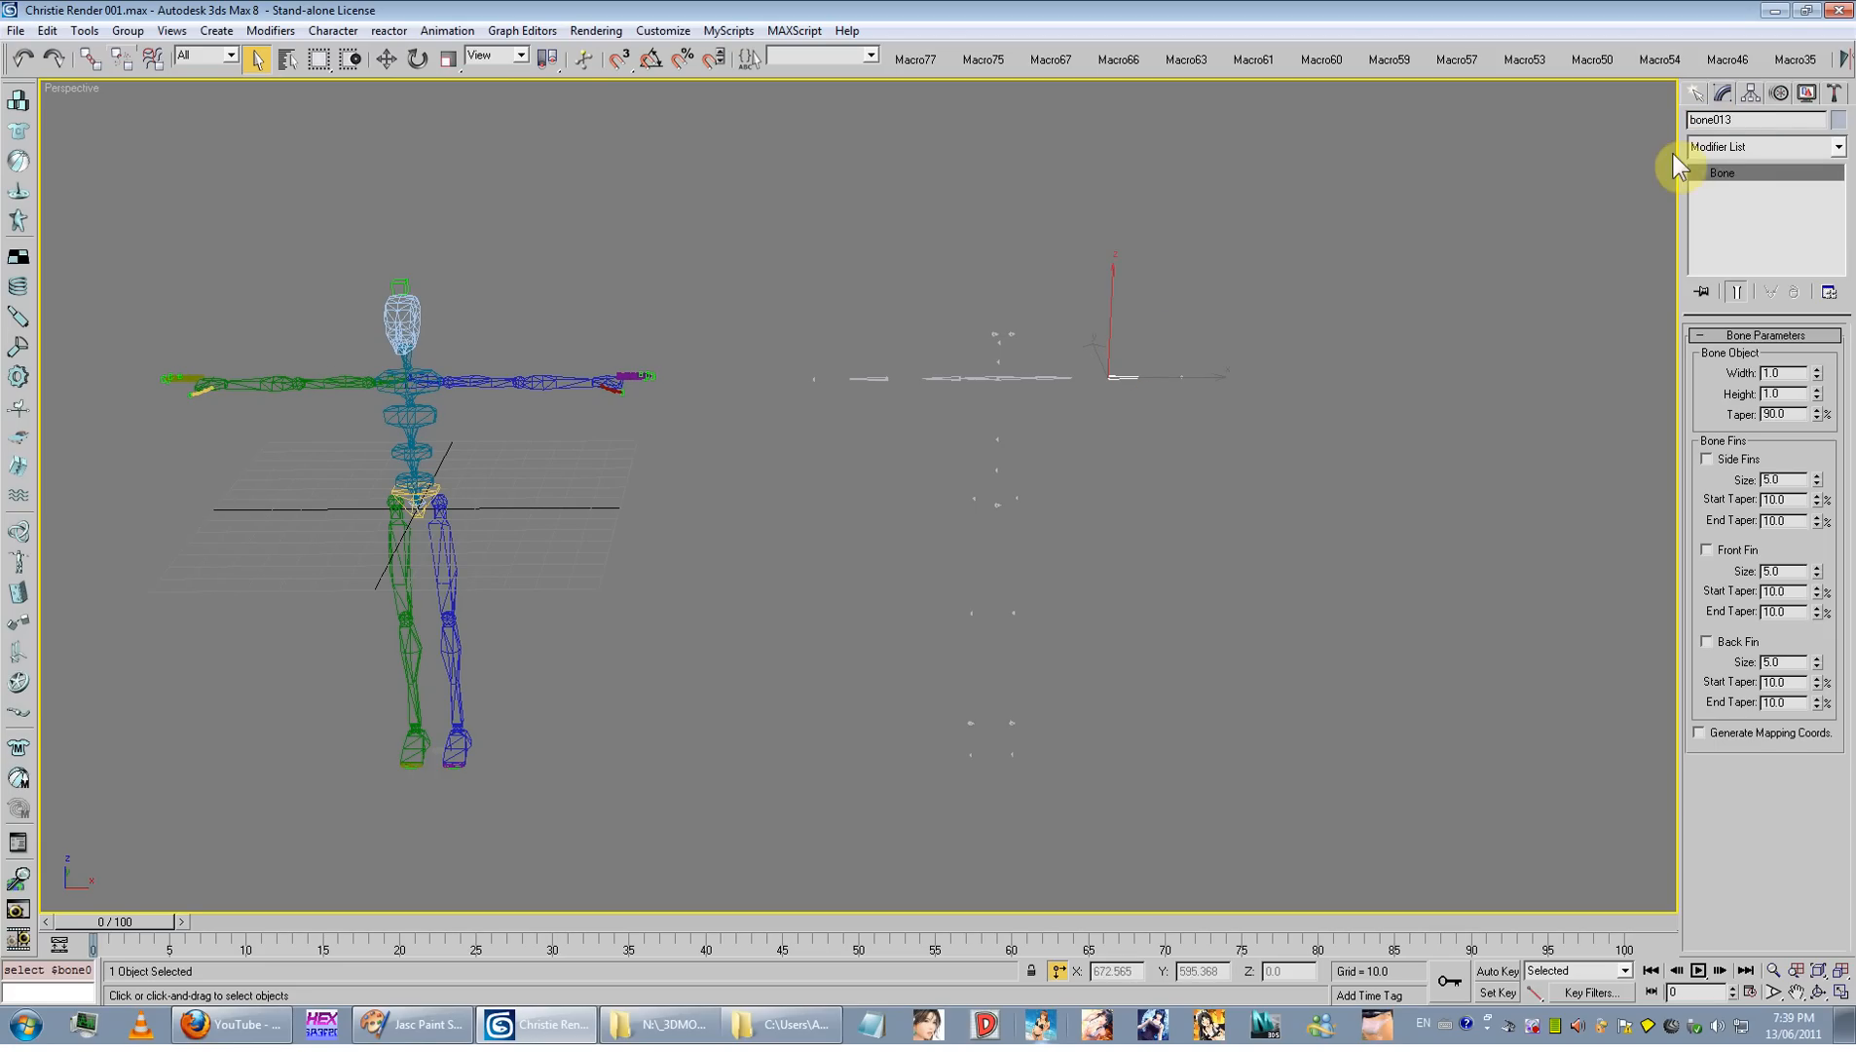
pyautogui.click(1716, 118)
pyautogui.rightClick(1716, 116)
pyautogui.click(1656, 200)
# Step: Select Bip01 Spine2 and compare the Biped's spine with the offset original bones
pyautogui.click(433, 420)
pyautogui.moveTo(766, 551); pyautogui.dragTo(754, 381, button='middle')
pyautogui.scroll(4, 769, 393)
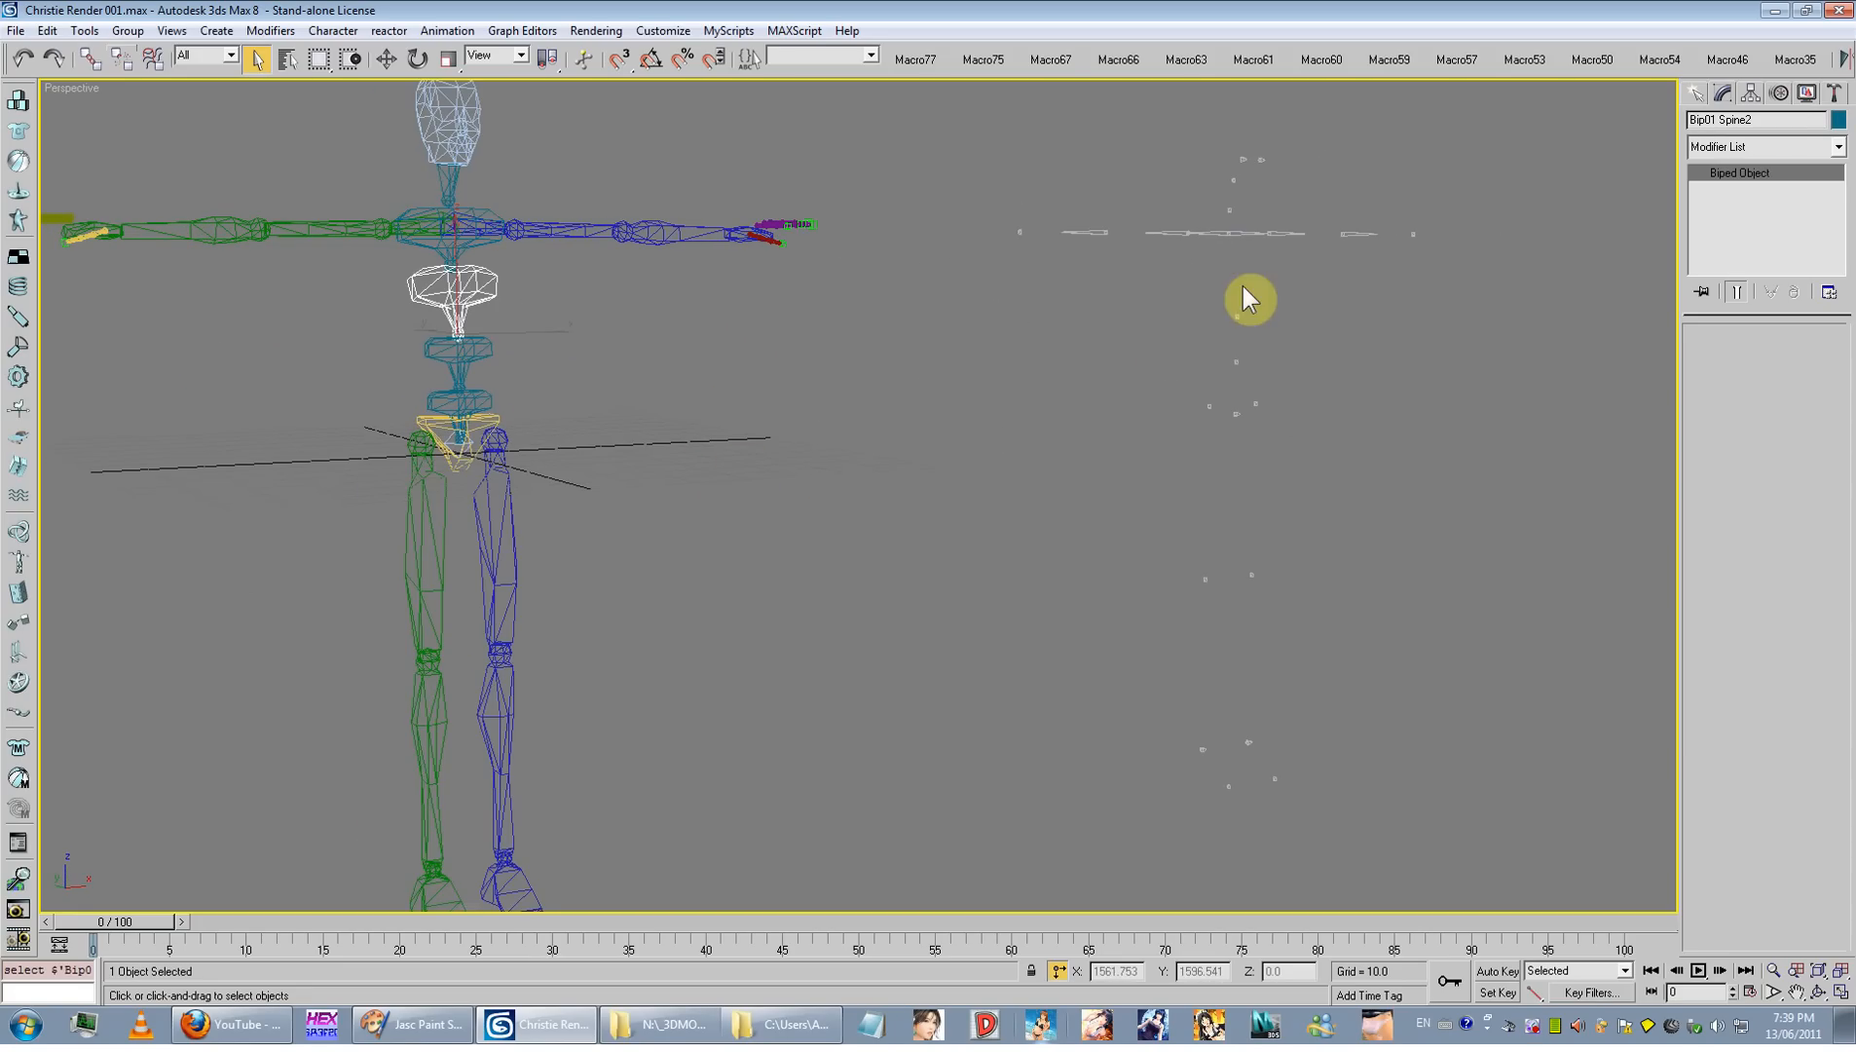
pyautogui.keyDown('alt'); pyautogui.moveTo(910, 502); pyautogui.dragTo(746, 431, button='middle'); pyautogui.keyUp('alt')
pyautogui.scroll(-4, 723, 389)
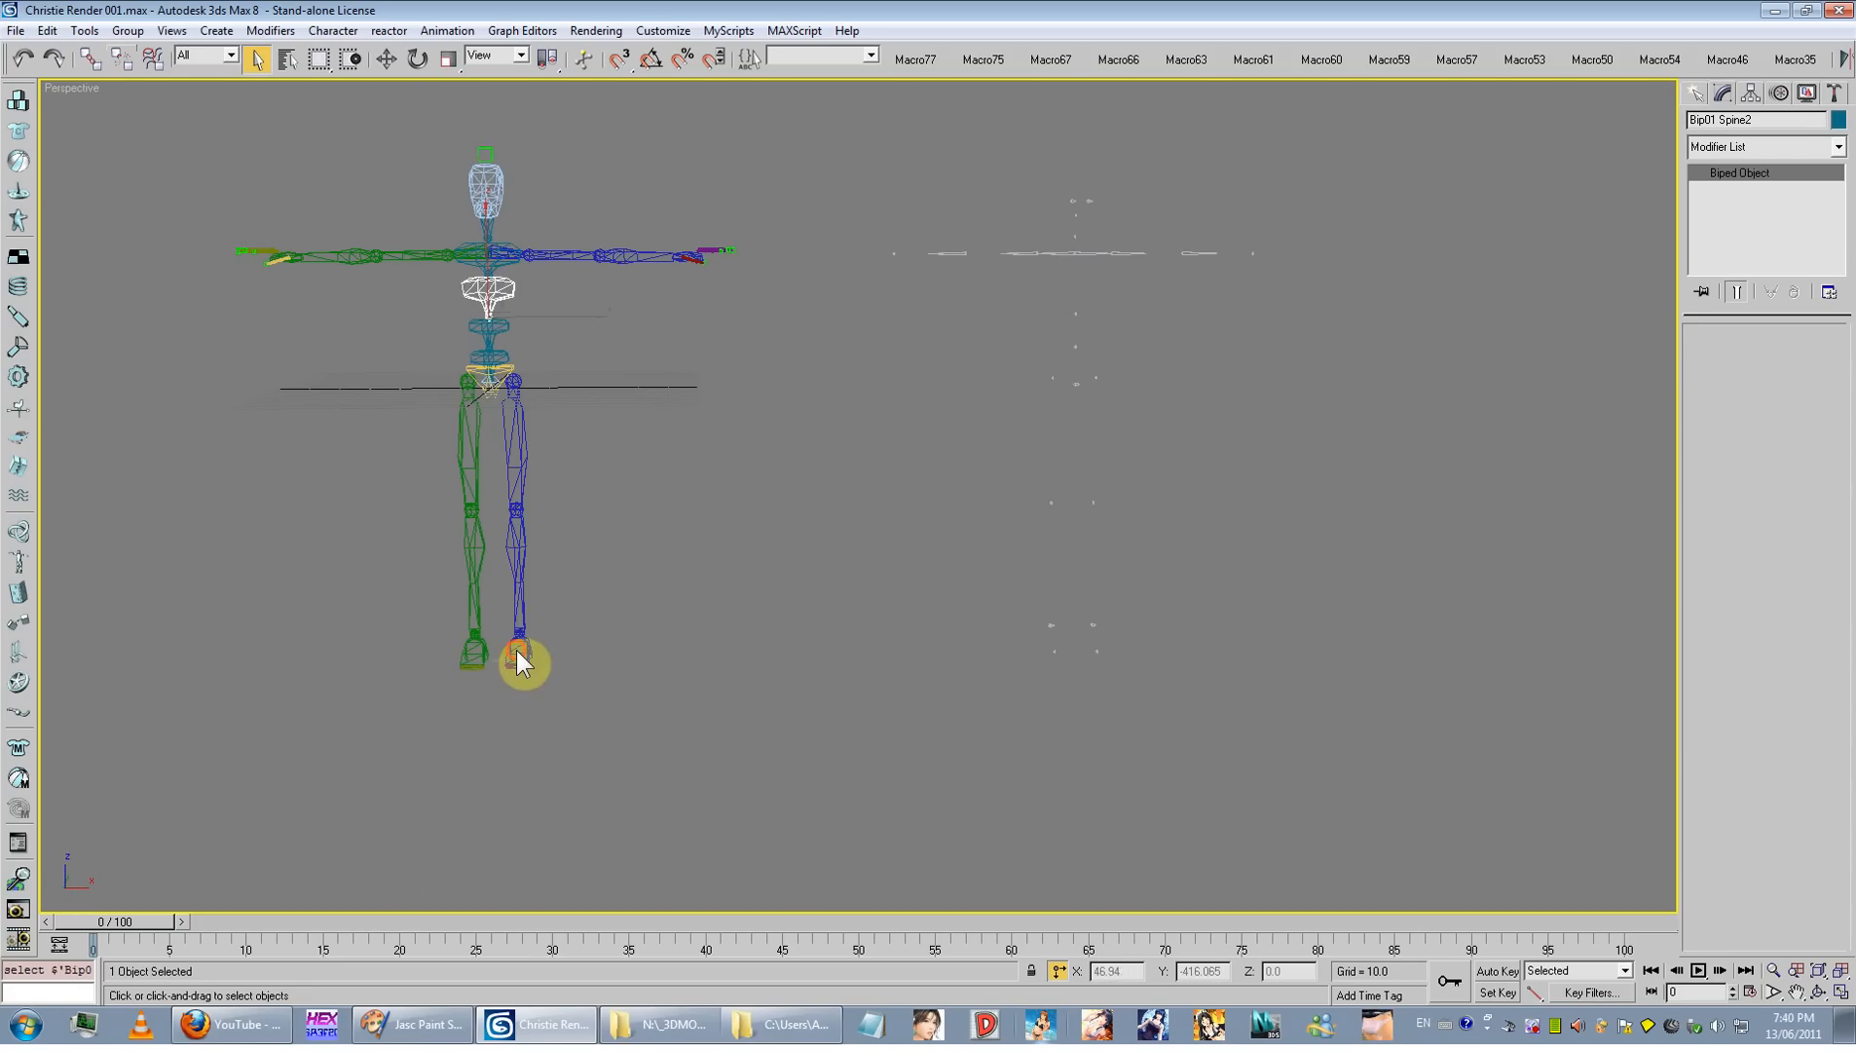
# Step: Copy the left Biped foot's name and unhide all objects to examine the foot bones inside the body mesh
pyautogui.click(521, 651)
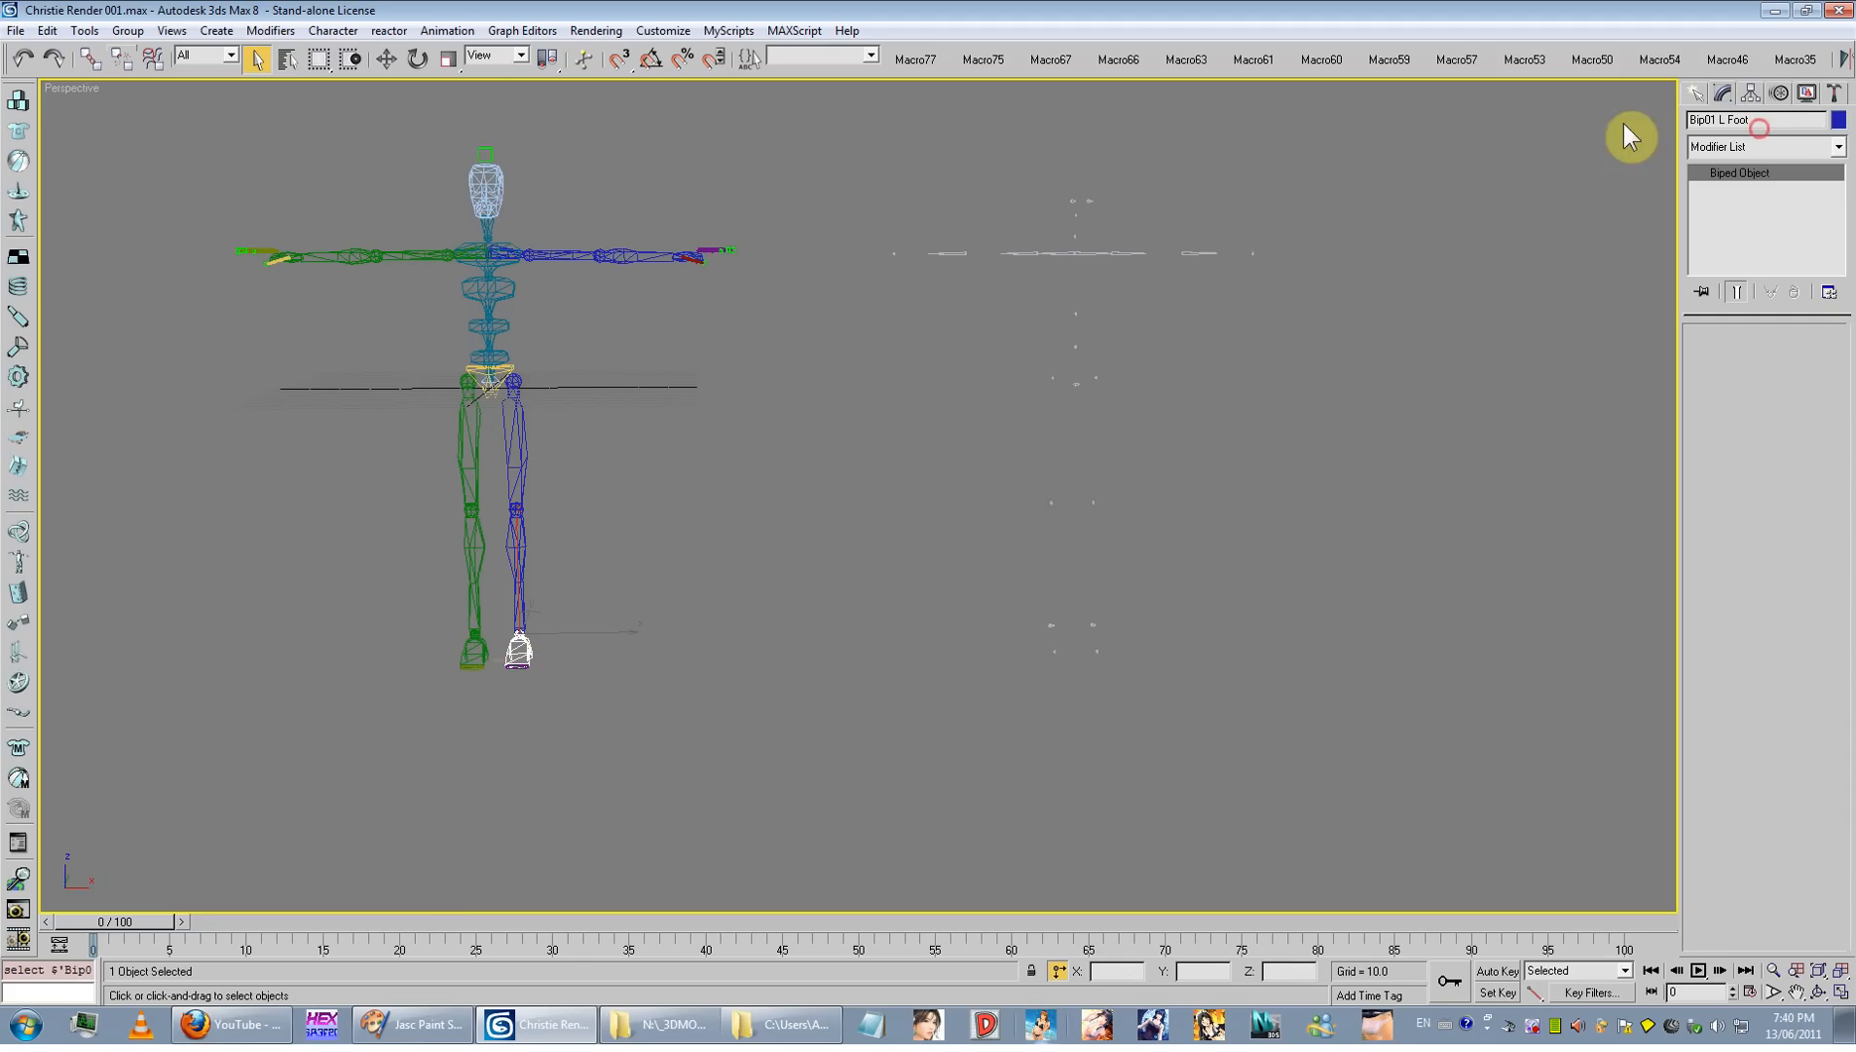
pyautogui.rightClick(674, 571)
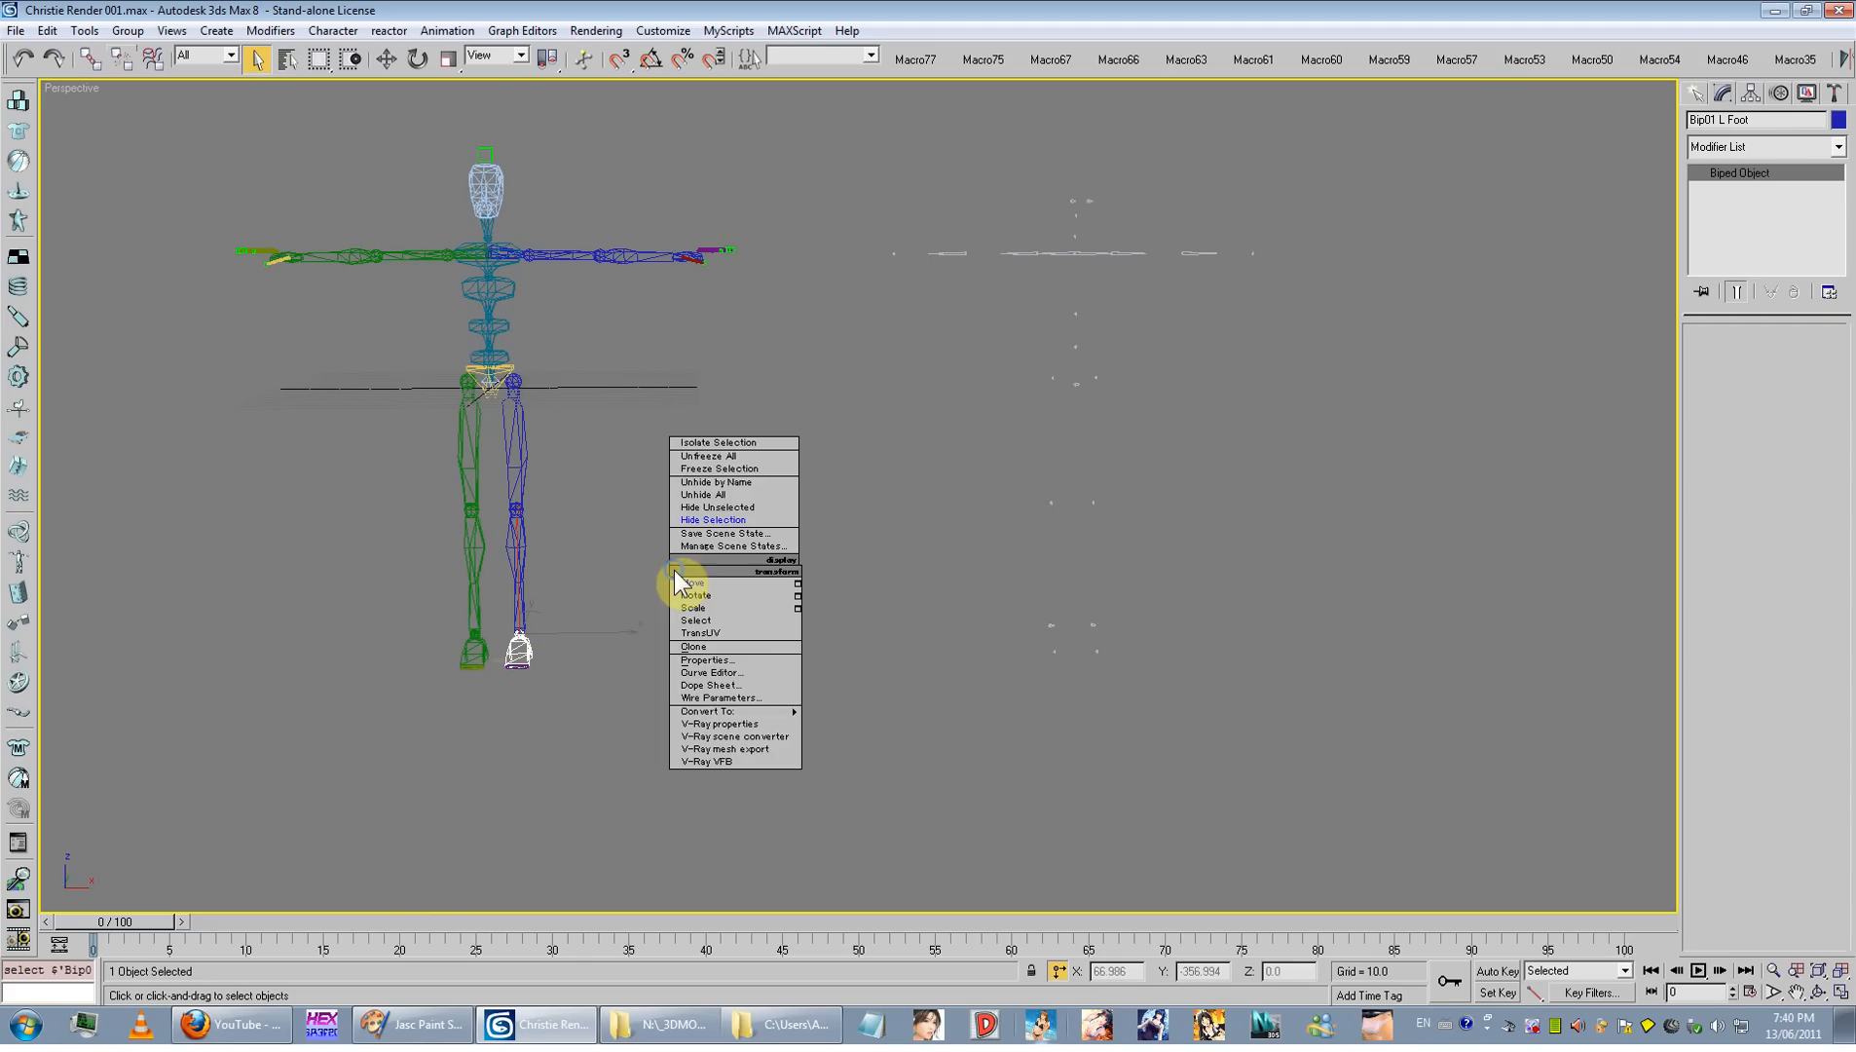
pyautogui.click(724, 496)
pyautogui.scroll(6, 849, 502)
pyautogui.scroll(-4, 874, 501)
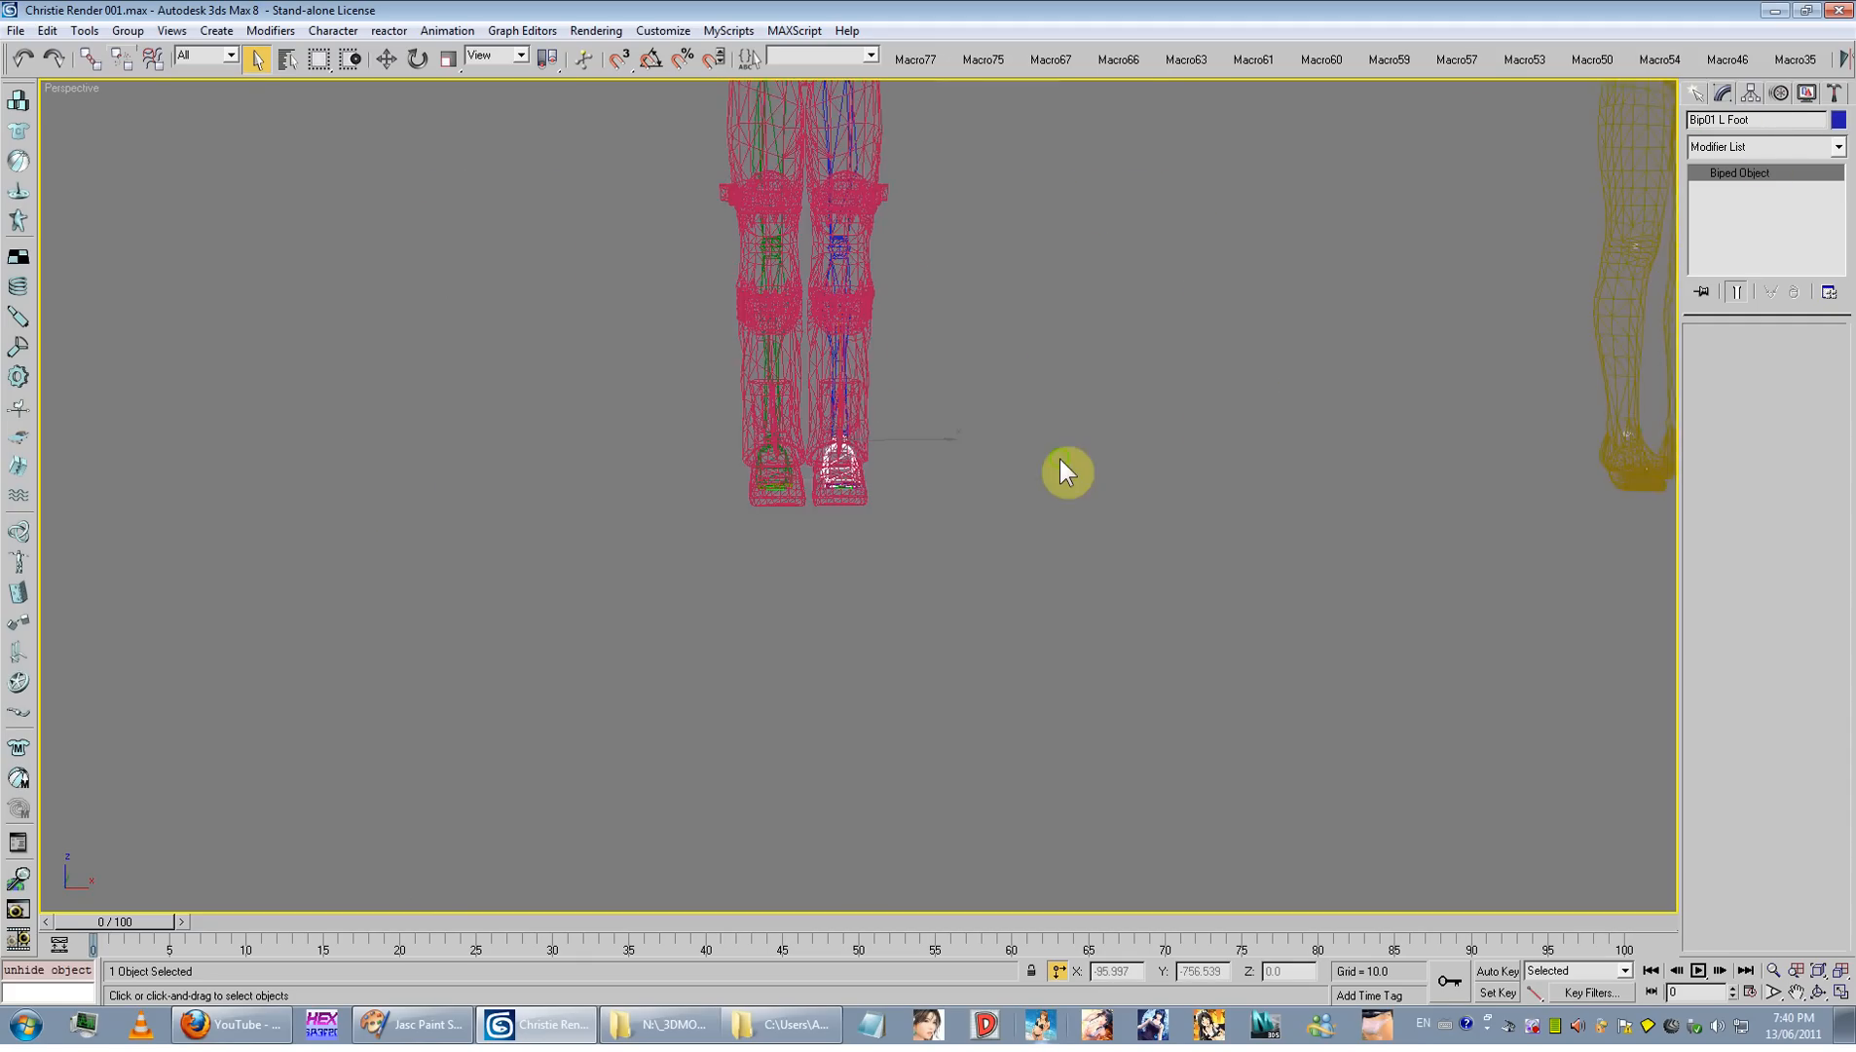
pyautogui.moveTo(1060, 463); pyautogui.dragTo(487, 545, button='middle')
pyautogui.scroll(3, 977, 545)
pyautogui.keyDown('alt'); pyautogui.moveTo(976, 546); pyautogui.dragTo(1081, 534, button='middle'); pyautogui.keyUp('alt')
pyautogui.scroll(5, 1081, 545)
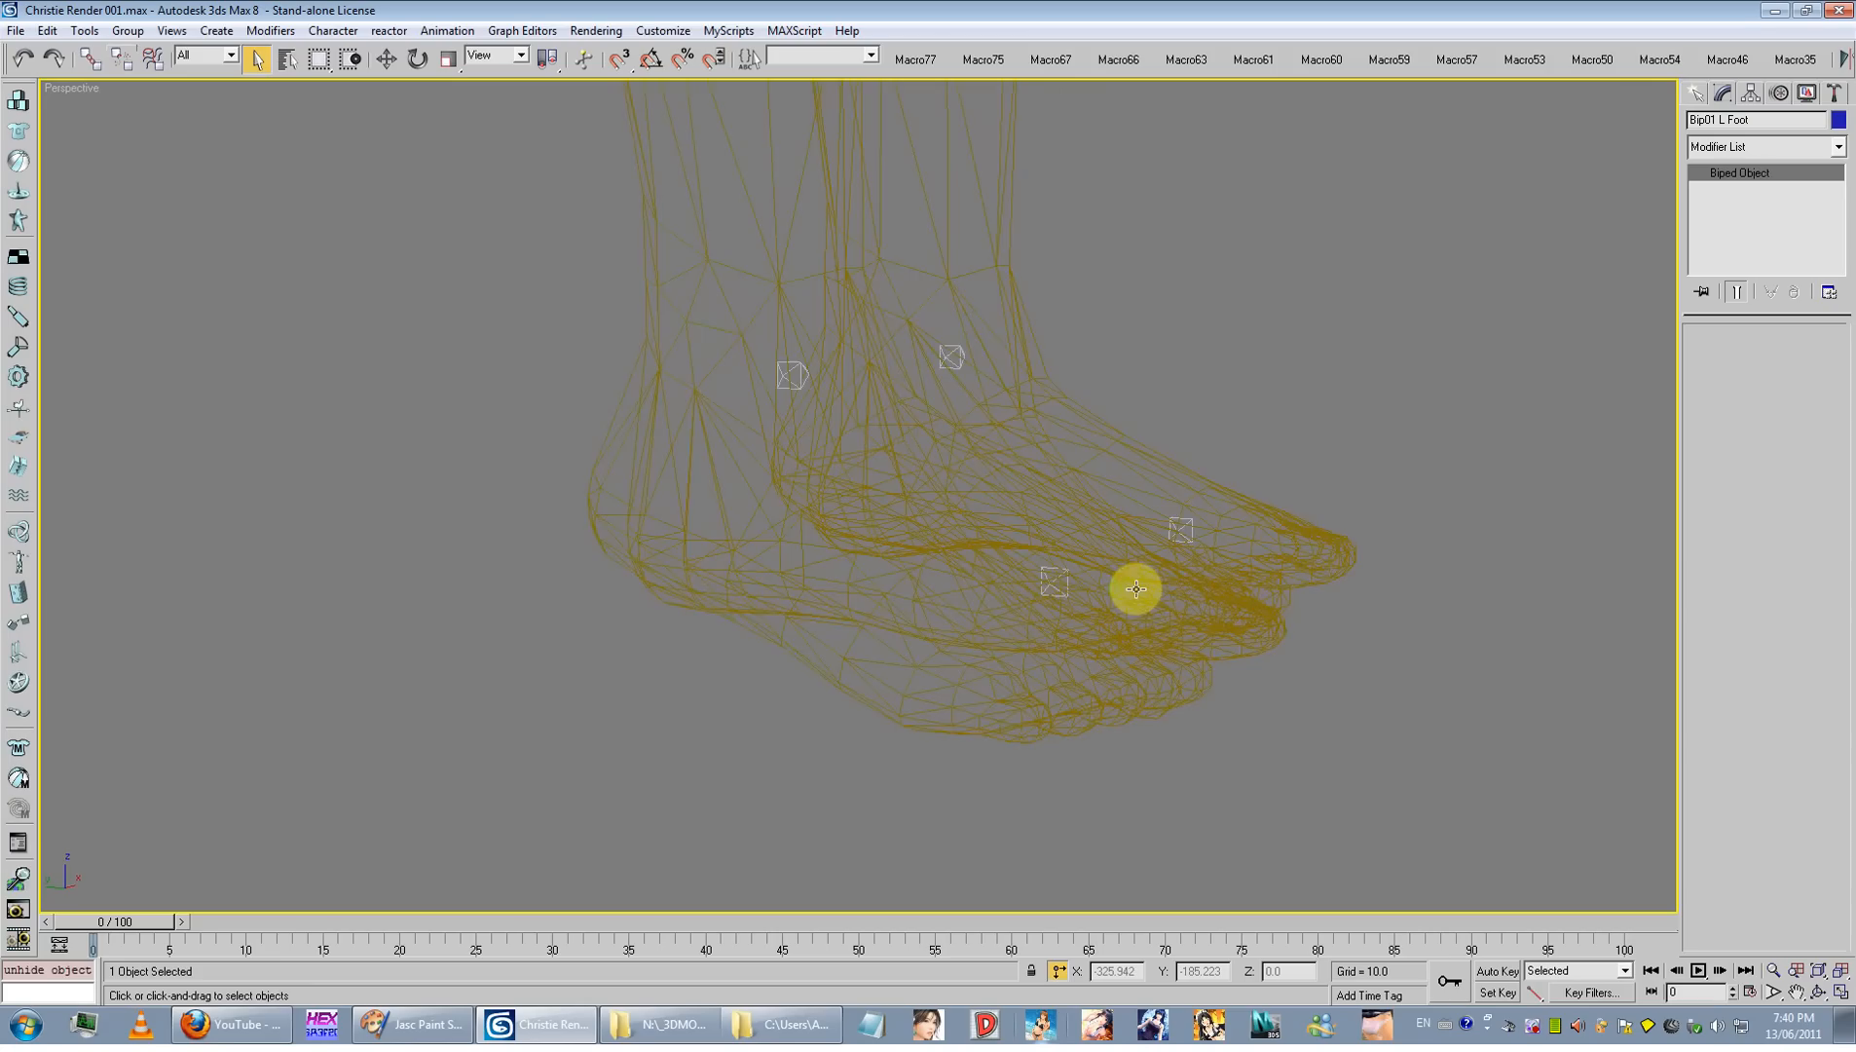
# Step: Examine the mesh's feet in shaded display and hide all geometry so that only the foot bones are shown
pyautogui.press('F3')
pyautogui.scroll(5, 1231, 551)
pyautogui.moveTo(1231, 551)
pyautogui.keyDown('alt'); pyautogui.mouseDown(button='middle')
pyautogui.moveTo(825, 506)
pyautogui.moveTo(756, 522)
pyautogui.mouseUp(button='middle'); pyautogui.keyUp('alt')
pyautogui.scroll(-3, 825, 505)
pyautogui.hotkey('shift', 'g')
pyautogui.scroll(2, 1123, 547)
pyautogui.moveTo(1123, 548); pyautogui.dragTo(828, 610, button='middle')
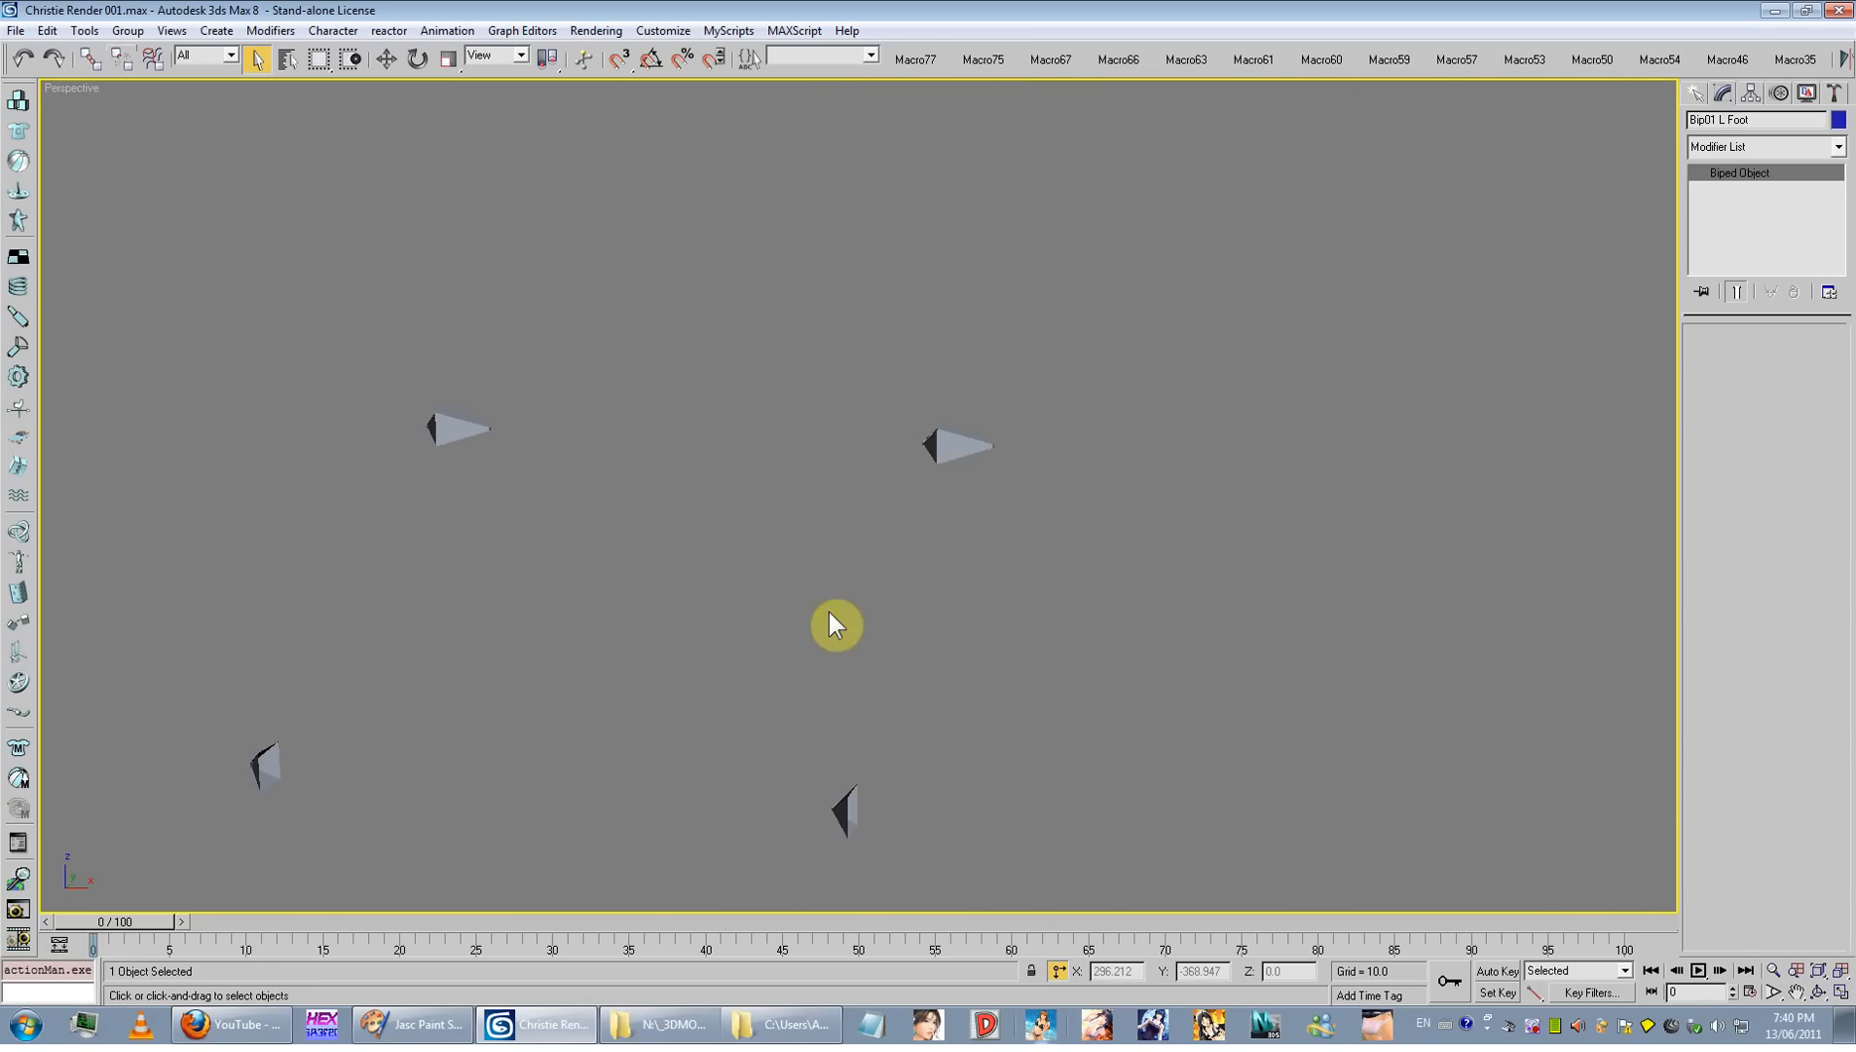
# Step: Return to wireframe display and rename the left foot bone bone002 as Bip01 L Foot
pyautogui.press('F3')
pyautogui.click(954, 448)
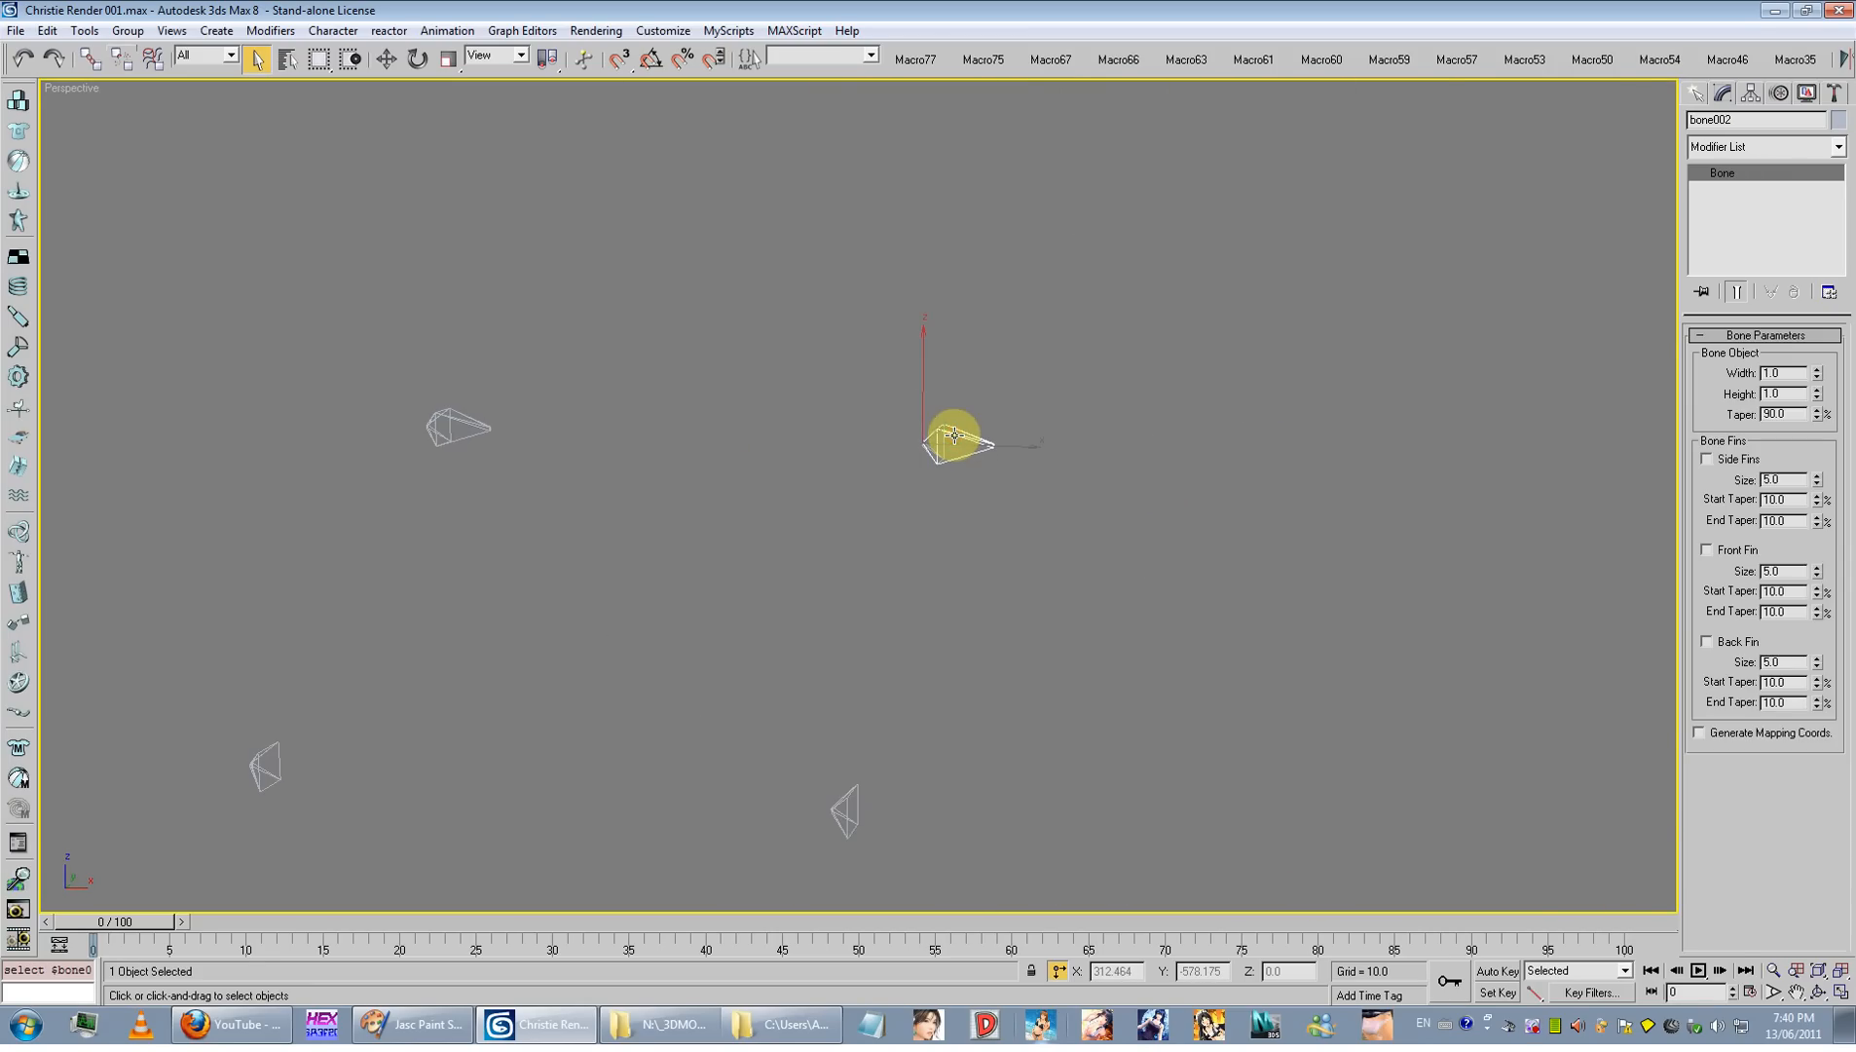
pyautogui.click(1761, 119)
pyautogui.hotkey('ctrl', 'v')
pyautogui.press('Return')
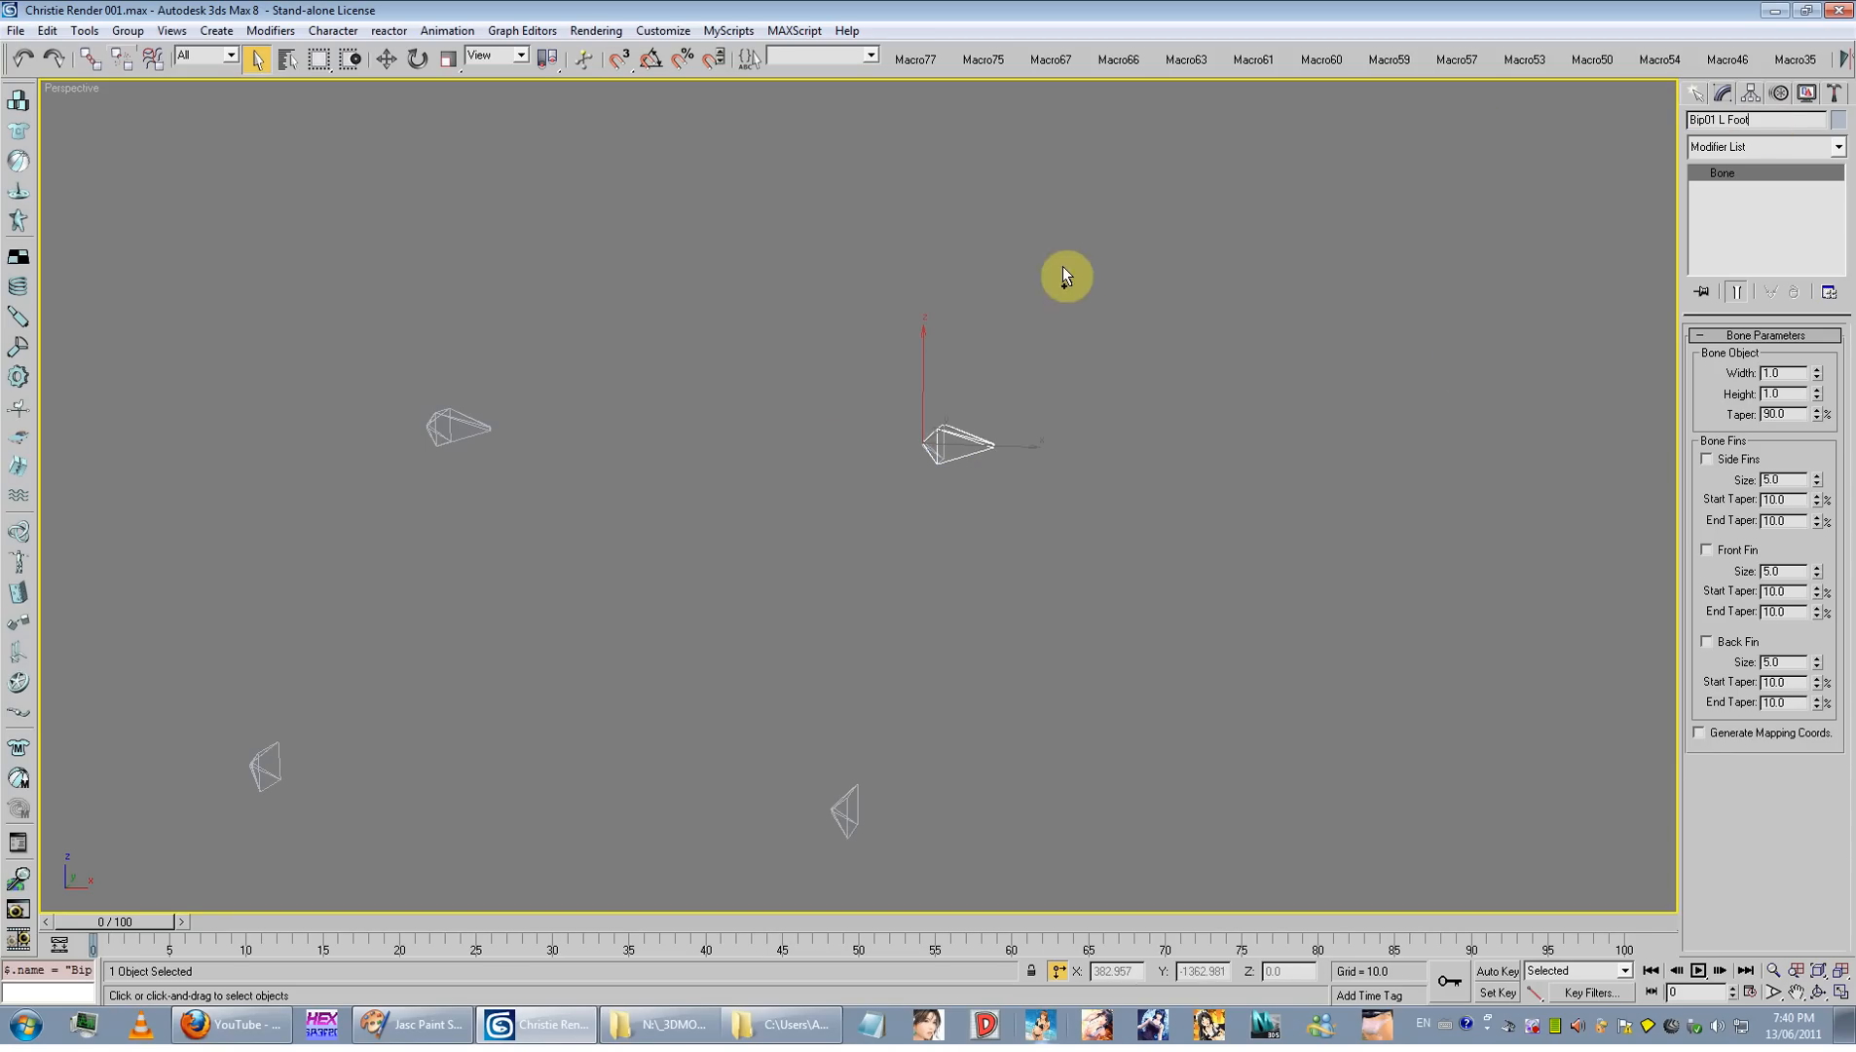
# Step: Select the left Biped foot and the renamed bone in turn to compare their names
pyautogui.moveTo(916, 390); pyautogui.dragTo(1158, 396, button='middle')
pyautogui.scroll(-7, 914, 444)
pyautogui.moveTo(695, 452); pyautogui.dragTo(1065, 502, button='middle')
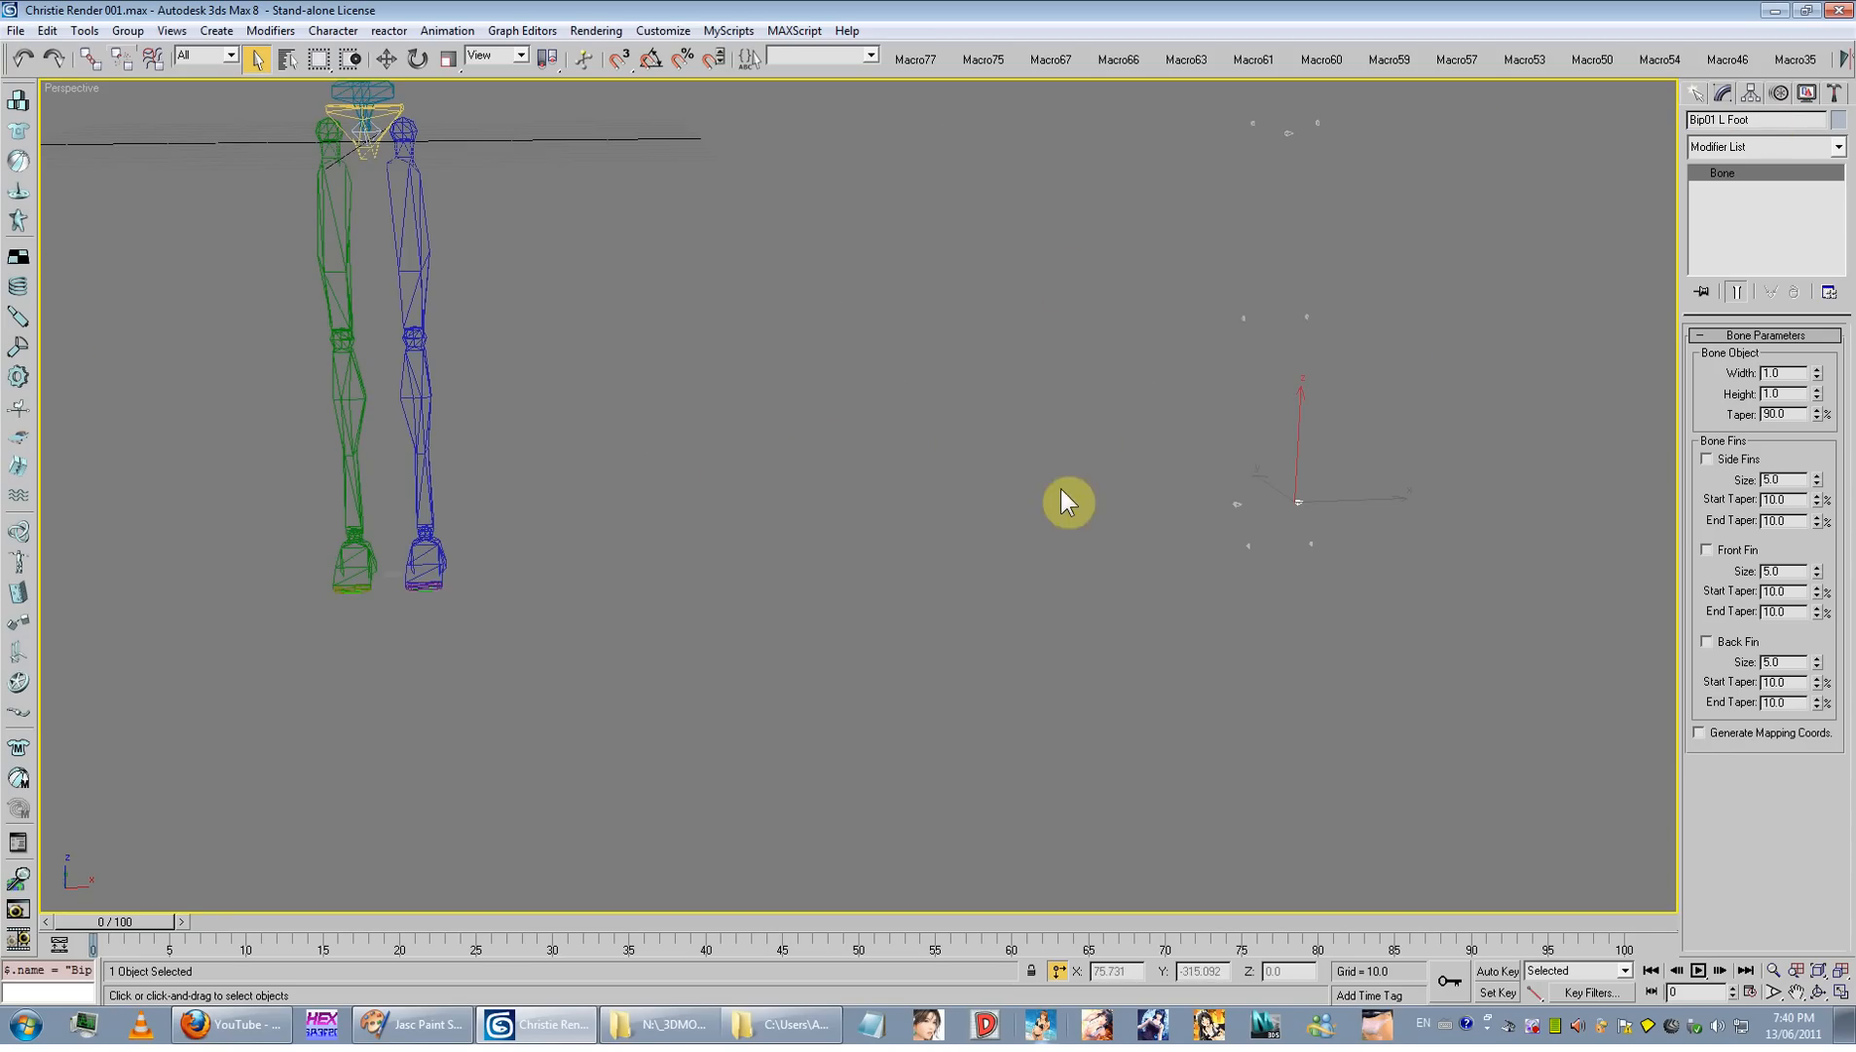
pyautogui.click(433, 561)
pyautogui.click(1759, 121)
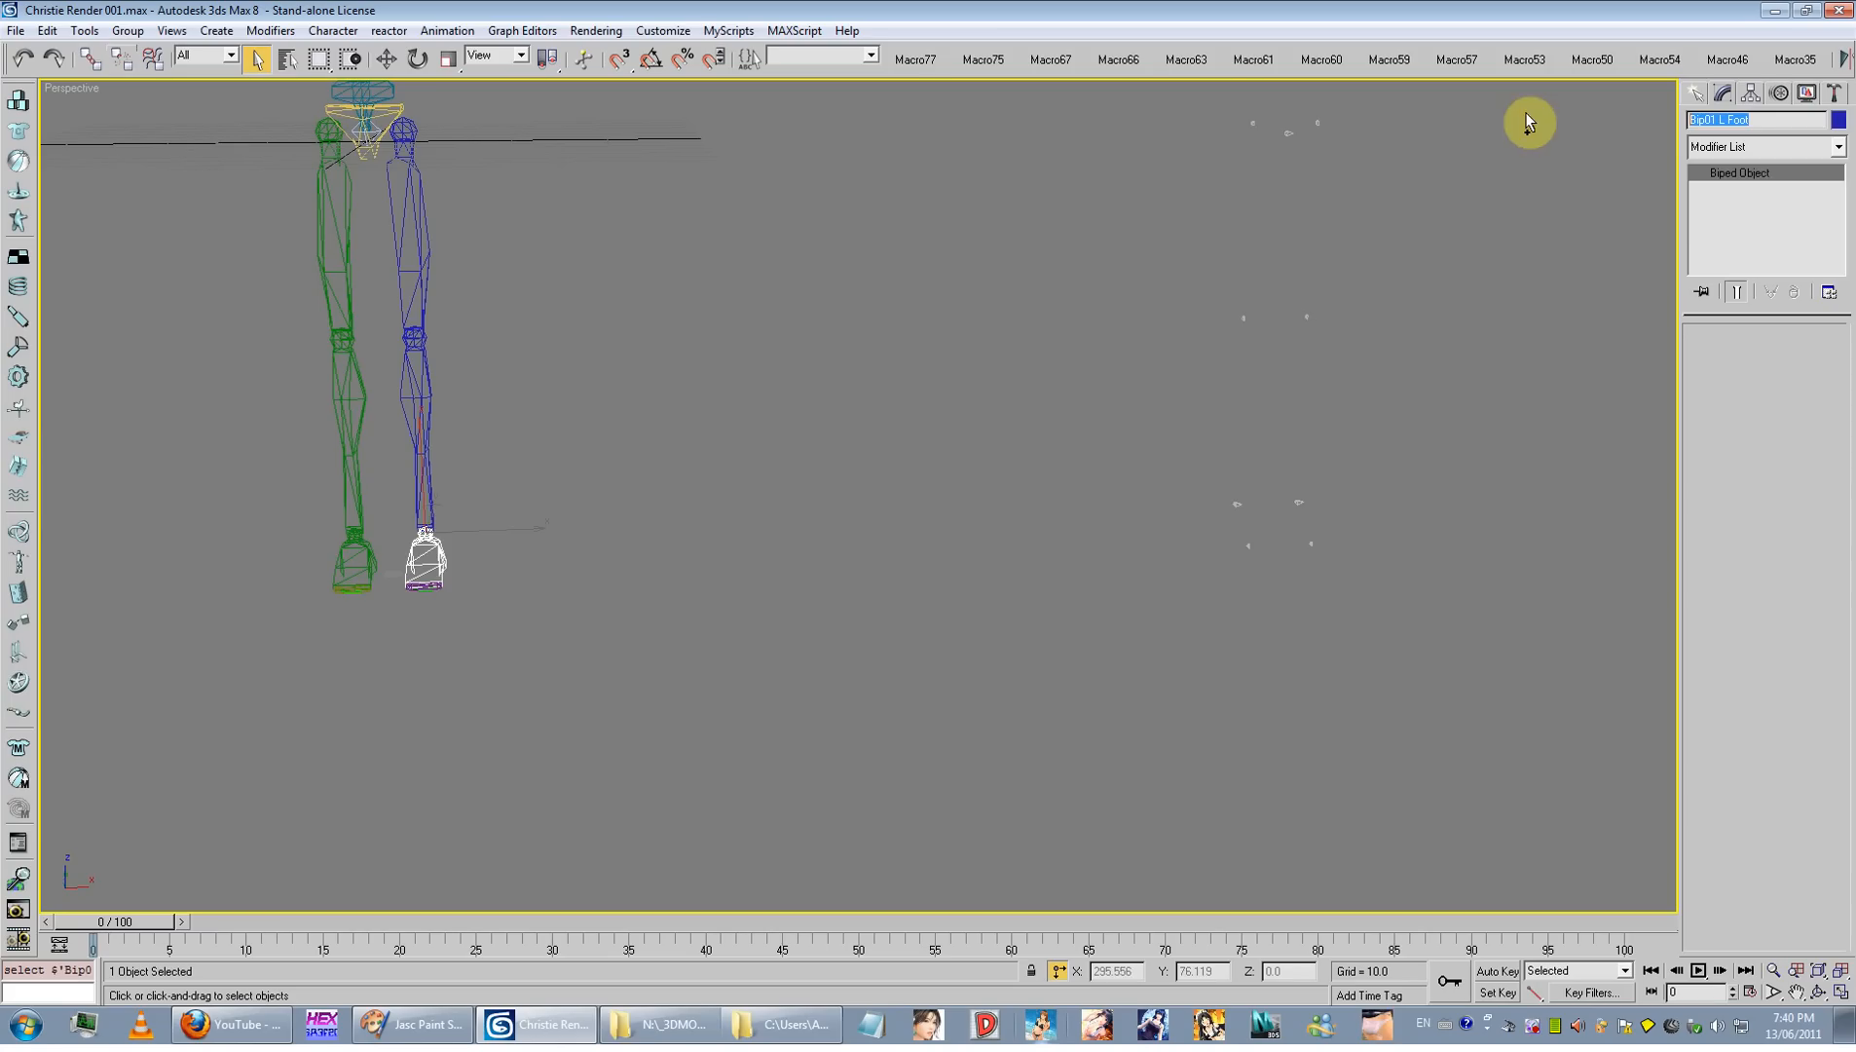
pyautogui.click(1347, 501)
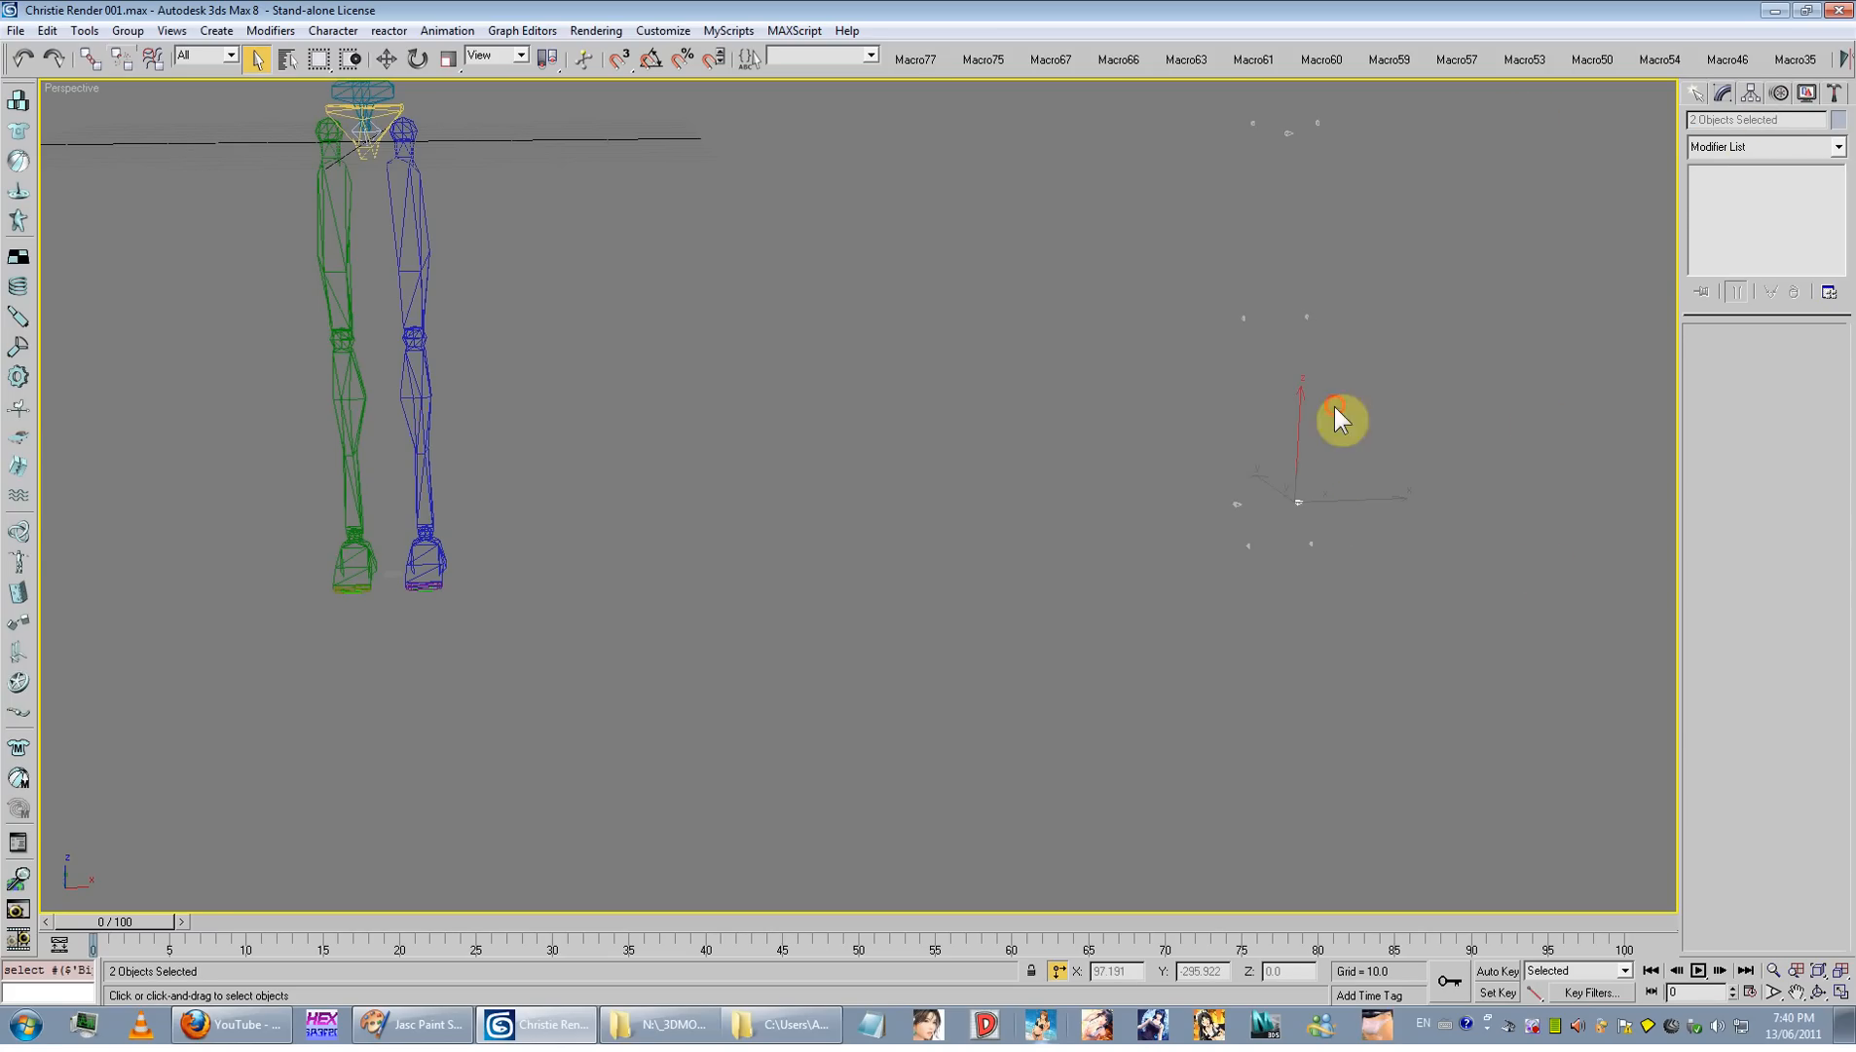
pyautogui.click(1300, 499)
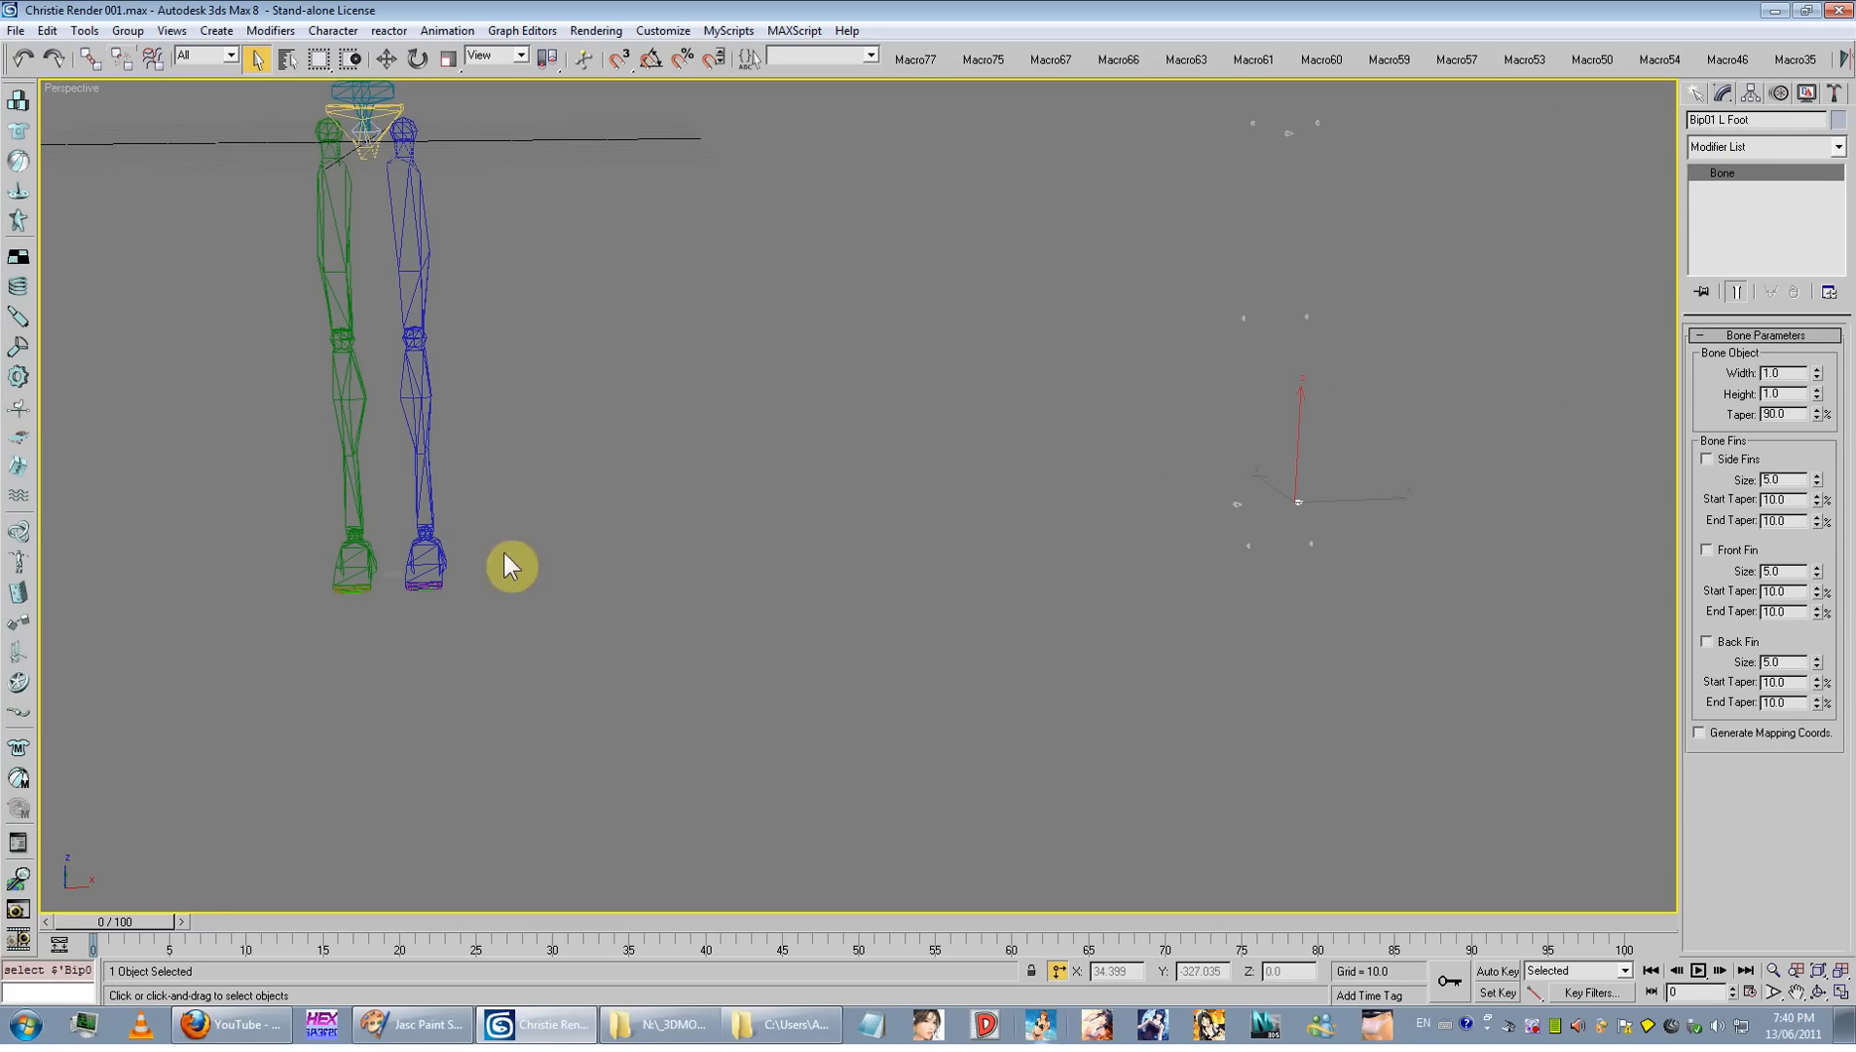
pyautogui.click(363, 571)
pyautogui.click(362, 557)
pyautogui.click(1743, 119)
pyautogui.hotkey('ctrl', 'c')
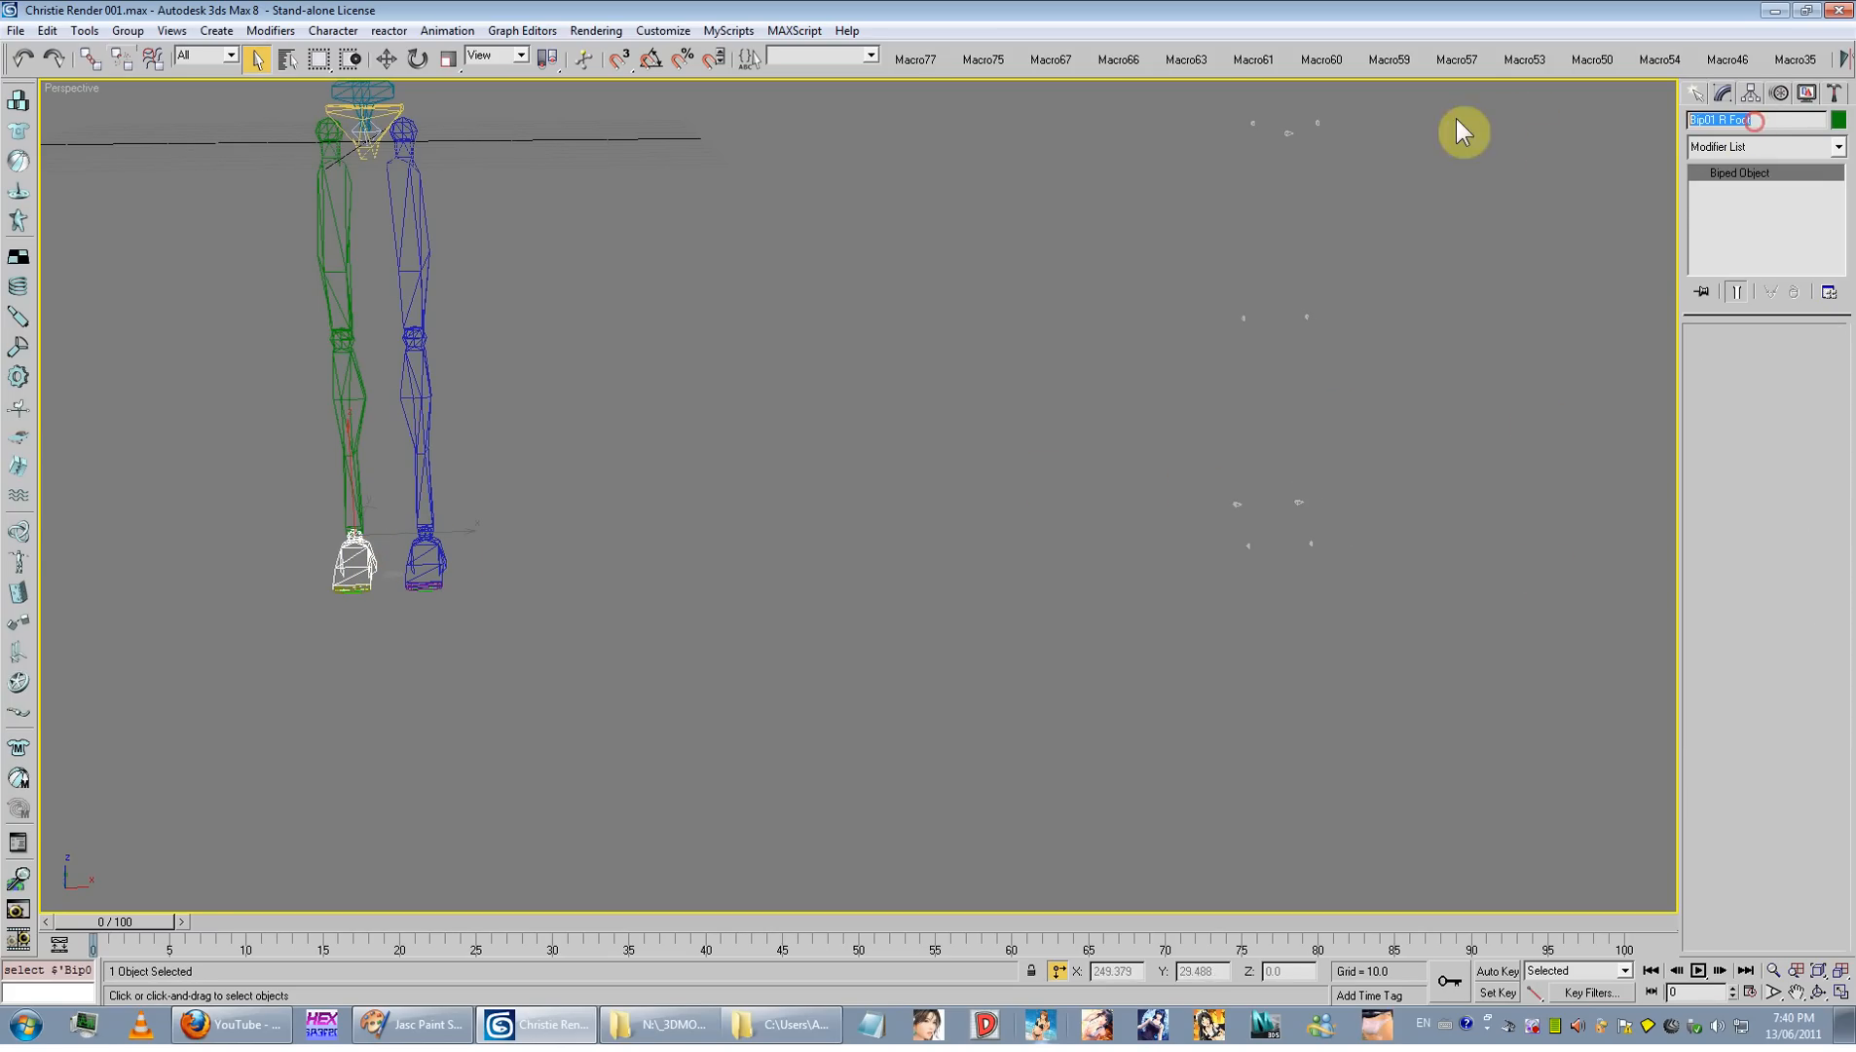
pyautogui.click(1367, 444)
pyautogui.scroll(5, 1349, 468)
pyautogui.click(1473, 431)
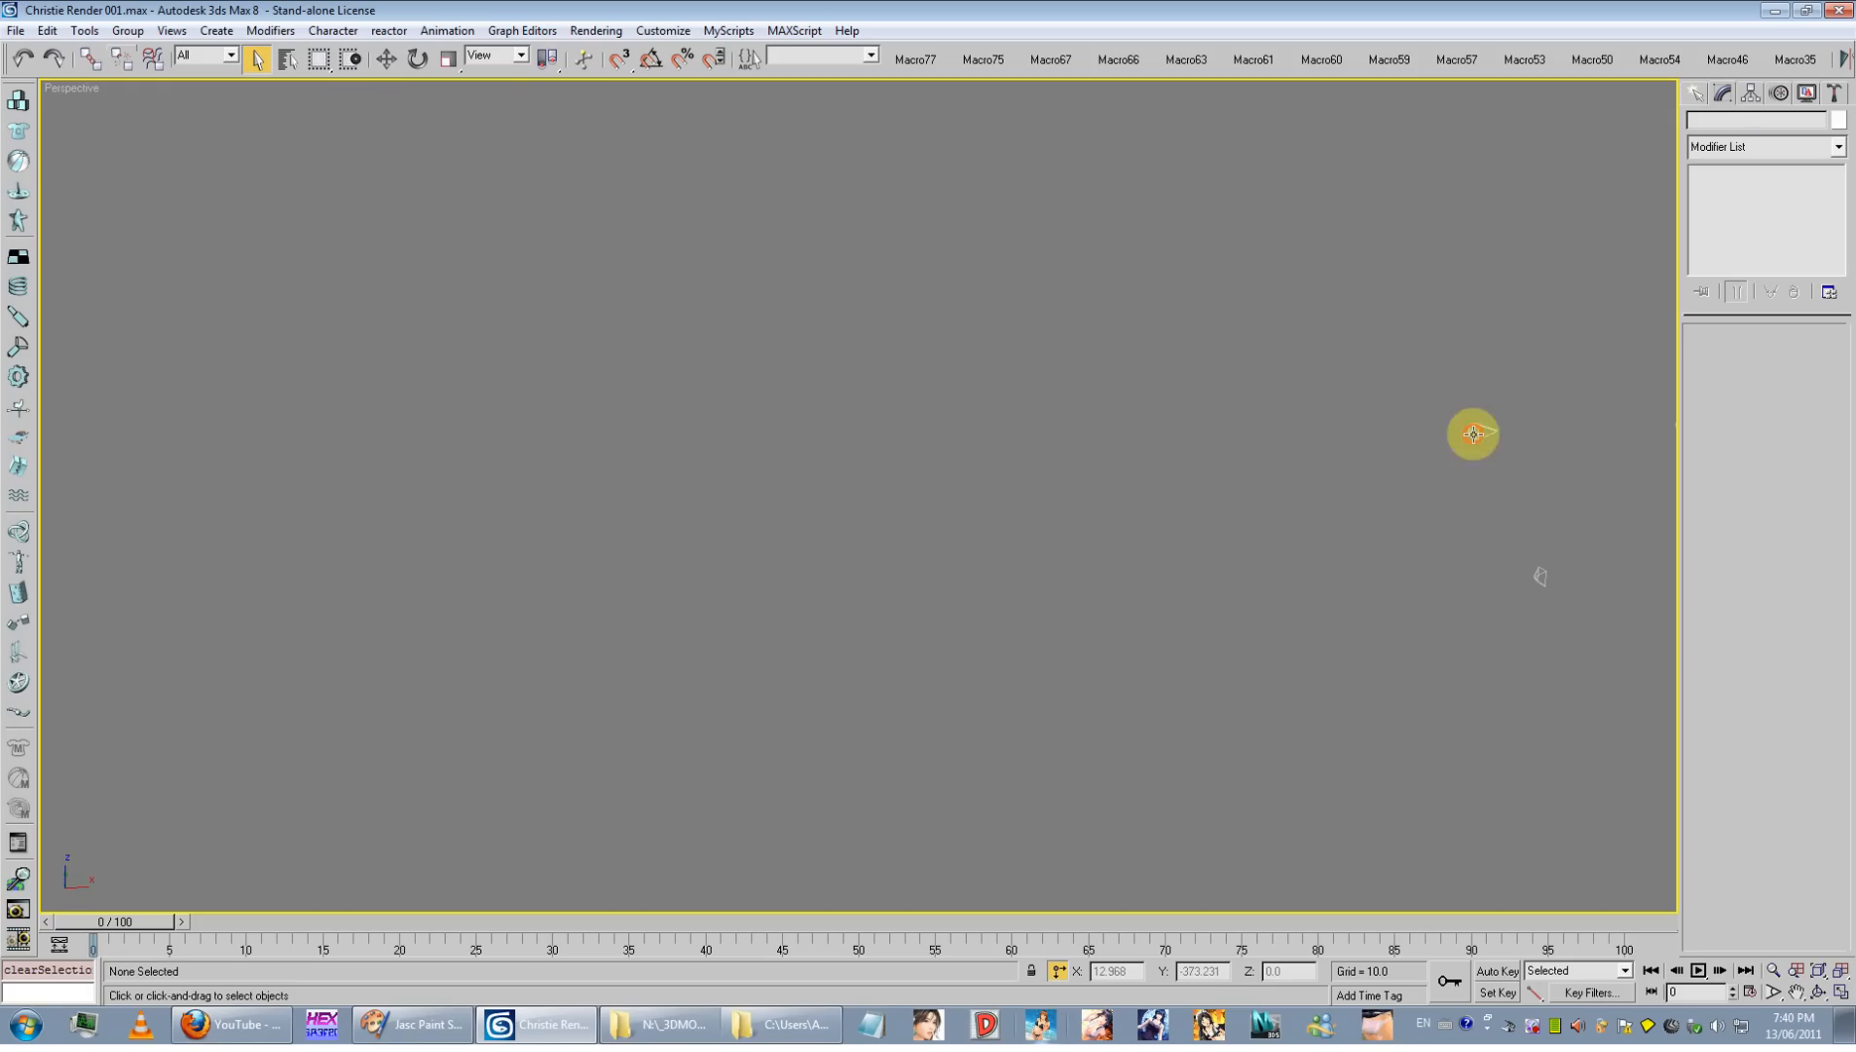
pyautogui.click(1168, 382)
pyautogui.scroll(-5, 1168, 382)
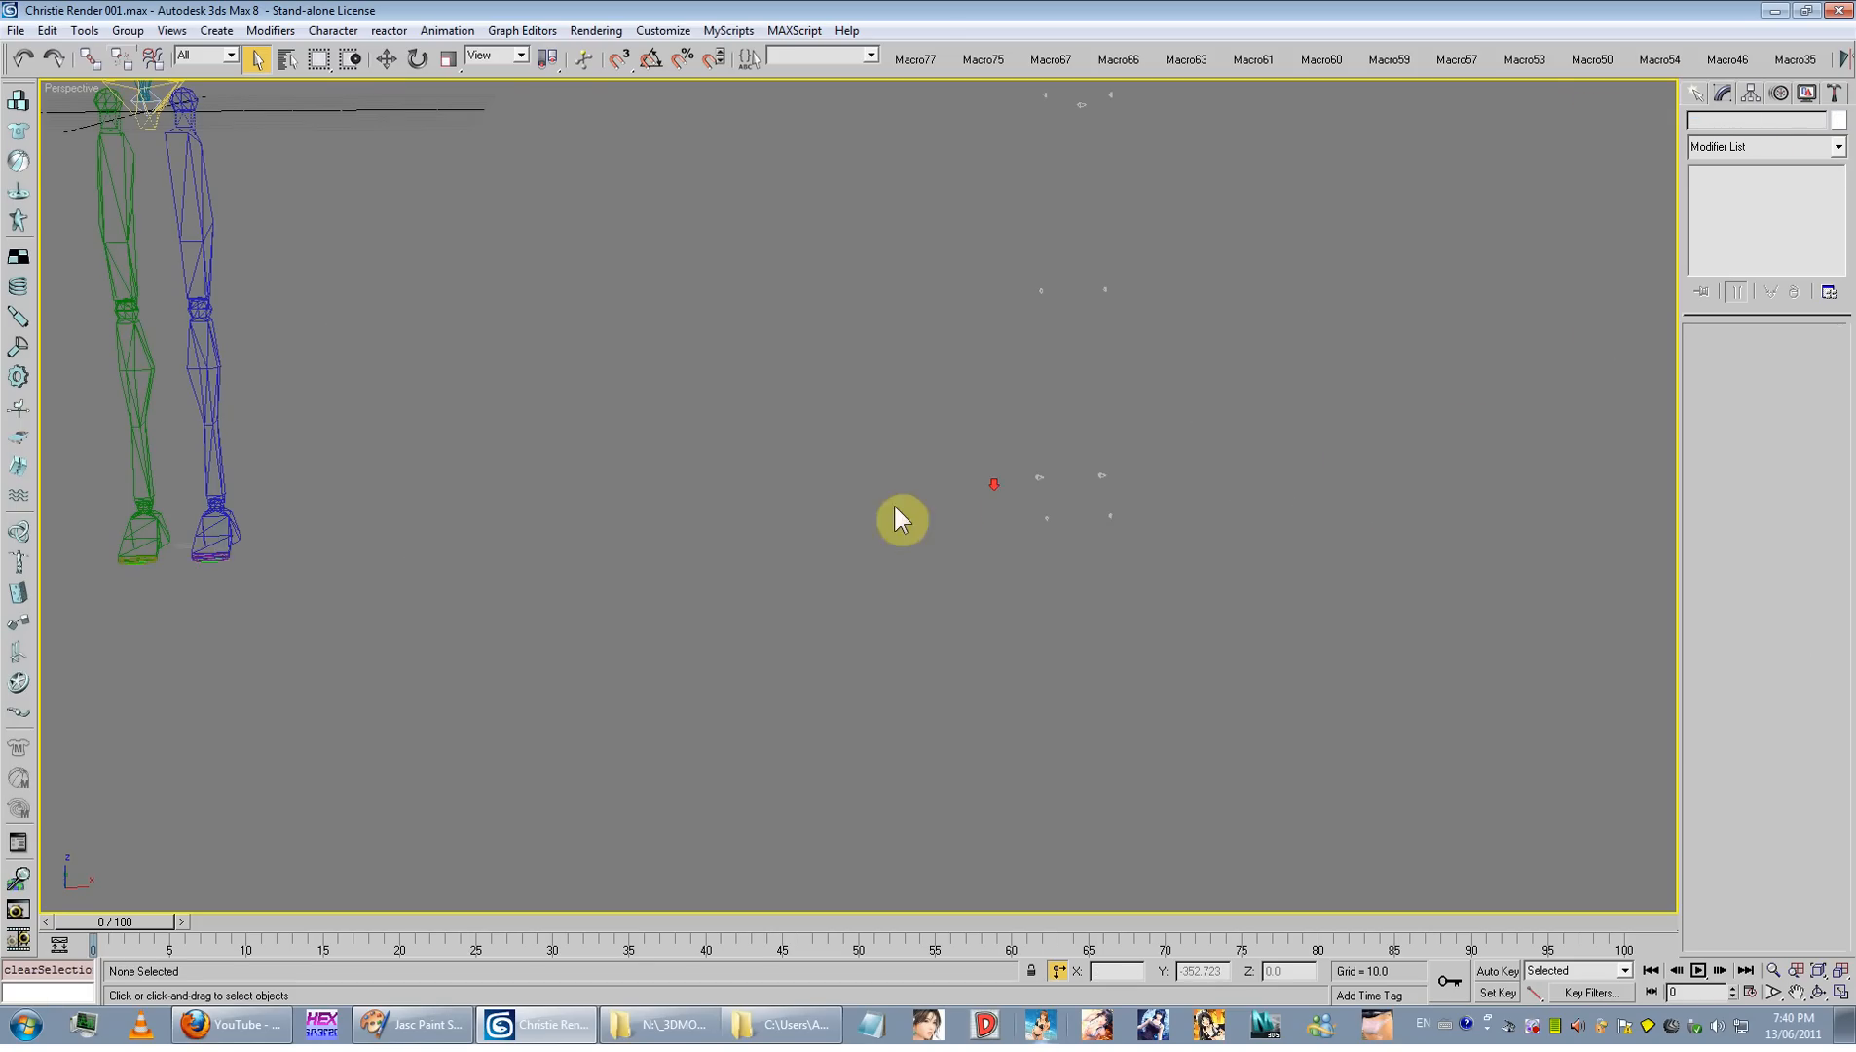
# Step: Copy the left Biped foot's name and rename the lower bone of the offset left foot as Bip01 L Foot
pyautogui.click(224, 541)
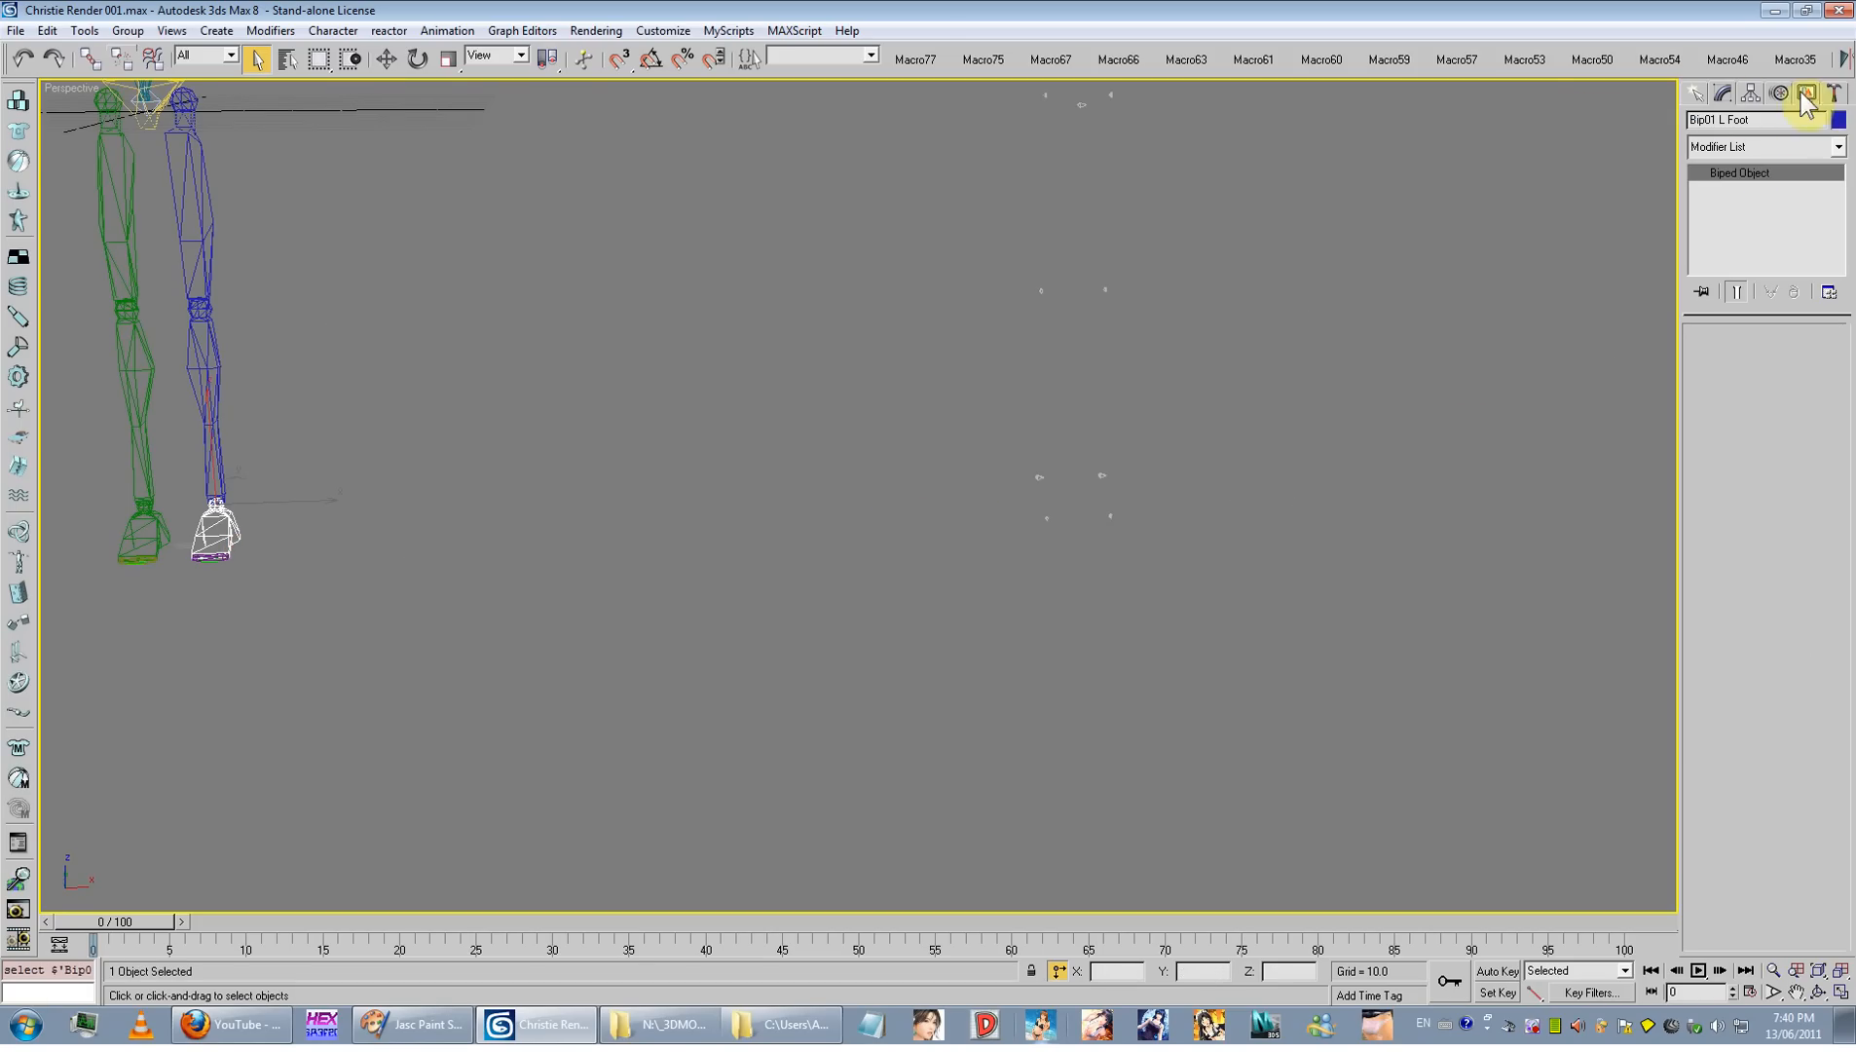
pyautogui.click(1775, 112)
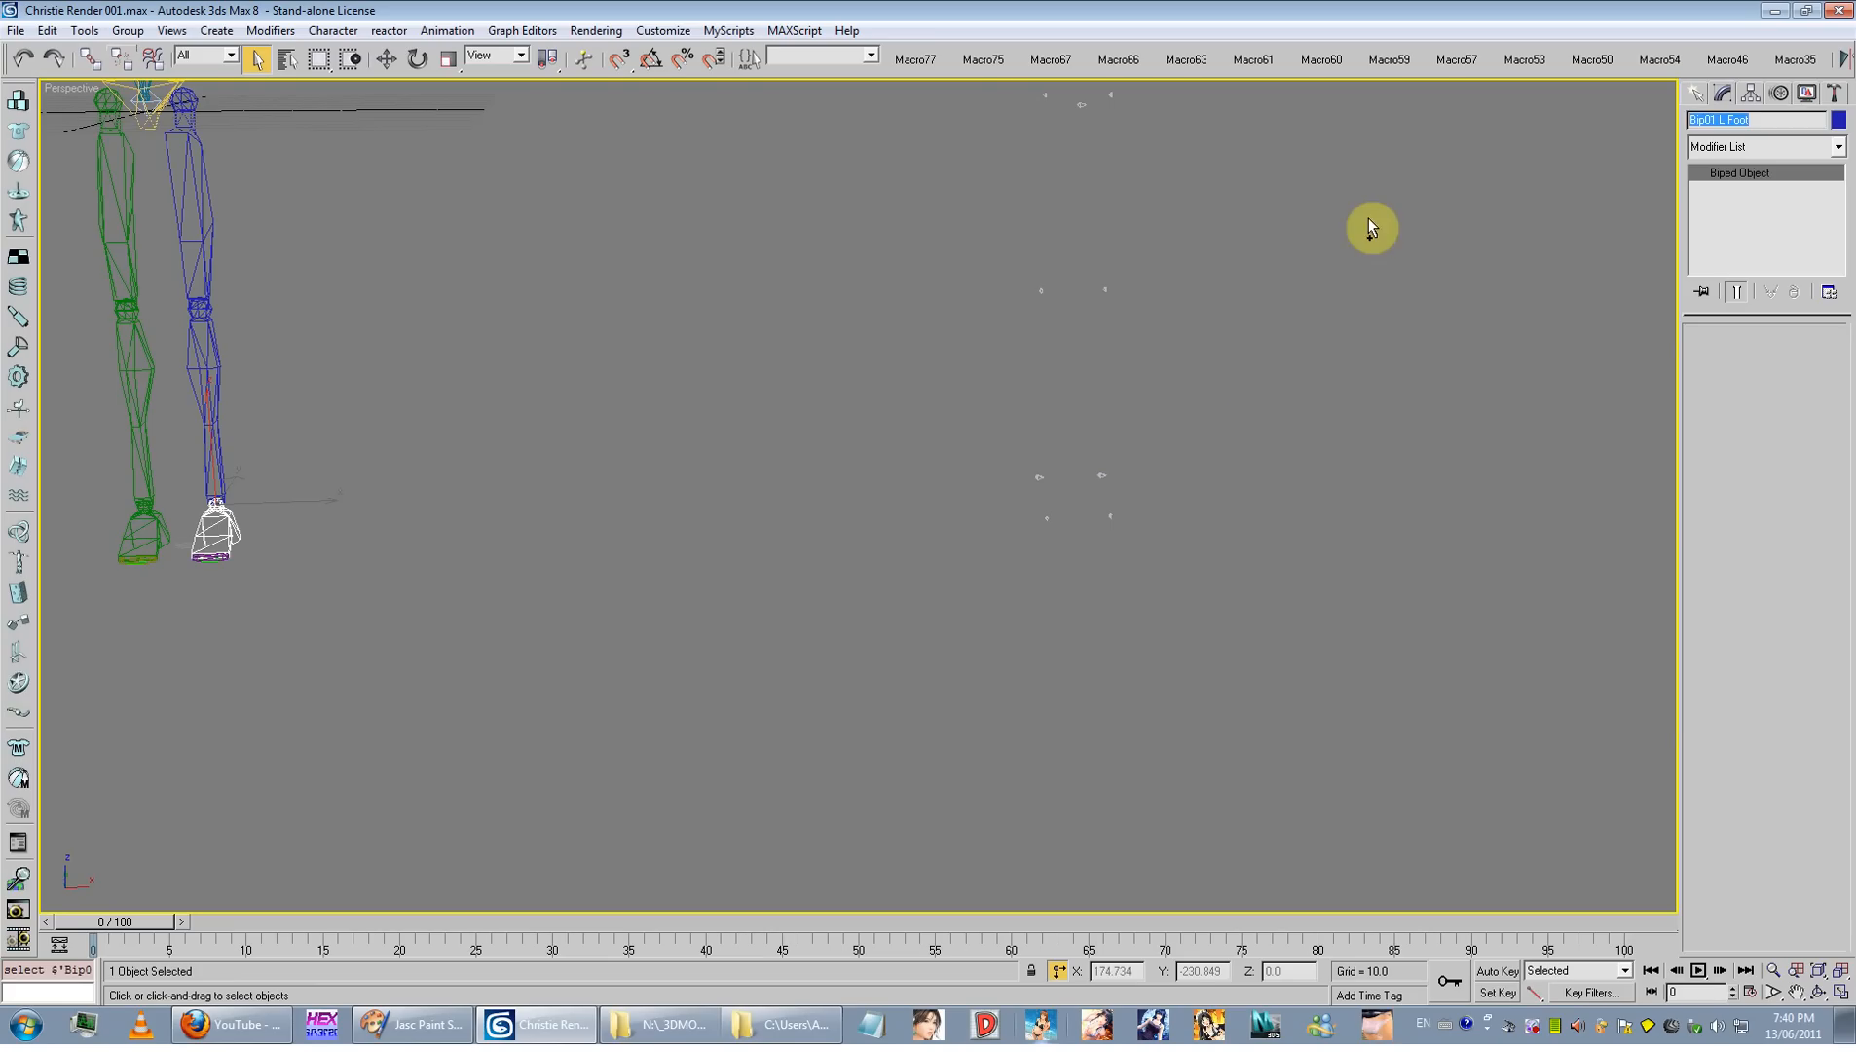
pyautogui.moveTo(1136, 517); pyautogui.dragTo(1076, 534)
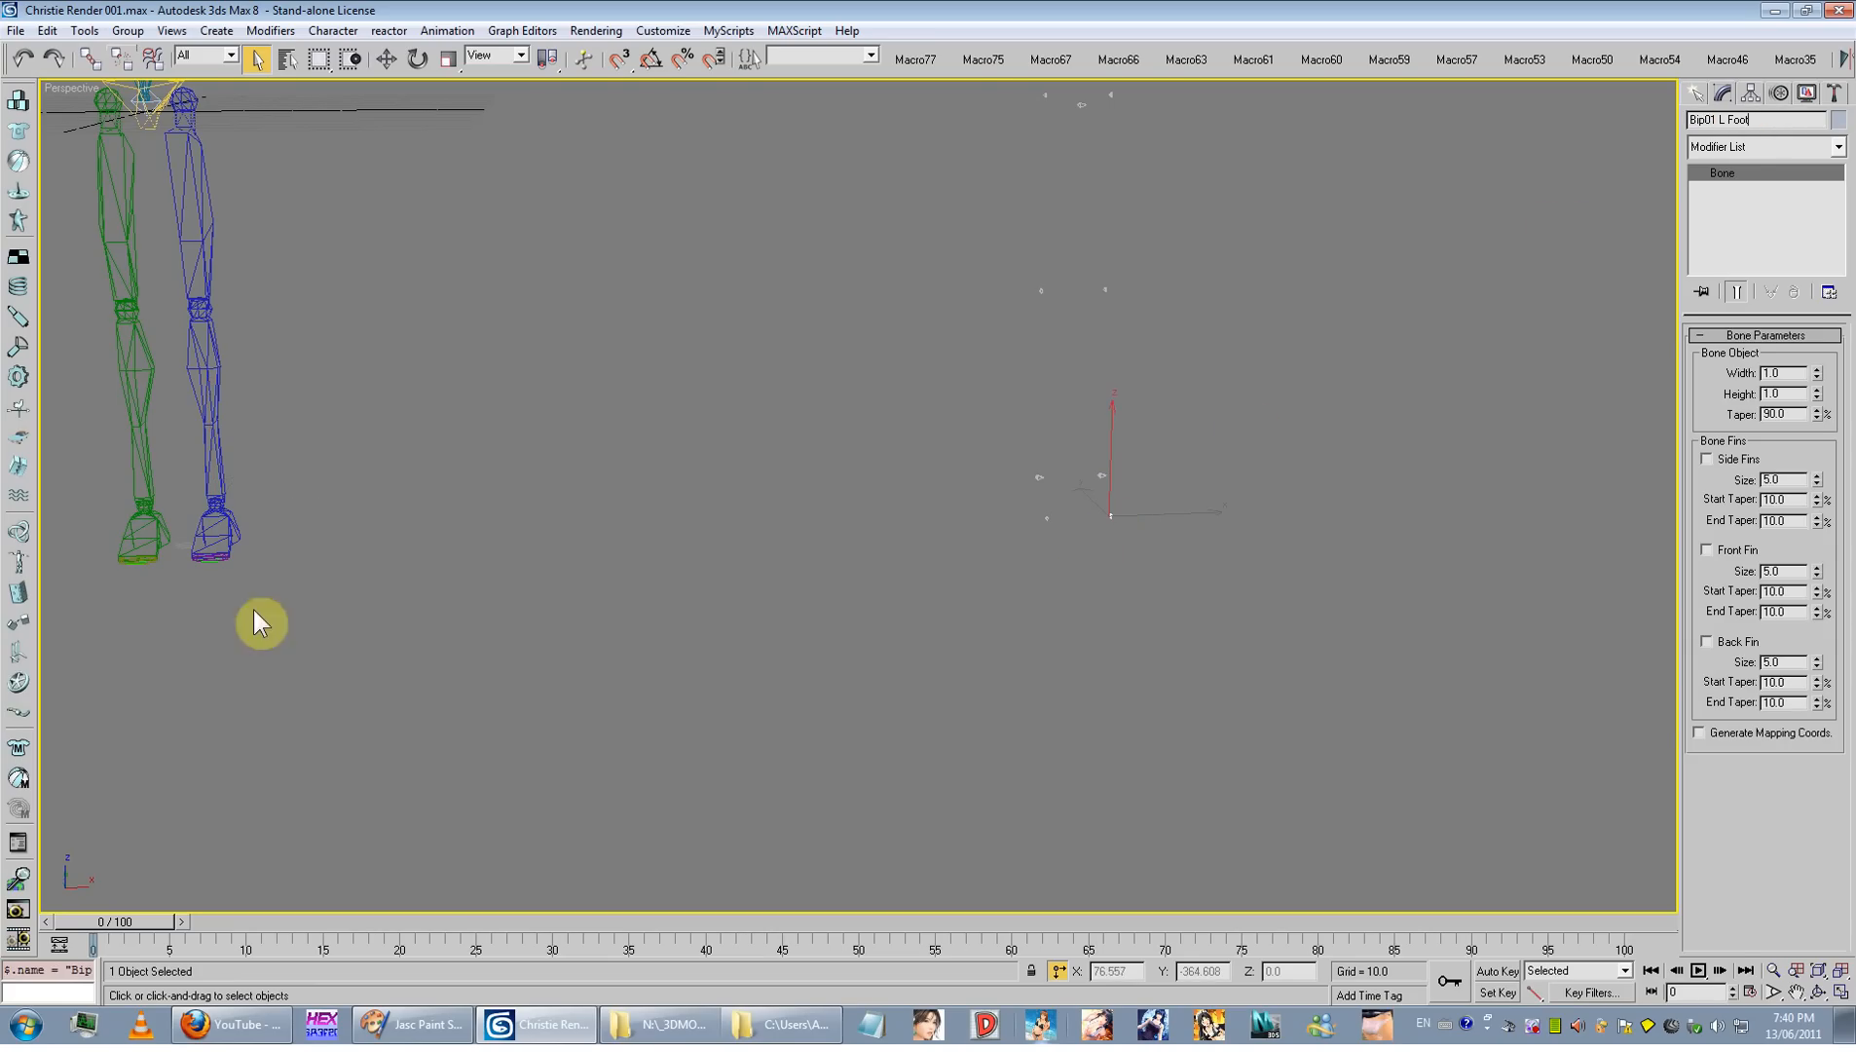
# Step: Copy the name Bip01 R Foot from the Biped and paste it onto the lower right foot bone, bone038
pyautogui.click(146, 544)
pyautogui.click(154, 531)
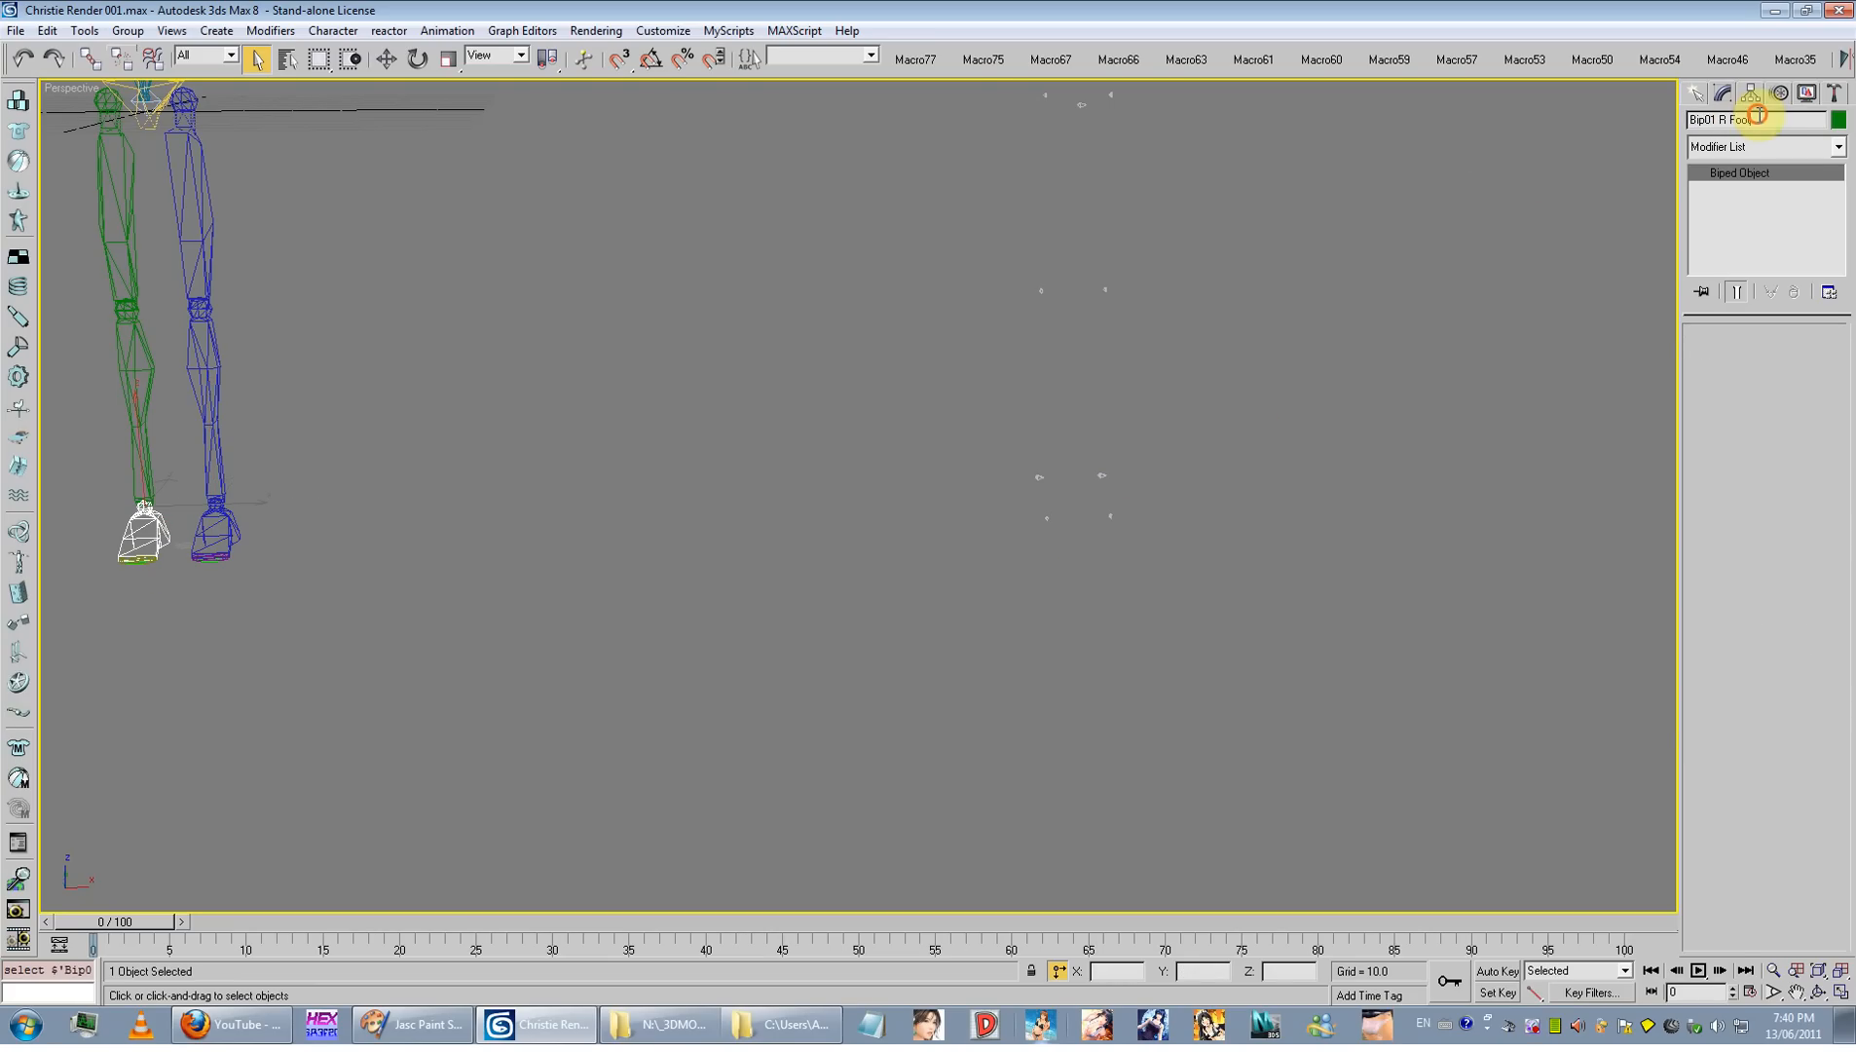
pyautogui.click(1048, 518)
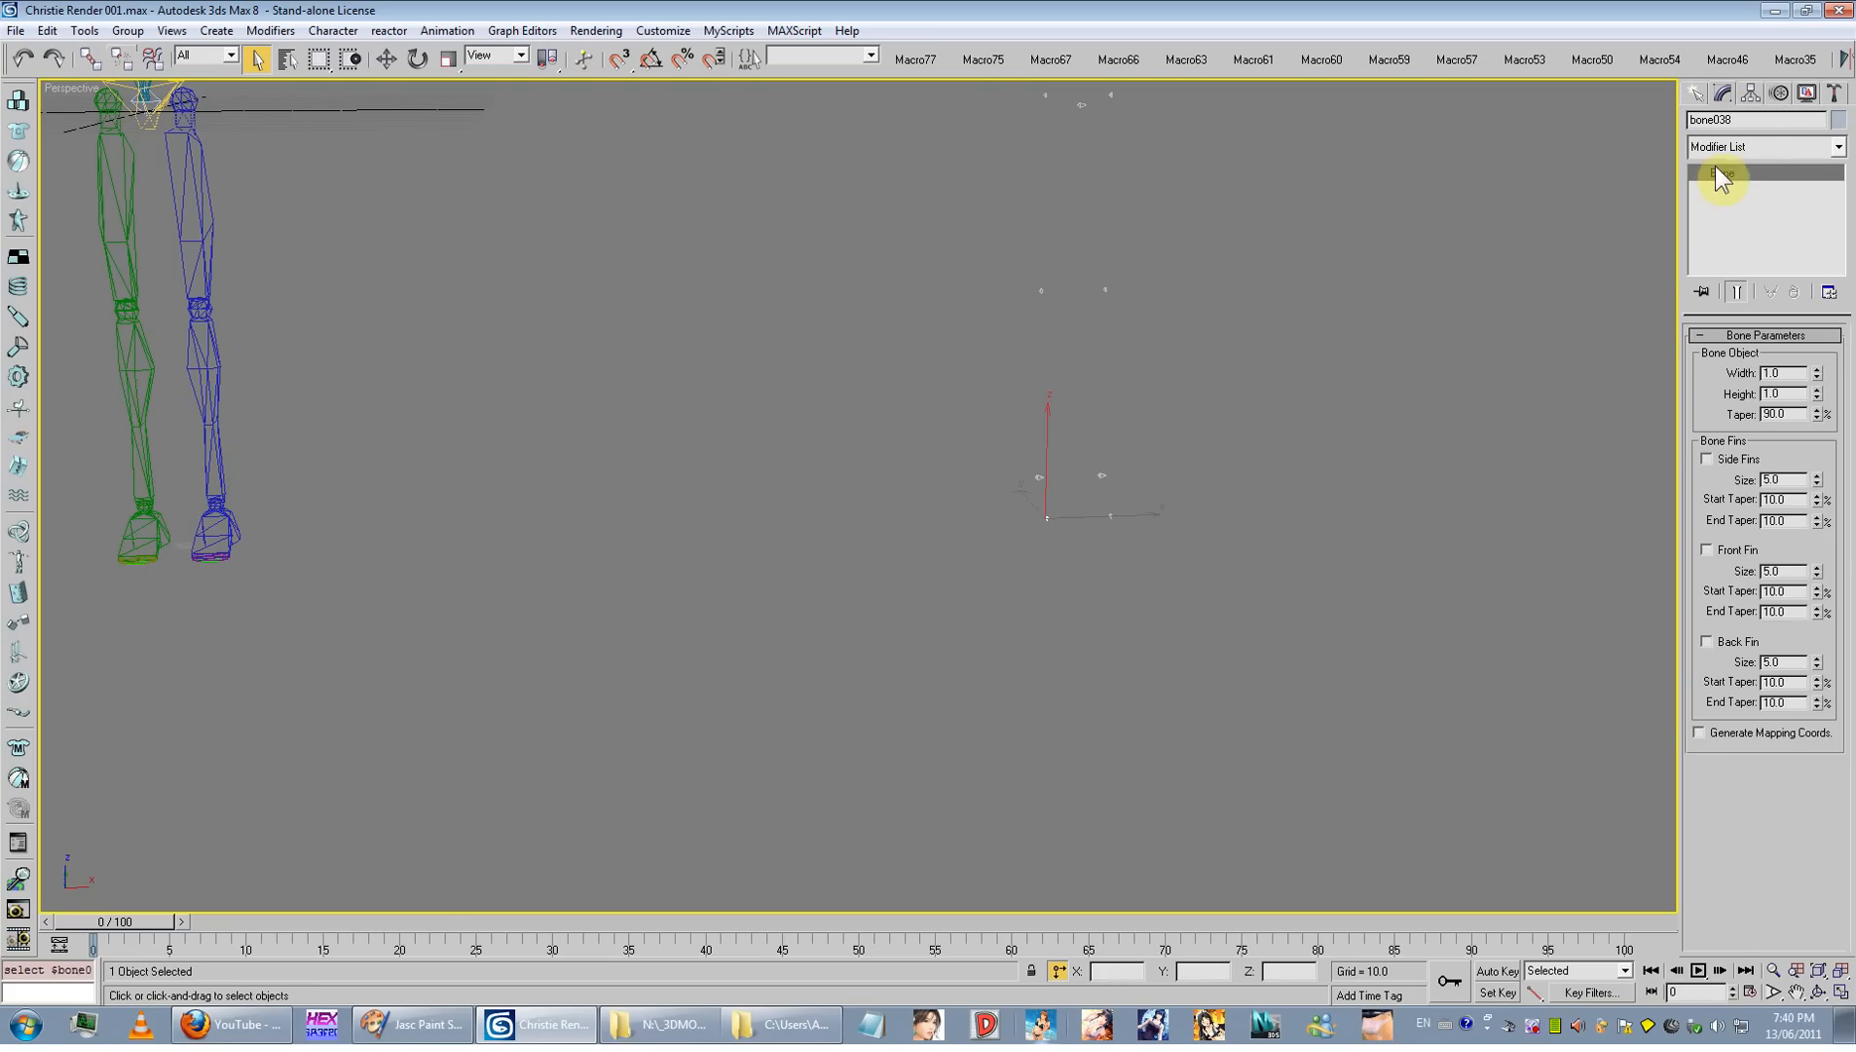
pyautogui.moveTo(1766, 120); pyautogui.dragTo(1656, 137)
pyautogui.hotkey('ctrl', 'v')
# Step: Copy the name Bip01 L Calf from the Biped and paste it onto the left knee bone of the offset skeleton
pyautogui.moveTo(945, 447); pyautogui.dragTo(1072, 492)
pyautogui.moveTo(1240, 398); pyautogui.dragTo(1076, 492)
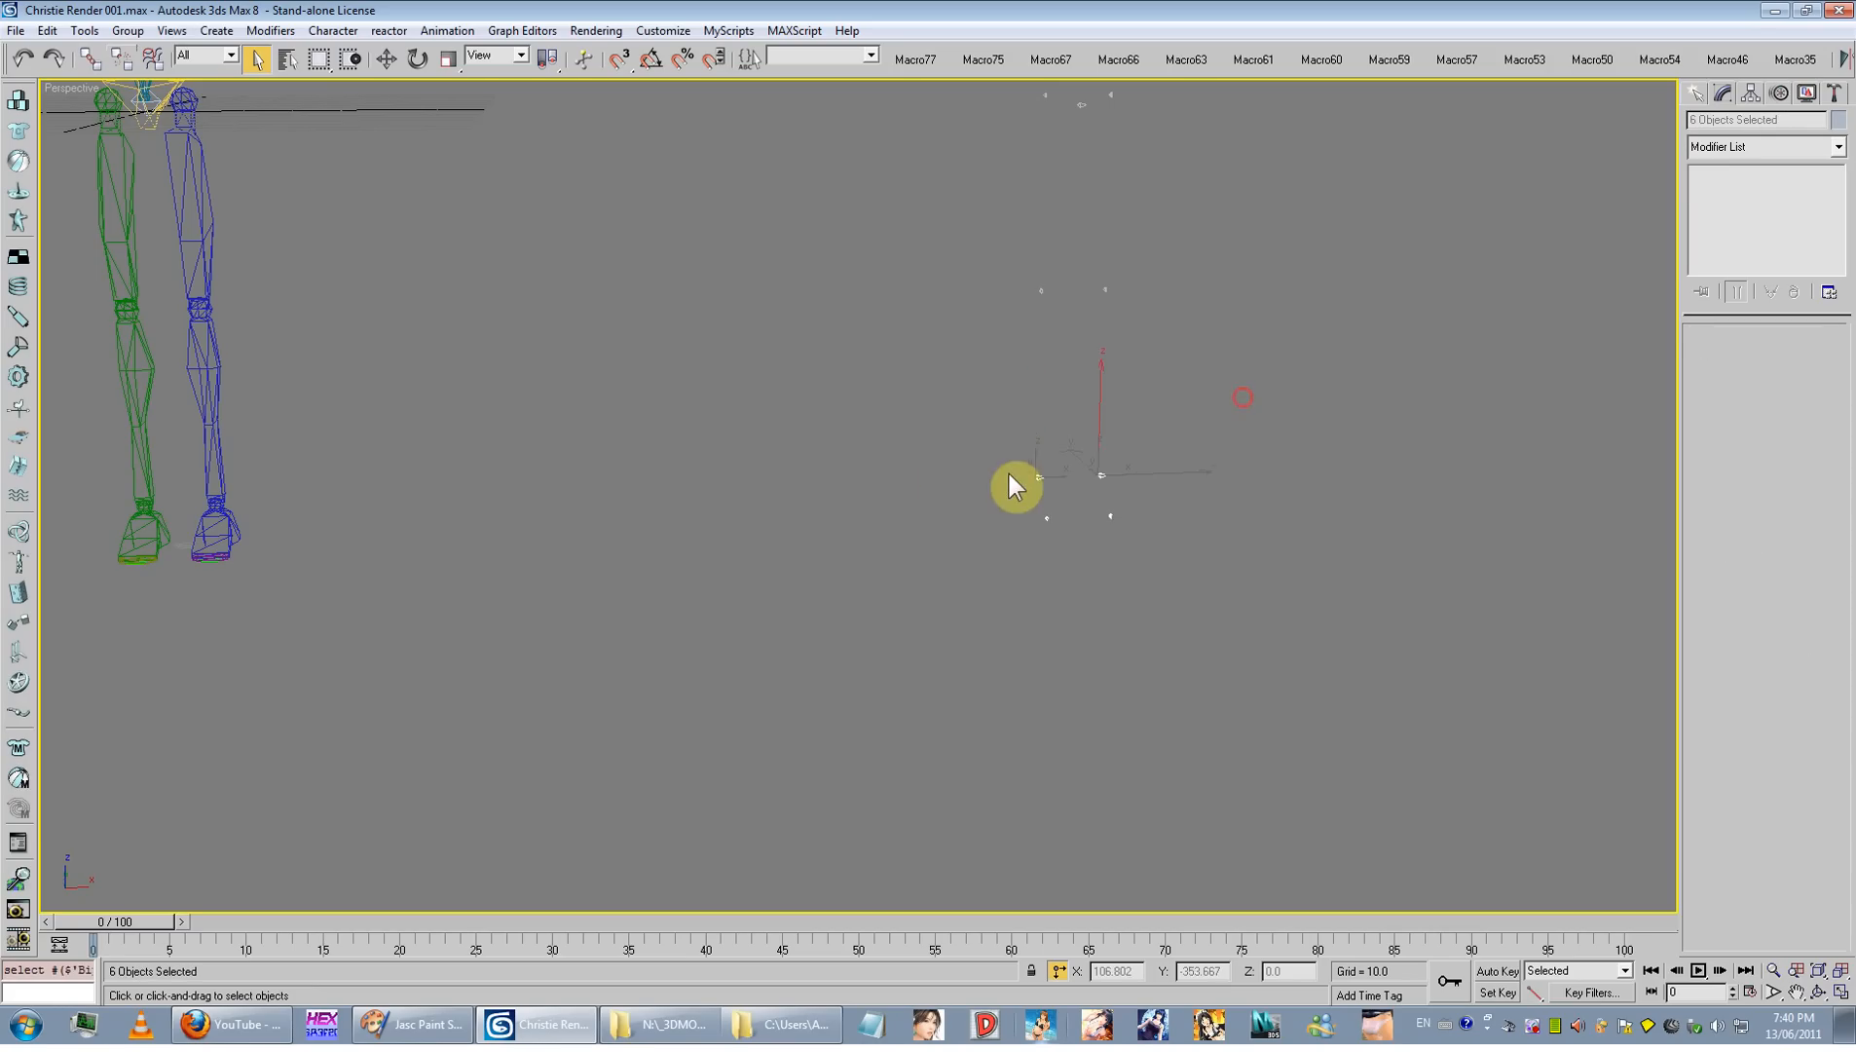
pyautogui.moveTo(1175, 275); pyautogui.dragTo(1066, 356)
pyautogui.click(213, 395)
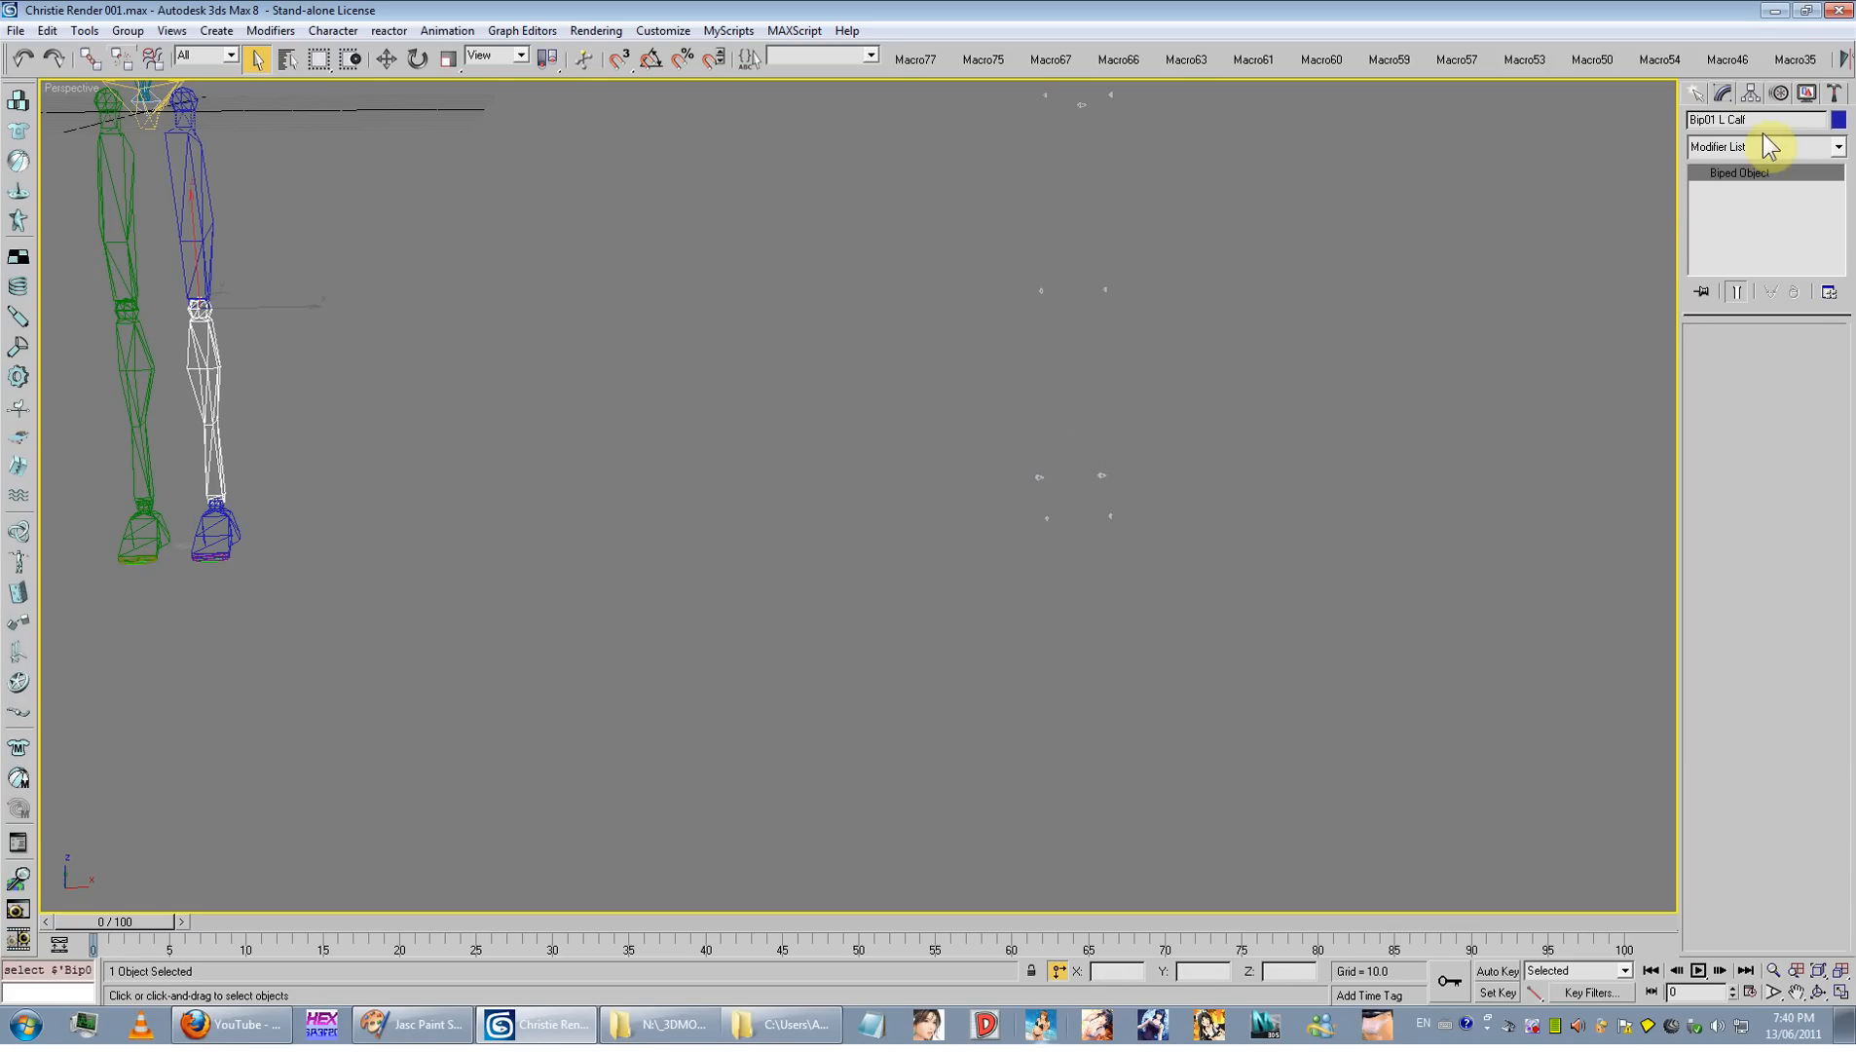
pyautogui.moveTo(1768, 121); pyautogui.dragTo(1533, 143)
pyautogui.hotkey('ctrl', 'c')
pyautogui.click(1138, 296)
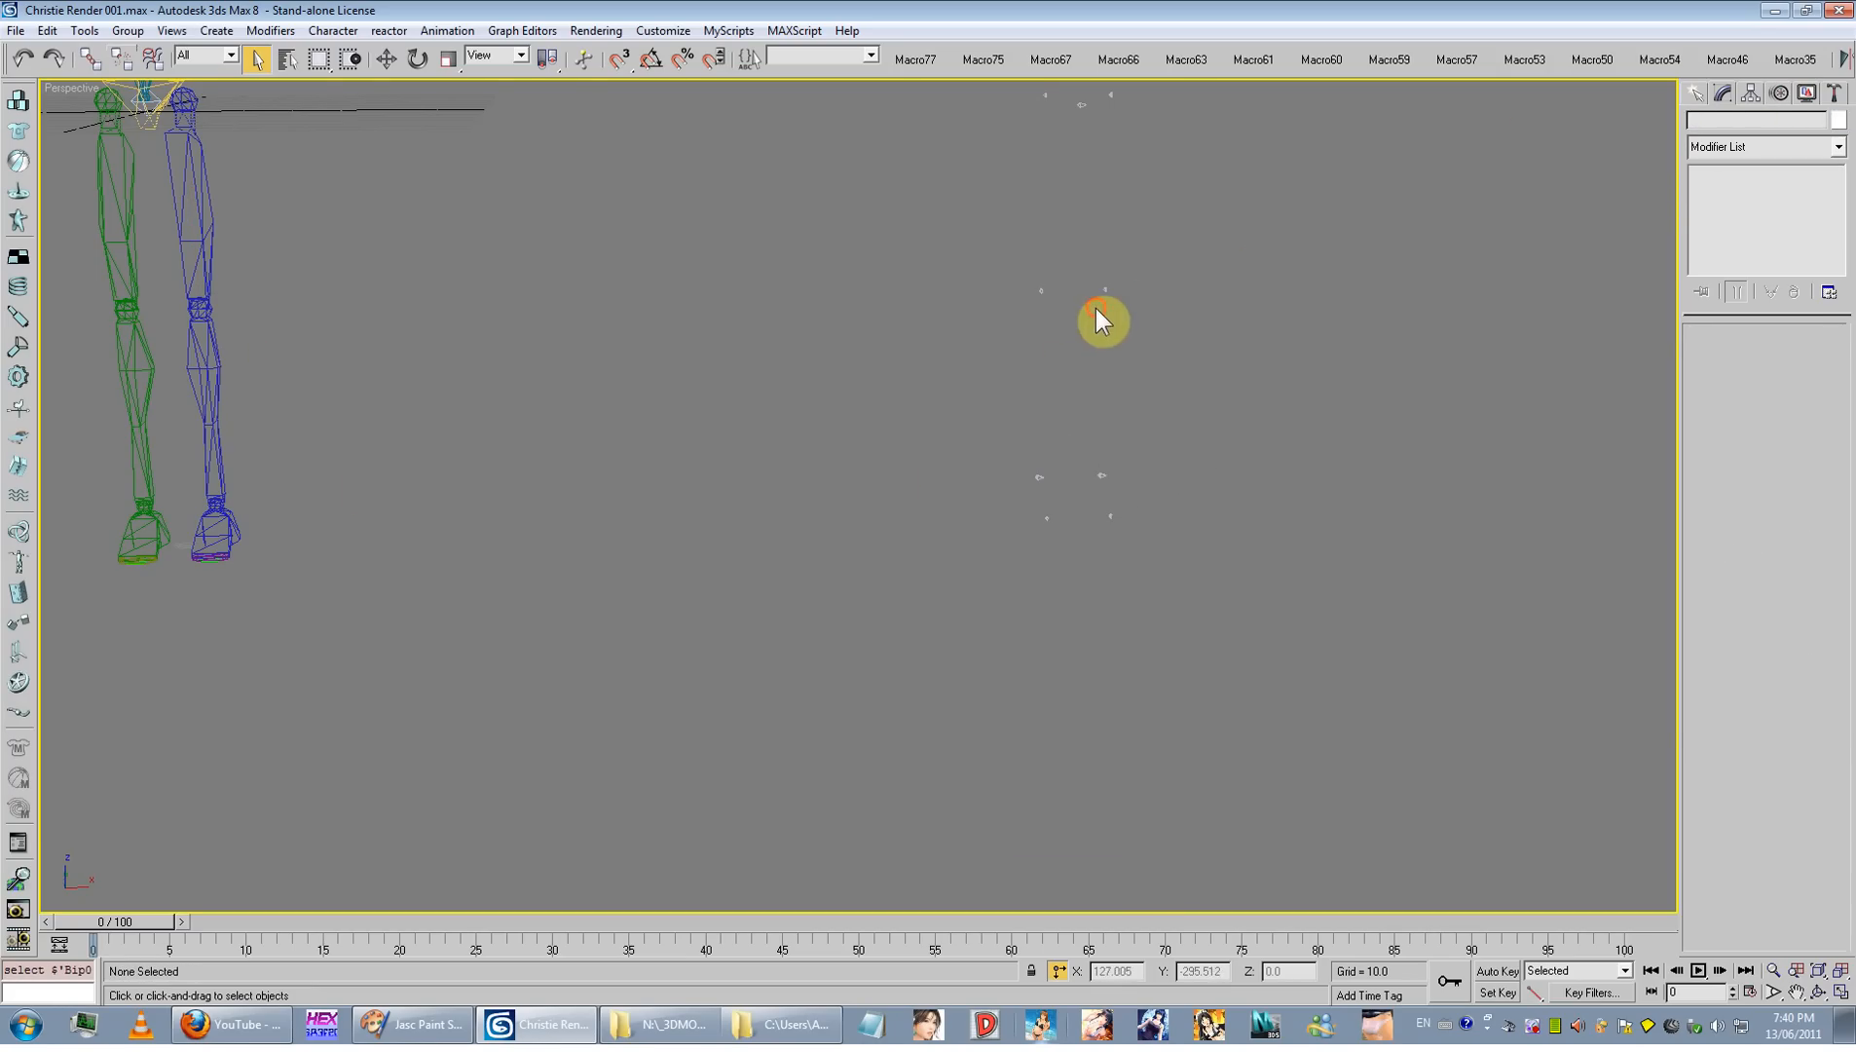
pyautogui.click(1099, 302)
pyautogui.click(1729, 120)
pyautogui.hotkey('ctrl', 'v')
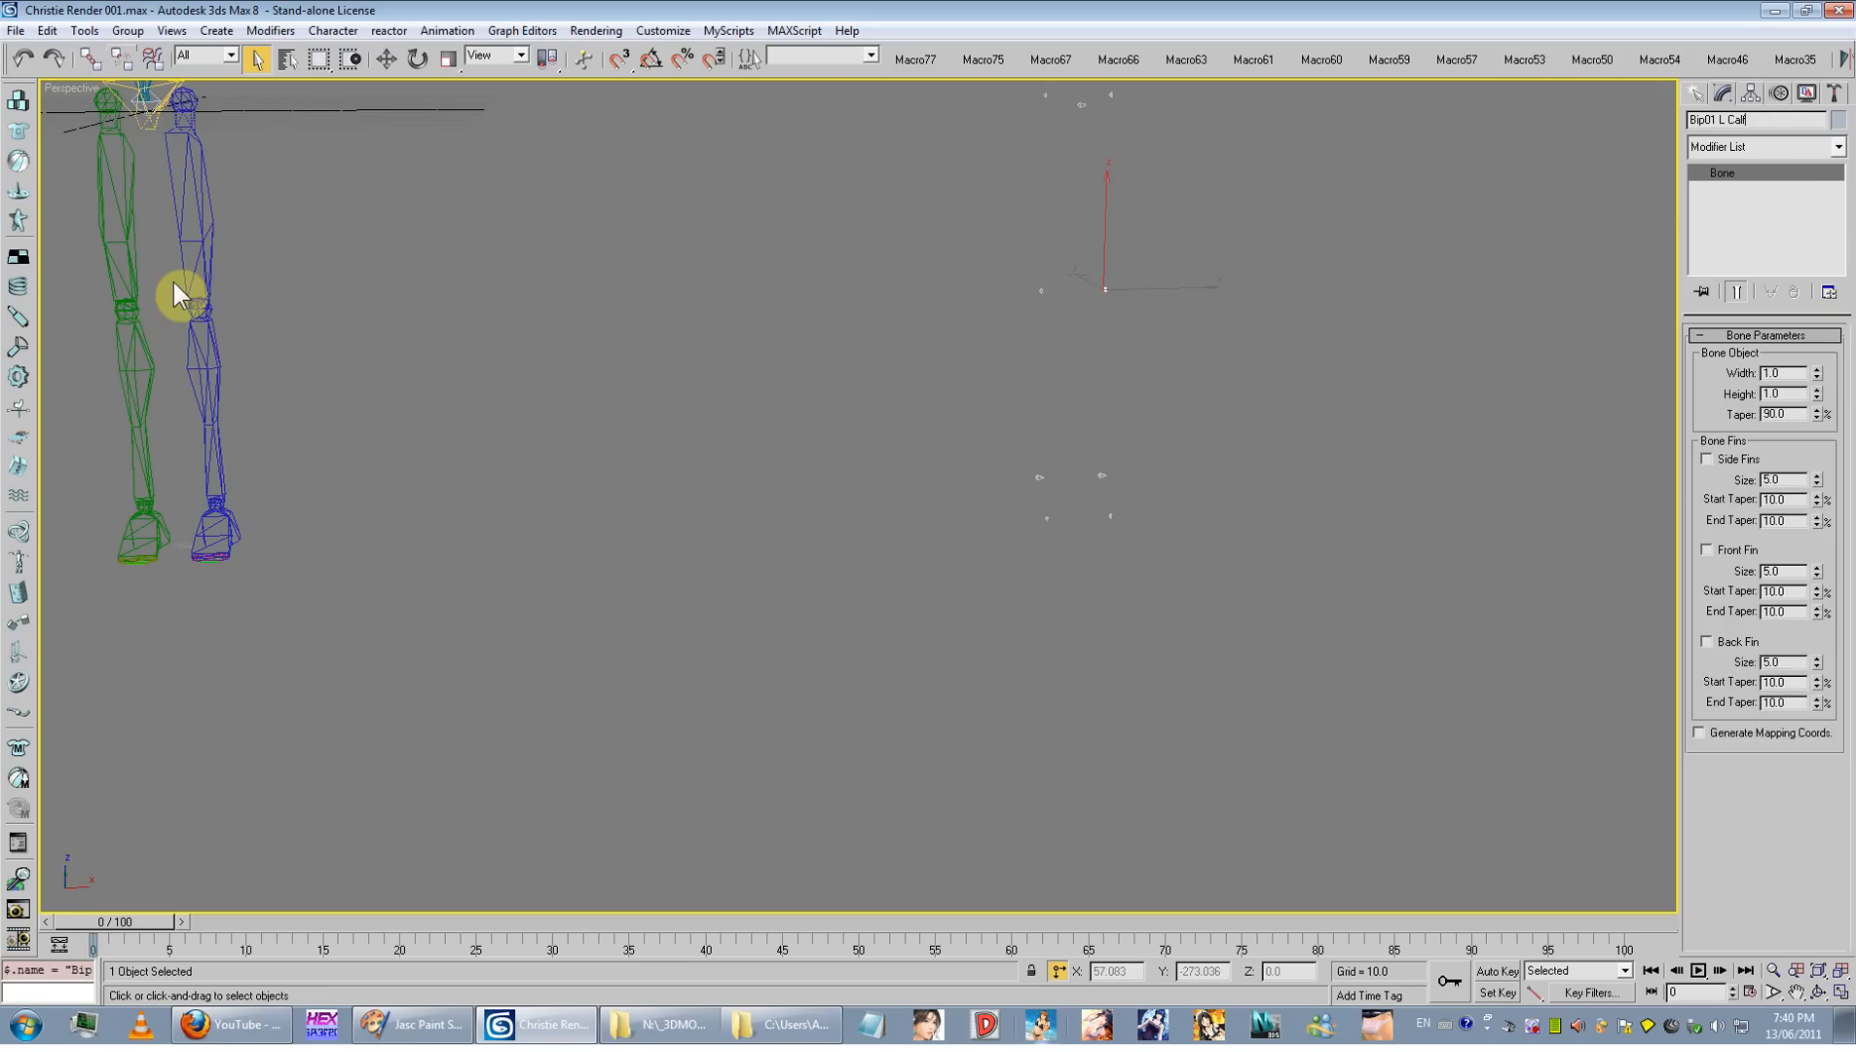
# Step: Copy the name Bip01 R Calf from the Biped and paste it onto the right knee bone
pyautogui.click(133, 302)
pyautogui.moveTo(1765, 121); pyautogui.dragTo(1550, 116)
pyautogui.hotkey('ctrl', 'c')
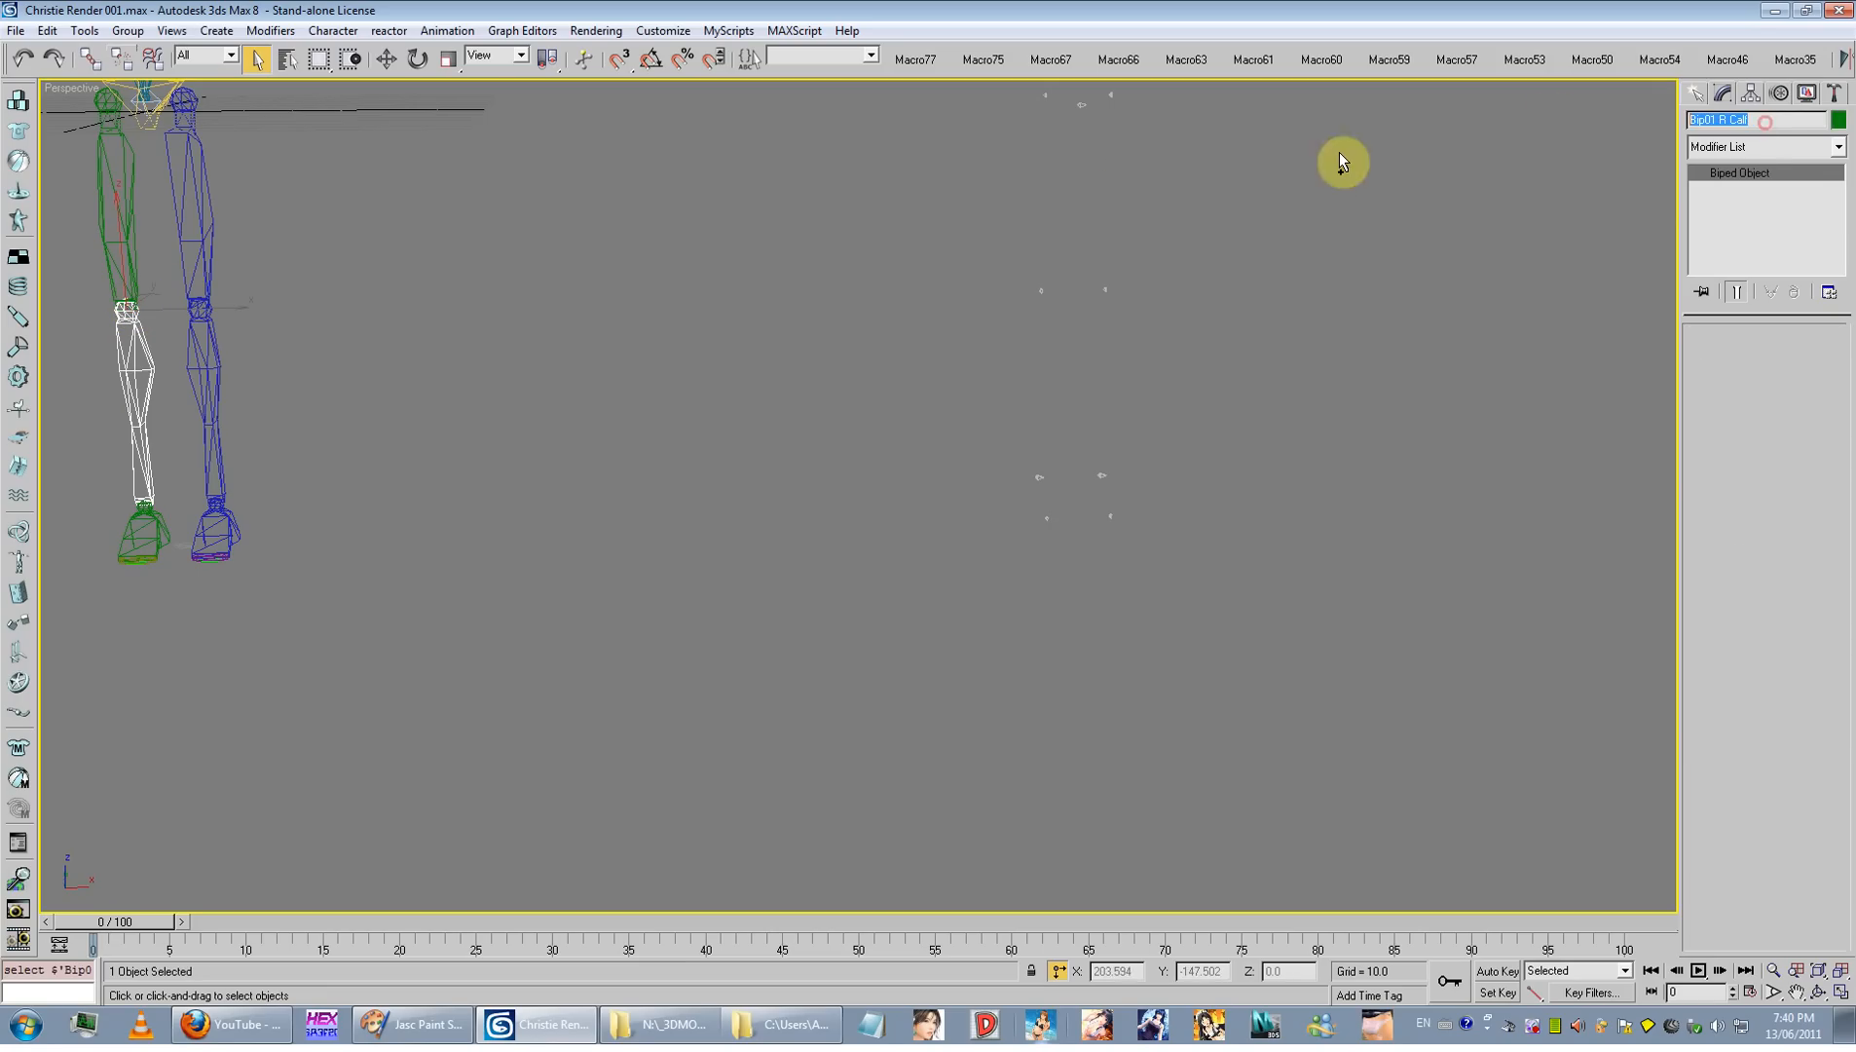
pyautogui.click(1042, 288)
pyautogui.click(1753, 120)
pyautogui.hotkey('ctrl', 'v')
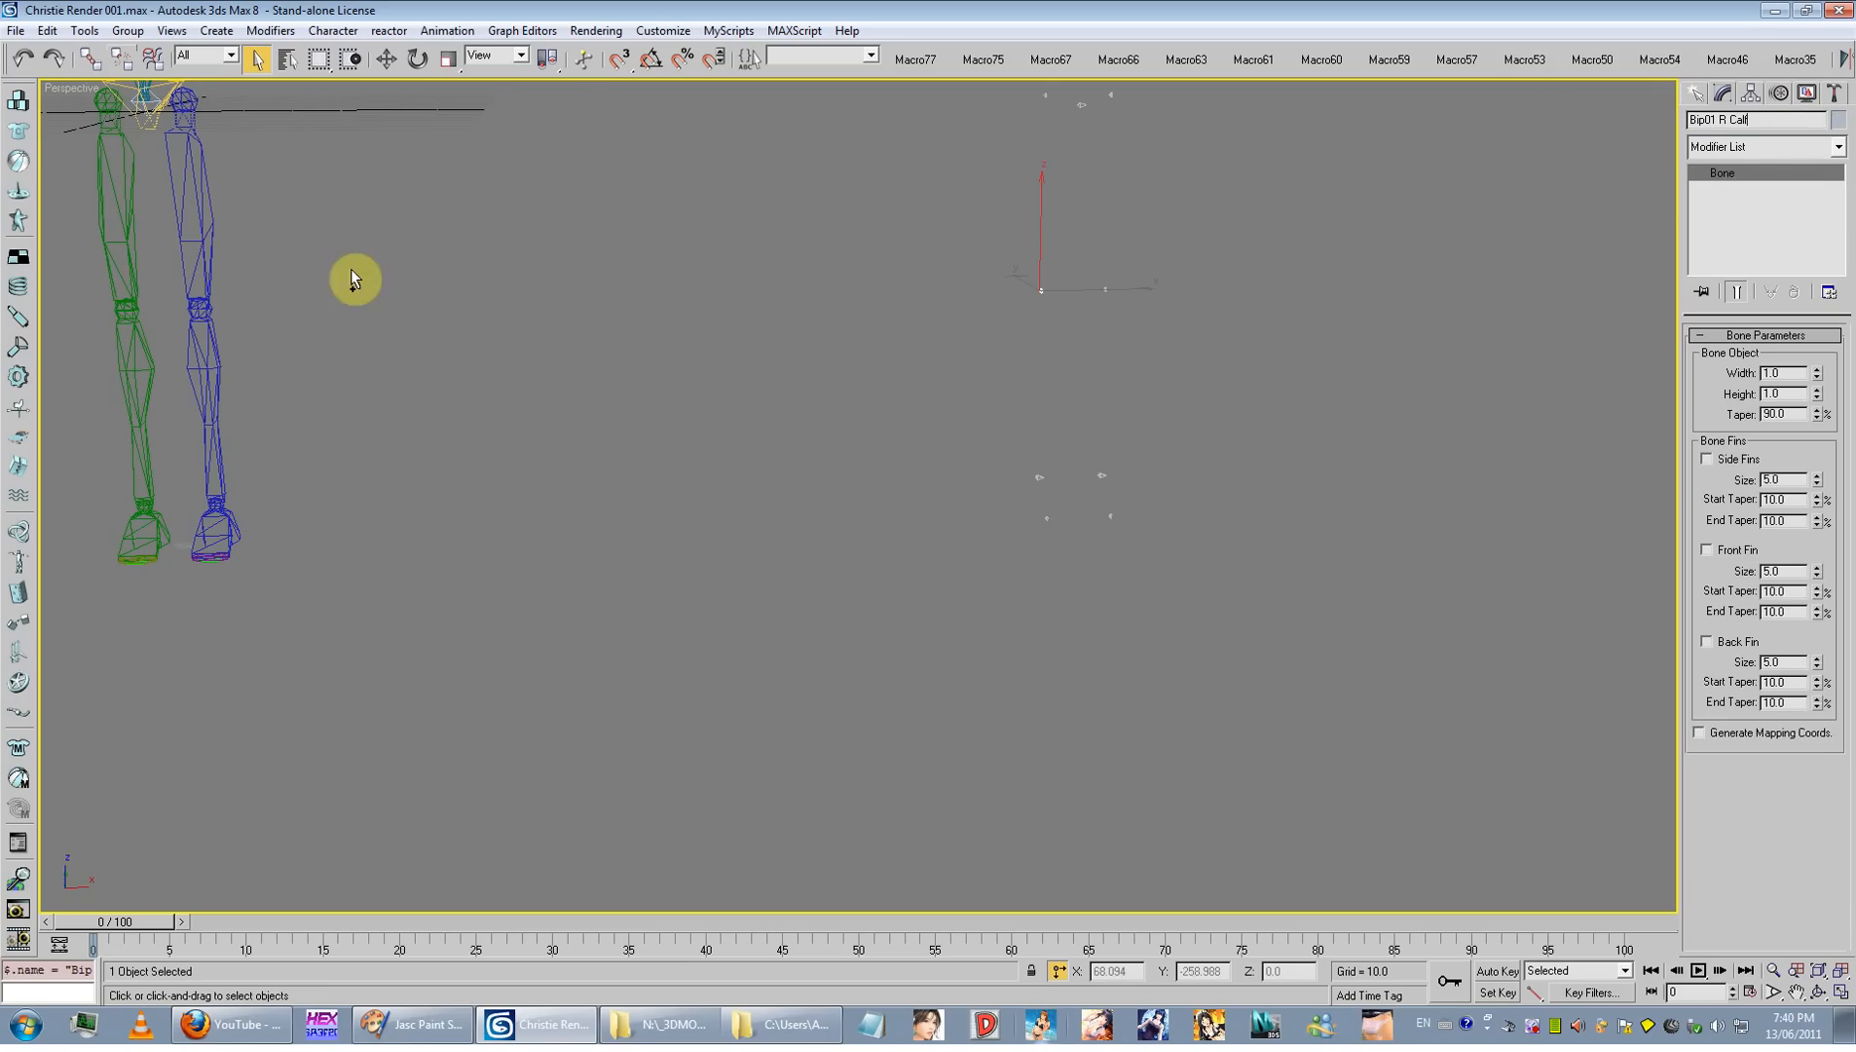
# Step: Transfer the name Bip01 L Thigh from the Biped to the left hip bone, bone016
pyautogui.click(203, 222)
pyautogui.moveTo(1762, 120); pyautogui.dragTo(1643, 124)
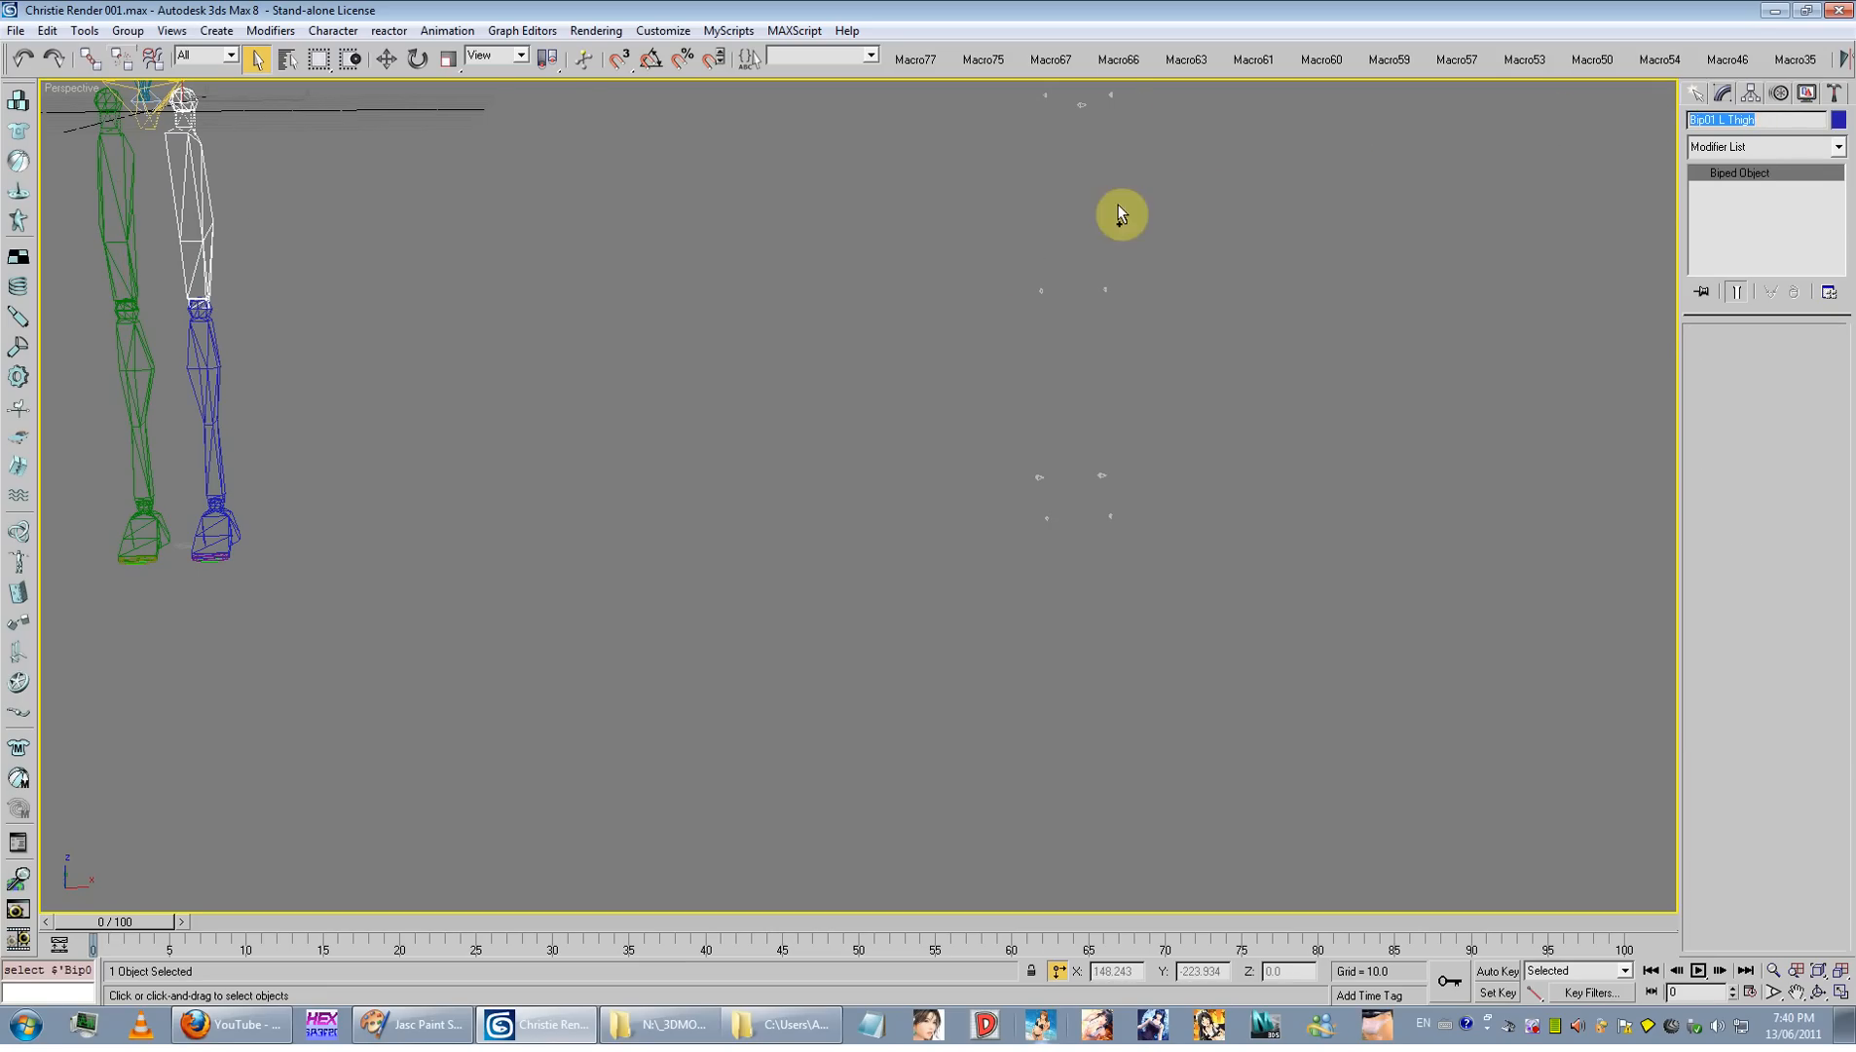
pyautogui.hotkey('ctrl', 'c')
pyautogui.click(1190, 98)
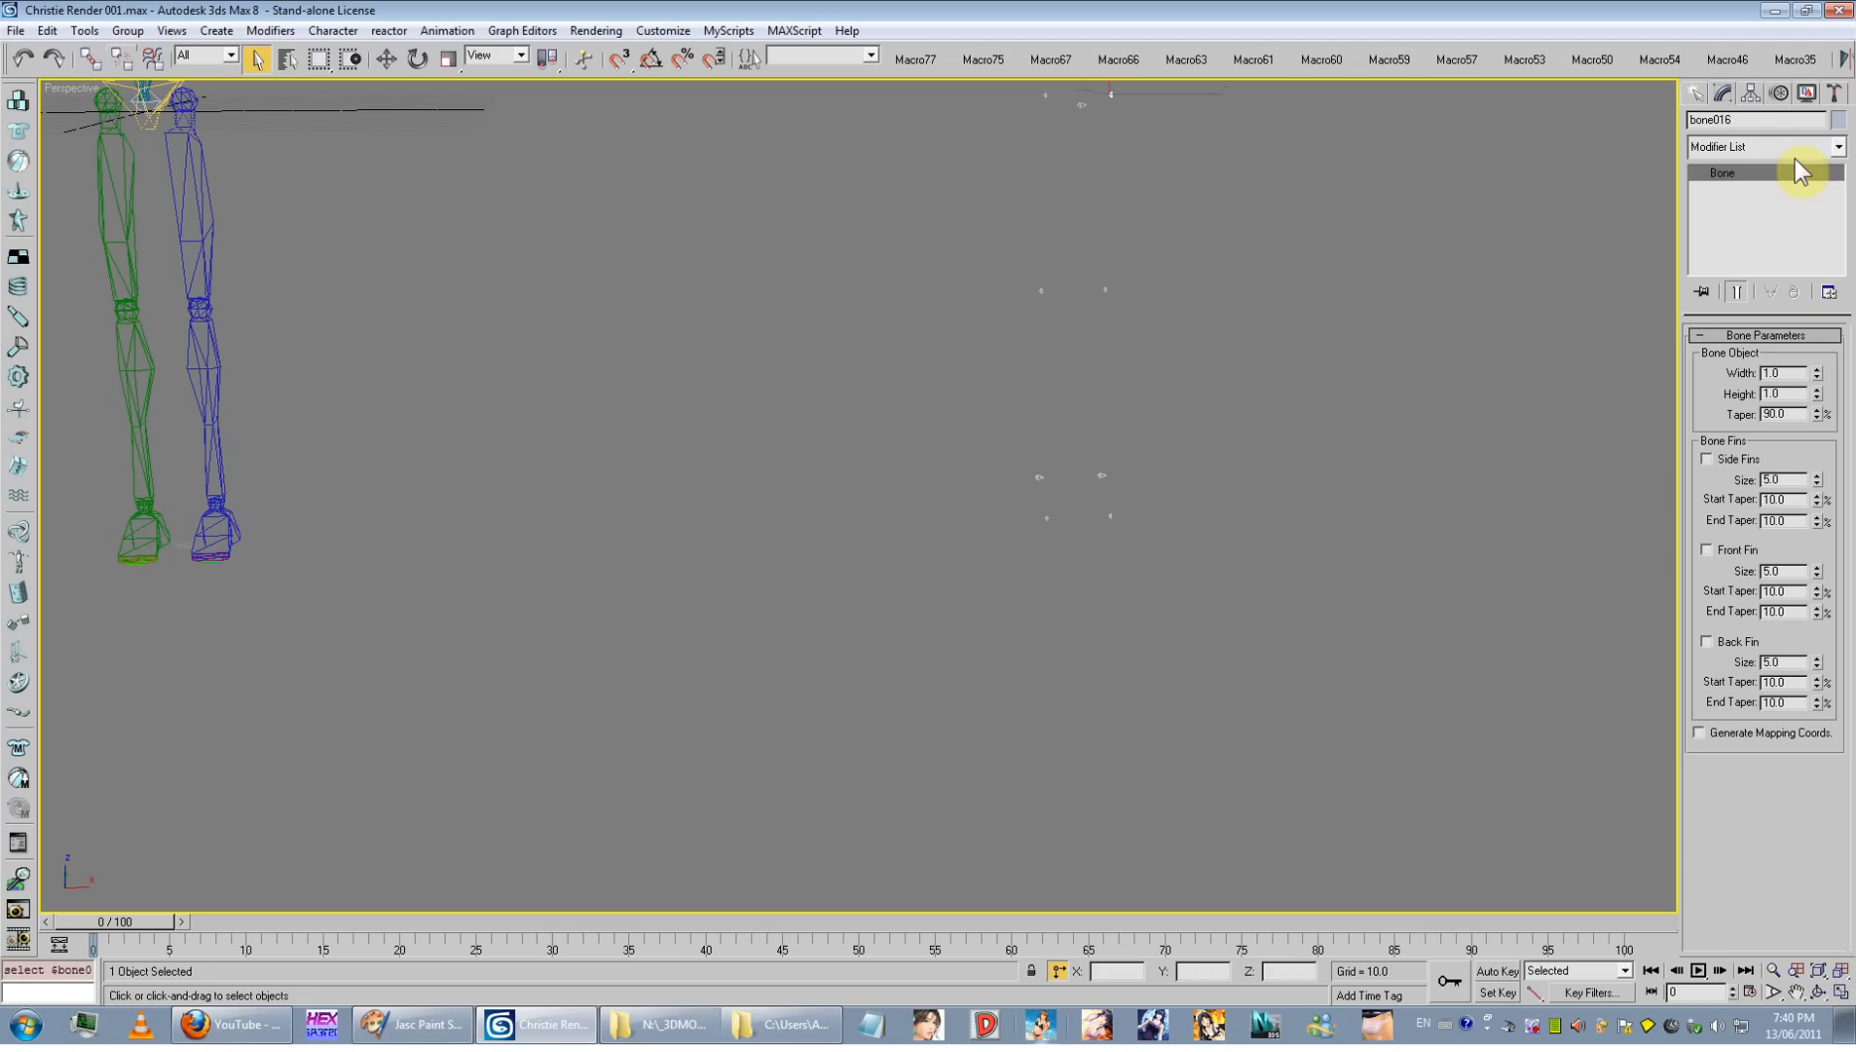
# Step: Transfer the name Bip01 R Thigh from the Biped to the right hip bone of the offset skeleton
pyautogui.click(122, 146)
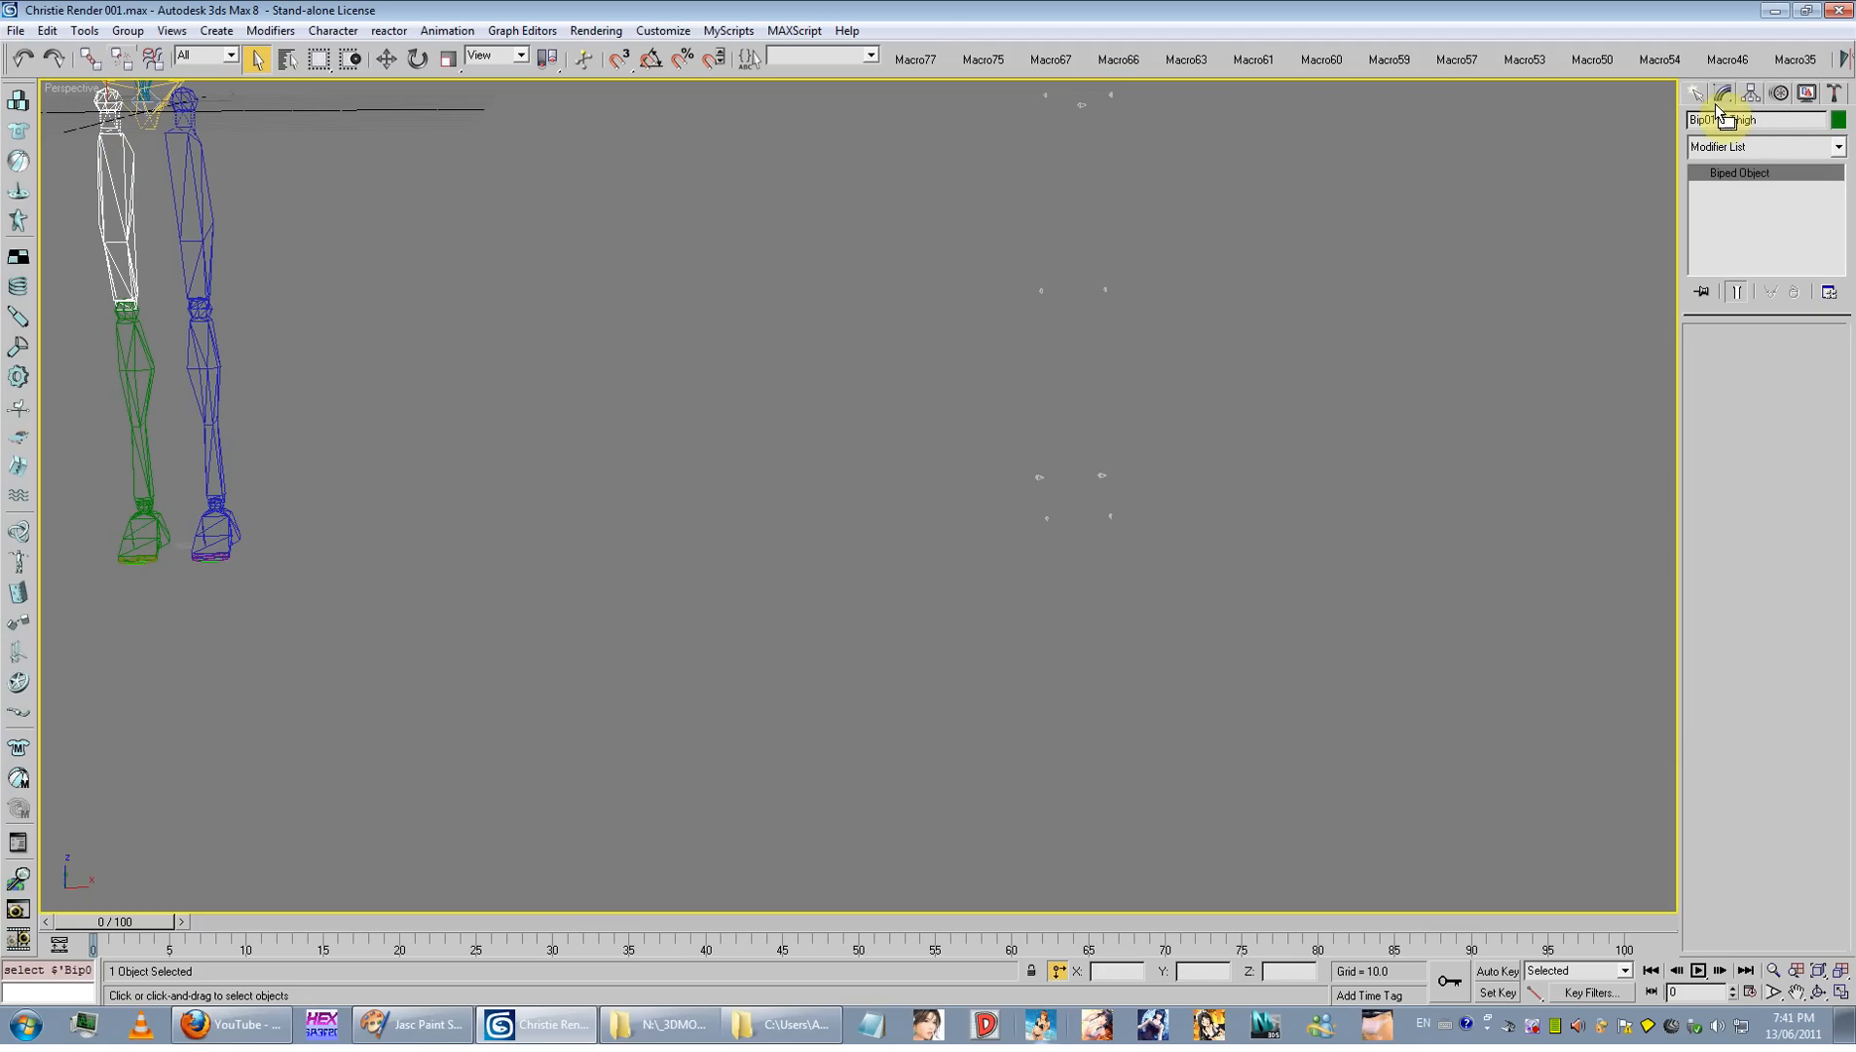
pyautogui.moveTo(1005, 143); pyautogui.dragTo(1060, 91)
pyautogui.doubleClick(1771, 120)
pyautogui.hotkey('ctrl', 'v')
pyautogui.click(313, 216)
# Step: Copy the name Bip01 Pelvis from the Biped and paste it onto the lowest central bone between the hips
pyautogui.moveTo(314, 216); pyautogui.dragTo(358, 399, button='middle')
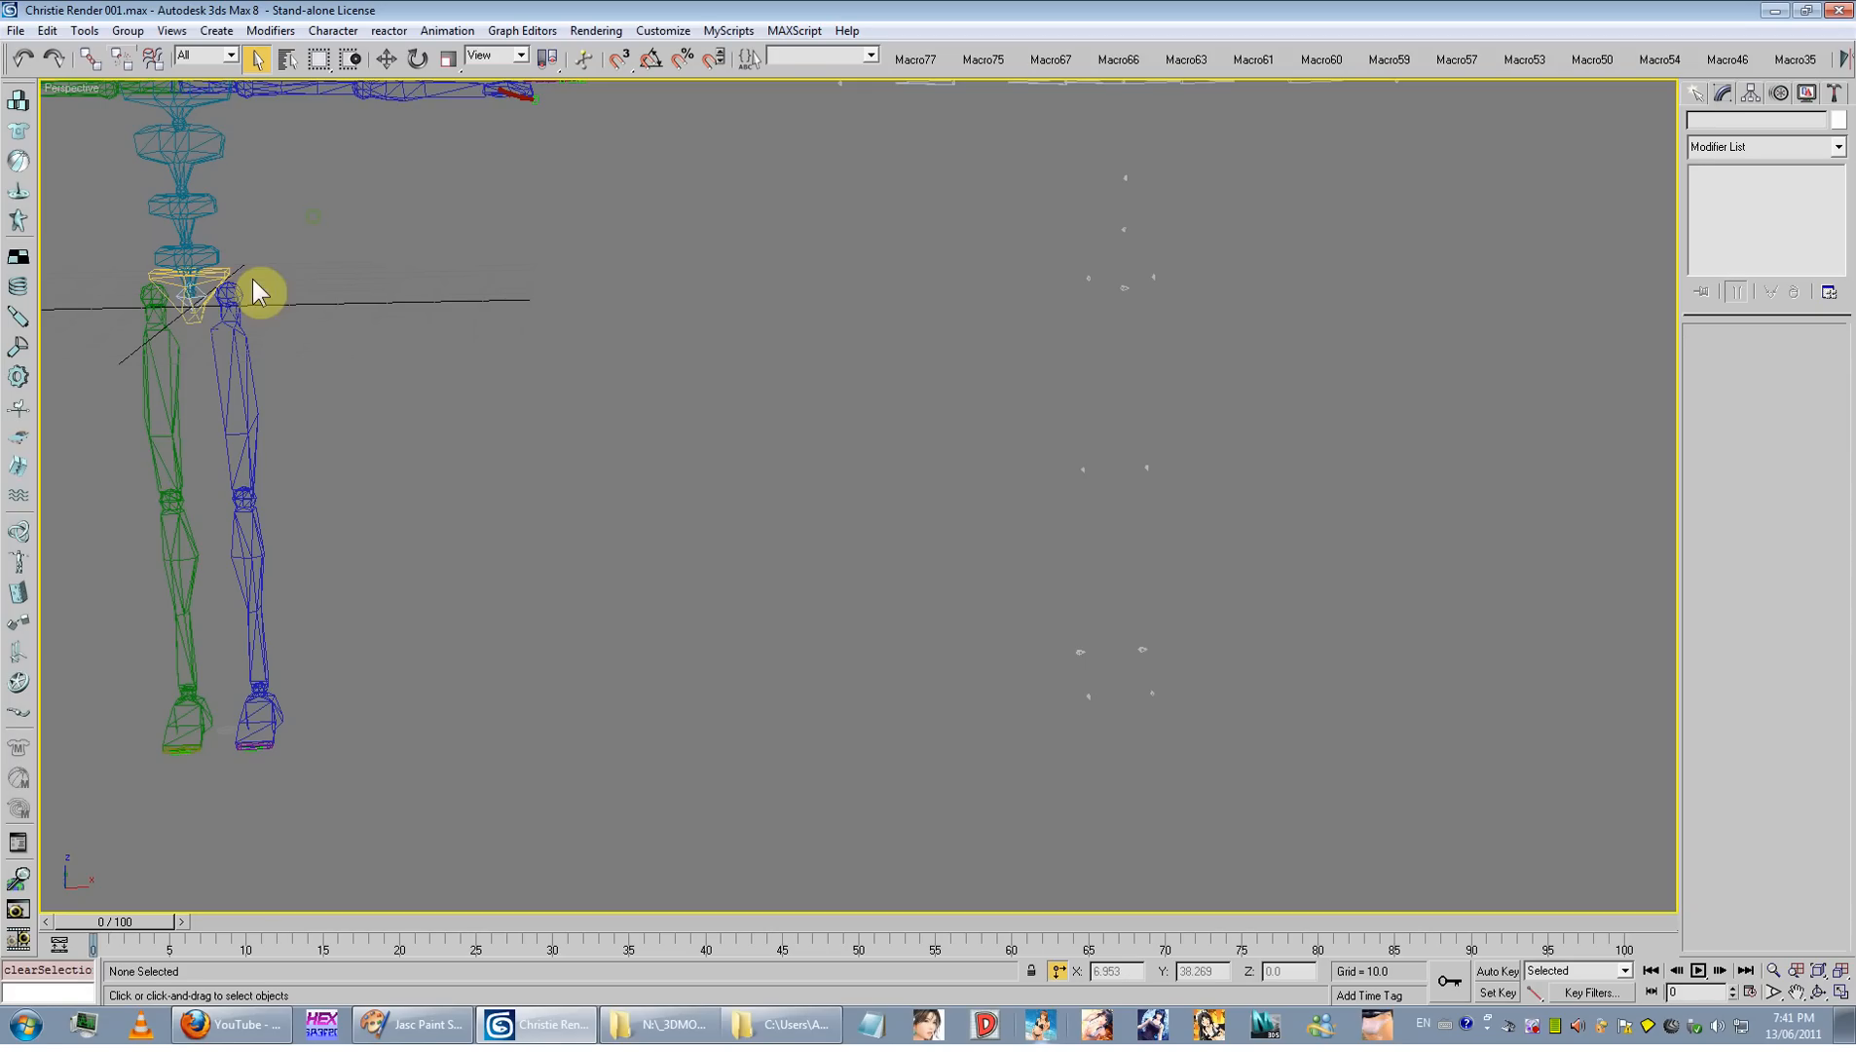
pyautogui.click(222, 276)
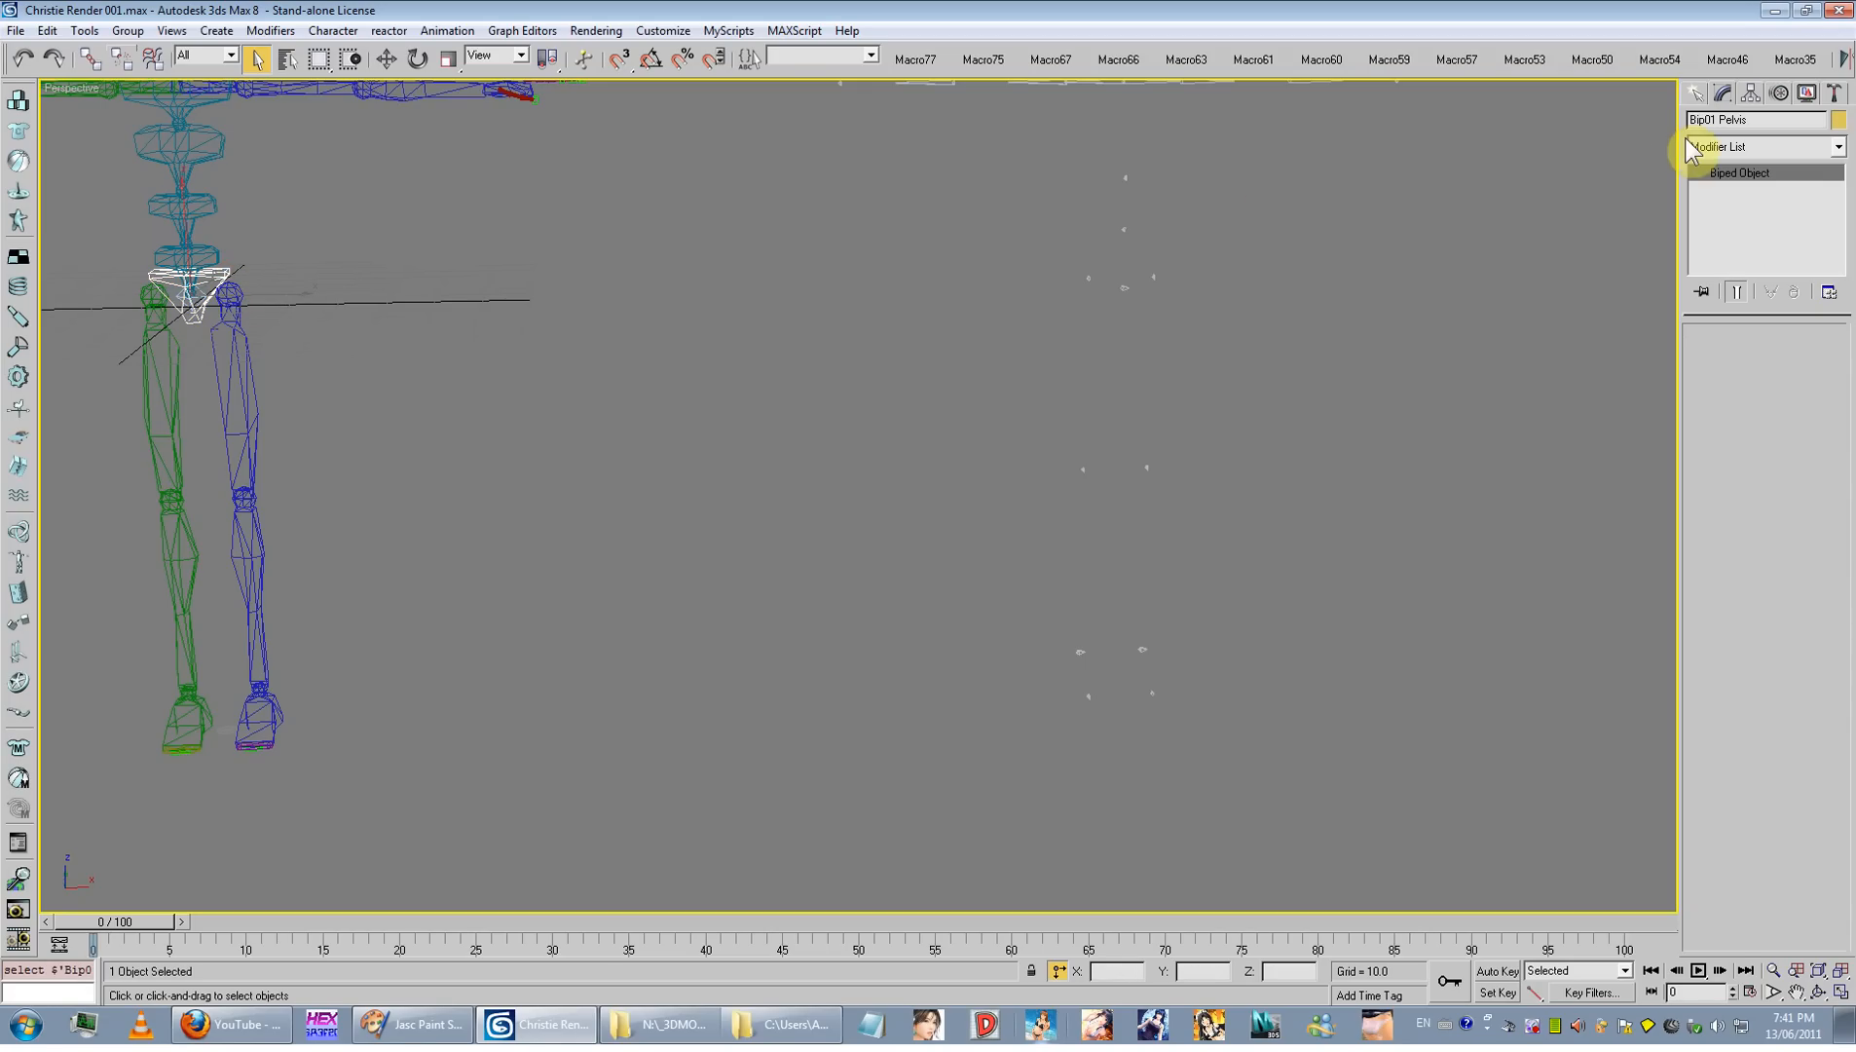
pyautogui.doubleClick(1753, 120)
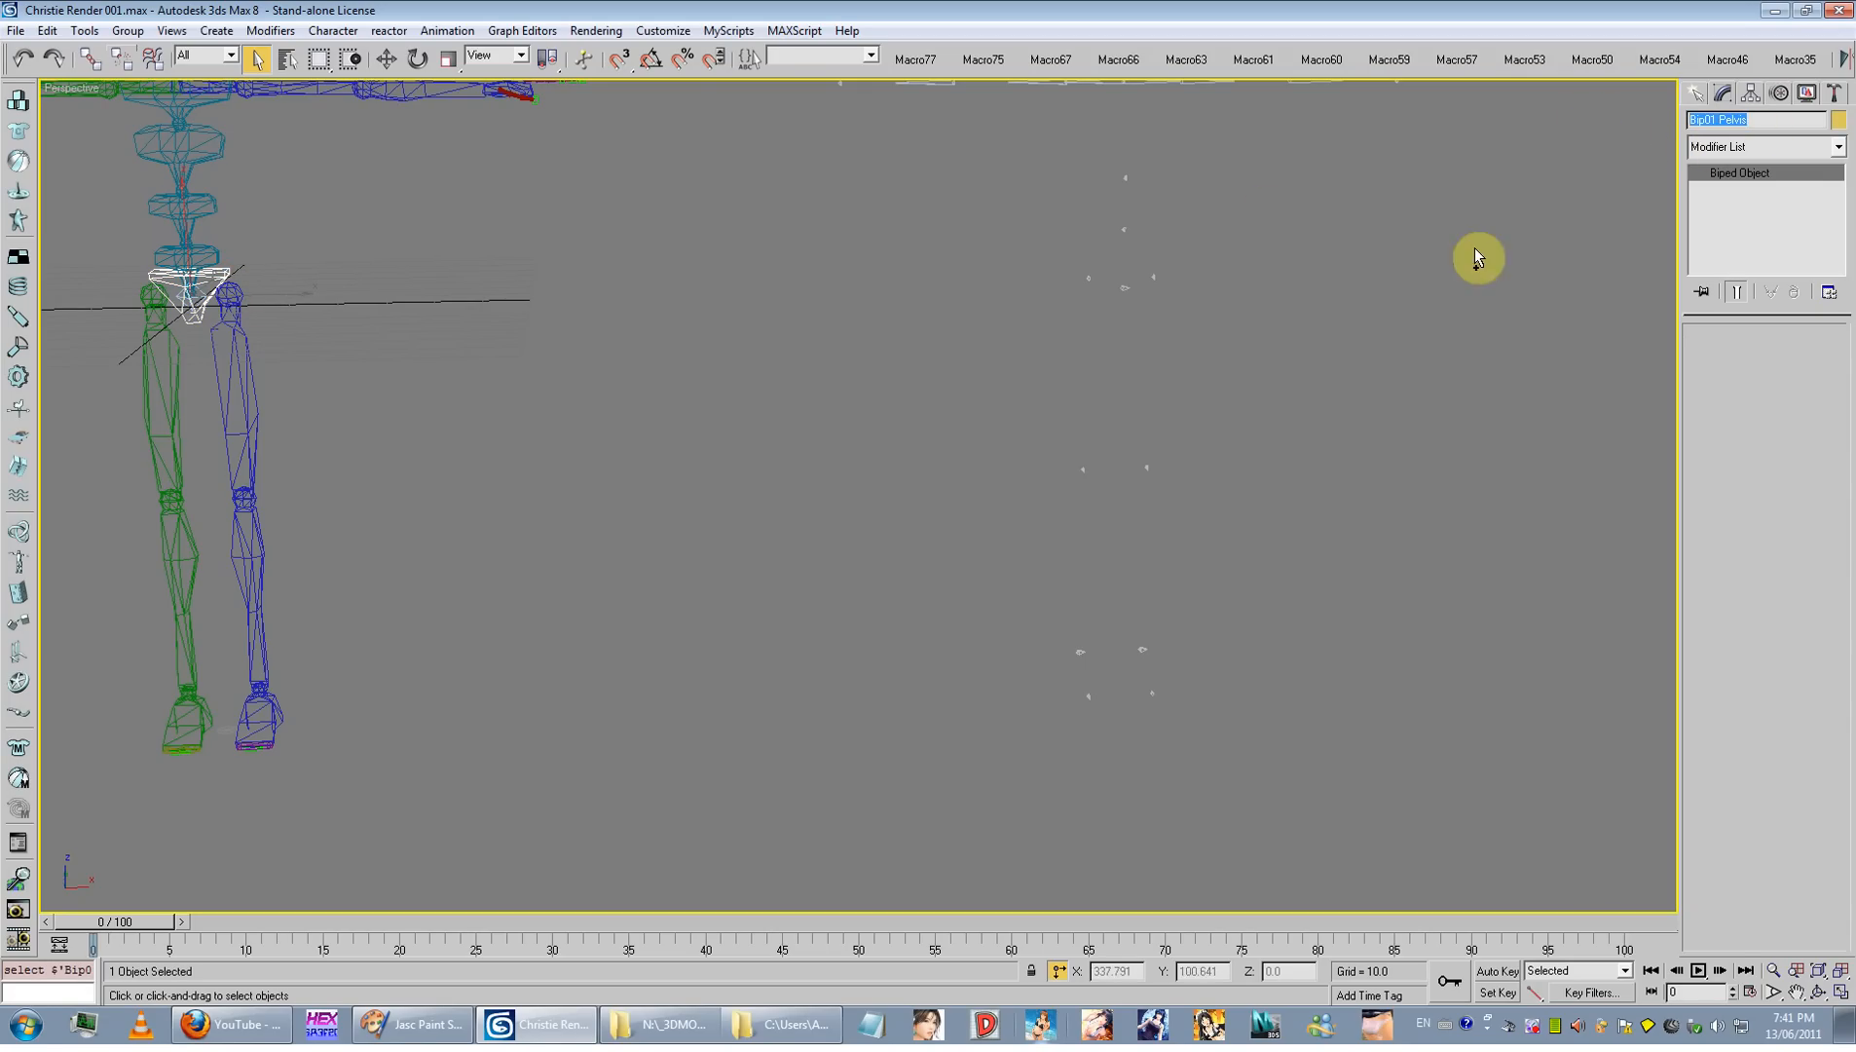
pyautogui.moveTo(1129, 254); pyautogui.dragTo(1115, 297)
pyautogui.doubleClick(1754, 120)
pyautogui.hotkey('ctrl', 'v')
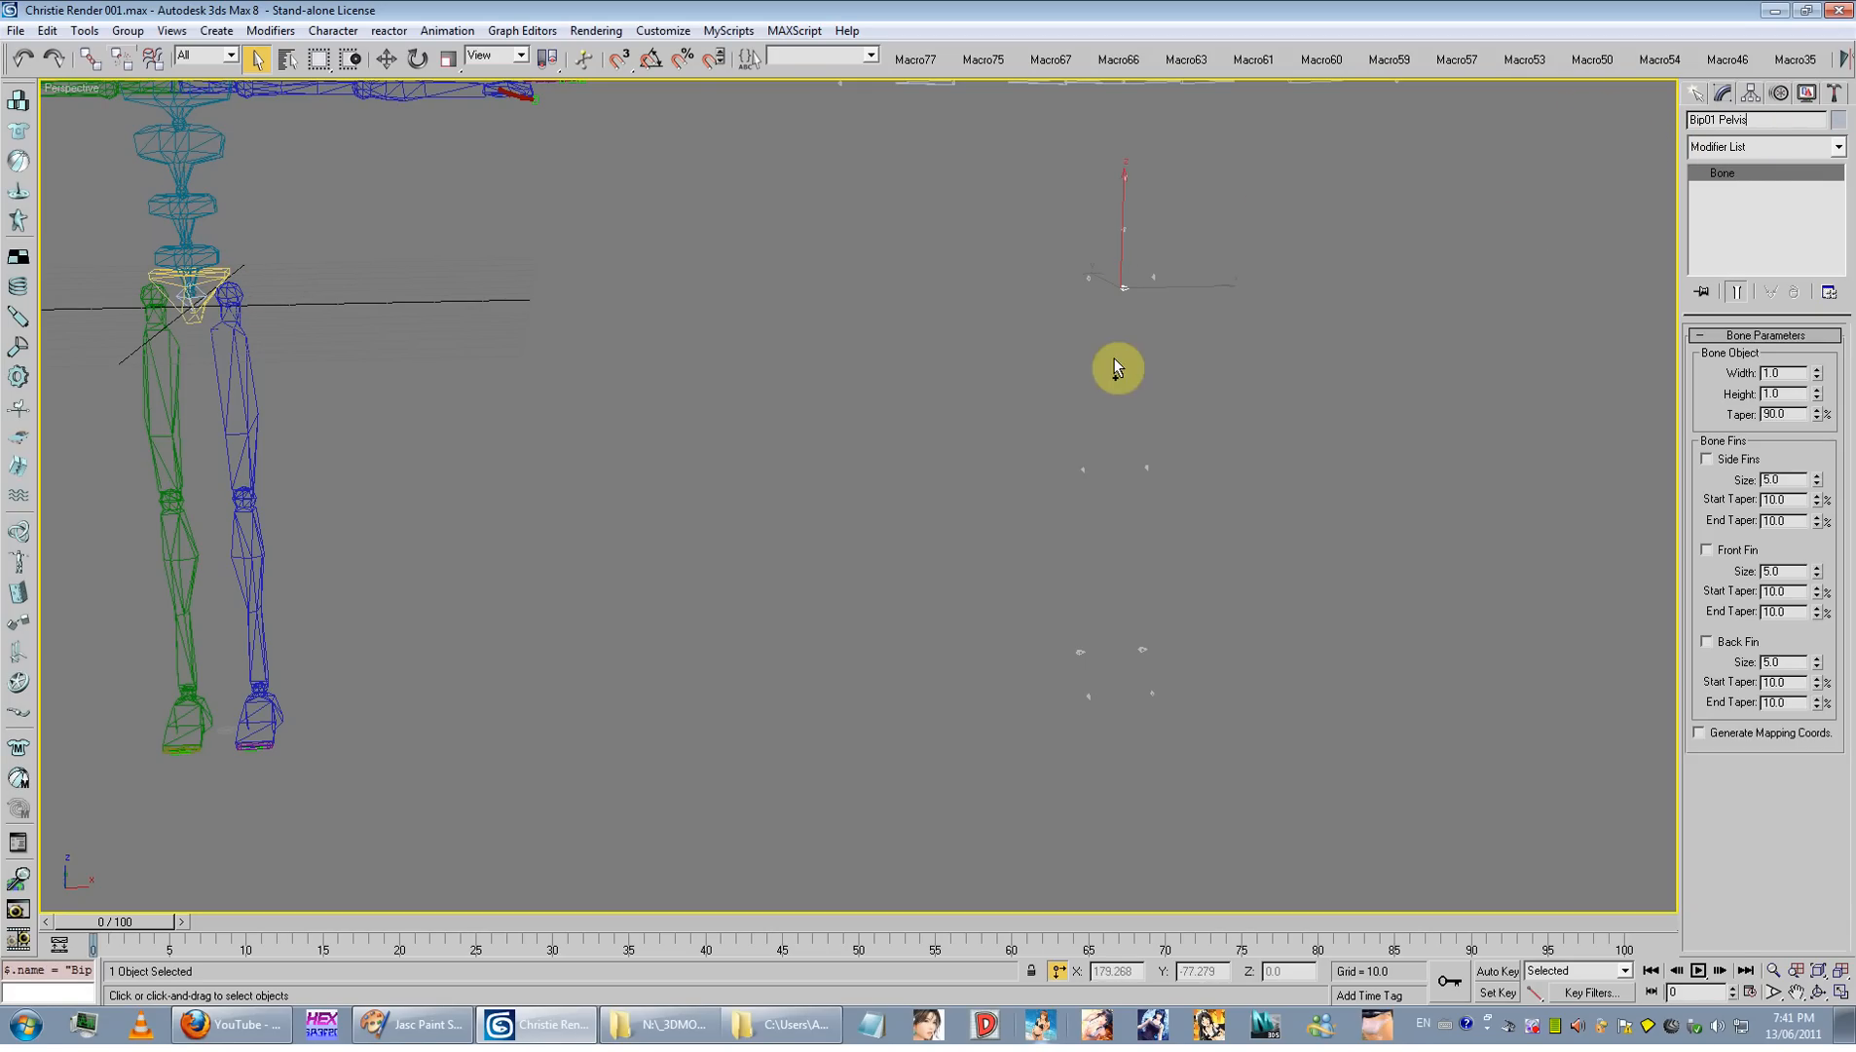
pyautogui.click(1117, 368)
# Step: Temporarily move the offset bones over the Biped to compare the spine positions, and cancel the move
pyautogui.hotkey('shift', 'z')
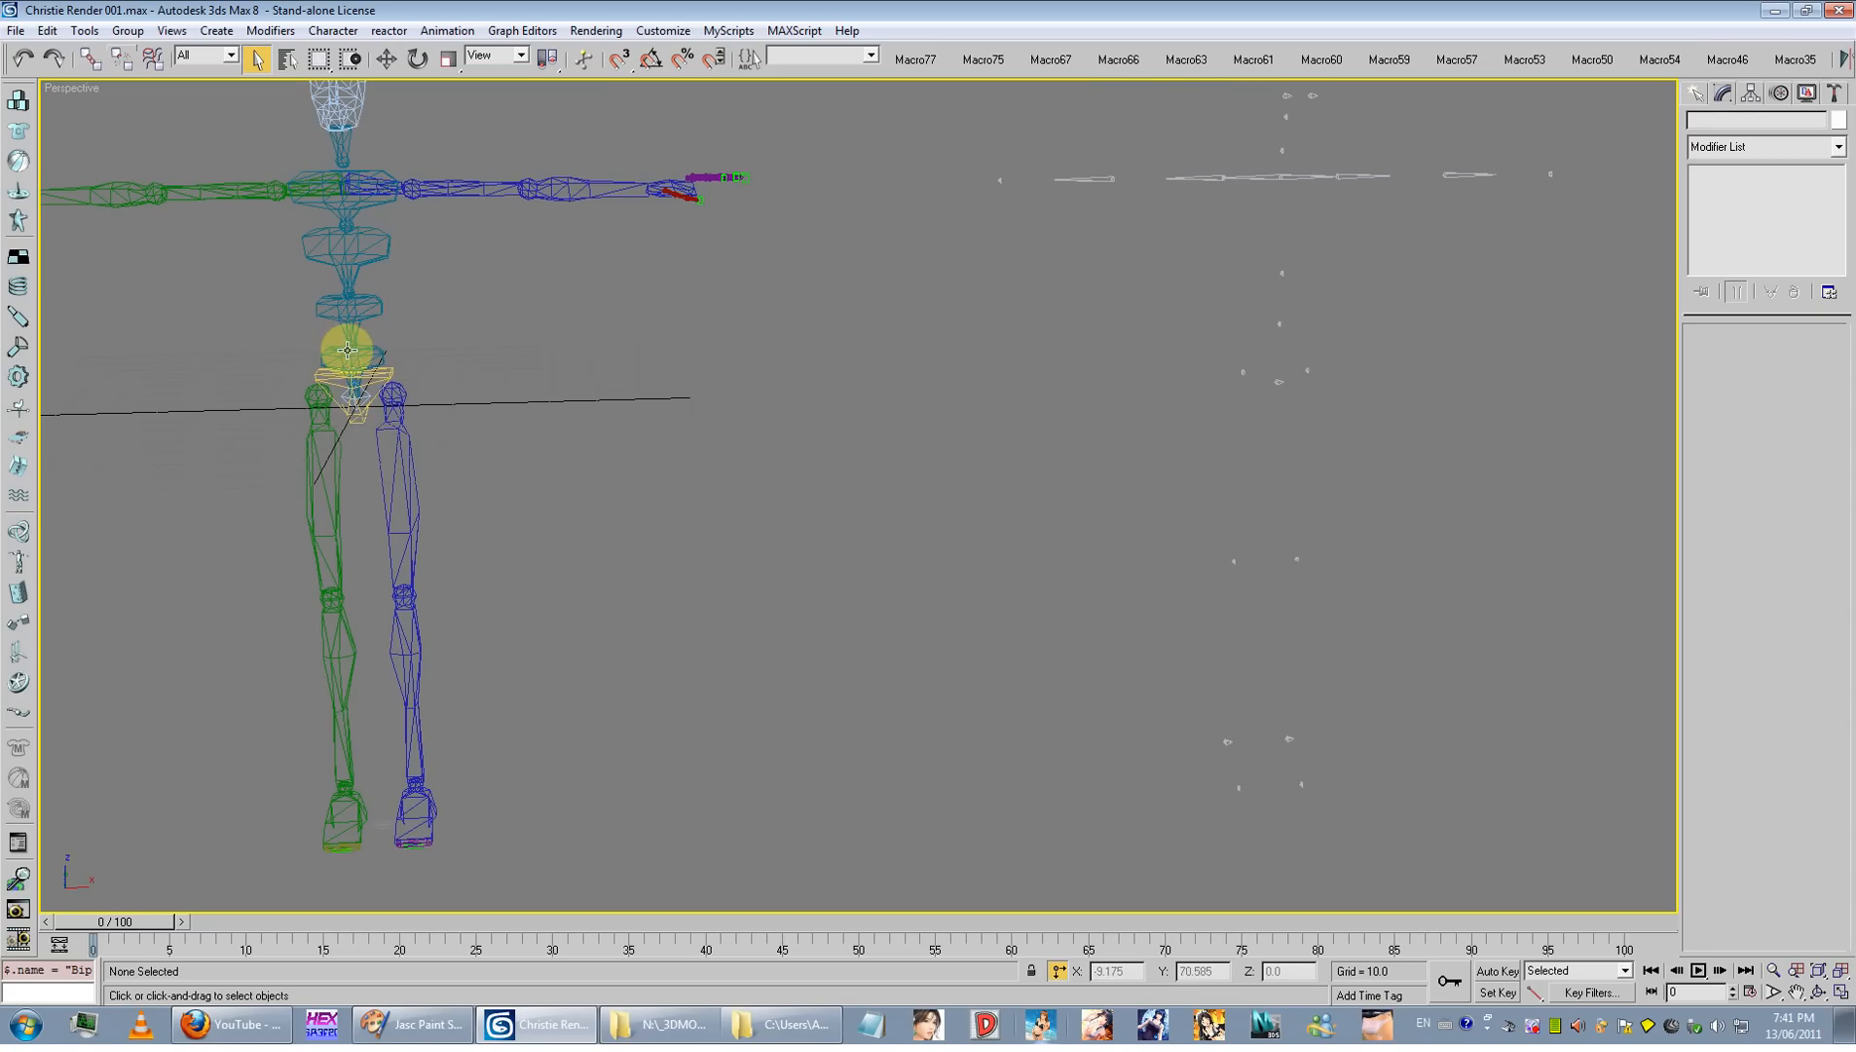
pyautogui.click(345, 310)
pyautogui.moveTo(385, 351); pyautogui.dragTo(700, 416, button='middle')
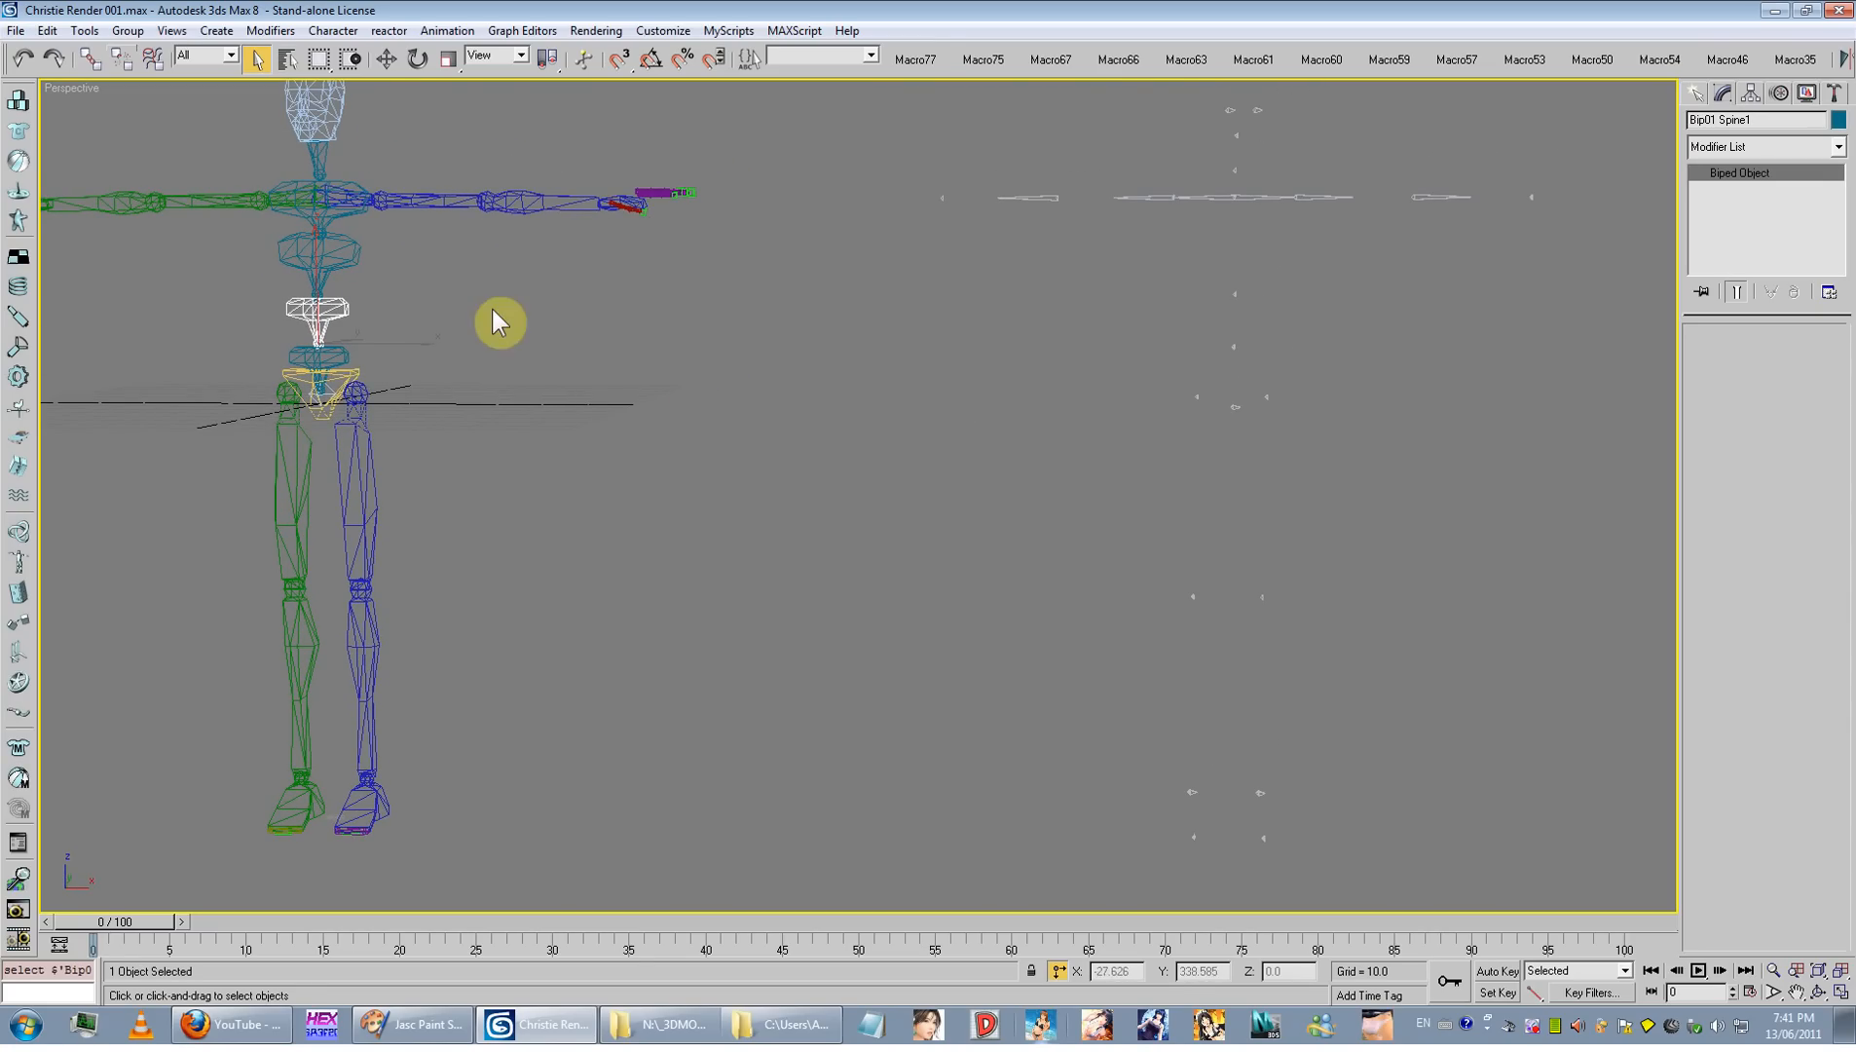
pyautogui.click(390, 56)
pyautogui.scroll(-4, 891, 472)
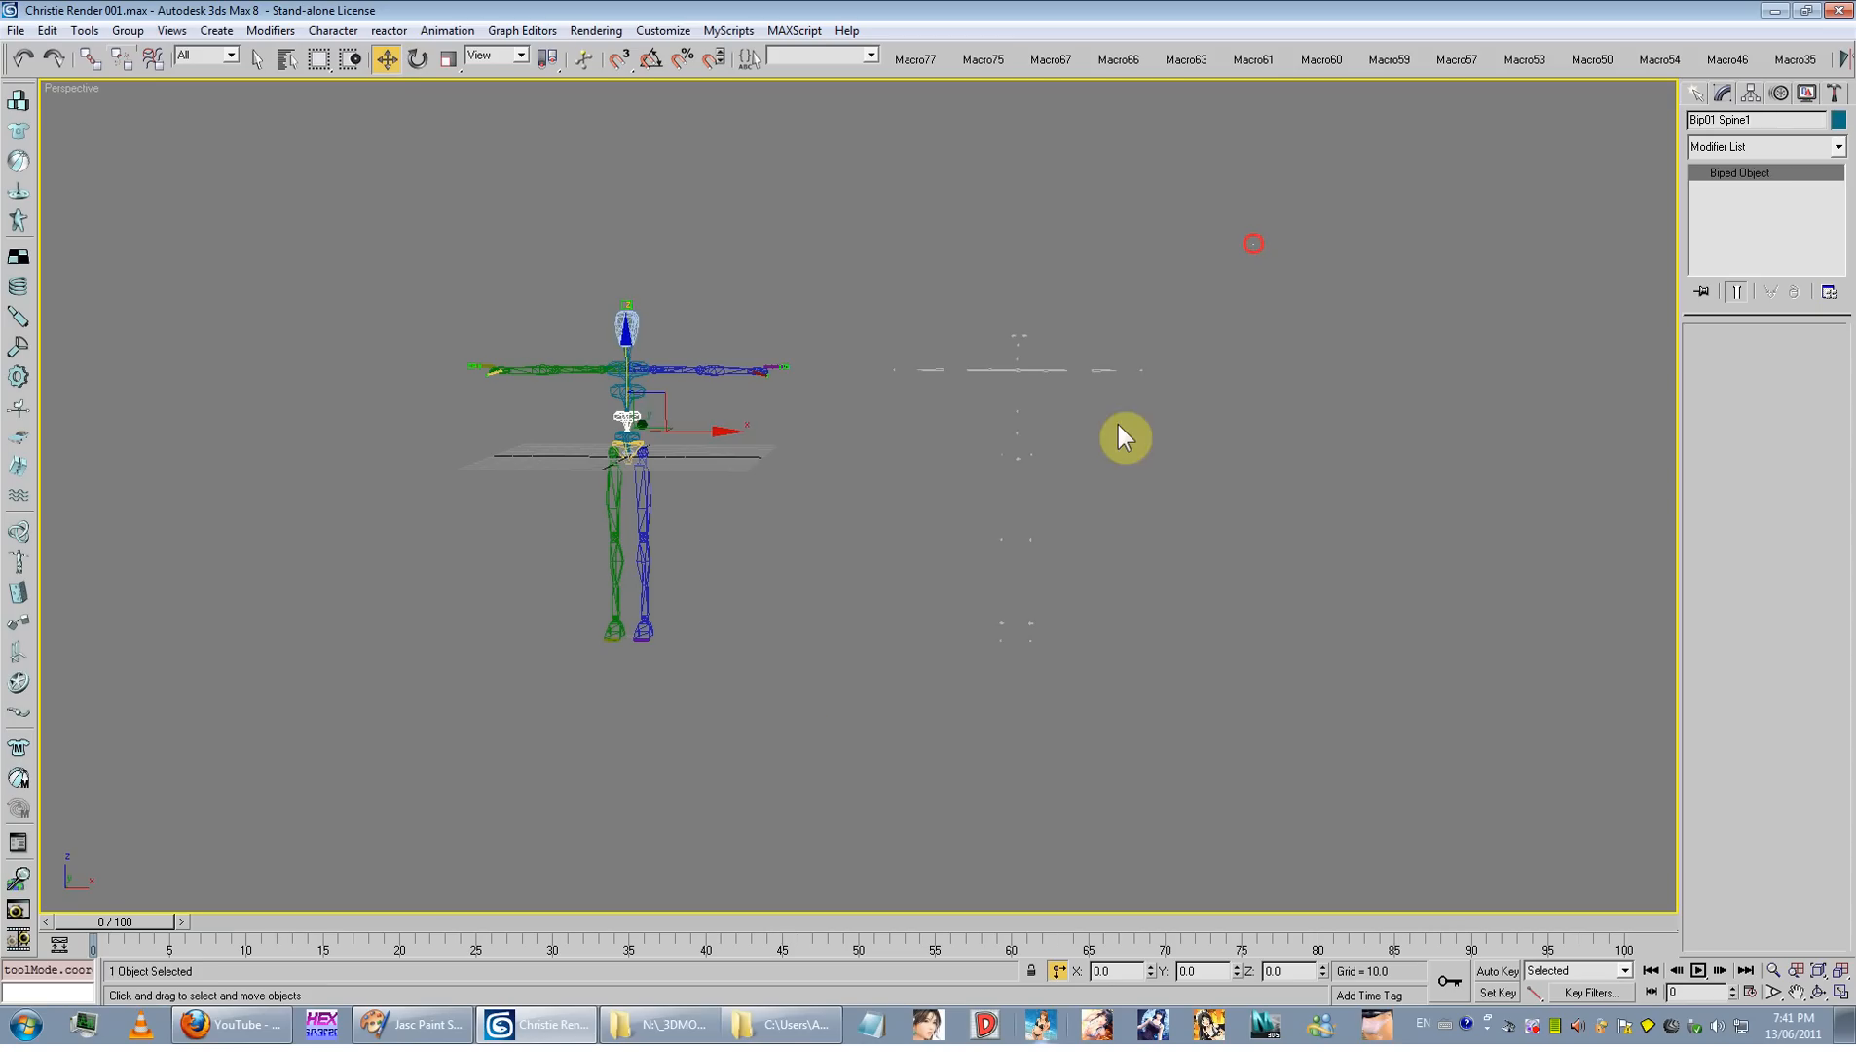
pyautogui.moveTo(1118, 425); pyautogui.dragTo(882, 696)
pyautogui.moveTo(1104, 456); pyautogui.dragTo(713, 441)
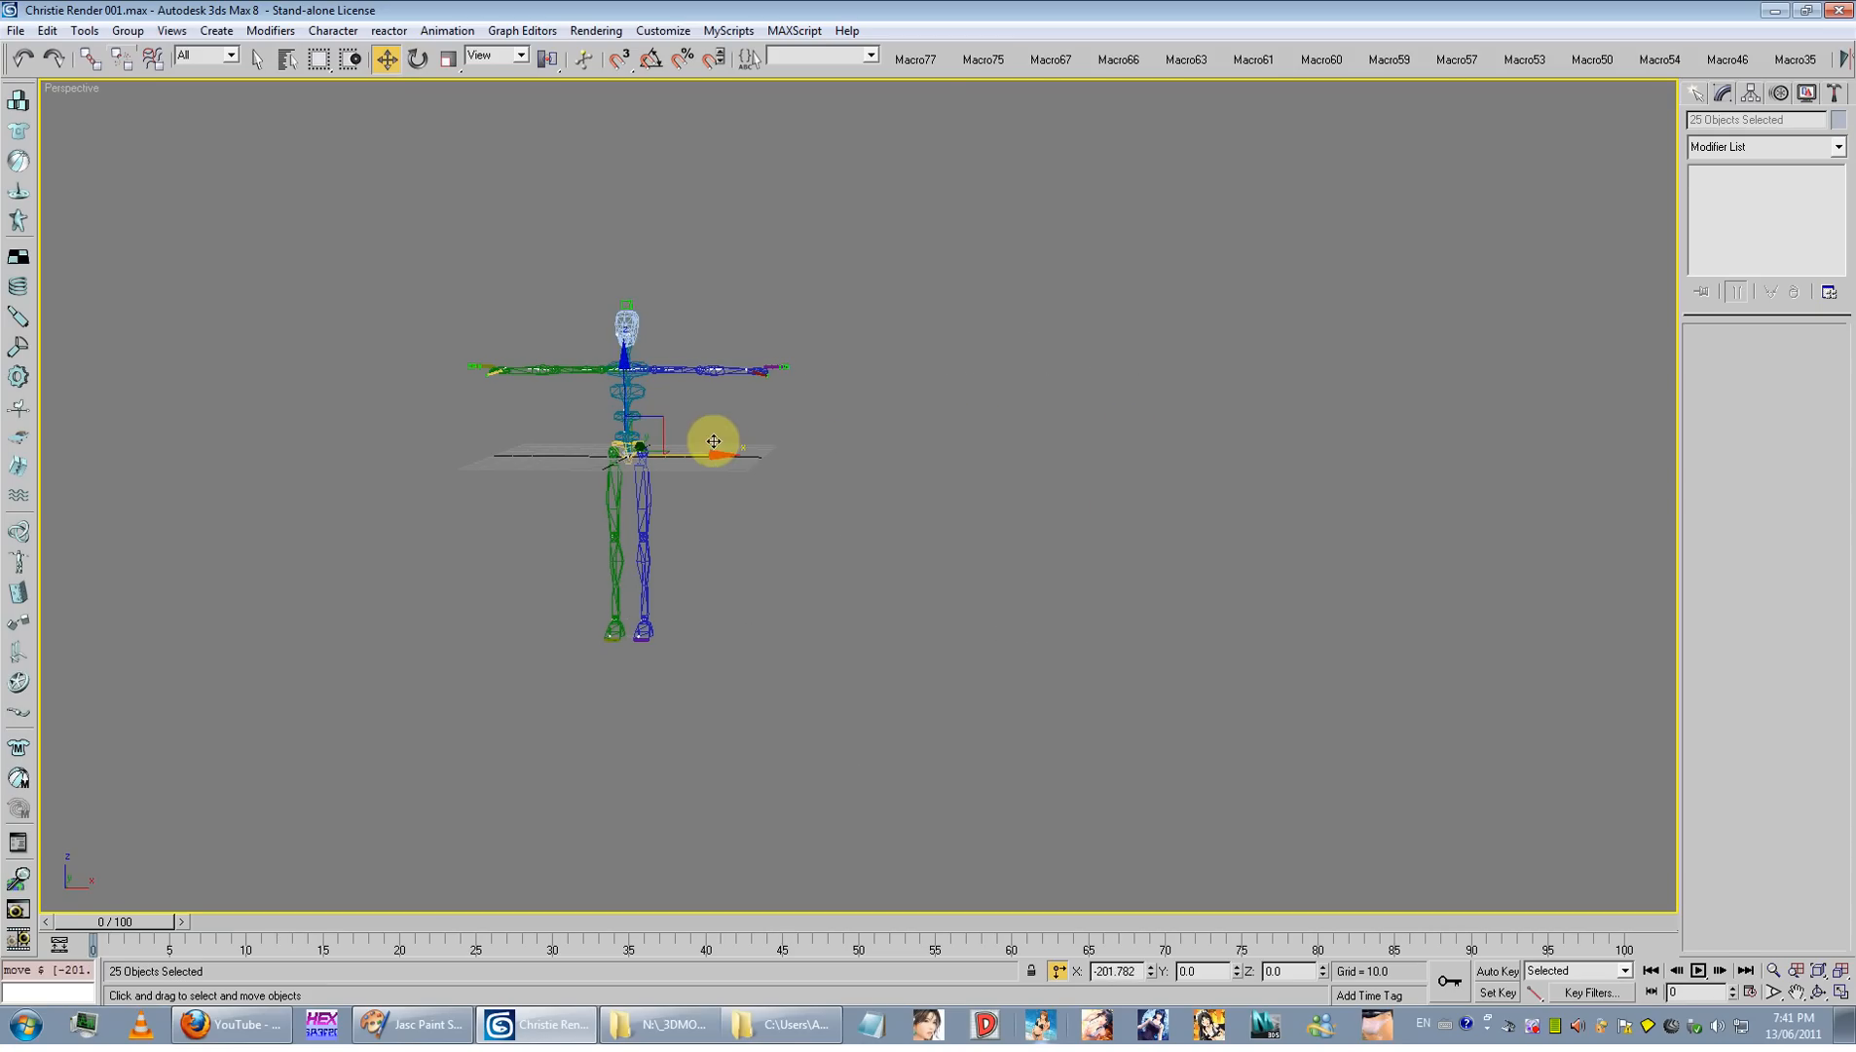
pyautogui.rightClick(716, 443)
# Step: Copy the name Bip01 Spine1 from the Biped and paste it onto the lower spine bone, bone040
pyautogui.click(591, 421)
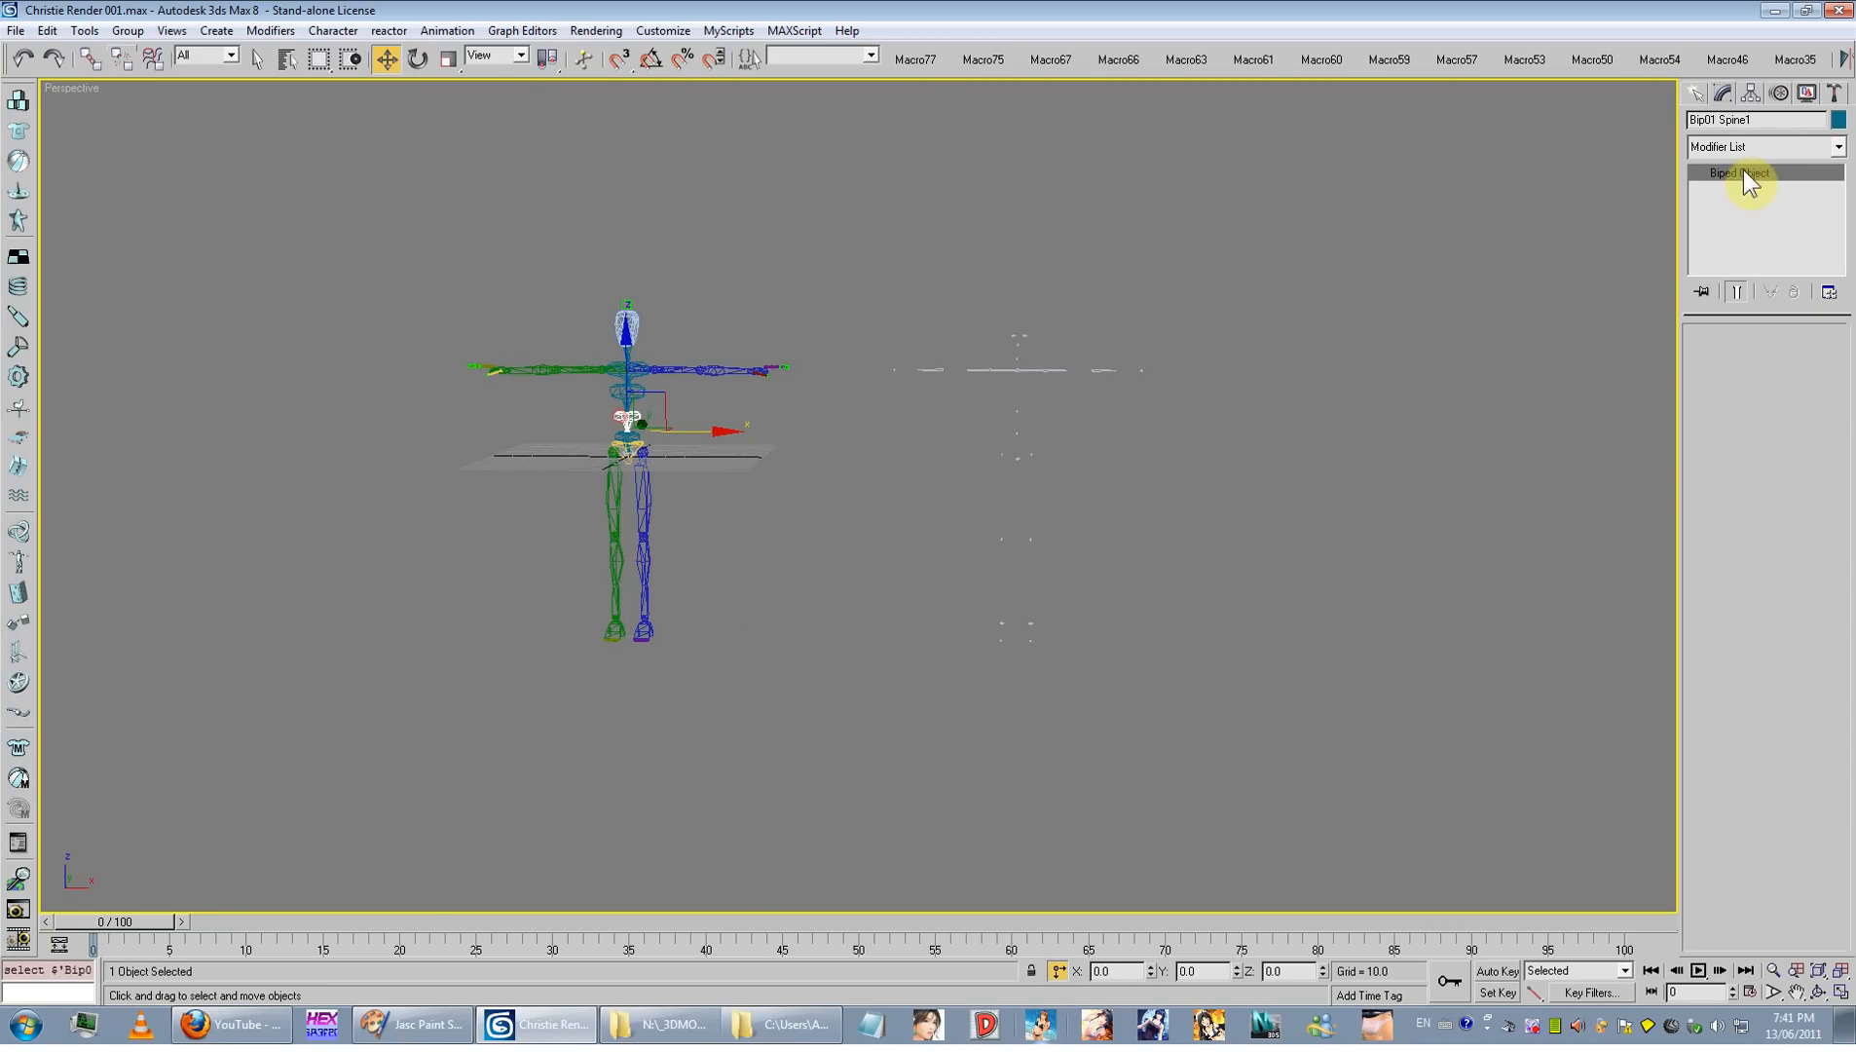
pyautogui.click(1816, 120)
pyautogui.moveTo(1036, 424); pyautogui.dragTo(995, 446)
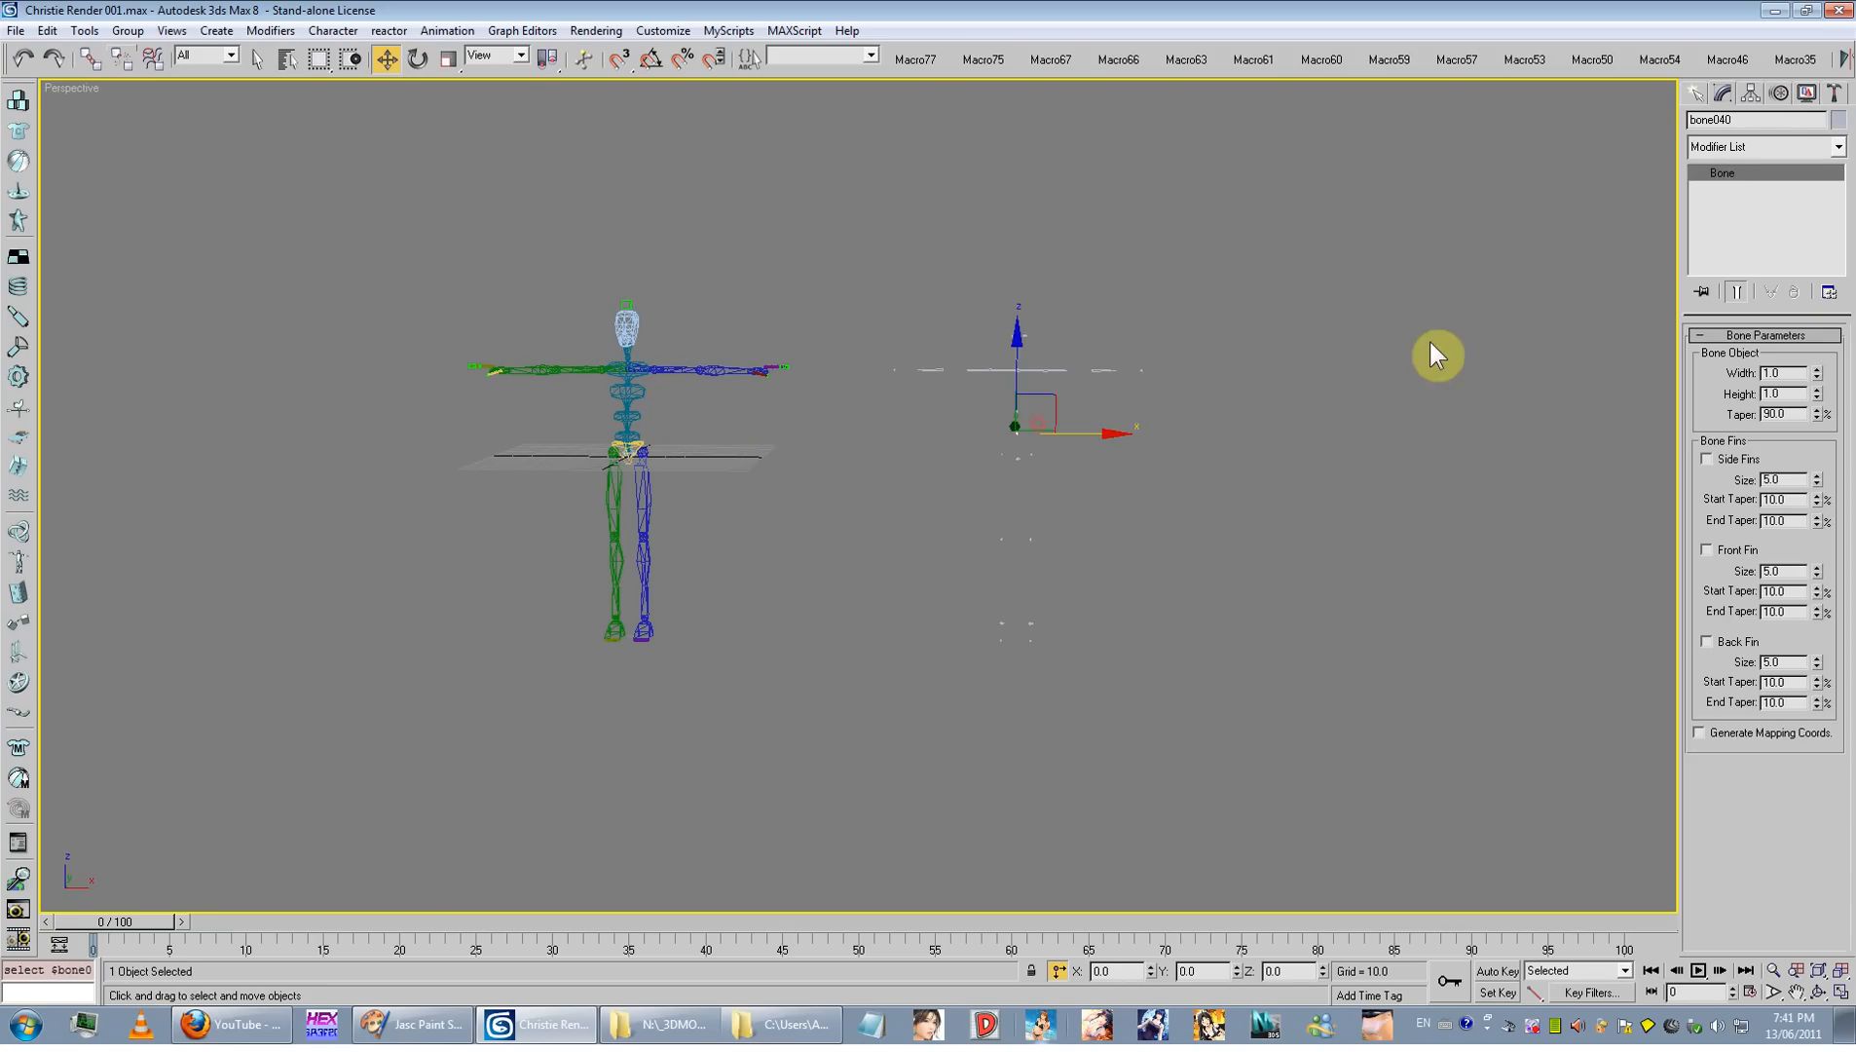
pyautogui.click(1779, 119)
pyautogui.hotkey('ctrl', 'v')
pyautogui.click(737, 413)
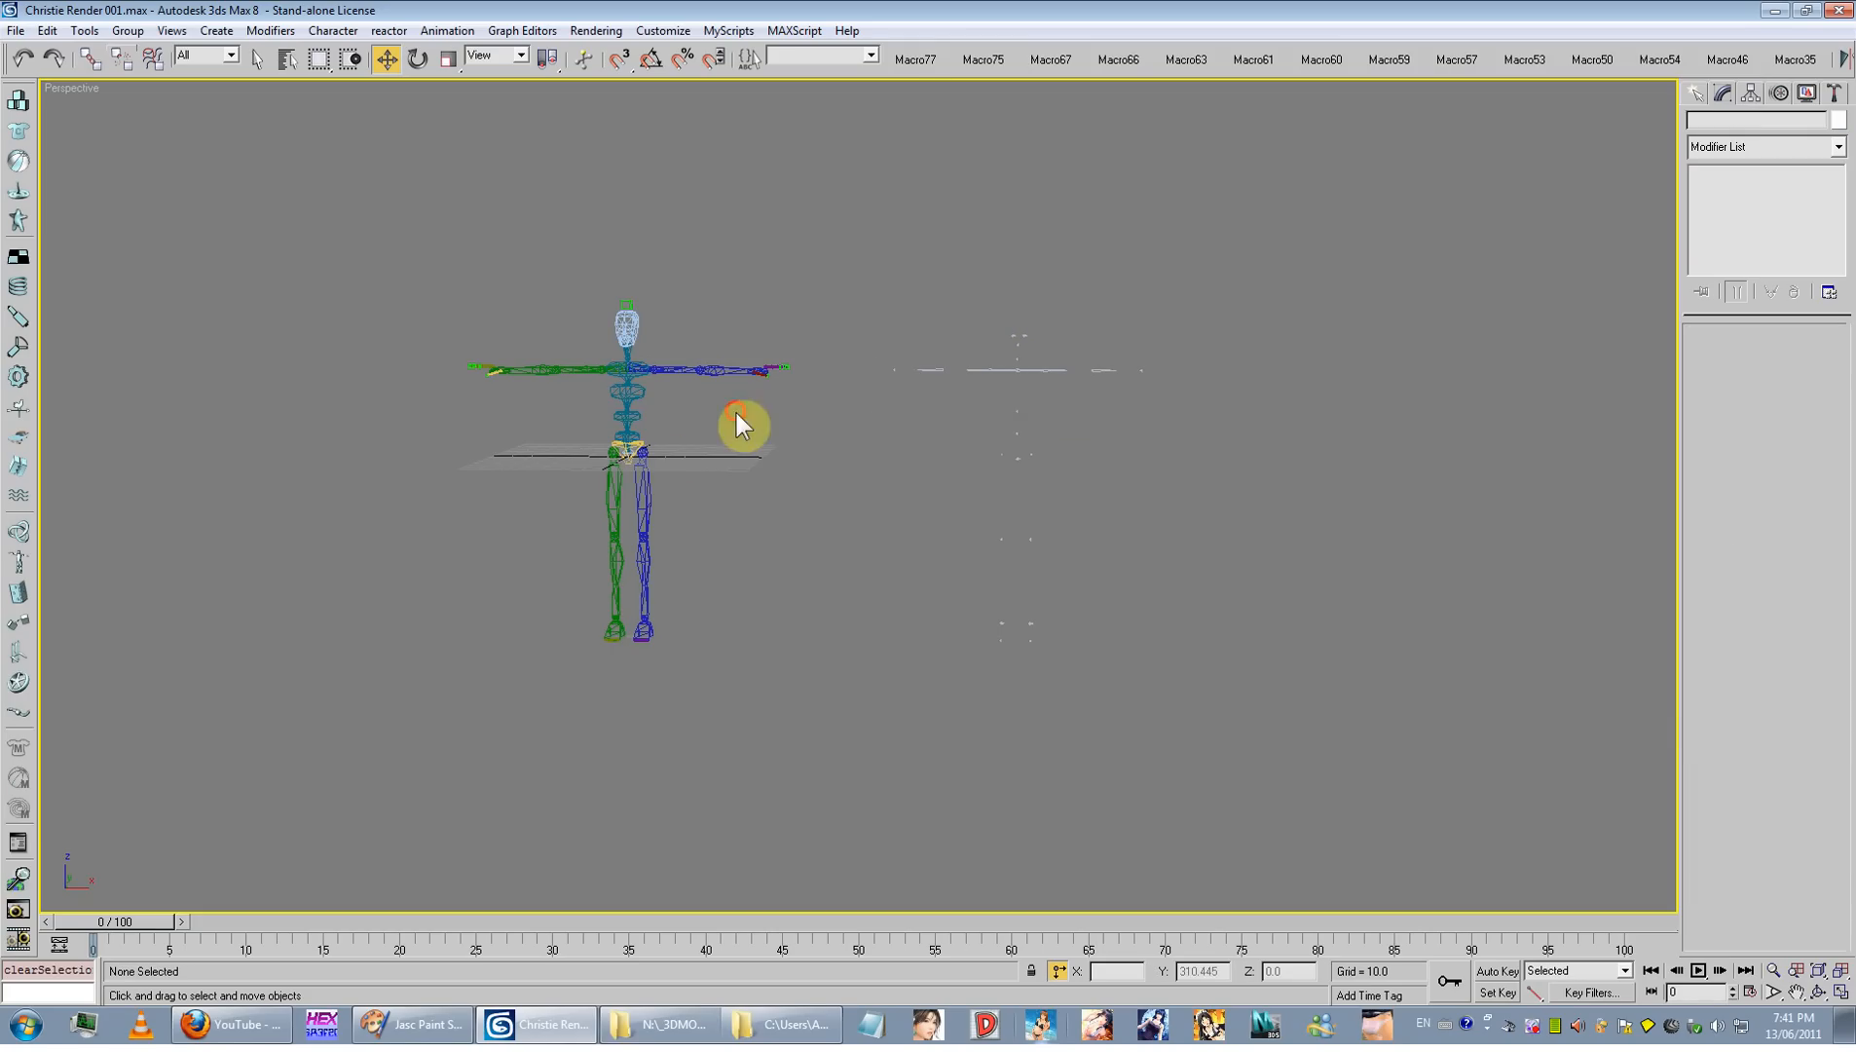
# Step: Copy the name Bip01 Spine2 from the Biped and paste it onto the upper spine bone, bone005
pyautogui.click(628, 394)
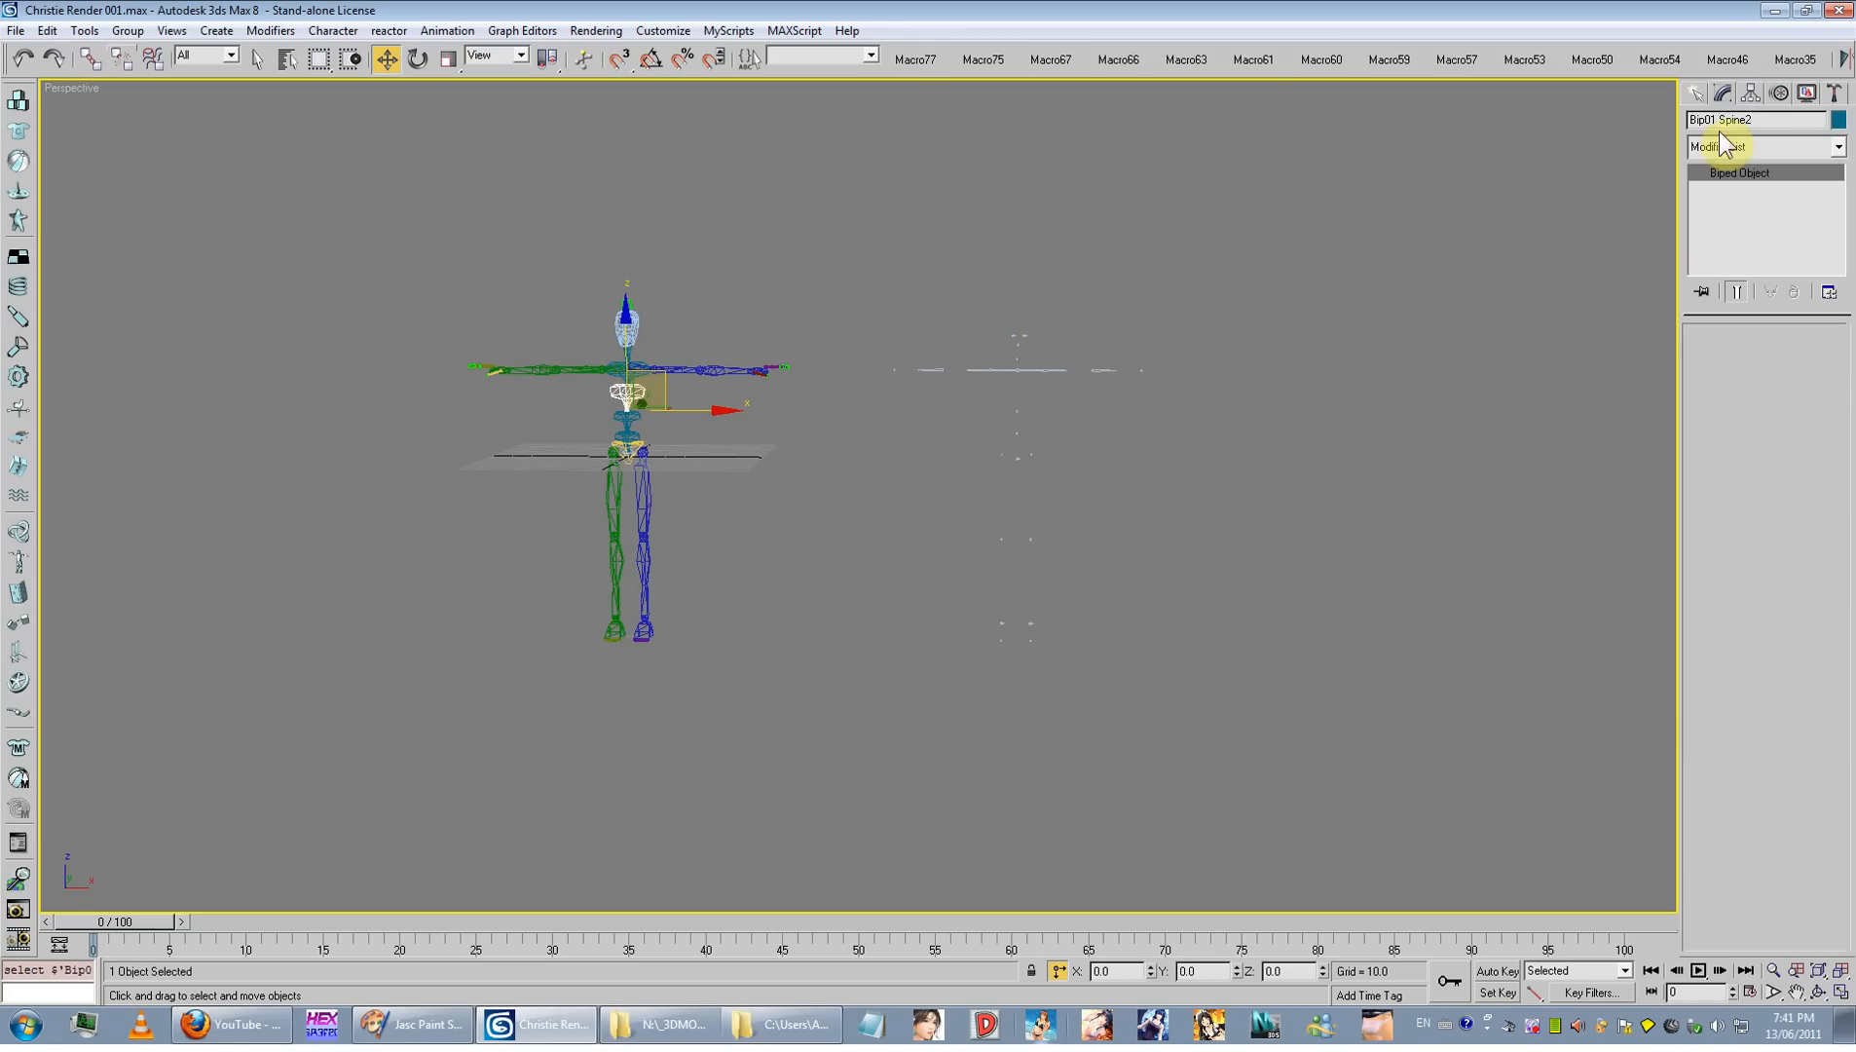
pyautogui.click(1746, 118)
pyautogui.click(1008, 411)
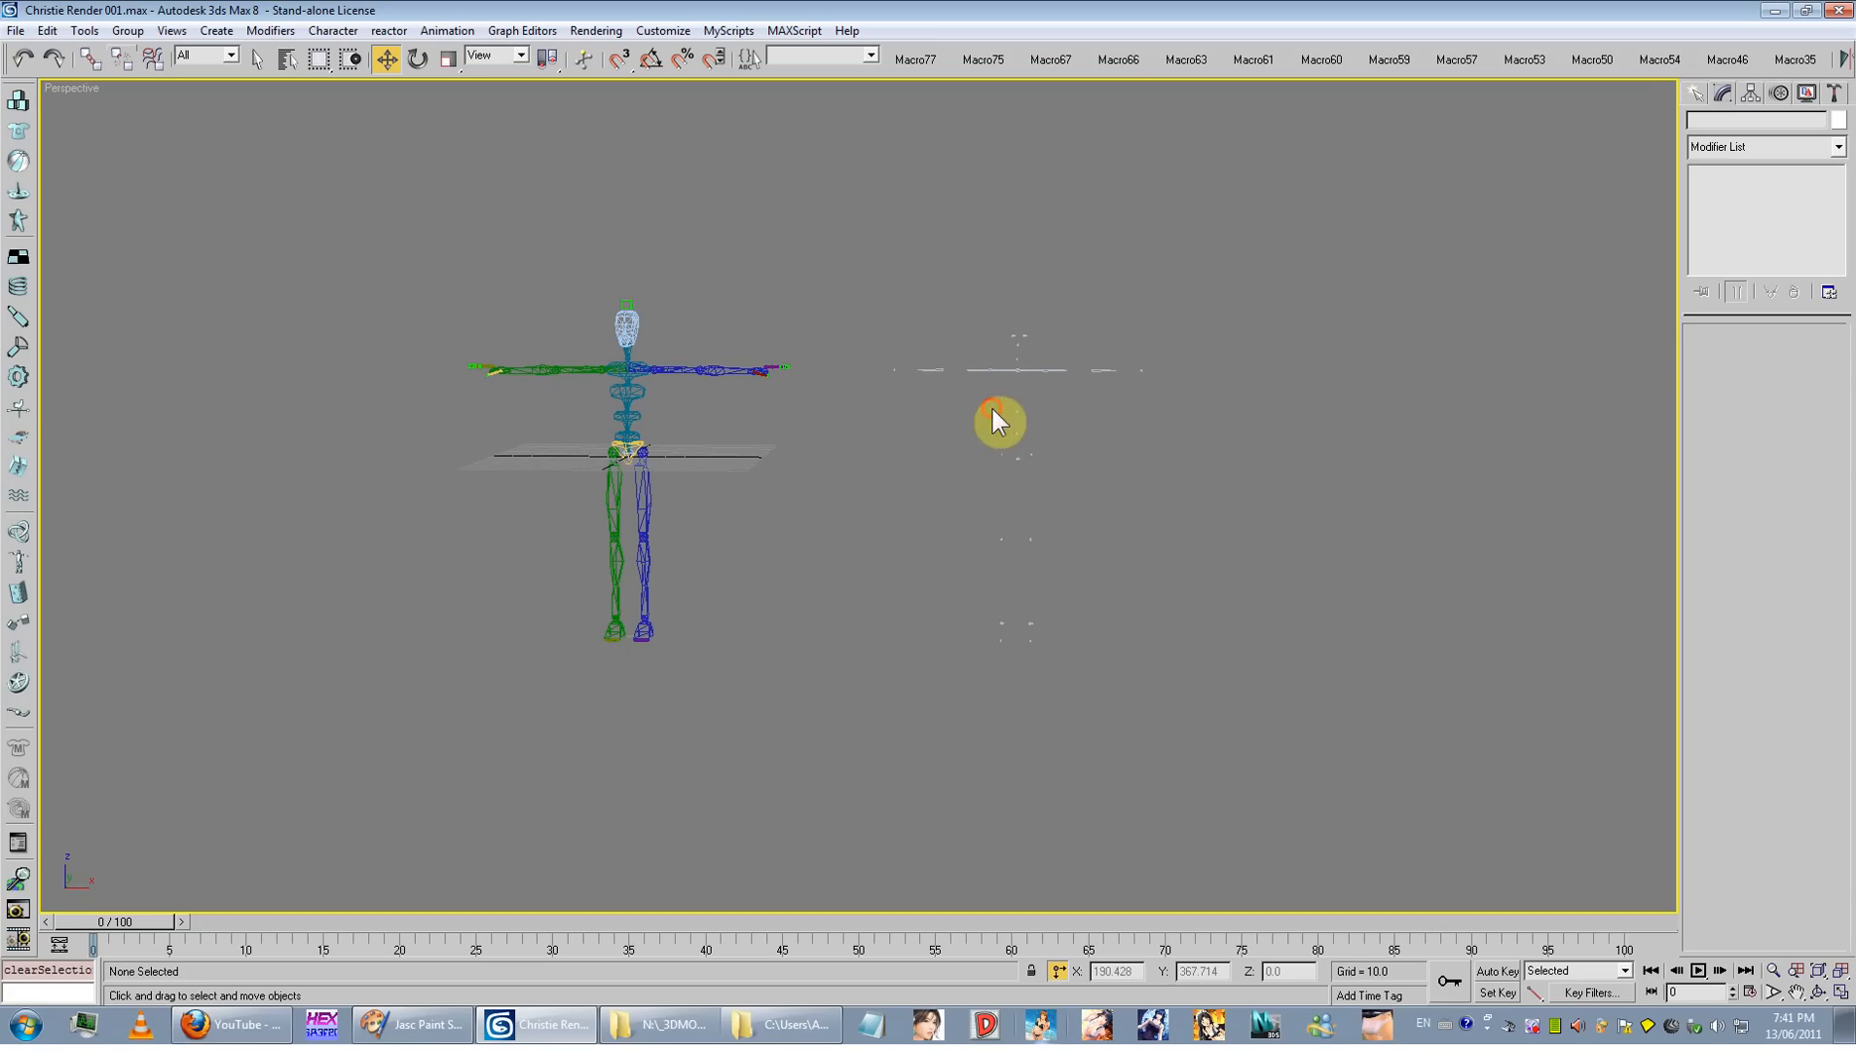
pyautogui.moveTo(1132, 380); pyautogui.dragTo(993, 419)
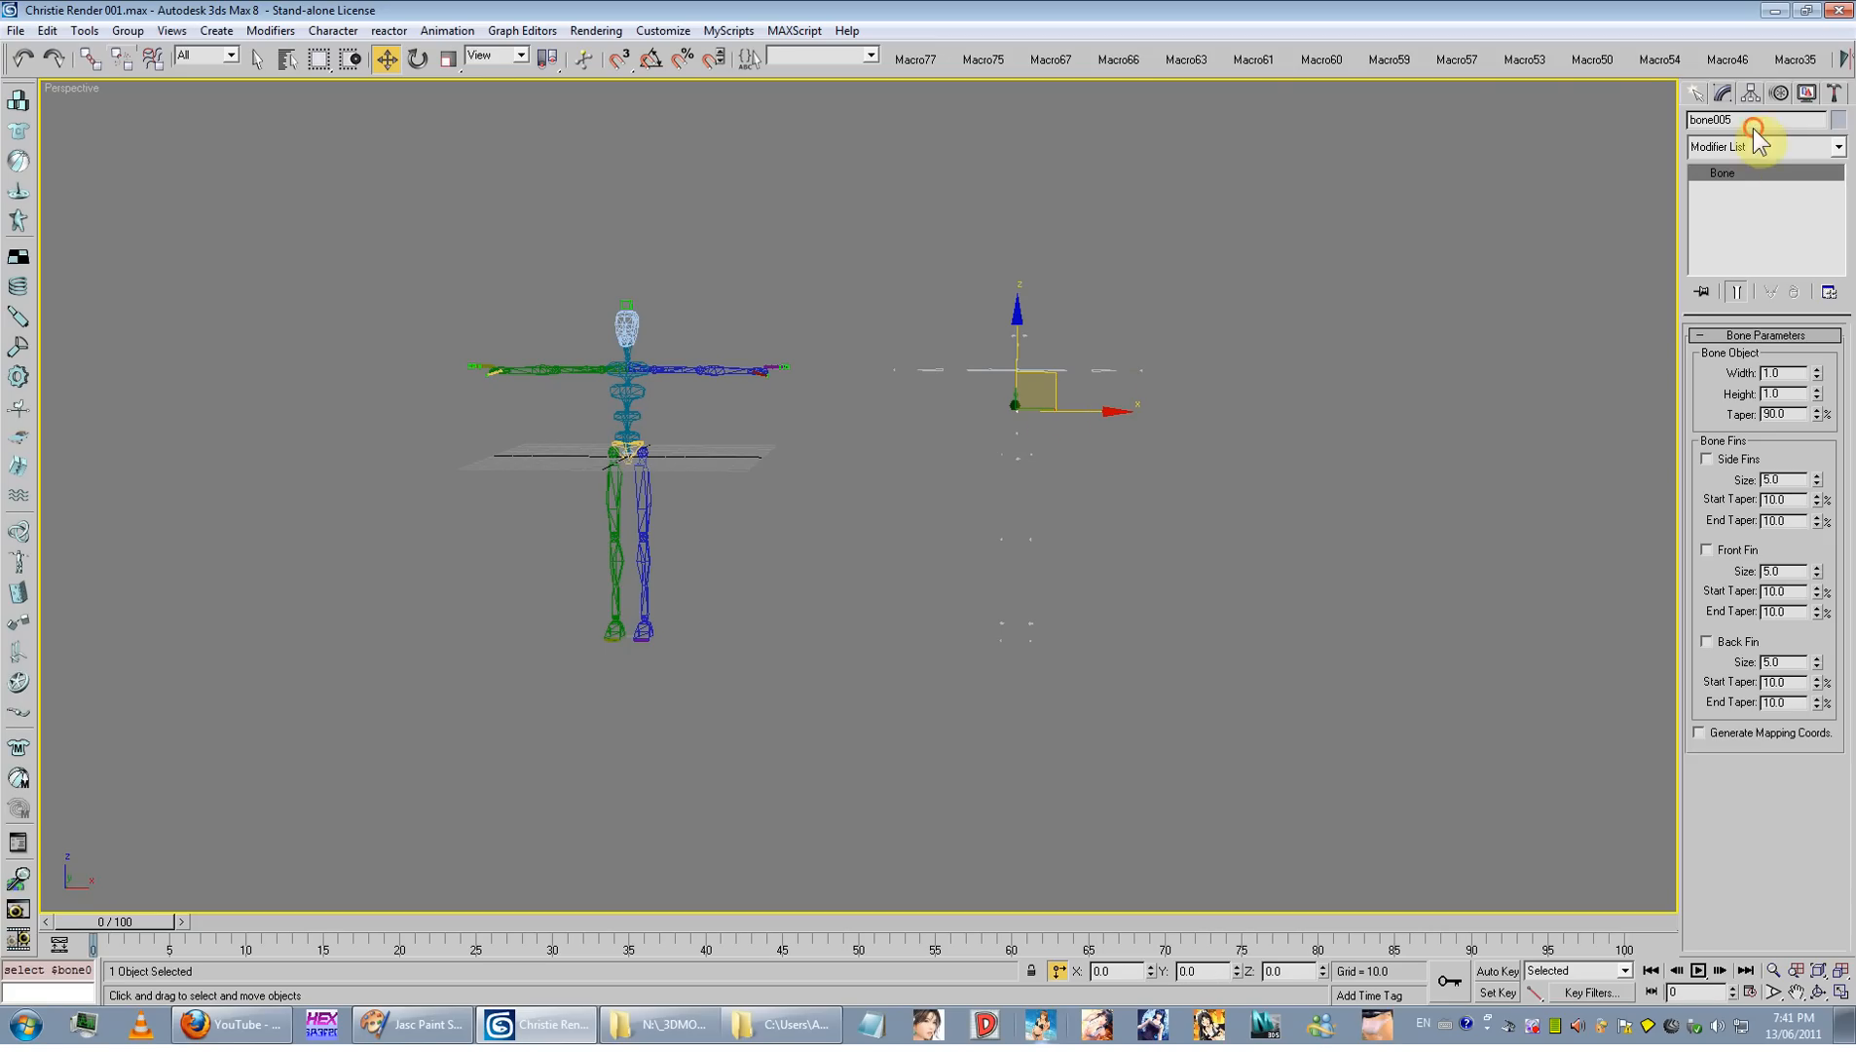
pyautogui.click(911, 395)
# Step: Copy the name Bip01 Neck from the Biped and paste it onto the neck bone, bone023
pyautogui.scroll(5, 712, 421)
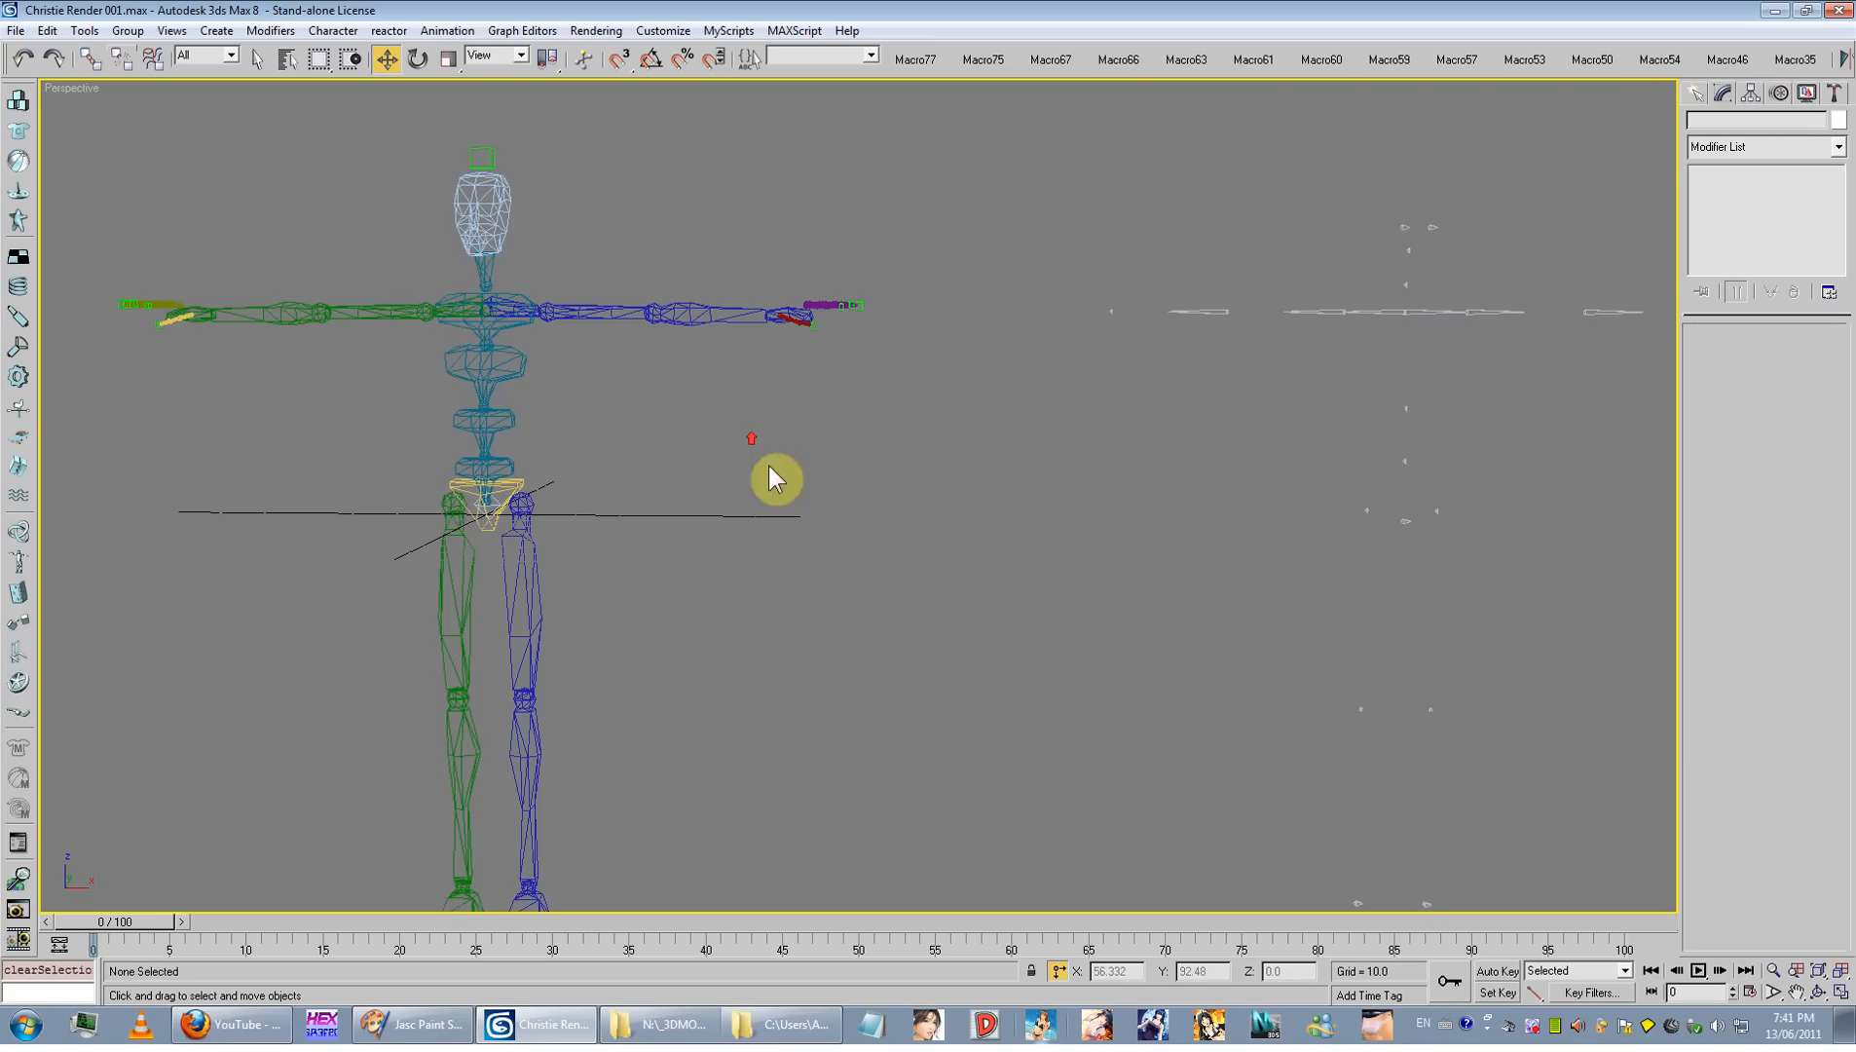
pyautogui.click(506, 285)
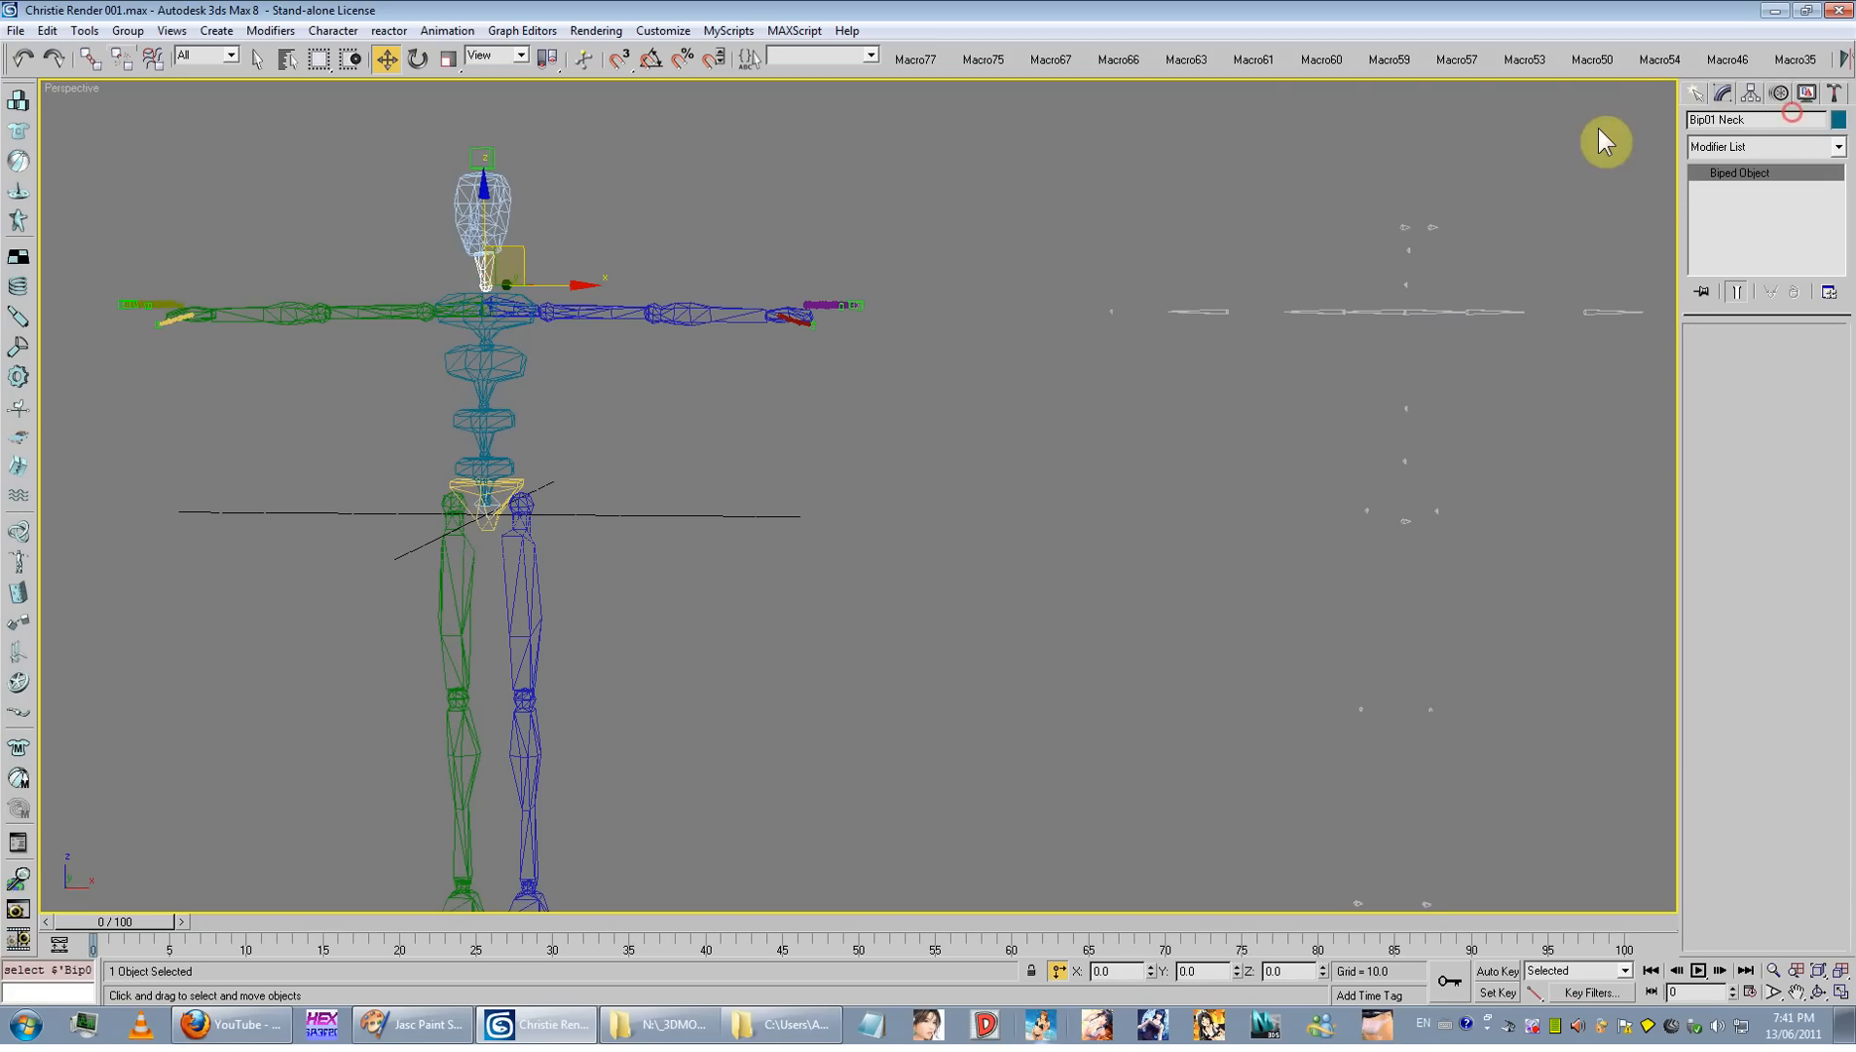
pyautogui.click(1743, 119)
pyautogui.click(1391, 306)
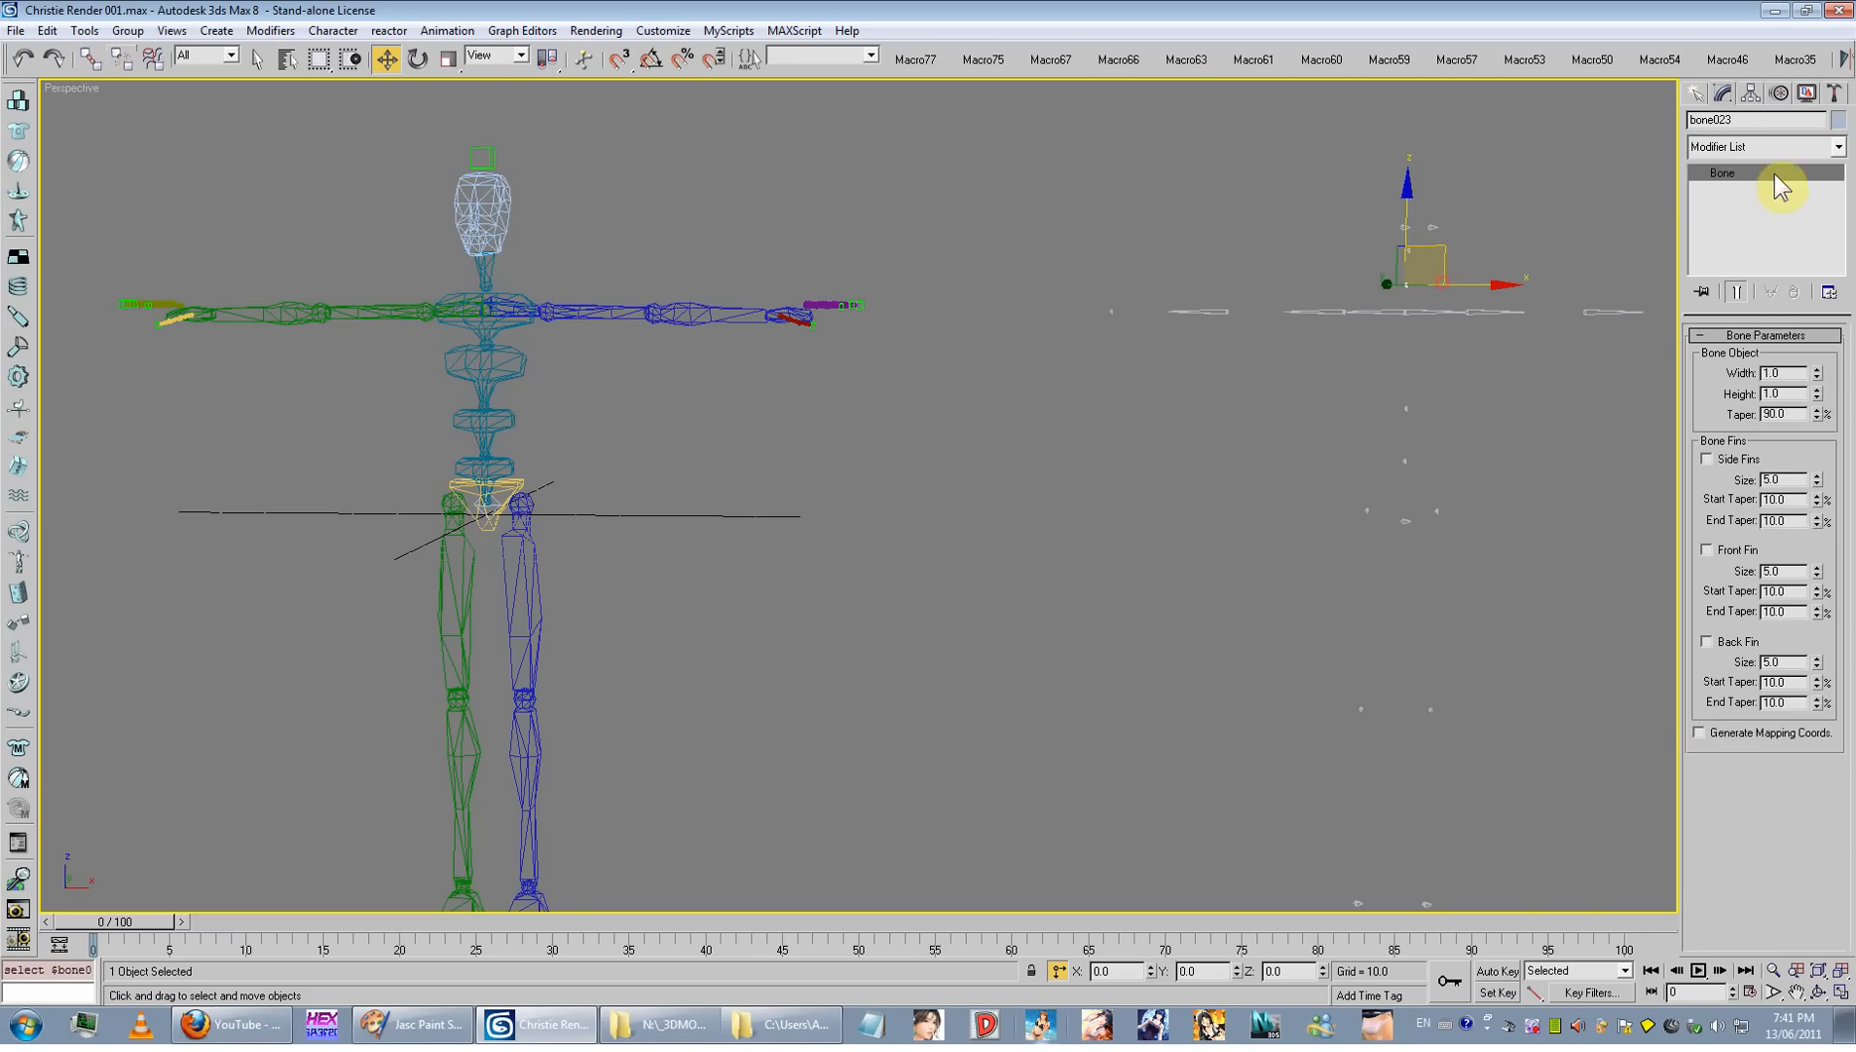
pyautogui.click(1758, 119)
# Step: Copy the name Bip01 Head from the Biped and paste it onto the head bone of the offset skeleton
pyautogui.click(517, 215)
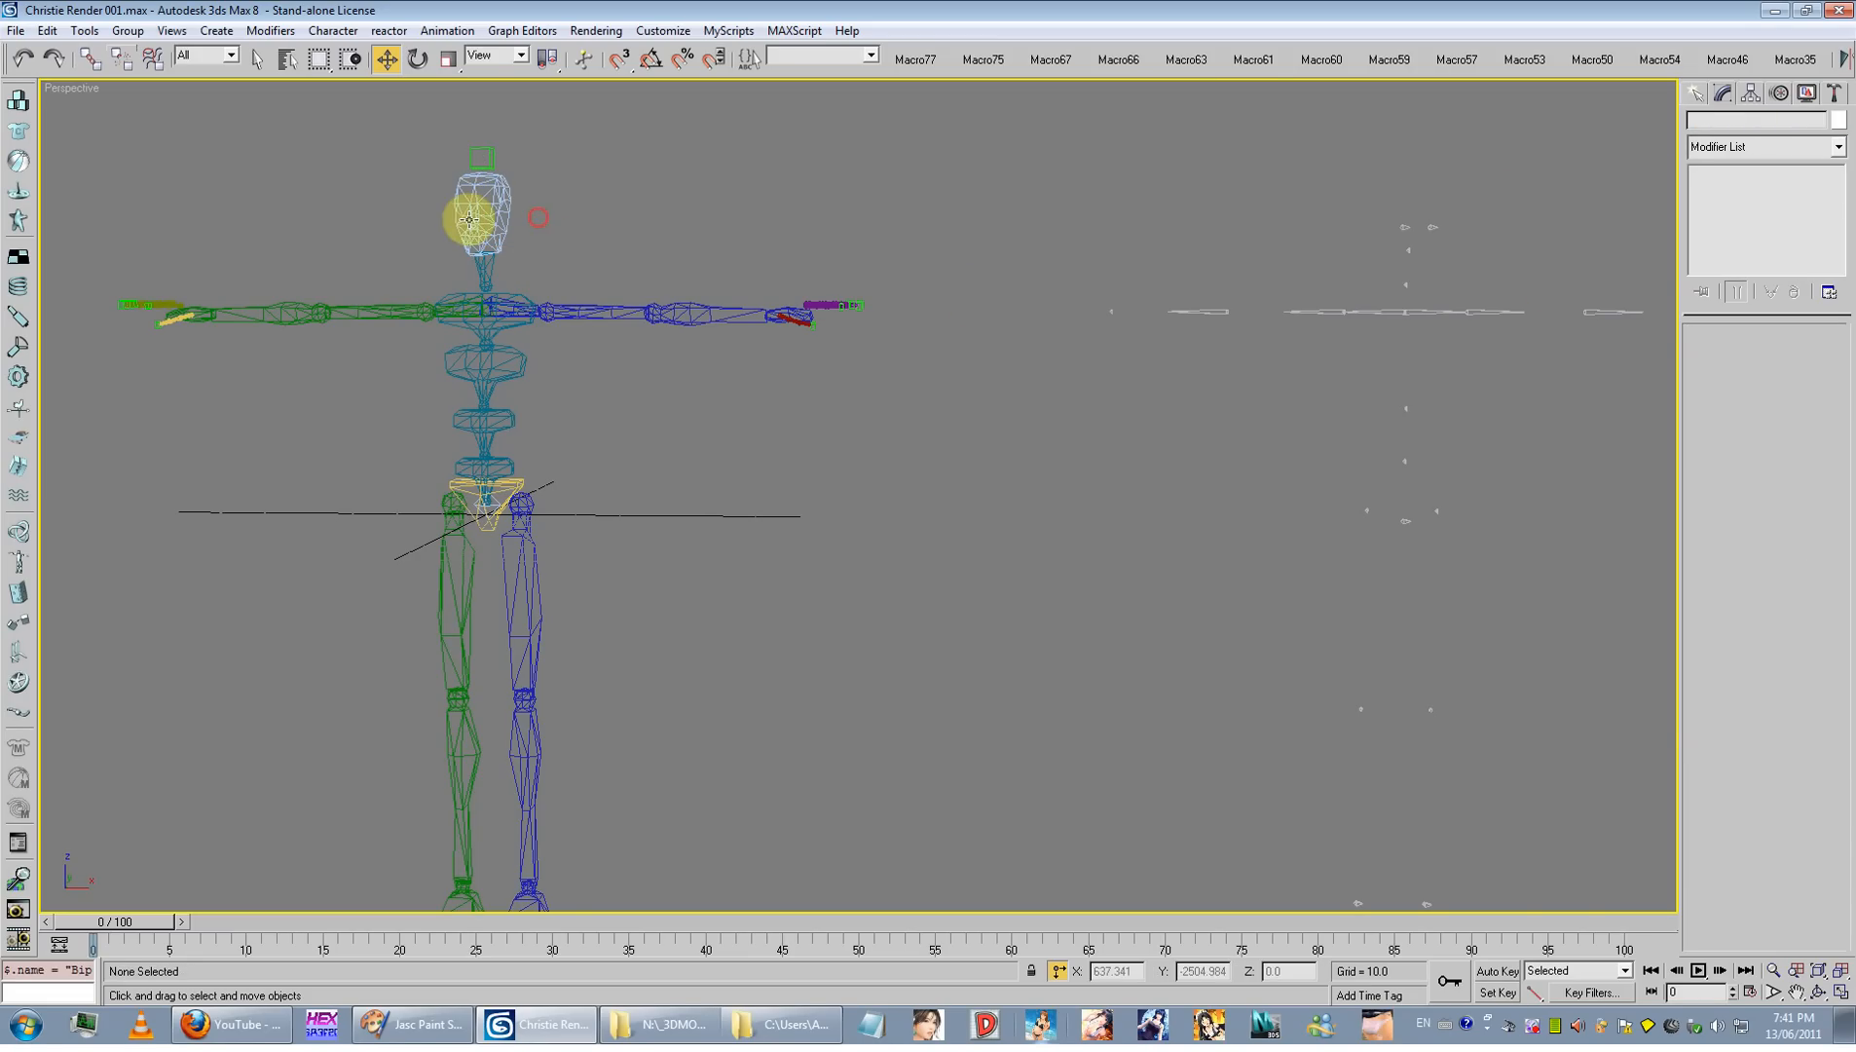
pyautogui.click(458, 226)
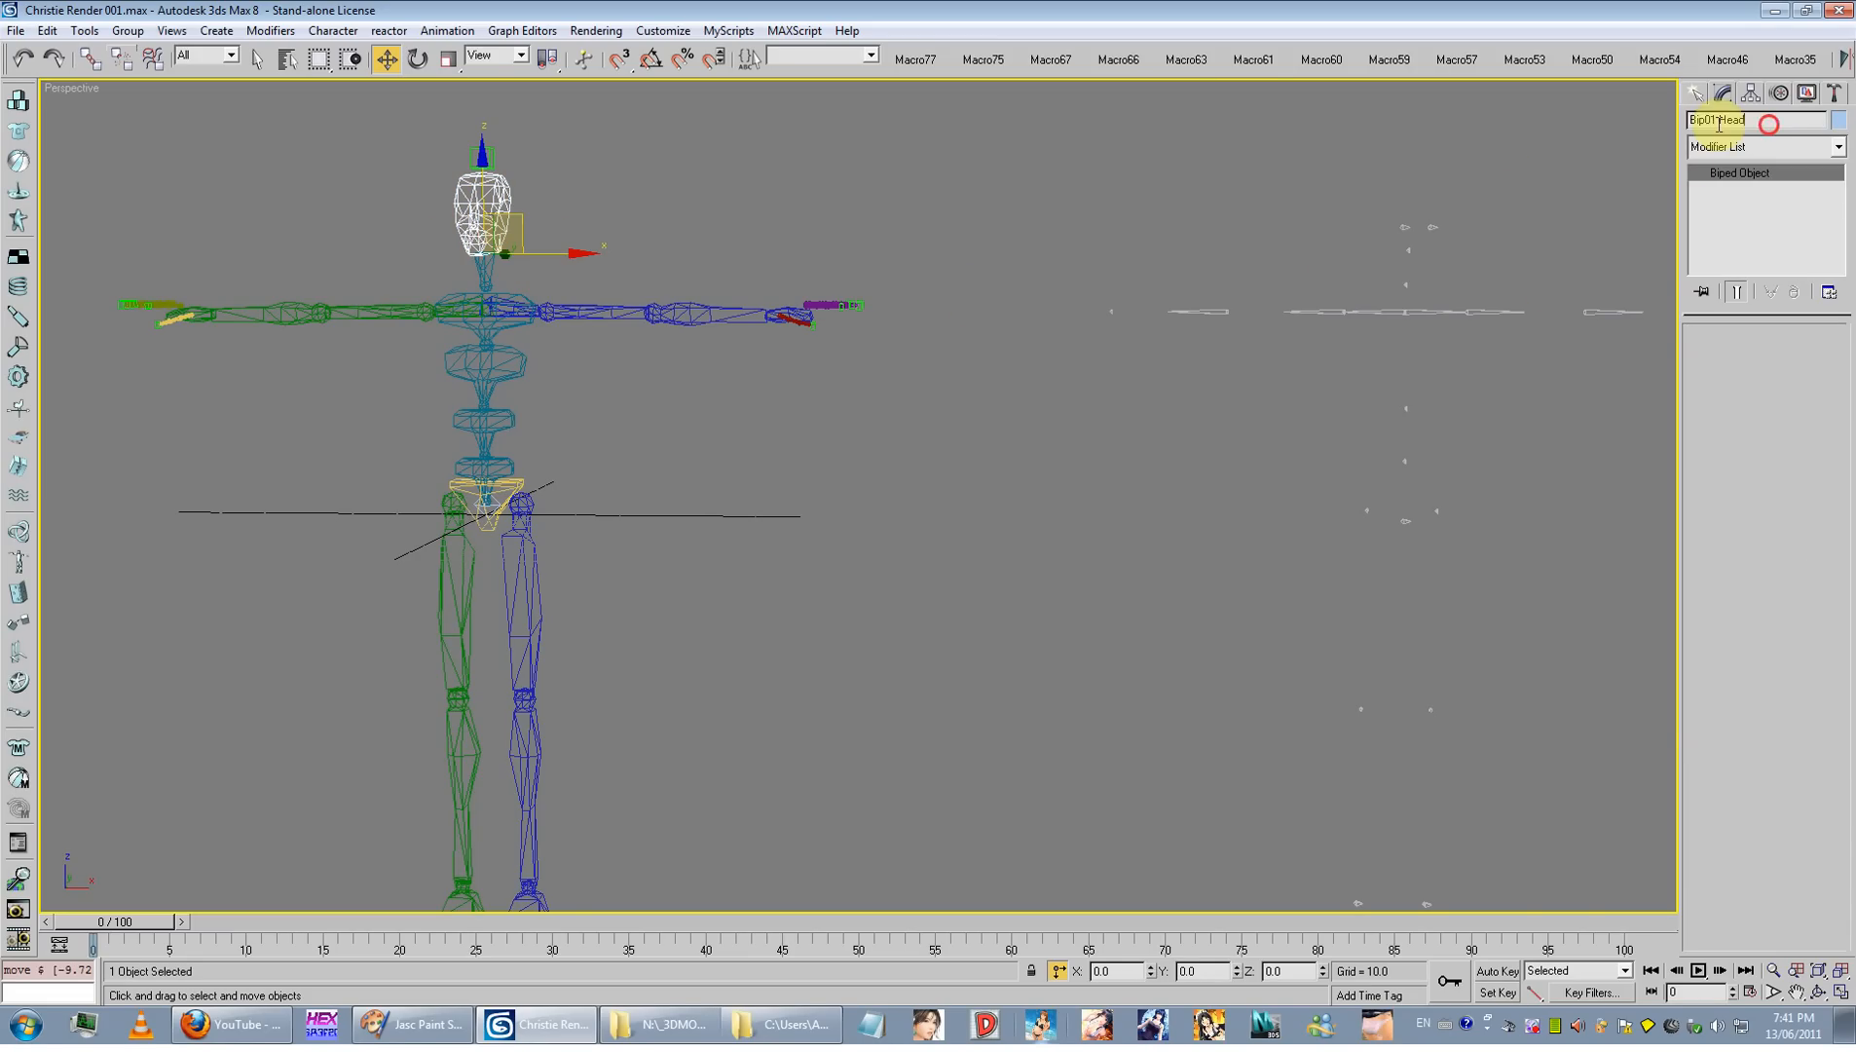
pyautogui.click(1768, 121)
pyautogui.click(1435, 230)
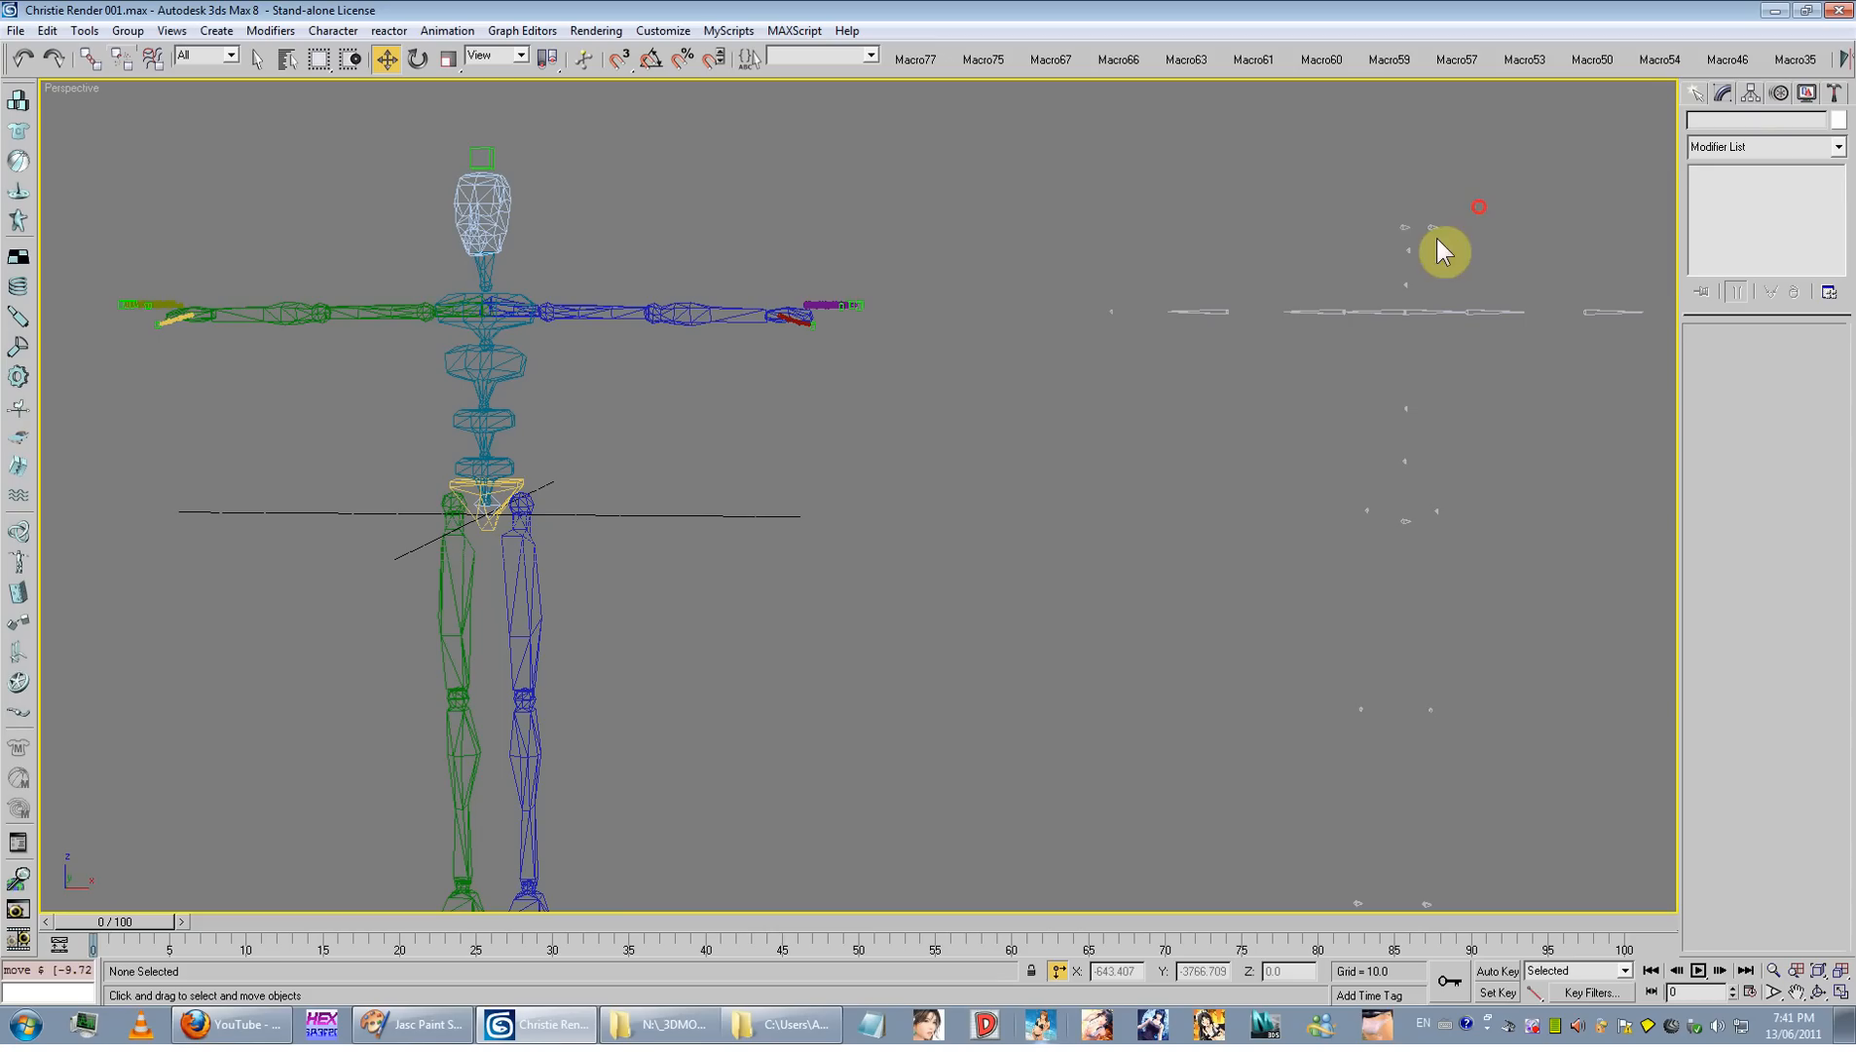
pyautogui.click(1714, 119)
pyautogui.click(789, 476)
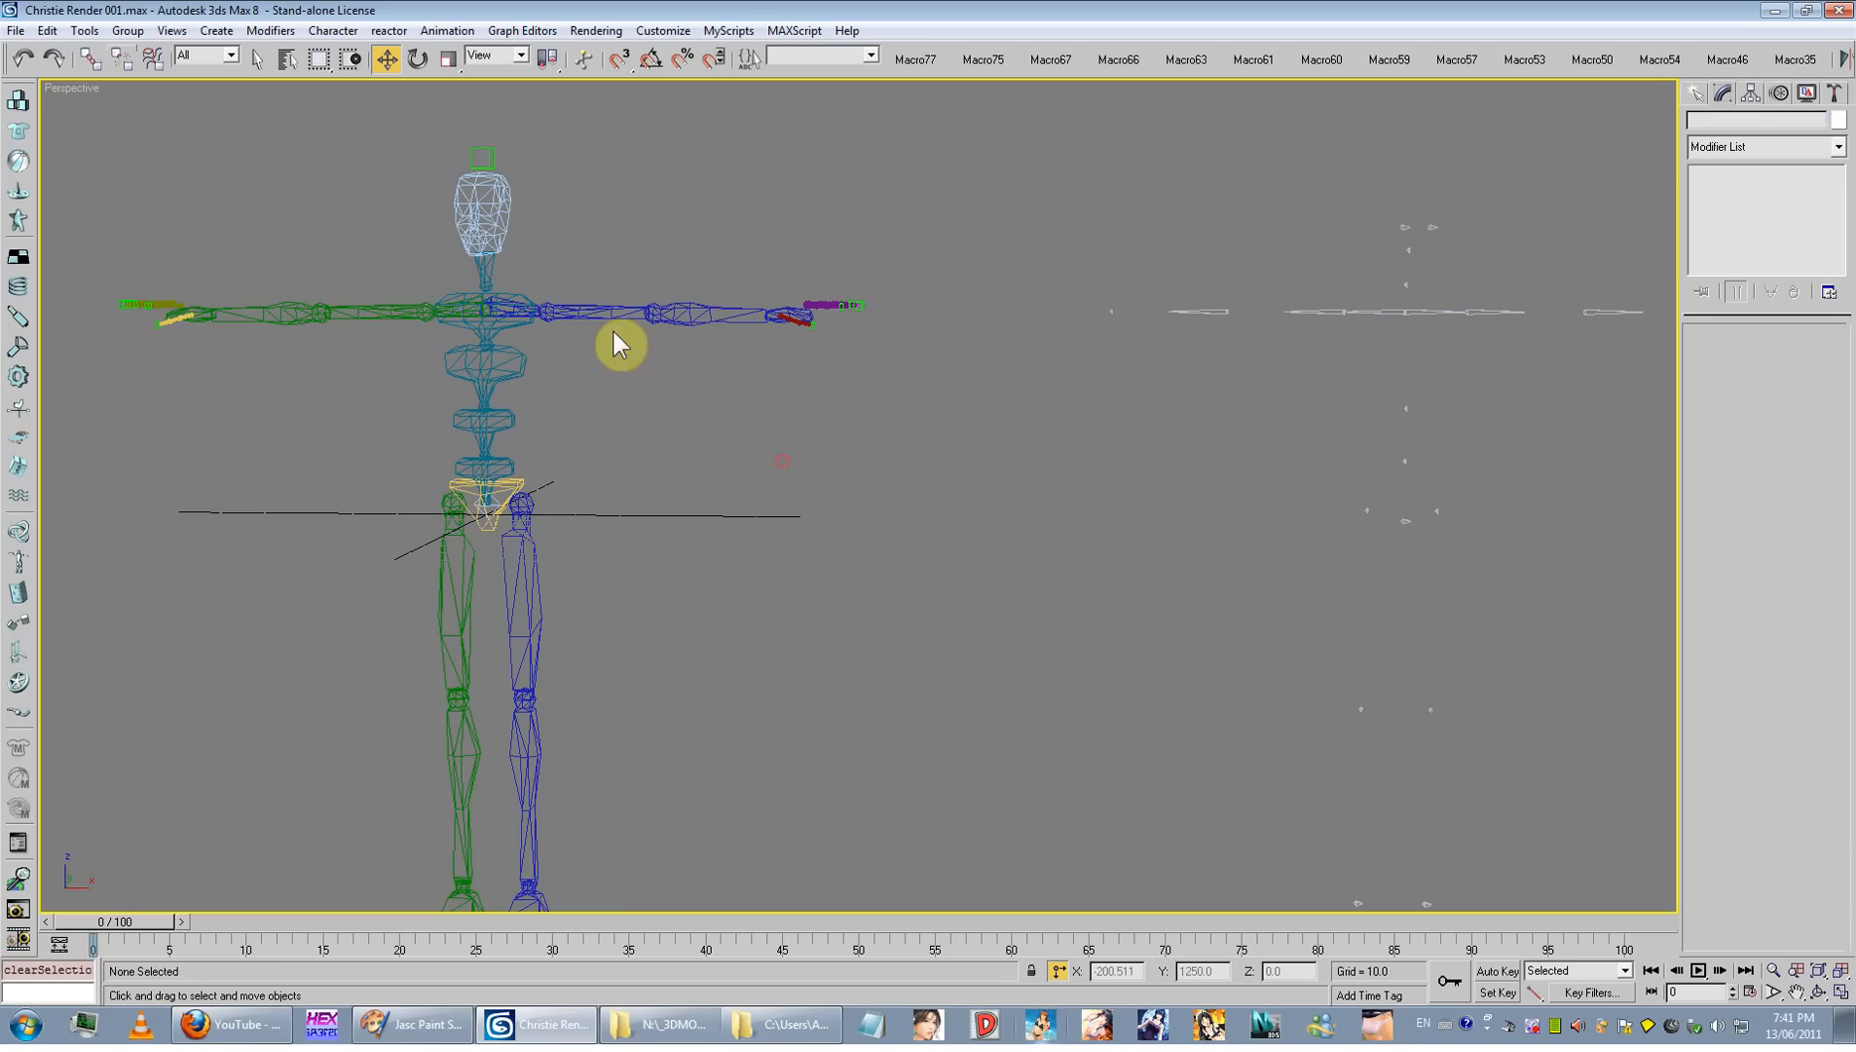
# Step: Copy the name Bip01 L Clavicle from the Biped onto the left clavicle bone, and name the right one Bip01 R Clavicle
pyautogui.click(531, 311)
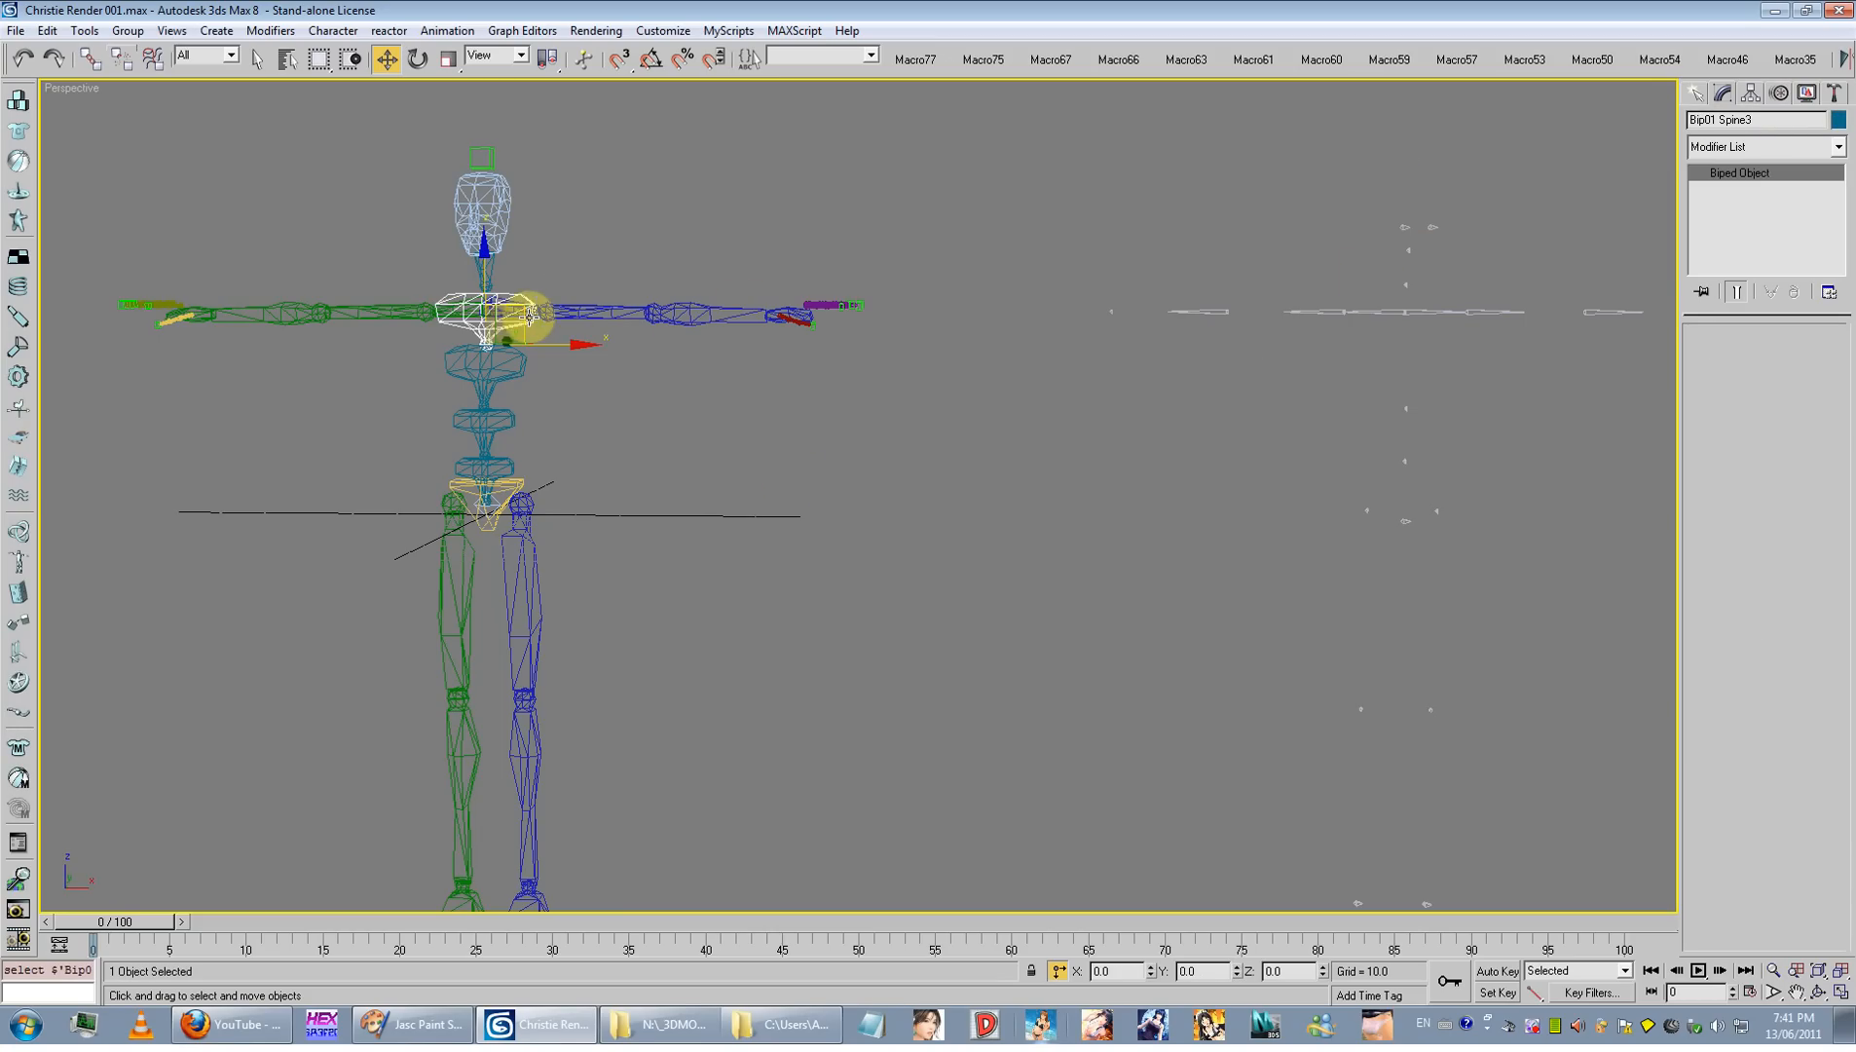
pyautogui.click(518, 309)
pyautogui.click(1753, 120)
pyautogui.hotkey('ctrl', 'c')
pyautogui.click(1407, 251)
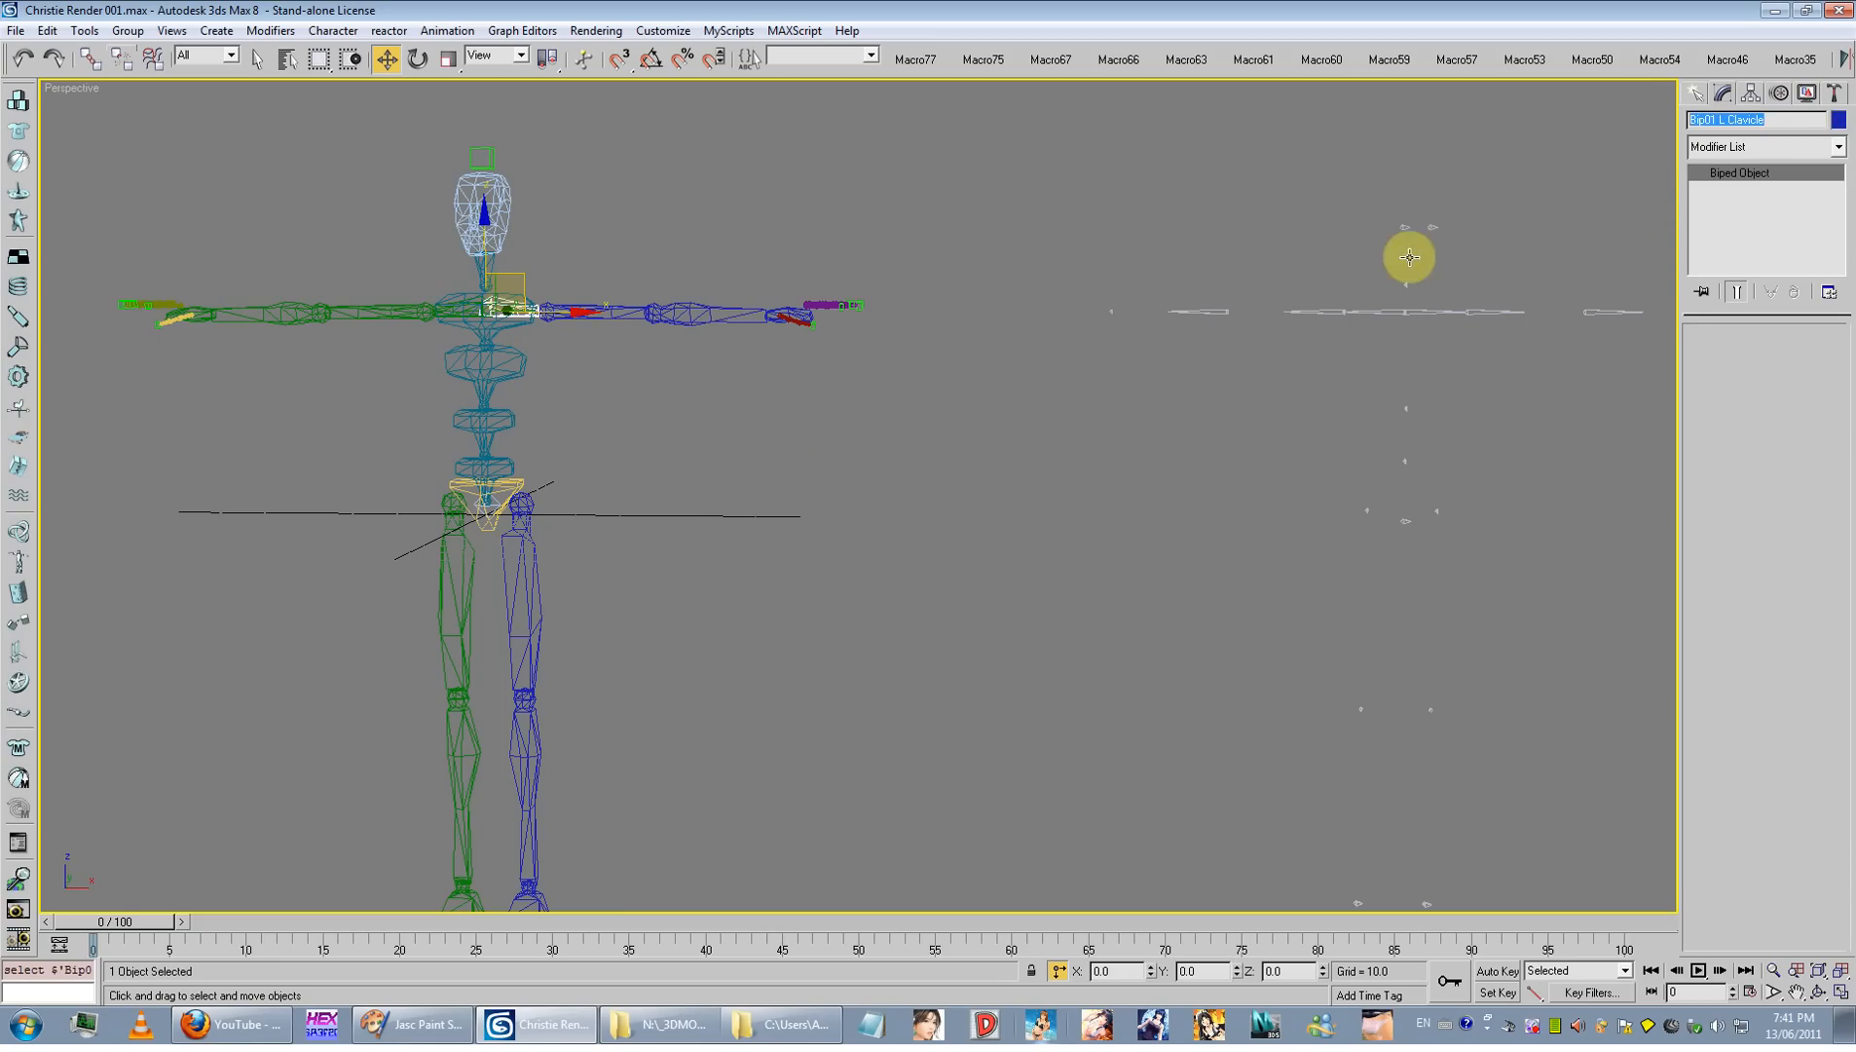
pyautogui.click(1753, 118)
pyautogui.hotkey('ctrl', 'v')
pyautogui.click(1367, 310)
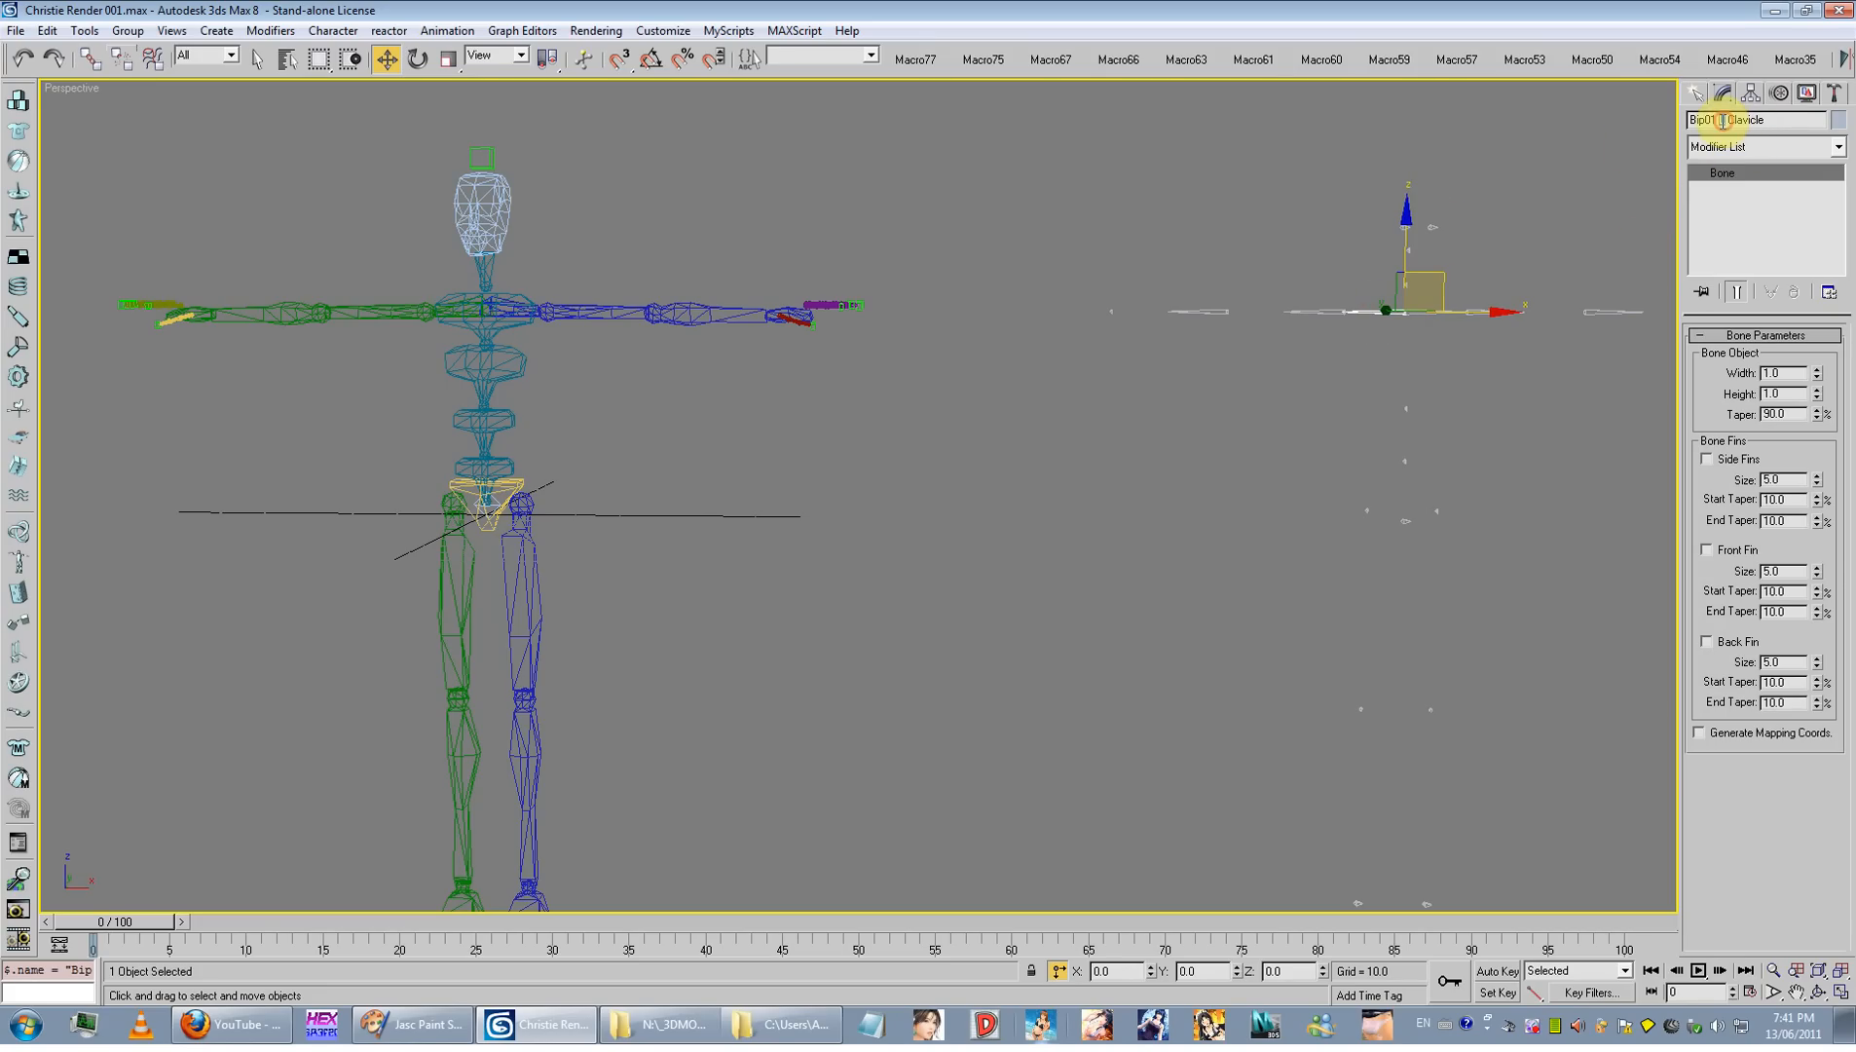
pyautogui.write('R')
# Step: Copy the name Bip01 L UpperArm from the Biped and paste it onto the left upper arm bone of the offset skeleton
pyautogui.click(594, 313)
pyautogui.click(1719, 120)
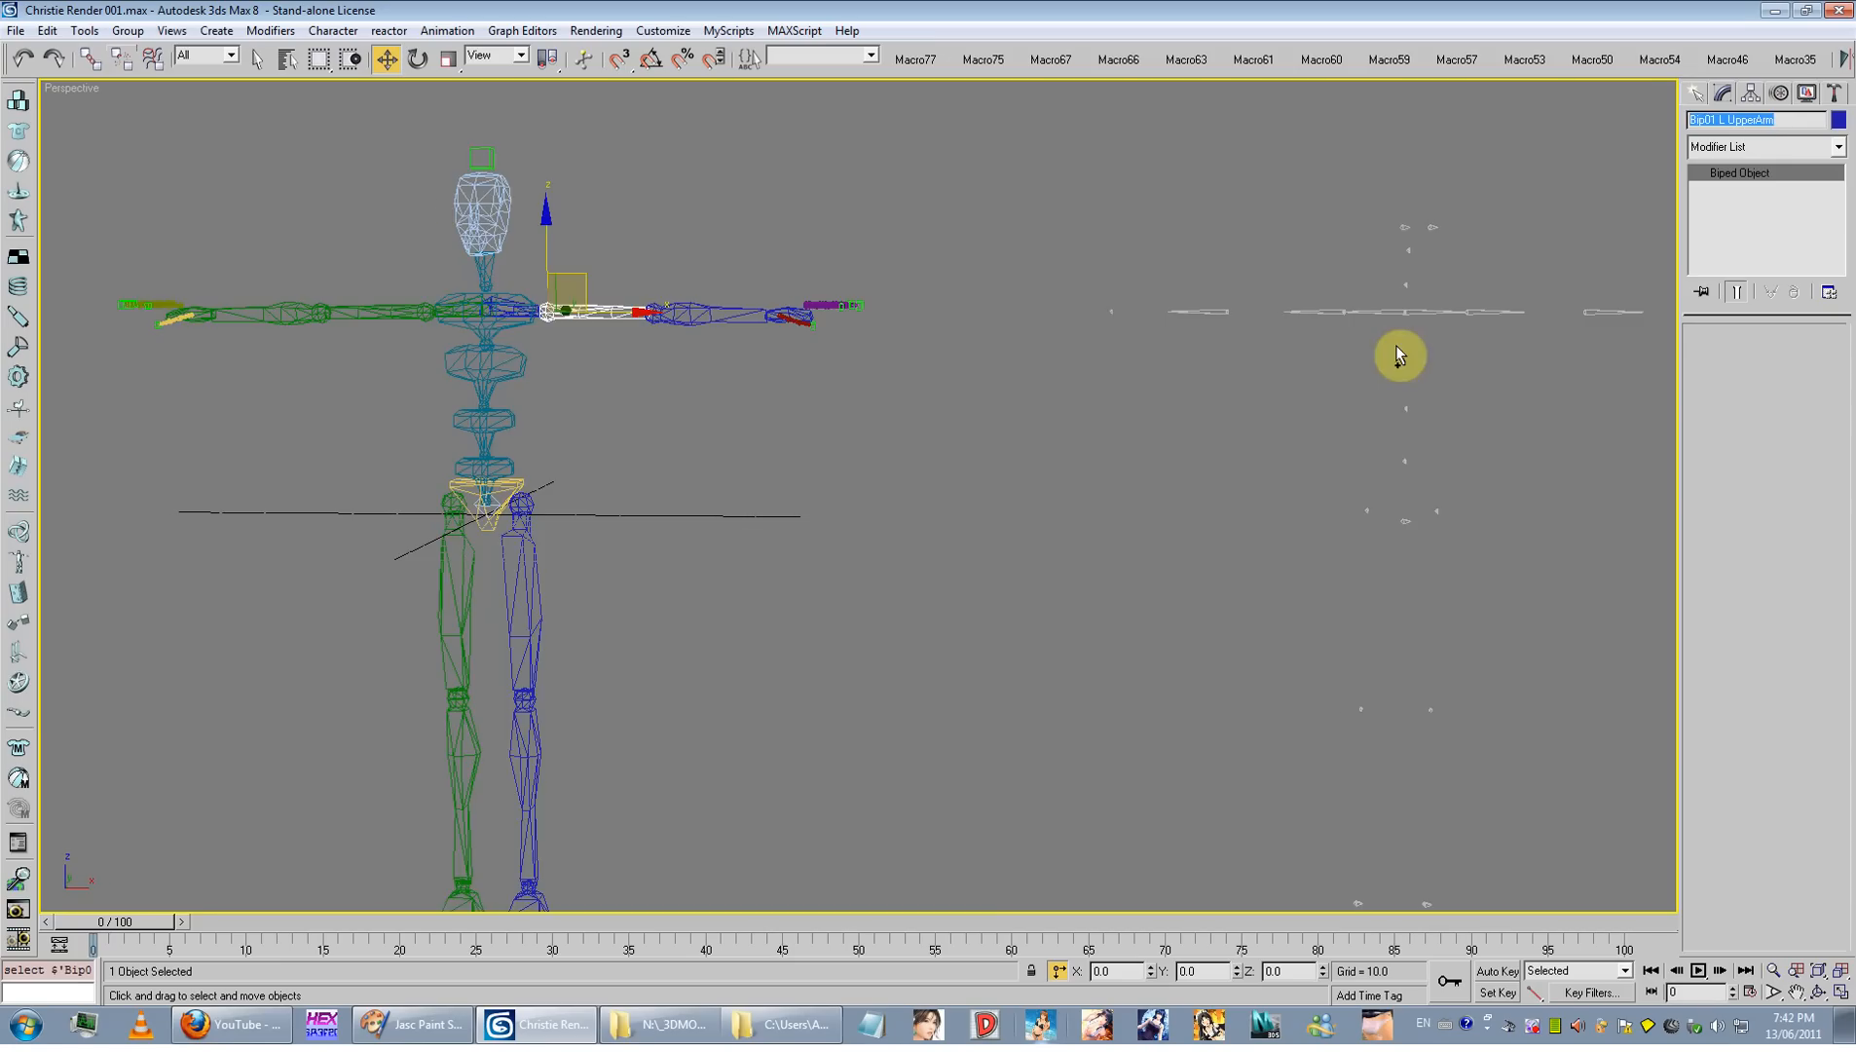
pyautogui.moveTo(1397, 349); pyautogui.dragTo(1120, 367, button='middle')
pyautogui.click(1123, 292)
pyautogui.click(1750, 122)
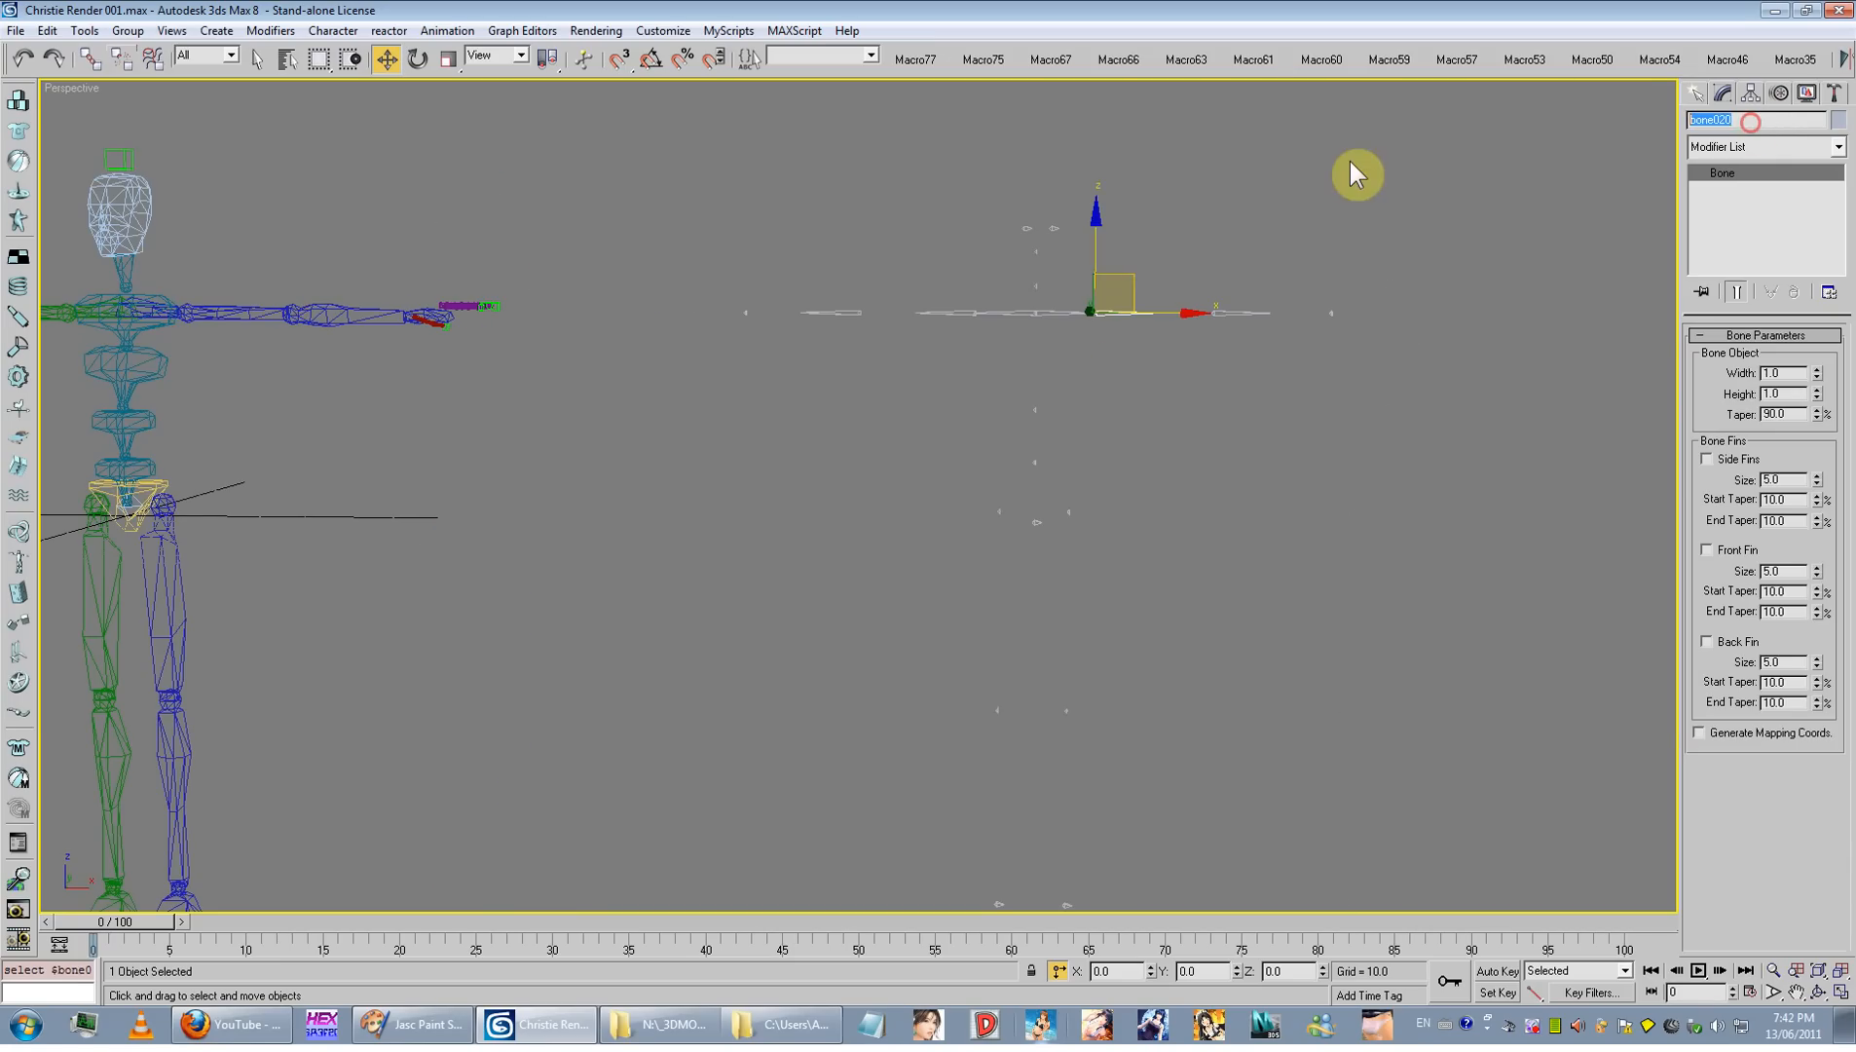
# Step: Copy the name Bip01 L Forearm from the Biped and paste it onto the left forearm bone of the offset skeleton
pyautogui.click(395, 319)
pyautogui.click(1763, 120)
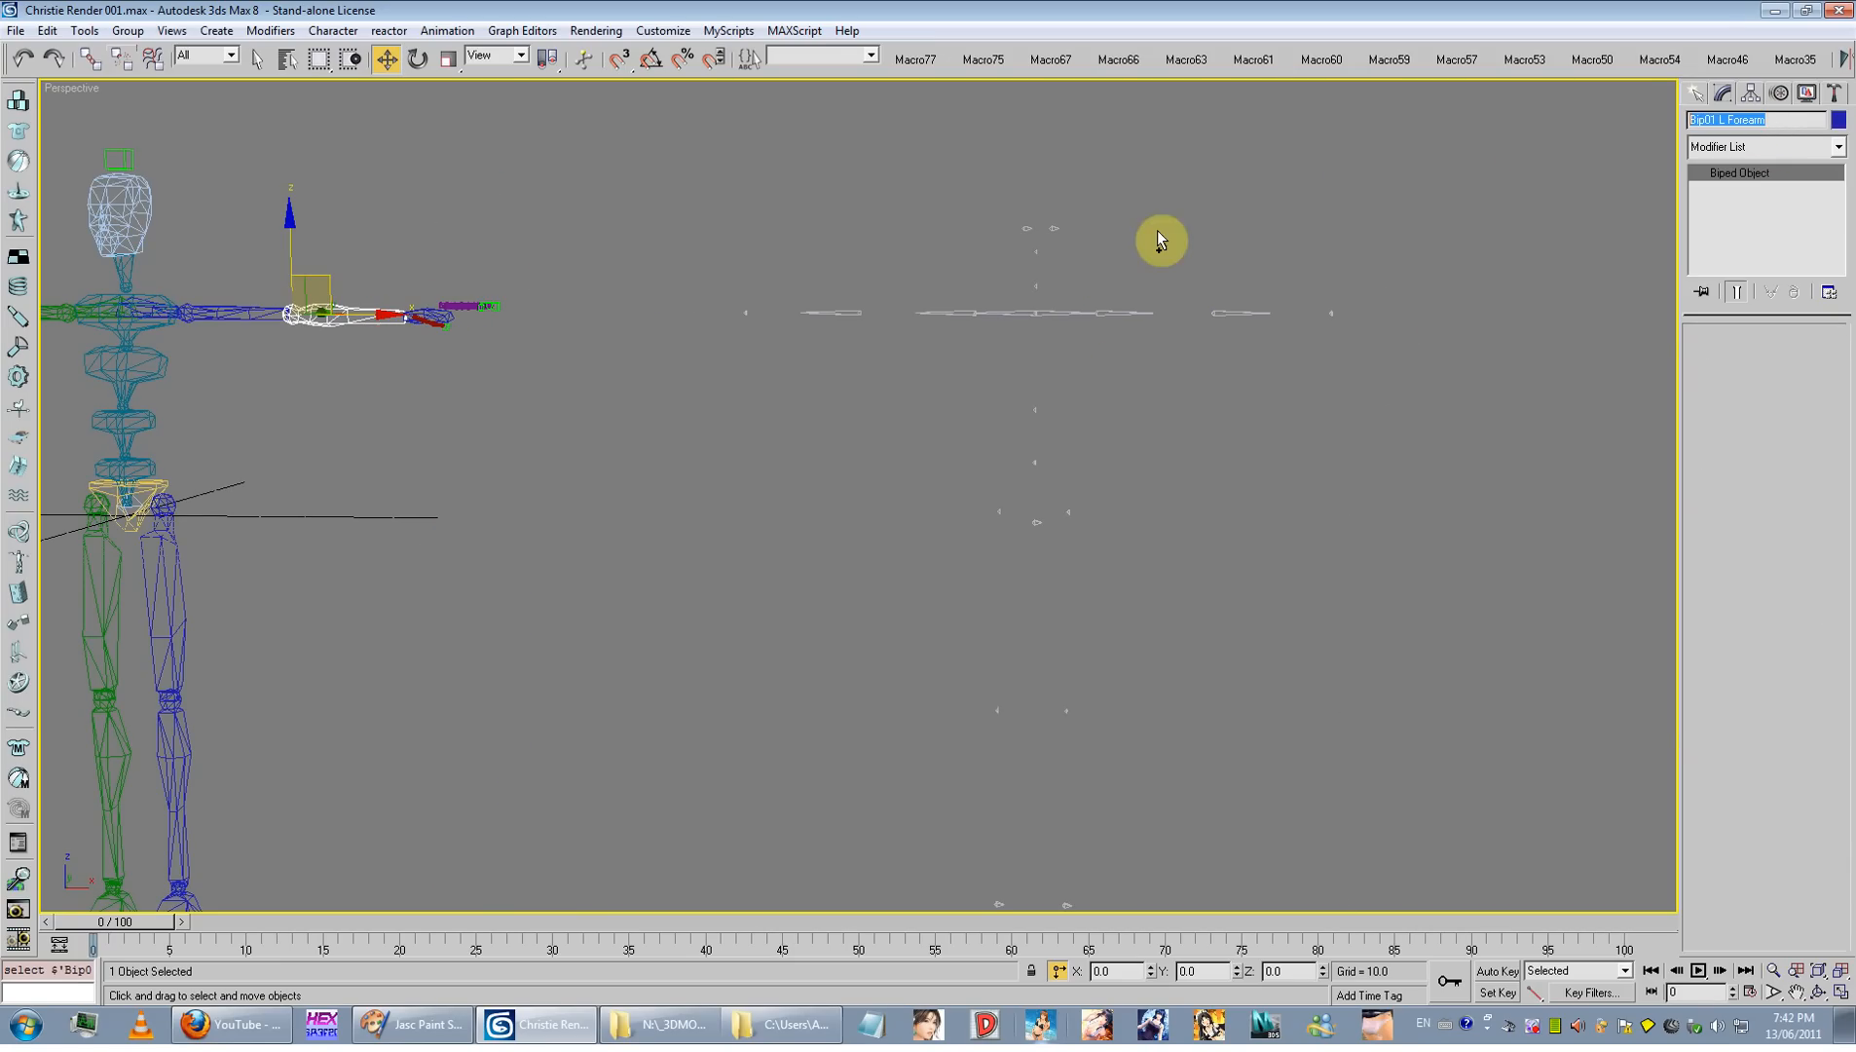
pyautogui.click(1231, 308)
pyautogui.click(1790, 115)
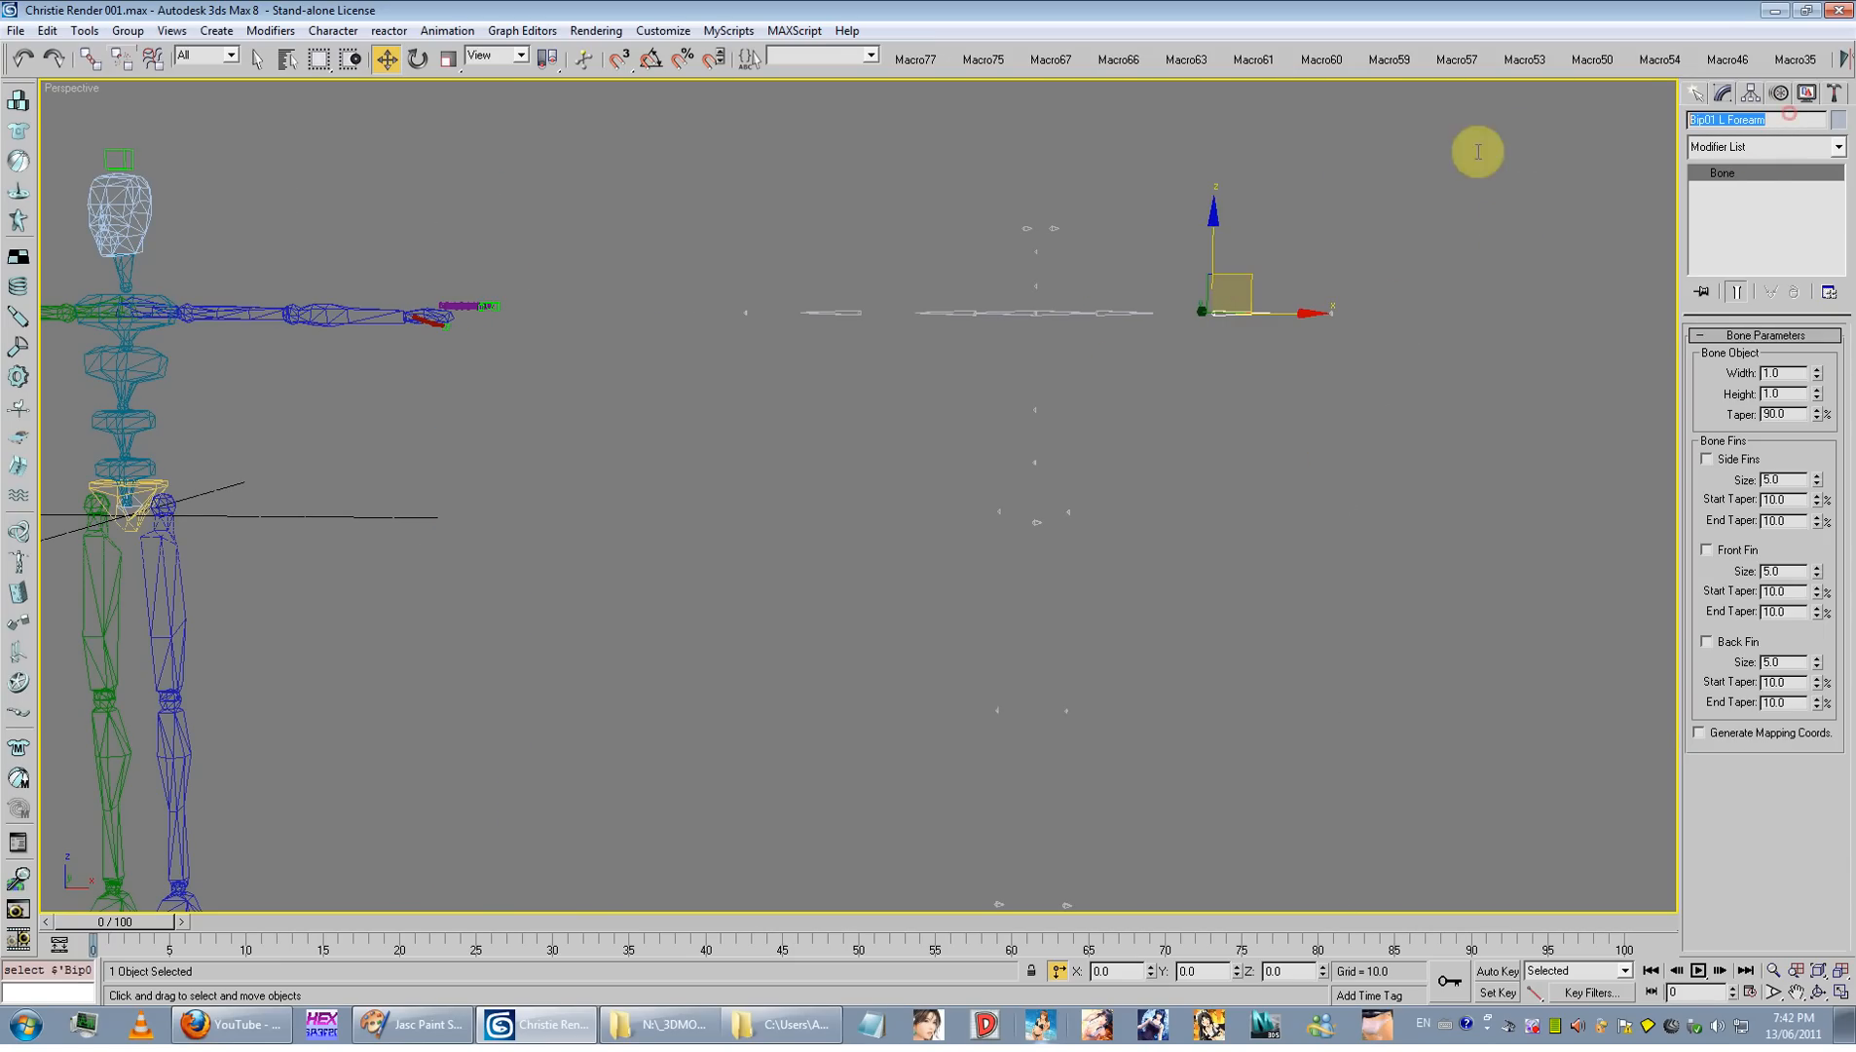
# Step: Copy the name Bip01 R UpperArm from the Biped and paste it onto the right upper arm bone, bone037
pyautogui.click(429, 316)
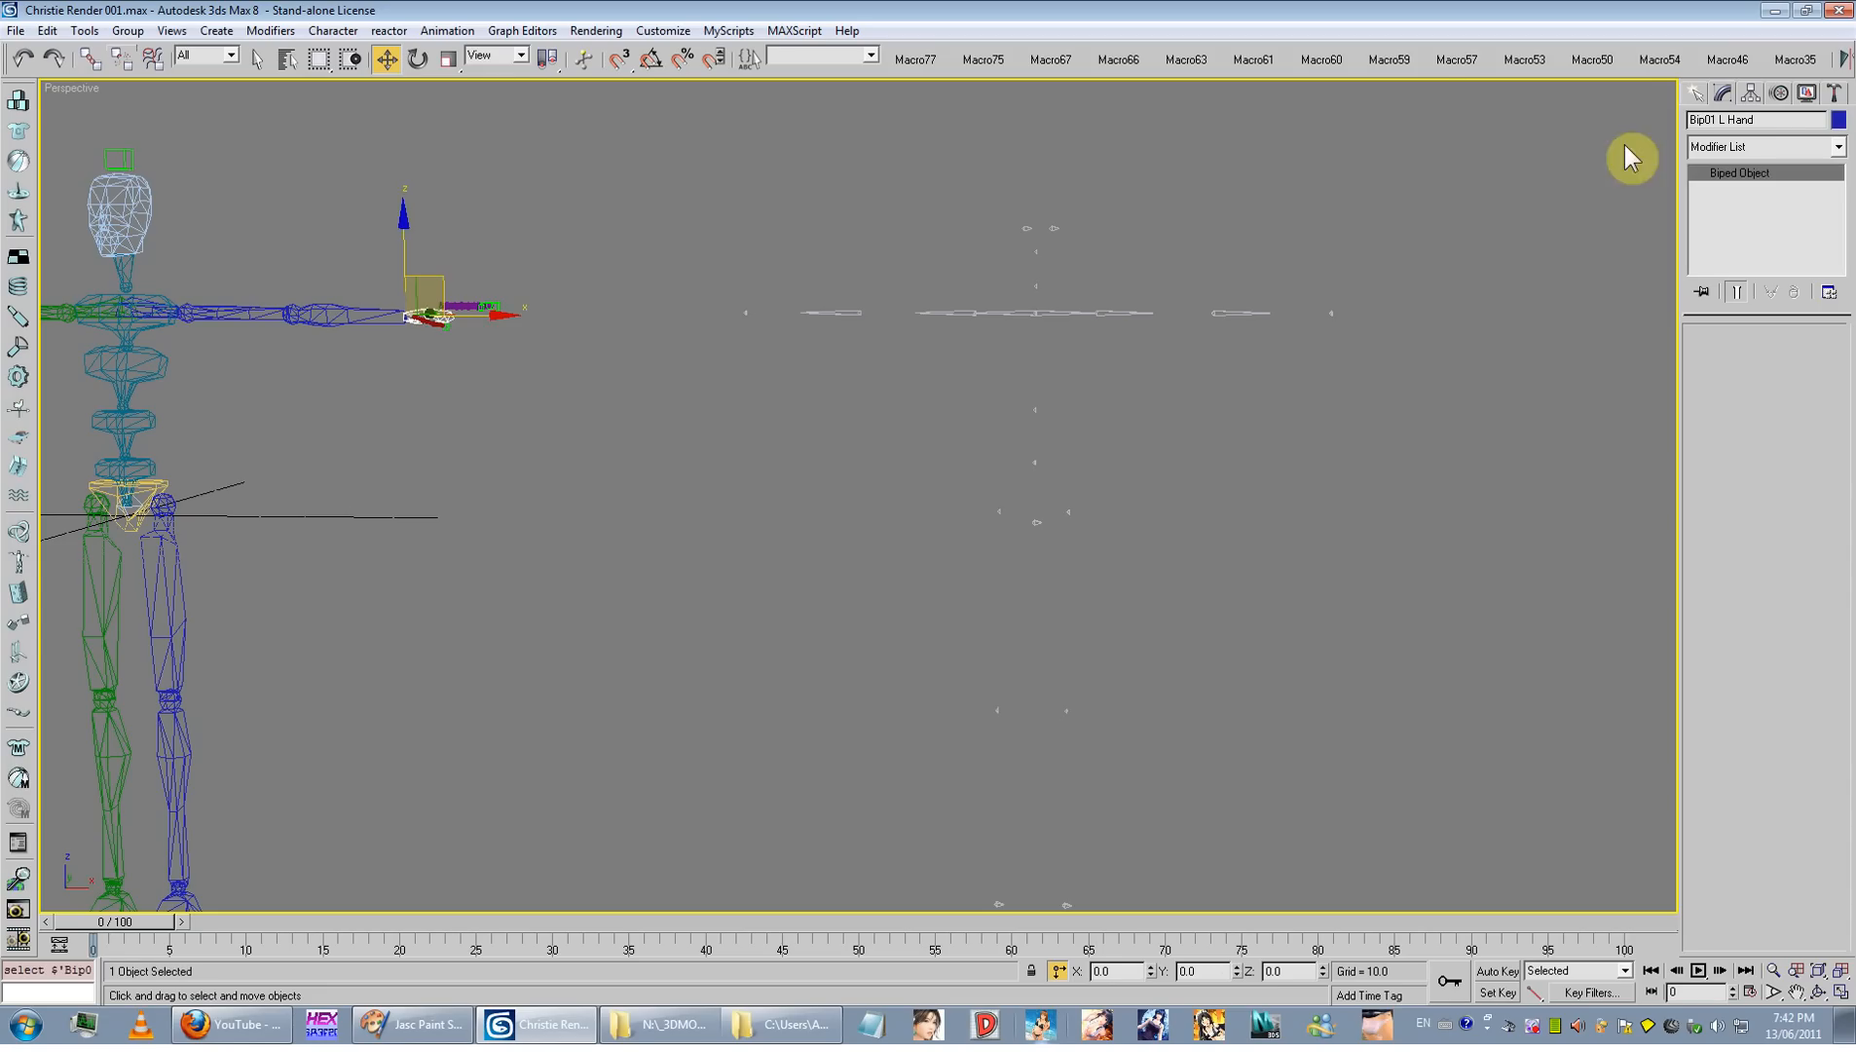
pyautogui.moveTo(526, 383); pyautogui.dragTo(847, 433, button='middle')
pyautogui.click(332, 355)
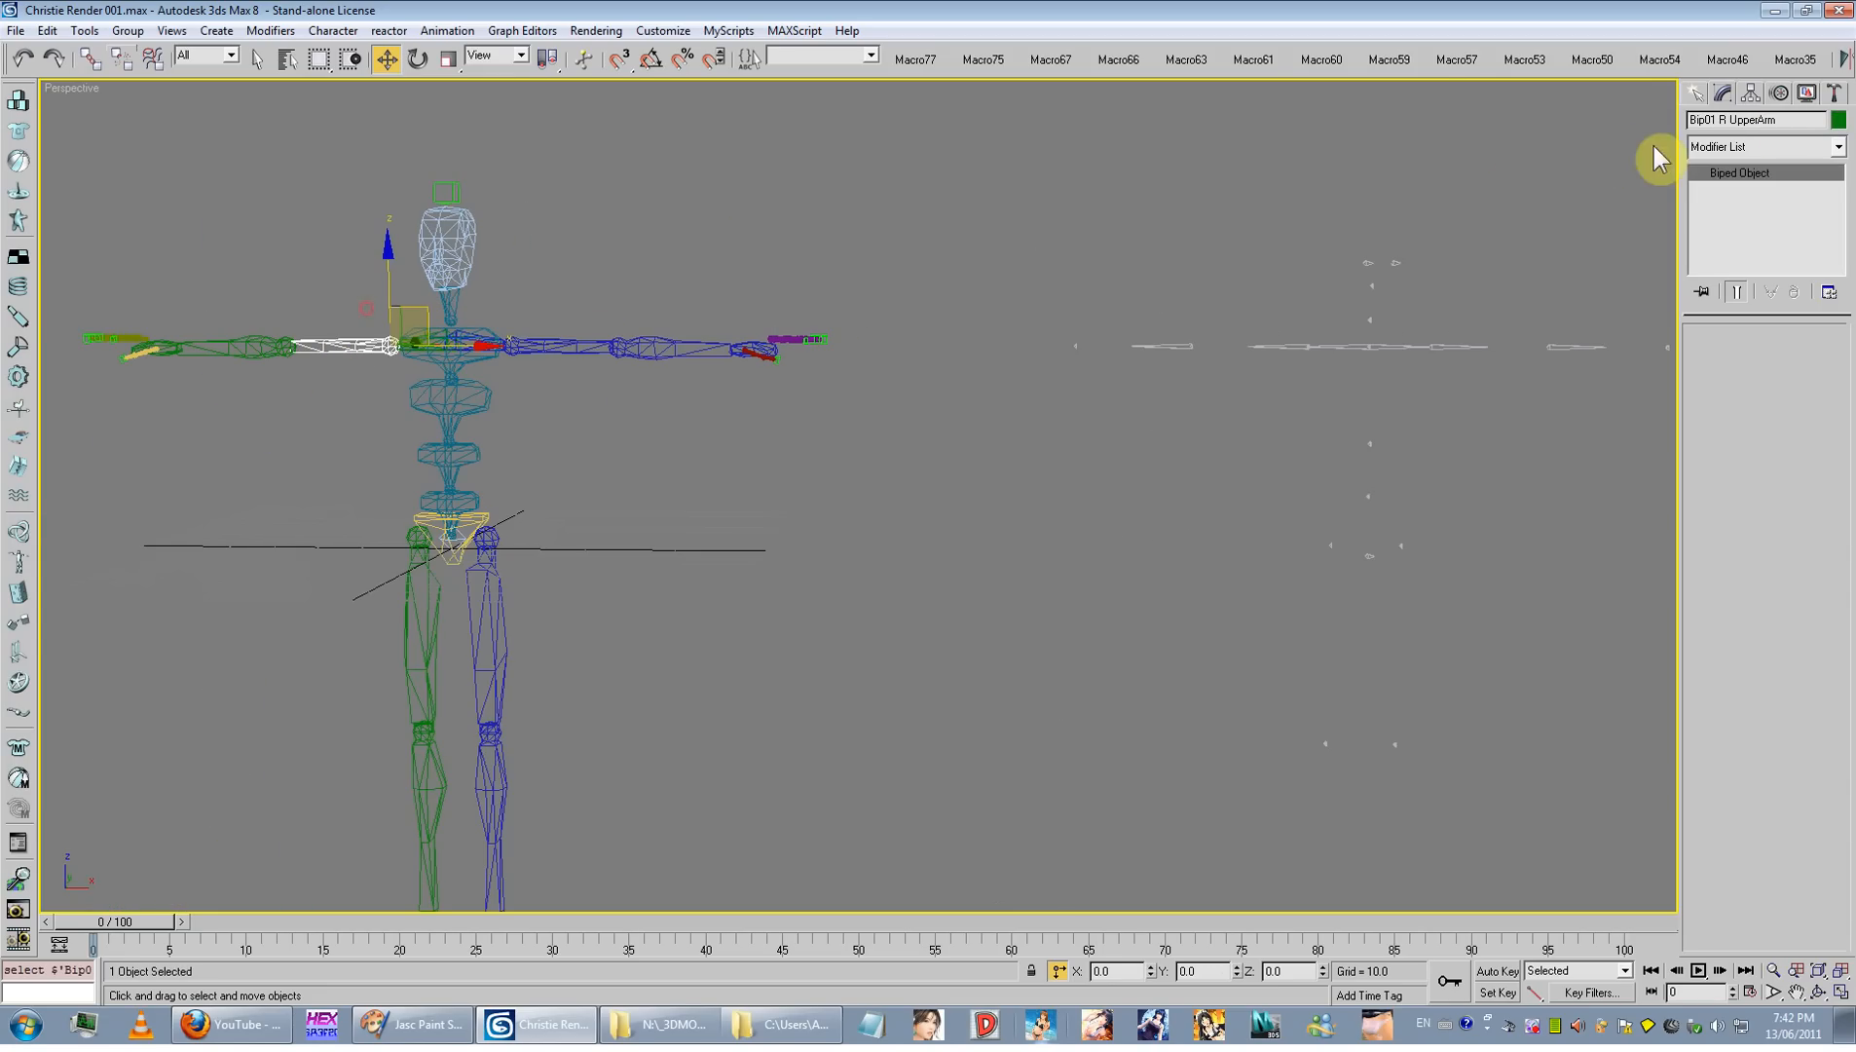
pyautogui.moveTo(1795, 124); pyautogui.dragTo(1533, 130)
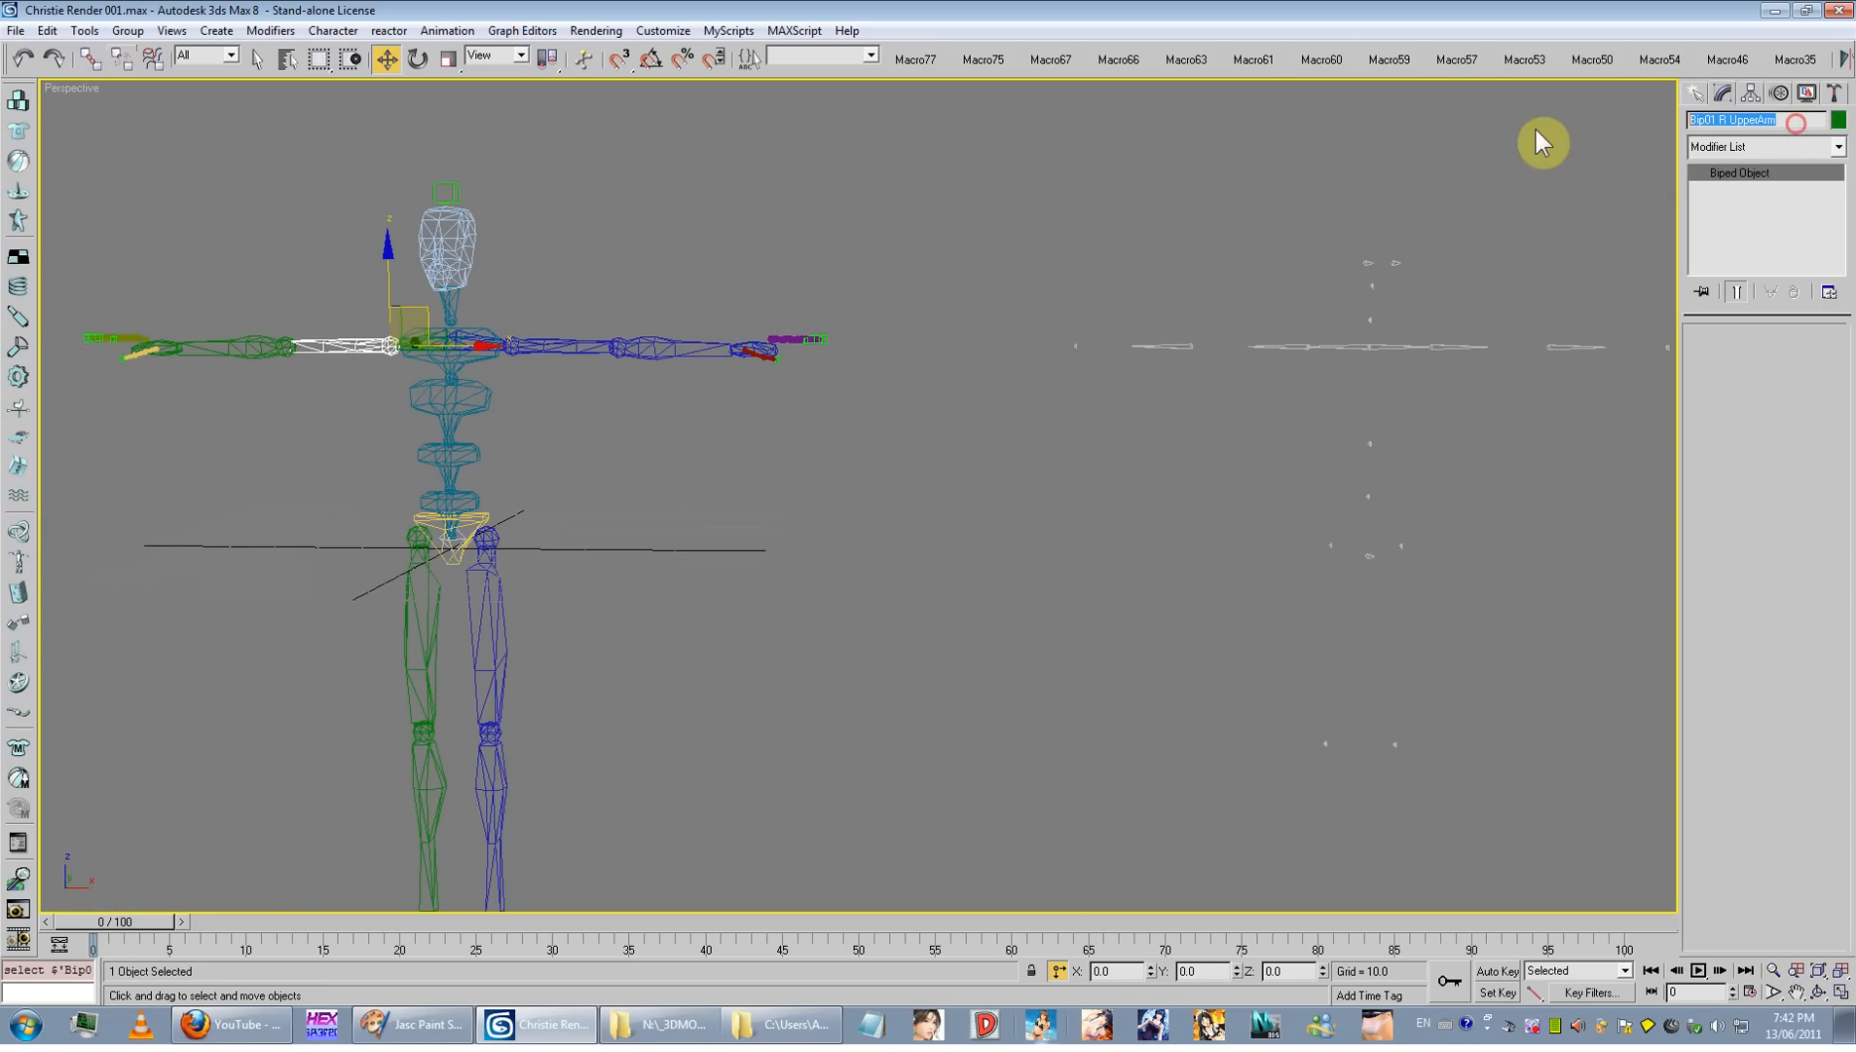
pyautogui.click(1304, 343)
pyautogui.click(1262, 353)
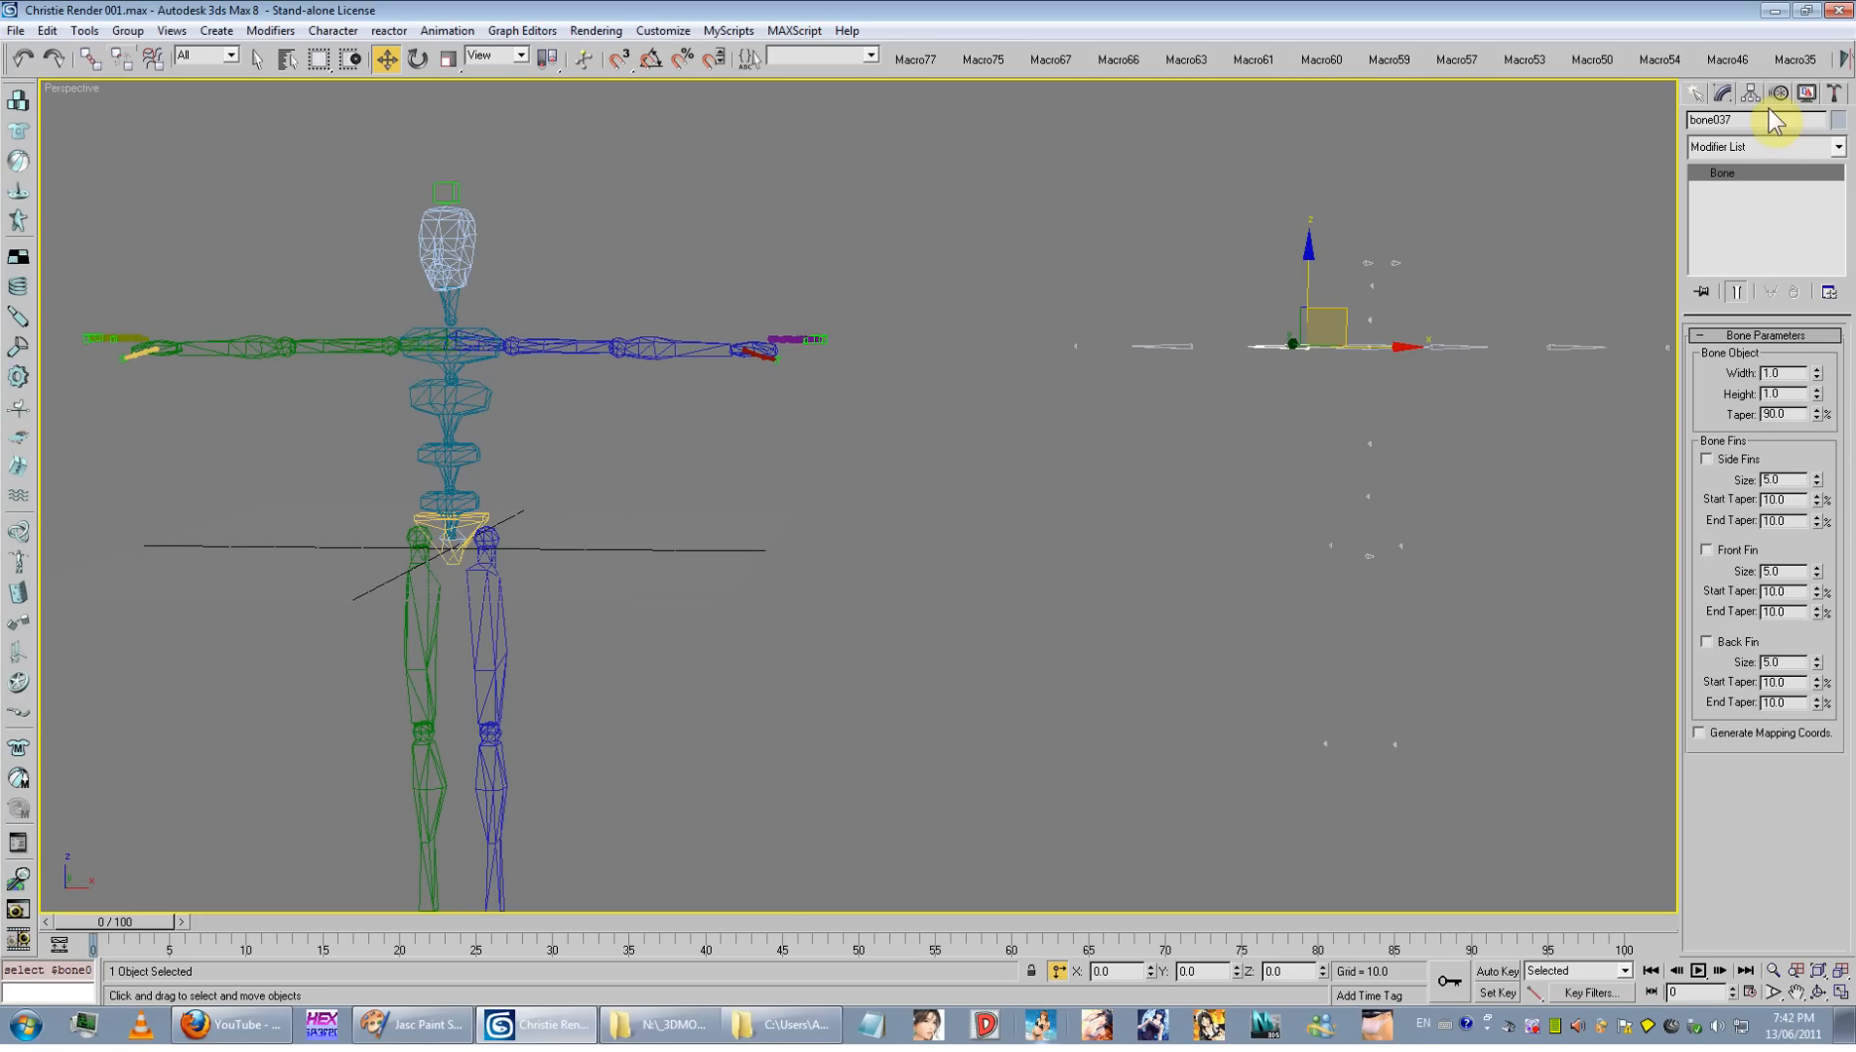
pyautogui.click(242, 390)
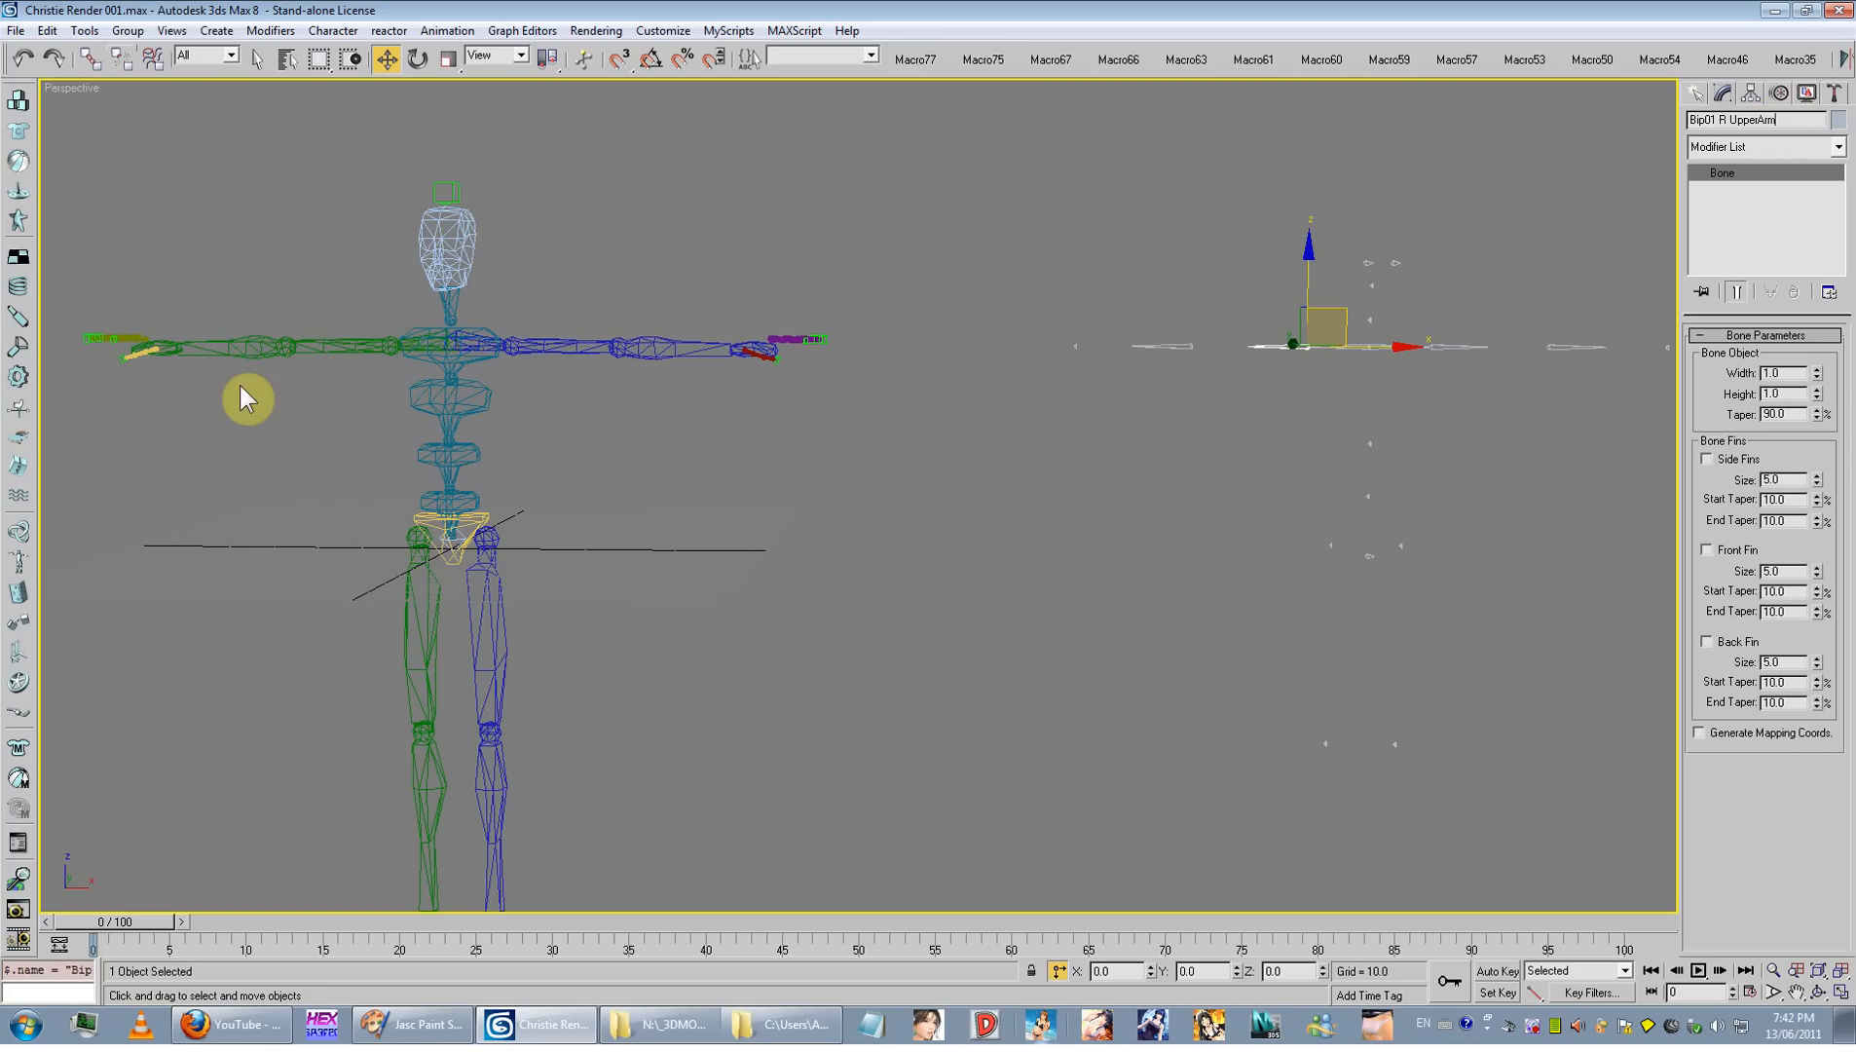
# Step: Copy the name Bip01 R Forearm from the Biped and paste it onto the right forearm bone of the offset skeleton
pyautogui.click(311, 341)
pyautogui.moveTo(1768, 120); pyautogui.dragTo(1467, 142)
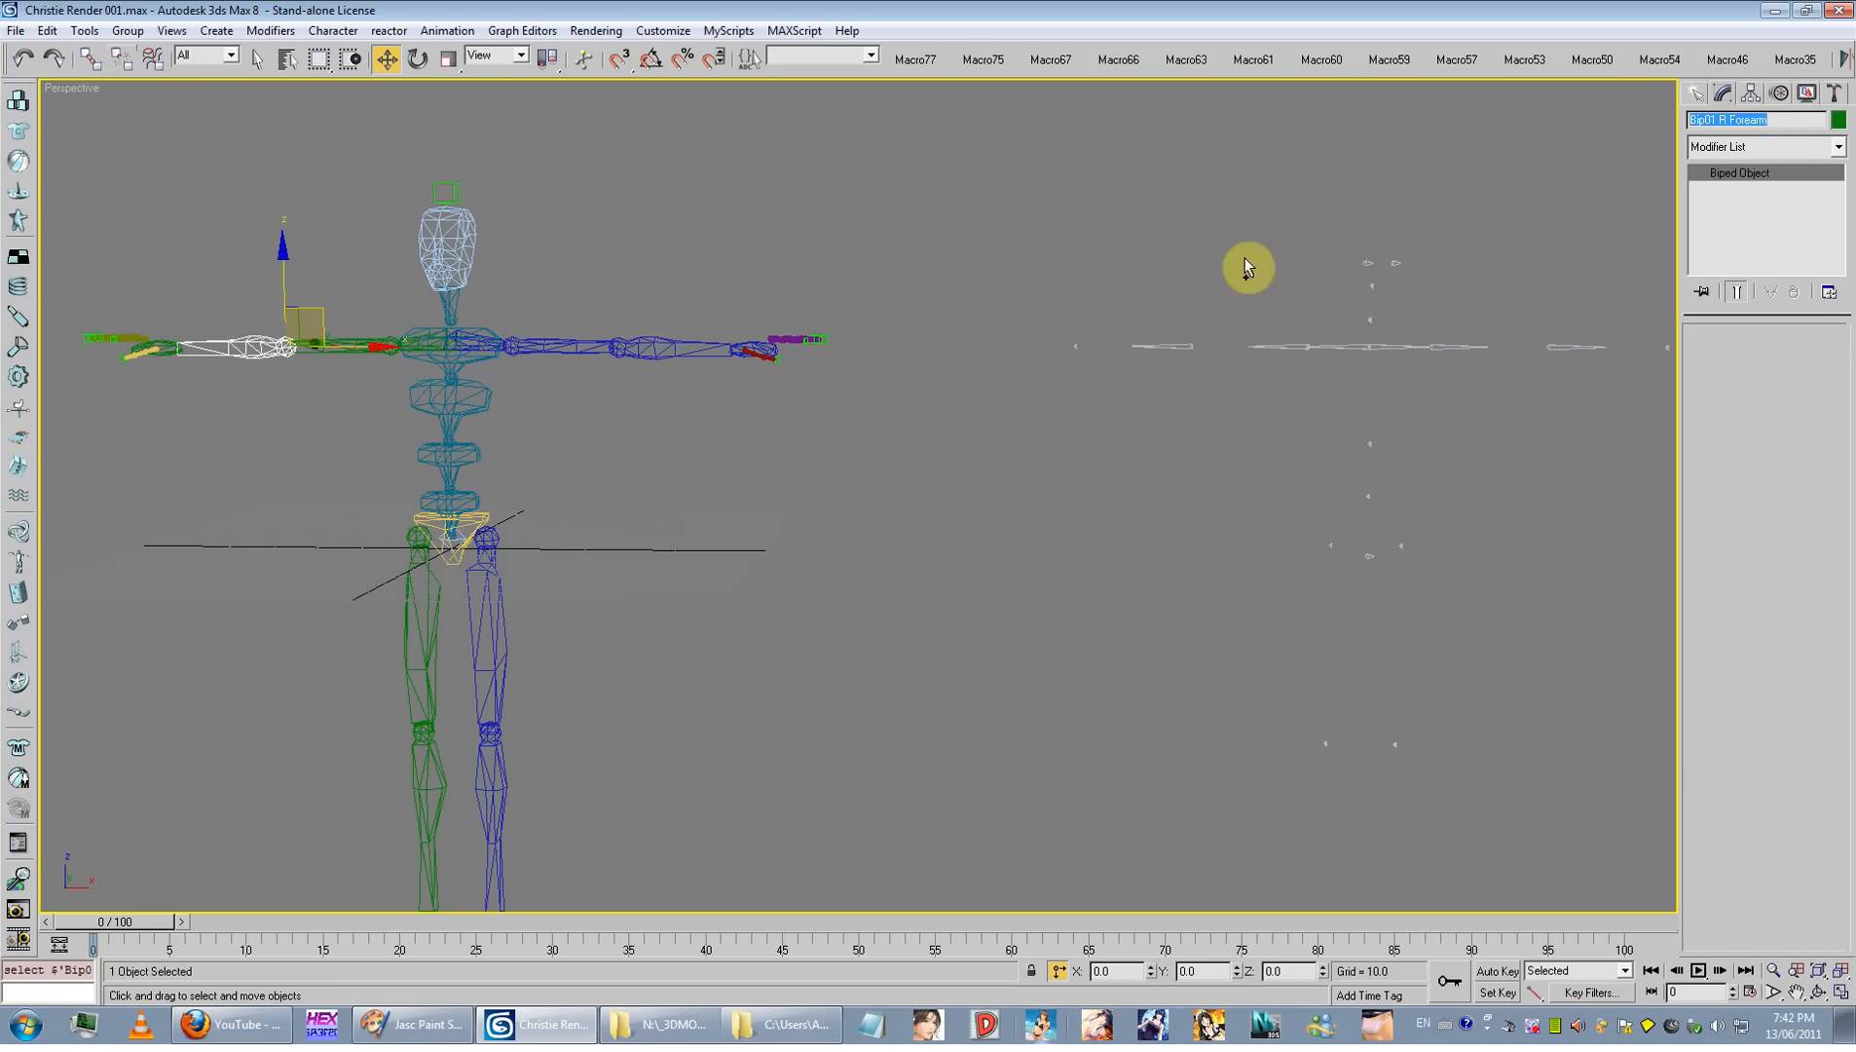
pyautogui.click(1174, 347)
pyautogui.moveTo(1743, 121); pyautogui.dragTo(1467, 160)
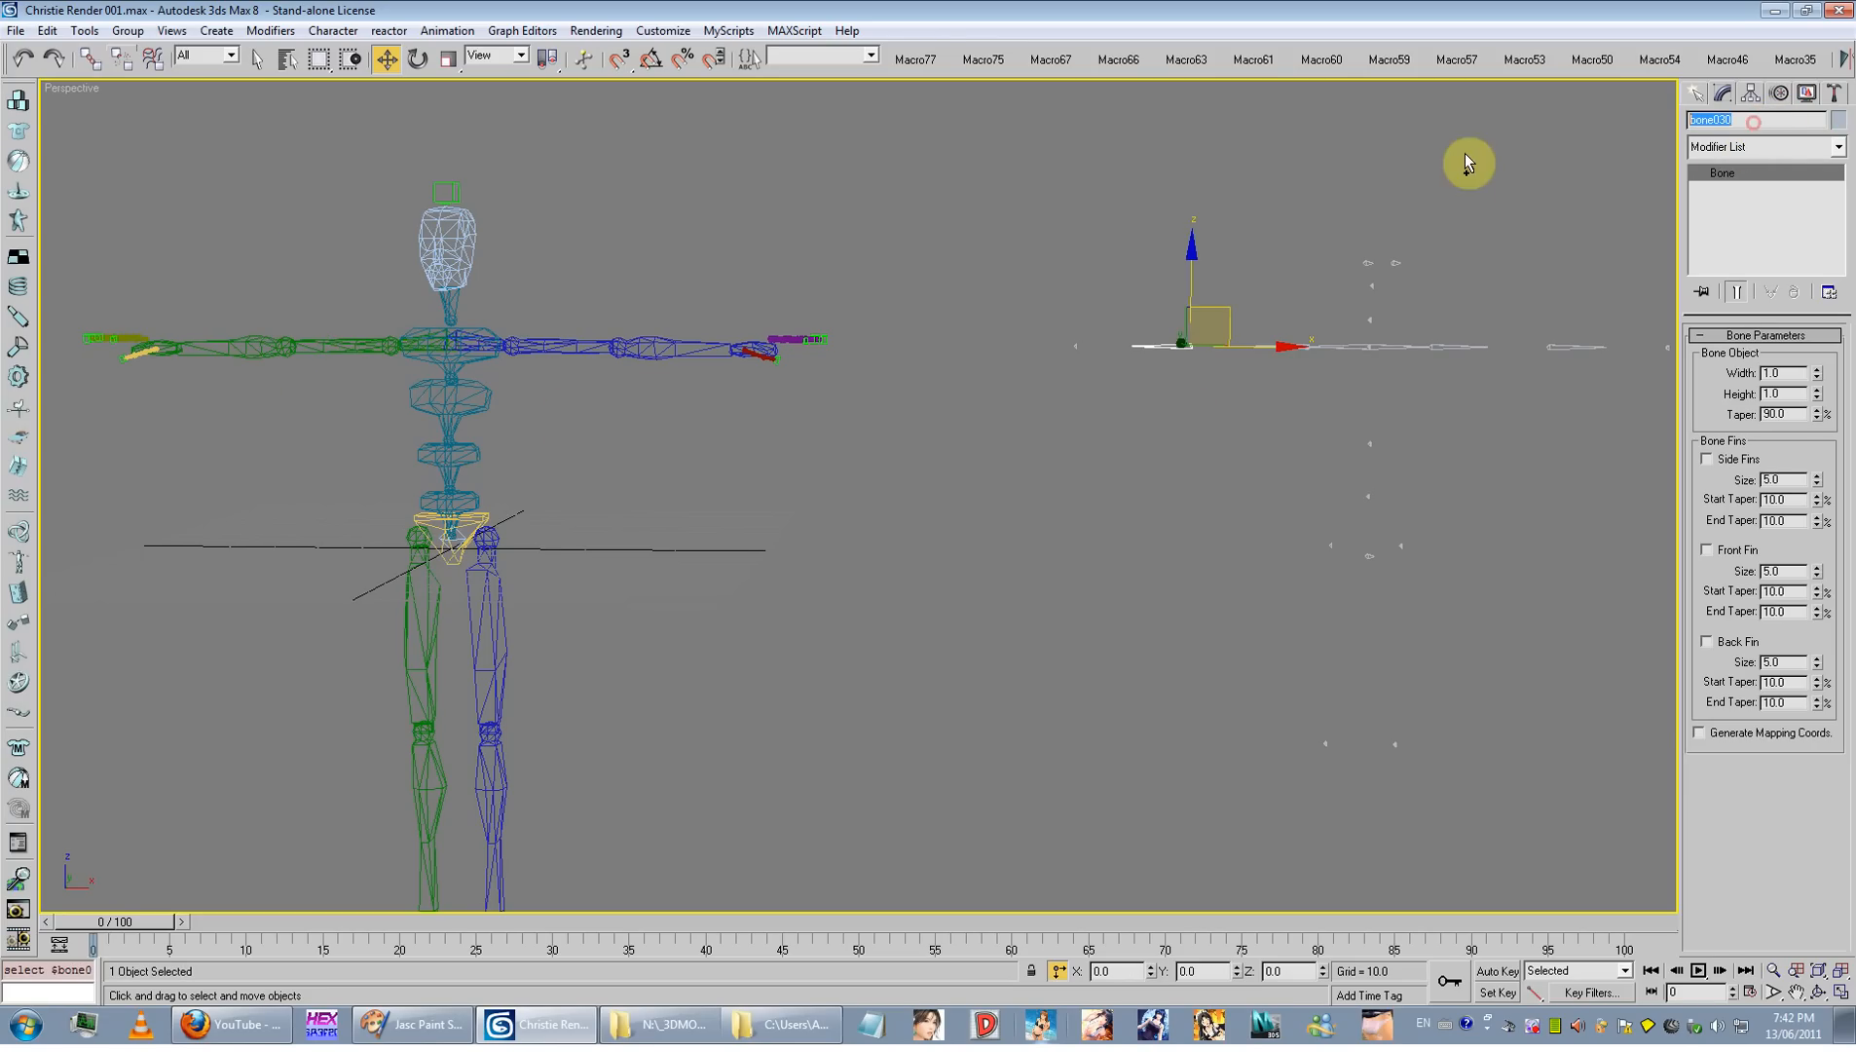
# Step: Copy the name Bip01 R Hand from the Biped and paste it onto the right hand bone of the offset skeleton
pyautogui.click(161, 341)
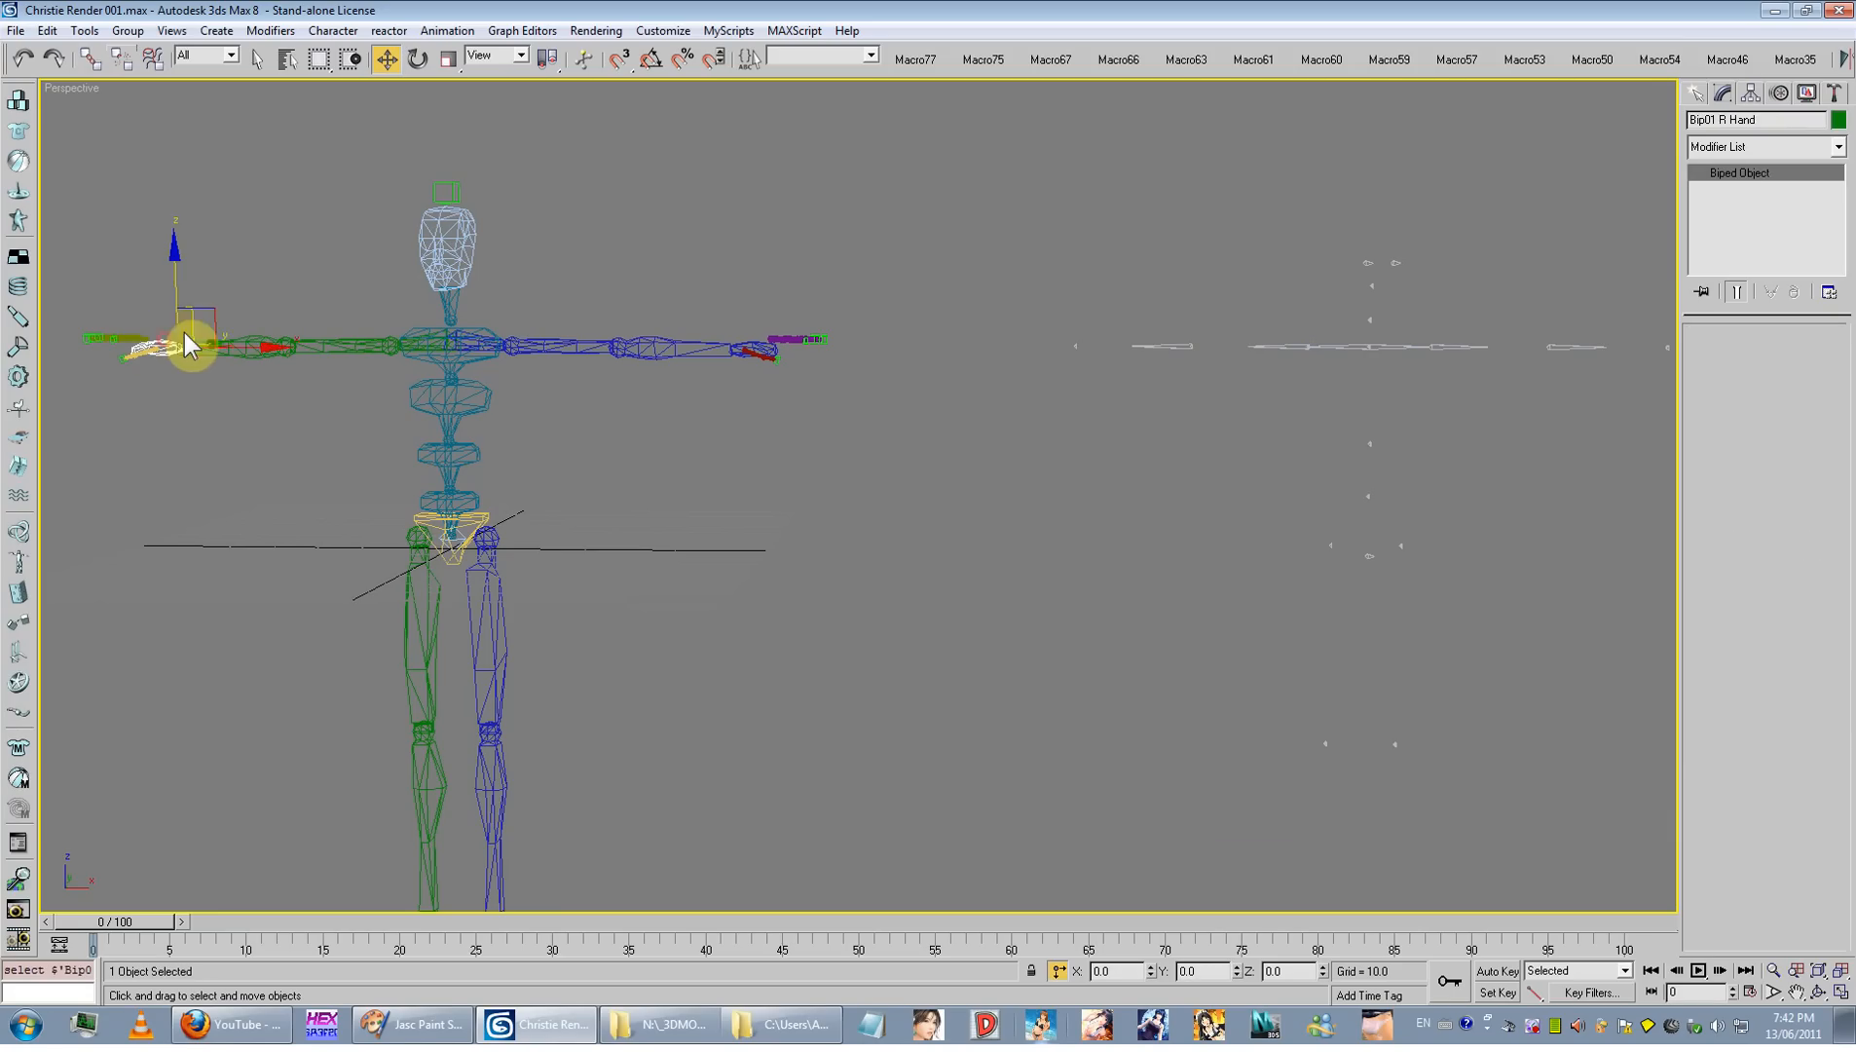
pyautogui.moveTo(1806, 121); pyautogui.dragTo(1658, 132)
pyautogui.hotkey('ctrl', 'c')
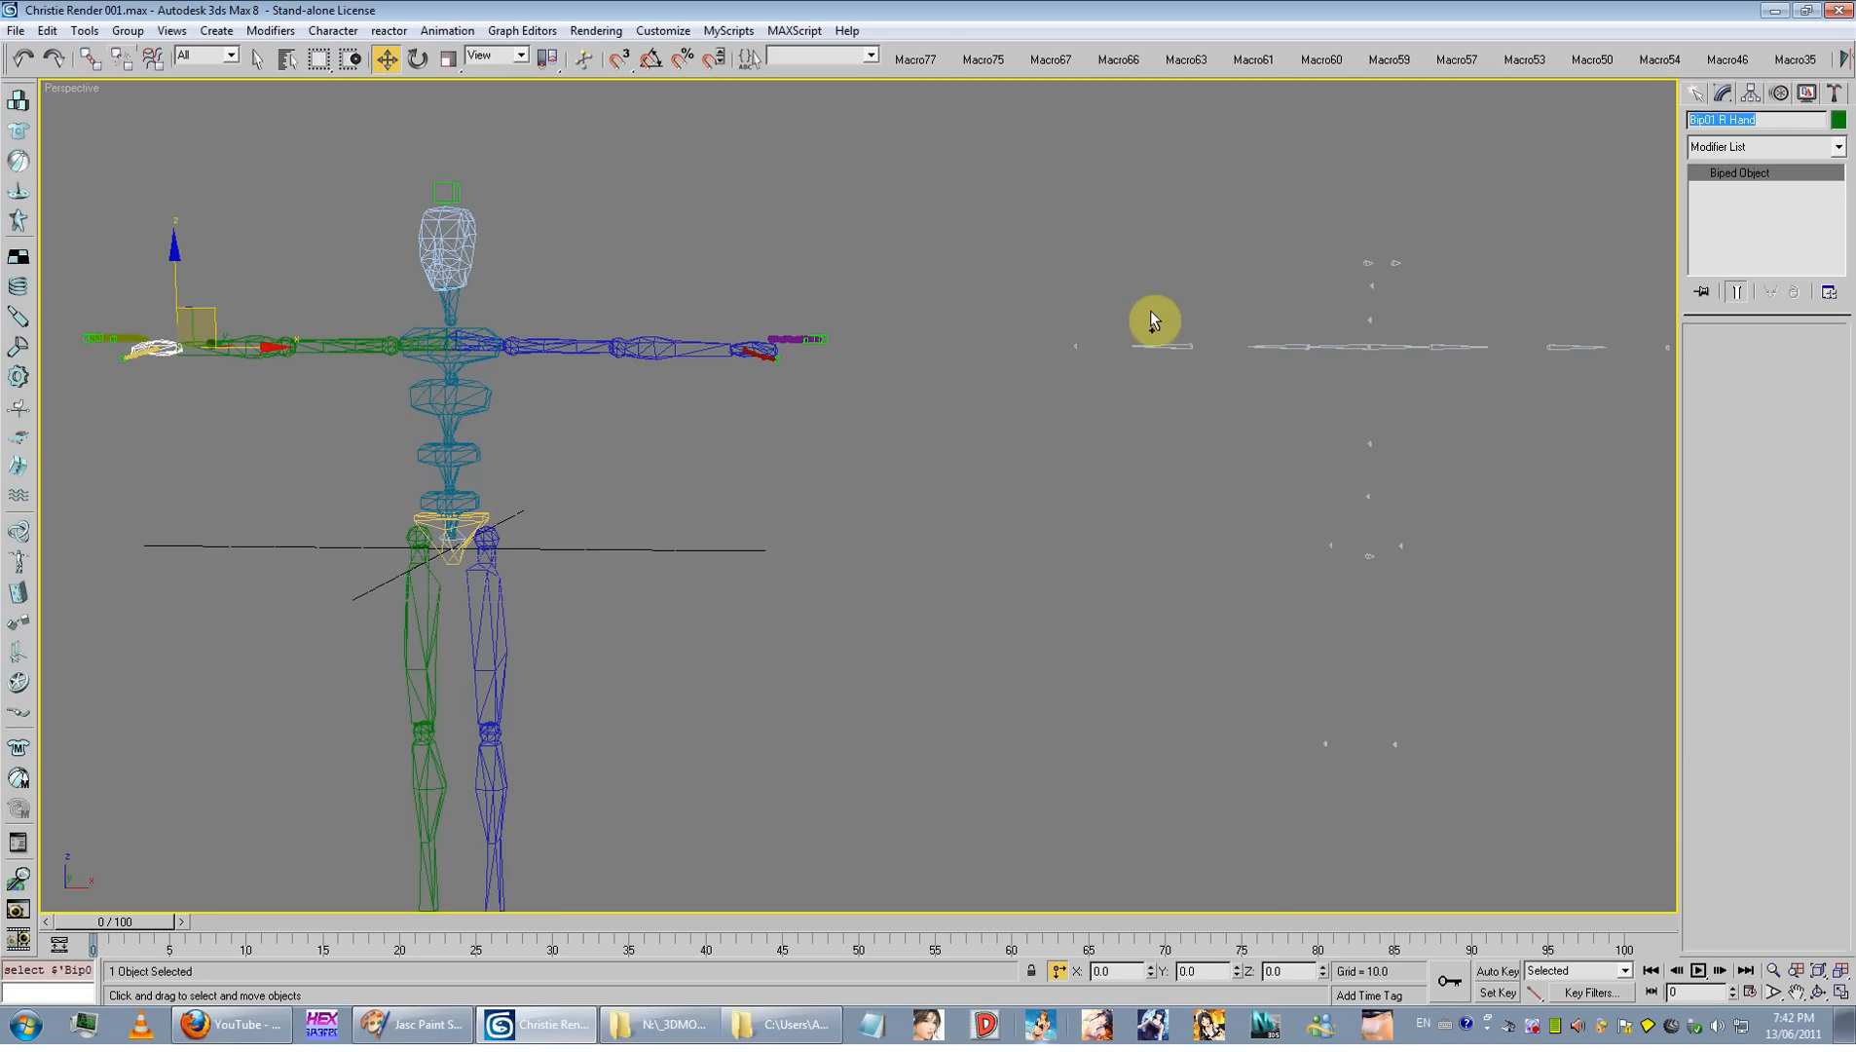
pyautogui.click(1154, 343)
pyautogui.doubleClick(1753, 121)
pyautogui.hotkey('ctrl', 'v')
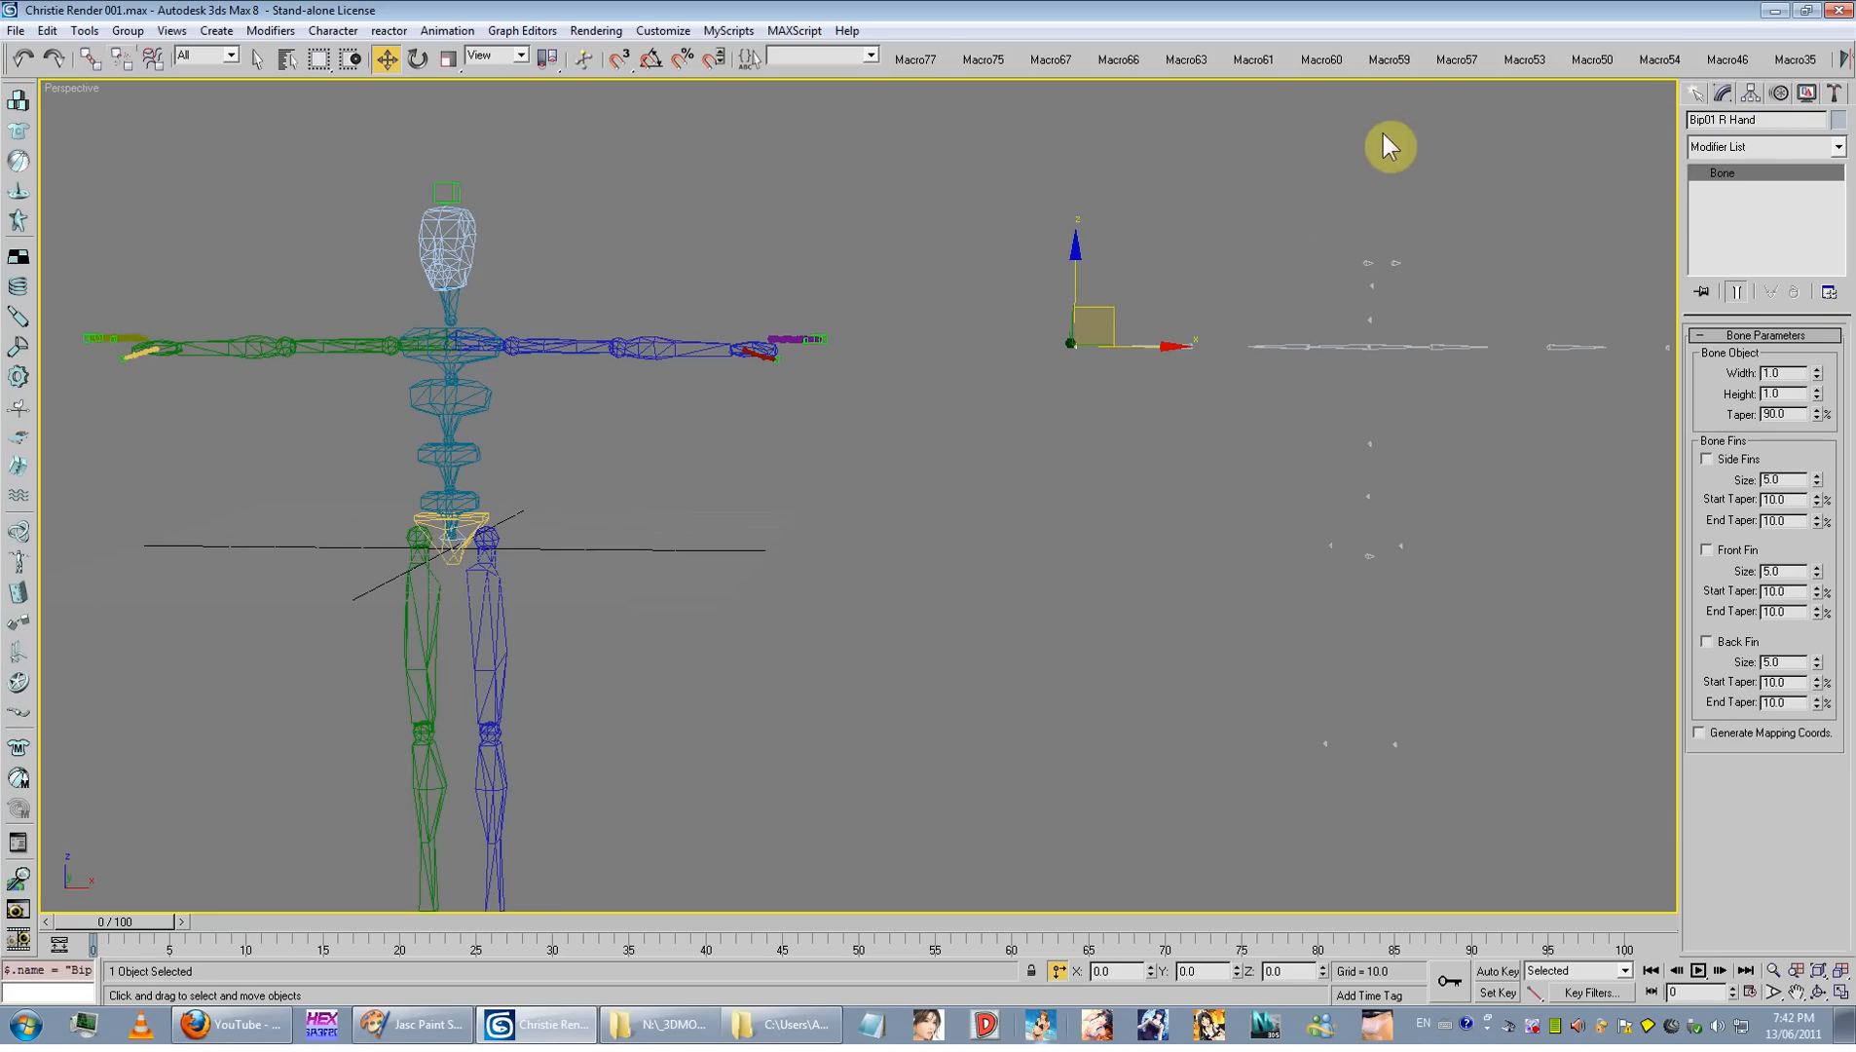
# Step: Select the whole offset skeleton and bring up its bones in the select-by-name list
pyautogui.click(1204, 413)
pyautogui.scroll(-5, 1206, 419)
pyautogui.scroll(4, 1154, 385)
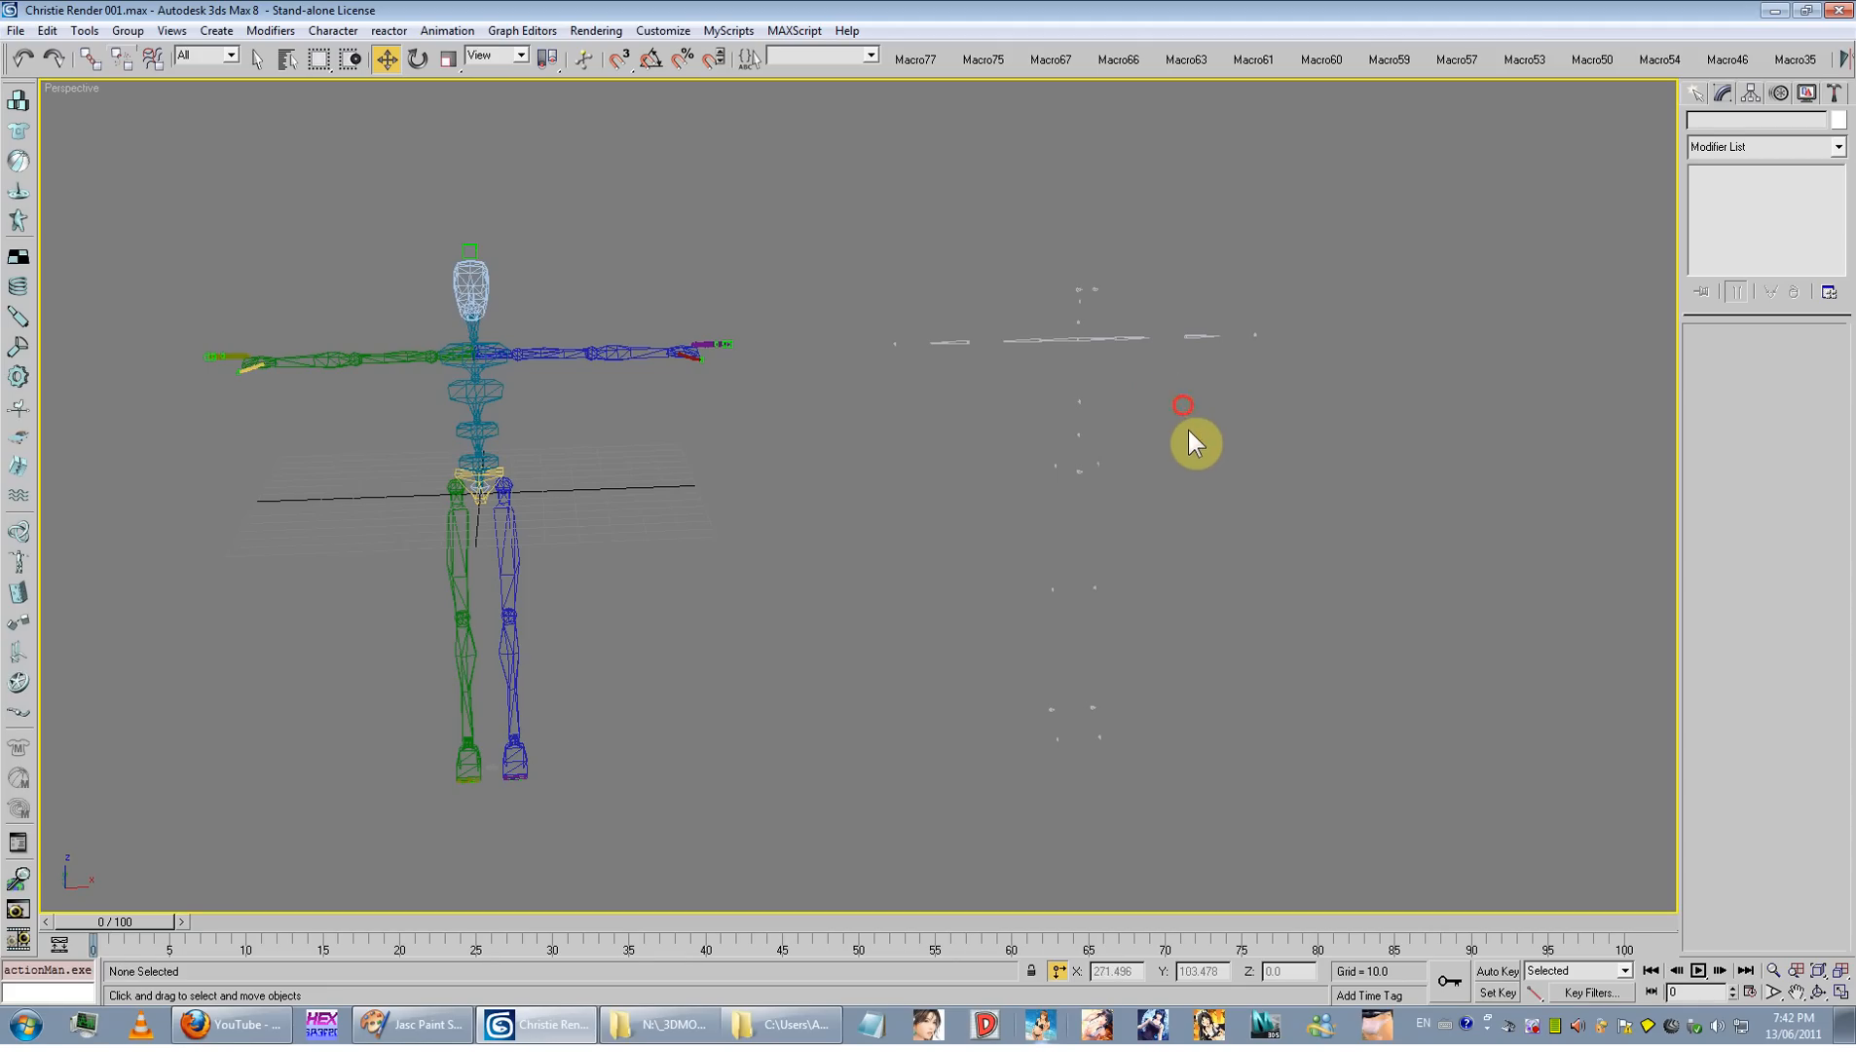
pyautogui.moveTo(1388, 207); pyautogui.dragTo(818, 826)
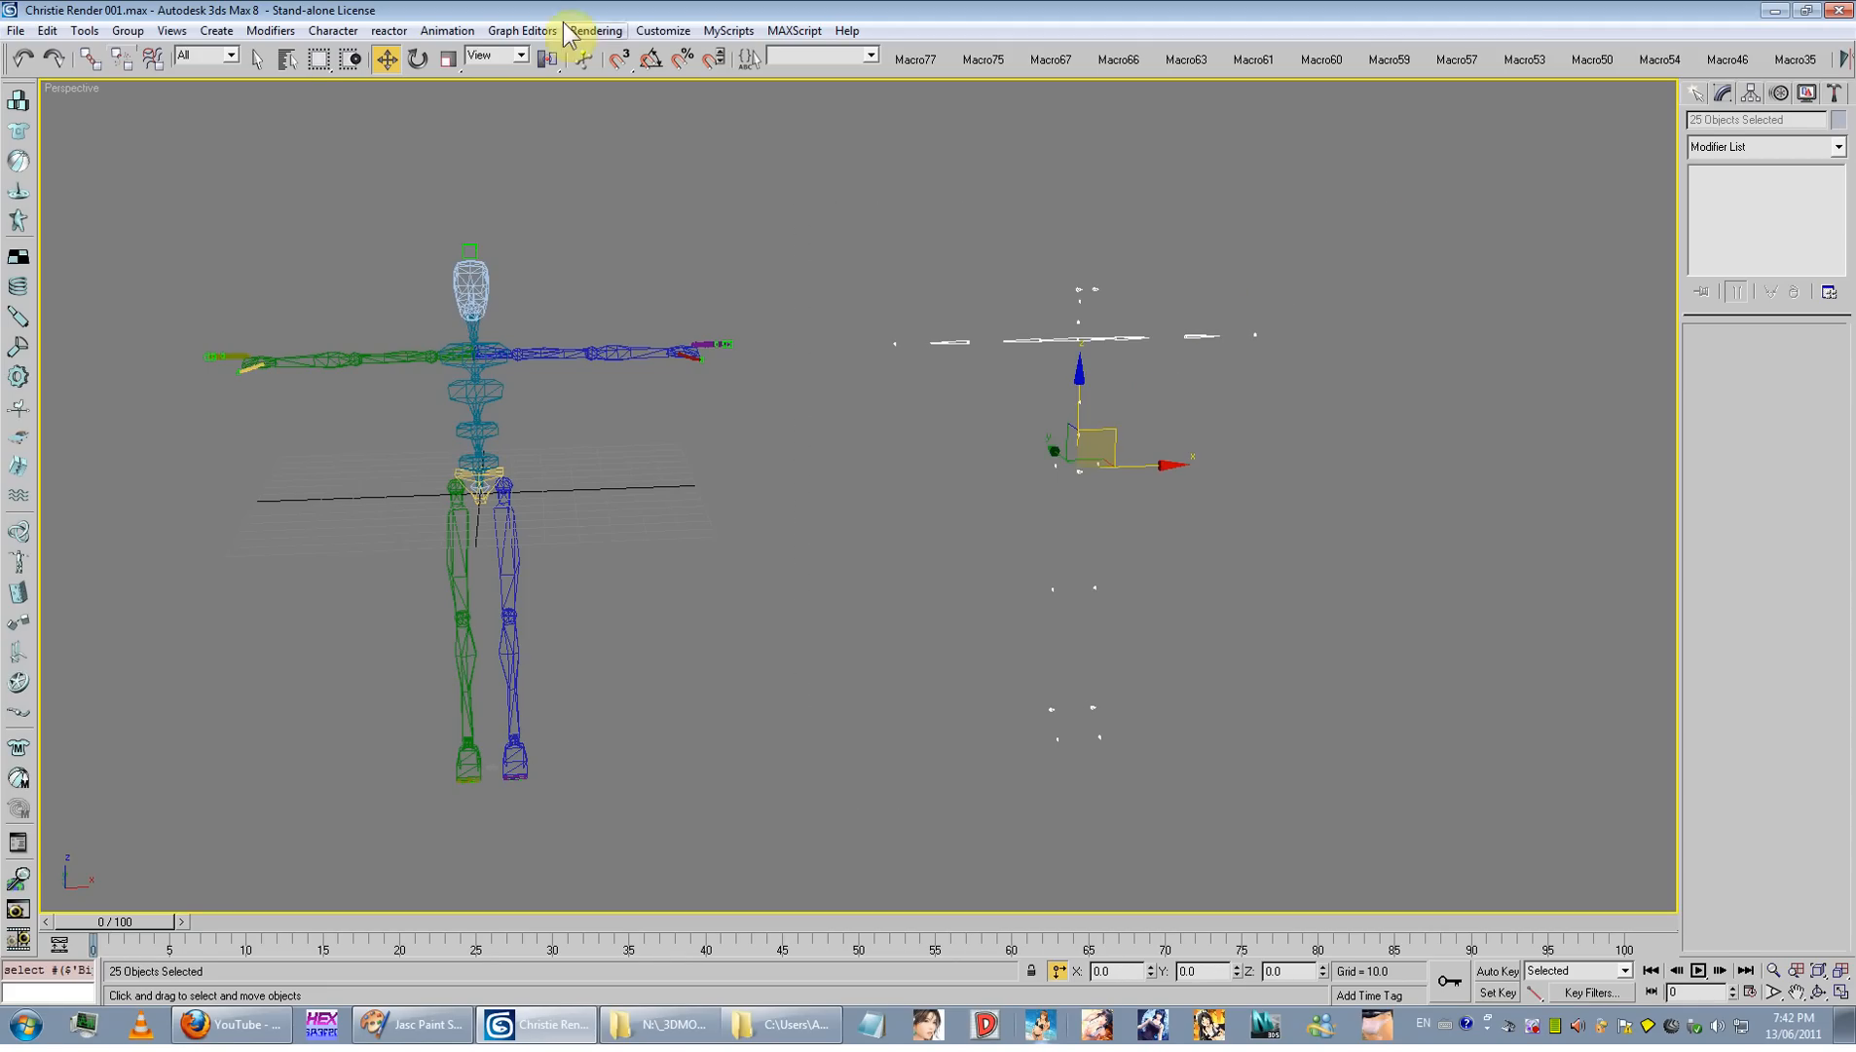
pyautogui.click(286, 61)
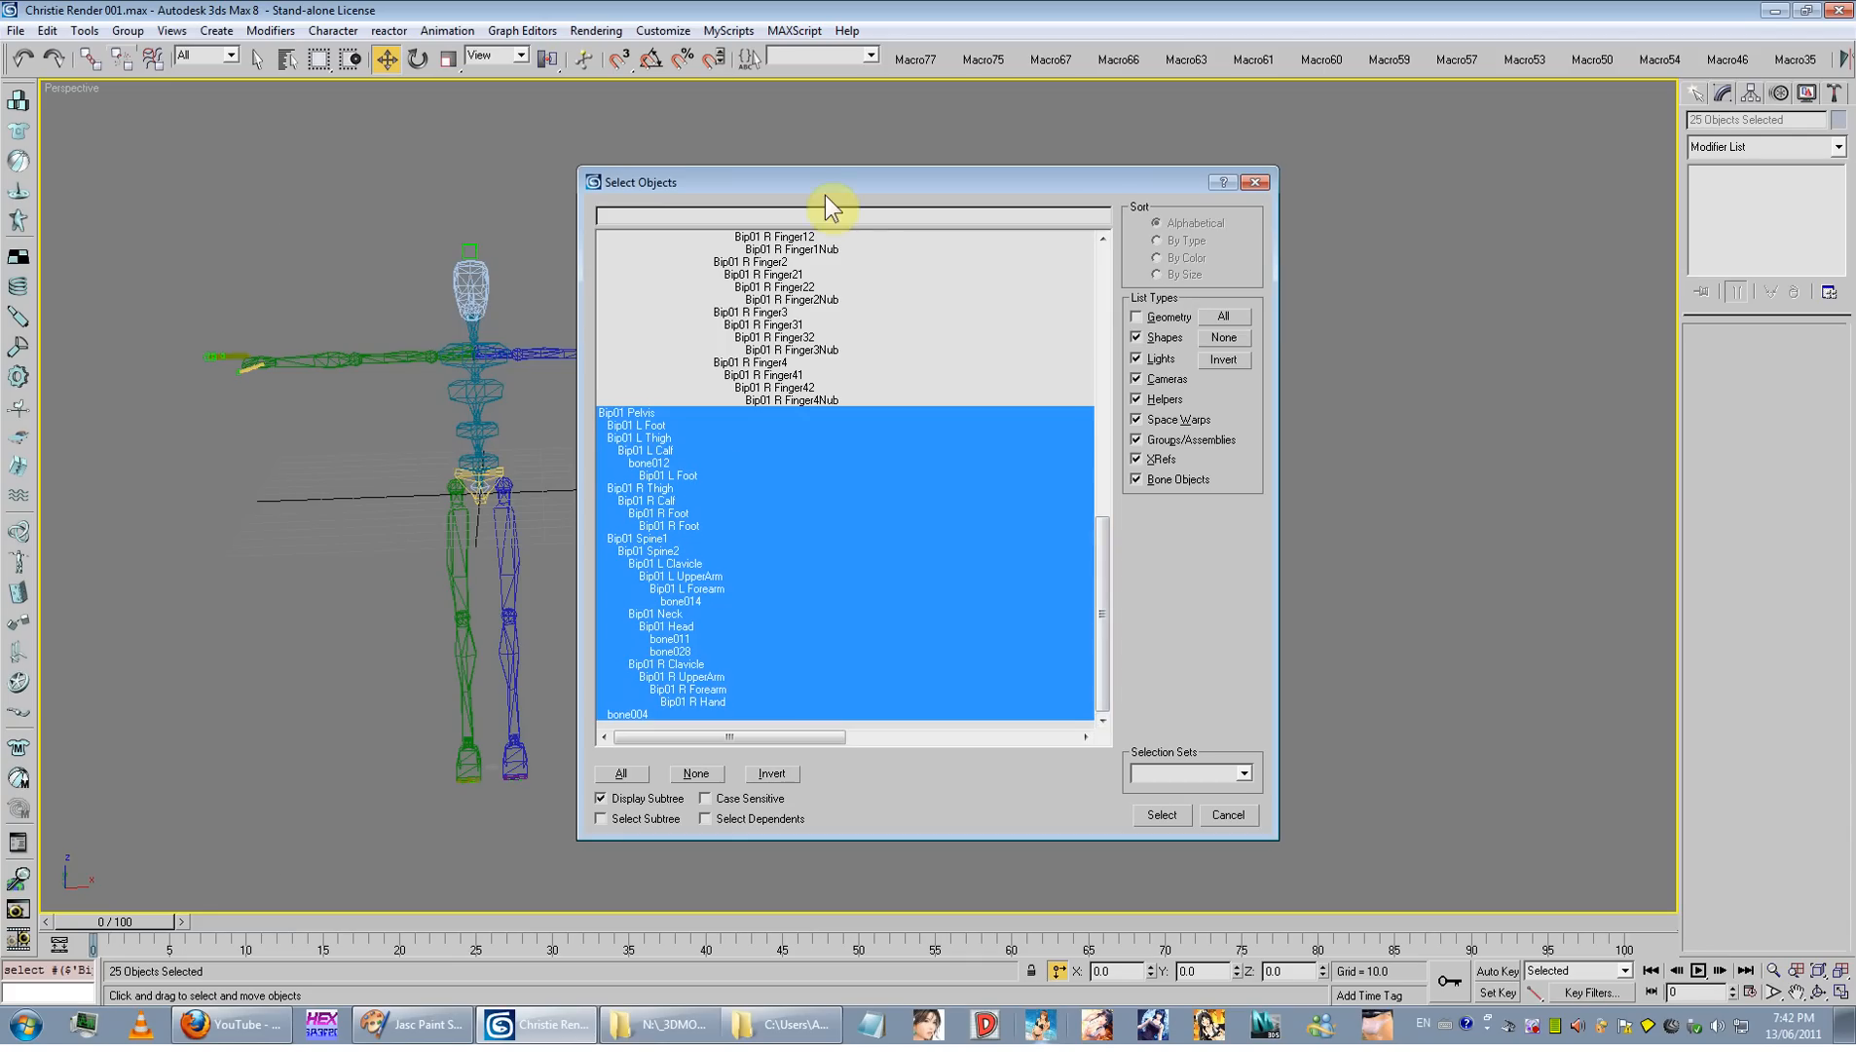
pyautogui.moveTo(825, 190); pyautogui.dragTo(497, 154)
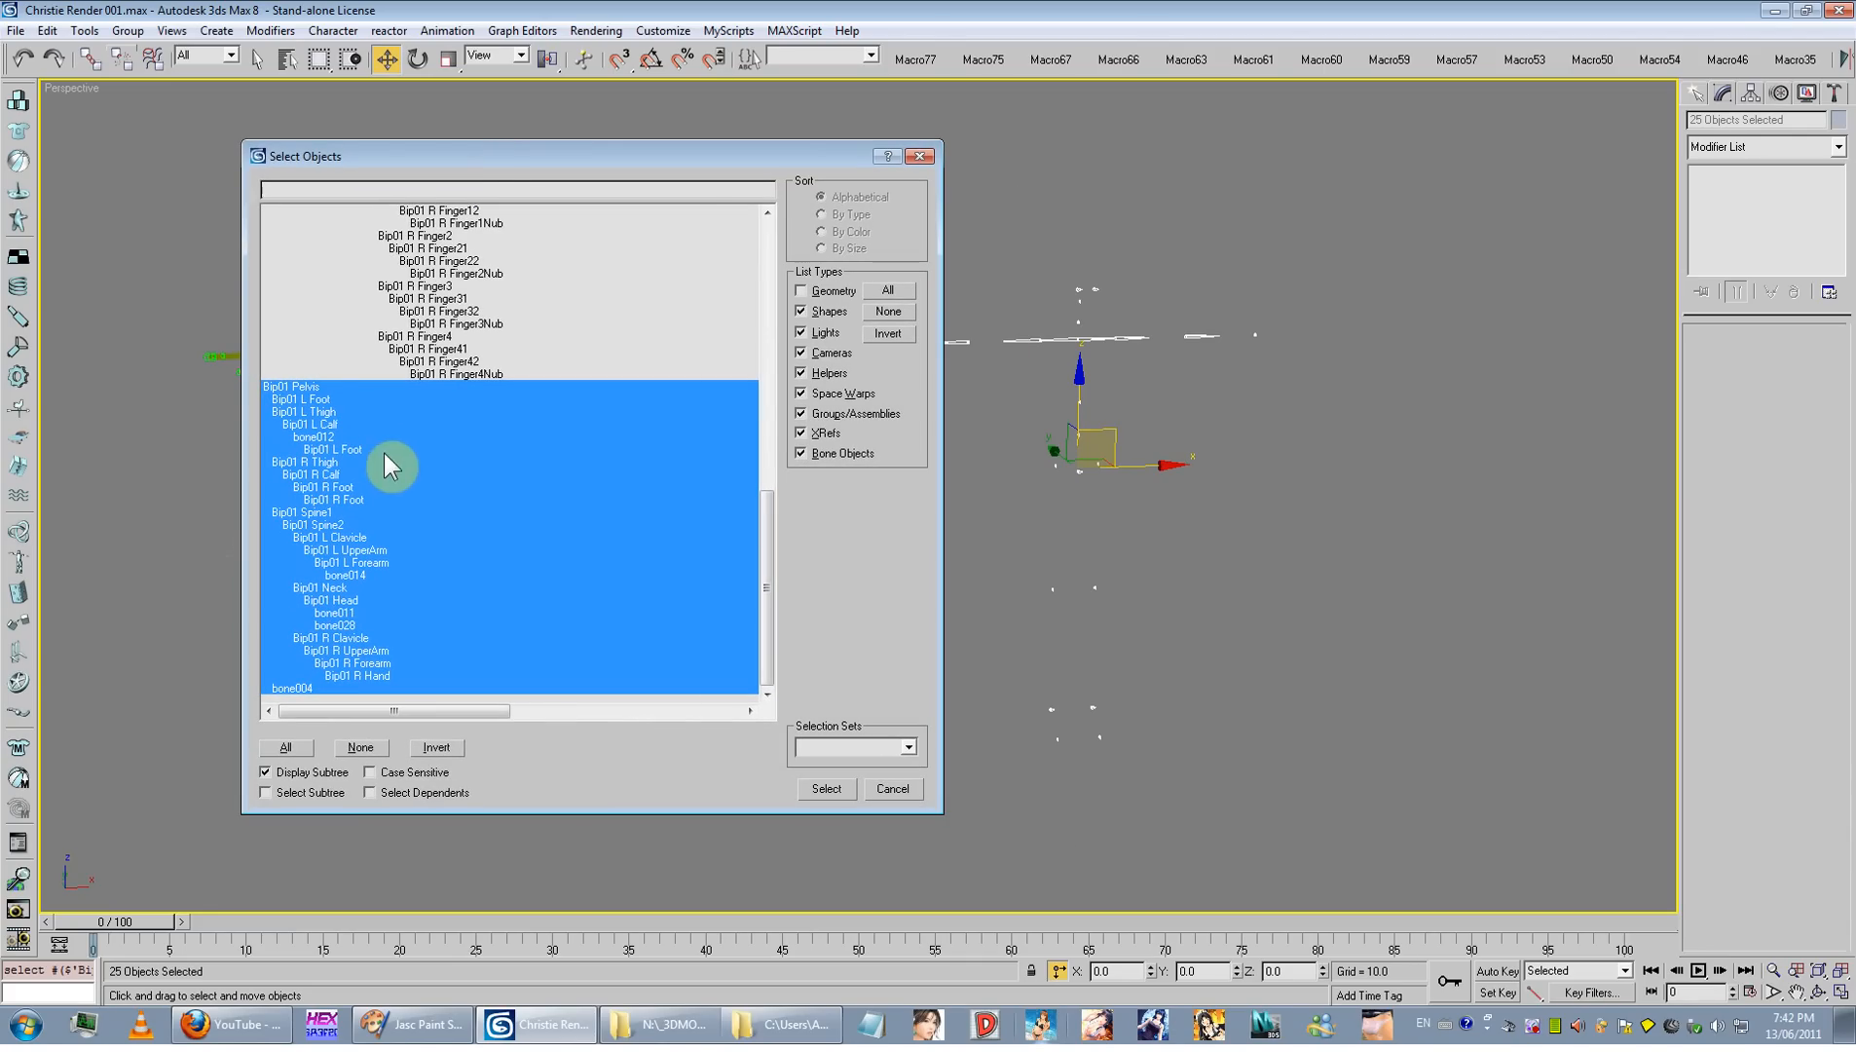
# Step: Select only the bones that still have original names: bone012, bone014, bone011, bone028 and bone004
pyautogui.click(321, 434)
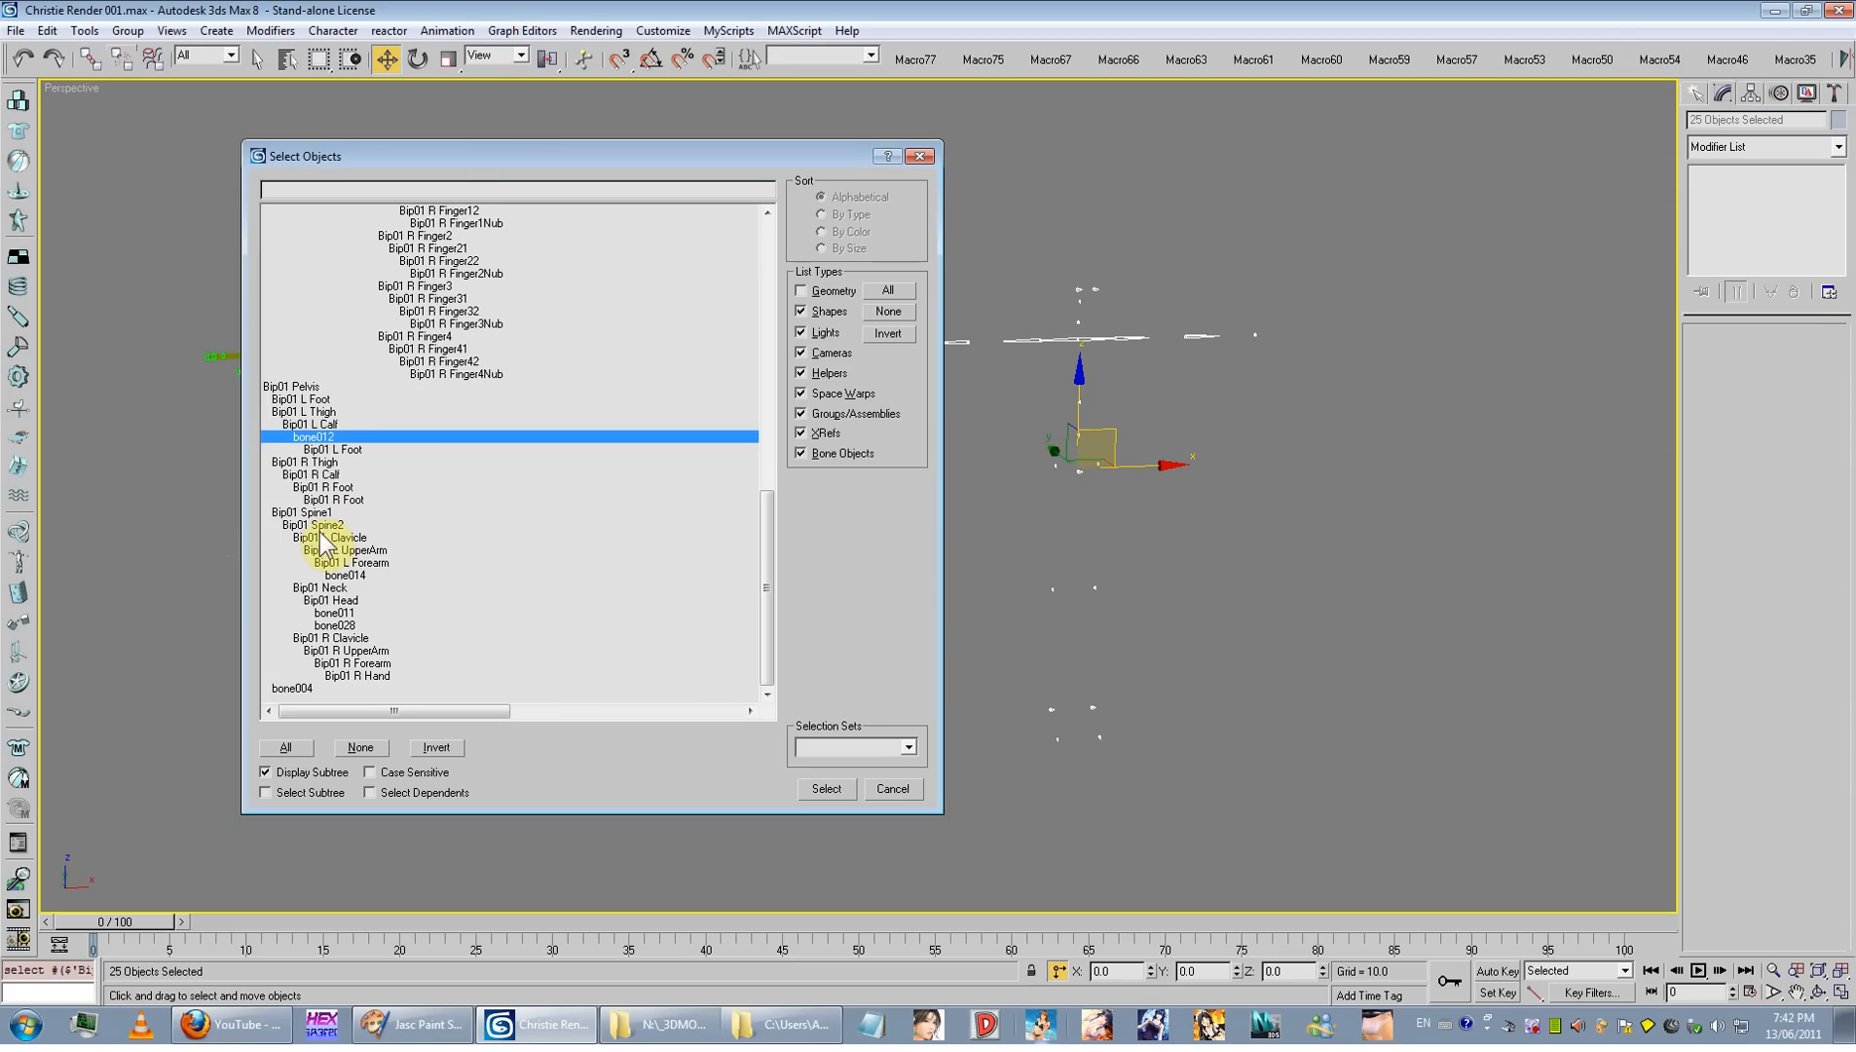
pyautogui.keyDown('ctrl'); pyautogui.click(338, 576); pyautogui.keyUp('ctrl')
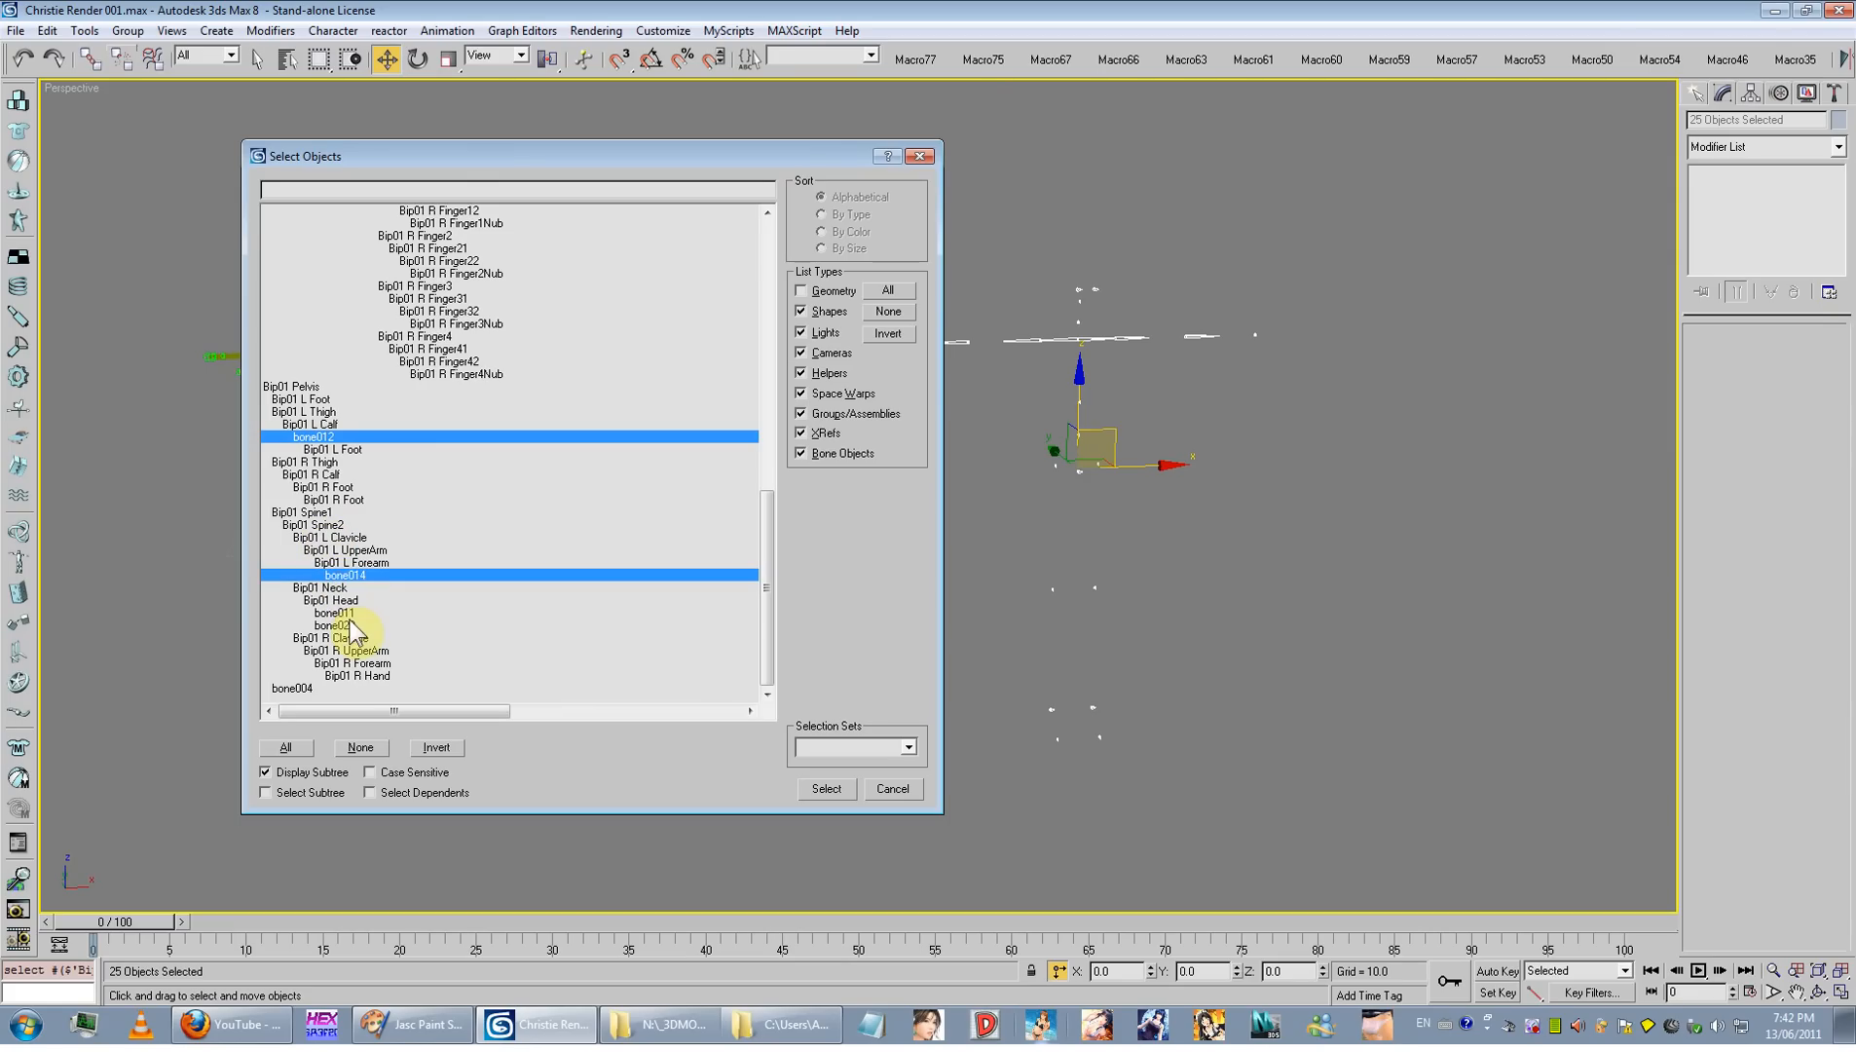
pyautogui.keyDown('ctrl'); pyautogui.click(349, 624); pyautogui.keyUp('ctrl')
pyautogui.keyDown('ctrl'); pyautogui.click(334, 613); pyautogui.keyUp('ctrl')
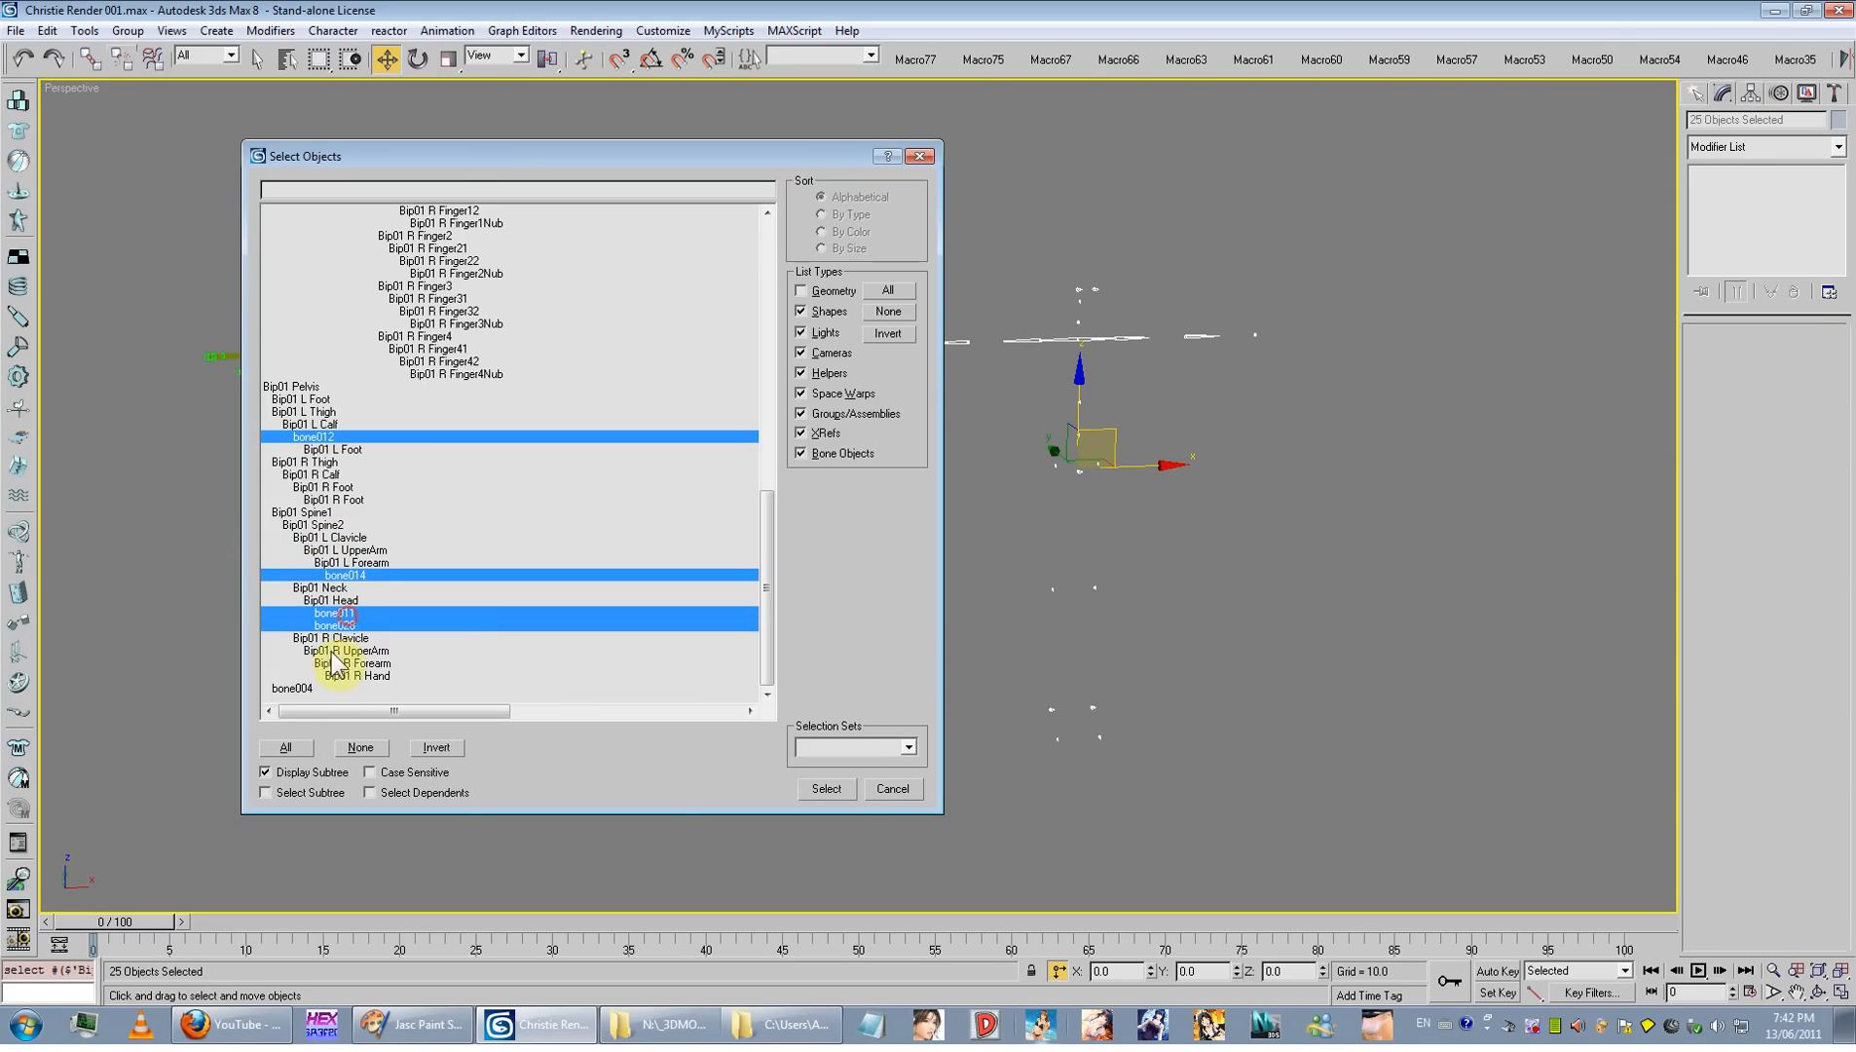
pyautogui.keyDown('ctrl'); pyautogui.click(293, 687); pyautogui.keyUp('ctrl')
pyautogui.click(826, 788)
# Step: Inspect the foot area of the offset skeleton to locate the selected unrenamed bones
pyautogui.scroll(4, 970, 596)
pyautogui.moveTo(1078, 608); pyautogui.dragTo(917, 539, button='middle')
pyautogui.keyDown('alt'); pyautogui.moveTo(917, 539); pyautogui.dragTo(772, 265, button='middle'); pyautogui.keyUp('alt')
pyautogui.scroll(8, 772, 265)
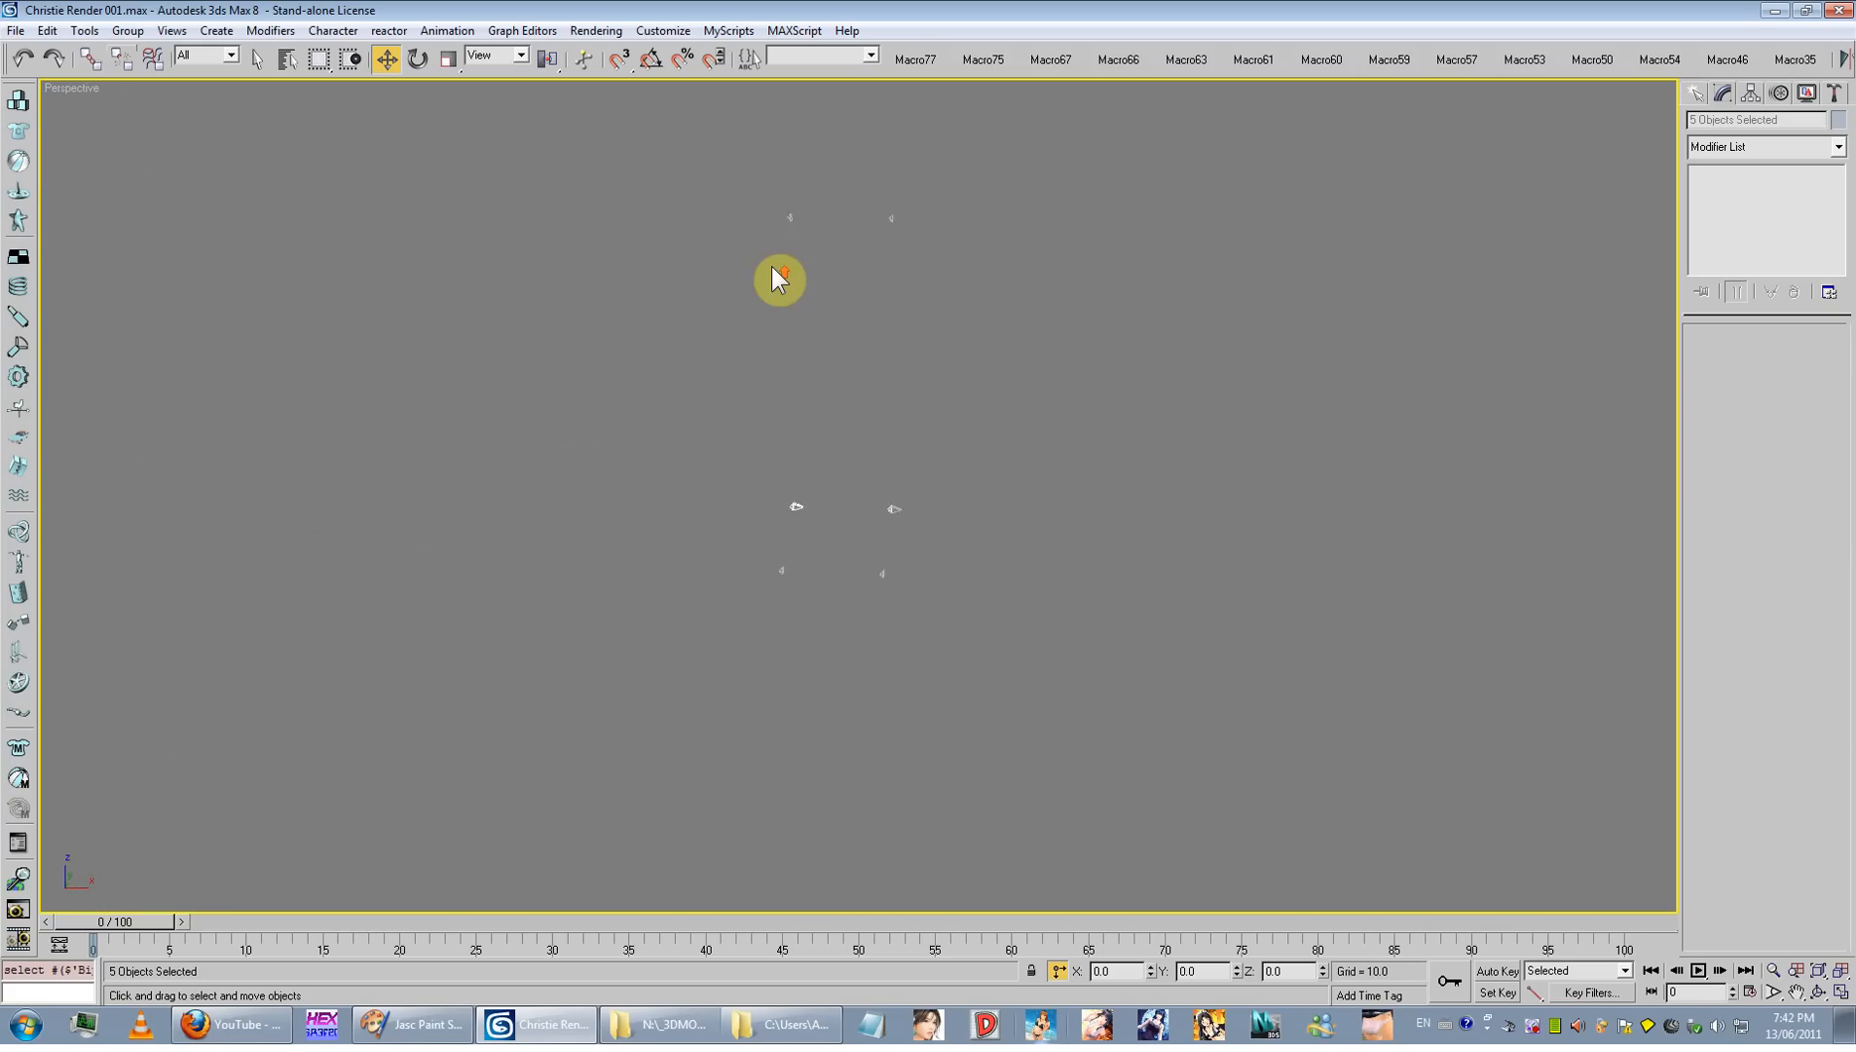
# Step: Save the scene and select the small bone014 at the outer end of the separate skeleton's left arm
pyautogui.hotkey('ctrl', 's')
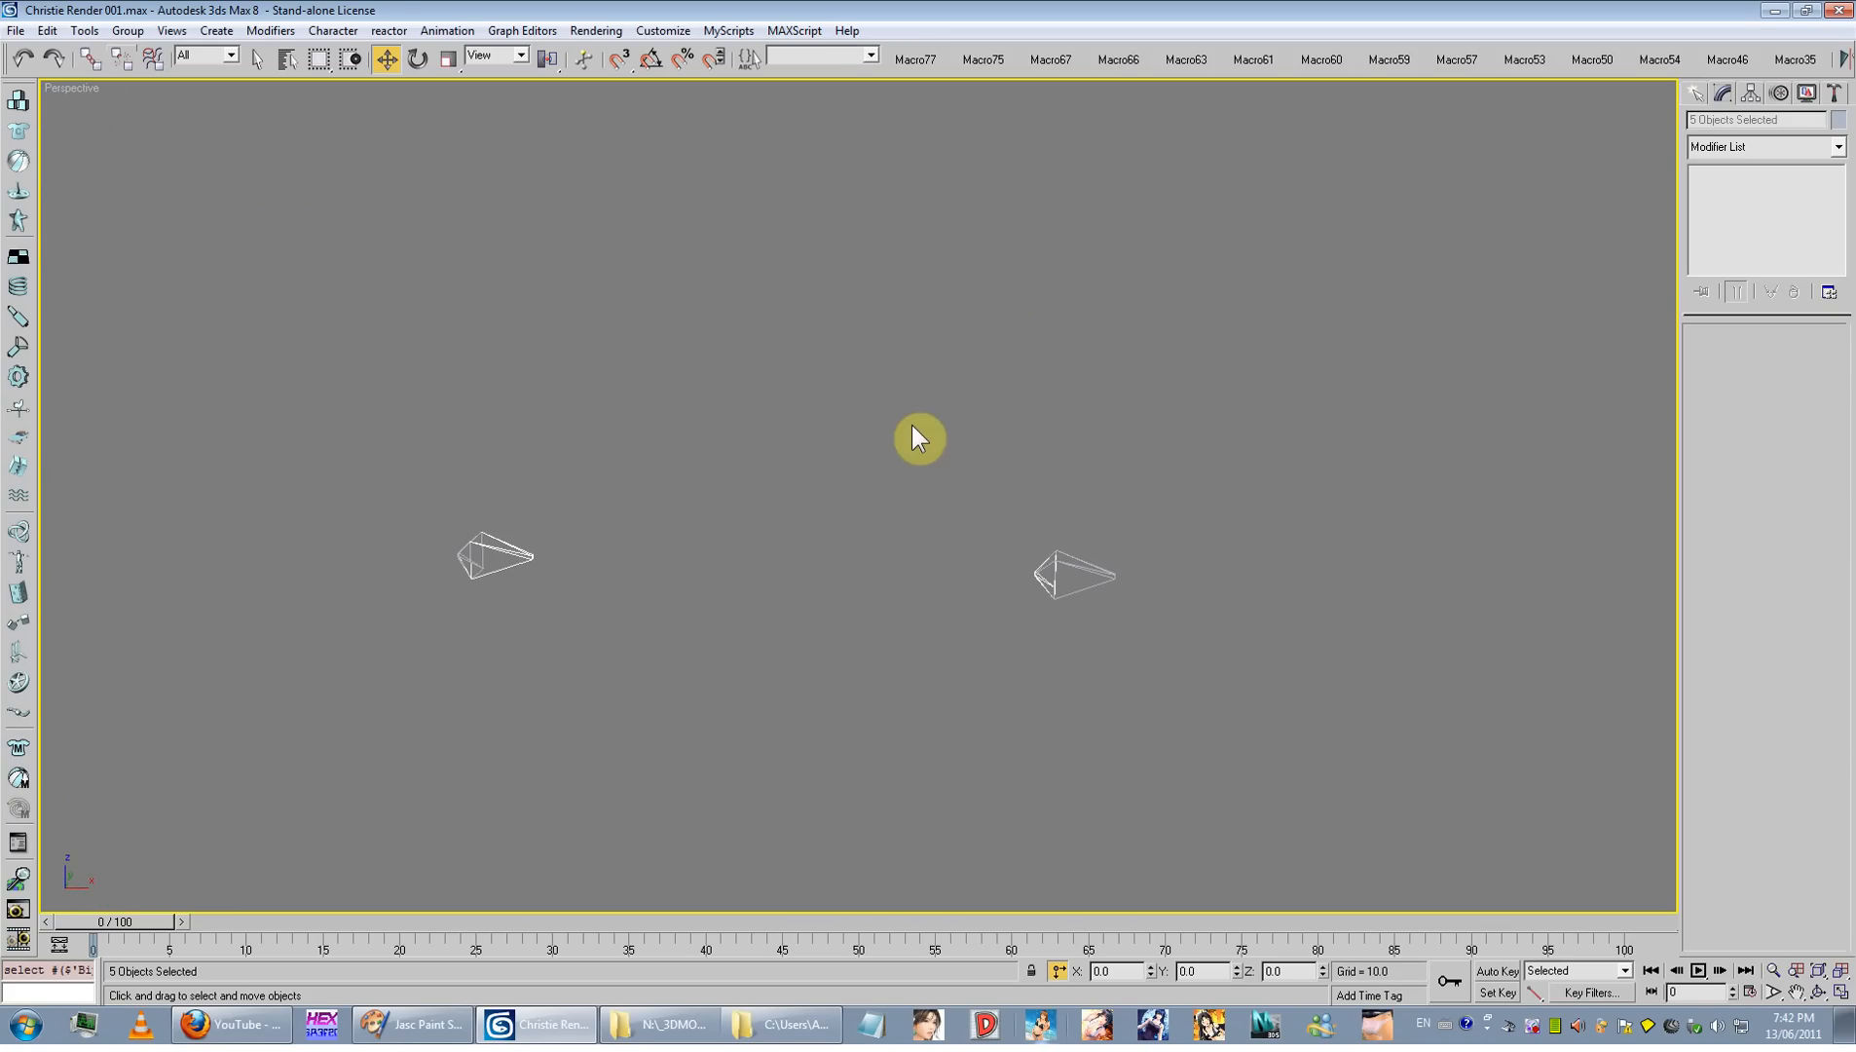
pyautogui.keyDown('alt'); pyautogui.moveTo(912, 425); pyautogui.dragTo(833, 410, button='middle'); pyautogui.keyUp('alt')
pyautogui.scroll(-8, 898, 546)
pyautogui.moveTo(898, 547); pyautogui.dragTo(859, 797, button='middle')
pyautogui.keyDown('alt'); pyautogui.moveTo(887, 473); pyautogui.dragTo(829, 558, button='middle'); pyautogui.keyUp('alt')
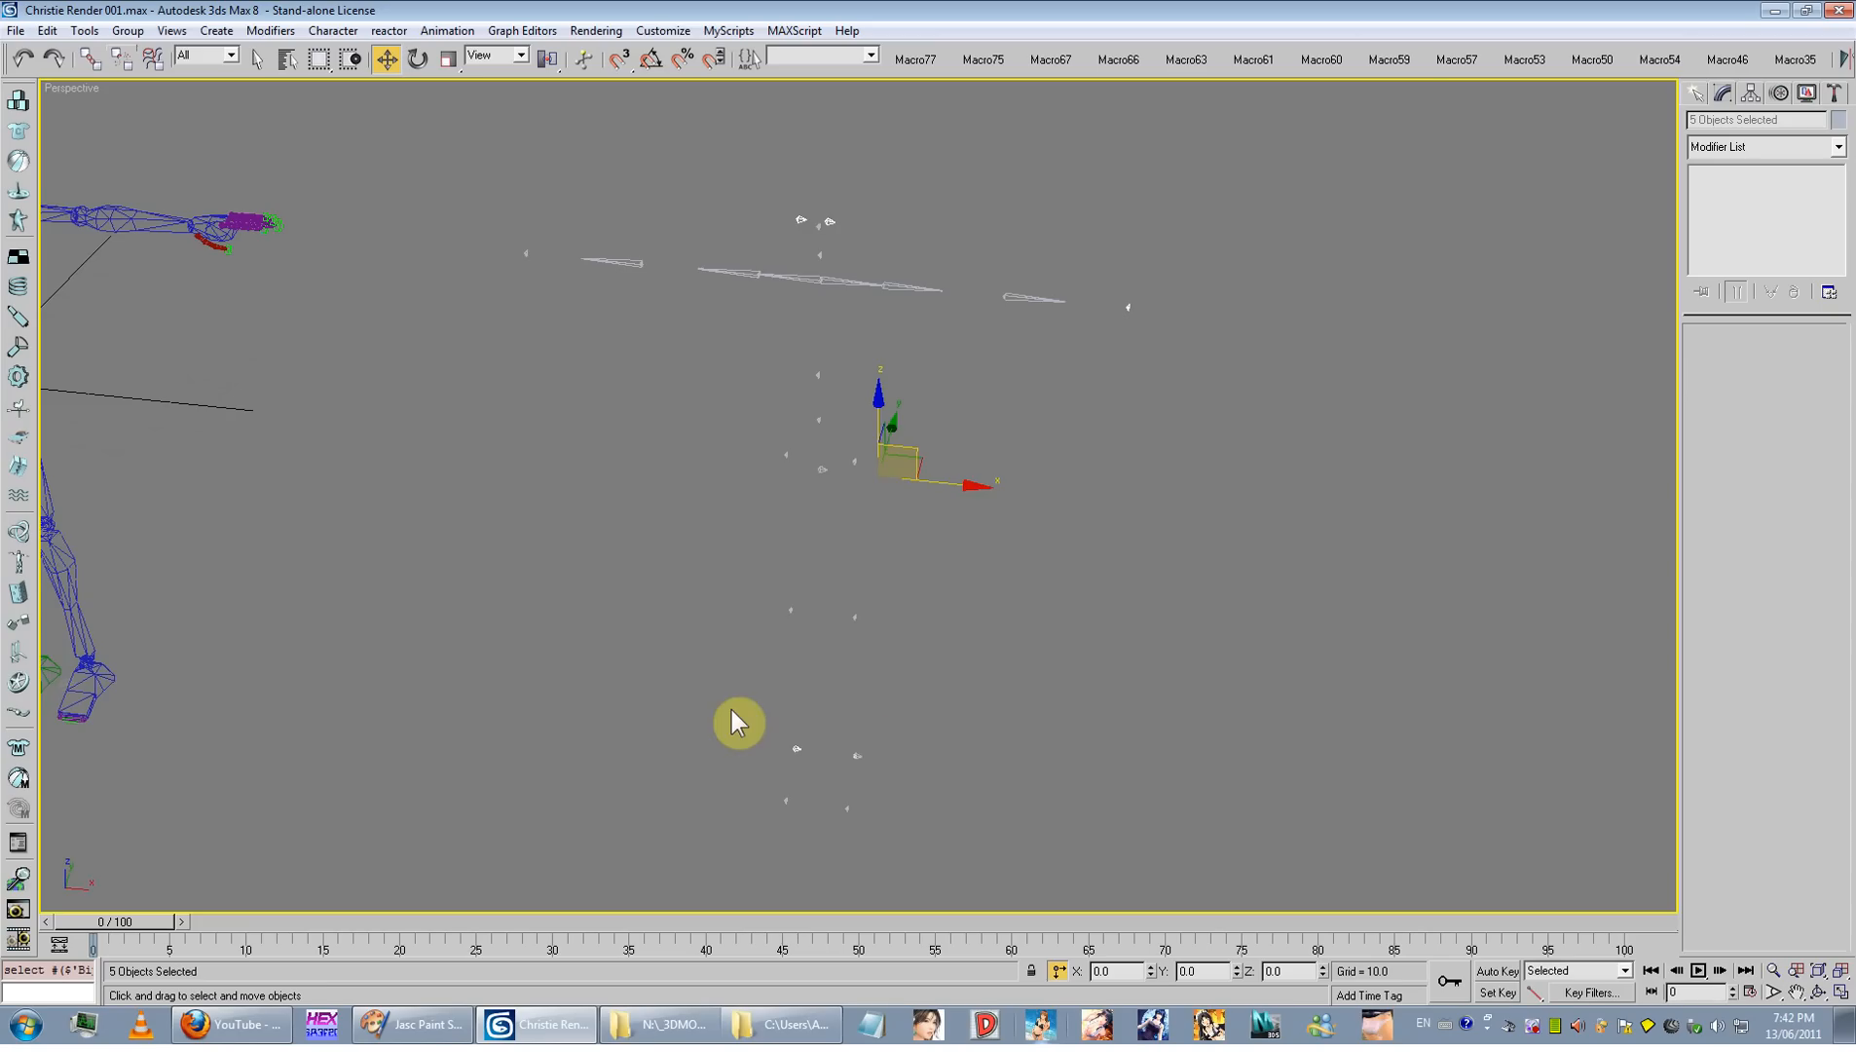
pyautogui.keyDown('alt'); pyautogui.moveTo(787, 674); pyautogui.dragTo(960, 136, button='middle'); pyautogui.keyUp('alt')
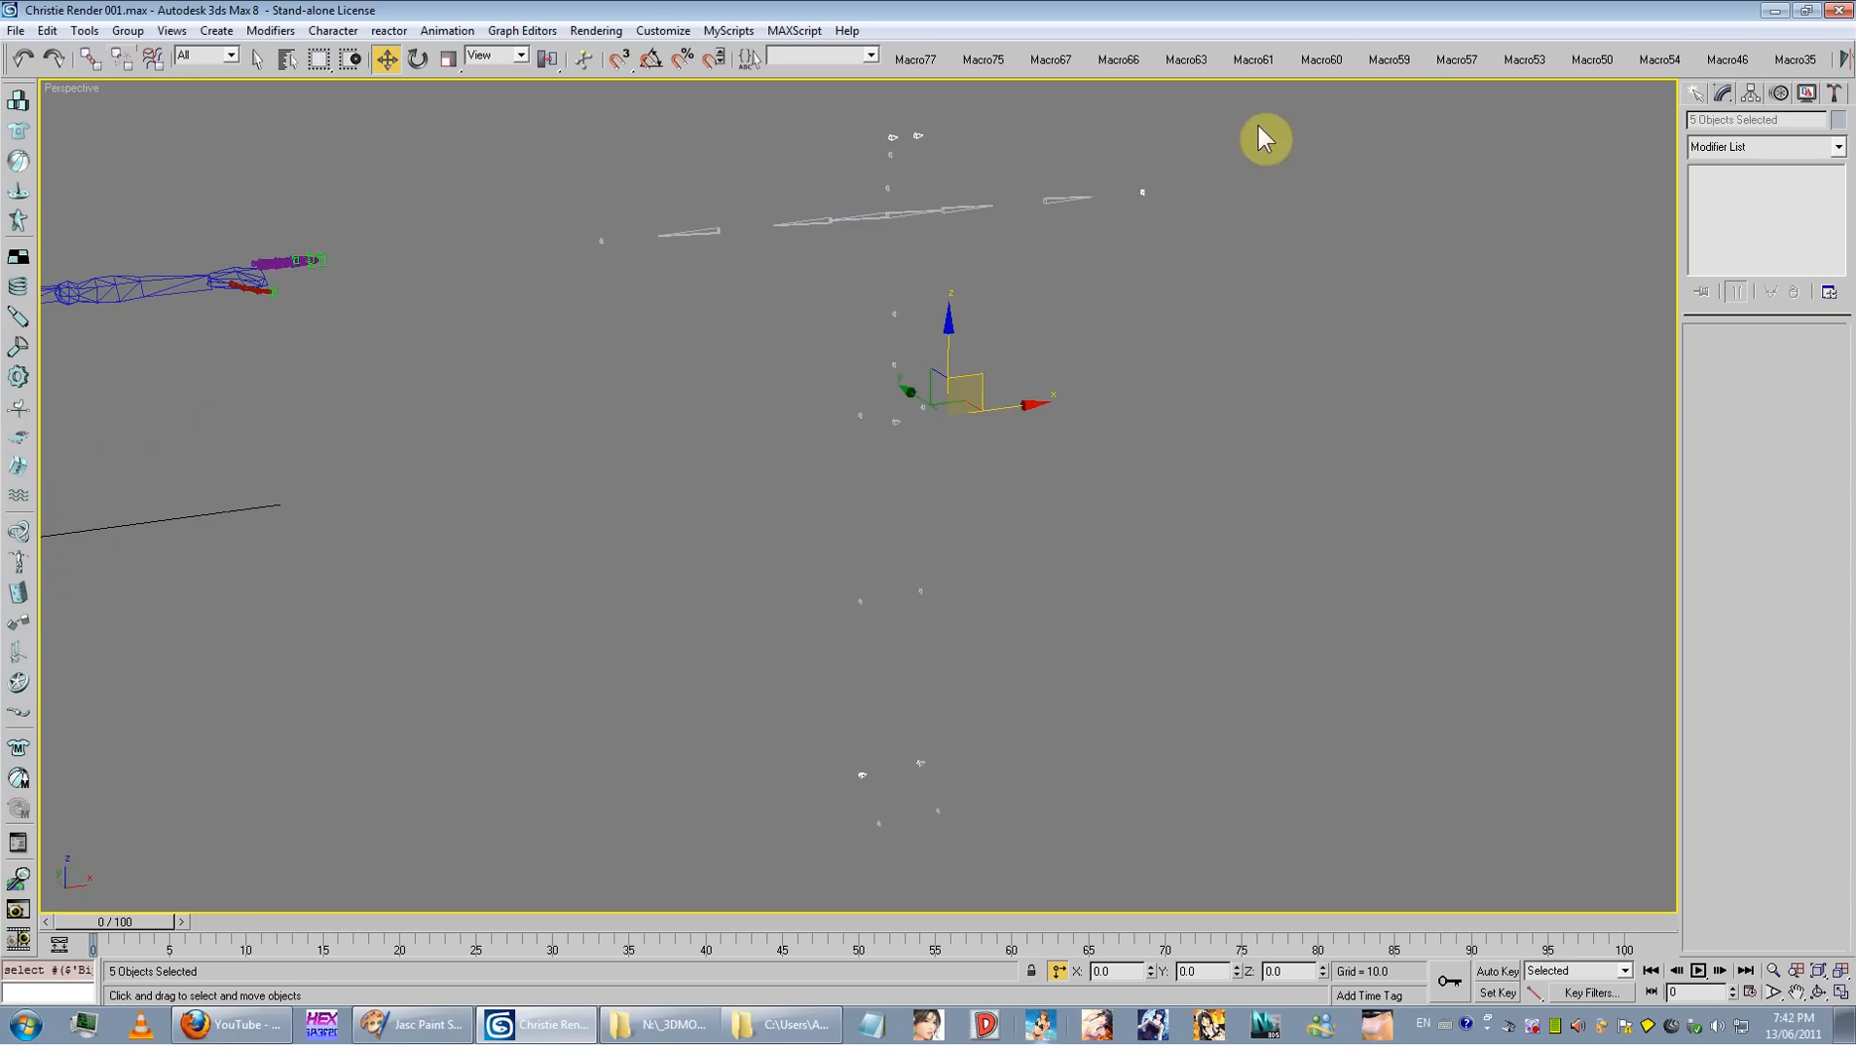
pyautogui.keyDown('alt'); pyautogui.moveTo(1263, 137); pyautogui.dragTo(837, 418, button='middle'); pyautogui.keyUp('alt')
pyautogui.click(901, 191)
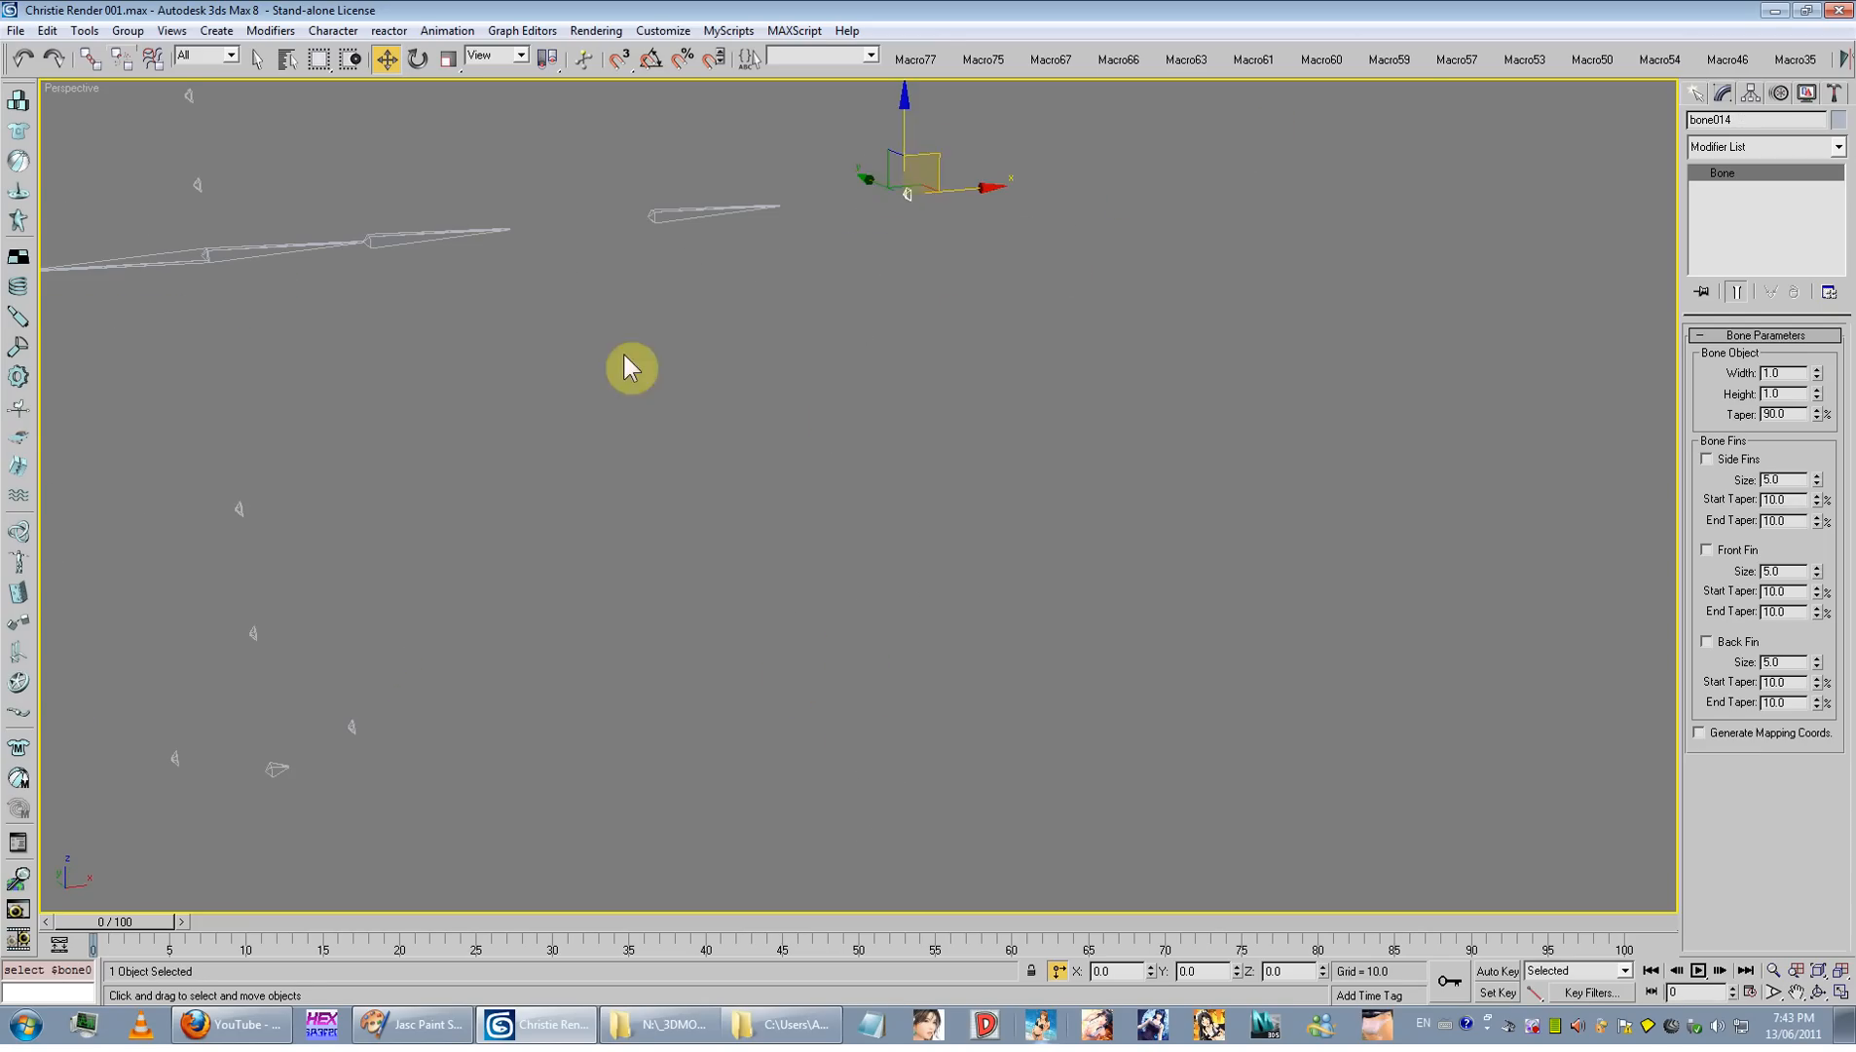
# Step: Rename bone014 at the left wrist with the name copied from the biped's left hand
pyautogui.scroll(-6, 625, 366)
pyautogui.scroll(2, 646, 439)
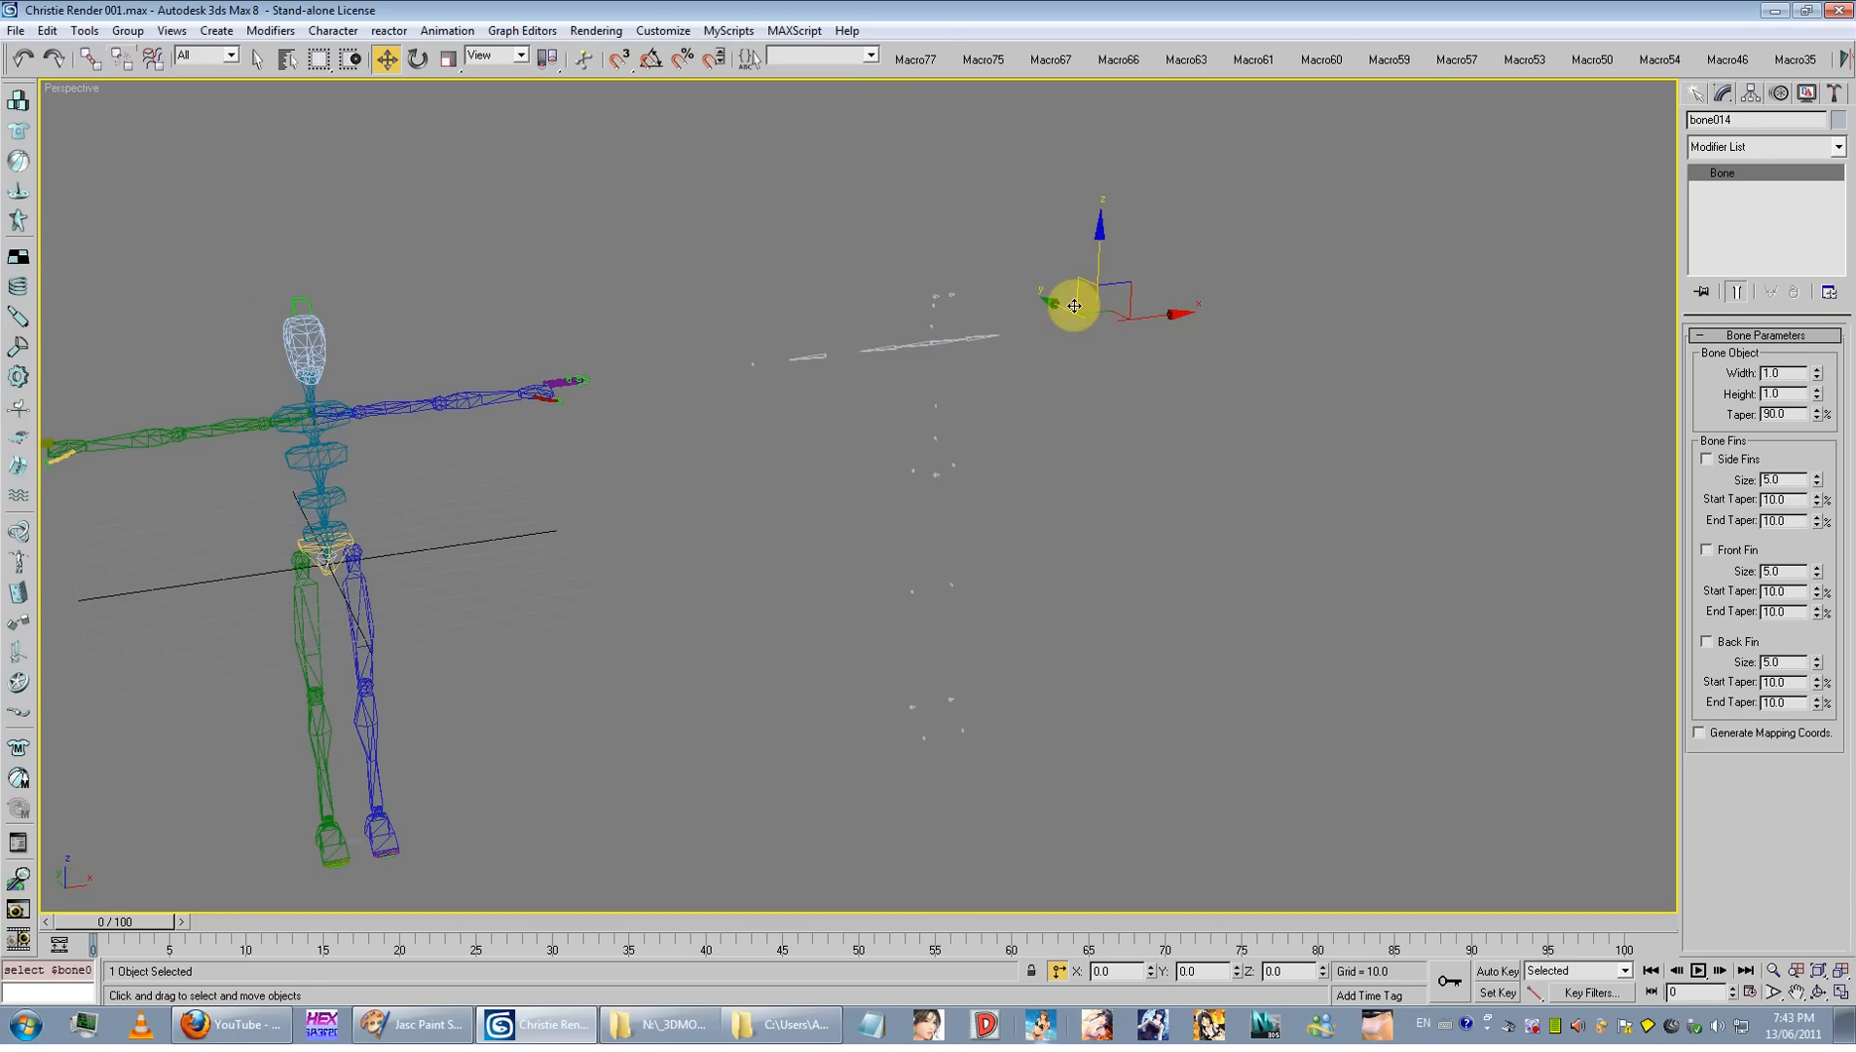
pyautogui.click(1031, 356)
pyautogui.keyDown('alt'); pyautogui.moveTo(1064, 285); pyautogui.dragTo(1048, 298, button='middle'); pyautogui.keyUp('alt')
pyautogui.moveTo(1048, 298); pyautogui.dragTo(1020, 382)
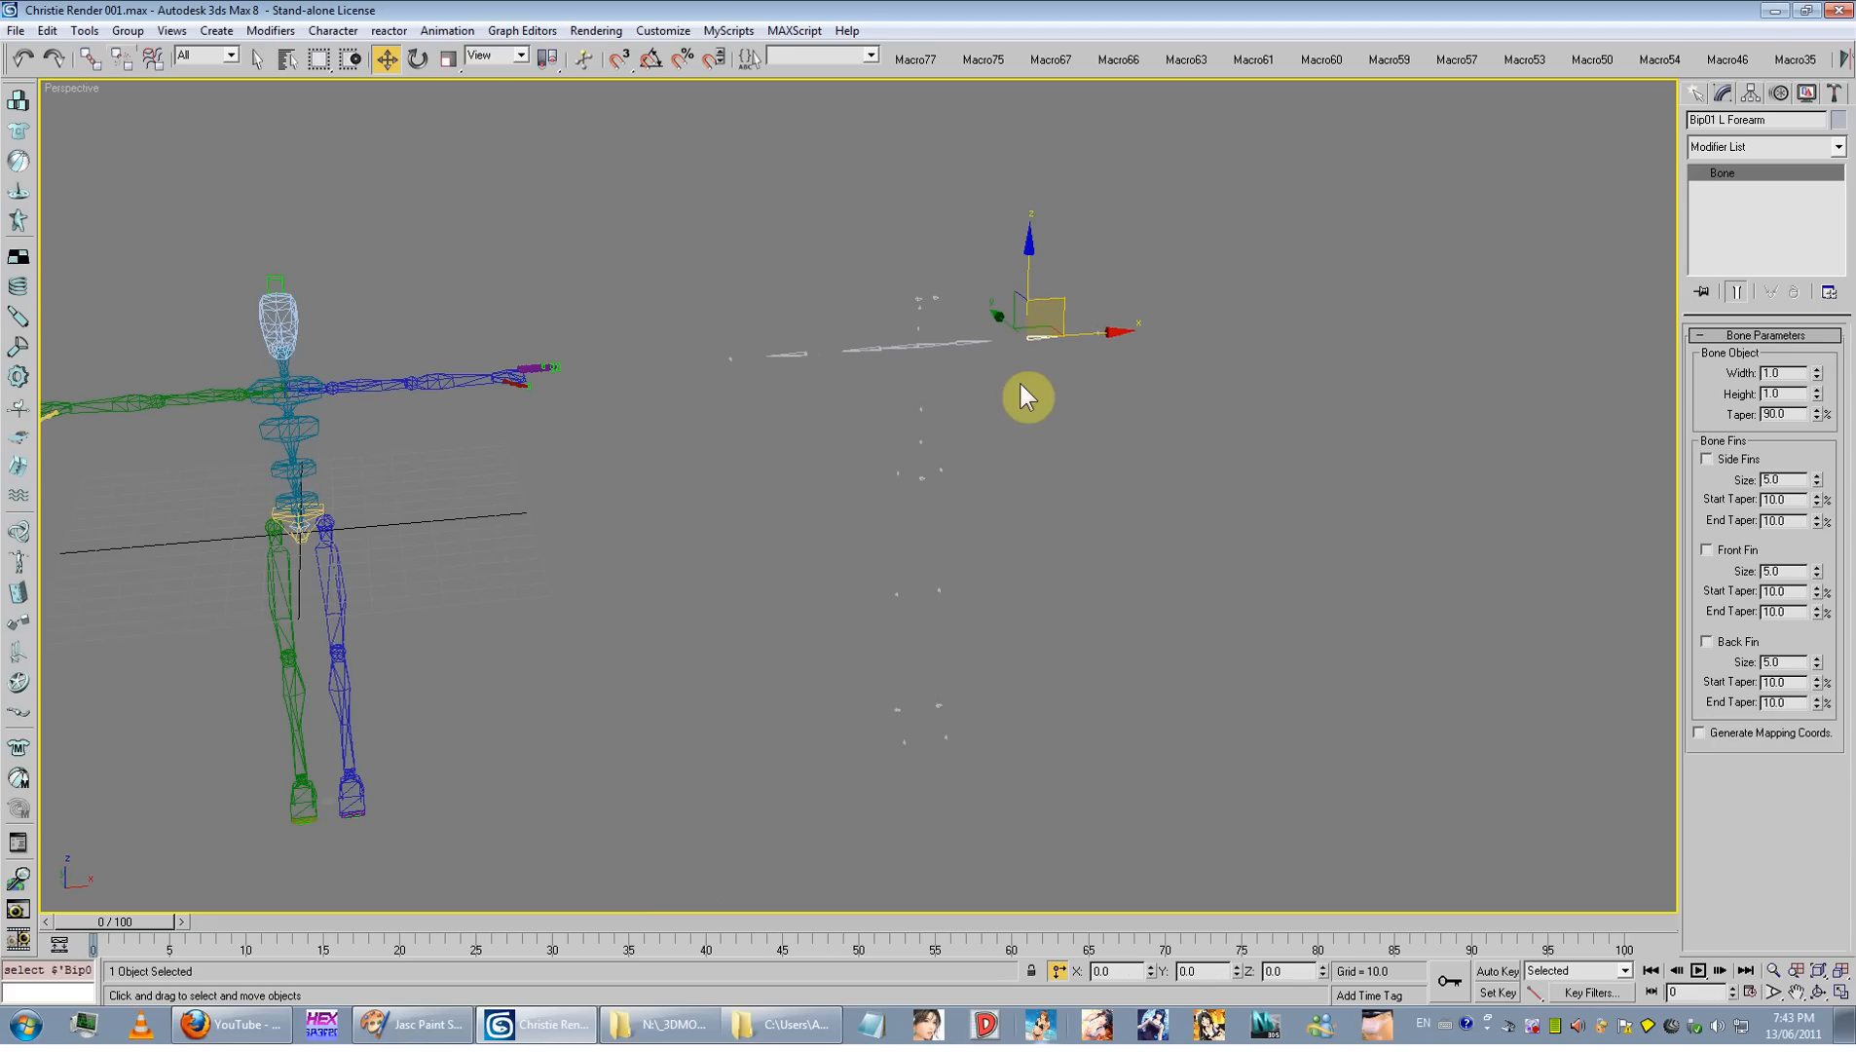
pyautogui.click(497, 364)
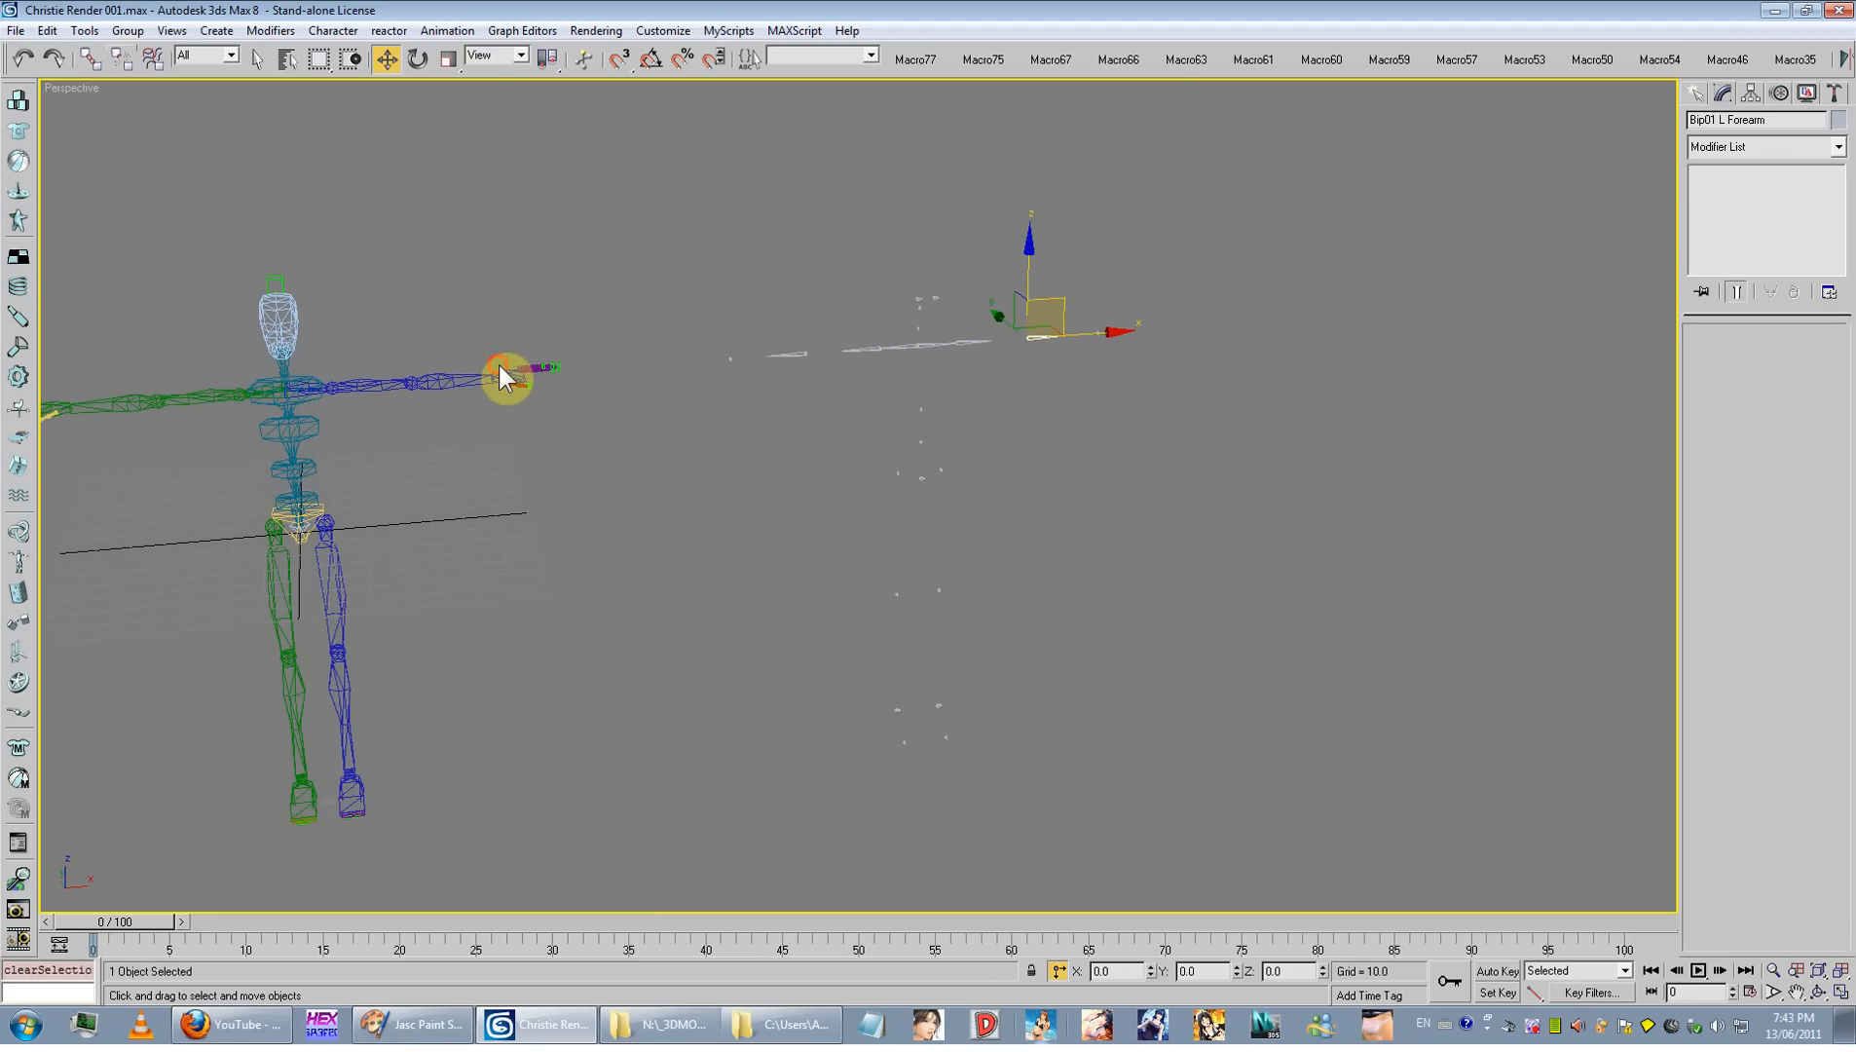
pyautogui.click(1779, 119)
pyautogui.hotkey('ctrl', 'c')
pyautogui.moveTo(1242, 259); pyautogui.dragTo(1076, 360)
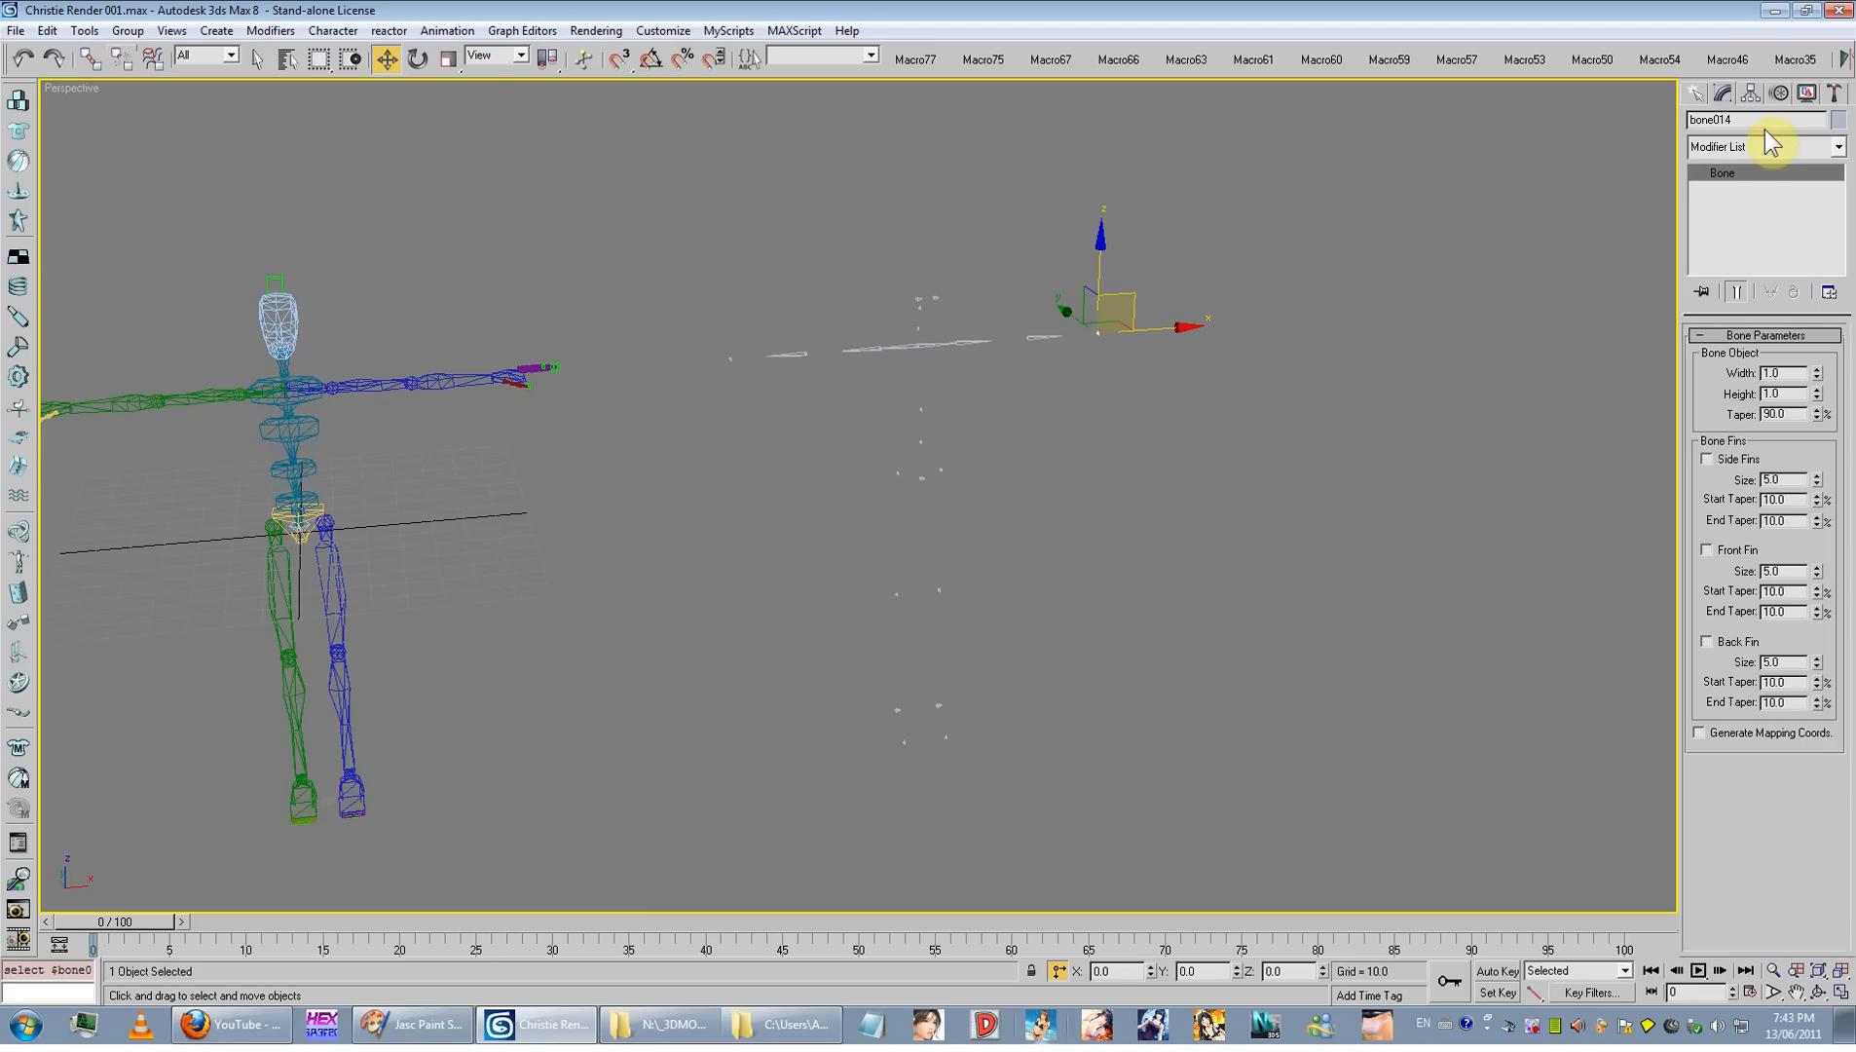
pyautogui.moveTo(1774, 120); pyautogui.dragTo(1538, 132)
pyautogui.hotkey('ctrl', 'v')
pyautogui.click(1385, 403)
# Step: Check the names of the two overlapping right foot bones in the separate skeleton
pyautogui.moveTo(1149, 512); pyautogui.dragTo(1131, 318, button='middle')
pyautogui.scroll(3, 1130, 318)
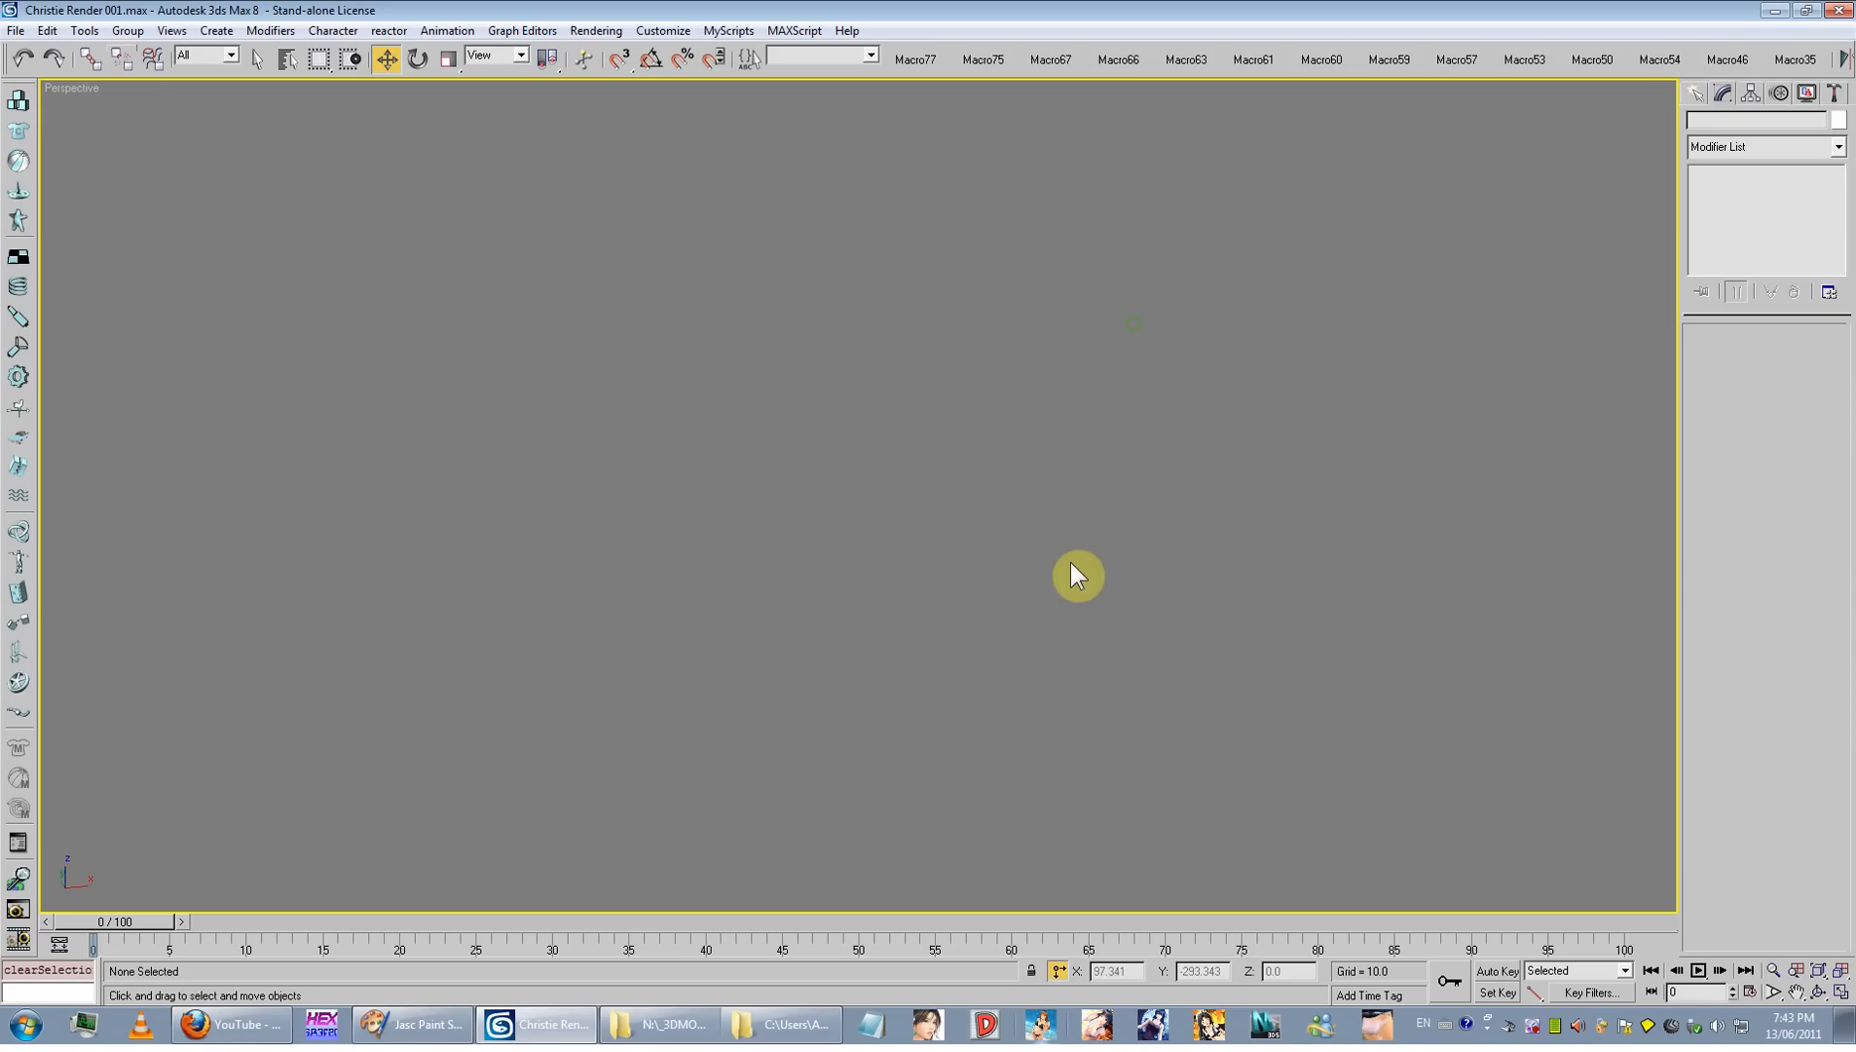
pyautogui.moveTo(1058, 441); pyautogui.dragTo(1038, 470, button='middle')
pyautogui.scroll(5, 1039, 469)
pyautogui.click(713, 381)
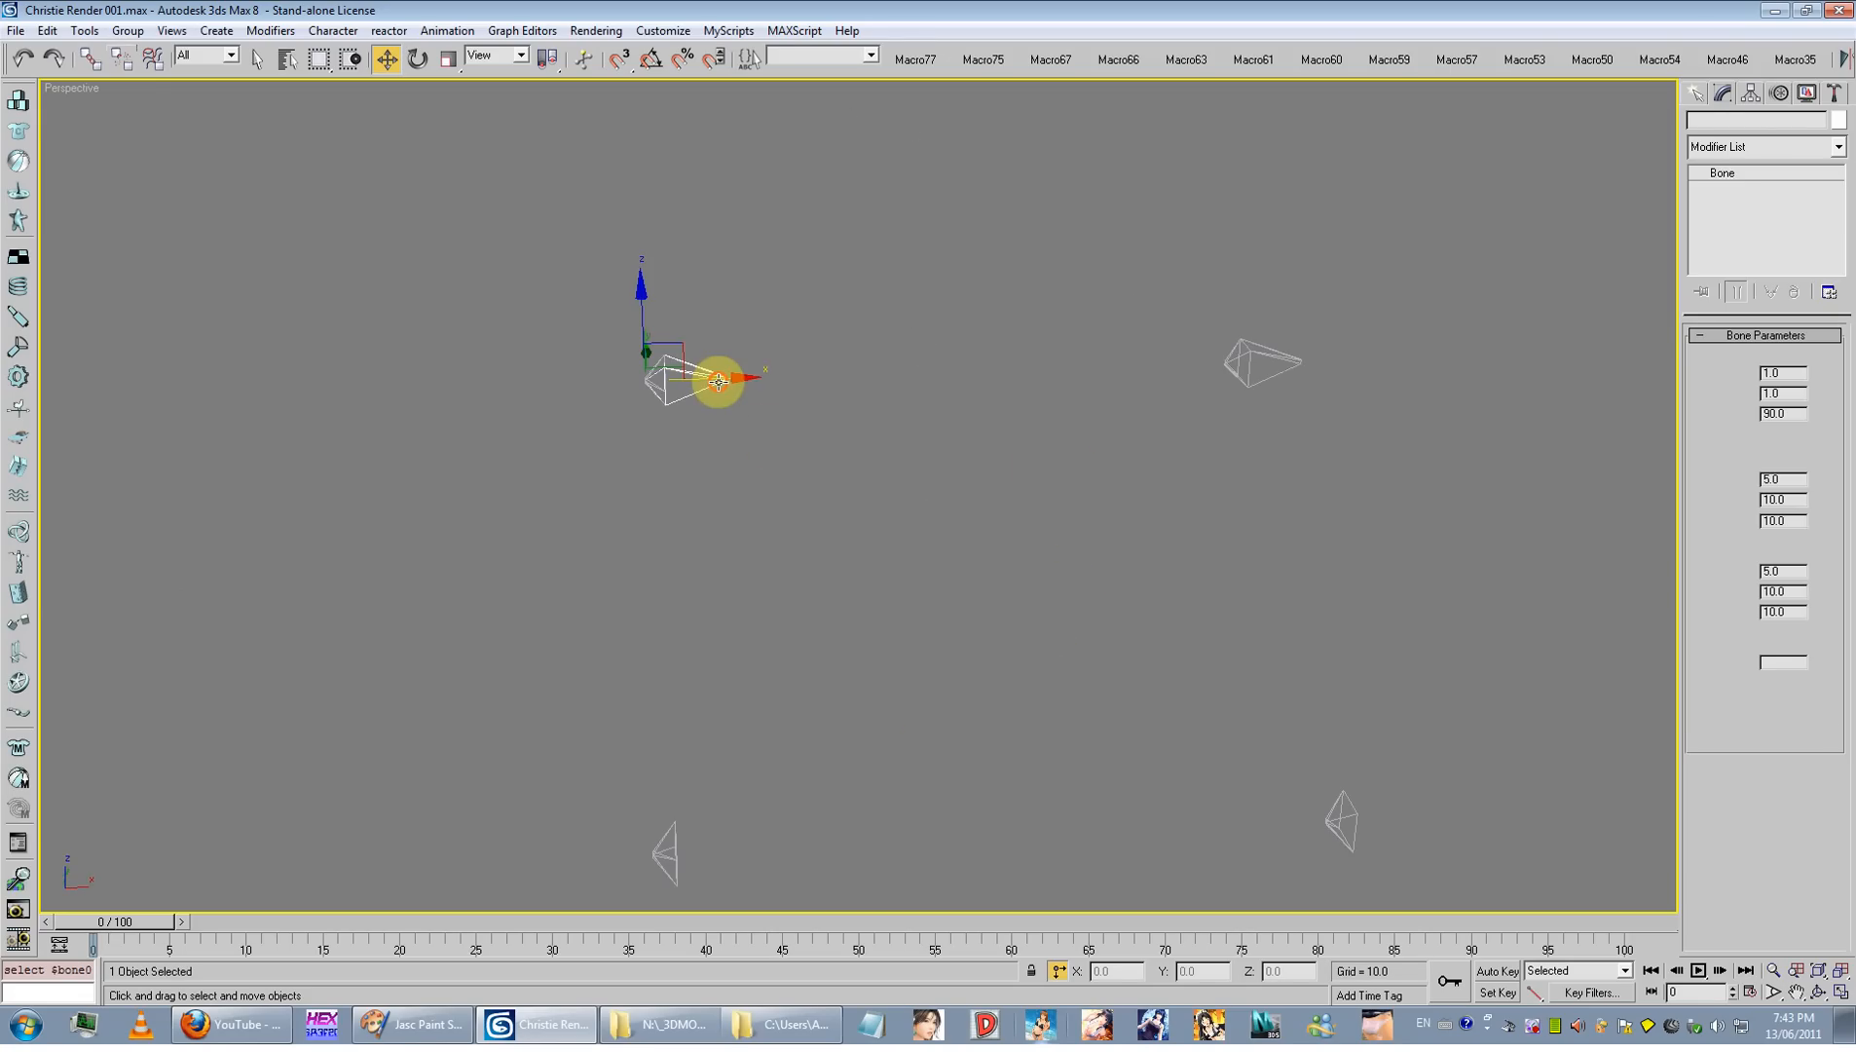
pyautogui.moveTo(718, 382); pyautogui.dragTo(638, 257)
pyautogui.hotkey('ctrl', 'z')
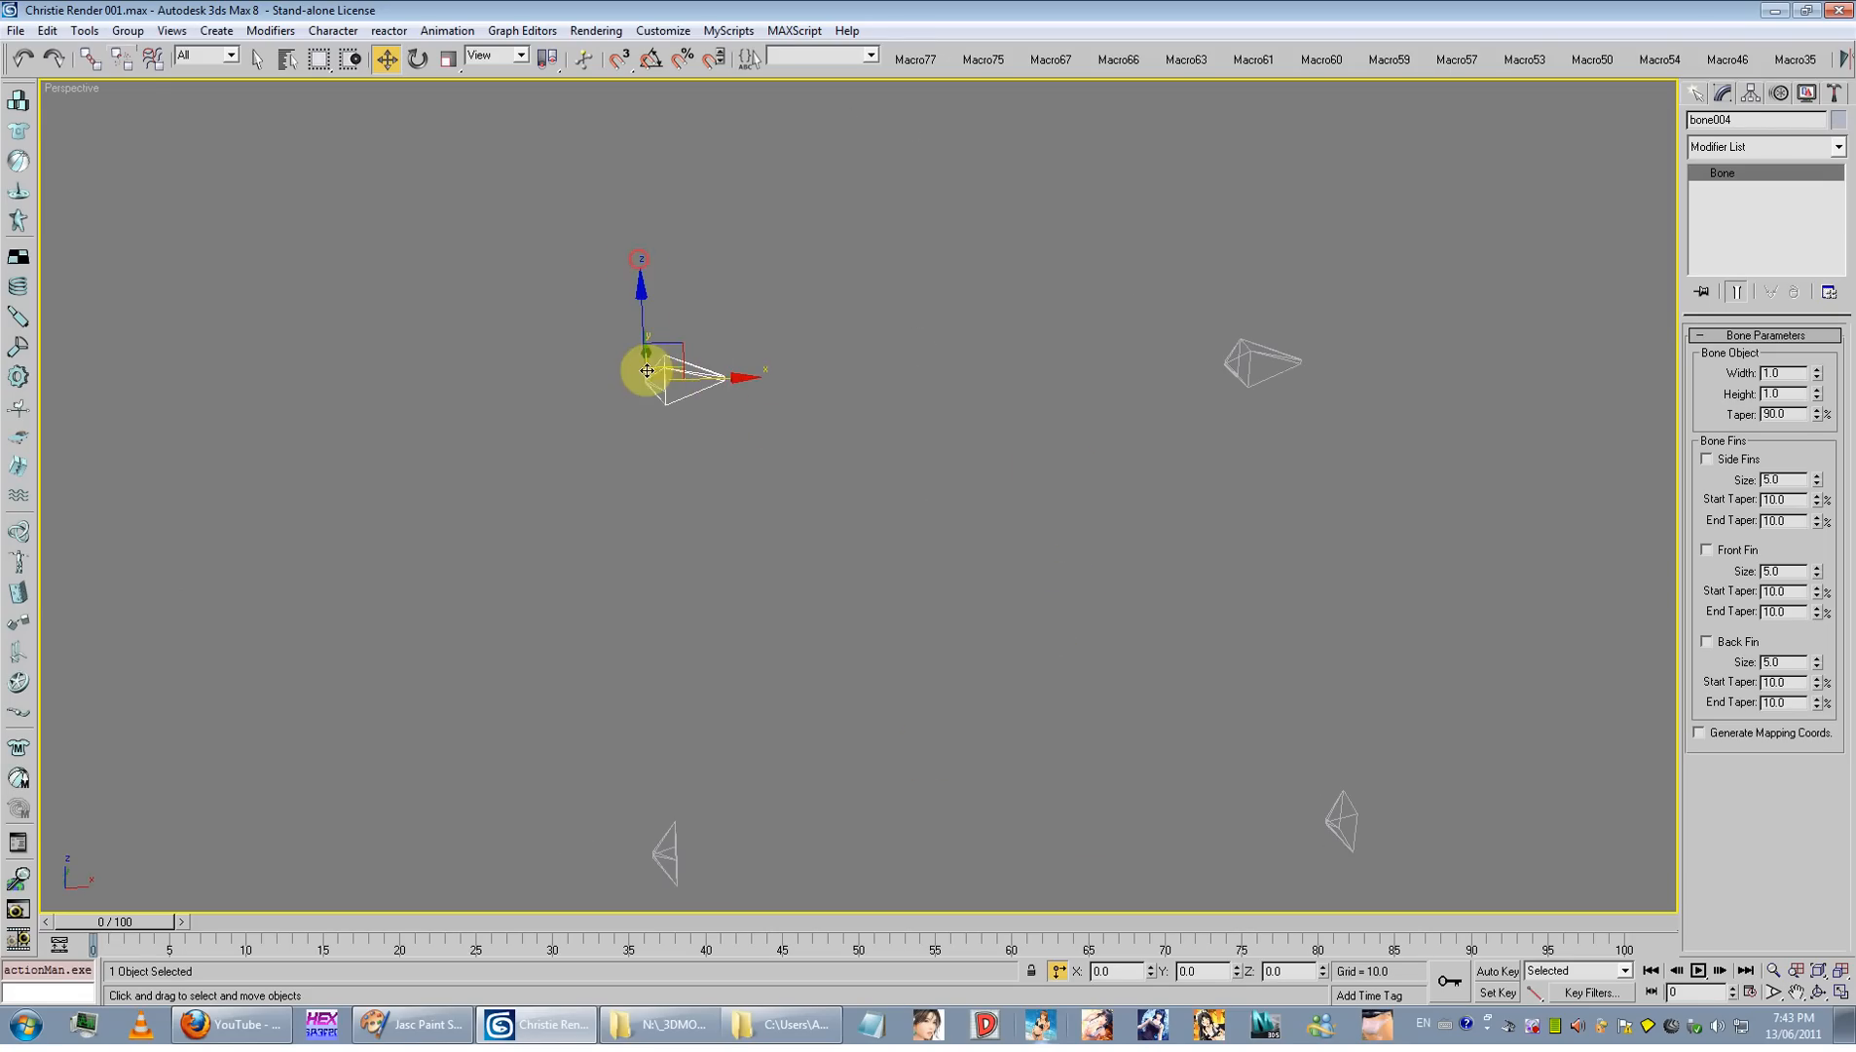
pyautogui.click(647, 372)
pyautogui.moveTo(683, 349); pyautogui.dragTo(663, 350)
pyautogui.hotkey('ctrl', 'z')
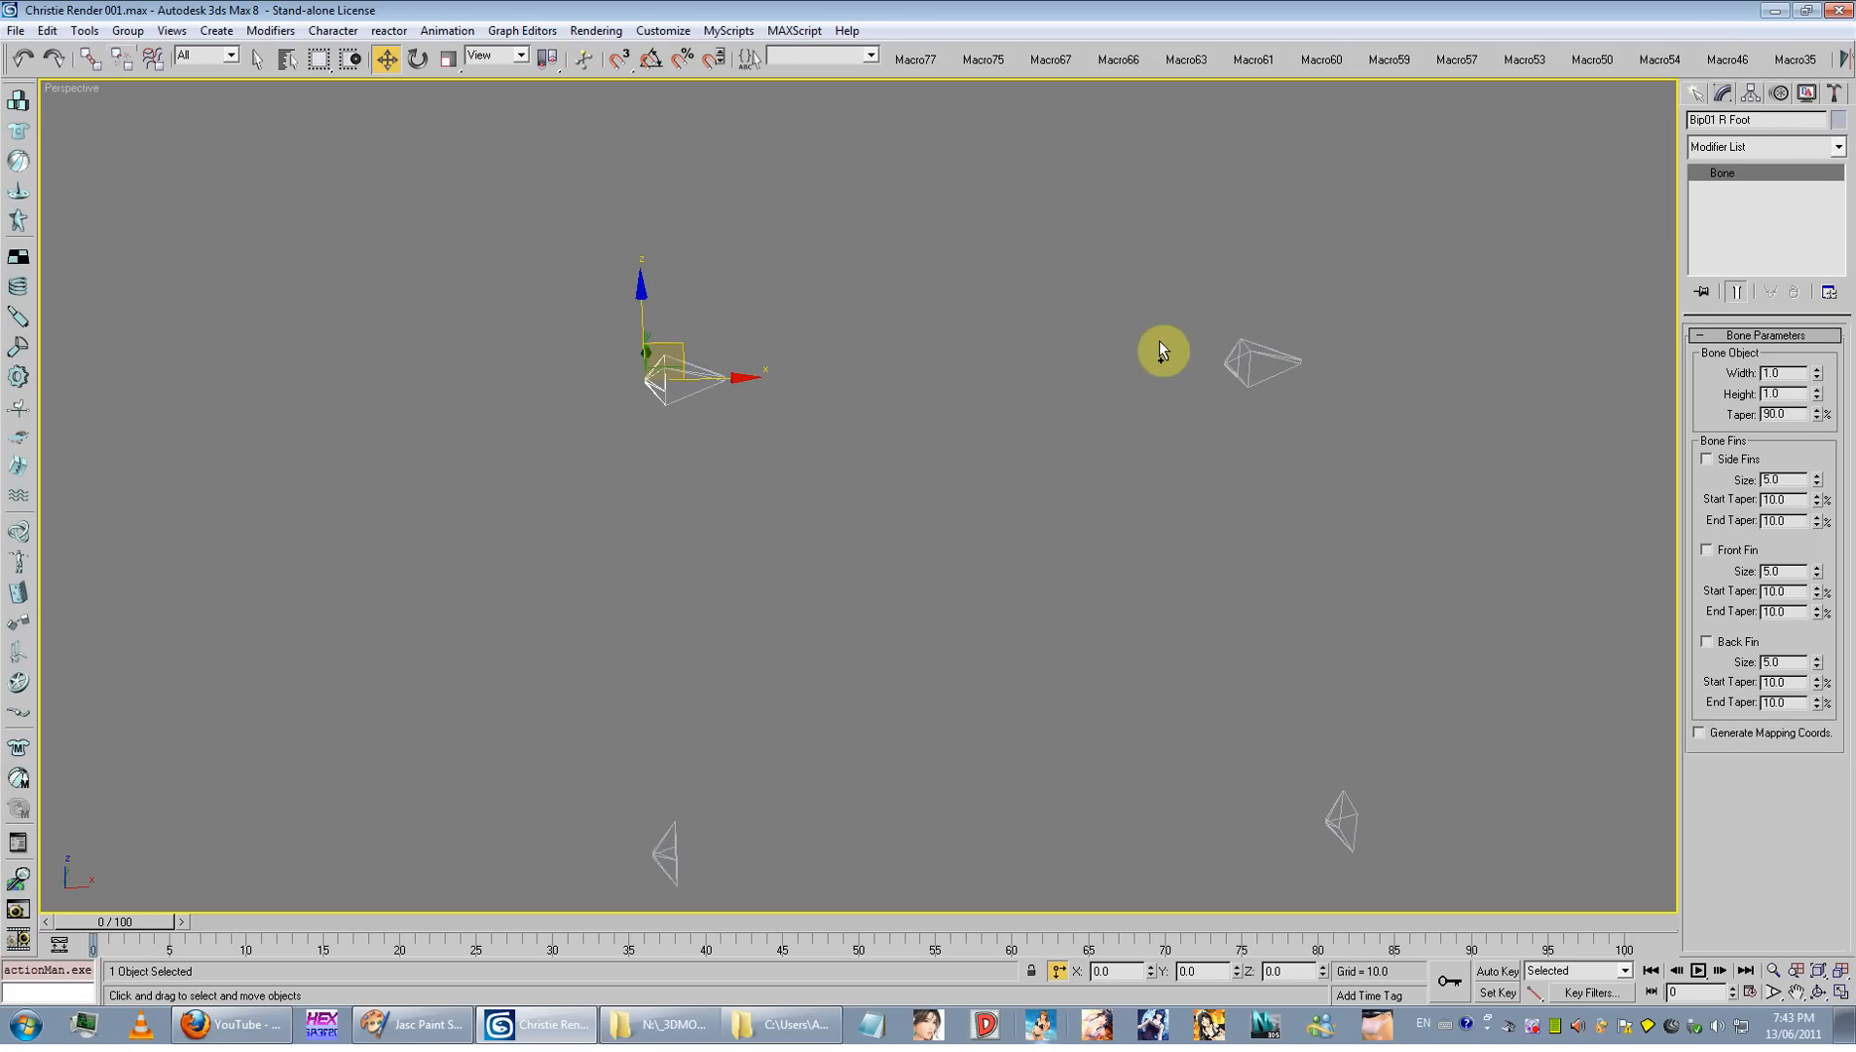
# Step: Rename the longer left foot bone to gdfdgfdgfdgf and select the overlapping bone012 at the same ankle
pyautogui.click(1245, 351)
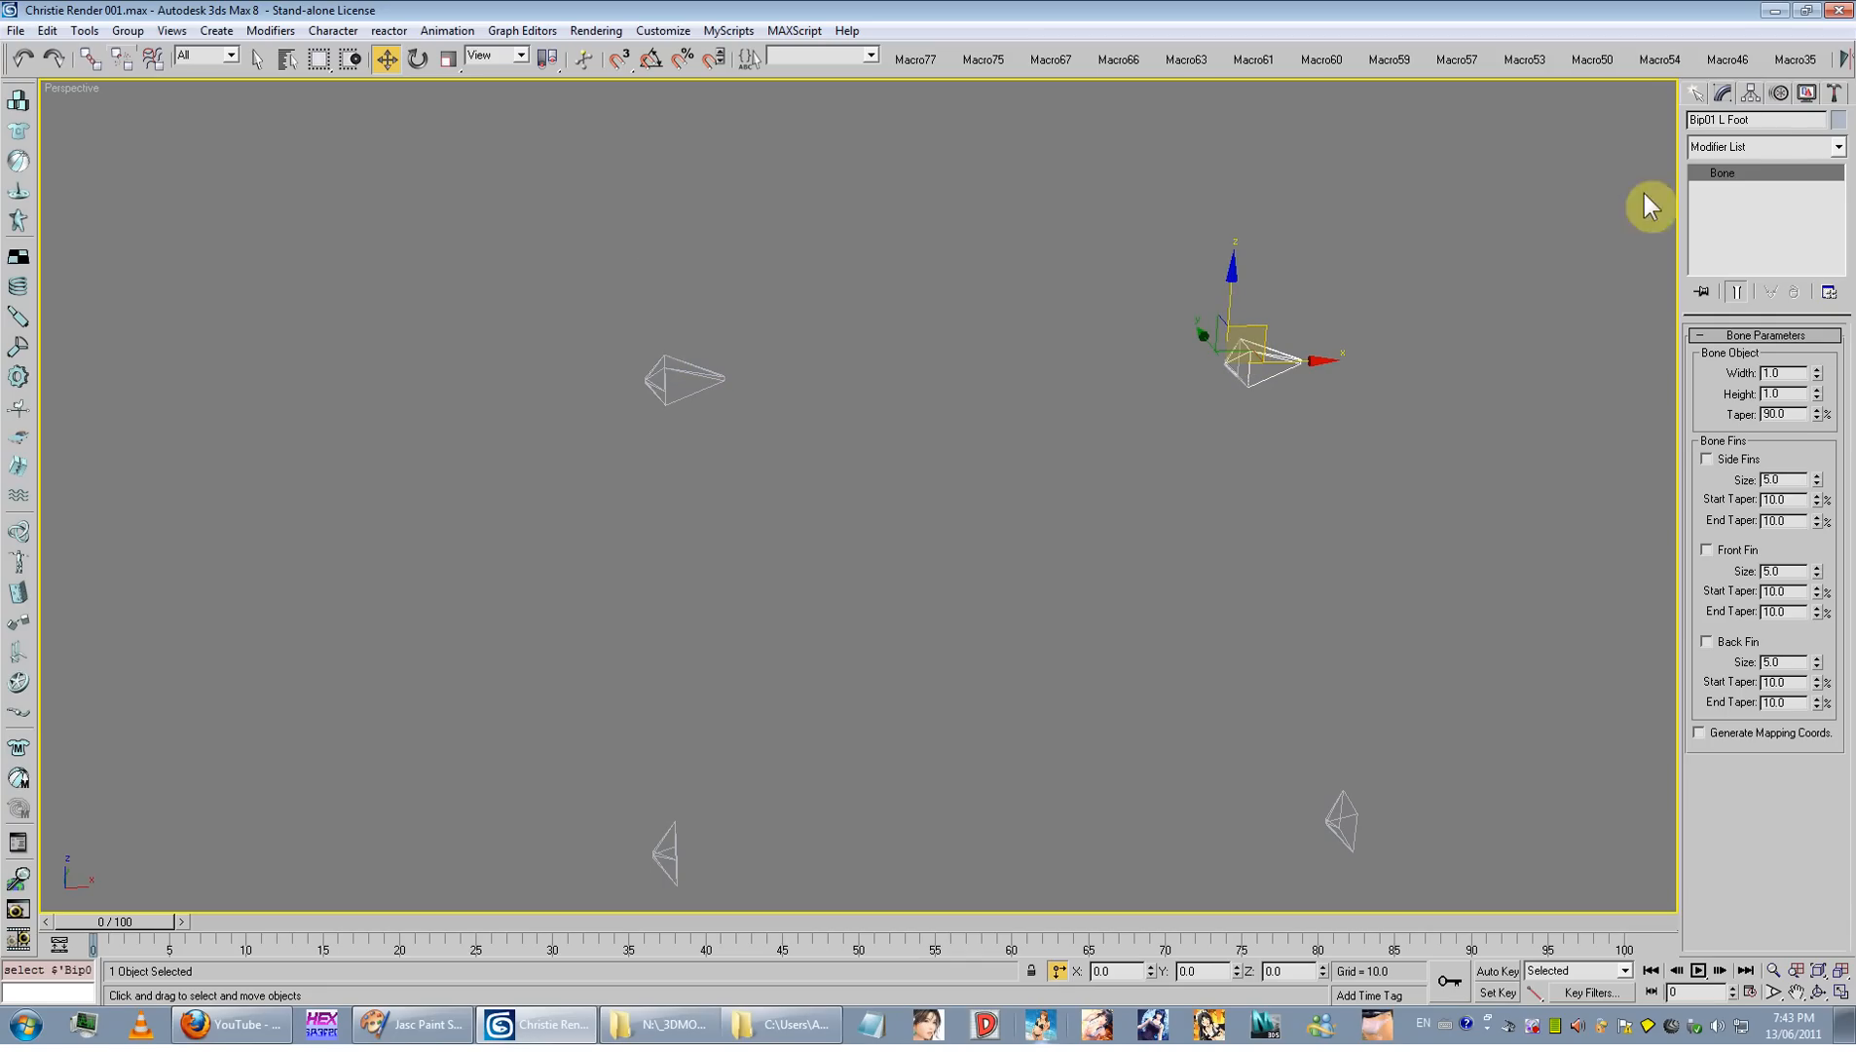
pyautogui.click(1771, 122)
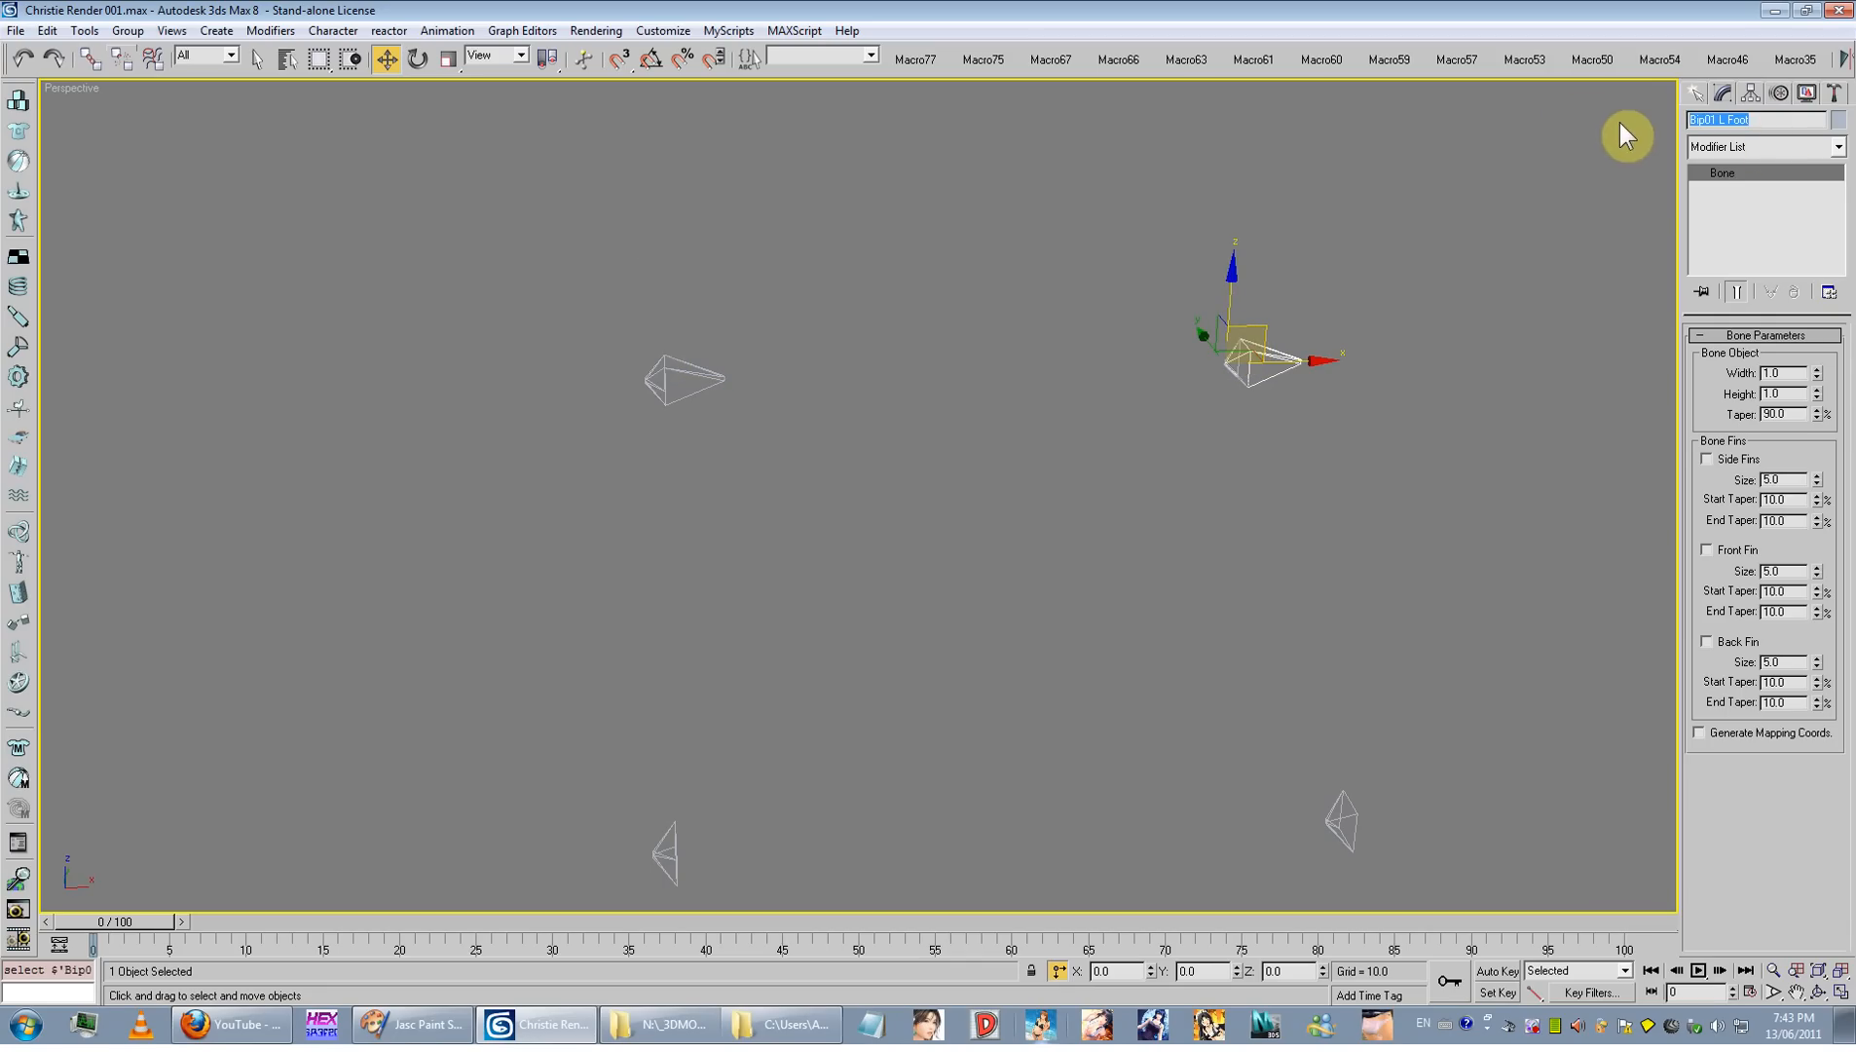
pyautogui.write('gdfdgfdgfdgf')
pyautogui.click(1235, 364)
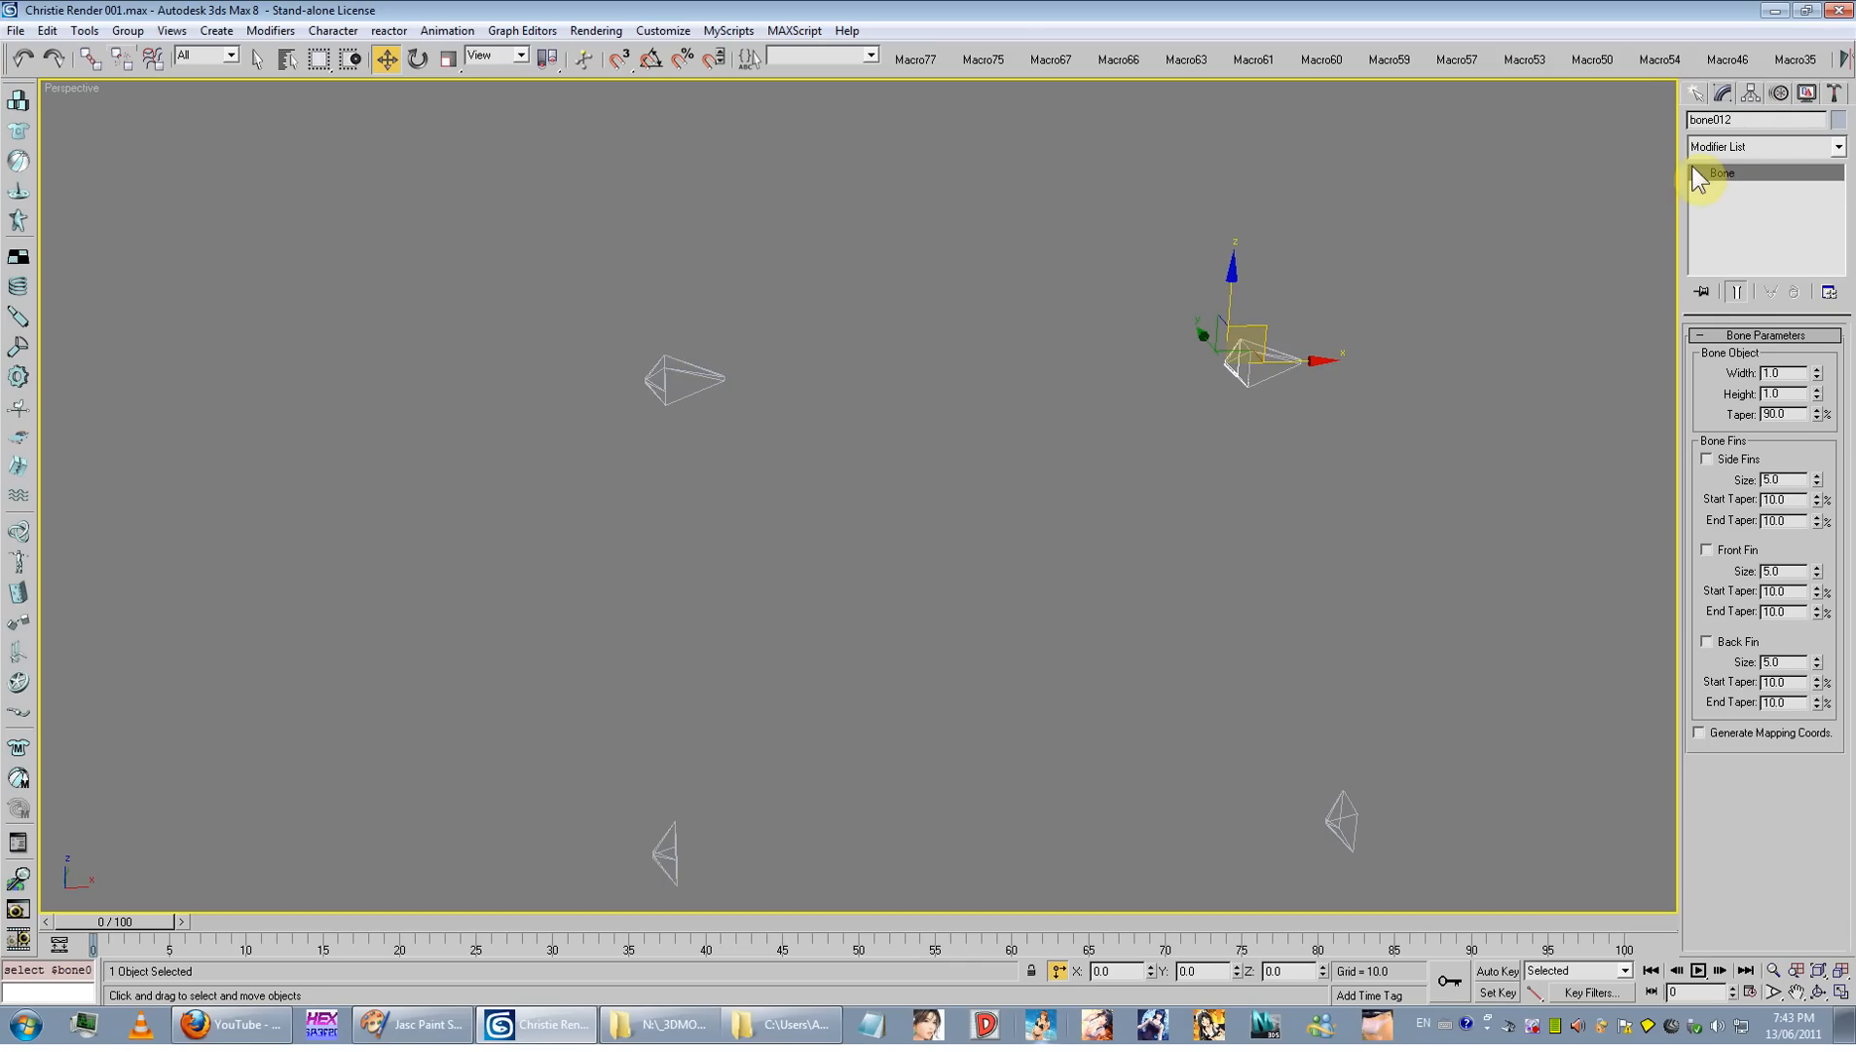
pyautogui.click(1417, 502)
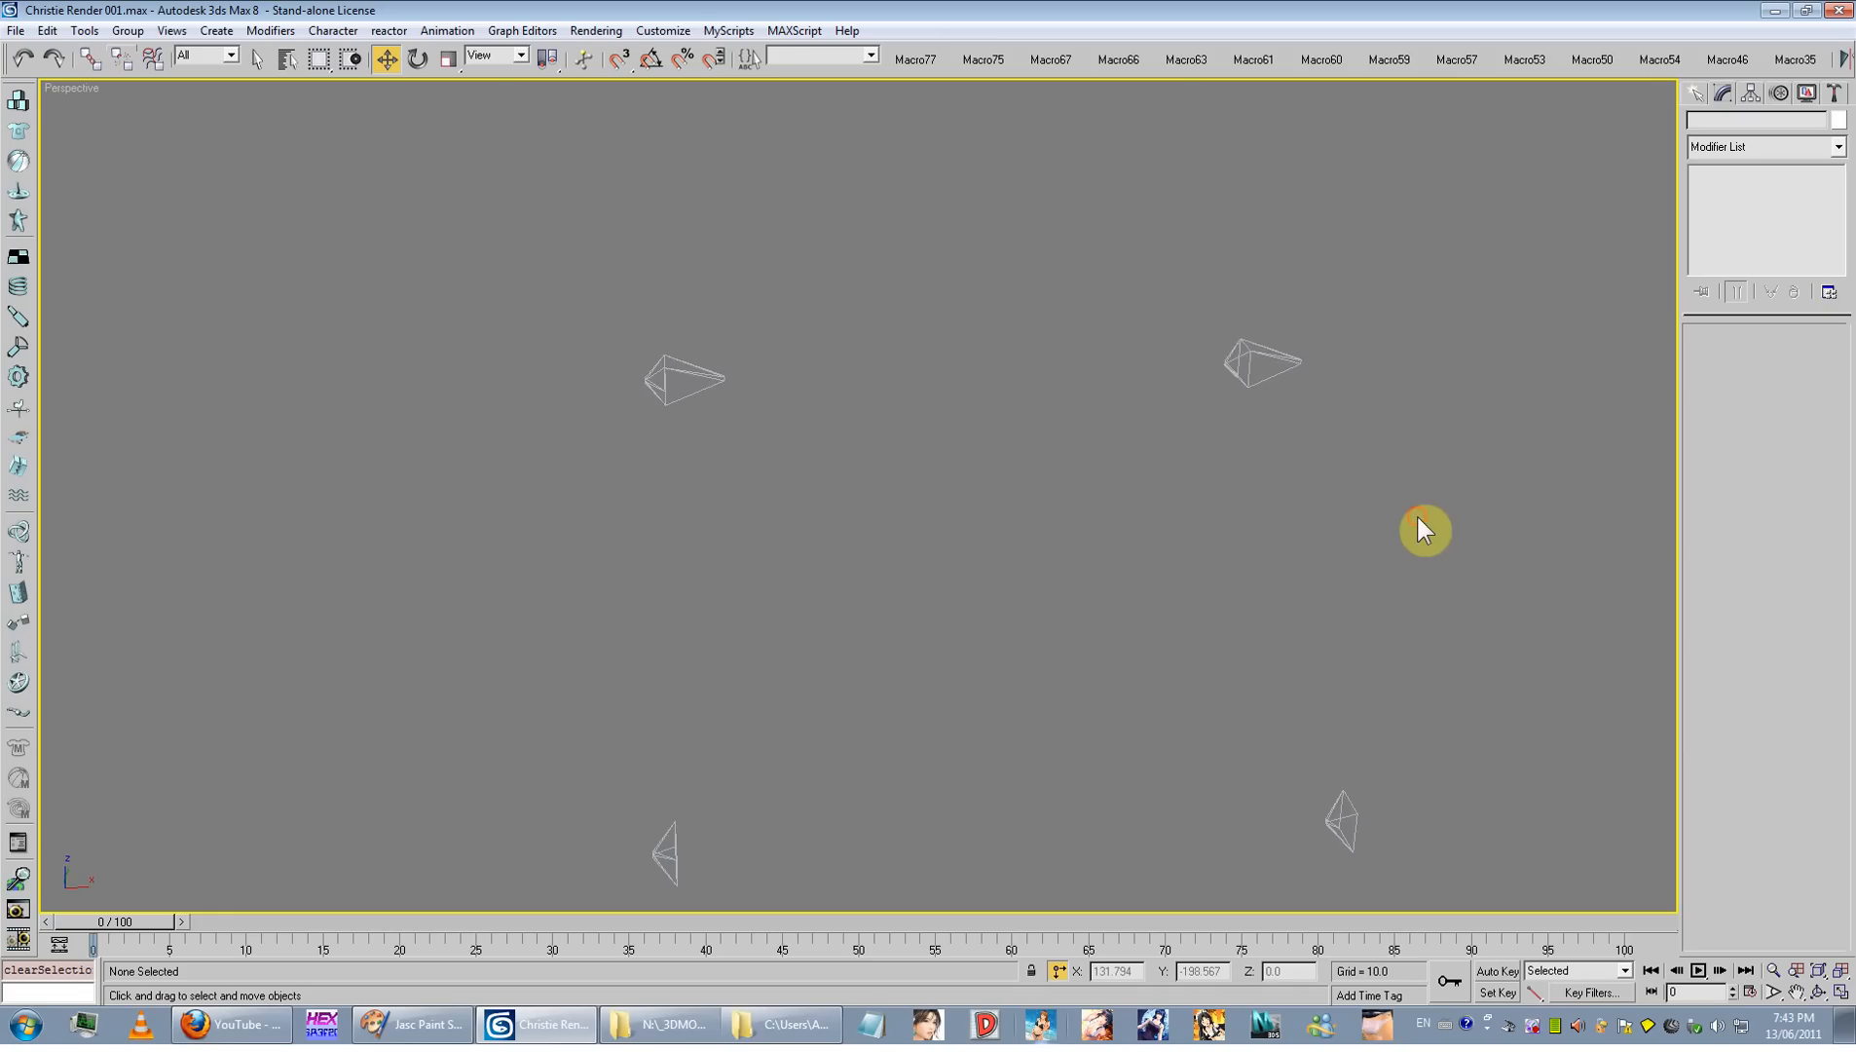
# Step: Move all bones of the separate skeleton by -200 along X onto the biped
pyautogui.scroll(-5, 906, 395)
pyautogui.scroll(3, 906, 419)
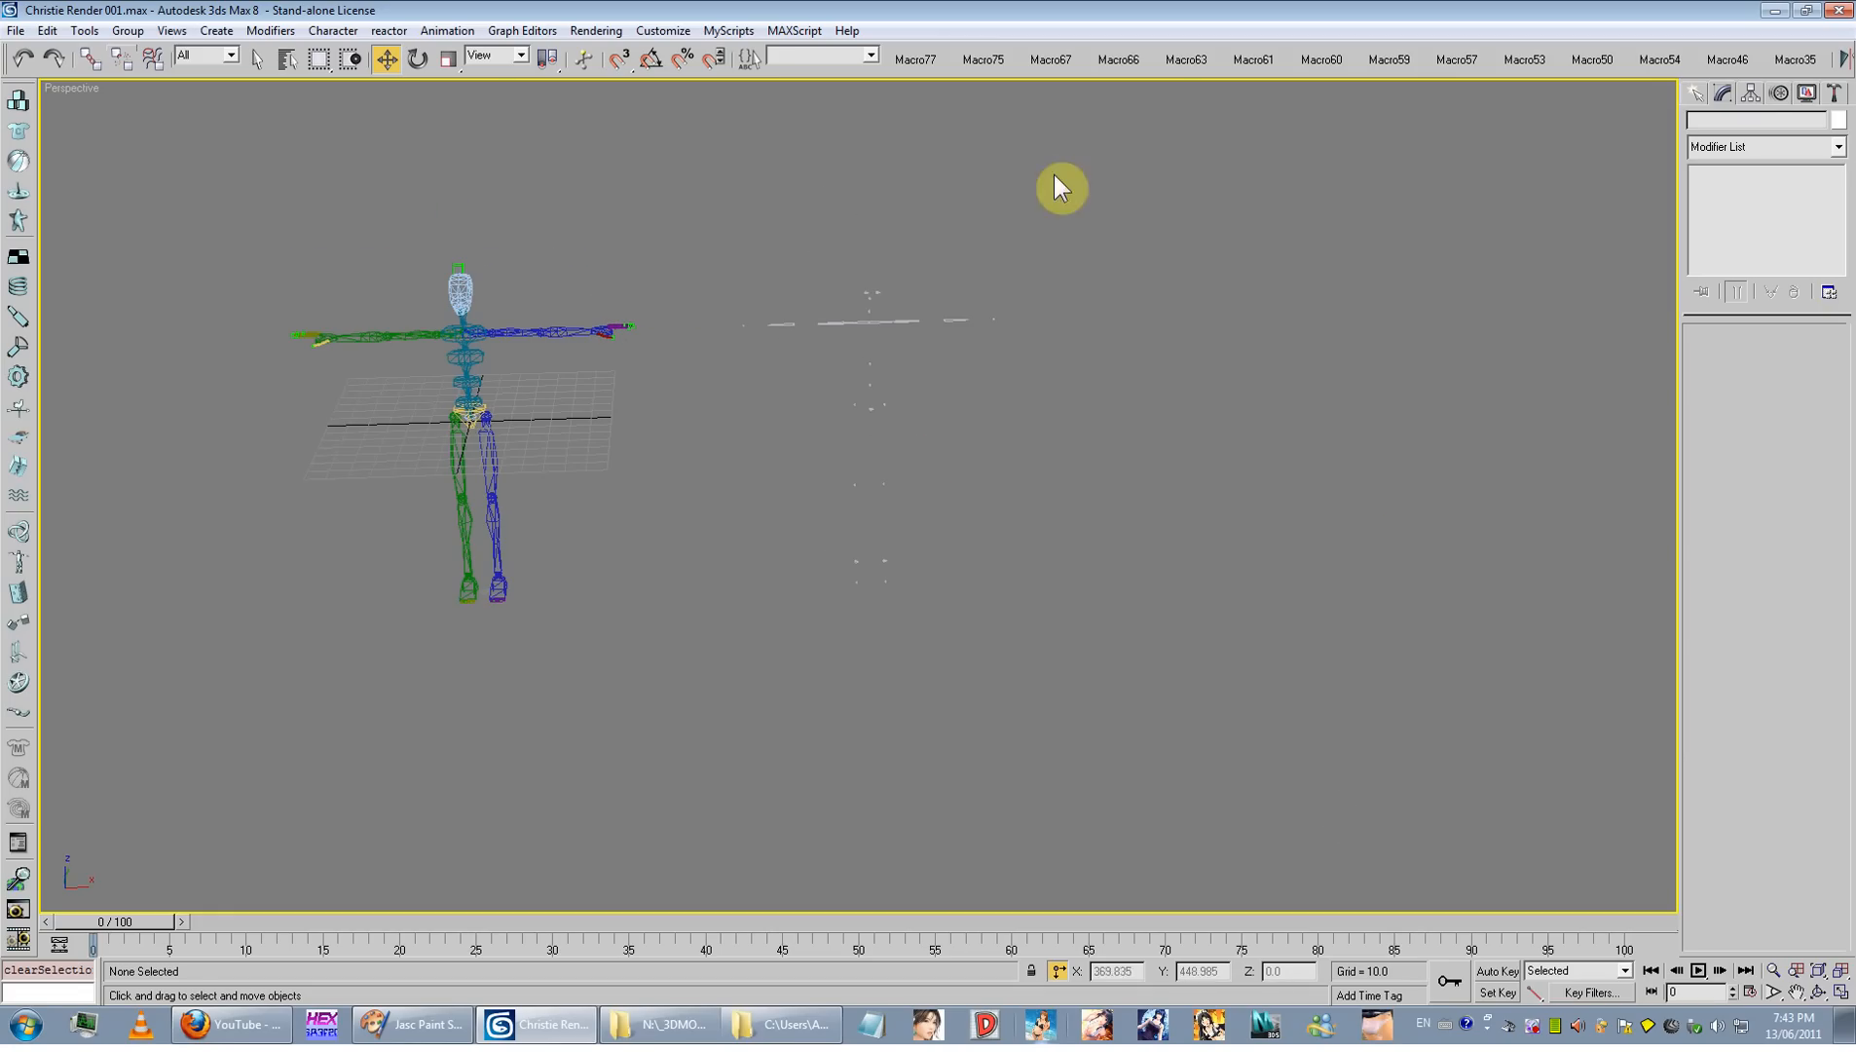
pyautogui.moveTo(1072, 156); pyautogui.dragTo(692, 623)
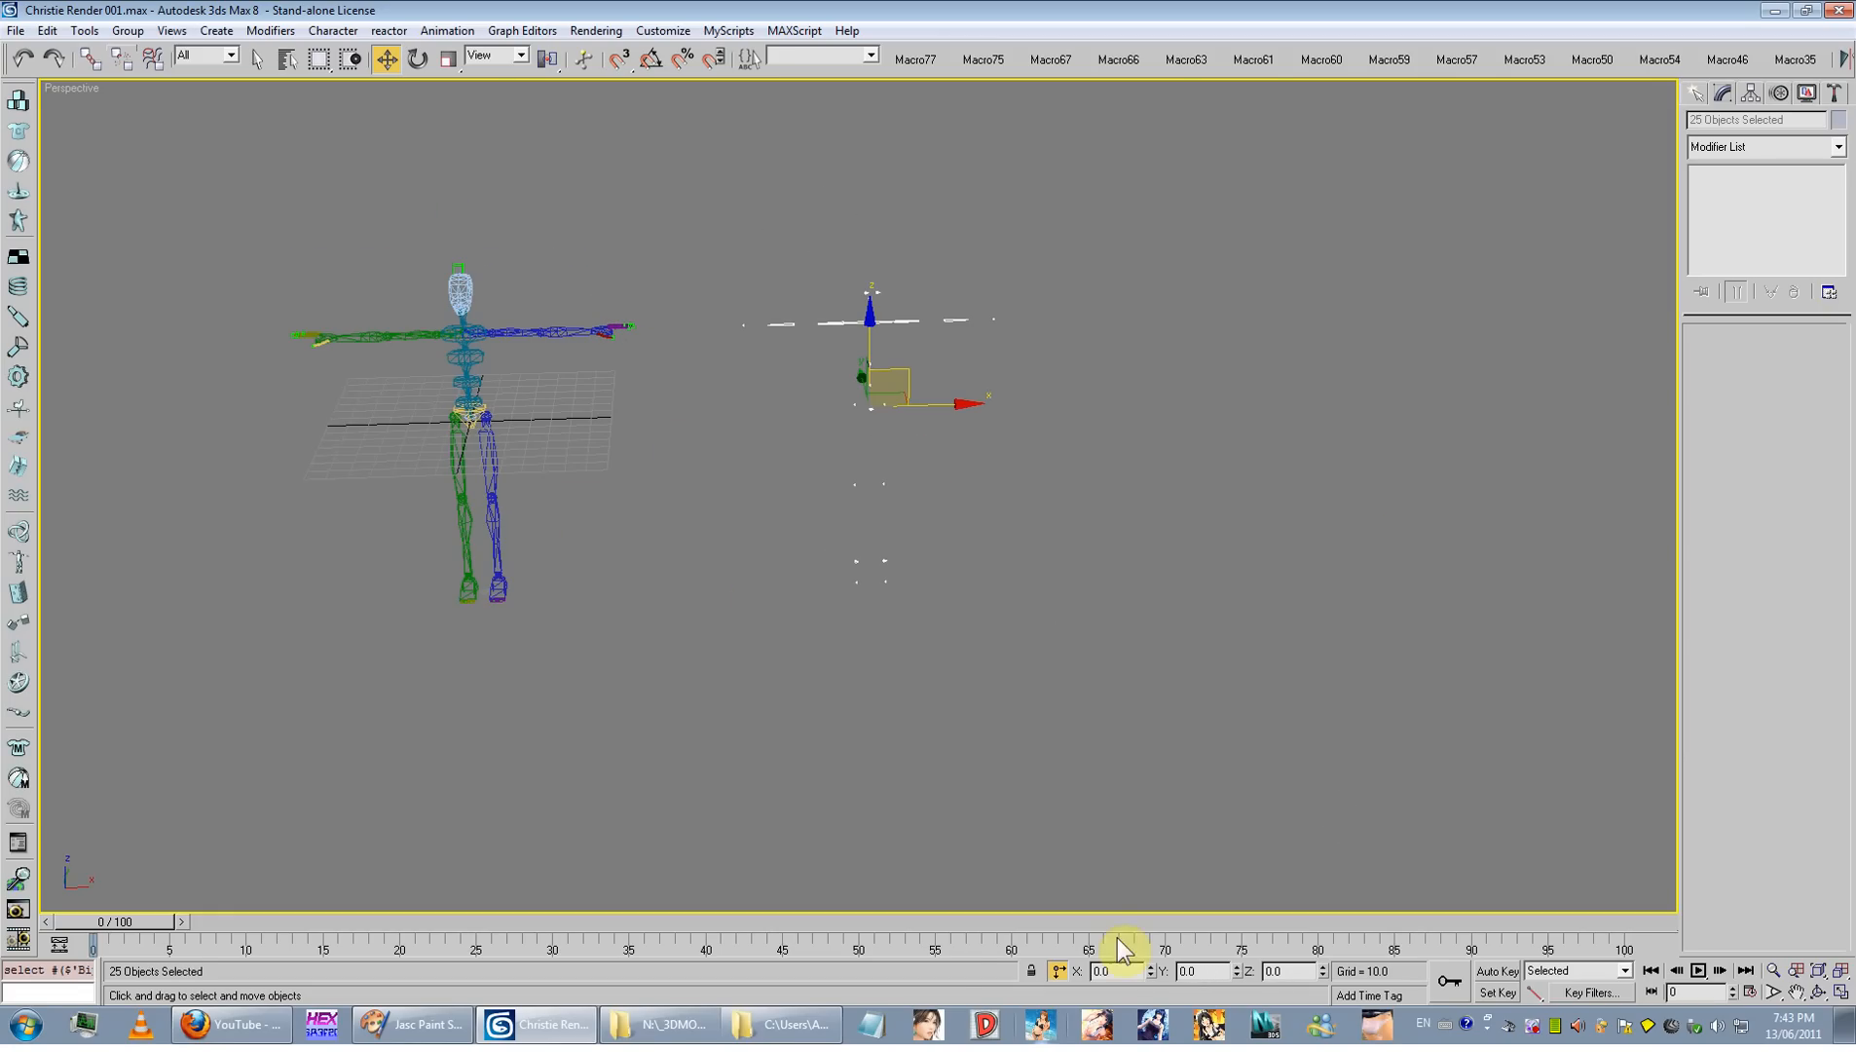
pyautogui.click(1112, 971)
pyautogui.write('2')
pyautogui.write('-200')
pyautogui.press('Return')
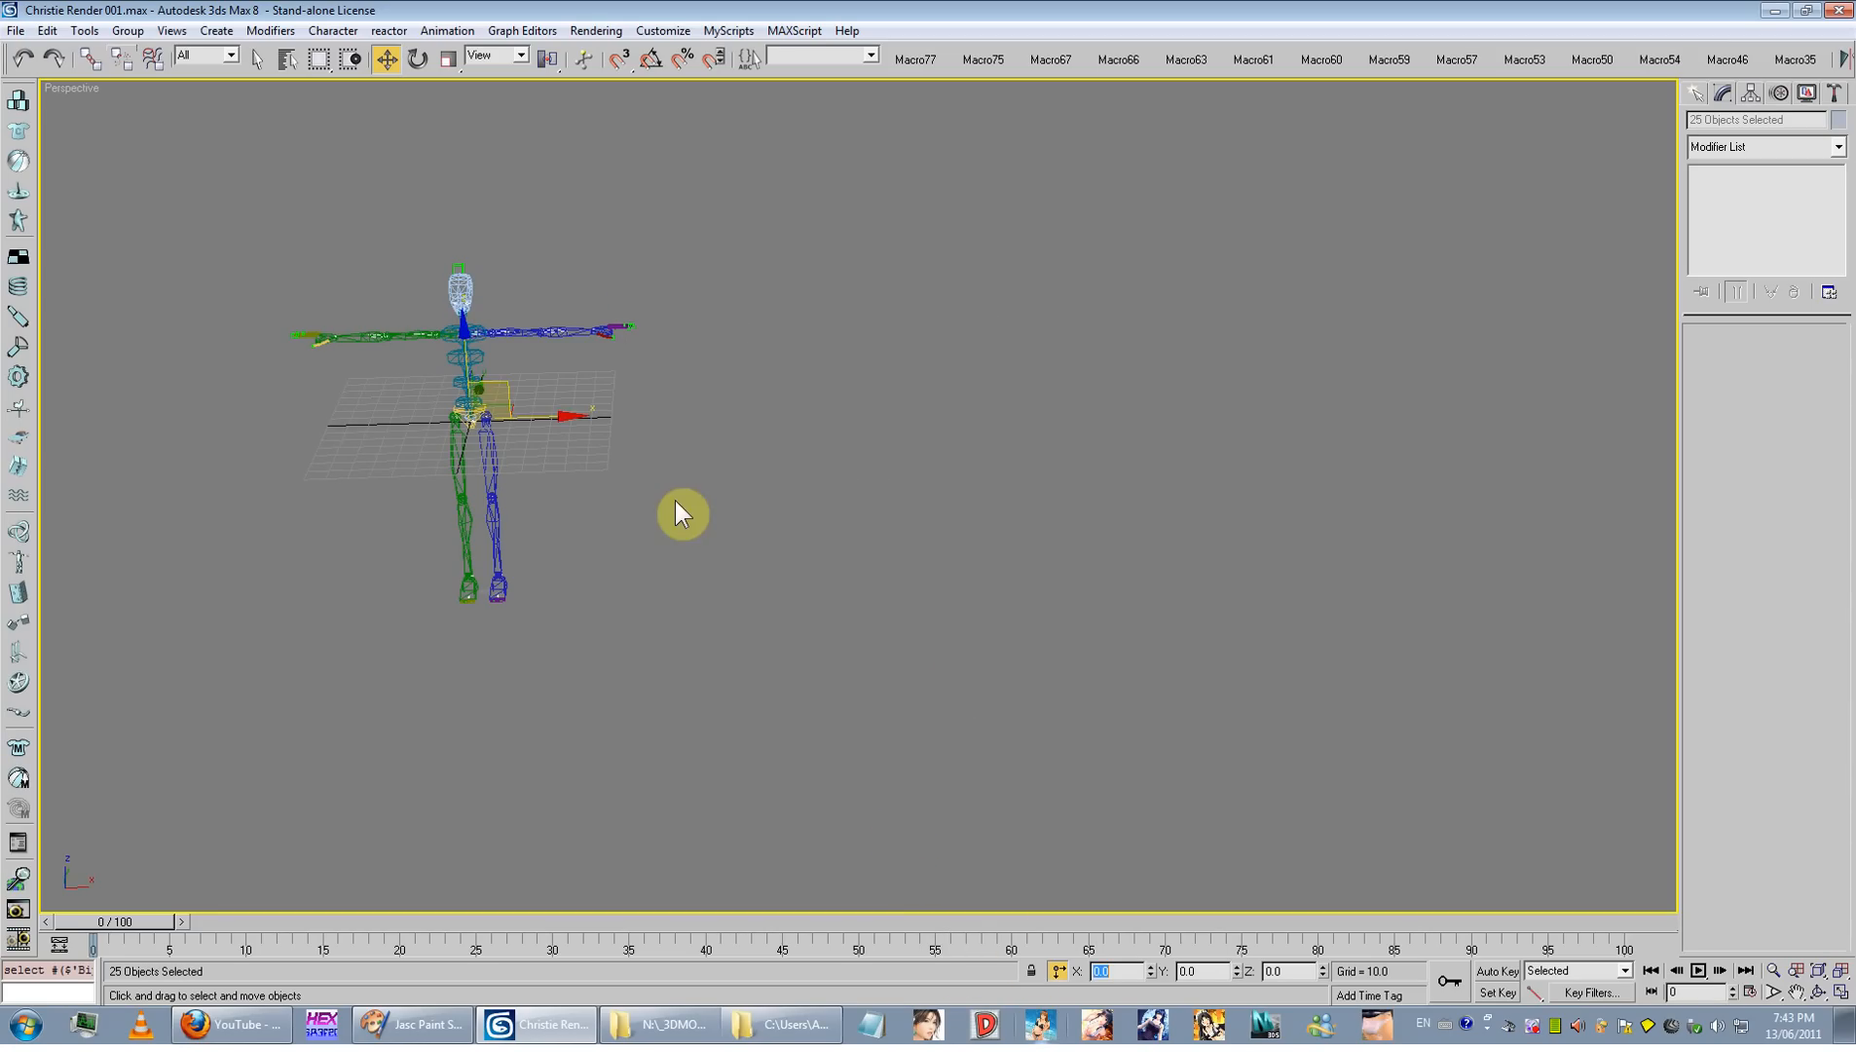
# Step: Unhide all objects so the character mesh is shown around the overlapping skeletons
pyautogui.moveTo(638, 475); pyautogui.dragTo(864, 478, button='middle')
pyautogui.scroll(3, 864, 478)
pyautogui.scroll(3, 707, 516)
pyautogui.moveTo(699, 421); pyautogui.dragTo(816, 402, button='middle')
pyautogui.rightClick(816, 402)
pyautogui.click(823, 346)
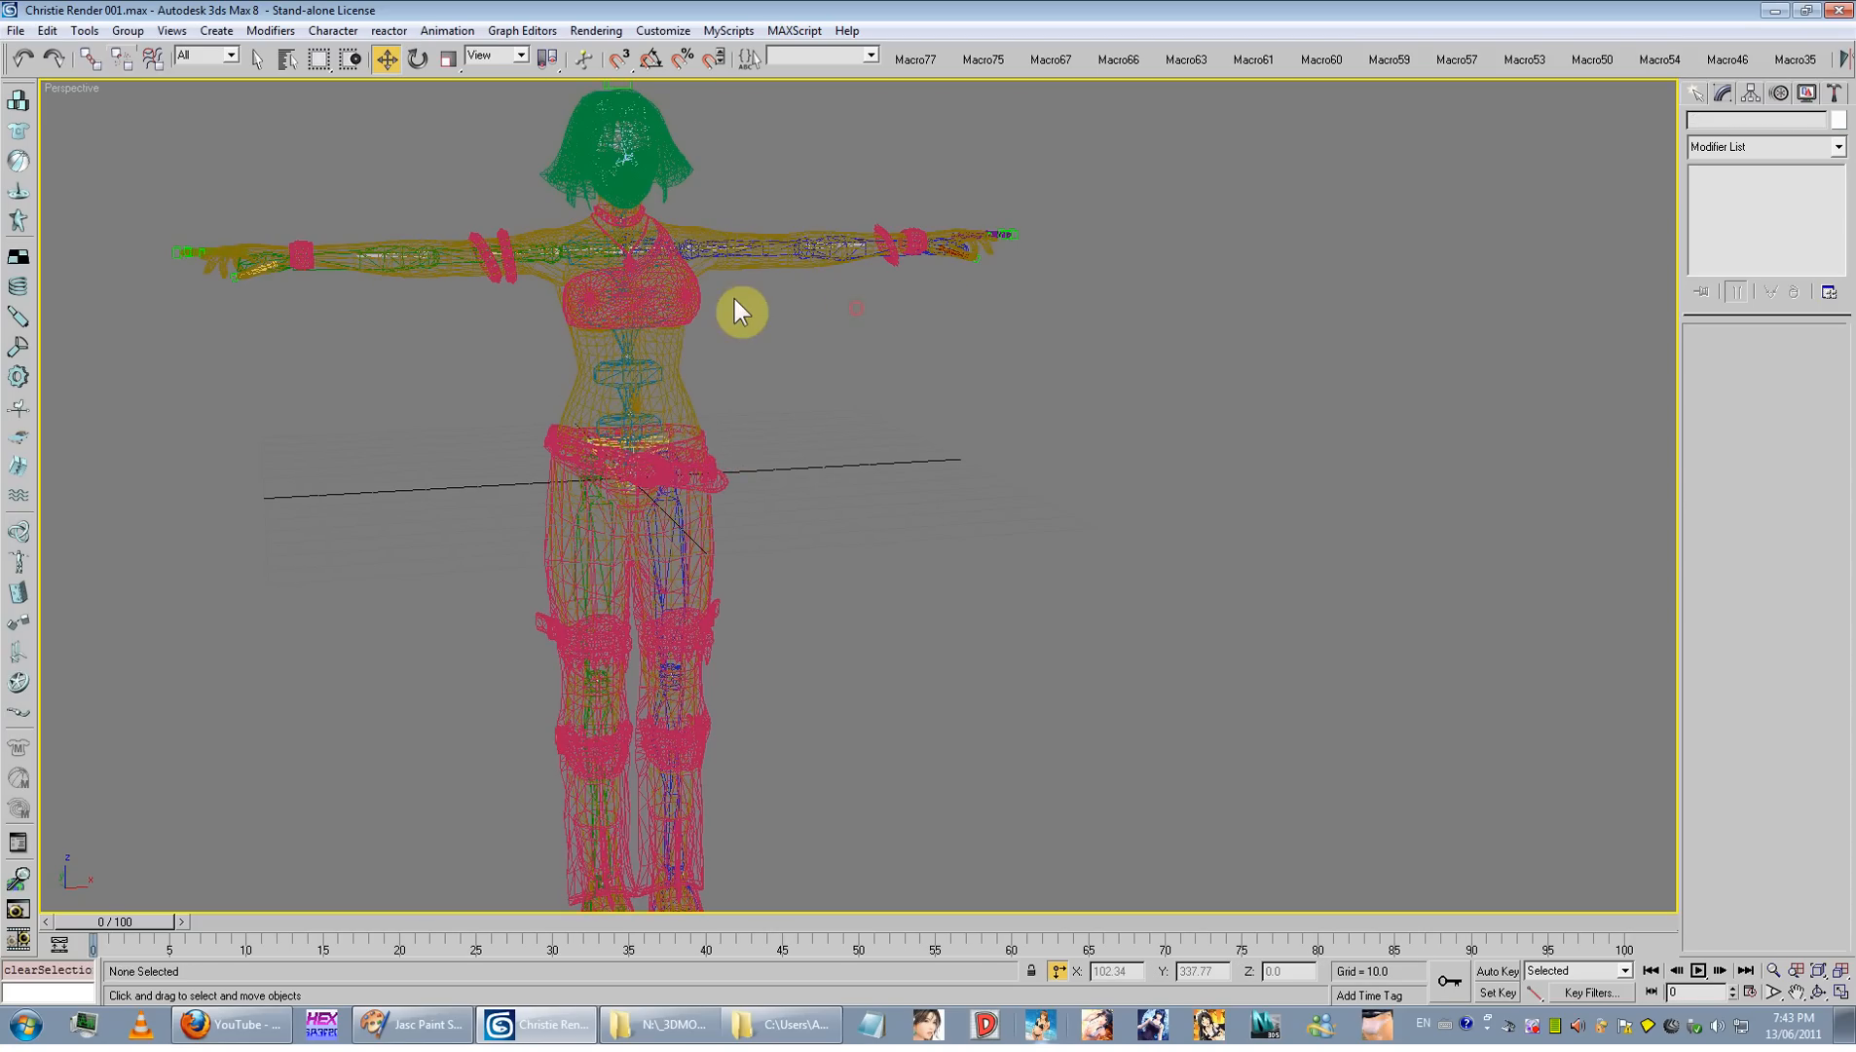
# Step: Switch the viewport to shaded display and hide everything except the character's body mesh
pyautogui.moveTo(737, 311); pyautogui.dragTo(762, 310, button='middle')
pyautogui.press('F3')
pyautogui.click(769, 277)
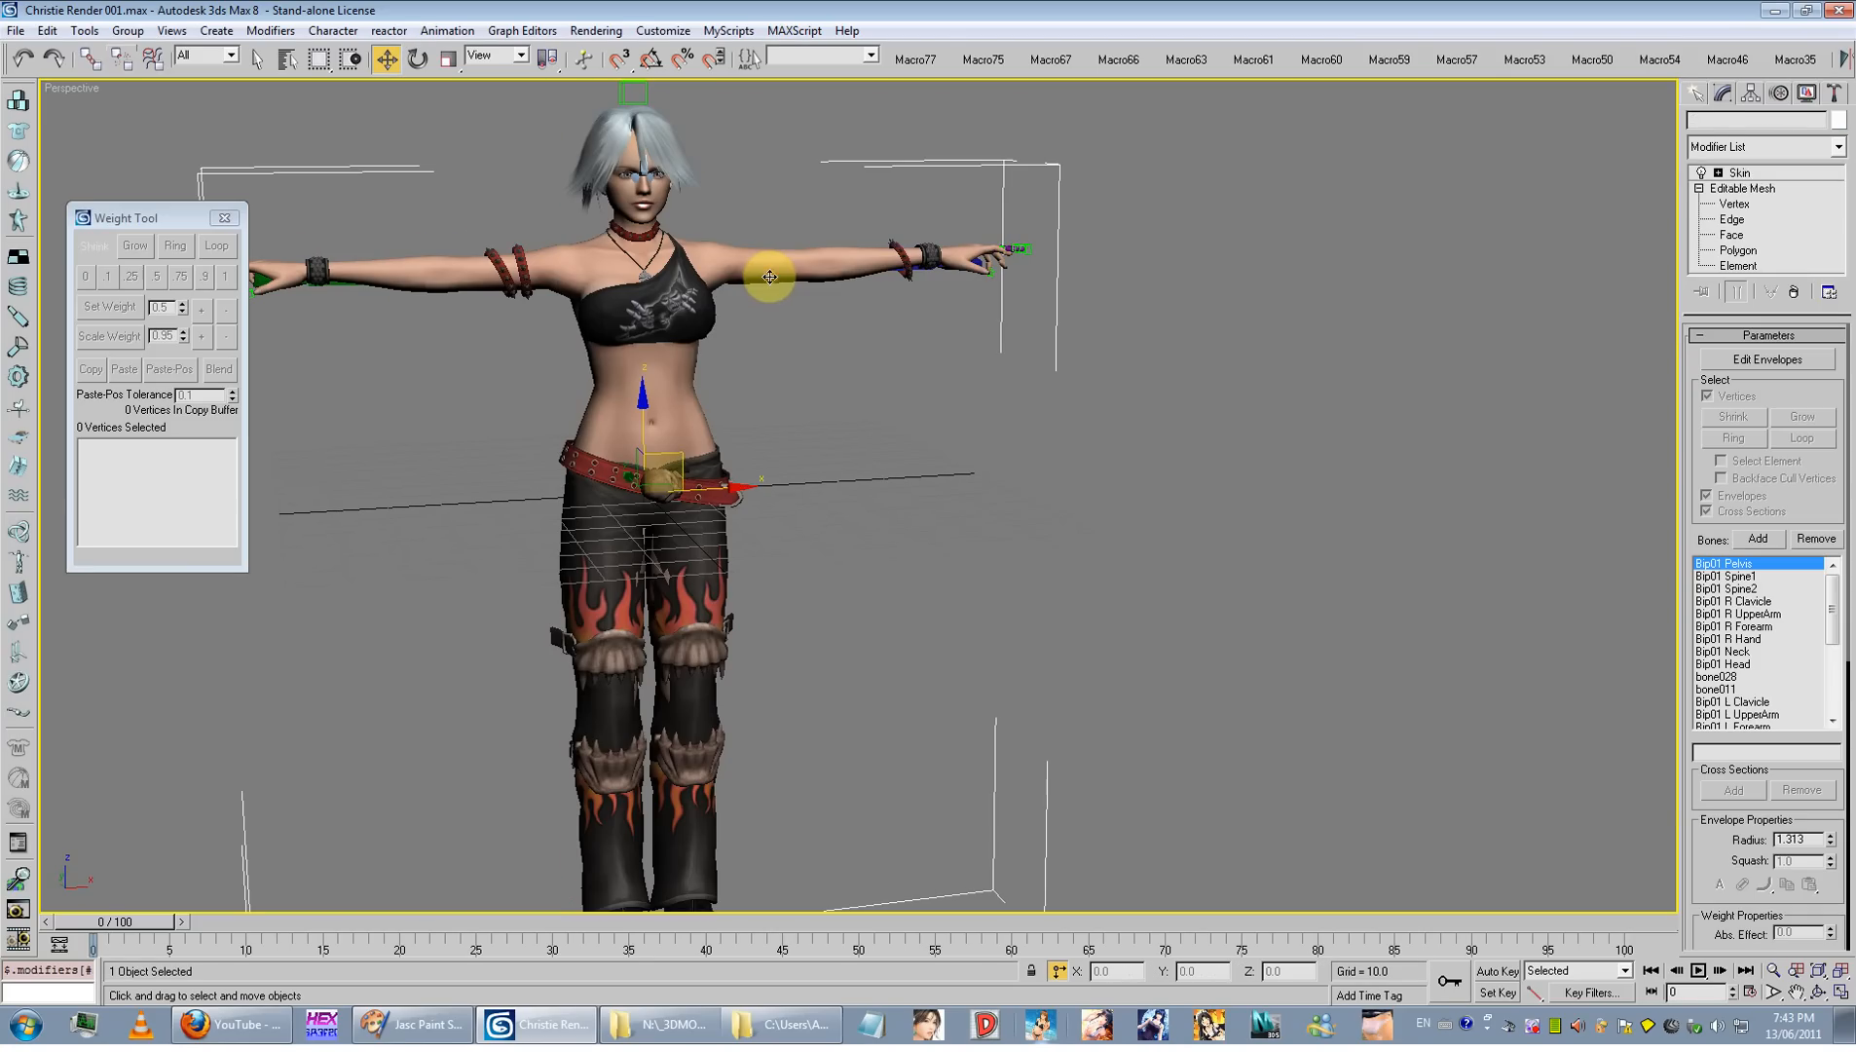
pyautogui.rightClick(869, 353)
pyautogui.click(917, 277)
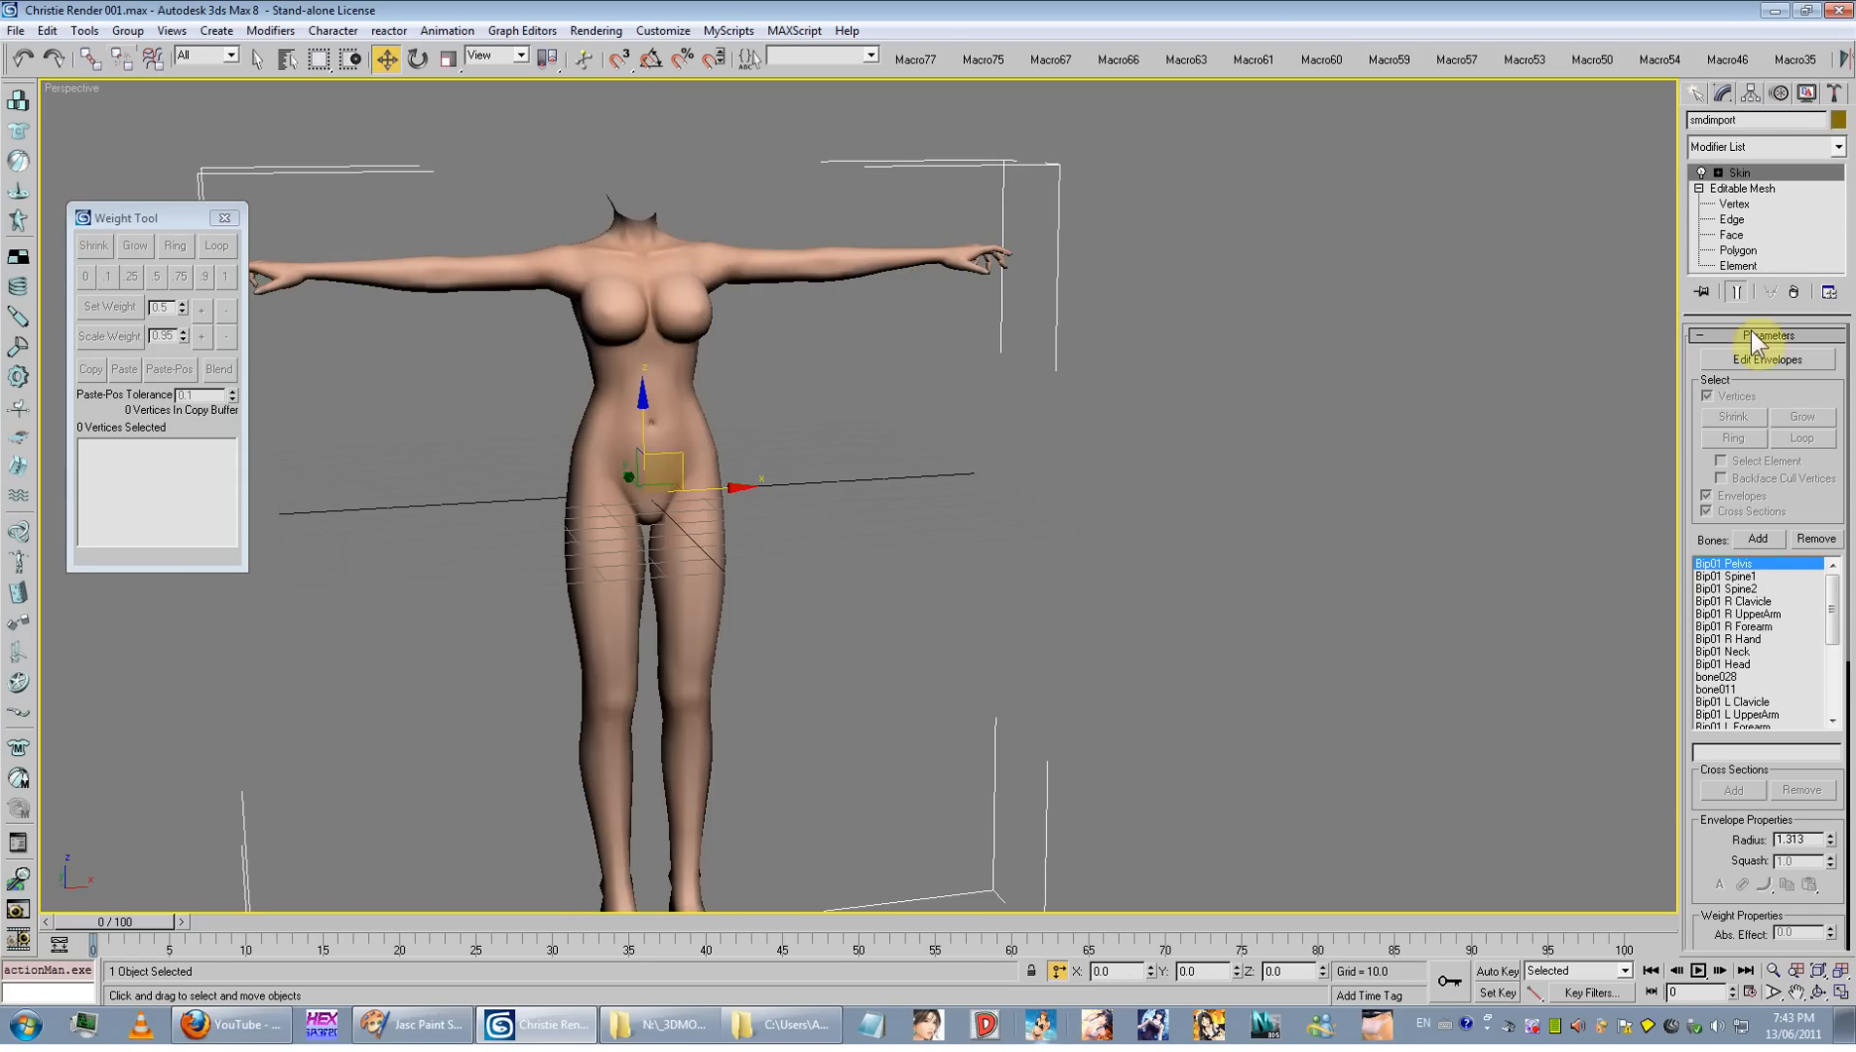
# Step: Save the body mesh's Skin envelopes to the Desktop as "vertex weights"
pyautogui.moveTo(1707, 543); pyautogui.dragTo(1709, 419)
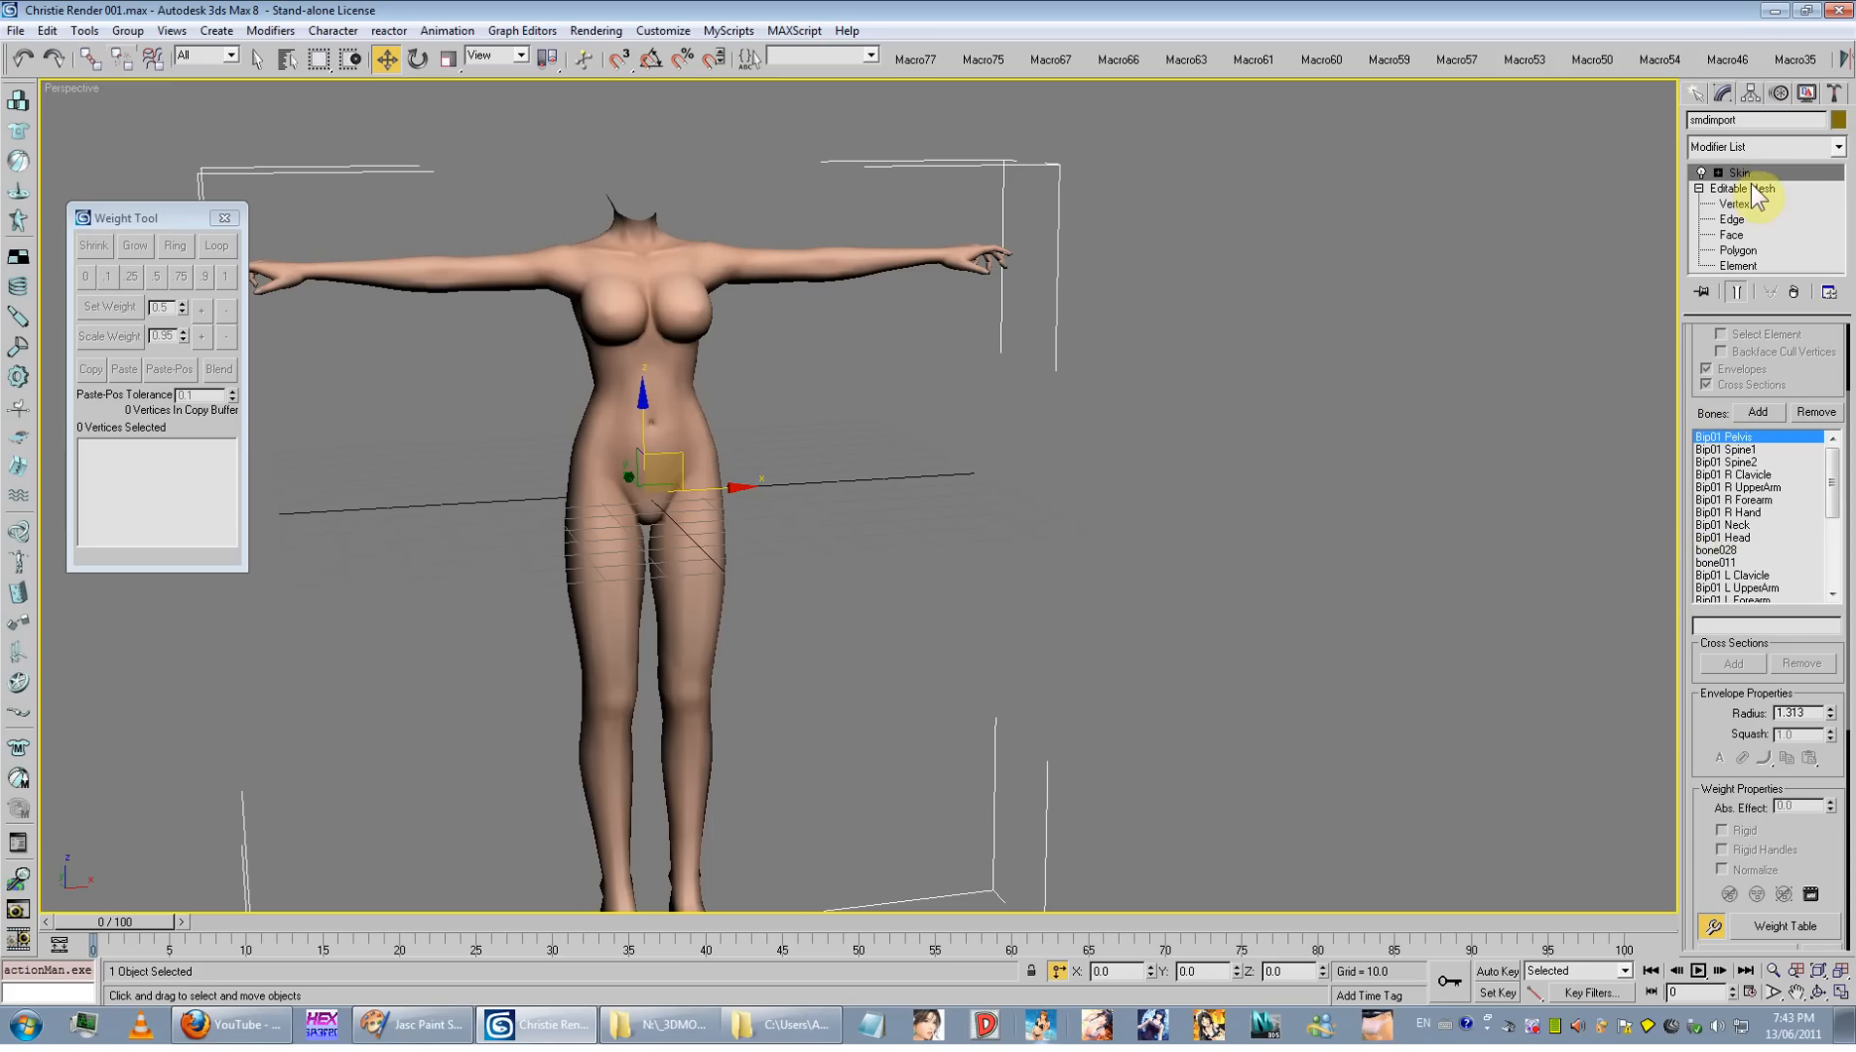
pyautogui.moveTo(1826, 464)
pyautogui.mouseDown()
pyautogui.moveTo(1812, 580)
pyautogui.moveTo(1835, 558)
pyautogui.moveTo(1844, 472)
pyautogui.mouseUp()
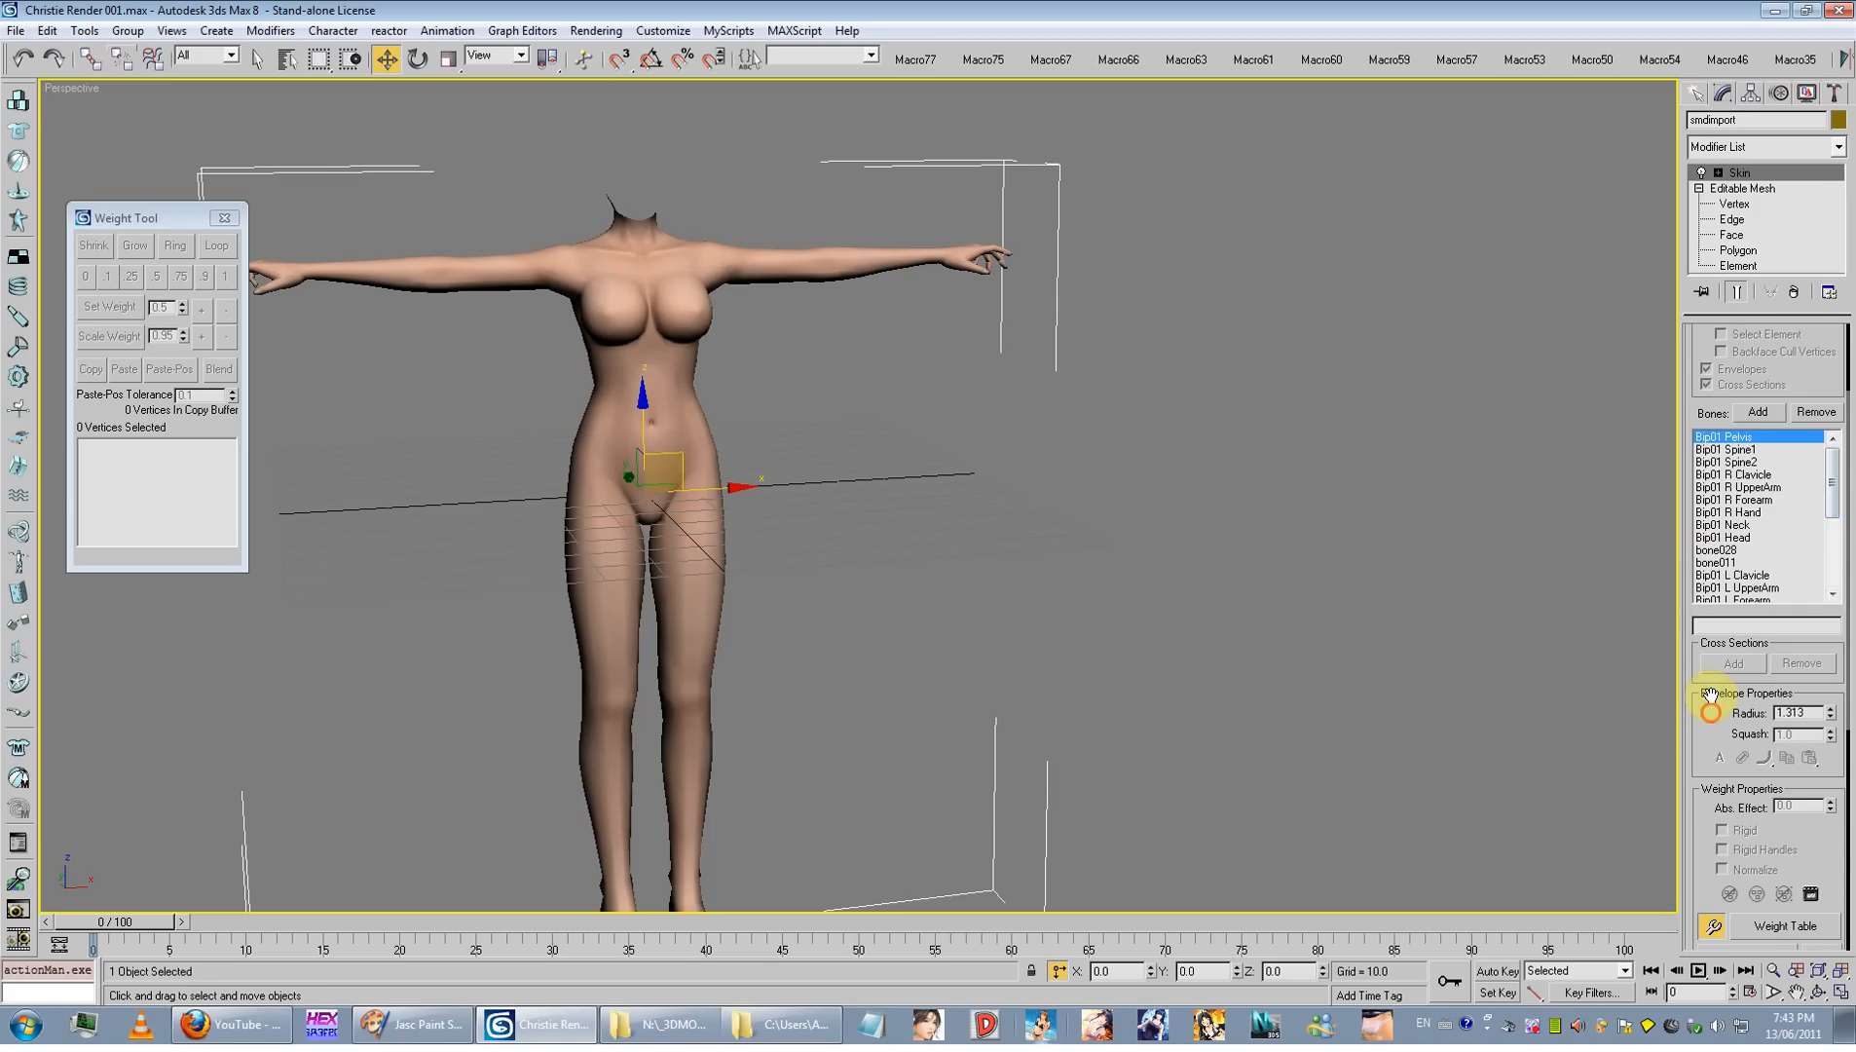
pyautogui.scroll(-5, 1720, 703)
pyautogui.click(1739, 919)
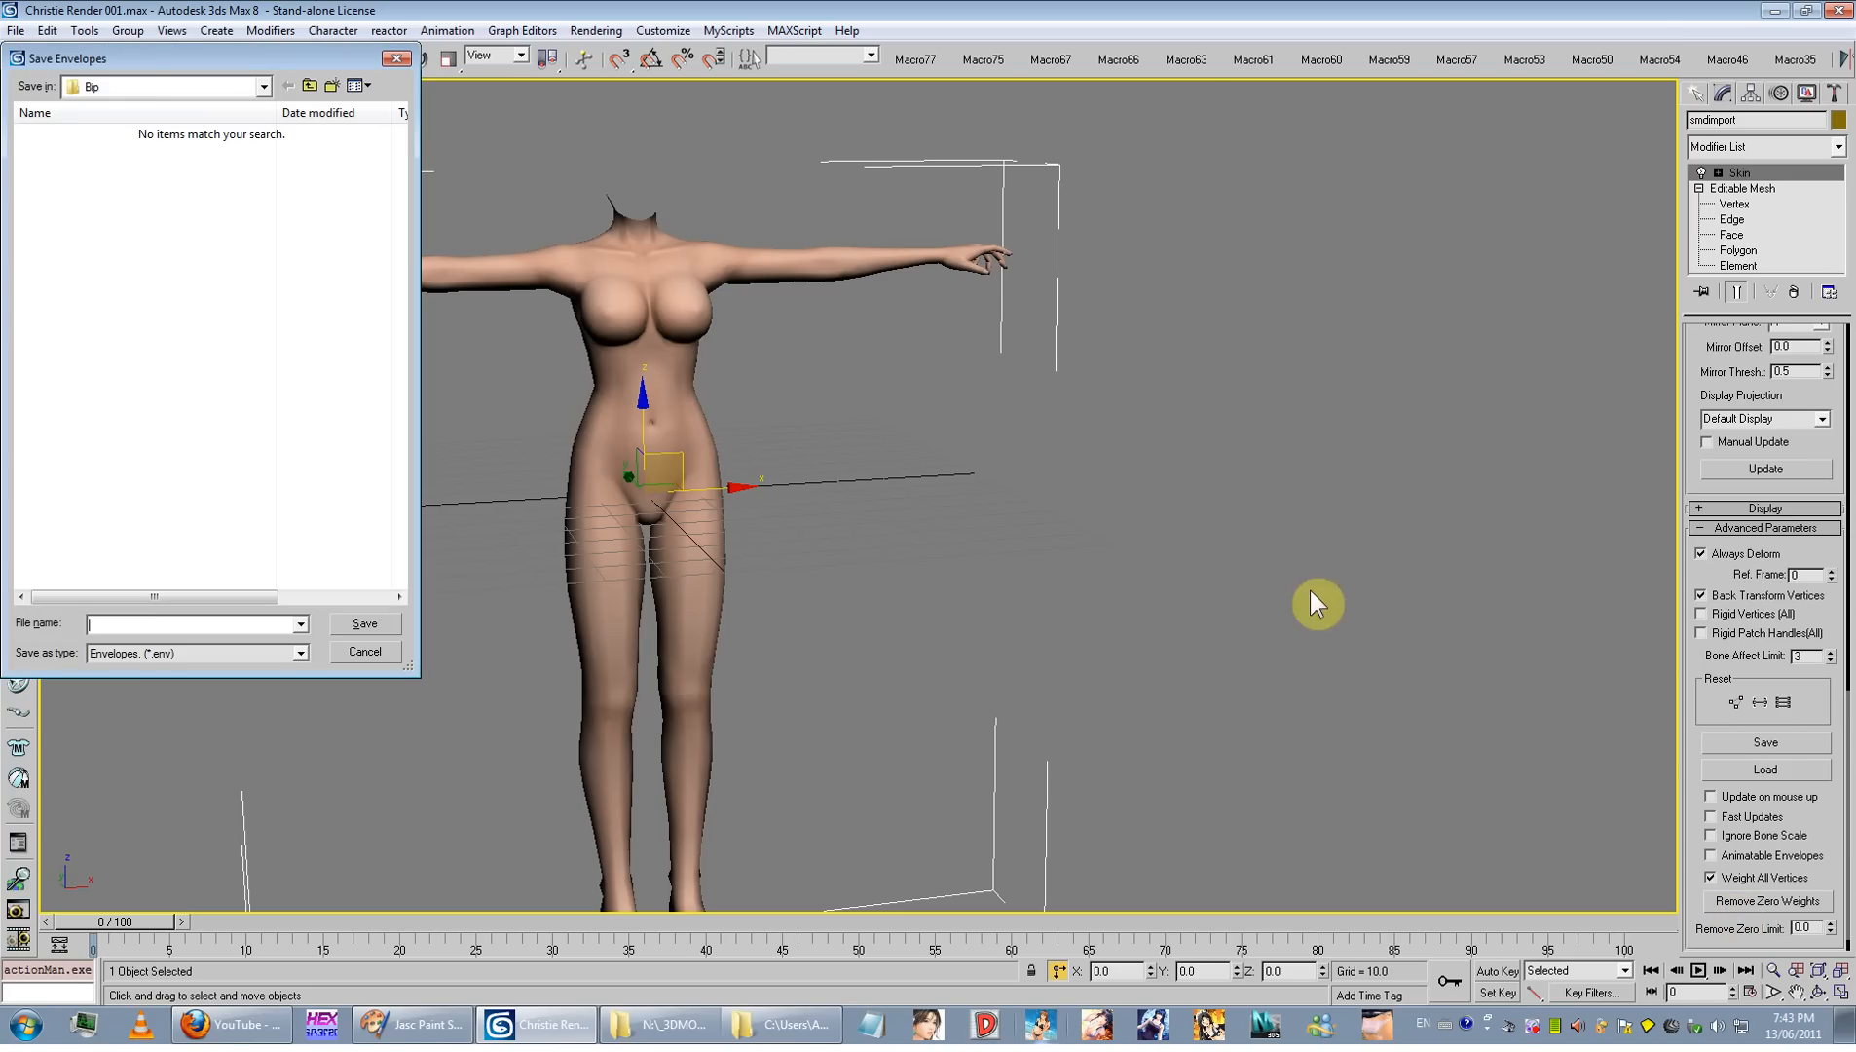
pyautogui.click(125, 86)
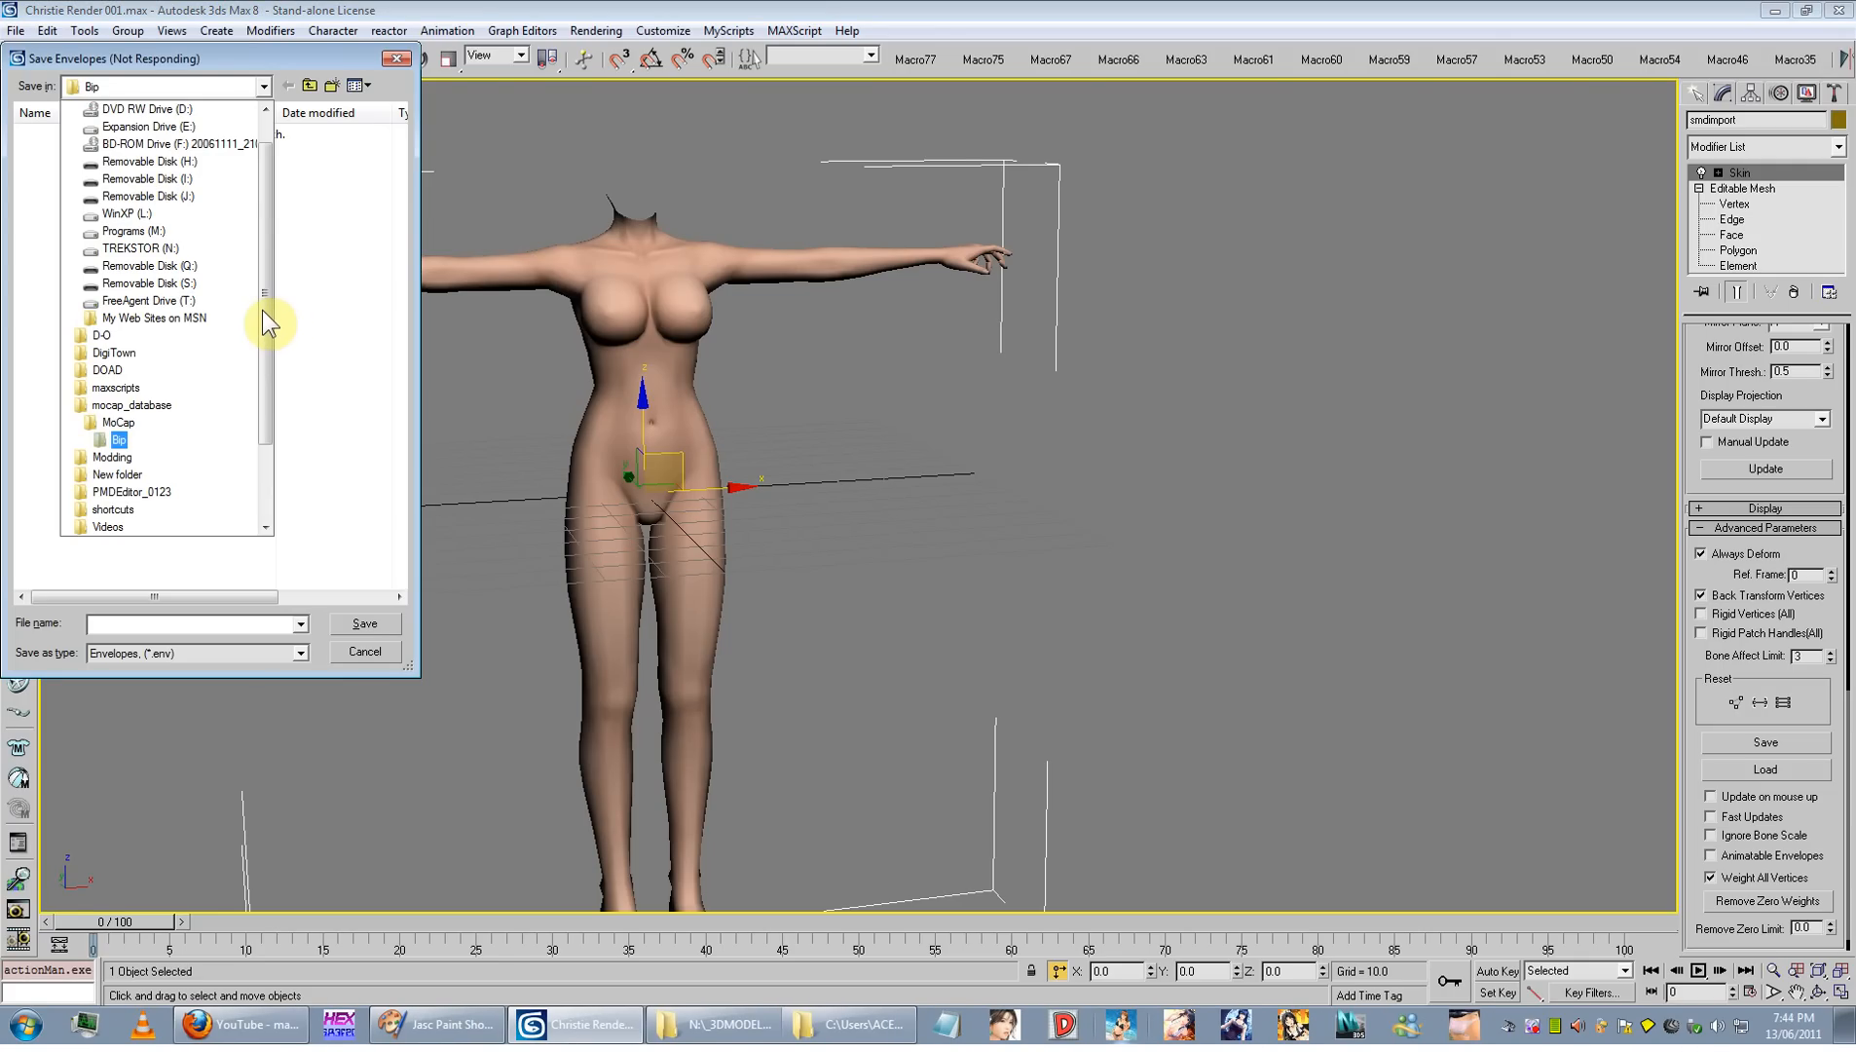
pyautogui.scroll(5, 263, 310)
pyautogui.click(130, 127)
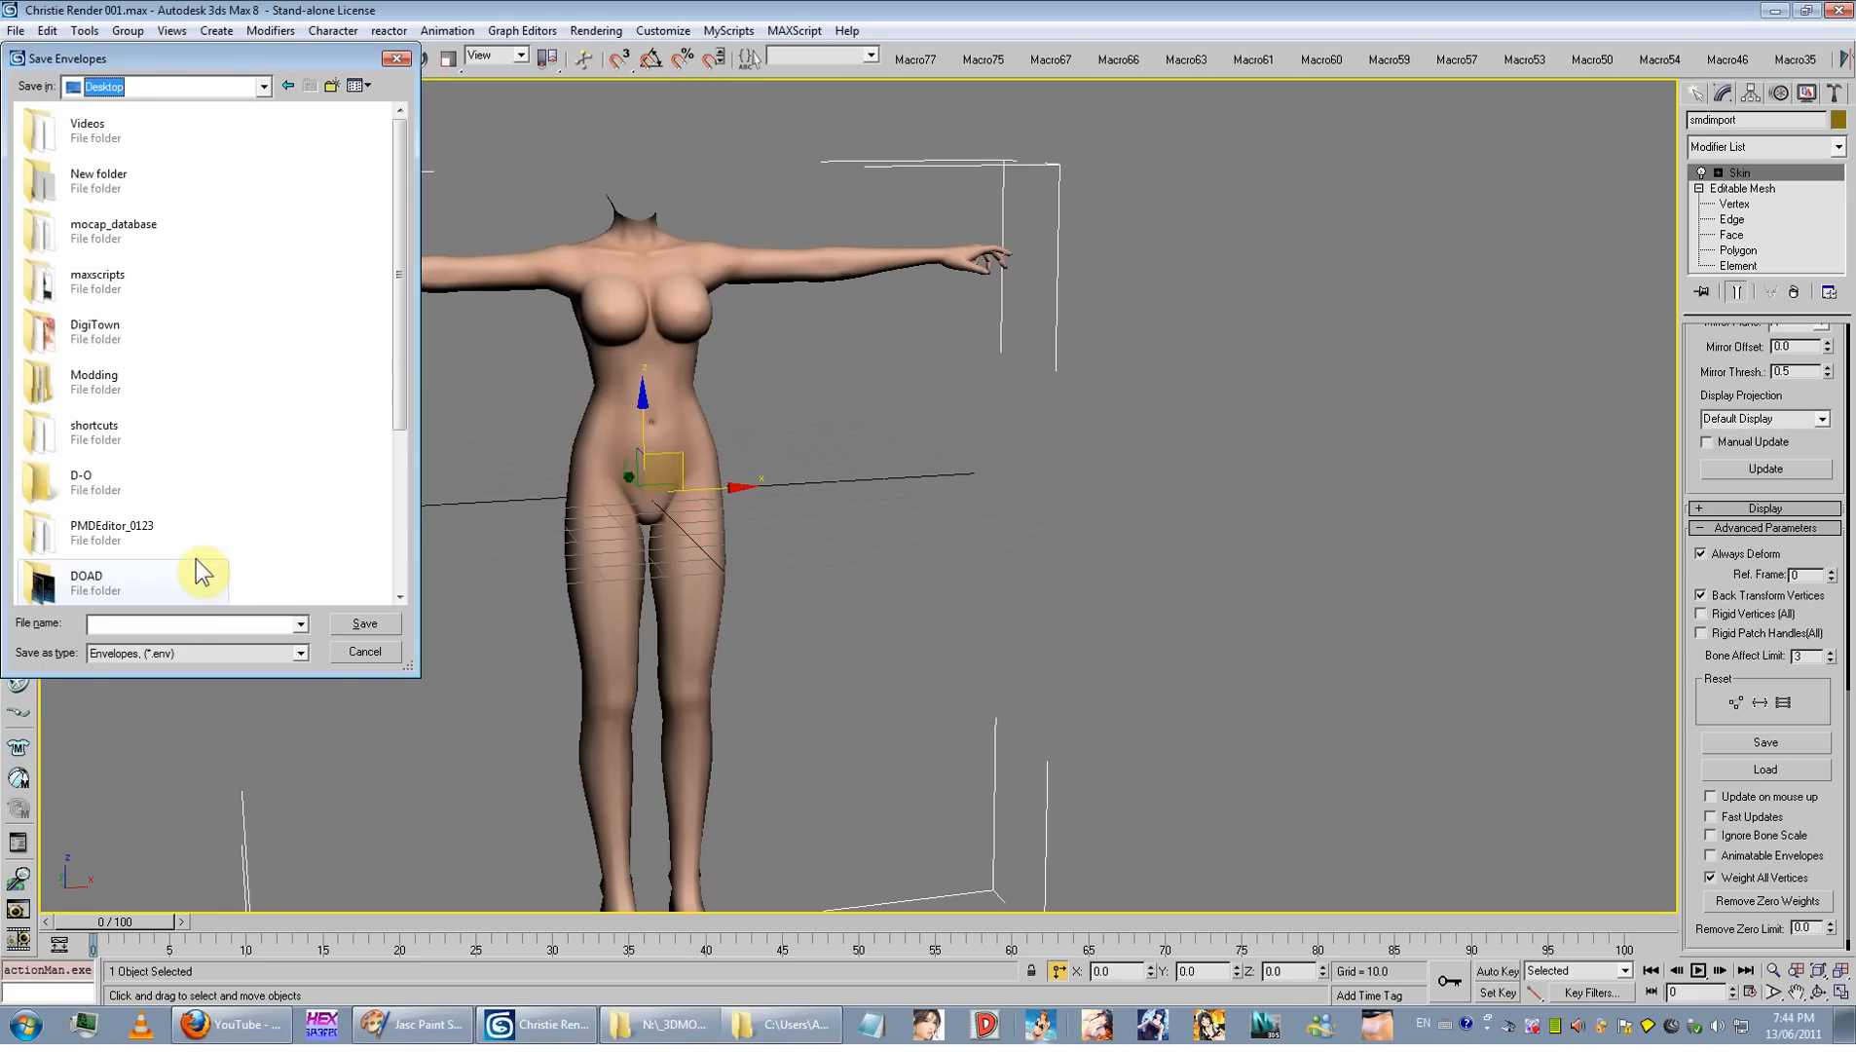
pyautogui.moveTo(407, 279)
pyautogui.mouseDown()
pyautogui.moveTo(414, 579)
pyautogui.moveTo(390, 280)
pyautogui.moveTo(363, 536)
pyautogui.moveTo(409, 243)
pyautogui.mouseUp()
pyautogui.click(274, 617)
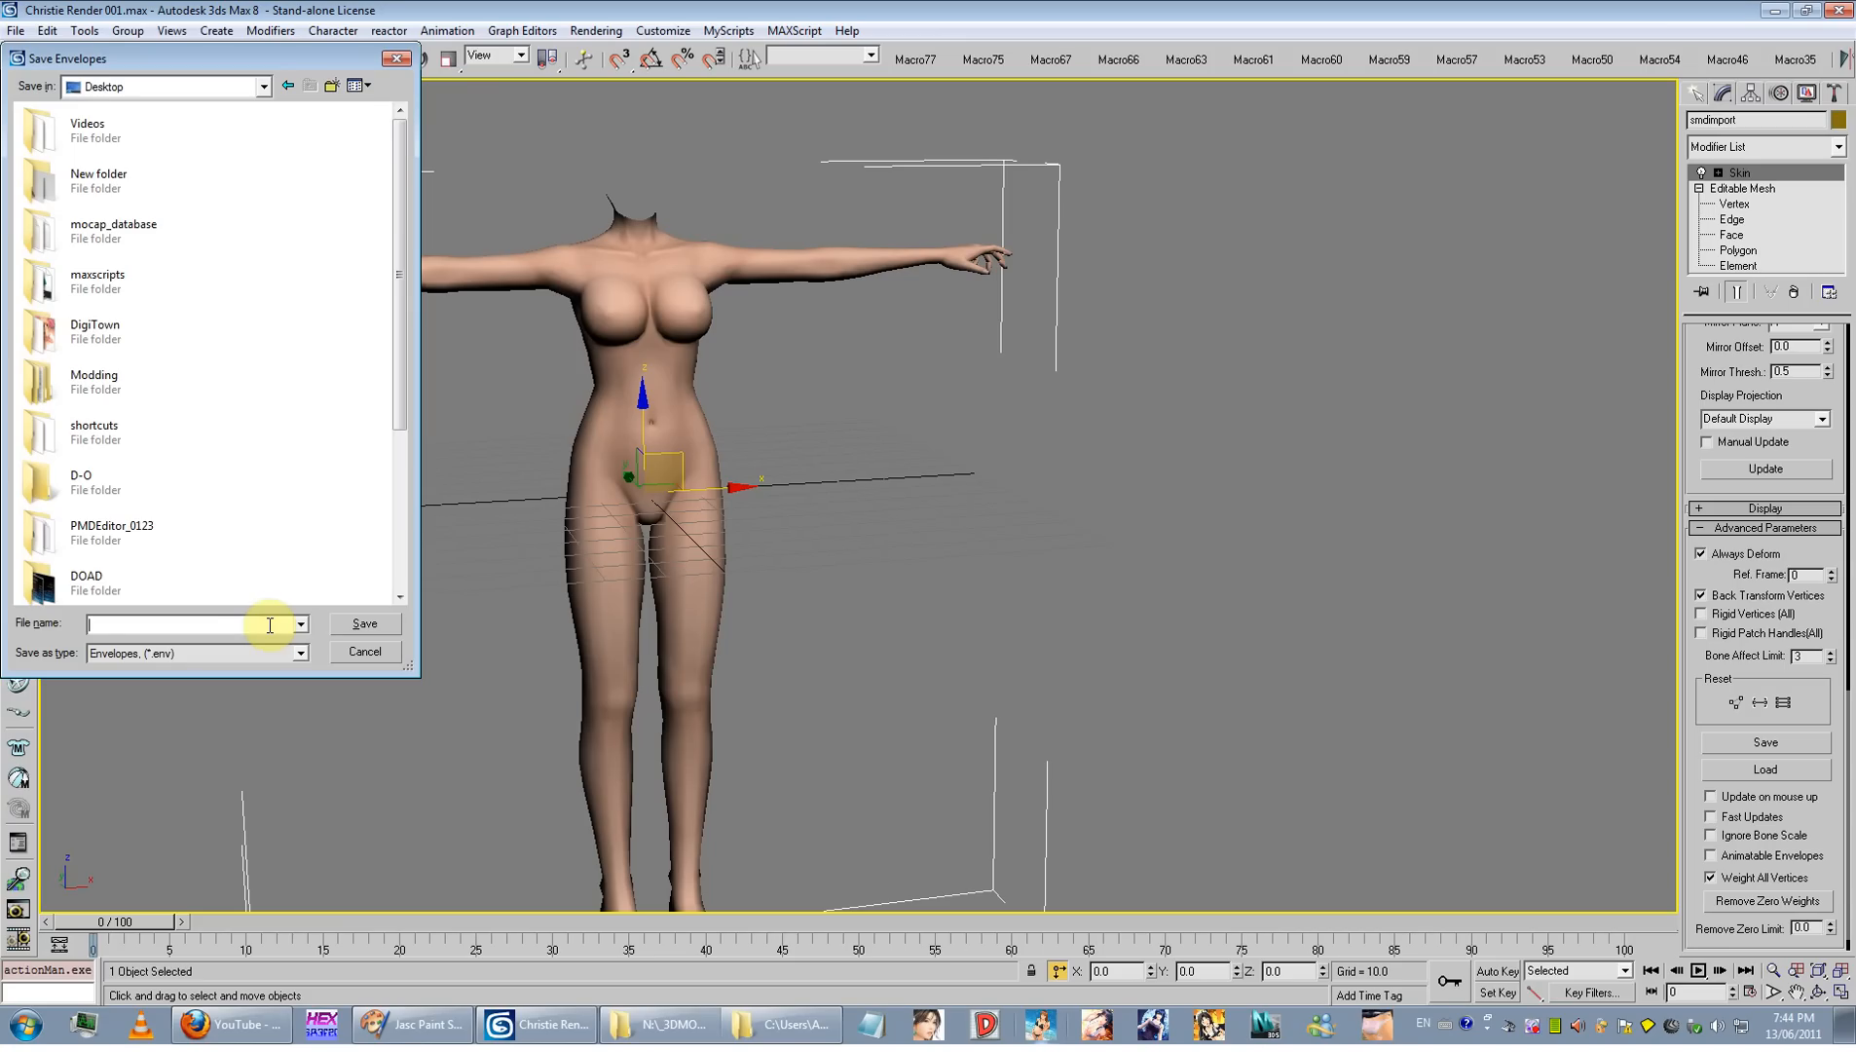
pyautogui.write('vertex weights')
pyautogui.press('Return')
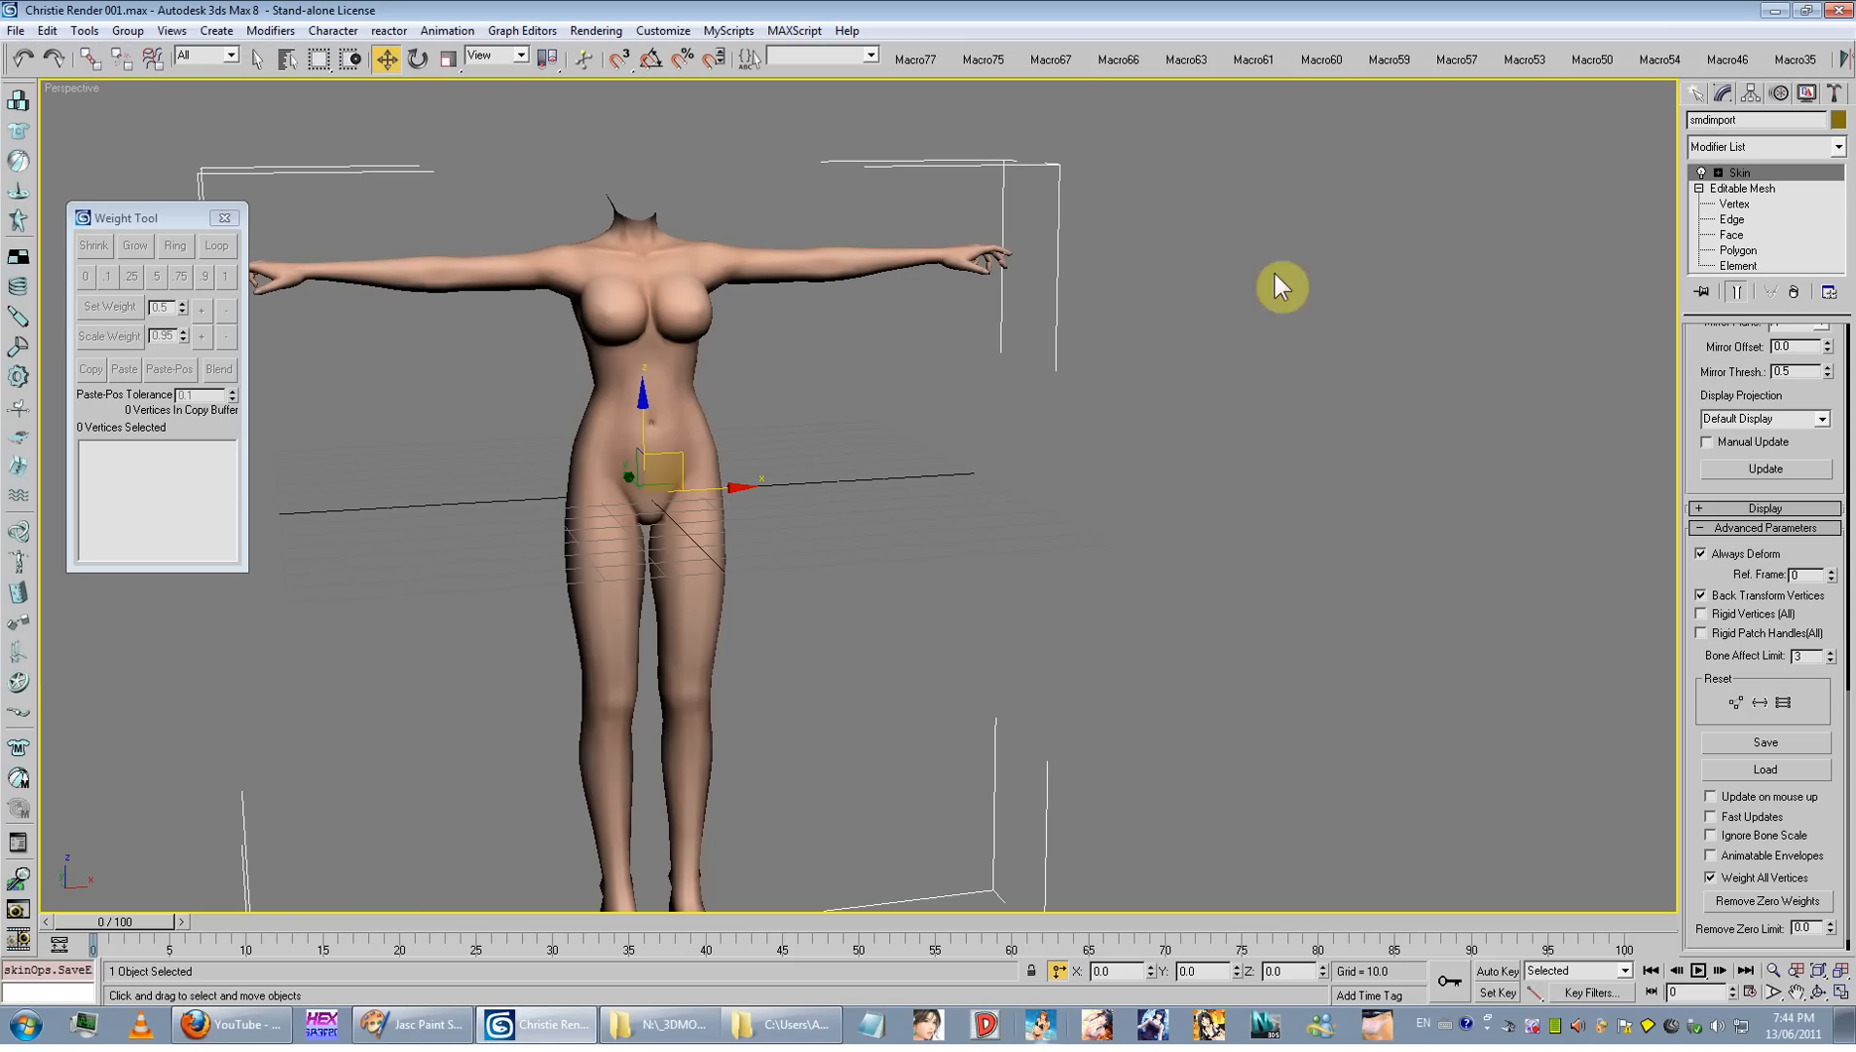
# Step: Remove the Skin modifier from the body mesh, leaving only its Editable Mesh
pyautogui.click(1762, 177)
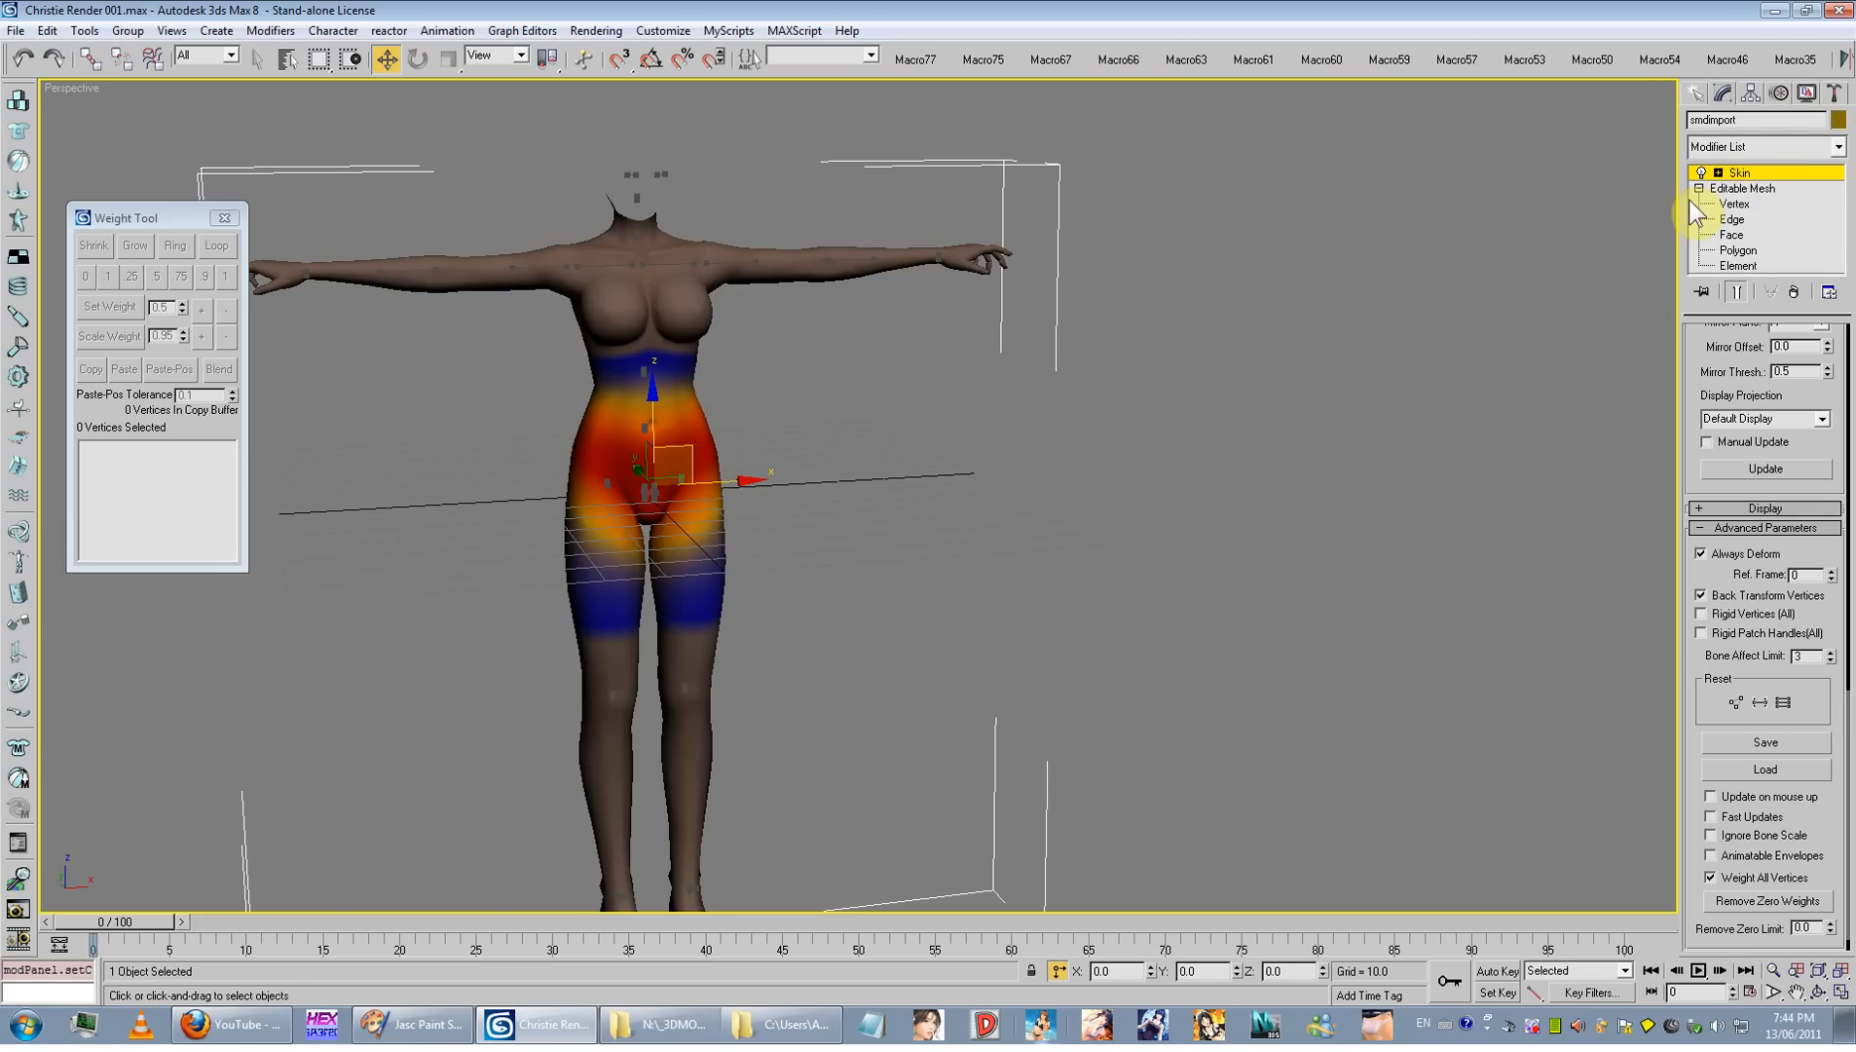
pyautogui.click(1766, 184)
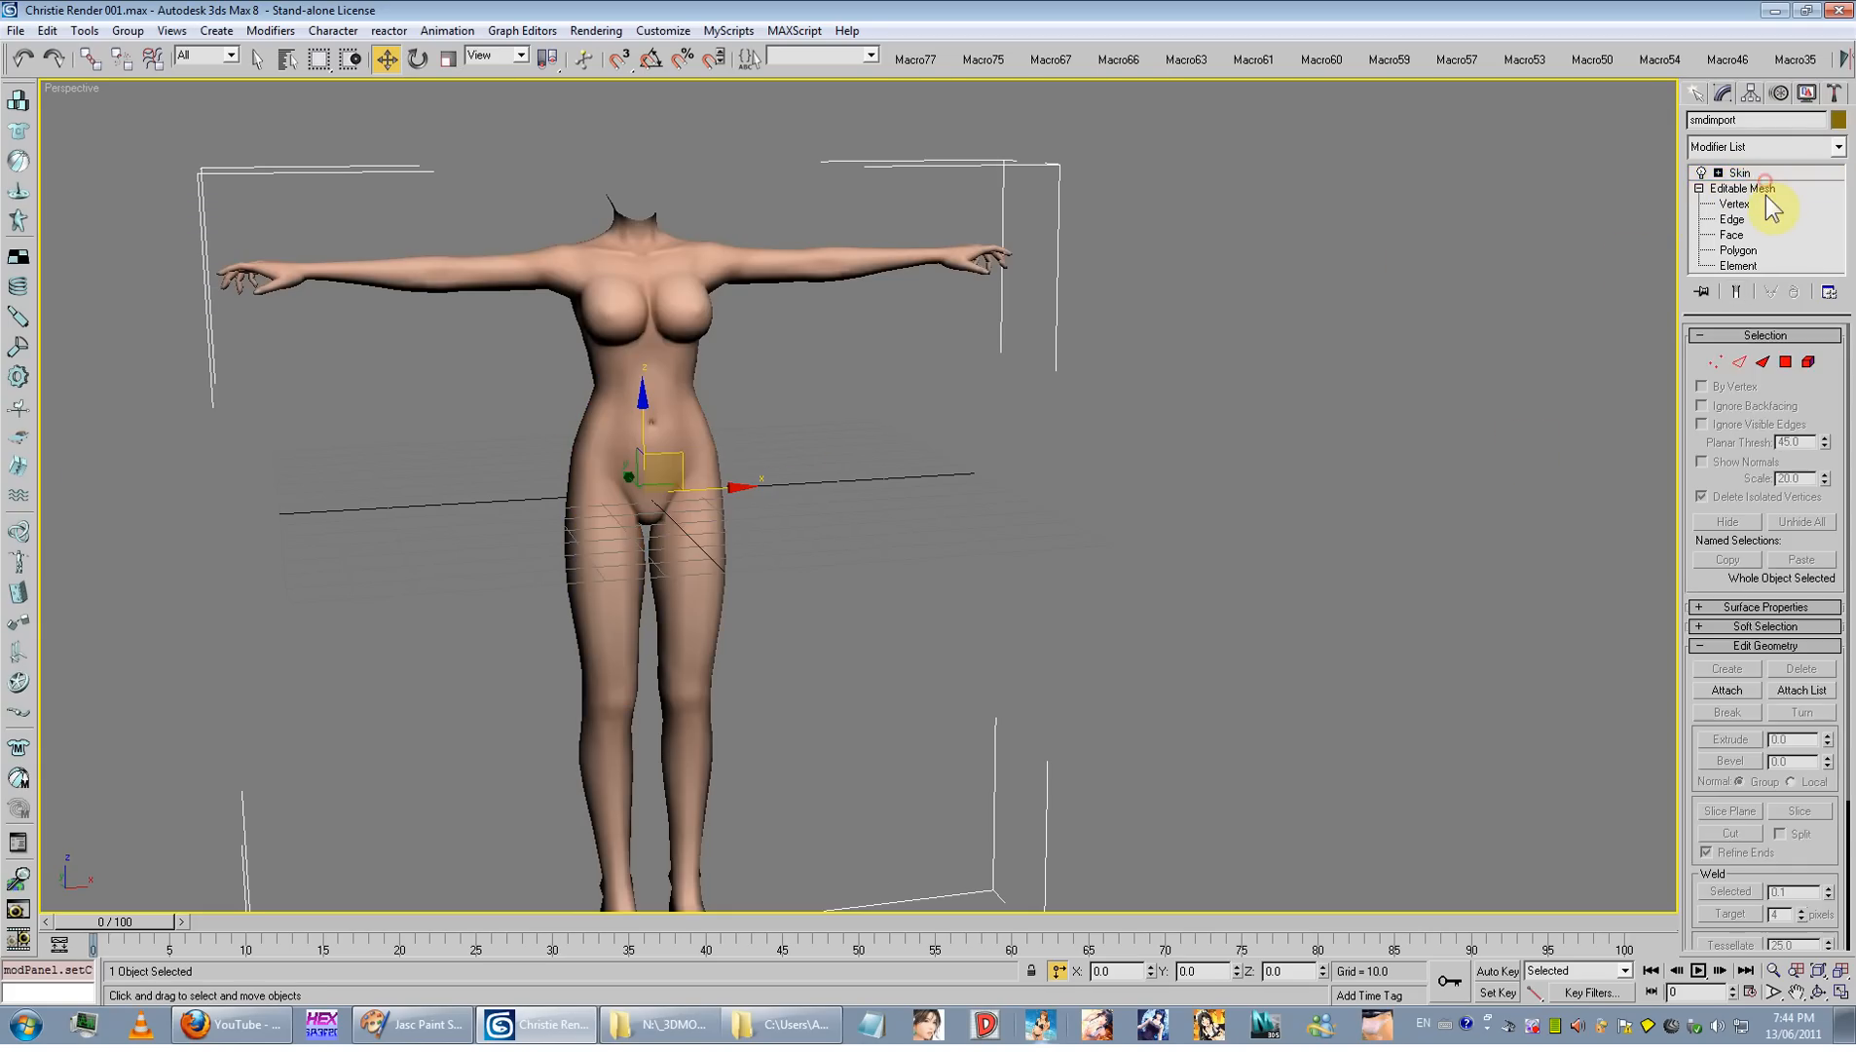
pyautogui.click(1787, 175)
pyautogui.click(1786, 290)
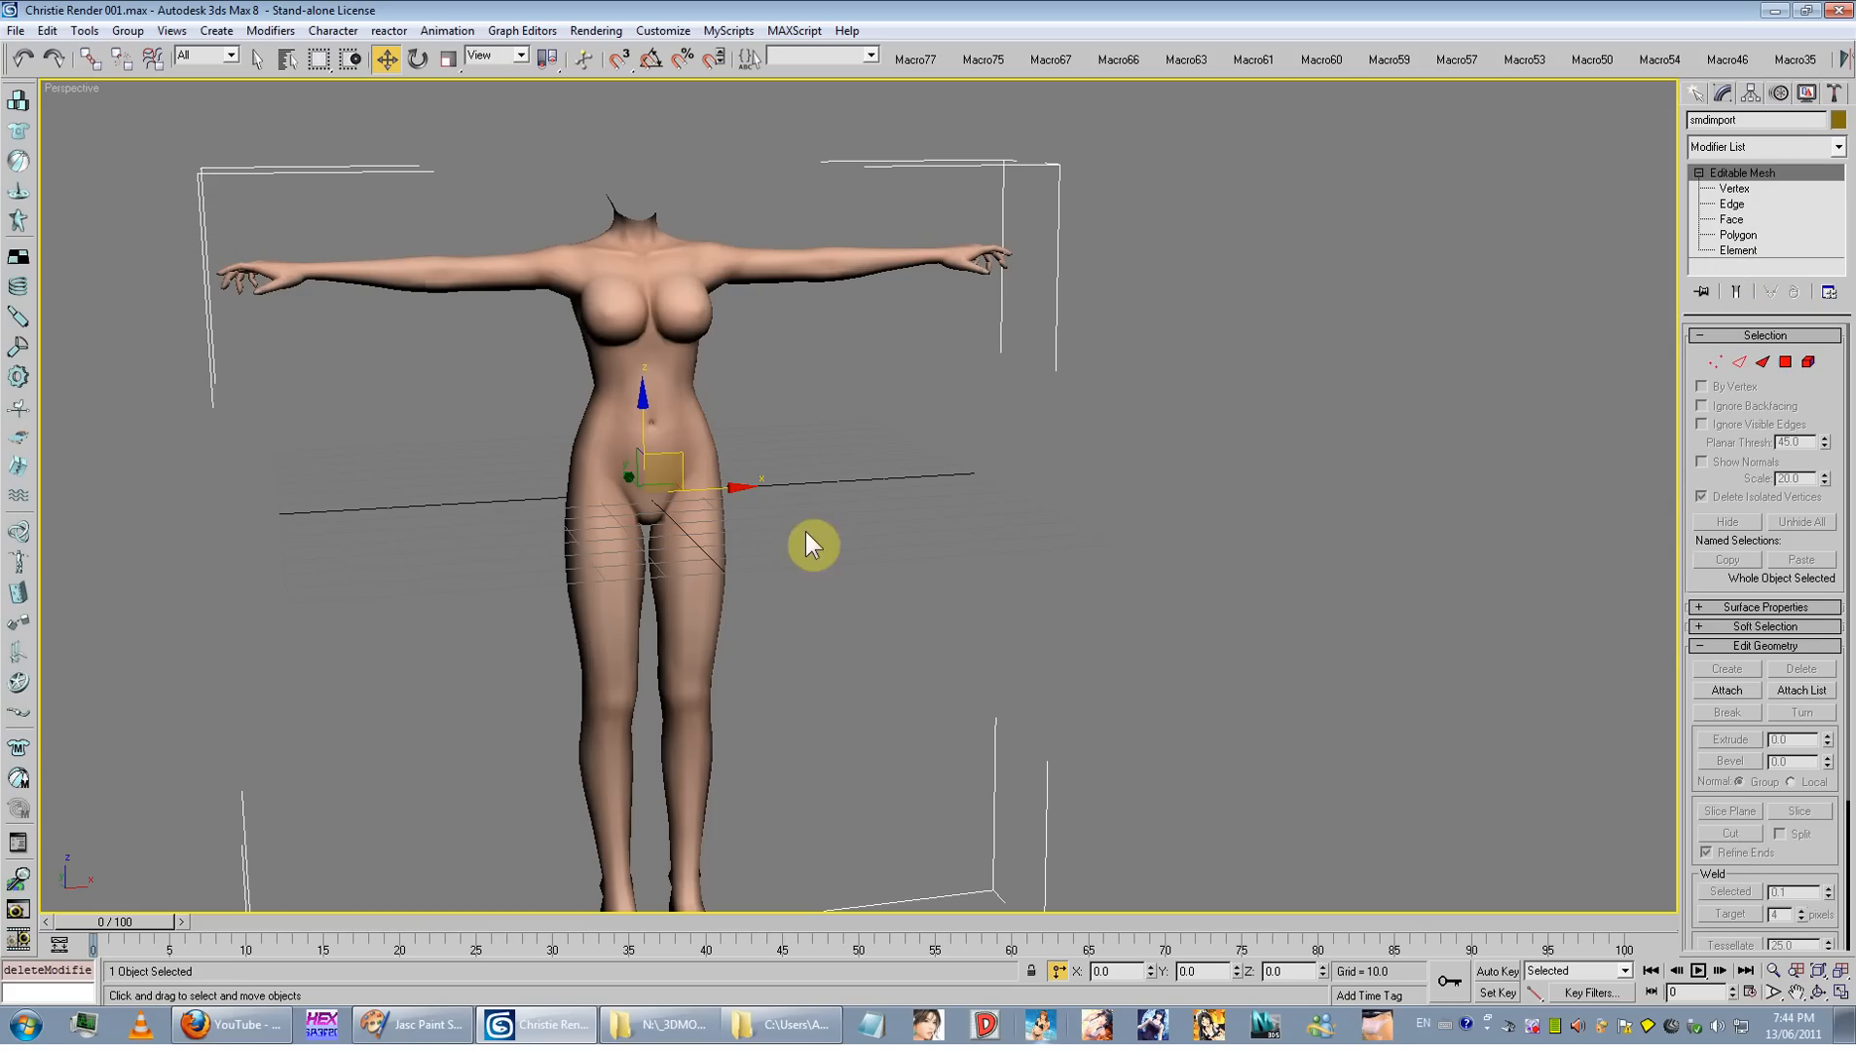
# Step: Hide the body mesh and unhide all objects in the scene
pyautogui.rightClick(737, 402)
pyautogui.click(780, 359)
pyautogui.rightClick(779, 370)
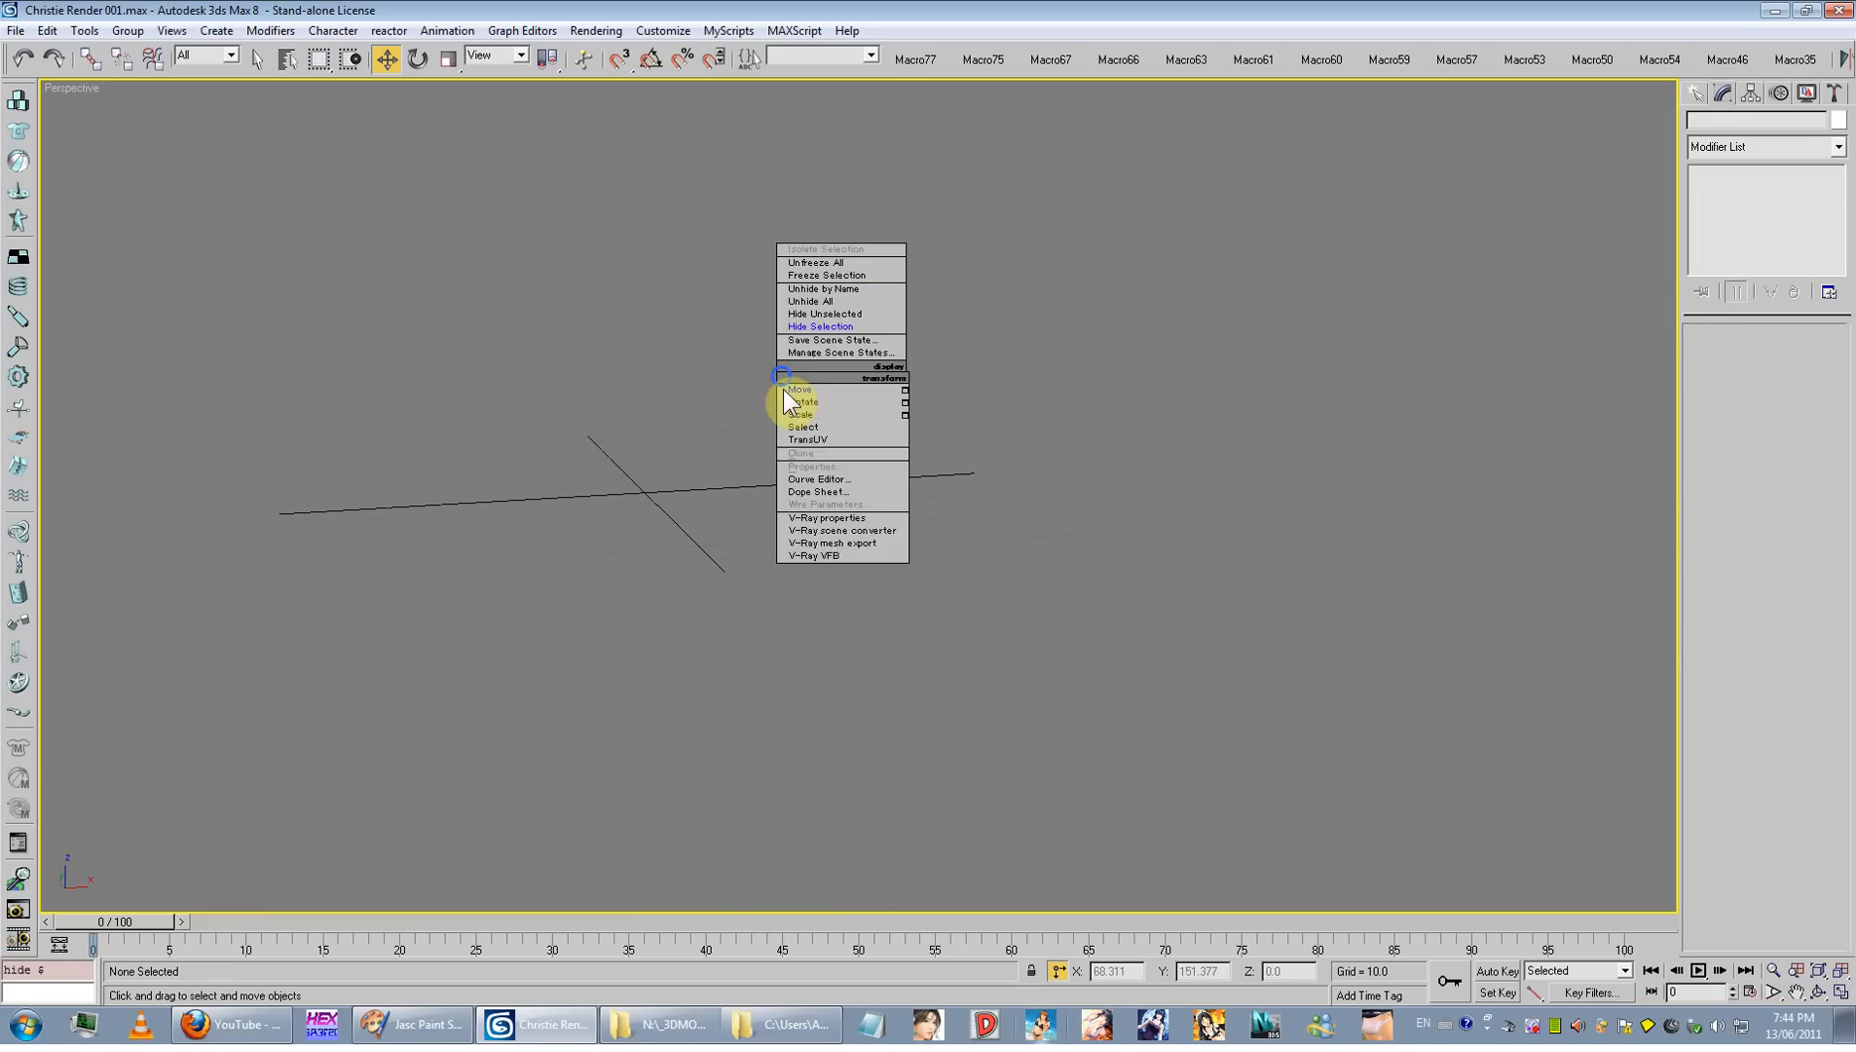
pyautogui.rightClick(806, 332)
pyautogui.click(859, 264)
# Step: Hide the body mesh and the clothing mesh so the skeleton is exposed
pyautogui.moveTo(693, 457); pyautogui.dragTo(742, 518, button='middle')
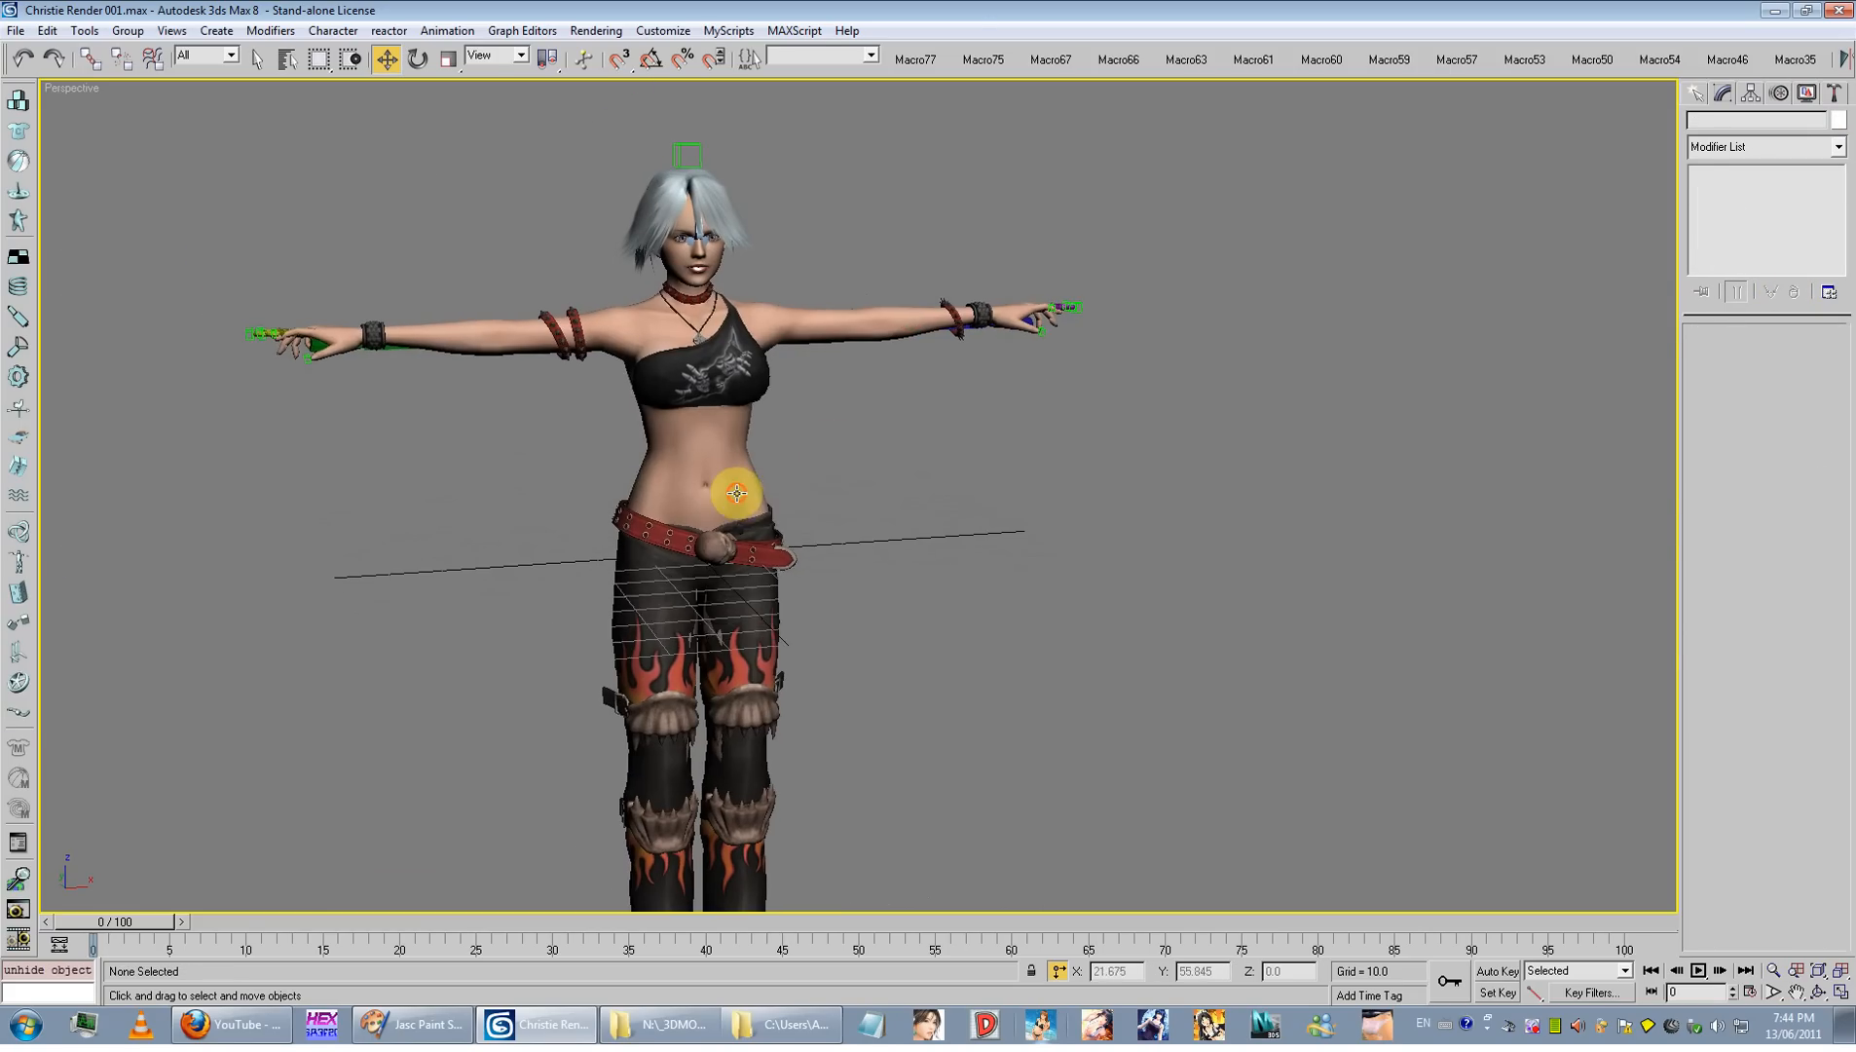
pyautogui.click(734, 485)
pyautogui.rightClick(734, 485)
pyautogui.click(774, 443)
pyautogui.click(730, 545)
pyautogui.rightClick(742, 530)
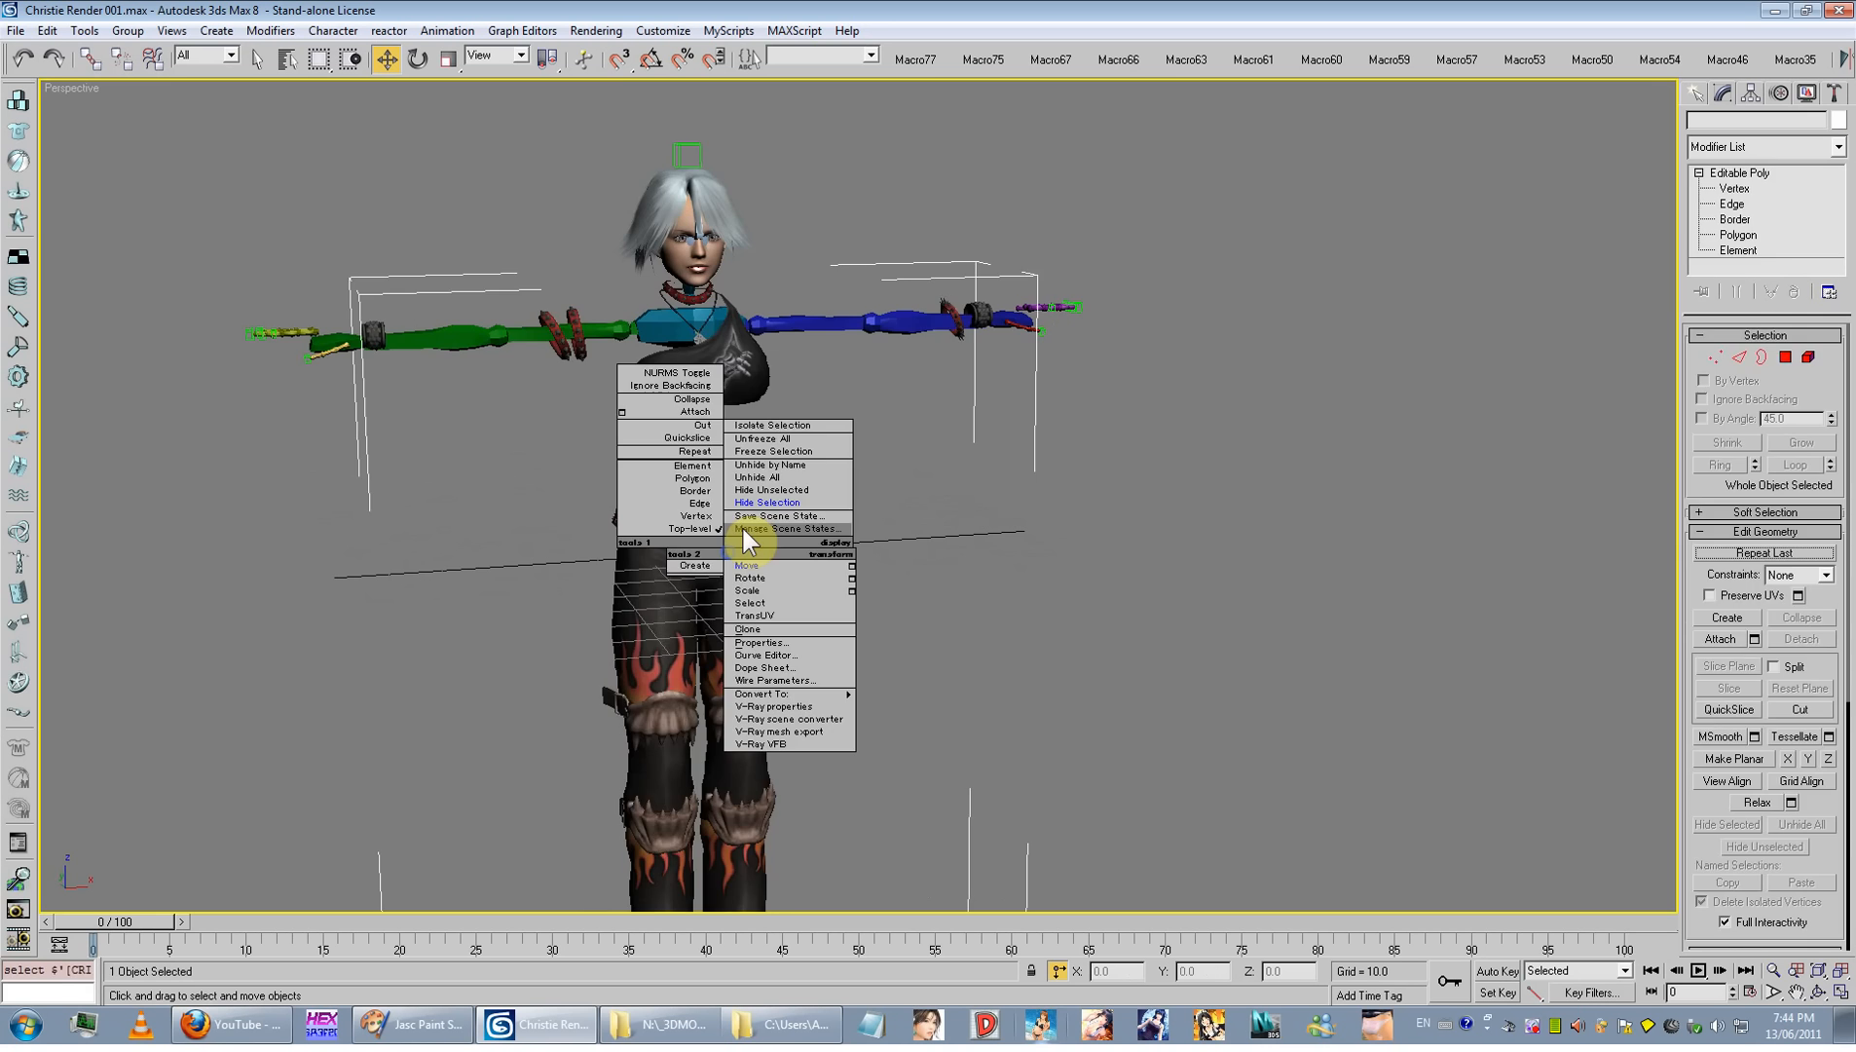
pyautogui.click(785, 489)
# Step: Select the imported bones' root, the second Bip01 Pelvis, by name and move its hierarchy well clear of the biped
pyautogui.moveTo(706, 543); pyautogui.dragTo(821, 578, button='middle')
pyautogui.scroll(3, 821, 578)
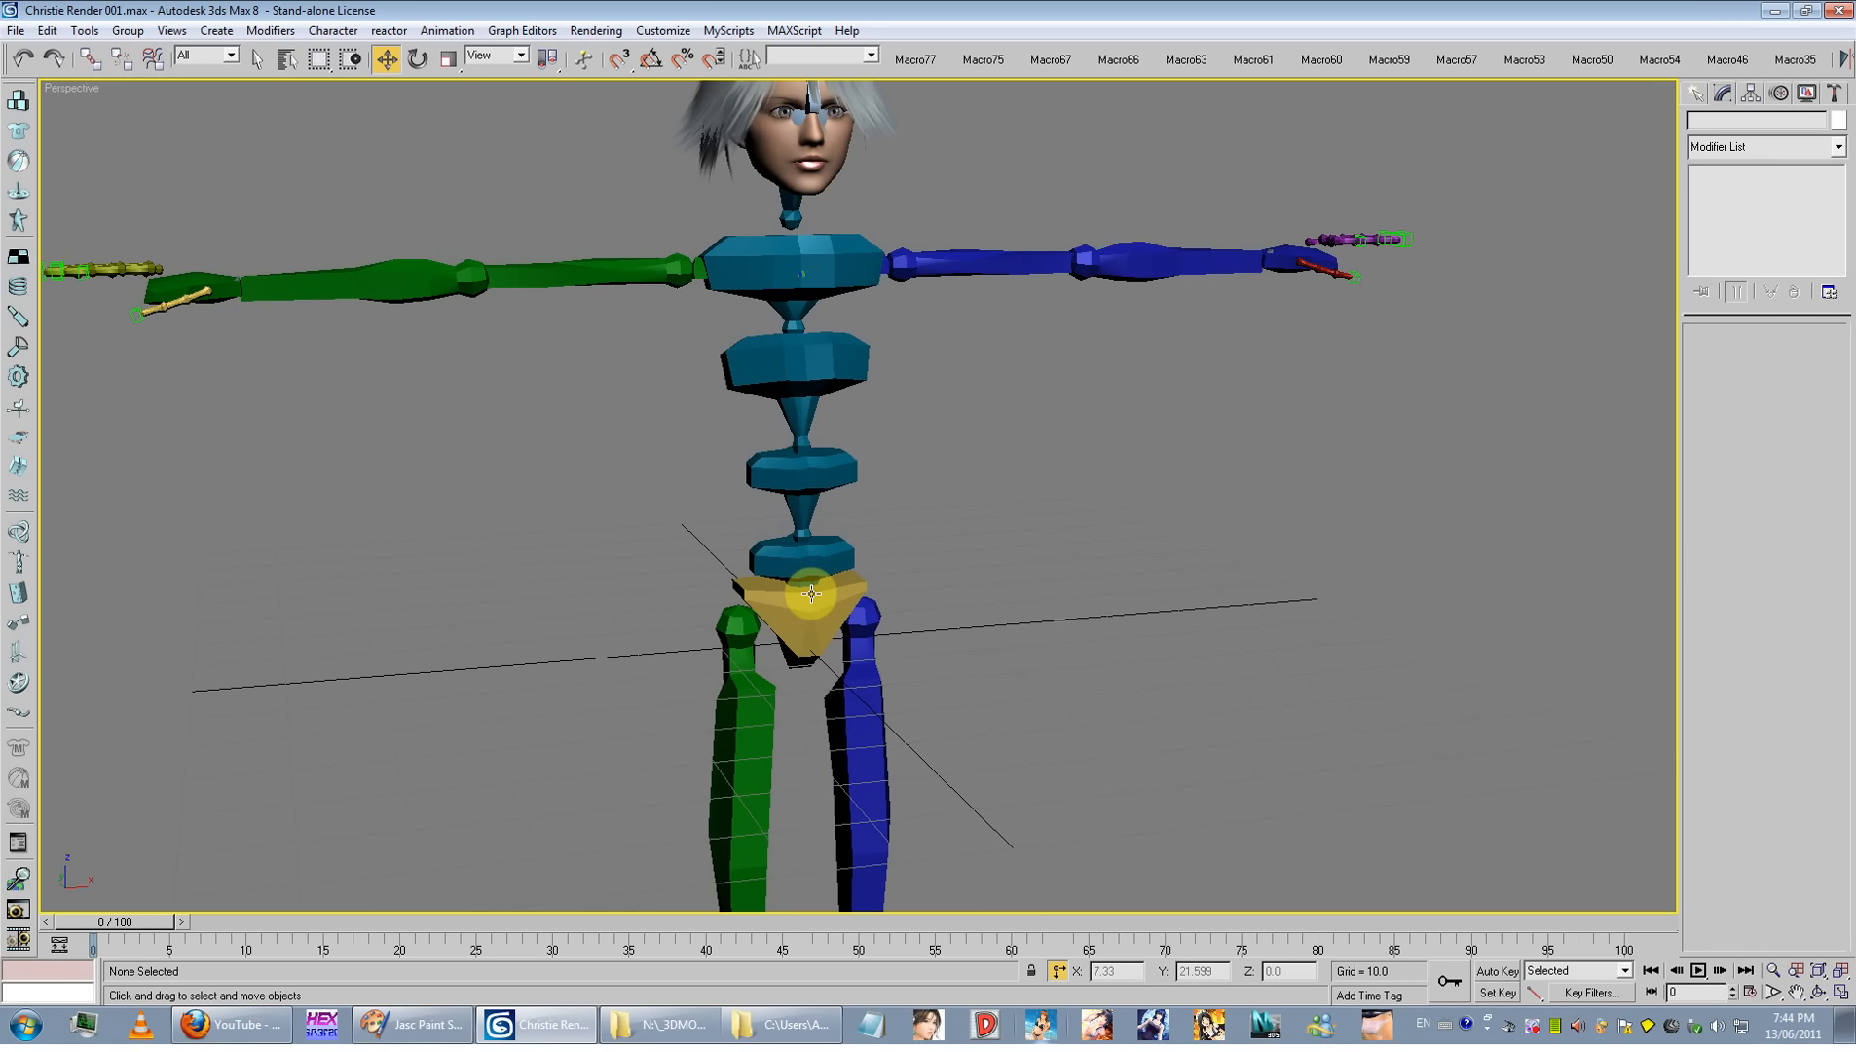
pyautogui.press('h')
pyautogui.moveTo(1097, 351); pyautogui.dragTo(1089, 635)
pyautogui.doubleClick(665, 417)
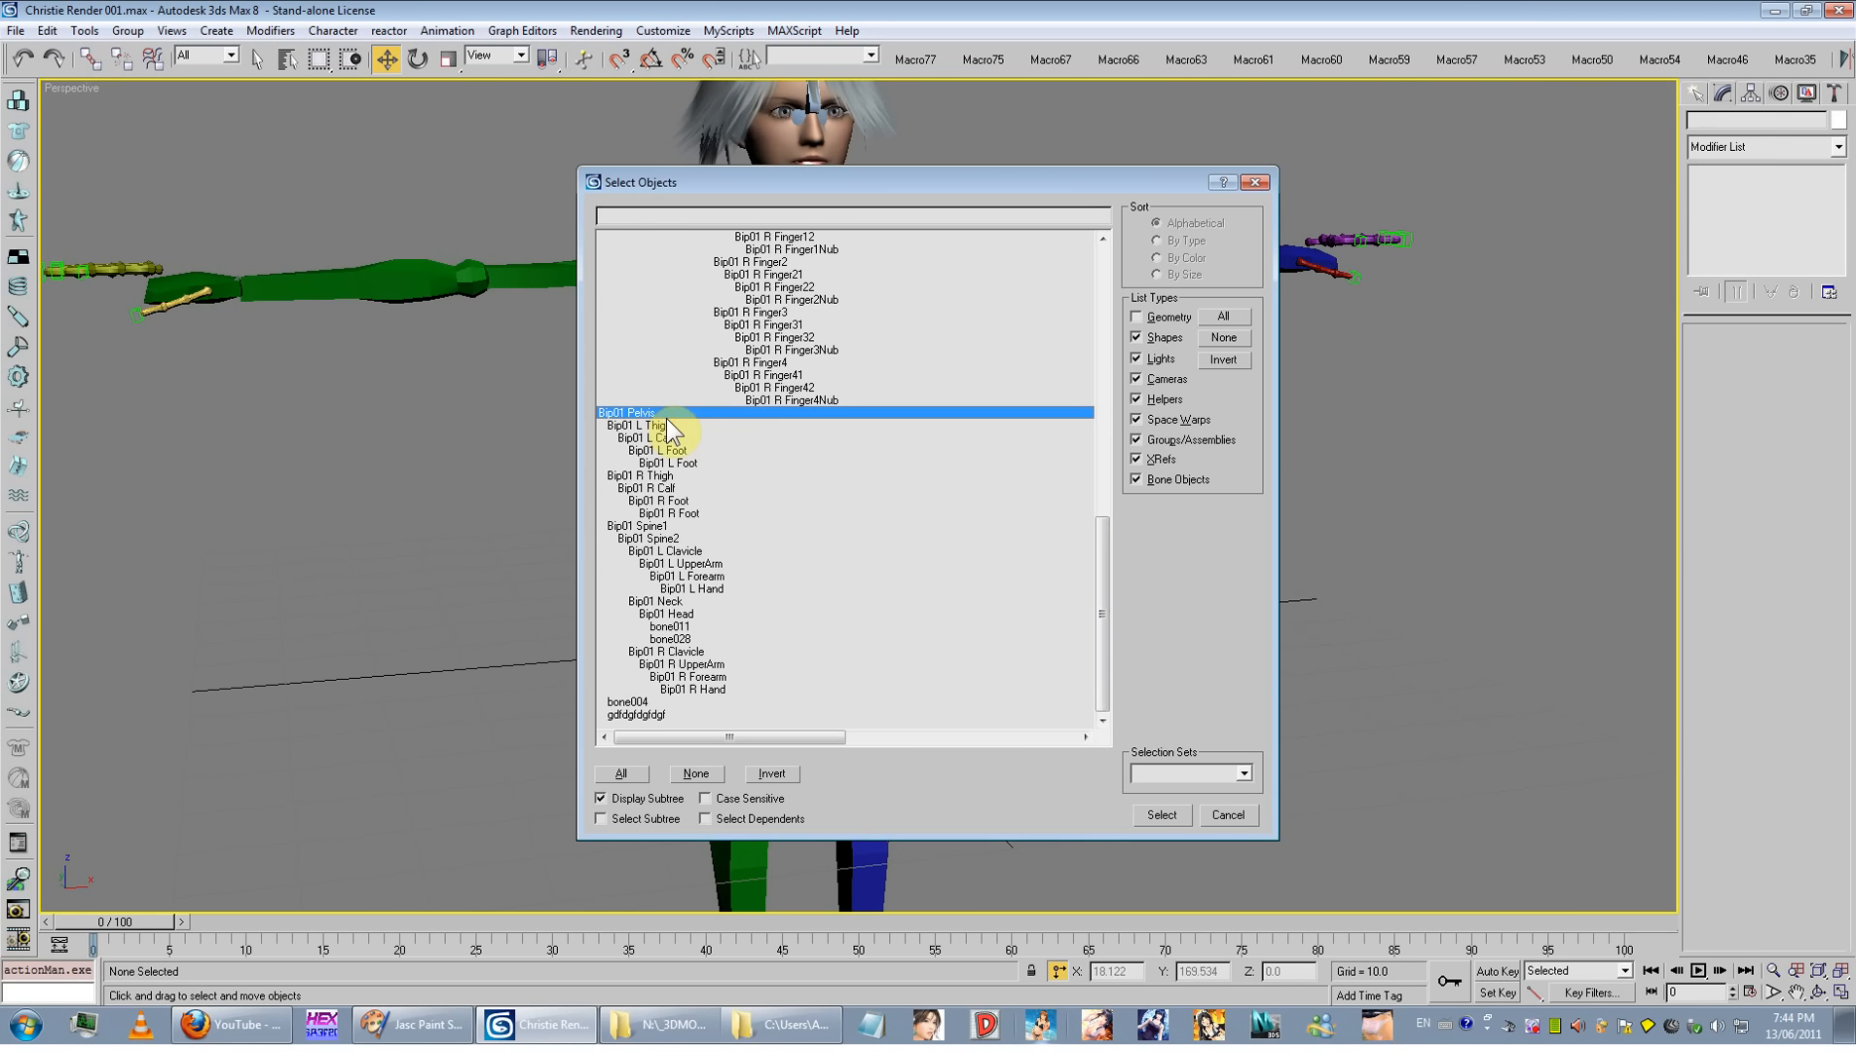
pyautogui.scroll(-3, 691, 509)
pyautogui.moveTo(837, 570); pyautogui.dragTo(1716, 374)
# Step: Switch to wireframe display and delete all the imported bones that sit beside the biped
pyautogui.scroll(-3, 1427, 383)
pyautogui.moveTo(1340, 362); pyautogui.dragTo(1273, 348, button='middle')
pyautogui.scroll(-4, 1272, 347)
pyautogui.press('F3')
pyautogui.moveTo(1383, 226); pyautogui.dragTo(919, 664)
pyautogui.press('Delete')
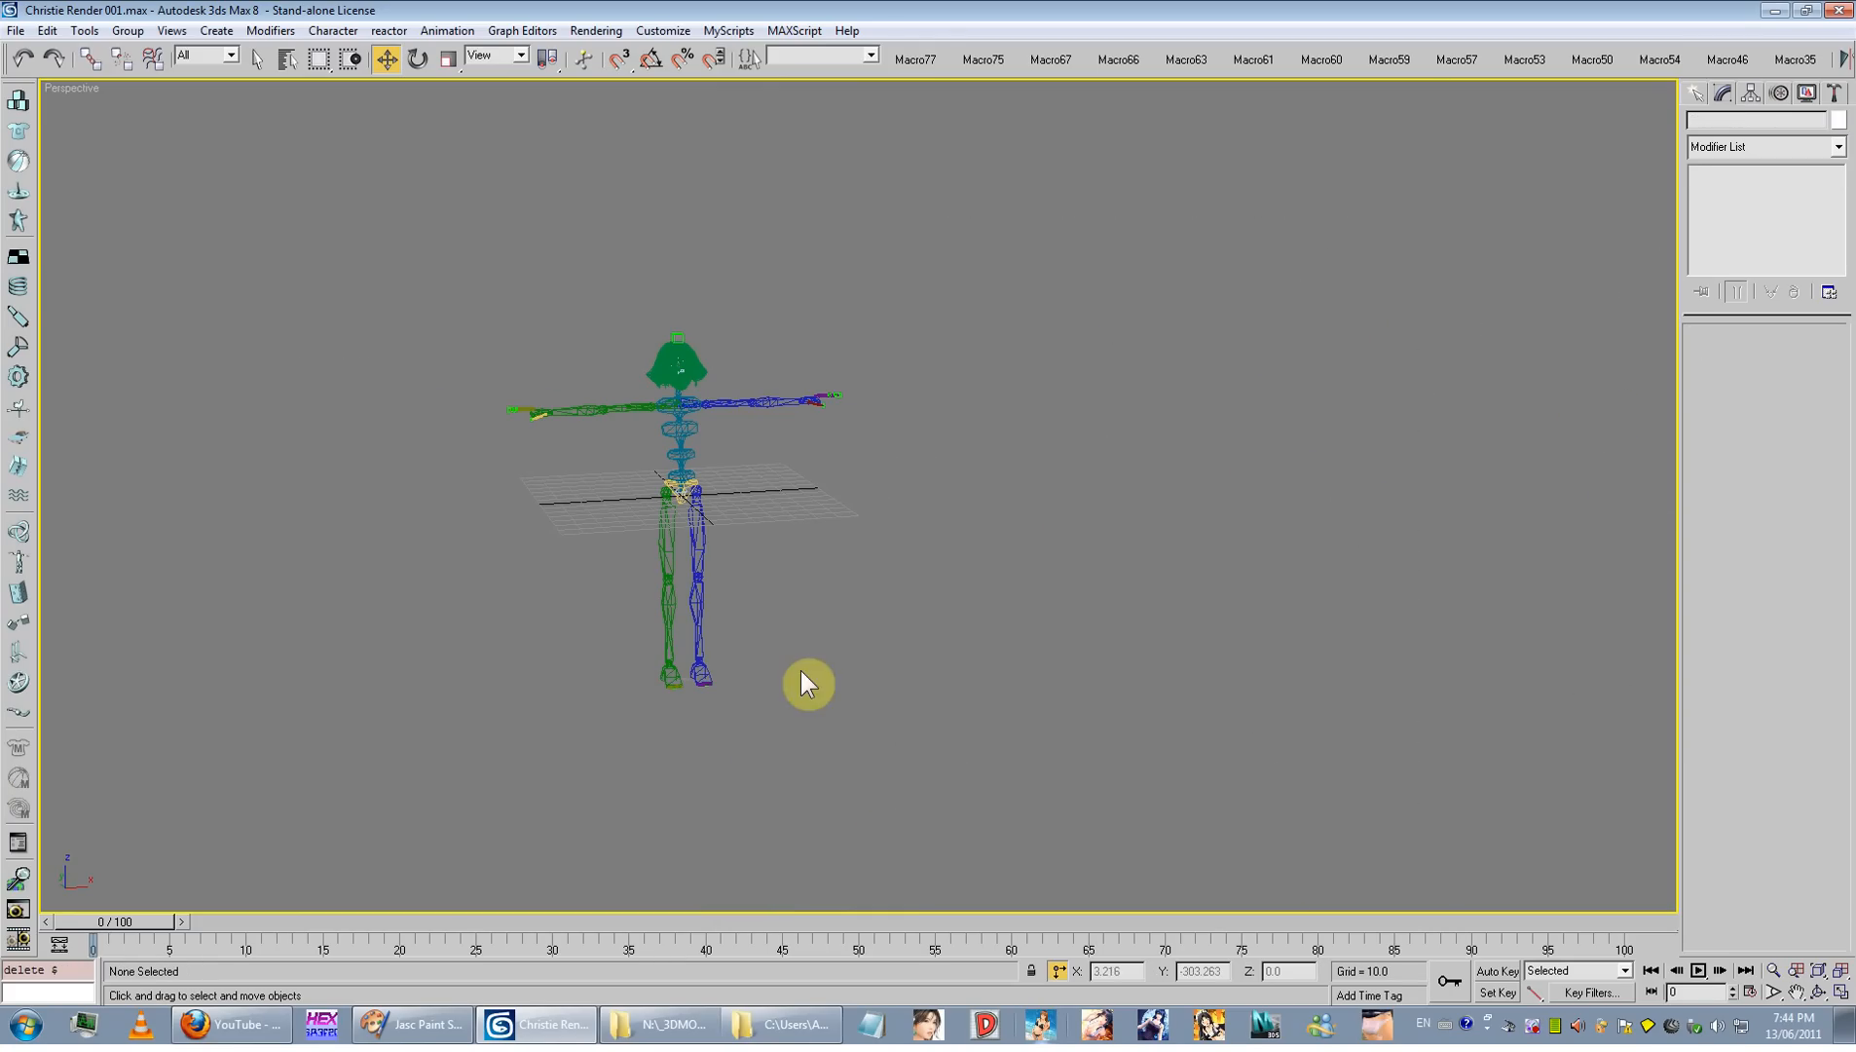
# Step: Unhide all objects, select the body mesh and return the viewport to shaded display
pyautogui.rightClick(787, 543)
pyautogui.click(816, 471)
pyautogui.scroll(3, 779, 614)
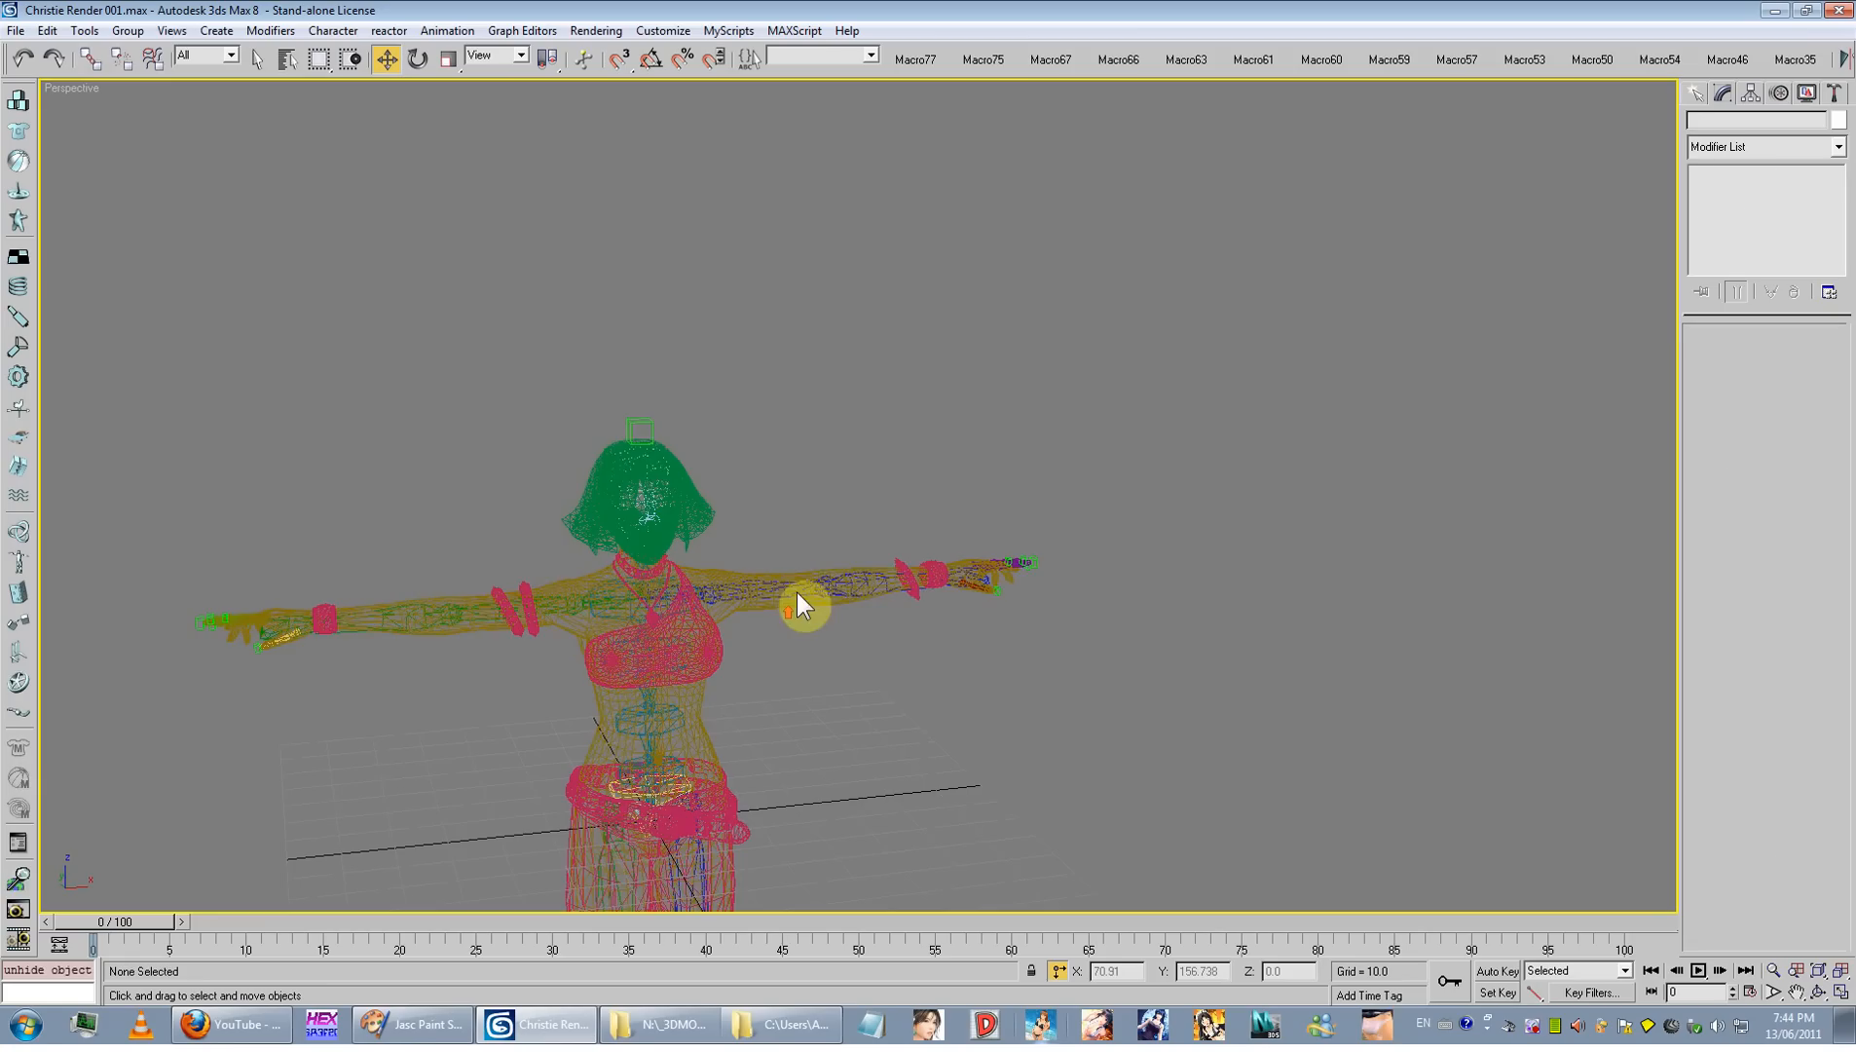
pyautogui.click(736, 626)
pyautogui.press('F3')
pyautogui.scroll(-4, 850, 703)
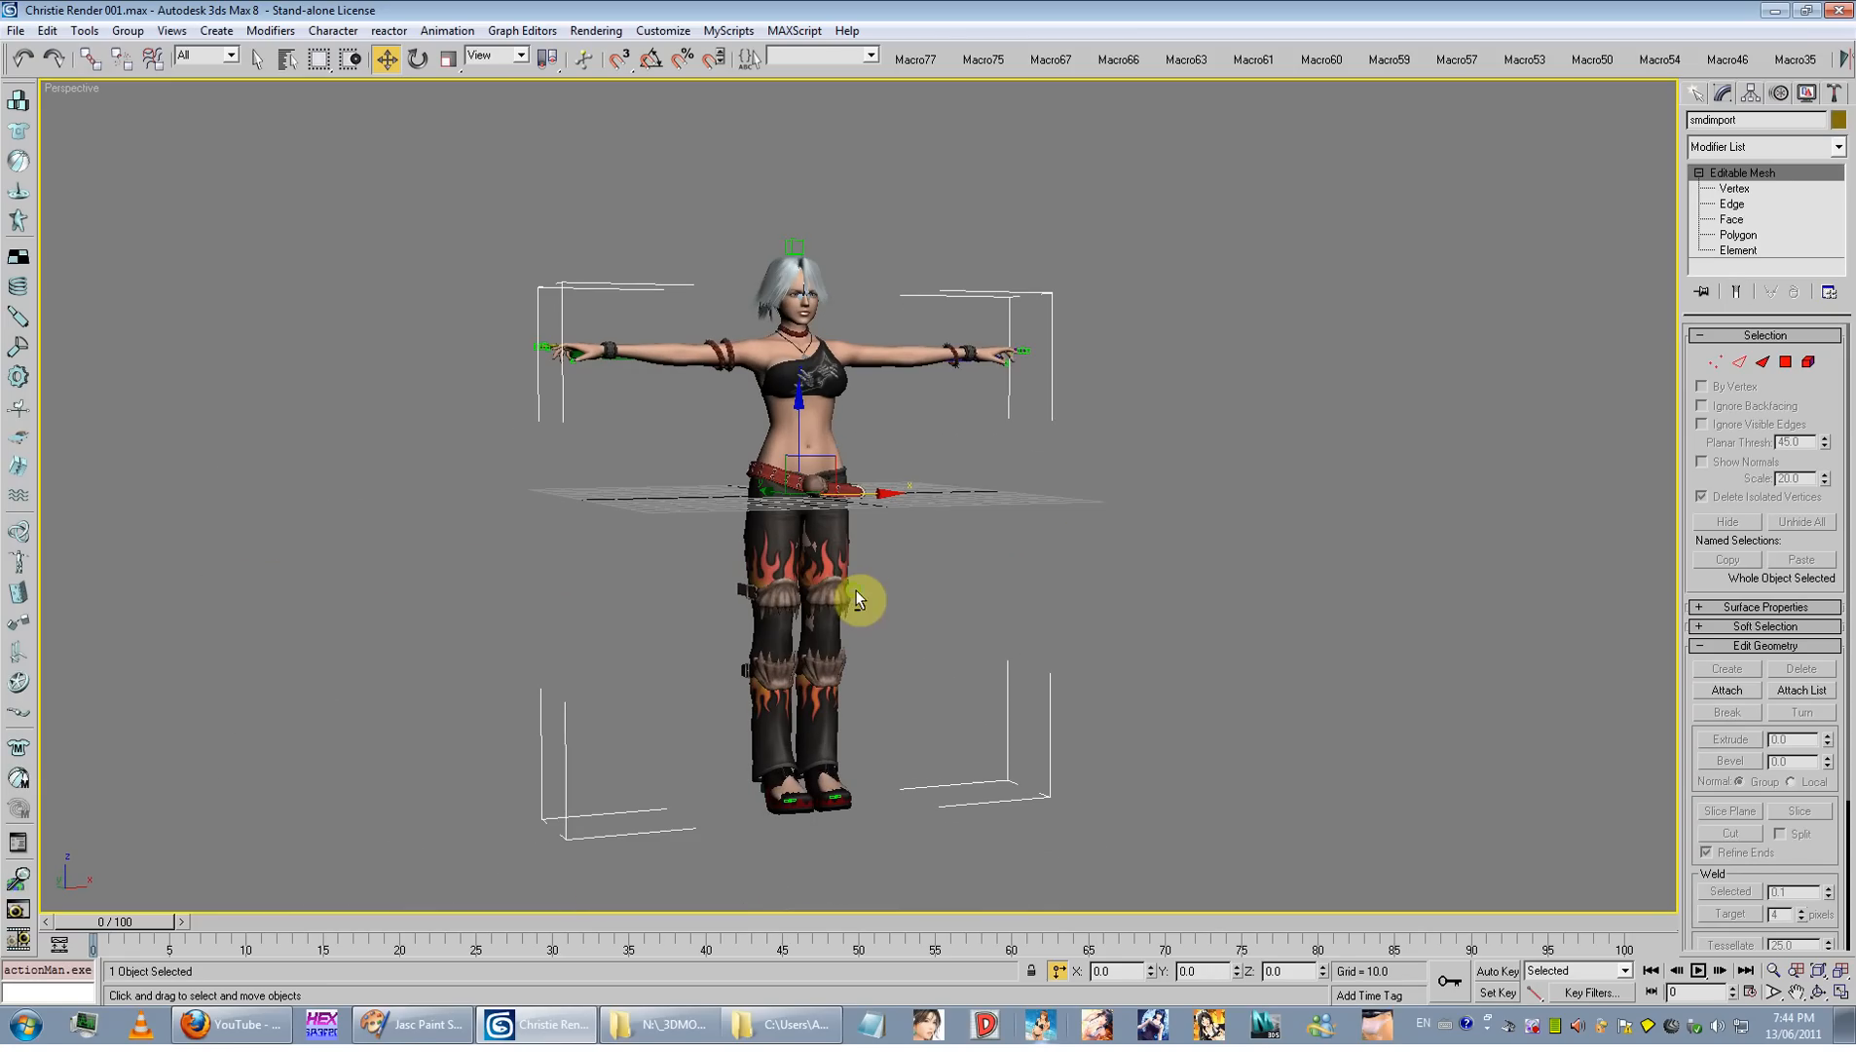
pyautogui.rightClick(962, 483)
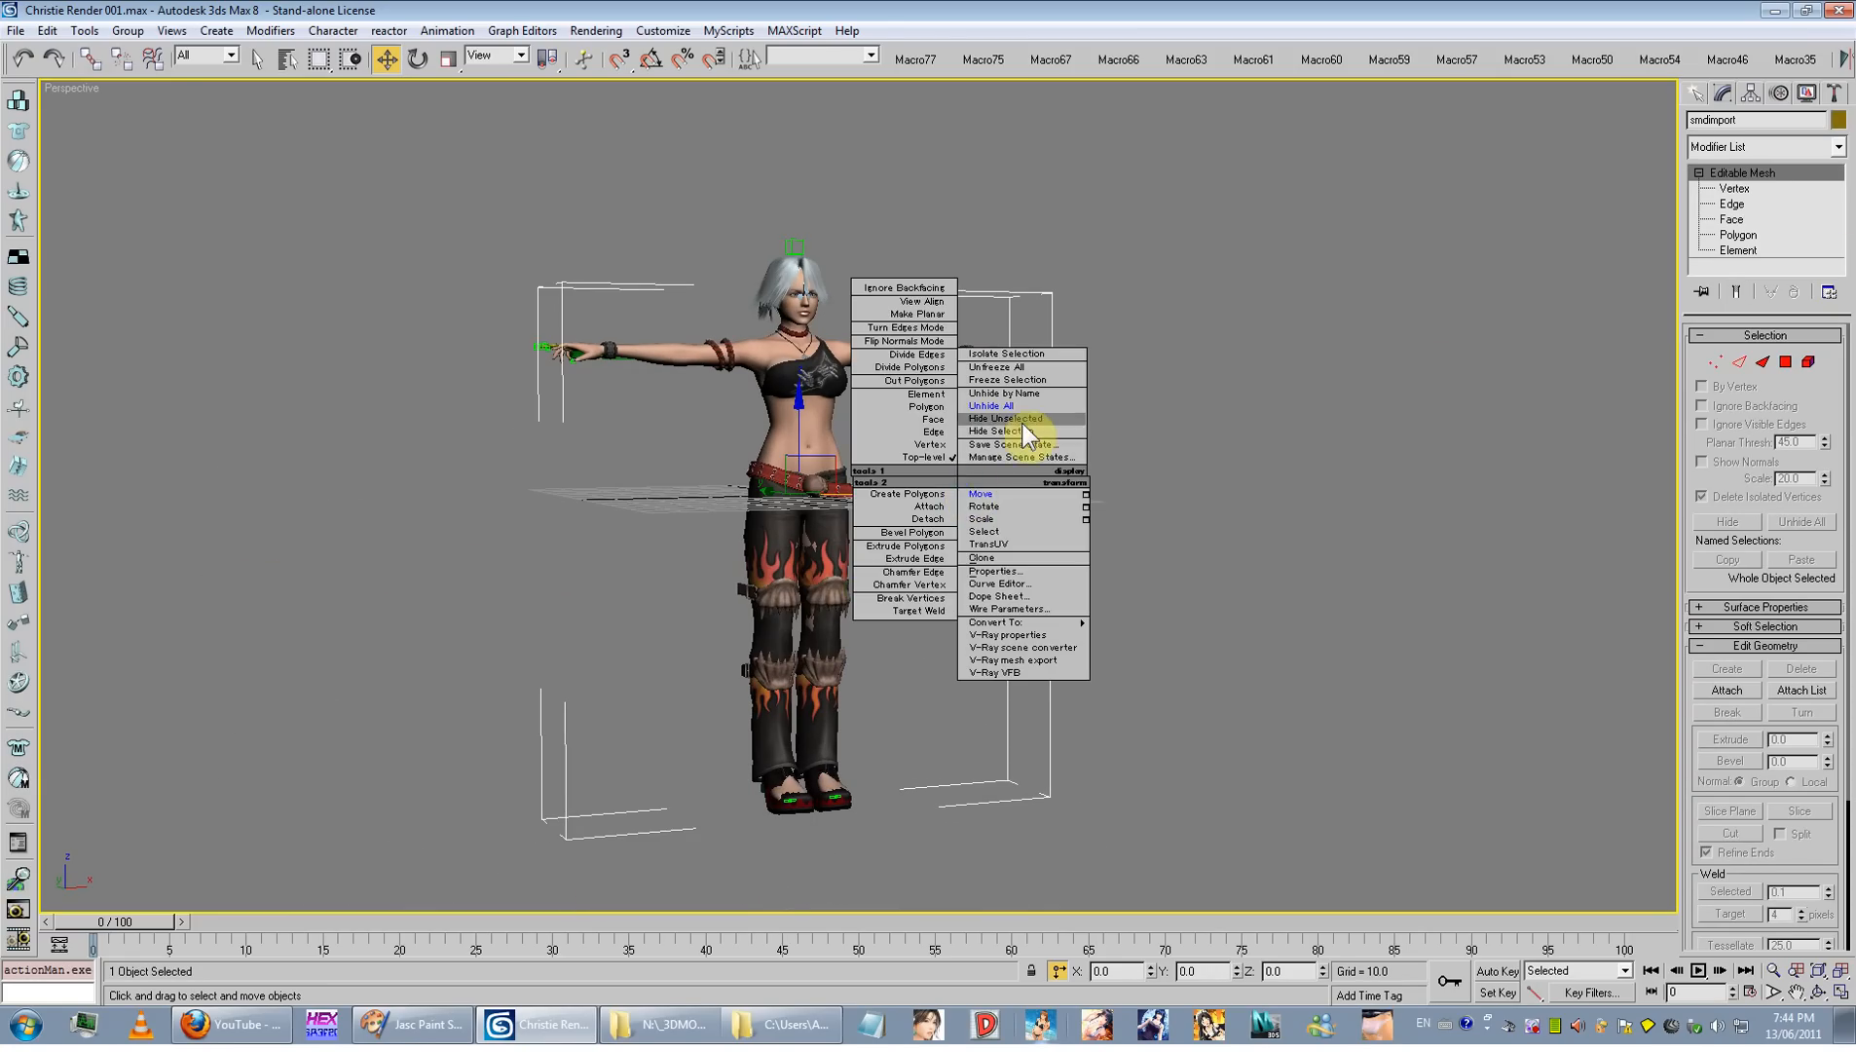
pyautogui.click(1021, 428)
pyautogui.hotkey('ctrl', 'z')
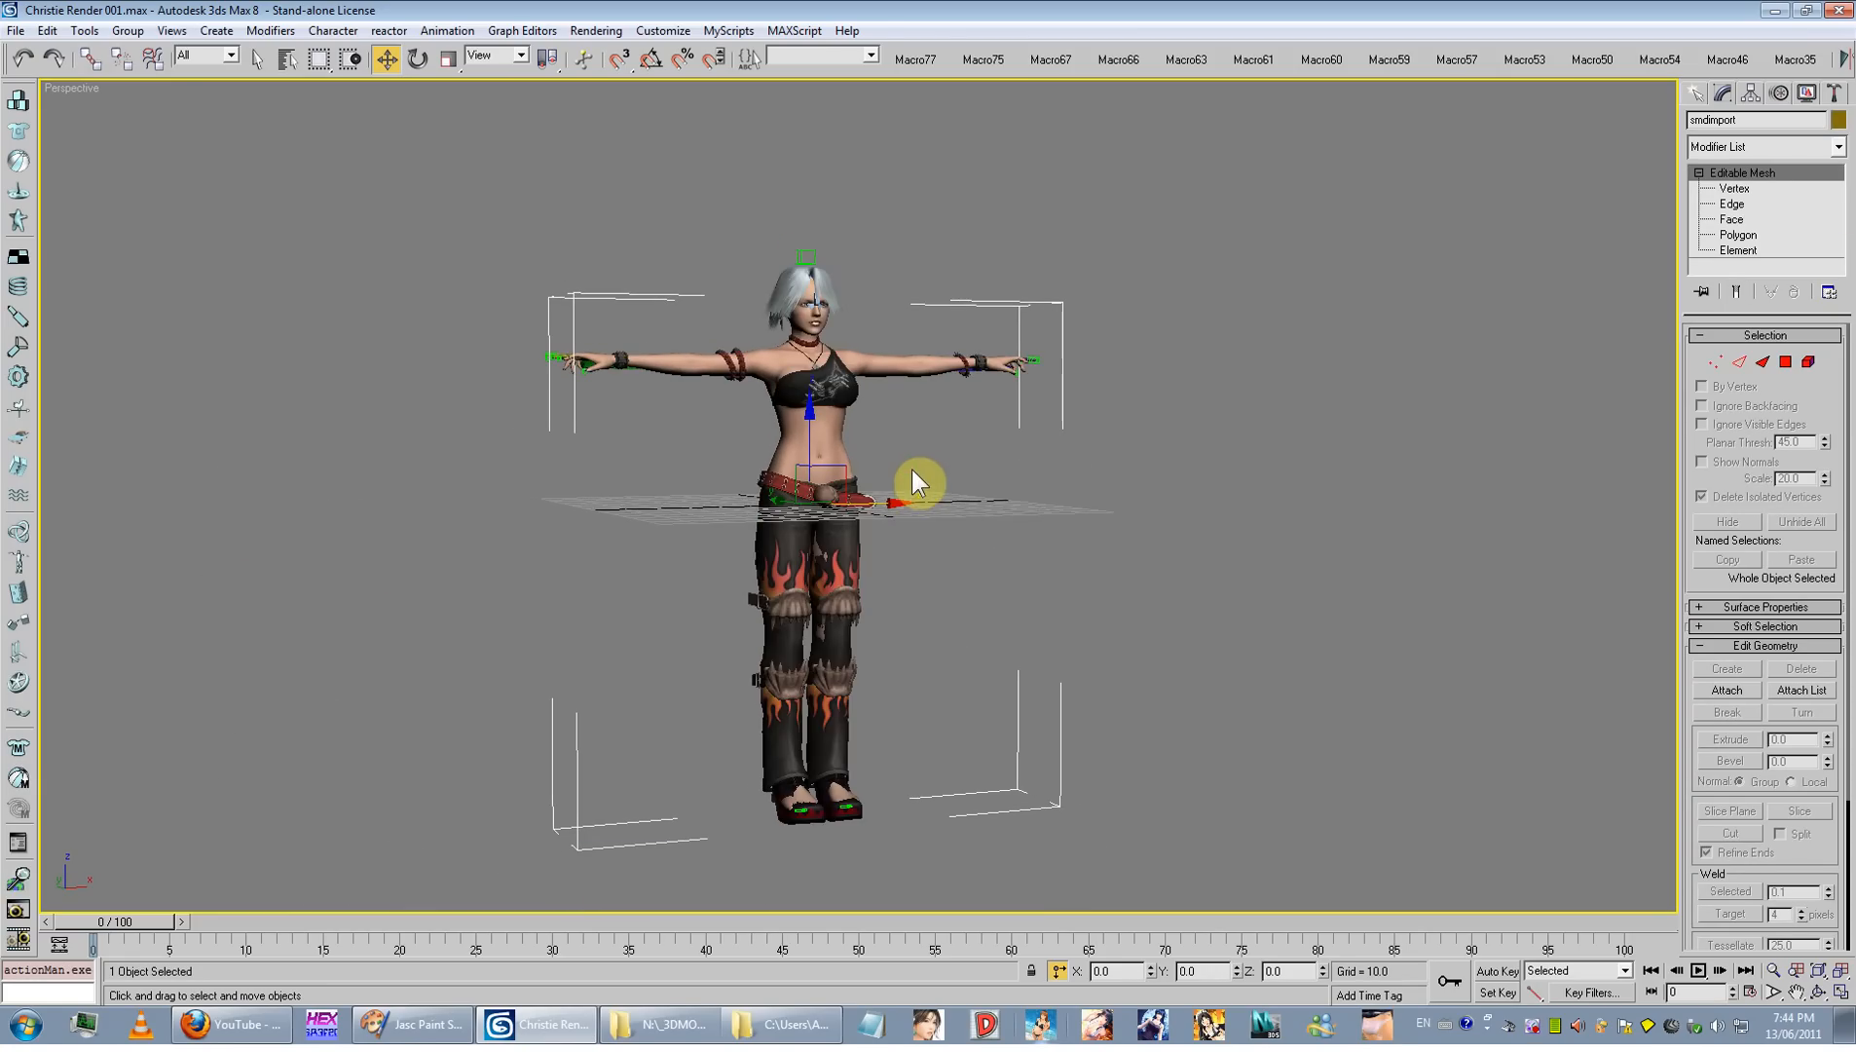
# Step: Select all biped bones by name plus the body mesh, hide everything else and return to shaded display
pyautogui.press('h')
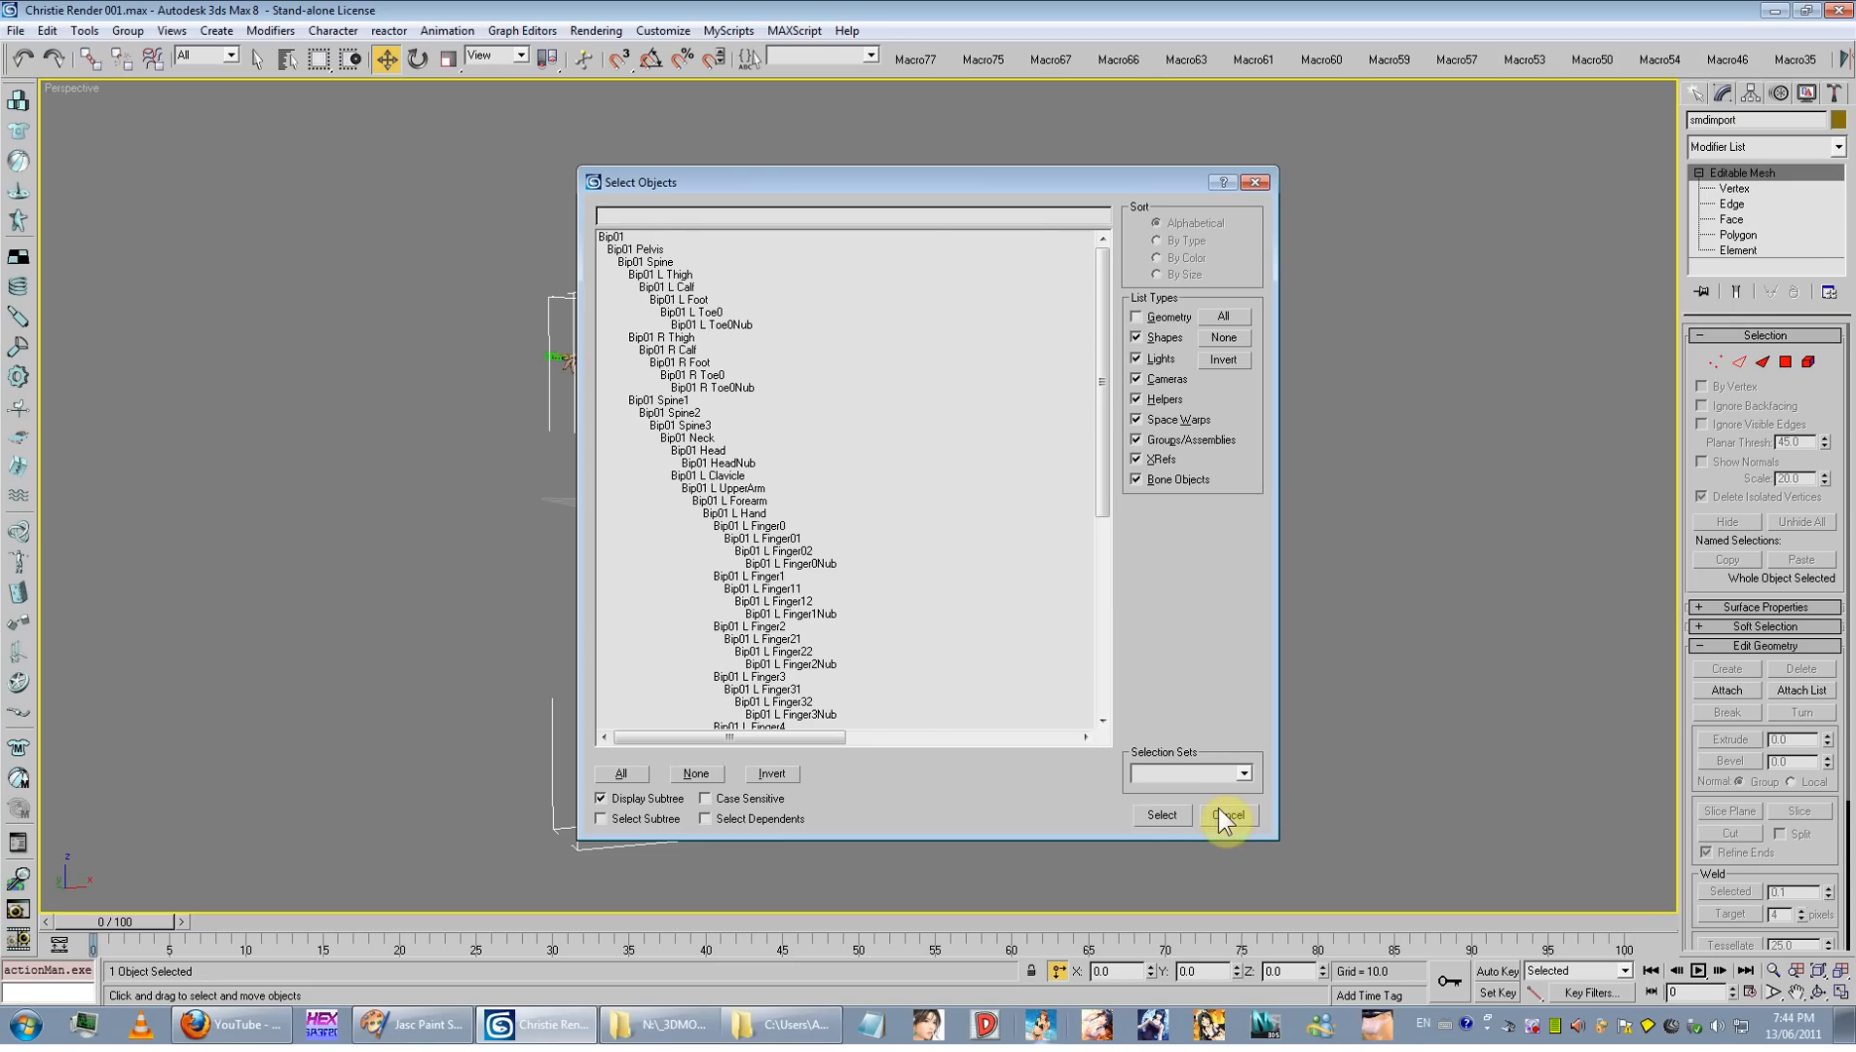
pyautogui.click(617, 776)
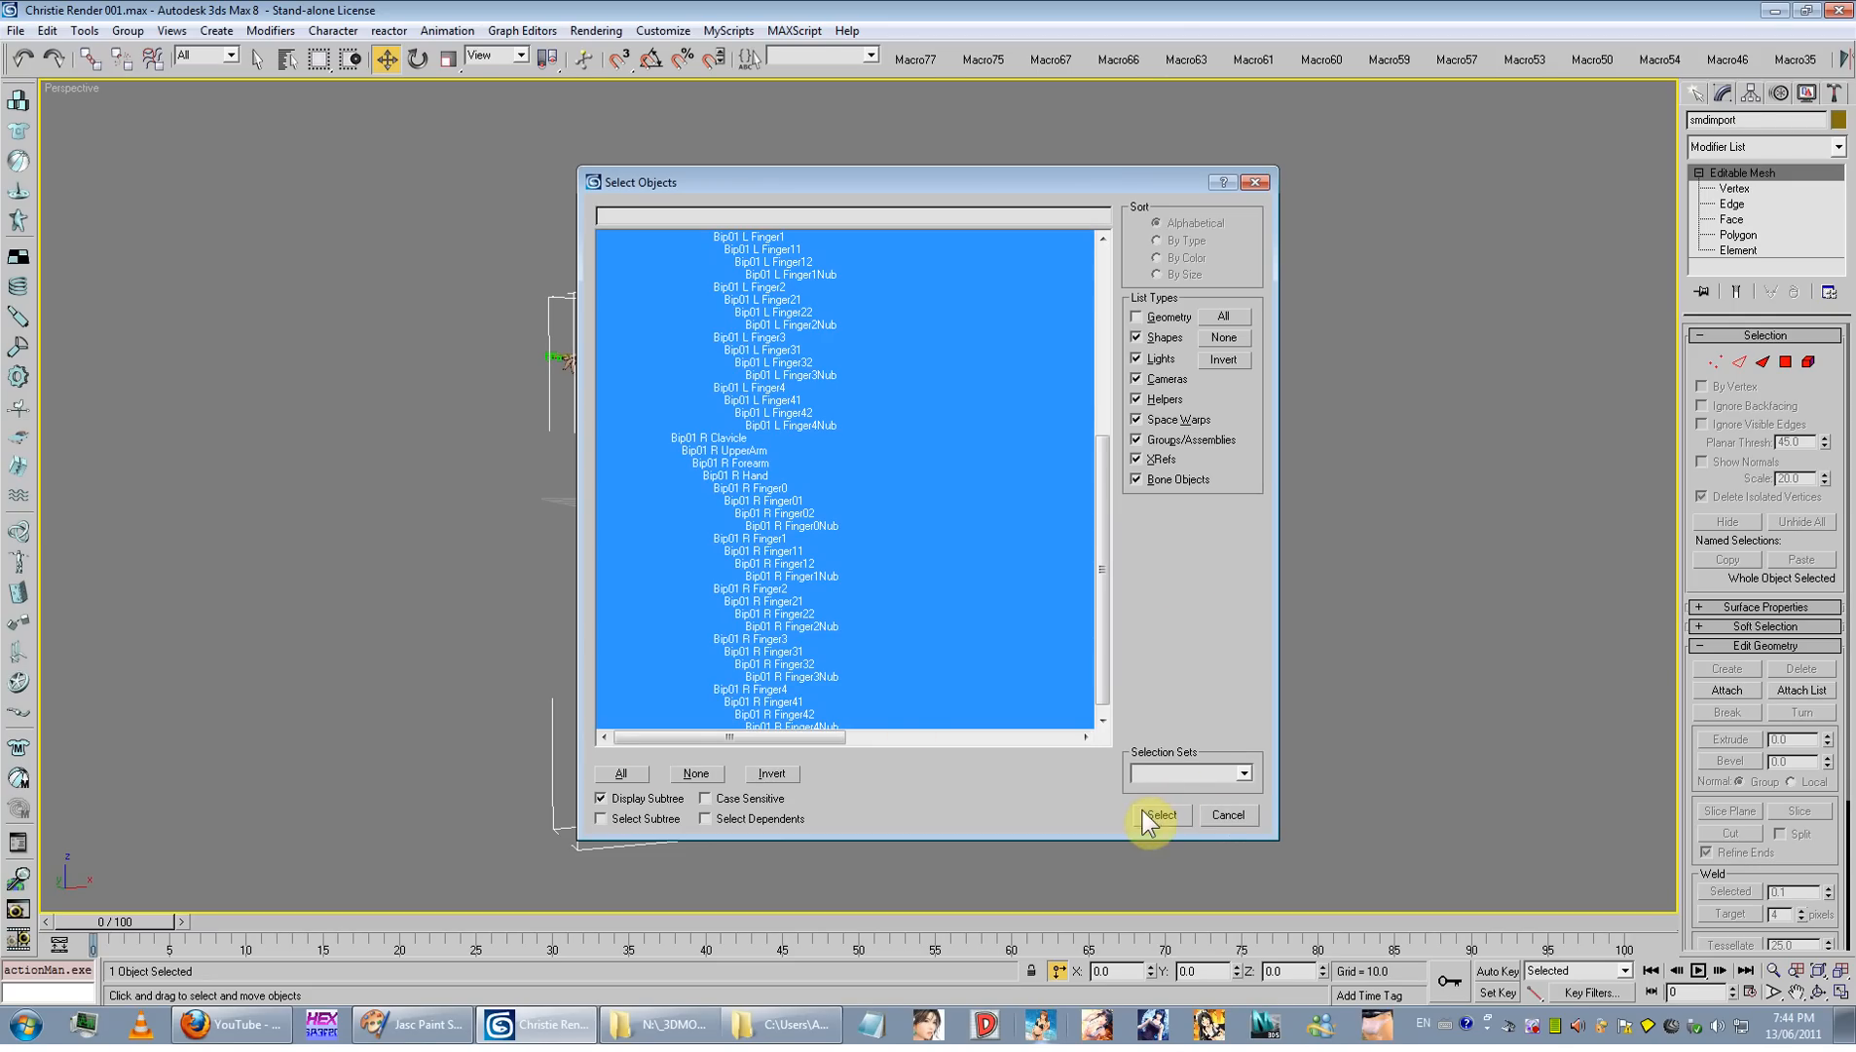
pyautogui.click(1180, 818)
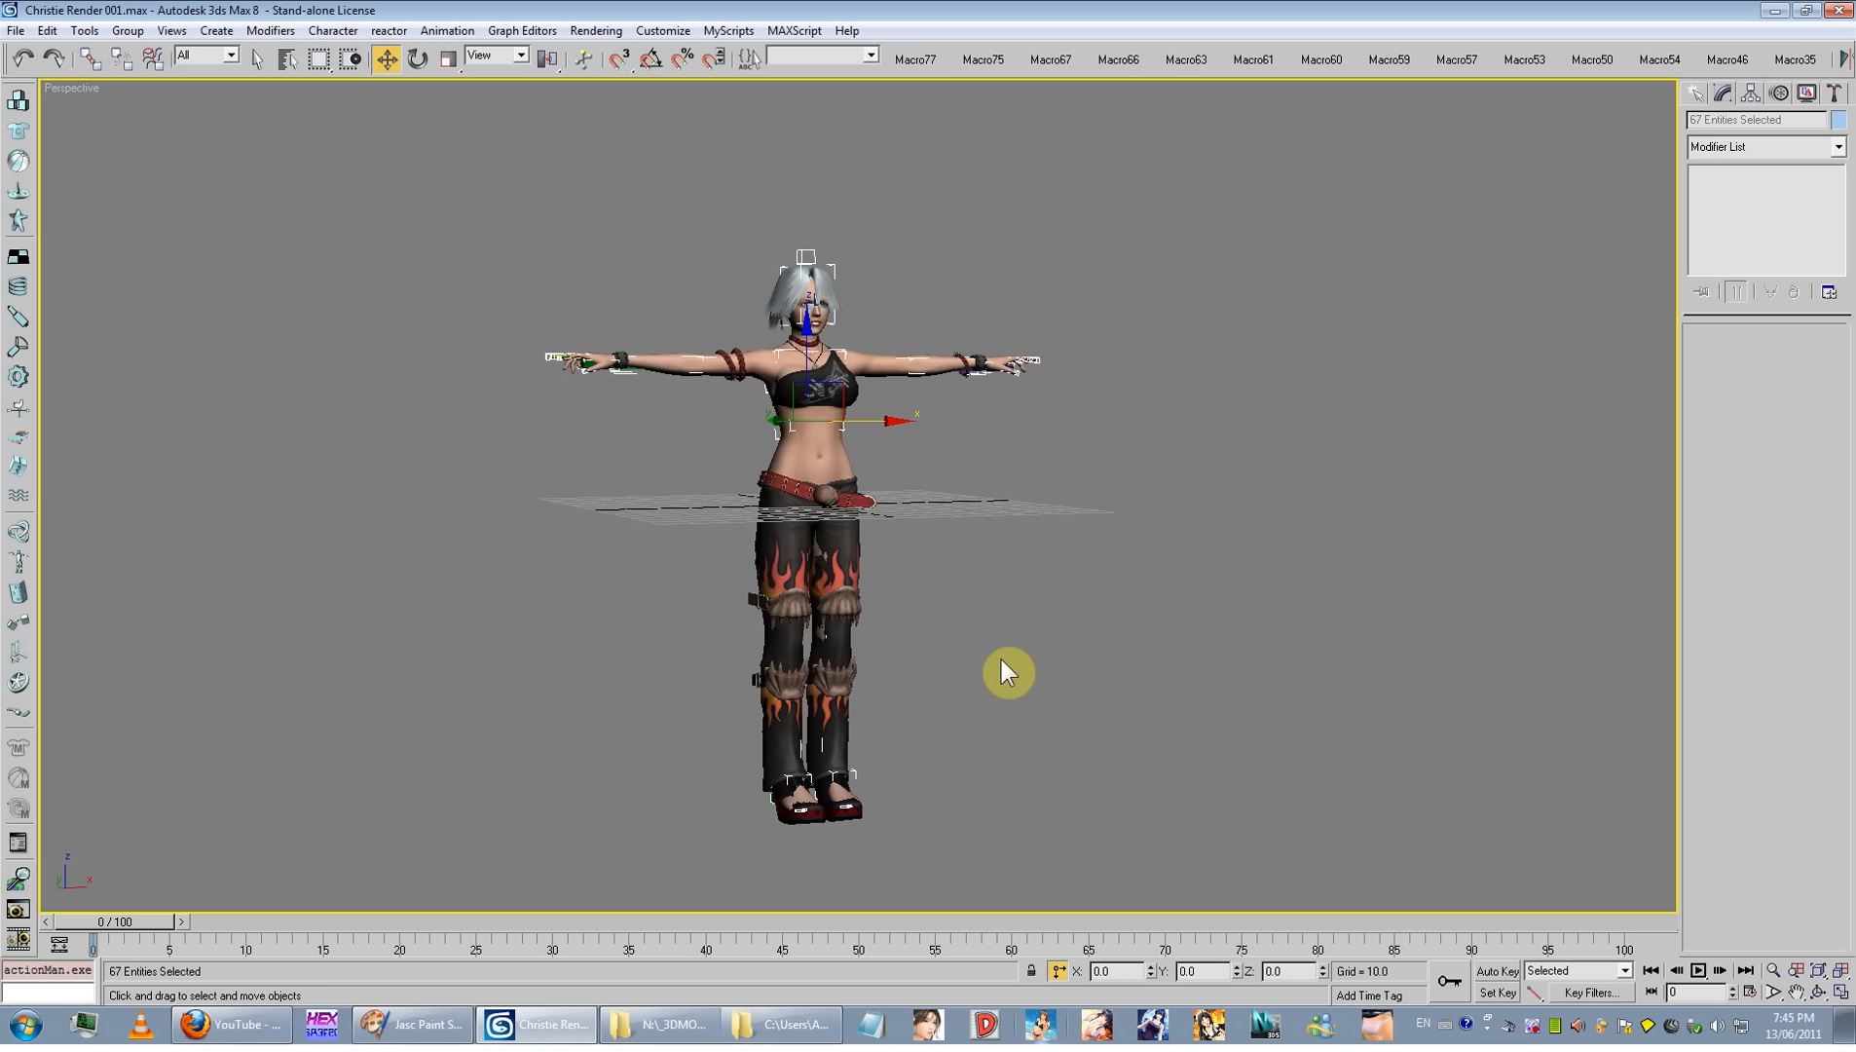
pyautogui.press('F3')
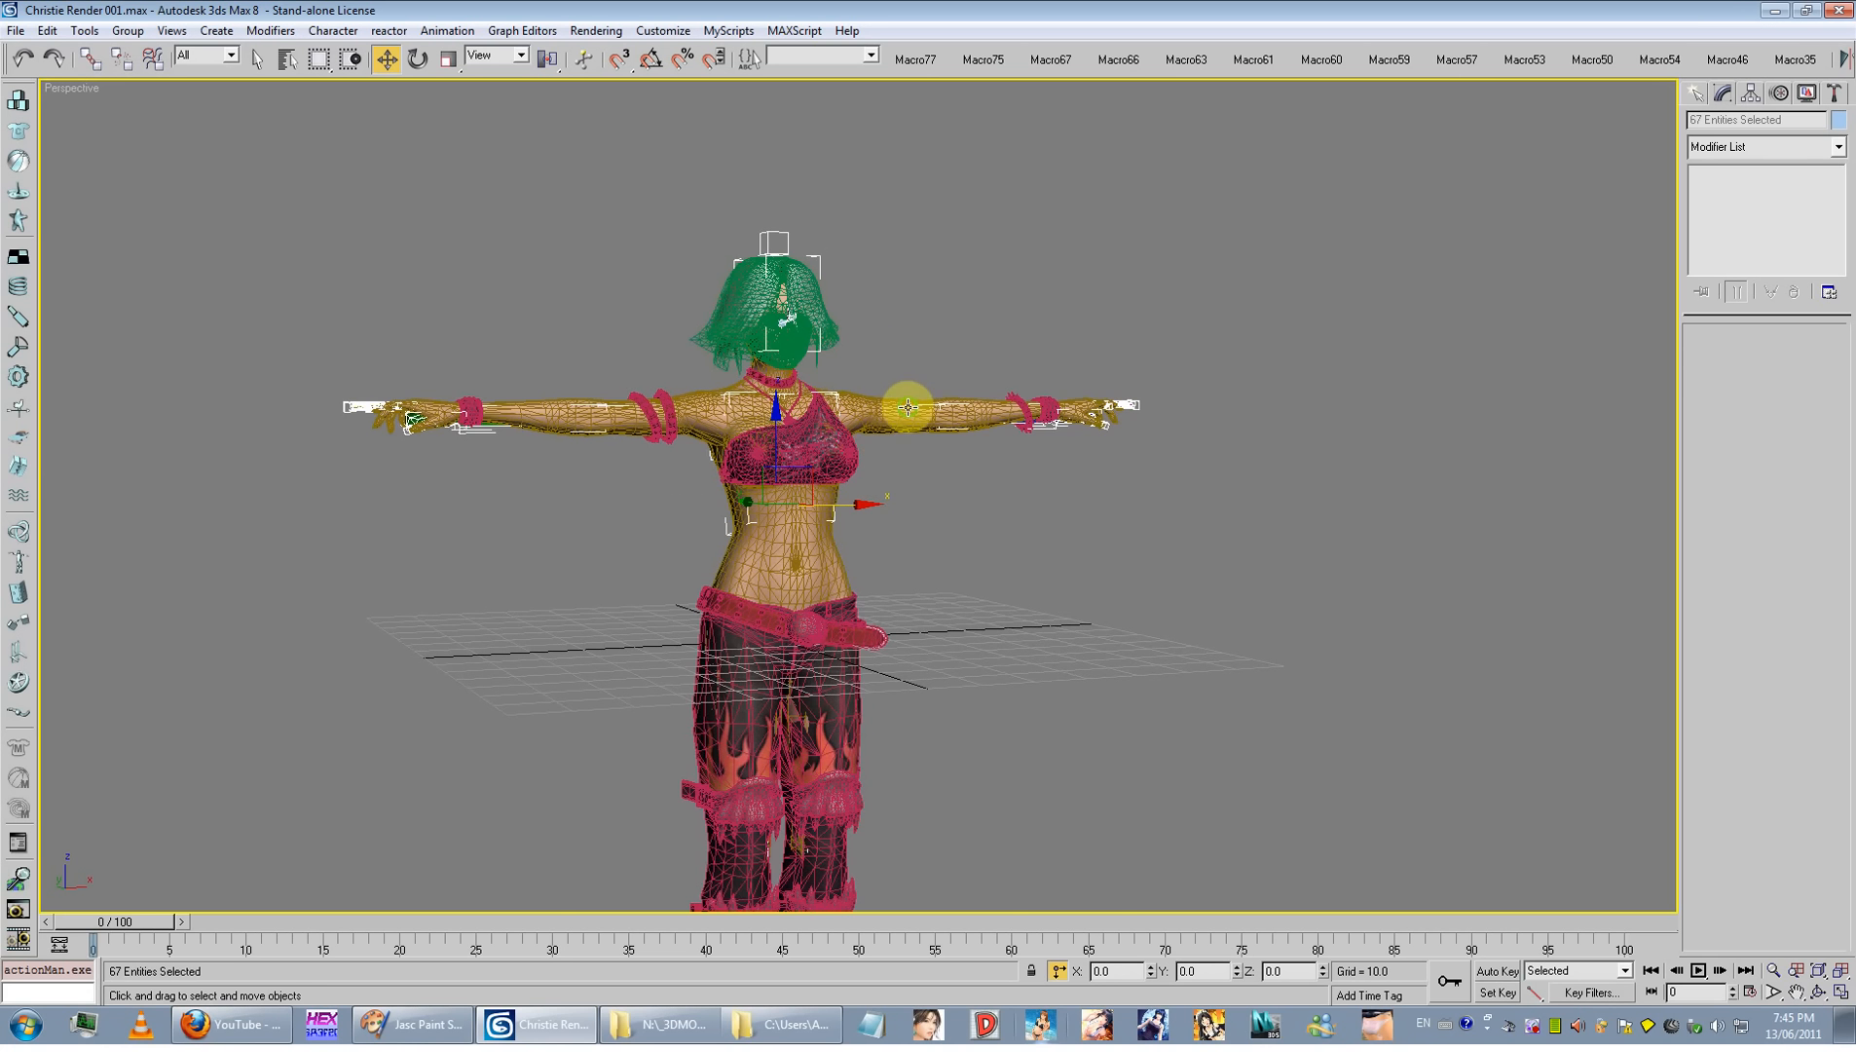
pyautogui.scroll(5, 911, 419)
pyautogui.keyDown('ctrl'); pyautogui.click(920, 416); pyautogui.keyUp('ctrl')
pyautogui.rightClick(941, 415)
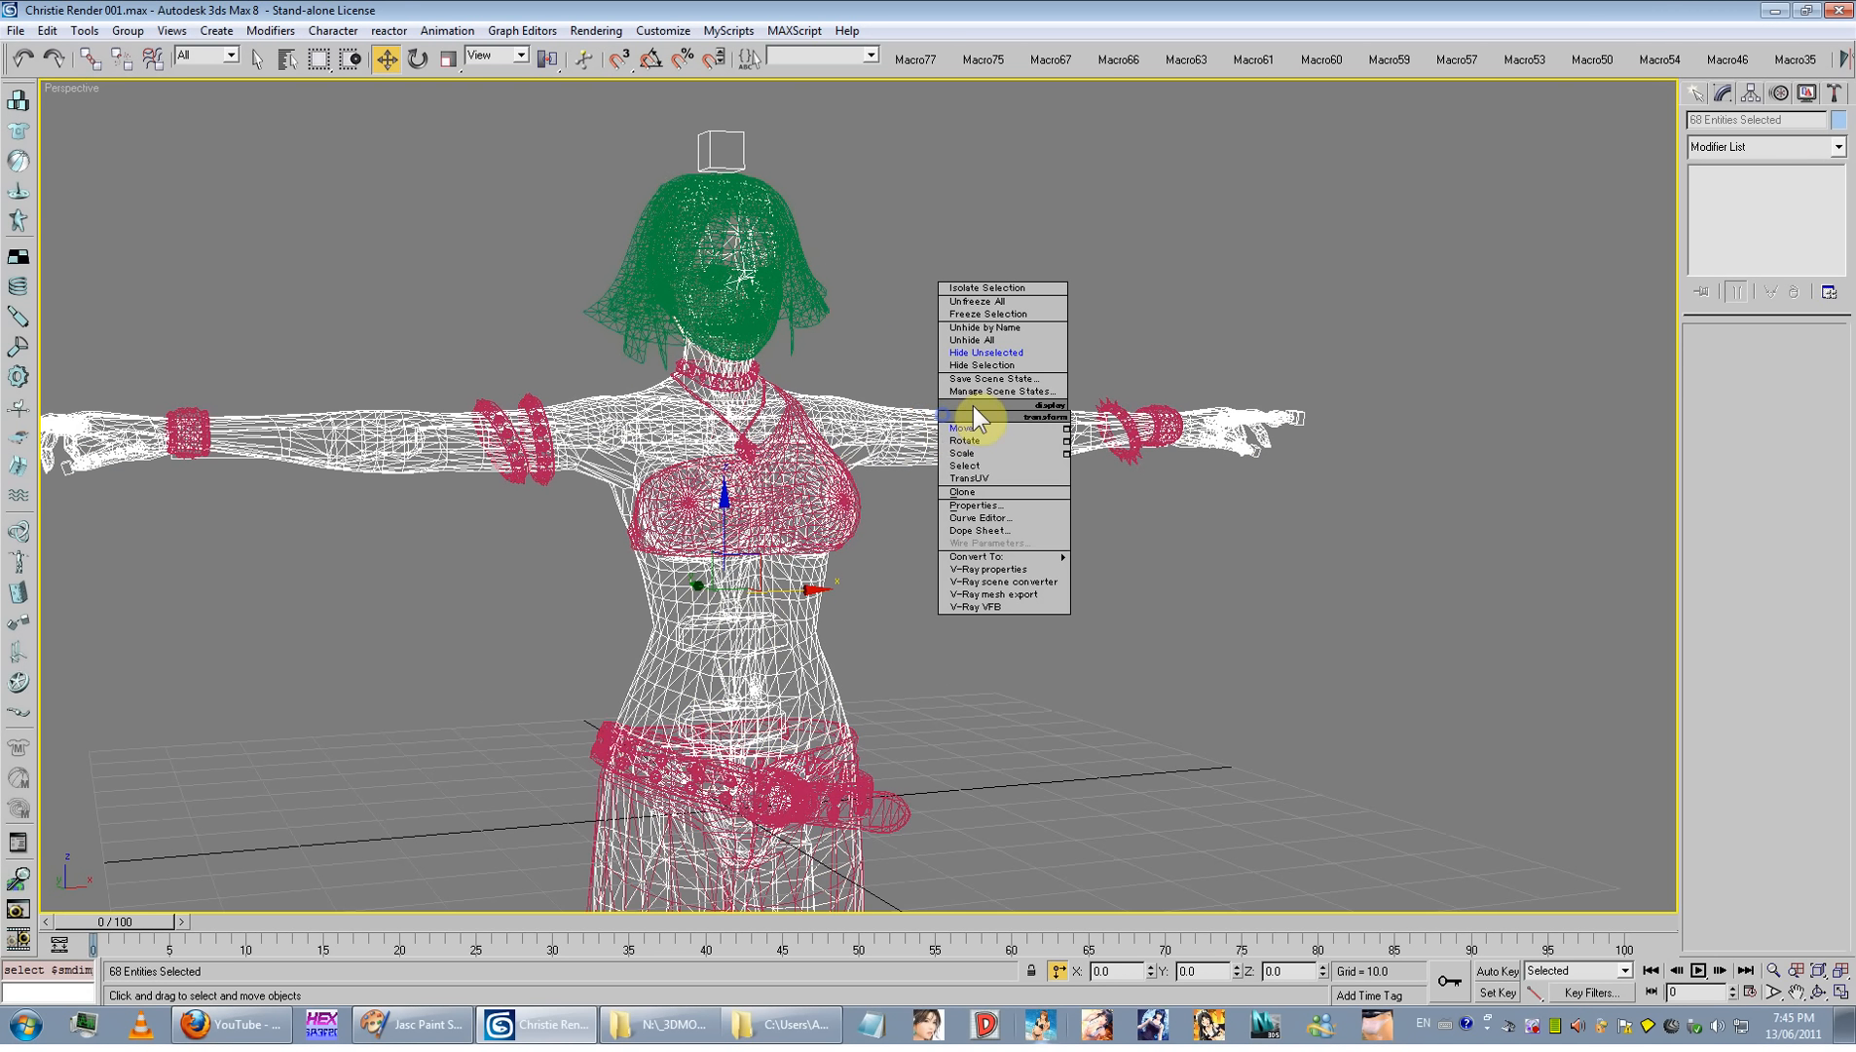
pyautogui.click(1000, 355)
pyautogui.press('F3')
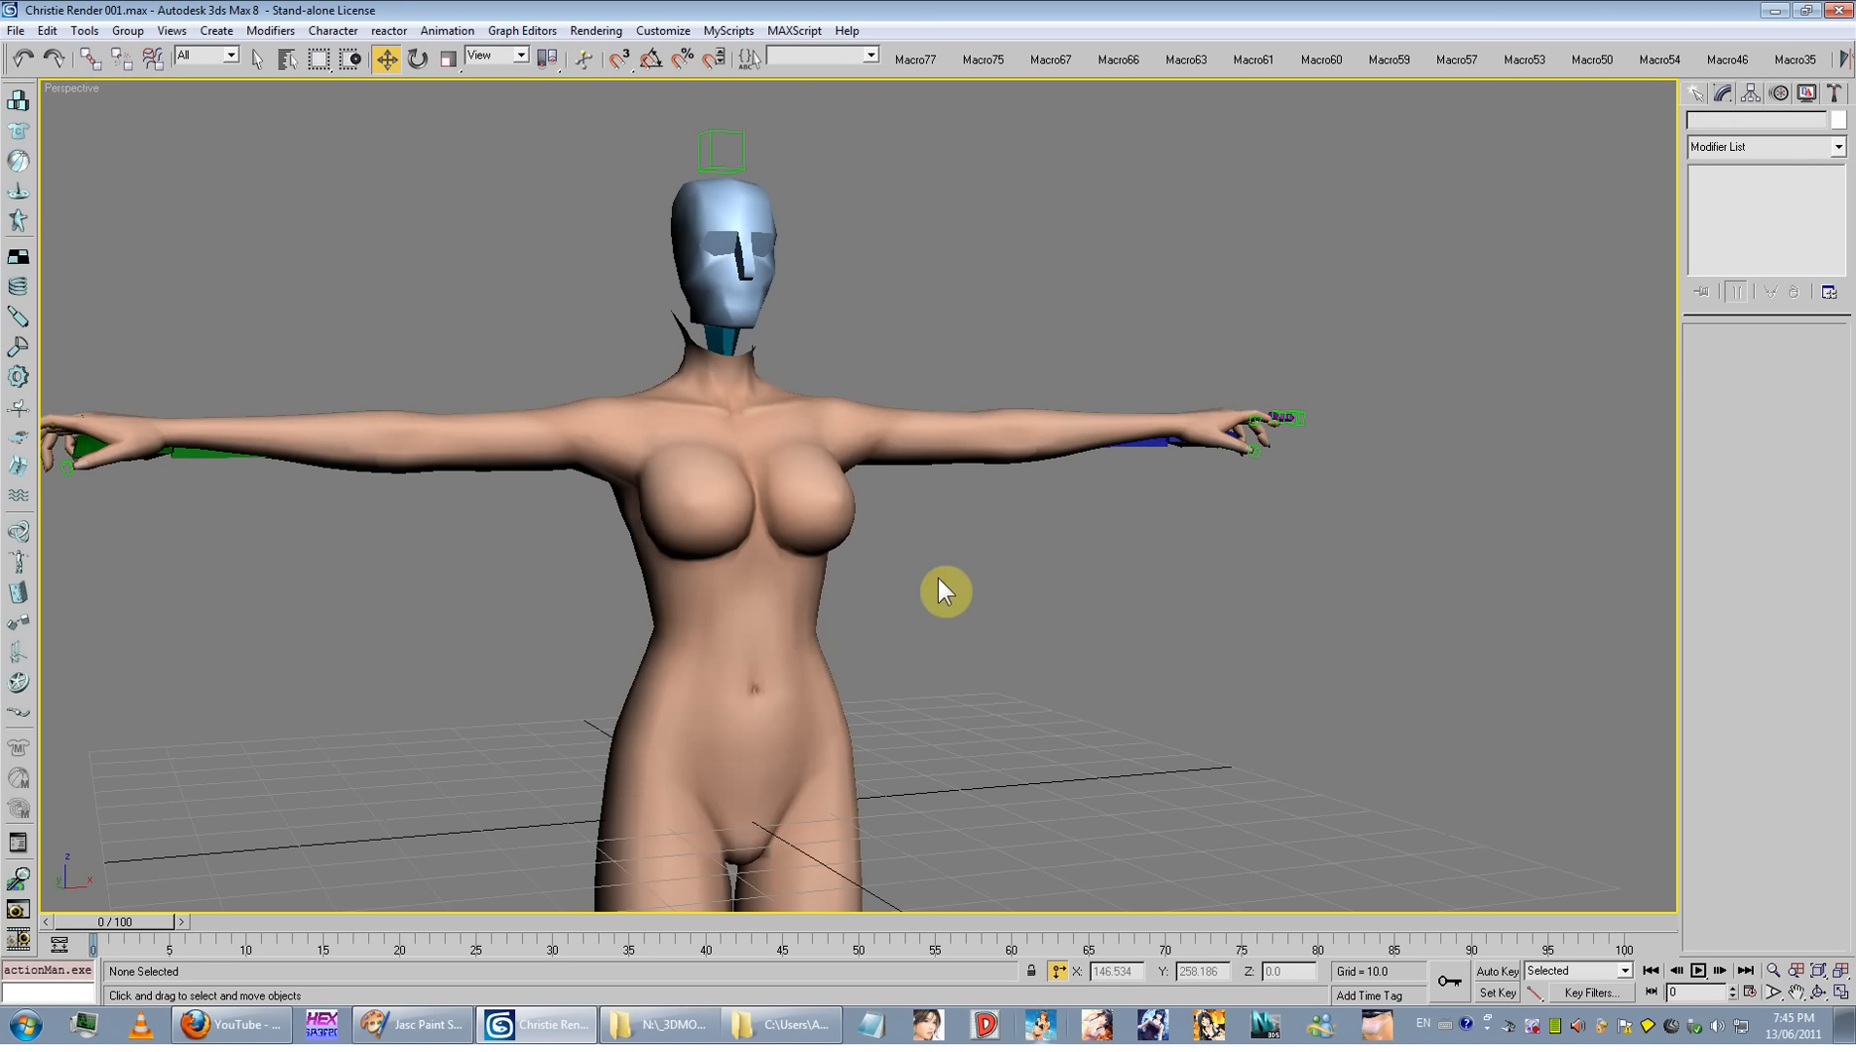
pyautogui.press('F4')
pyautogui.press('F4')
# Step: Apply a new Skin modifier to the body mesh
pyautogui.click(989, 446)
pyautogui.scroll(-4, 865, 463)
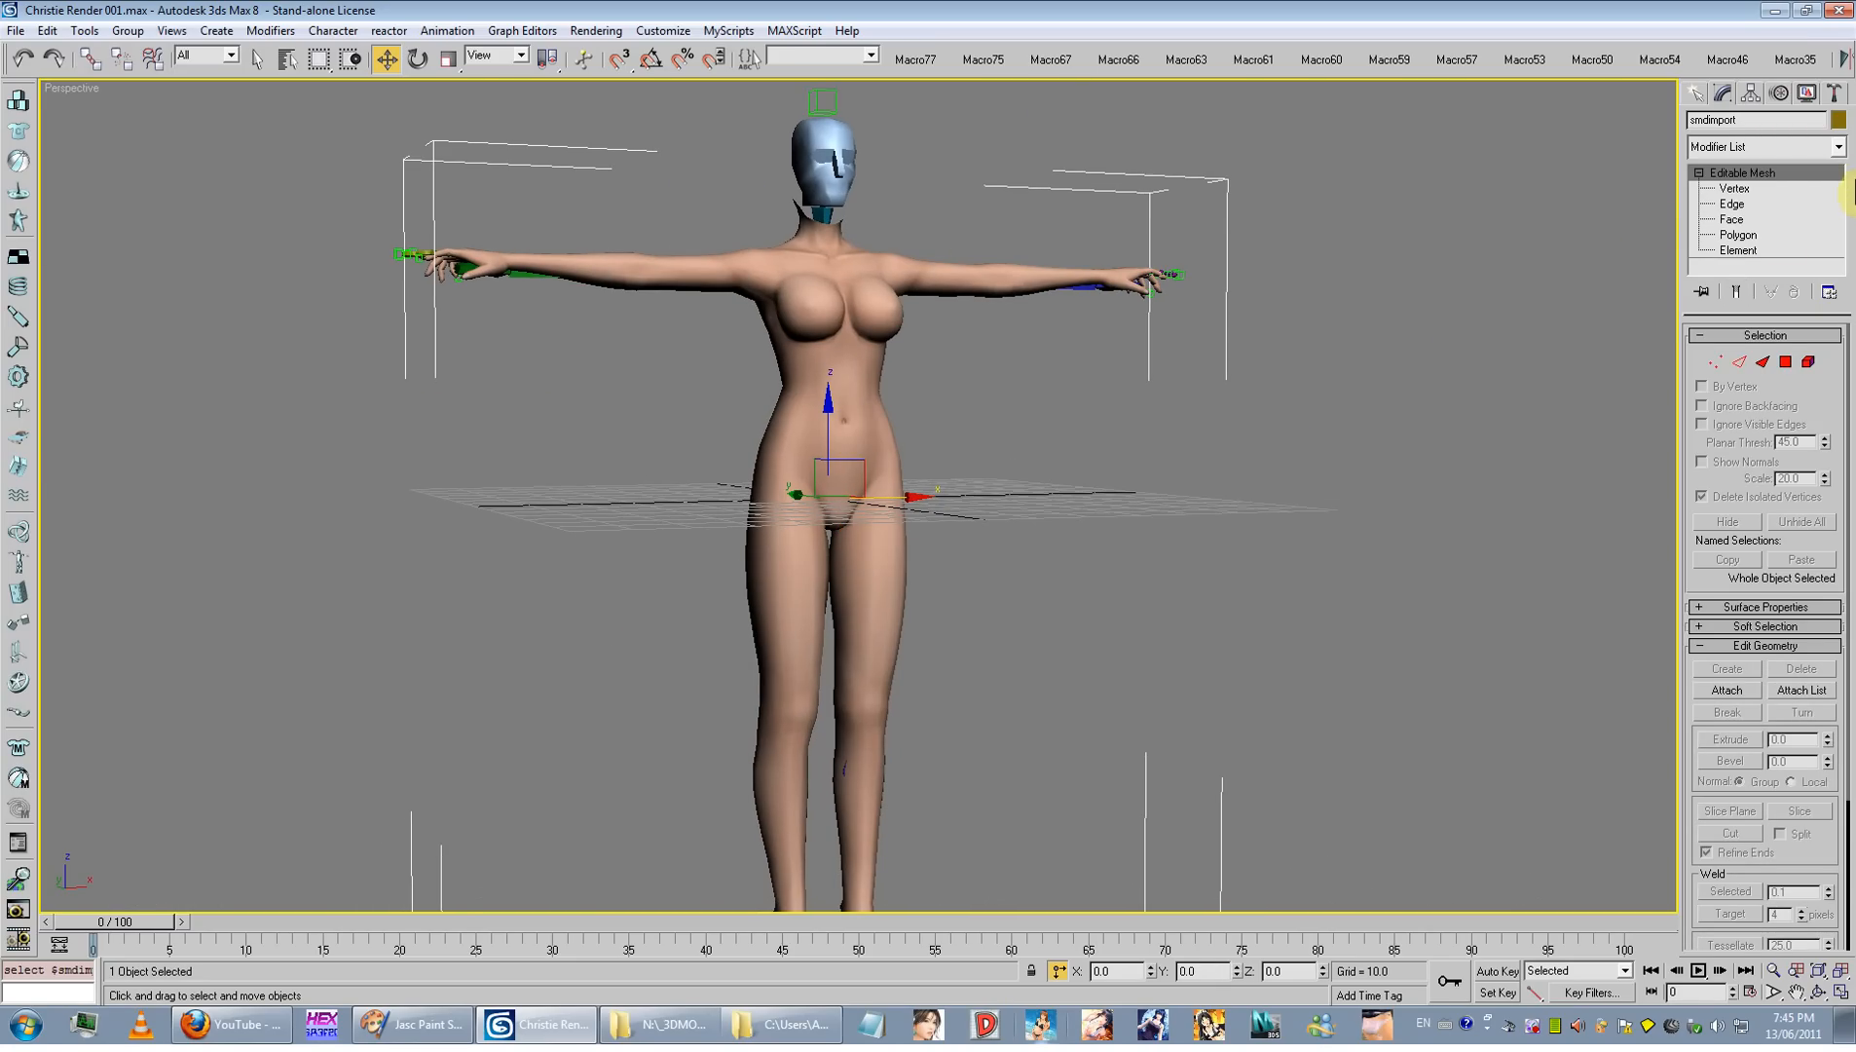
pyautogui.click(1838, 146)
pyautogui.moveTo(1844, 200); pyautogui.dragTo(1845, 507)
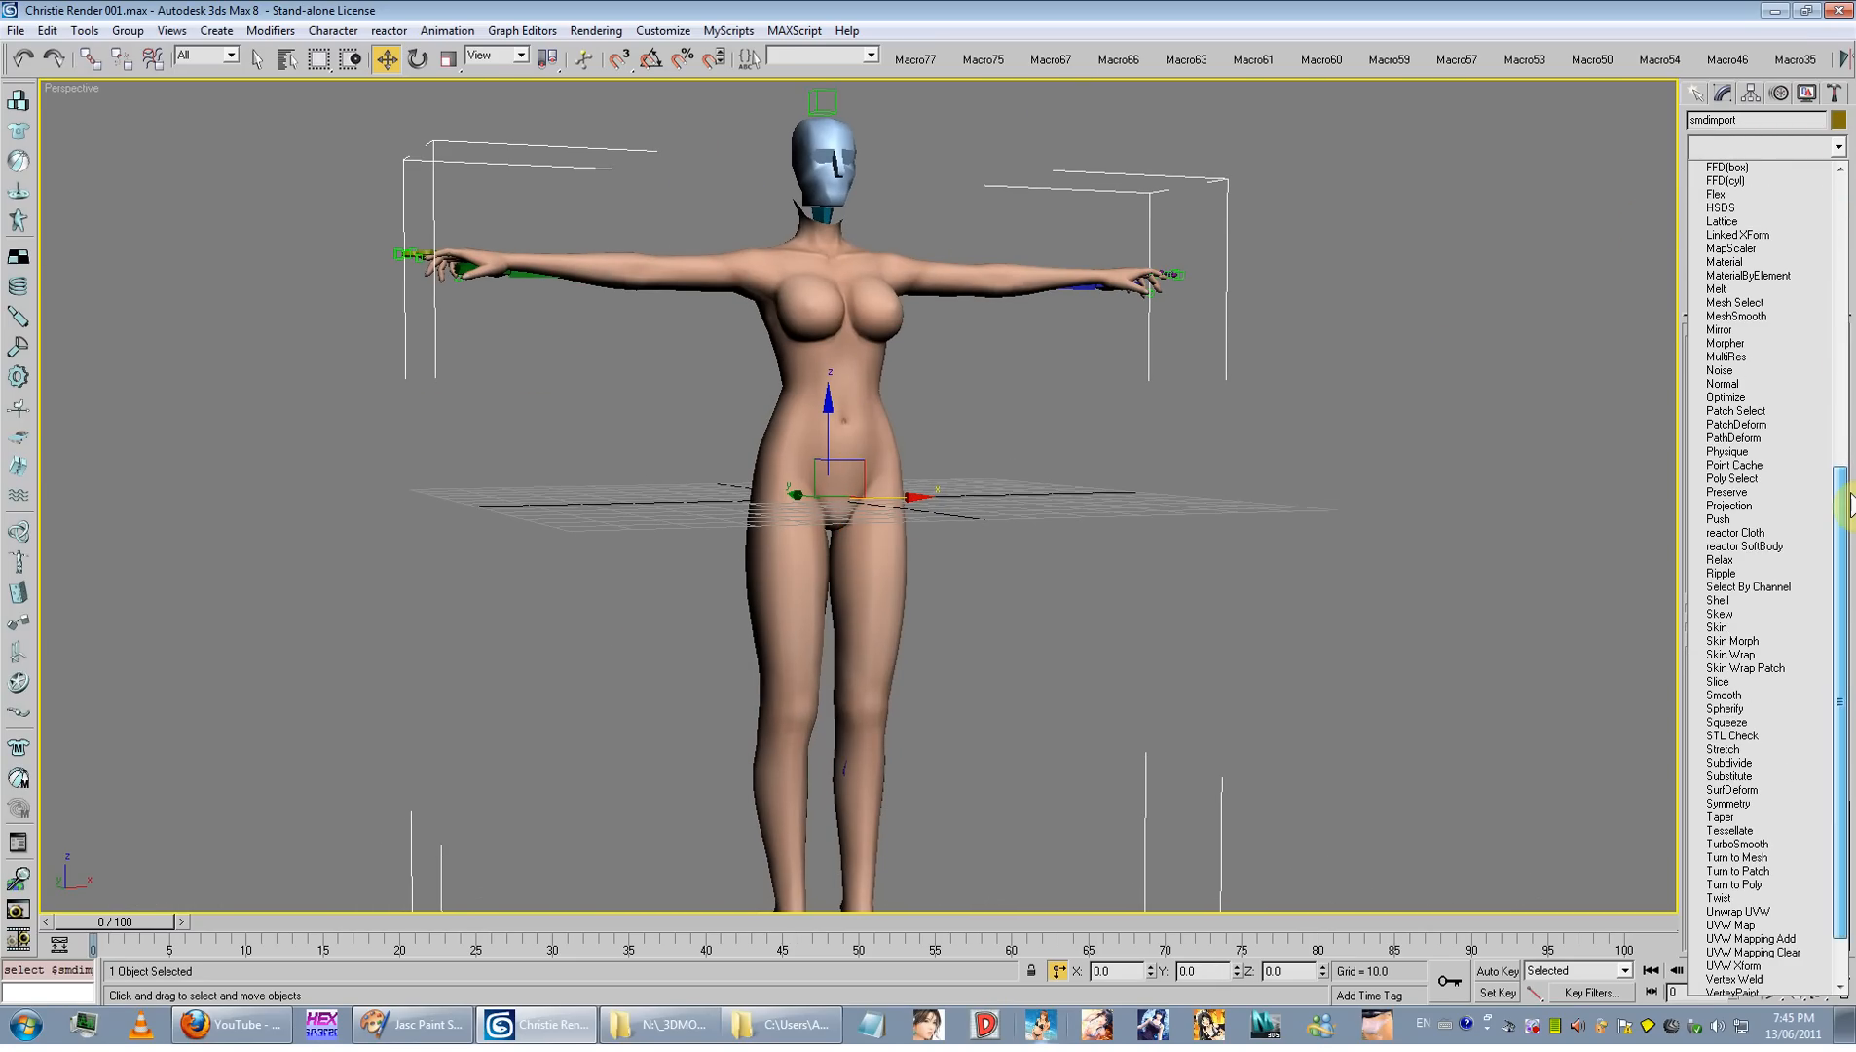
pyautogui.click(1719, 628)
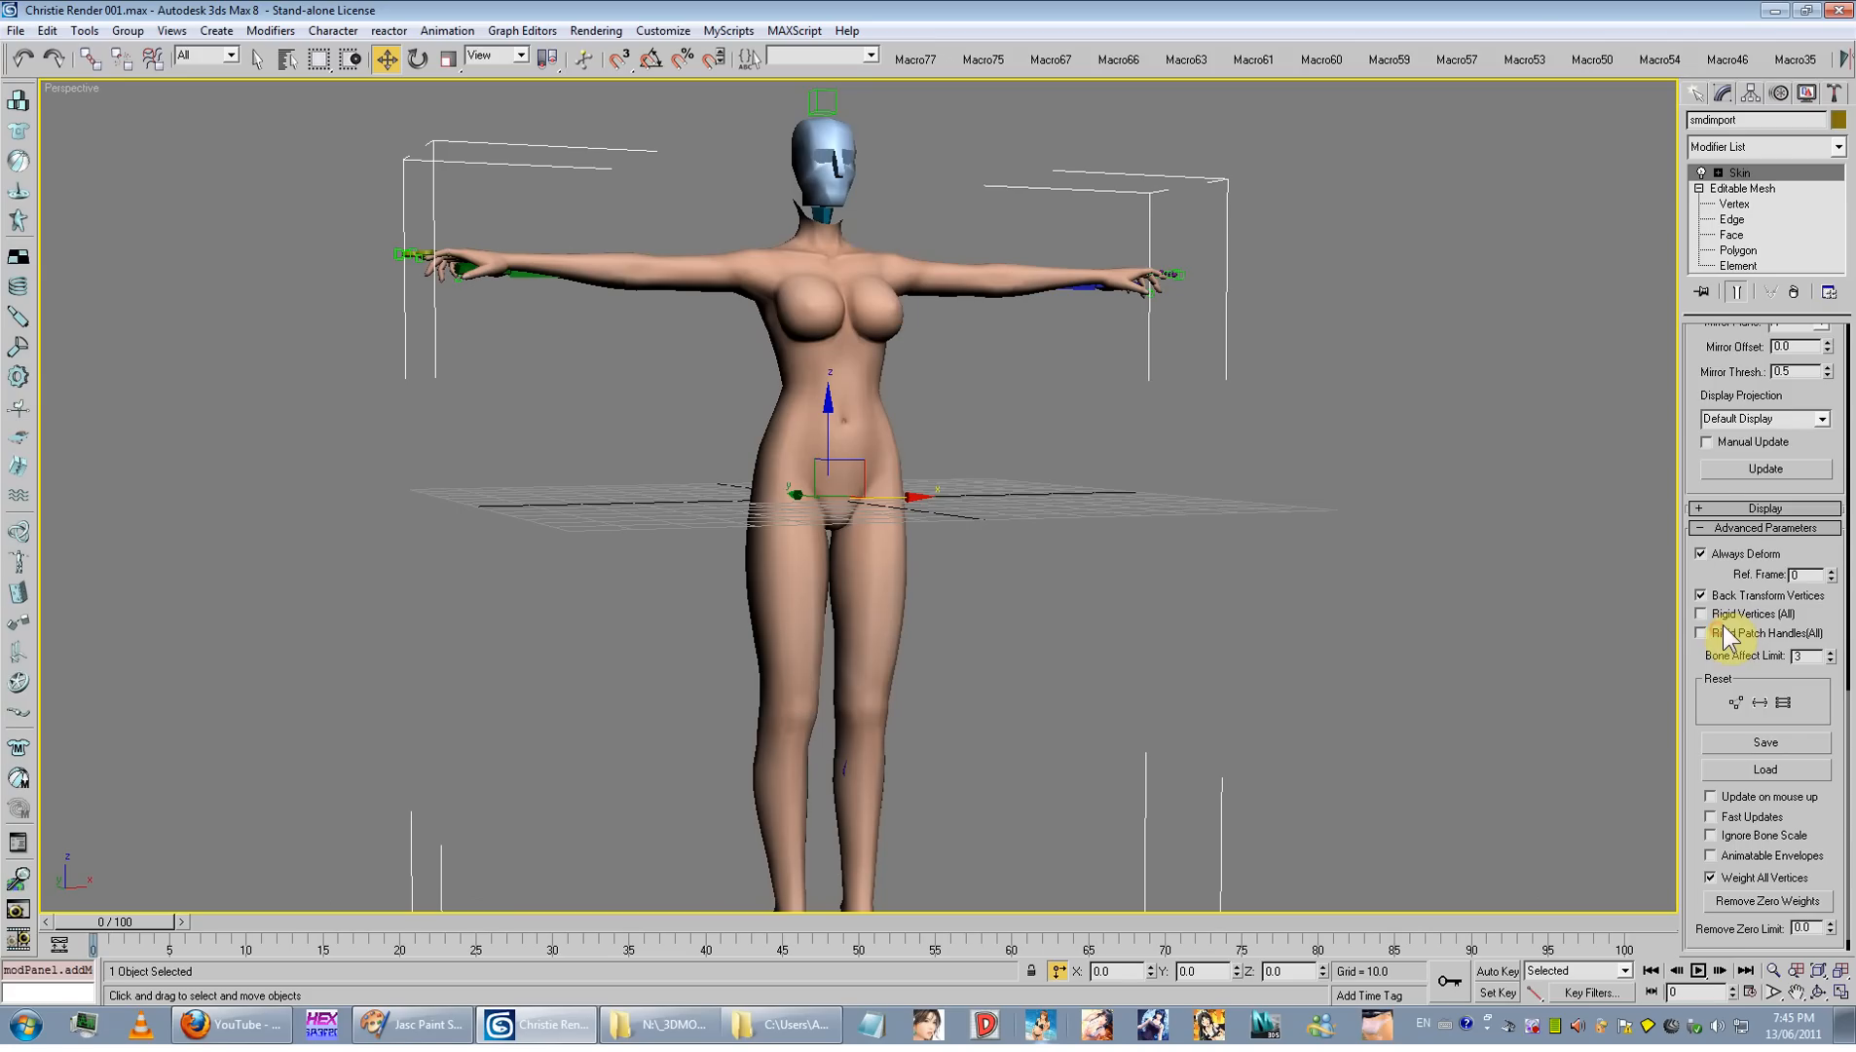
# Step: Start adding bones to the Skin modifier and select every biped entry in the bone list
pyautogui.scroll(-5, 1695, 614)
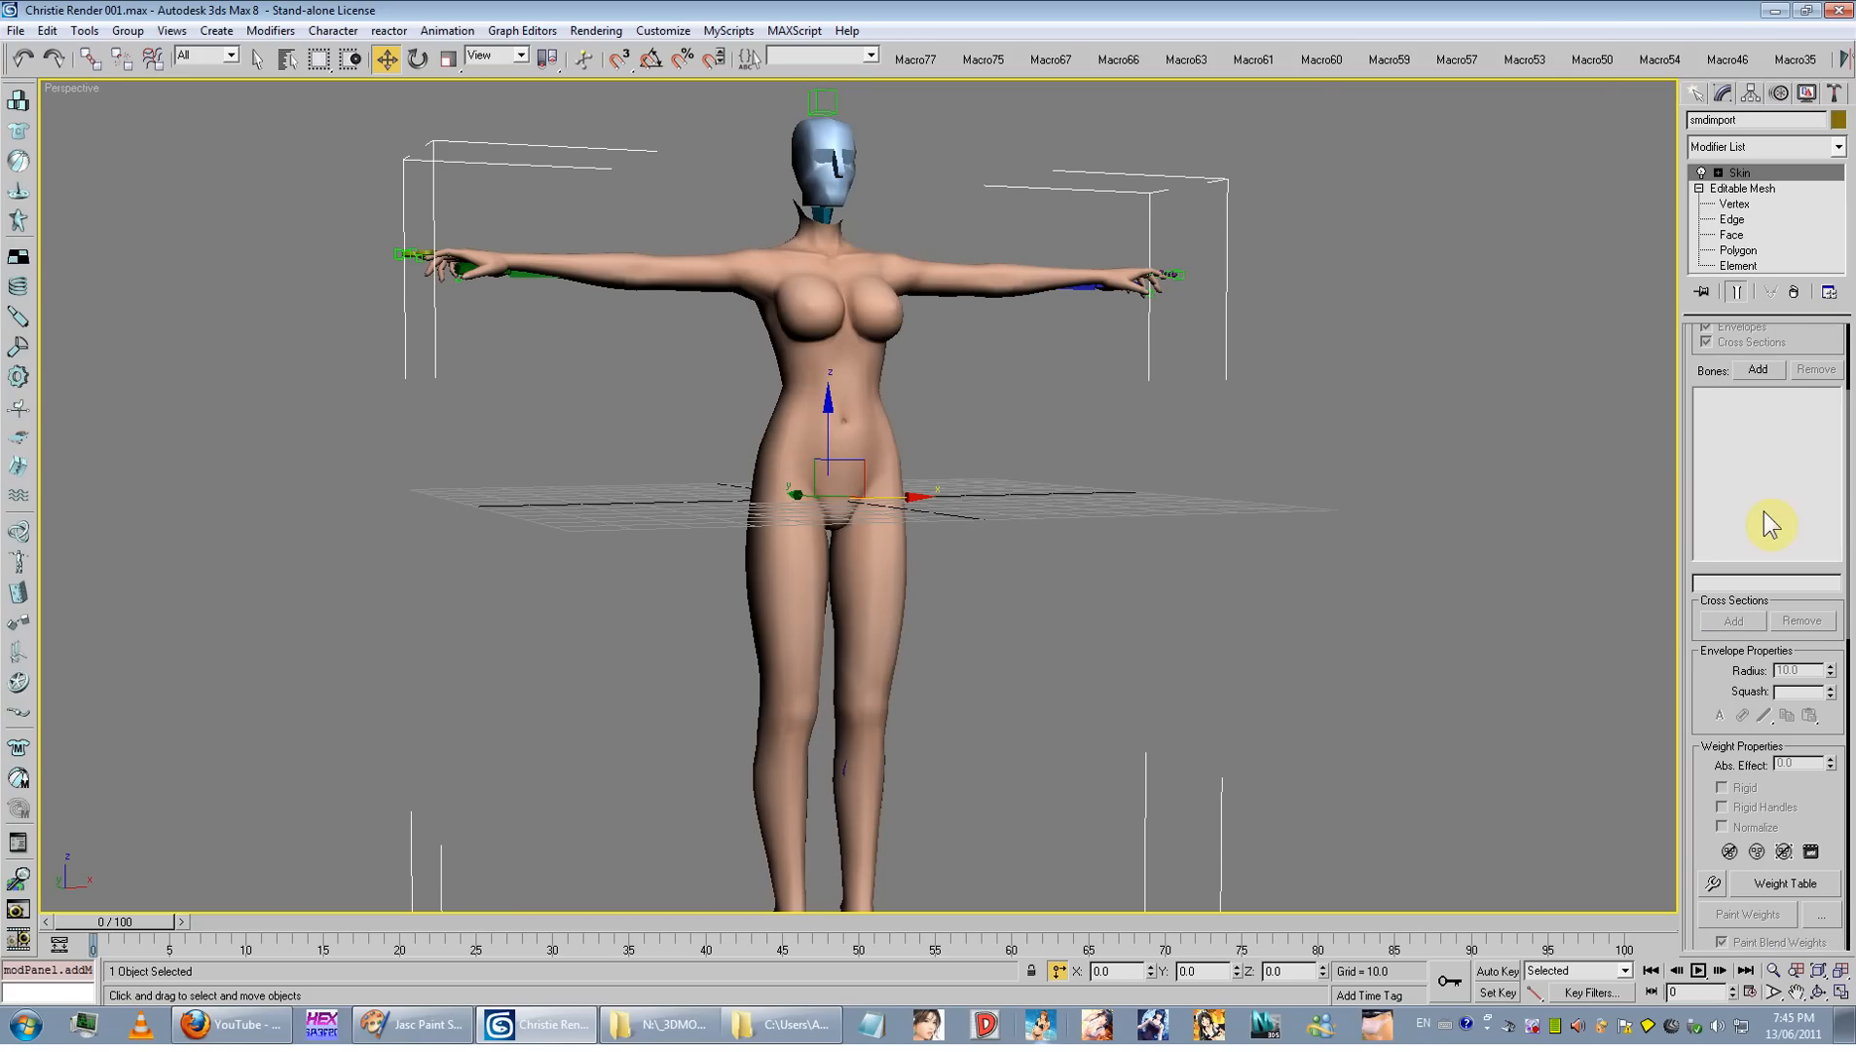
pyautogui.click(1758, 369)
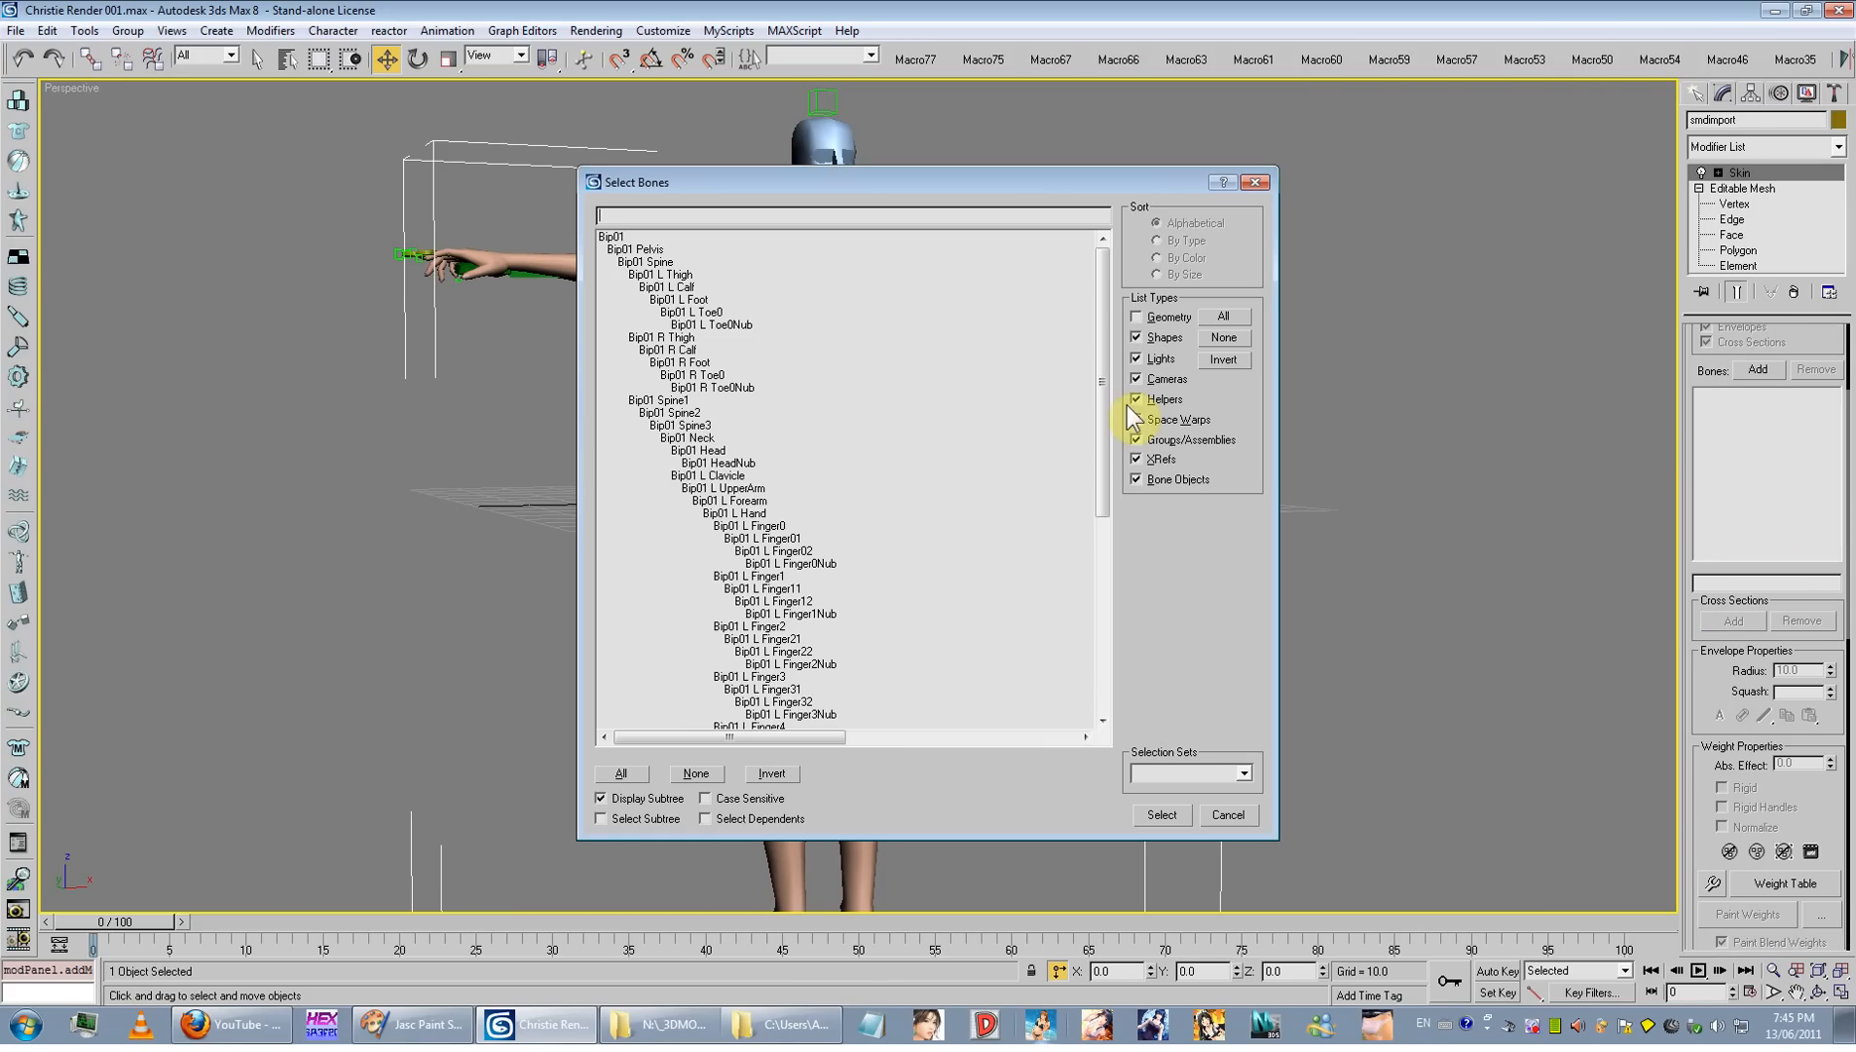
pyautogui.click(620, 772)
pyautogui.click(1108, 519)
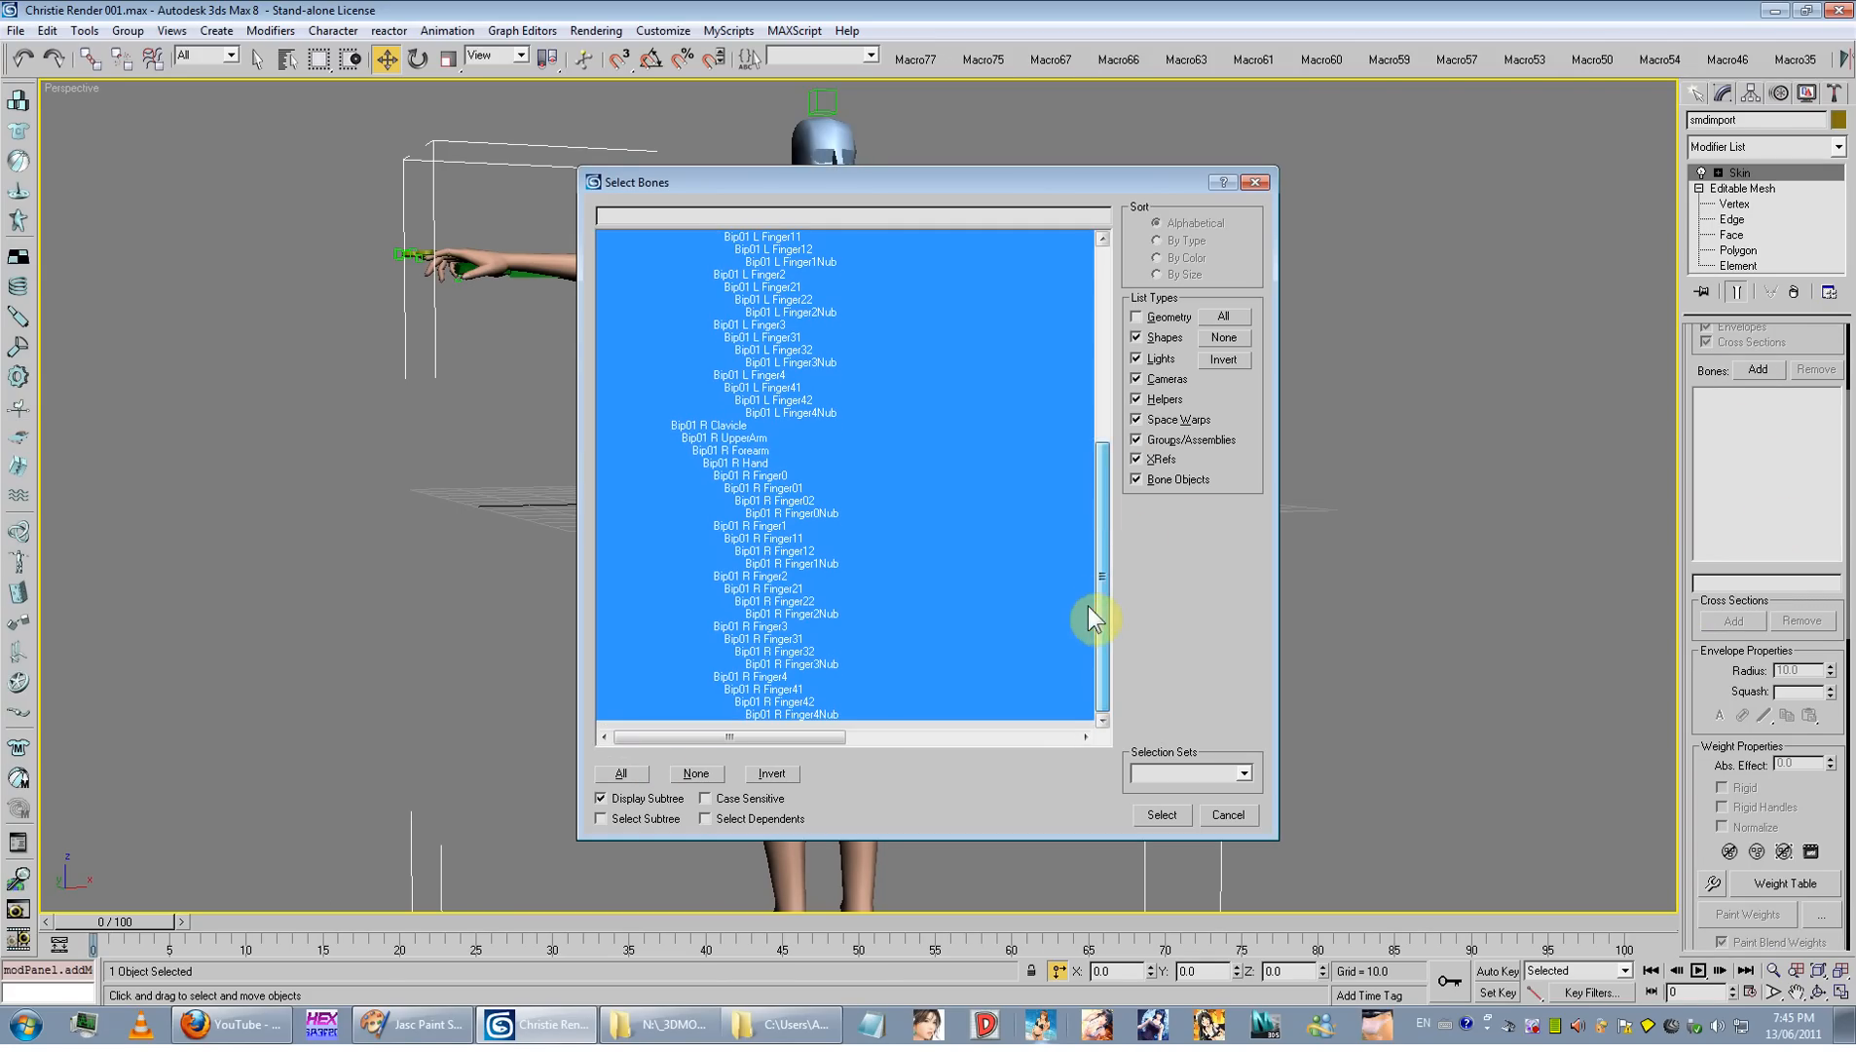
# Step: Exclude the right-hand Finger0Nub to Finger4Nub and left-hand Finger1Nub to Finger4Nub from the bone selection
pyautogui.keyDown('ctrl'); pyautogui.click(827, 666); pyautogui.keyUp('ctrl')
pyautogui.keyDown('ctrl'); pyautogui.click(818, 714); pyautogui.keyUp('ctrl')
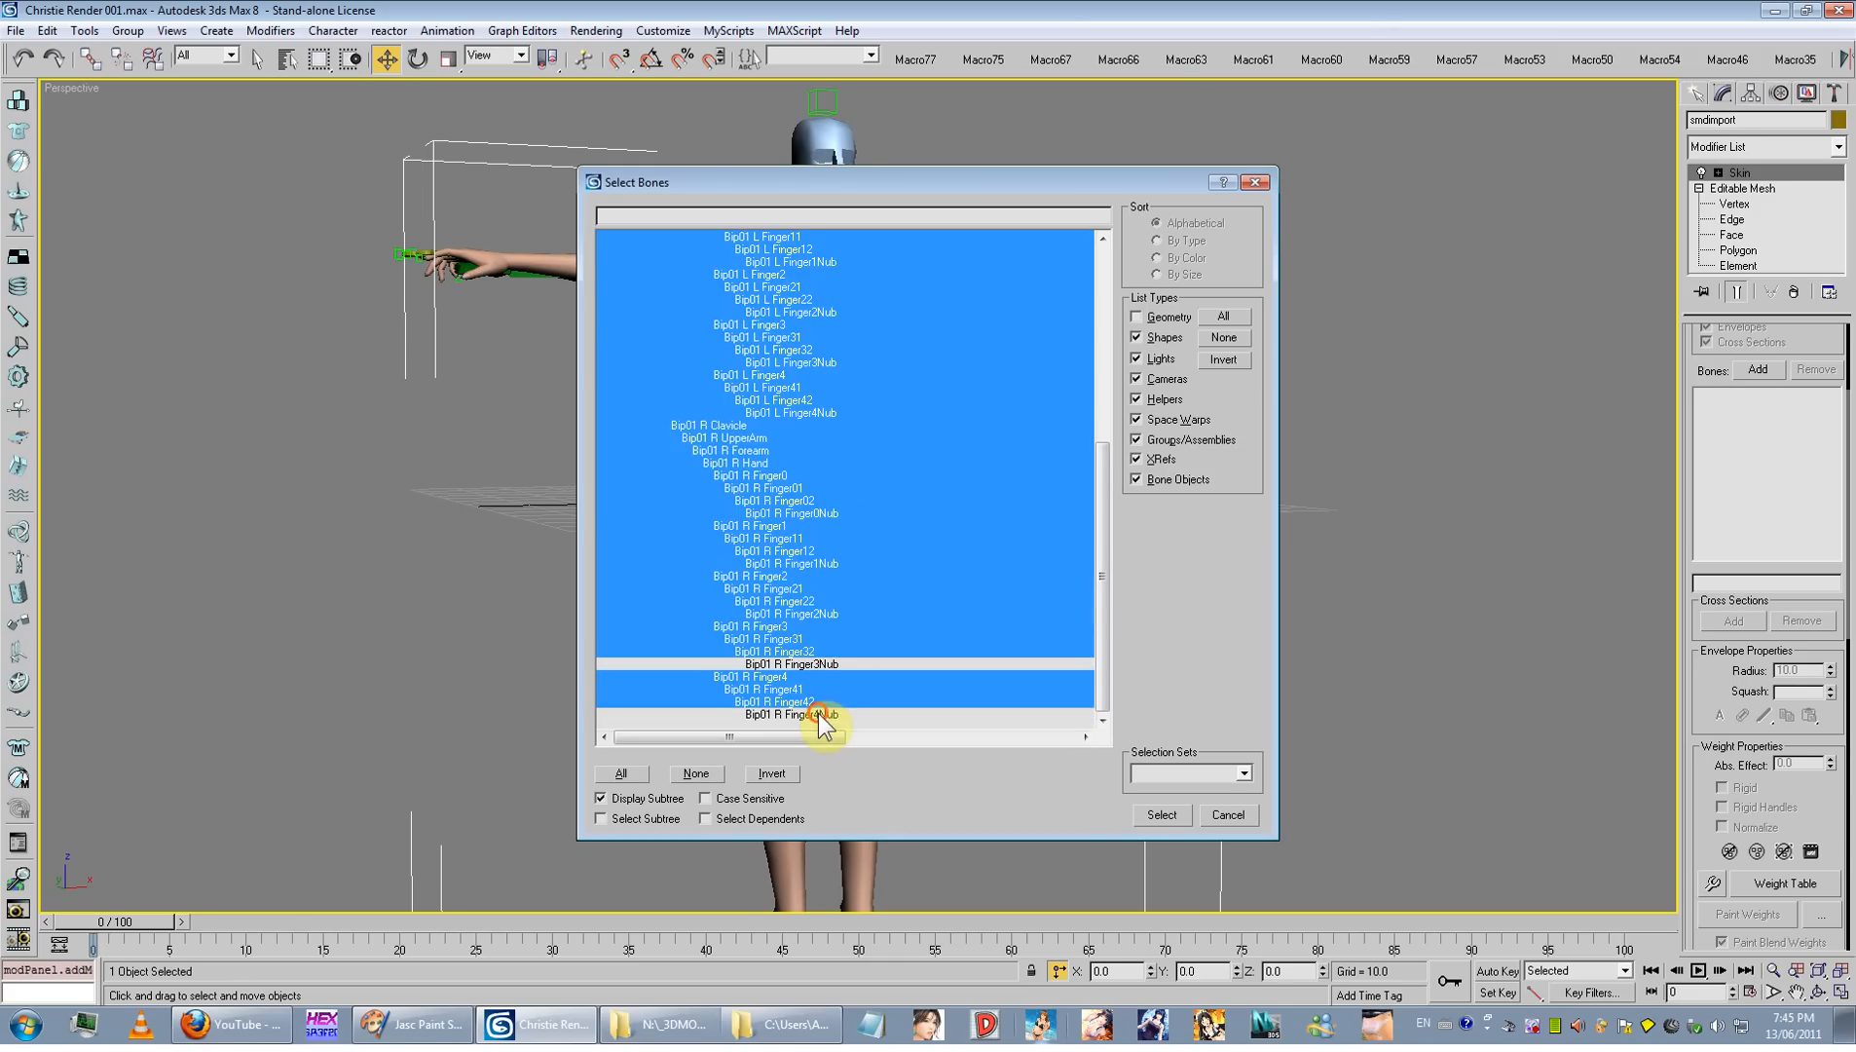
pyautogui.keyDown('ctrl'); pyautogui.click(826, 613); pyautogui.keyUp('ctrl')
pyautogui.keyDown('ctrl'); pyautogui.click(831, 564); pyautogui.keyUp('ctrl')
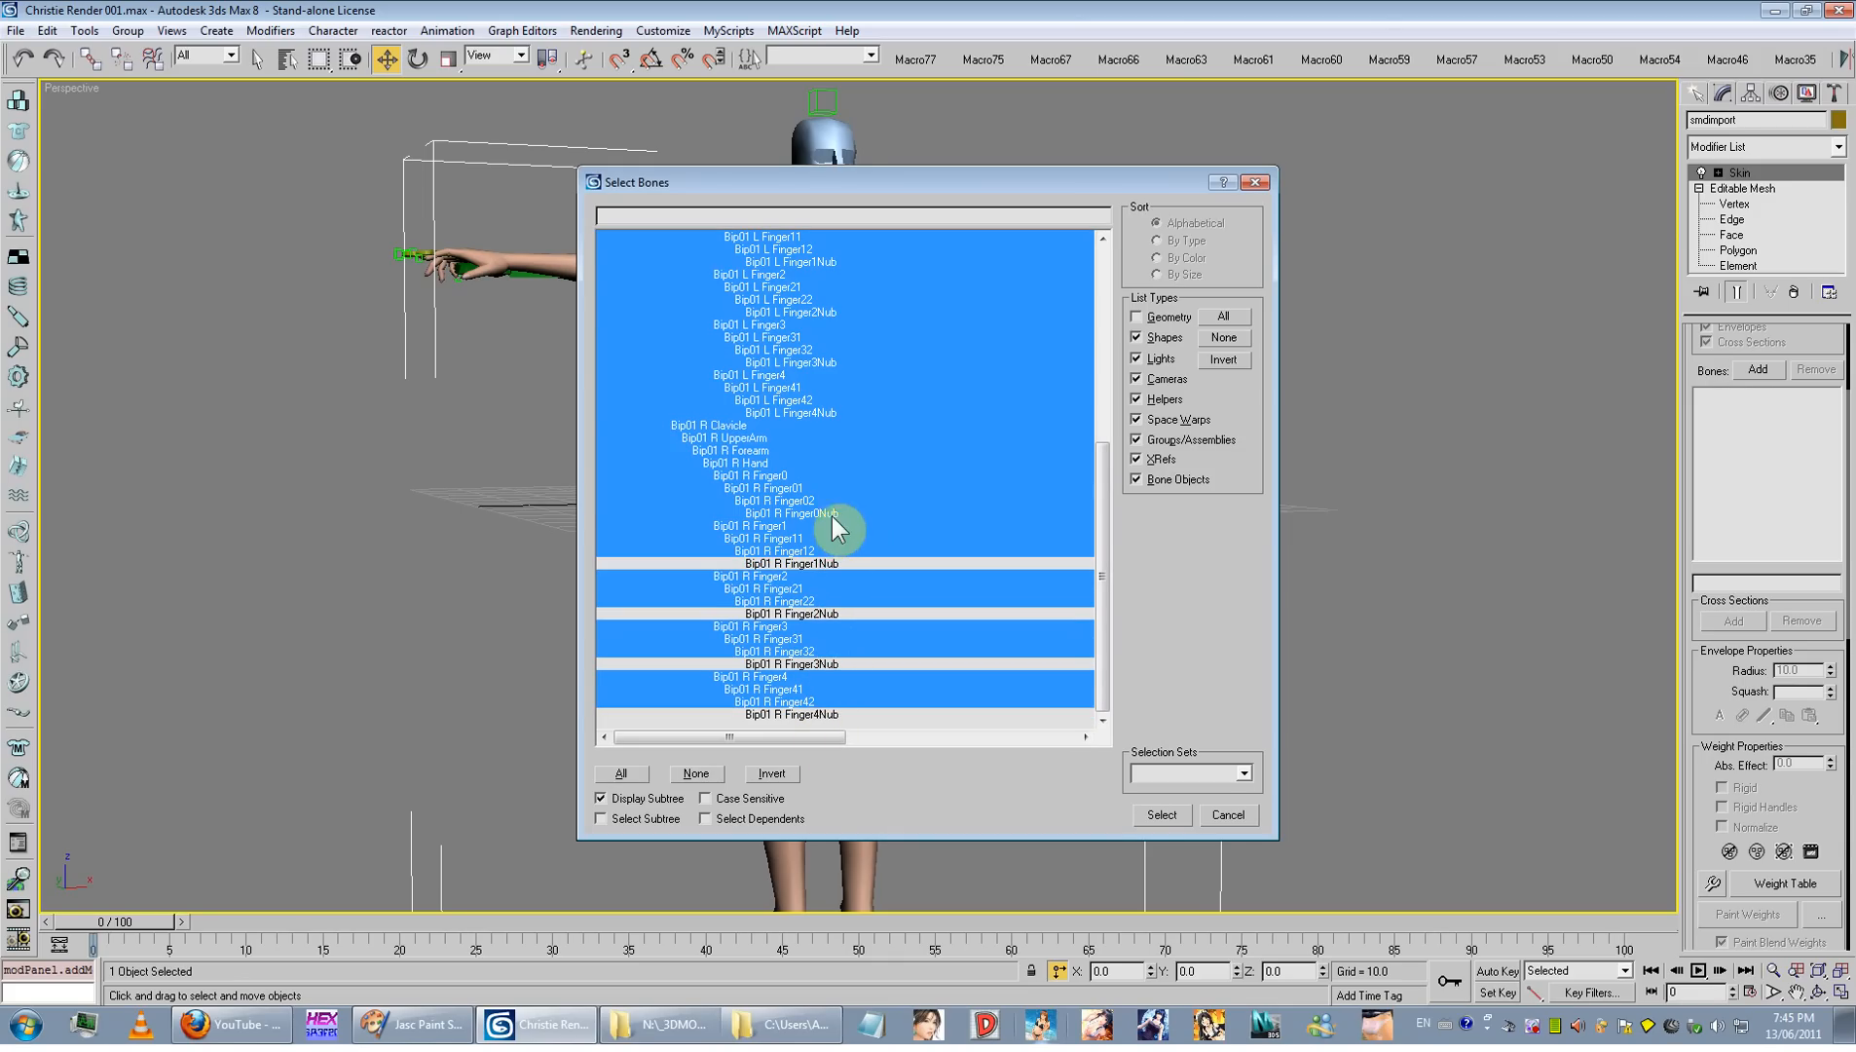
pyautogui.keyDown('ctrl'); pyautogui.click(832, 513); pyautogui.keyUp('ctrl')
pyautogui.keyDown('ctrl'); pyautogui.click(829, 413); pyautogui.keyUp('ctrl')
pyautogui.keyDown('ctrl'); pyautogui.click(833, 362); pyautogui.keyUp('ctrl')
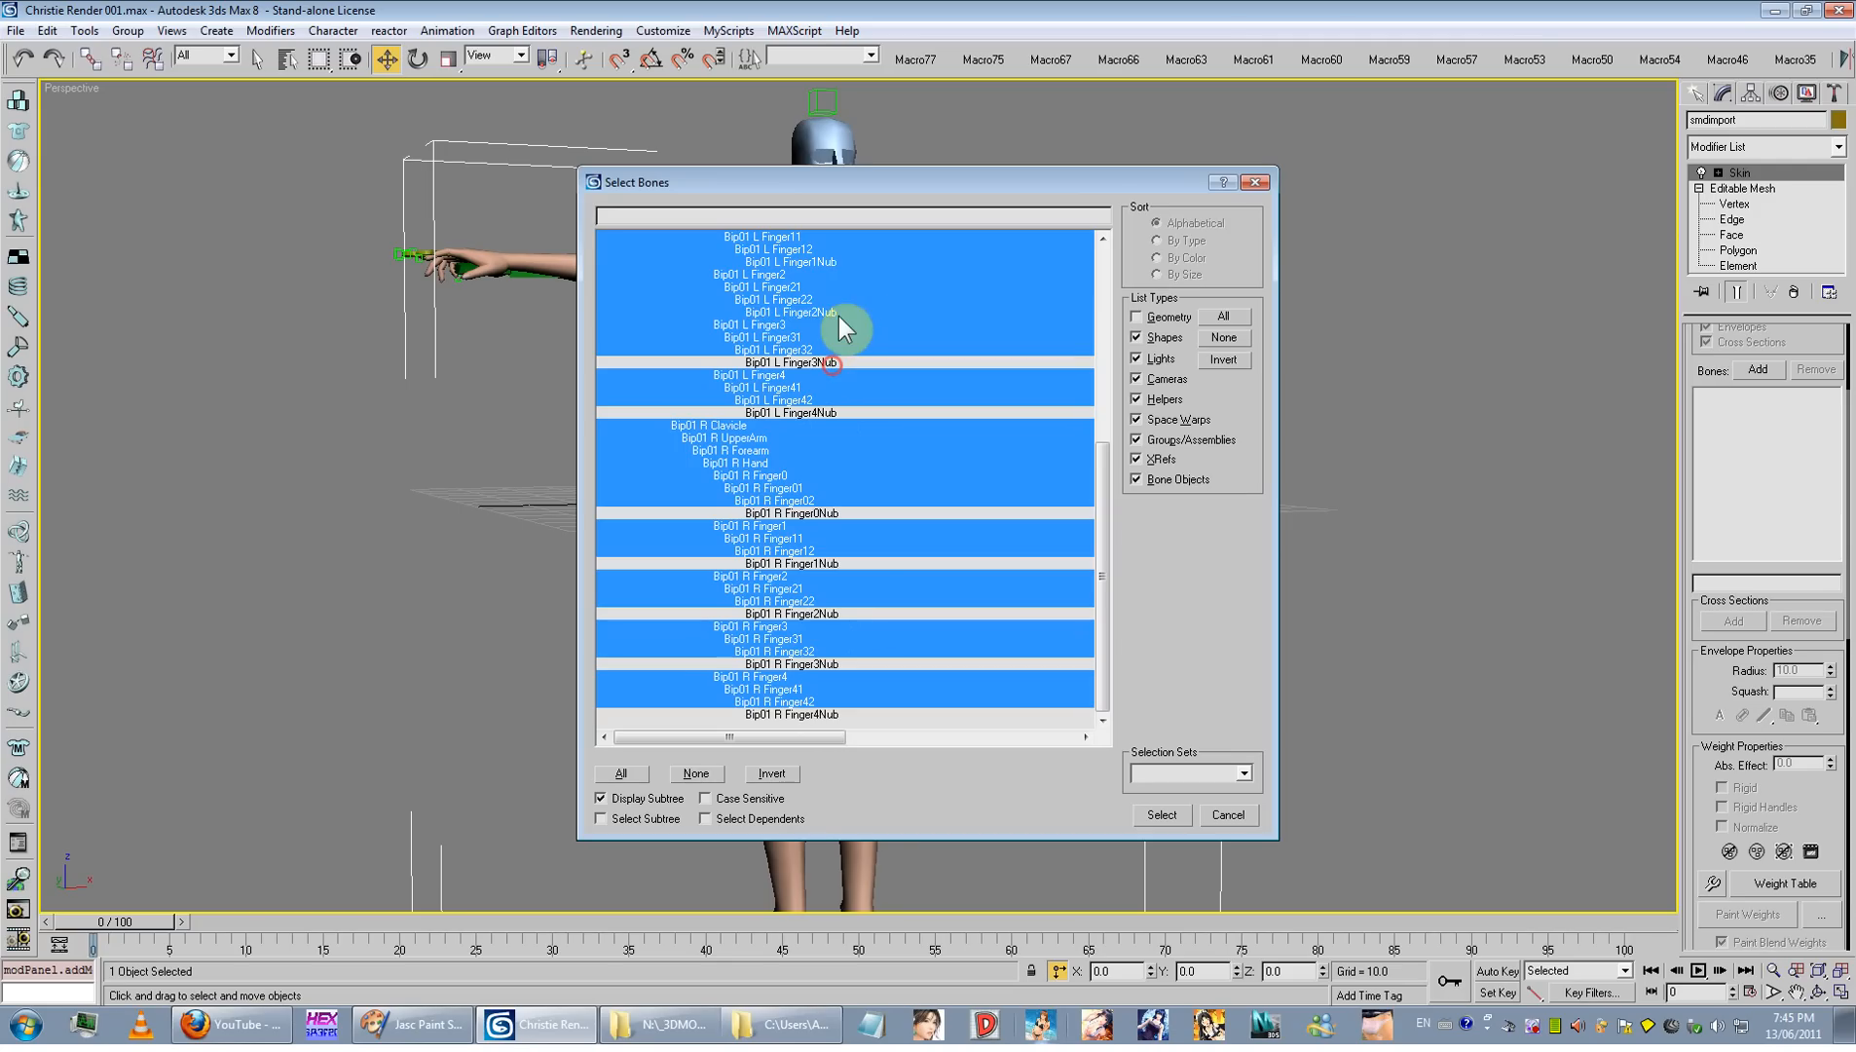
pyautogui.keyDown('ctrl'); pyautogui.click(838, 312); pyautogui.keyUp('ctrl')
pyautogui.keyDown('ctrl'); pyautogui.click(843, 249); pyautogui.keyUp('ctrl')
pyautogui.keyDown('ctrl'); pyautogui.click(847, 248); pyautogui.keyUp('ctrl')
pyautogui.keyDown('ctrl'); pyautogui.click(847, 260); pyautogui.keyUp('ctrl')
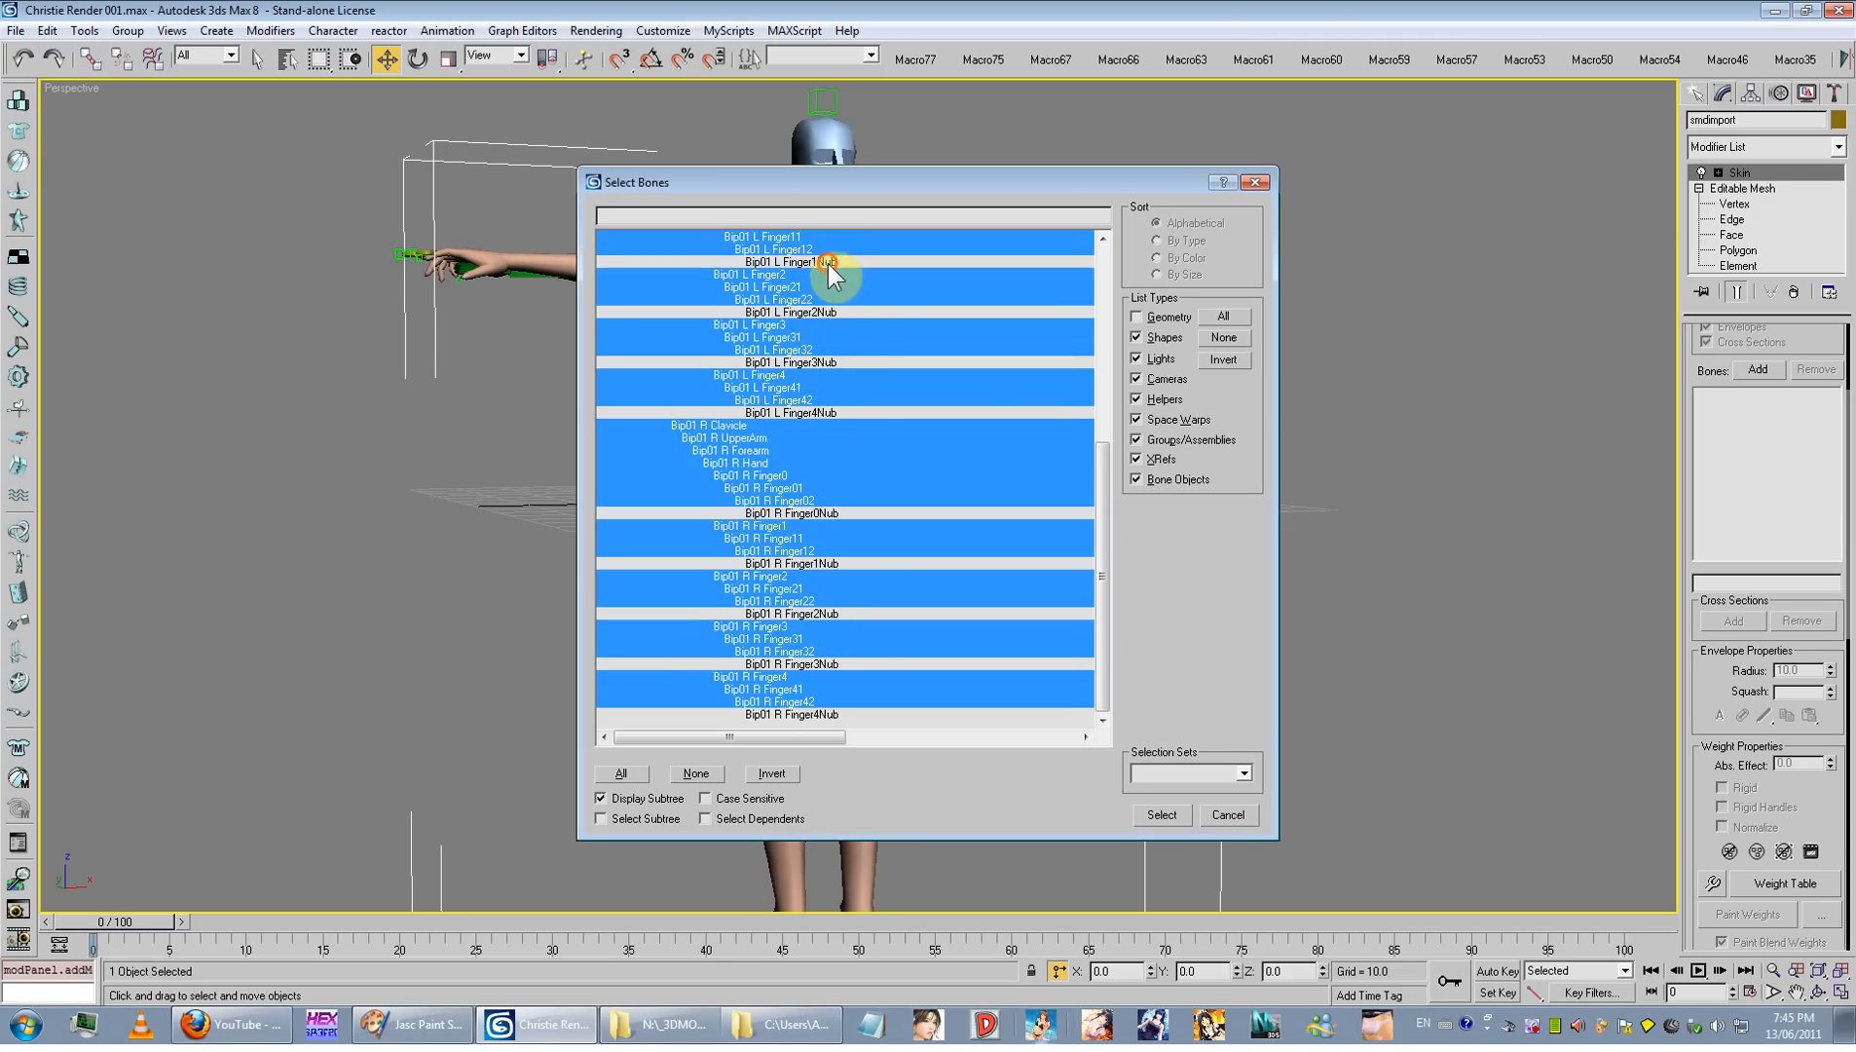
# Step: Exclude Bip01 L Finger0Nub, both Toe0Nub bones and the Bip01 root, and add the remaining bones to the Skin
pyautogui.moveTo(1100, 472); pyautogui.dragTo(1100, 258)
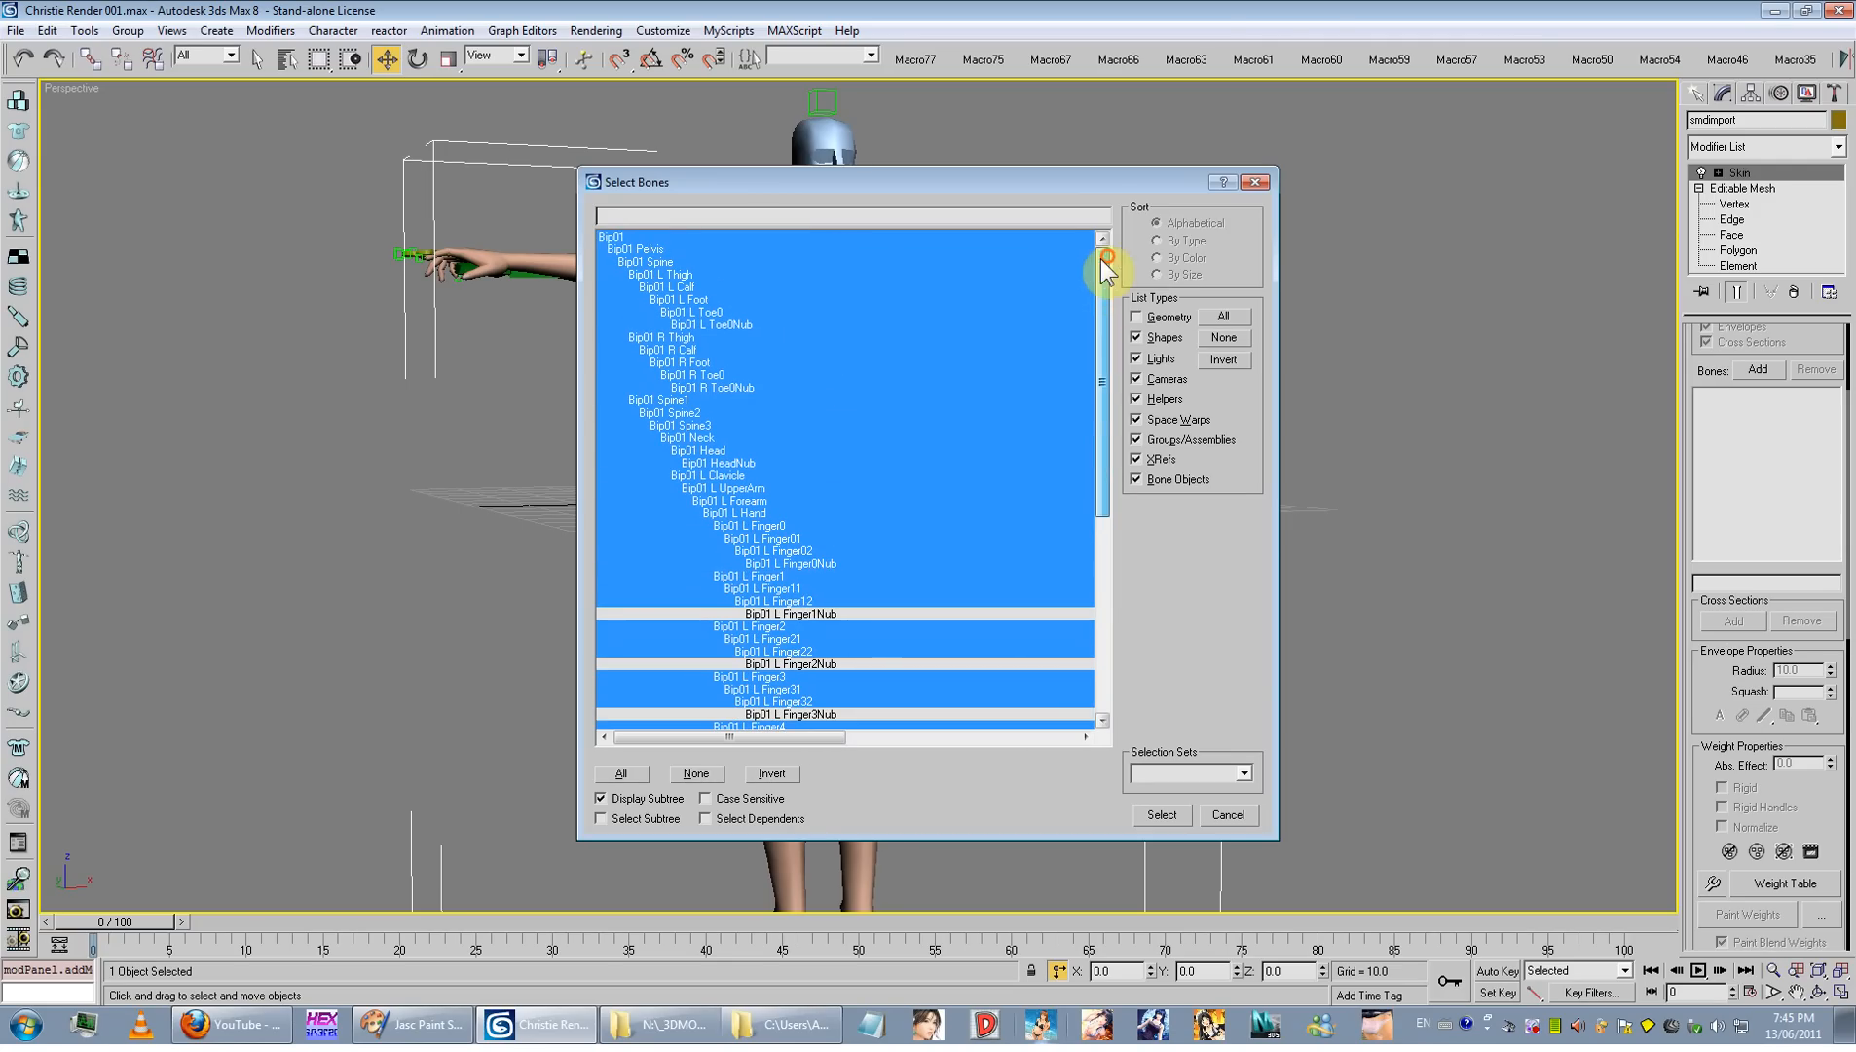
pyautogui.keyDown('ctrl'); pyautogui.click(818, 563); pyautogui.keyUp('ctrl')
pyautogui.keyDown('ctrl'); pyautogui.click(725, 387); pyautogui.keyUp('ctrl')
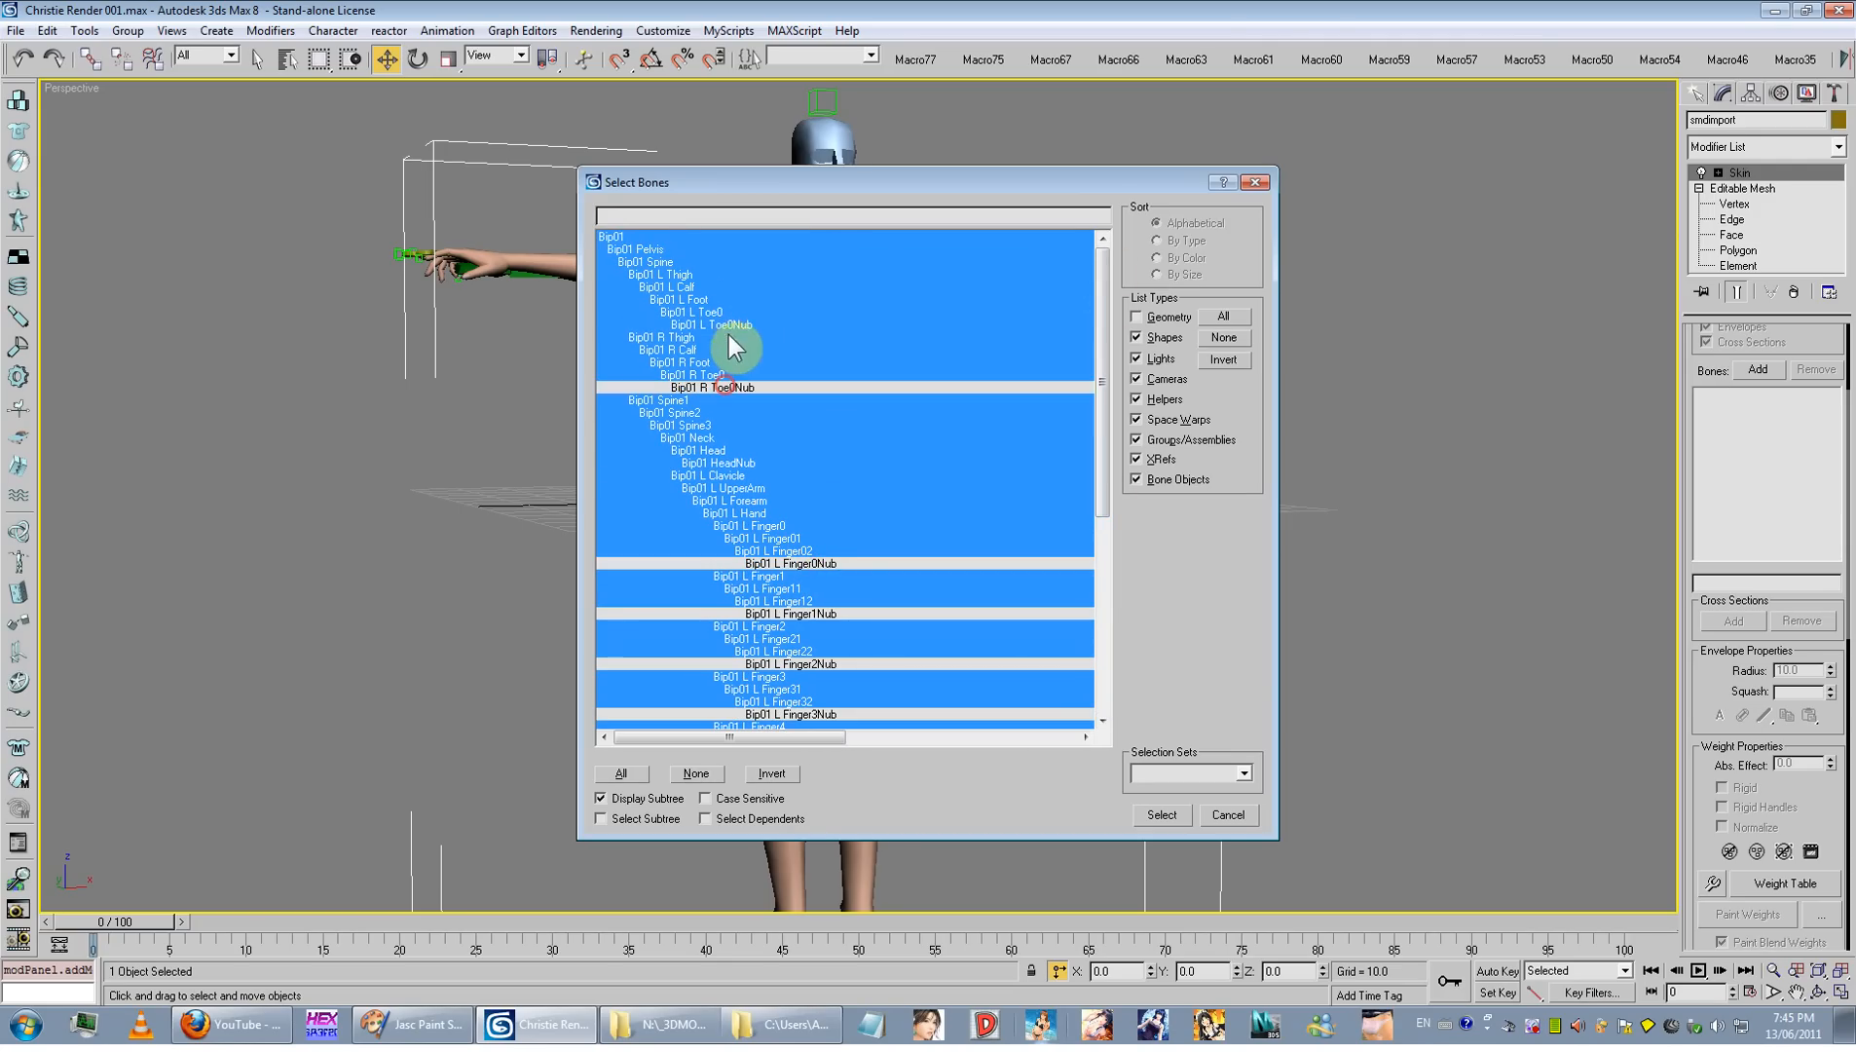
pyautogui.keyDown('ctrl'); pyautogui.click(726, 325); pyautogui.keyUp('ctrl')
pyautogui.keyDown('ctrl'); pyautogui.click(614, 236); pyautogui.keyUp('ctrl')
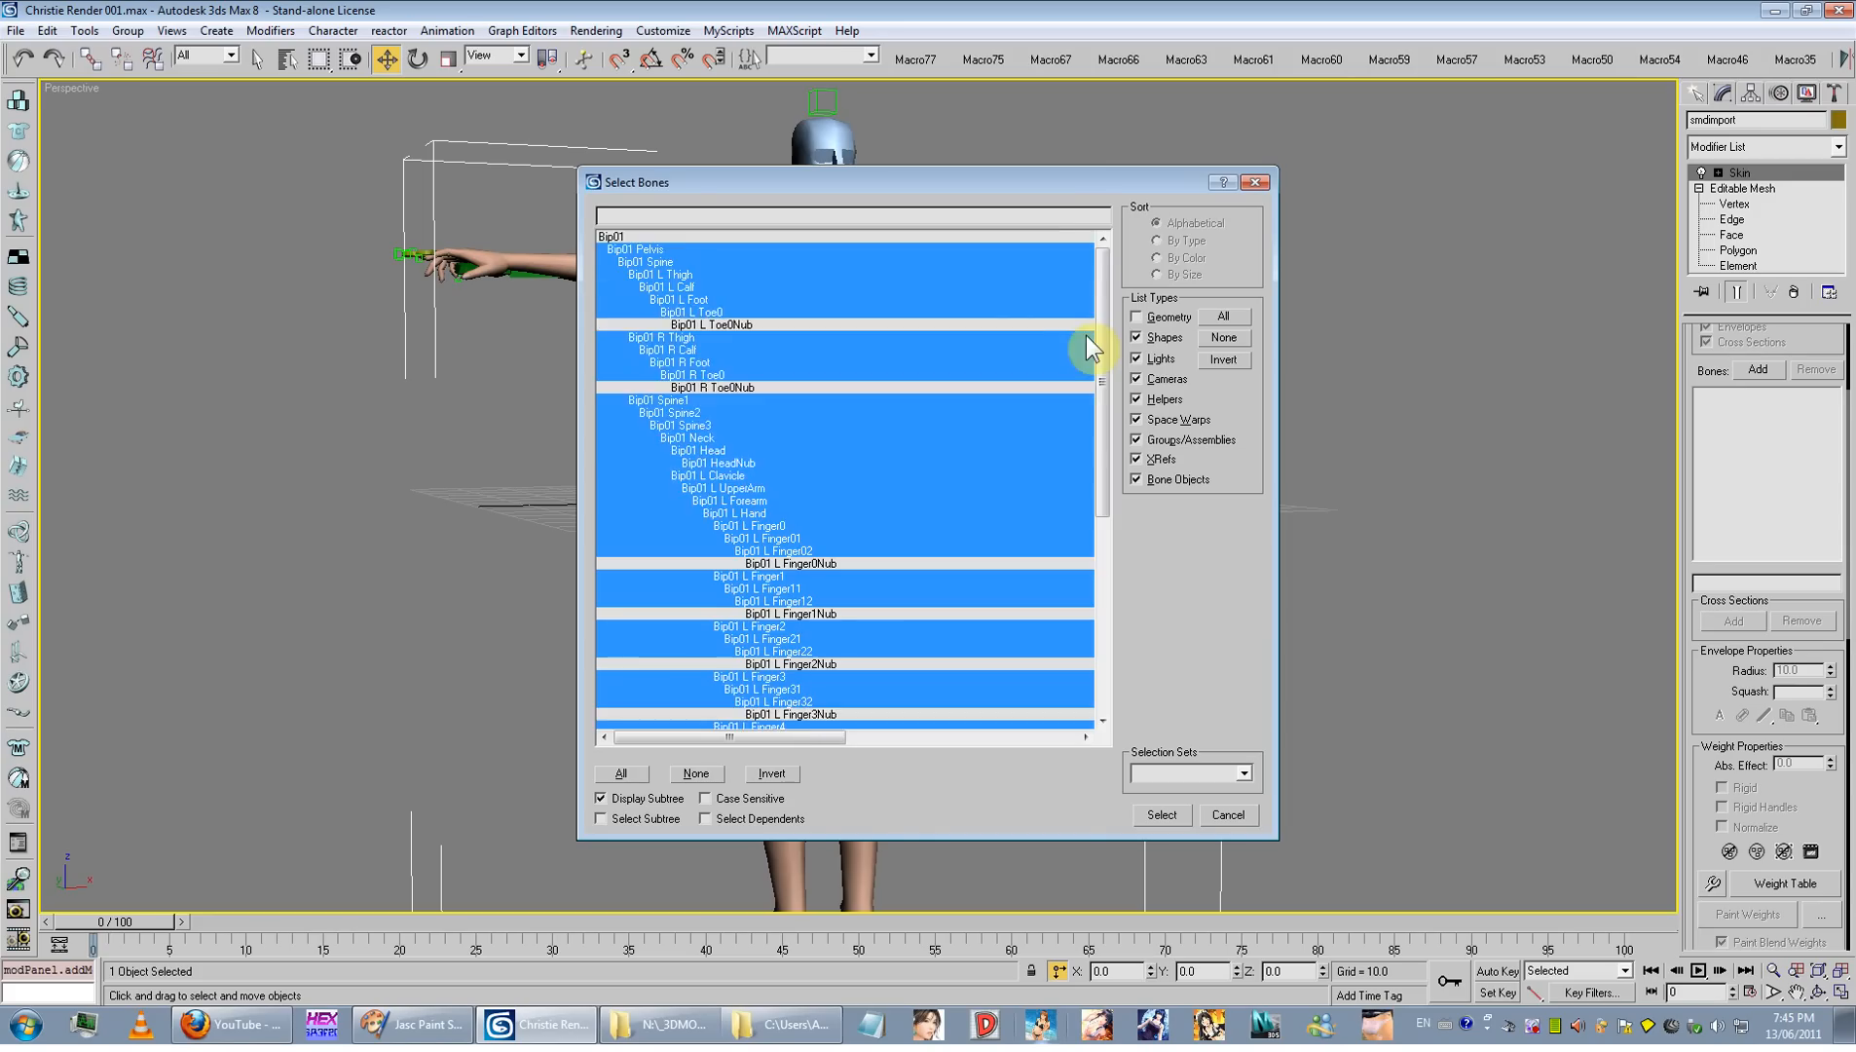
pyautogui.moveTo(1098, 341); pyautogui.dragTo(1117, 686)
pyautogui.click(1180, 812)
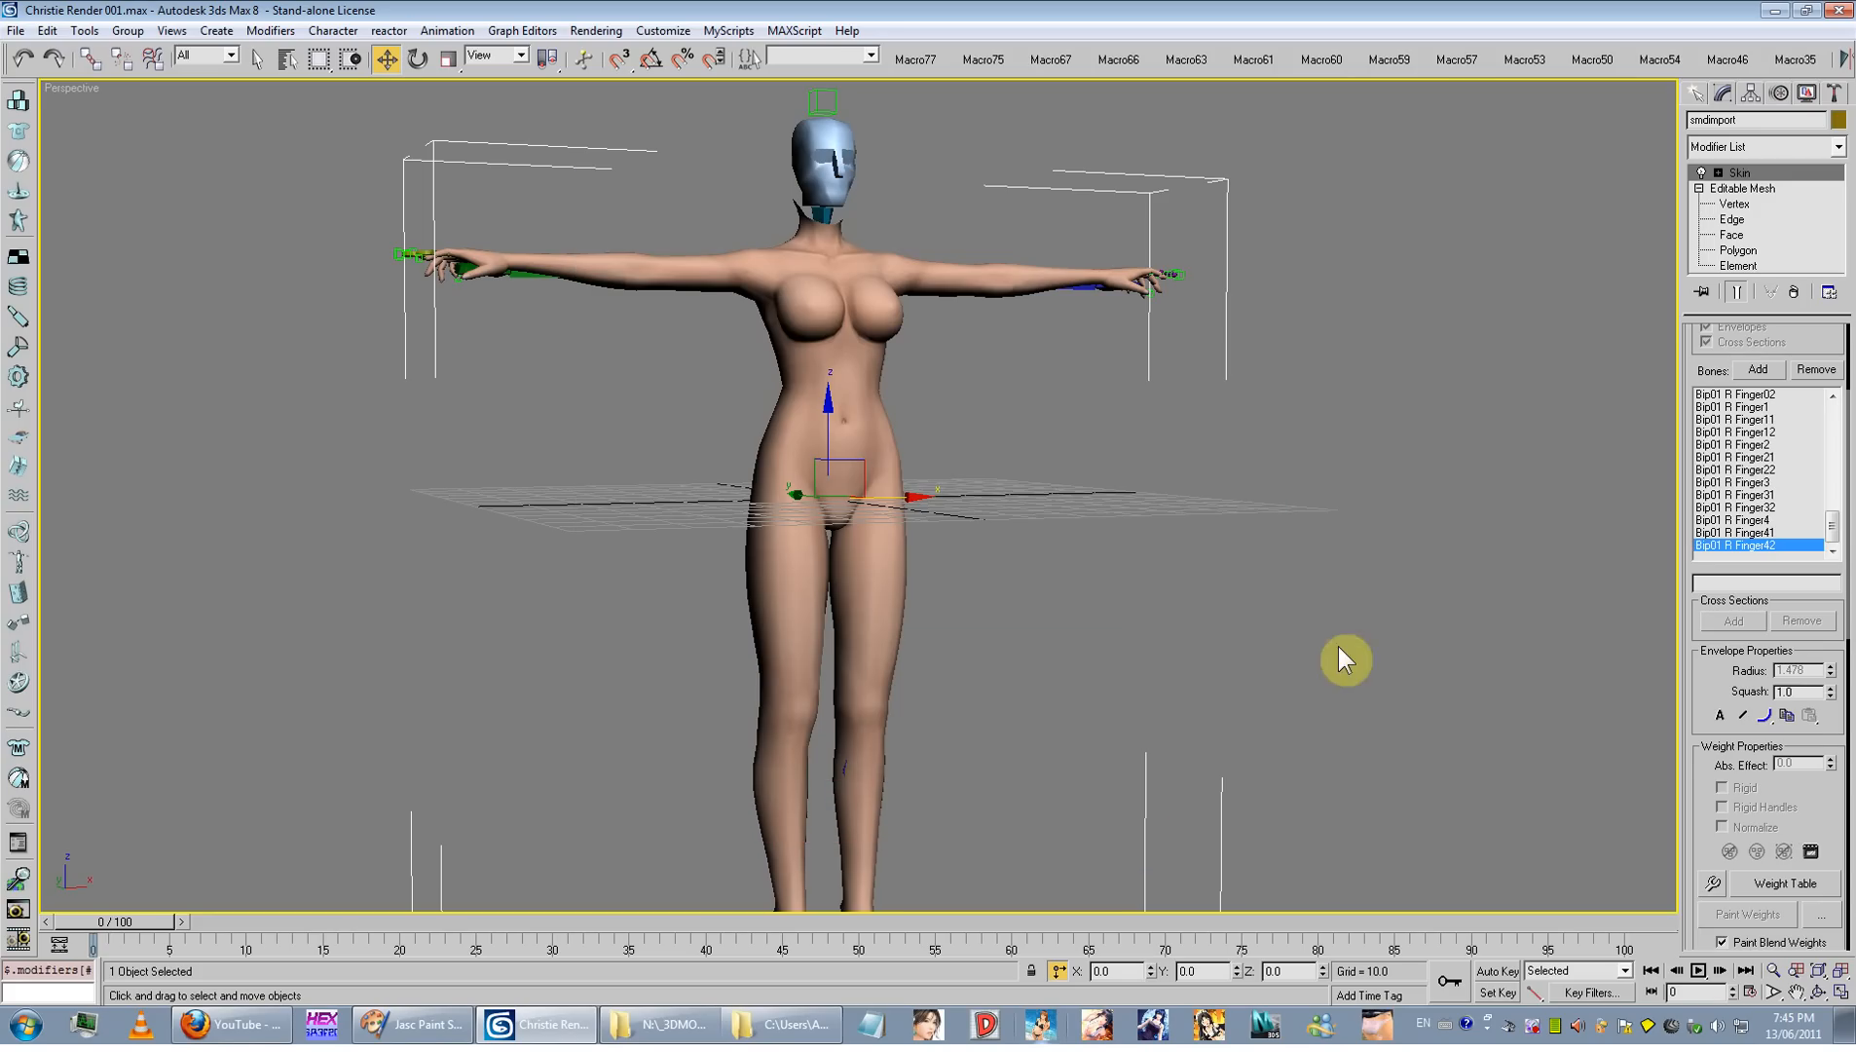
# Step: Load the saved "vertex weights.env" envelope file from the Desktop into the Skin modifier
pyautogui.scroll(-5, 1706, 623)
pyautogui.scroll(-5, 1695, 663)
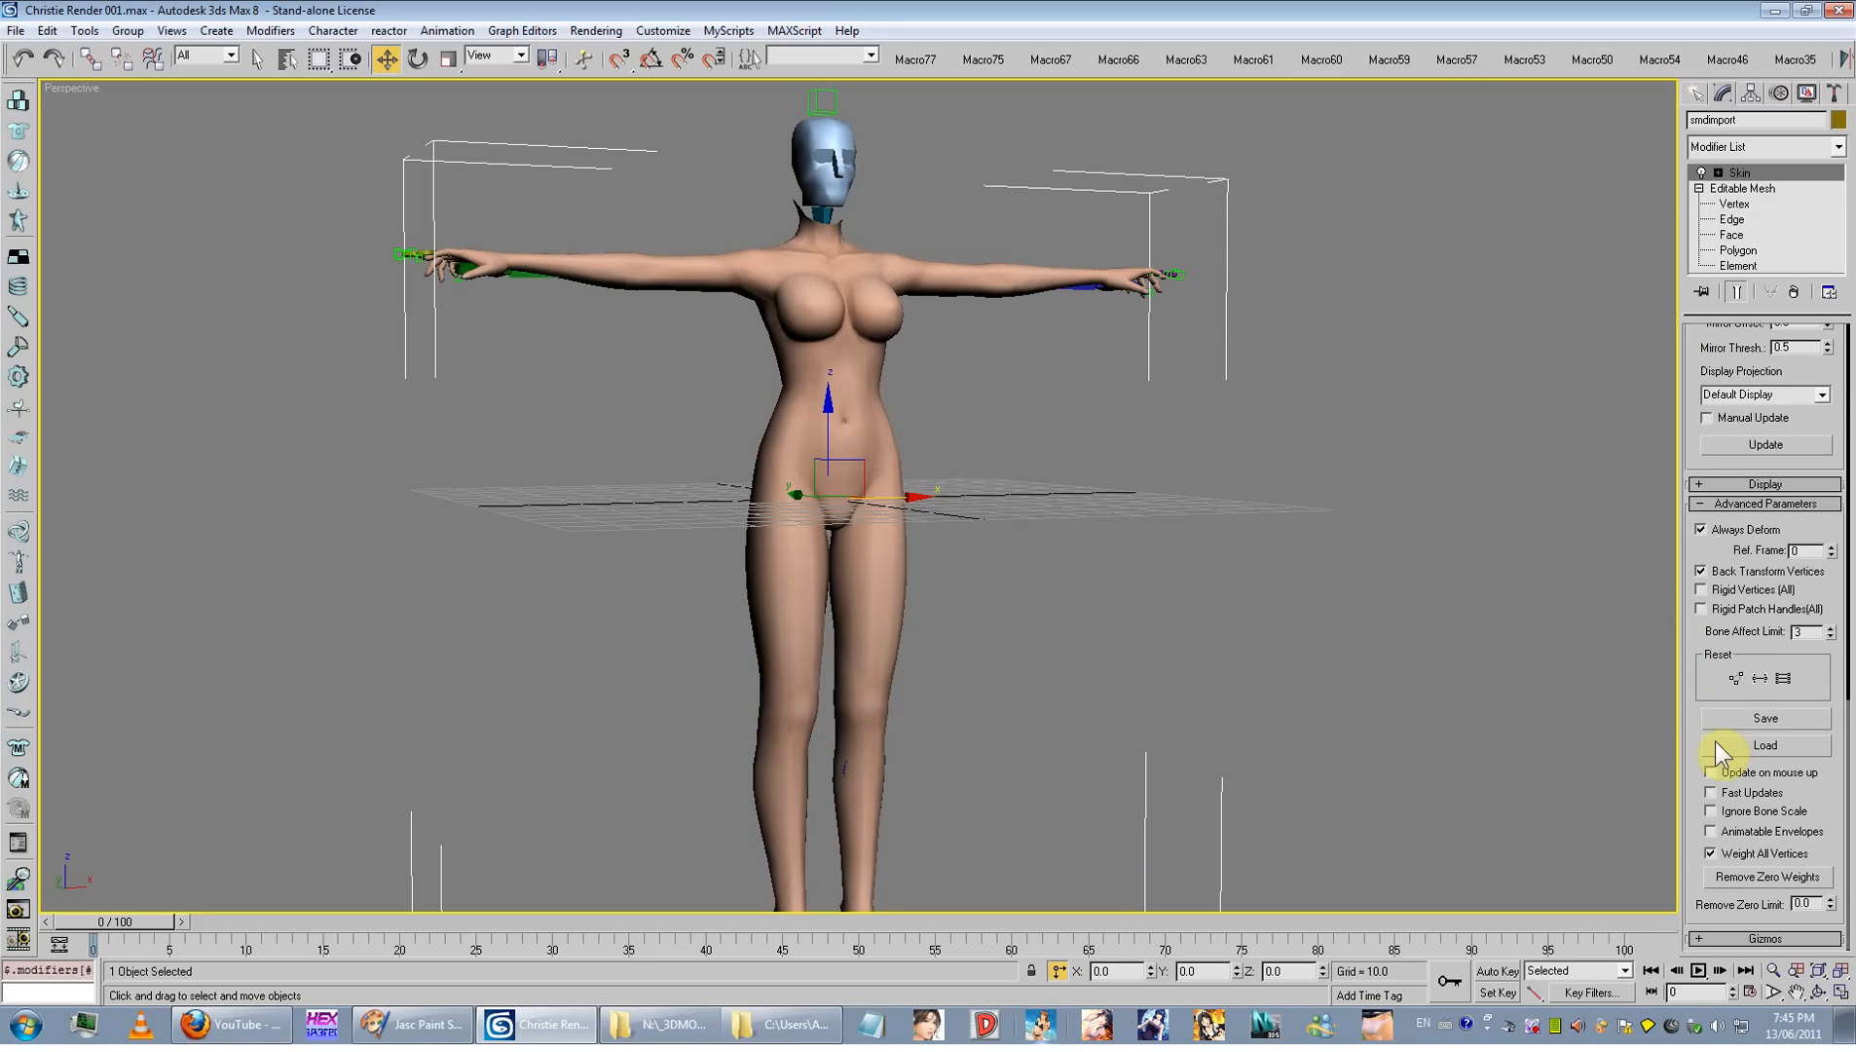
pyautogui.click(1726, 744)
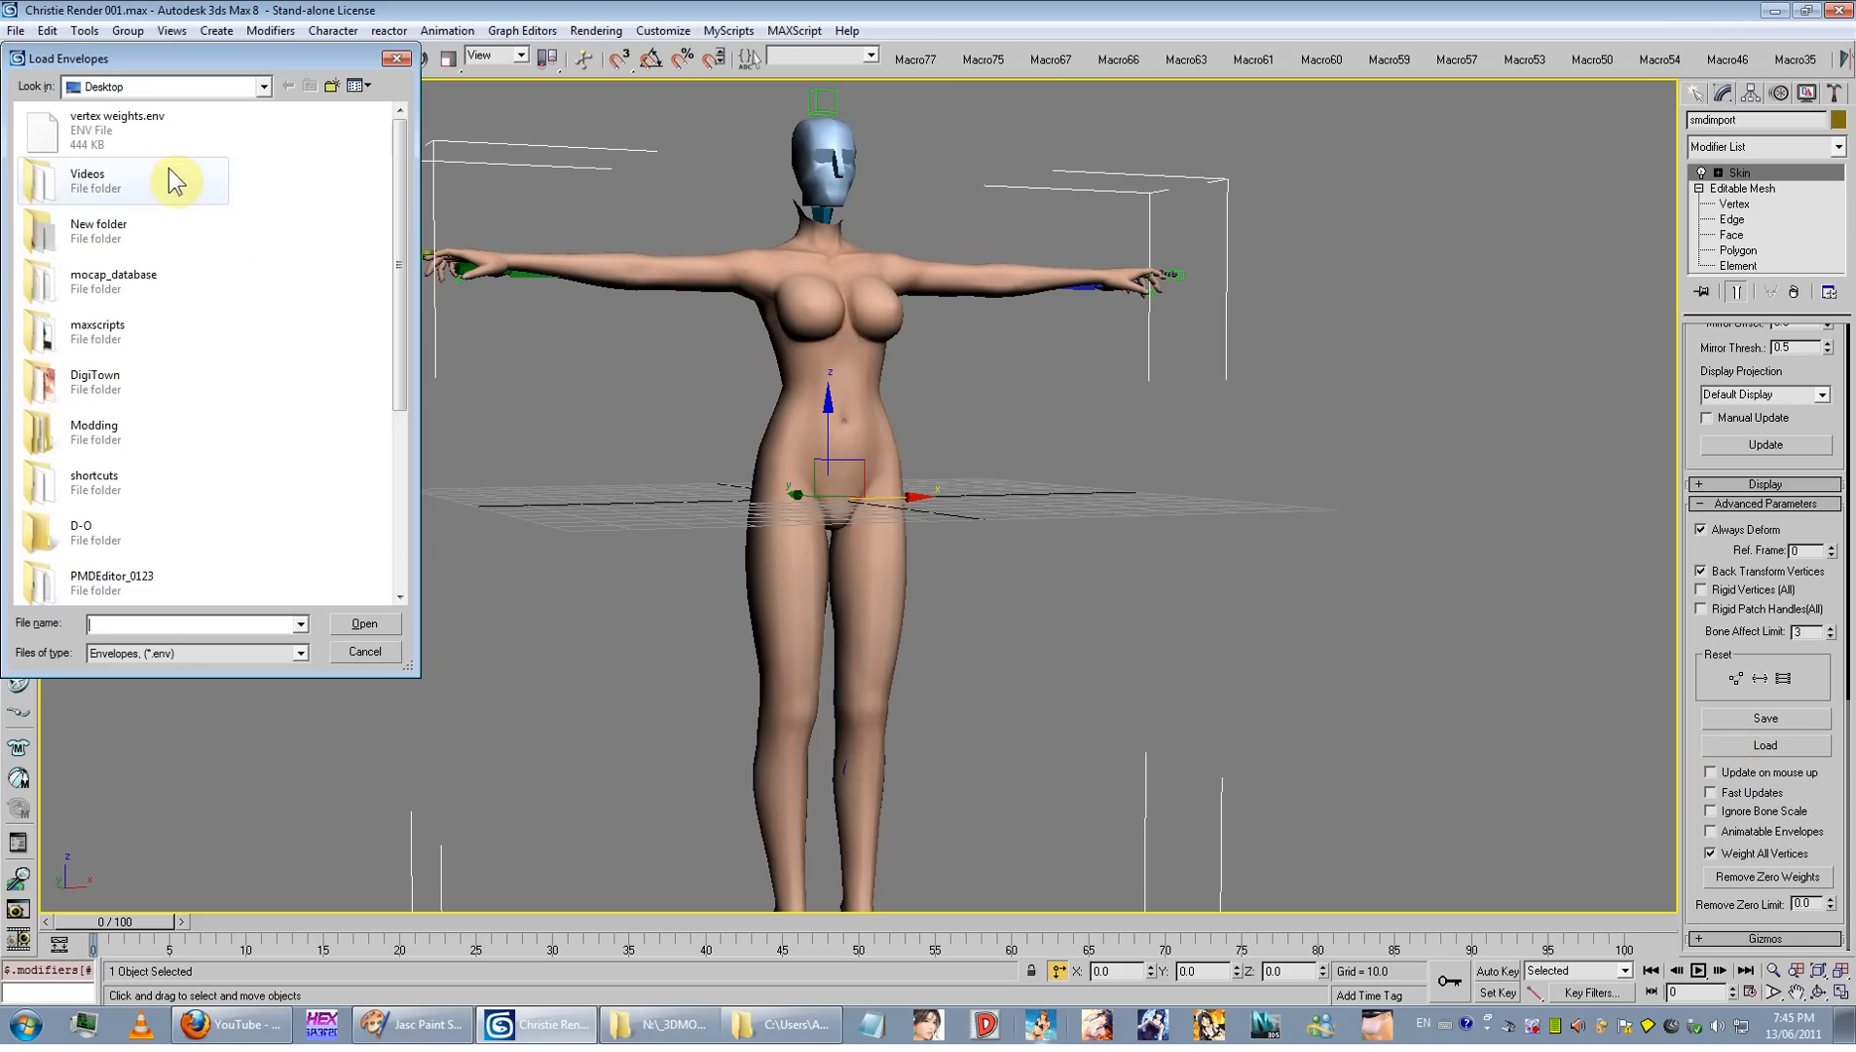
pyautogui.click(112, 127)
pyautogui.click(368, 624)
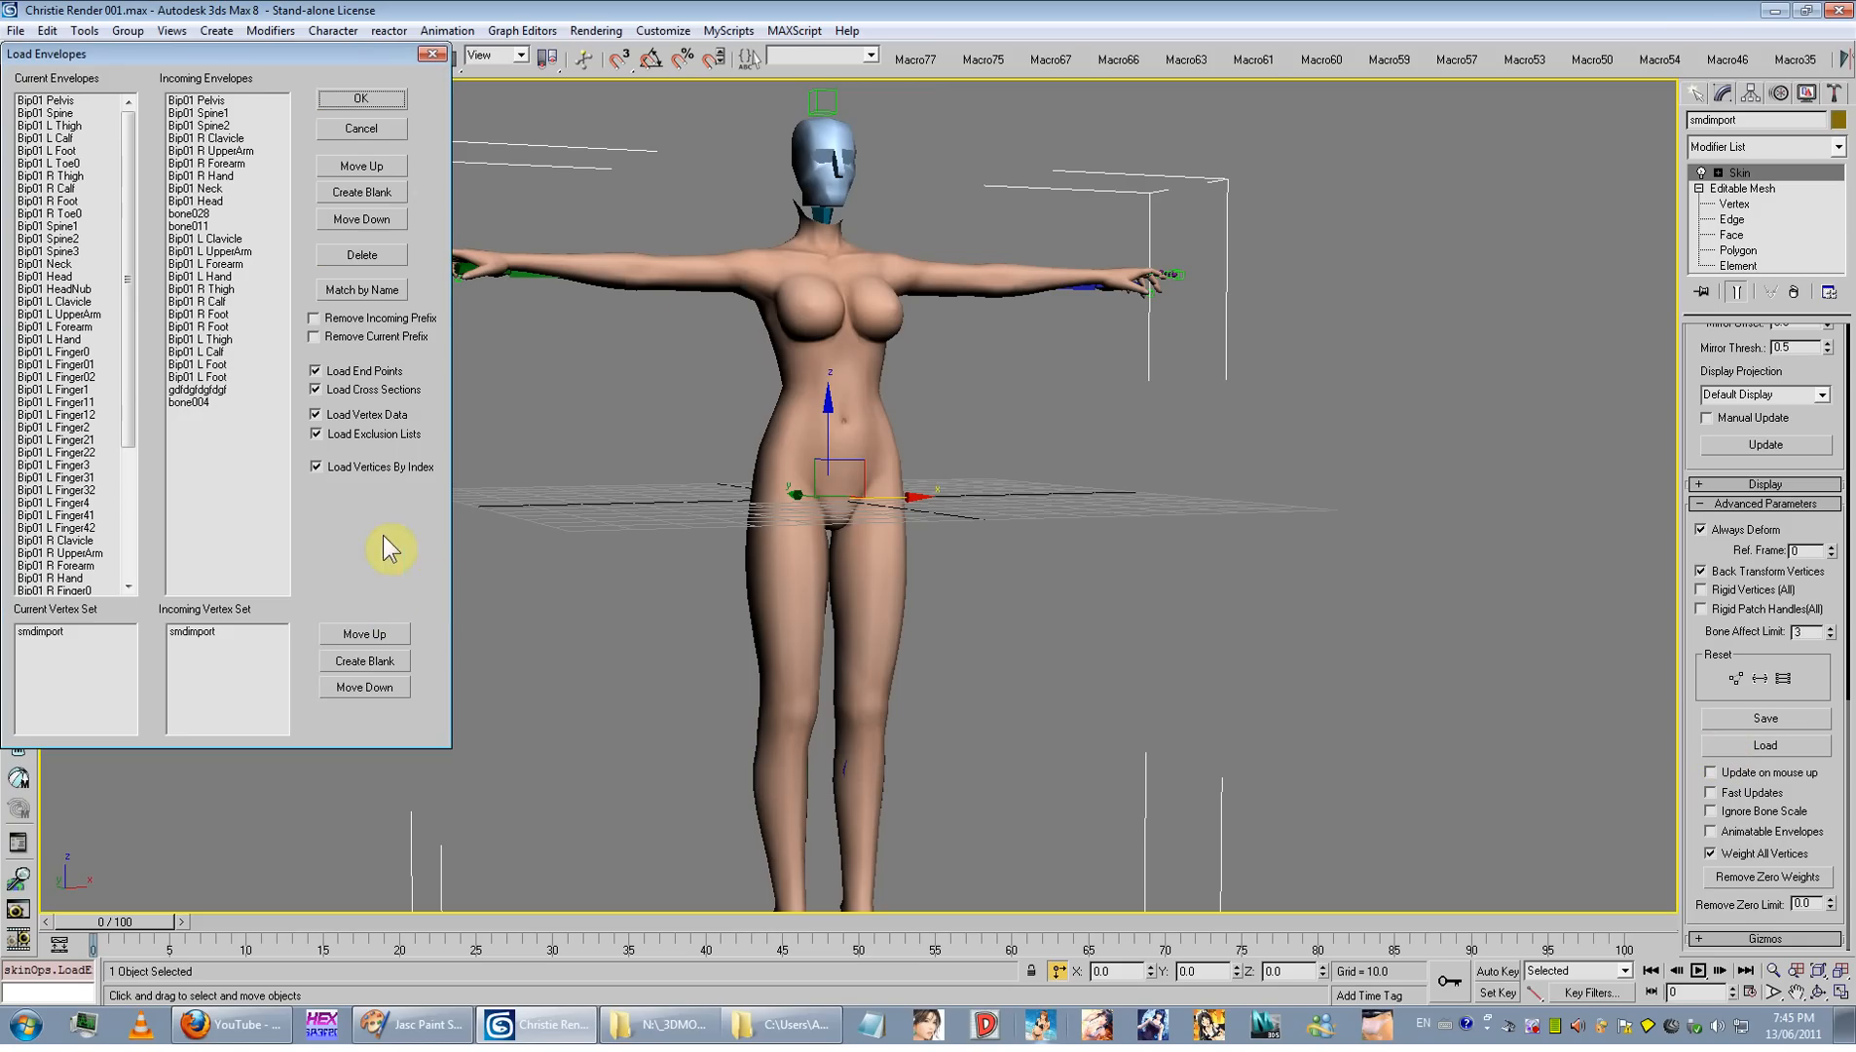
# Step: Review the current and incoming envelope lists and match the incoming envelopes to the biped bones by name
pyautogui.moveTo(92, 57); pyautogui.dragTo(727, 98)
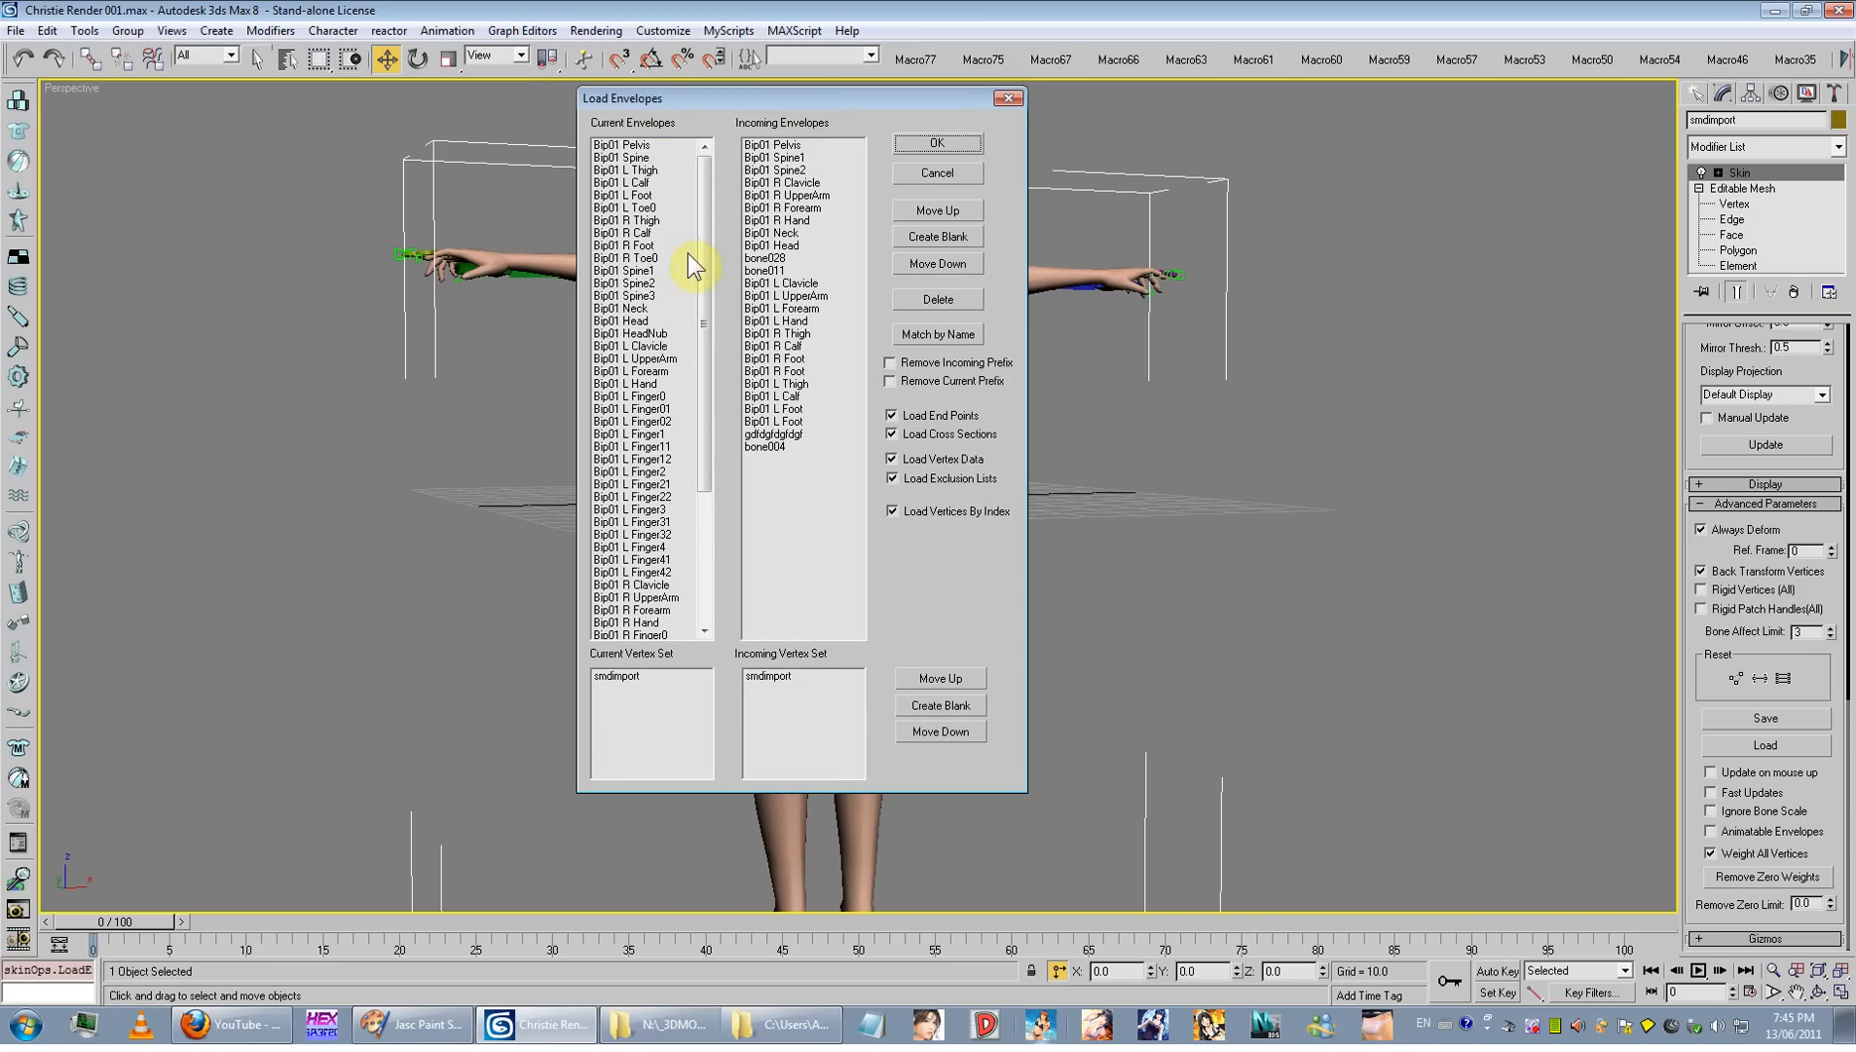
pyautogui.moveTo(705, 231); pyautogui.dragTo(709, 440)
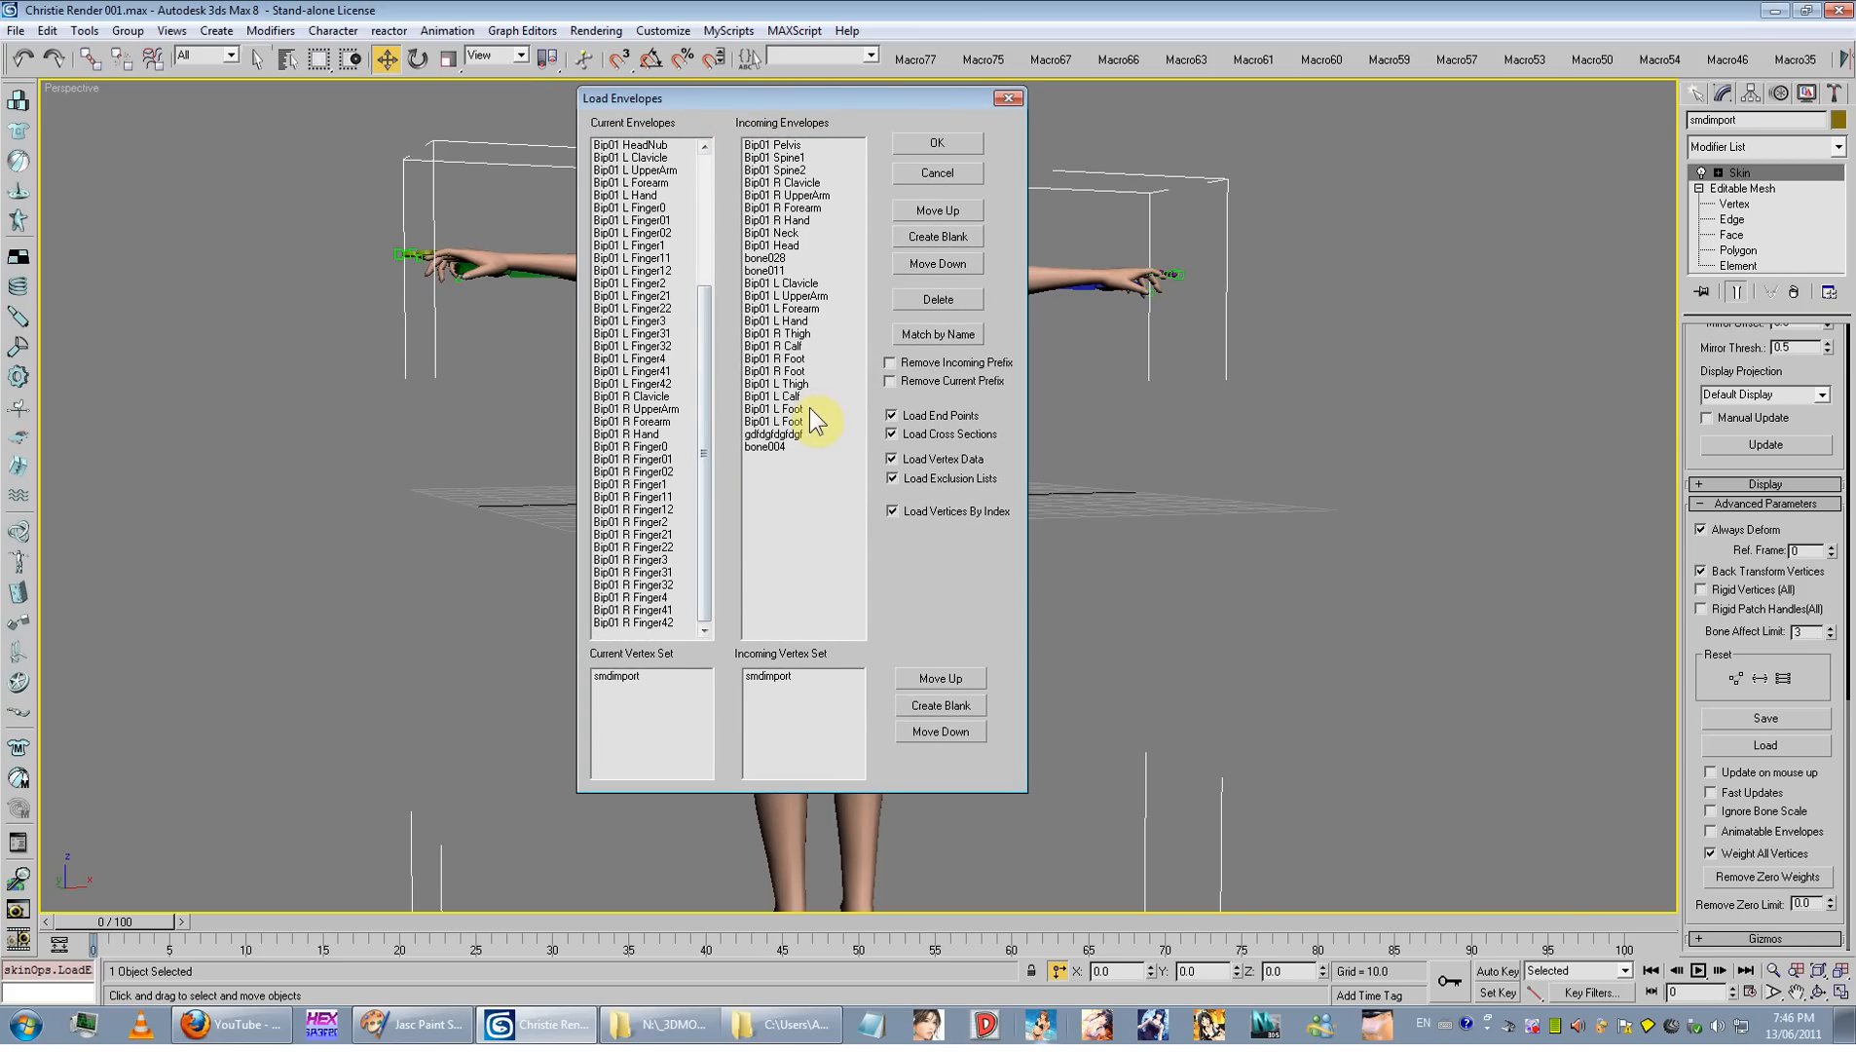
pyautogui.click(941, 336)
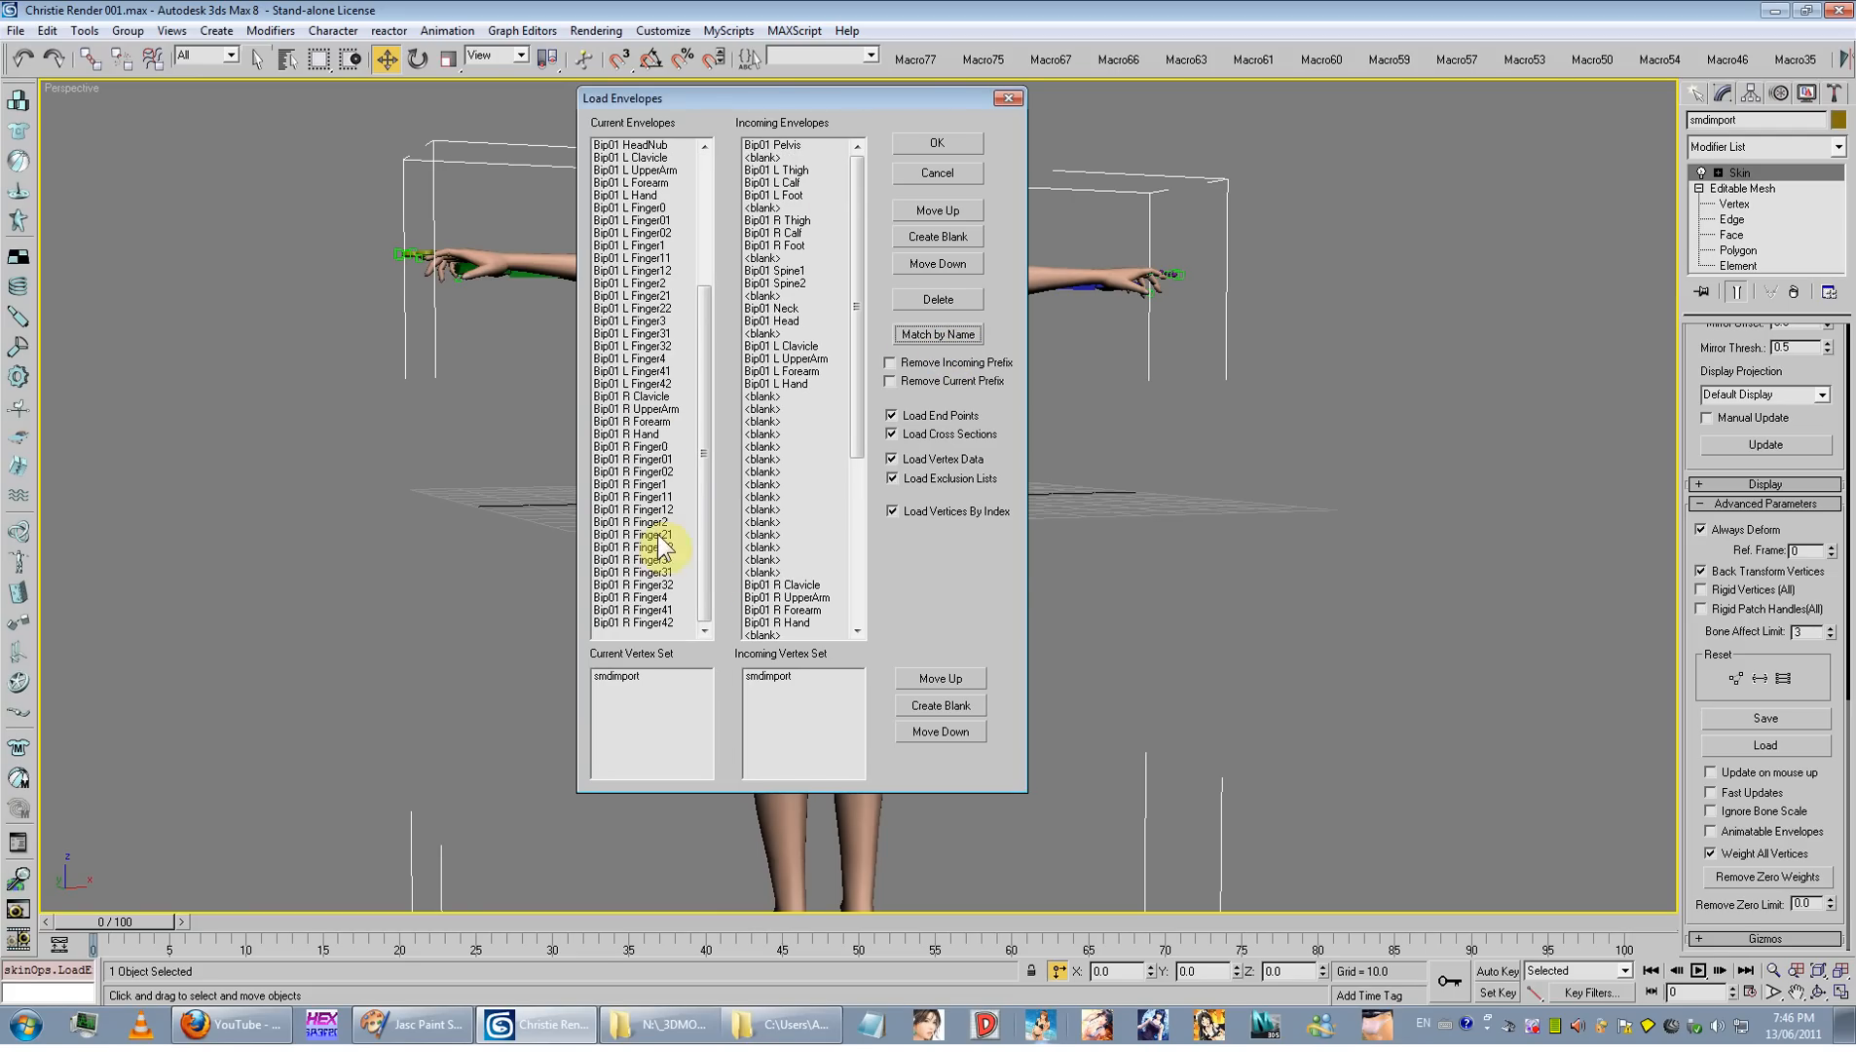
# Step: Exclude end points and cross sections from the load and apply the matched envelopes to the Skin modifier
pyautogui.click(940, 417)
pyautogui.click(937, 433)
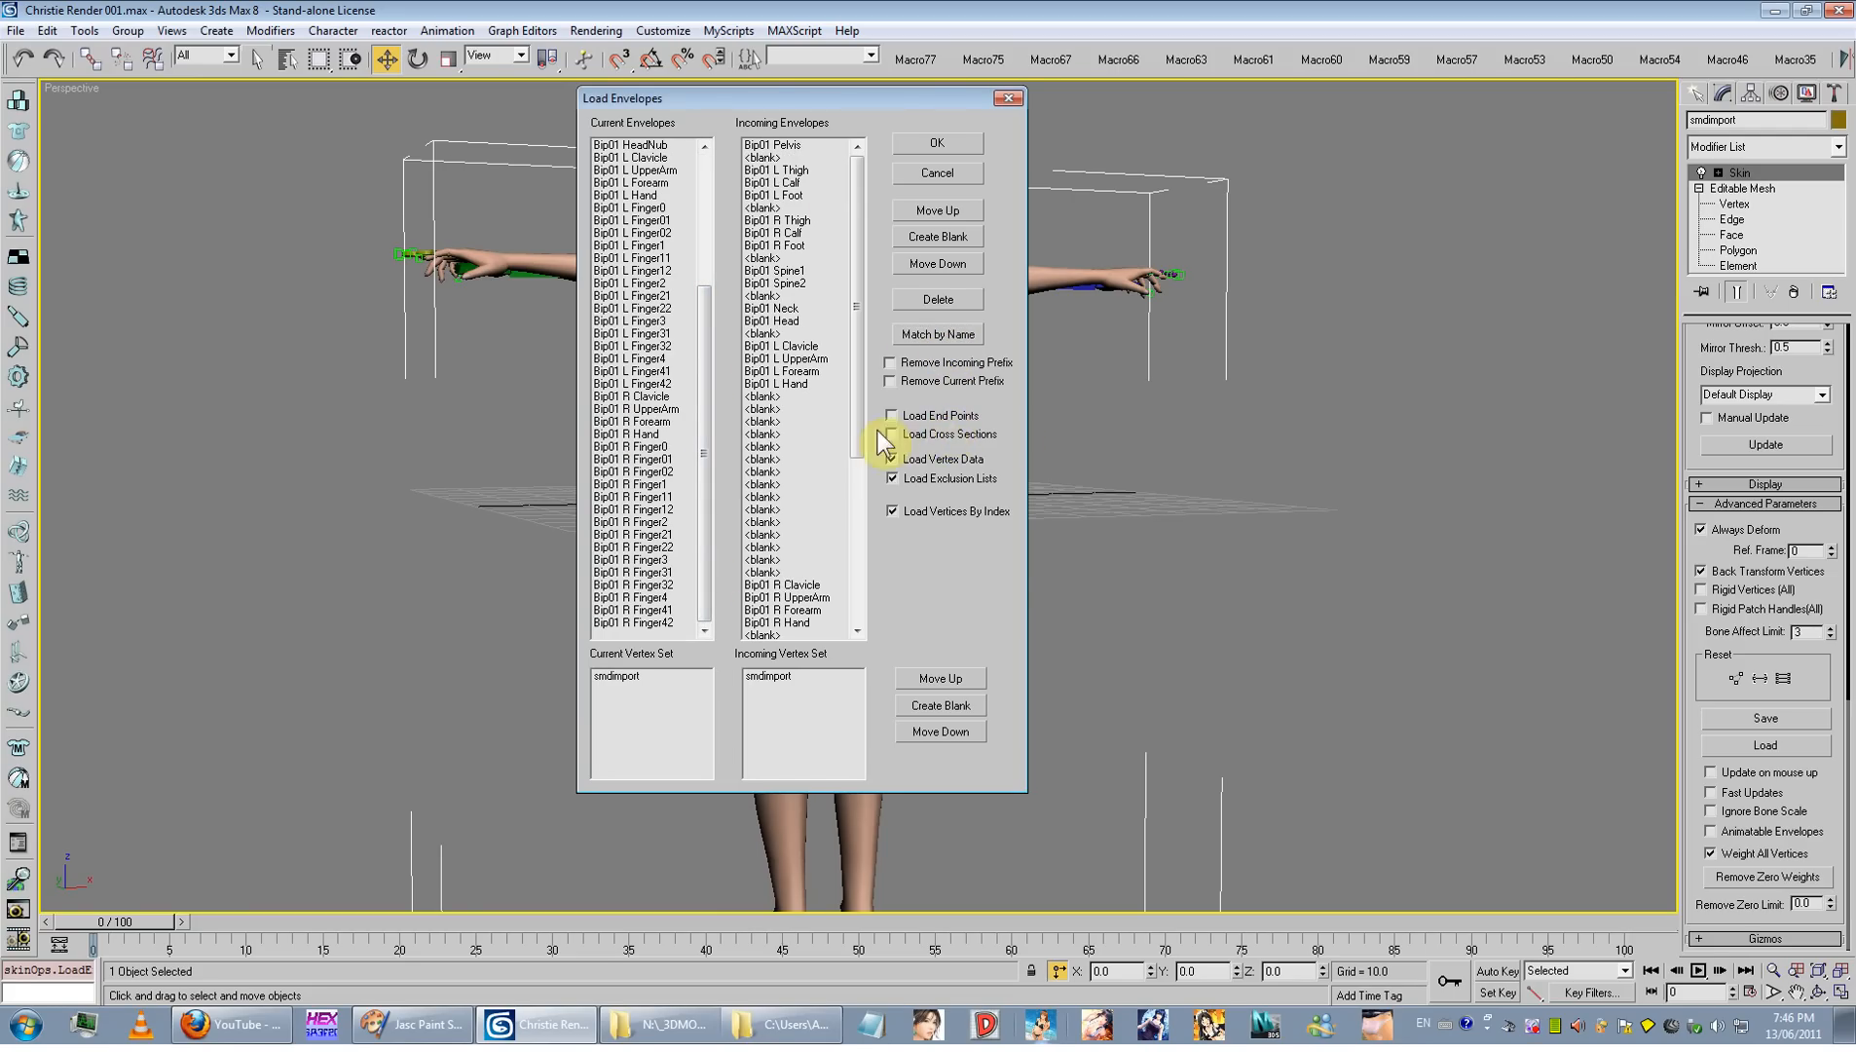
pyautogui.click(935, 147)
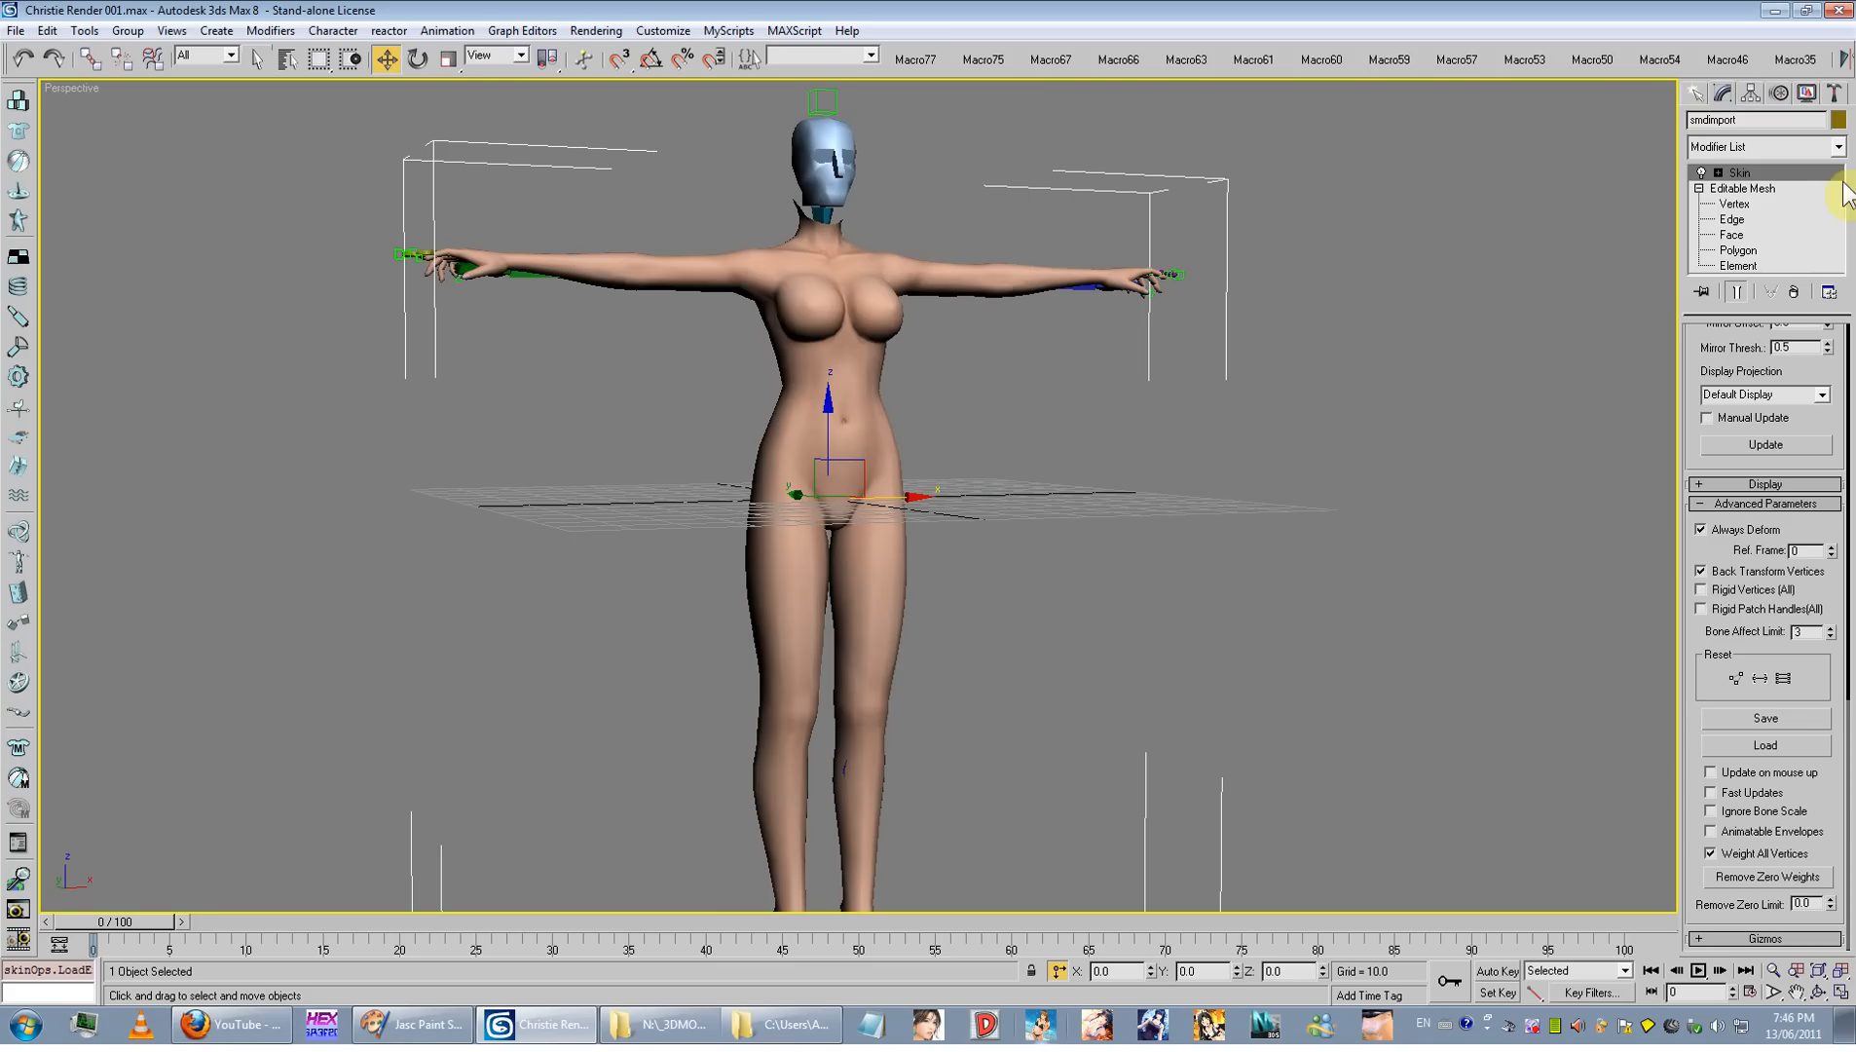
# Step: Enter envelope editing in the Skin modifier and enable vertex selection
pyautogui.click(1772, 172)
pyautogui.scroll(10, 1719, 592)
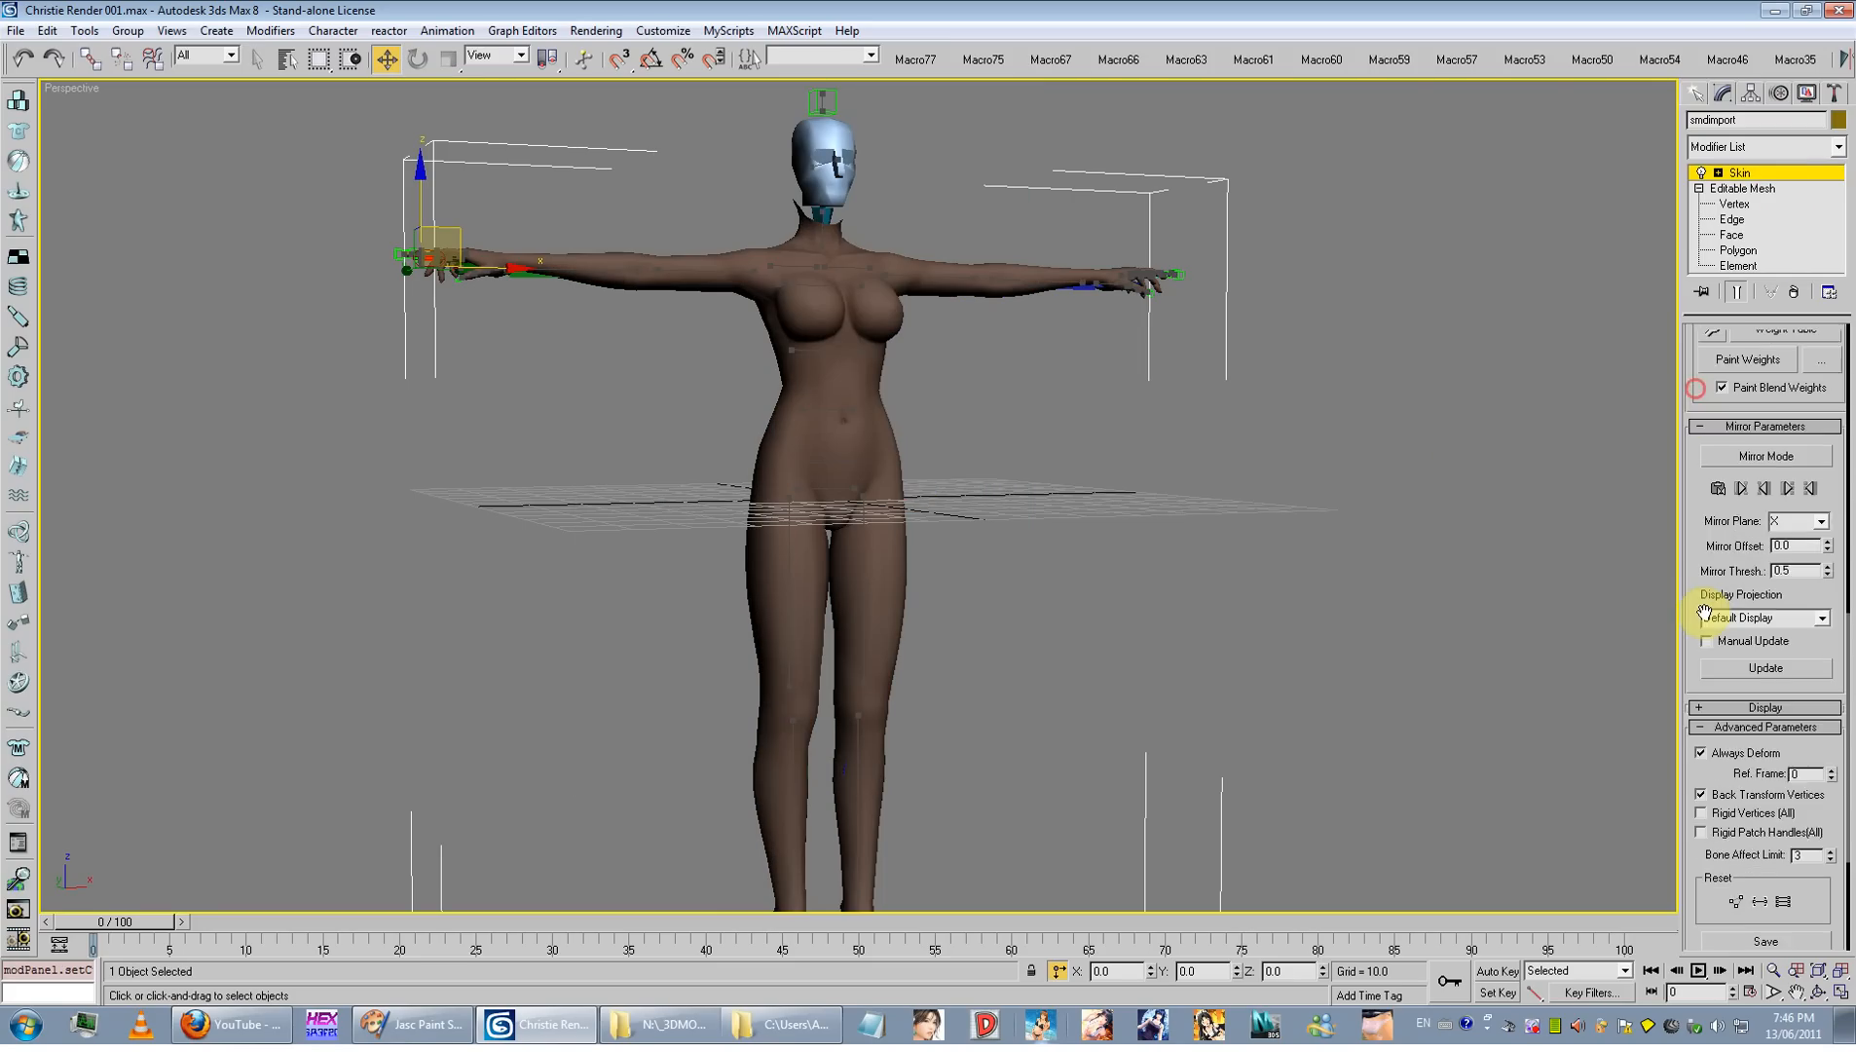
pyautogui.scroll(1, 1720, 572)
pyautogui.click(1723, 398)
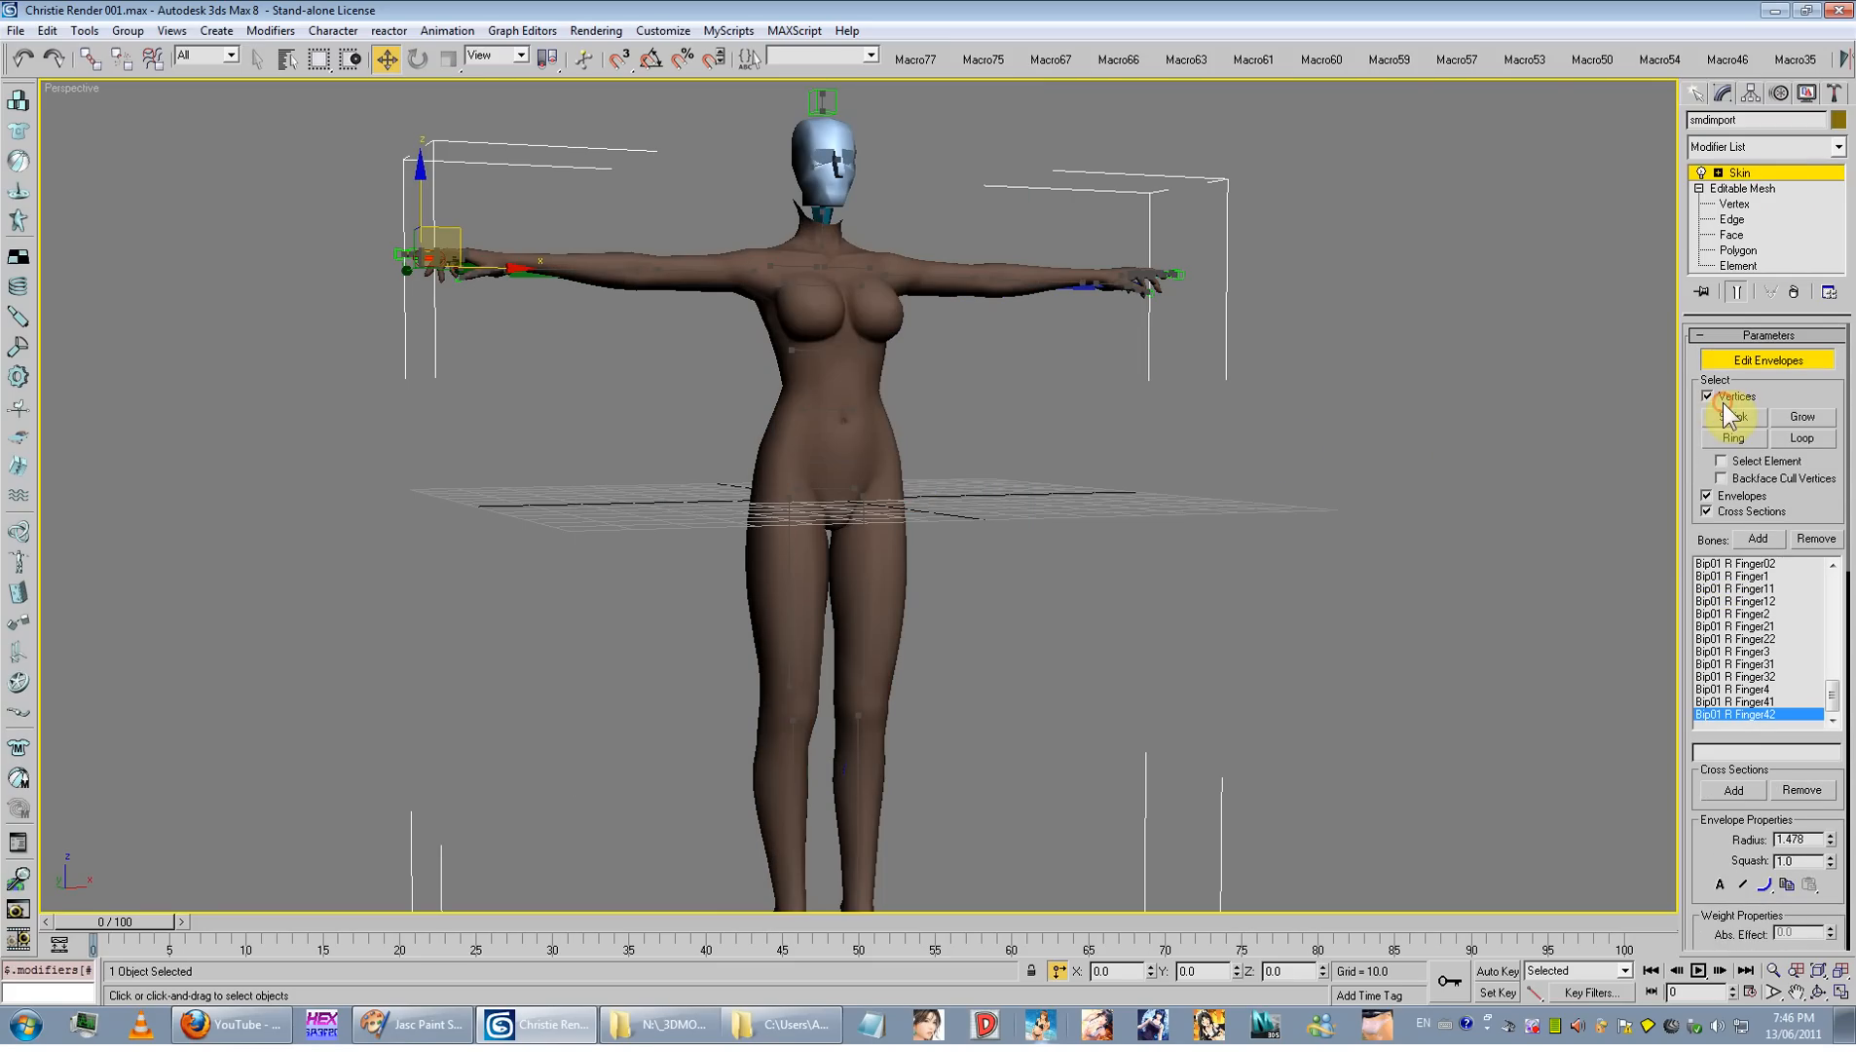
# Step: Select the Bip01 Pelvis envelope and inspect its weight colours around the hips and thighs
pyautogui.click(824, 487)
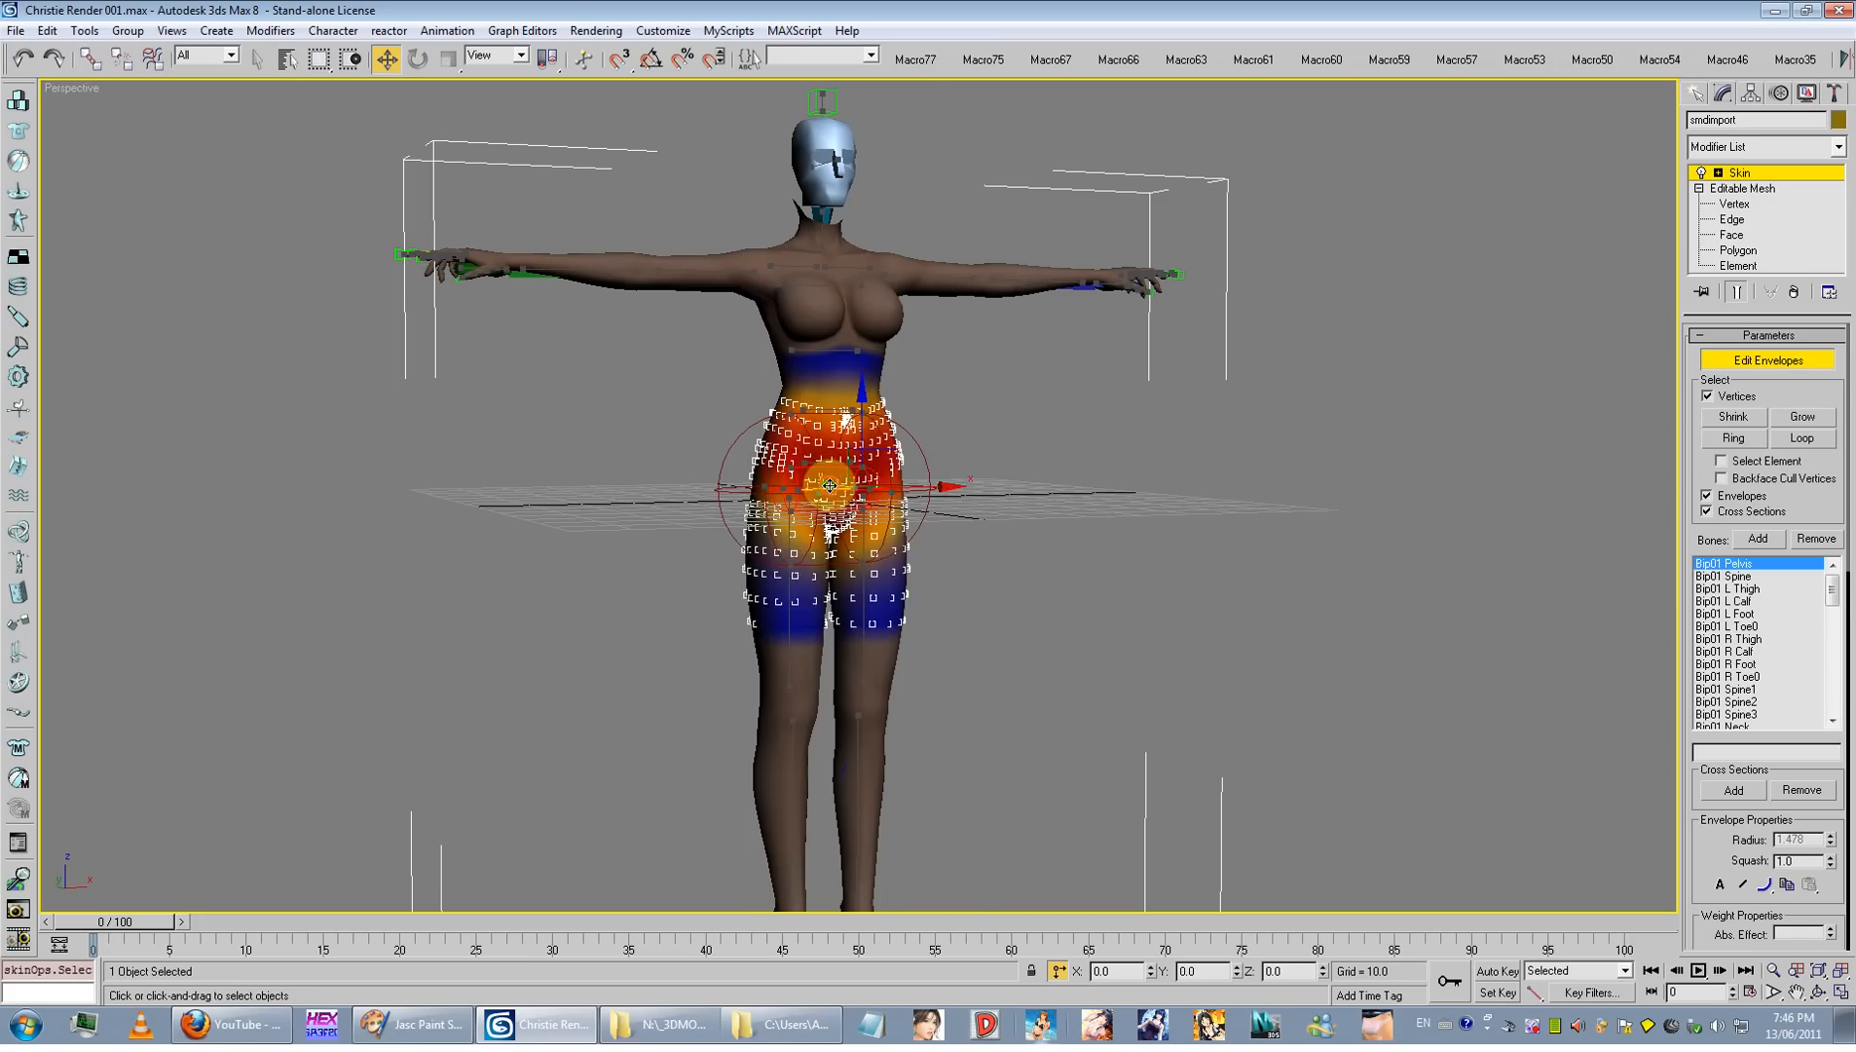
pyautogui.scroll(5, 1000, 496)
pyautogui.scroll(-5, 895, 538)
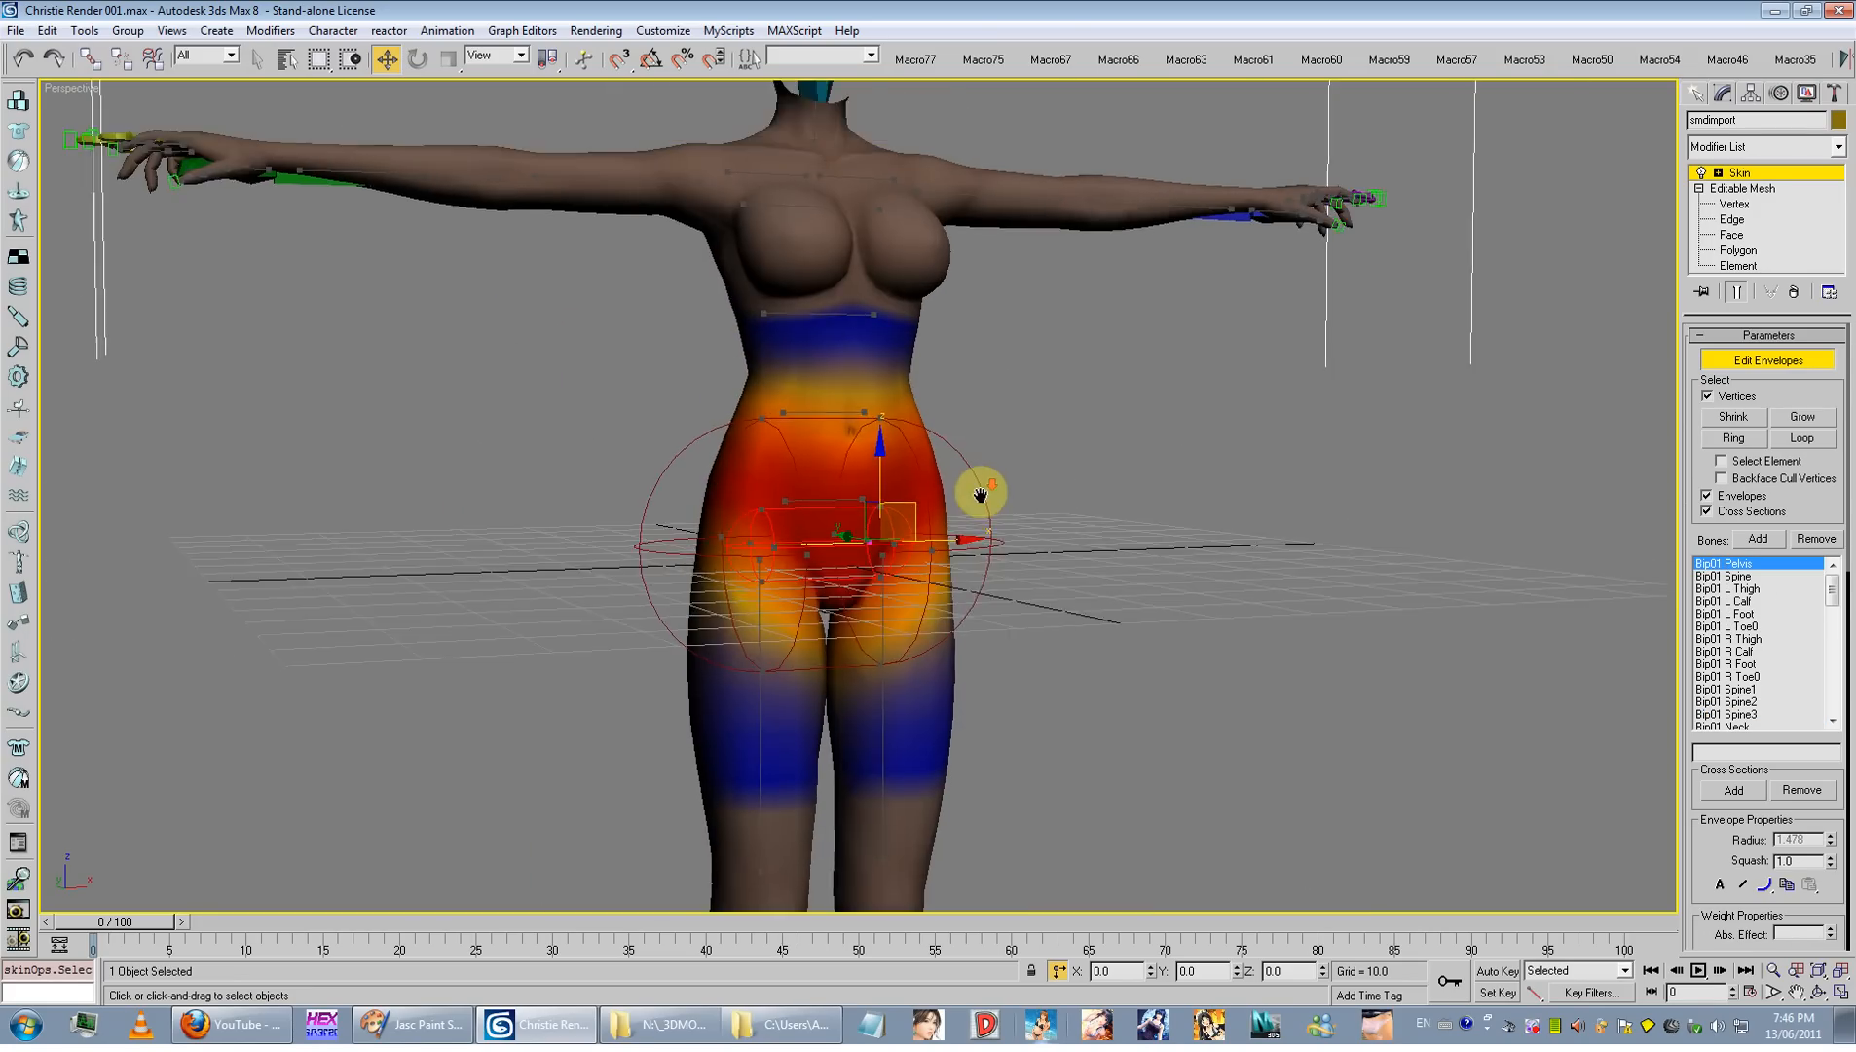
pyautogui.keyDown('alt'); pyautogui.moveTo(1001, 496); pyautogui.dragTo(978, 534, button='middle'); pyautogui.keyUp('alt')
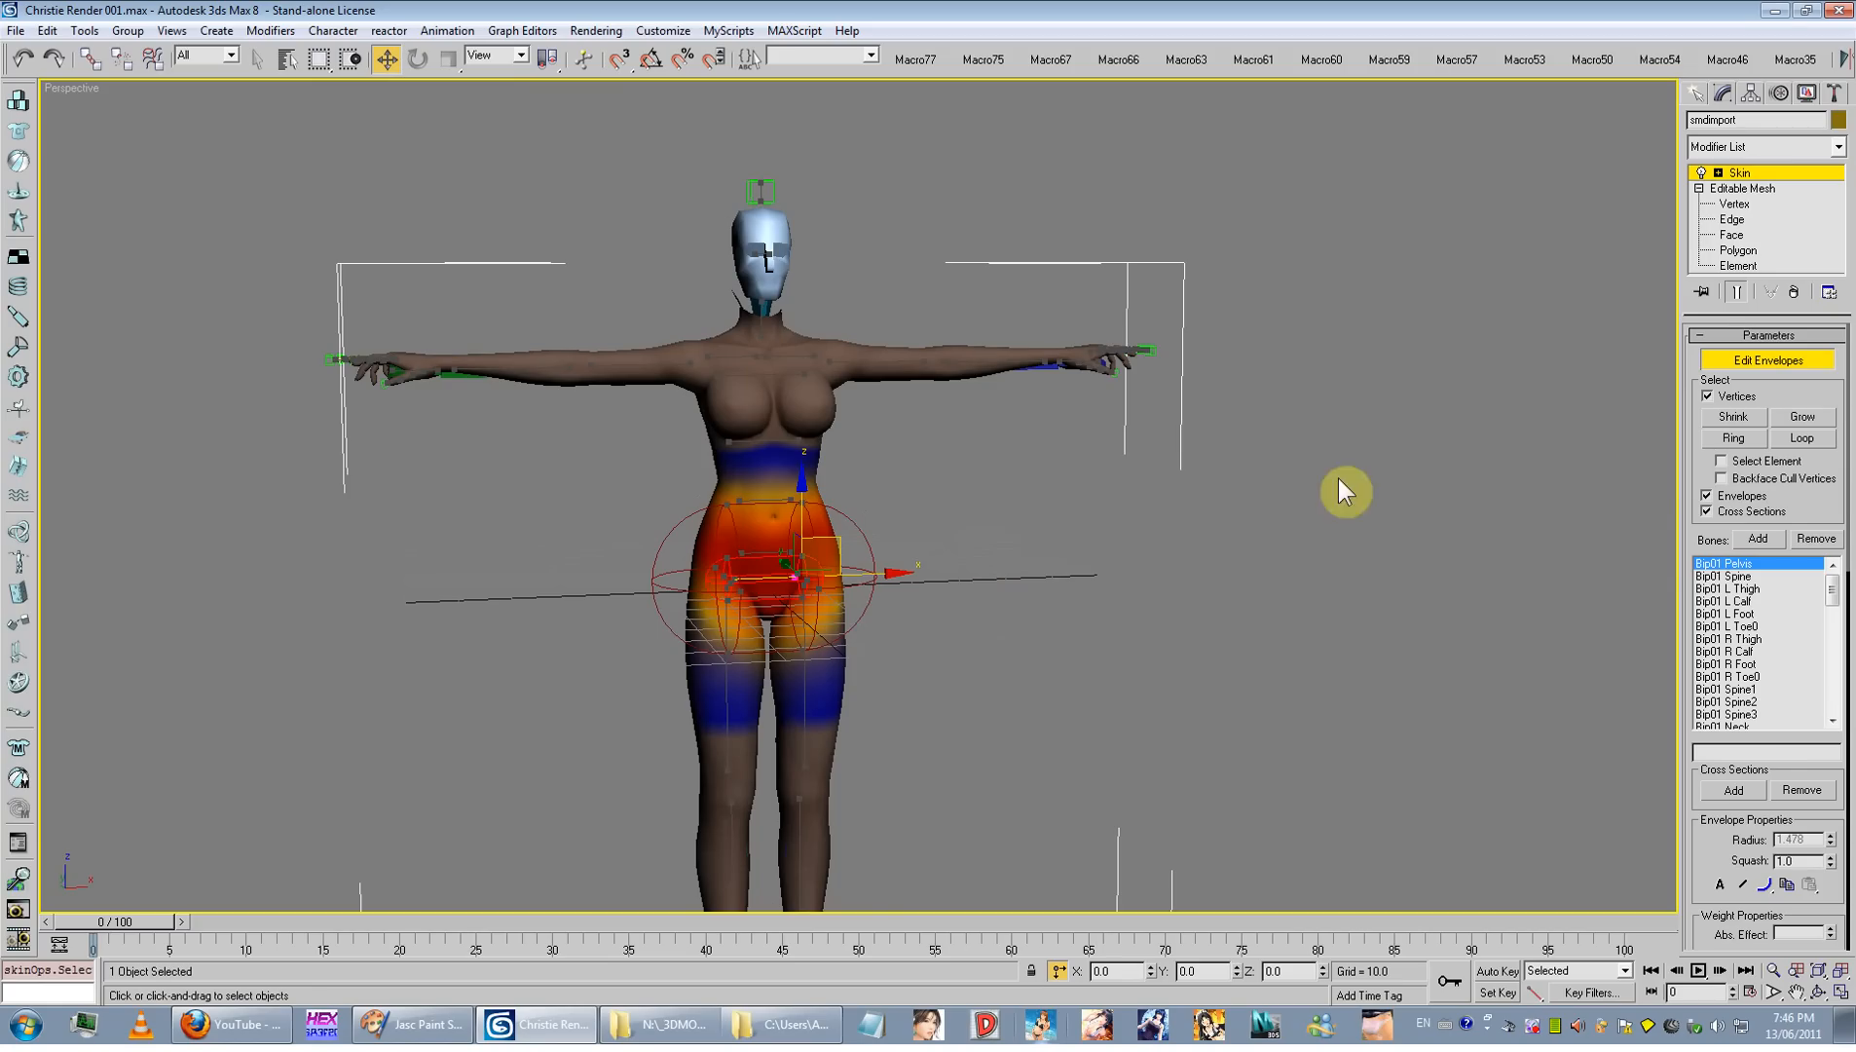
# Step: Open the Weight Tool and check the bone weights of a vertex on the left forearm
pyautogui.scroll(-6, 1706, 409)
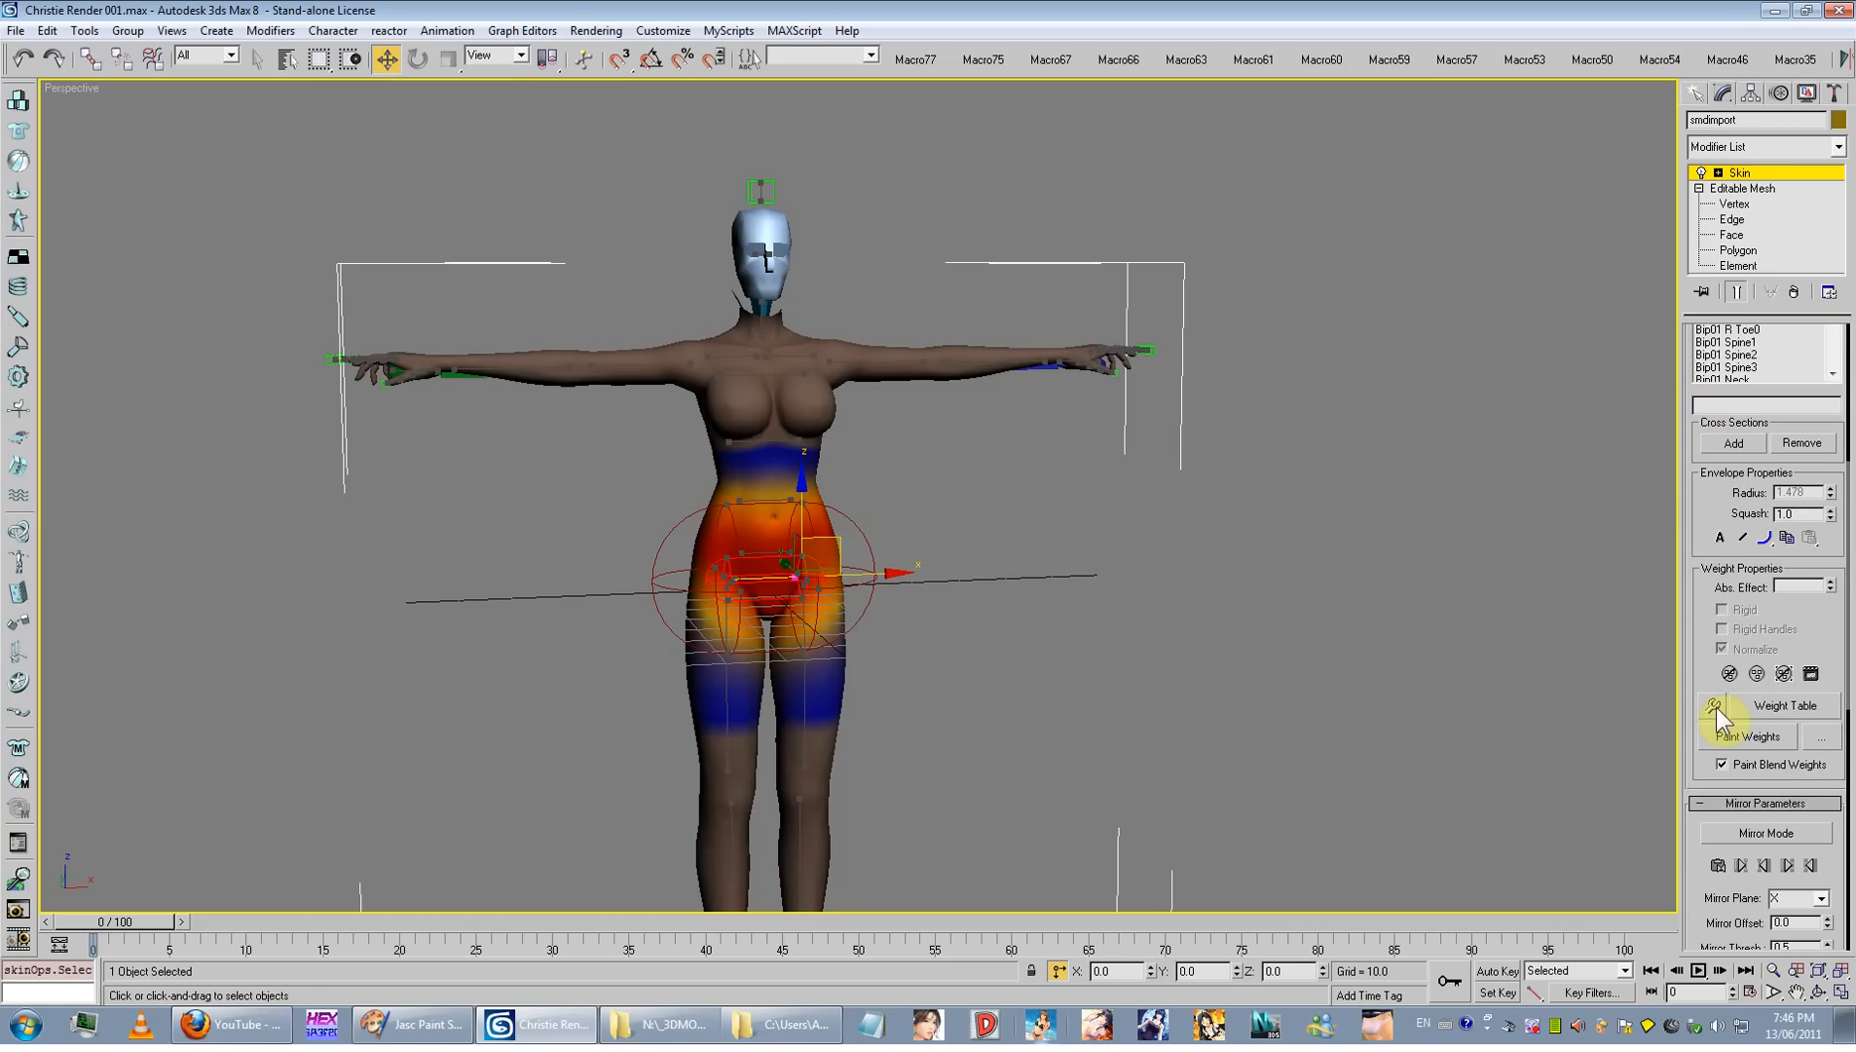
pyautogui.click(1714, 706)
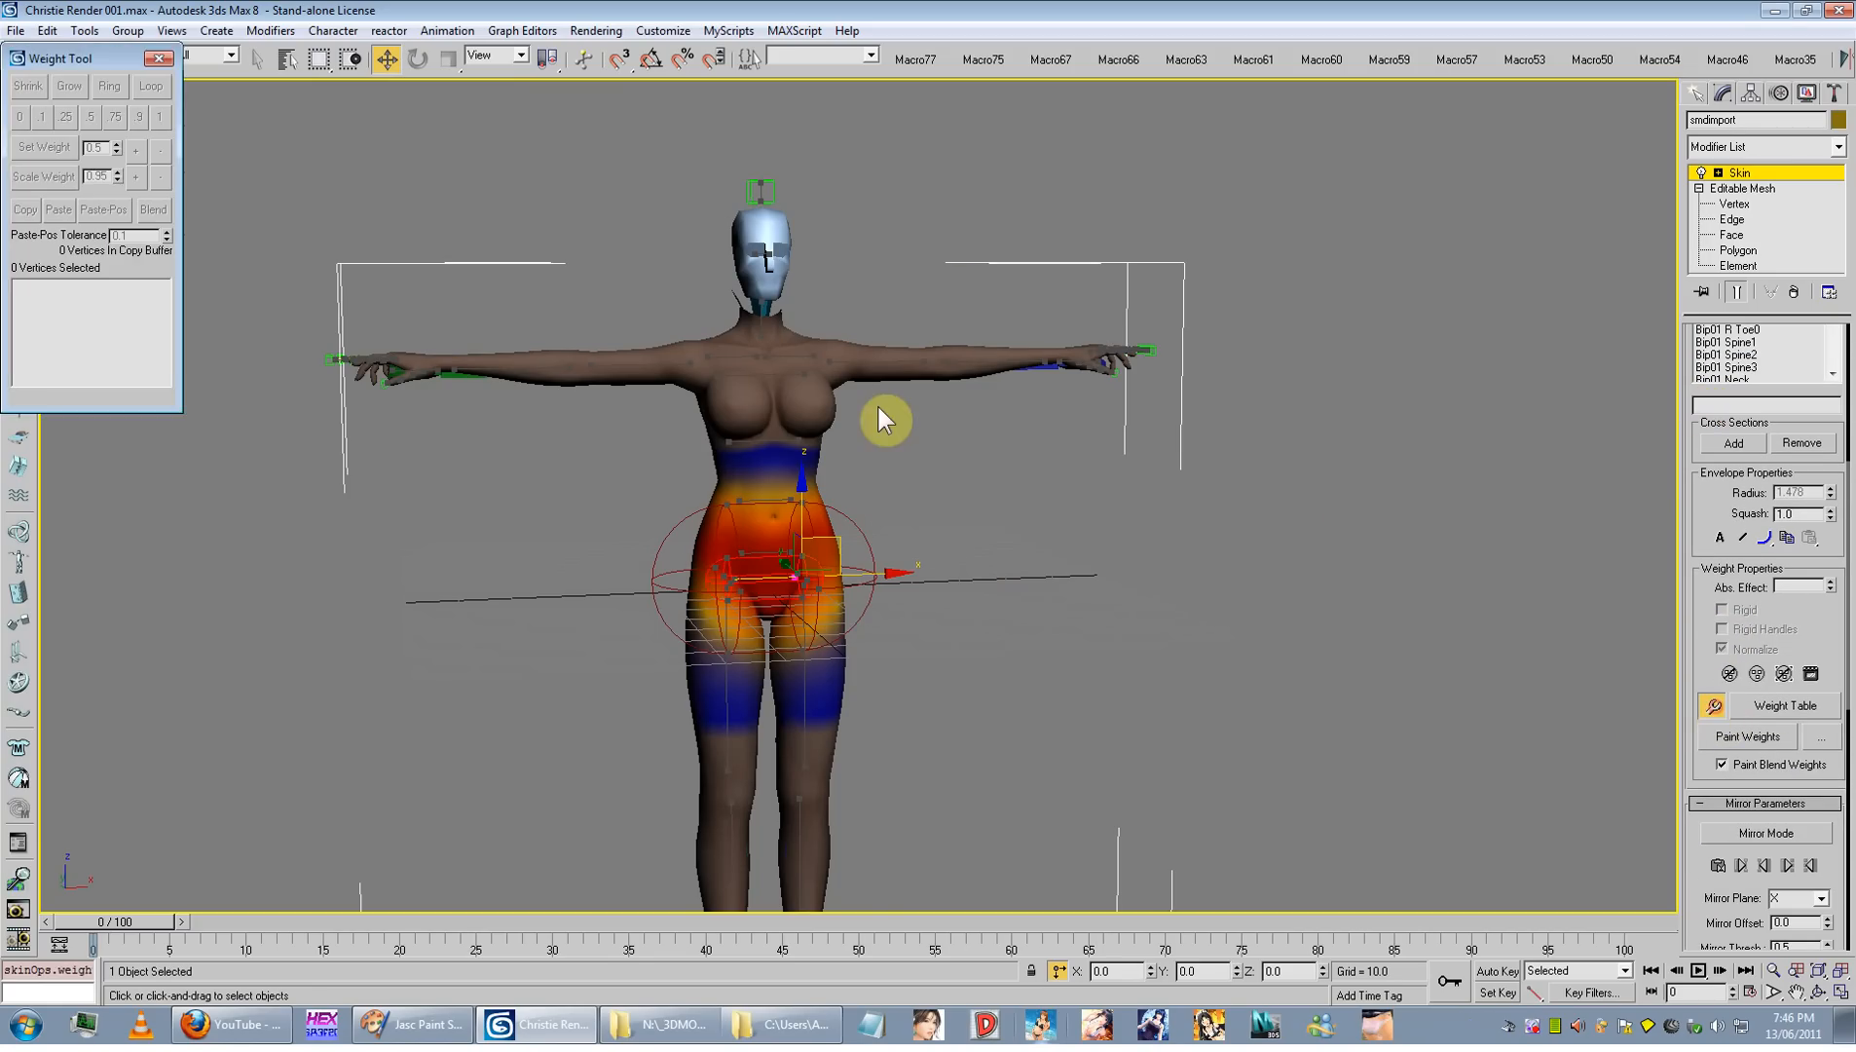
pyautogui.click(988, 368)
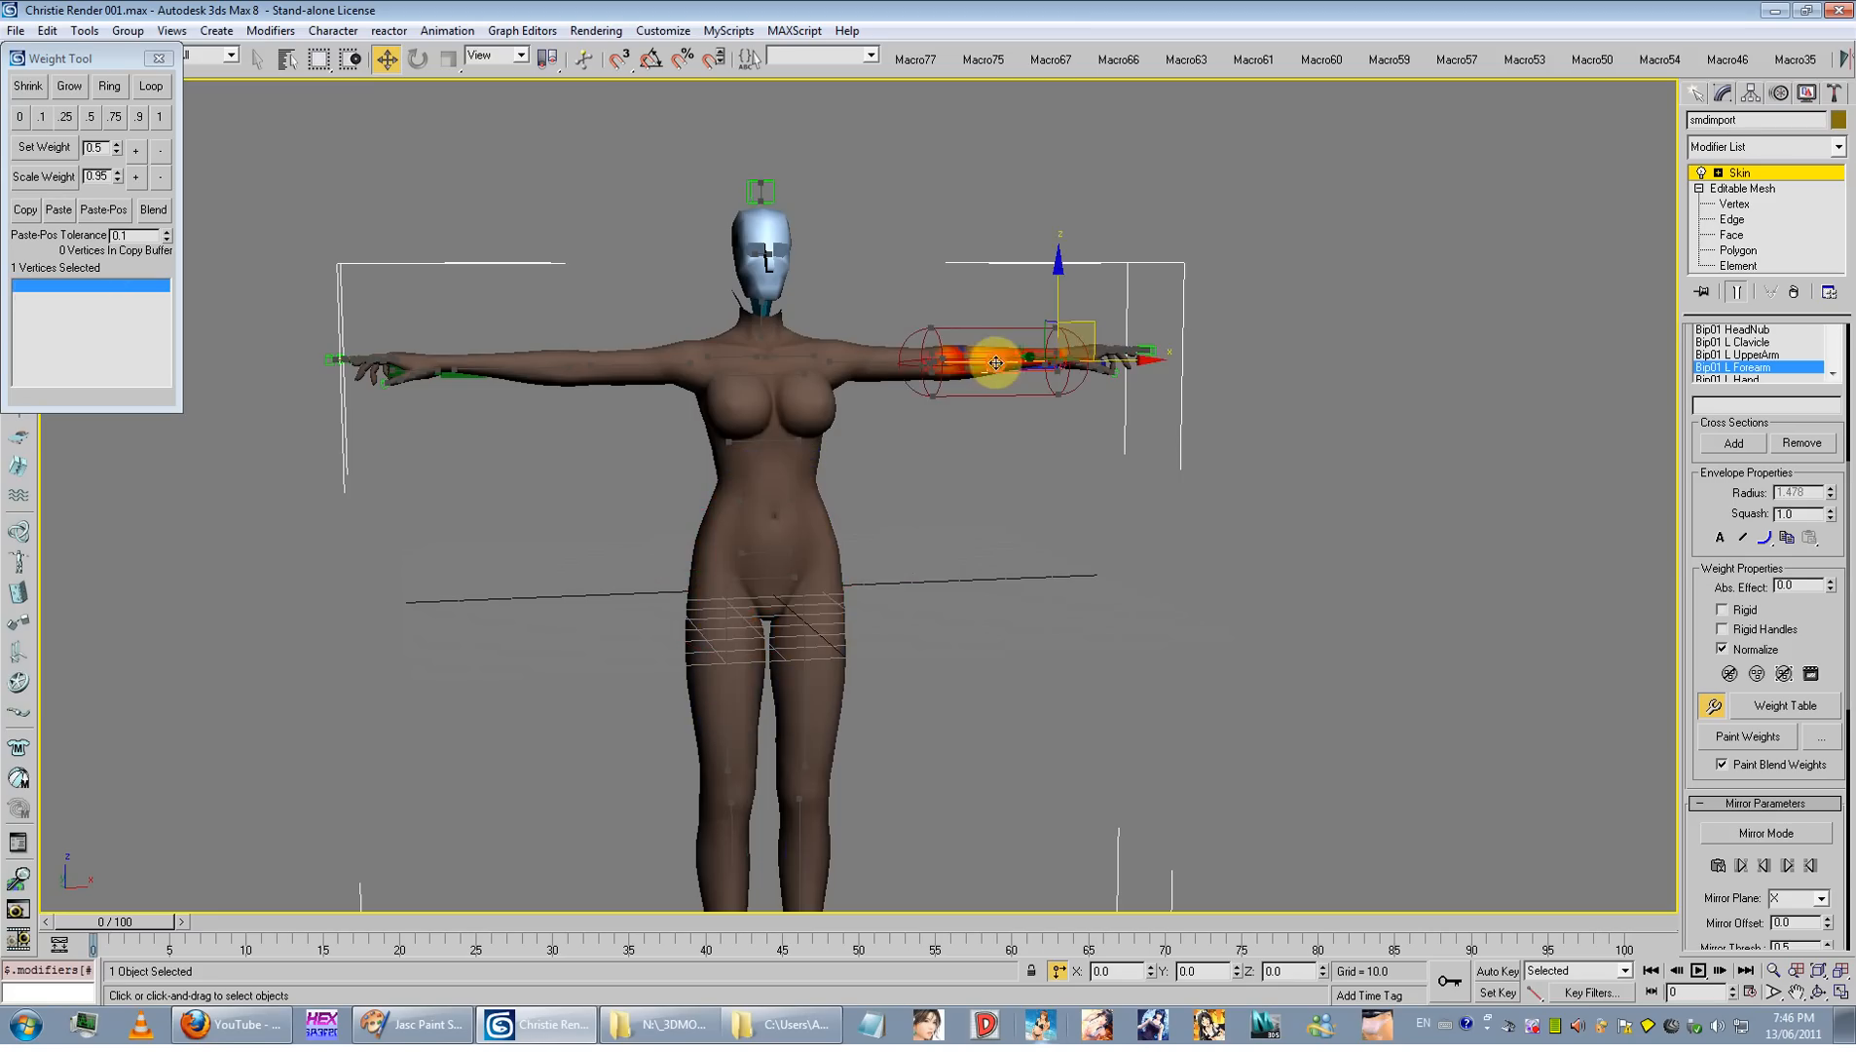
pyautogui.scroll(-5, 922, 409)
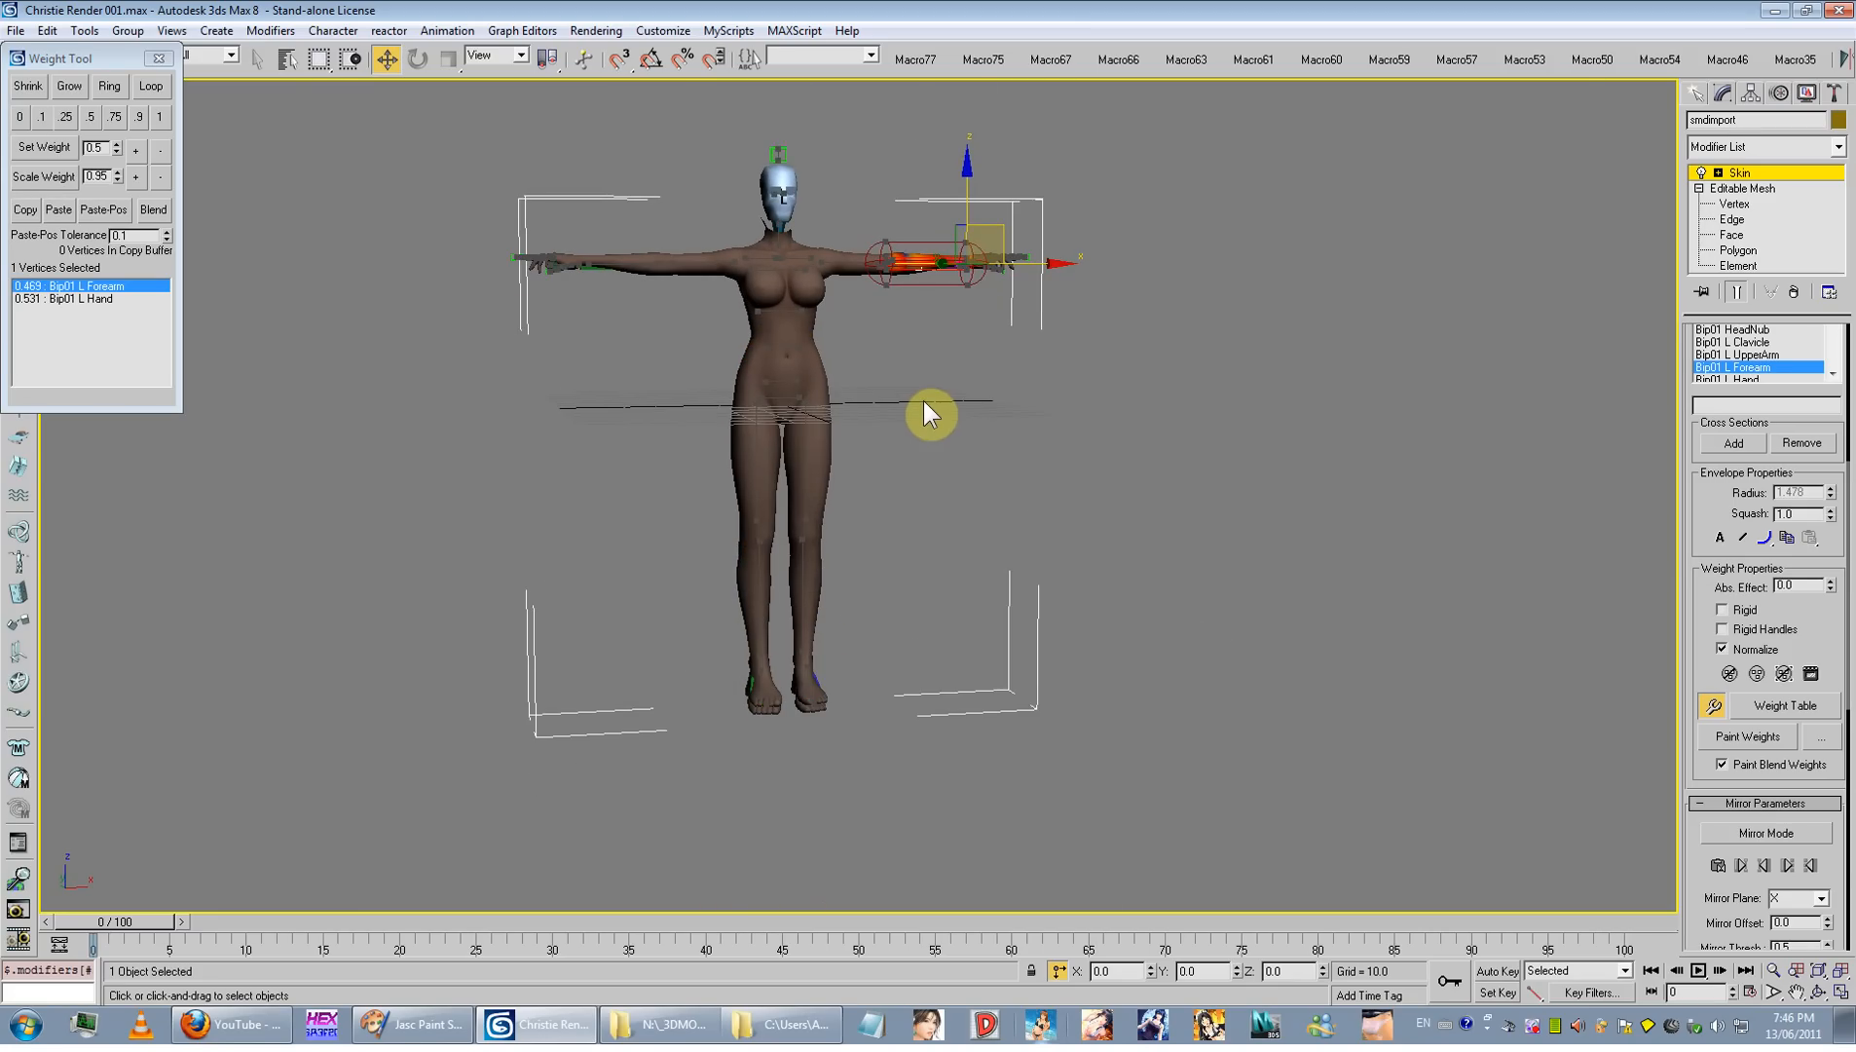
# Step: Select the envelope at the left ankle and inspect its influence on the foot from several angles
pyautogui.moveTo(924, 401); pyautogui.dragTo(971, 186, button='middle')
pyautogui.scroll(6, 850, 438)
pyautogui.keyDown('alt'); pyautogui.moveTo(850, 438); pyautogui.dragTo(959, 602, button='middle'); pyautogui.keyUp('alt')
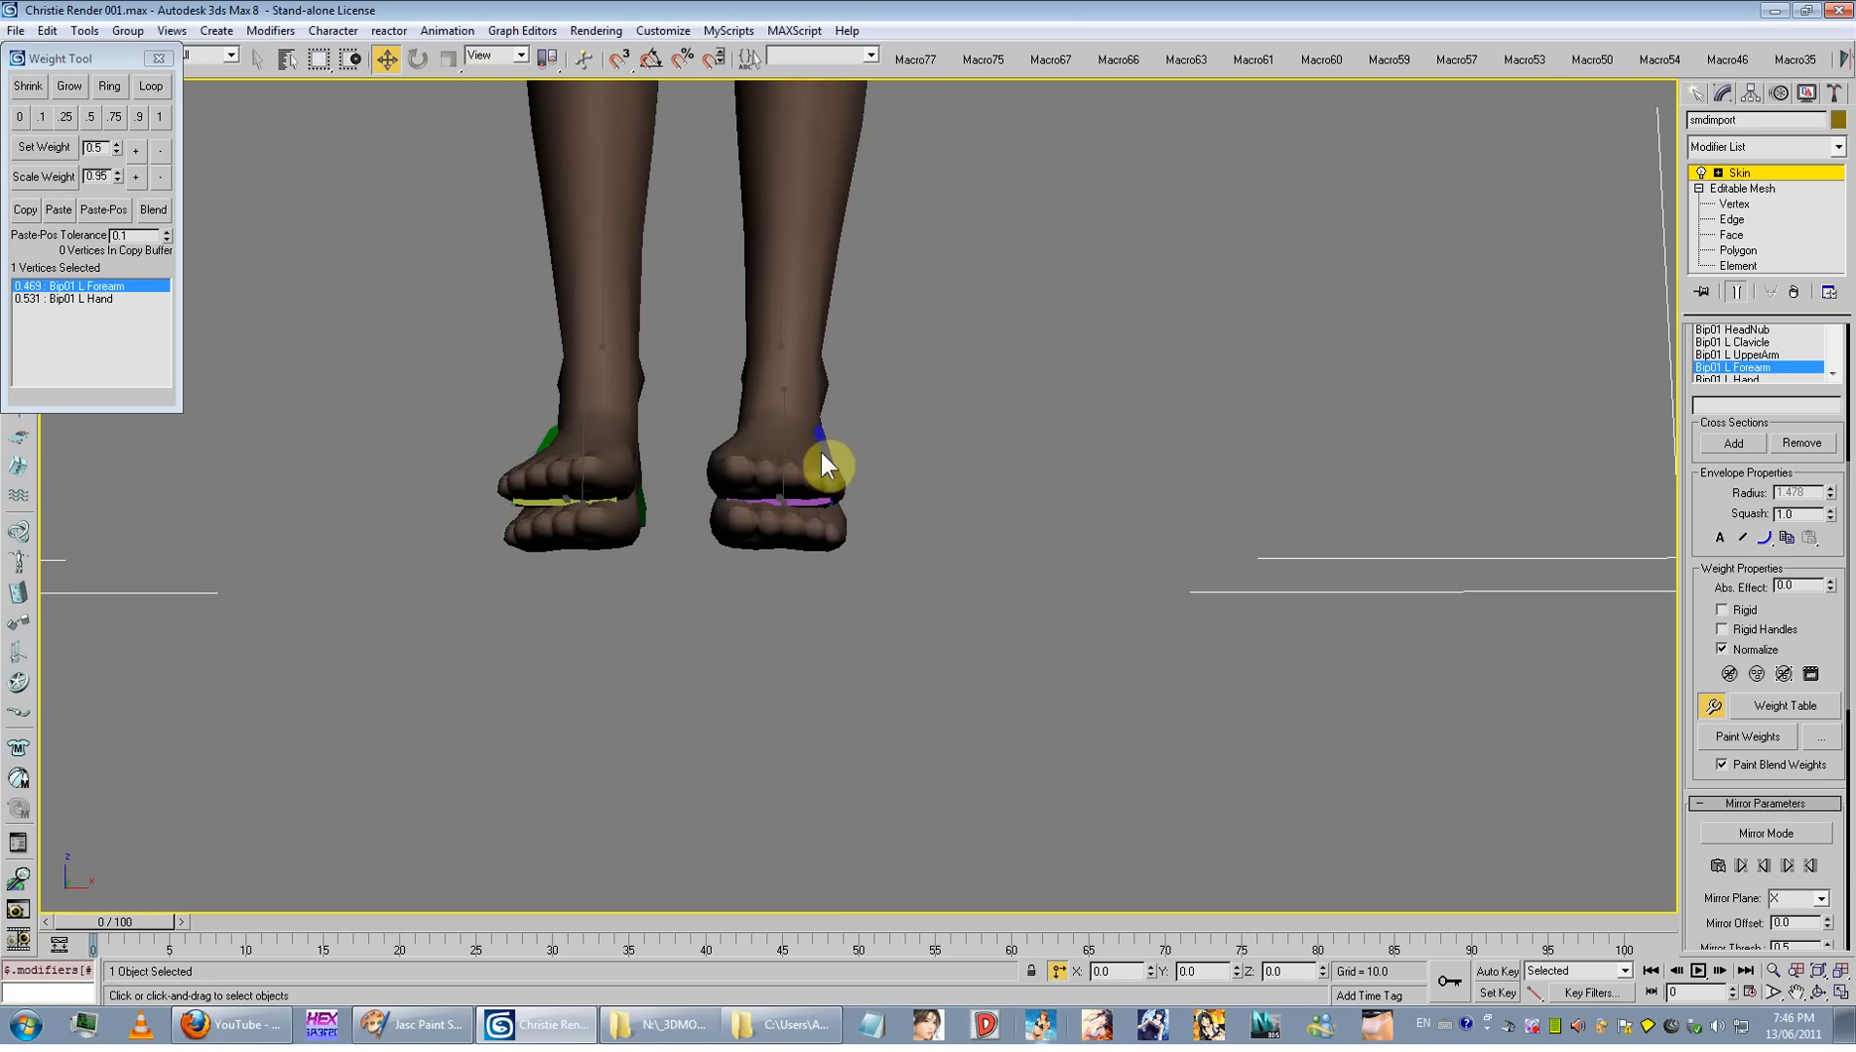
pyautogui.click(785, 425)
pyautogui.scroll(4, 799, 507)
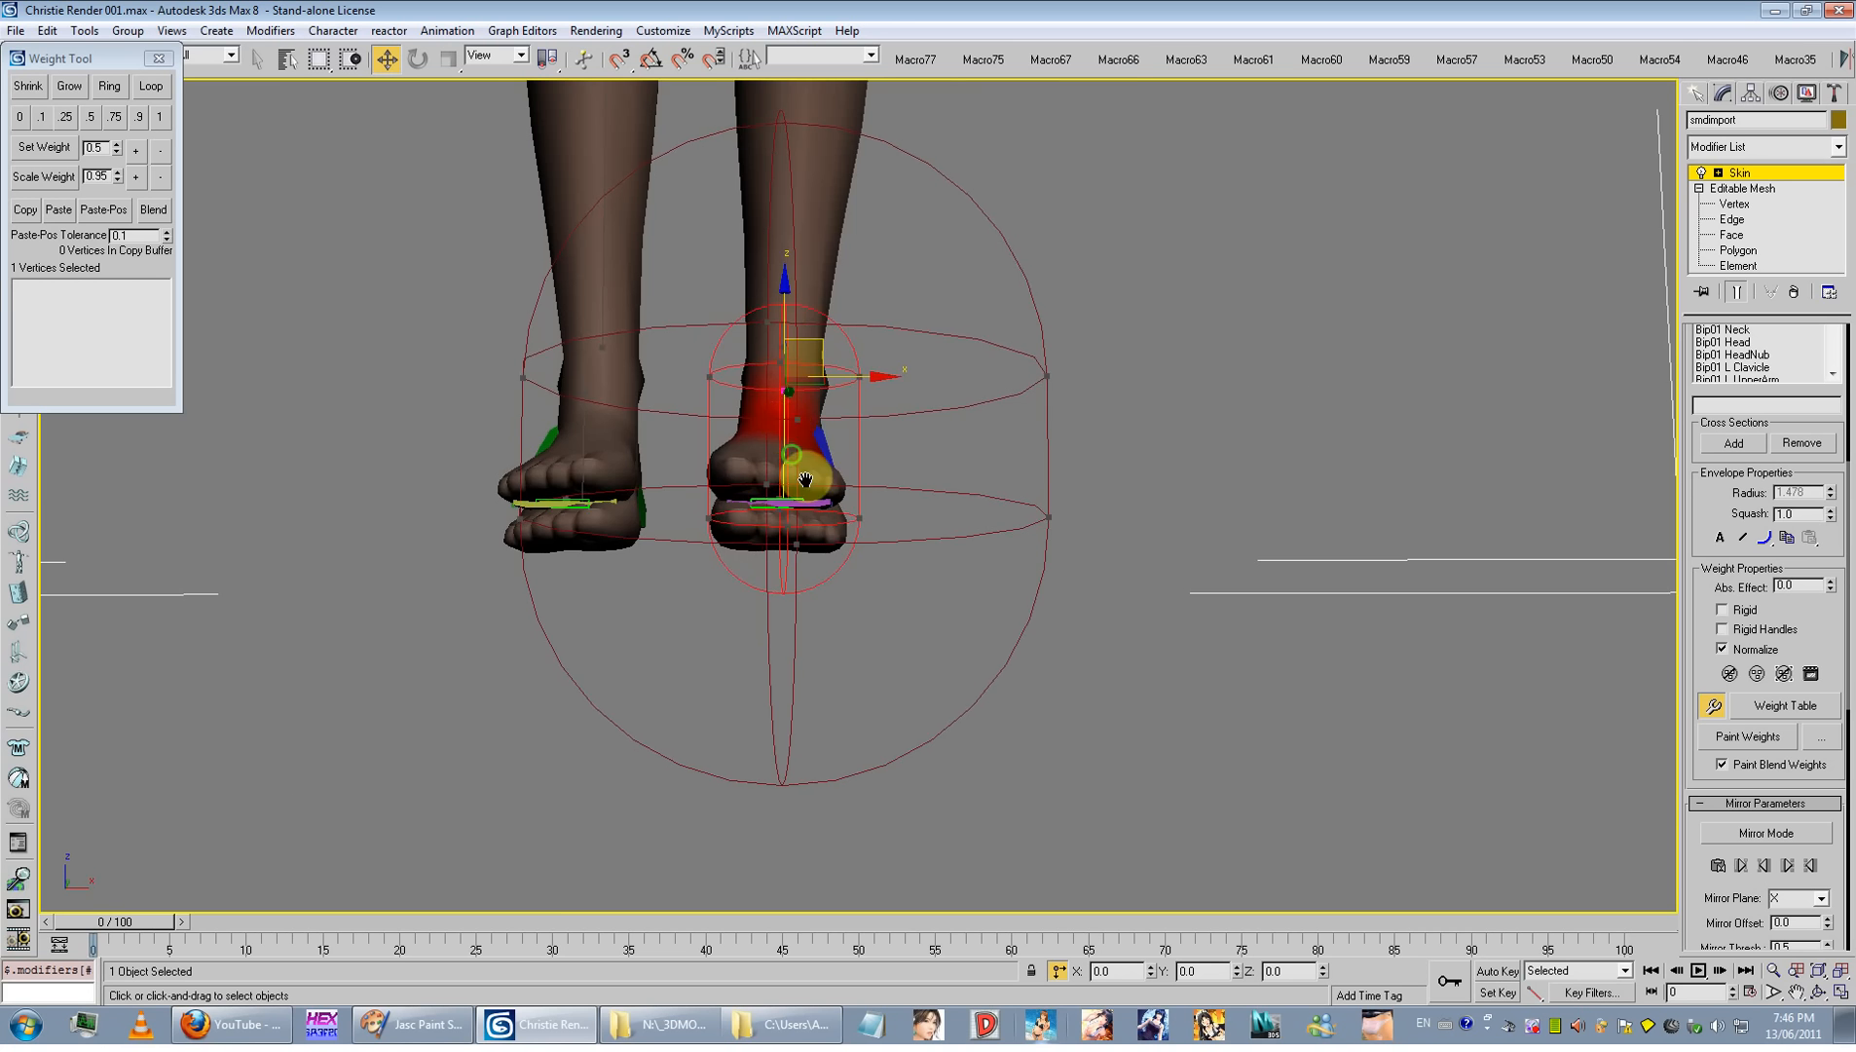
pyautogui.keyDown('alt'); pyautogui.moveTo(805, 530); pyautogui.dragTo(1394, 725, button='middle'); pyautogui.keyUp('alt')
pyautogui.scroll(-4, 1392, 711)
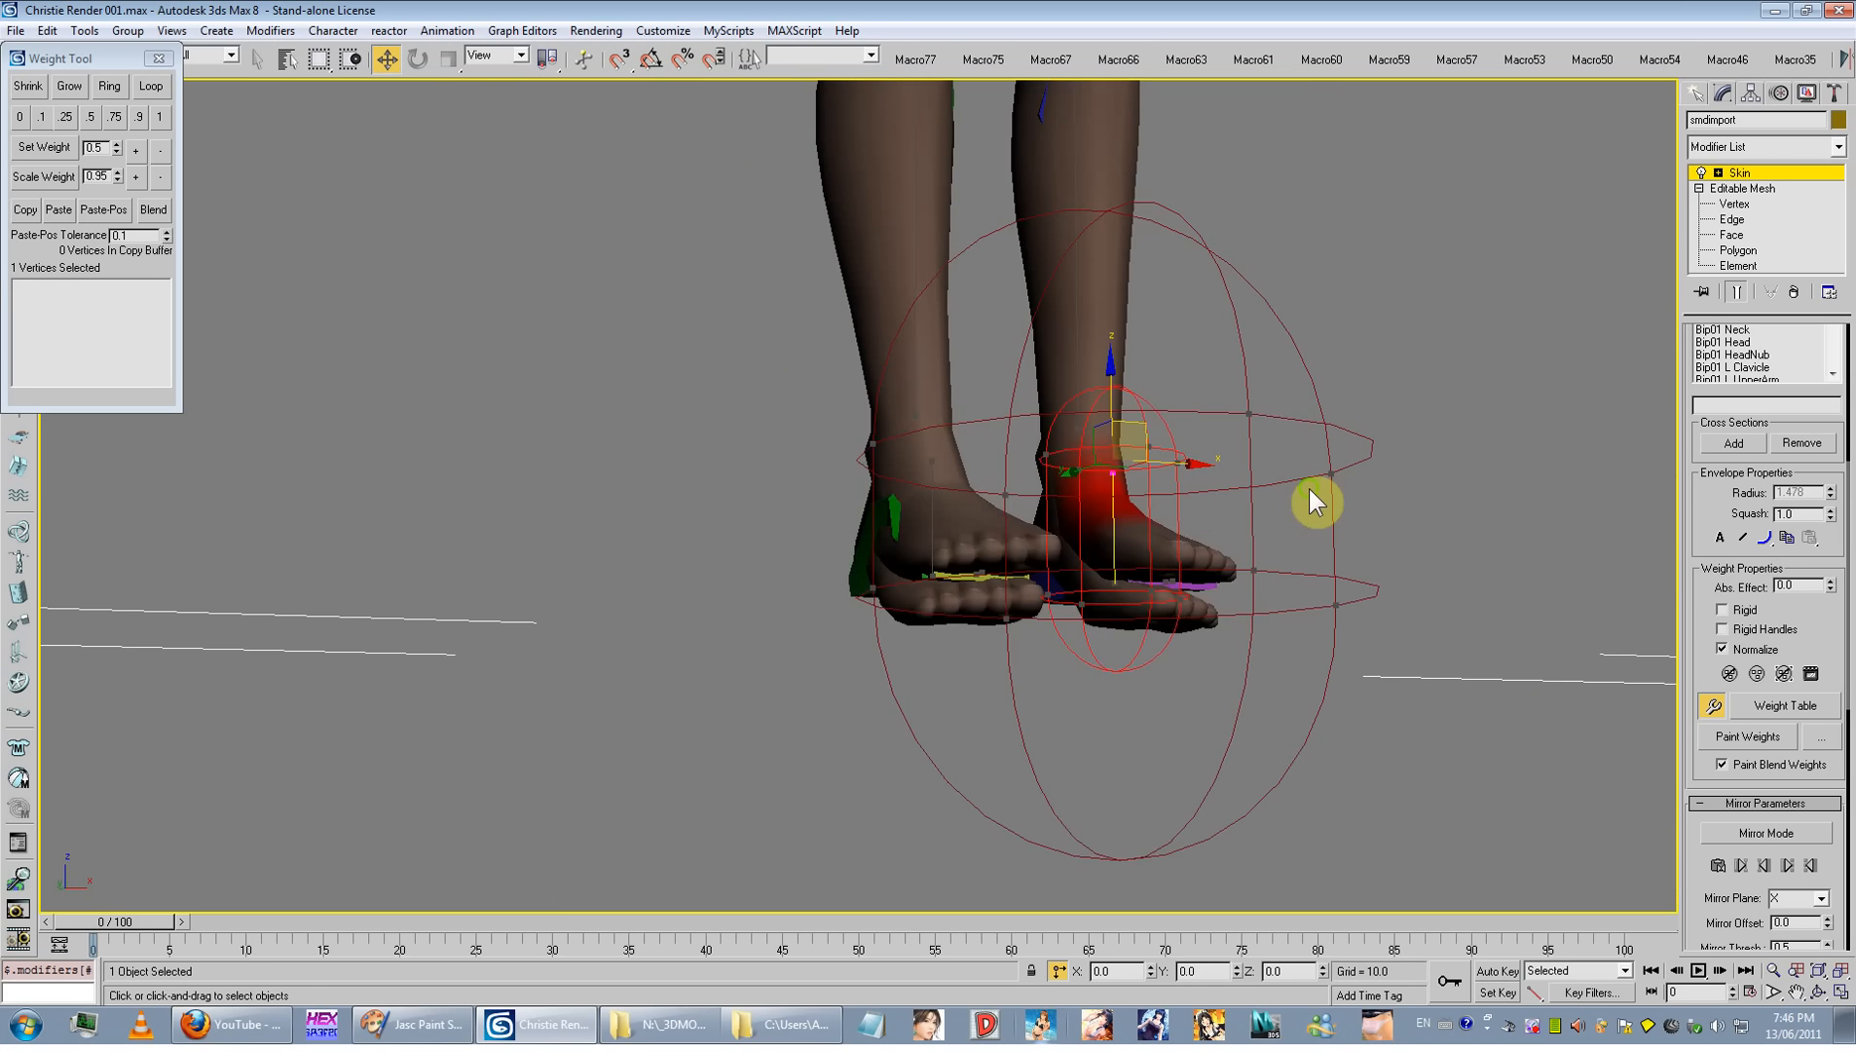
# Step: Select the left forearm's vertices in wireframe display and grow the selection to check their bone weights
pyautogui.moveTo(1313, 500); pyautogui.dragTo(1272, 894, button='middle')
pyautogui.moveTo(1122, 514); pyautogui.dragTo(945, 904, button='middle')
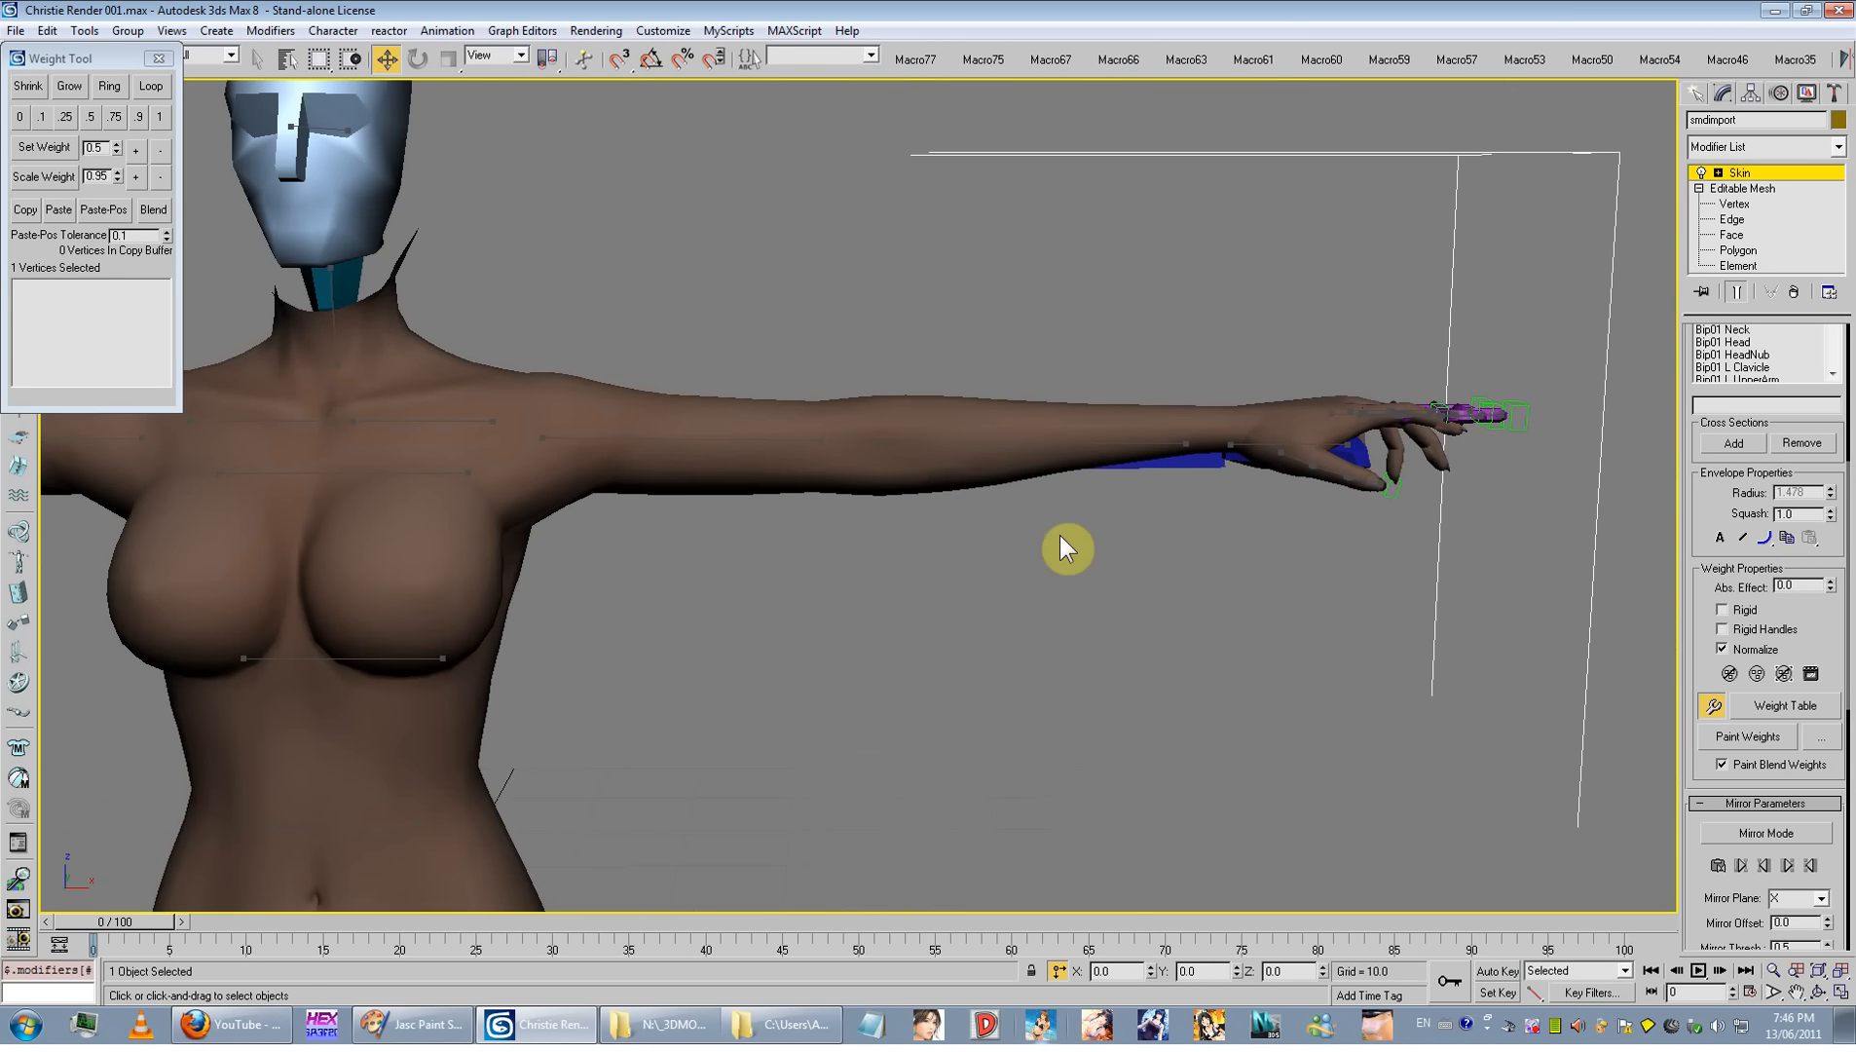
pyautogui.click(1106, 439)
pyautogui.moveTo(959, 480); pyautogui.dragTo(954, 477, button='middle')
pyautogui.press('F3')
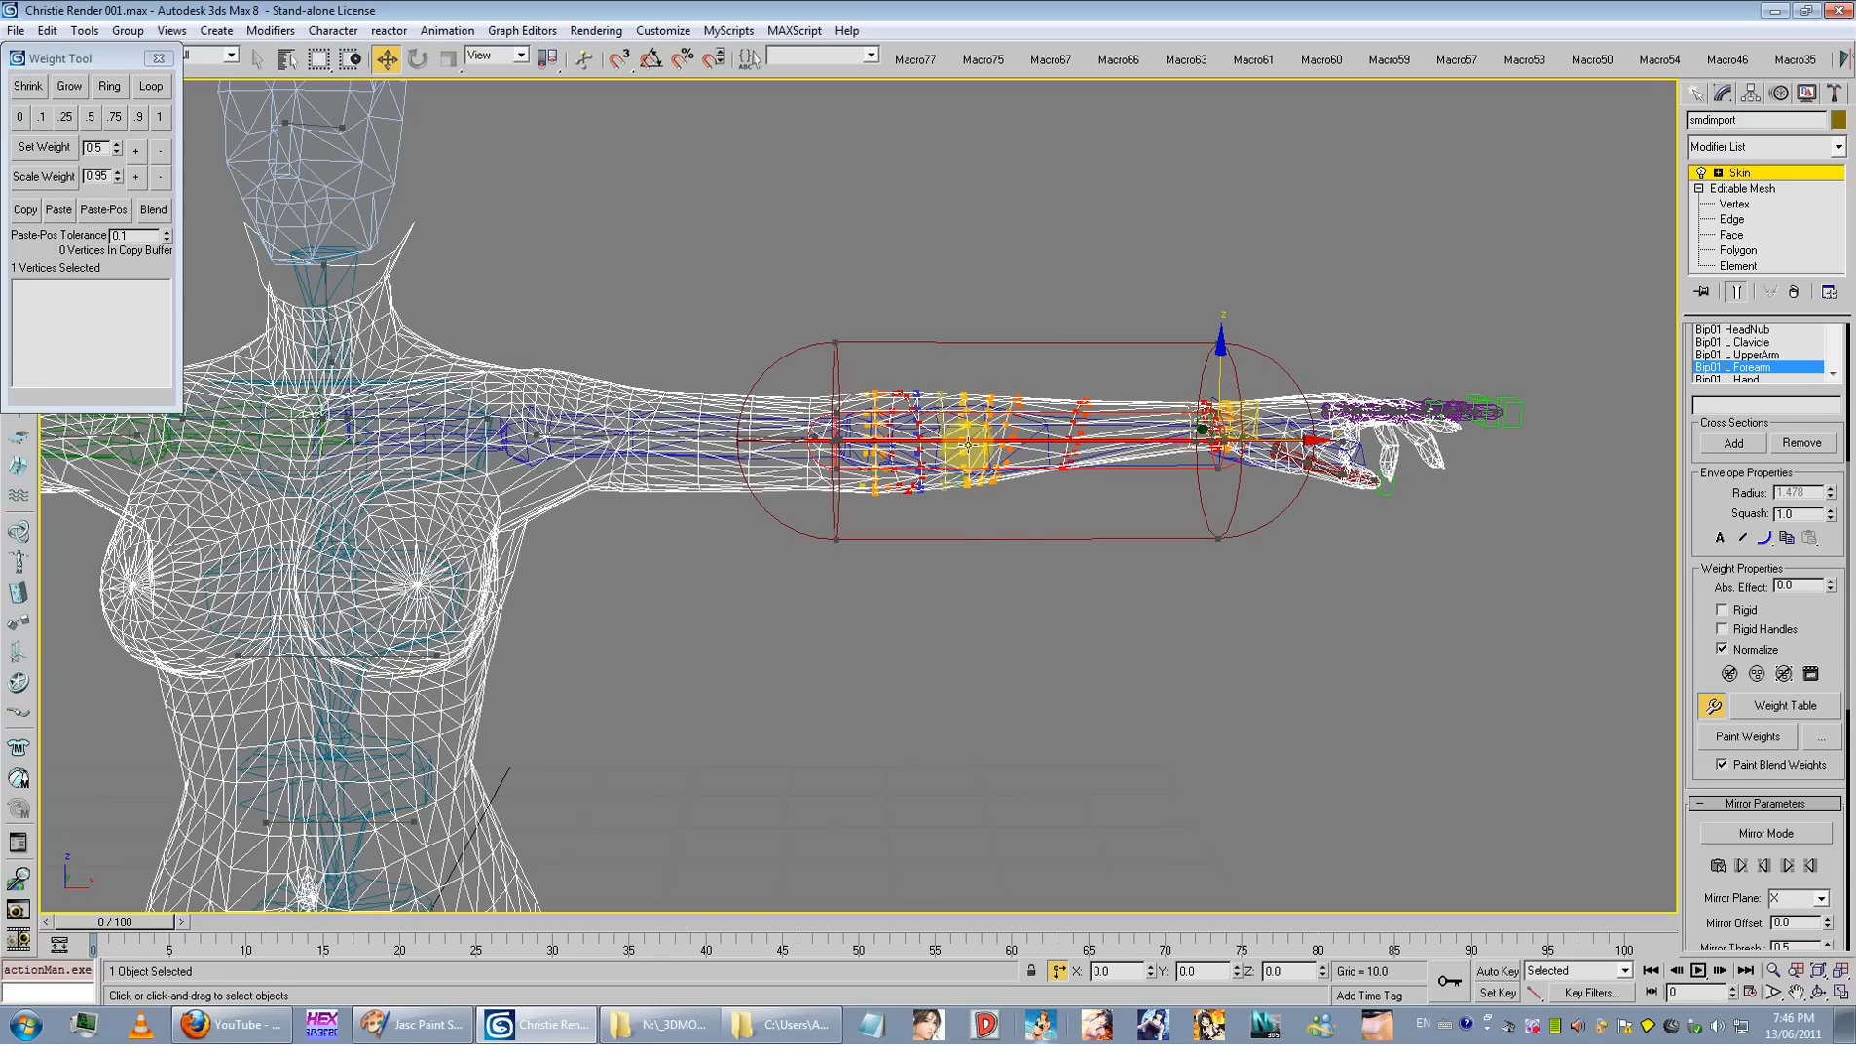
pyautogui.moveTo(1106, 534); pyautogui.dragTo(648, 297)
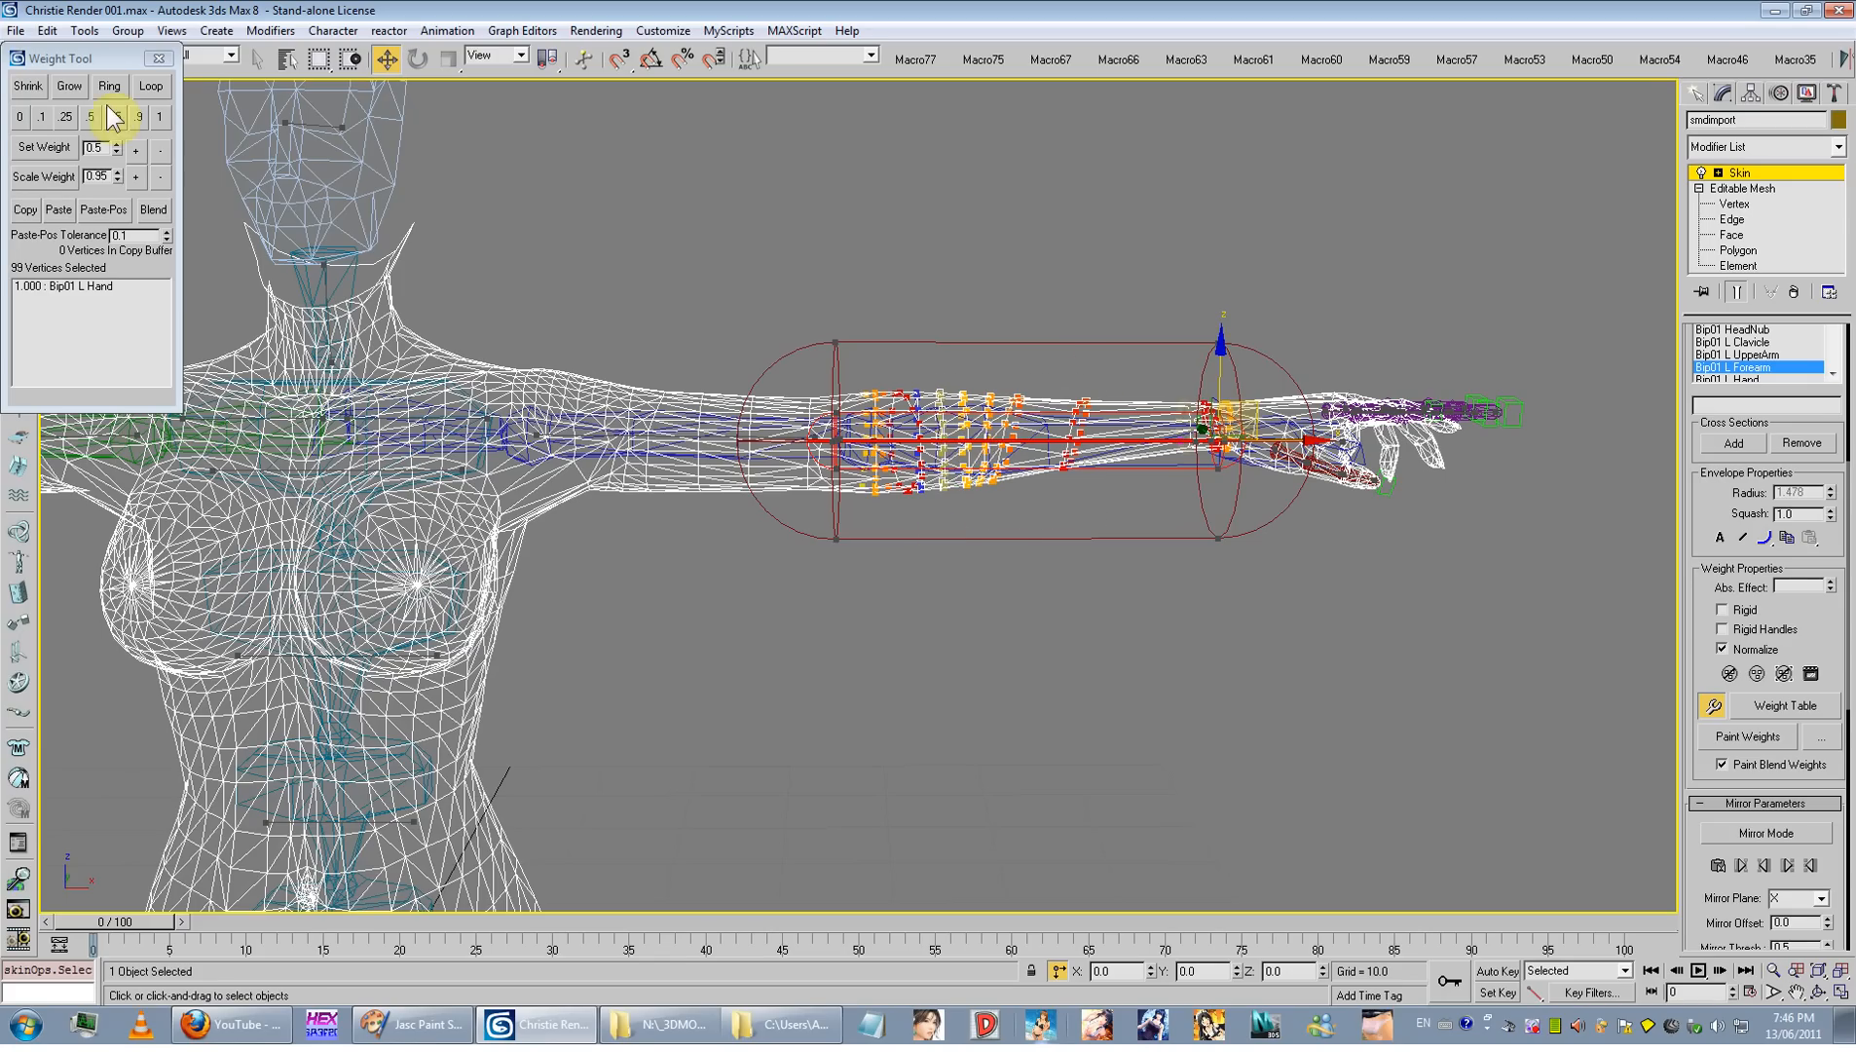
pyautogui.click(80, 90)
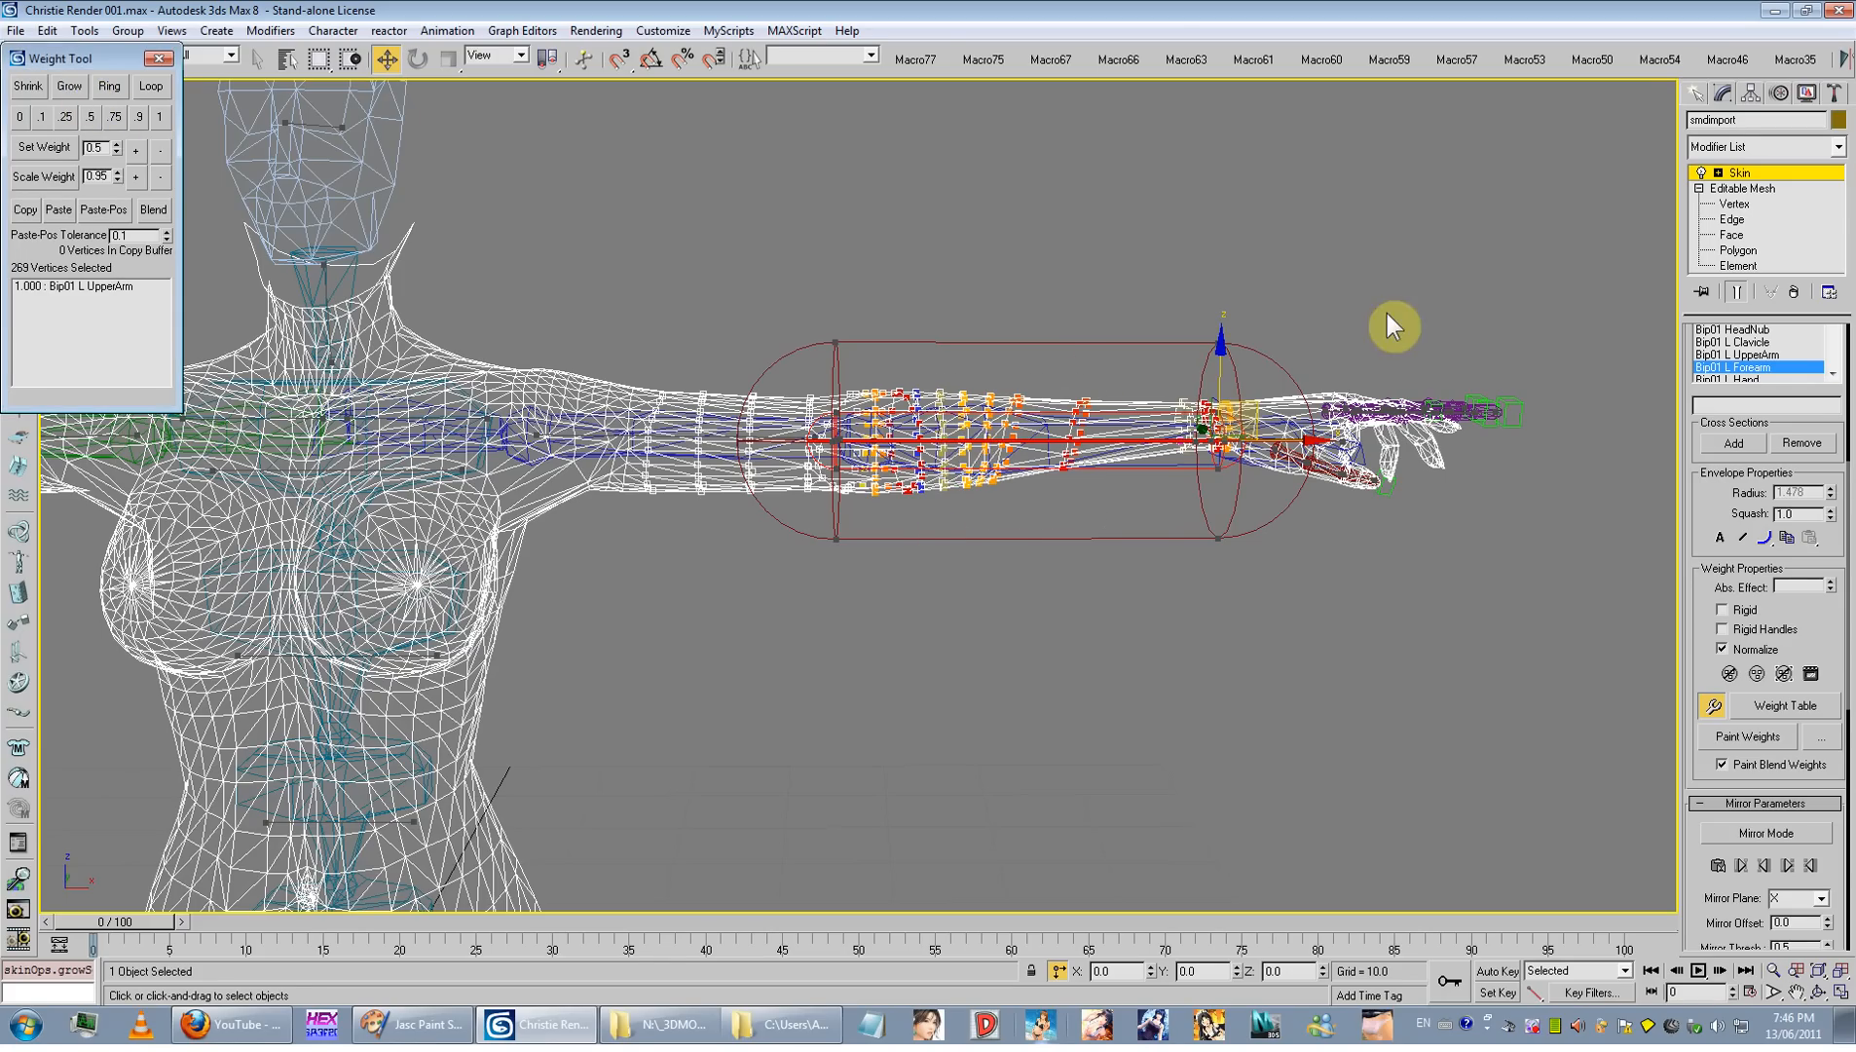
# Step: Leave envelope editing, deselect the mesh and look over the biped inside the whole model
pyautogui.click(1752, 175)
pyautogui.click(750, 529)
pyautogui.scroll(-3, 749, 530)
pyautogui.scroll(-3, 750, 530)
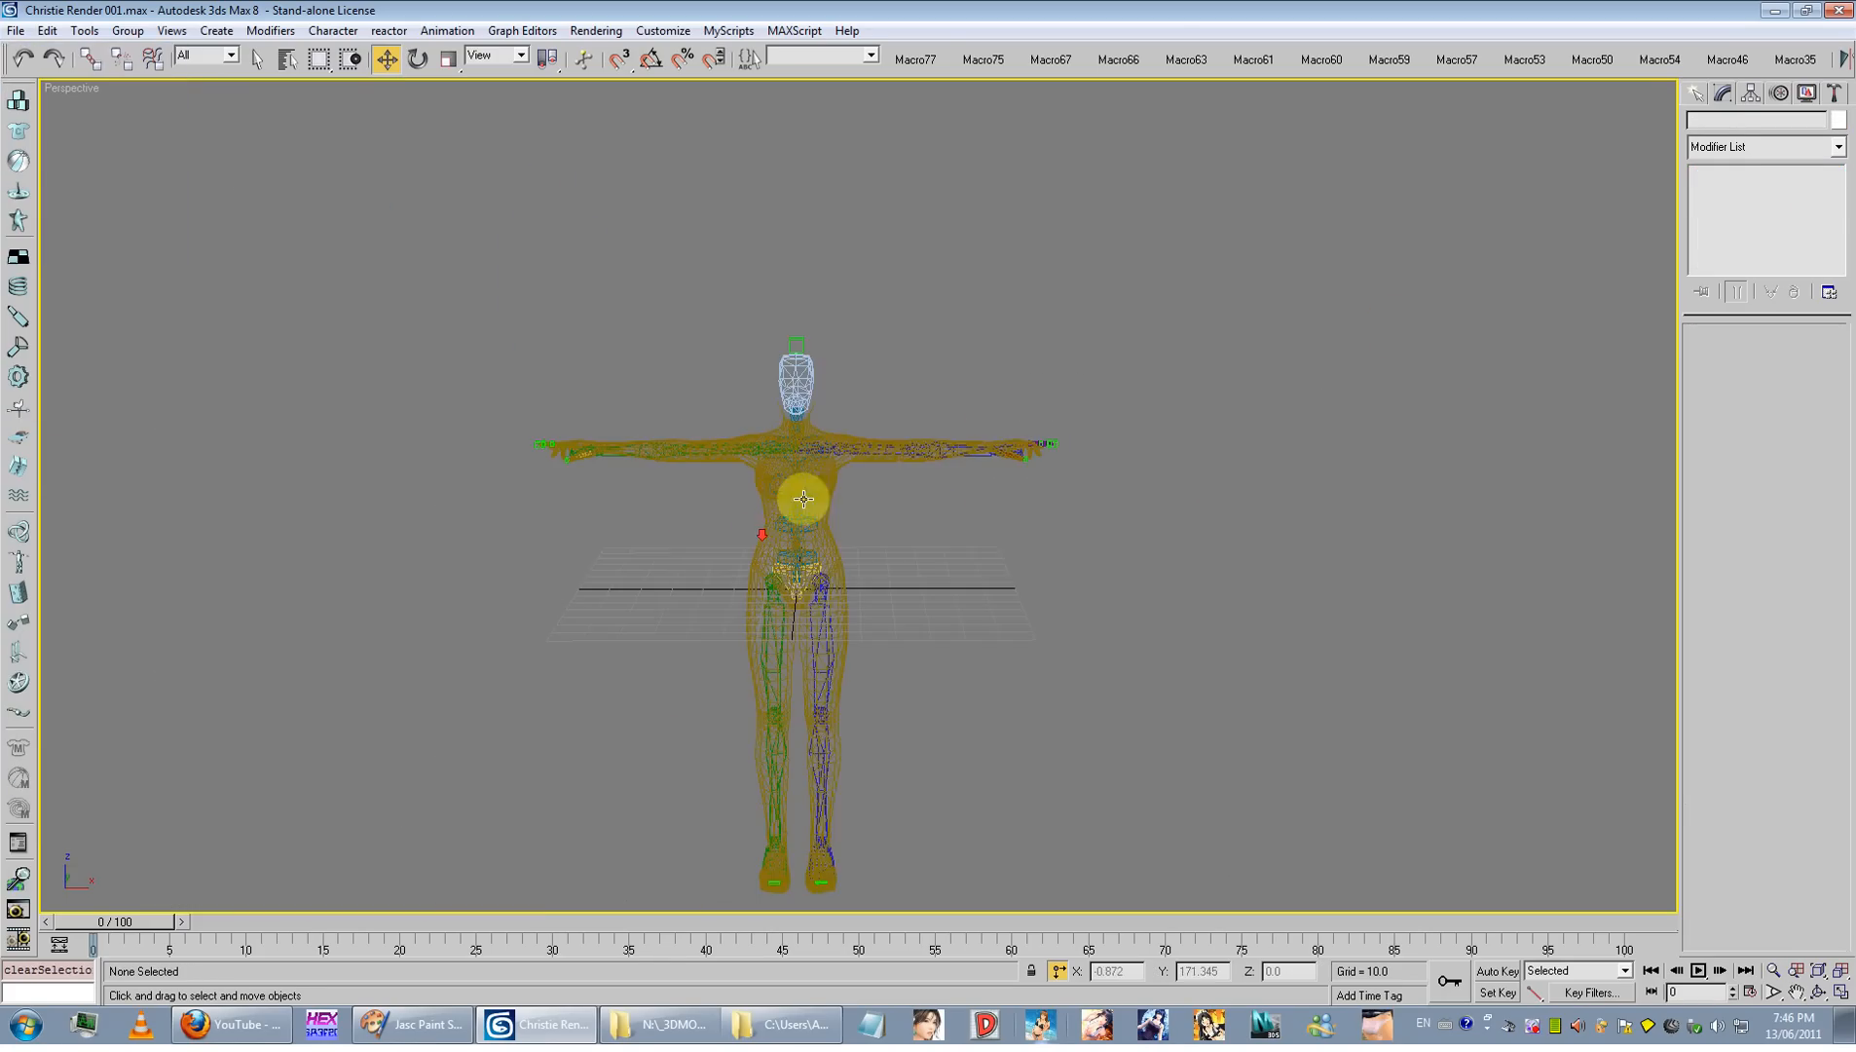
pyautogui.keyDown('alt'); pyautogui.moveTo(789, 487); pyautogui.dragTo(719, 546, button='middle'); pyautogui.keyUp('alt')
pyautogui.scroll(3, 717, 548)
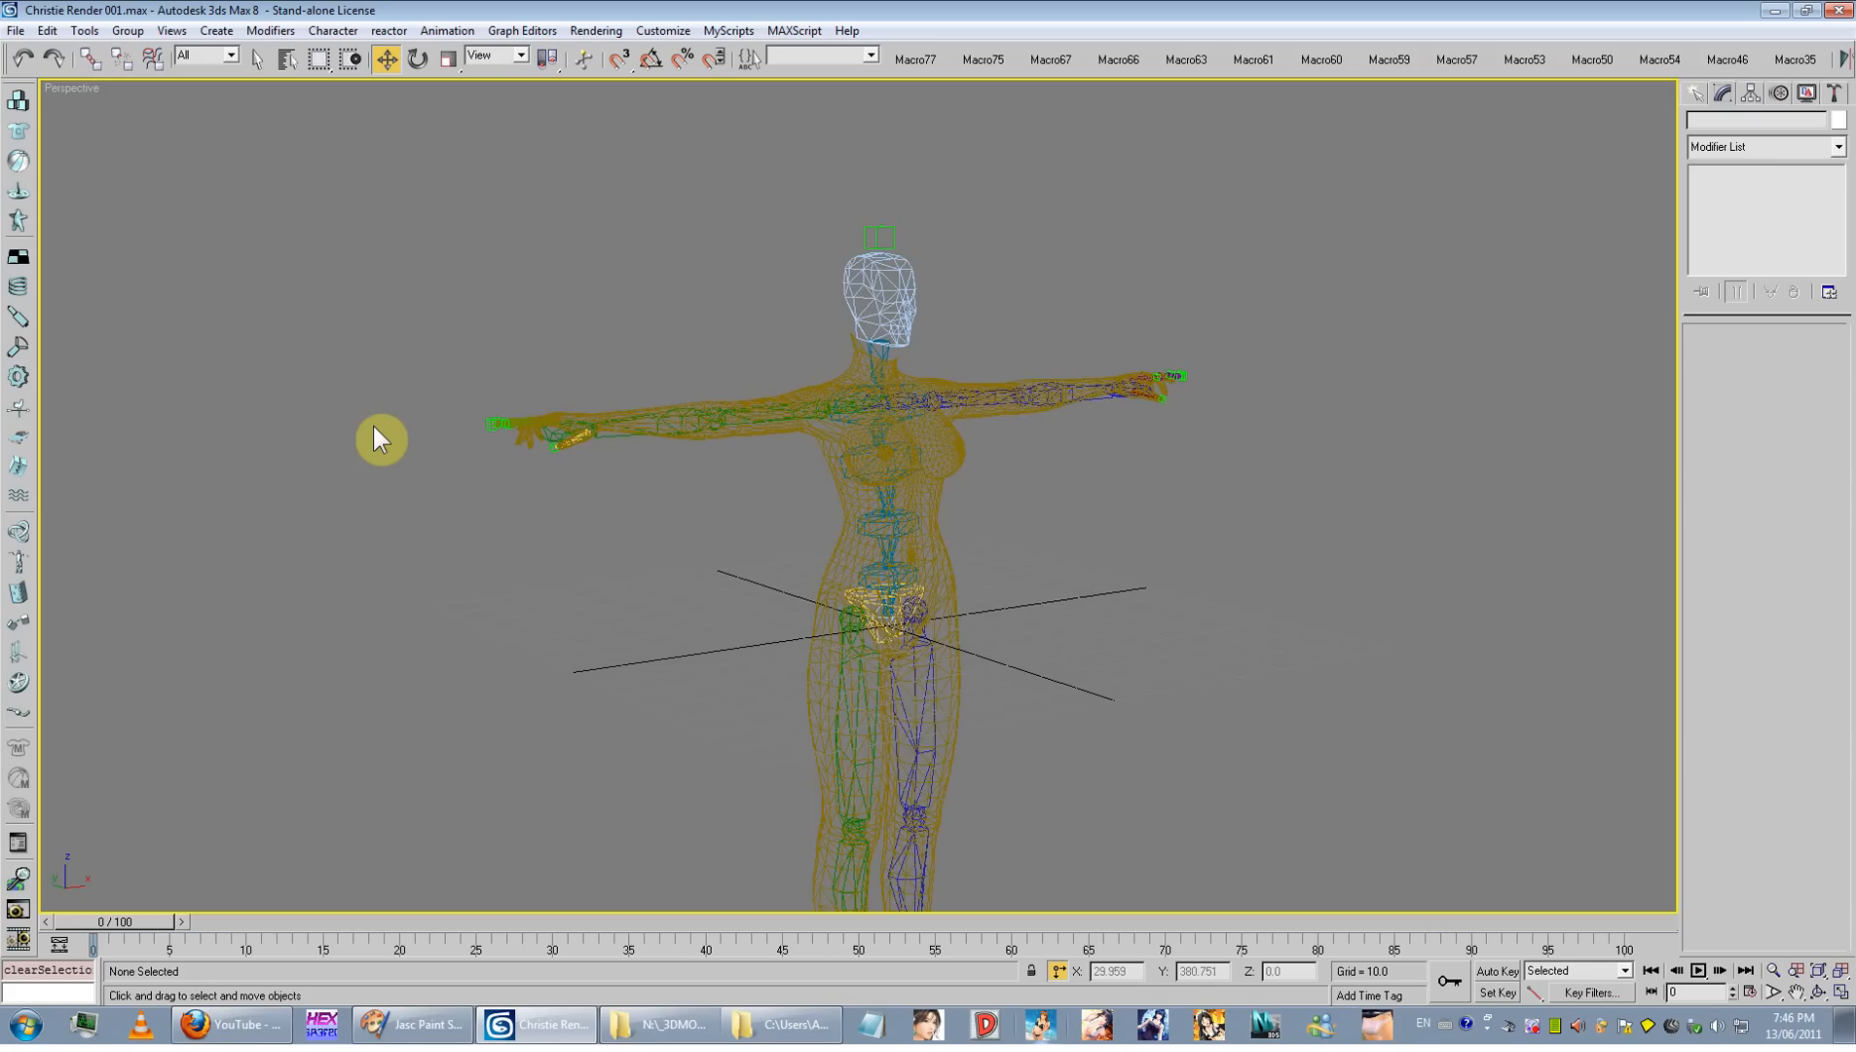
# Step: Return the viewport to shaded display without edged faces and save the scene
pyautogui.press('F3')
pyautogui.press('F4')
pyautogui.press('F4')
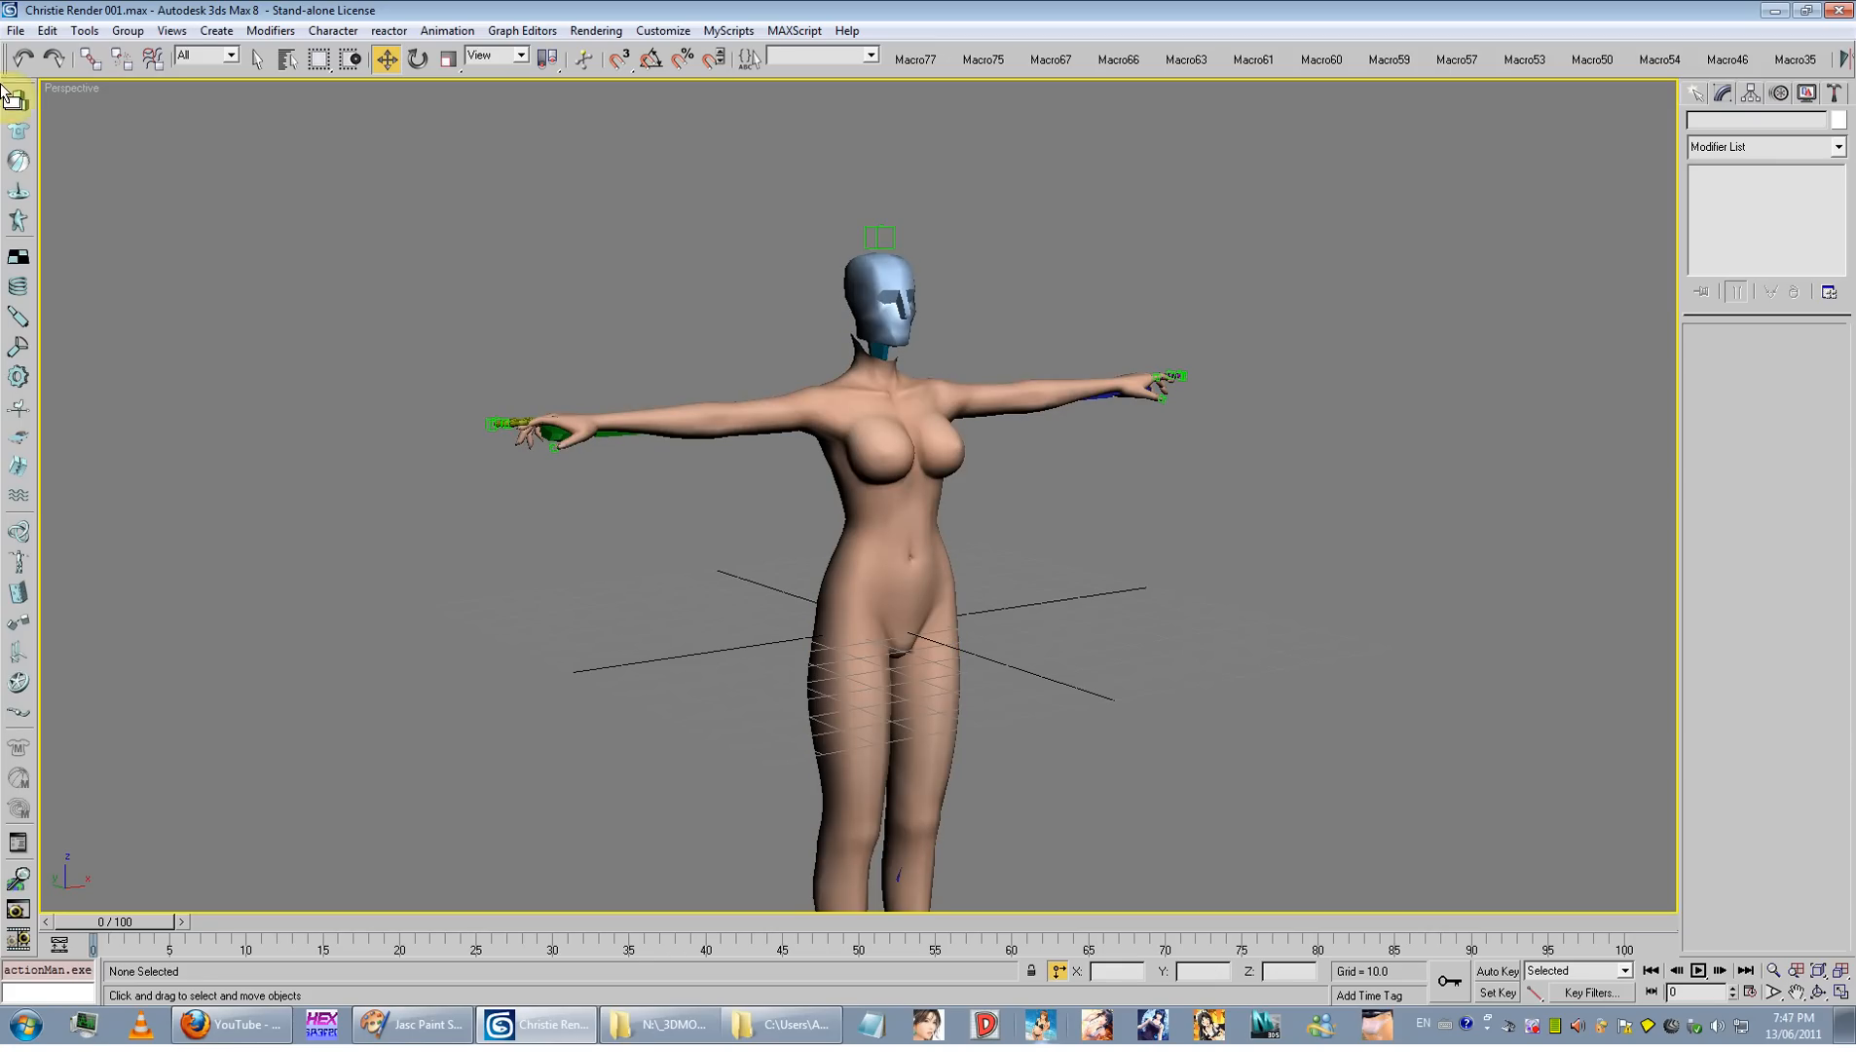
pyautogui.click(16, 30)
pyautogui.click(48, 146)
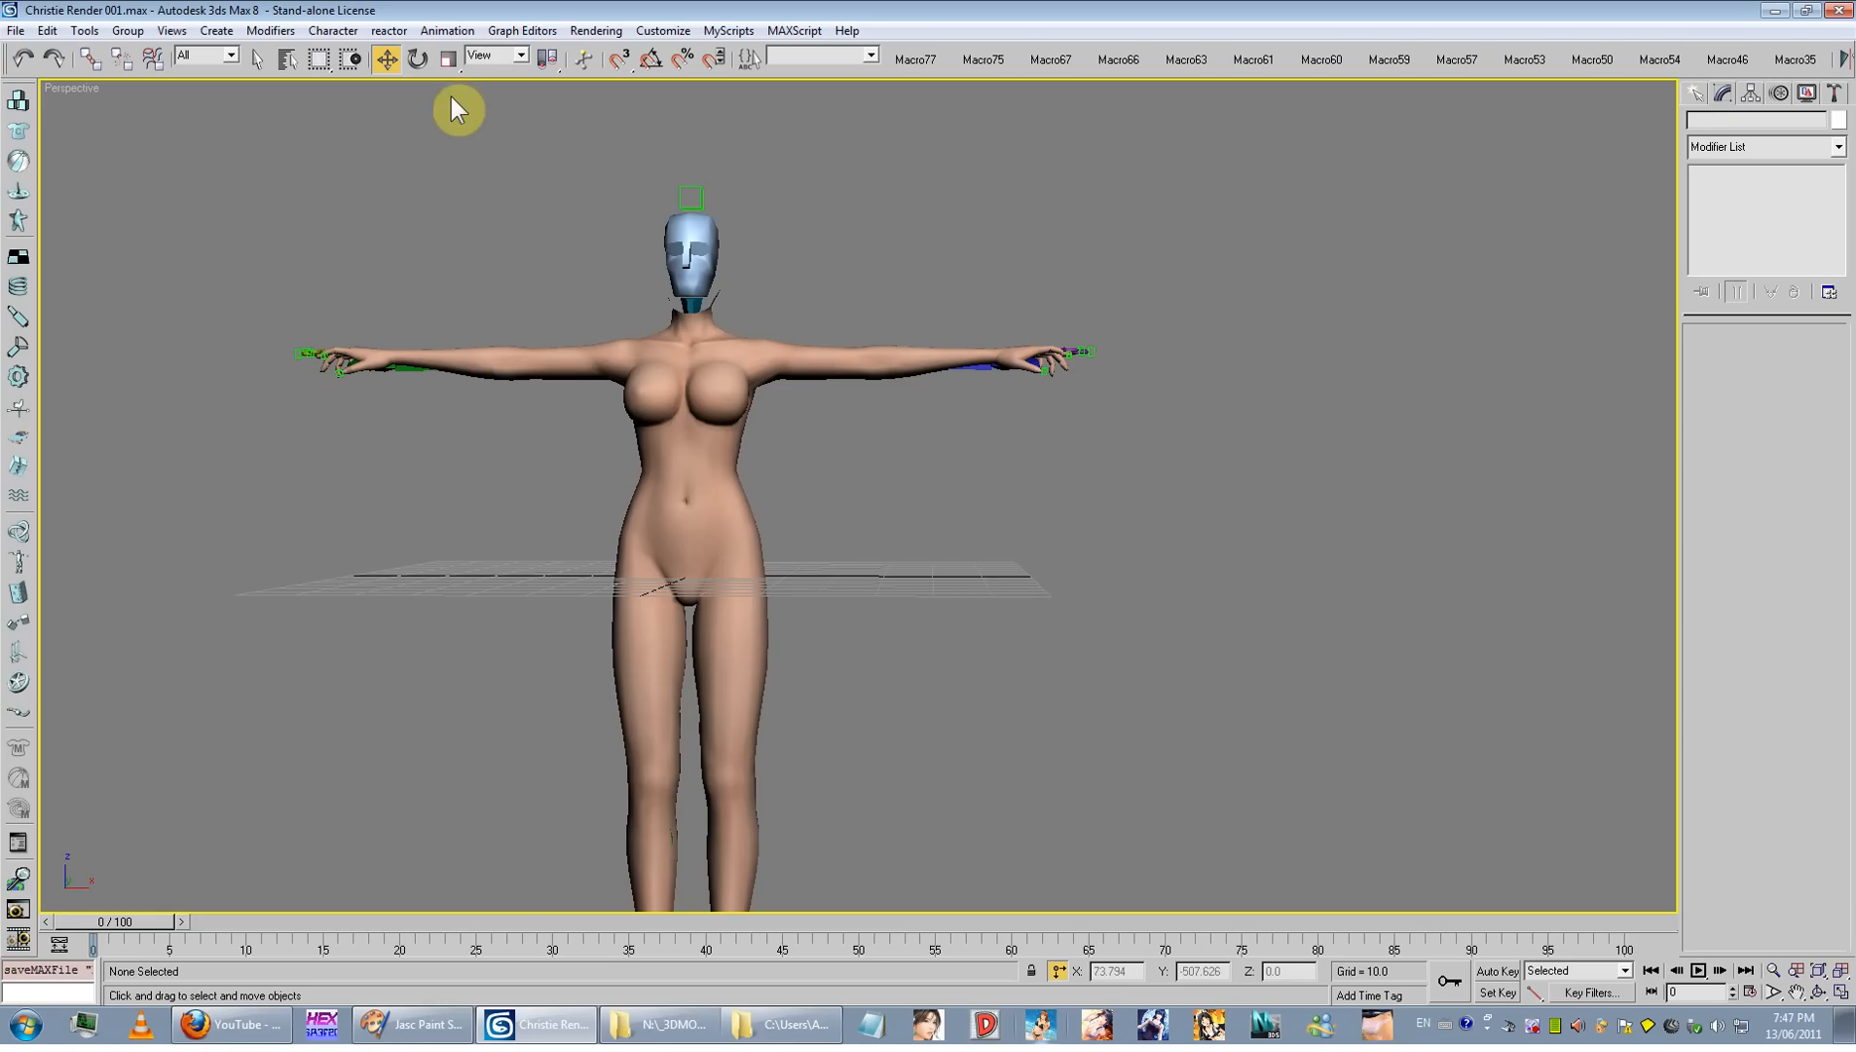
# Step: Test the skinning by rotating Bip01 L Thigh outward, and undo the rotation
pyautogui.click(418, 60)
pyautogui.moveTo(851, 368); pyautogui.dragTo(787, 534, button='middle')
pyautogui.scroll(3, 848, 635)
pyautogui.moveTo(848, 635); pyautogui.dragTo(863, 544, button='middle')
pyautogui.scroll(-3, 861, 545)
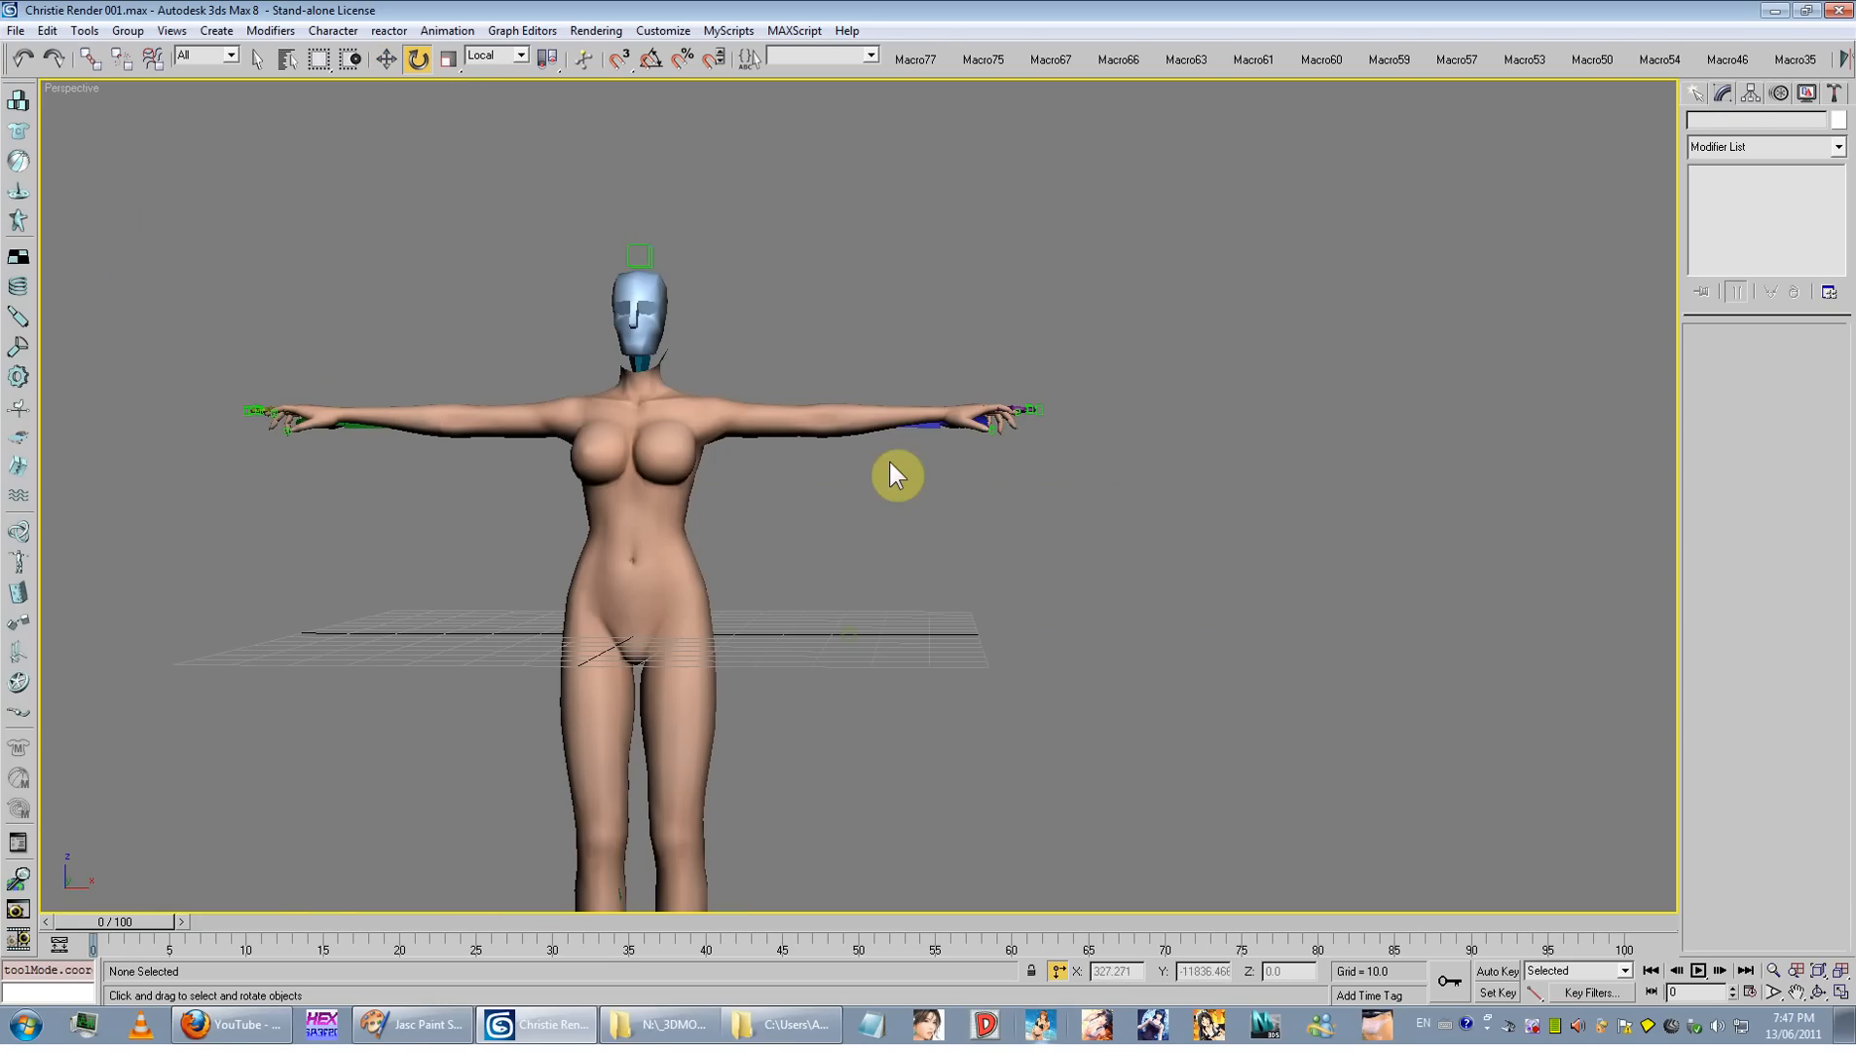
pyautogui.click(918, 427)
pyautogui.moveTo(911, 458)
pyautogui.mouseDown()
pyautogui.moveTo(823, 591)
pyautogui.moveTo(866, 502)
pyautogui.moveTo(780, 385)
pyautogui.moveTo(795, 546)
pyautogui.moveTo(833, 431)
pyautogui.moveTo(724, 651)
pyautogui.mouseUp()
pyautogui.press('F3')
pyautogui.click(773, 425)
pyautogui.press('F3')
pyautogui.press('F3')
pyautogui.click(688, 716)
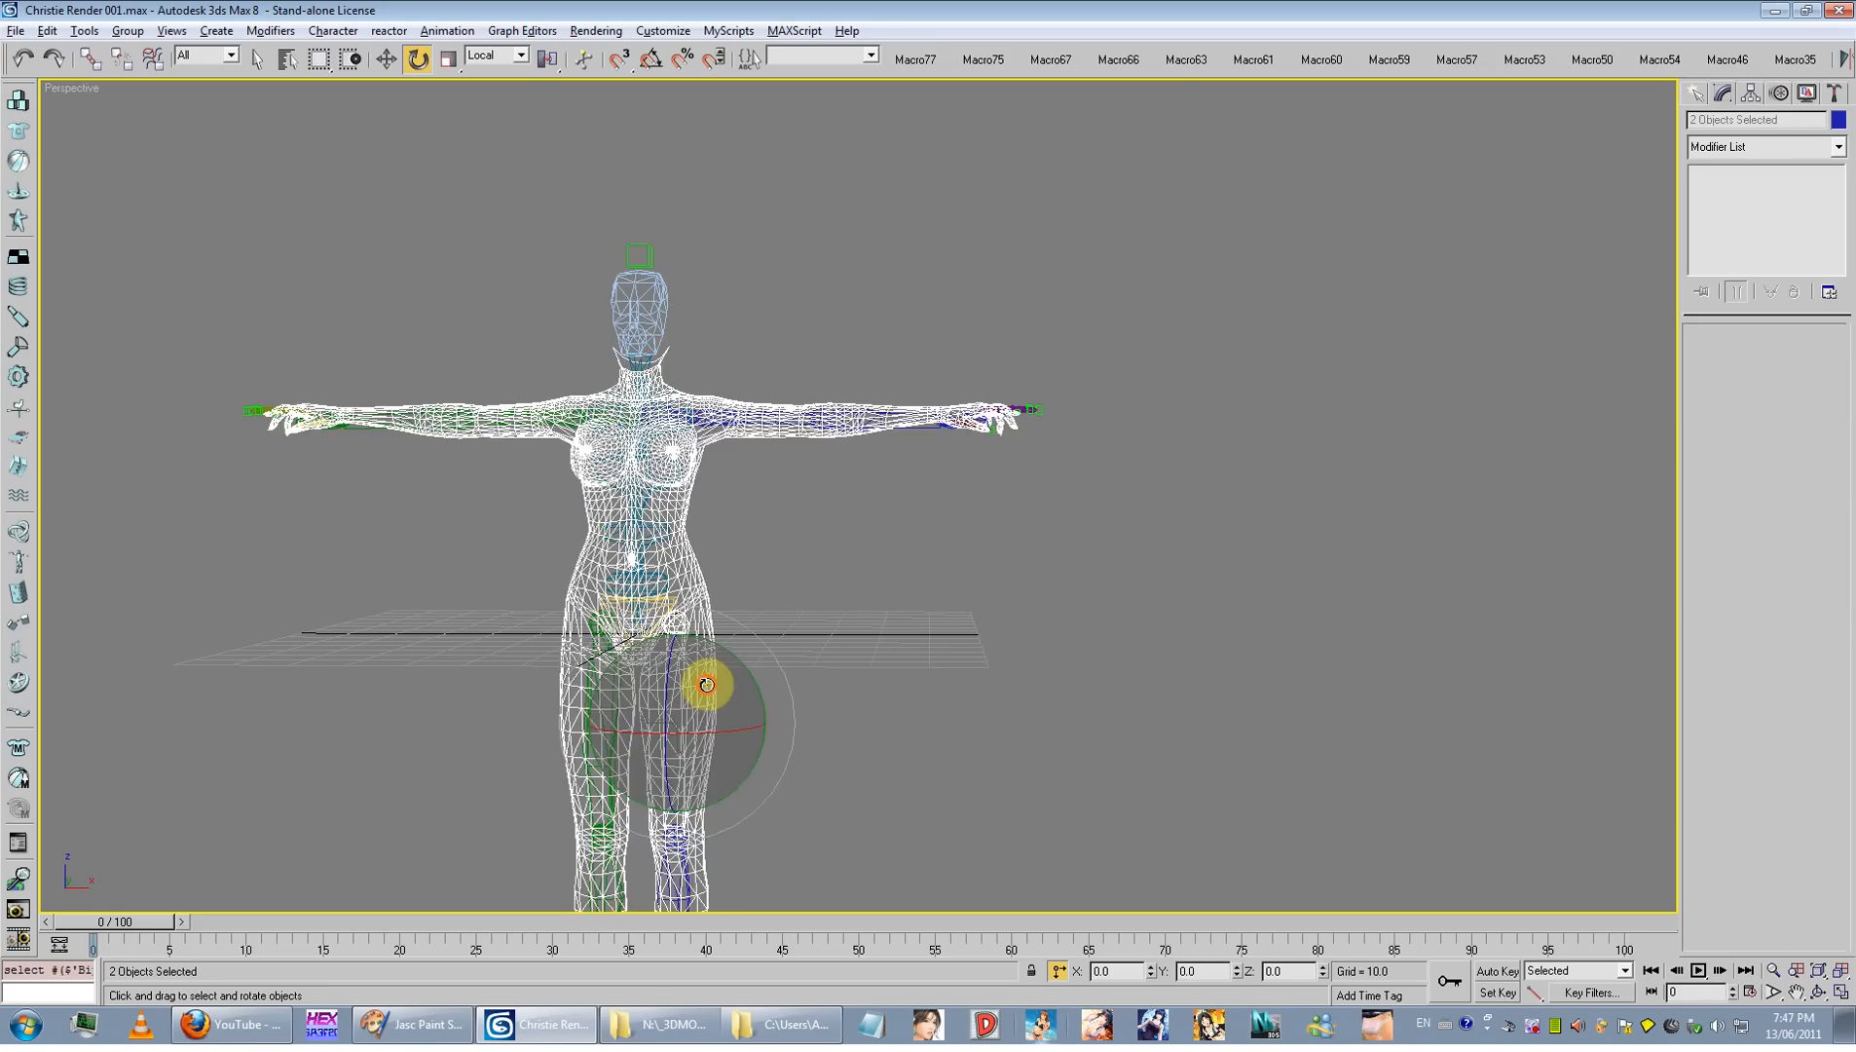
pyautogui.click(711, 690)
pyautogui.press('F3')
pyautogui.moveTo(715, 691)
pyautogui.mouseDown()
pyautogui.moveTo(857, 608)
pyautogui.moveTo(808, 758)
pyautogui.mouseUp()
pyautogui.scroll(-3, 808, 750)
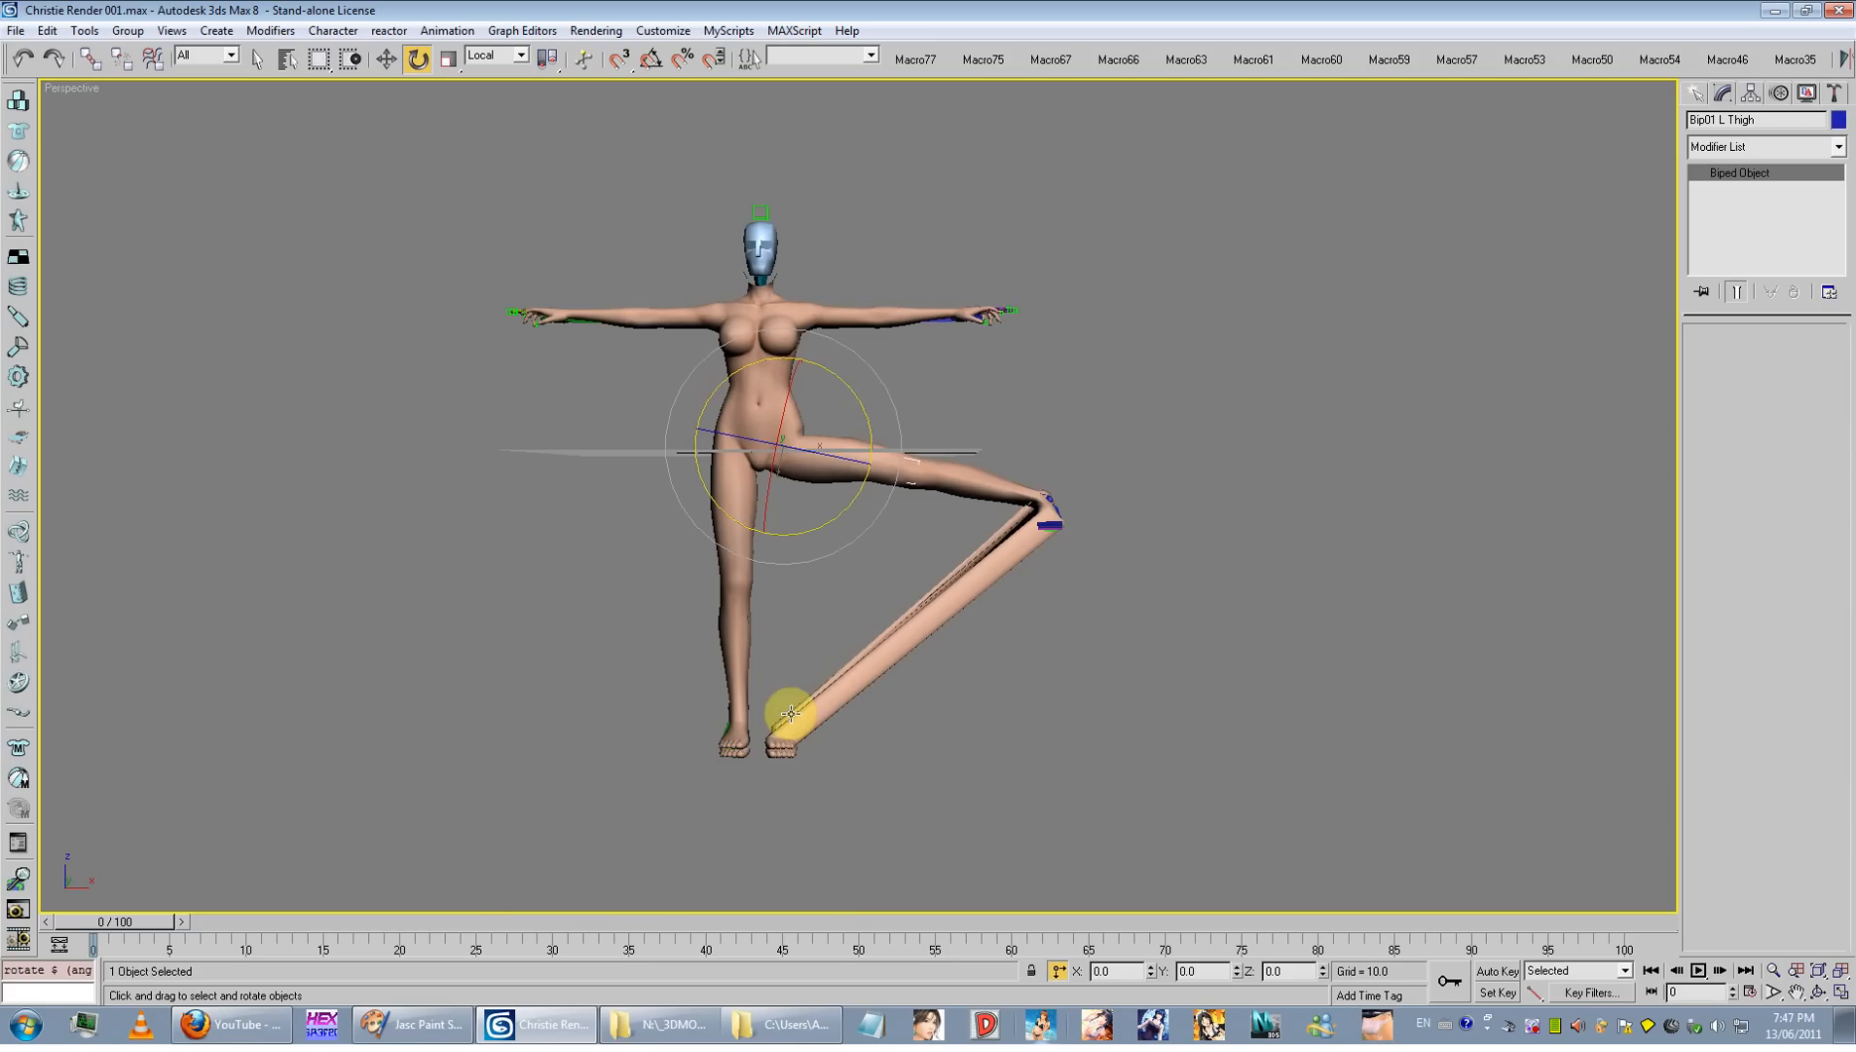
pyautogui.hotkey('ctrl', 'z')
# Step: Try rotating Bip01 L Hand downward to test the wrist, then cancel and deselect the bone
pyautogui.scroll(5, 881, 546)
pyautogui.click(860, 632)
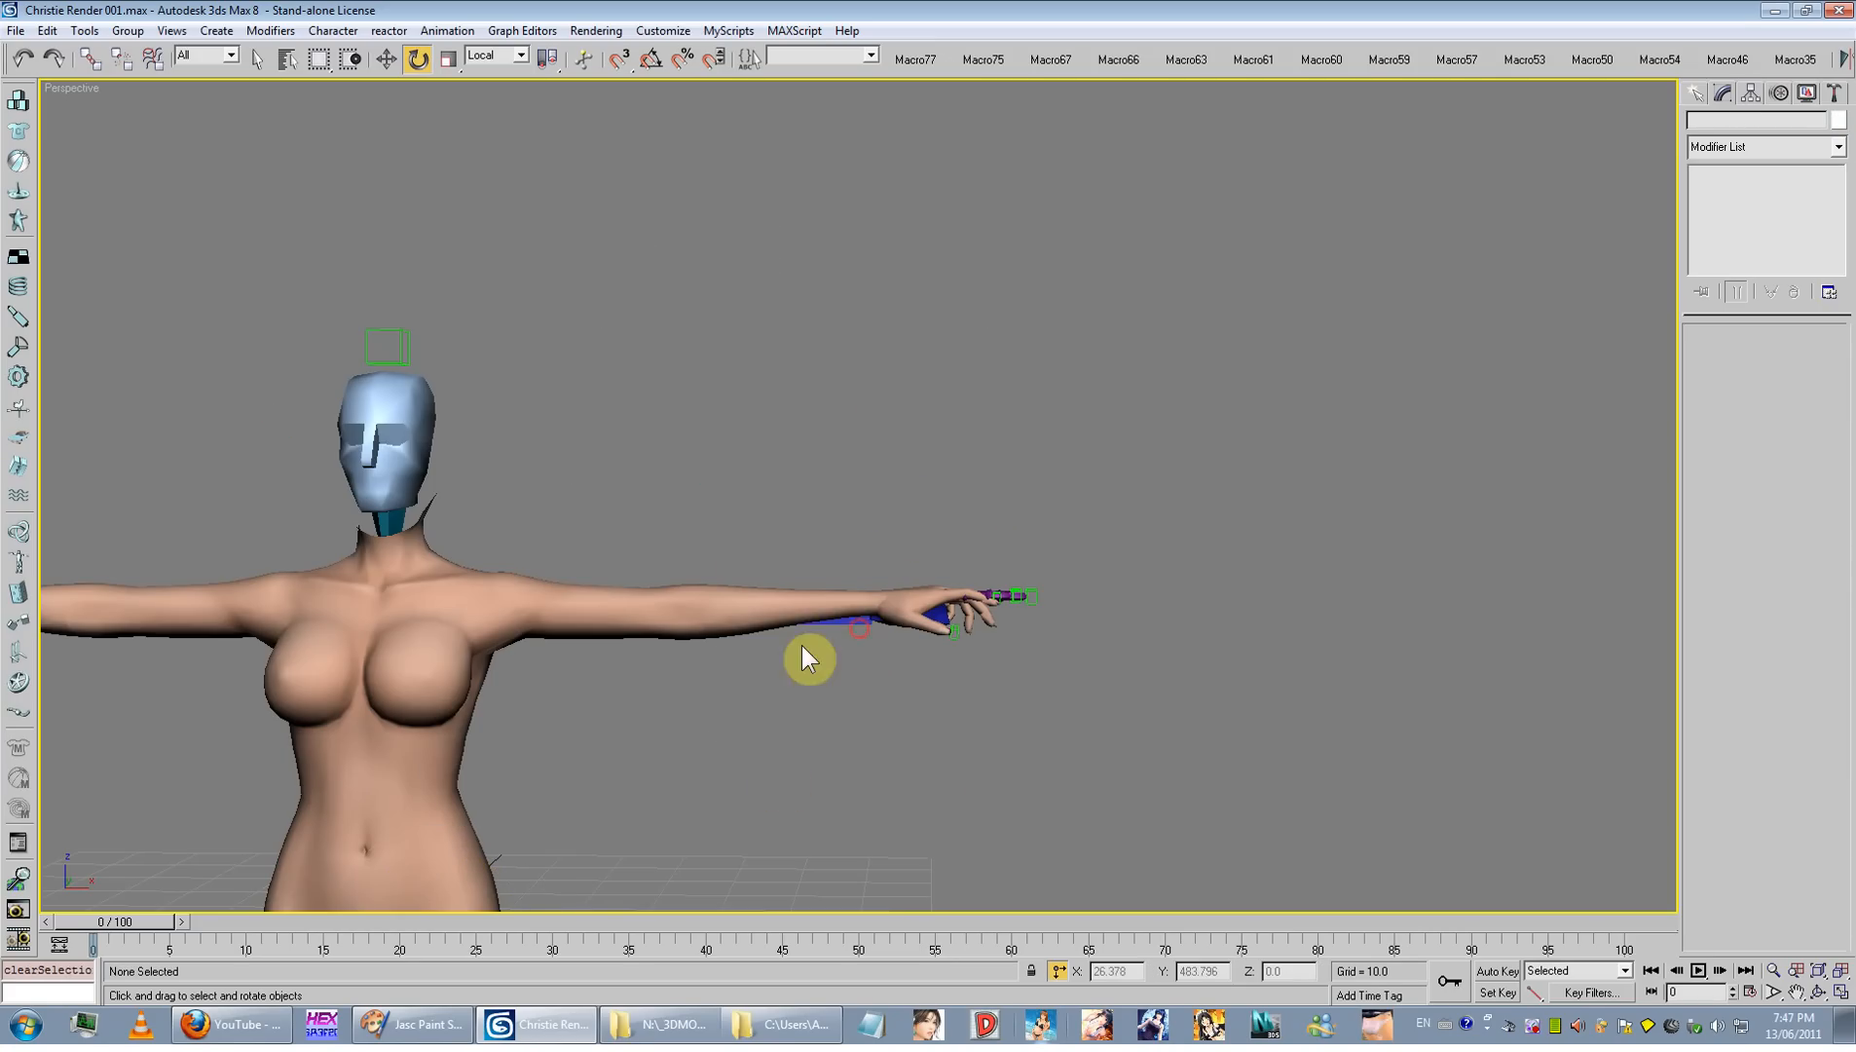
pyautogui.click(935, 612)
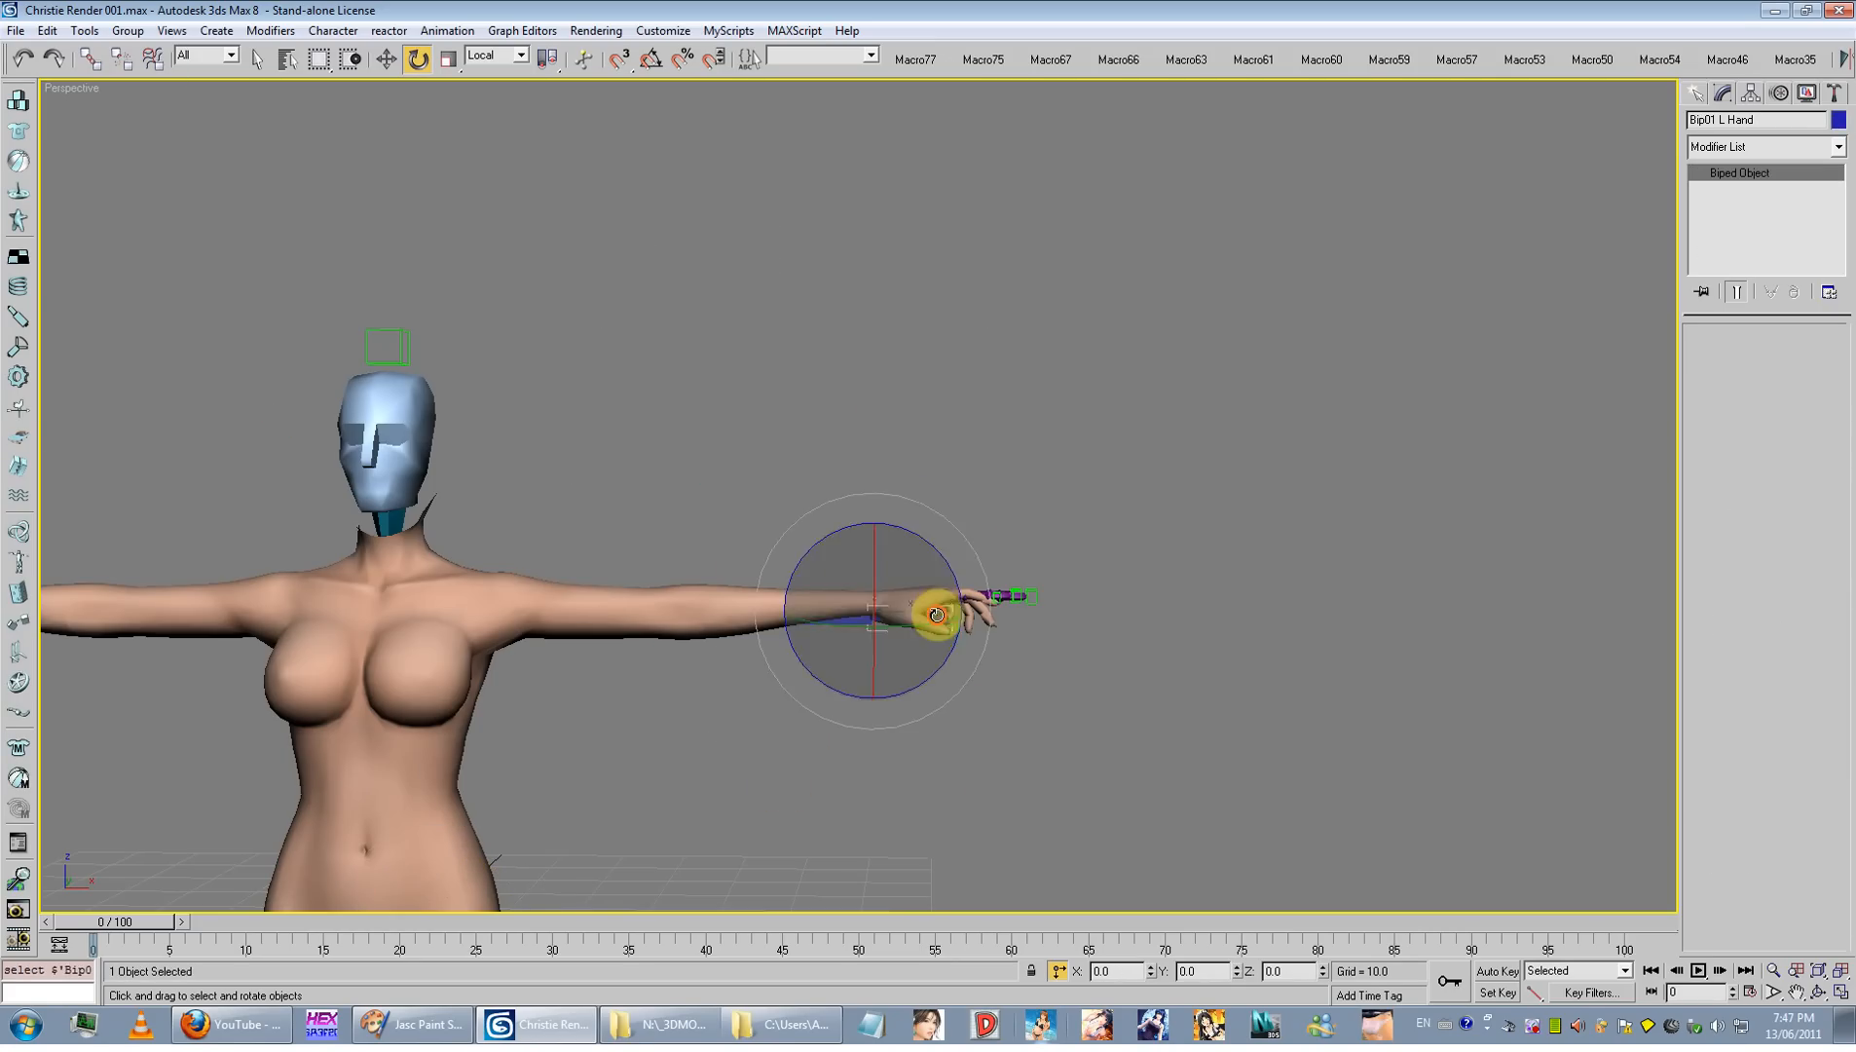
pyautogui.moveTo(935, 612); pyautogui.dragTo(849, 761)
pyautogui.rightClick(849, 766)
pyautogui.click(590, 831)
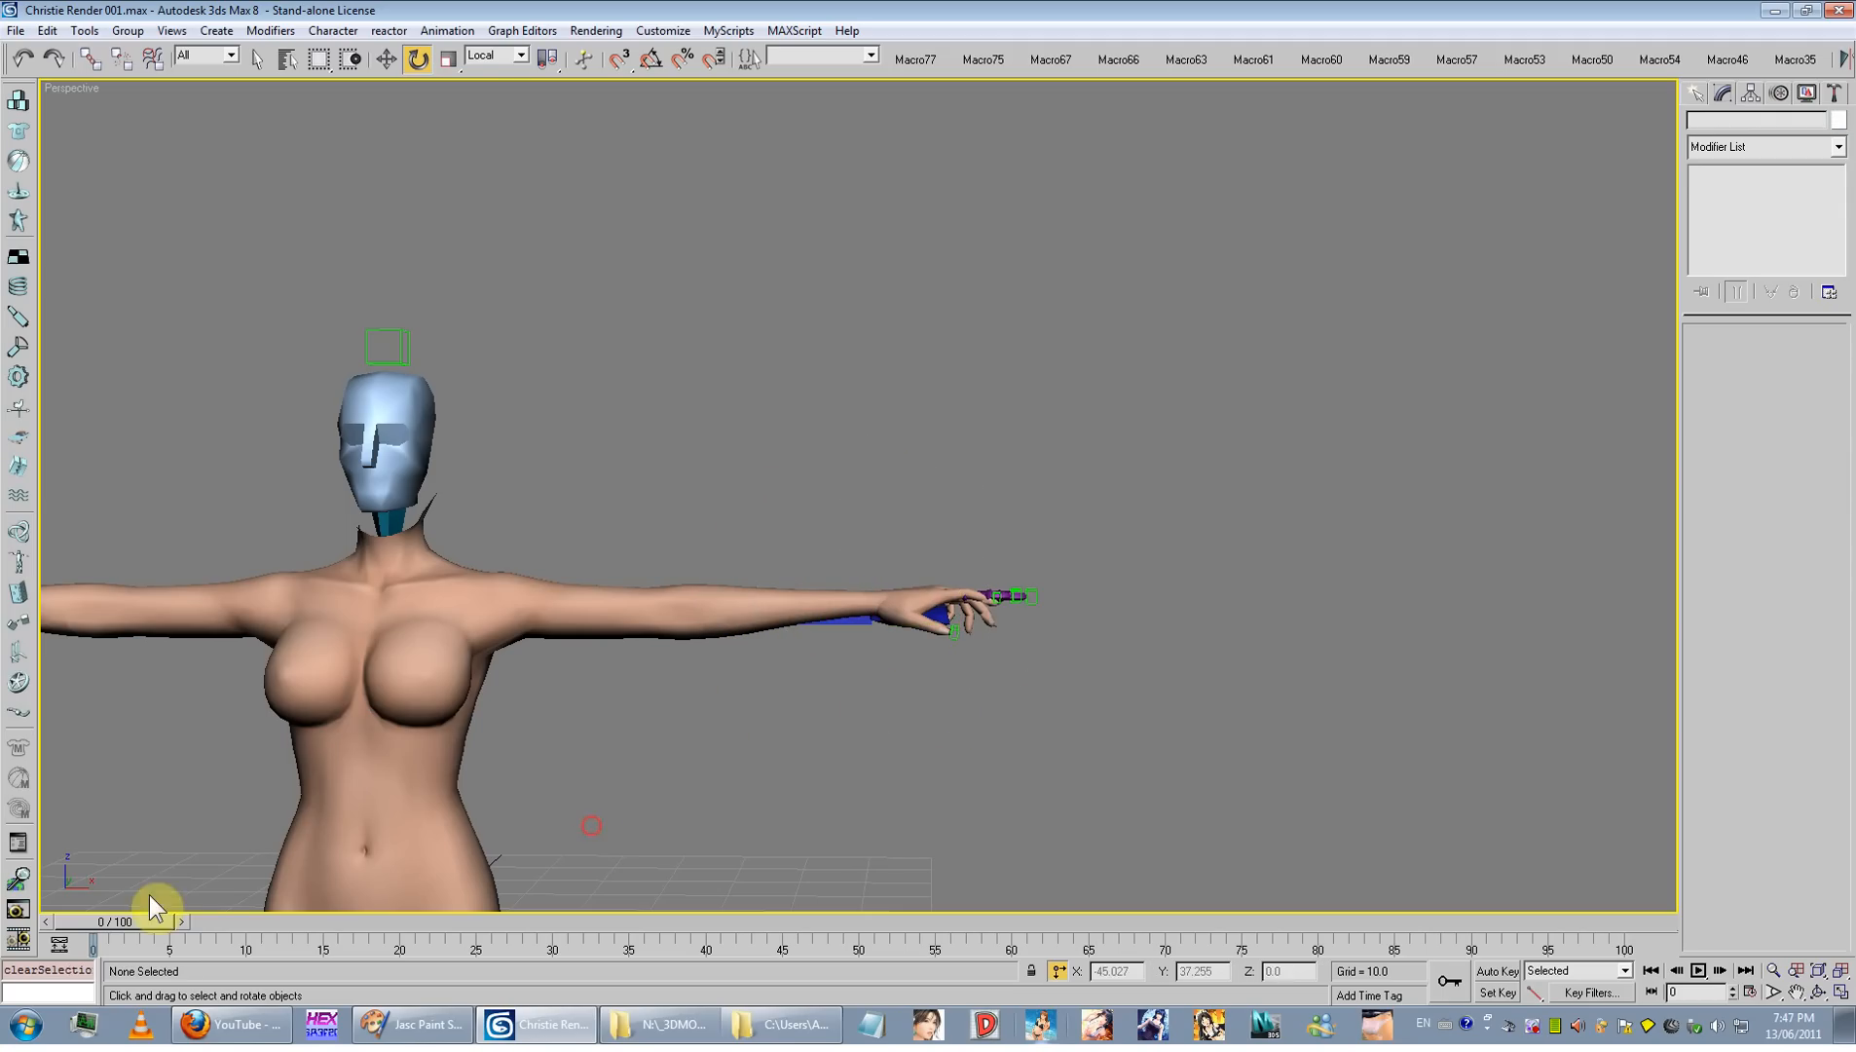
# Step: Select Bip01 L Forearm and turn off the biped's Figure Mode
pyautogui.click(876, 621)
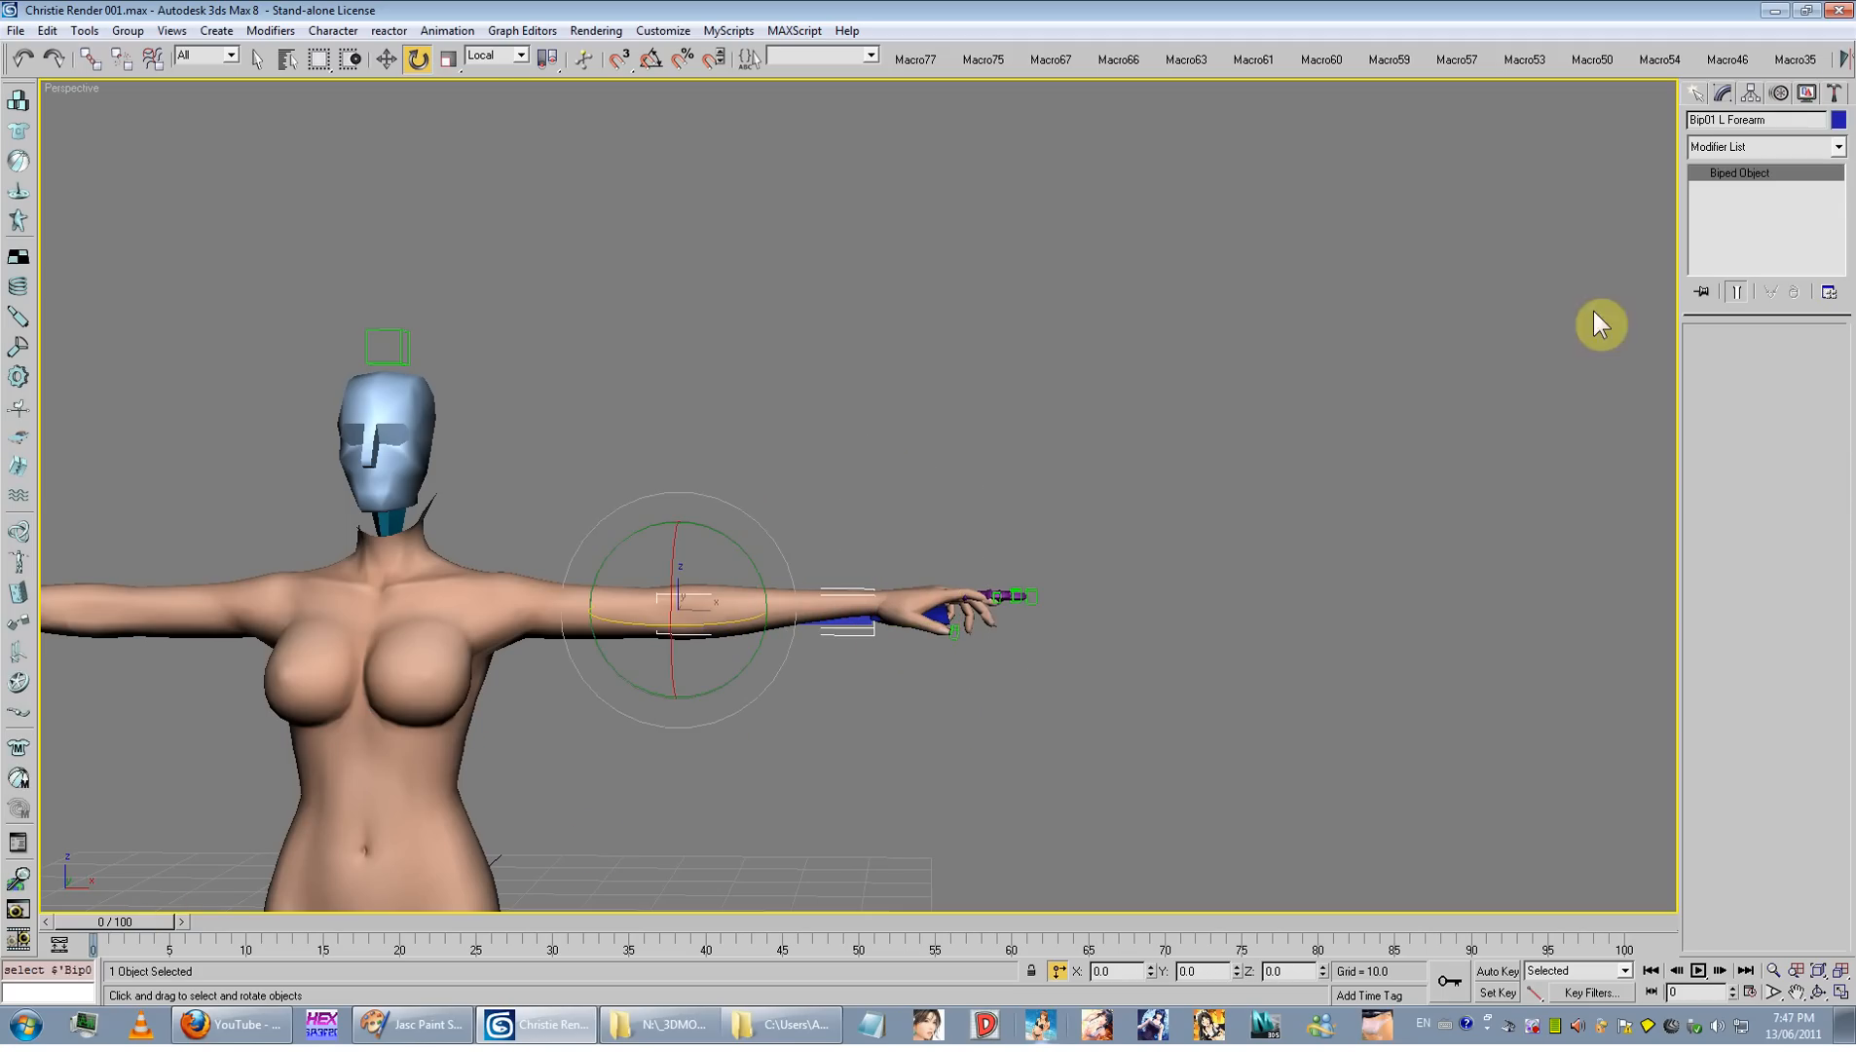
pyautogui.click(1758, 94)
pyautogui.click(1779, 93)
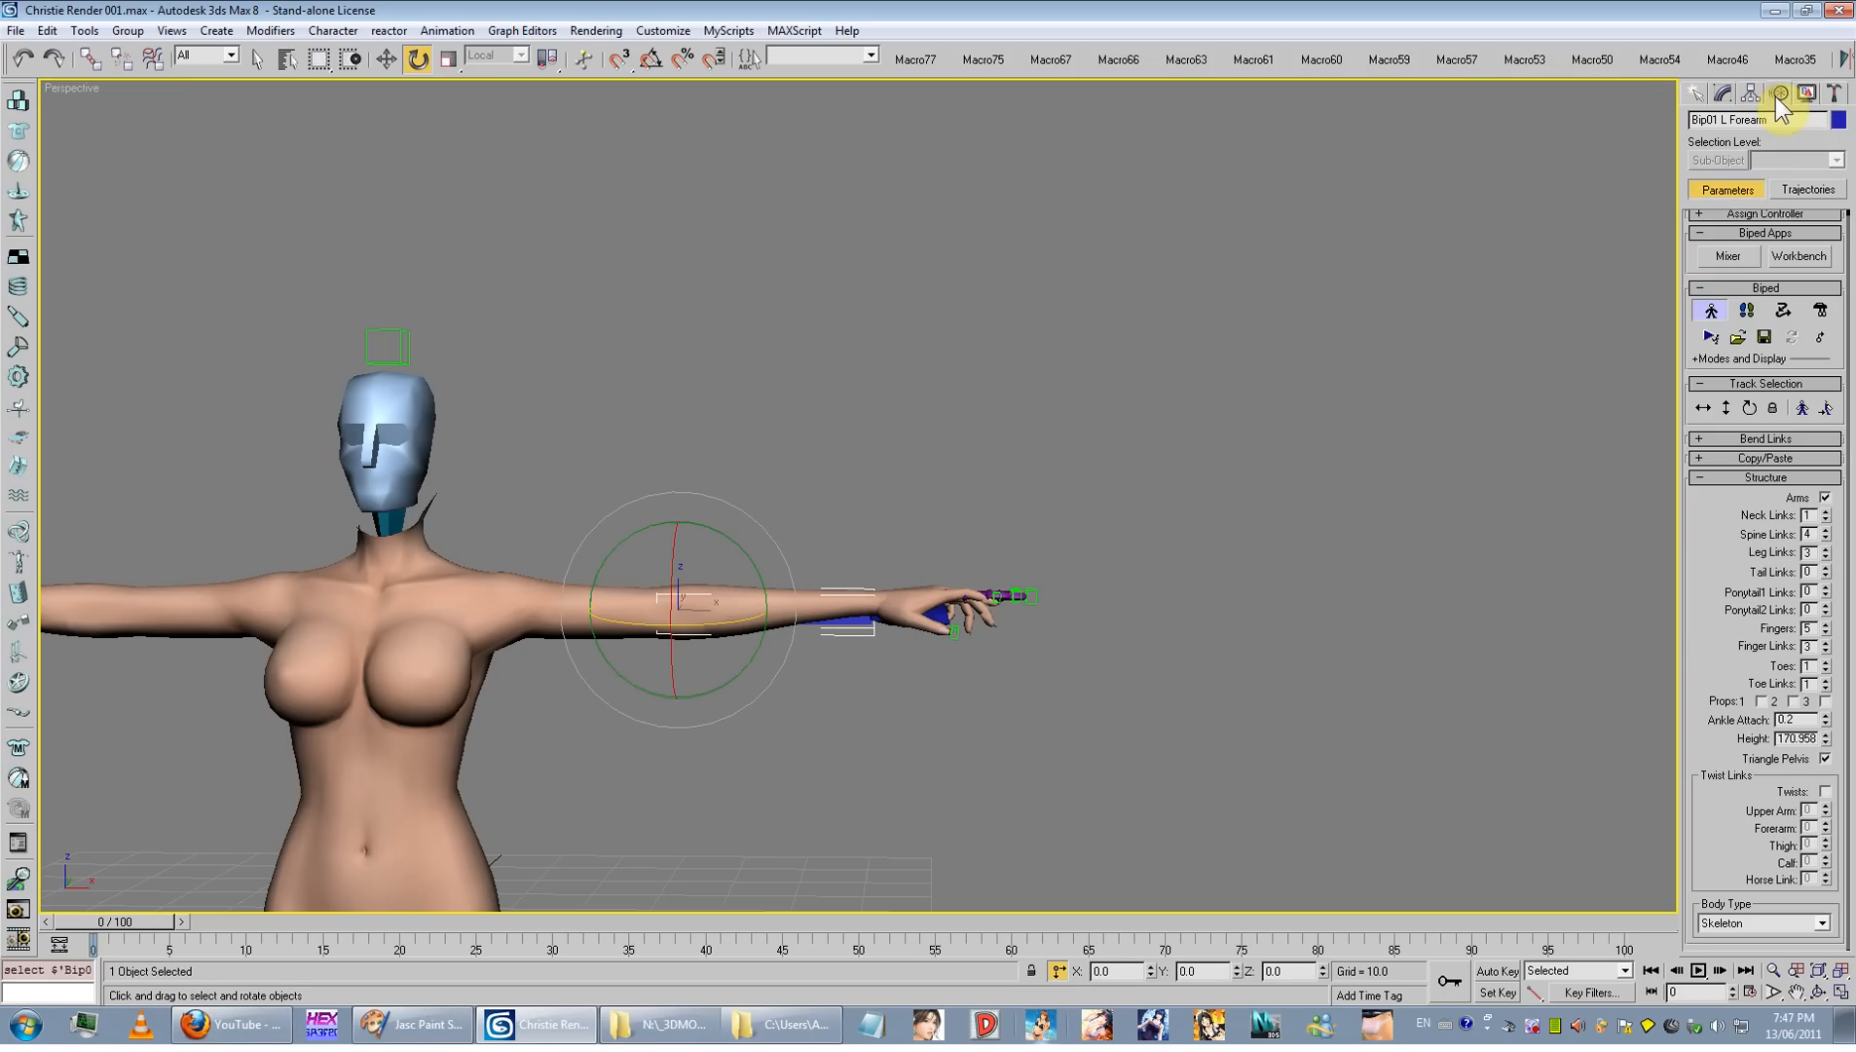
pyautogui.click(1712, 312)
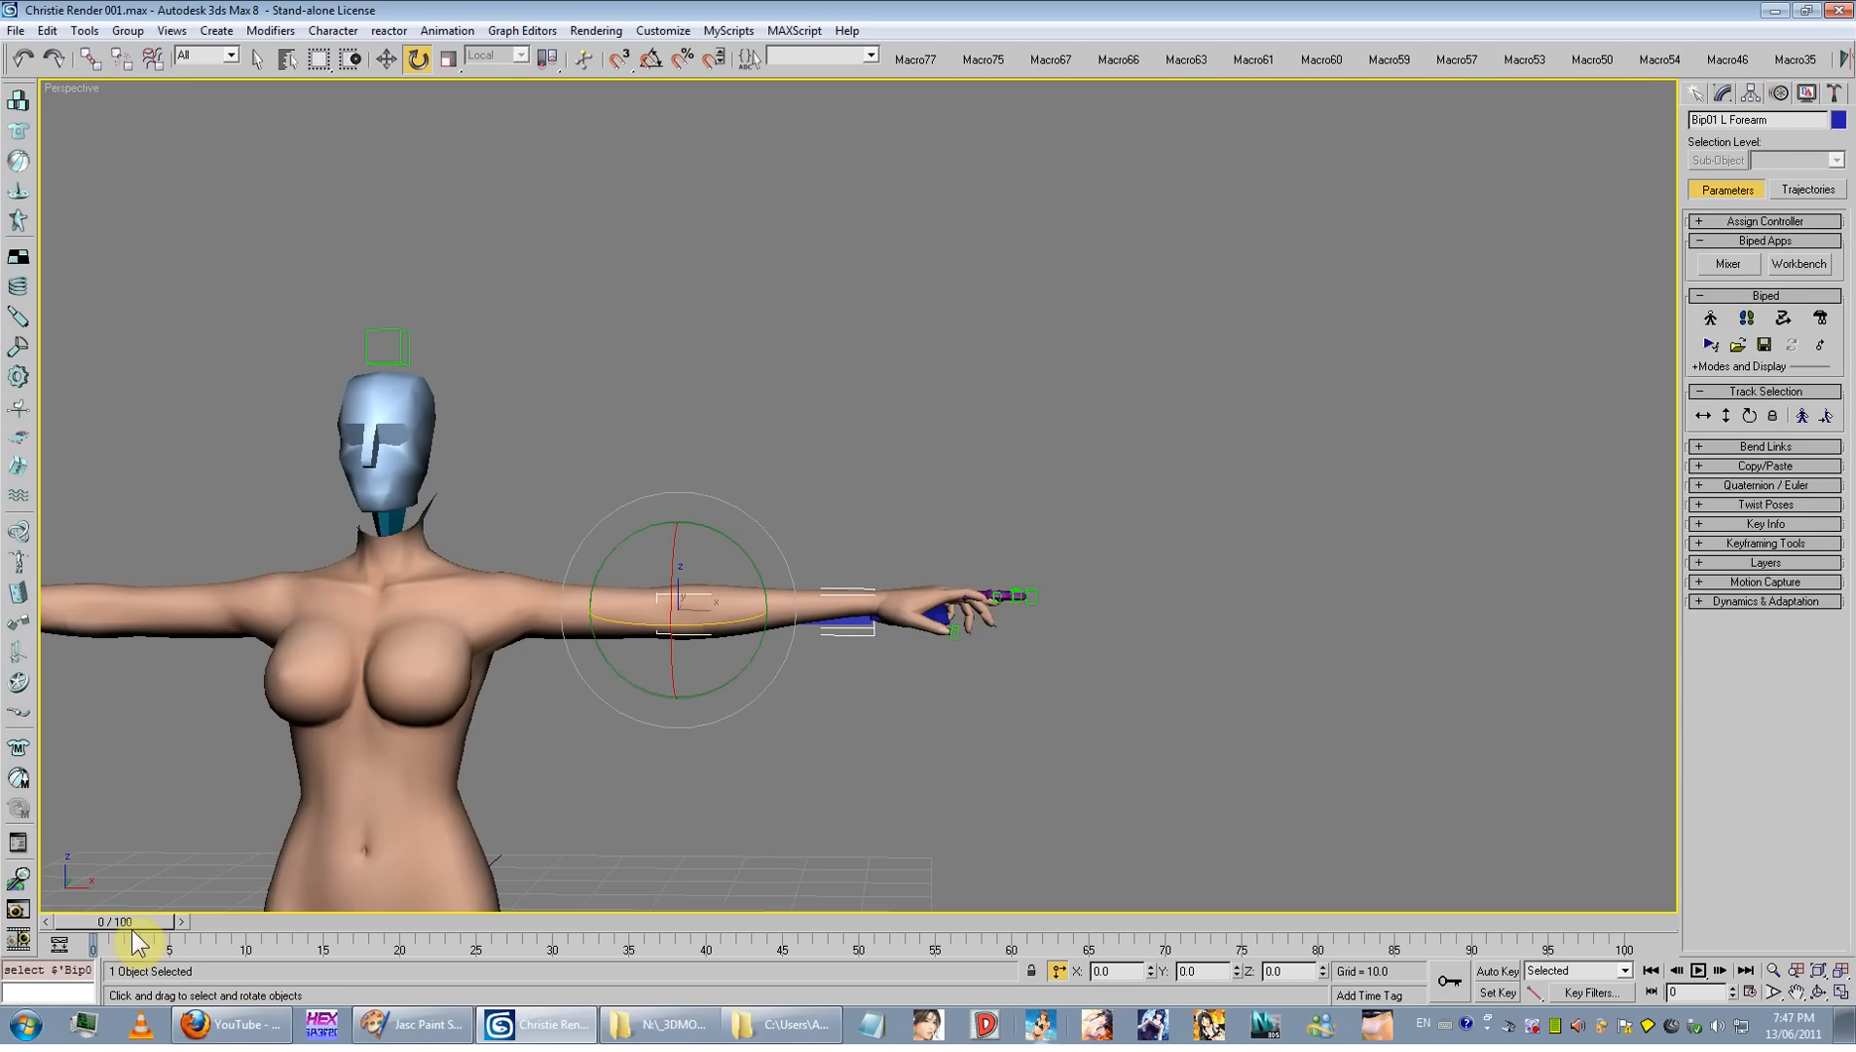
# Step: Key a downward rotation of Bip01 L Hand at frame 5 with Auto Key, and turn Auto Key off
pyautogui.moveTo(140, 932); pyautogui.dragTo(209, 933)
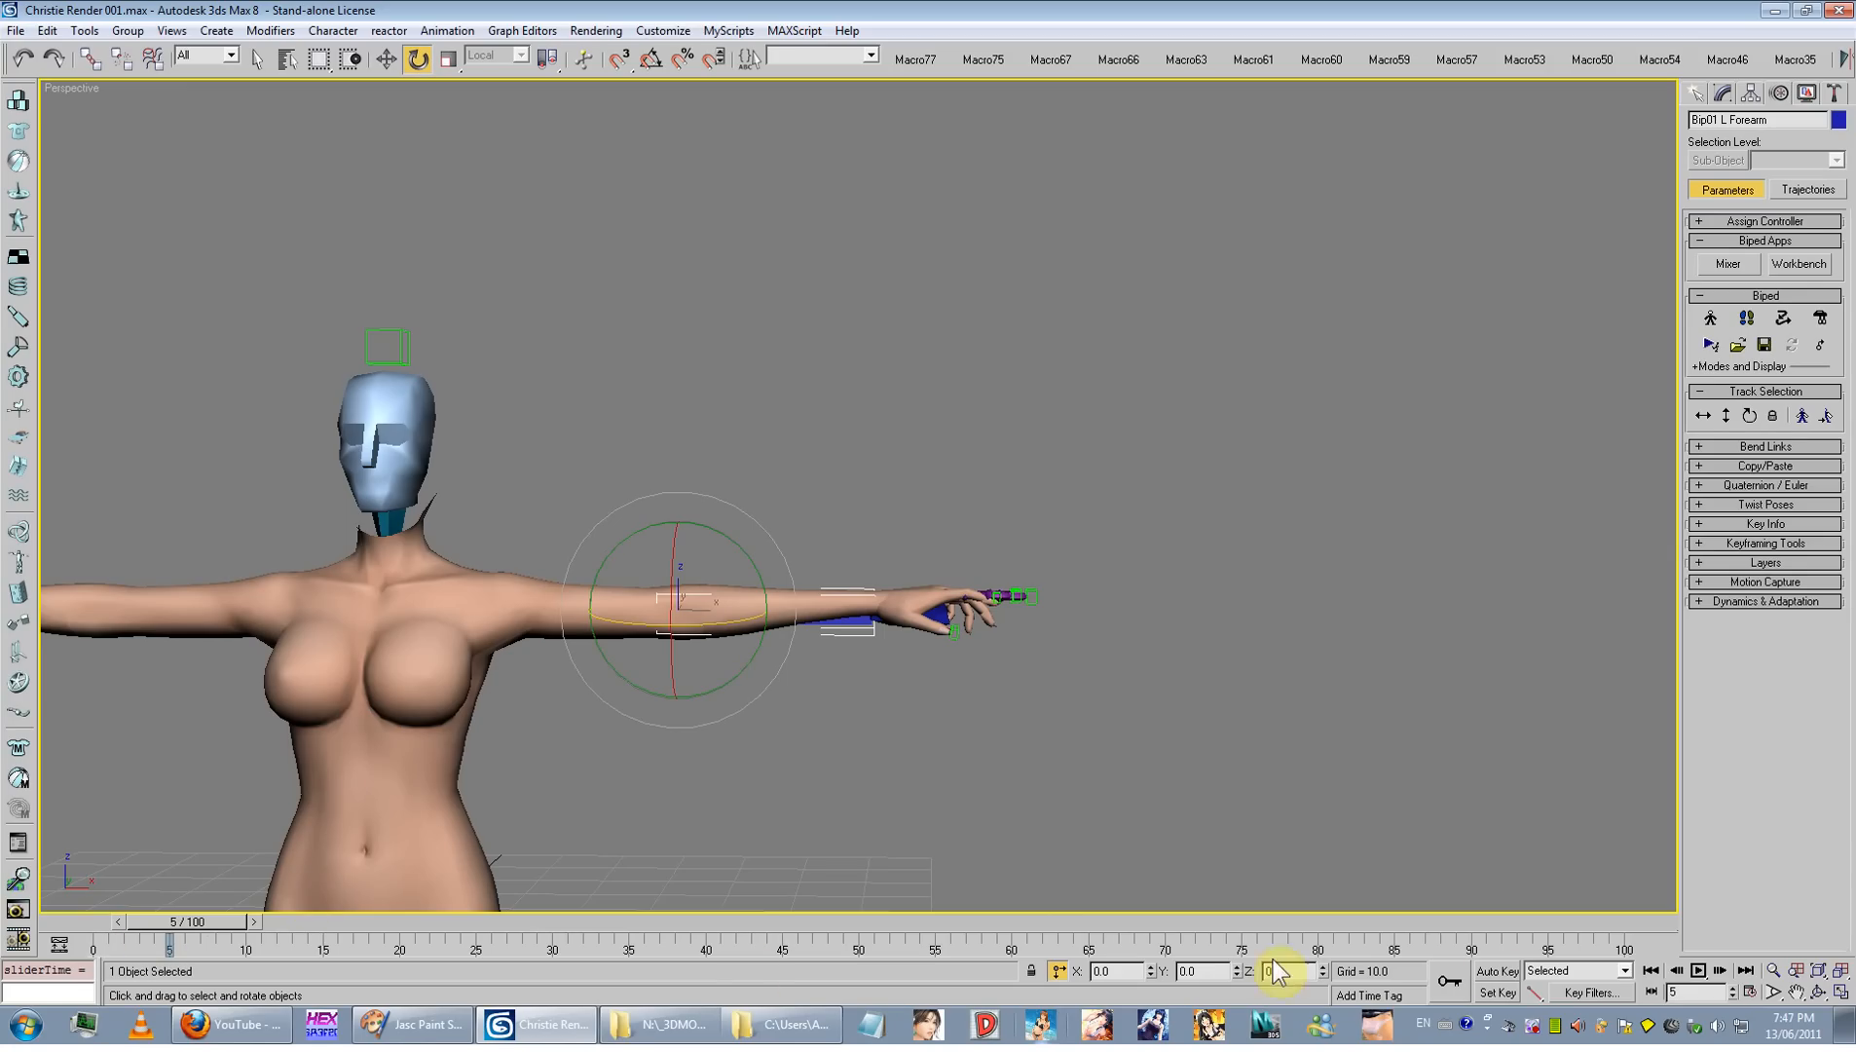
pyautogui.click(1497, 972)
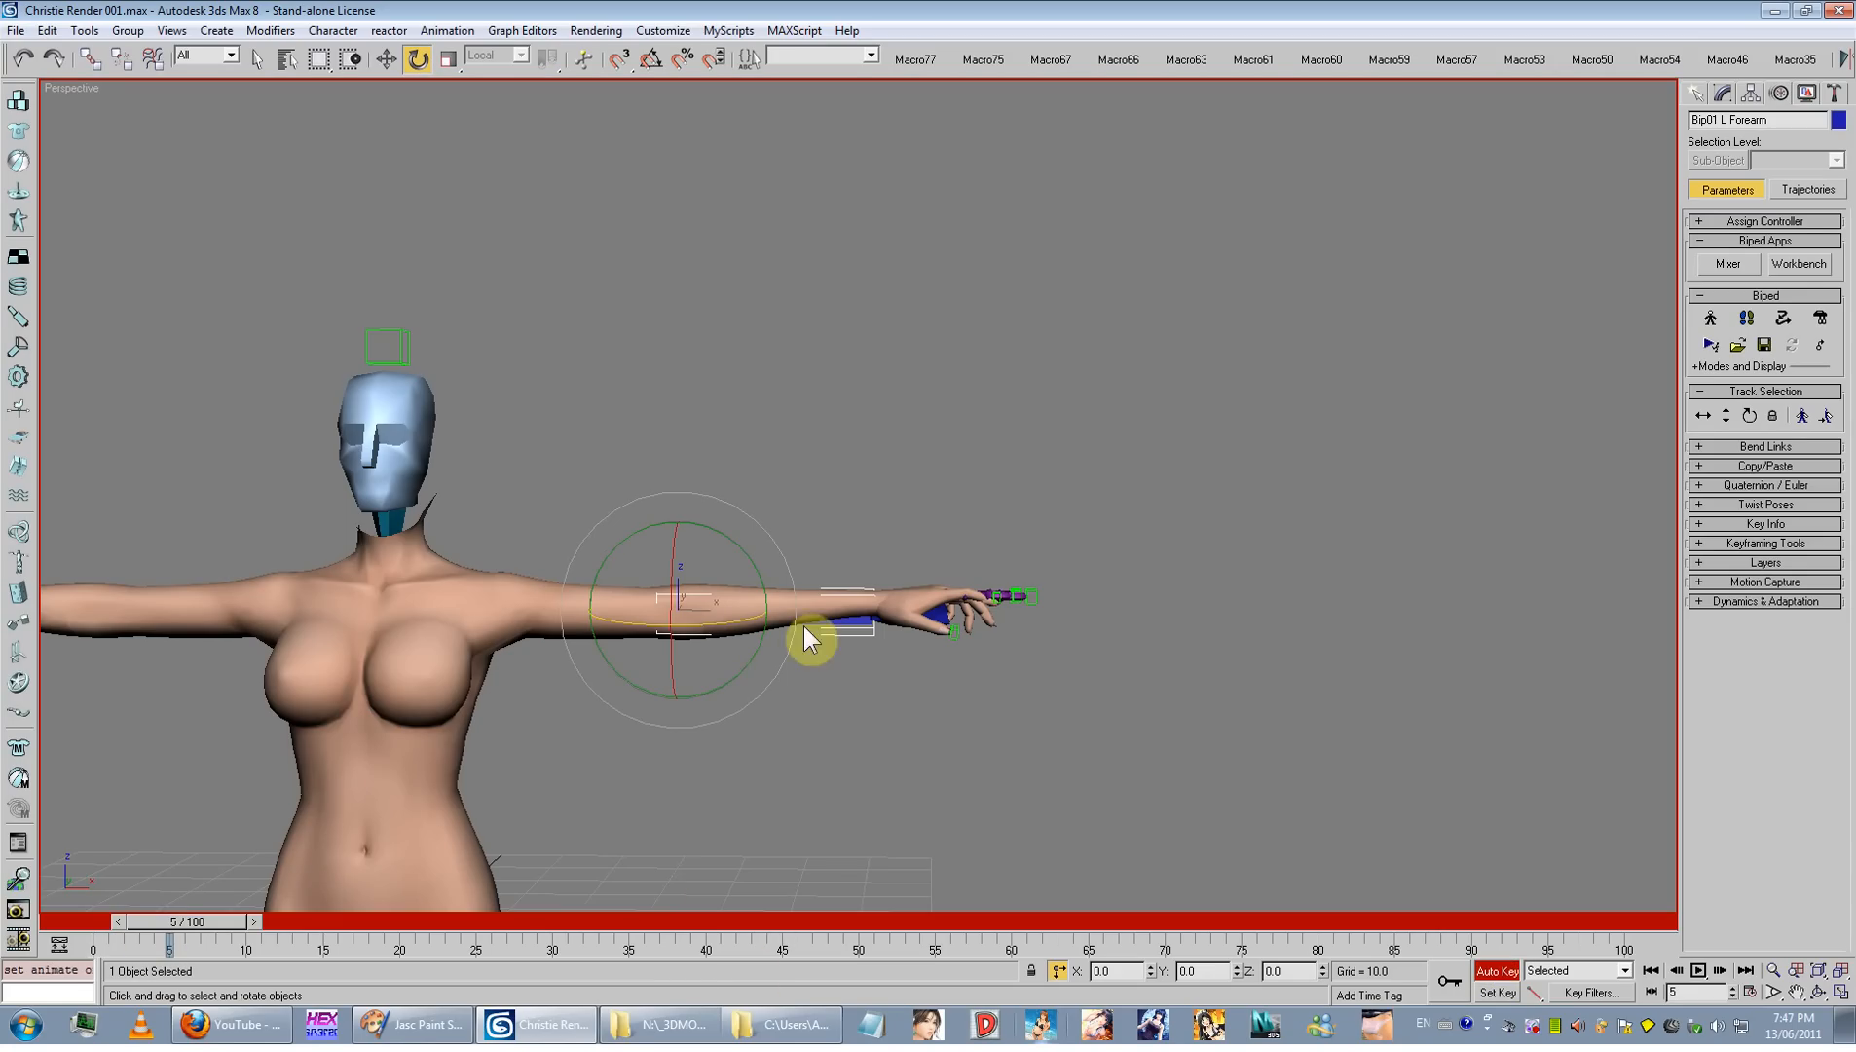
pyautogui.click(922, 645)
pyautogui.click(952, 602)
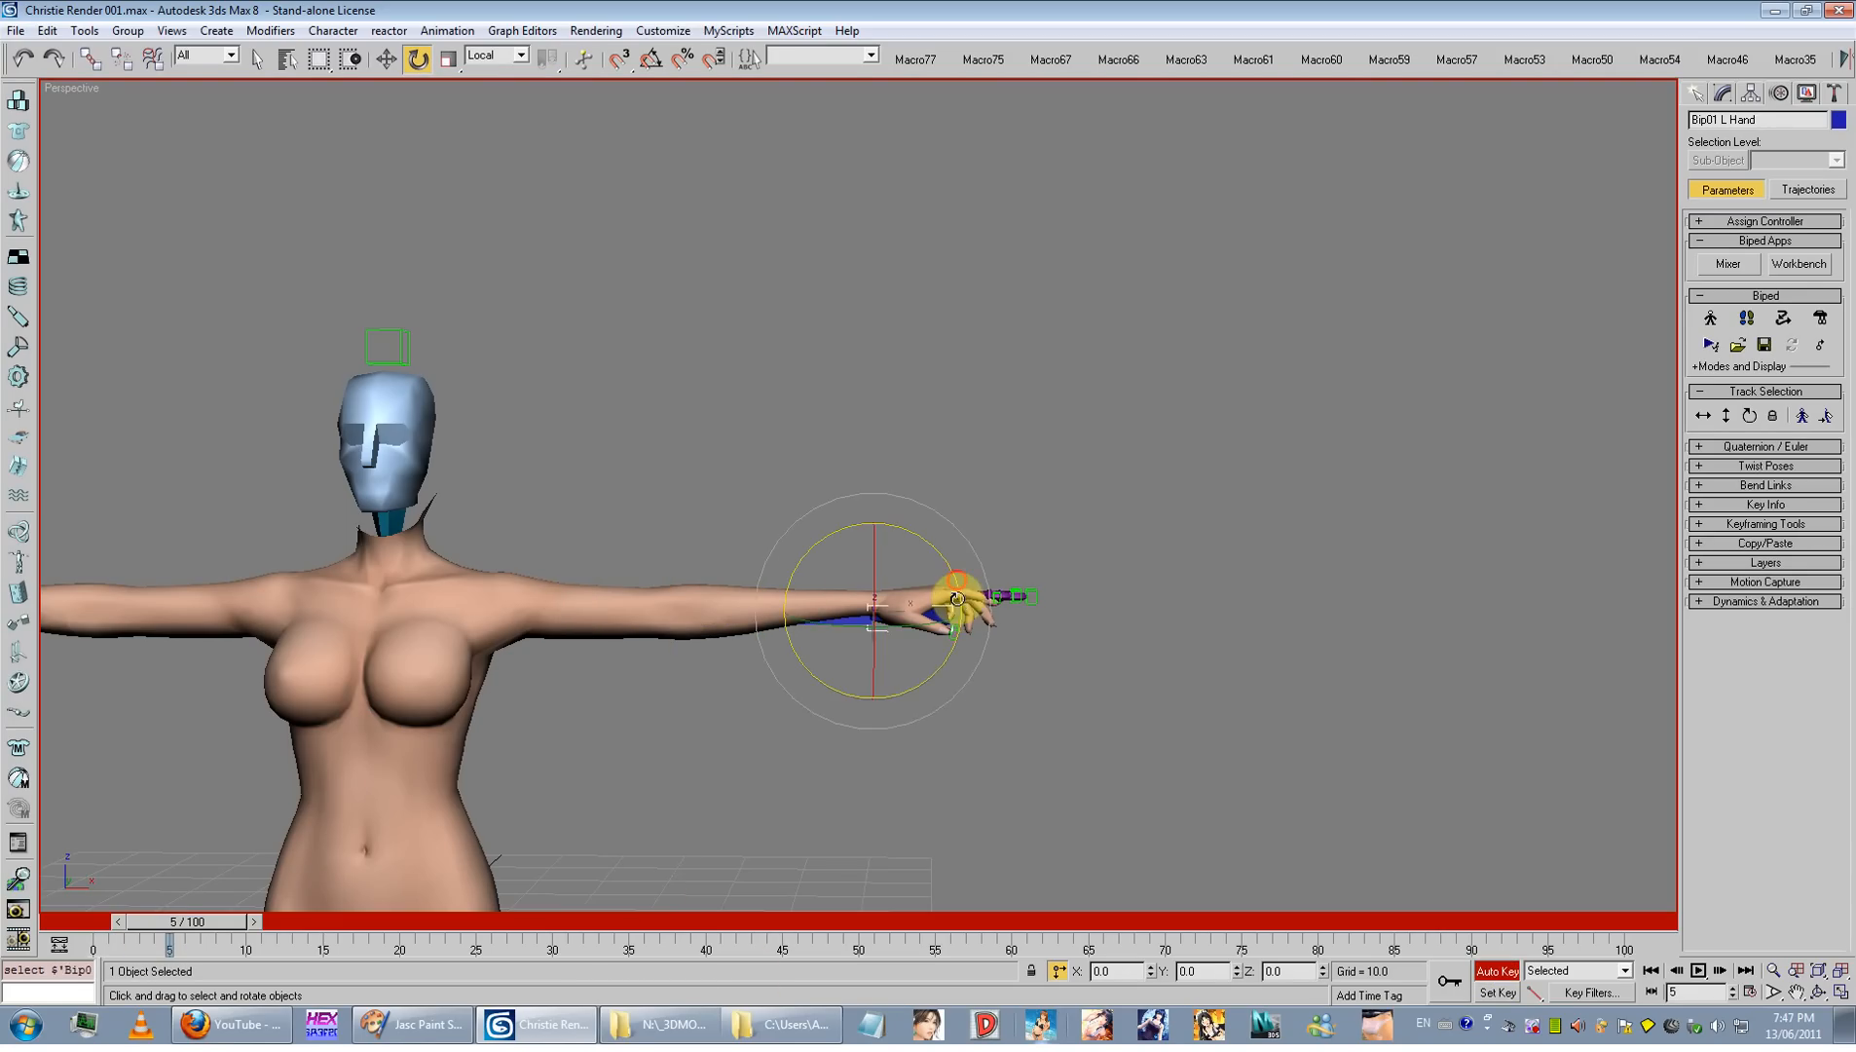
pyautogui.moveTo(957, 598); pyautogui.dragTo(978, 728)
pyautogui.click(1497, 971)
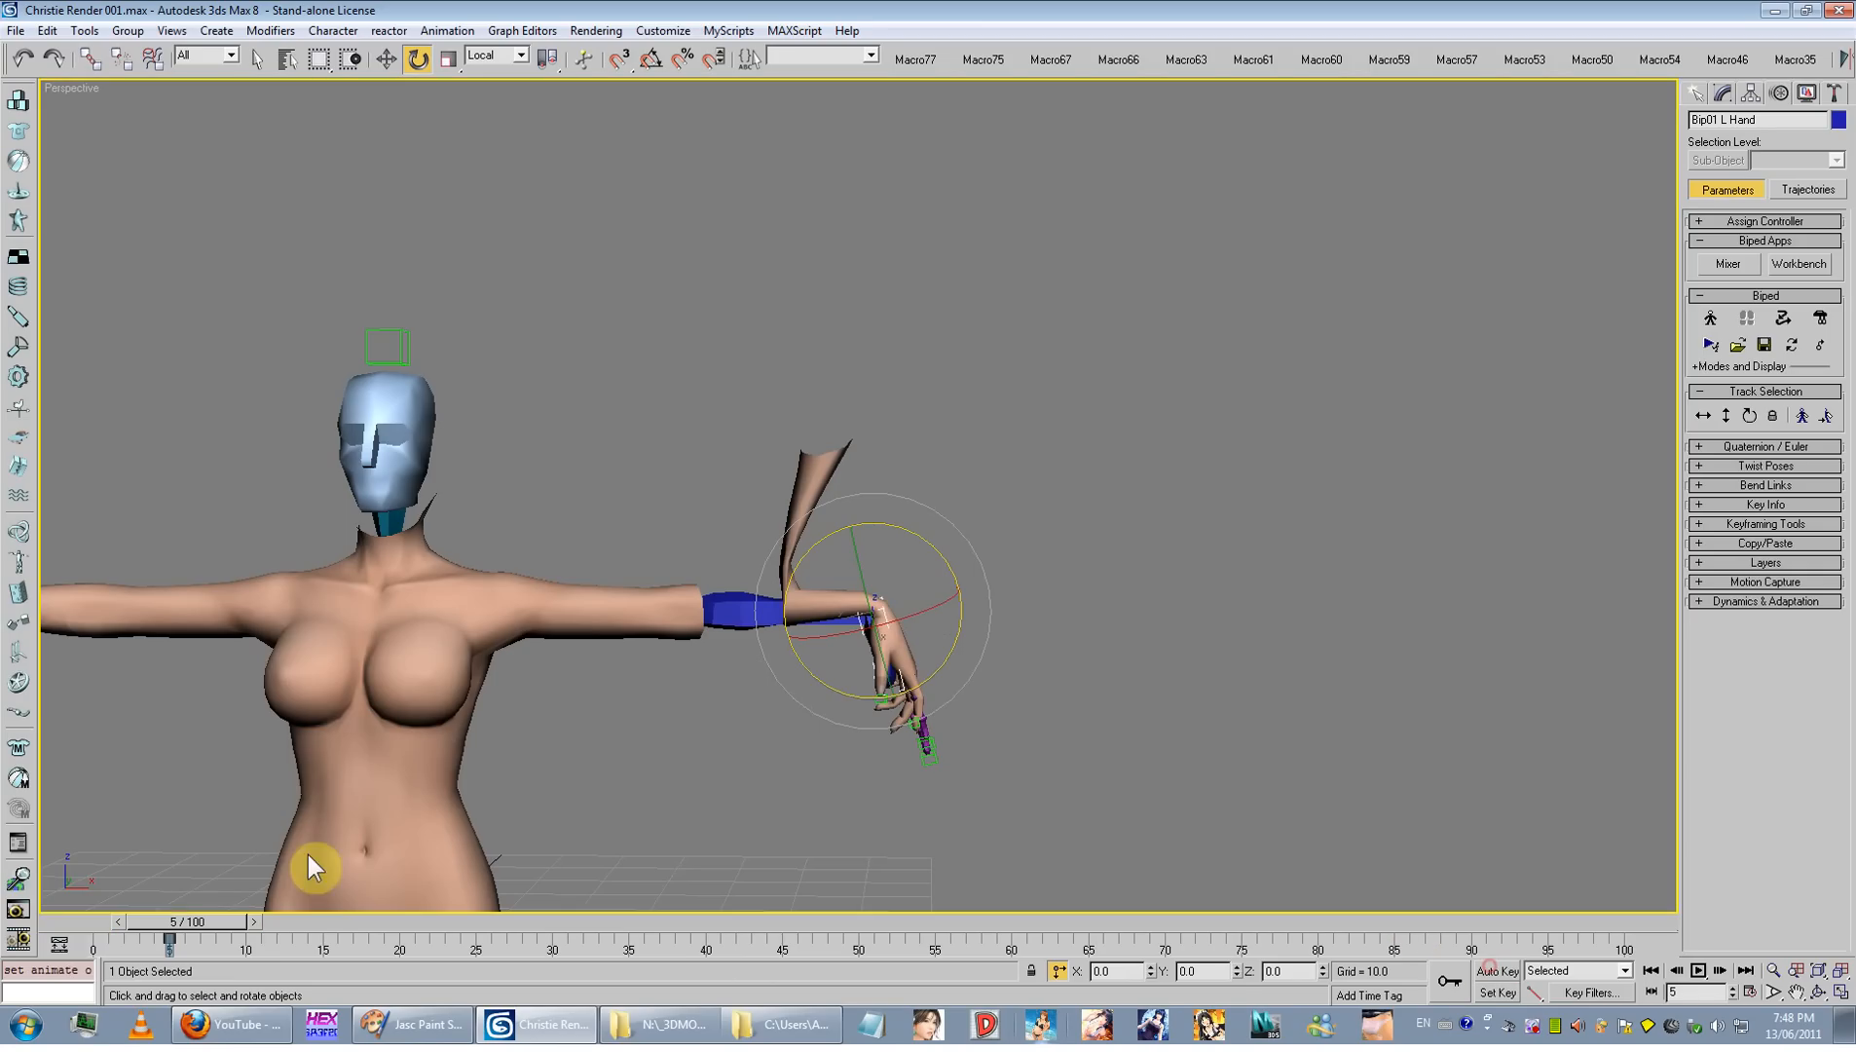
# Step: Key an upward rotation of Bip01 L Hand at frame 15 with Auto Key, turn Auto Key off, and return to frame 0
pyautogui.moveTo(185, 922)
pyautogui.mouseDown()
pyautogui.moveTo(83, 936)
pyautogui.moveTo(201, 950)
pyautogui.mouseUp()
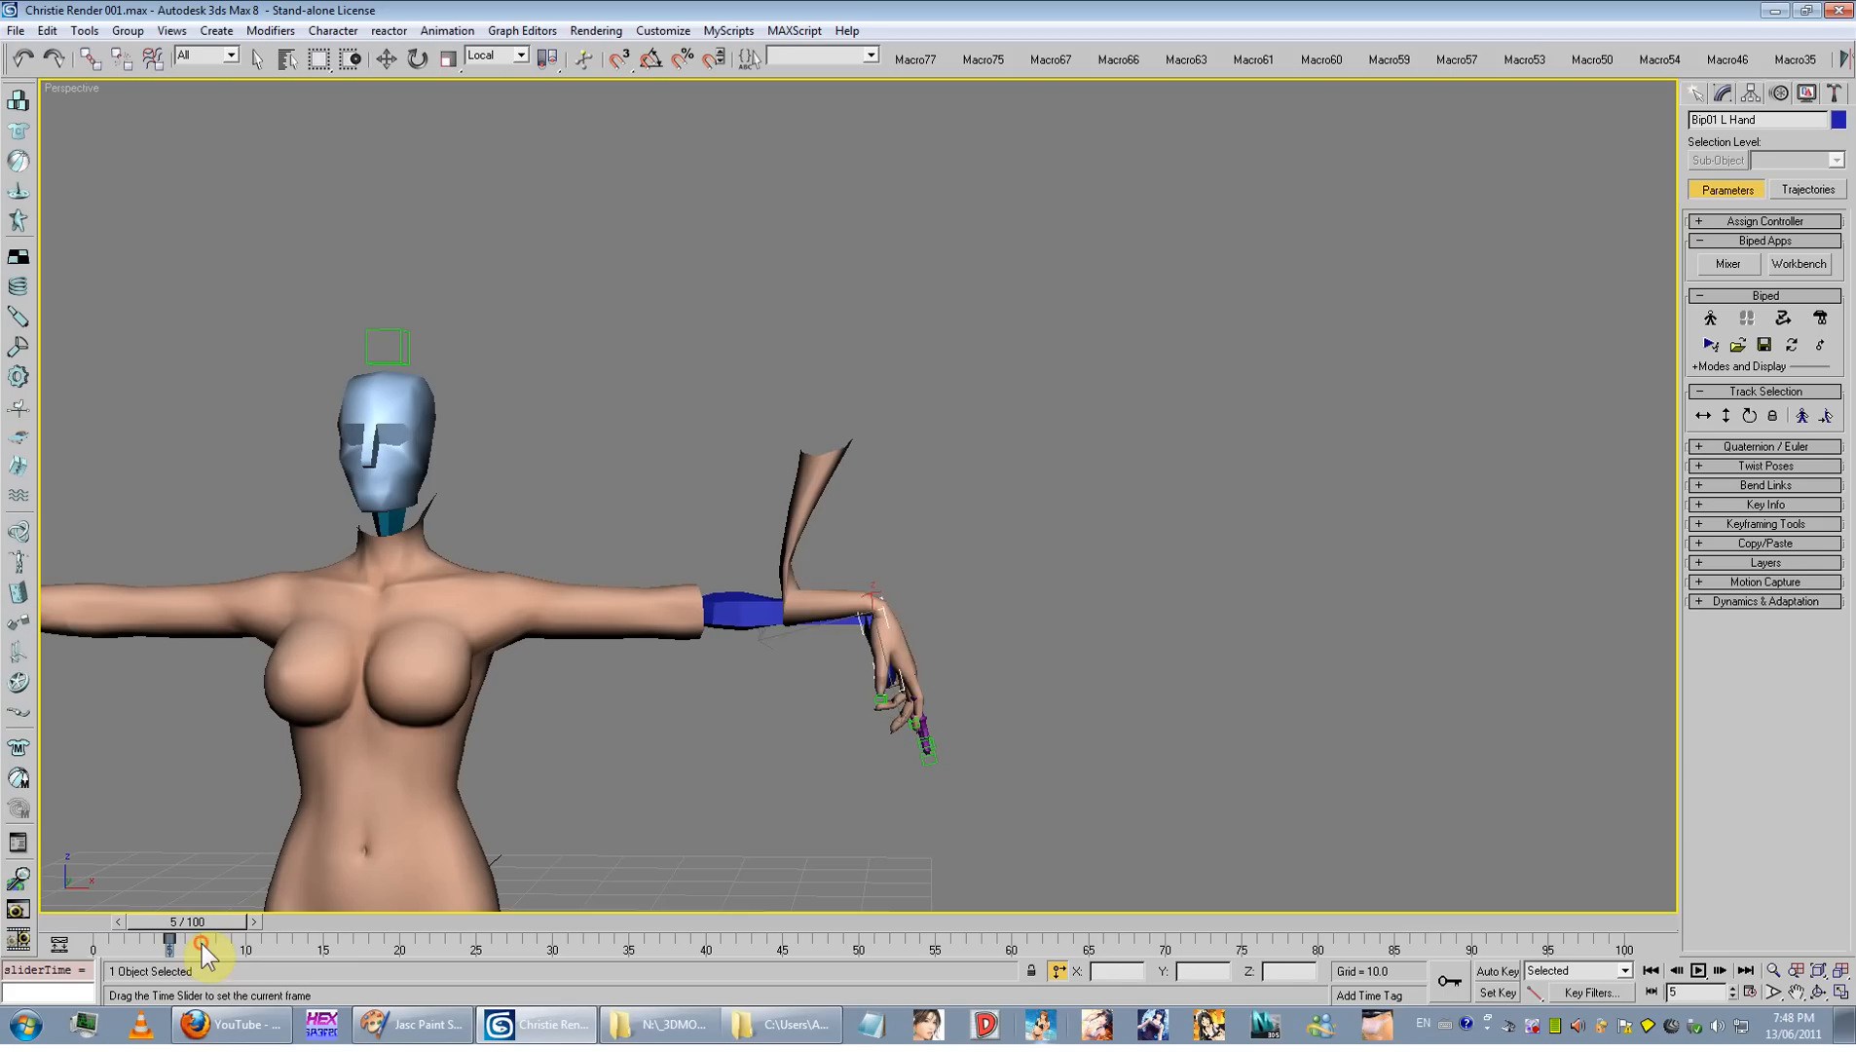
pyautogui.press('e')
pyautogui.click(1497, 971)
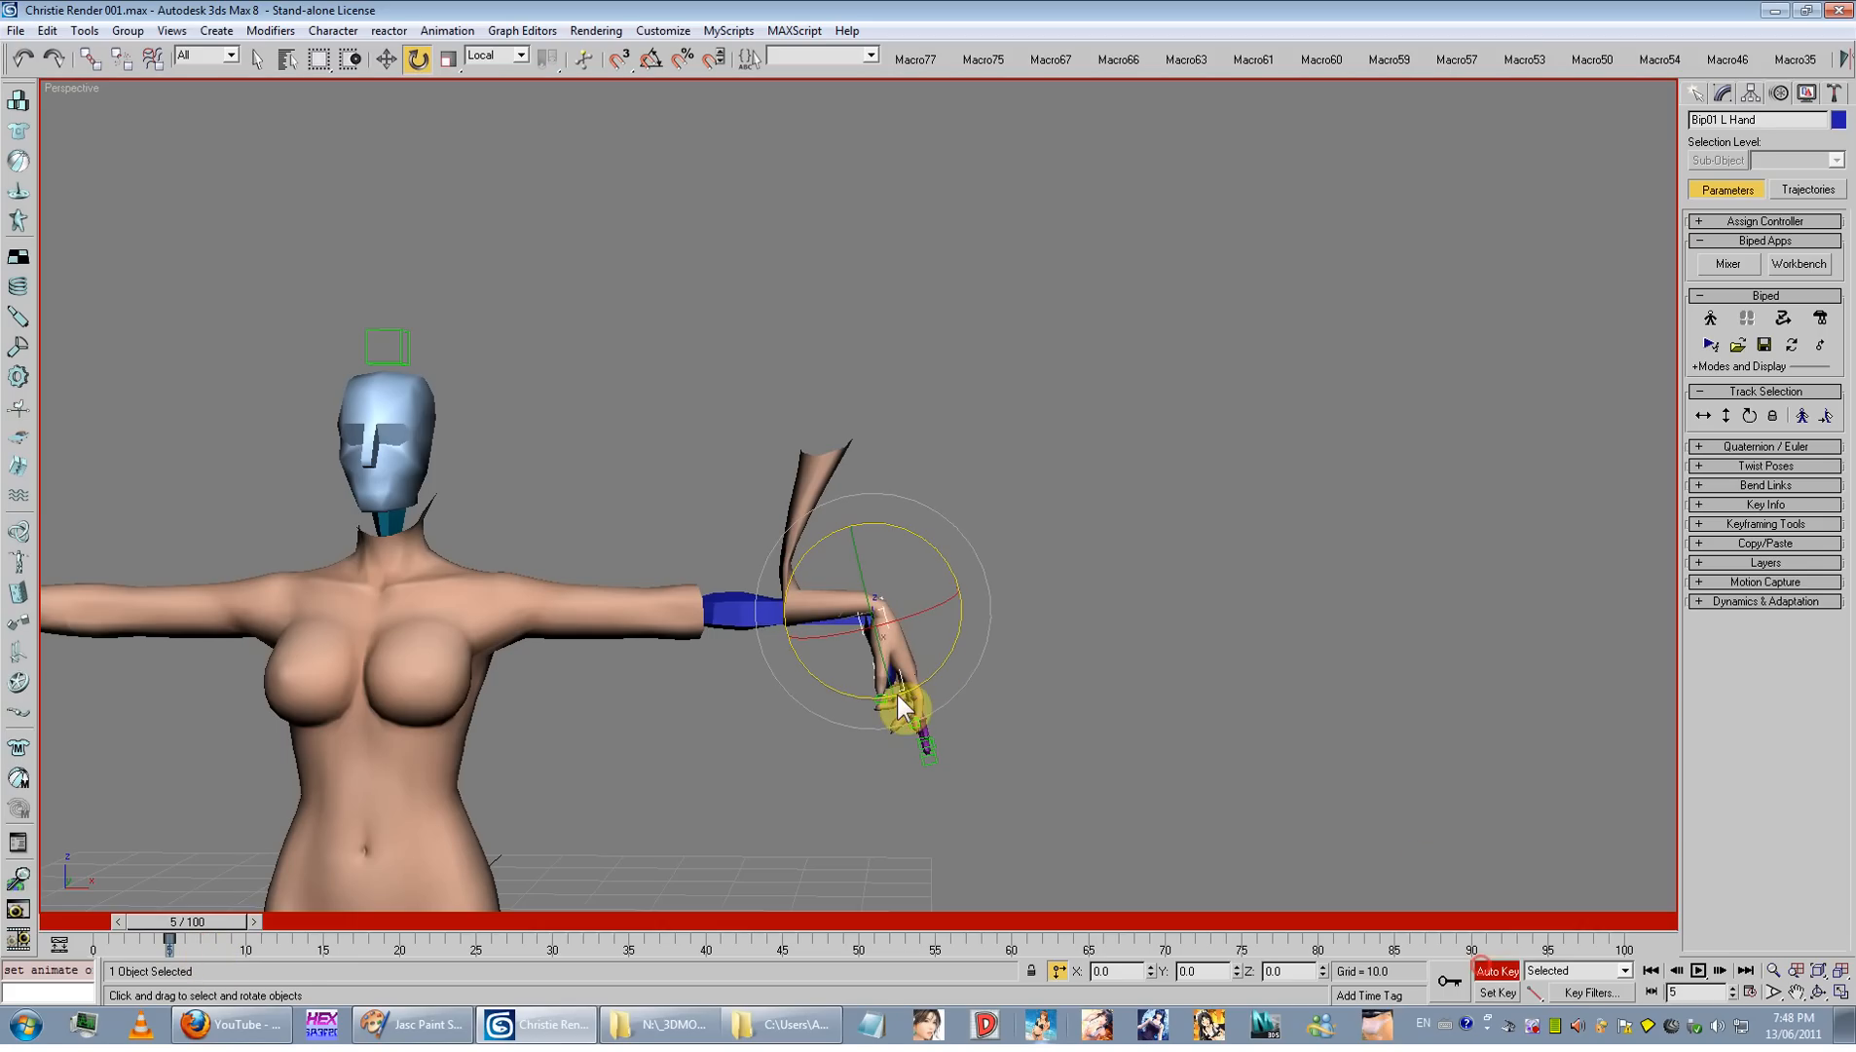
pyautogui.moveTo(202, 923); pyautogui.dragTo(348, 923)
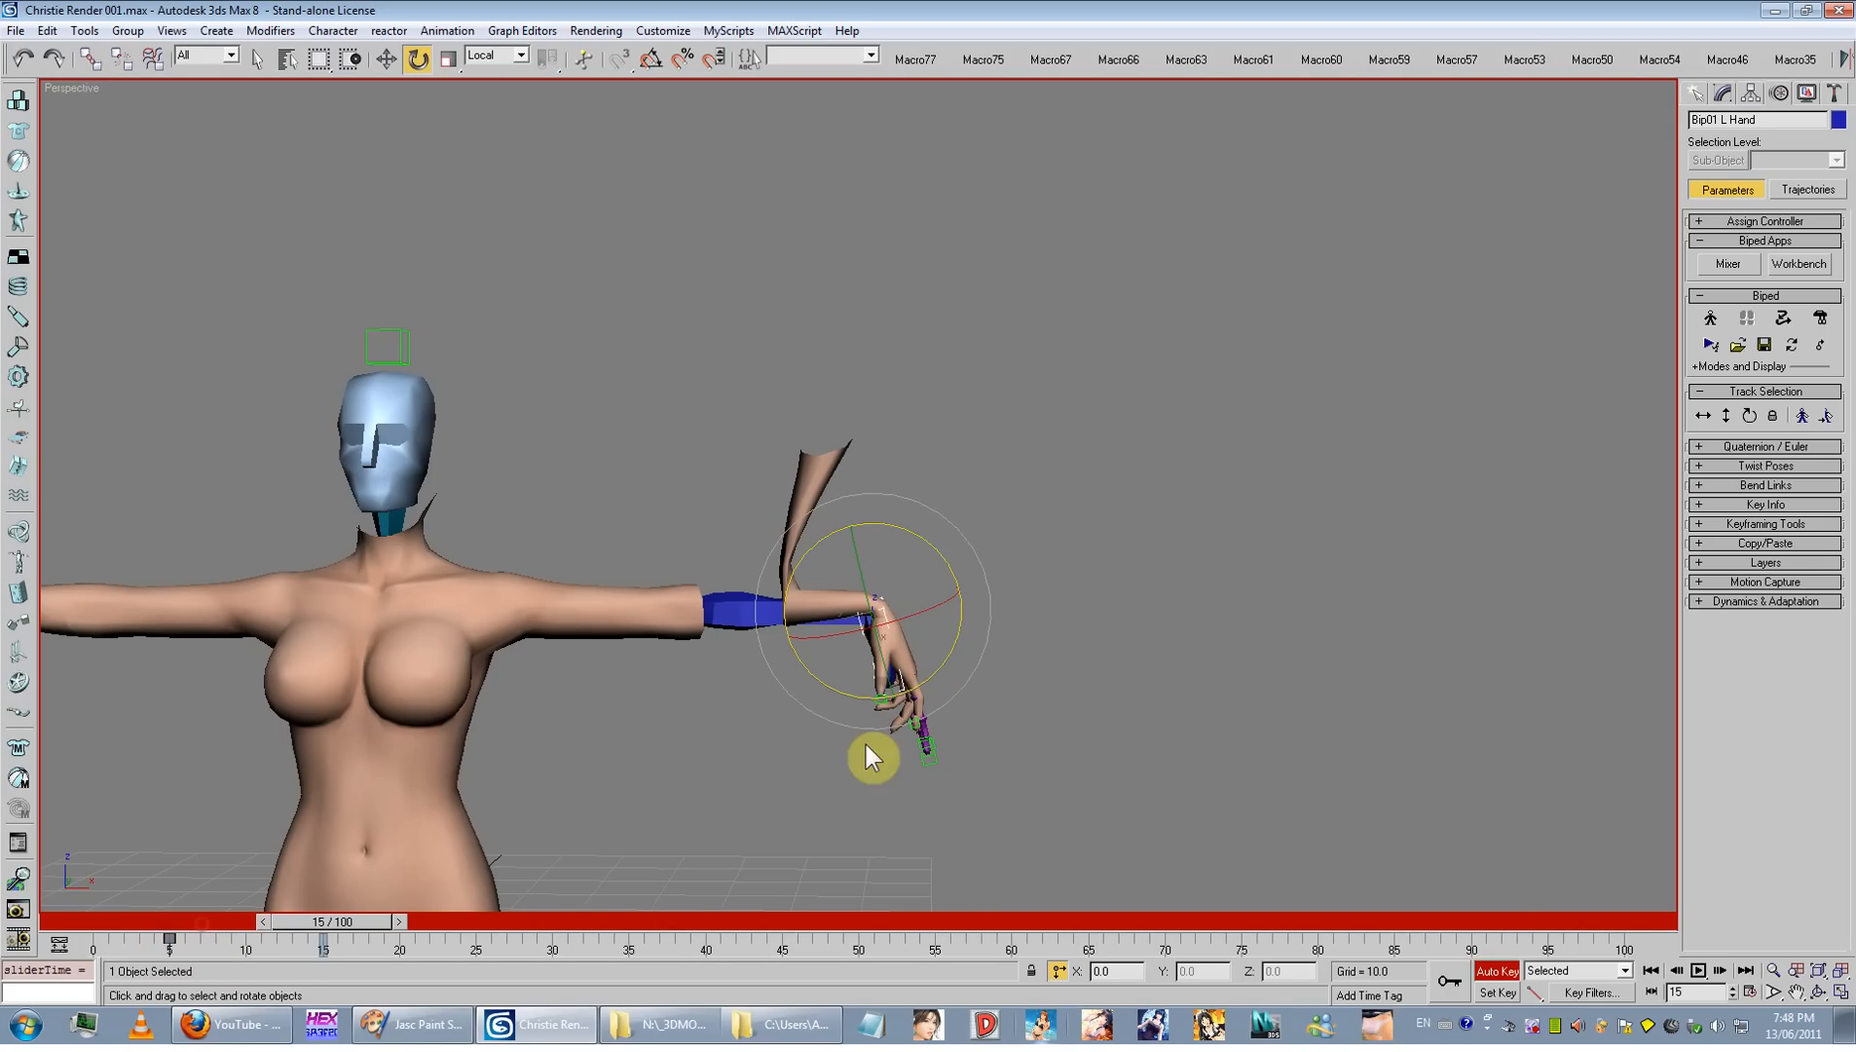
pyautogui.moveTo(871, 757); pyautogui.dragTo(1355, 745)
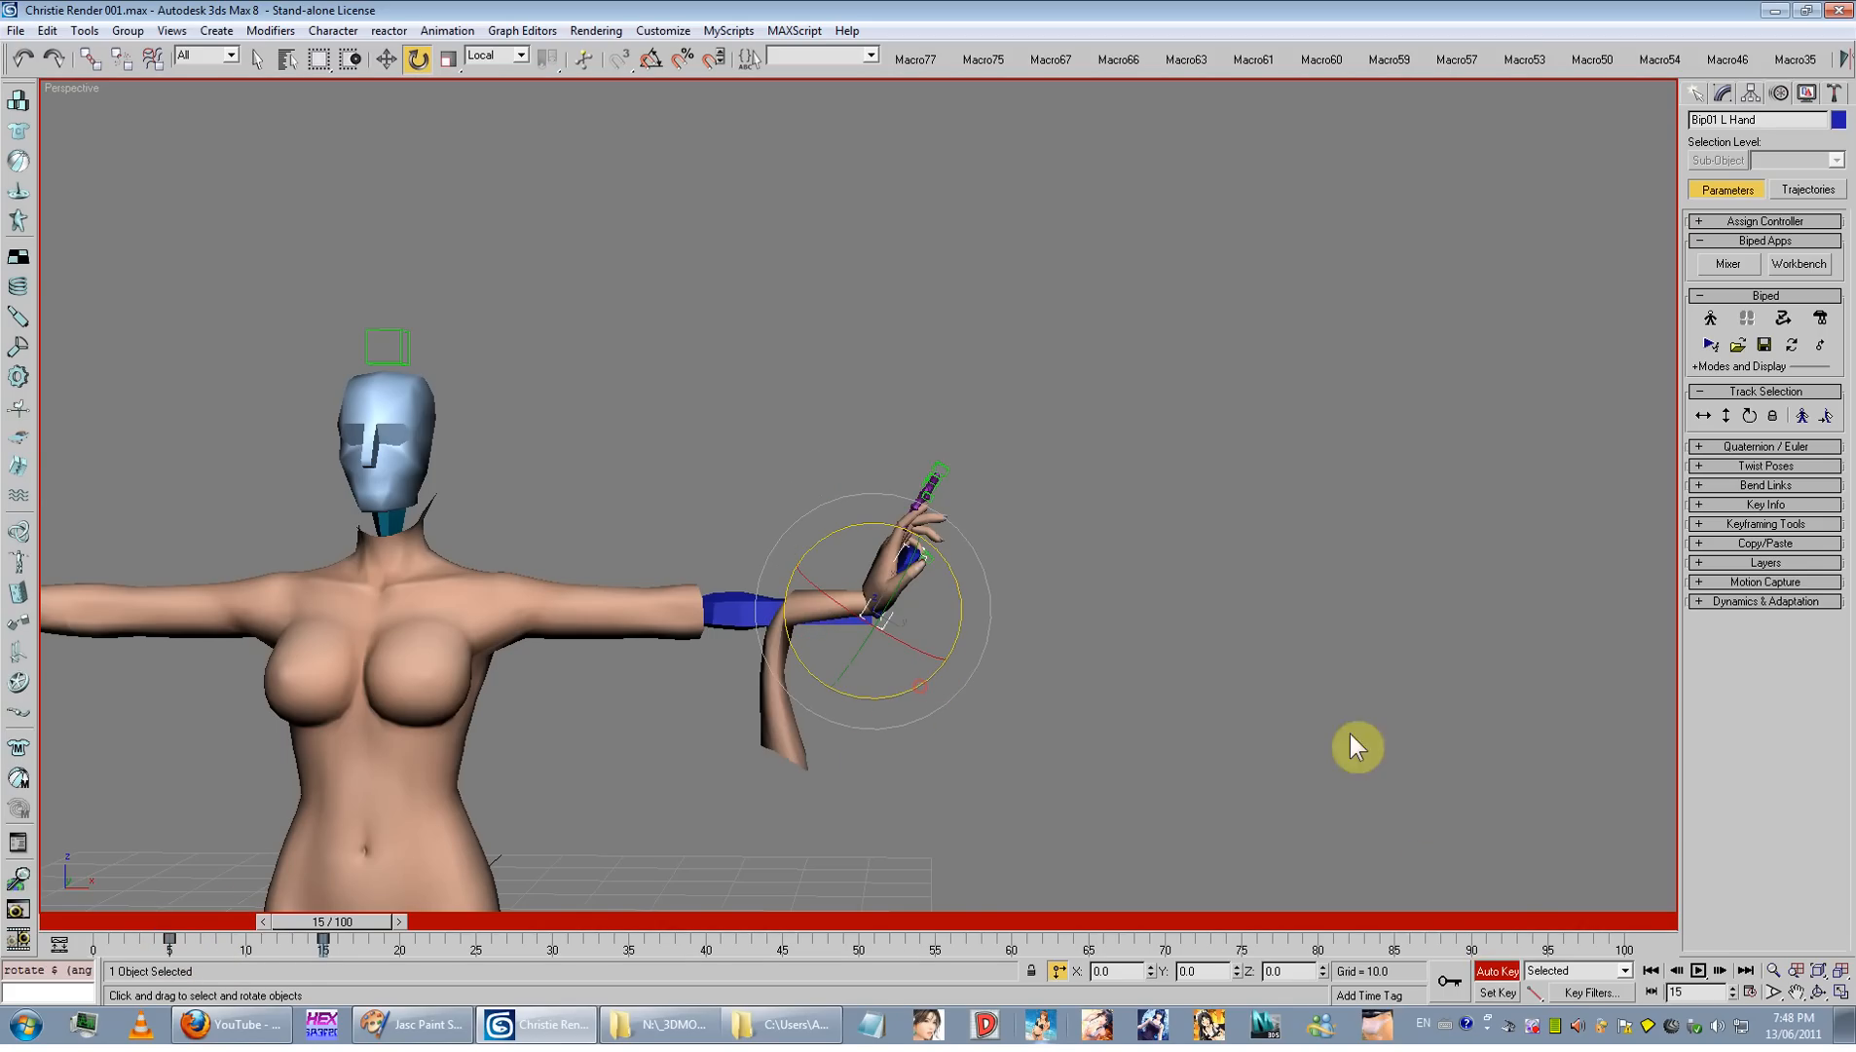
pyautogui.click(1493, 972)
pyautogui.moveTo(381, 928); pyautogui.dragTo(21, 651)
pyautogui.press('e')
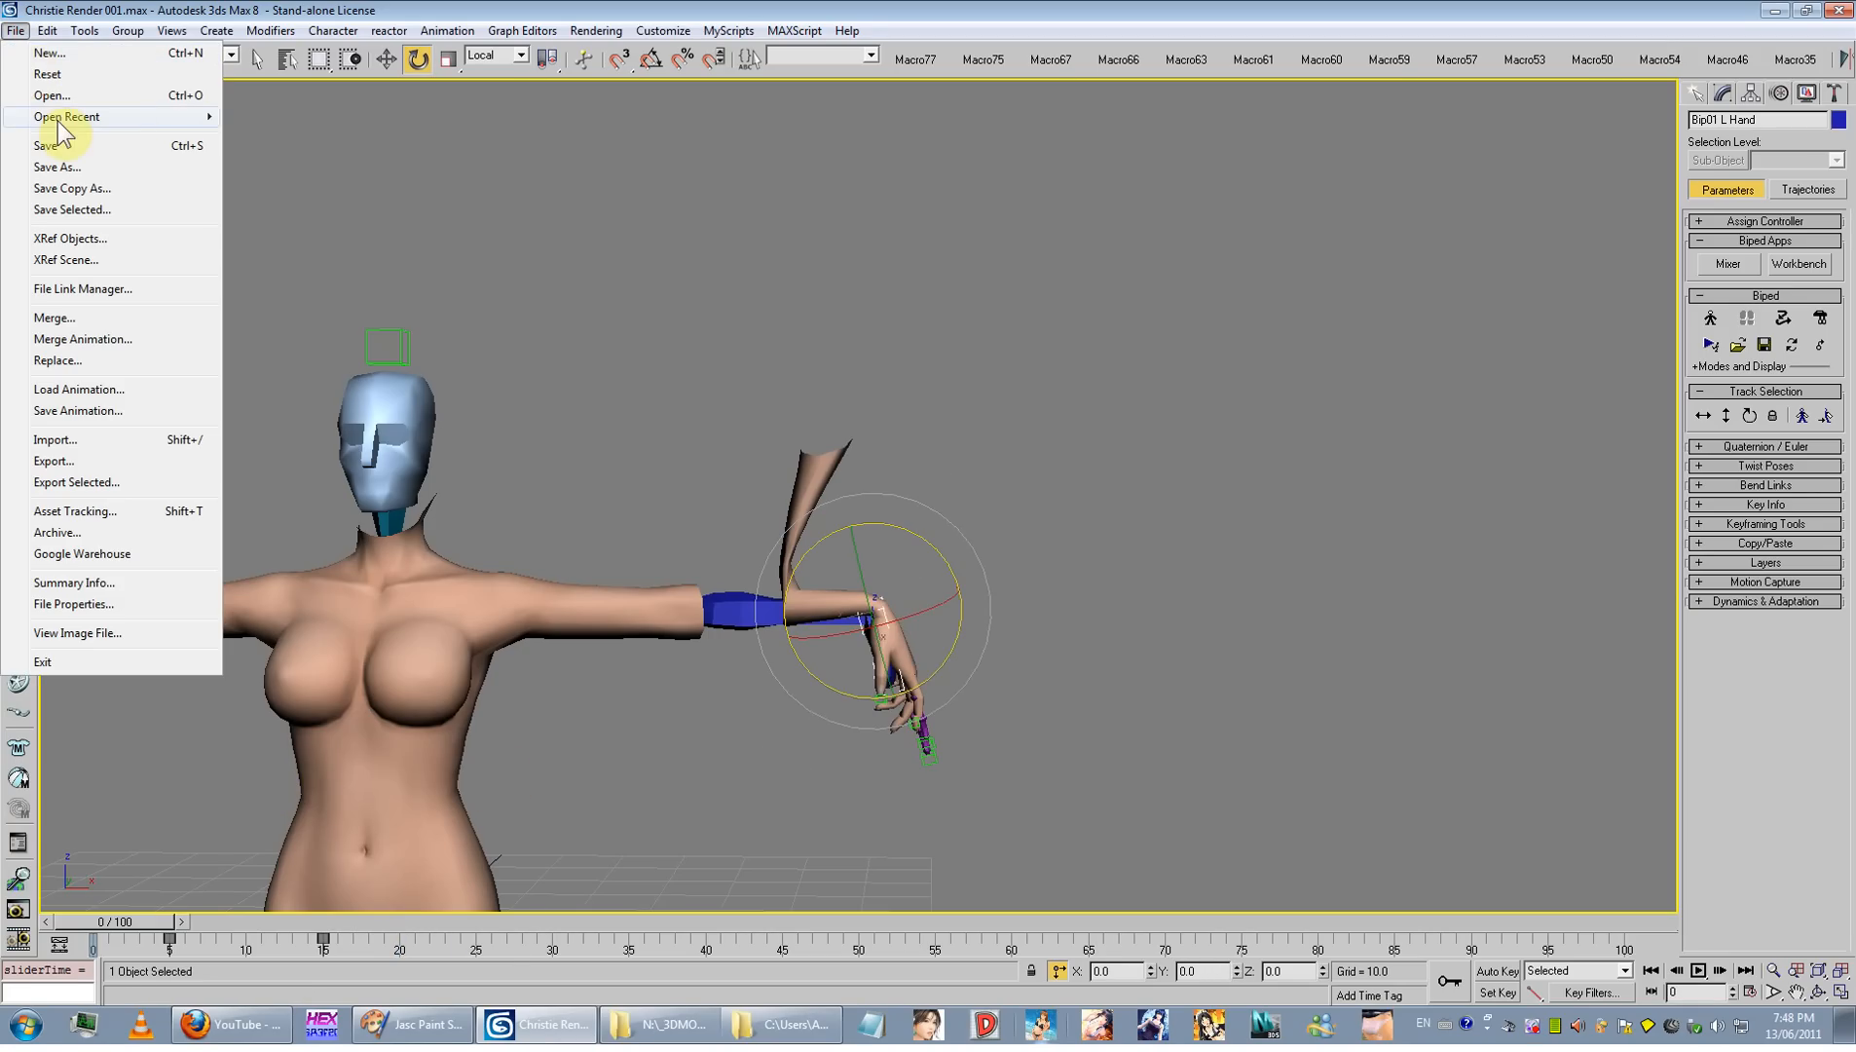
# Step: Reopen Christie Render 001.max from the recently used scenes without saving the current changes
pyautogui.moveTo(63, 119)
pyautogui.click(314, 116)
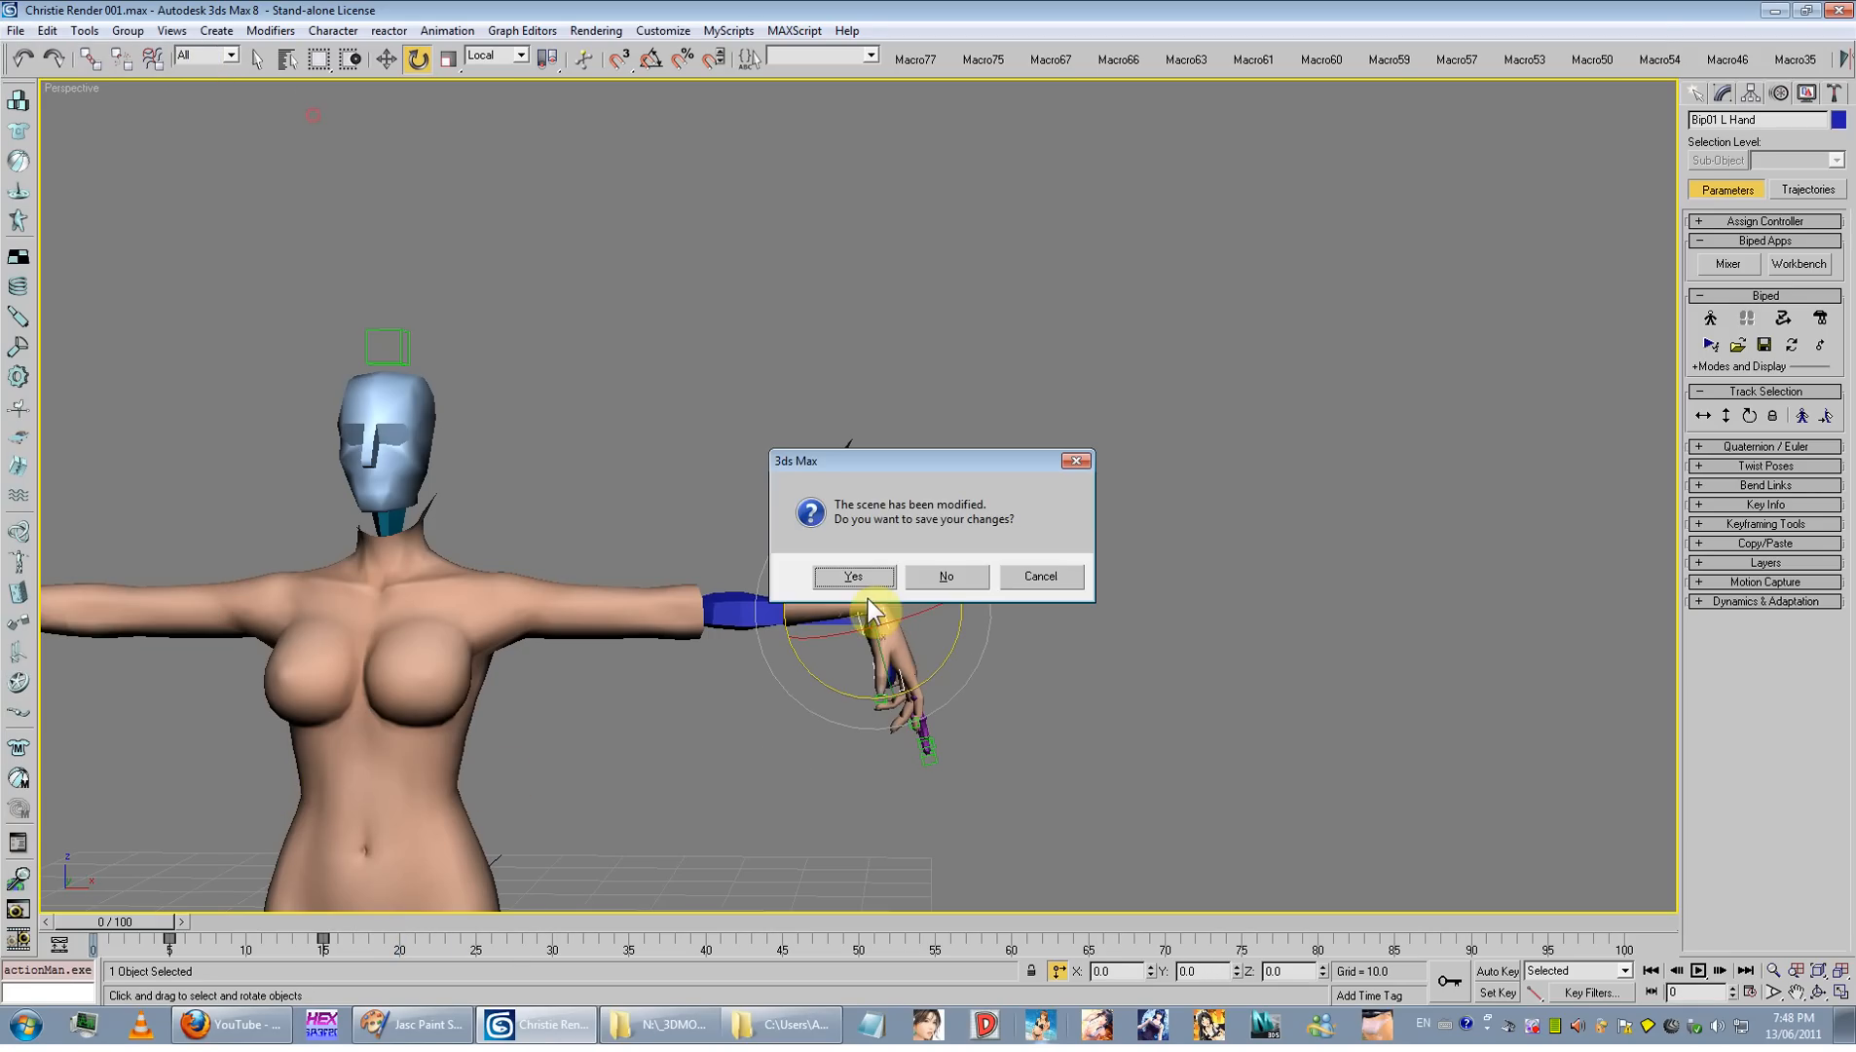
pyautogui.click(964, 576)
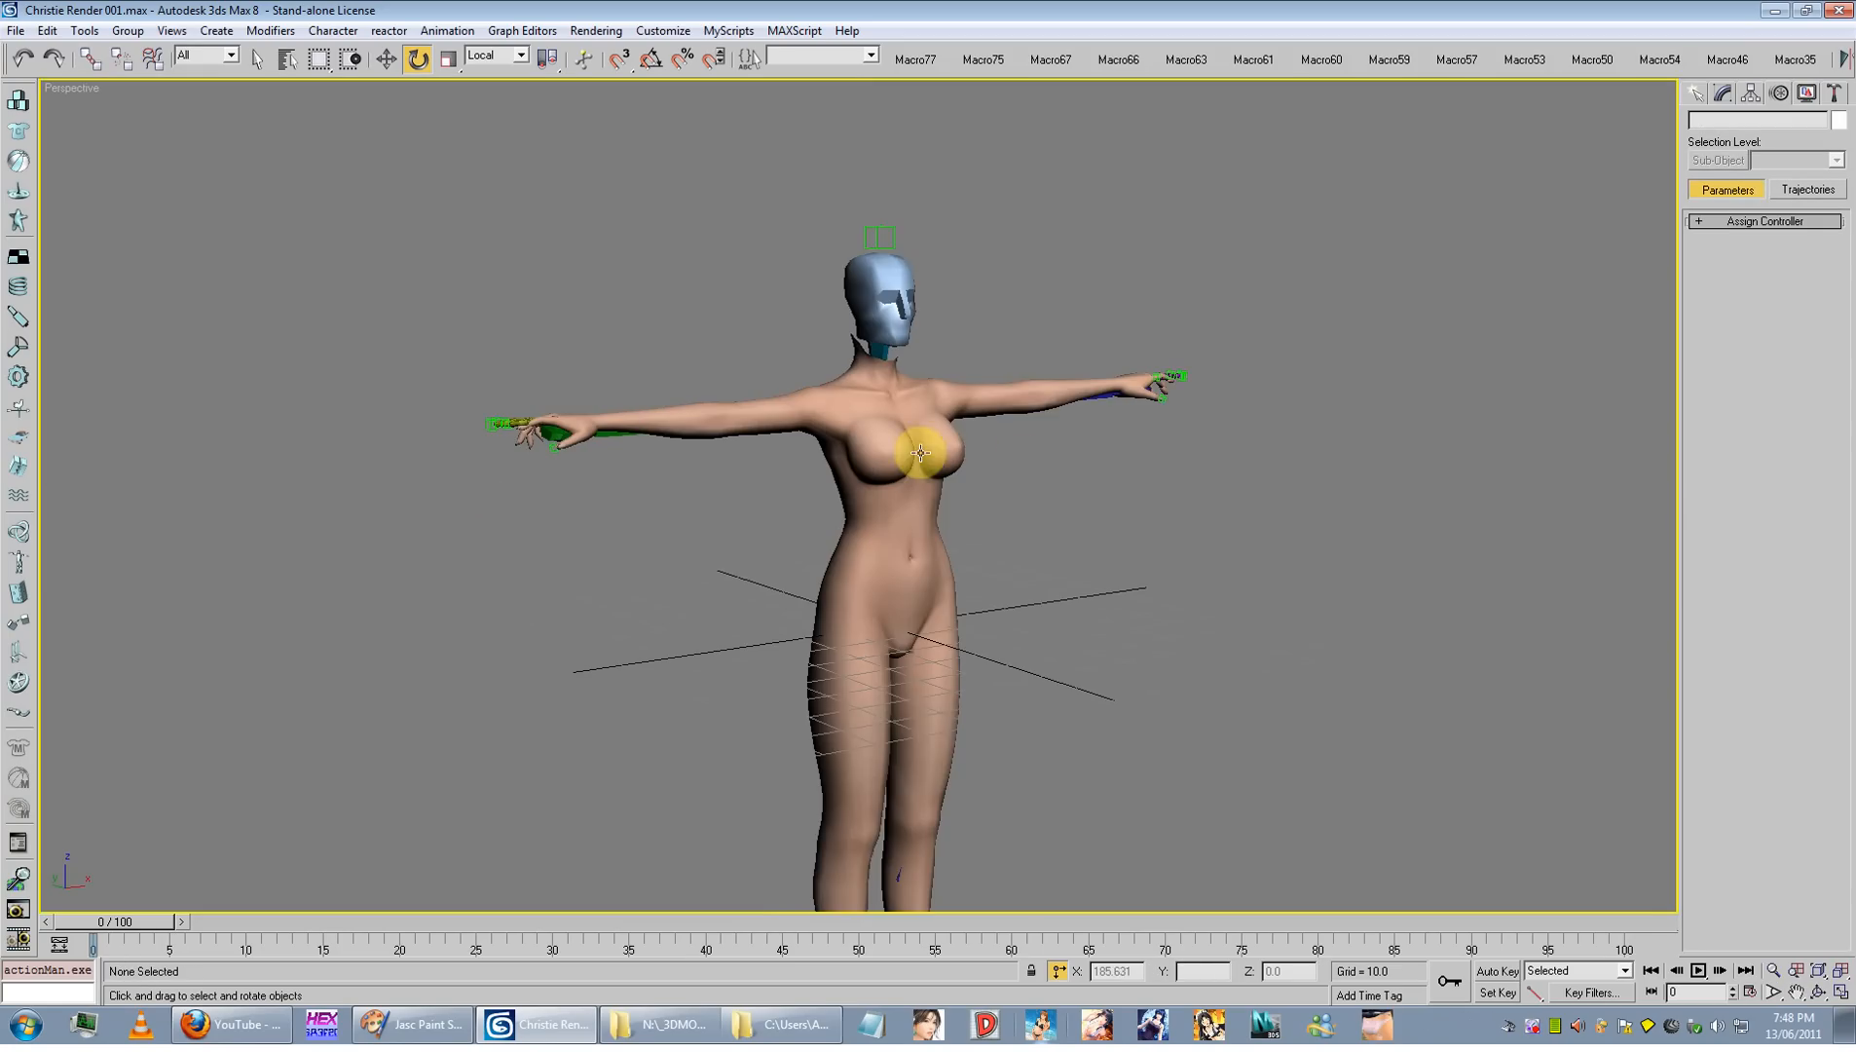
# Step: Select Bip01 L Forearm and try rotating it to test the arm's skinning
pyautogui.keyDown('alt'); pyautogui.moveTo(837, 571); pyautogui.dragTo(824, 609, button='middle'); pyautogui.keyUp('alt')
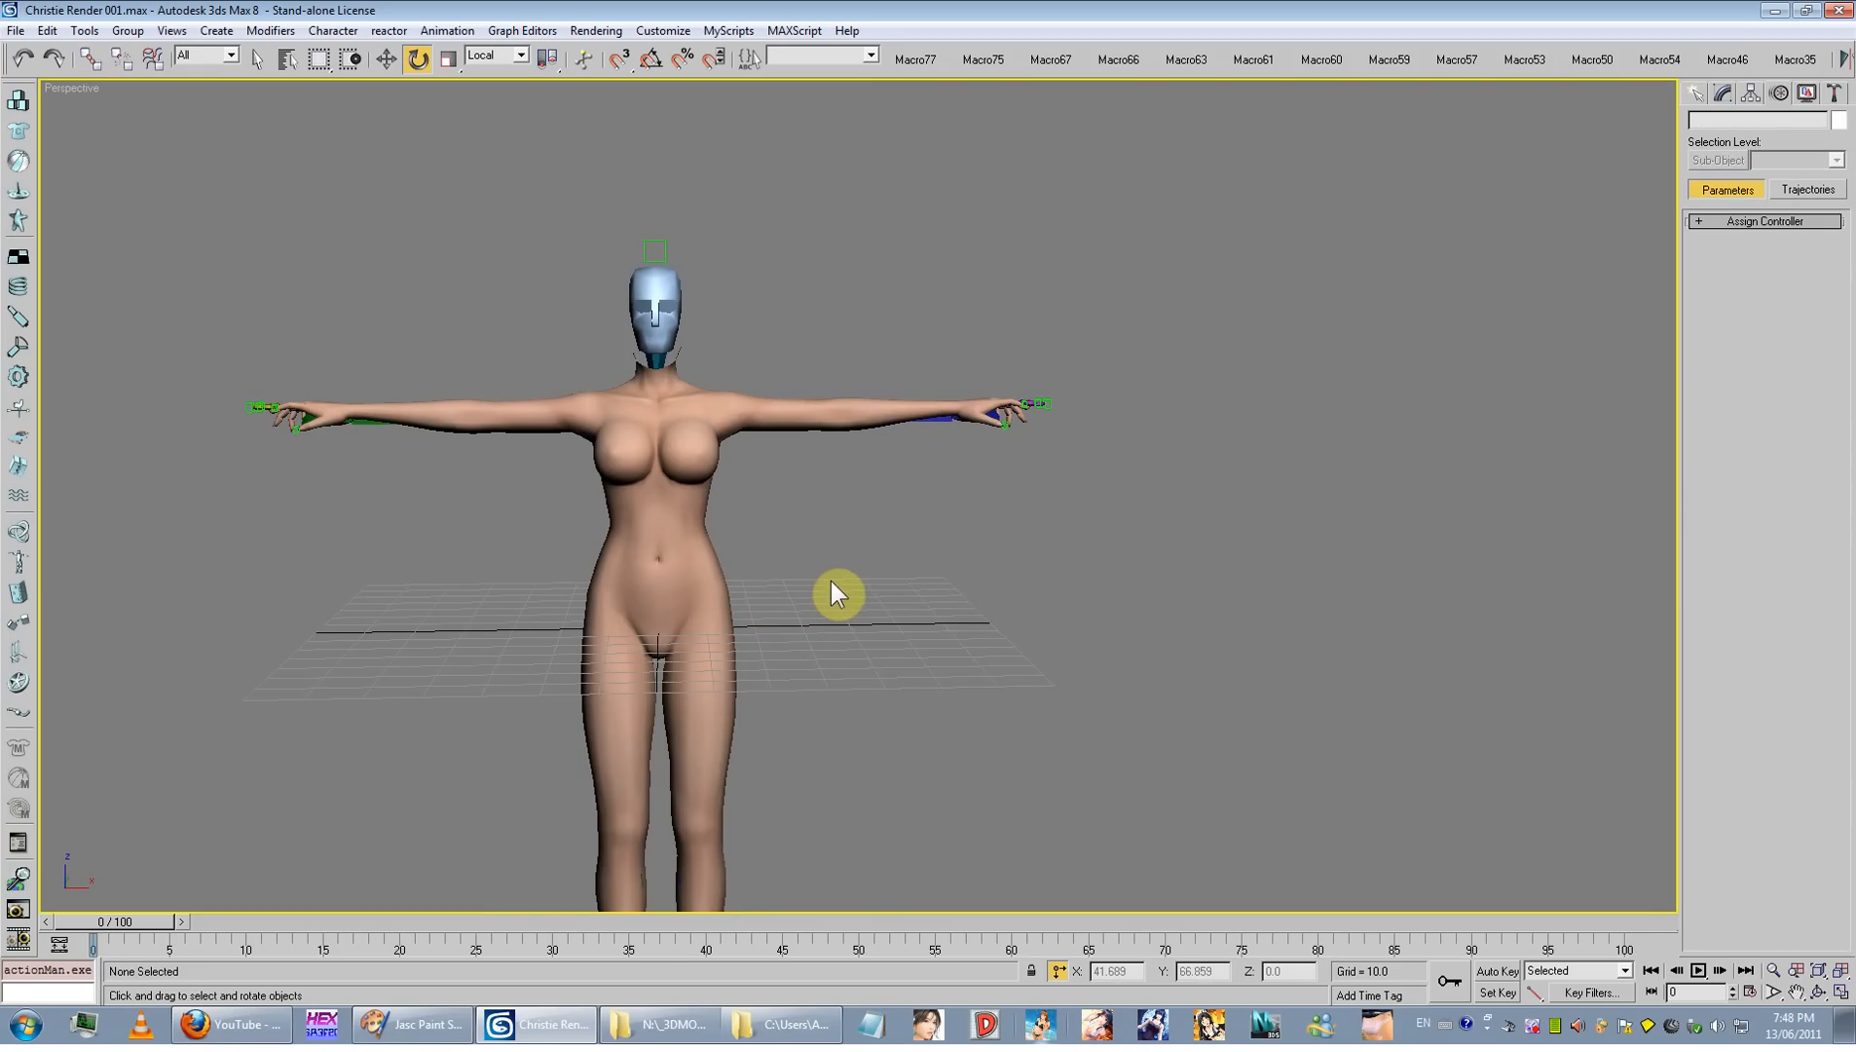
pyautogui.click(932, 418)
pyautogui.click(934, 421)
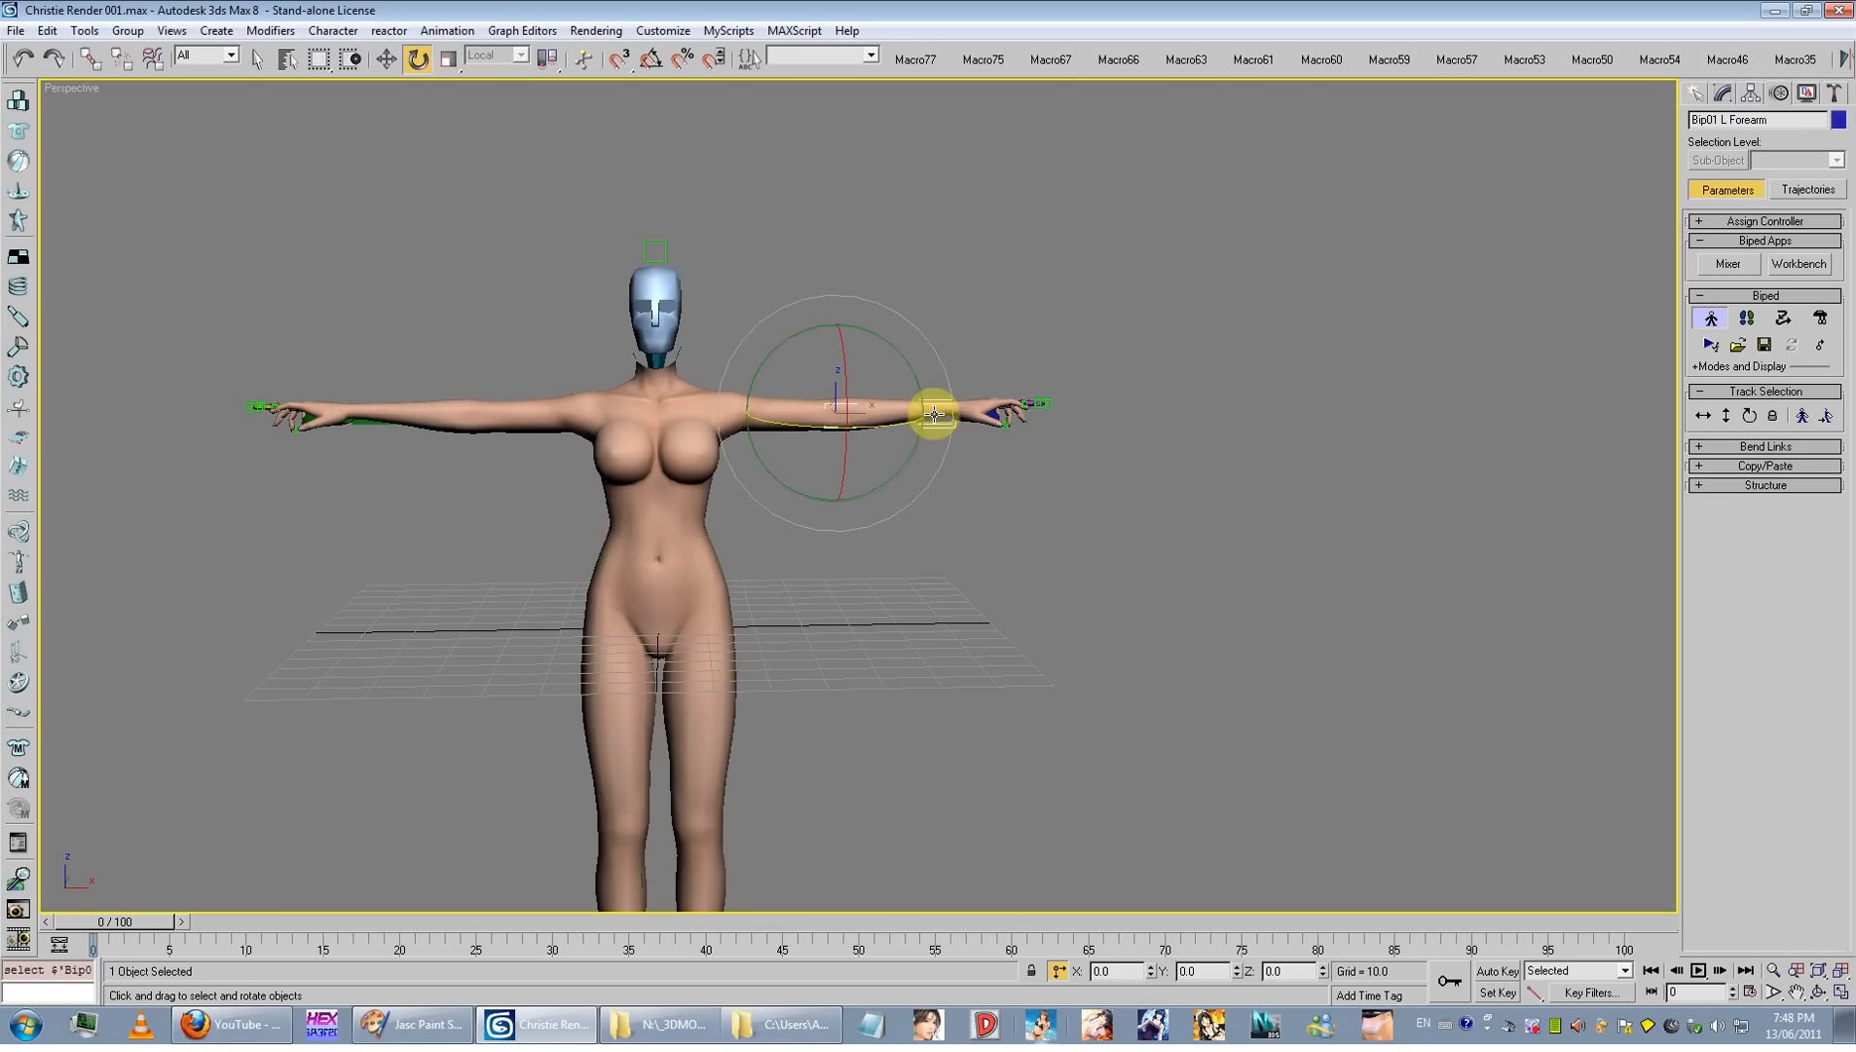
pyautogui.moveTo(916, 382); pyautogui.dragTo(975, 433)
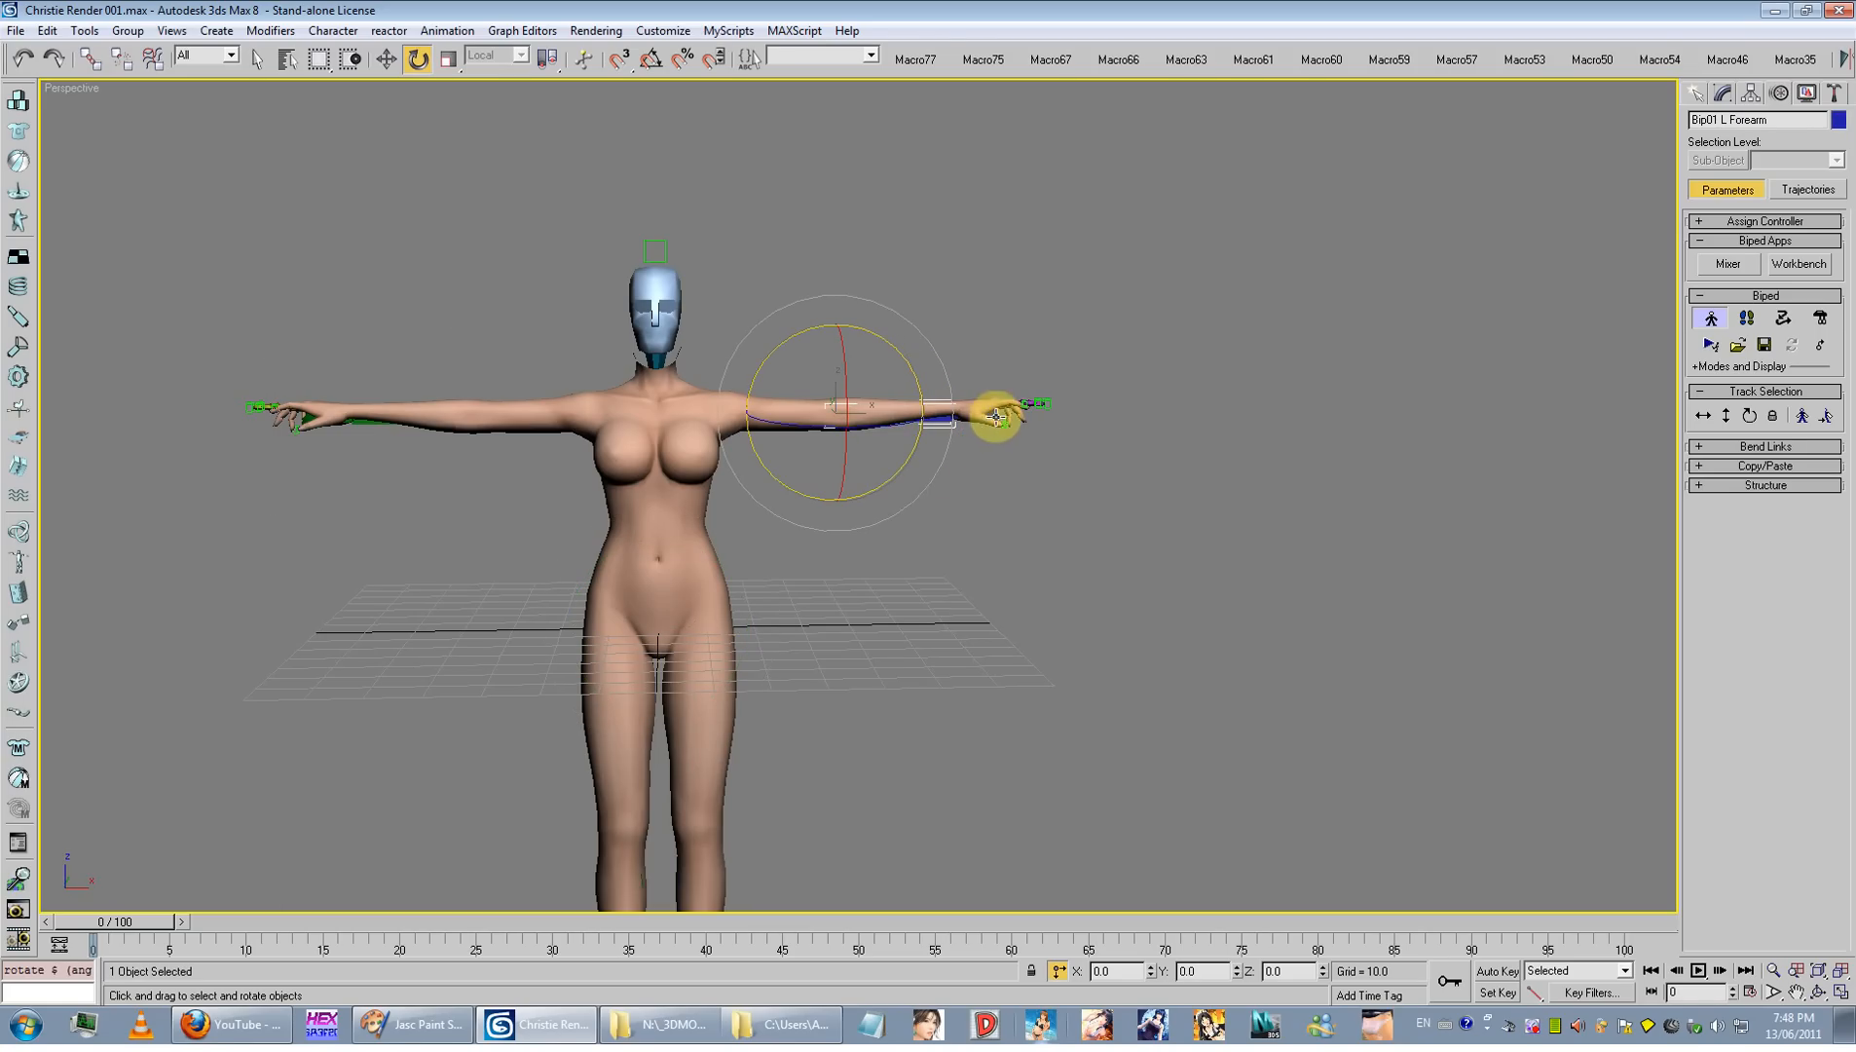
pyautogui.click(16, 30)
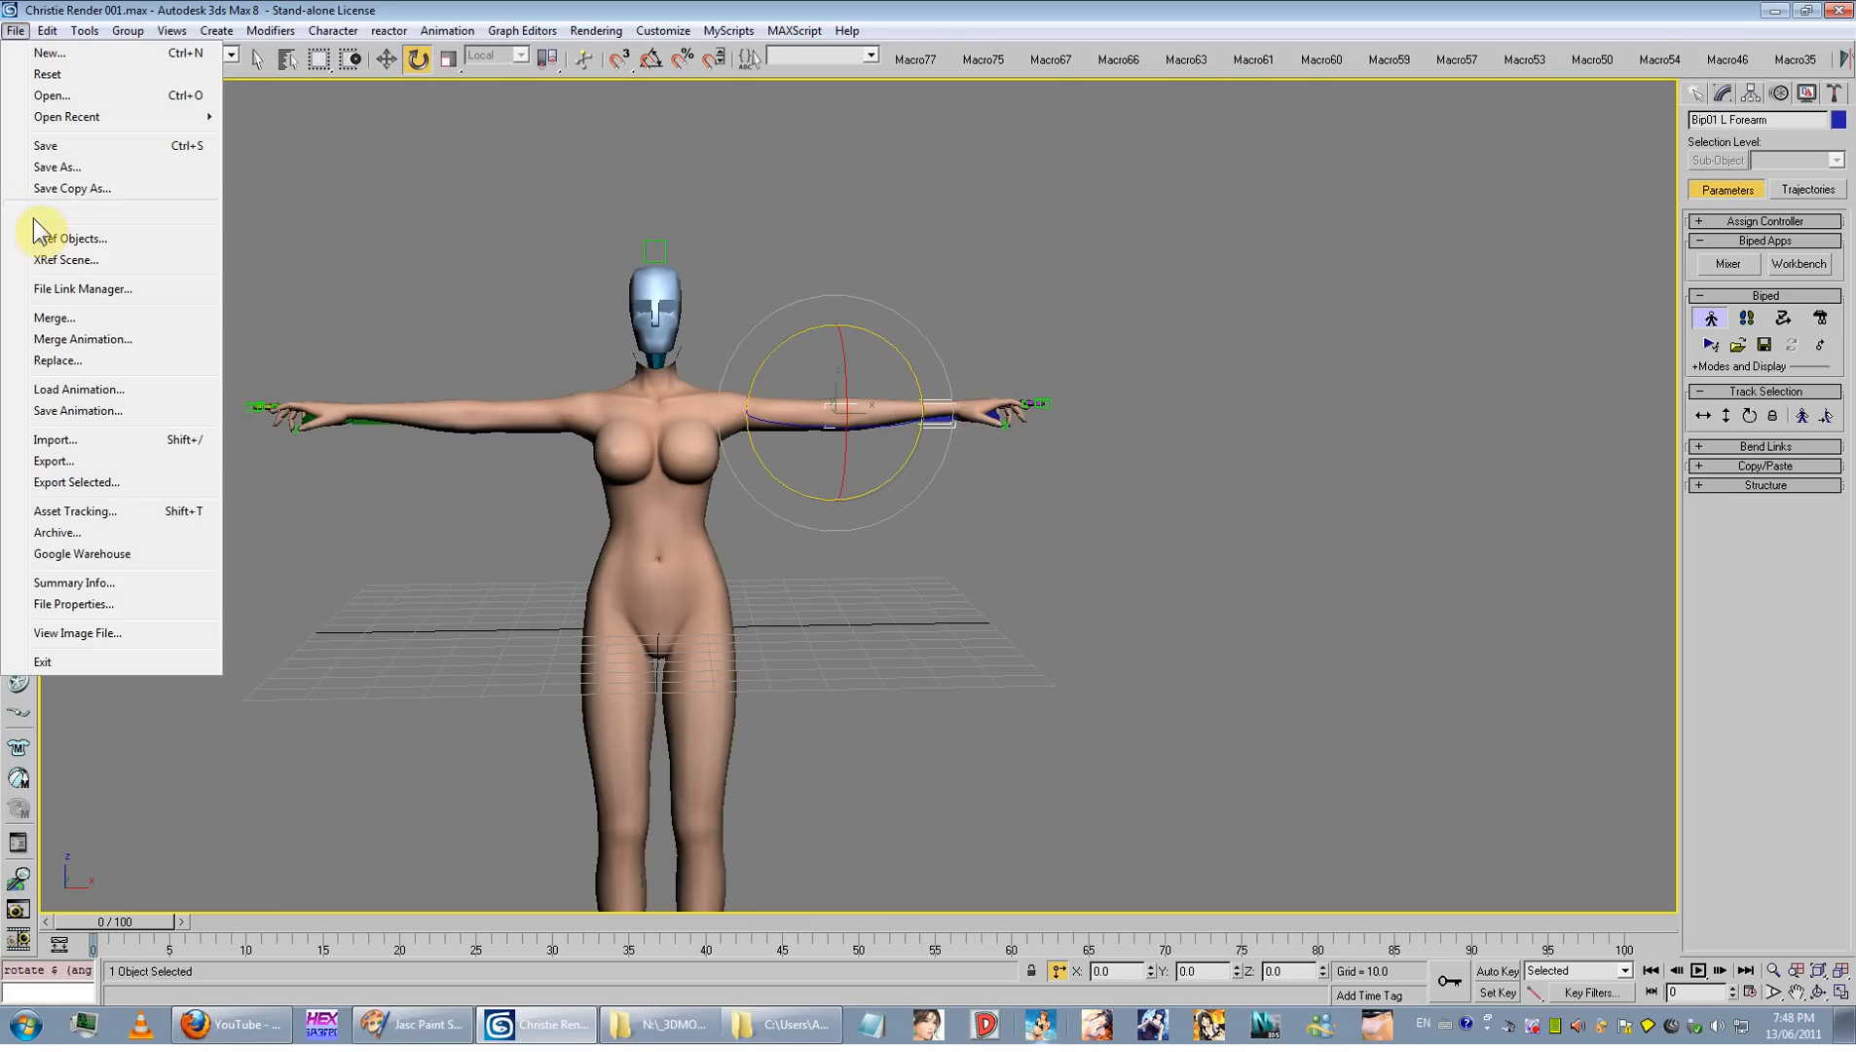
pyautogui.click(56, 168)
pyautogui.moveTo(85, 167); pyautogui.dragTo(113, 208, button='right')
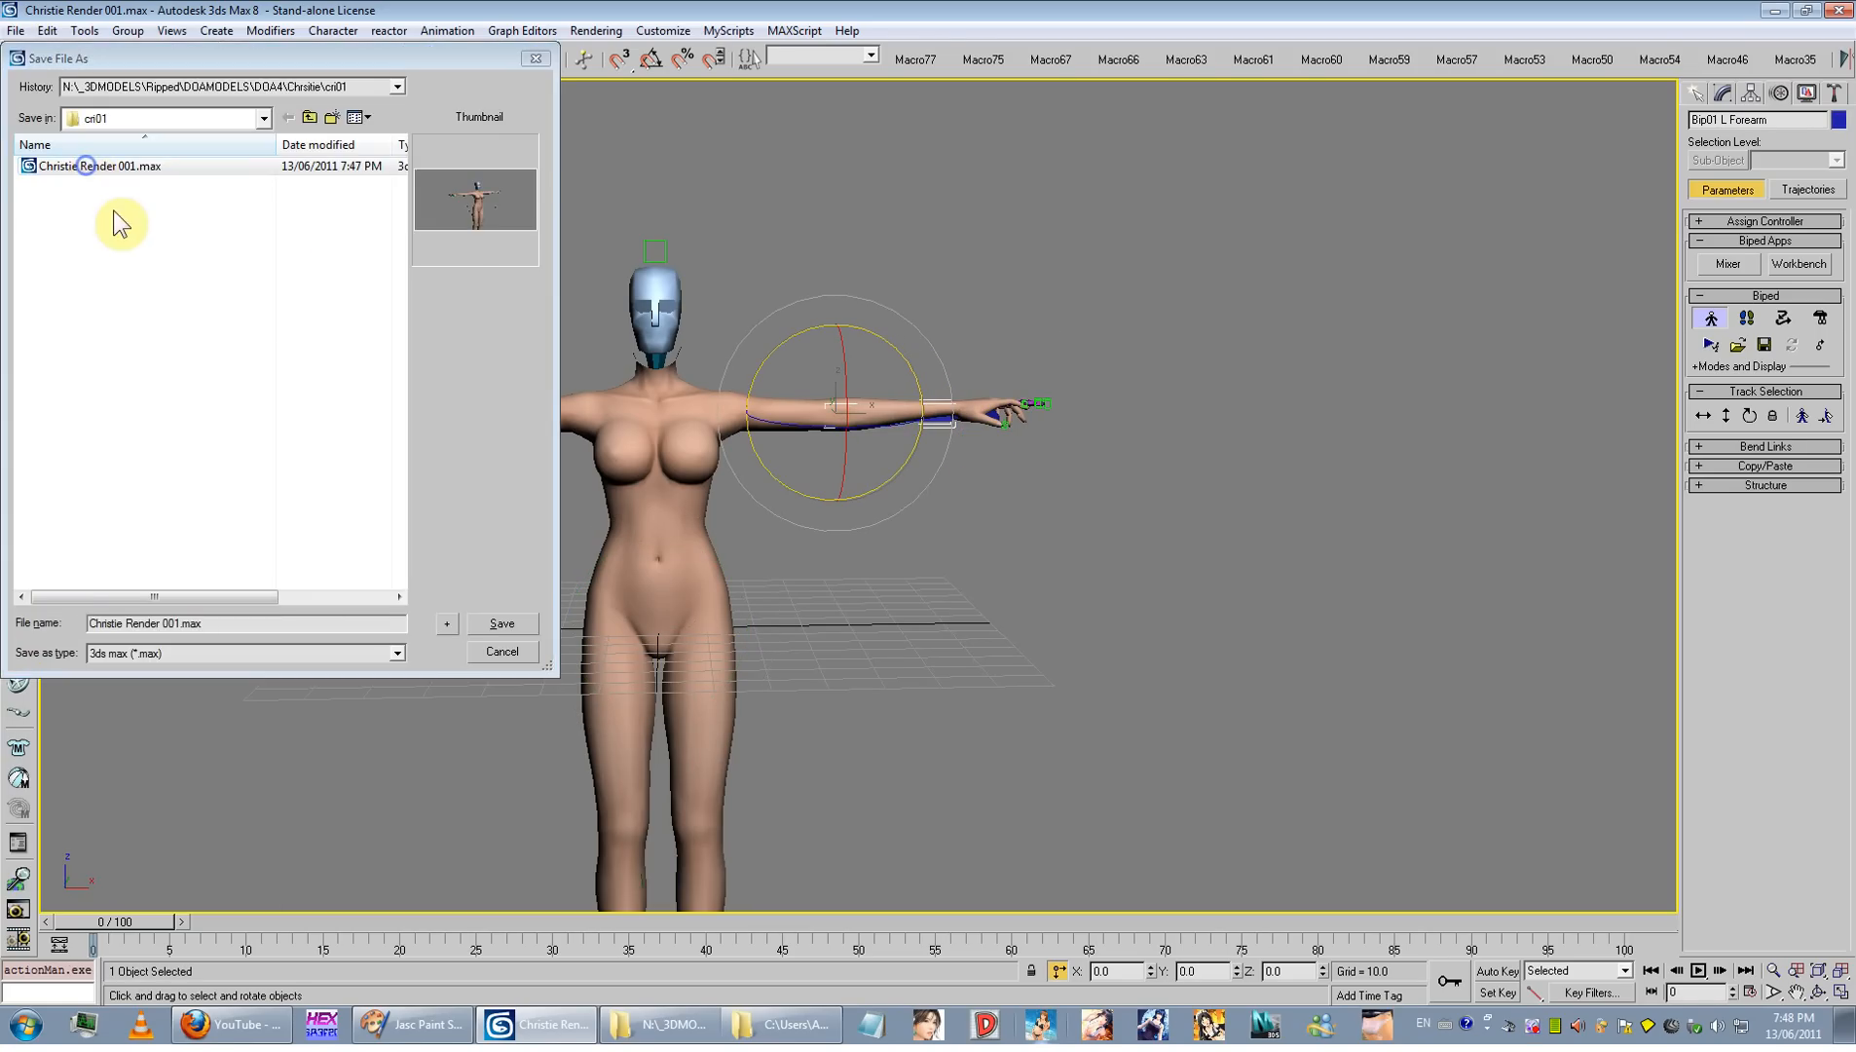
pyautogui.click(163, 240)
pyautogui.click(473, 653)
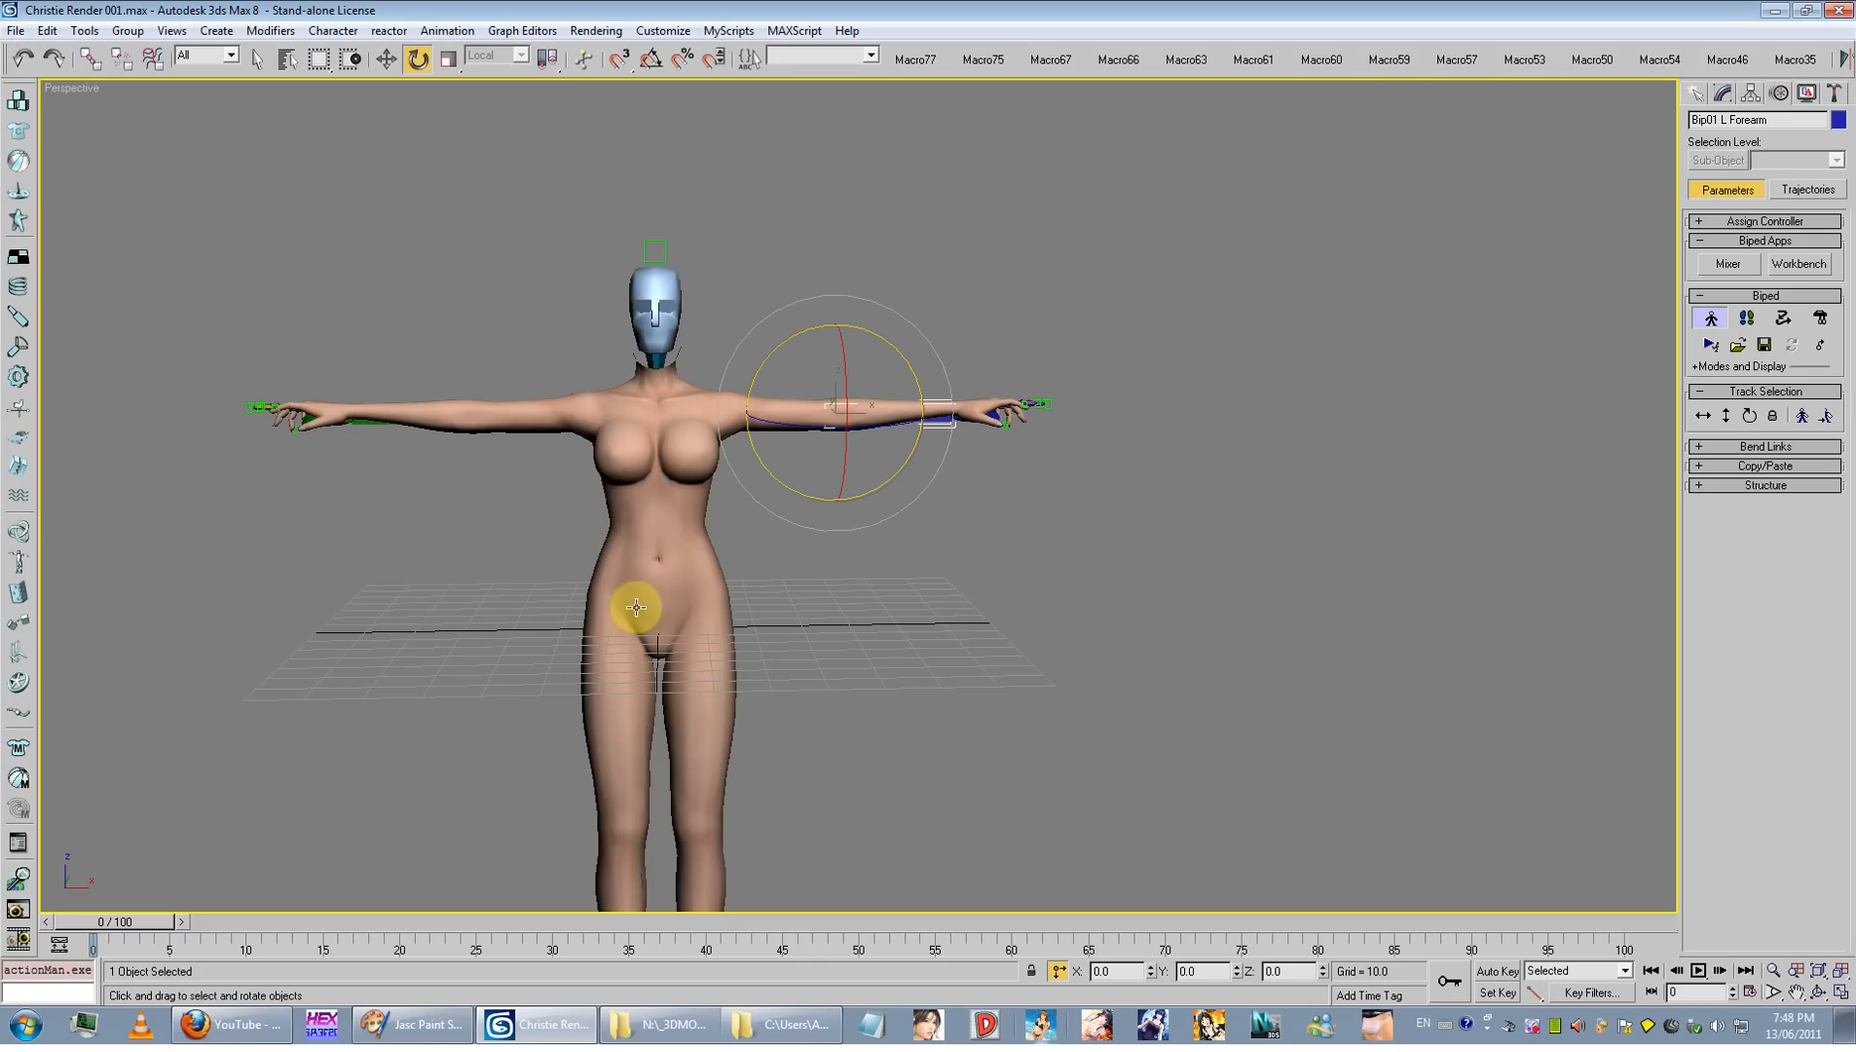
# Step: Reselect Bip01 L Forearm and test the elbow deformation with another rotation, restoring its pose
pyautogui.click(904, 610)
pyautogui.click(875, 434)
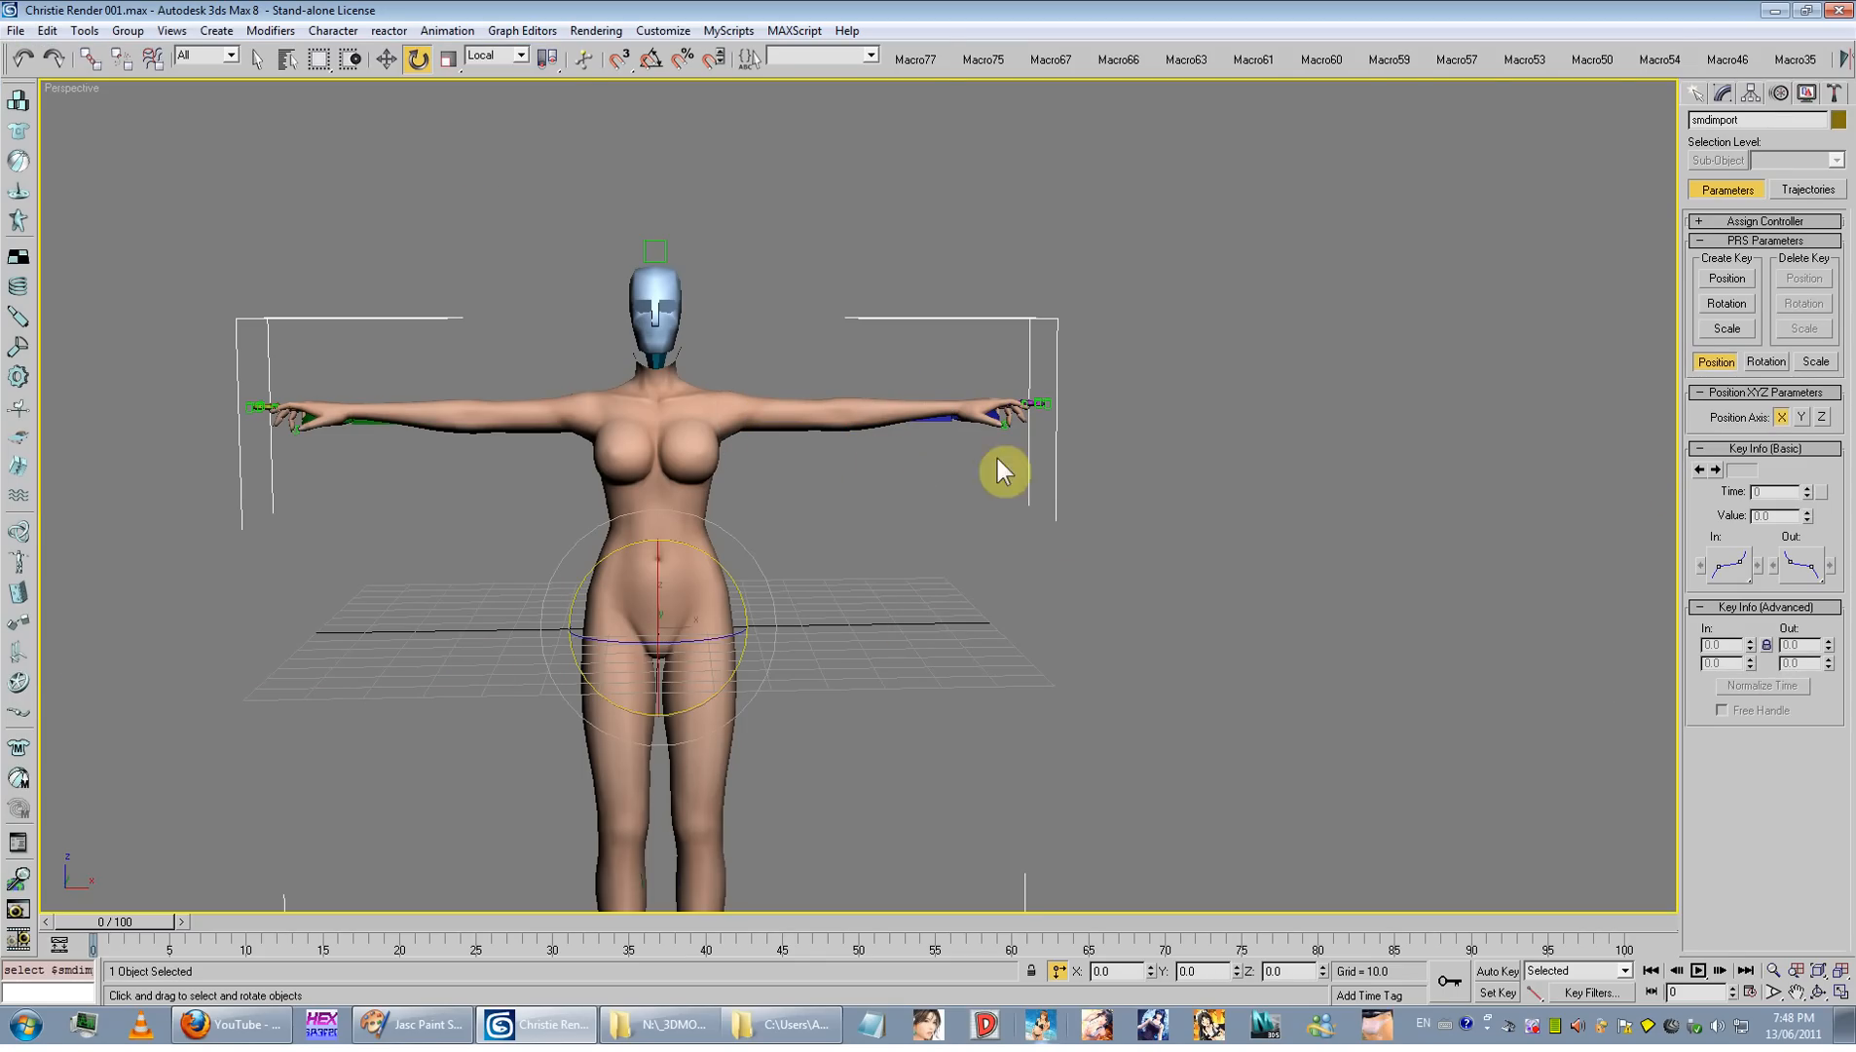
pyautogui.click(958, 447)
pyautogui.click(909, 442)
pyautogui.moveTo(909, 441); pyautogui.dragTo(1007, 592)
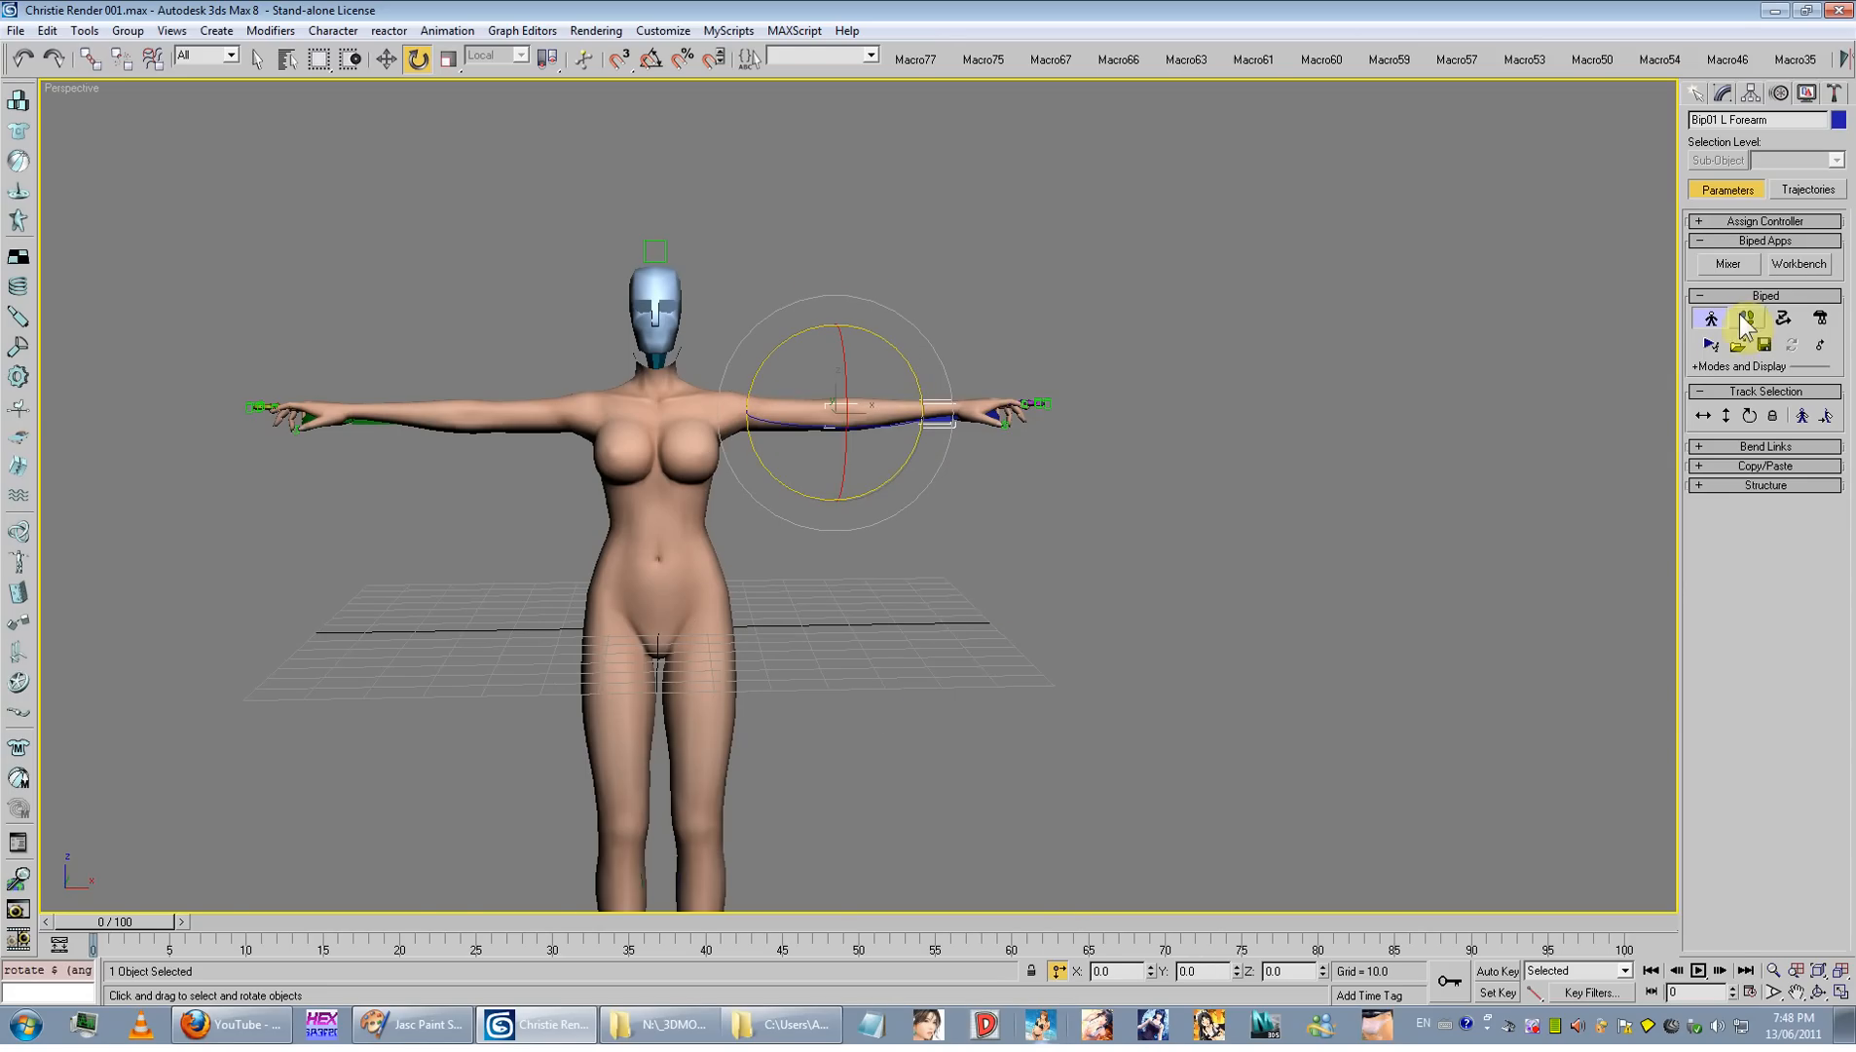
# Step: Test the shoulder by rotating Bip01 L UpperArm downward in wireframe display, and undo the rotation
pyautogui.scroll(3, 812, 393)
pyautogui.click(730, 588)
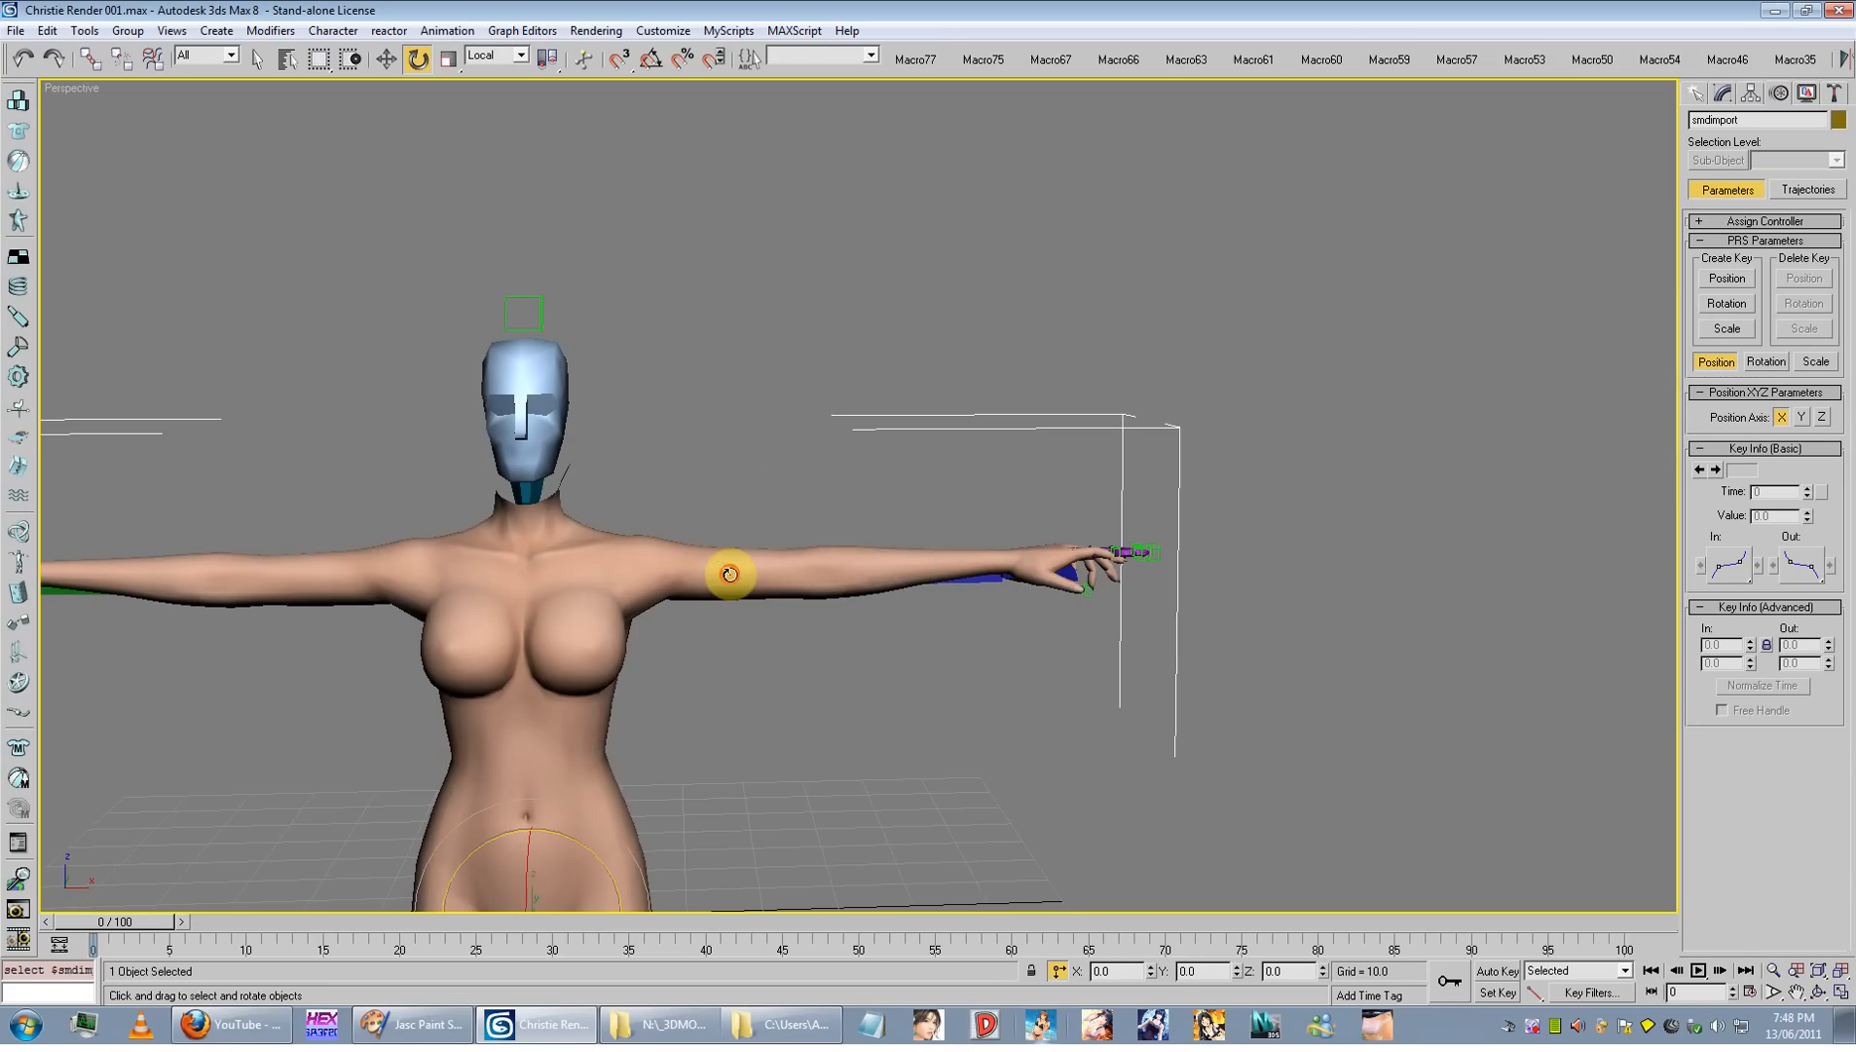
pyautogui.press('F3')
pyautogui.click(730, 574)
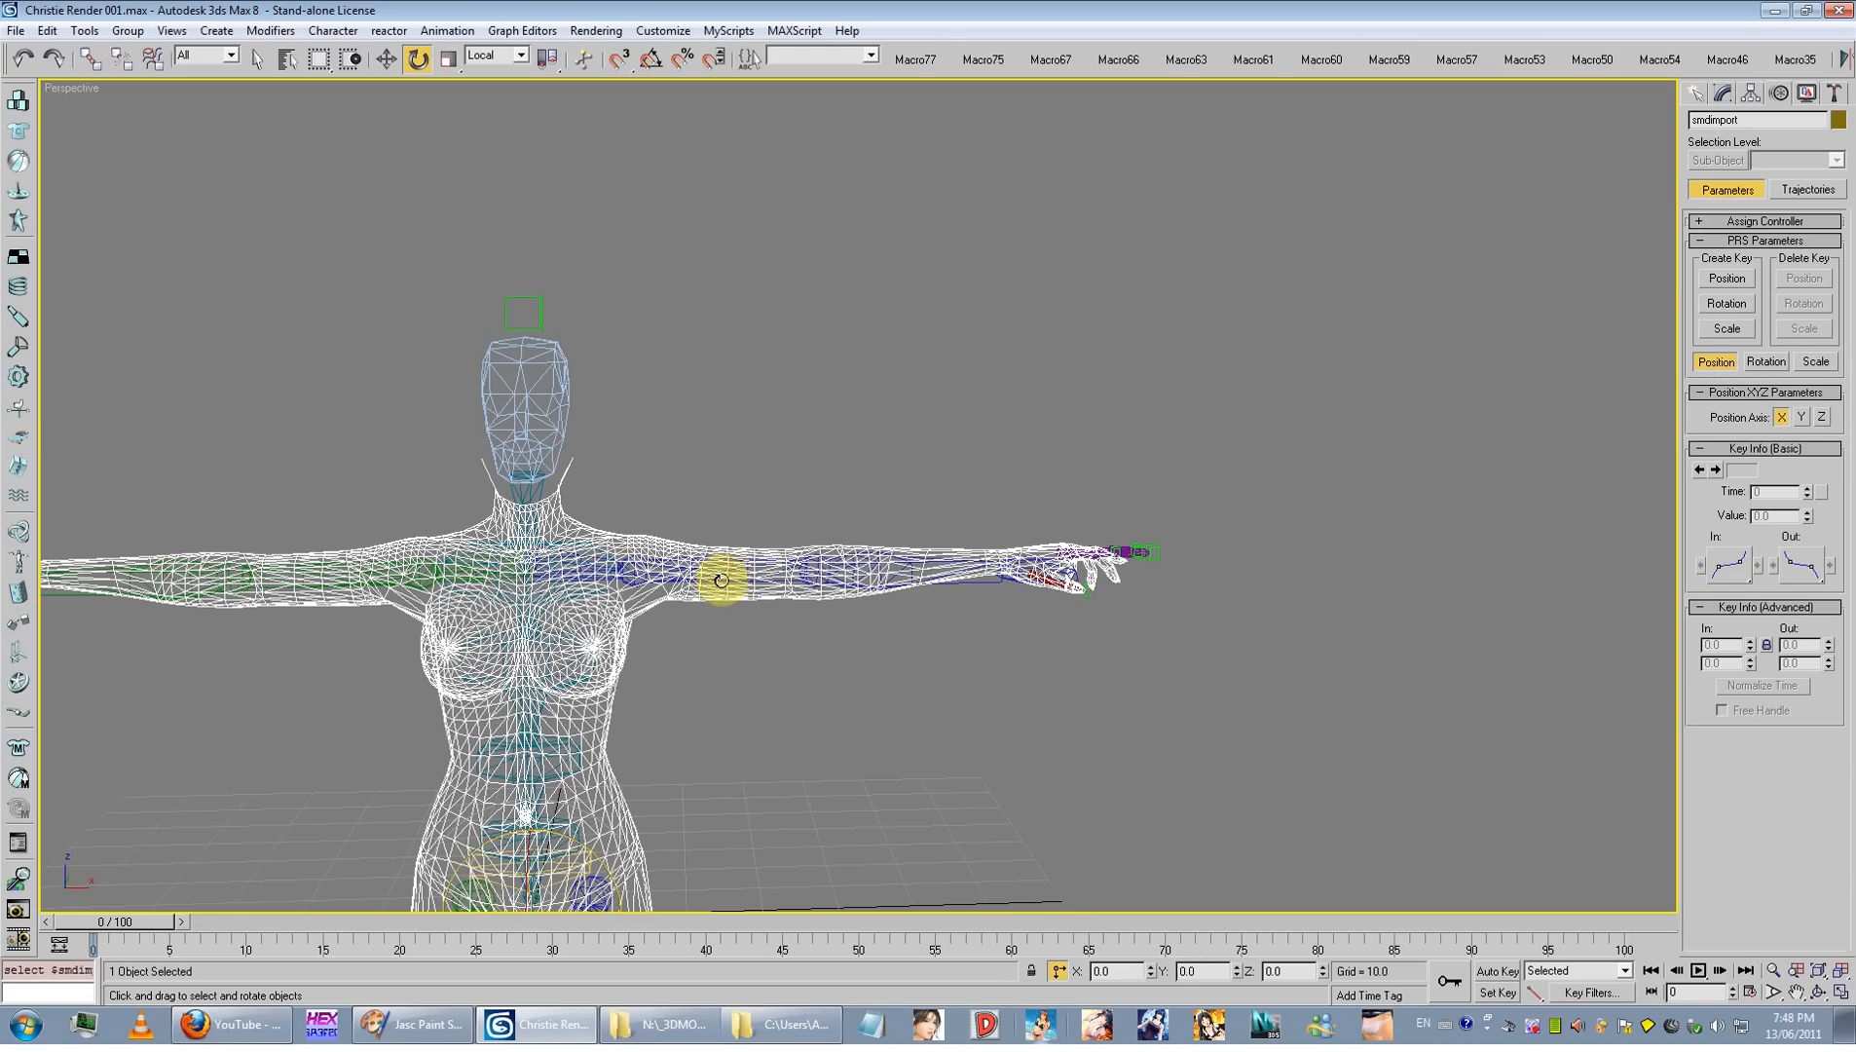
pyautogui.click(721, 580)
pyautogui.moveTo(720, 535); pyautogui.dragTo(773, 642)
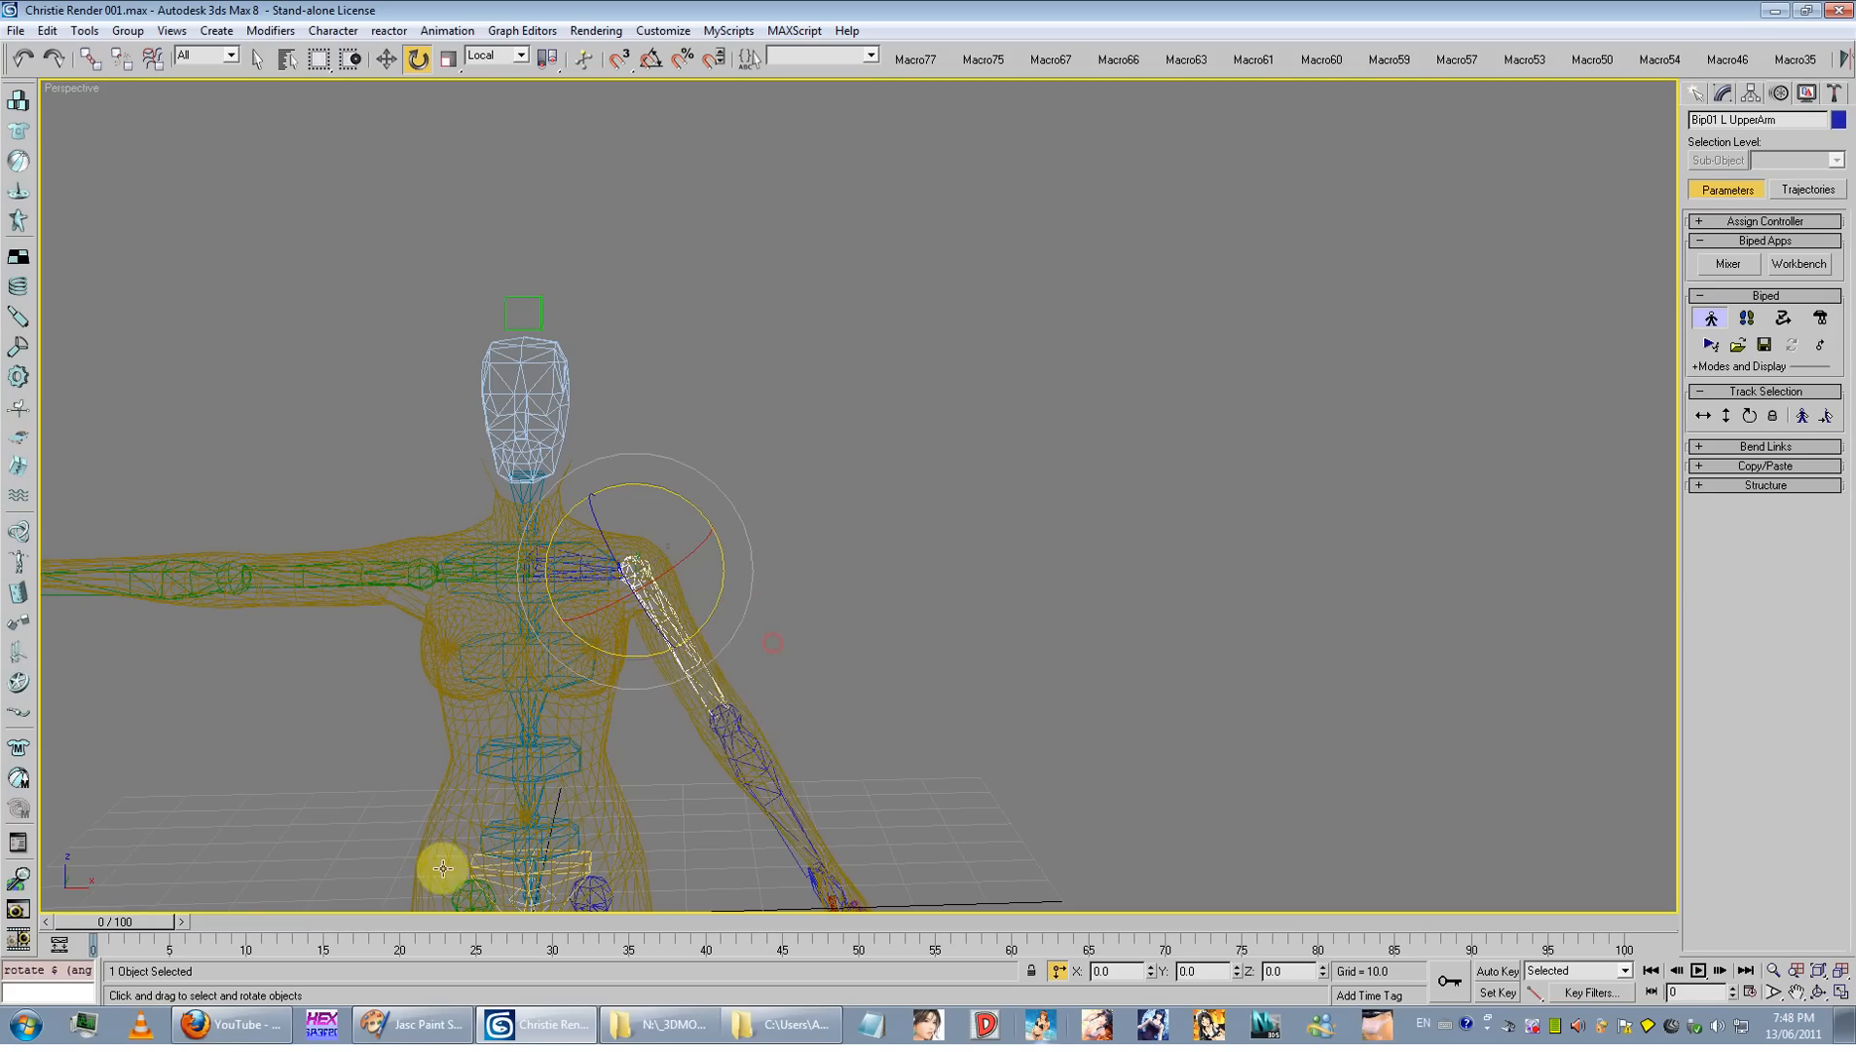
pyautogui.hotkey('ctrl', 'z')
# Step: Try to key a downward rotation of Bip01 L UpperArm at frame 5 with Auto Key
pyautogui.moveTo(145, 923); pyautogui.dragTo(219, 929)
pyautogui.click(1497, 971)
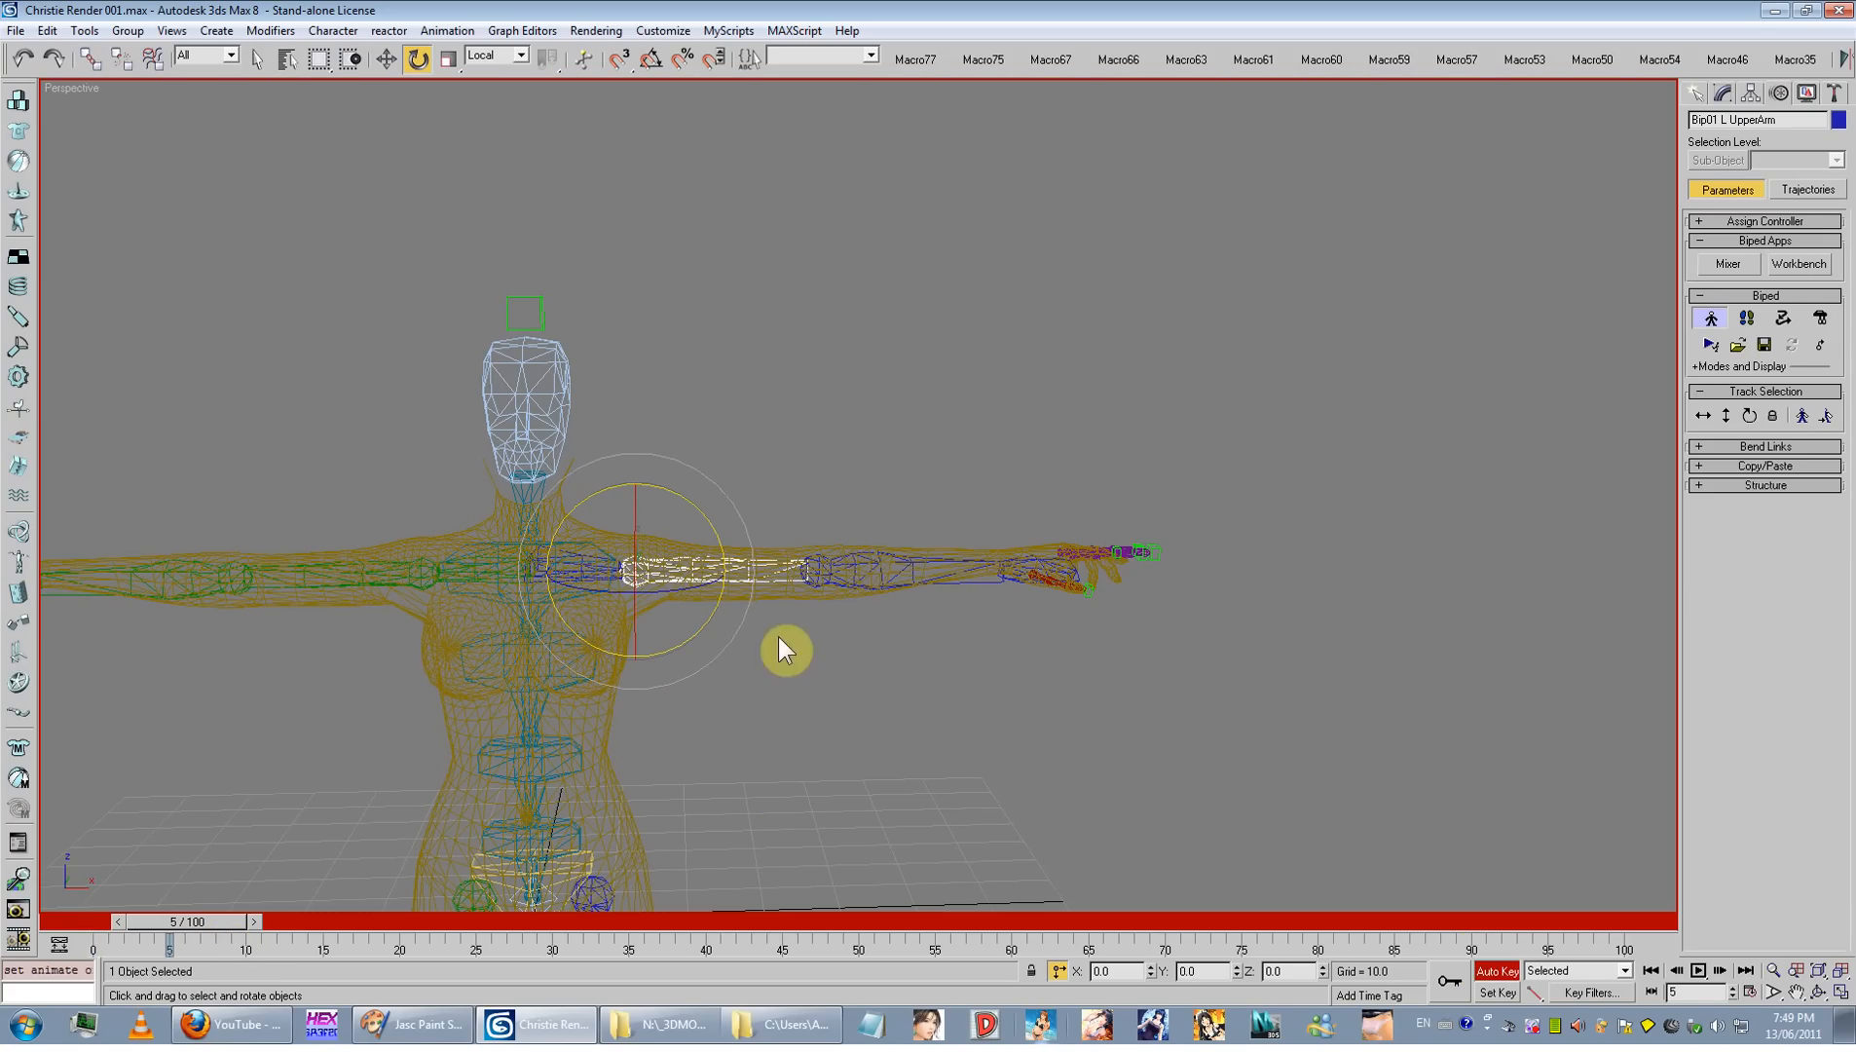
pyautogui.moveTo(779, 648); pyautogui.dragTo(648, 720)
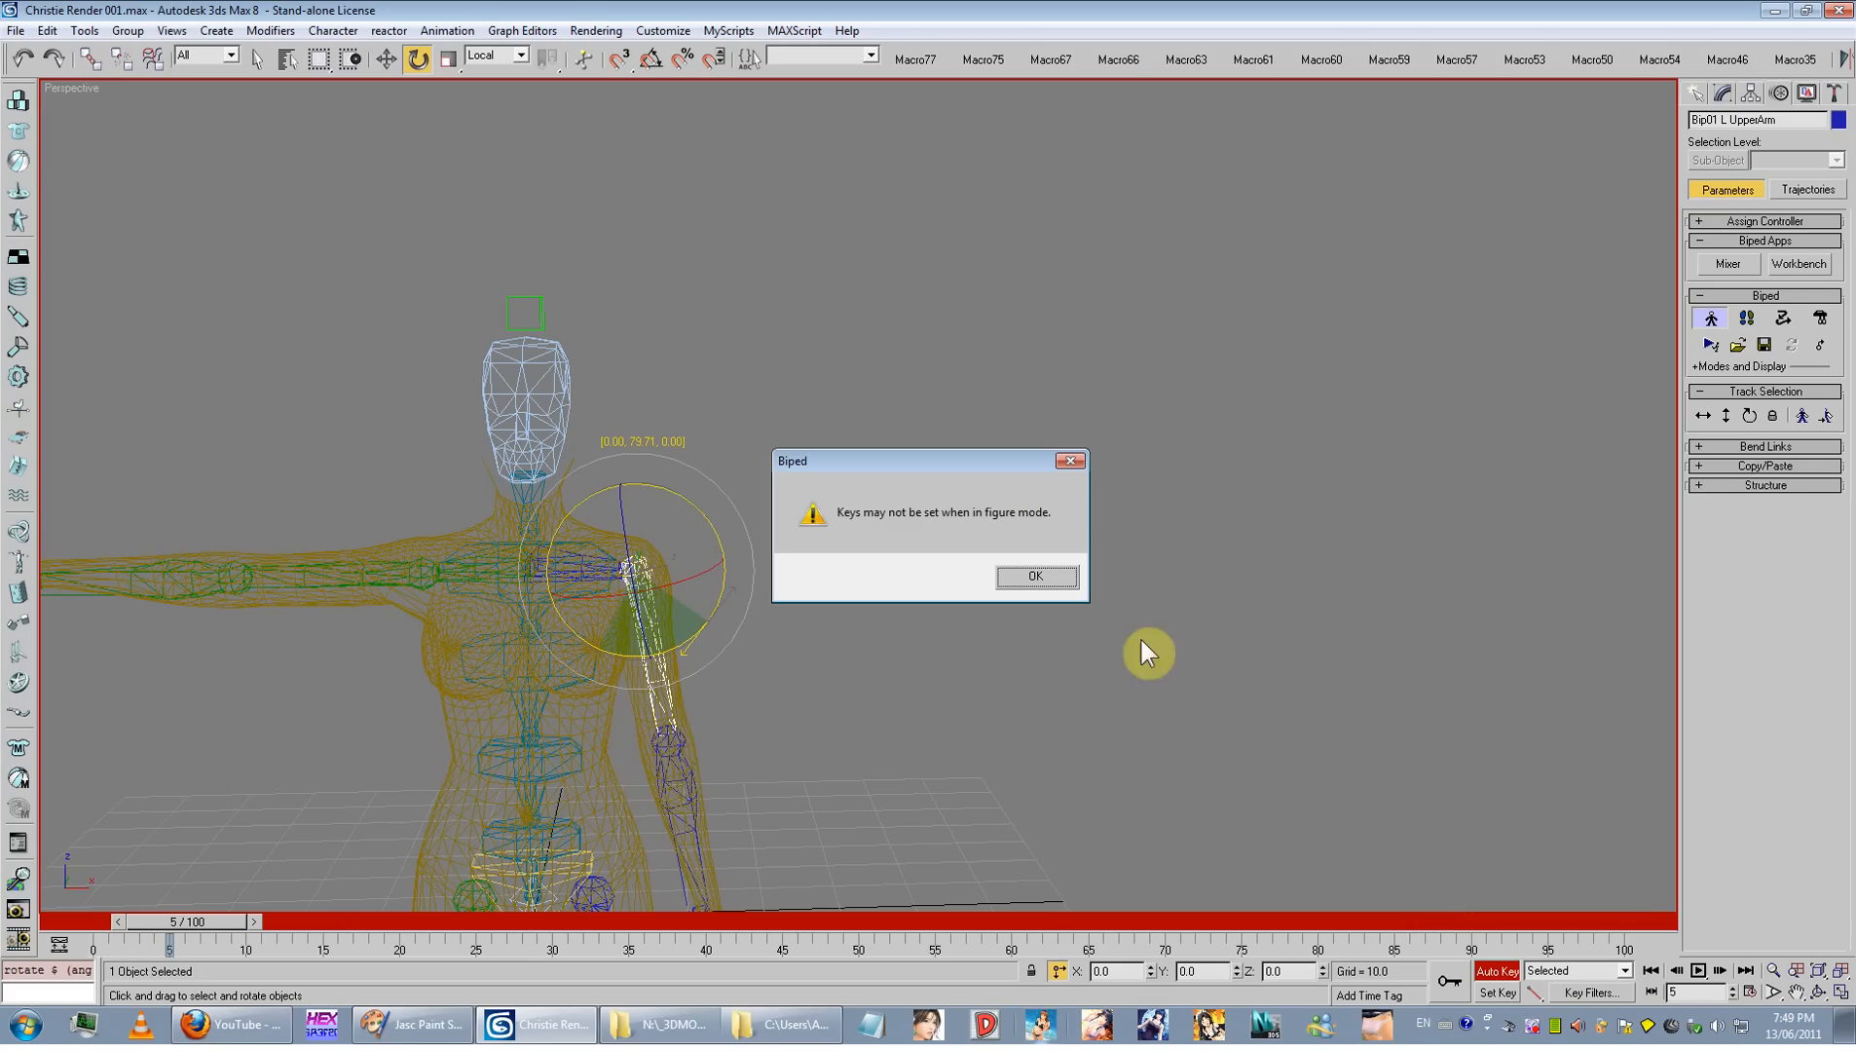
pyautogui.click(1068, 585)
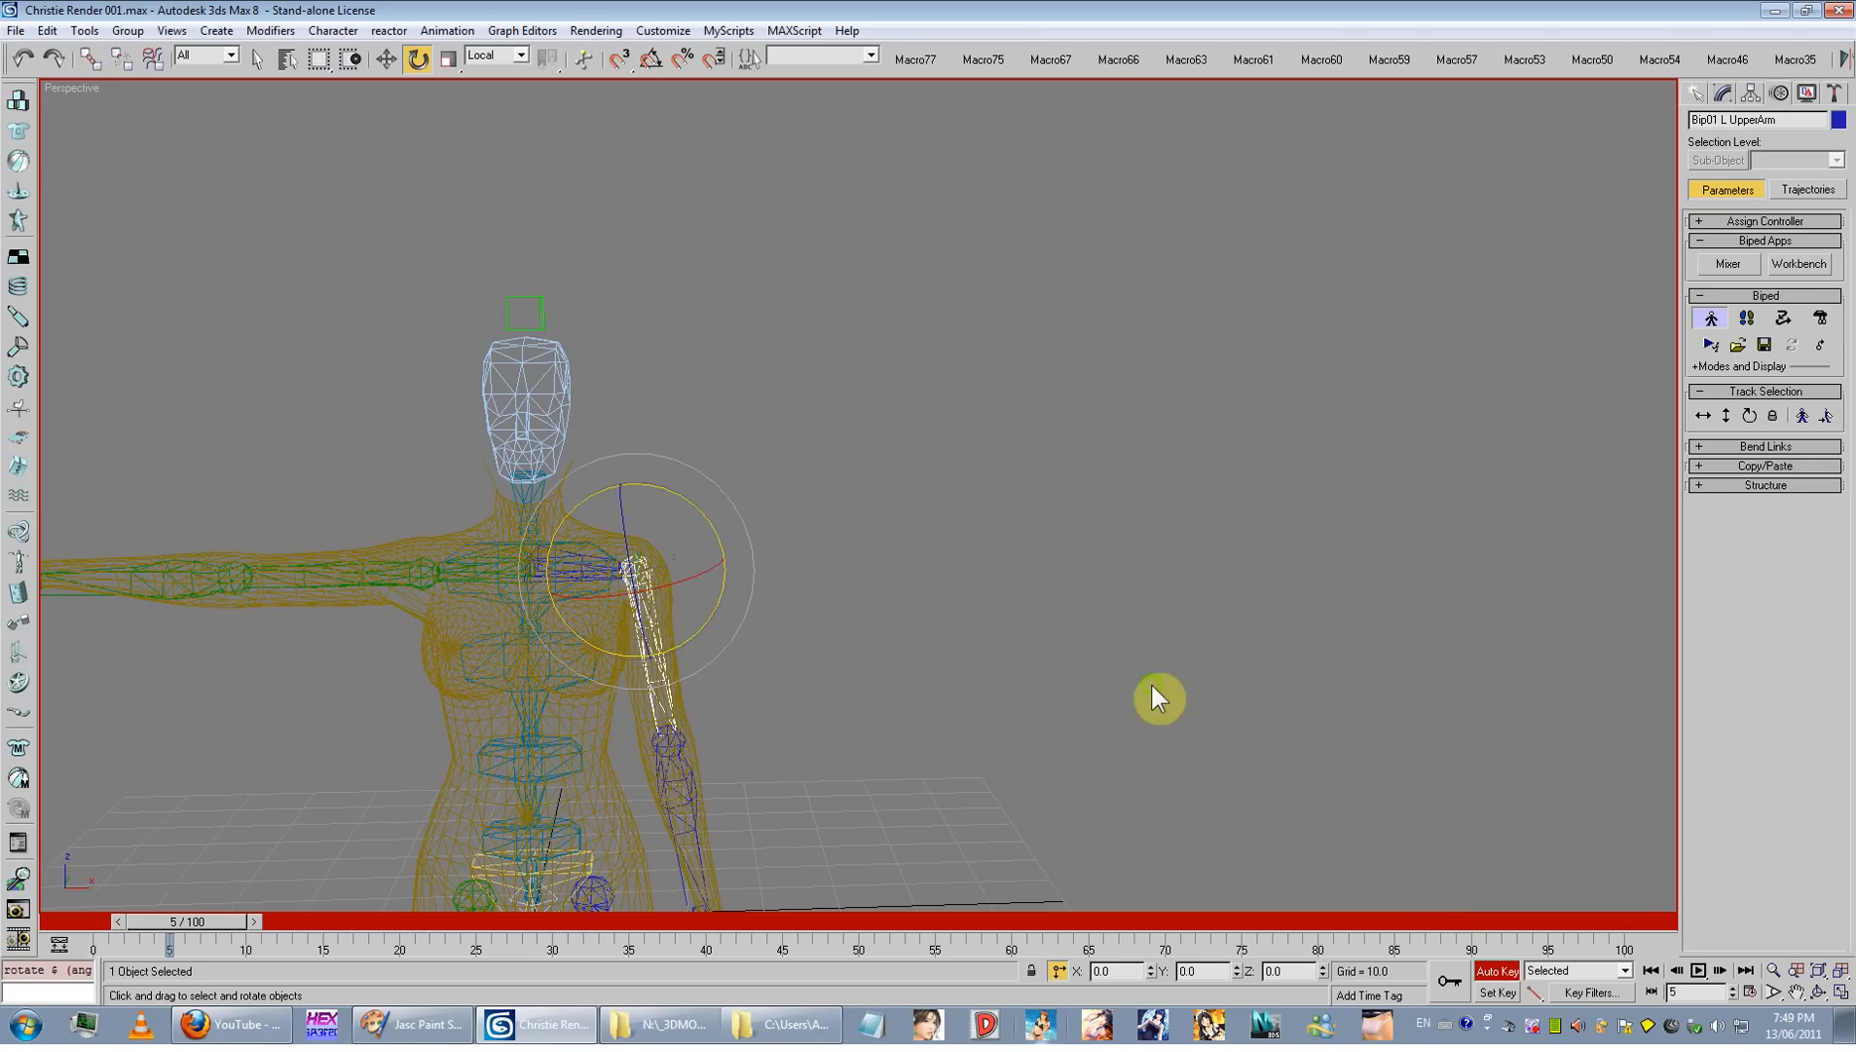
# Step: Turn off the biped's Figure Mode and Auto Key, and deselect the upper arm bone
pyautogui.click(1711, 319)
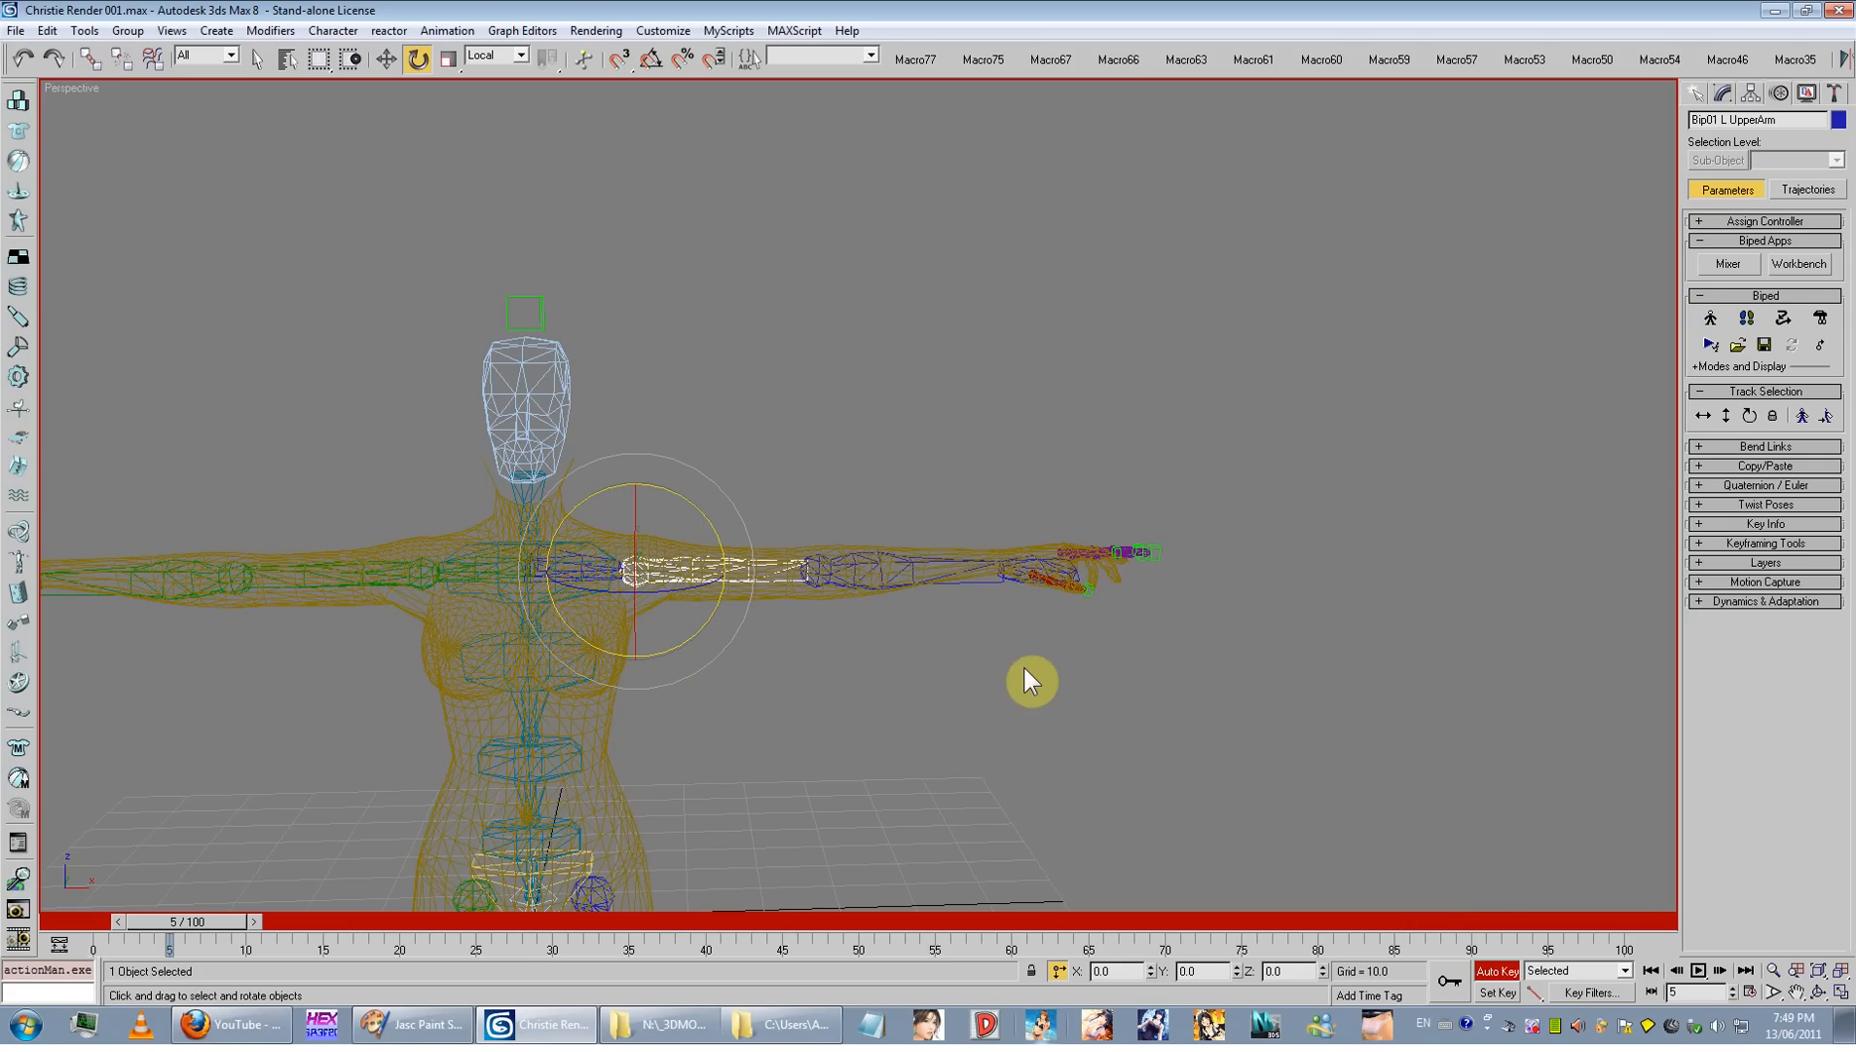
pyautogui.click(1497, 971)
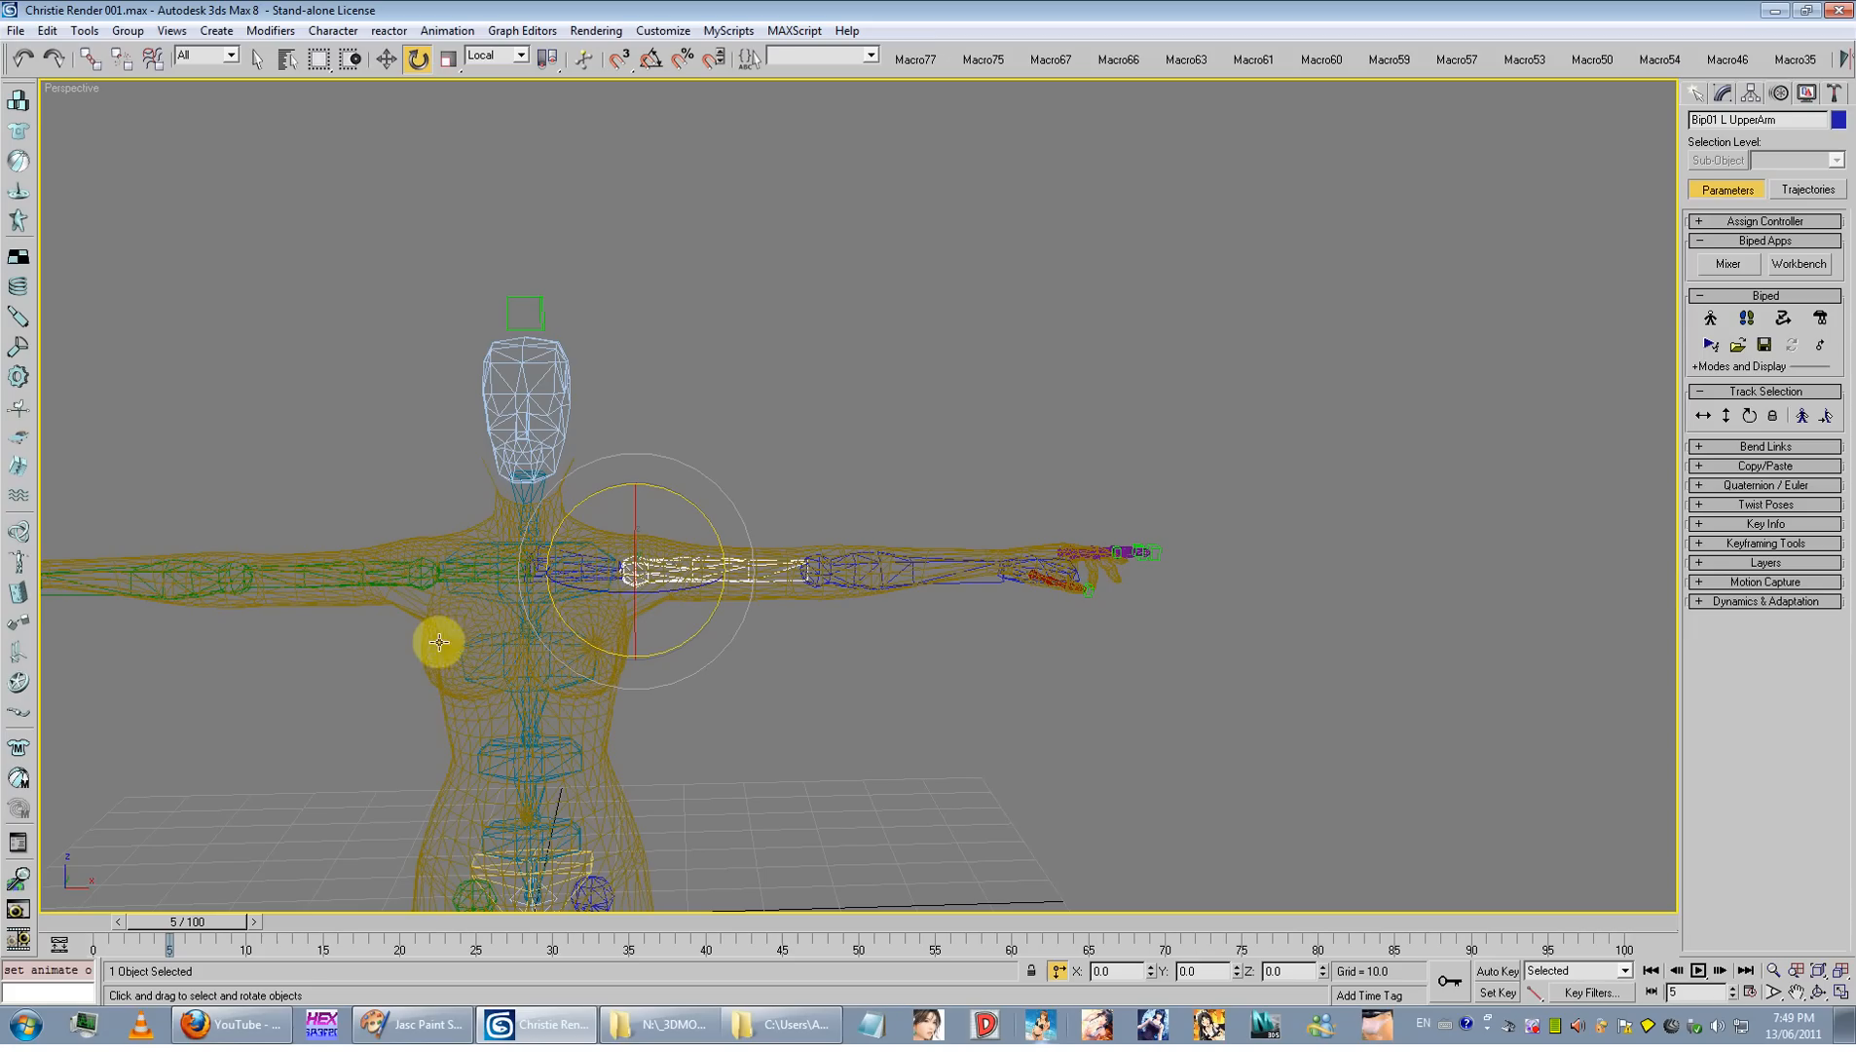
pyautogui.click(387, 59)
pyautogui.click(555, 310)
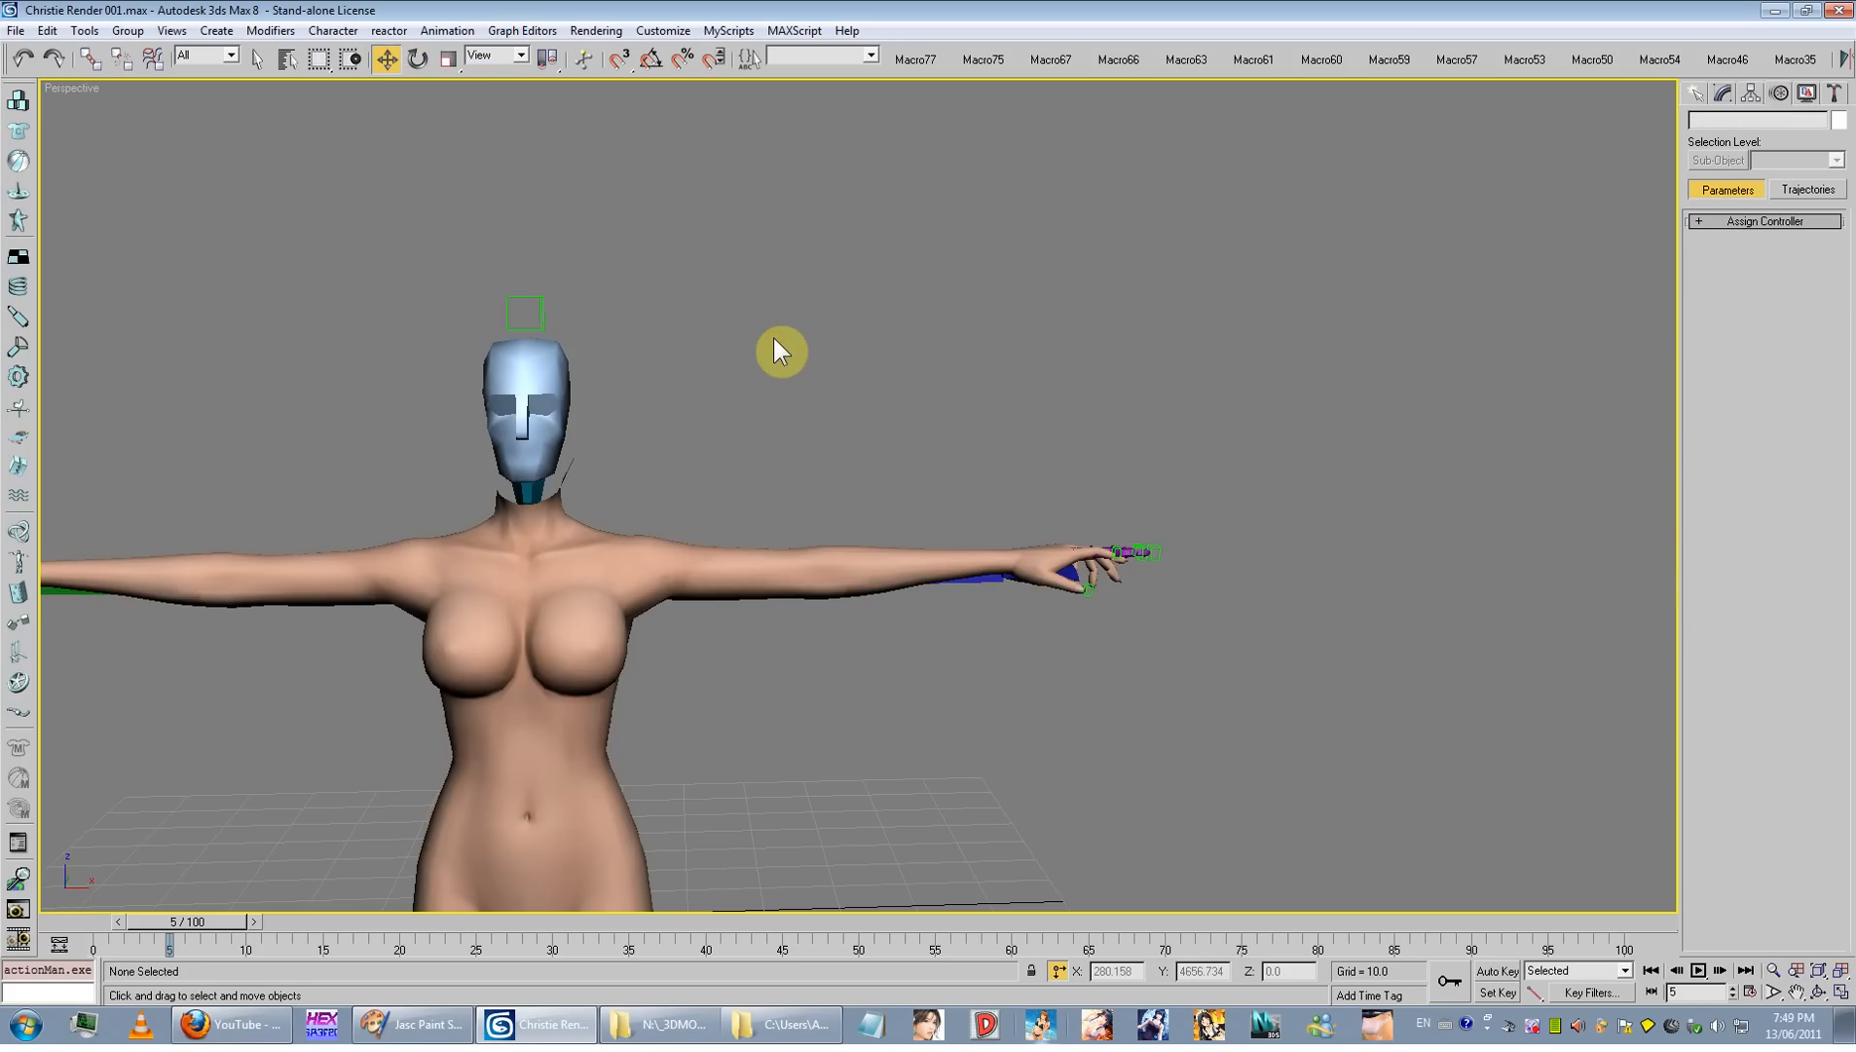
# Step: Move Bip01 L Hand downward and inward at frame 5 in shaded display so the left arm bends
pyautogui.press('F4')
pyautogui.press('F4')
pyautogui.click(985, 570)
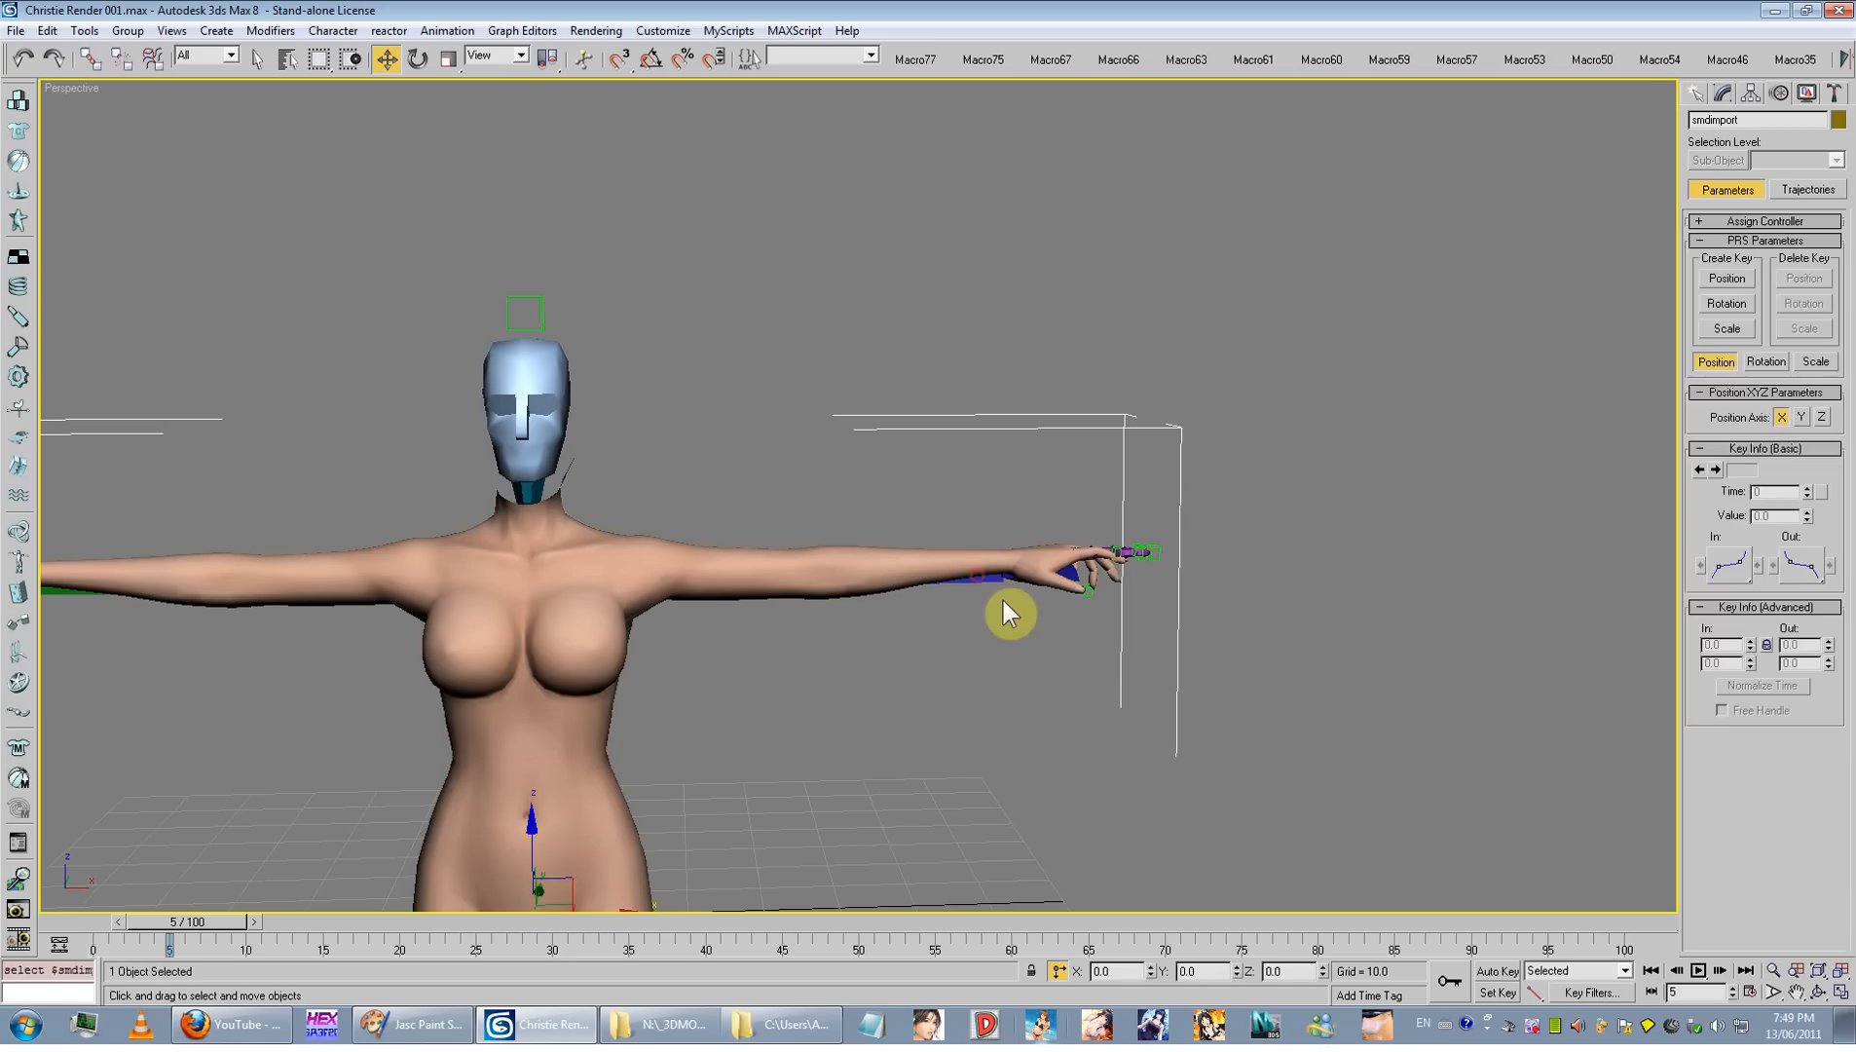
pyautogui.click(1003, 598)
pyautogui.click(1079, 569)
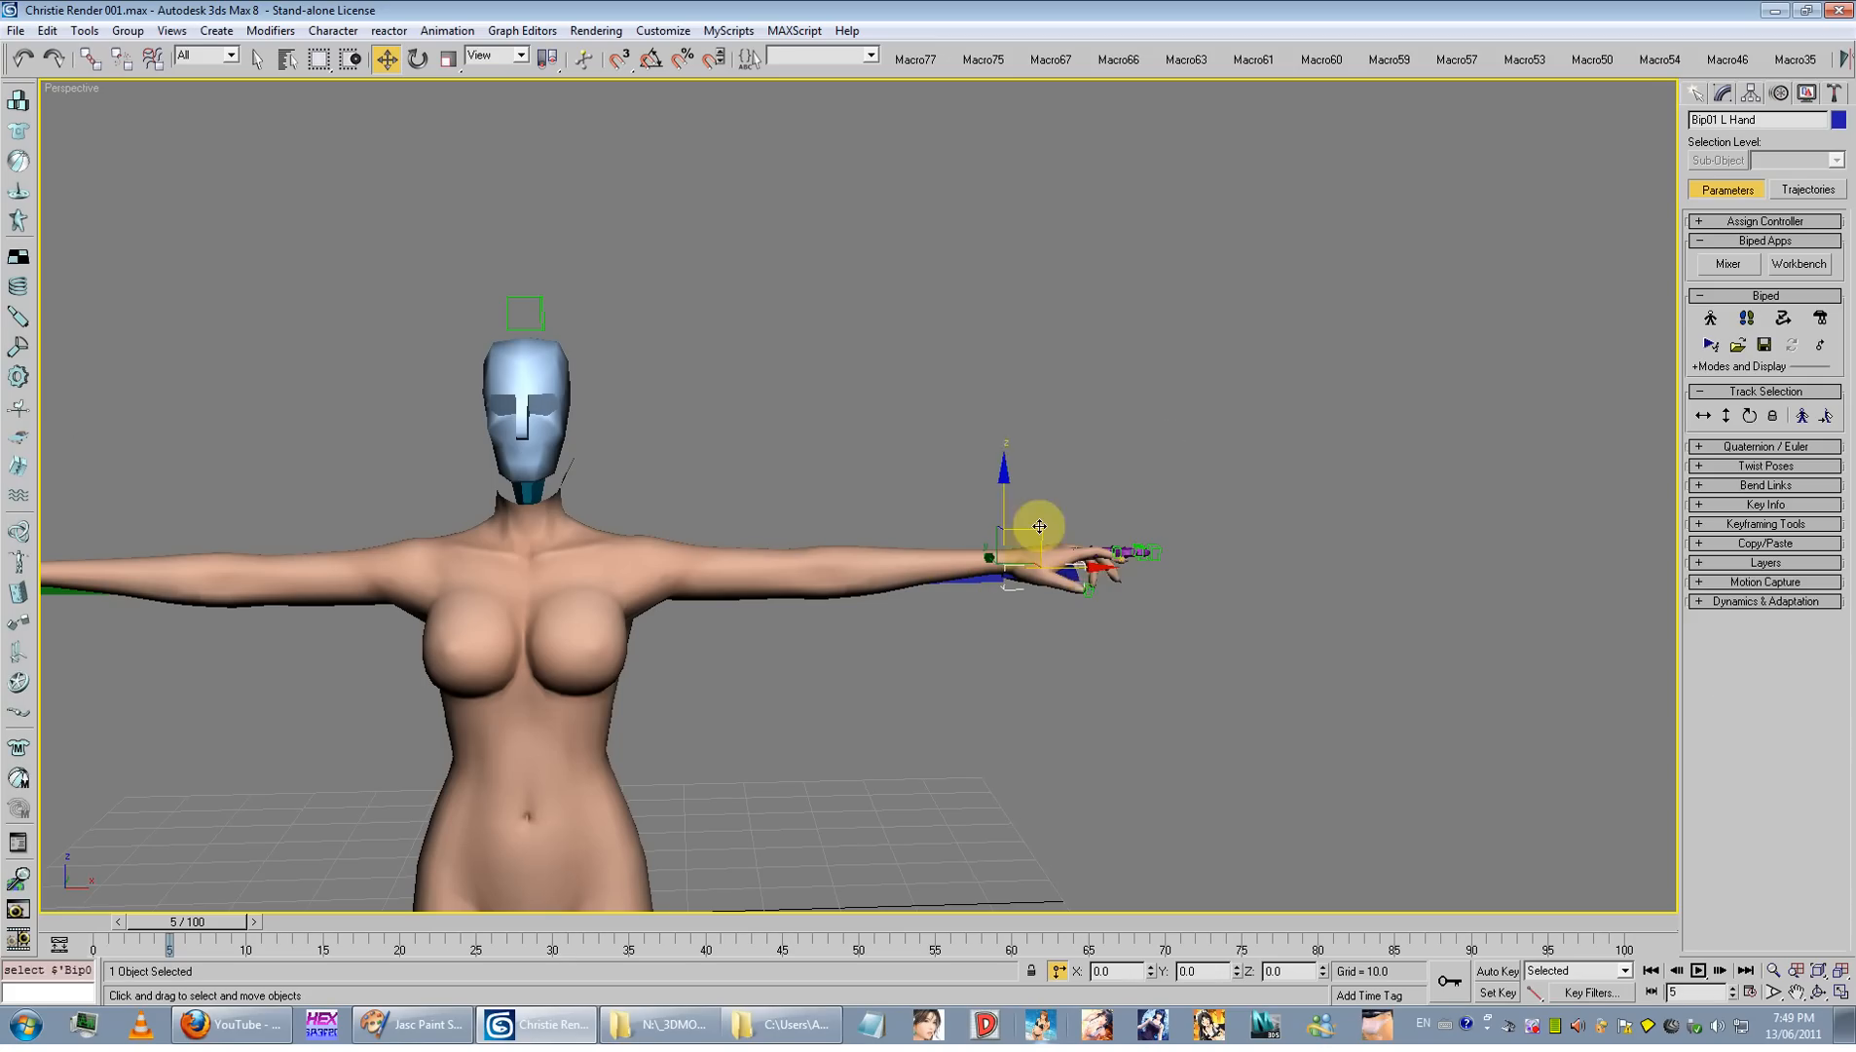
pyautogui.moveTo(1030, 531); pyautogui.dragTo(857, 657)
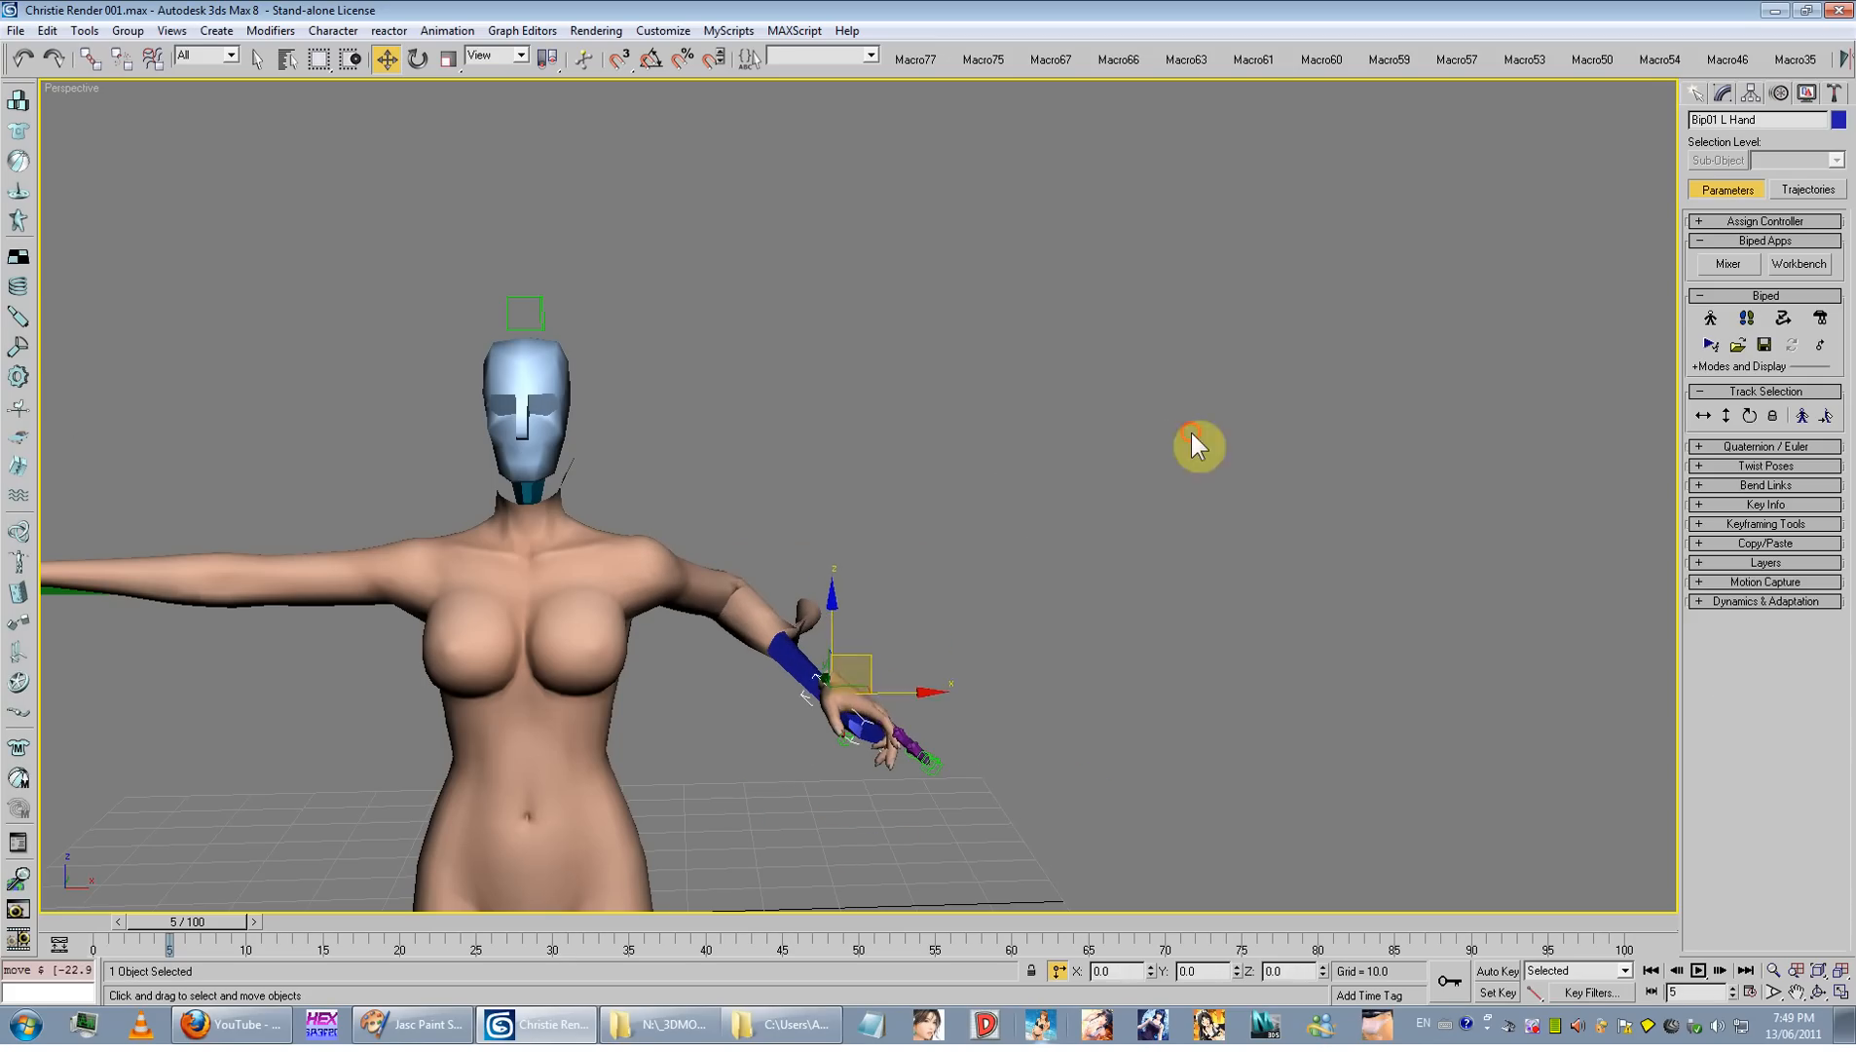
# Step: Select the smdimport mesh, edit its Skin modifier in wireframe, and select the stray left forearm vertices
pyautogui.click(1202, 443)
pyautogui.click(1724, 92)
pyautogui.click(825, 605)
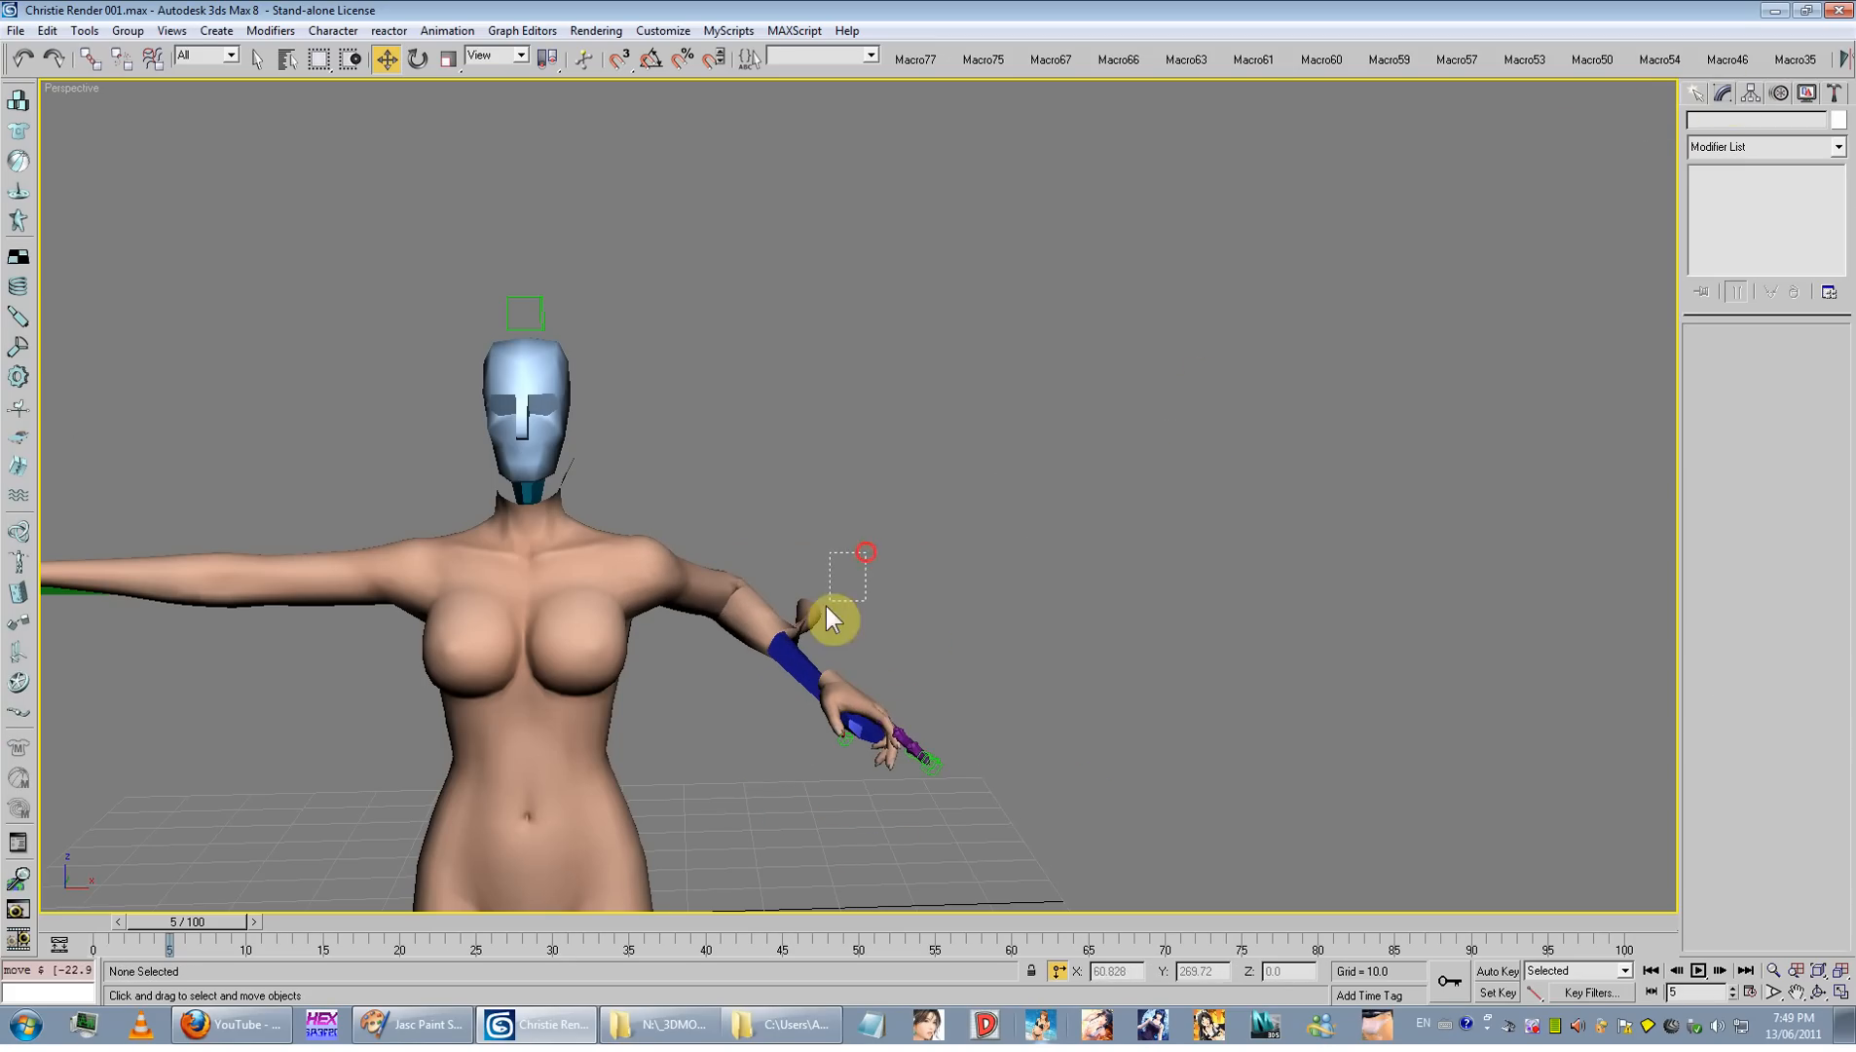
pyautogui.click(1807, 174)
pyautogui.moveTo(1156, 408); pyautogui.dragTo(1176, 352, button='middle')
pyautogui.moveTo(986, 523); pyautogui.dragTo(762, 695)
pyautogui.press('F3')
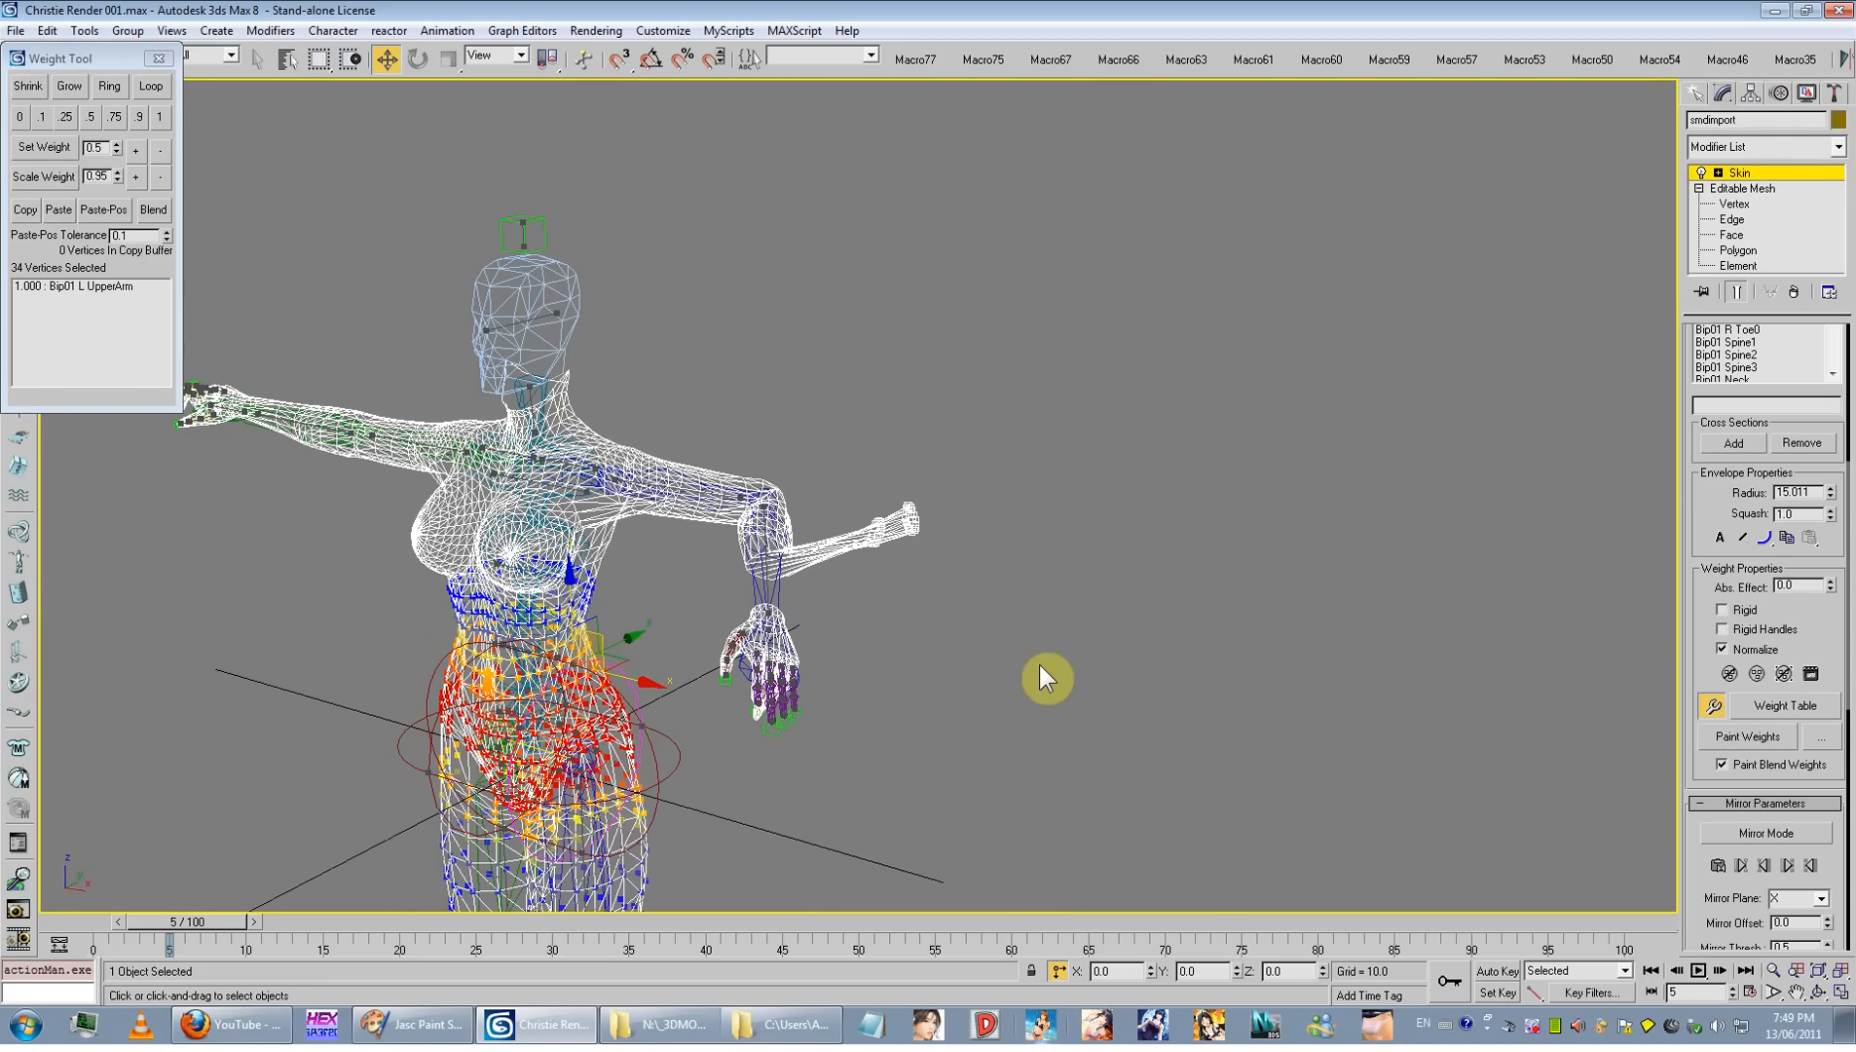
# Step: Choose the Bip01 L Forearm envelope, grow the vertex selection, and assign those vertices a weight of 1
pyautogui.click(759, 567)
pyautogui.hotkey('ctrl', 'z')
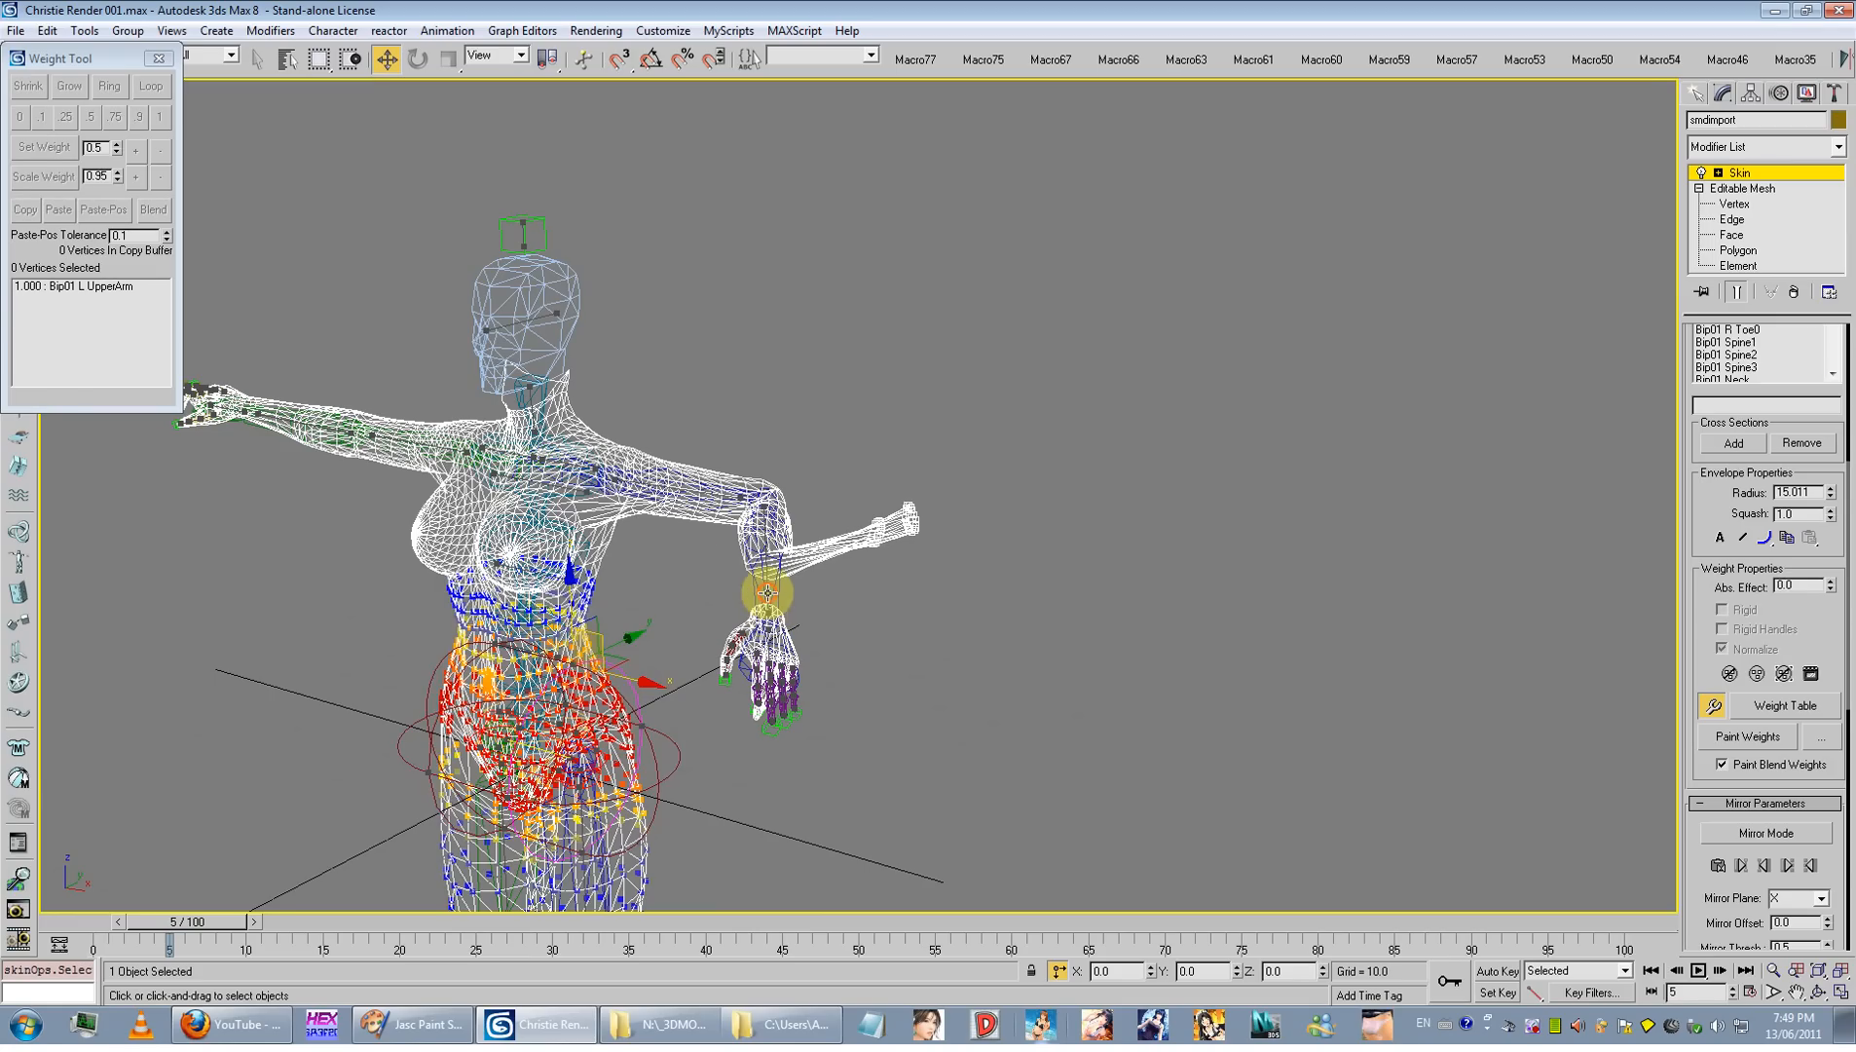
pyautogui.click(764, 606)
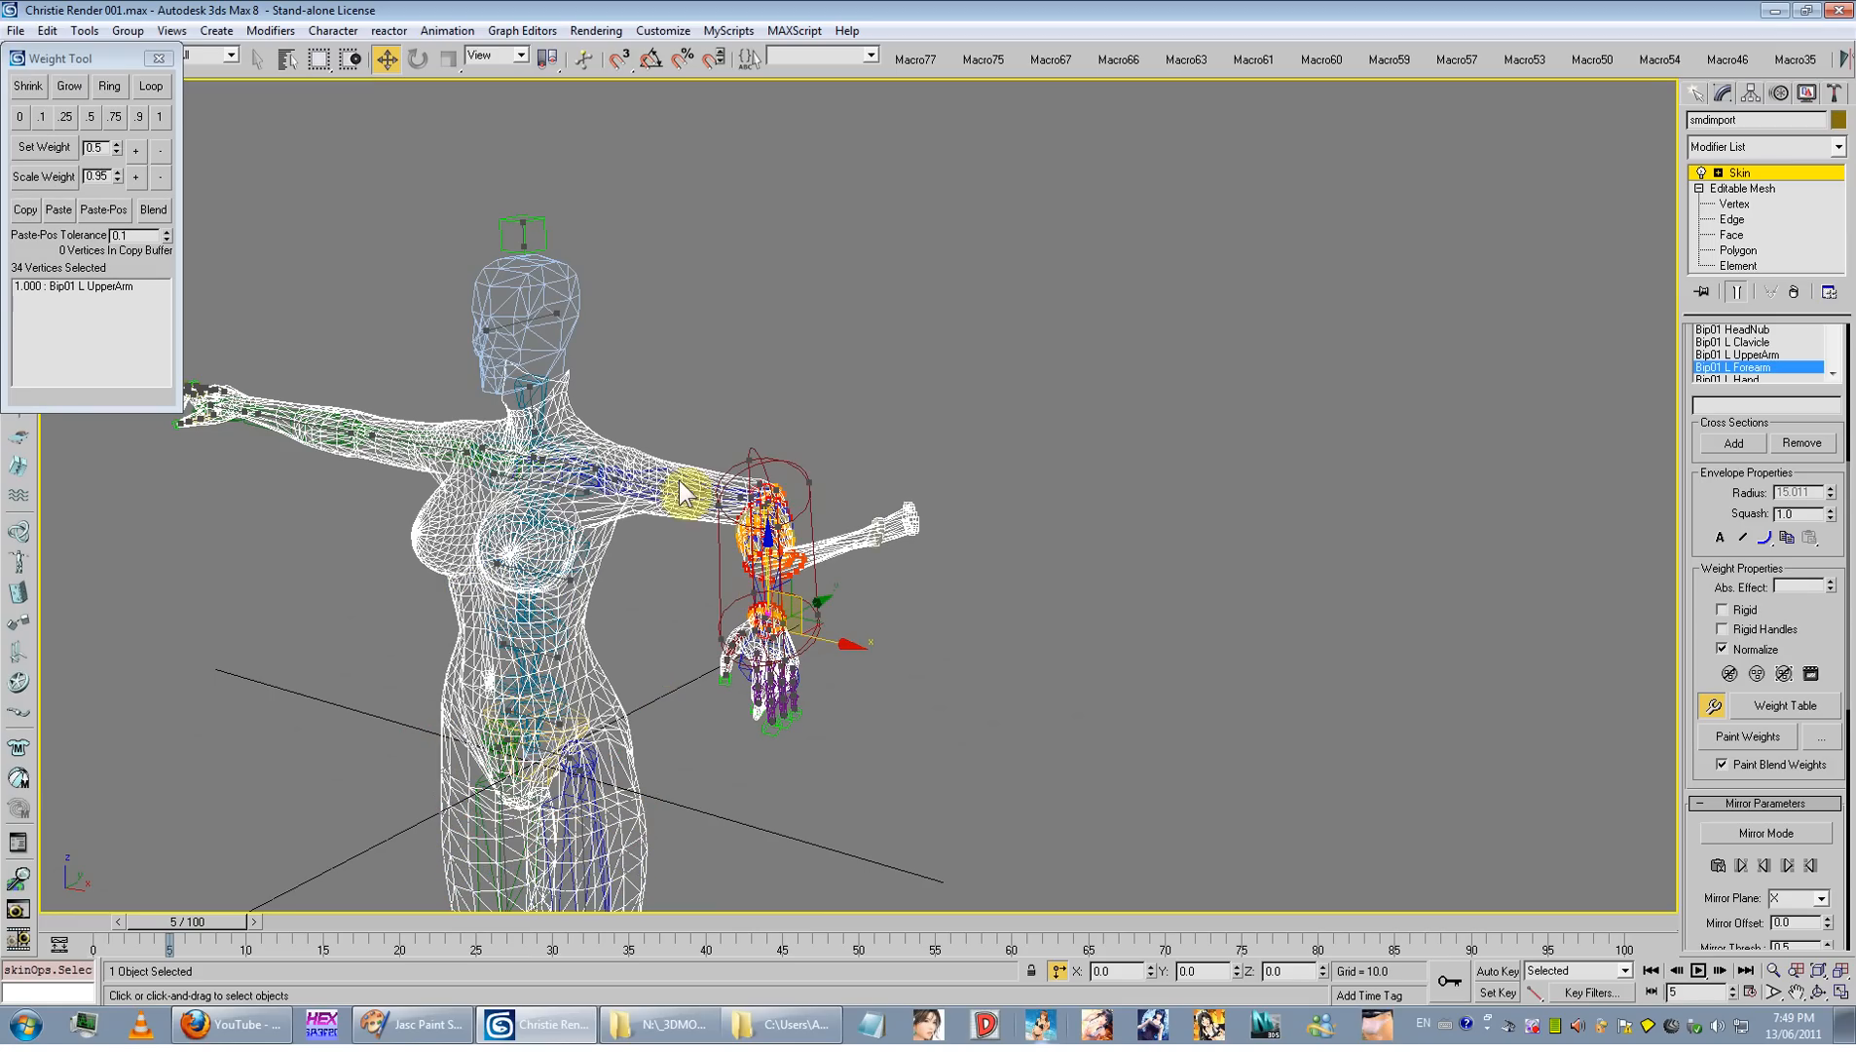
pyautogui.click(68, 87)
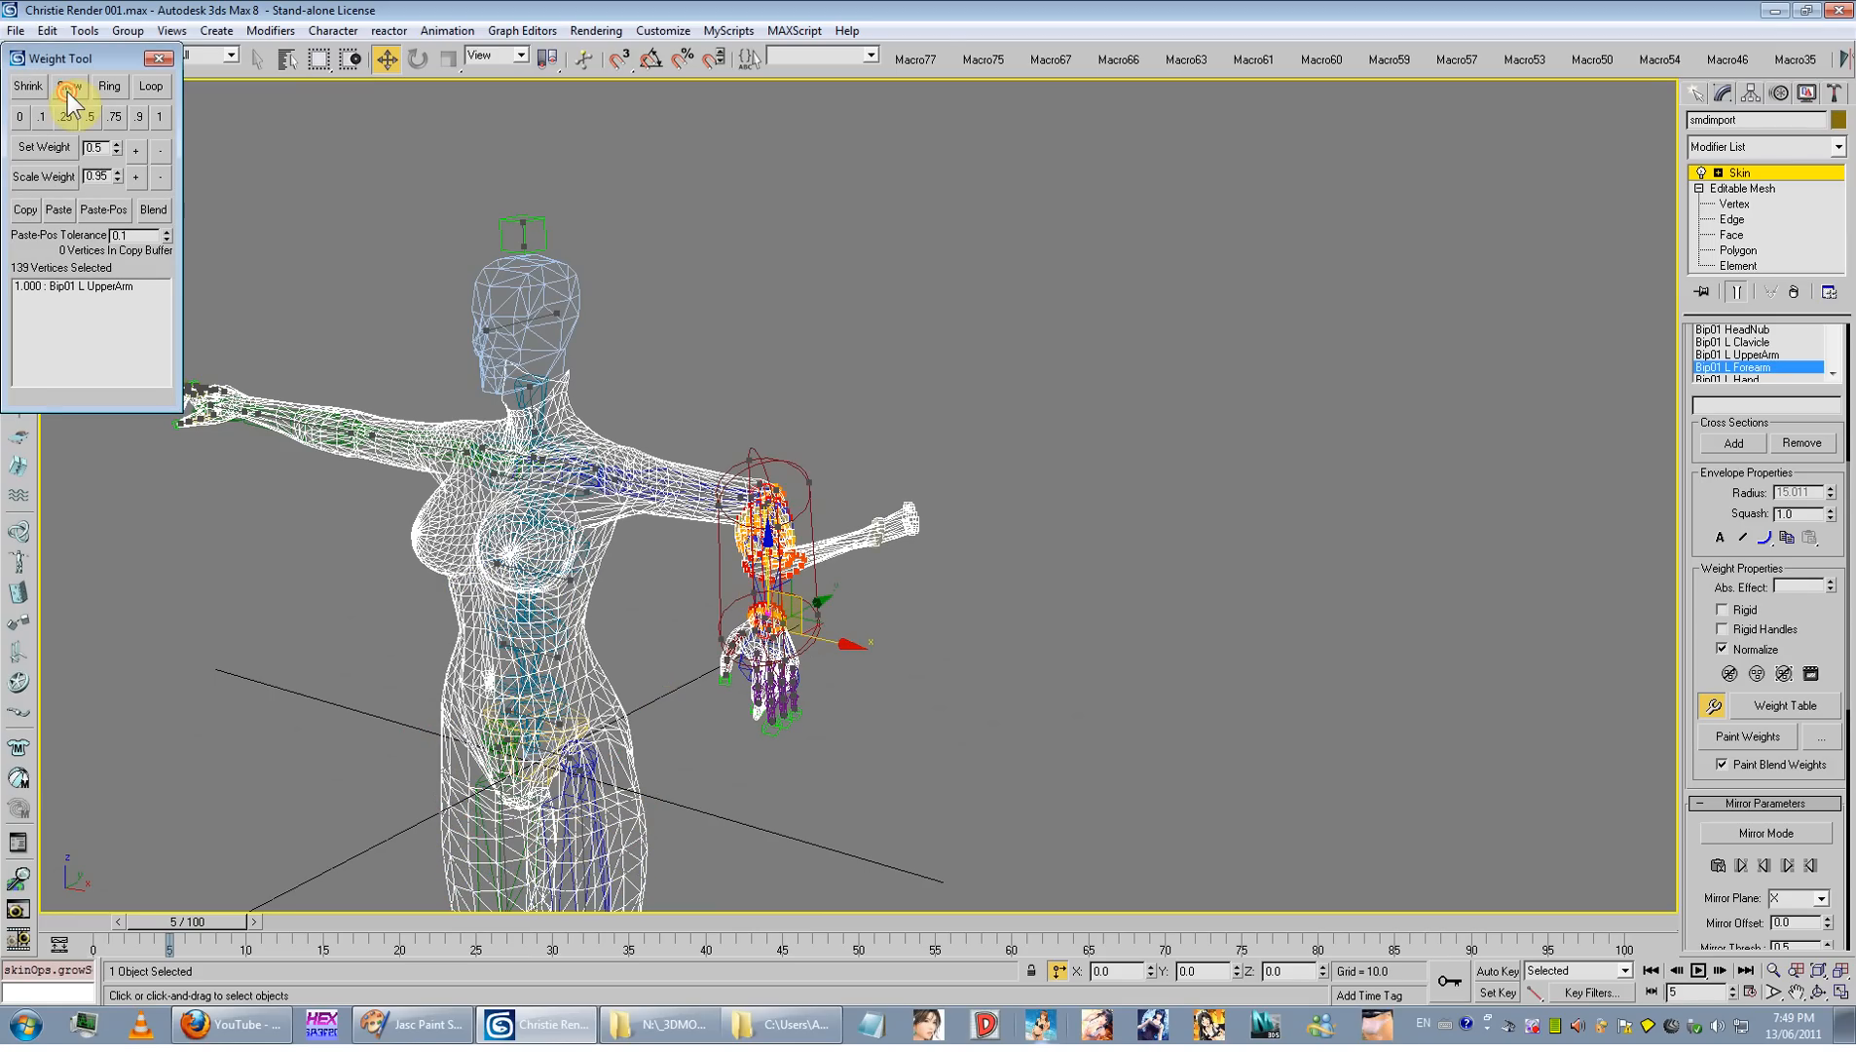
pyautogui.click(161, 118)
# Step: Turn on the Skin modifier's Mirror Mode and mirror-paste the selected left forearm vertices' weights
pyautogui.keyDown('alt'); pyautogui.moveTo(561, 428); pyautogui.dragTo(1680, 655, button='middle'); pyautogui.keyUp('alt')
pyautogui.scroll(-3, 1675, 644)
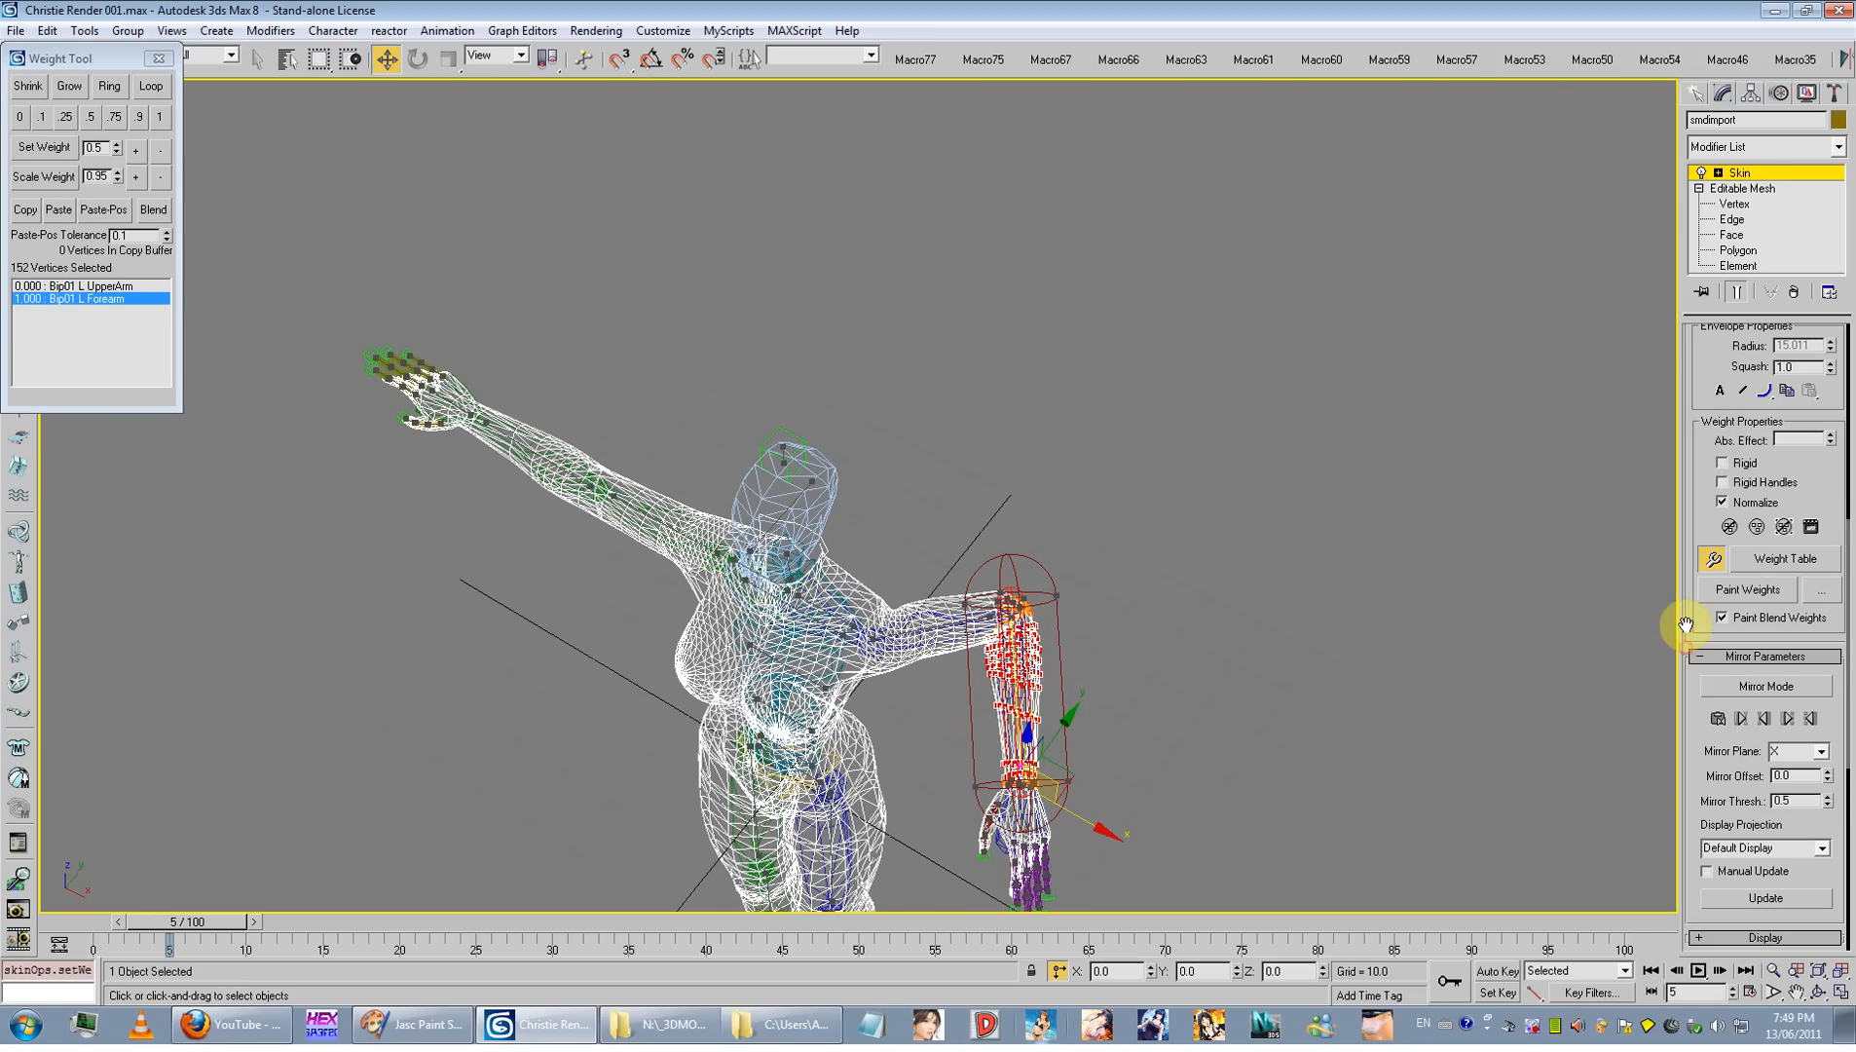
pyautogui.click(1732, 682)
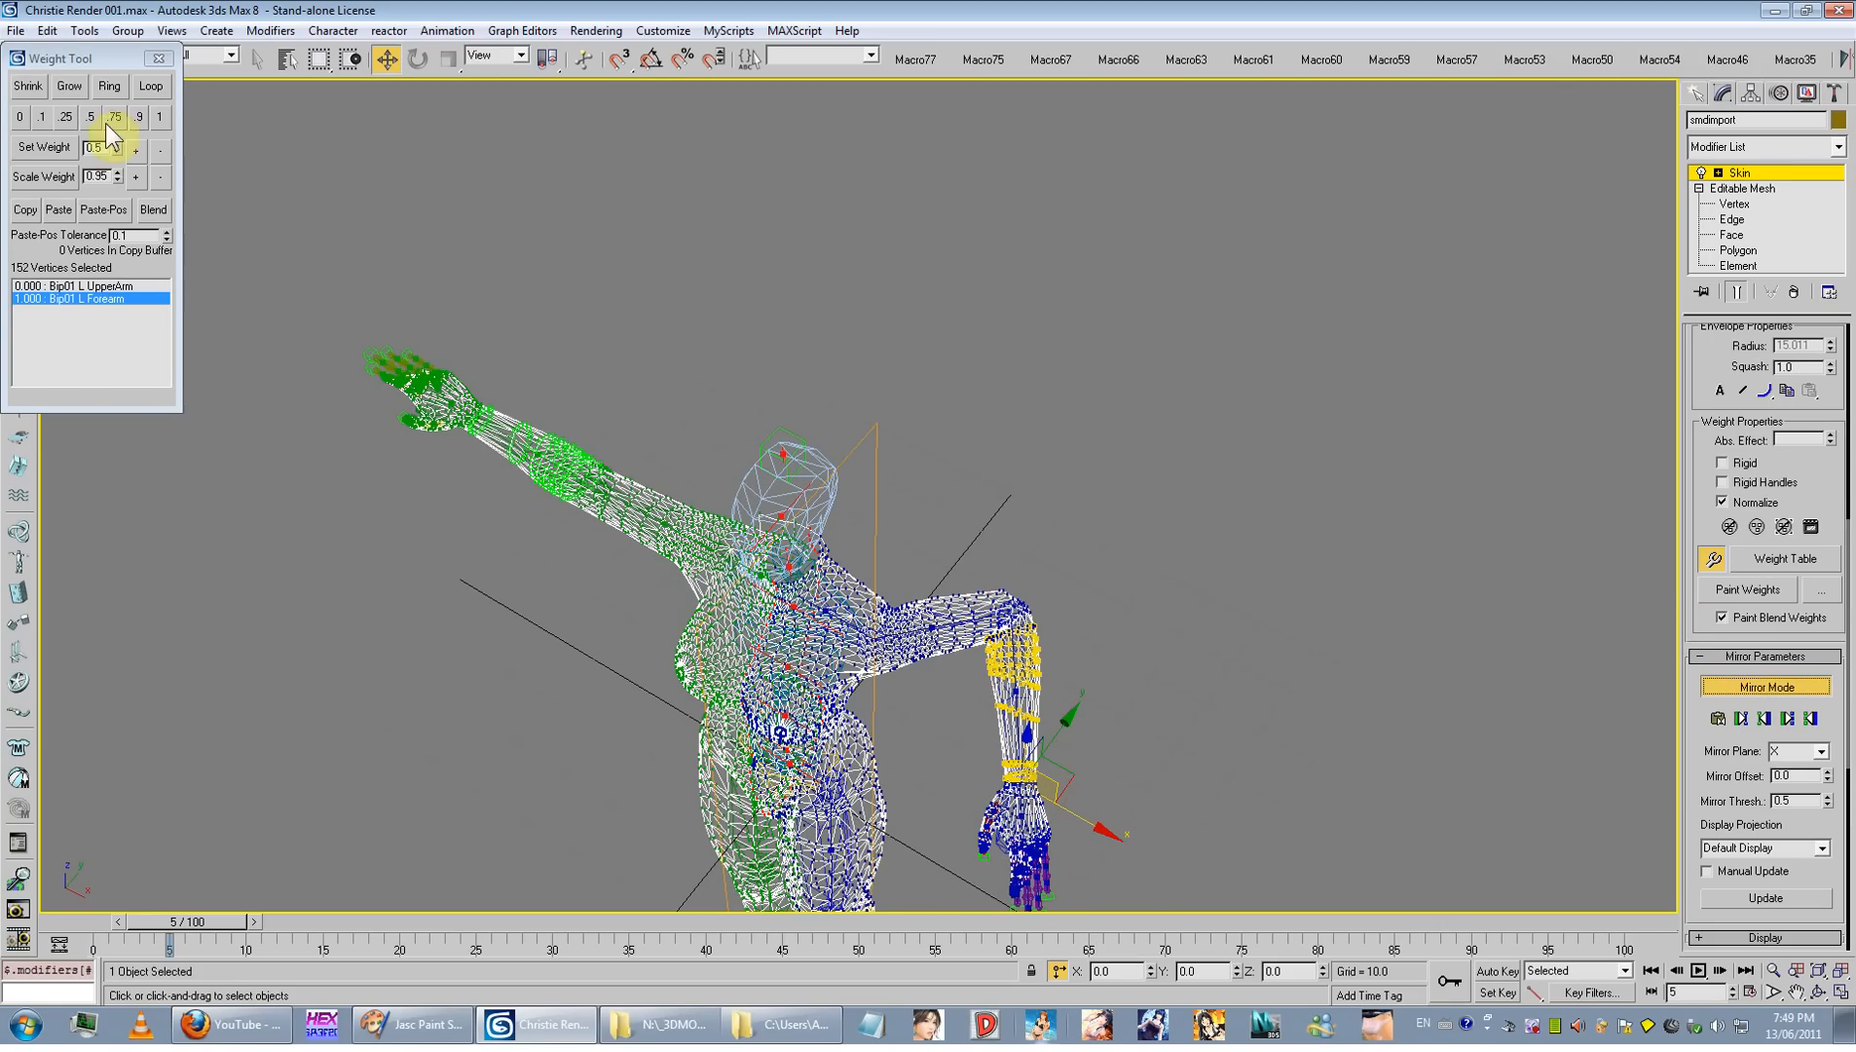
pyautogui.click(1719, 719)
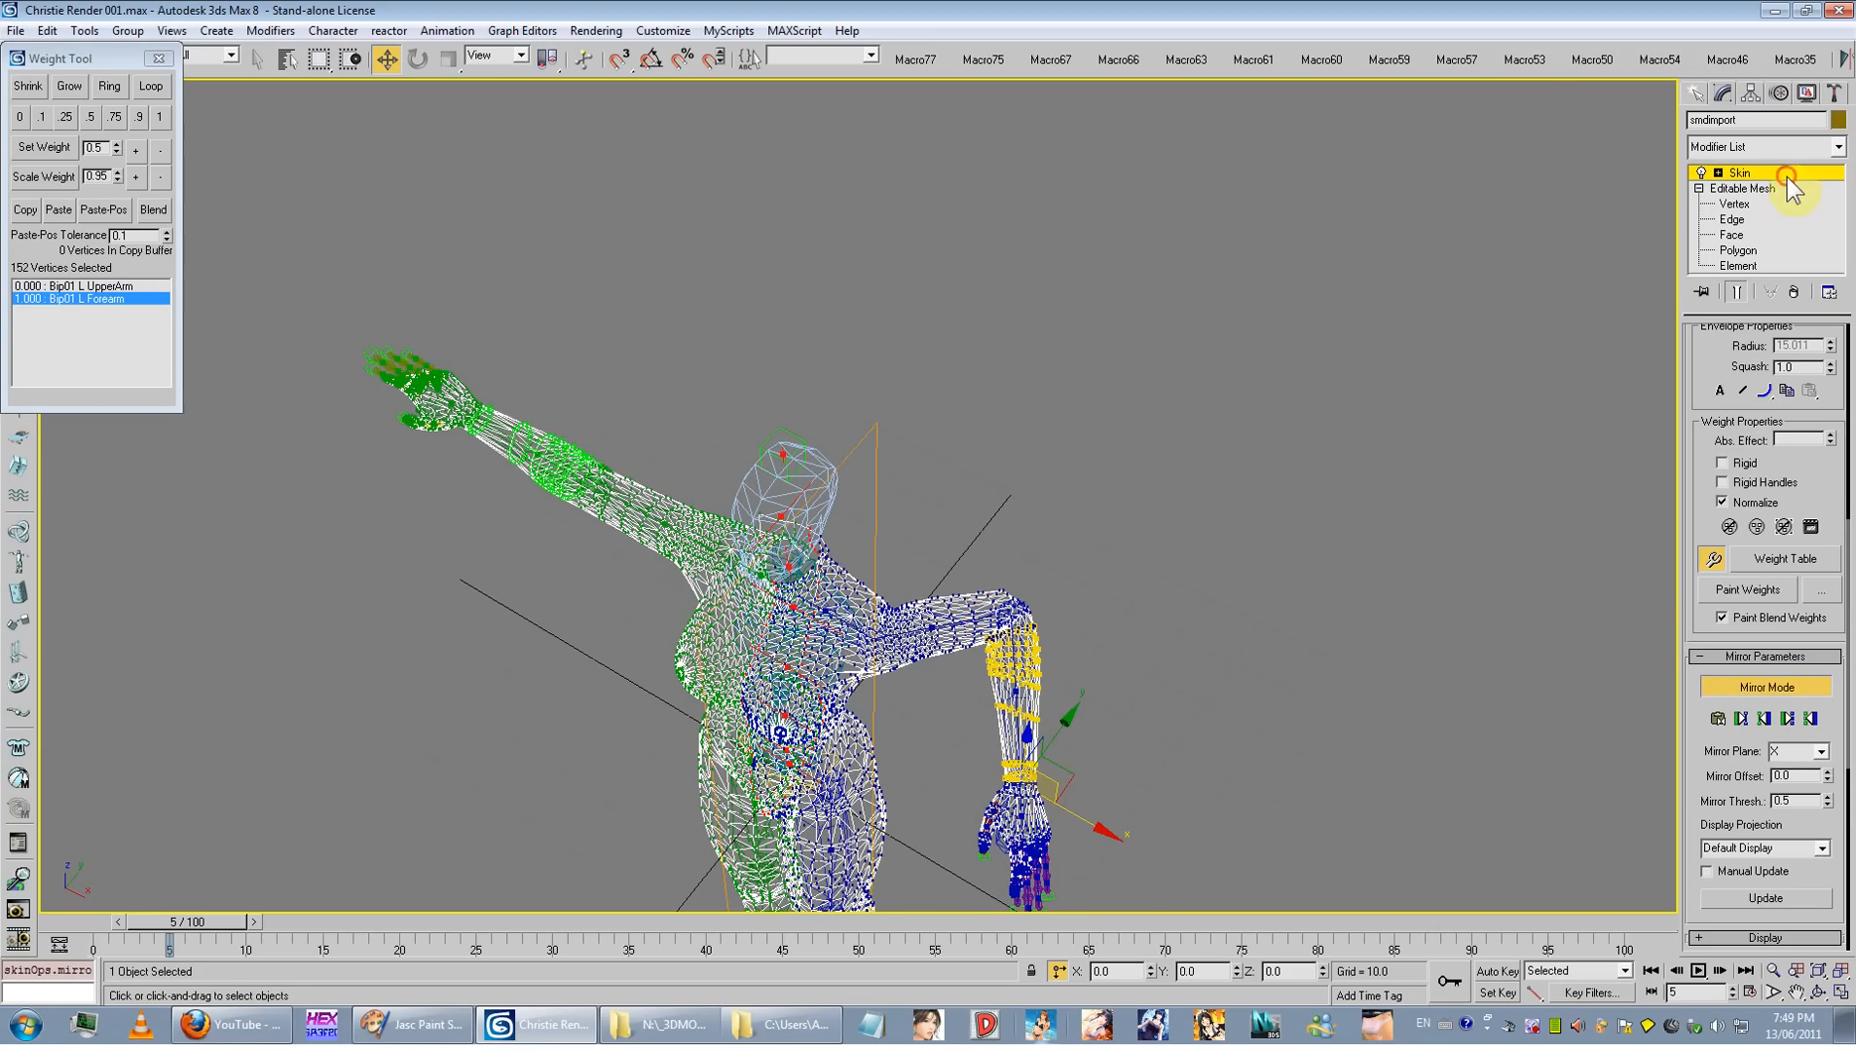
# Step: Leave the Skin envelope editing, try rotating the body mesh on its local axes, and undo that rotation
pyautogui.click(1786, 174)
pyautogui.click(945, 325)
pyautogui.keyDown('alt'); pyautogui.moveTo(475, 469); pyautogui.dragTo(587, 407, button='middle'); pyautogui.keyUp('alt')
pyautogui.moveTo(703, 439); pyautogui.dragTo(875, 651)
pyautogui.click(783, 510)
pyautogui.click(418, 58)
pyautogui.scroll(-2, 874, 650)
pyautogui.moveTo(874, 650); pyautogui.dragTo(883, 433, button='middle')
pyautogui.click(903, 530)
pyautogui.moveTo(903, 530); pyautogui.dragTo(938, 536)
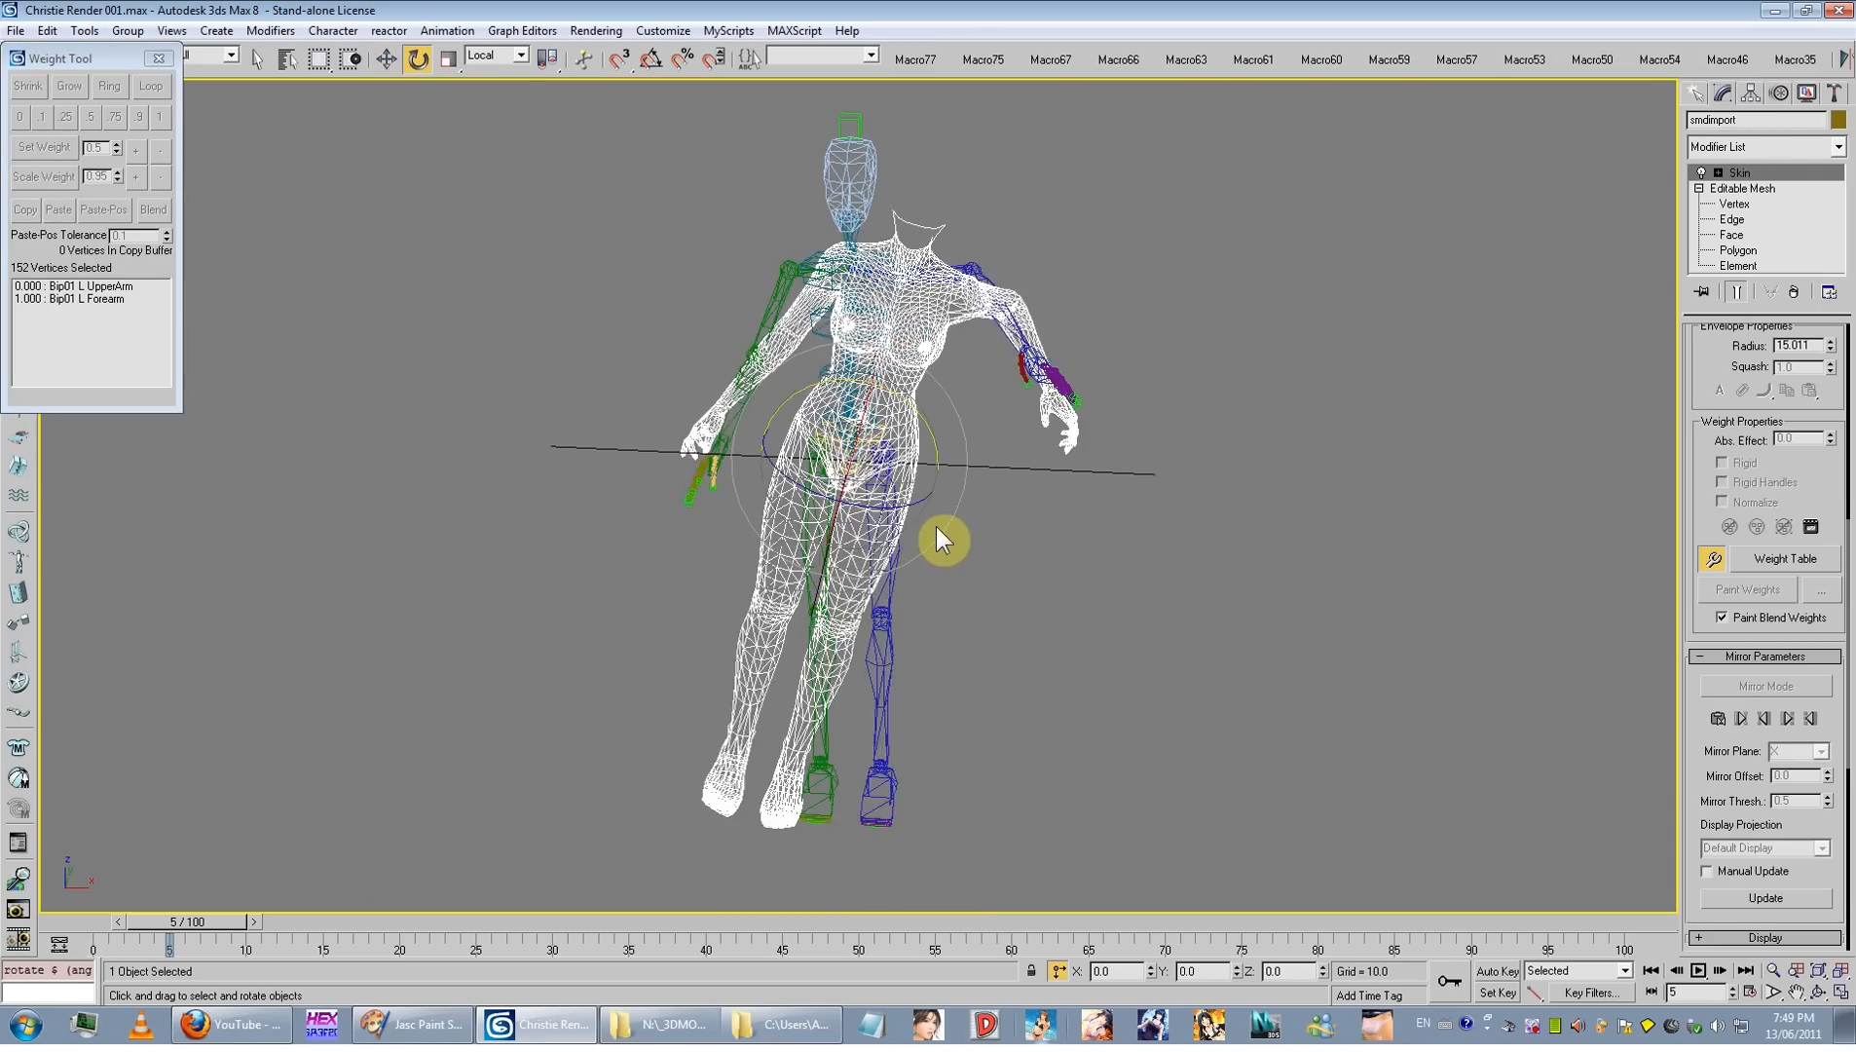
pyautogui.hotkey('ctrl', 'z')
# Step: Test the left leg's deformation by rotating Bip01 L Thigh outward, and cancel the rotation
pyautogui.keyDown('ctrl'); pyautogui.click(900, 547); pyautogui.keyUp('ctrl')
pyautogui.click(869, 430)
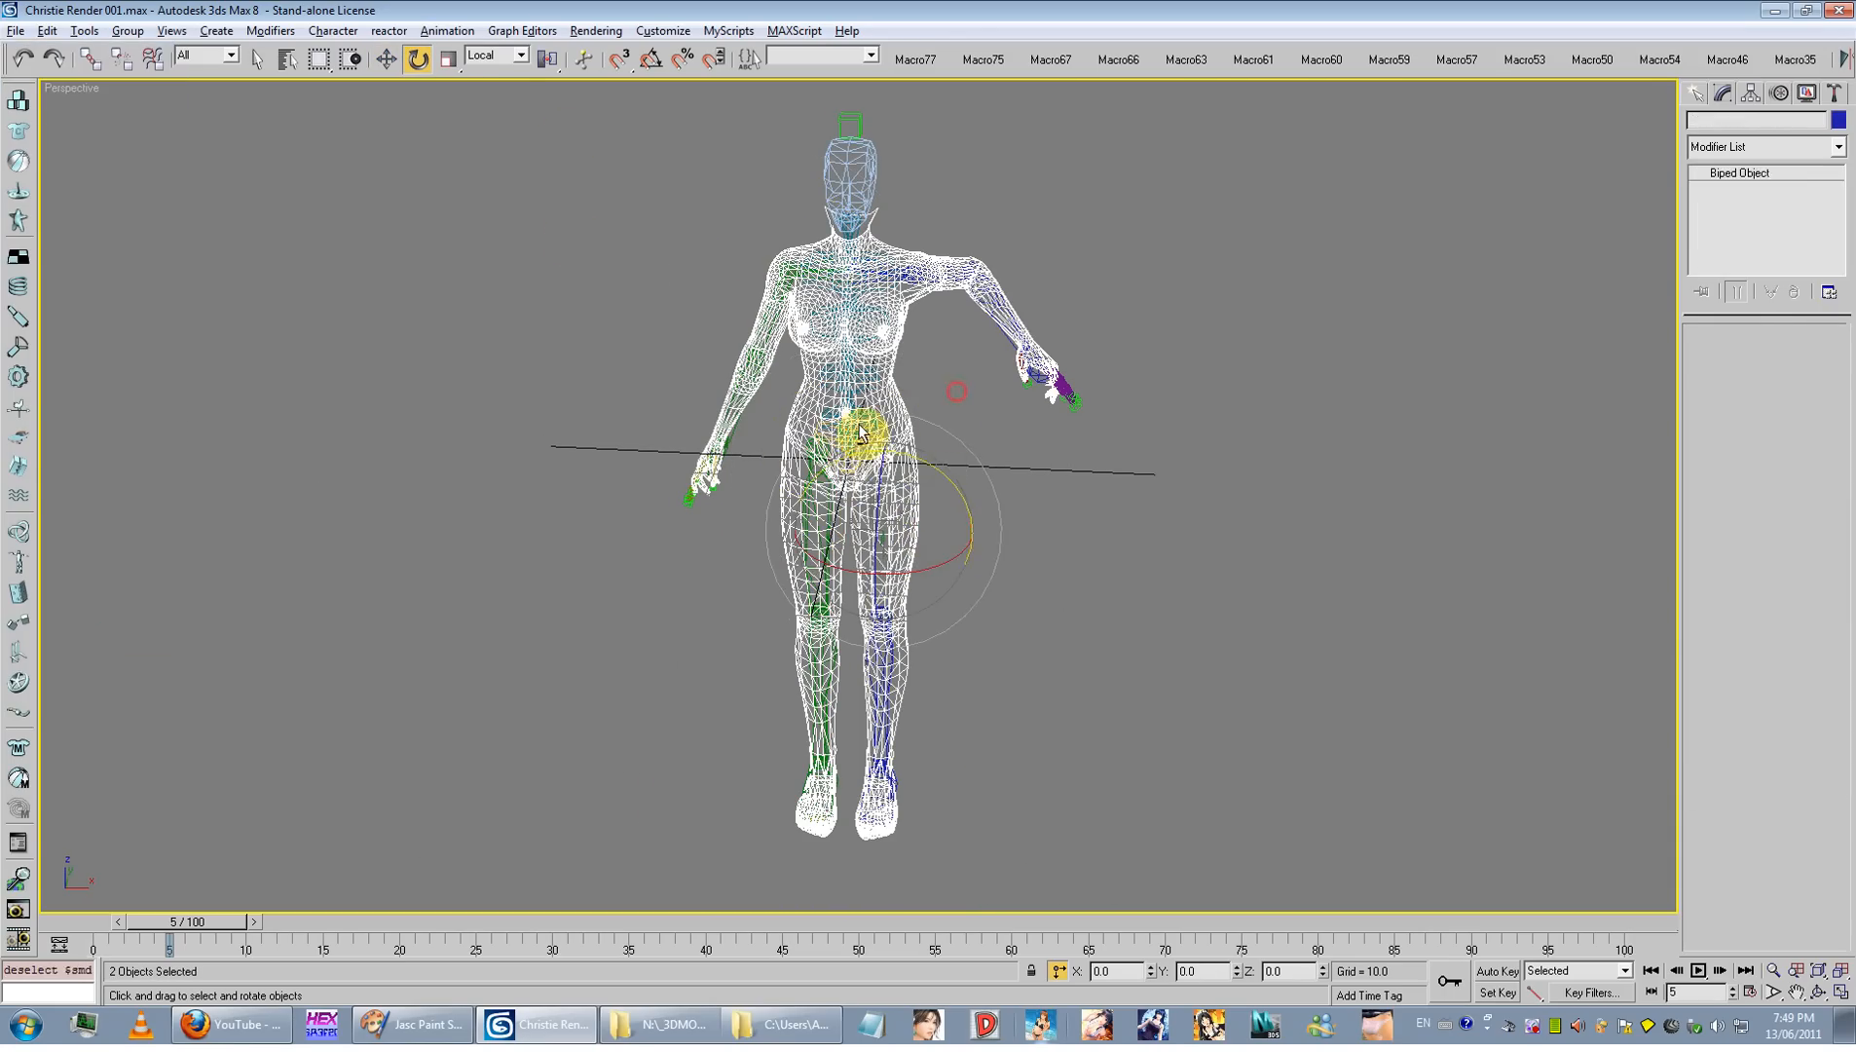
pyautogui.moveTo(961, 414); pyautogui.dragTo(882, 317)
pyautogui.rightClick(881, 317)
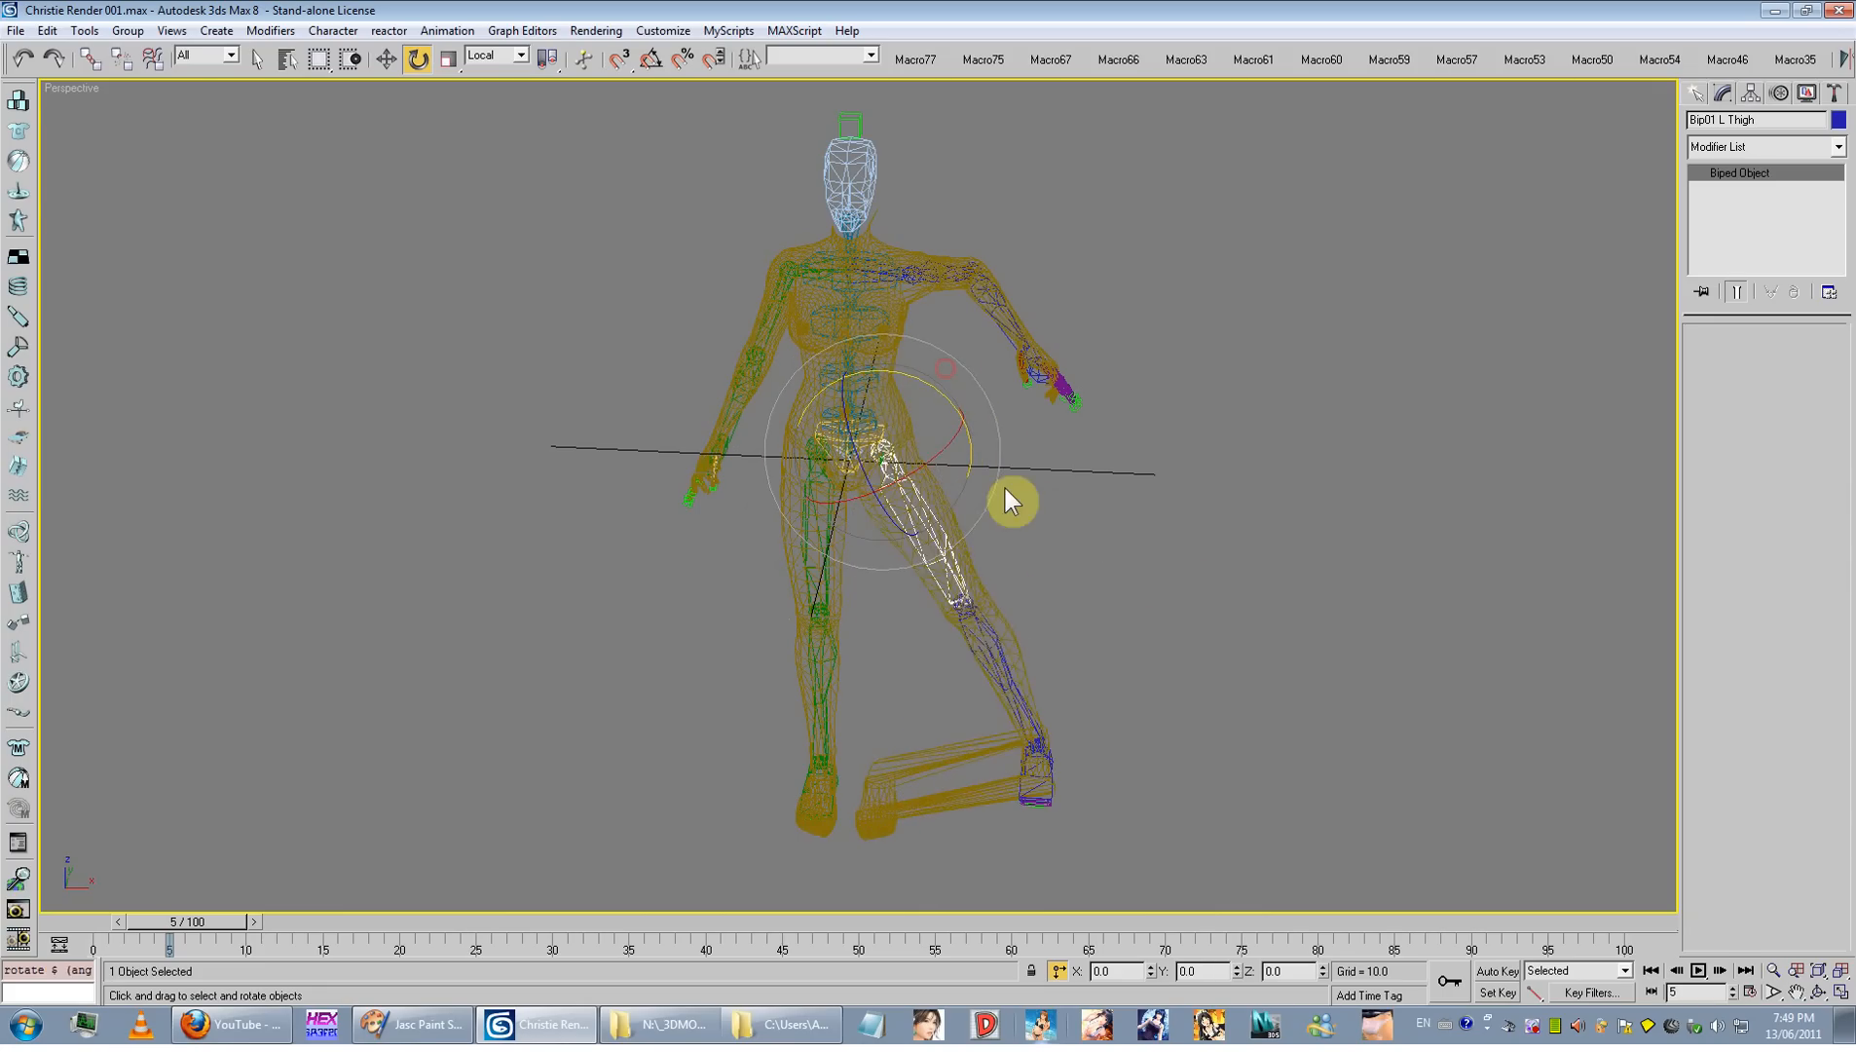
# Step: Select the smdimport mesh and save its Skin envelopes to vertex weights.env, replacing the existing file
pyautogui.click(771, 302)
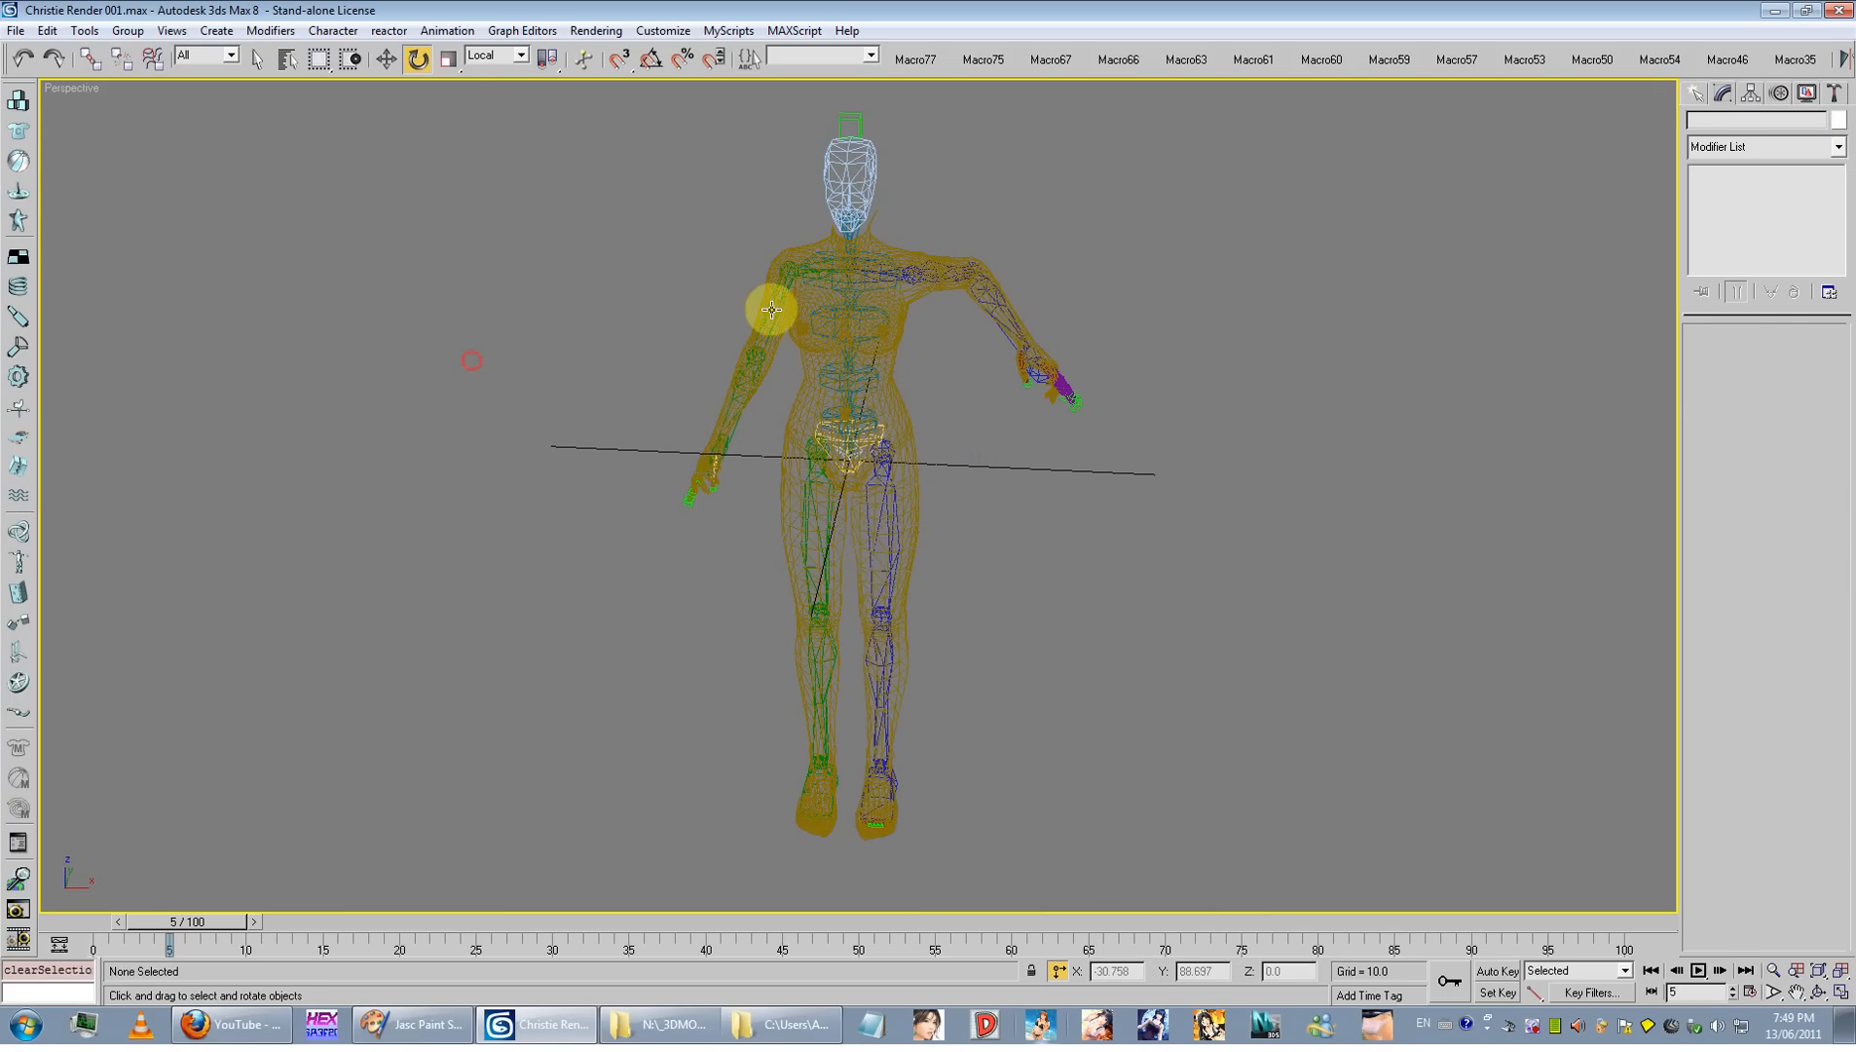
pyautogui.moveTo(1704, 501); pyautogui.dragTo(1704, 436)
pyautogui.scroll(-5, 1758, 667)
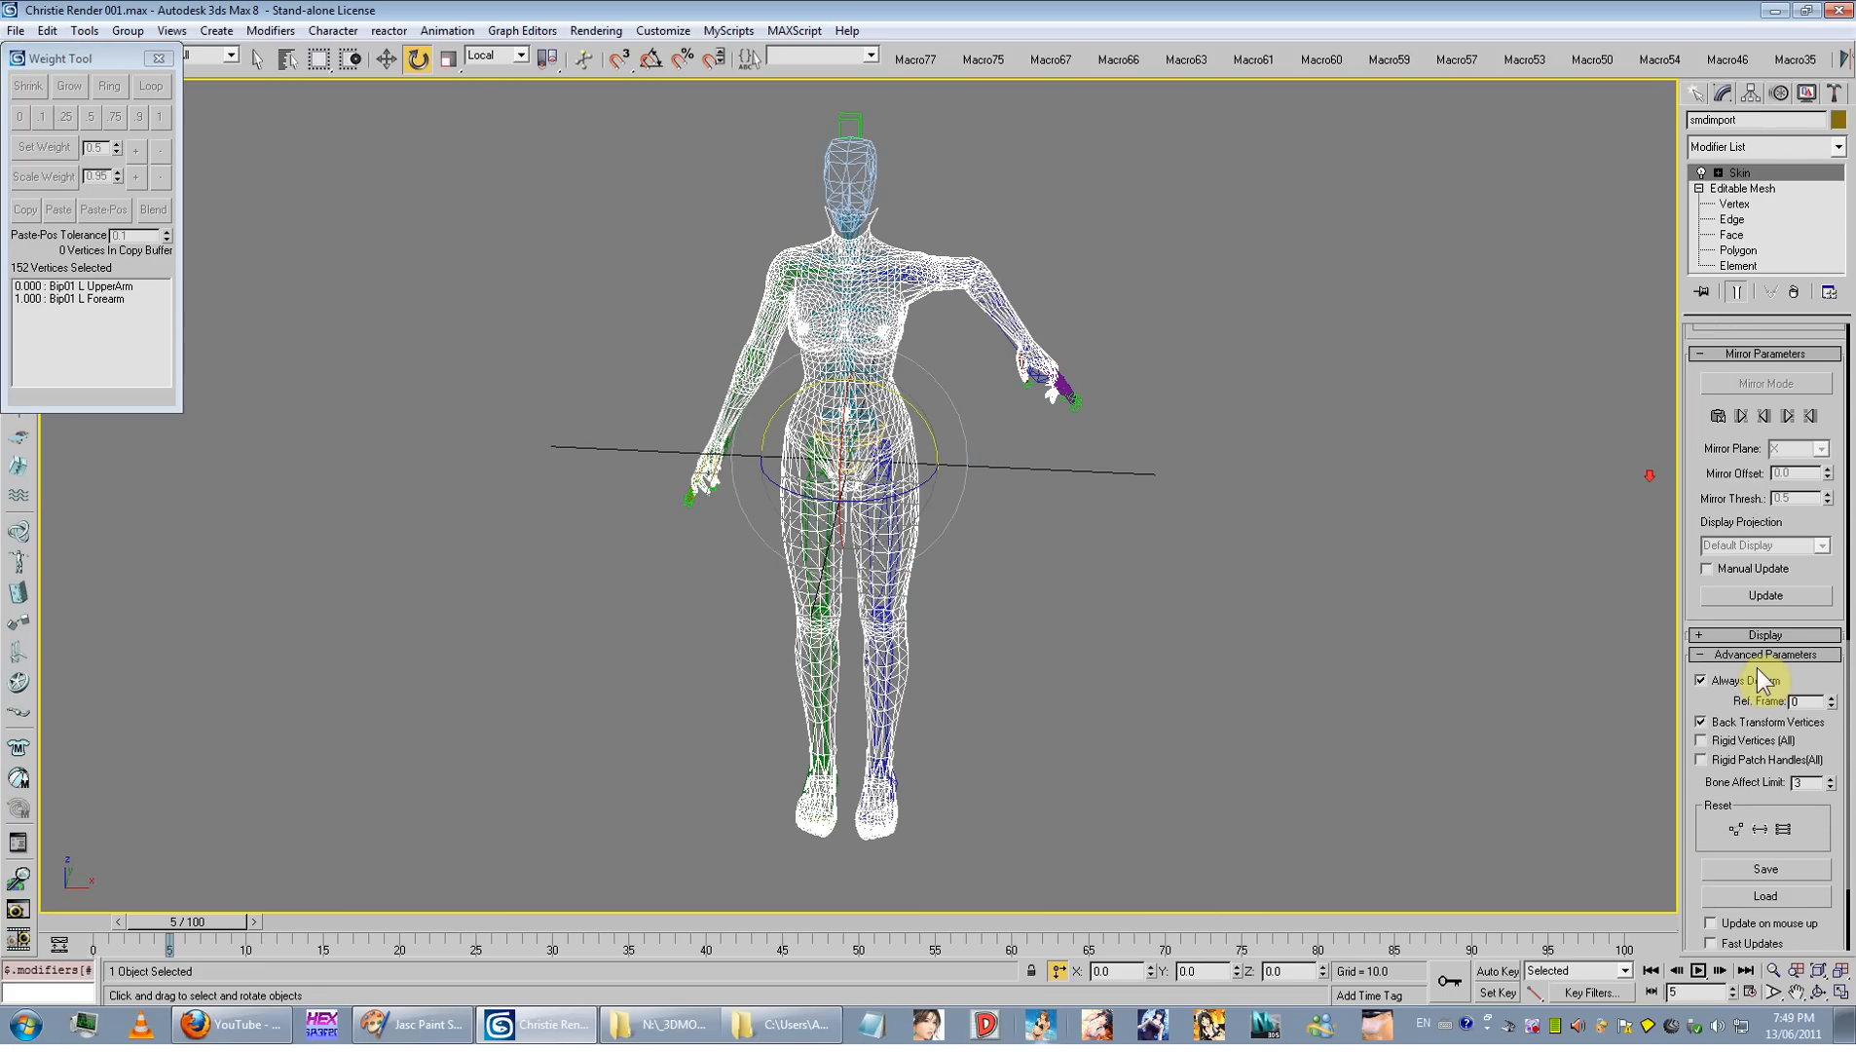
pyautogui.click(1760, 750)
pyautogui.click(131, 146)
pyautogui.doubleClick(132, 146)
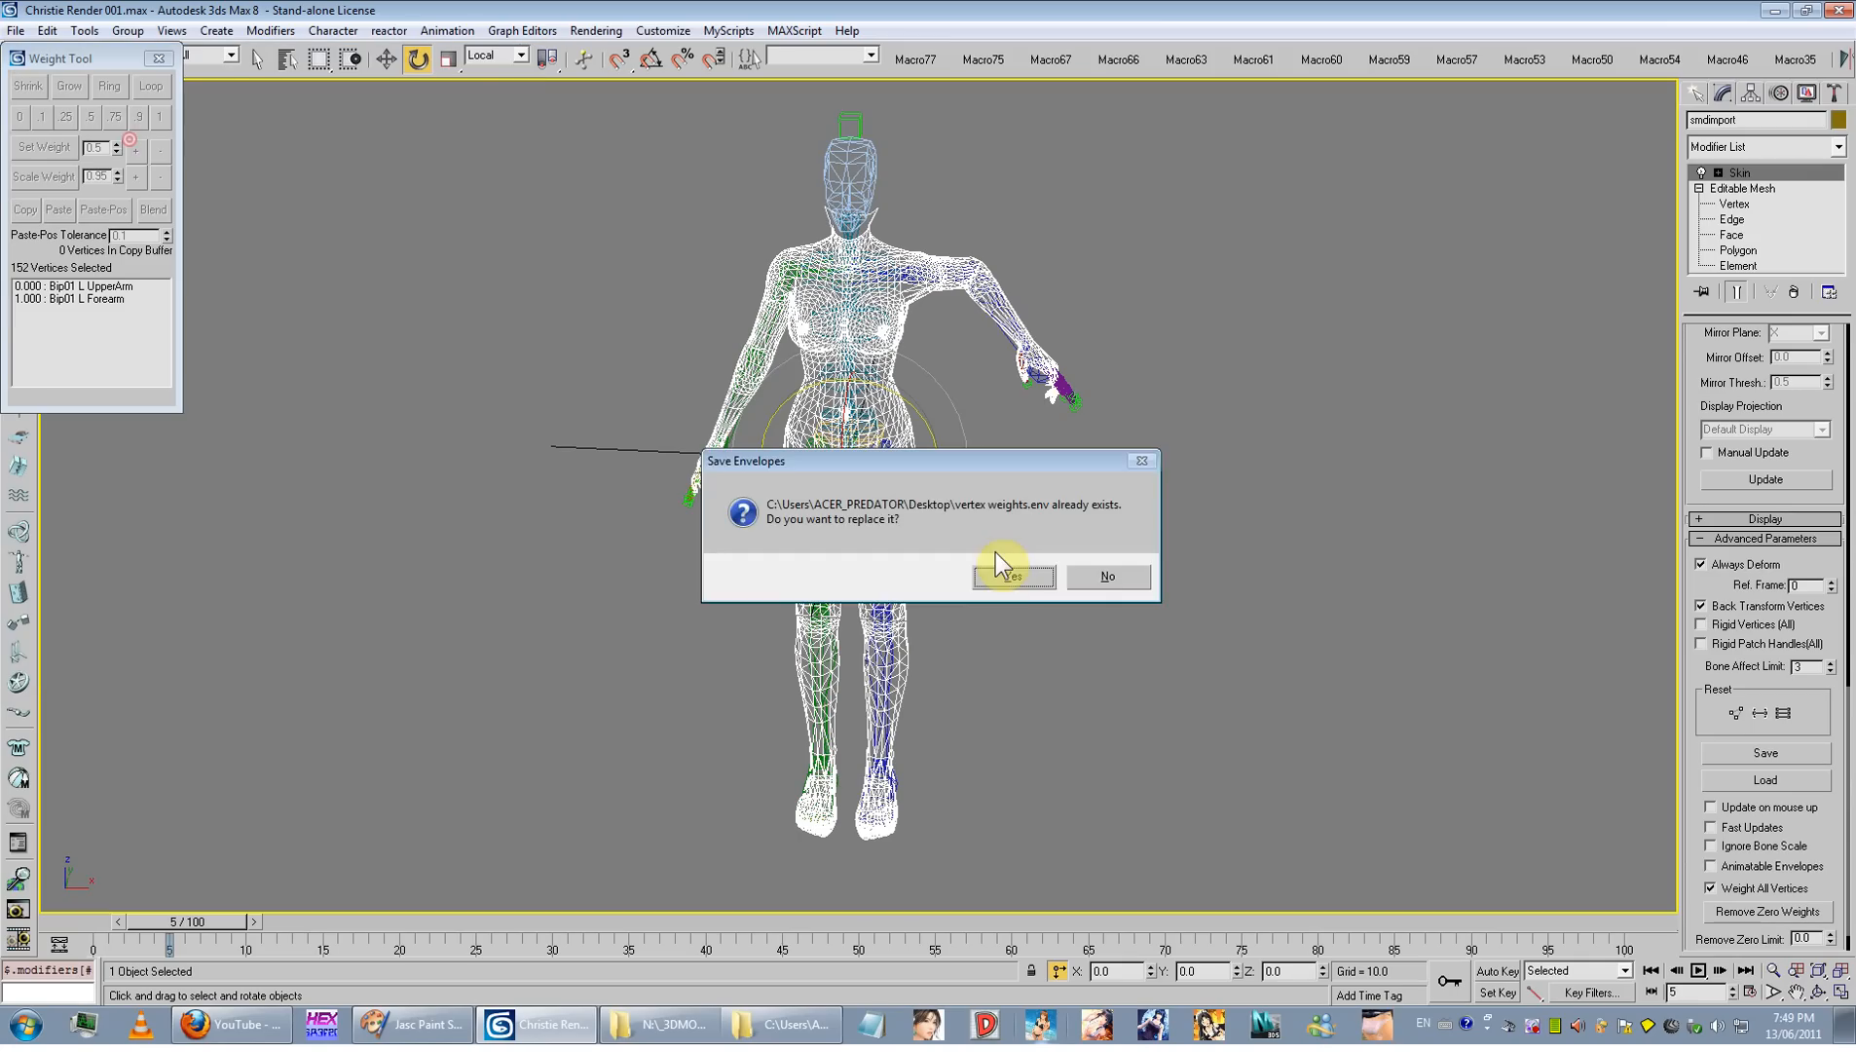
pyautogui.click(994, 567)
# Step: Reopen the recent Christie Render 001.max scene without saving the current posed version
pyautogui.click(16, 30)
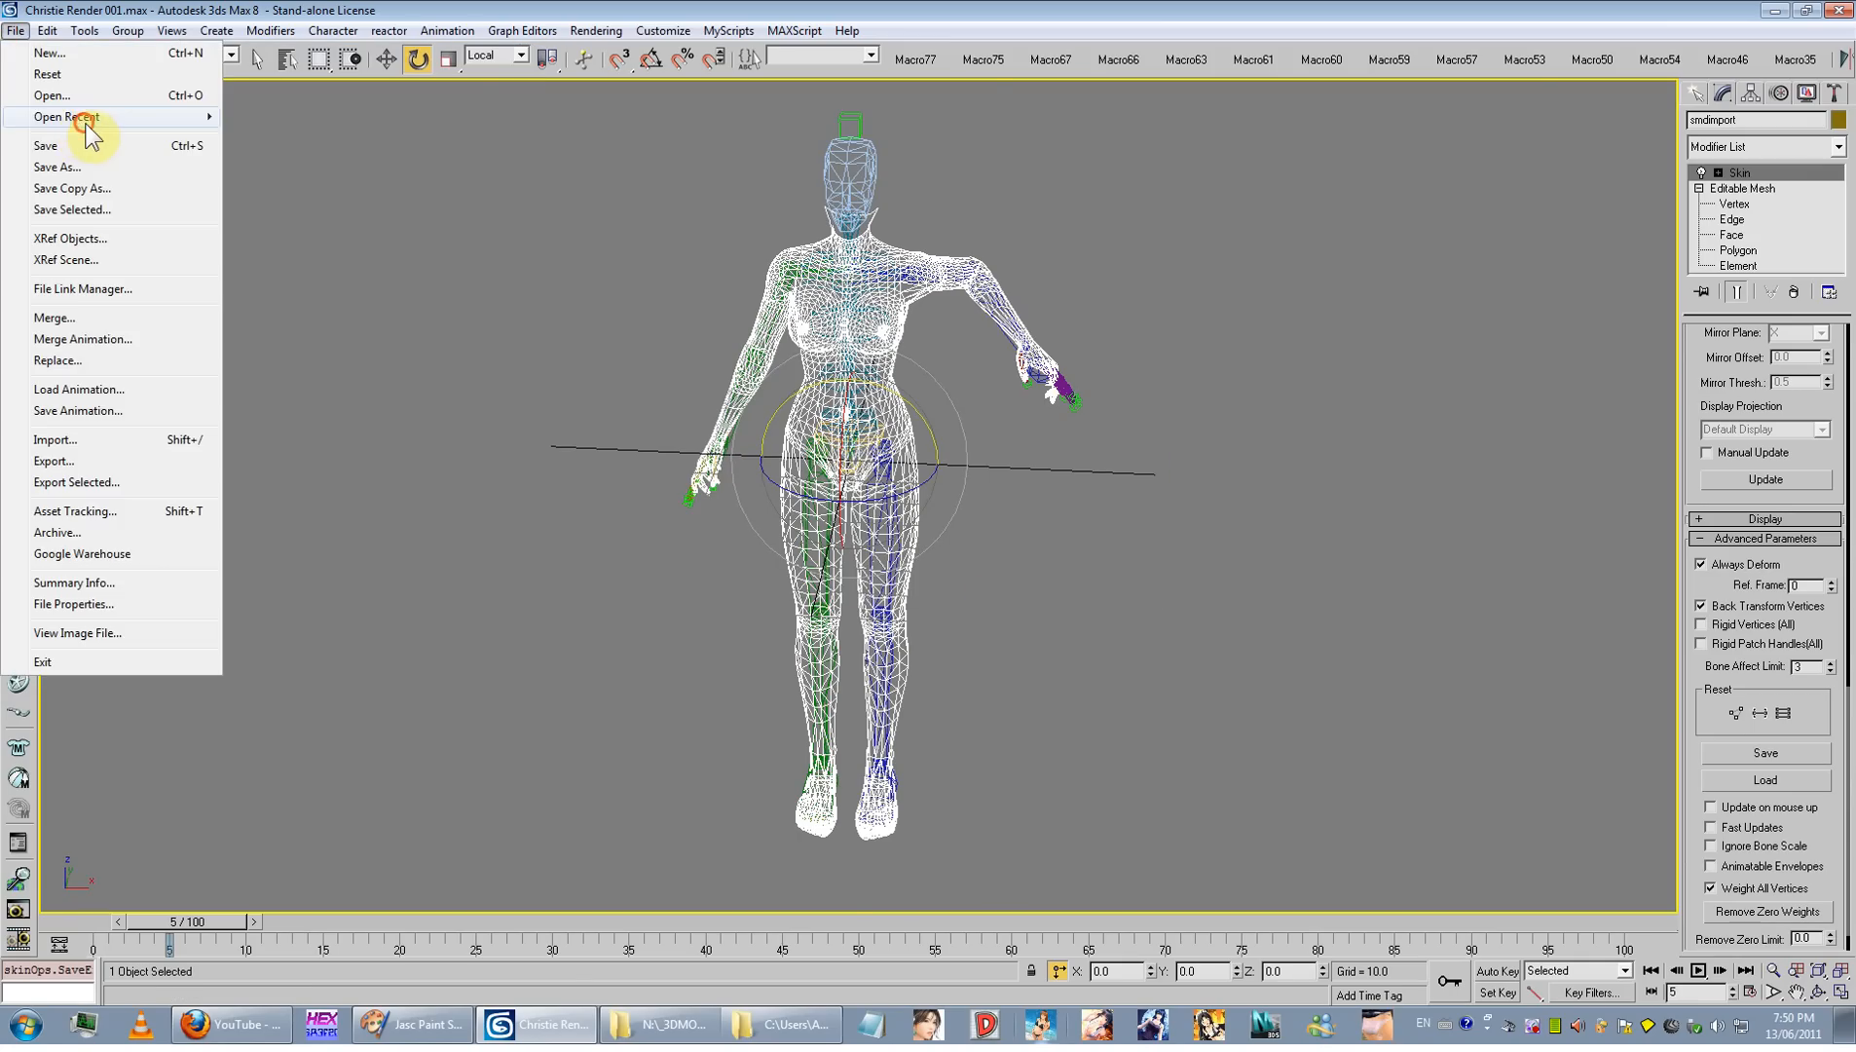
pyautogui.moveTo(80, 122)
pyautogui.click(322, 114)
pyautogui.click(954, 572)
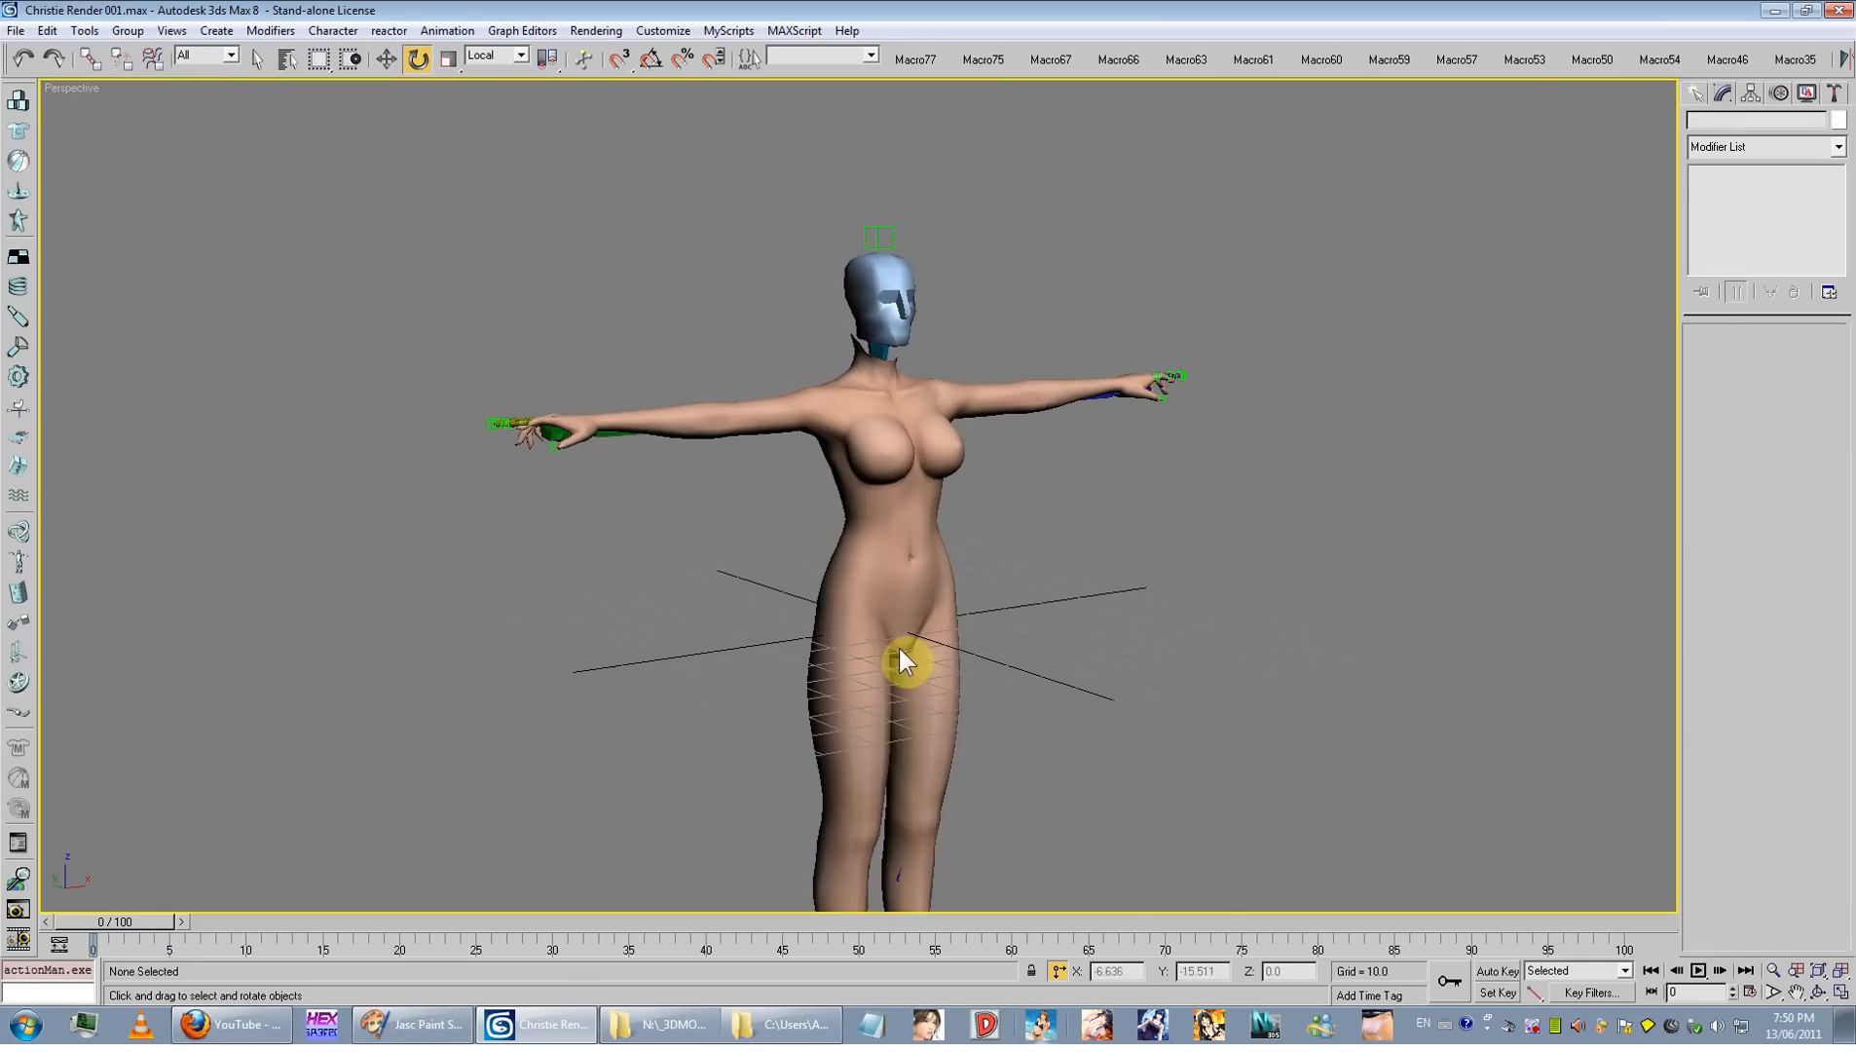
# Step: Load the envelopes from vertex weights.env into the smdimport mesh's Skin modifier and accept the bone matching
pyautogui.click(1740, 173)
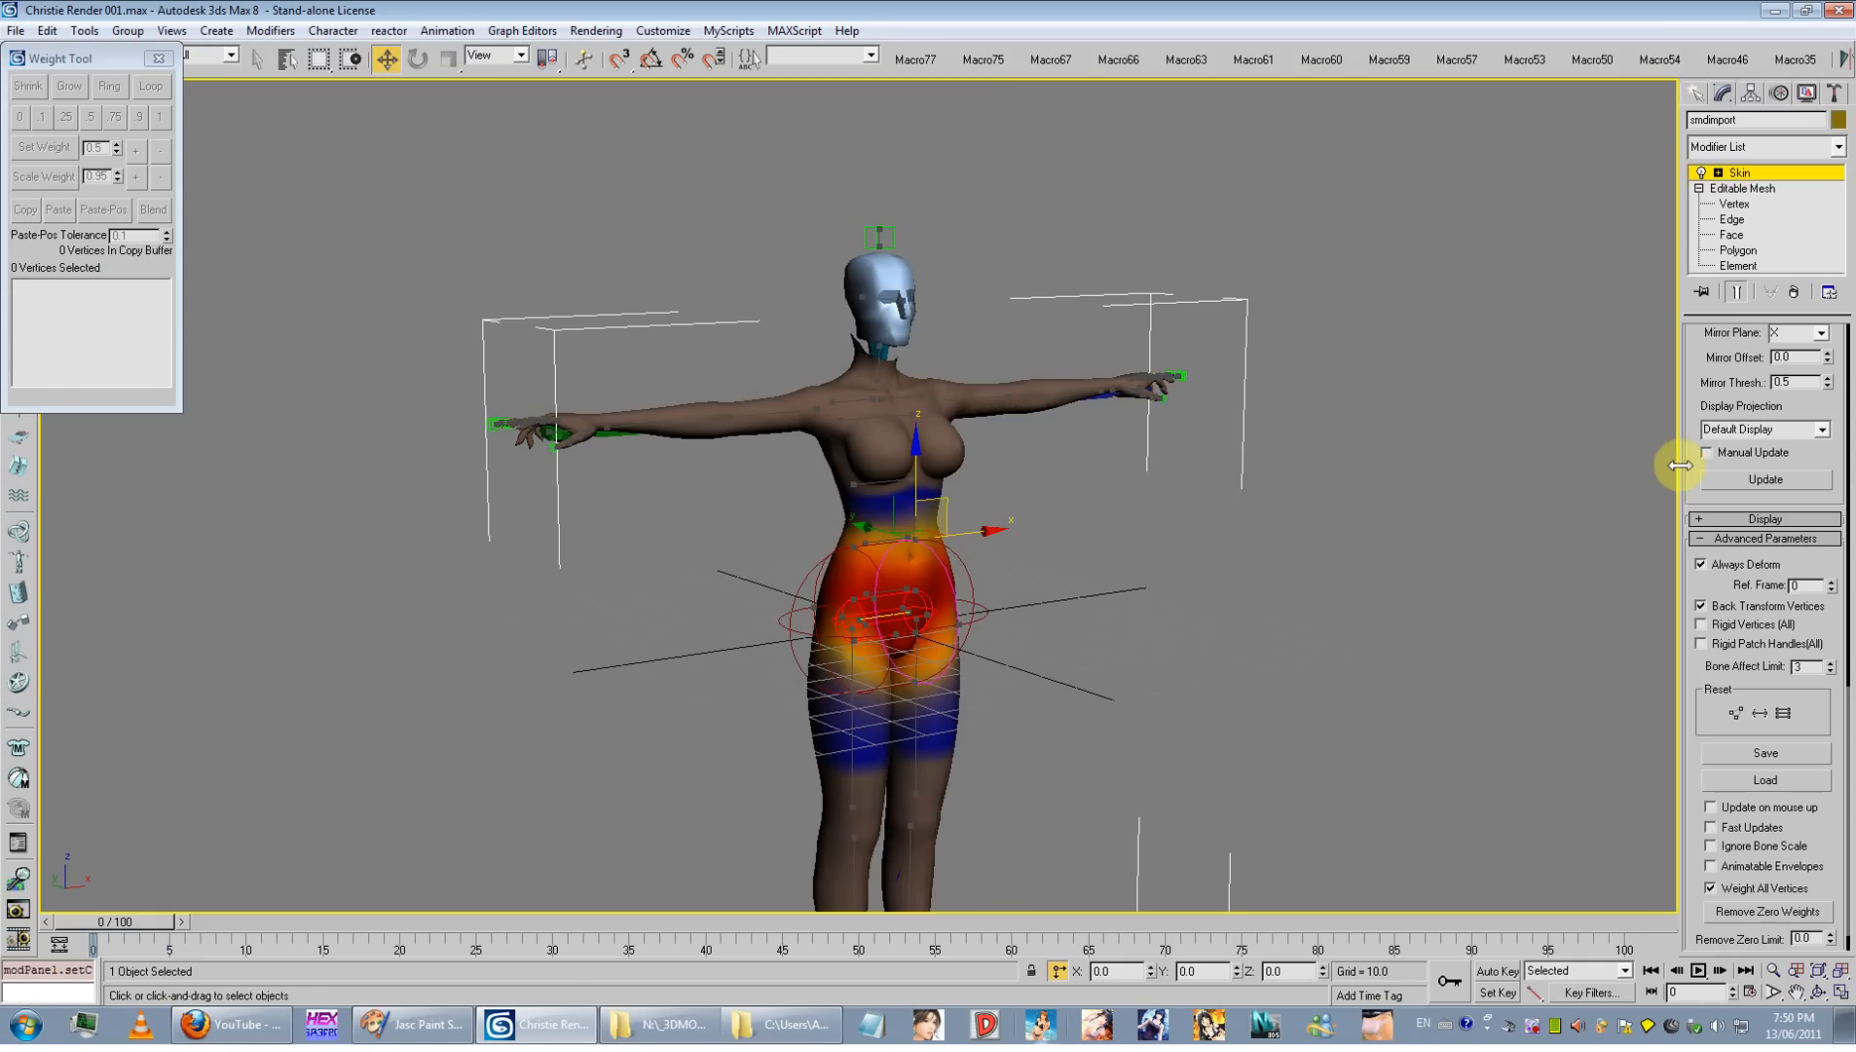
pyautogui.click(1738, 779)
pyautogui.doubleClick(109, 151)
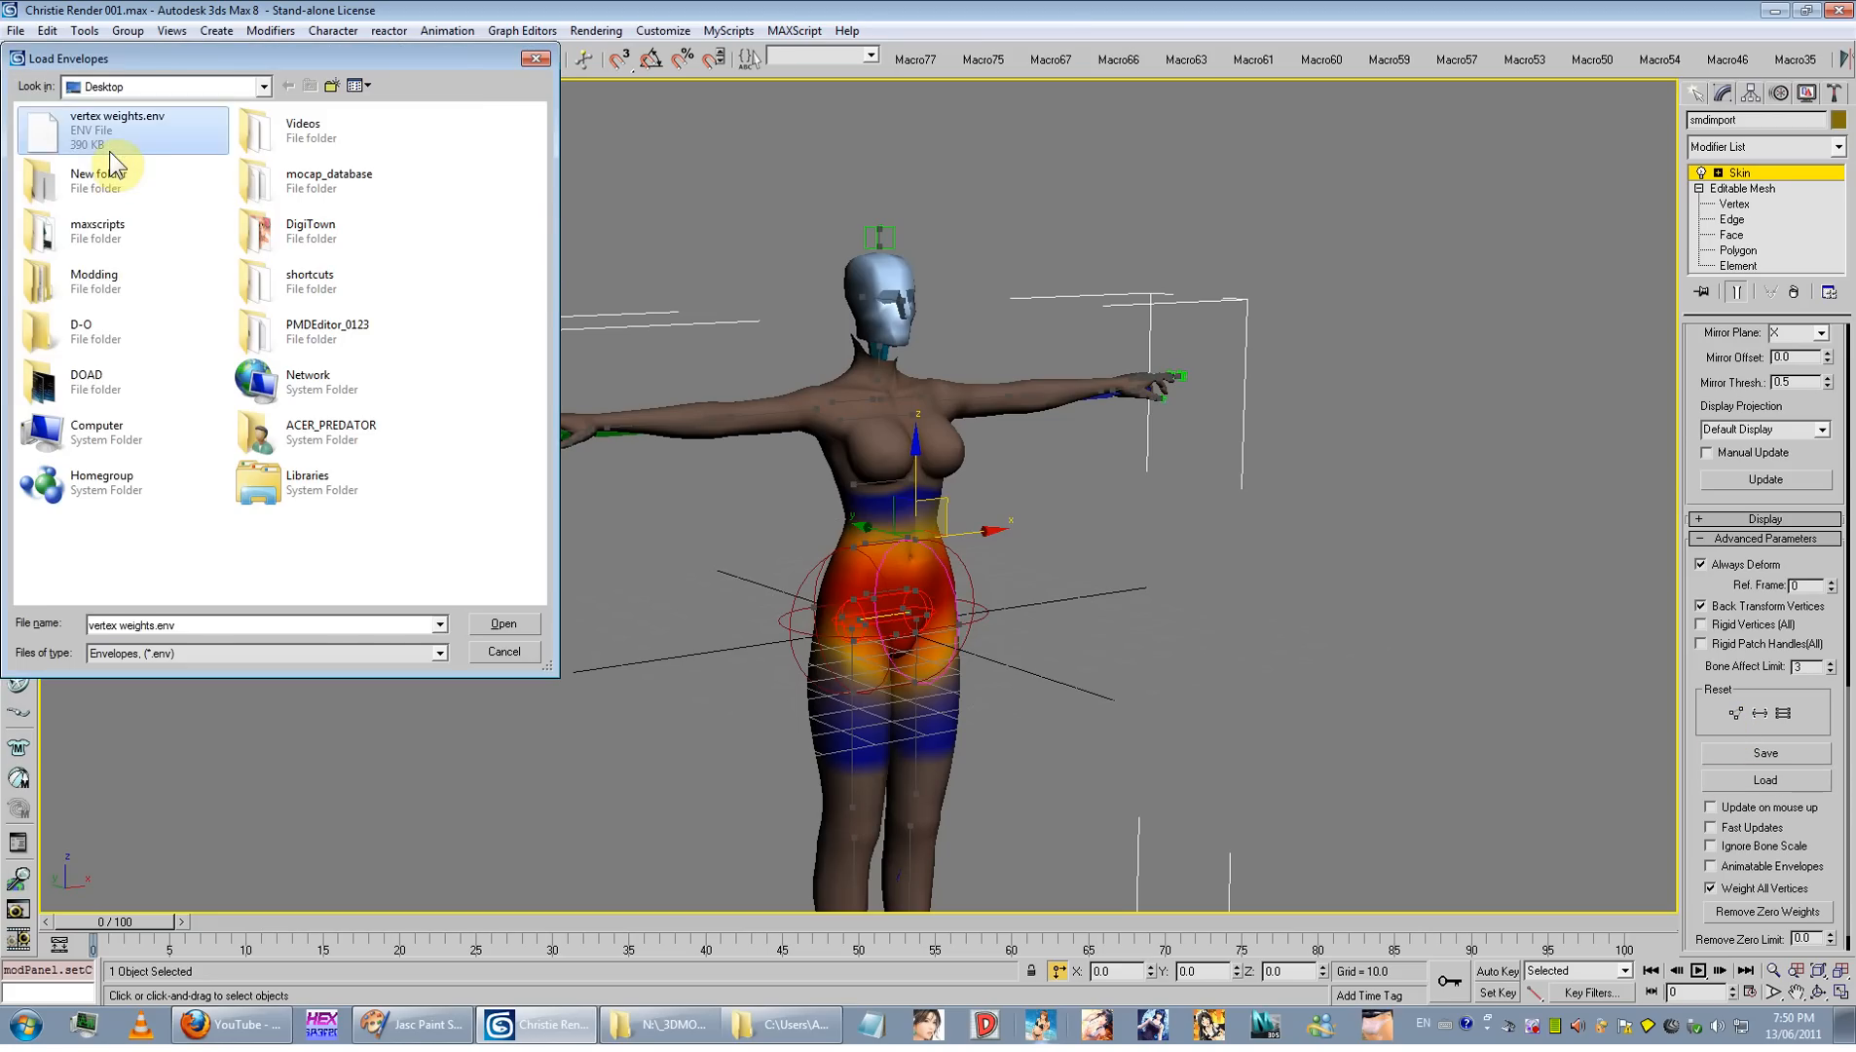
pyautogui.click(351, 390)
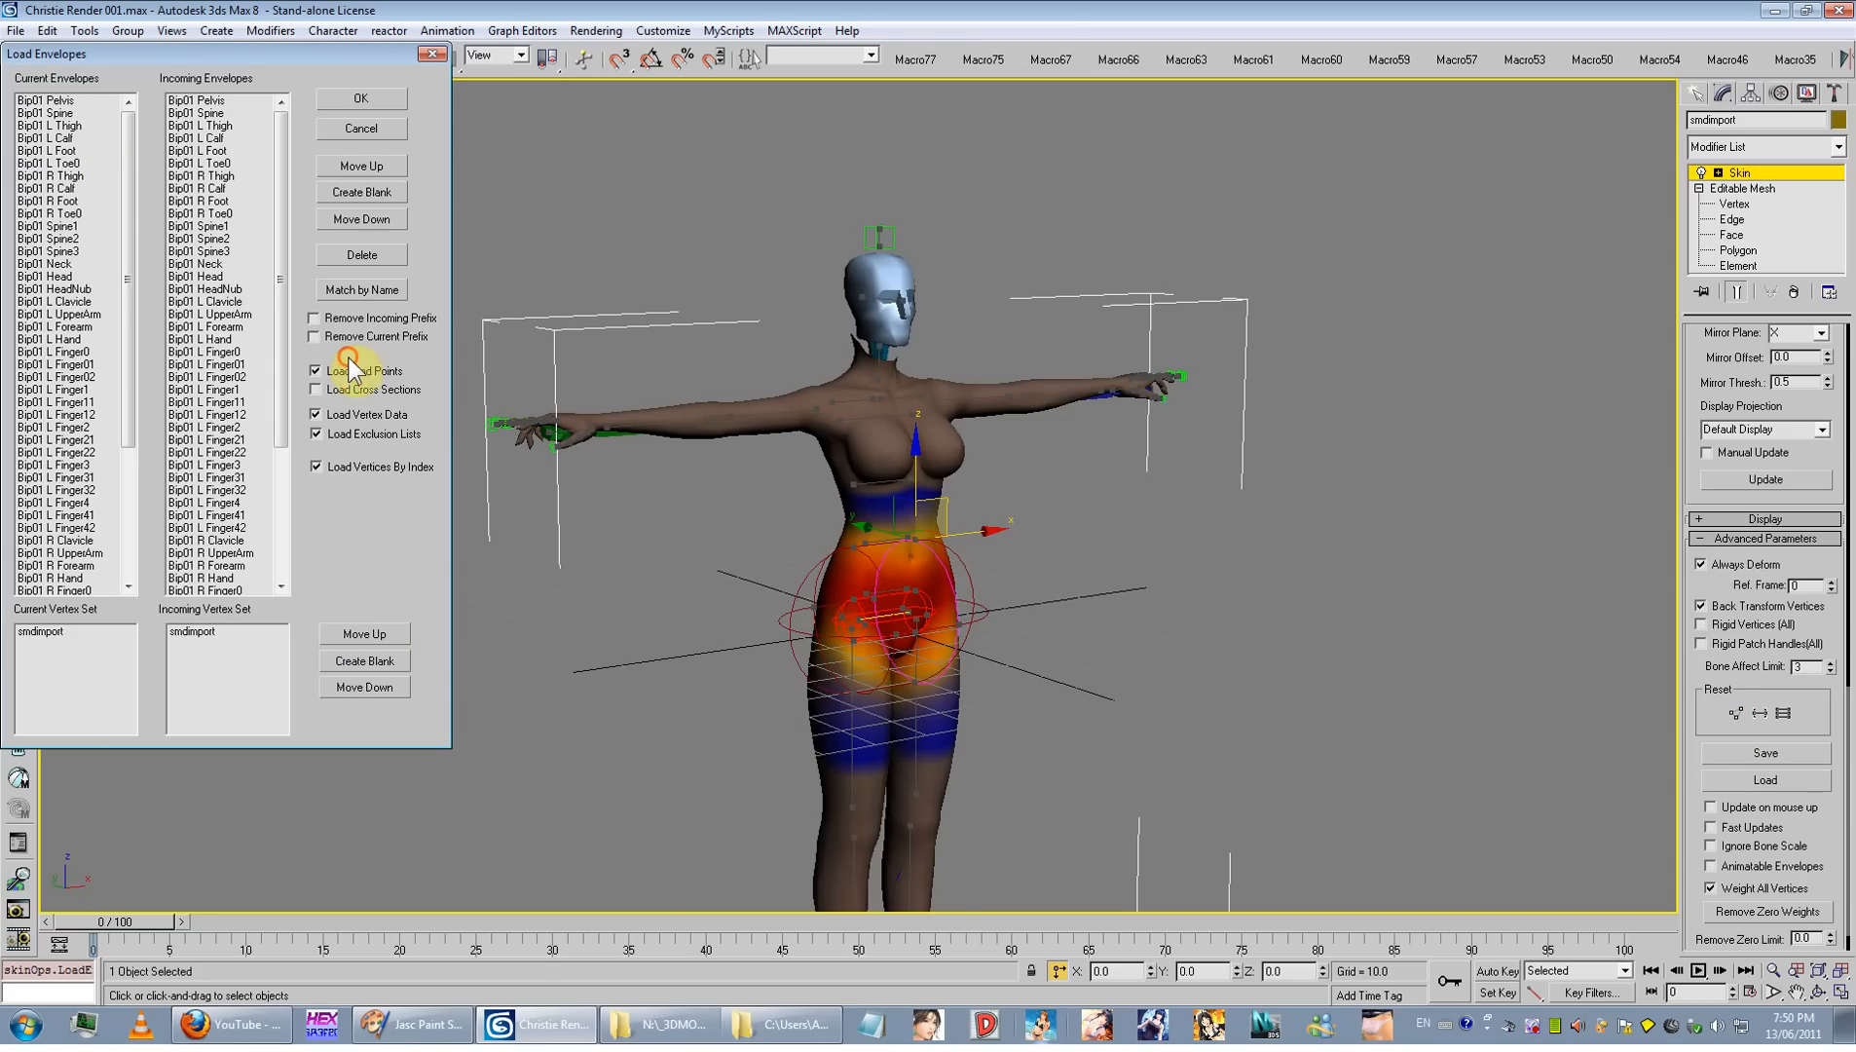
pyautogui.click(392, 105)
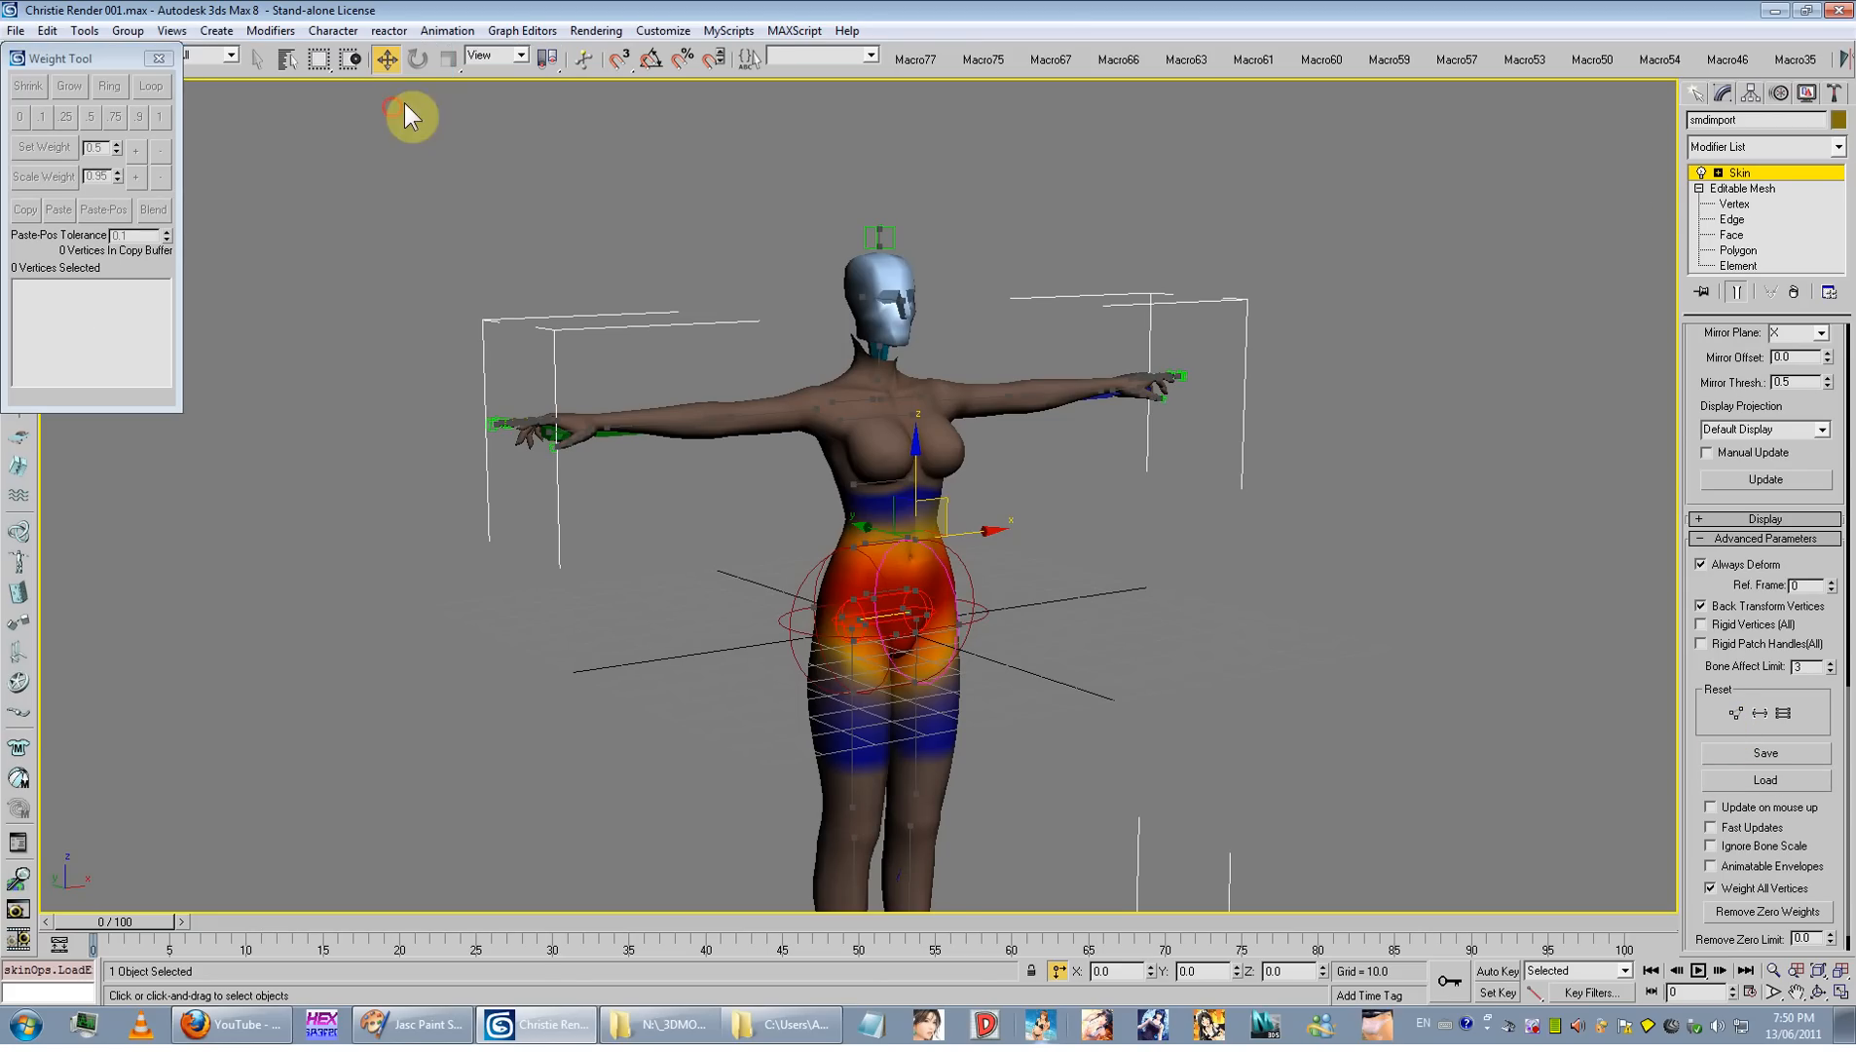
# Step: Leave the Skin envelope editing, test the loaded weights by rotating the left arm, and cancel the rotation
pyautogui.click(1744, 168)
pyautogui.click(419, 59)
pyautogui.click(1000, 167)
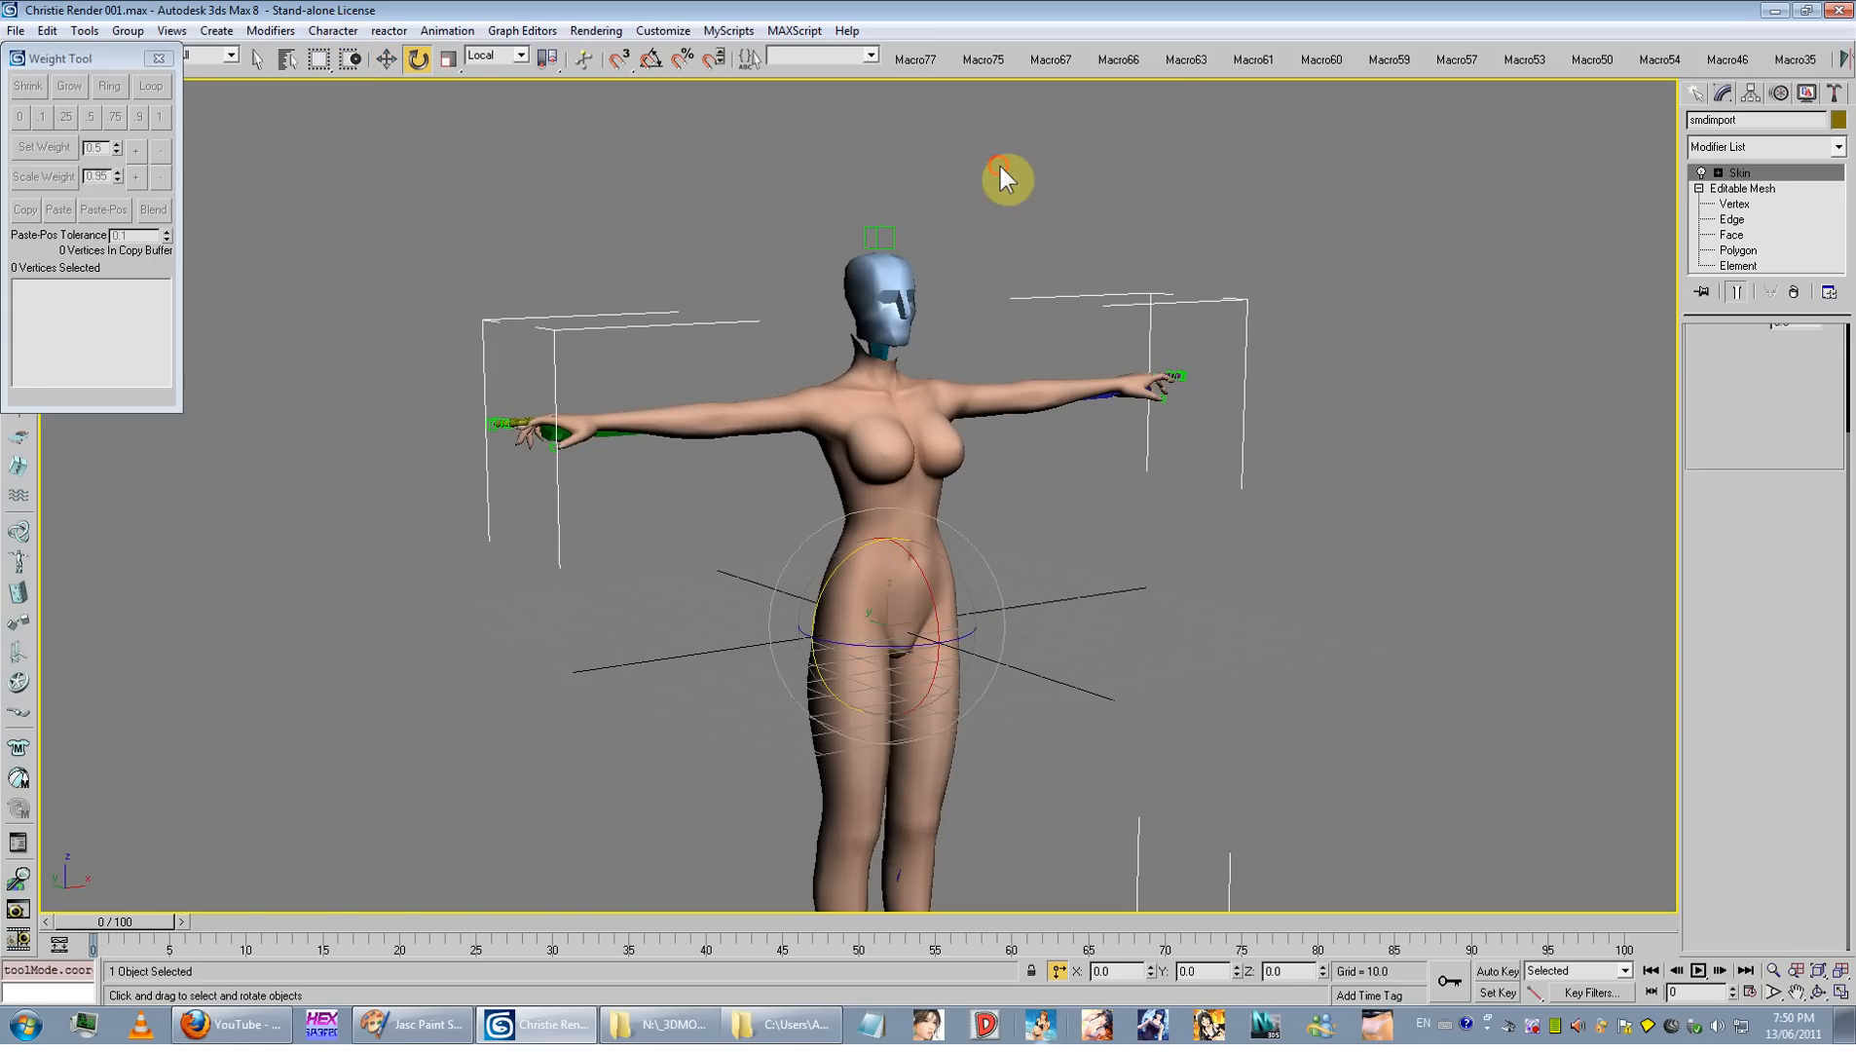
pyautogui.moveTo(1000, 167); pyautogui.dragTo(1059, 387, button='middle')
pyautogui.scroll(3, 1033, 414)
pyautogui.click(1007, 363)
pyautogui.moveTo(1007, 362); pyautogui.dragTo(1098, 522)
pyautogui.rightClick(1098, 487)
pyautogui.click(1092, 448)
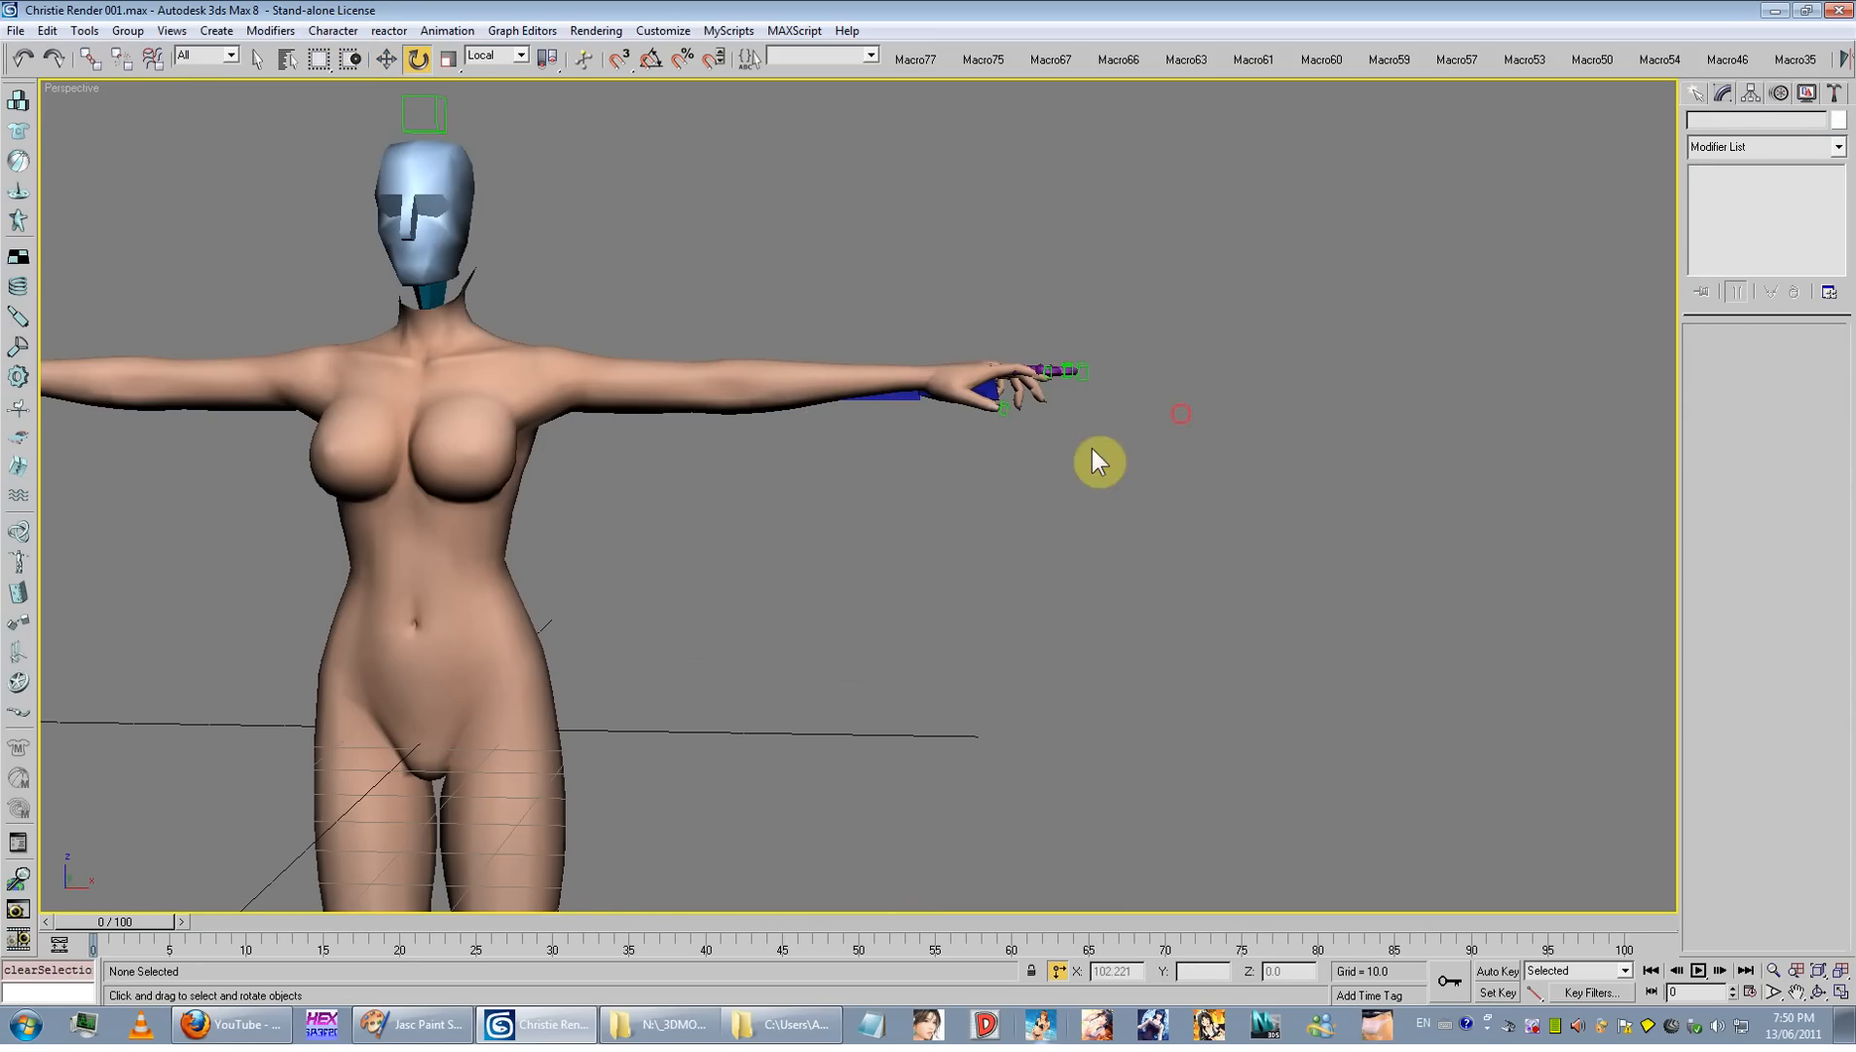
pyautogui.click(825, 402)
pyautogui.click(978, 592)
# Step: Frame the whole figure and unhide all objects in the scene
pyautogui.keyDown('alt'); pyautogui.moveTo(526, 551); pyautogui.dragTo(649, 430, button='middle'); pyautogui.keyUp('alt')
pyautogui.press('z')
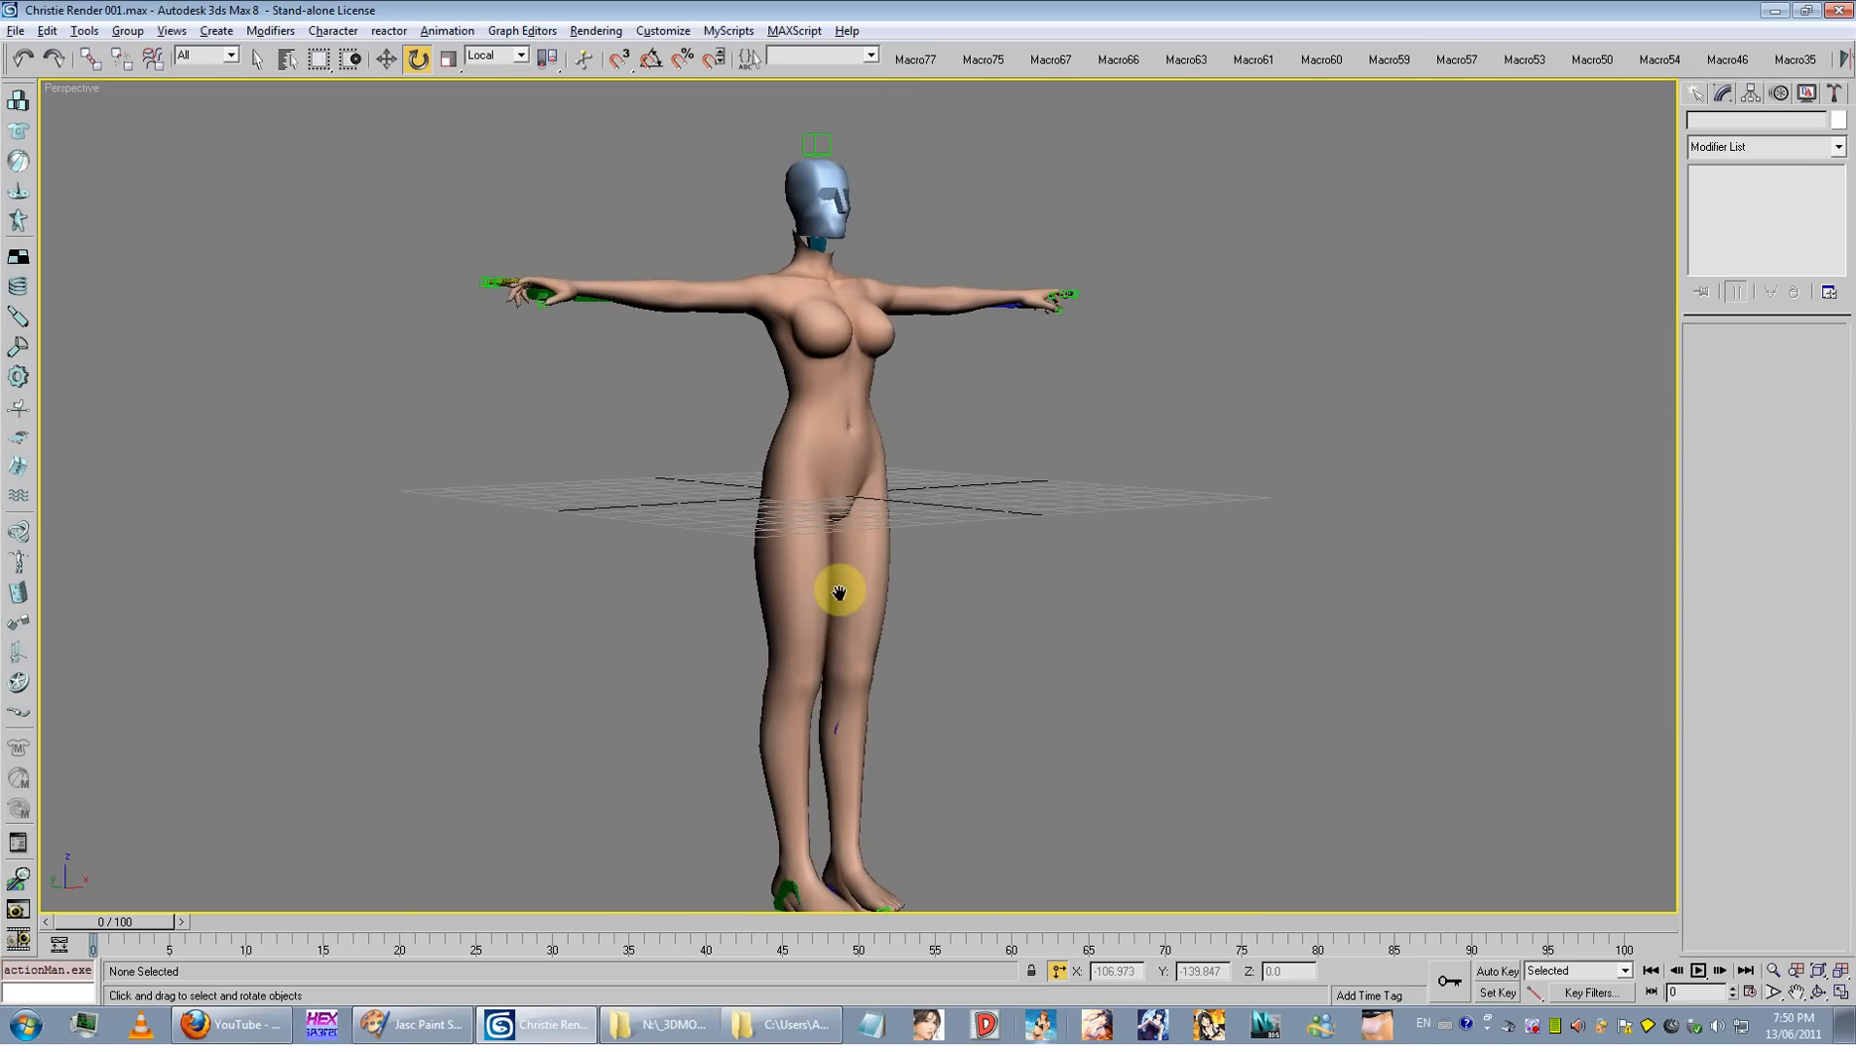
pyautogui.rightClick(928, 394)
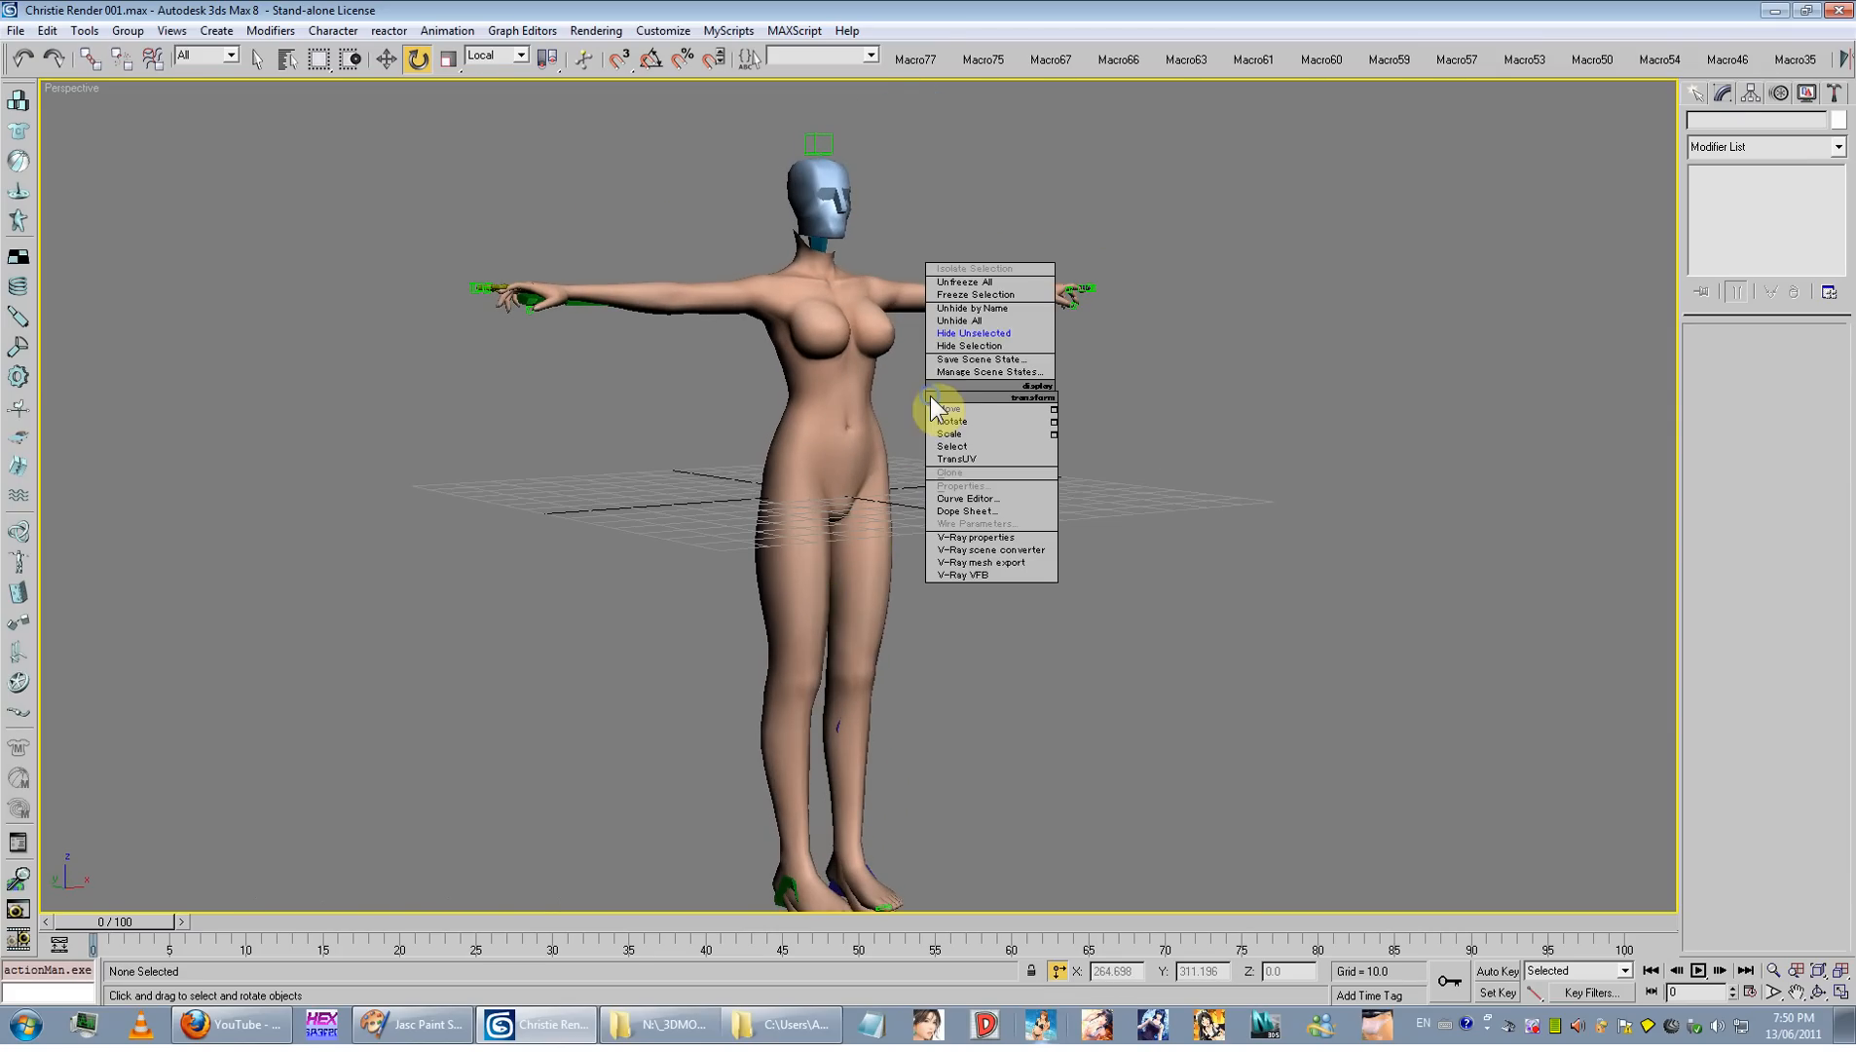
pyautogui.click(964, 323)
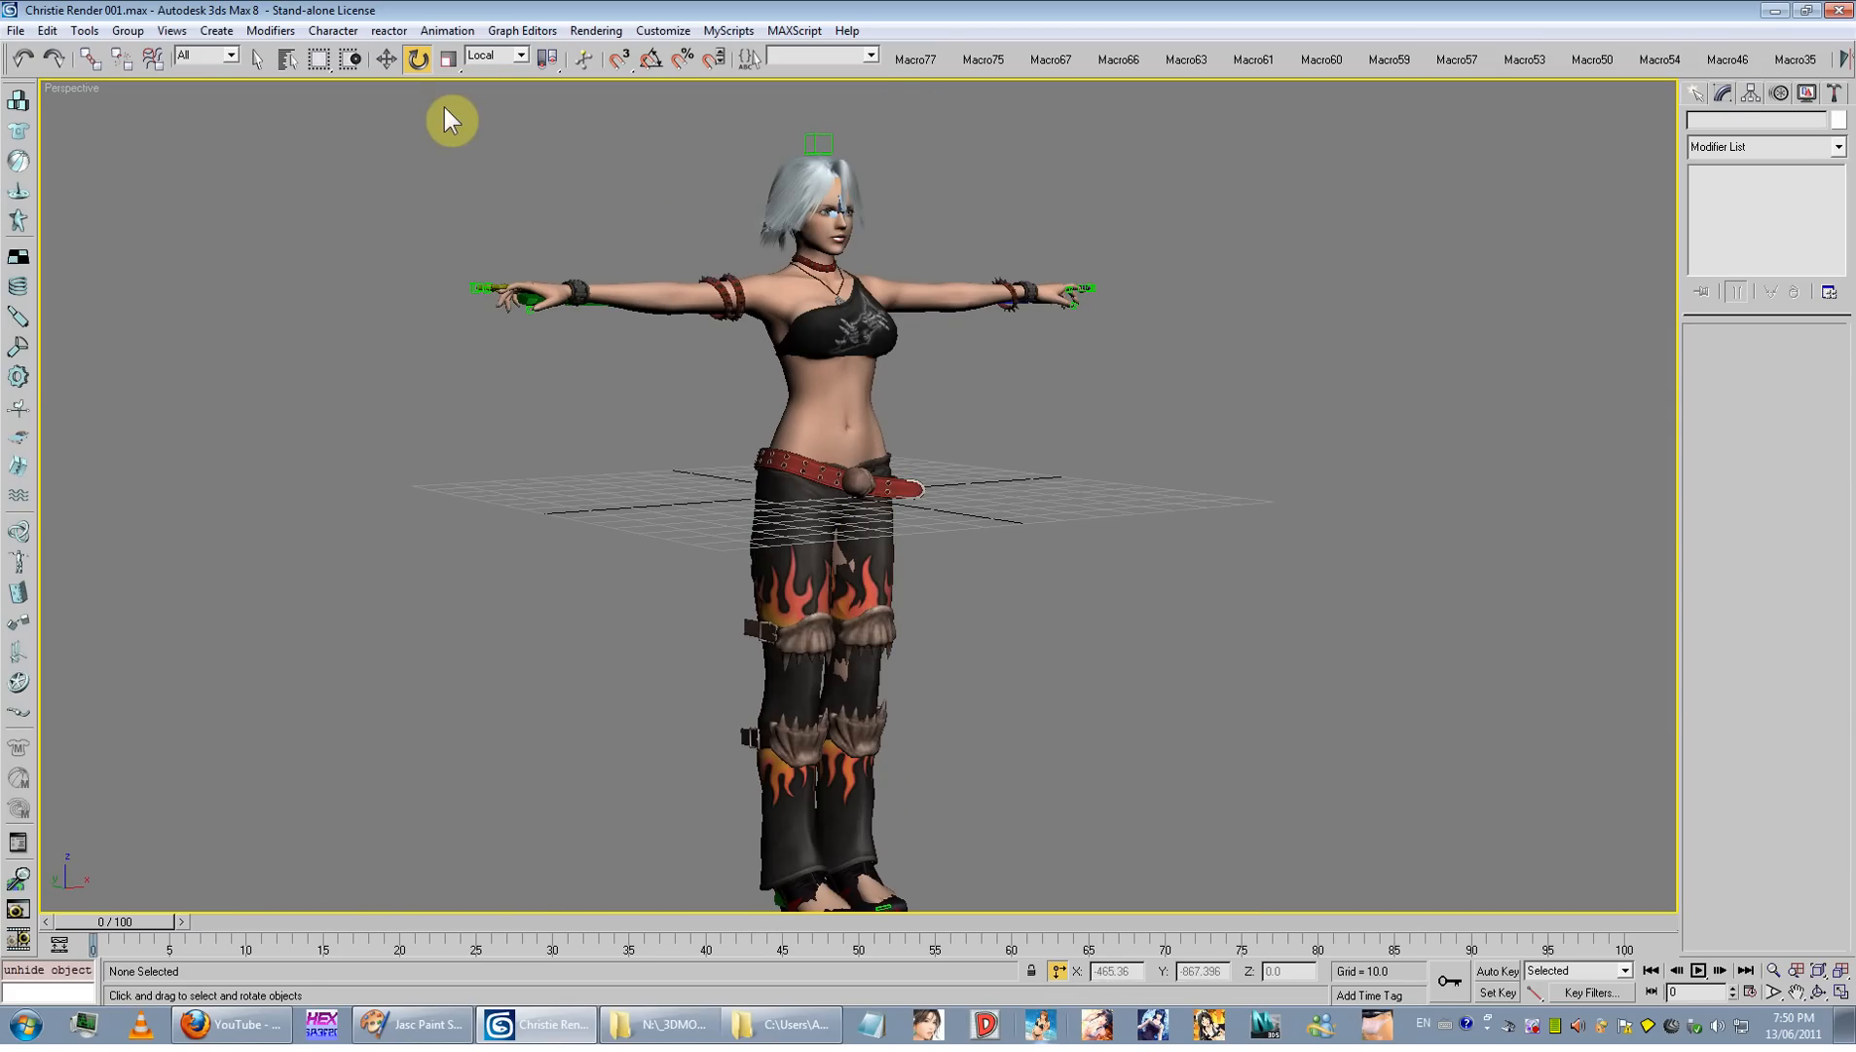
# Step: Hide everything except the smdimport body mesh and copy its Skin modifier
pyautogui.press('w')
pyautogui.click(753, 404)
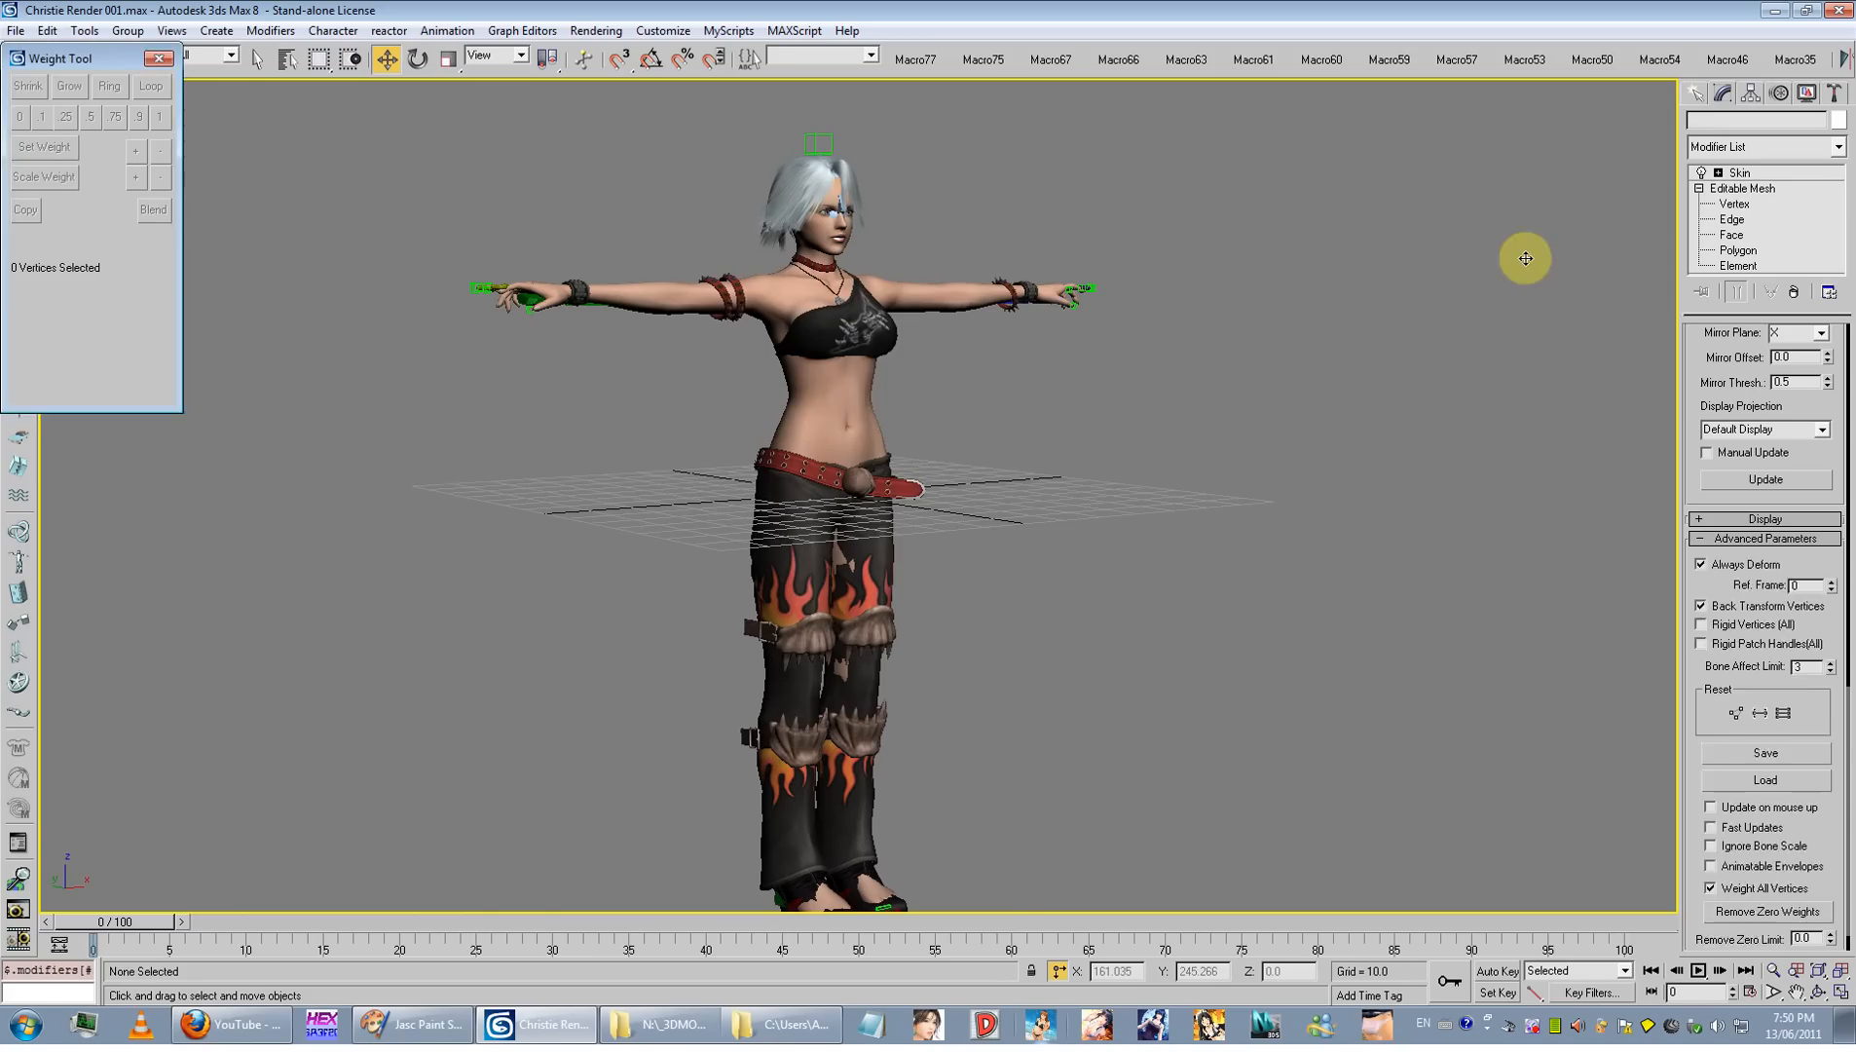
pyautogui.rightClick(1006, 416)
pyautogui.click(1004, 364)
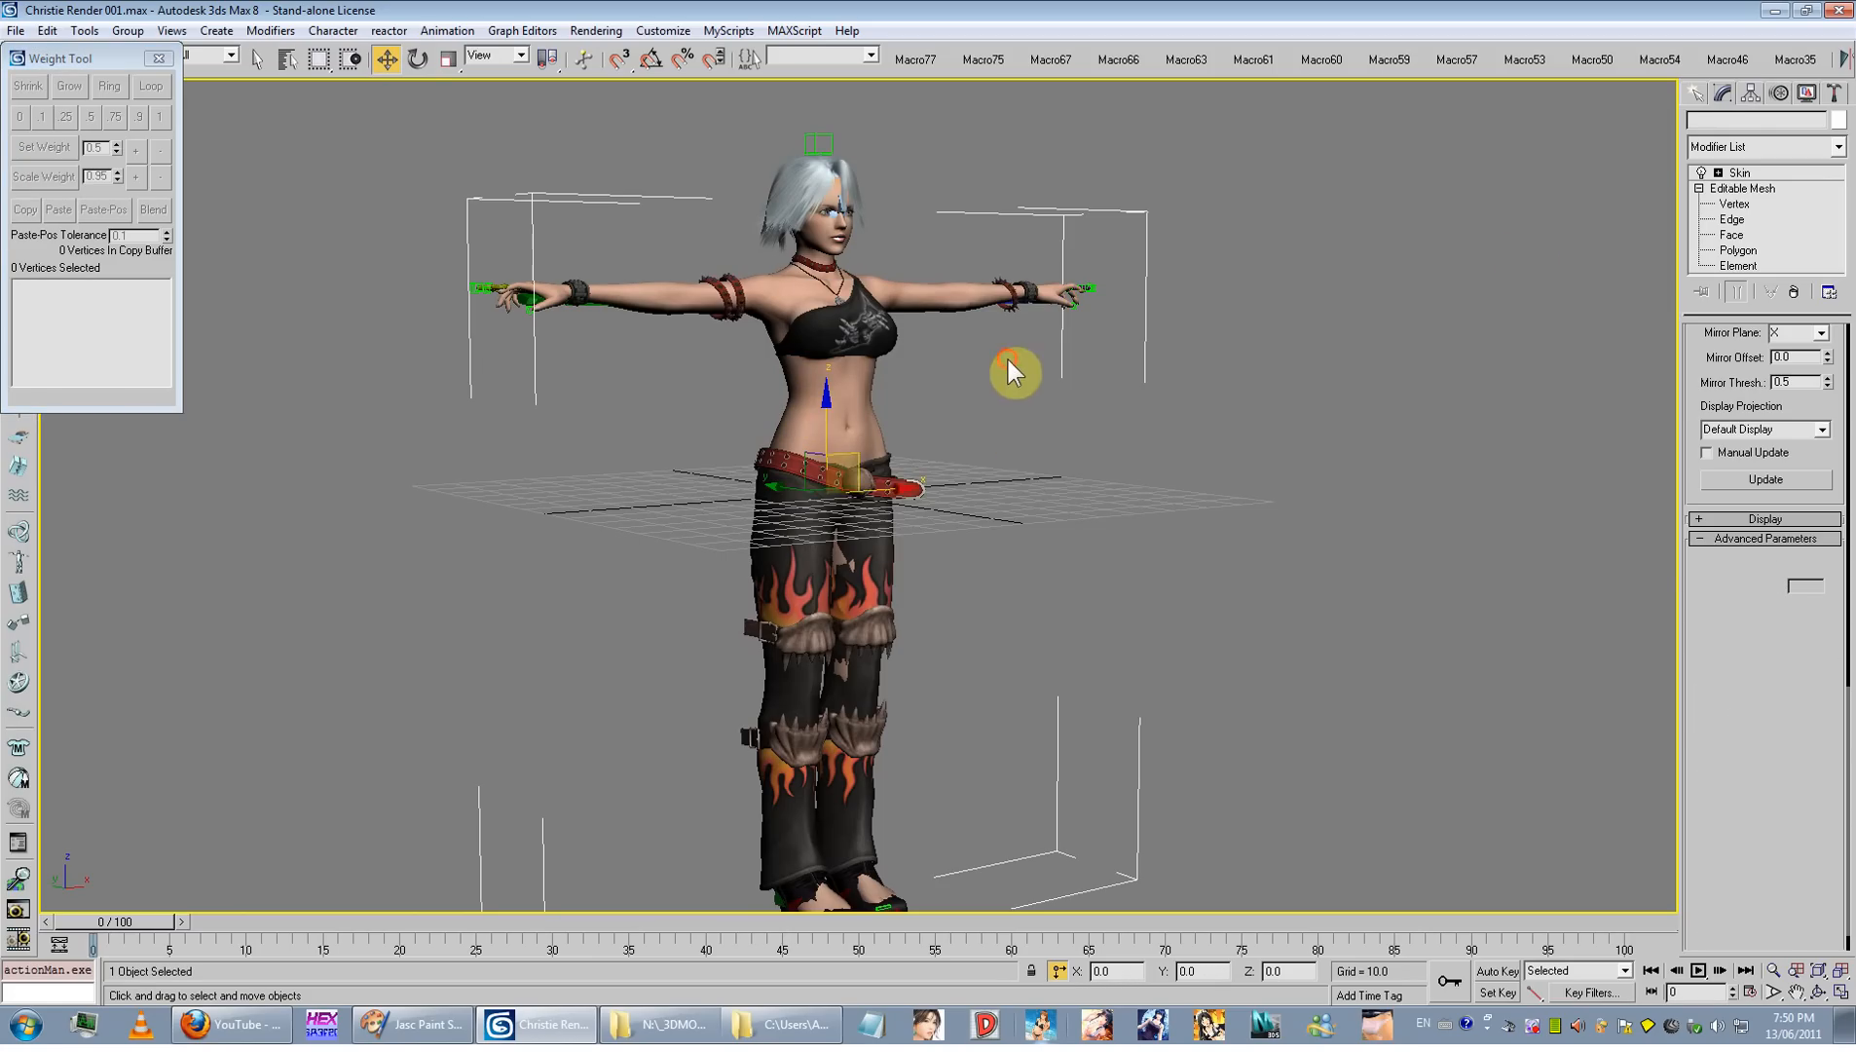
pyautogui.rightClick(1749, 174)
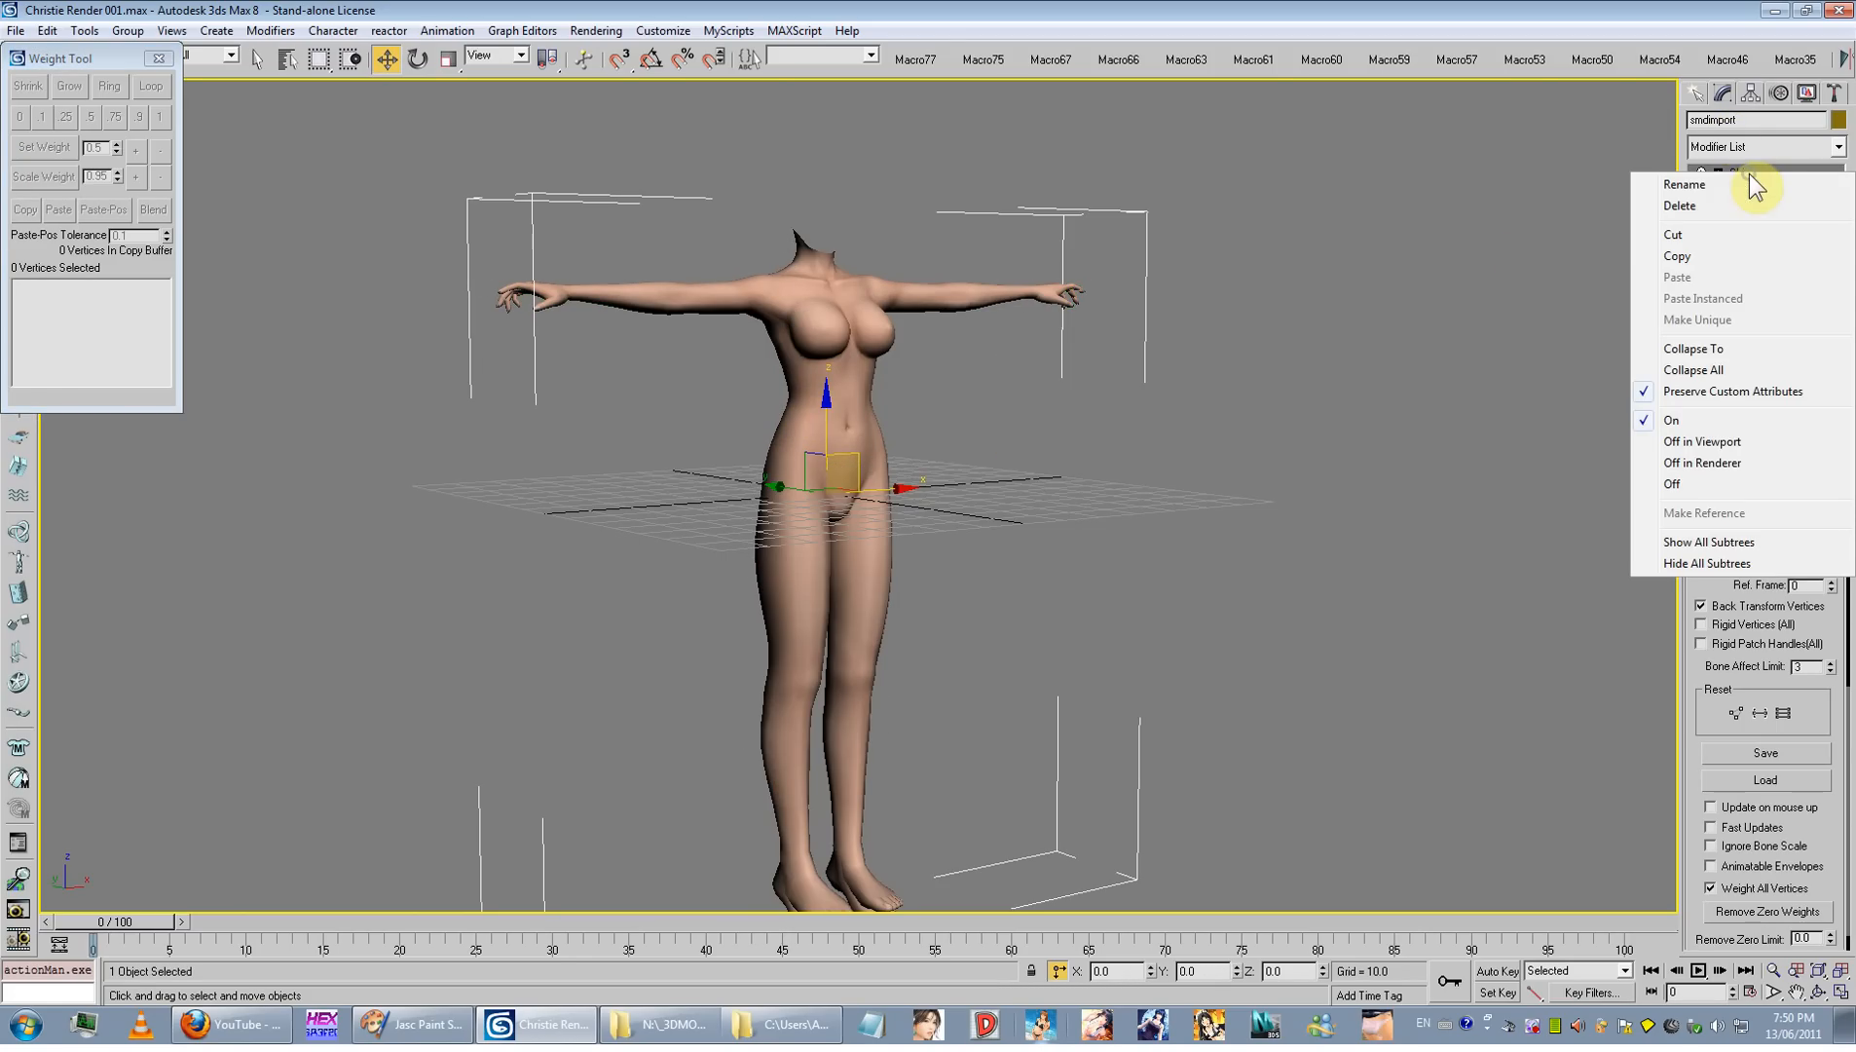
pyautogui.click(1702, 257)
# Step: Unhide all objects, select the [CRI01] clothing mesh, and hide everything else
pyautogui.click(961, 377)
pyautogui.rightClick(972, 376)
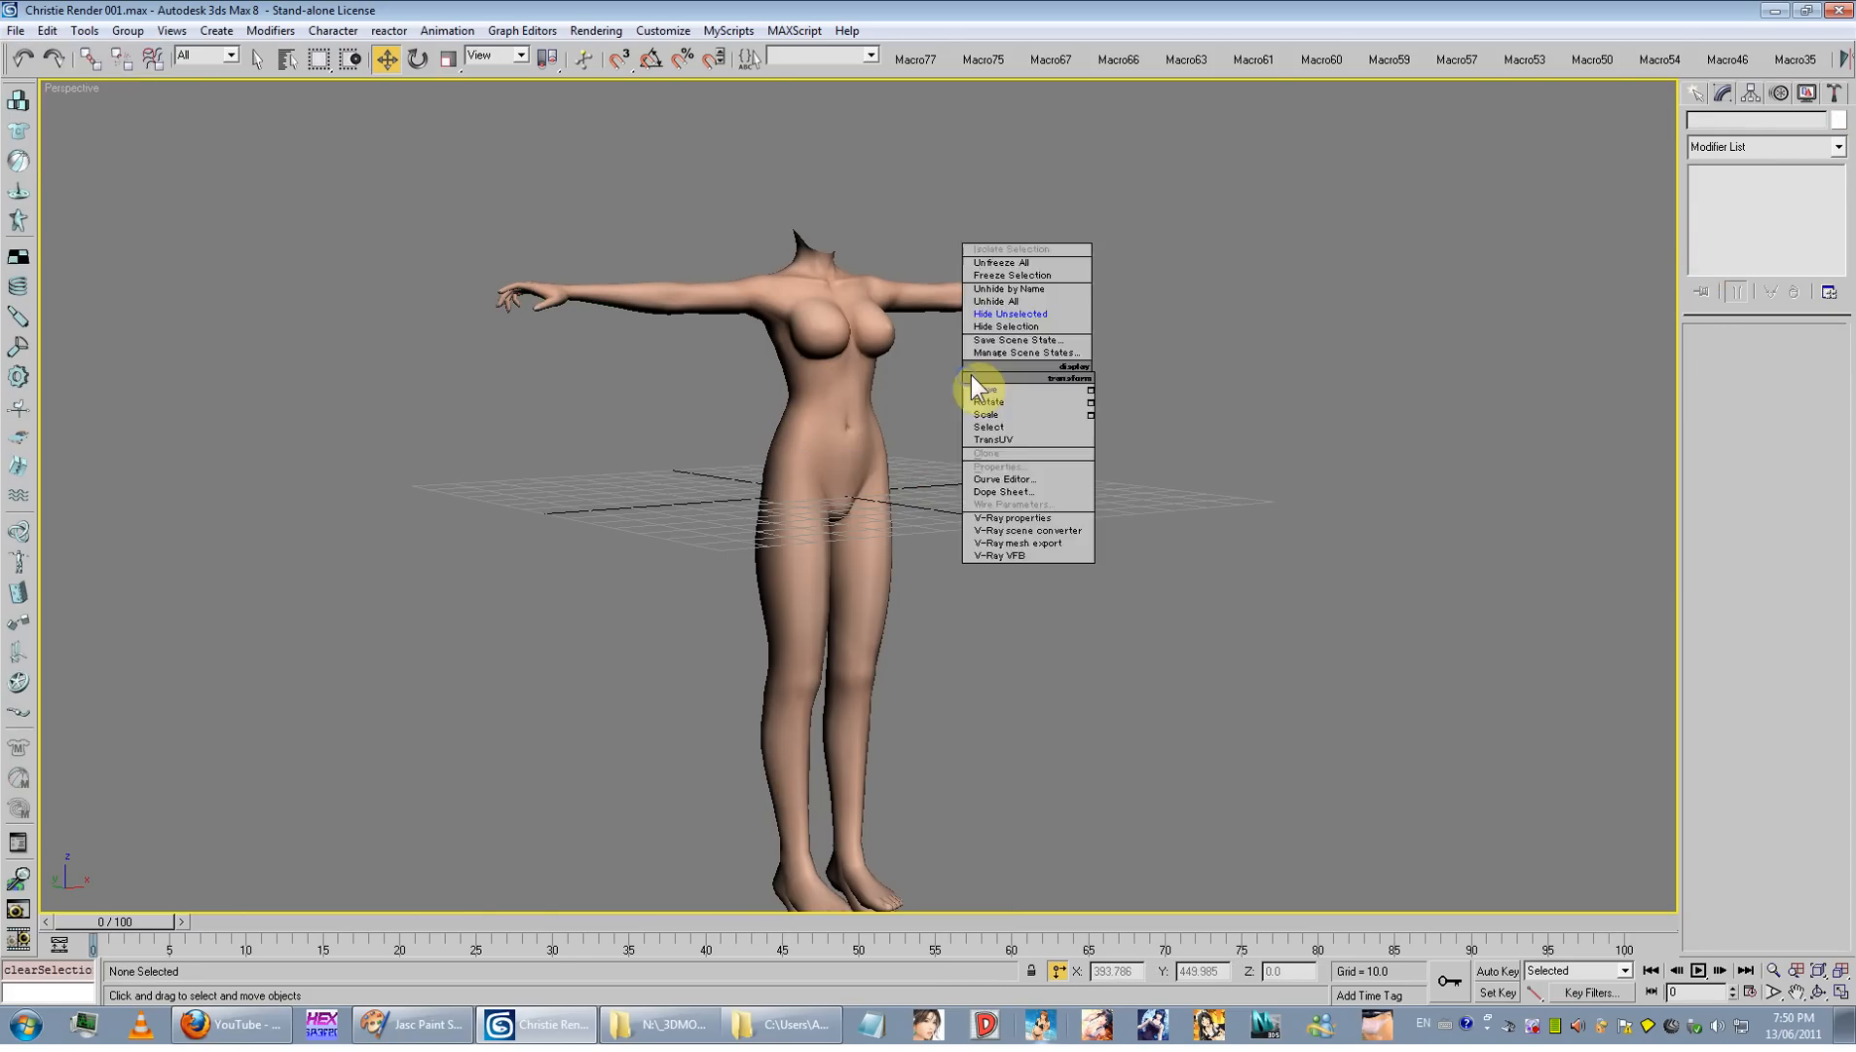
pyautogui.click(995, 301)
pyautogui.click(864, 473)
pyautogui.rightClick(867, 478)
pyautogui.click(924, 421)
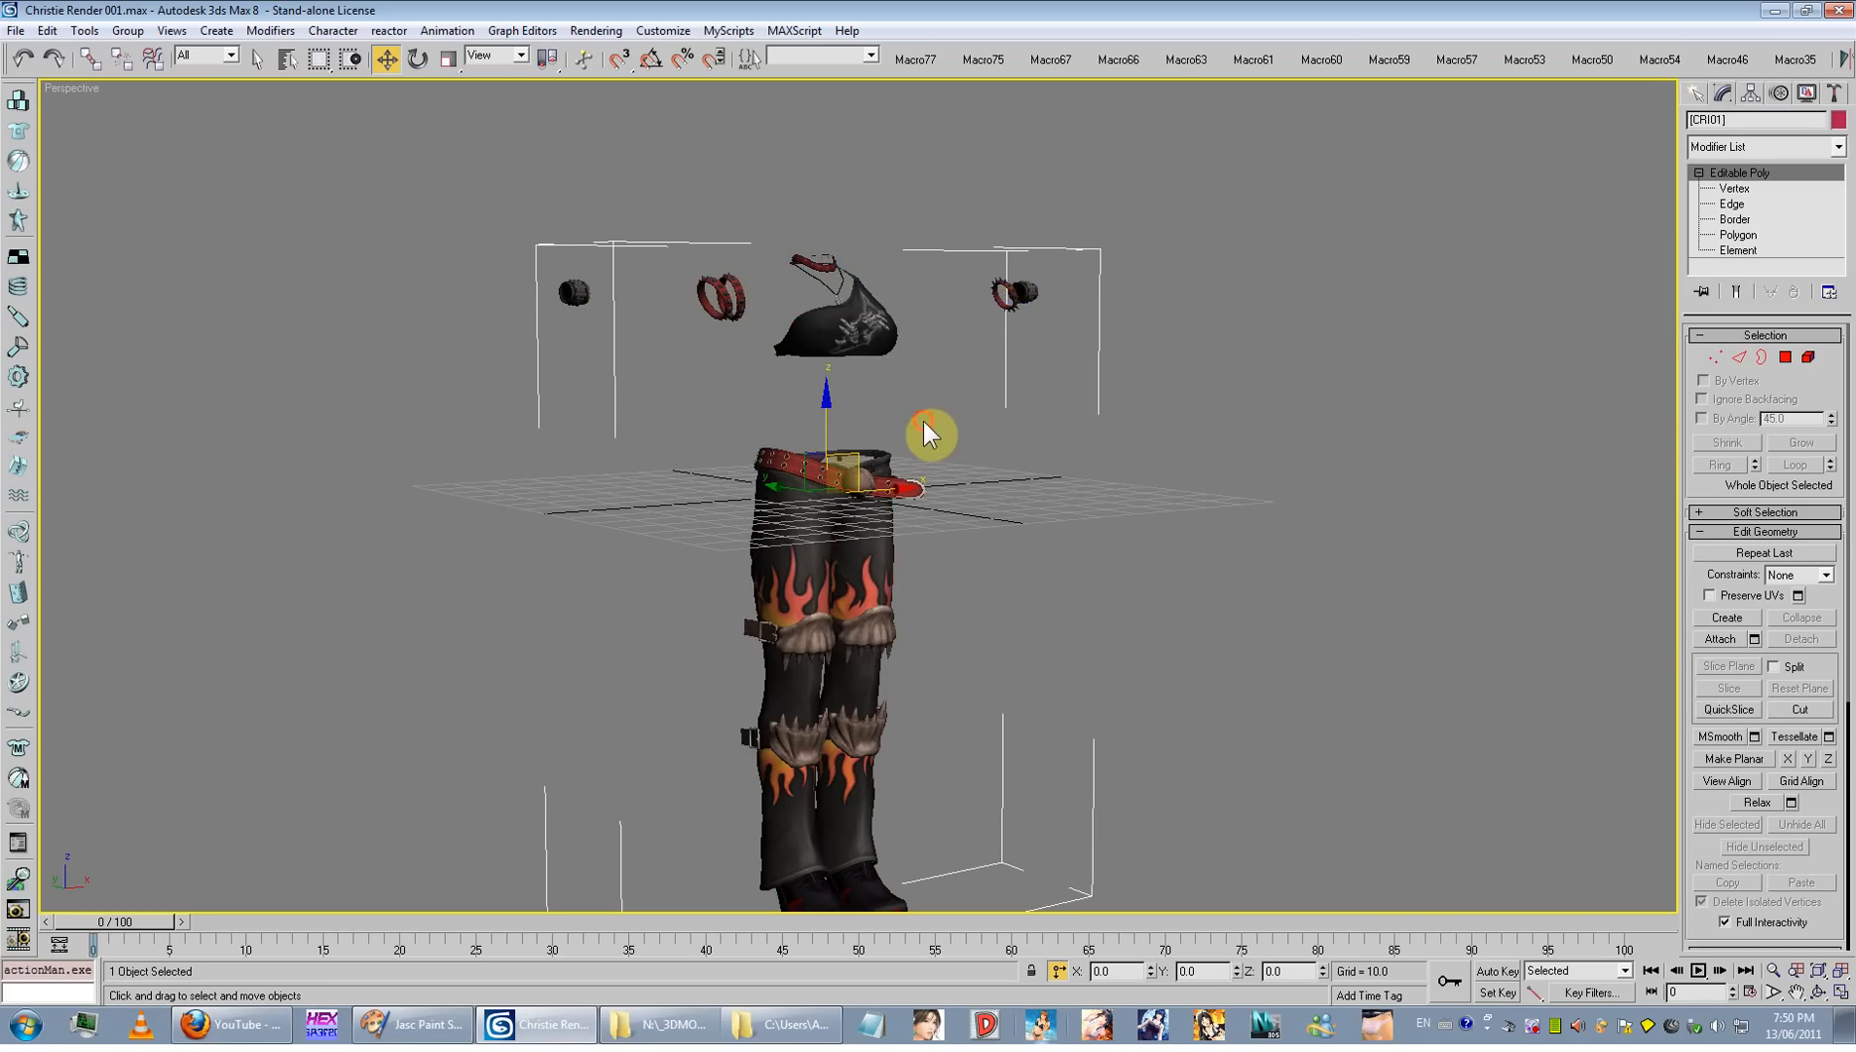
pyautogui.keyDown('alt'); pyautogui.moveTo(925, 429); pyautogui.dragTo(1039, 426, button='middle'); pyautogui.keyUp('alt')
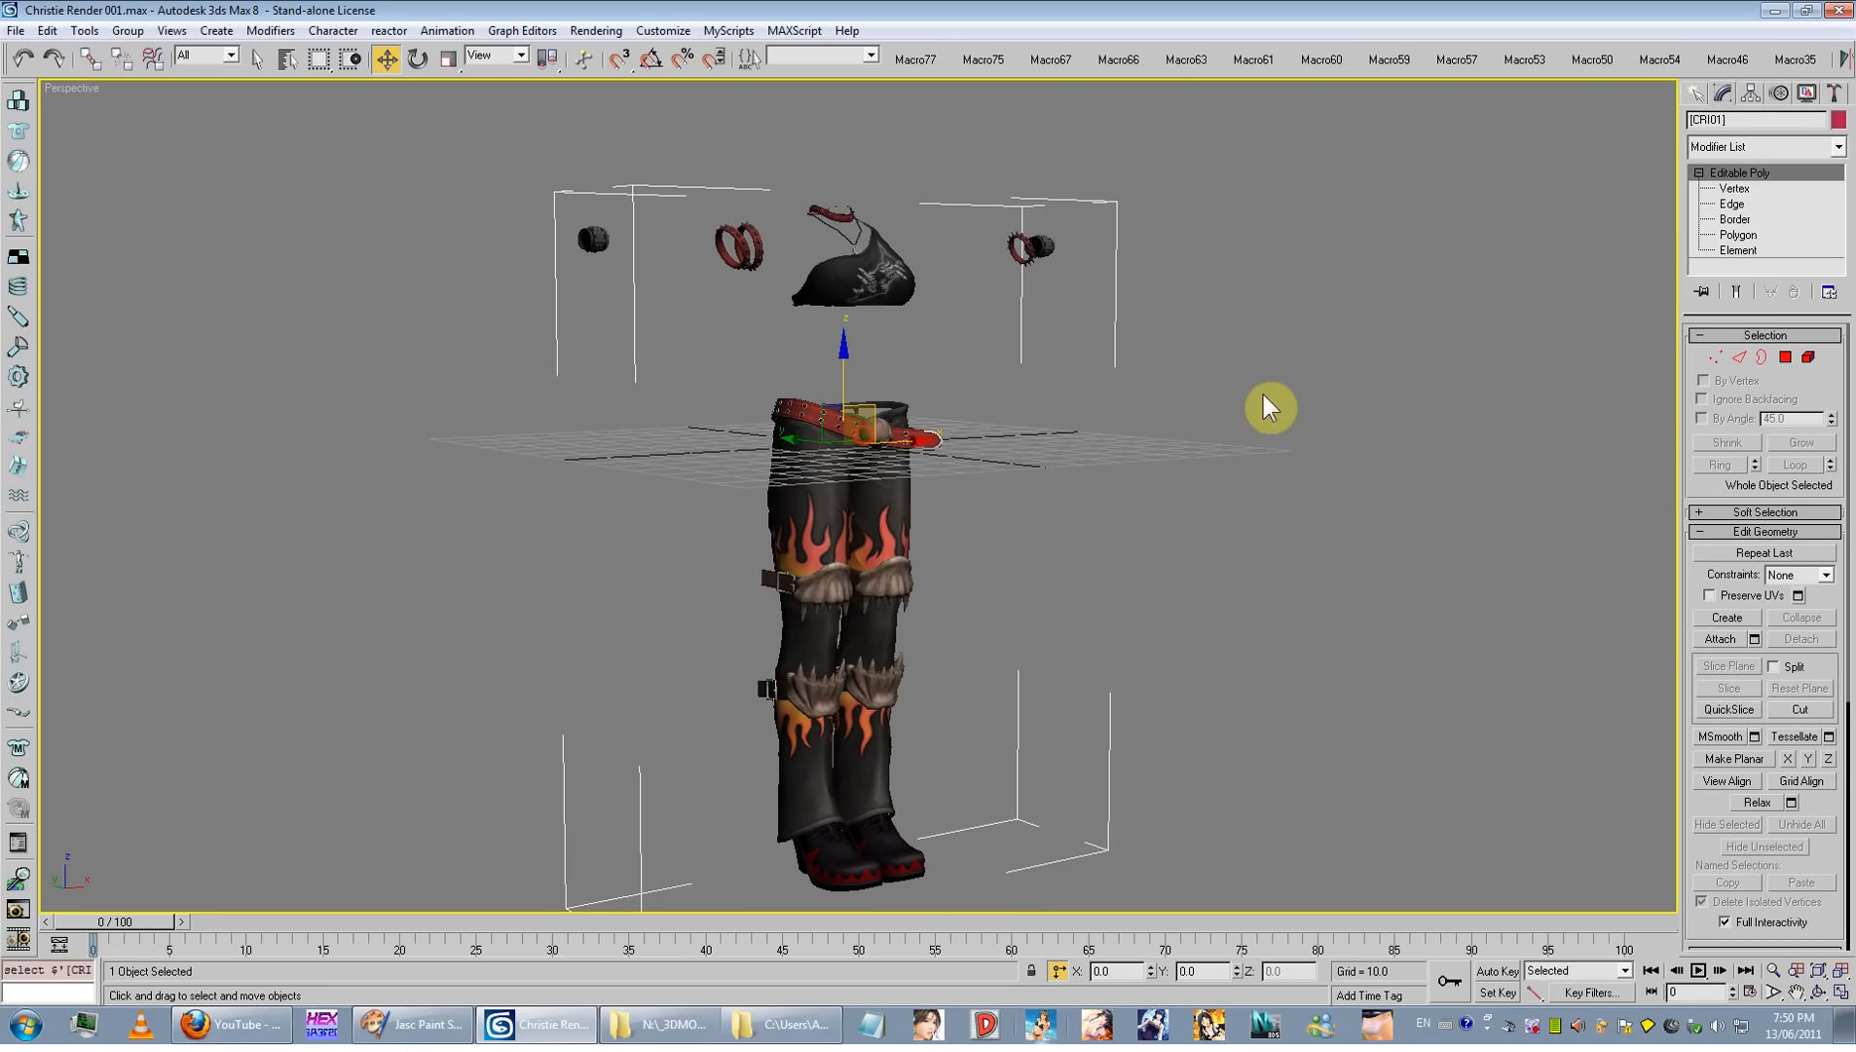
# Step: Convert the [CRI01] clothing to an Editable Mesh and paste the copied Skin modifier onto it
pyautogui.rightClick(1736, 175)
pyautogui.click(1748, 248)
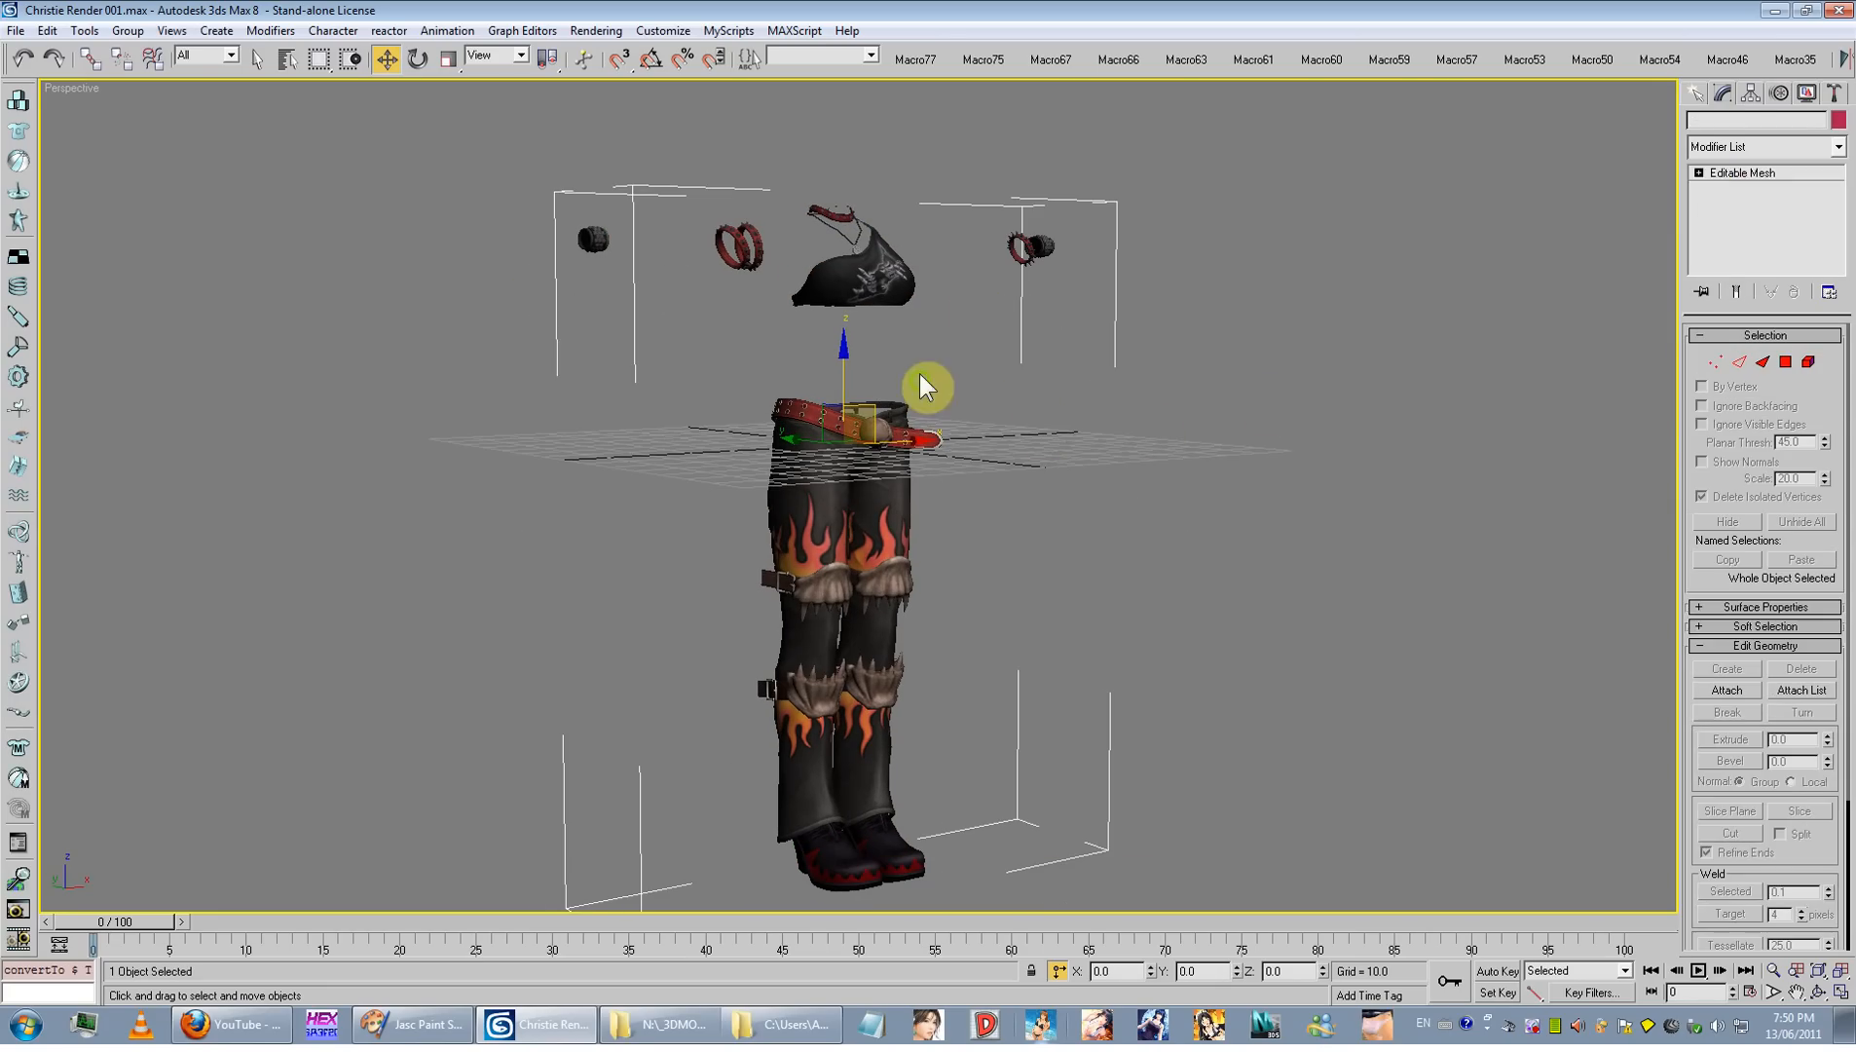
pyautogui.keyDown('alt'); pyautogui.moveTo(926, 387); pyautogui.dragTo(1099, 360, button='middle'); pyautogui.keyUp('alt')
pyautogui.rightClick(1729, 181)
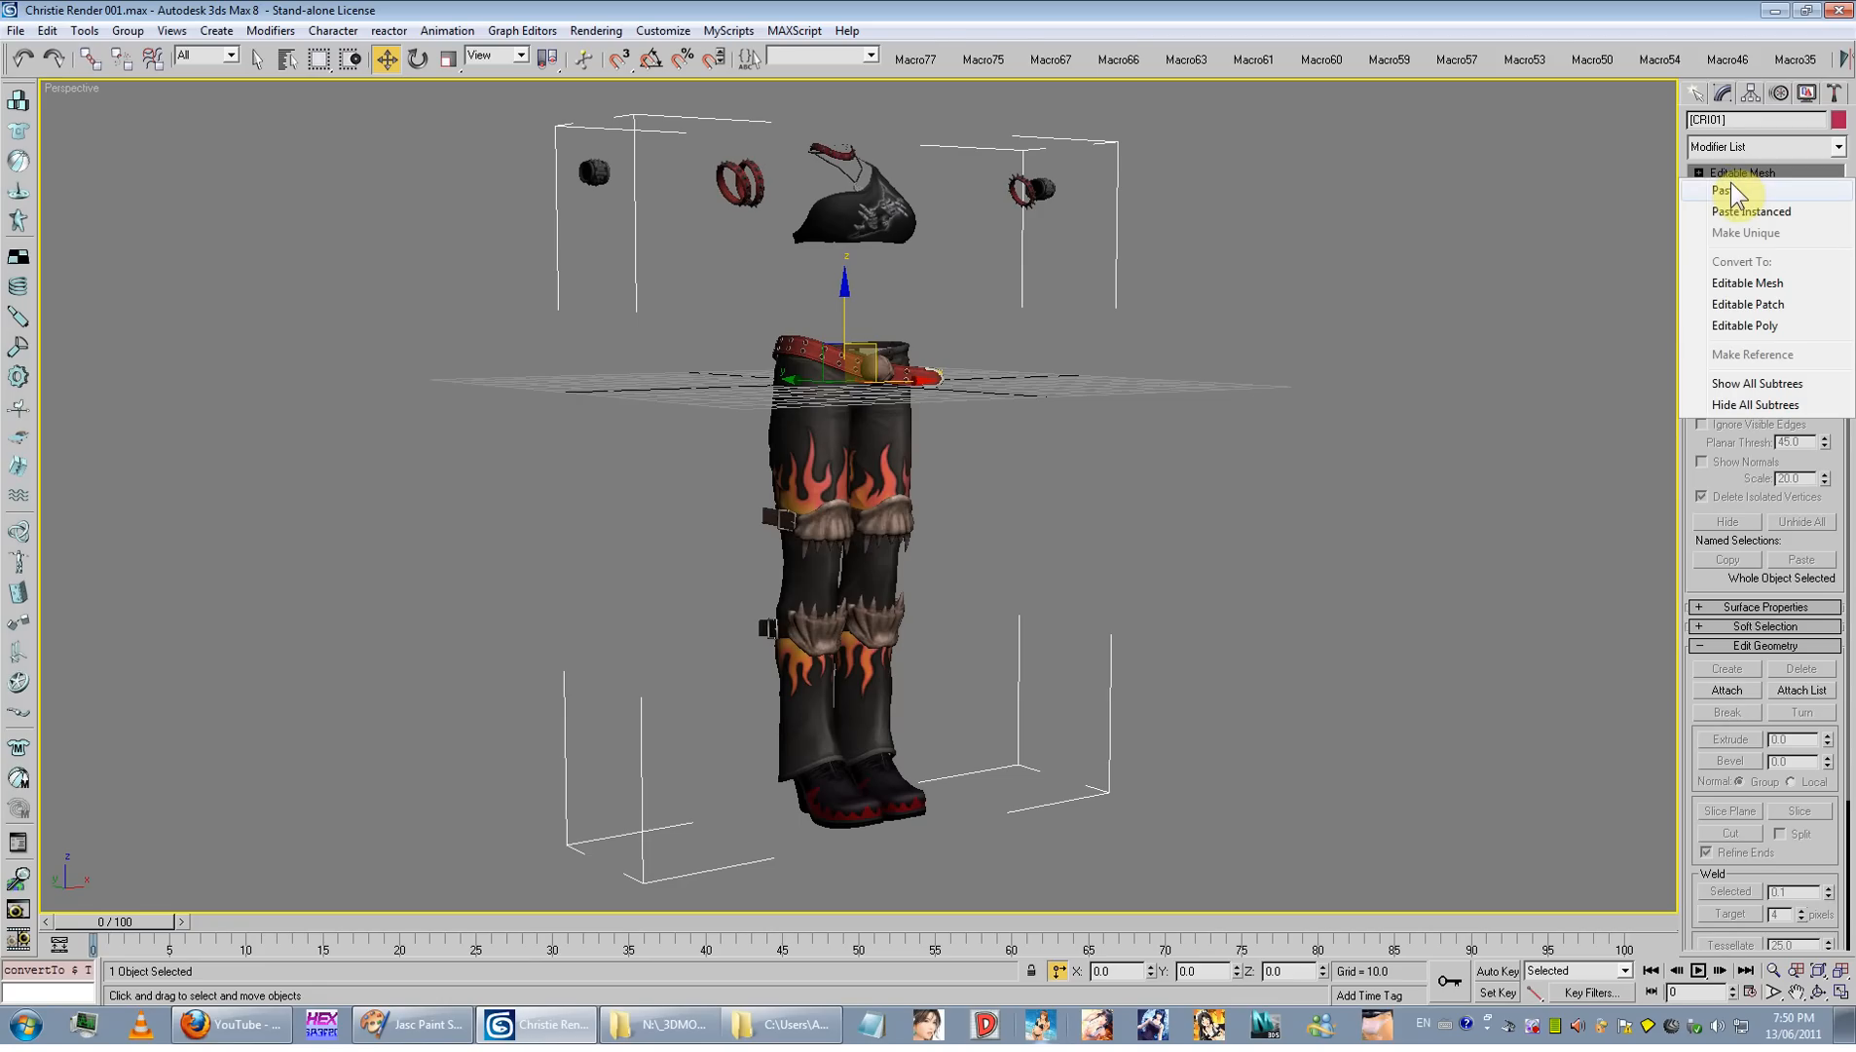
pyautogui.click(1750, 194)
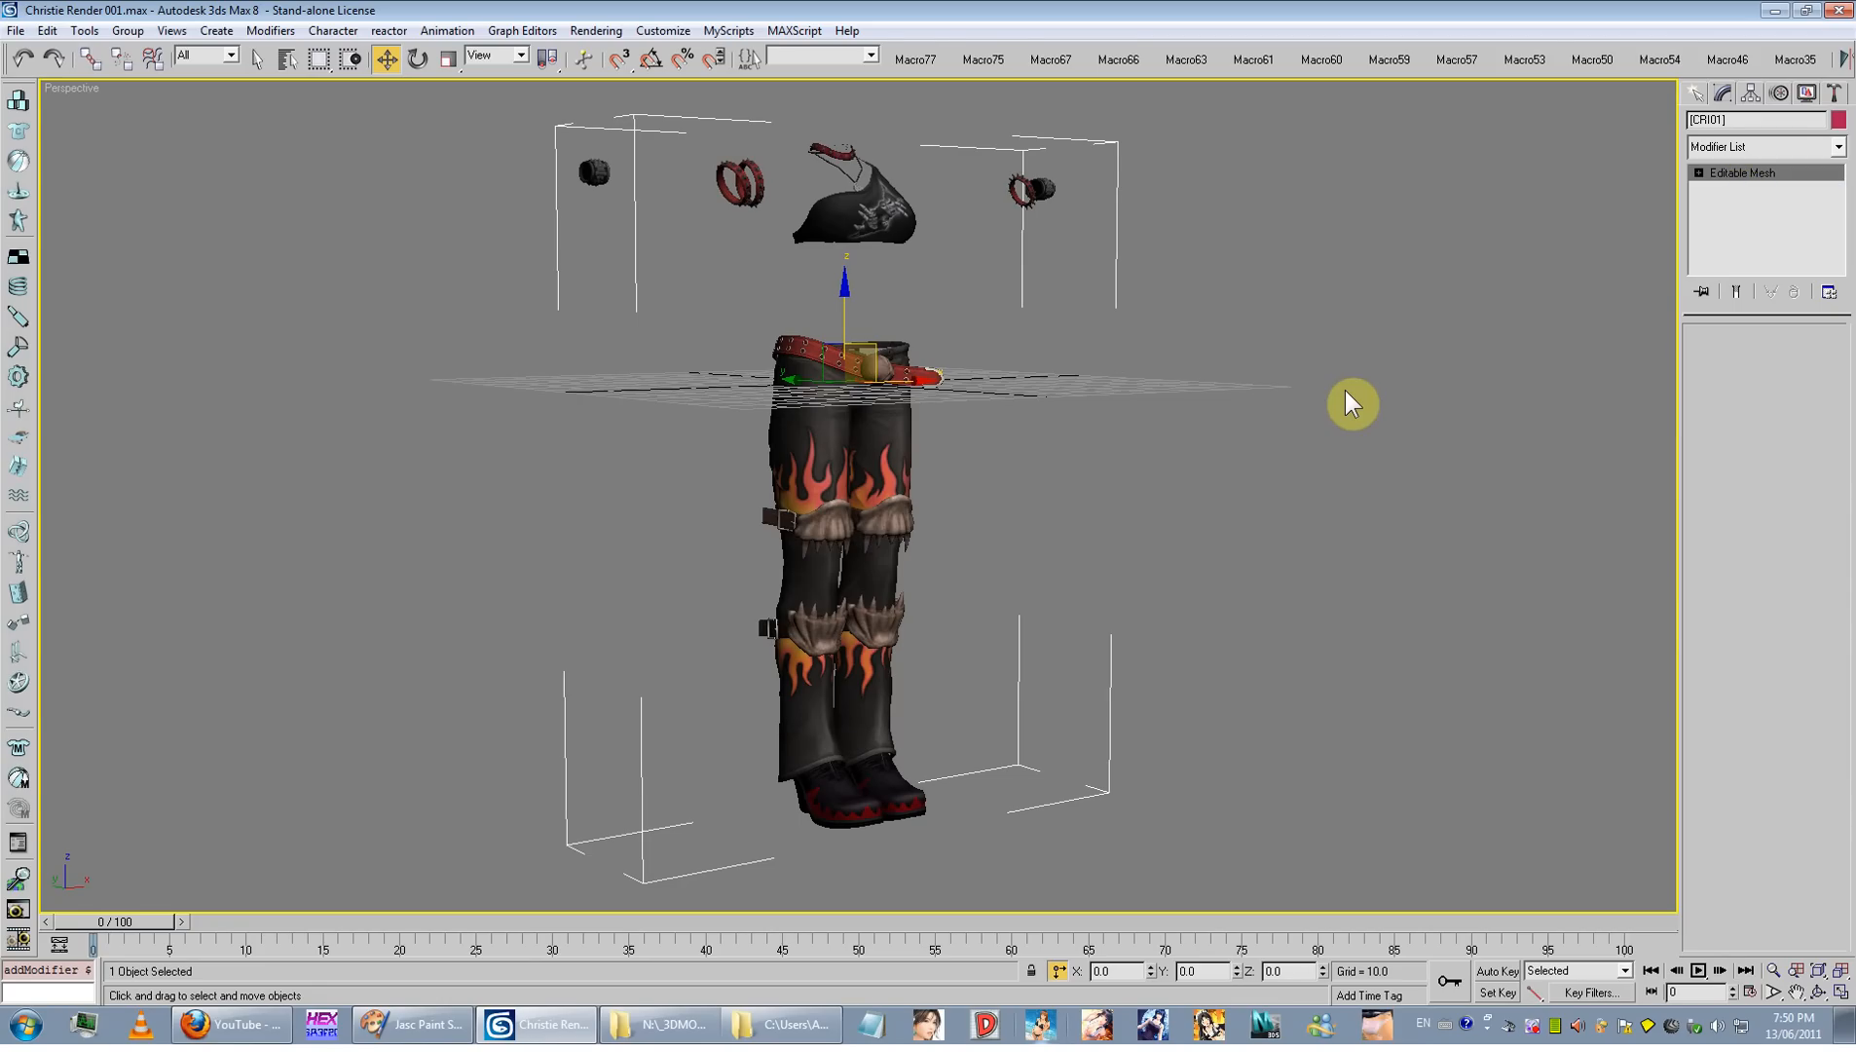
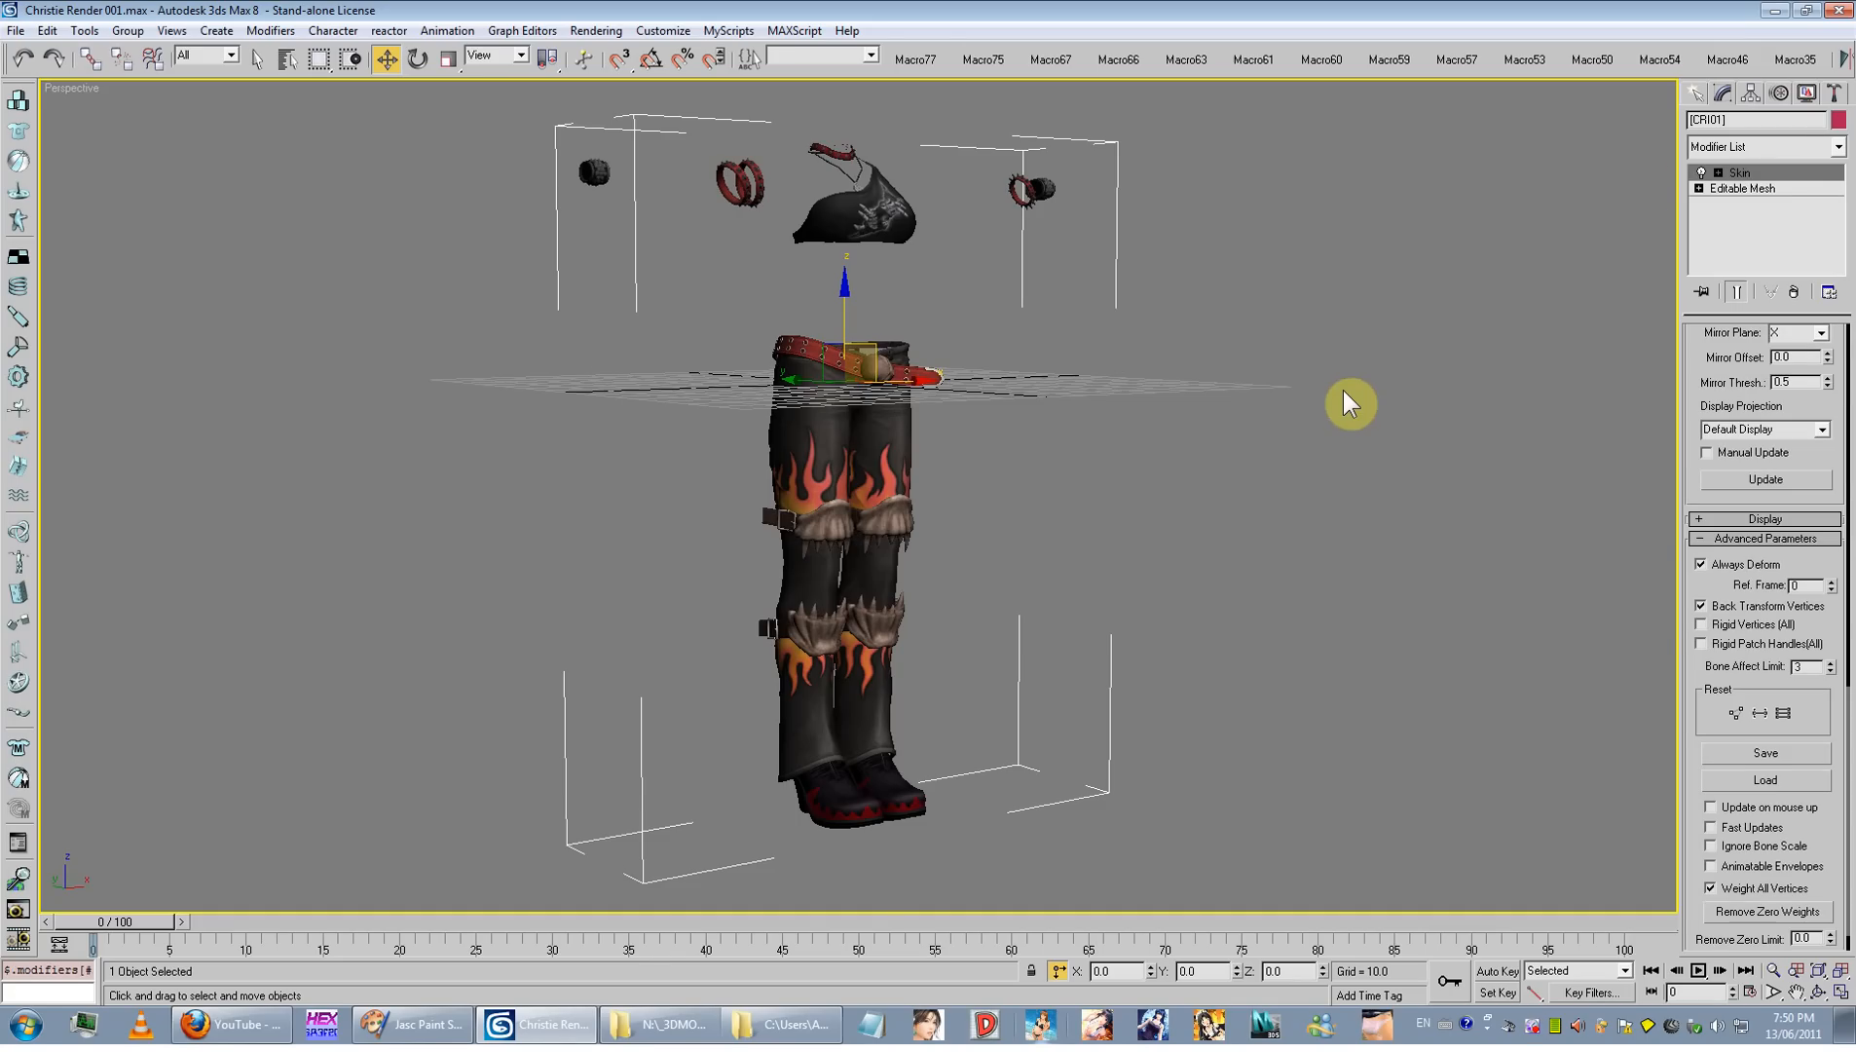
# Step: Edit the clothing's Skin envelopes in wireframe and display the left and right upper arm envelopes in turn
pyautogui.click(1782, 173)
pyautogui.scroll(3, 1110, 456)
pyautogui.press('F3')
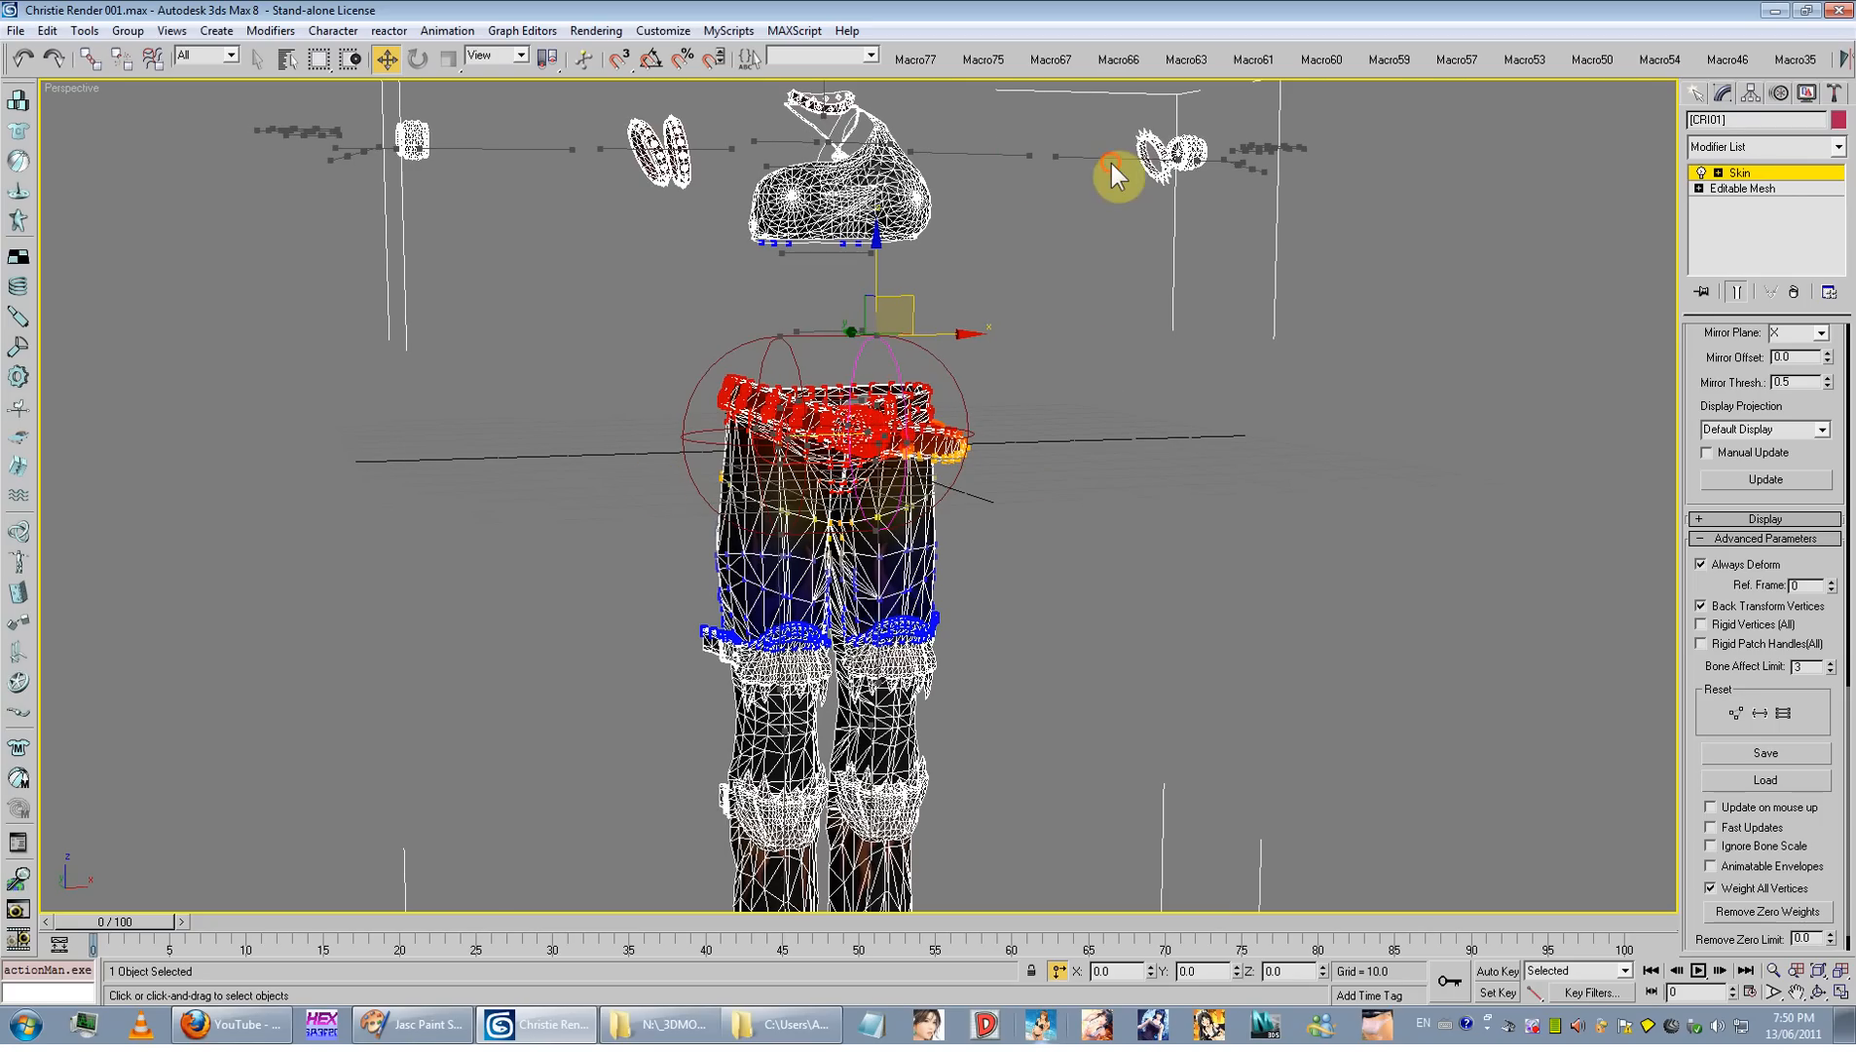
pyautogui.click(1111, 163)
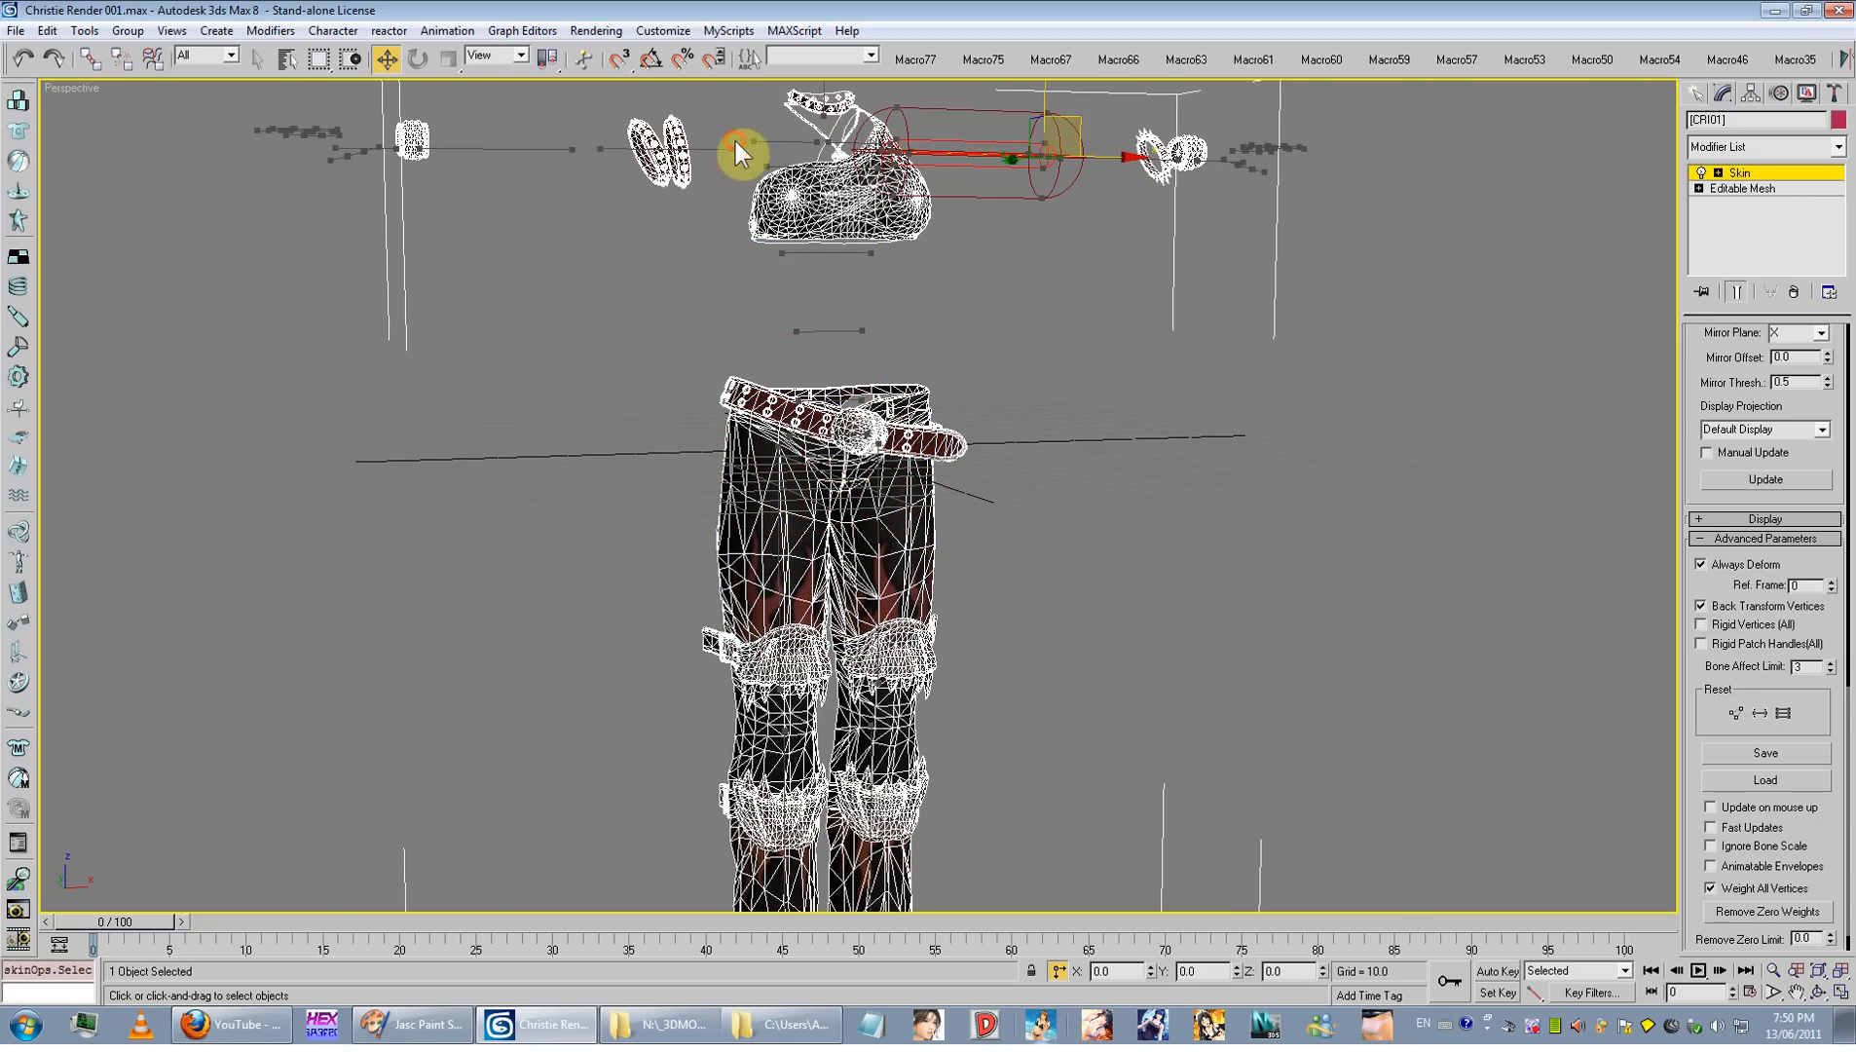
pyautogui.click(592, 159)
pyautogui.scroll(3, 662, 206)
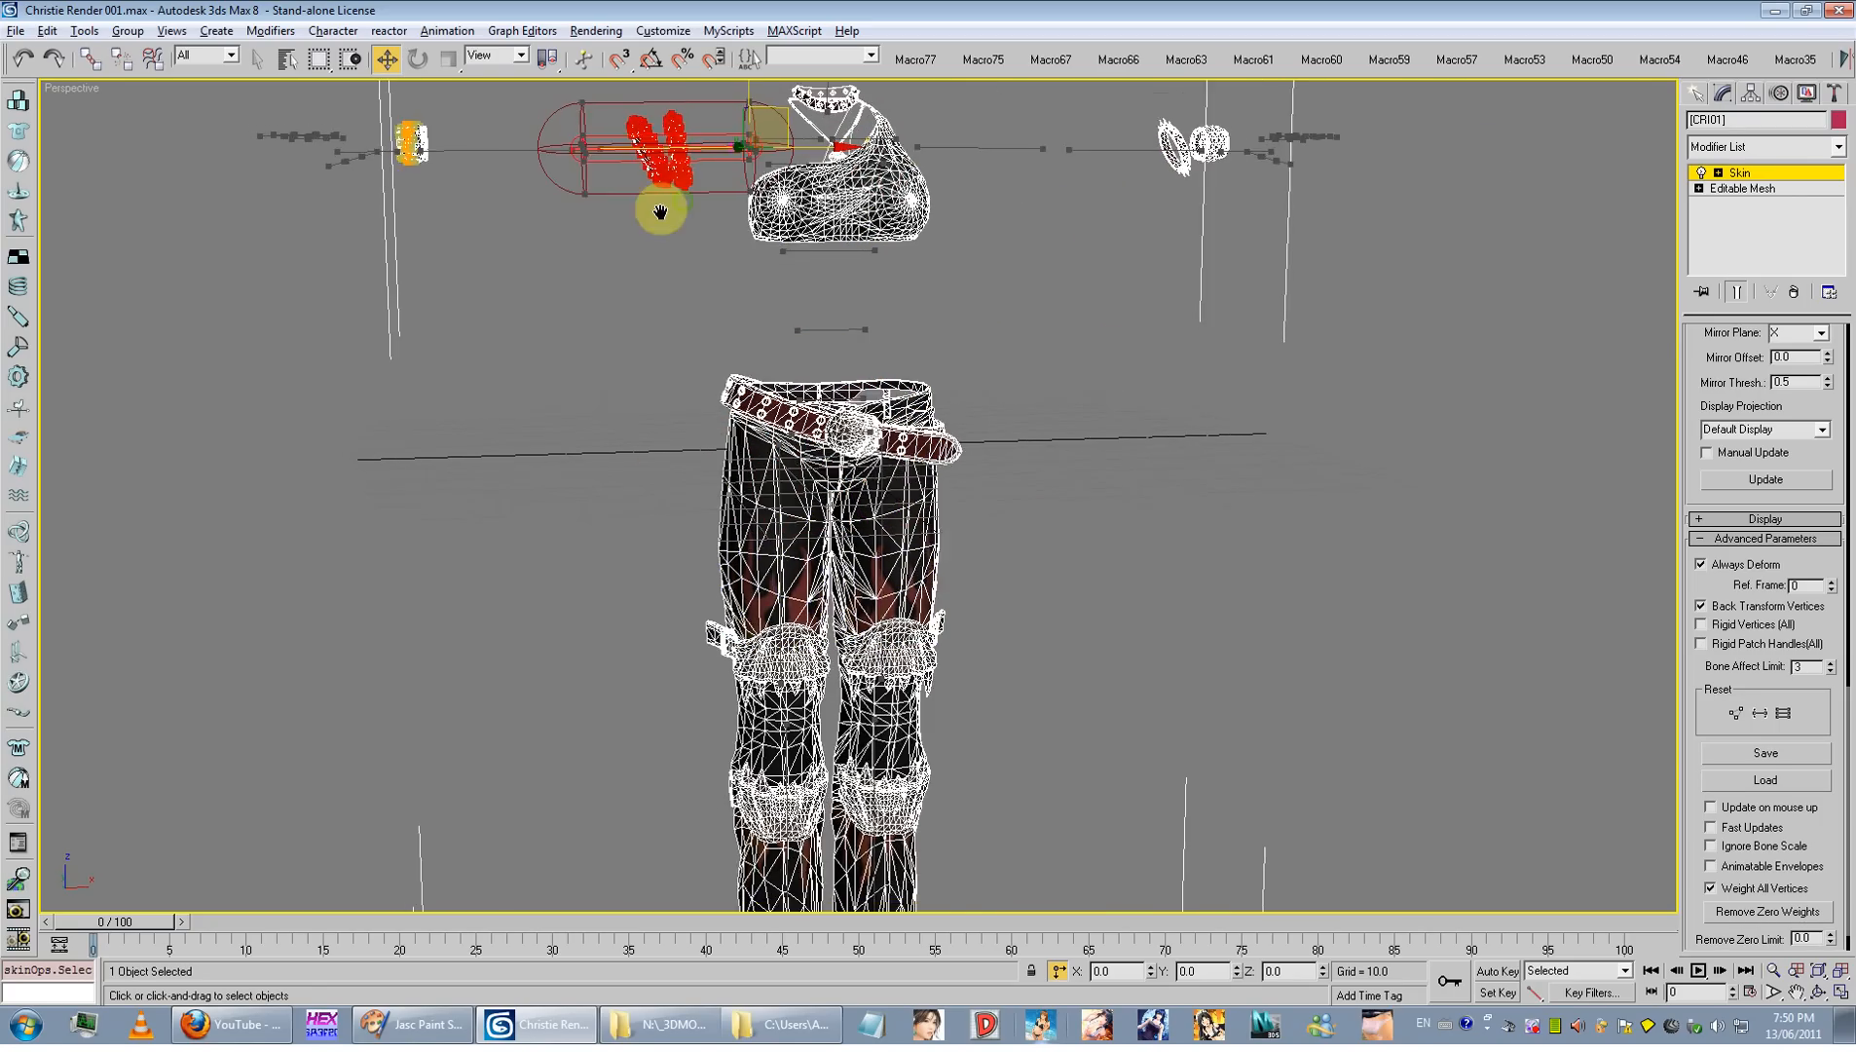
# Step: Choose the Bip01 R Forearm envelope, select the right wristband's vertices, and assign them a weight of 1
pyautogui.click(496, 326)
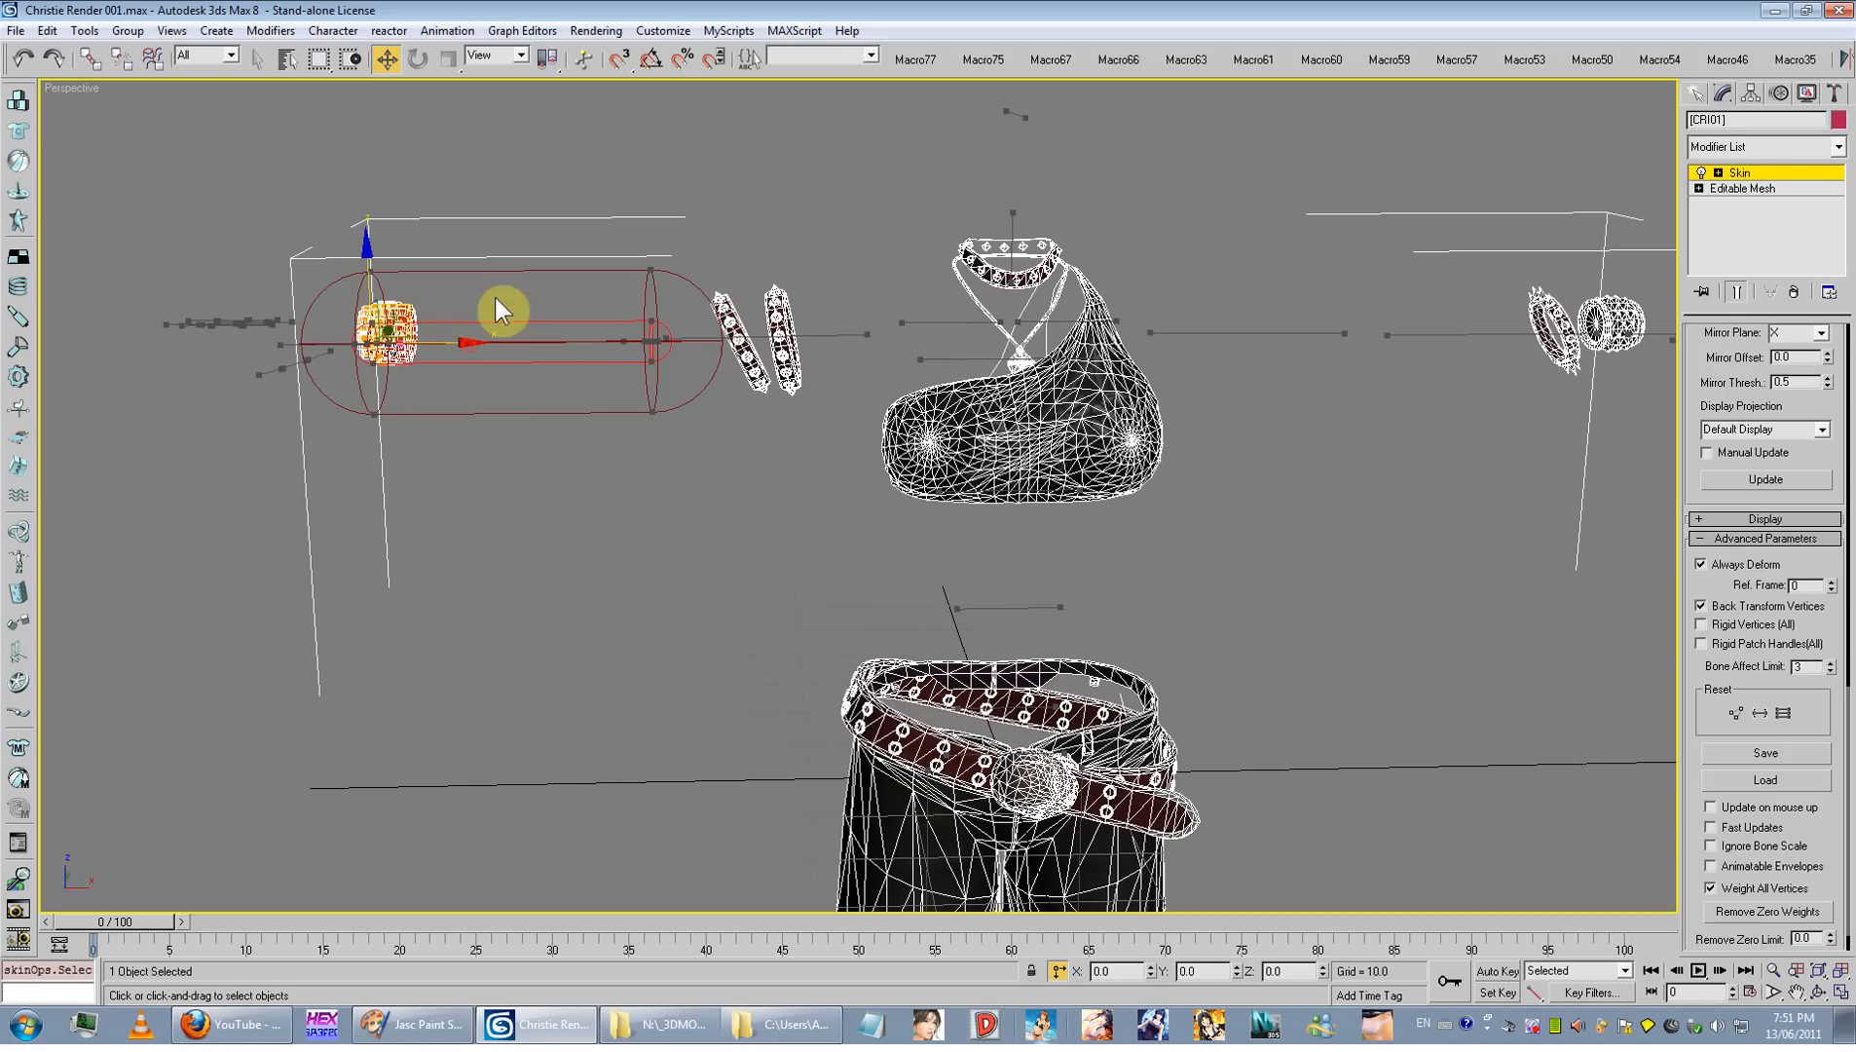
pyautogui.scroll(5, 1695, 487)
pyautogui.click(1713, 497)
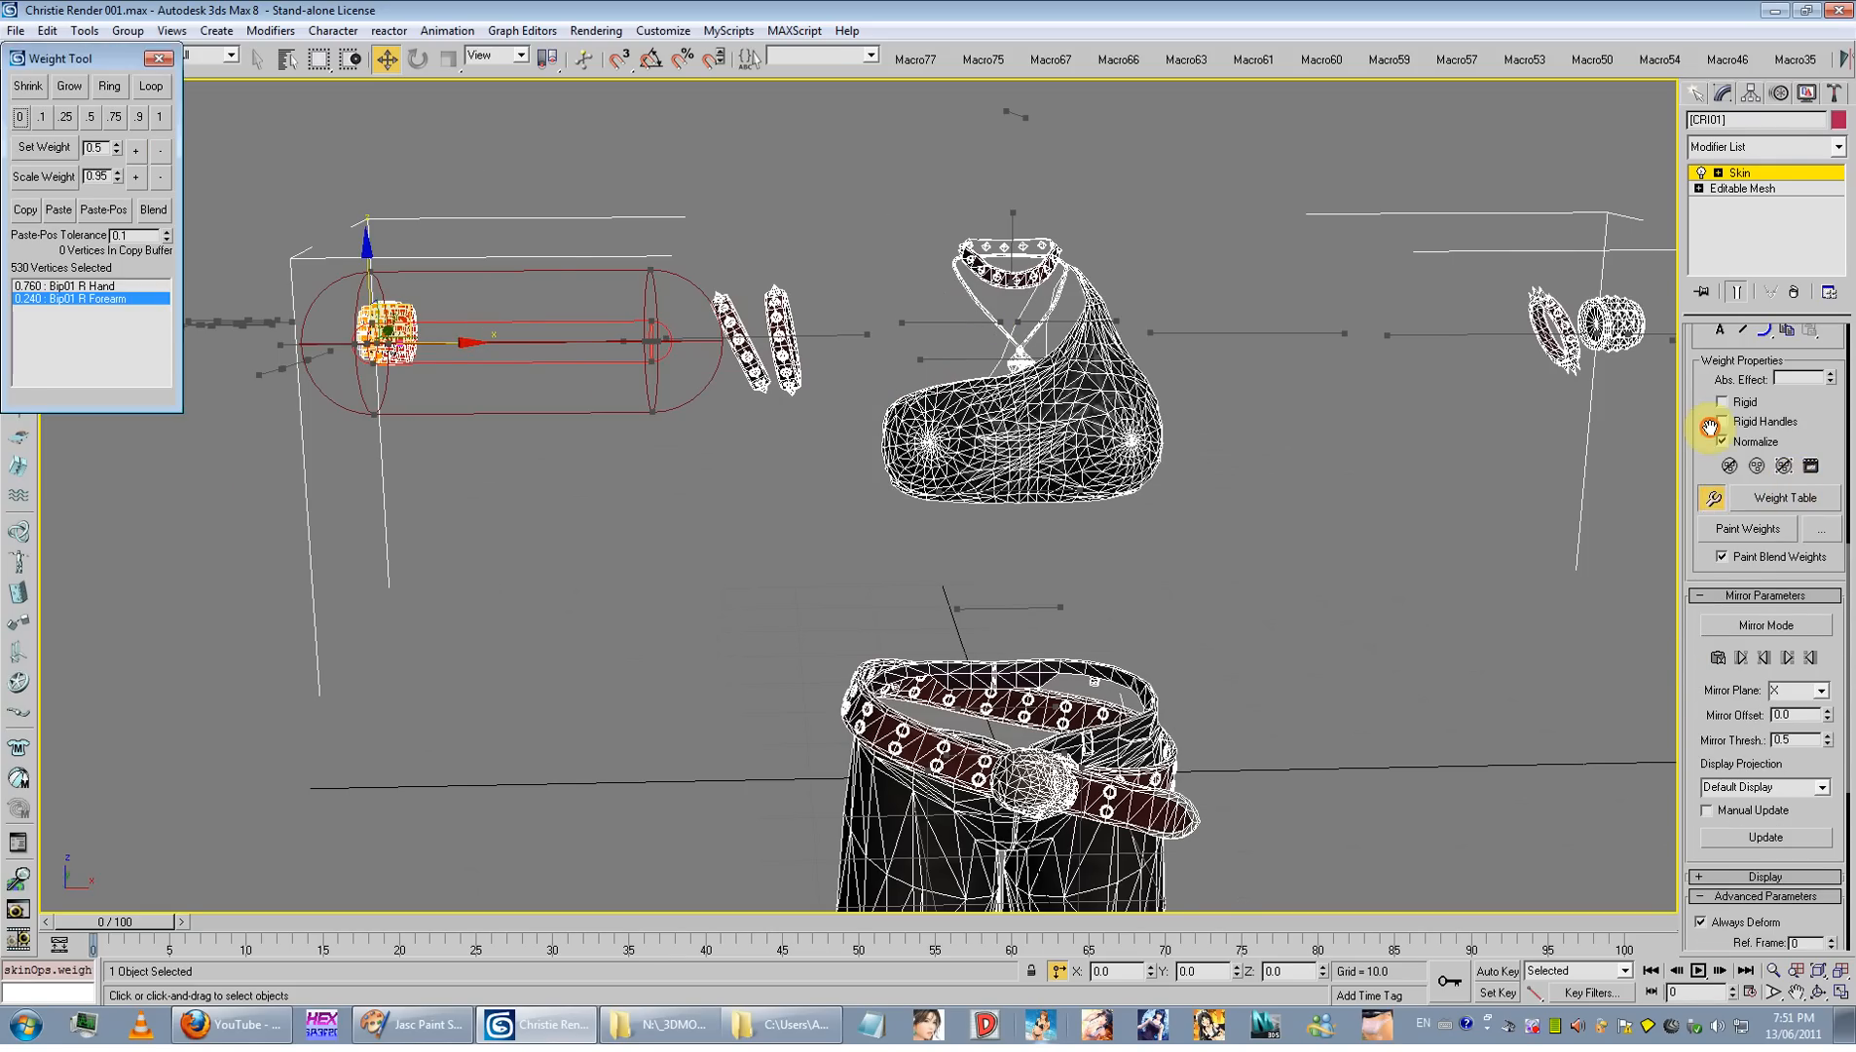
pyautogui.scroll(8, 1750, 594)
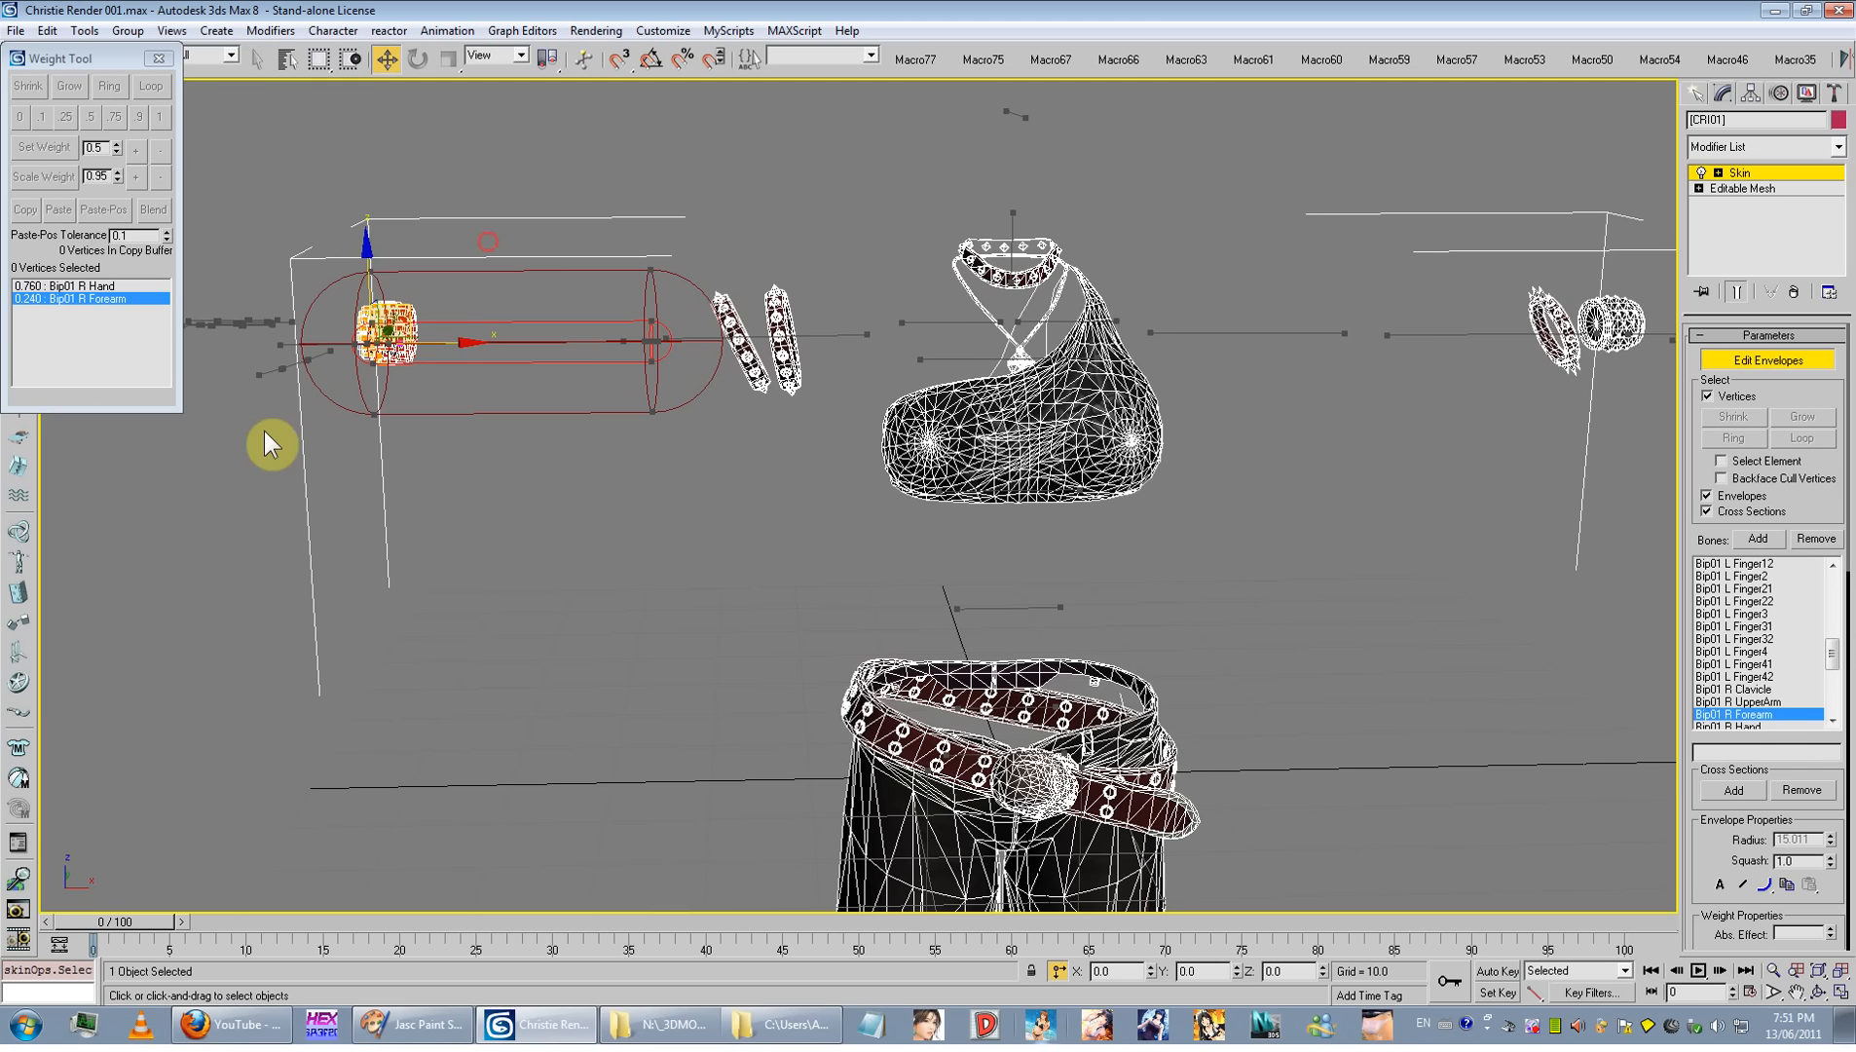
pyautogui.click(157, 117)
# Step: Choose the Bip01 L Forearm envelope, select the left wristband and bracelet vertices, and assign them a weight of 1
pyautogui.moveTo(964, 382); pyautogui.dragTo(659, 435, button='middle')
pyautogui.click(1190, 392)
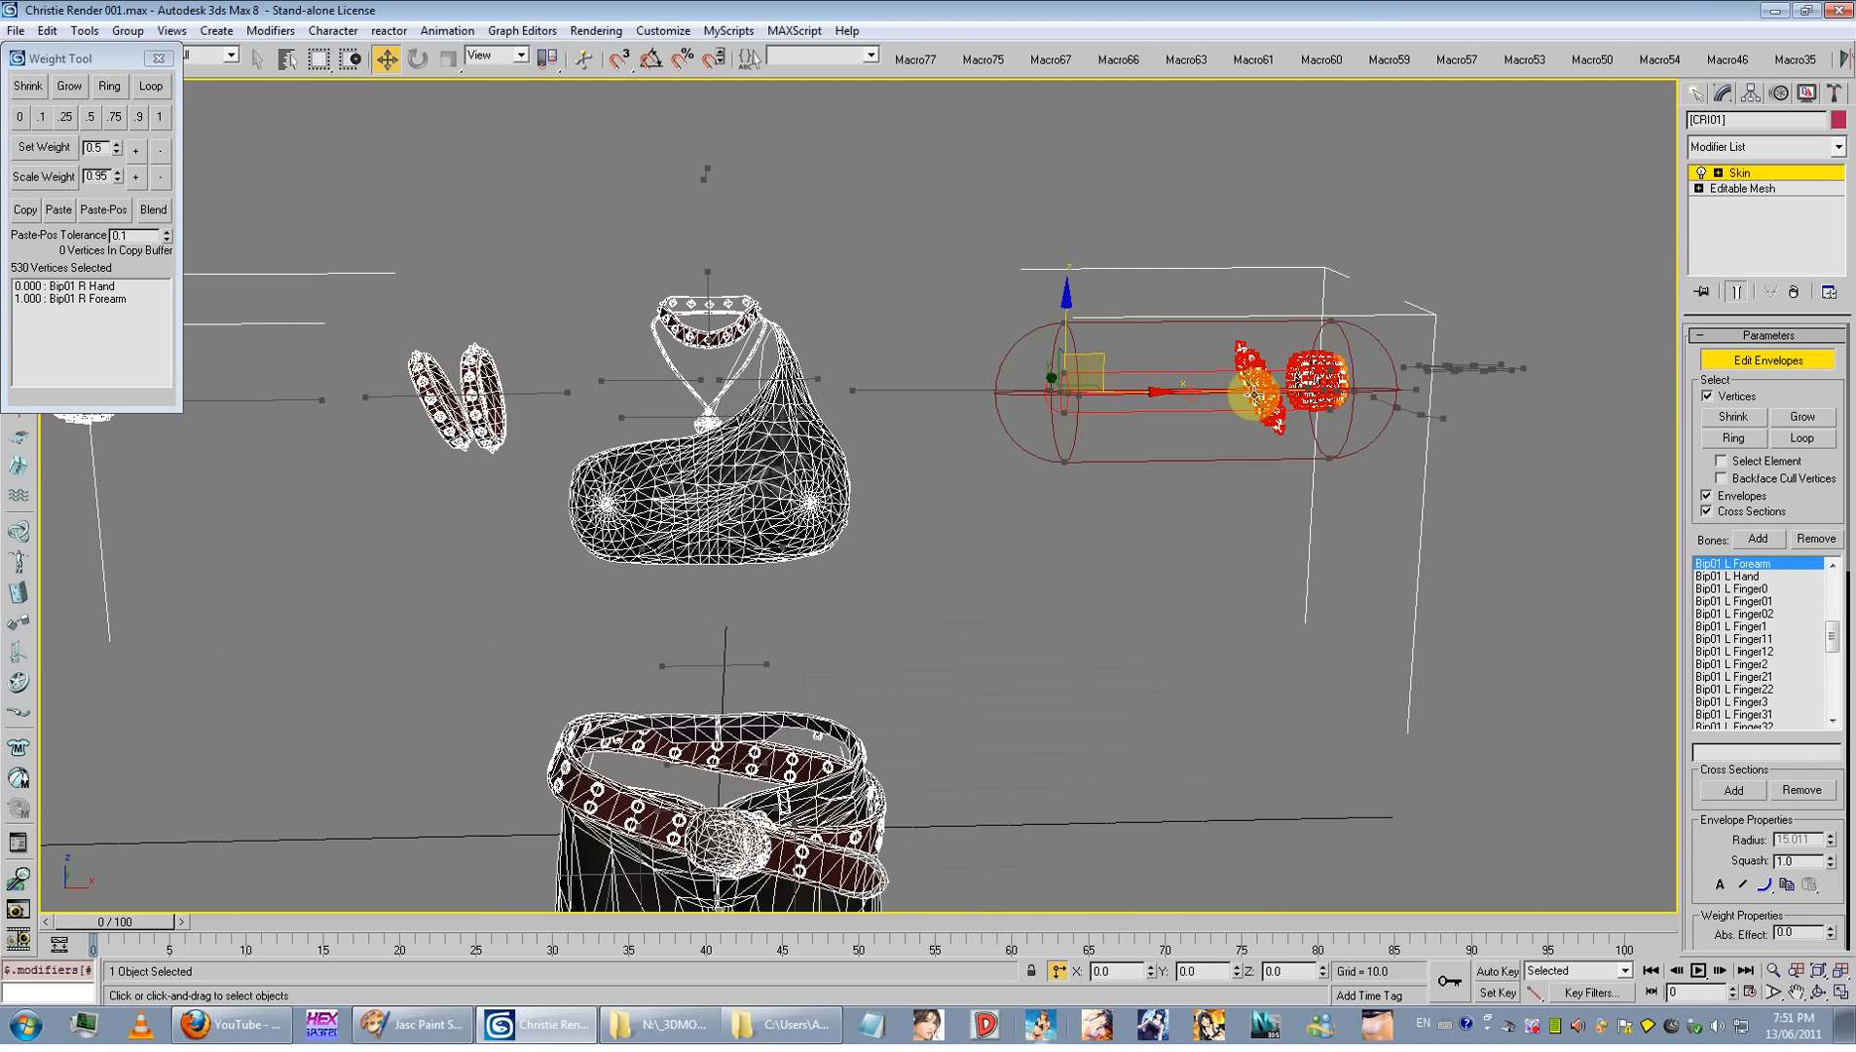
pyautogui.moveTo(1237, 387); pyautogui.dragTo(1016, 448, button='middle')
pyautogui.moveTo(934, 305); pyautogui.dragTo(1180, 608)
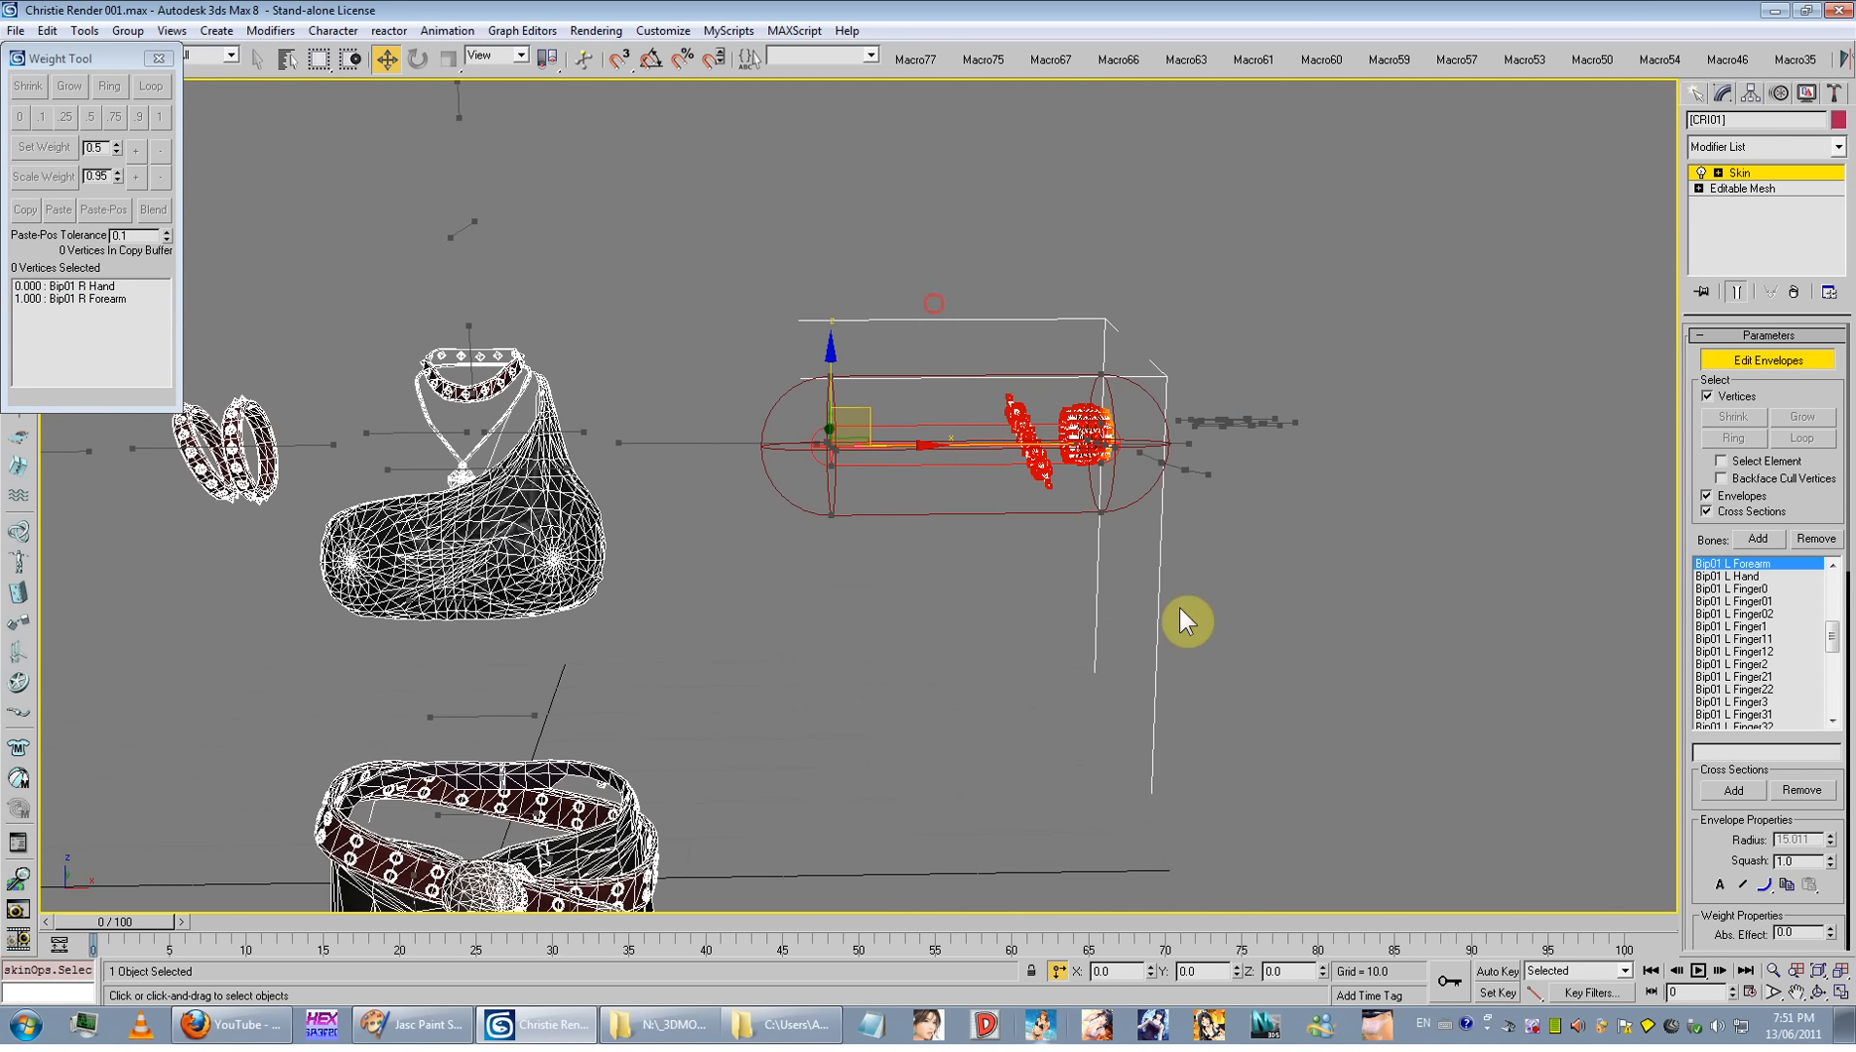
pyautogui.click(168, 125)
pyautogui.moveTo(596, 454); pyautogui.dragTo(695, 260, button='middle')
pyautogui.scroll(-5, 701, 292)
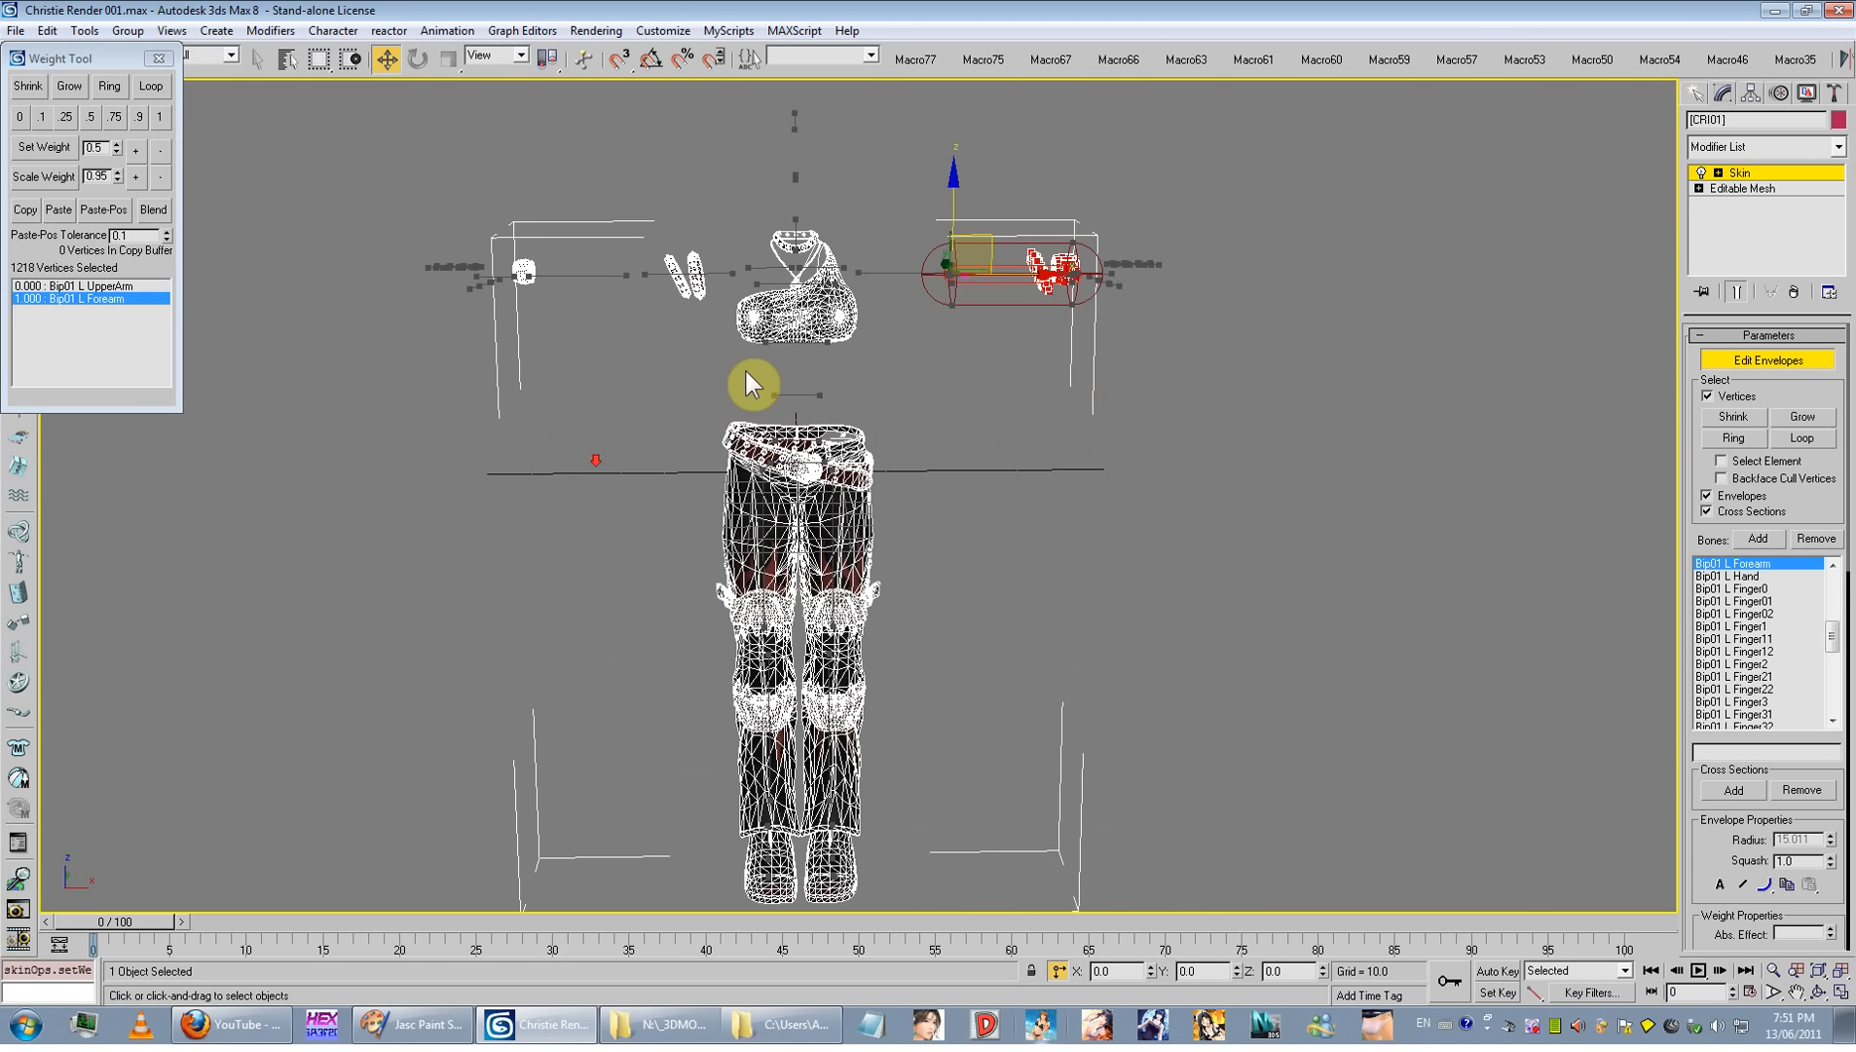
# Step: Leave envelope editing, deselect the clothing, unhide all objects, and save the scene
pyautogui.moveTo(907, 550); pyautogui.dragTo(950, 385, button='middle')
pyautogui.click(1740, 175)
pyautogui.click(988, 459)
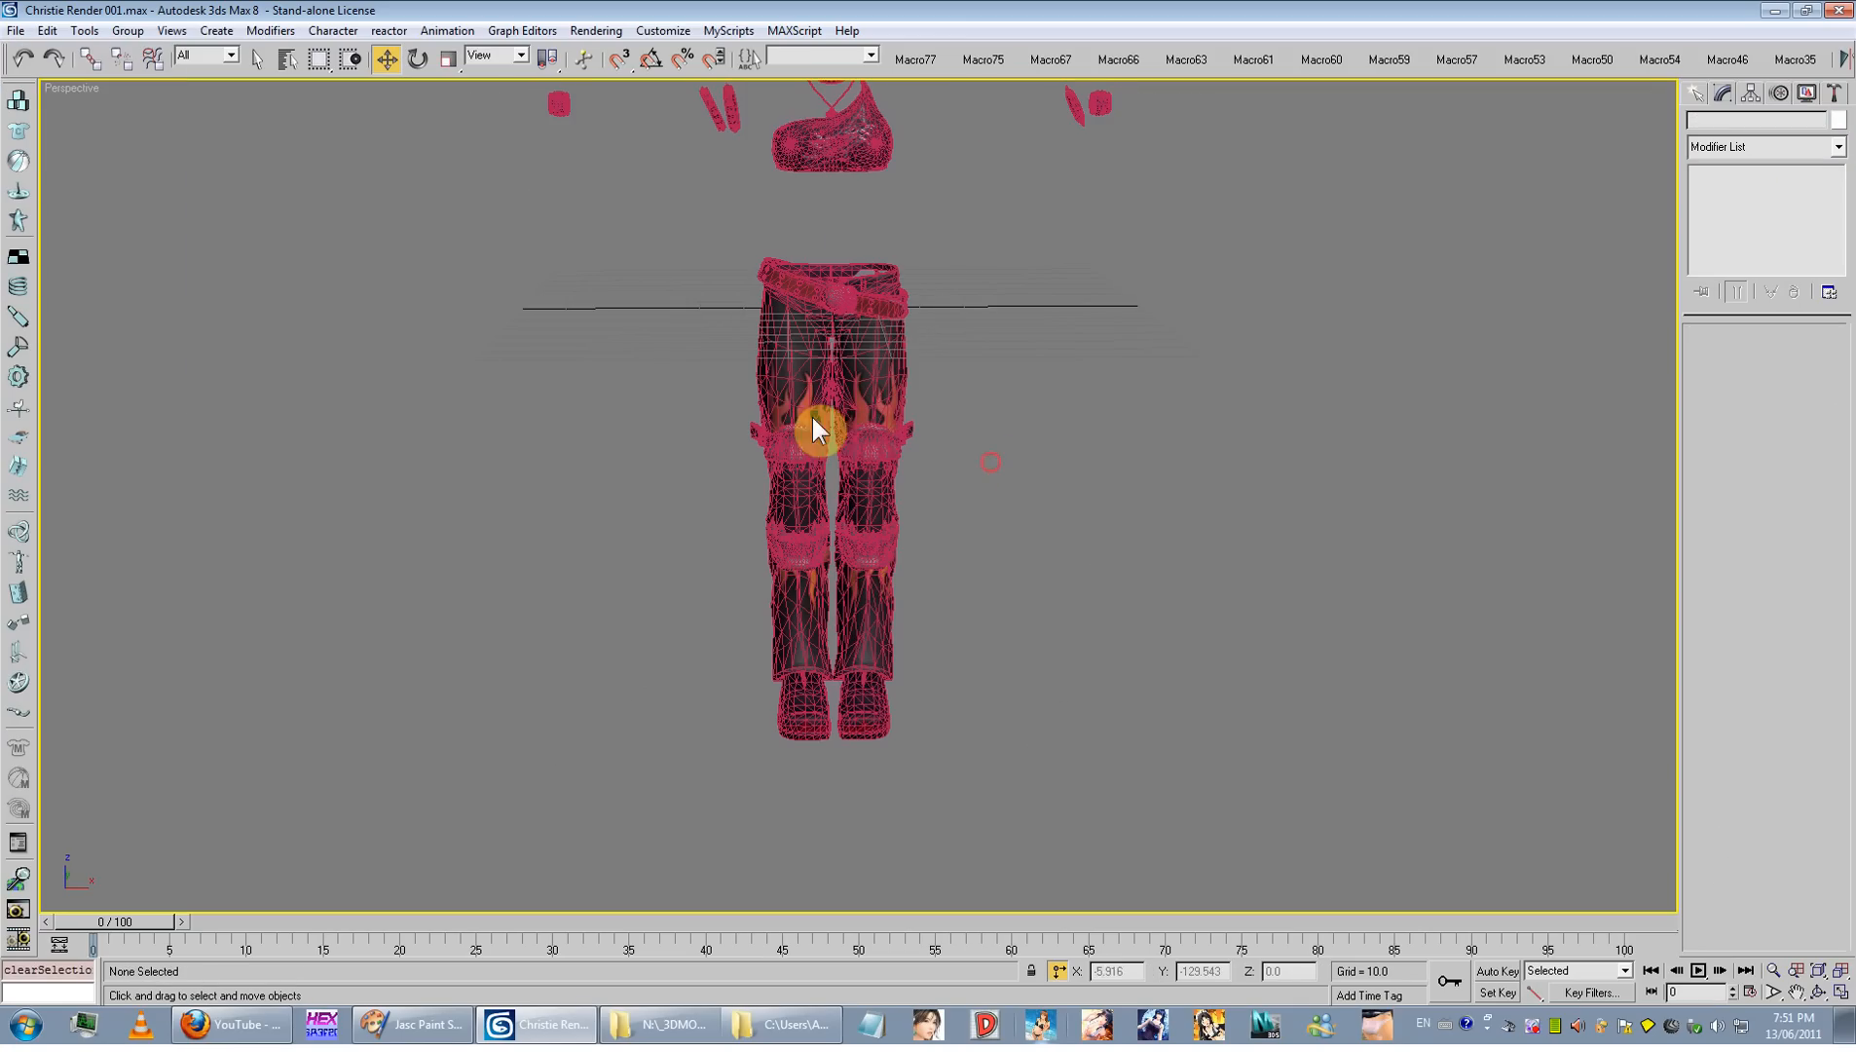
pyautogui.rightClick(997, 423)
pyautogui.click(1029, 352)
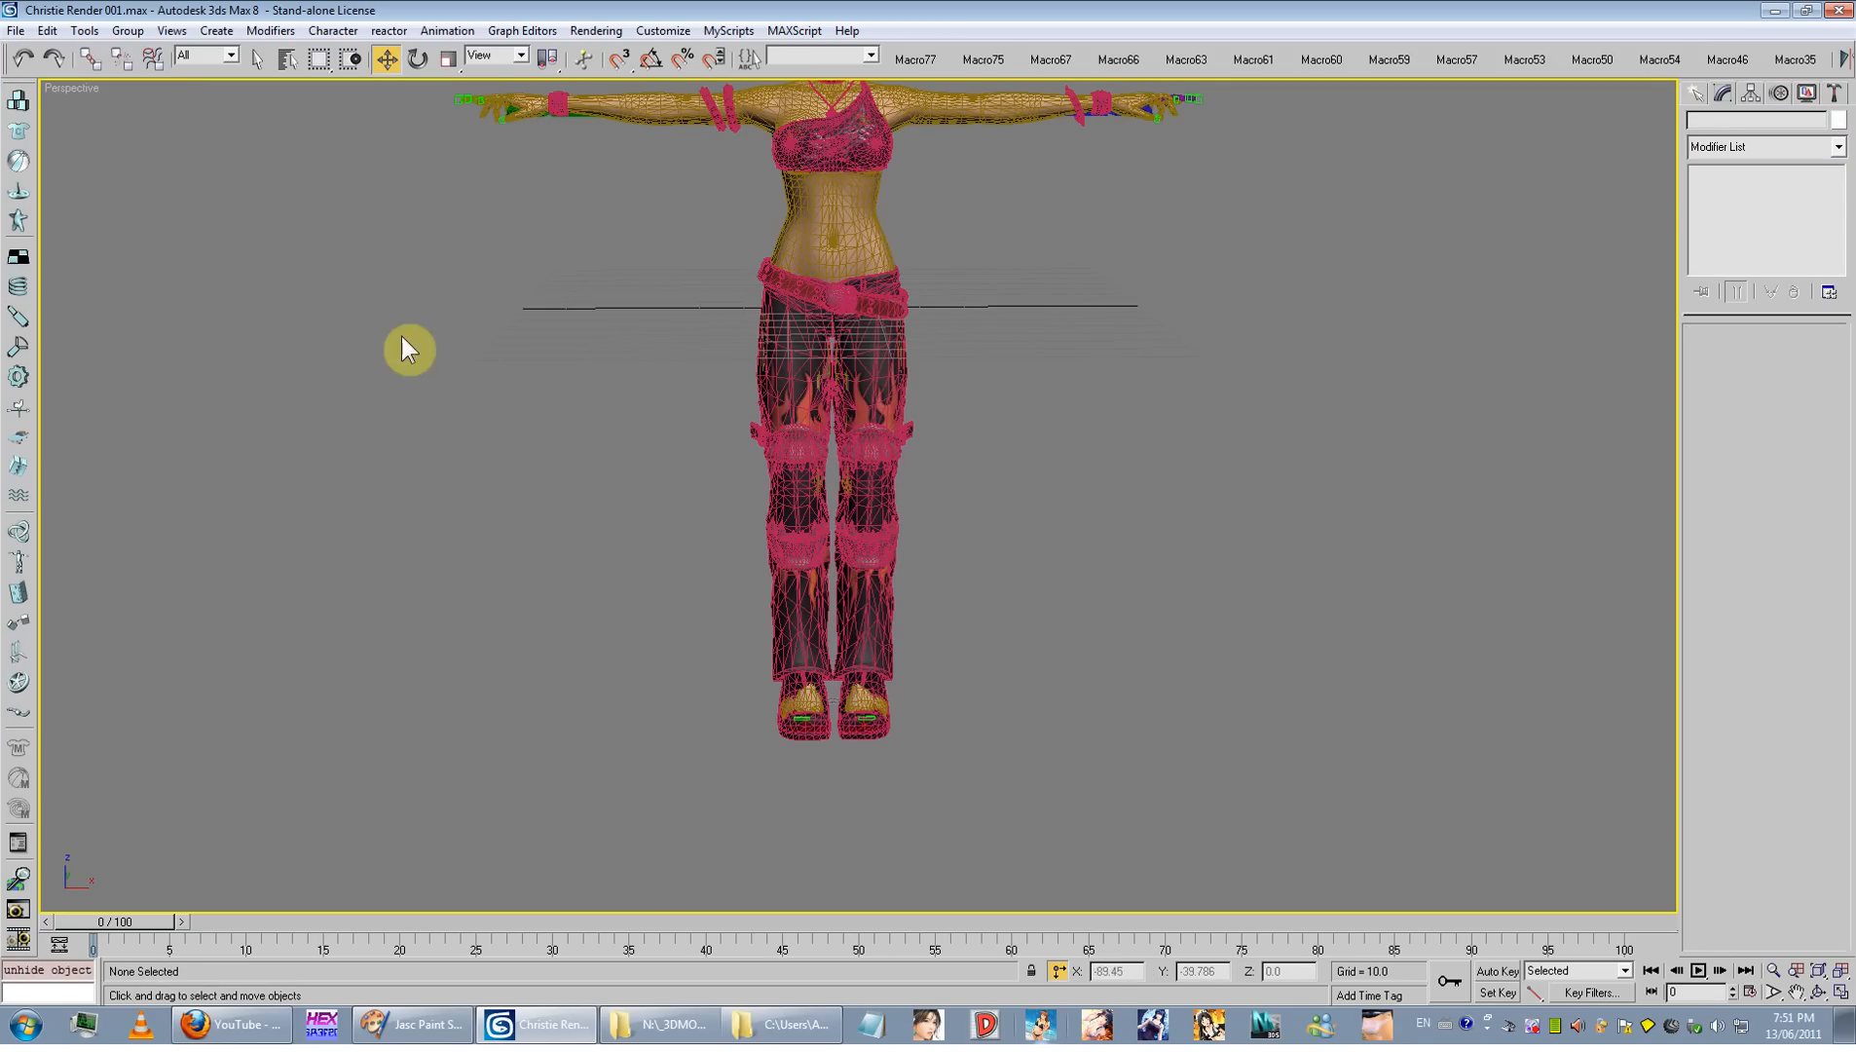
pyautogui.click(17, 30)
pyautogui.click(44, 145)
# Step: Switch to wireframe, select the Bip01 L Calf bone, and move it outward and up to spread the left leg away from the right
pyautogui.moveTo(513, 364); pyautogui.dragTo(429, 376, button='middle')
pyautogui.scroll(3, 428, 376)
pyautogui.press('F4')
pyautogui.keyDown('alt'); pyautogui.moveTo(782, 441); pyautogui.dragTo(743, 438, button='middle'); pyautogui.keyUp('alt')
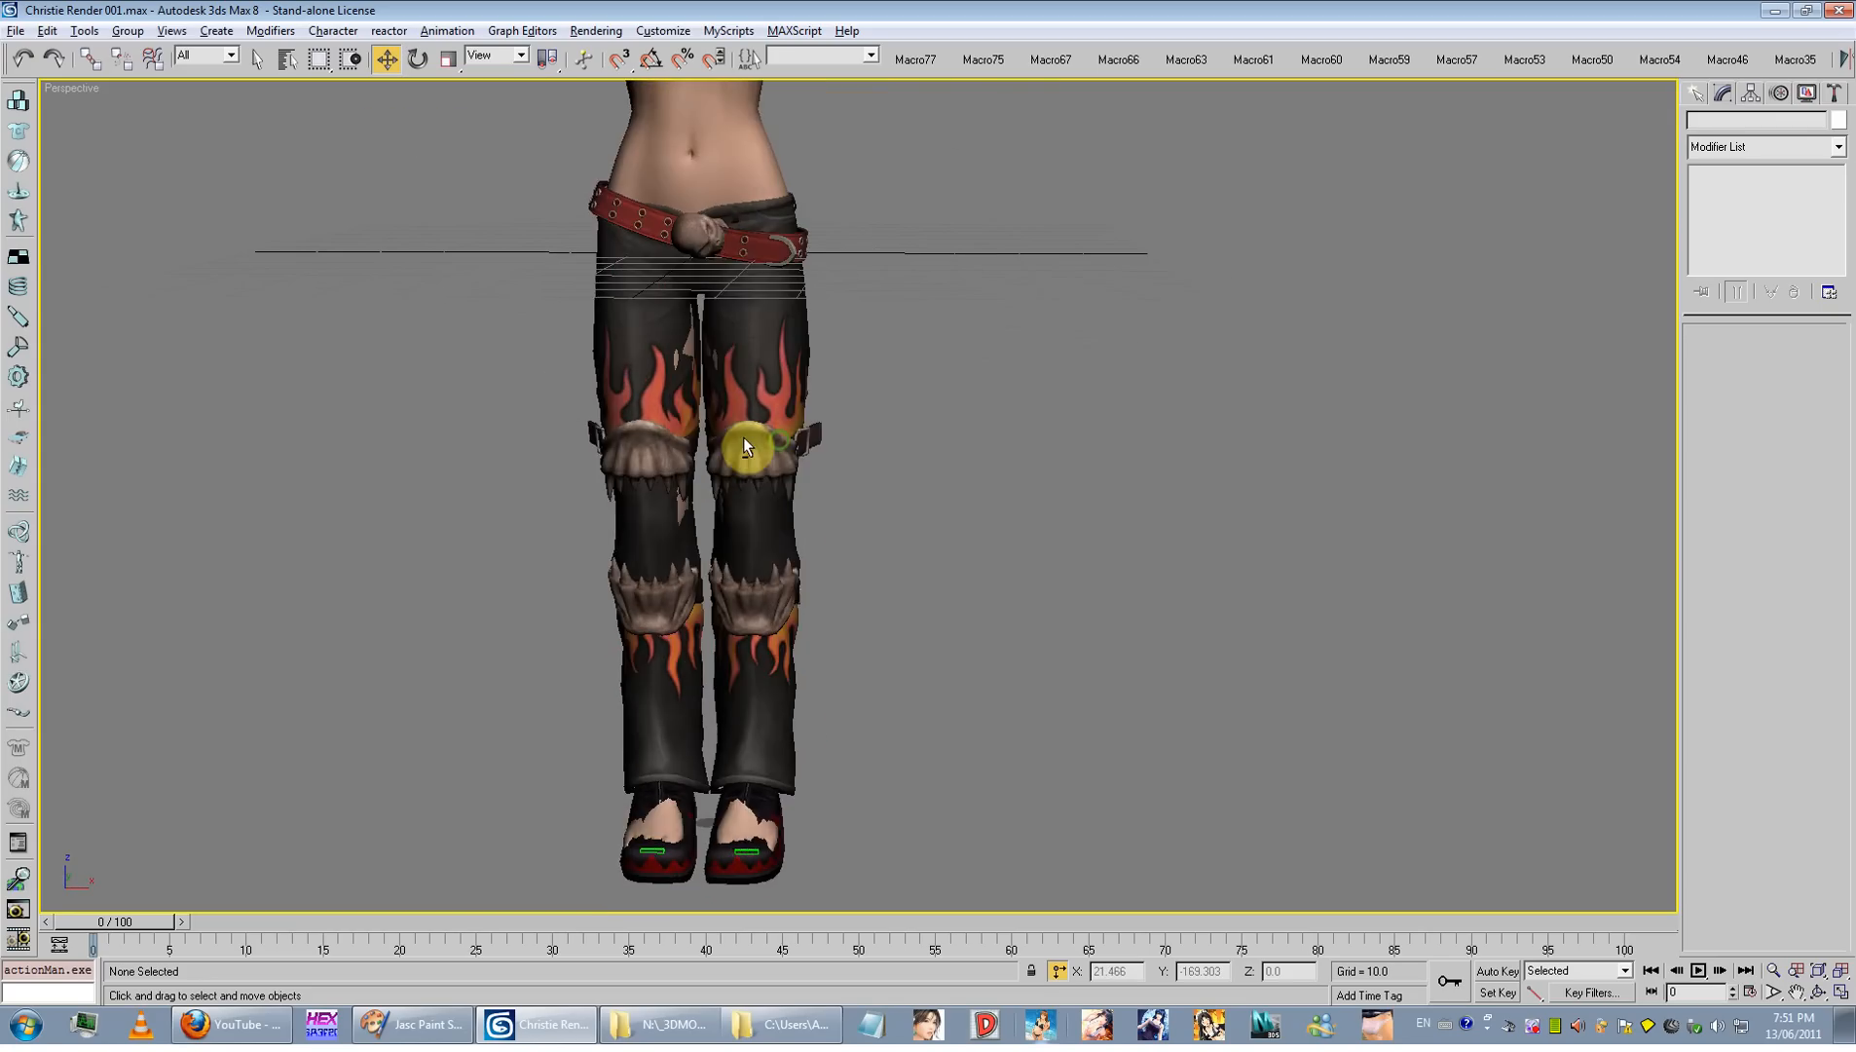
pyautogui.press('F3')
pyautogui.moveTo(823, 481); pyautogui.dragTo(812, 496)
pyautogui.moveTo(744, 566); pyautogui.dragTo(746, 569)
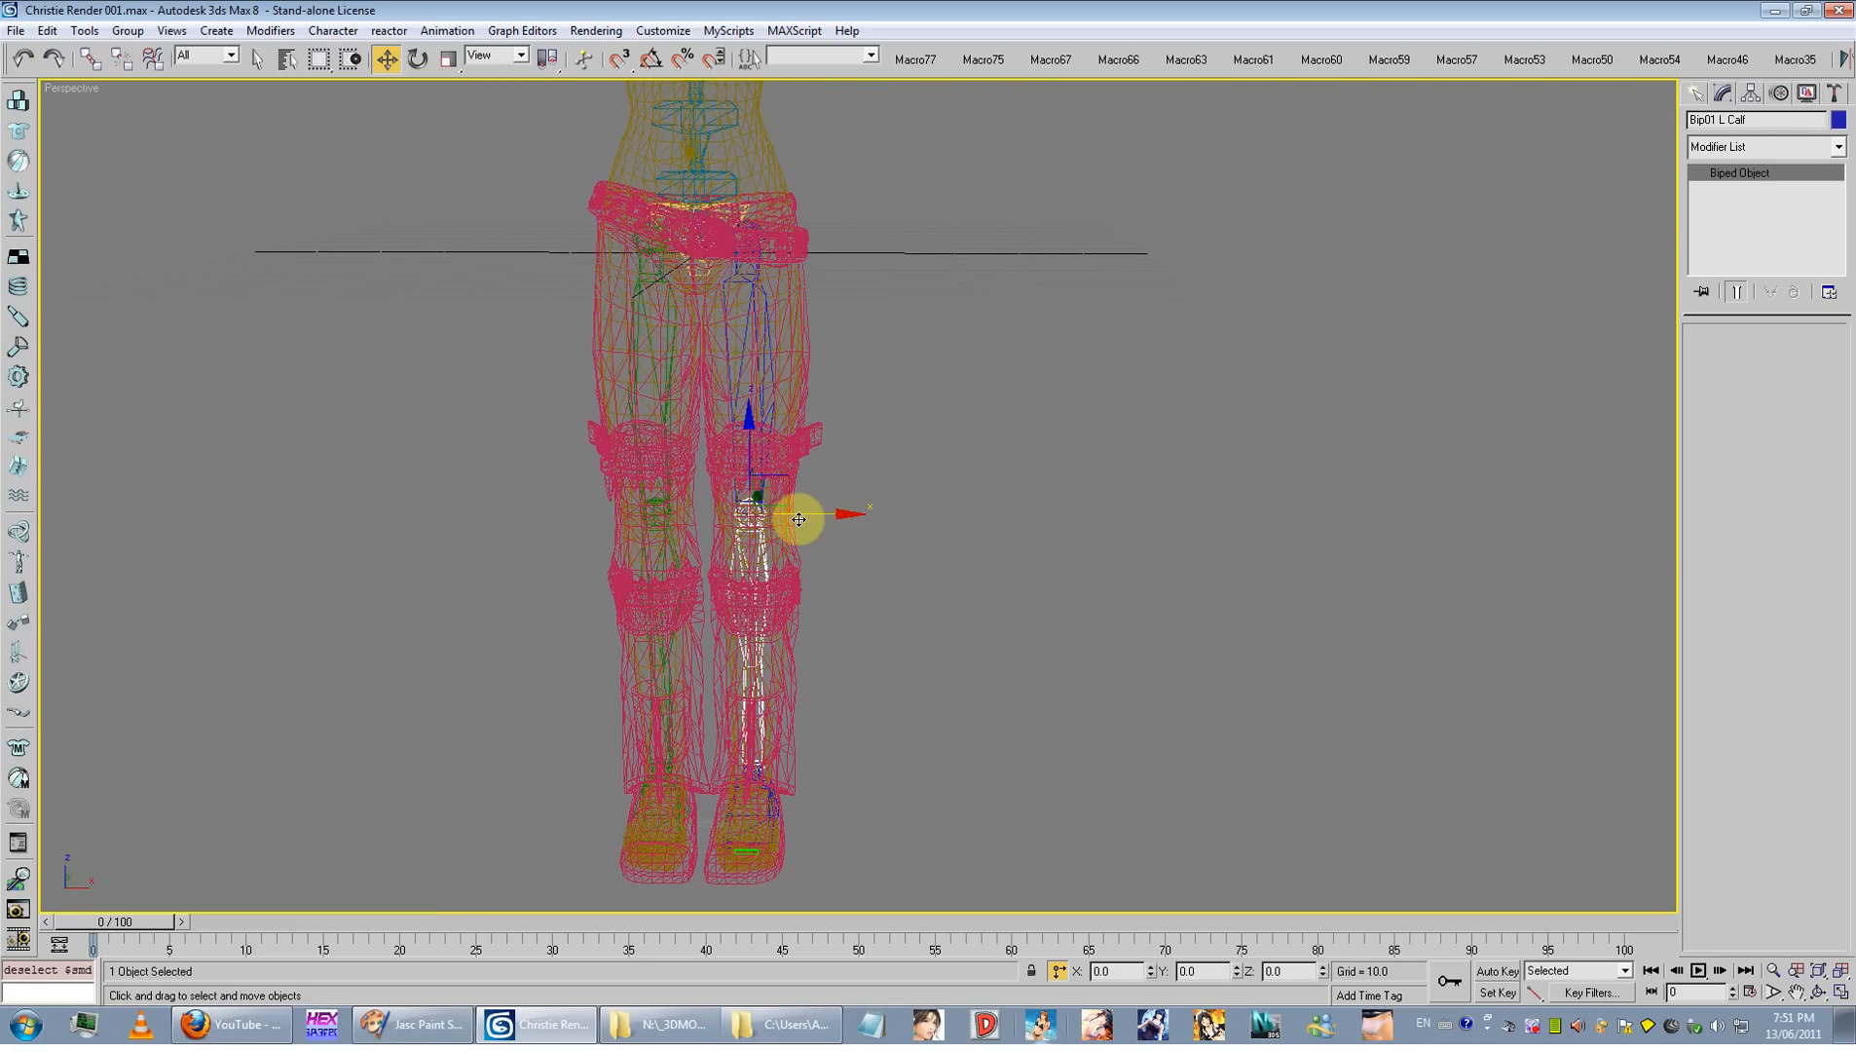
pyautogui.moveTo(795, 514); pyautogui.dragTo(1402, 128)
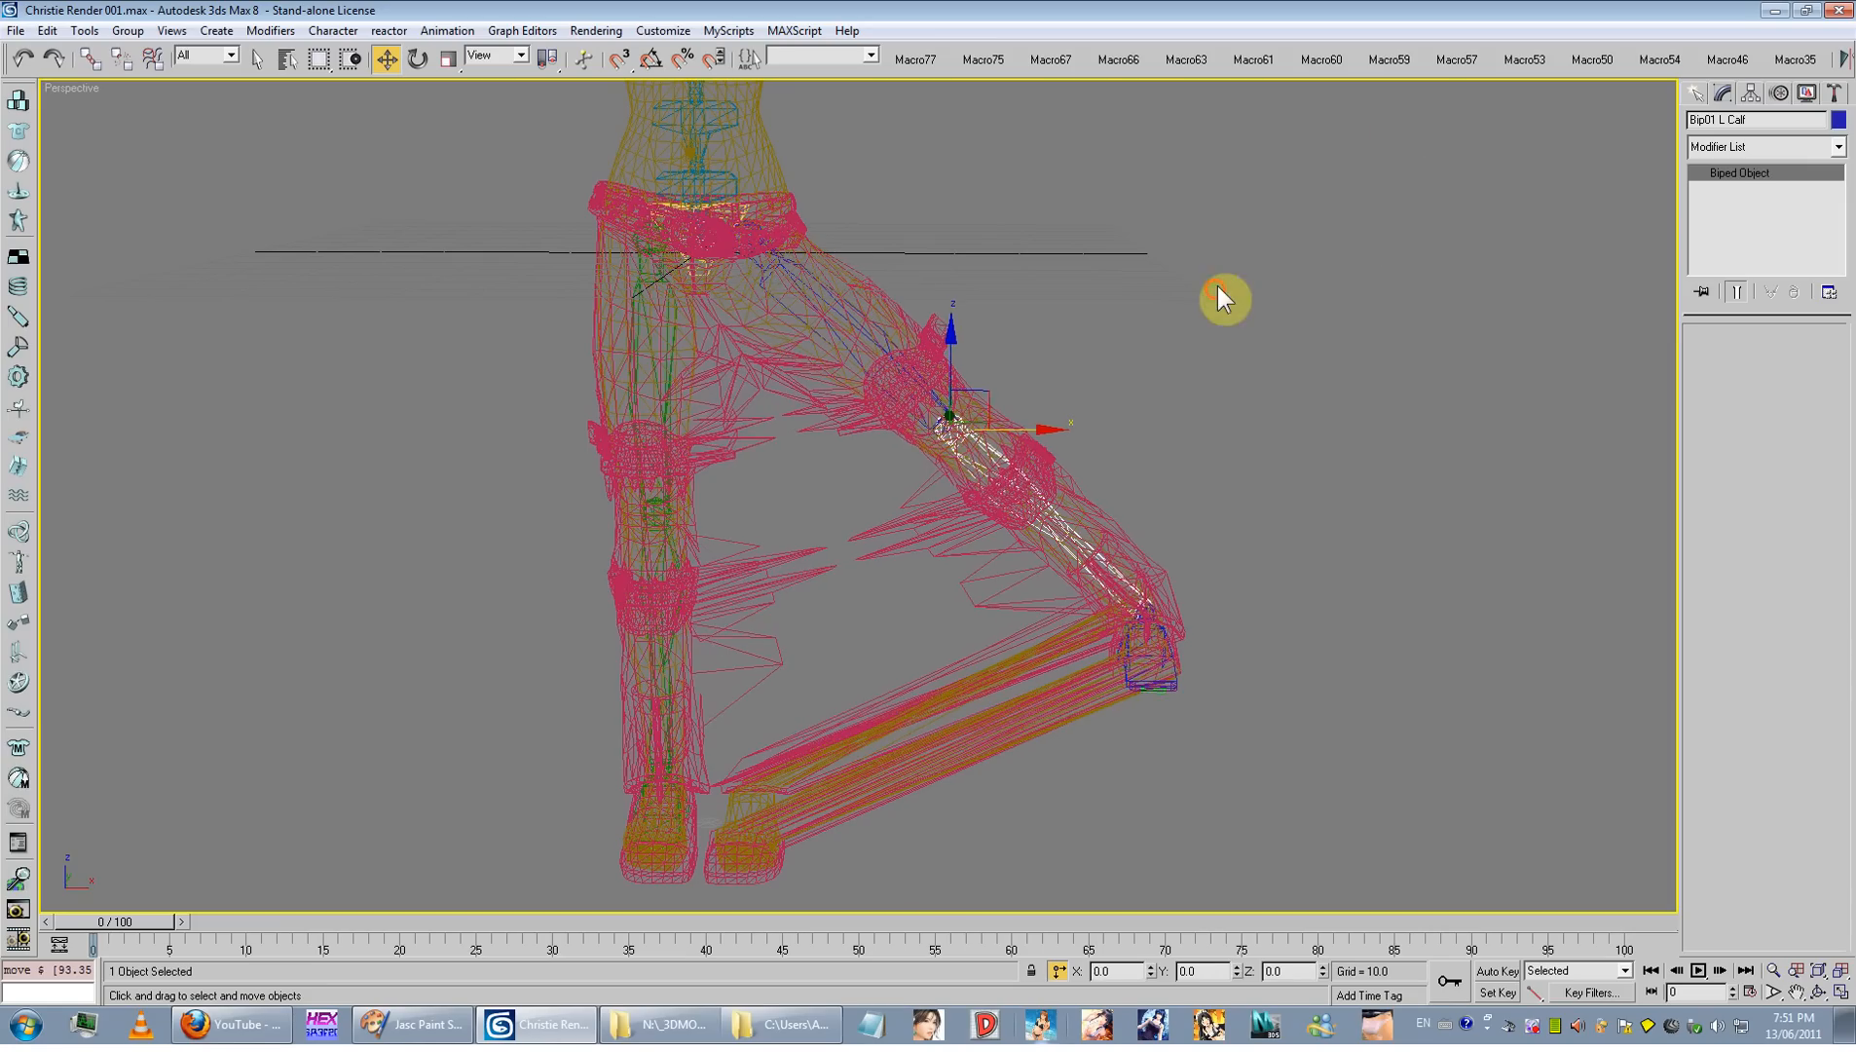
# Step: Edit the clothing's Bip01 L Thigh envelope and set the right leg's stray vertices, including the grown selection, to weight 0
pyautogui.click(737, 431)
pyautogui.click(1802, 173)
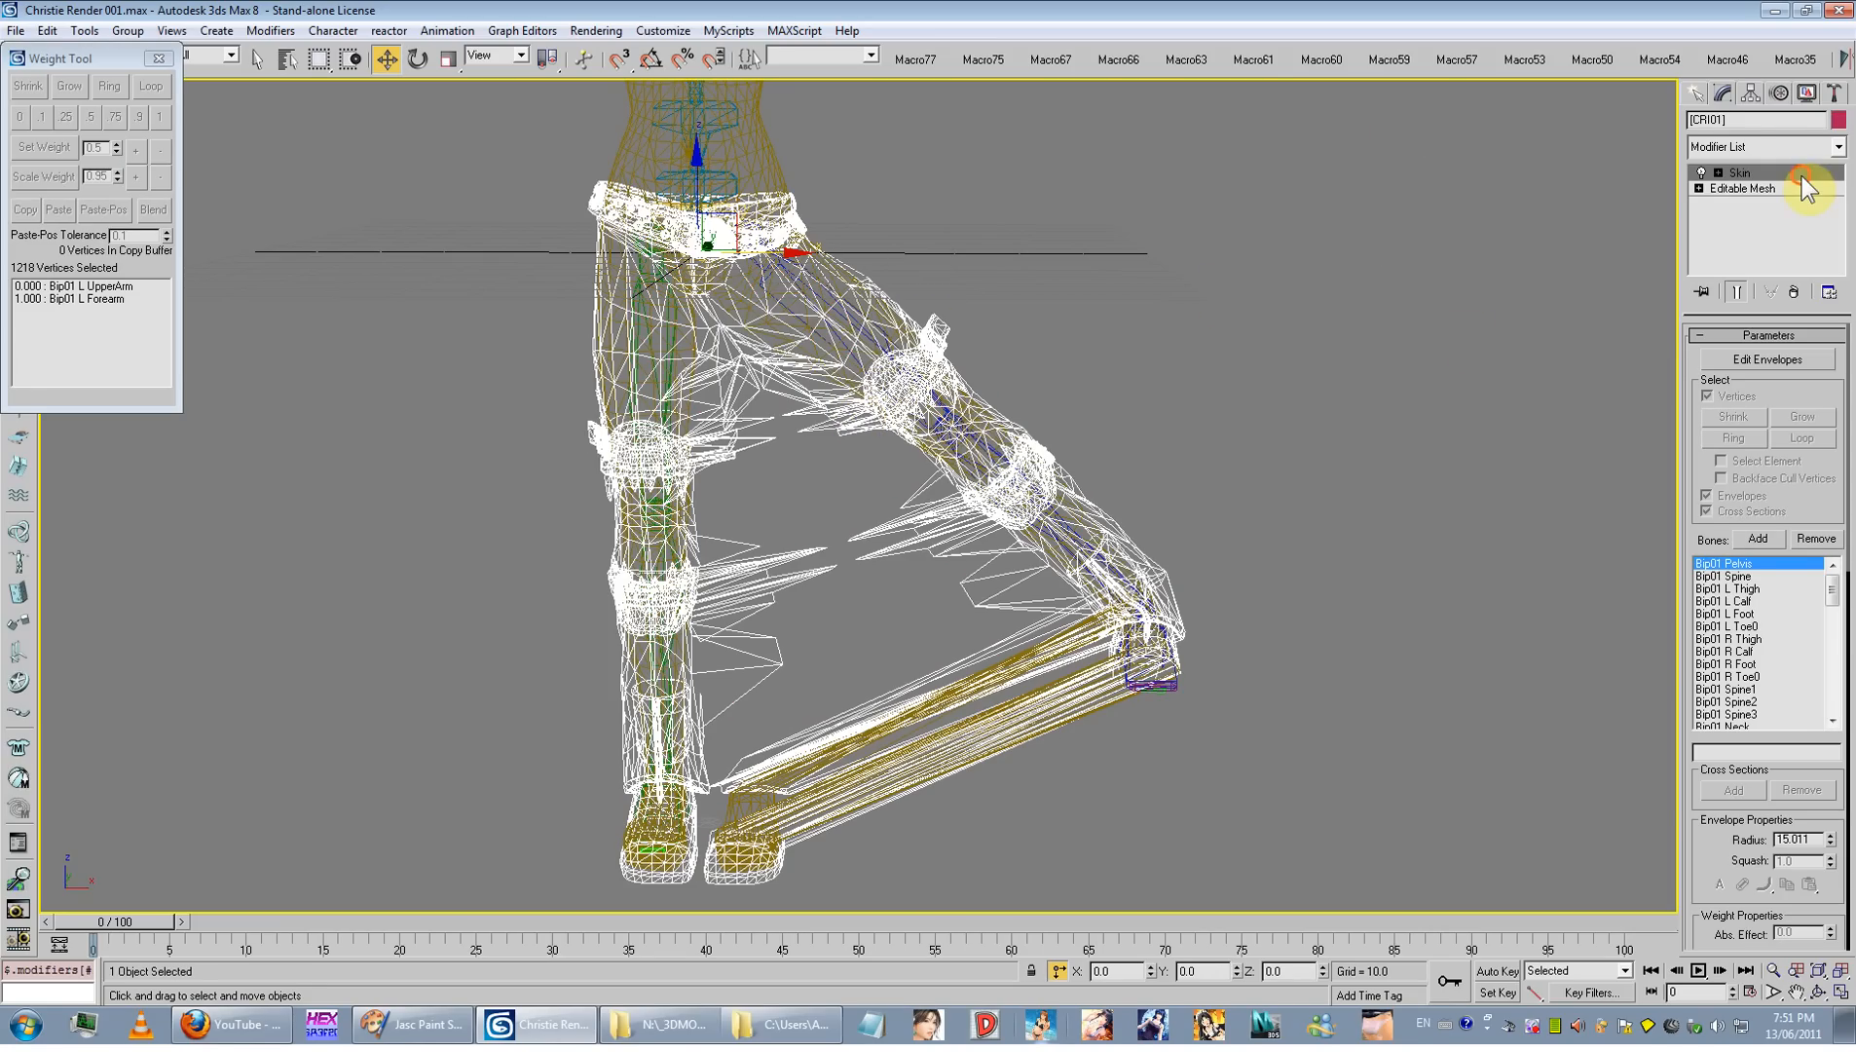
pyautogui.click(735, 467)
pyautogui.moveTo(455, 559); pyautogui.dragTo(778, 443)
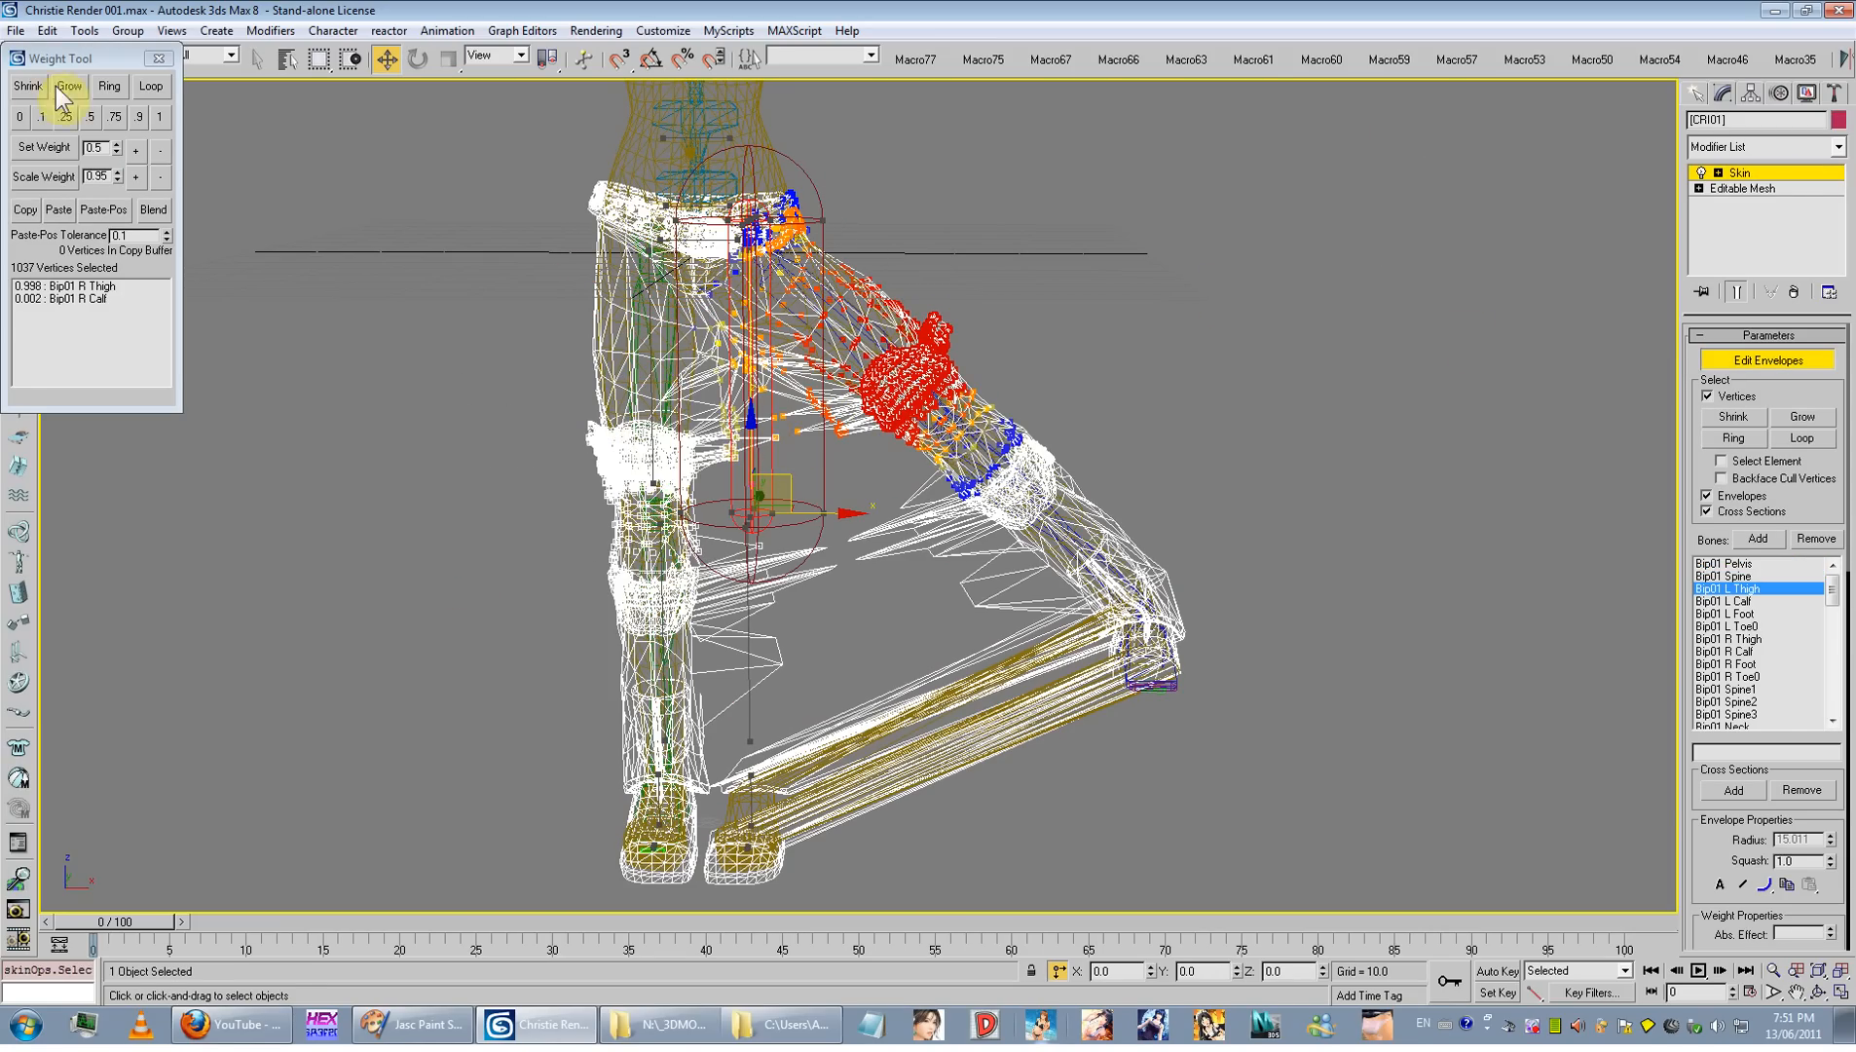
pyautogui.click(64, 86)
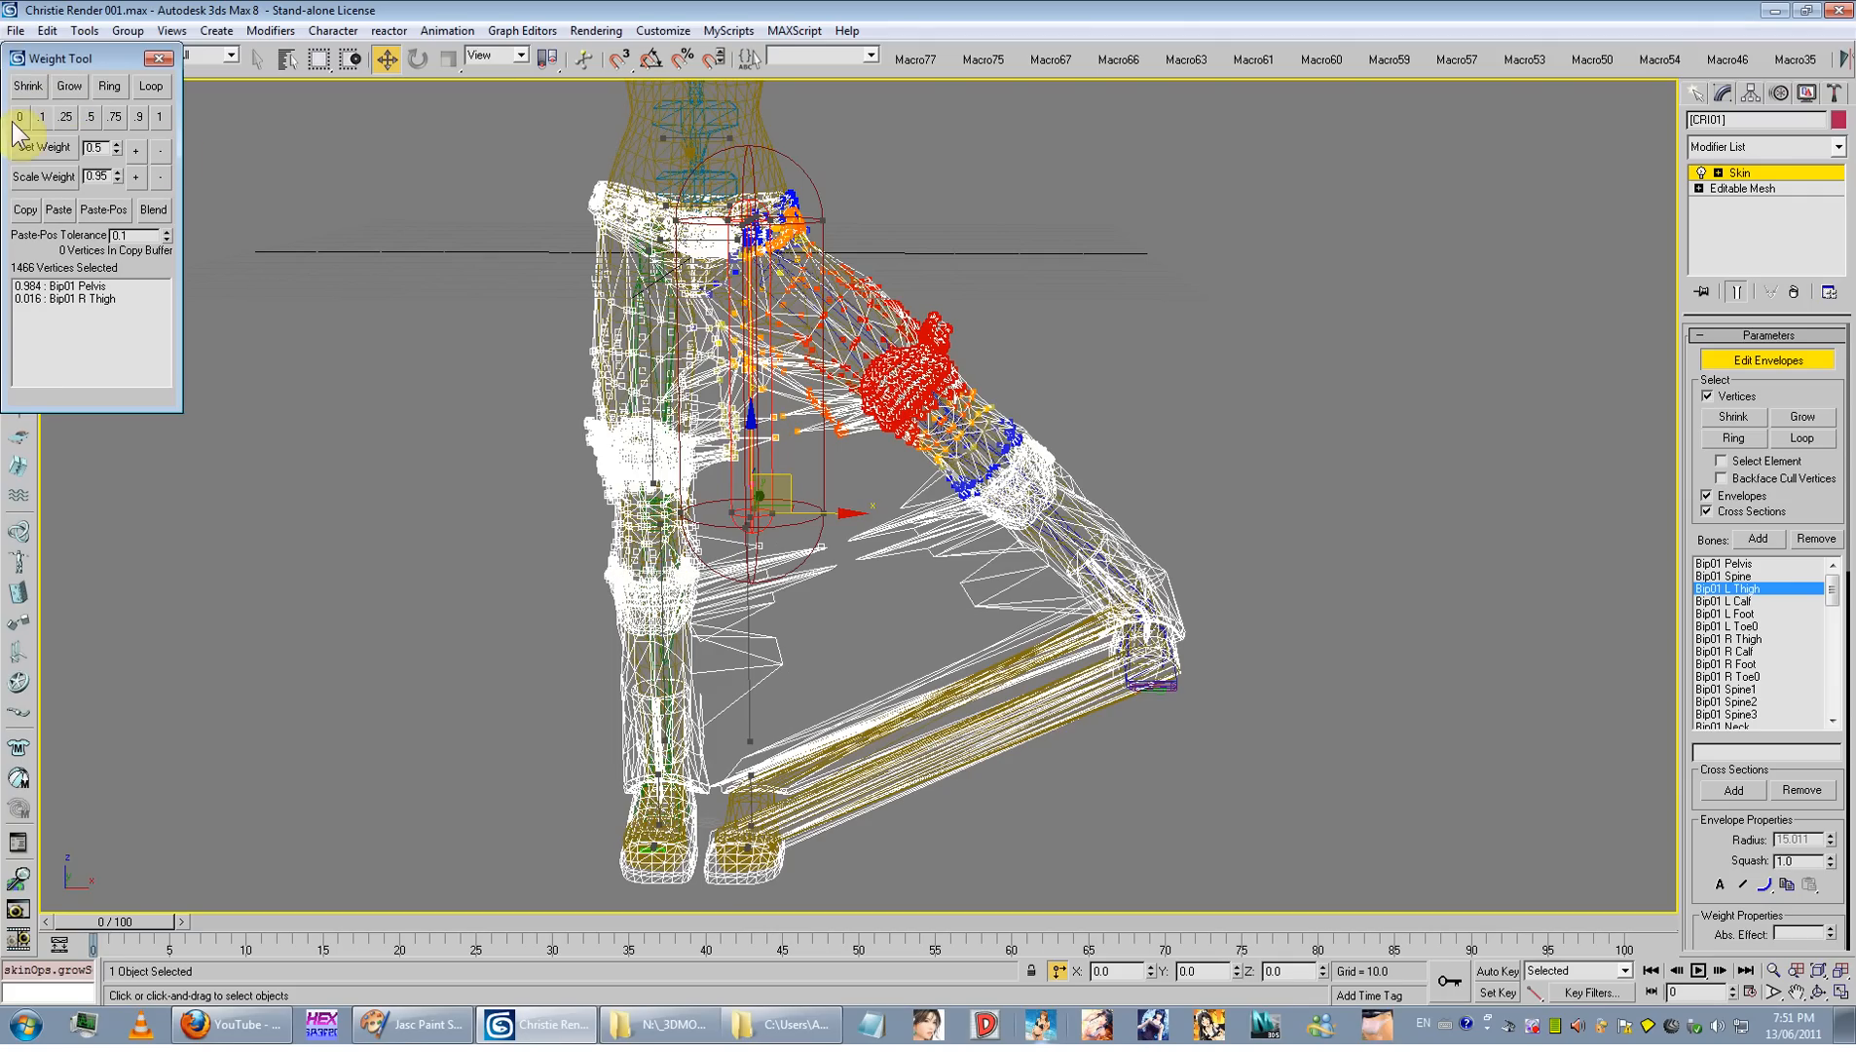
pyautogui.click(19, 118)
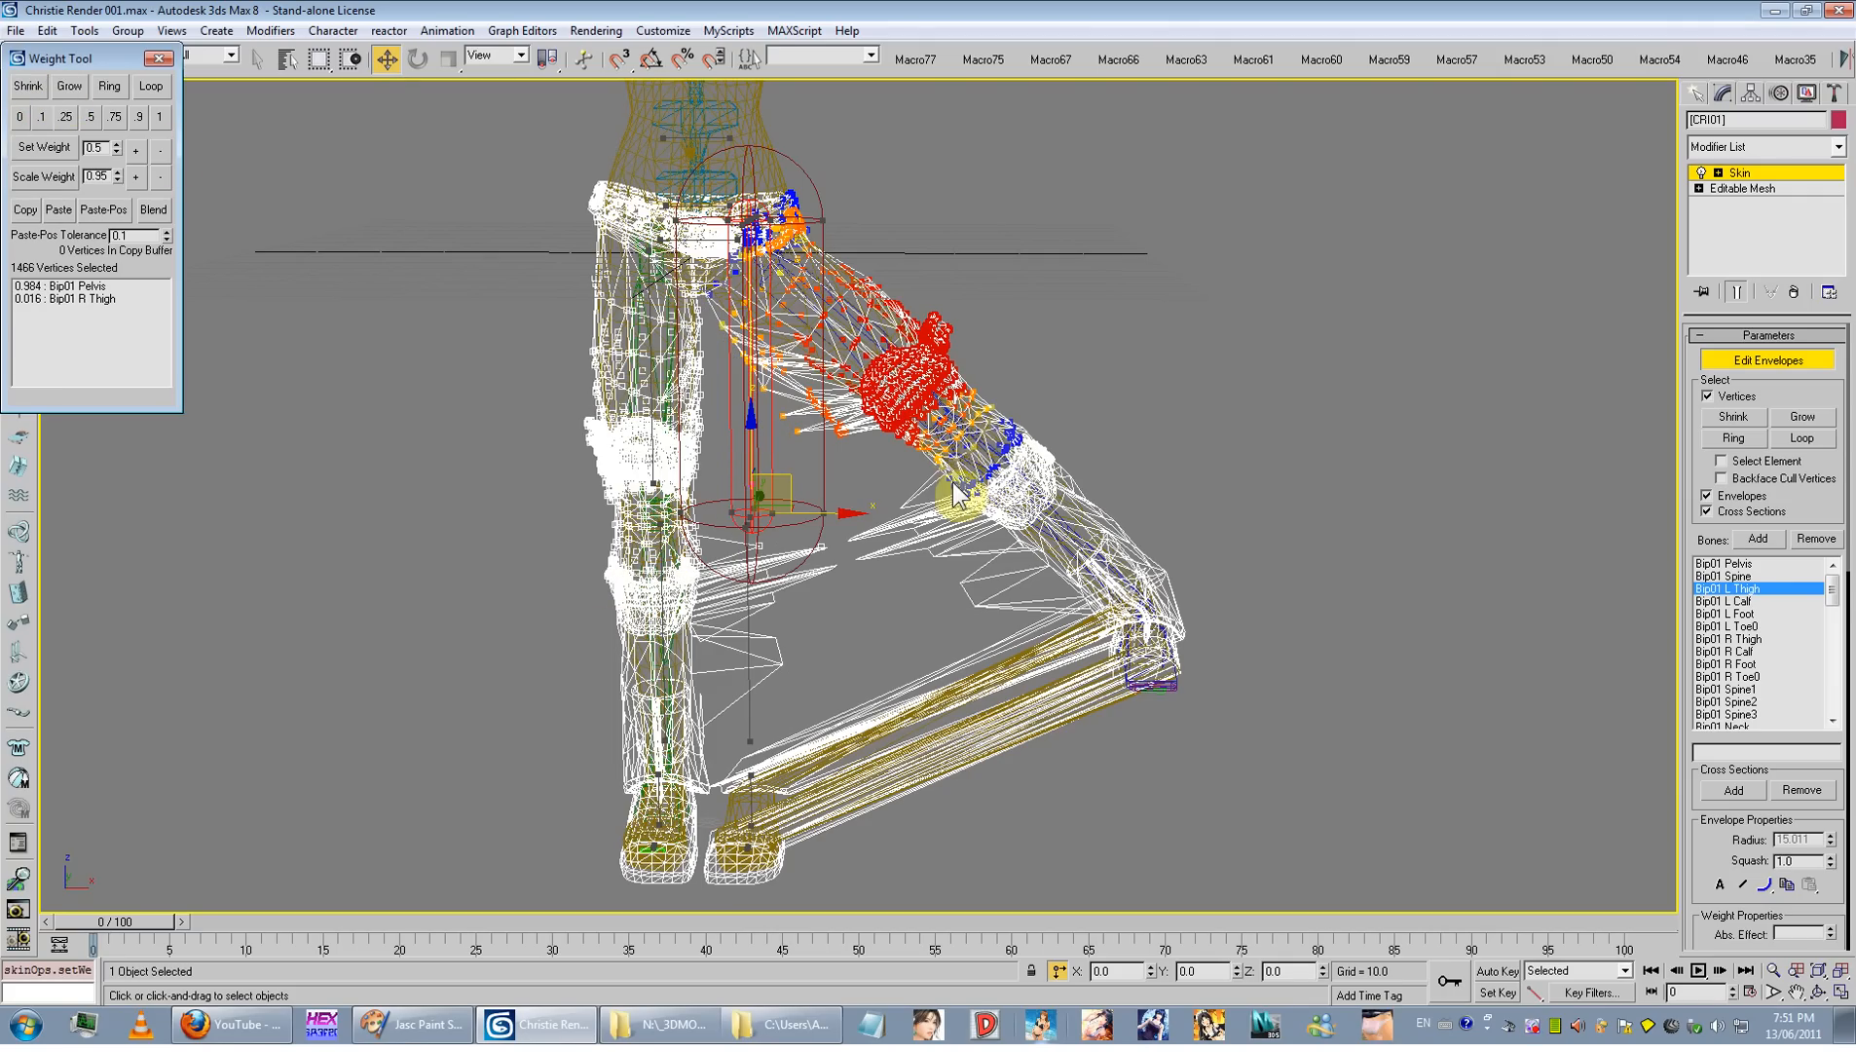
# Step: Choose the Bip01 L Calf envelope, select the right lower leg's vertices, and set their weight to 0
pyautogui.click(748, 584)
pyautogui.moveTo(522, 804); pyautogui.dragTo(847, 540)
pyautogui.click(19, 117)
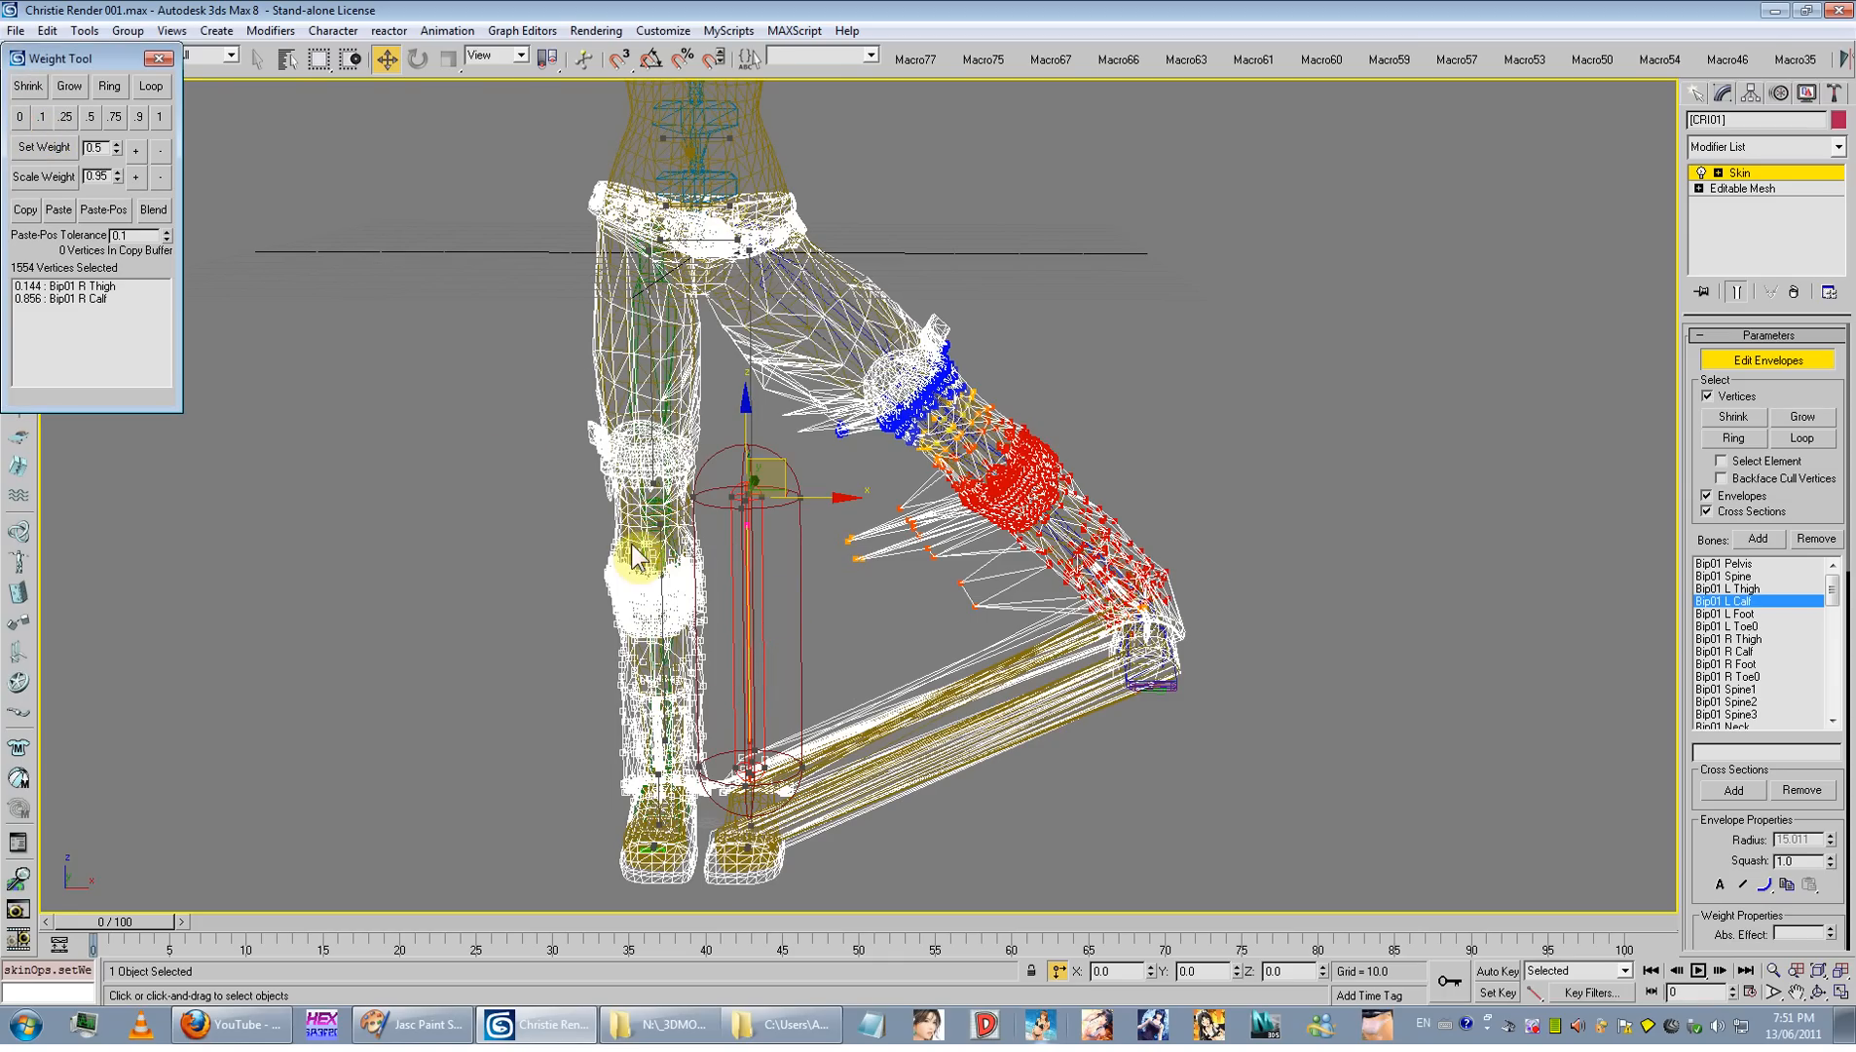
# Step: Choose the Bip01 R Thigh envelope, set the left leg's vertices to weight 0, and grow the selection to catch remaining strays
pyautogui.click(646, 375)
pyautogui.click(647, 375)
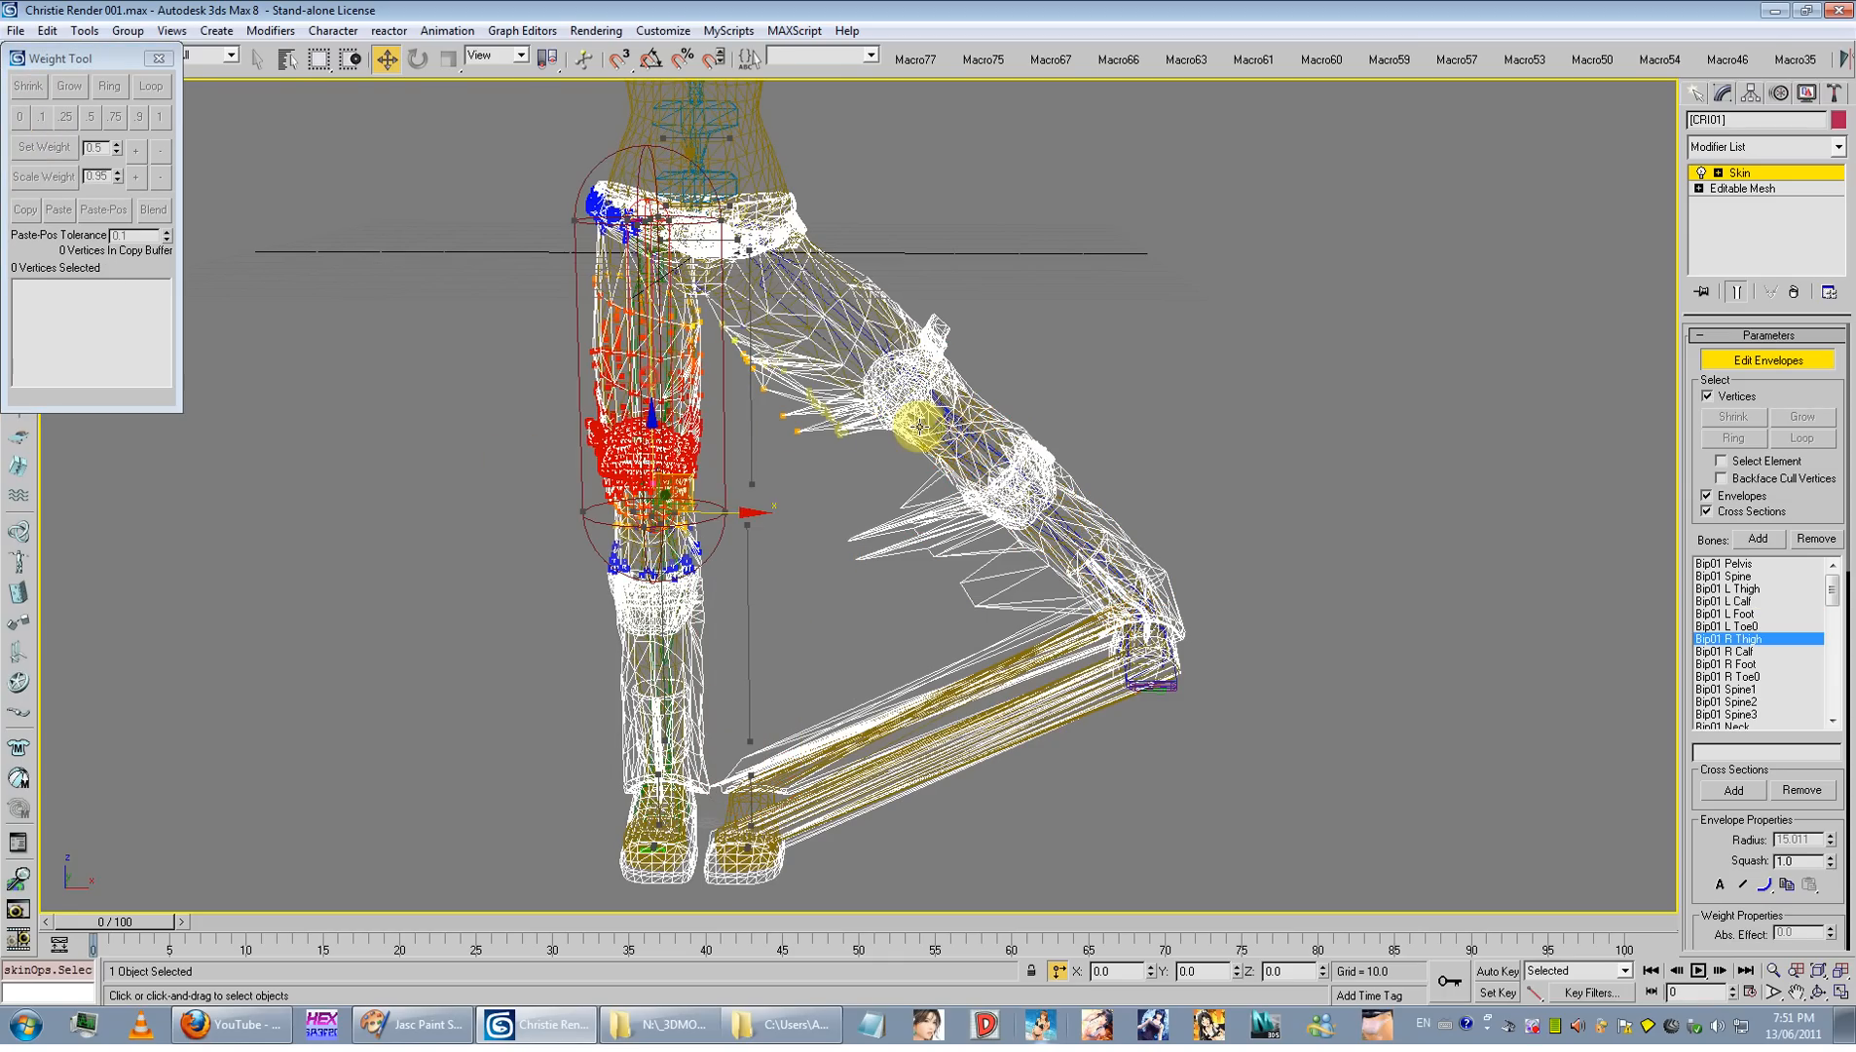
pyautogui.hotkey('ctrl', 'a')
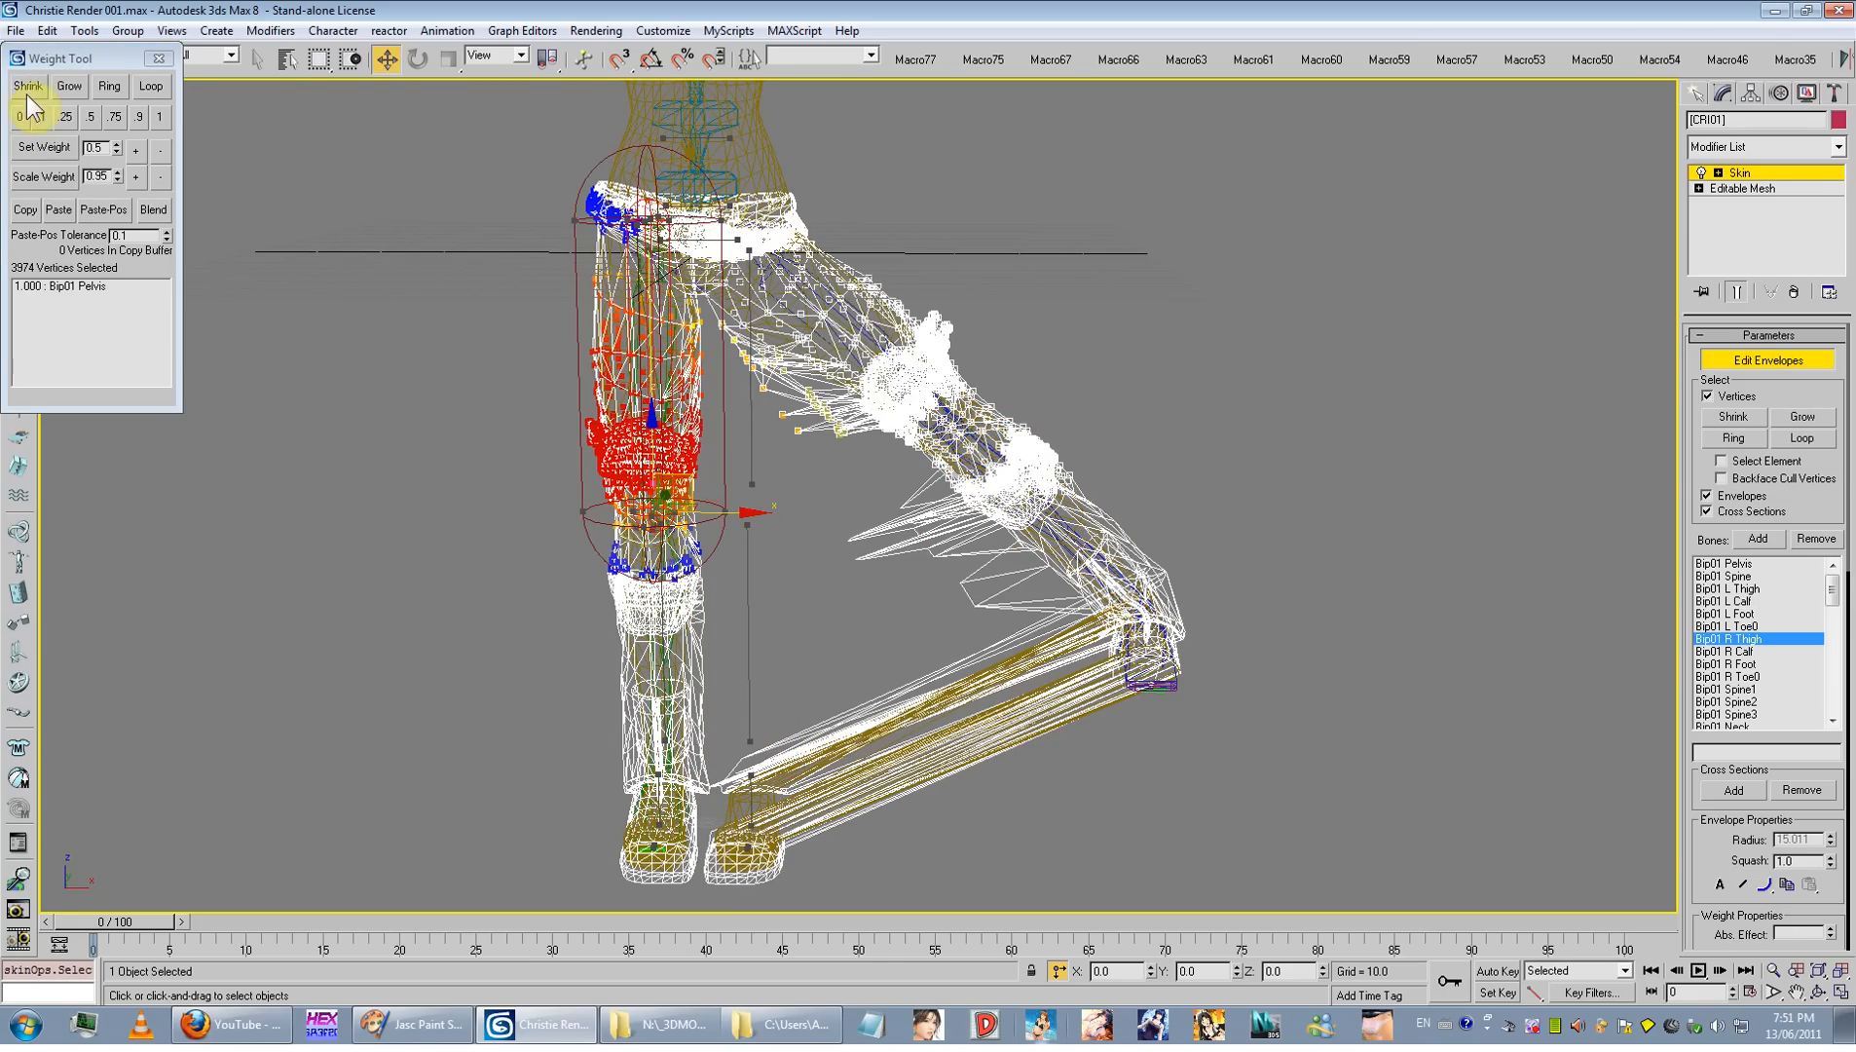
pyautogui.click(20, 117)
pyautogui.click(70, 85)
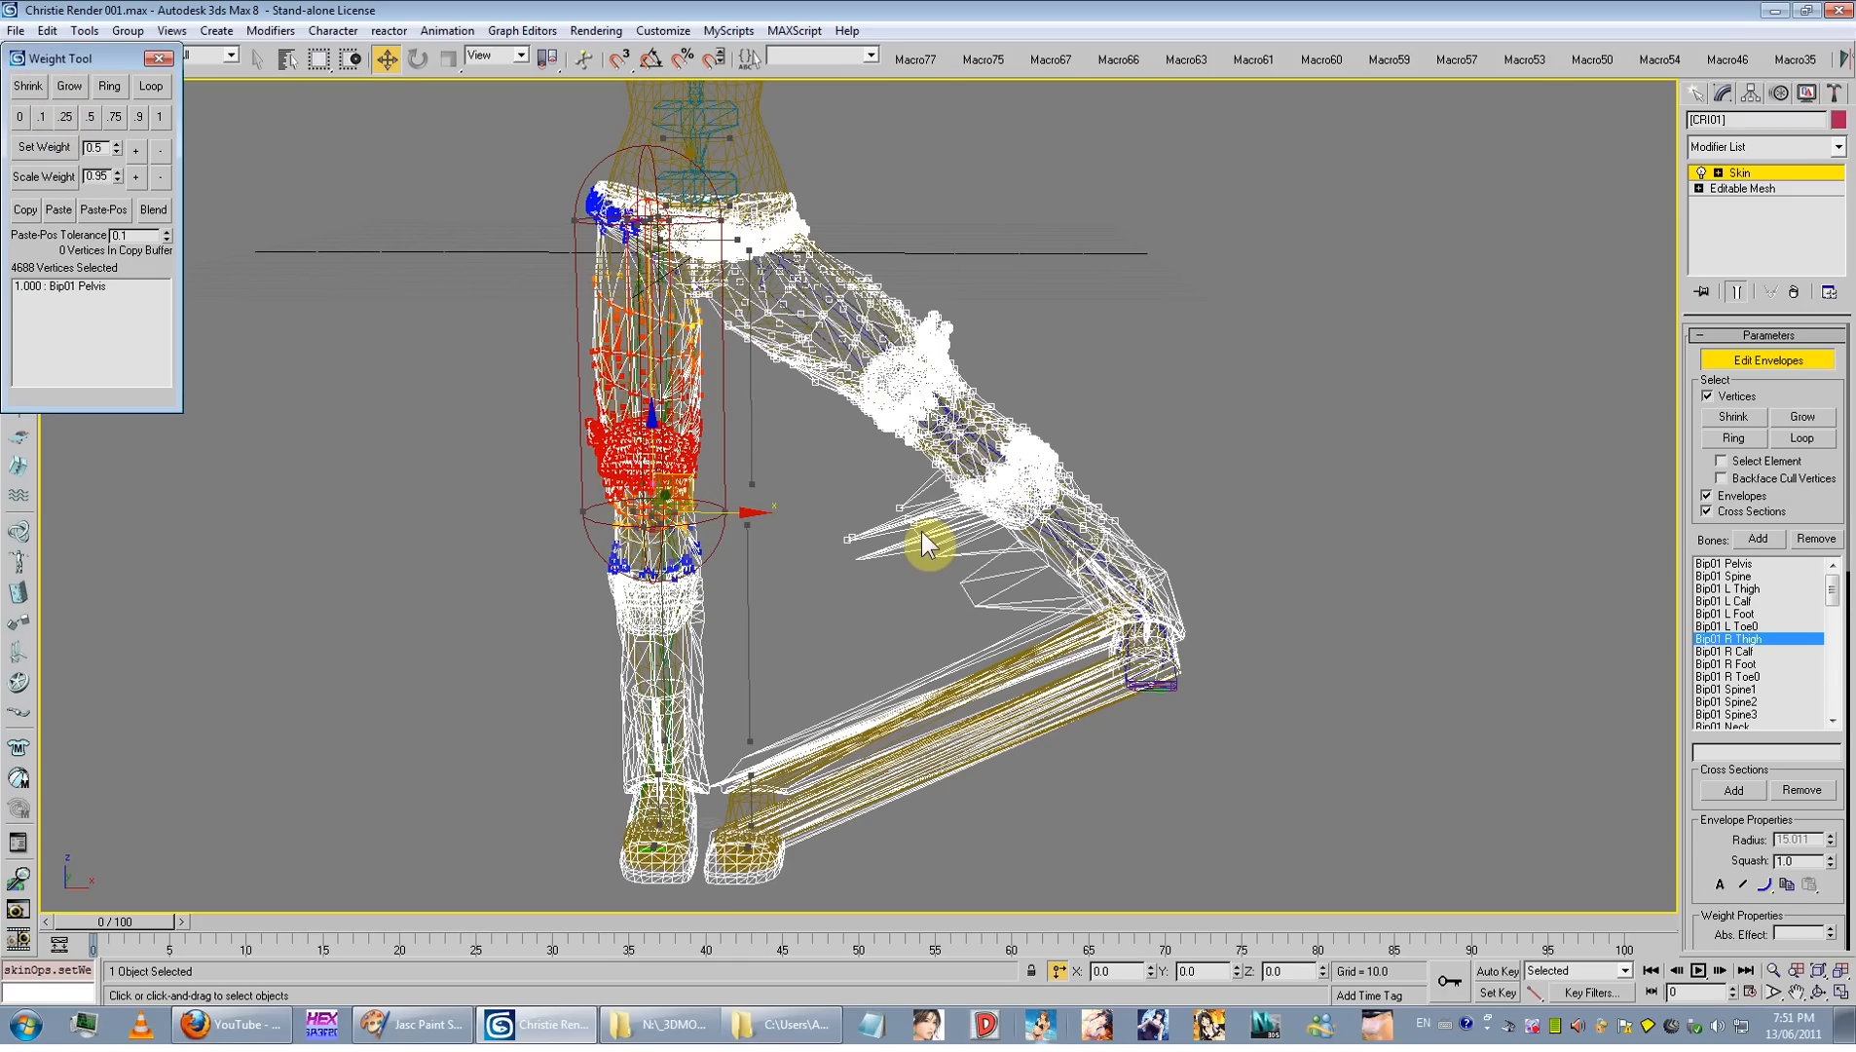
# Step: Choose the Bip01 R Calf envelope and set the left lower leg's stray vertices to weight 0
pyautogui.click(670, 618)
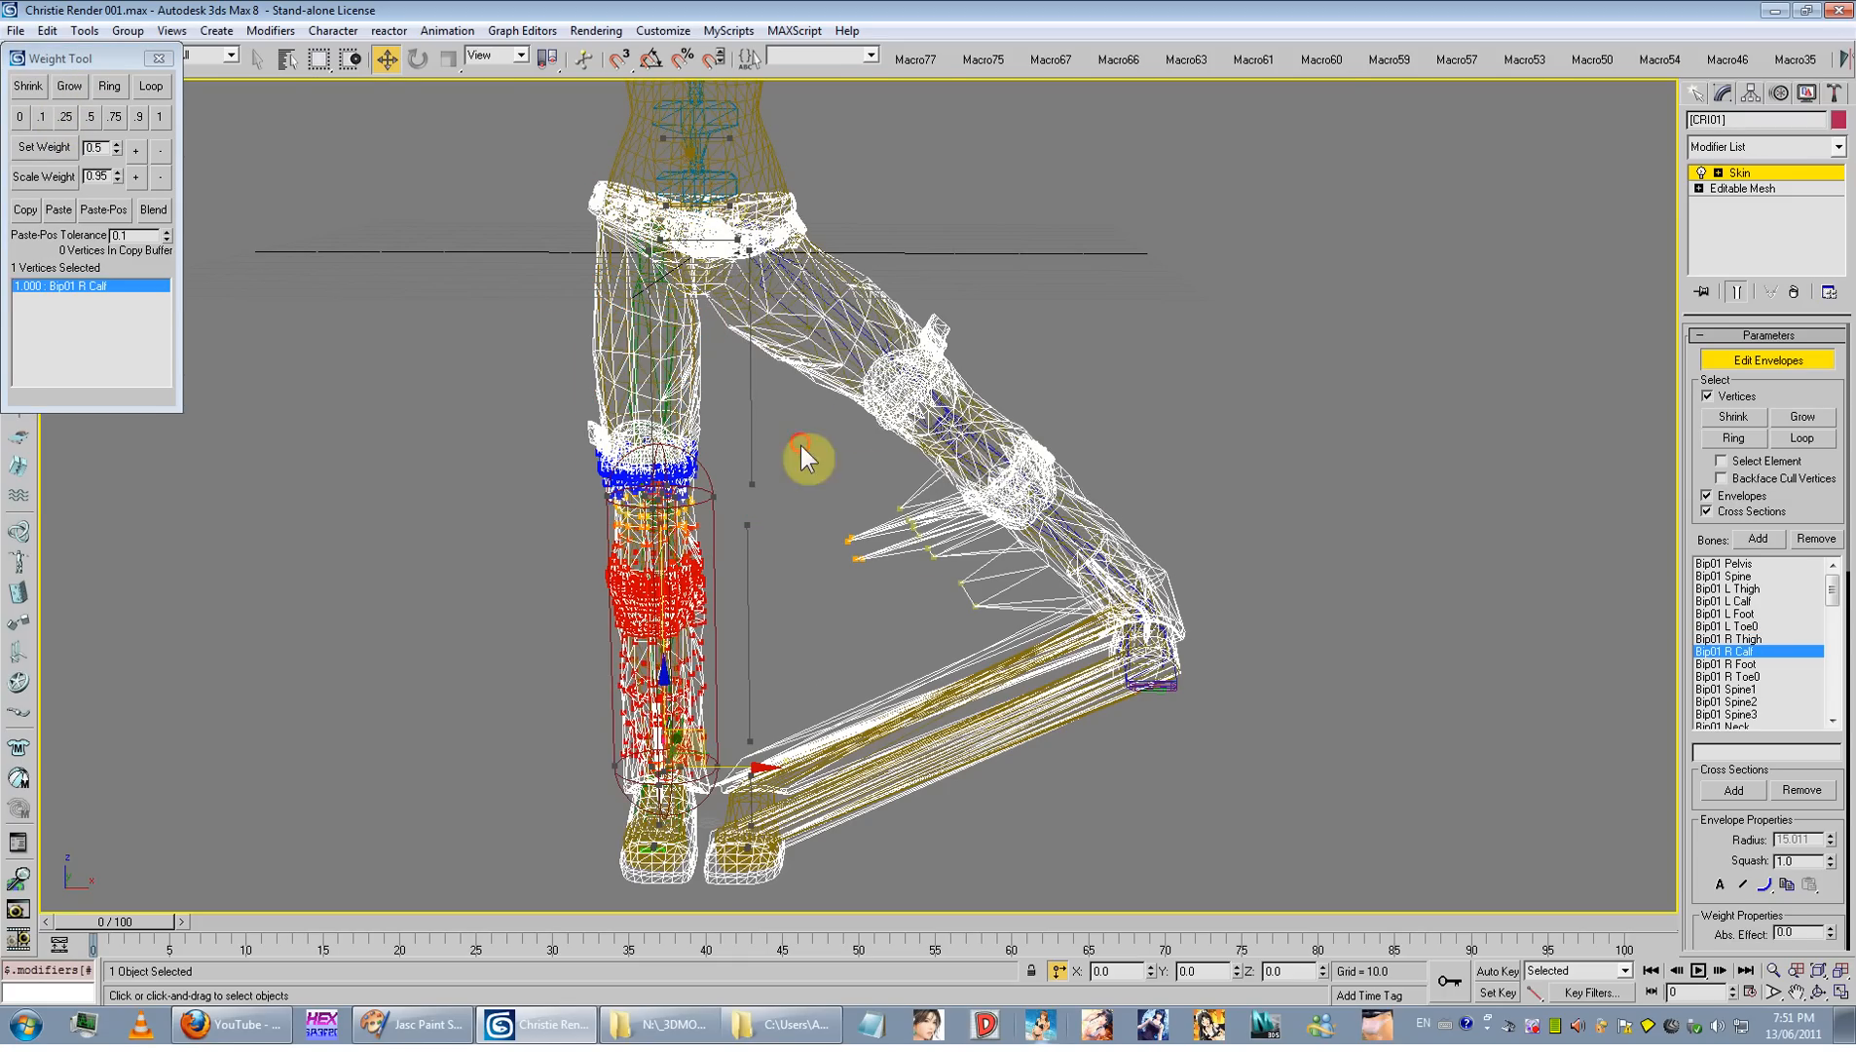
pyautogui.click(20, 117)
pyautogui.moveTo(737, 644); pyautogui.dragTo(730, 468, button='middle')
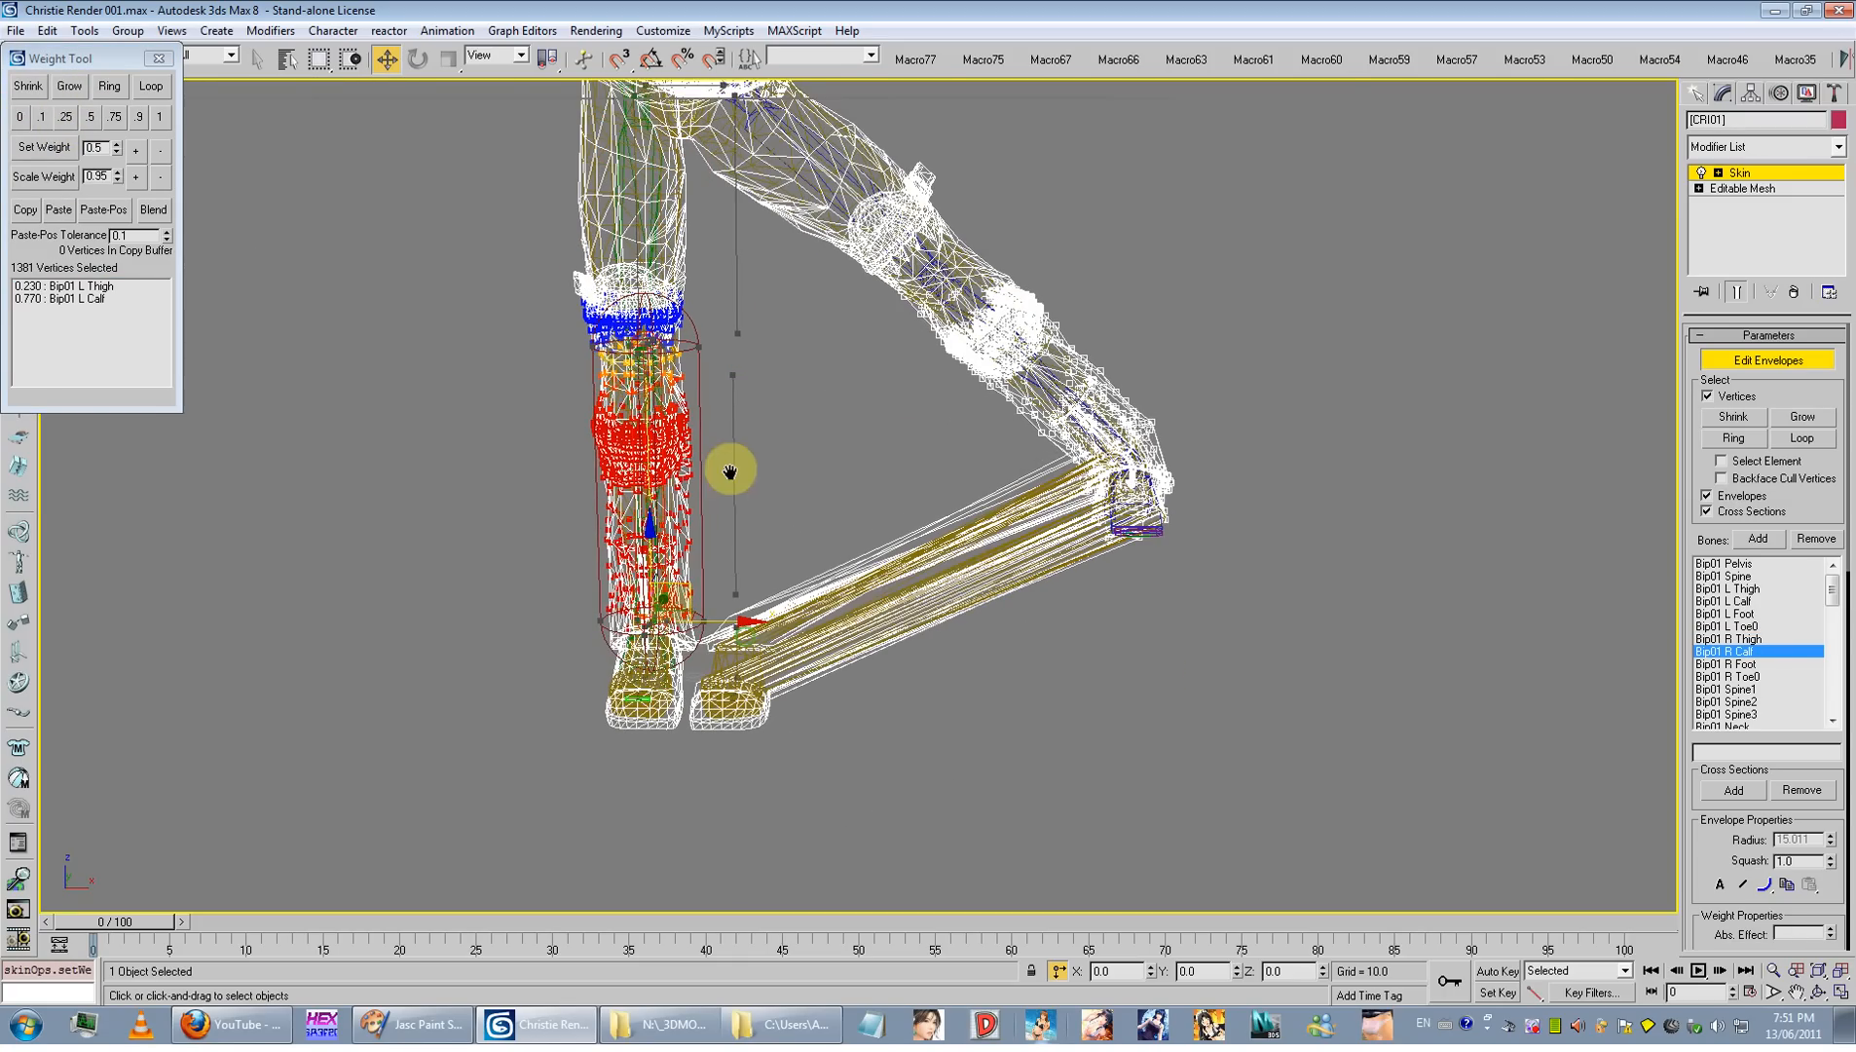
# Step: Choose the Bip01 L Foot envelope, select and grow the left shoe's undeformed vertices, and assign them a weight of 1
pyautogui.click(742, 654)
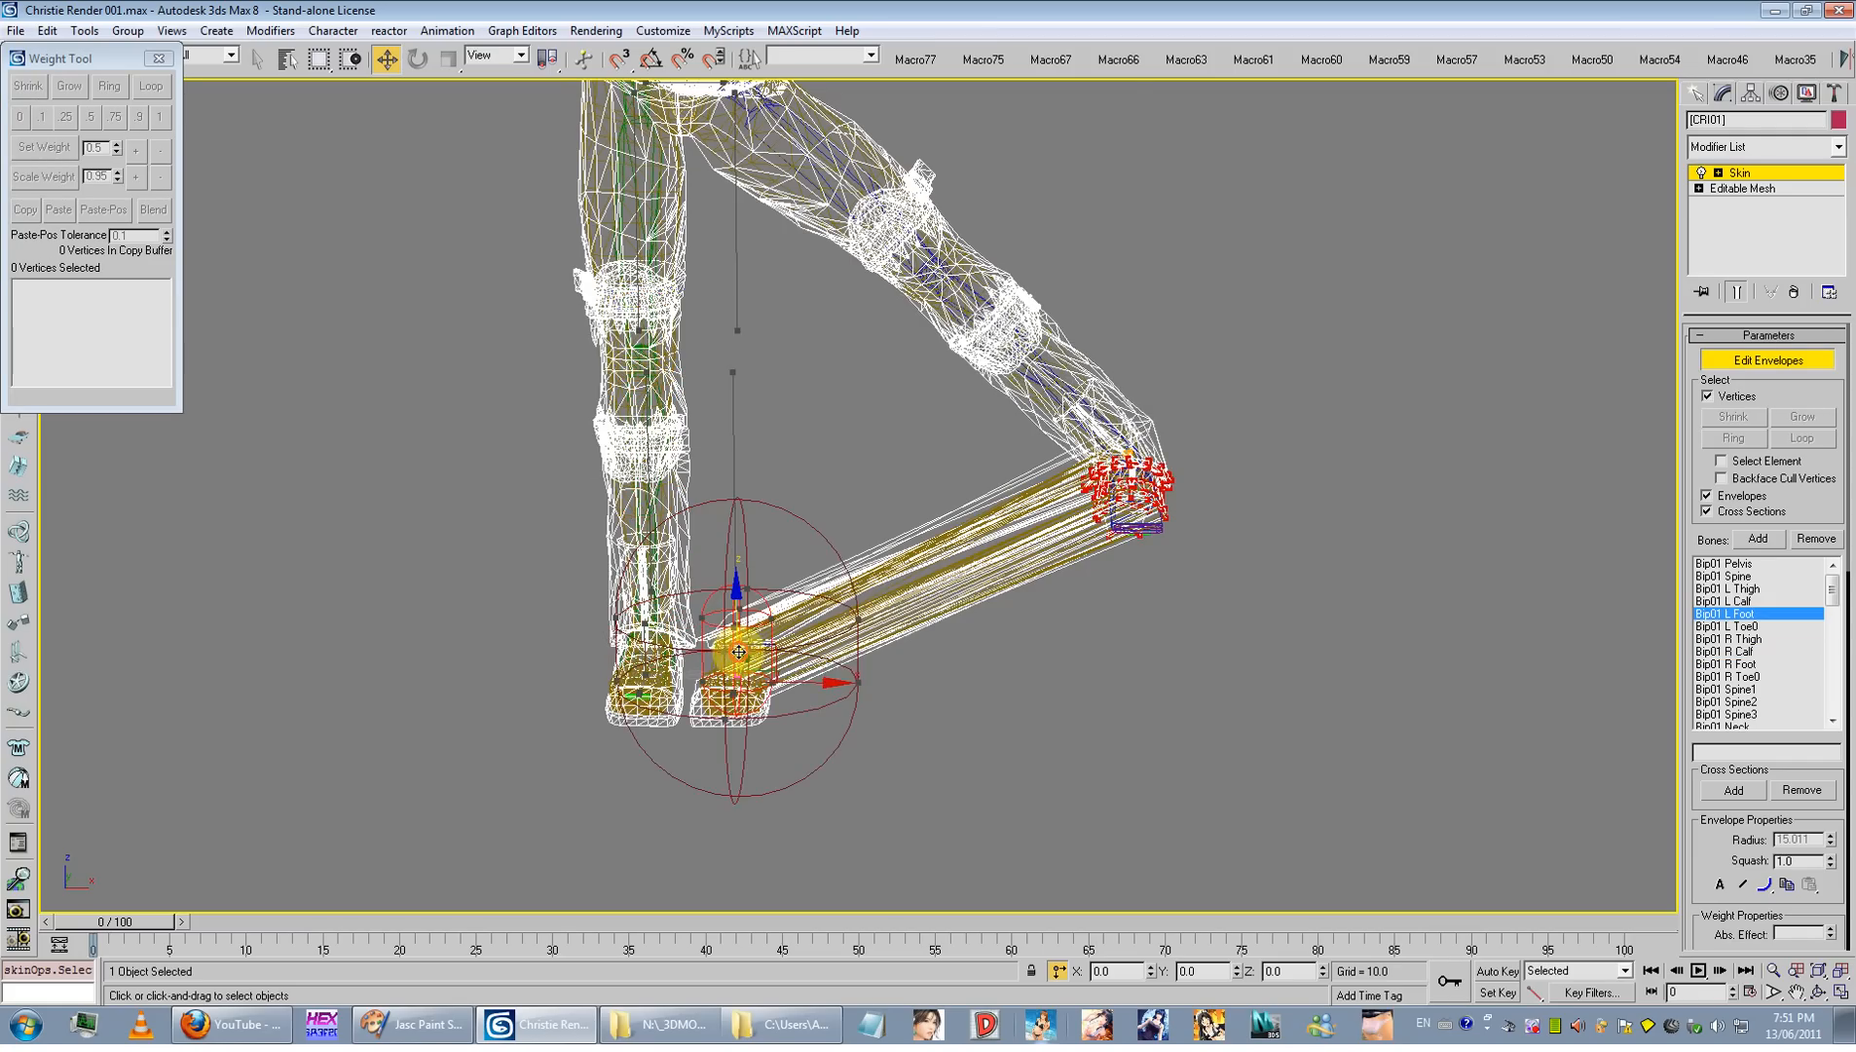
pyautogui.keyDown('alt'); pyautogui.moveTo(758, 654); pyautogui.dragTo(804, 664, button='middle'); pyautogui.keyUp('alt')
pyautogui.moveTo(833, 757); pyautogui.dragTo(689, 576)
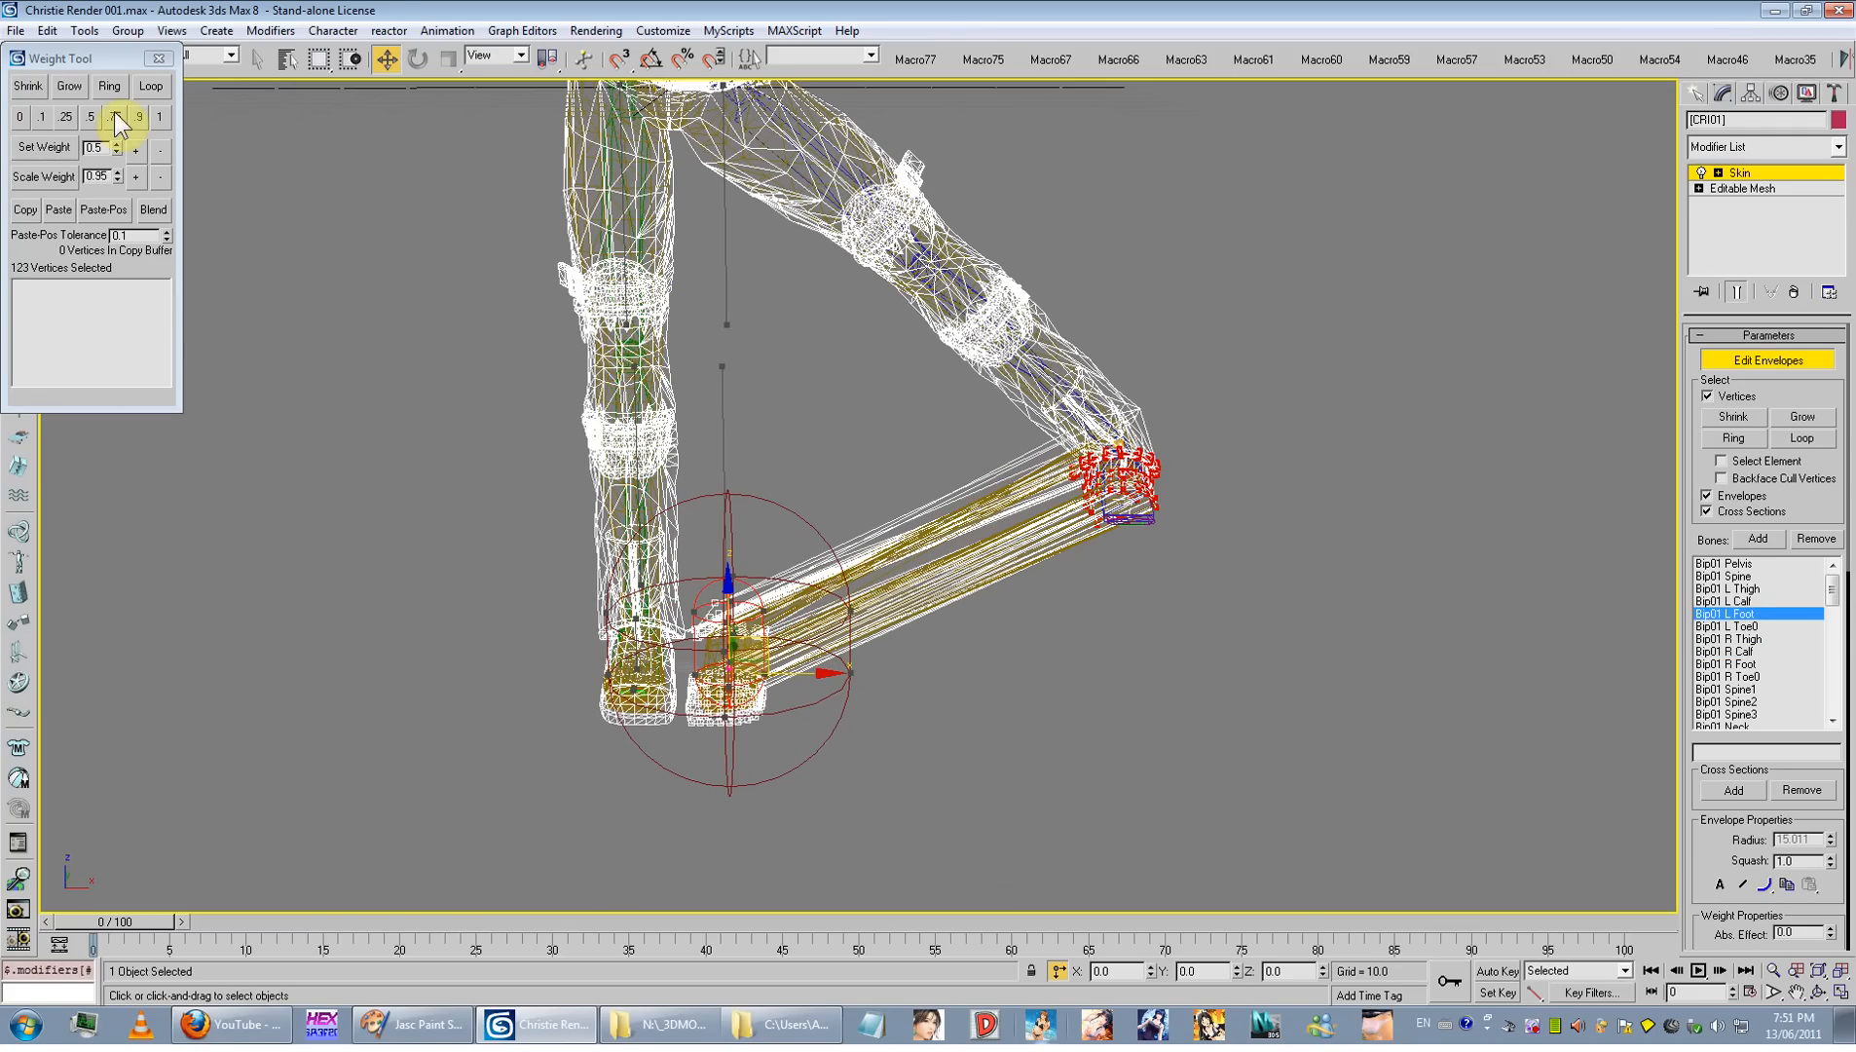
pyautogui.click(72, 87)
pyautogui.keyDown('alt'); pyautogui.moveTo(1268, 298); pyautogui.dragTo(926, 591); pyautogui.keyUp('alt')
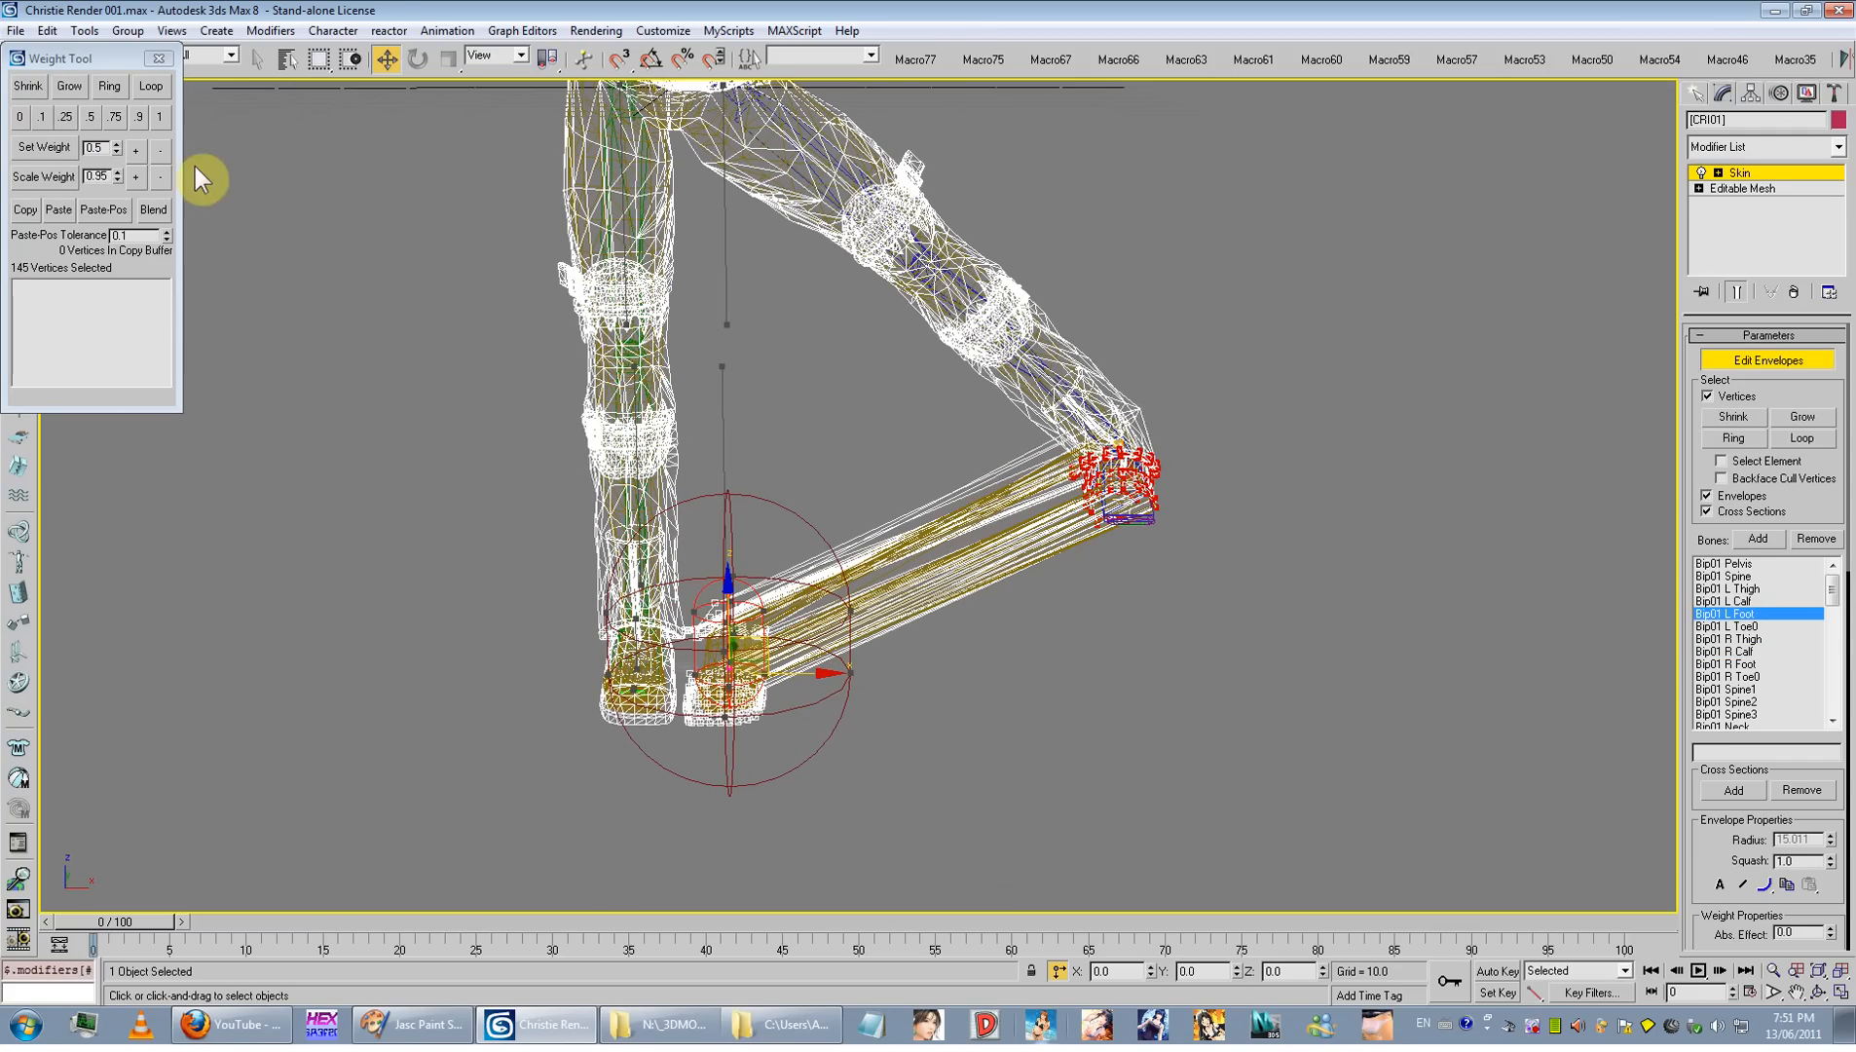
pyautogui.click(160, 117)
# Step: Leave mirror mode and envelope editing, and save the clothing's envelopes to the Desktop as vertex weights.env, replacing the existing file
pyautogui.scroll(-8, 1712, 529)
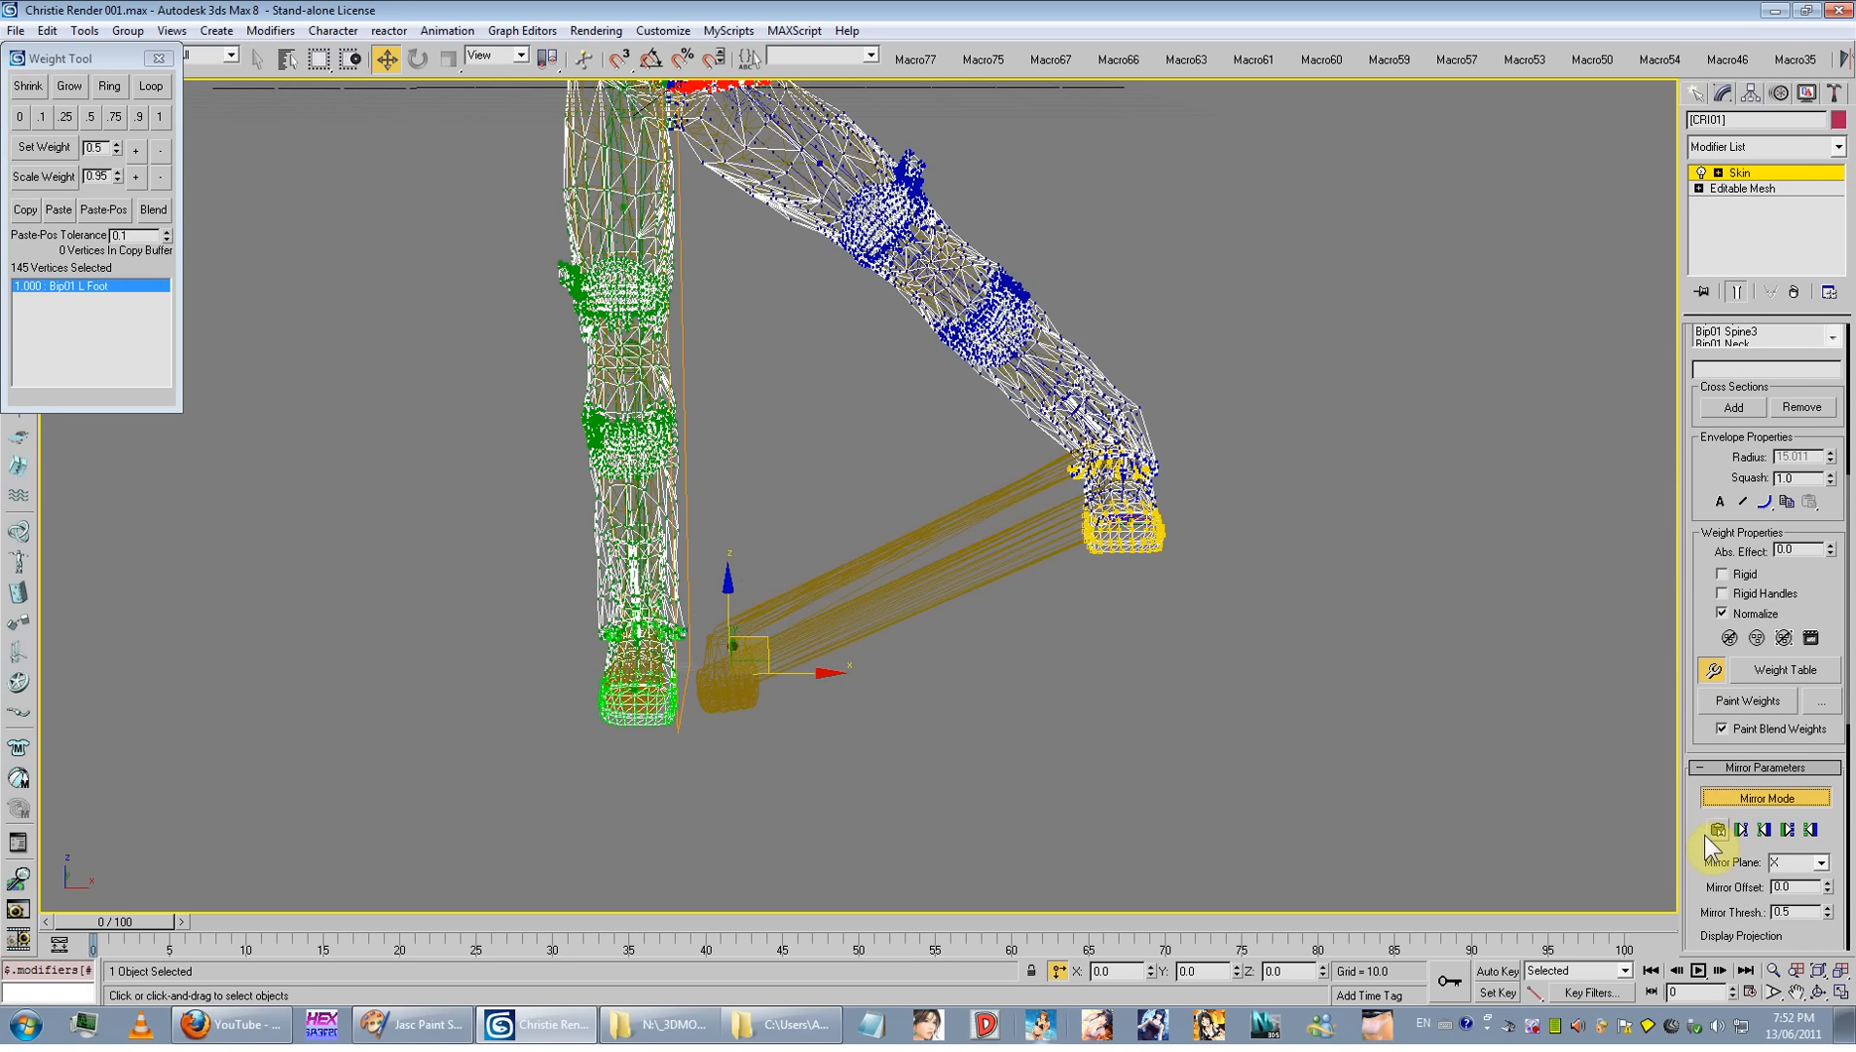
pyautogui.click(1733, 795)
pyautogui.click(1783, 167)
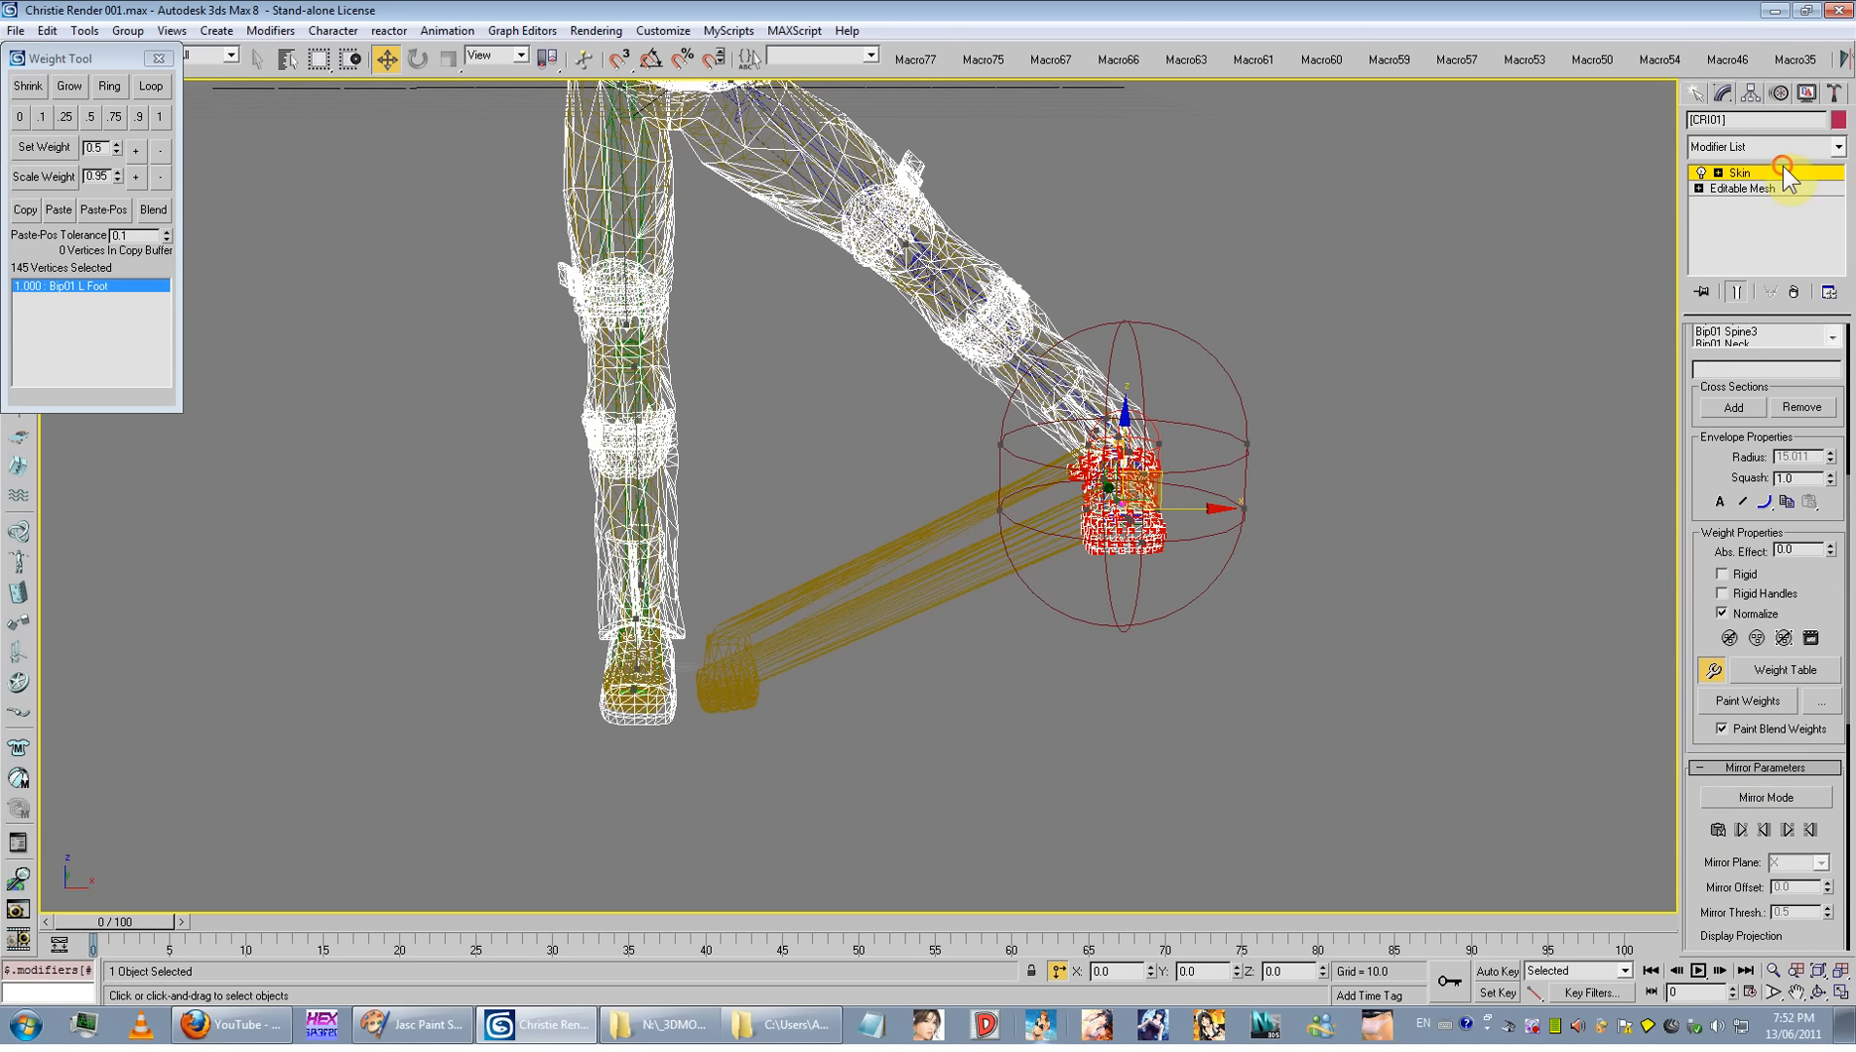
pyautogui.click(1483, 261)
pyautogui.hotkey('ctrl', 'z')
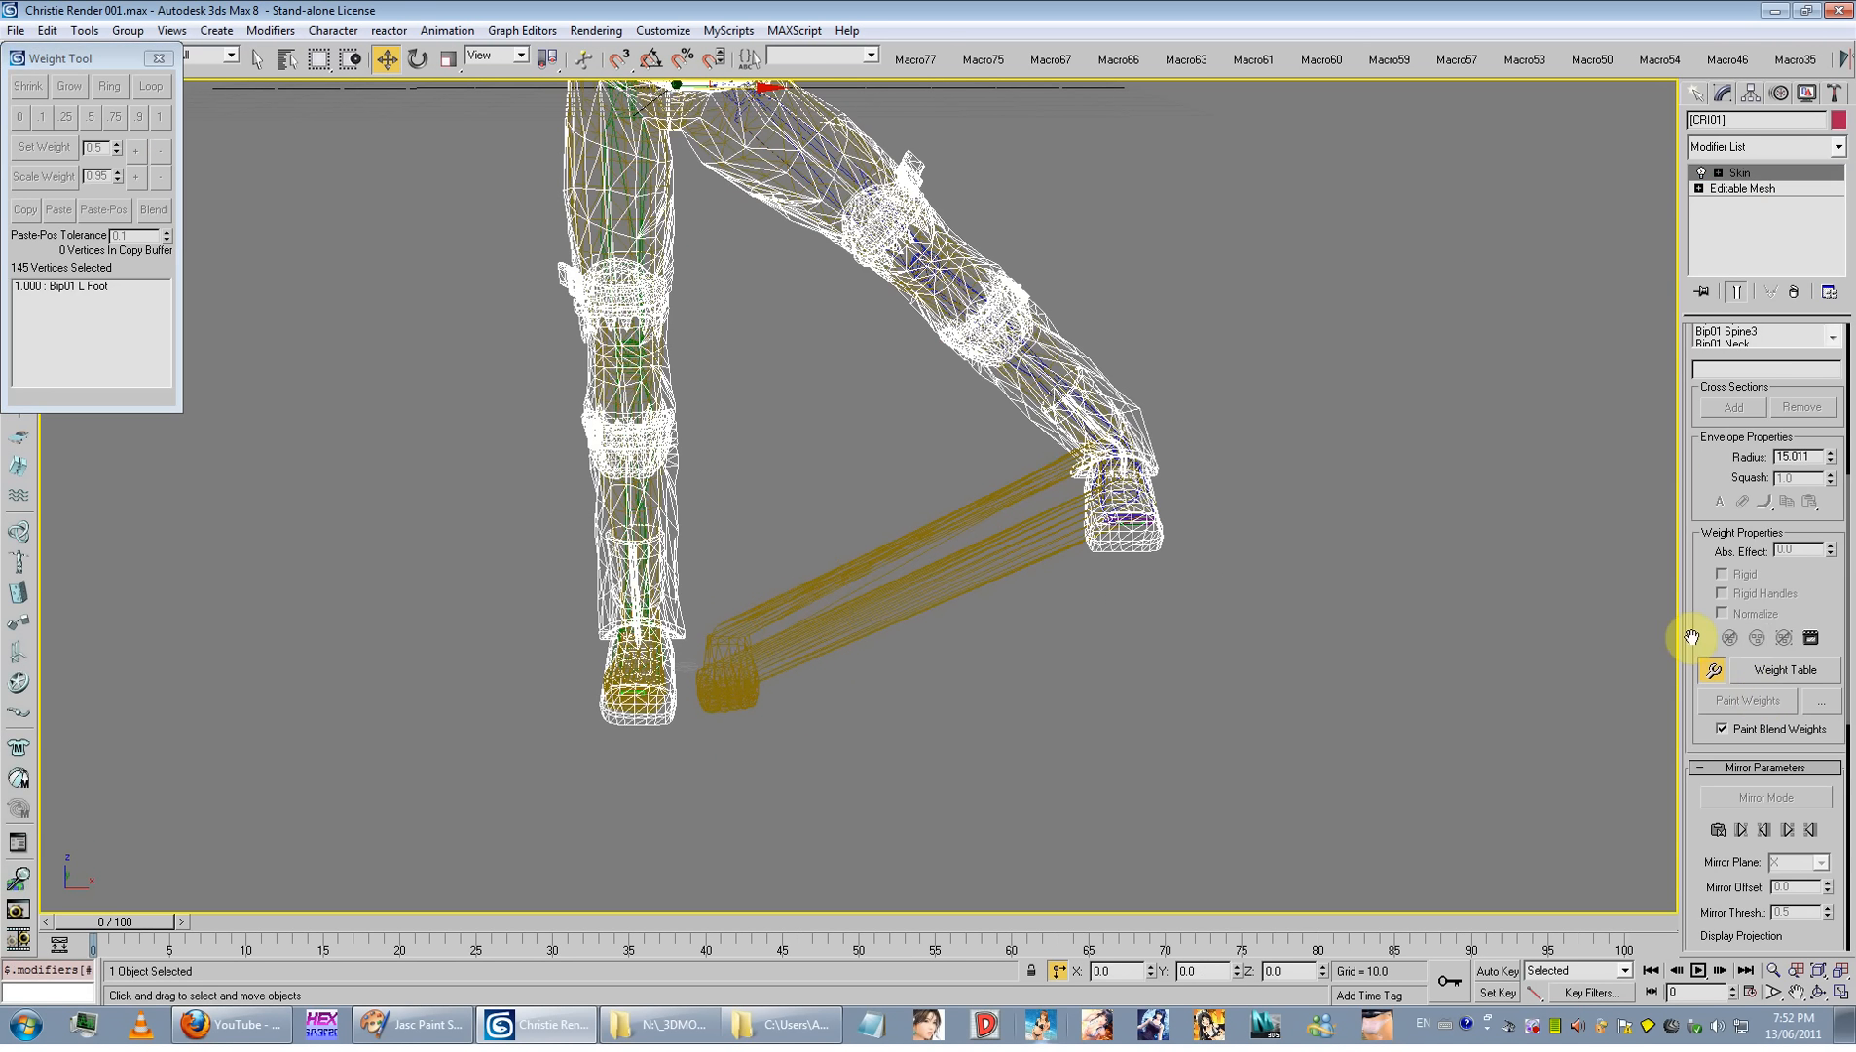
pyautogui.scroll(-5, 1750, 682)
pyautogui.click(1750, 752)
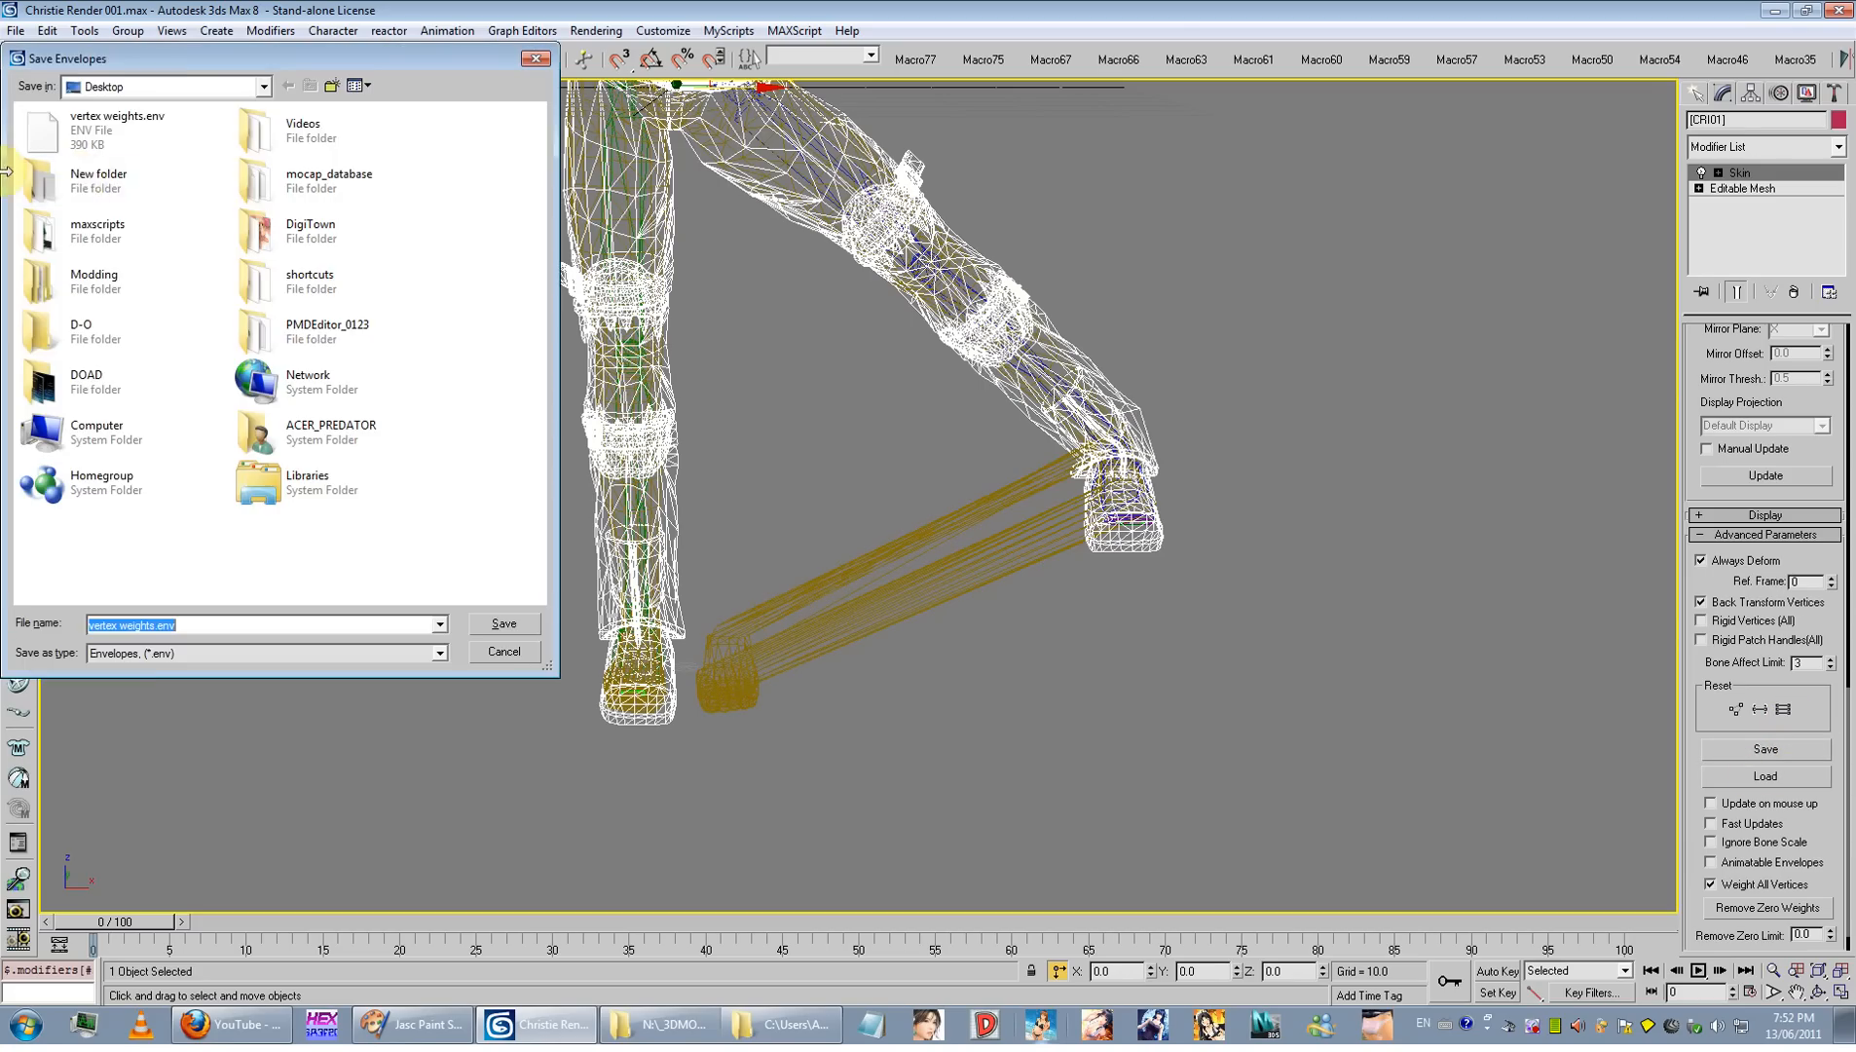
pyautogui.click(504, 624)
pyautogui.click(1013, 575)
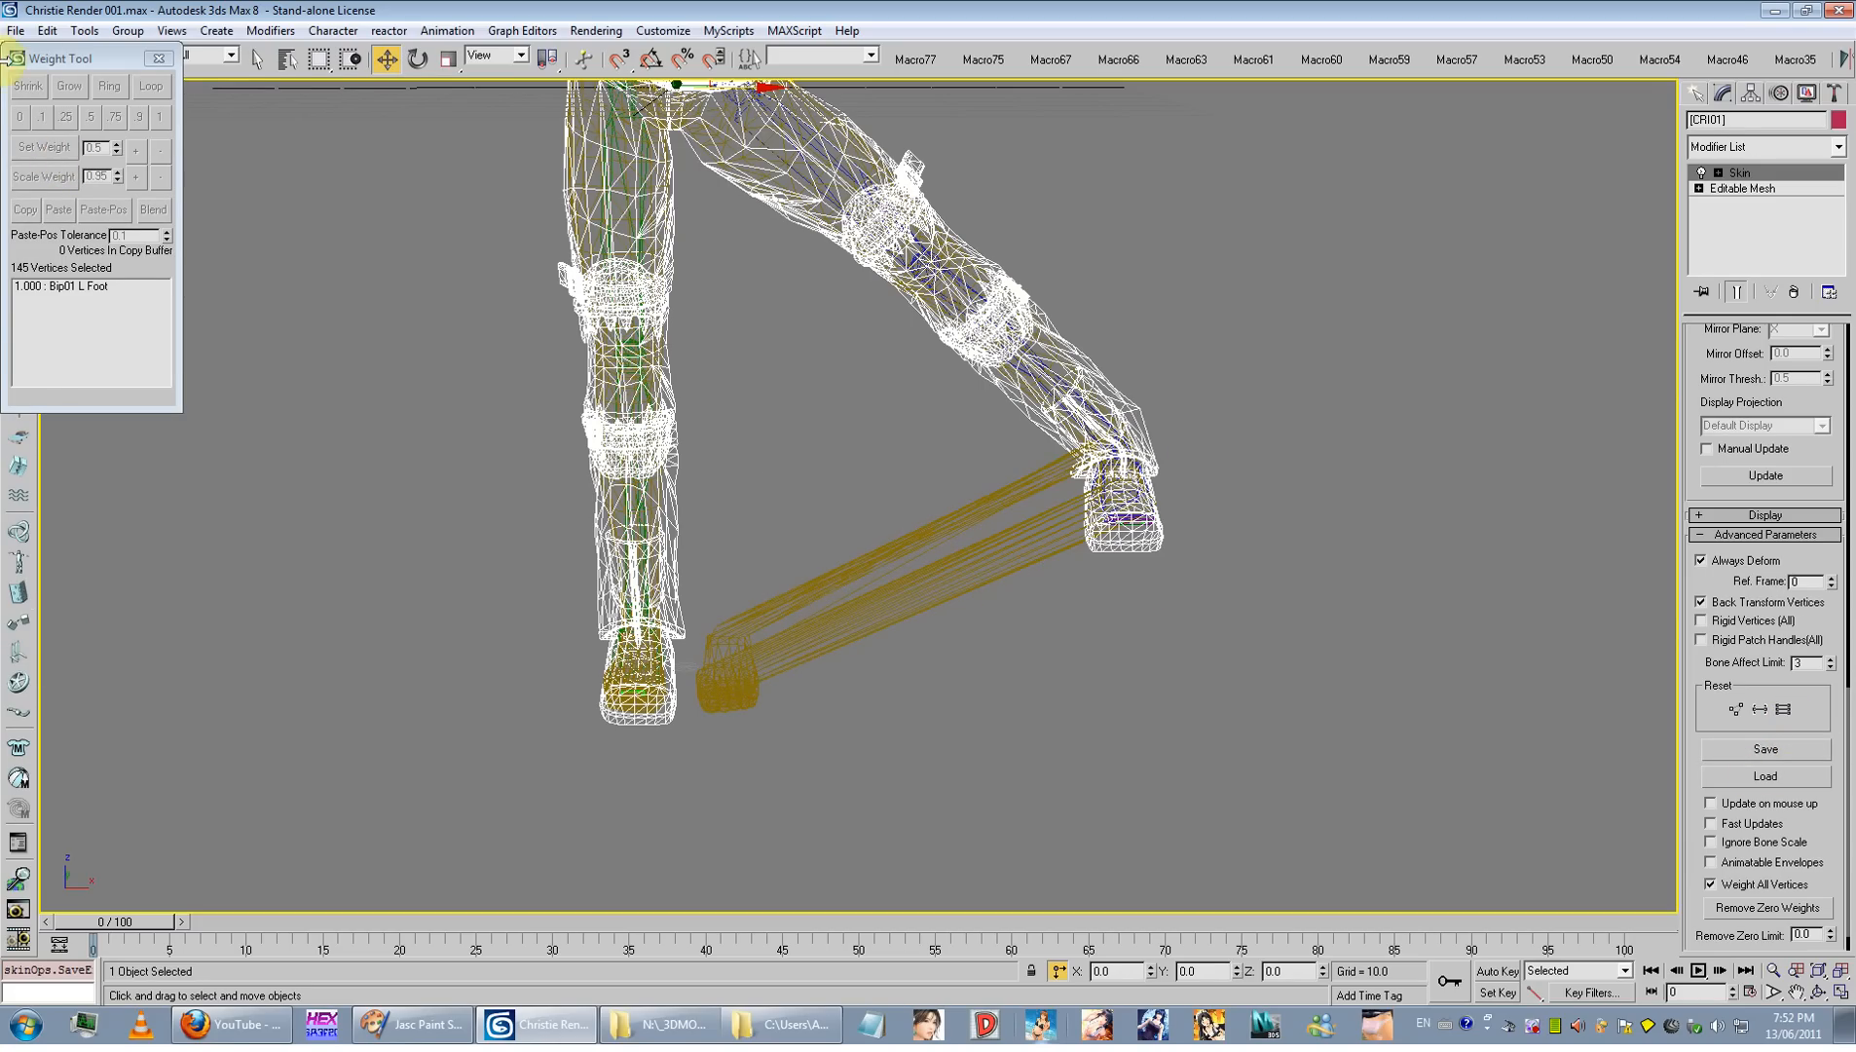
# Step: Reopen the recent scene Christie Render 001.max without saving the current changes
pyautogui.click(15, 30)
pyautogui.click(127, 118)
pyautogui.click(257, 119)
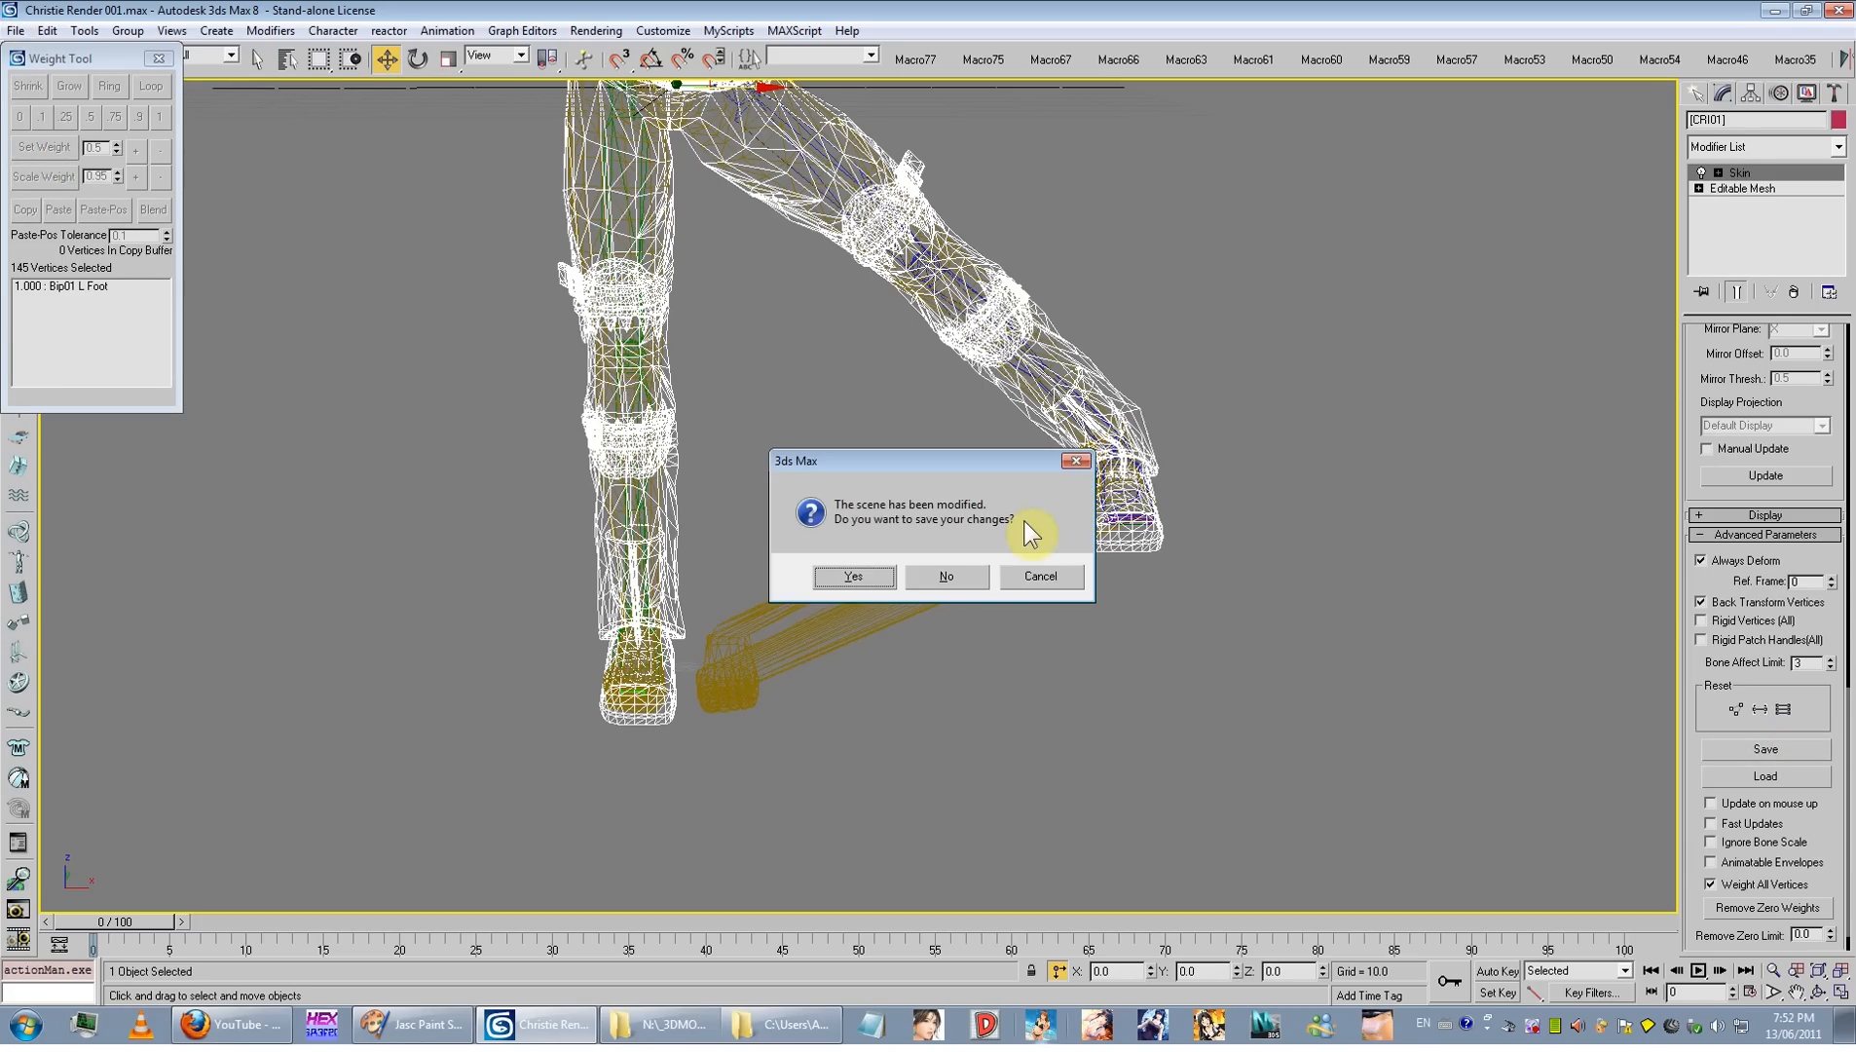
pyautogui.click(979, 576)
# Step: Load the saved vertex weights.env envelopes into the [CRI01] clothing's Skin modifier and deselect the clothing
pyautogui.click(902, 440)
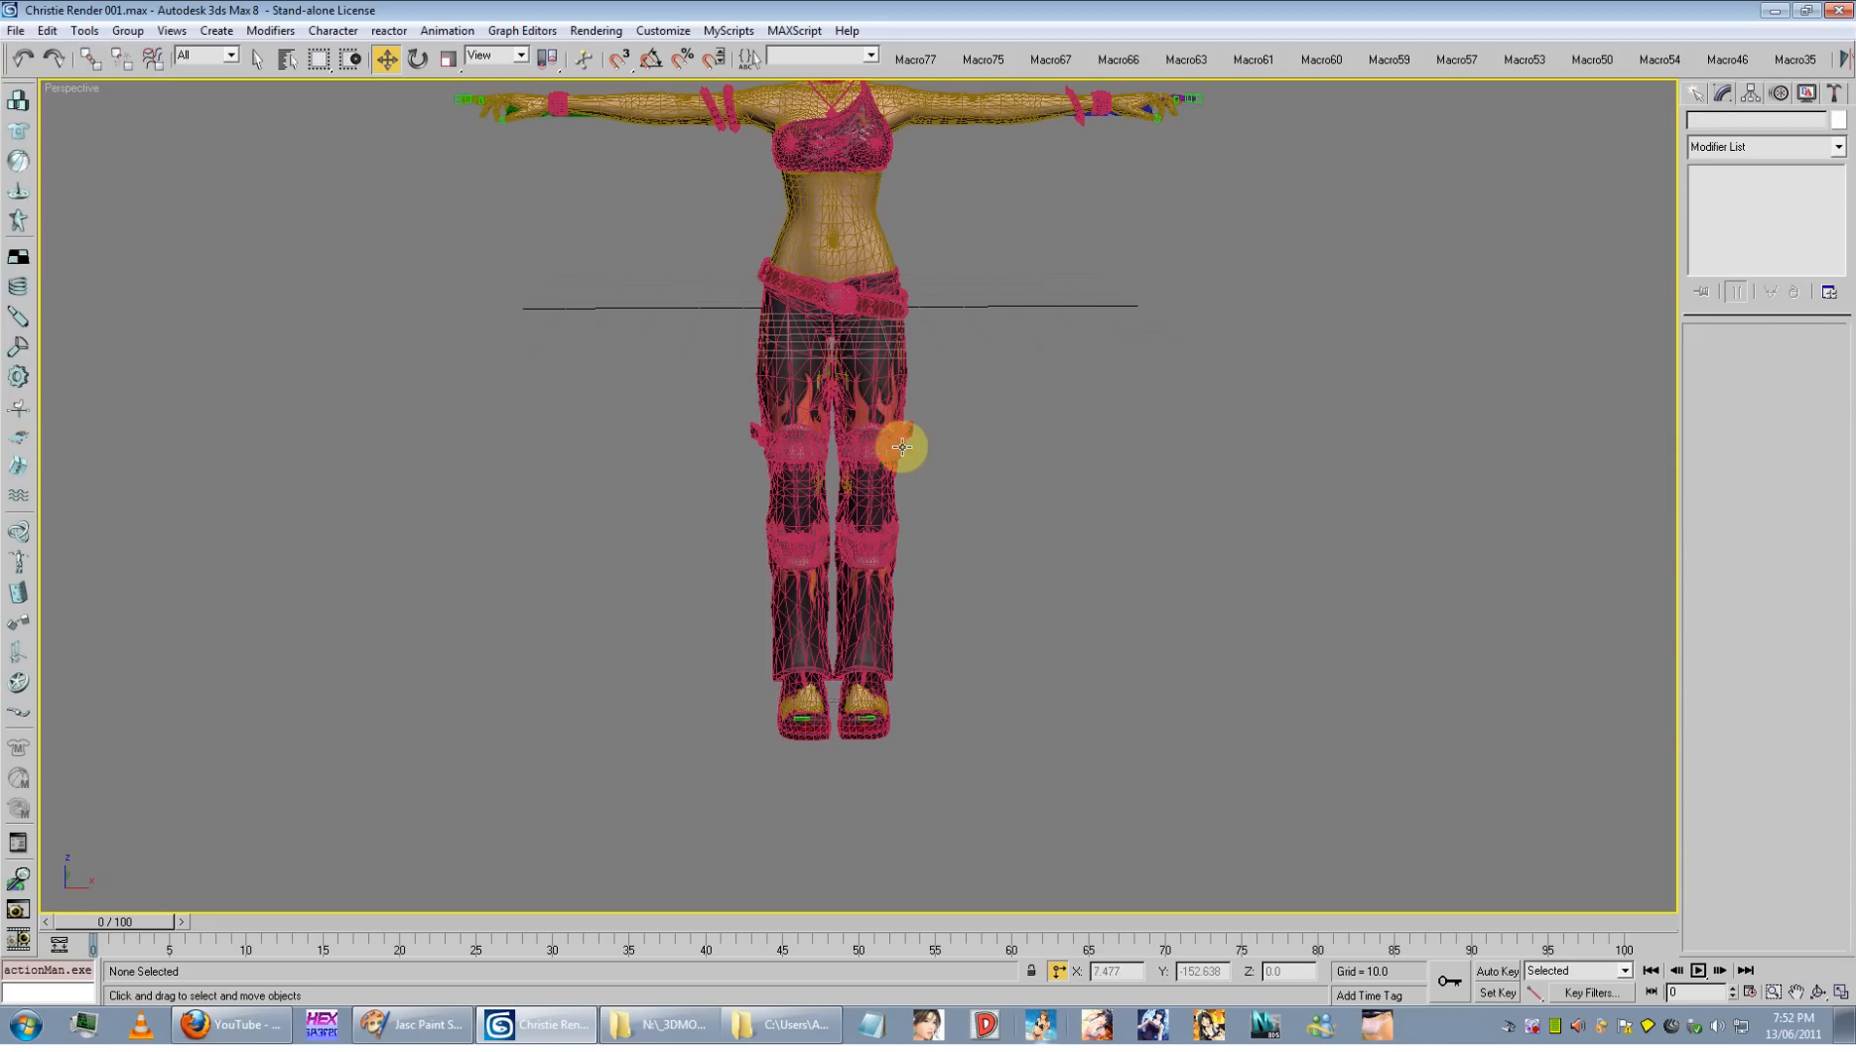
pyautogui.click(1712, 773)
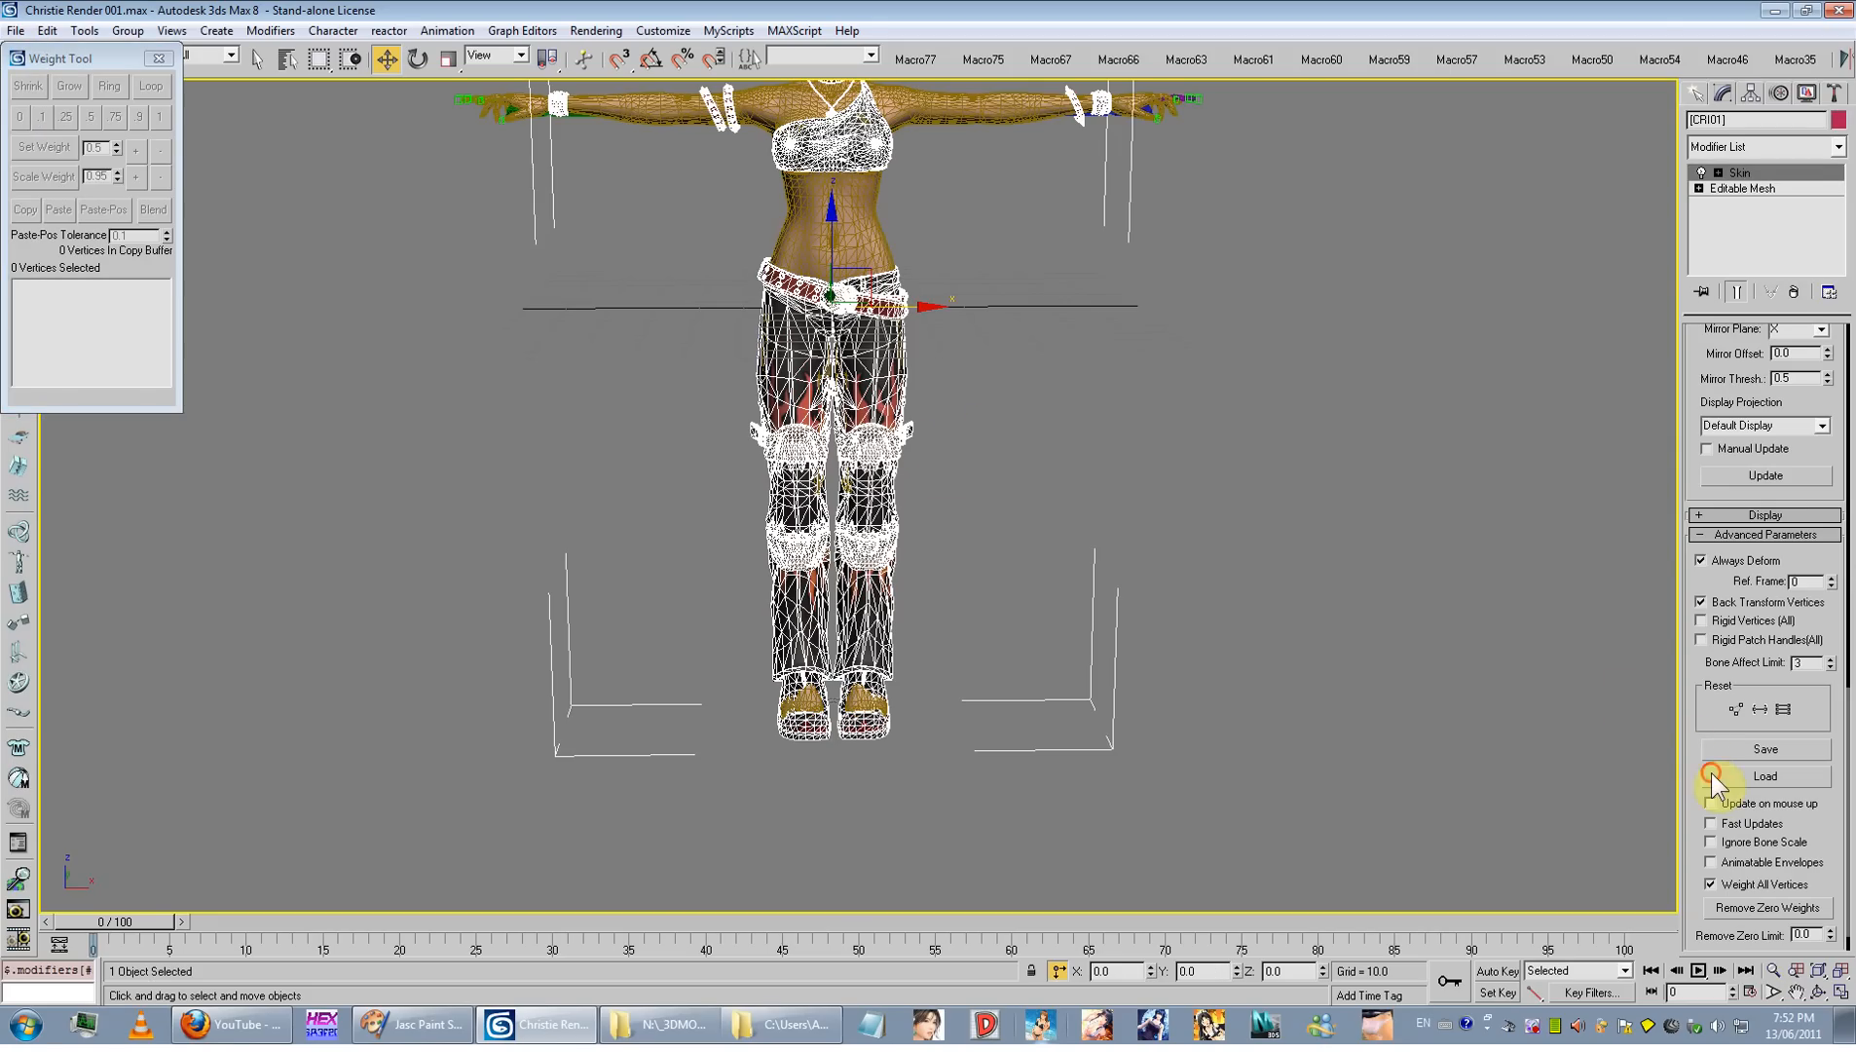
pyautogui.doubleClick(156, 144)
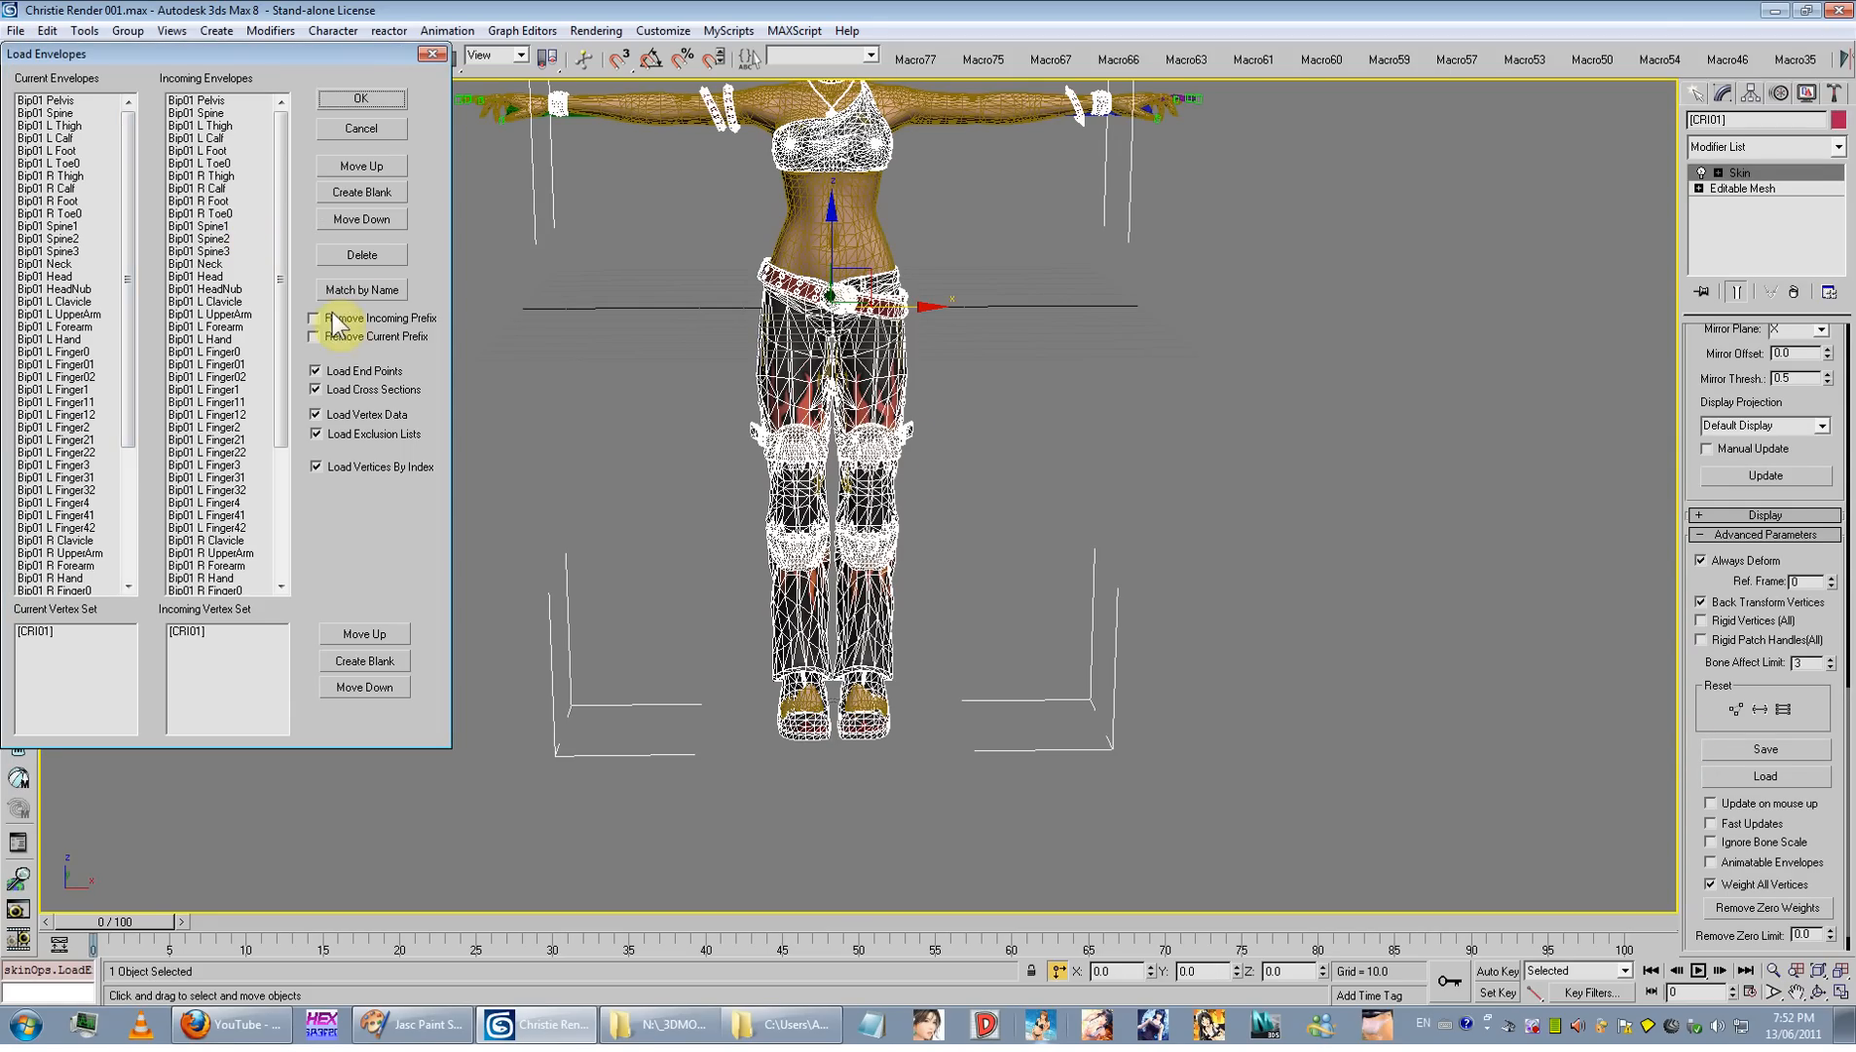
pyautogui.click(361, 99)
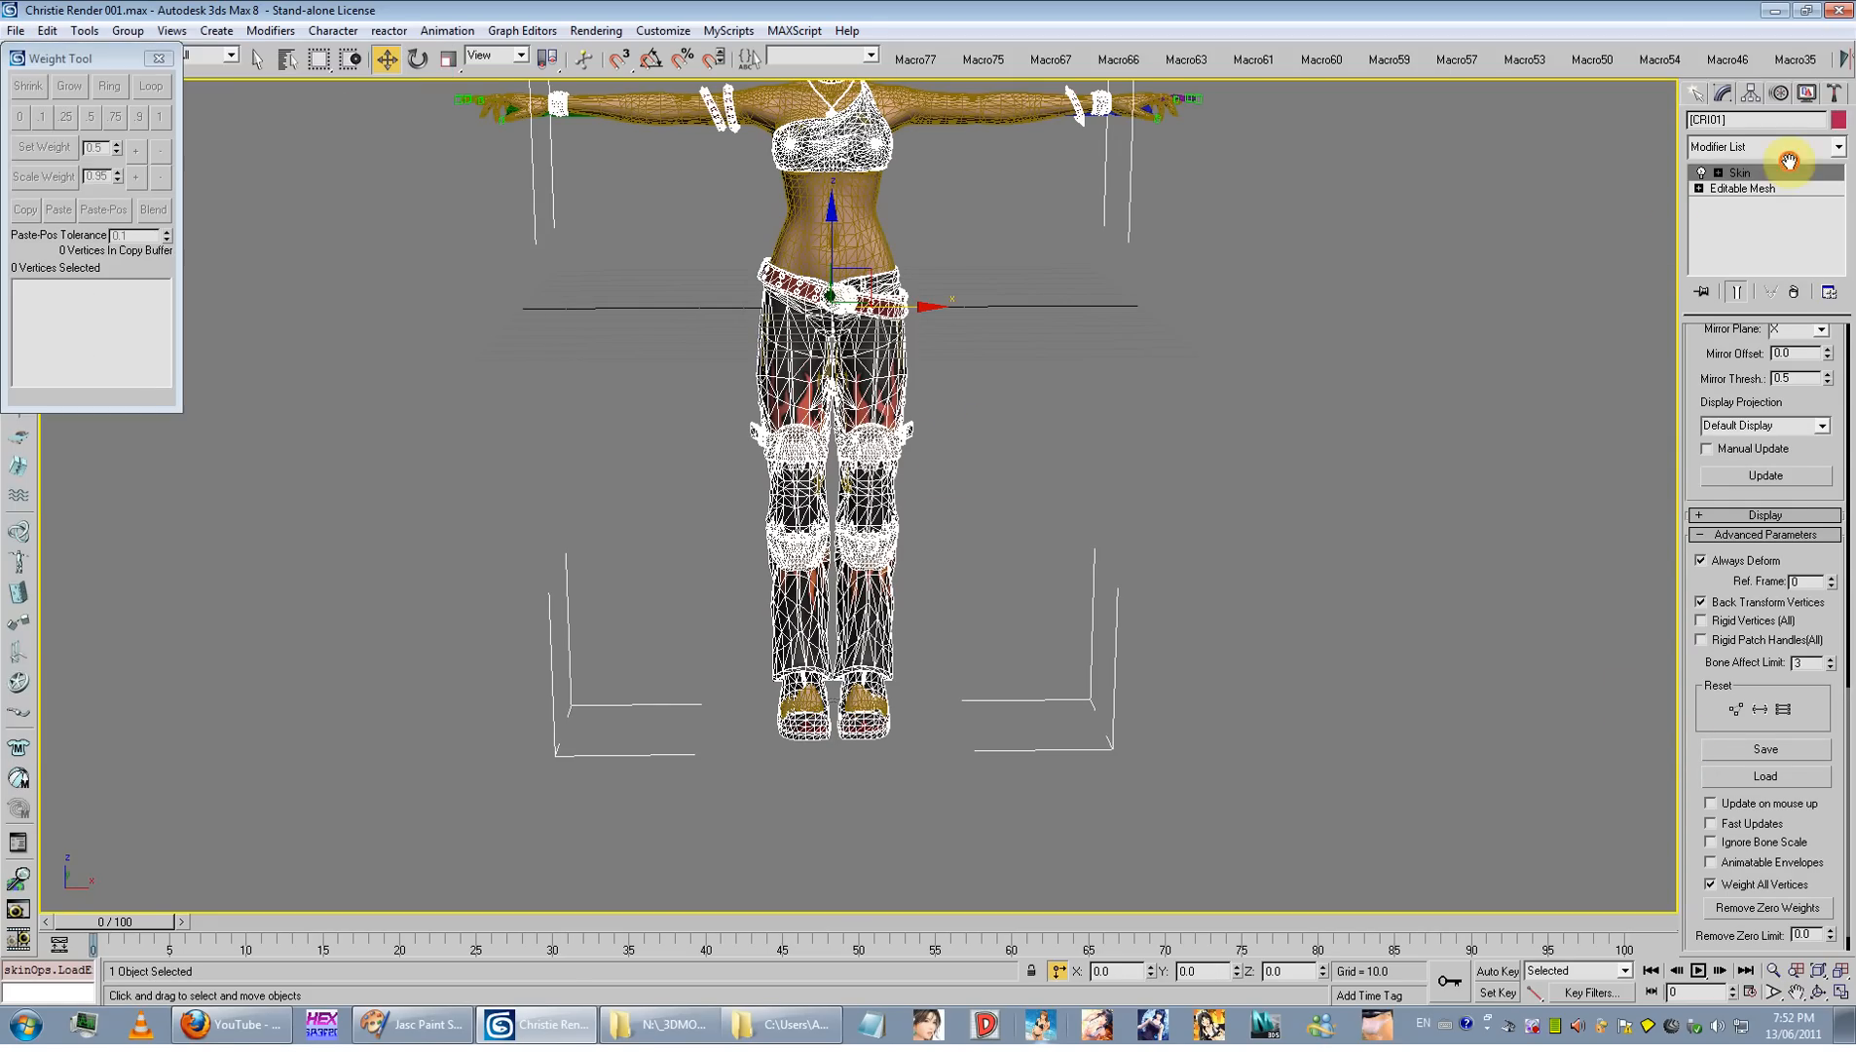
pyautogui.click(1744, 174)
pyautogui.click(1578, 249)
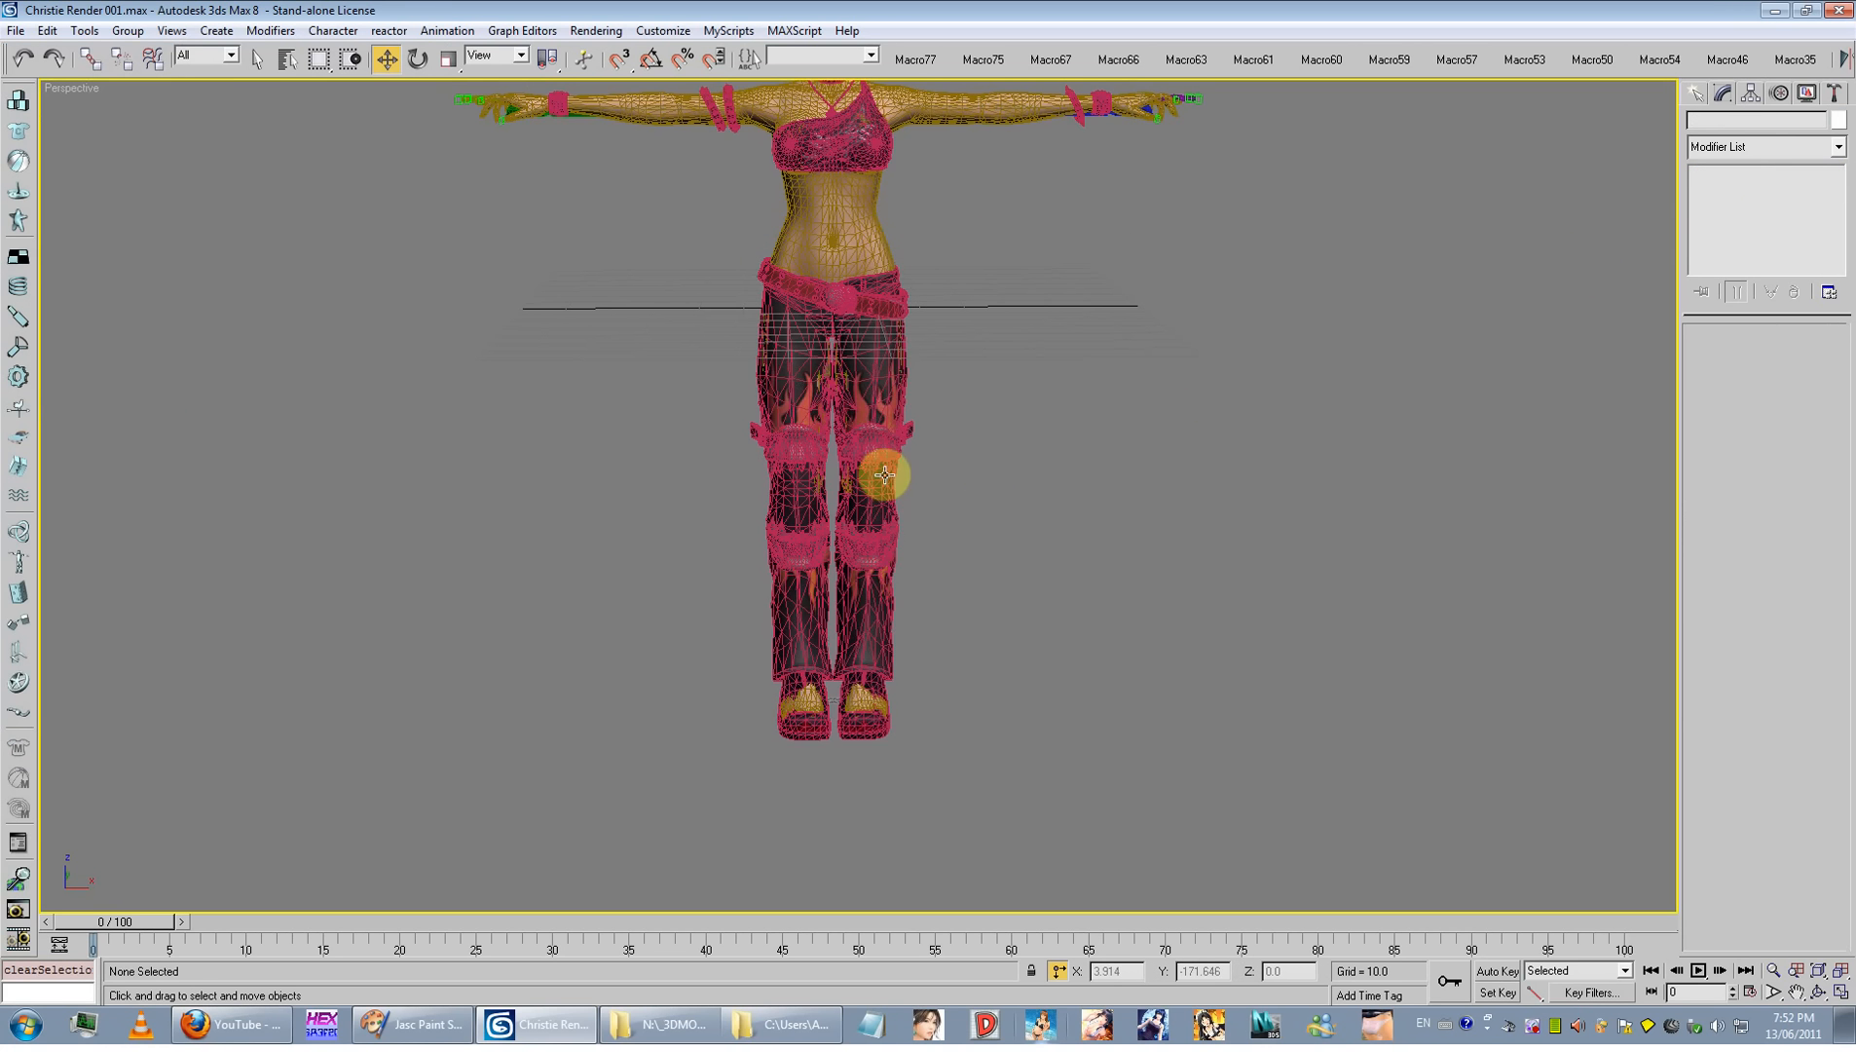
# Step: Move the Bip01 L Calf bone outward in wireframe to test the loaded clothing weights, and undo the move
pyautogui.click(869, 575)
pyautogui.keyDown('ctrl'); pyautogui.click(890, 543); pyautogui.keyUp('ctrl')
pyautogui.click(876, 450)
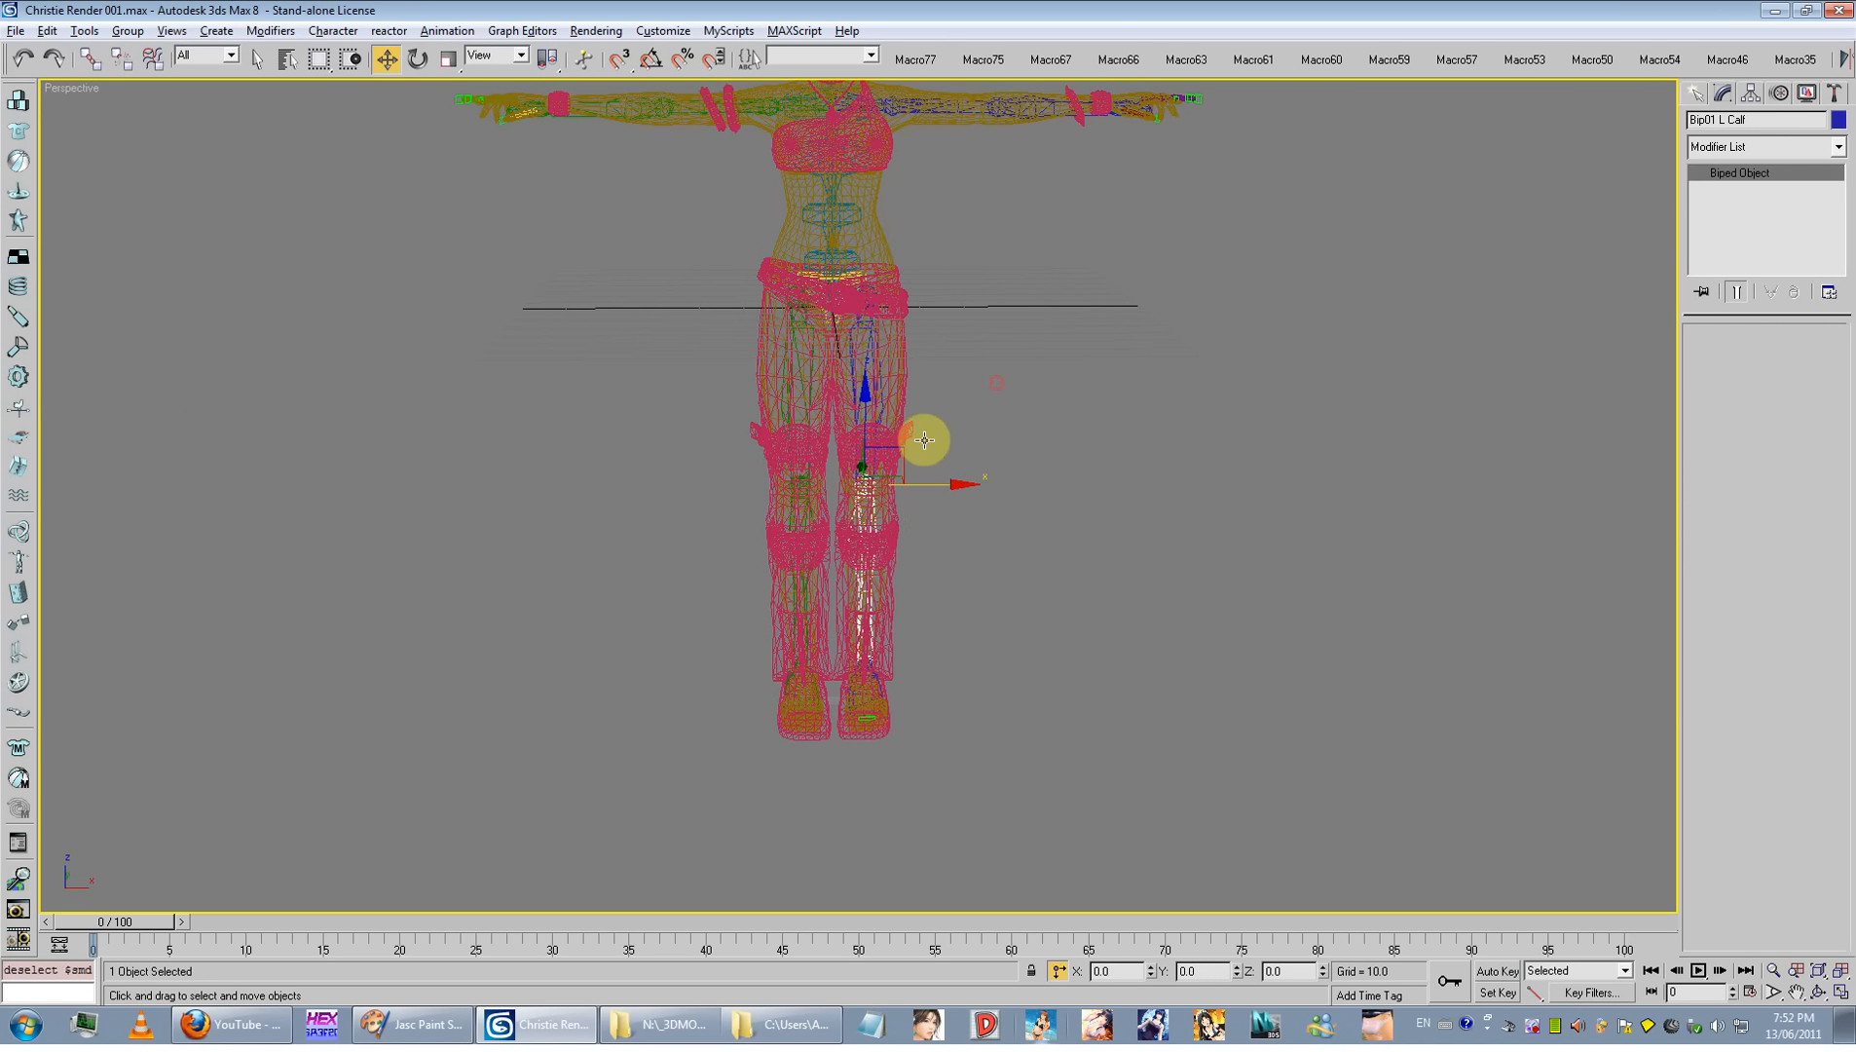
pyautogui.moveTo(928, 439); pyautogui.dragTo(1113, 406)
pyautogui.hotkey('ctrl', 'z')
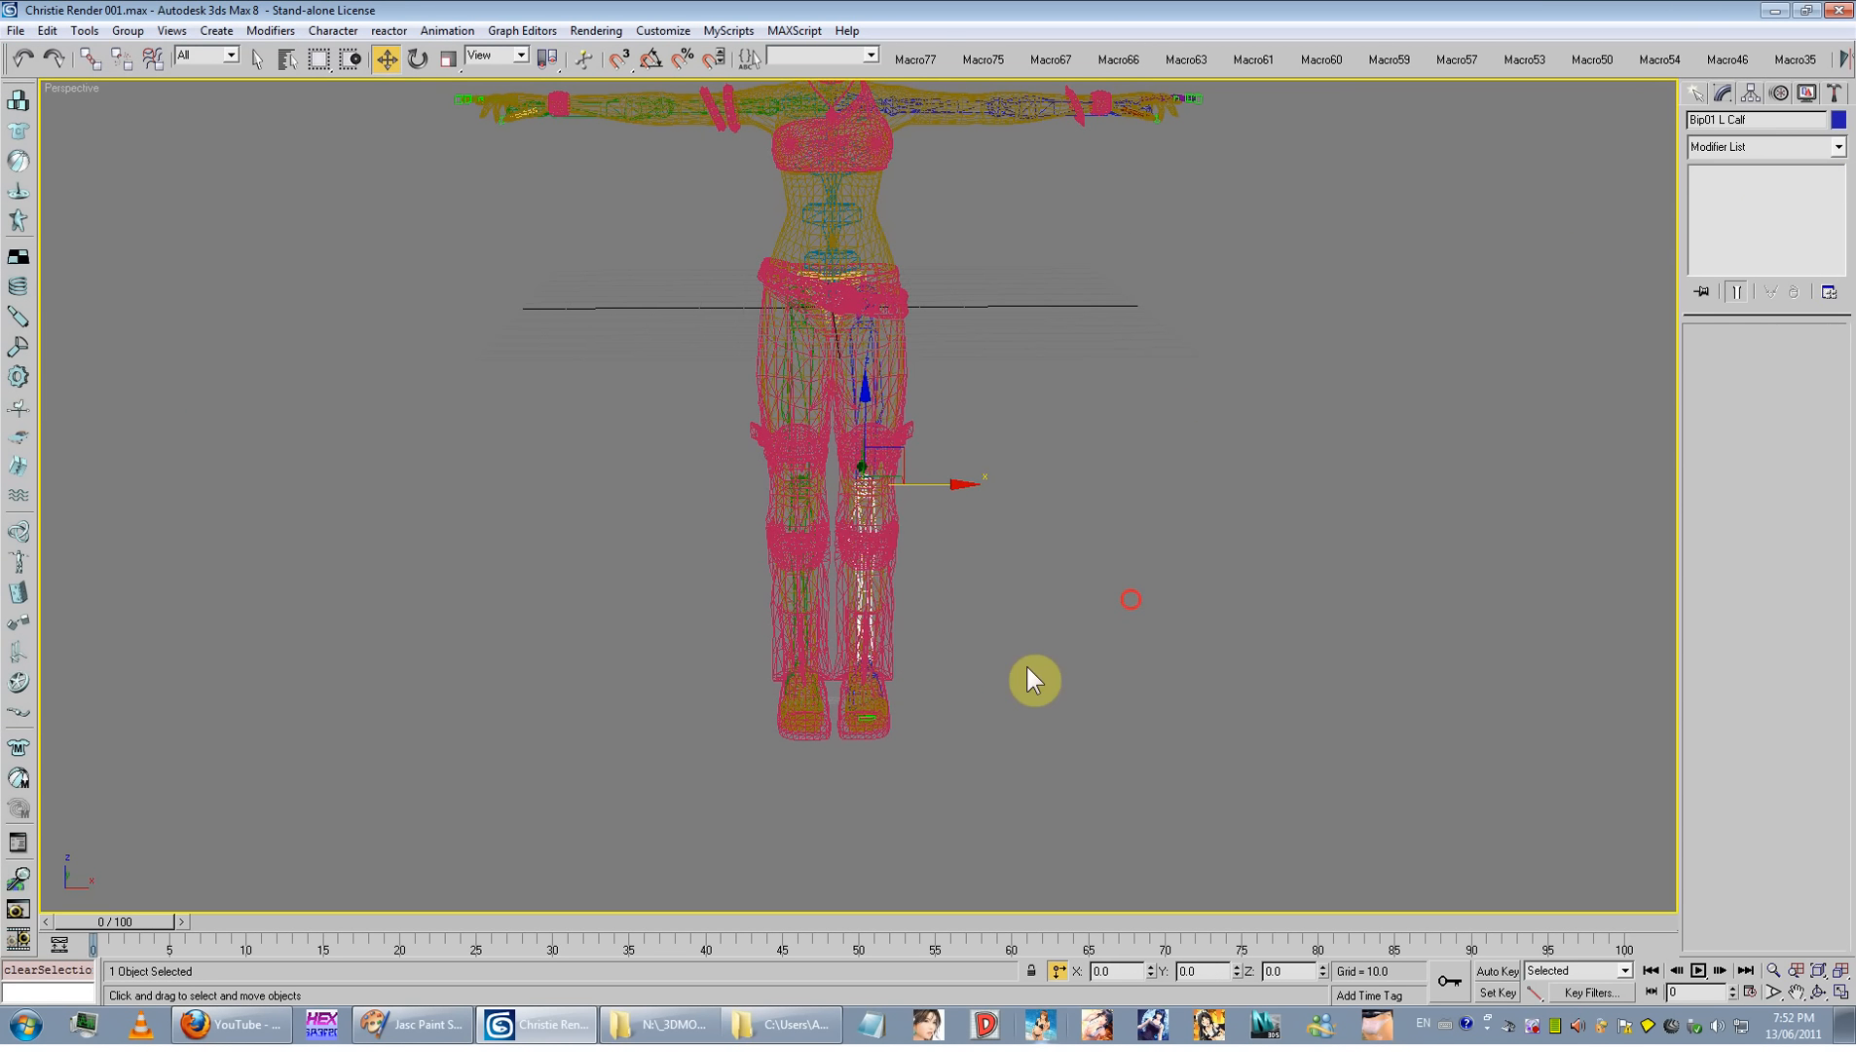
# Step: Return to shaded display without edge overlays and hide everything except the smdimport body mesh
pyautogui.scroll(3, 870, 522)
pyautogui.click(862, 542)
pyautogui.rightClick(862, 547)
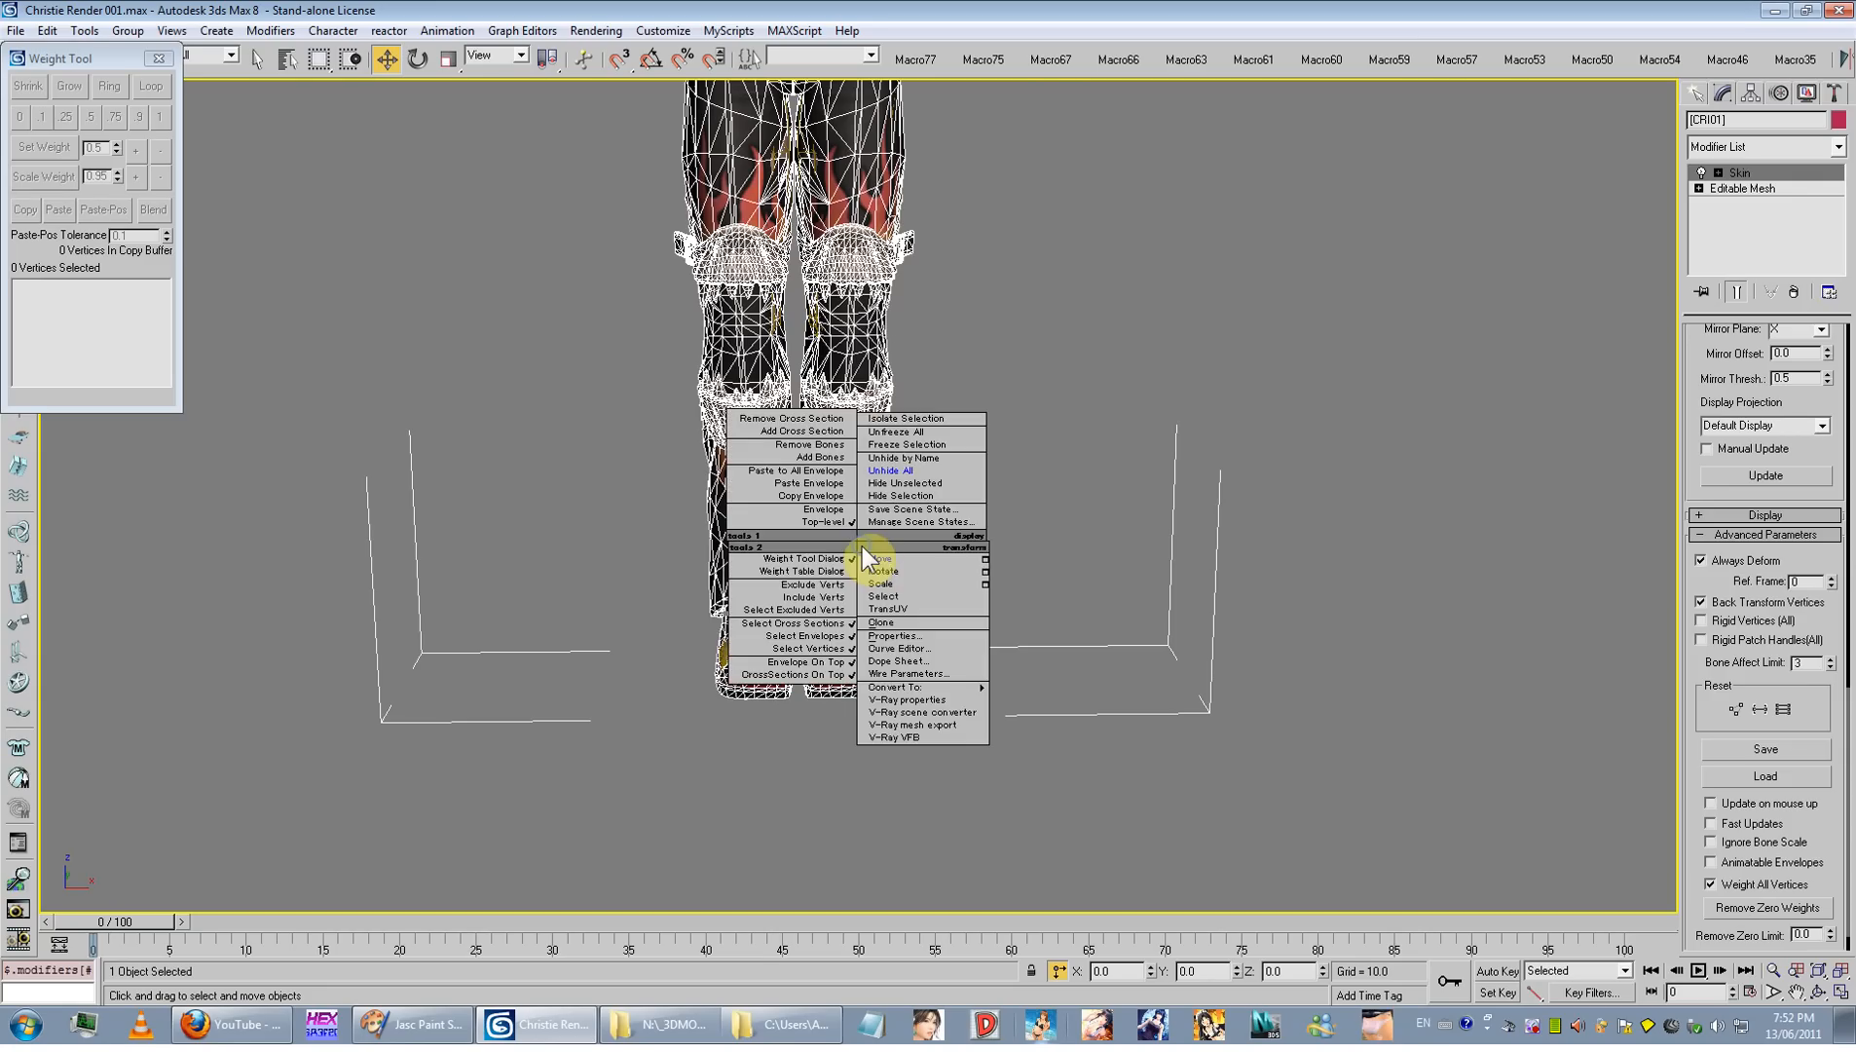
pyautogui.keyDown('alt'); pyautogui.moveTo(932, 546); pyautogui.dragTo(943, 584, button='middle'); pyautogui.keyUp('alt')
pyautogui.press('F4')
pyautogui.click(943, 692)
pyautogui.click(822, 749)
pyautogui.rightClick(822, 749)
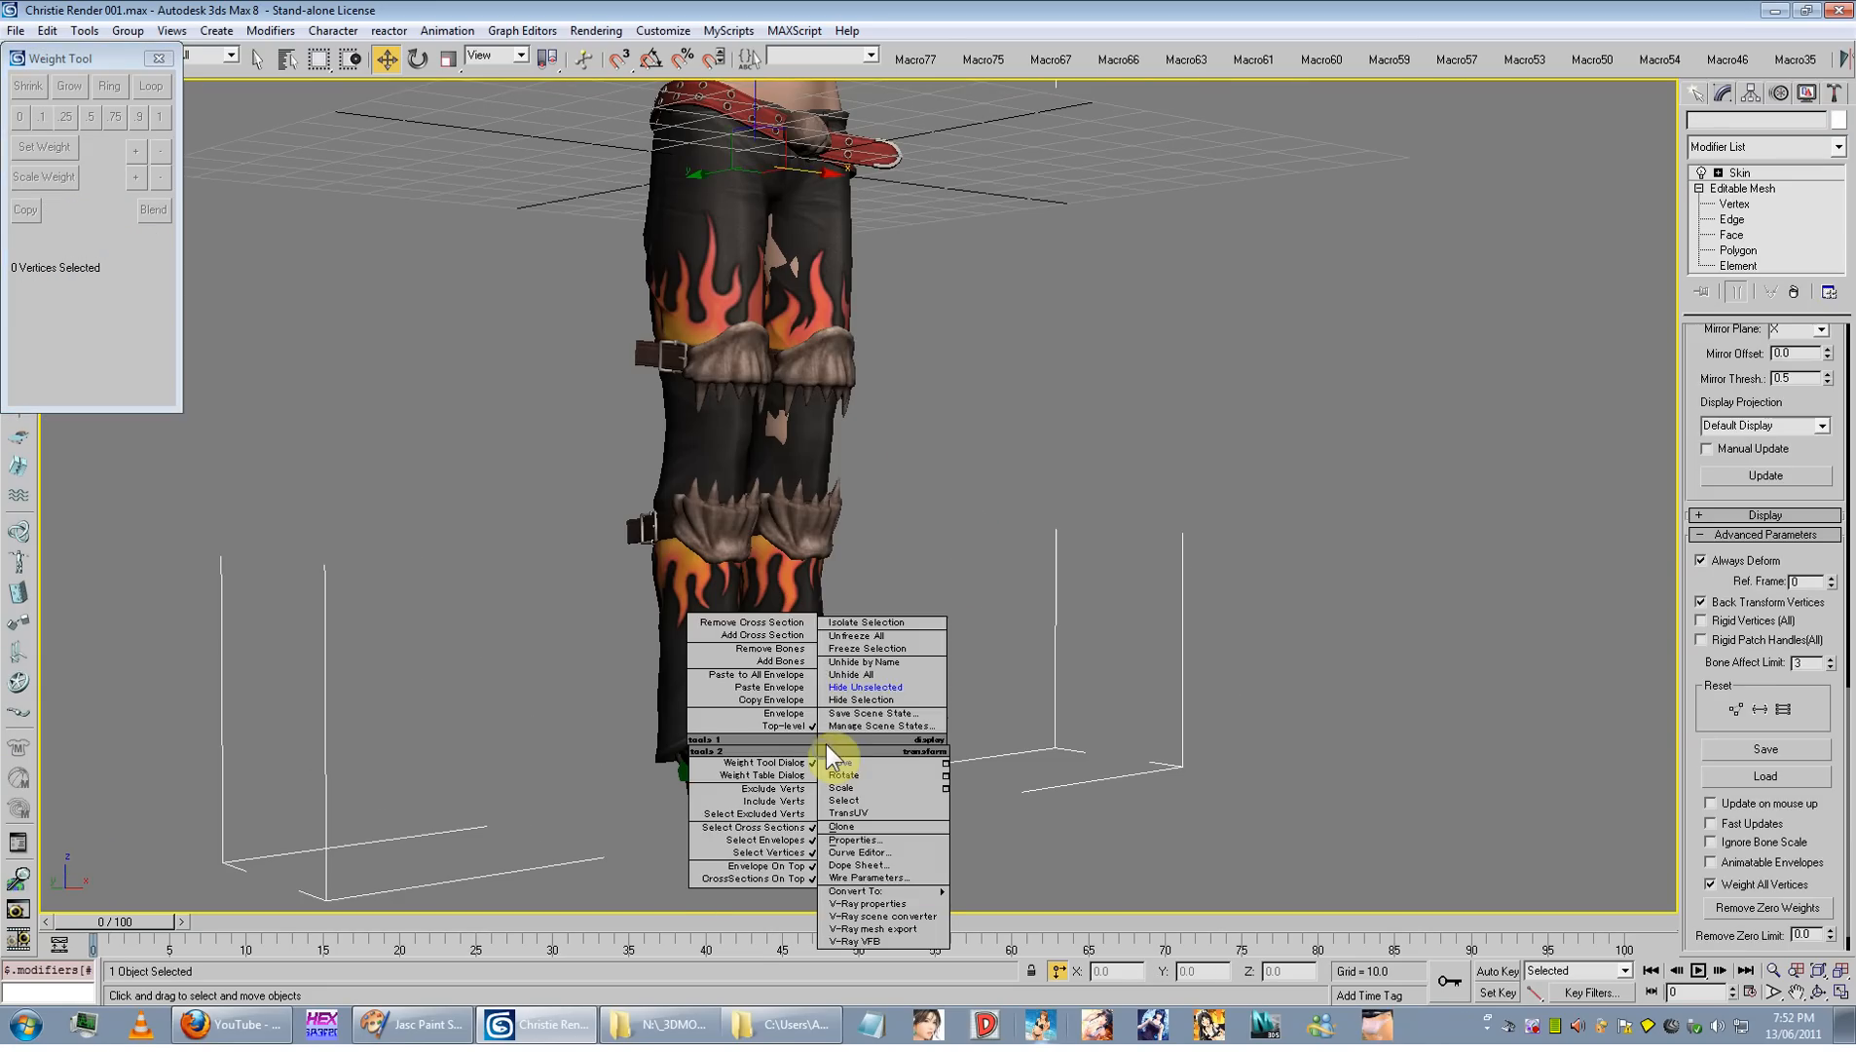
pyautogui.click(876, 703)
pyautogui.scroll(-5, 961, 601)
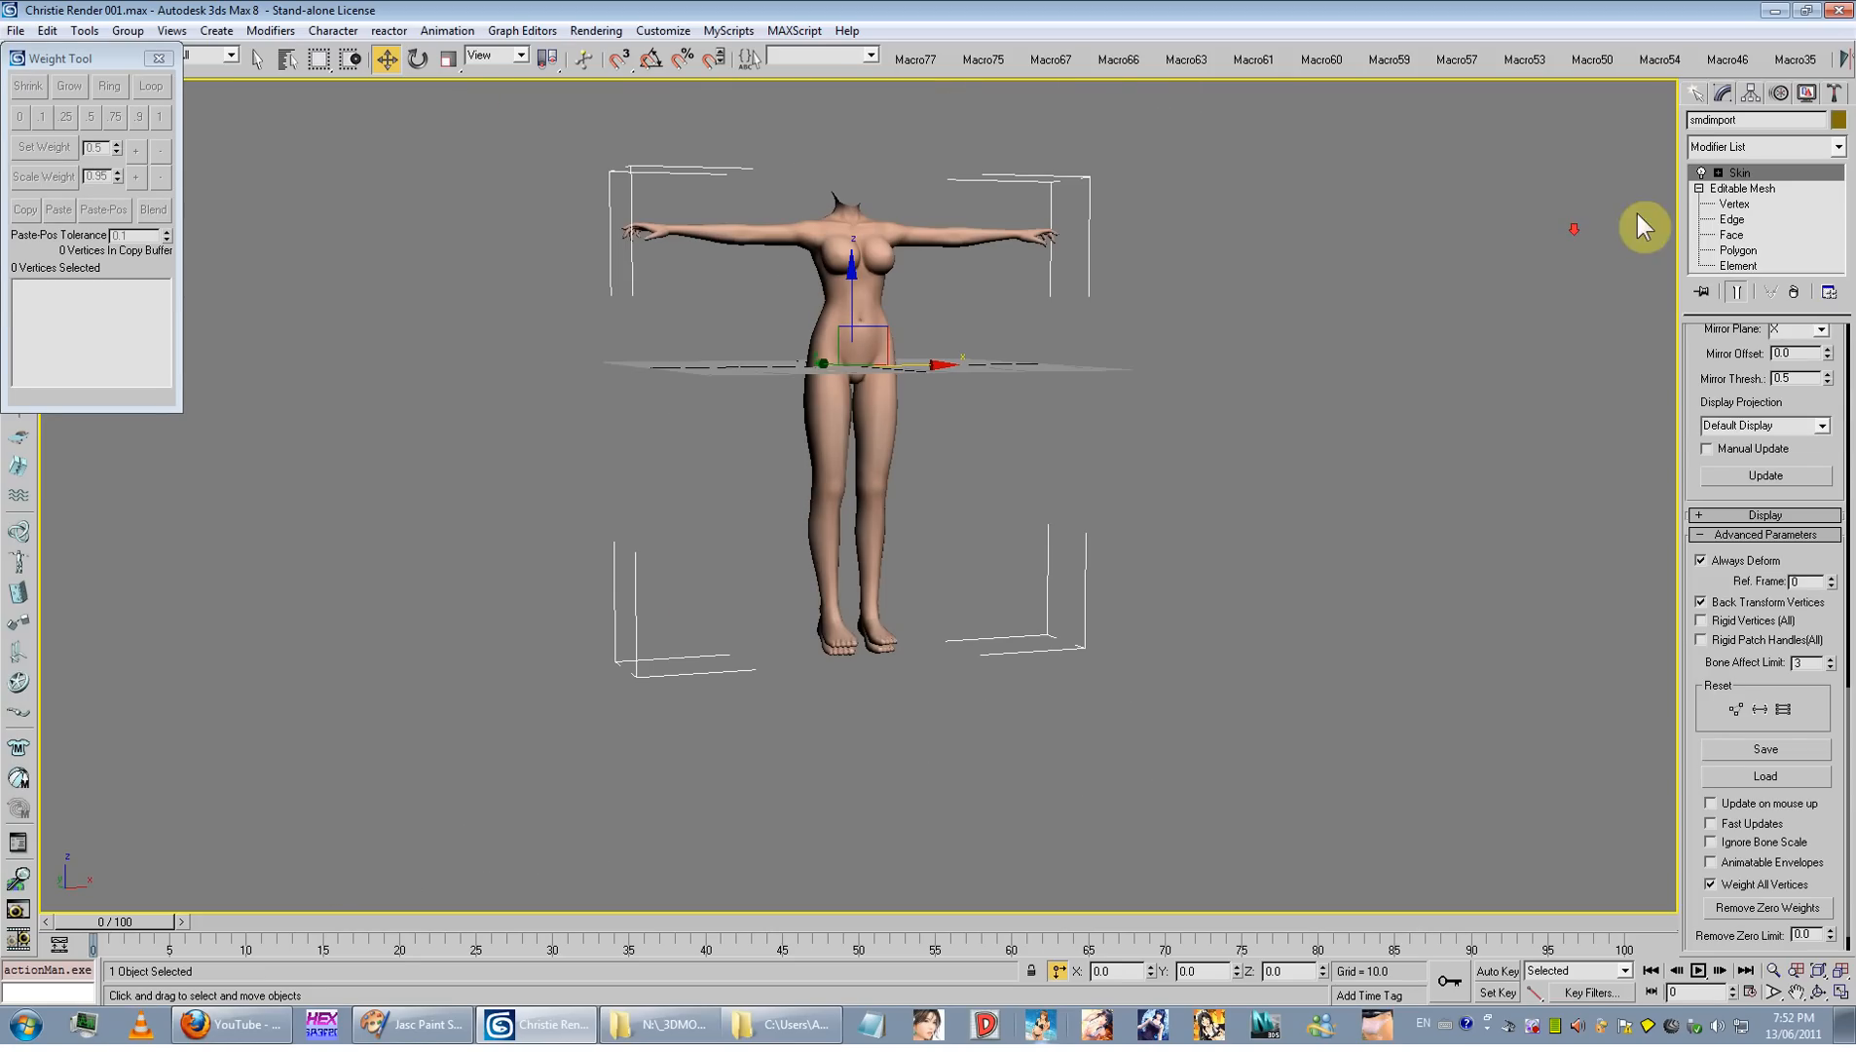
# Step: Add an Edit Mesh modifier above Skin on the smdimport body and expand its sub-object levels
pyautogui.click(1838, 146)
pyautogui.scroll(-2, 1770, 545)
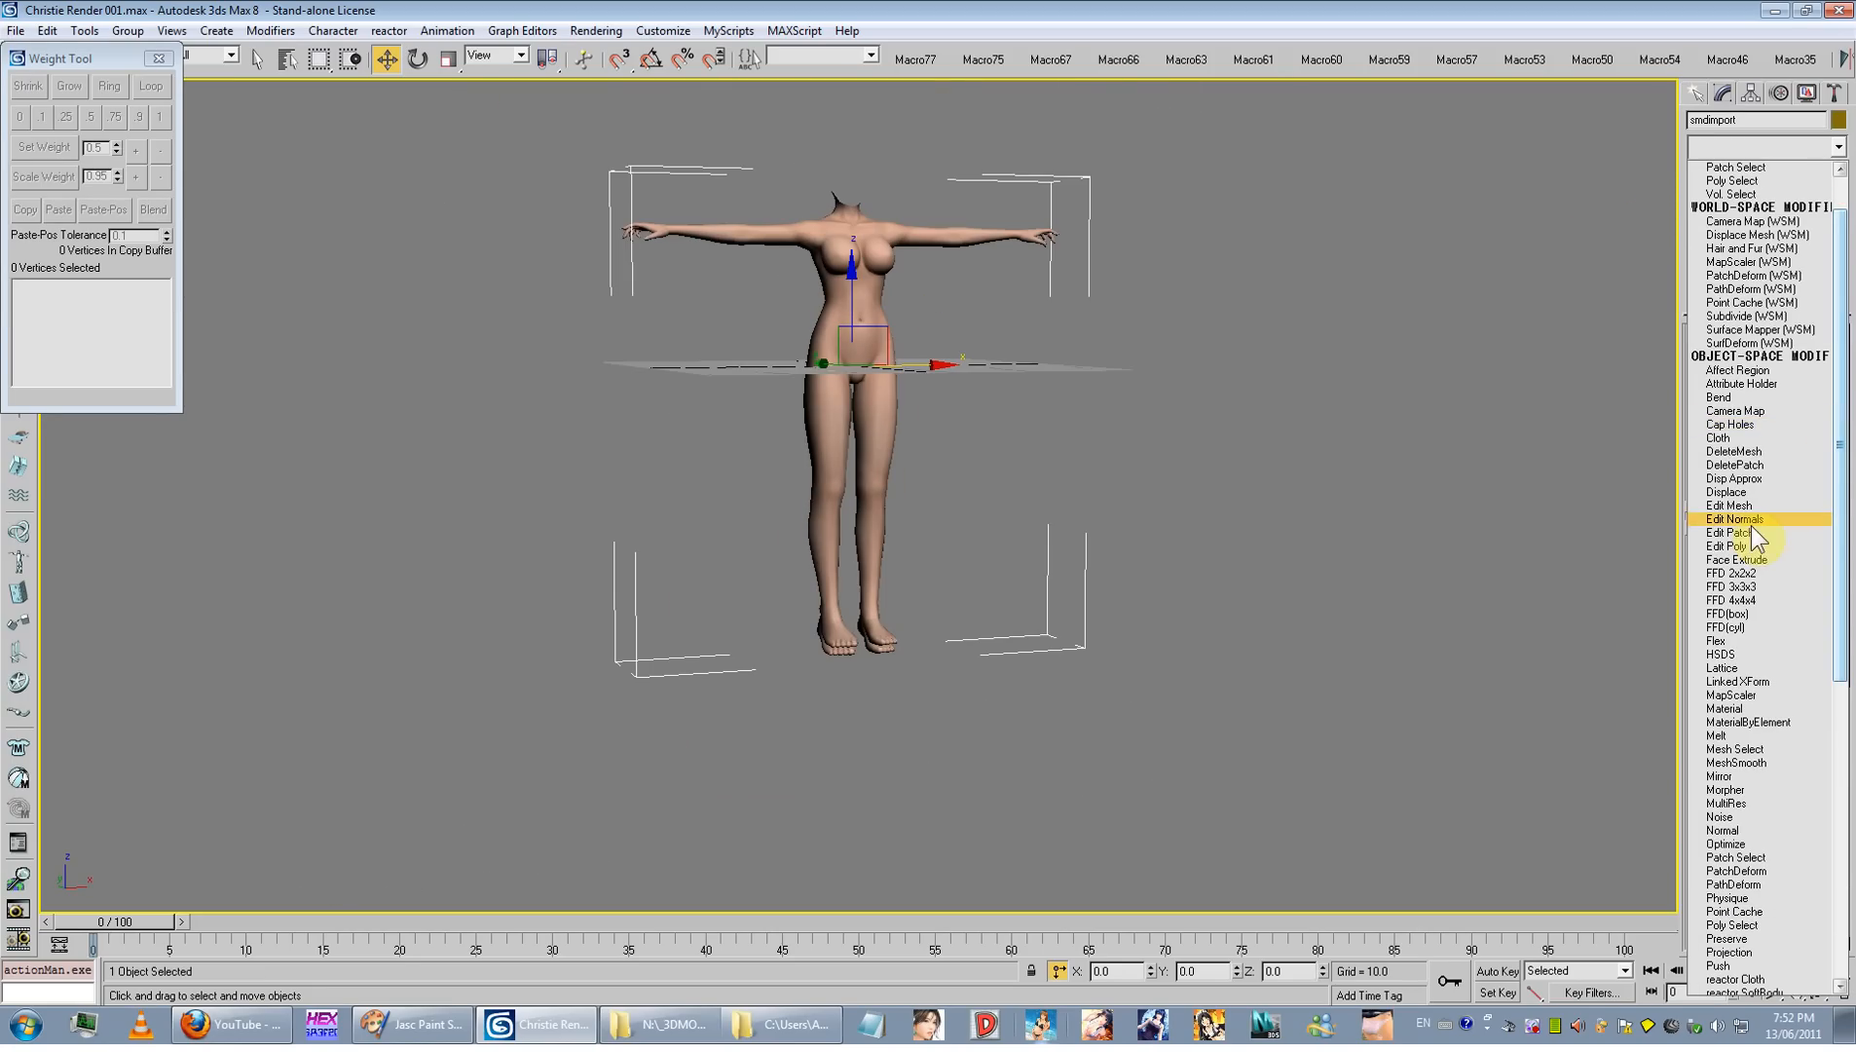
pyautogui.click(1730, 505)
pyautogui.click(1719, 173)
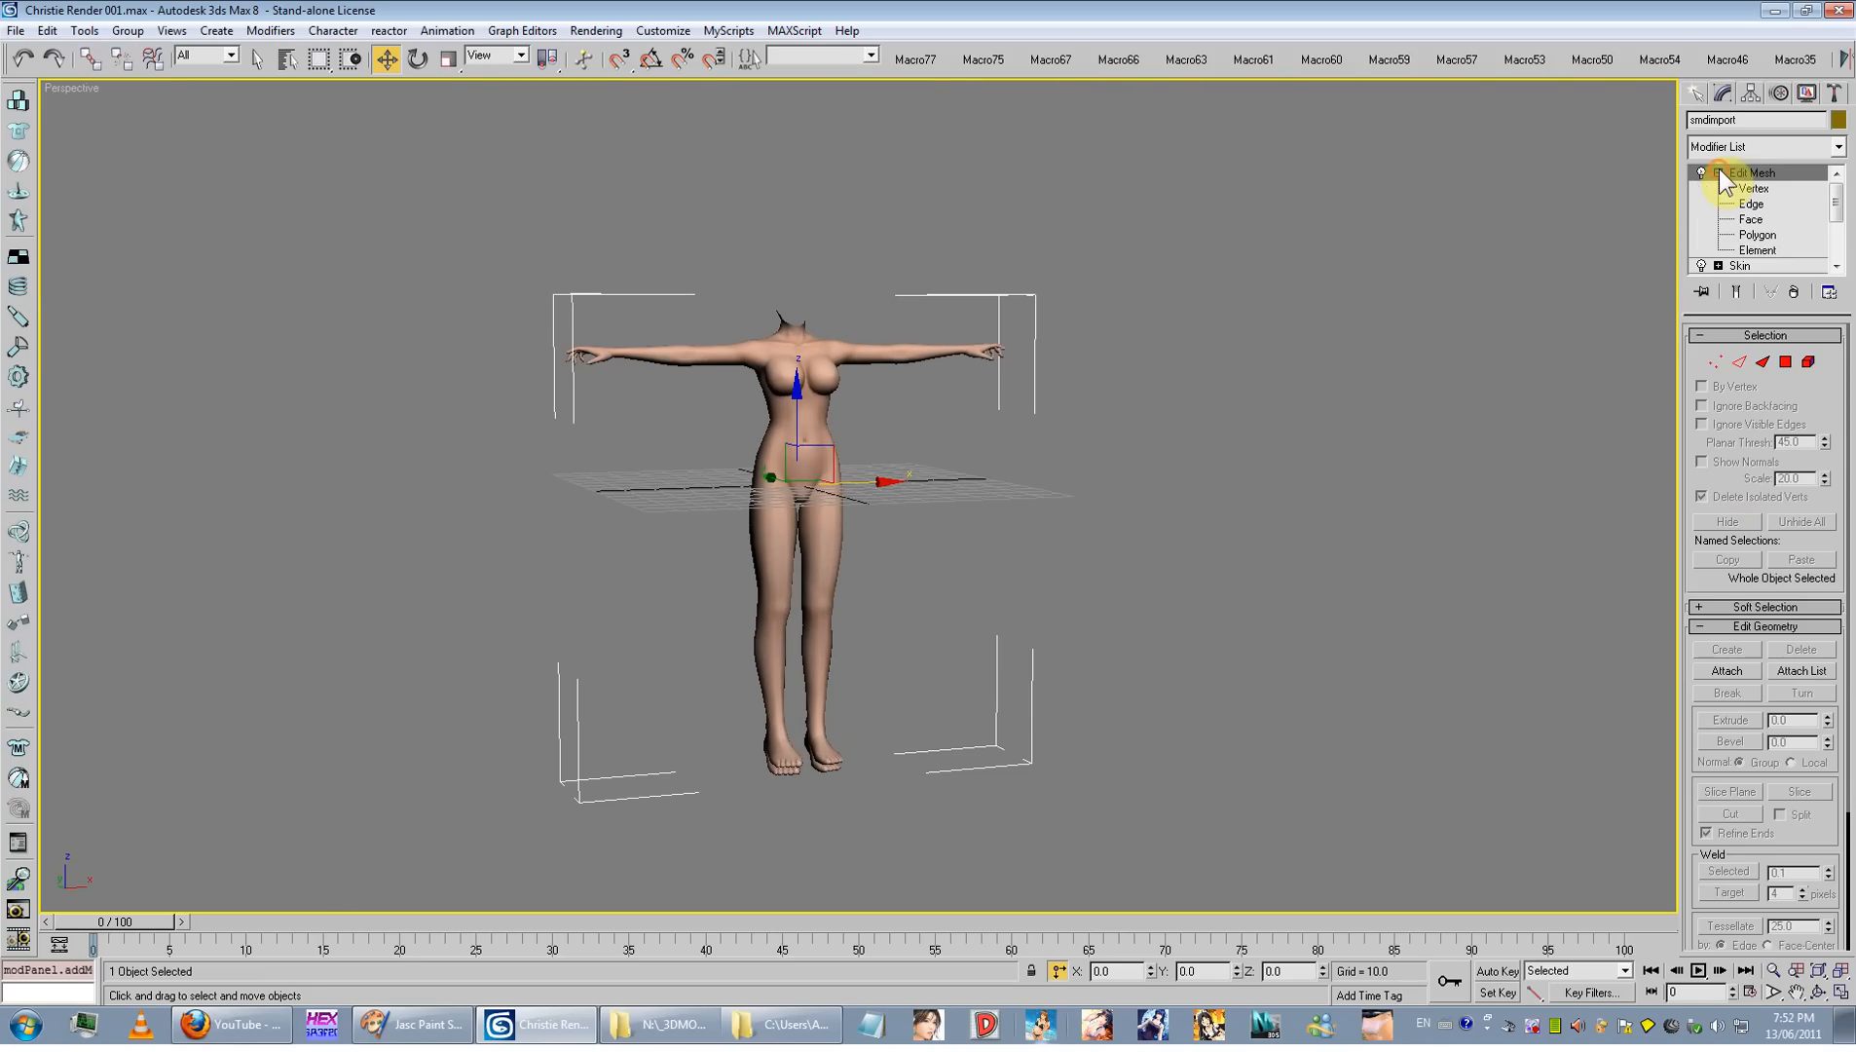
# Step: Select all the body's leg polygons from the upper thighs down to the feet and delete them
pyautogui.click(1758, 235)
pyautogui.moveTo(969, 513); pyautogui.dragTo(490, 849)
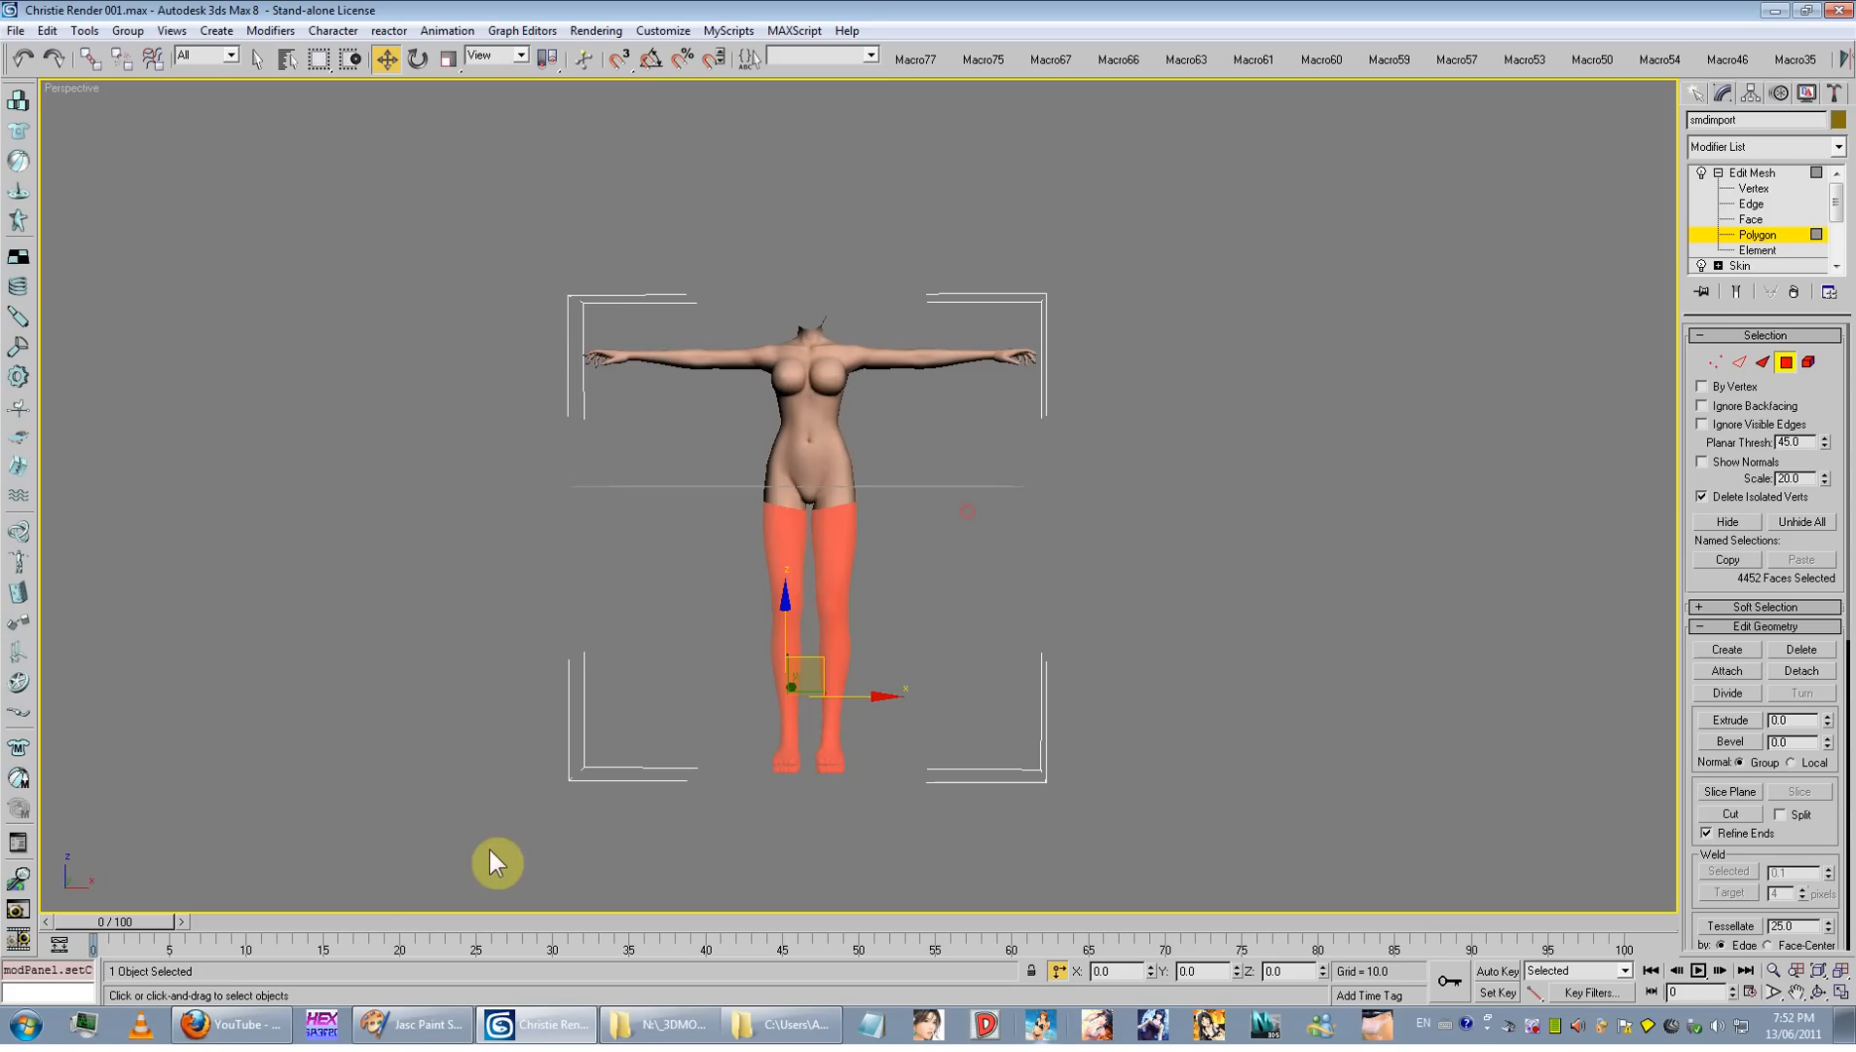
pyautogui.keyDown('alt'); pyautogui.moveTo(880, 631); pyautogui.dragTo(1071, 591, button='middle'); pyautogui.keyUp('alt')
pyautogui.press('Delete')
pyautogui.hotkey('shift', 'z')
pyautogui.hotkey('shift', 'z')
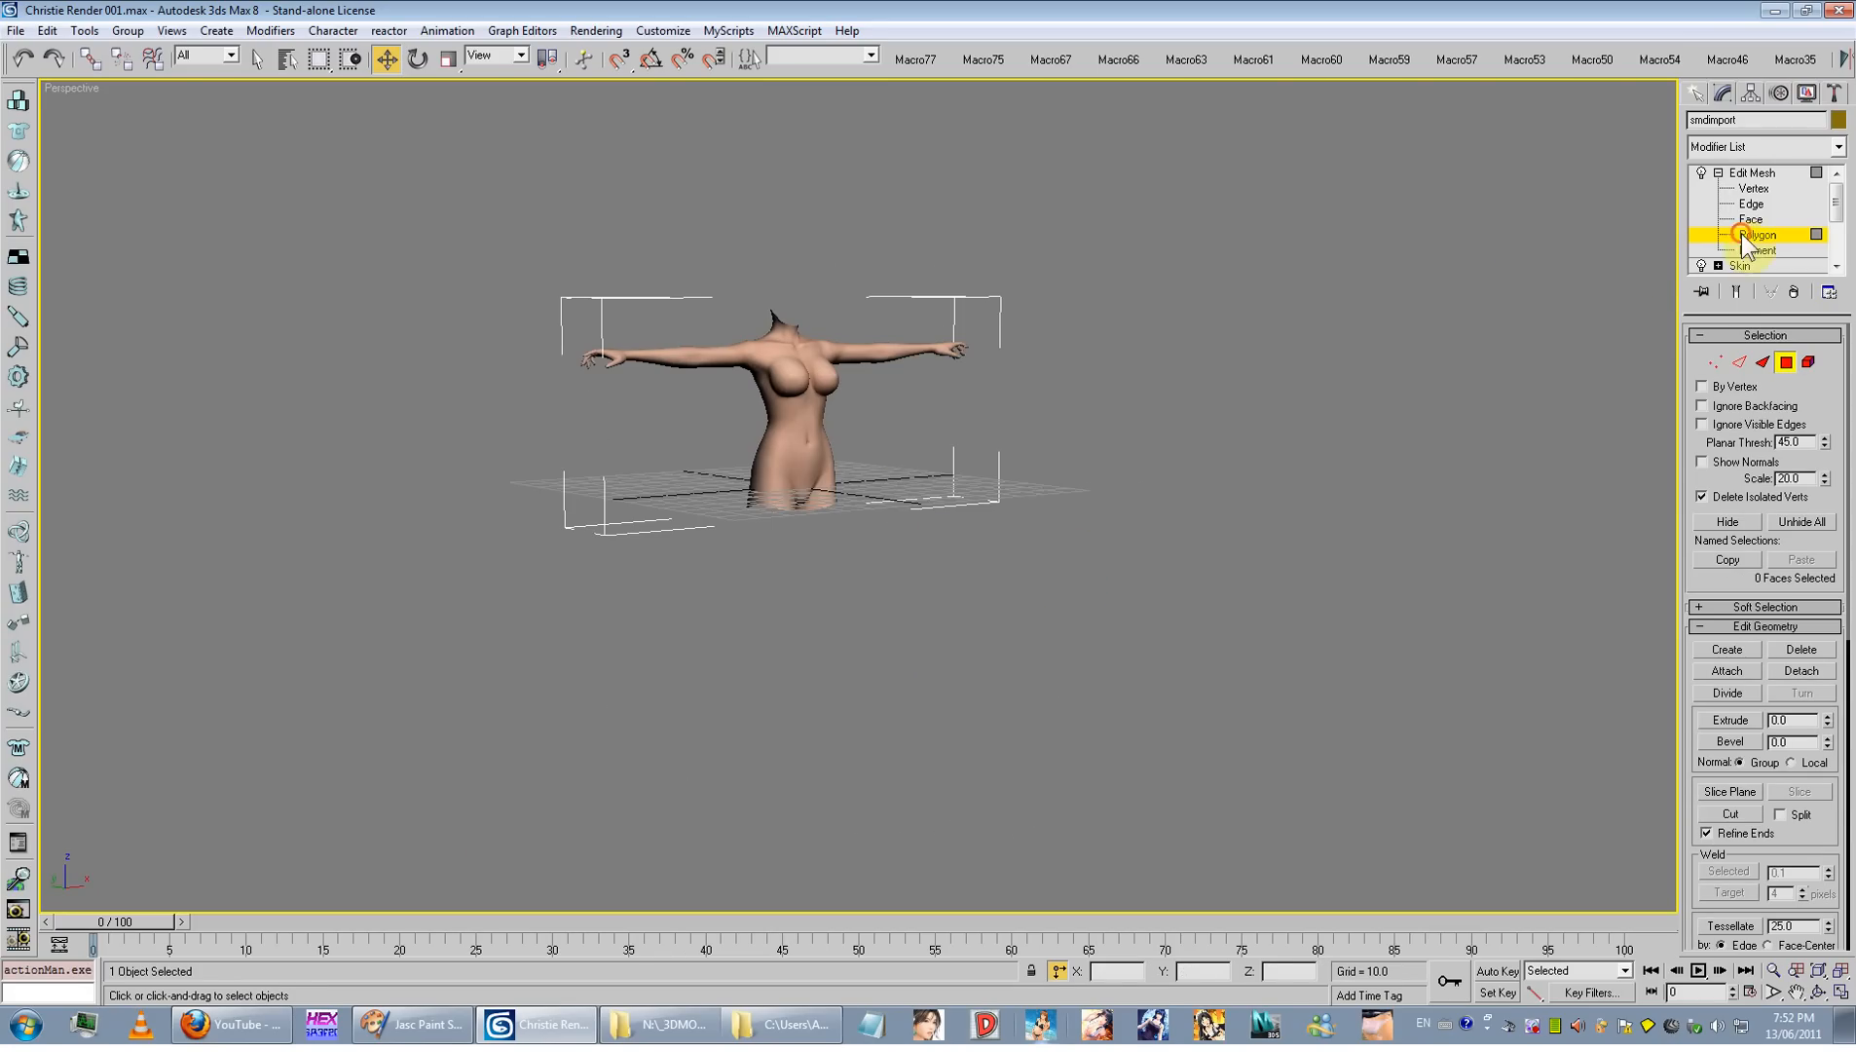
# Step: Leave polygon editing on the body, unhide all objects and clear the selection
pyautogui.click(1741, 235)
pyautogui.rightClick(984, 445)
pyautogui.click(1014, 374)
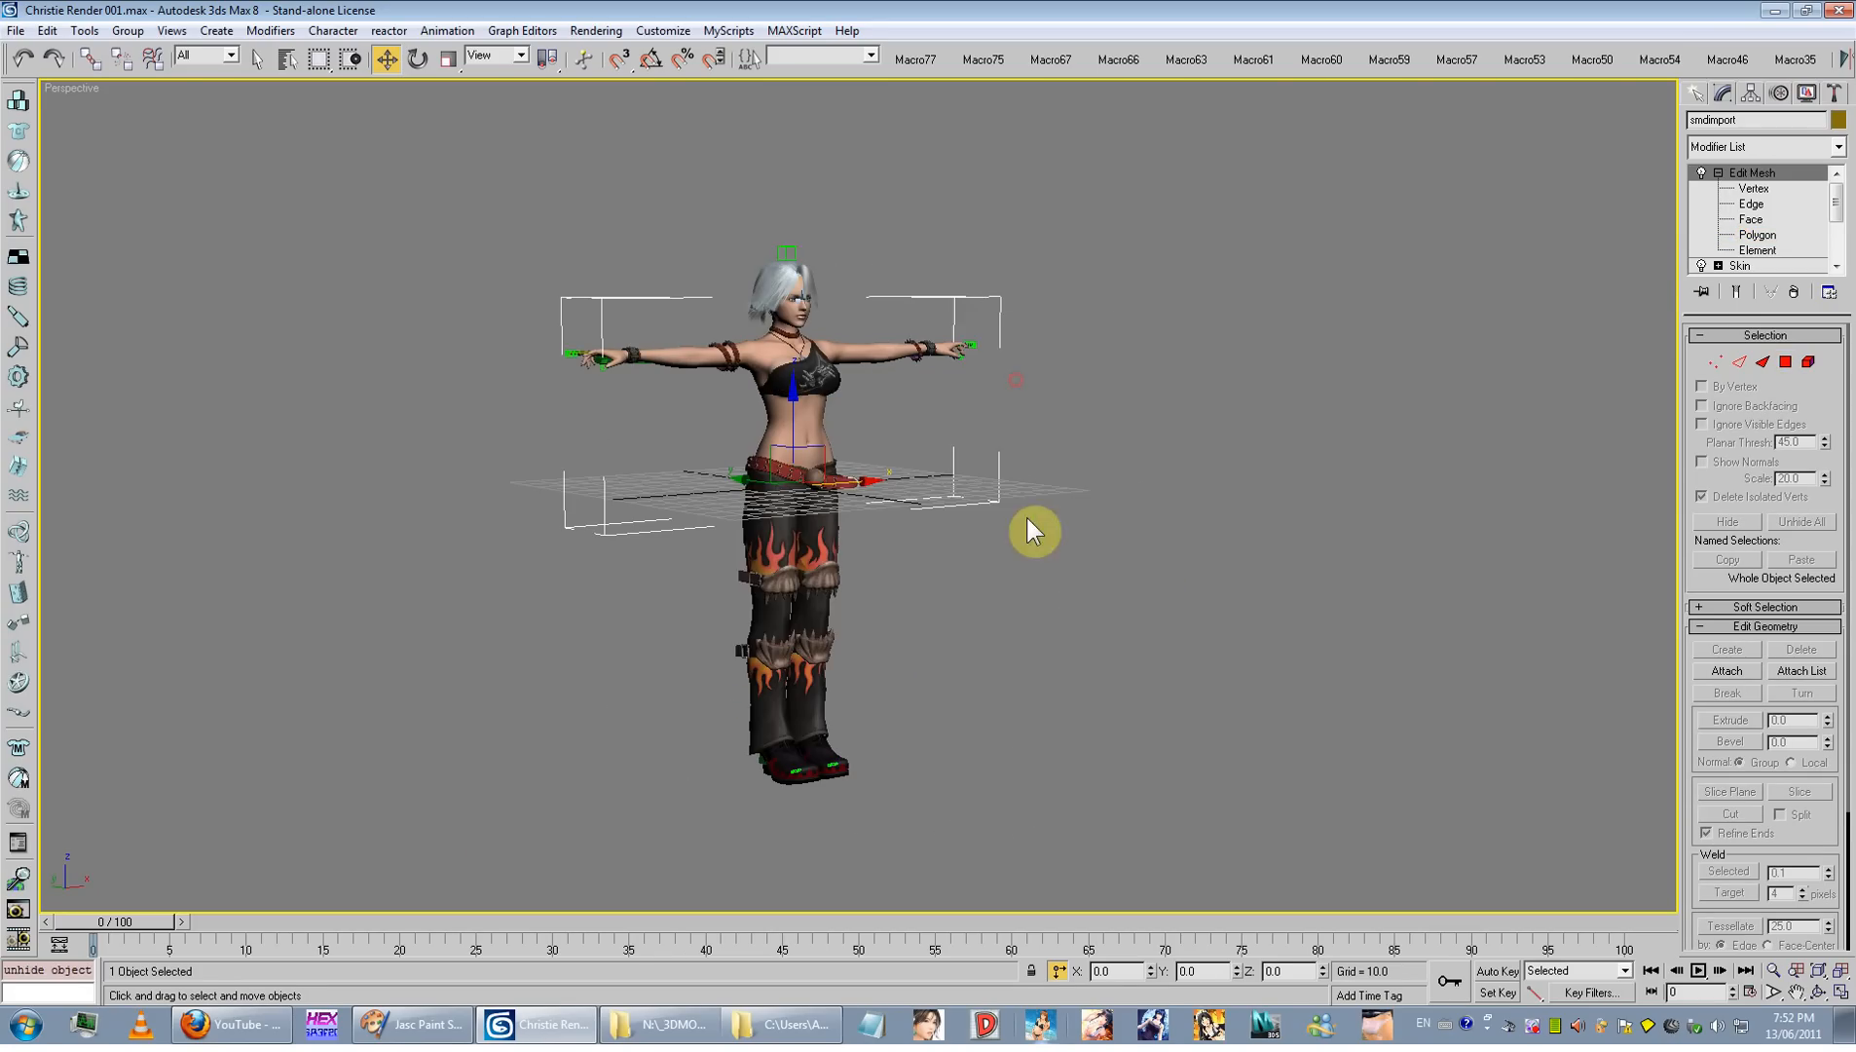
pyautogui.click(1114, 534)
# Step: Examine the clothed character from the front, side and back around the waist, trousers and upper body
pyautogui.keyDown('alt'); pyautogui.moveTo(1114, 535); pyautogui.dragTo(1013, 545, button='middle'); pyautogui.keyUp('alt')
pyautogui.scroll(4, 1014, 545)
pyautogui.scroll(3, 1013, 544)
pyautogui.moveTo(654, 713); pyautogui.dragTo(798, 728, button='middle')
pyautogui.scroll(3, 771, 406)
pyautogui.scroll(-2, 862, 401)
pyautogui.keyDown('alt'); pyautogui.moveTo(862, 401); pyautogui.dragTo(584, 650, button='middle'); pyautogui.keyUp('alt')
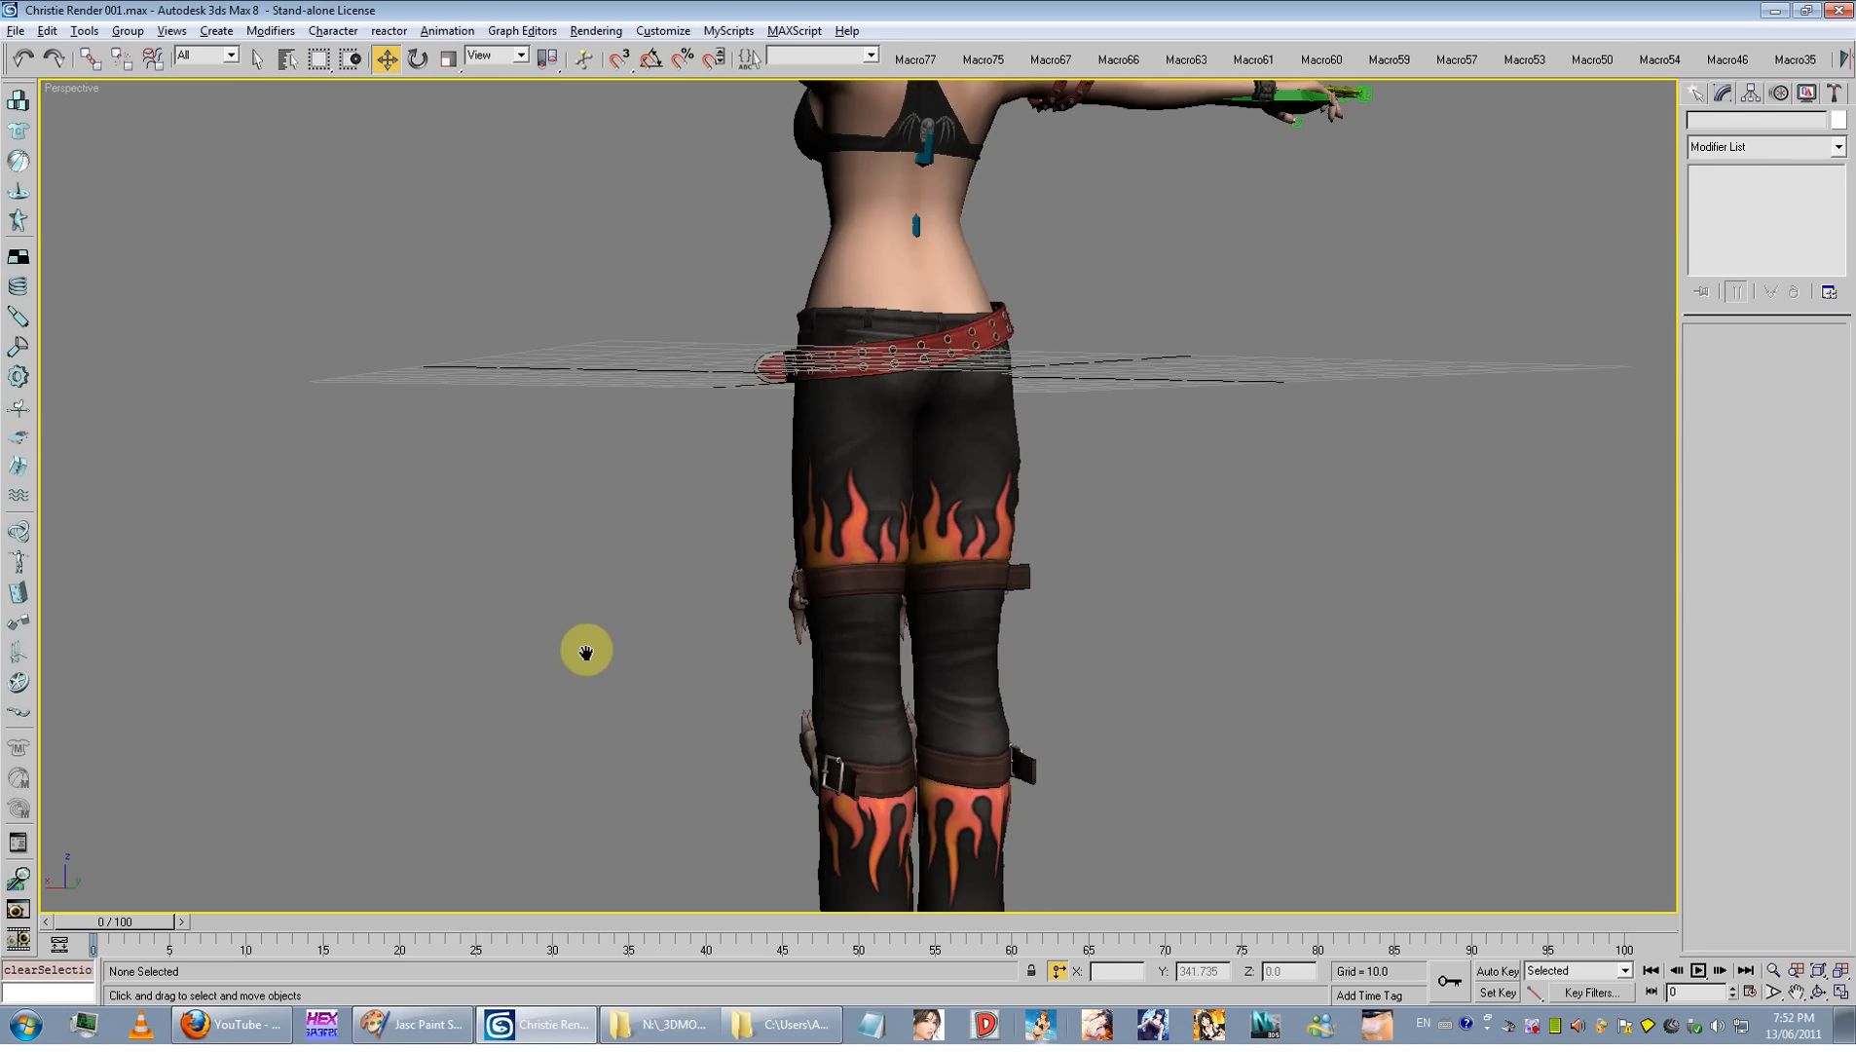
pyautogui.scroll(-4, 1176, 610)
pyautogui.scroll(5, 1027, 568)
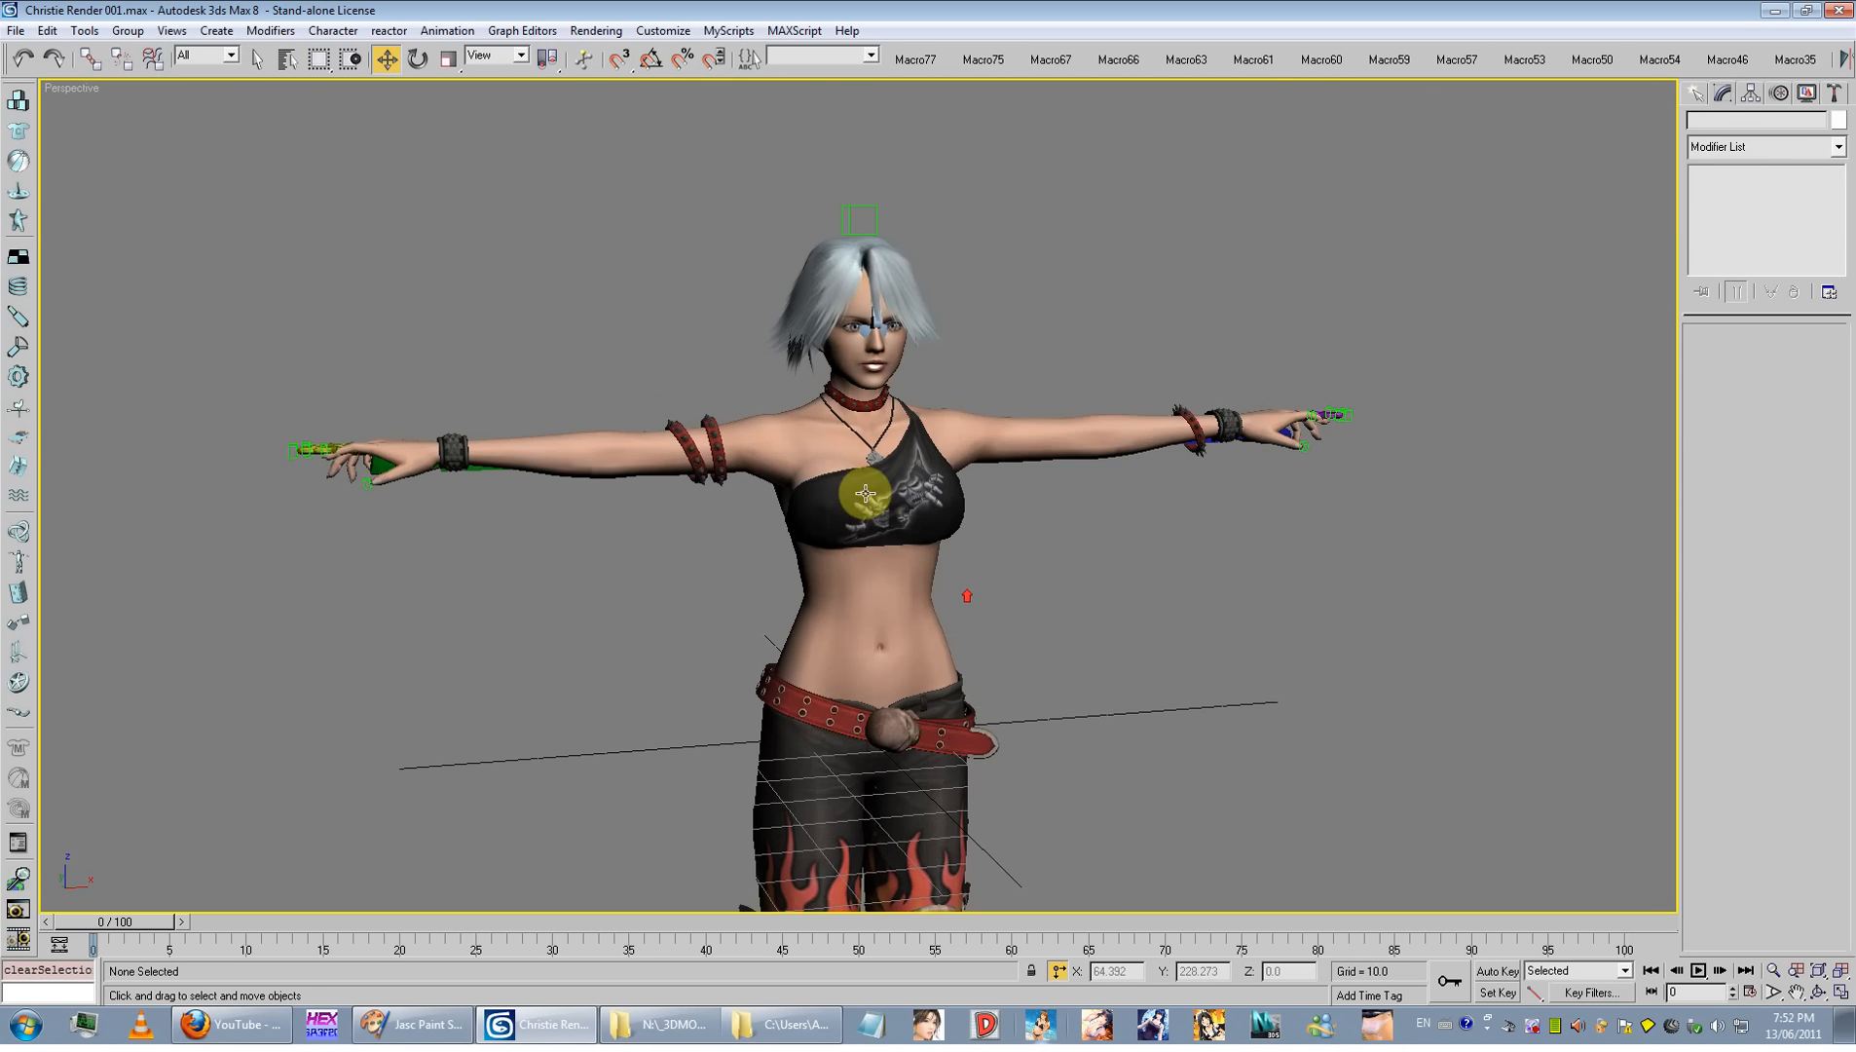
pyautogui.scroll(-3, 862, 485)
pyautogui.keyDown('alt'); pyautogui.moveTo(912, 532); pyautogui.dragTo(944, 463, button='middle'); pyautogui.keyUp('alt')
pyautogui.scroll(3, 928, 414)
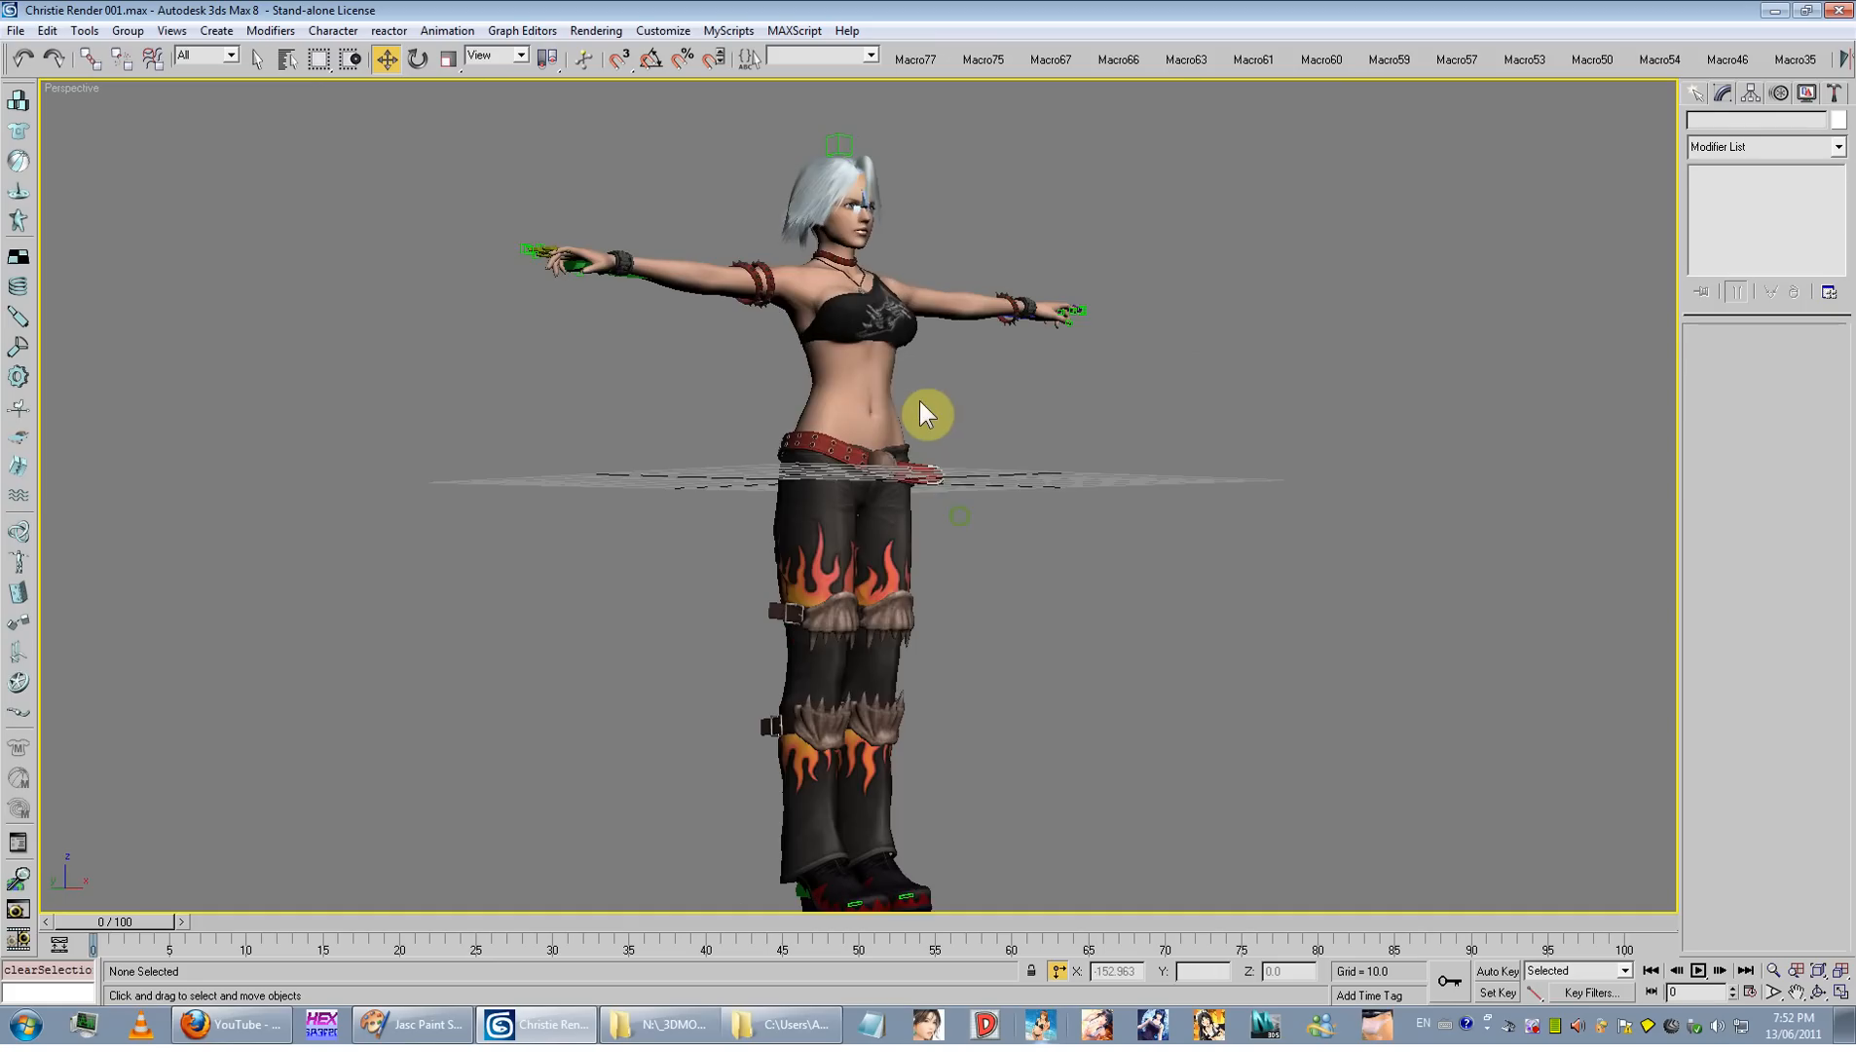
# Step: Select the smdimport body mesh and hide all unselected objects
pyautogui.click(920, 401)
pyautogui.rightClick(883, 391)
pyautogui.click(929, 333)
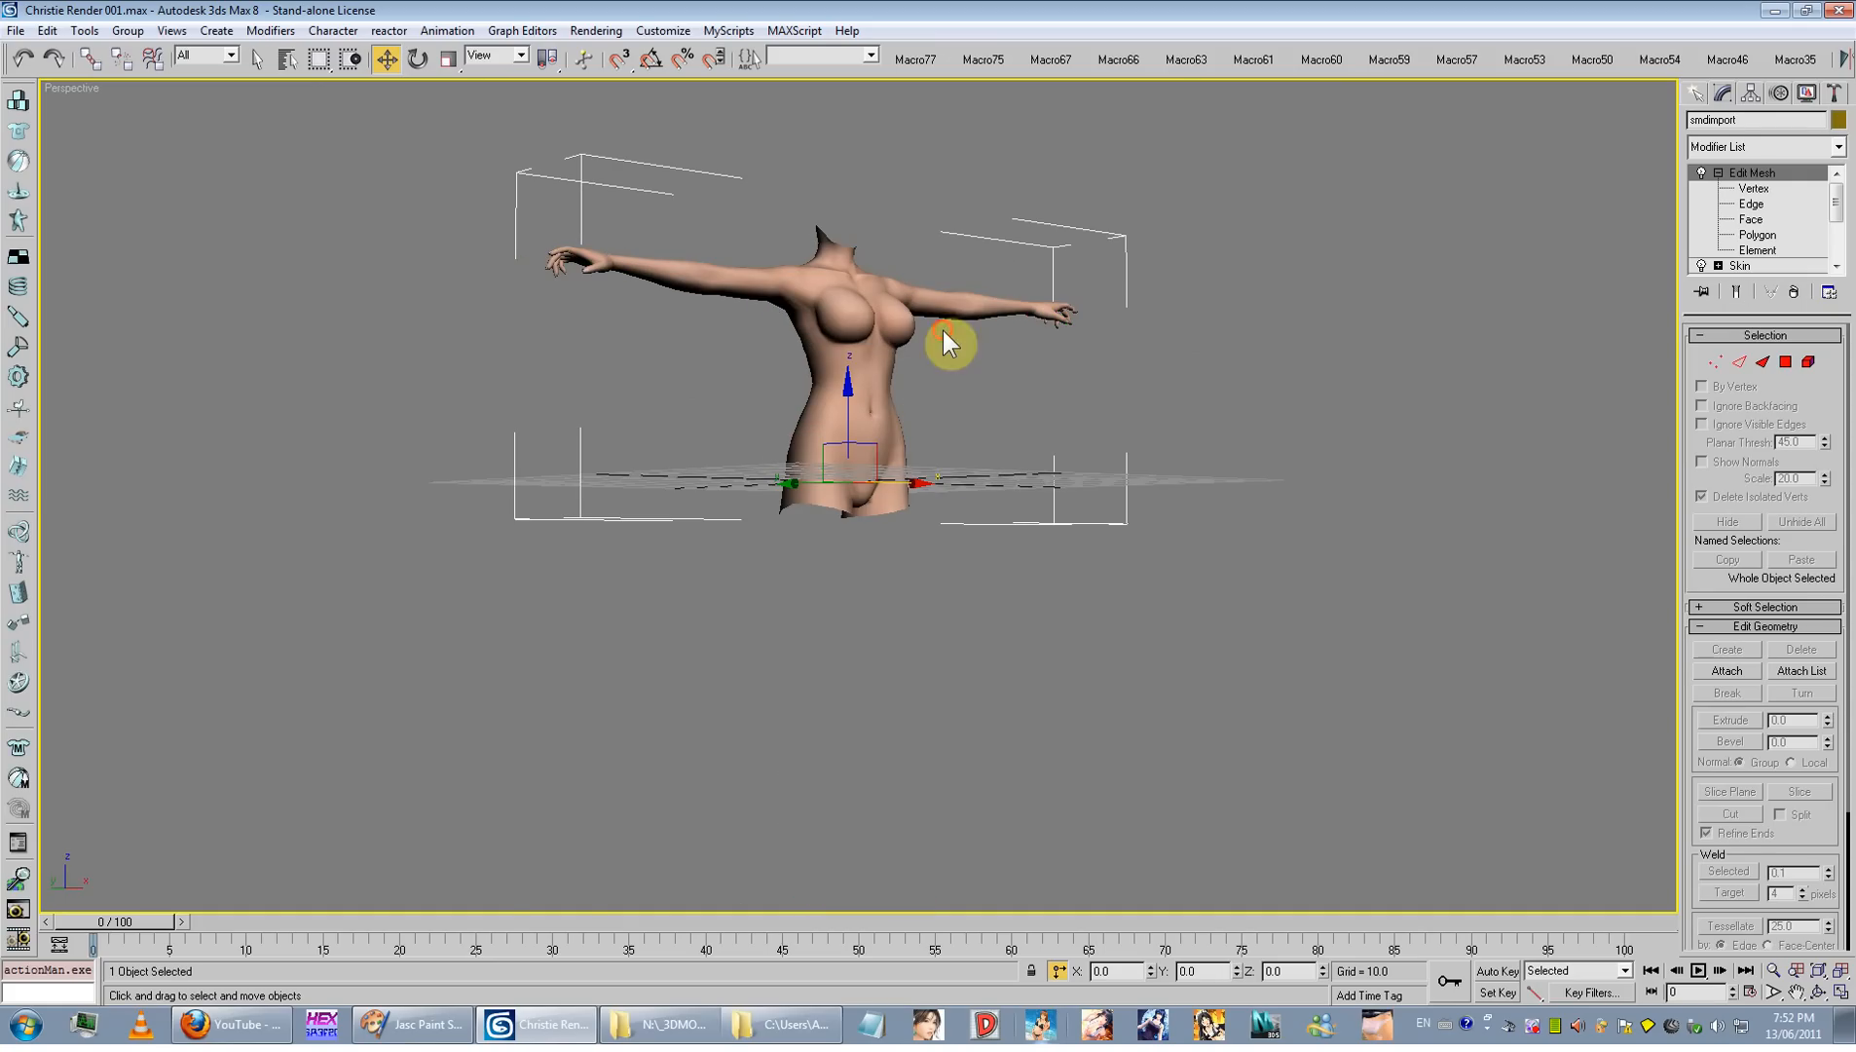
# Step: Toggle the body's Edit Mesh modifier off and on to compare the mesh with and without legs, and unhide all objects
pyautogui.click(1701, 170)
pyautogui.click(1698, 169)
pyautogui.click(1698, 169)
pyautogui.click(1699, 170)
pyautogui.click(1699, 169)
pyautogui.click(1698, 169)
pyautogui.rightClick(1186, 481)
pyautogui.click(1252, 485)
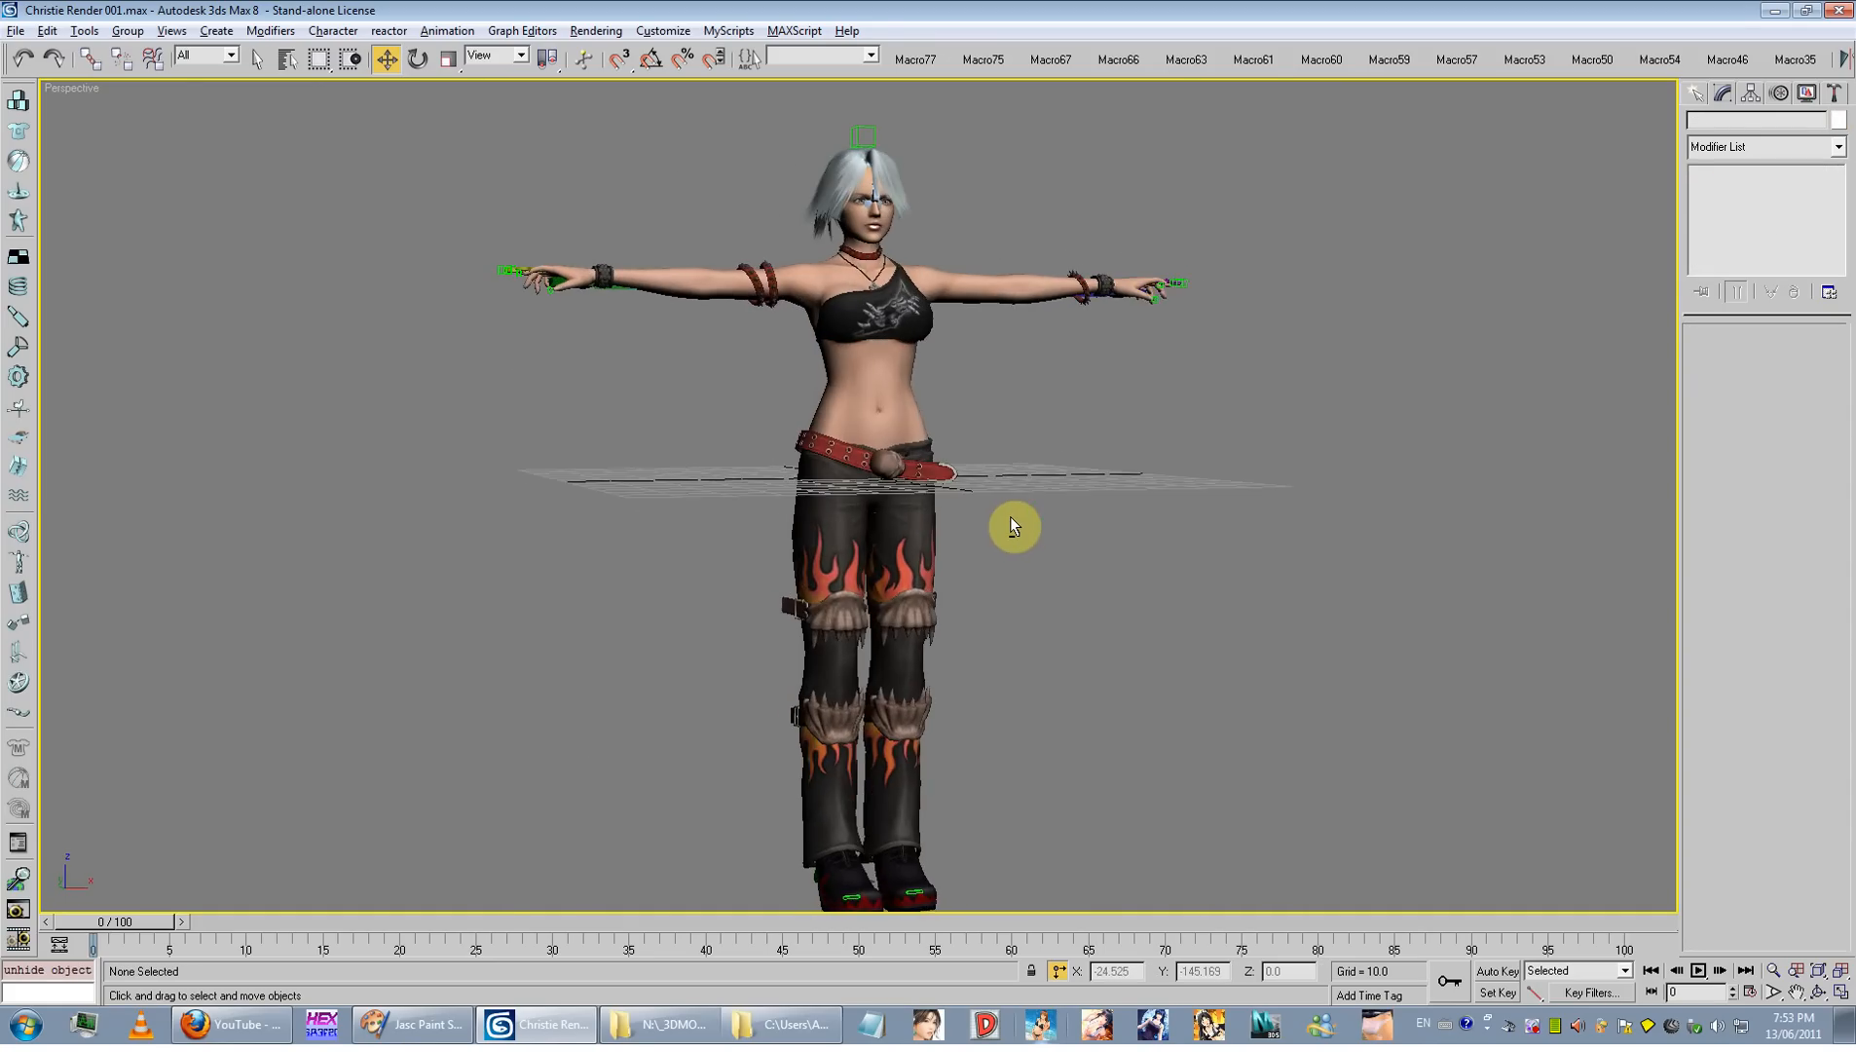
pyautogui.keyDown('alt'); pyautogui.moveTo(1012, 524); pyautogui.dragTo(1001, 520, button='middle'); pyautogui.keyUp('alt')
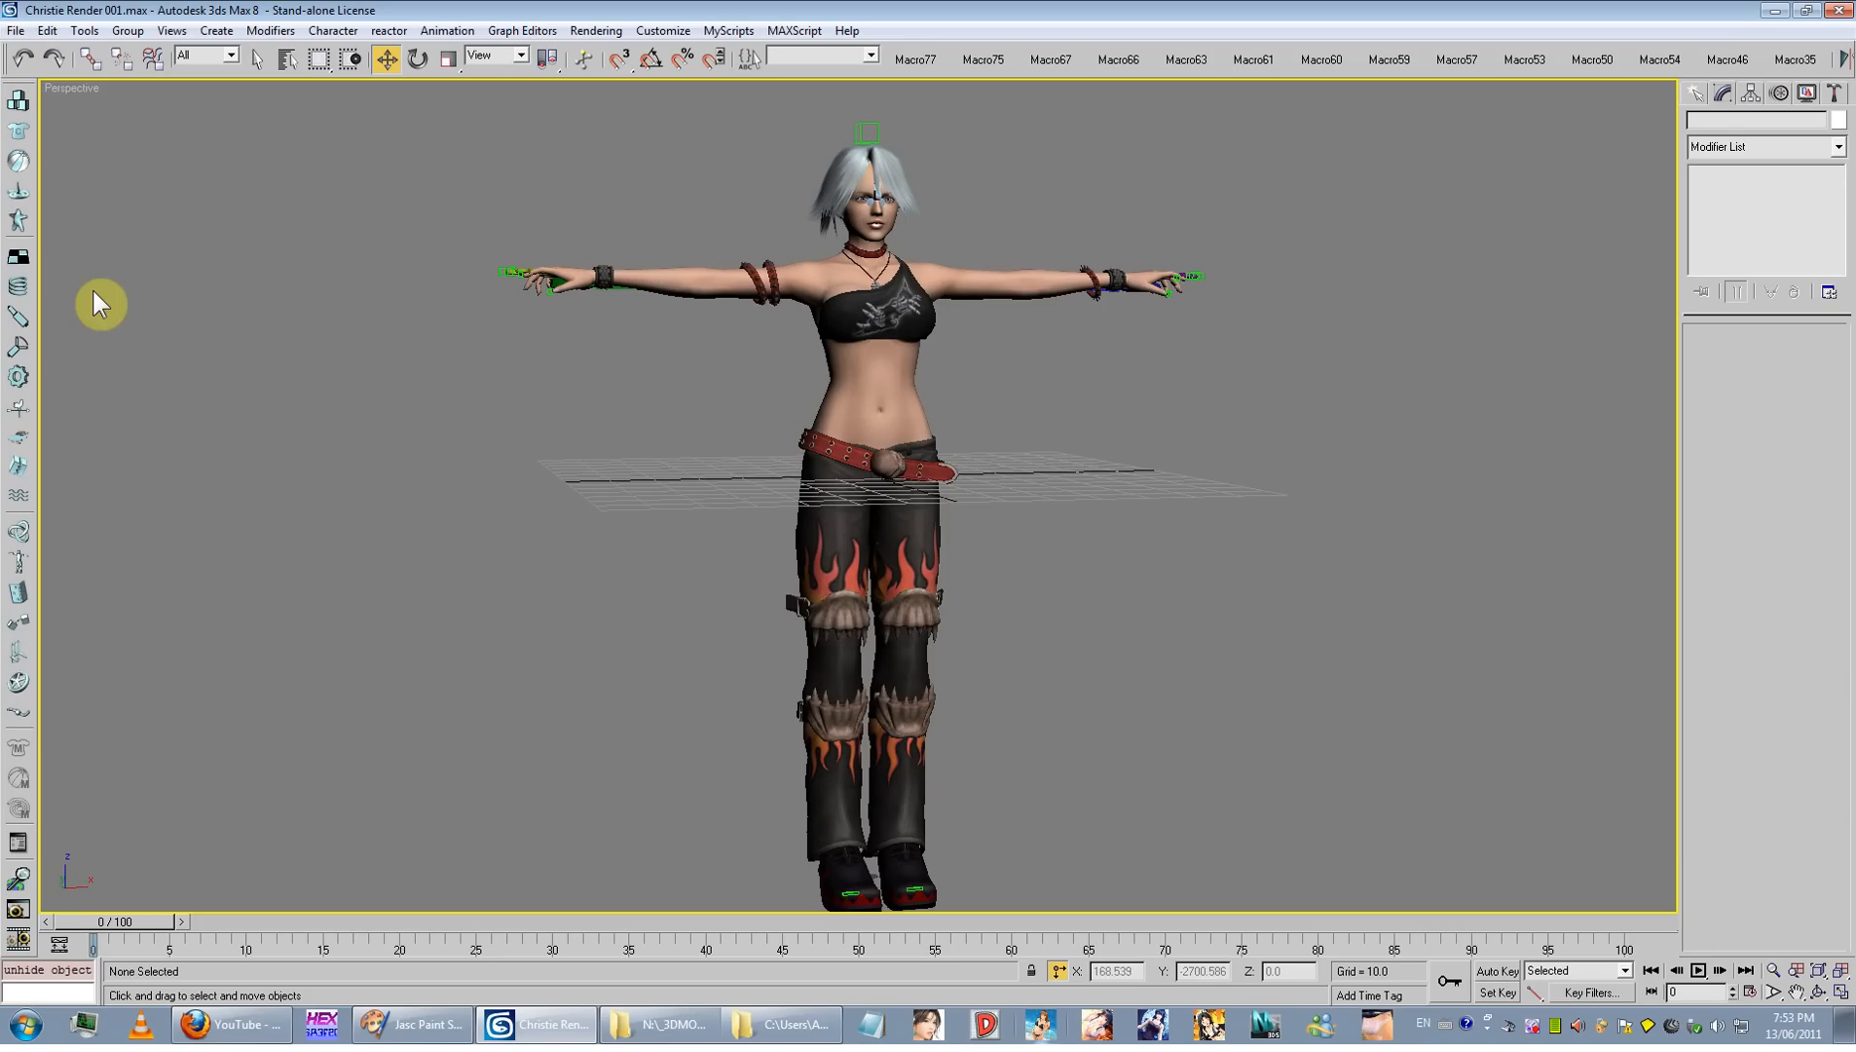
# Step: Rotate the Bip01 L Thigh bone outward to test how the trousers deform, and undo the rotation
pyautogui.click(921, 584)
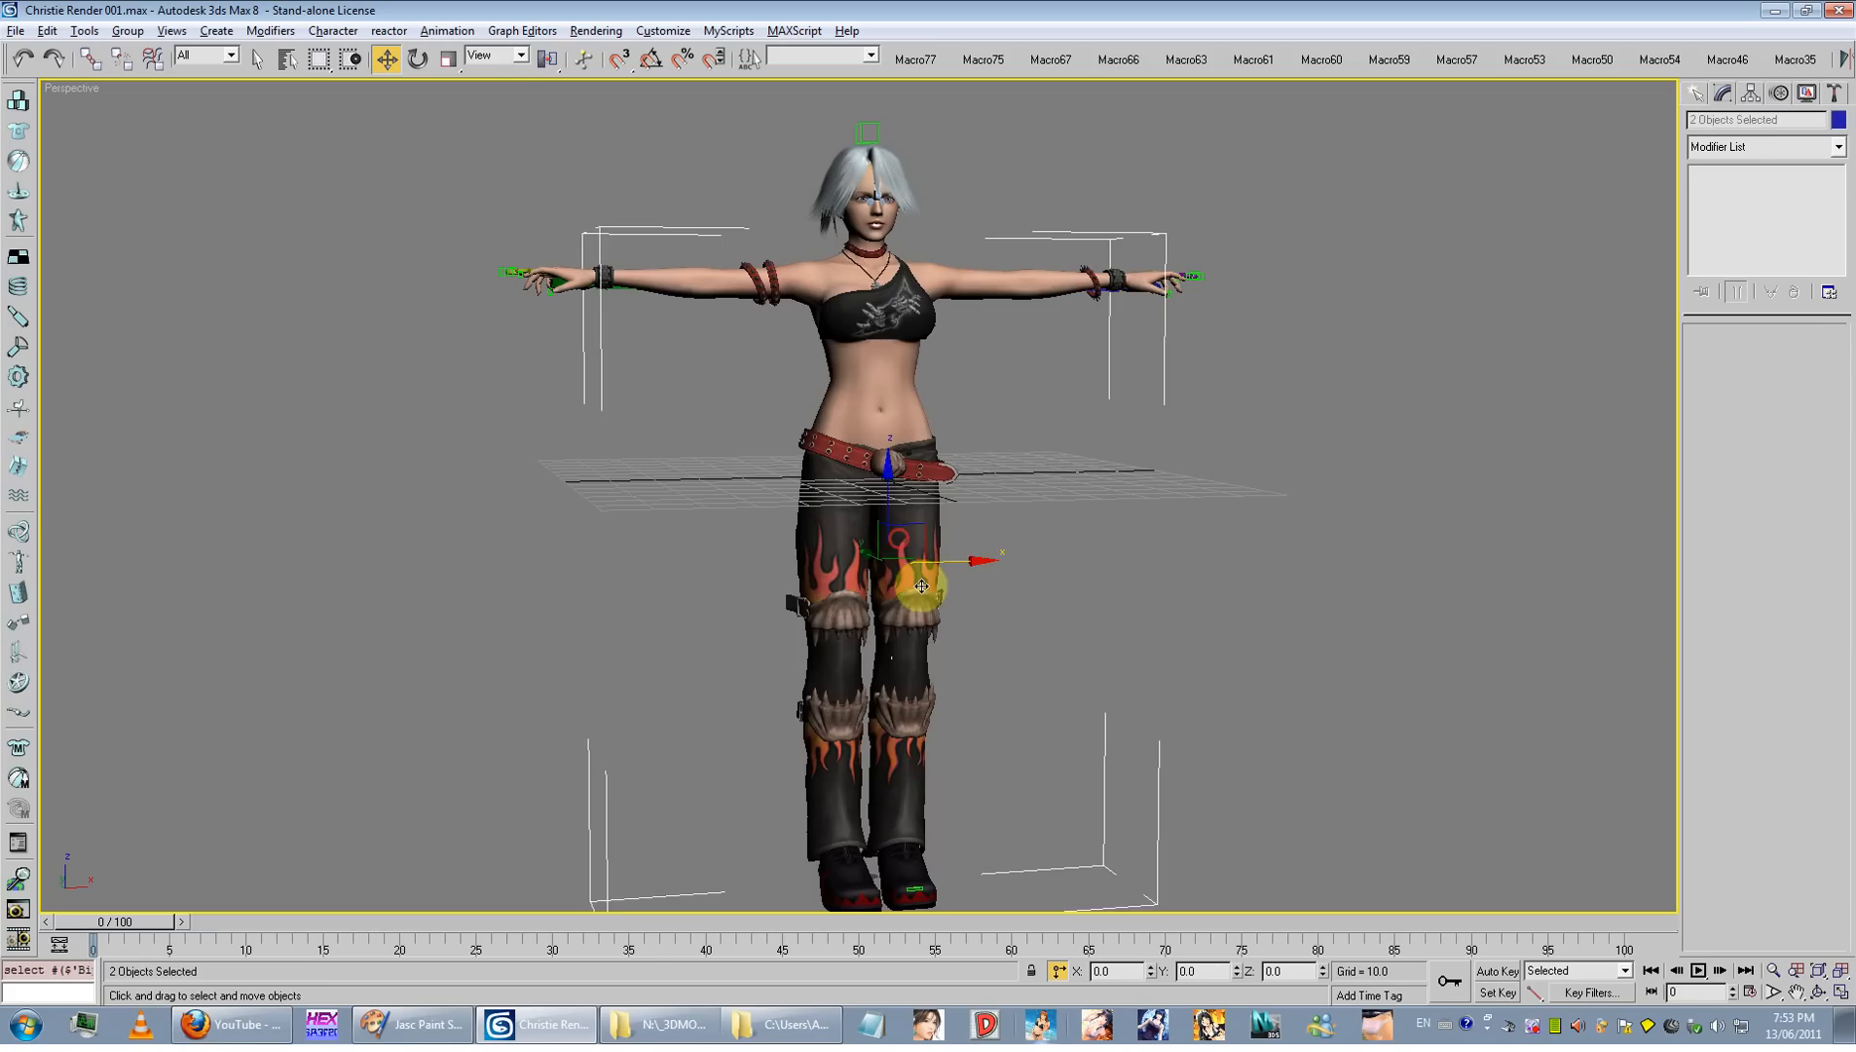
pyautogui.click(940, 577)
pyautogui.press('F3')
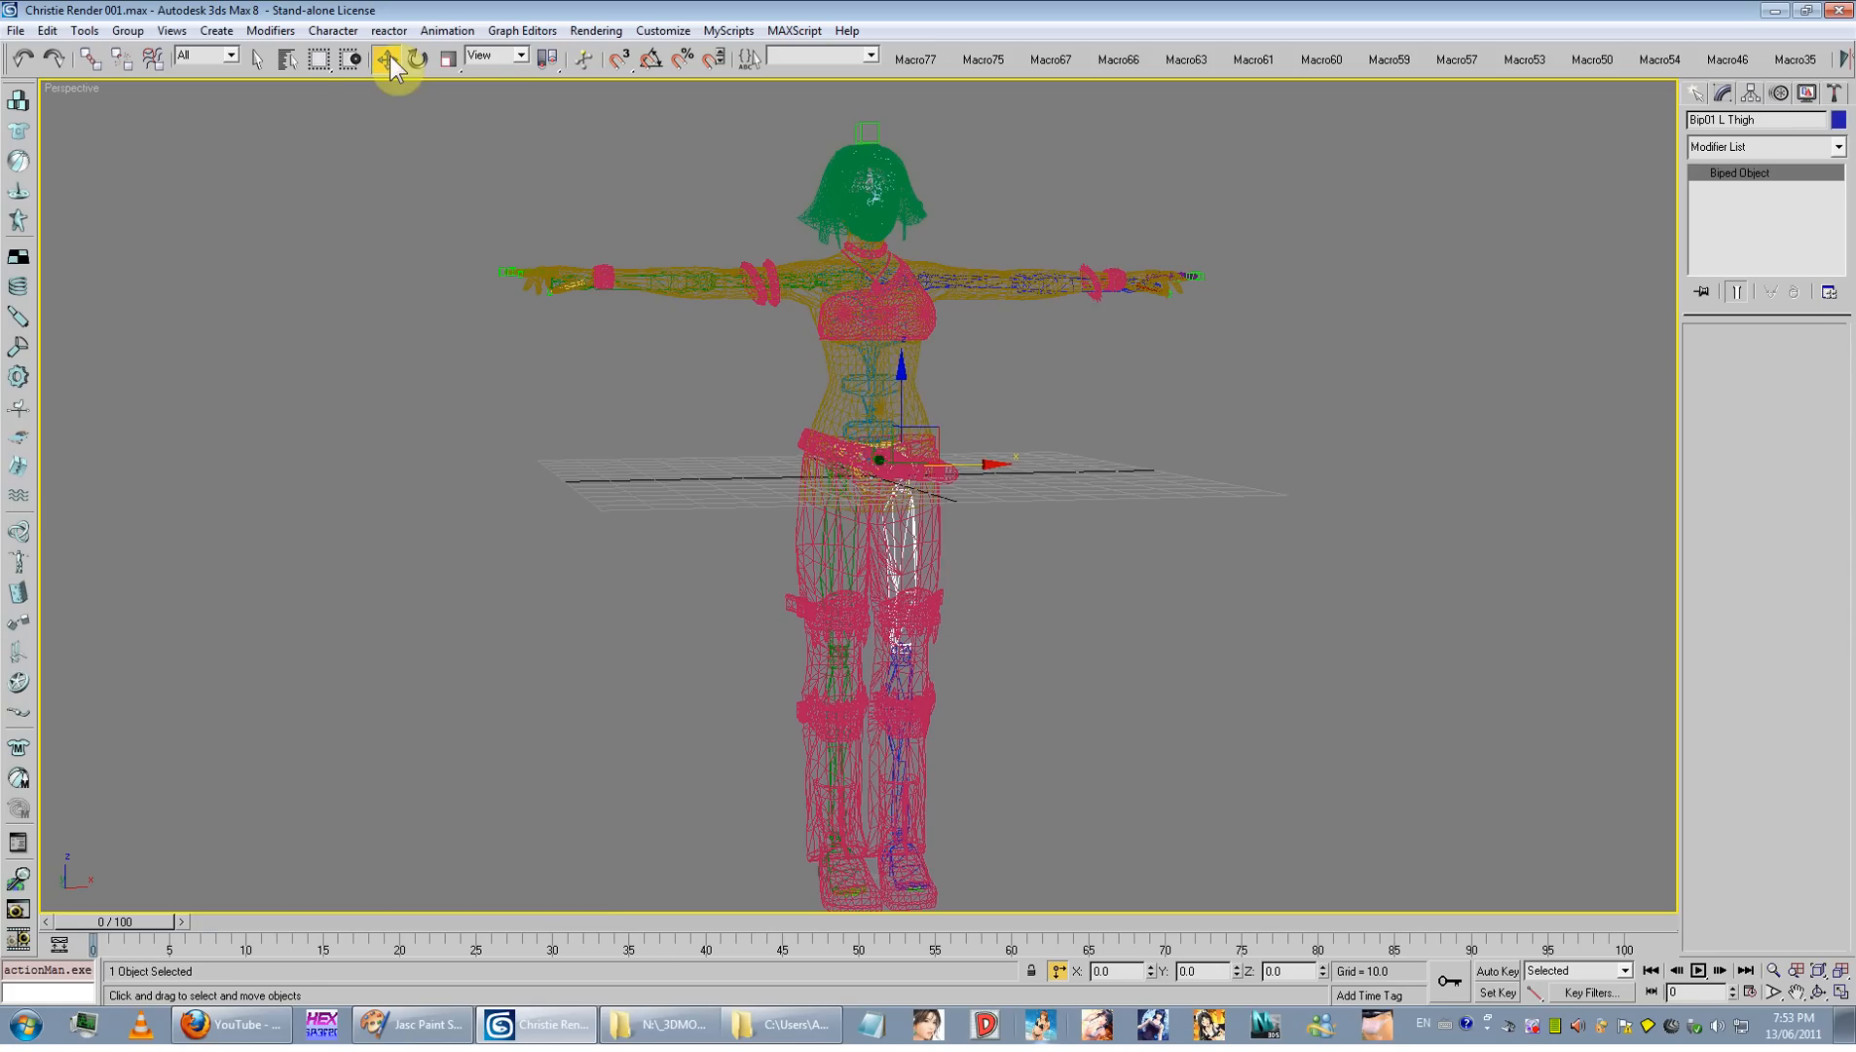
pyautogui.click(416, 58)
pyautogui.press('F3')
pyautogui.moveTo(953, 536)
pyautogui.mouseDown()
pyautogui.moveTo(1106, 447)
pyautogui.moveTo(1088, 429)
pyautogui.mouseUp()
pyautogui.hotkey('ctrl', 'z')
pyautogui.hotkey('ctrl', 'z')
# Step: Select the Bip01 Spine1 bone in wireframe and rotate it in shaded view to test the torso's deformation
pyautogui.moveTo(1085, 416); pyautogui.dragTo(1035, 541, button='middle')
pyautogui.scroll(3, 1035, 541)
pyautogui.press('F3')
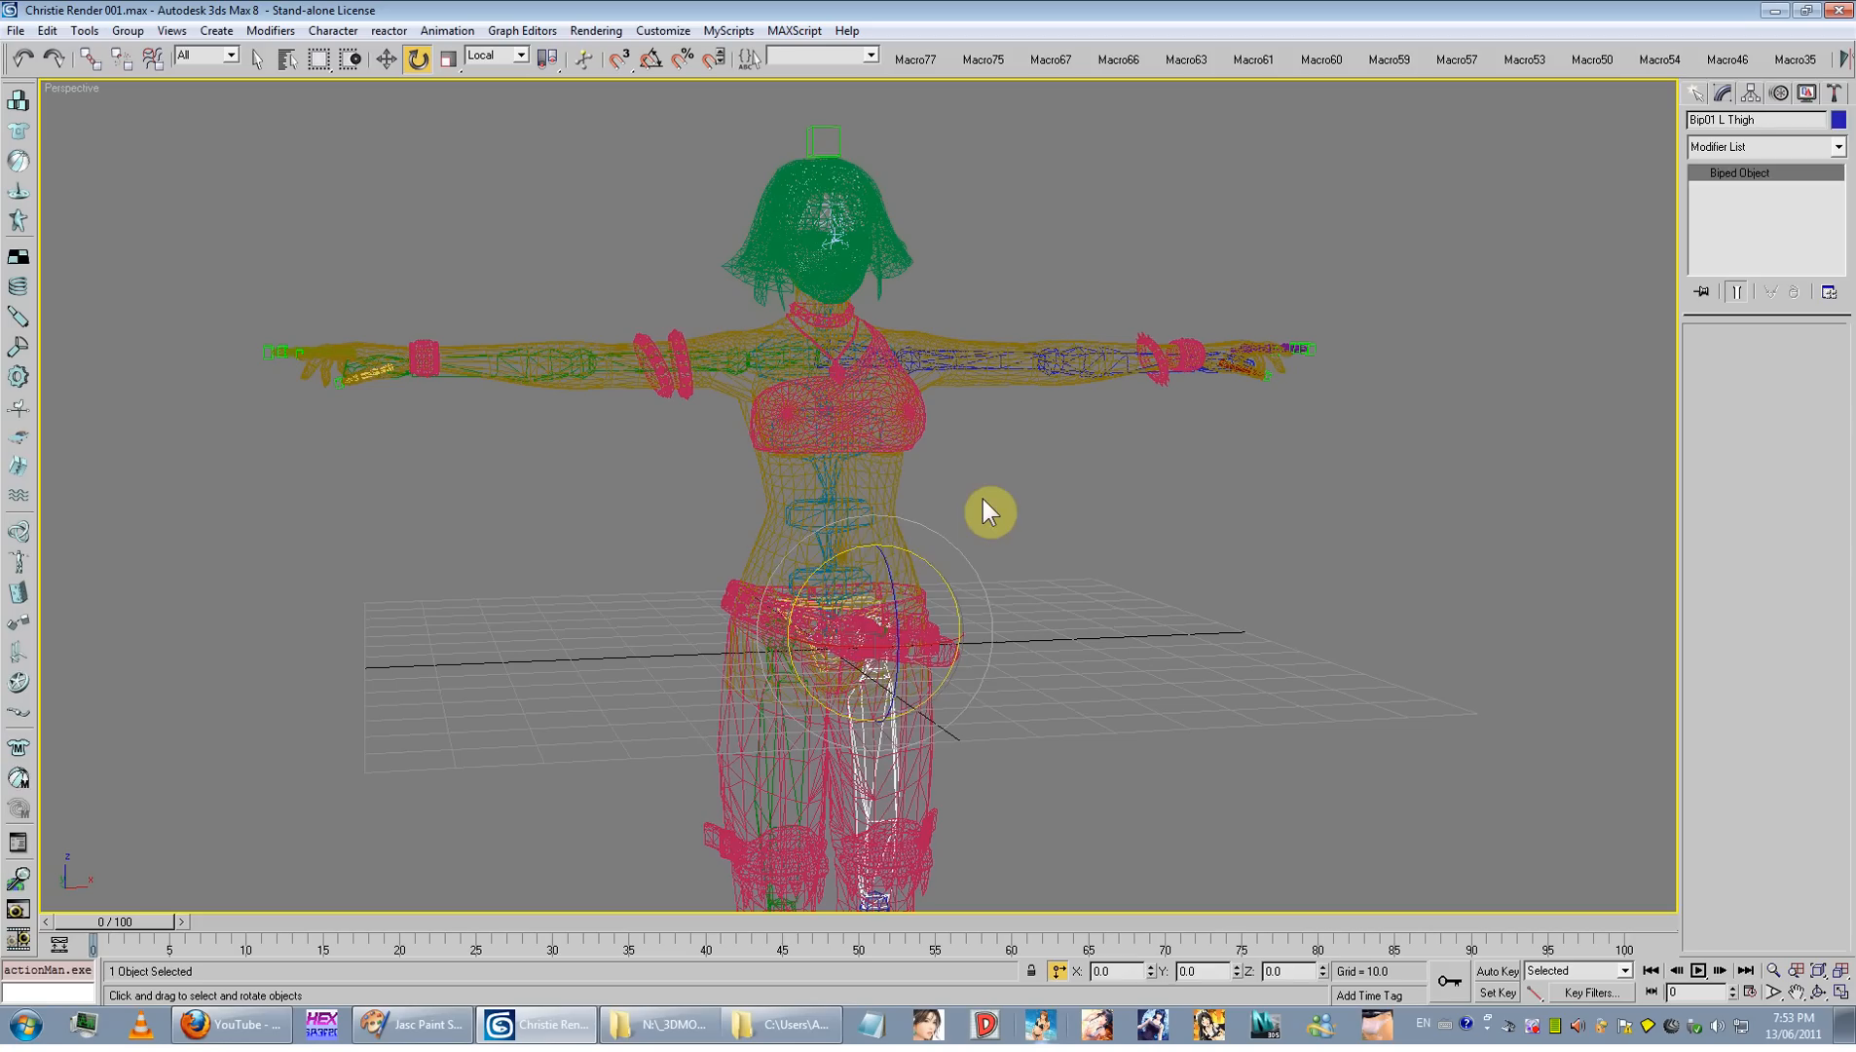
pyautogui.click(816, 535)
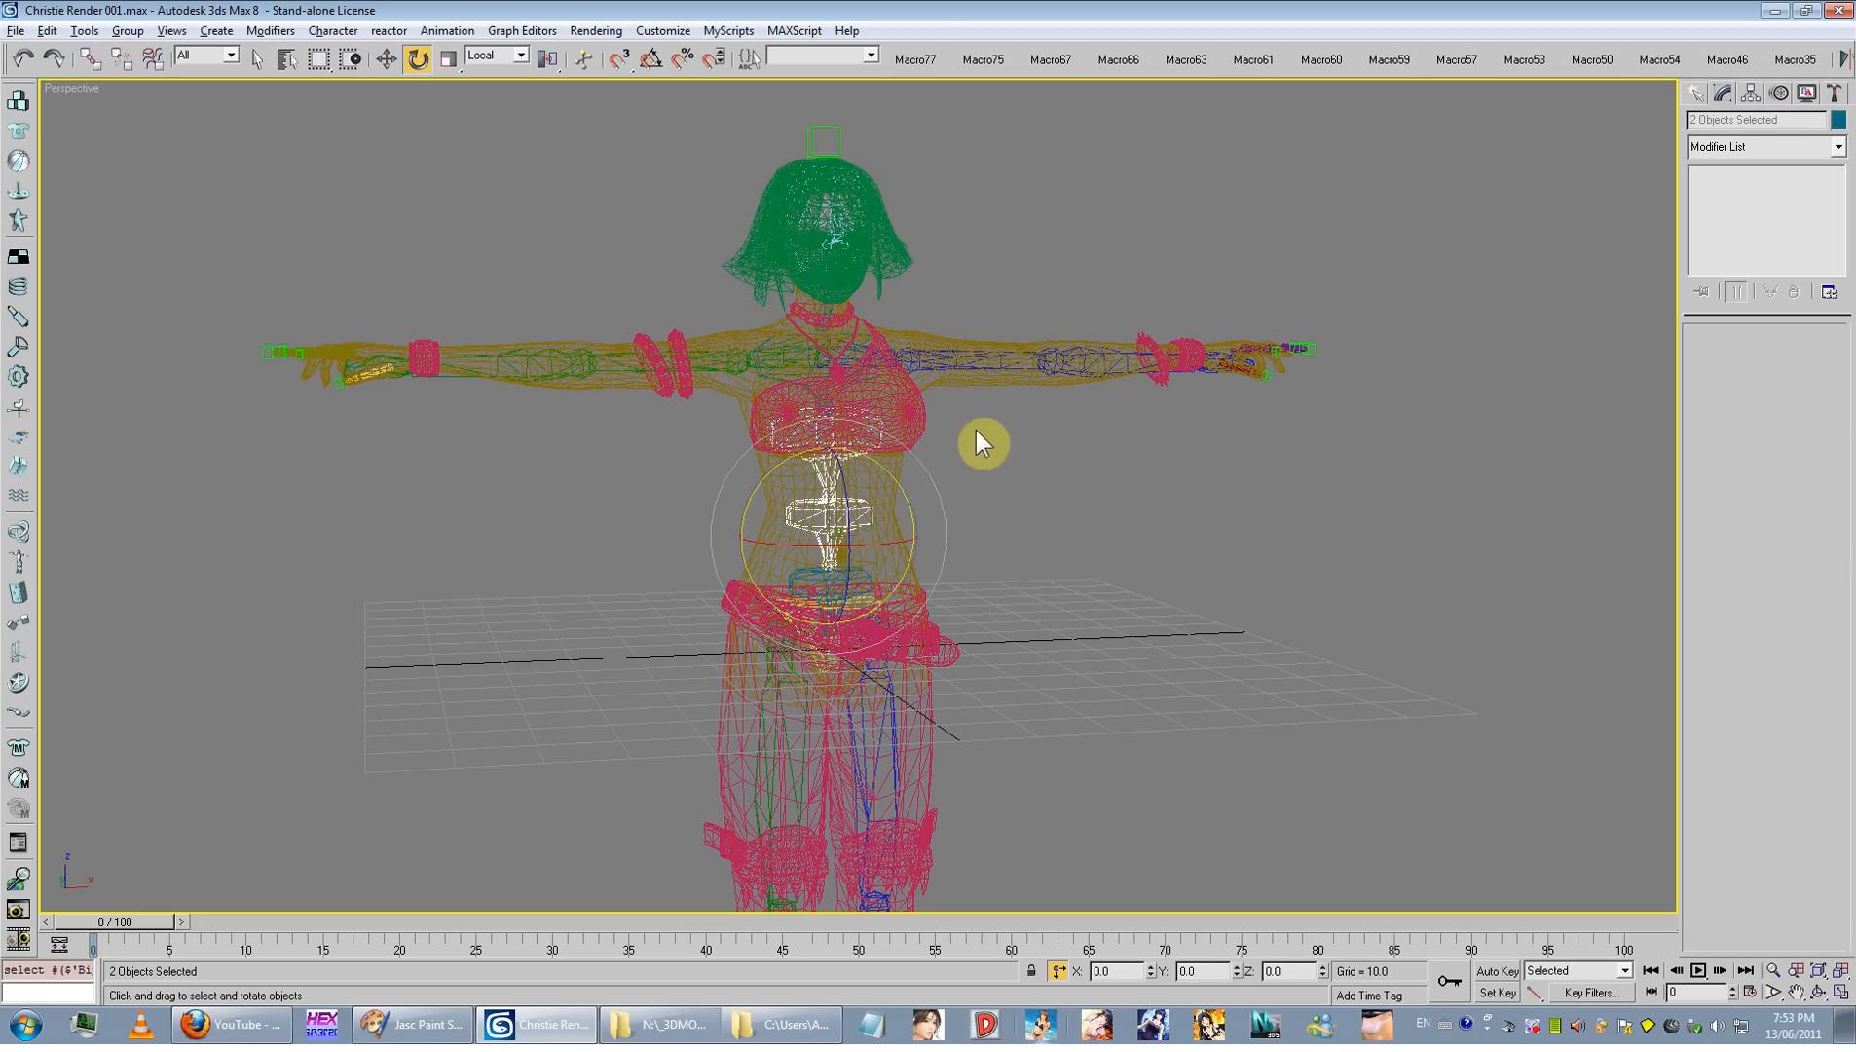
pyautogui.click(870, 465)
pyautogui.press('F3')
pyautogui.moveTo(889, 504); pyautogui.dragTo(985, 471)
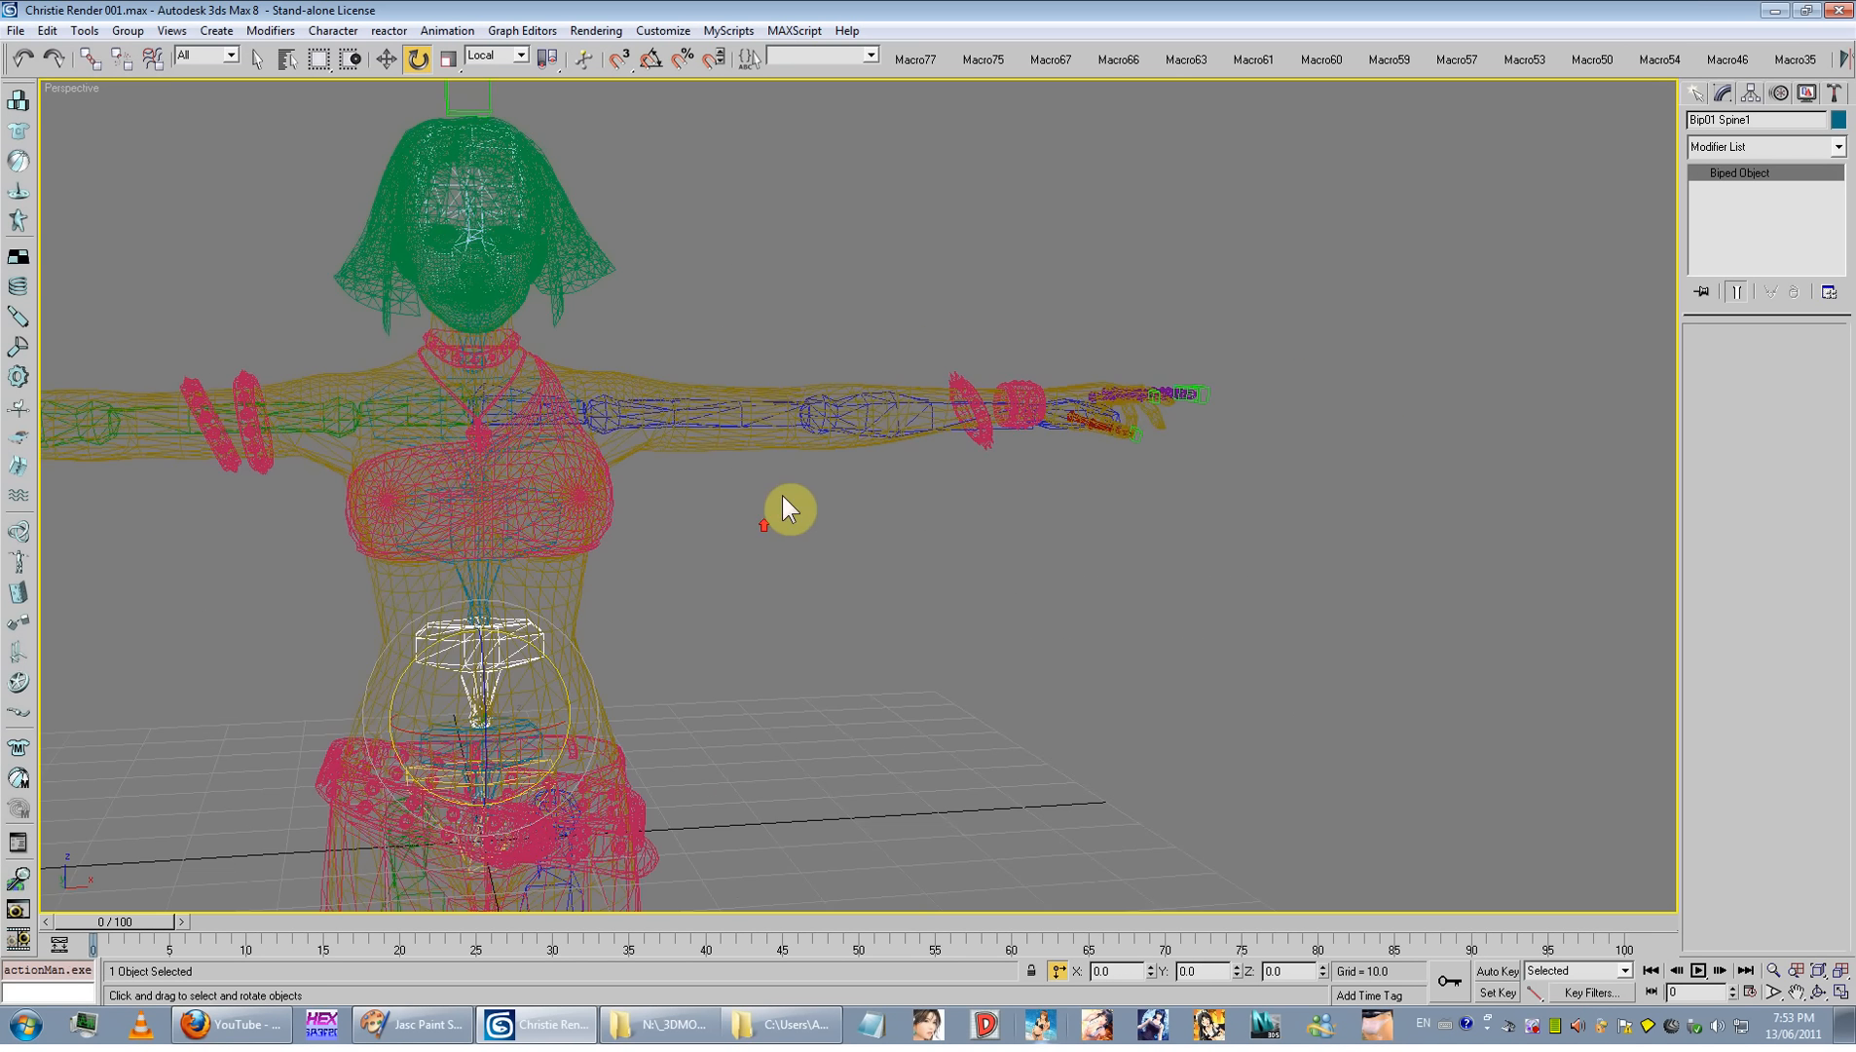
# Step: Rotate the Bip01 L UpperArm bone downward to test the shoulder, undo the rotation and deselect the bone
pyautogui.click(720, 445)
pyautogui.click(842, 414)
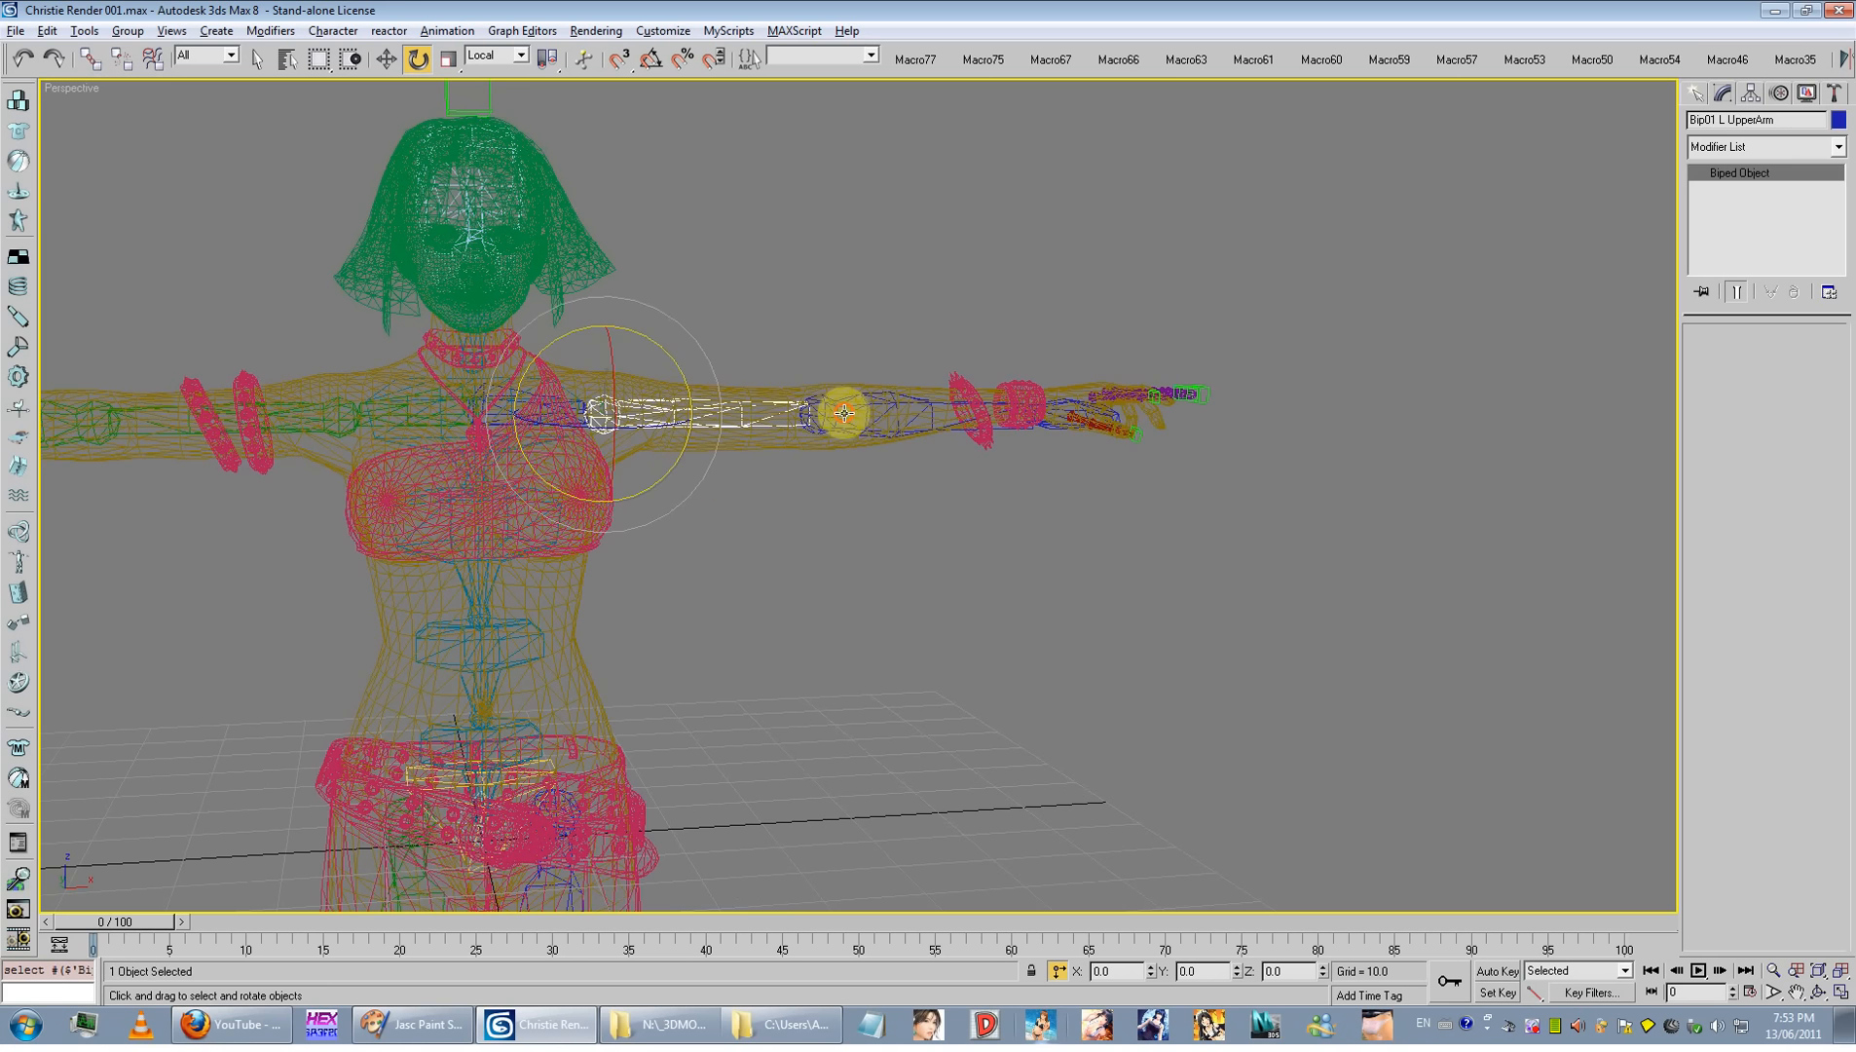
pyautogui.moveTo(671, 356); pyautogui.dragTo(733, 526)
pyautogui.hotkey('ctrl', 'z')
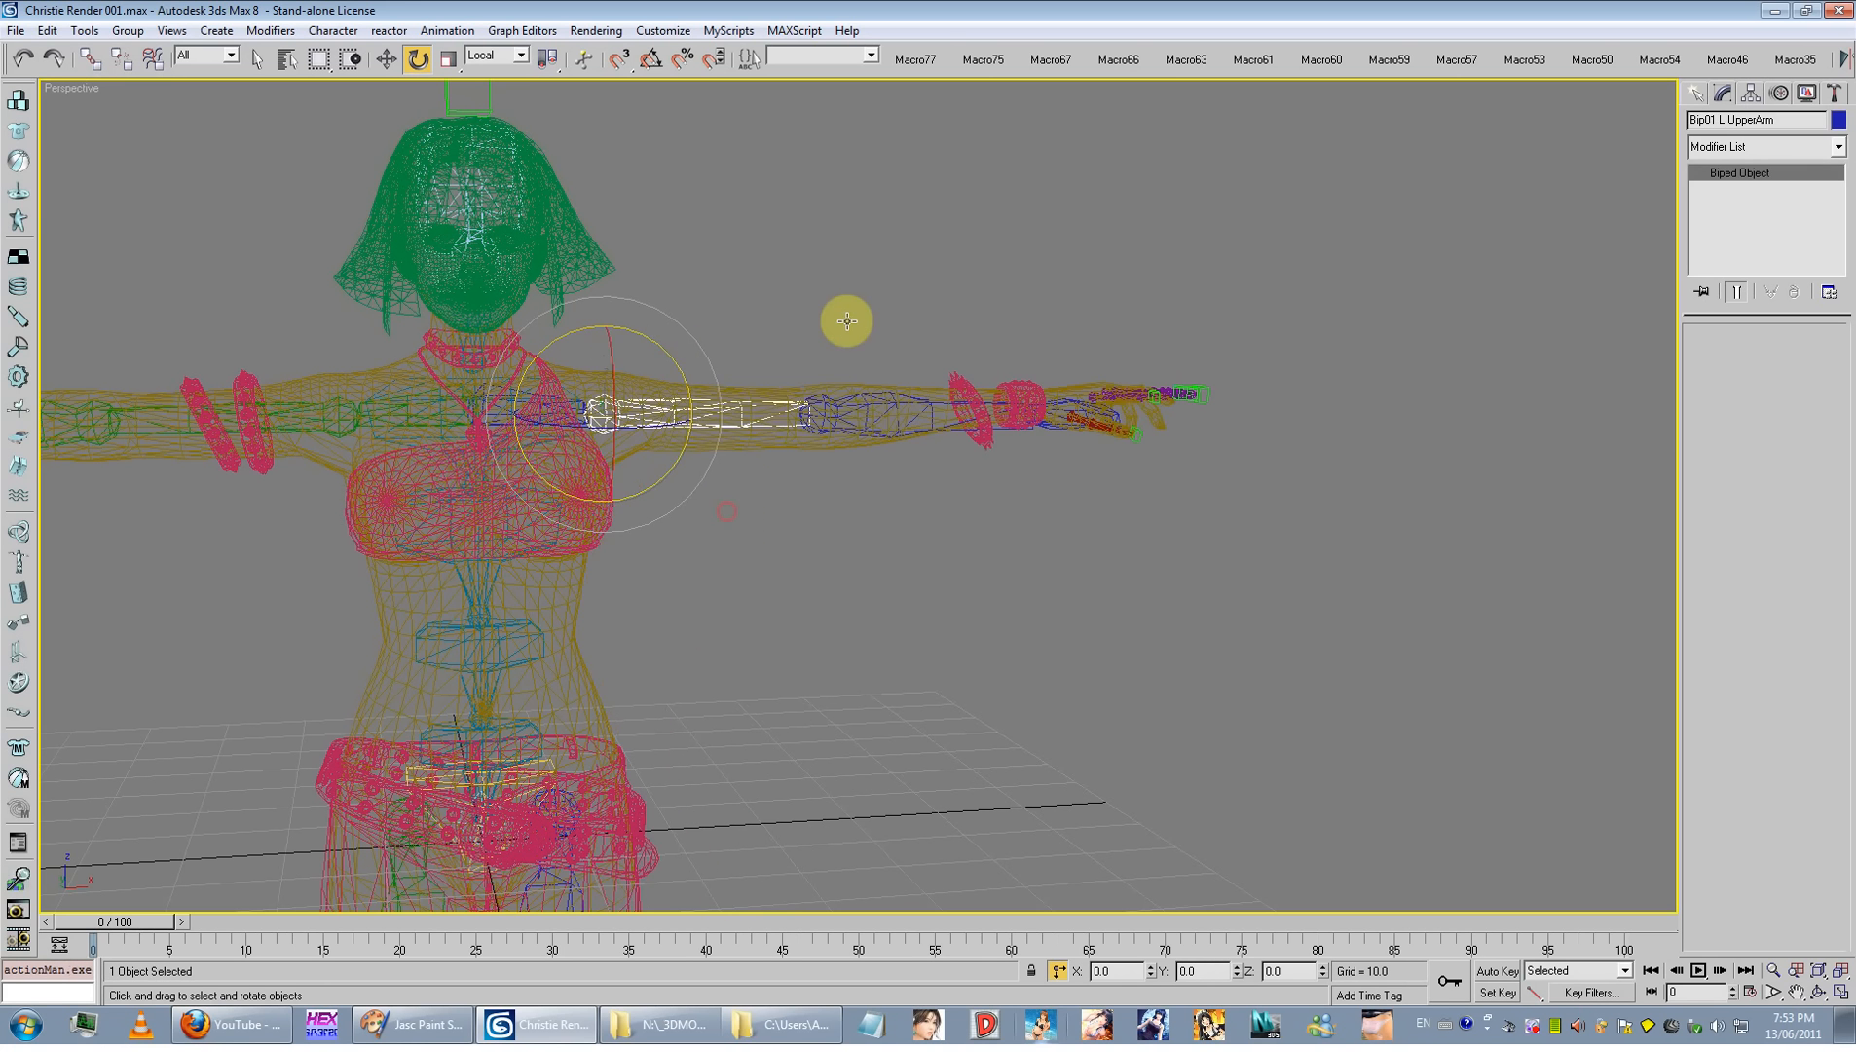
pyautogui.click(858, 297)
# Step: Examine the shaded shoulders, top, arm bands, wristbands and hands up close
pyautogui.press('F3')
pyautogui.moveTo(1052, 307); pyautogui.dragTo(509, 675, button='middle')
pyautogui.scroll(3, 510, 675)
pyautogui.scroll(-7, 1110, 605)
pyautogui.moveTo(996, 623); pyautogui.dragTo(967, 721, button='middle')
pyautogui.scroll(5, 967, 721)
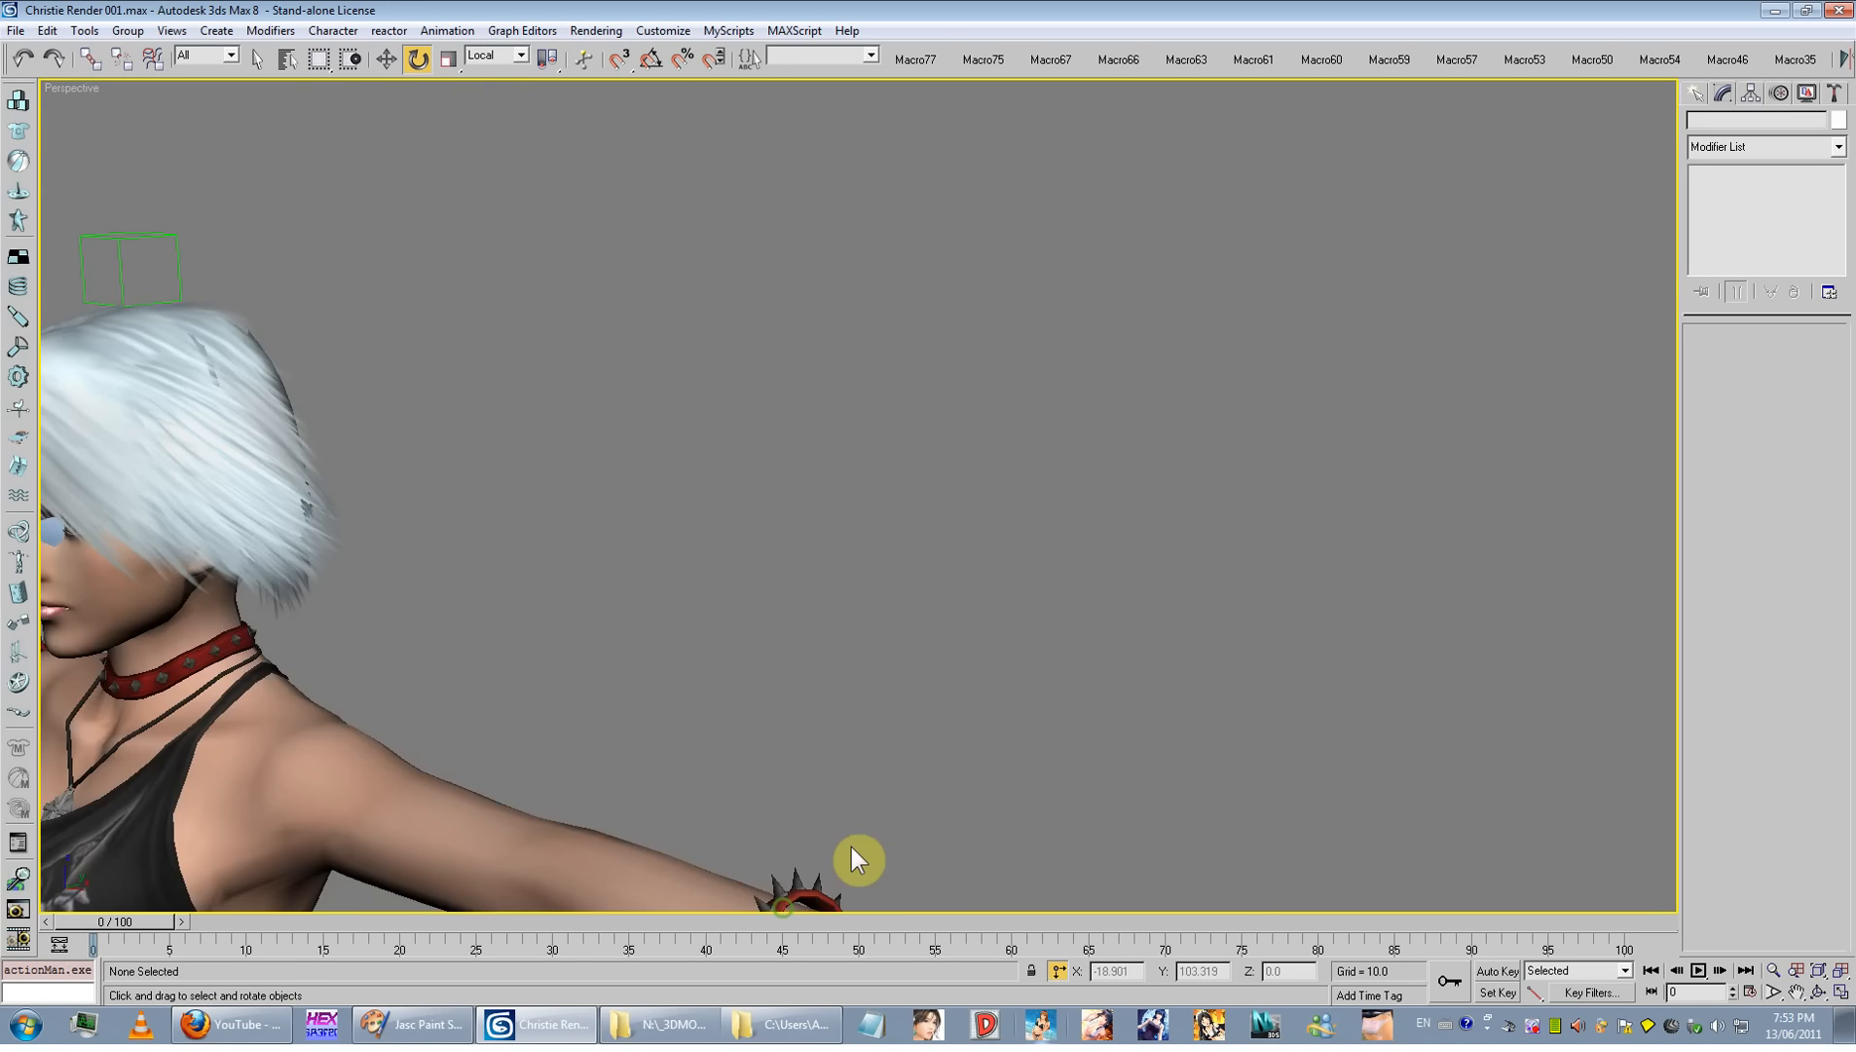
pyautogui.moveTo(858, 858); pyautogui.dragTo(733, 286, button='middle')
pyautogui.scroll(3, 796, 459)
pyautogui.moveTo(796, 459); pyautogui.dragTo(1433, 422, button='middle')
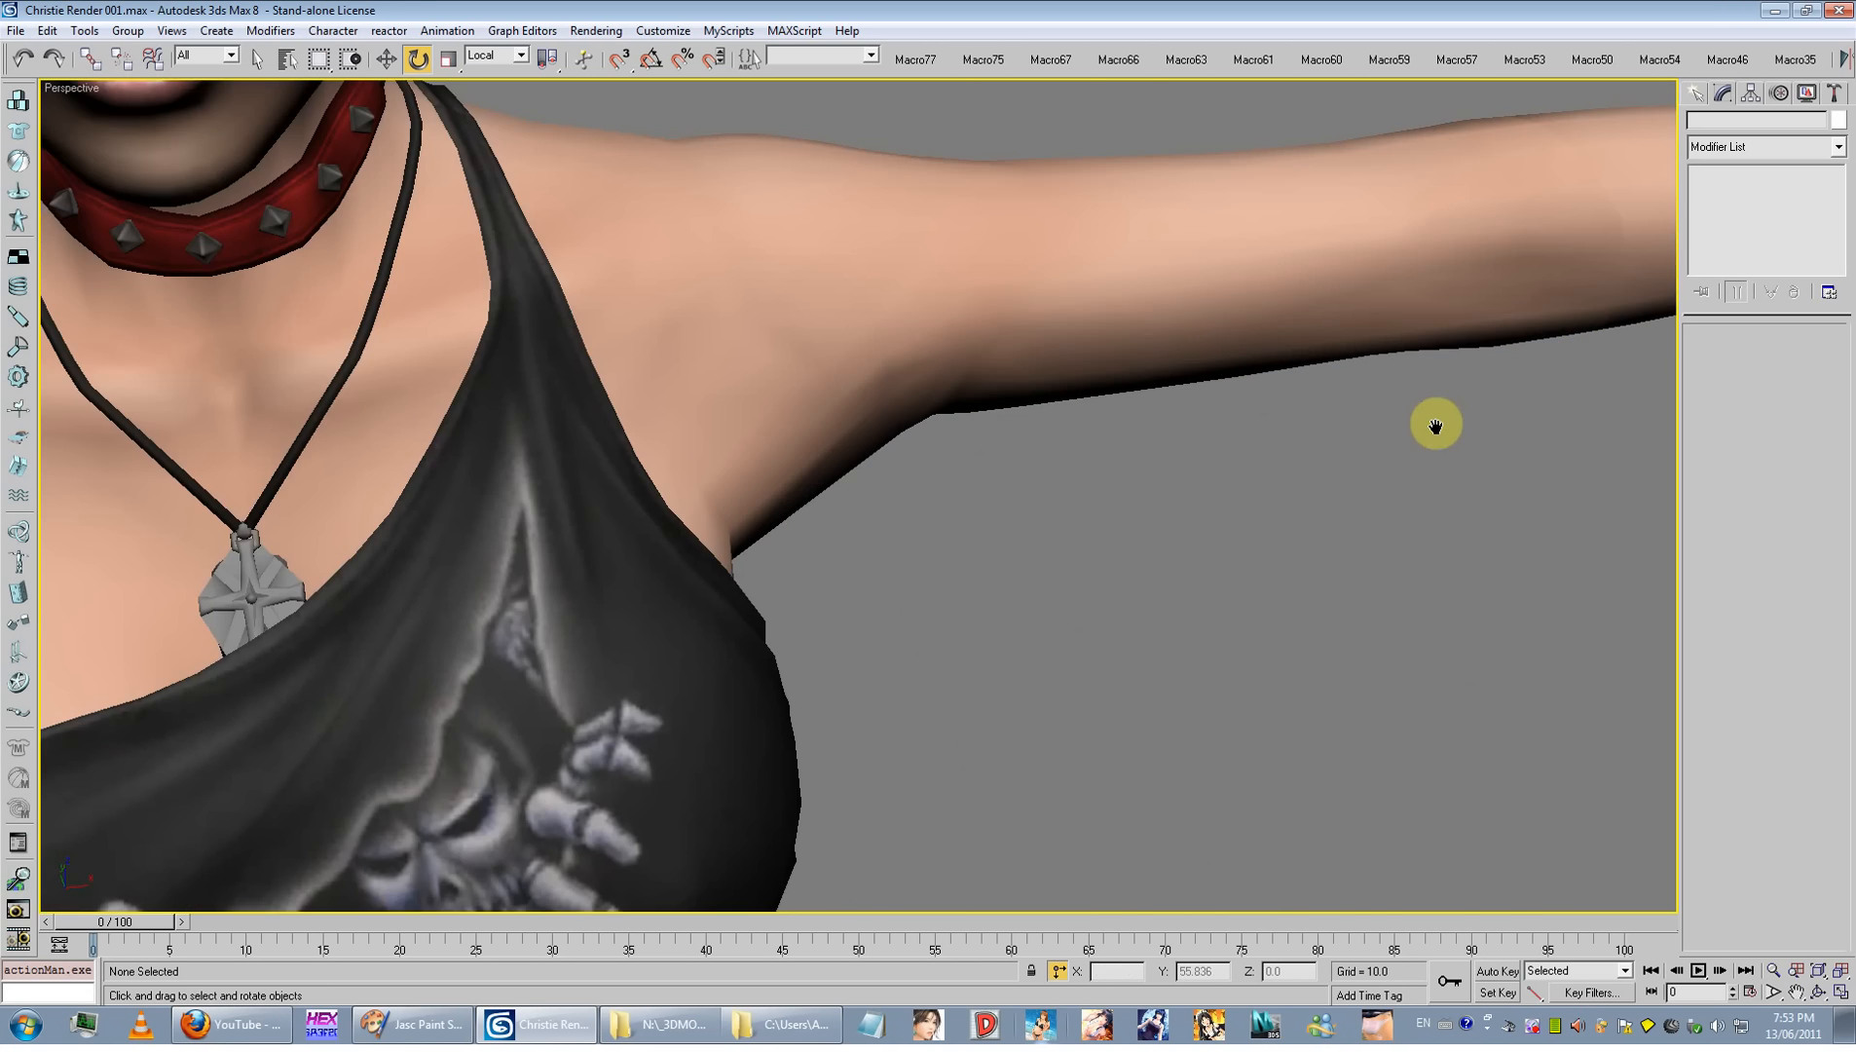
pyautogui.scroll(-3, 1434, 422)
pyautogui.moveTo(375, 476); pyautogui.dragTo(556, 415, button='middle')
pyautogui.moveTo(441, 414); pyautogui.dragTo(948, 555, button='middle')
pyautogui.moveTo(1115, 541); pyautogui.dragTo(996, 726, button='middle')
pyautogui.scroll(-3, 722, 655)
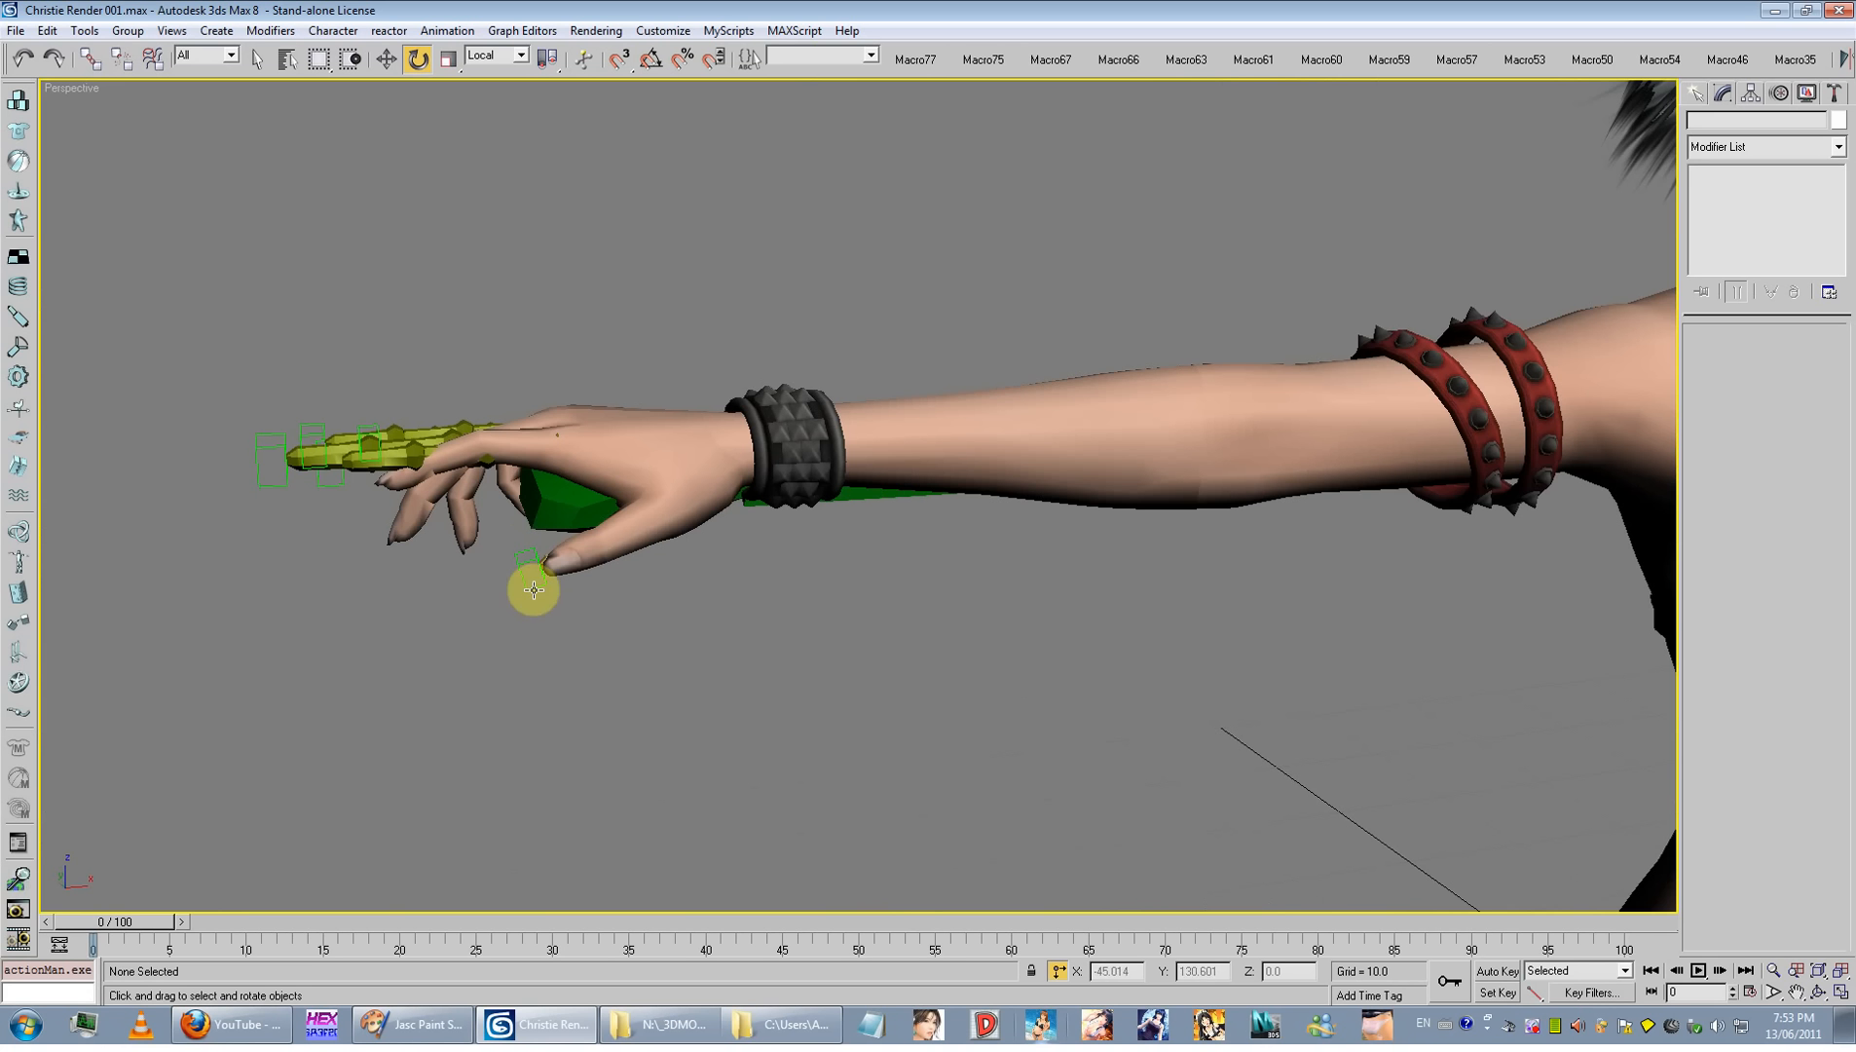
# Step: Rotate the Bip01 Neck bone to test the collar and neck deformation from several angles, and undo the rotation
pyautogui.scroll(-4, 821, 424)
pyautogui.moveTo(1071, 585); pyautogui.dragTo(829, 443, button='middle')
pyautogui.scroll(5, 860, 634)
pyautogui.press('F3')
pyautogui.click(843, 477)
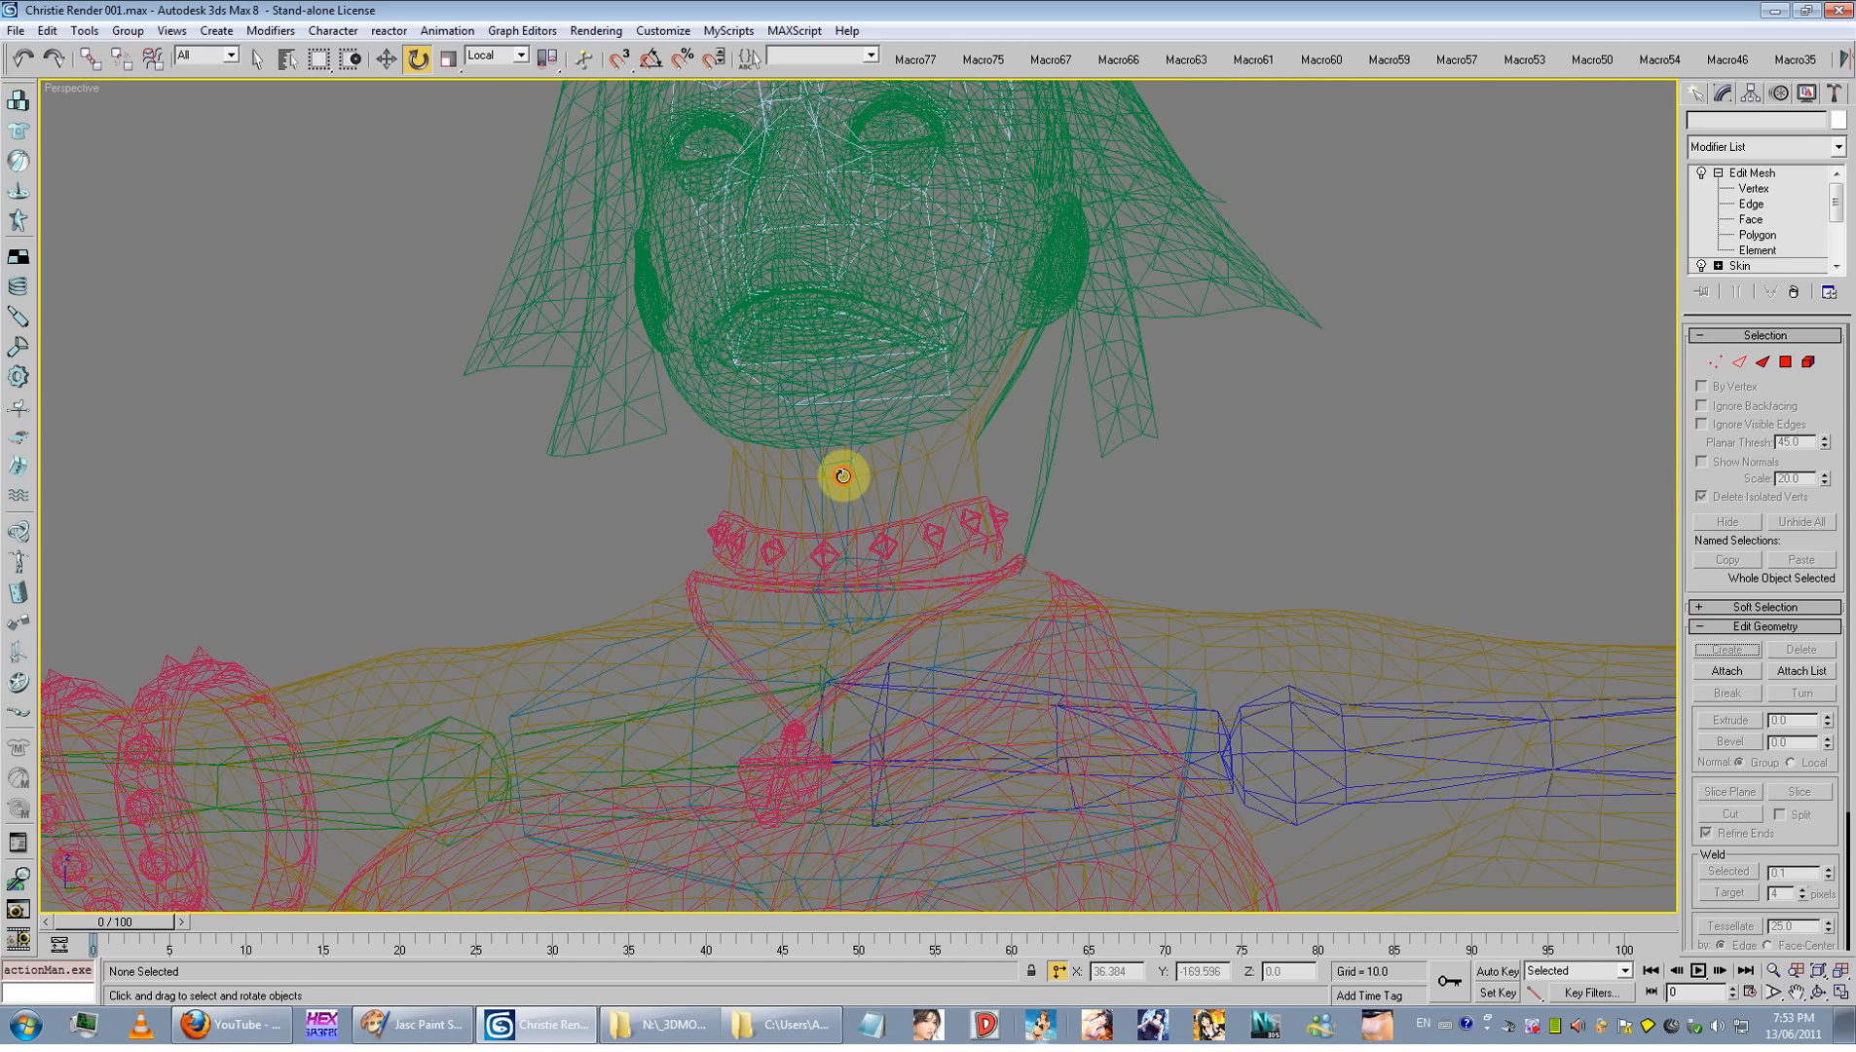
pyautogui.press('F3')
pyautogui.moveTo(875, 488)
pyautogui.mouseDown()
pyautogui.moveTo(946, 508)
pyautogui.moveTo(862, 468)
pyautogui.moveTo(858, 435)
pyautogui.moveTo(1036, 456)
pyautogui.moveTo(829, 414)
pyautogui.moveTo(958, 504)
pyautogui.mouseUp()
pyautogui.keyDown('alt'); pyautogui.moveTo(958, 504); pyautogui.dragTo(903, 509, button='middle'); pyautogui.keyUp('alt')
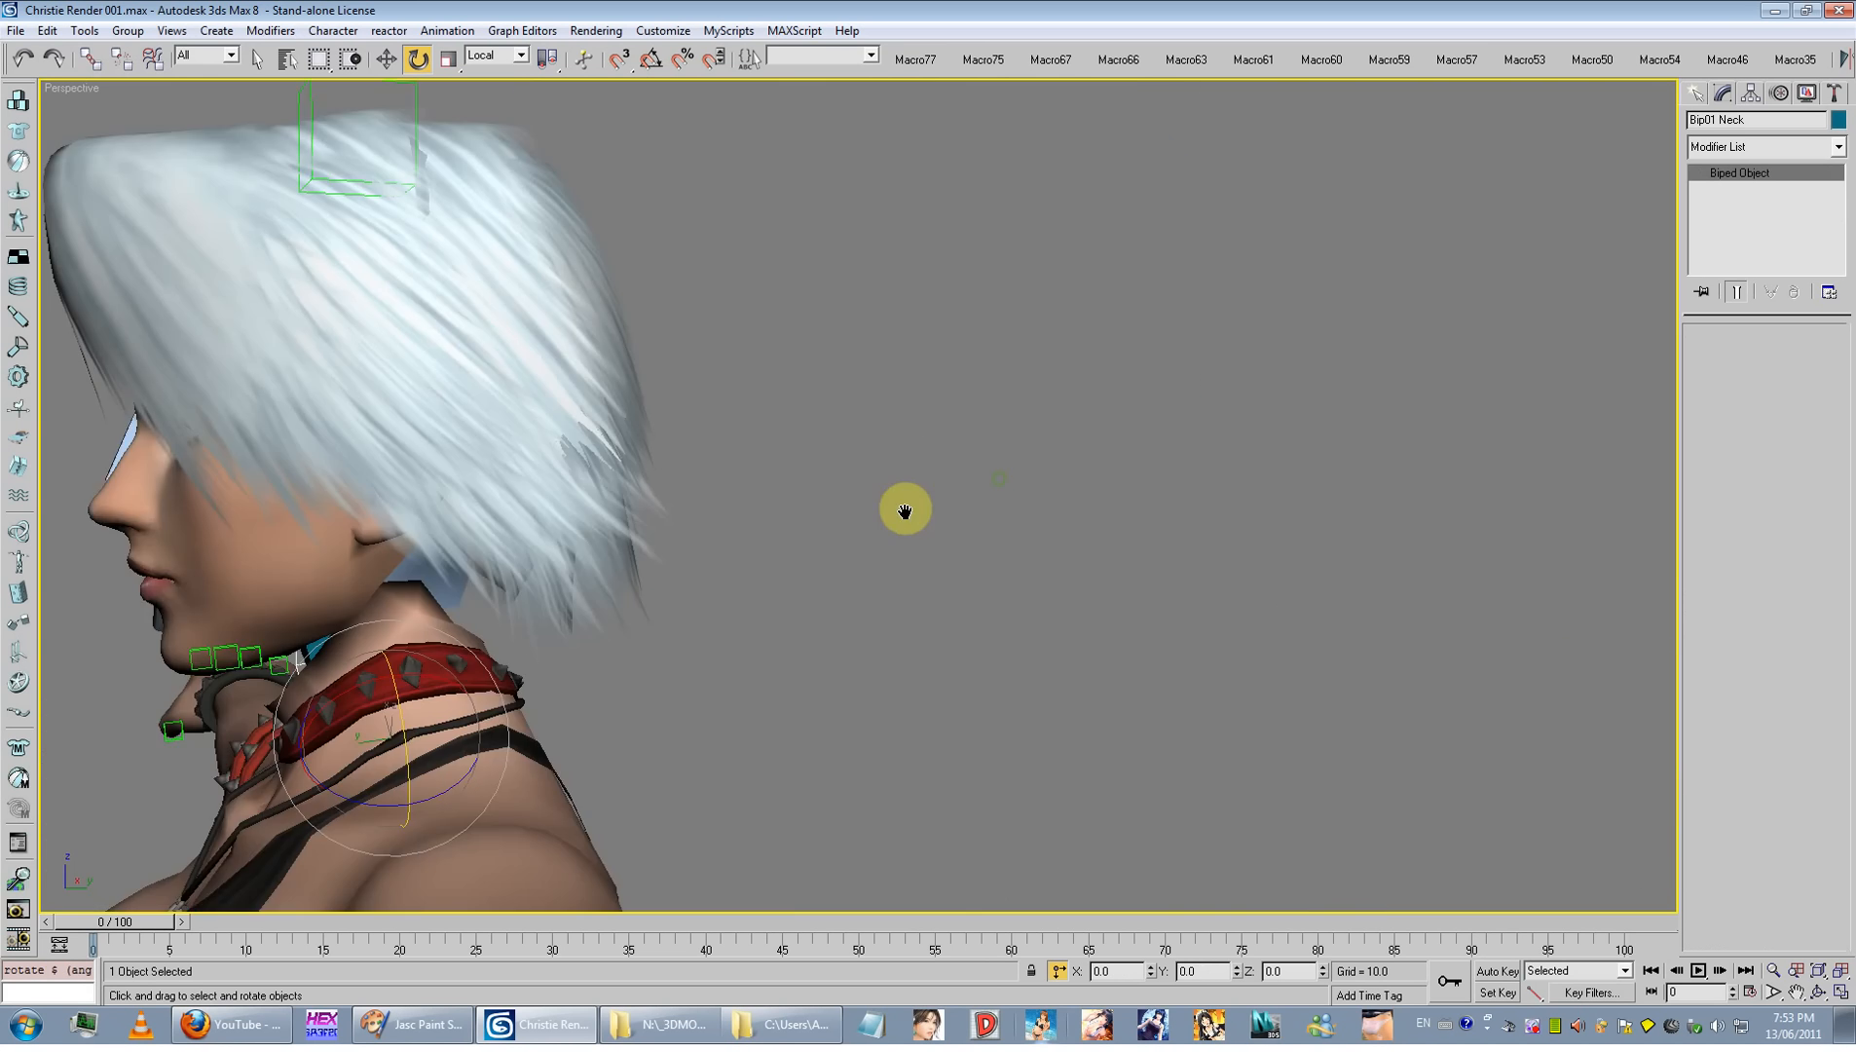
pyautogui.scroll(3, 609, 604)
pyautogui.keyDown('alt'); pyautogui.moveTo(609, 605); pyautogui.dragTo(708, 604, button='middle'); pyautogui.keyUp('alt')
pyautogui.hotkey('ctrl', 'z')
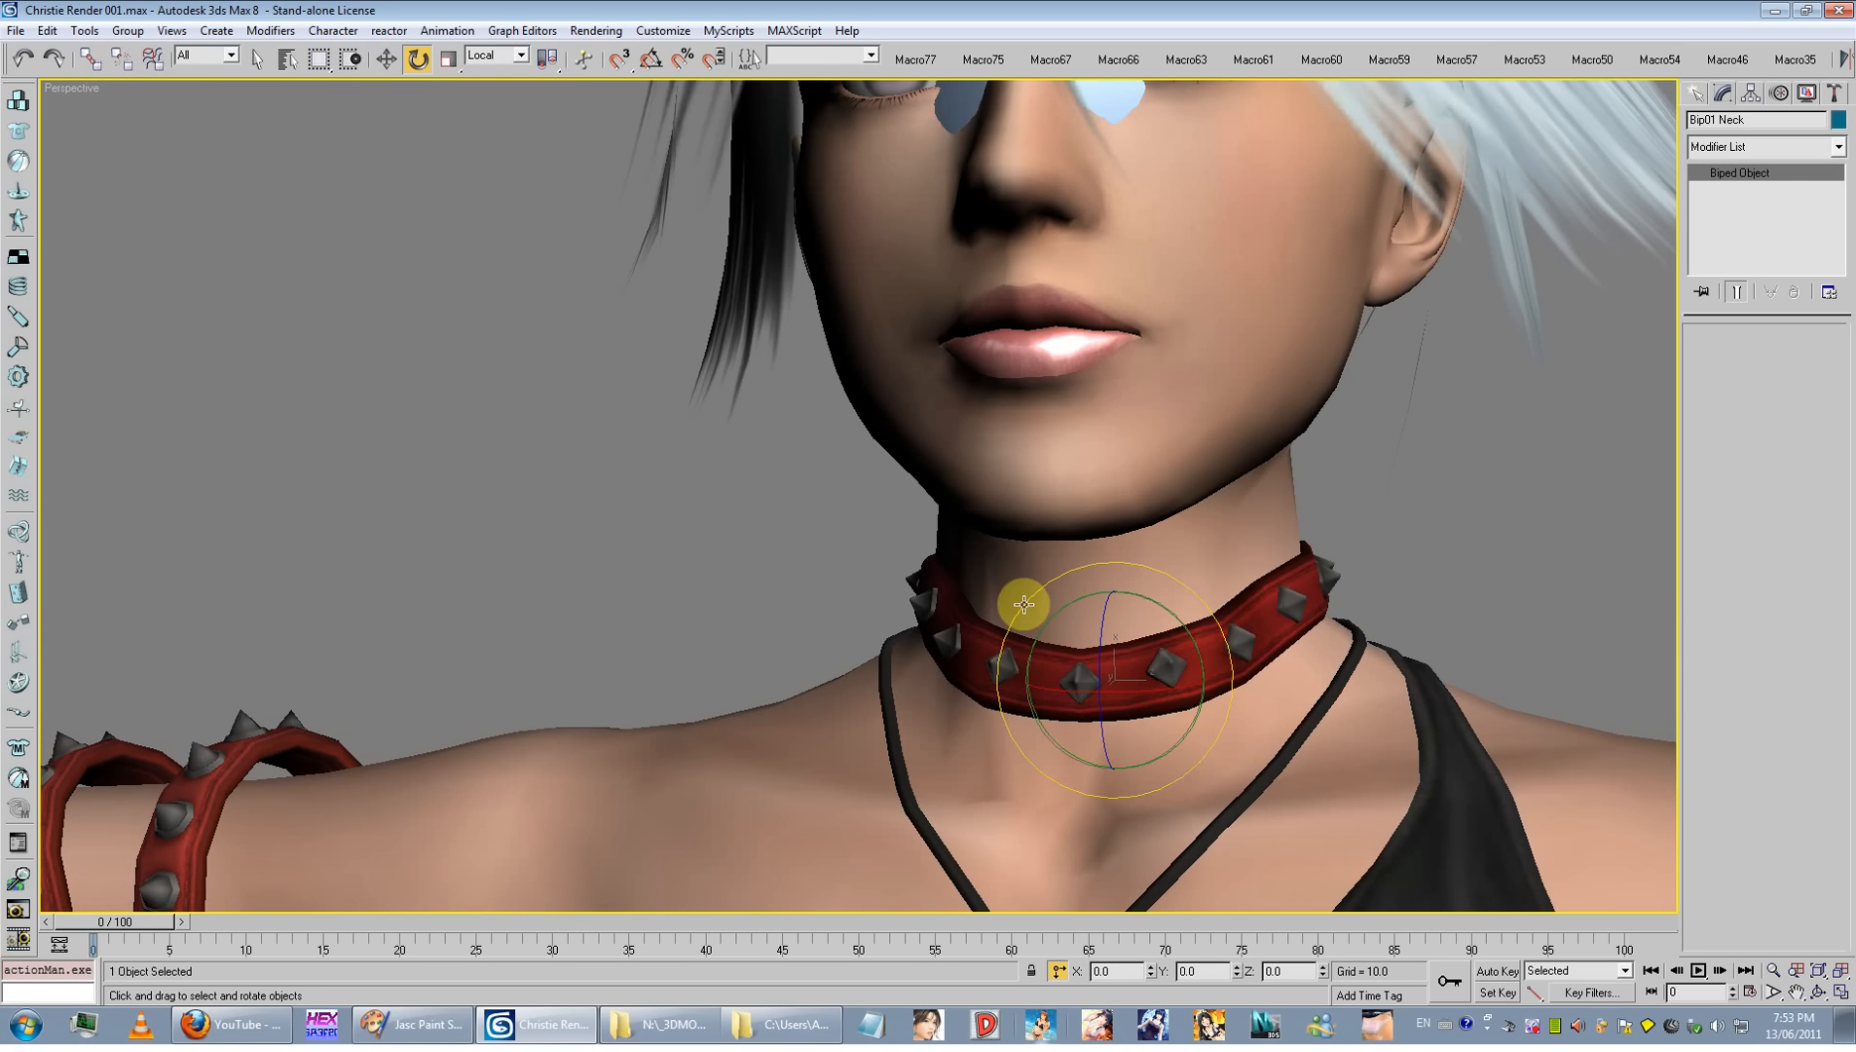
# Step: Rotate the Bip01 Neck bone a second time, undo it and clear the selection
pyautogui.moveTo(1160, 605); pyautogui.dragTo(1058, 566)
pyautogui.hotkey('ctrl', 'z')
pyautogui.click(1425, 609)
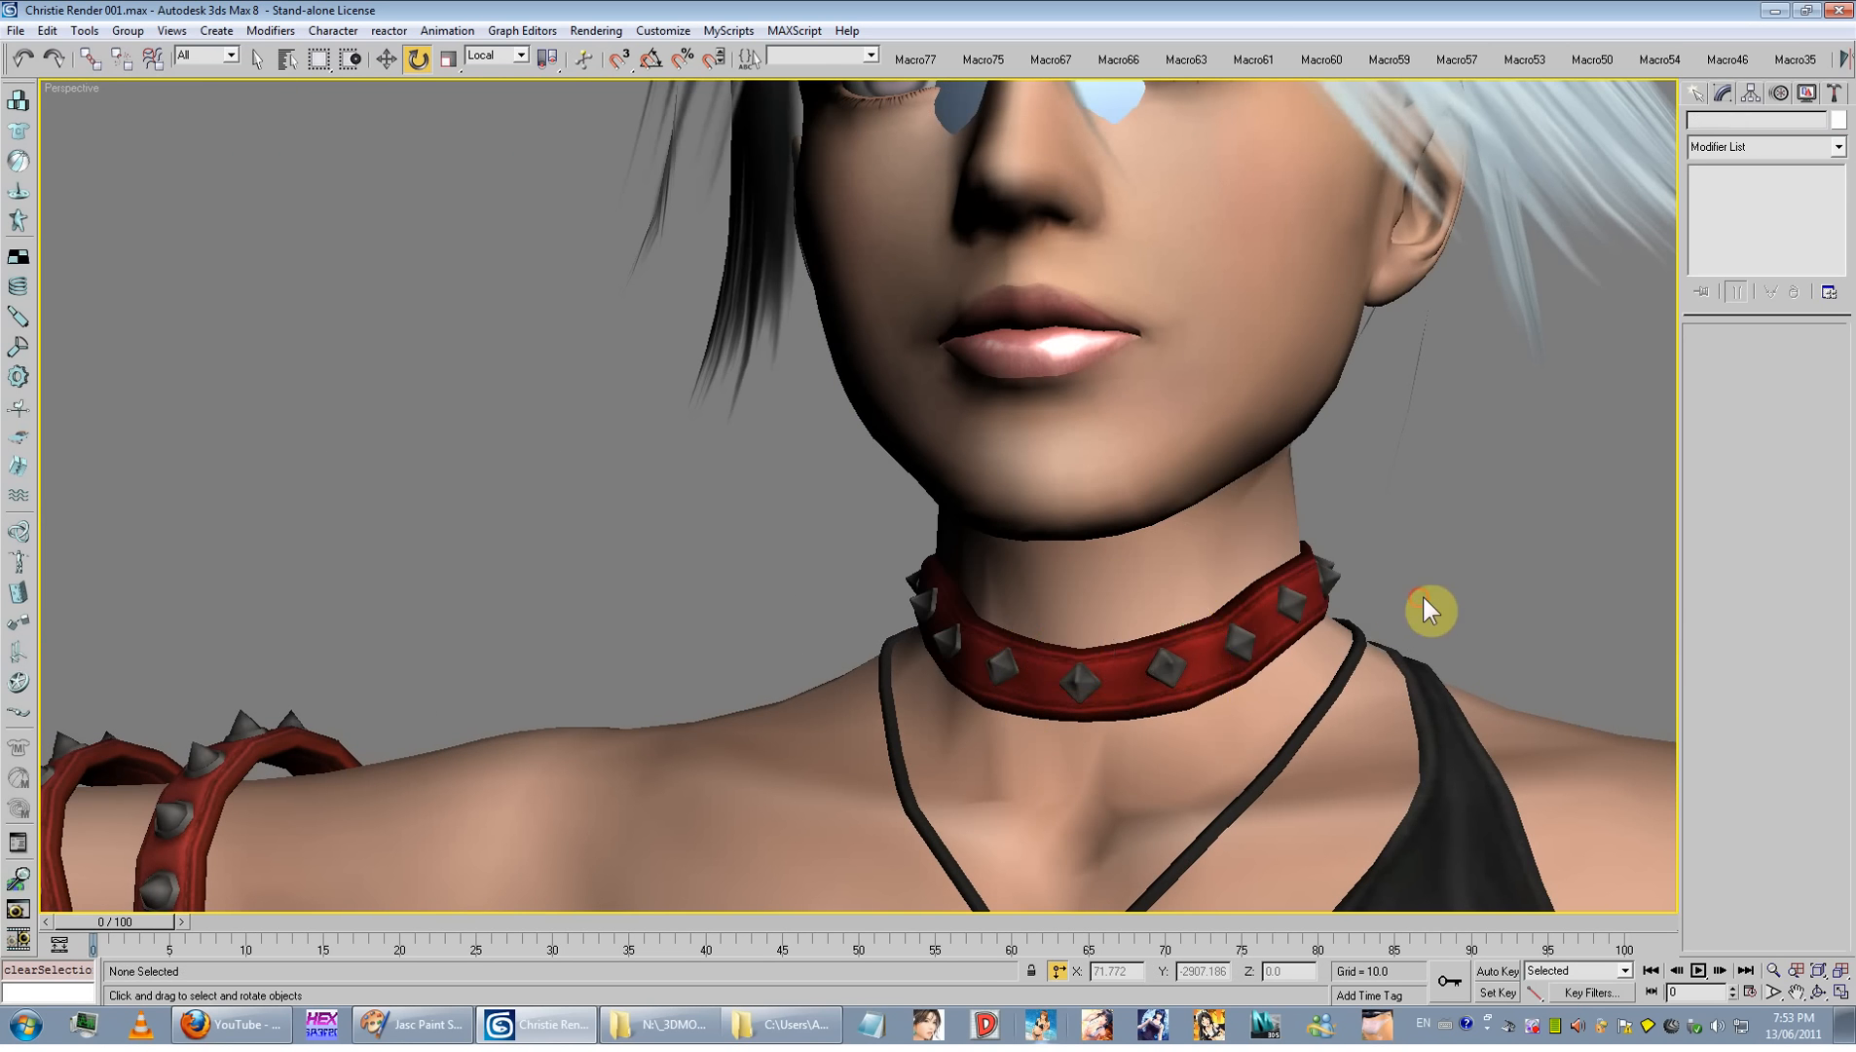
# Step: Switch to the Move tool, select the Head mesh and hide all unselected objects
pyautogui.scroll(-5, 1425, 609)
pyautogui.keyDown('alt'); pyautogui.moveTo(916, 584); pyautogui.dragTo(678, 639, button='middle'); pyautogui.keyUp('alt')
pyautogui.scroll(4, 721, 659)
pyautogui.scroll(-3, 679, 639)
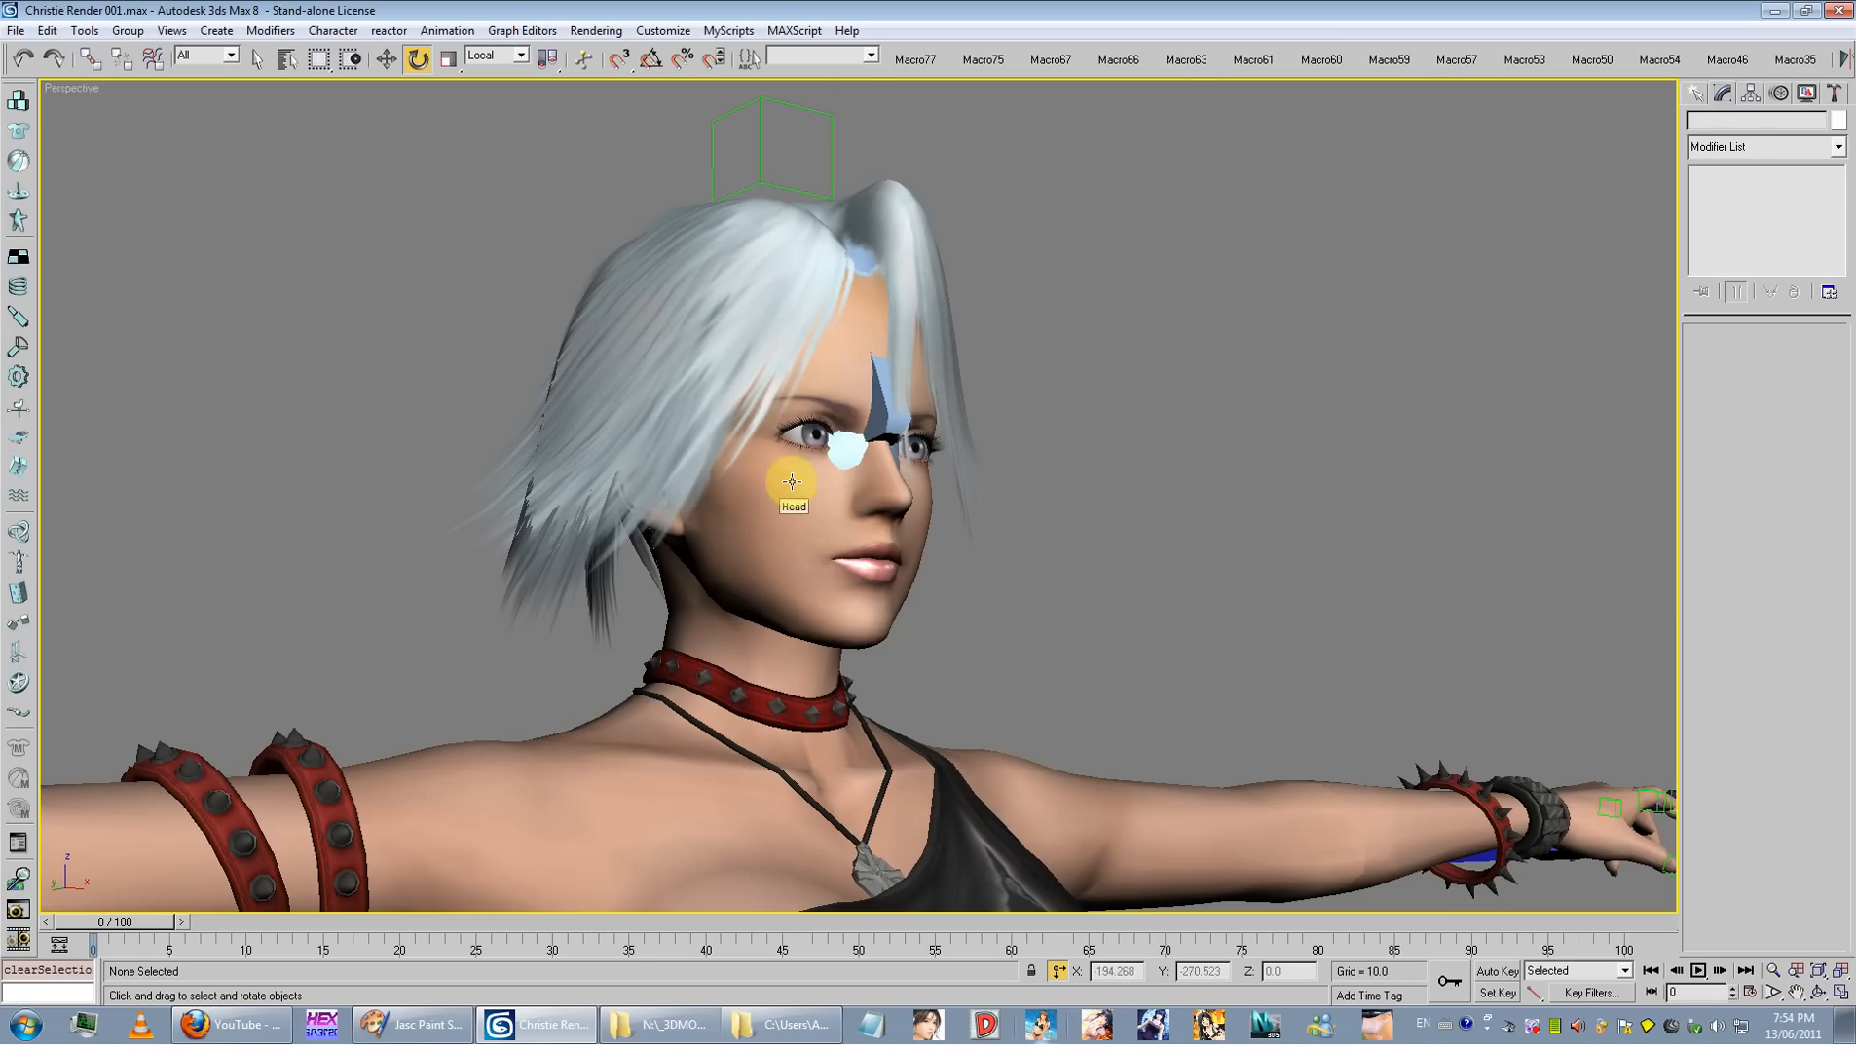
pyautogui.click(386, 59)
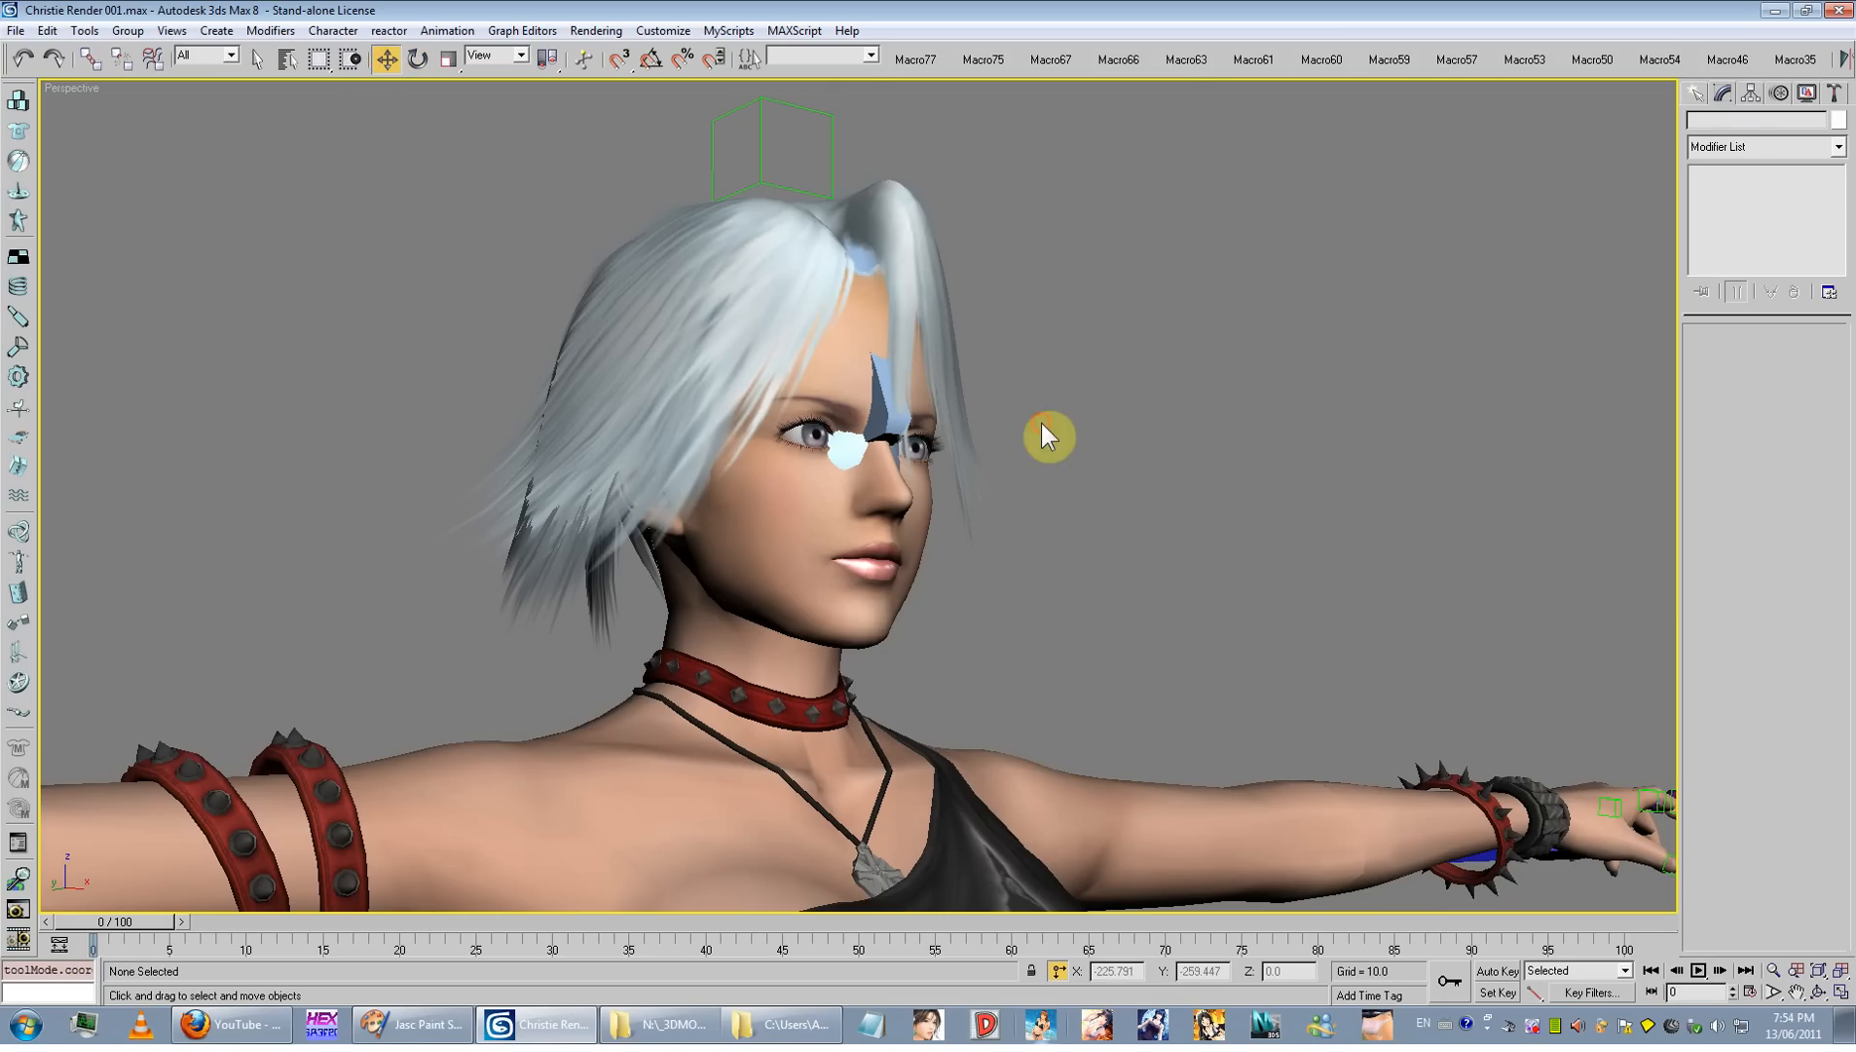
pyautogui.click(924, 459)
pyautogui.rightClick(965, 443)
pyautogui.click(906, 404)
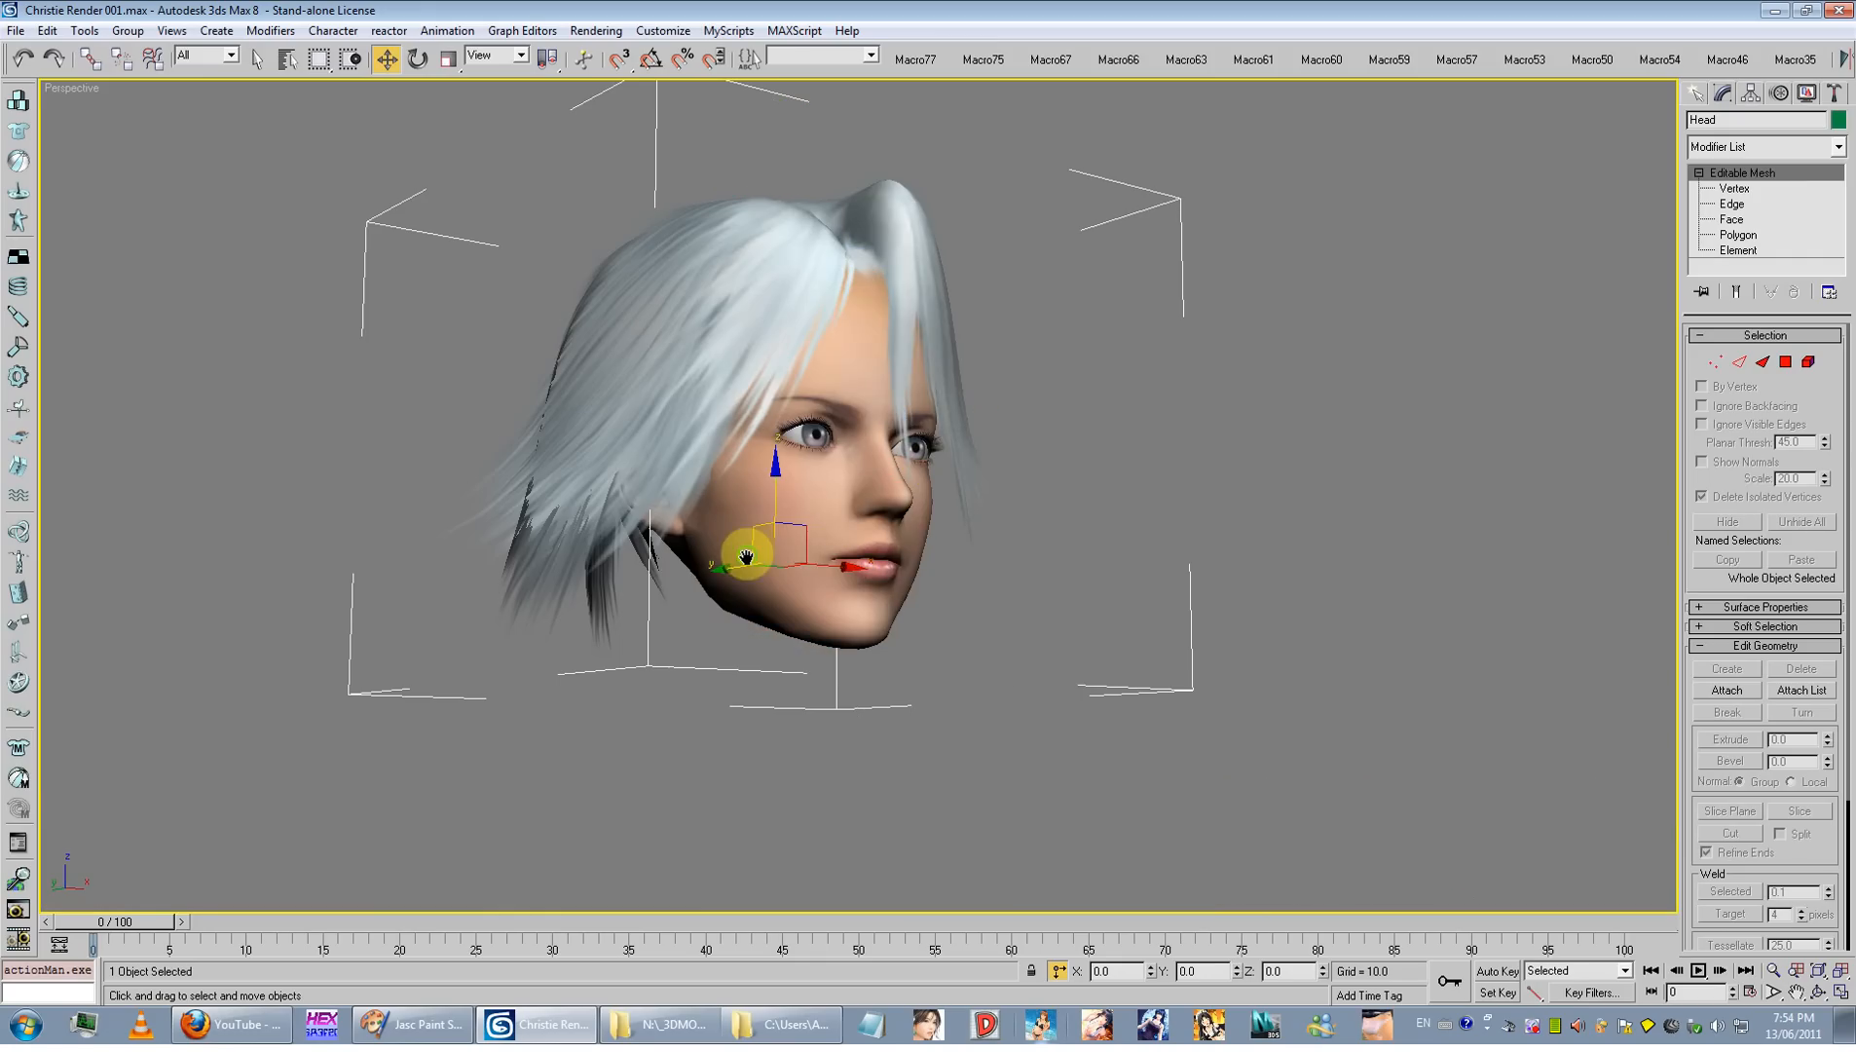
# Step: Examine the isolated Head mesh from the side, underneath and front, with its edges shown and hidden
pyautogui.moveTo(746, 551); pyautogui.dragTo(705, 592, button='middle')
pyautogui.press('F4')
pyautogui.scroll(4, 720, 592)
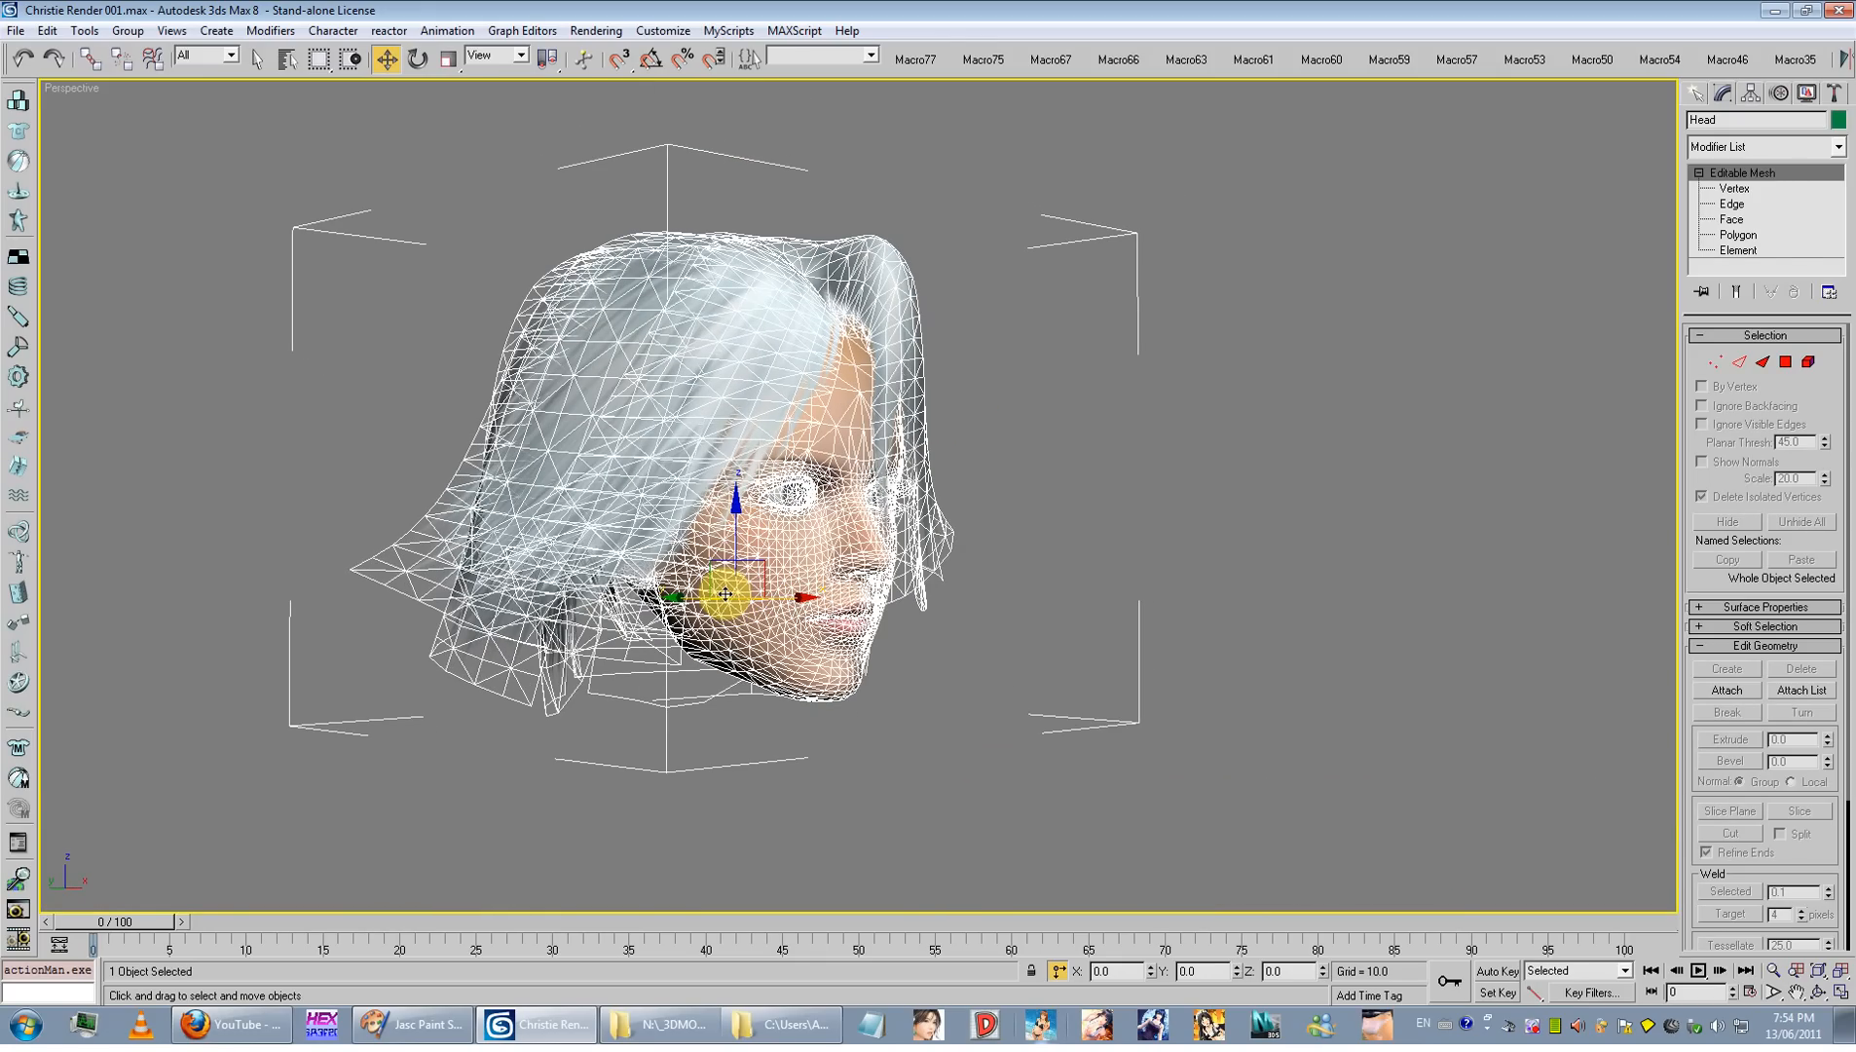
pyautogui.press('F4')
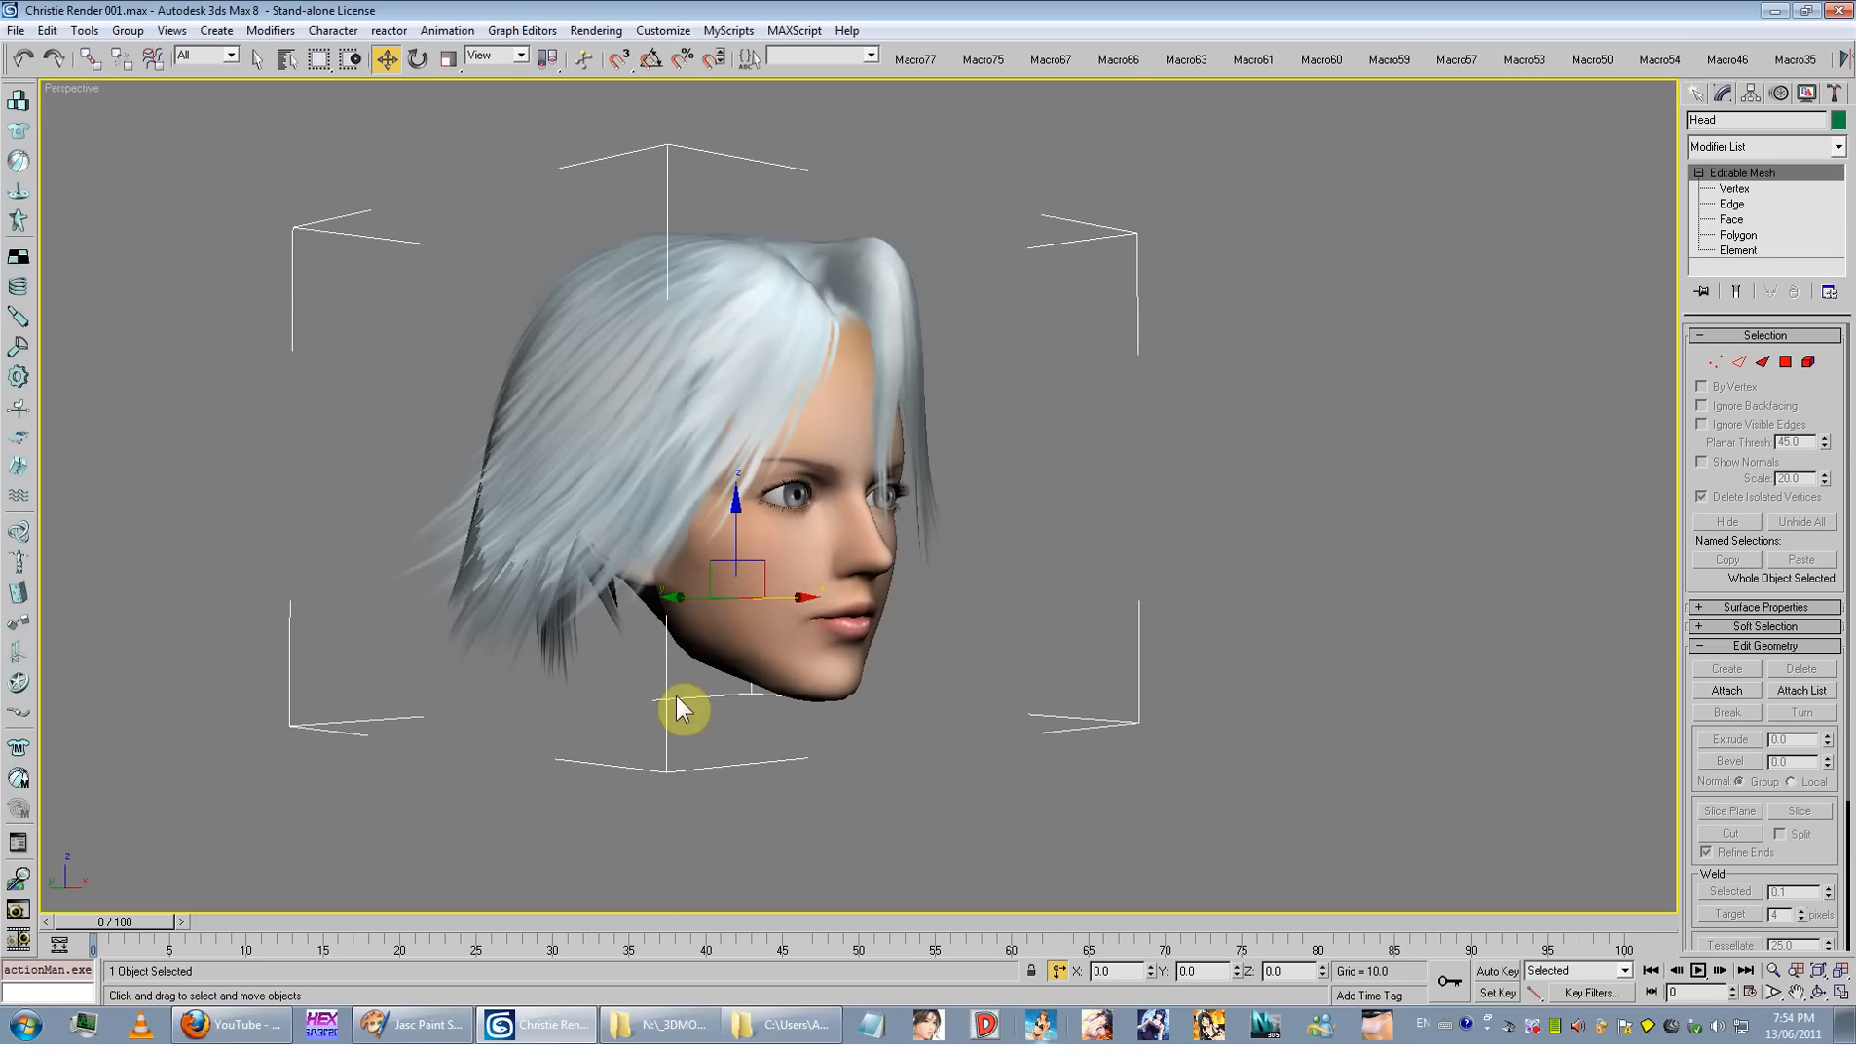
pyautogui.keyDown('alt'); pyautogui.moveTo(675, 704); pyautogui.dragTo(894, 574, button='middle'); pyautogui.keyUp('alt')
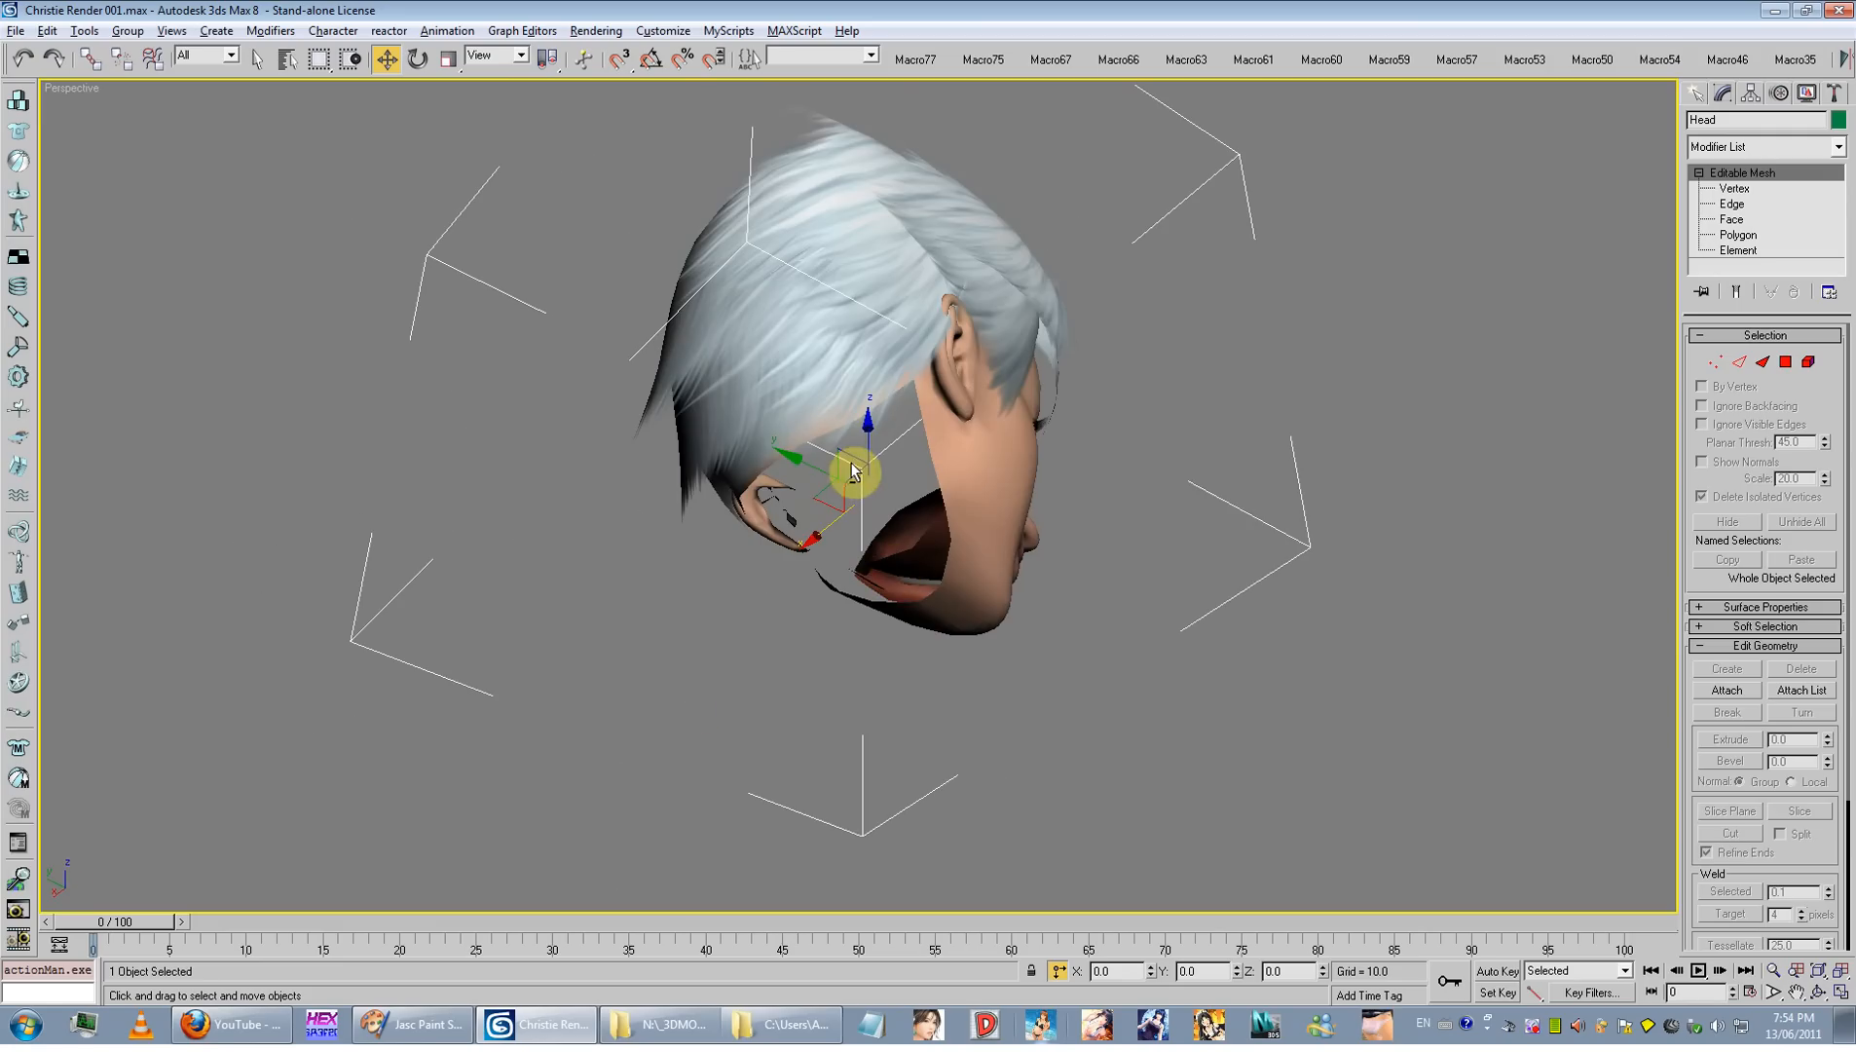
pyautogui.keyDown('alt'); pyautogui.moveTo(853, 469); pyautogui.dragTo(638, 555, button='middle'); pyautogui.keyUp('alt')
pyautogui.keyDown('alt'); pyautogui.moveTo(733, 589); pyautogui.dragTo(845, 538, button='middle'); pyautogui.keyUp('alt')
pyautogui.scroll(3, 824, 583)
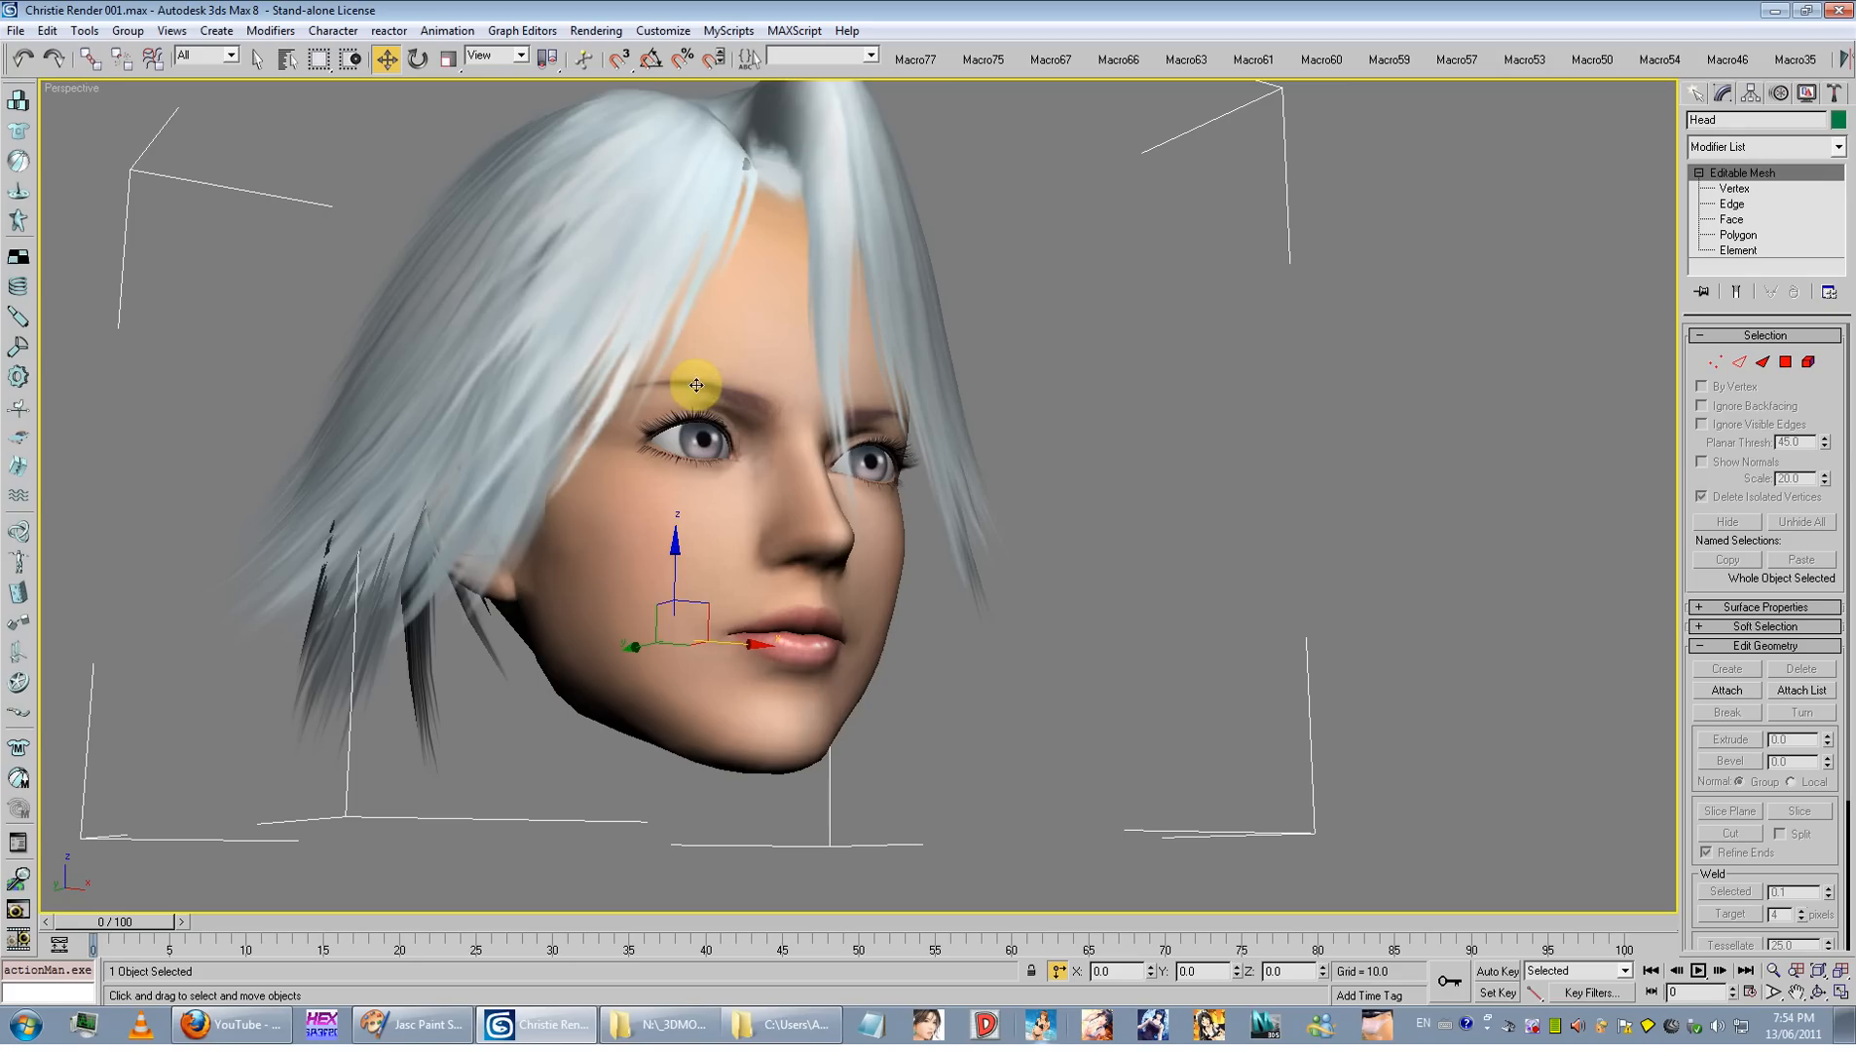
# Step: Check the isolated Head mesh's hair and profile from the side and rear, and unhide all objects
pyautogui.keyDown('alt'); pyautogui.moveTo(528, 399); pyautogui.dragTo(858, 727, button='middle'); pyautogui.keyUp('alt')
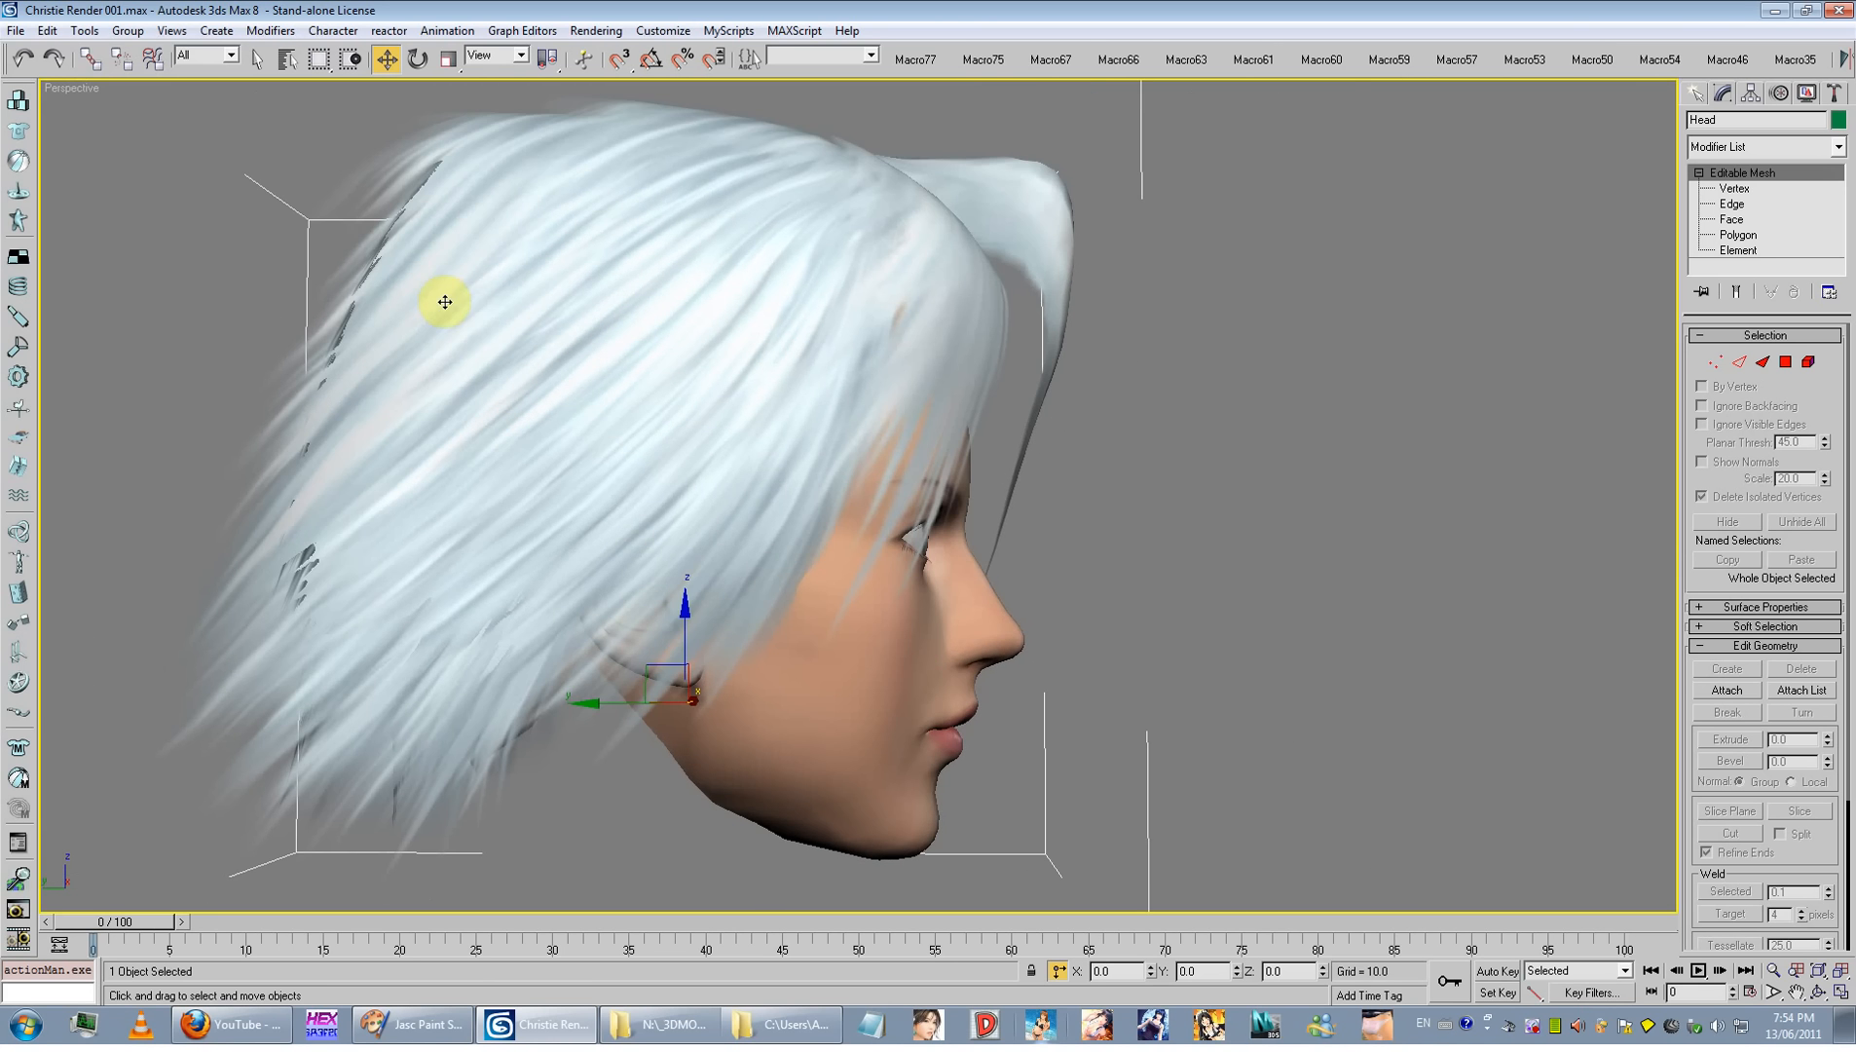
pyautogui.keyDown('alt'); pyautogui.moveTo(716, 301); pyautogui.dragTo(597, 311, button='middle'); pyautogui.keyUp('alt')
pyautogui.keyDown('alt'); pyautogui.moveTo(357, 441); pyautogui.dragTo(536, 469, button='middle'); pyautogui.keyUp('alt')
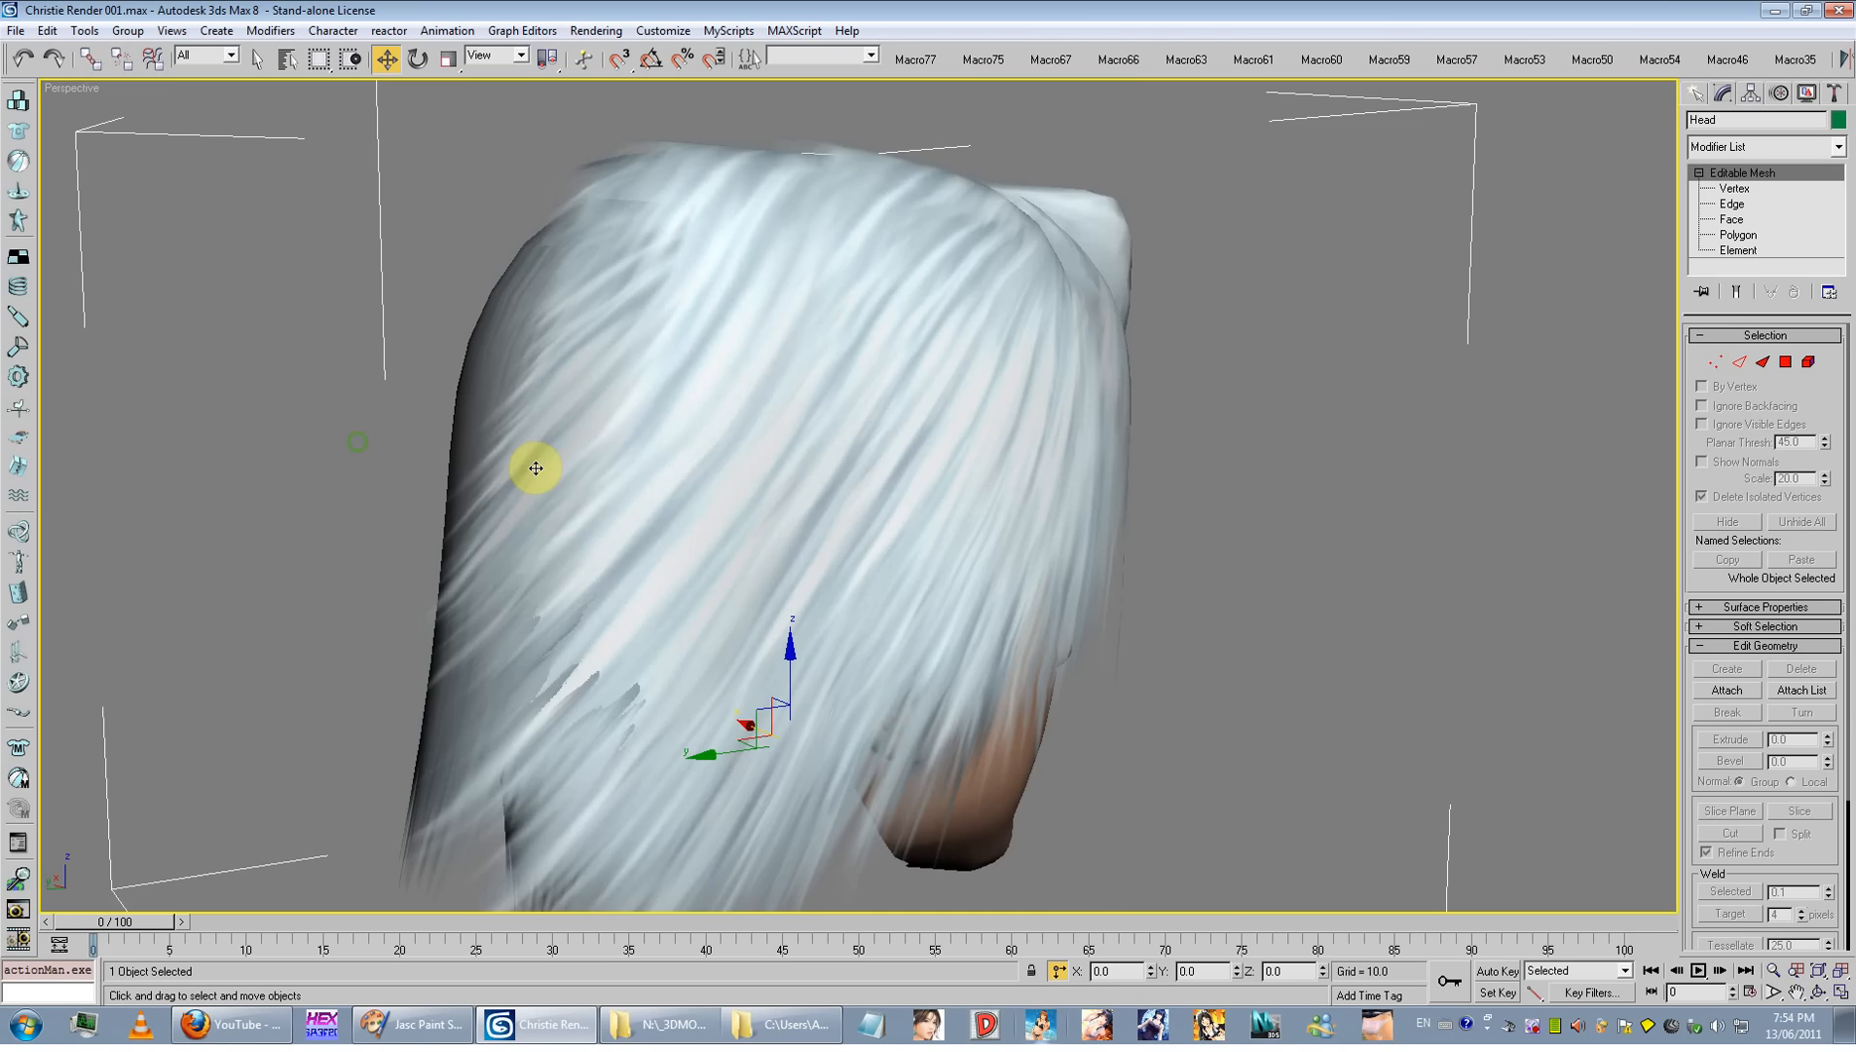
pyautogui.scroll(-5, 536, 469)
pyautogui.keyDown('alt'); pyautogui.moveTo(812, 497); pyautogui.dragTo(568, 472, button='middle'); pyautogui.keyUp('alt')
pyautogui.keyDown('alt'); pyautogui.moveTo(866, 522); pyautogui.dragTo(1029, 543, button='middle'); pyautogui.keyUp('alt')
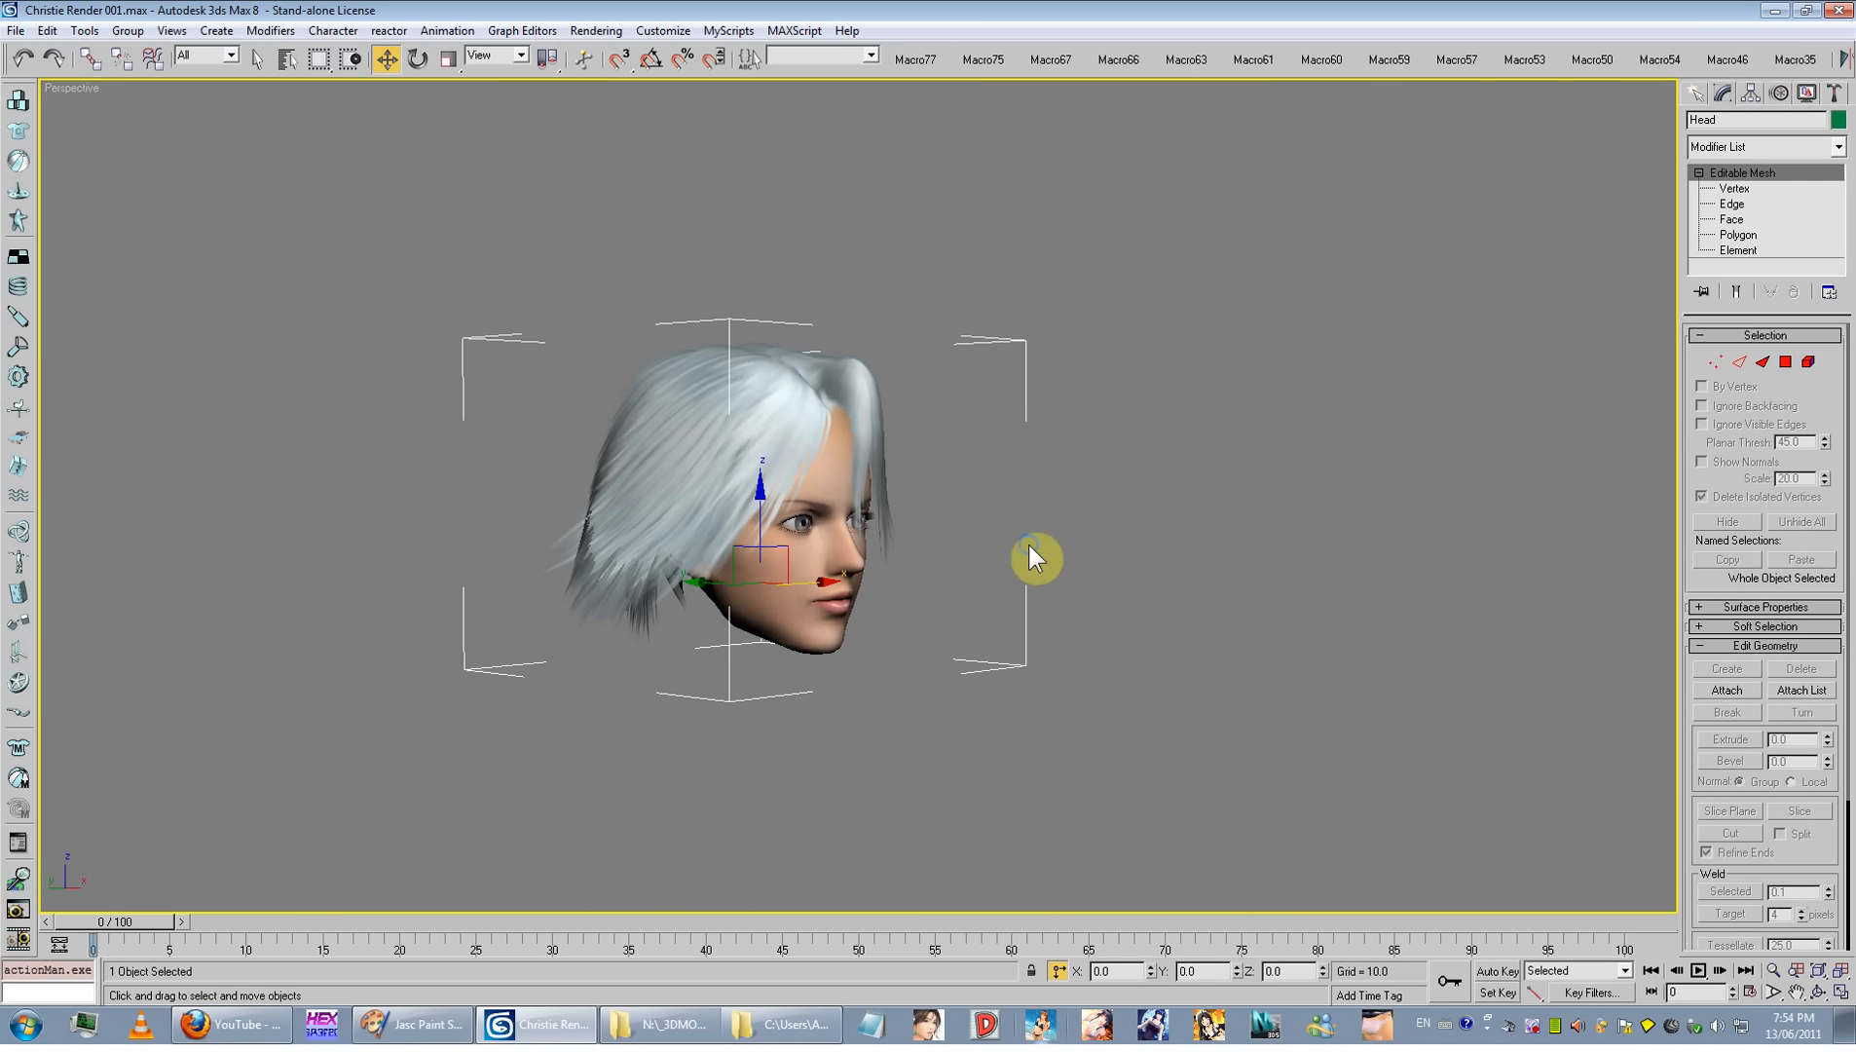
pyautogui.rightClick(1029, 543)
pyautogui.click(1044, 469)
pyautogui.moveTo(869, 718); pyautogui.dragTo(913, 540, button='middle')
# Step: Examine the seam between the jaw and the neck from several angles, with the mesh edges shown and hidden
pyautogui.press('F4')
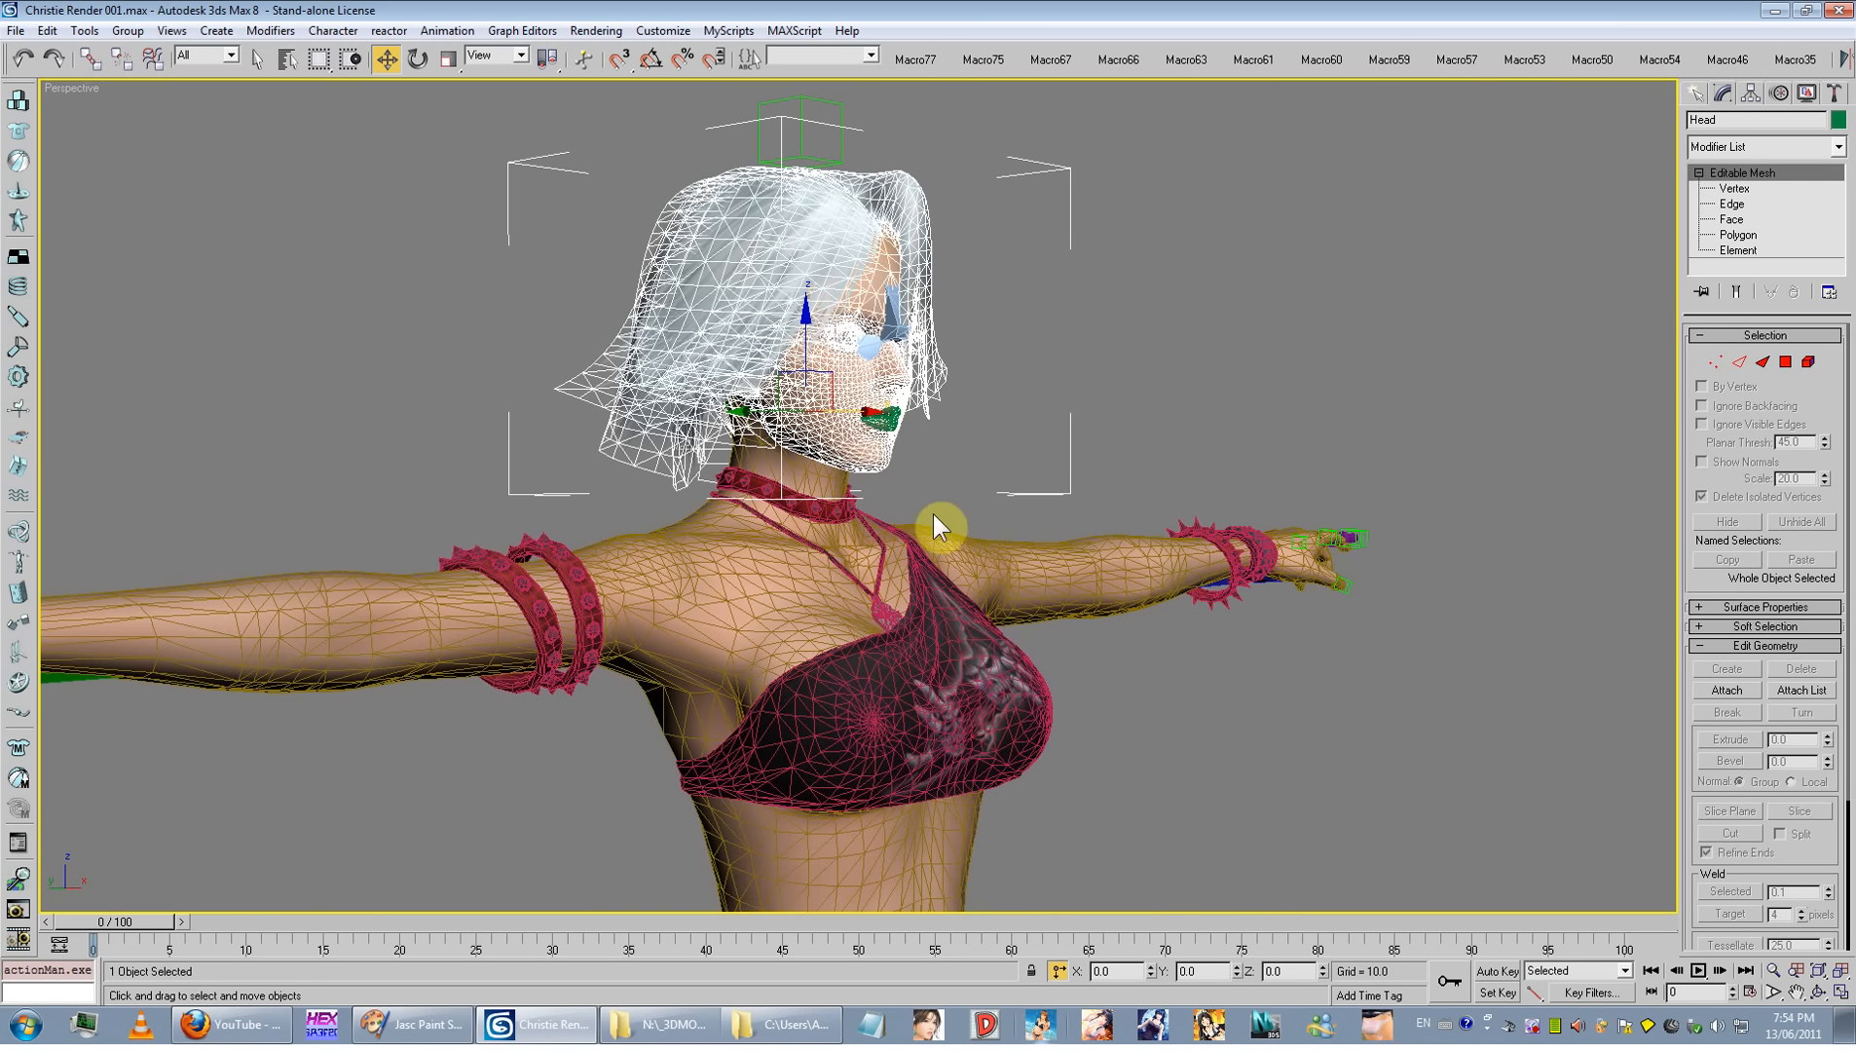
pyautogui.scroll(4, 811, 724)
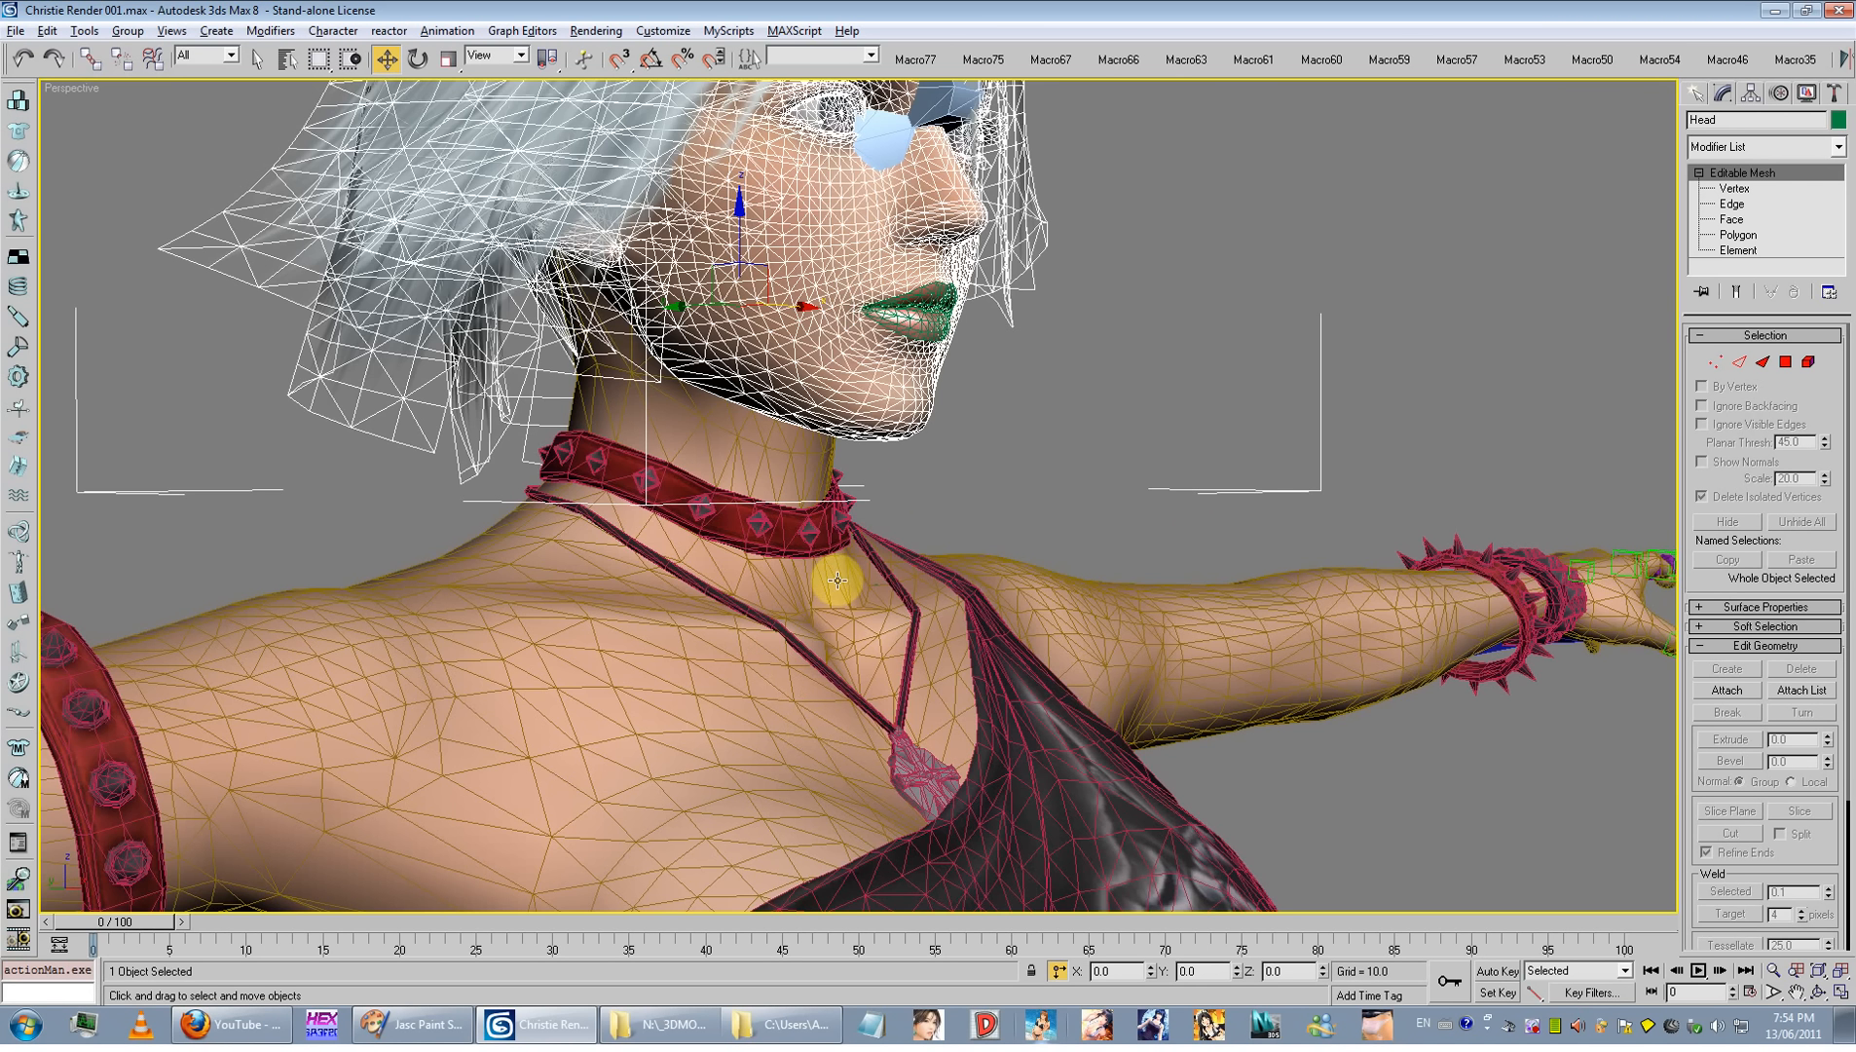
pyautogui.keyDown('alt'); pyautogui.moveTo(829, 579); pyautogui.dragTo(865, 649, button='middle'); pyautogui.keyUp('alt')
pyautogui.press('F4')
pyautogui.scroll(2, 865, 648)
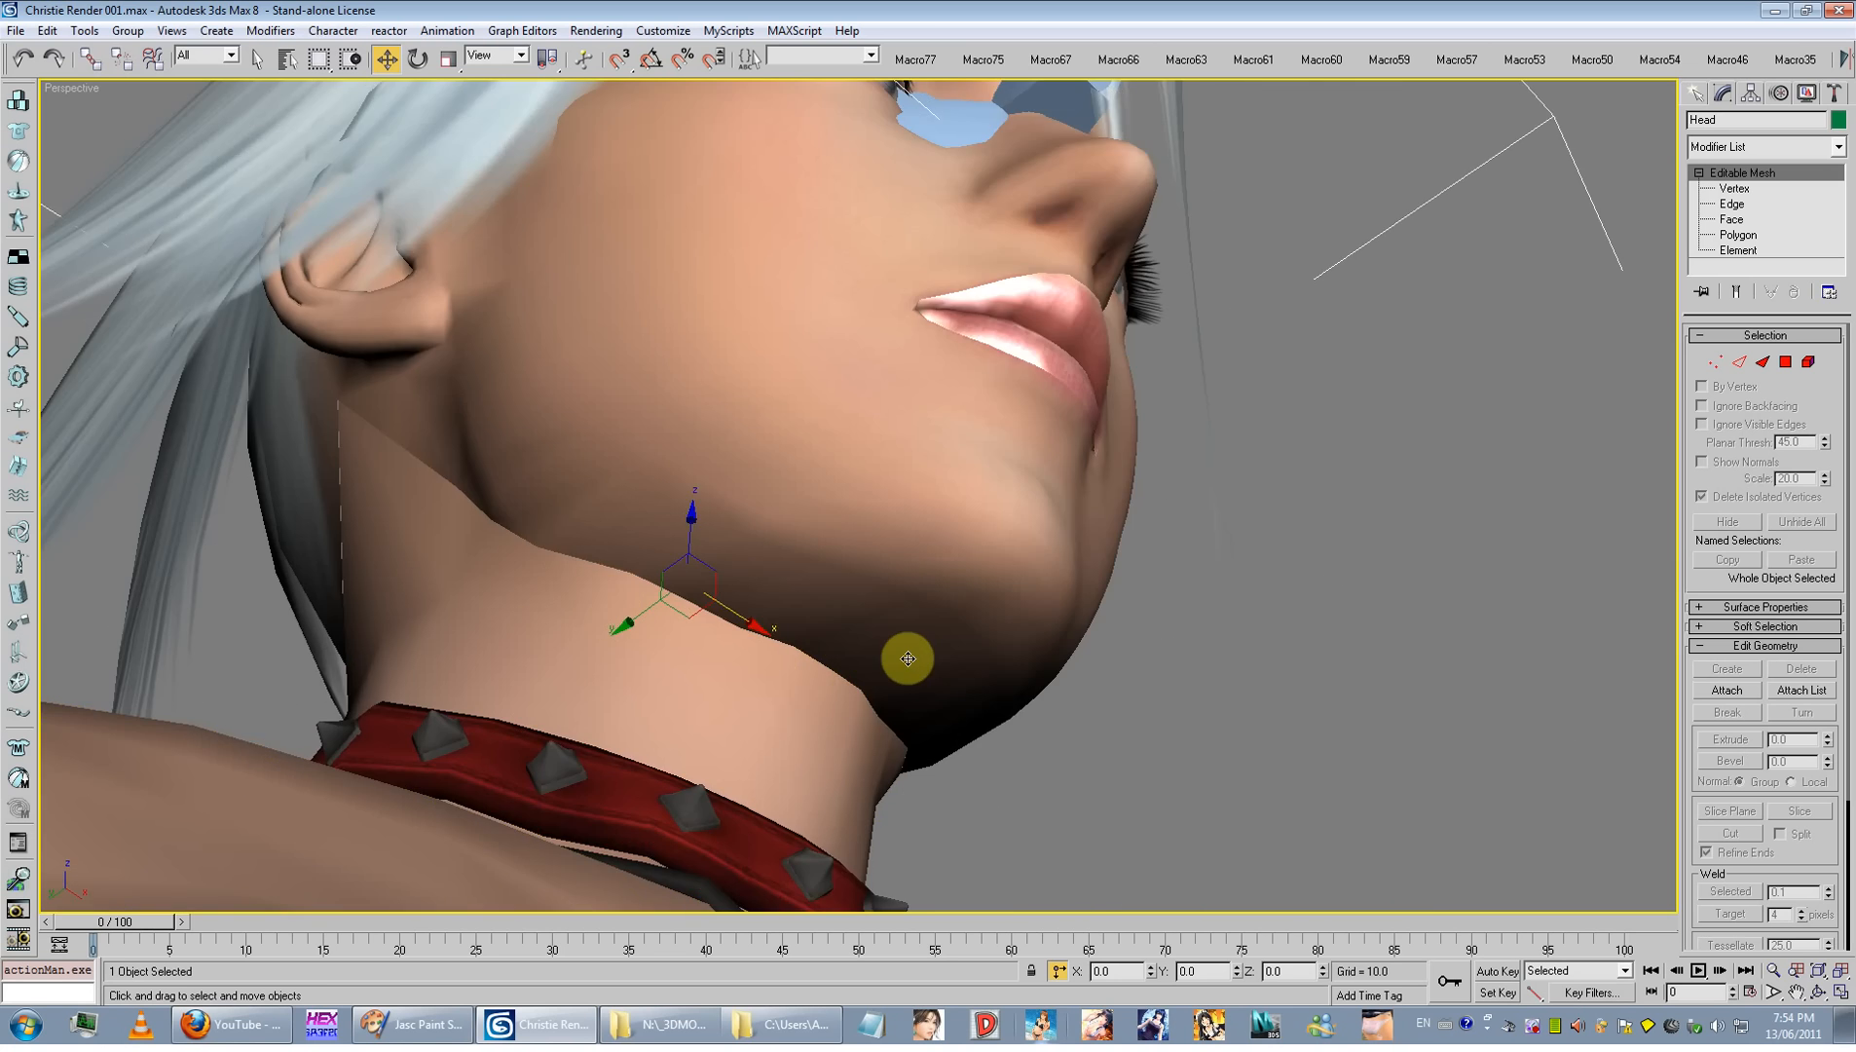
pyautogui.scroll(5, 952, 651)
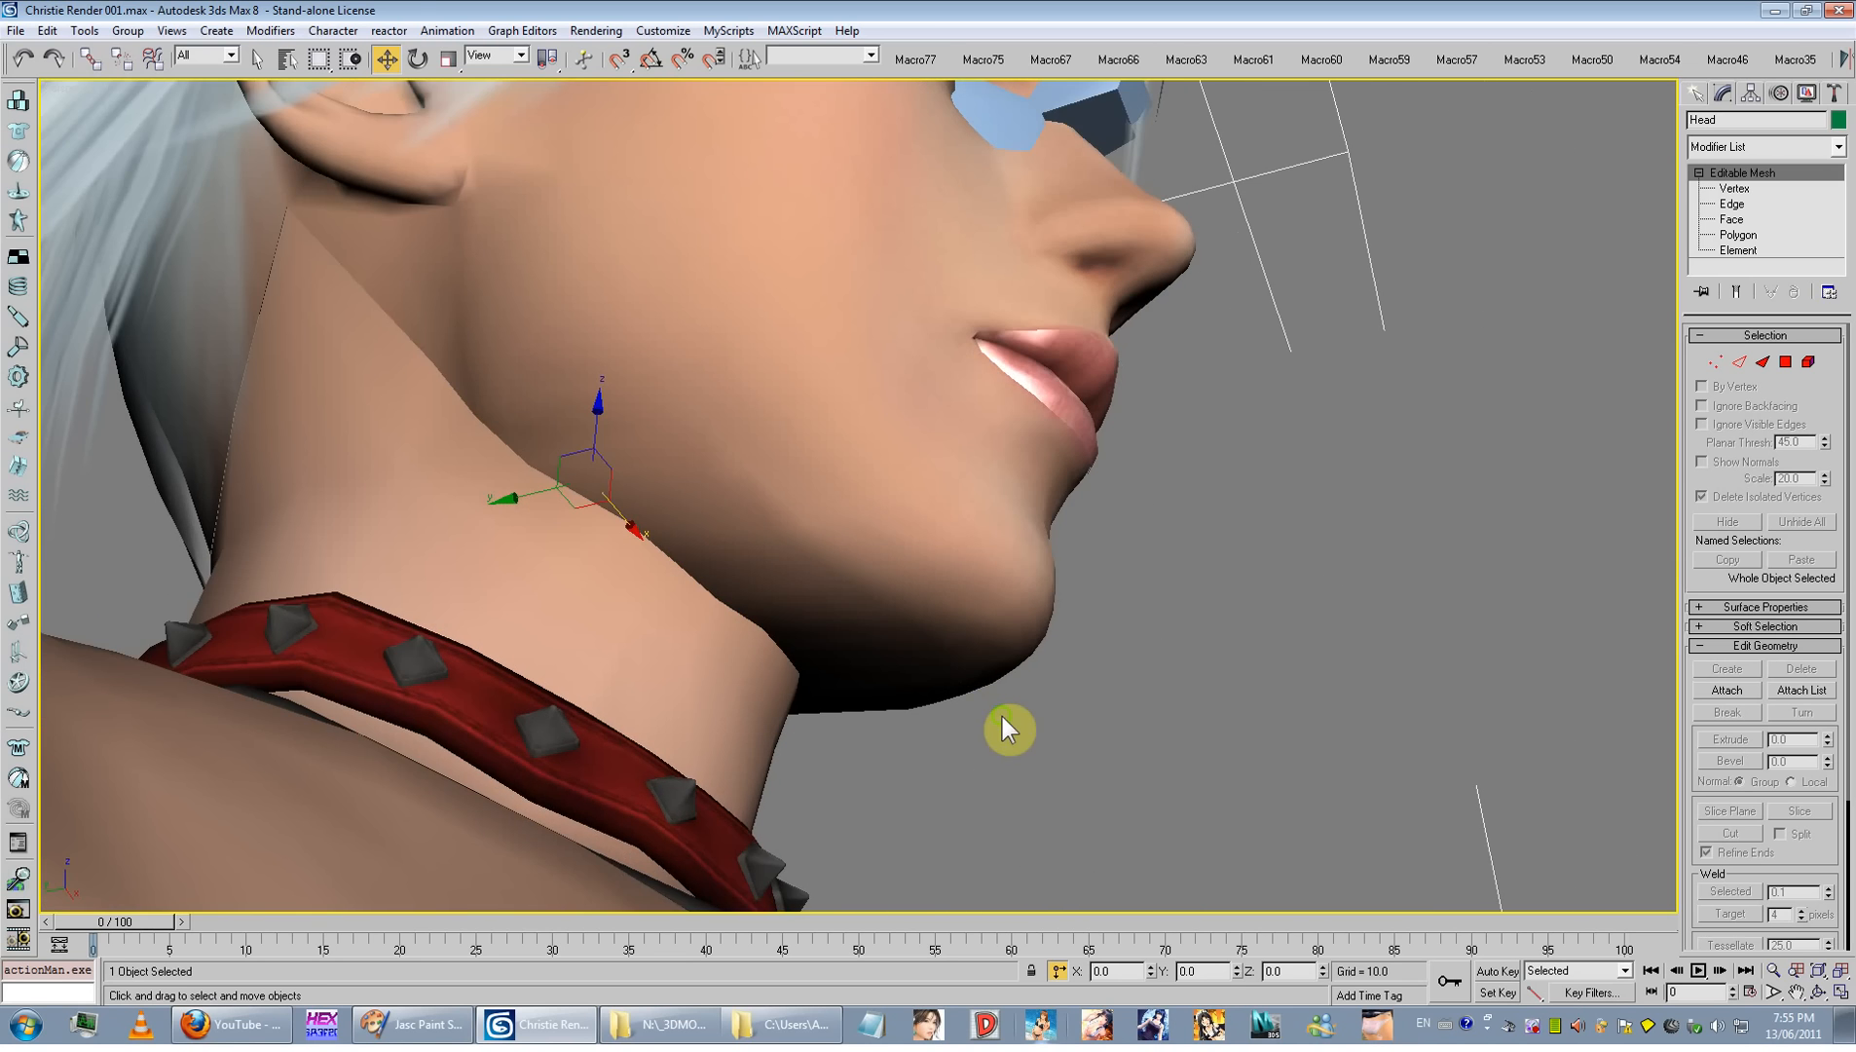
pyautogui.keyDown('alt'); pyautogui.moveTo(1002, 717); pyautogui.dragTo(1029, 750, button='middle'); pyautogui.keyUp('alt')
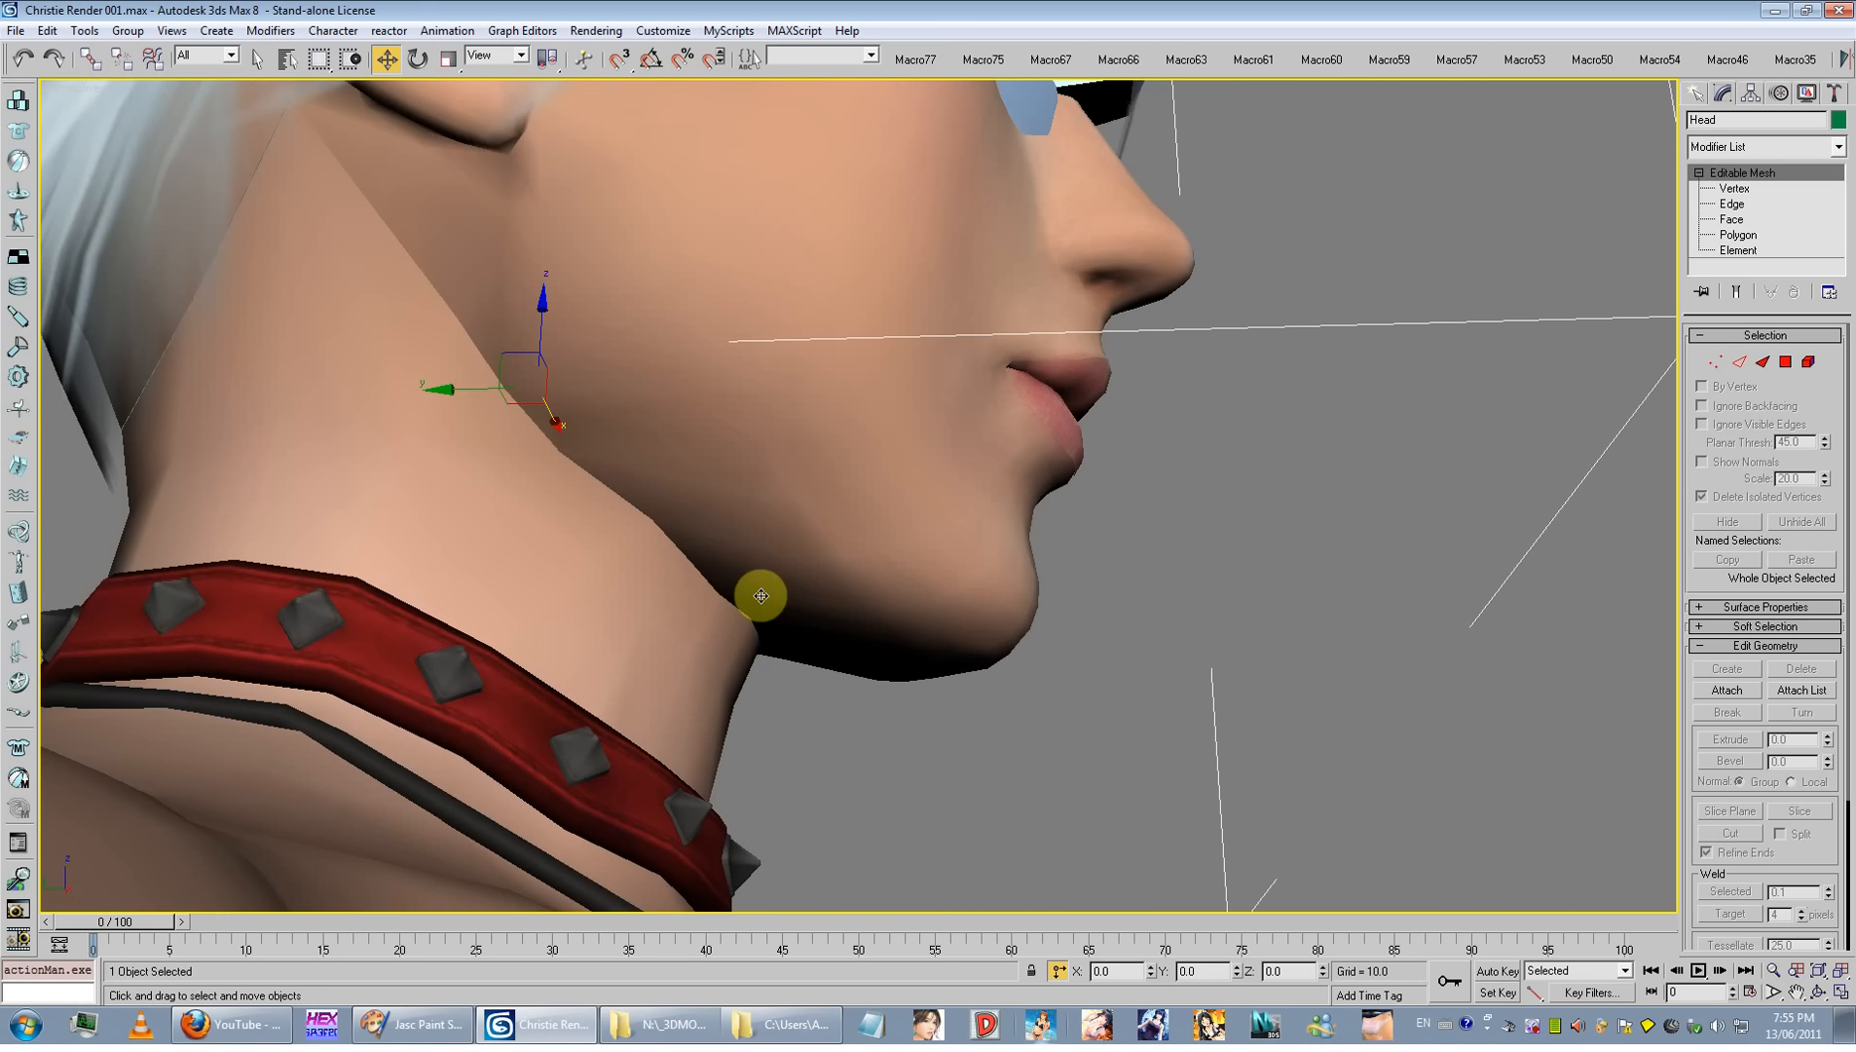
pyautogui.keyDown('alt'); pyautogui.moveTo(757, 592); pyautogui.dragTo(589, 580, button='middle'); pyautogui.keyUp('alt')
pyautogui.keyDown('alt'); pyautogui.moveTo(867, 604); pyautogui.dragTo(721, 769, button='middle'); pyautogui.keyUp('alt')
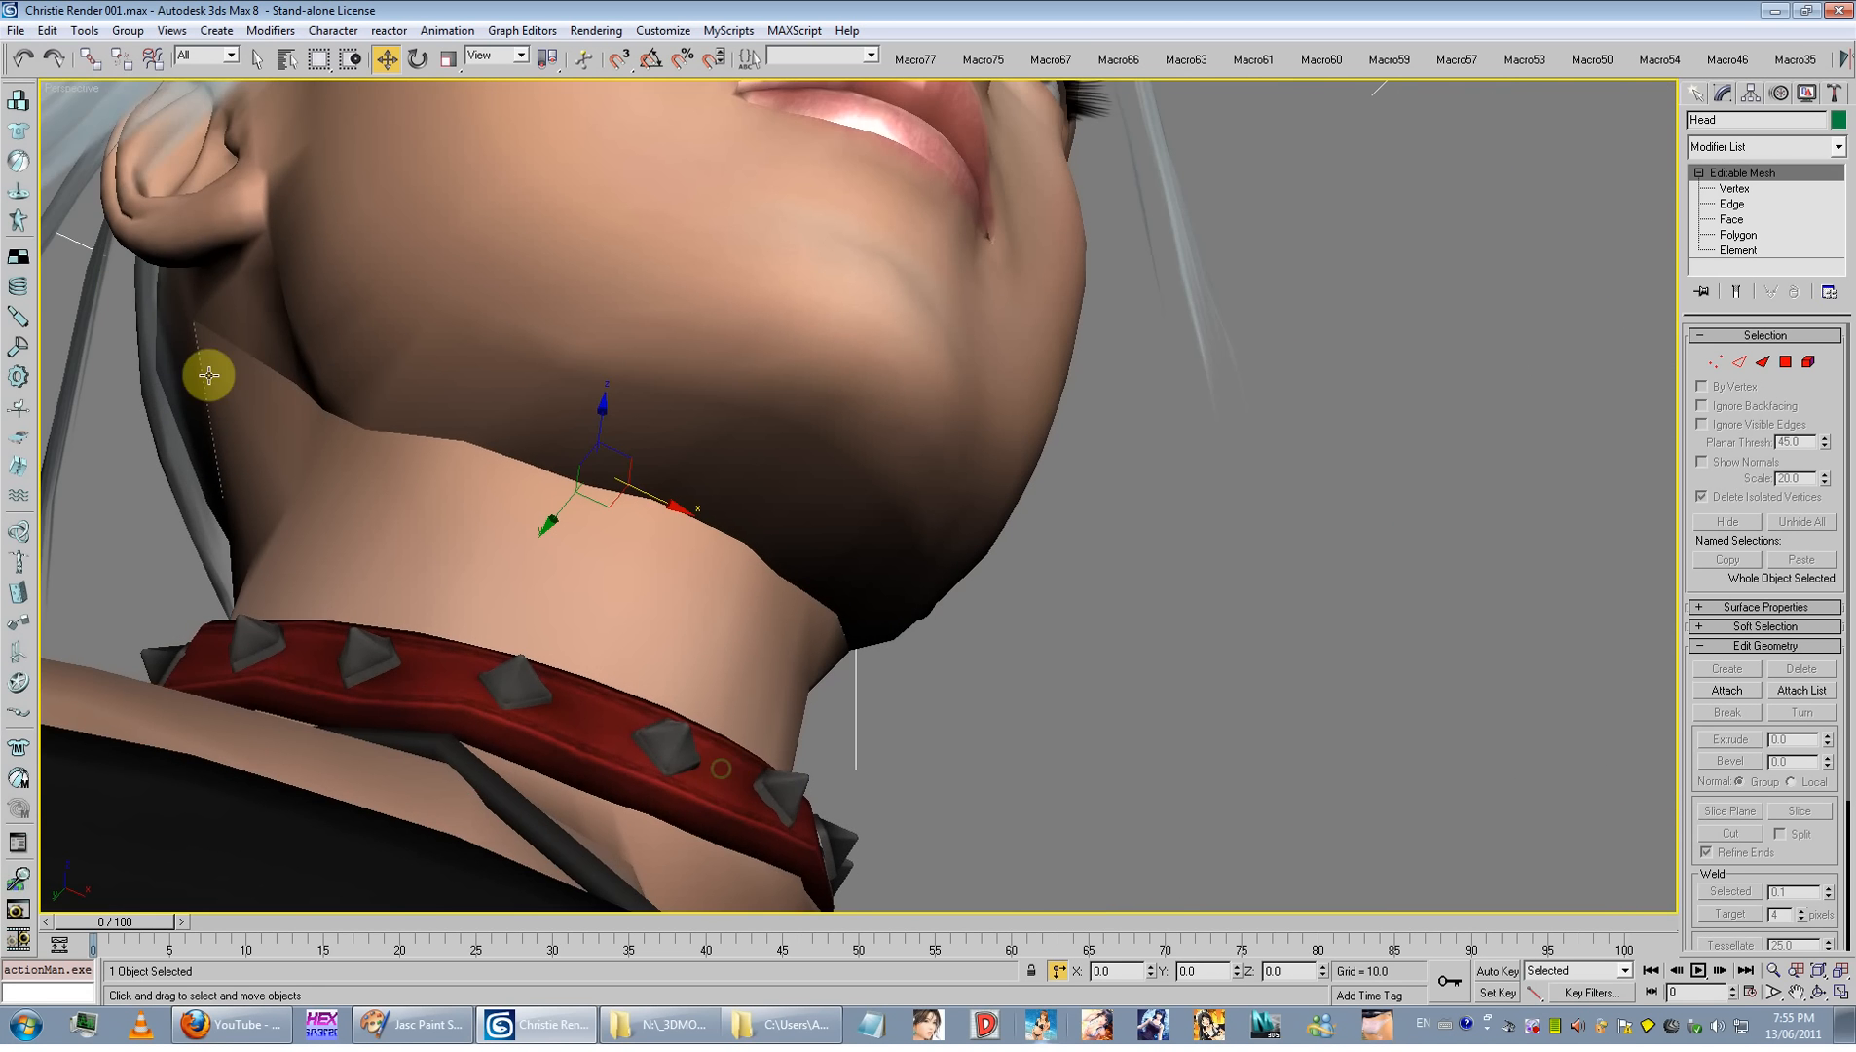
pyautogui.keyDown('alt'); pyautogui.moveTo(899, 506); pyautogui.dragTo(737, 608, button='middle'); pyautogui.keyUp('alt')
pyautogui.scroll(-10, 713, 605)
pyautogui.scroll(10, 769, 468)
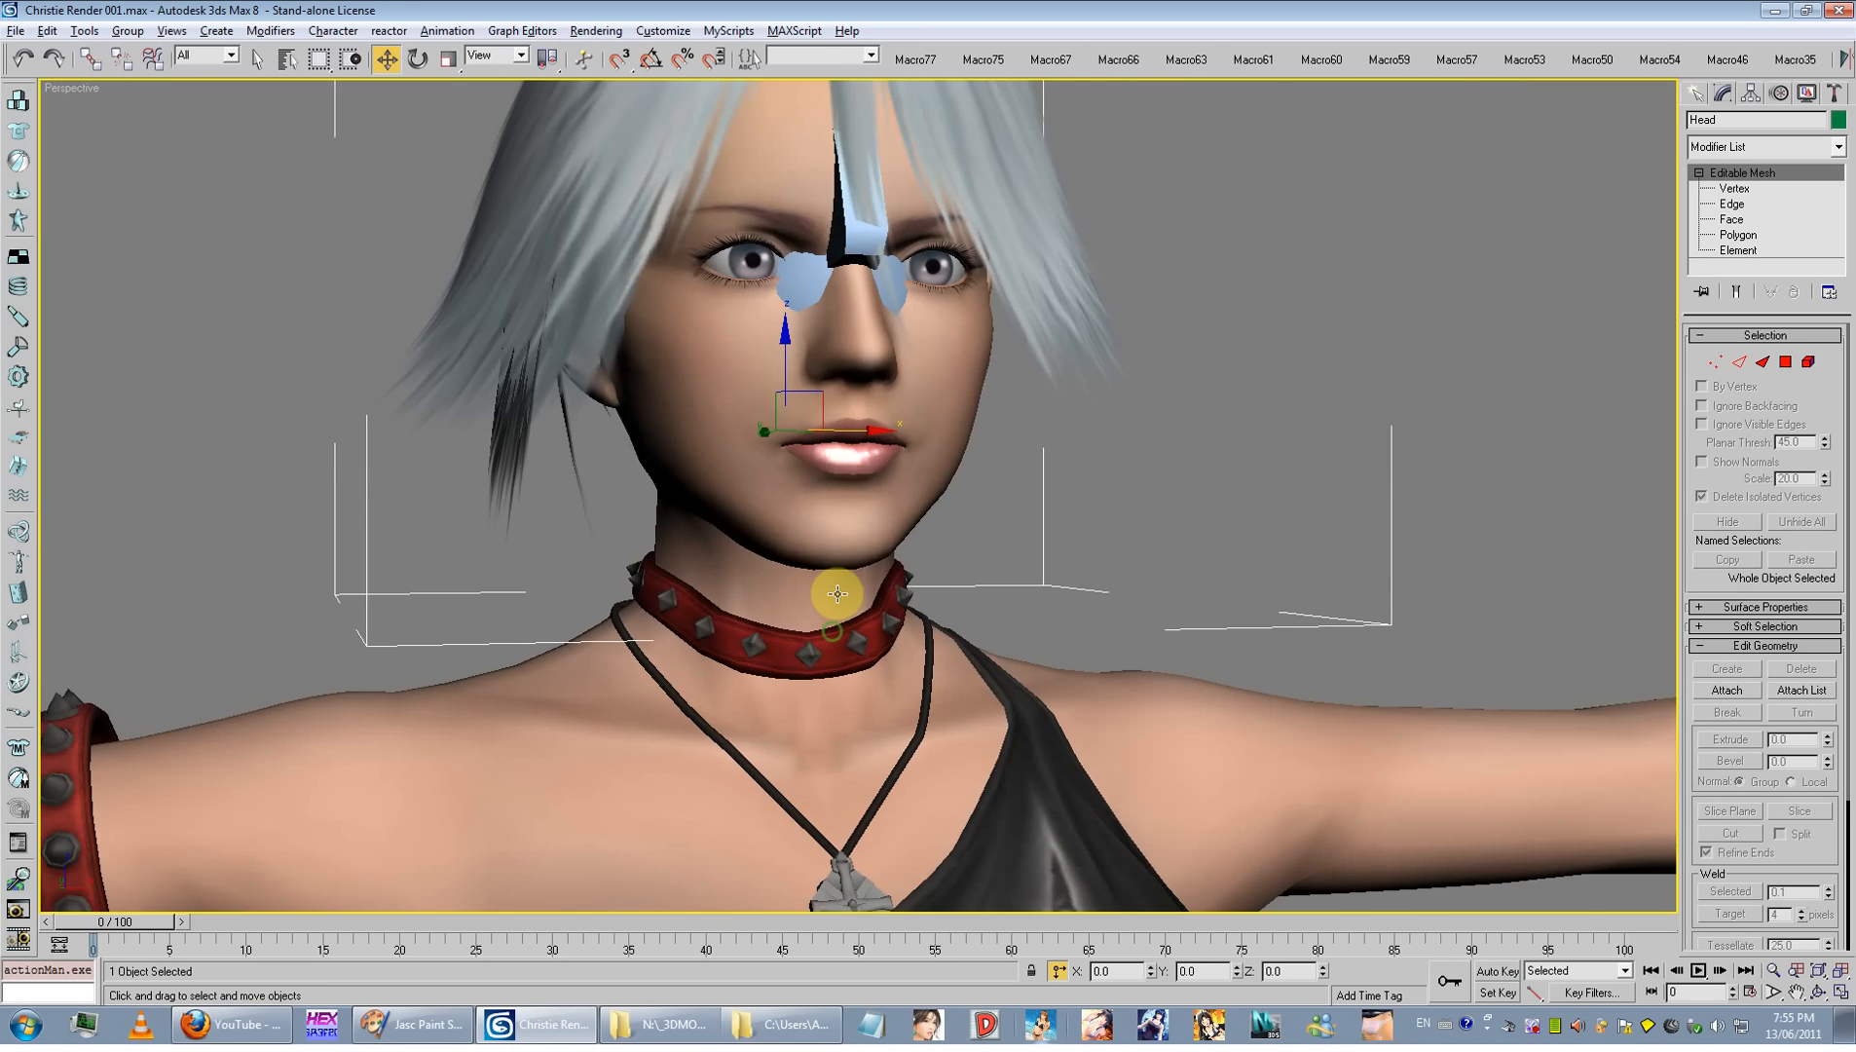
pyautogui.scroll(6, 1014, 602)
pyautogui.keyDown('alt'); pyautogui.moveTo(1014, 602); pyautogui.dragTo(1077, 584, button='middle'); pyautogui.keyUp('alt')
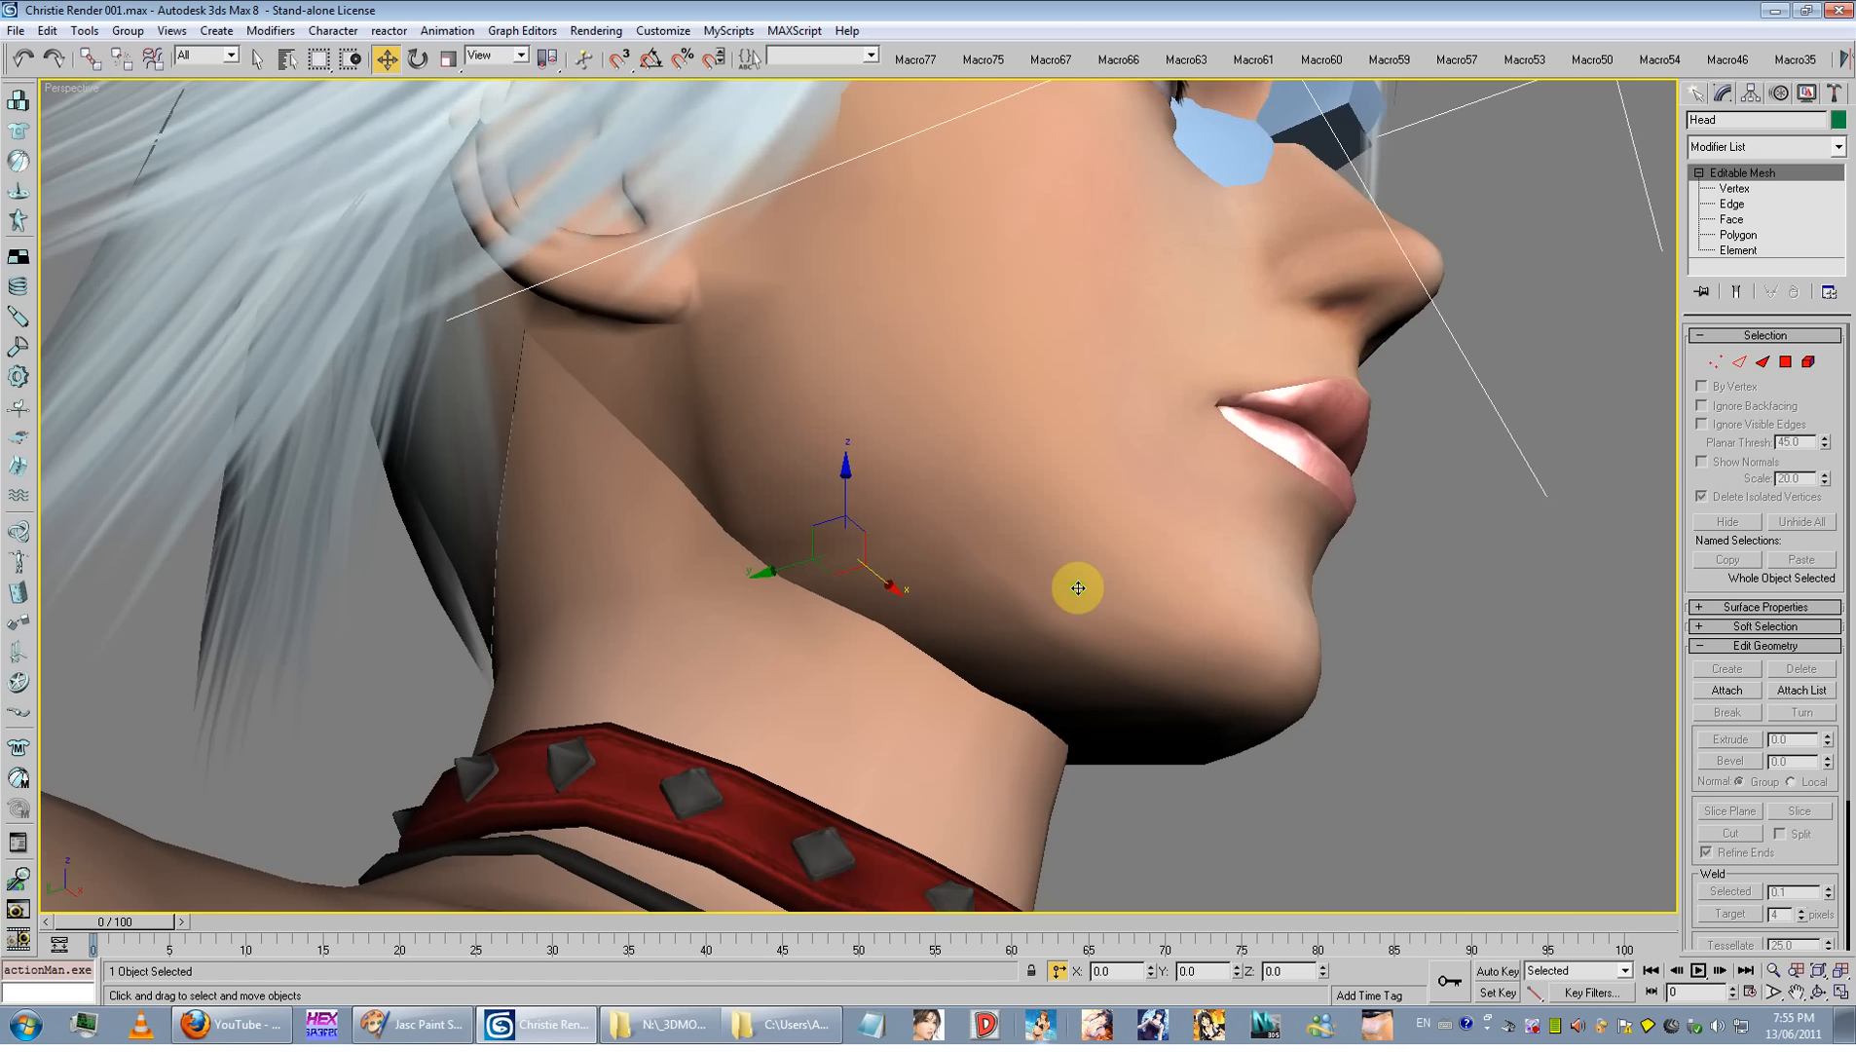
pyautogui.keyDown('alt'); pyautogui.moveTo(1034, 745); pyautogui.dragTo(1073, 700, button='middle'); pyautogui.keyUp('alt')
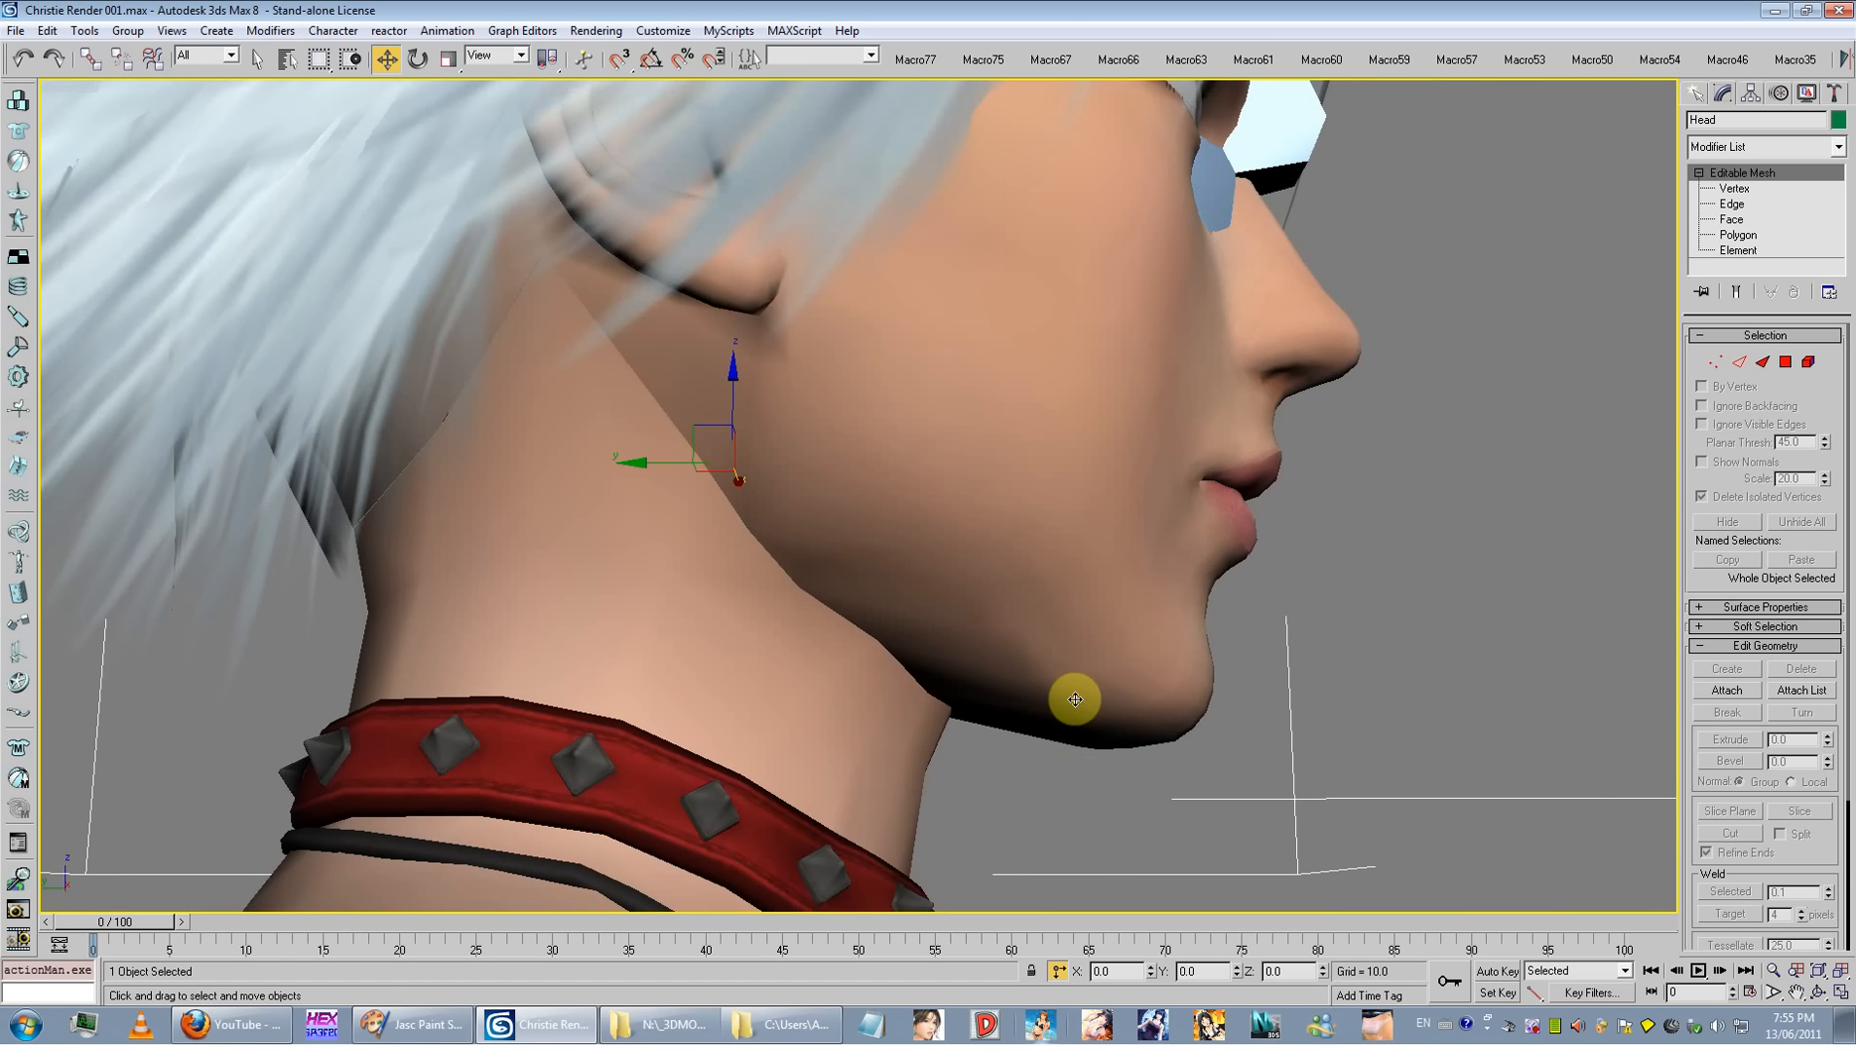
# Step: Select the body and Head meshes together, apply an Edit Normals modifier and set its display length to 0.4
pyautogui.press('F4')
pyautogui.scroll(-3, 953, 779)
pyautogui.keyDown('alt'); pyautogui.moveTo(941, 791); pyautogui.dragTo(887, 784, button='middle'); pyautogui.keyUp('alt')
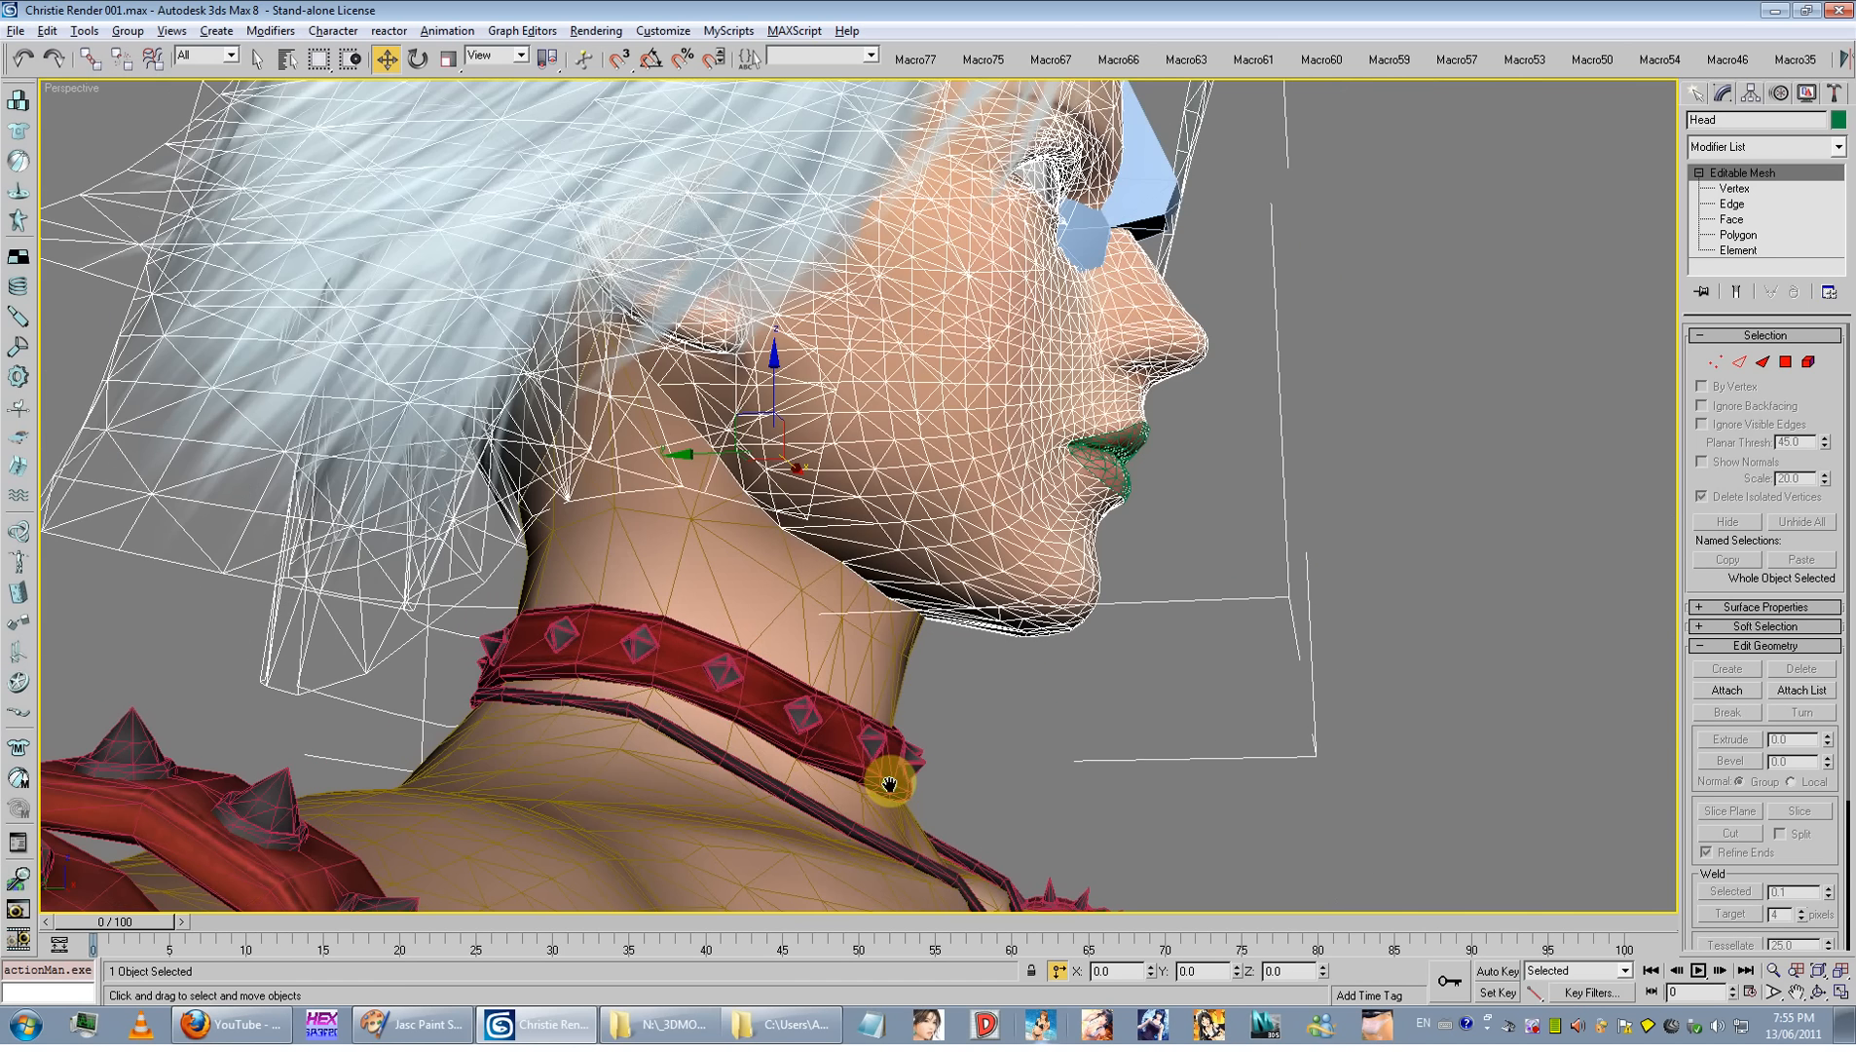
pyautogui.click(912, 631)
pyautogui.keyDown('ctrl'); pyautogui.click(1272, 581); pyautogui.keyUp('ctrl')
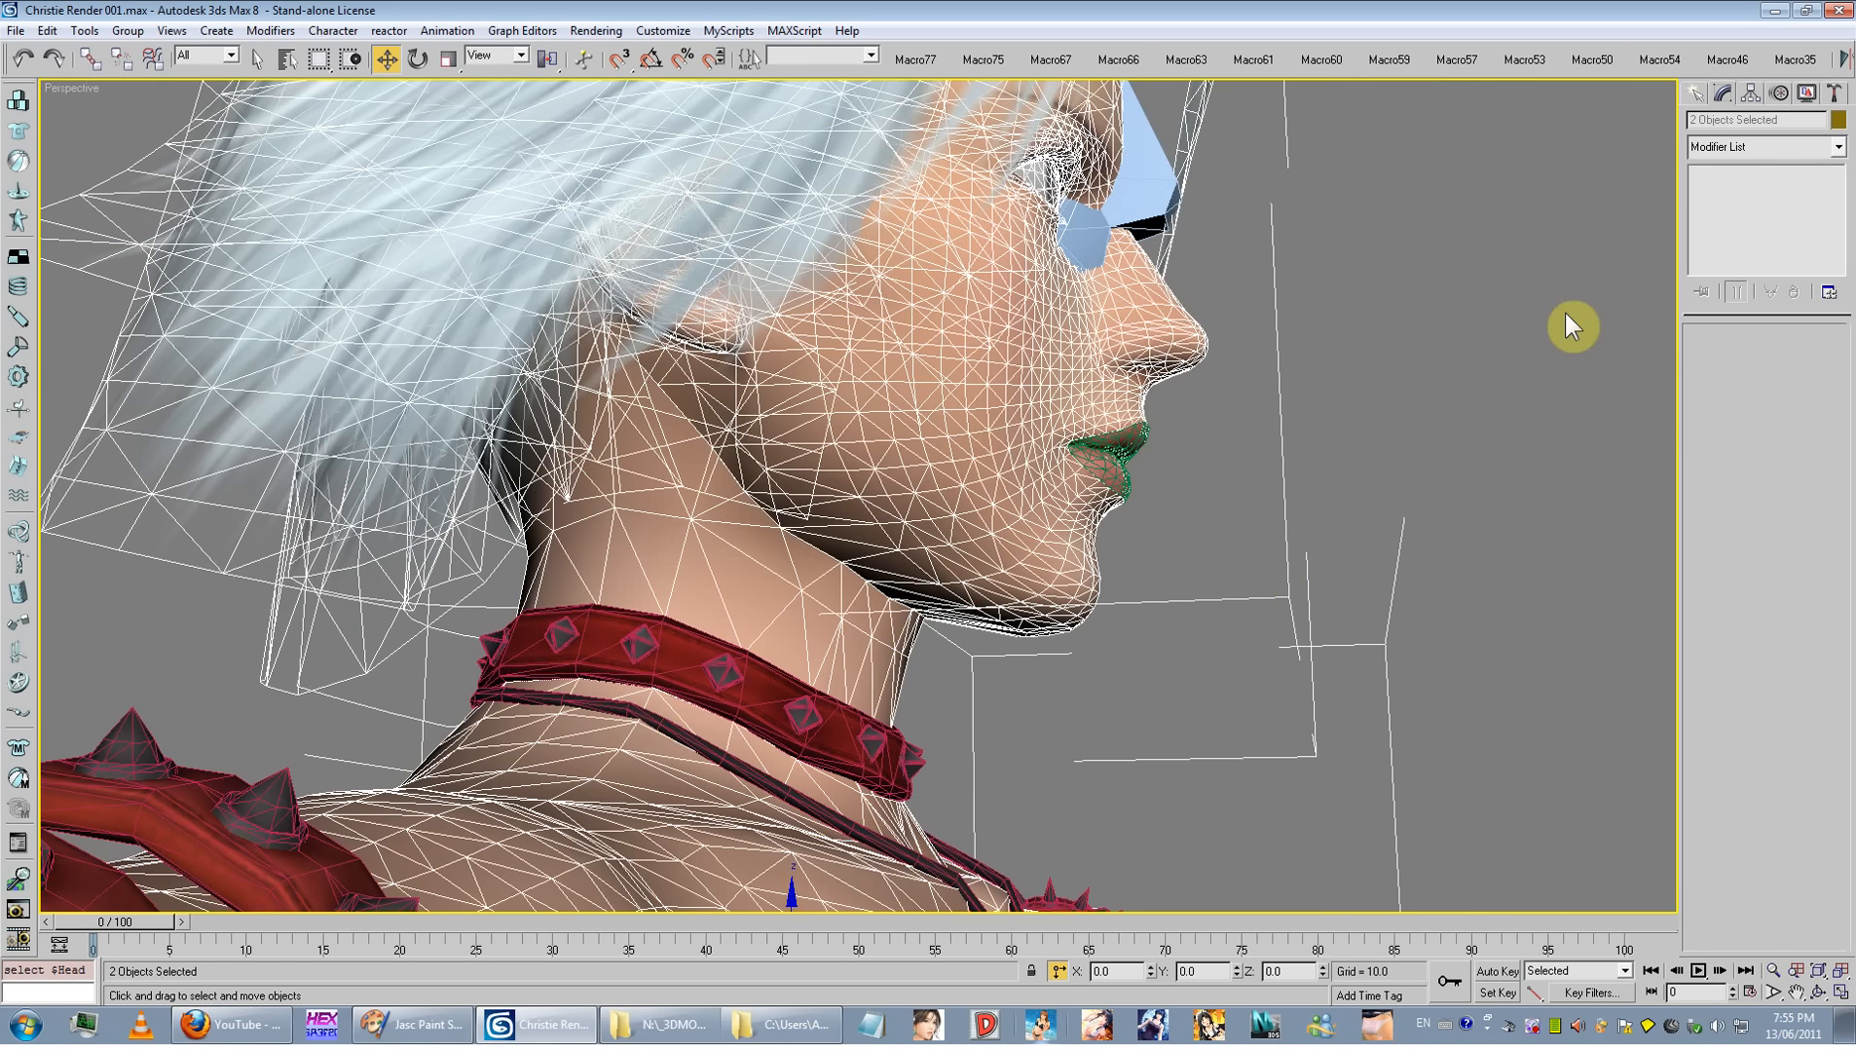
pyautogui.click(1801, 148)
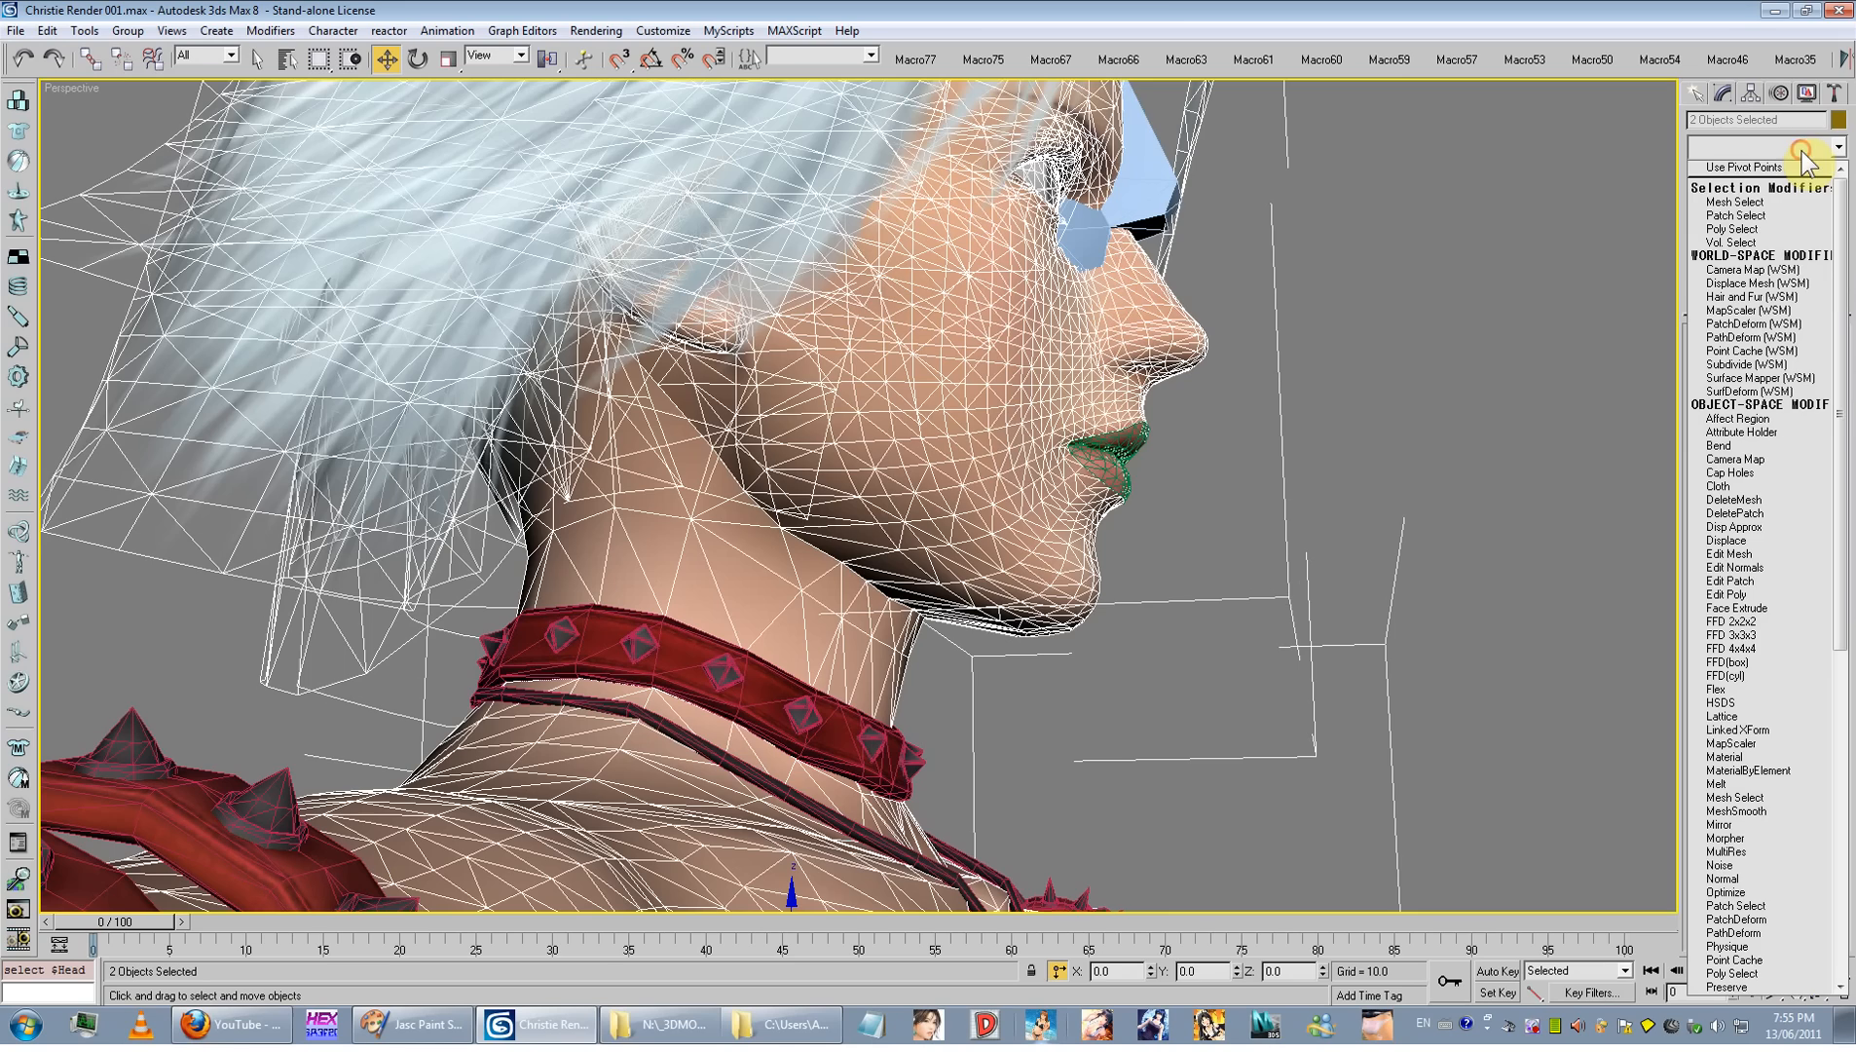
pyautogui.click(1702, 566)
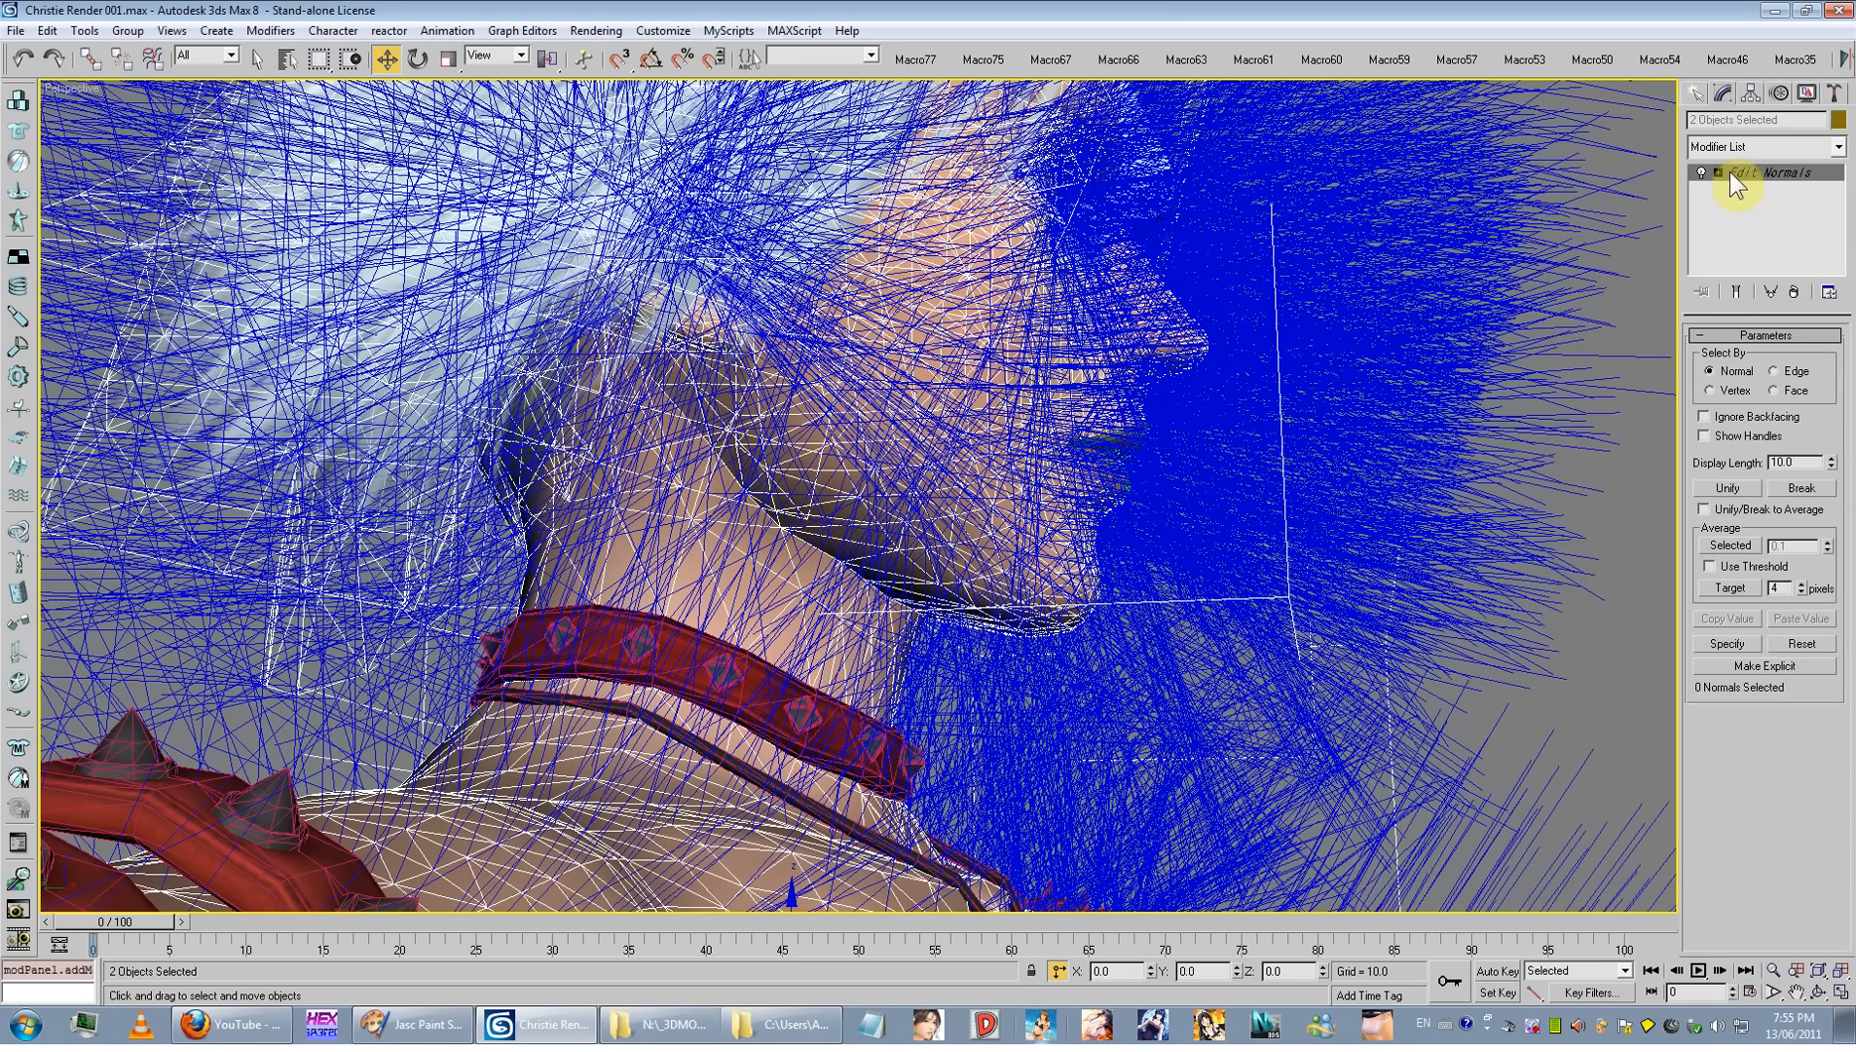
pyautogui.moveTo(1830, 464); pyautogui.dragTo(1781, 554)
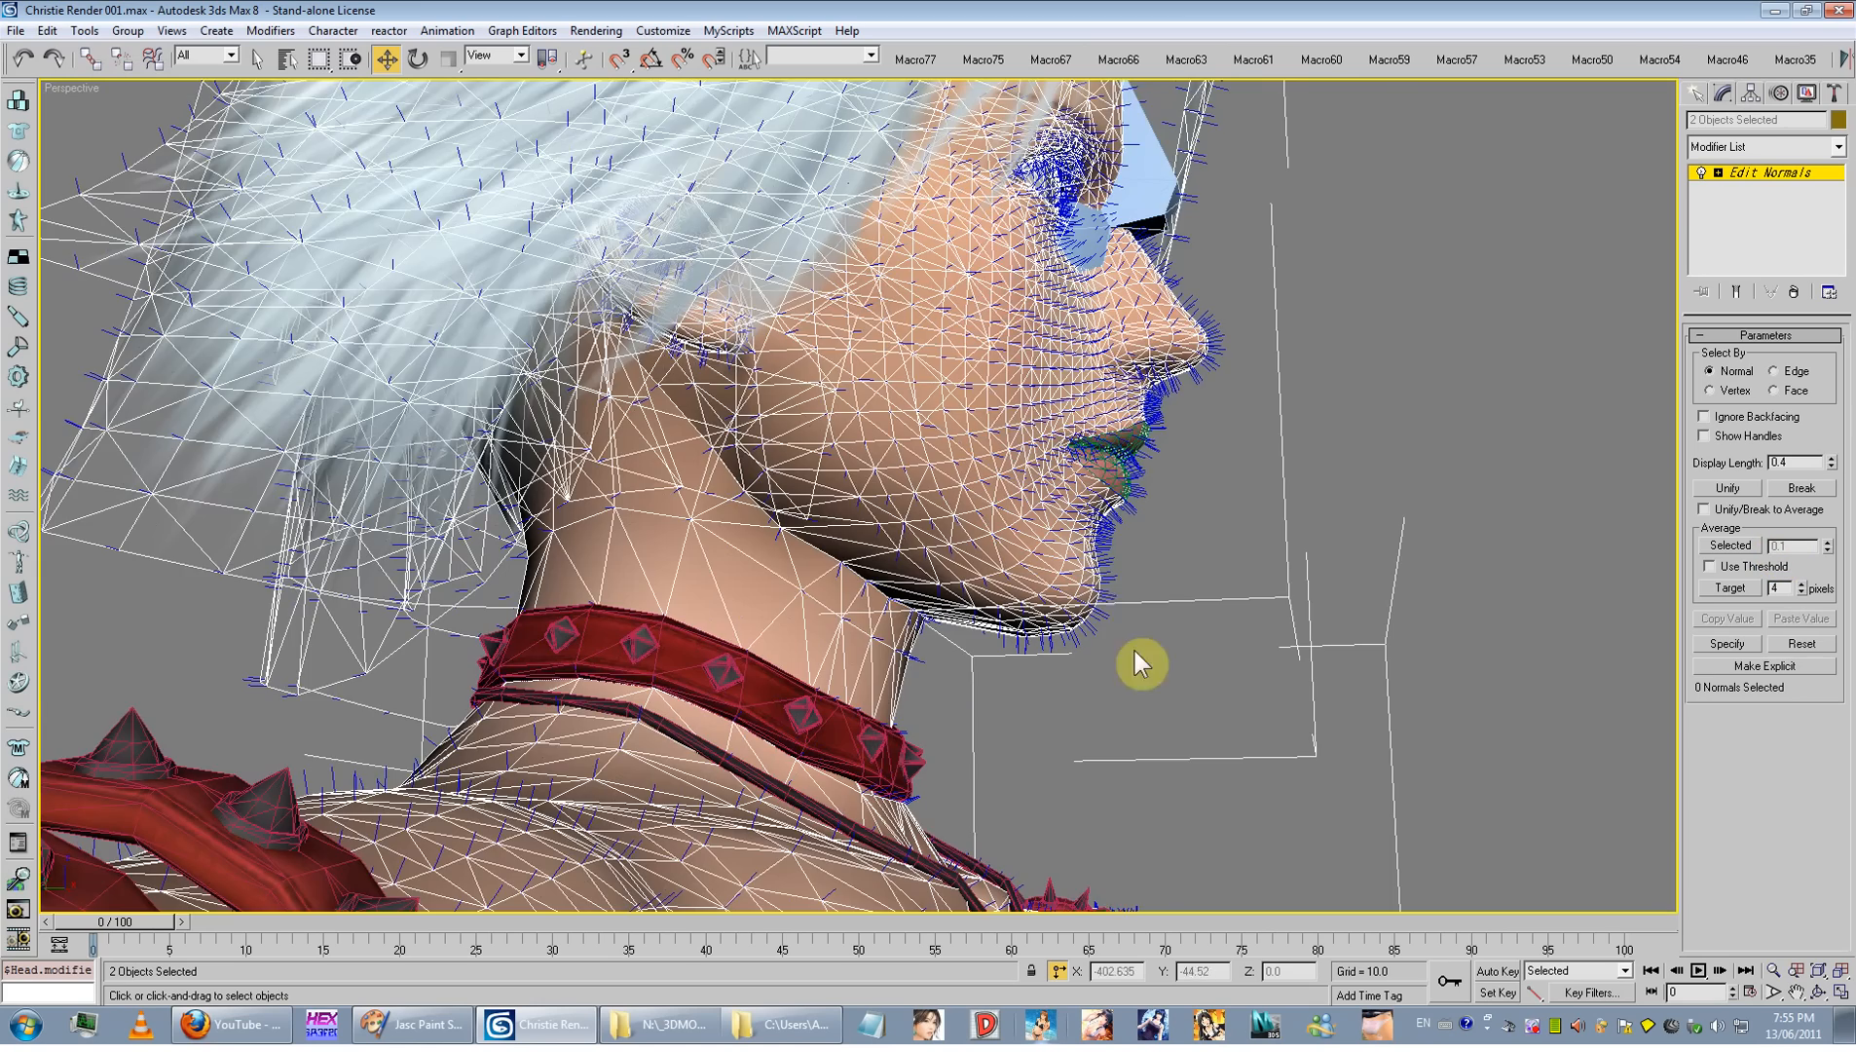
# Step: Select the normals of both meshes around the seam between the jaw and the neck
pyautogui.keyDown('alt'); pyautogui.moveTo(1134, 650); pyautogui.dragTo(1215, 642, button='middle'); pyautogui.keyUp('alt')
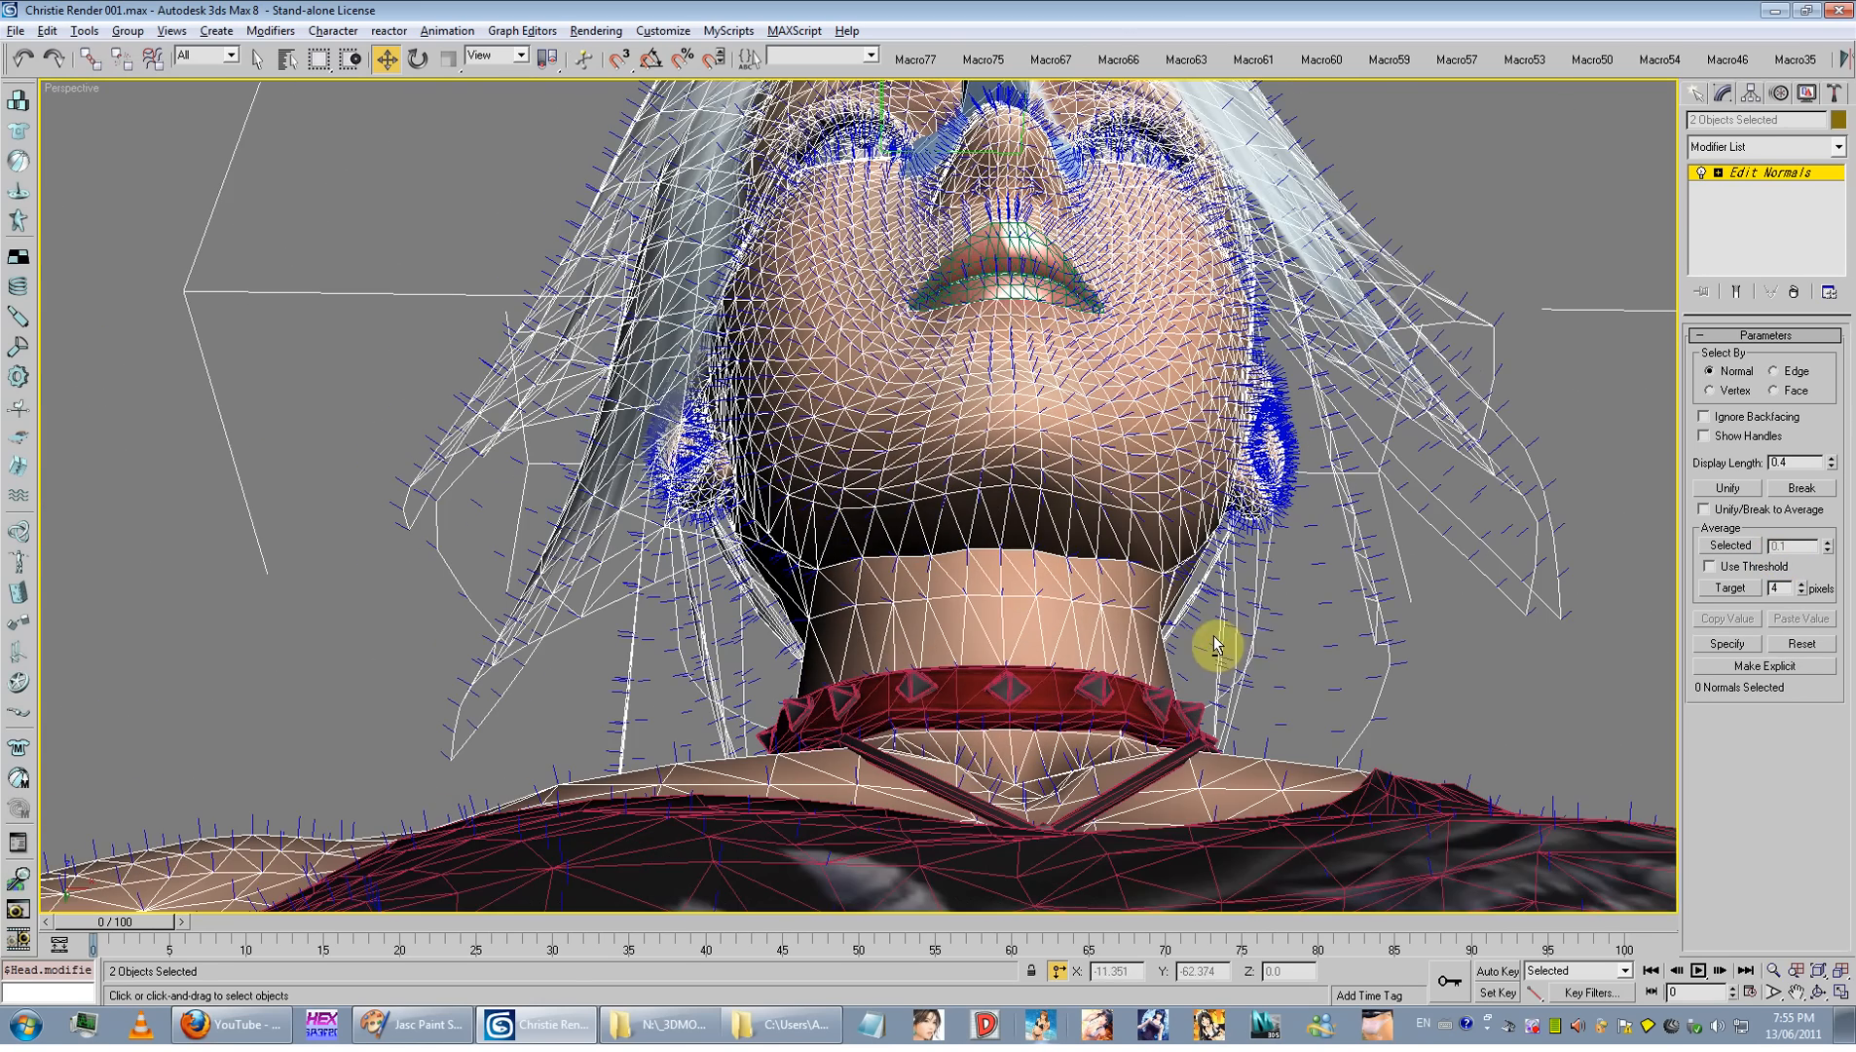
pyautogui.click(1251, 643)
pyautogui.moveTo(1438, 646); pyautogui.dragTo(654, 467)
pyautogui.keyDown('alt'); pyautogui.moveTo(1192, 575); pyautogui.dragTo(1081, 530, button='middle'); pyautogui.keyUp('alt')
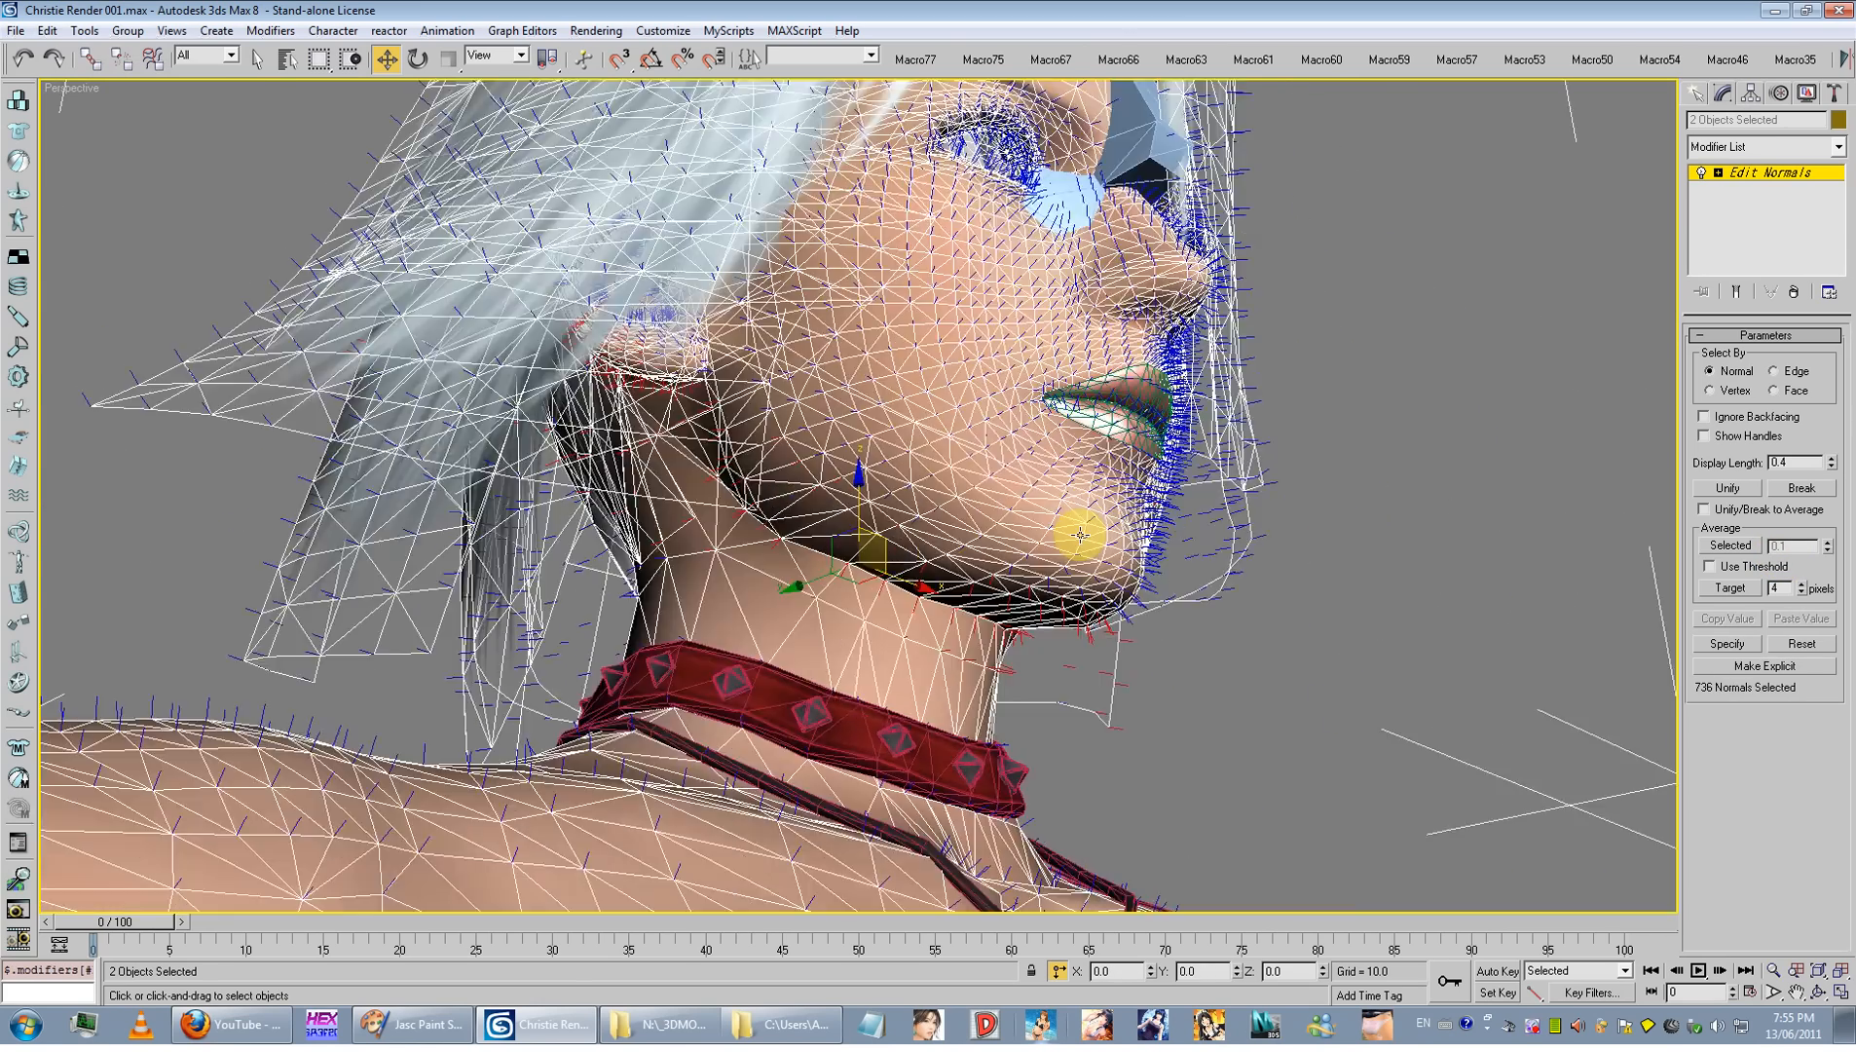
# Step: Average the selected seam normals using a threshold of 0.01, inspect the neck shading and clear the selection
pyautogui.press('F4')
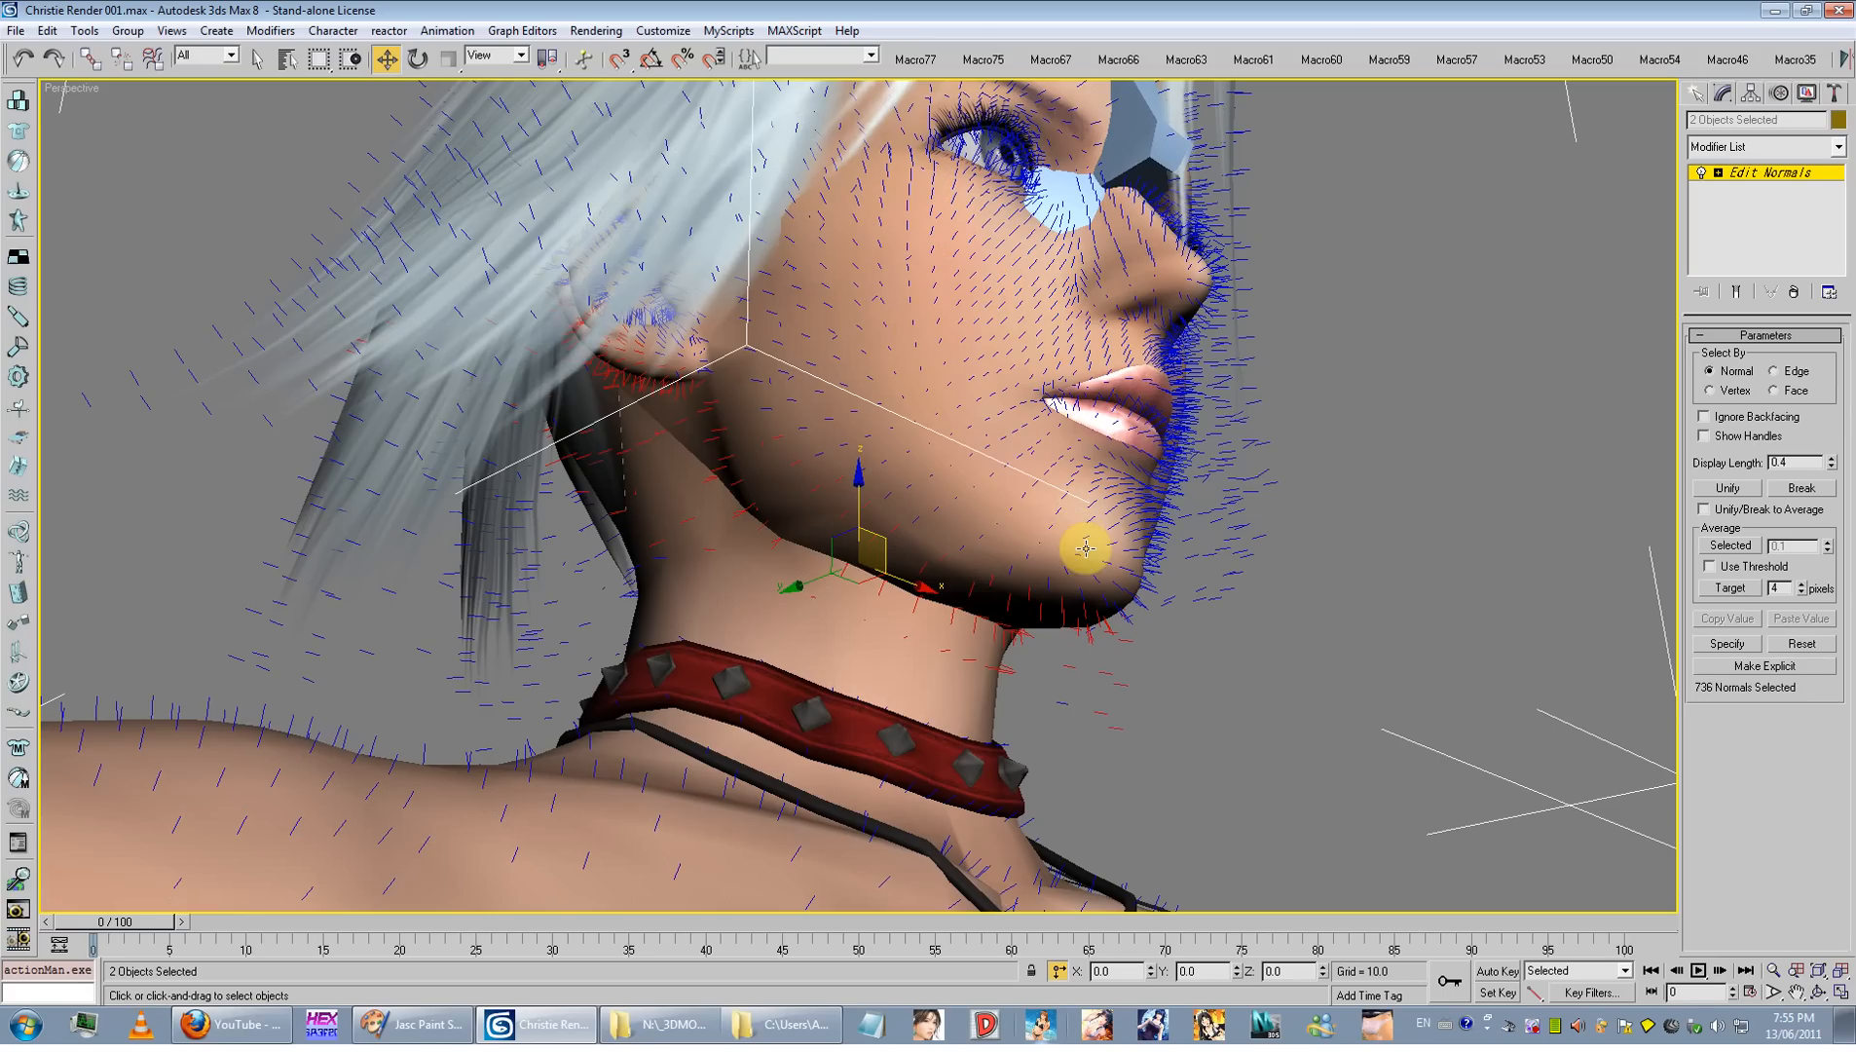
pyautogui.click(1709, 567)
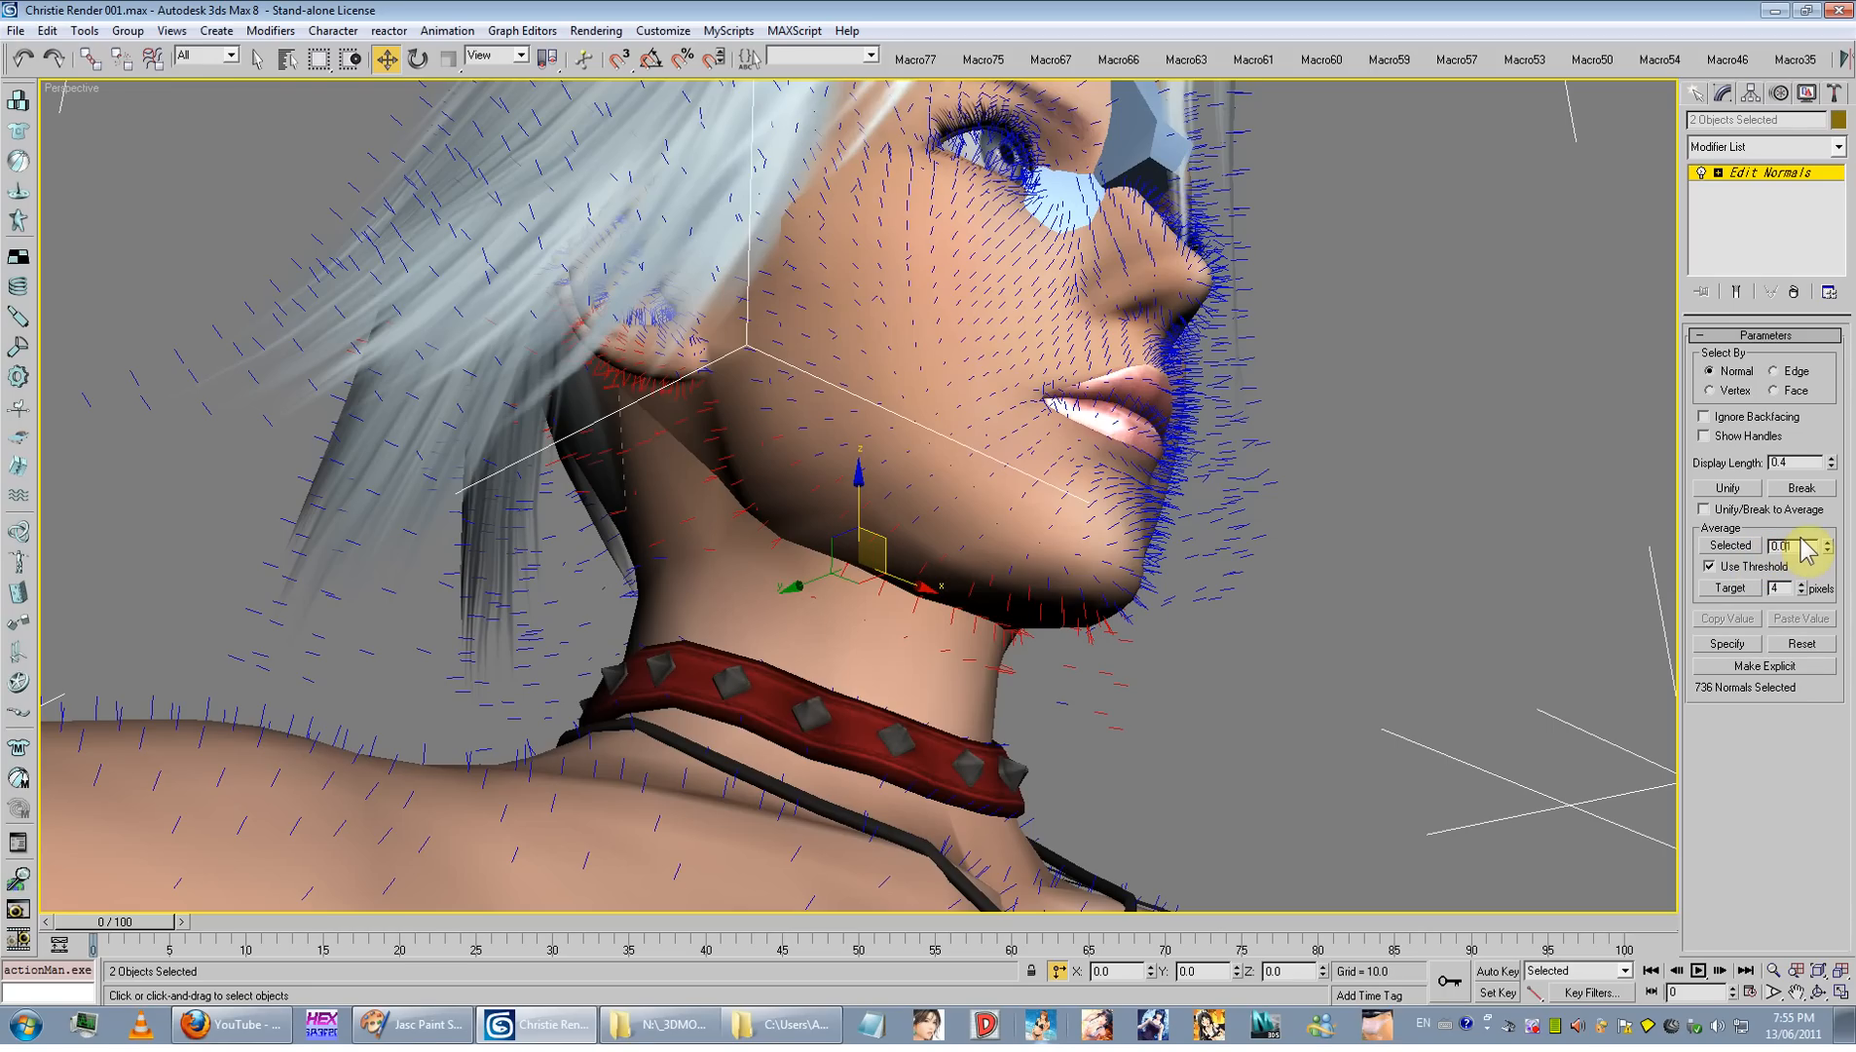
pyautogui.click(1731, 545)
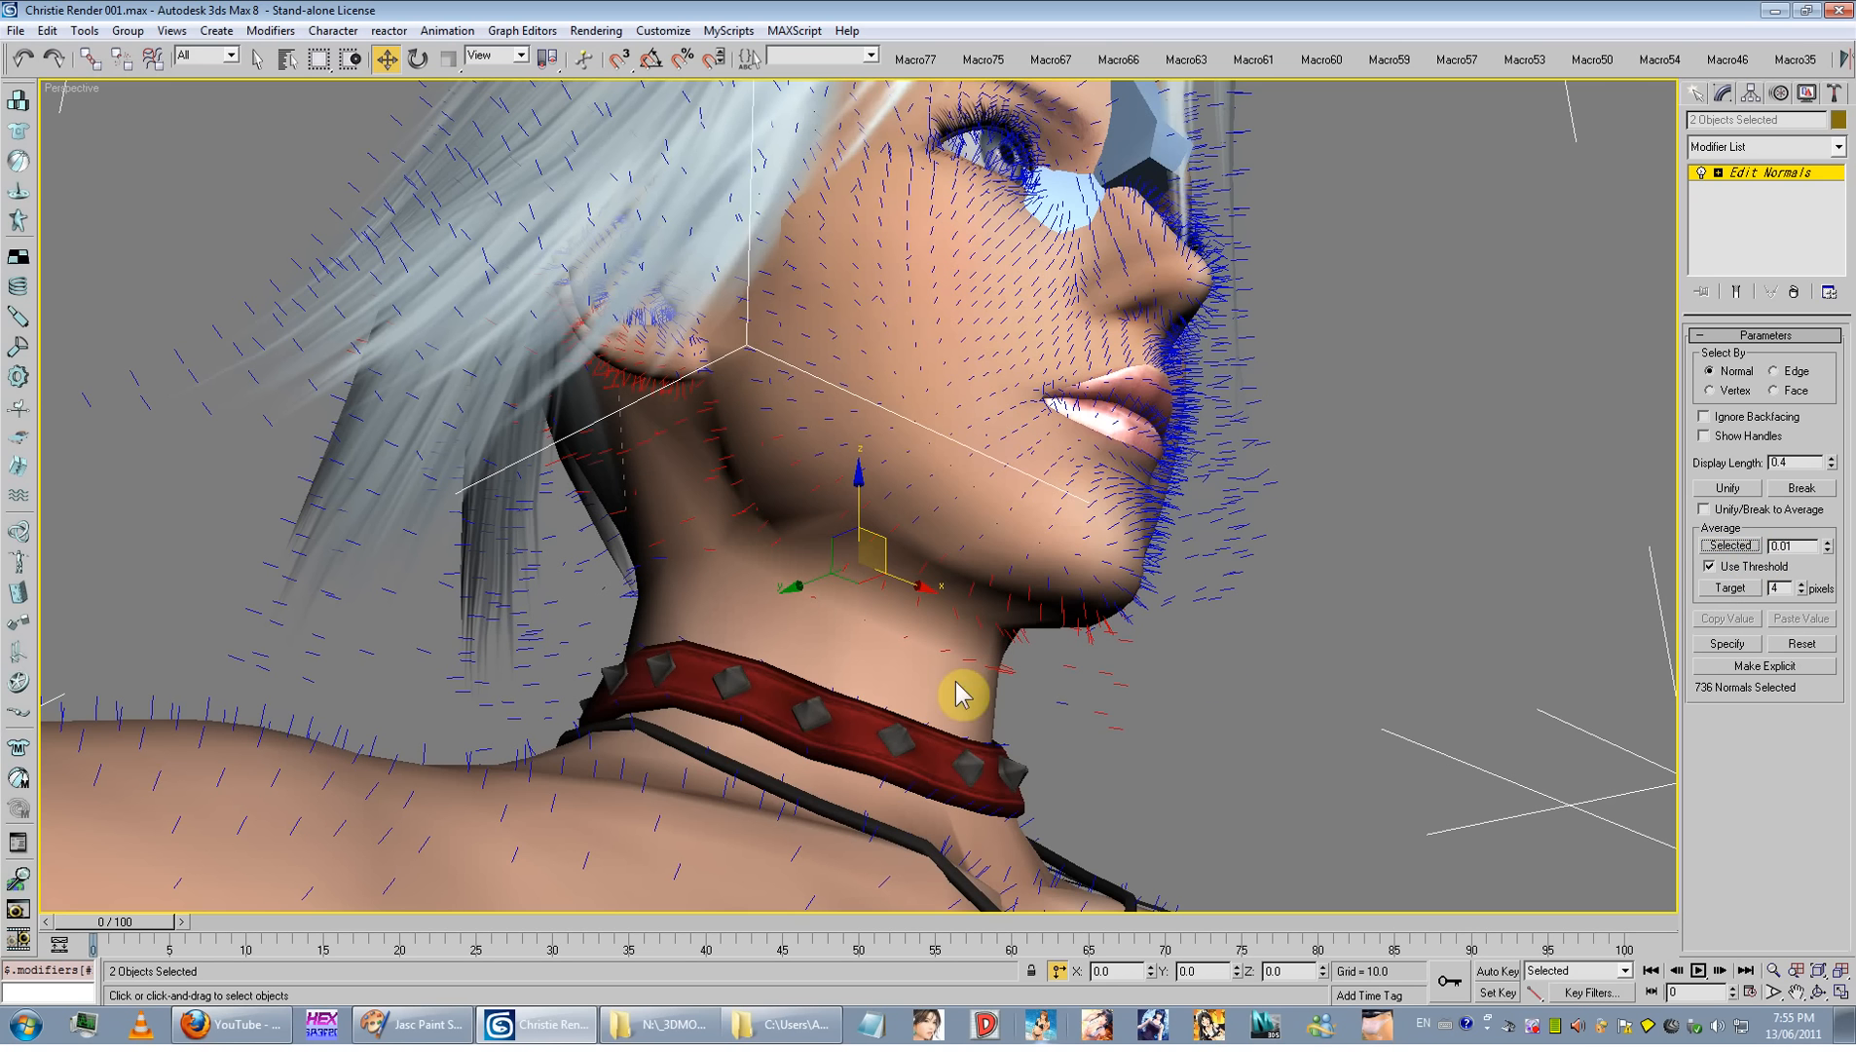
pyautogui.moveTo(1077, 539); pyautogui.dragTo(1150, 530, button='middle')
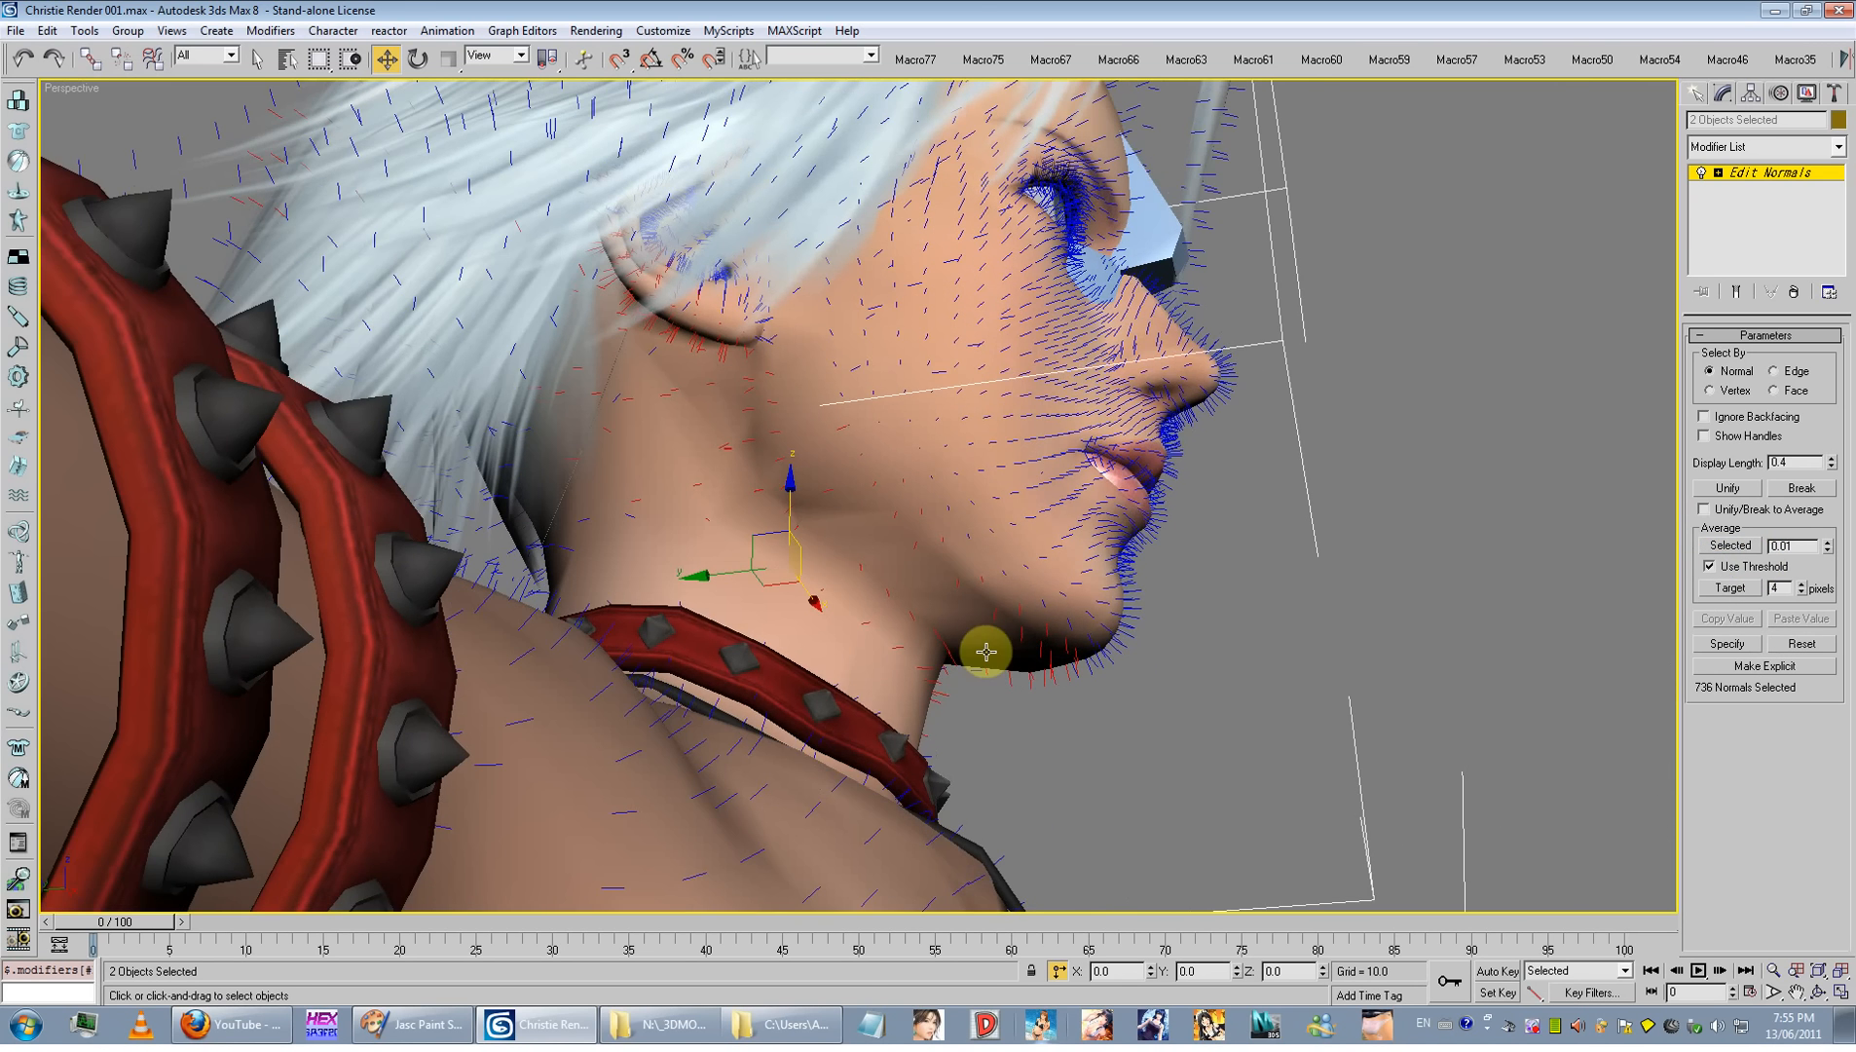
pyautogui.keyDown('alt'); pyautogui.moveTo(980, 640); pyautogui.dragTo(991, 596, button='middle'); pyautogui.keyUp('alt')
pyautogui.keyDown('alt'); pyautogui.moveTo(857, 634); pyautogui.dragTo(988, 602, button='middle'); pyautogui.keyUp('alt')
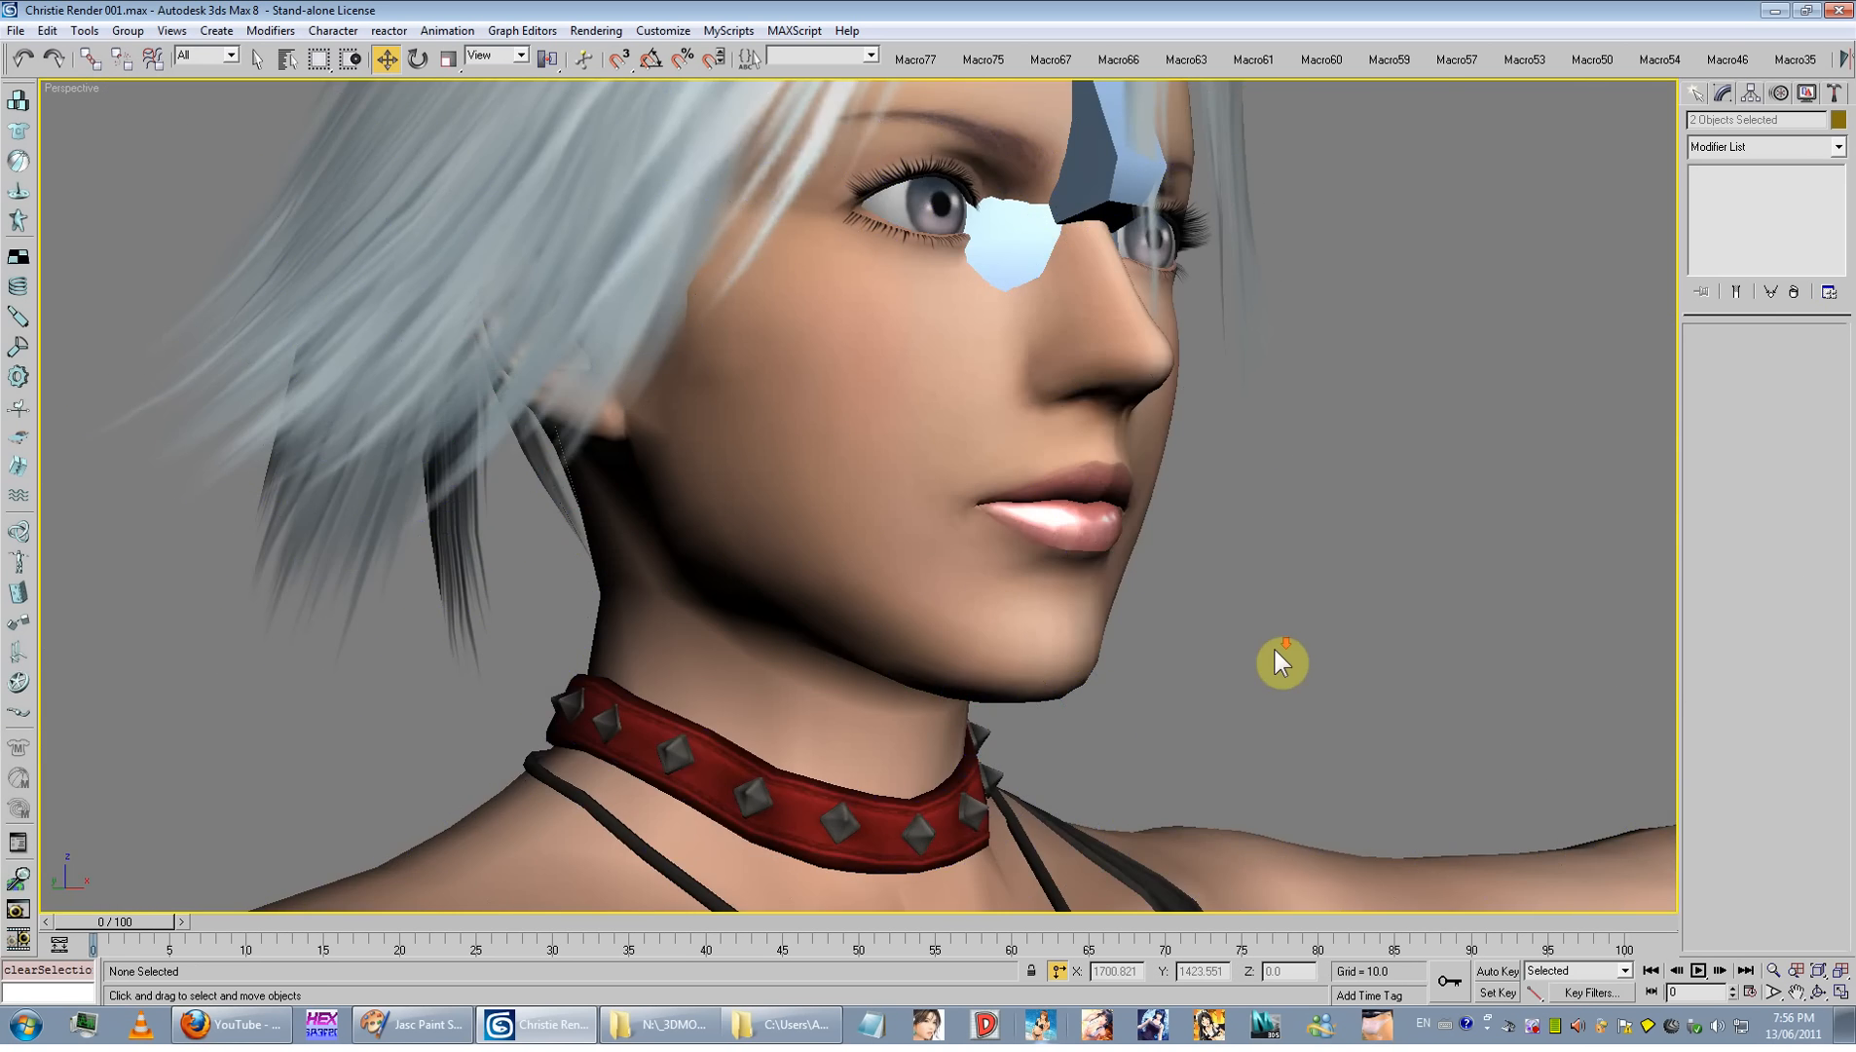
# Step: Set the Edit Normals display length on the Head mesh to 0.0 and check its shading against the neck
pyautogui.scroll(-5, 1278, 663)
pyautogui.click(953, 568)
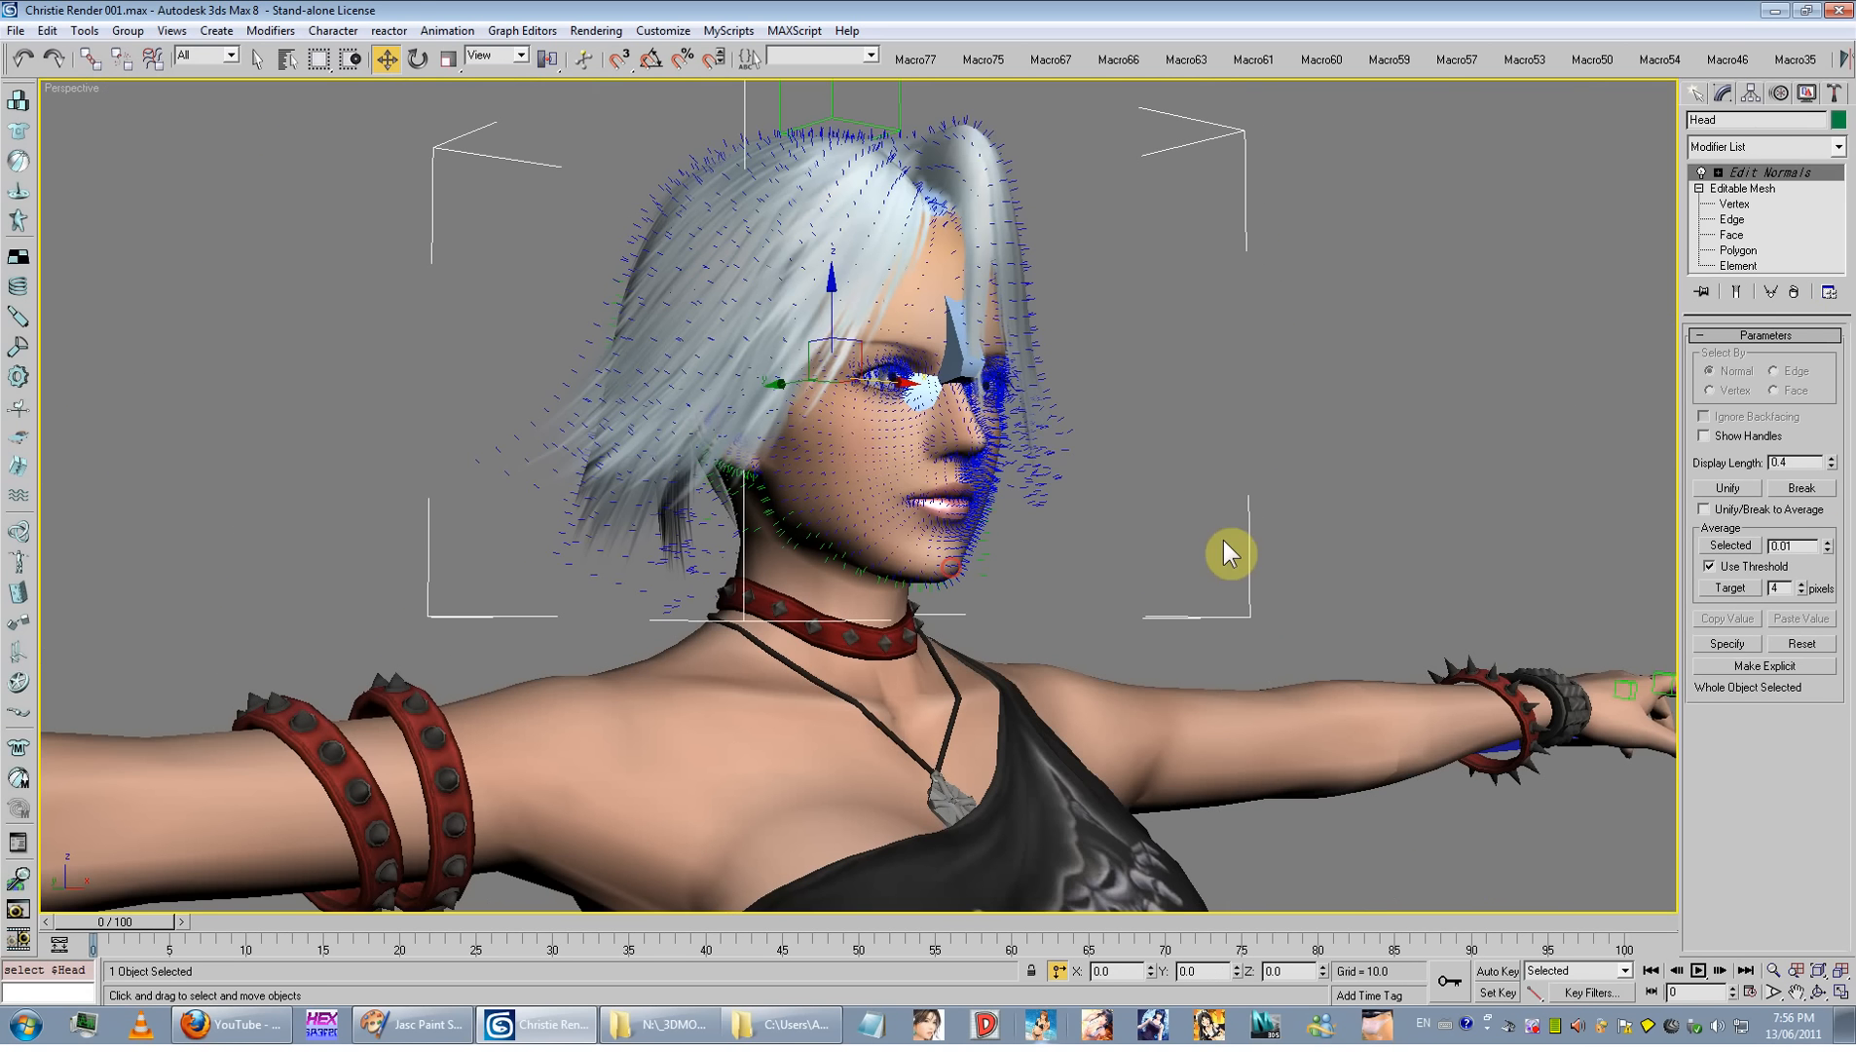
pyautogui.moveTo(1830, 465); pyautogui.dragTo(1819, 526)
pyautogui.click(1393, 477)
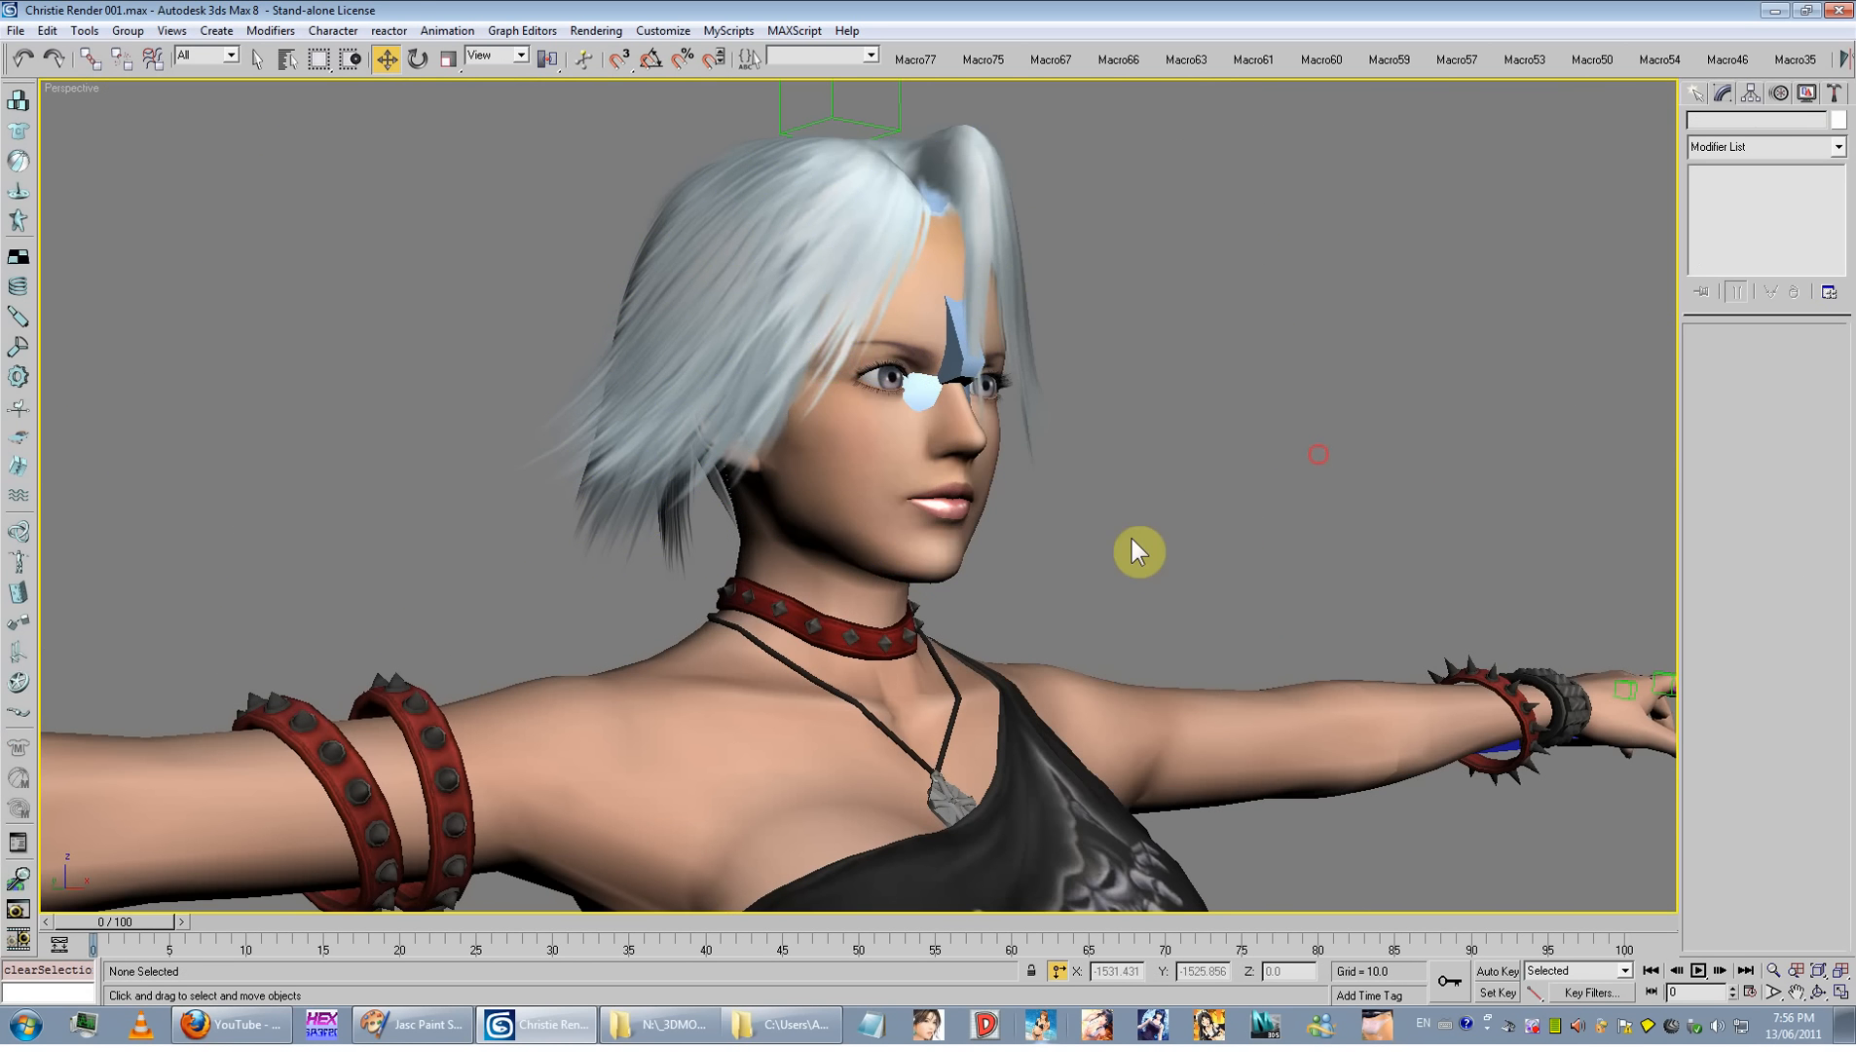
pyautogui.keyDown('alt'); pyautogui.moveTo(1131, 537); pyautogui.dragTo(960, 511, button='middle'); pyautogui.keyUp('alt')
pyautogui.scroll(-6, 925, 545)
pyautogui.scroll(6, 973, 560)
pyautogui.click(960, 511)
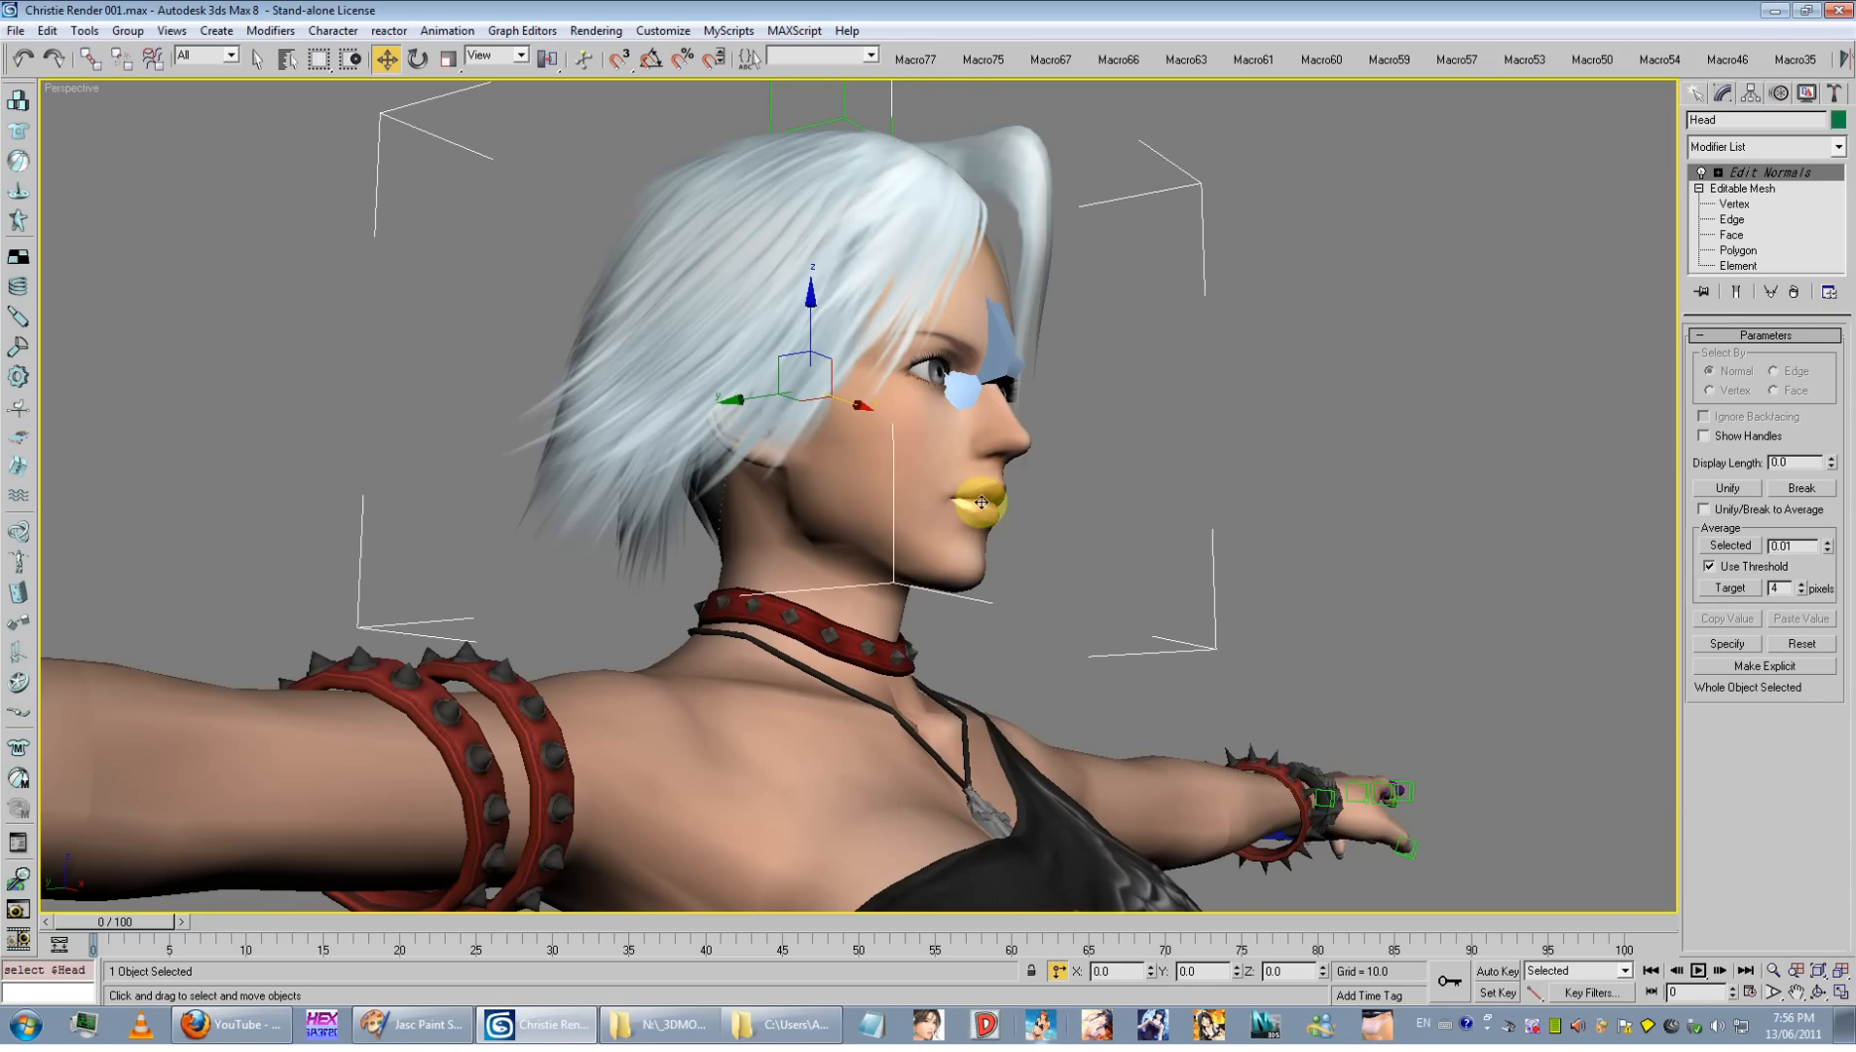
# Step: Select the black [CRI01] top, try hiding it and undo the hiding
pyautogui.scroll(-6, 950, 633)
pyautogui.keyDown('alt'); pyautogui.moveTo(961, 551); pyautogui.dragTo(958, 571, button='middle'); pyautogui.keyUp('alt')
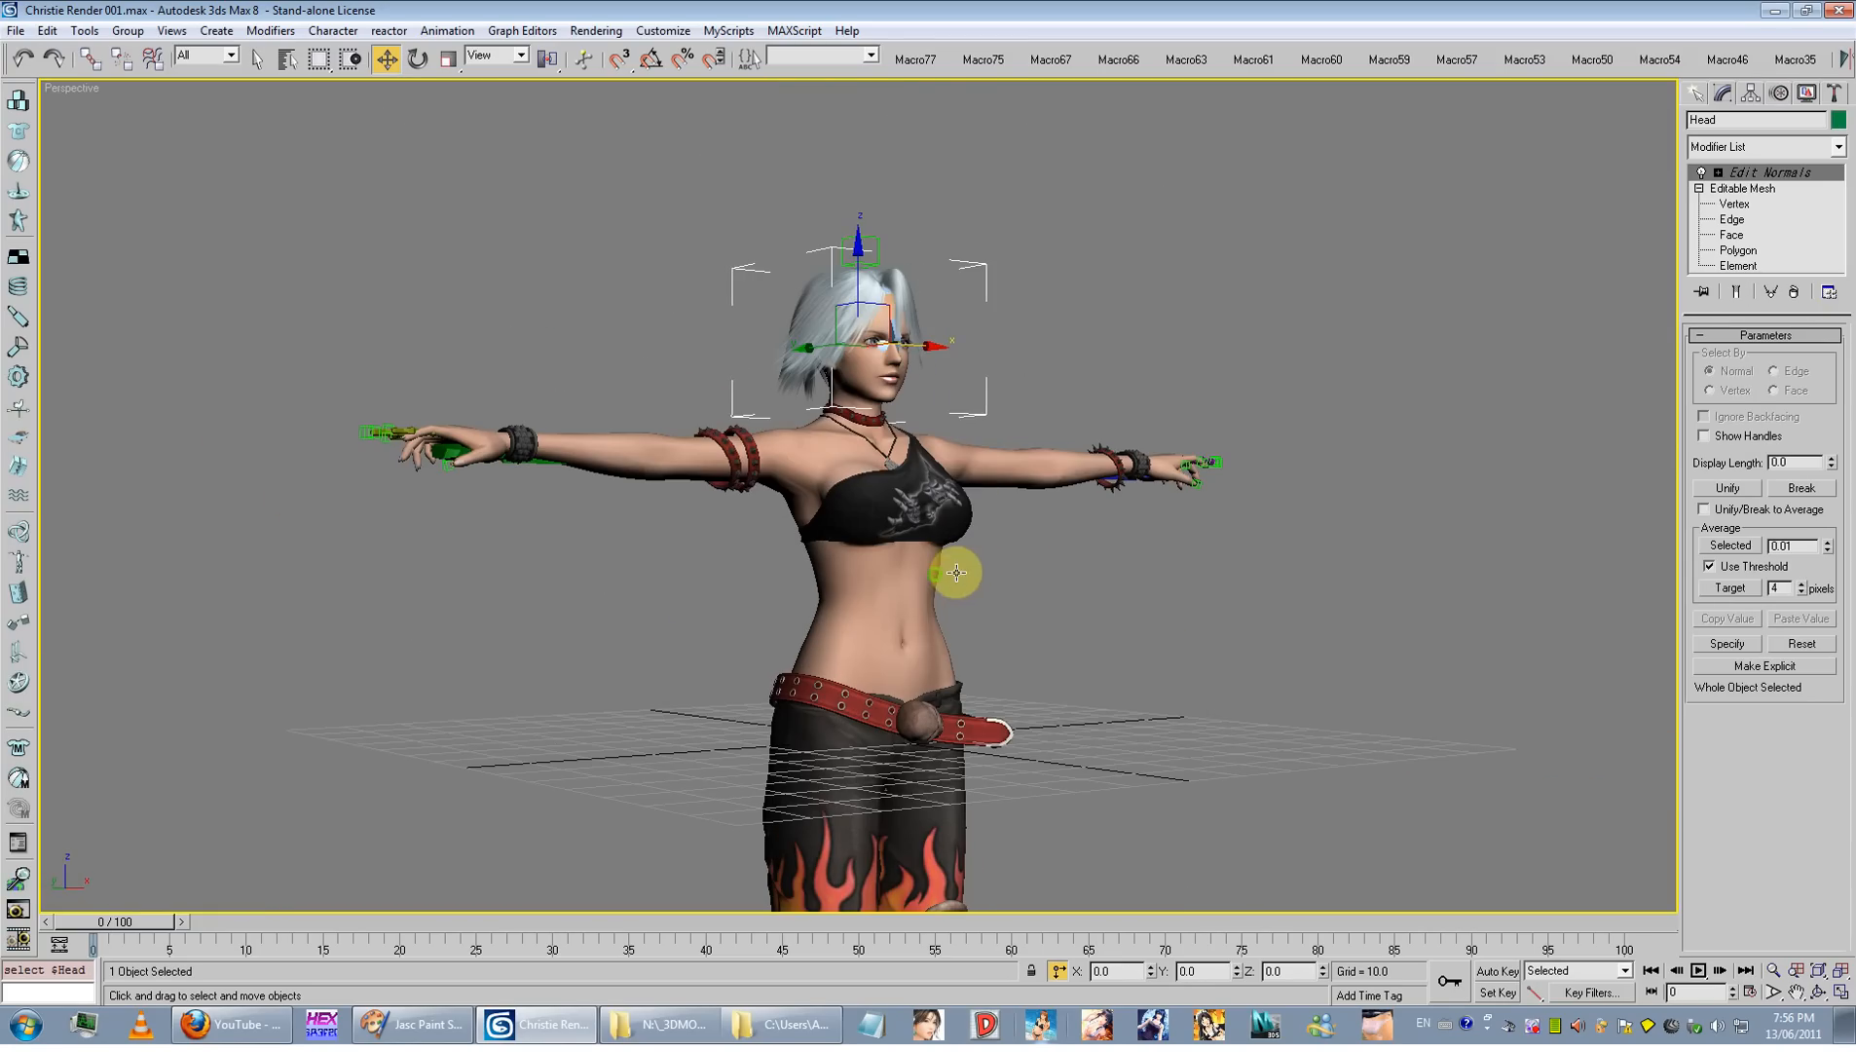
pyautogui.click(960, 547)
pyautogui.click(959, 547)
pyautogui.rightClick(959, 547)
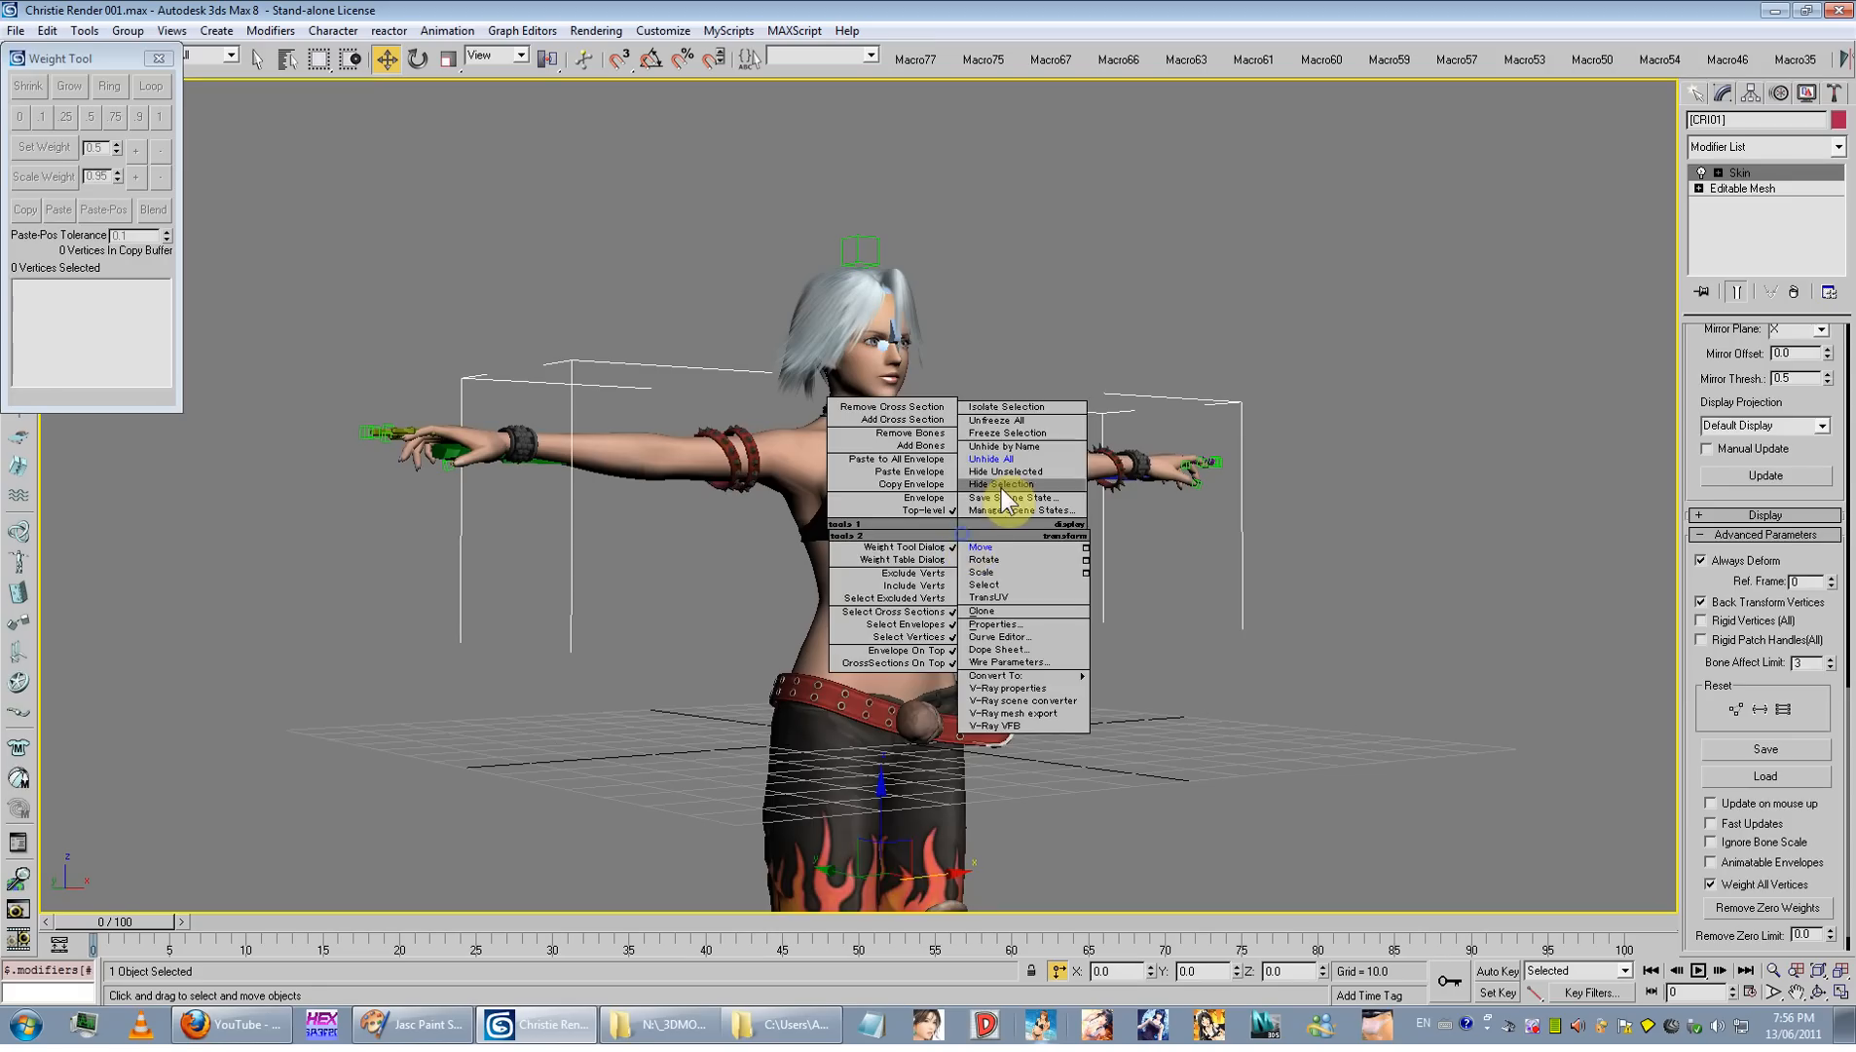
pyautogui.click(1000, 489)
pyautogui.hotkey('ctrl', 'z')
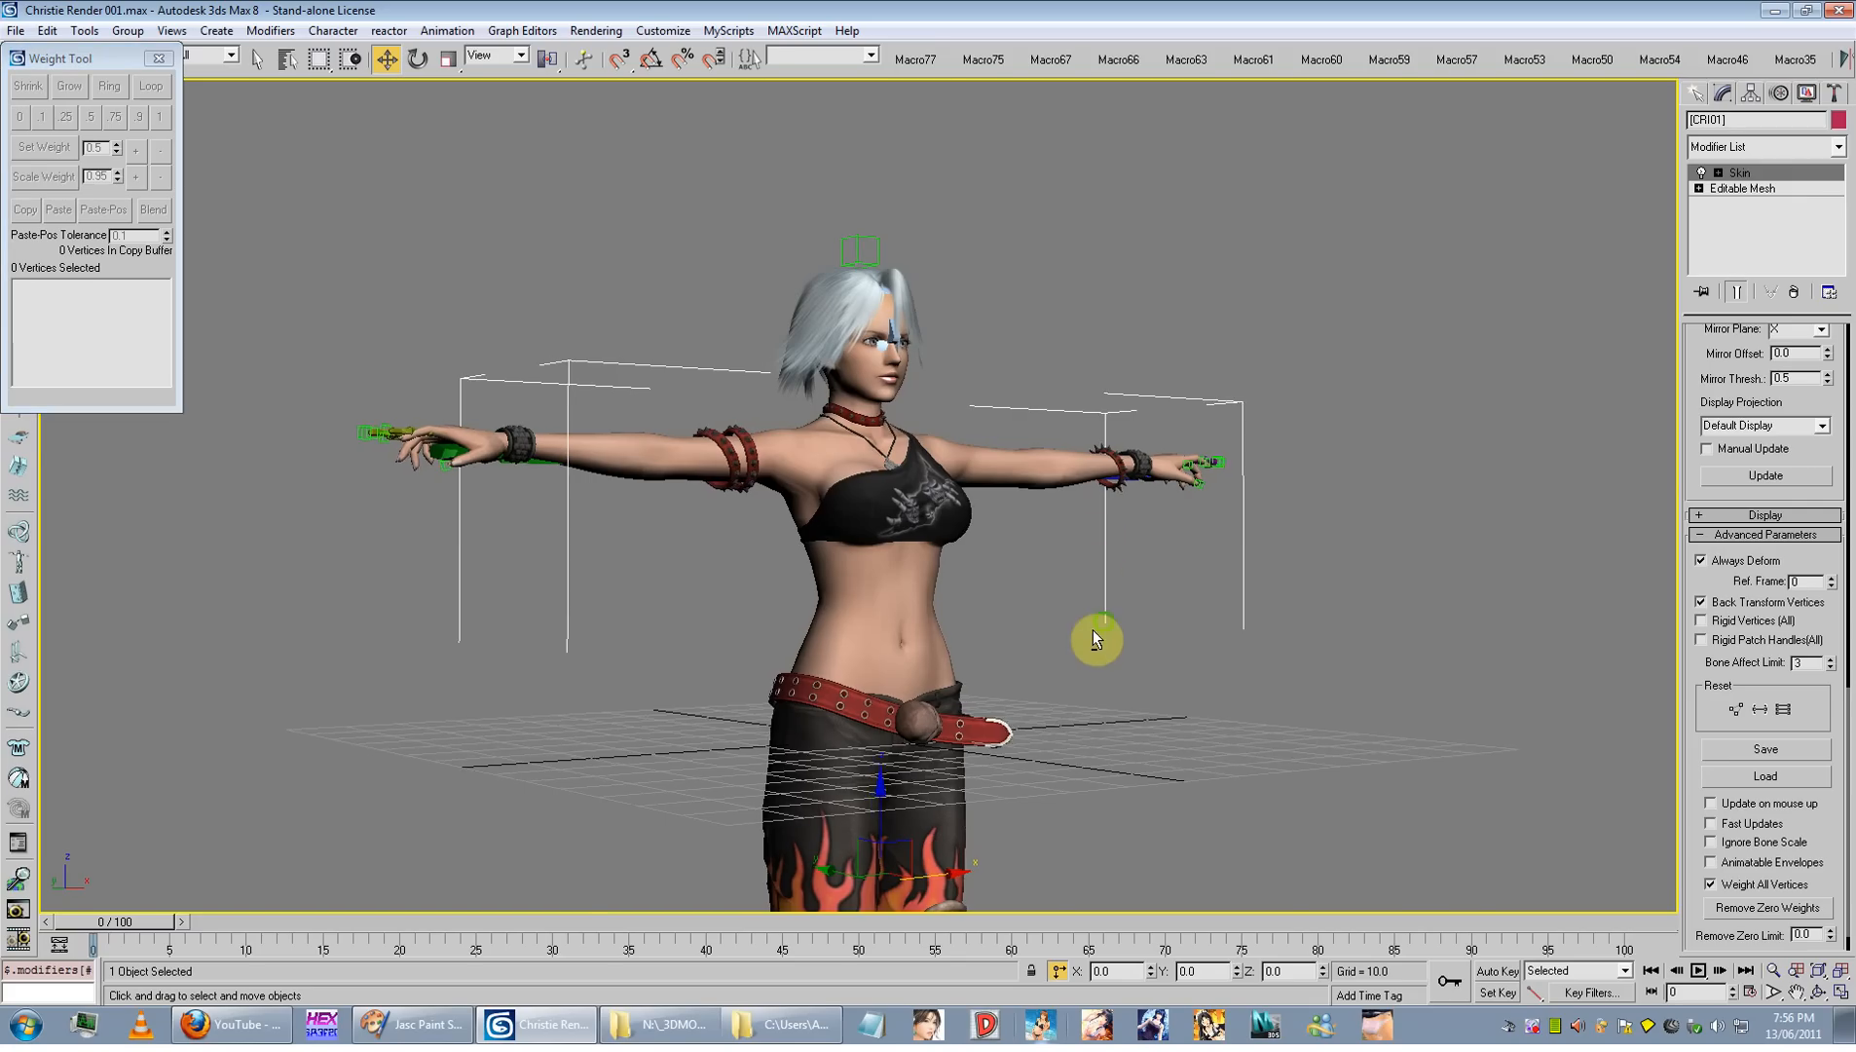
# Step: Isolate the smdimport body mesh by hiding the unselected objects, inspect it and bring the other objects back
pyautogui.scroll(3, 1094, 634)
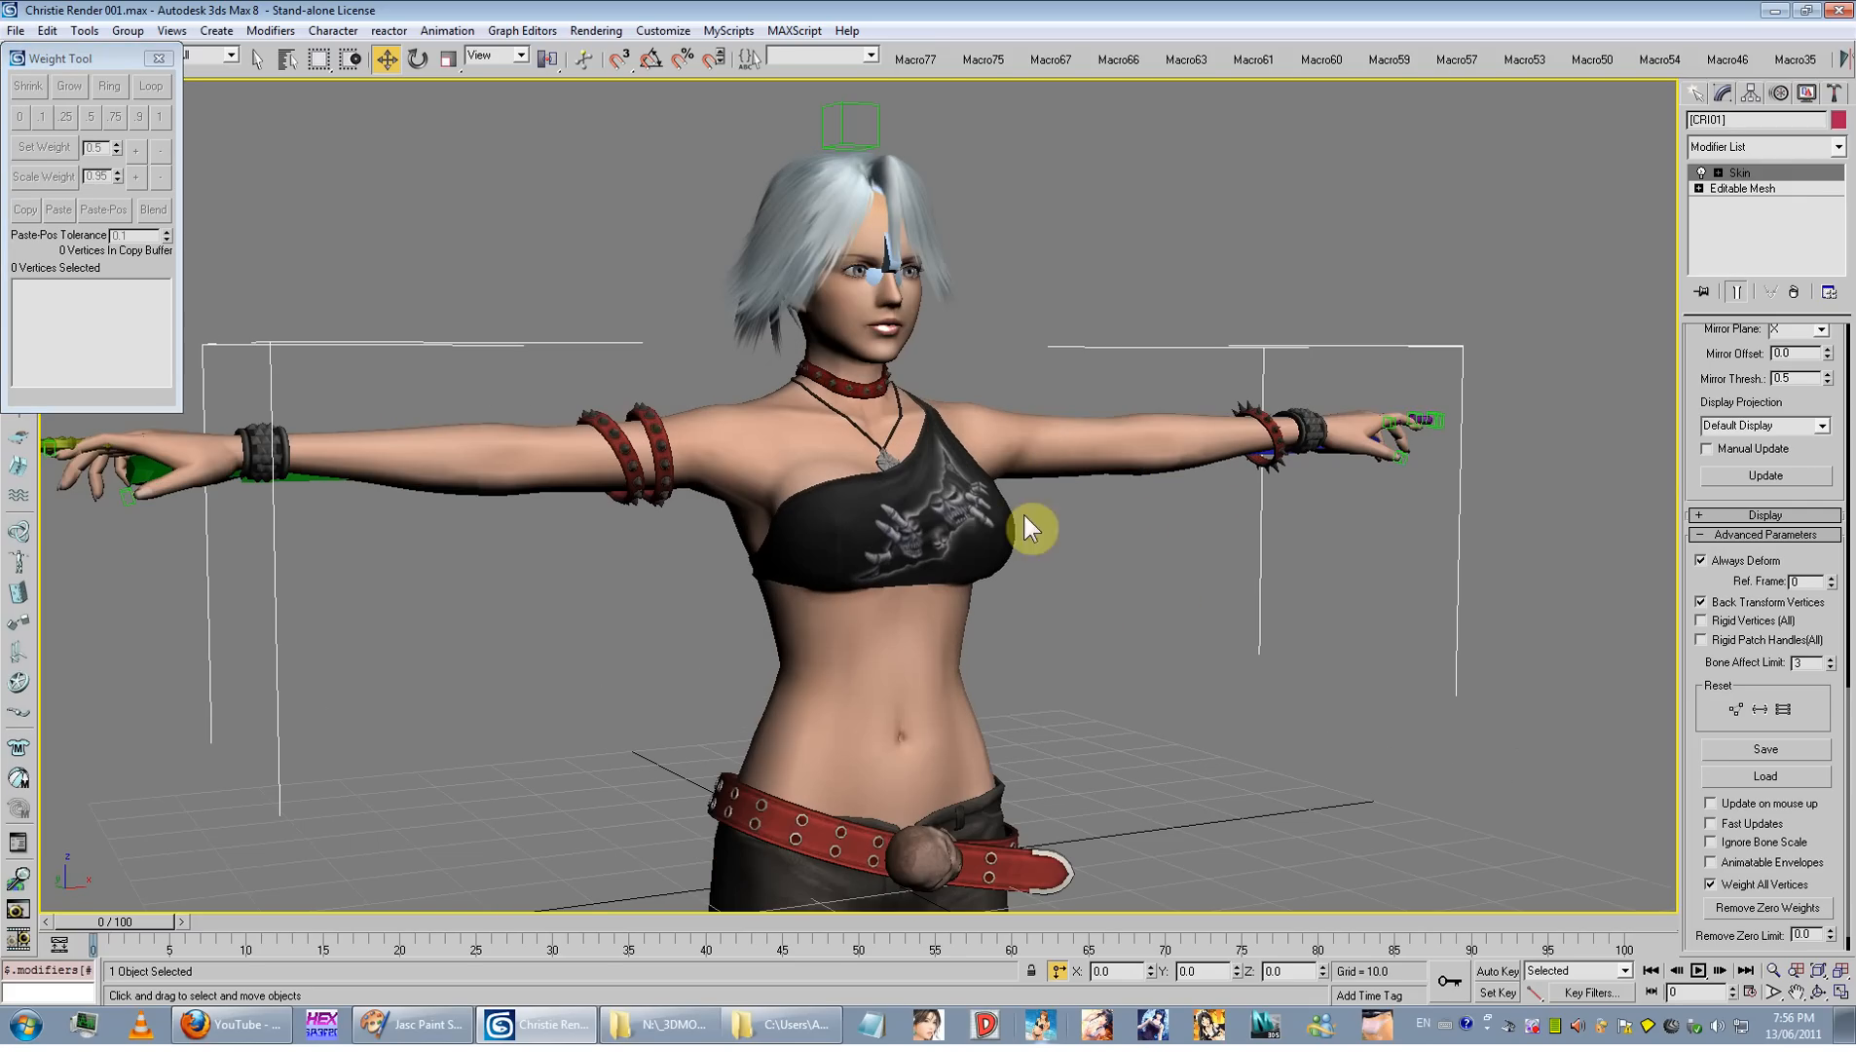
pyautogui.click(1111, 483)
pyautogui.rightClick(1114, 469)
pyautogui.click(1169, 413)
pyautogui.scroll(-5, 986, 476)
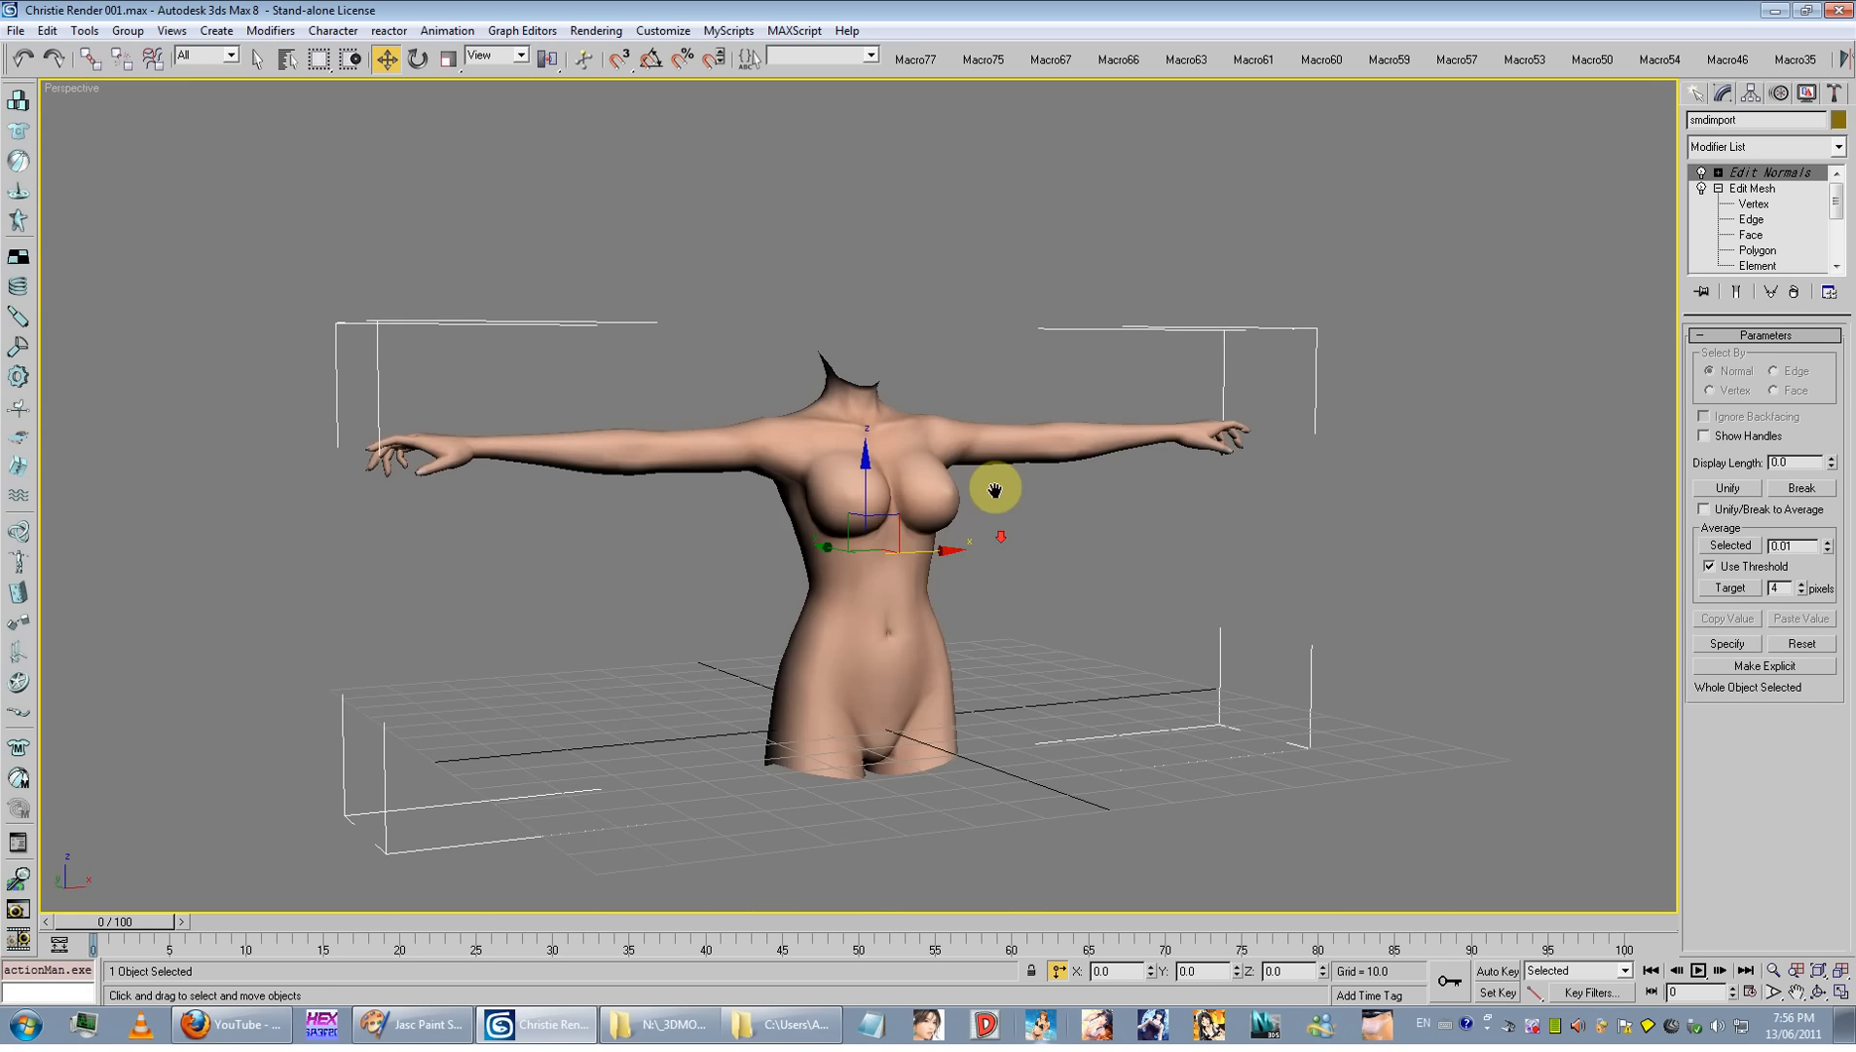
pyautogui.moveTo(998, 605); pyautogui.dragTo(1002, 494, button='middle')
pyautogui.moveTo(1002, 334); pyautogui.dragTo(1002, 379, button='middle')
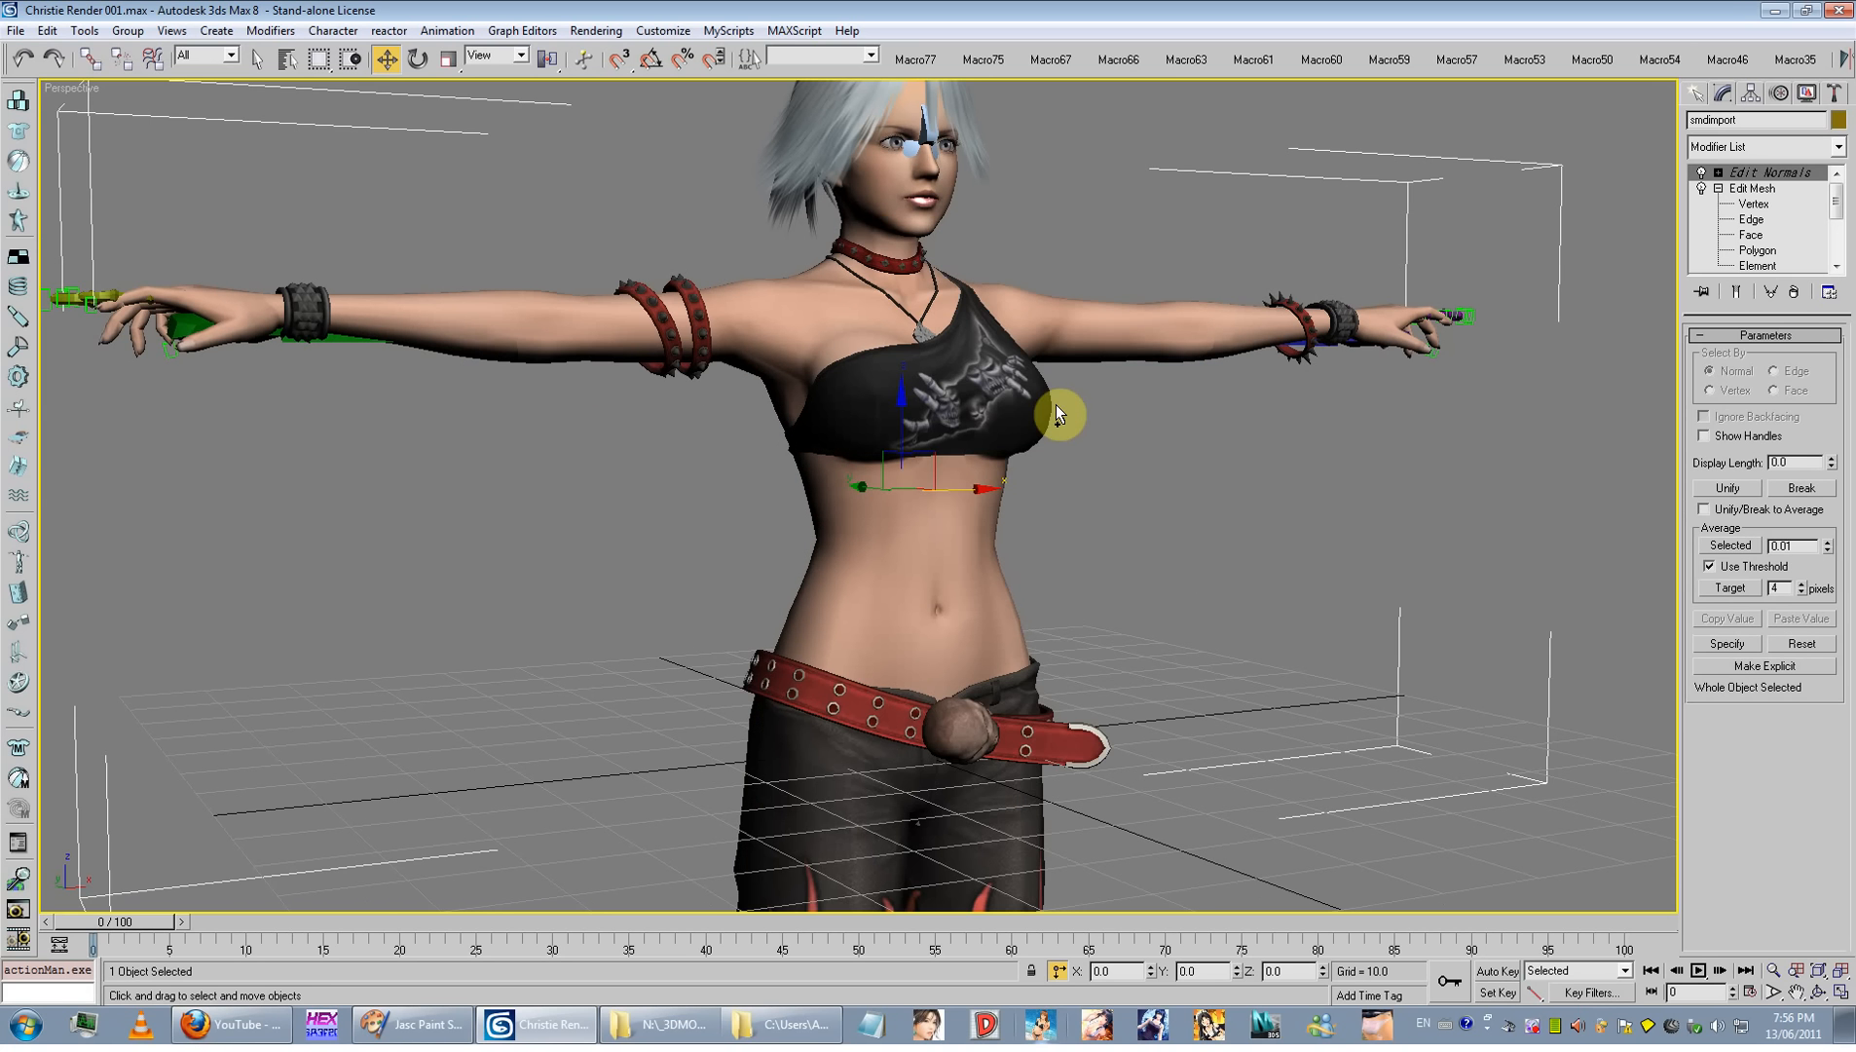
# Step: Select the black [CRI01] top, inspect the chest and neck area up close, and select the Head mesh
pyautogui.click(1055, 404)
pyautogui.rightClick(1088, 470)
pyautogui.click(1168, 425)
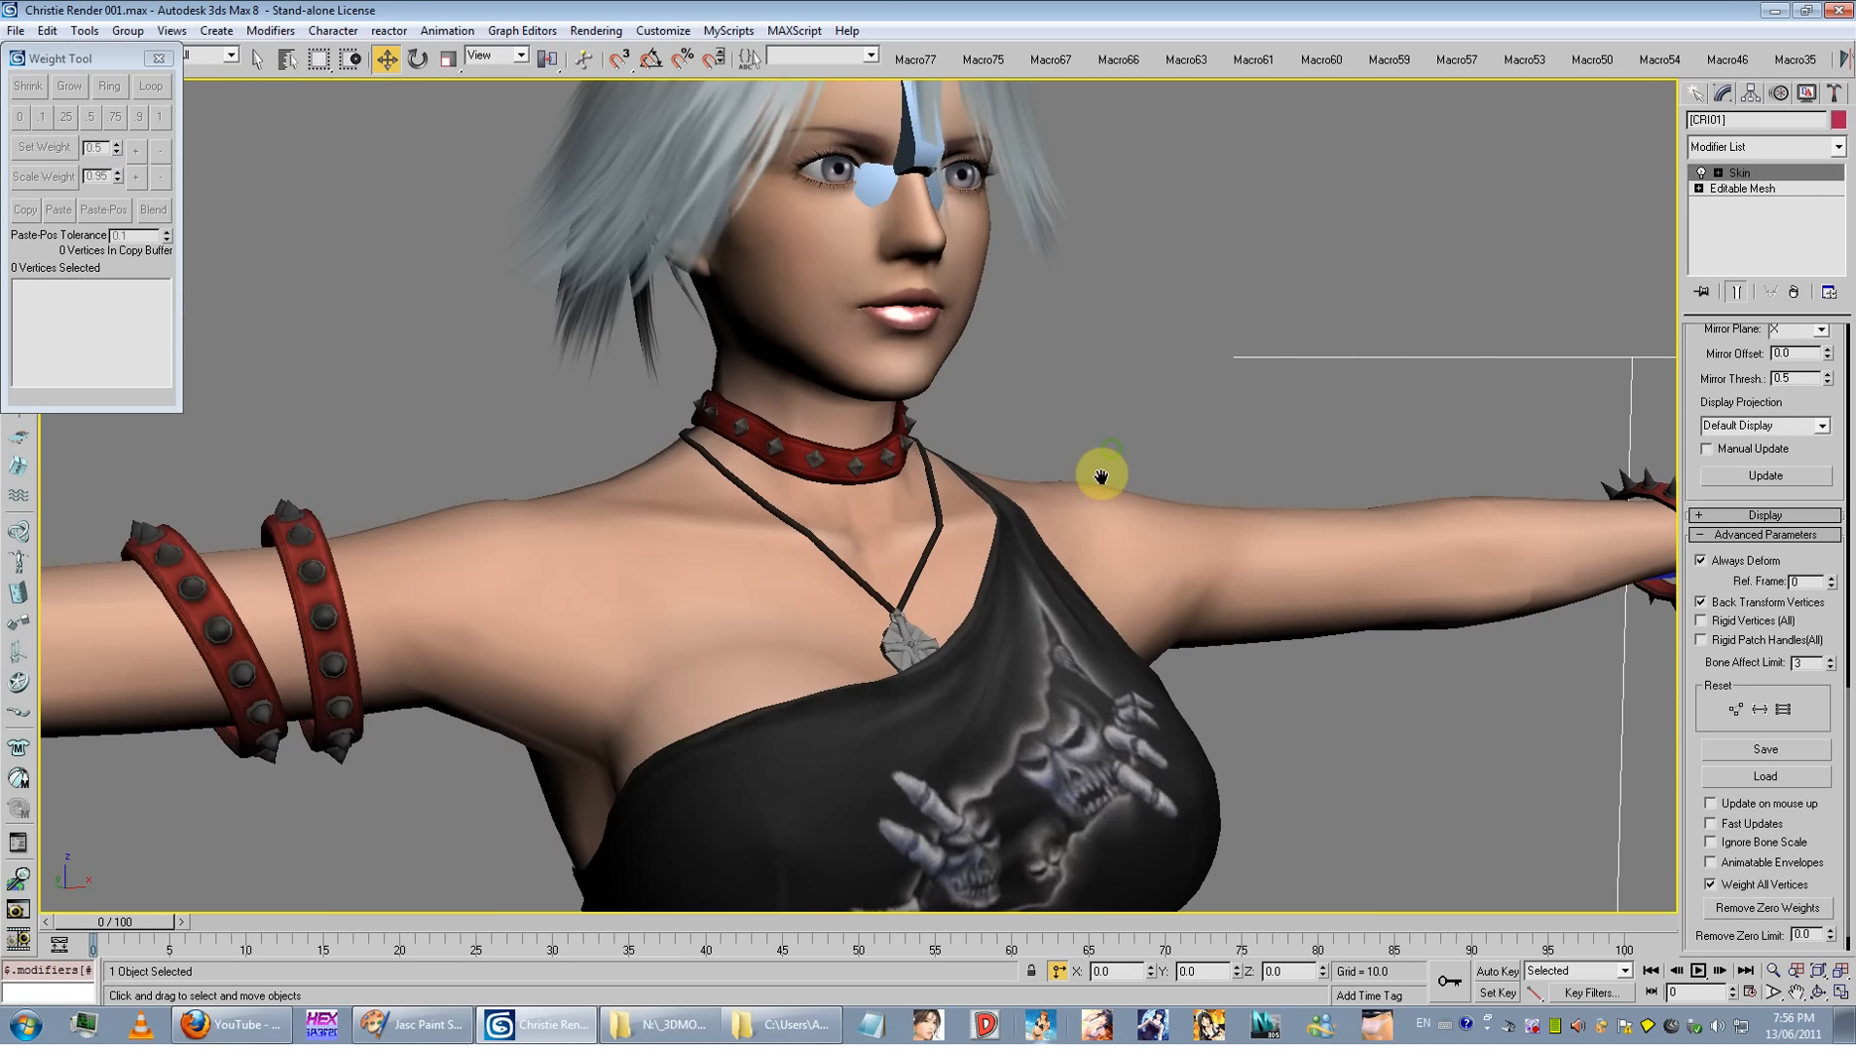
pyautogui.scroll(2, 1094, 506)
pyautogui.click(878, 447)
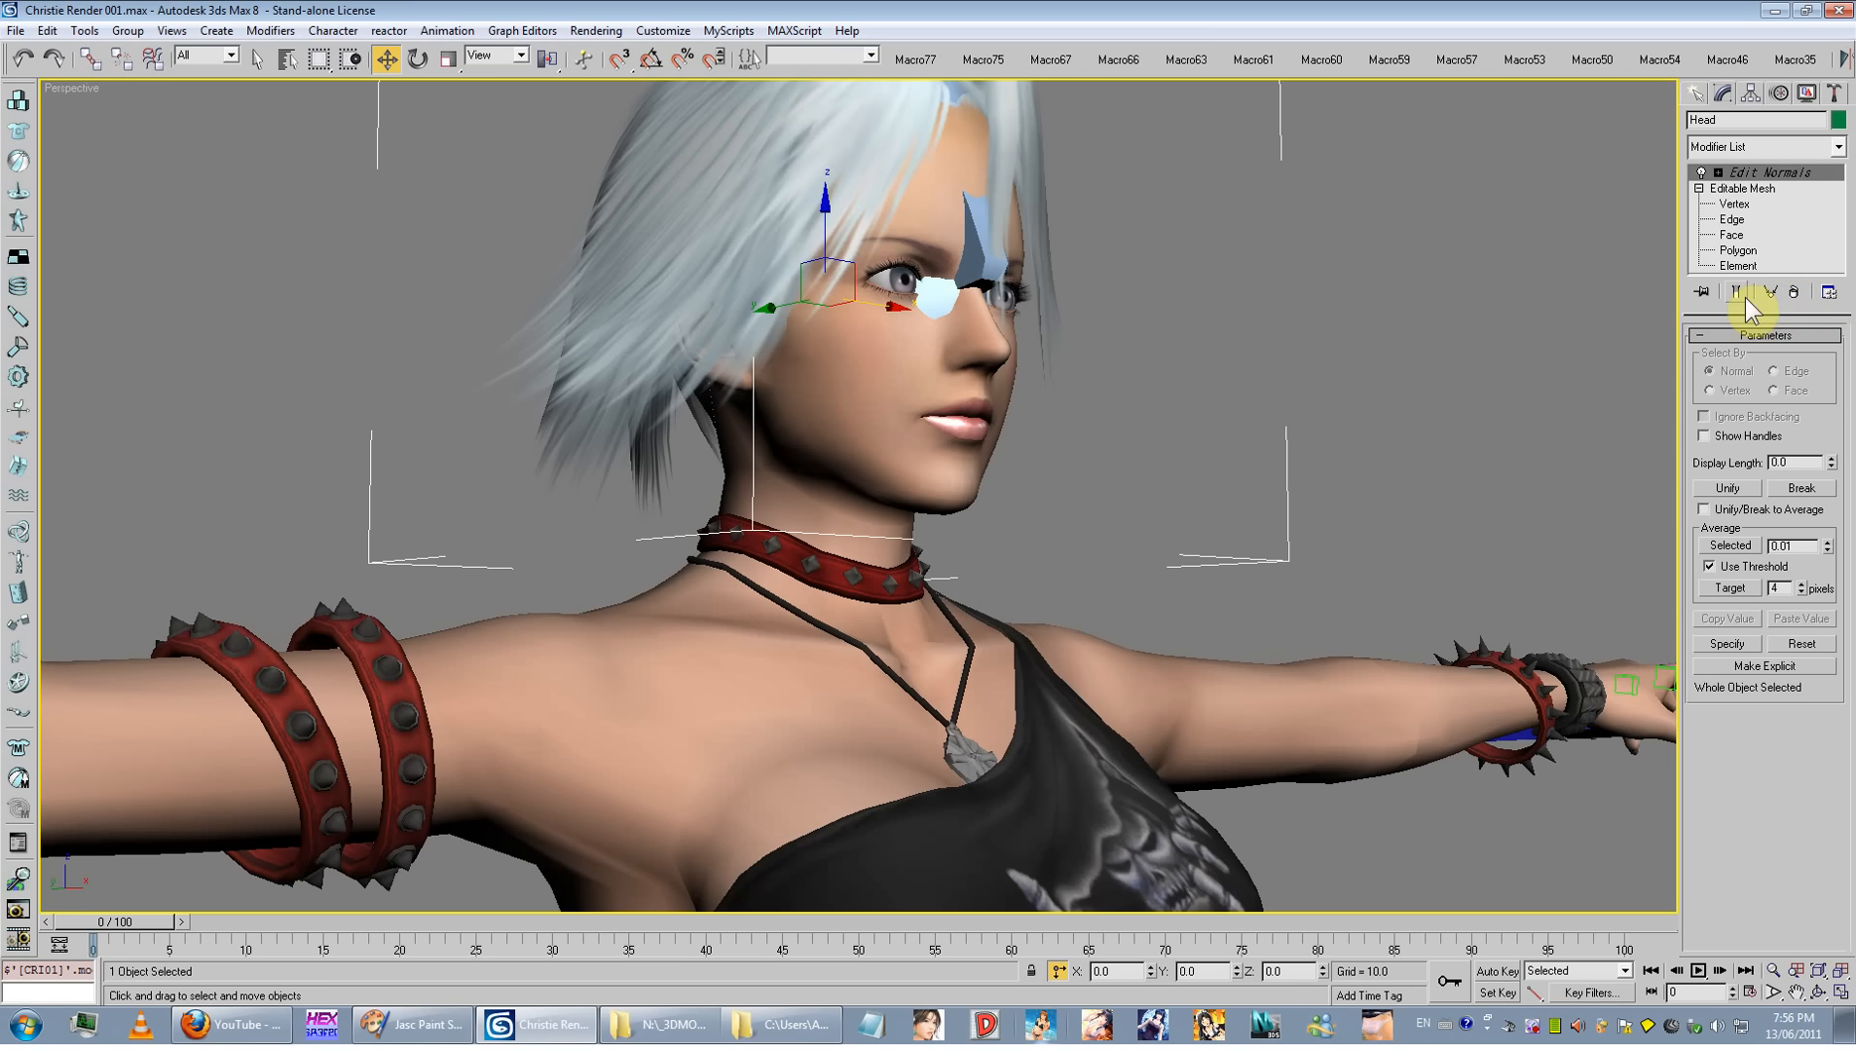
# Step: Remove the Edit Normals modifier from the Head mesh and keep the mesh selected
pyautogui.click(1788, 294)
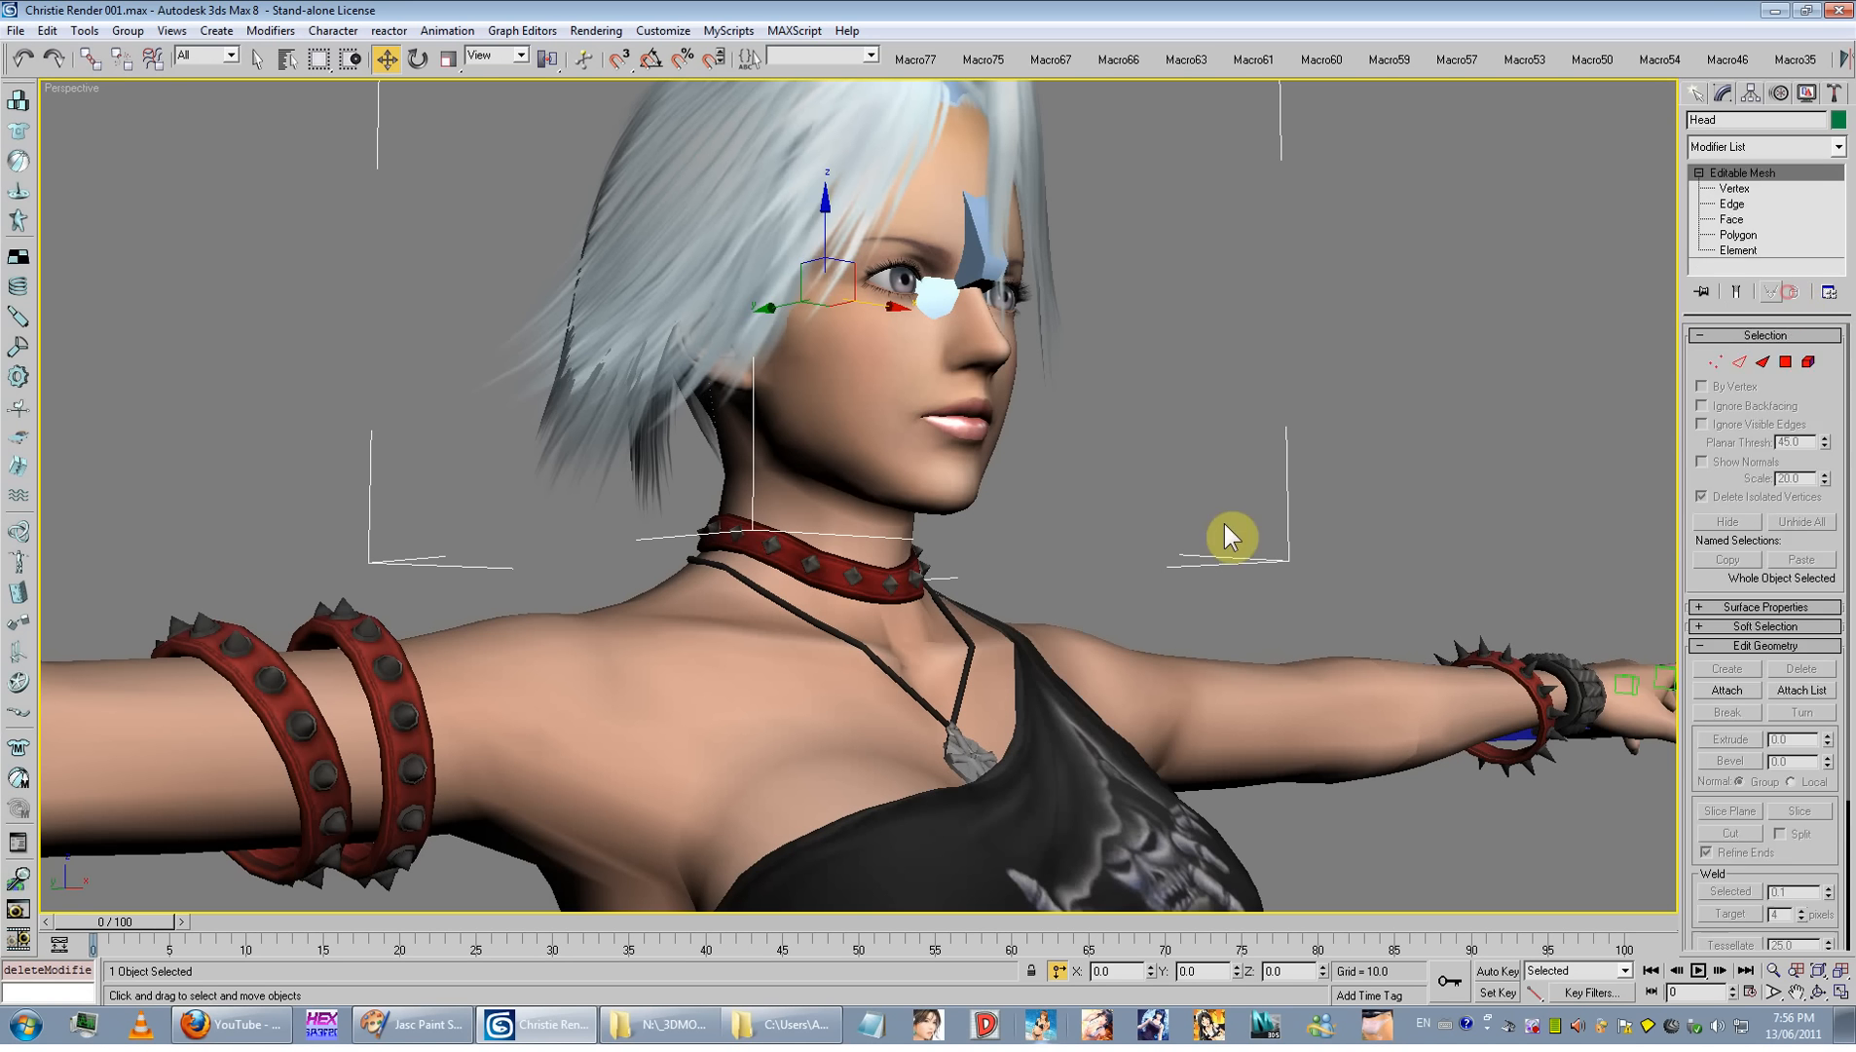
pyautogui.click(1049, 523)
pyautogui.scroll(-3, 1050, 523)
pyautogui.moveTo(1060, 568)
pyautogui.keyDown('alt'); pyautogui.mouseDown(button='middle')
pyautogui.moveTo(1065, 497)
pyautogui.moveTo(468, 613)
pyautogui.moveTo(1095, 560)
pyautogui.moveTo(1305, 576)
pyautogui.moveTo(1047, 605)
pyautogui.moveTo(1048, 563)
pyautogui.mouseUp(button='middle'); pyautogui.keyUp('alt')
pyautogui.scroll(4, 1002, 551)
pyautogui.click(1002, 551)
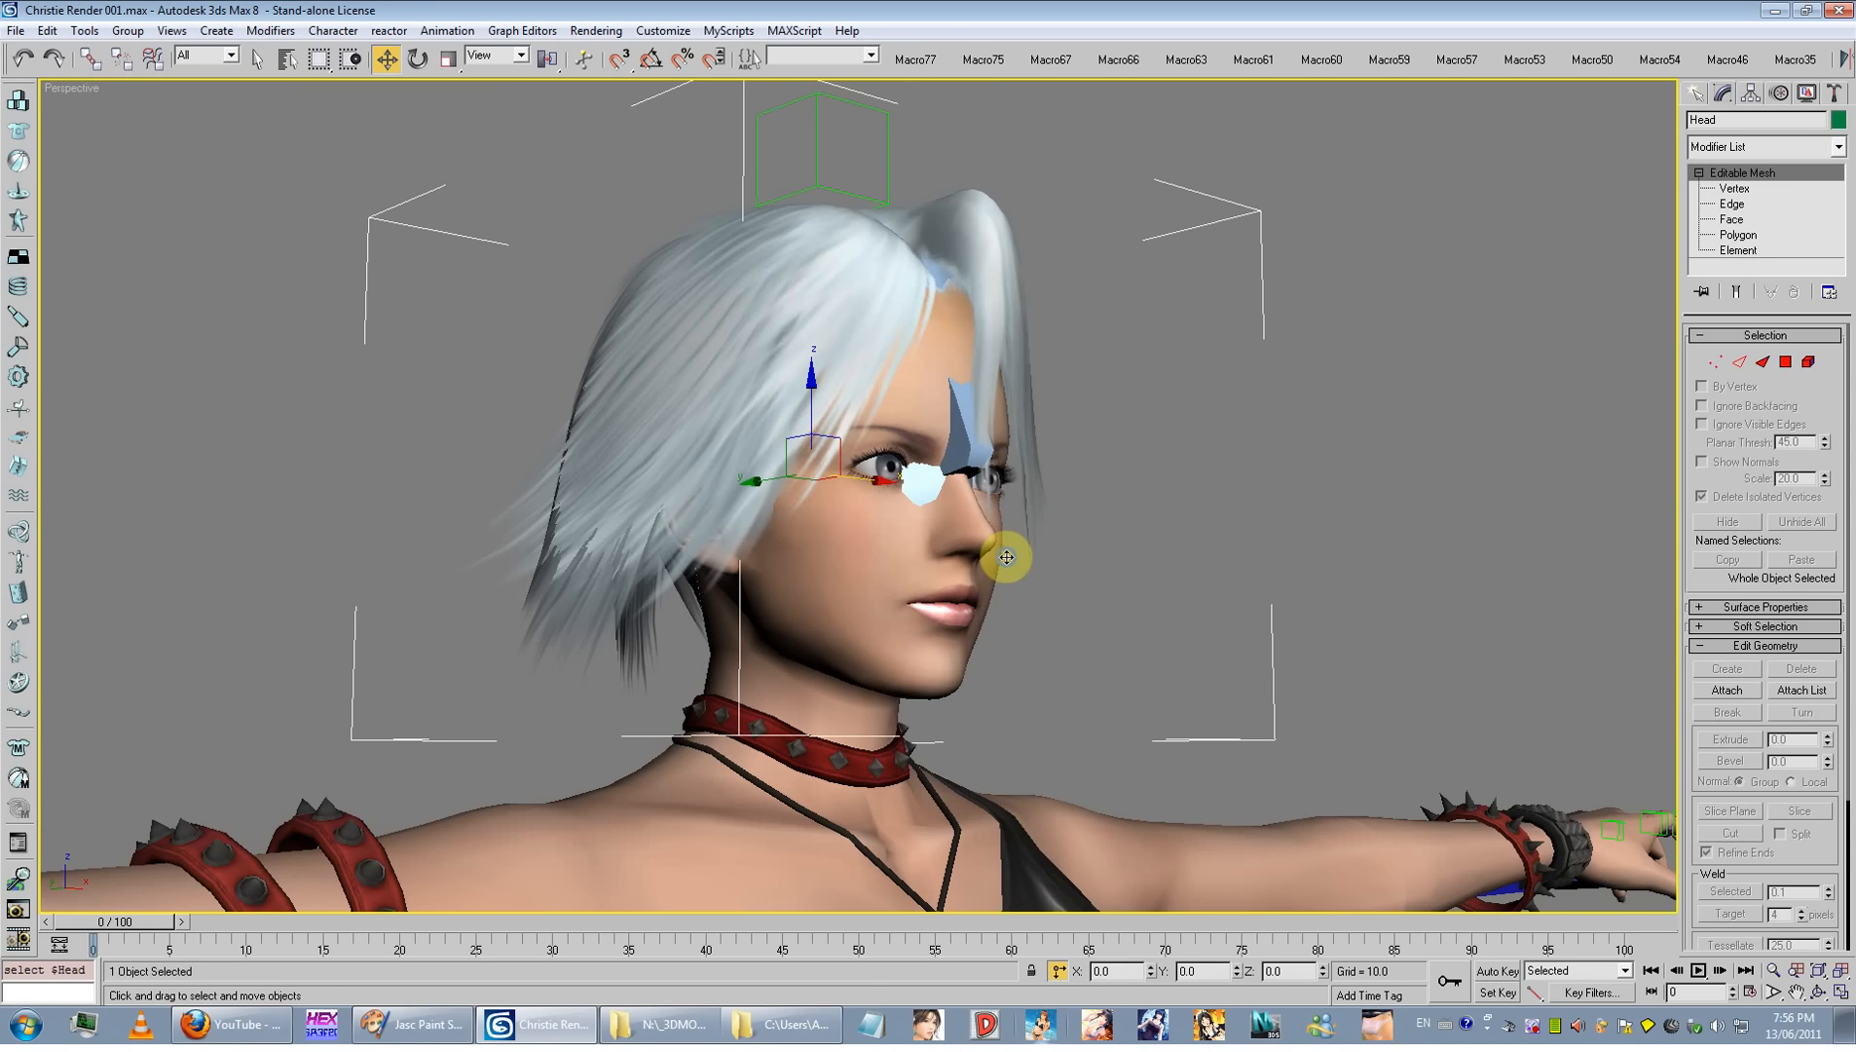
# Step: Isolate the Head mesh by hiding the unselected objects and inspect it from the side and above
pyautogui.rightClick(1002, 552)
pyautogui.click(1063, 496)
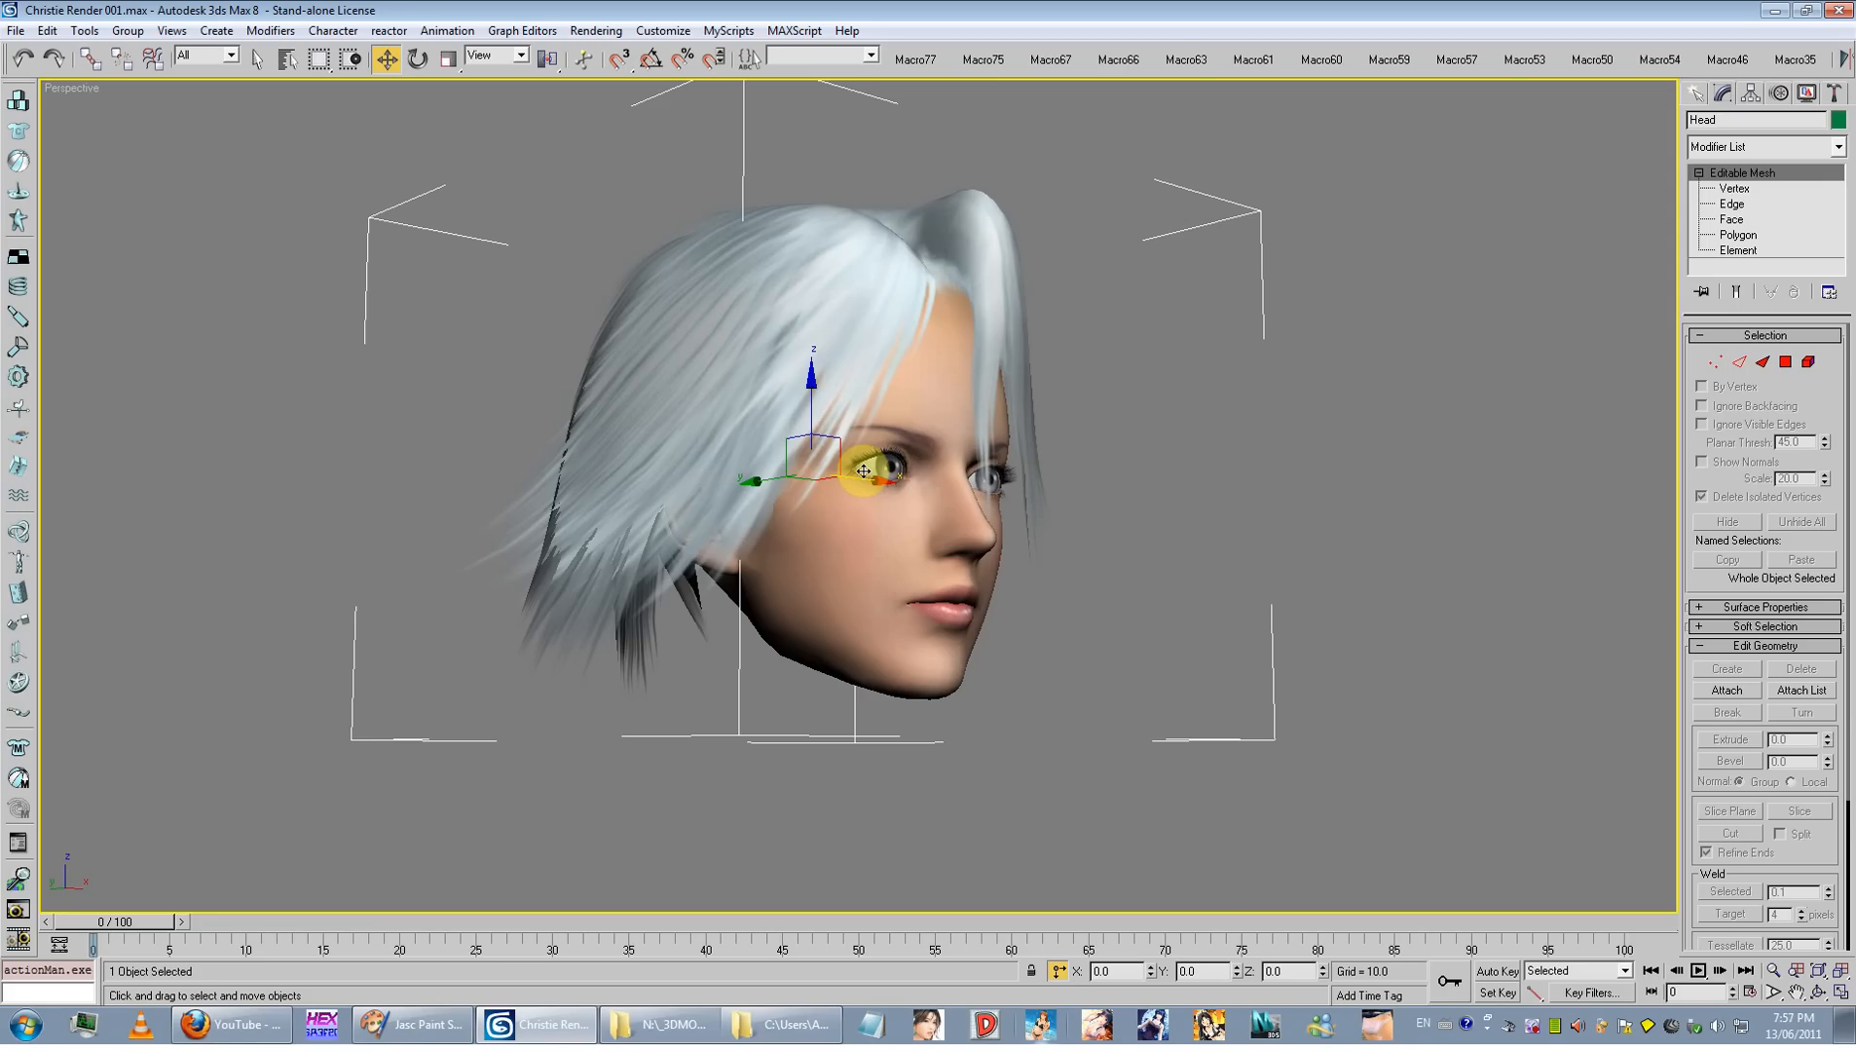
pyautogui.scroll(-3, 787, 525)
pyautogui.keyDown('alt'); pyautogui.moveTo(787, 526); pyautogui.dragTo(543, 605, button='middle'); pyautogui.keyUp('alt')
pyautogui.scroll(4, 844, 576)
pyautogui.scroll(-3, 622, 588)
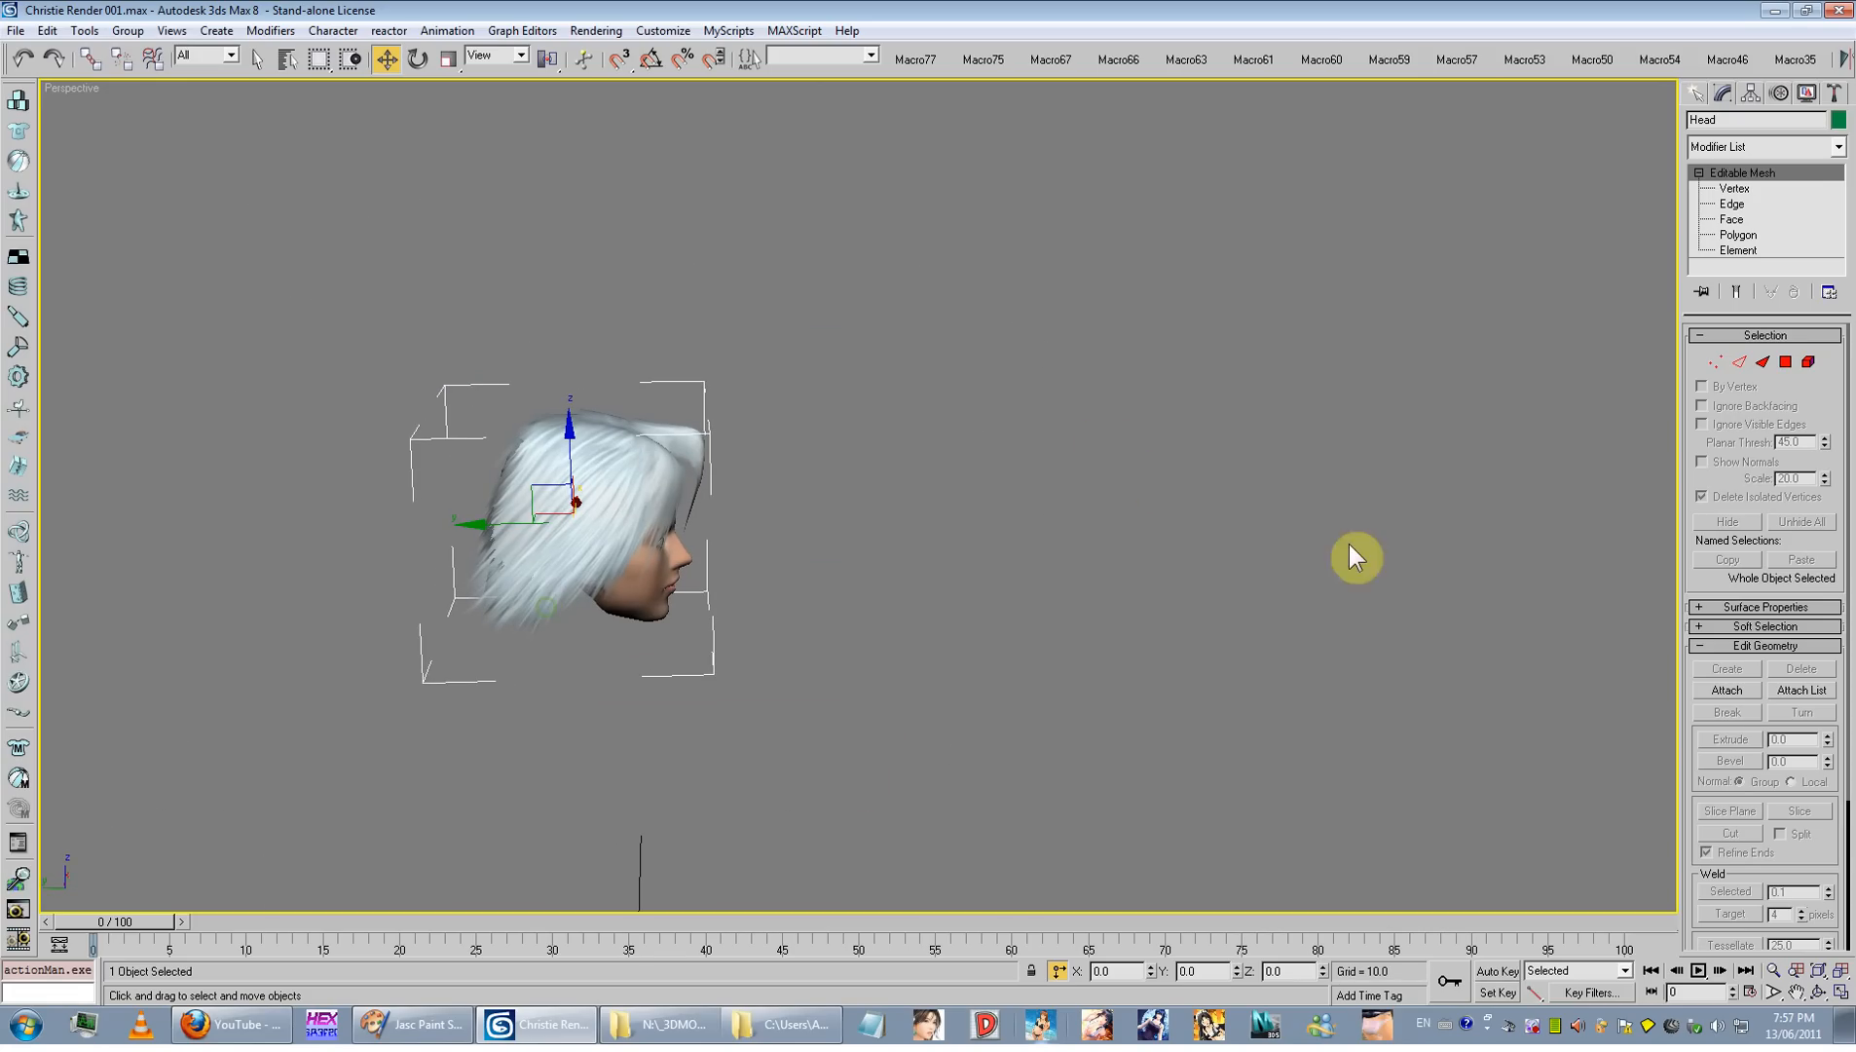
pyautogui.keyDown('alt'); pyautogui.moveTo(1471, 539); pyautogui.dragTo(1455, 612, button='middle'); pyautogui.keyUp('alt')
# Step: Look through the available animation constraints without applying one and examine the eyes up close
pyautogui.click(418, 25)
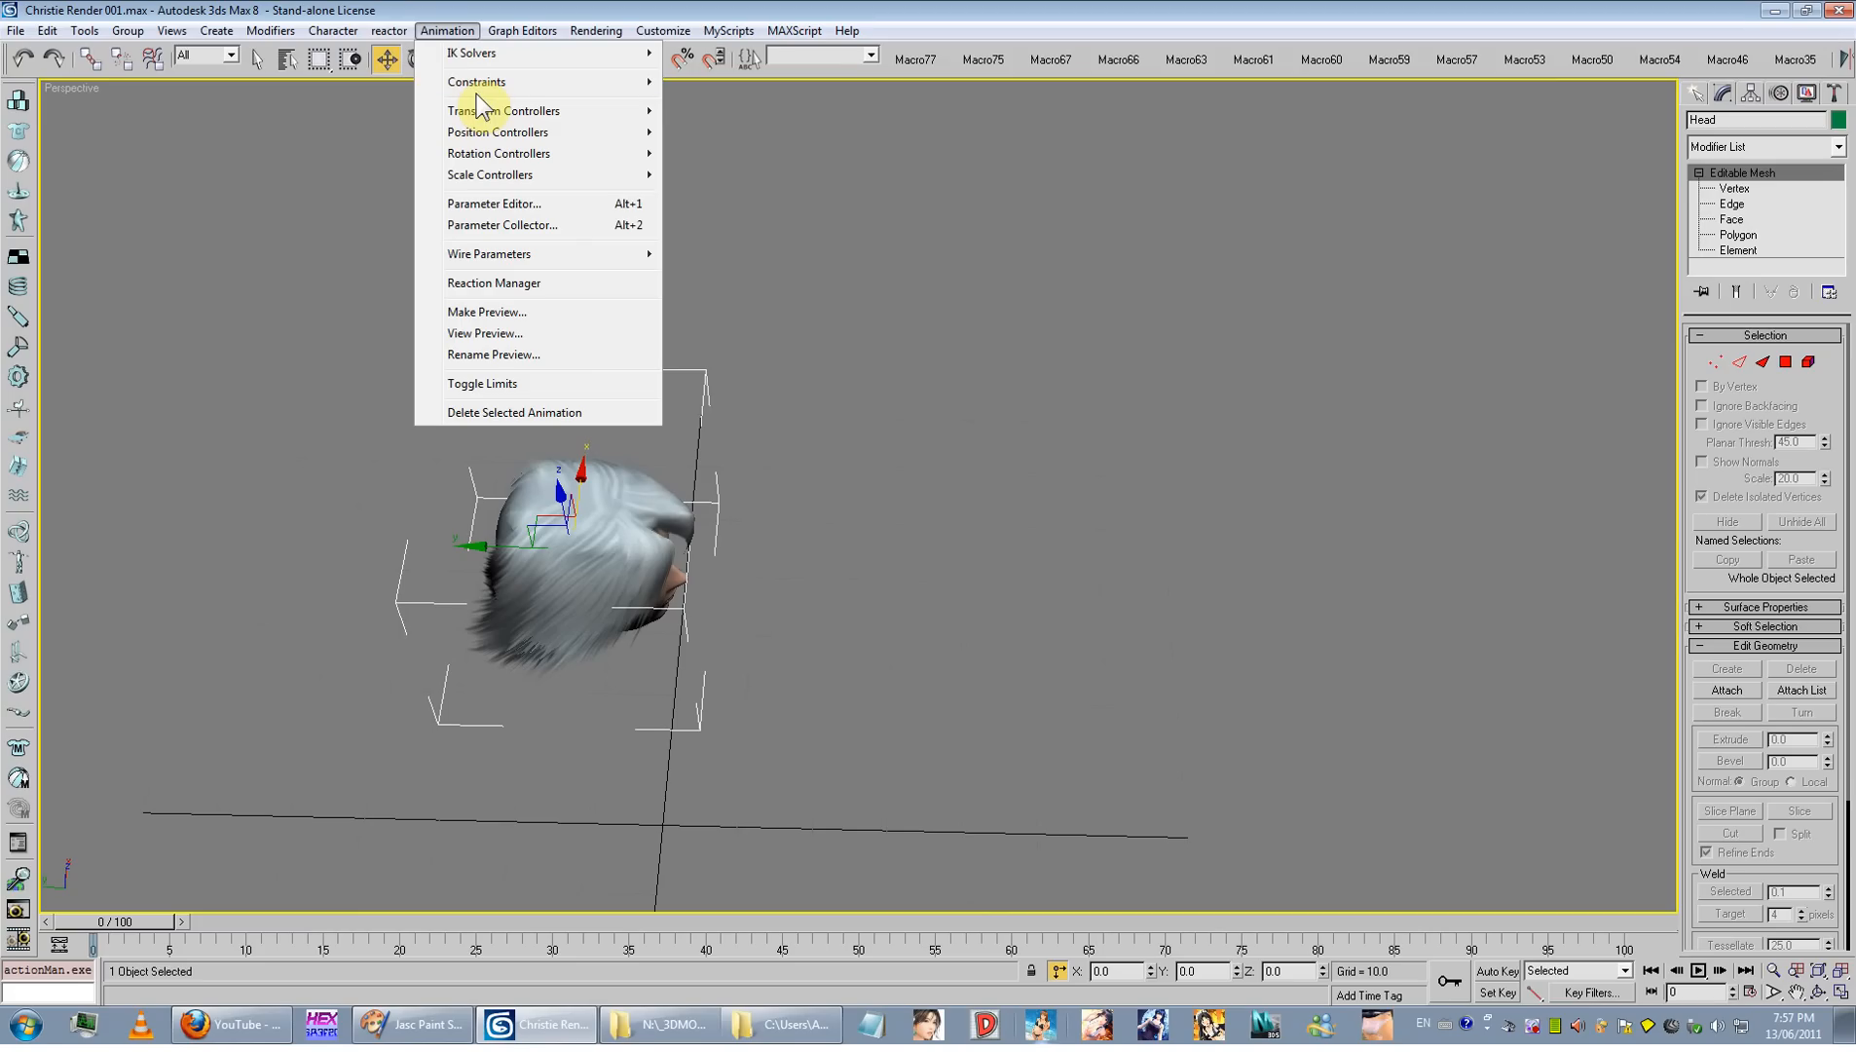
pyautogui.moveTo(477, 84)
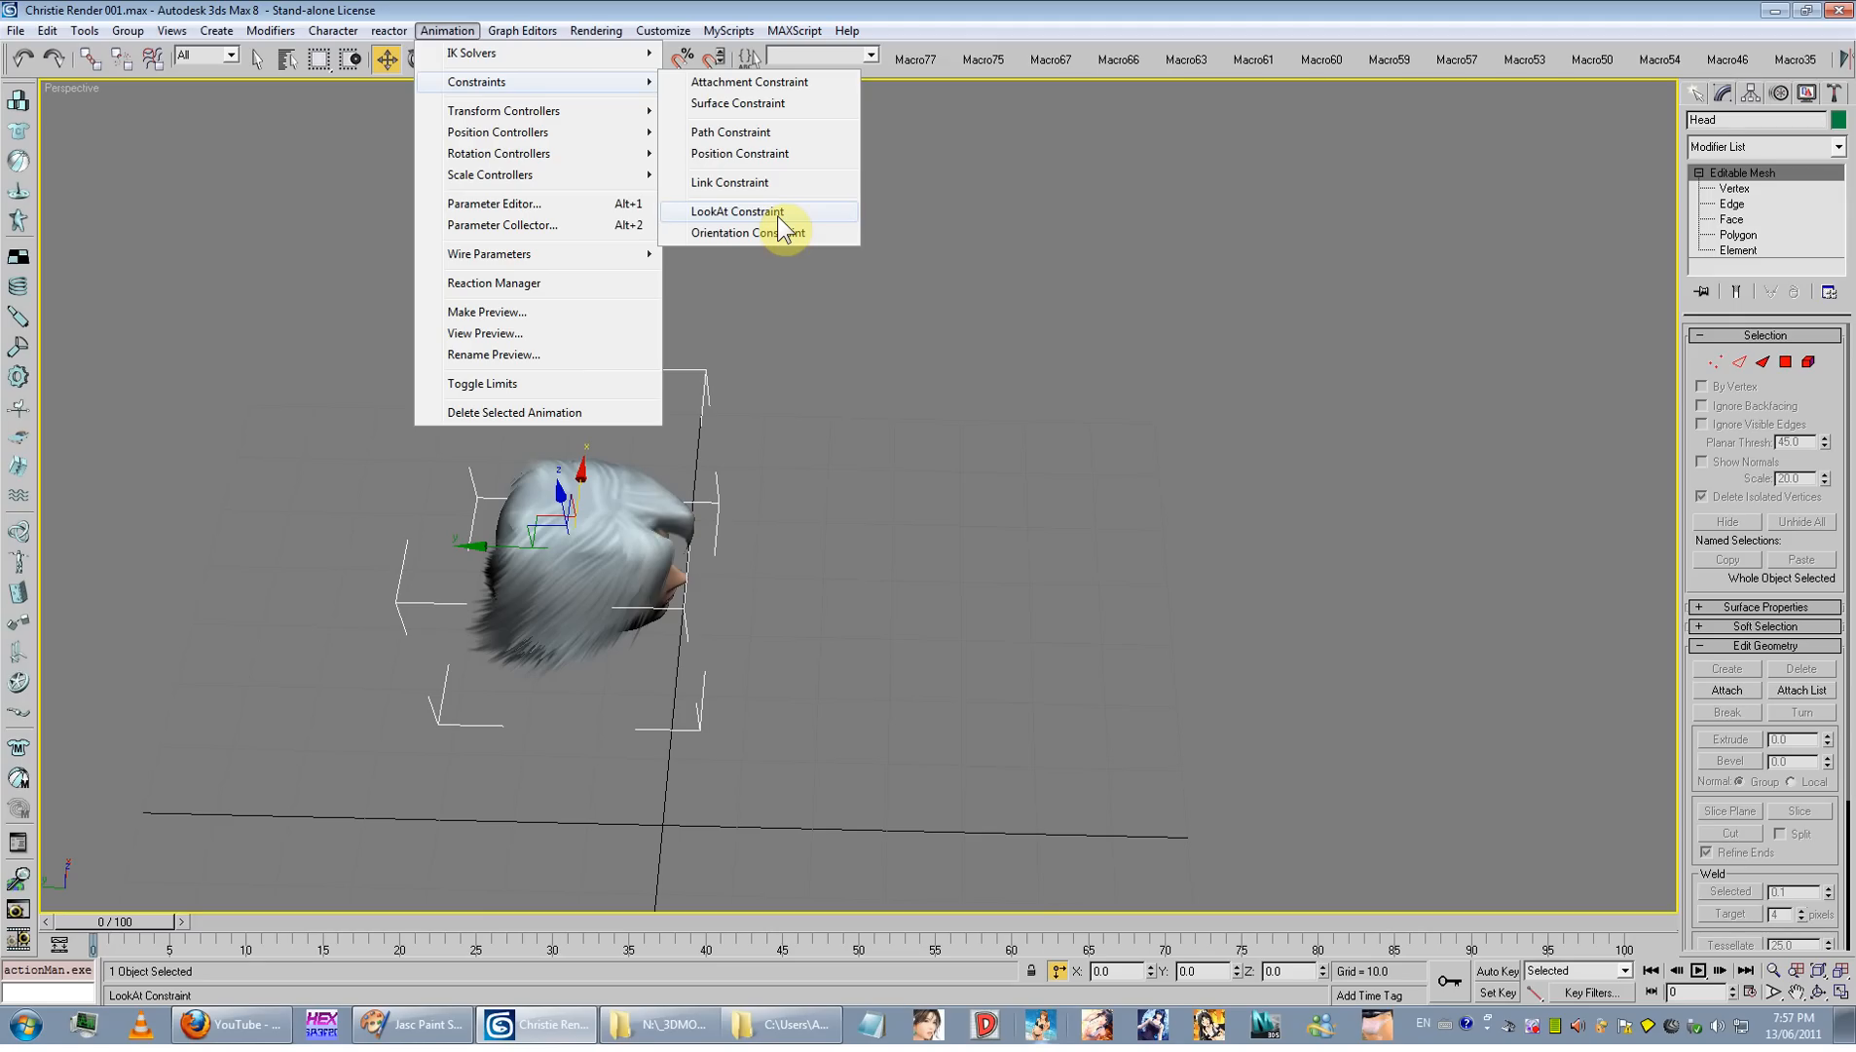
pyautogui.click(964, 297)
pyautogui.keyDown('alt'); pyautogui.moveTo(902, 534); pyautogui.dragTo(841, 426, button='middle'); pyautogui.keyUp('alt')
pyautogui.scroll(5, 842, 426)
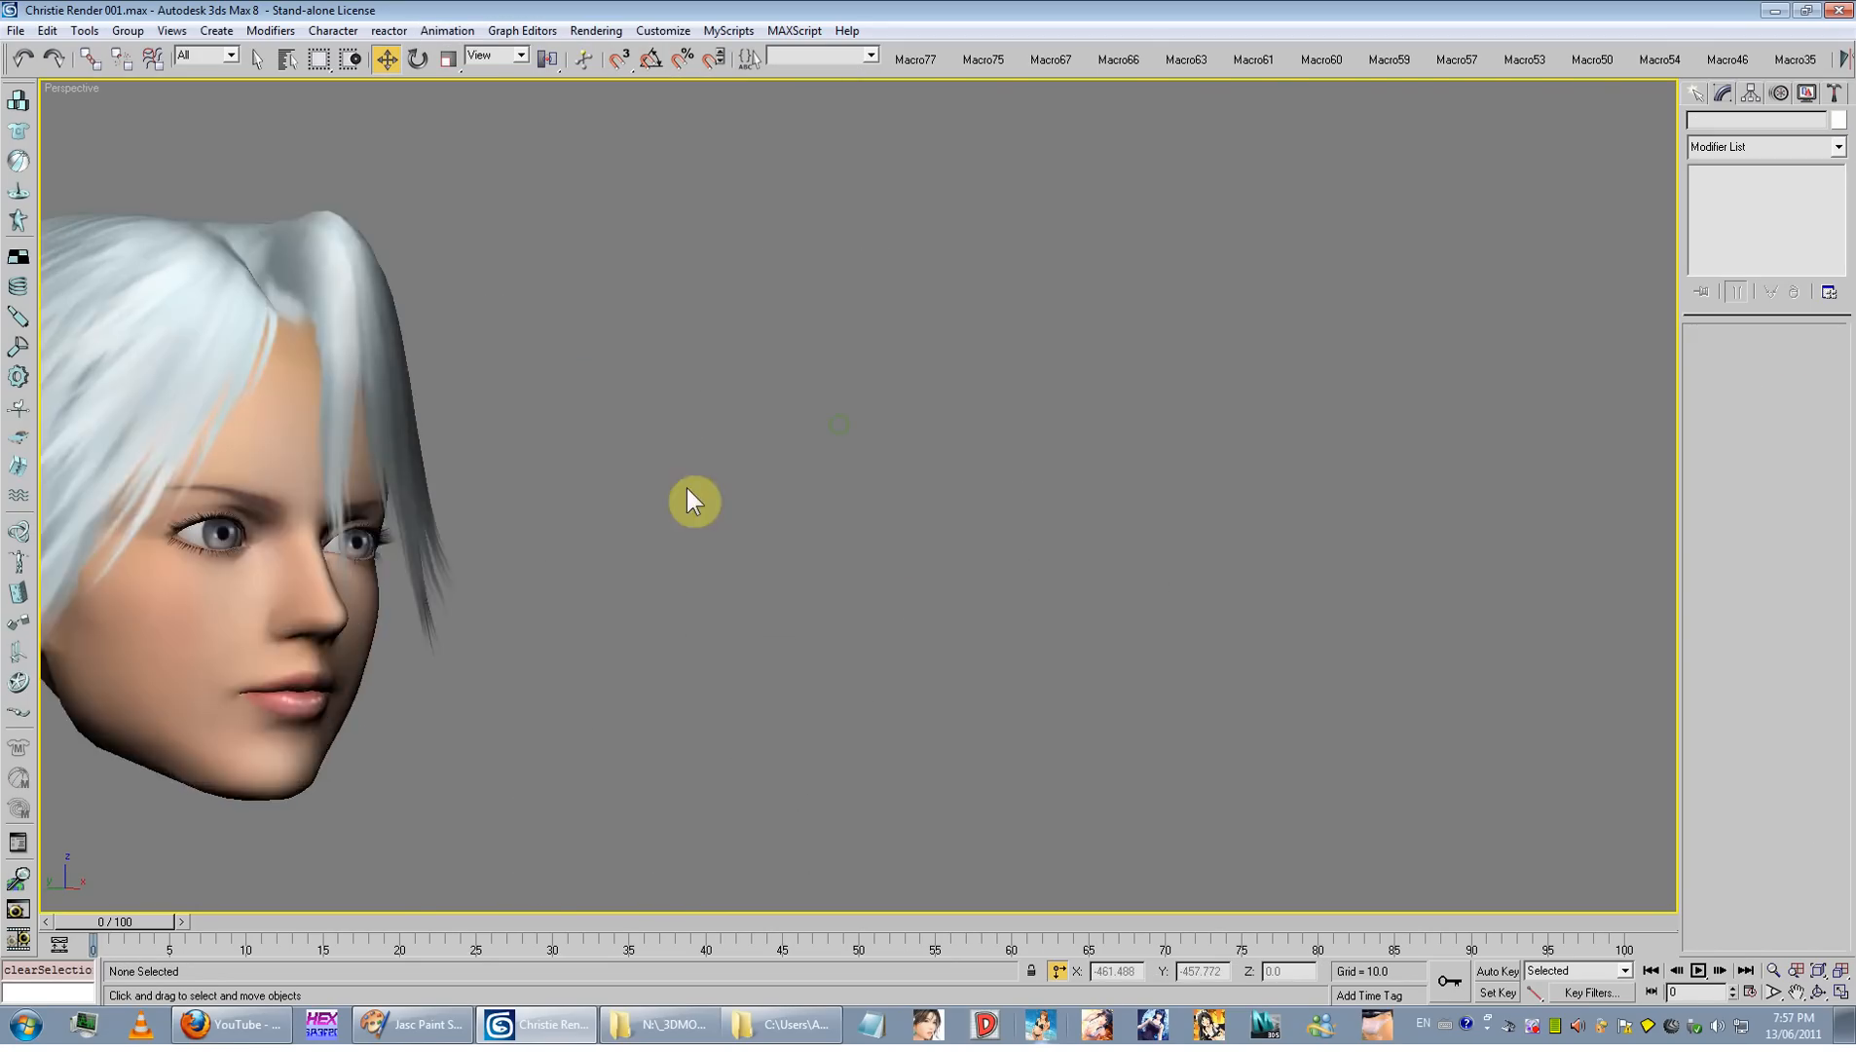
pyautogui.moveTo(686, 487); pyautogui.dragTo(1149, 421, button='middle')
pyautogui.scroll(3, 1150, 422)
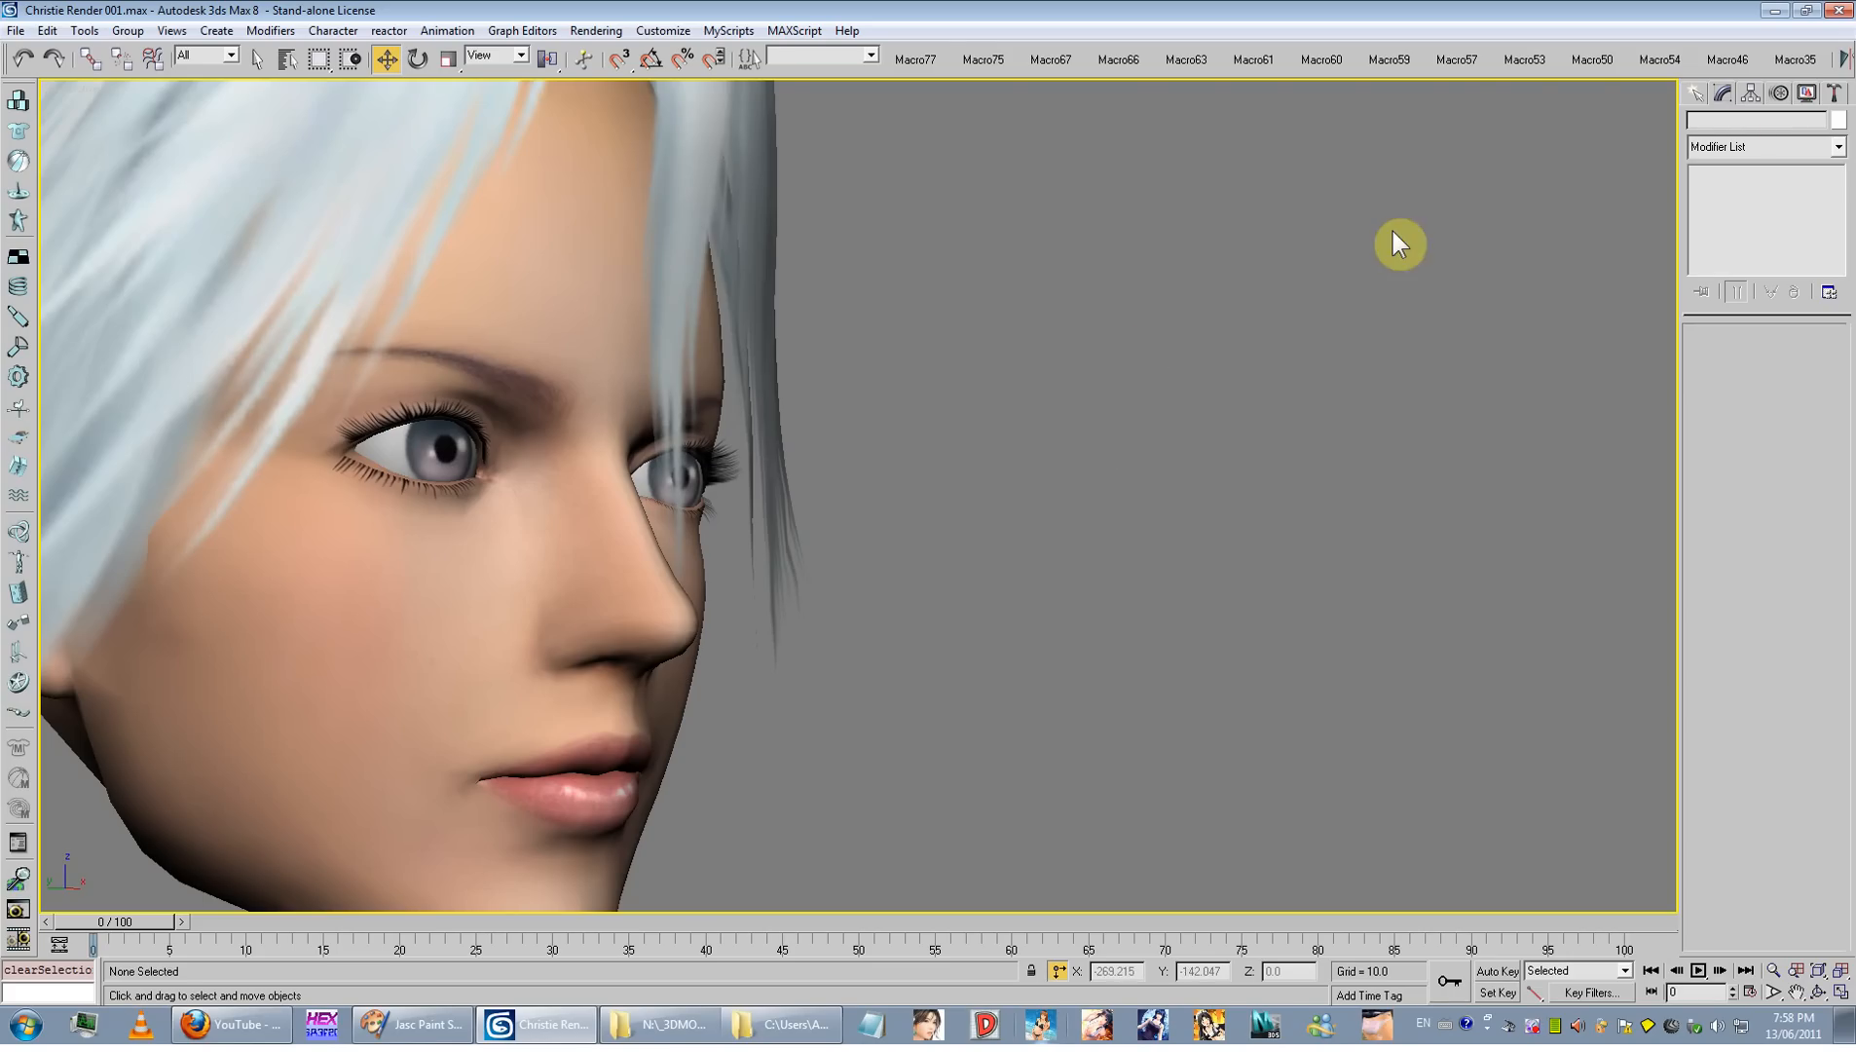
# Step: Show all four viewports and start the Bones tool
pyautogui.click(1840, 991)
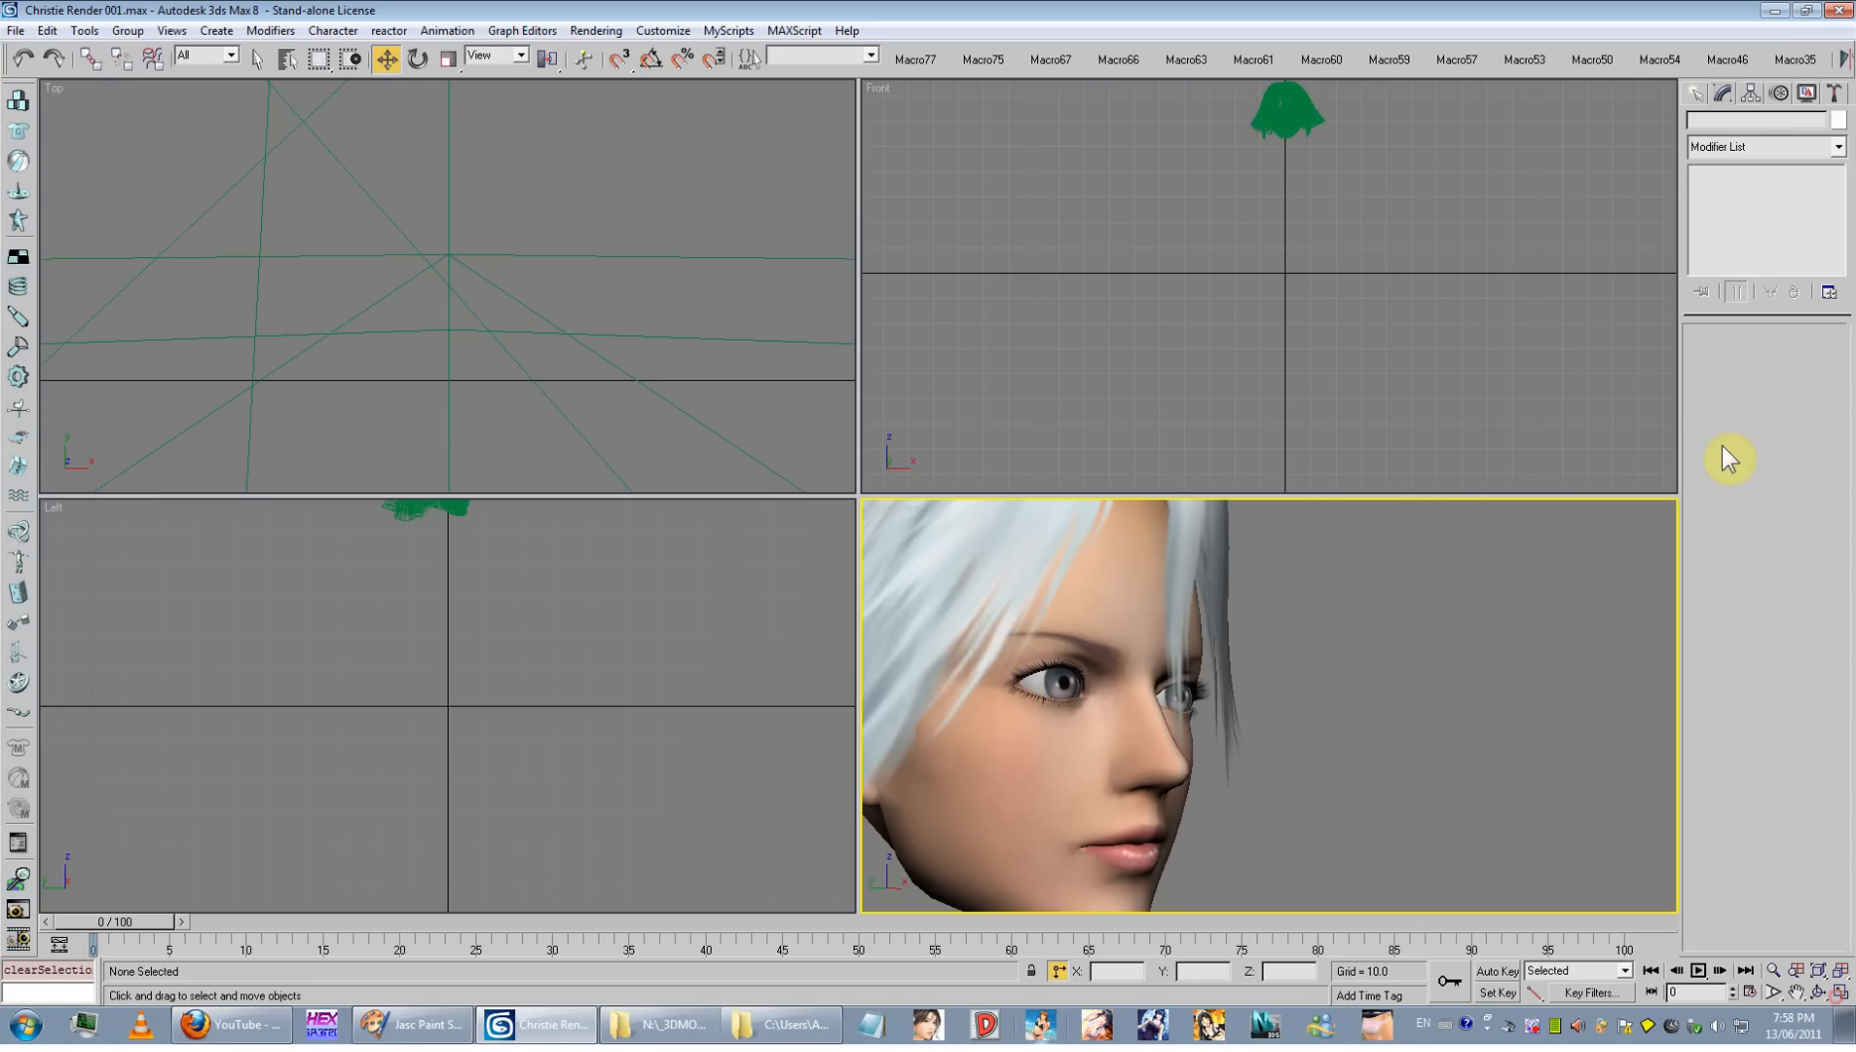
pyautogui.click(1695, 93)
pyautogui.click(1730, 216)
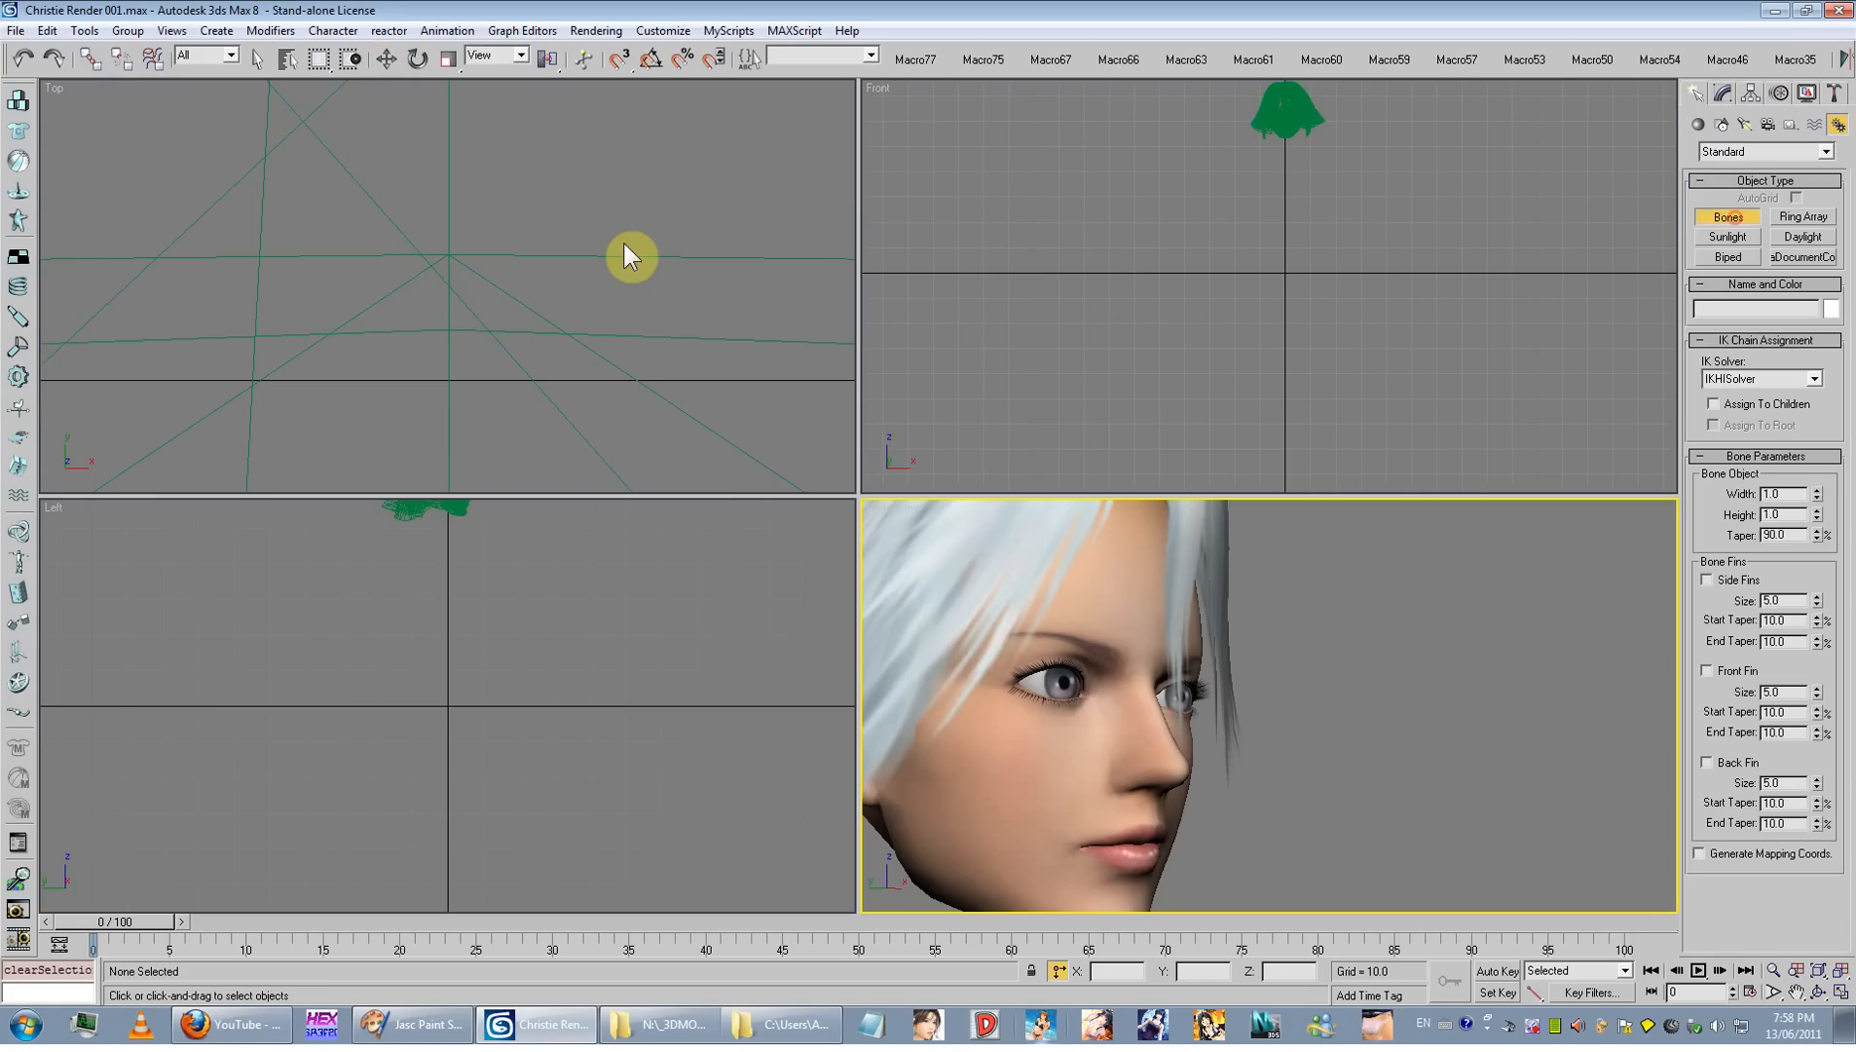
pyautogui.scroll(-3, 964, 270)
pyautogui.click(1118, 334)
pyautogui.click(1135, 339)
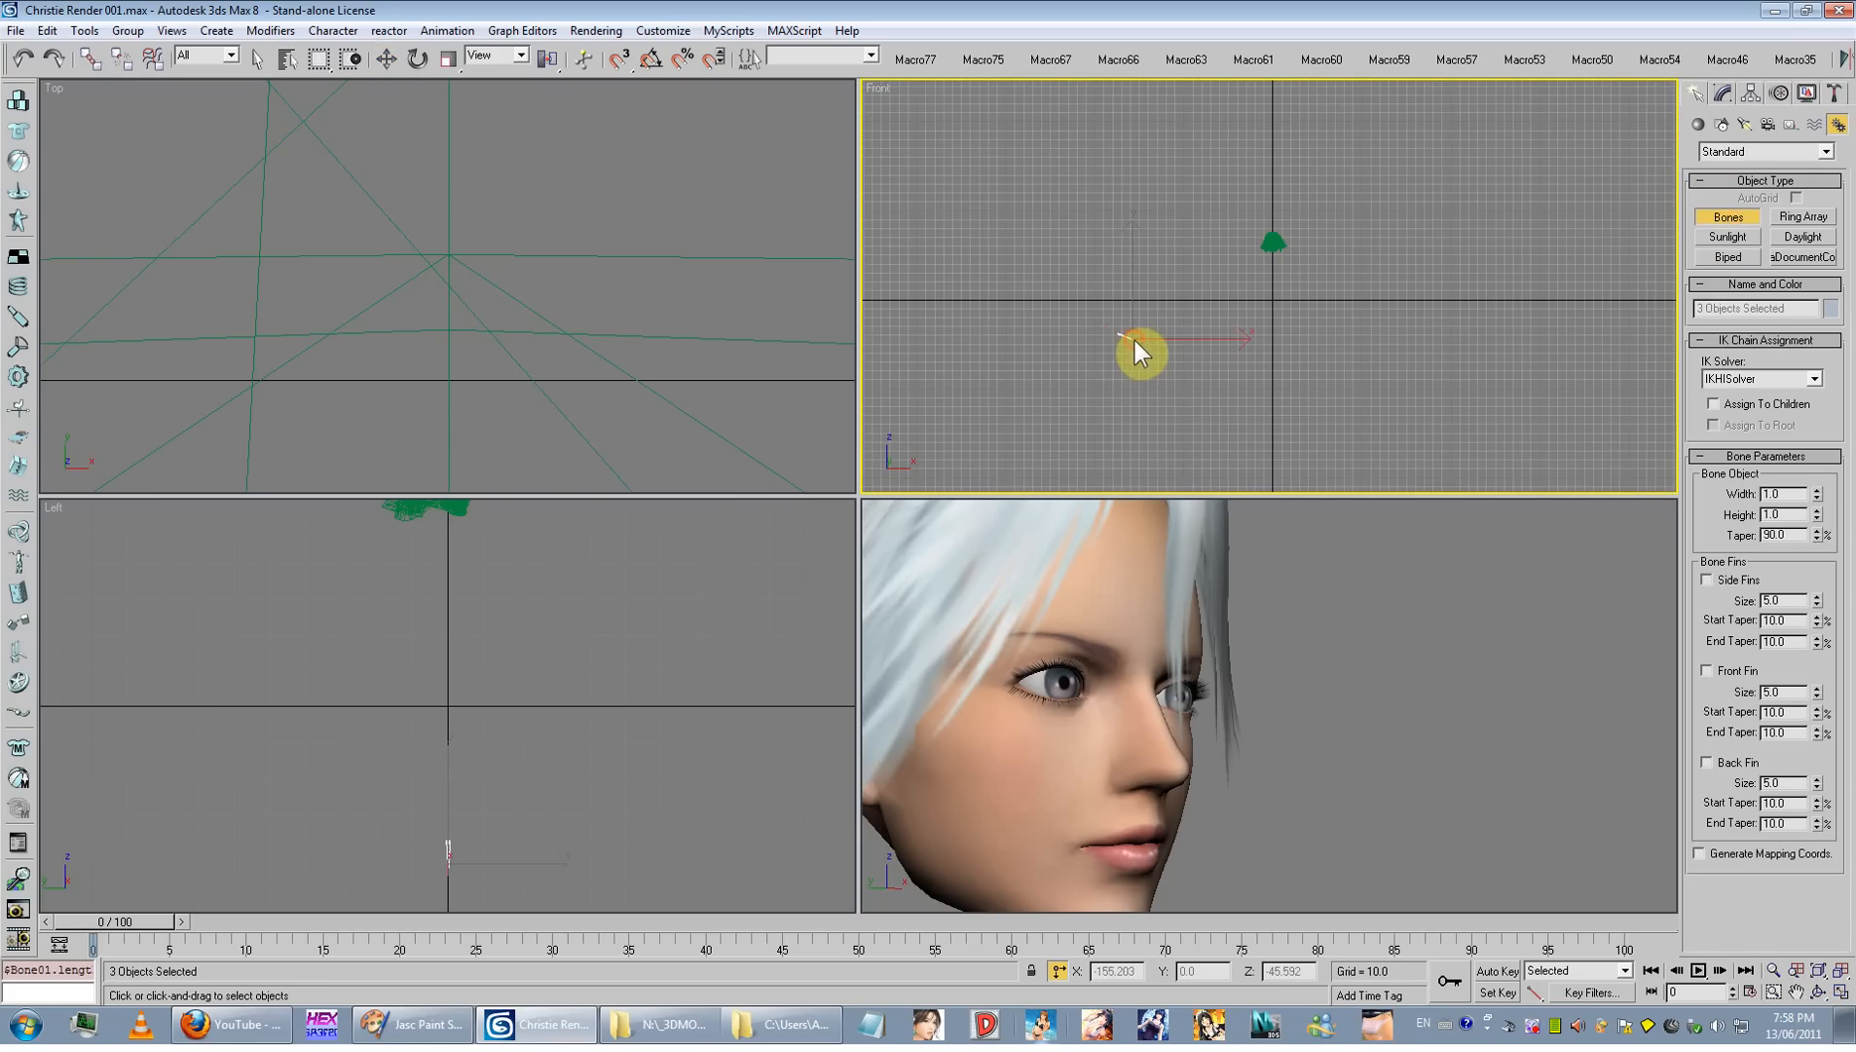
pyautogui.click(1167, 319)
pyautogui.rightClick(1160, 352)
pyautogui.hotkey('ctrl', 'z')
pyautogui.hotkey('ctrl', 'z')
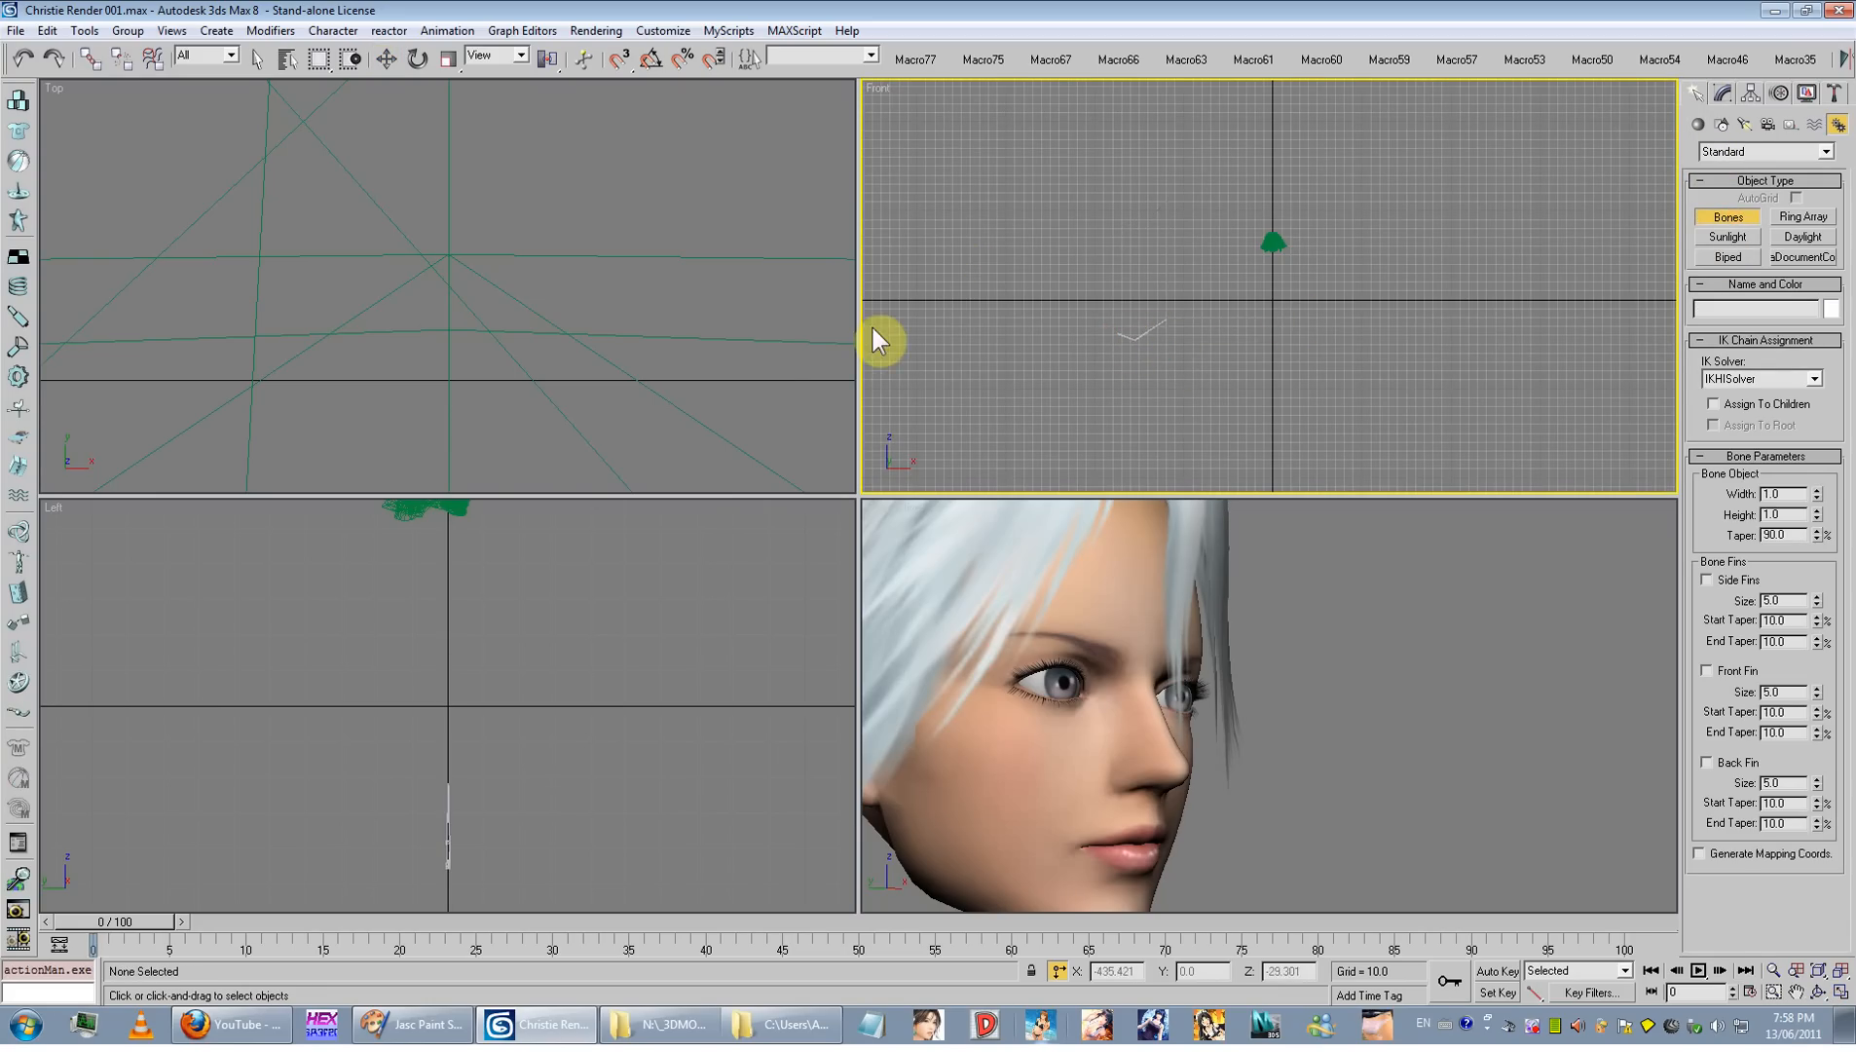
# Step: Draw one short horizontal bone with an end bone in the Left viewport and switch to the Move tool
pyautogui.moveTo(522, 665); pyautogui.dragTo(522, 581, button='middle')
pyautogui.click(477, 661)
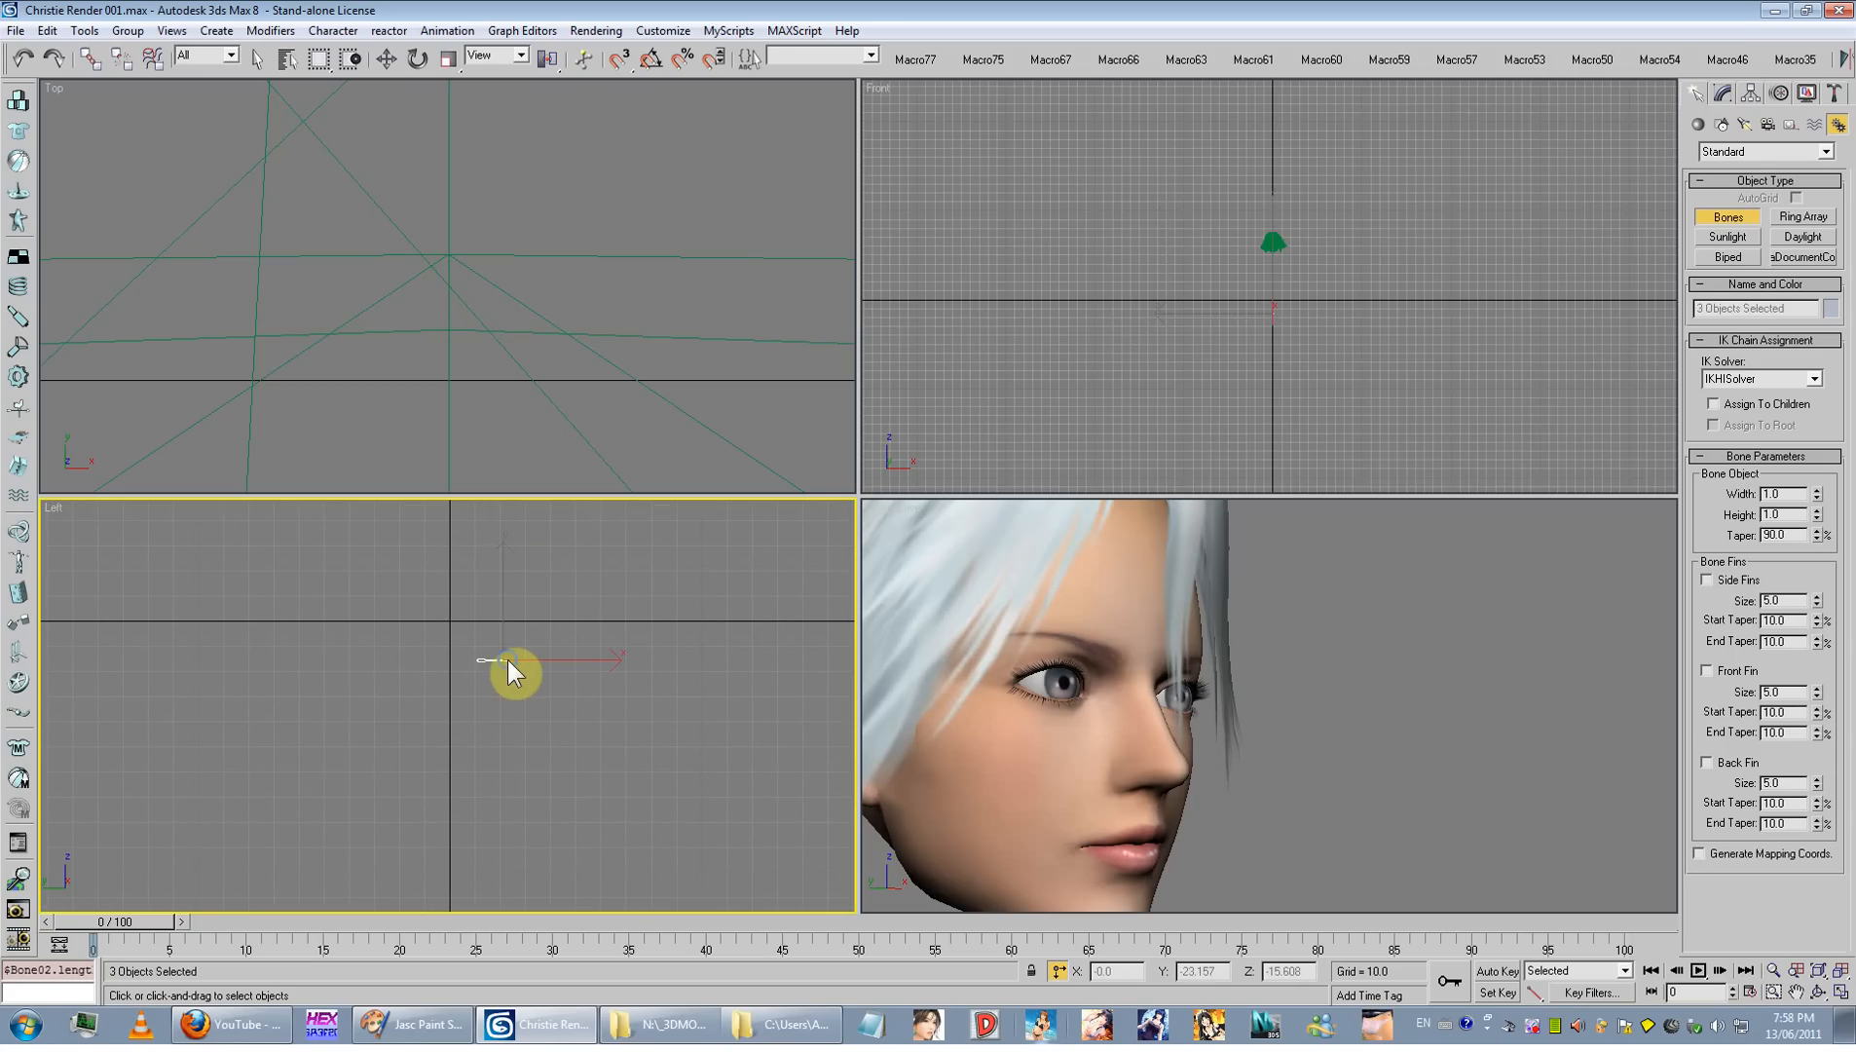
pyautogui.rightClick(507, 661)
pyautogui.click(390, 64)
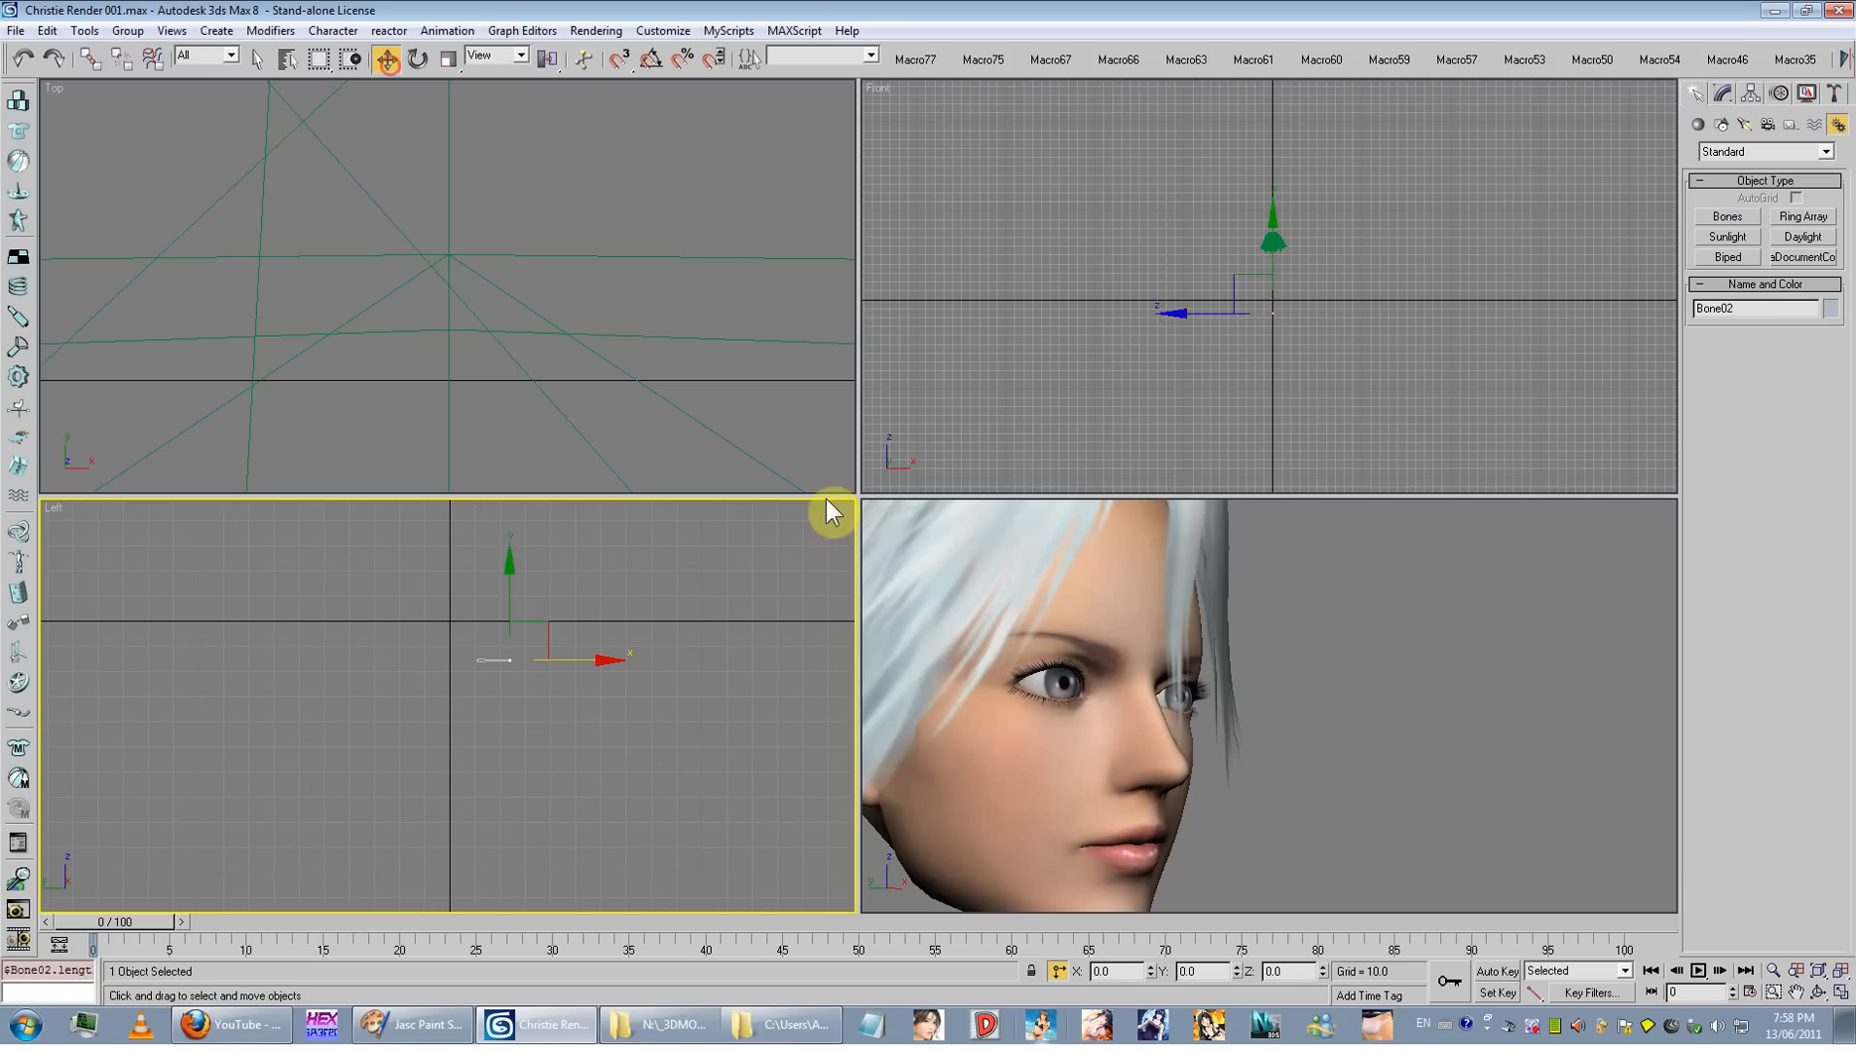
# Step: Clone the small end bone as a copy placed beside the original in the Perspective viewport
pyautogui.rightClick(1301, 737)
pyautogui.press('z')
pyautogui.scroll(-8, 1359, 786)
pyautogui.moveTo(1411, 833)
pyautogui.keyDown('alt'); pyautogui.mouseDown(button='middle')
pyautogui.moveTo(1330, 782)
pyautogui.moveTo(1384, 708)
pyautogui.moveTo(1297, 655)
pyautogui.moveTo(1272, 654)
pyautogui.moveTo(1351, 692)
pyautogui.moveTo(1243, 810)
pyautogui.moveTo(1180, 799)
pyautogui.mouseUp(button='middle'); pyautogui.keyUp('alt')
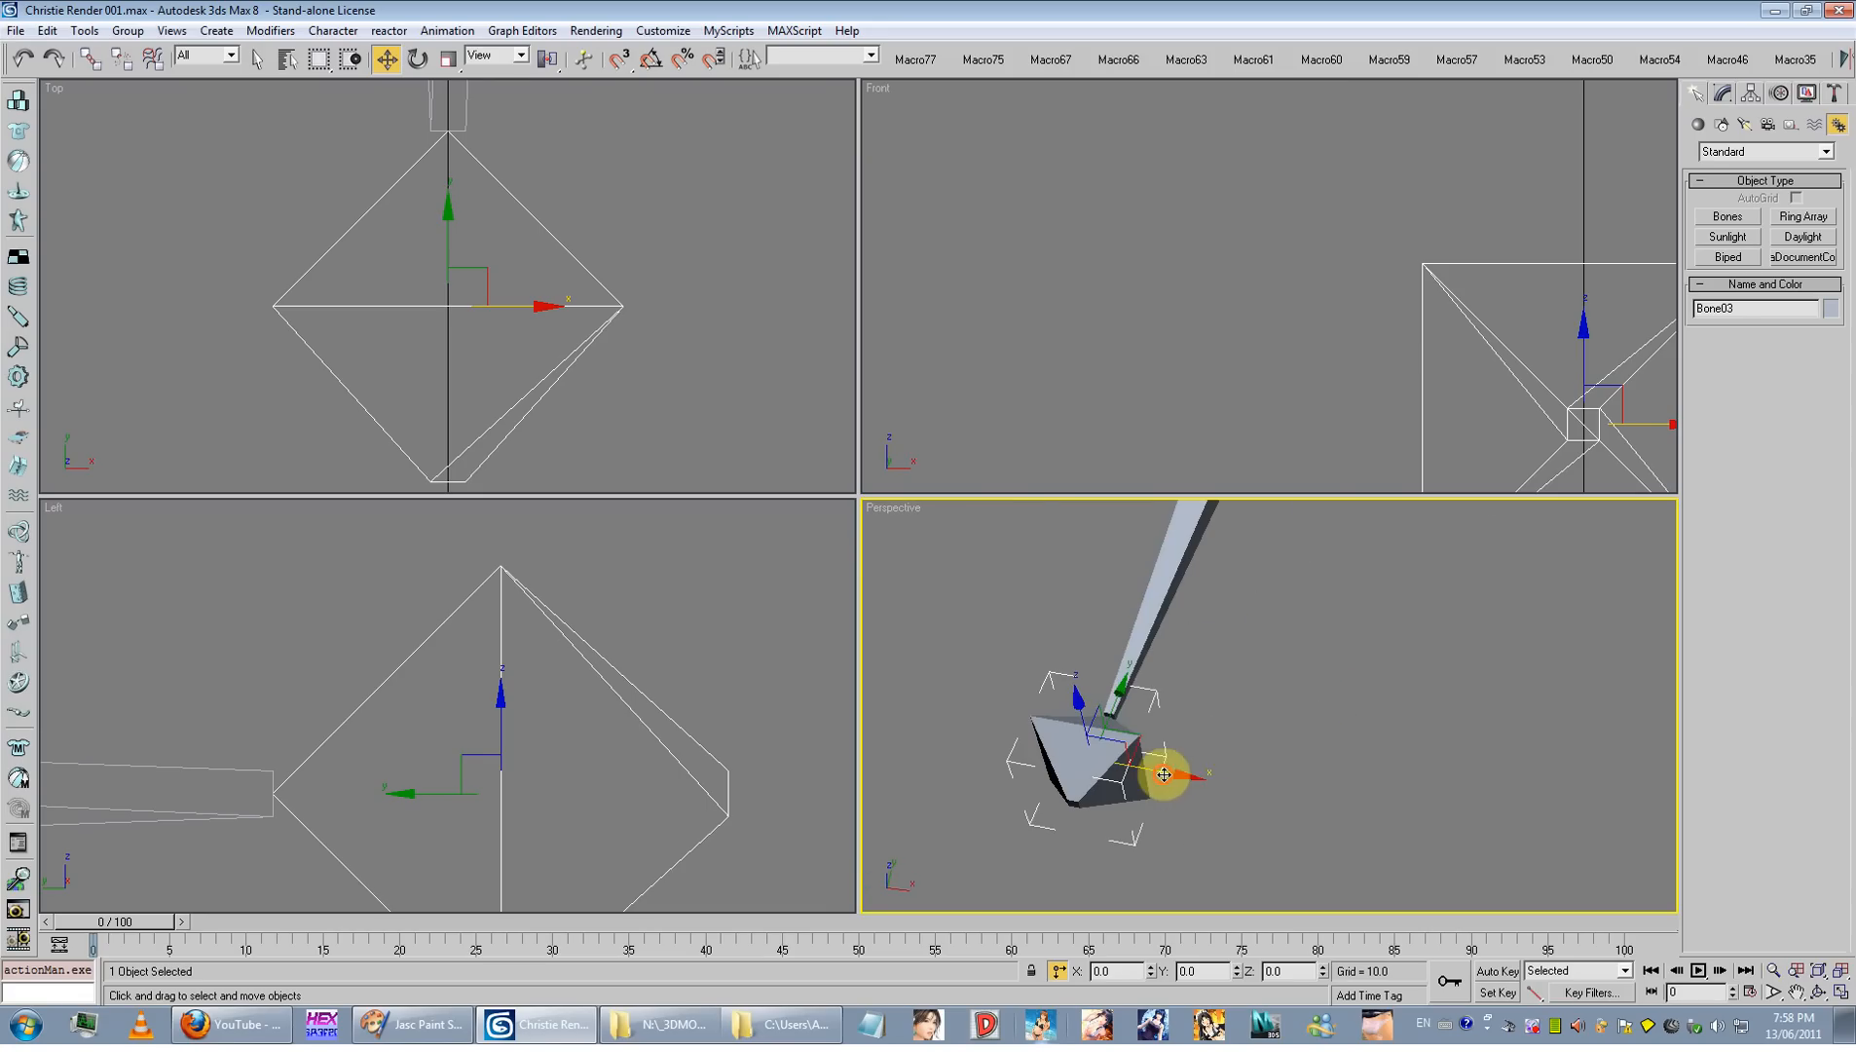
pyautogui.keyDown('shift'); pyautogui.moveTo(1173, 770); pyautogui.dragTo(1399, 824); pyautogui.keyUp('shift')
pyautogui.click(888, 592)
# Step: Delete the long parent bone, Bone01
pyautogui.click(1099, 594)
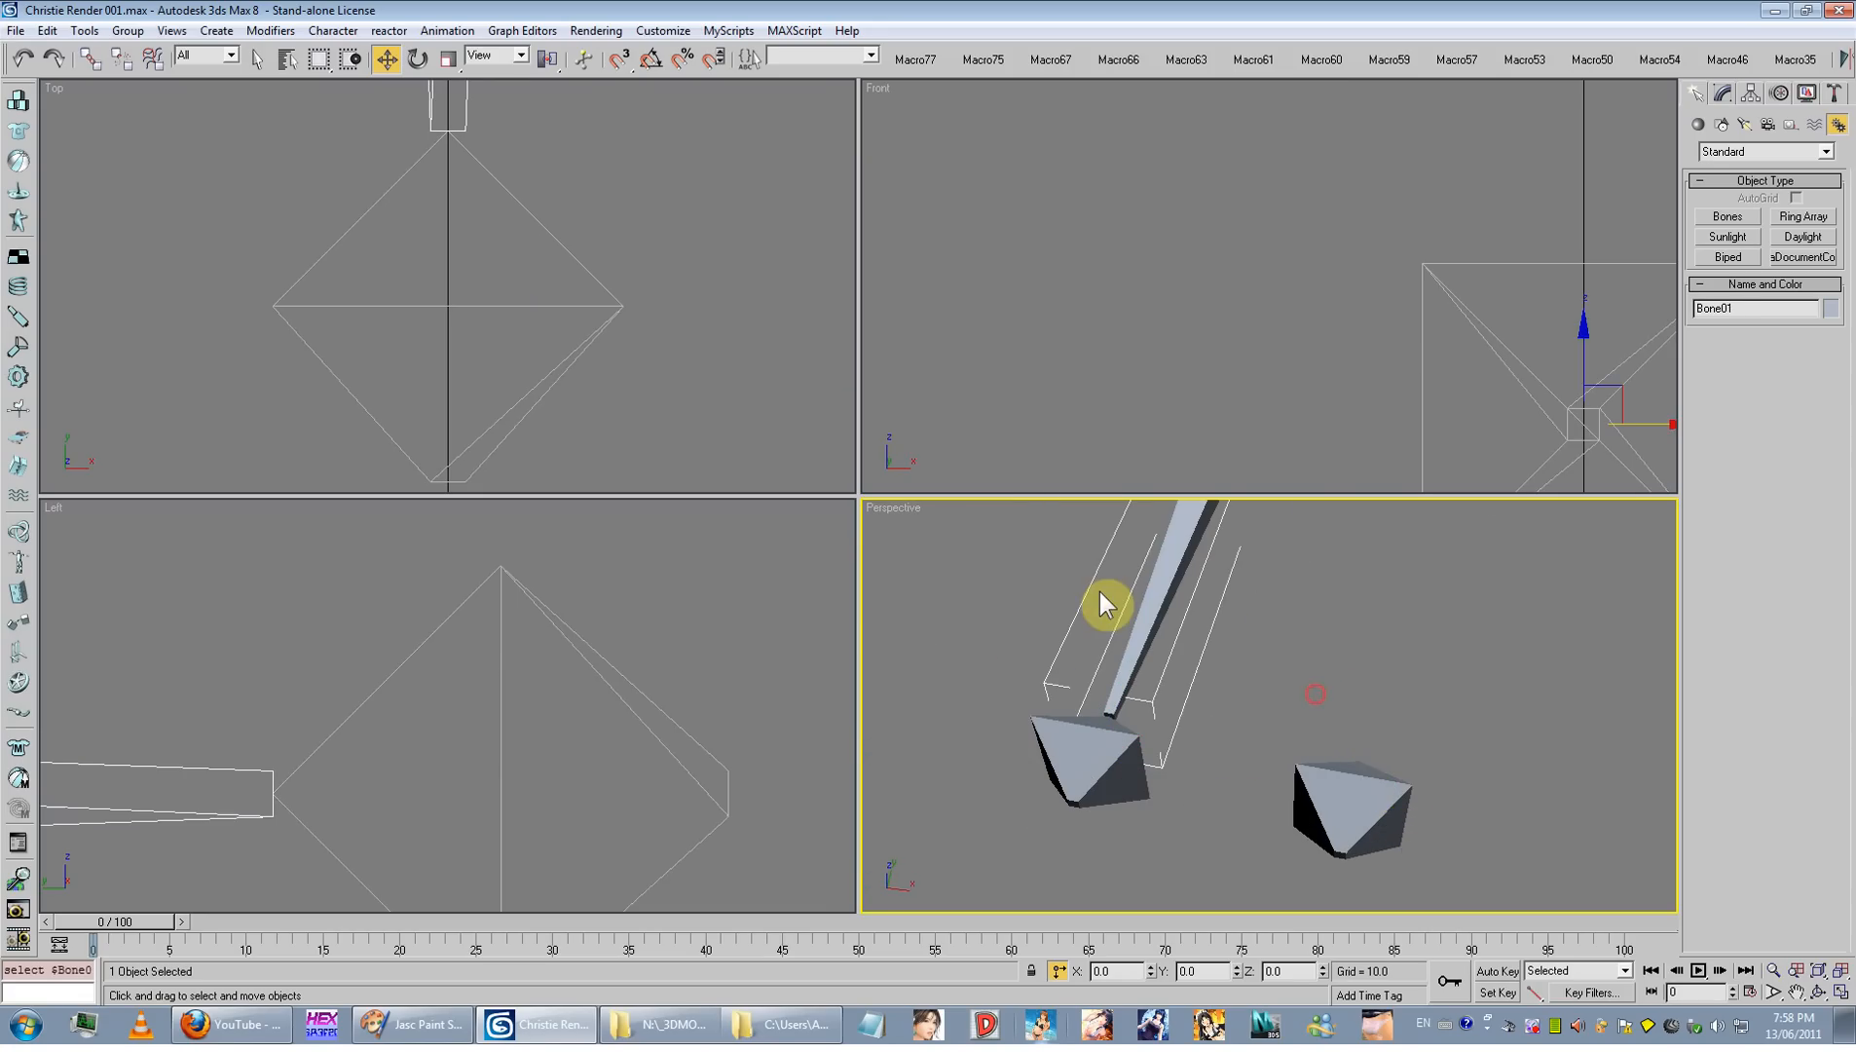
pyautogui.press('Delete')
pyautogui.moveTo(1301, 645); pyautogui.dragTo(1303, 648, button='middle')
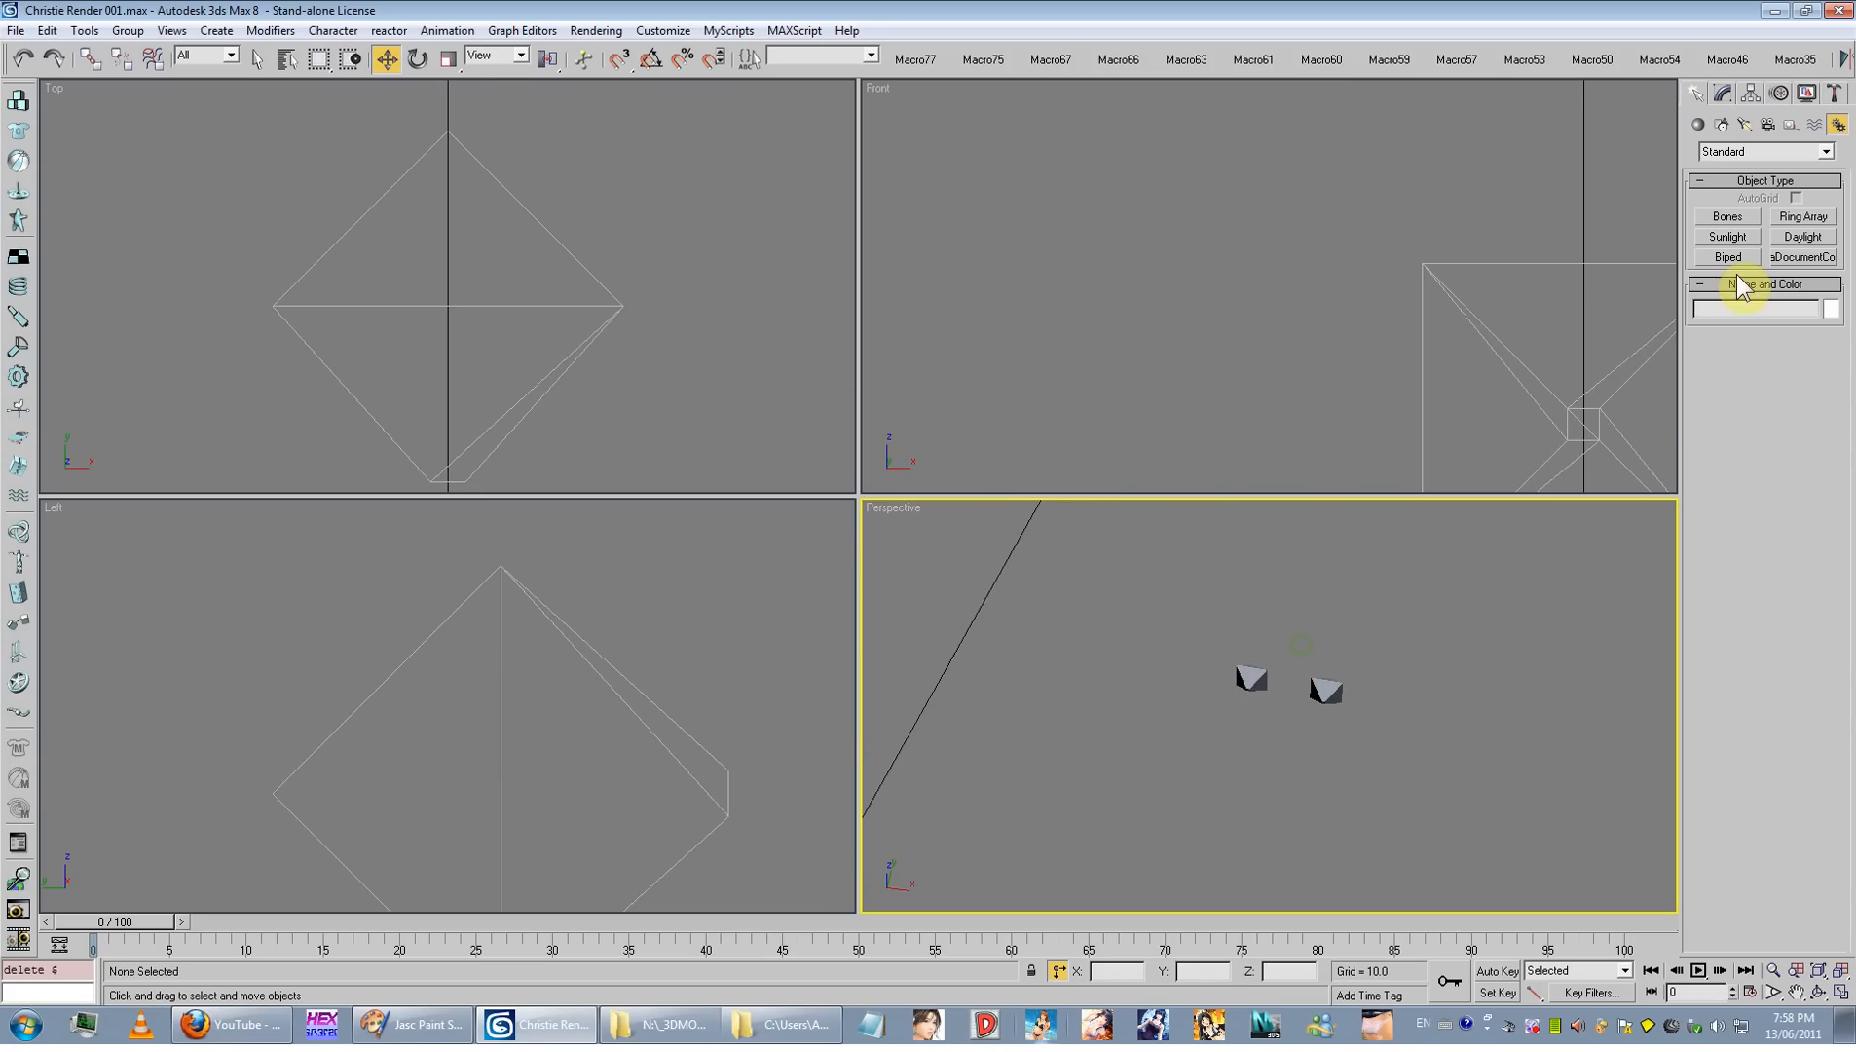
# Step: Clone Bone03 as a single copy named Bone04 and position the copy above the other two bones
pyautogui.click(1324, 689)
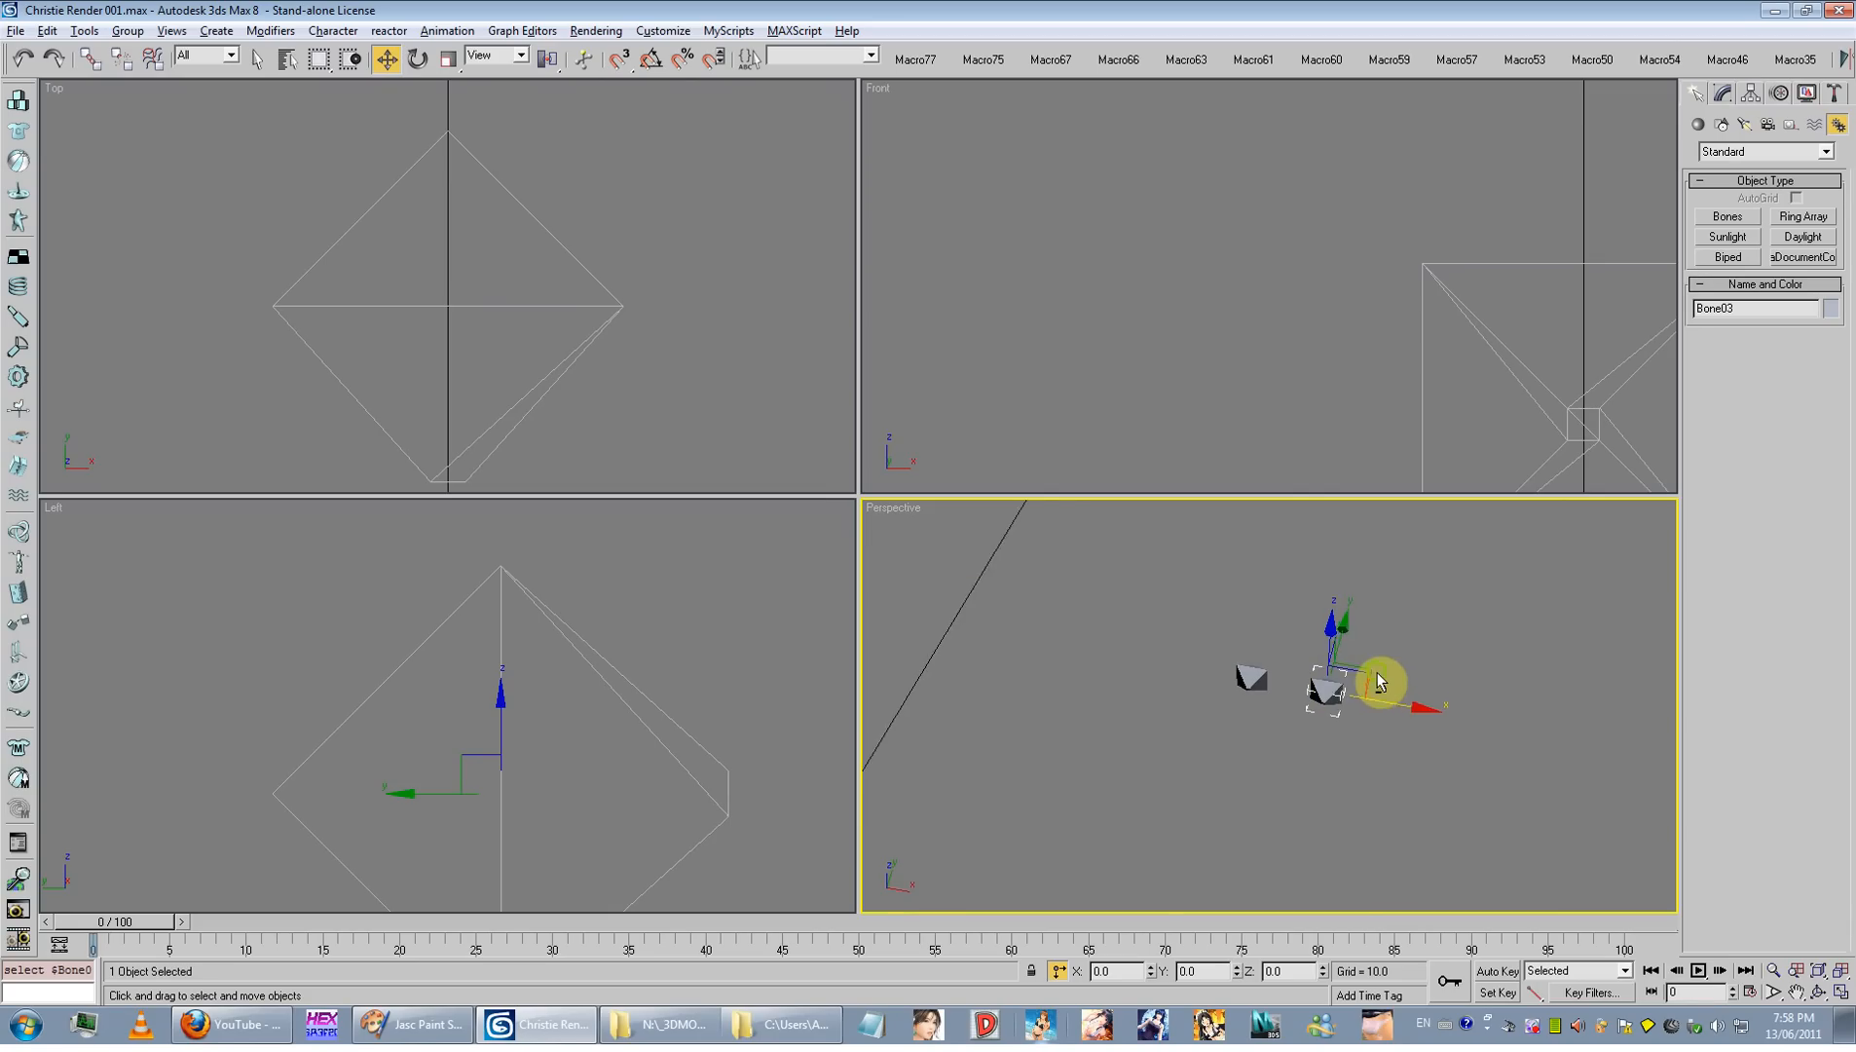
pyautogui.moveTo(1378, 671)
pyautogui.keyDown('shift'); pyautogui.mouseDown()
pyautogui.moveTo(1197, 861)
pyautogui.moveTo(1241, 893)
pyautogui.mouseUp(); pyautogui.keyUp('shift')
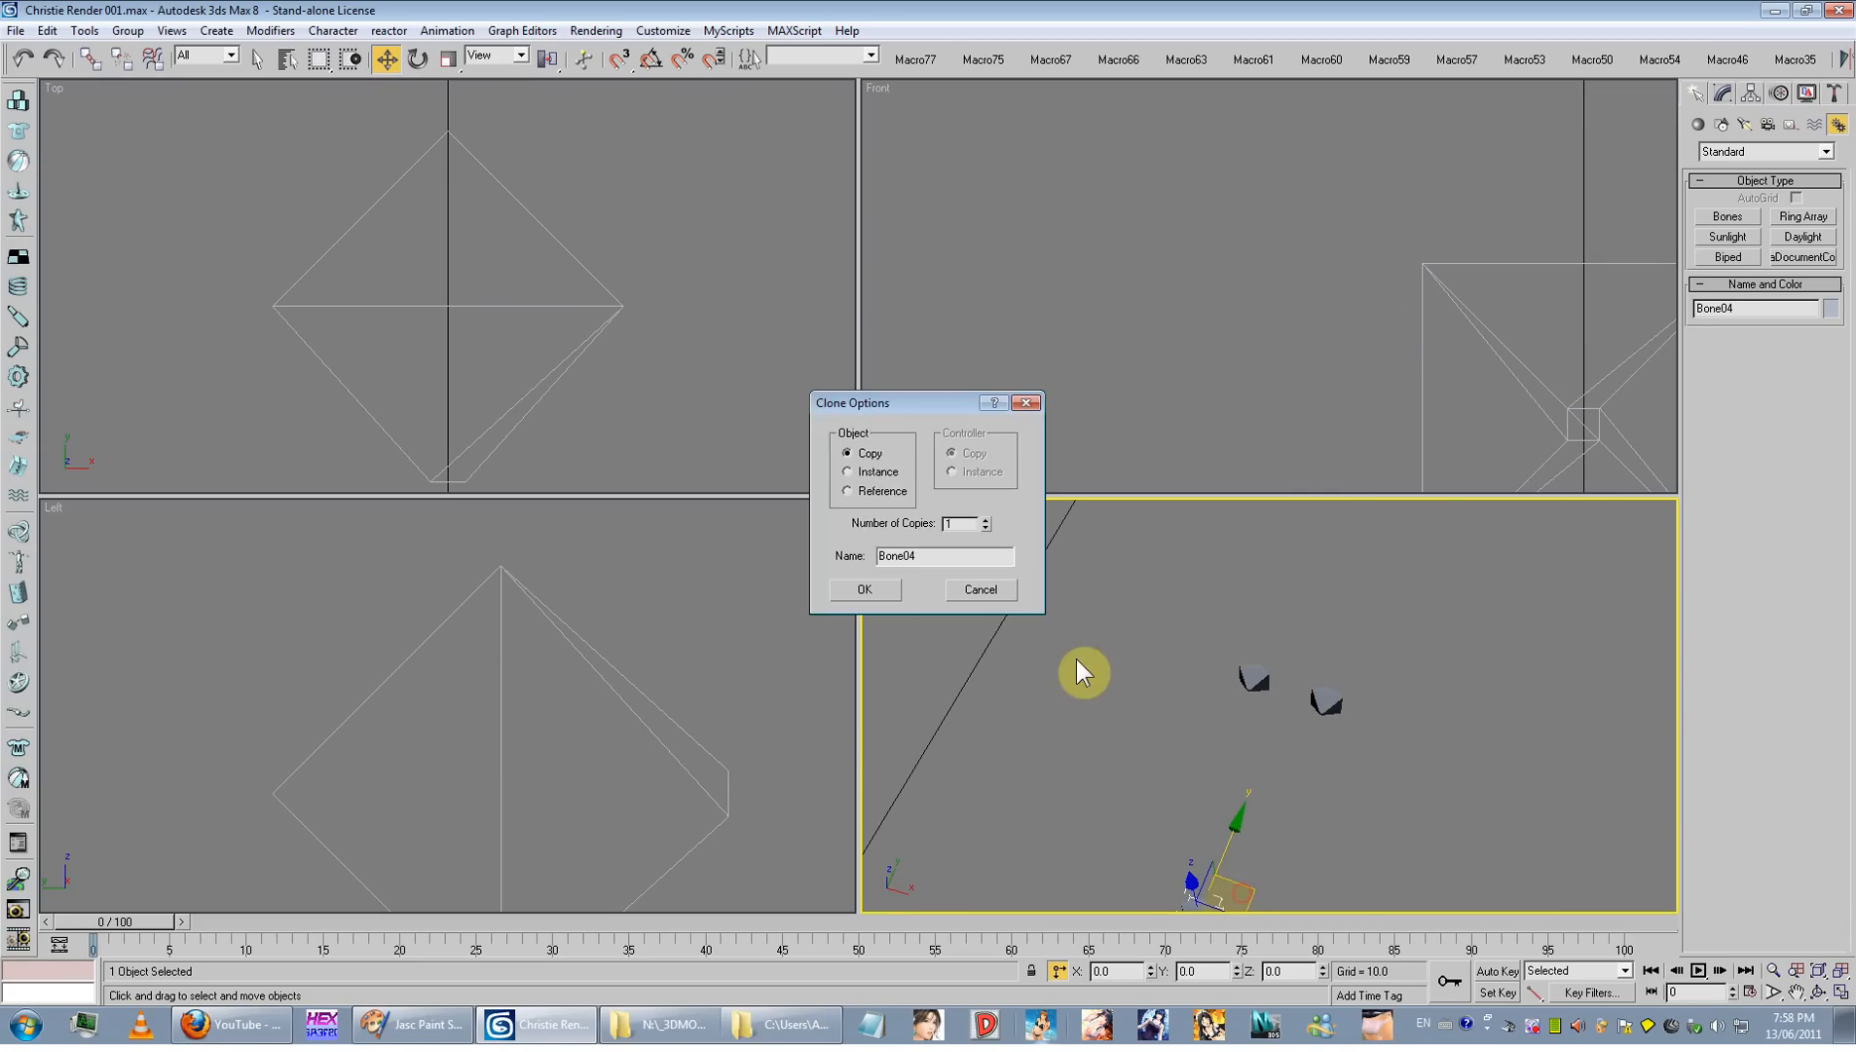
pyautogui.click(863, 588)
pyautogui.keyDown('alt'); pyautogui.moveTo(914, 662); pyautogui.dragTo(1319, 685, button='middle'); pyautogui.keyUp('alt')
pyautogui.moveTo(1319, 684); pyautogui.dragTo(1200, 708, button='middle')
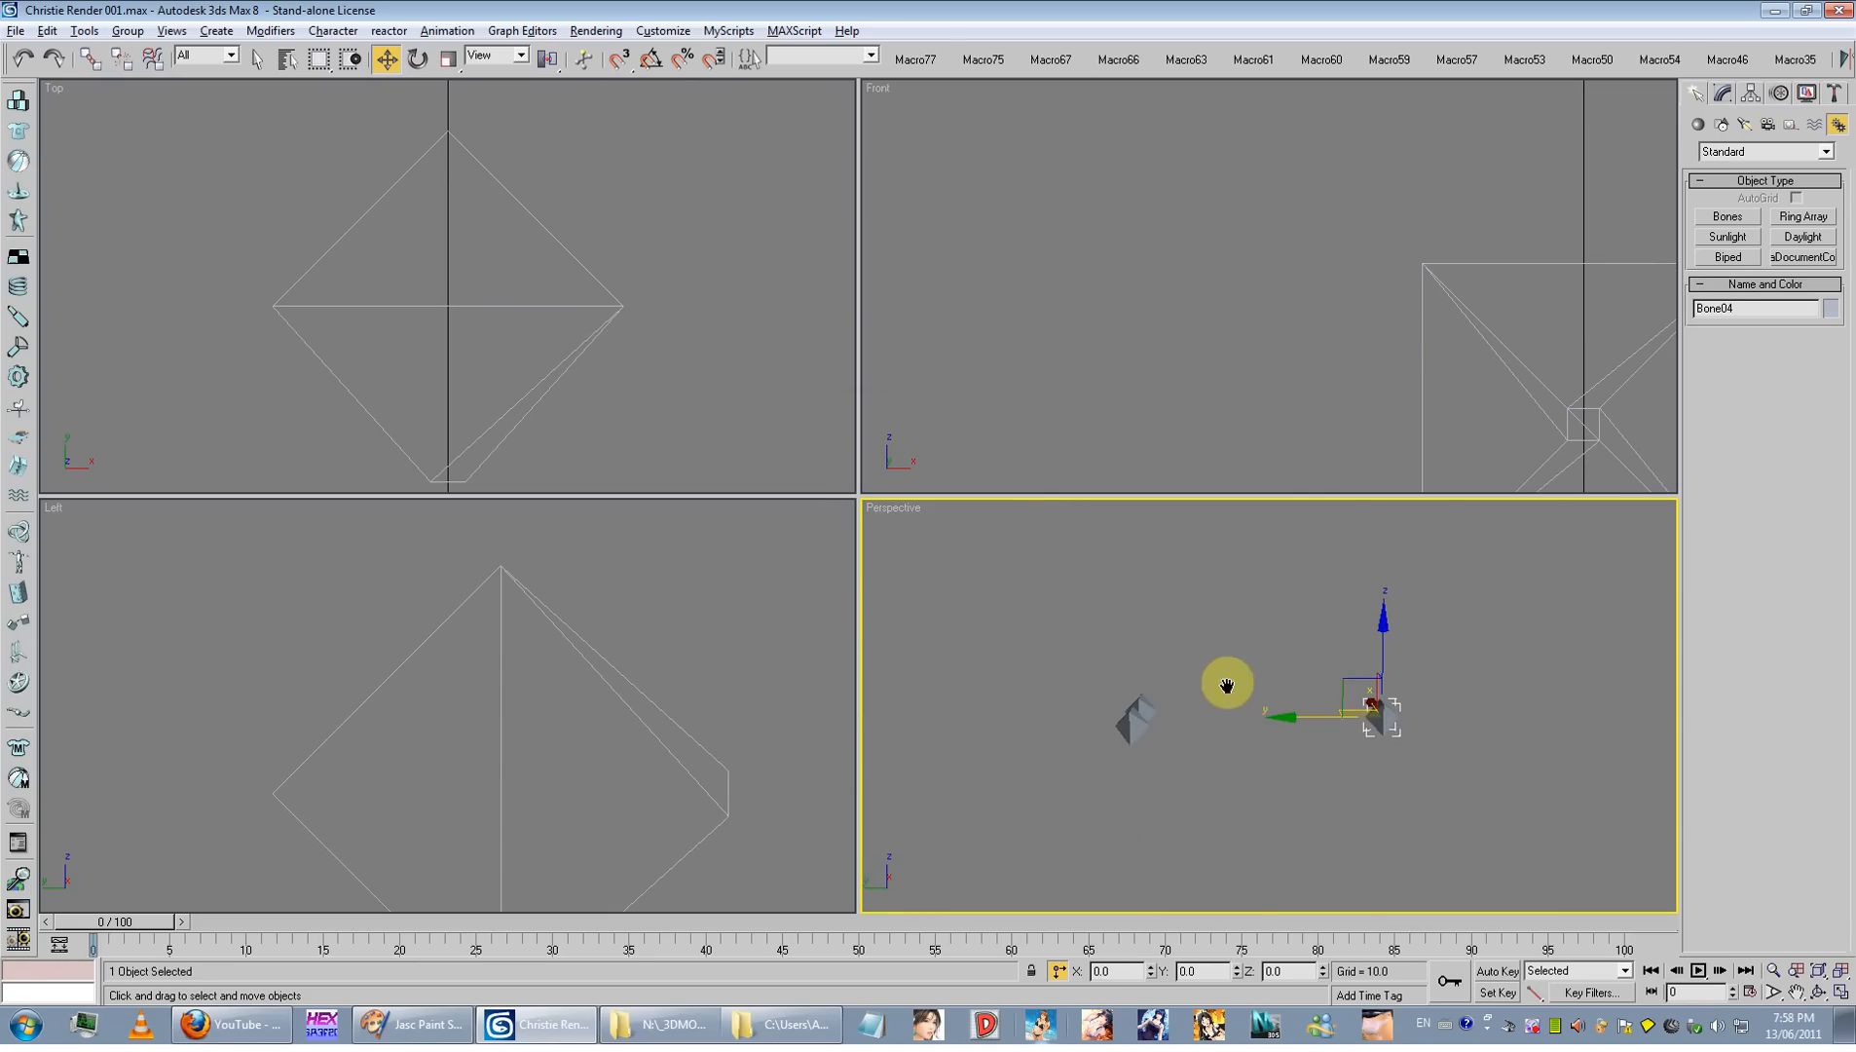
pyautogui.moveTo(1338, 675); pyautogui.dragTo(1072, 645)
pyautogui.keyDown('alt'); pyautogui.moveTo(1162, 686); pyautogui.dragTo(1065, 720, button='middle'); pyautogui.keyUp('alt')
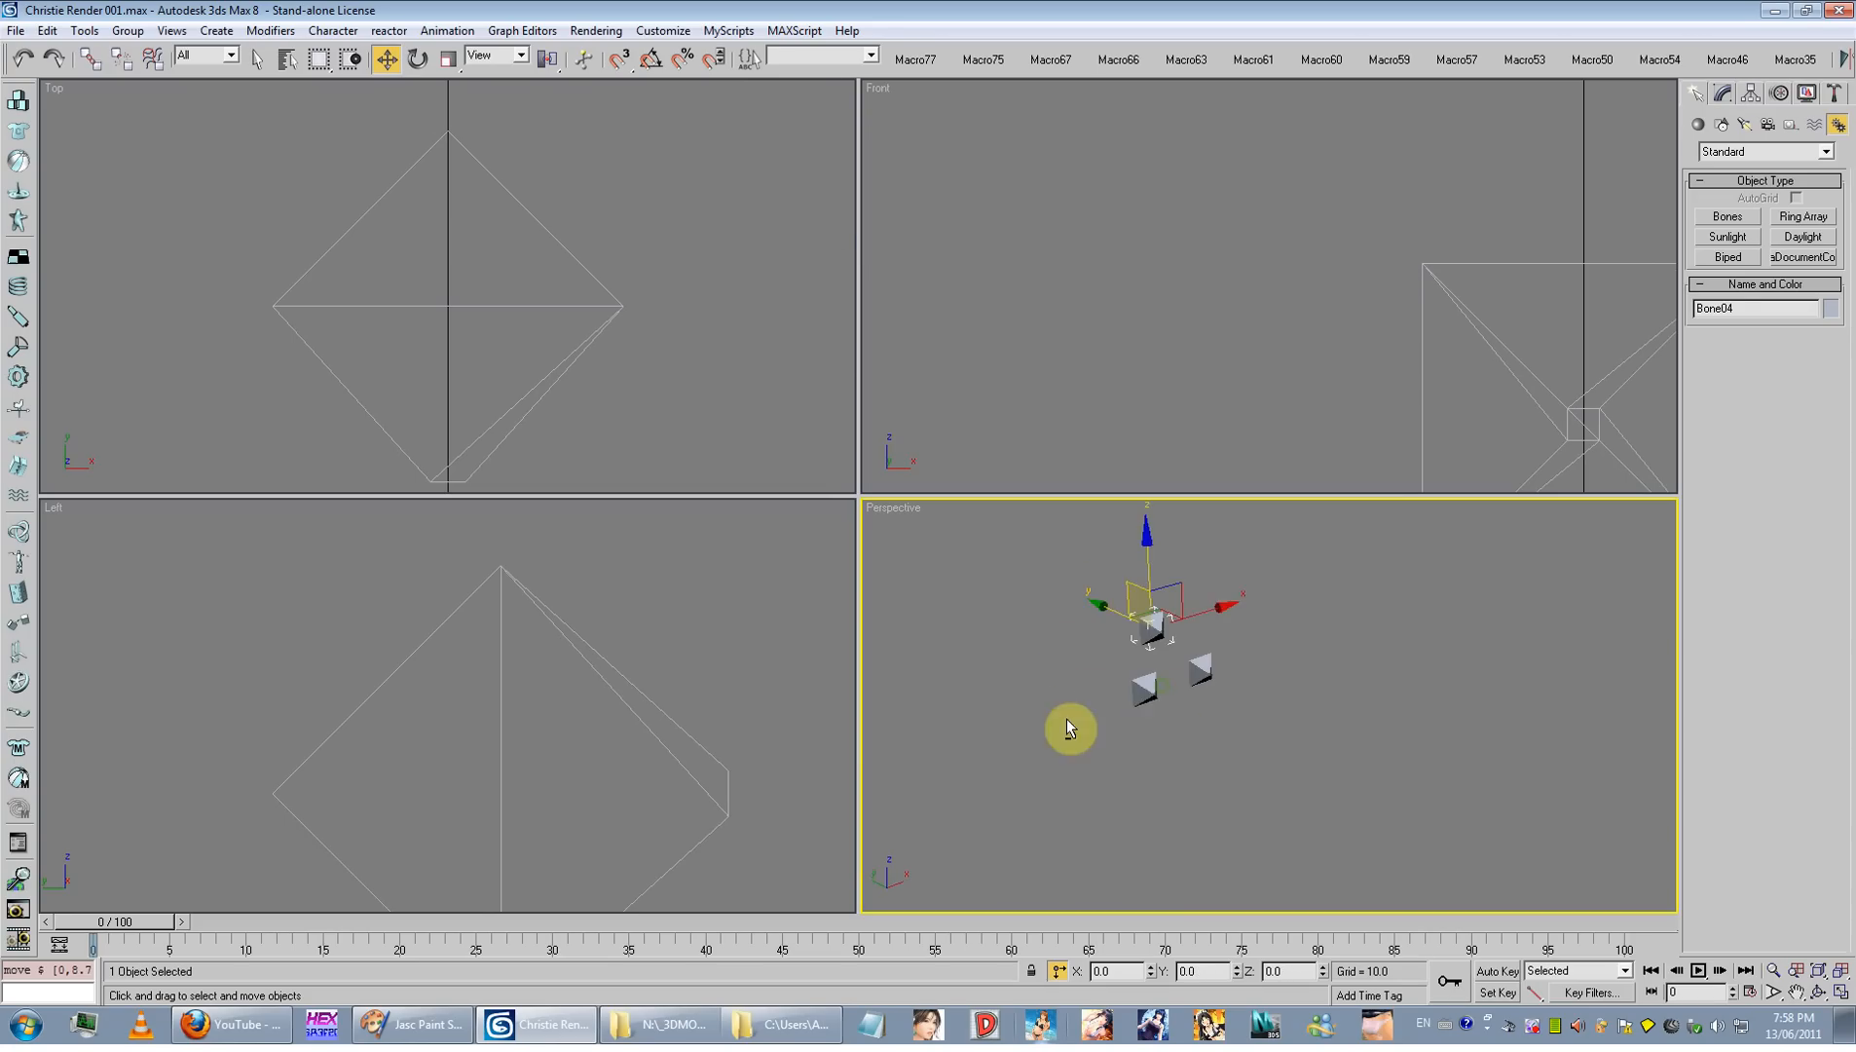
# Step: Try moving Bone04 to the side, undo the move, and select the three bones one by one to compare them
pyautogui.click(1144, 687)
pyautogui.click(1199, 664)
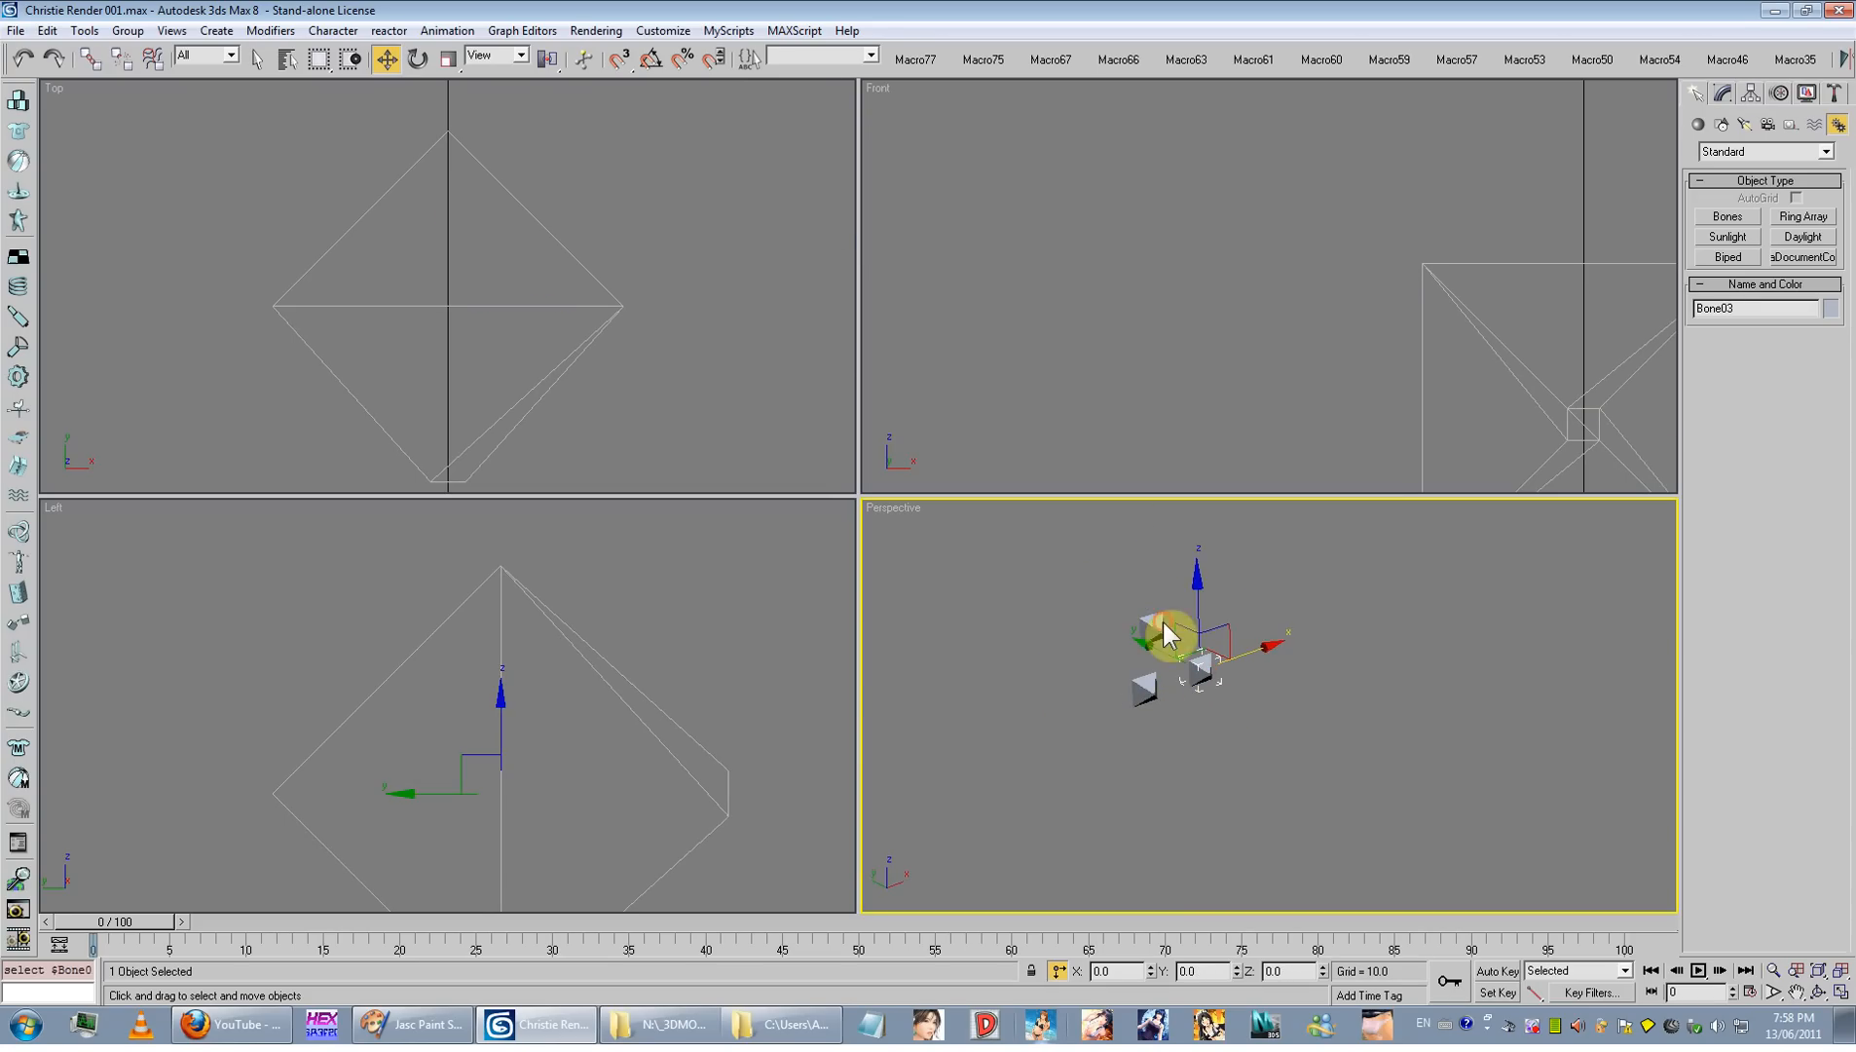
pyautogui.moveTo(1166, 633); pyautogui.dragTo(867, 642)
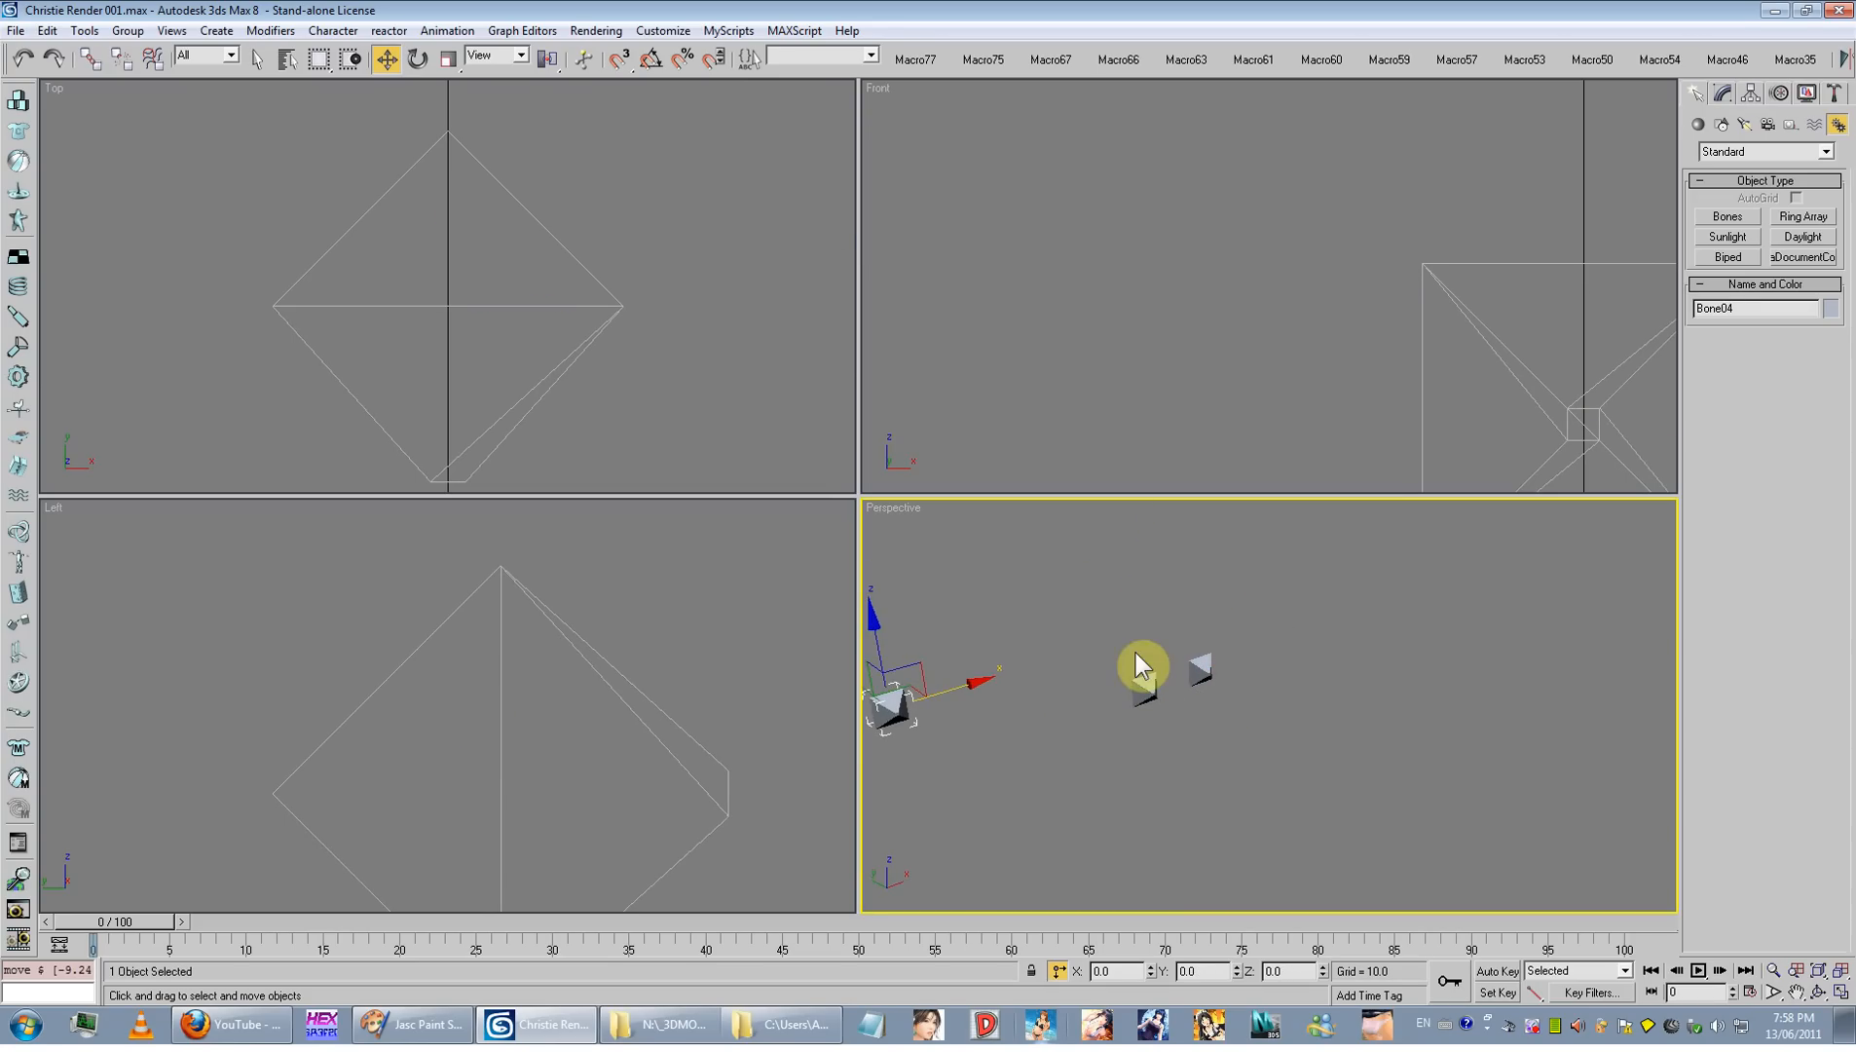
pyautogui.hotkey('ctrl', 'z')
pyautogui.click(1196, 668)
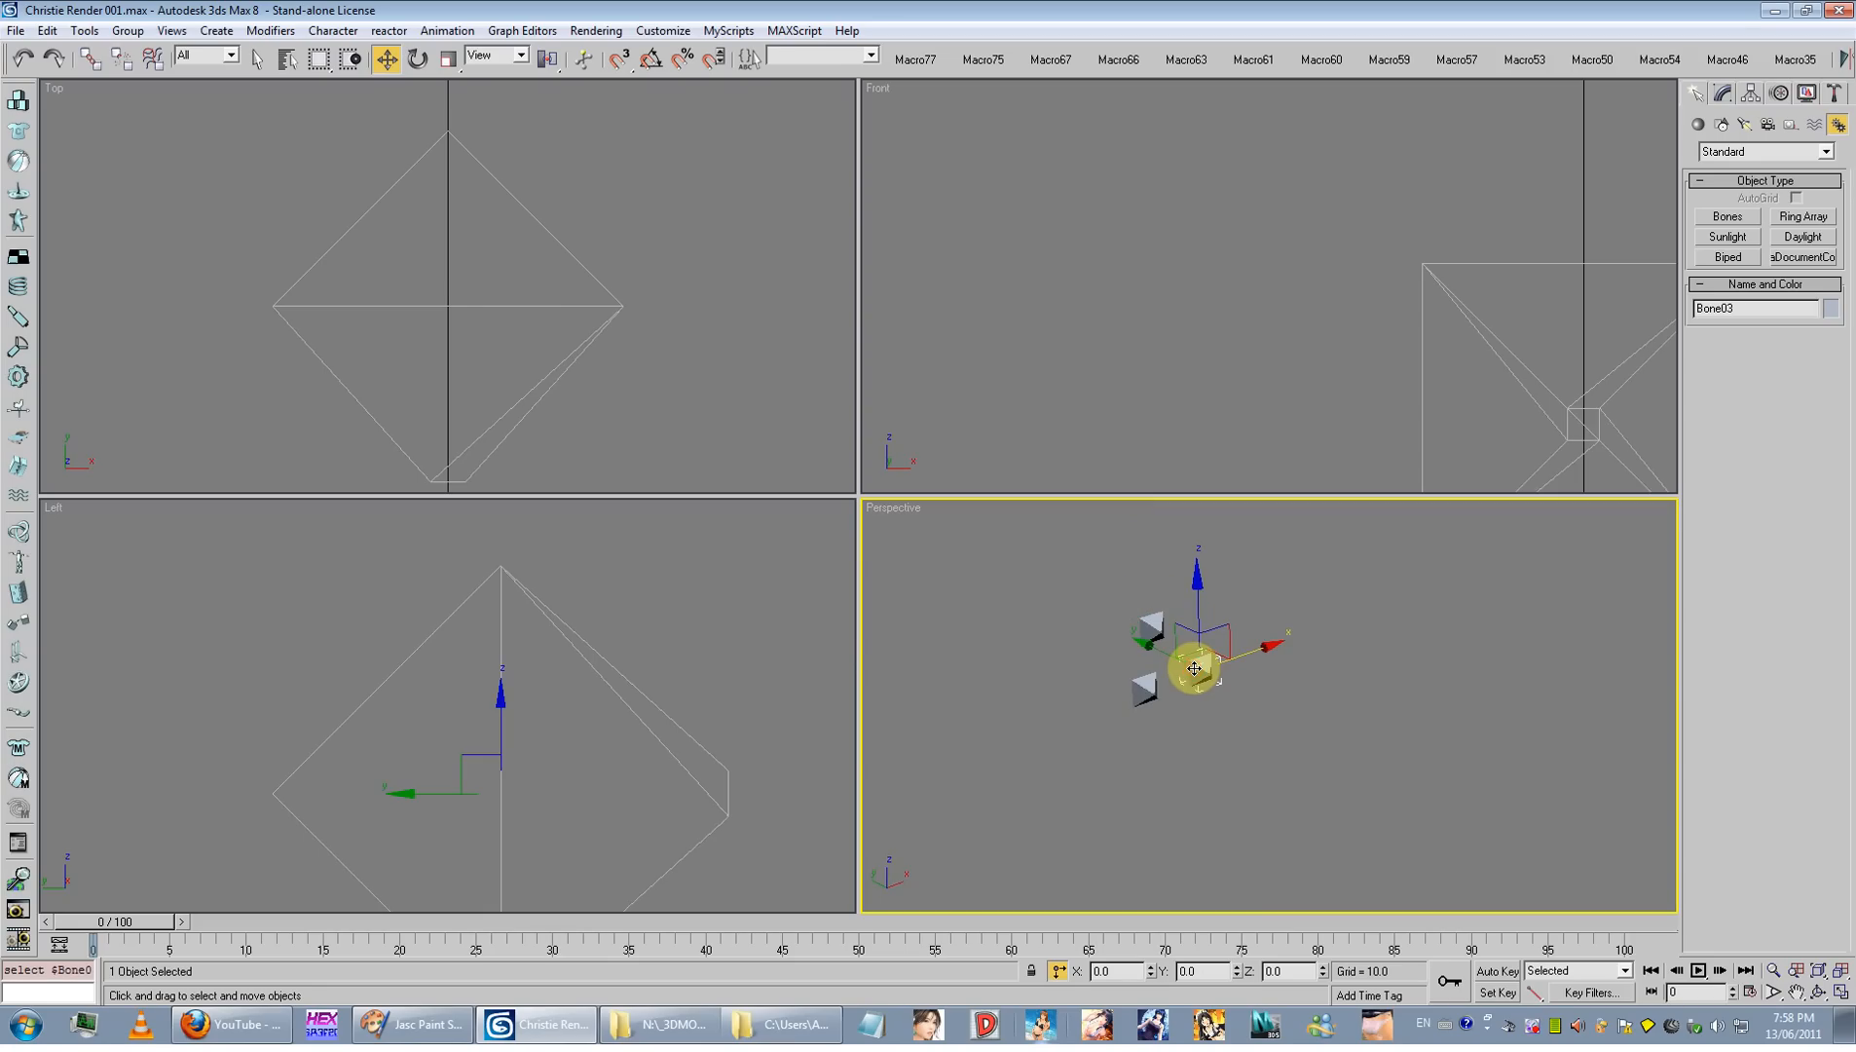
pyautogui.click(1146, 690)
pyautogui.keyDown('alt'); pyautogui.moveTo(1111, 711); pyautogui.dragTo(1330, 680, button='middle'); pyautogui.keyUp('alt')
pyautogui.scroll(3, 1305, 676)
pyautogui.click(1294, 638)
pyautogui.click(1199, 635)
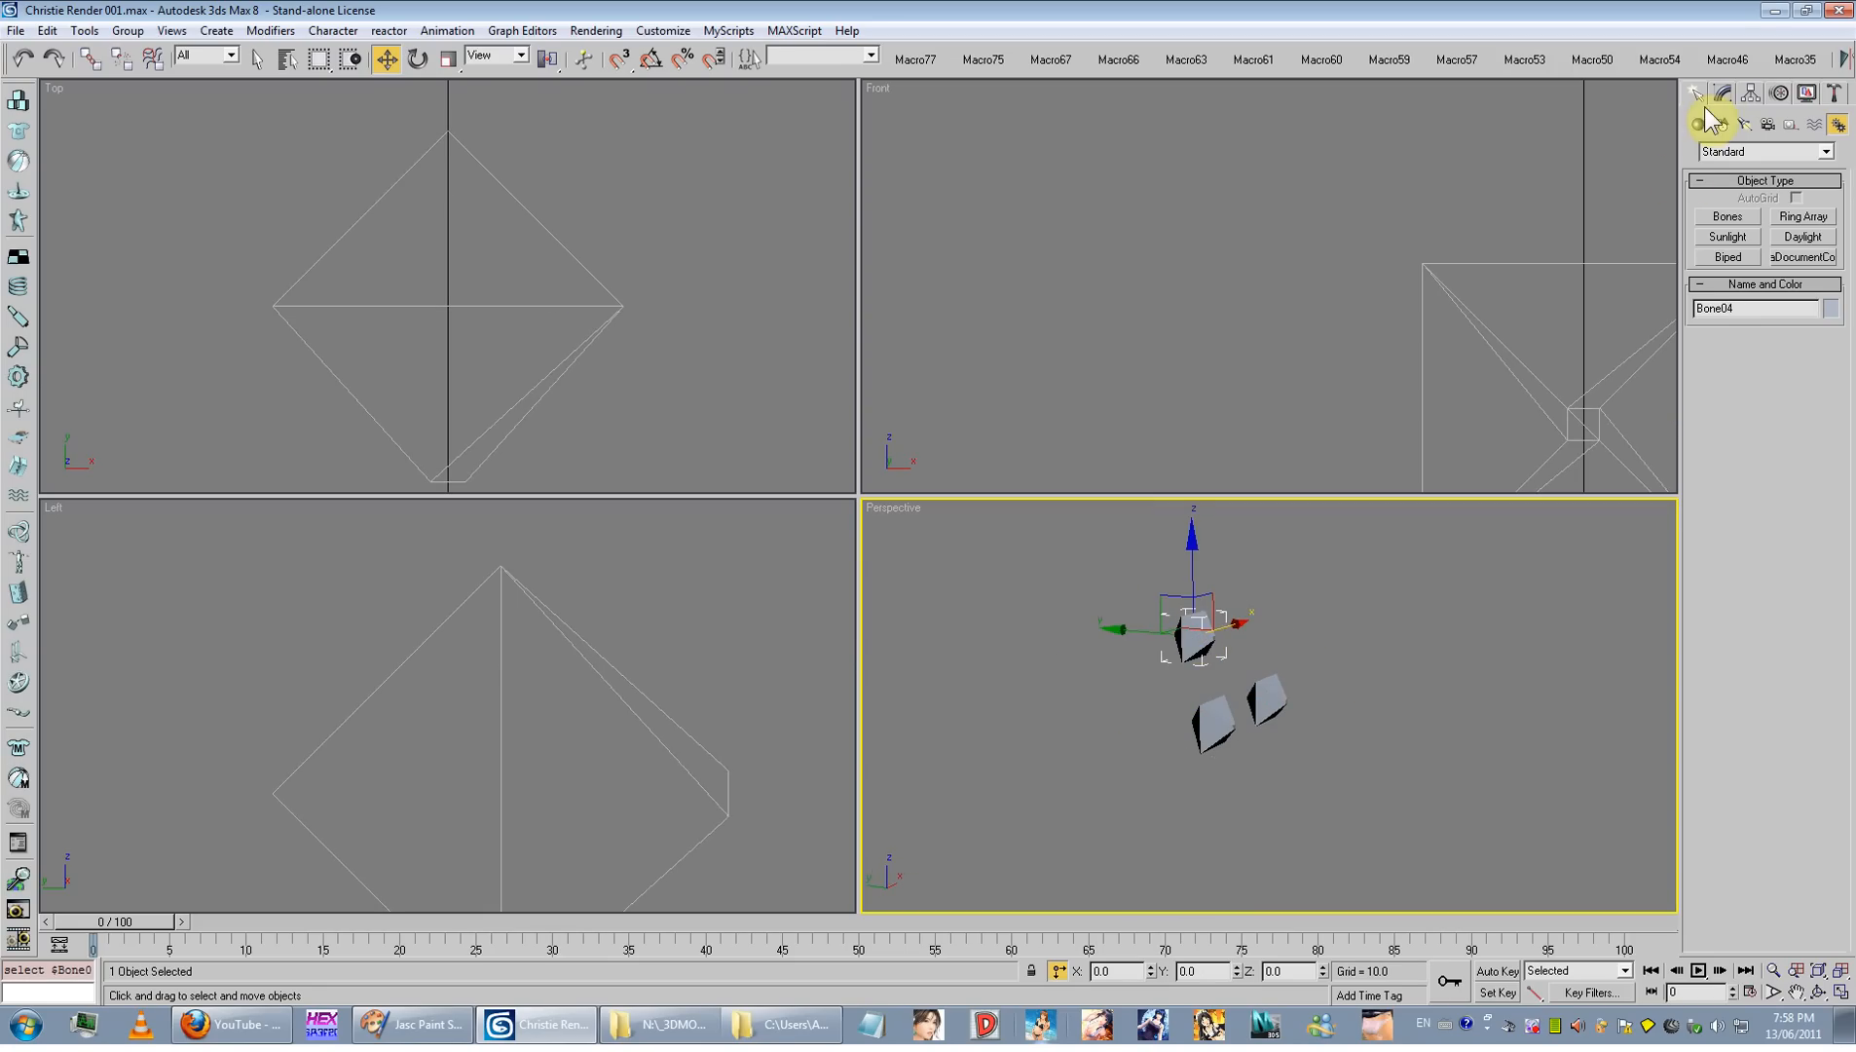
# Step: Assign an Orientation Constraint as the rotation controller of Bone03
pyautogui.click(1268, 697)
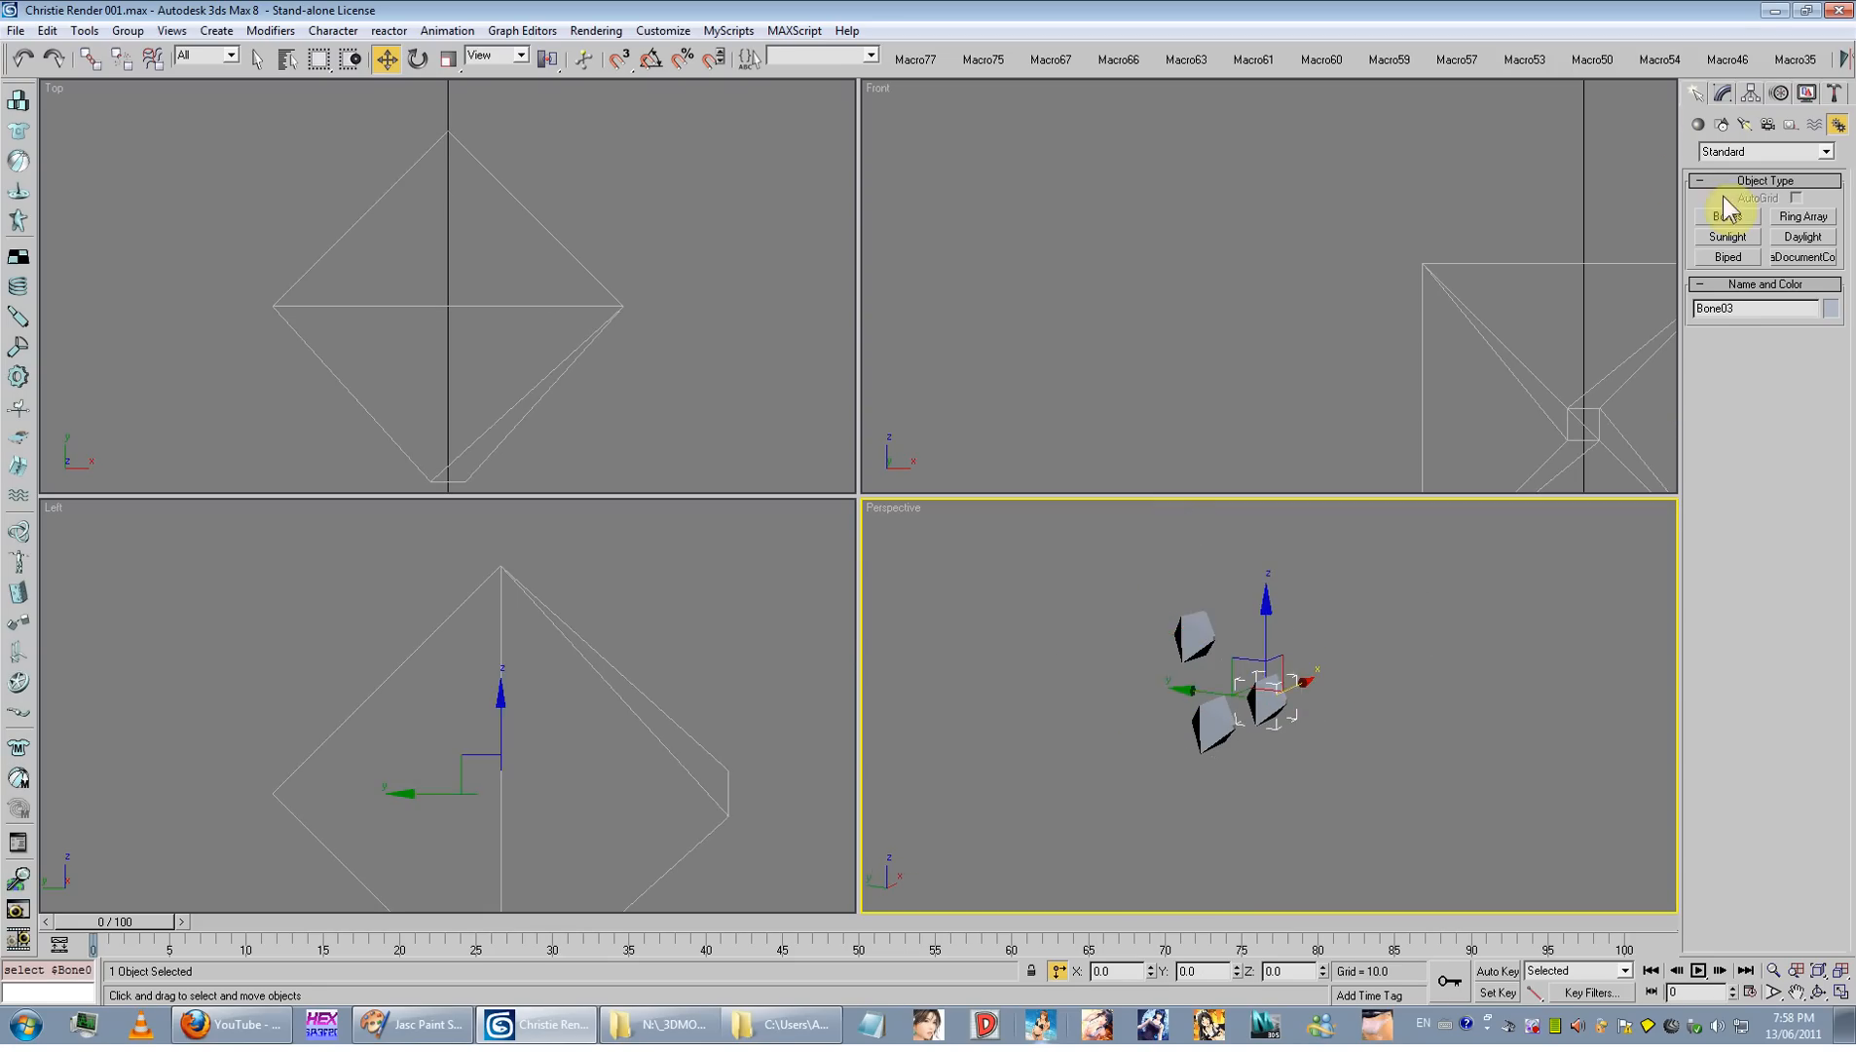
pyautogui.click(1721, 94)
pyautogui.click(1779, 94)
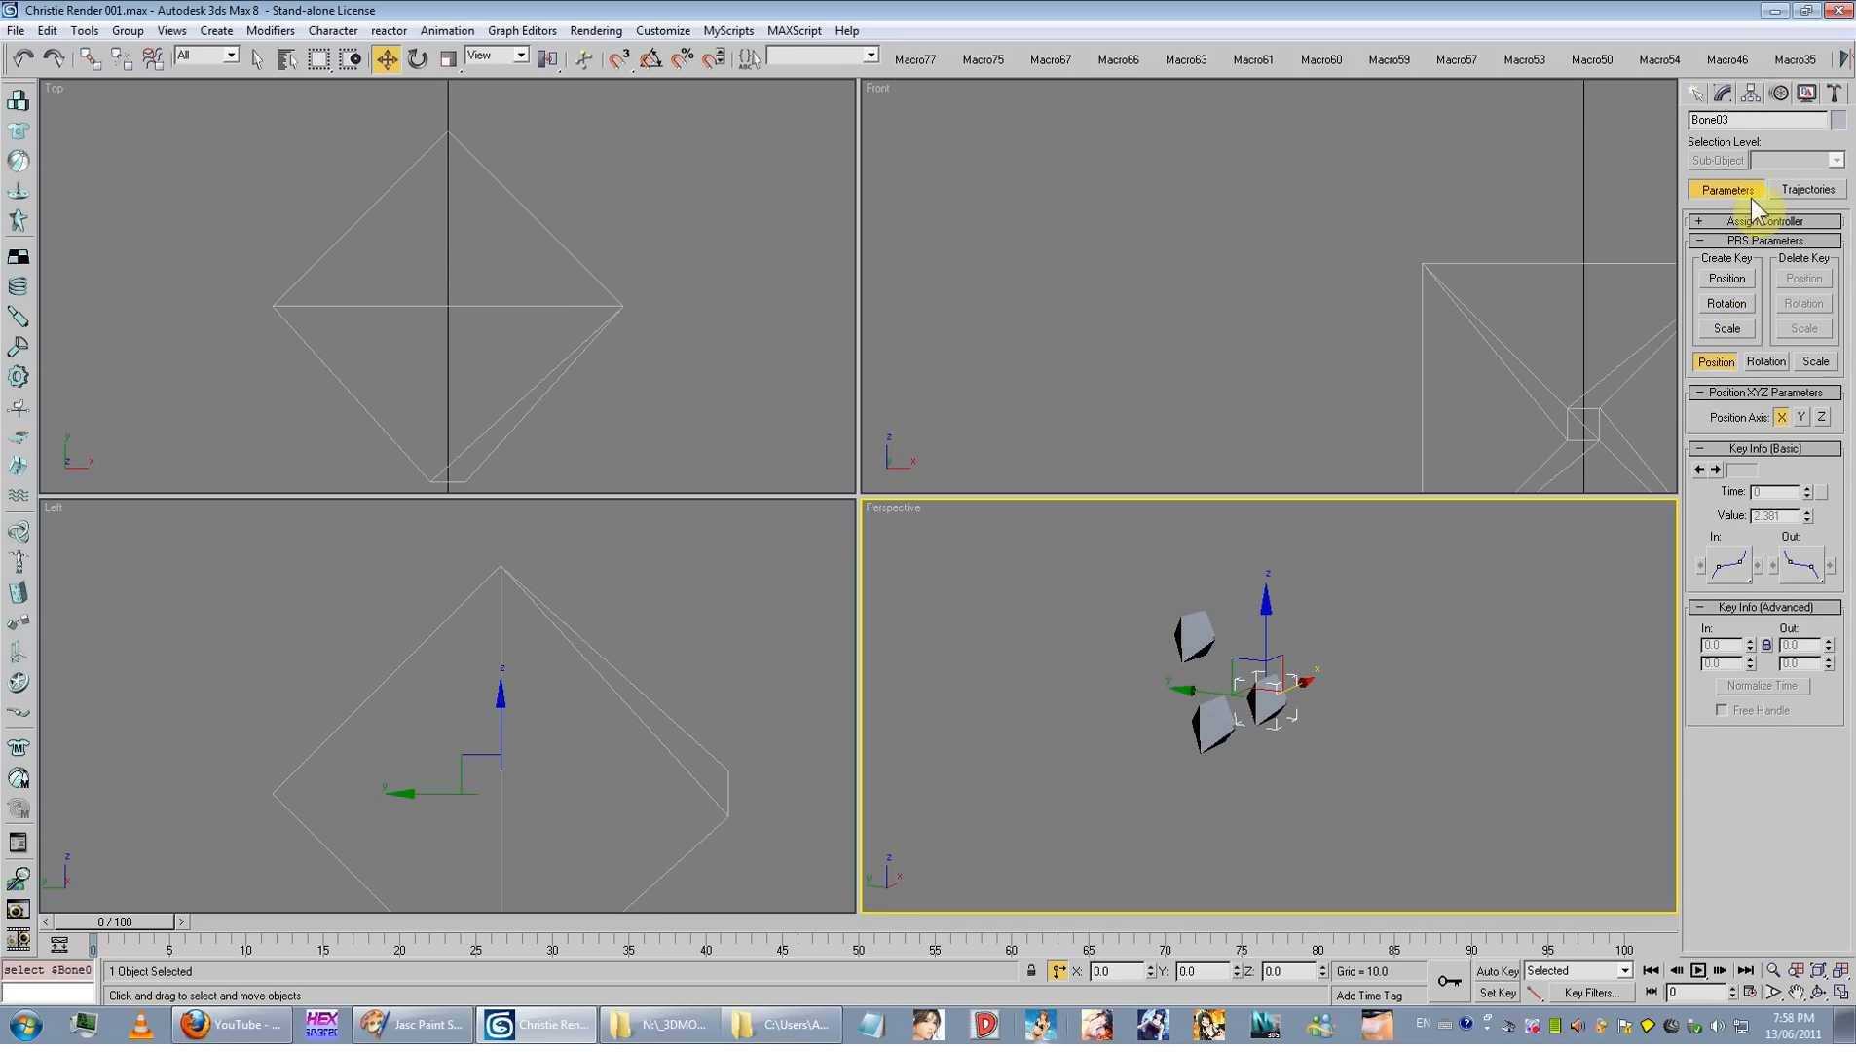
pyautogui.click(1726, 221)
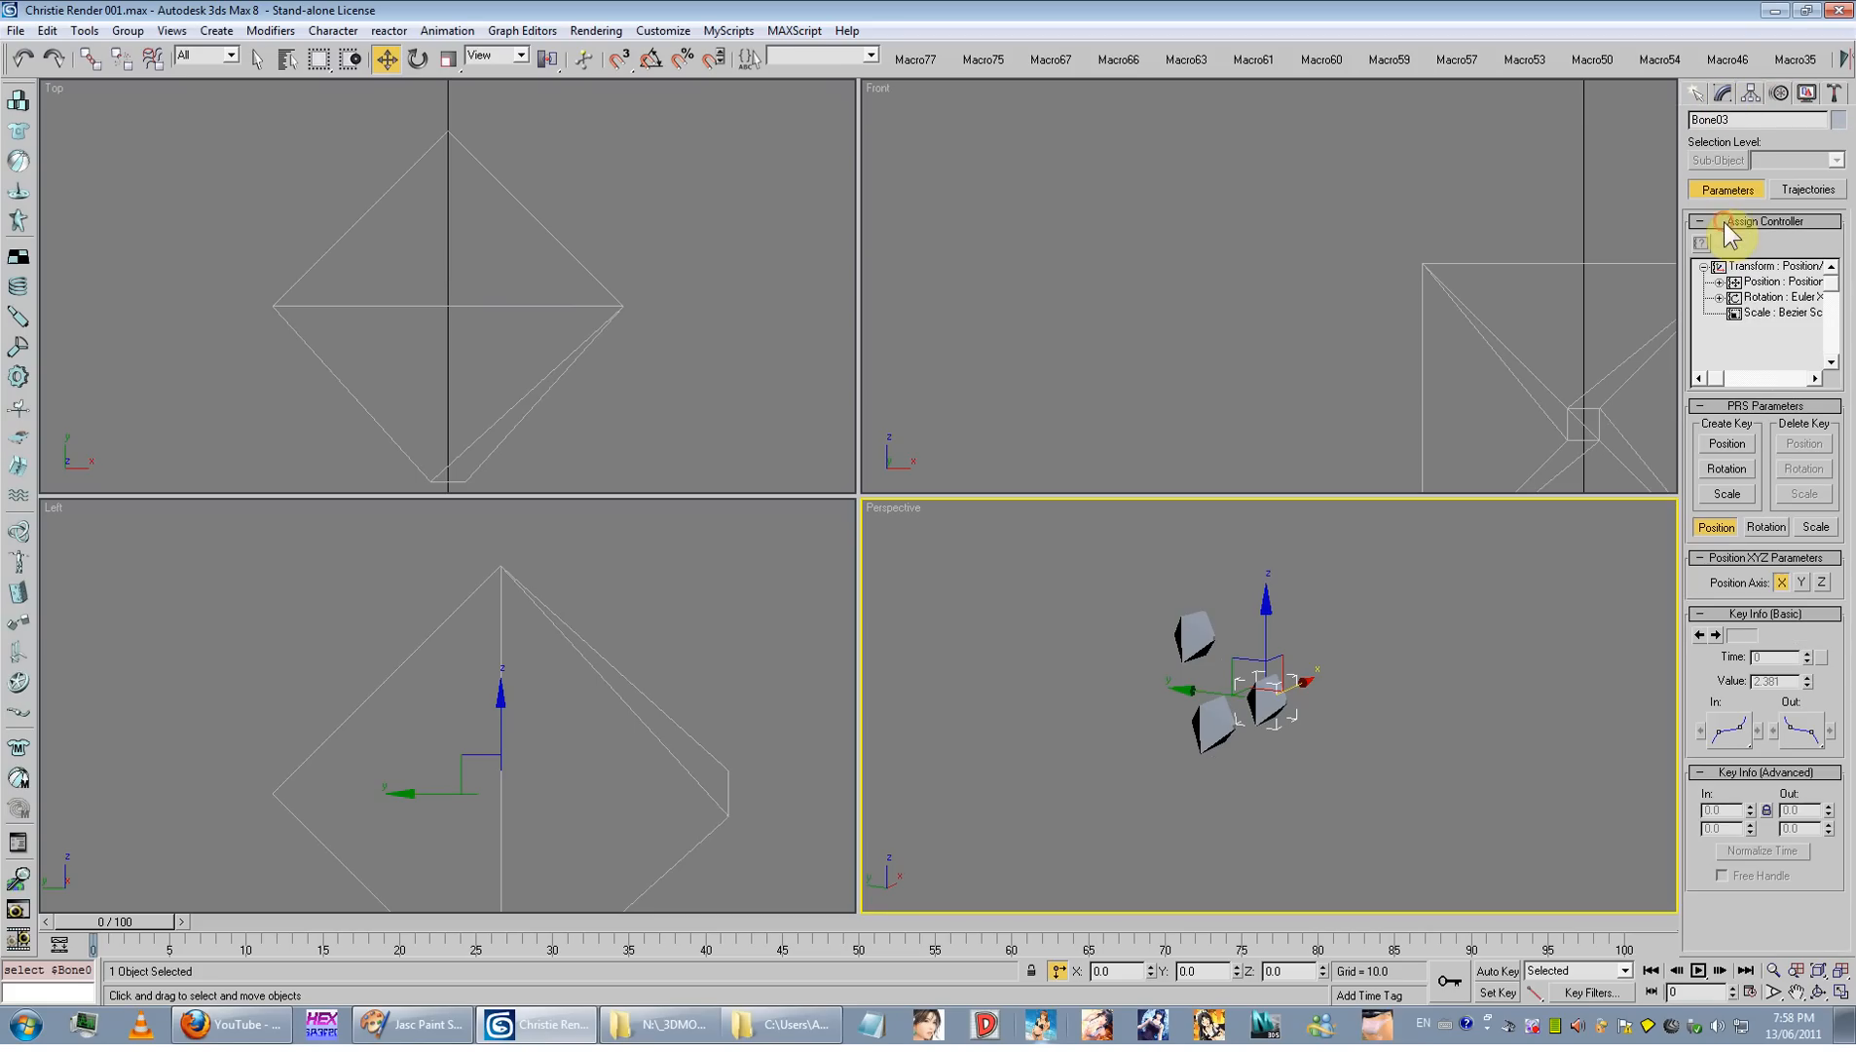
pyautogui.click(1744, 297)
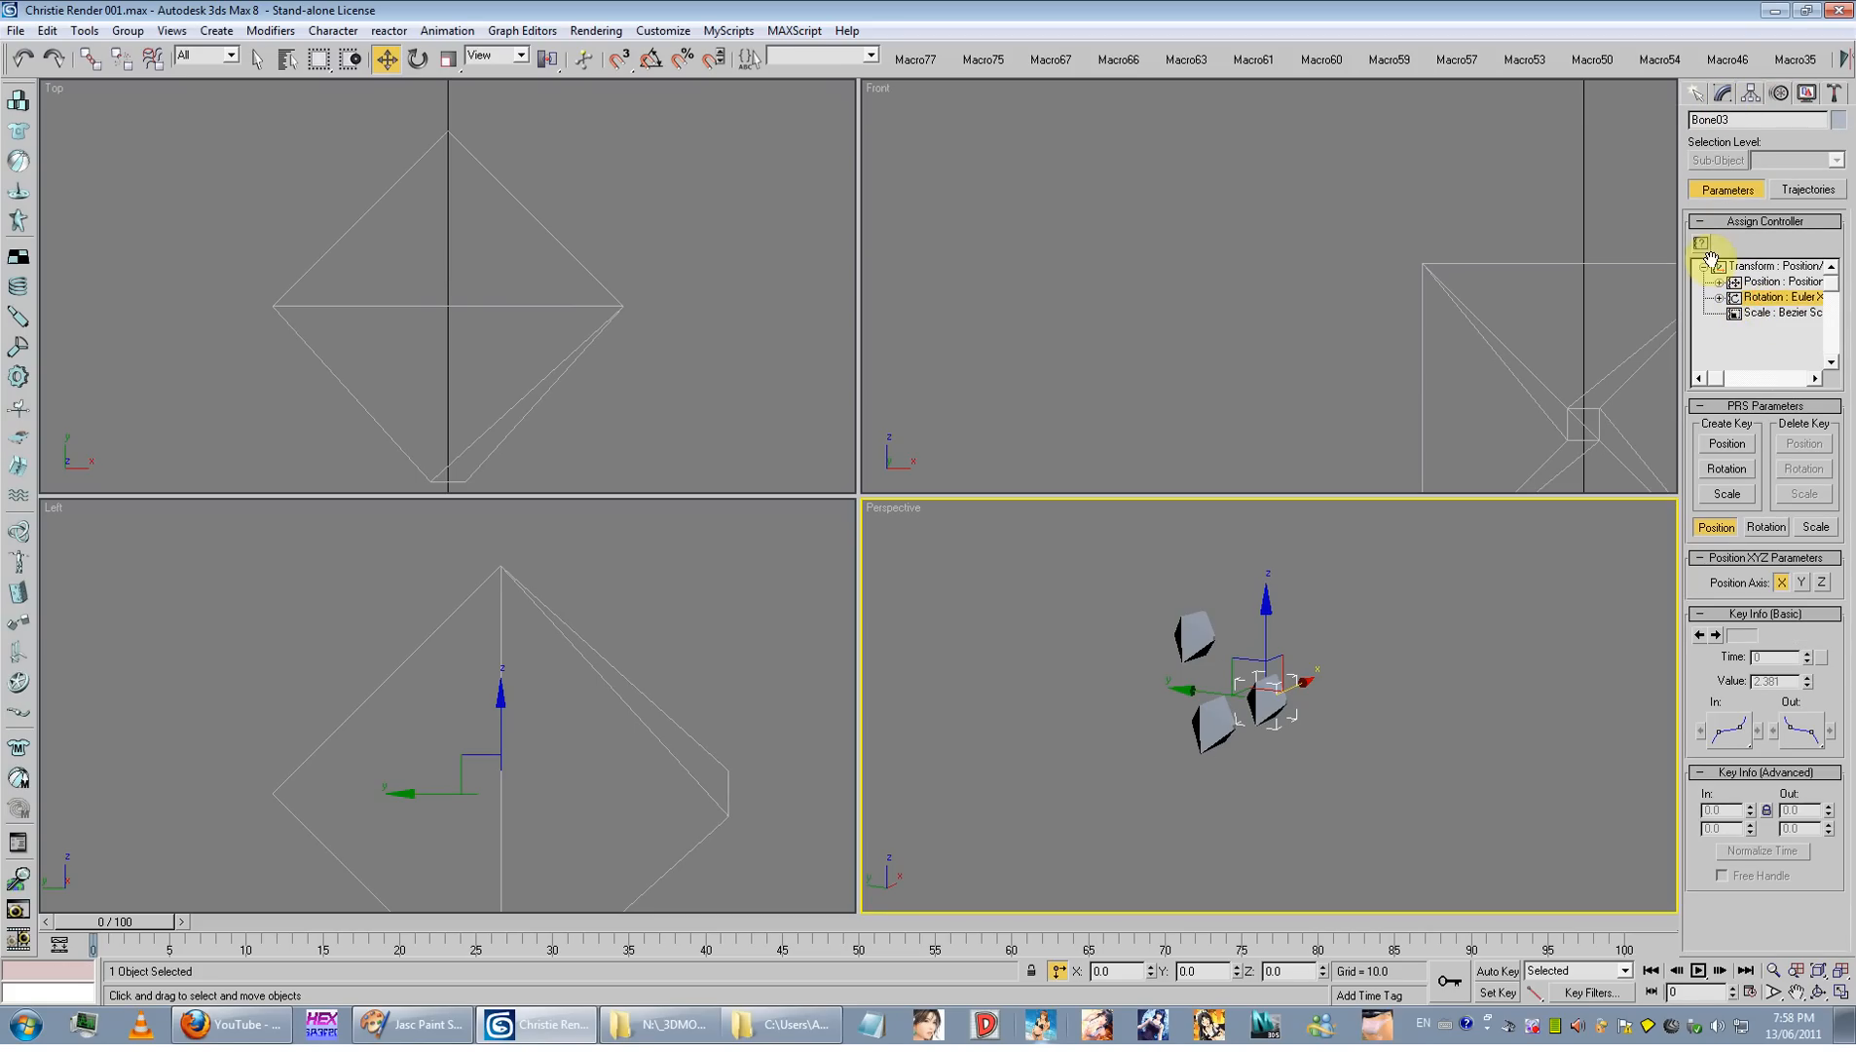
pyautogui.click(1701, 245)
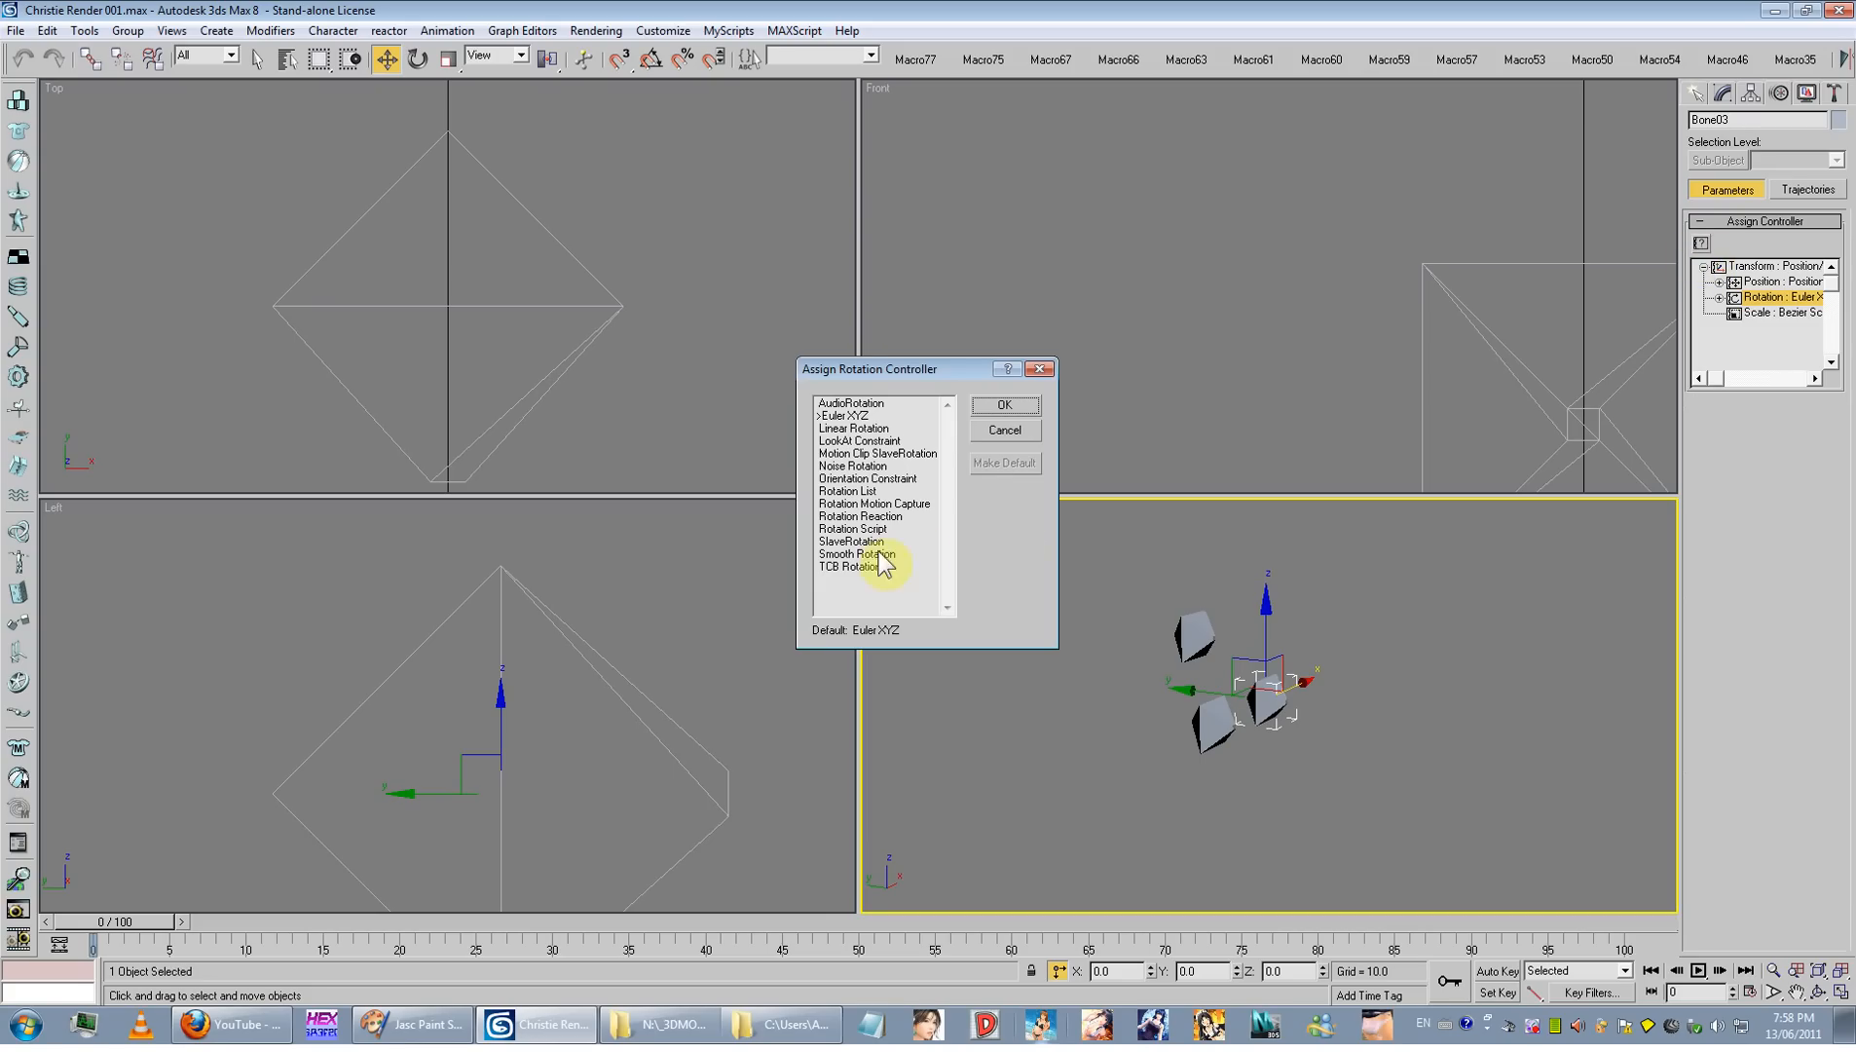
pyautogui.doubleClick(865, 479)
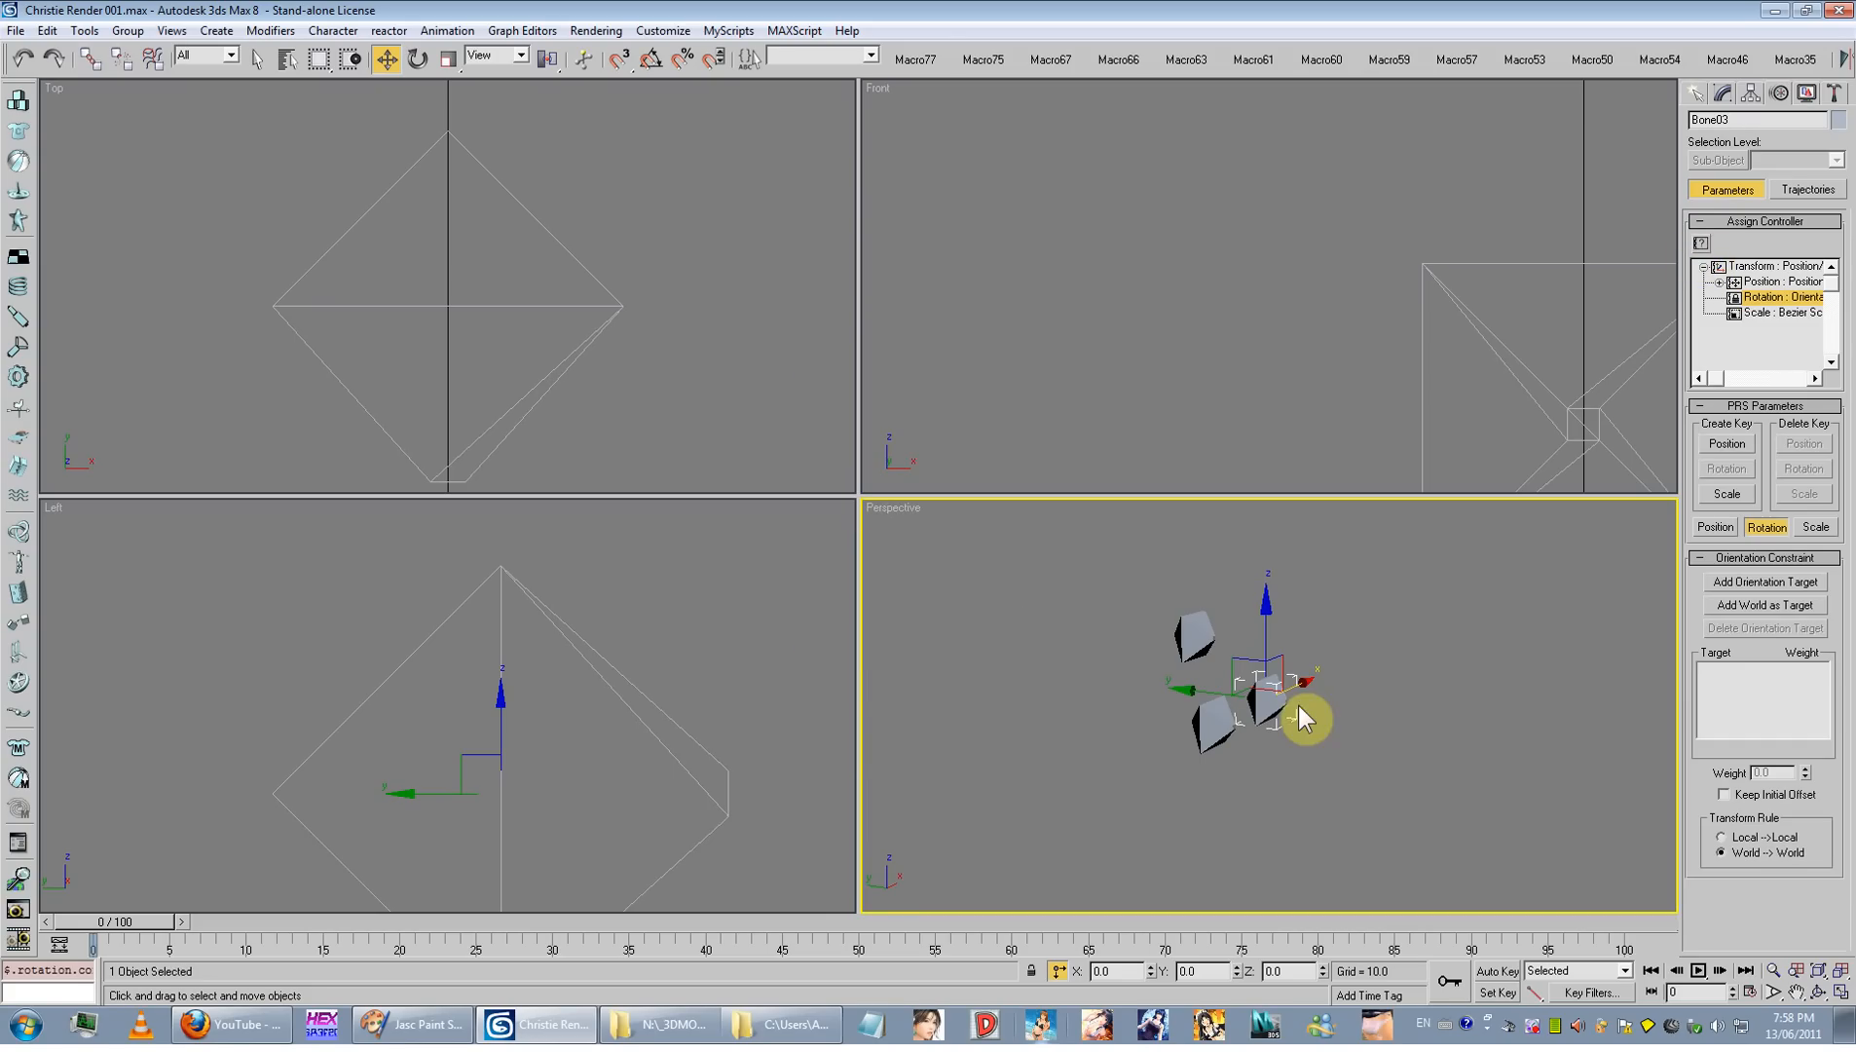
# Step: Add Bone04 as the orientation target of Bone03
pyautogui.click(1720, 584)
pyautogui.click(1201, 645)
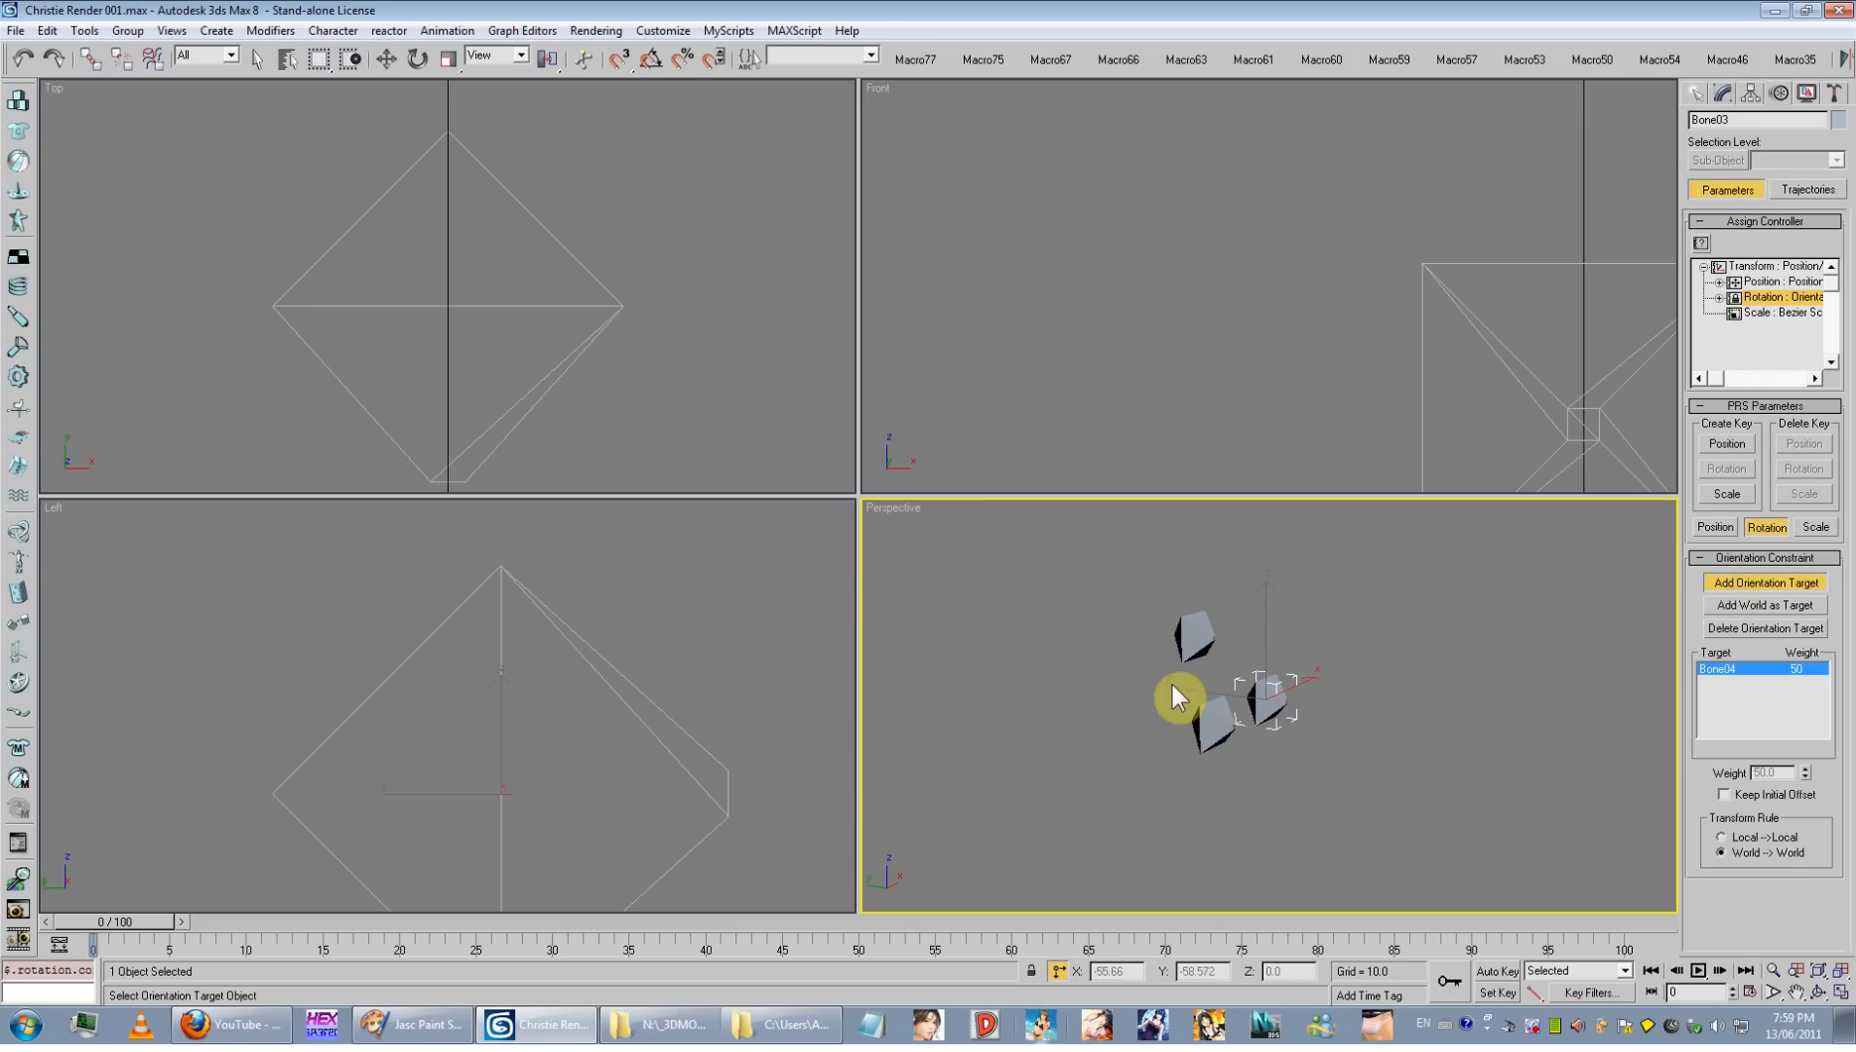
pyautogui.rightClick(1491, 634)
# Step: Assign an Orientation Constraint as the rotation controller of Bone02
pyautogui.click(1200, 709)
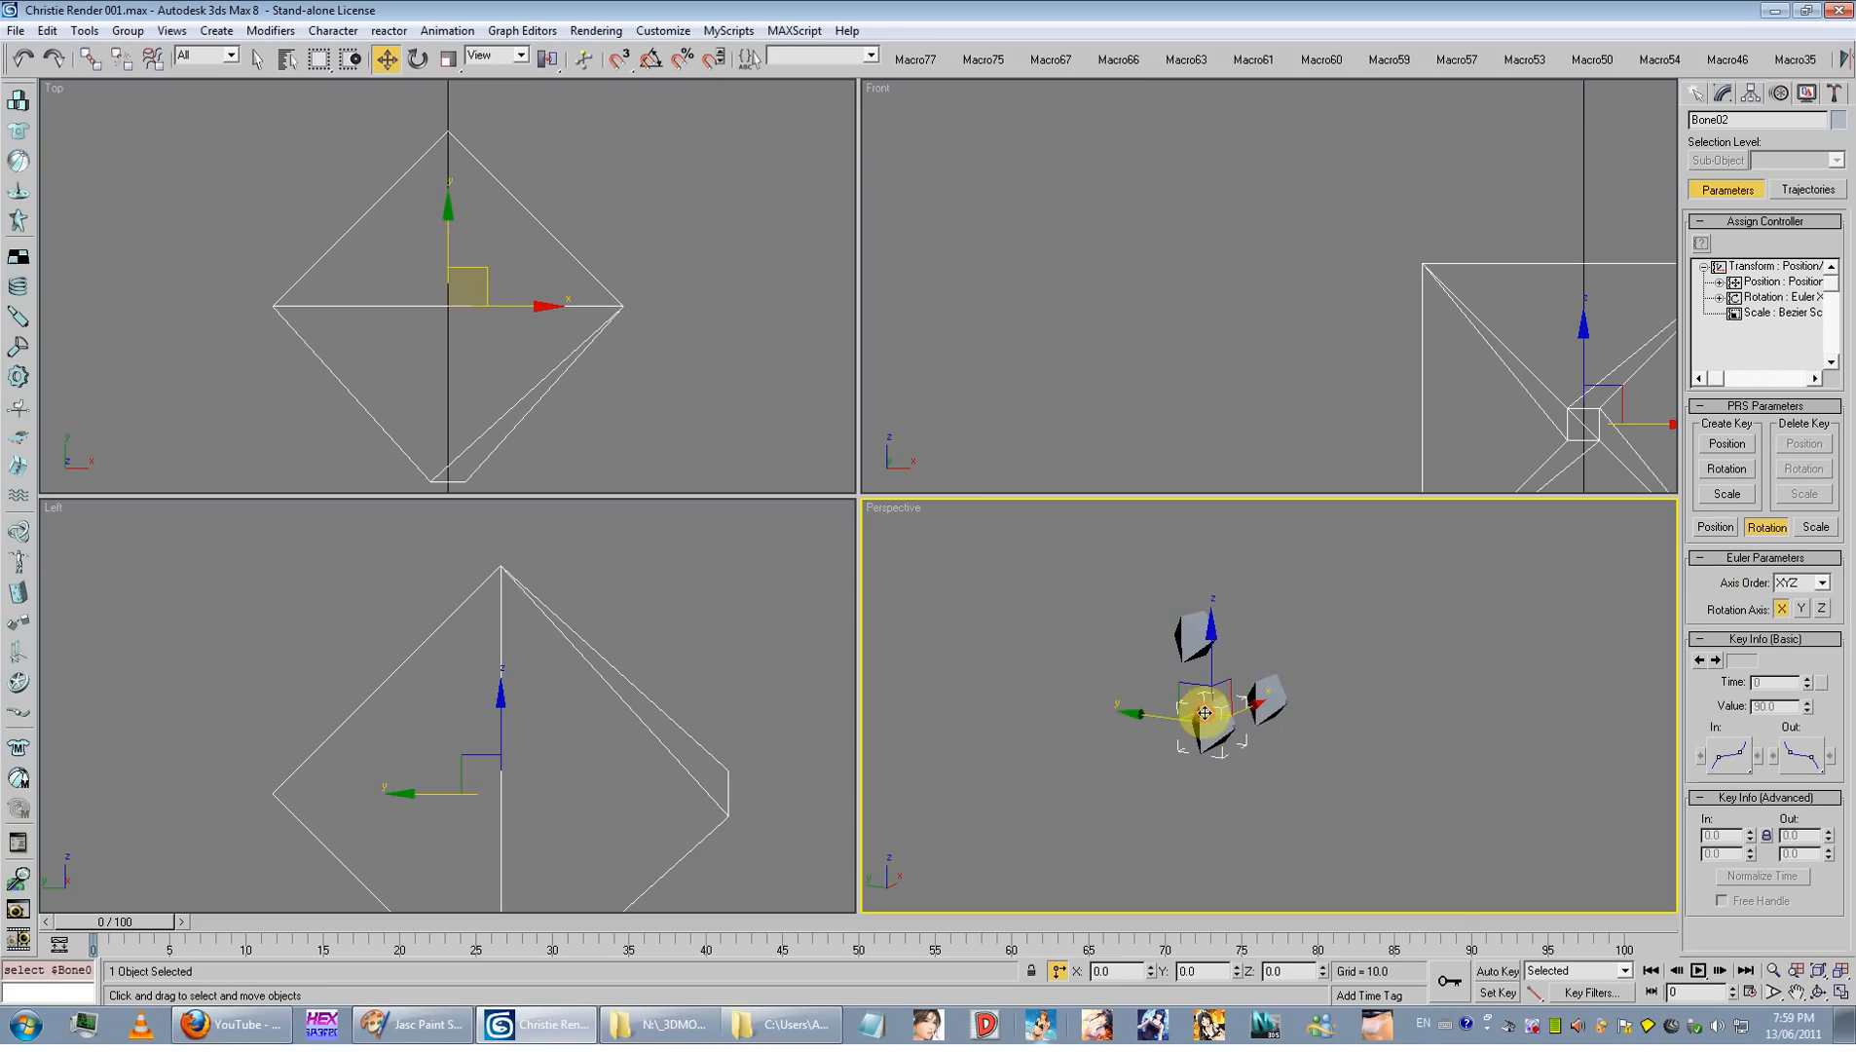
pyautogui.click(1781, 298)
pyautogui.click(1701, 244)
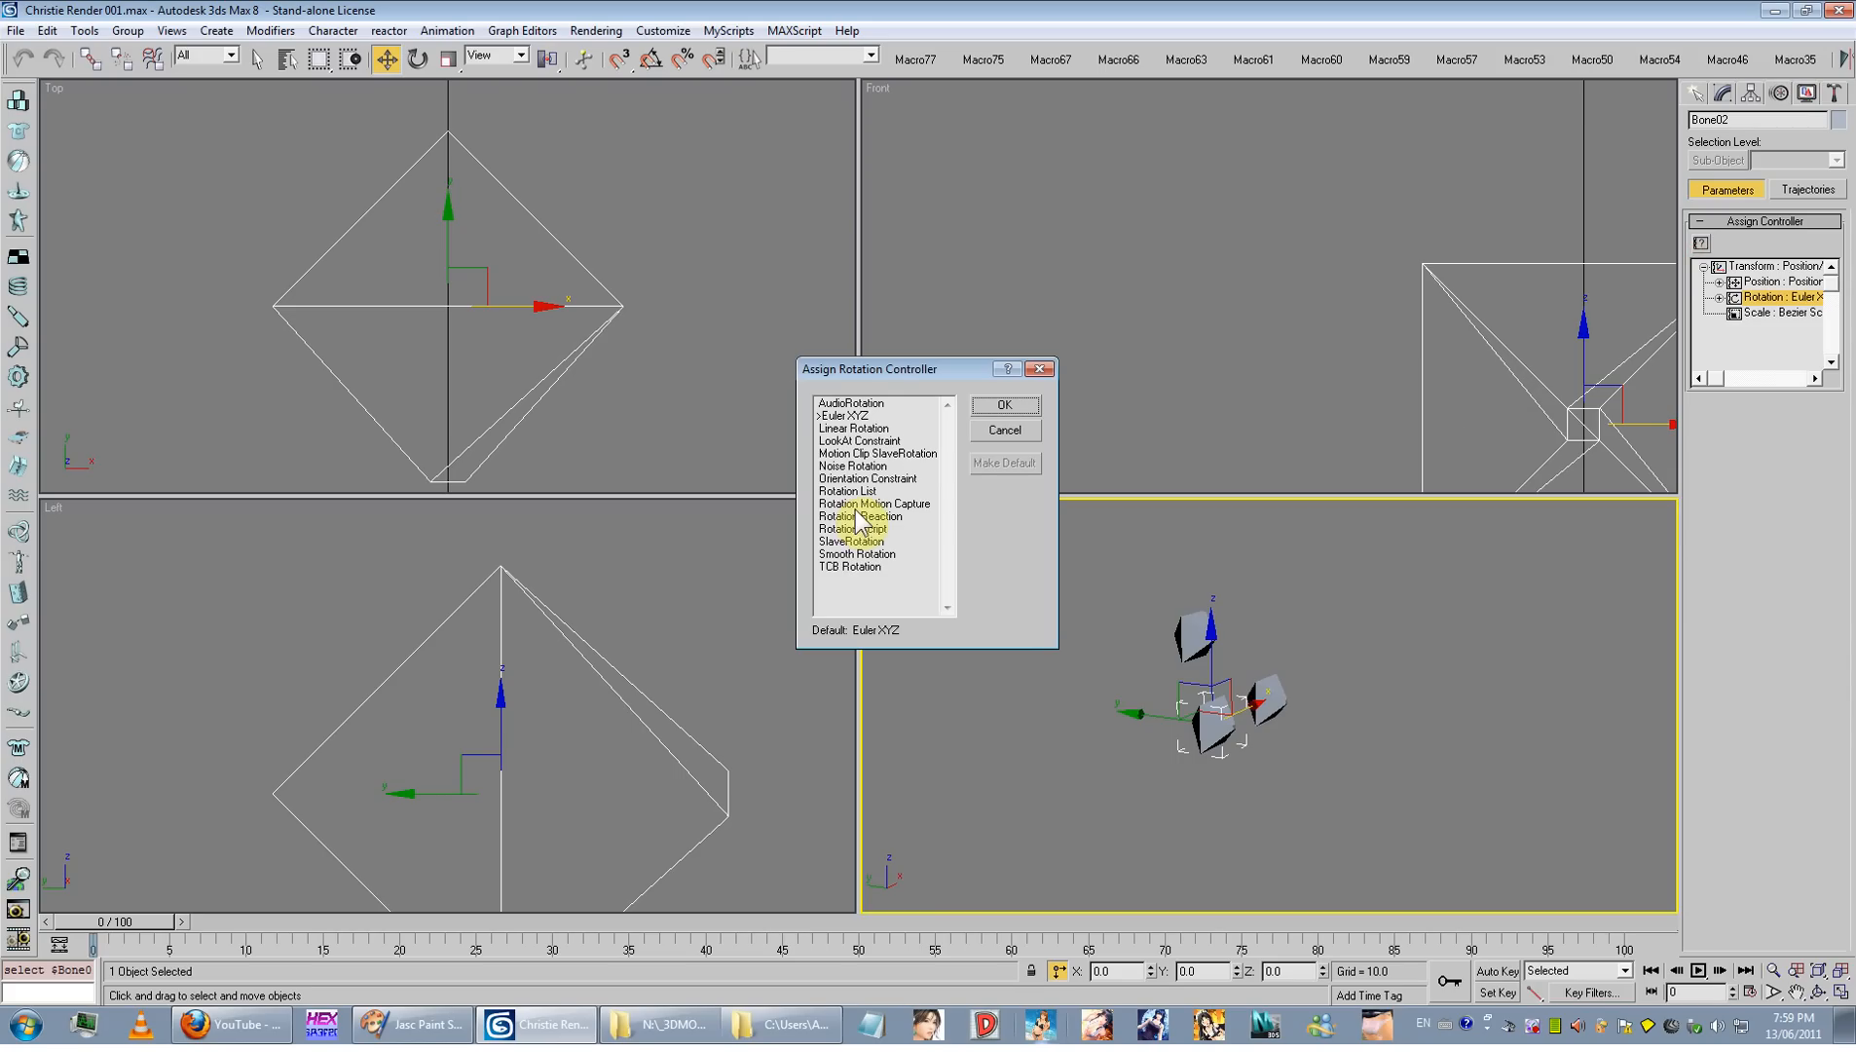
pyautogui.doubleClick(869, 479)
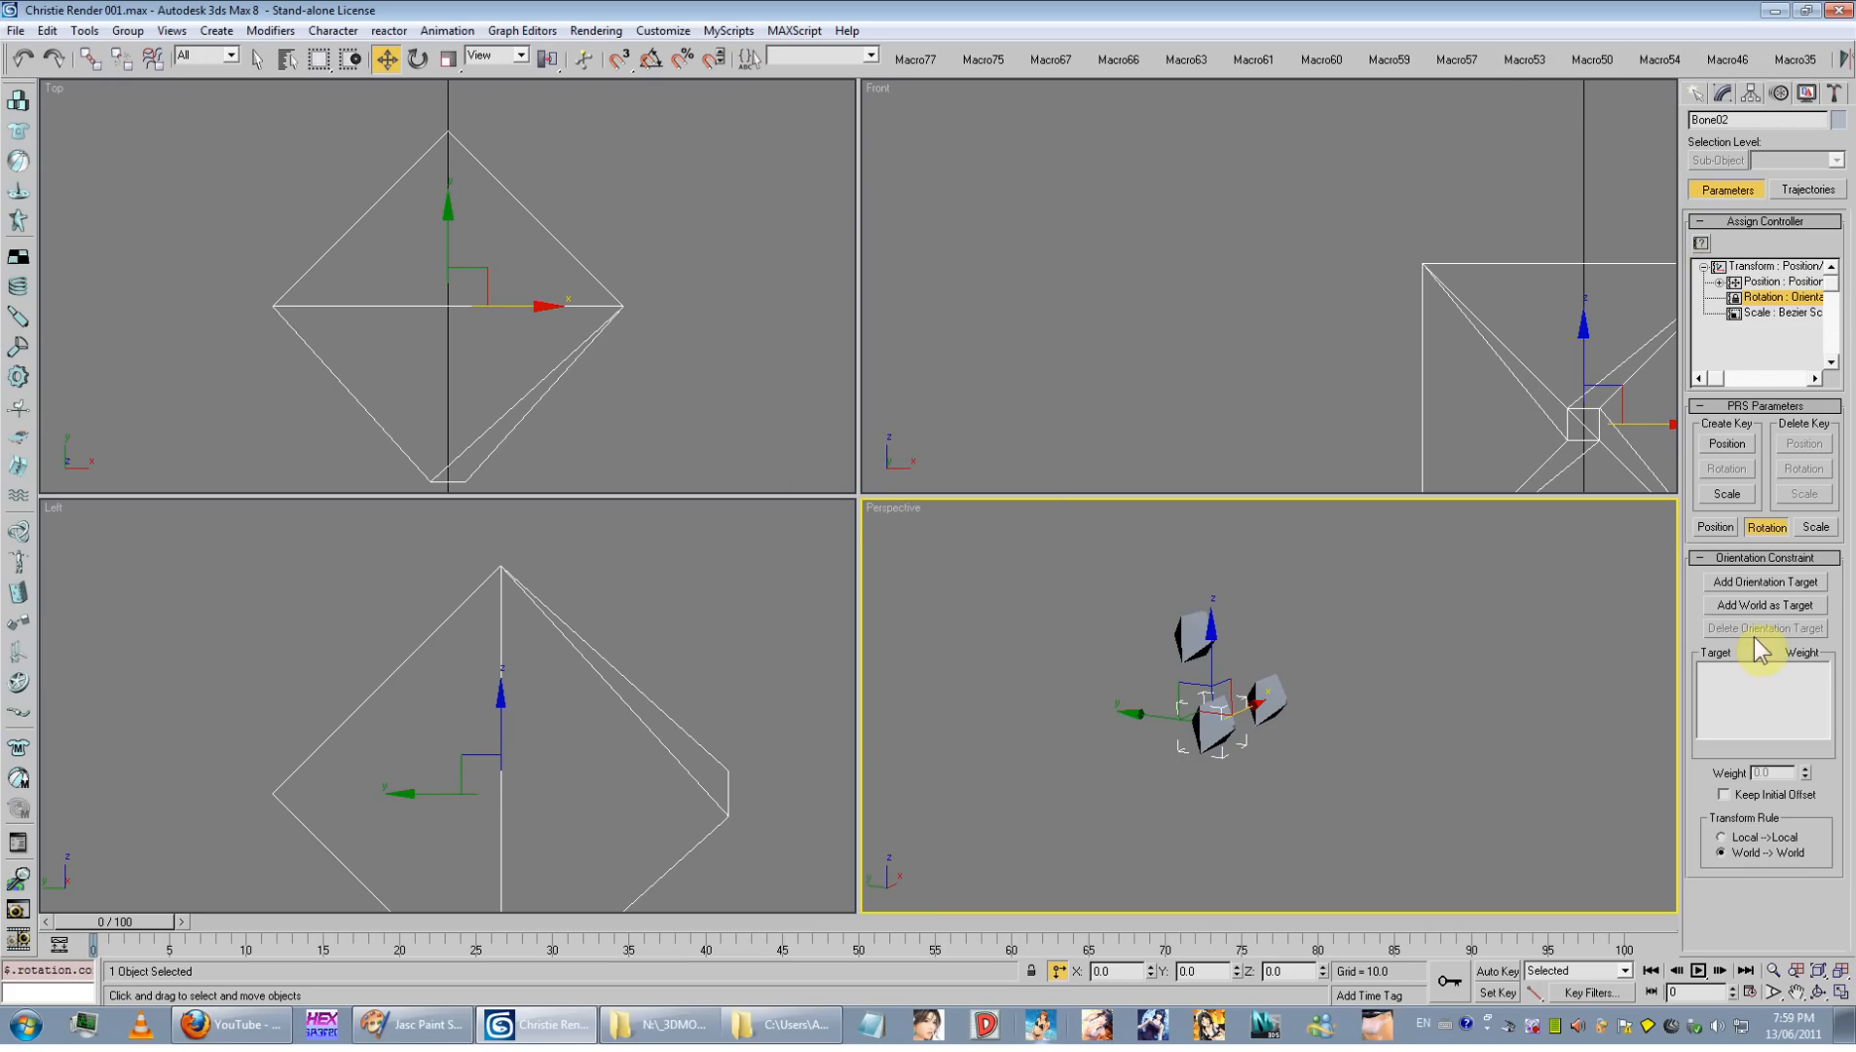
# Step: Add Bone04 as the orientation target of Bone02
pyautogui.click(1765, 581)
pyautogui.click(1198, 633)
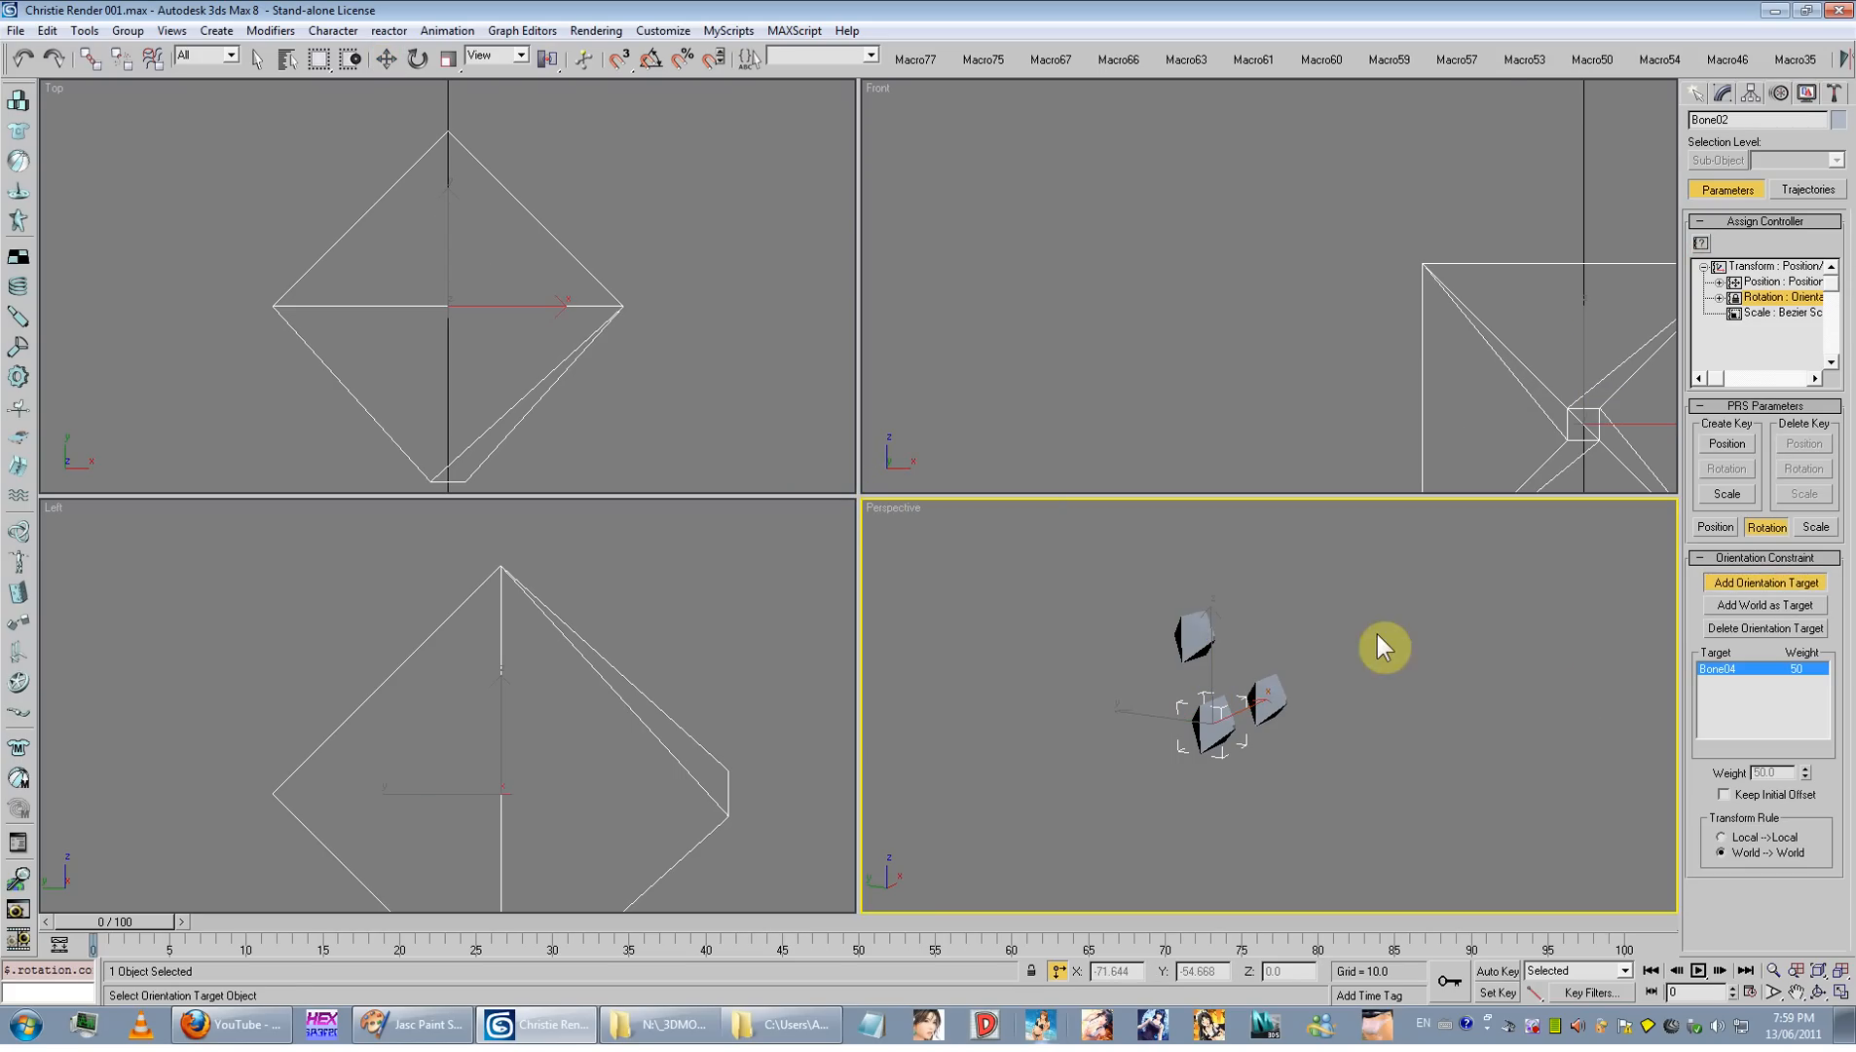
pyautogui.rightClick(1560, 646)
# Step: Rotate Bone04 about several axes to test how it drives Bone02 and Bone03
pyautogui.click(1190, 633)
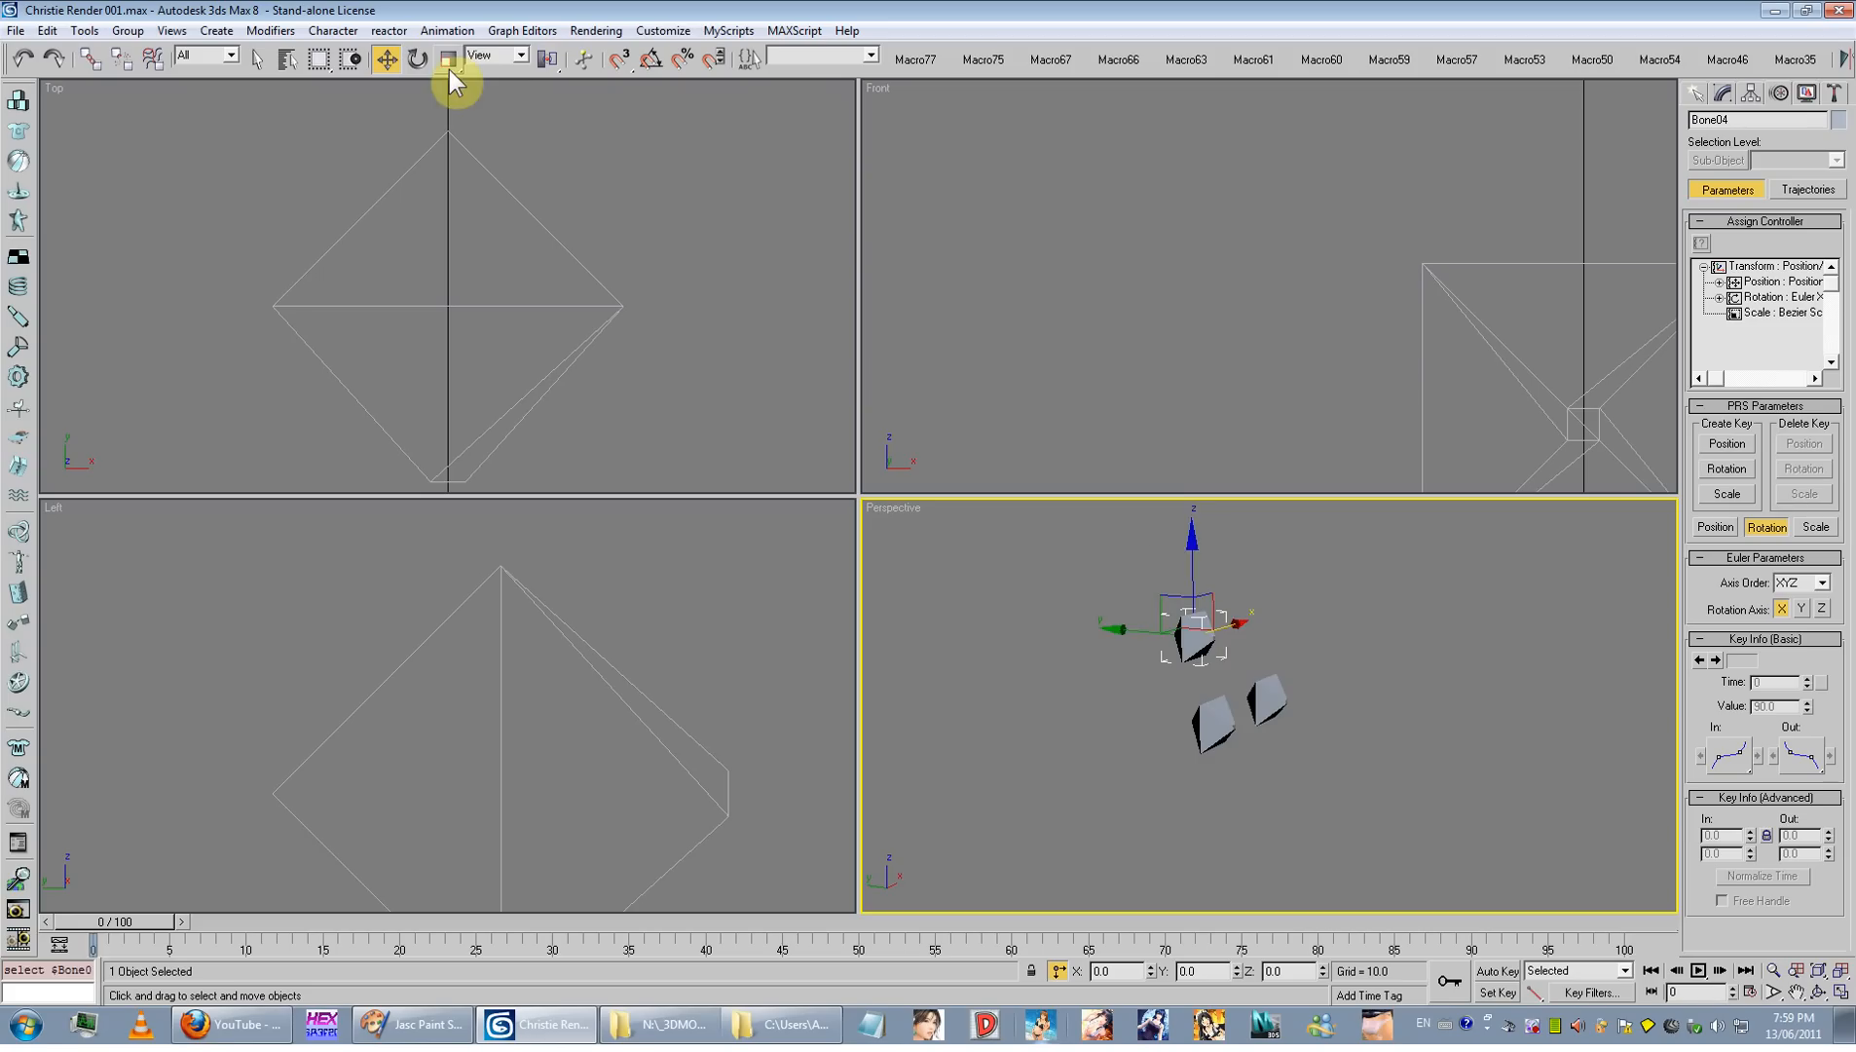
pyautogui.press('e')
pyautogui.moveTo(1222, 575); pyautogui.dragTo(1268, 535)
pyautogui.moveTo(1164, 638); pyautogui.dragTo(1392, 659)
pyautogui.hotkey('ctrl', 'z')
pyautogui.click(1392, 658)
pyautogui.keyDown('alt'); pyautogui.moveTo(1162, 697); pyautogui.dragTo(1579, 659, button='middle'); pyautogui.keyUp('alt')
pyautogui.click(1212, 672)
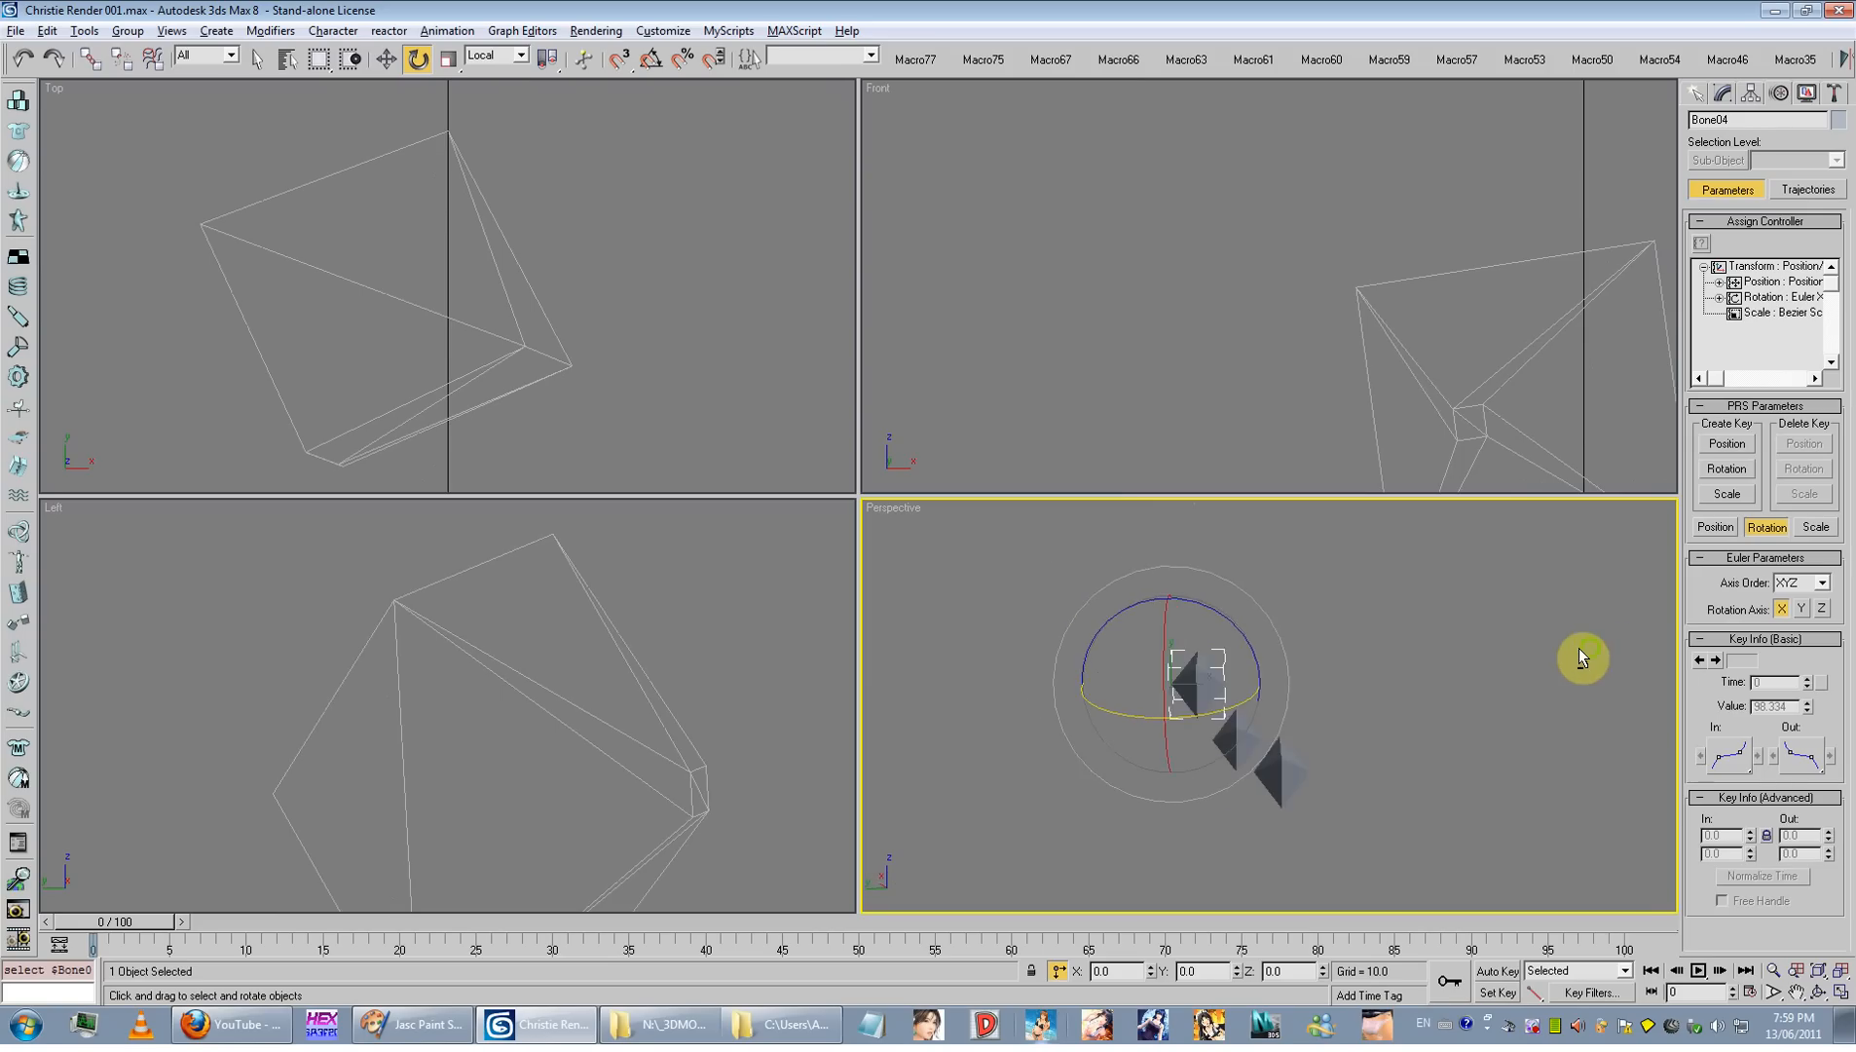
pyautogui.moveTo(1273, 702); pyautogui.dragTo(1297, 625)
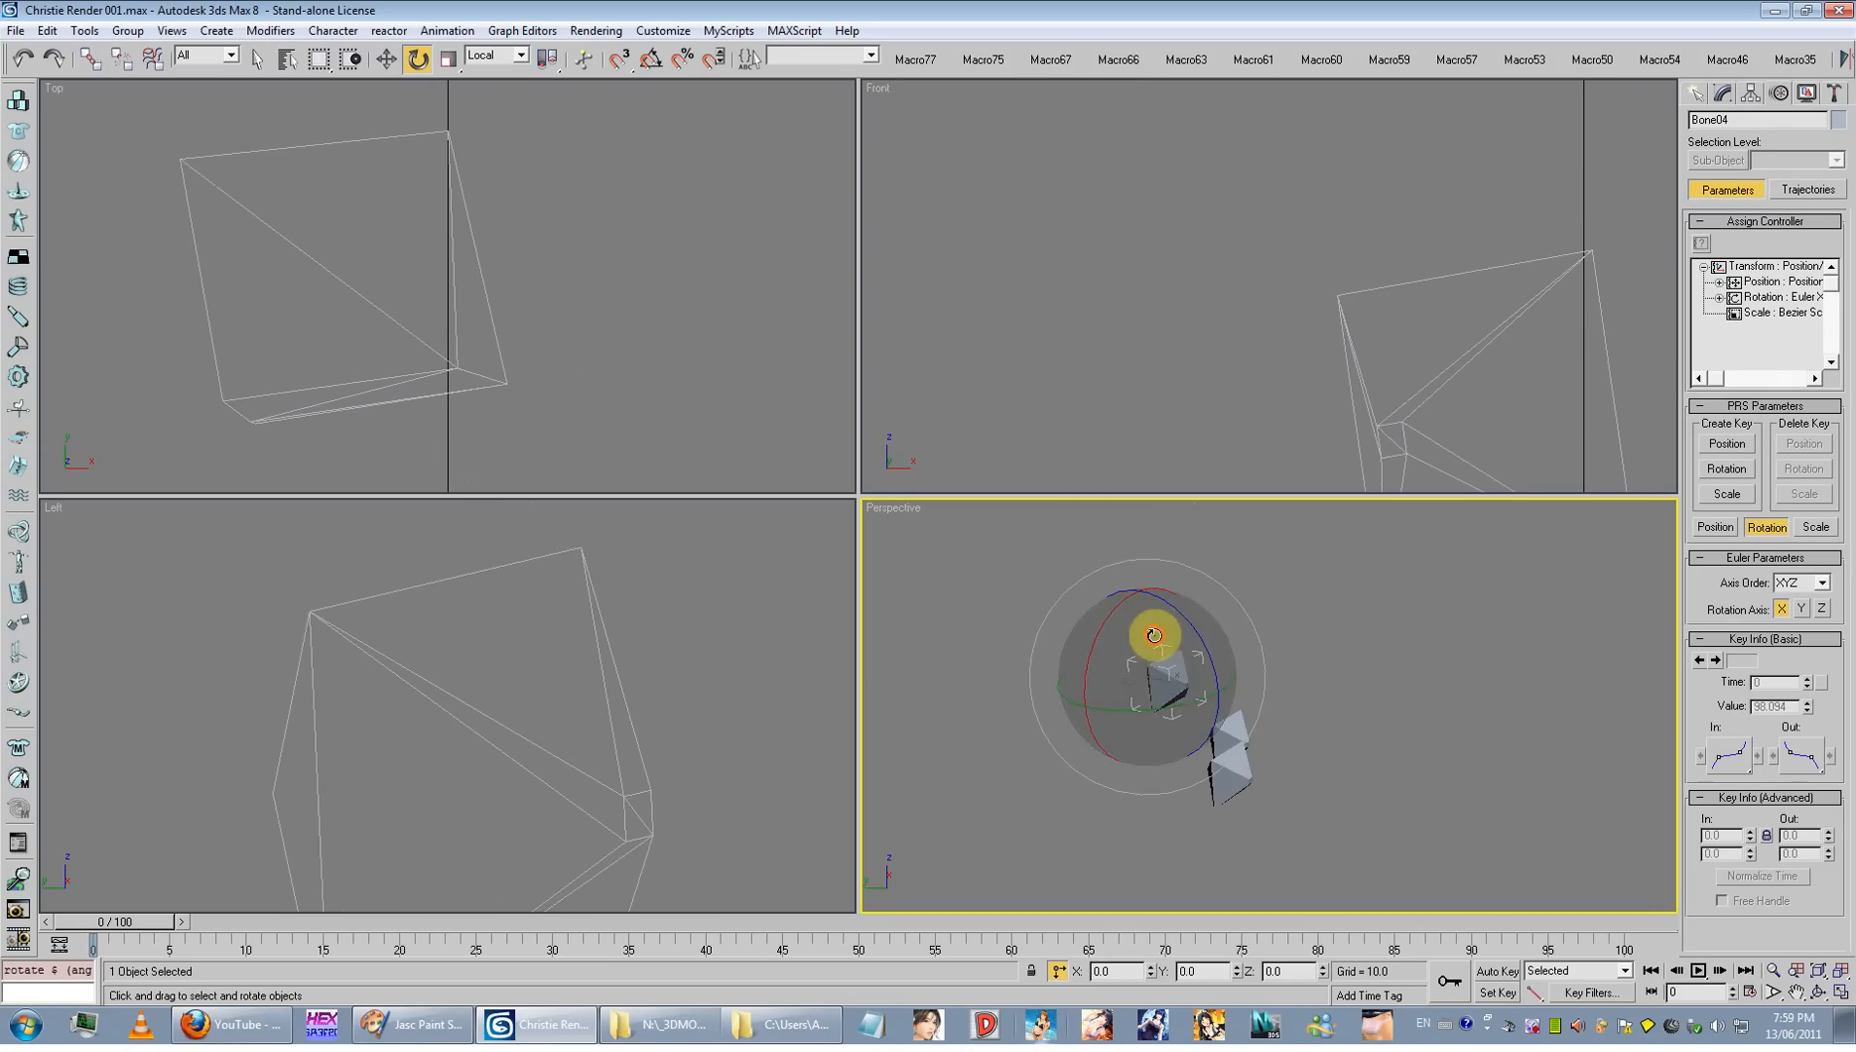
pyautogui.moveTo(1153, 635); pyautogui.dragTo(1235, 754)
# Step: Delete the three test bones and unhide all objects of the character
pyautogui.moveTo(1419, 537); pyautogui.dragTo(1054, 796)
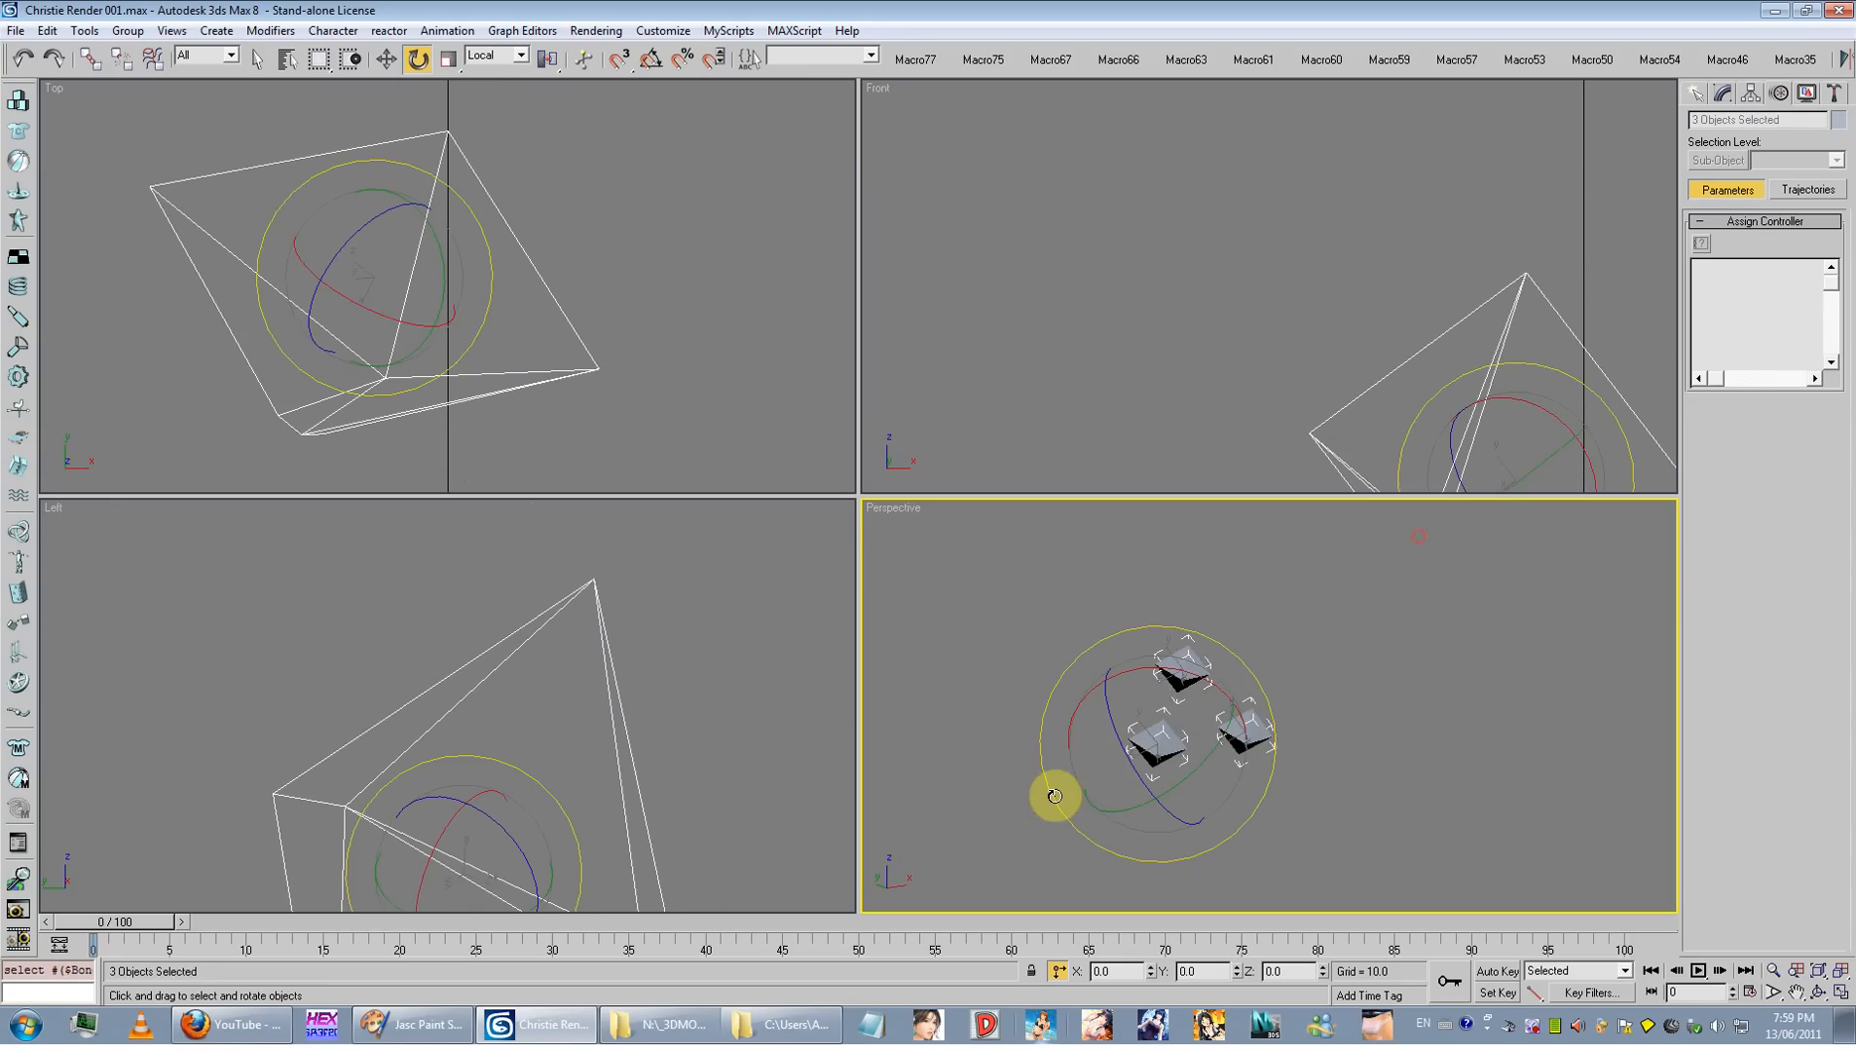
pyautogui.press('Delete')
pyautogui.rightClick(1242, 707)
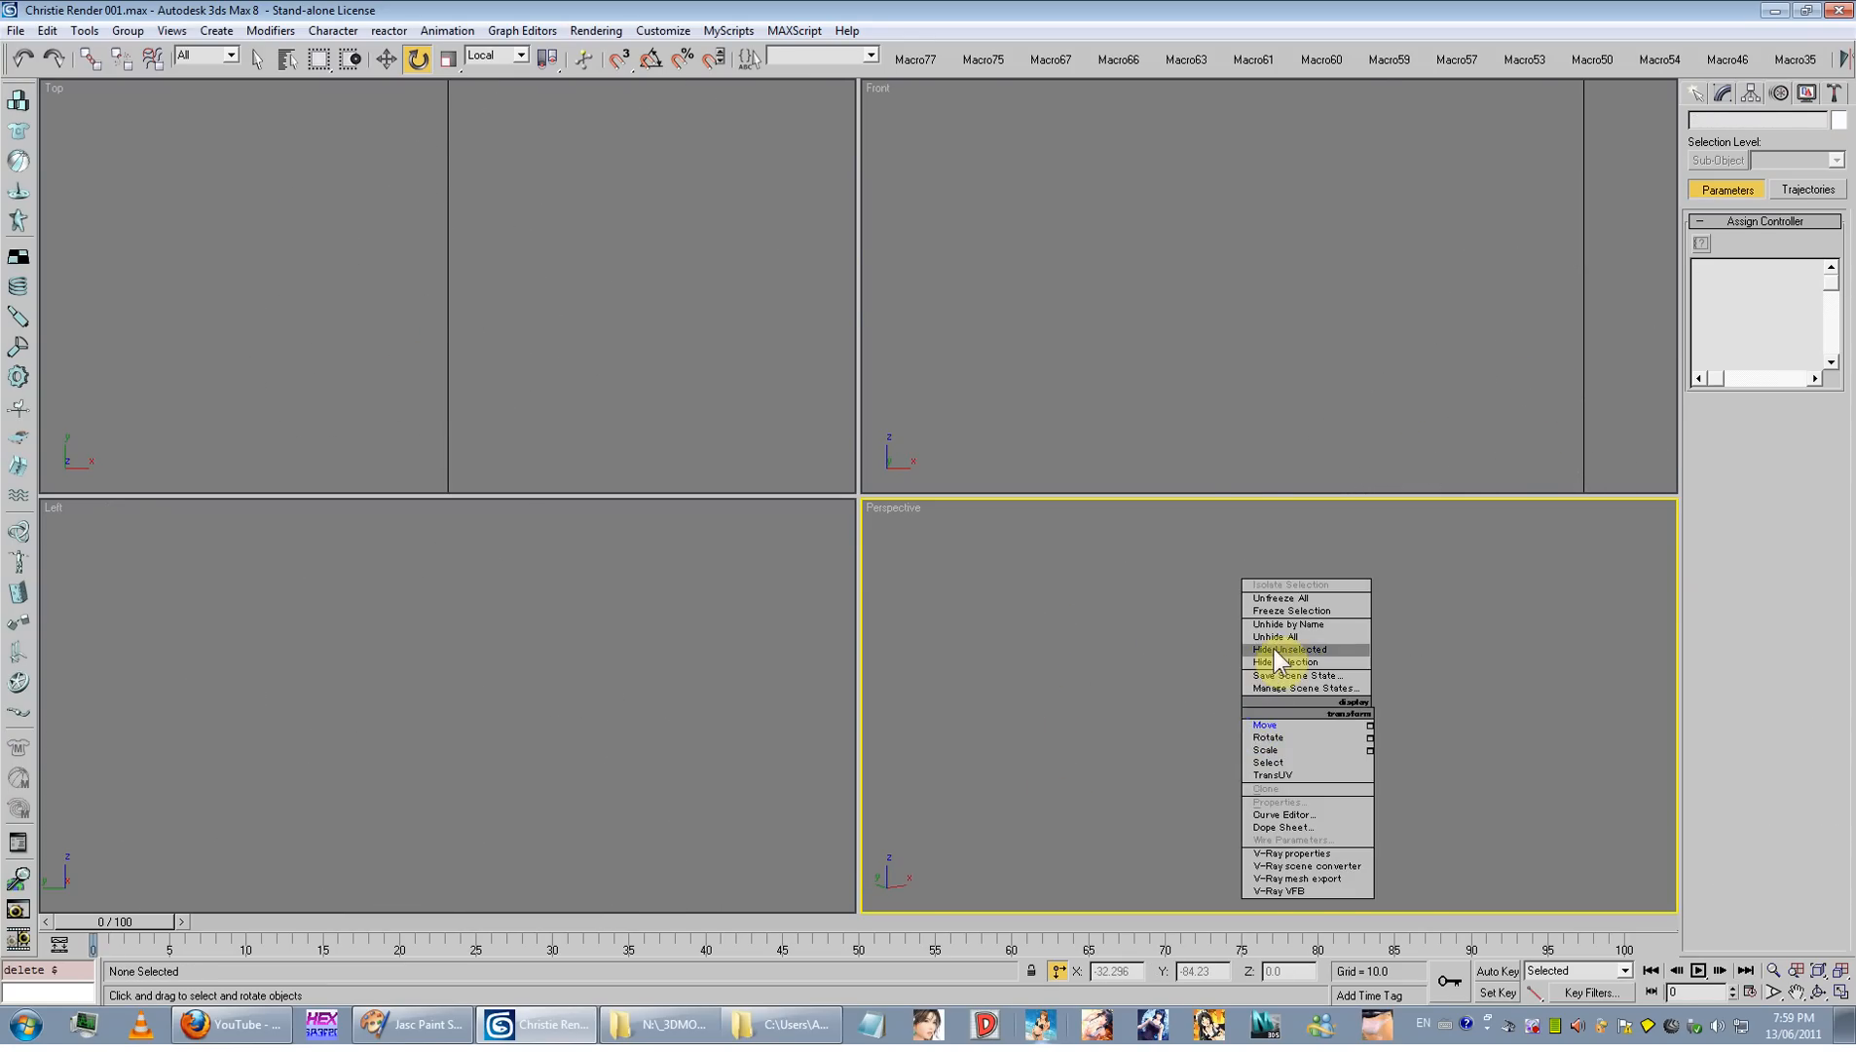
pyautogui.click(1274, 636)
pyautogui.scroll(-10, 1218, 684)
pyautogui.scroll(10, 1276, 837)
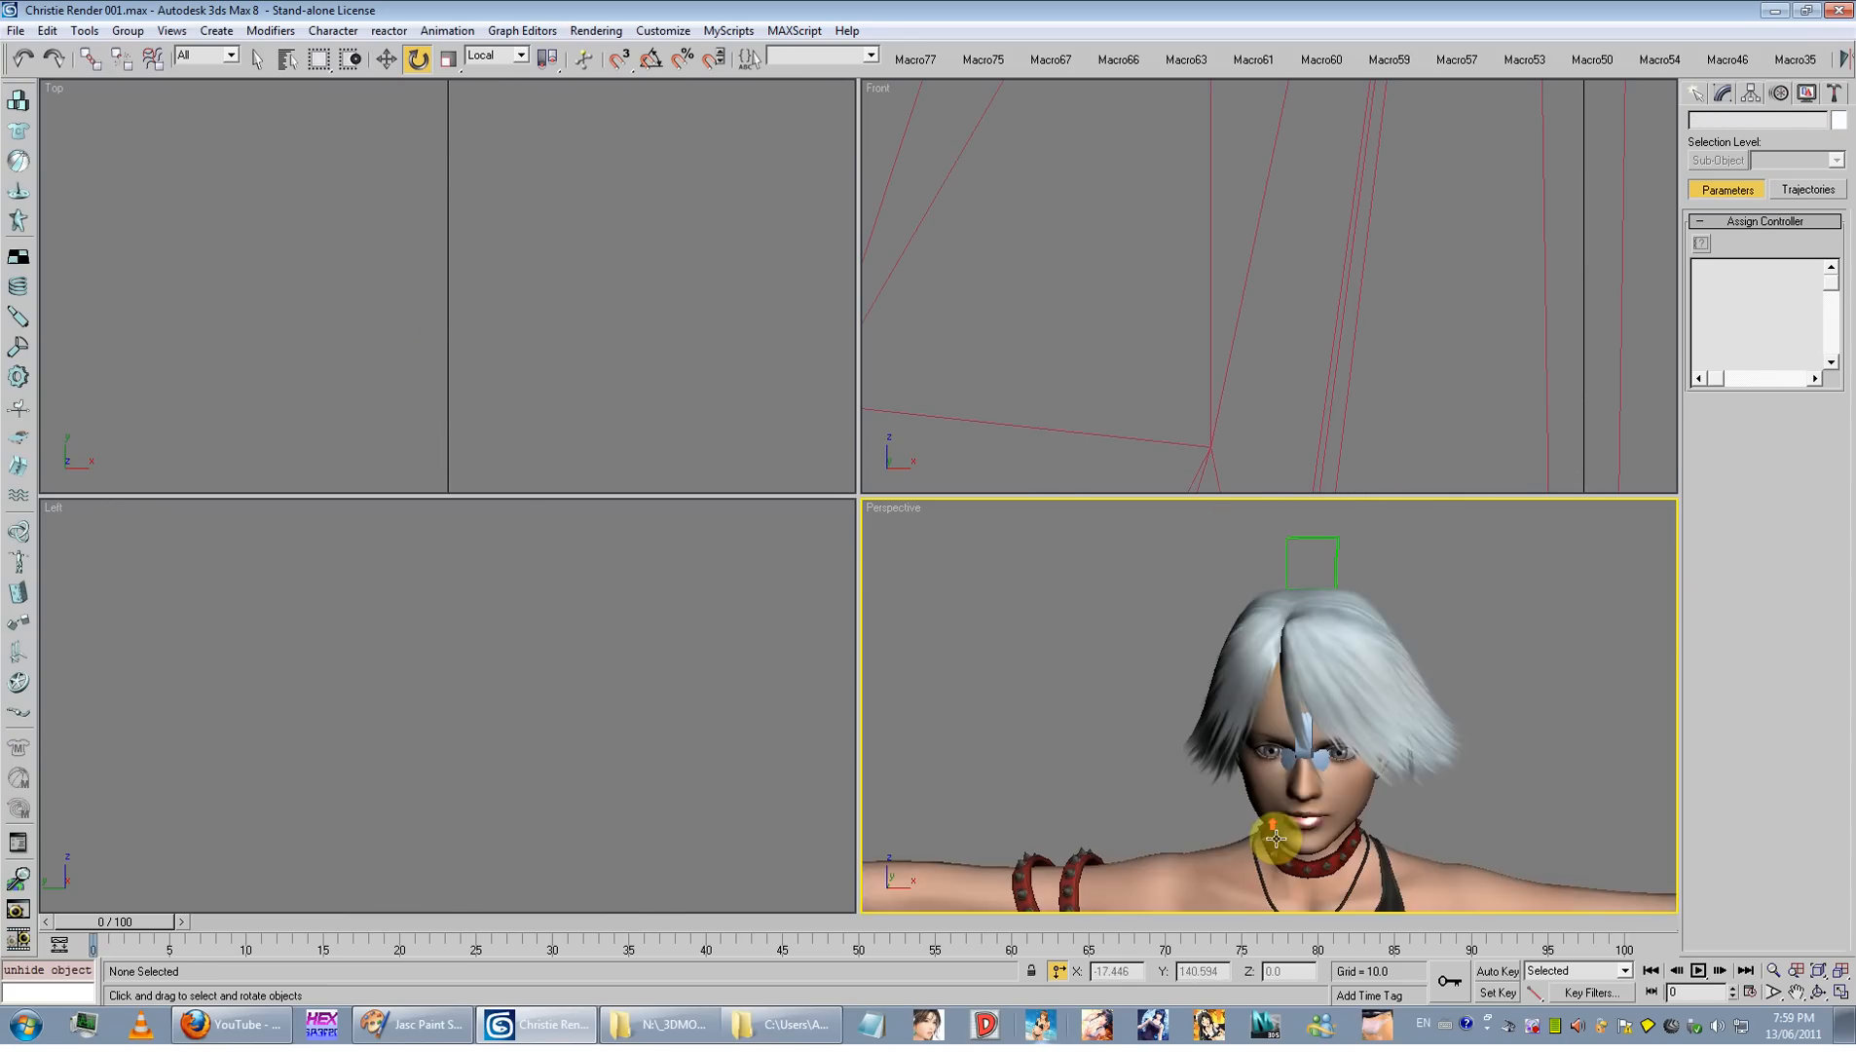
# Step: Detach the character's left eyeball from the Head mesh as a separate object named "eye l"
pyautogui.click(1301, 806)
pyautogui.press('z')
pyautogui.keyDown('alt'); pyautogui.moveTo(1305, 803); pyautogui.dragTo(1384, 783, button='middle'); pyautogui.keyUp('alt')
pyautogui.scroll(3, 1384, 783)
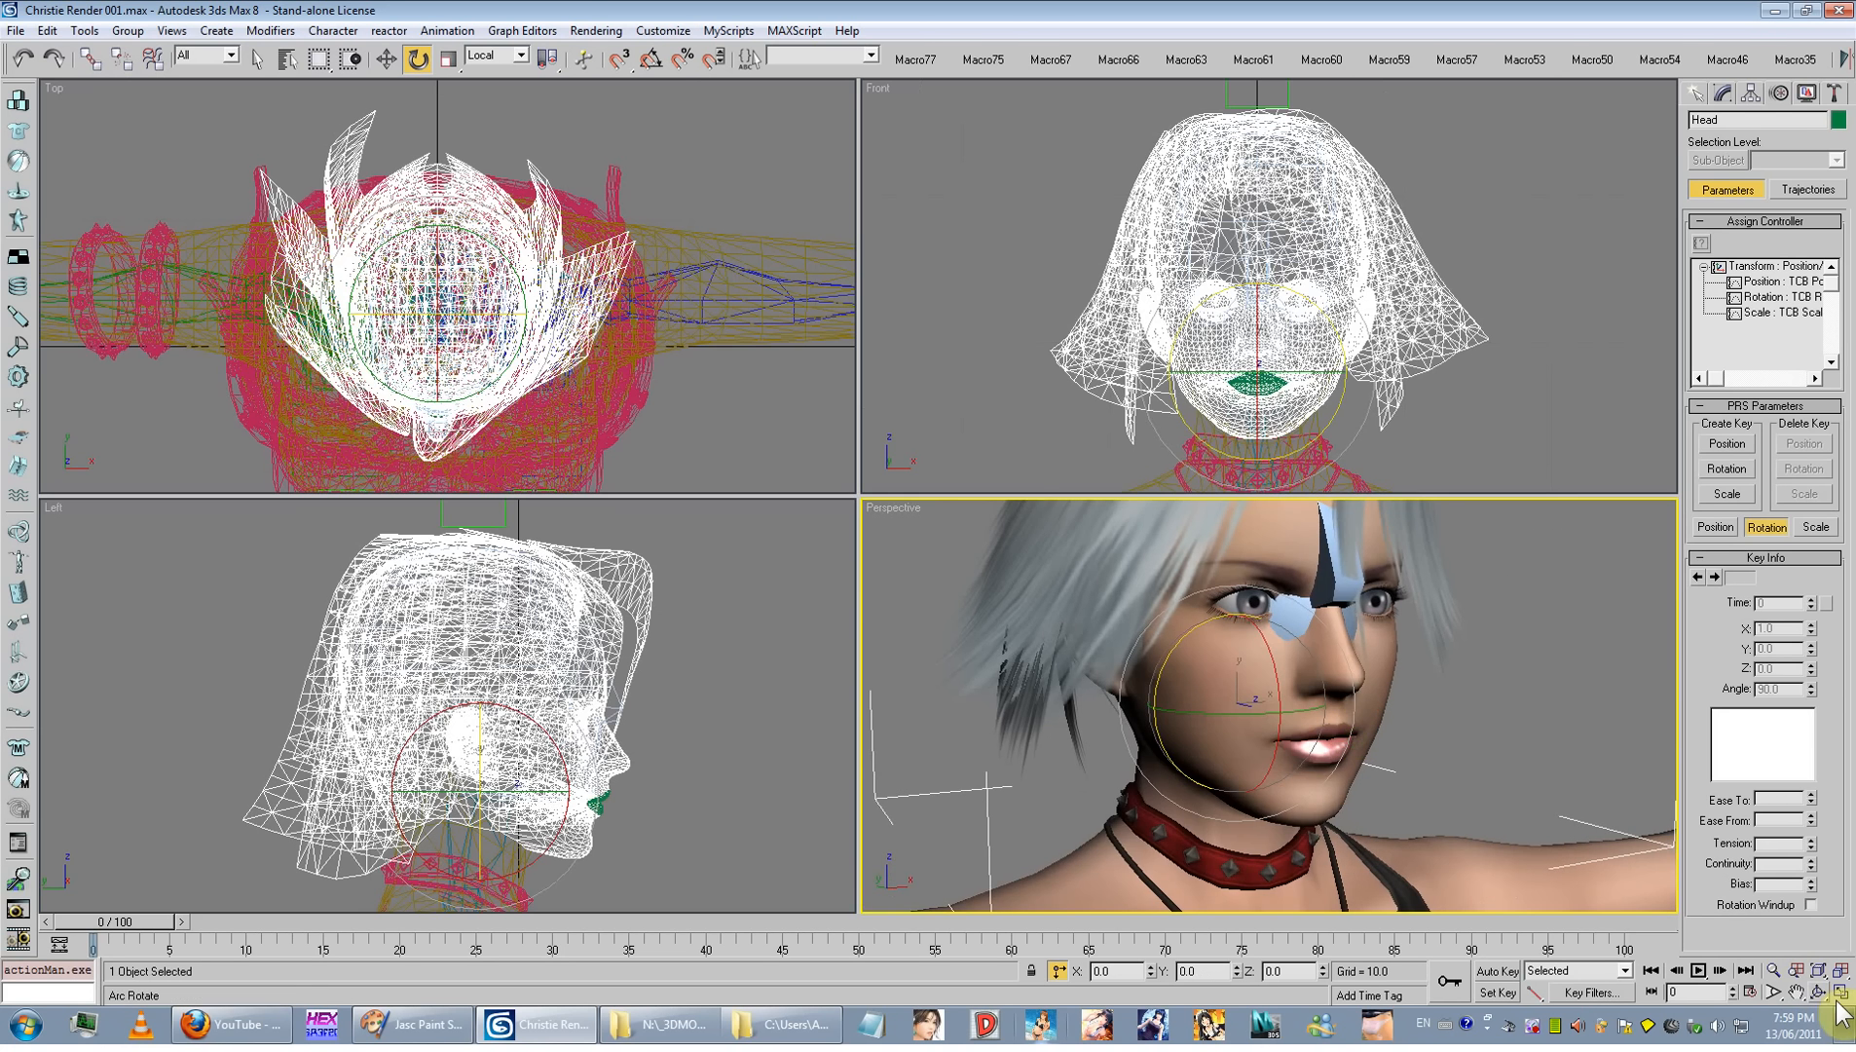
pyautogui.click(1840, 992)
pyautogui.click(1723, 92)
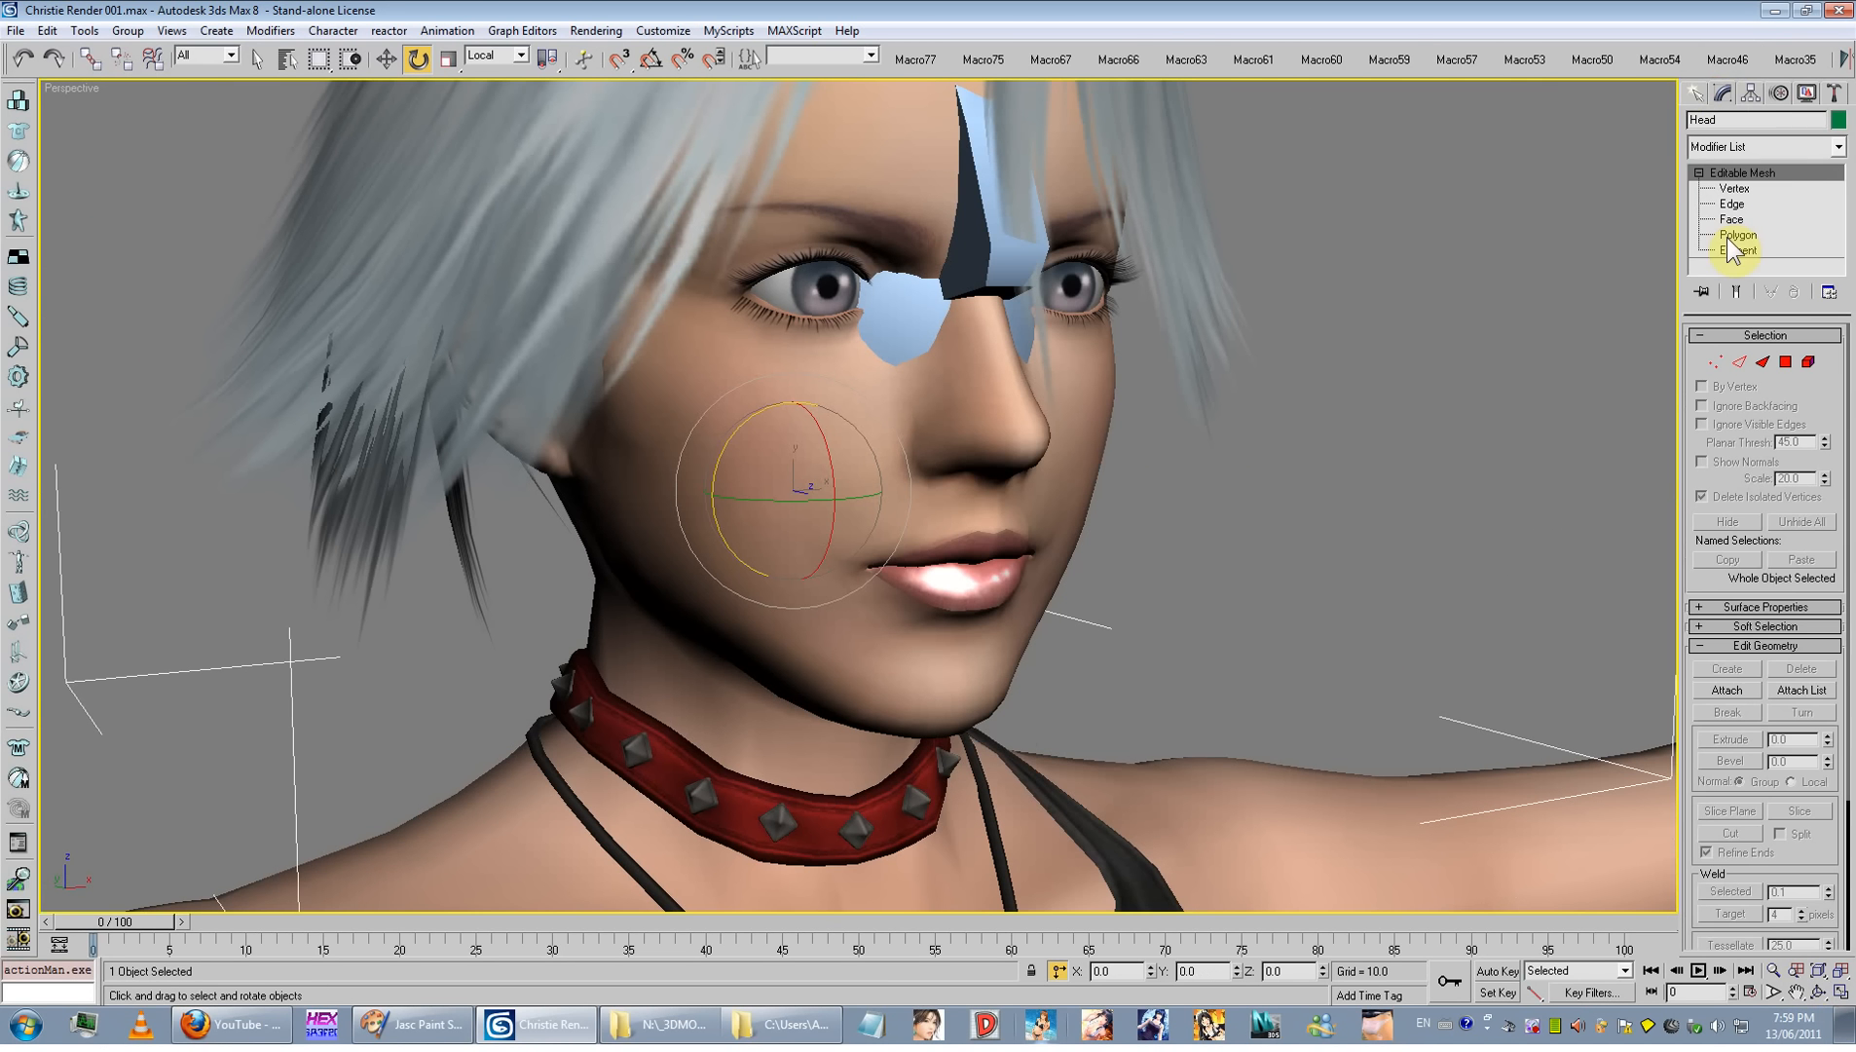
pyautogui.click(1732, 250)
pyautogui.click(1004, 277)
pyautogui.keyDown('alt'); pyautogui.moveTo(1003, 277); pyautogui.dragTo(1064, 469, button='middle'); pyautogui.keyUp('alt')
pyautogui.press('F4')
pyautogui.click(942, 401)
pyautogui.press('4')
pyautogui.rightClick(1064, 469)
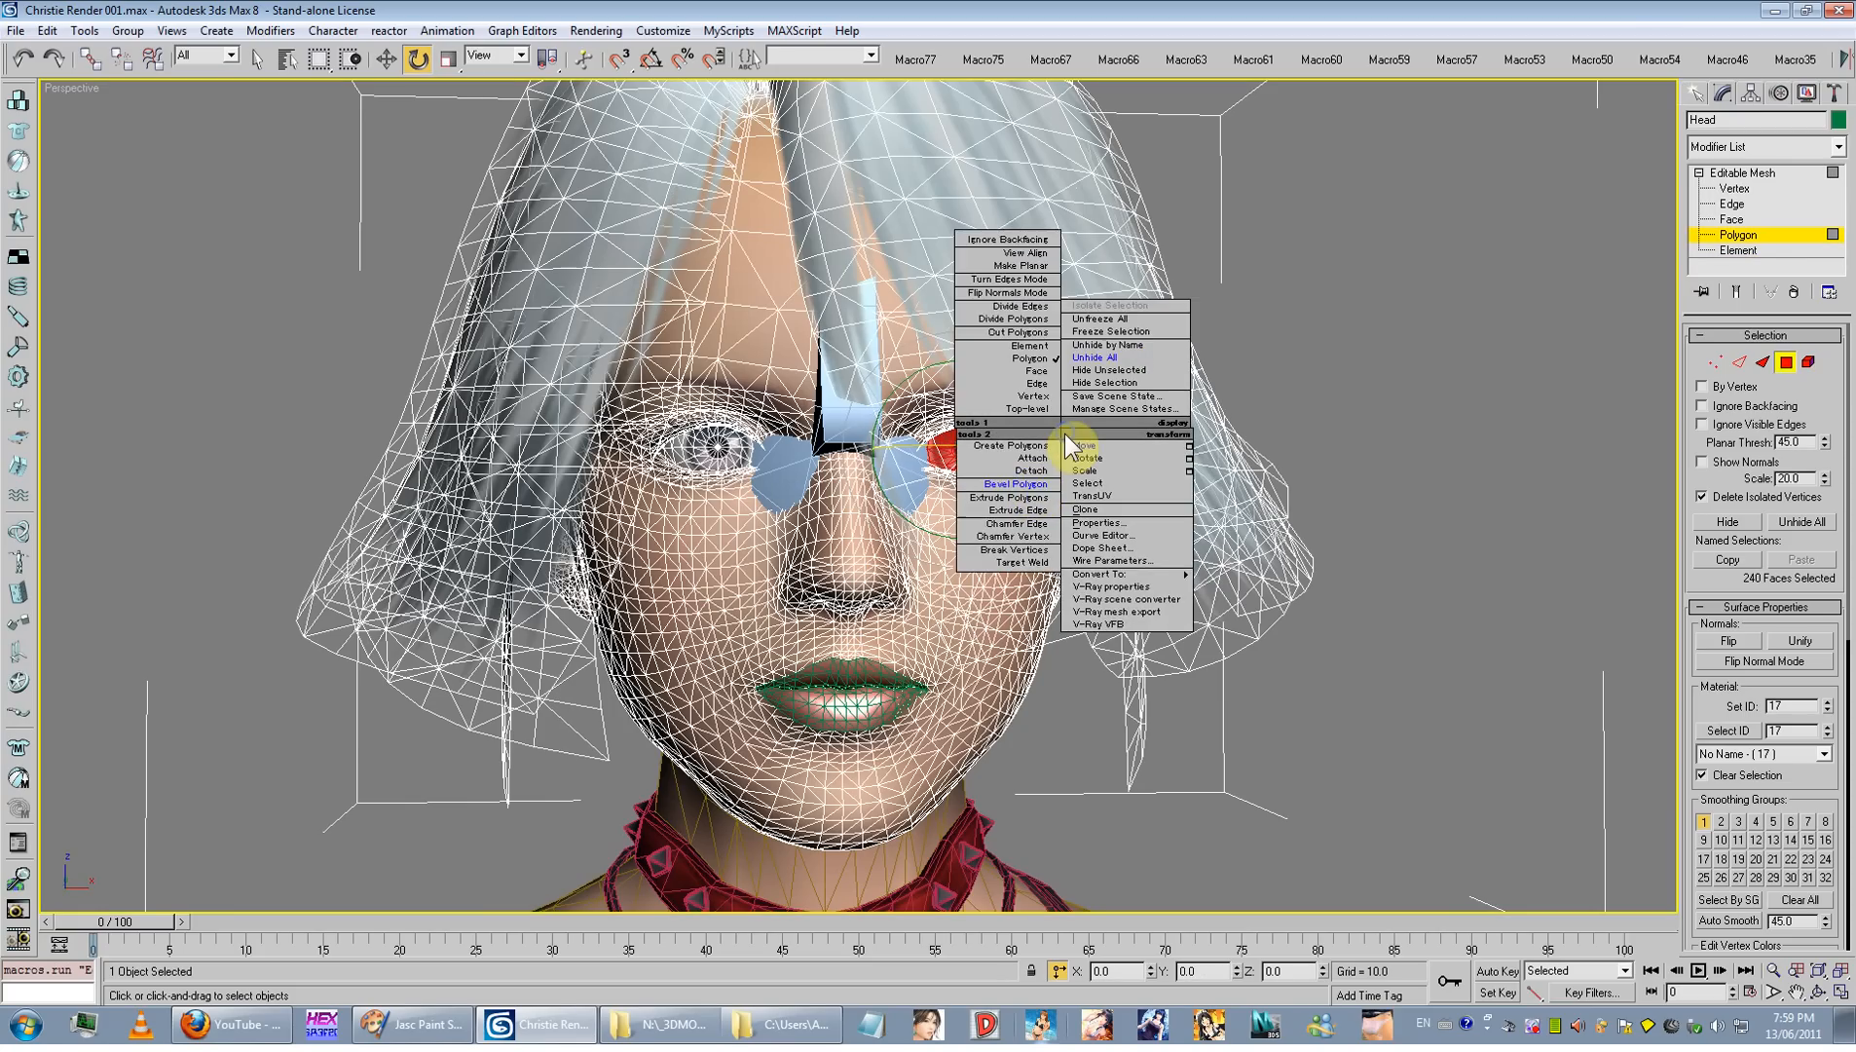
pyautogui.click(1035, 484)
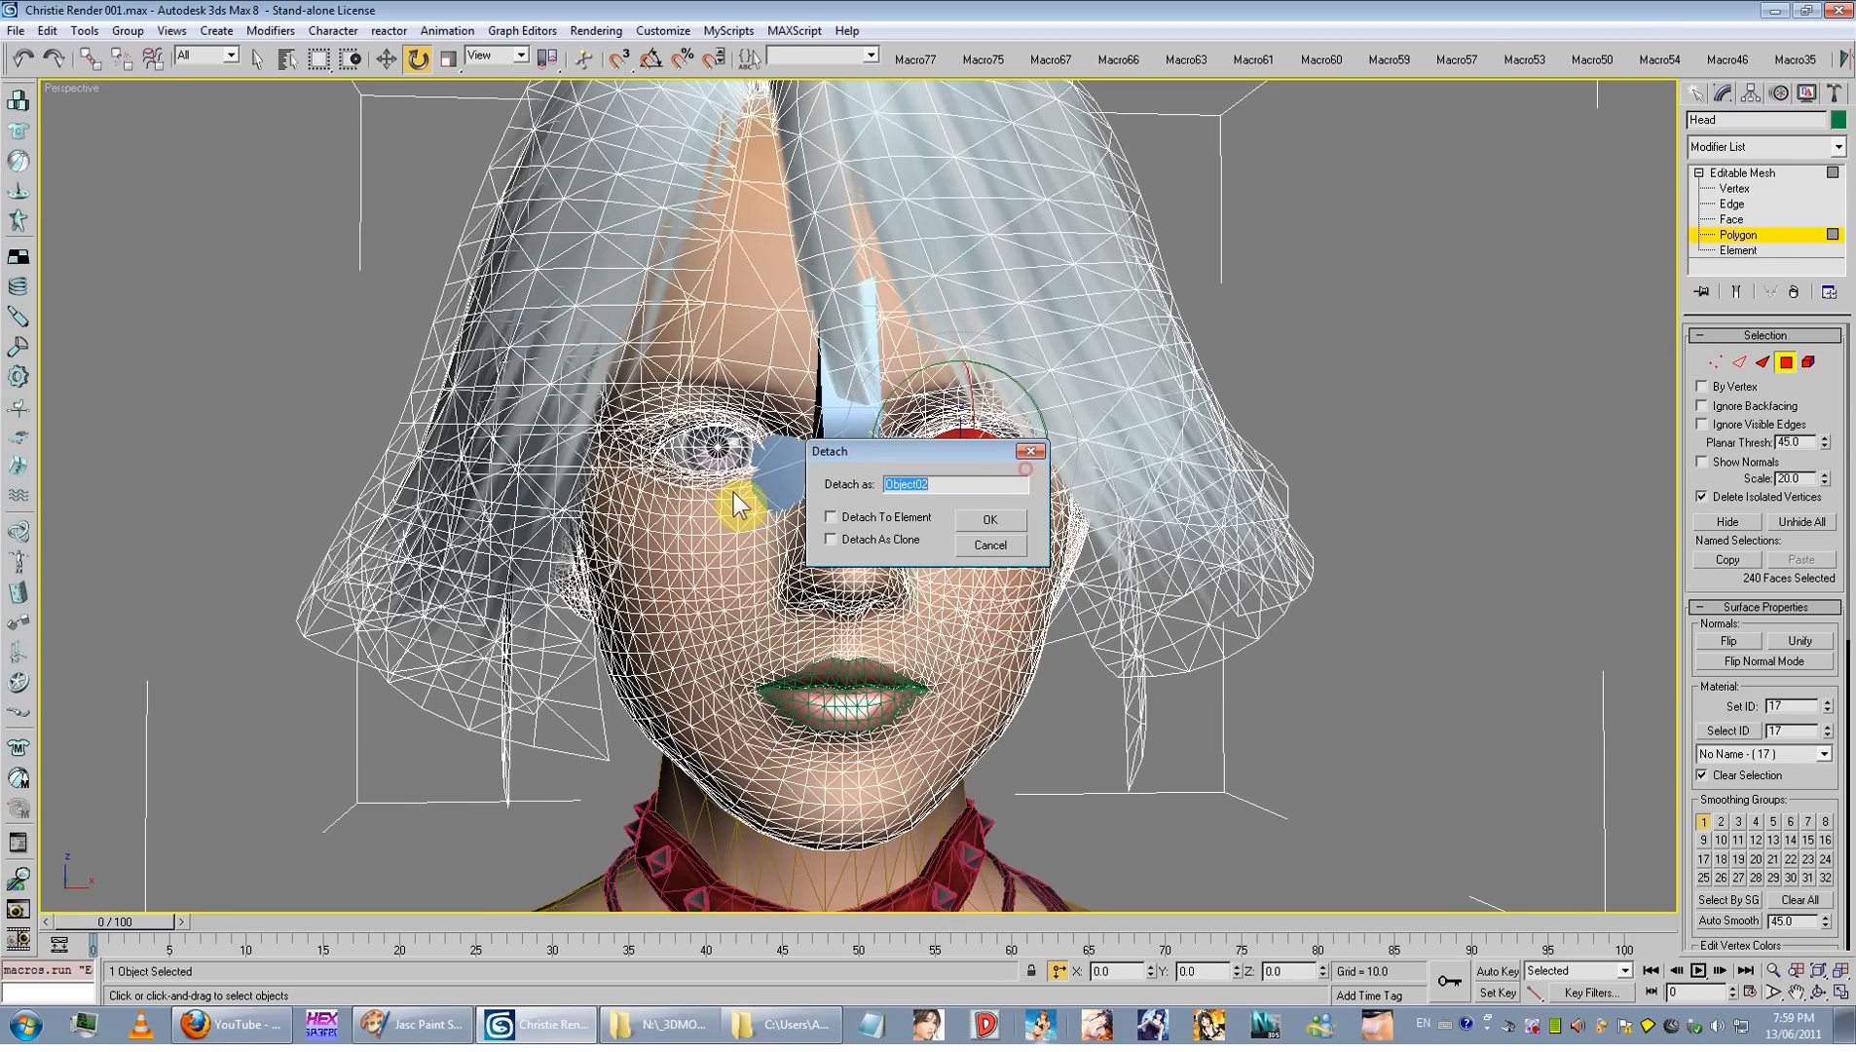
pyautogui.write('eye l')
pyautogui.click(966, 513)
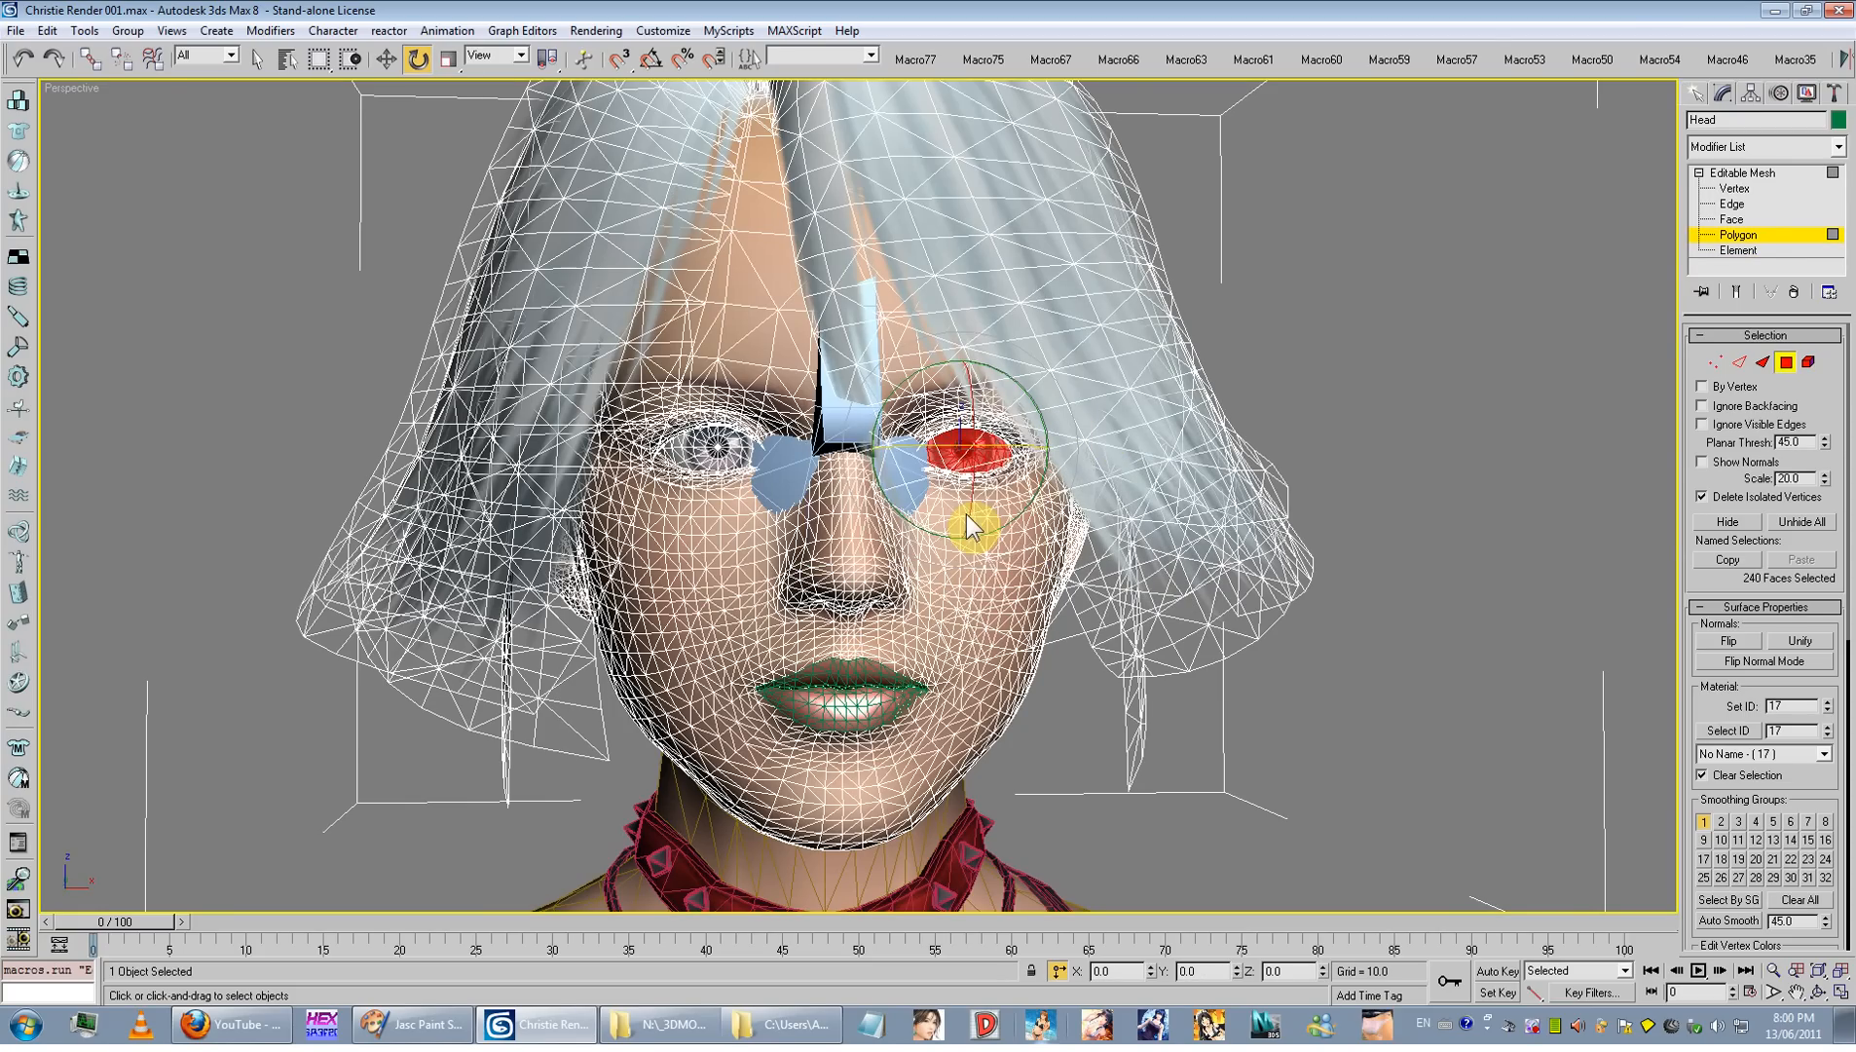
# Step: Detach the character's right eyeball element from the Head mesh as "eye r"
pyautogui.click(708, 453)
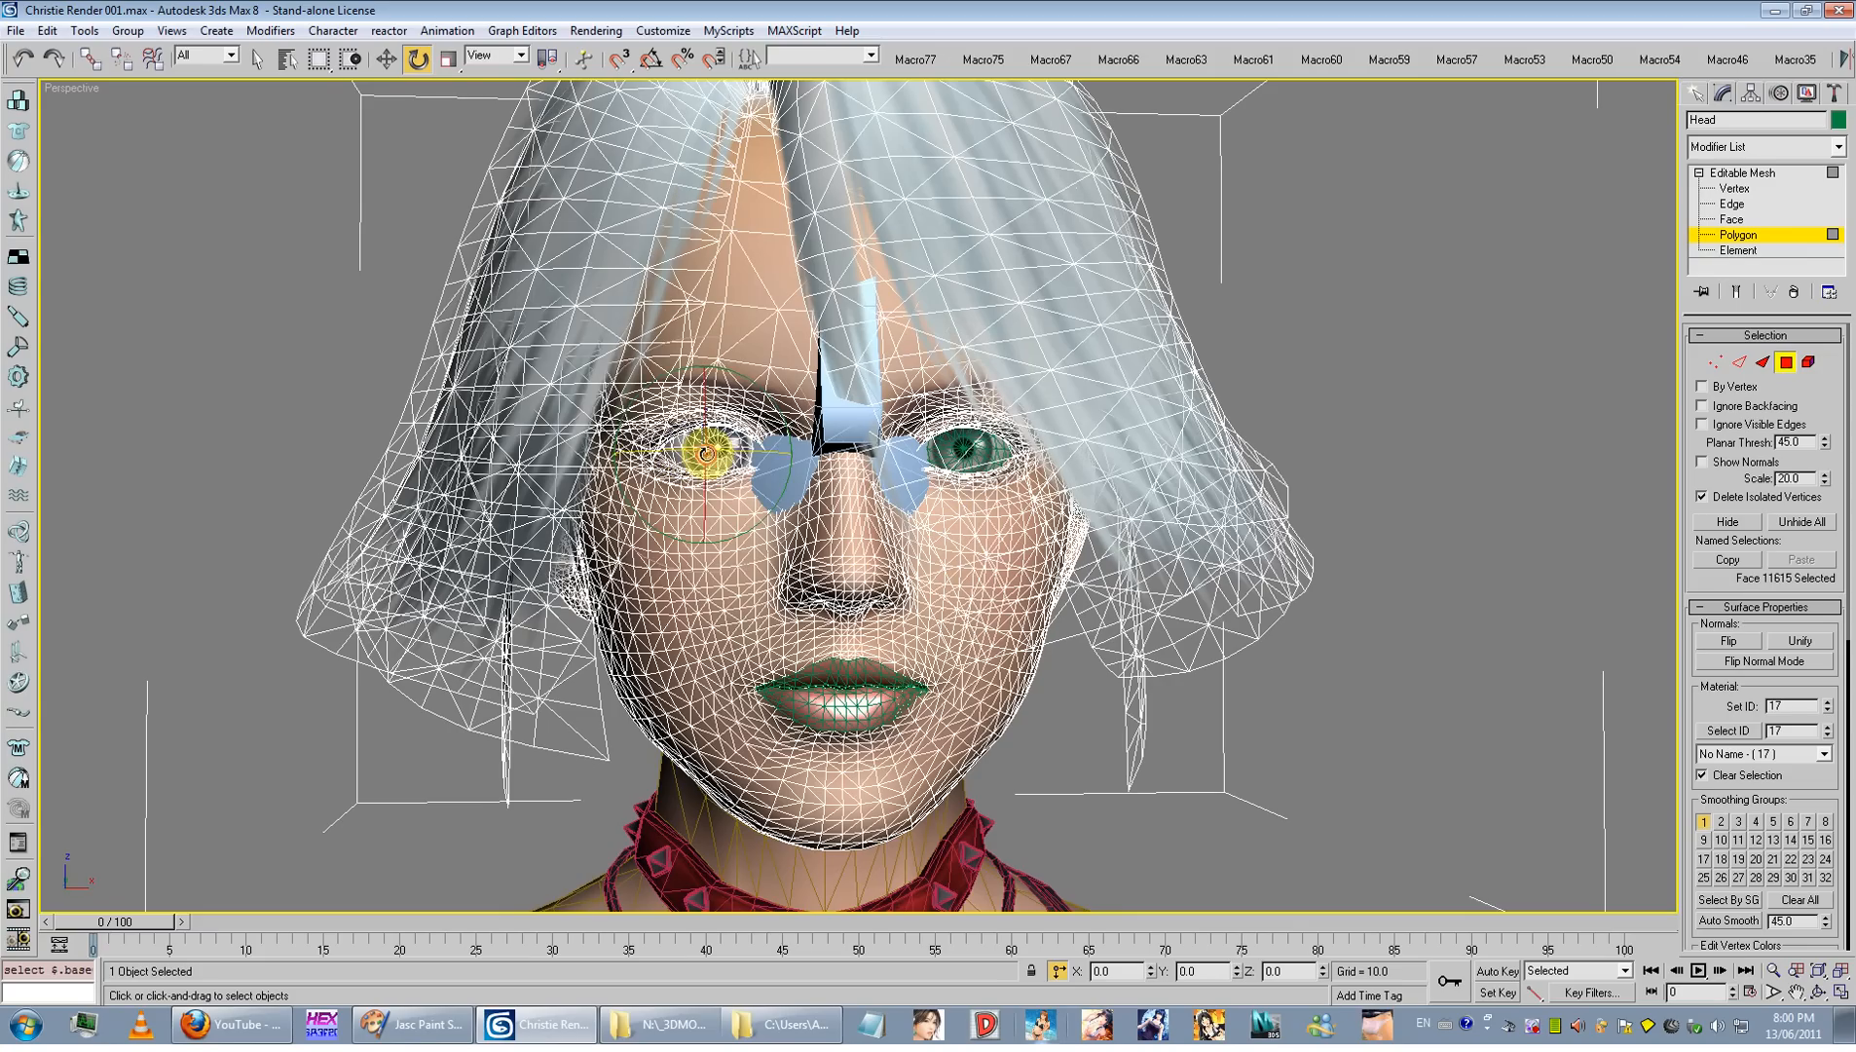
pyautogui.click(1536, 286)
pyautogui.press('5')
pyautogui.click(719, 469)
pyautogui.click(718, 471)
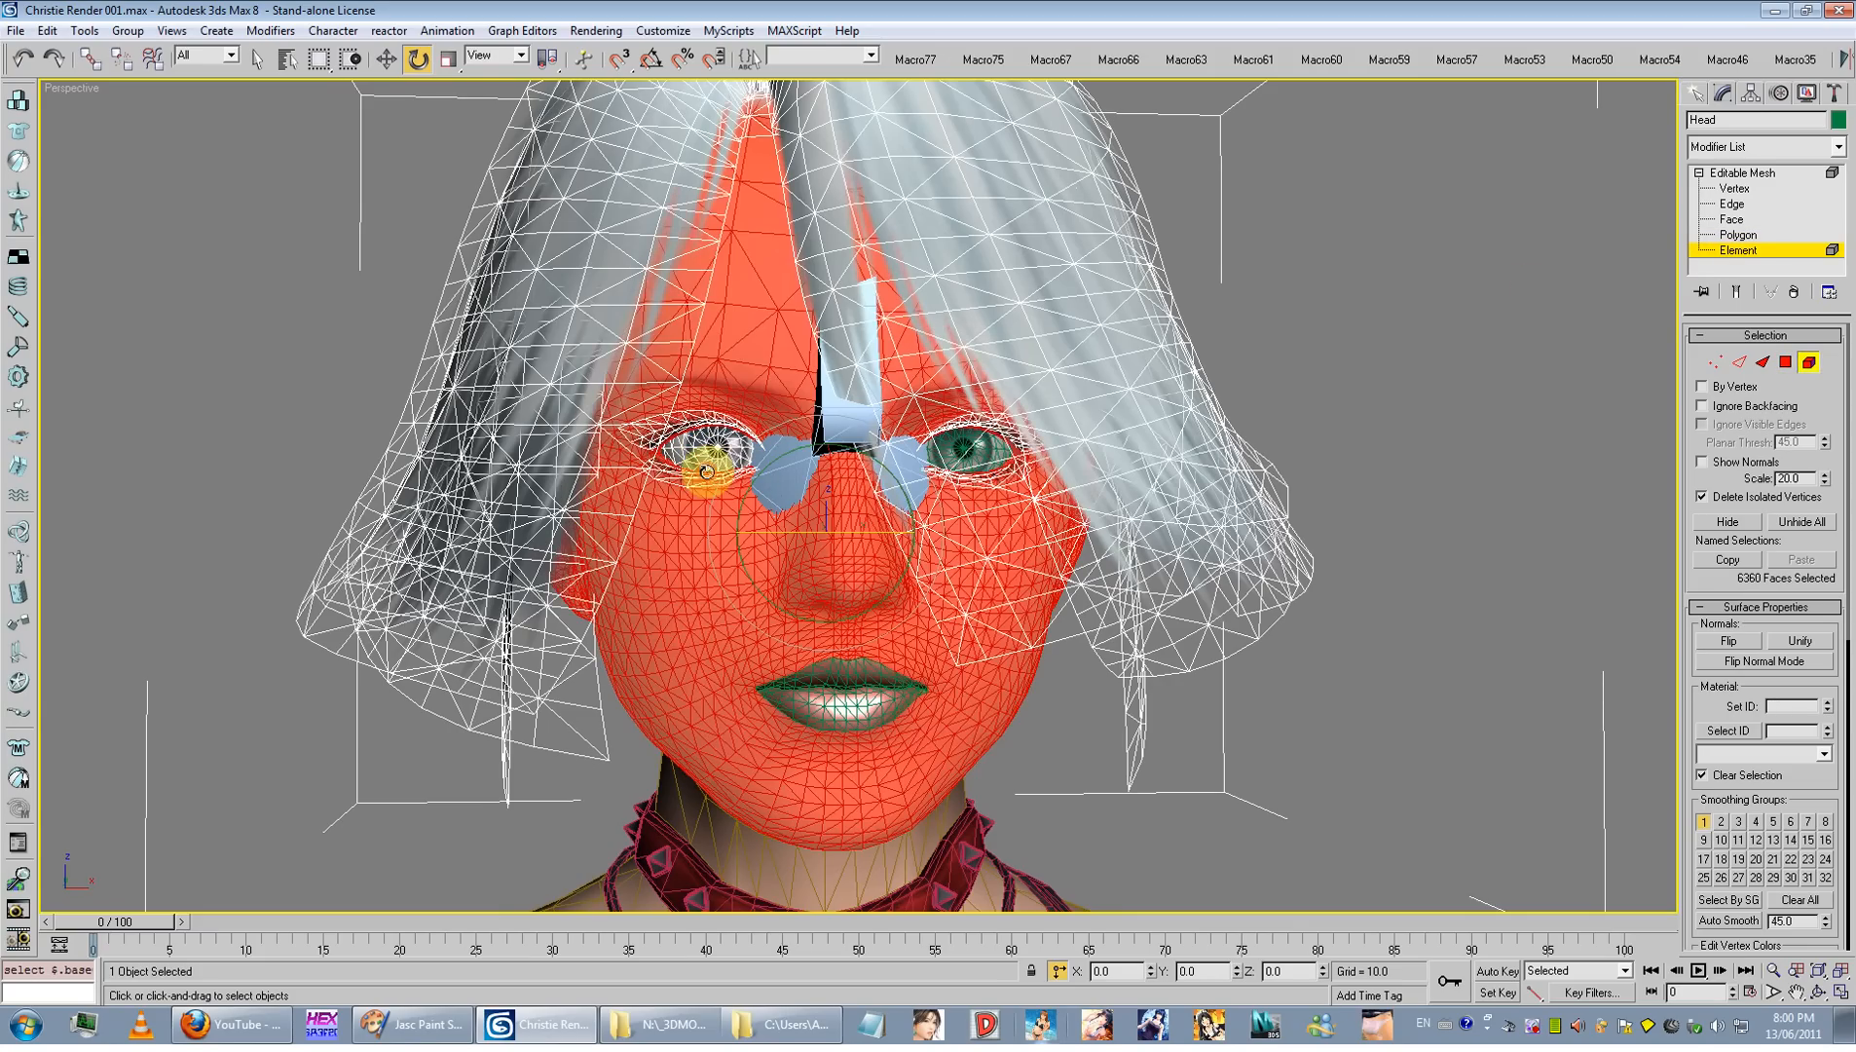
pyautogui.click(1347, 757)
pyautogui.click(729, 458)
pyautogui.rightClick(723, 448)
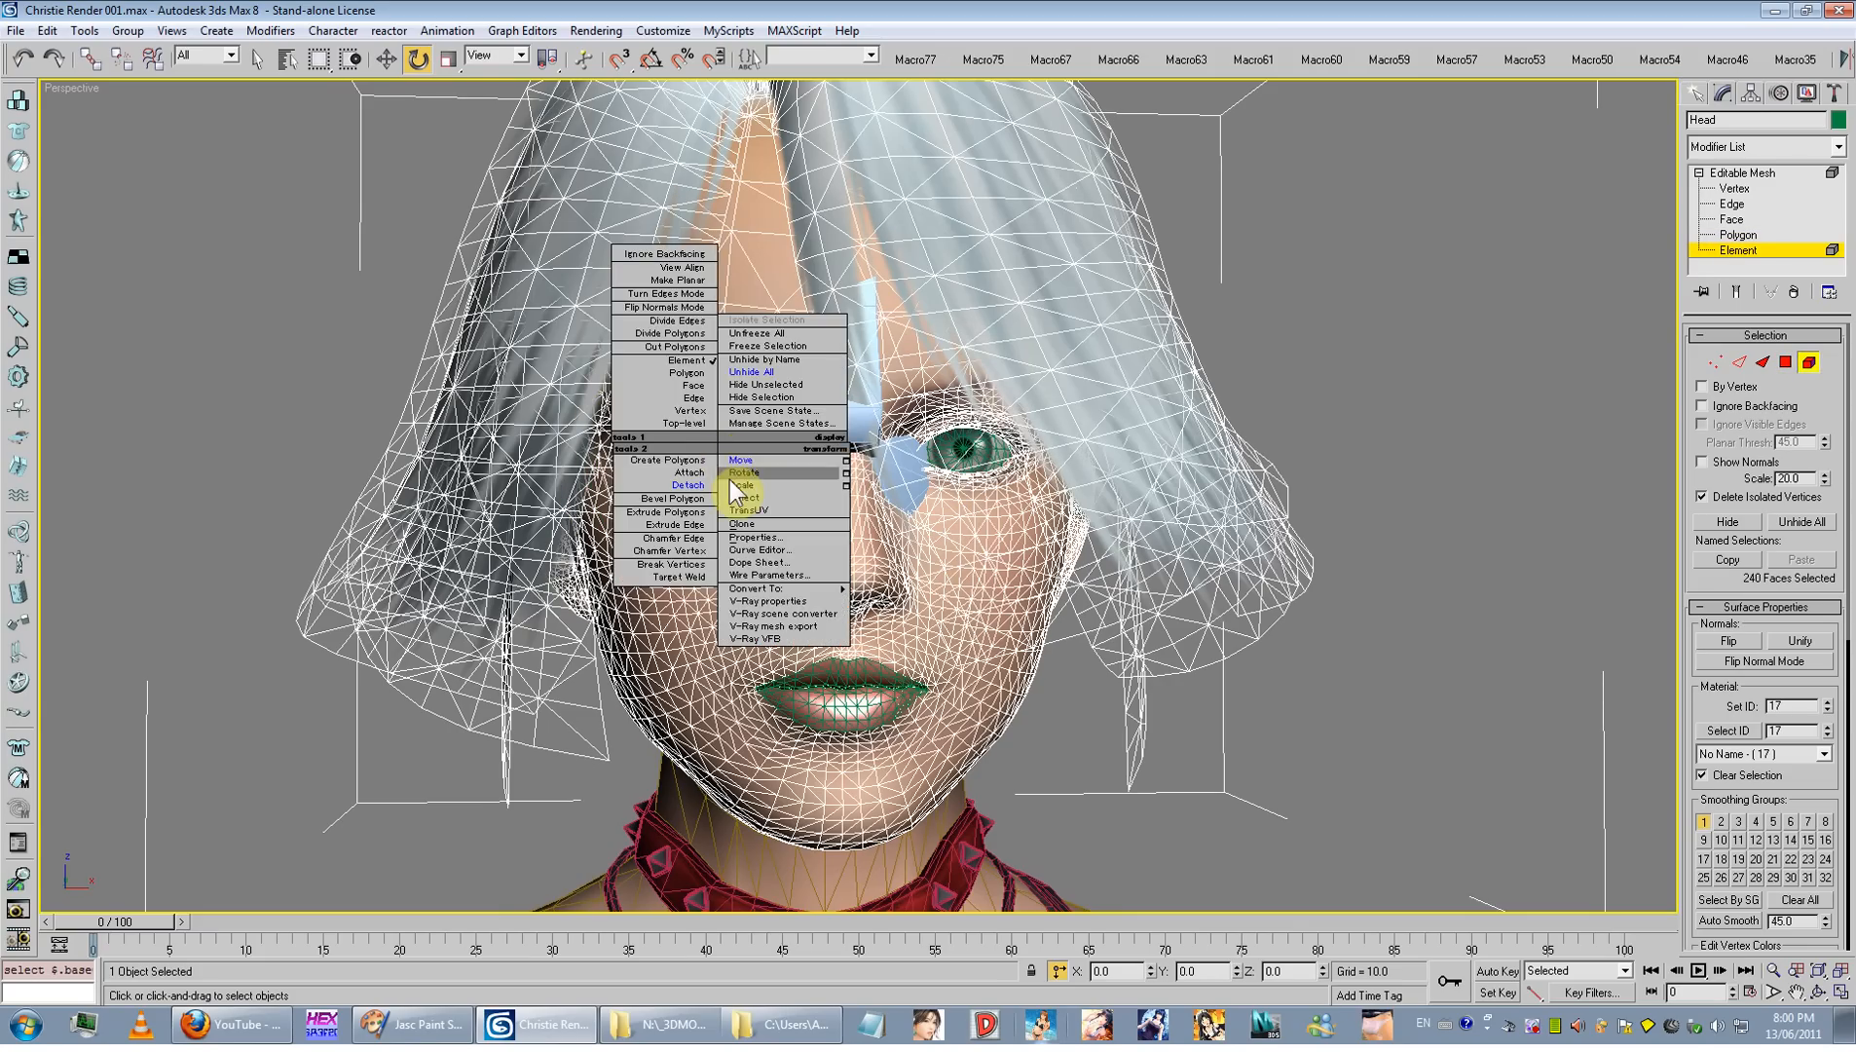
pyautogui.click(692, 485)
pyautogui.write('EyeL')
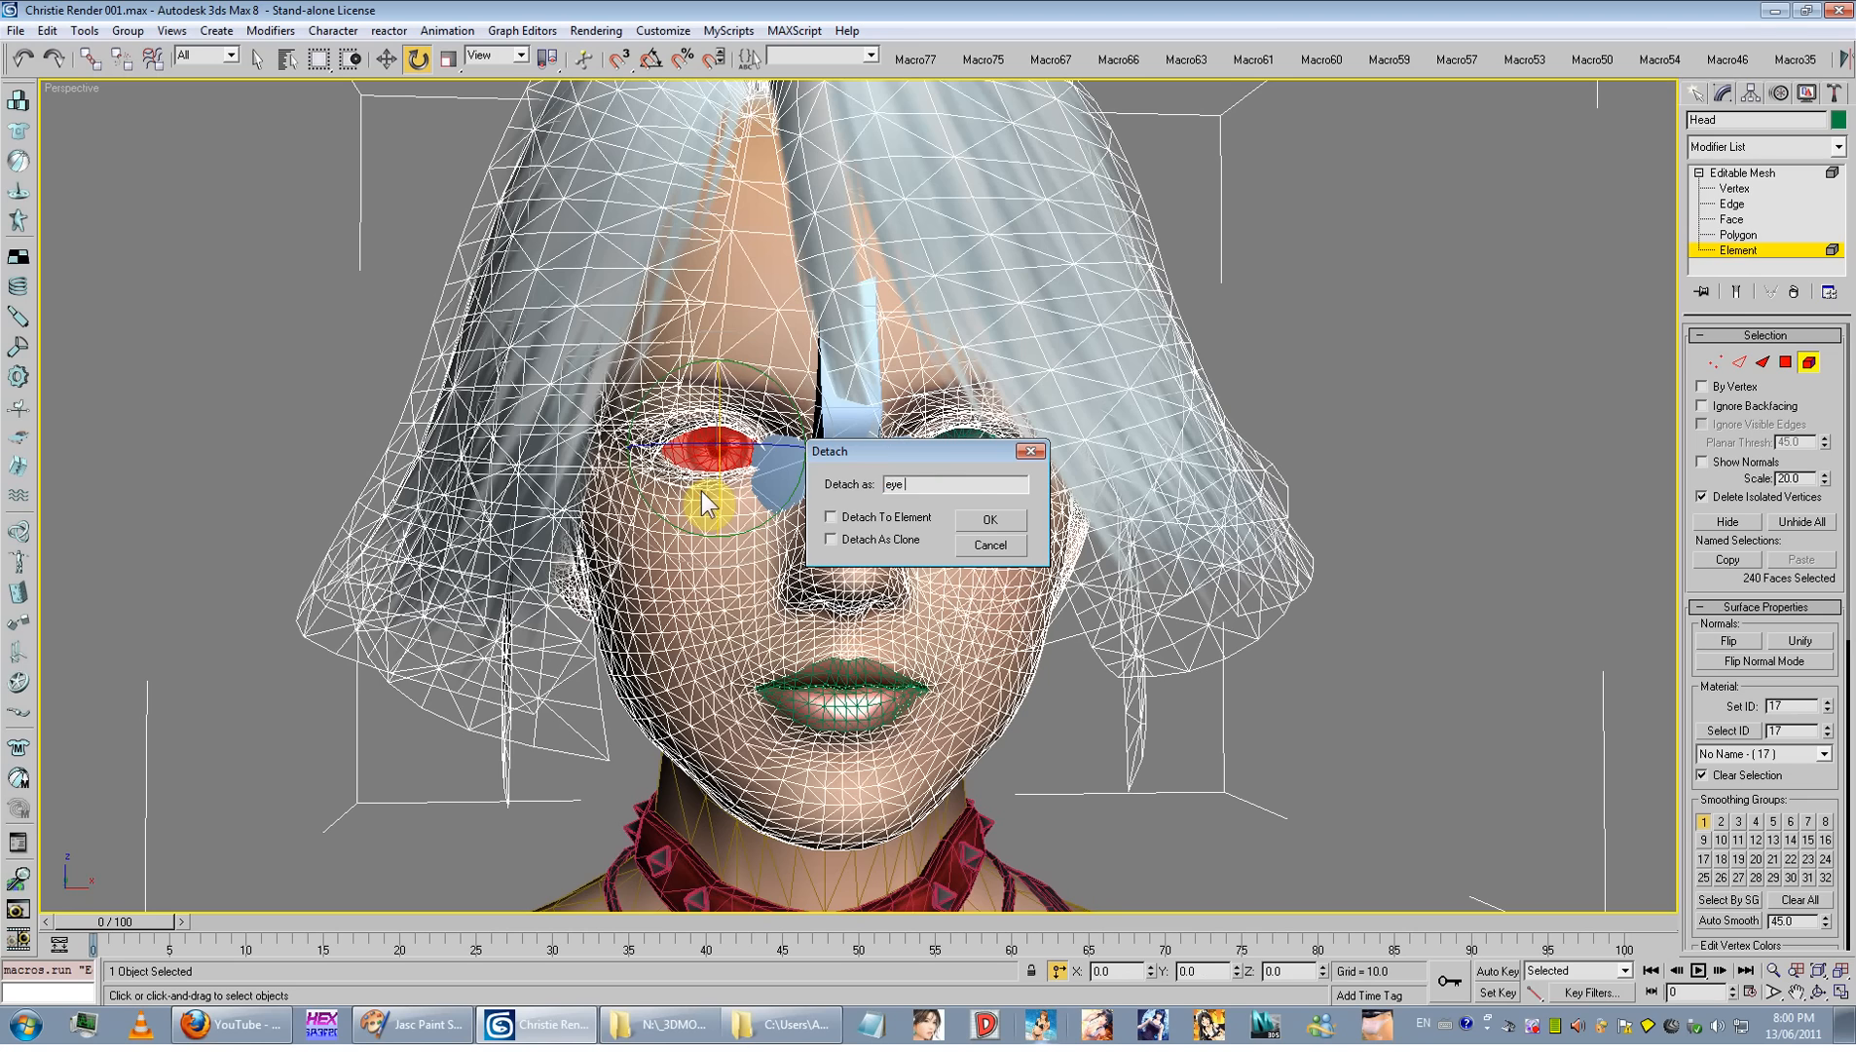
pyautogui.press('Return')
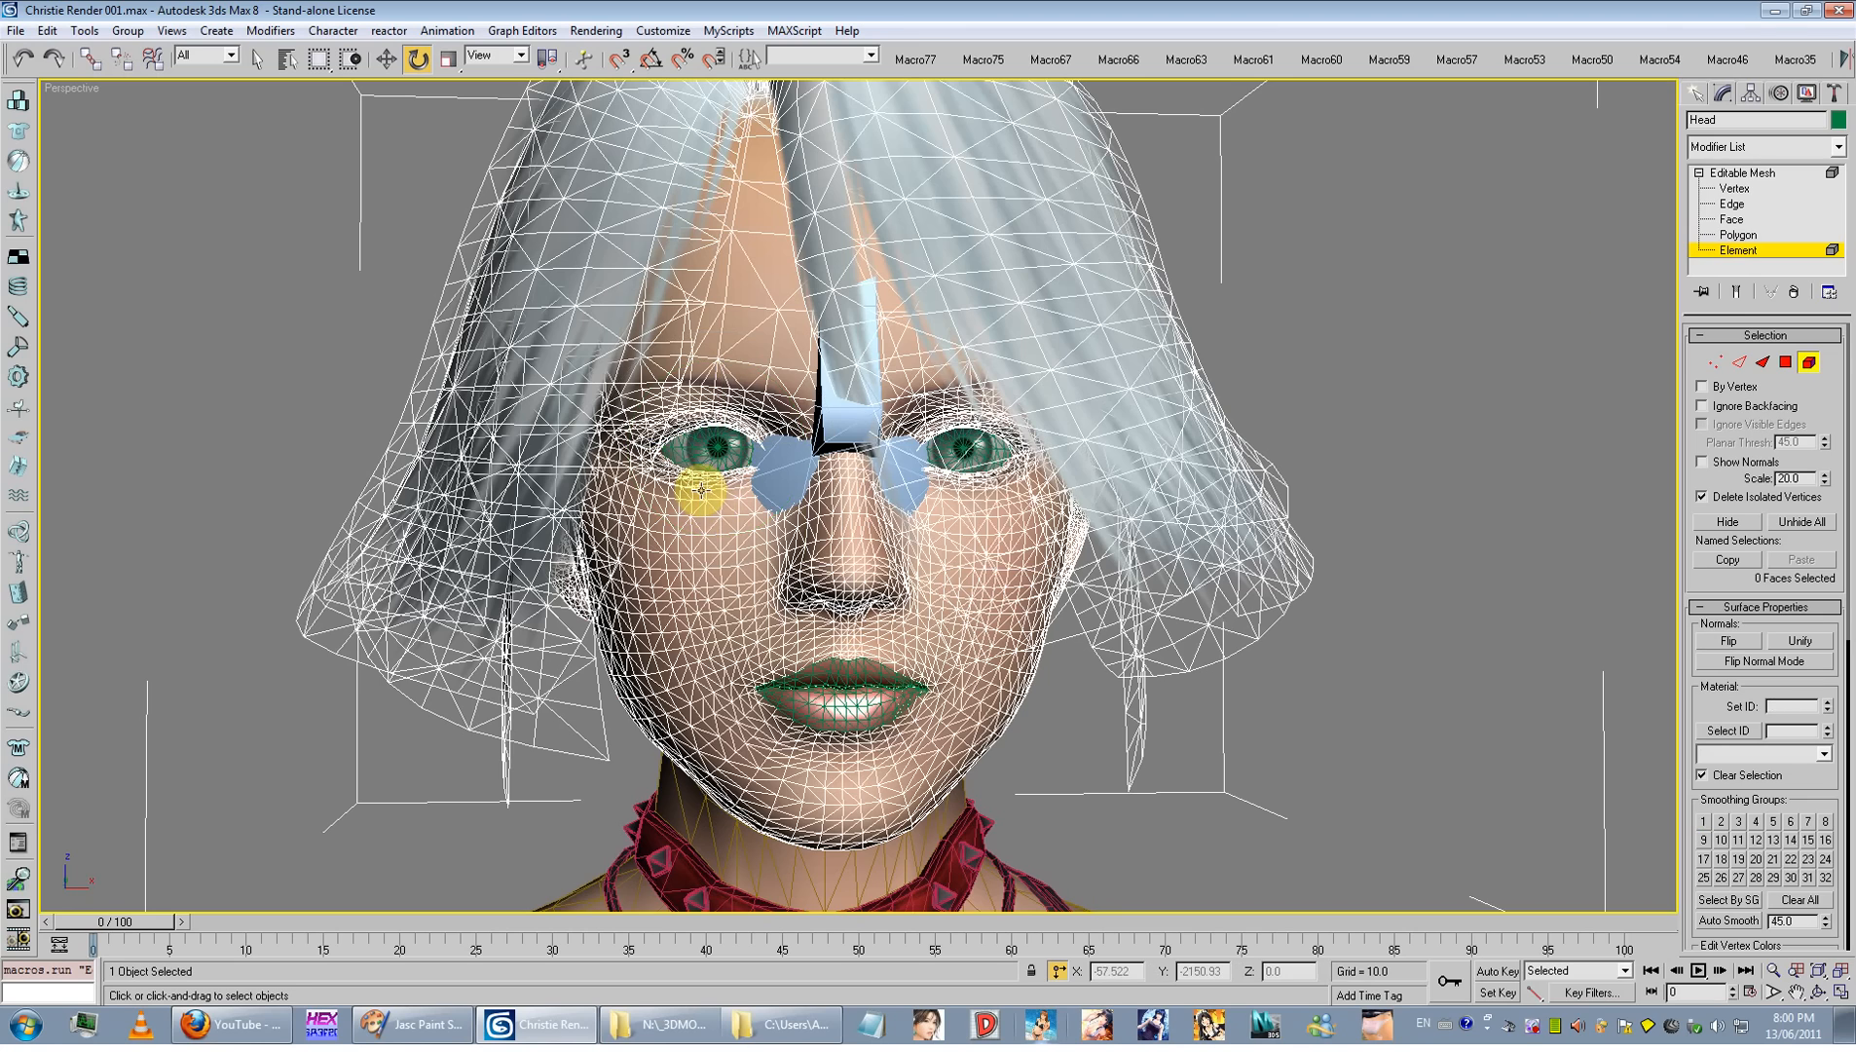
# Step: Leave element editing on the Head mesh and hide the body skin mesh
pyautogui.click(1741, 253)
pyautogui.keyDown('alt'); pyautogui.moveTo(1202, 506); pyautogui.dragTo(1263, 507, button='middle'); pyautogui.keyUp('alt')
pyautogui.keyDown('alt'); pyautogui.moveTo(765, 469); pyautogui.dragTo(783, 430, button='middle'); pyautogui.keyUp('alt')
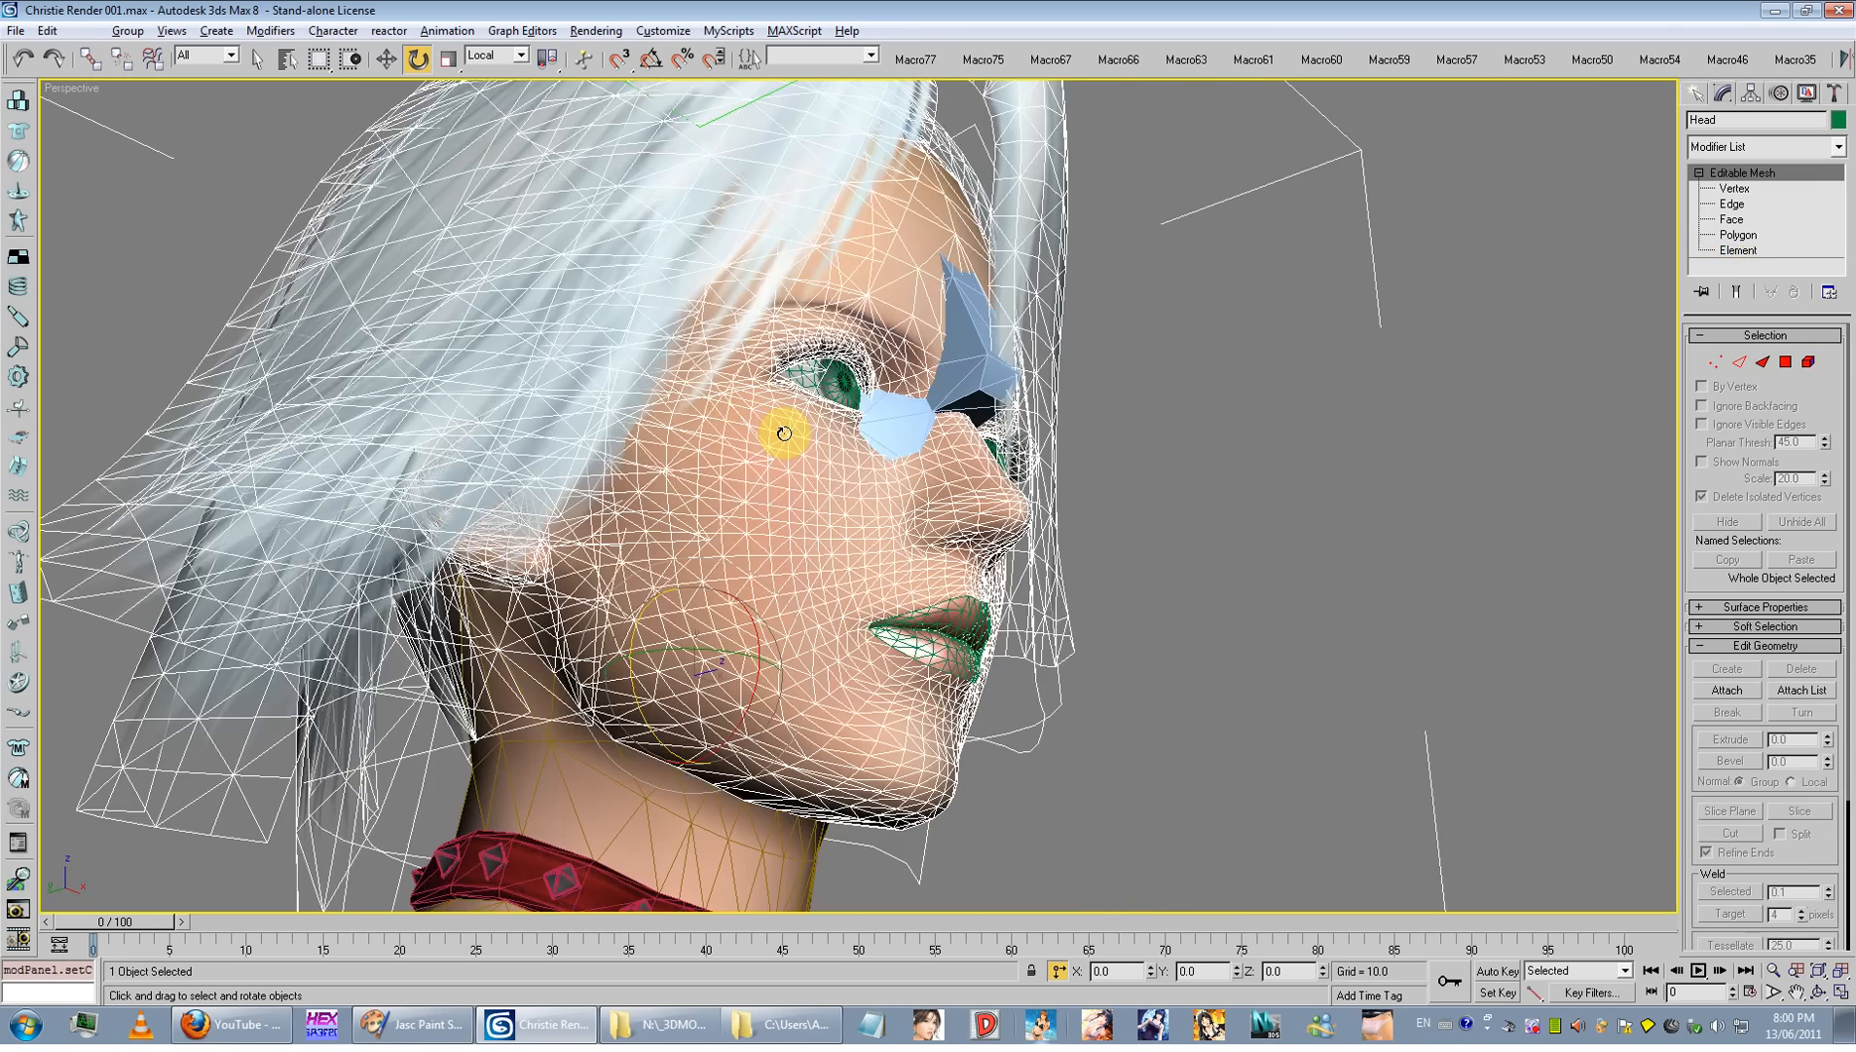
pyautogui.click(1026, 593)
pyautogui.scroll(-4, 1026, 593)
pyautogui.click(834, 579)
pyautogui.rightClick(834, 579)
pyautogui.click(877, 570)
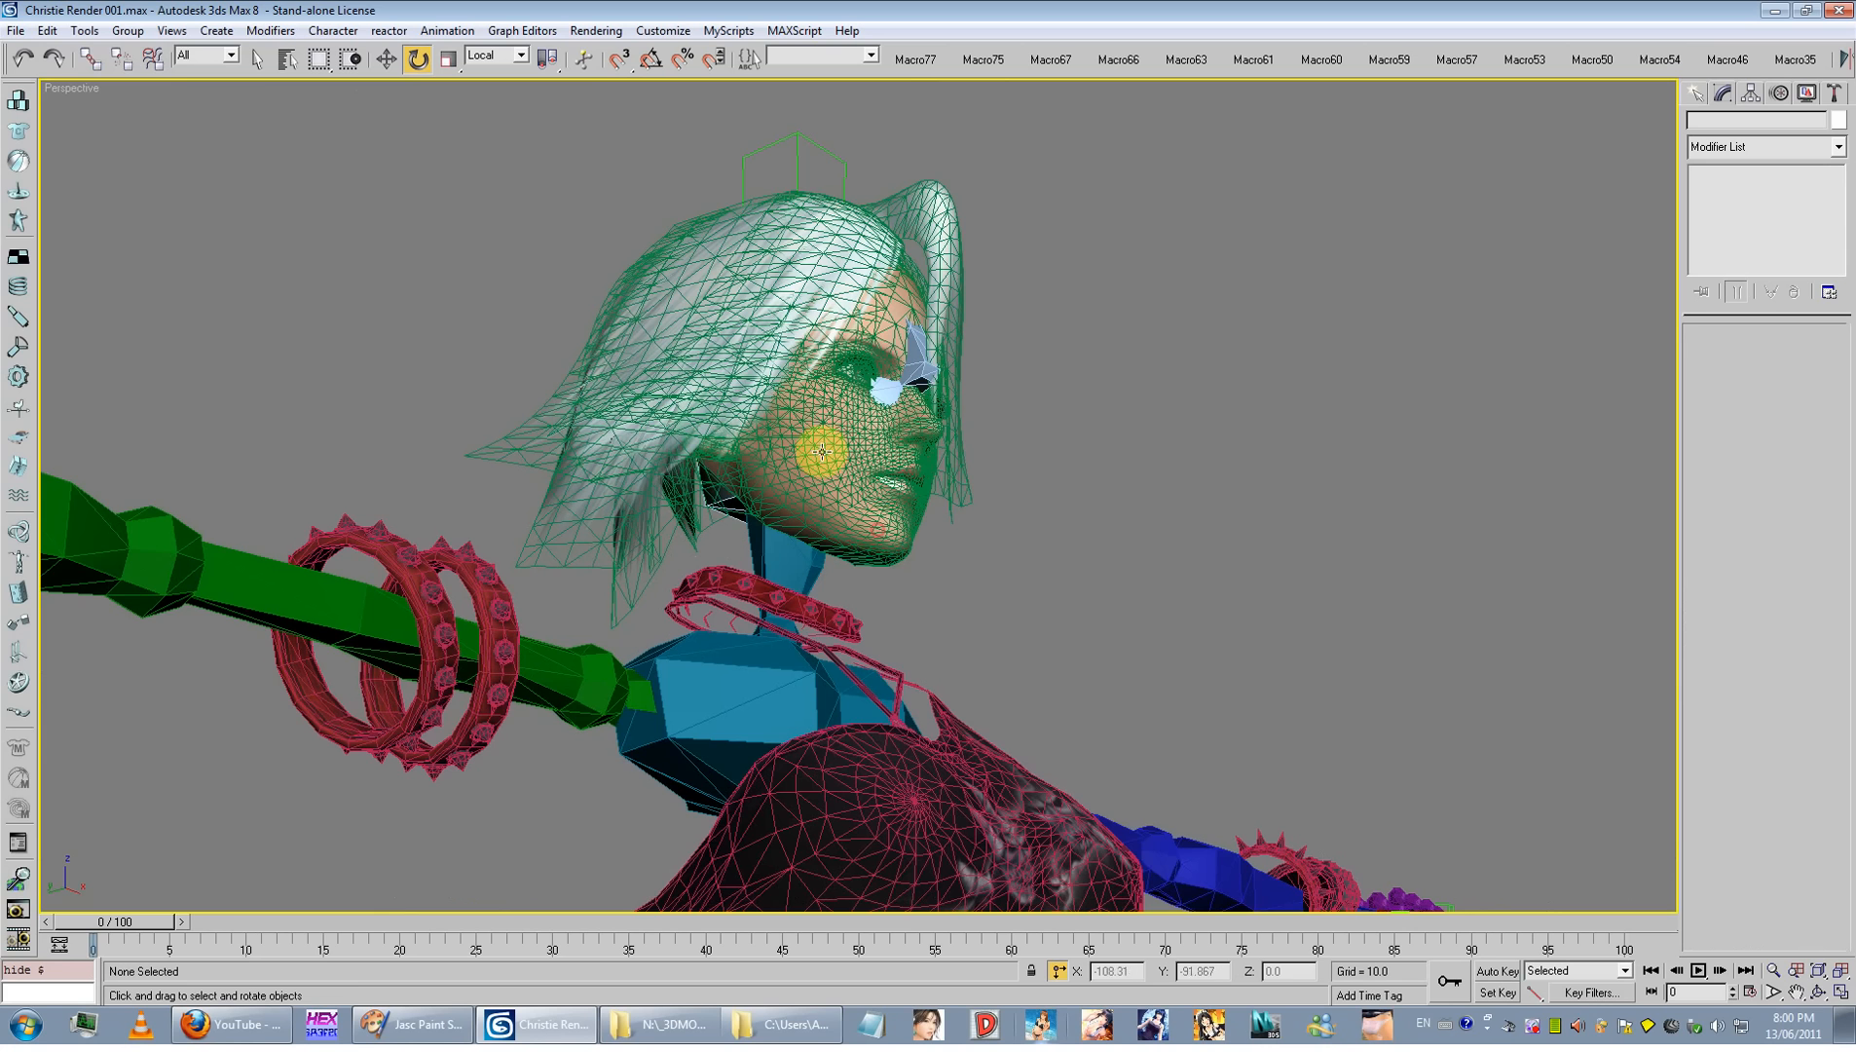
# Step: Link the lips mesh Object01 to the biped's head bone
pyautogui.click(98, 58)
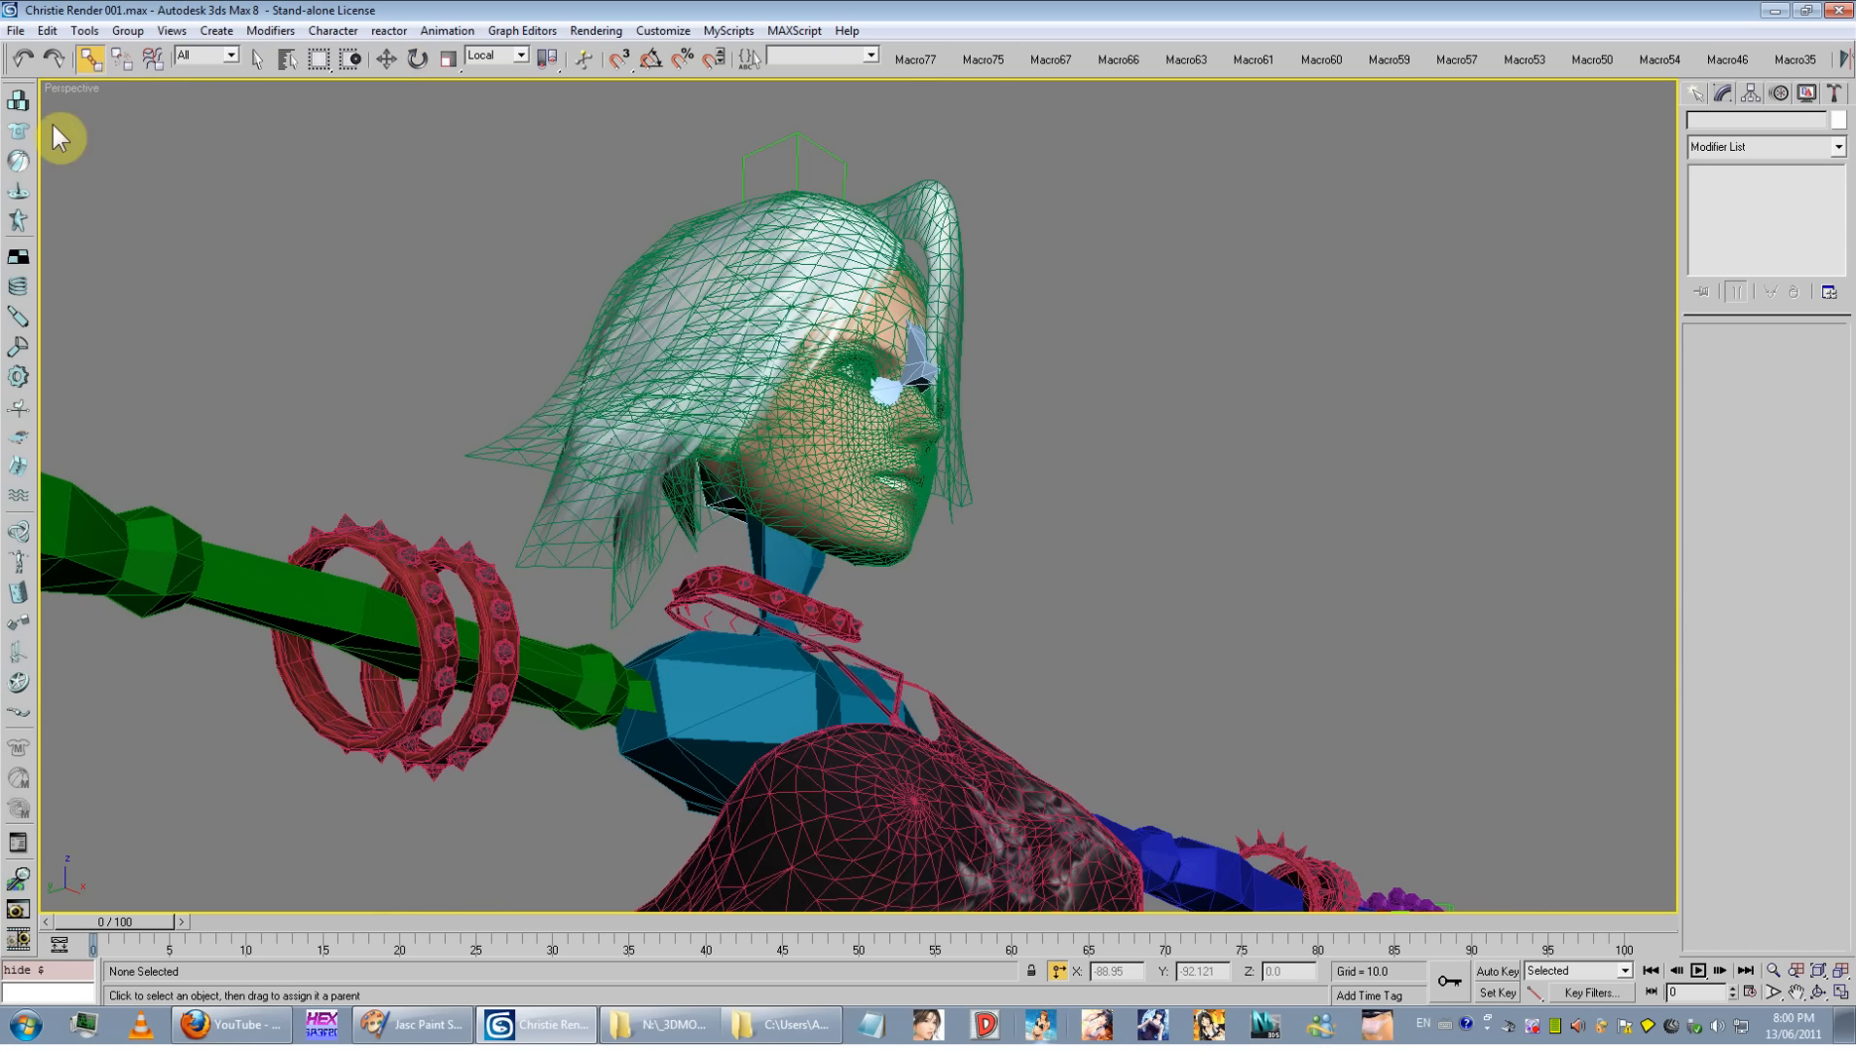
pyautogui.scroll(6, 671, 439)
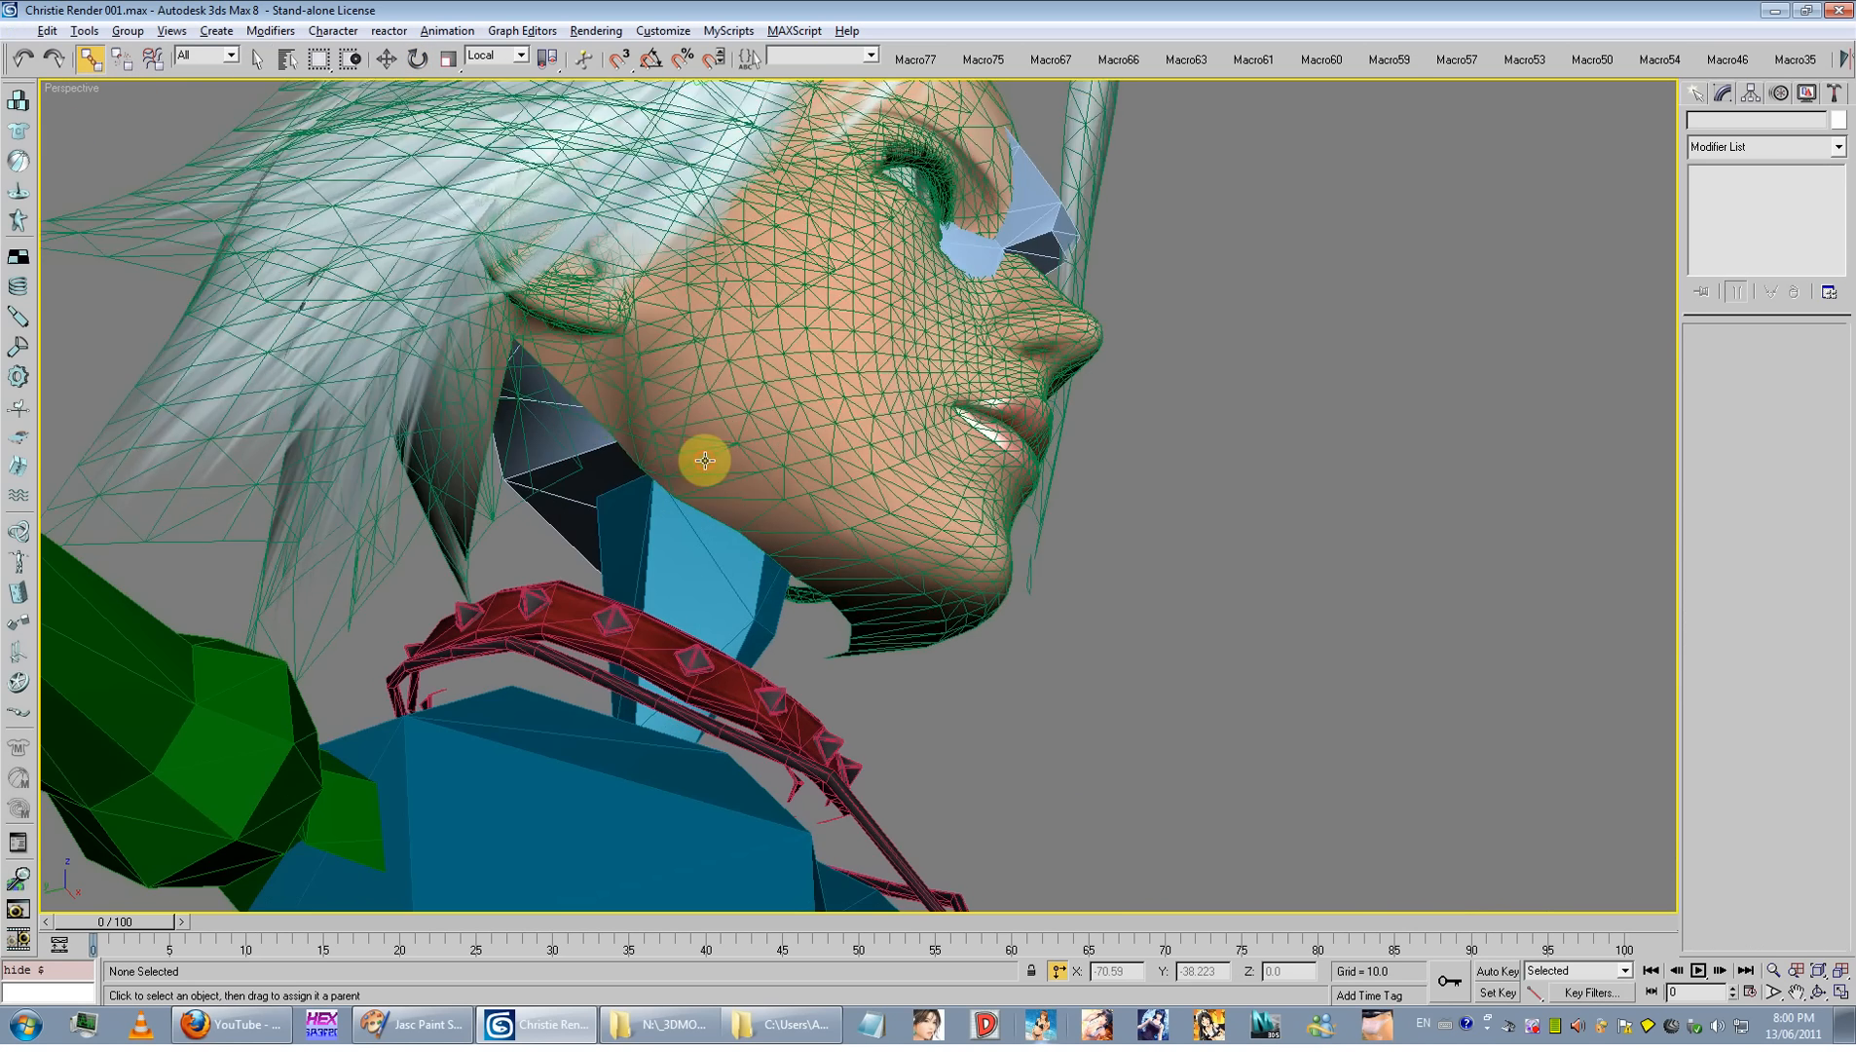
pyautogui.click(610, 466)
pyautogui.keyDown('alt'); pyautogui.moveTo(799, 484); pyautogui.dragTo(932, 497, button='middle'); pyautogui.keyUp('alt')
pyautogui.hotkey('ctrl', 'd')
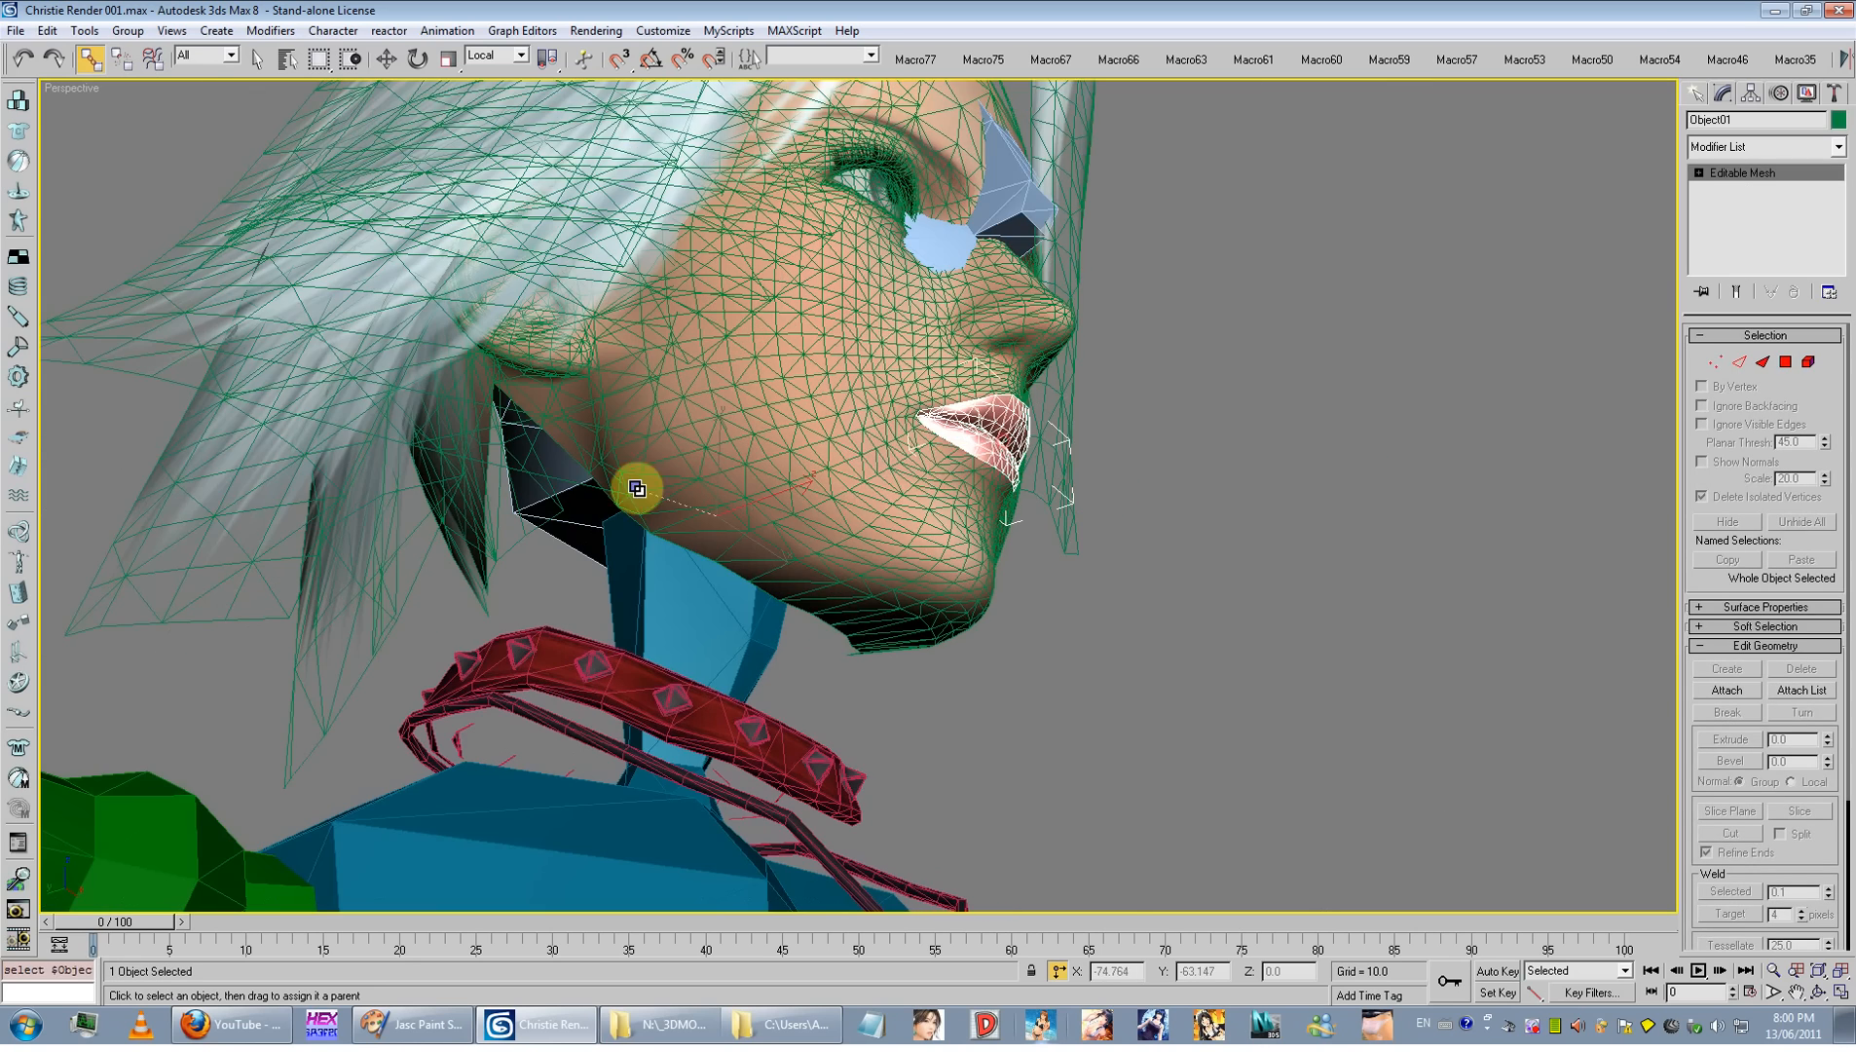
pyautogui.click(629, 513)
pyautogui.moveTo(629, 513); pyautogui.dragTo(837, 435)
# Step: Hide the Head mesh to expose the biped head and the two detached eyeballs
pyautogui.keyDown('alt'); pyautogui.moveTo(836, 435); pyautogui.dragTo(757, 476, button='middle'); pyautogui.keyUp('alt')
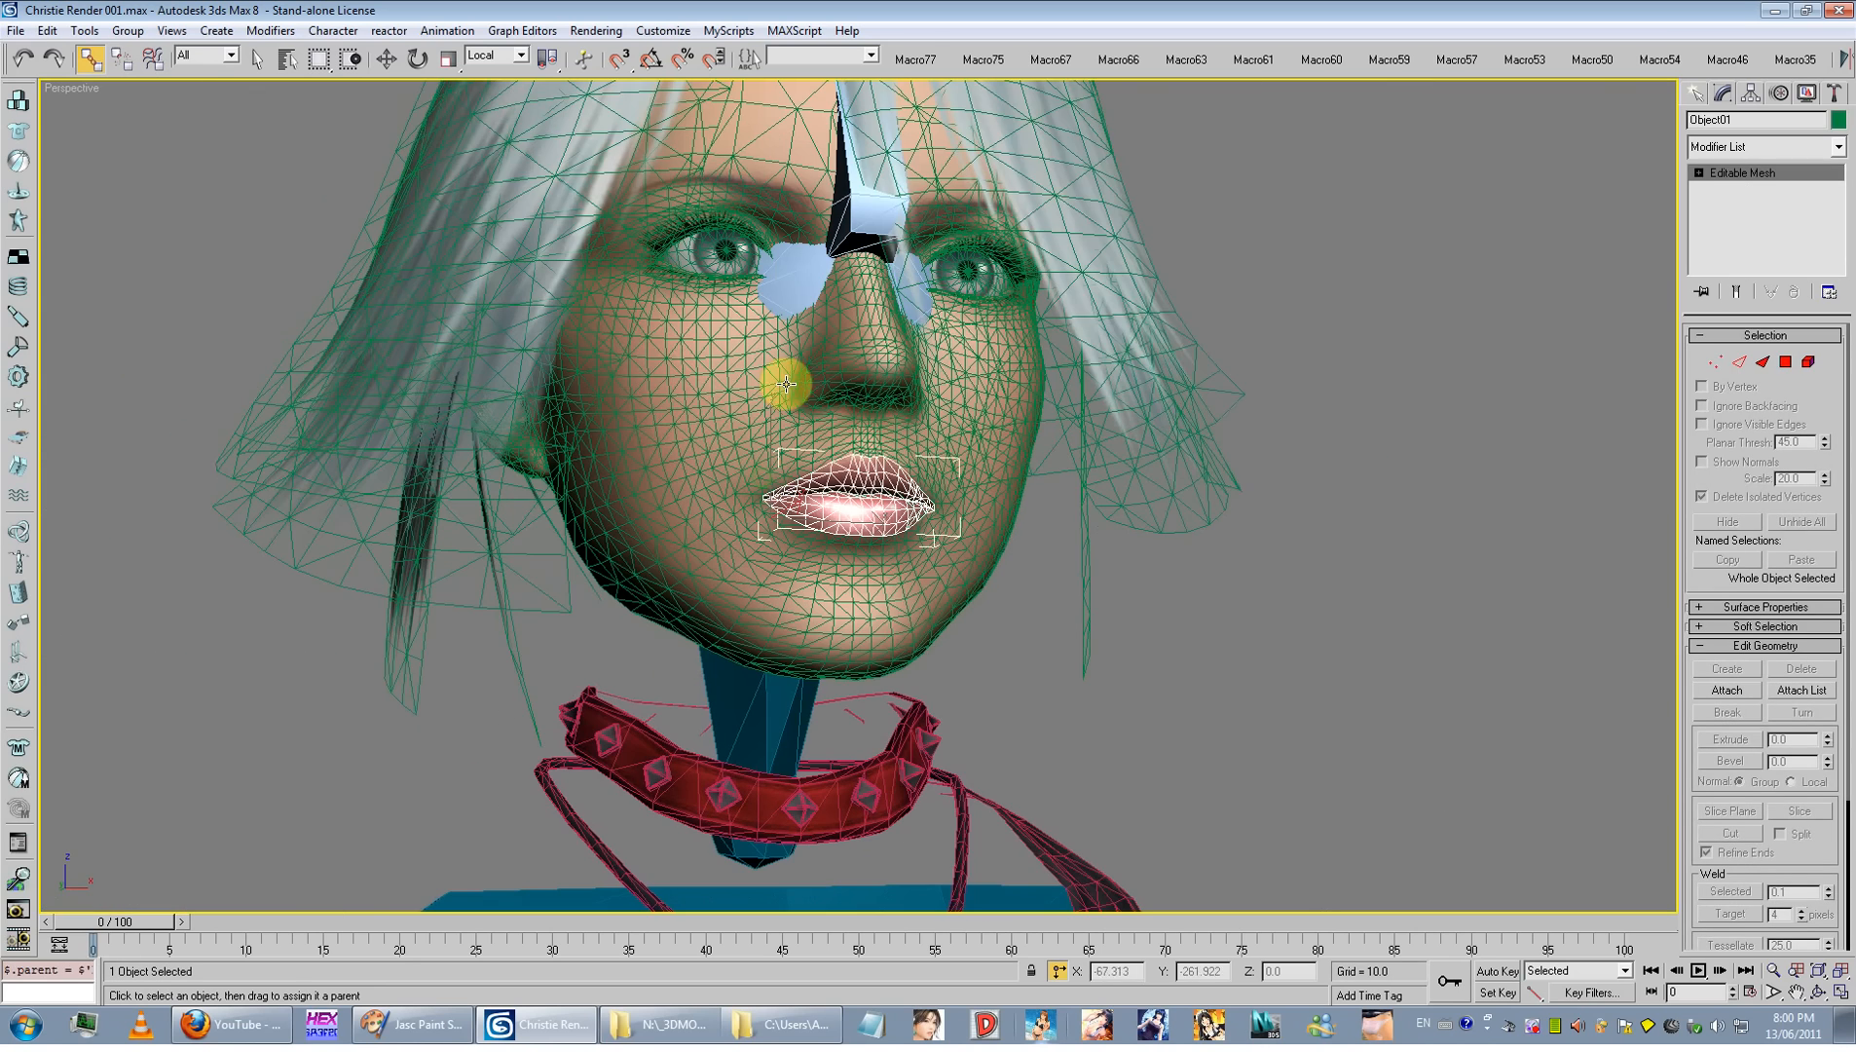
pyautogui.click(394, 72)
pyautogui.click(682, 323)
pyautogui.rightClick(739, 291)
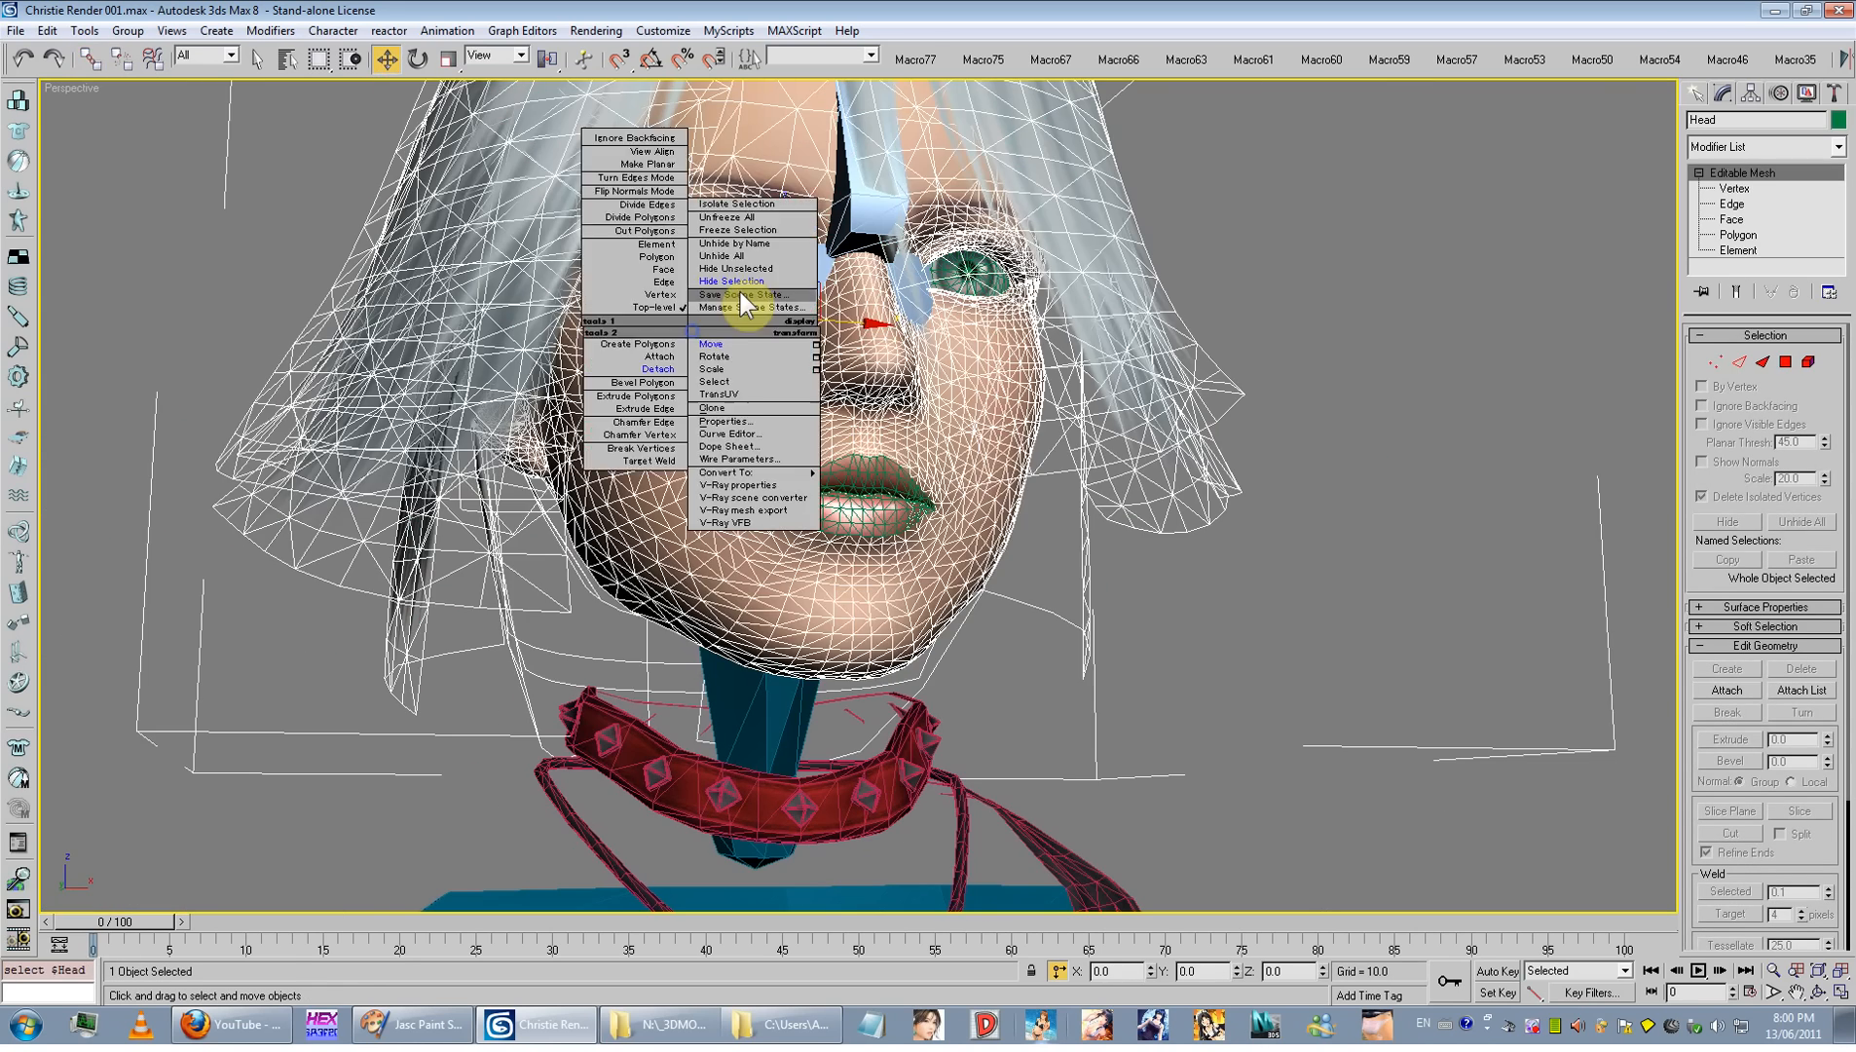
pyautogui.click(742, 297)
pyautogui.click(969, 605)
pyautogui.rightClick(934, 398)
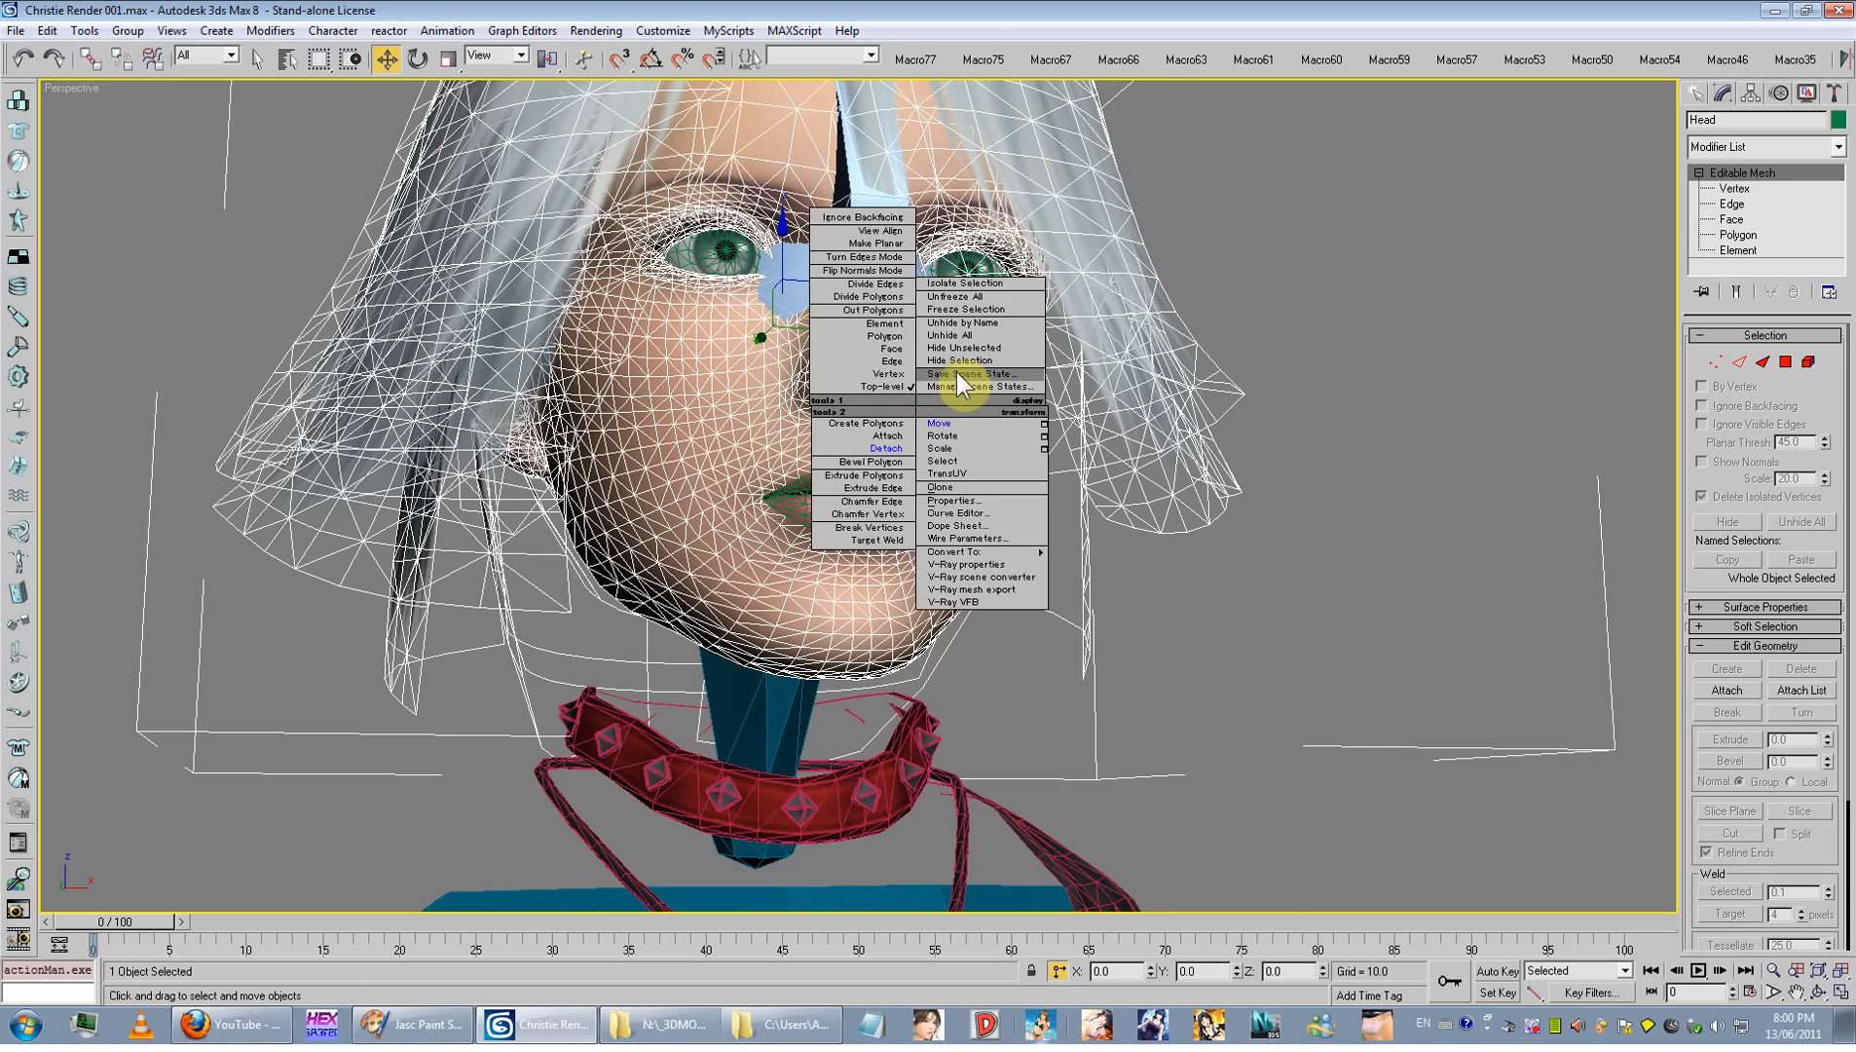
pyautogui.click(964, 377)
# Step: Link both detached eyeballs to the biped's head bone
pyautogui.moveTo(807, 413); pyautogui.dragTo(740, 506, button='middle')
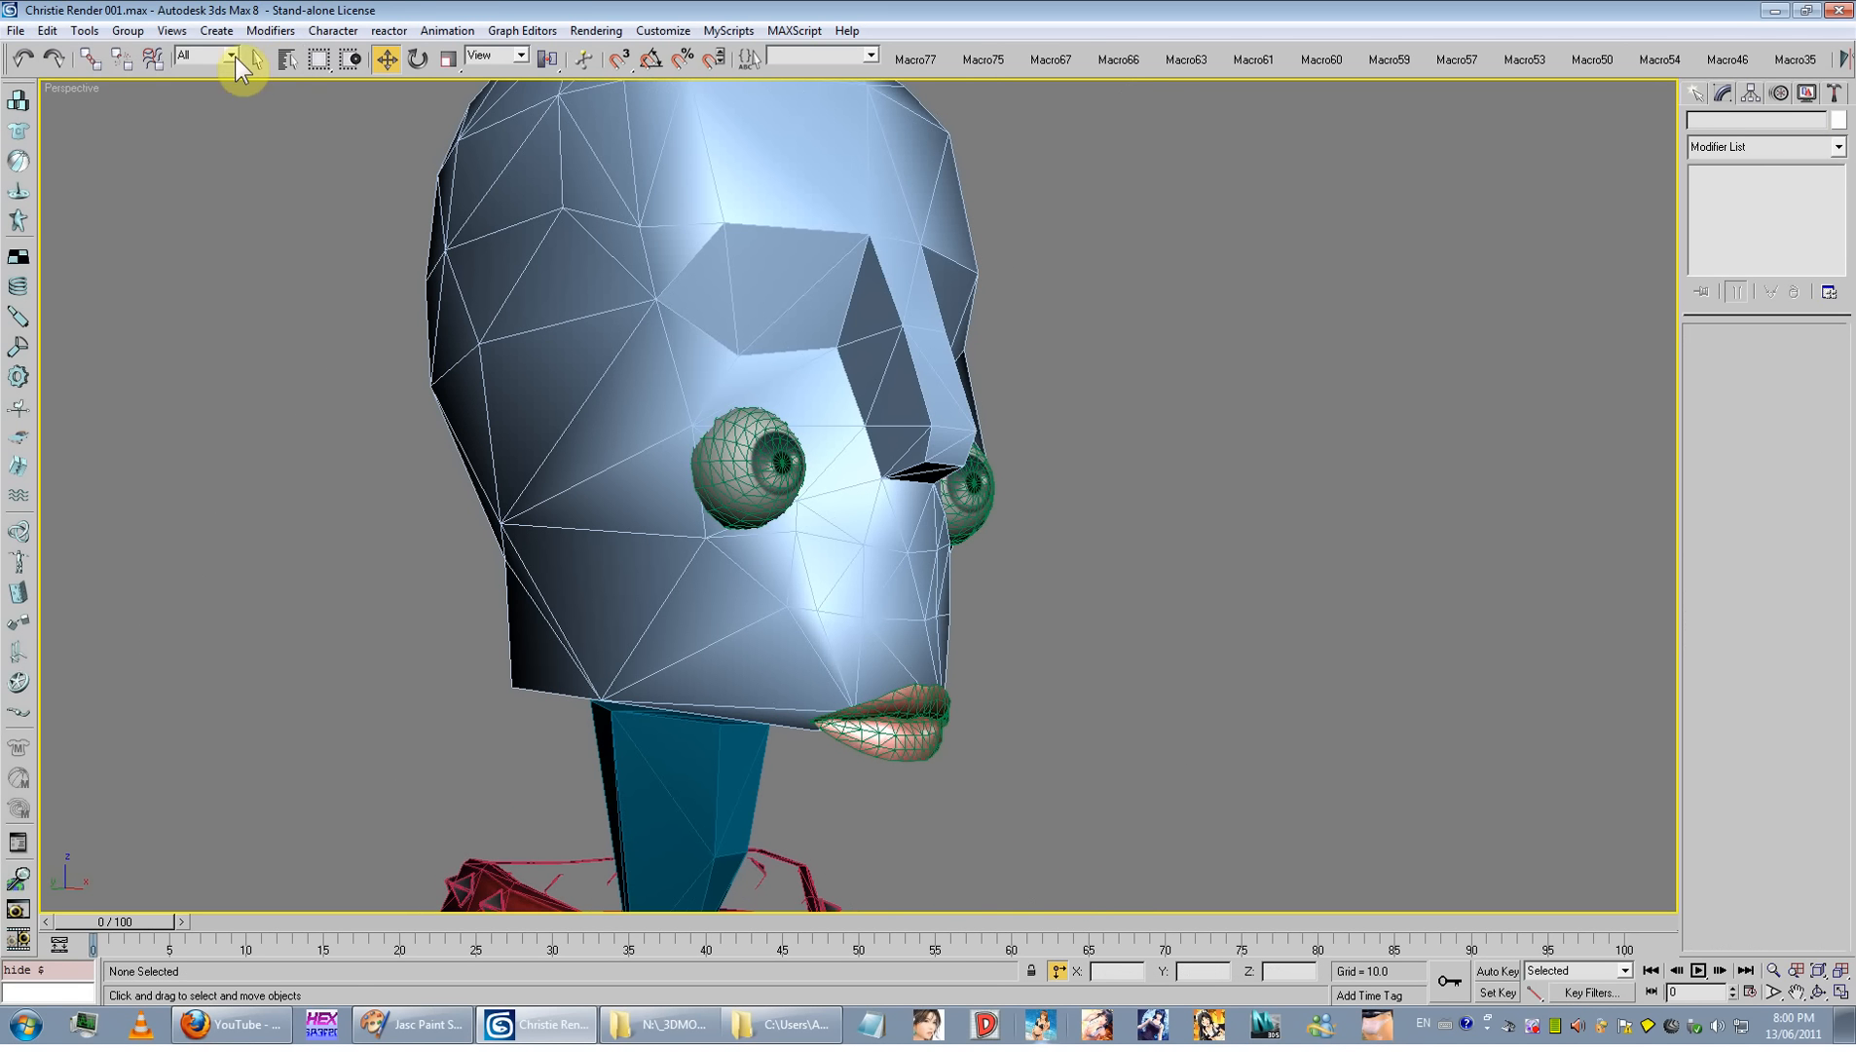
pyautogui.click(89, 59)
pyautogui.moveTo(692, 448); pyautogui.dragTo(820, 585)
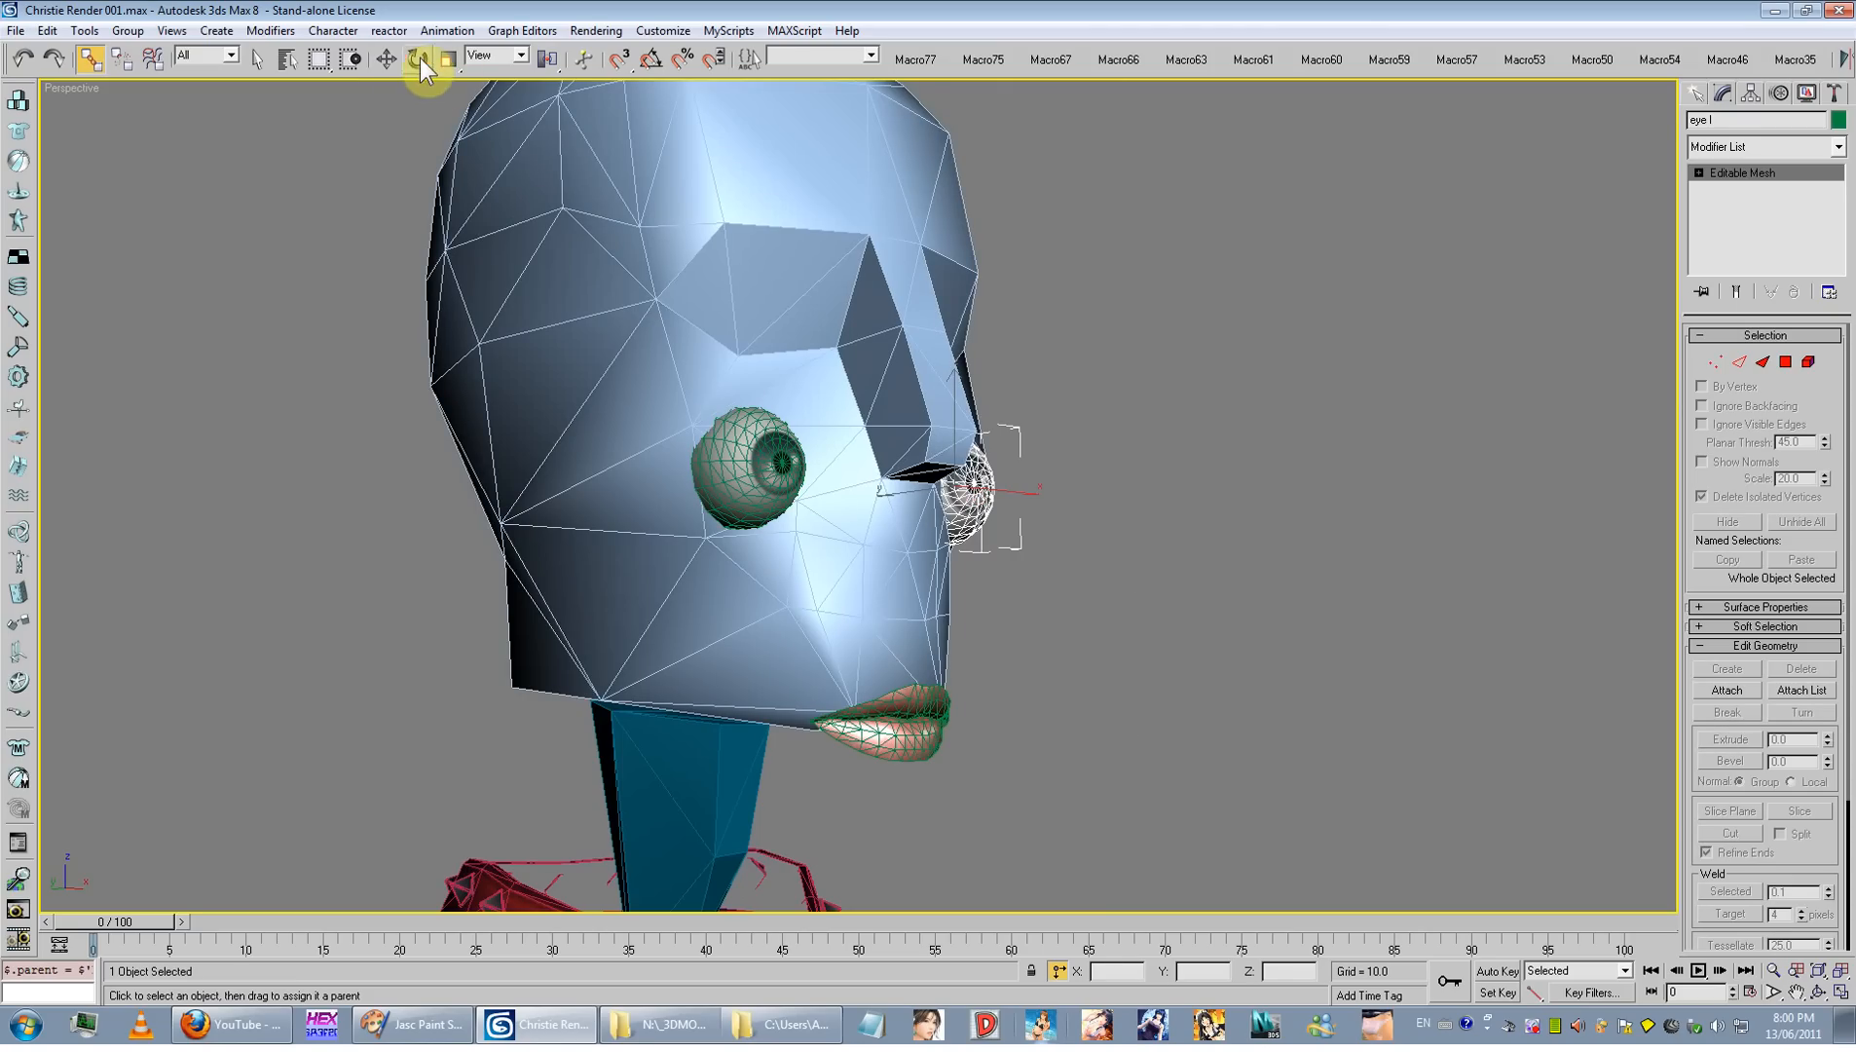
pyautogui.press('w')
pyautogui.click(1695, 93)
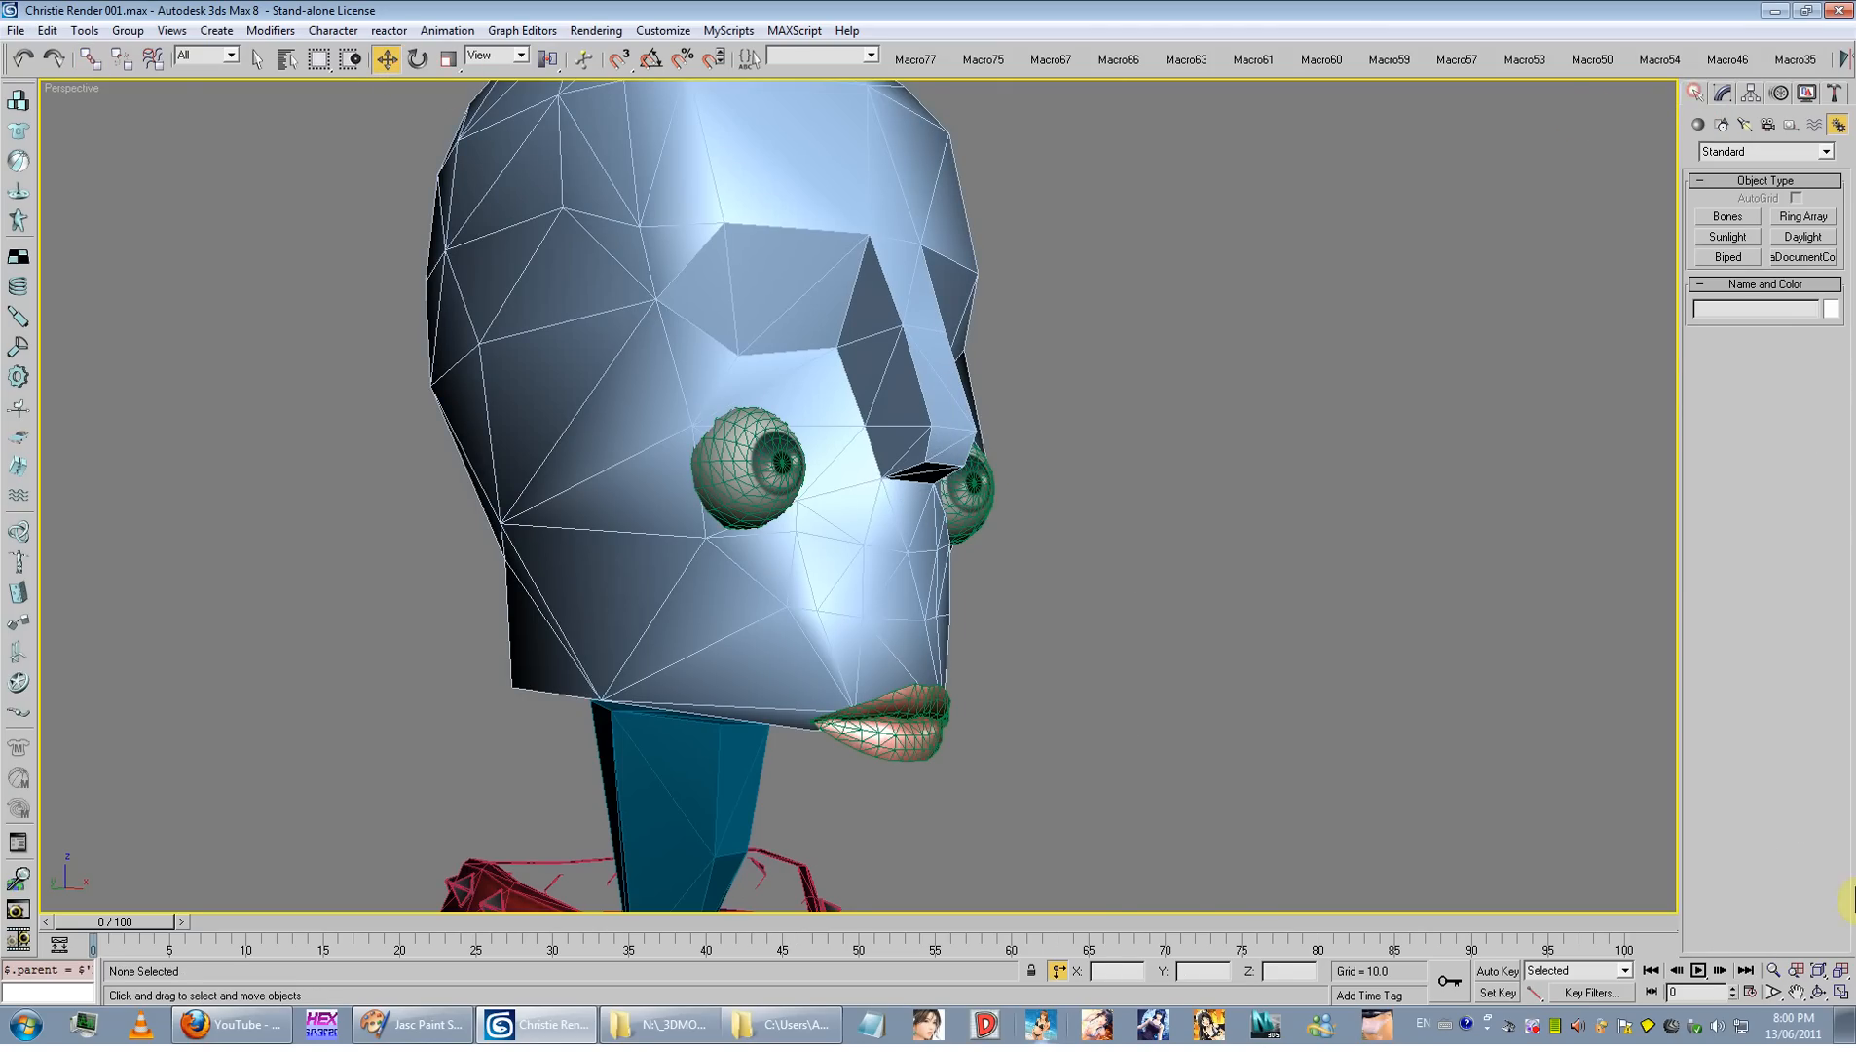
pyautogui.click(1840, 992)
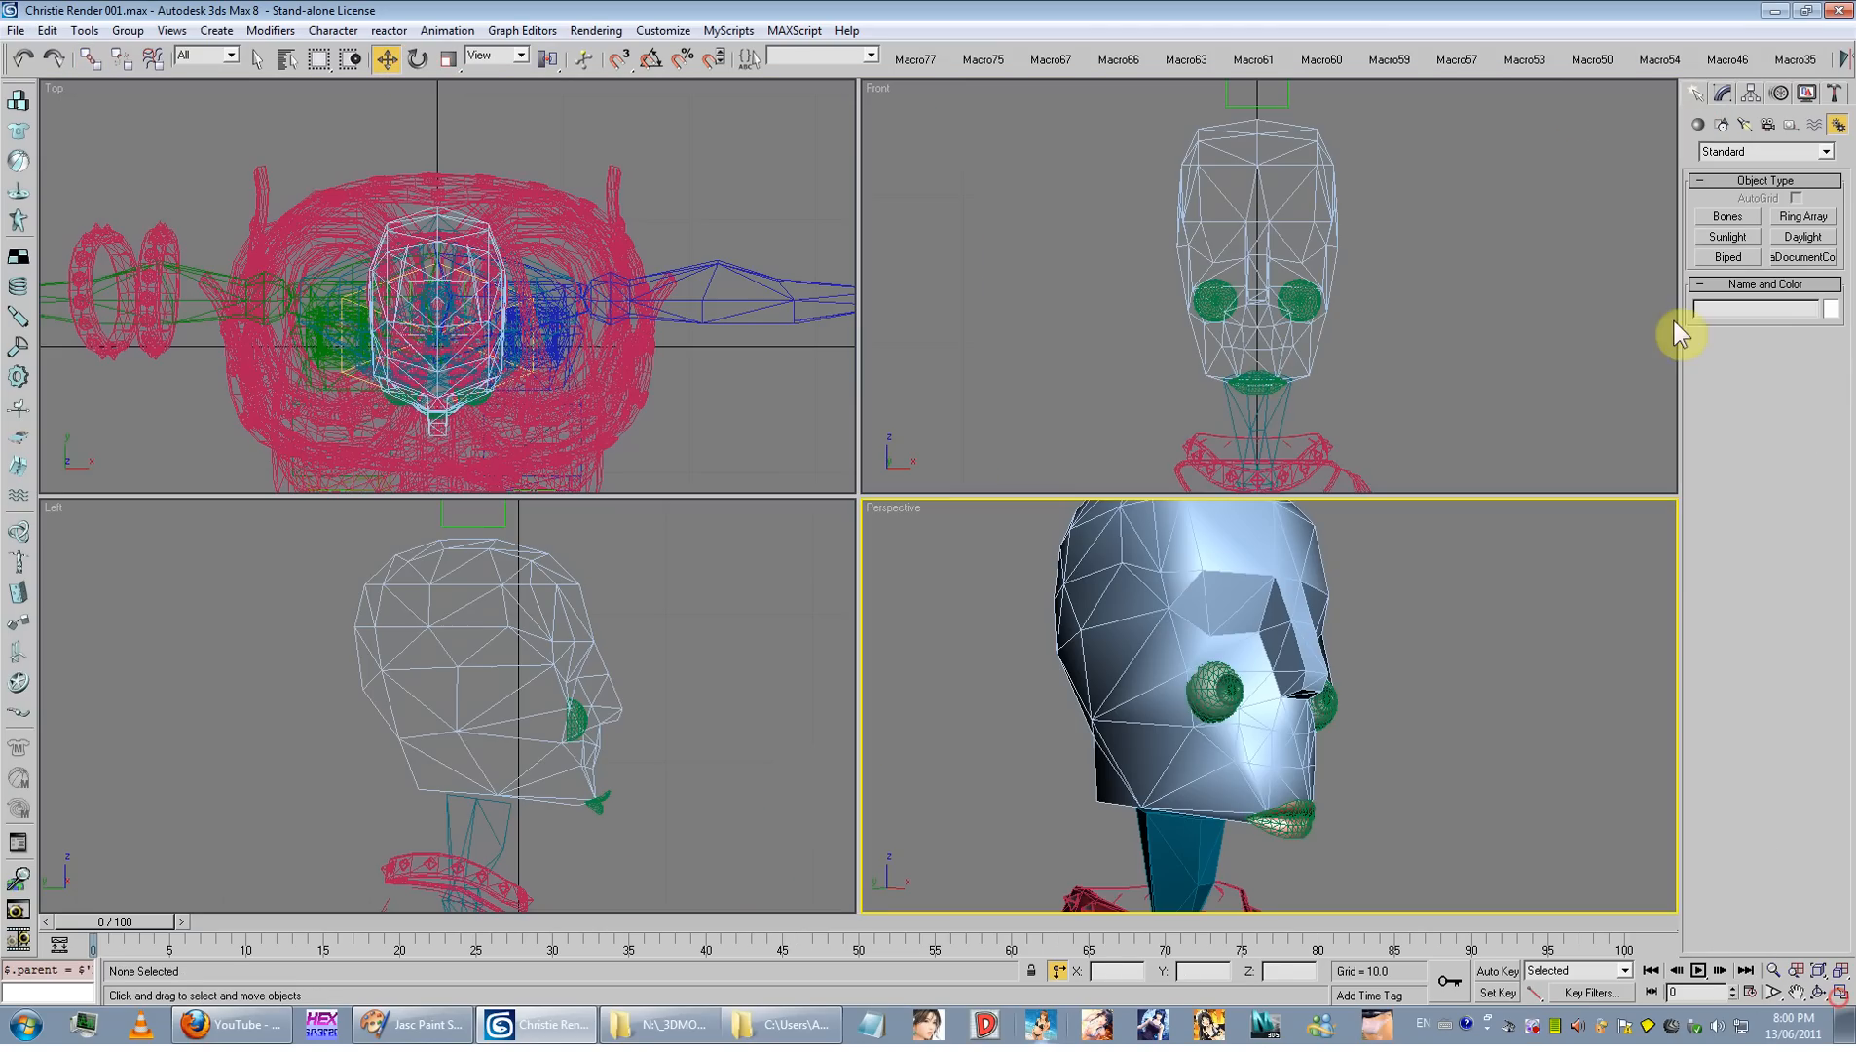
pyautogui.click(601, 725)
pyautogui.moveTo(642, 683)
pyautogui.mouseDown()
pyautogui.moveTo(621, 729)
pyautogui.moveTo(621, 592)
pyautogui.moveTo(565, 517)
pyautogui.mouseUp()
pyautogui.click(869, 594)
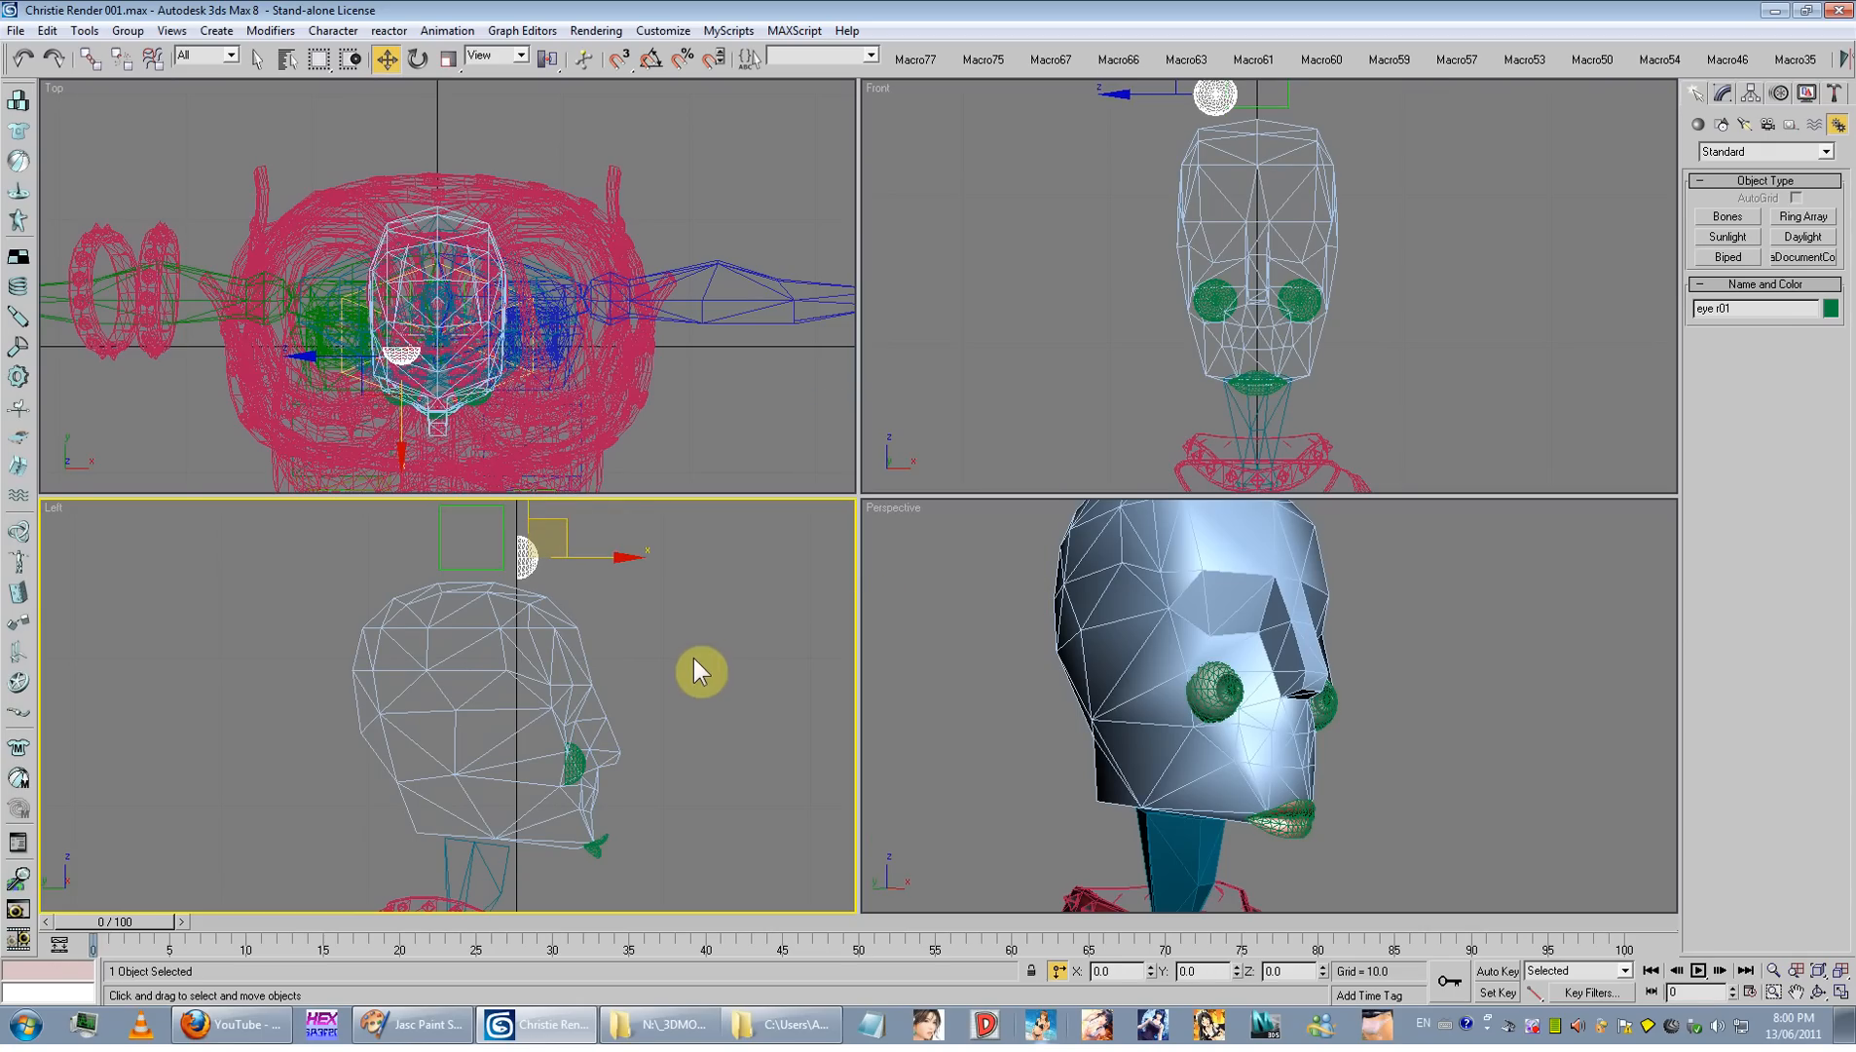
pyautogui.press('Delete')
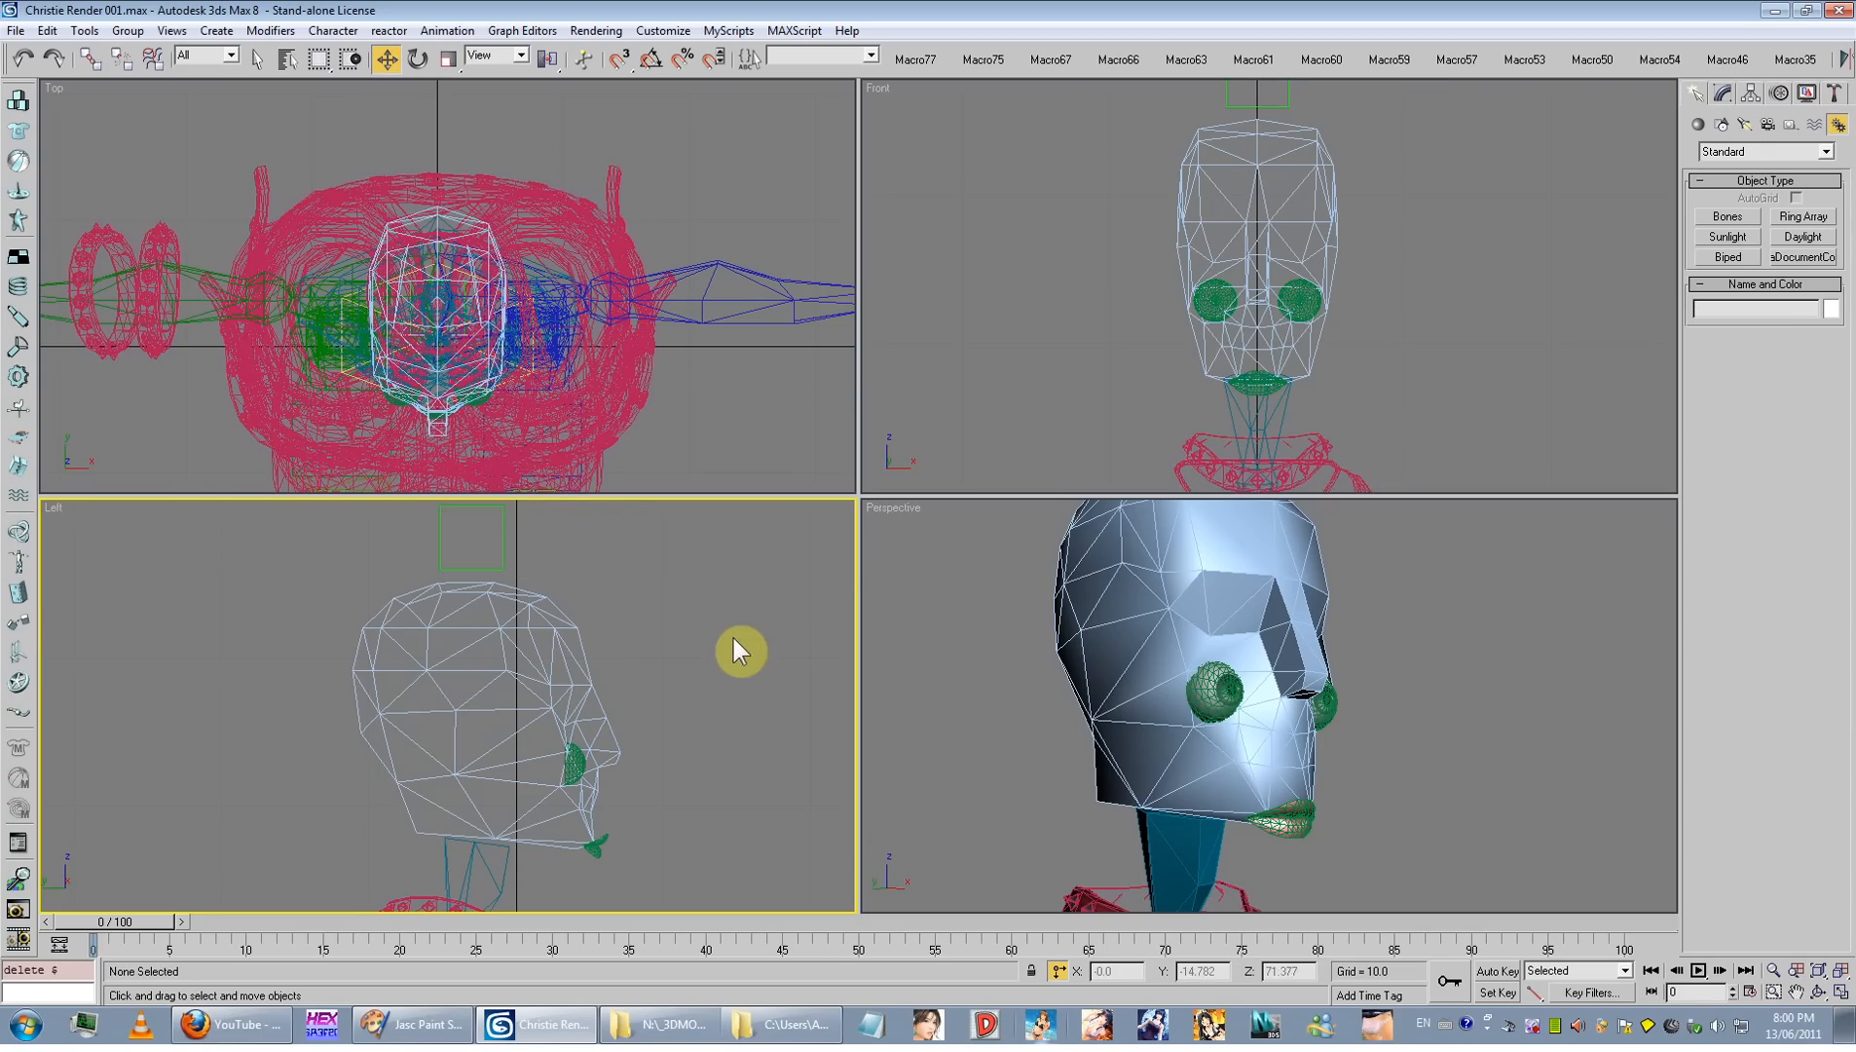
# Step: Create a Dummy helper above the front of the biped head in the Left view
pyautogui.click(127, 31)
pyautogui.moveTo(191, 30)
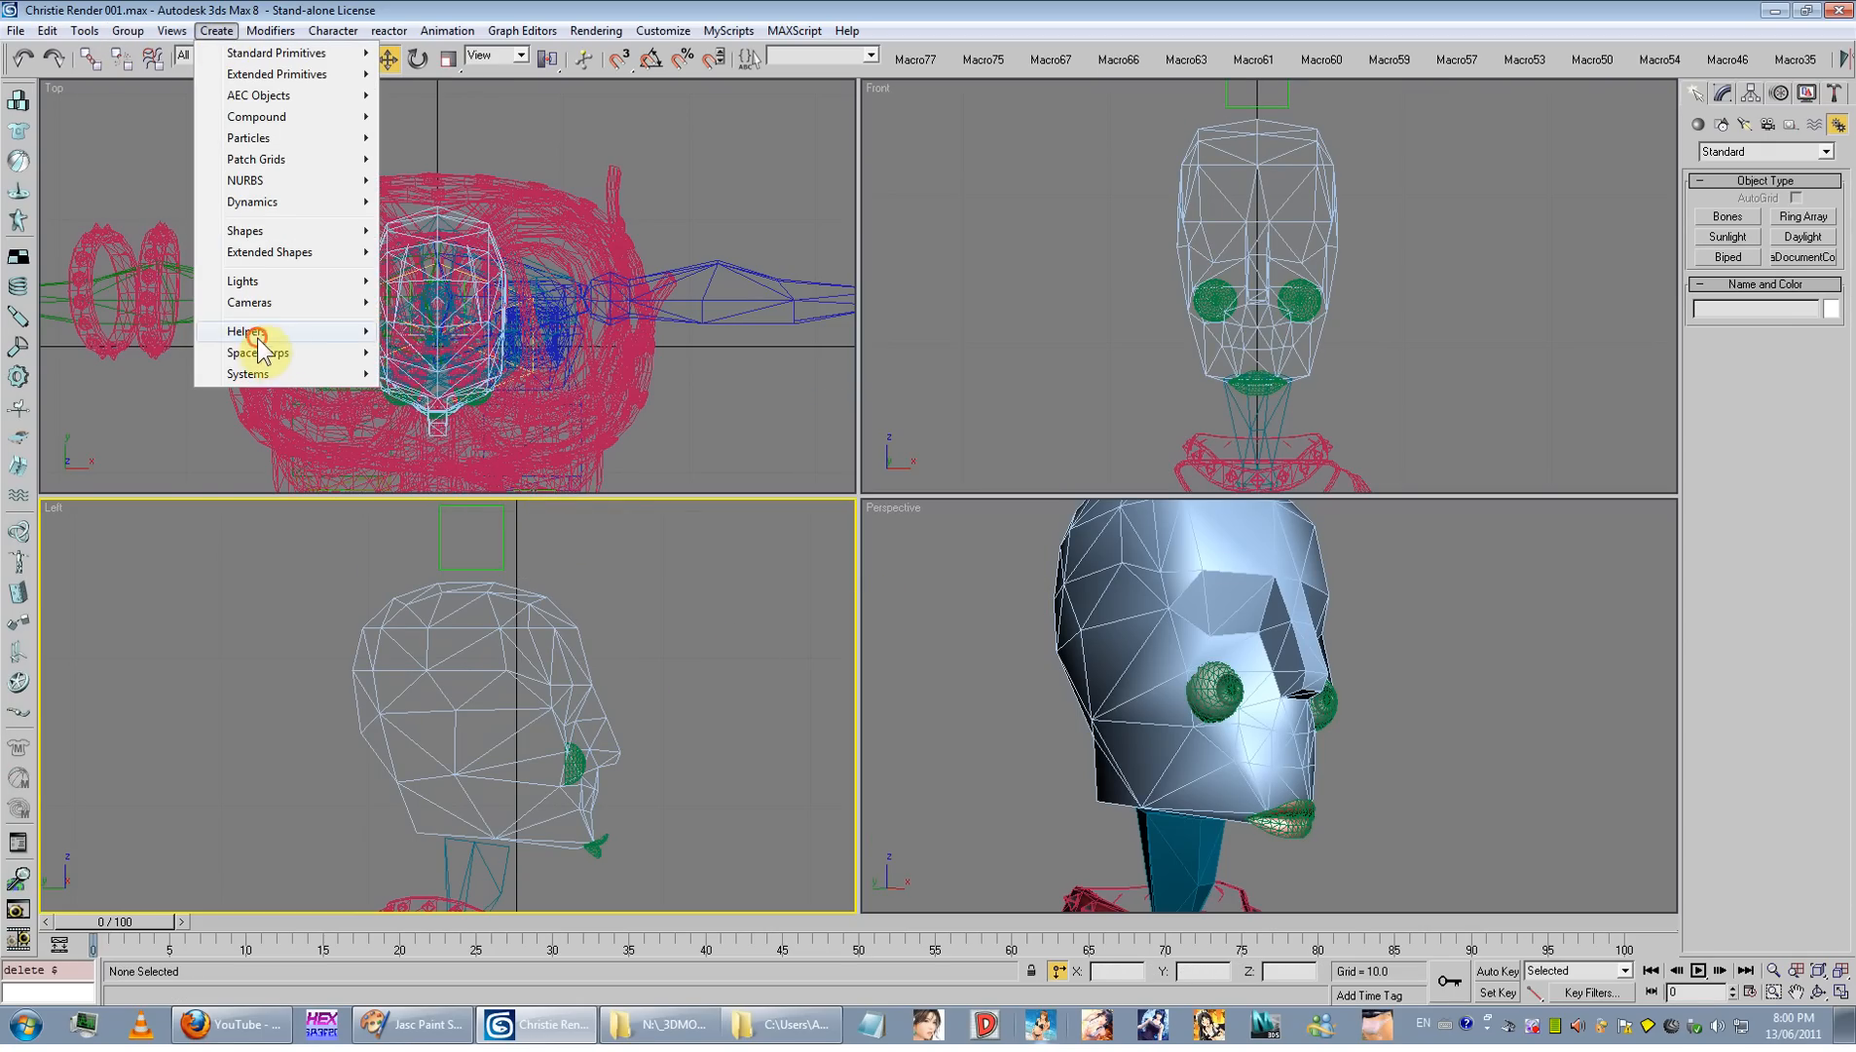
pyautogui.moveTo(258, 333)
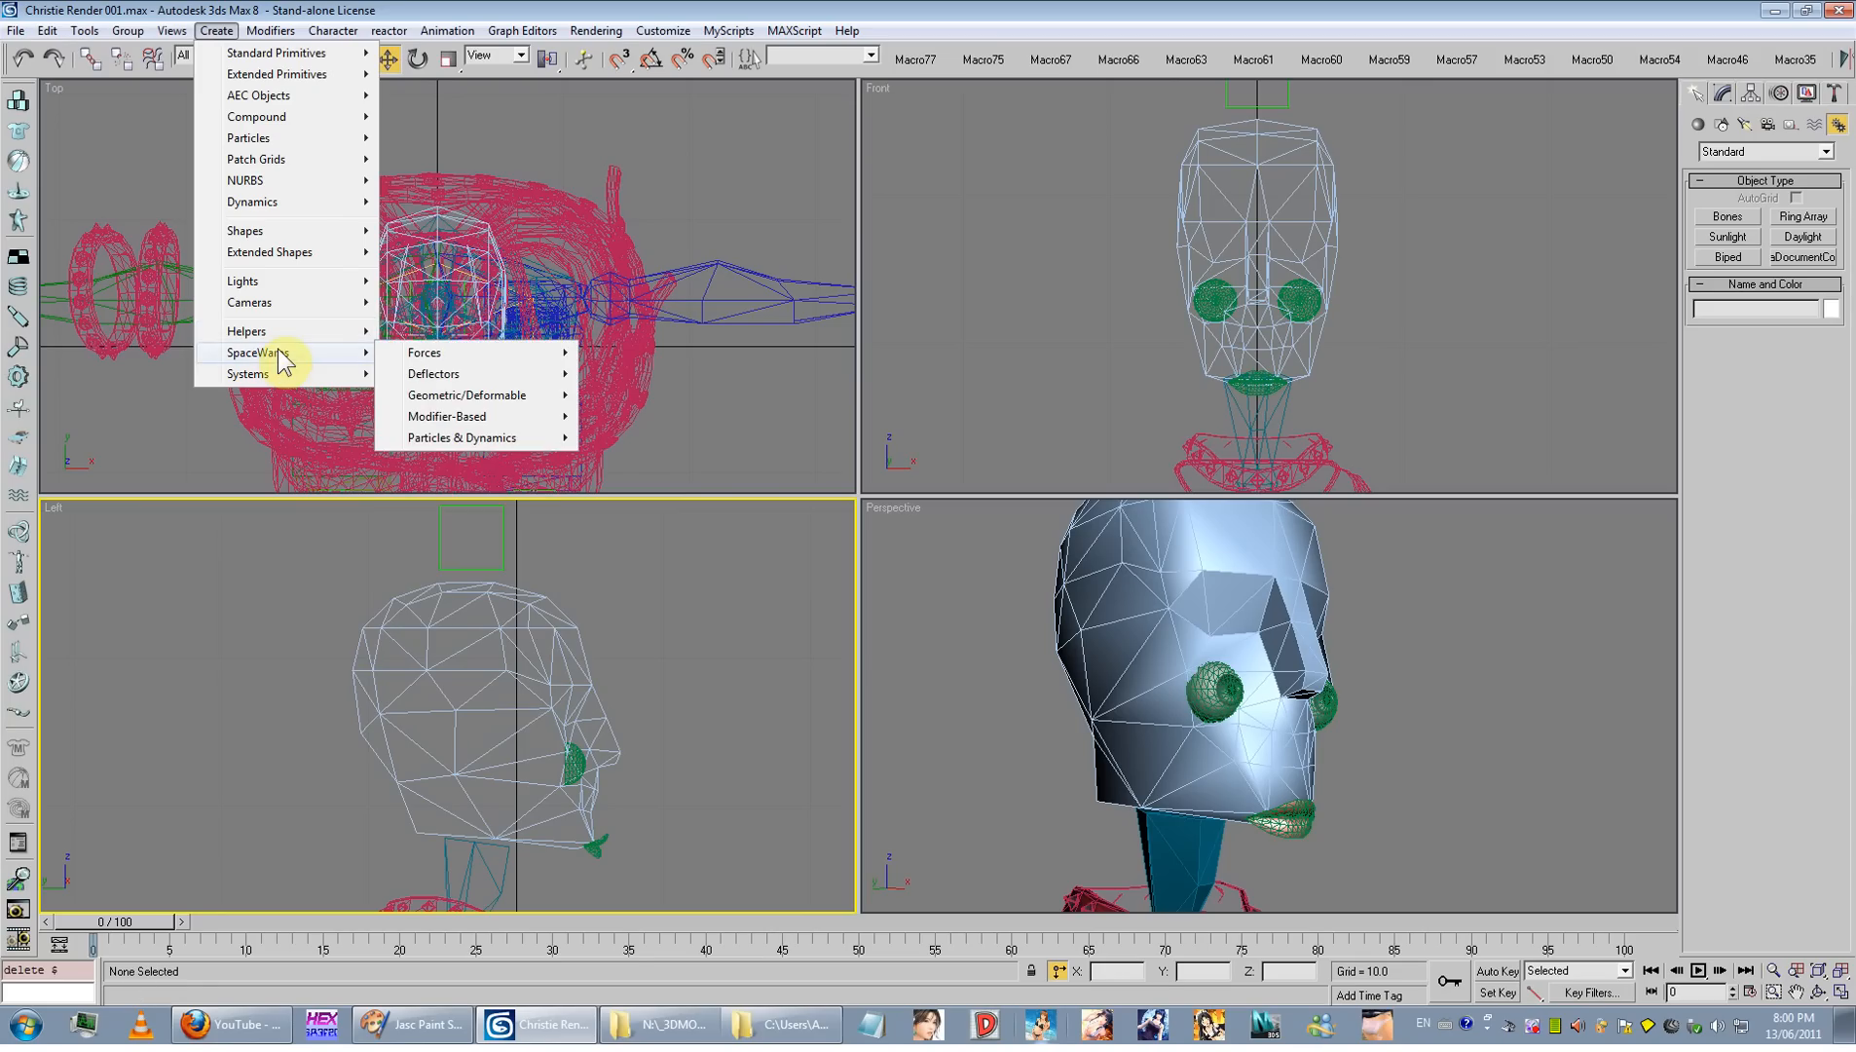
pyautogui.click(428, 331)
pyautogui.moveTo(541, 541); pyautogui.dragTo(565, 565)
pyautogui.click(389, 58)
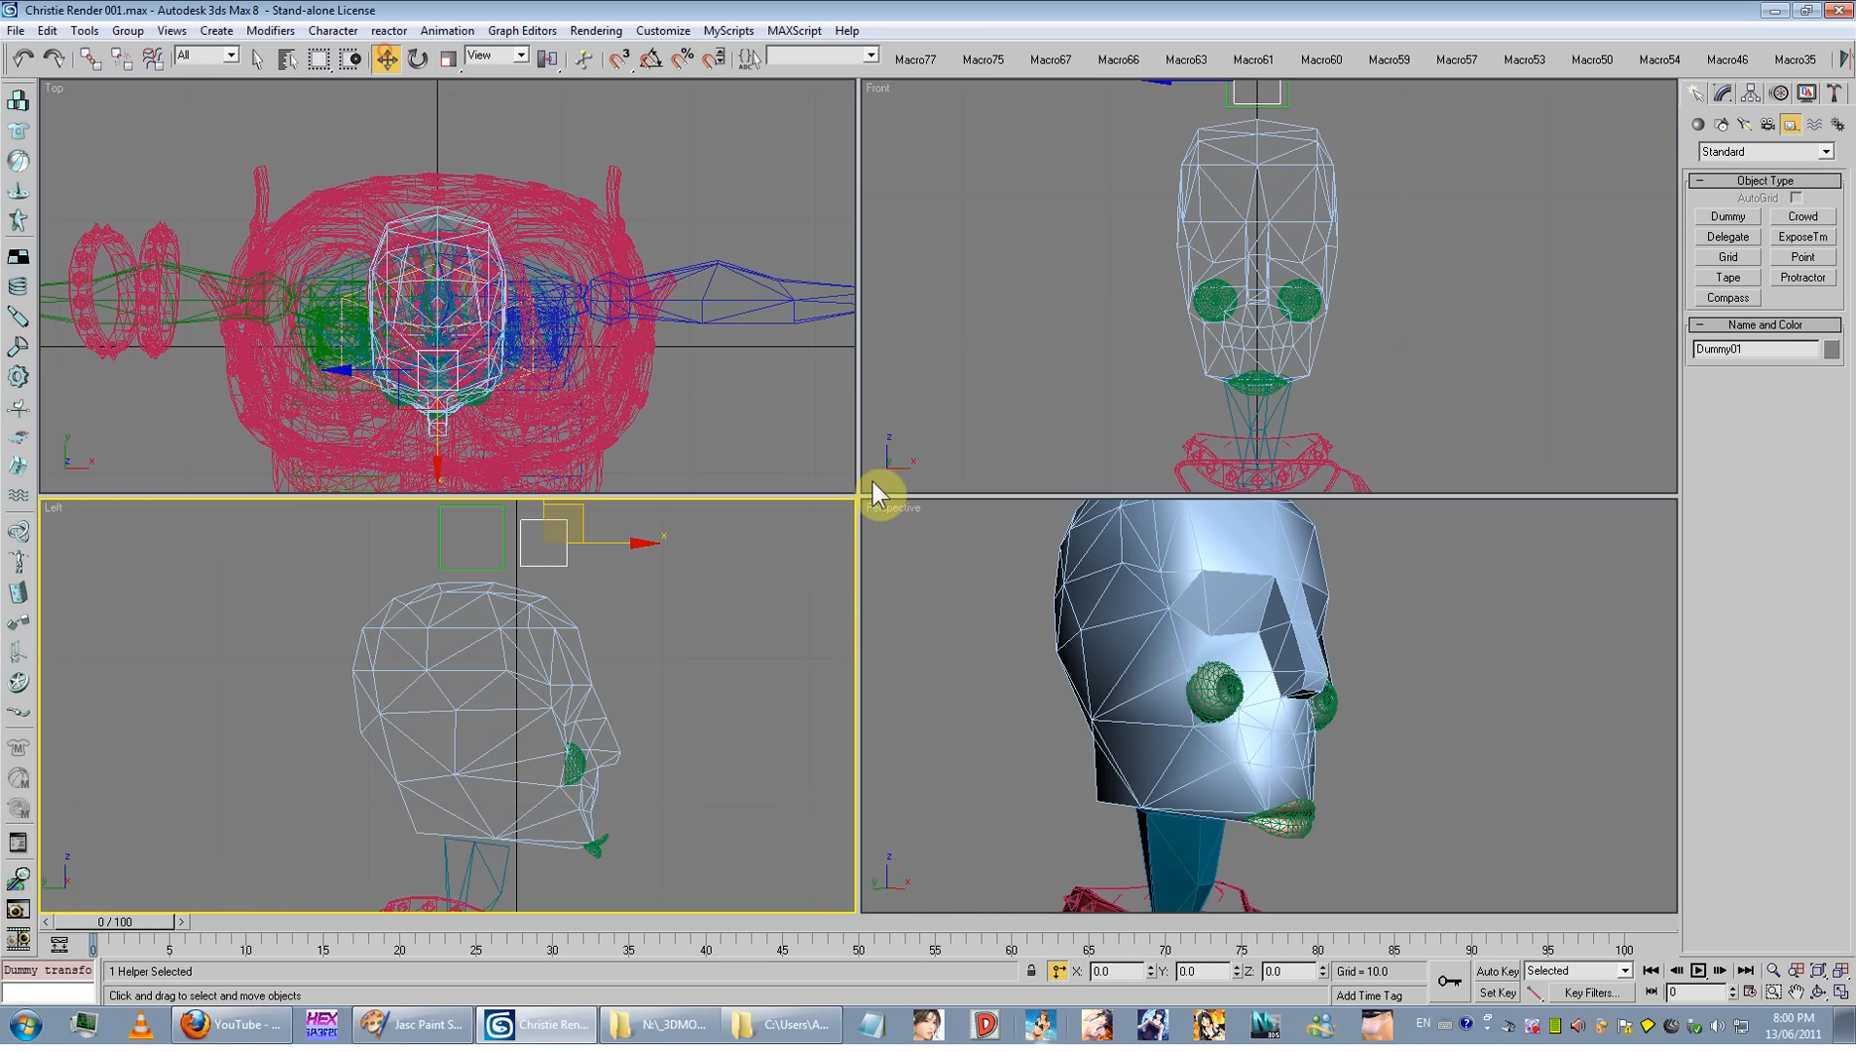
pyautogui.scroll(-3, 1060, 573)
pyautogui.moveTo(1060, 573); pyautogui.dragTo(1008, 672, button='middle')
pyautogui.click(1841, 992)
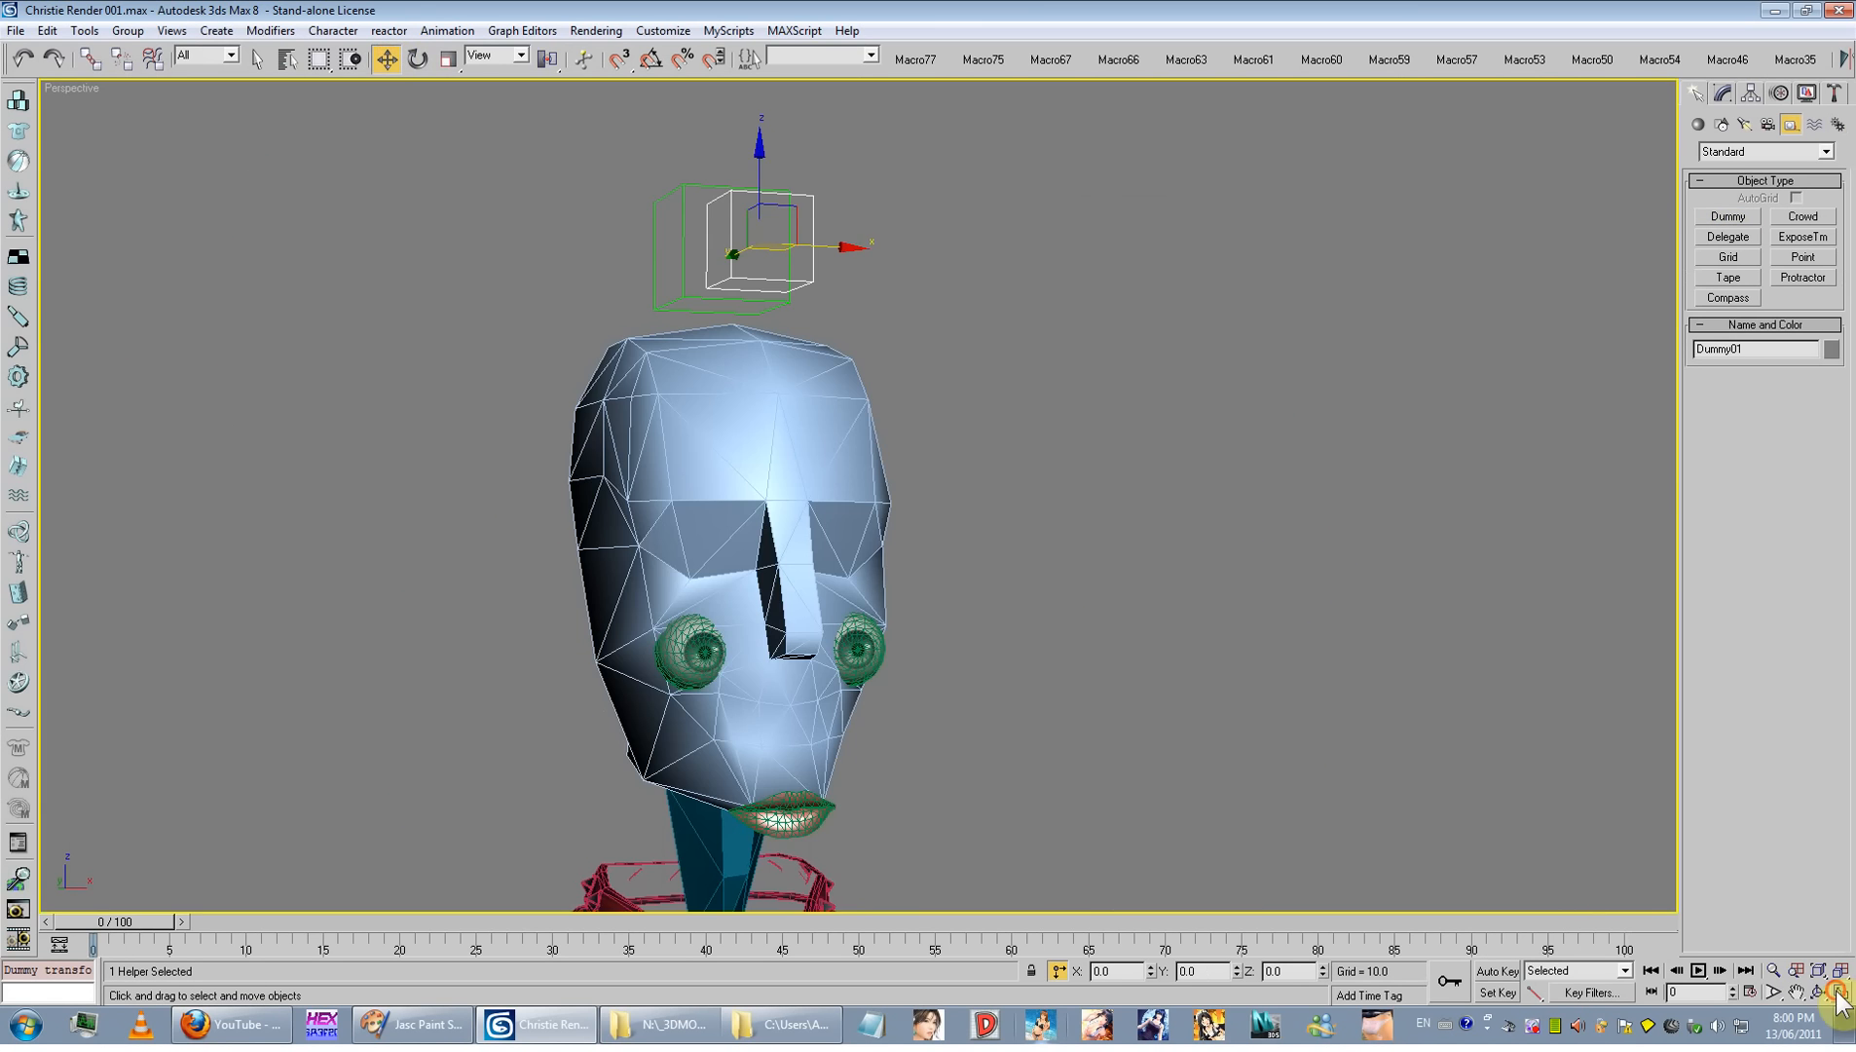
# Step: Assign an Orientation Constraint to the rotation controller of the eyeball "eye l"
pyautogui.keyDown('alt'); pyautogui.moveTo(1057, 577); pyautogui.dragTo(1476, 206, button='middle'); pyautogui.keyUp('alt')
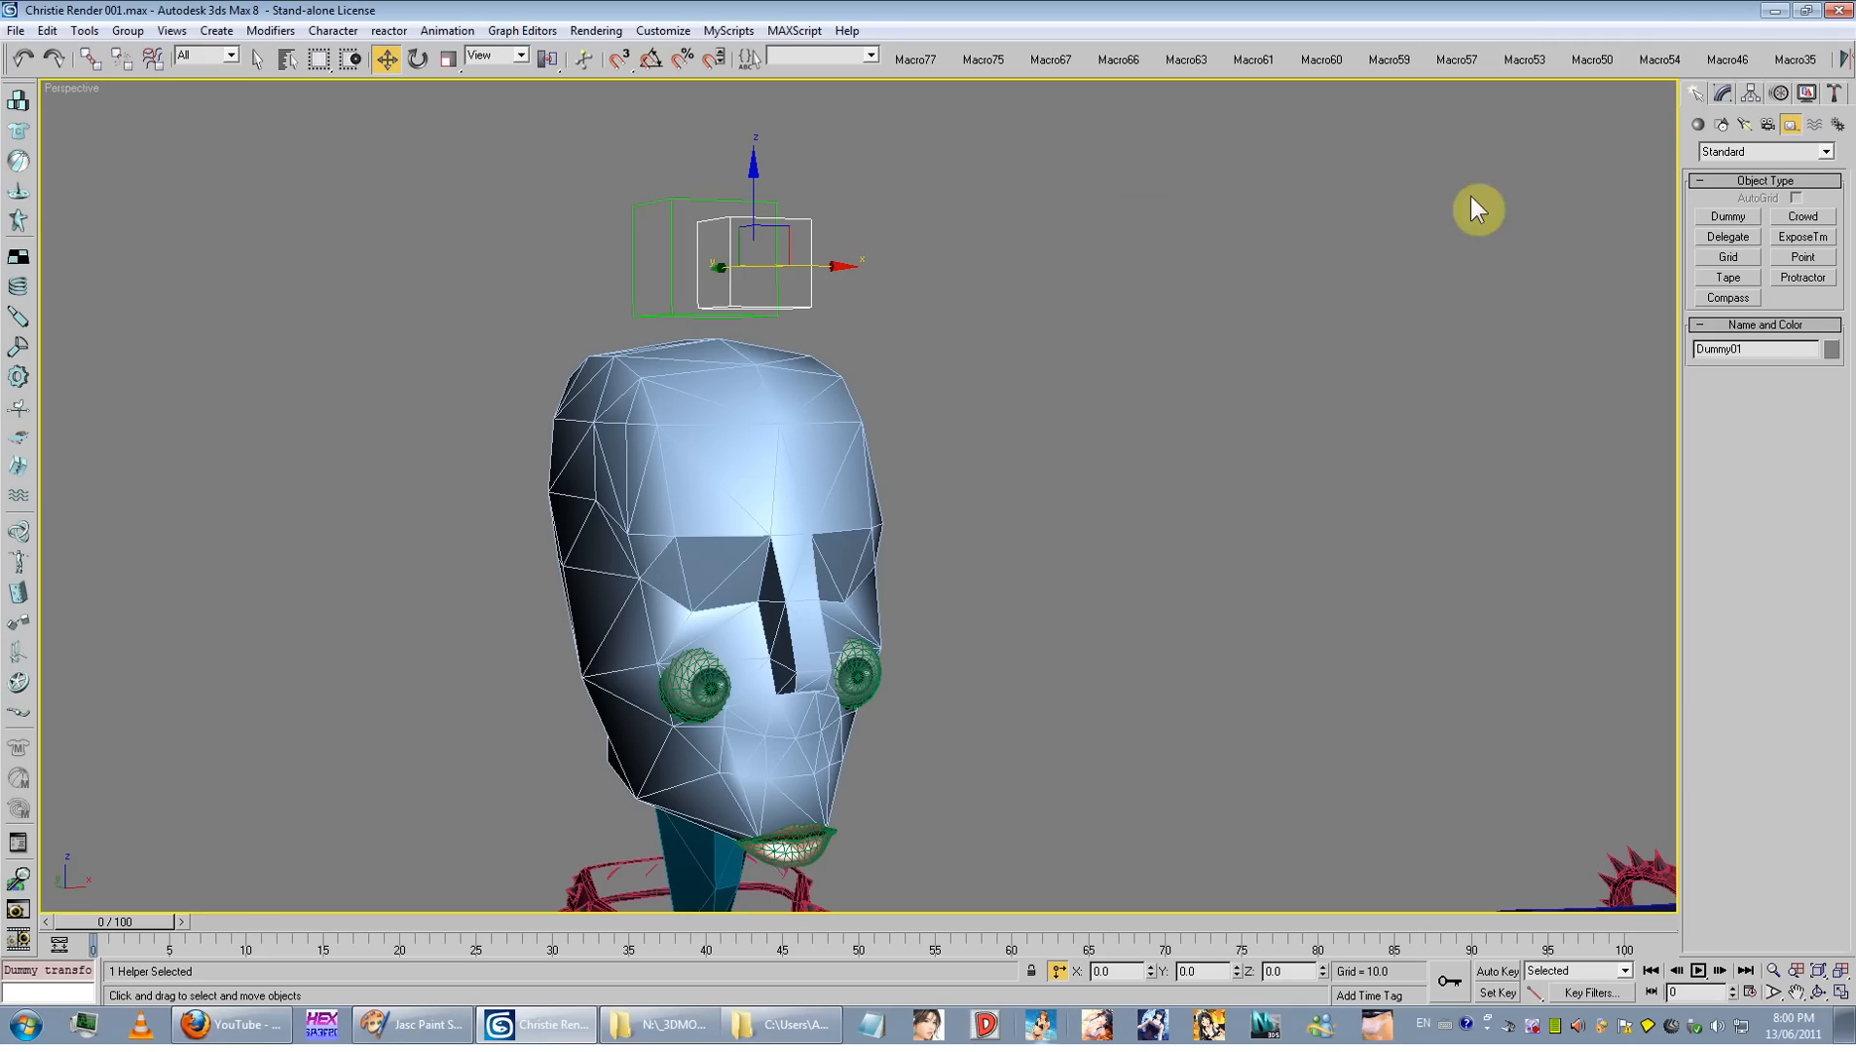
pyautogui.click(882, 674)
pyautogui.click(1723, 93)
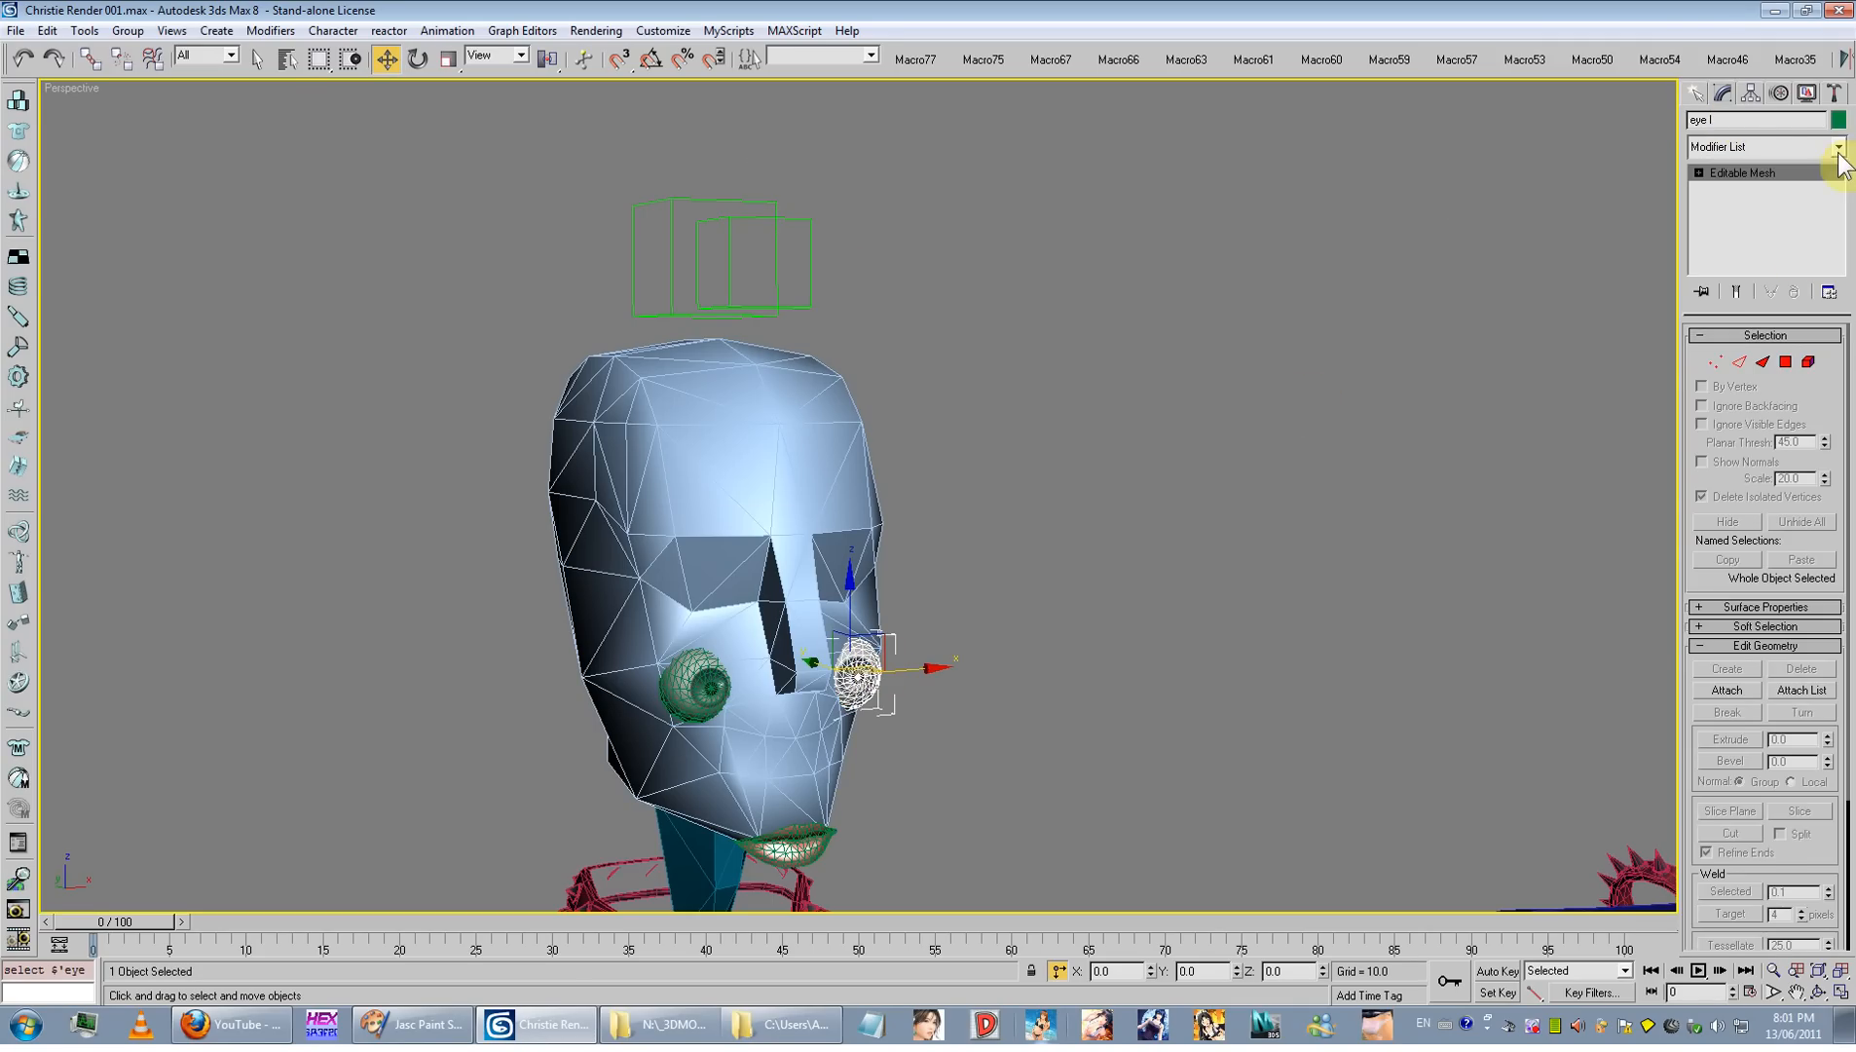
pyautogui.click(1779, 94)
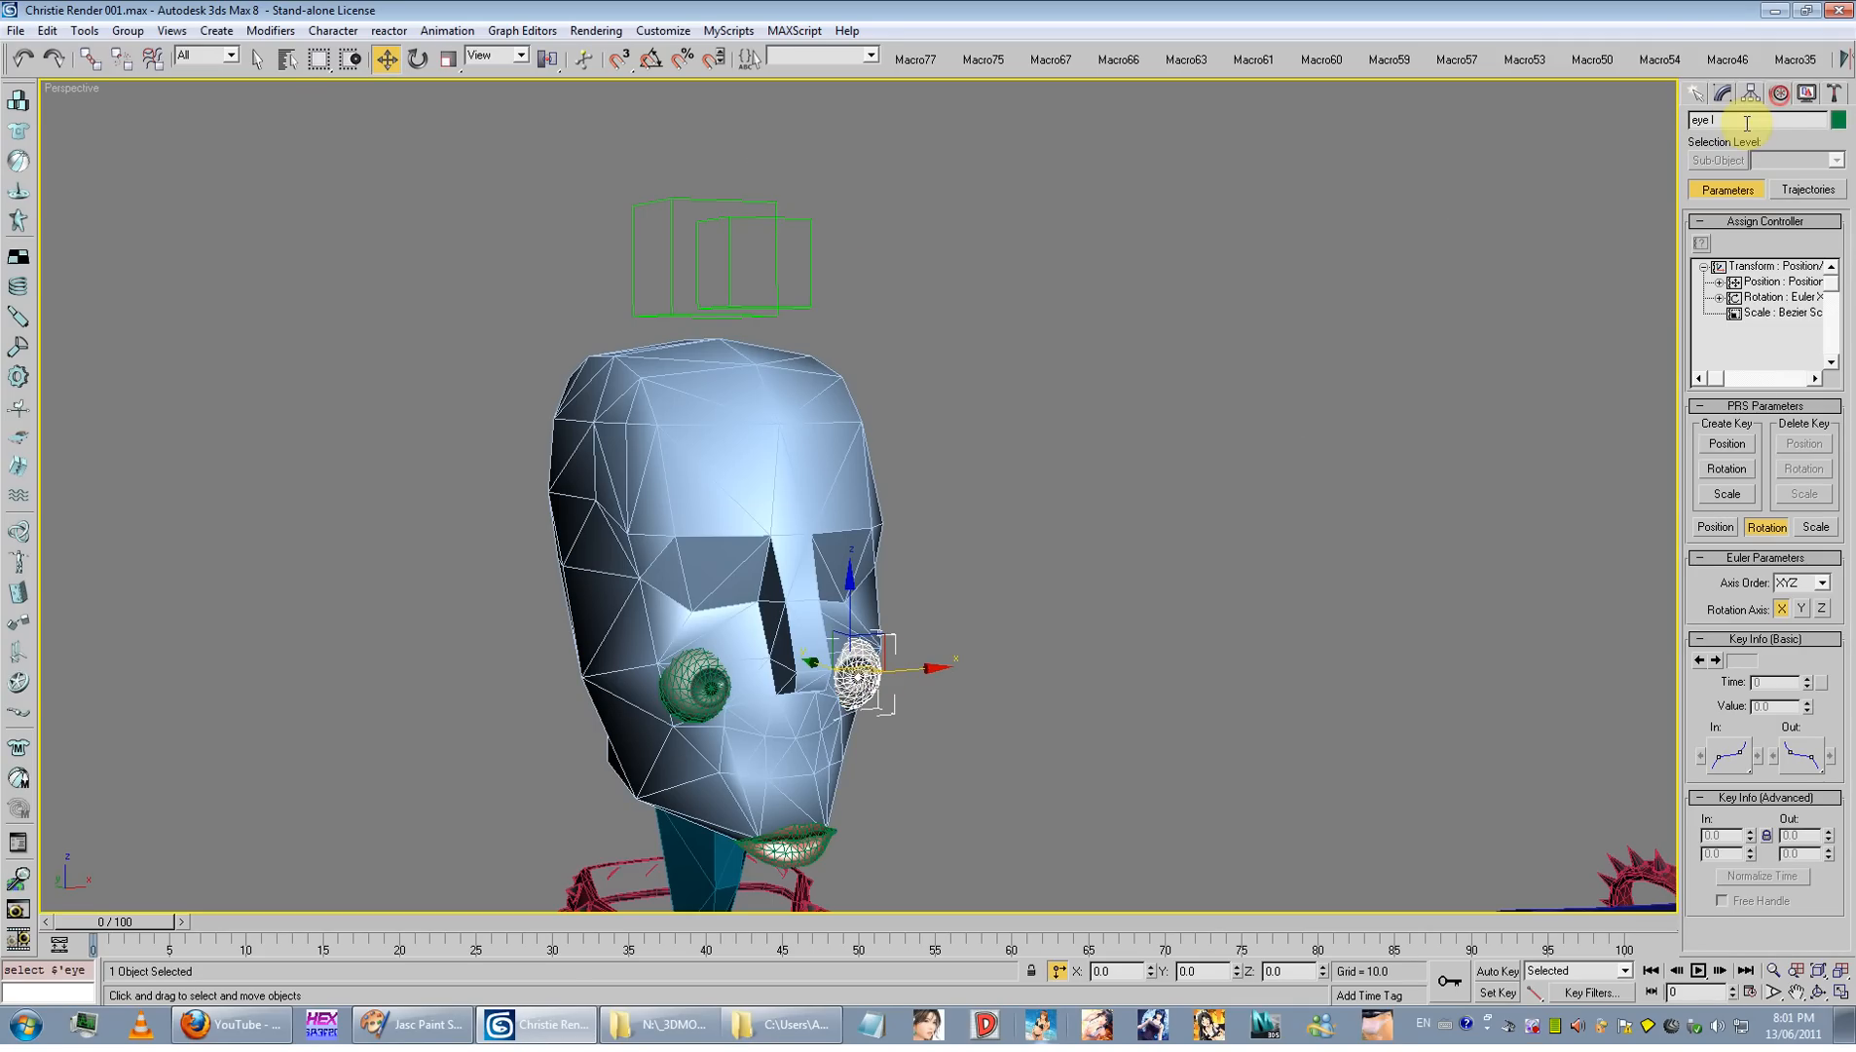
pyautogui.click(1769, 297)
pyautogui.click(1700, 242)
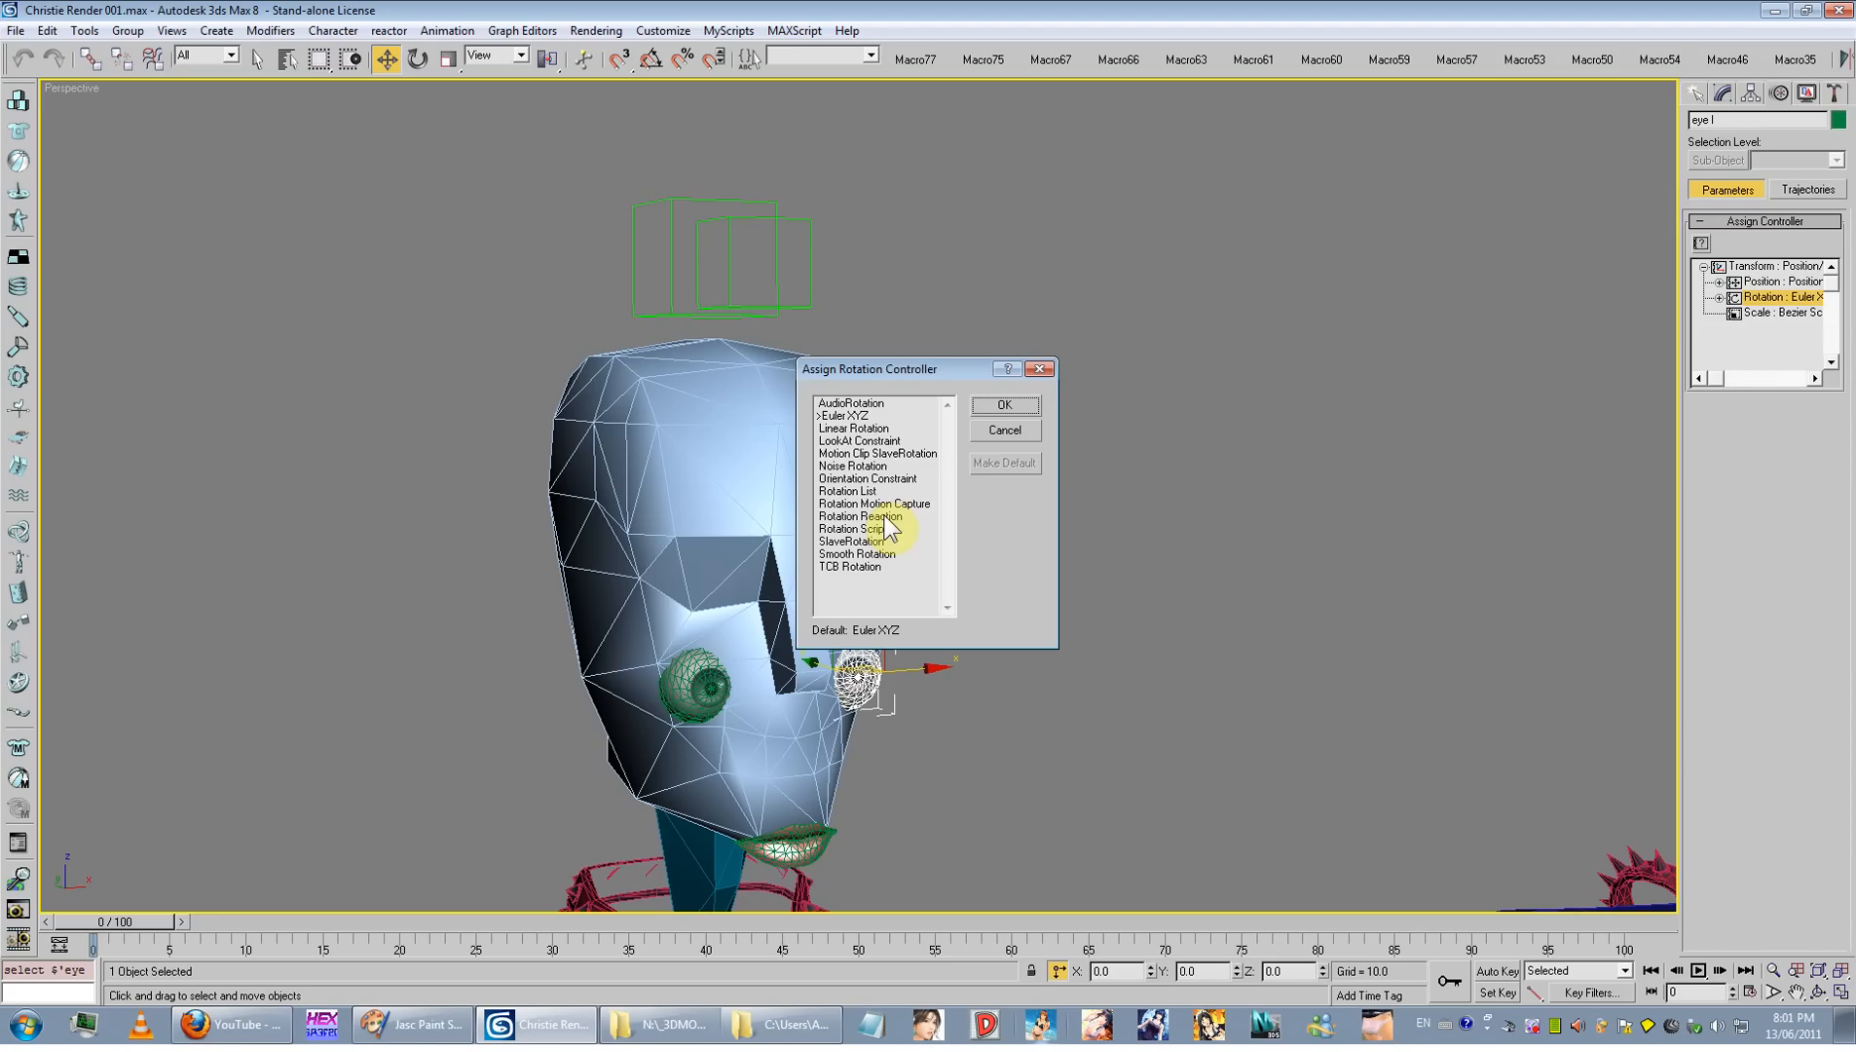
pyautogui.click(881, 477)
pyautogui.click(1008, 403)
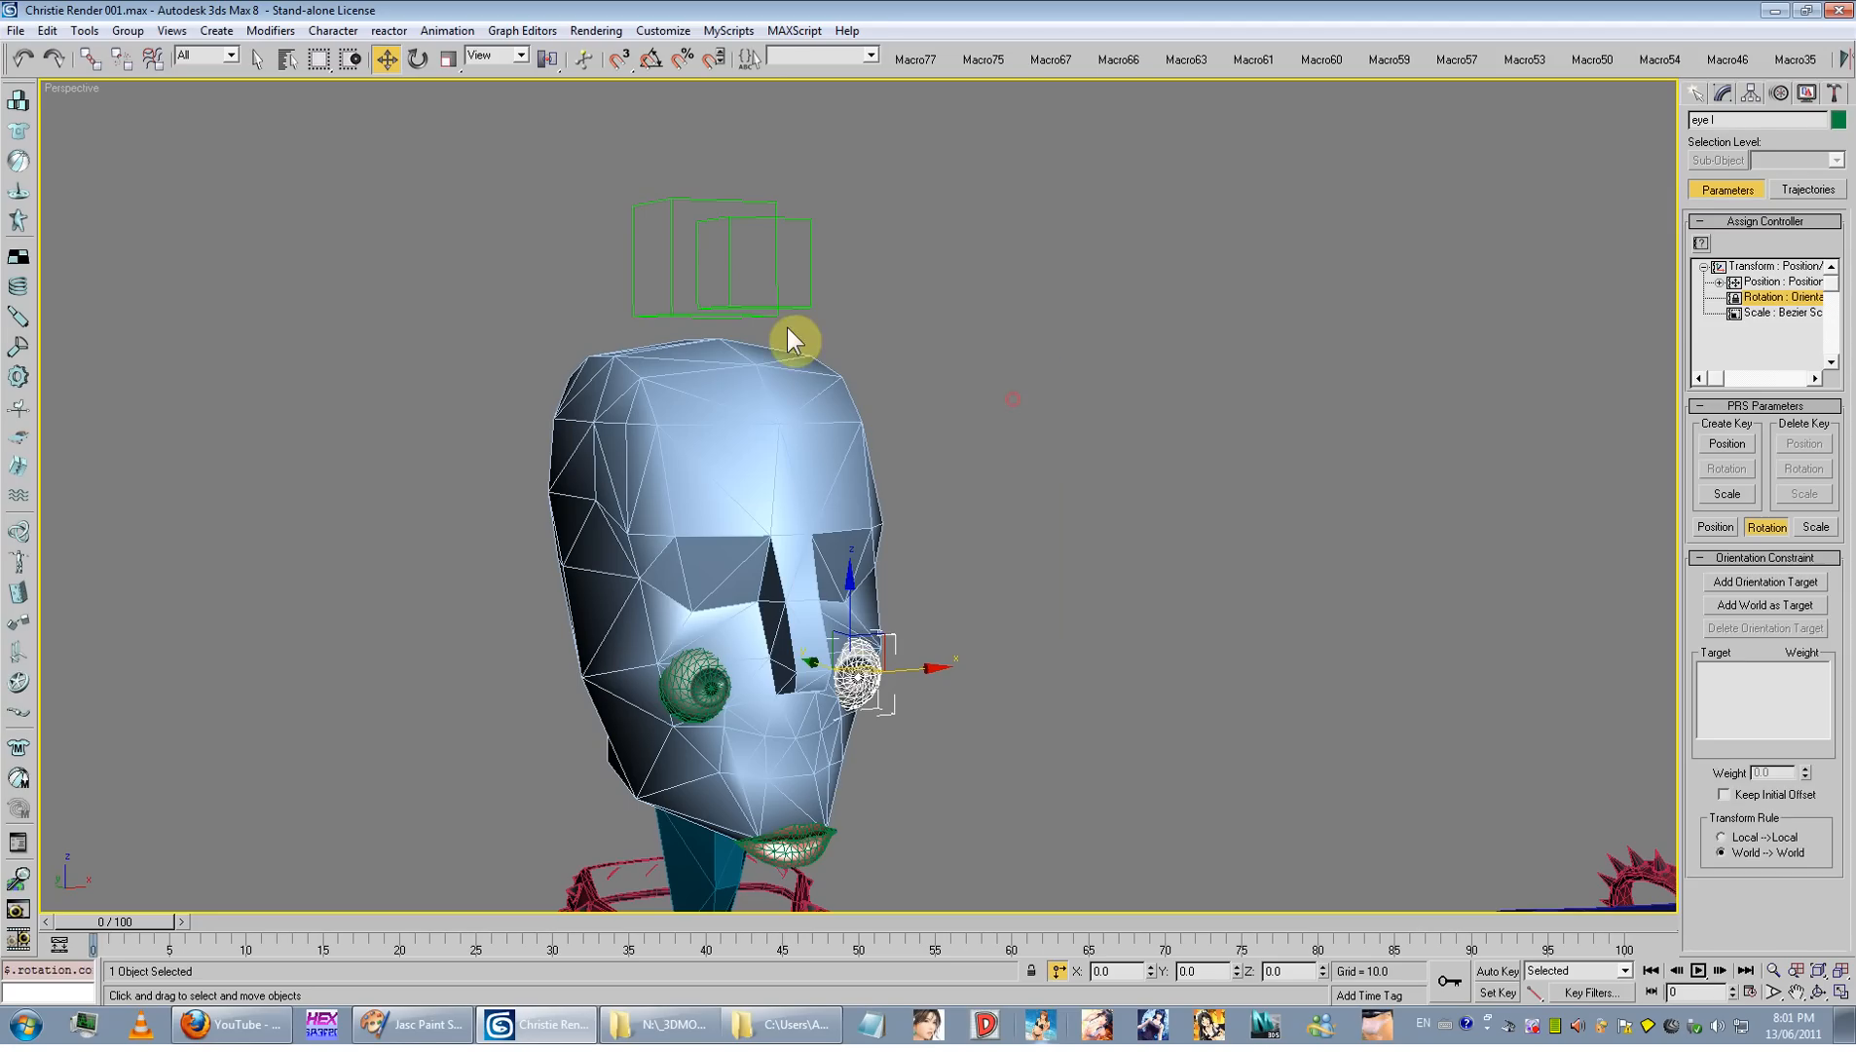
pyautogui.click(787, 306)
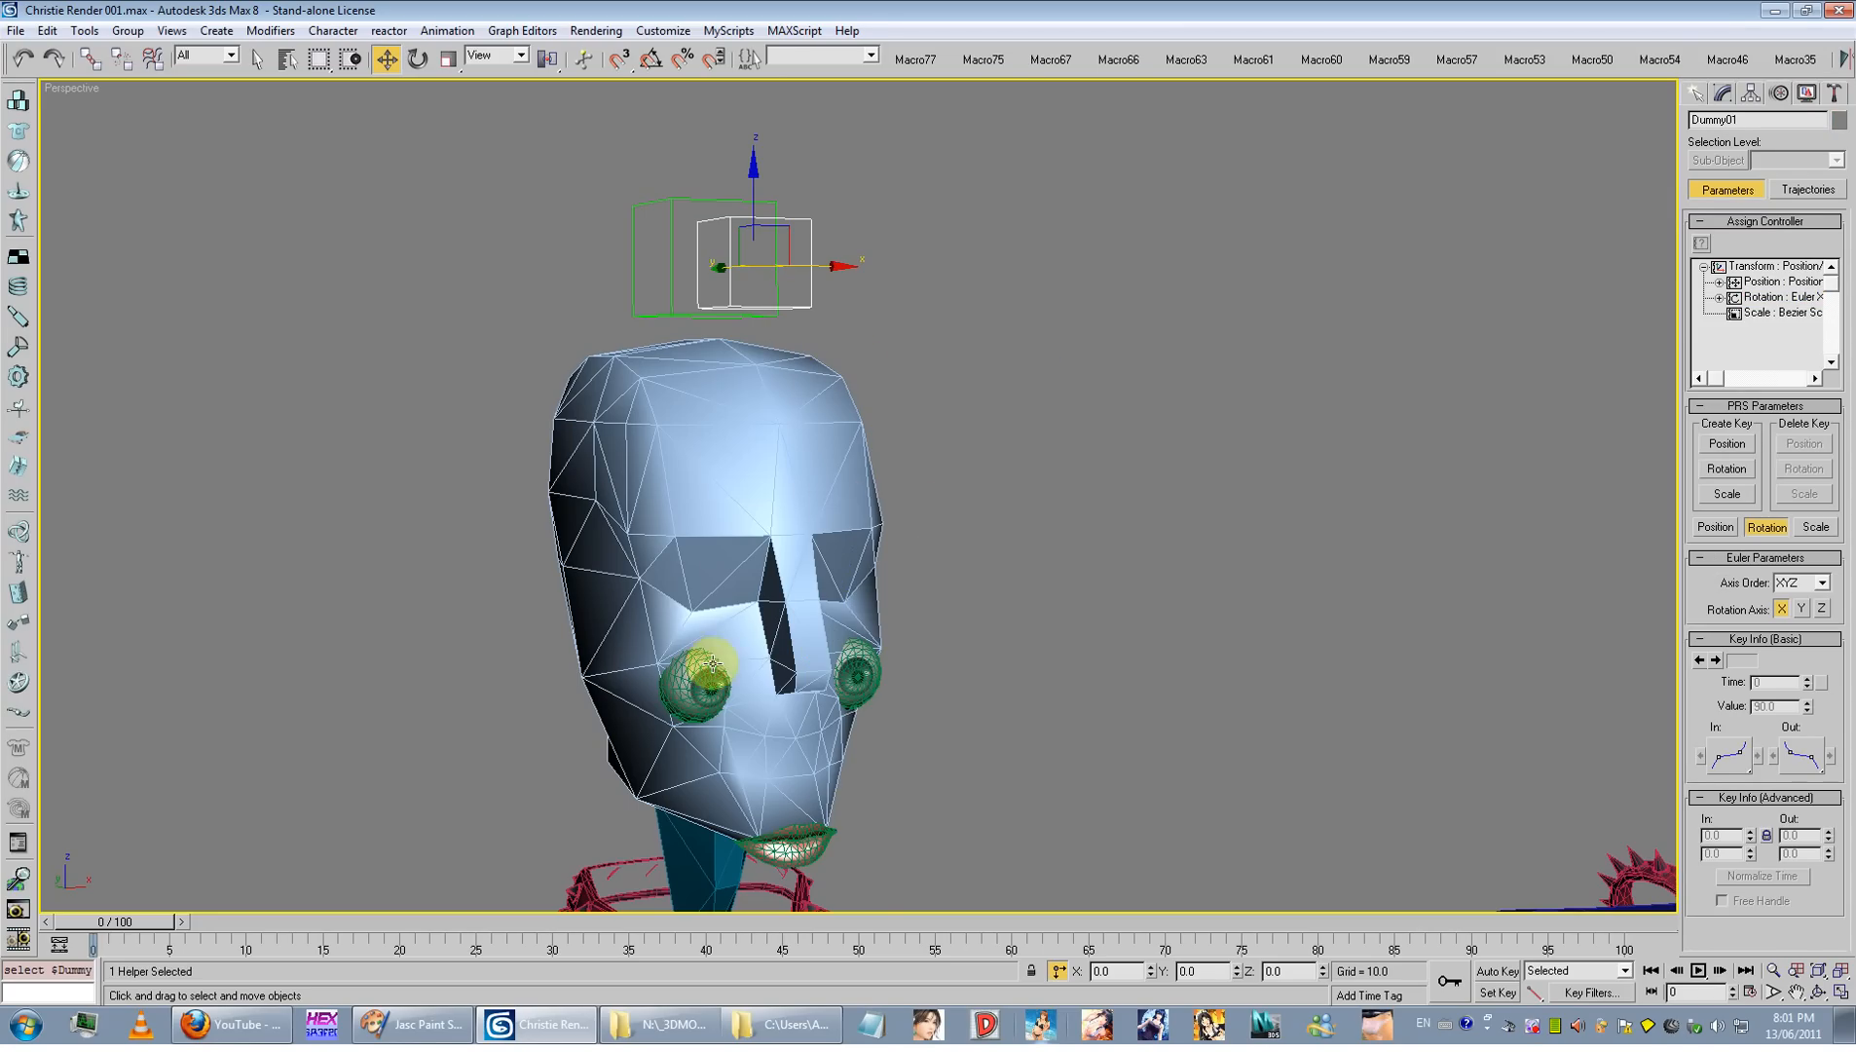
pyautogui.scroll(-7, 1671, 419)
pyautogui.scroll(5, 1670, 444)
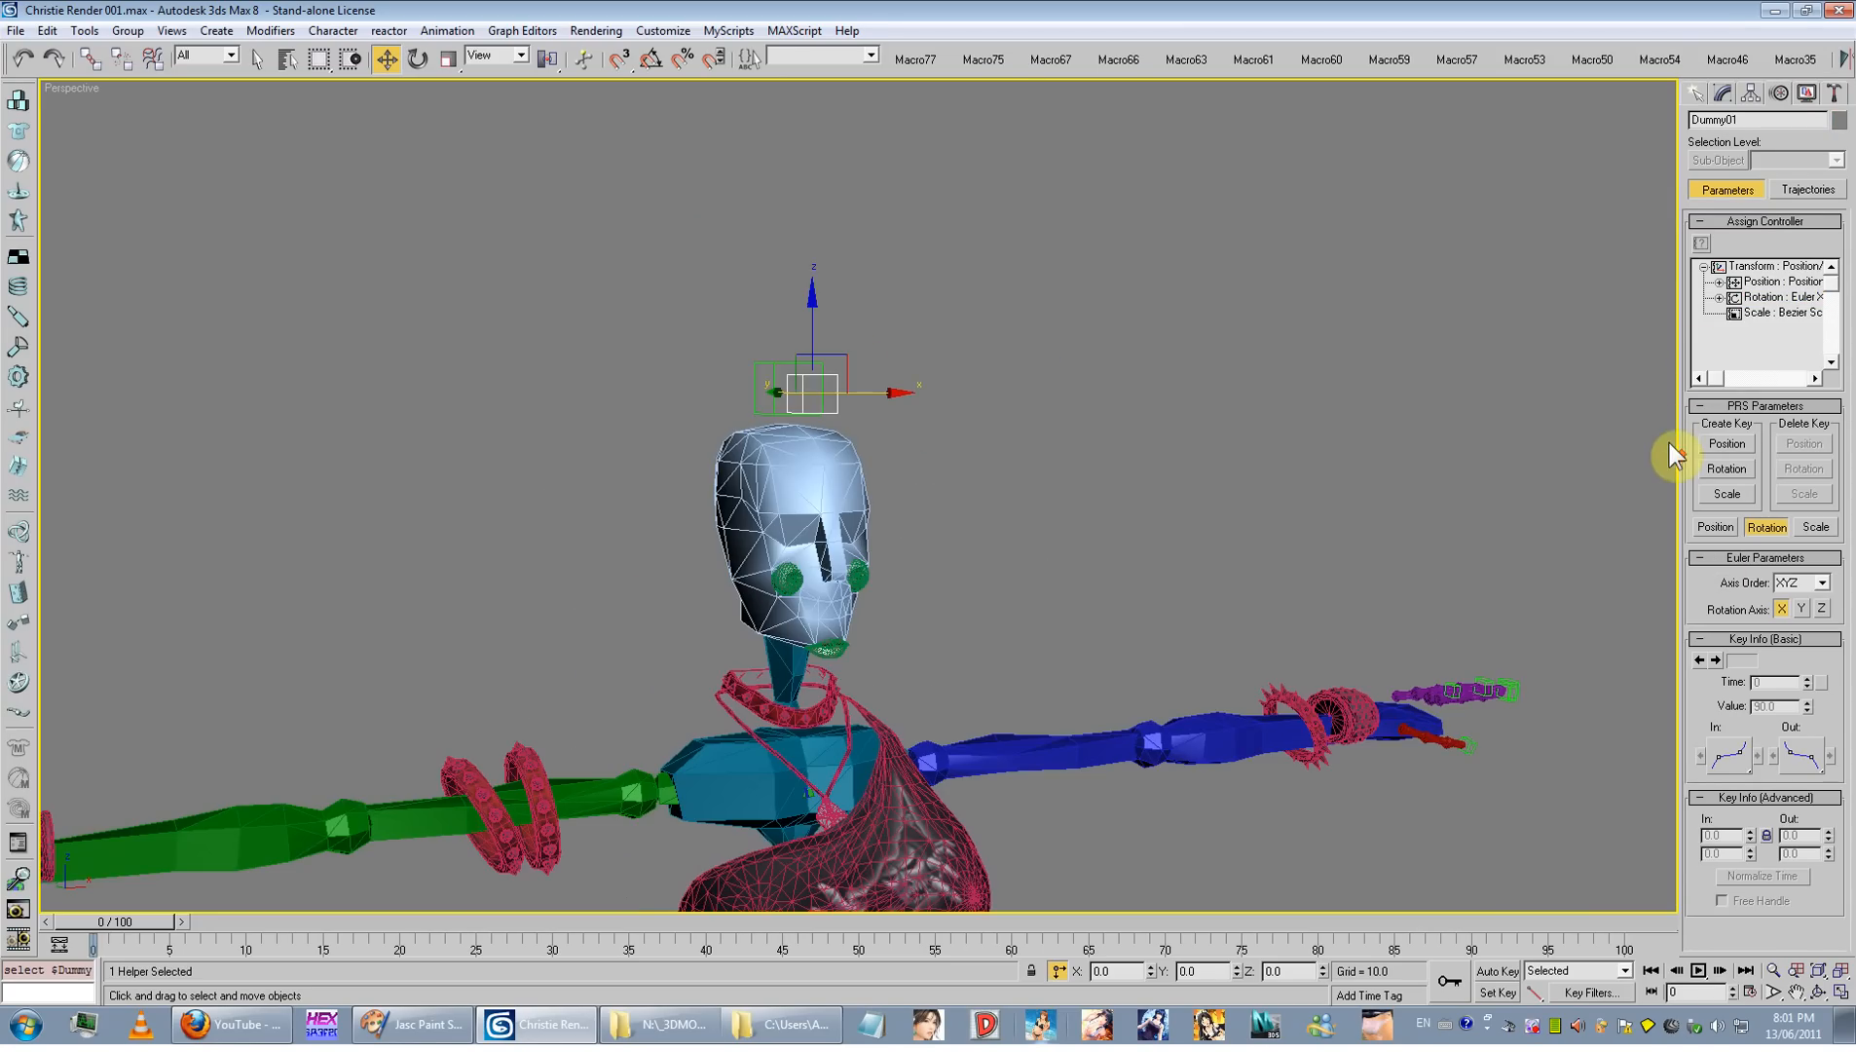
pyautogui.click(1767, 282)
pyautogui.click(1758, 297)
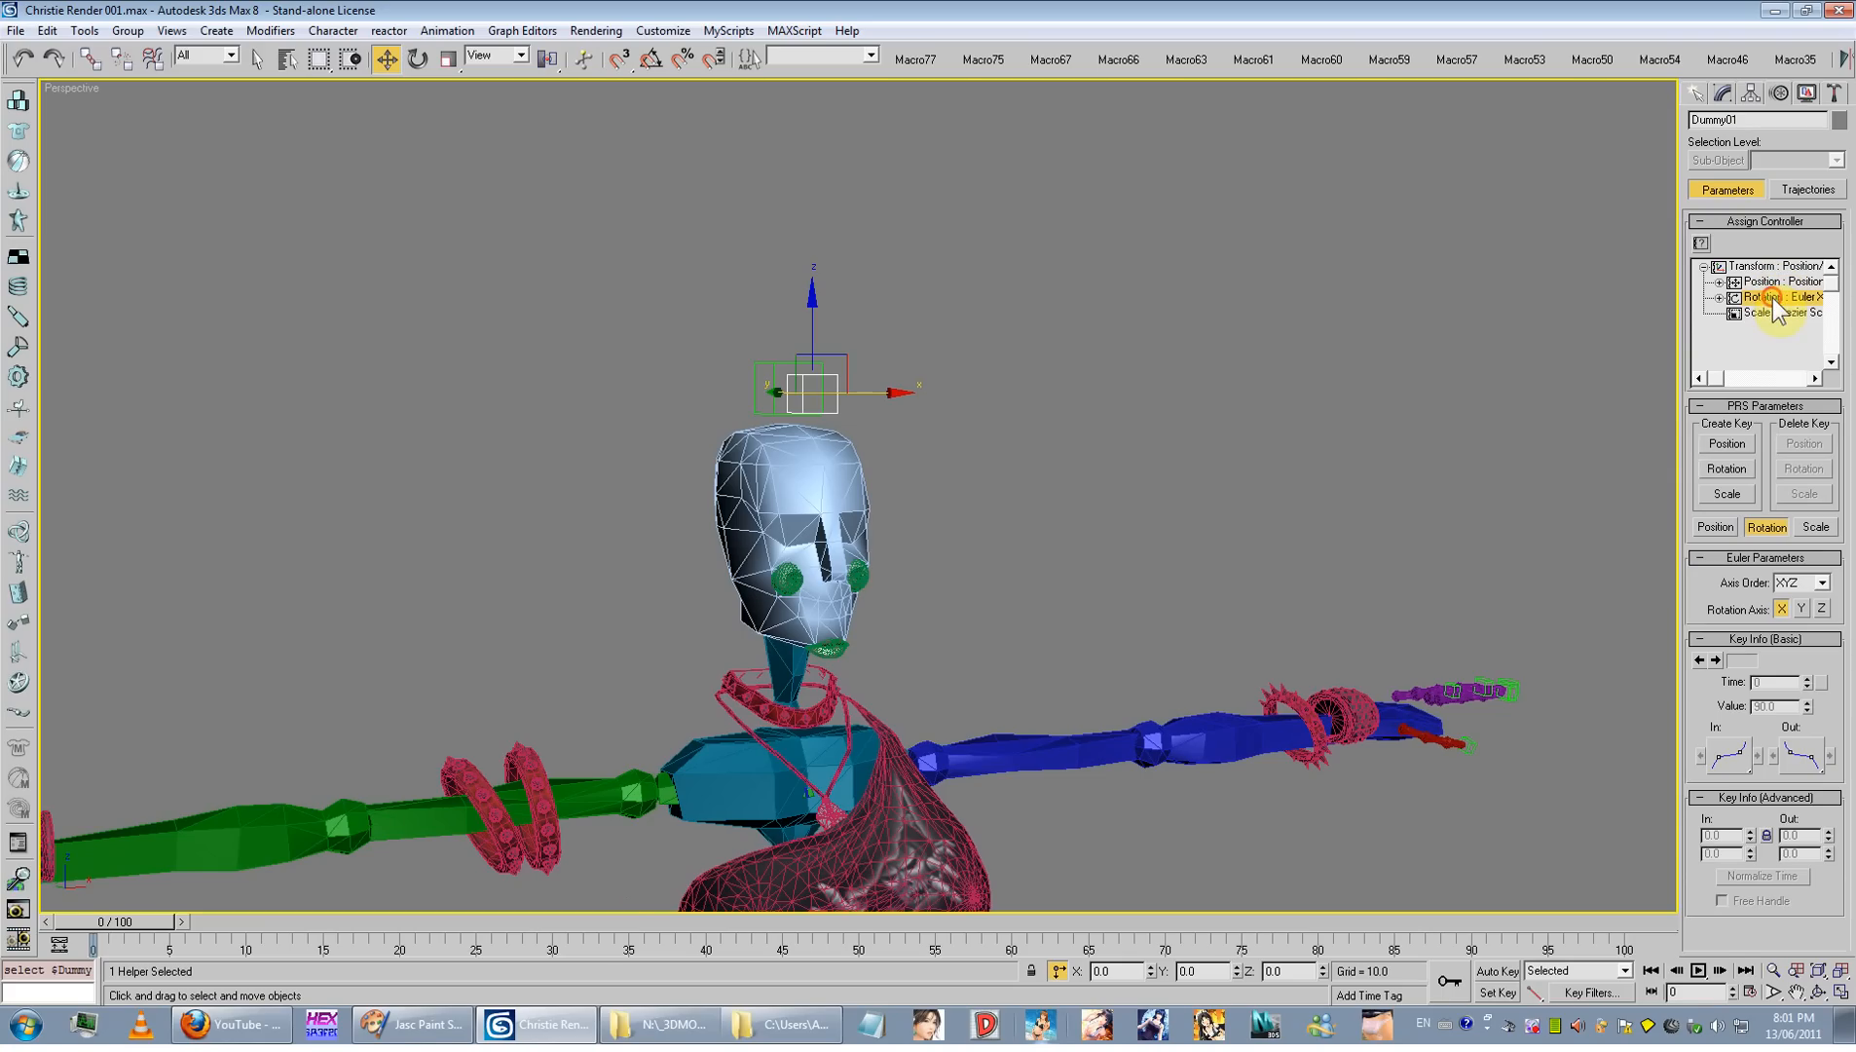
pyautogui.click(1701, 243)
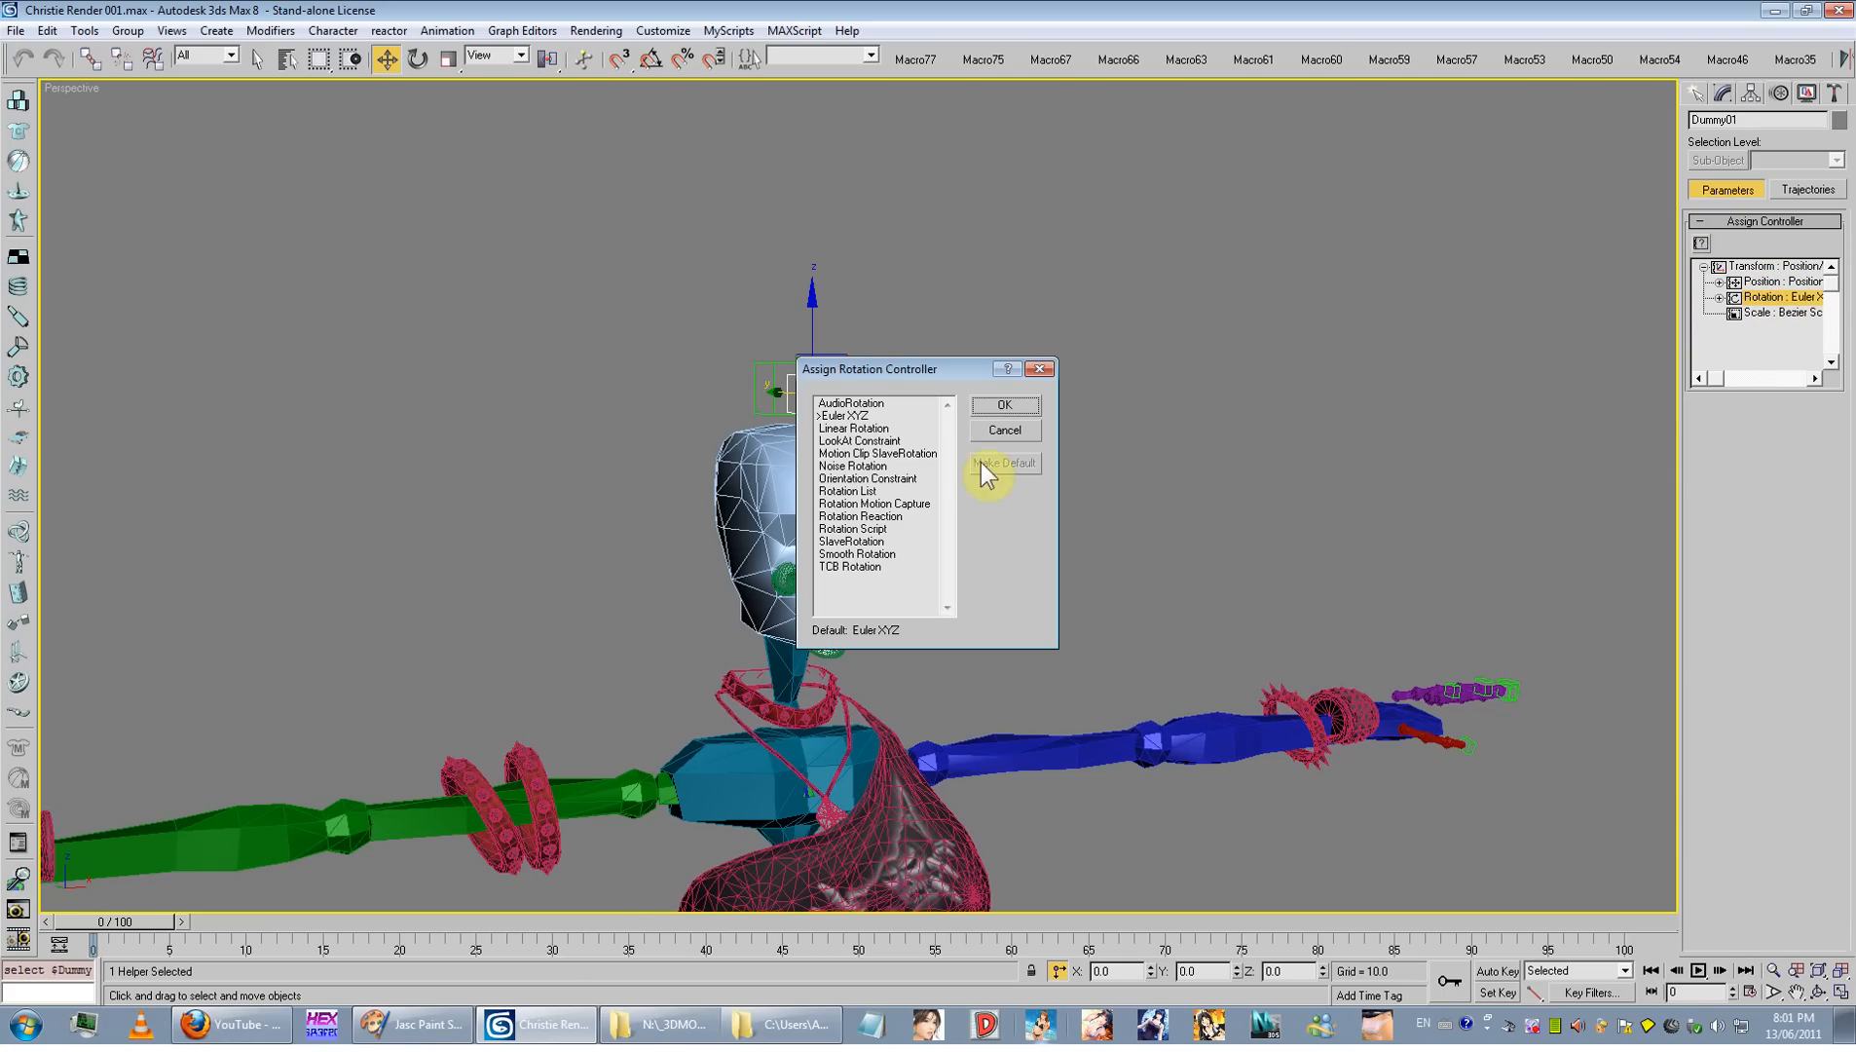
pyautogui.click(1003, 407)
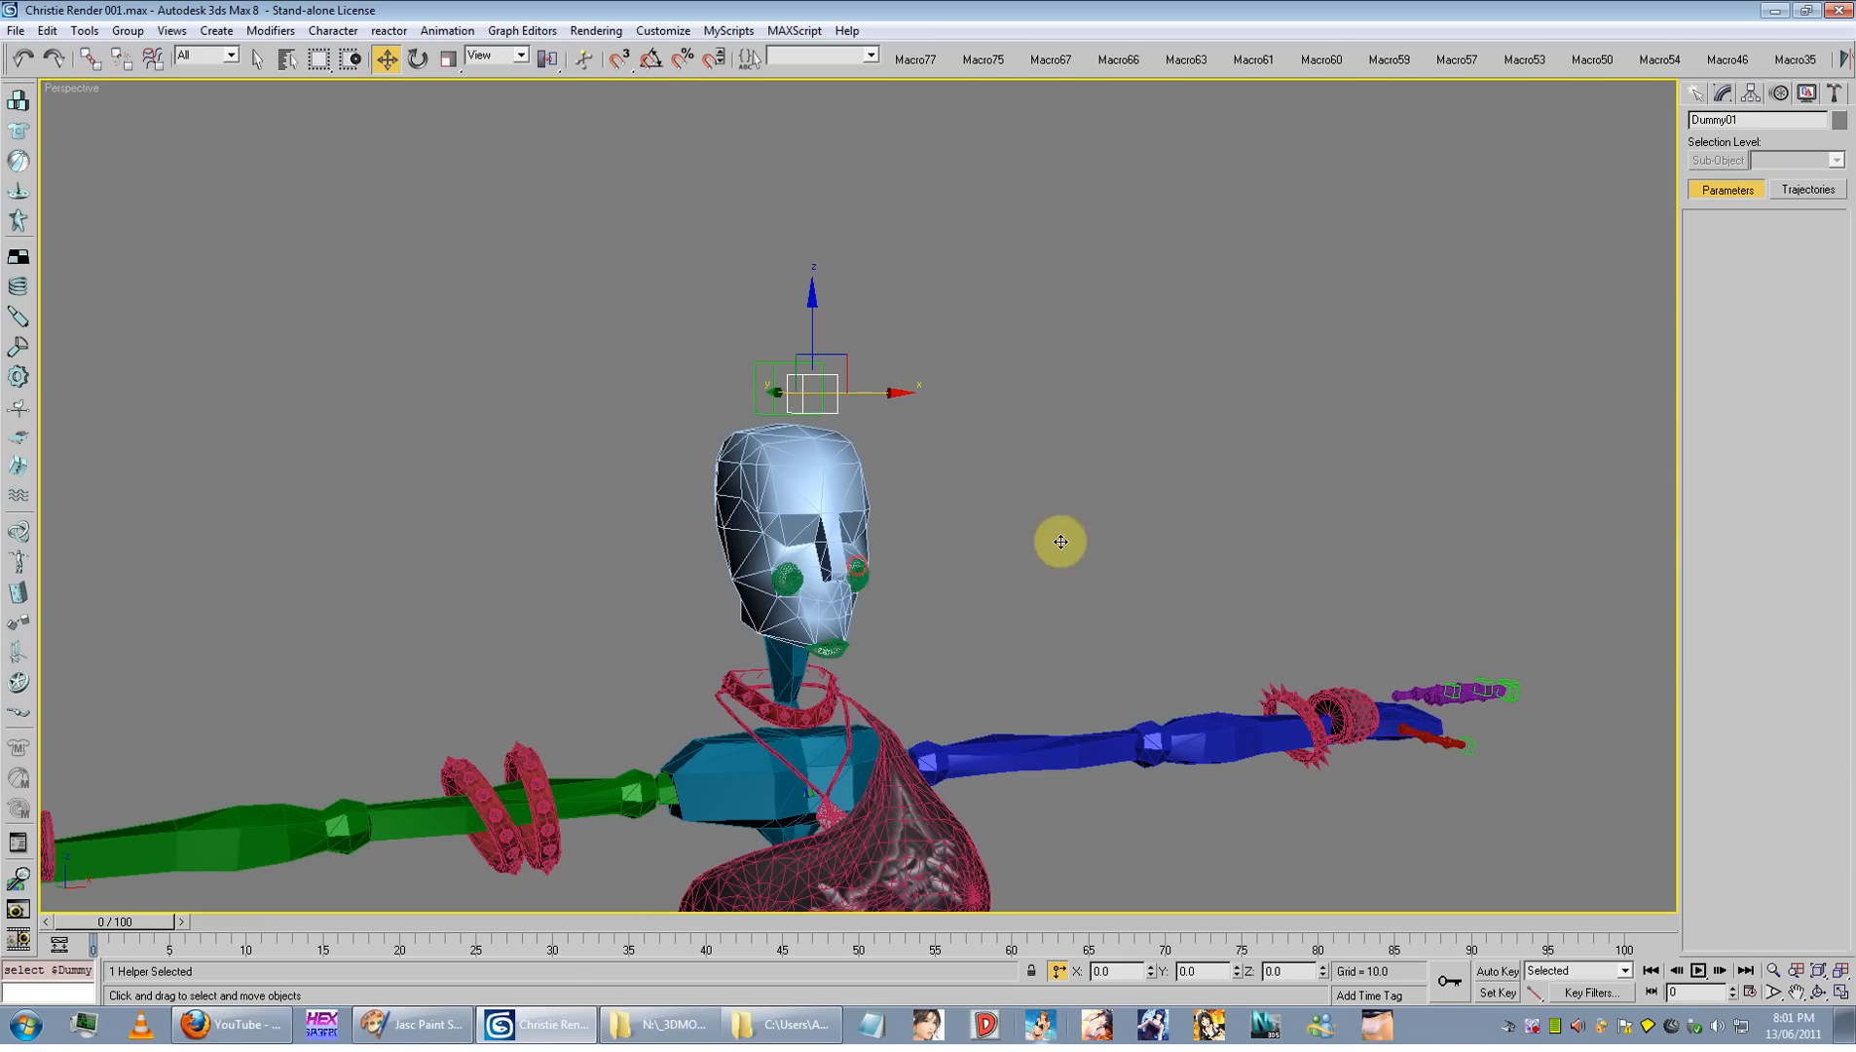
pyautogui.click(1057, 538)
# Step: Add Dummy01 as the orientation target of "eye l" and show its rotation parameters
pyautogui.click(881, 584)
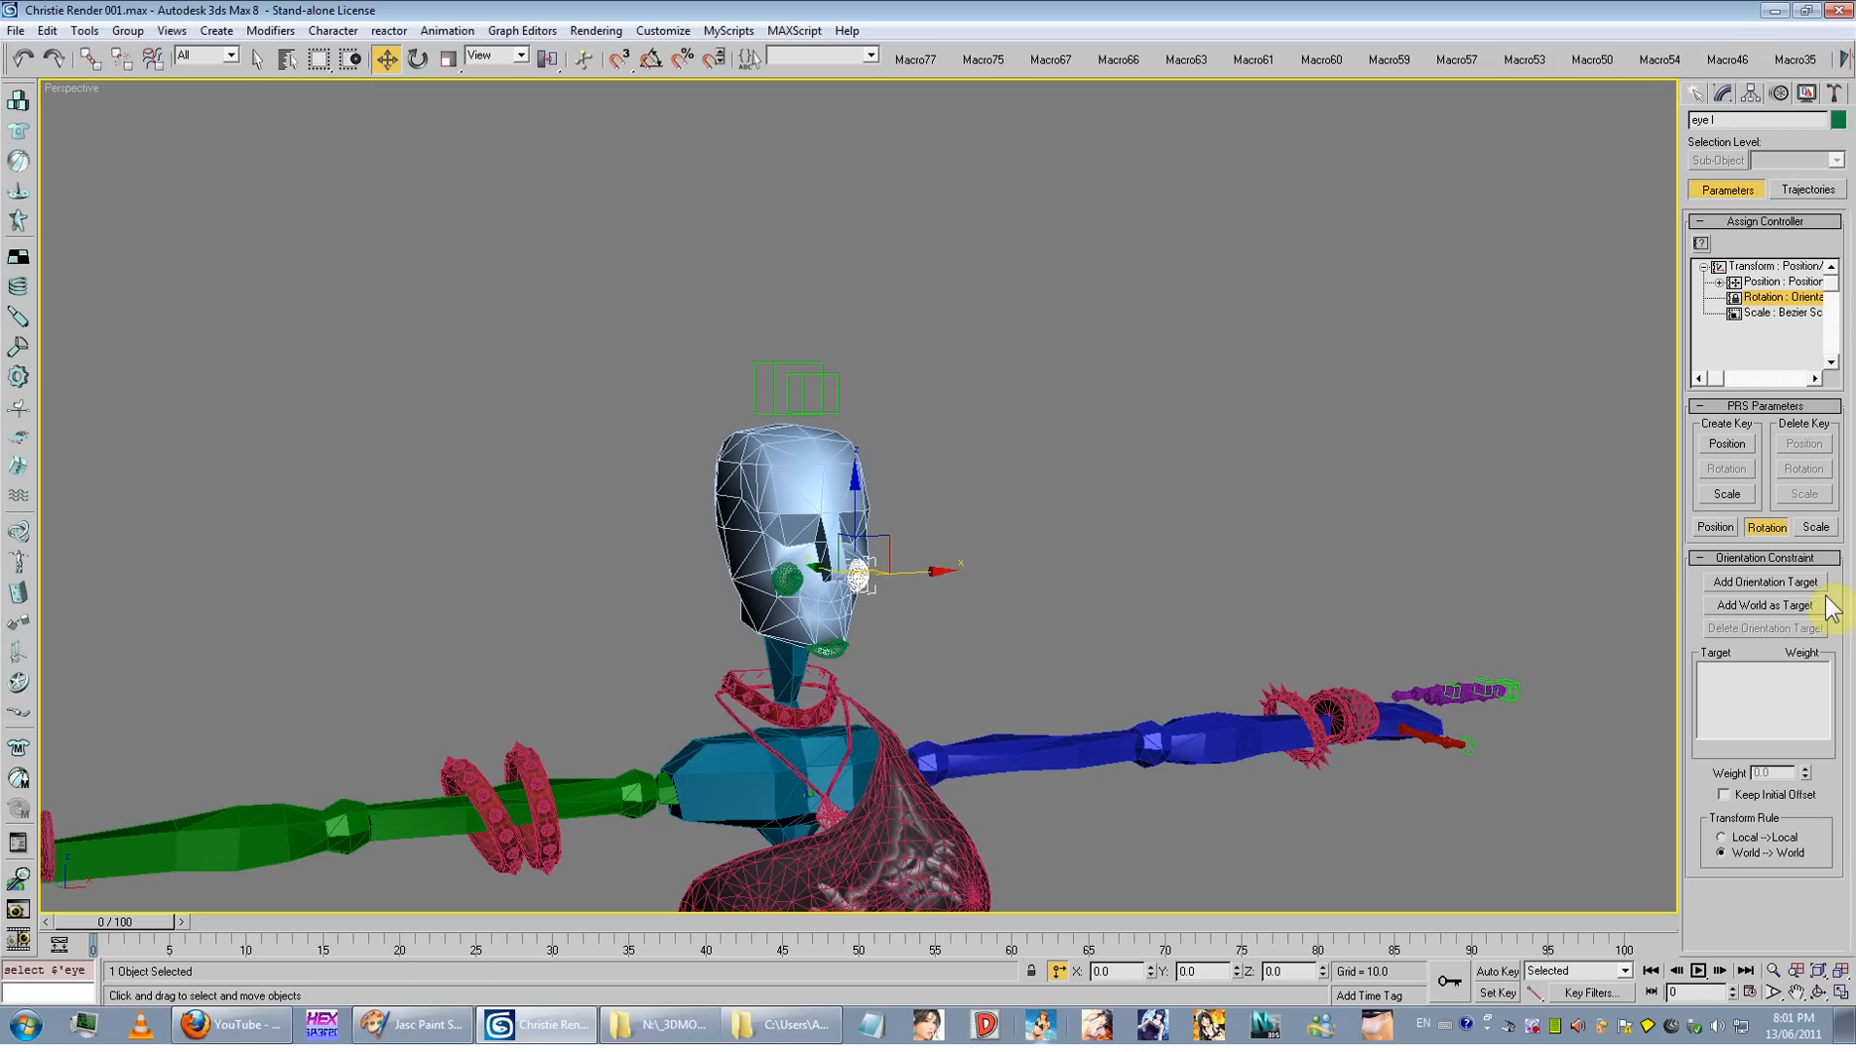
pyautogui.click(1811, 583)
pyautogui.click(835, 384)
pyautogui.moveTo(894, 520); pyautogui.dragTo(877, 468, button='middle')
pyautogui.scroll(5, 1002, 426)
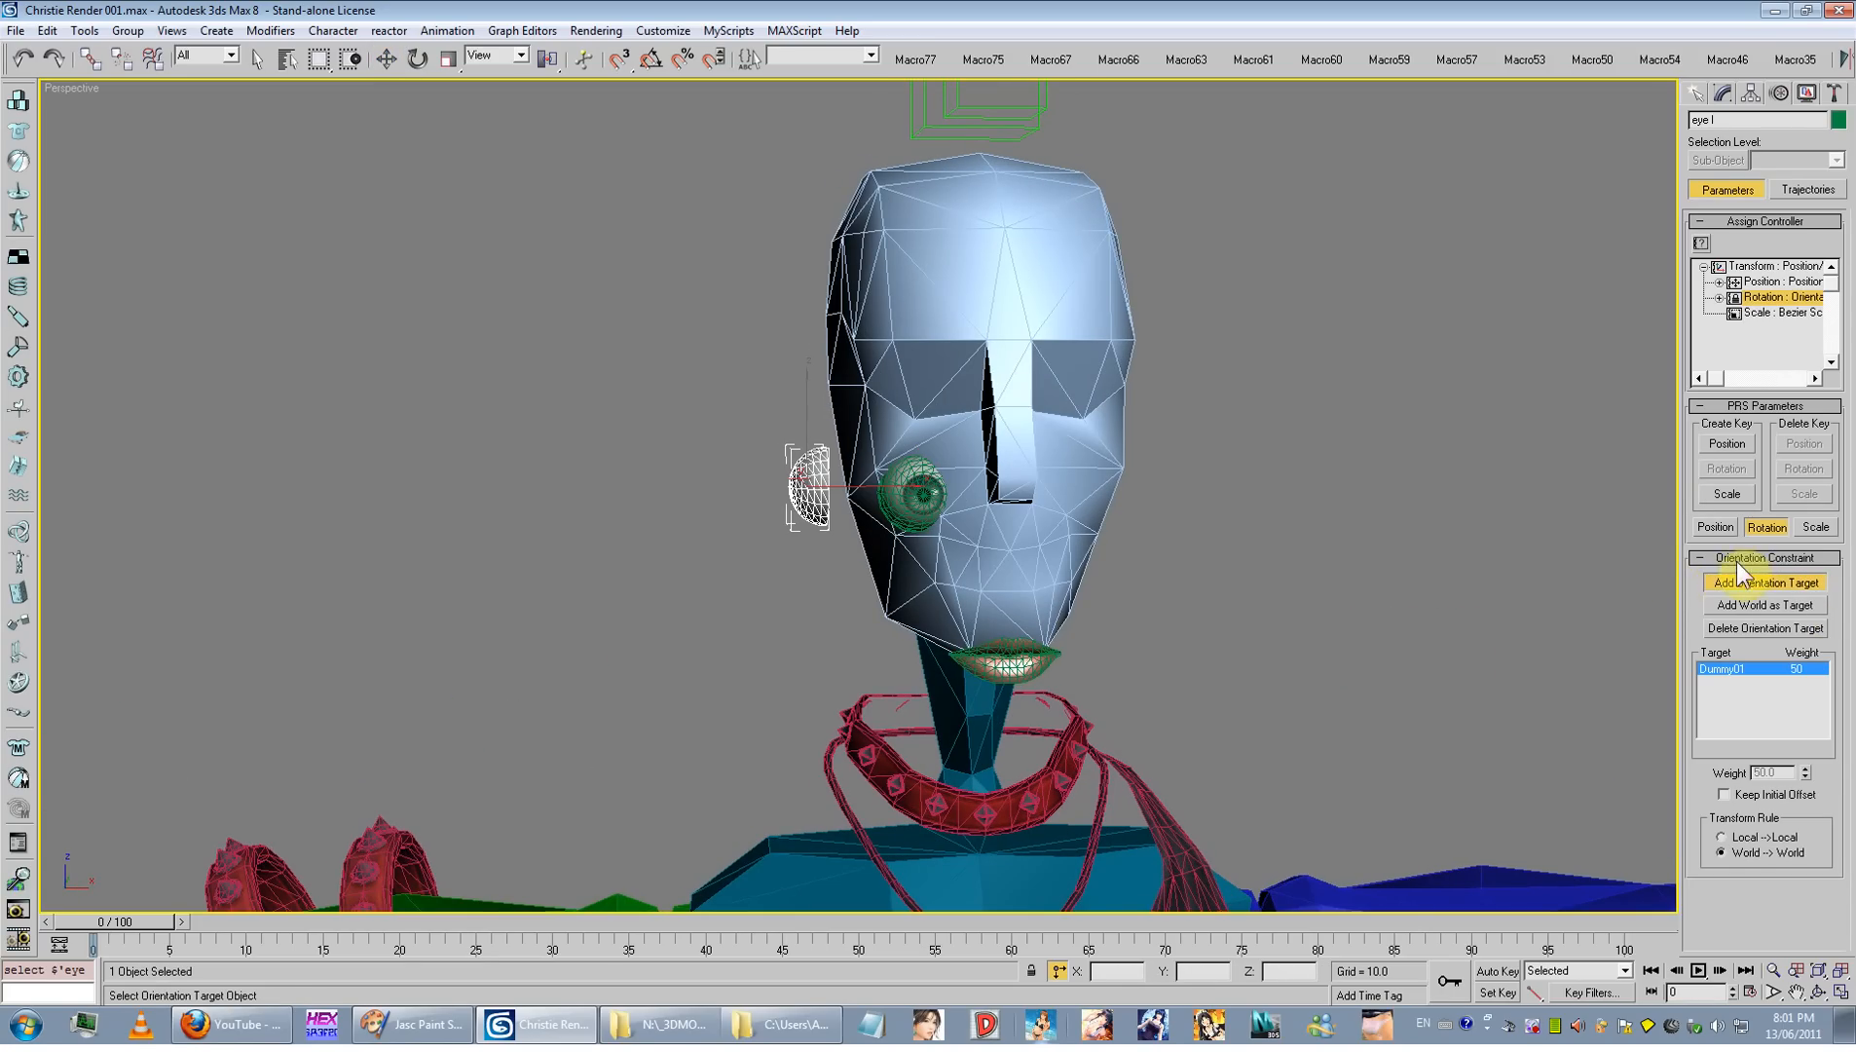
pyautogui.click(1733, 527)
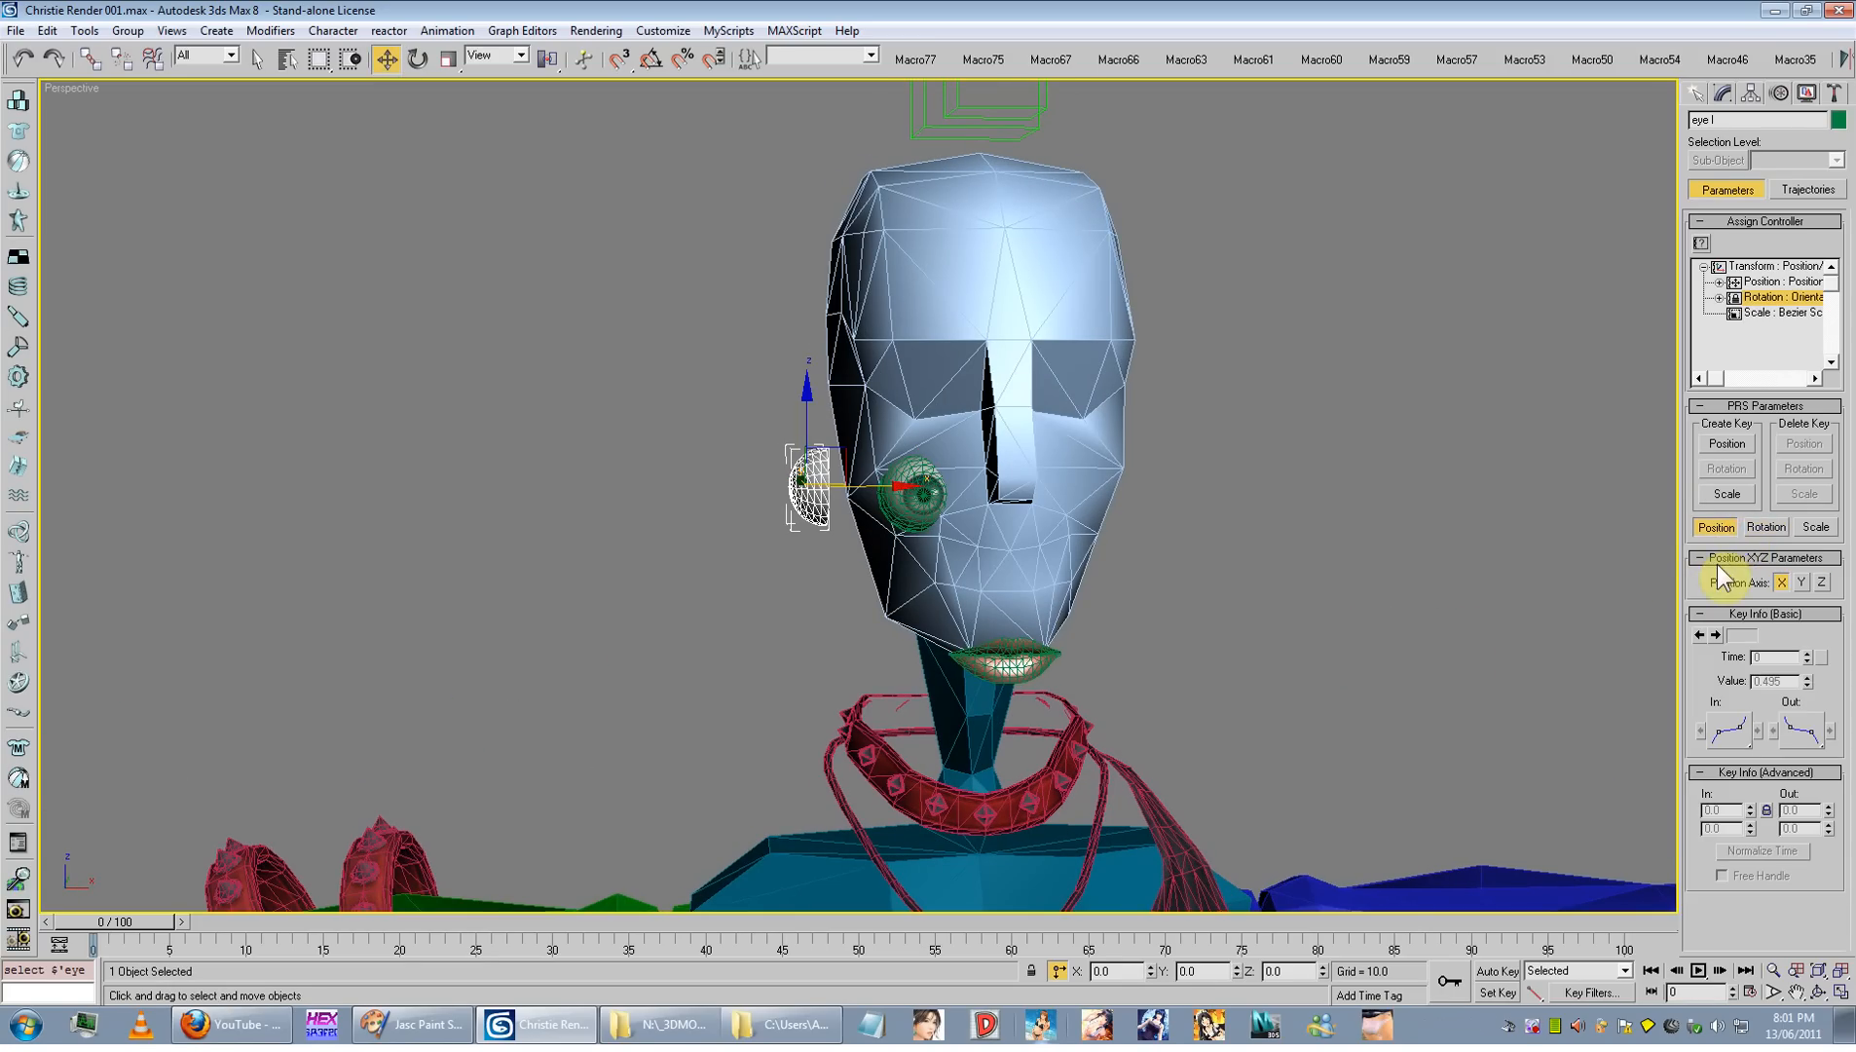
pyautogui.click(1750, 523)
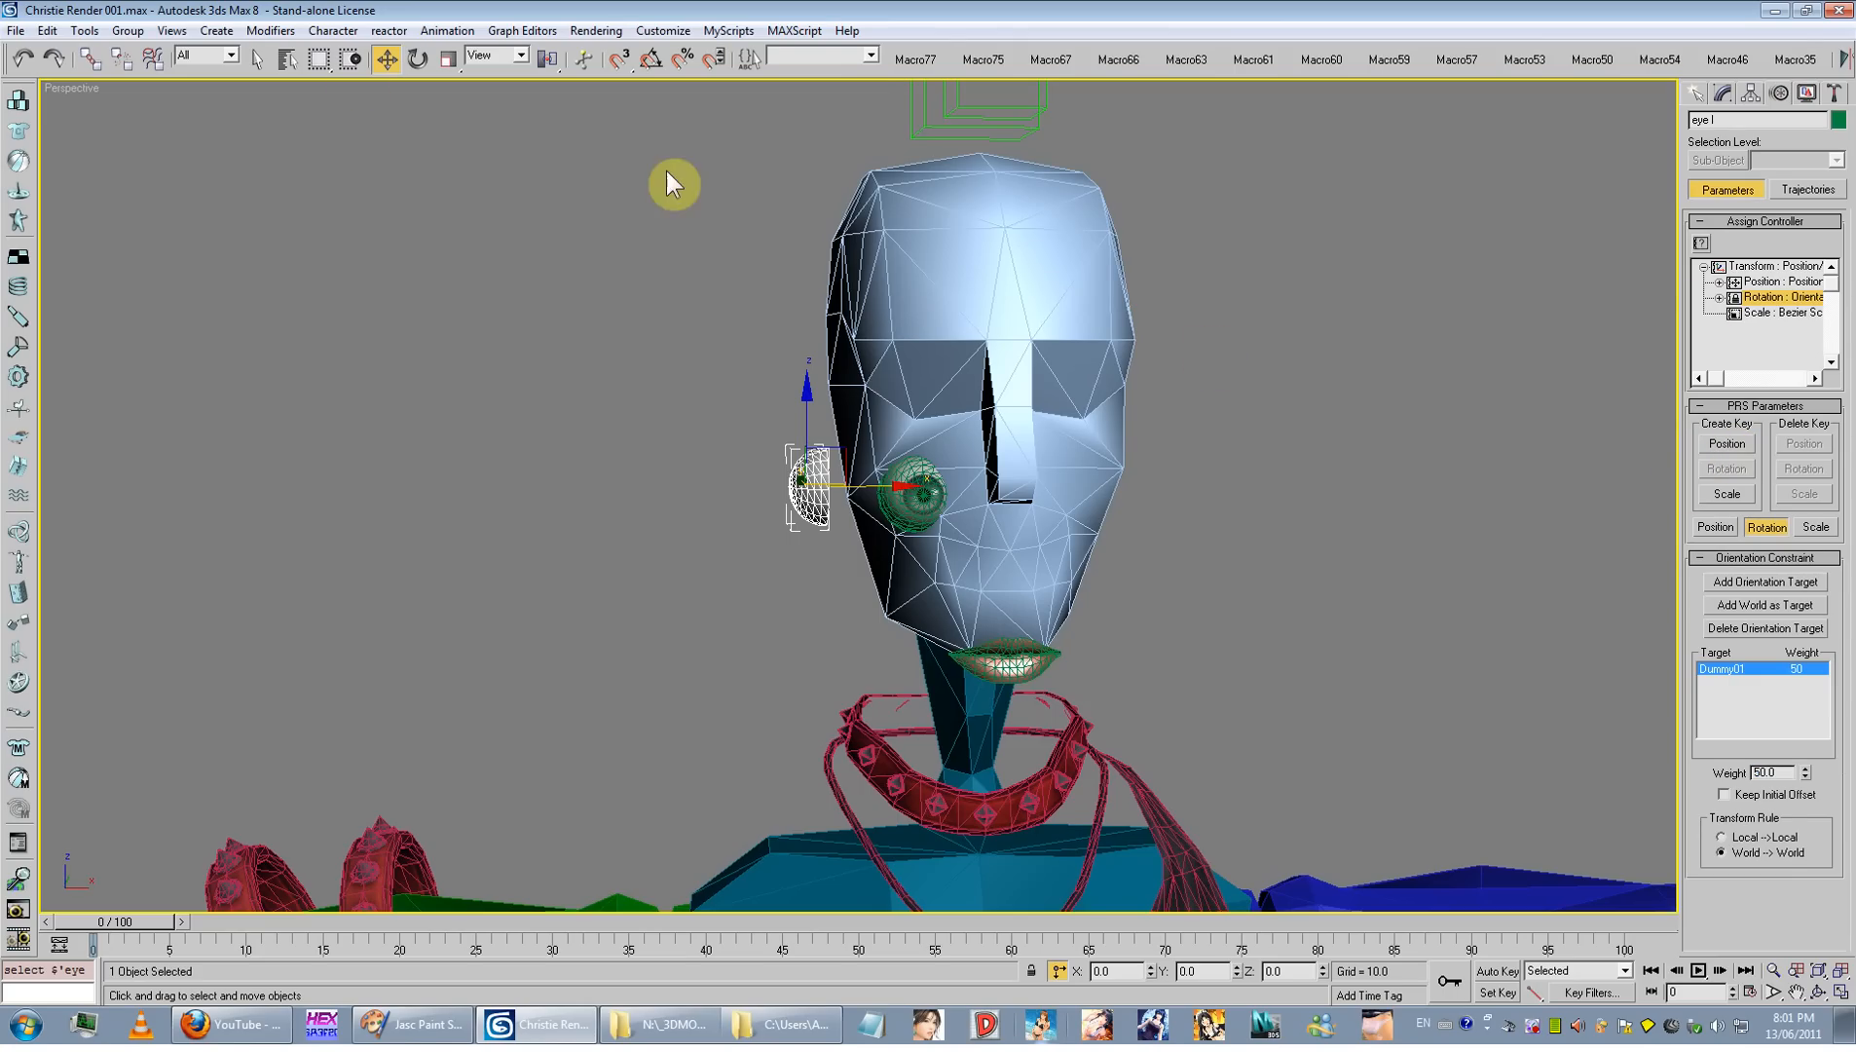
# Step: Try to rotate Dummy01 so that the constrained eyeball swings back onto the face, and undo the attempt
pyautogui.moveTo(665, 171); pyautogui.dragTo(612, 227, button='middle')
pyautogui.click(949, 161)
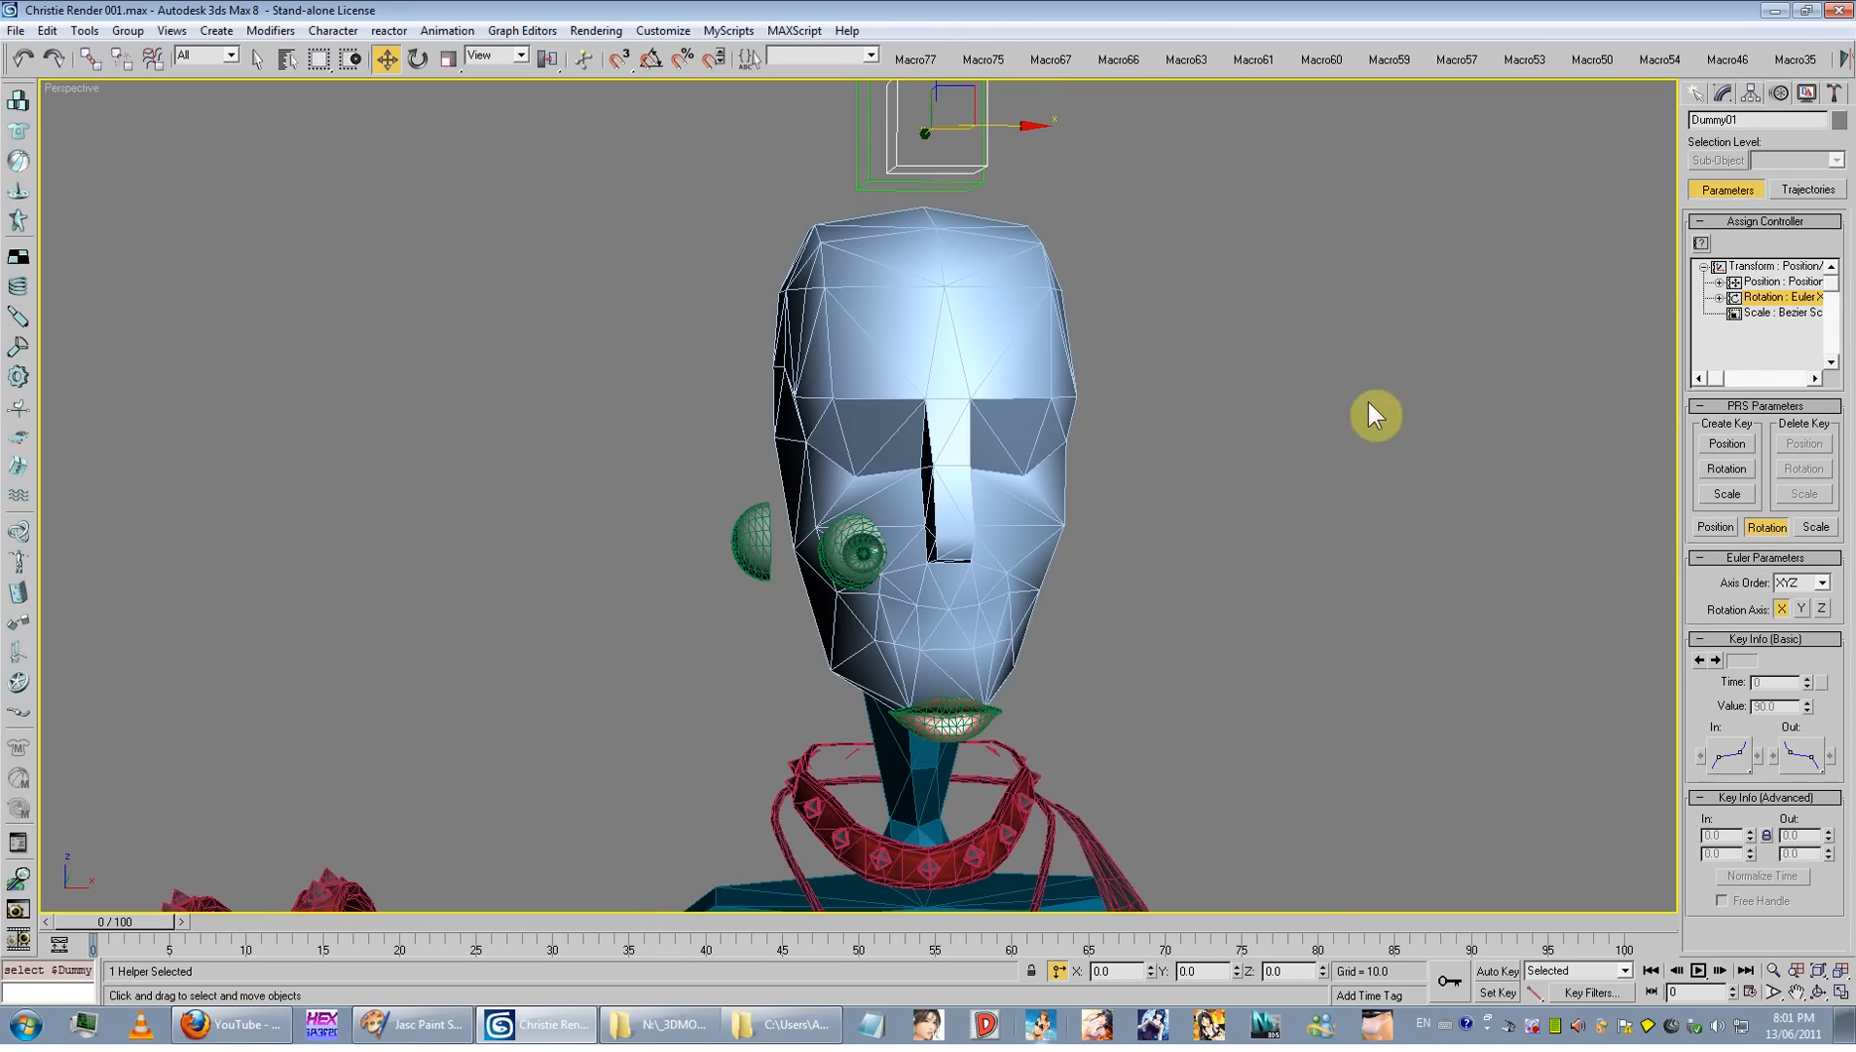
pyautogui.click(407, 59)
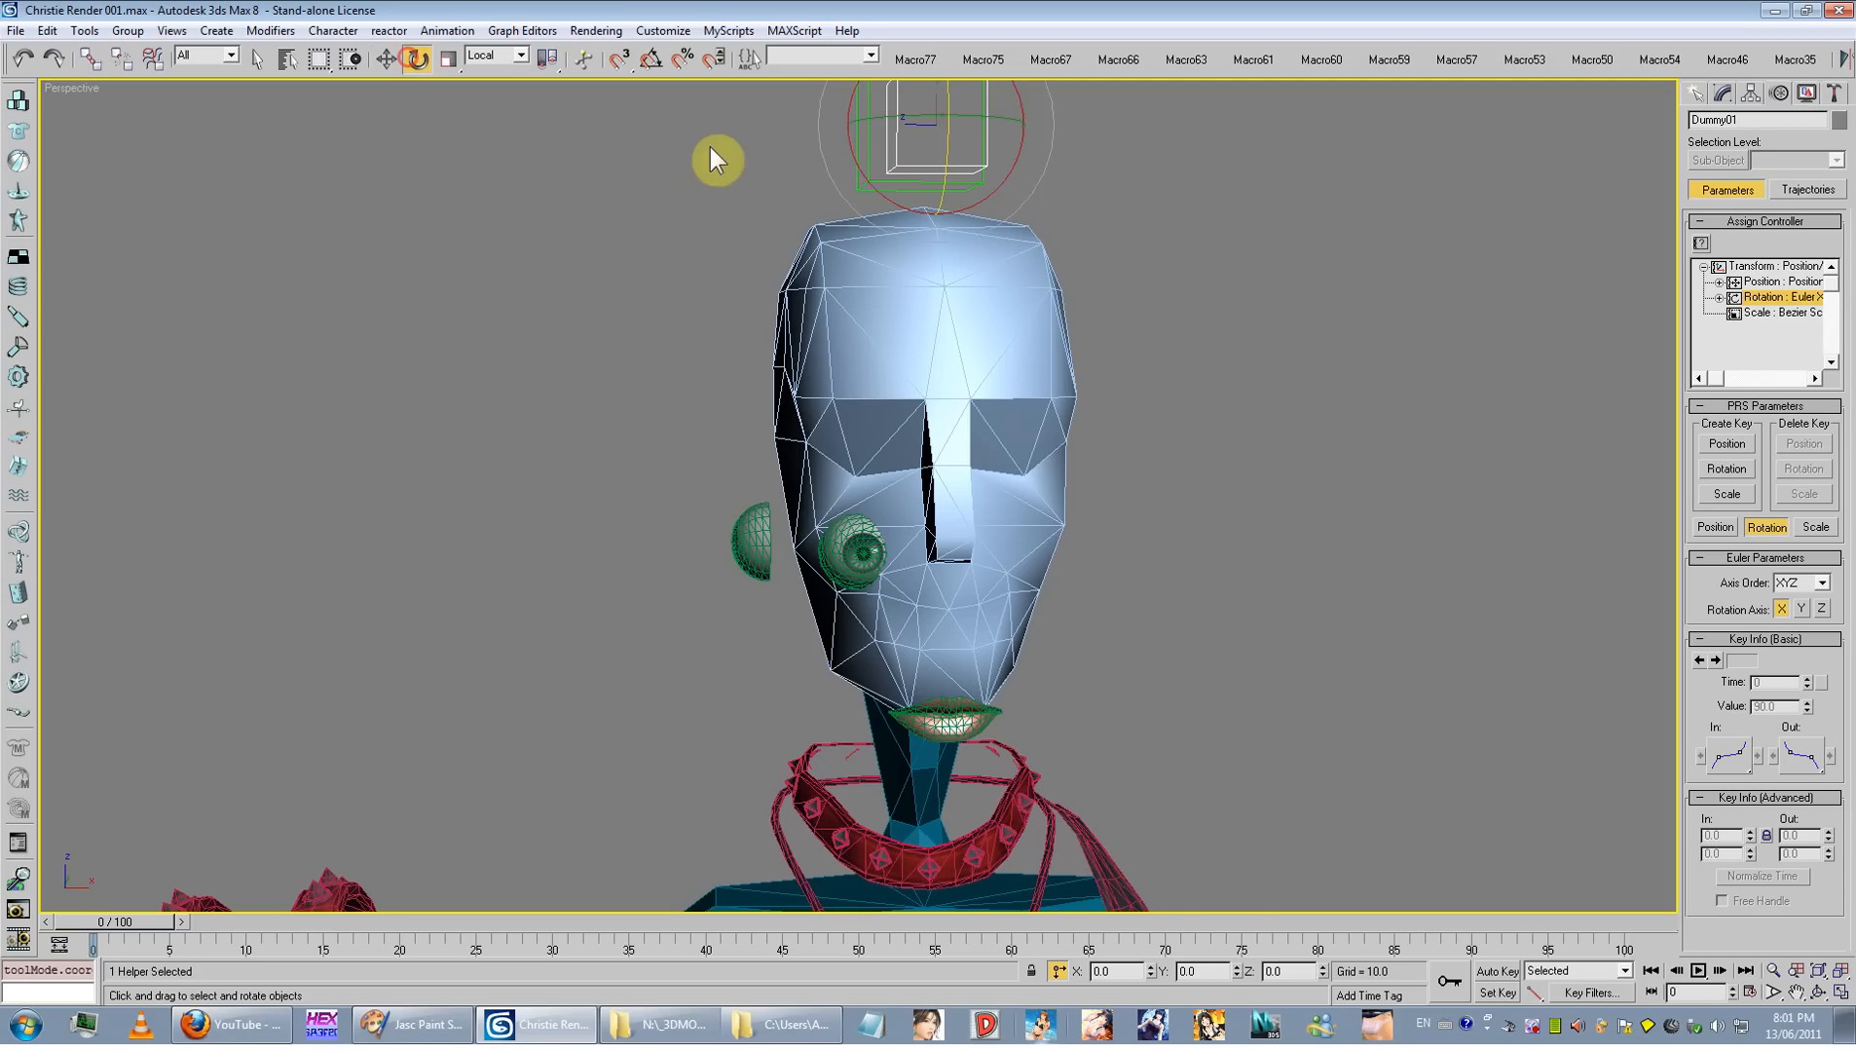
pyautogui.moveTo(978, 112); pyautogui.dragTo(1159, 125)
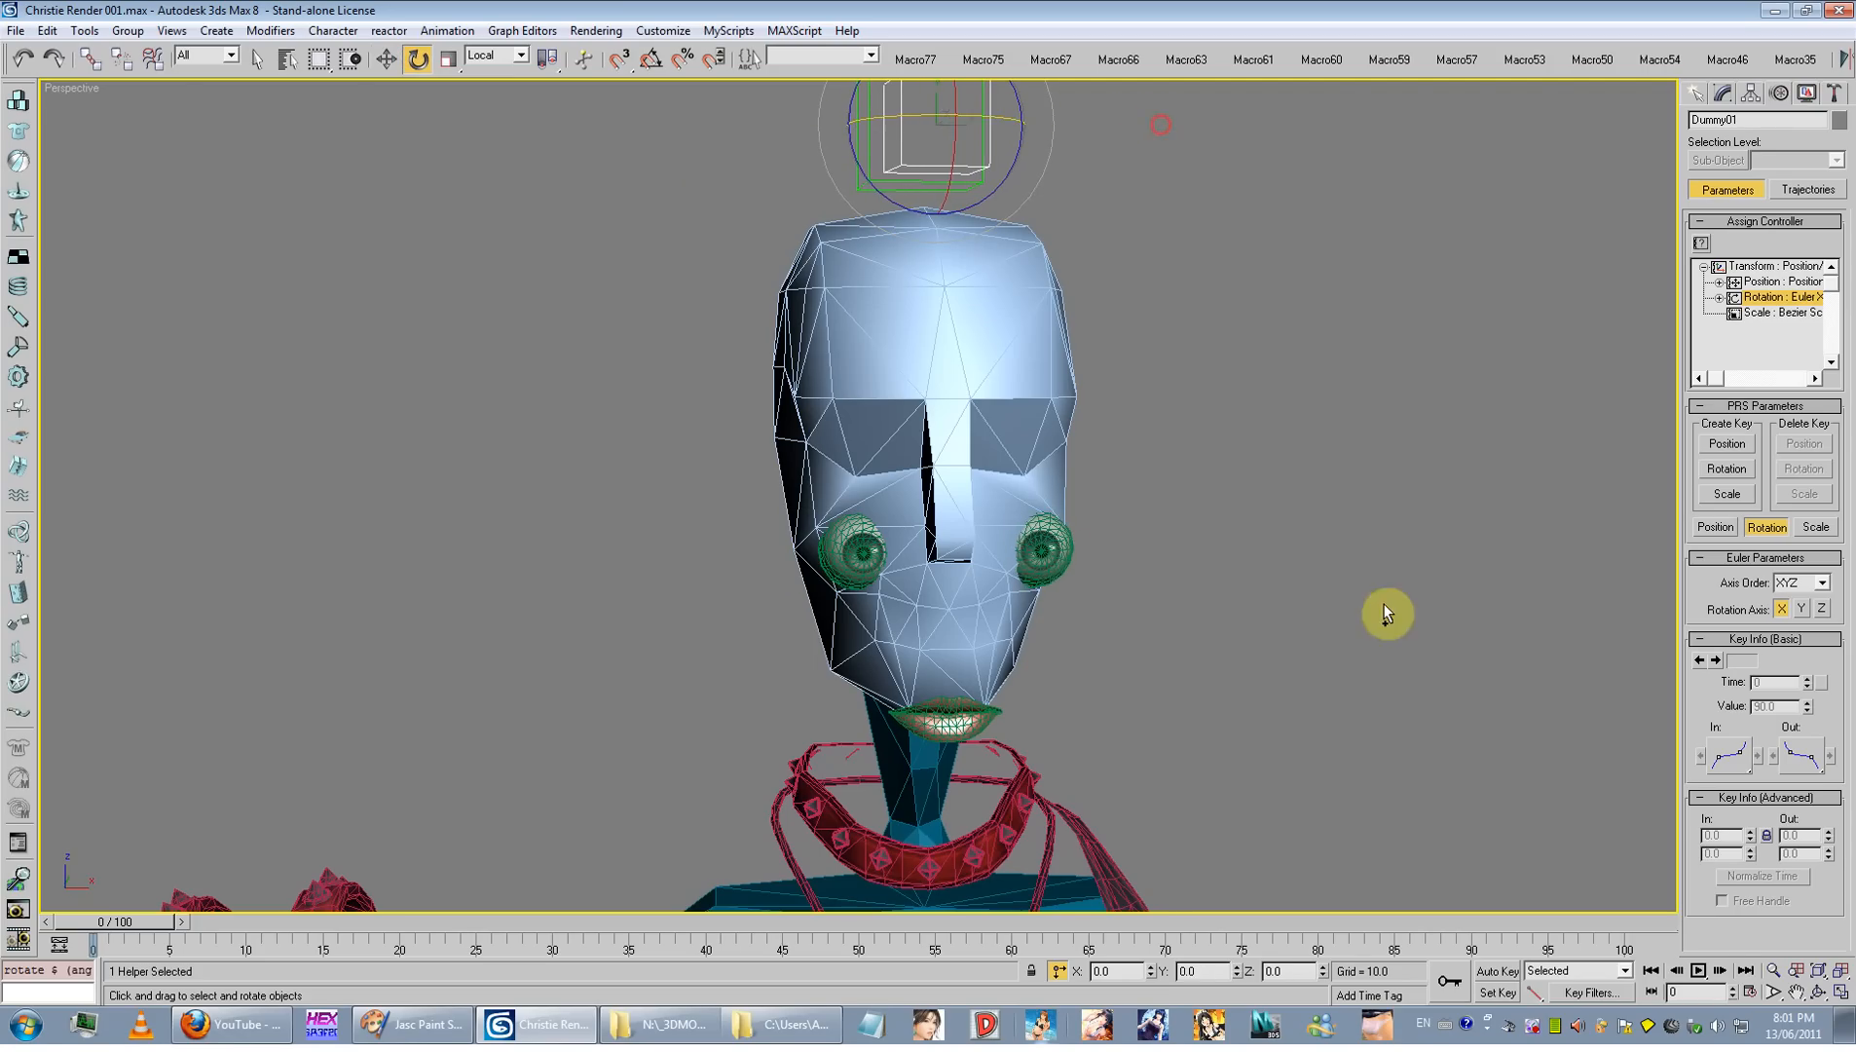
pyautogui.hotkey('ctrl', 'z')
pyautogui.moveTo(1196, 971); pyautogui.dragTo(1128, 970)
pyautogui.hotkey('ctrl', 'z')
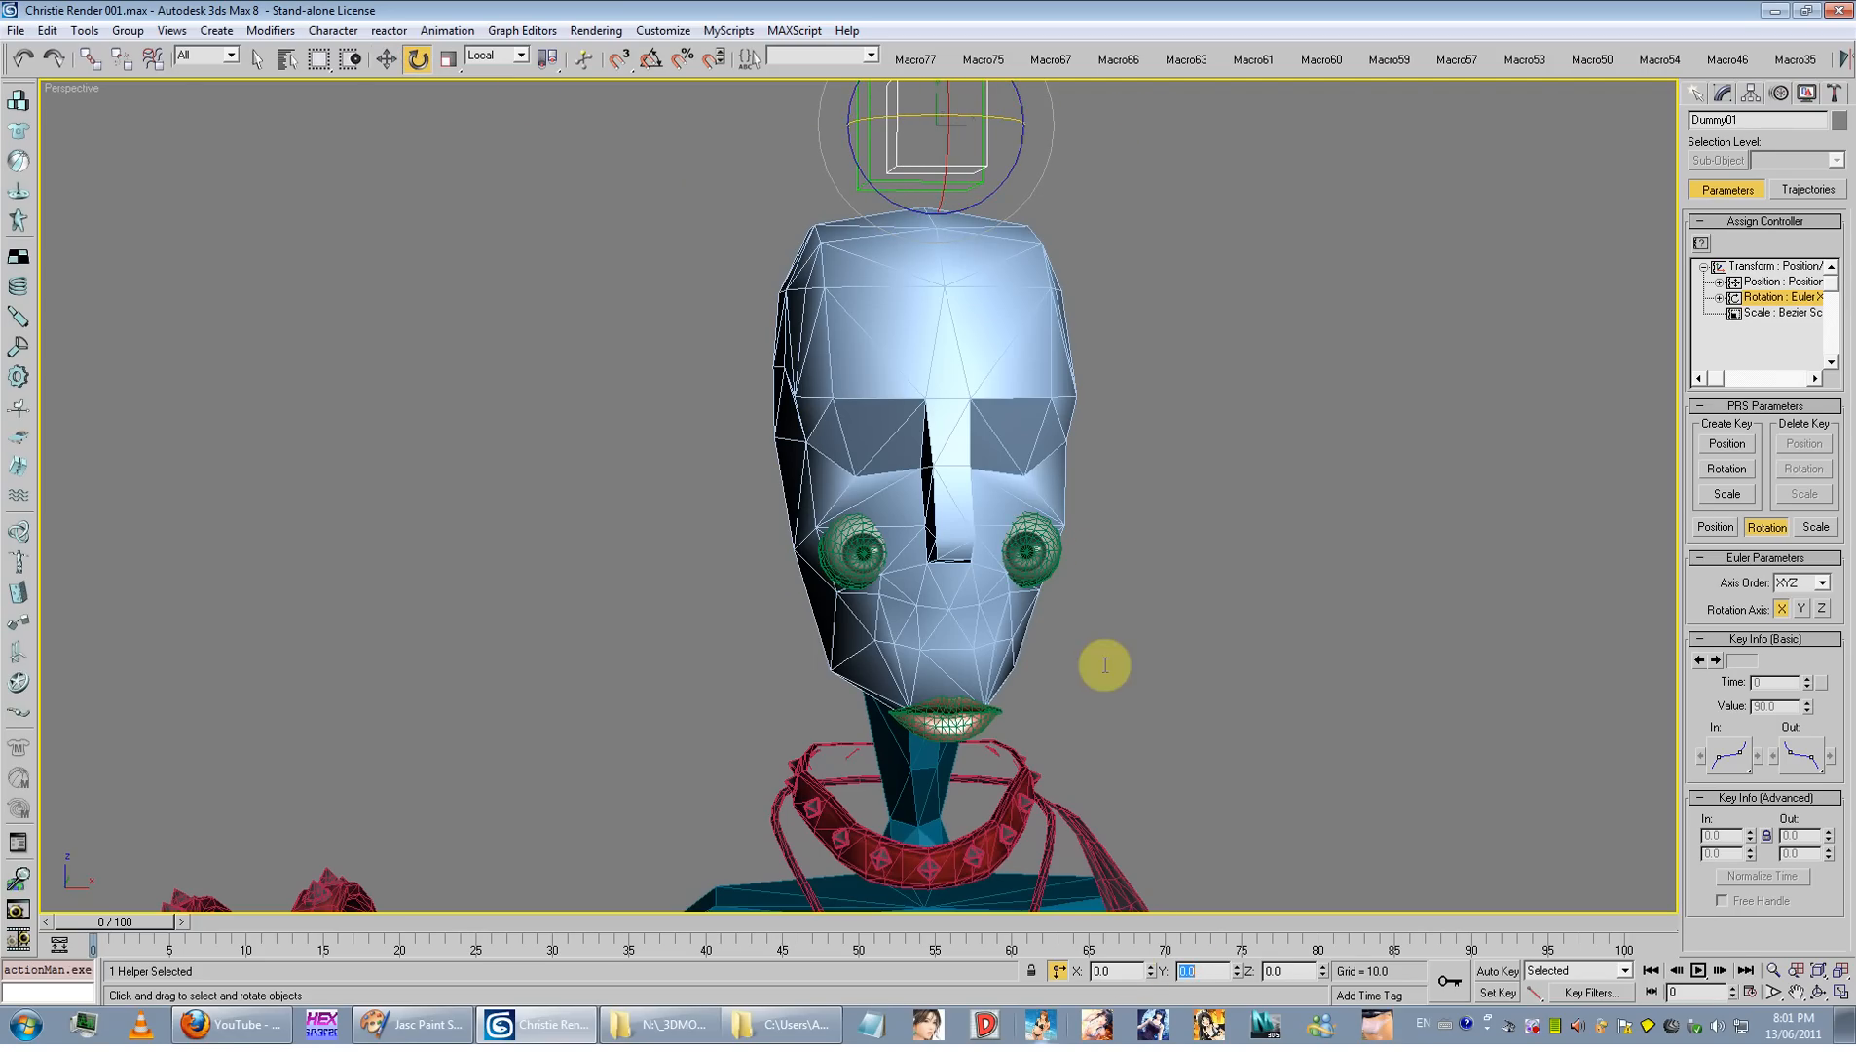
# Step: Redo the last undone edit and open the Move Transform Type-In for Dummy01
pyautogui.click(389, 48)
pyautogui.moveTo(925, 314); pyautogui.dragTo(886, 410, button='middle')
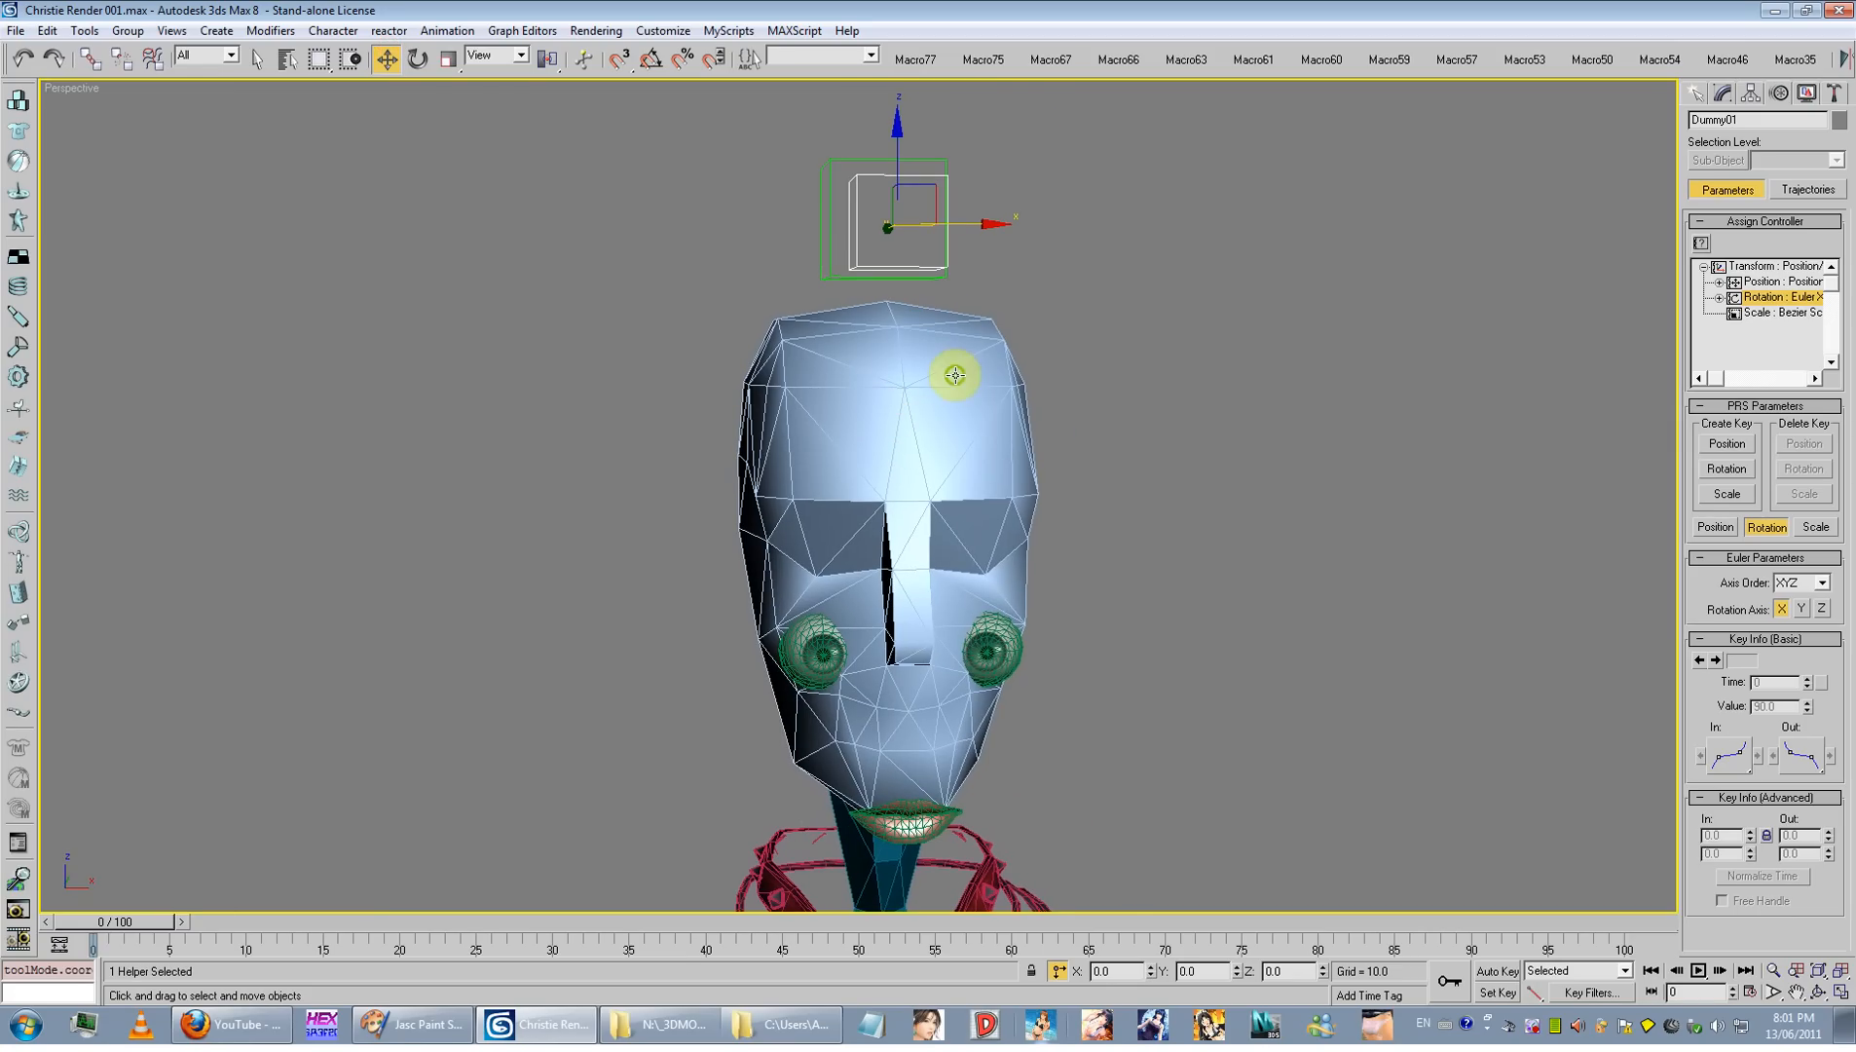
pyautogui.hotkey('ctrl', 'y')
pyautogui.press('F12')
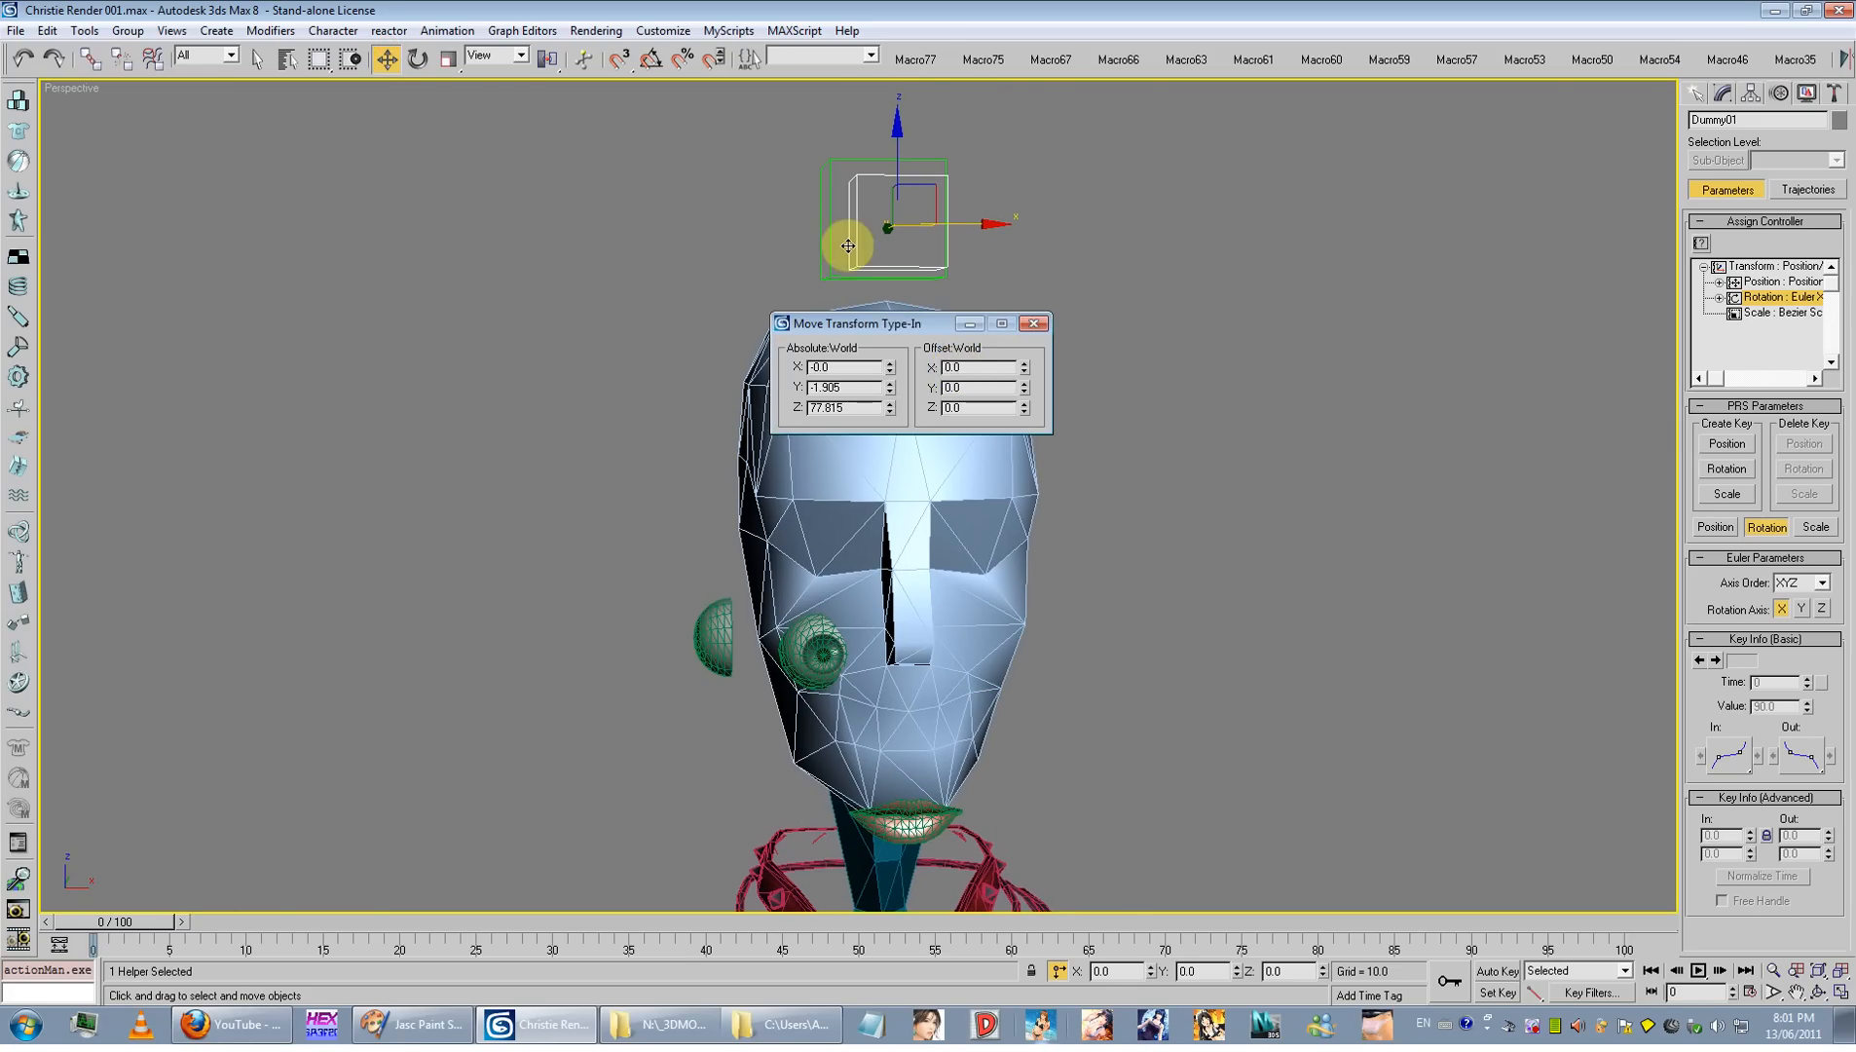
# Step: Close the Move Transform Type-In window and open the Rotate Transform Type-In for Dummy01
pyautogui.moveTo(863, 320); pyautogui.dragTo(393, 280)
pyautogui.click(568, 277)
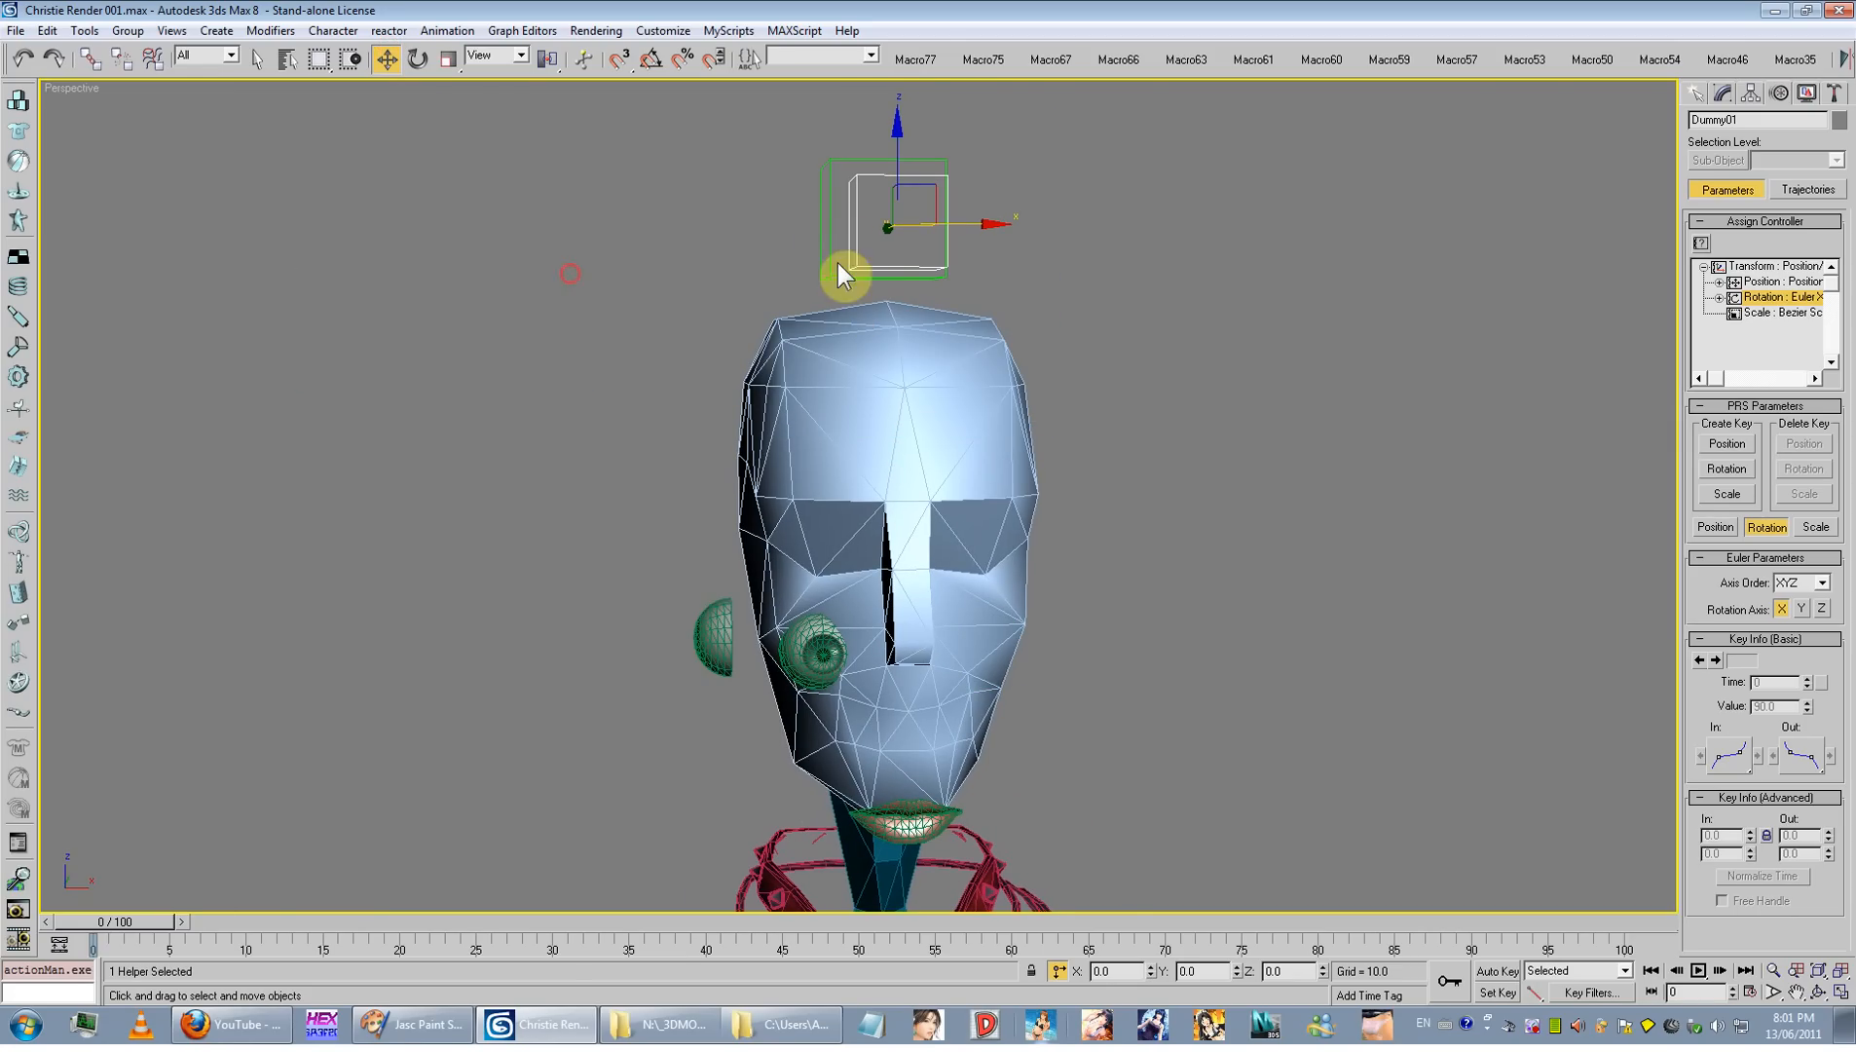
pyautogui.rightClick(1067, 246)
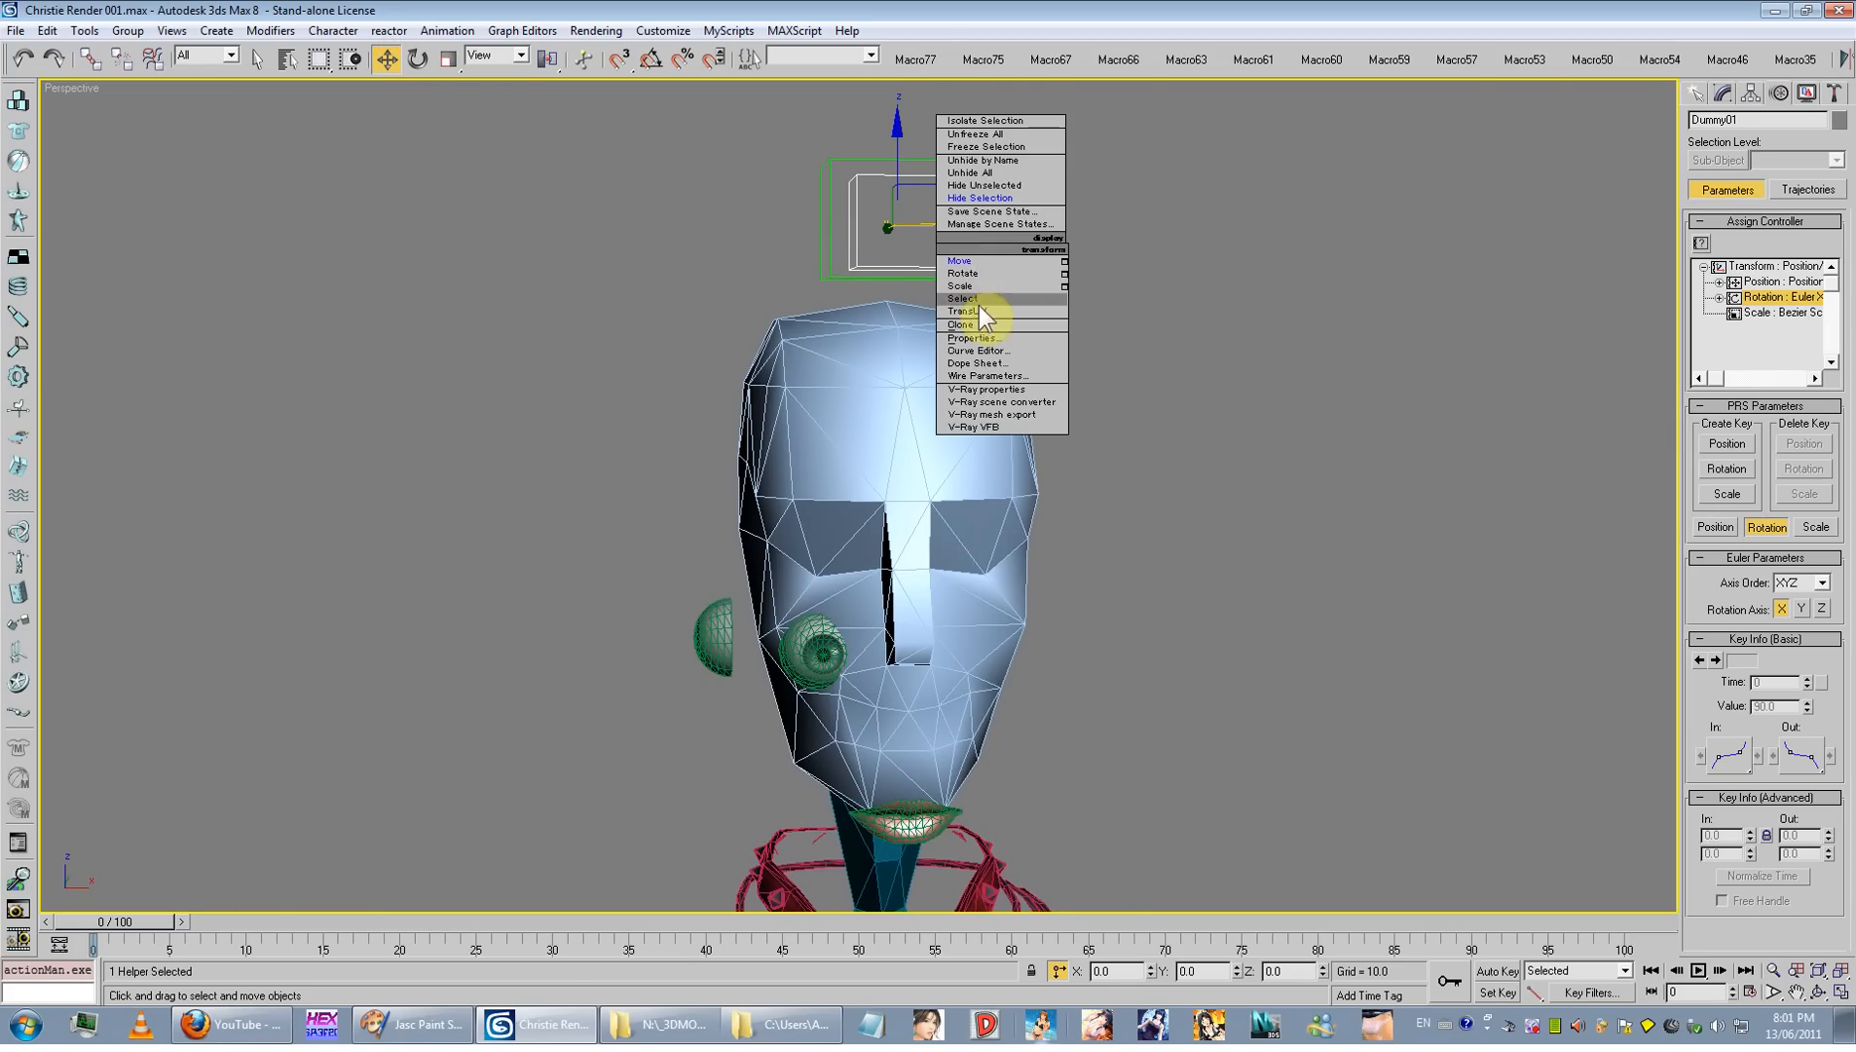
pyautogui.click(1065, 274)
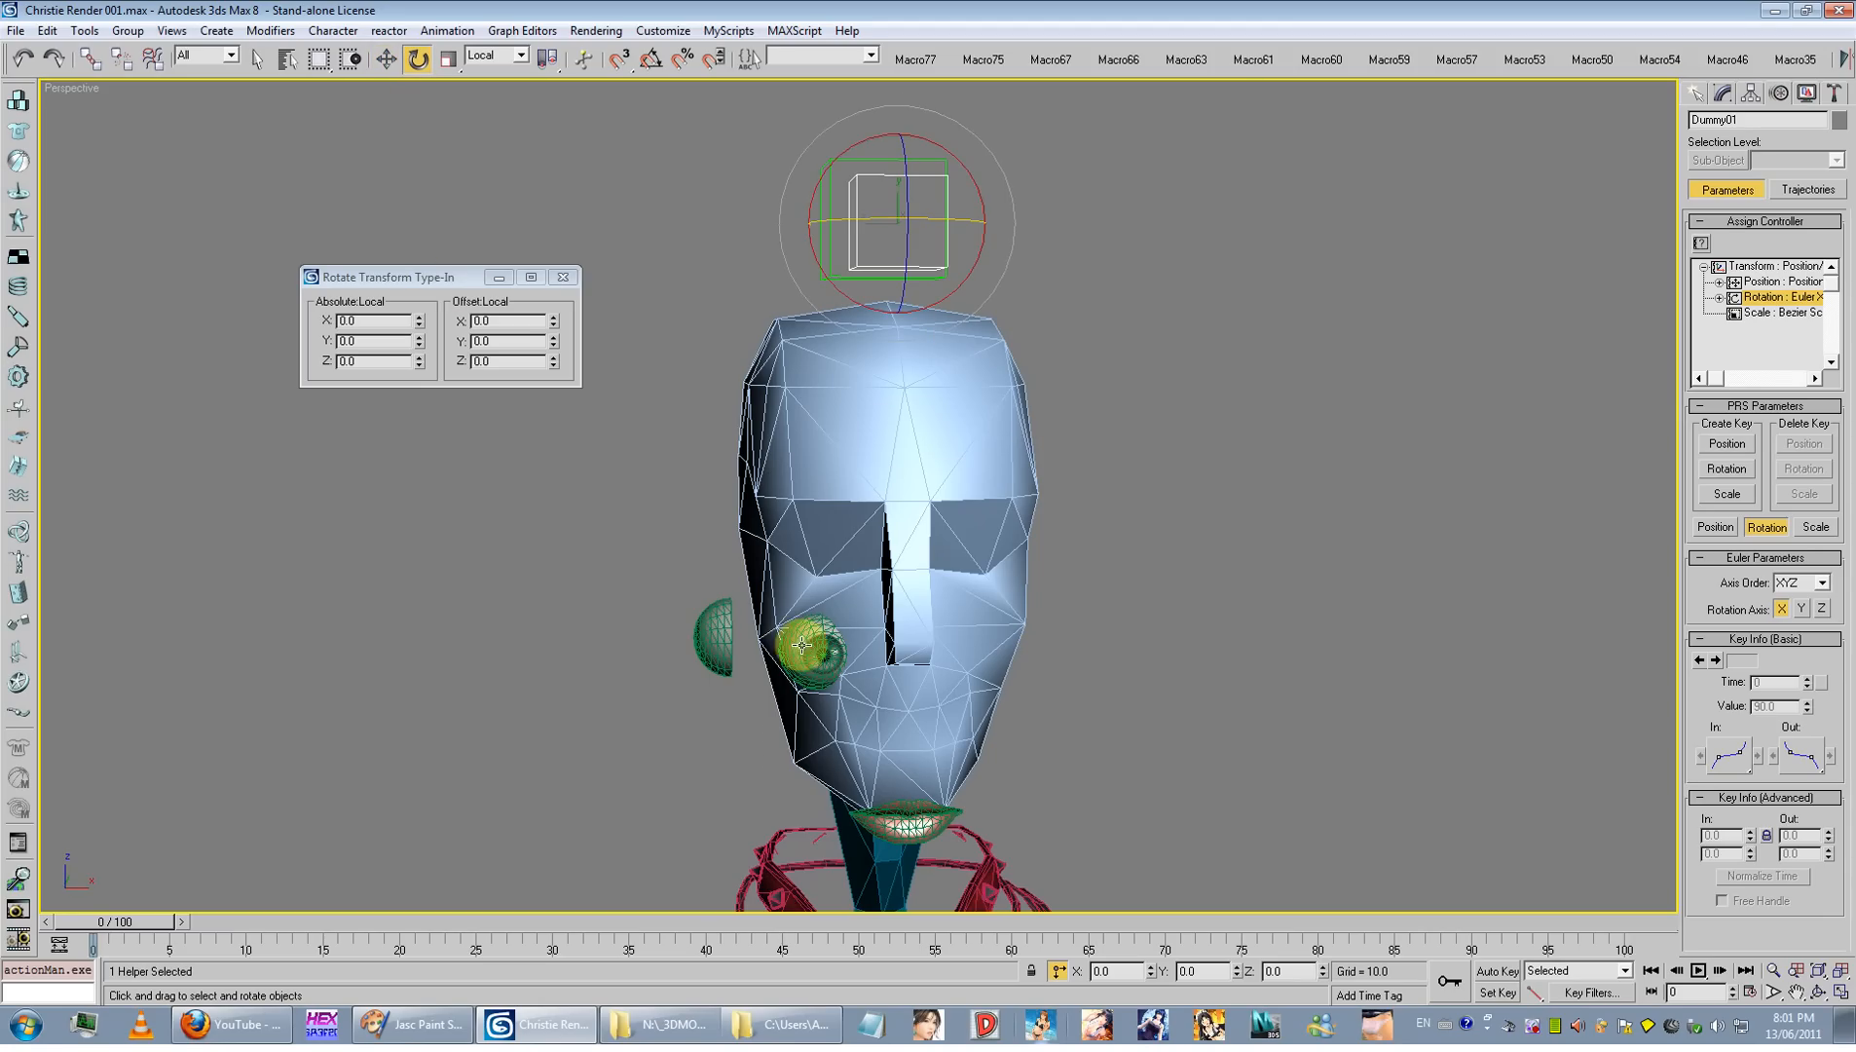
# Step: Try rotating Dummy01 freehand around its local Y axis, undoing each trial
pyautogui.click(712, 643)
pyautogui.click(876, 265)
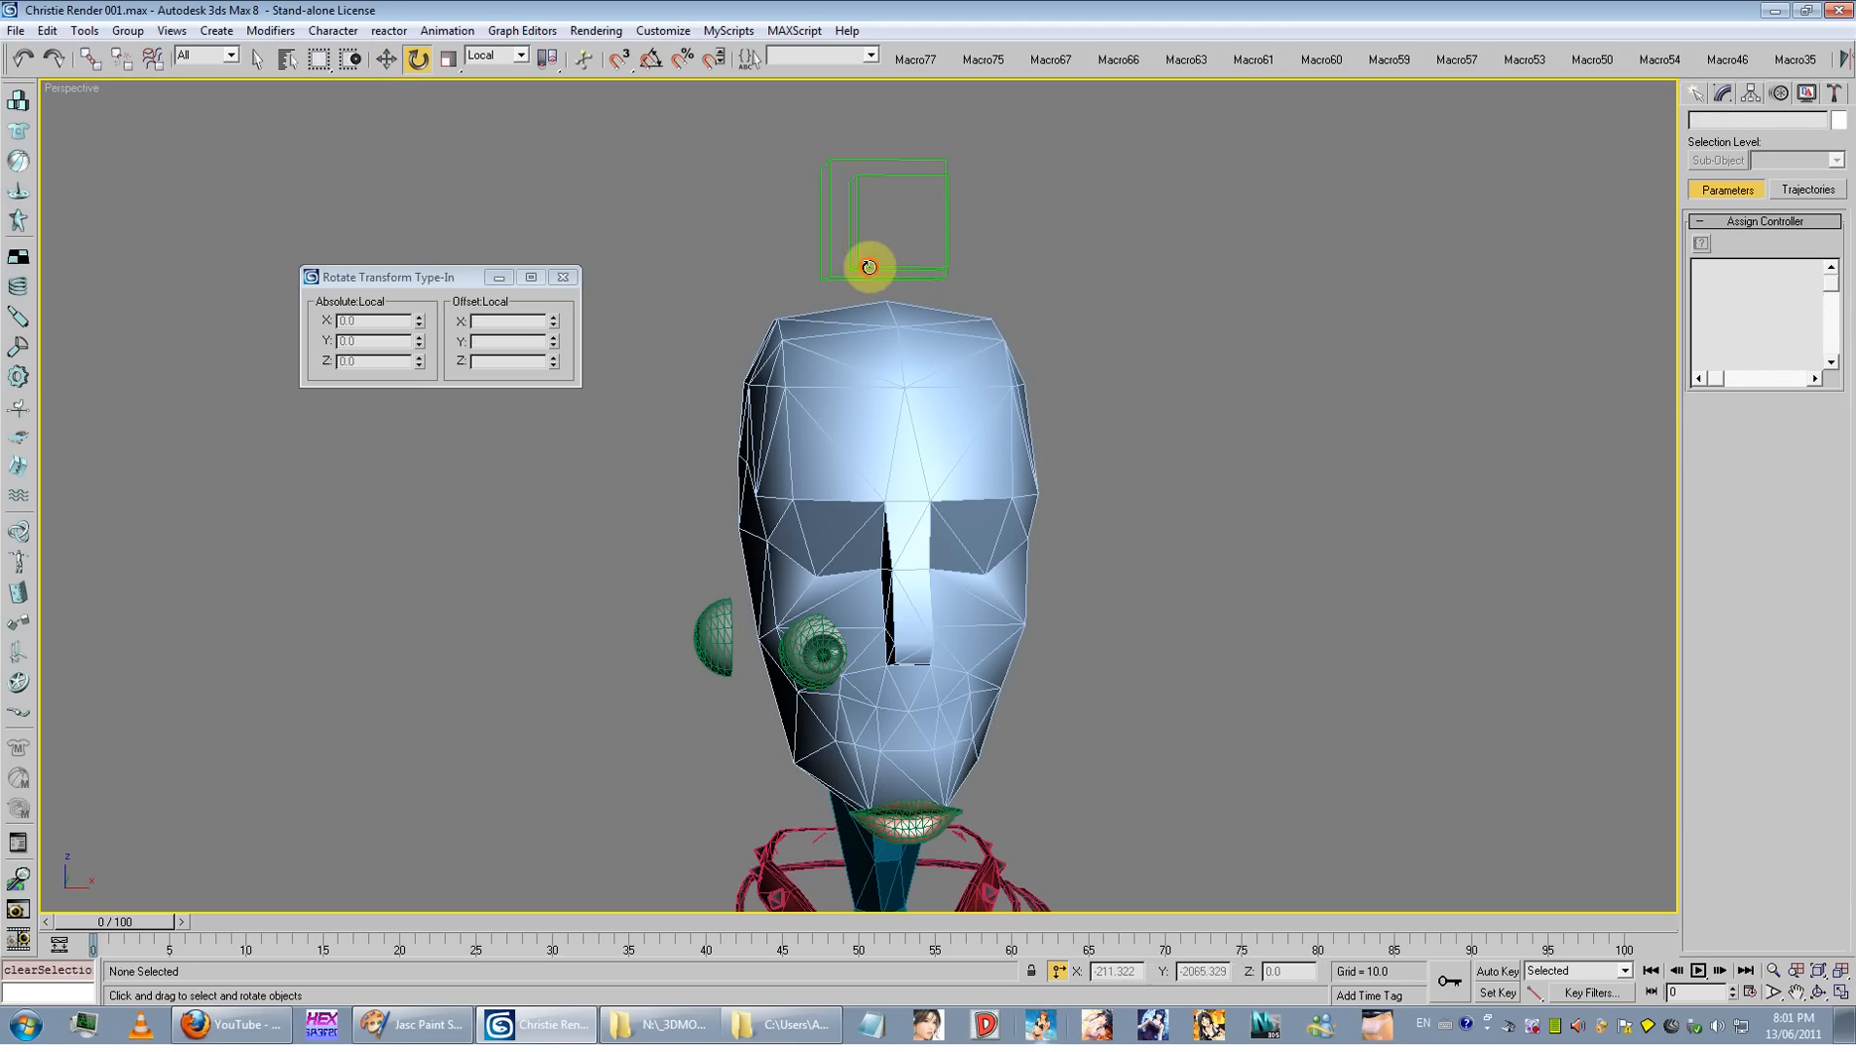
pyautogui.moveTo(945, 231); pyautogui.dragTo(1089, 234)
pyautogui.hotkey('ctrl', 'z')
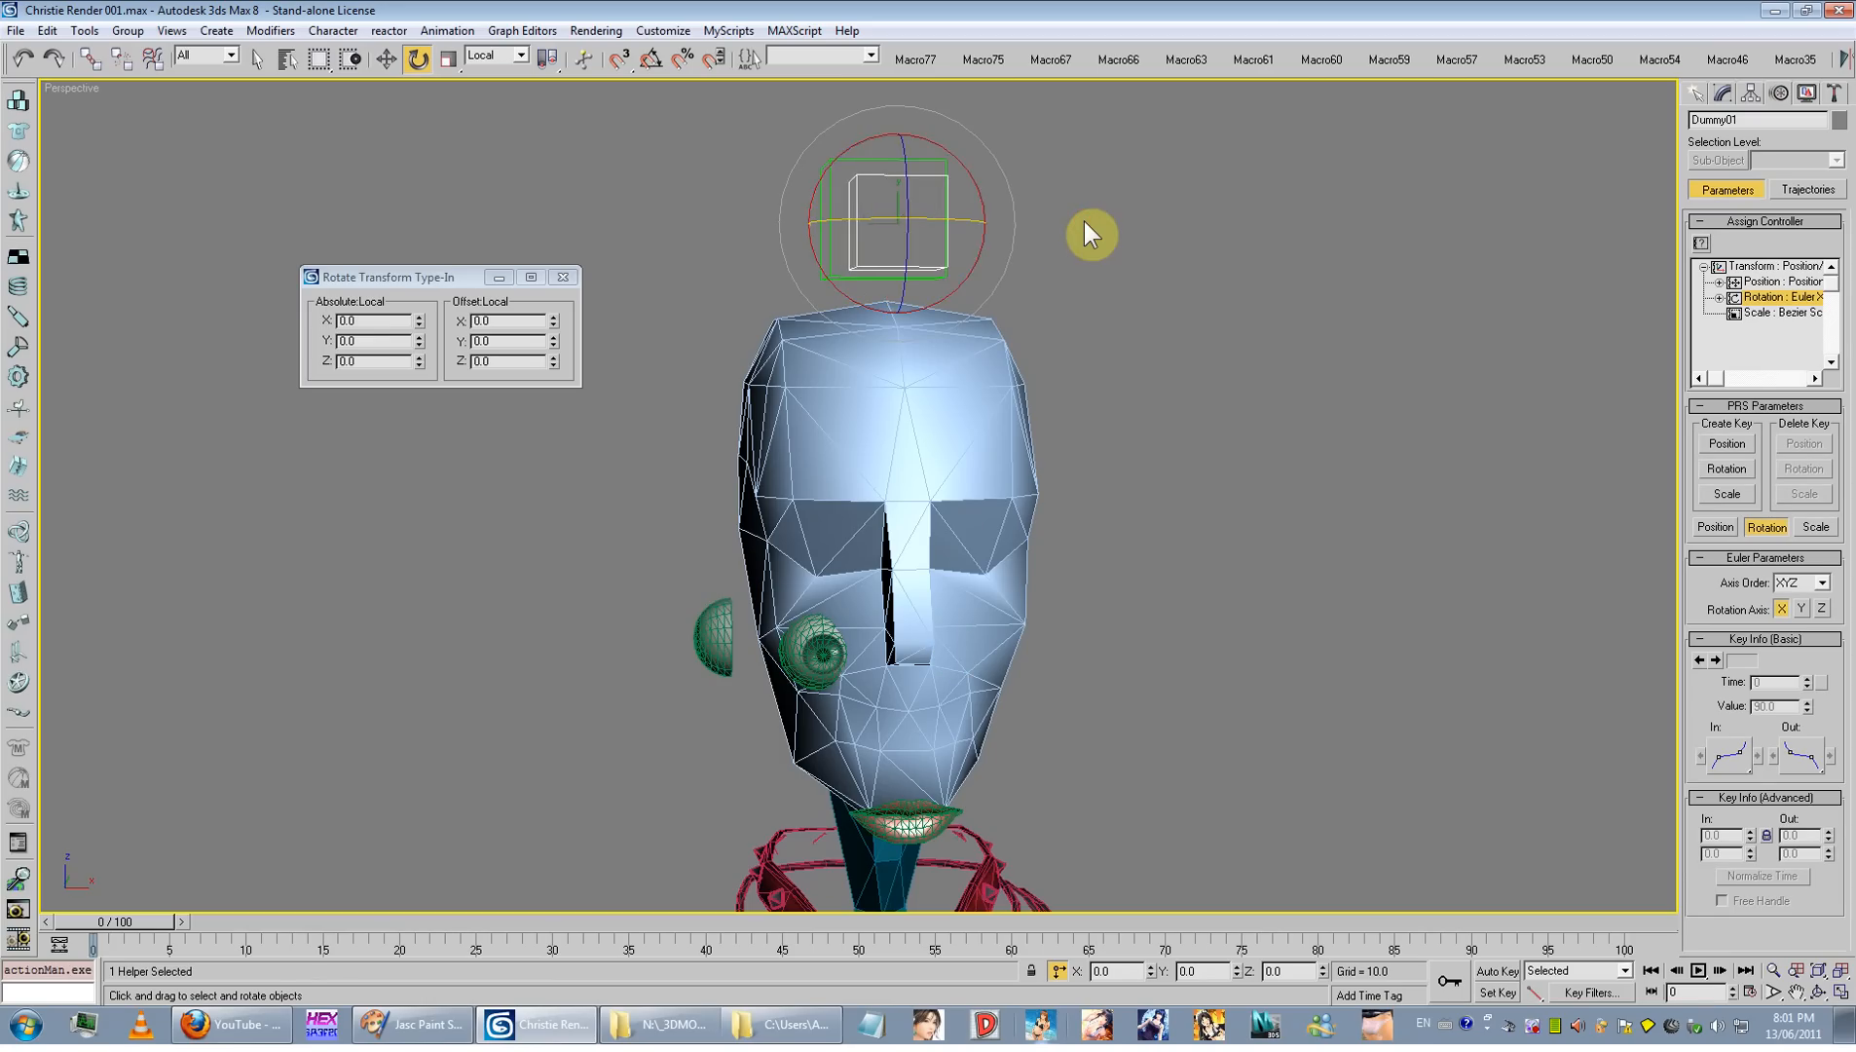
pyautogui.moveTo(944, 224); pyautogui.dragTo(1074, 236)
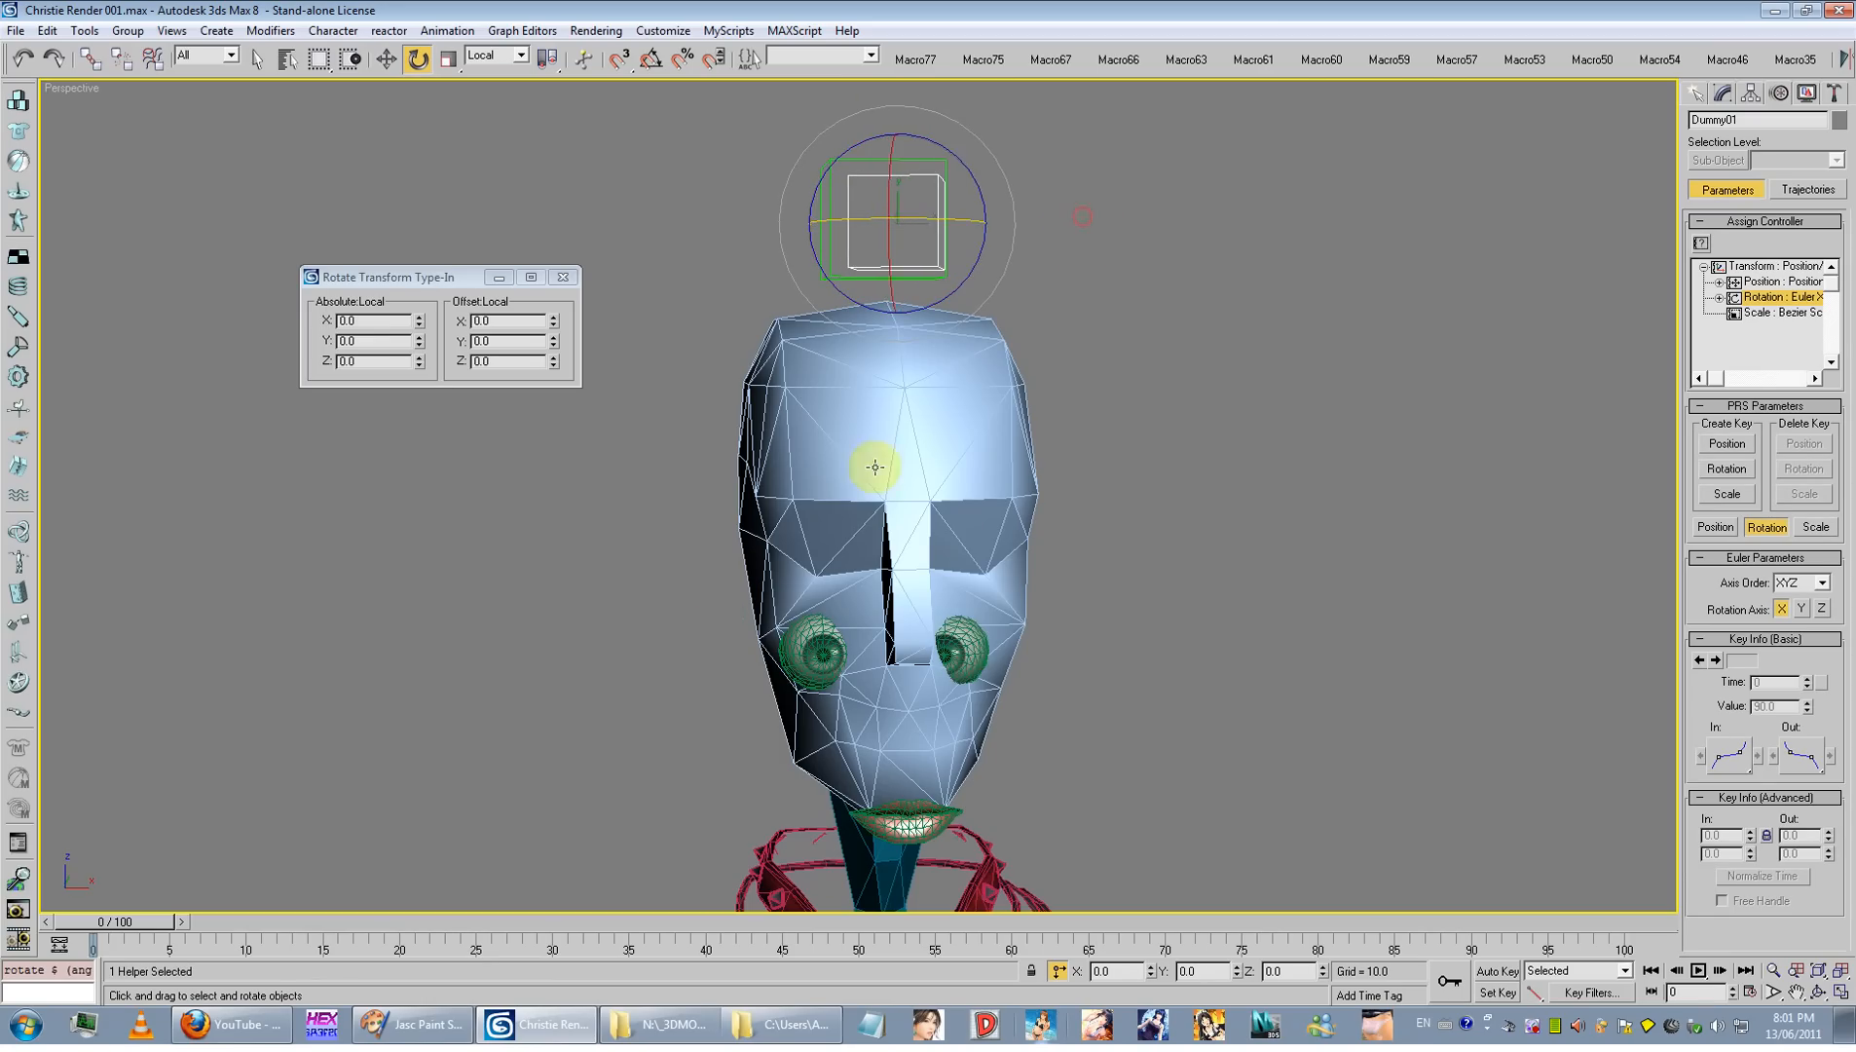
pyautogui.hotkey('ctrl', 'z')
pyautogui.moveTo(932, 220); pyautogui.dragTo(998, 212)
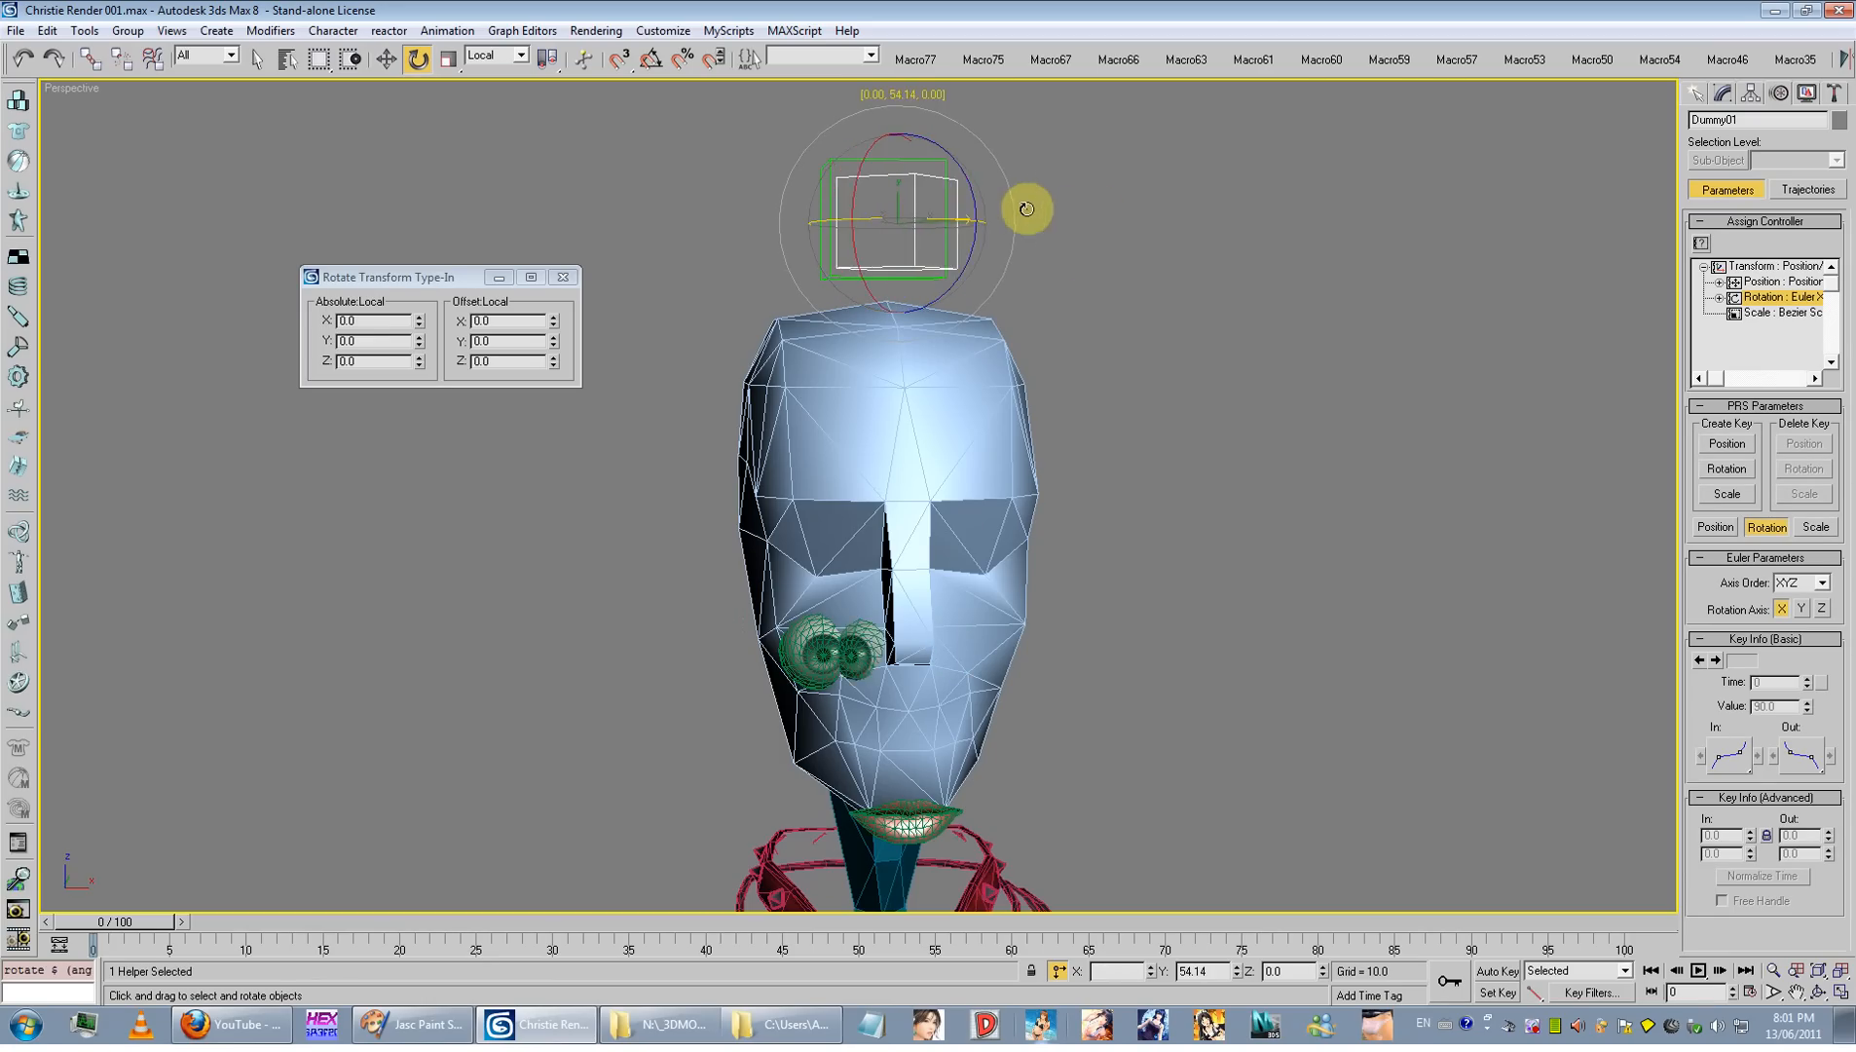
pyautogui.hotkey('ctrl', 'z')
# Step: Rotate Dummy01 90 degrees around its local Y axis and deselect it
pyautogui.click(1205, 971)
pyautogui.write('90')
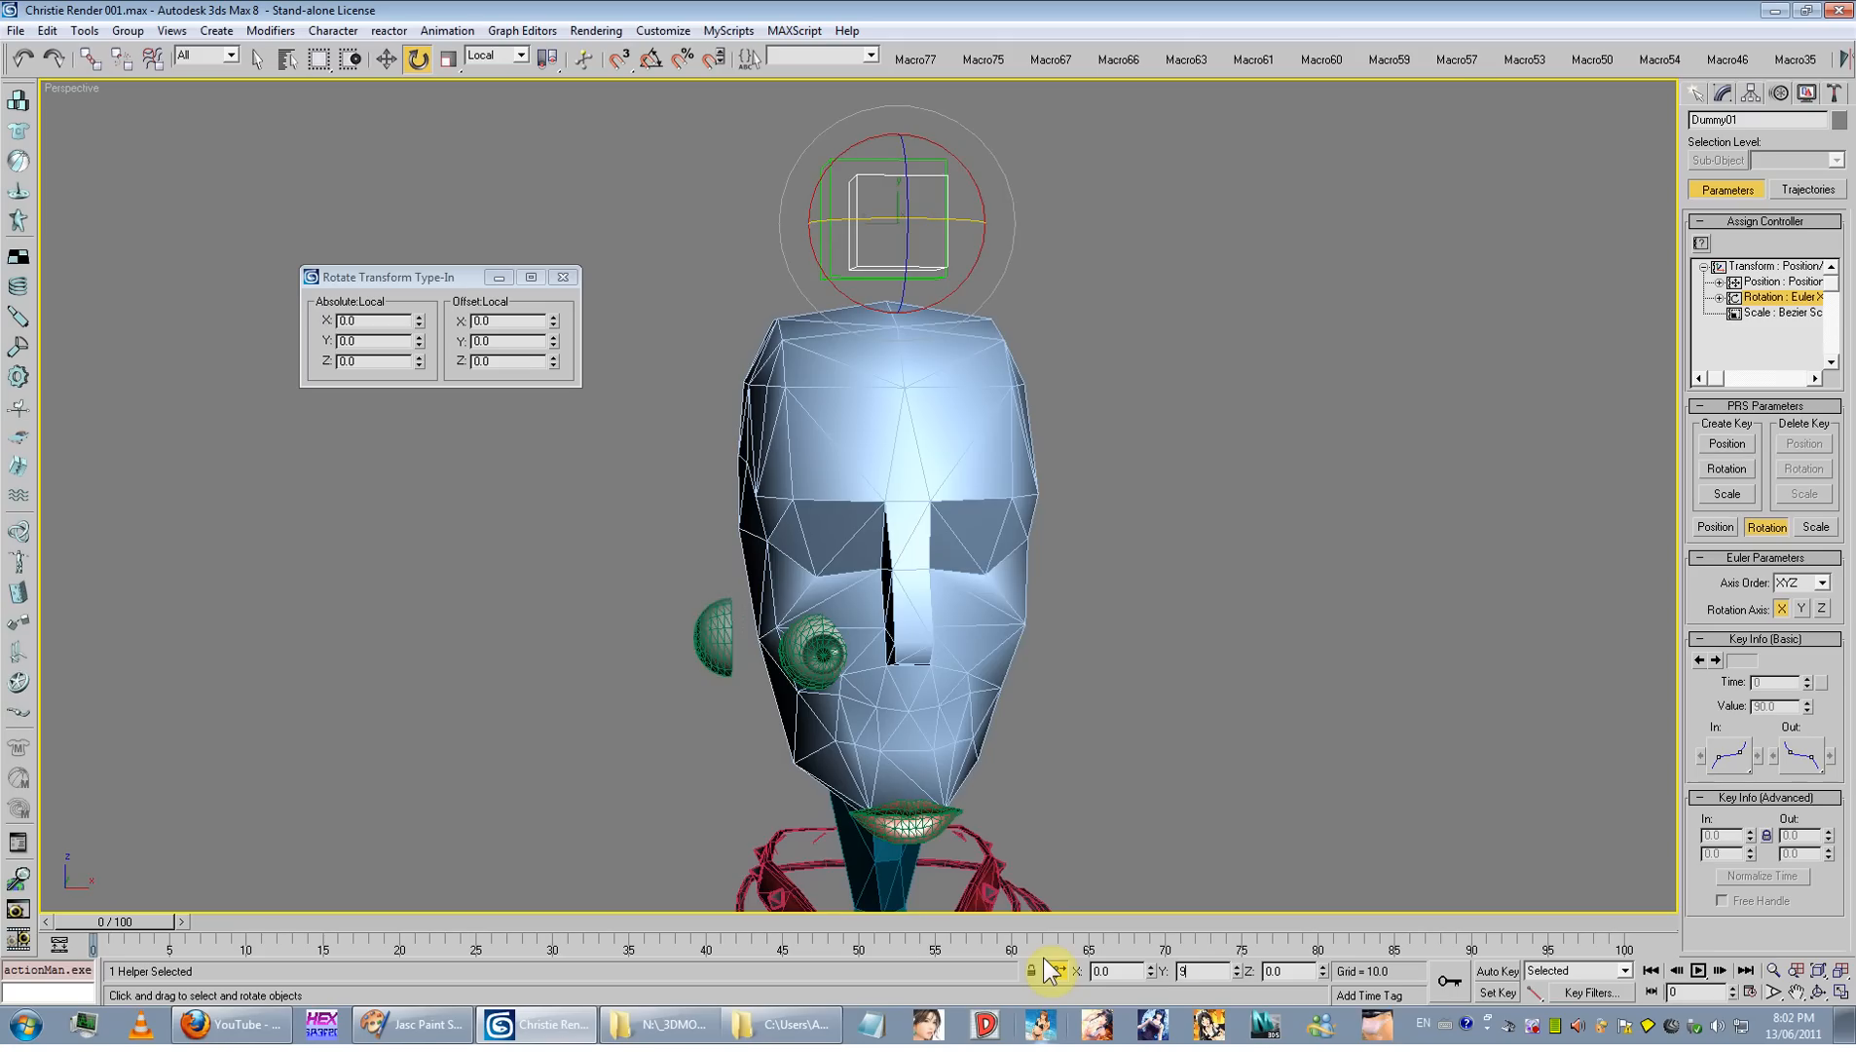
pyautogui.press('Return')
pyautogui.keyDown('alt'); pyautogui.moveTo(983, 531); pyautogui.dragTo(1252, 418, button='middle'); pyautogui.keyUp('alt')
pyautogui.click(1257, 411)
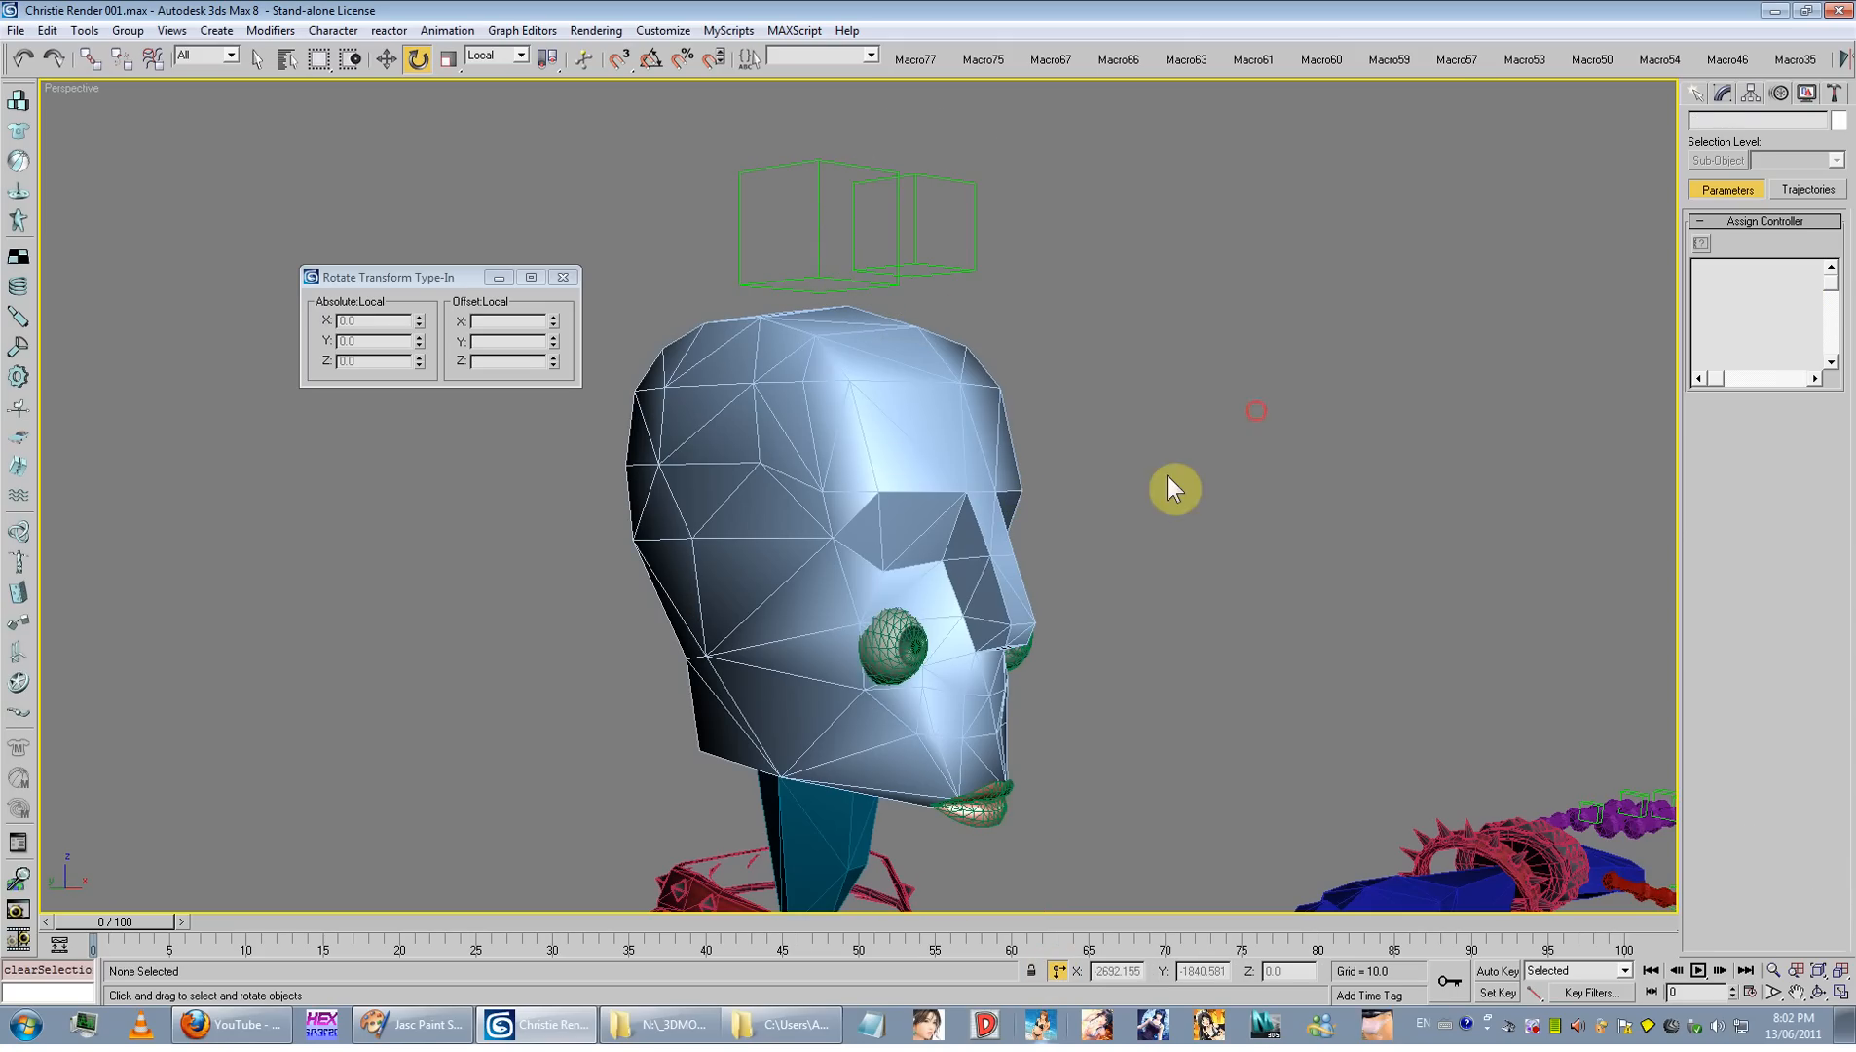
# Step: Assign an Orientation Constraint to the rotation of "eye r" and add Dummy01 as its orientation target
pyautogui.click(888, 619)
pyautogui.click(1753, 297)
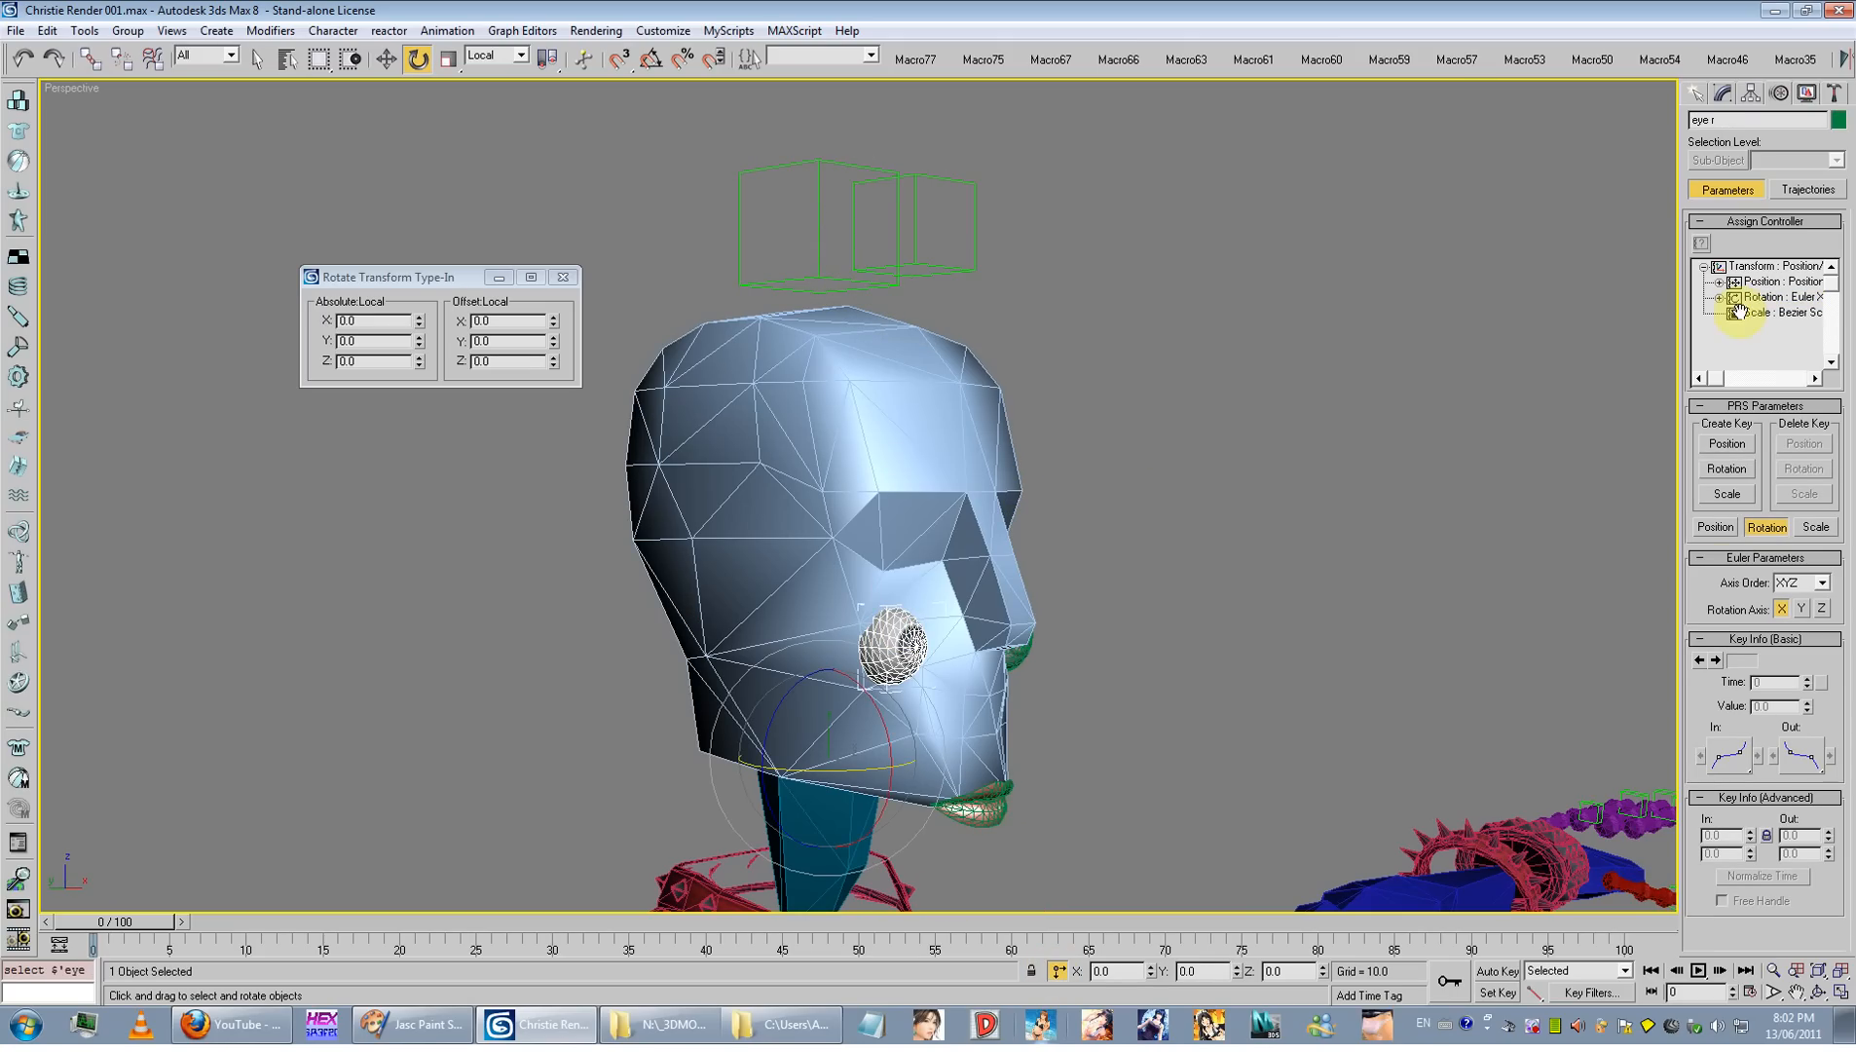
pyautogui.click(1701, 242)
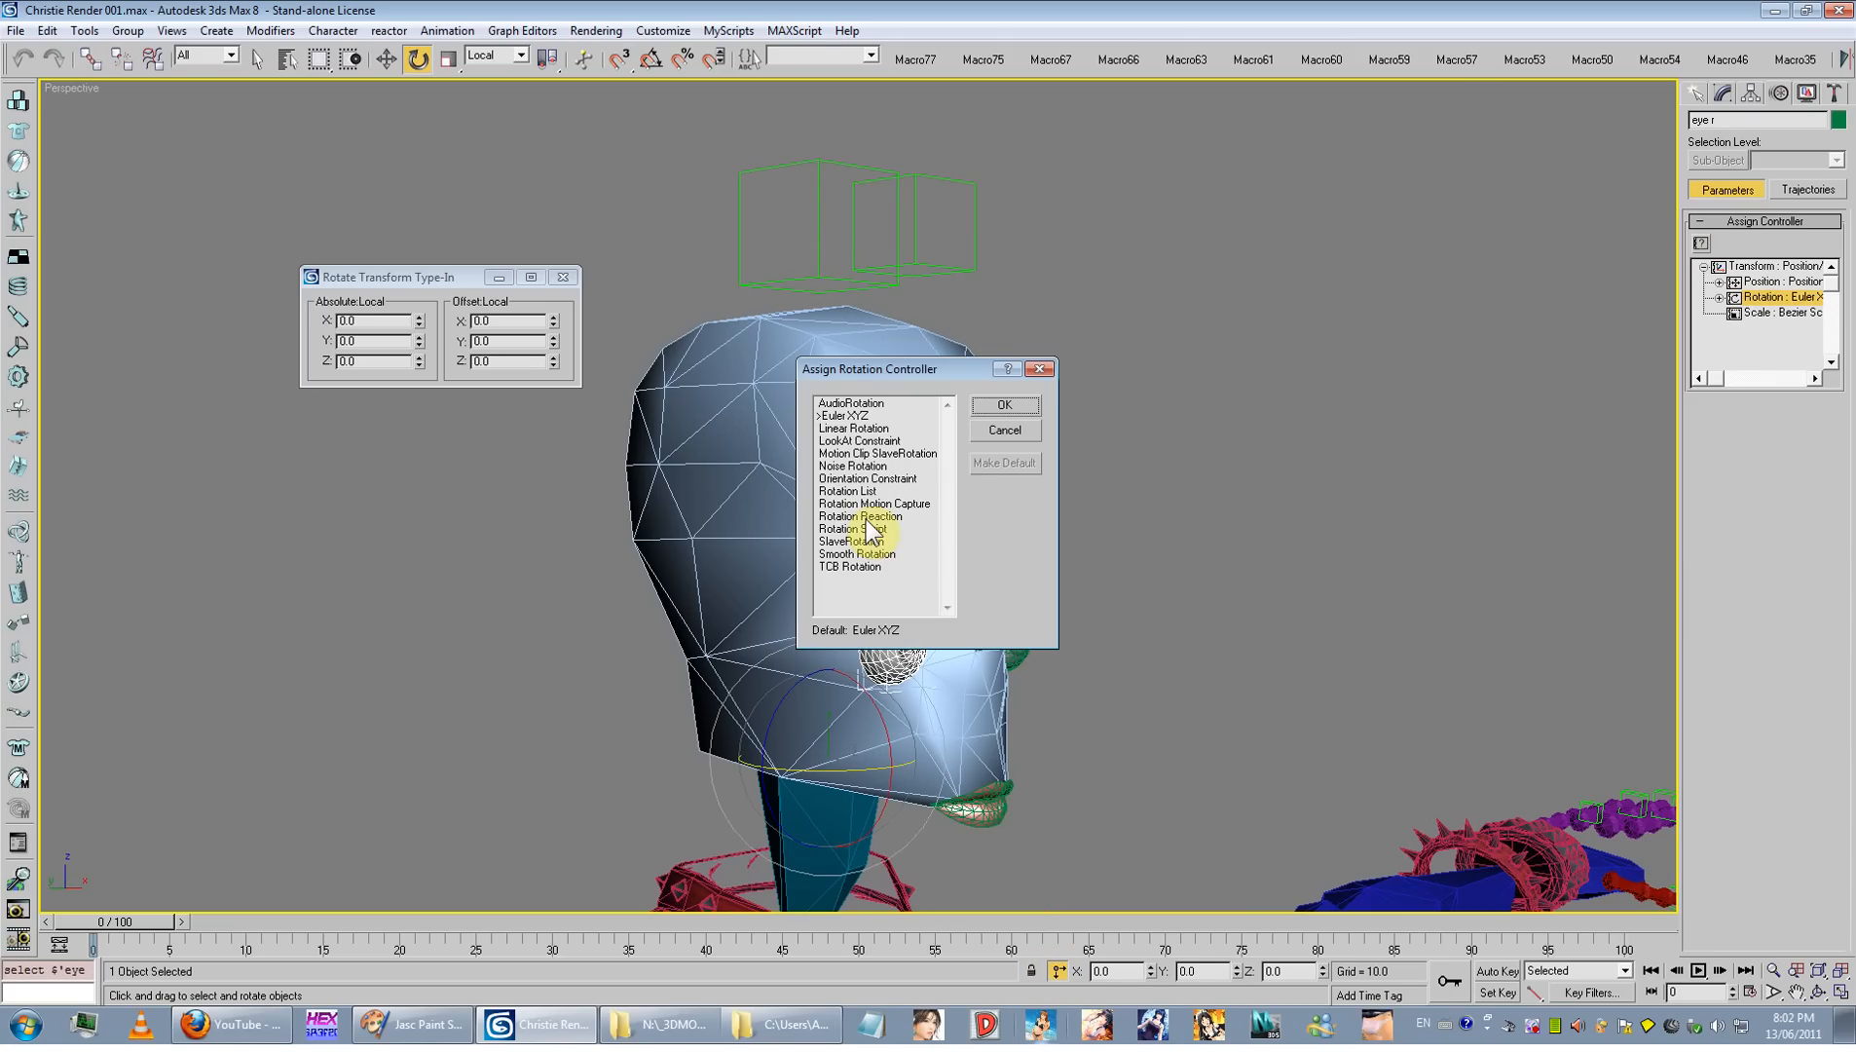
pyautogui.click(866, 478)
pyautogui.click(999, 407)
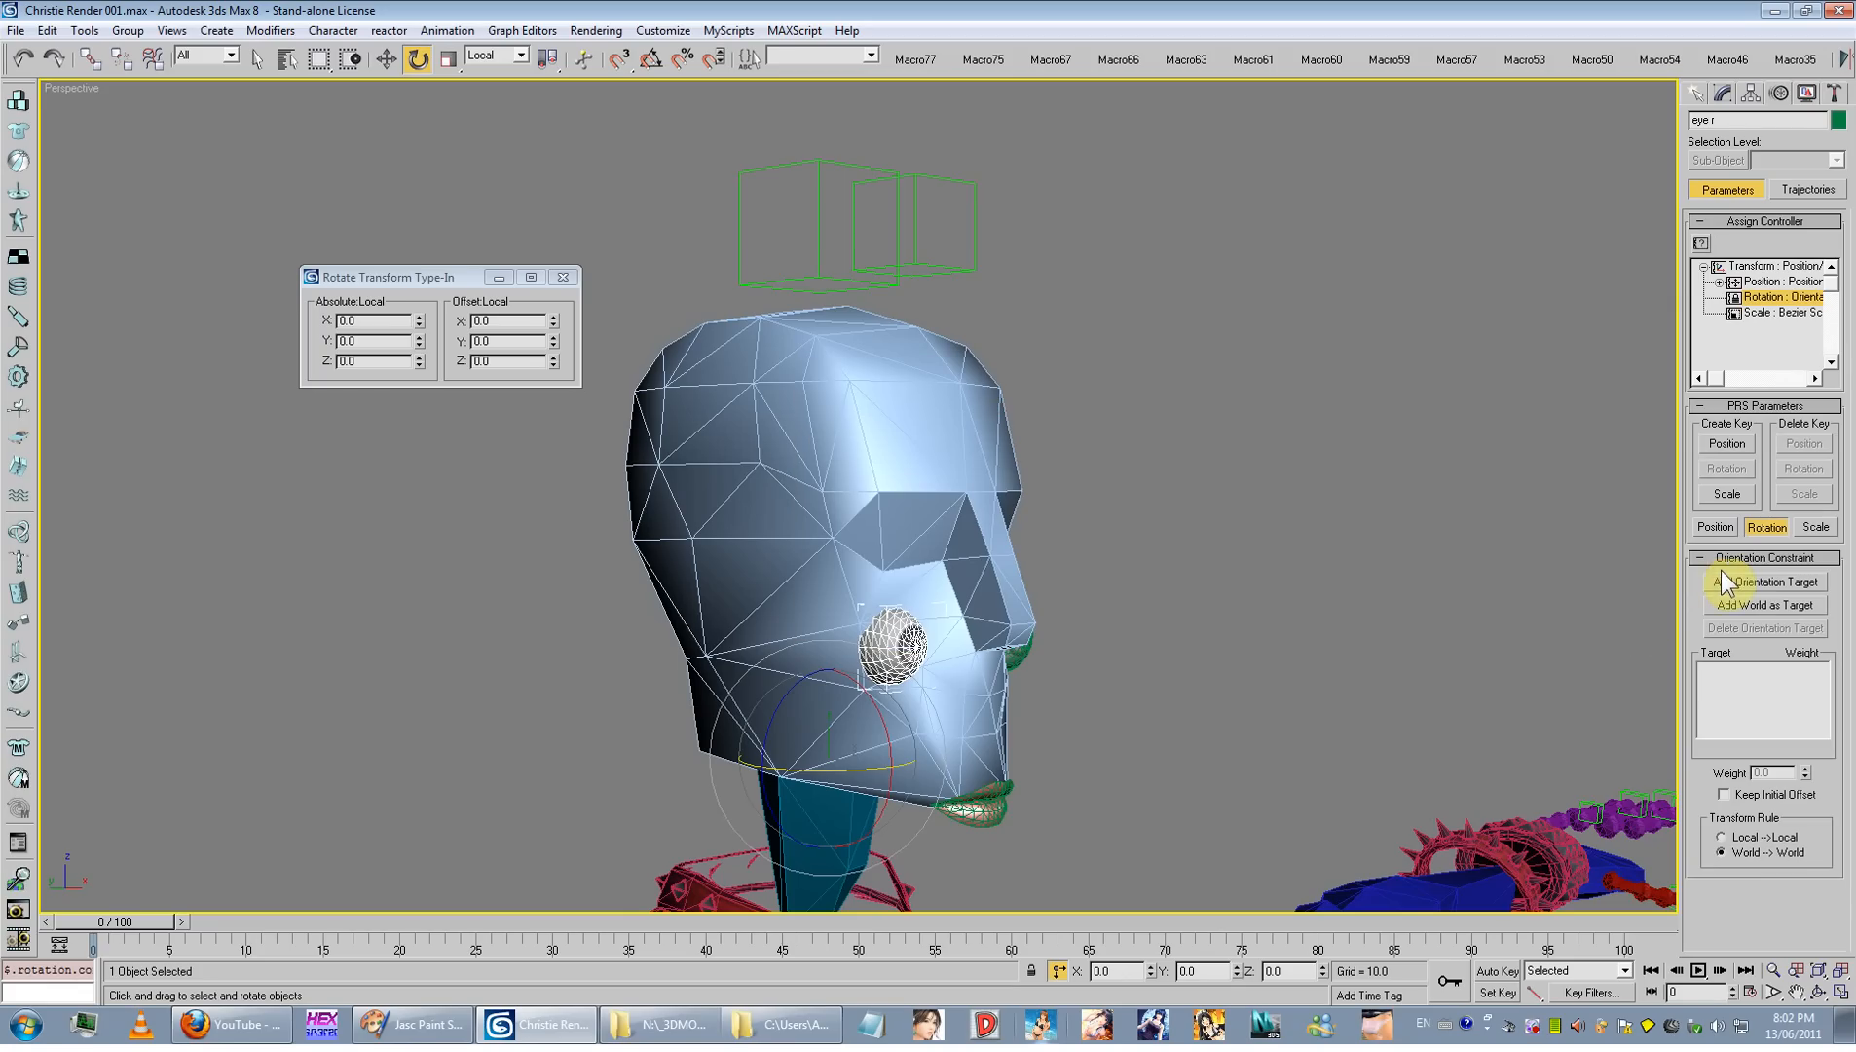
pyautogui.click(1722, 572)
pyautogui.click(969, 273)
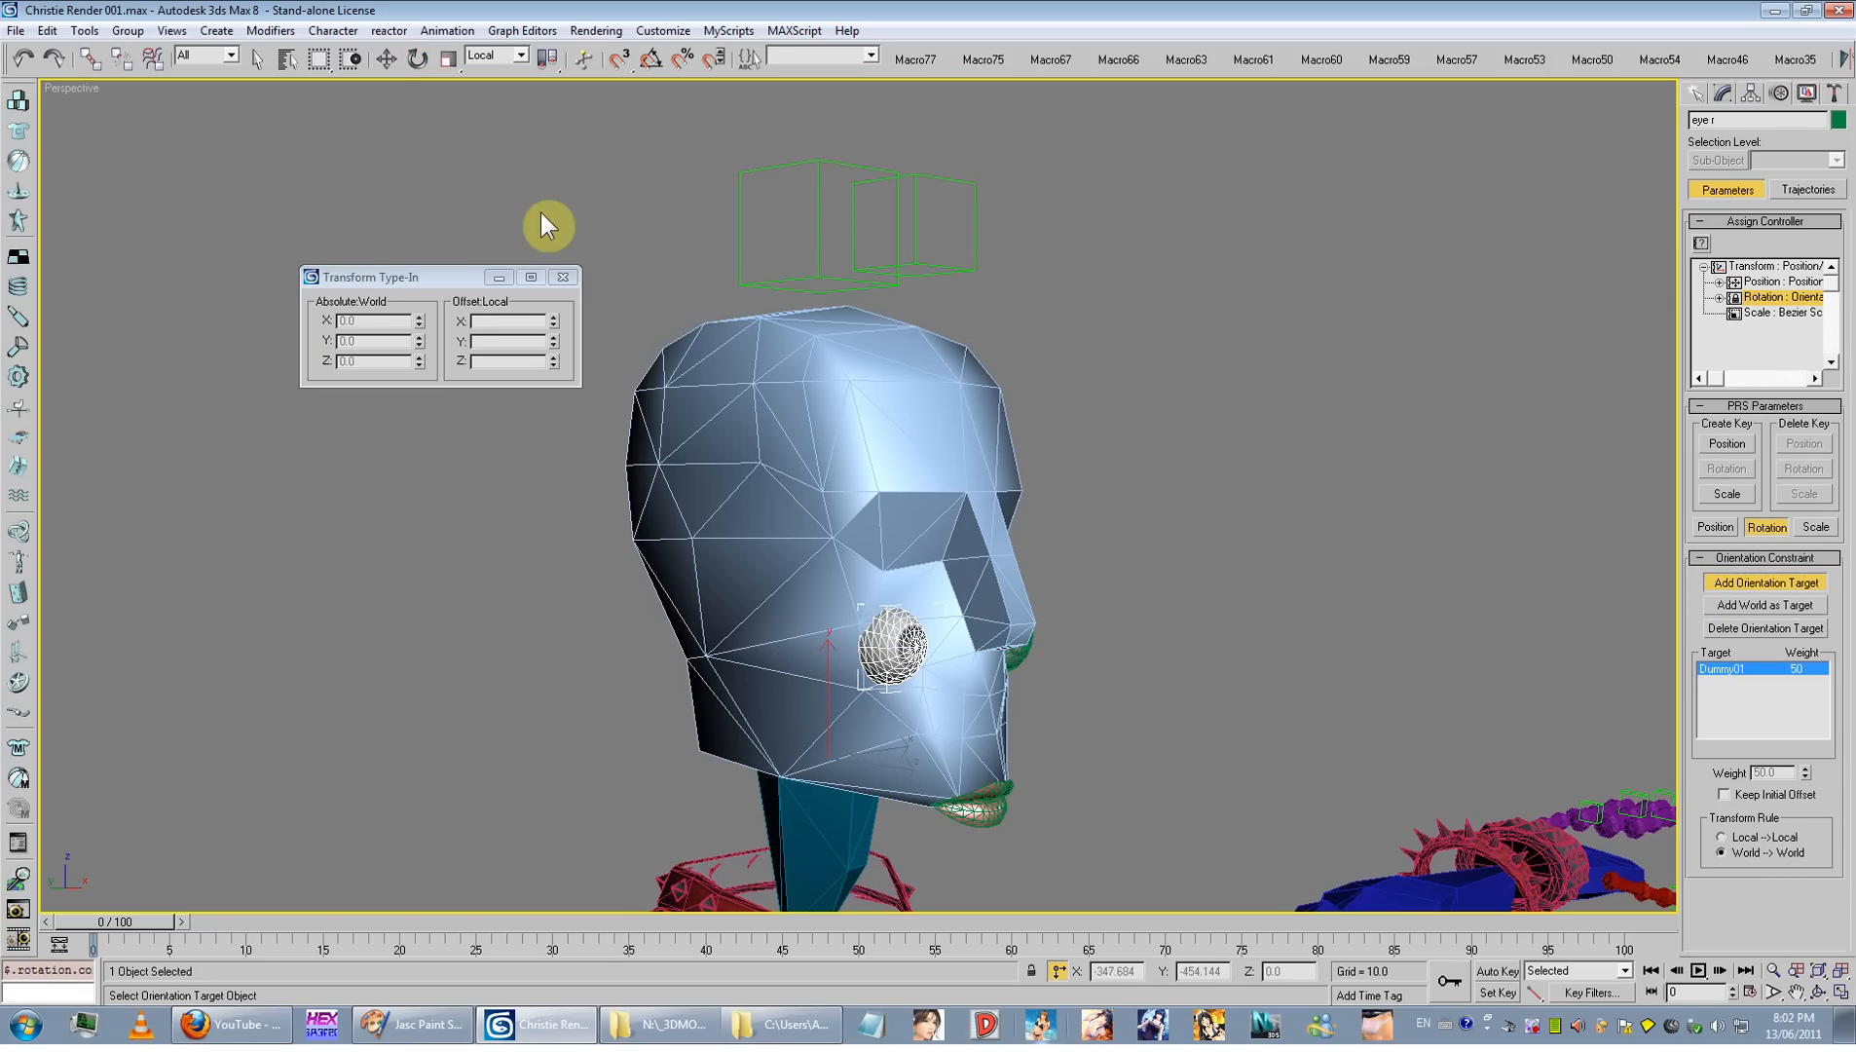
pyautogui.click(563, 276)
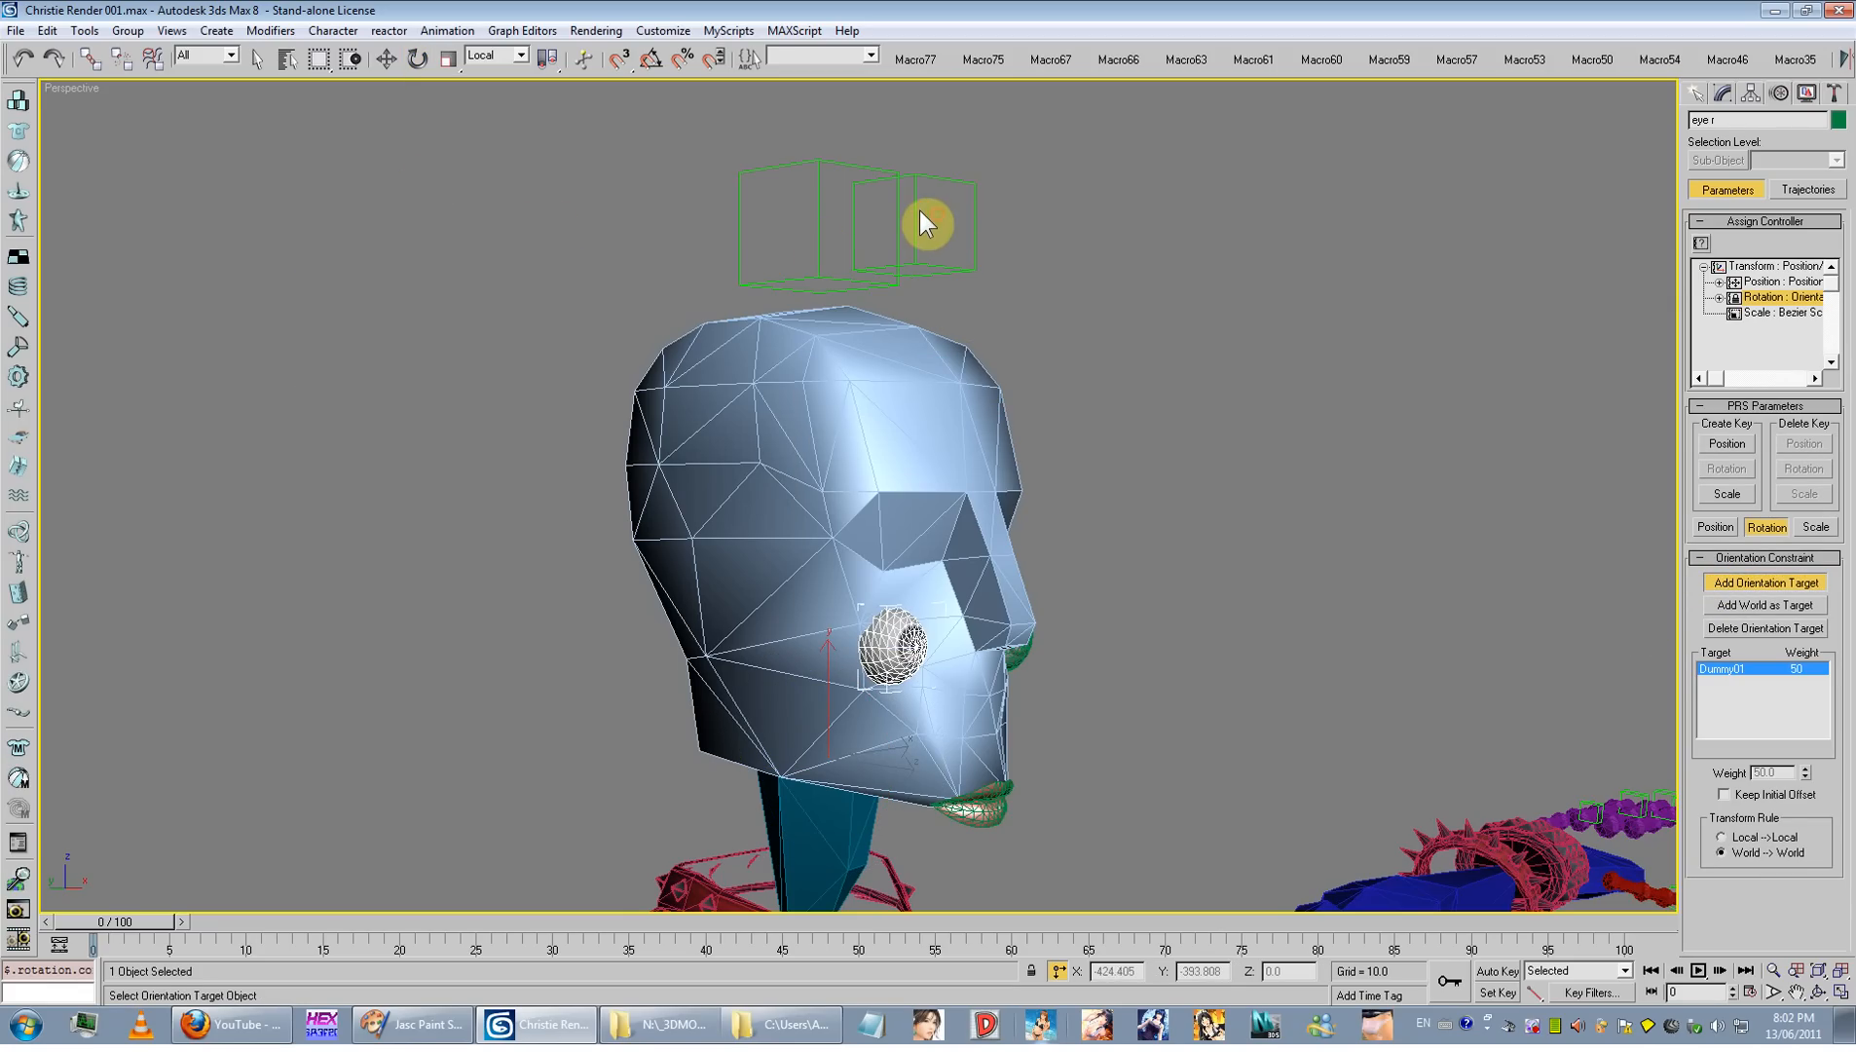
# Step: Test the eye constraints by rotating Dummy01 freehand, then cancel the rotation
pyautogui.keyDown('alt'); pyautogui.moveTo(978, 232); pyautogui.dragTo(990, 170, button='middle'); pyautogui.keyUp('alt')
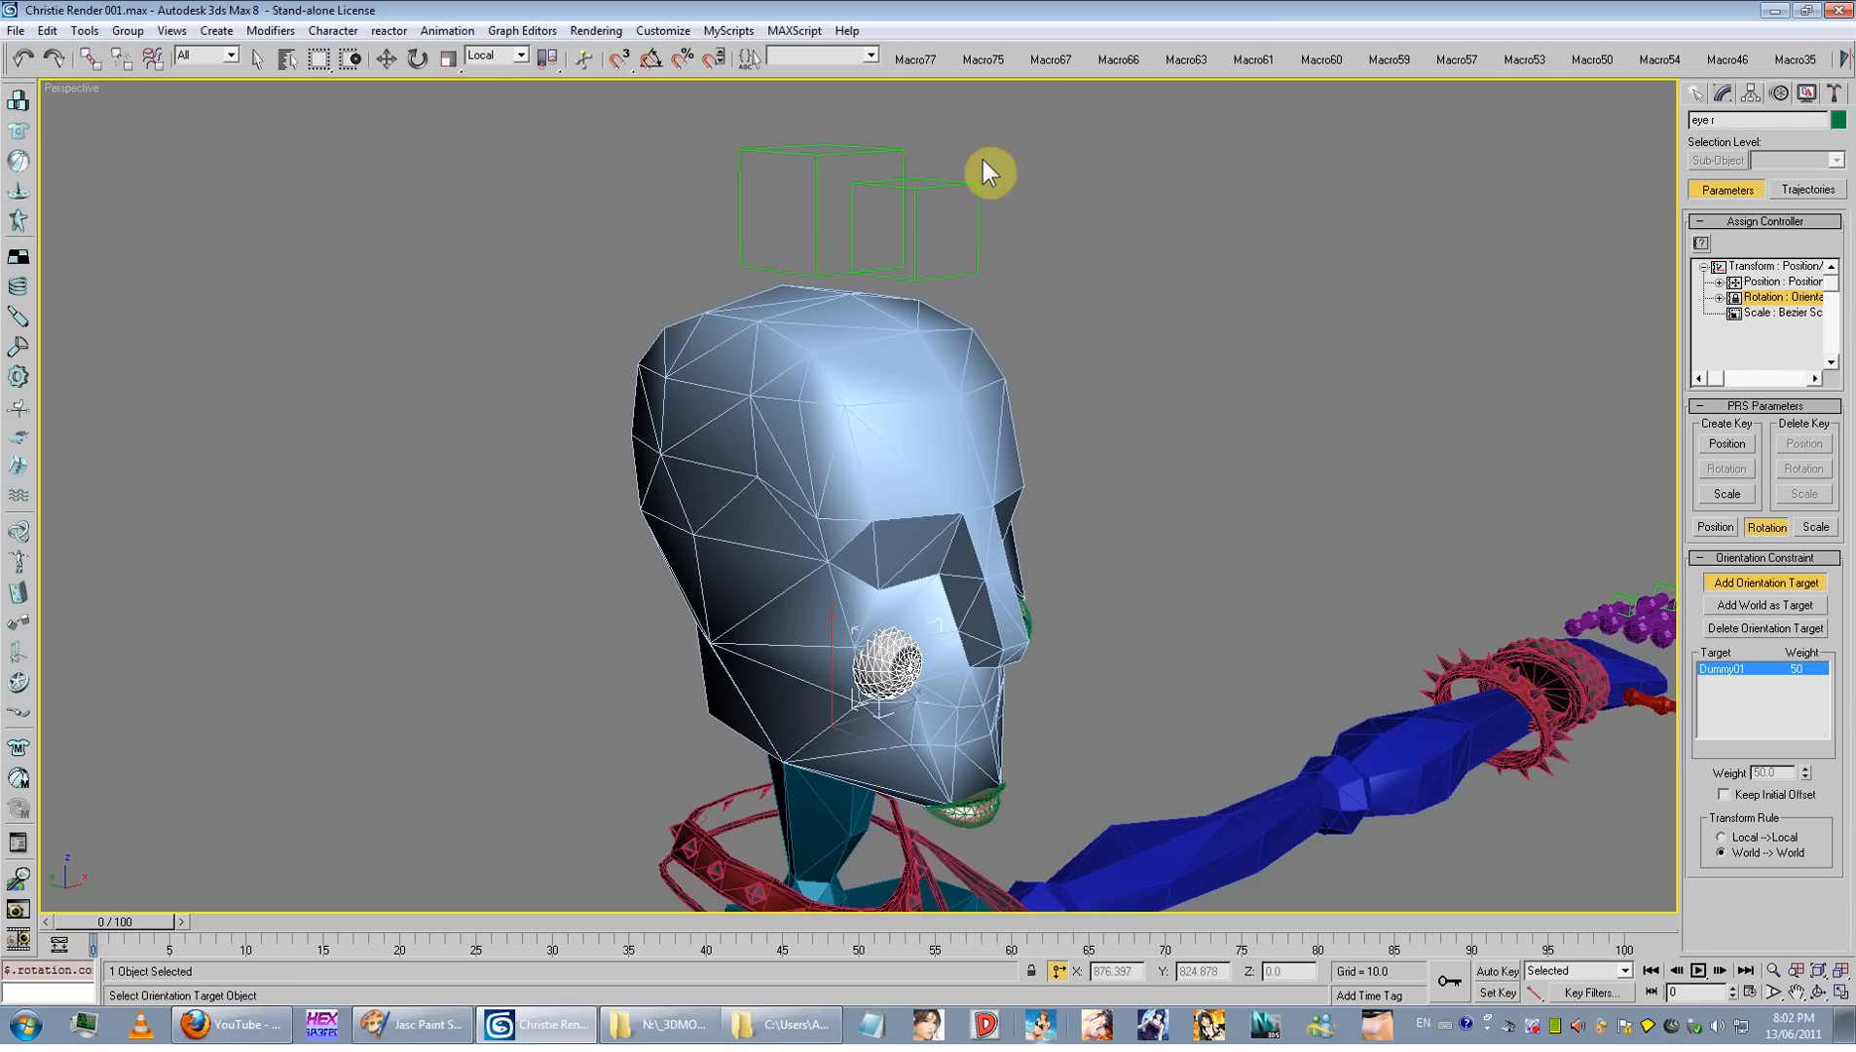
pyautogui.press('w')
pyautogui.click(952, 227)
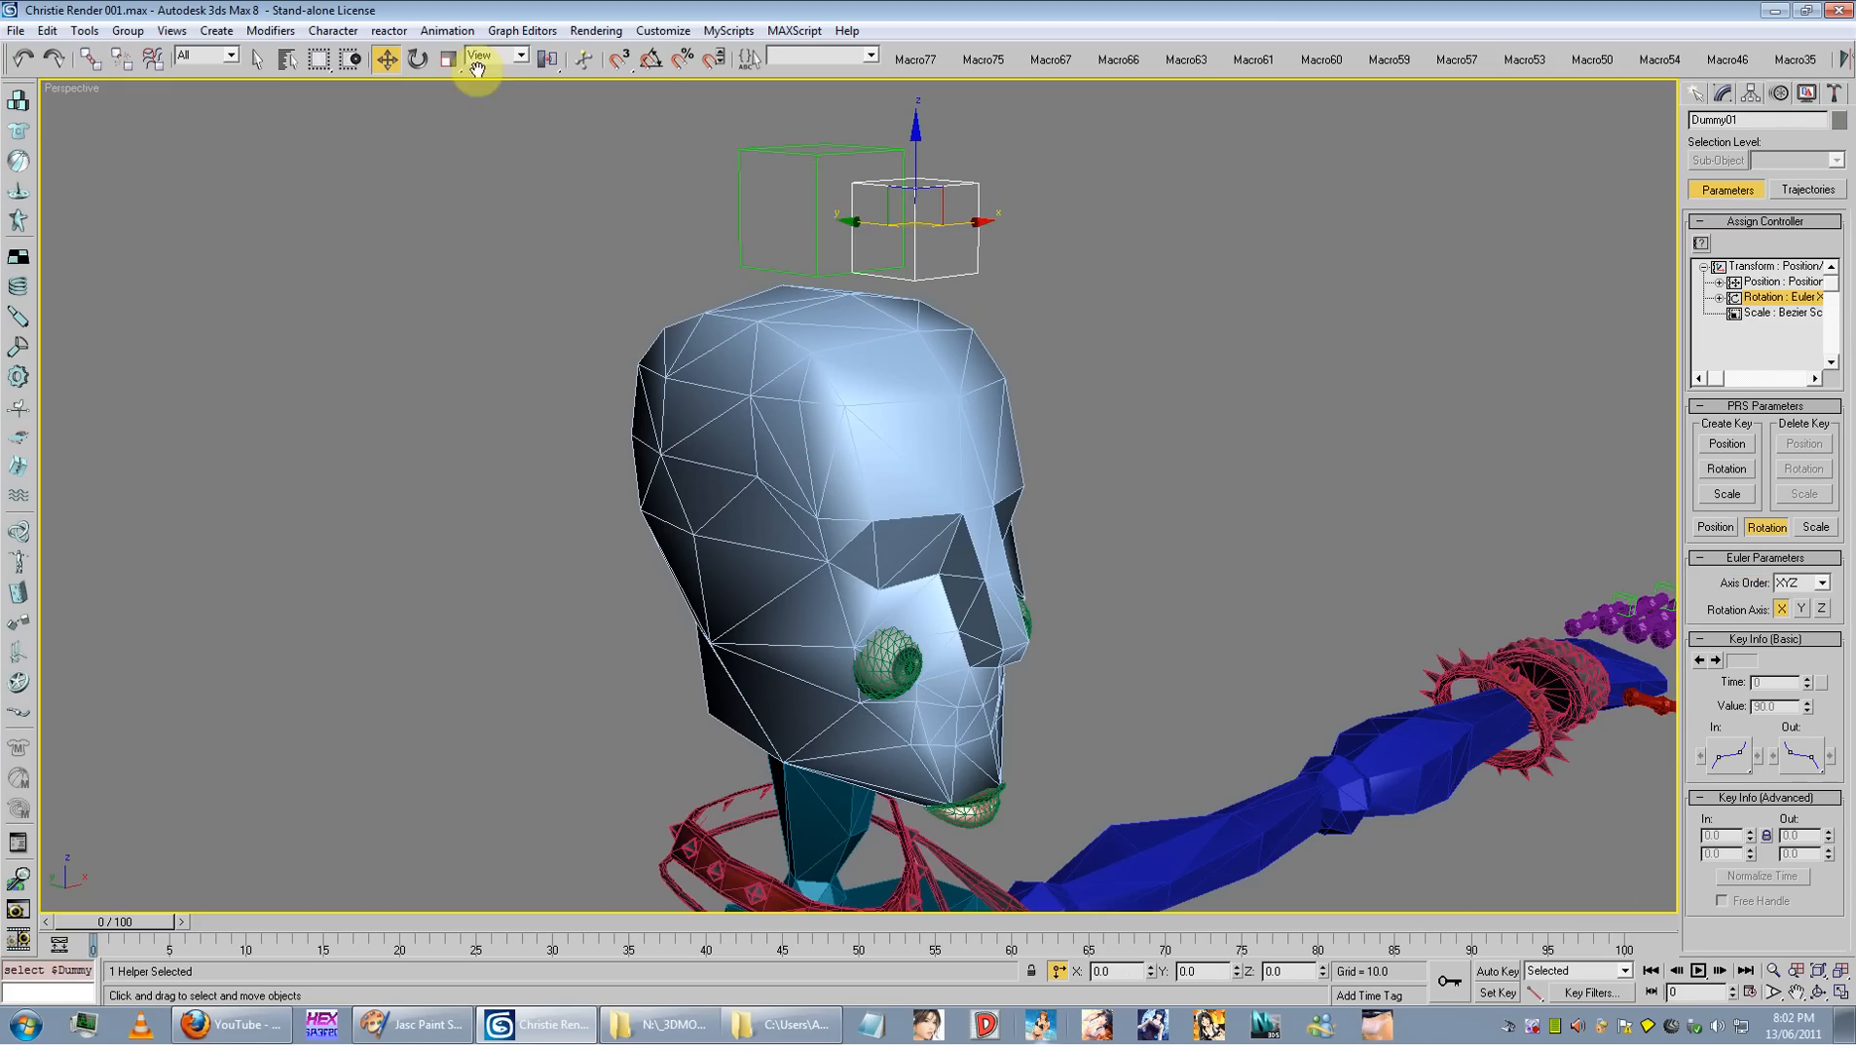
pyautogui.press('e')
pyautogui.moveTo(950, 185); pyautogui.dragTo(1038, 377)
pyautogui.rightClick(1038, 377)
pyautogui.keyDown('alt'); pyautogui.moveTo(1038, 376); pyautogui.dragTo(1000, 353, button='middle'); pyautogui.keyUp('alt')
# Step: Select "eye l" and examine its orientation constraint and placement from the side of the head
pyautogui.click(1183, 463)
pyautogui.click(1031, 630)
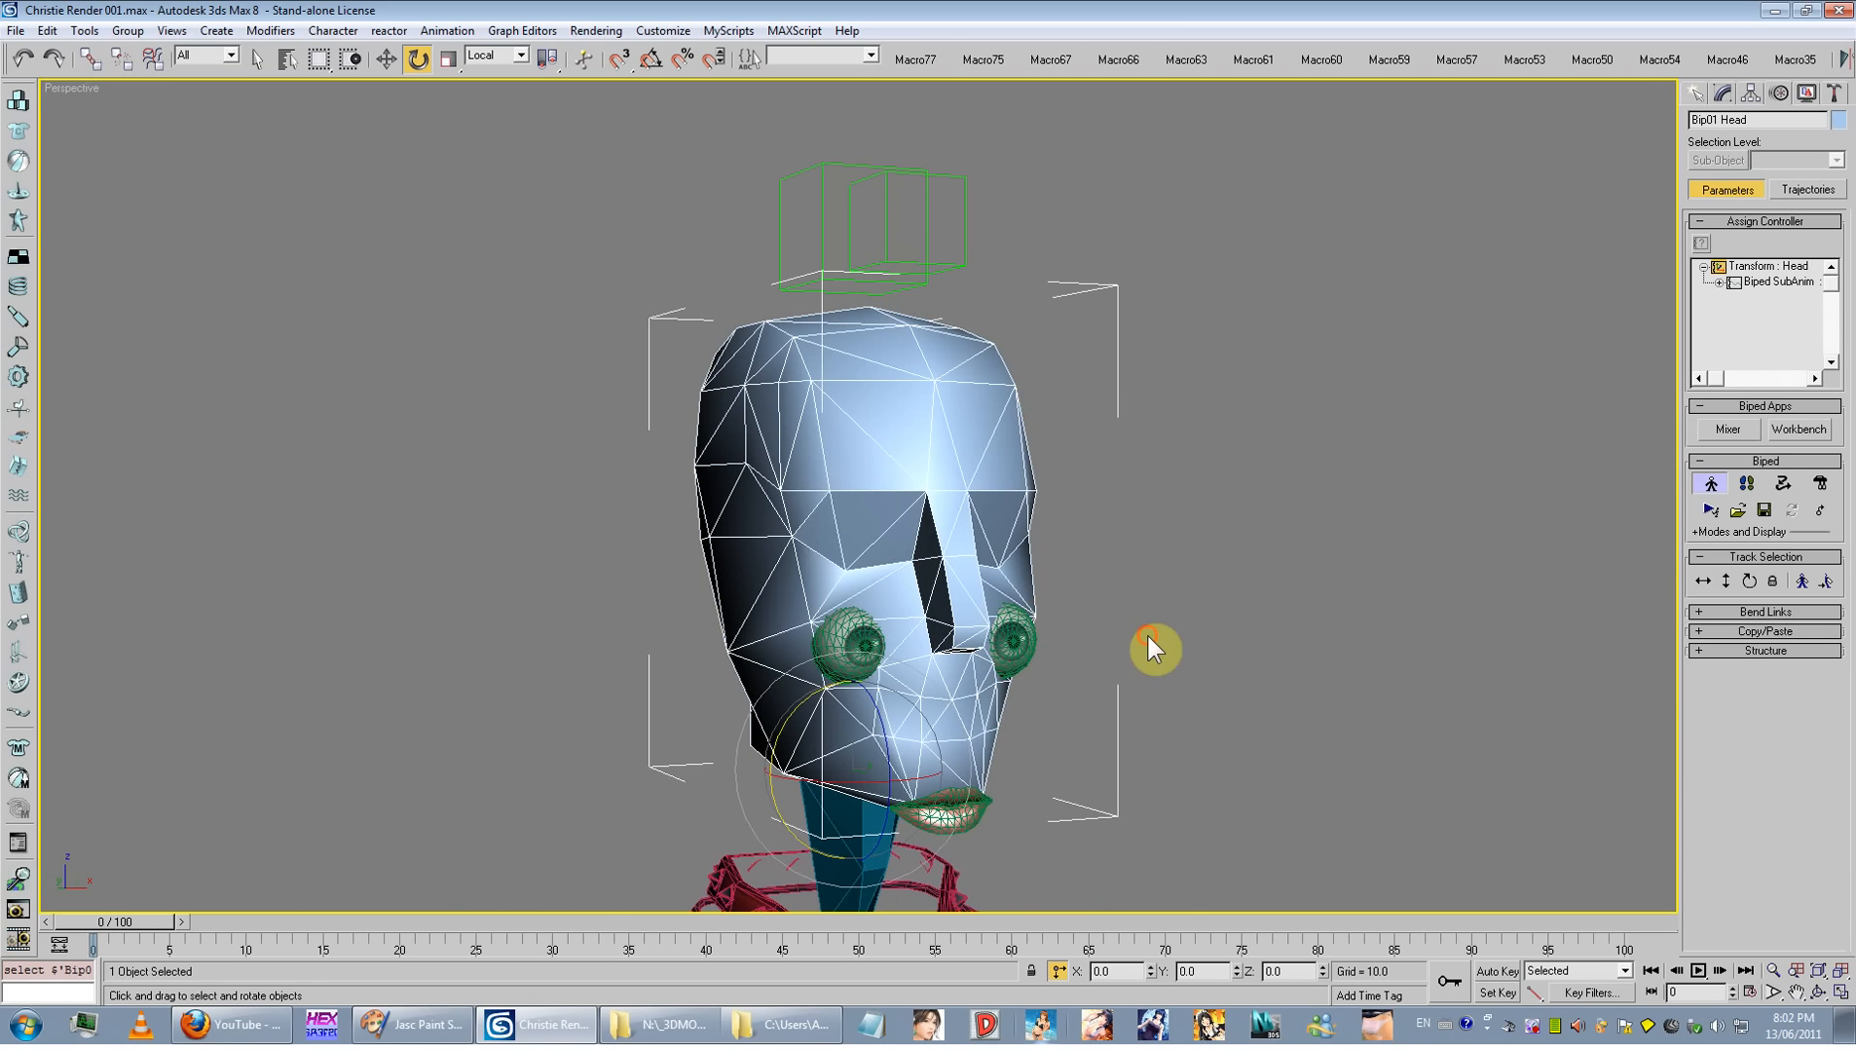
pyautogui.click(1032, 648)
pyautogui.scroll(-5, 1049, 665)
pyautogui.keyDown('alt'); pyautogui.moveTo(1048, 621); pyautogui.dragTo(881, 513, button='middle'); pyautogui.keyUp('alt')
pyautogui.scroll(5, 1044, 603)
pyautogui.scroll(-3, 1000, 282)
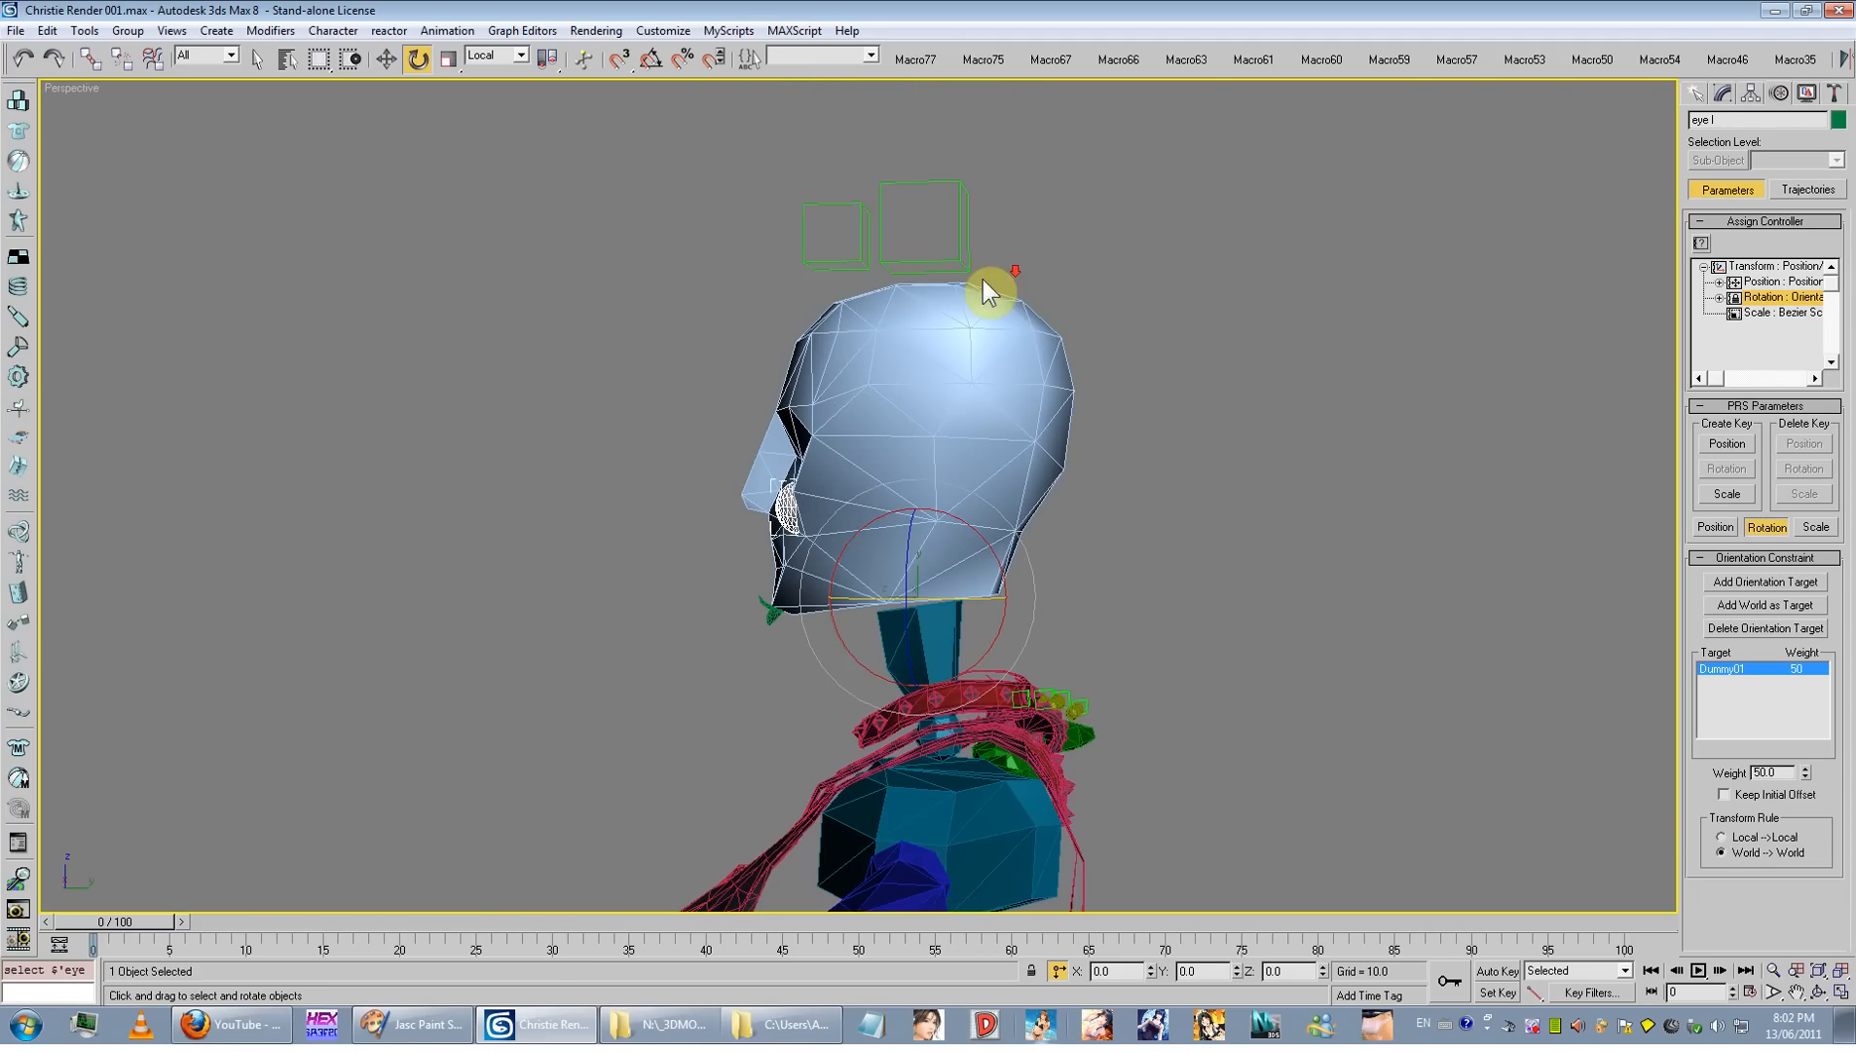
# Step: Try rotating Dummy01 about 44 degrees around its local X axis, then cancel the rotation
pyautogui.click(846, 257)
pyautogui.moveTo(850, 249); pyautogui.dragTo(952, 249)
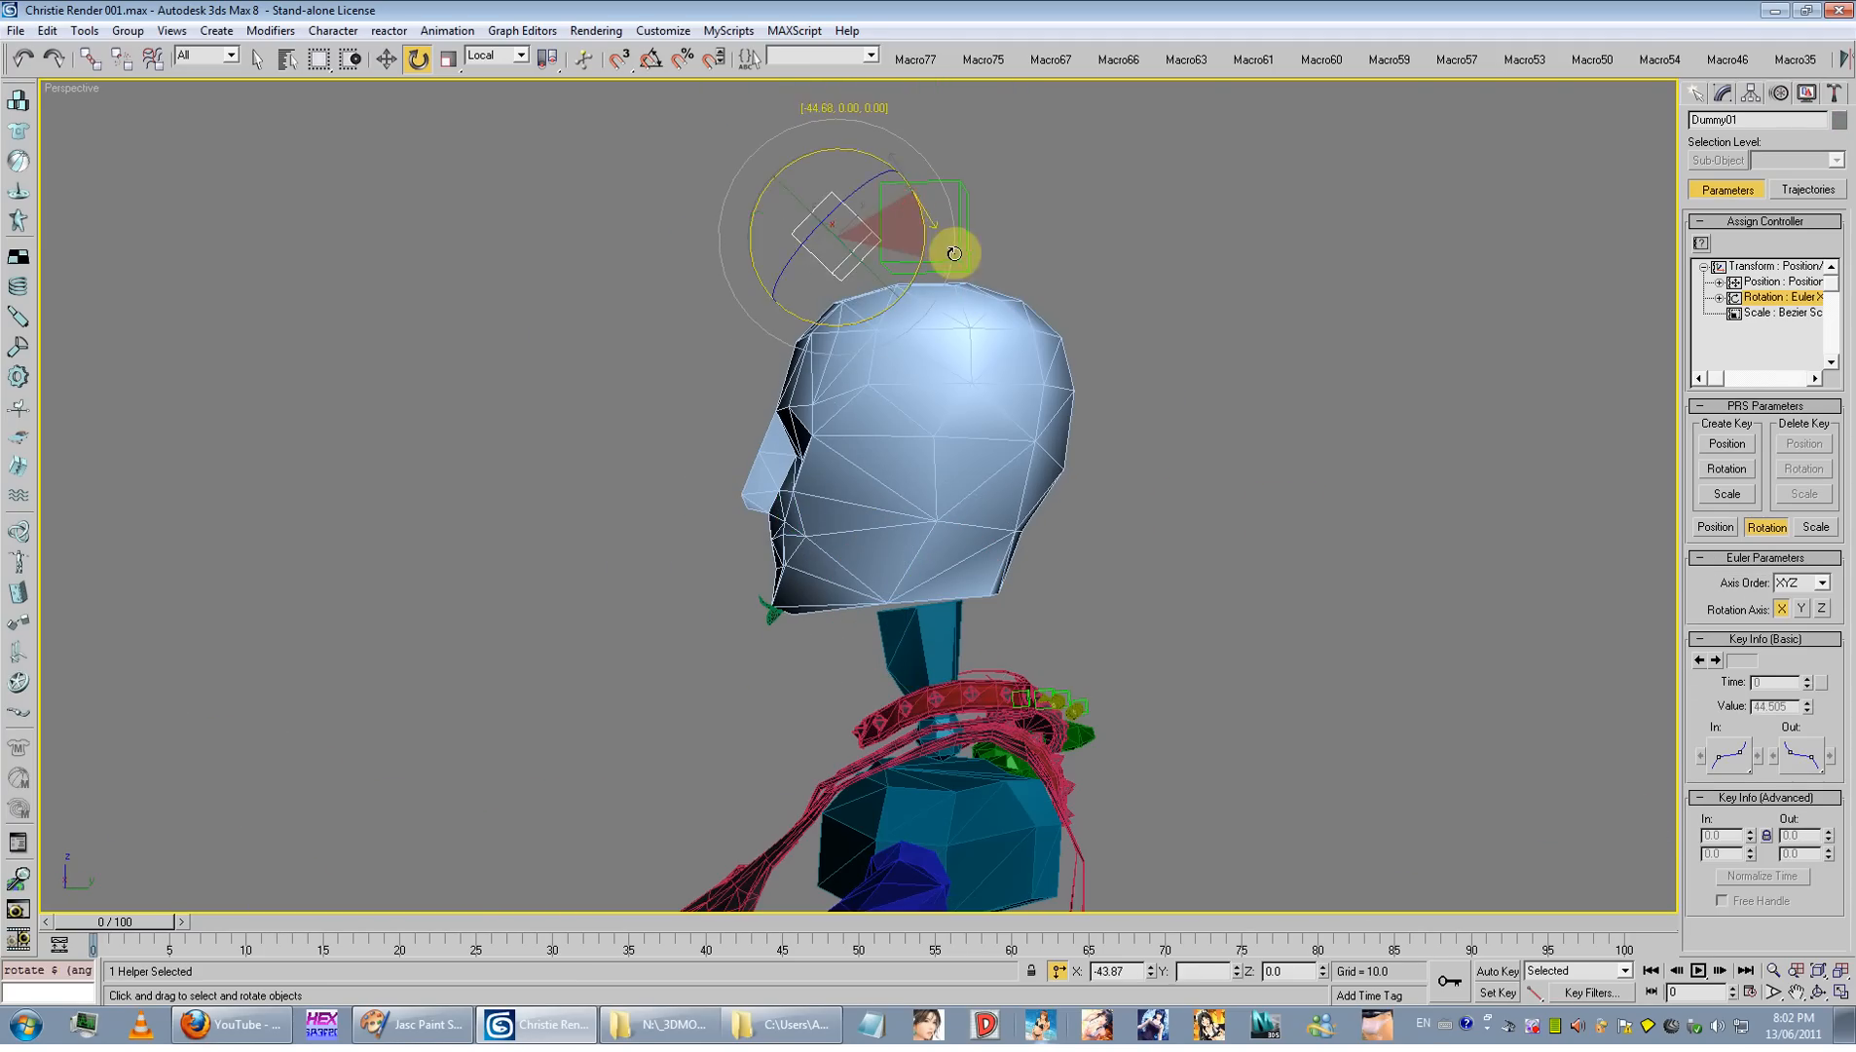
pyautogui.rightClick(952, 248)
# Step: Show the Perspective view in wireframe and examine the eyes inside the head from the side
pyautogui.press('F3')
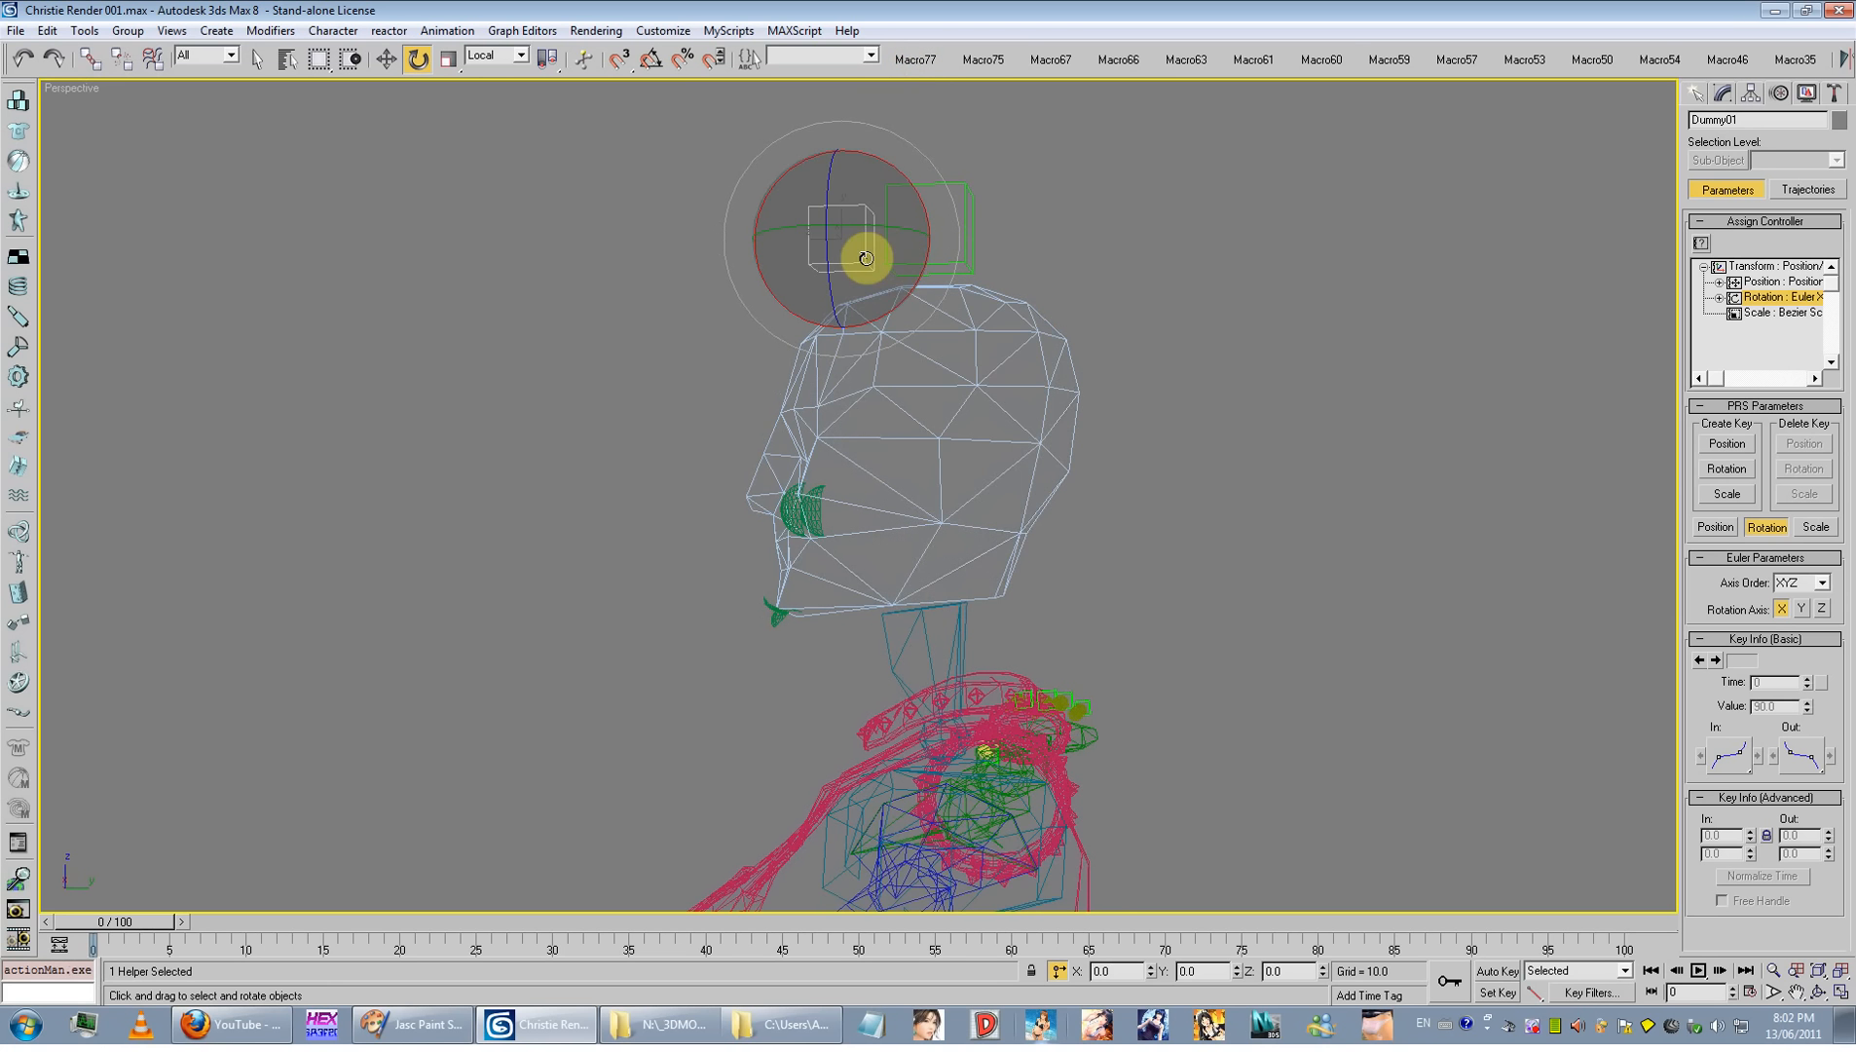
pyautogui.keyDown('alt'); pyautogui.moveTo(825, 381); pyautogui.dragTo(973, 433, button='middle'); pyautogui.keyUp('alt')
pyautogui.click(1159, 417)
pyautogui.moveTo(1159, 417)
pyautogui.keyDown('alt'); pyautogui.mouseDown(button='middle')
pyautogui.moveTo(902, 430)
pyautogui.moveTo(1146, 418)
pyautogui.mouseUp(button='middle'); pyautogui.keyUp('alt')
pyautogui.scroll(5, 1152, 428)
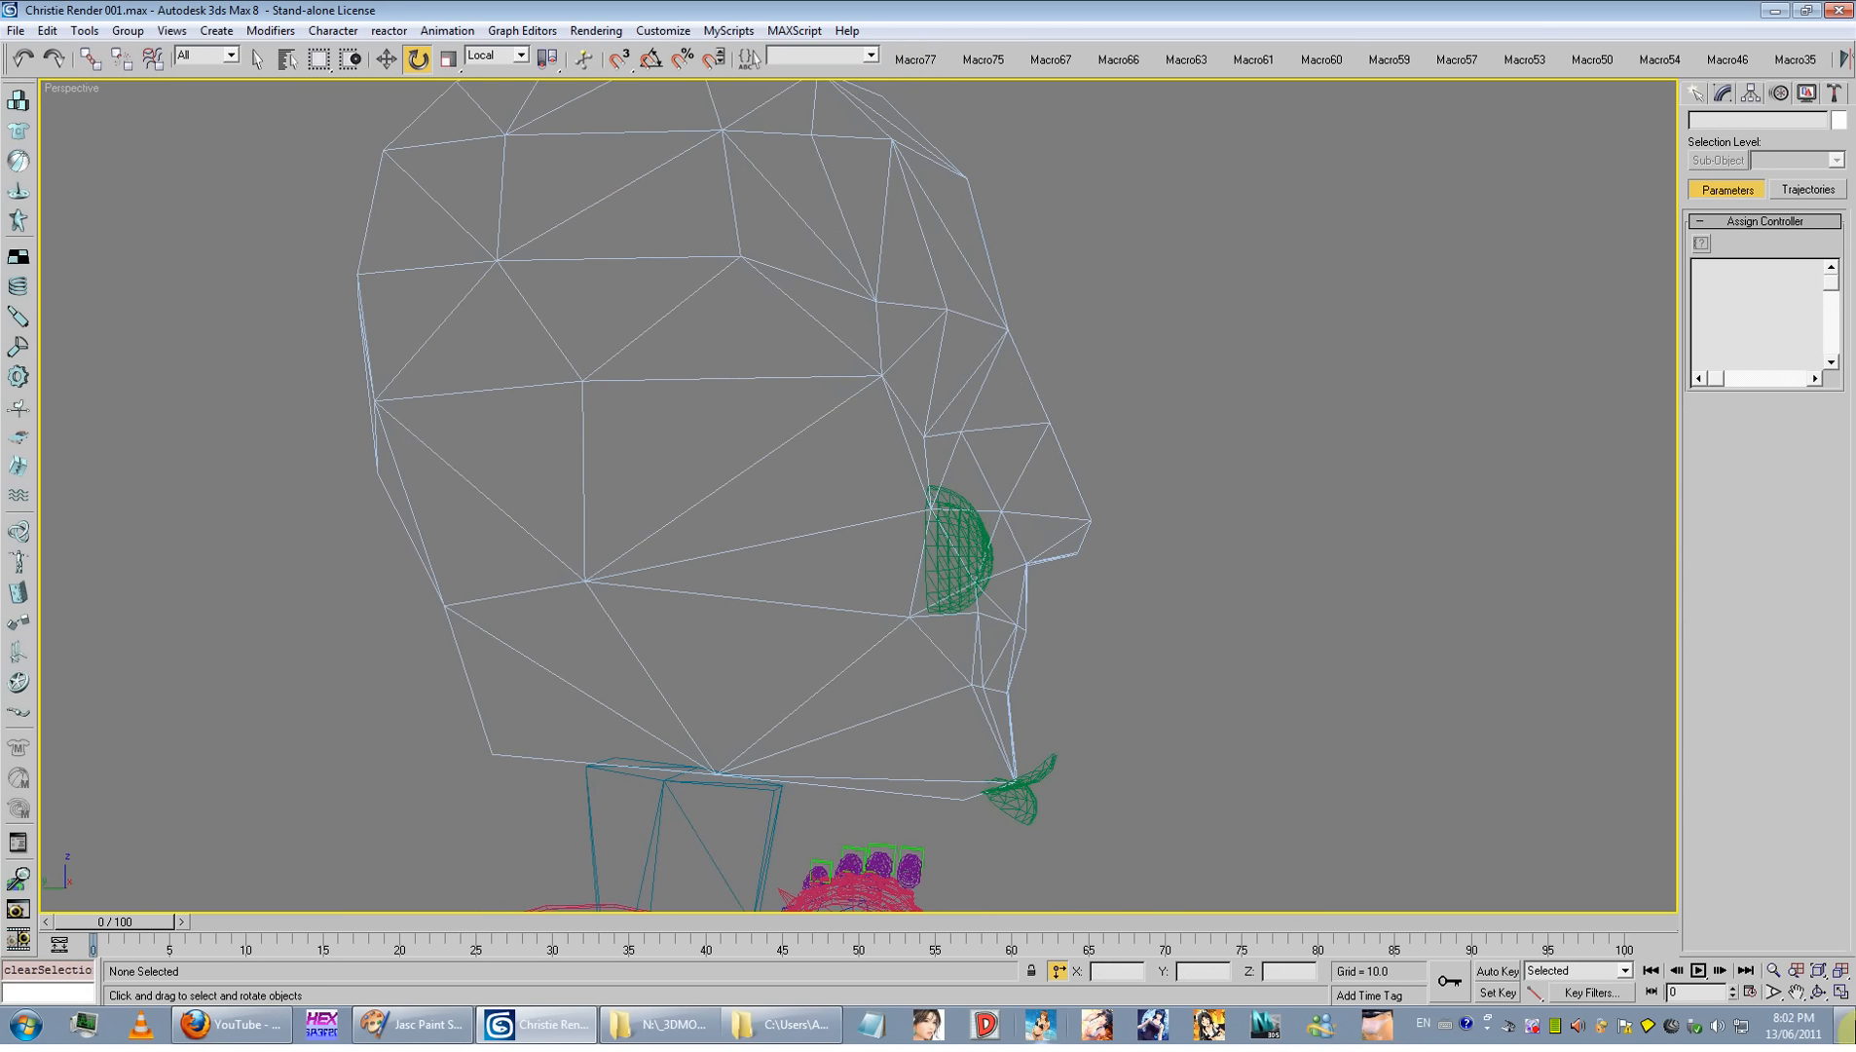
# Step: Restore the four-viewport layout and draw one short horizontal bone with its end nub below the front dummy in the Left view
pyautogui.click(1840, 991)
pyautogui.click(1696, 95)
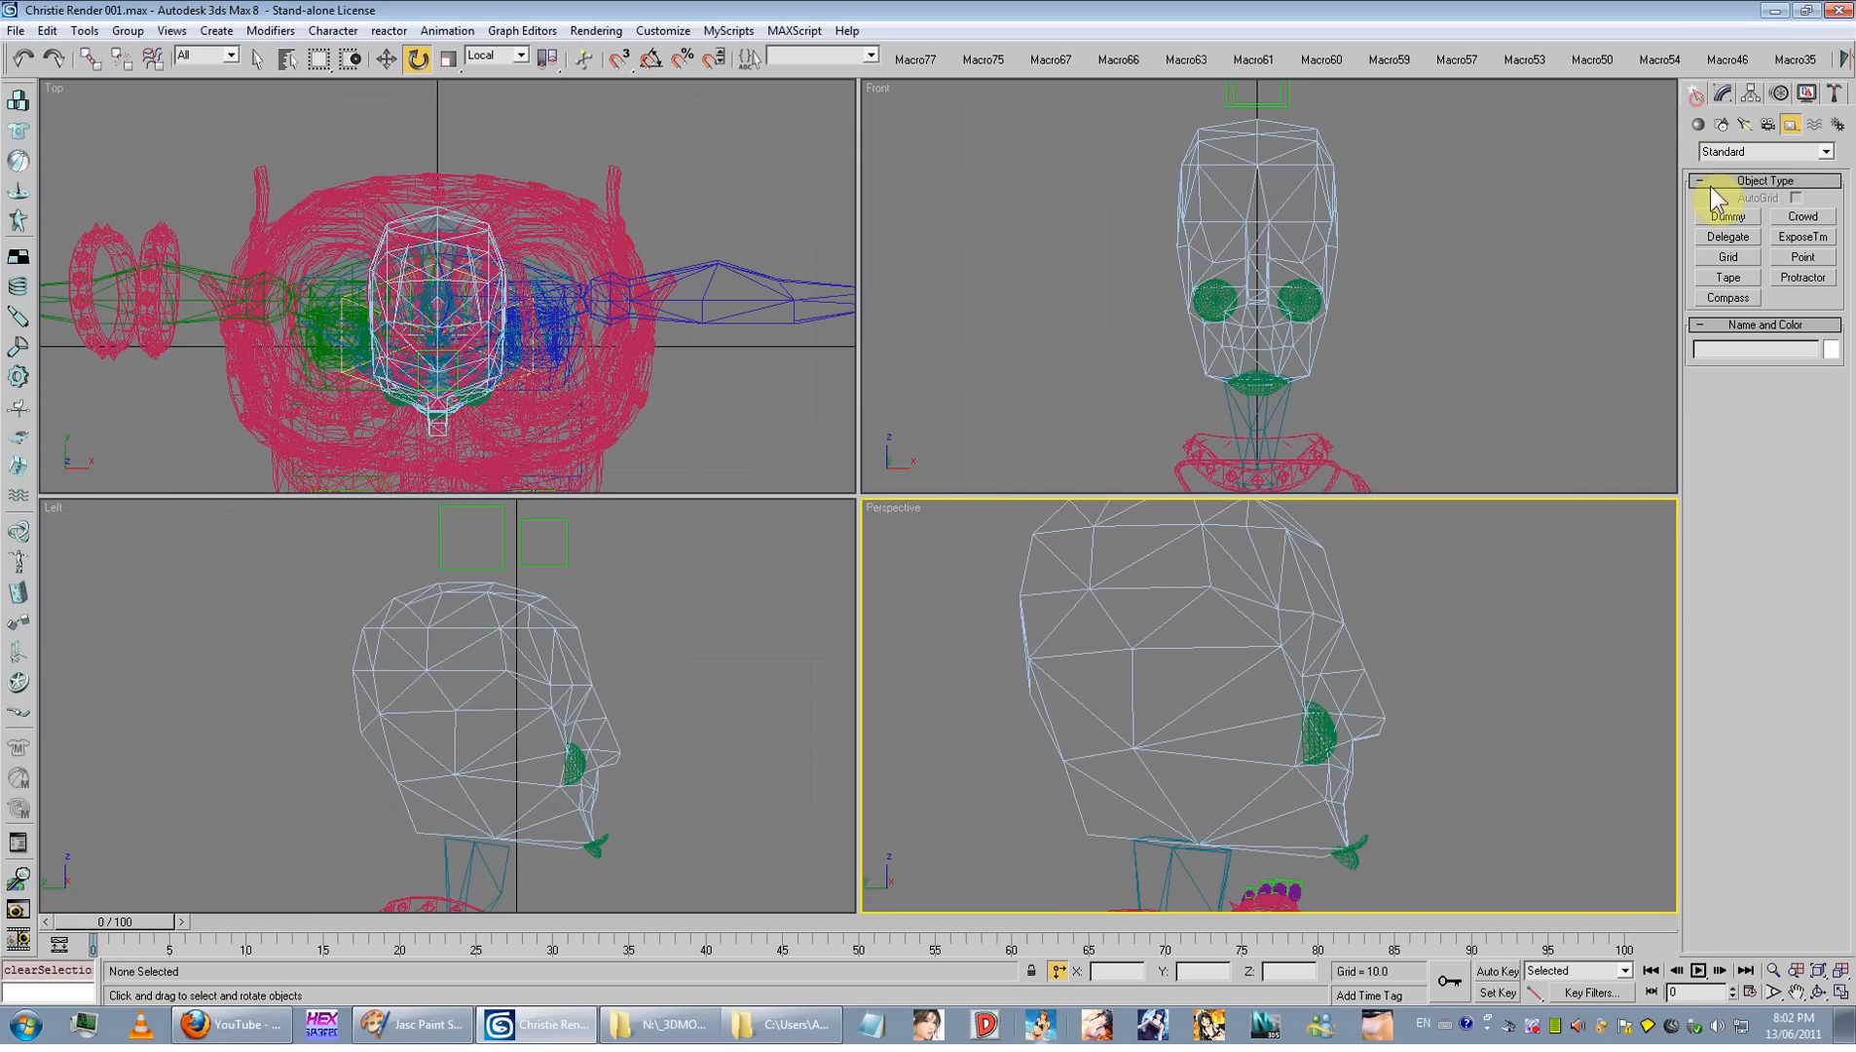
pyautogui.click(1837, 124)
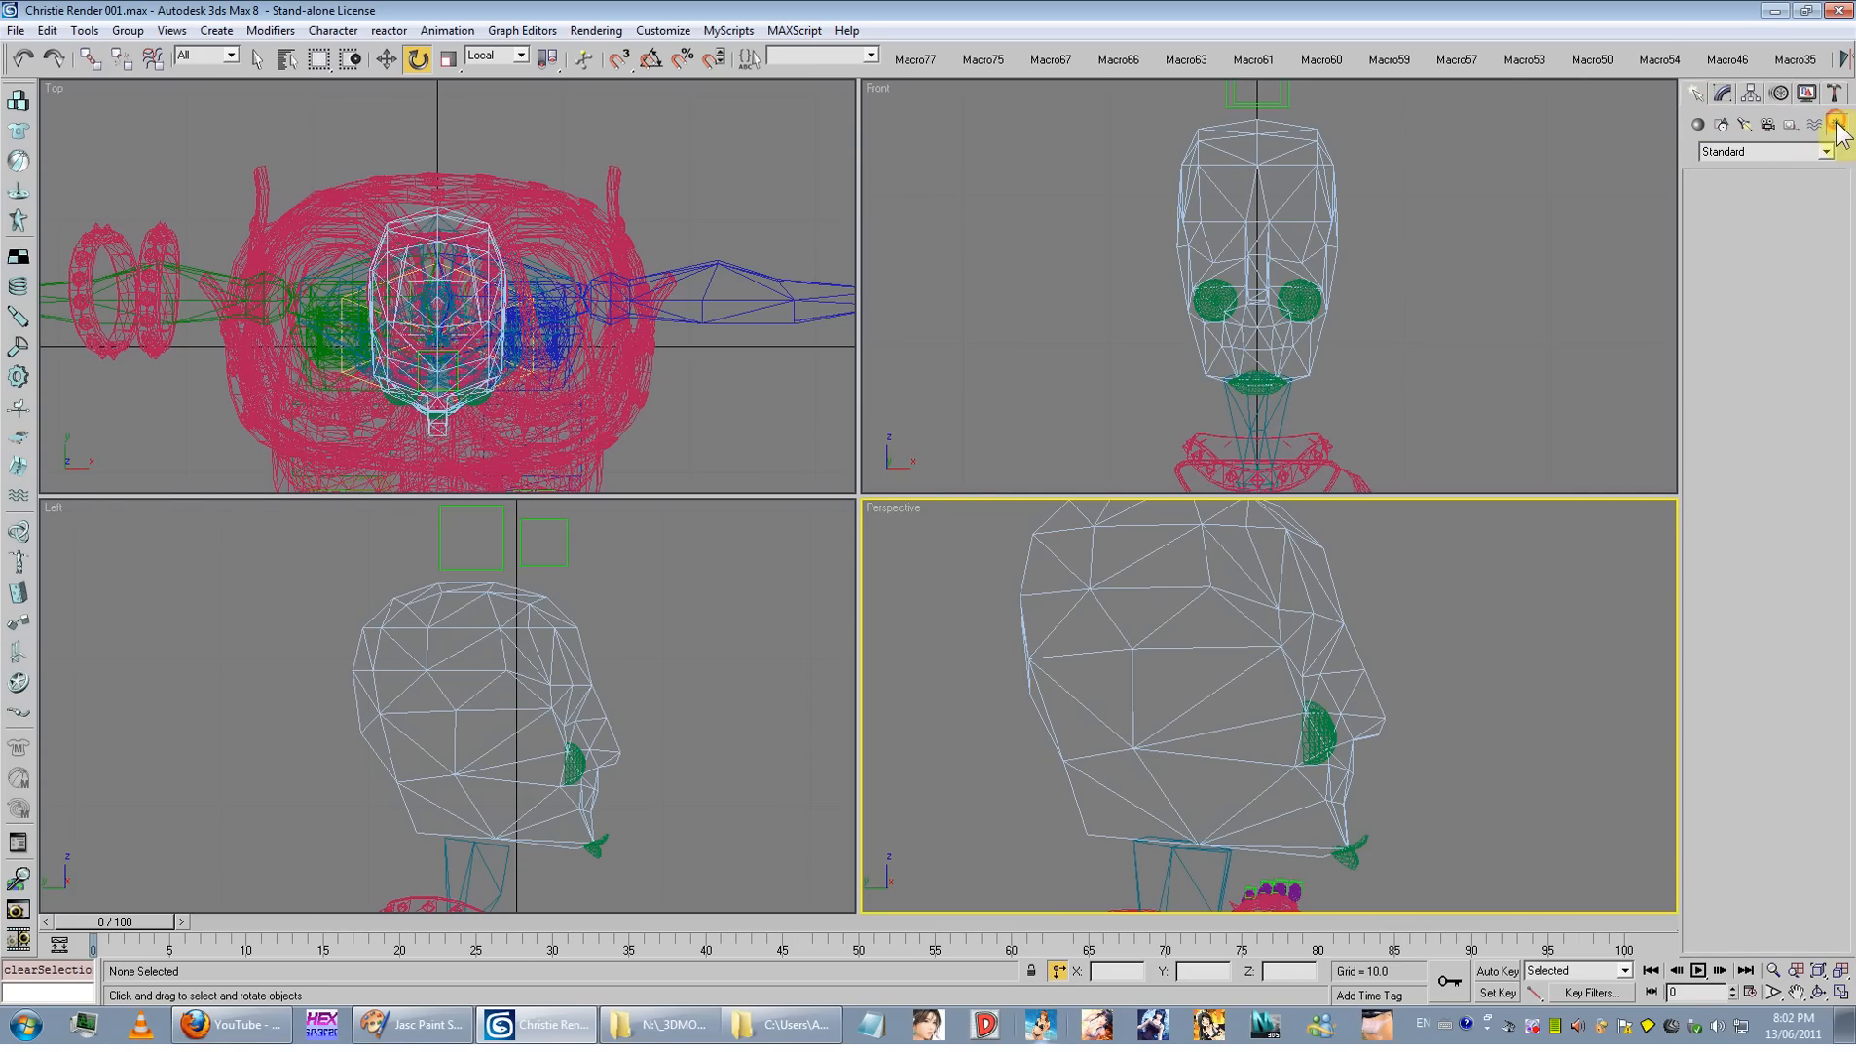
pyautogui.click(1714, 218)
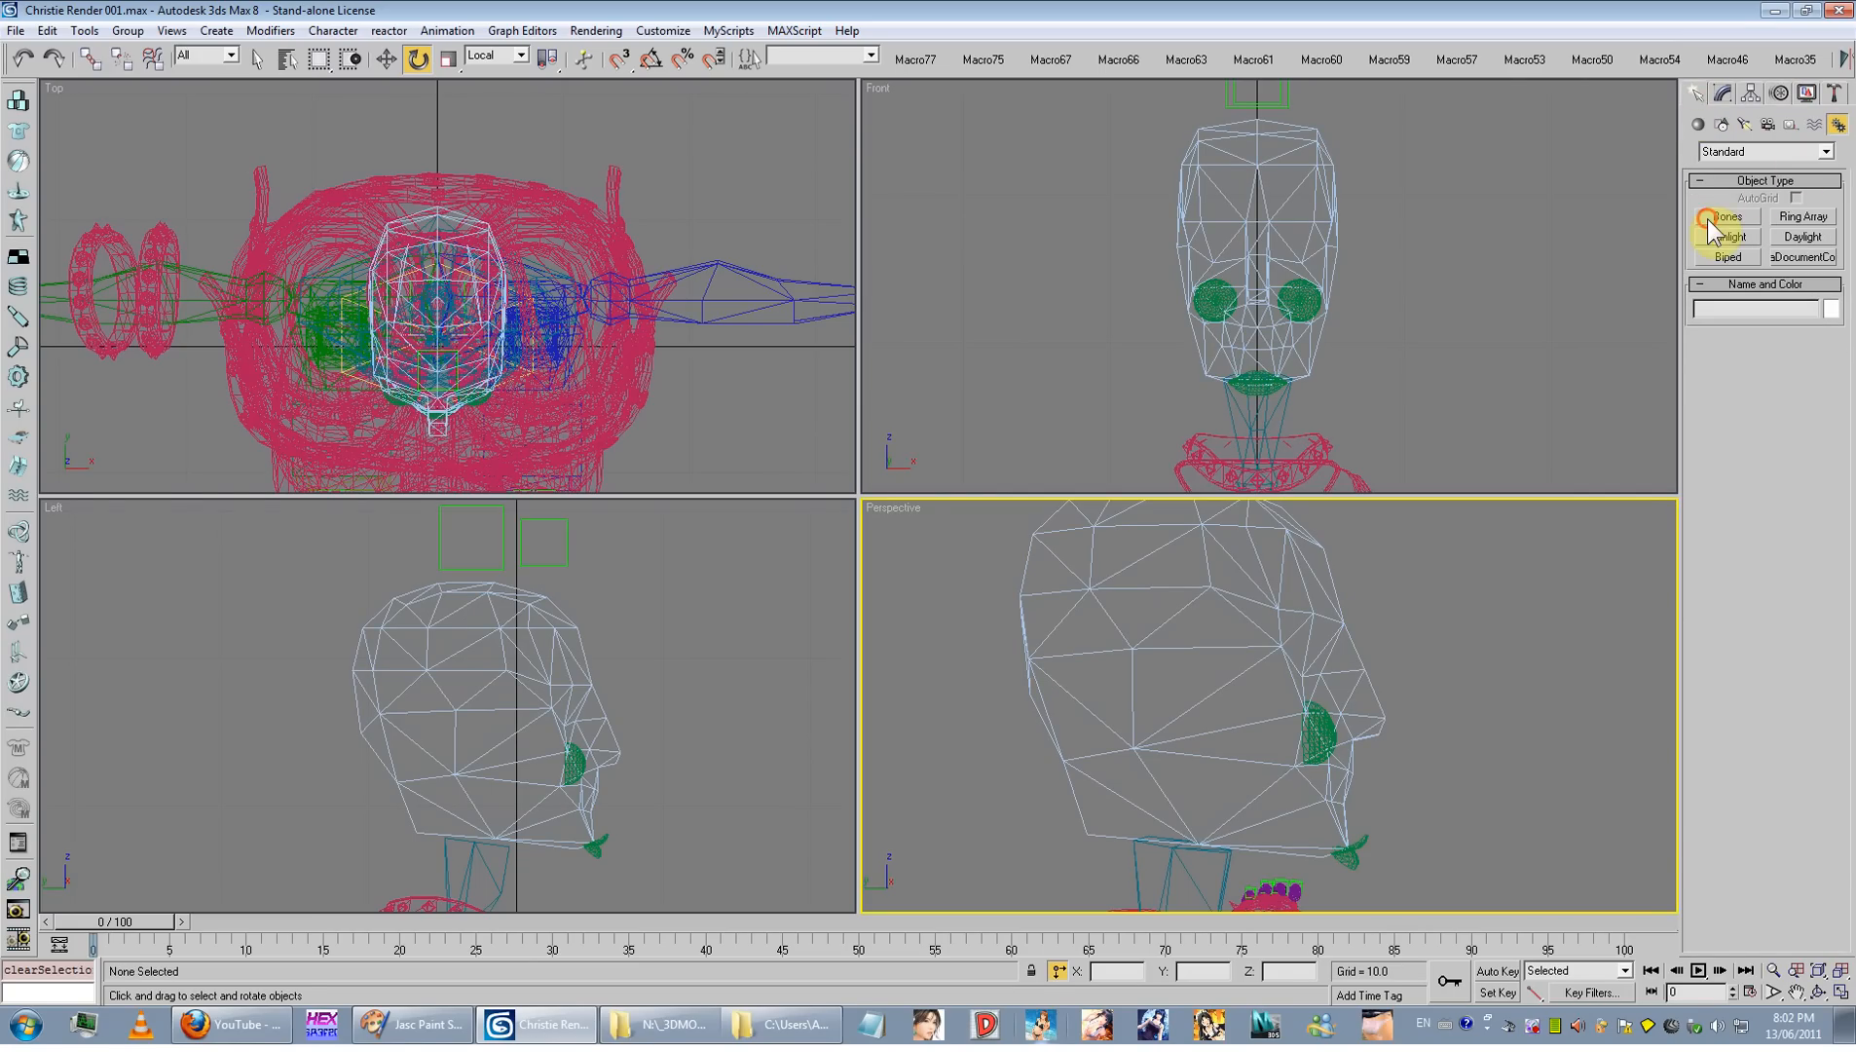
pyautogui.click(525, 571)
pyautogui.click(577, 571)
pyautogui.rightClick(581, 665)
pyautogui.click(517, 724)
pyautogui.rightClick(558, 724)
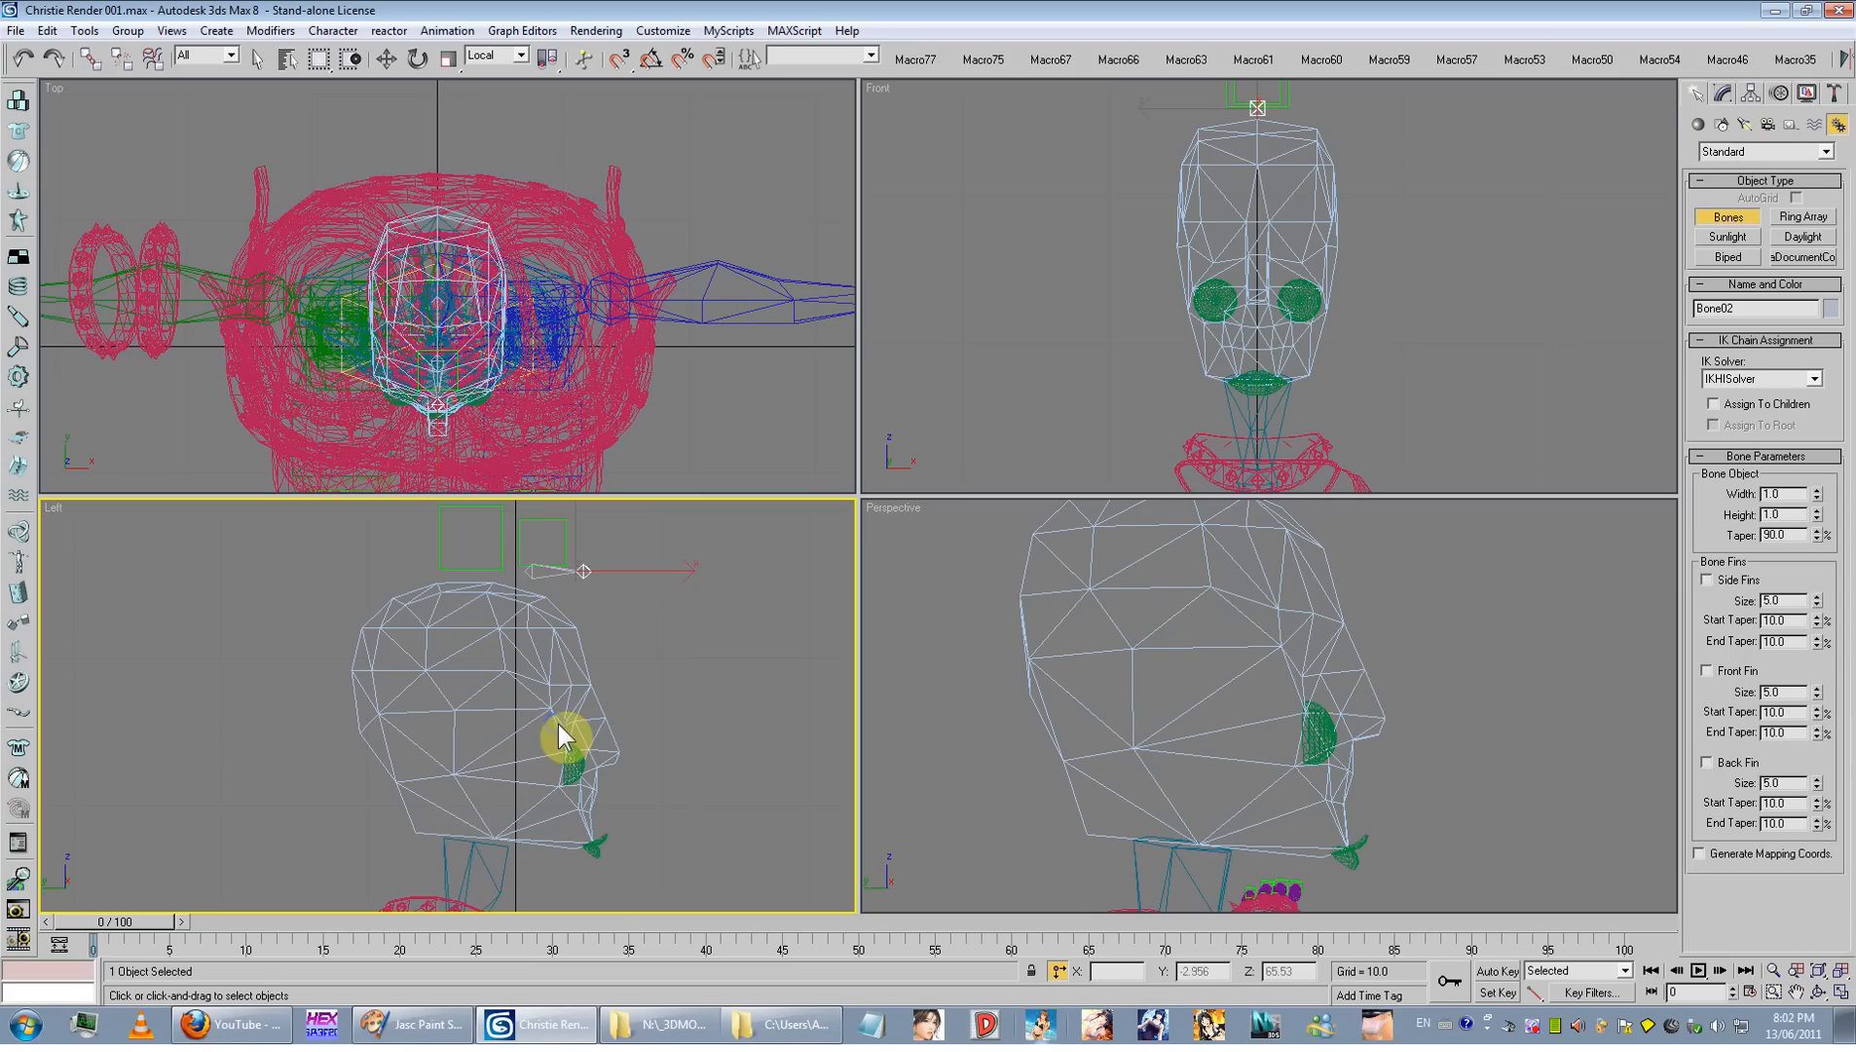
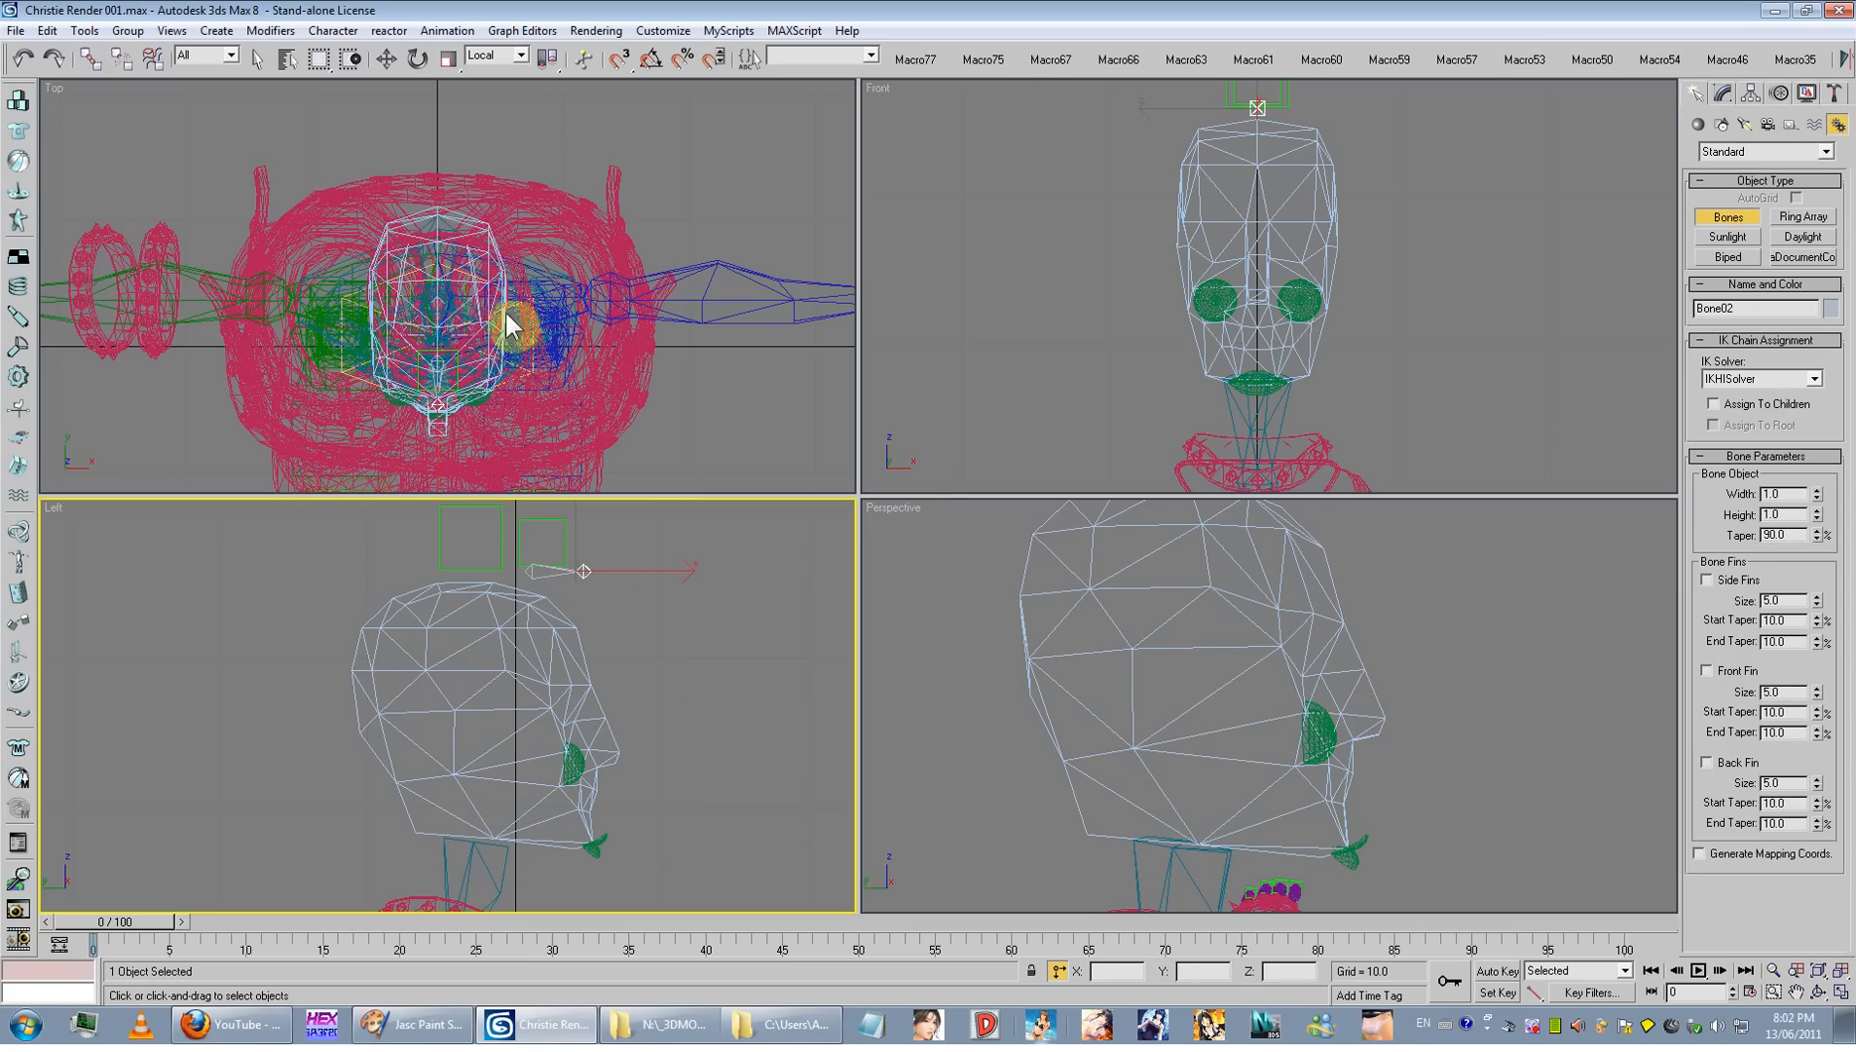
# Step: Delete the two bone objects drawn above the head
pyautogui.press('w')
pyautogui.click(90, 59)
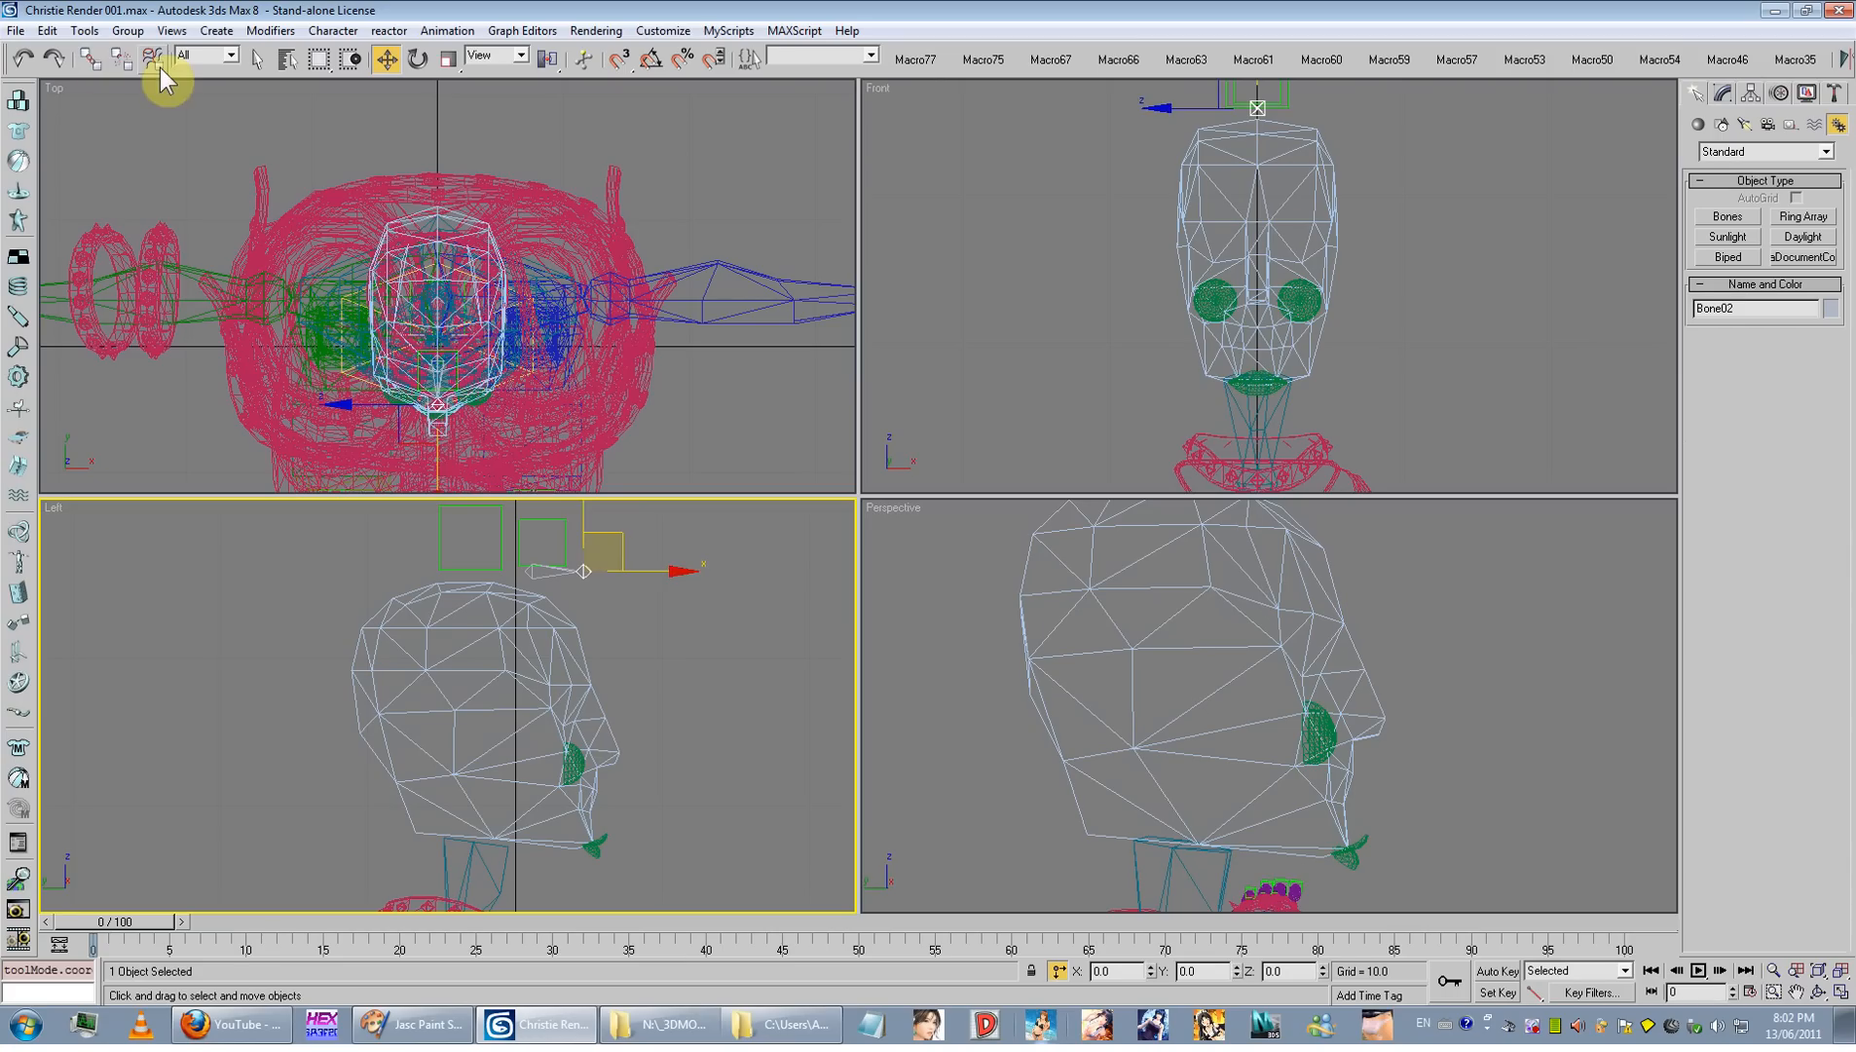
pyautogui.click(566, 721)
pyautogui.click(387, 59)
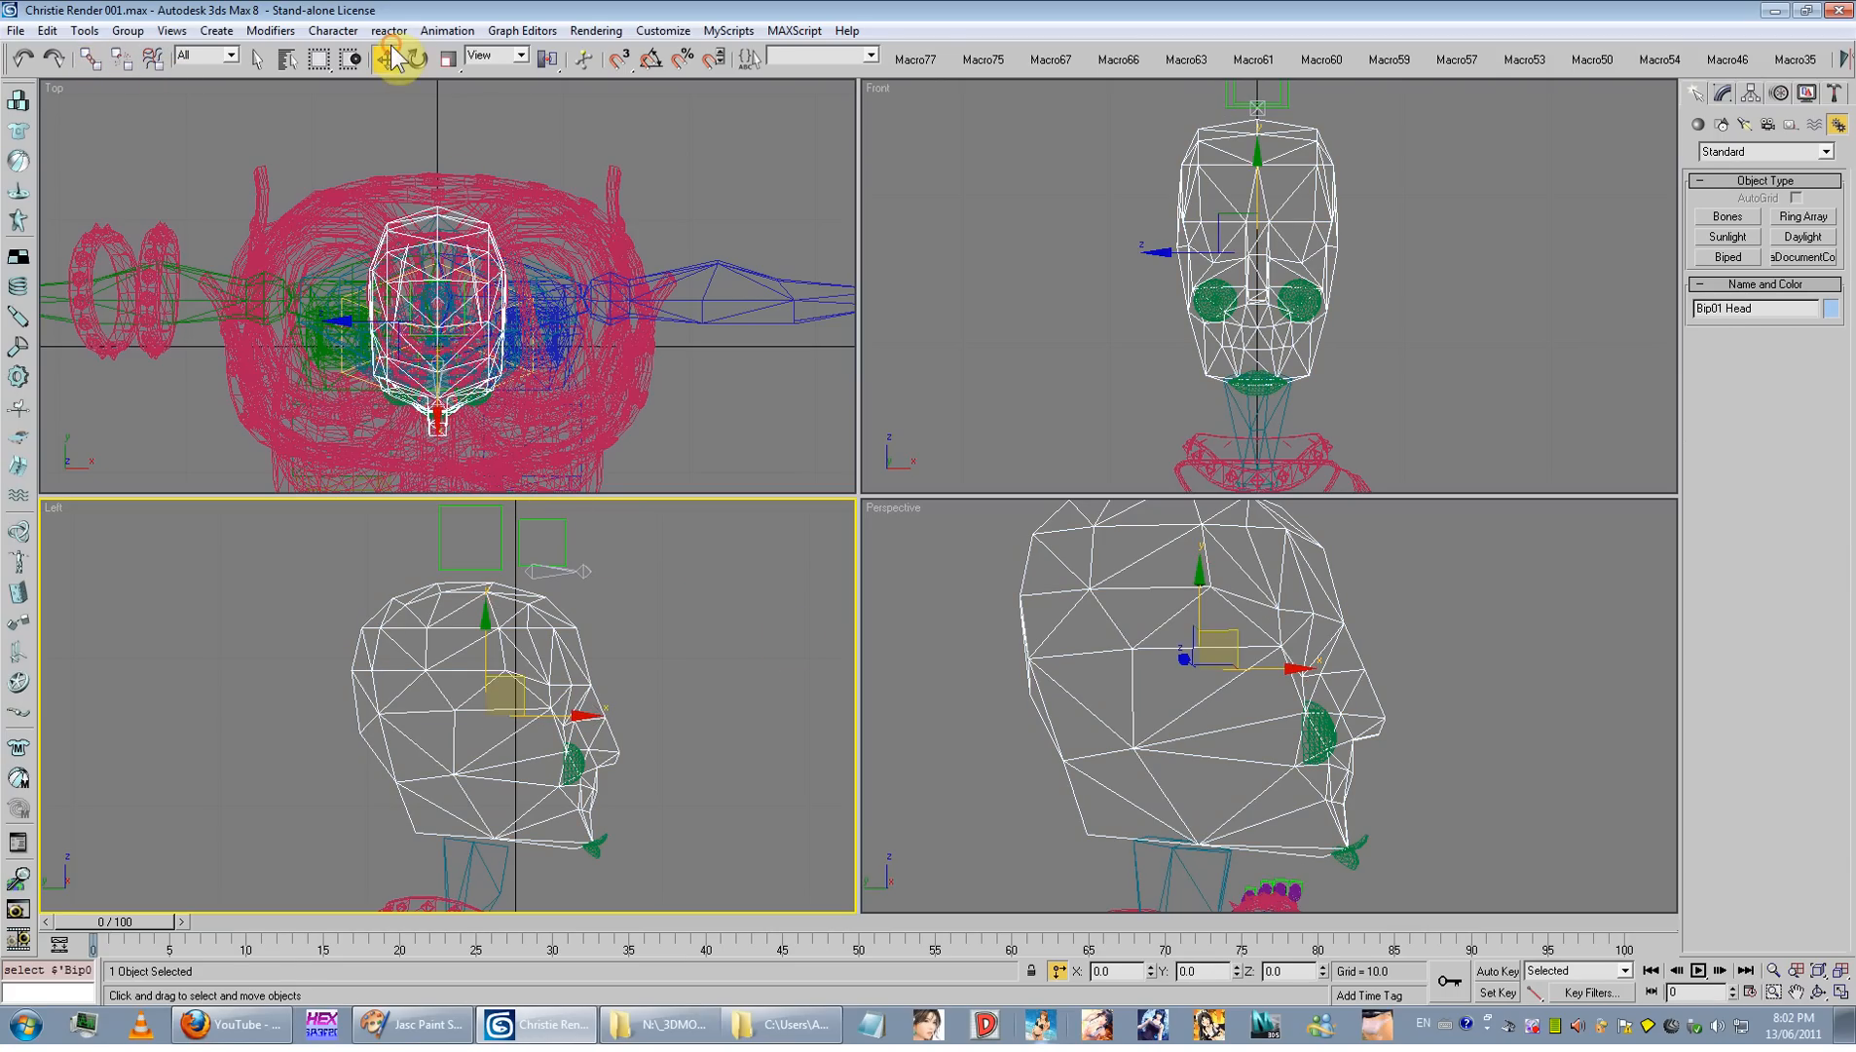
pyautogui.moveTo(576, 584); pyautogui.dragTo(560, 574)
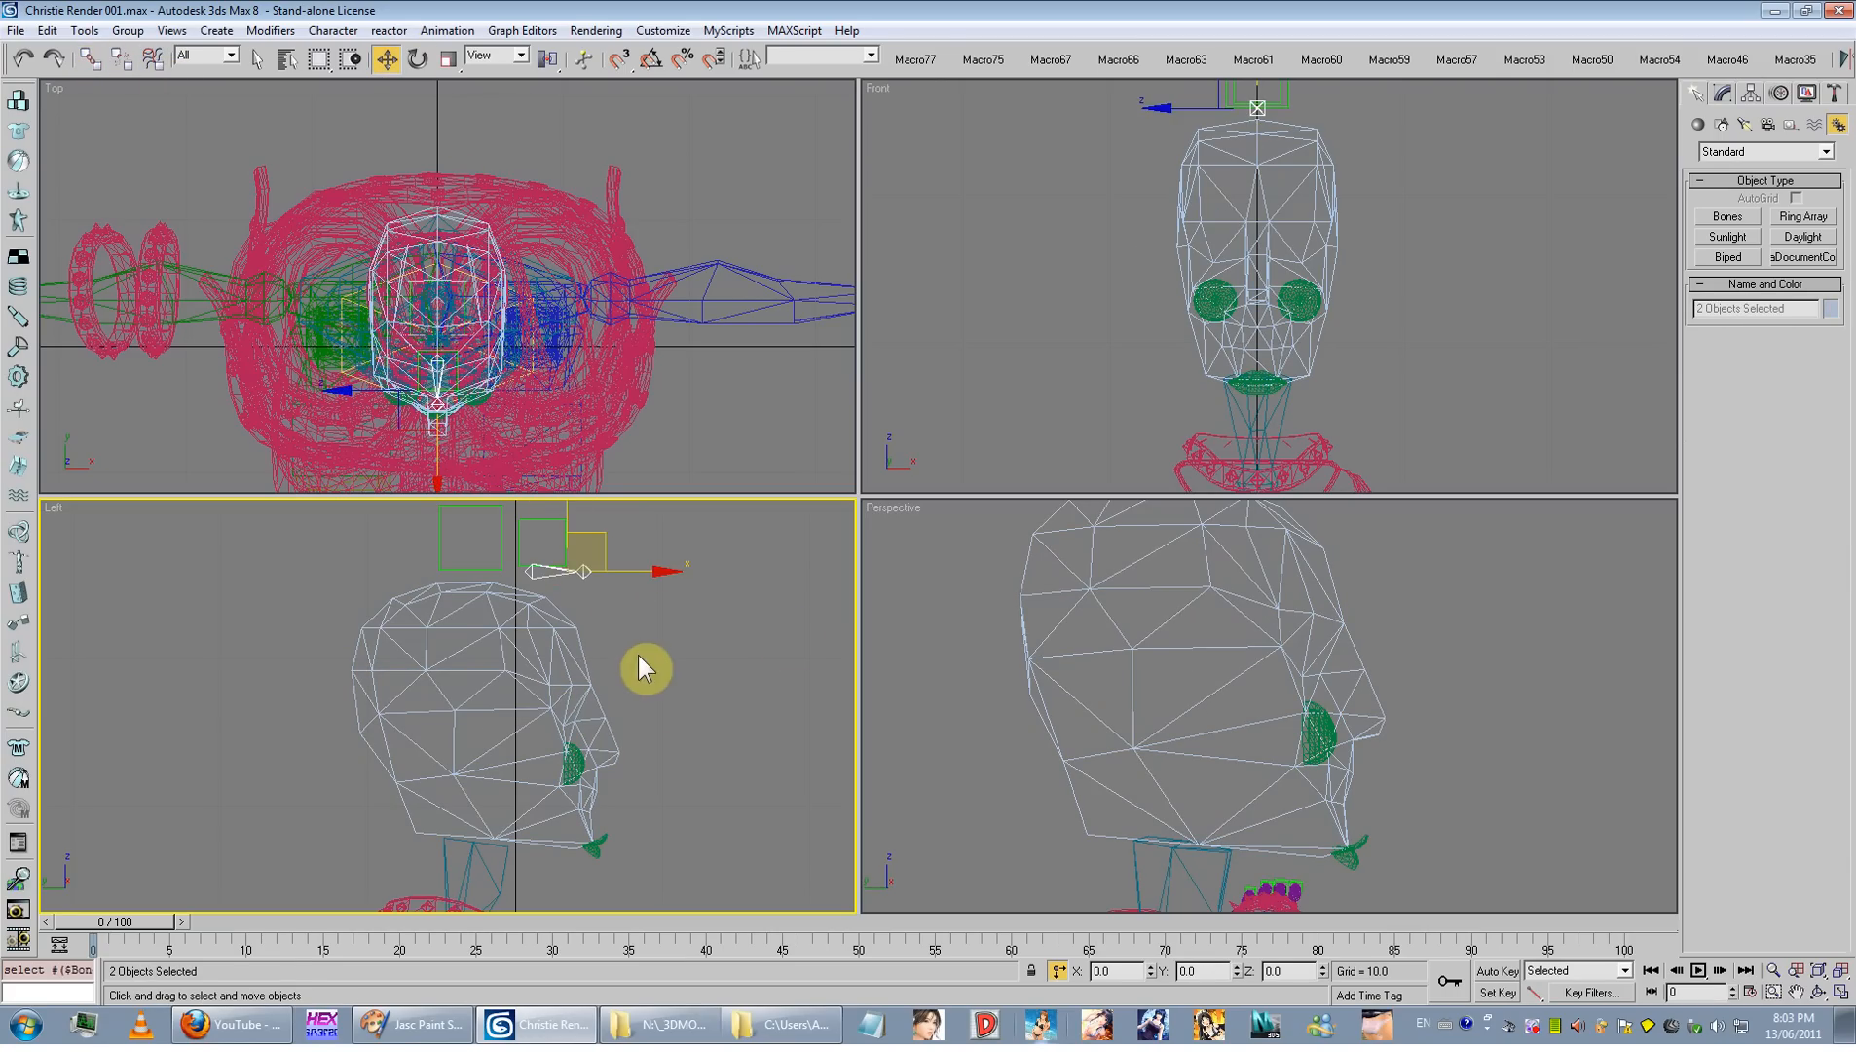
pyautogui.press('Delete')
# Step: Return the Perspective view to shaded display and unhide all objects in the scene
pyautogui.moveTo(670, 687); pyautogui.dragTo(596, 761)
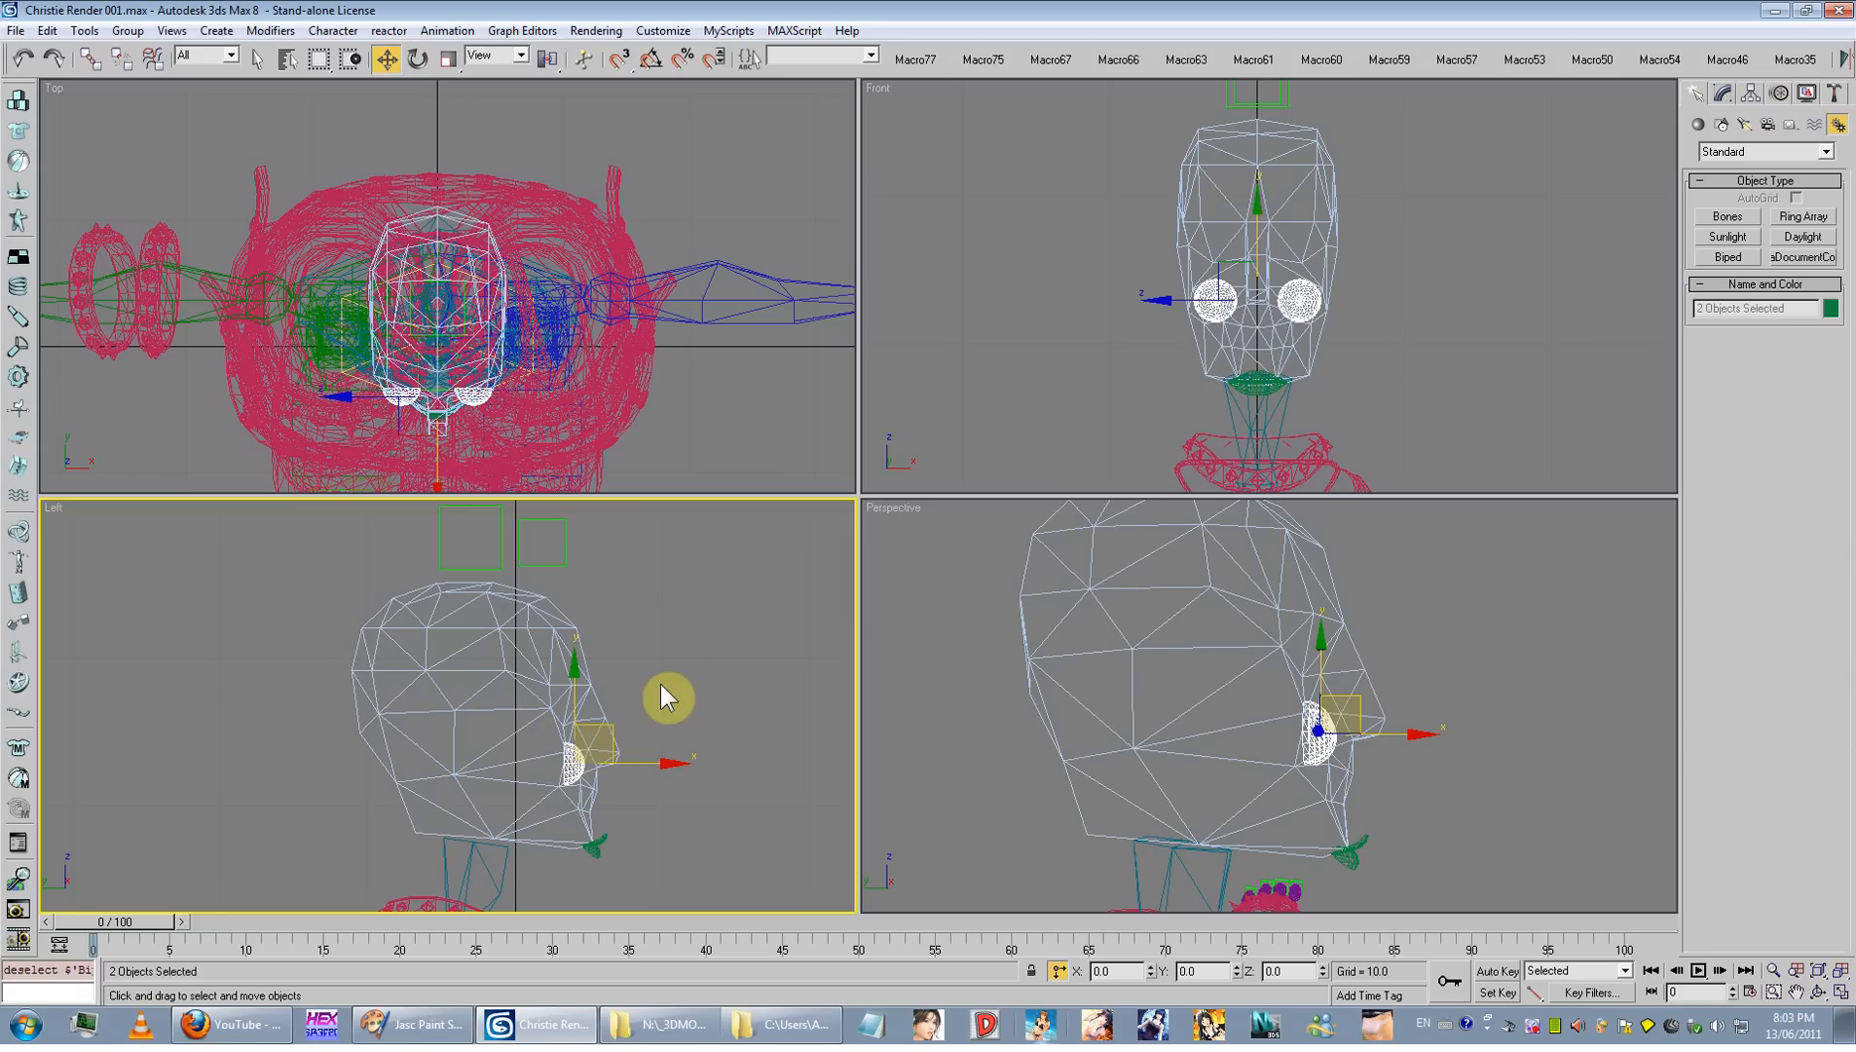
pyautogui.click(732, 662)
pyautogui.keyDown('alt'); pyautogui.moveTo(1100, 670); pyautogui.dragTo(986, 684, button='middle'); pyautogui.keyUp('alt')
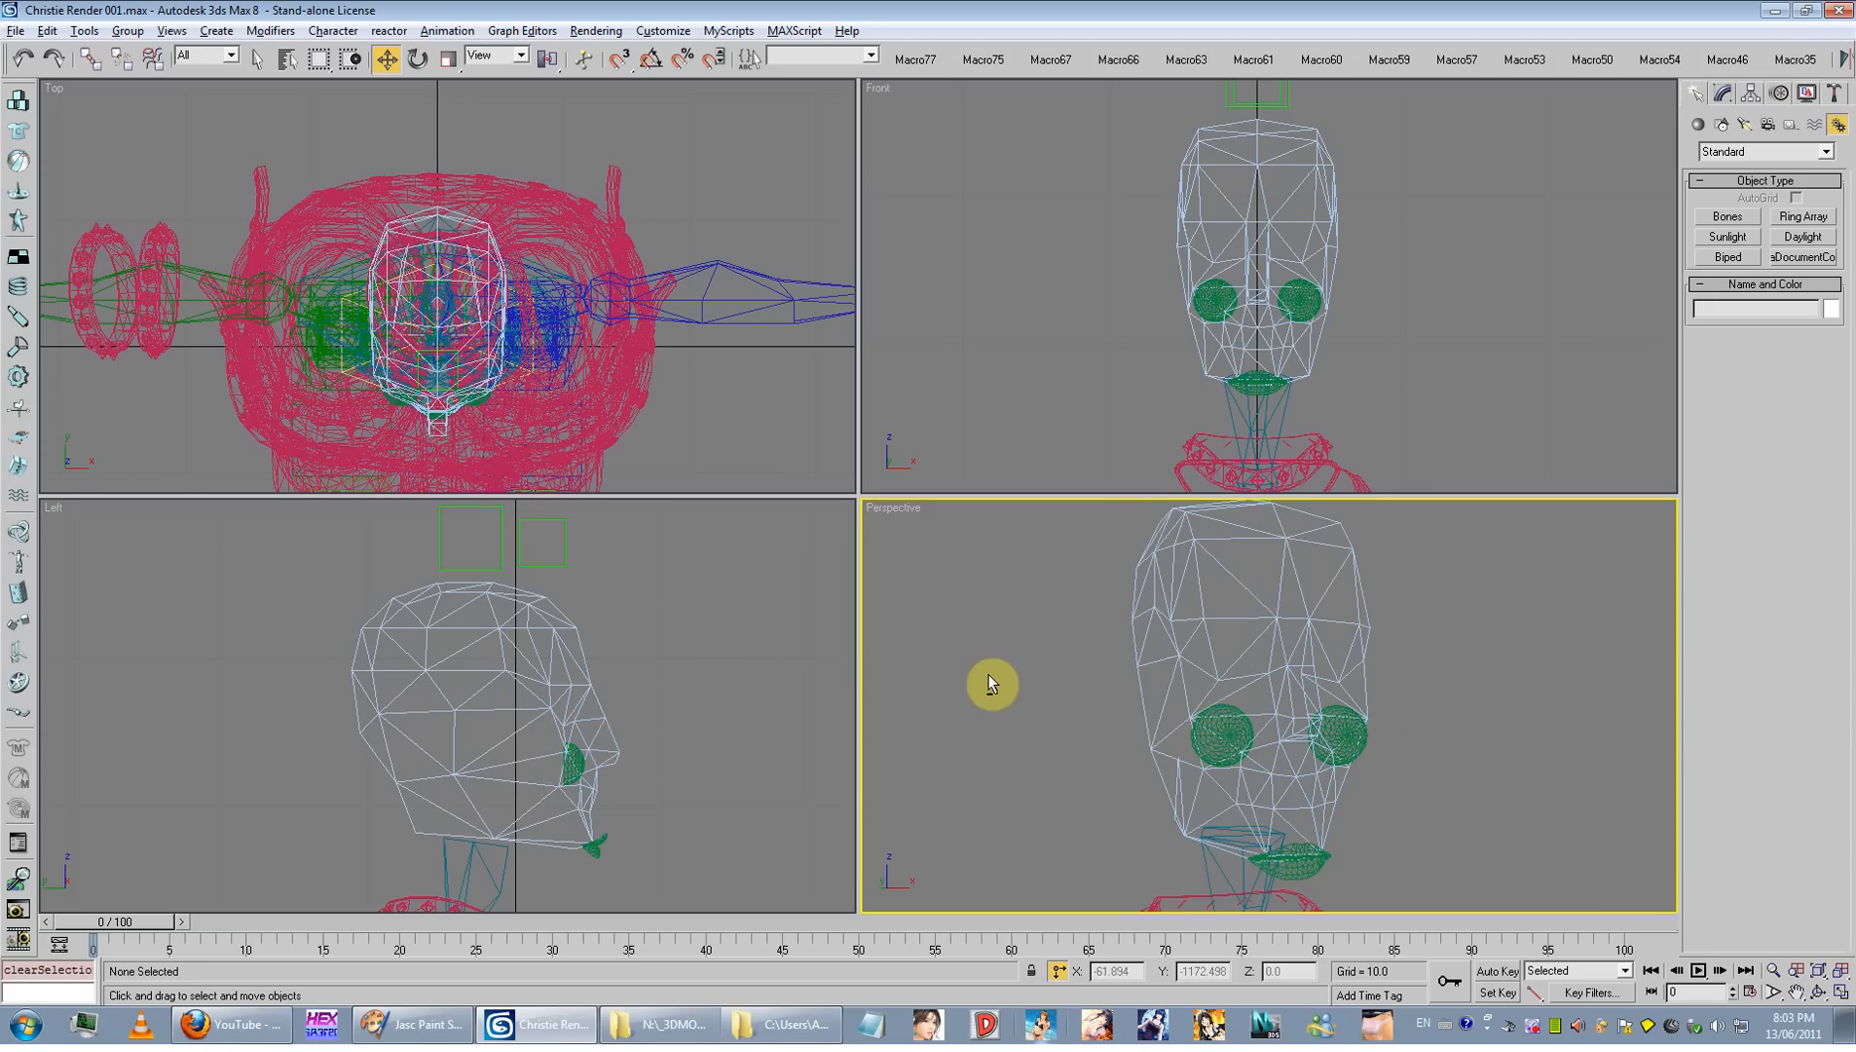
pyautogui.press('F3')
pyautogui.rightClick(1443, 662)
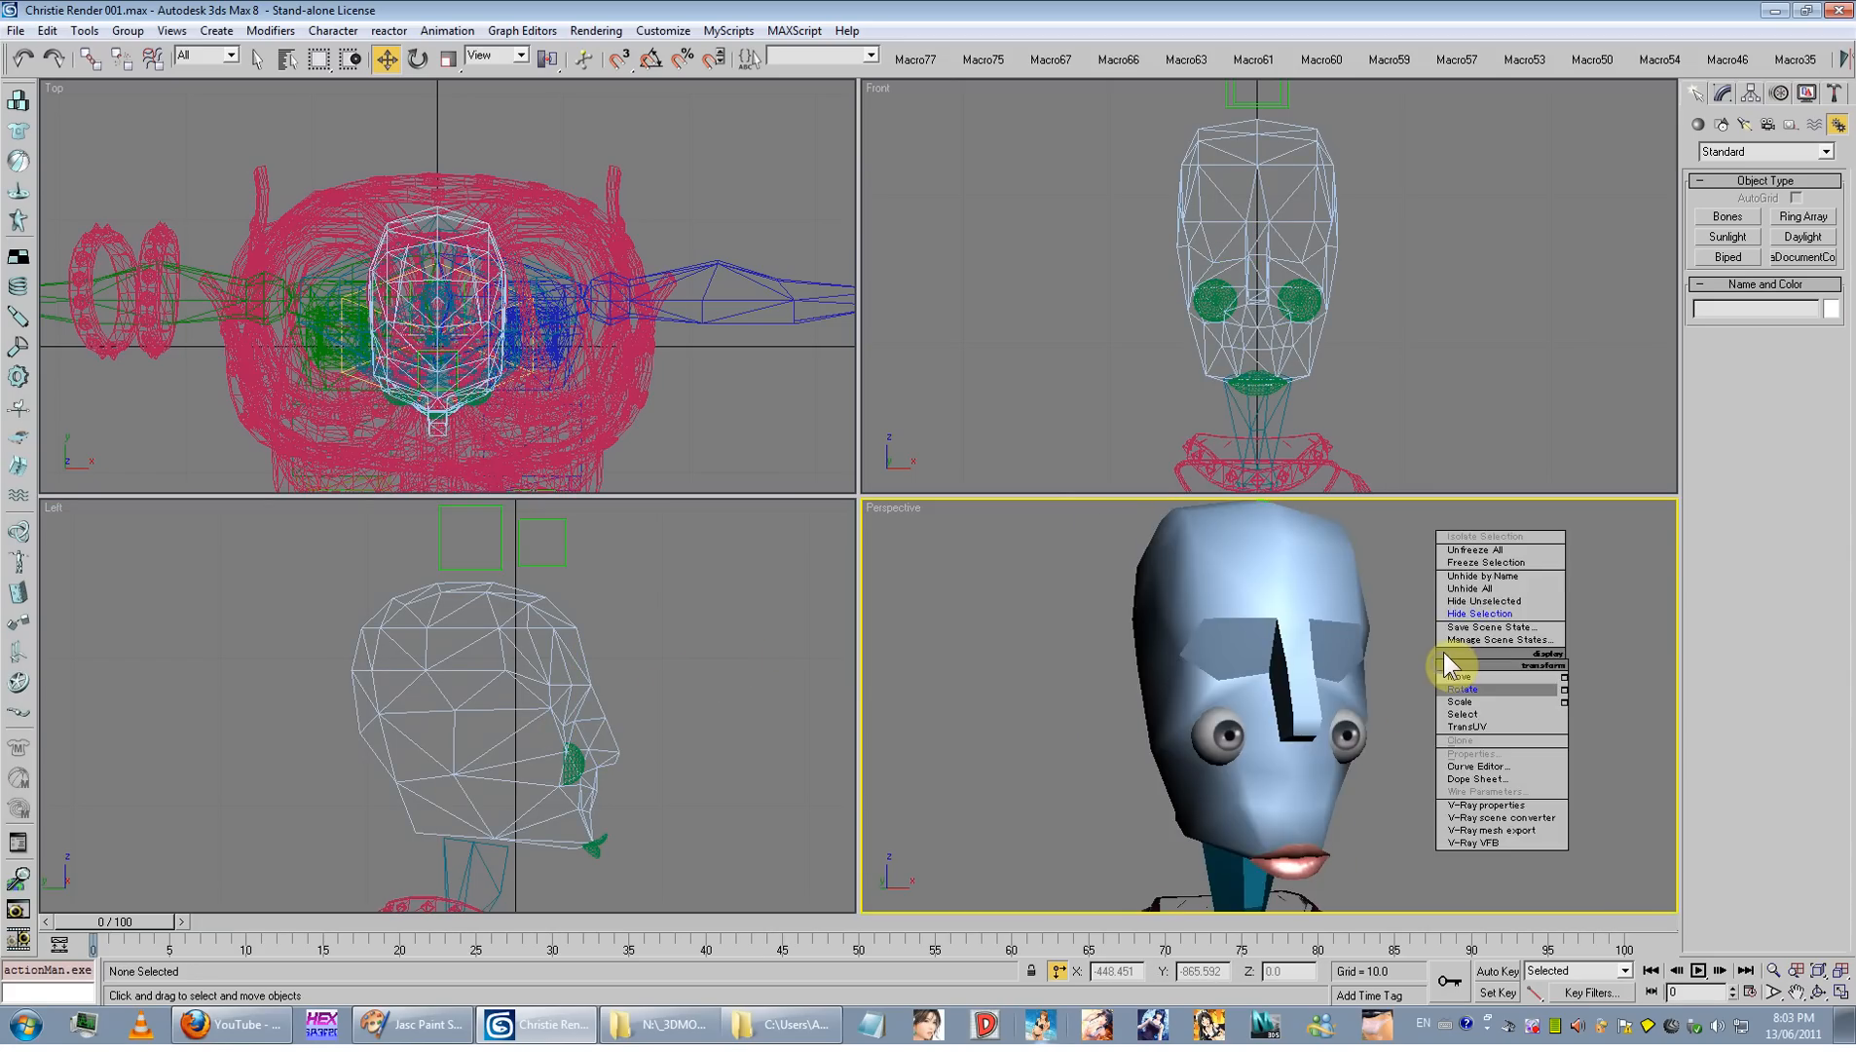
pyautogui.click(1472, 593)
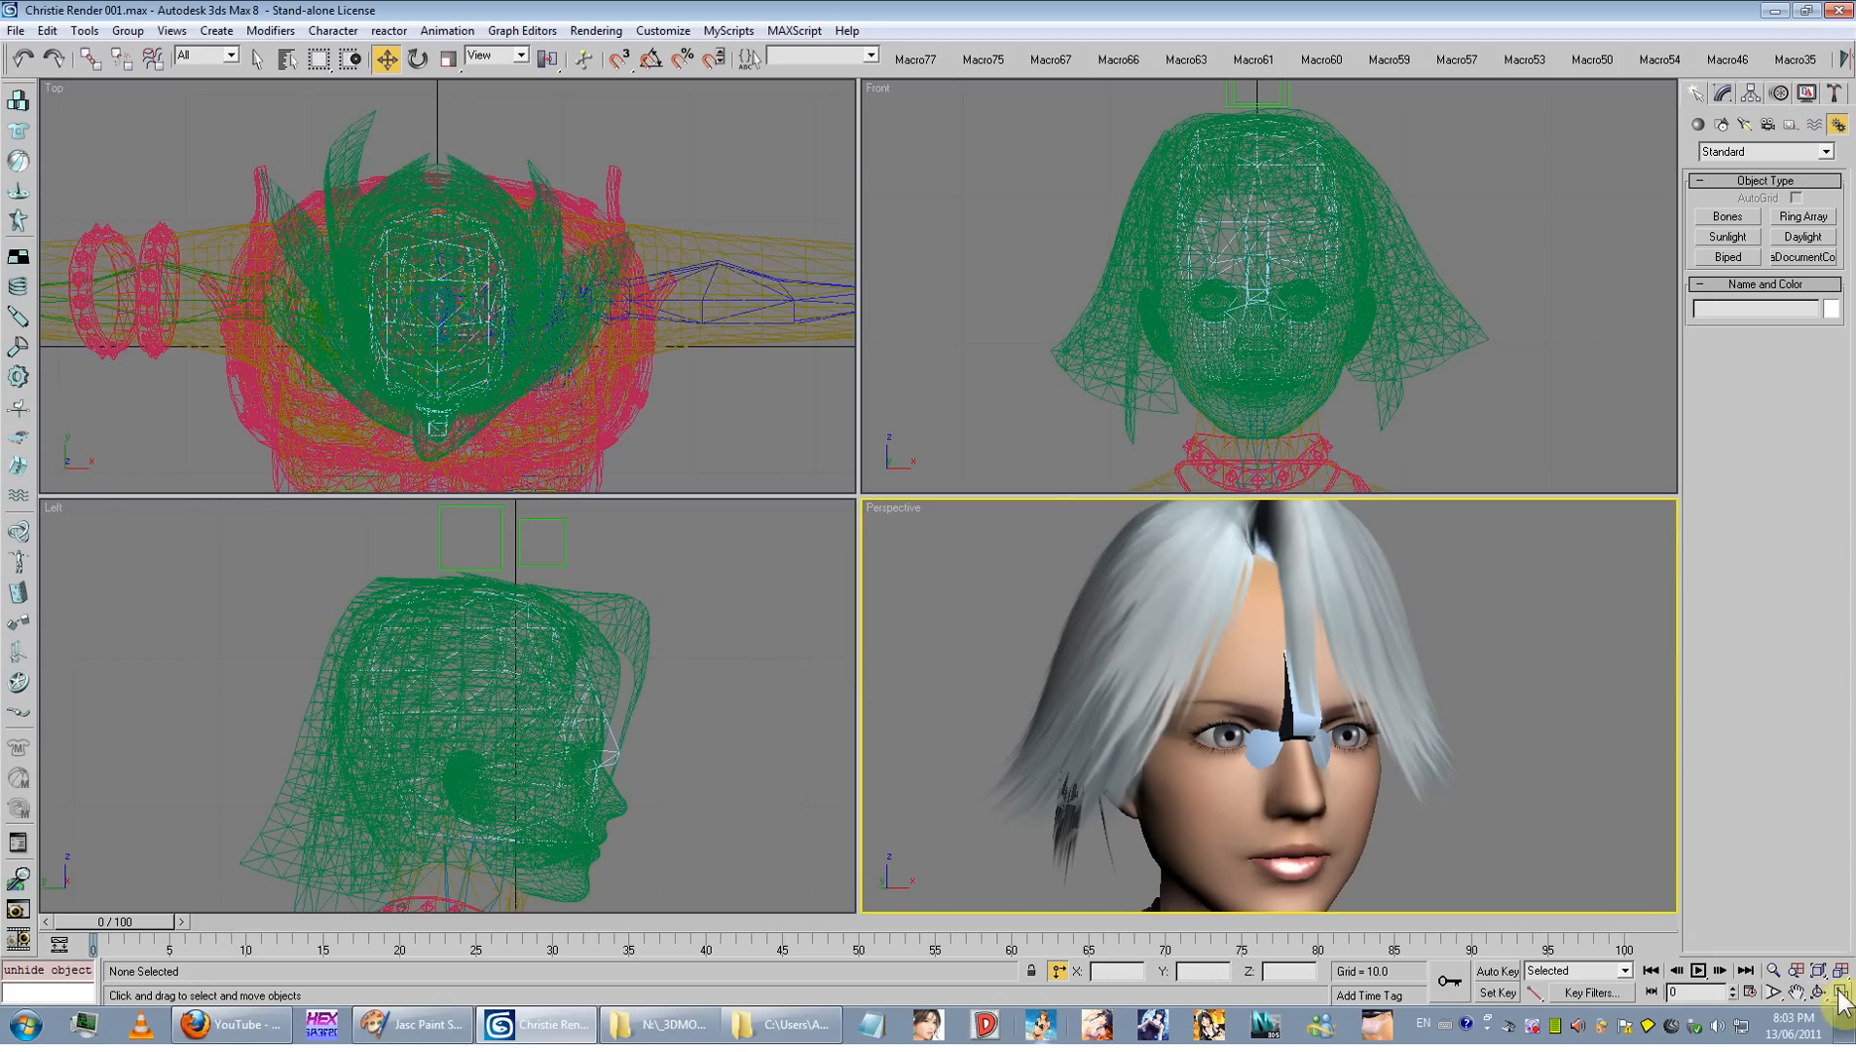
# Step: Maximize the Perspective view and hide the character's hair and Head meshes to expose the biped head
pyautogui.click(1841, 993)
pyautogui.keyDown('alt'); pyautogui.moveTo(1012, 557); pyautogui.dragTo(1090, 542, button='middle'); pyautogui.keyUp('alt')
pyautogui.click(953, 526)
pyautogui.rightClick(953, 525)
pyautogui.click(959, 518)
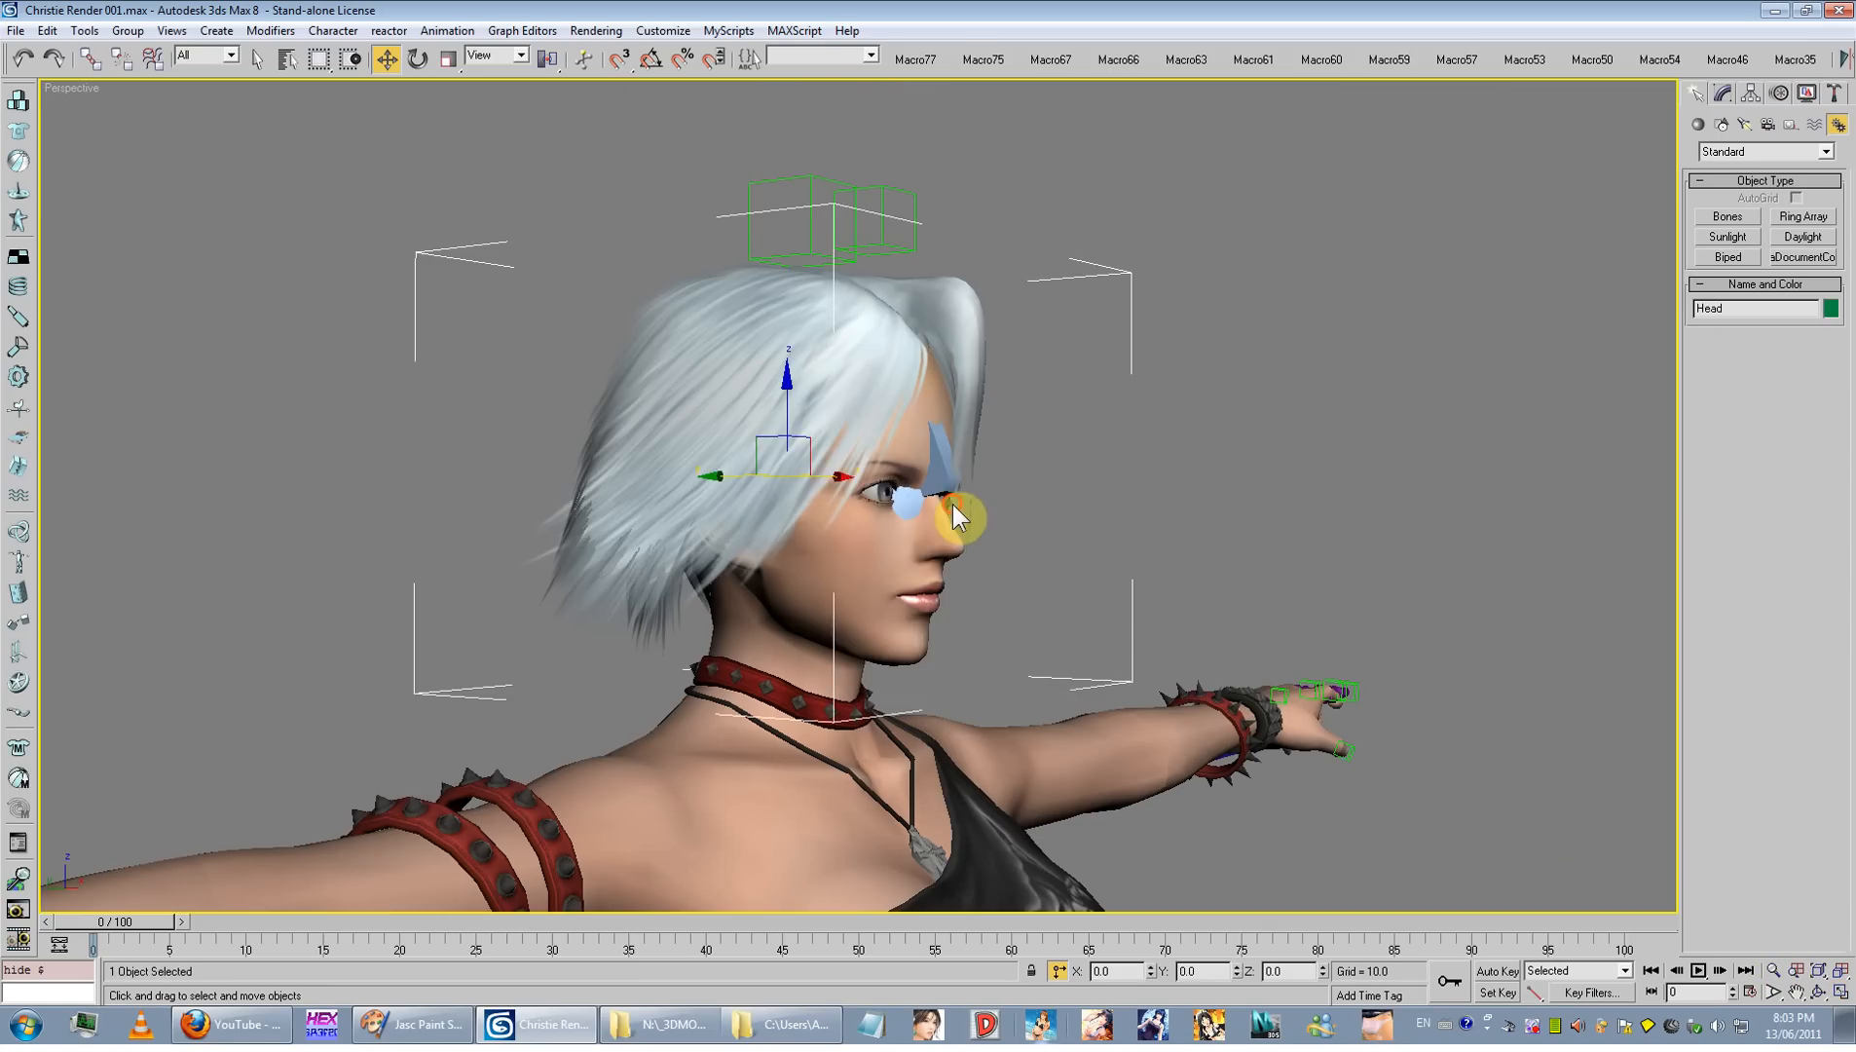
# Step: Try rotating the Bip01 Head freehand to test the eye rig, then cancel the rotation
pyautogui.click(746, 376)
pyautogui.click(417, 58)
pyautogui.moveTo(828, 500); pyautogui.dragTo(963, 558)
pyautogui.rightClick(962, 558)
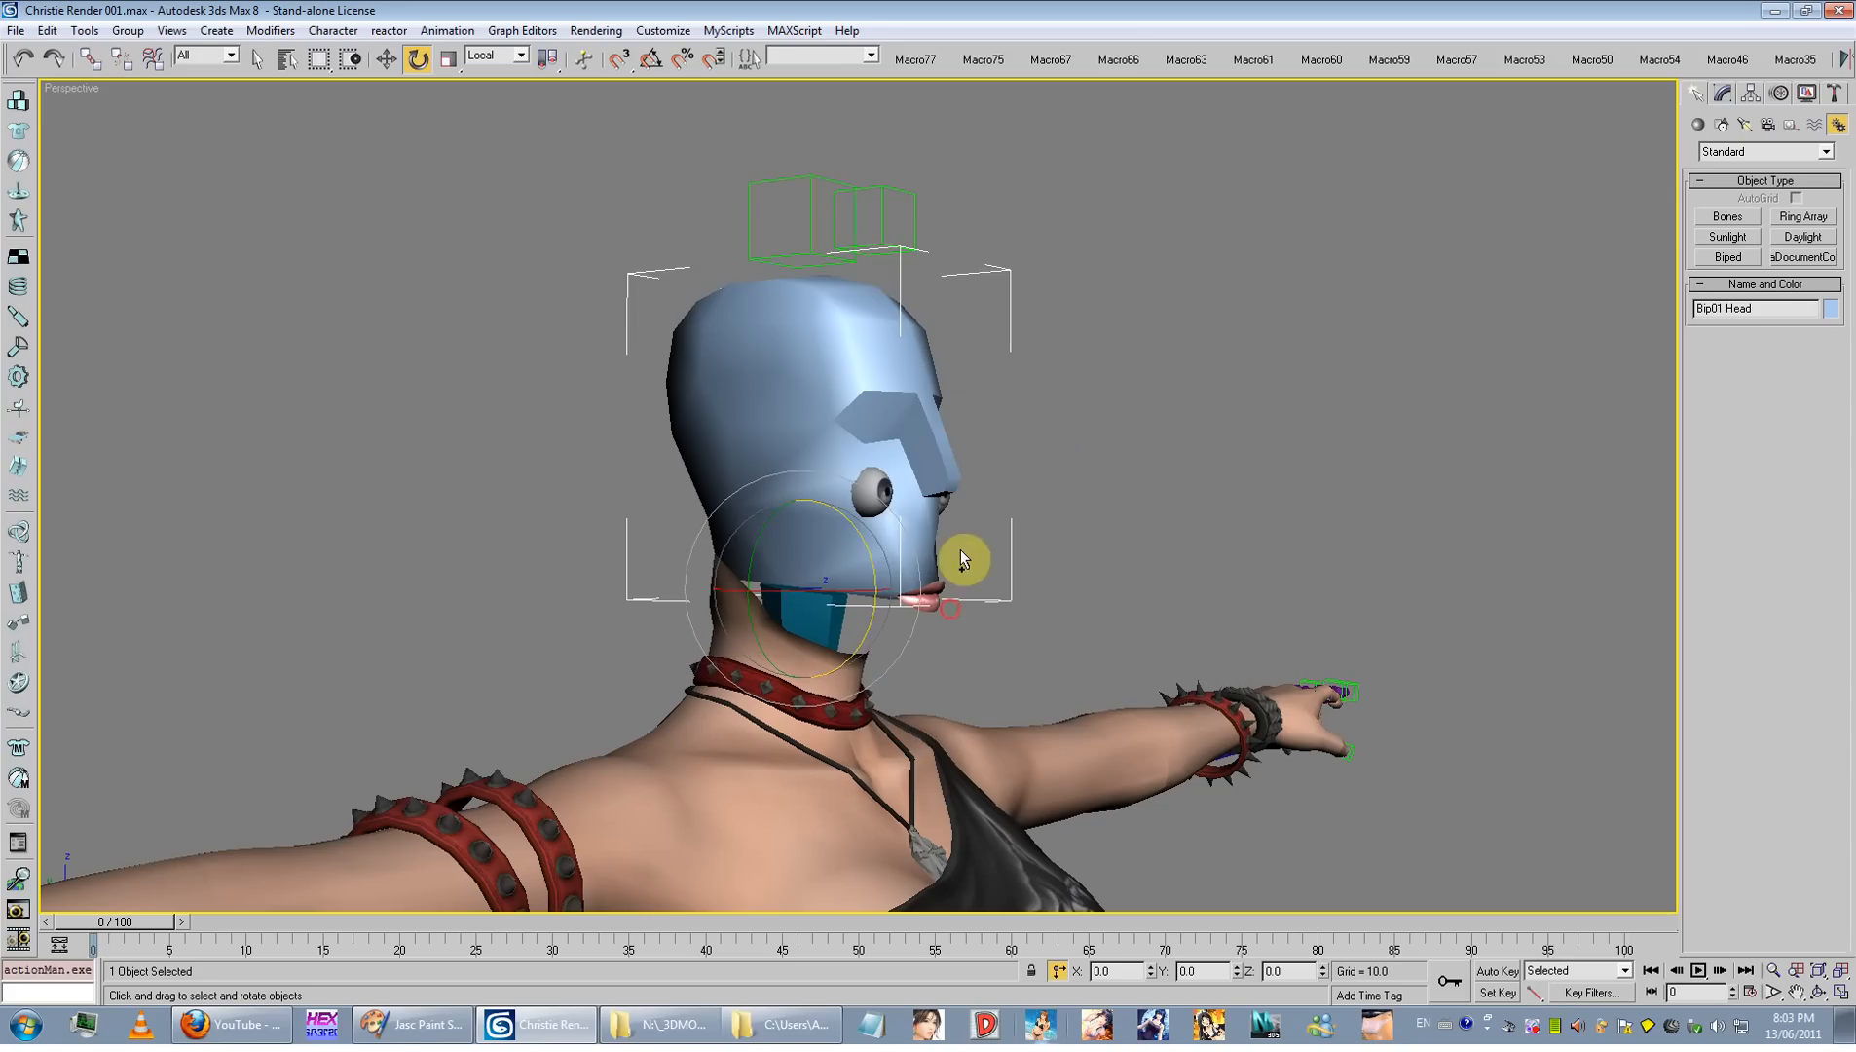
# Step: Delete the front box helper above the head and link both eyes to the Bip01 Head
pyautogui.click(909, 234)
pyautogui.press('Delete')
pyautogui.click(89, 58)
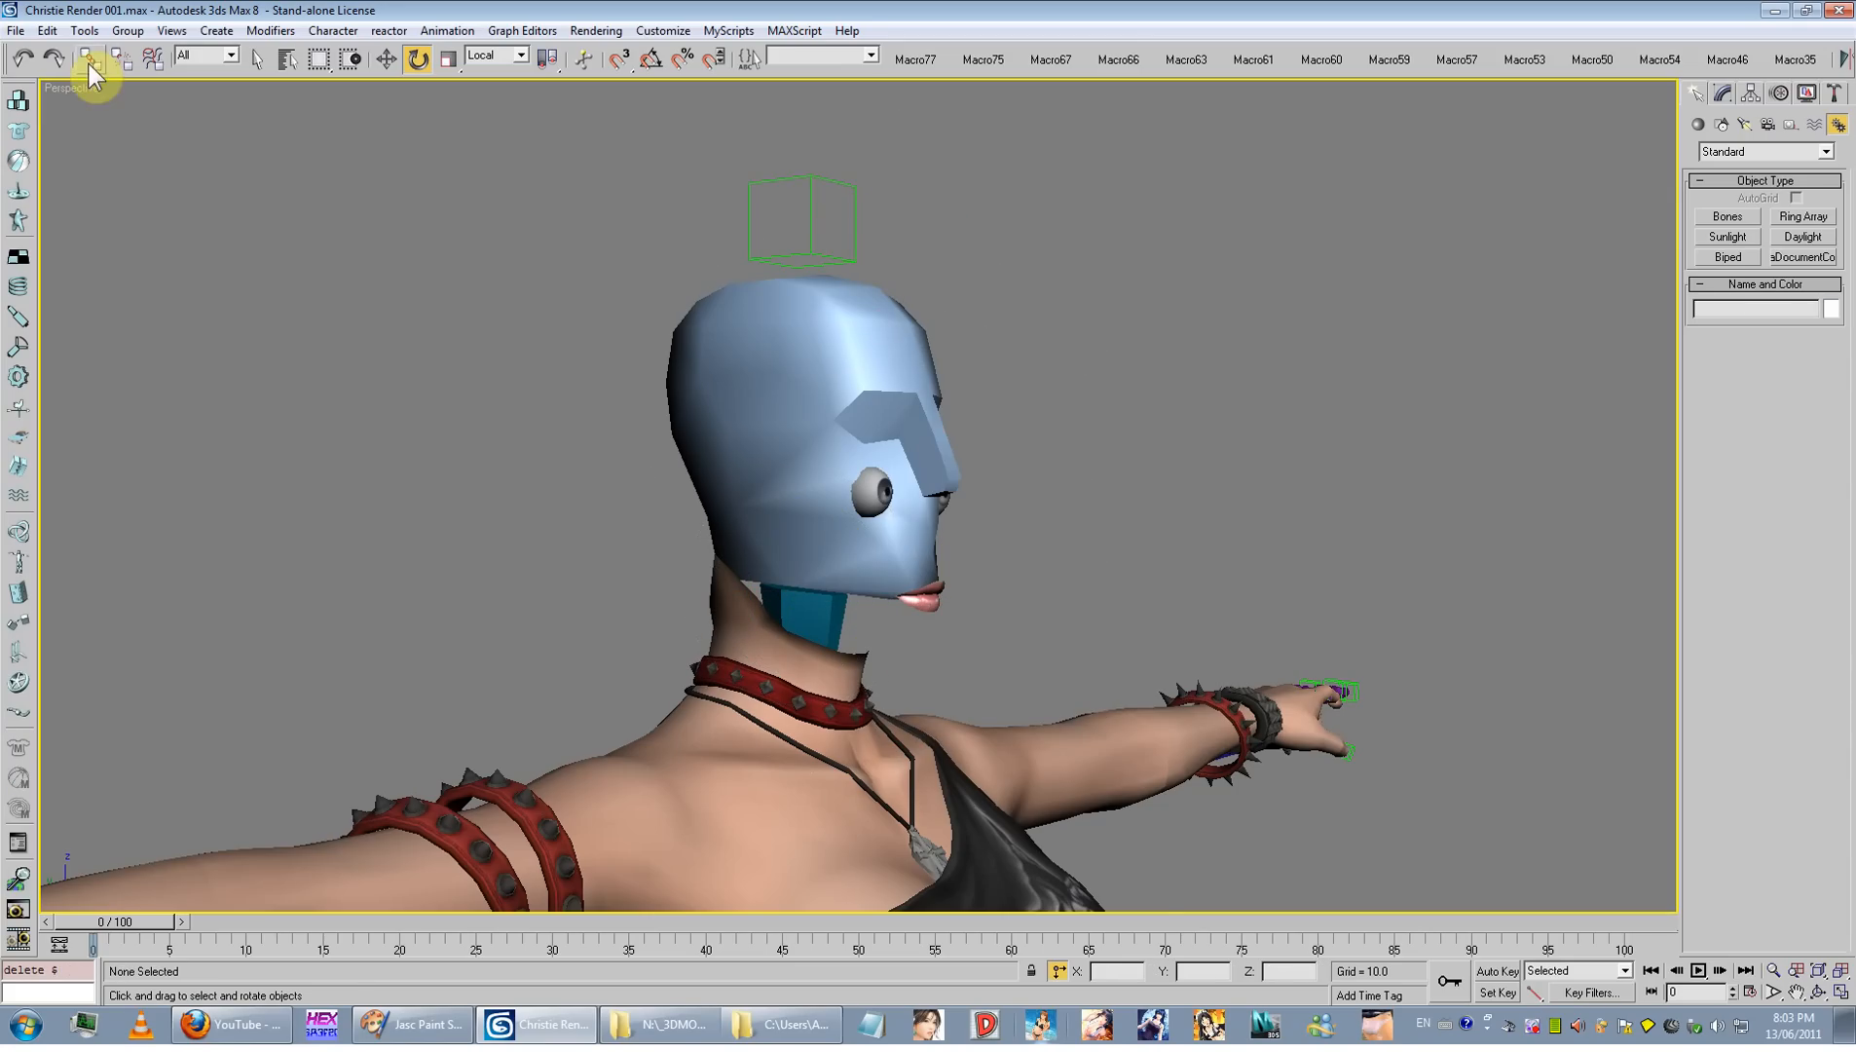
pyautogui.moveTo(877, 490); pyautogui.dragTo(776, 419)
pyautogui.keyDown('alt'); pyautogui.moveTo(776, 419); pyautogui.dragTo(899, 497, button='middle'); pyautogui.keyUp('alt')
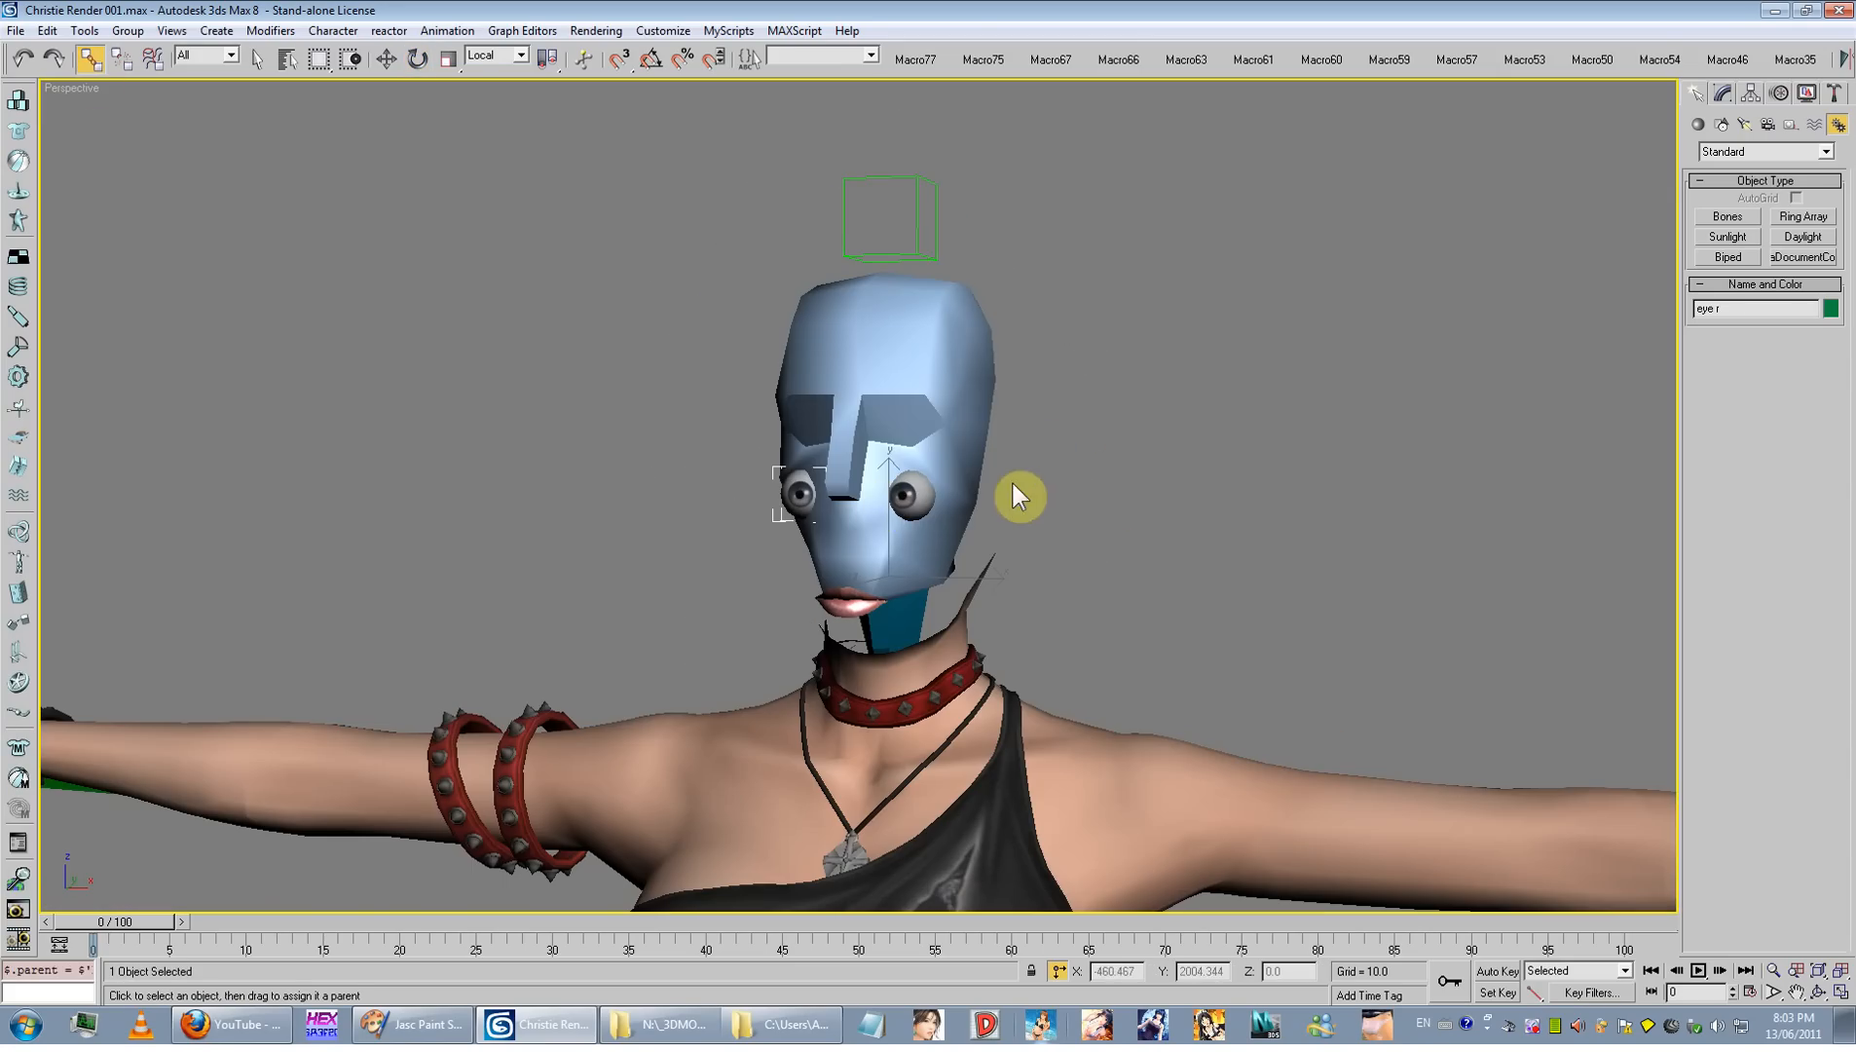
pyautogui.moveTo(926, 499); pyautogui.dragTo(936, 410)
# Step: Unhide all objects in the scene and switch the Perspective view to wireframe display
pyautogui.click(388, 60)
pyautogui.click(498, 297)
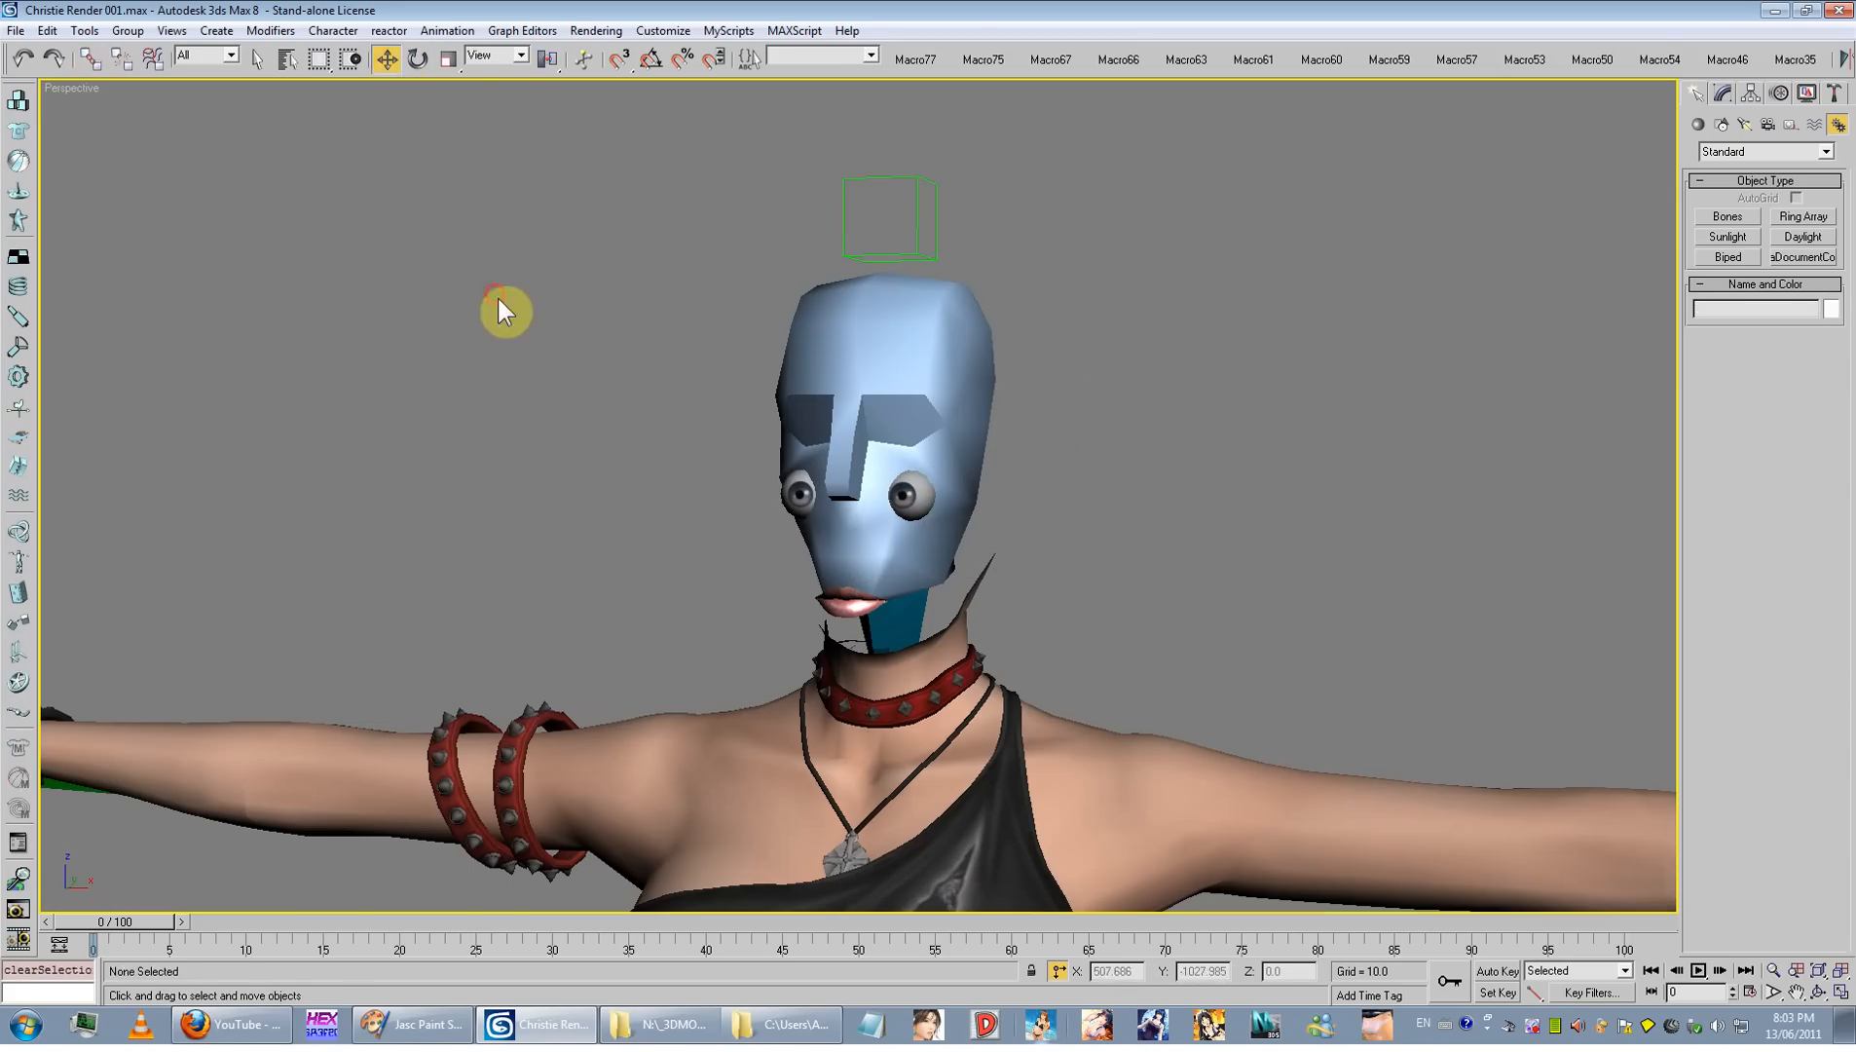
pyautogui.rightClick(623, 294)
pyautogui.click(516, 223)
pyautogui.scroll(-5, 682, 468)
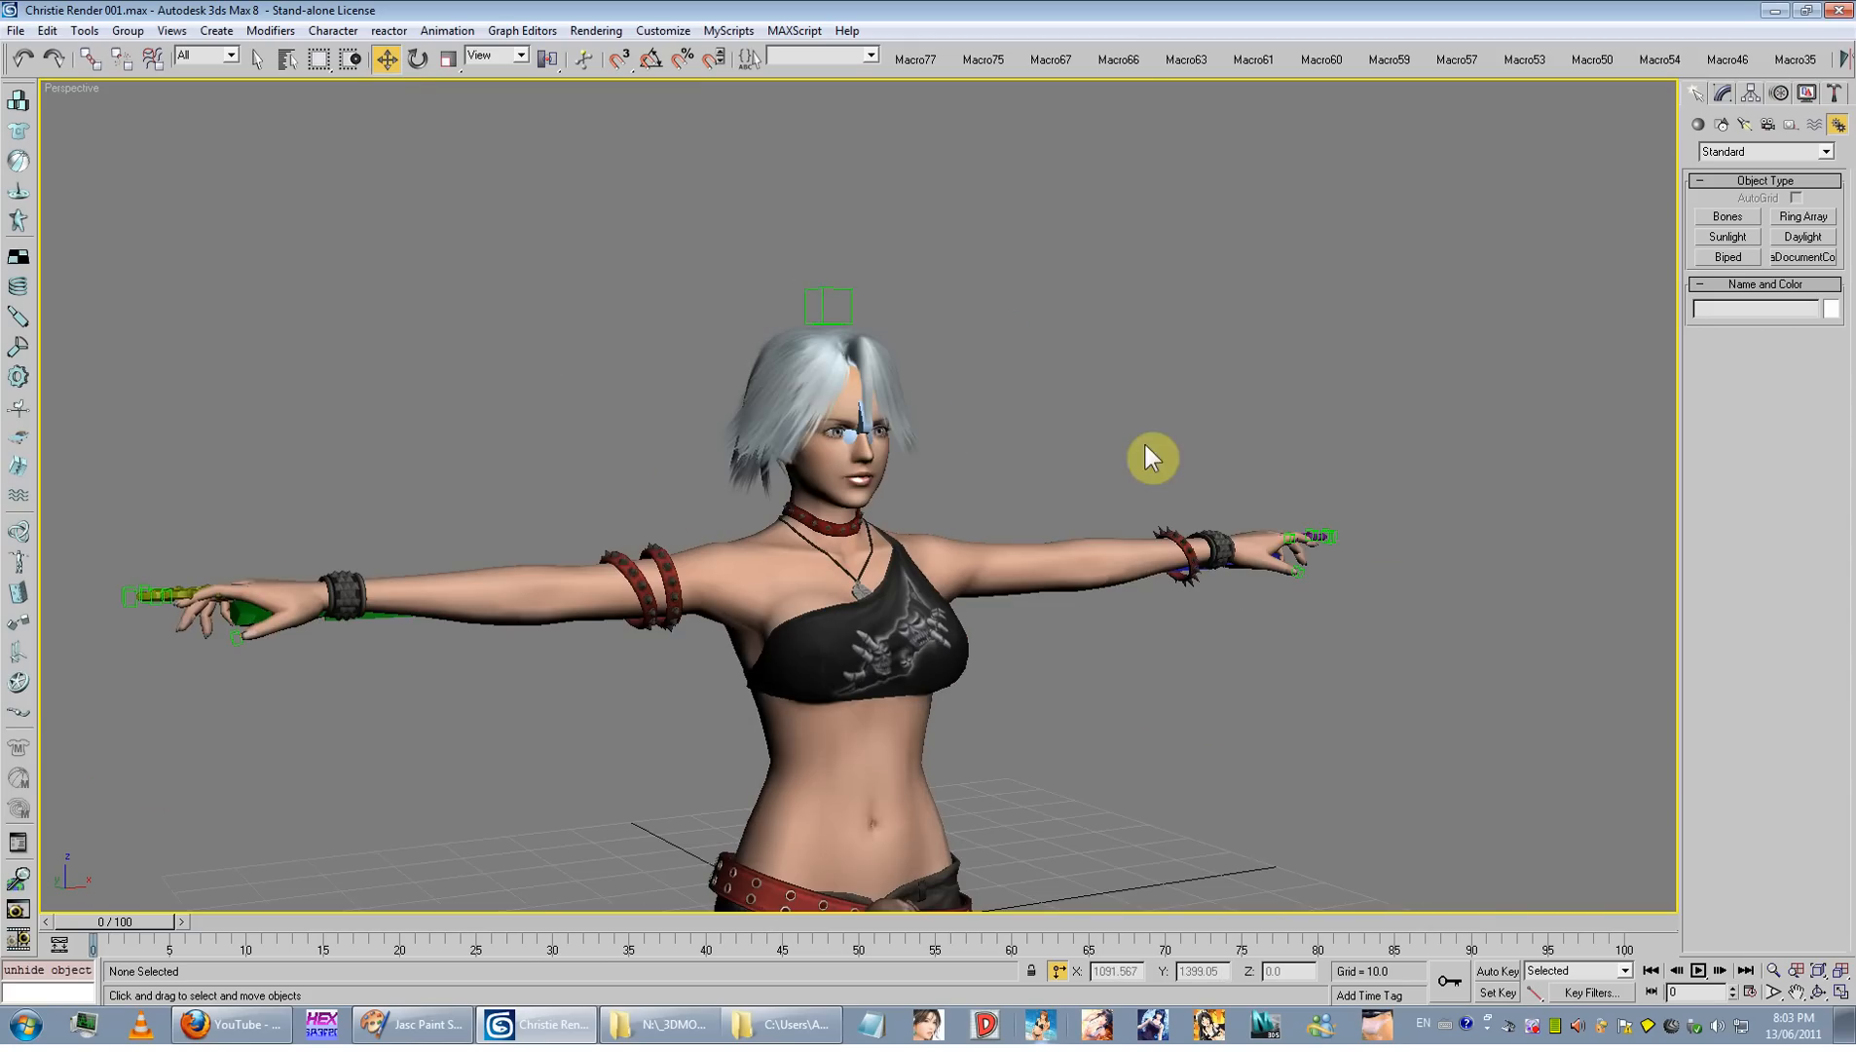
pyautogui.scroll(-3, 994, 613)
pyautogui.moveTo(993, 613); pyautogui.dragTo(871, 381, button='middle')
pyautogui.press('F3')
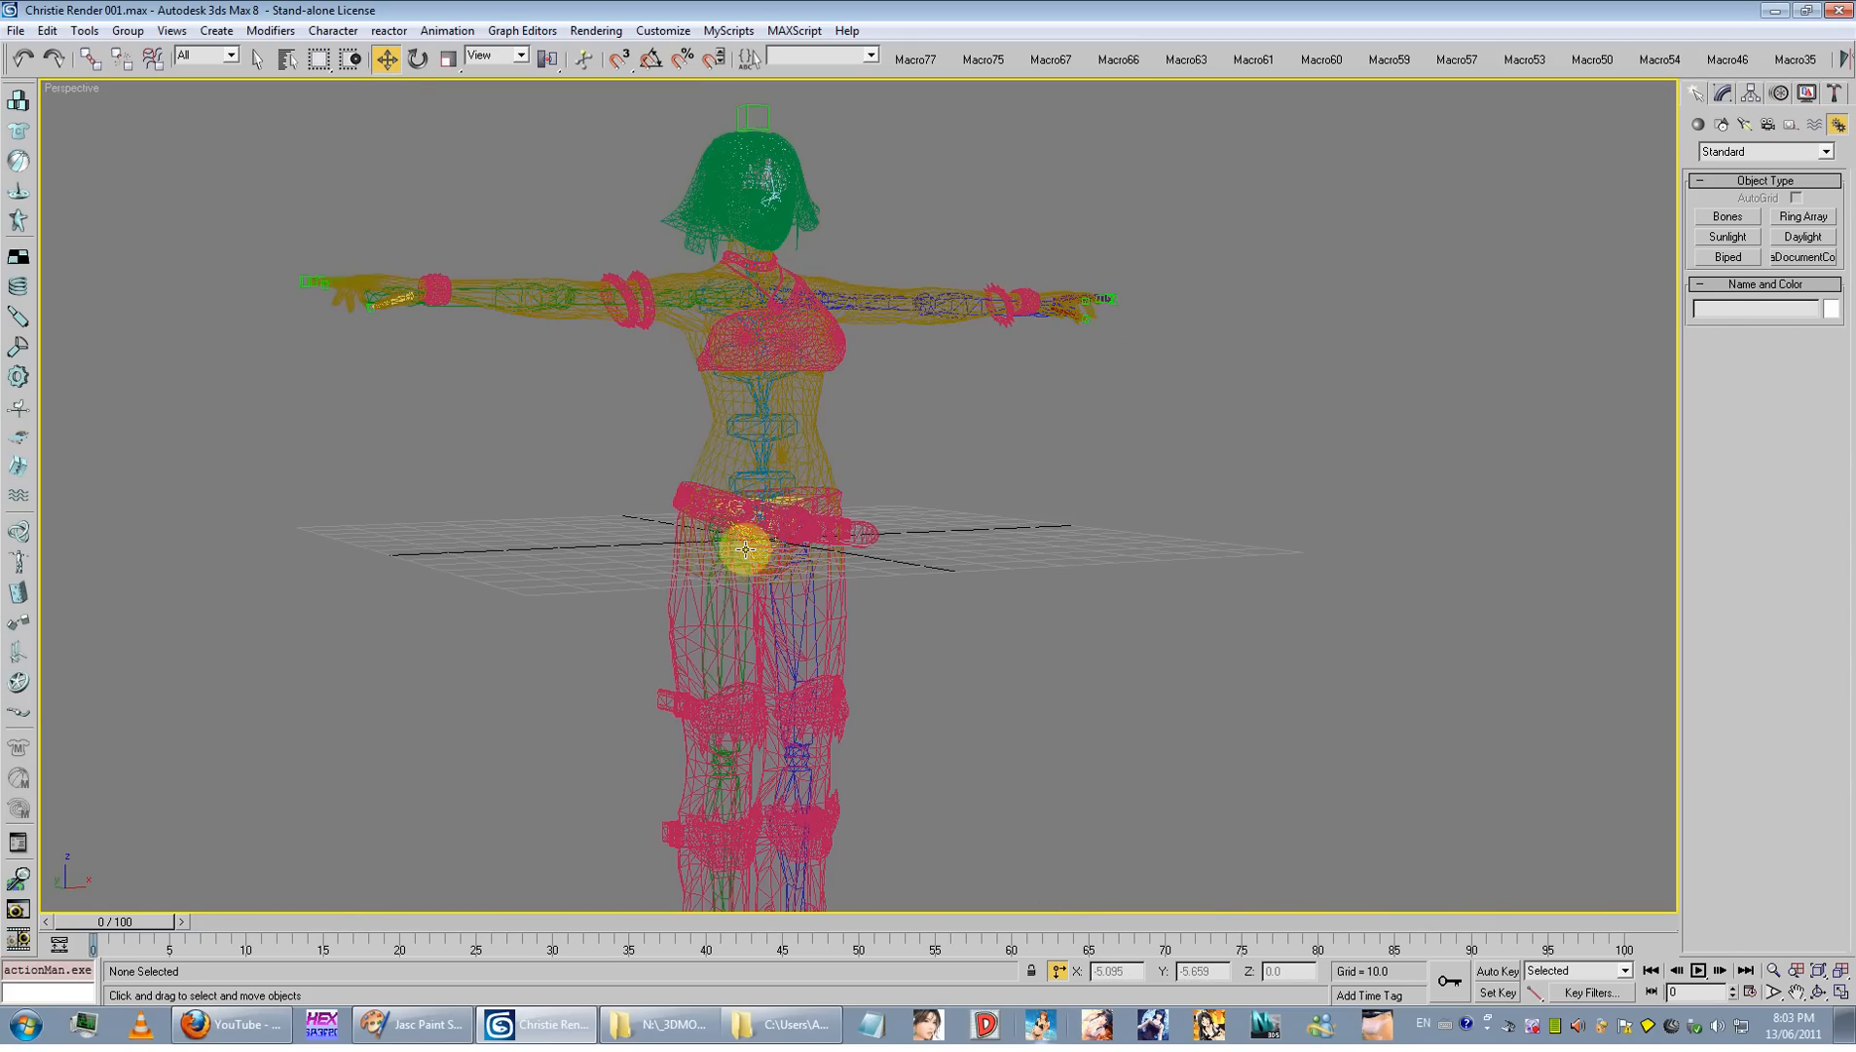
# Step: Select the Bip01 Pelvis and turn off the biped's Figure mode
pyautogui.click(759, 548)
pyautogui.click(758, 547)
pyautogui.scroll(-5, 704, 542)
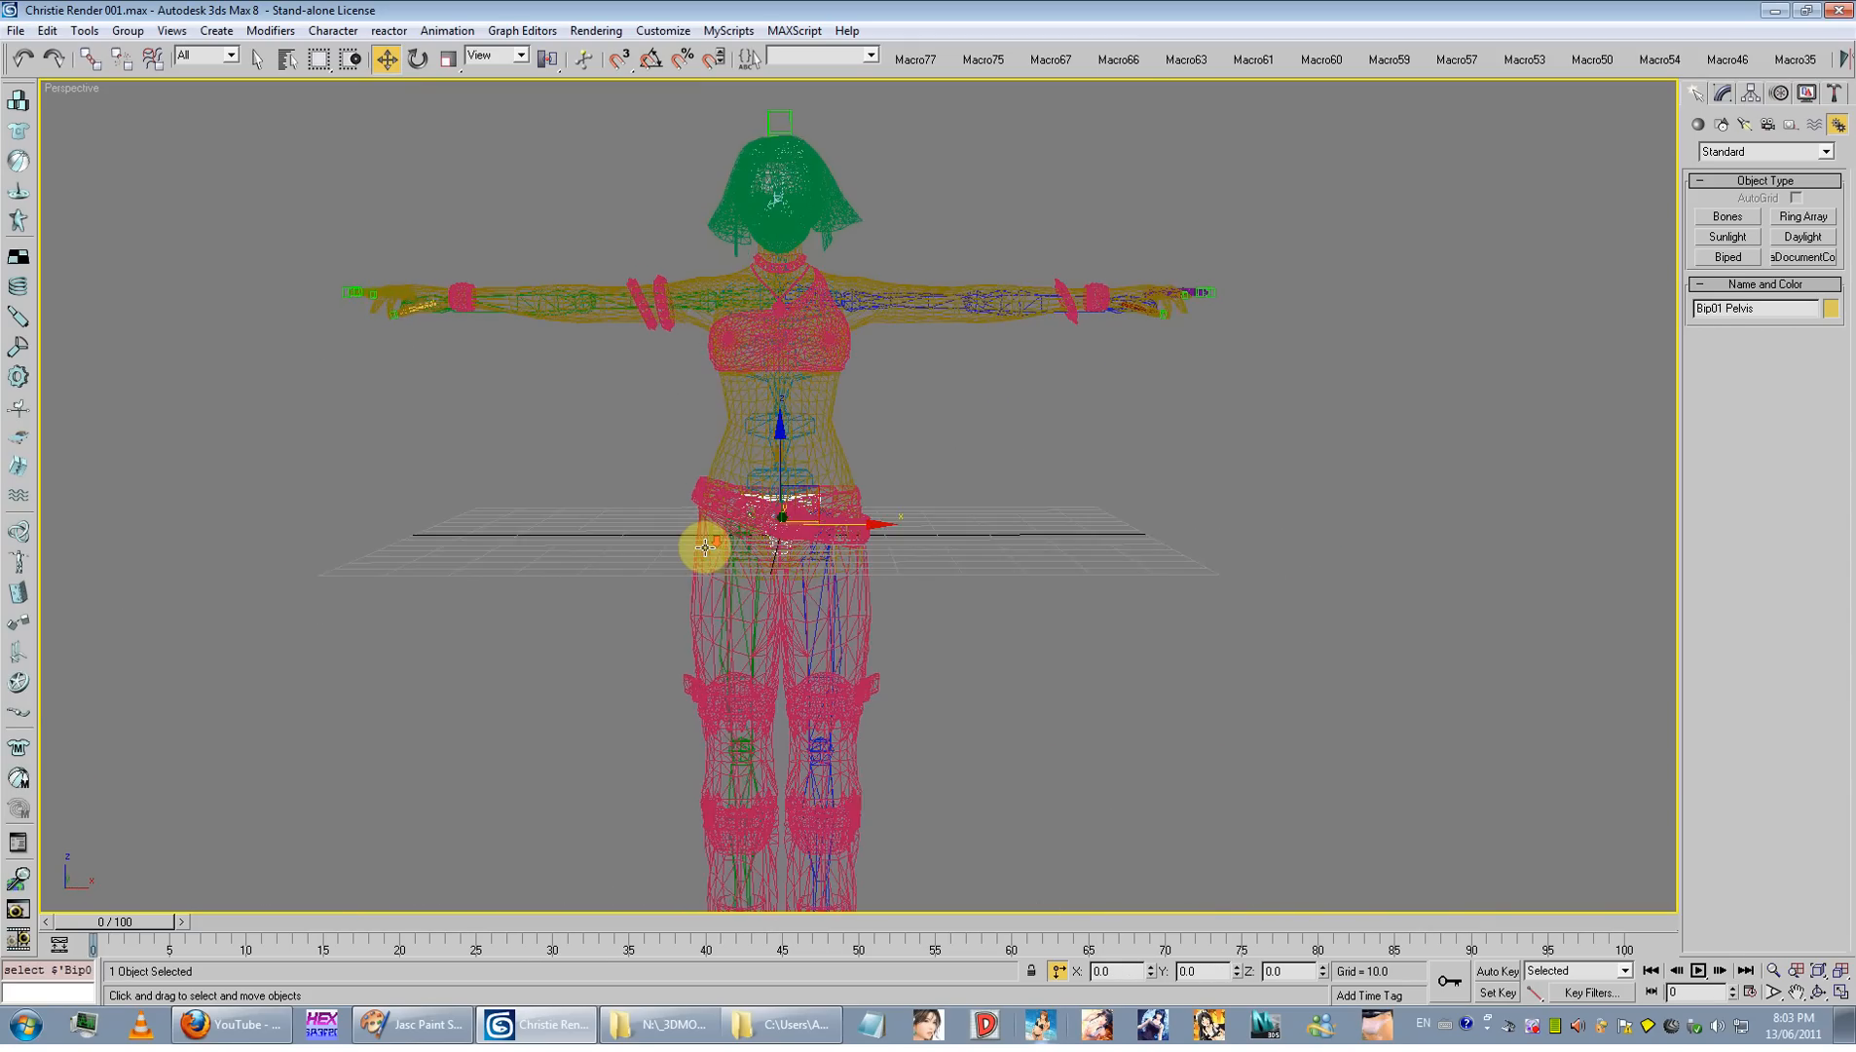
pyautogui.scroll(5, 881, 497)
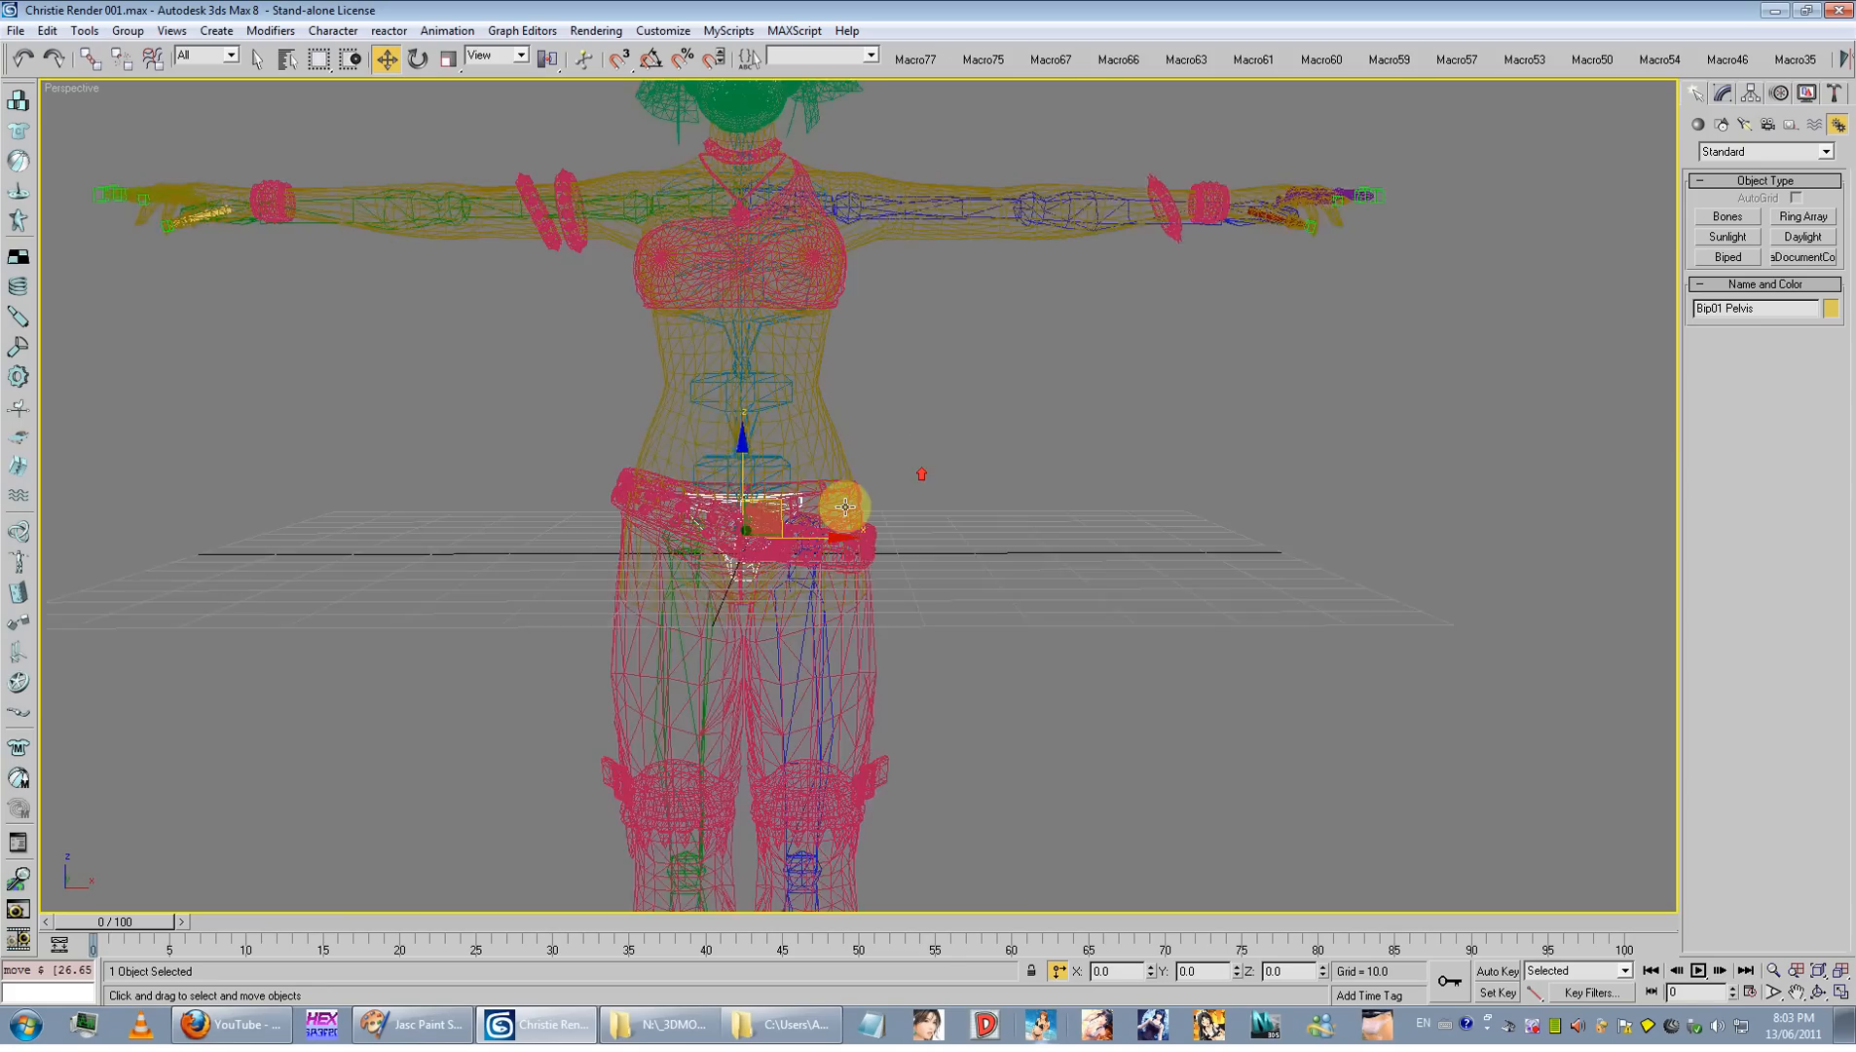
pyautogui.click(1777, 96)
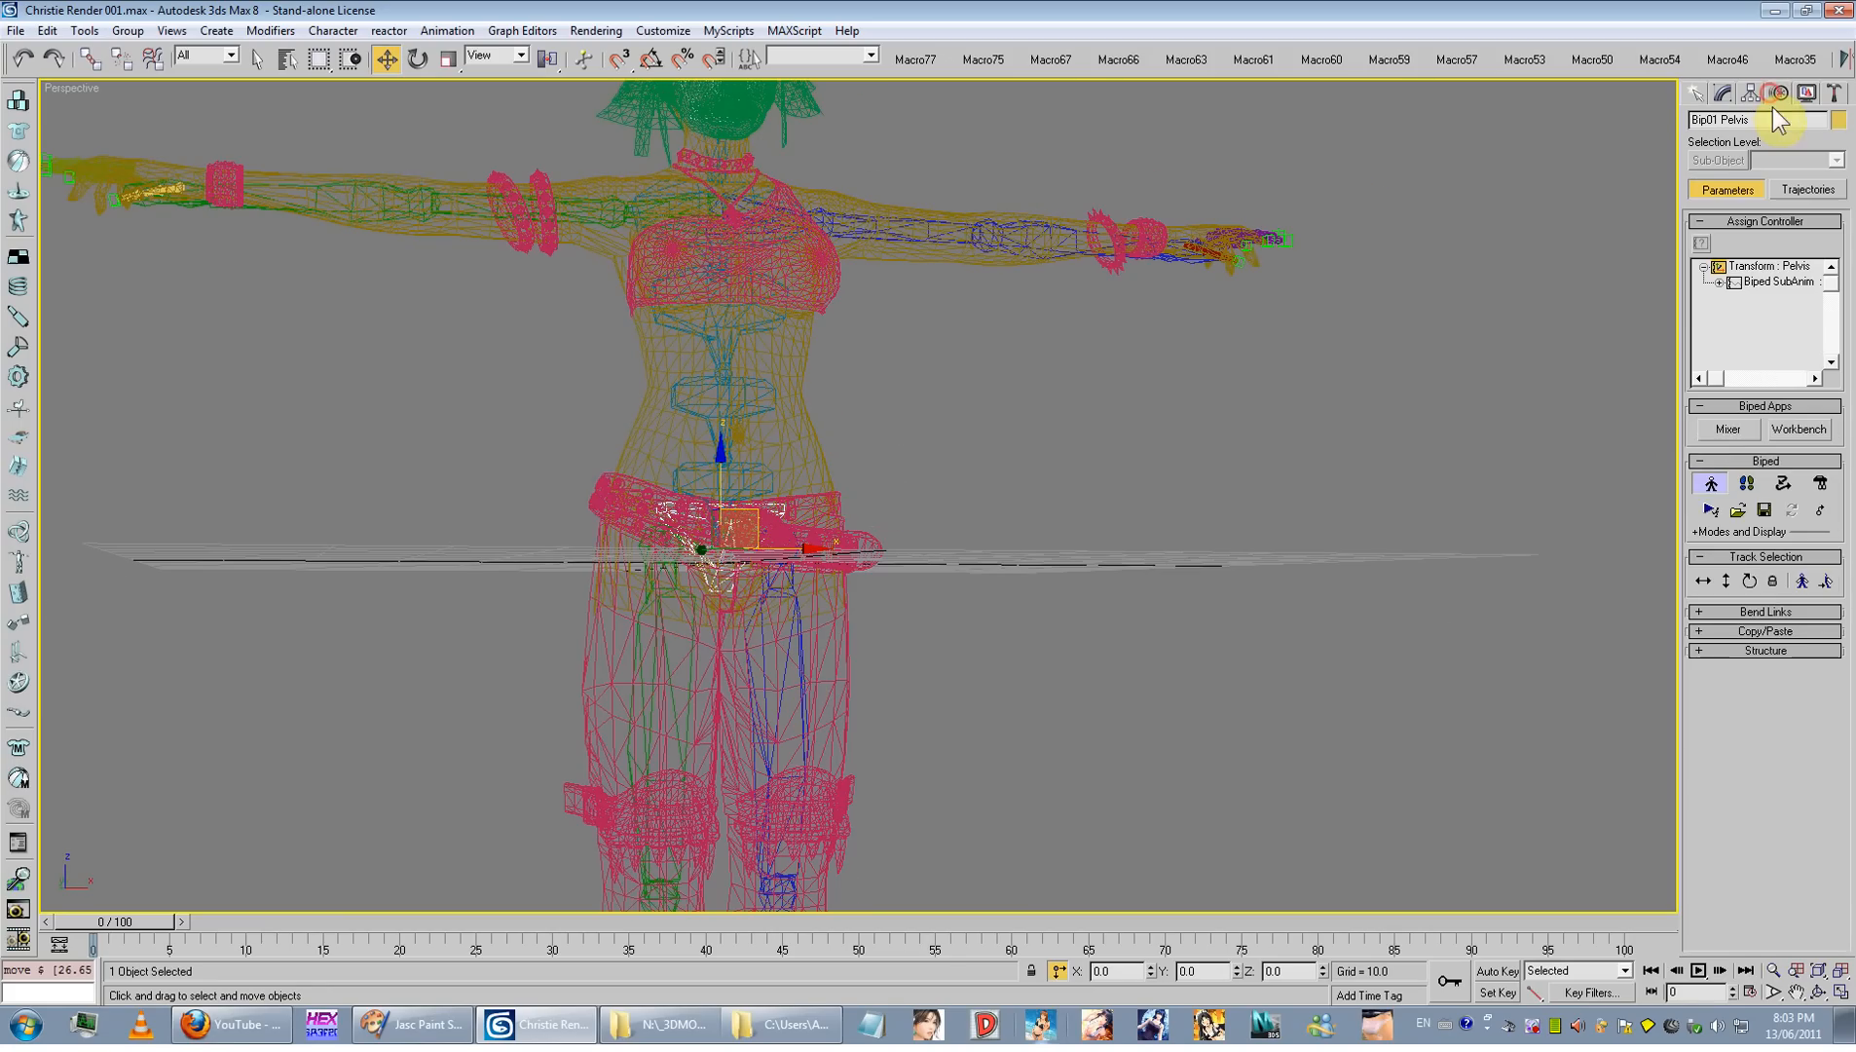
pyautogui.click(1709, 424)
pyautogui.scroll(-5, 889, 538)
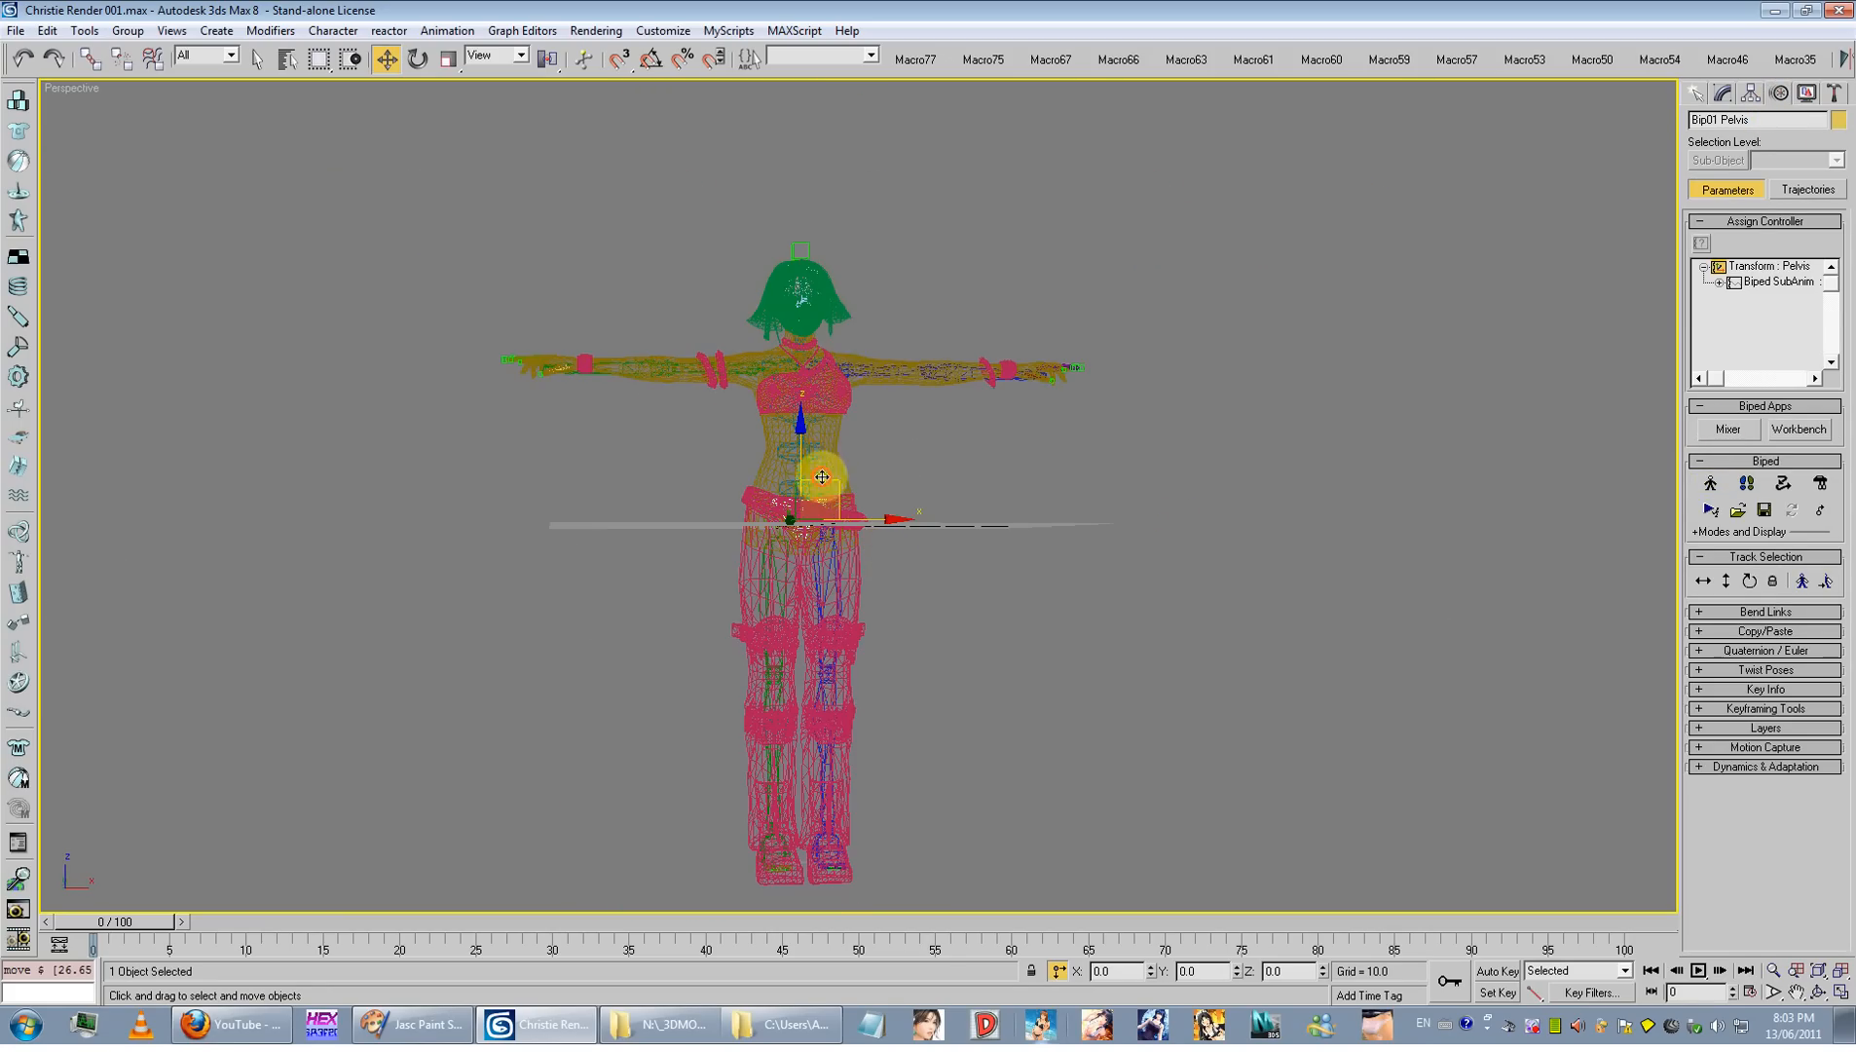
# Step: Try moving the pelvis and the biped's whole bone hierarchy sideways to test the rig
pyautogui.moveTo(824, 478); pyautogui.dragTo(995, 427)
pyautogui.scroll(5, 869, 511)
pyautogui.scroll(3, 770, 543)
pyautogui.keyDown('alt'); pyautogui.moveTo(742, 547); pyautogui.dragTo(787, 514, button='middle'); pyautogui.keyUp('alt')
pyautogui.click(675, 547)
pyautogui.doubleClick(652, 549)
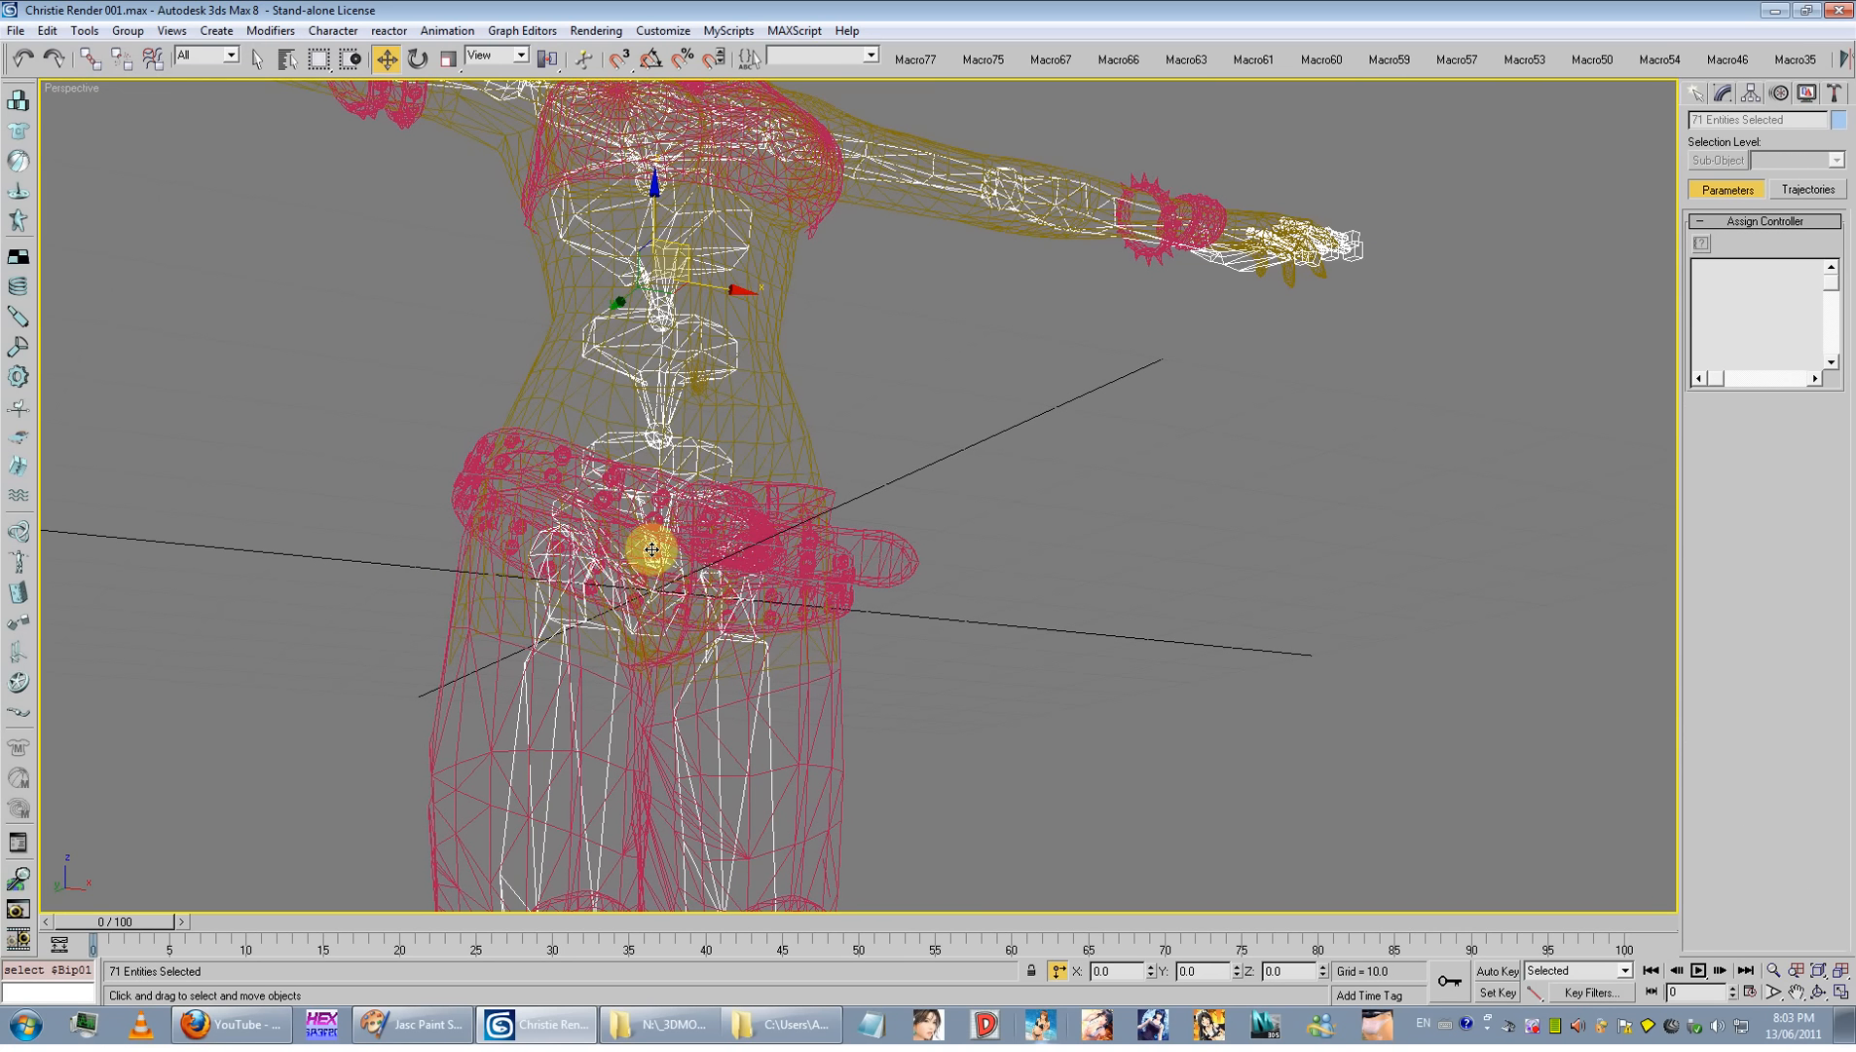
pyautogui.click(662, 581)
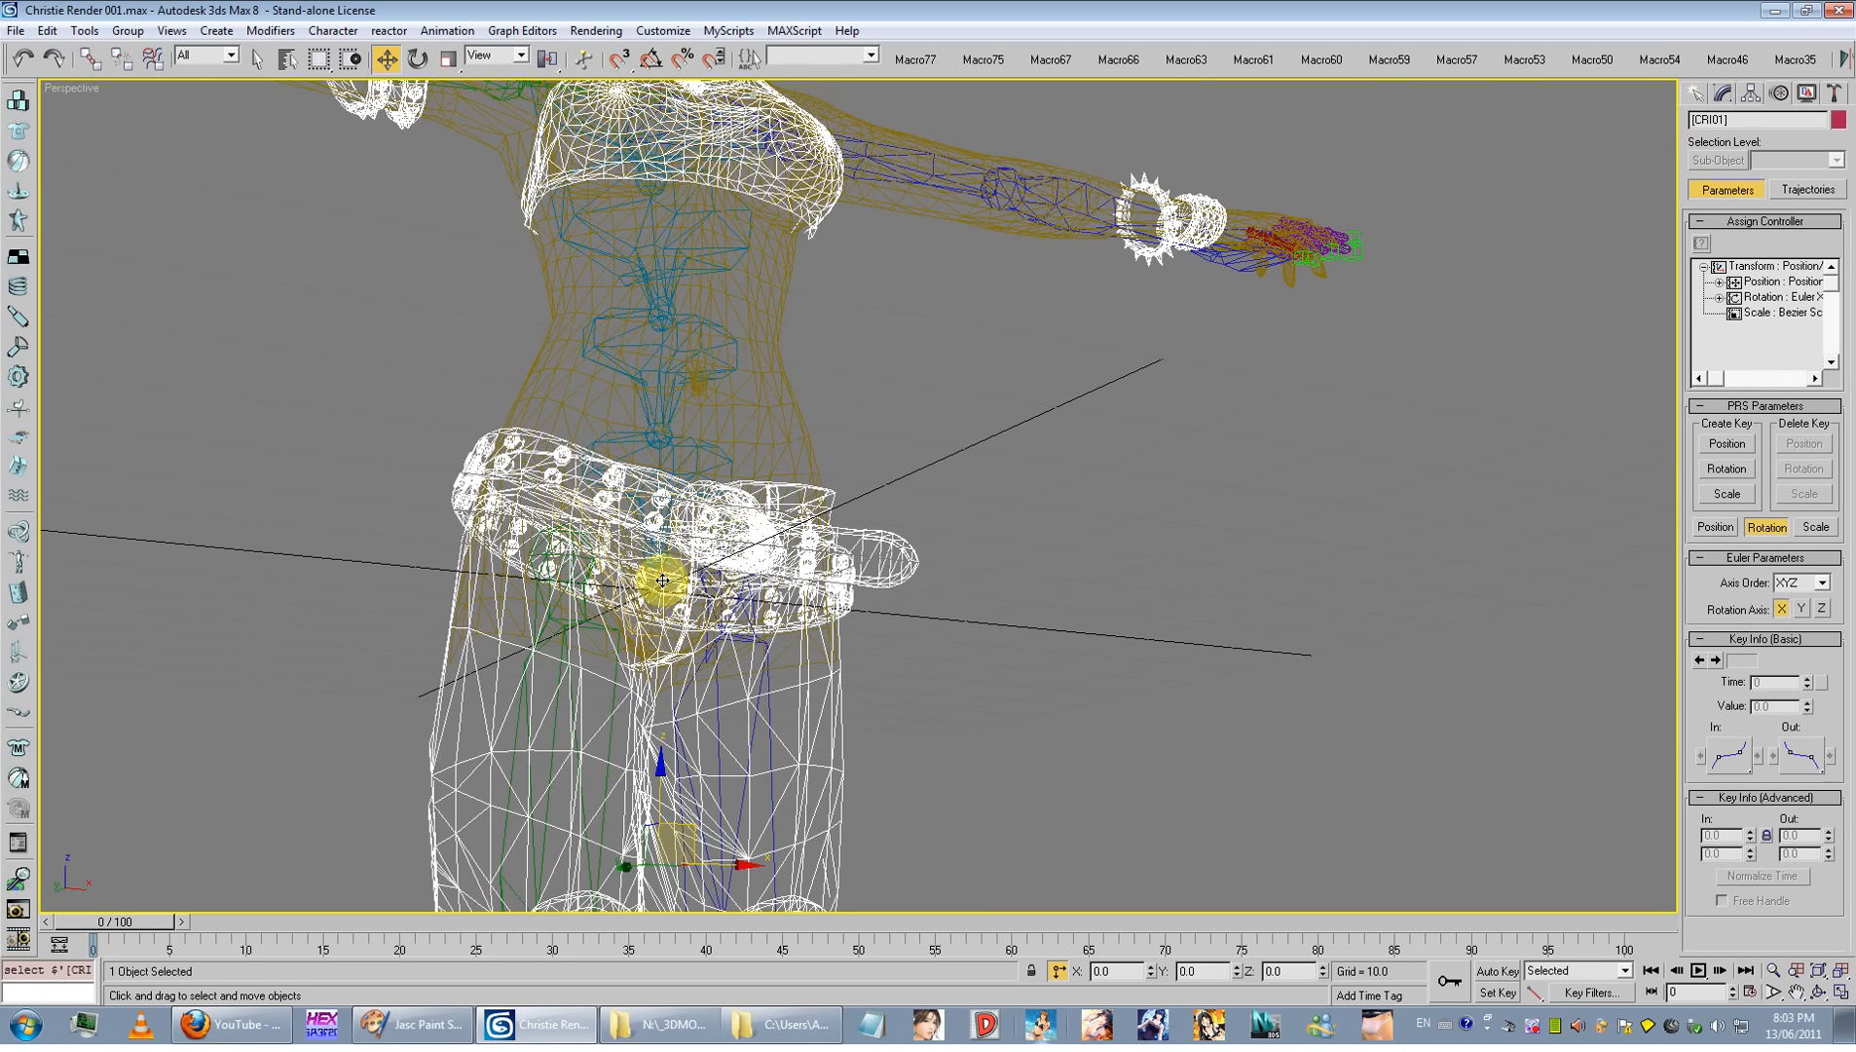
pyautogui.click(663, 580)
pyautogui.doubleClick(669, 612)
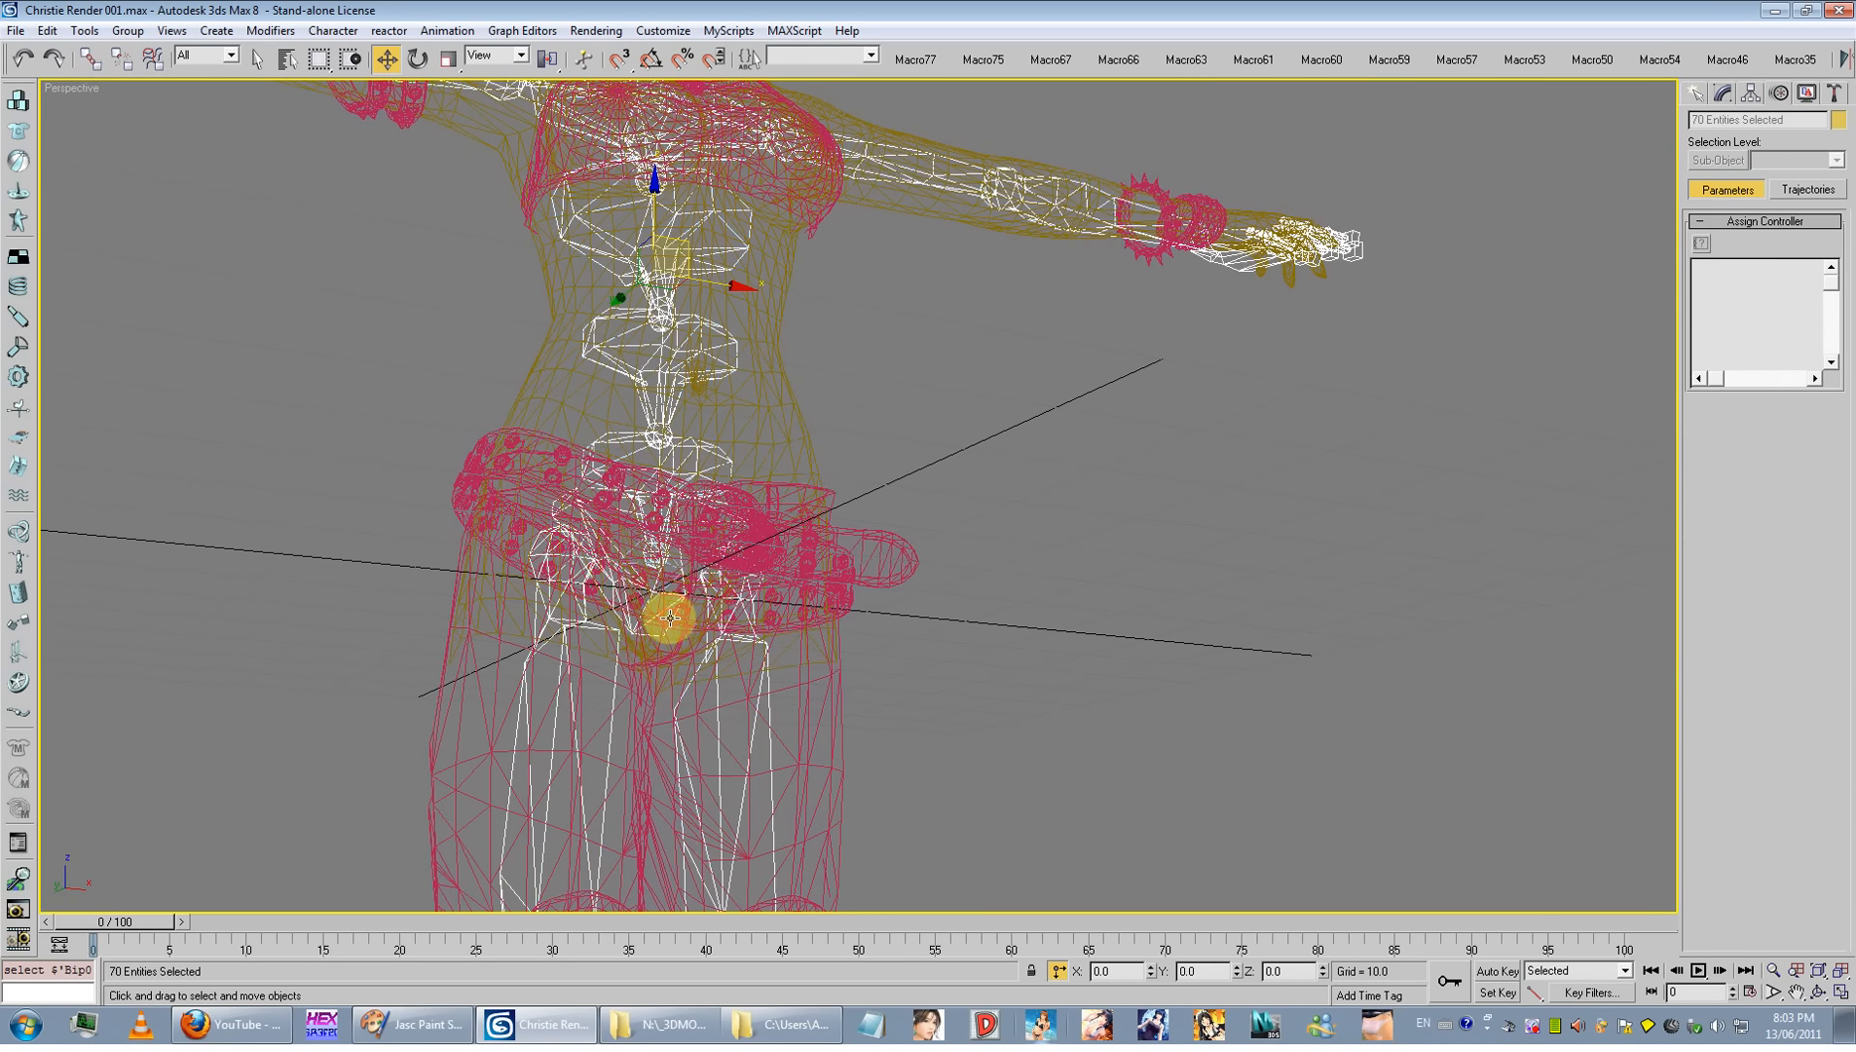
pyautogui.scroll(-6, 668, 616)
pyautogui.moveTo(820, 377); pyautogui.dragTo(937, 376)
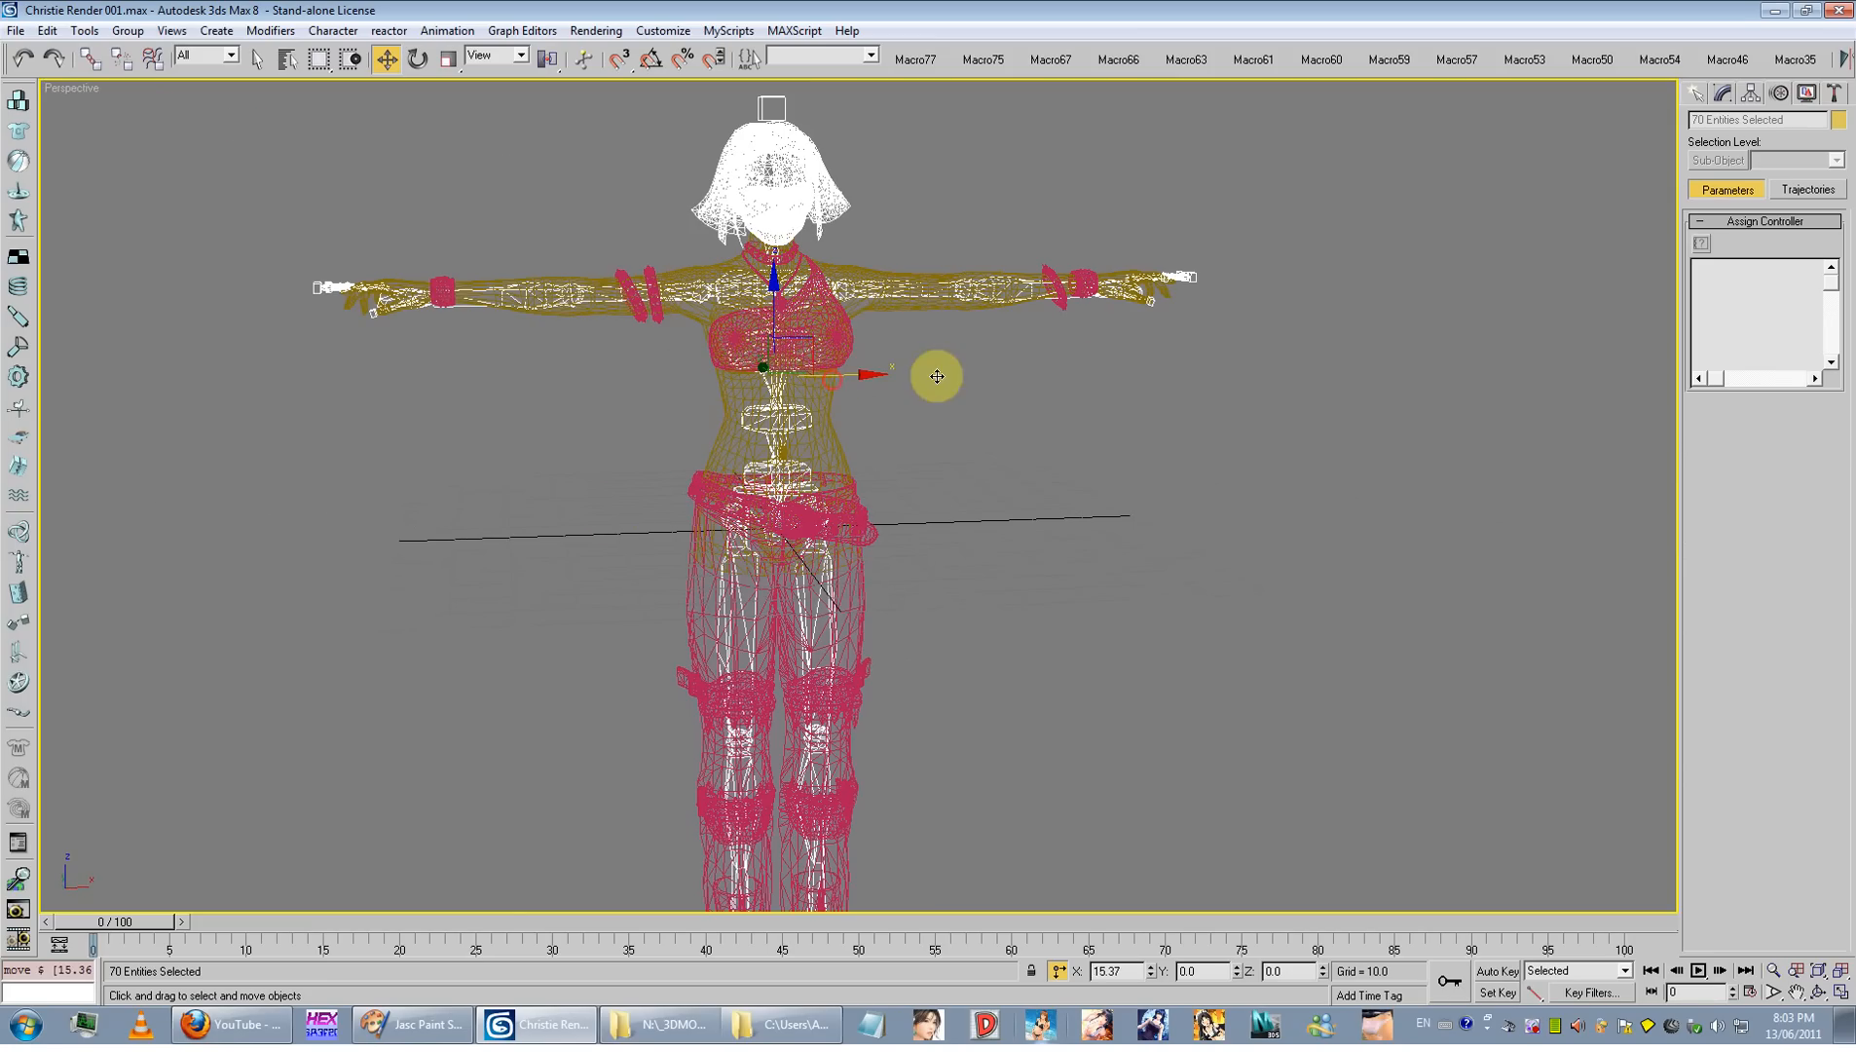
# Step: Try rotating the Bip01 Spine freehand to test how the torso bends
pyautogui.click(803, 474)
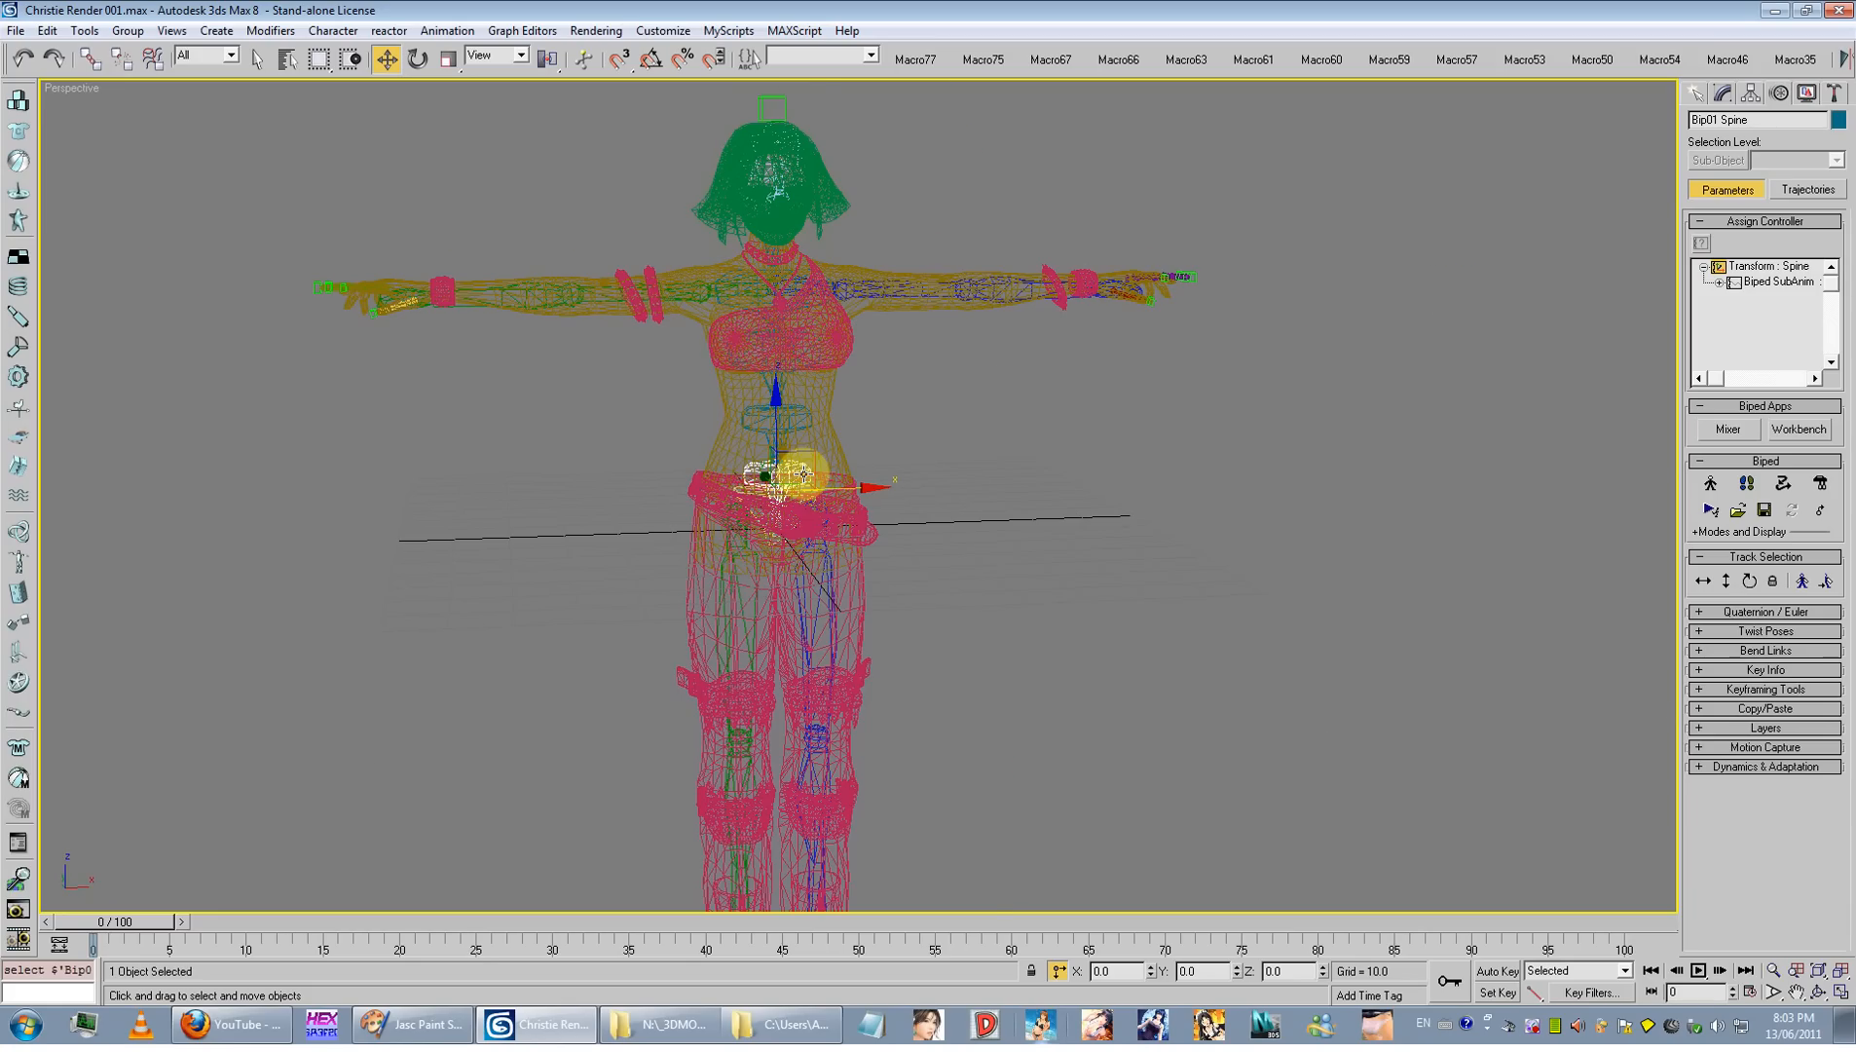
pyautogui.scroll(3, 1156, 543)
pyautogui.moveTo(1156, 542); pyautogui.dragTo(1159, 552, button='middle')
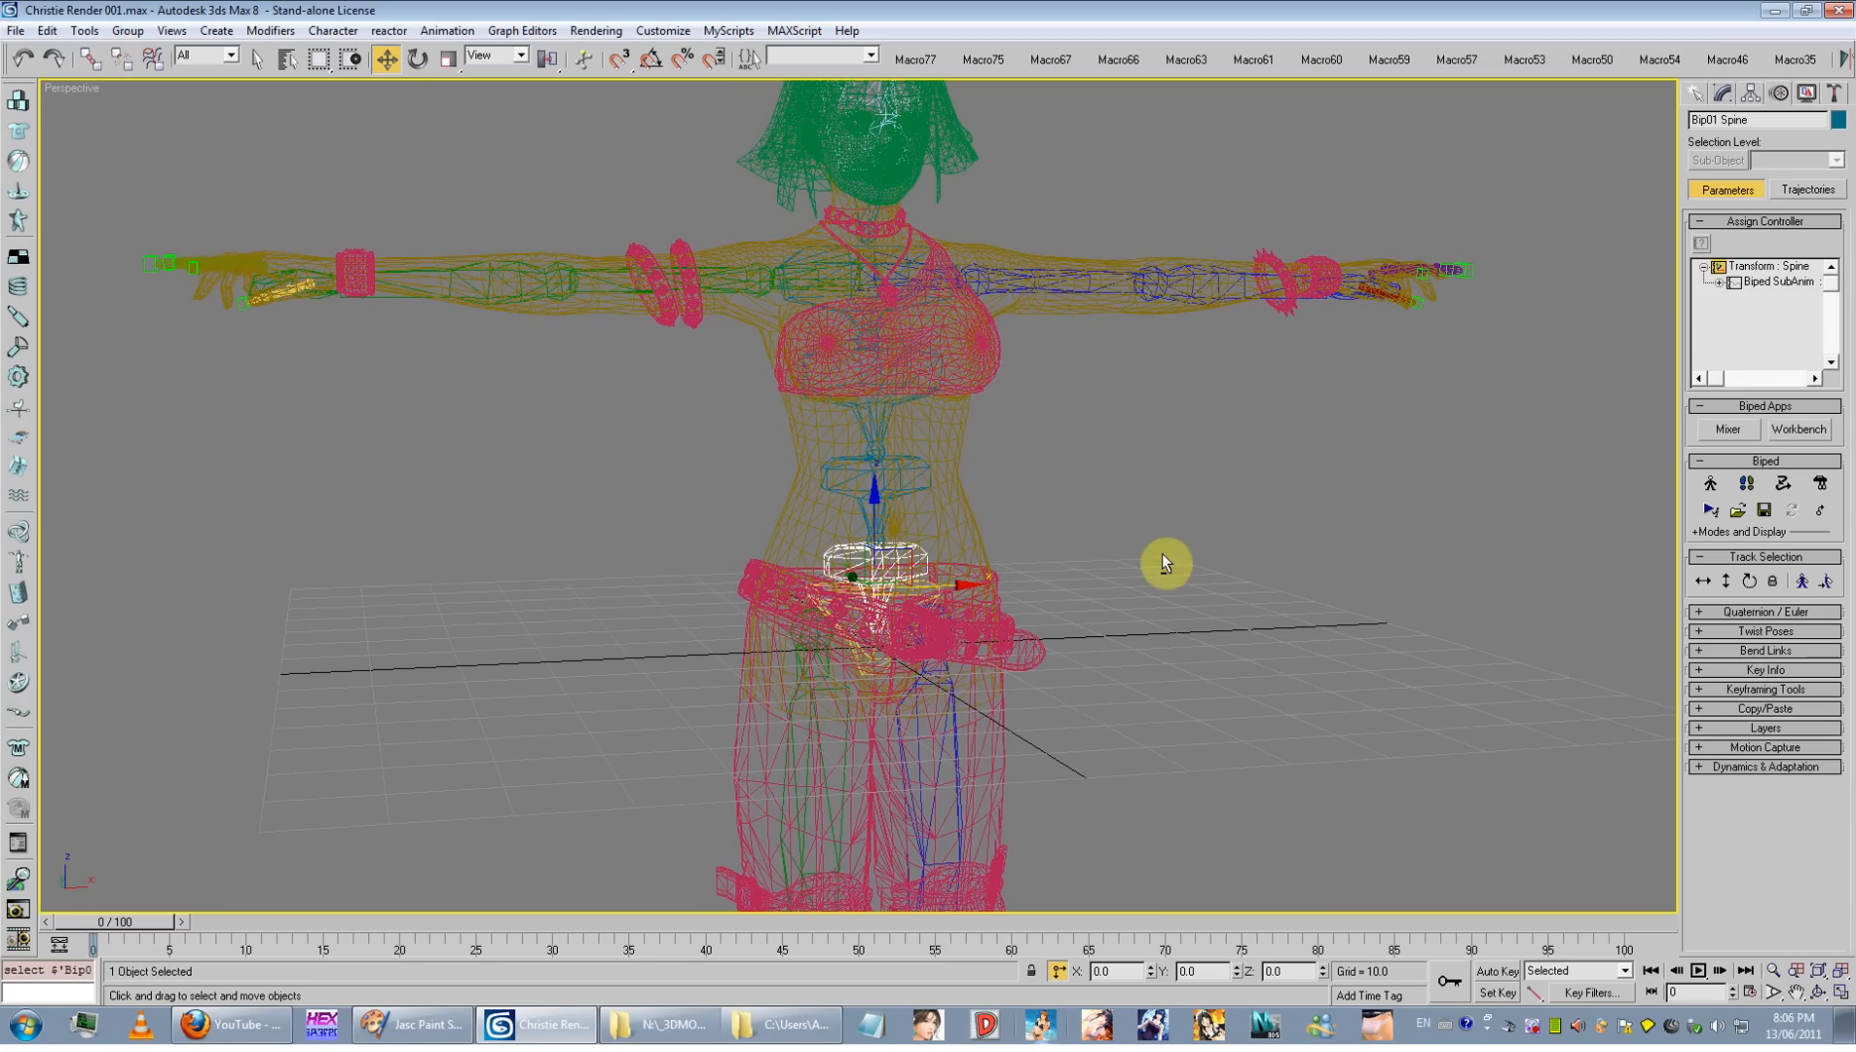
pyautogui.click(417, 58)
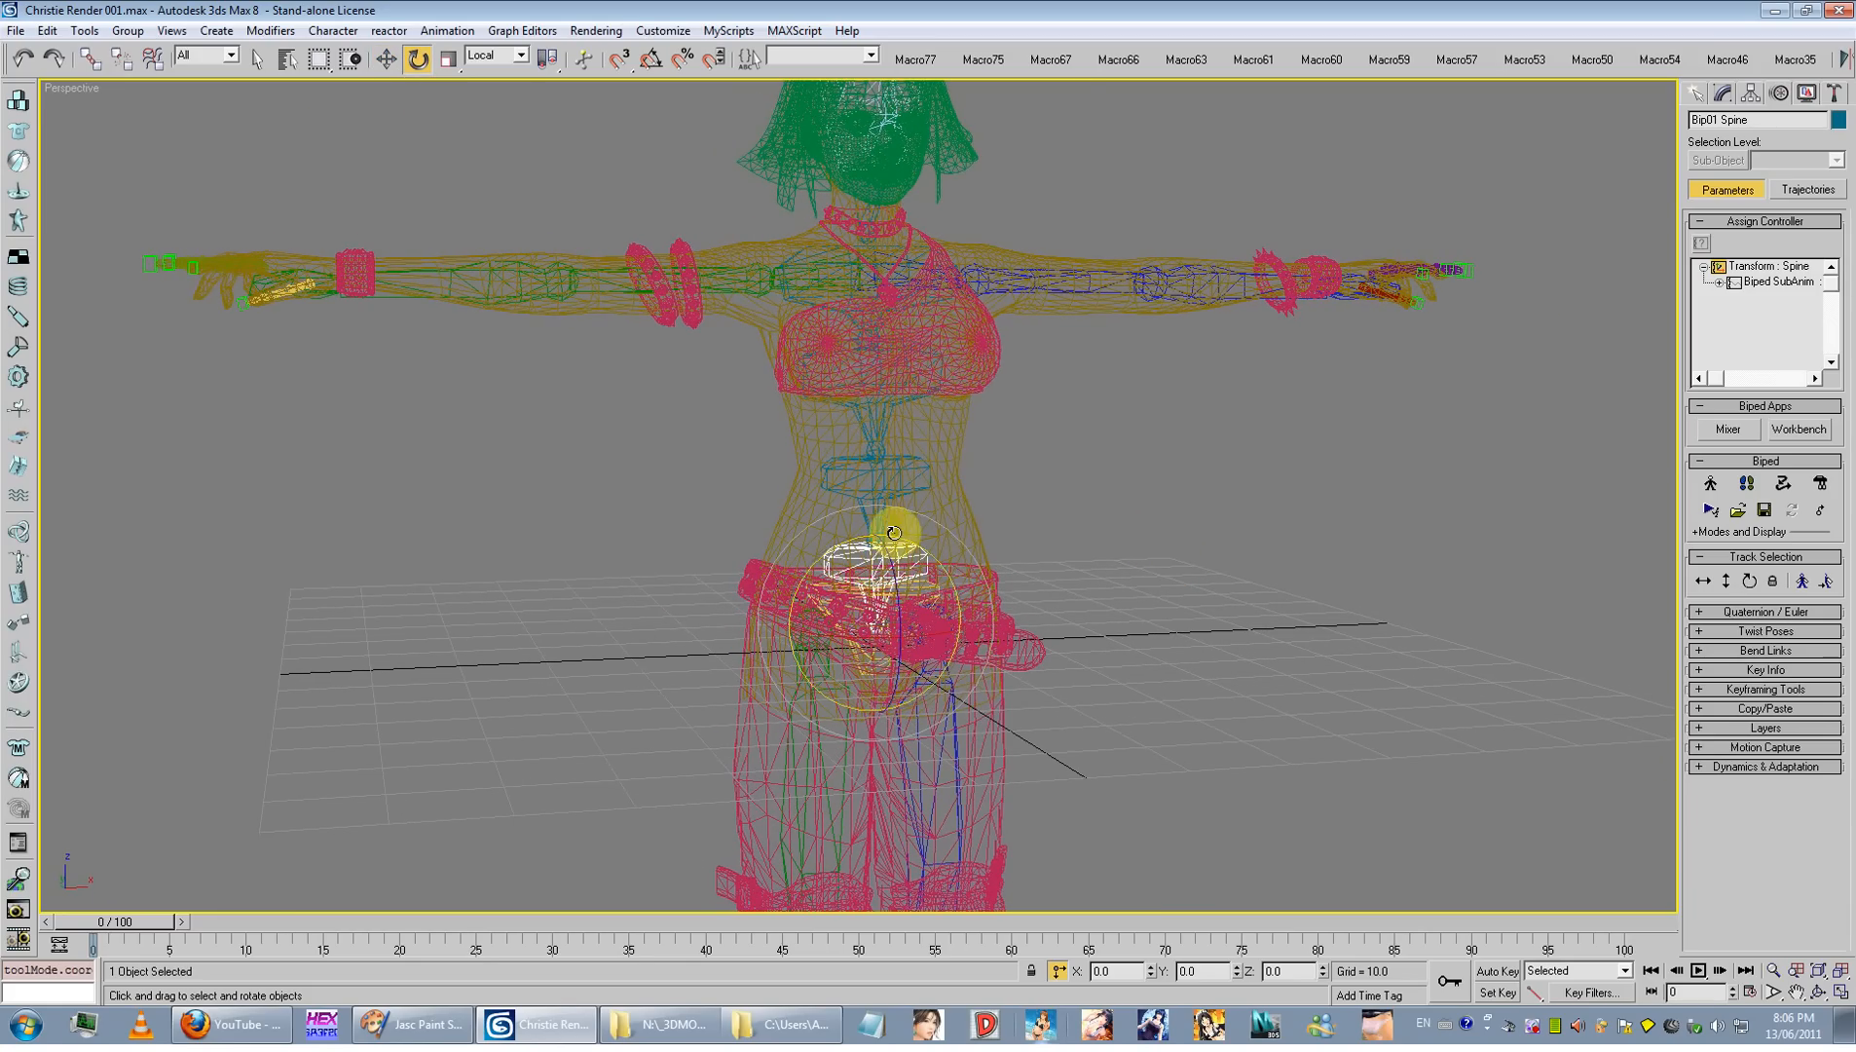
pyautogui.moveTo(881, 531)
pyautogui.mouseDown()
pyautogui.moveTo(952, 525)
pyautogui.moveTo(862, 515)
pyautogui.moveTo(985, 509)
pyautogui.moveTo(878, 507)
pyautogui.moveTo(896, 531)
pyautogui.moveTo(1003, 526)
pyautogui.moveTo(866, 514)
pyautogui.moveTo(990, 513)
pyautogui.moveTo(961, 510)
pyautogui.moveTo(820, 526)
pyautogui.moveTo(978, 526)
pyautogui.moveTo(829, 529)
pyautogui.moveTo(945, 539)
pyautogui.moveTo(878, 514)
pyautogui.mouseUp()
pyautogui.press('F3')
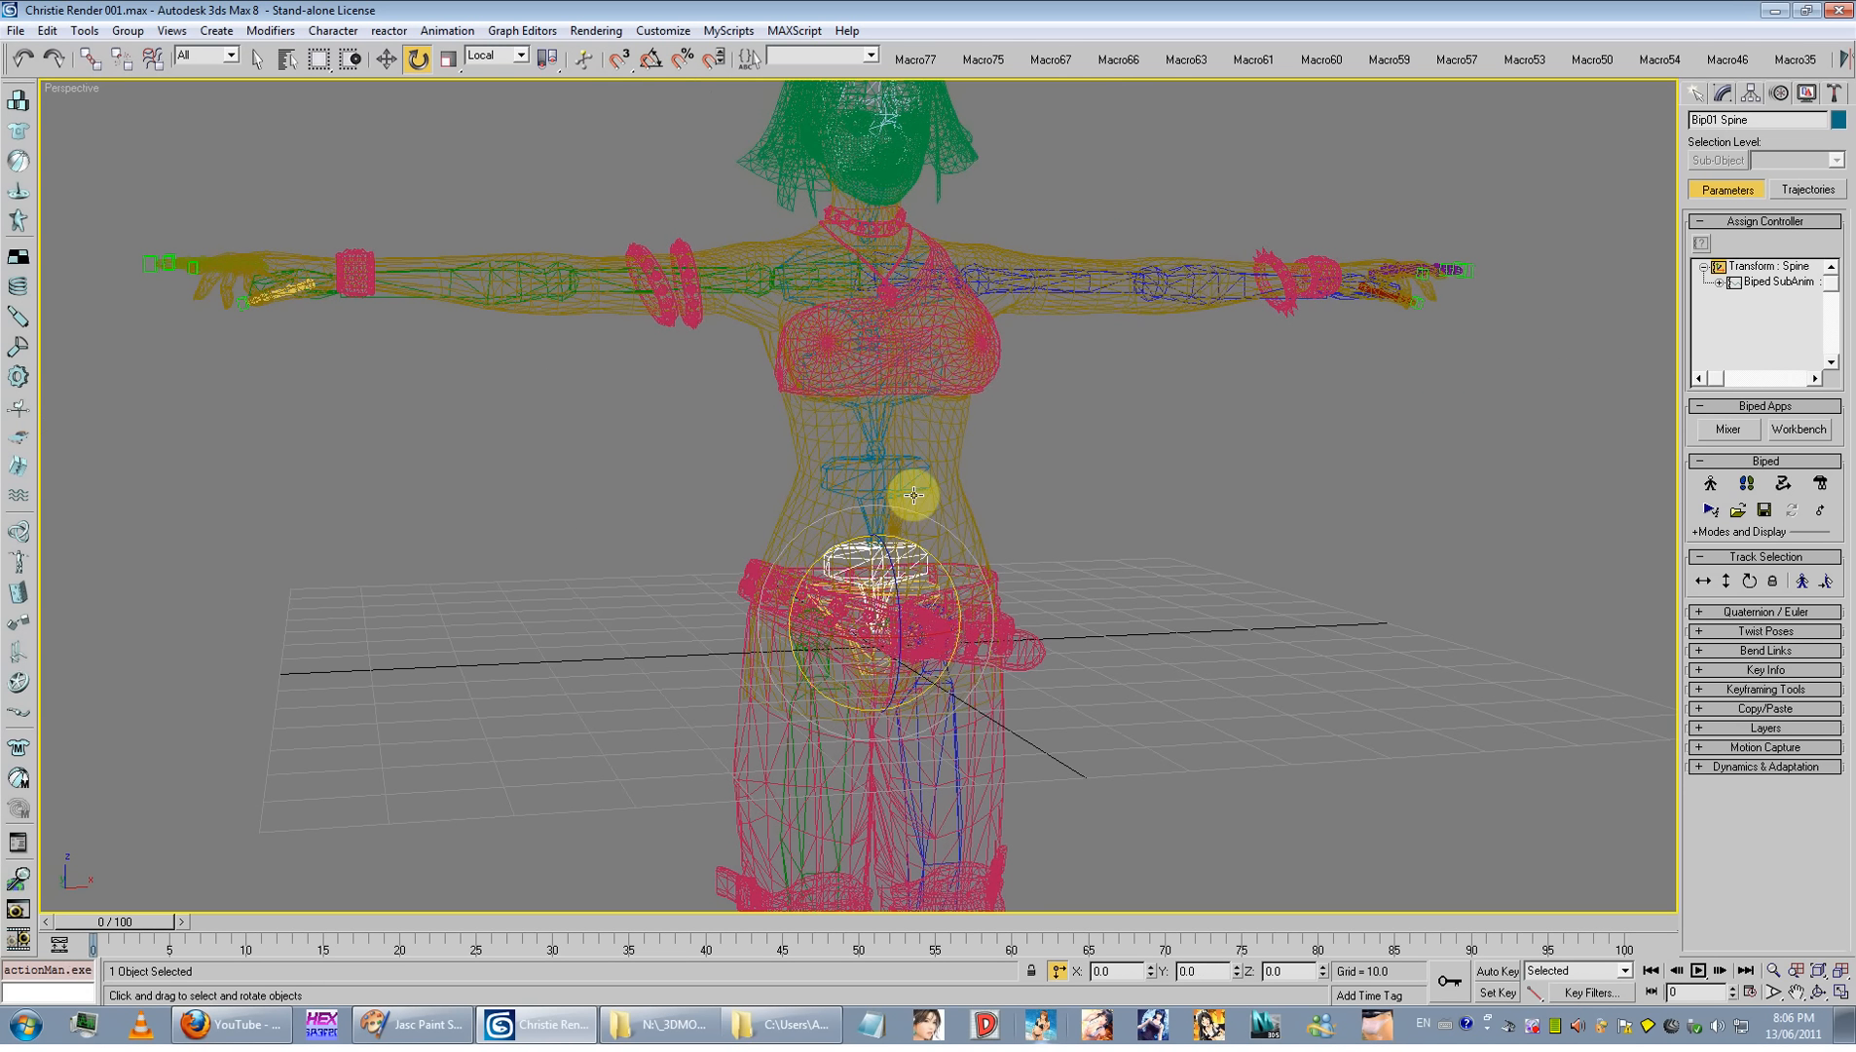
# Step: Try rotating the Bip01 Spine1 freehand, then undo the test rotation
pyautogui.click(913, 492)
pyautogui.click(924, 489)
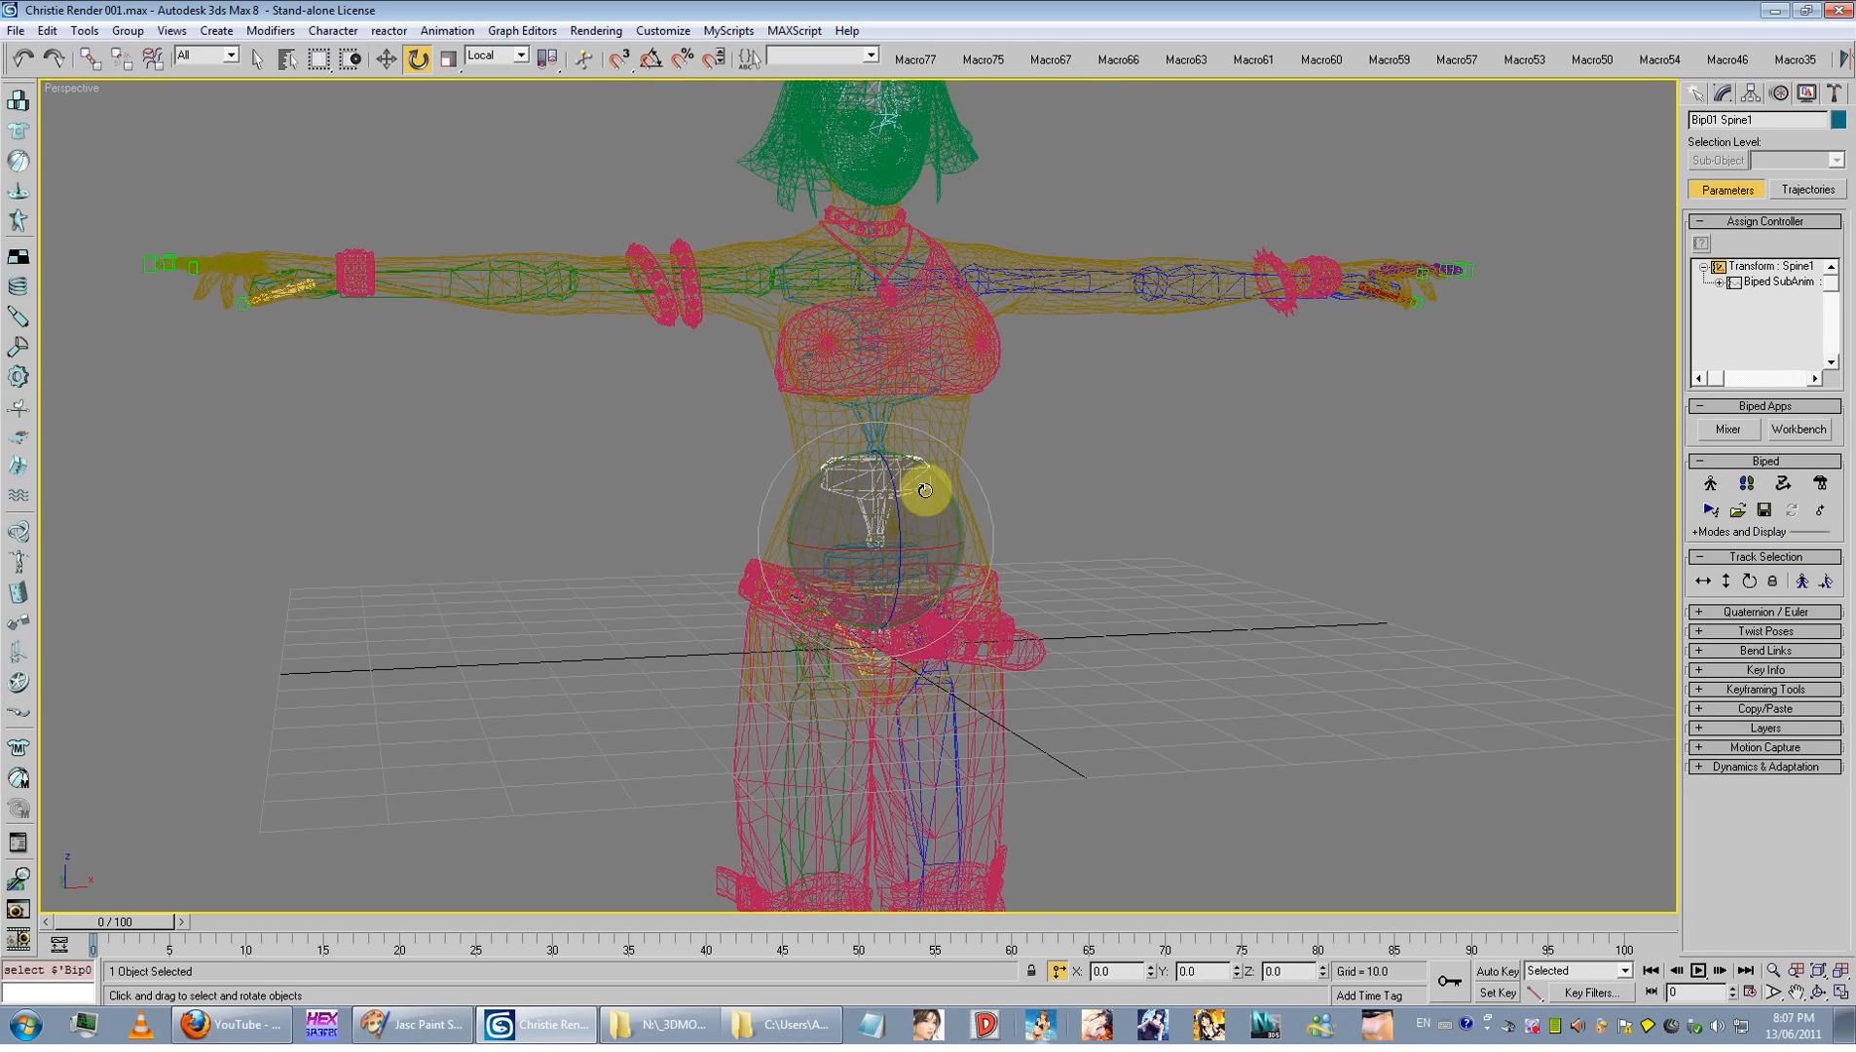
pyautogui.keyDown('alt'); pyautogui.moveTo(922, 490); pyautogui.dragTo(896, 475, button='middle'); pyautogui.keyUp('alt')
pyautogui.moveTo(896, 475); pyautogui.dragTo(932, 534)
pyautogui.hotkey('ctrl', 'z')
pyautogui.click(899, 547)
pyautogui.hotkey('ctrl', 'z')
# Step: Remove the Edit Normals modifier from the character's body mesh
pyautogui.scroll(3, 907, 568)
pyautogui.moveTo(893, 582); pyautogui.dragTo(934, 516, button='middle')
pyautogui.click(1036, 468)
pyautogui.click(1722, 95)
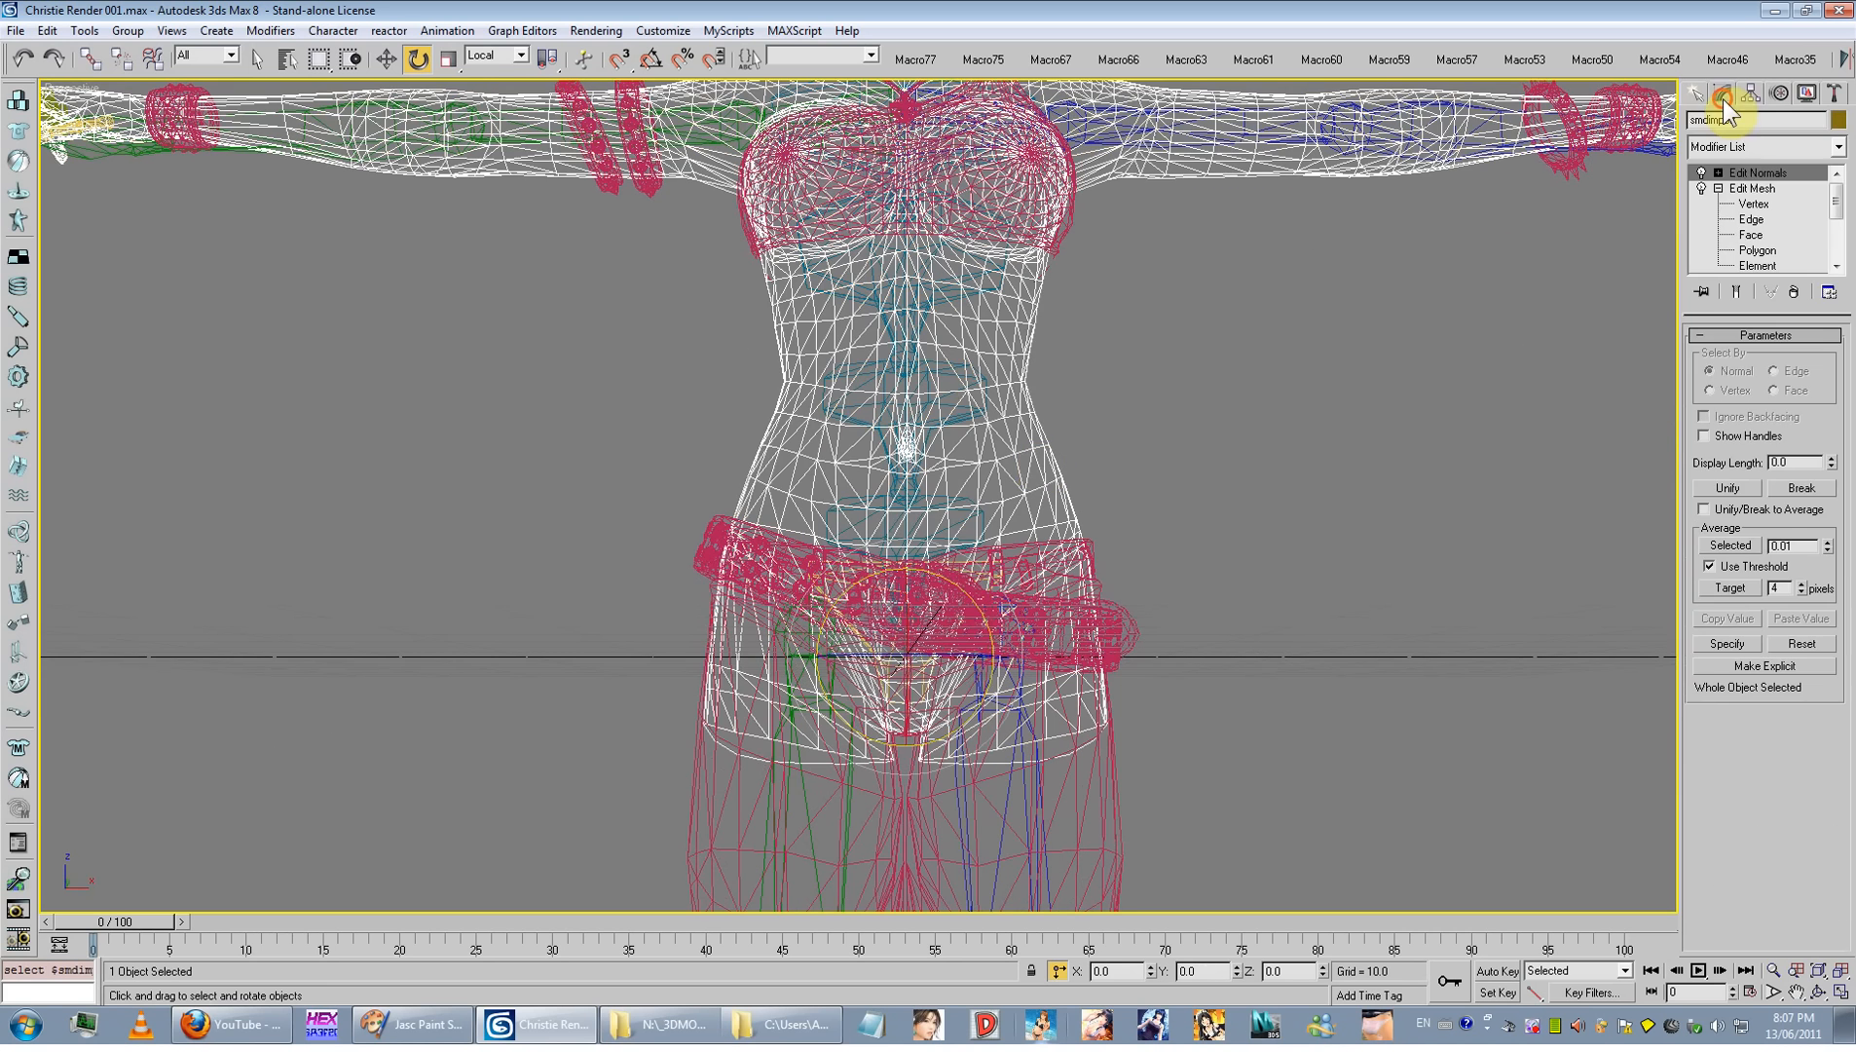
pyautogui.click(1793, 291)
# Step: Examine the body mesh's Skin envelopes and vertex weights around the waist, then leave envelope editing and deselect the mesh
pyautogui.click(1765, 265)
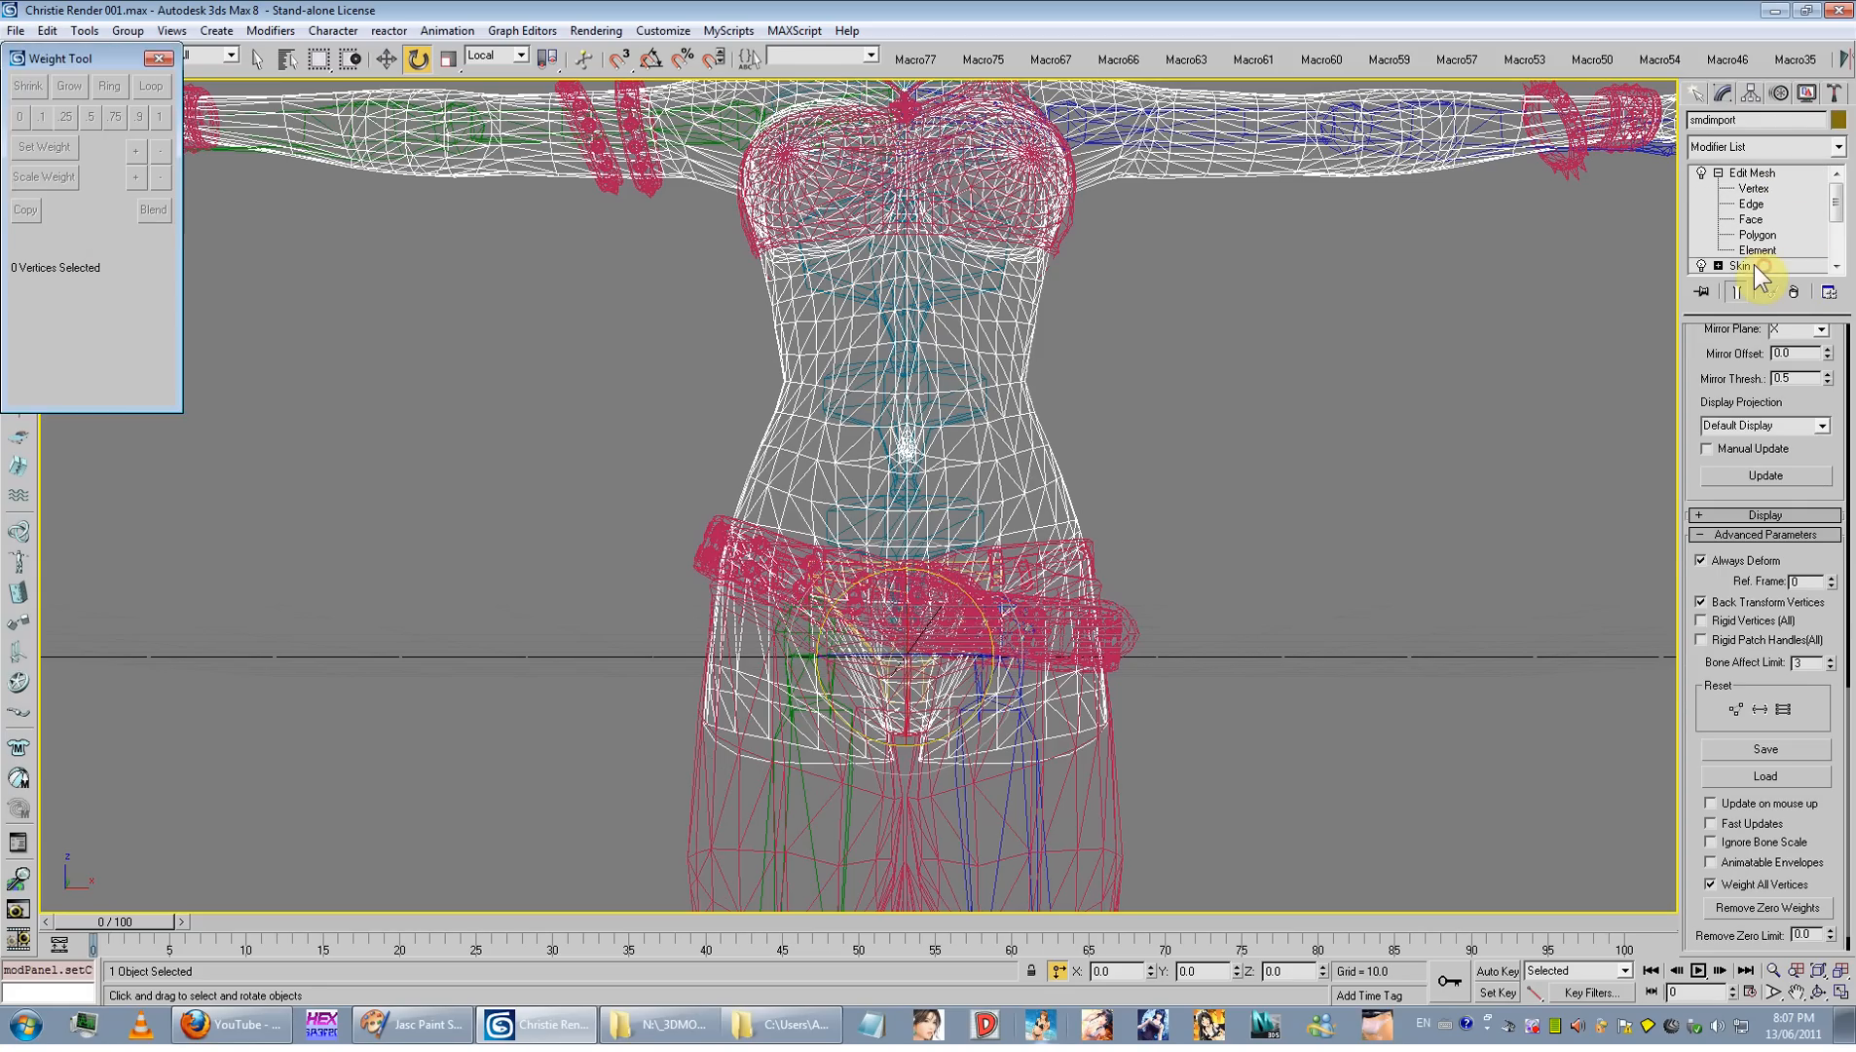
pyautogui.click(1753, 264)
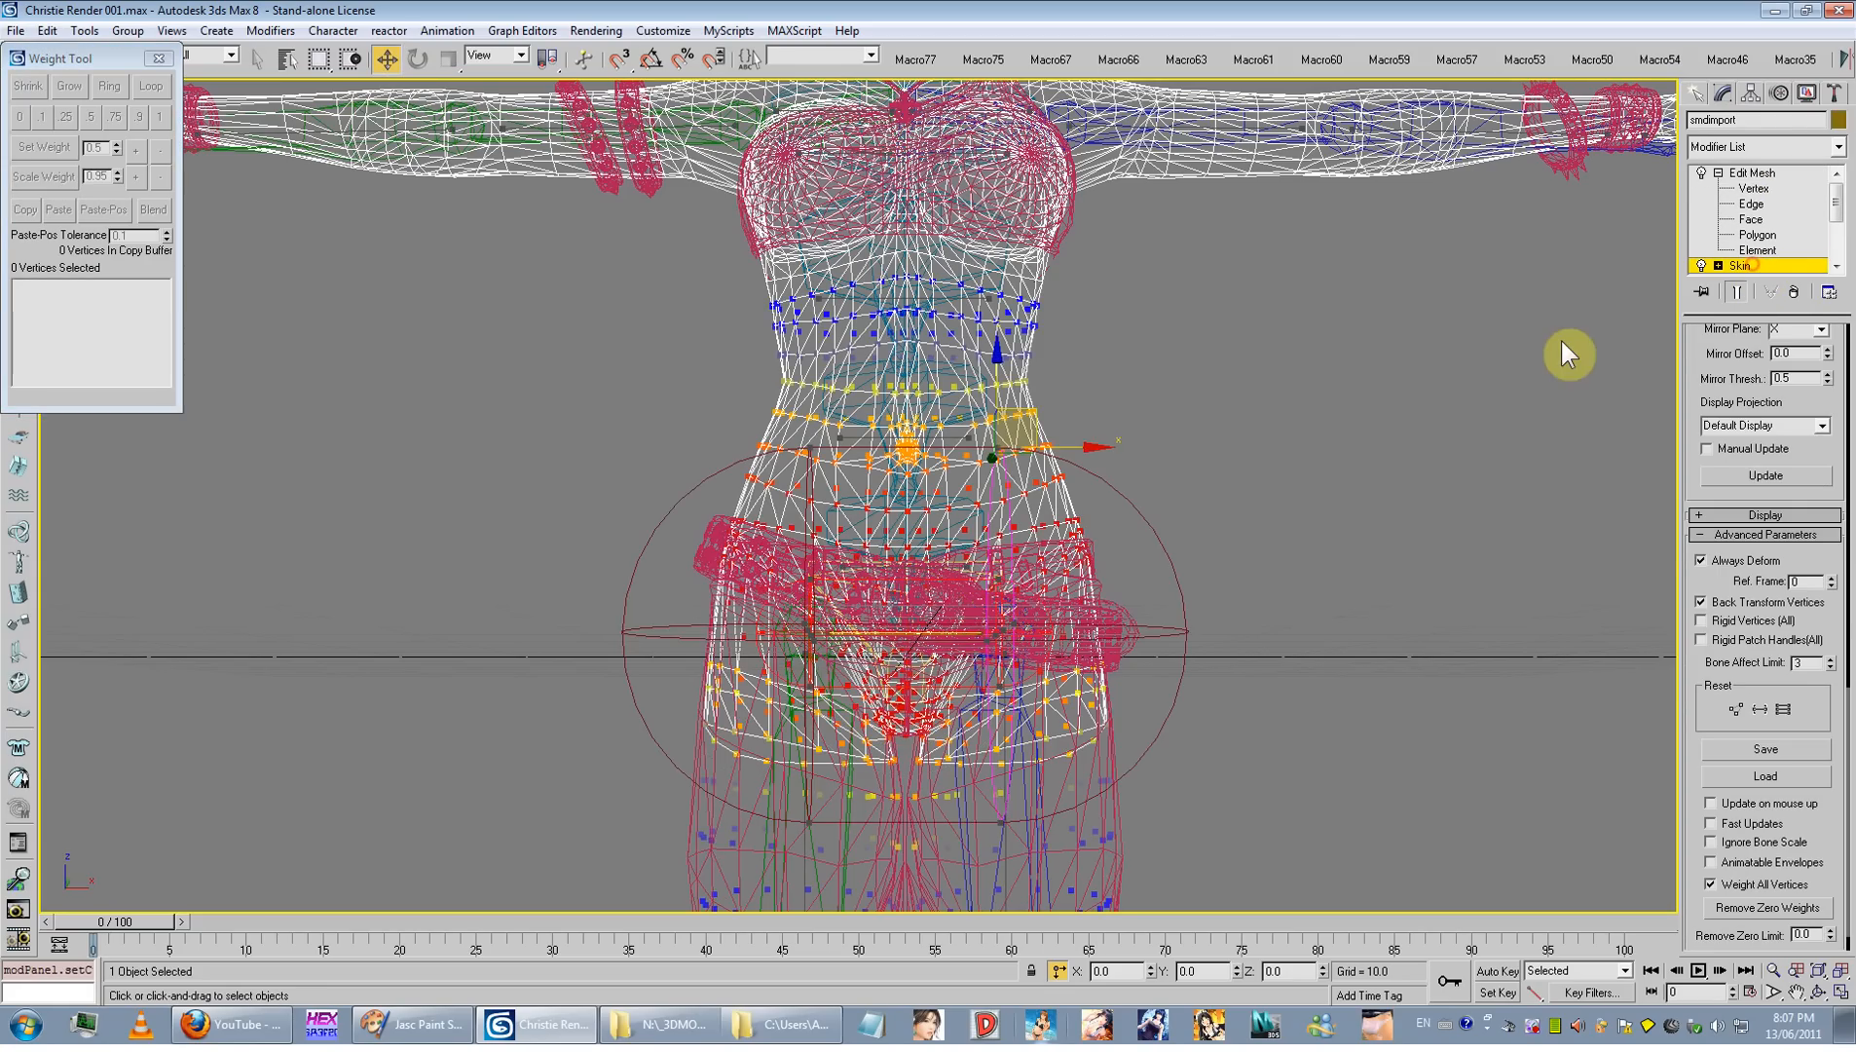
pyautogui.keyDown('alt'); pyautogui.moveTo(924, 572); pyautogui.dragTo(1057, 521, button='middle'); pyautogui.keyUp('alt')
pyautogui.click(912, 581)
pyautogui.click(892, 421)
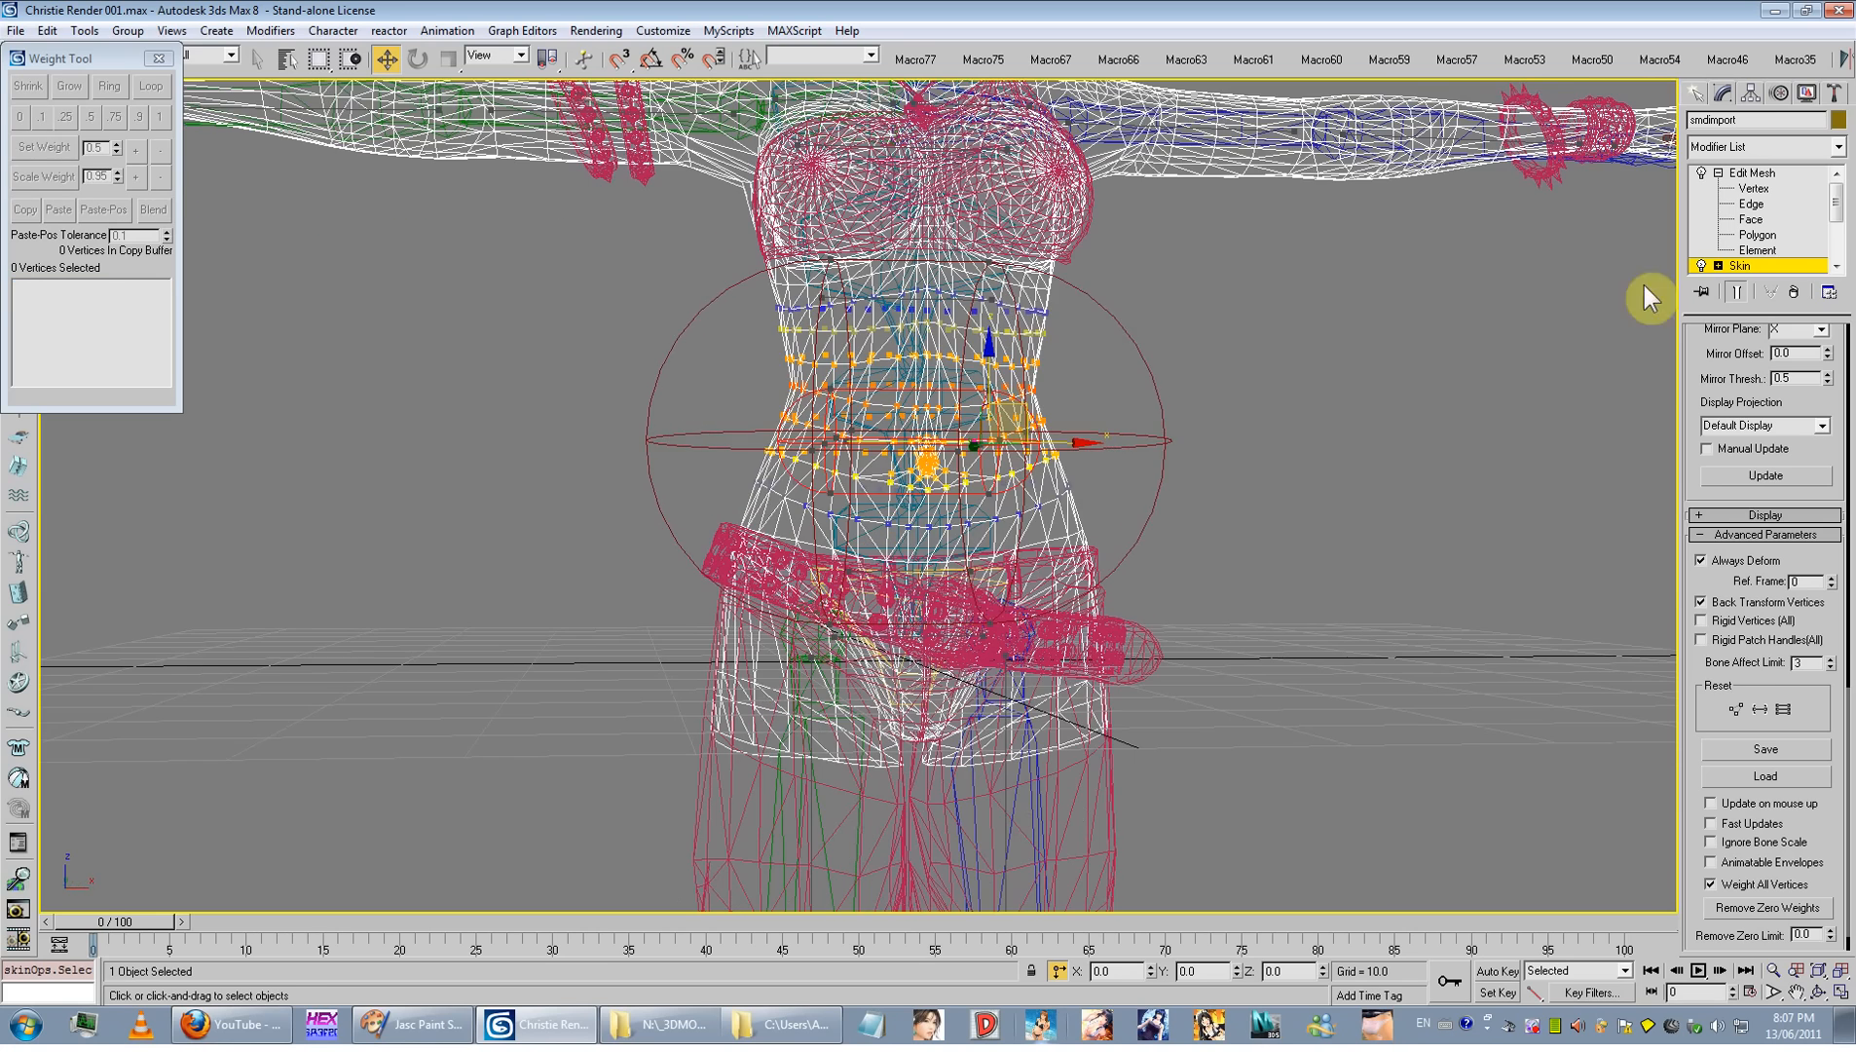
pyautogui.click(1736, 263)
pyautogui.click(1310, 333)
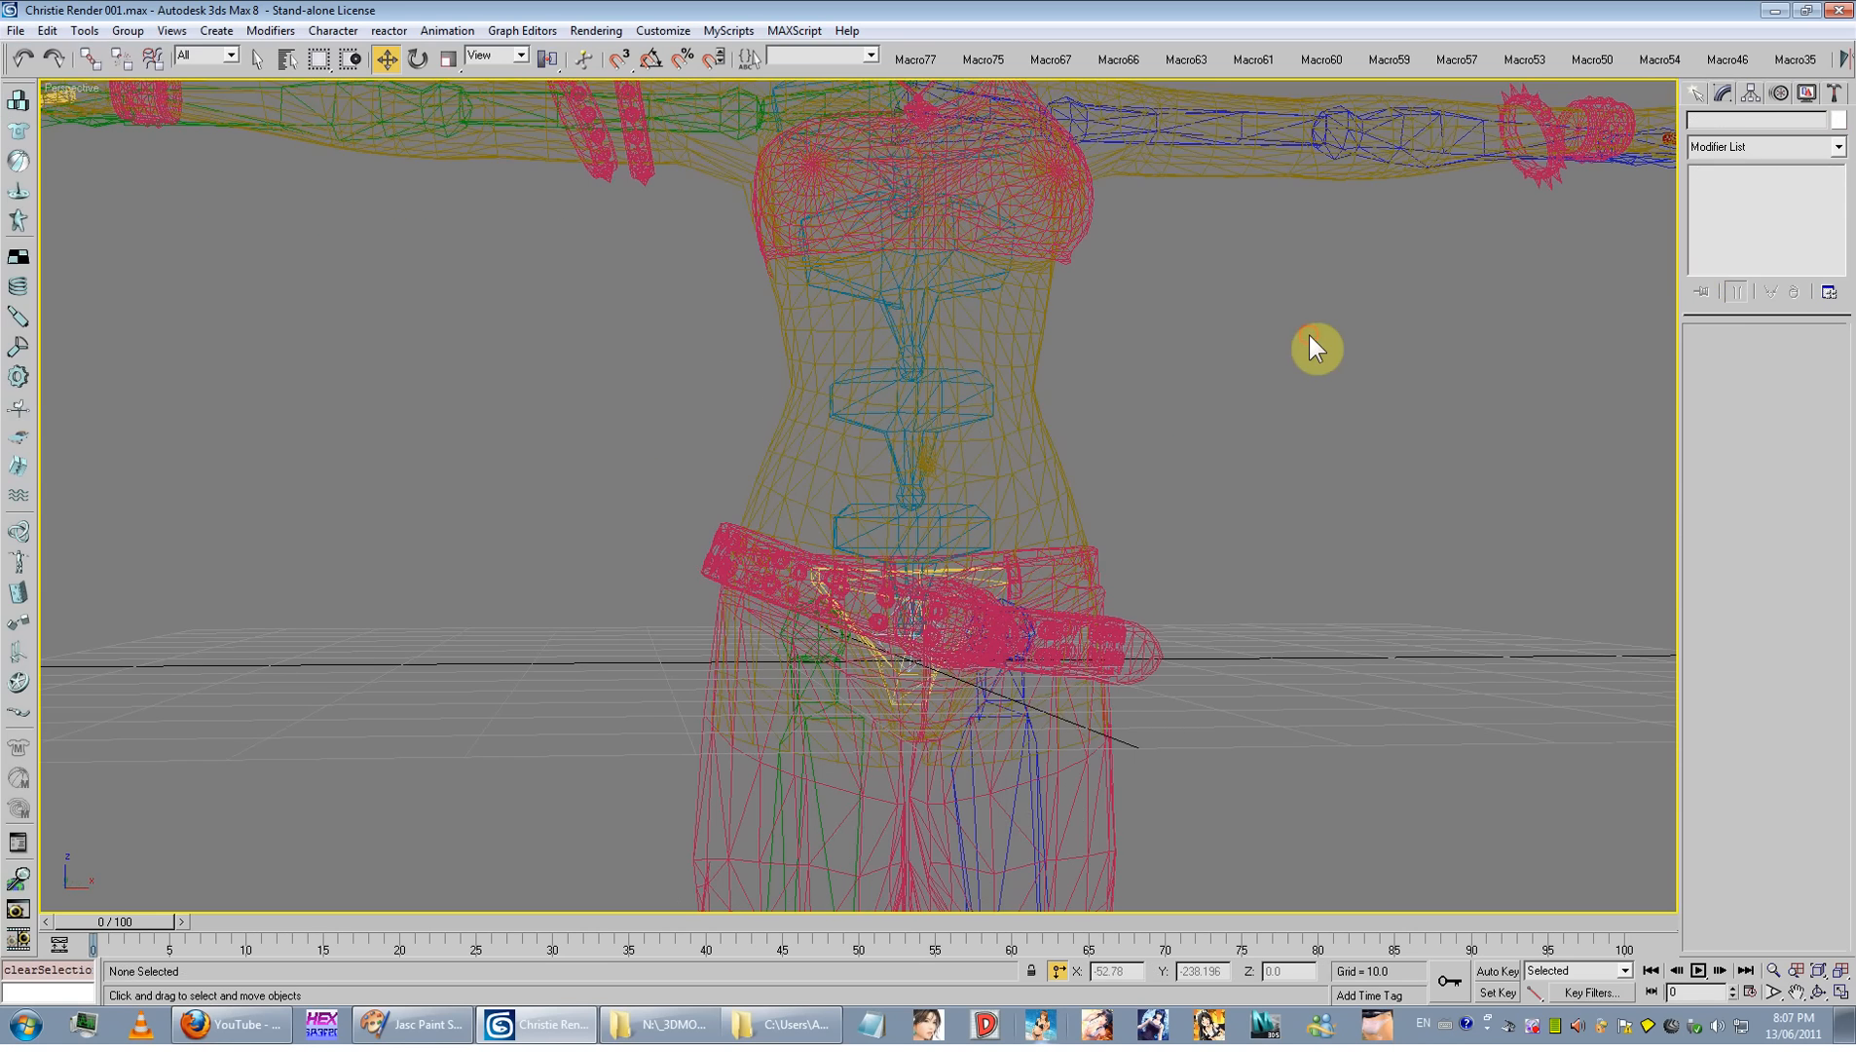
# Step: Return the Perspective view to shaded display and save the scene with the whole character in view
pyautogui.press('F3')
pyautogui.scroll(-3, 1168, 399)
pyautogui.moveTo(1169, 407); pyautogui.dragTo(1123, 303, button='middle')
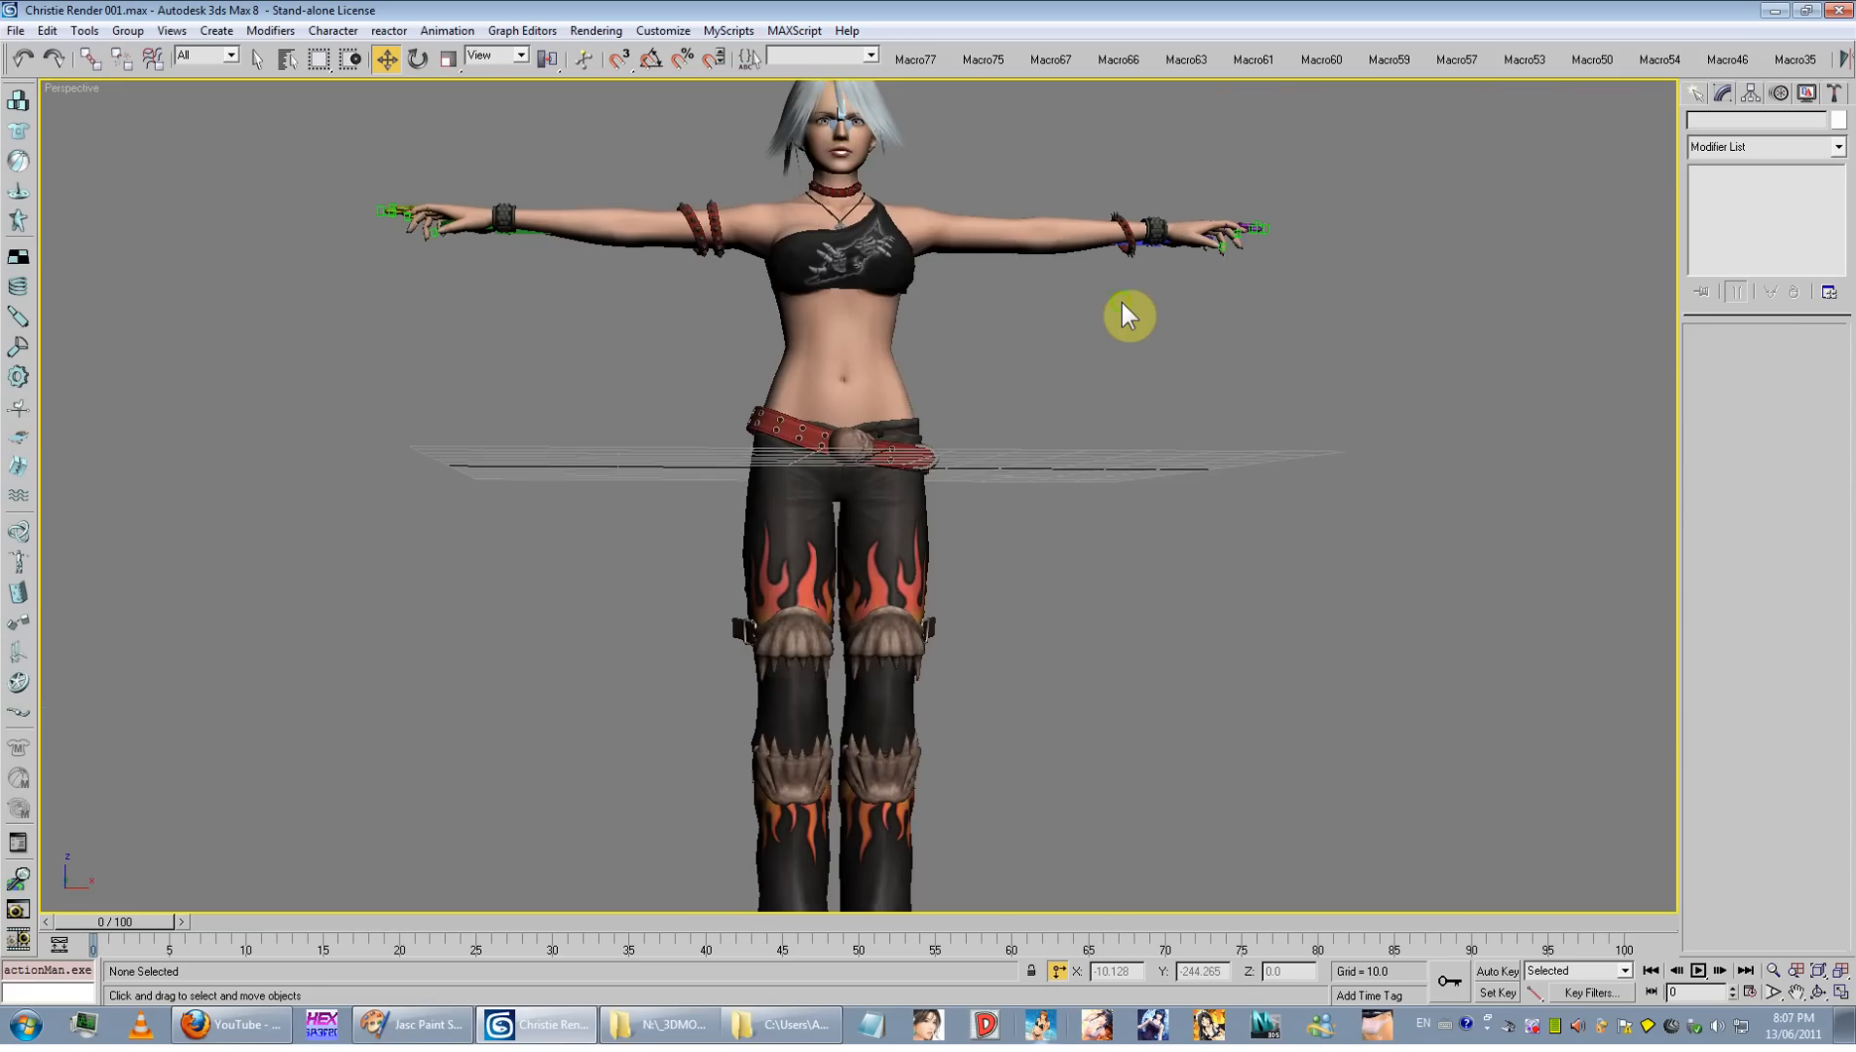
pyautogui.scroll(-2, 1123, 303)
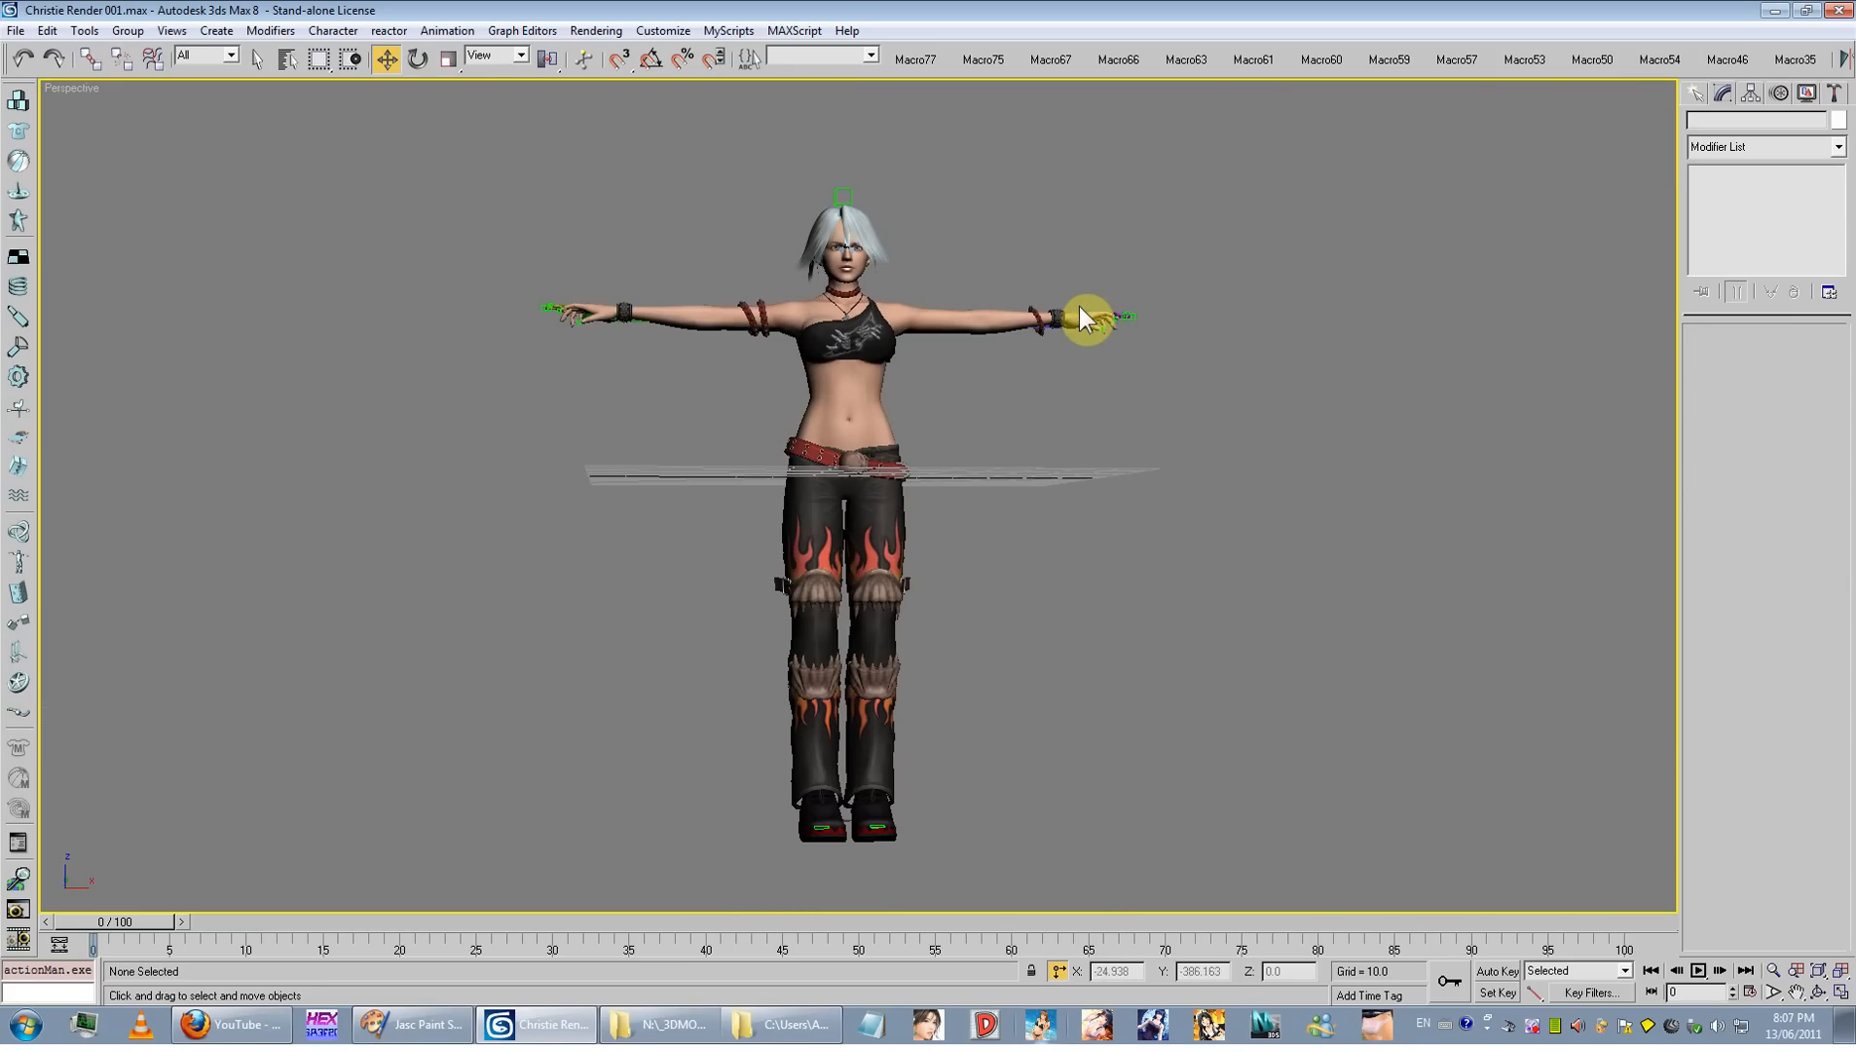
pyautogui.keyDown('alt'); pyautogui.moveTo(852, 335); pyautogui.dragTo(891, 358, button='middle'); pyautogui.keyUp('alt')
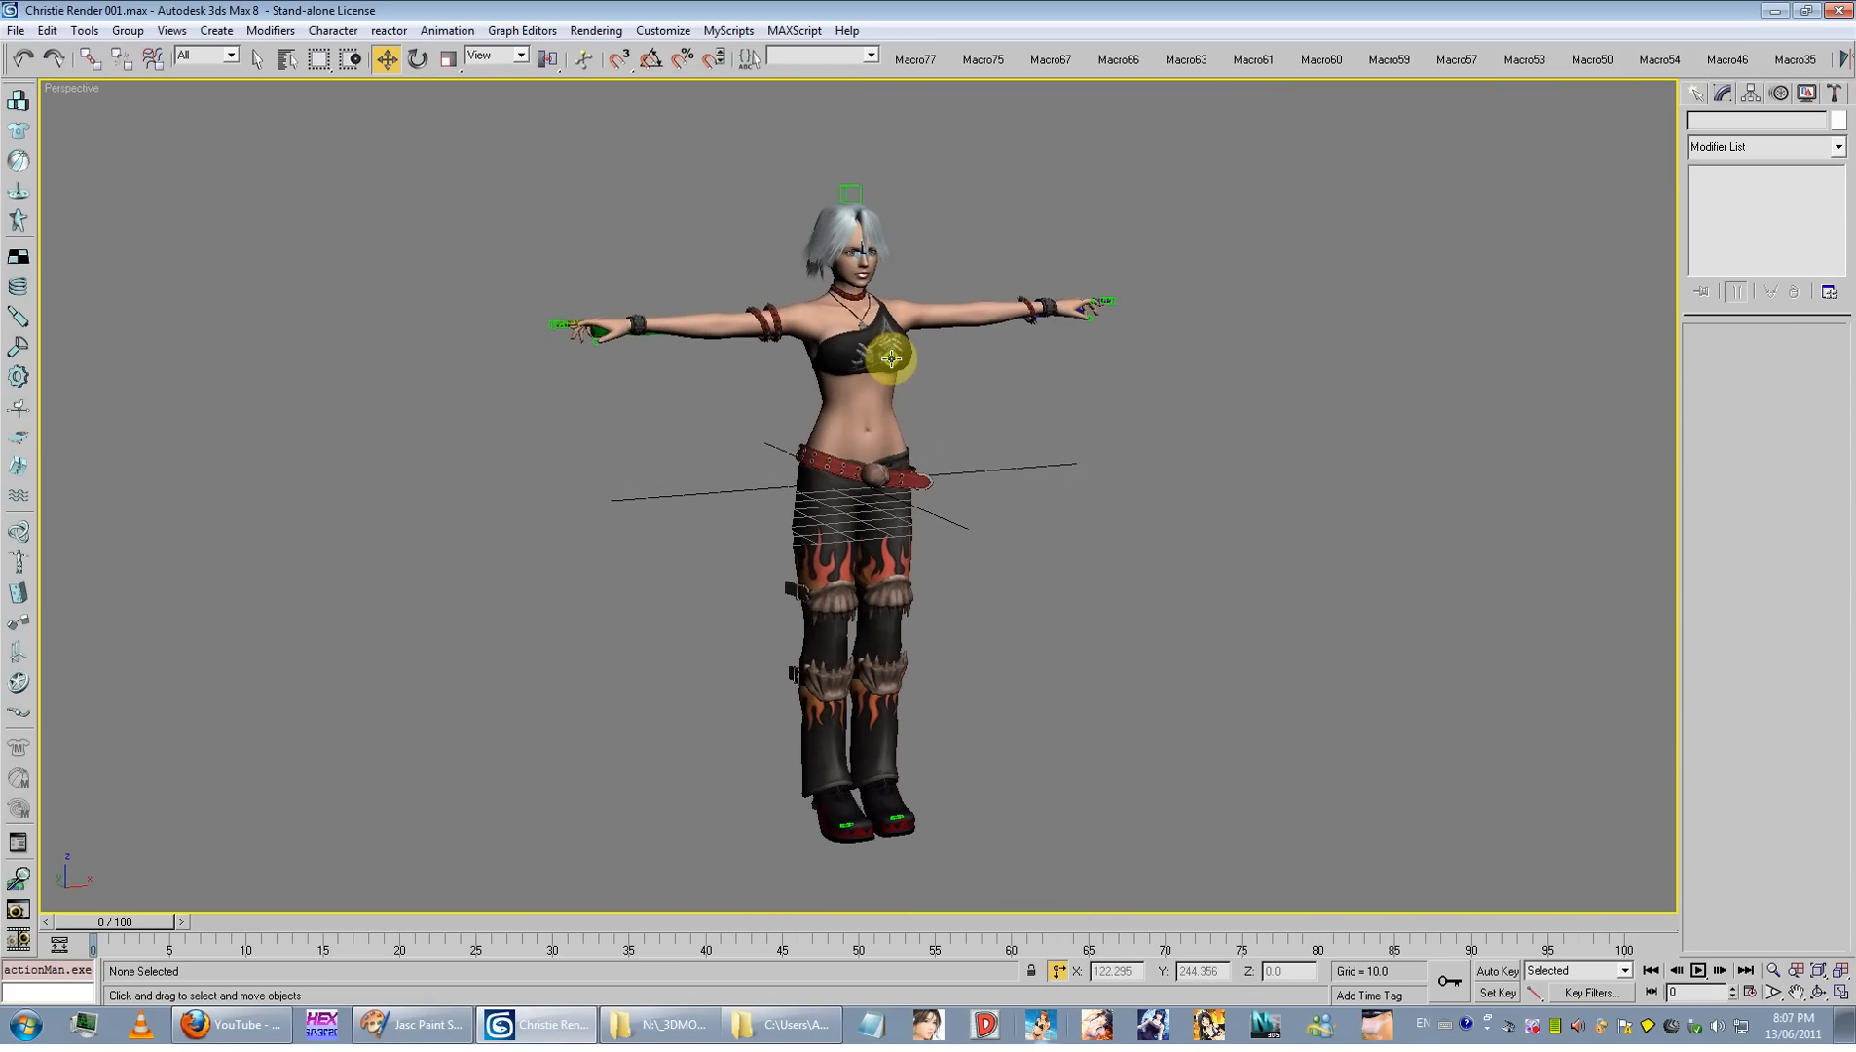
pyautogui.click(15, 30)
pyautogui.click(33, 145)
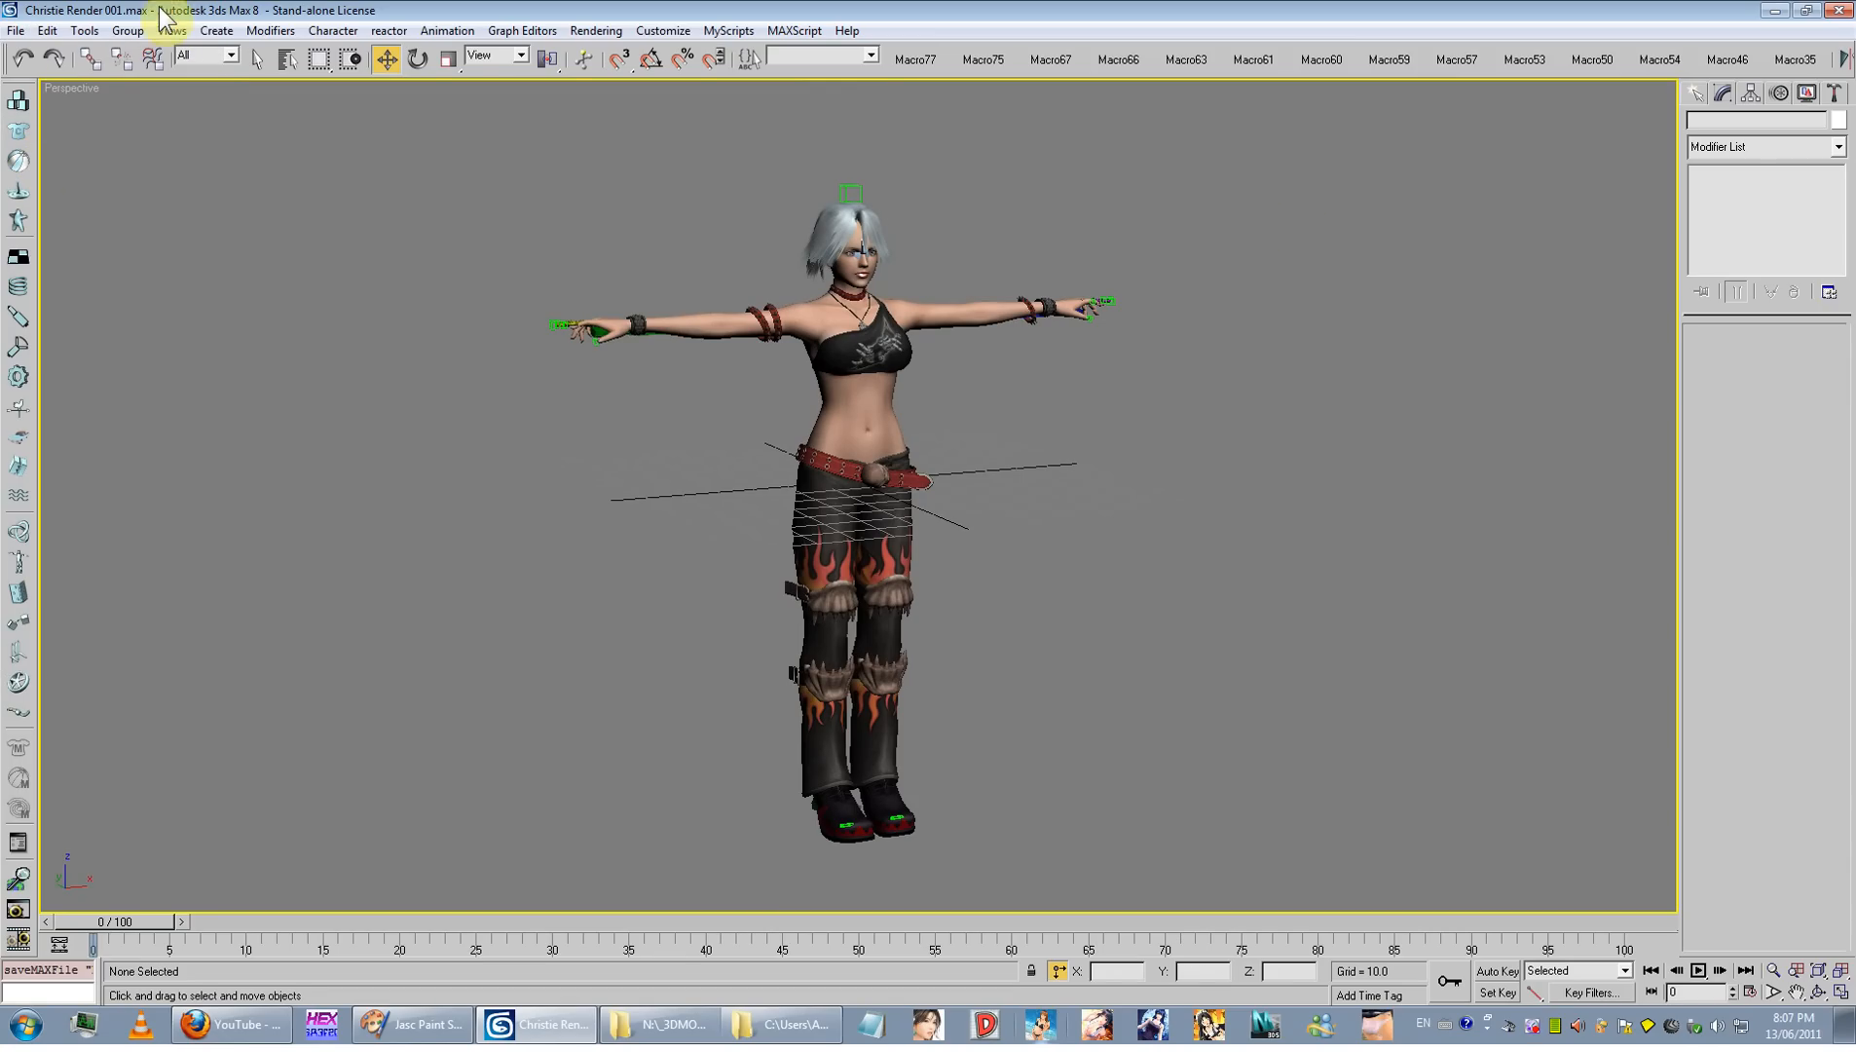
pyautogui.click(18, 31)
pyautogui.click(1316, 232)
pyautogui.click(1835, 92)
# Step: Select the Bip01 R Hand and open the biped's dialog for loading a motion capture file
pyautogui.click(1780, 93)
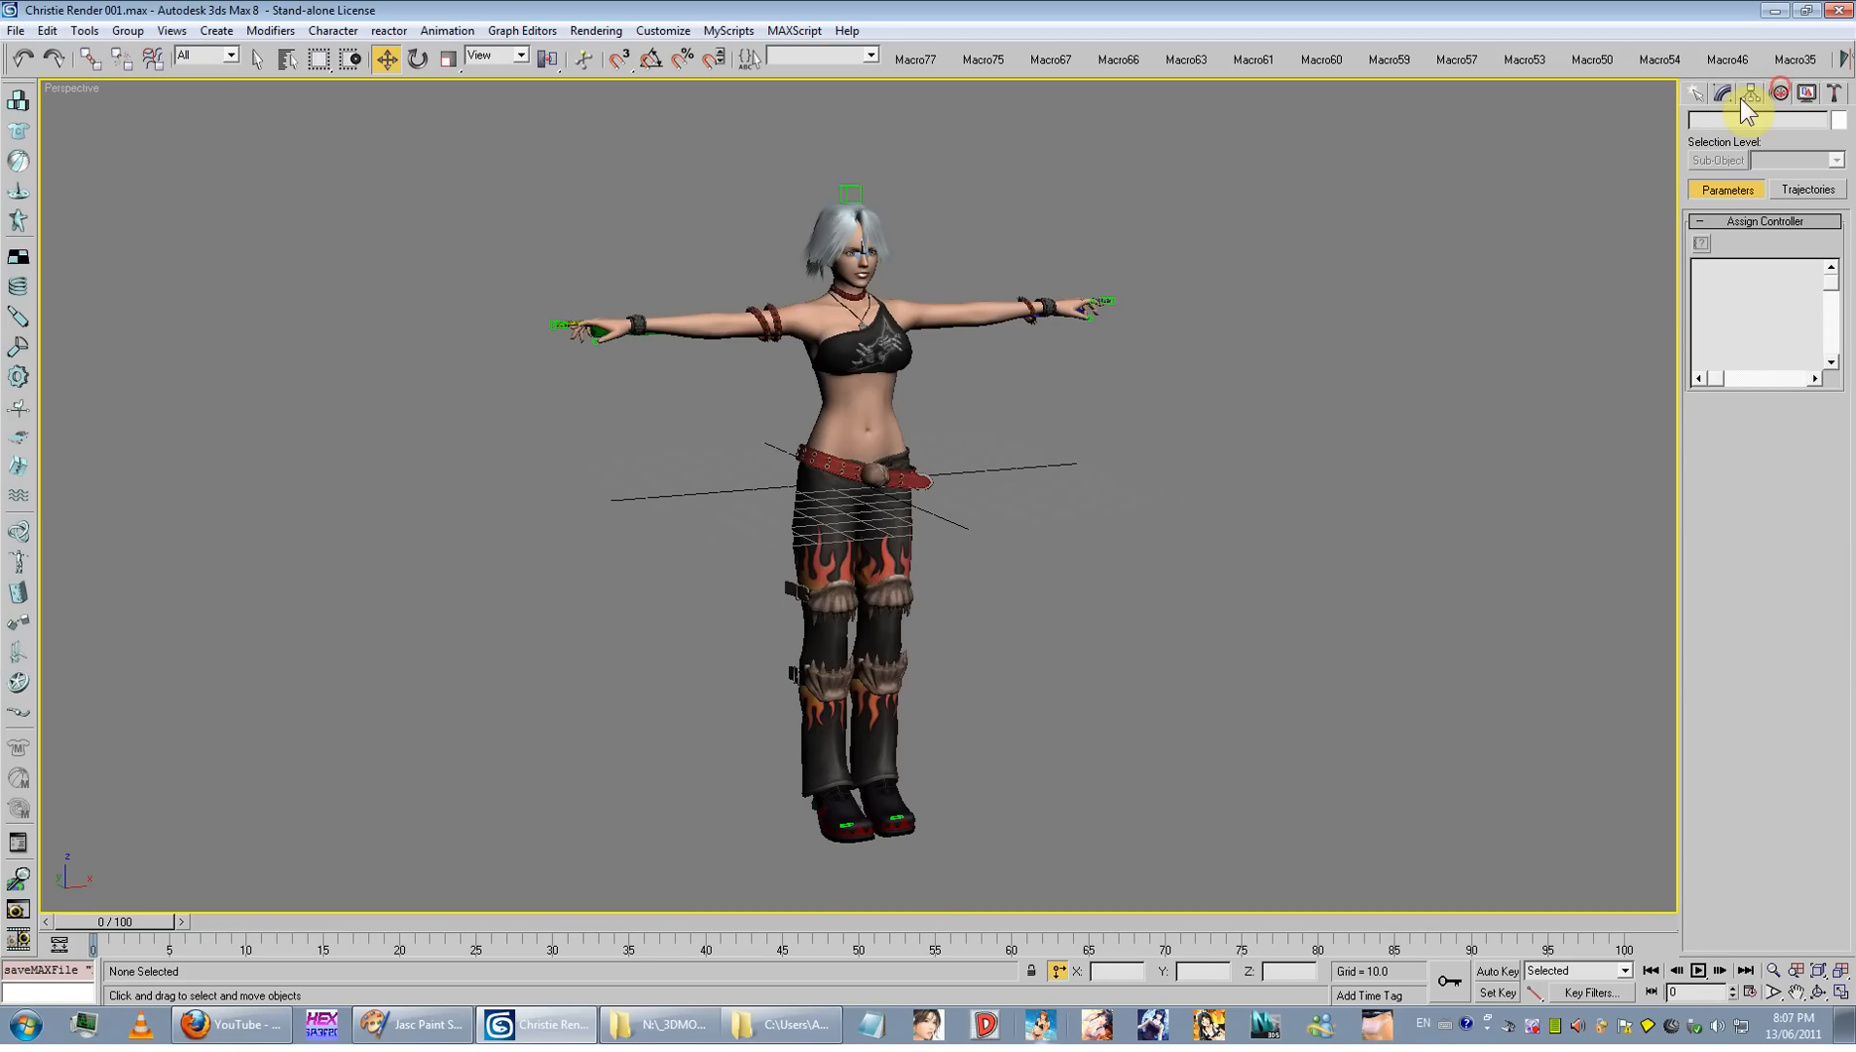
pyautogui.scroll(5, 981, 435)
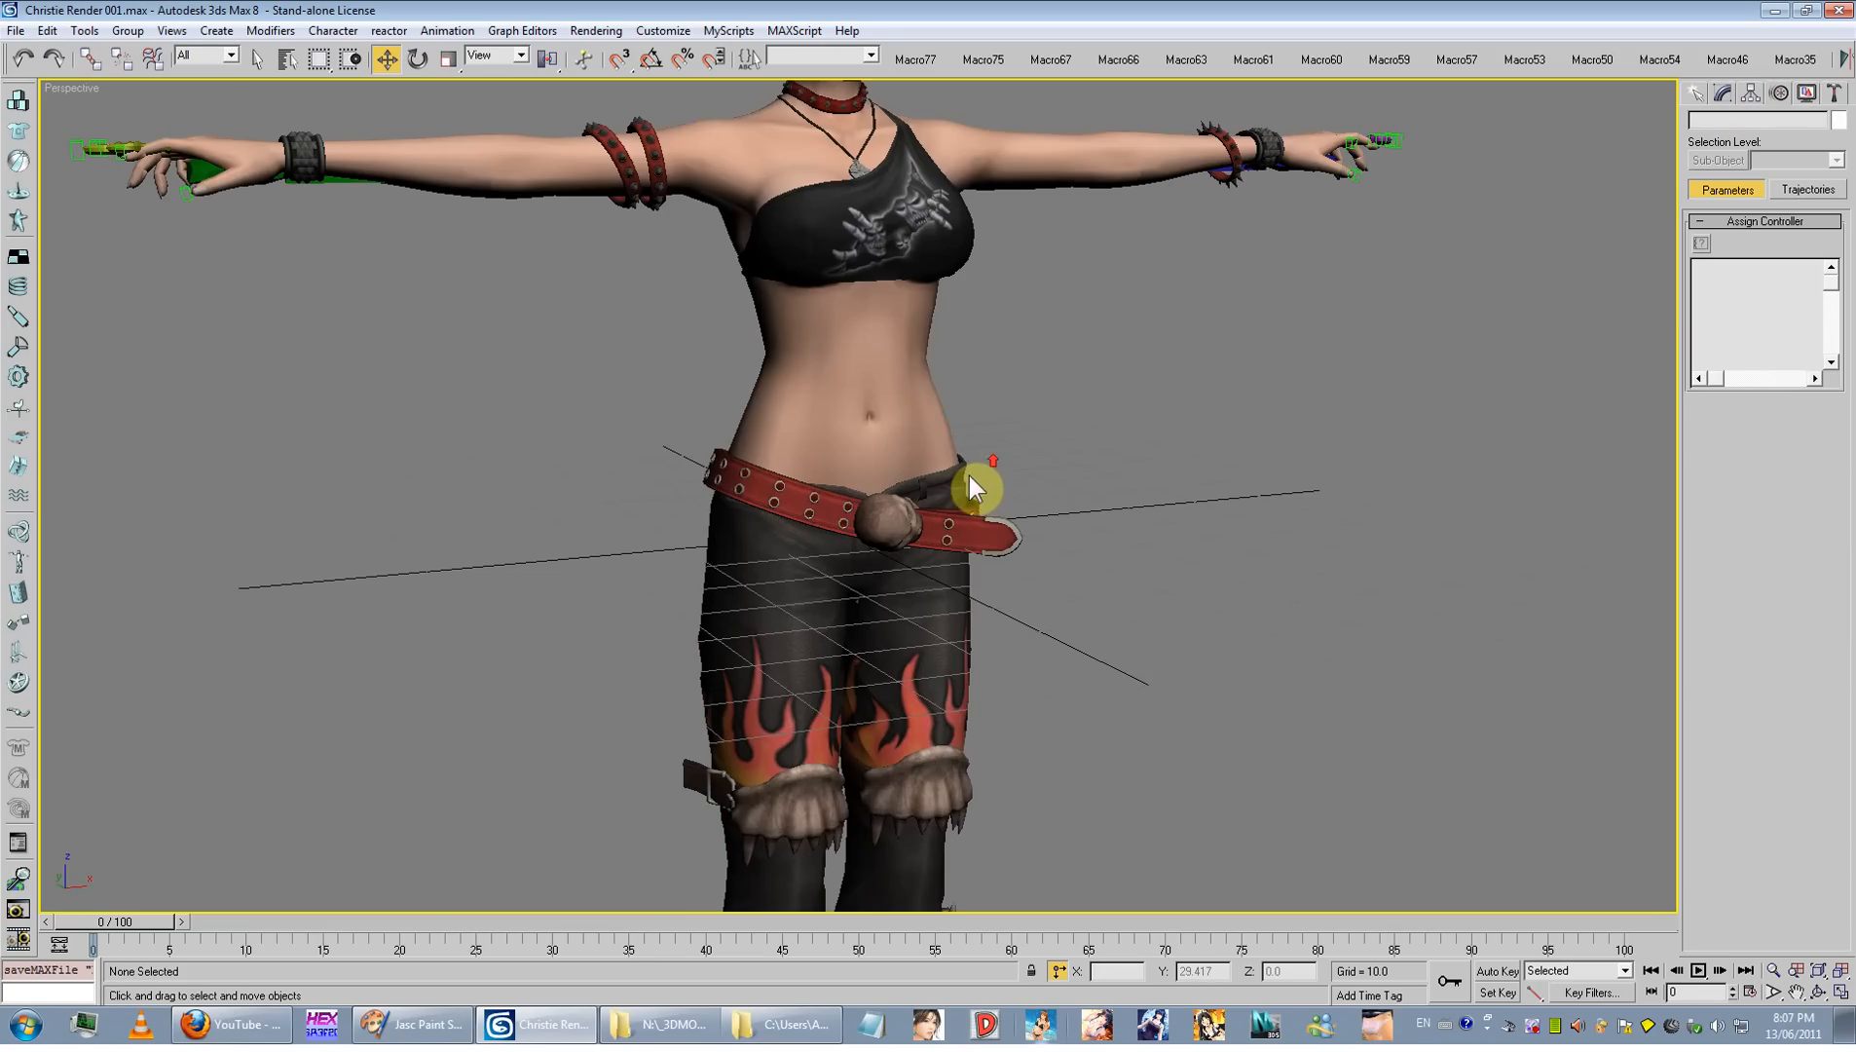
pyautogui.click(198, 207)
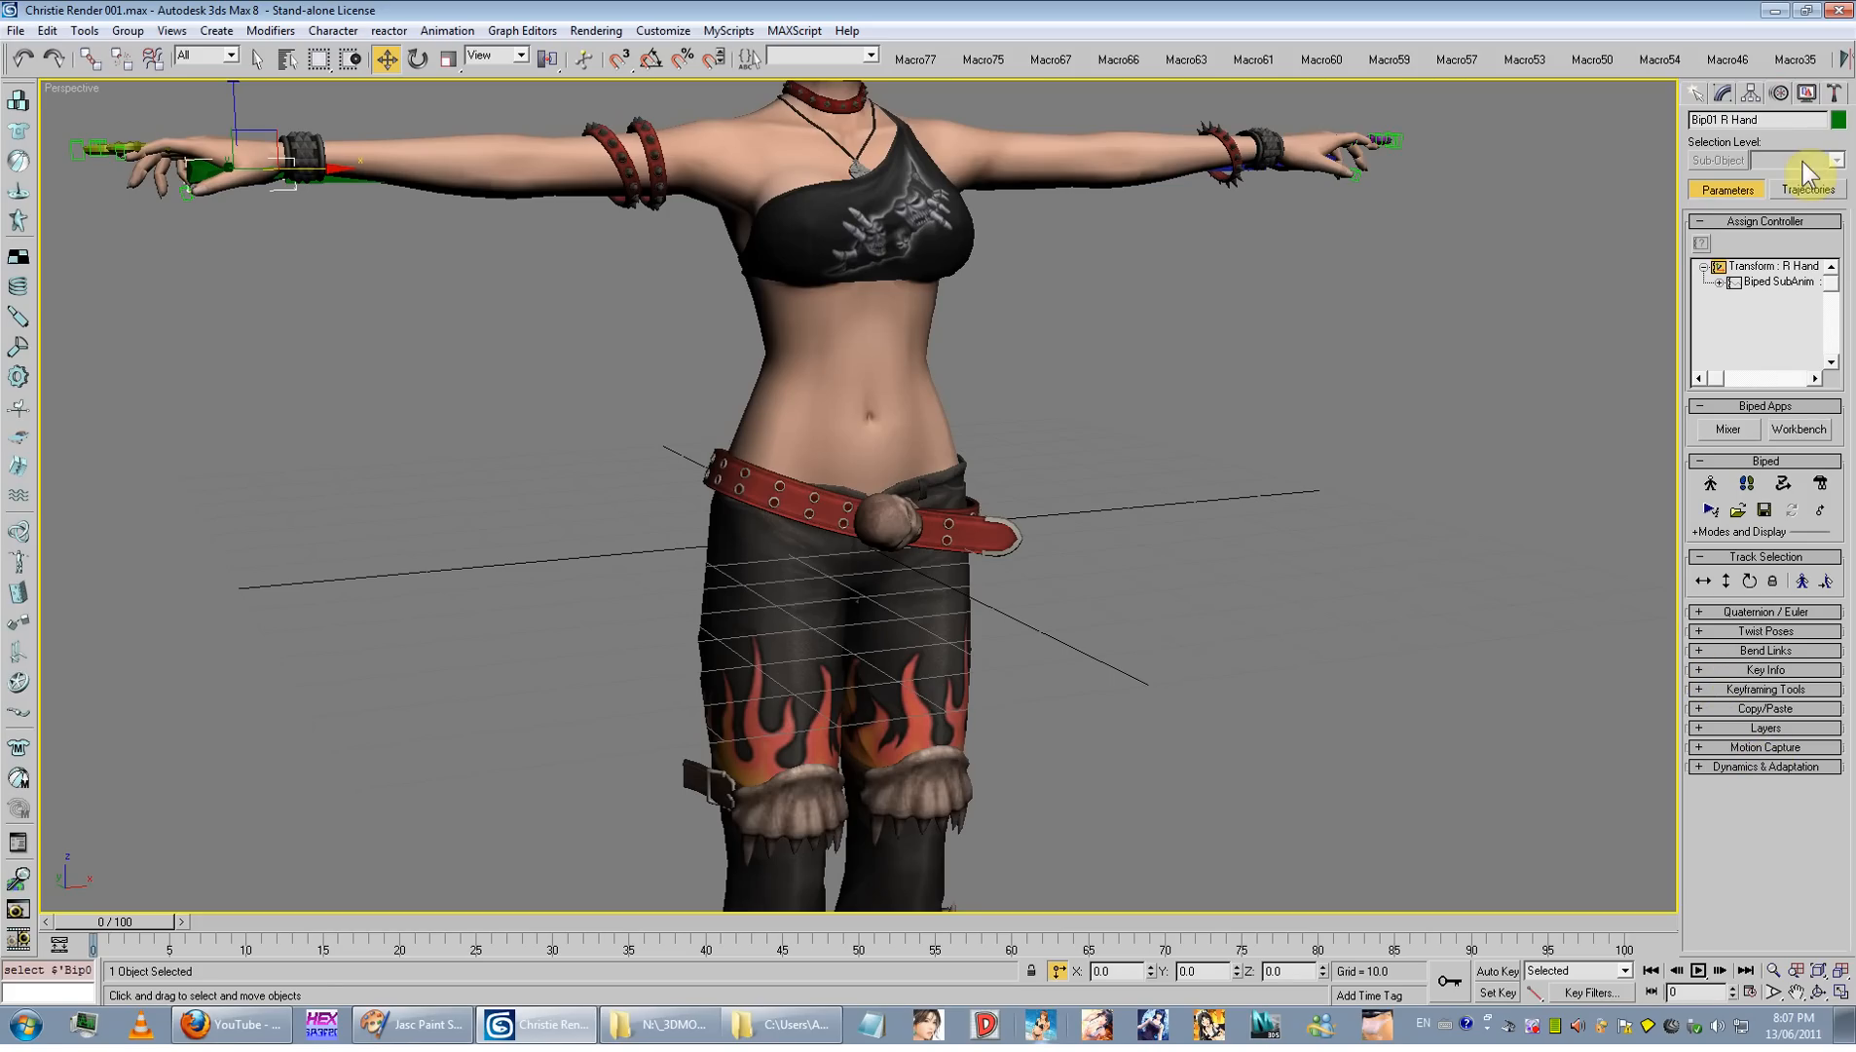
pyautogui.click(1724, 747)
pyautogui.click(1706, 771)
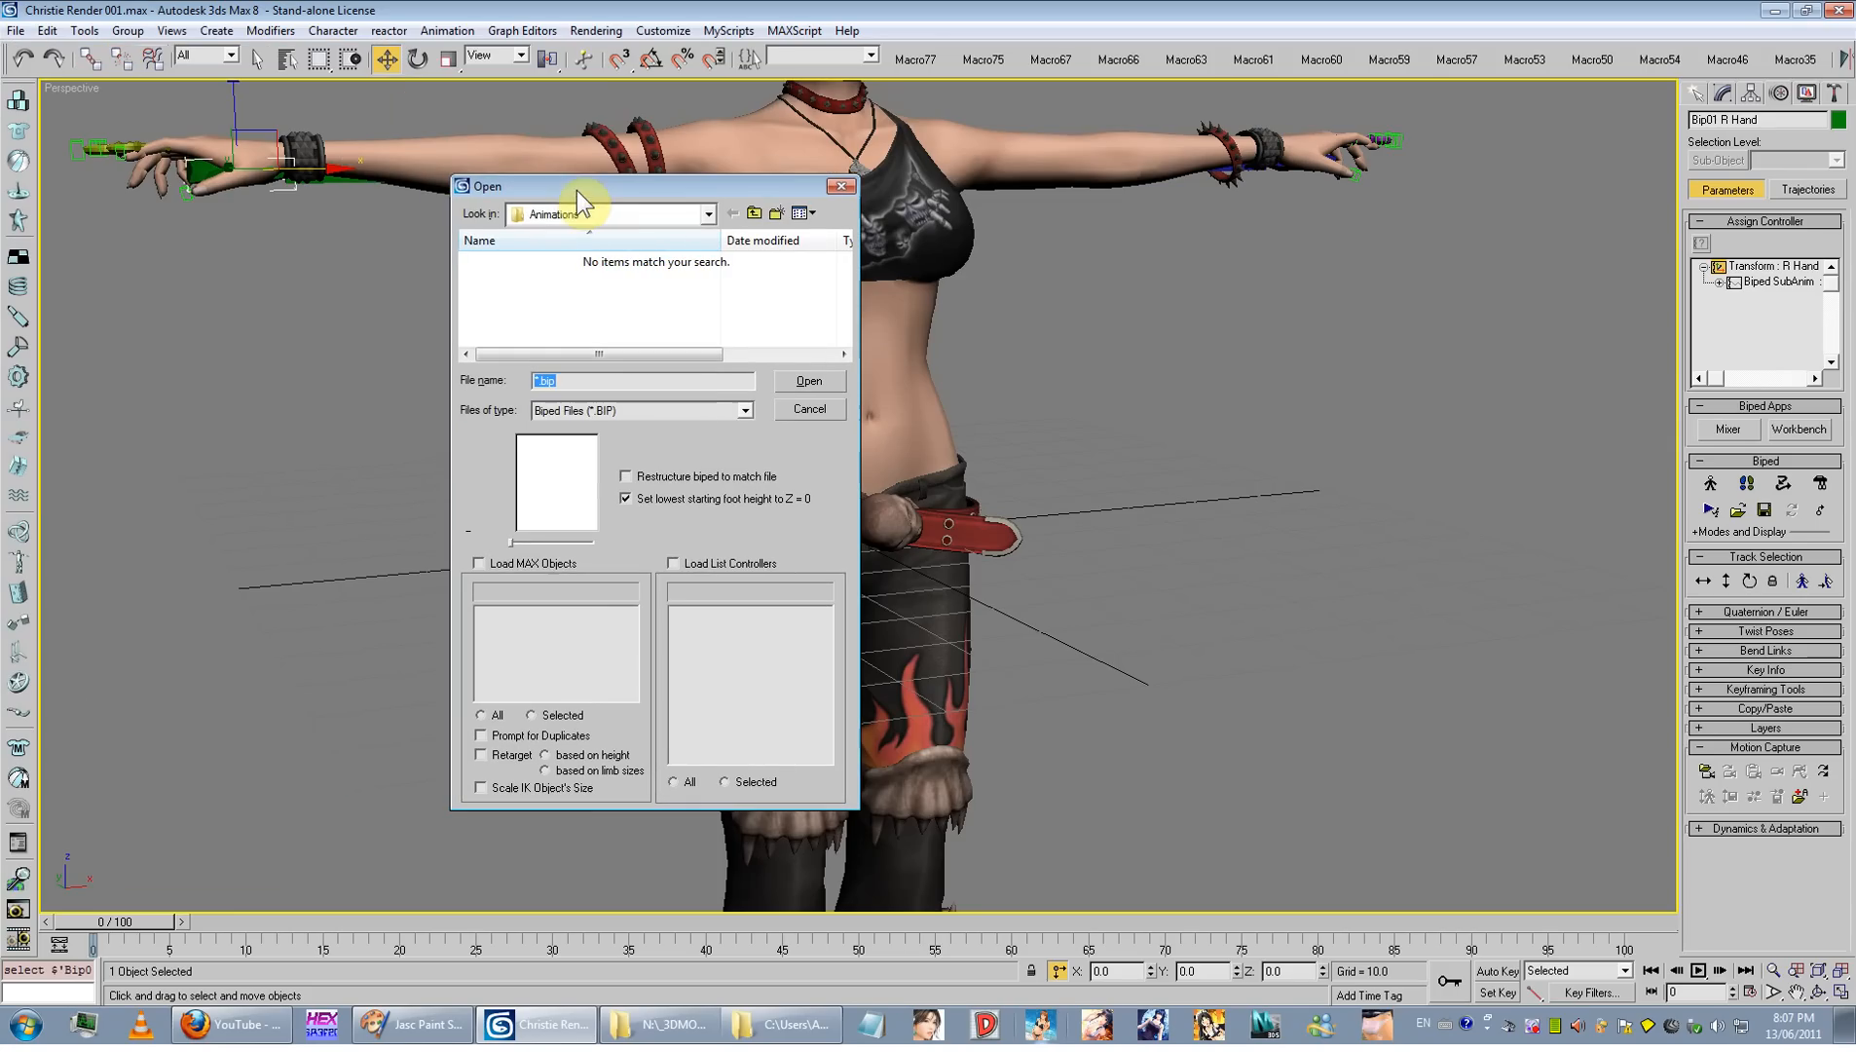
# Step: Browse to the mocap_database folder on the Desktop in the file dialog
pyautogui.click(592, 213)
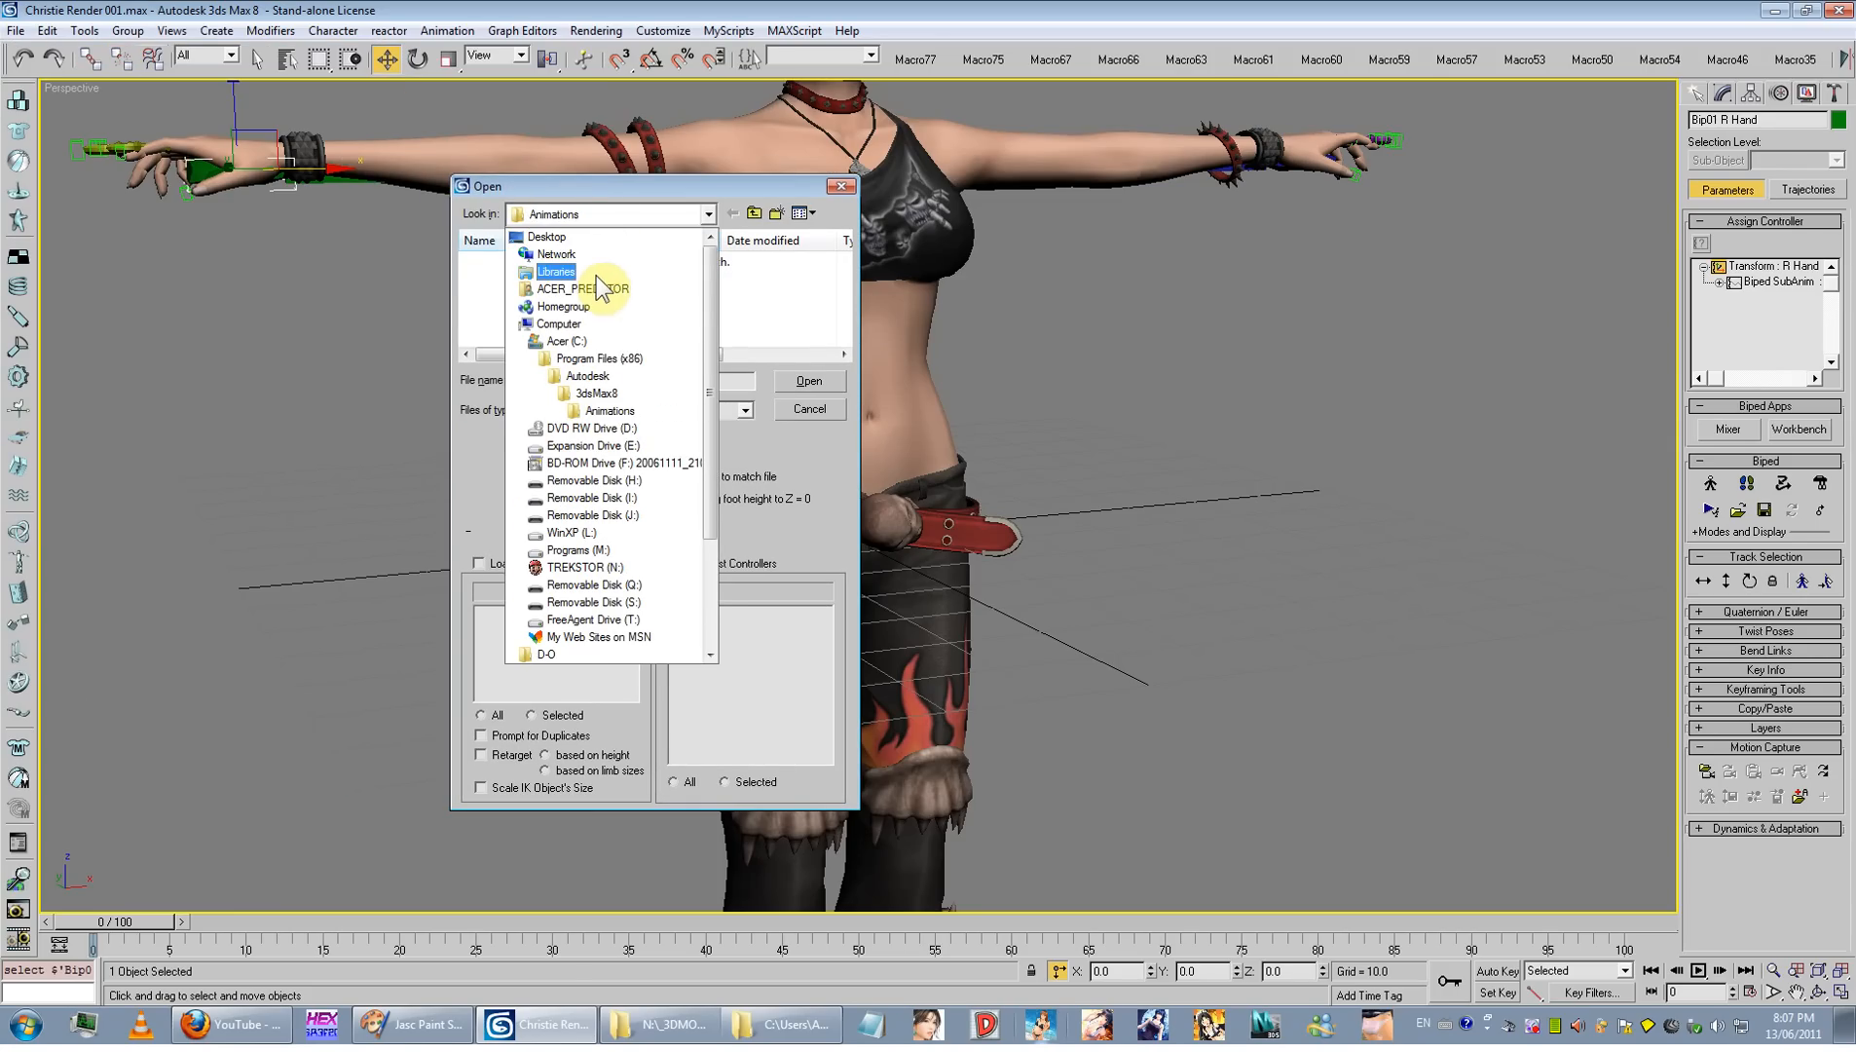
pyautogui.click(578, 241)
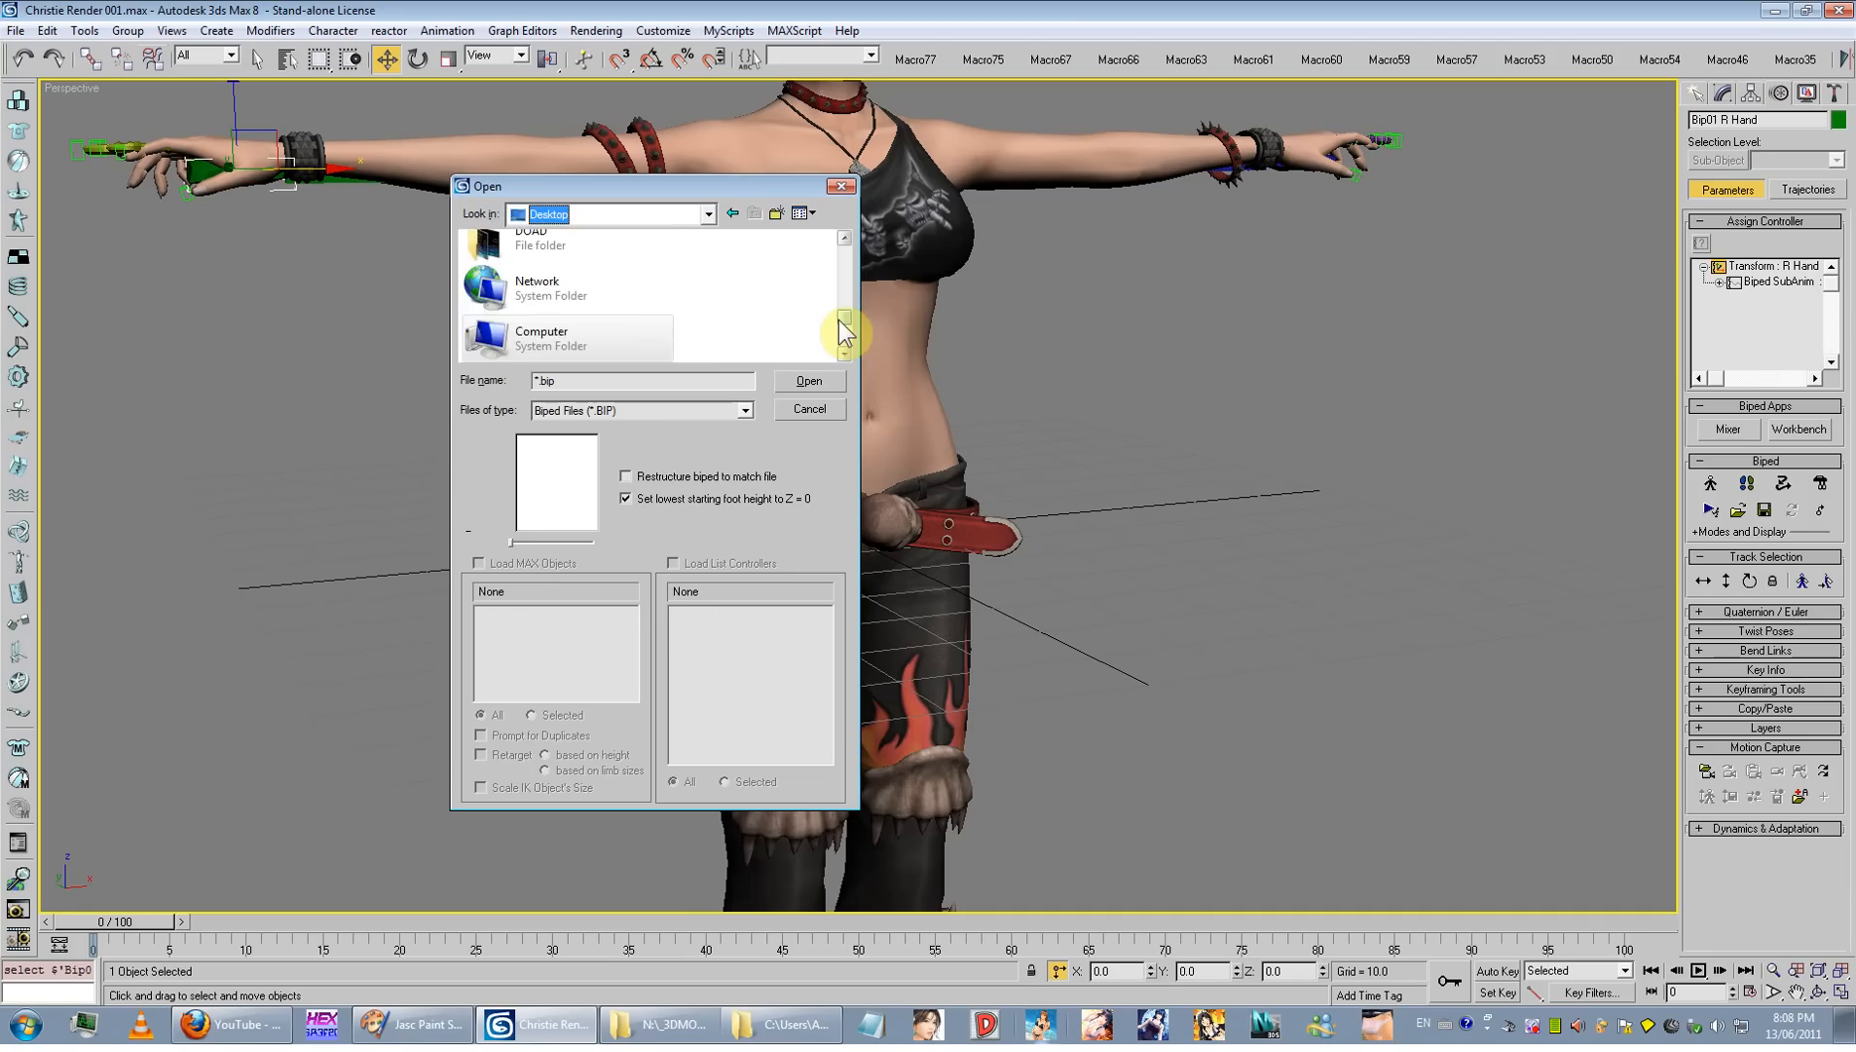
pyautogui.scroll(-2, 843, 341)
pyautogui.moveTo(842, 349); pyautogui.dragTo(844, 260)
pyautogui.click(717, 307)
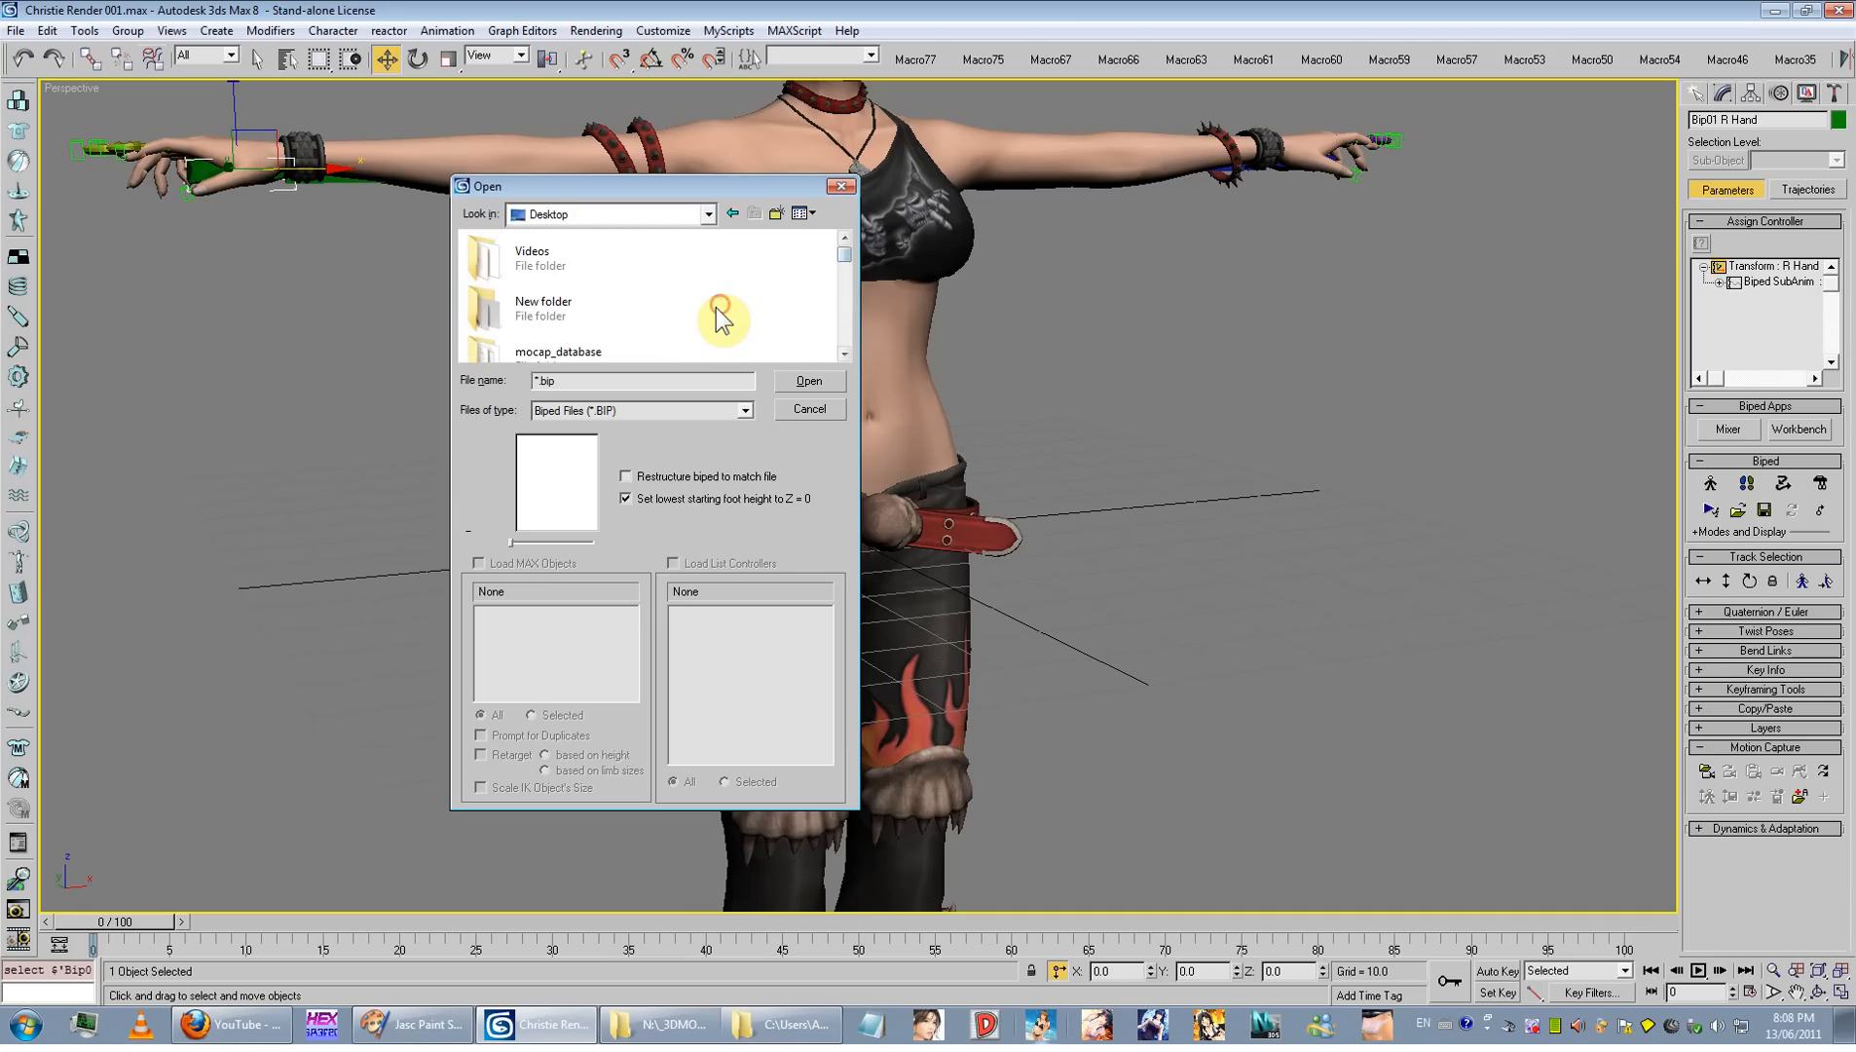
pyautogui.scroll(-1, 717, 307)
pyautogui.doubleClick(572, 284)
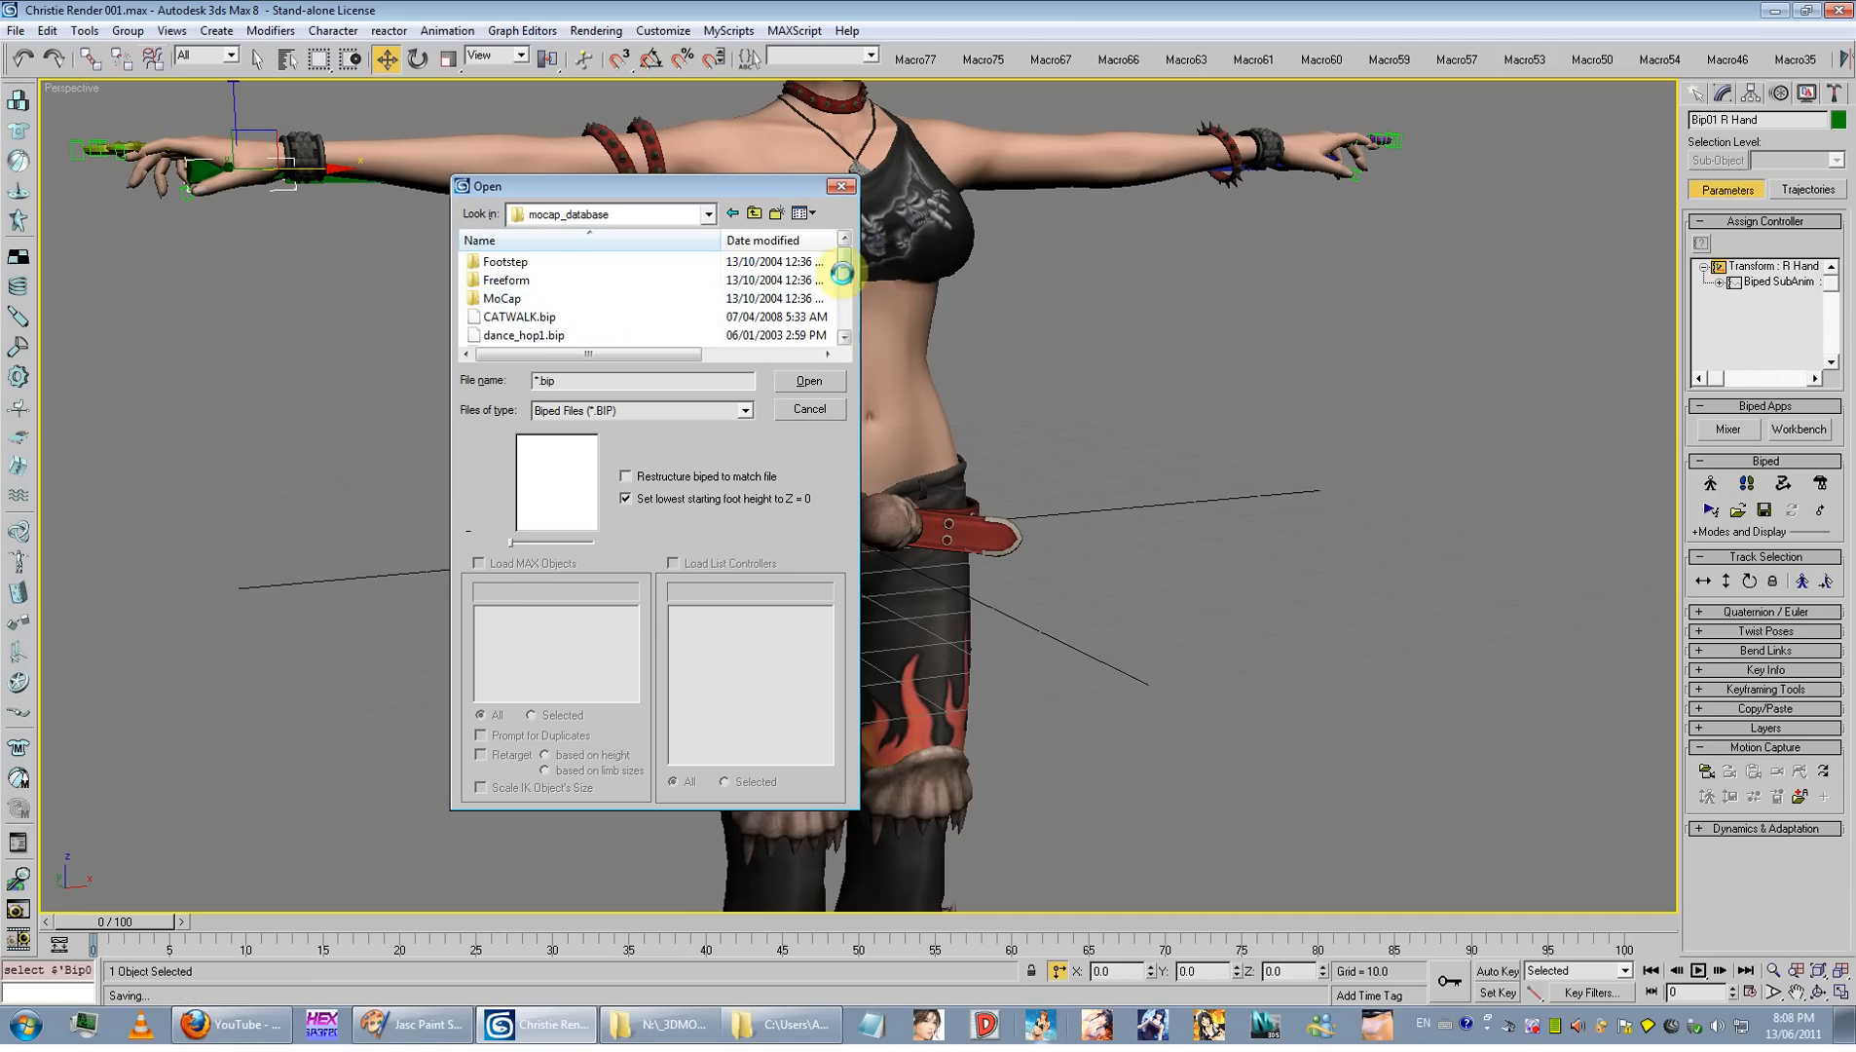
# Step: Browse to the Bip folder inside MoCap, keeping Biped Files (*.BIP) as the file type
pyautogui.doubleClick(497, 298)
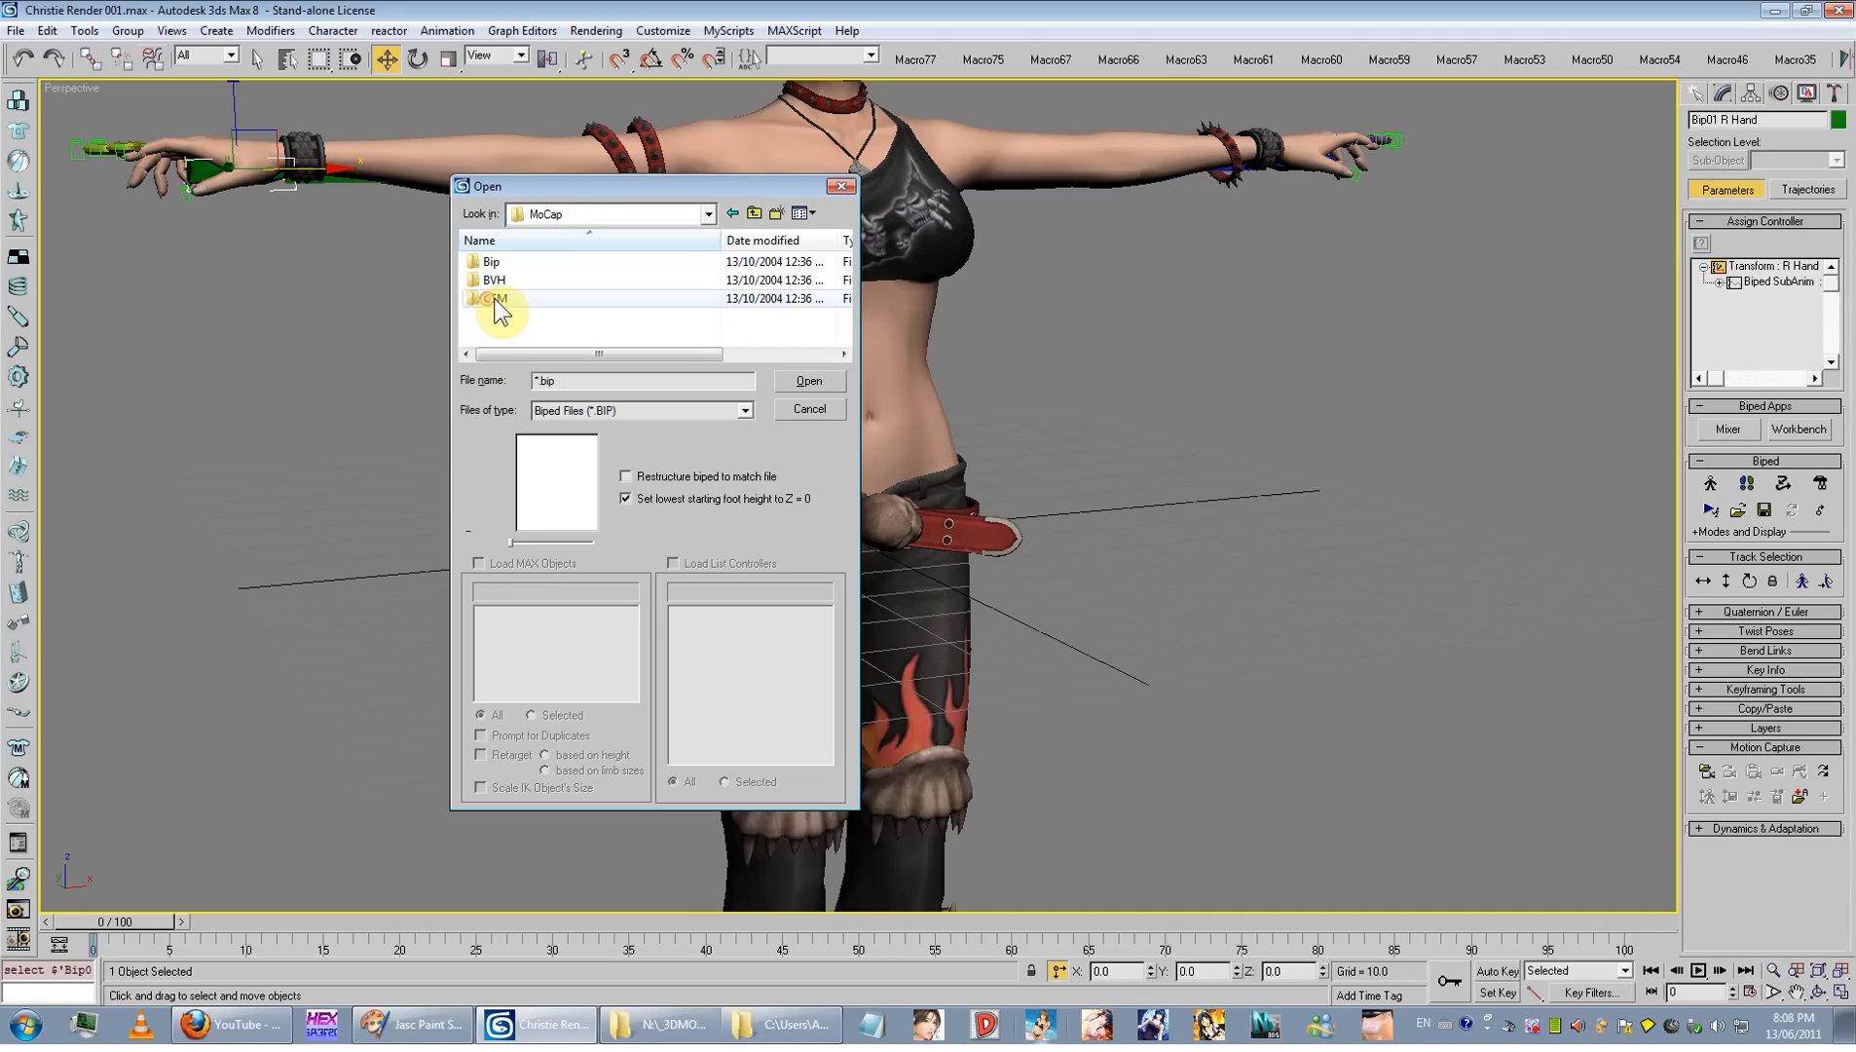
pyautogui.click(585, 410)
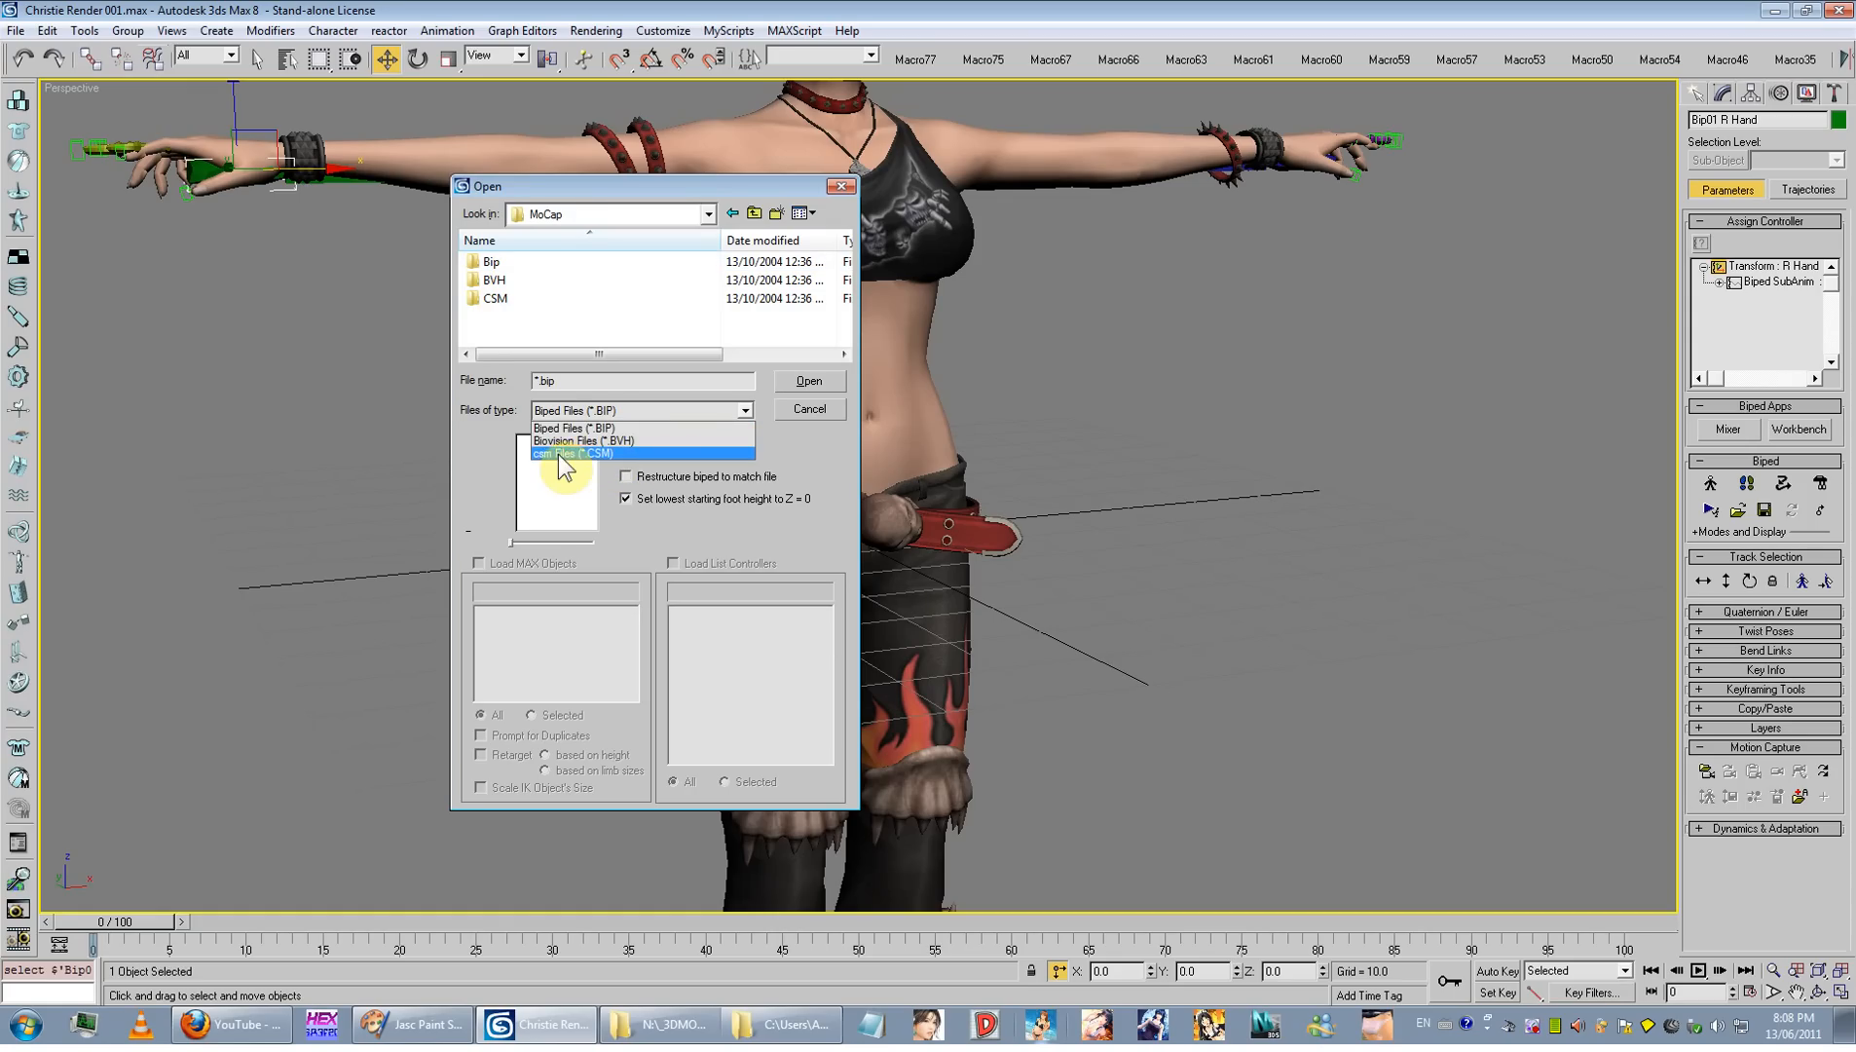
pyautogui.click(645, 428)
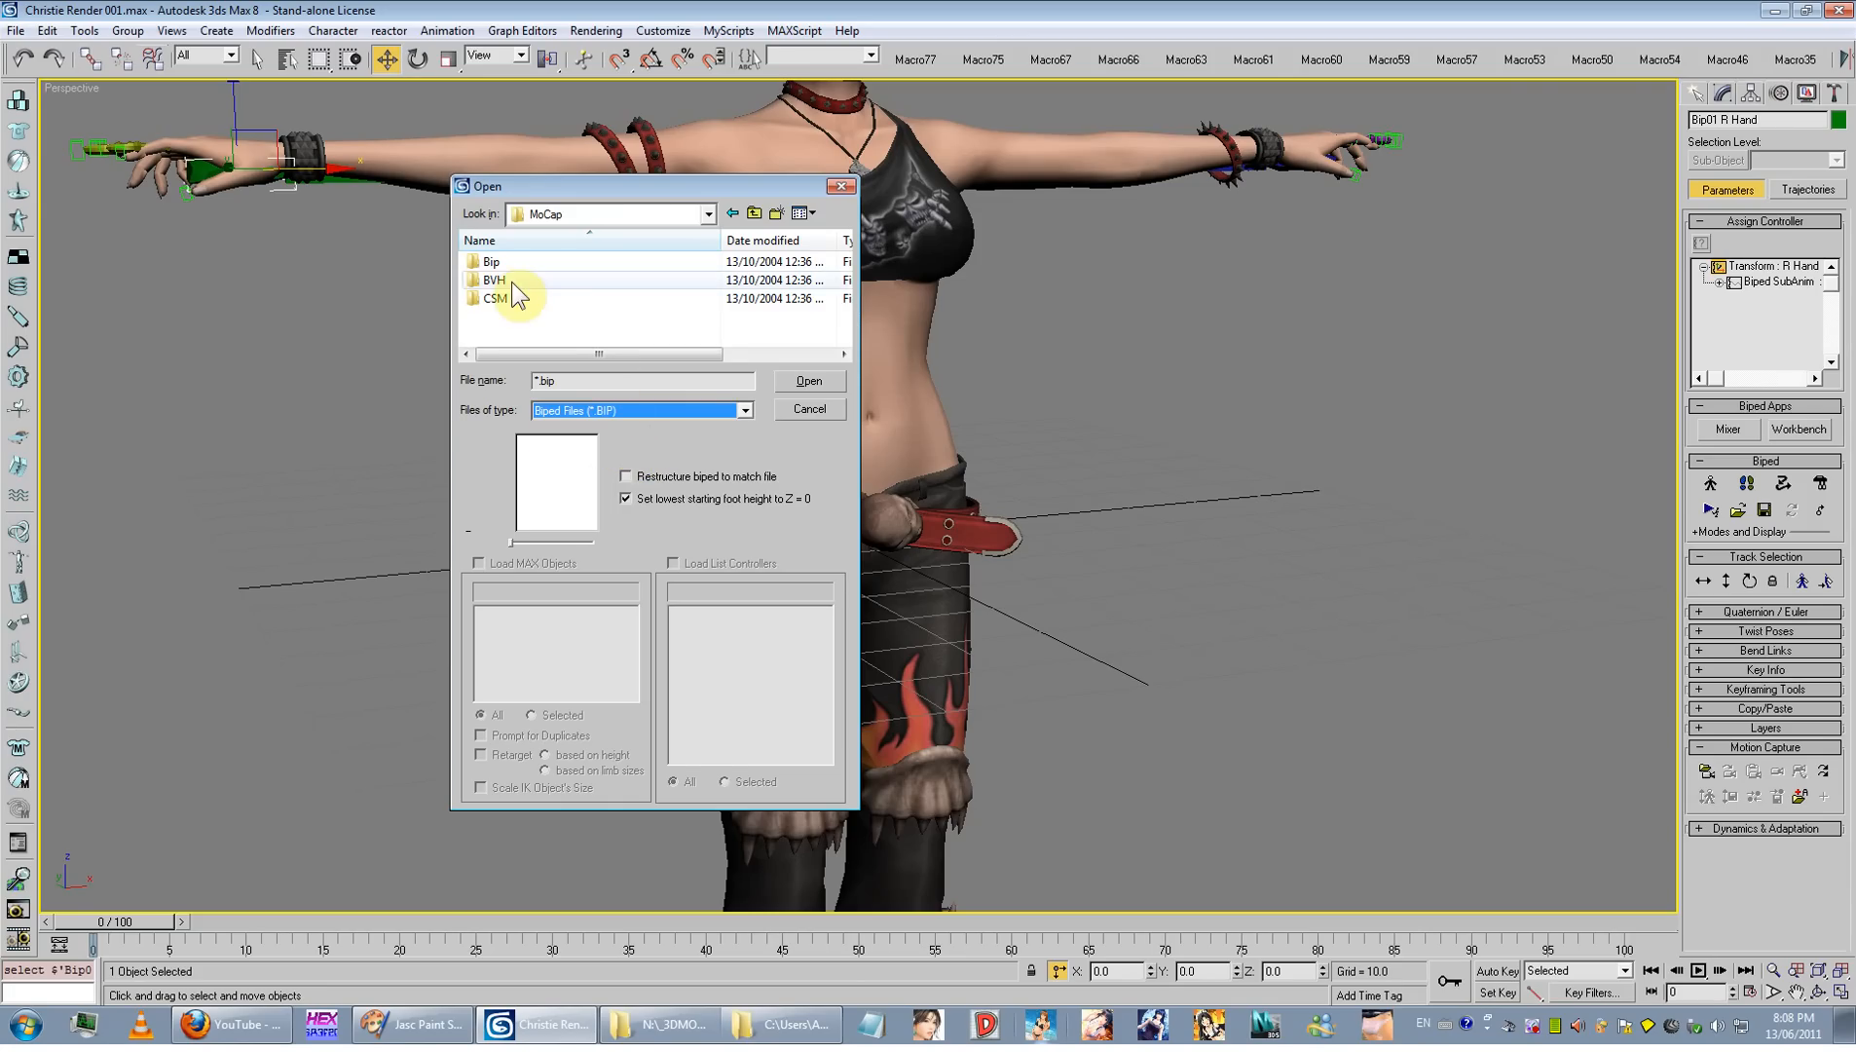
pyautogui.doubleClick(492, 262)
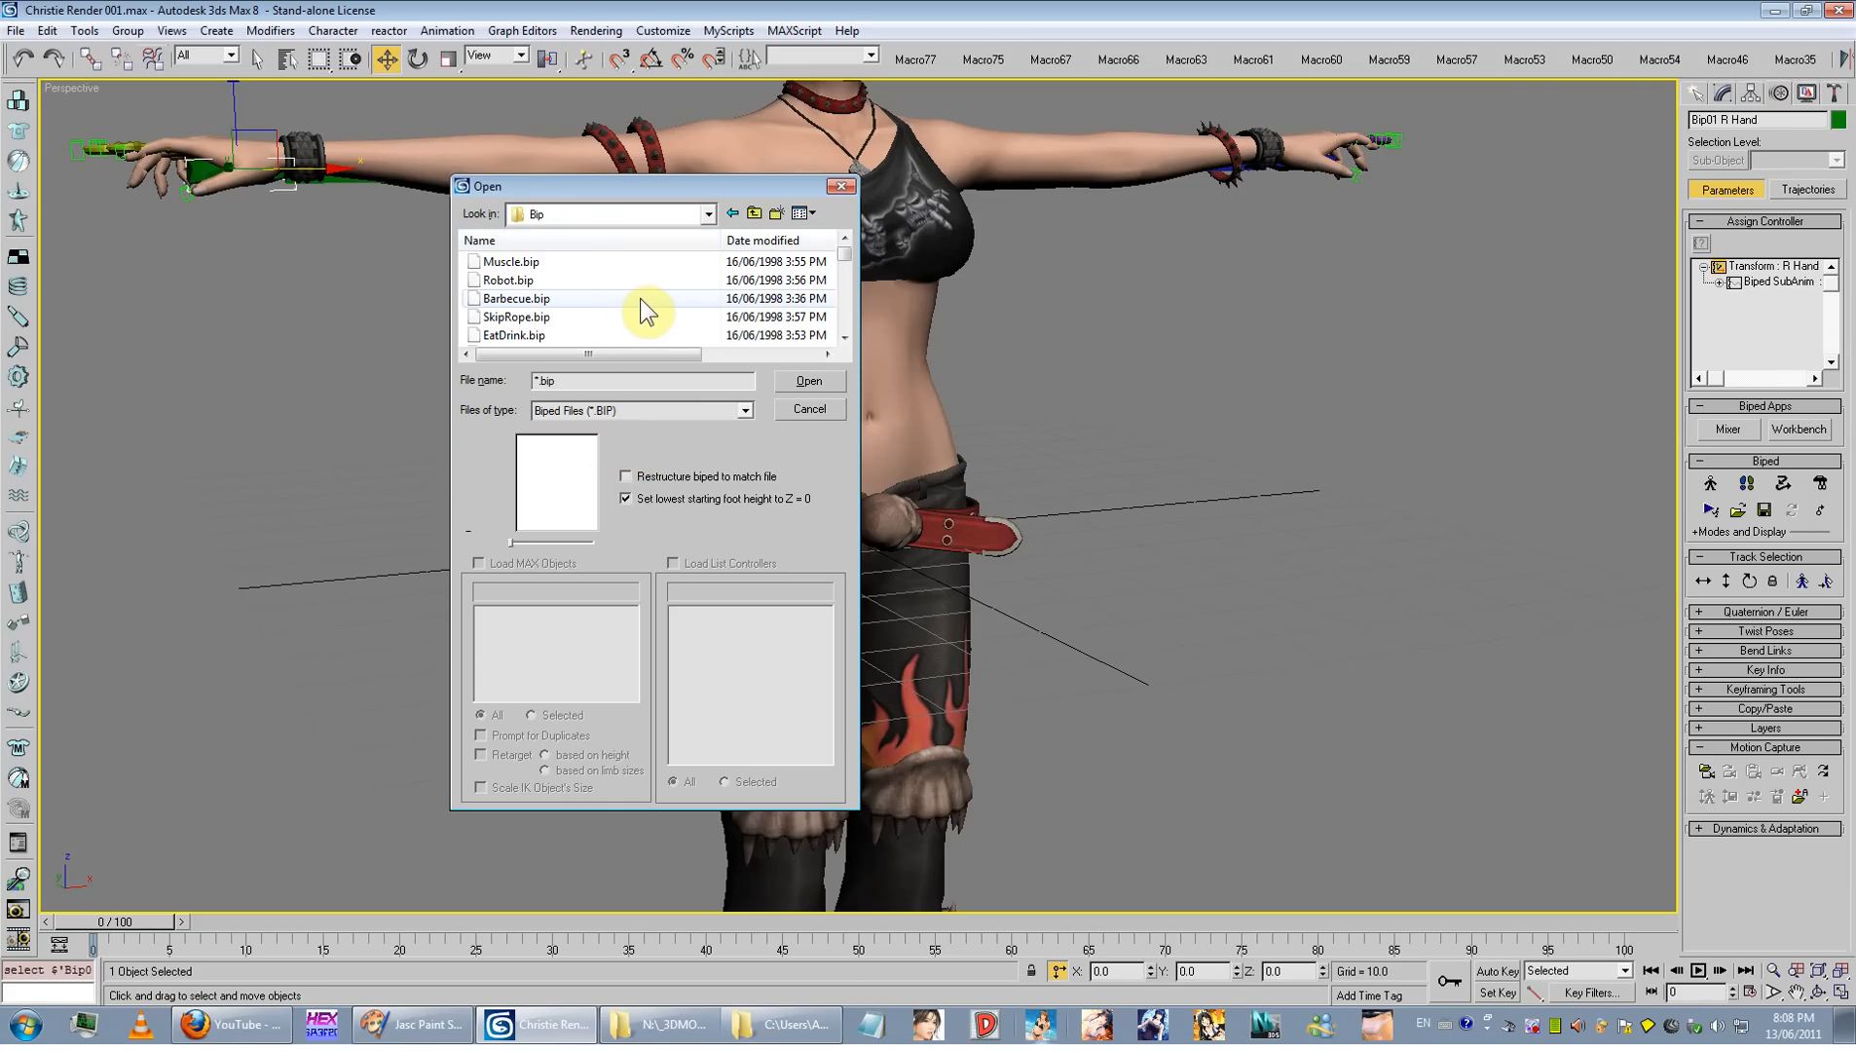
# Step: Load Excercise.bip onto the biped, accept the obsolete file notice, and bring the whole posed character into view
pyautogui.click(604, 299)
pyautogui.scroll(-2, 576, 314)
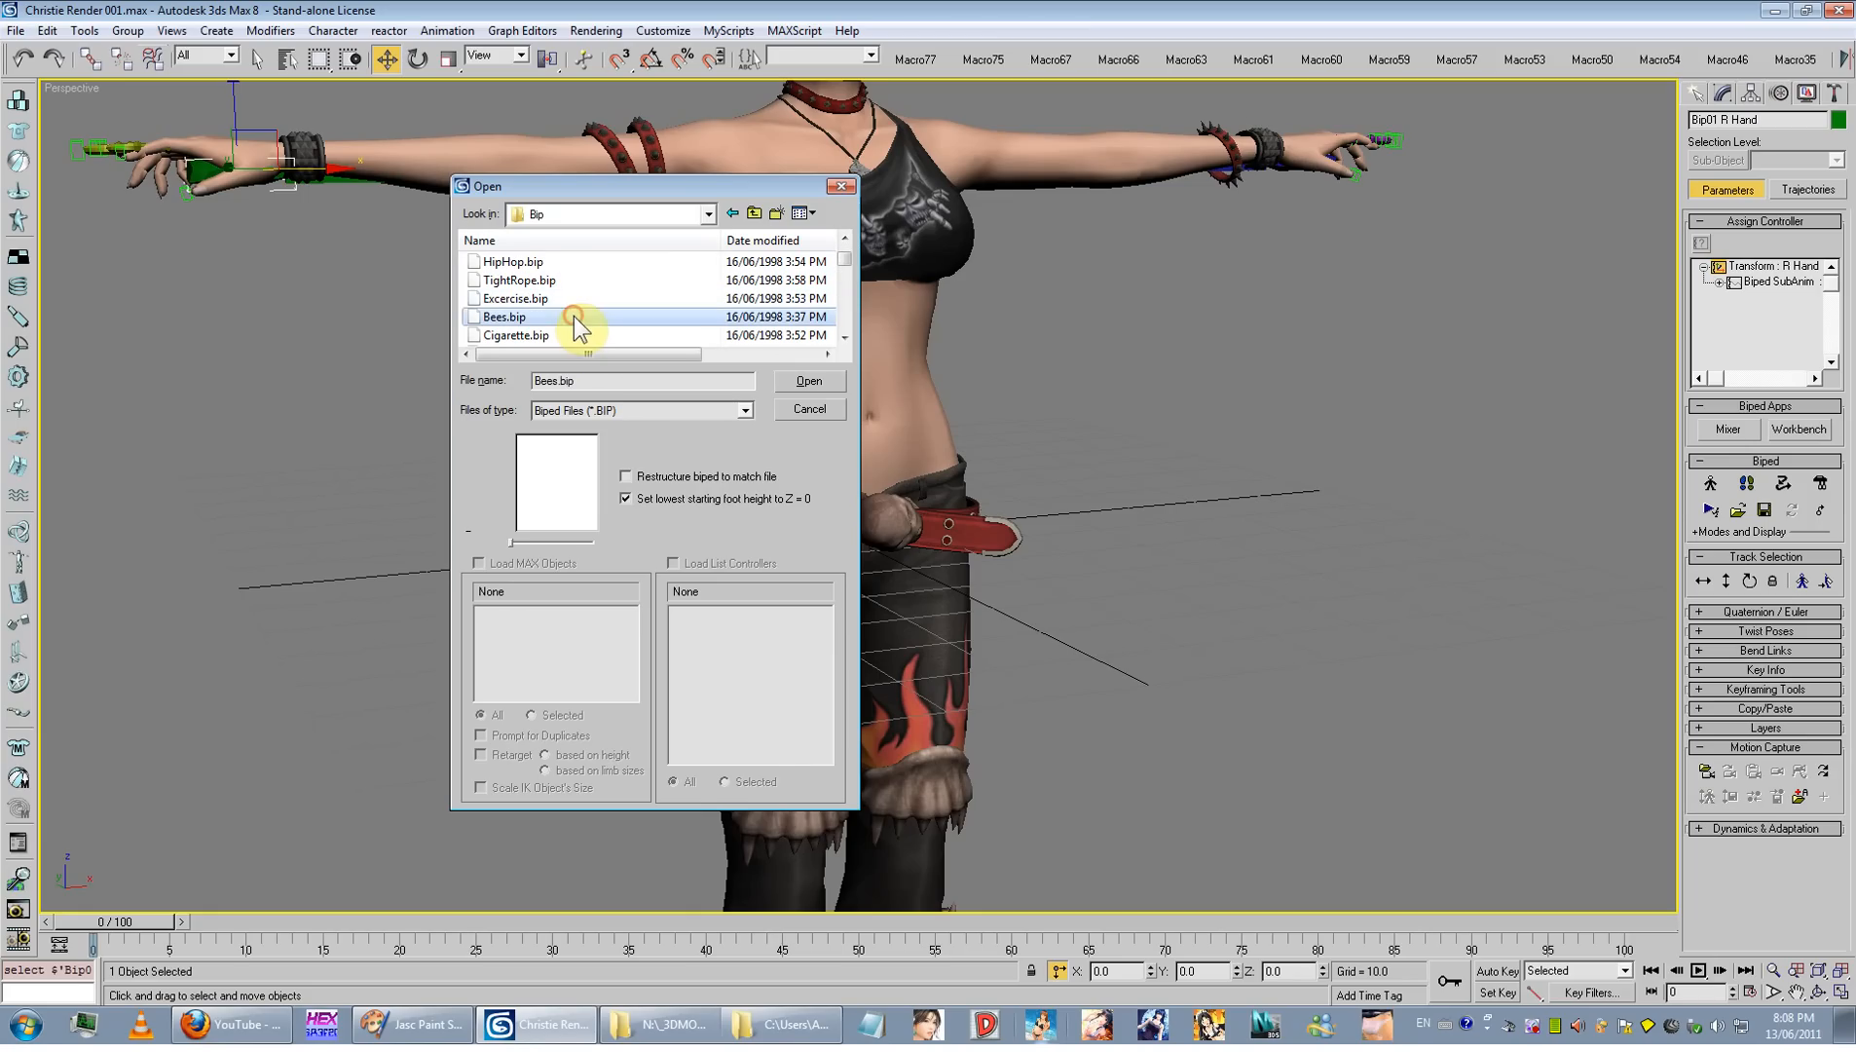
pyautogui.click(568, 299)
pyautogui.click(809, 380)
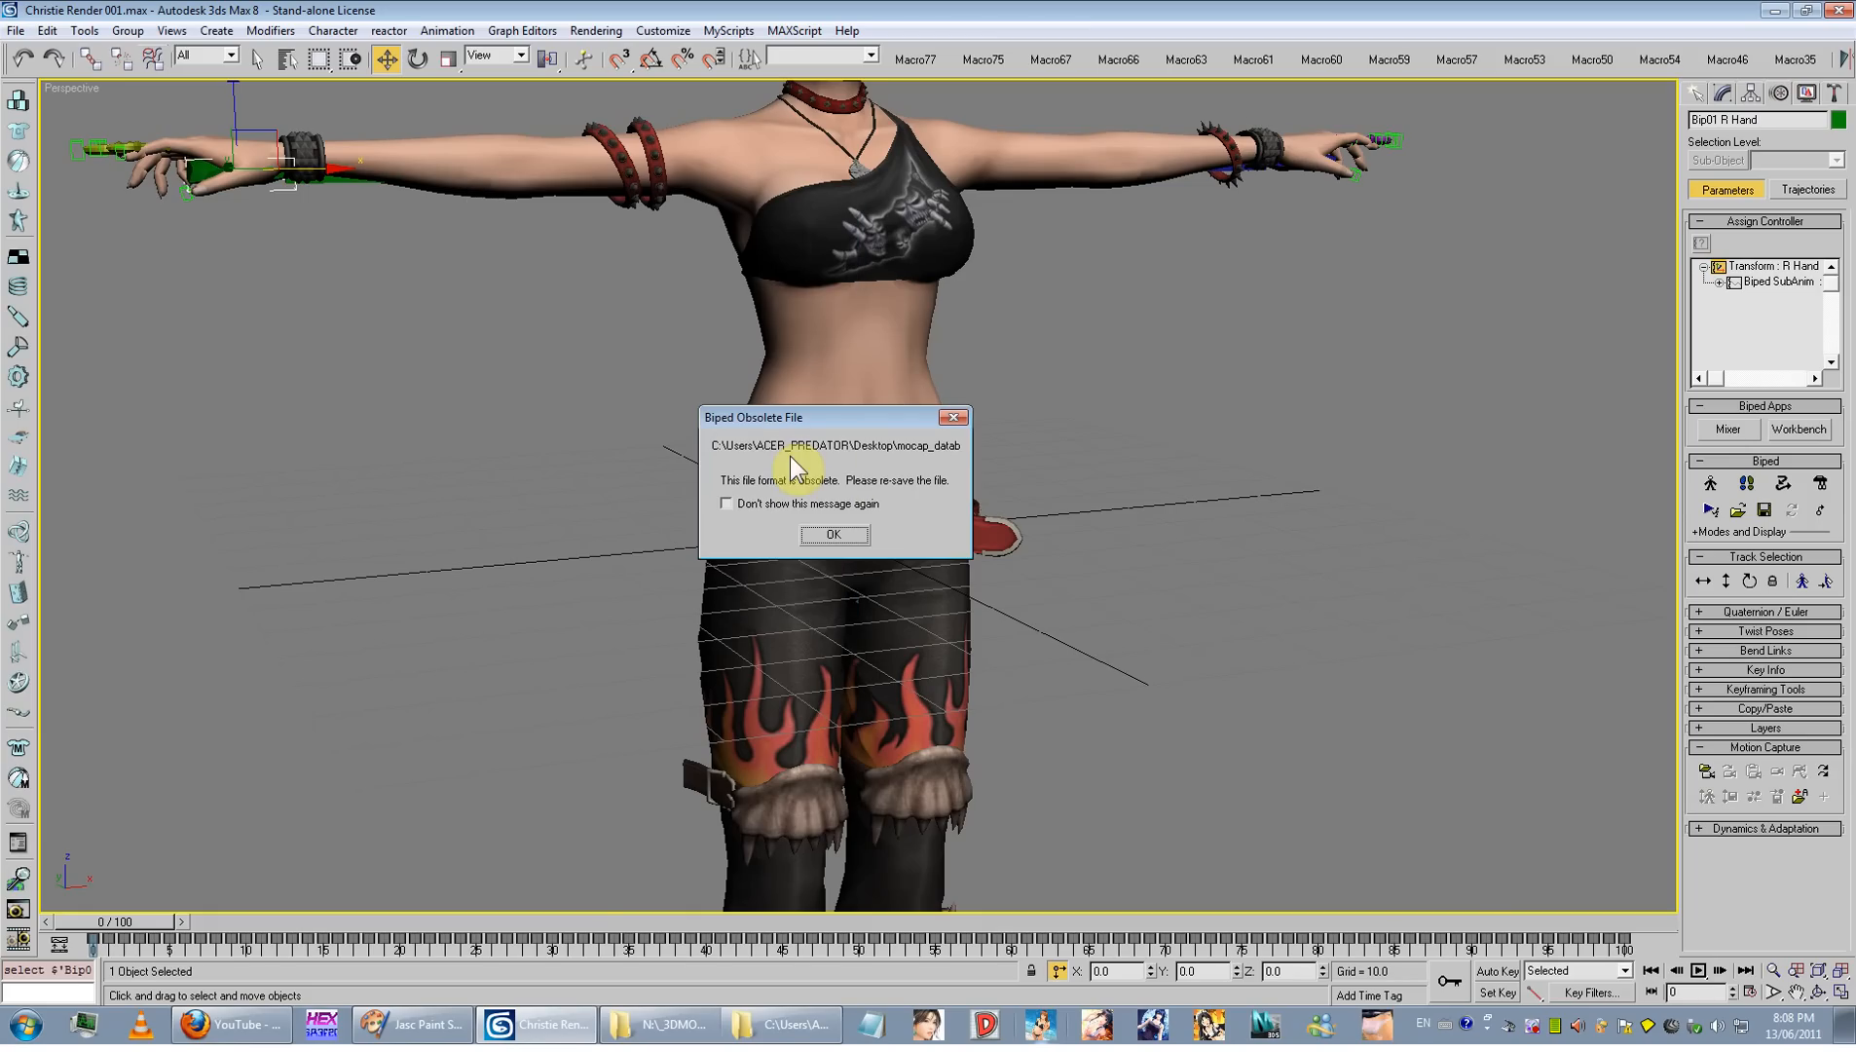
pyautogui.click(833, 535)
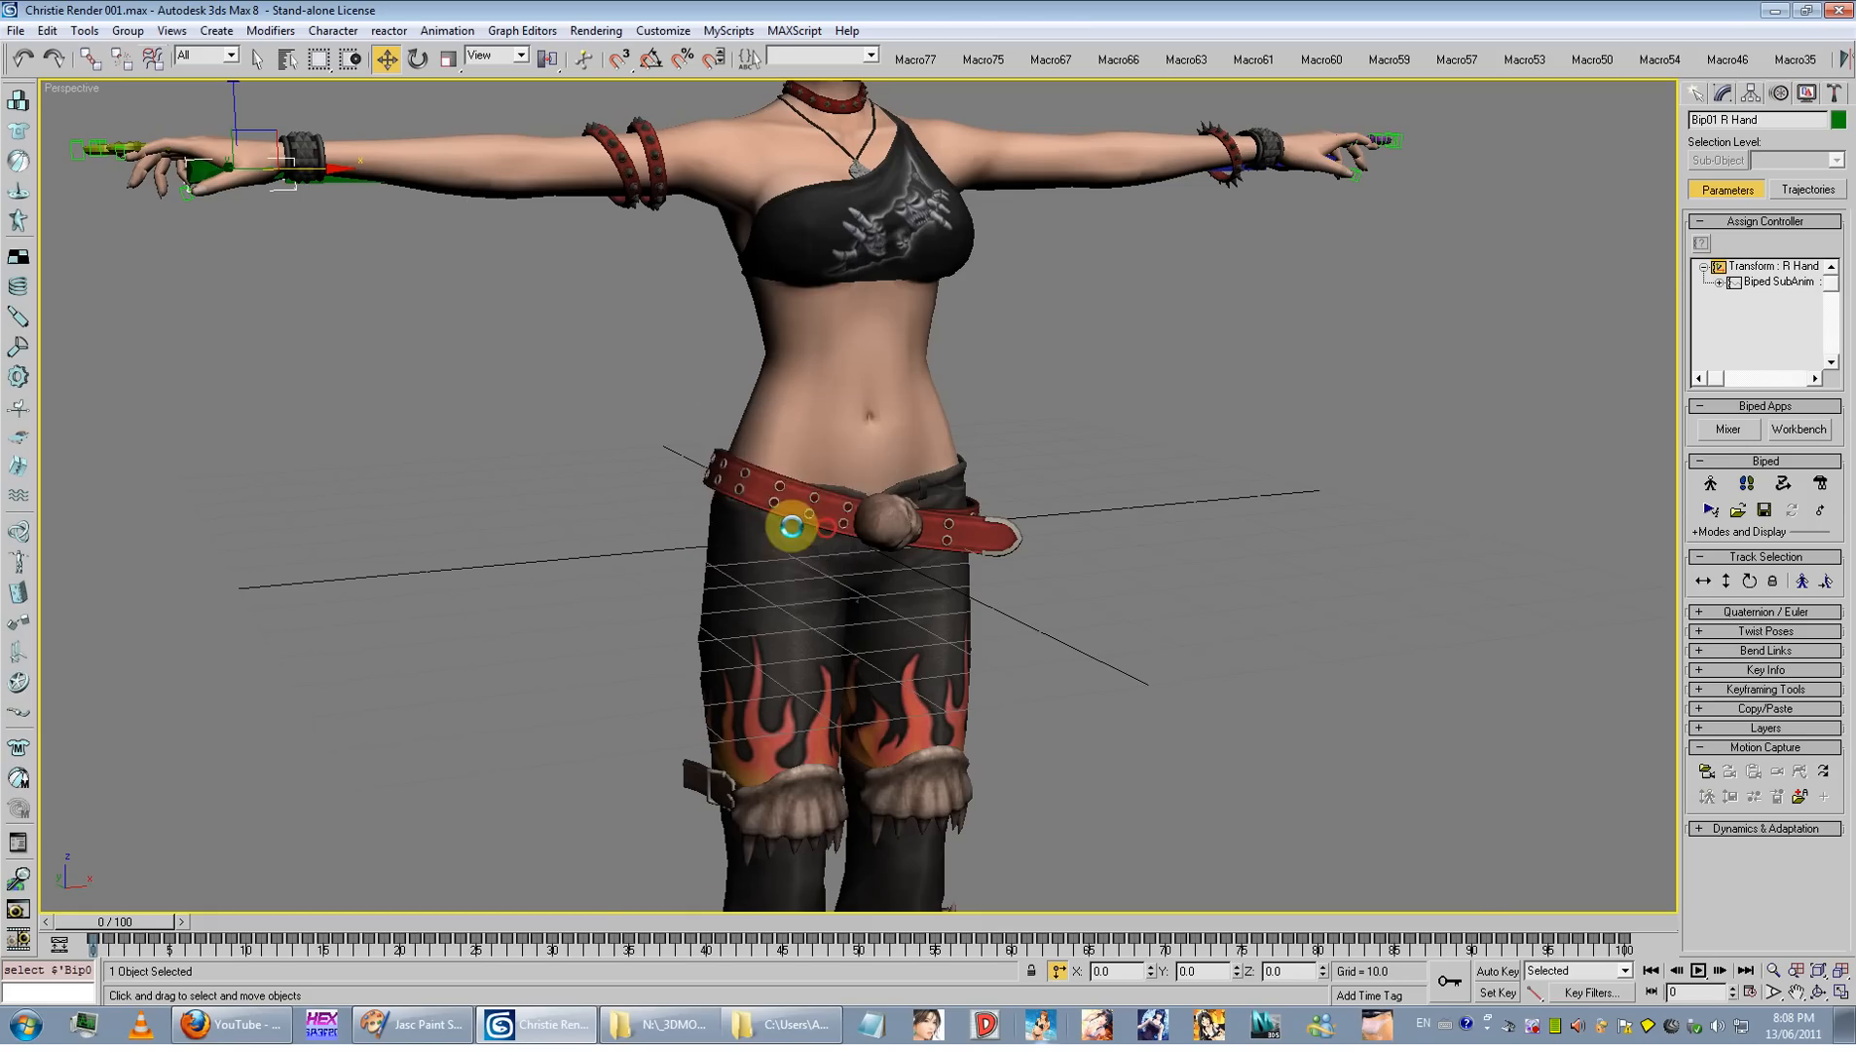
pyautogui.click(715, 688)
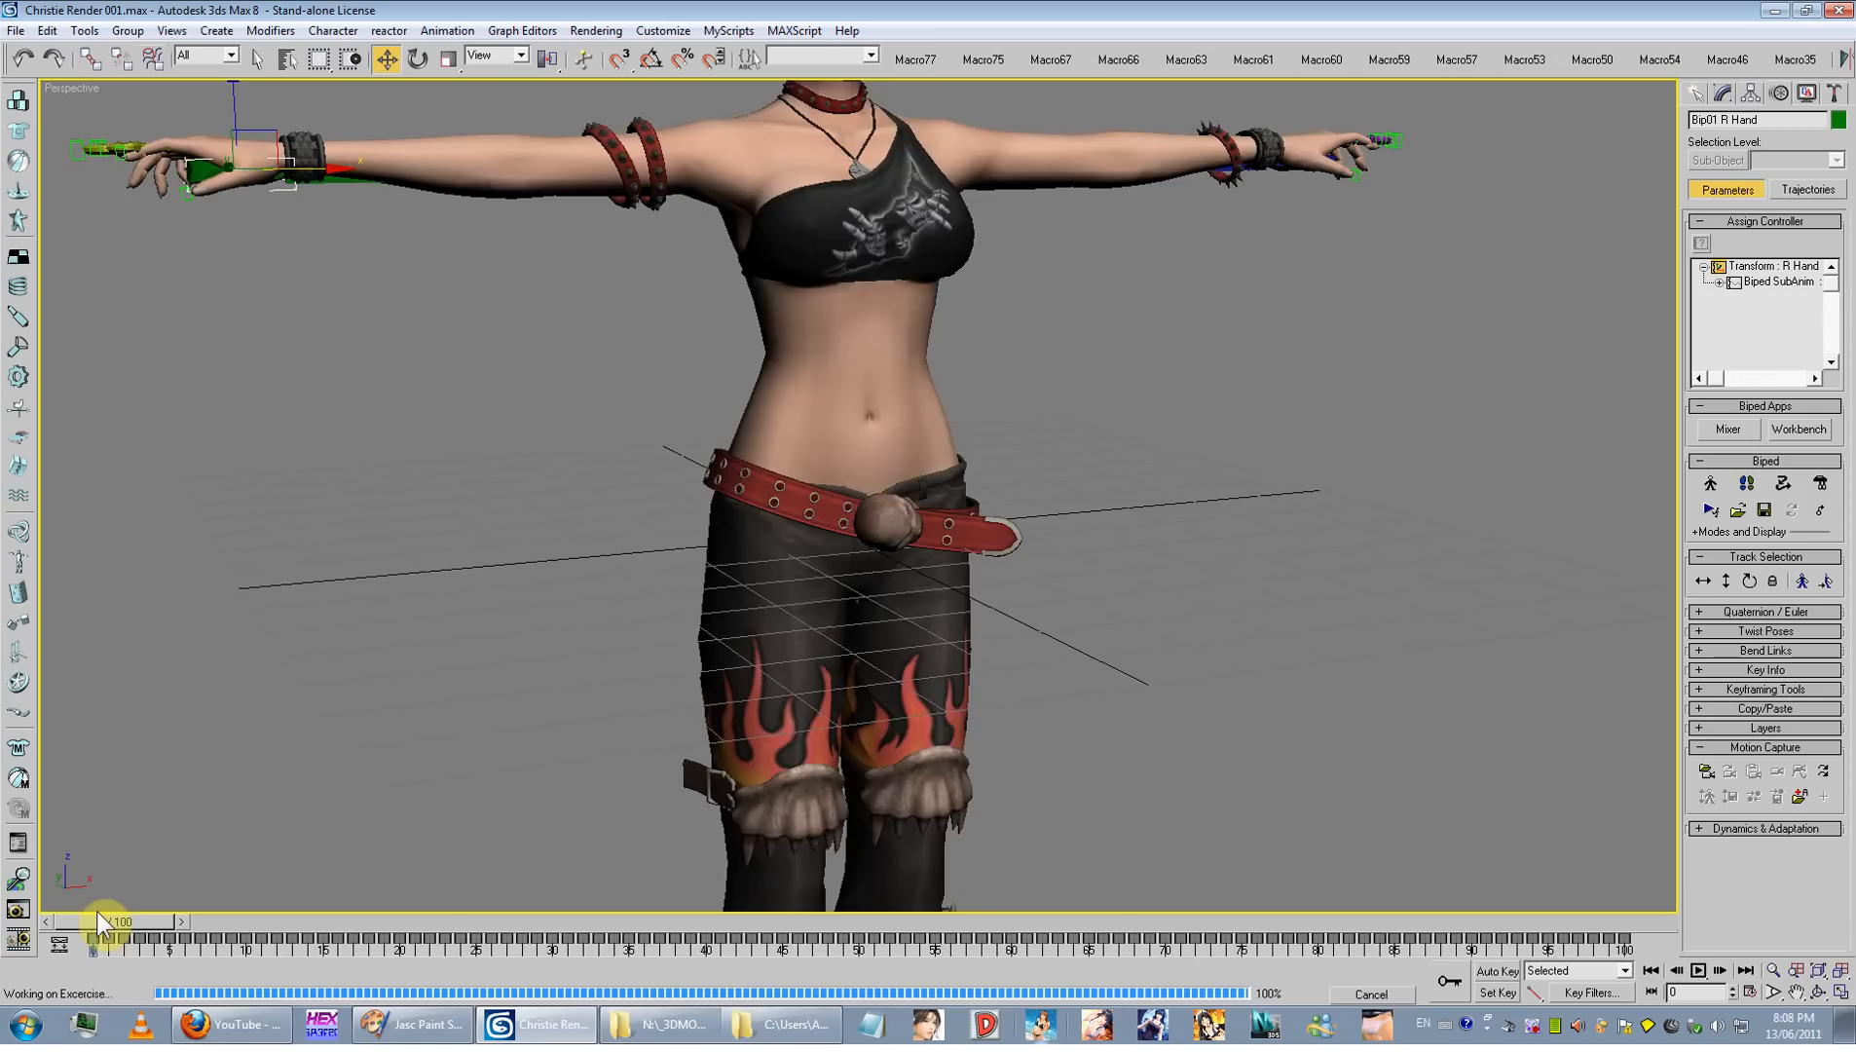
pyautogui.moveTo(508, 711); pyautogui.dragTo(577, 752, button='middle')
pyautogui.scroll(-3, 576, 753)
pyautogui.moveTo(756, 628); pyautogui.dragTo(555, 745, button='middle')
pyautogui.scroll(3, 752, 717)
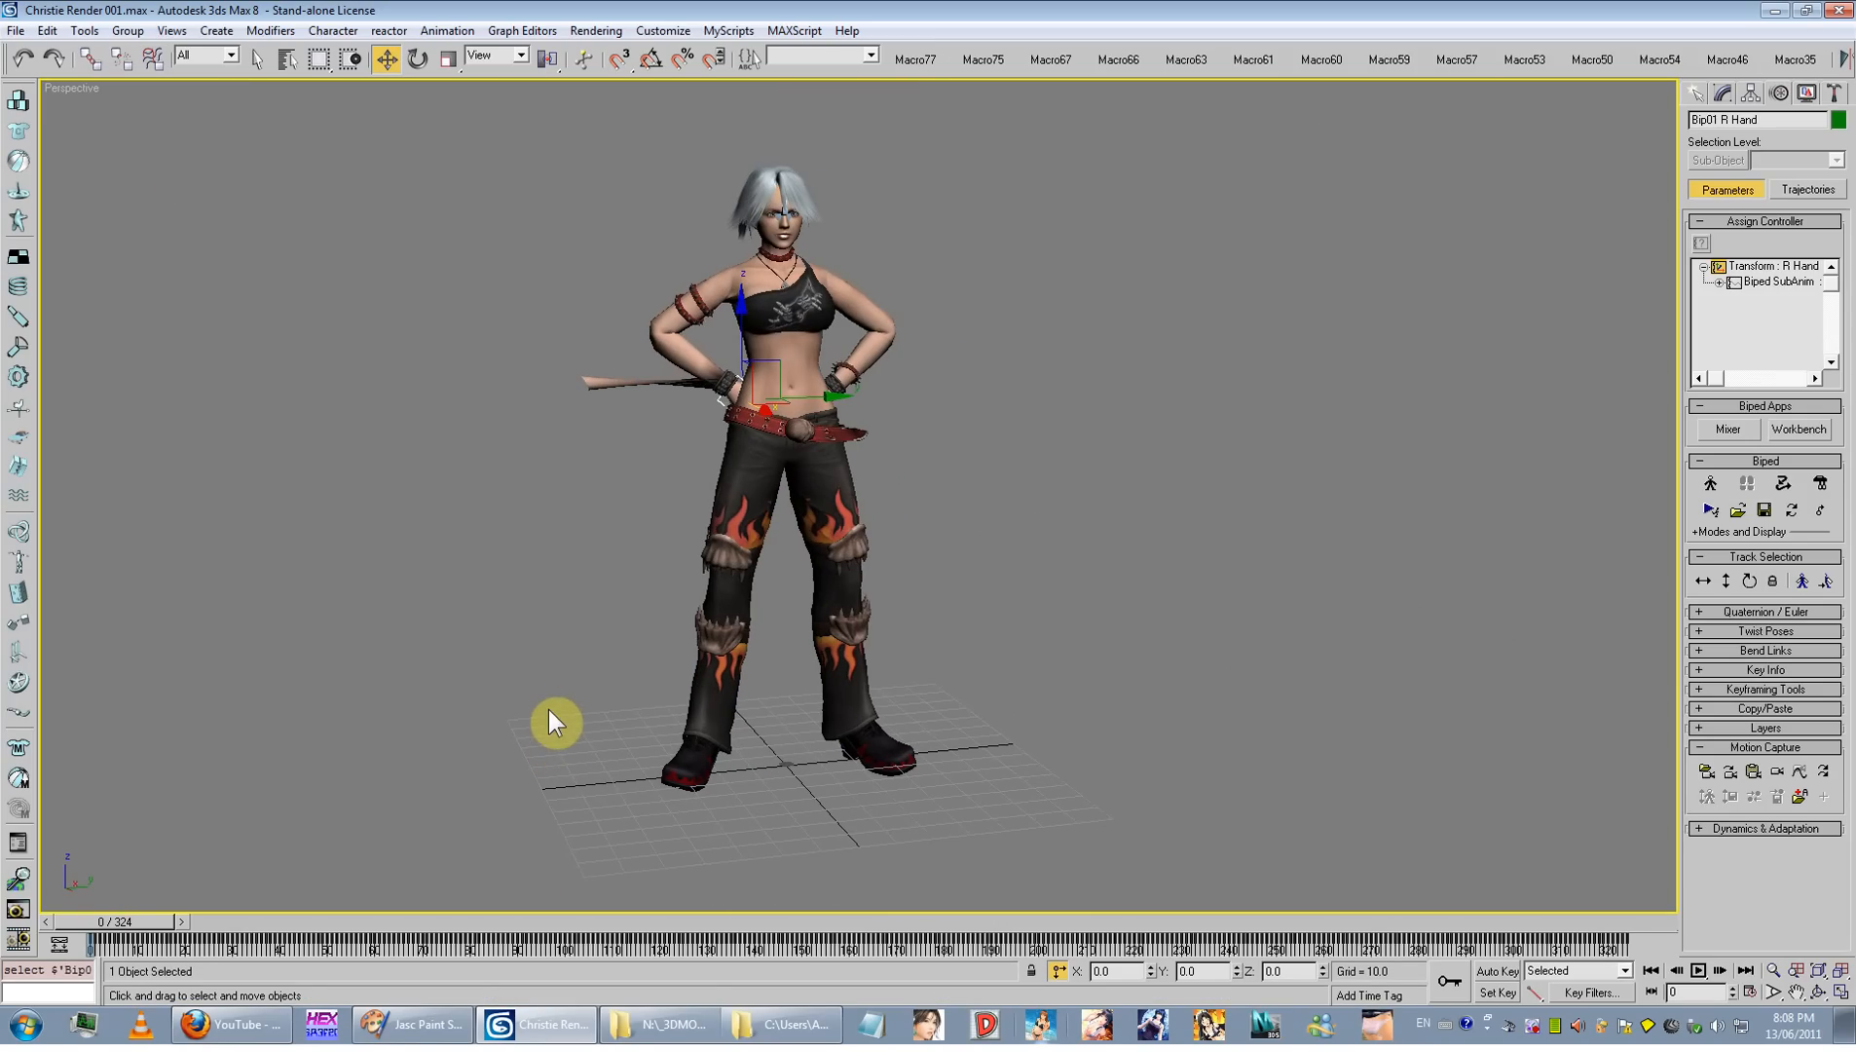
# Step: Select the body mesh with the stretched right hand and open its Skin envelope editing in wireframe display
pyautogui.click(592, 373)
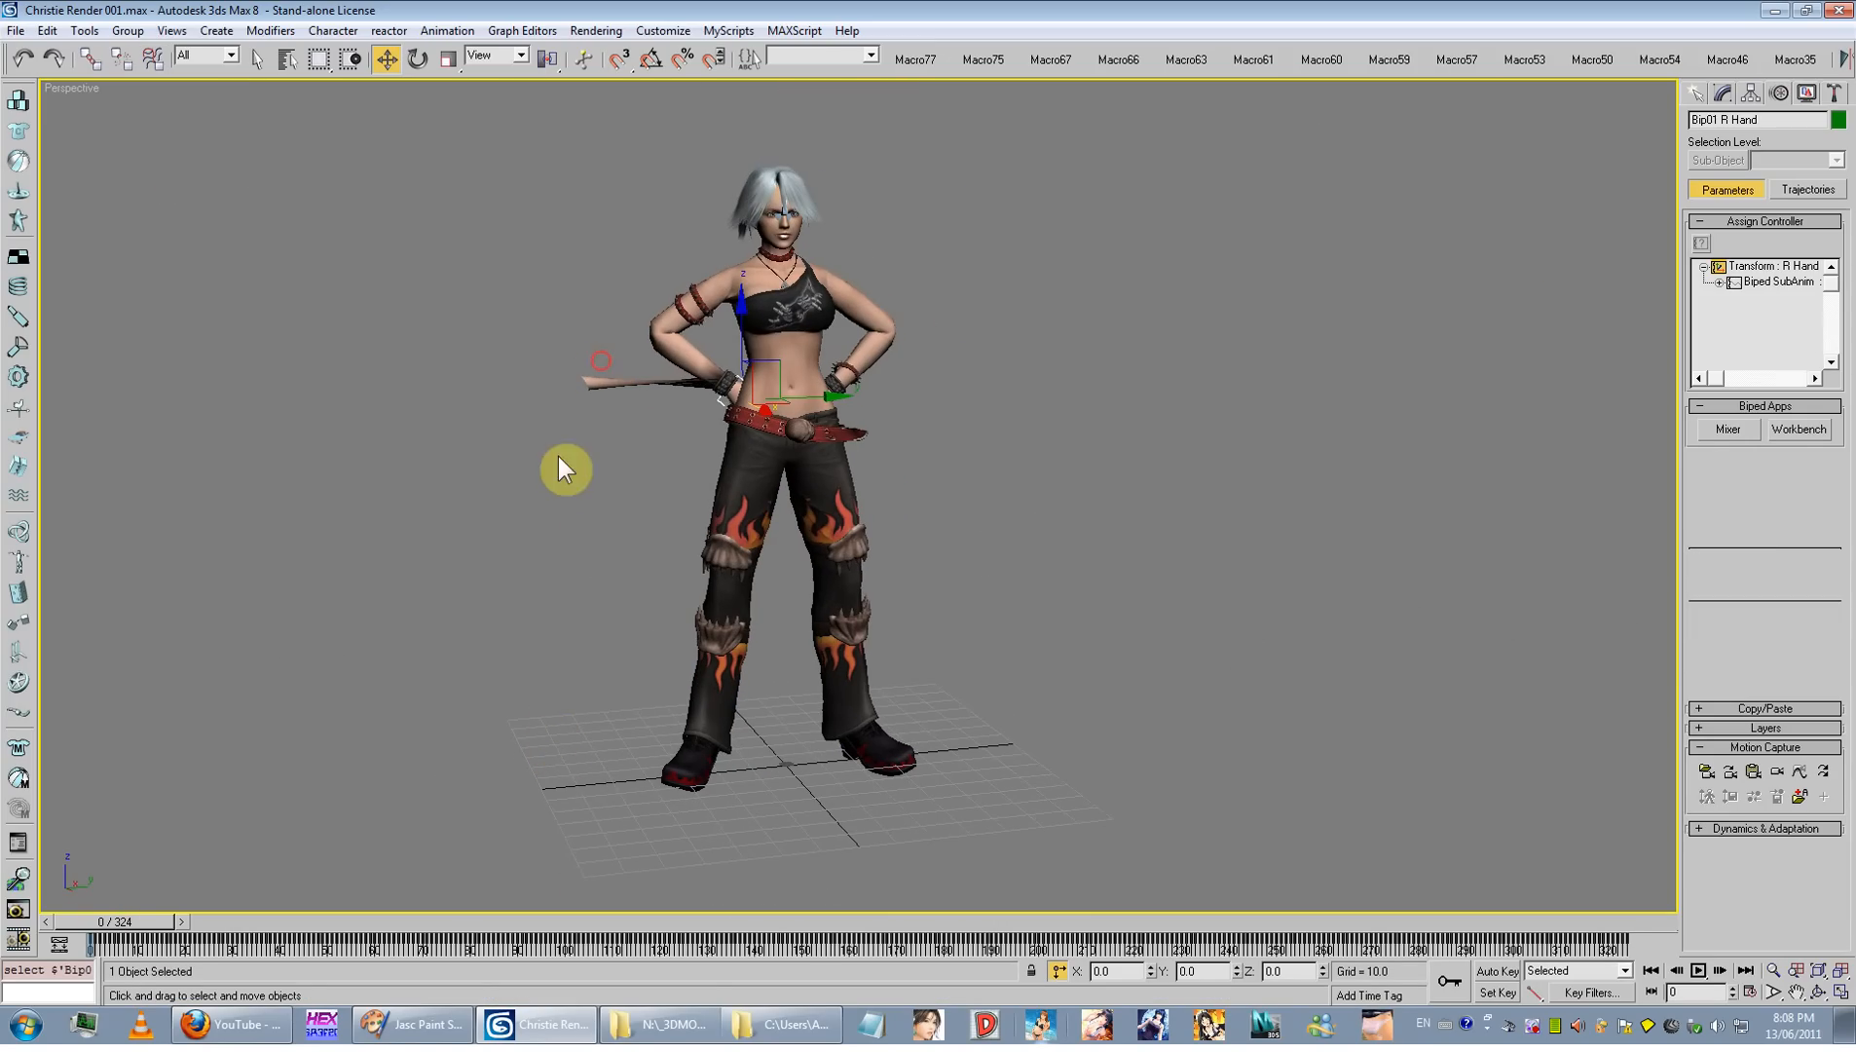
pyautogui.click(1722, 92)
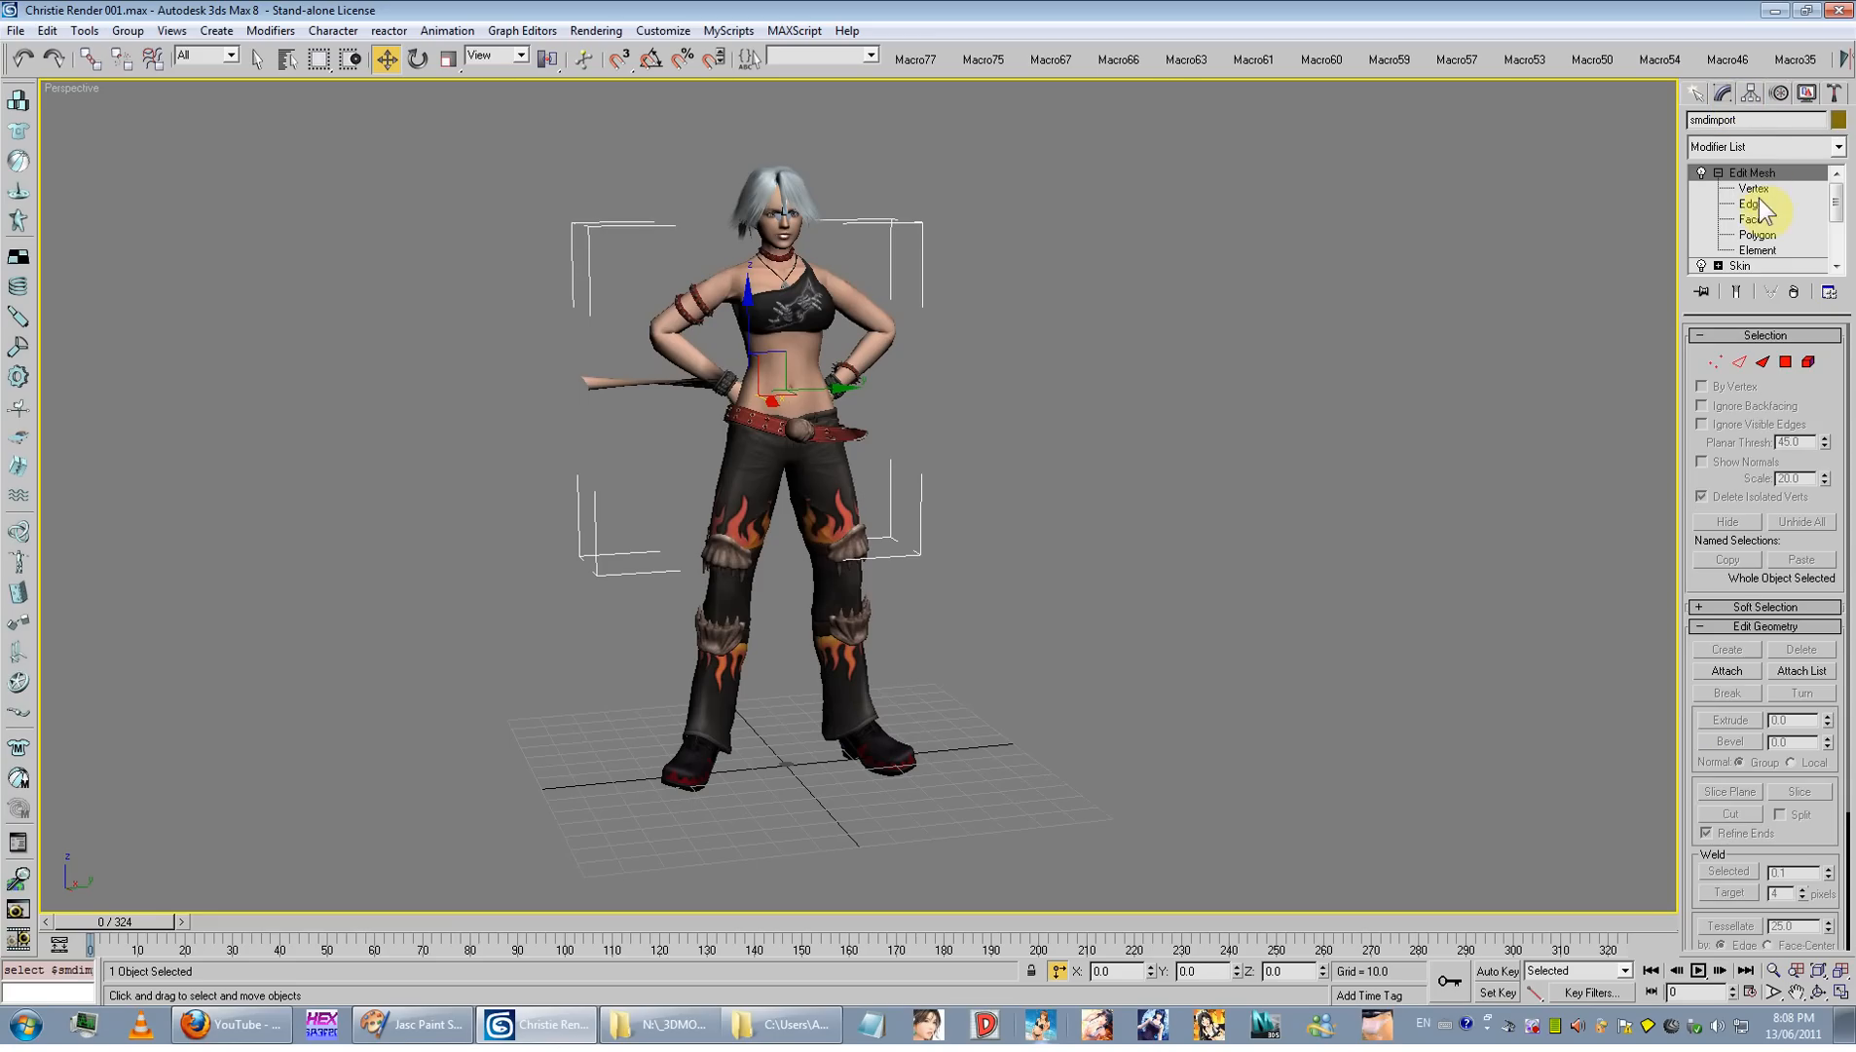
pyautogui.click(1730, 264)
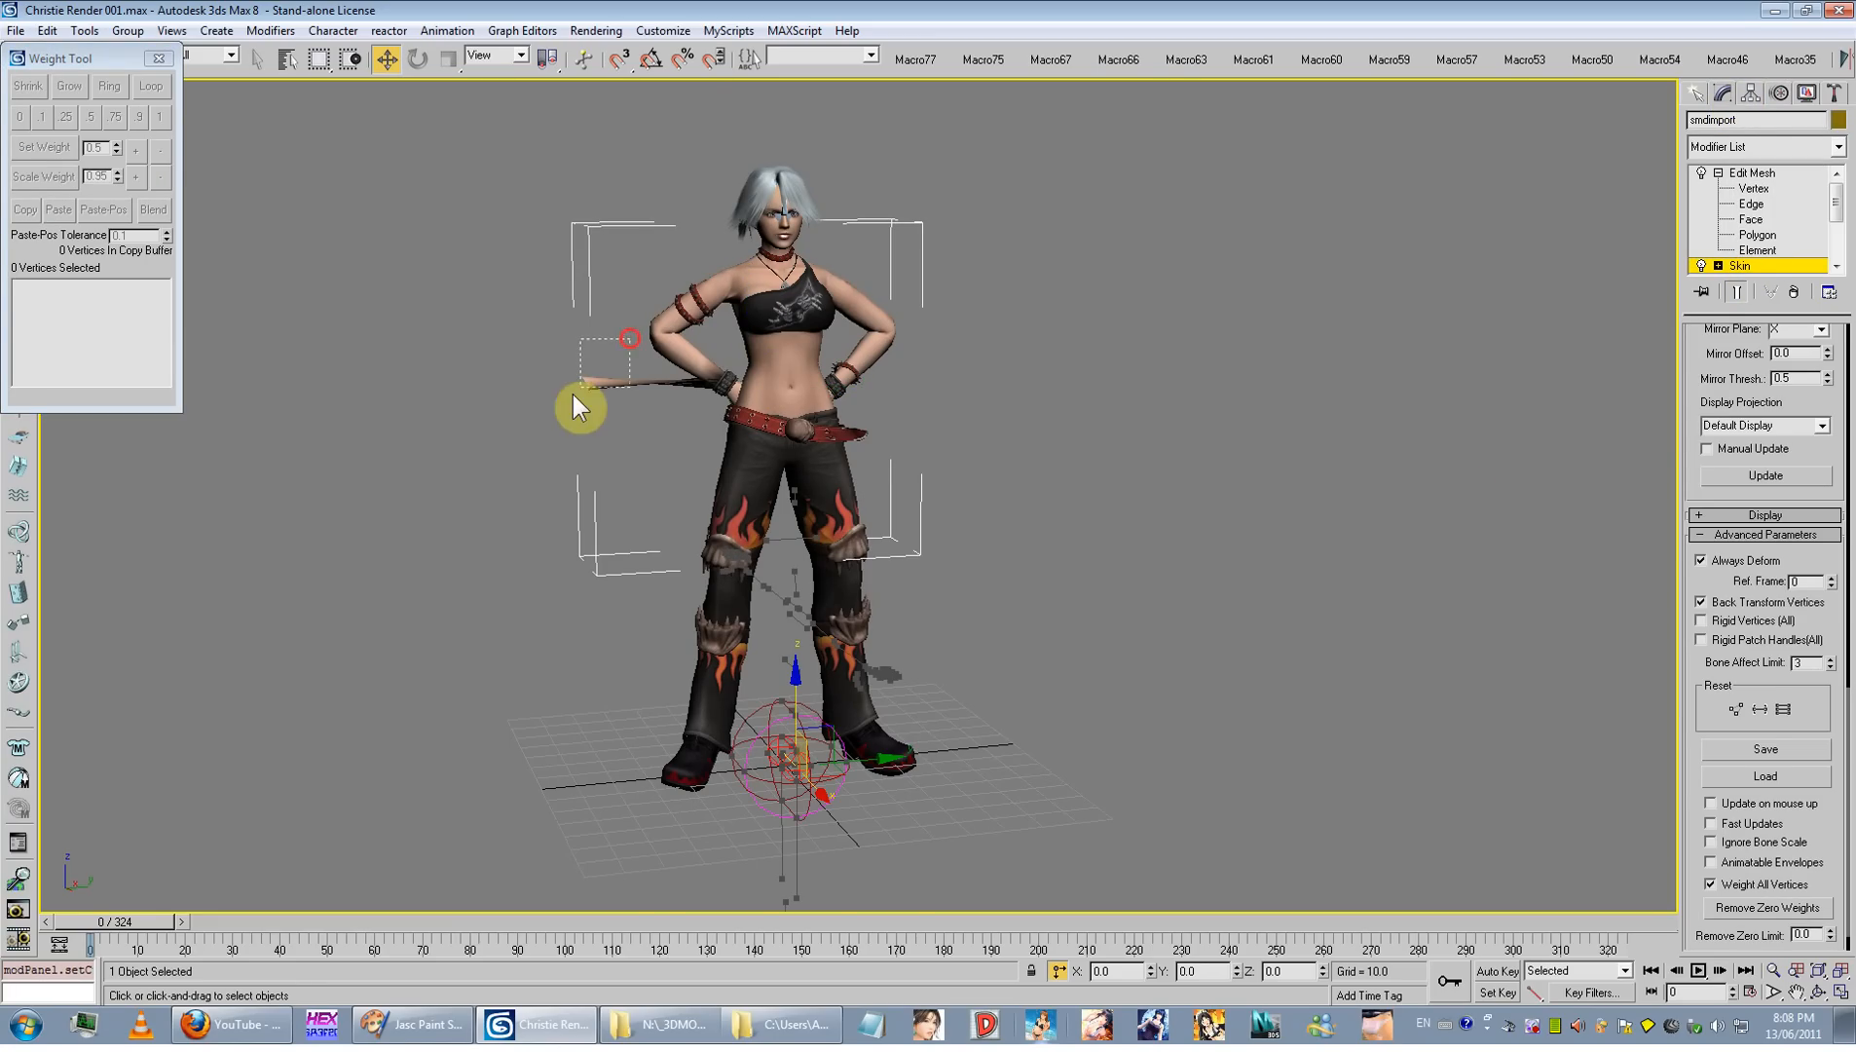
pyautogui.scroll(3, 1680, 535)
pyautogui.scroll(10, 1719, 487)
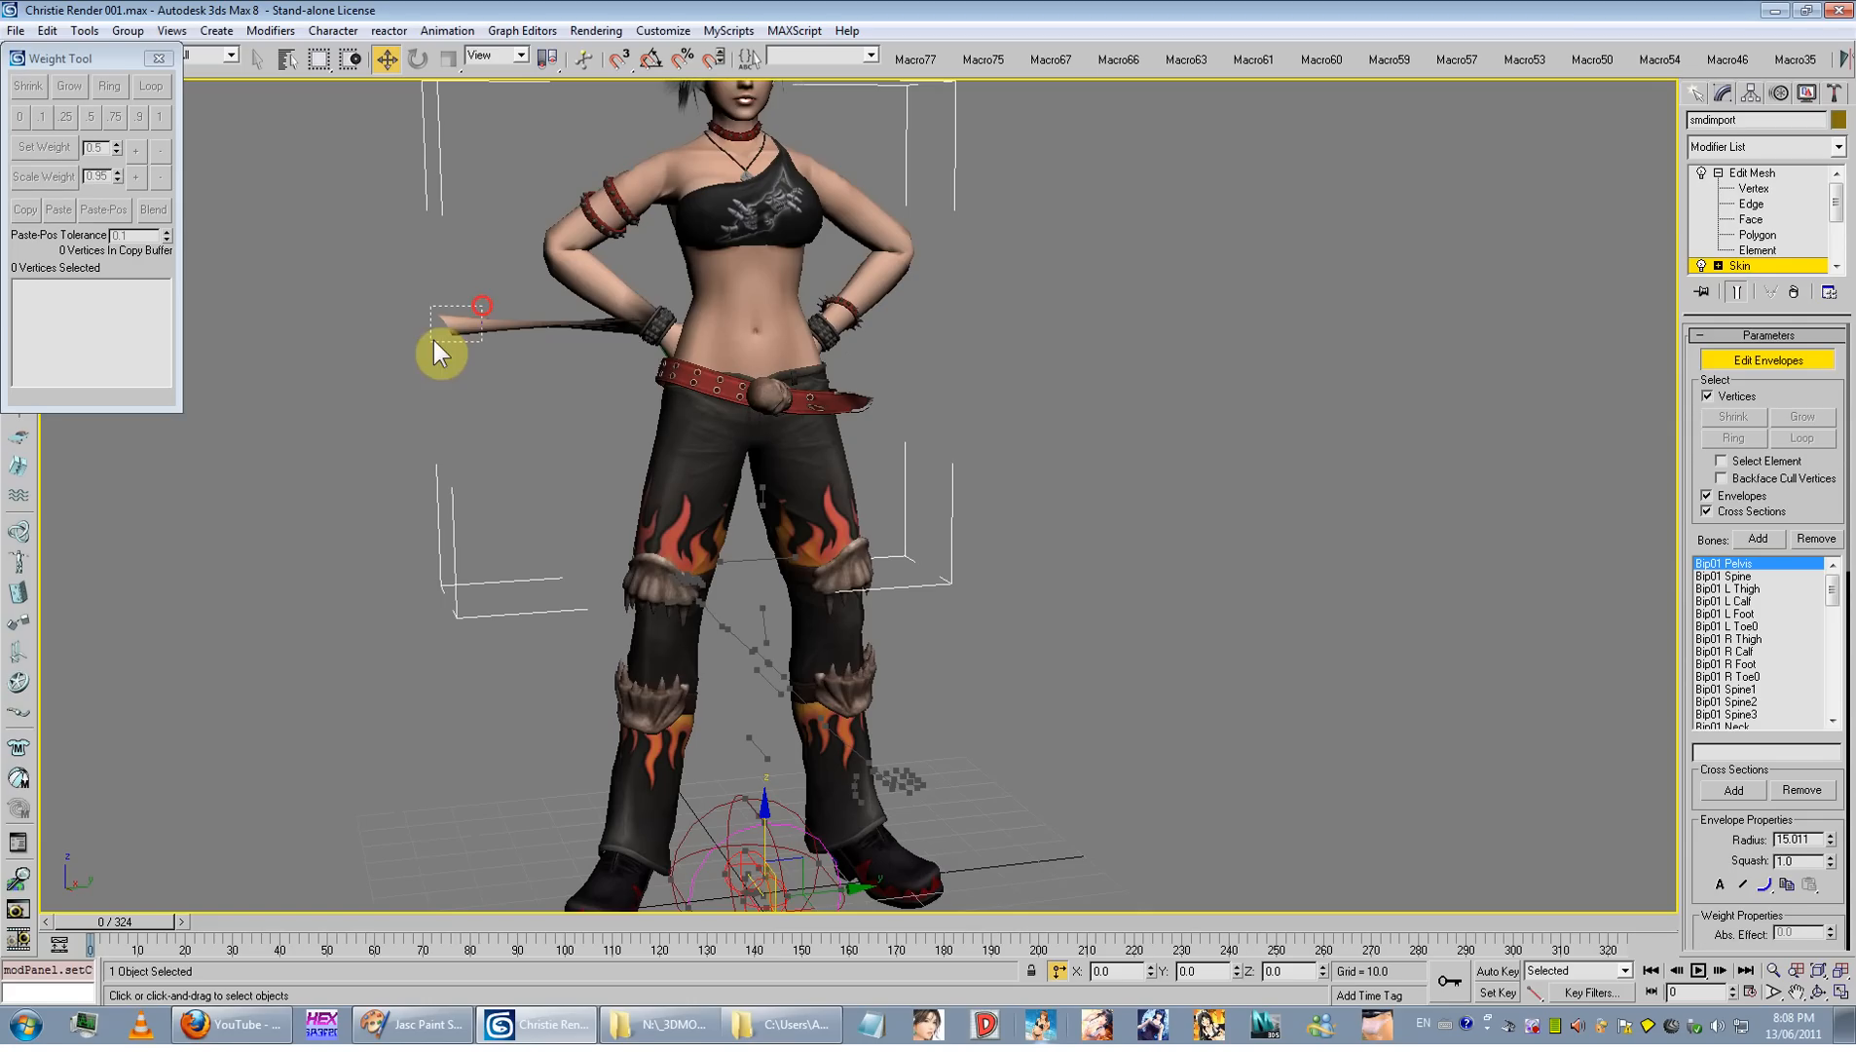
pyautogui.click(1733, 264)
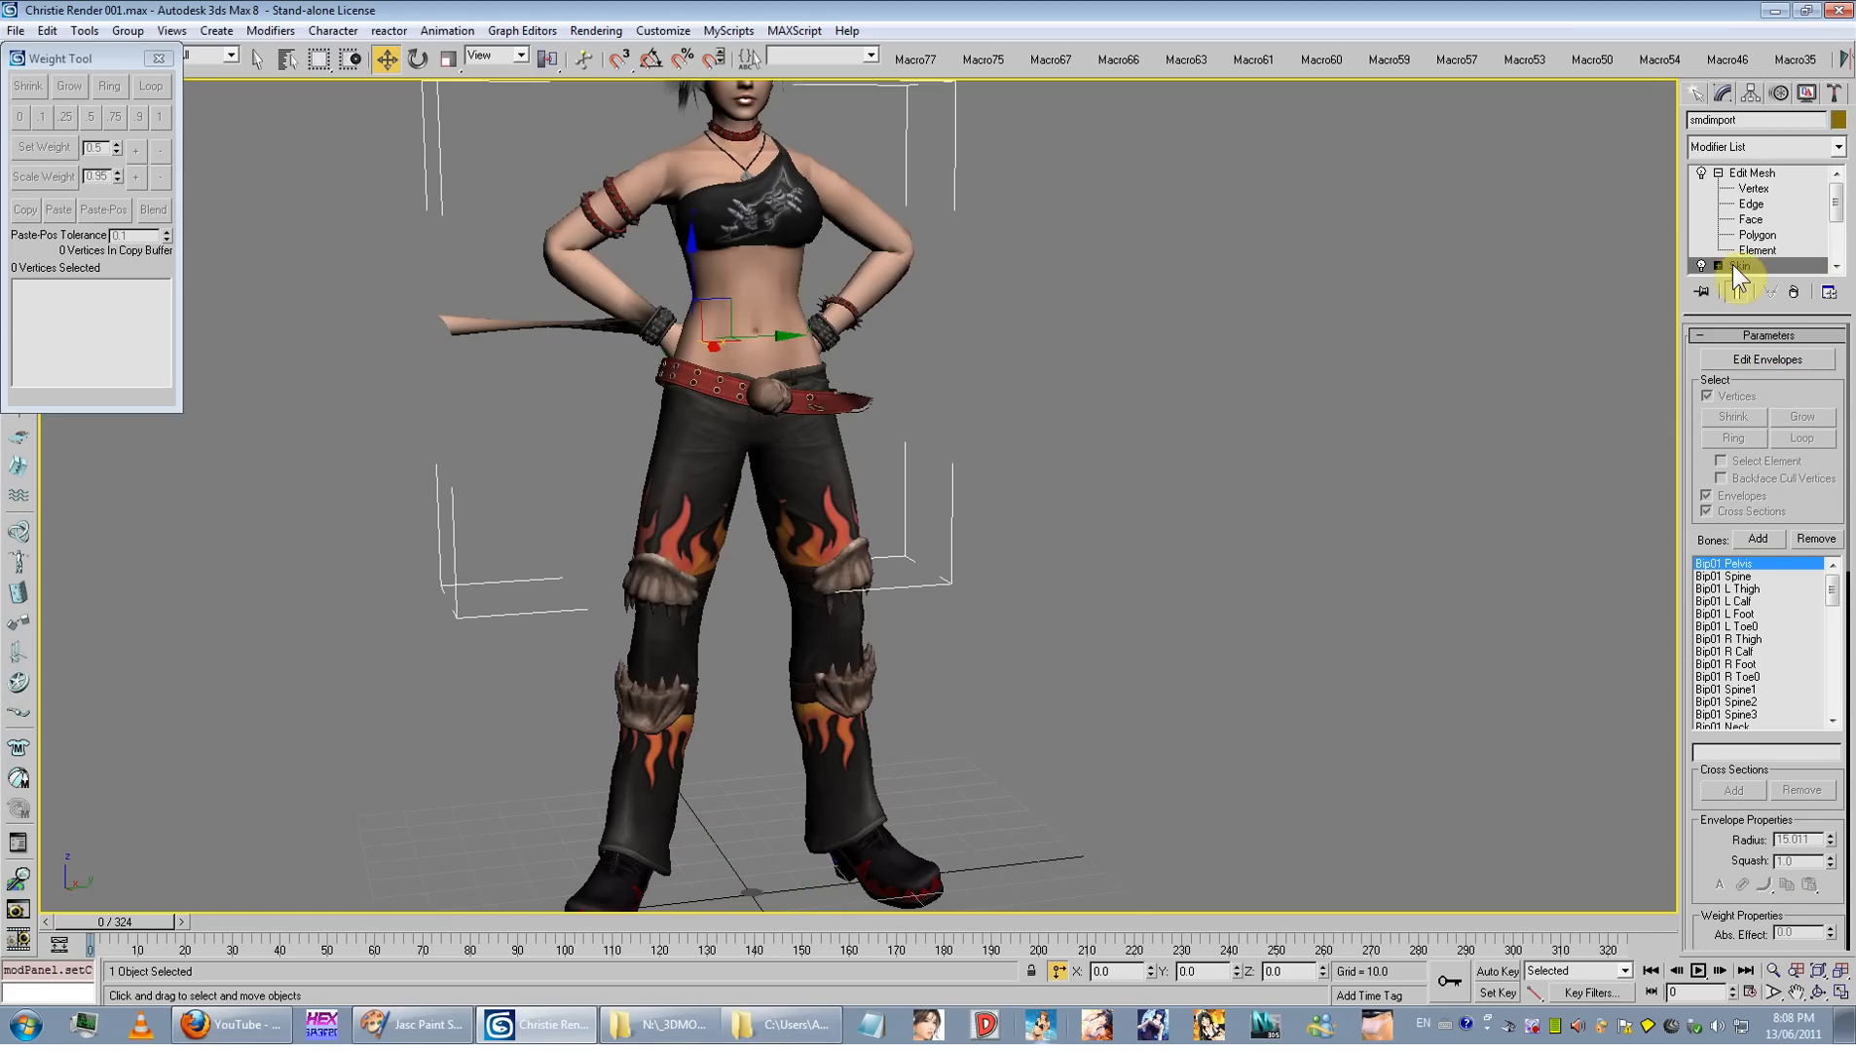
pyautogui.click(1736, 264)
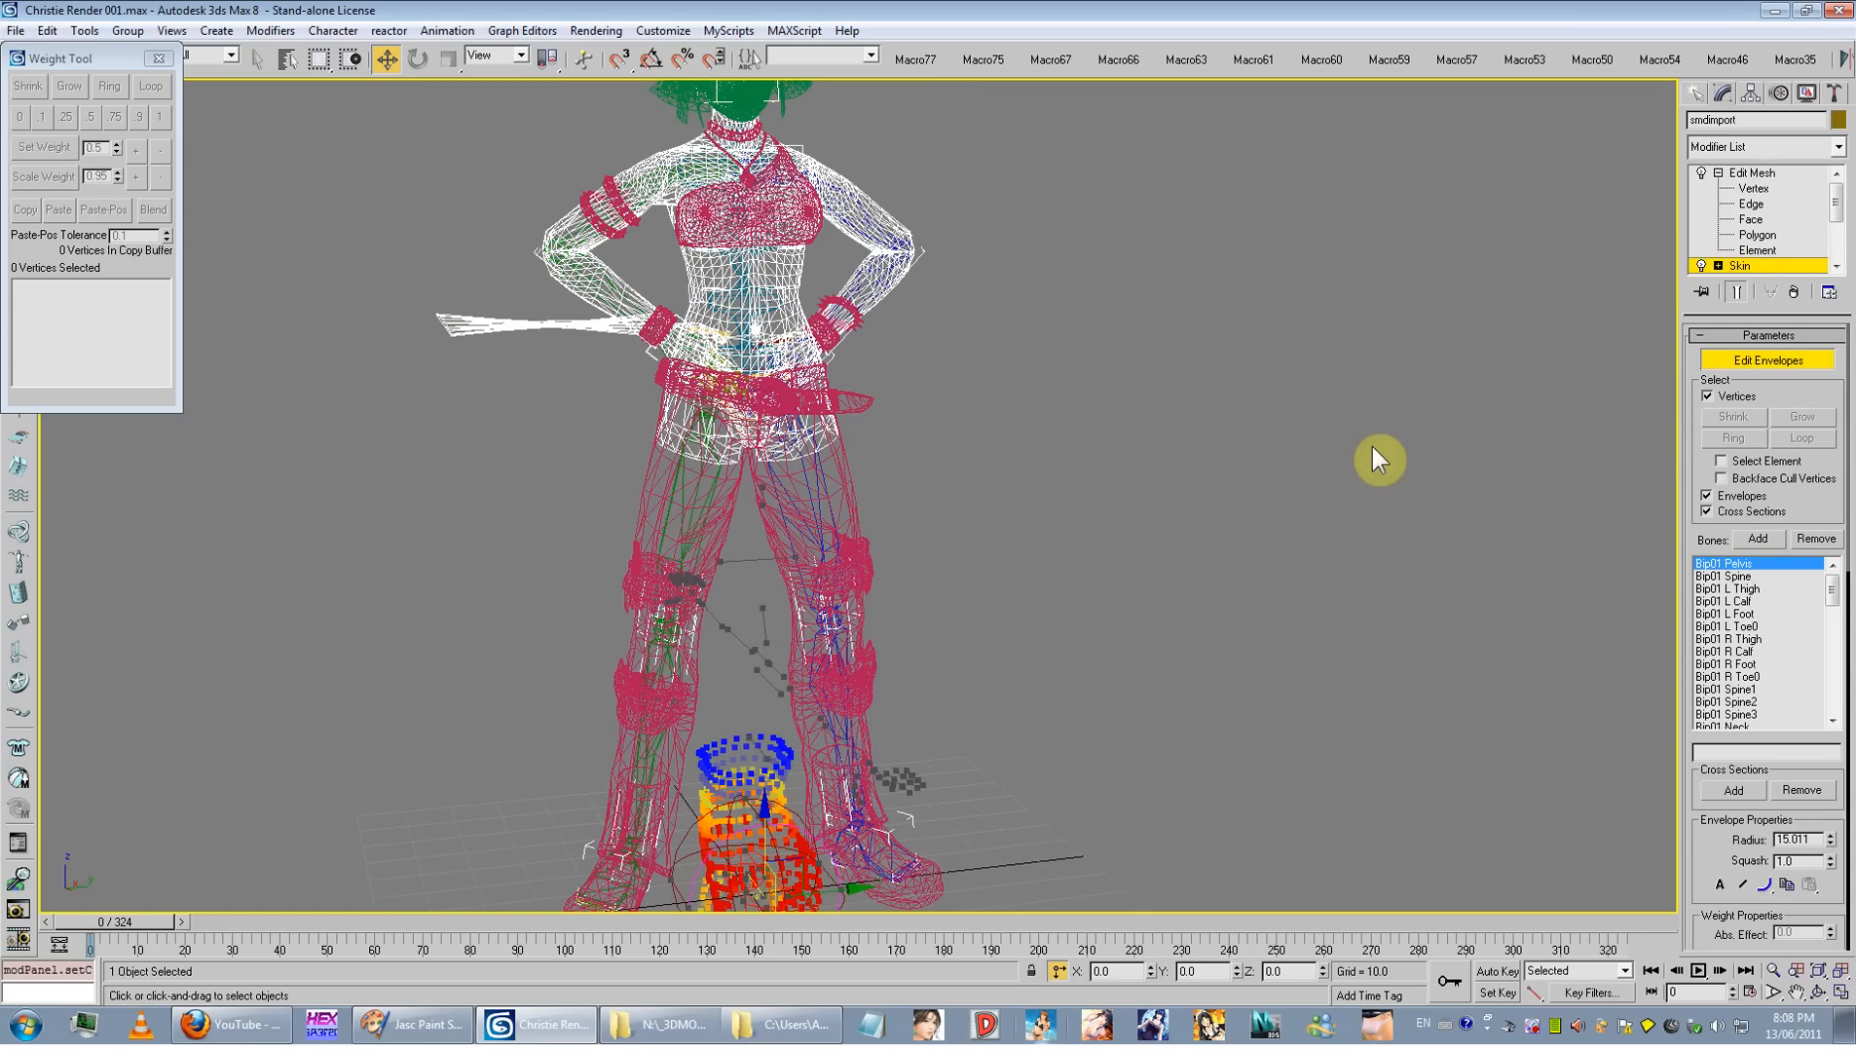
# Step: Examine the Skin weights of the right arm and hand by selecting groups of vertices around them
pyautogui.scroll(-3, 1689, 439)
pyautogui.scroll(3, 1689, 434)
pyautogui.click(1737, 395)
pyautogui.click(1736, 396)
pyautogui.moveTo(370, 284); pyautogui.dragTo(372, 285)
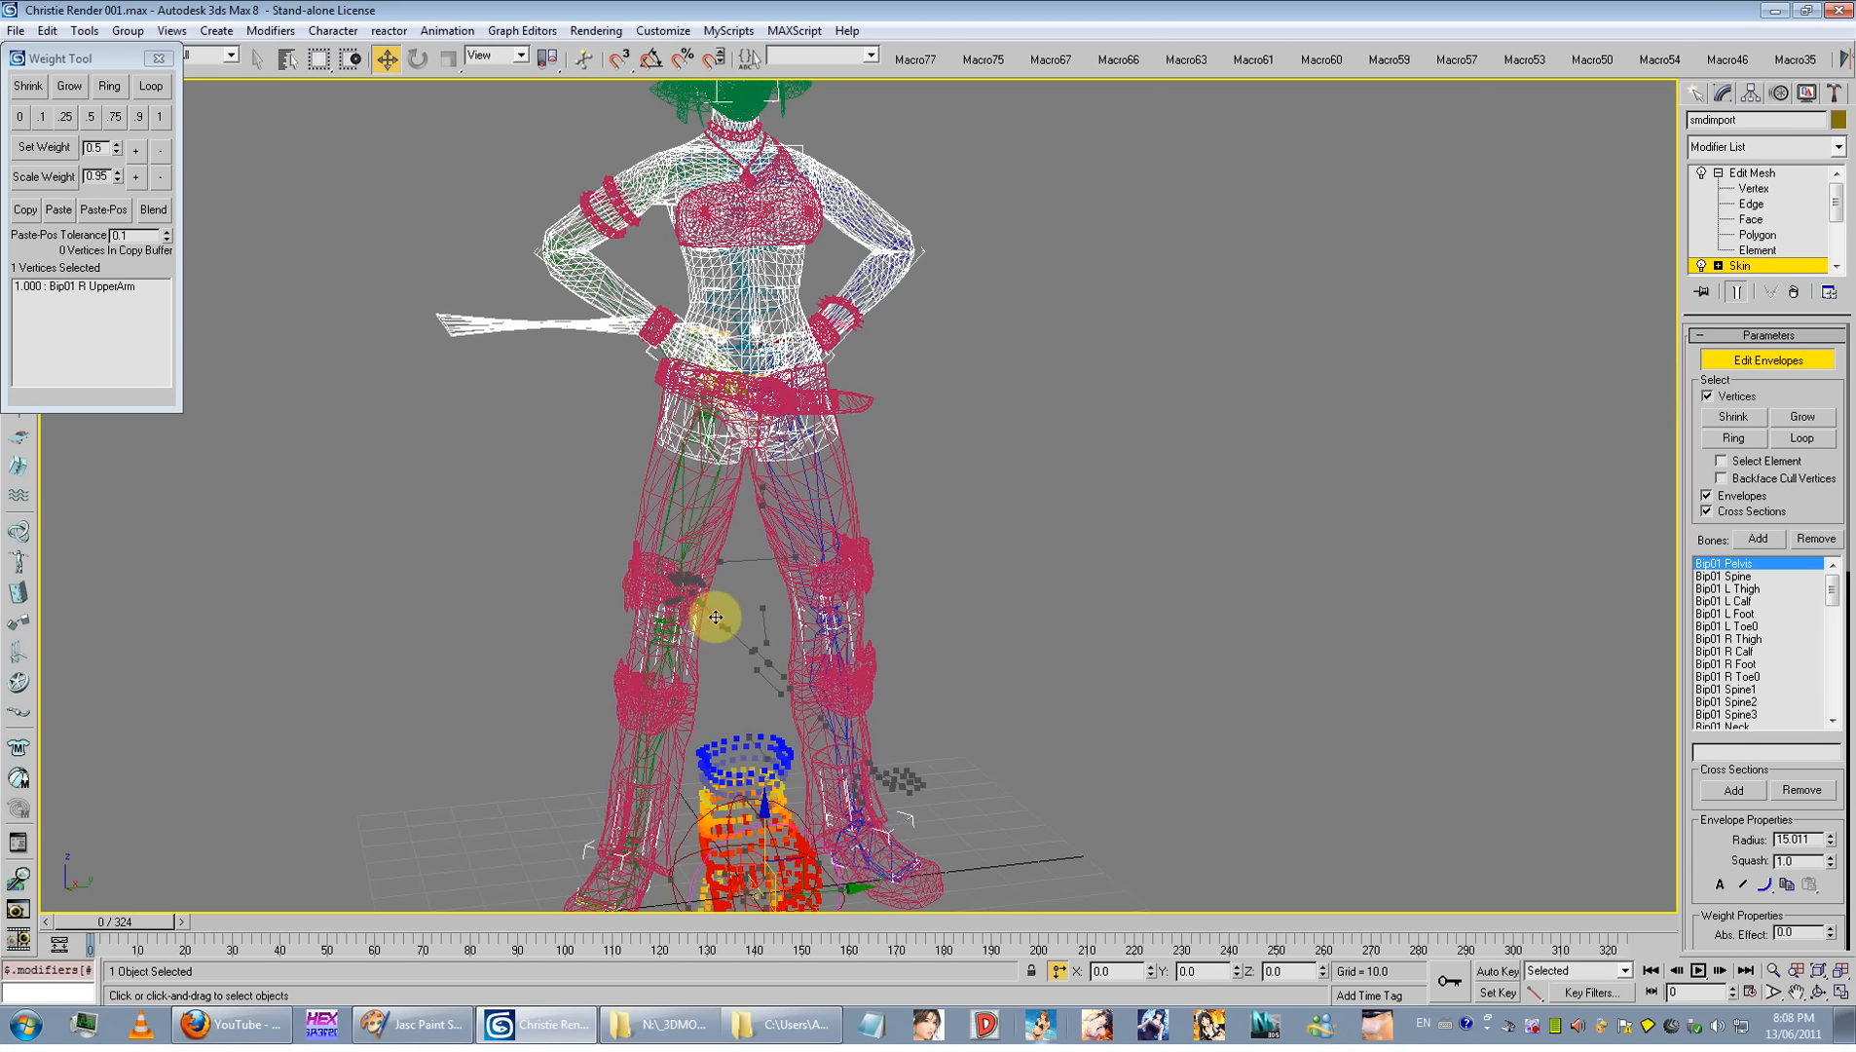
pyautogui.scroll(-4, 716, 618)
pyautogui.moveTo(718, 623); pyautogui.dragTo(935, 546, button='middle')
pyautogui.scroll(4, 916, 516)
pyautogui.moveTo(935, 546); pyautogui.dragTo(409, 930)
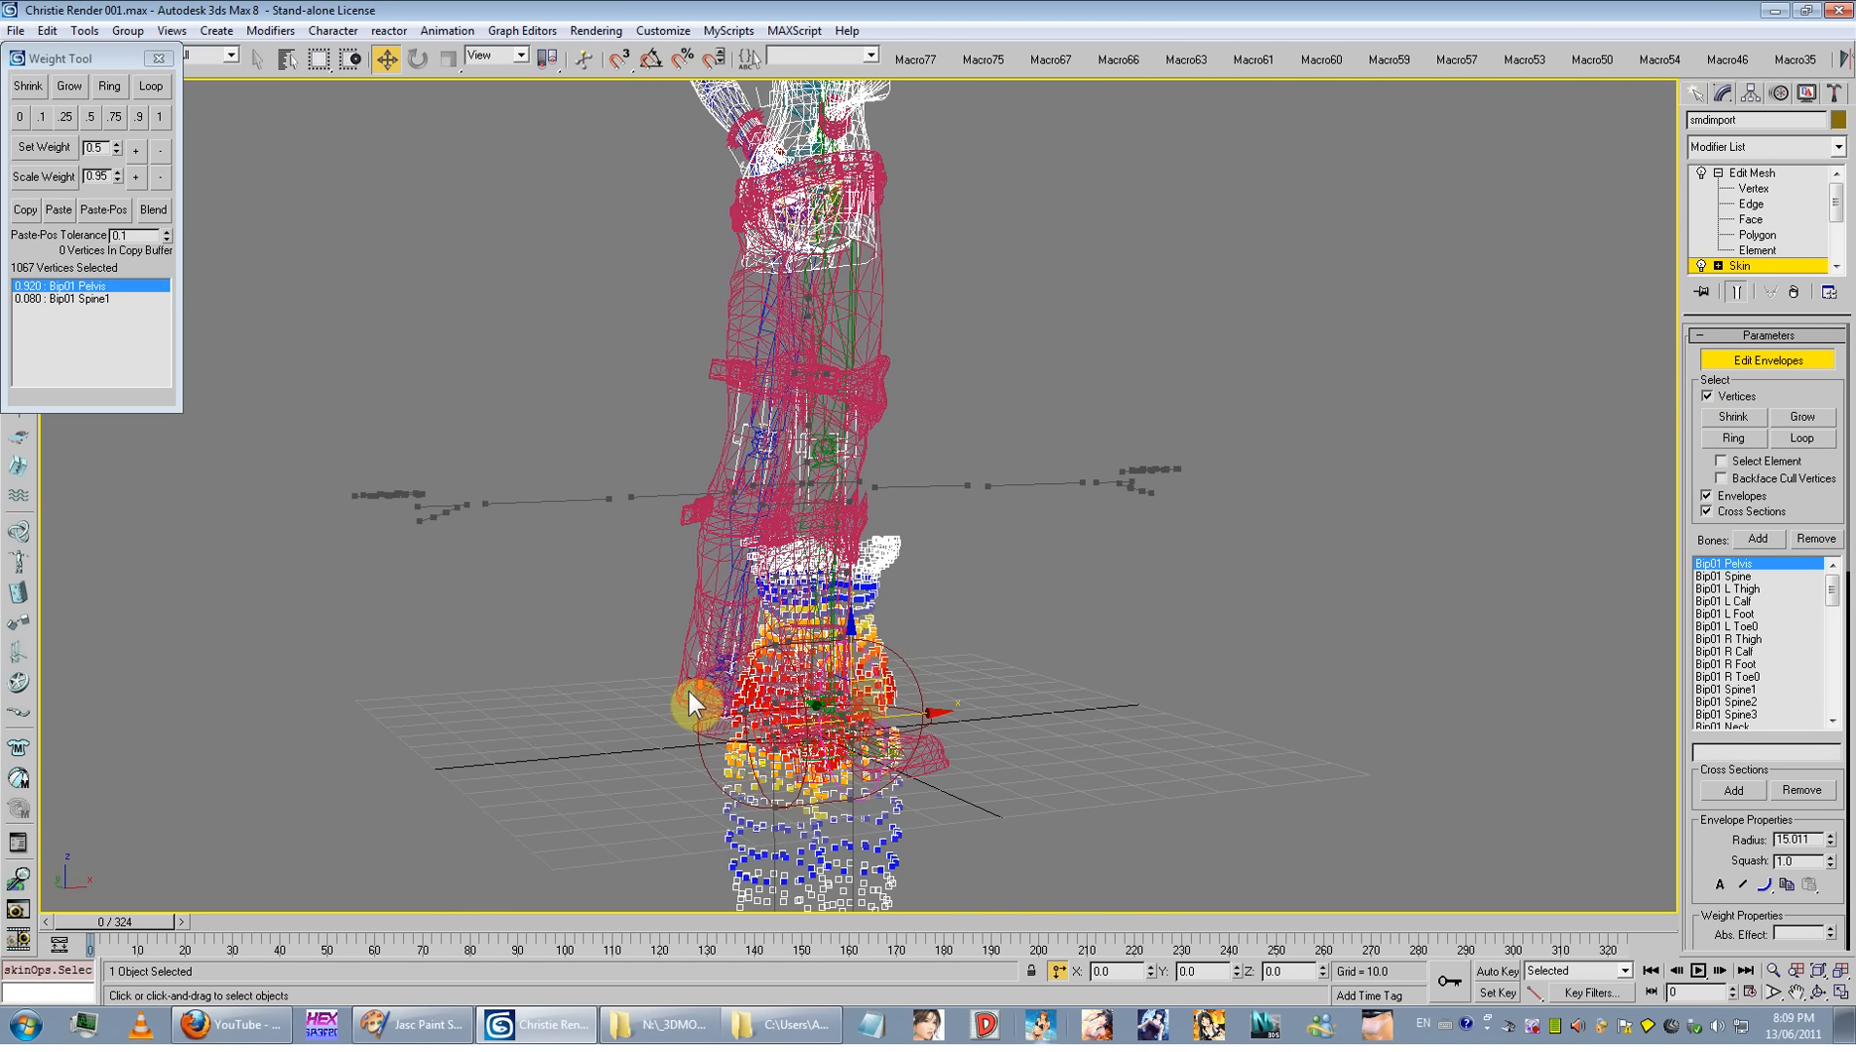
pyautogui.scroll(-2, 689, 690)
pyautogui.moveTo(628, 545); pyautogui.dragTo(756, 323)
pyautogui.moveTo(730, 411); pyautogui.dragTo(584, 586)
pyautogui.keyDown('alt'); pyautogui.moveTo(596, 587); pyautogui.dragTo(678, 556, button='middle'); pyautogui.keyUp('alt')
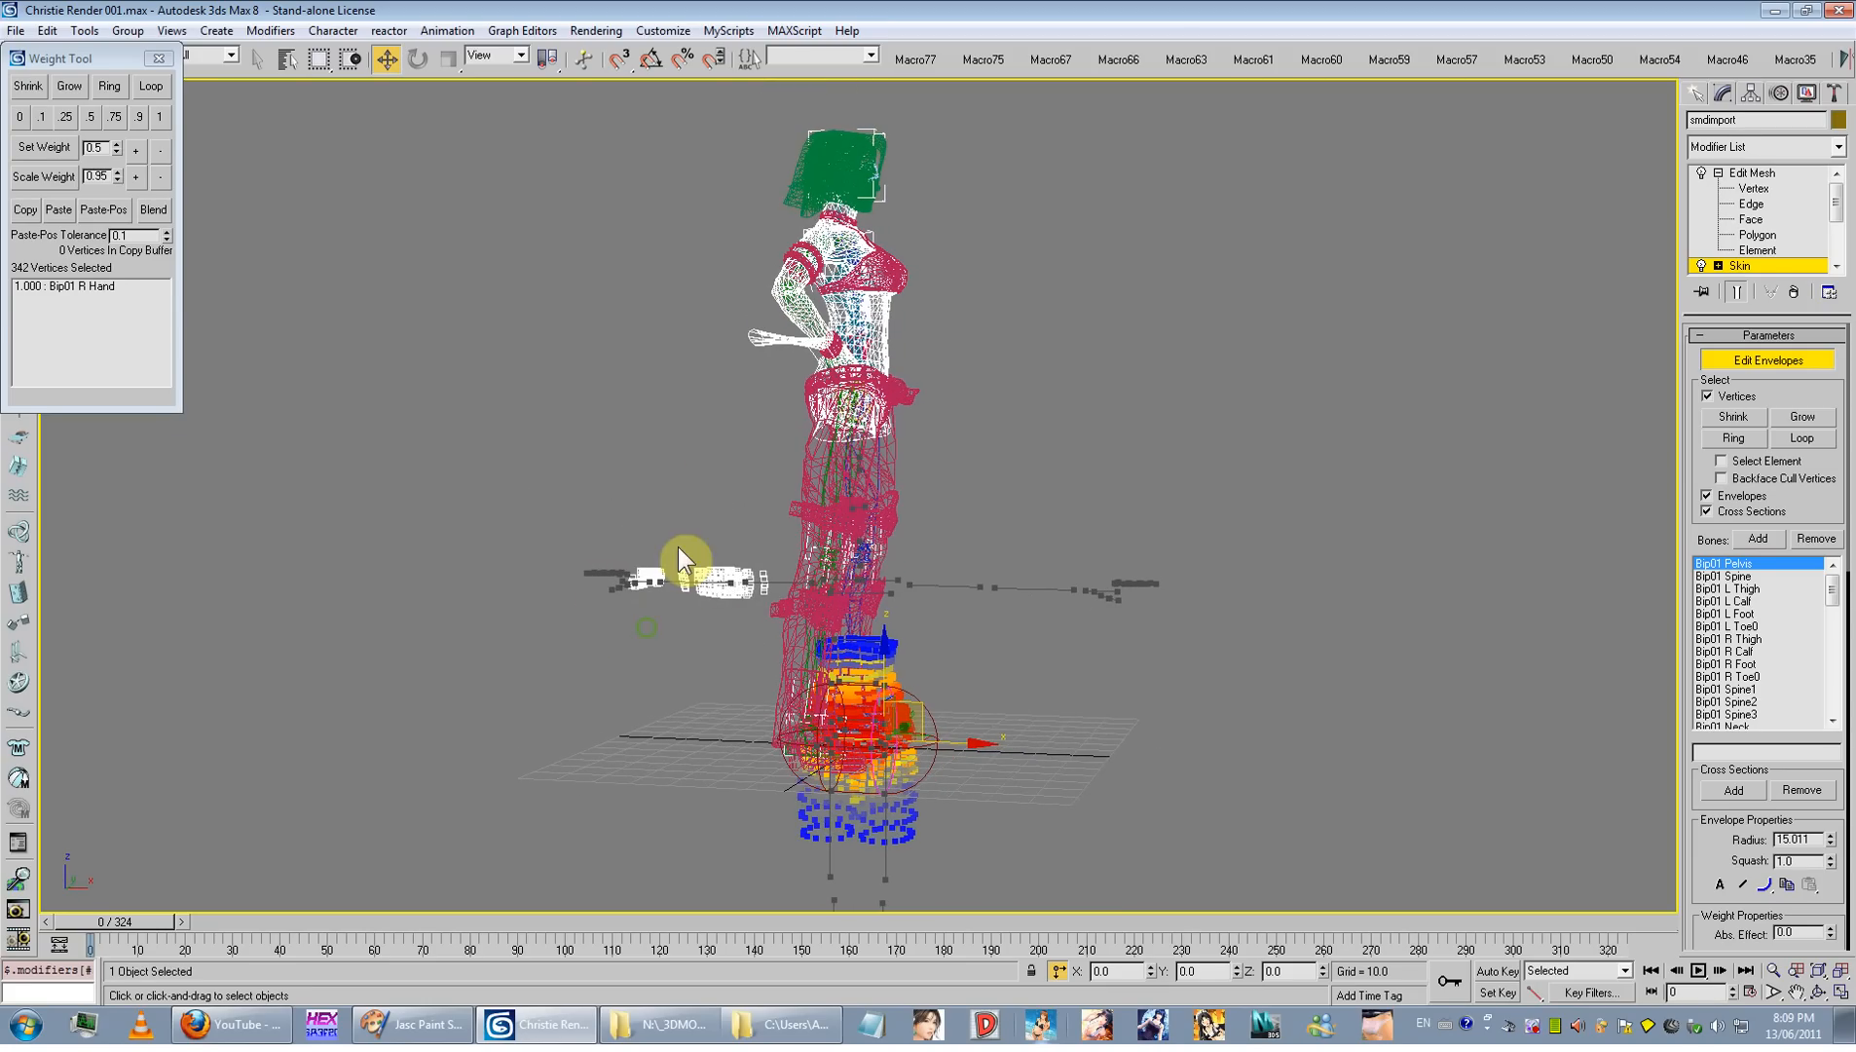
# Step: Try a weight of 1 on a small group of right forearm vertices, then undo it
pyautogui.moveTo(692, 619); pyautogui.dragTo(693, 619)
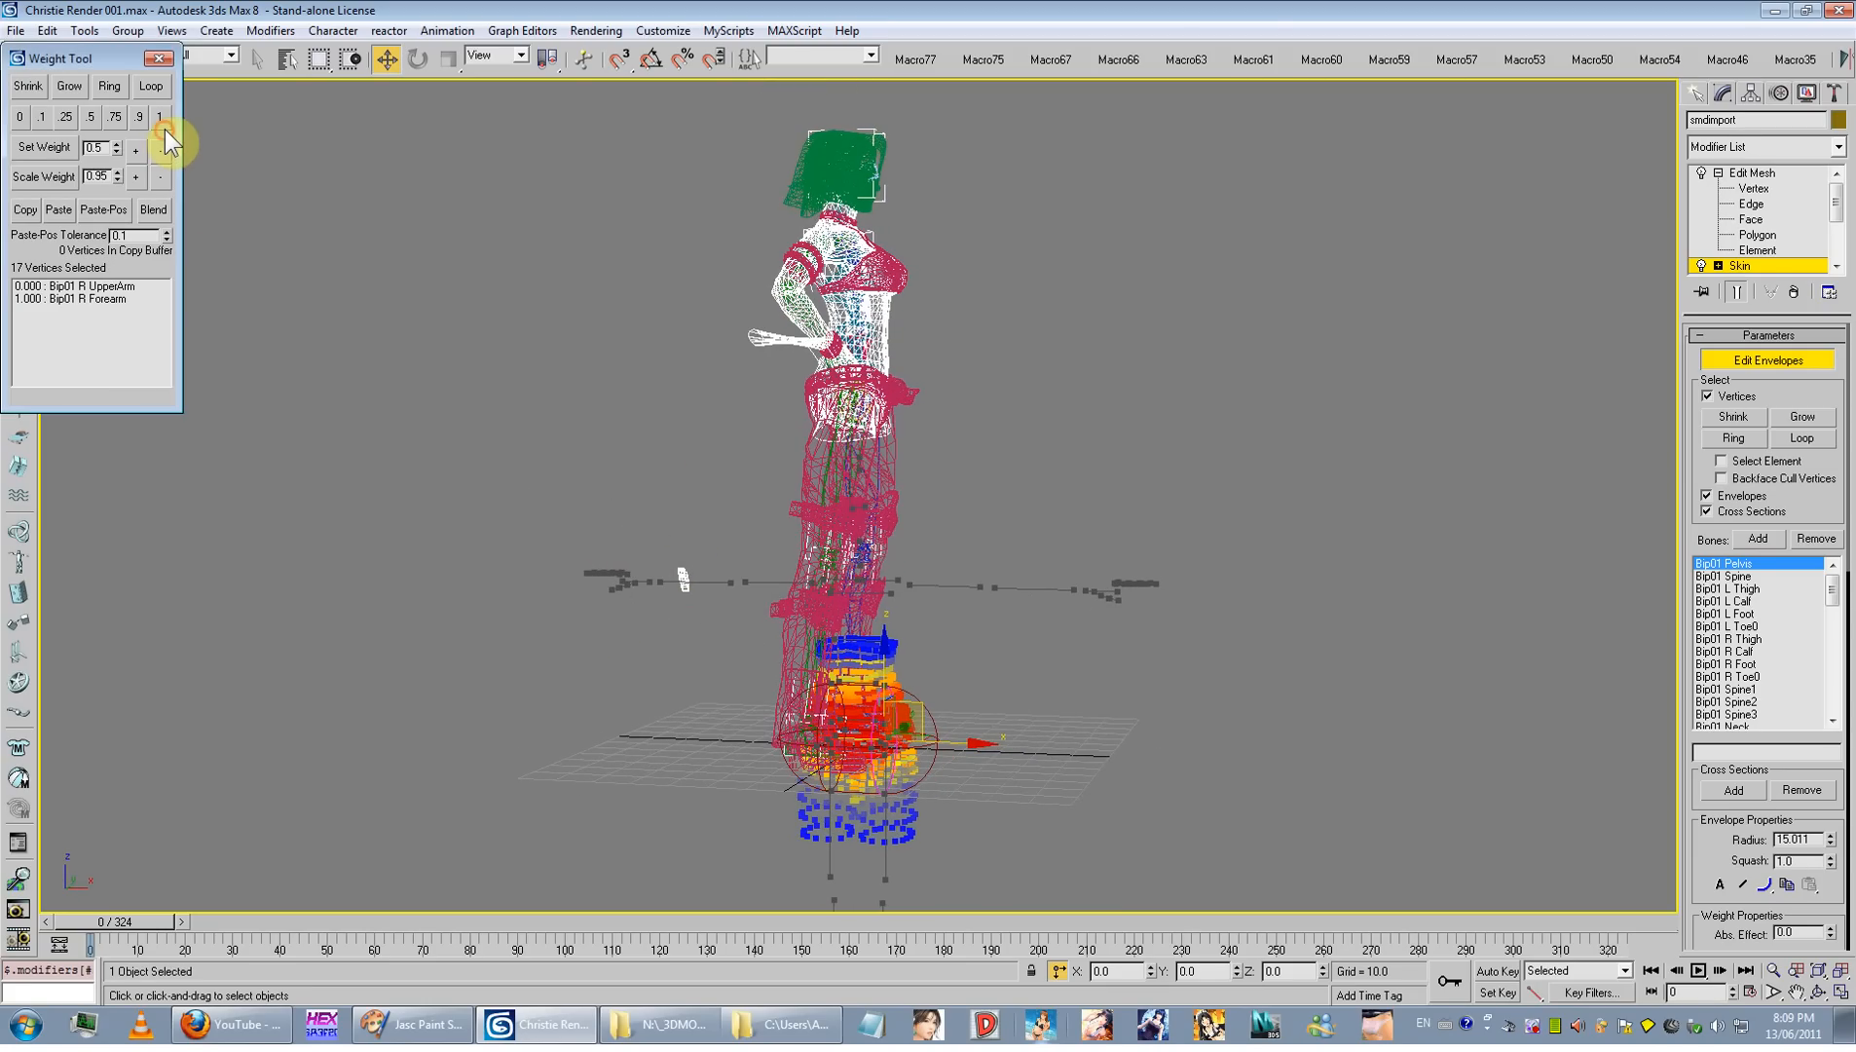
pyautogui.click(160, 118)
pyautogui.moveTo(911, 450)
pyautogui.keyDown('alt'); pyautogui.mouseDown(button='middle')
pyautogui.moveTo(761, 464)
pyautogui.moveTo(911, 464)
pyautogui.mouseUp(button='middle'); pyautogui.keyUp('alt')
pyautogui.hotkey('ctrl', 'z')
# Step: Choose the Bip01 R Forearm bone and set the weight of the vertices between the wrist and mid-forearm to 1
pyautogui.click(721, 580)
pyautogui.click(698, 586)
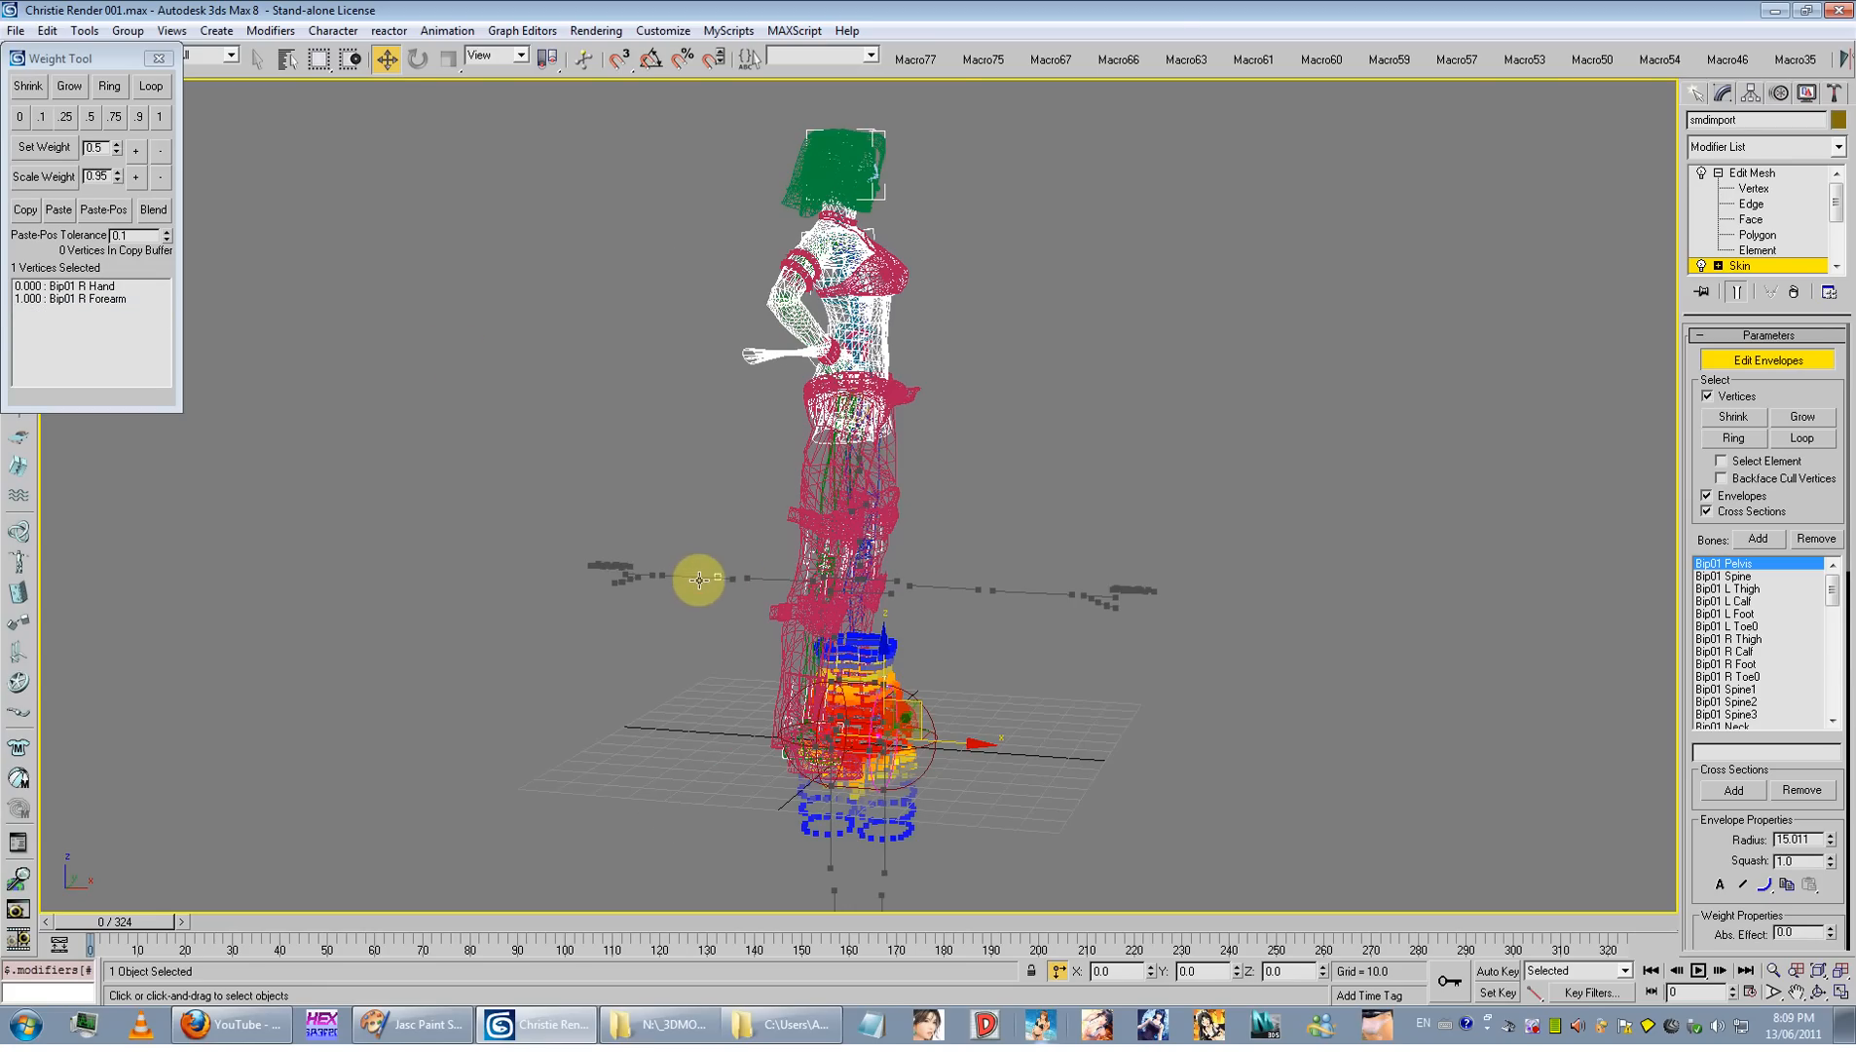
pyautogui.click(699, 580)
pyautogui.keyDown('alt'); pyautogui.moveTo(678, 517); pyautogui.dragTo(831, 495, button='middle'); pyautogui.keyUp('alt')
pyautogui.scroll(4, 831, 495)
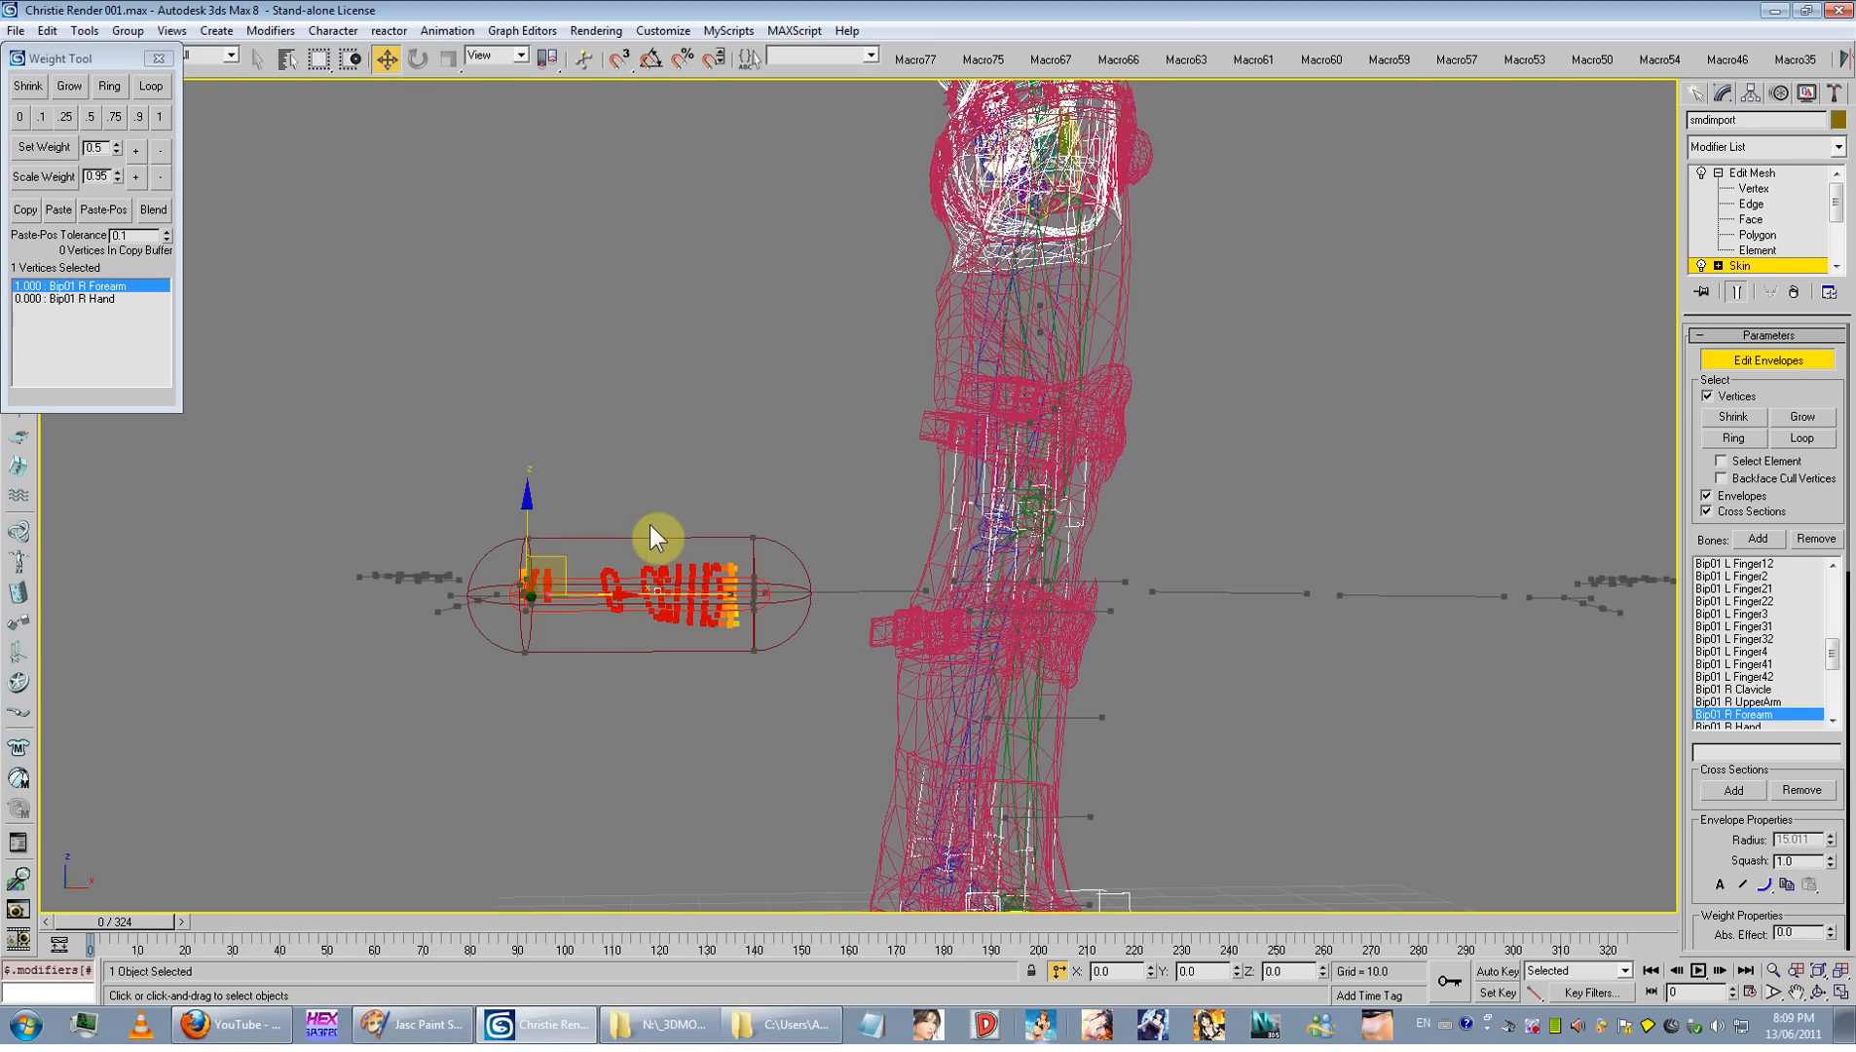
pyautogui.moveTo(650, 530); pyautogui.dragTo(536, 640)
pyautogui.click(163, 114)
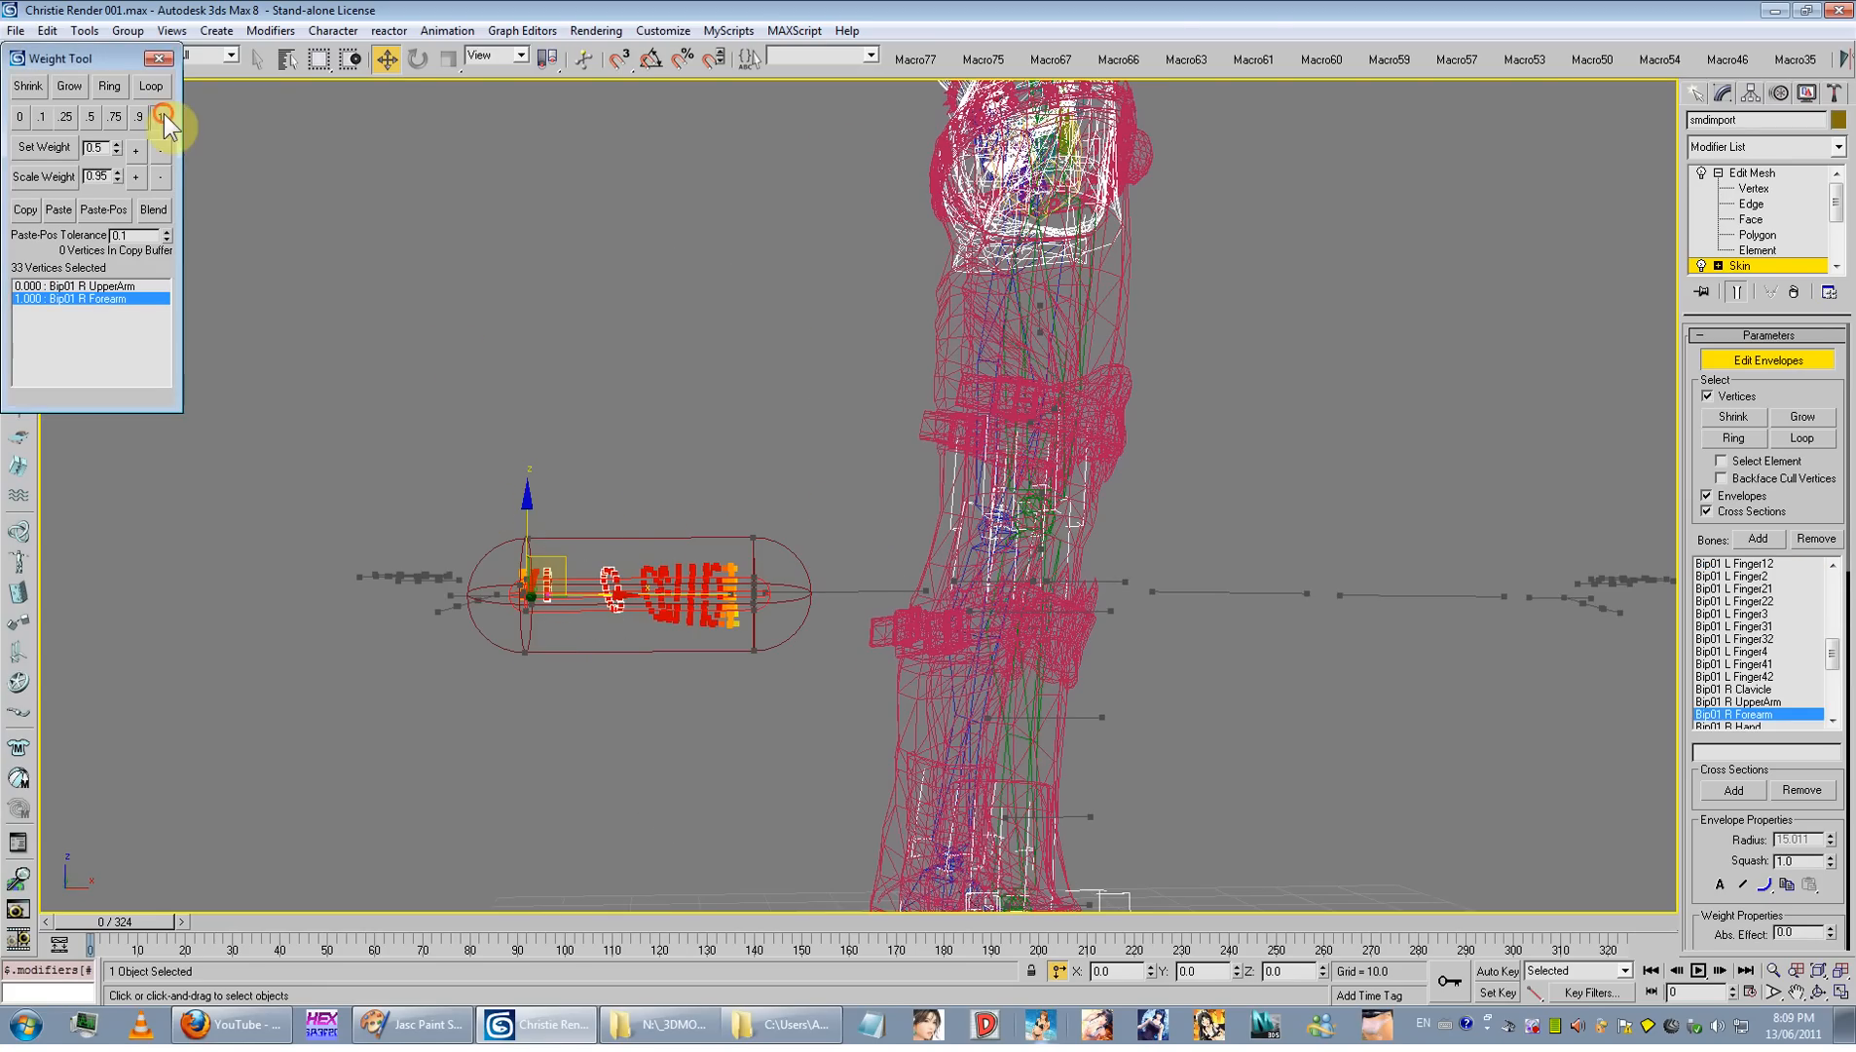
# Step: Try a Bip01 R Forearm weight of 1 on the elbow-end vertices, excluding the outermost ones from the selection
pyautogui.scroll(-4, 758, 303)
pyautogui.keyDown('alt'); pyautogui.moveTo(759, 303); pyautogui.dragTo(774, 452, button='middle'); pyautogui.keyUp('alt')
pyautogui.scroll(4, 864, 320)
pyautogui.moveTo(773, 453); pyautogui.dragTo(833, 611)
pyautogui.keyDown('alt'); pyautogui.moveTo(840, 525); pyautogui.dragTo(928, 331, button='middle'); pyautogui.keyUp('alt')
pyautogui.scroll(3, 920, 383)
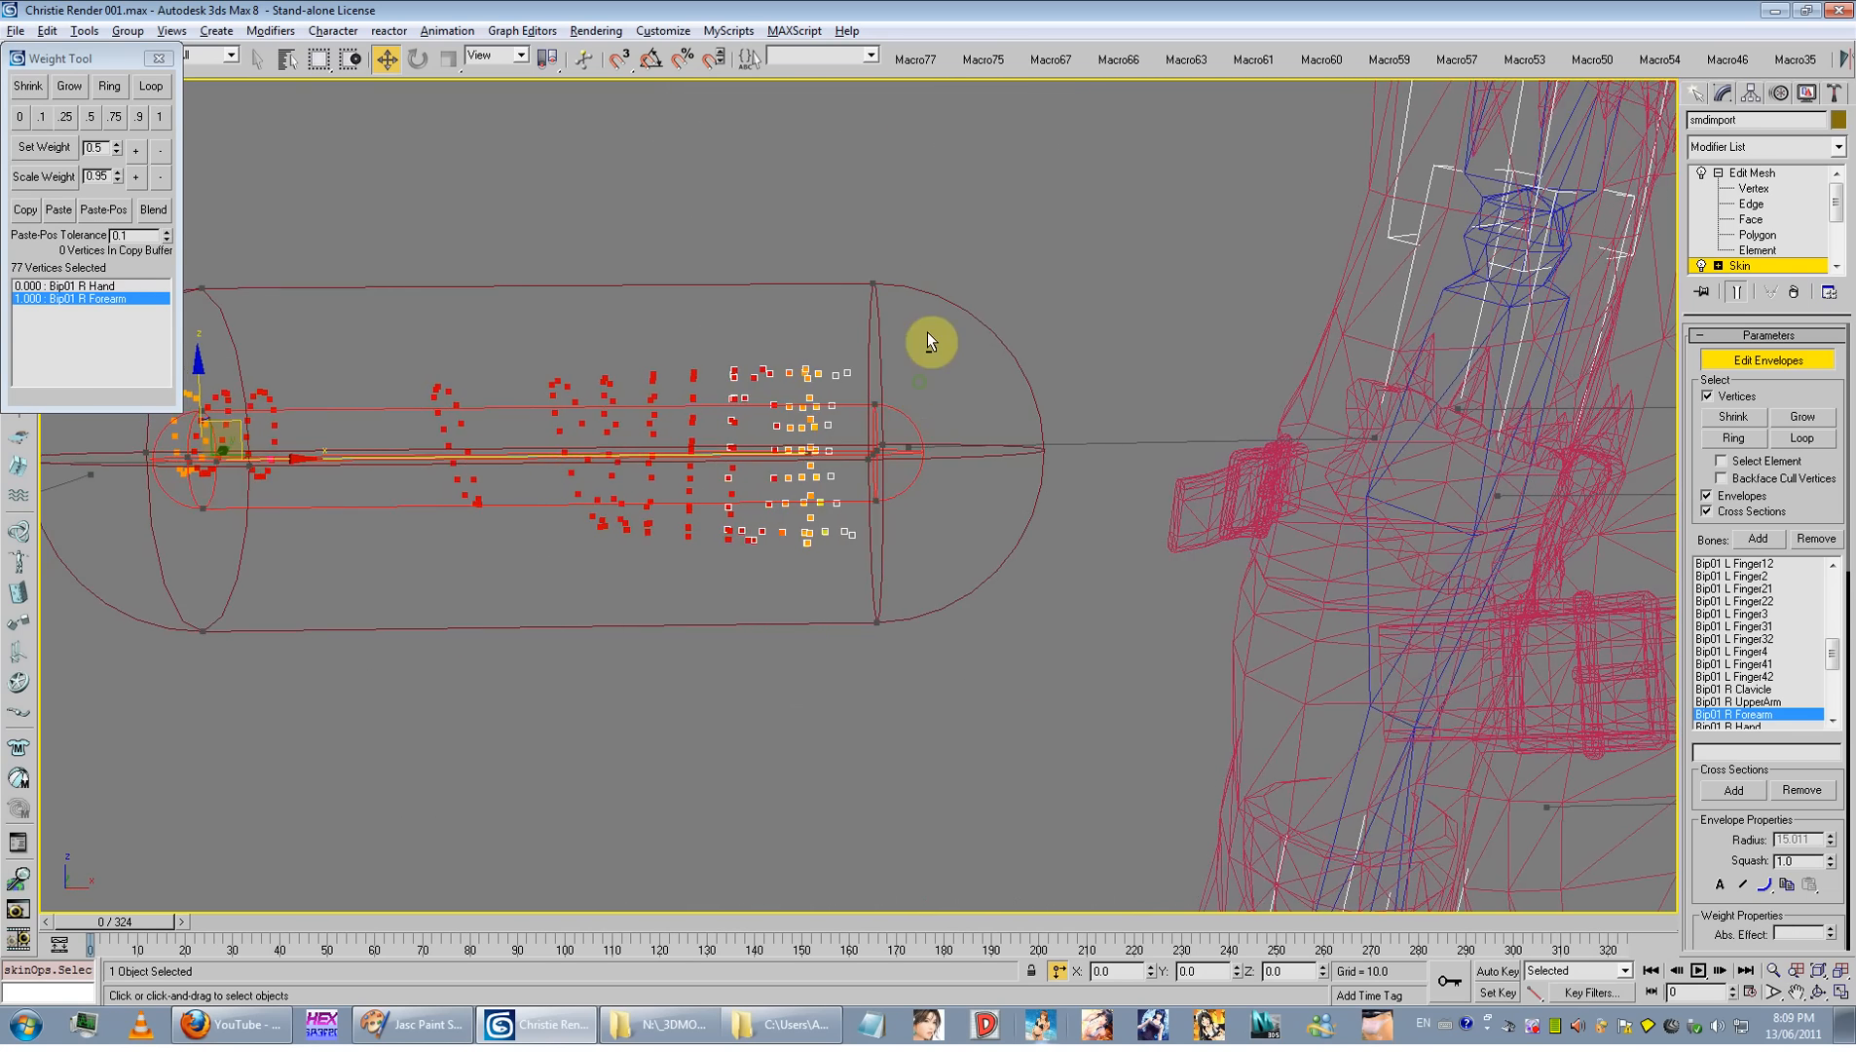
pyautogui.keyDown('alt'); pyautogui.moveTo(933, 334); pyautogui.dragTo(825, 590); pyautogui.keyUp('alt')
pyautogui.click(168, 117)
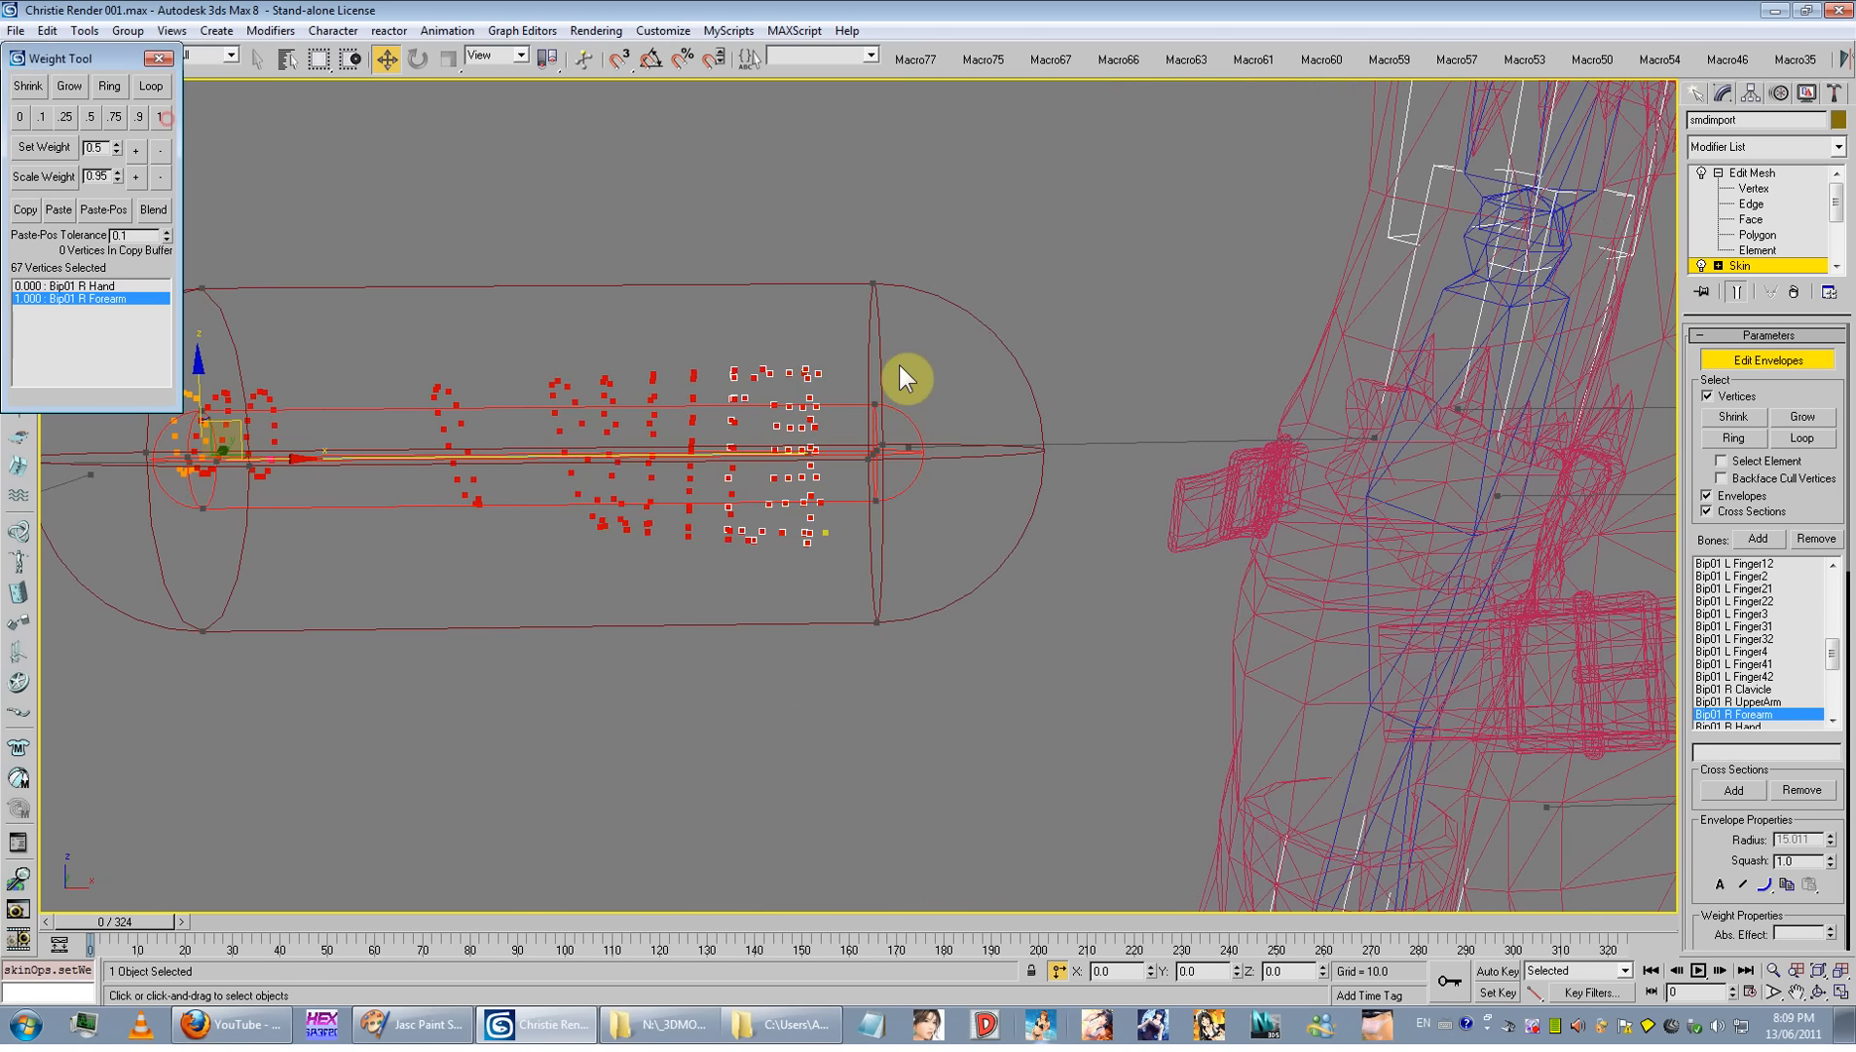
# Step: Try a weight of 1 on the right upper arm vertices next to the elbow
pyautogui.scroll(-5, 817, 443)
pyautogui.keyDown('alt'); pyautogui.moveTo(902, 377); pyautogui.dragTo(938, 510, button='middle'); pyautogui.keyUp('alt')
pyautogui.scroll(4, 832, 481)
pyautogui.scroll(-3, 867, 527)
pyautogui.moveTo(938, 511); pyautogui.dragTo(840, 691)
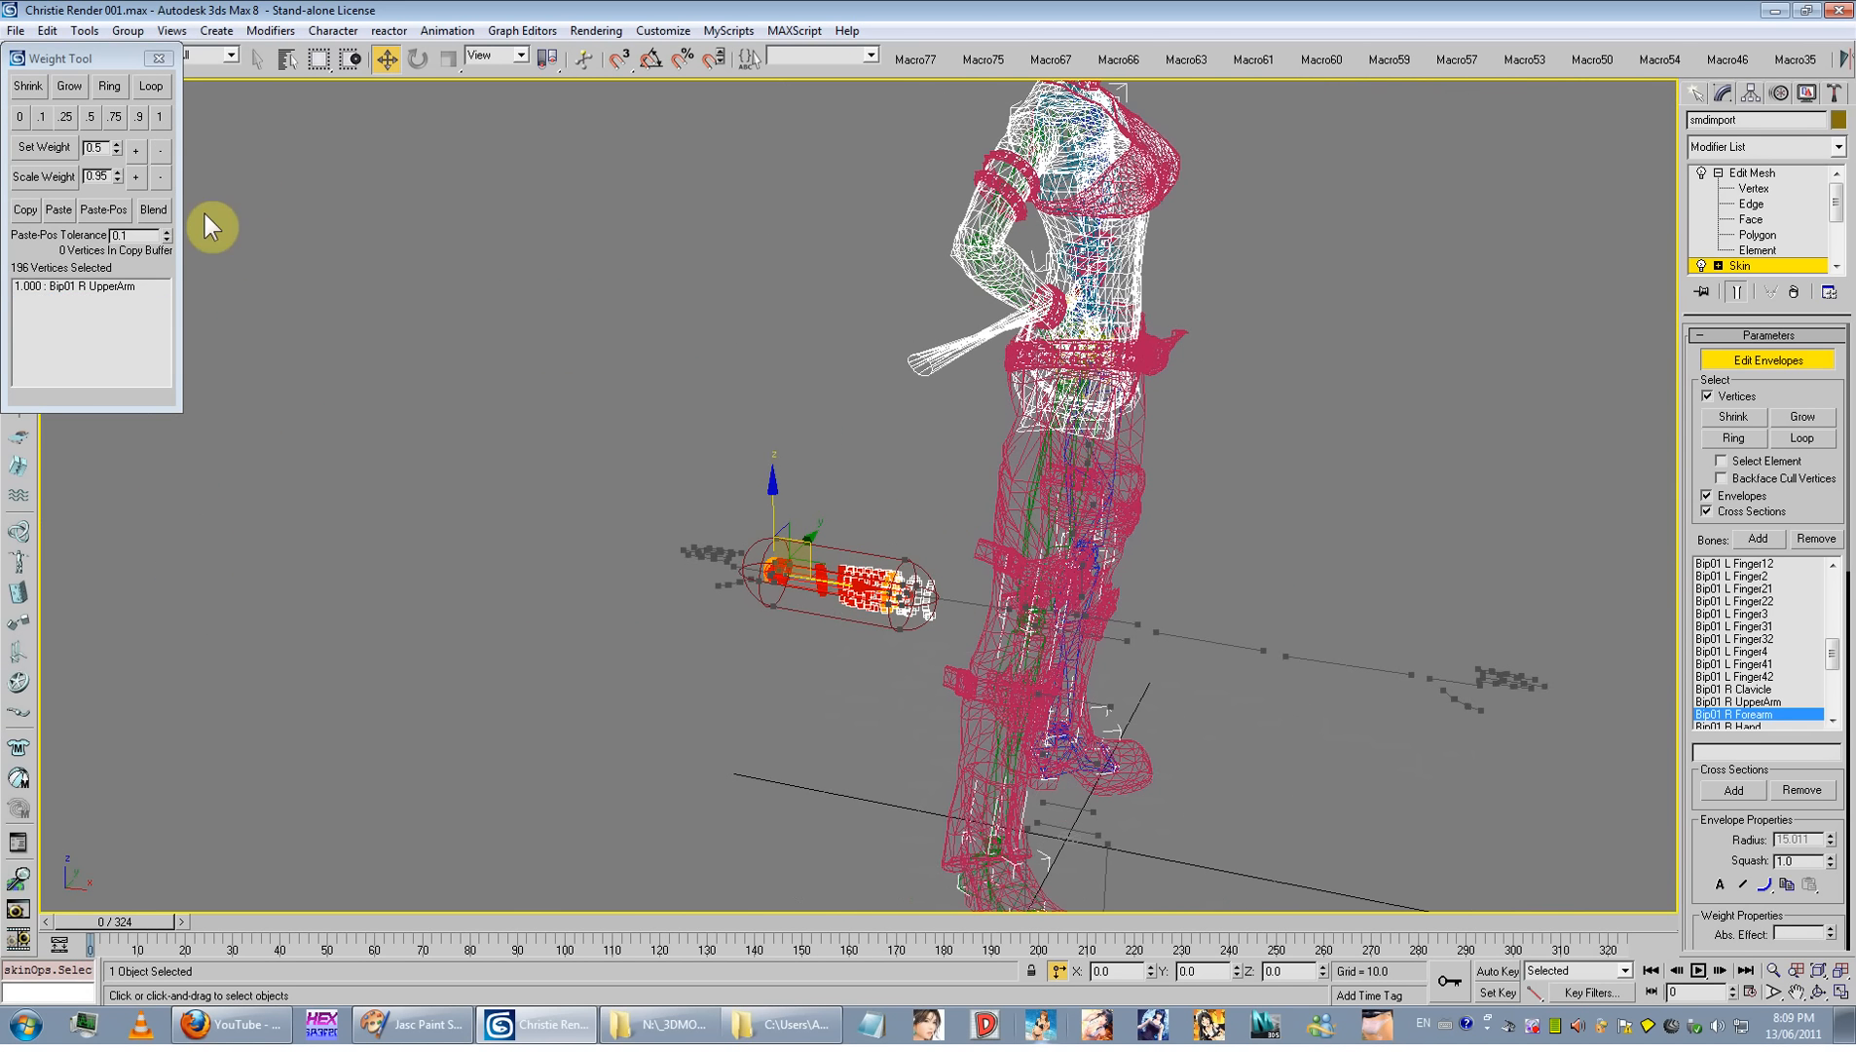
pyautogui.click(161, 118)
# Step: Select the stretched vertices at the wrist end of the right forearm and set their Bip01 R Forearm weight to 1
pyautogui.keyDown('alt'); pyautogui.moveTo(898, 388); pyautogui.dragTo(812, 568, button='middle'); pyautogui.keyUp('alt')
pyautogui.moveTo(765, 551); pyautogui.dragTo(715, 672)
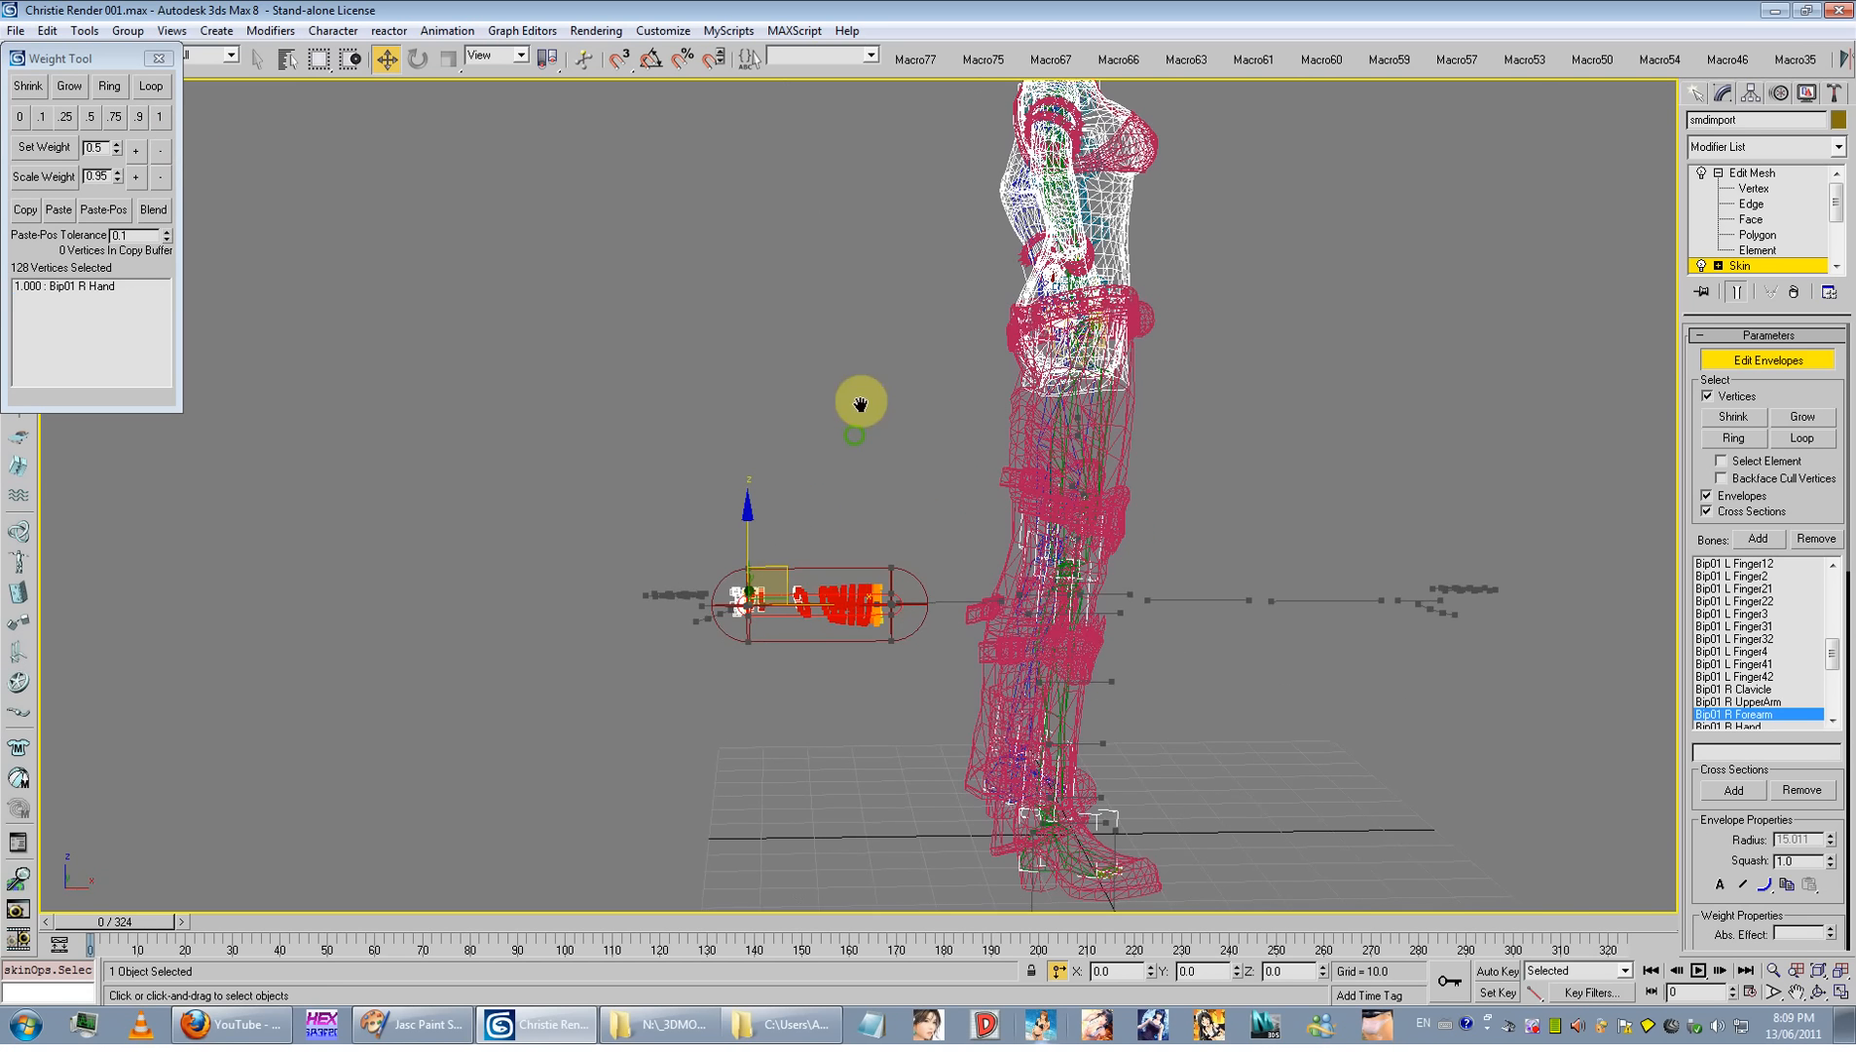
pyautogui.moveTo(857, 402); pyautogui.dragTo(862, 323, button='middle')
pyautogui.scroll(5, 861, 323)
pyautogui.click(862, 323)
pyautogui.scroll(2, 641, 385)
pyautogui.moveTo(641, 385); pyautogui.dragTo(843, 369, button='middle')
pyautogui.moveTo(831, 318); pyautogui.dragTo(709, 471)
pyautogui.scroll(-2, 828, 467)
pyautogui.keyDown('alt'); pyautogui.moveTo(879, 435); pyautogui.dragTo(779, 485, button='middle'); pyautogui.keyUp('alt')
pyautogui.scroll(-5, 779, 485)
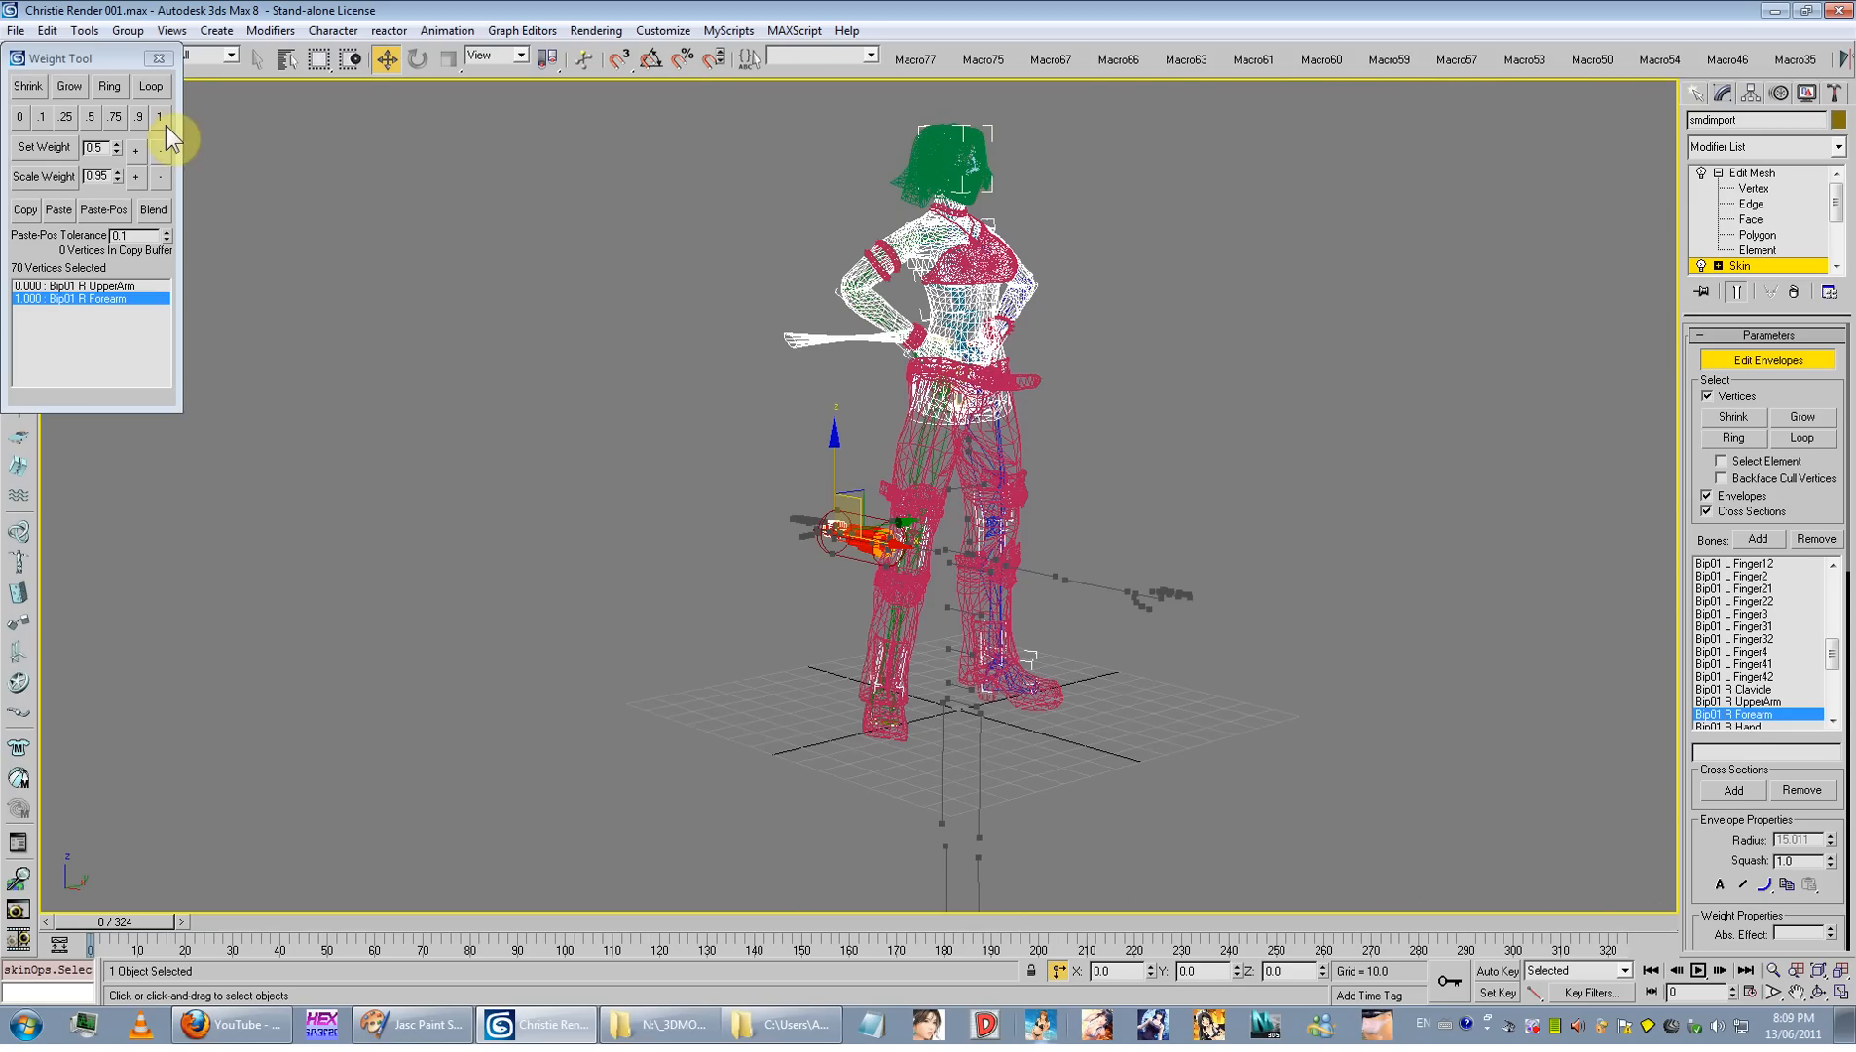
# Step: Leave envelope editing, deselect the body mesh and return the Perspective view to shaded display
pyautogui.click(1795, 265)
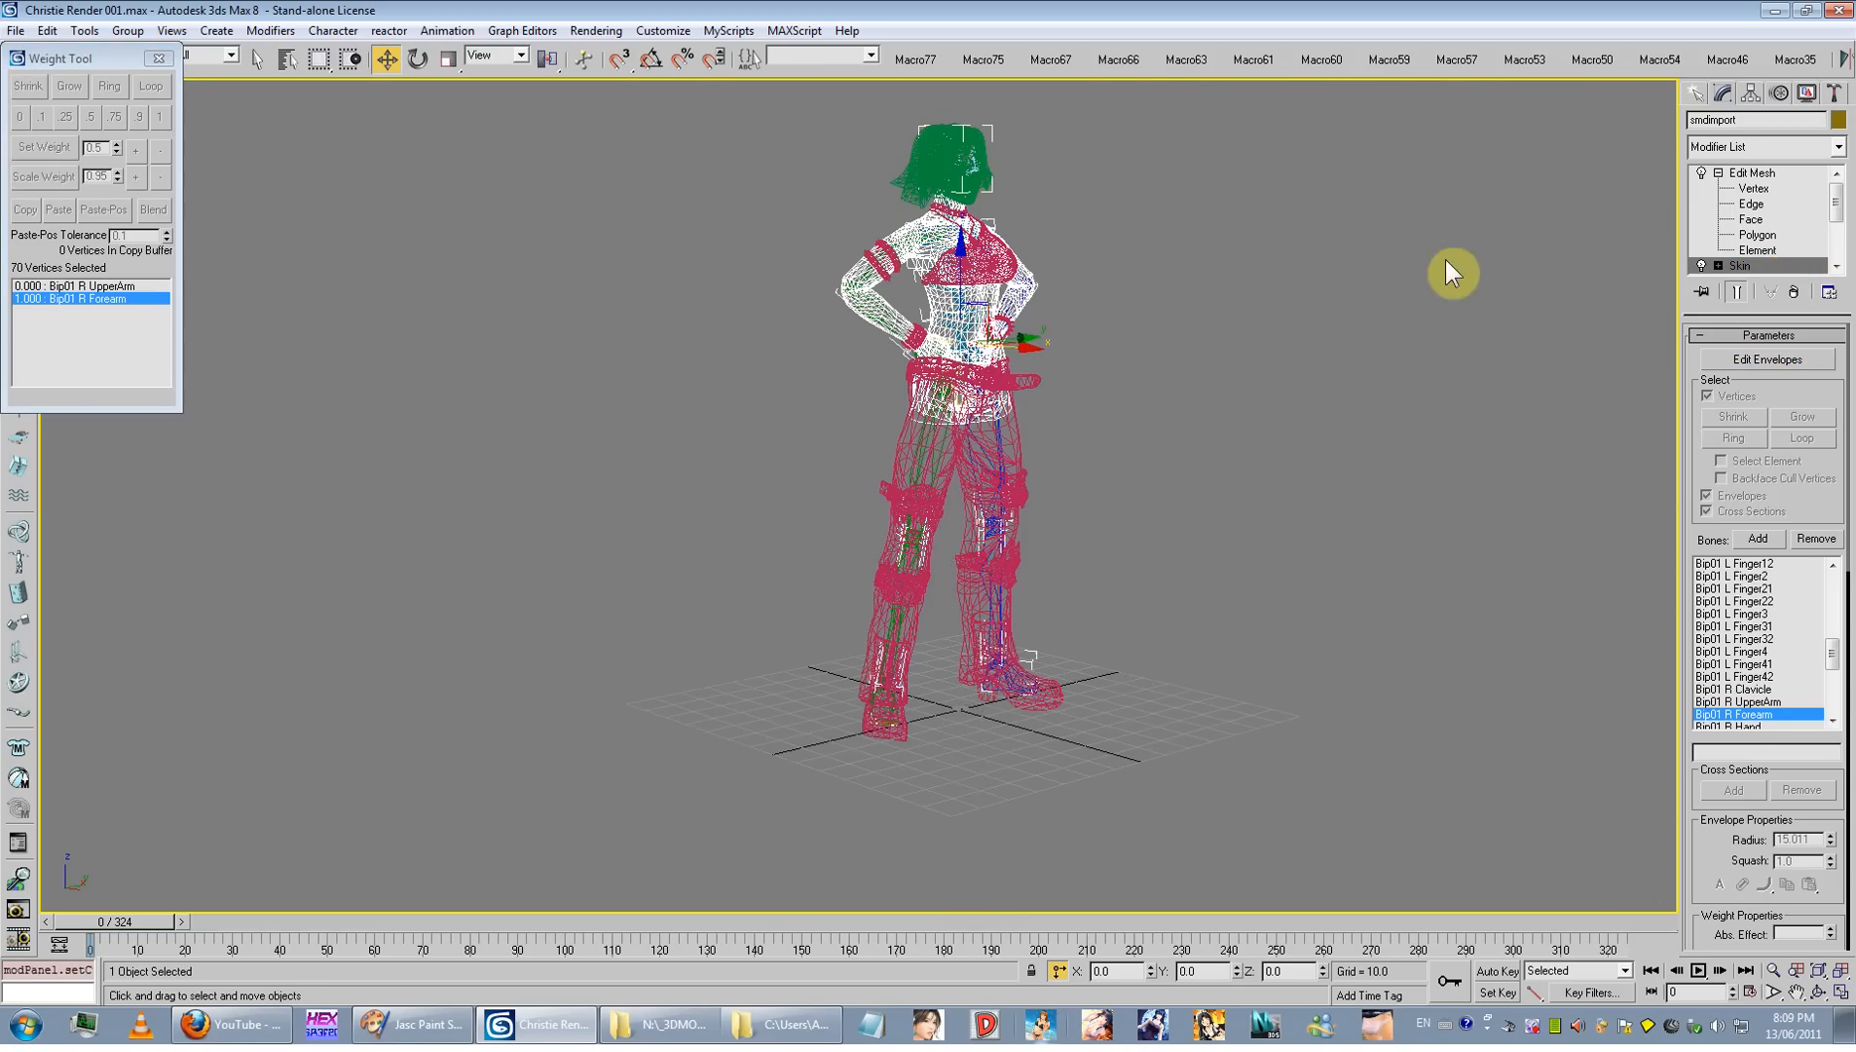
pyautogui.click(1118, 489)
pyautogui.scroll(5, 1081, 559)
pyautogui.press('F3')
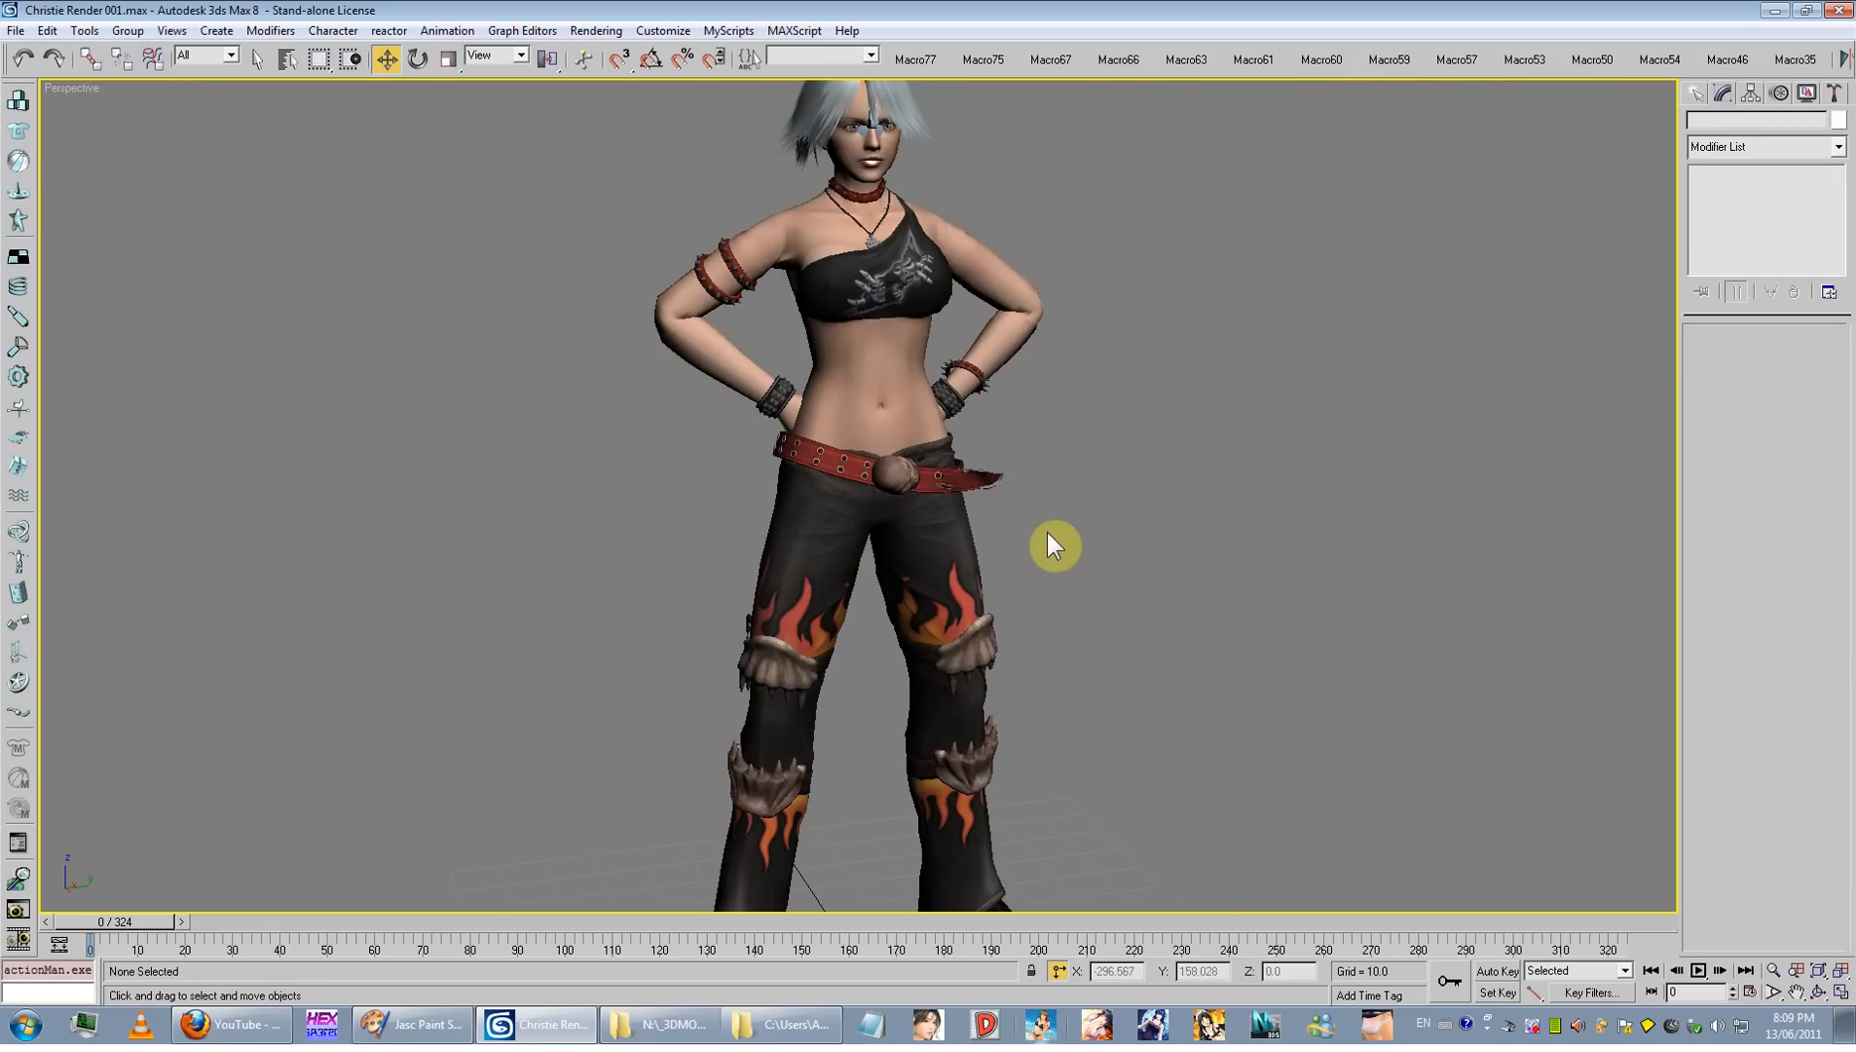
# Step: Scrub through the loaded animation back to frame 0 and inspect the character's arms and torso up close
pyautogui.scroll(-5, 908, 496)
pyautogui.moveTo(120, 925); pyautogui.dragTo(87, 889)
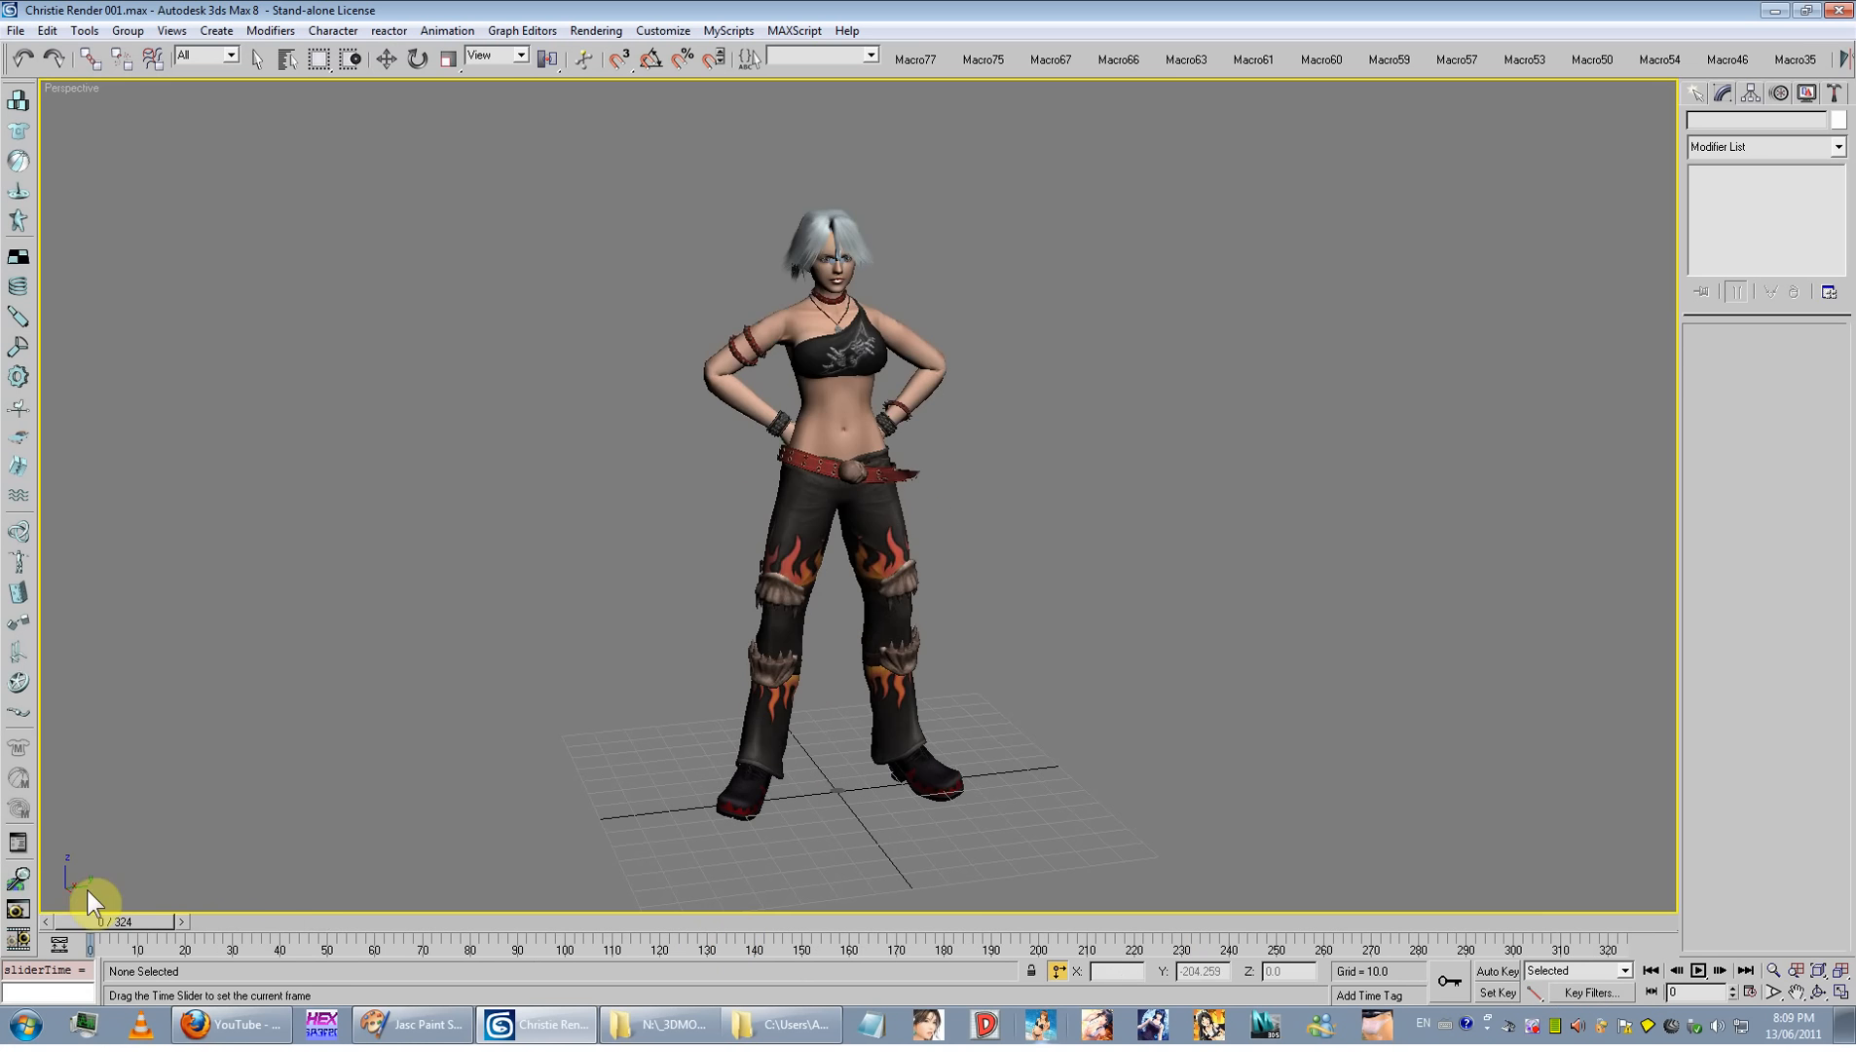
pyautogui.press('w')
pyautogui.keyDown('alt'); pyautogui.moveTo(616, 728); pyautogui.dragTo(928, 934, button='middle'); pyautogui.keyUp('alt')
pyautogui.scroll(-10, 928, 935)
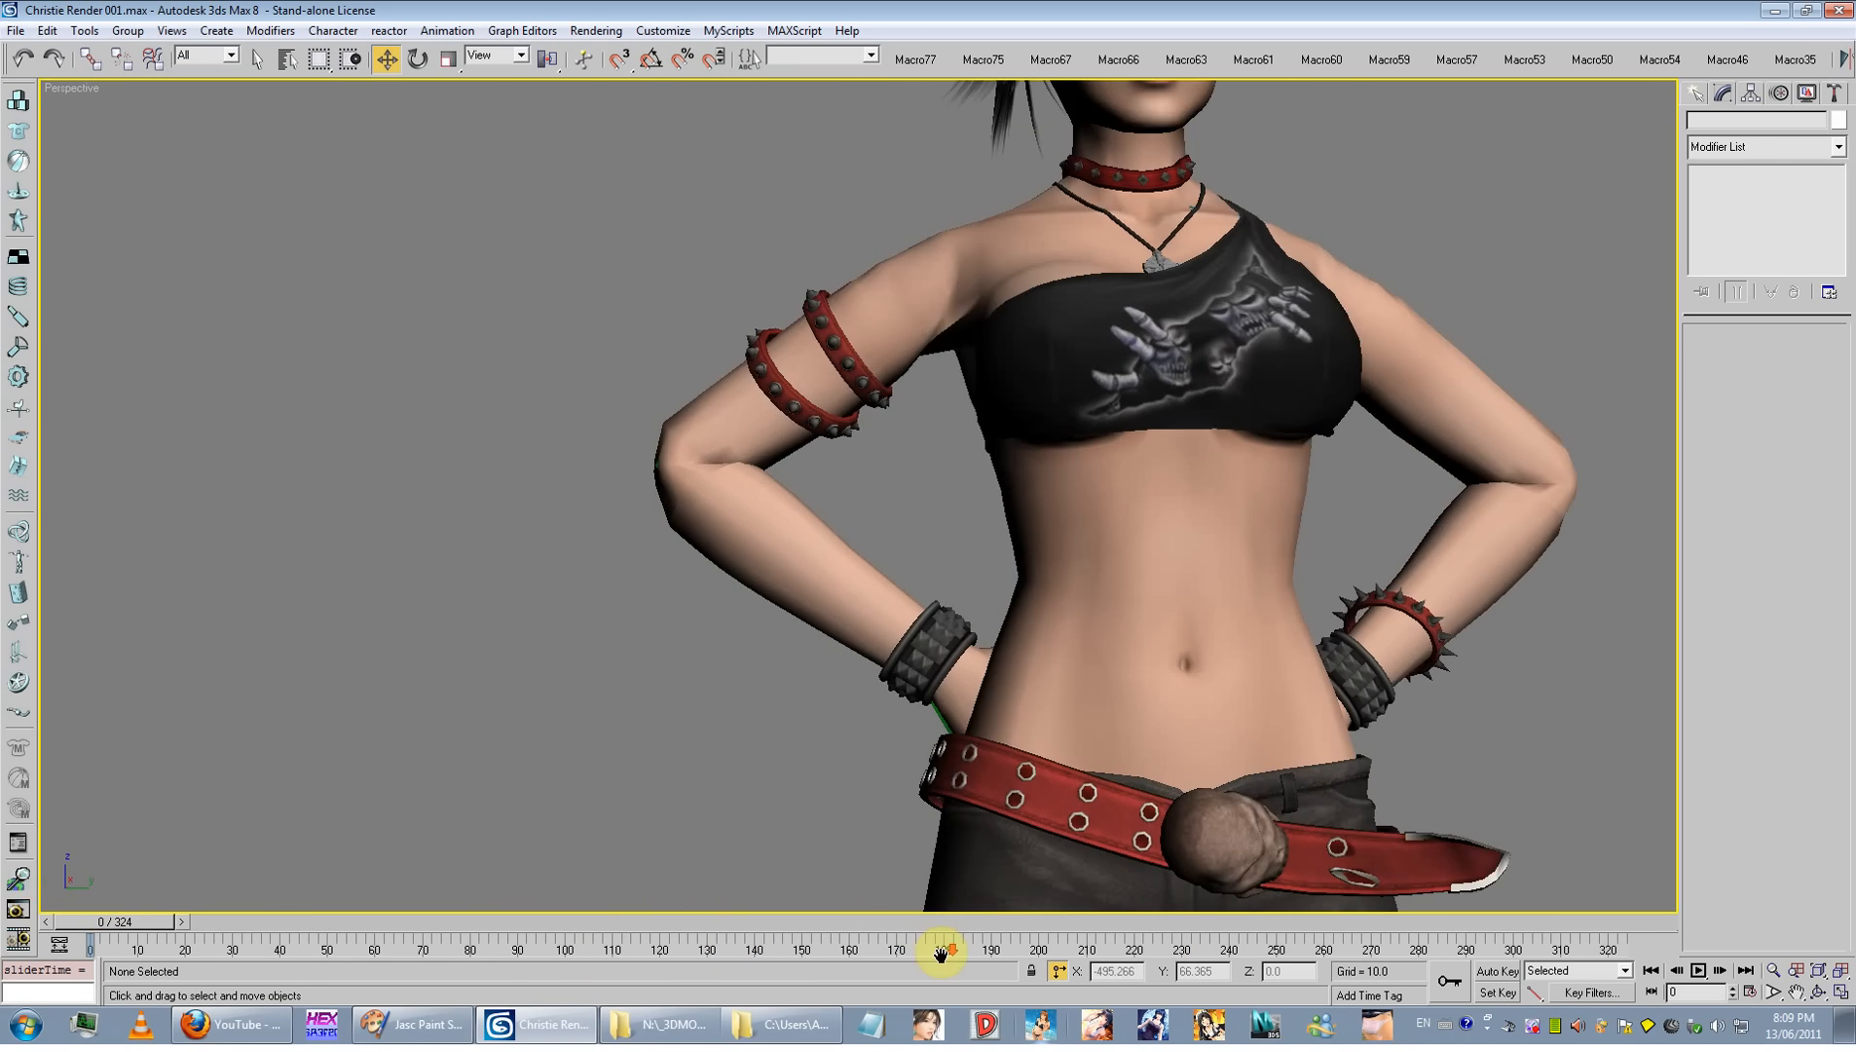
# Step: Switch to wireframe, select the Bip01 R Forearm bone and put the biped into Figure mode
pyautogui.click(812, 605)
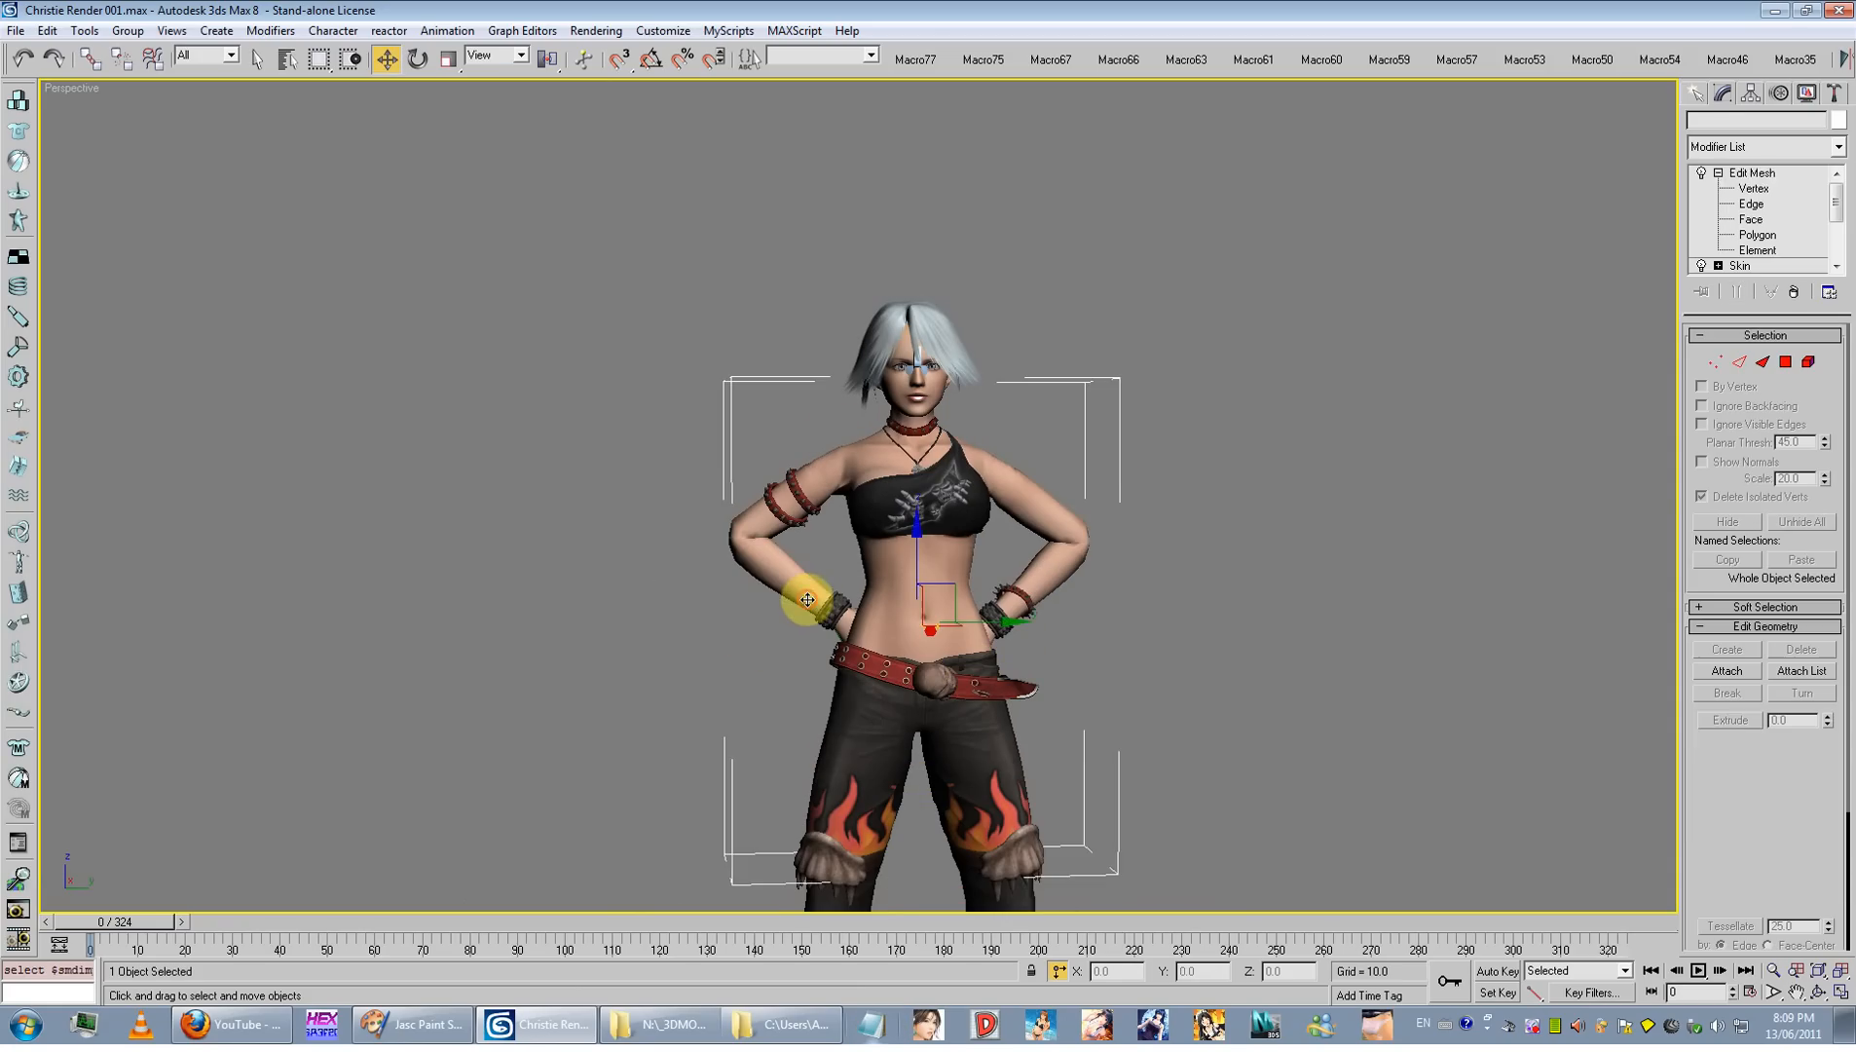
pyautogui.press('F3')
pyautogui.click(802, 600)
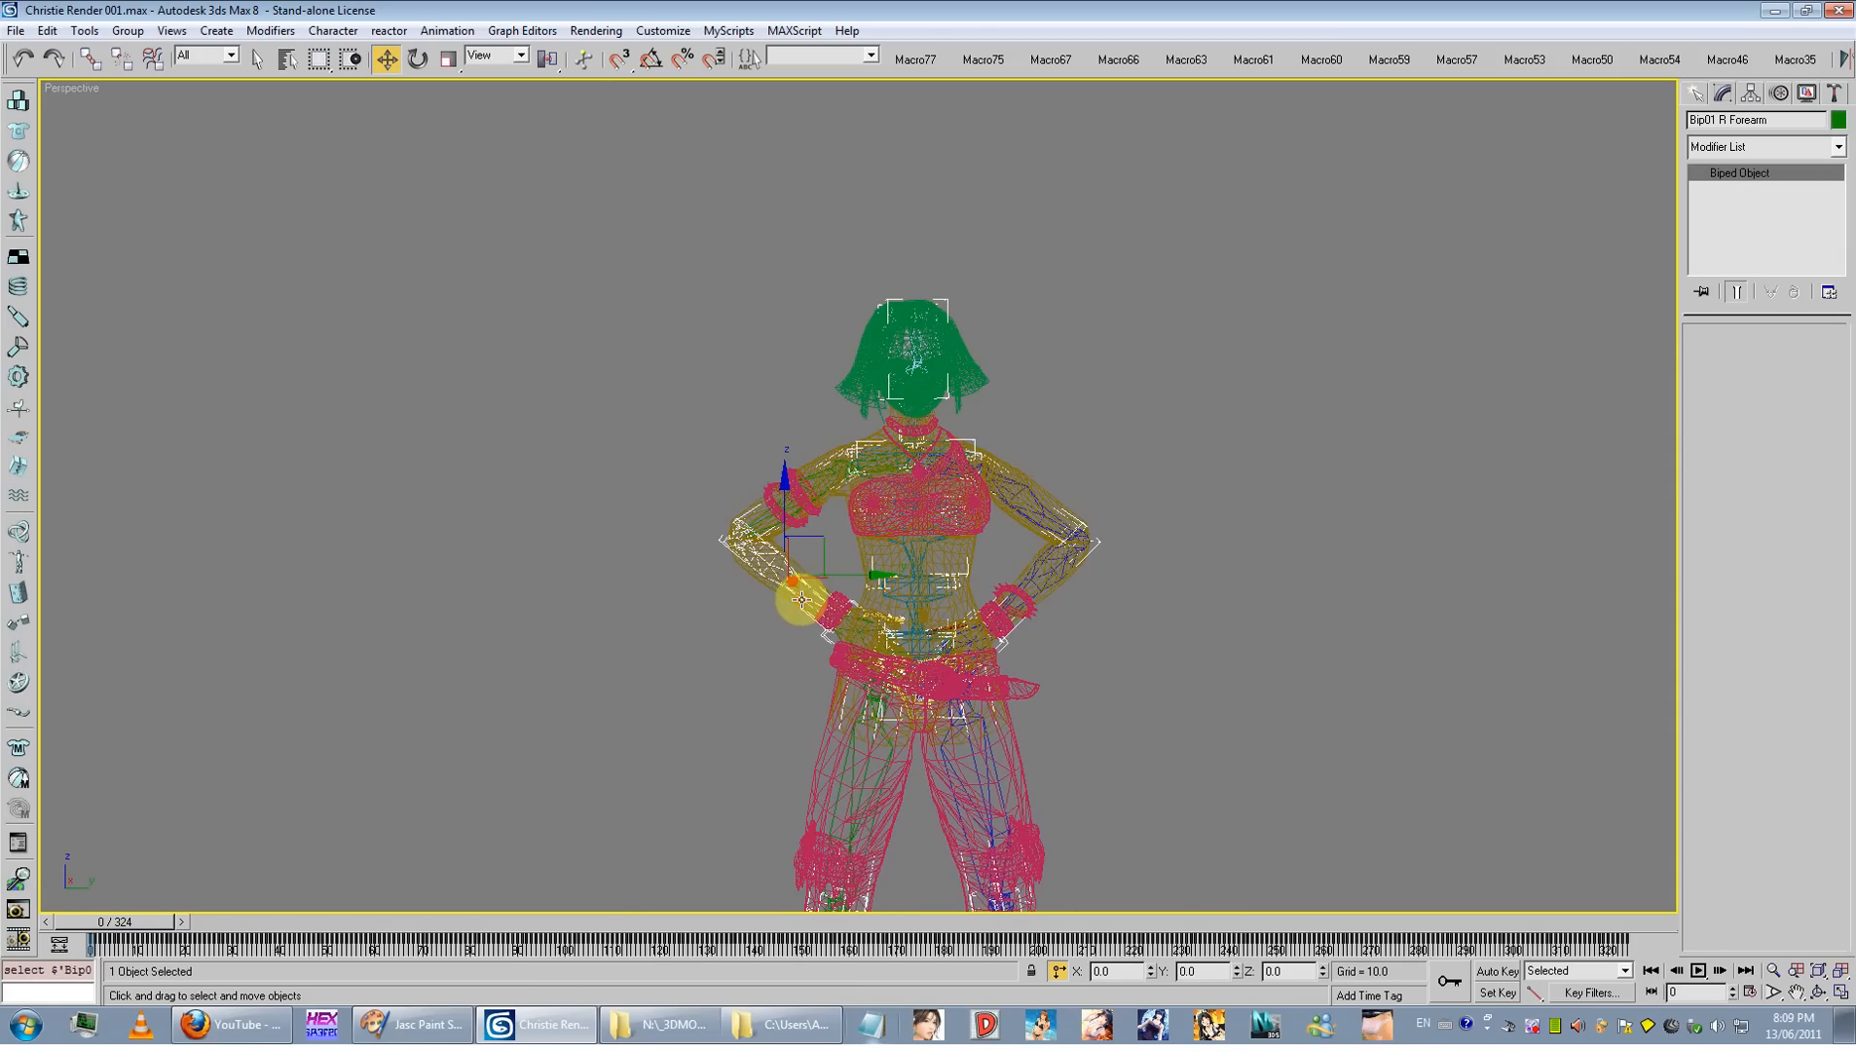
pyautogui.click(1779, 94)
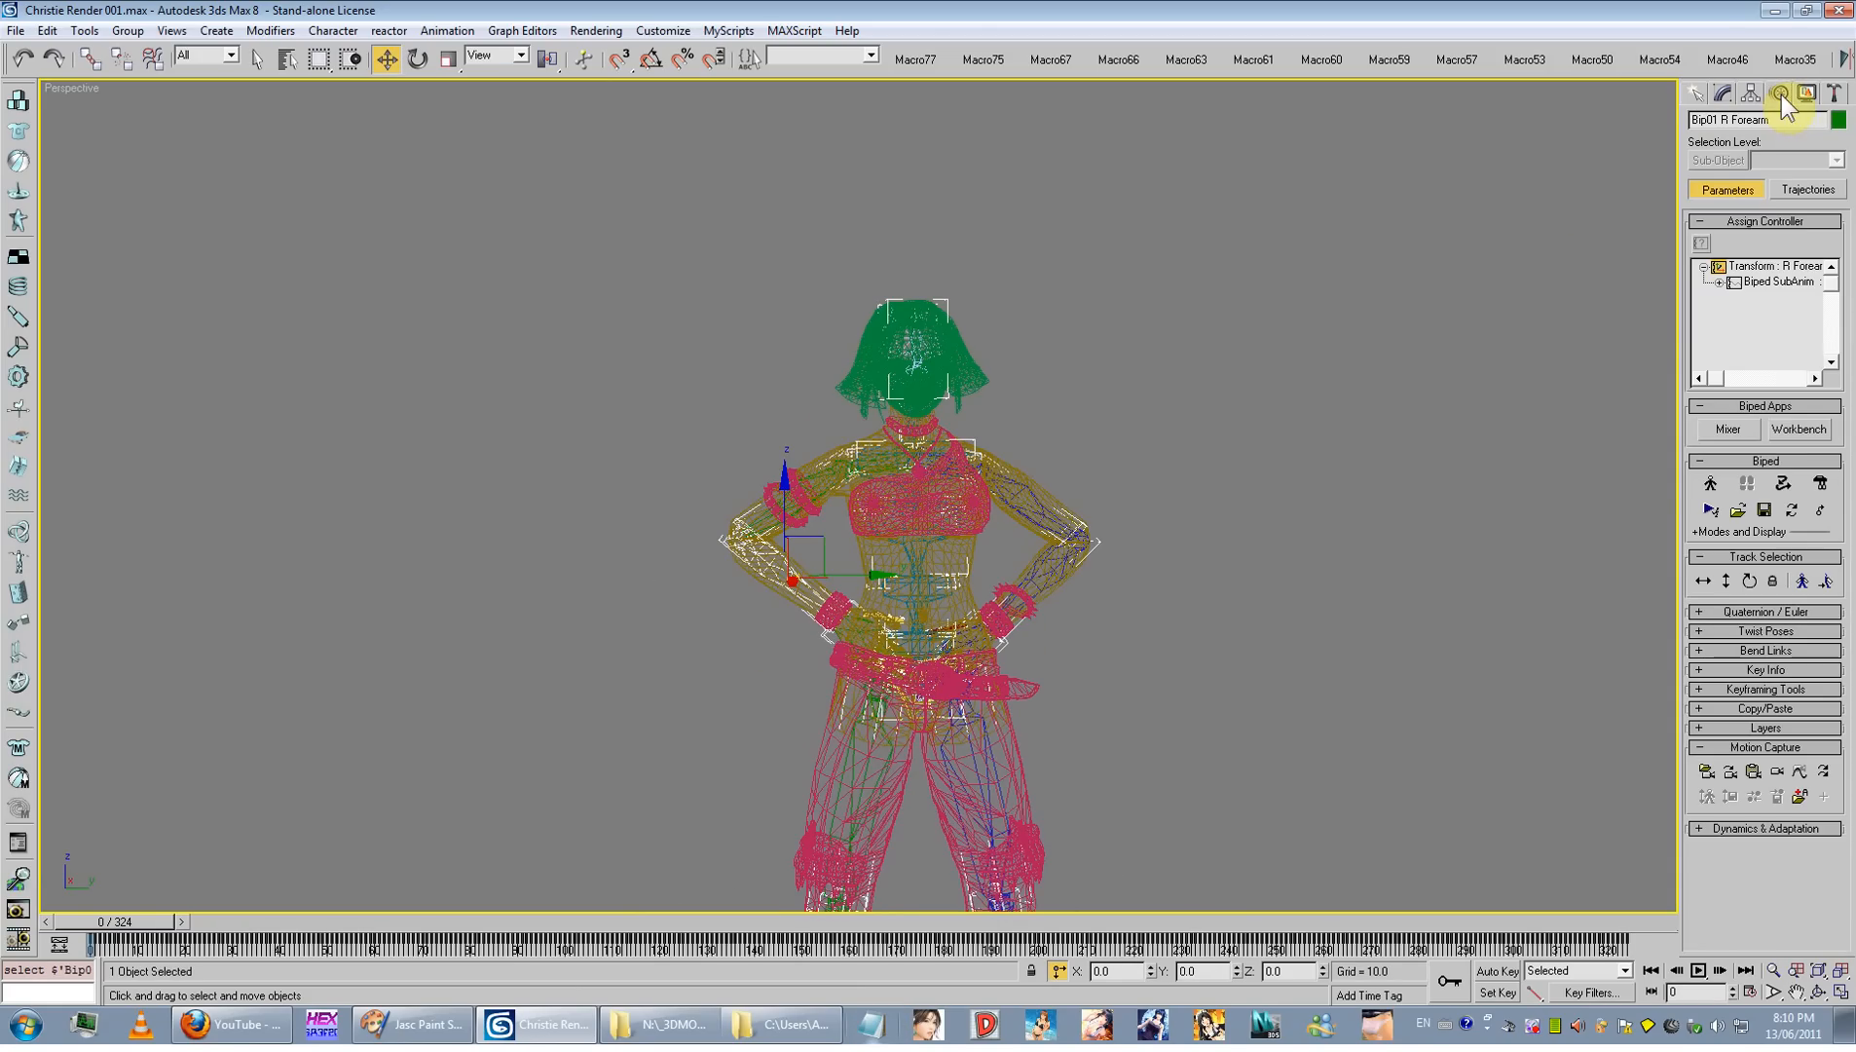
pyautogui.click(1703, 491)
# Step: Select only the left and right clavicle bones and rotate them slightly upward so both arms rise
pyautogui.scroll(-3, 969, 754)
pyautogui.moveTo(969, 753); pyautogui.dragTo(928, 569, button='middle')
pyautogui.scroll(4, 928, 570)
pyautogui.moveTo(928, 569); pyautogui.dragTo(895, 423, button='middle')
pyautogui.click(870, 458)
pyautogui.click(849, 446)
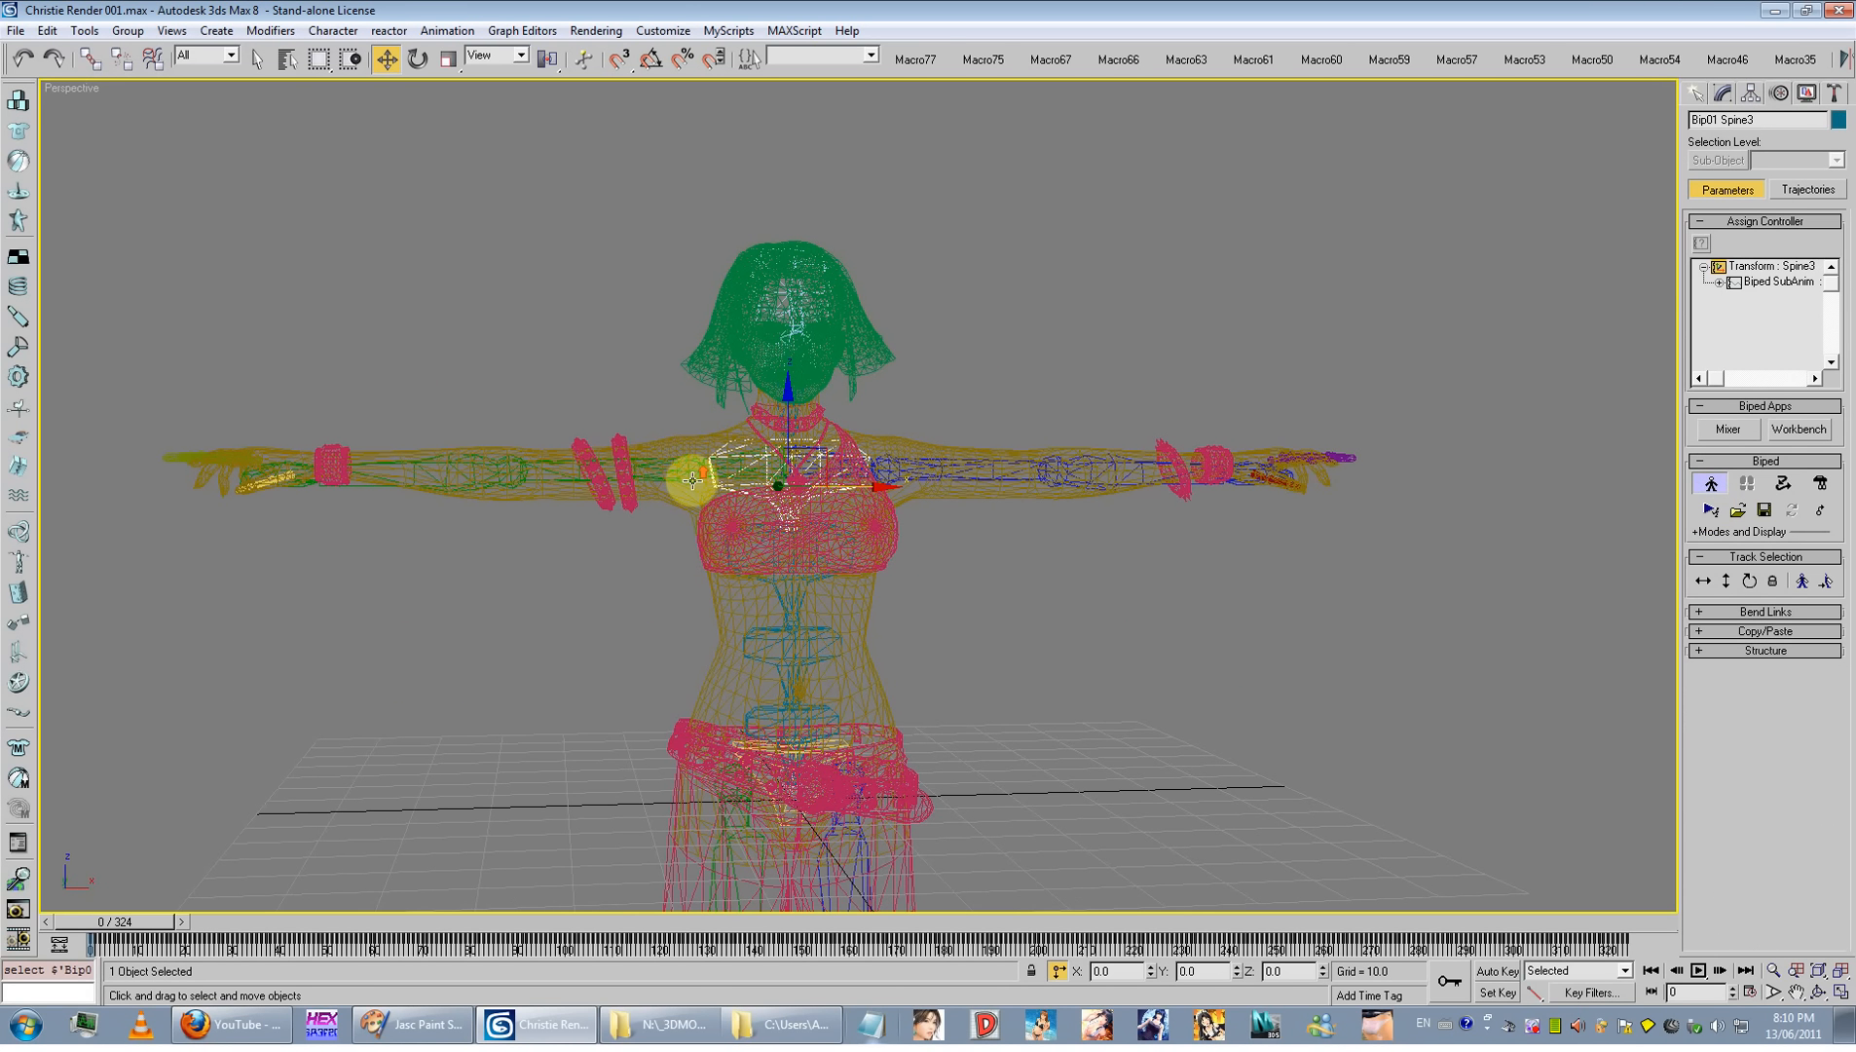
pyautogui.keyDown('ctrl'); pyautogui.moveTo(702, 418); pyautogui.dragTo(712, 469); pyautogui.keyUp('ctrl')
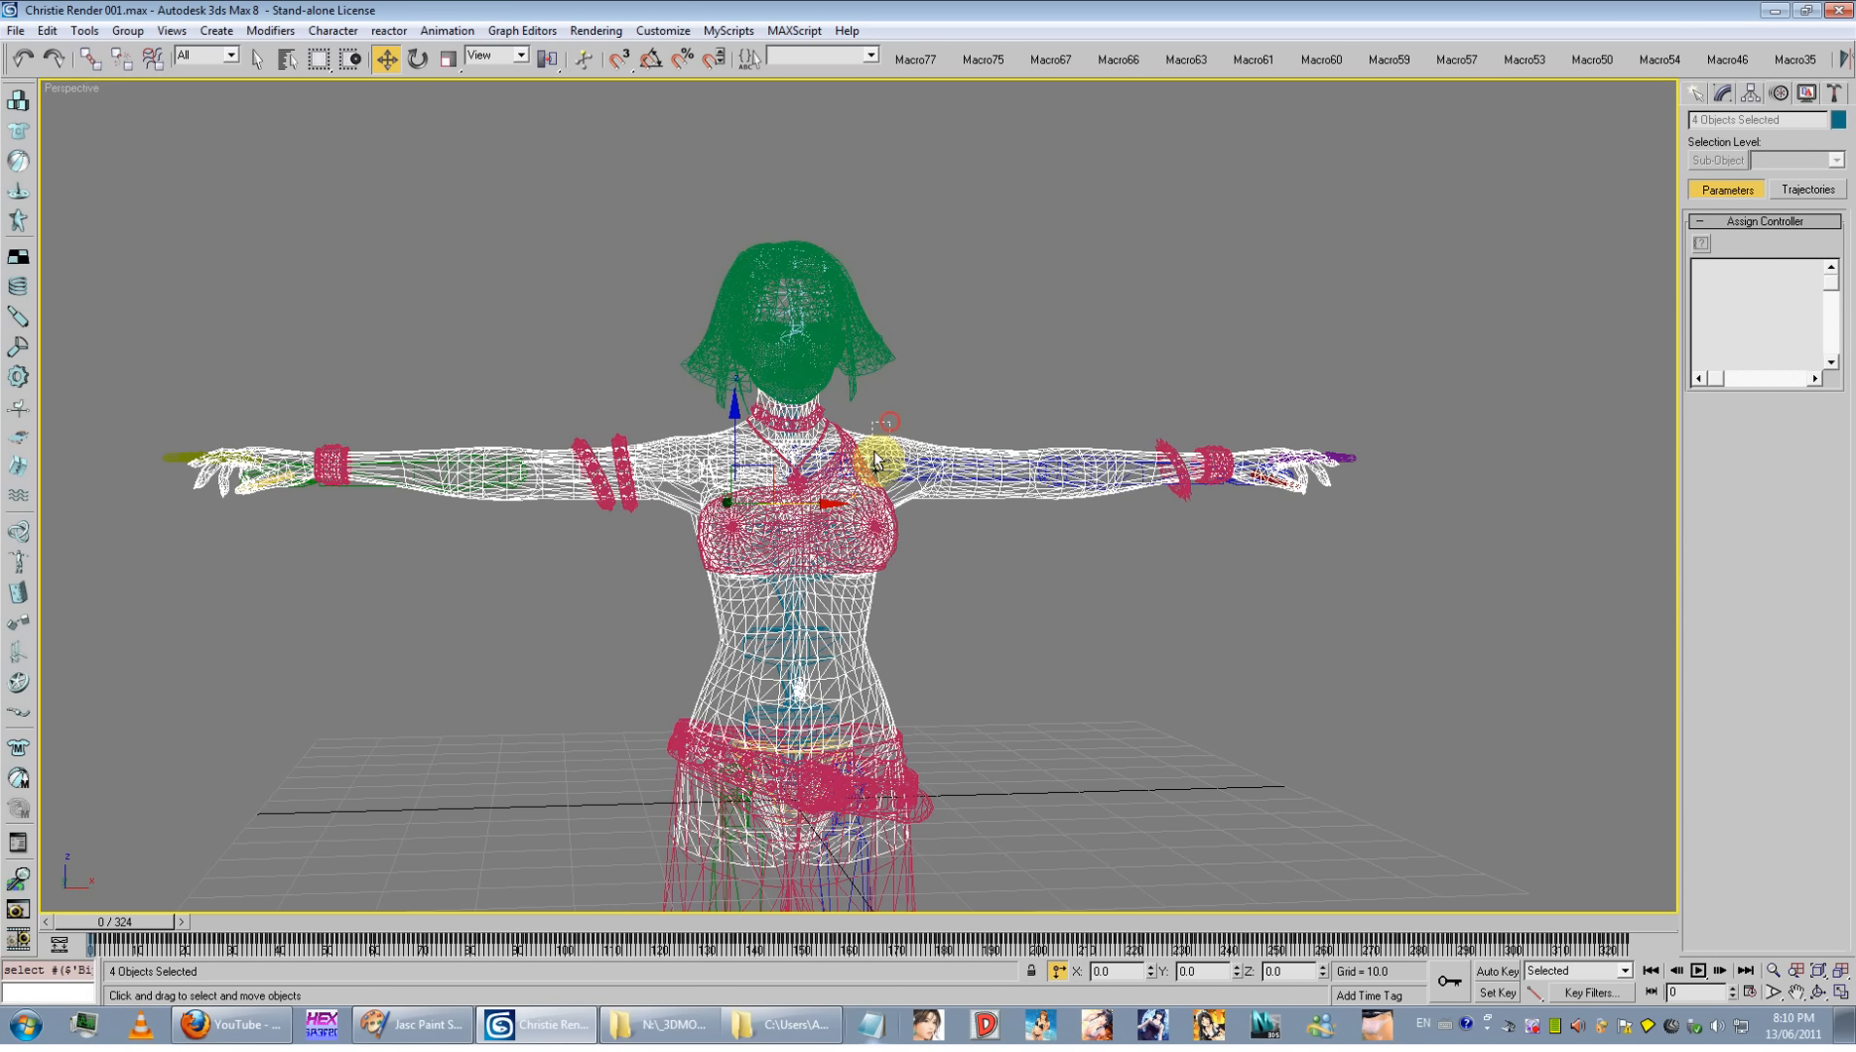
pyautogui.keyDown('ctrl'); pyautogui.click(874, 458); pyautogui.keyUp('ctrl')
pyautogui.keyDown('ctrl'); pyautogui.click(942, 494); pyautogui.keyUp('ctrl')
pyautogui.click(416, 58)
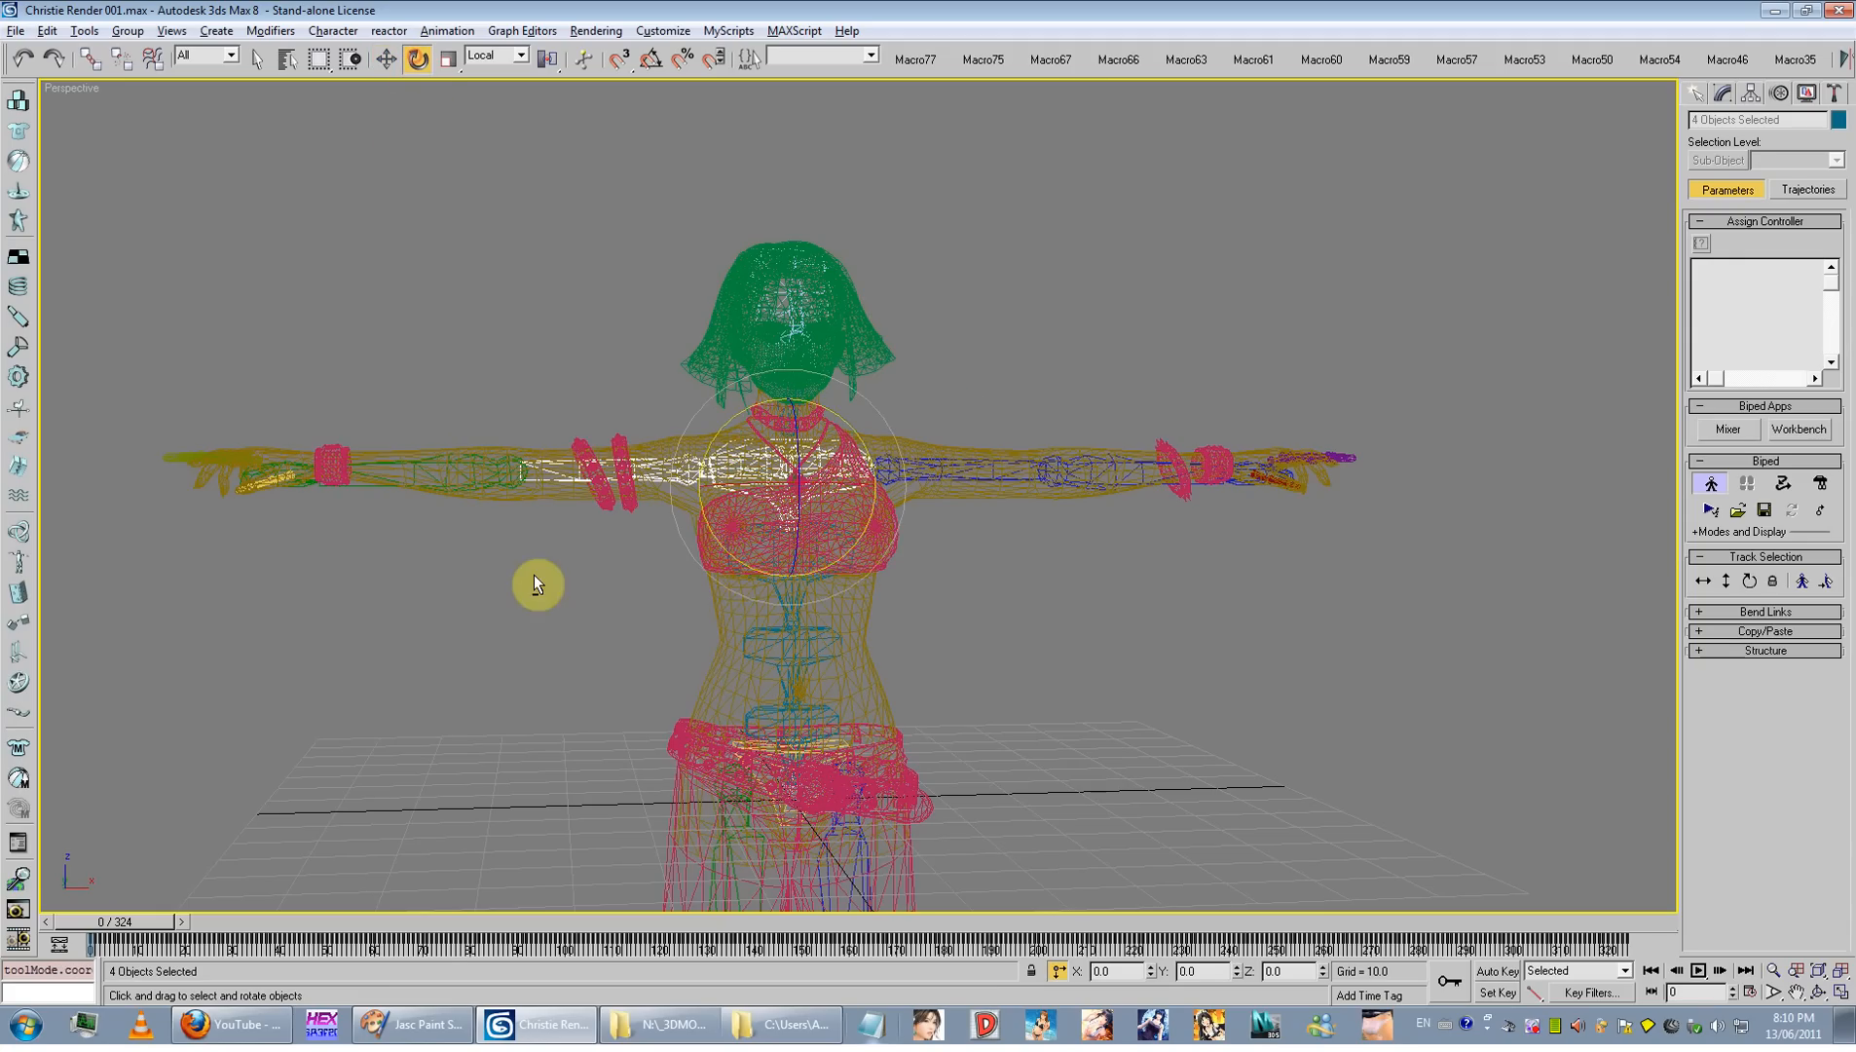
pyautogui.keyDown('alt'); pyautogui.click(820, 496); pyautogui.keyUp('alt')
pyautogui.keyDown('alt'); pyautogui.click(684, 476); pyautogui.keyUp('alt')
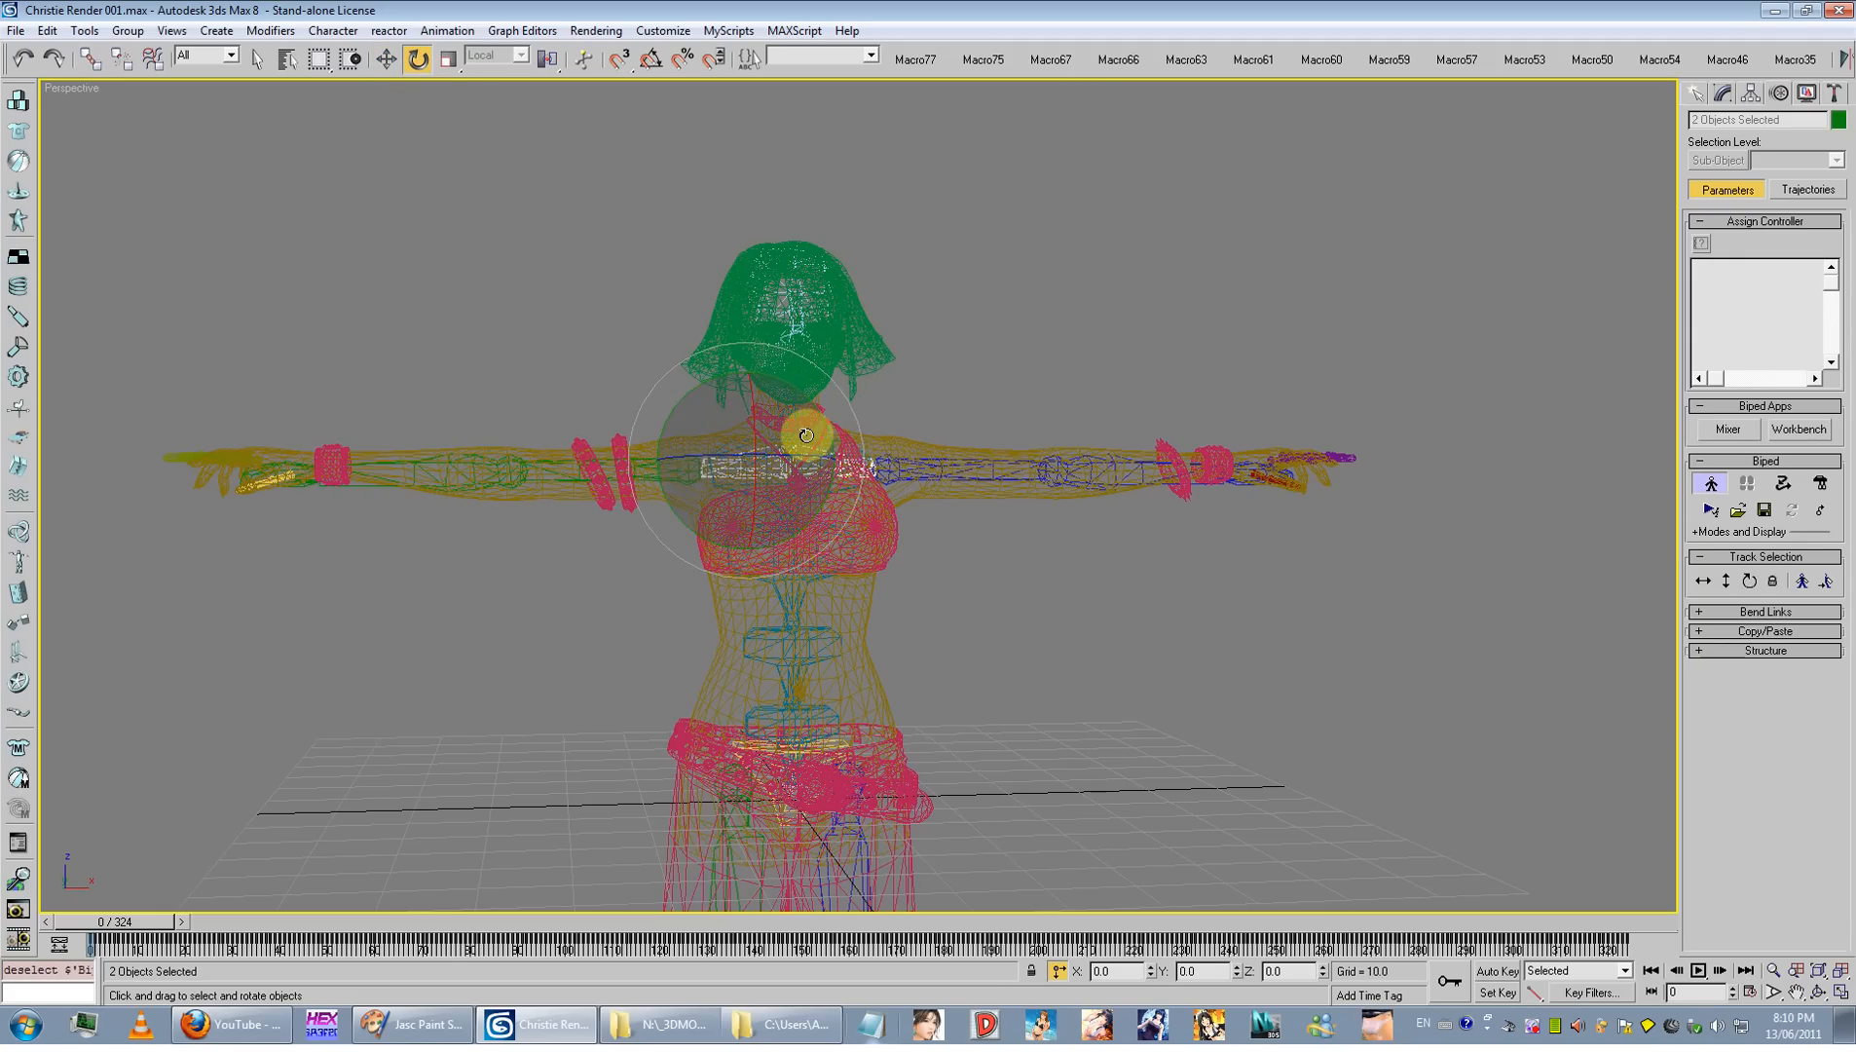
pyautogui.moveTo(805, 434); pyautogui.dragTo(825, 385)
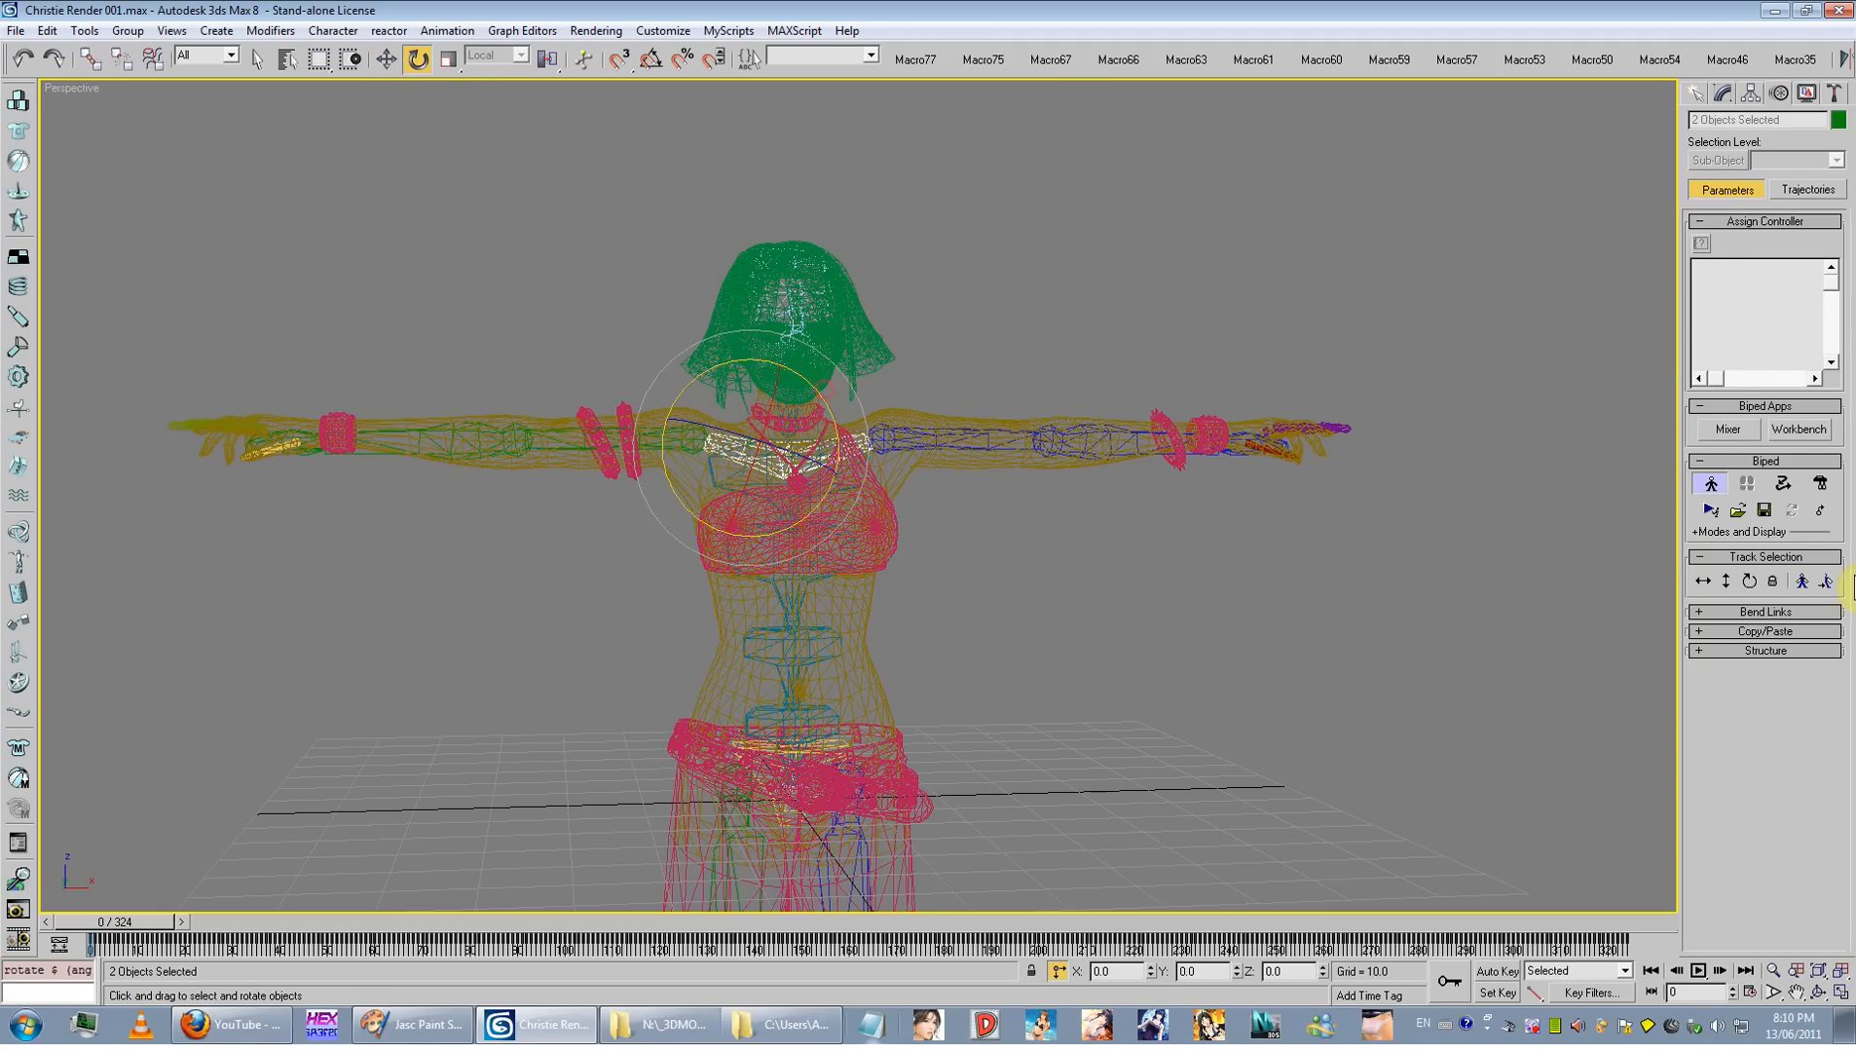
# Step: Leave Figure mode, deselect the clavicle bones and return the Perspective view to shaded display without edged faces
pyautogui.click(1697, 480)
pyautogui.click(1554, 487)
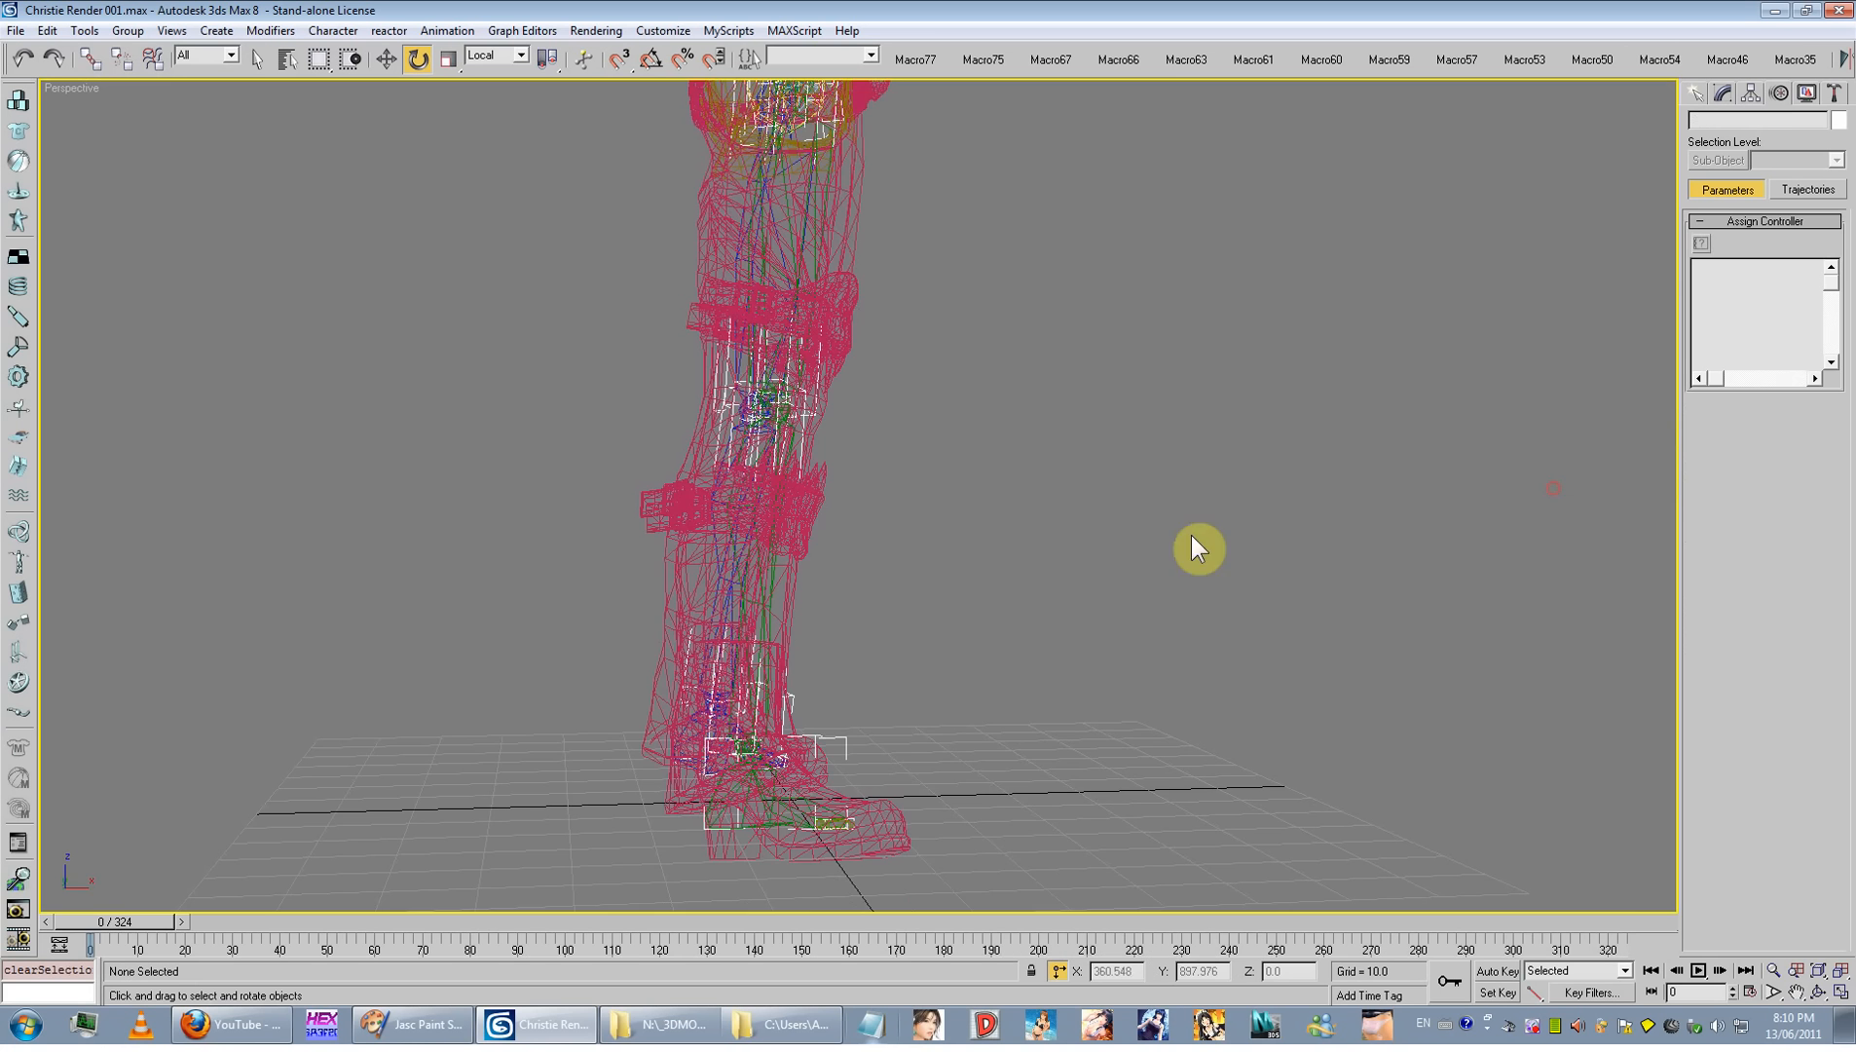
pyautogui.scroll(-4, 1185, 696)
pyautogui.keyDown('alt'); pyautogui.moveTo(1186, 696); pyautogui.dragTo(1046, 842, button='middle'); pyautogui.keyUp('alt')
pyautogui.scroll(3, 1000, 767)
pyautogui.press('F3')
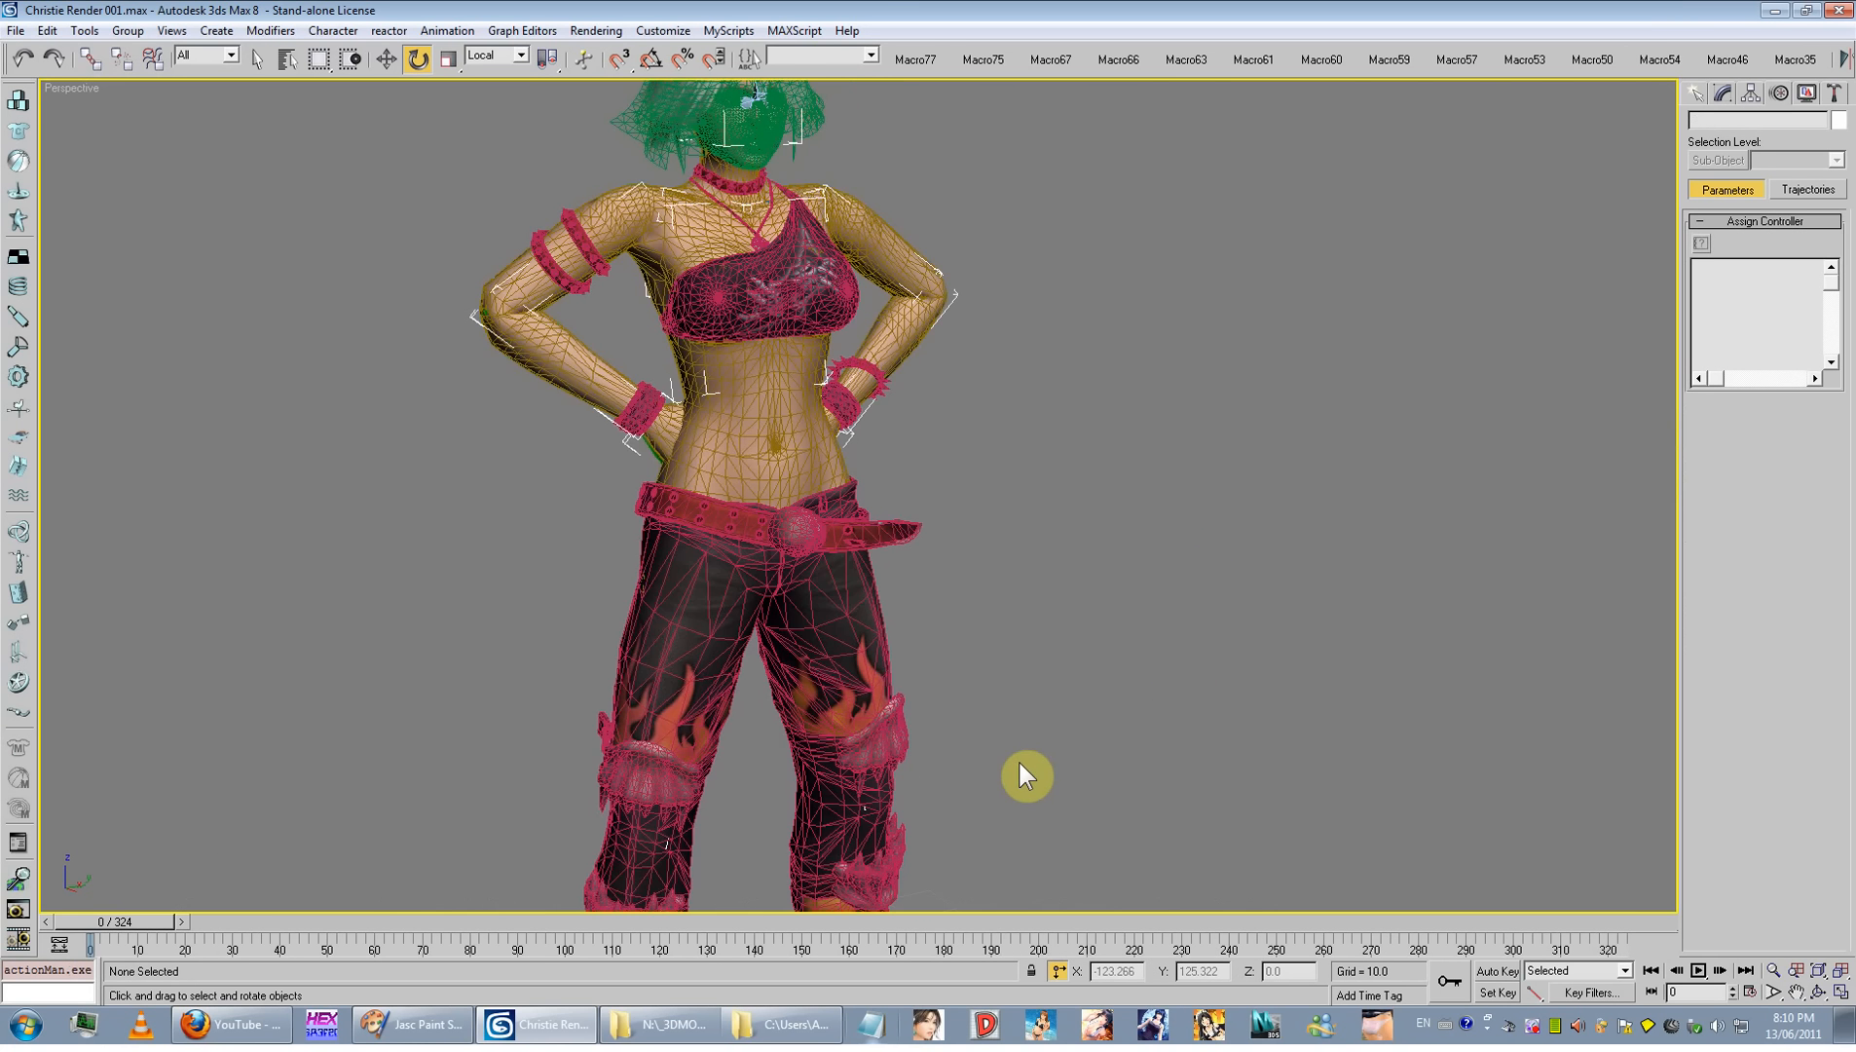
pyautogui.press('F4')
pyautogui.scroll(-3, 1035, 760)
pyautogui.keyDown('alt'); pyautogui.moveTo(1044, 758); pyautogui.dragTo(984, 774, button='middle'); pyautogui.keyUp('alt')
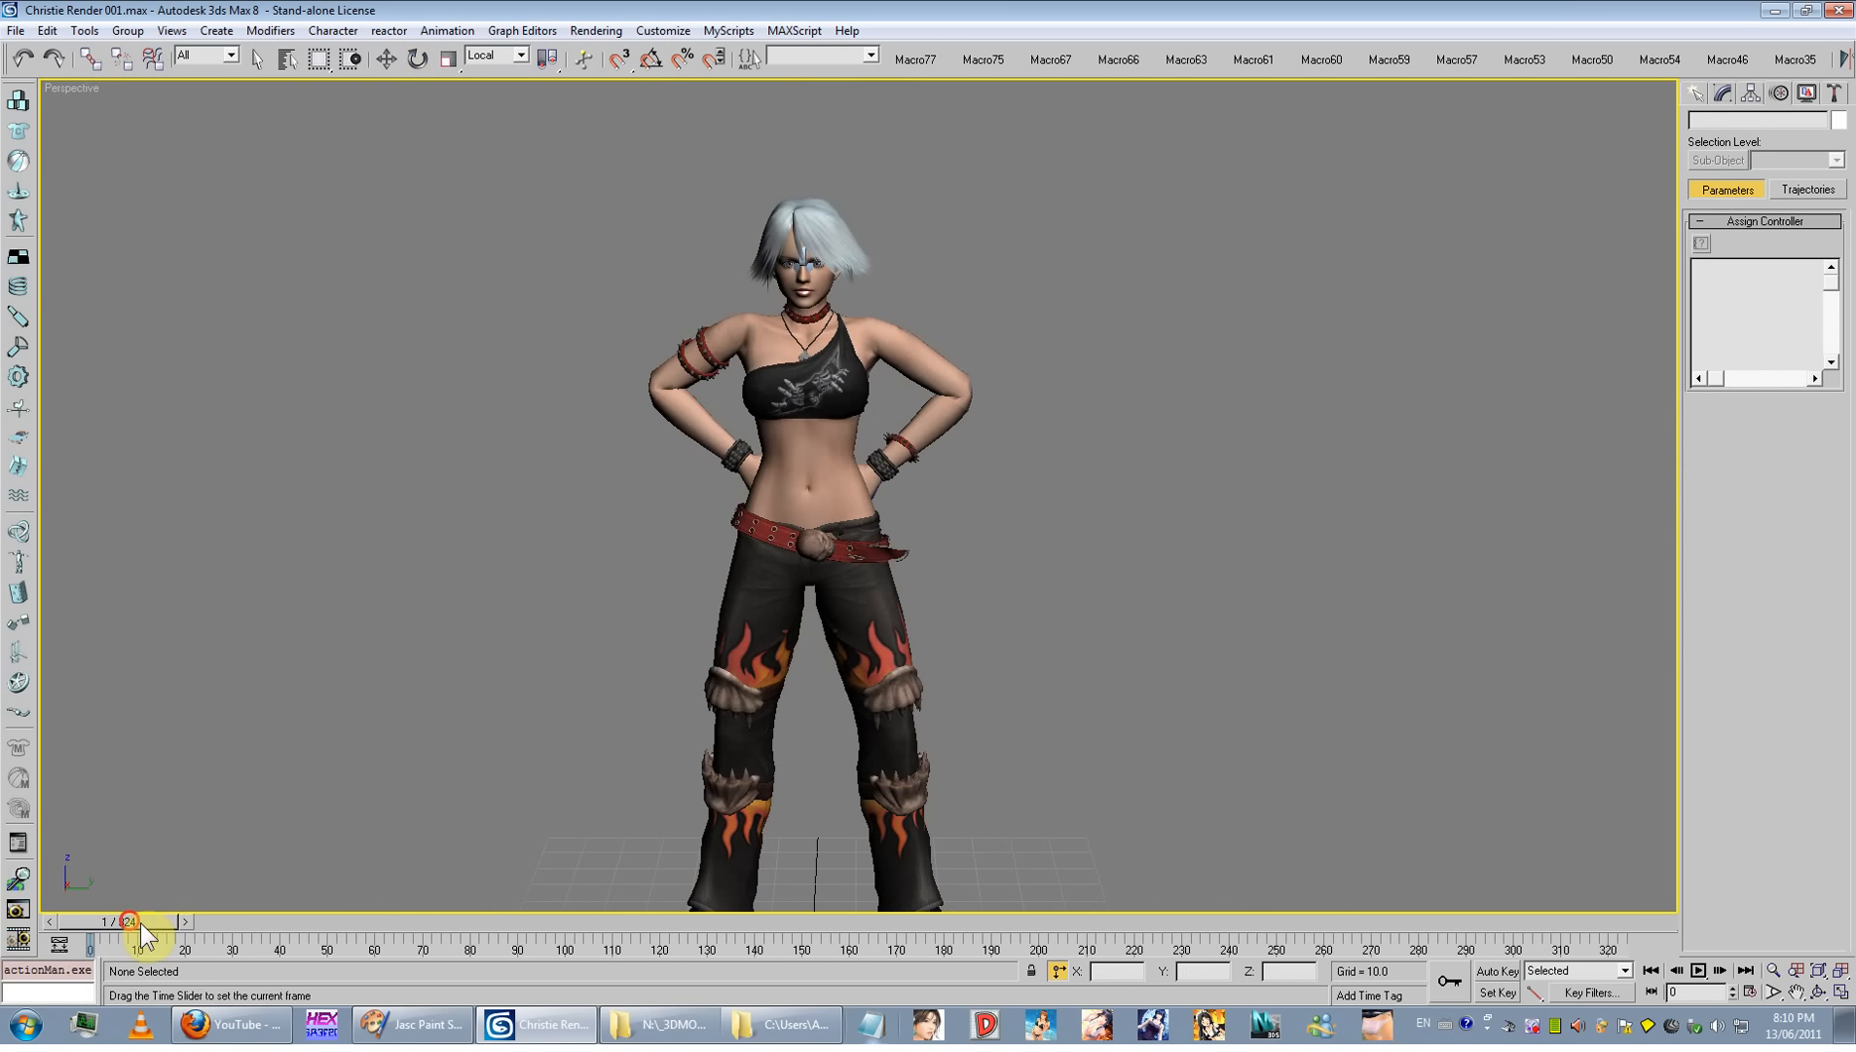
# Step: Scrub the loaded animation through to frame 324 and view the whole character
pyautogui.moveTo(140, 923); pyautogui.dragTo(1616, 915)
pyautogui.press('e')
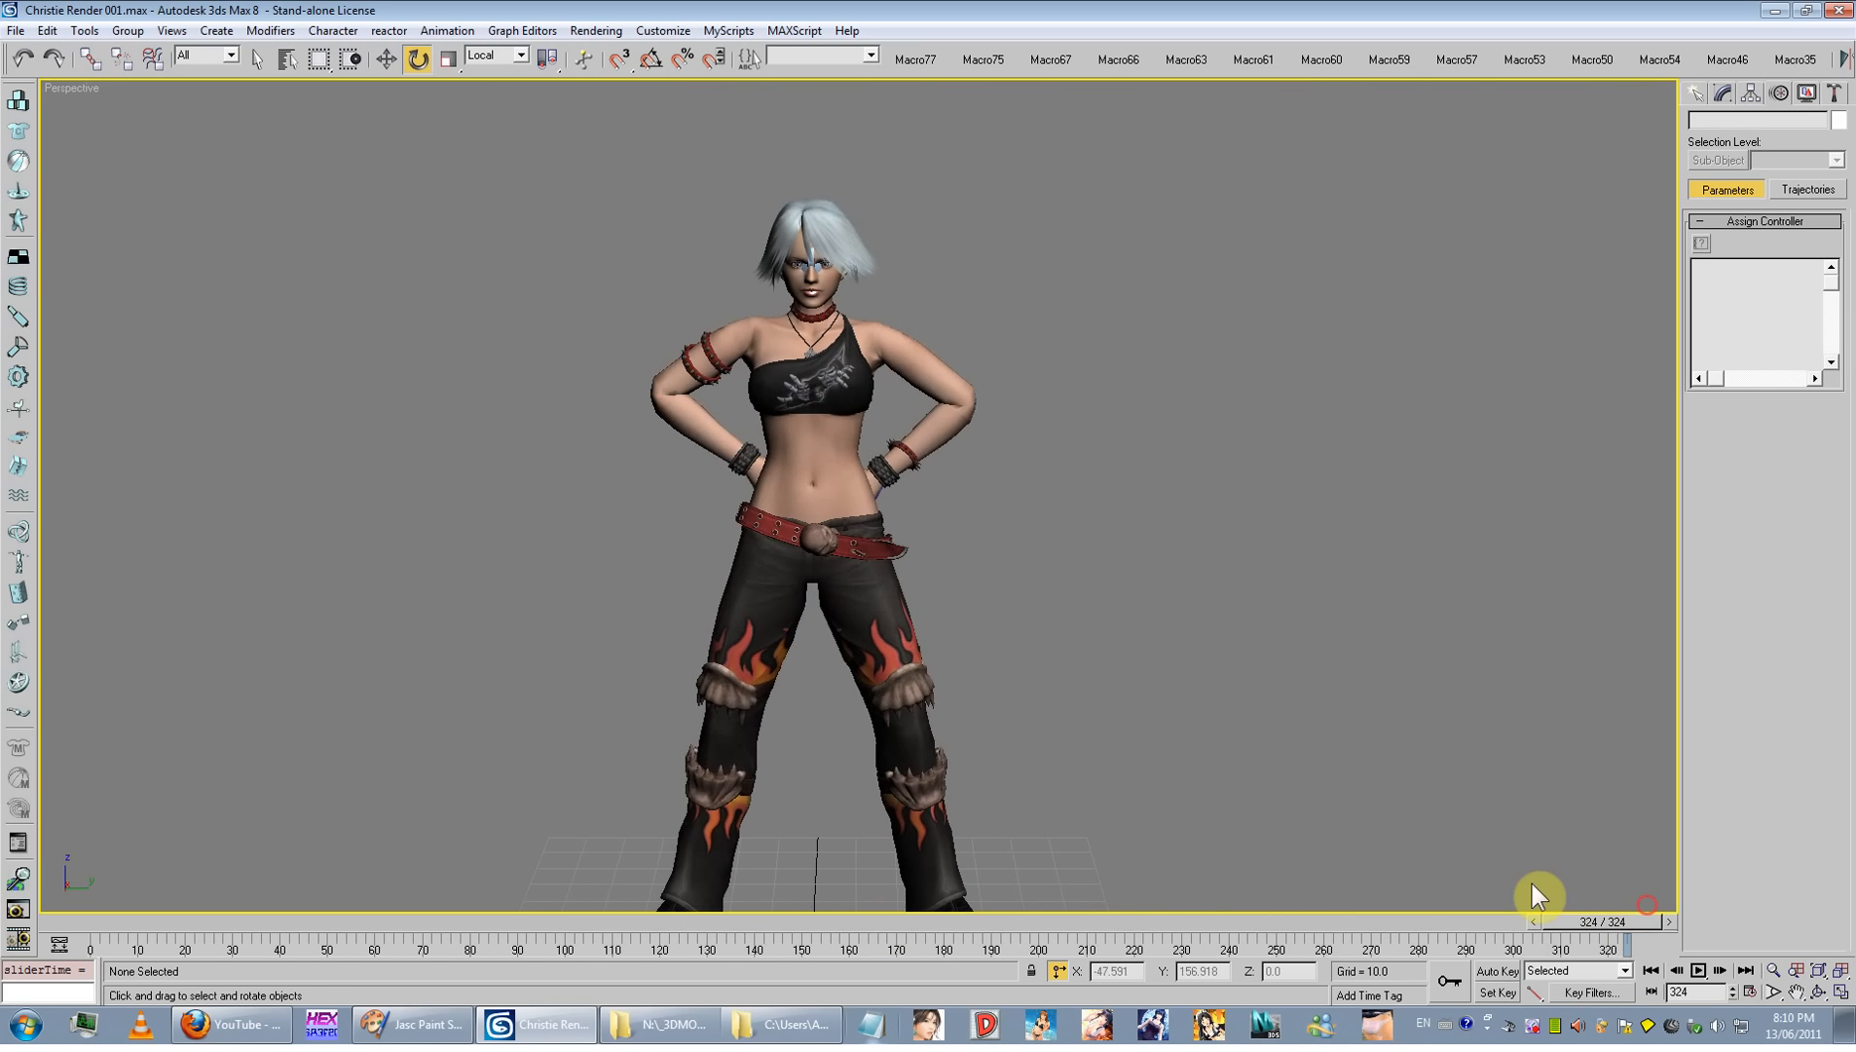
pyautogui.keyDown('alt'); pyautogui.moveTo(1531, 881); pyautogui.dragTo(865, 684, button='middle'); pyautogui.keyUp('alt')
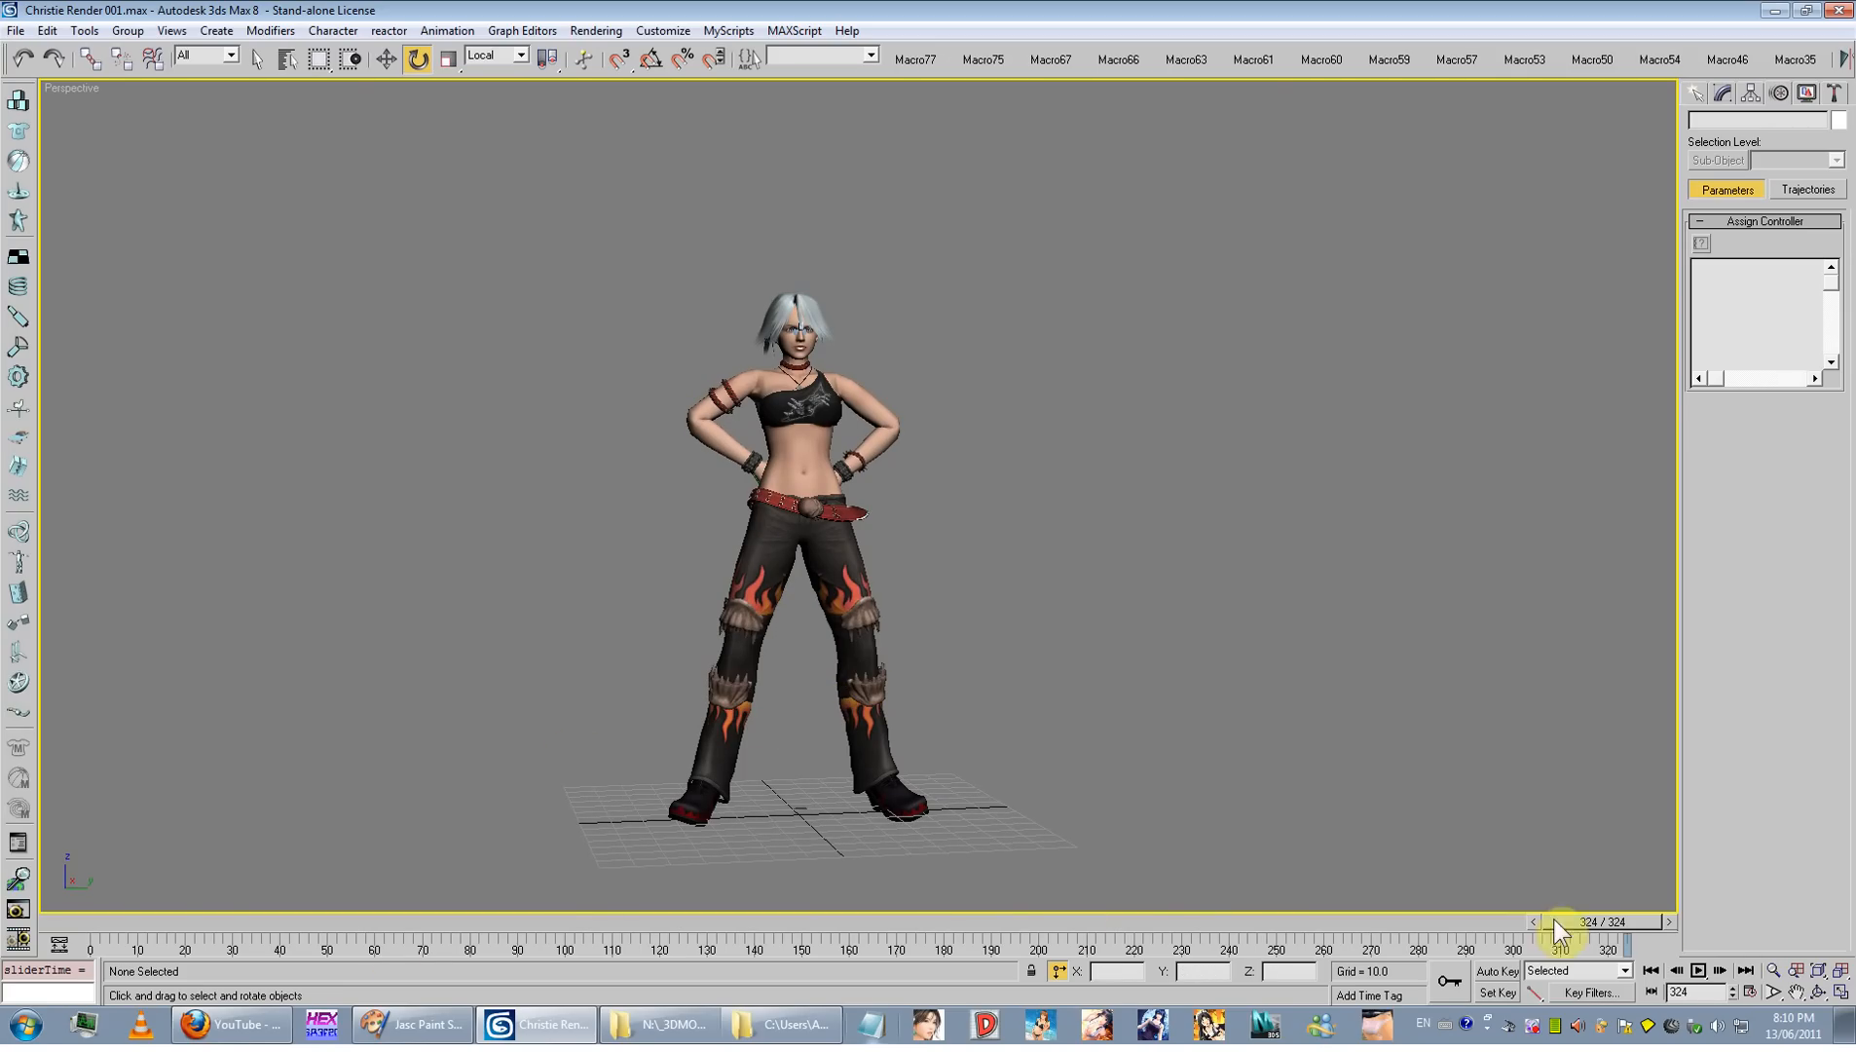
# Step: Play back the animation, examine the character's deformation from several angles, and return to frame 0
pyautogui.click(1698, 970)
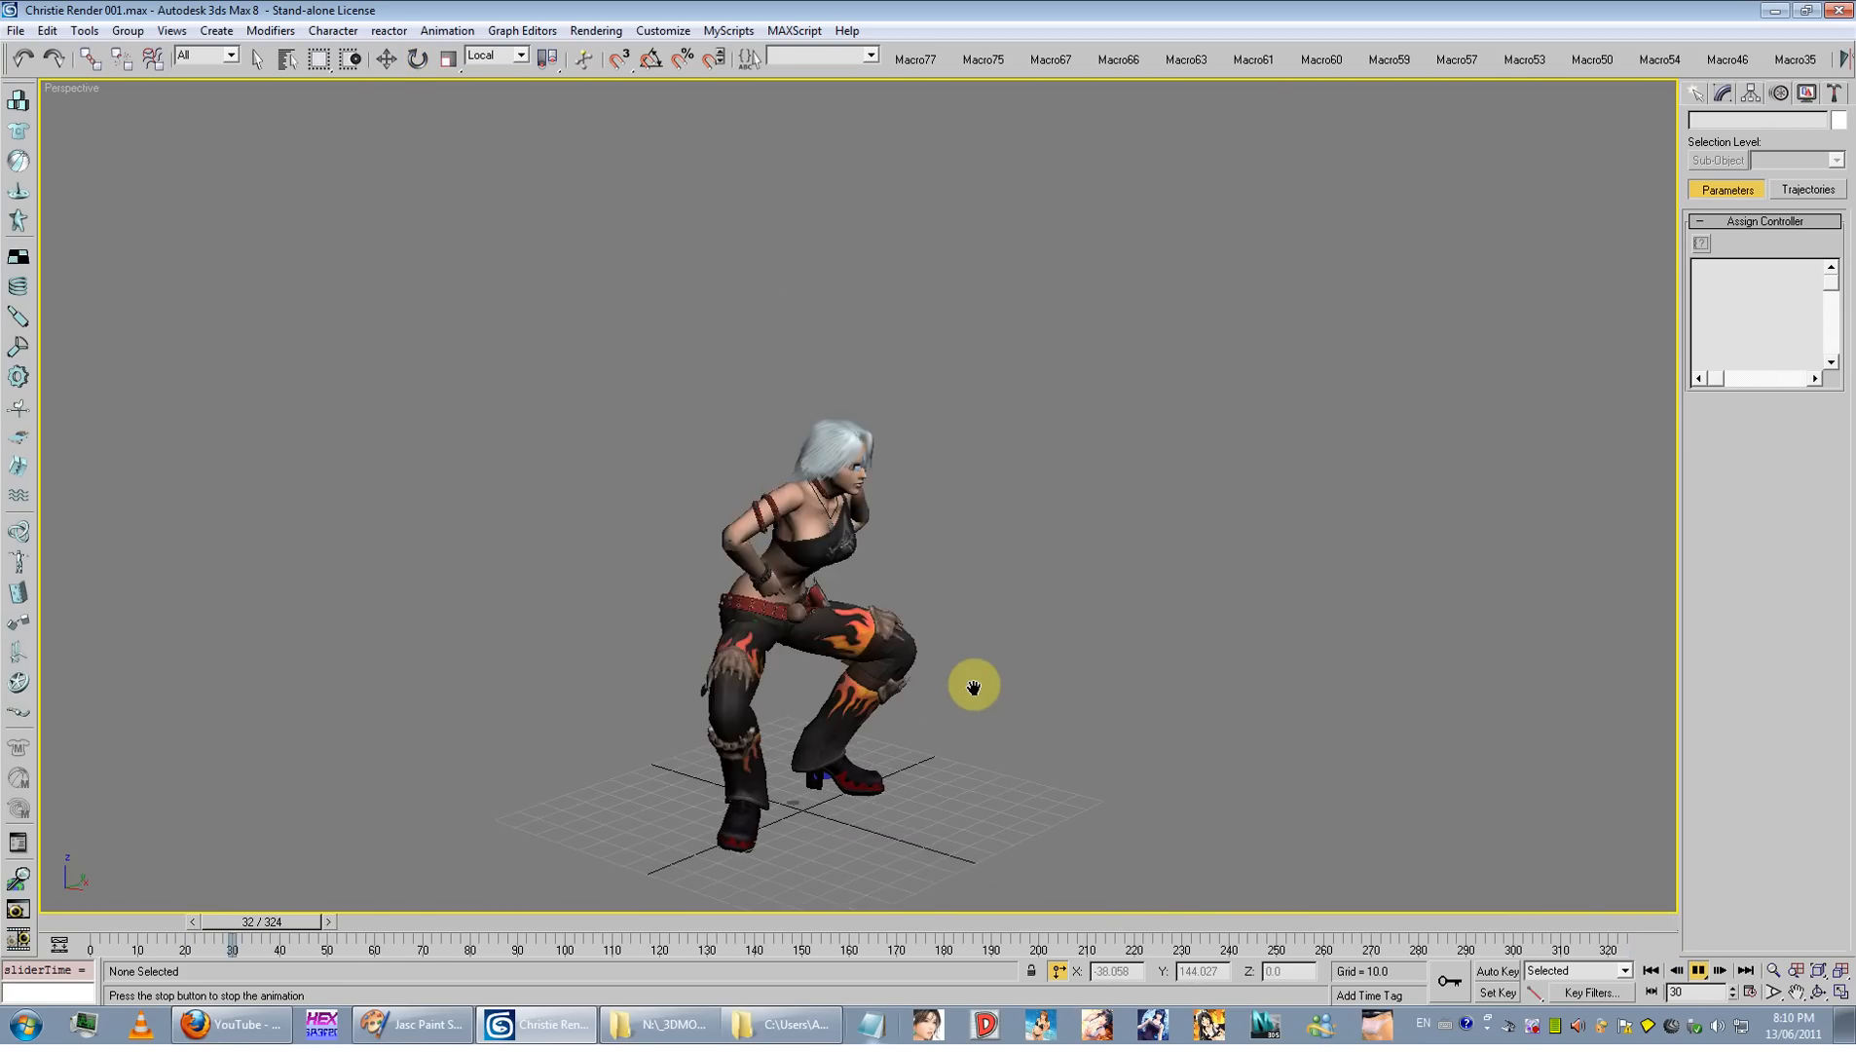
pyautogui.scroll(3, 974, 687)
pyautogui.scroll(-3, 975, 687)
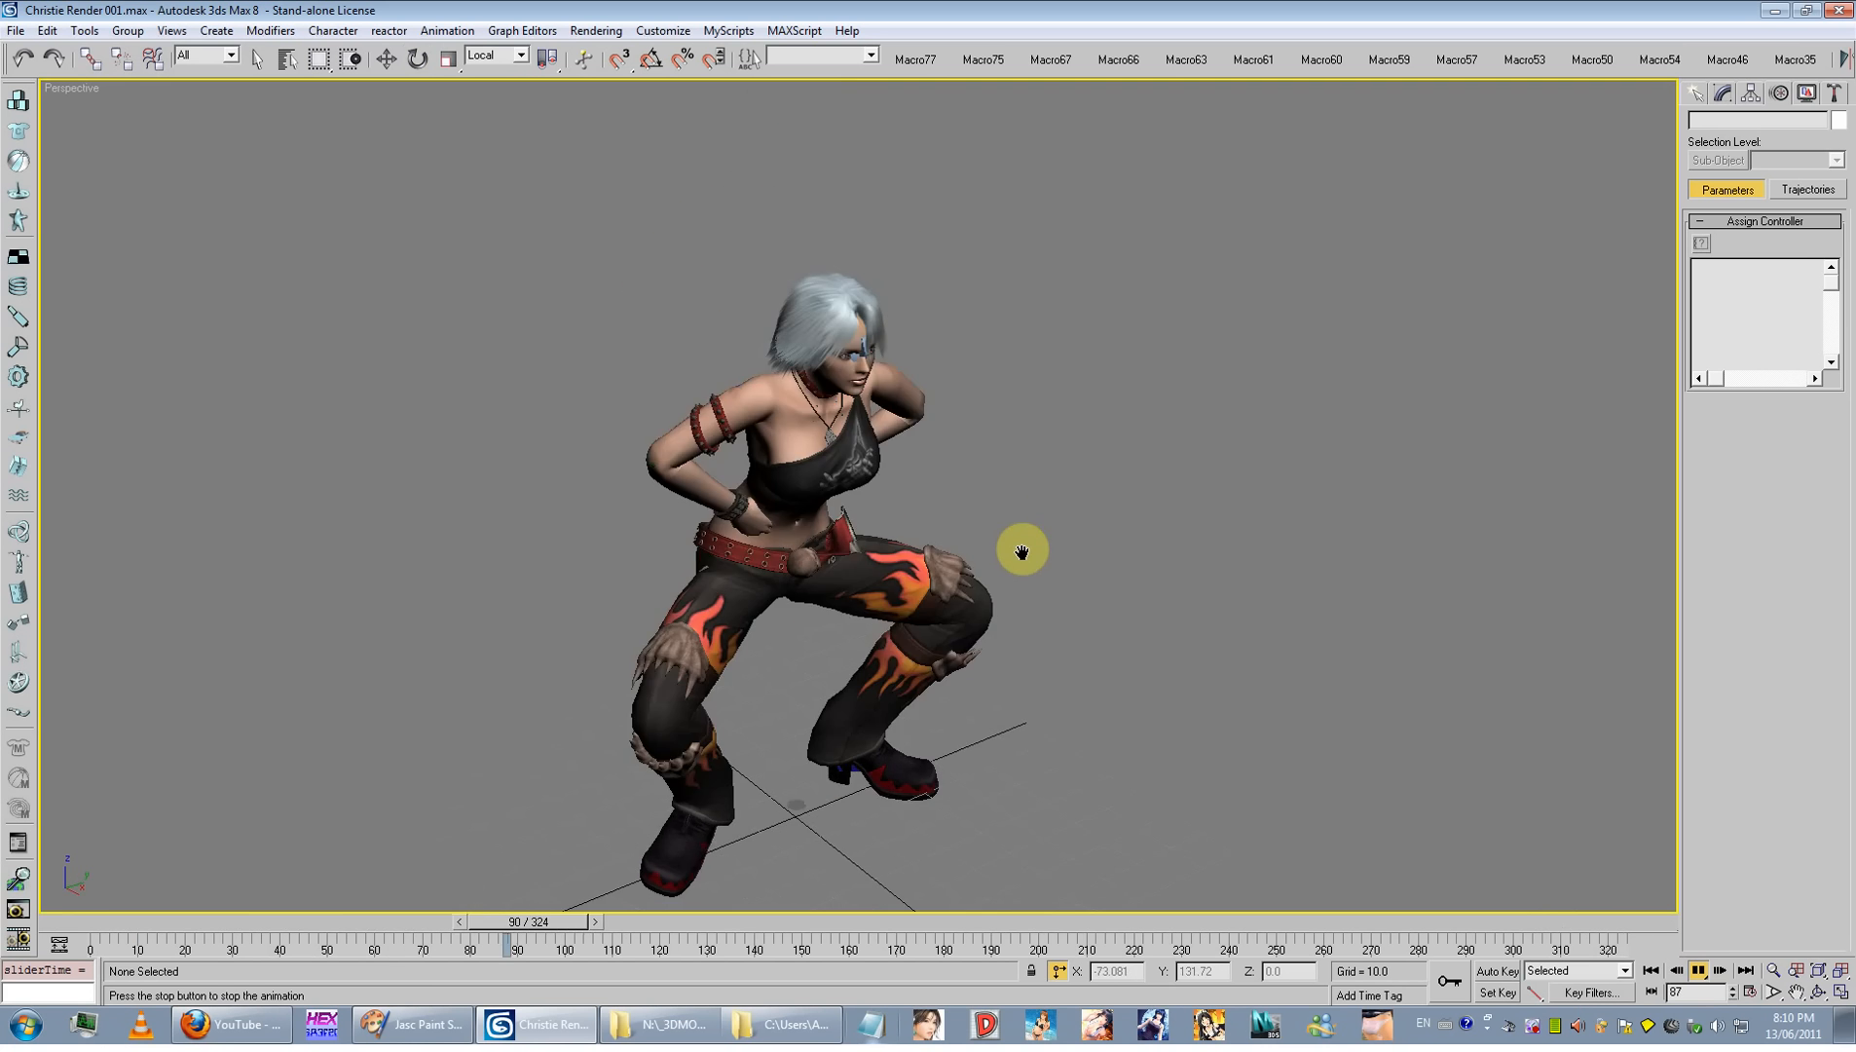
pyautogui.keyDown('alt'); pyautogui.moveTo(999, 500); pyautogui.dragTo(1098, 473, button='middle'); pyautogui.keyUp('alt')
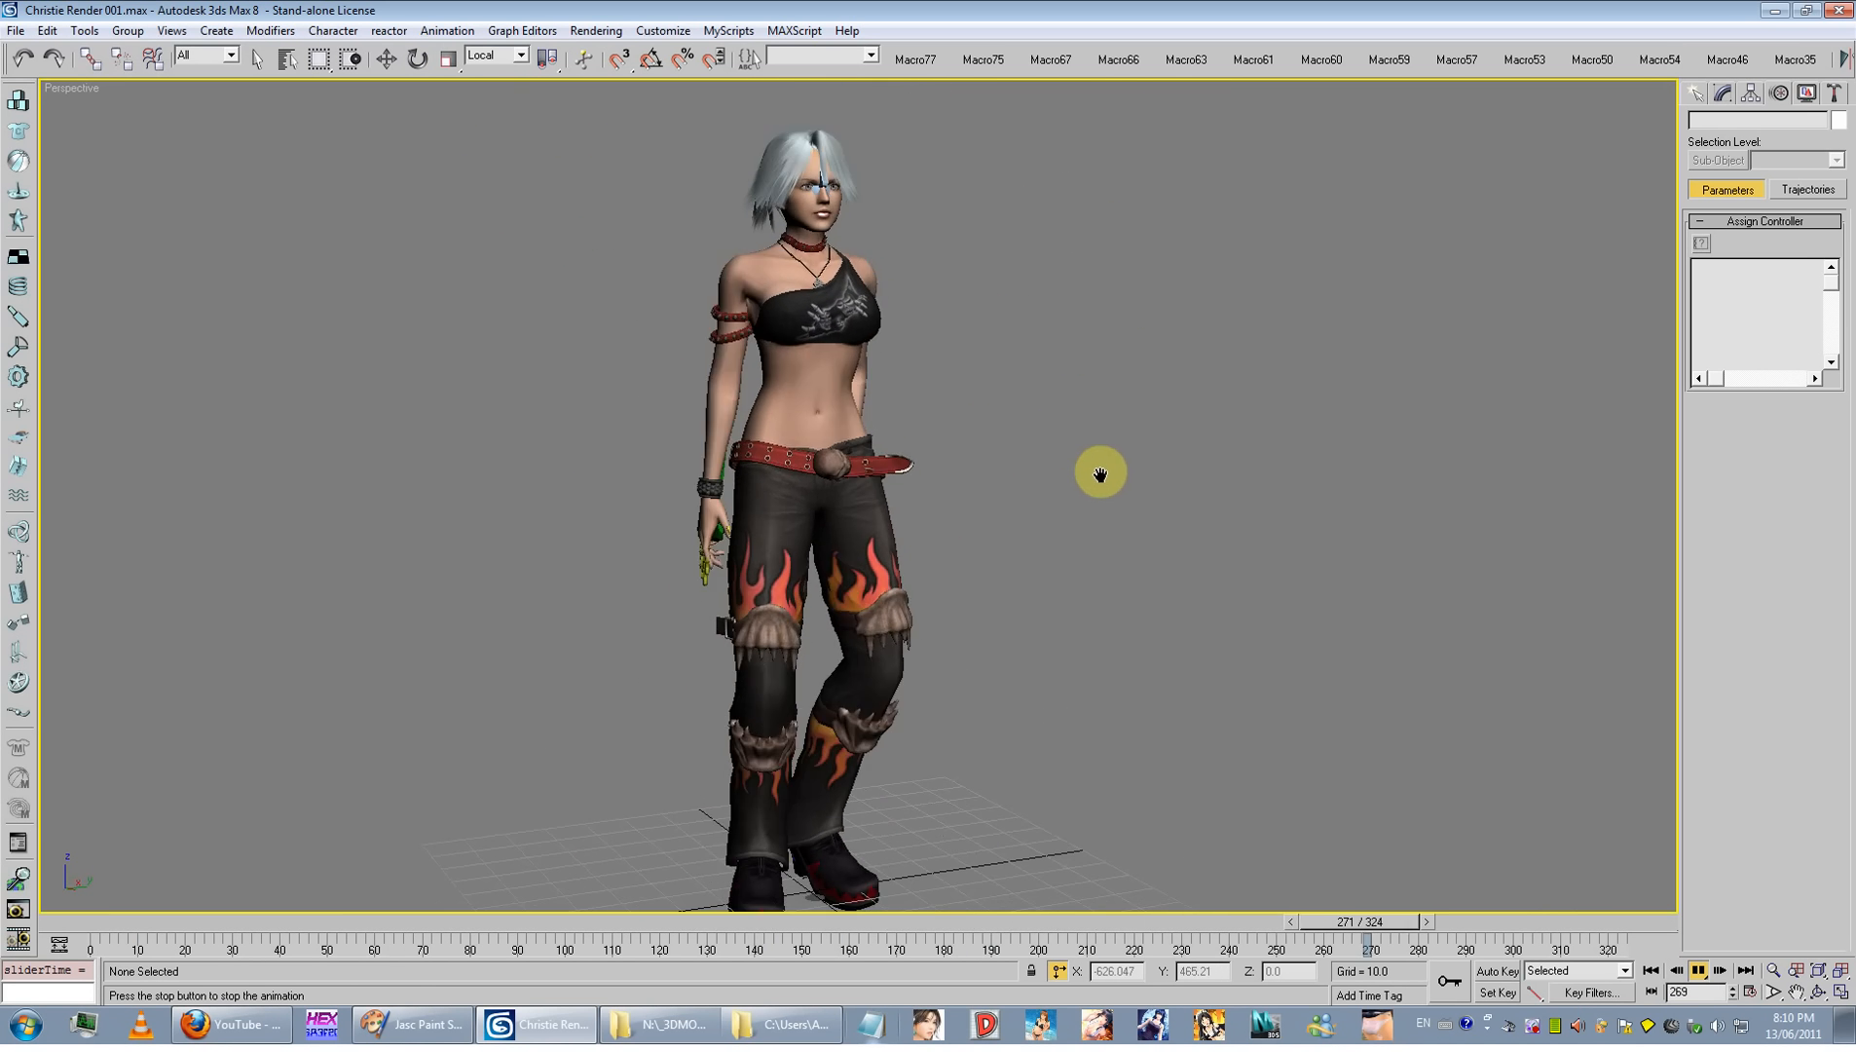
pyautogui.scroll(-3, 1101, 474)
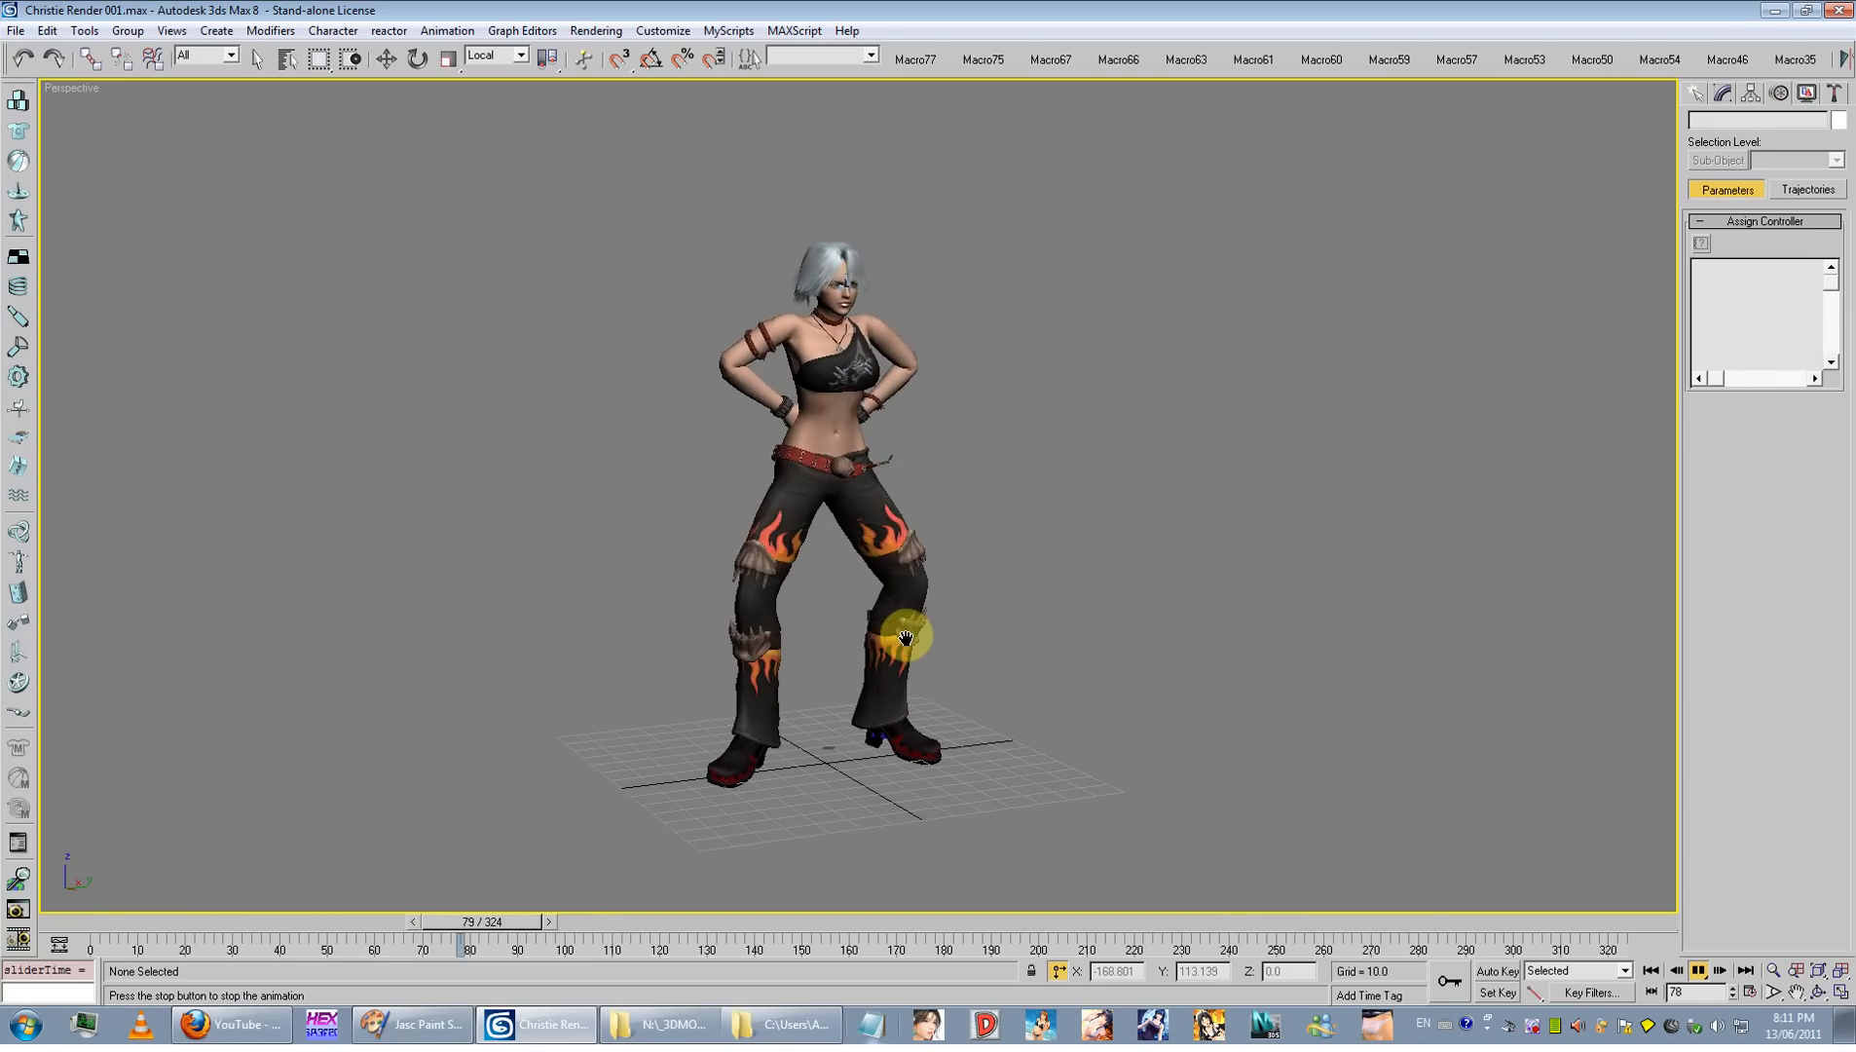
pyautogui.moveTo(628, 921); pyautogui.dragTo(813, 922)
pyautogui.moveTo(674, 892); pyautogui.dragTo(5, 861)
pyautogui.press('e')
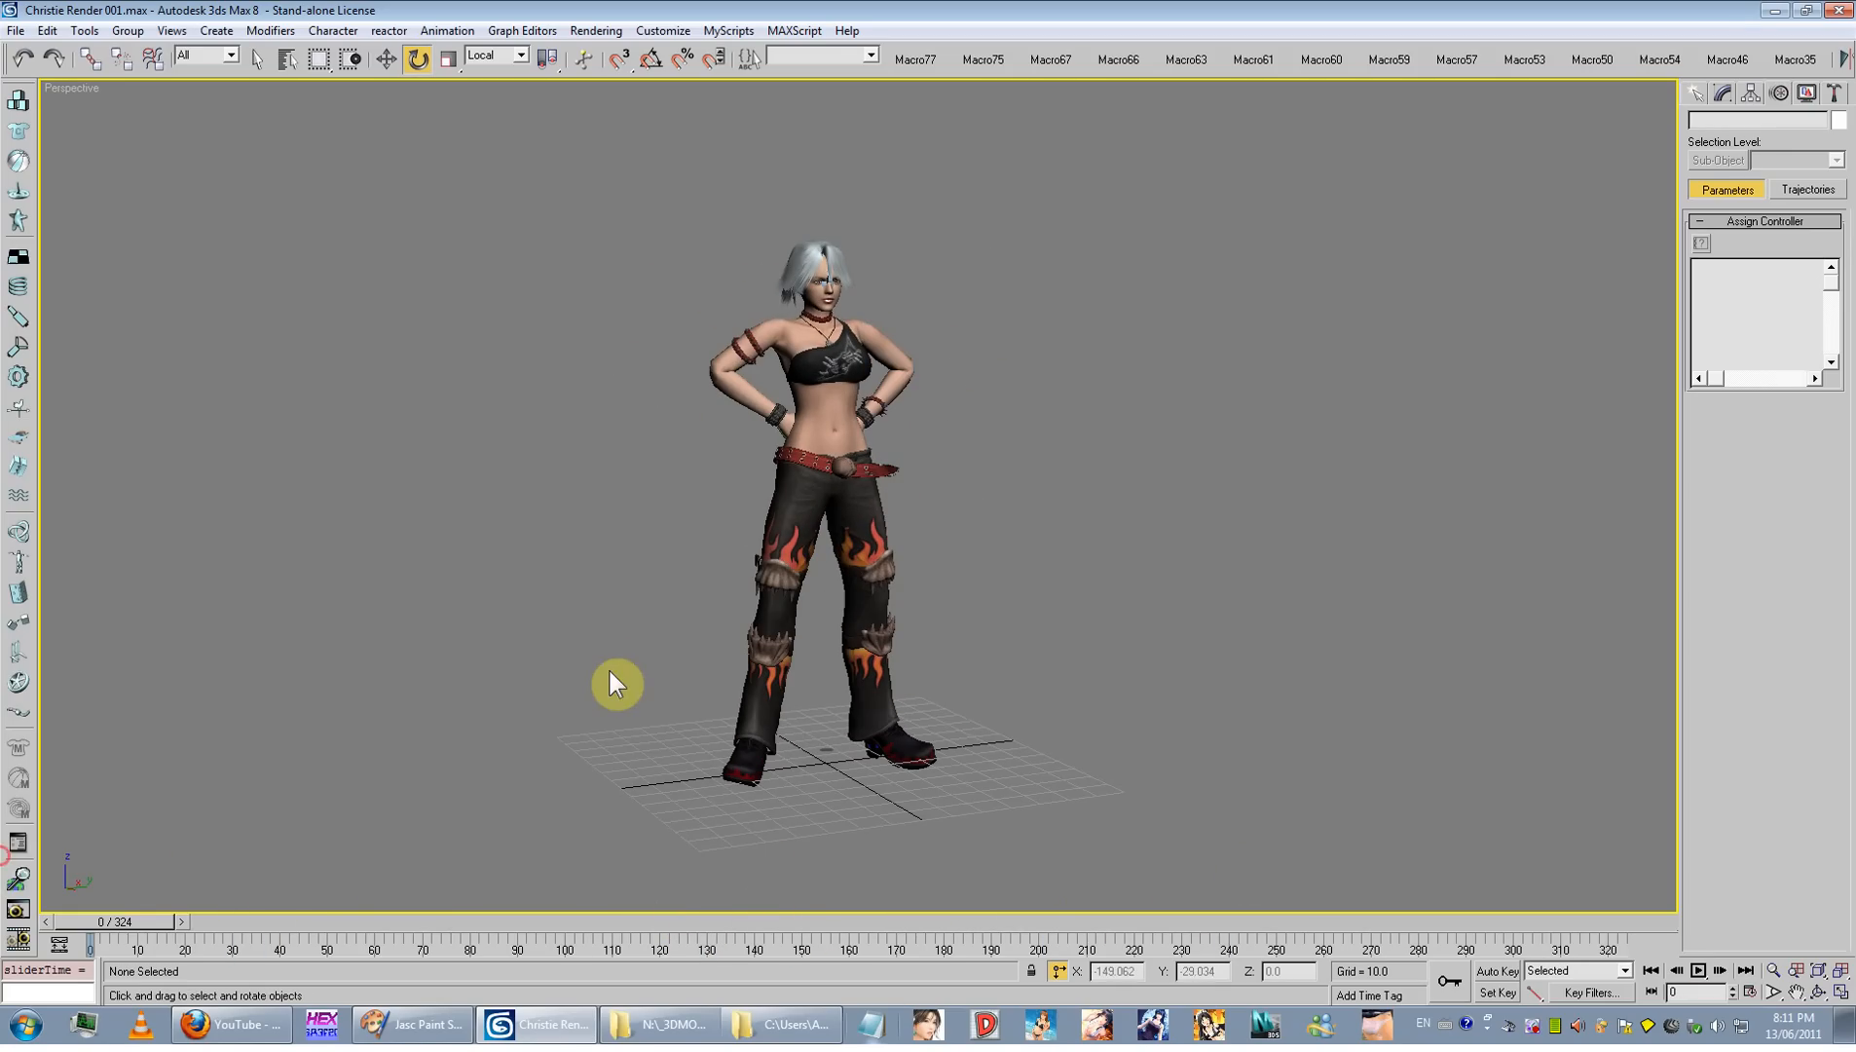
# Step: Reopen the most recently used scene file without saving the current changes
pyautogui.click(17, 32)
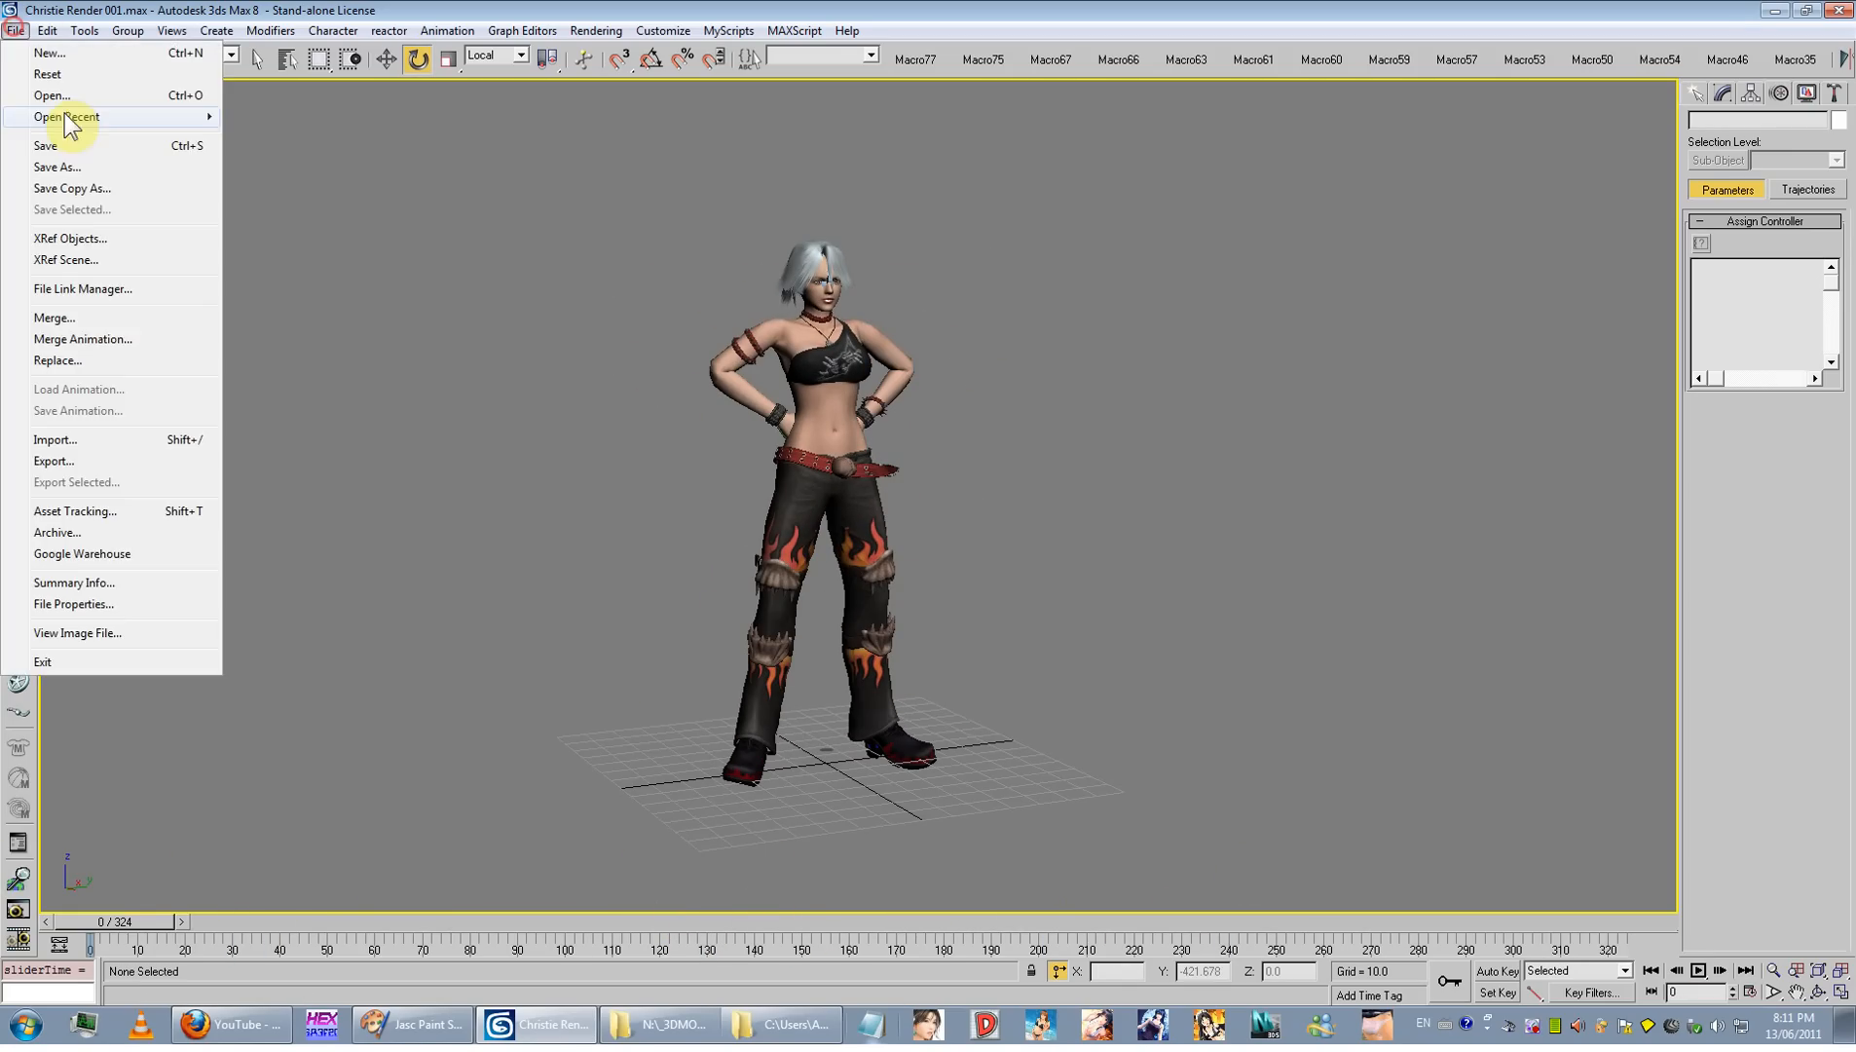
pyautogui.moveTo(70, 116)
pyautogui.click(320, 122)
pyautogui.click(937, 577)
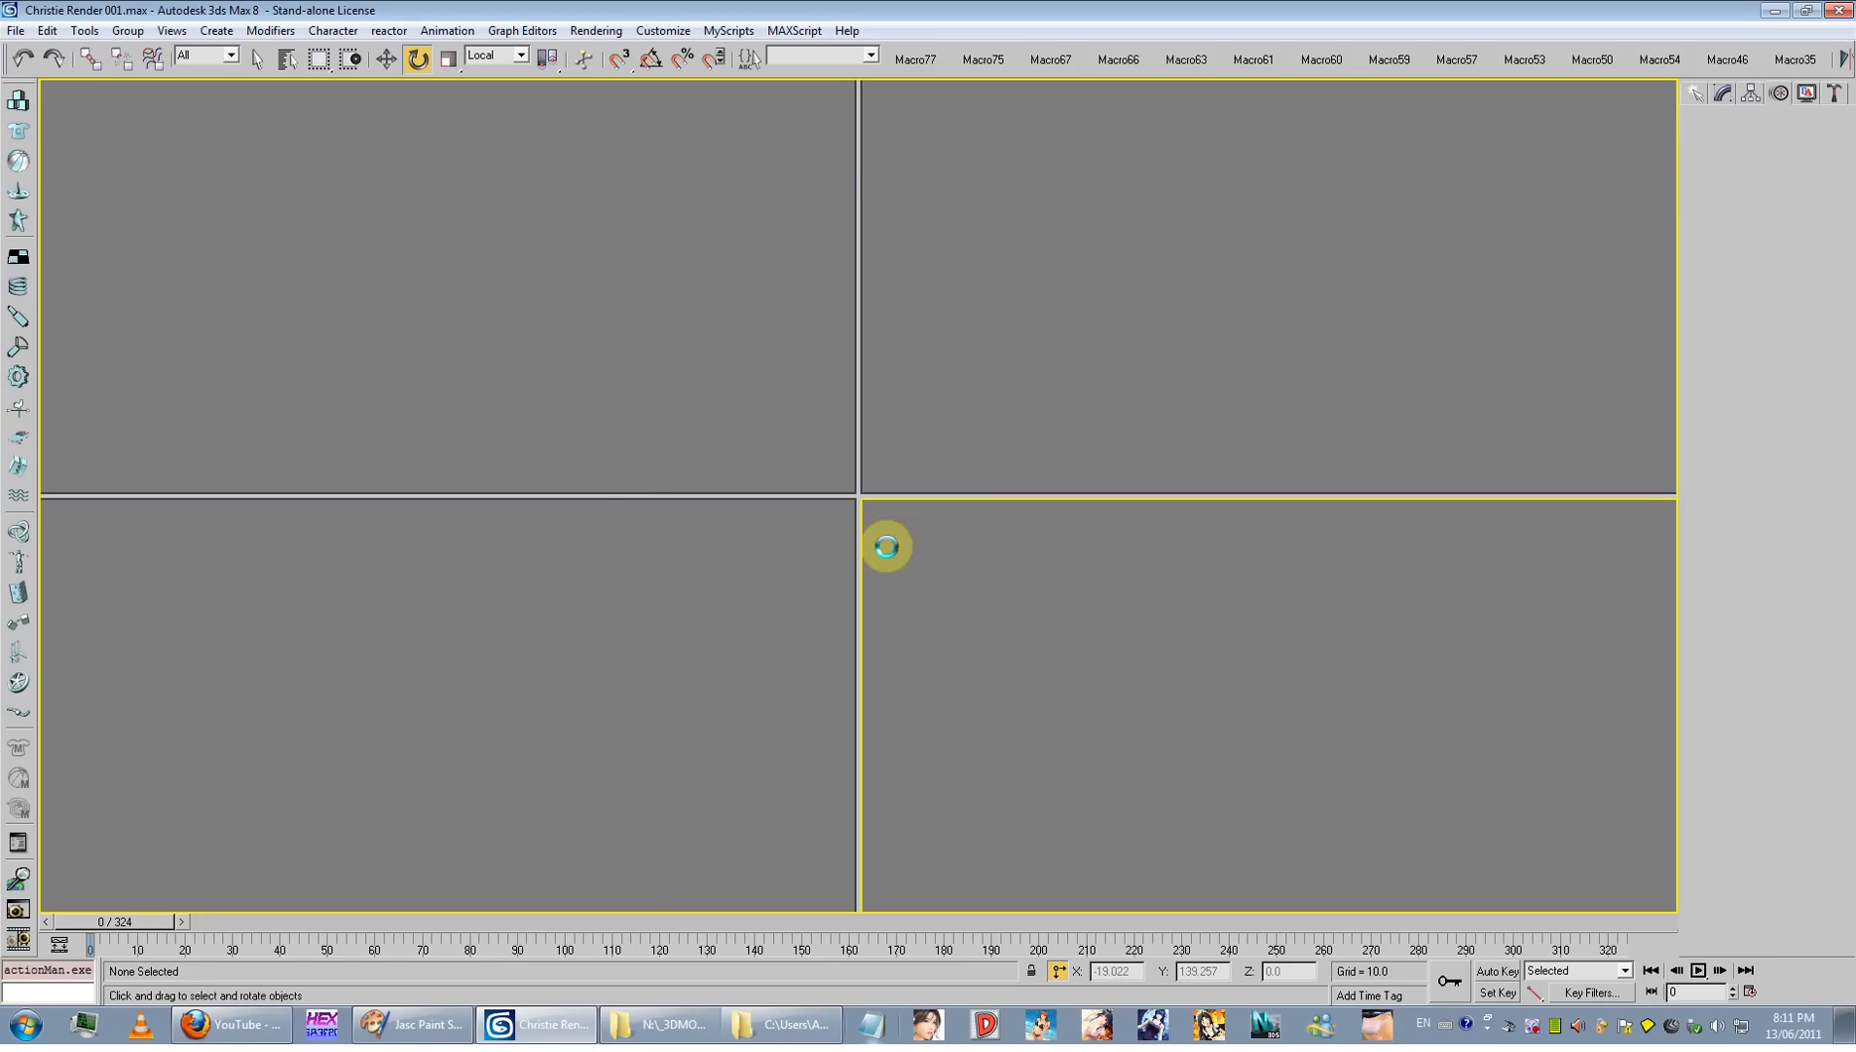
# Step: Bring the 013_mitt image from the Windows desktop into the 3ds Max Perspective view as a viewport background only, without an environment map
pyautogui.click(1848, 1024)
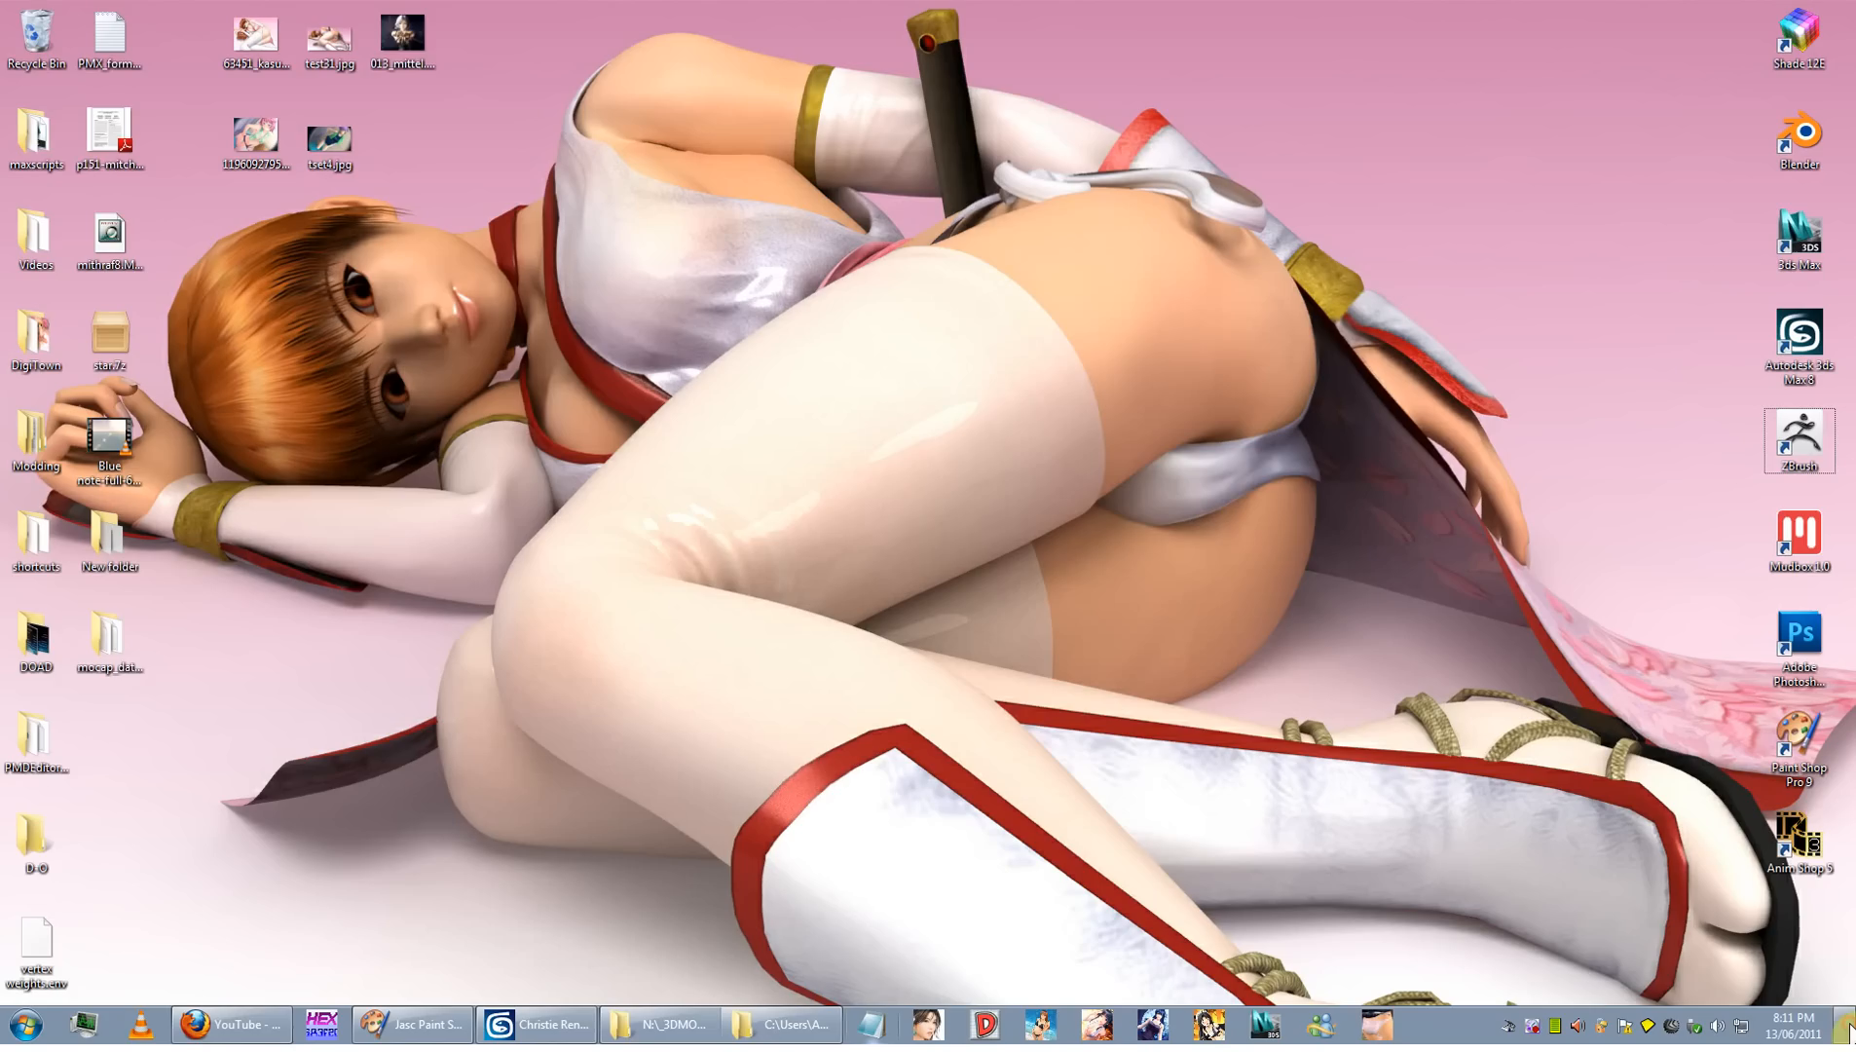
pyautogui.click(404, 39)
pyautogui.moveTo(950, 758); pyautogui.dragTo(1139, 849)
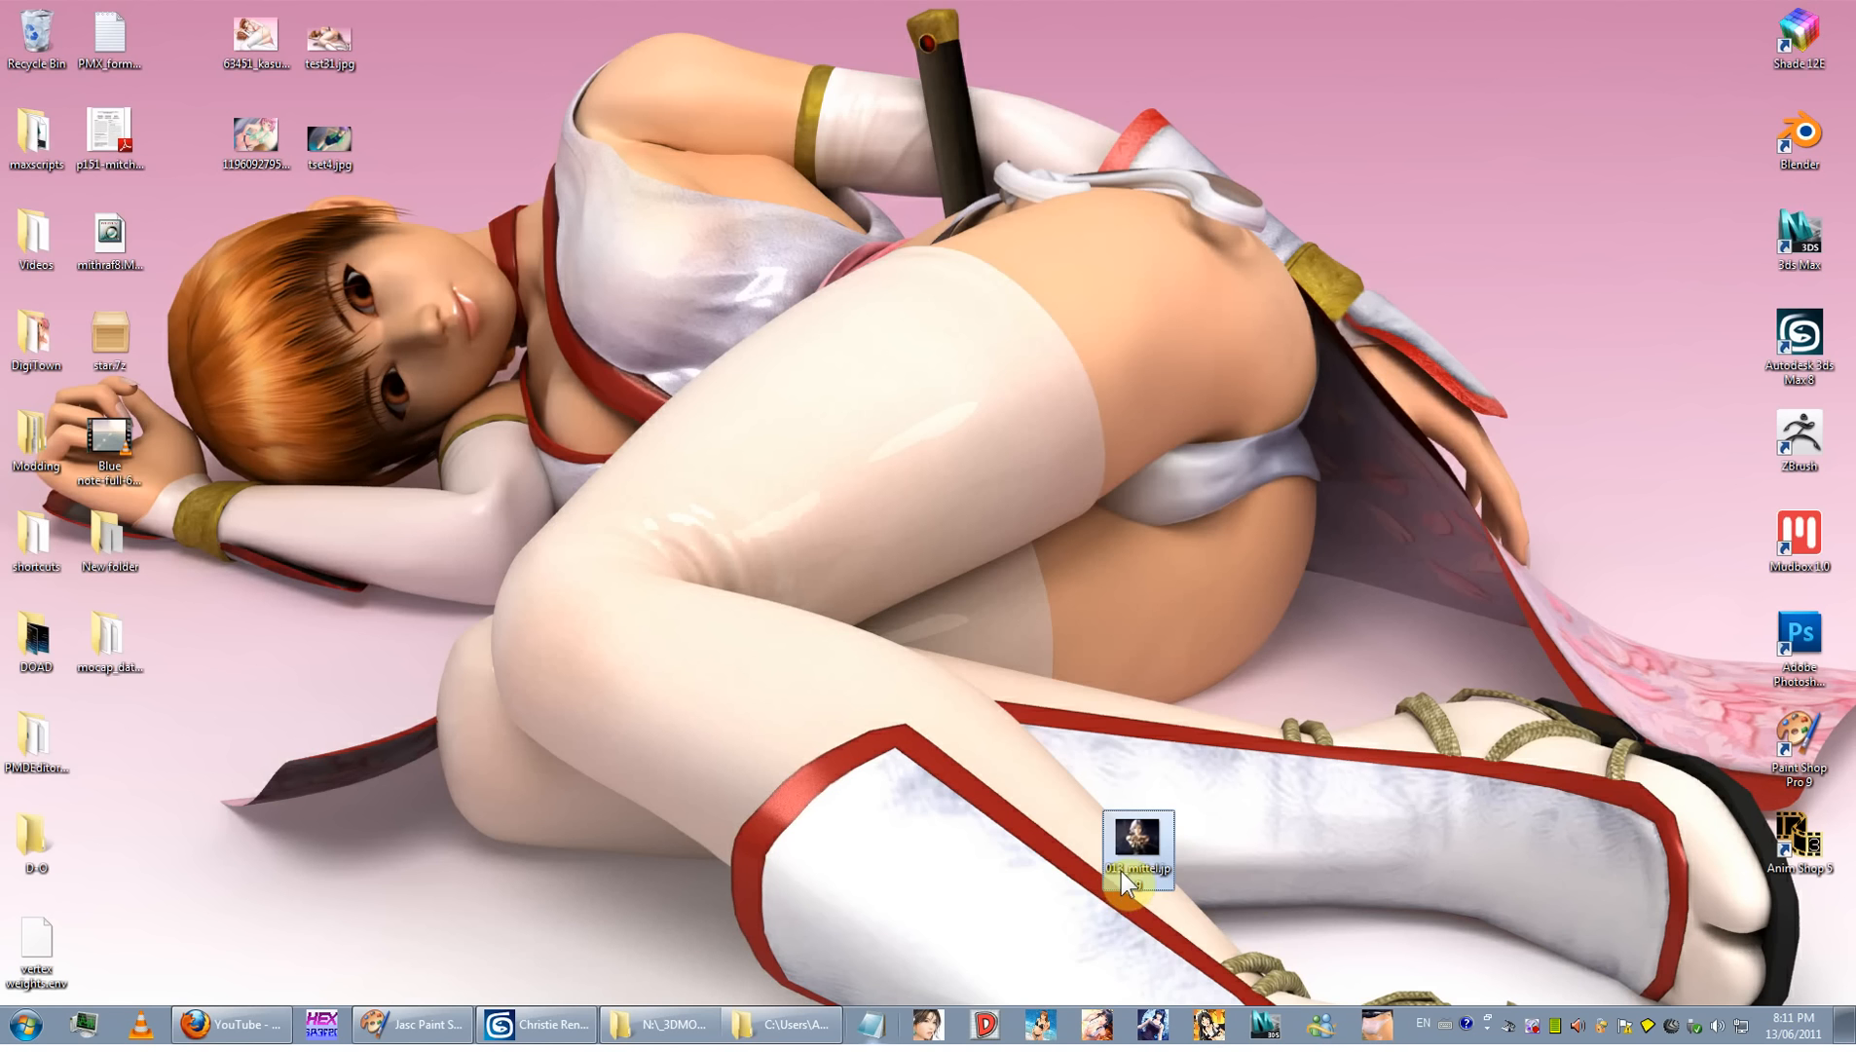
pyautogui.moveTo(542, 1032); pyautogui.dragTo(1064, 642)
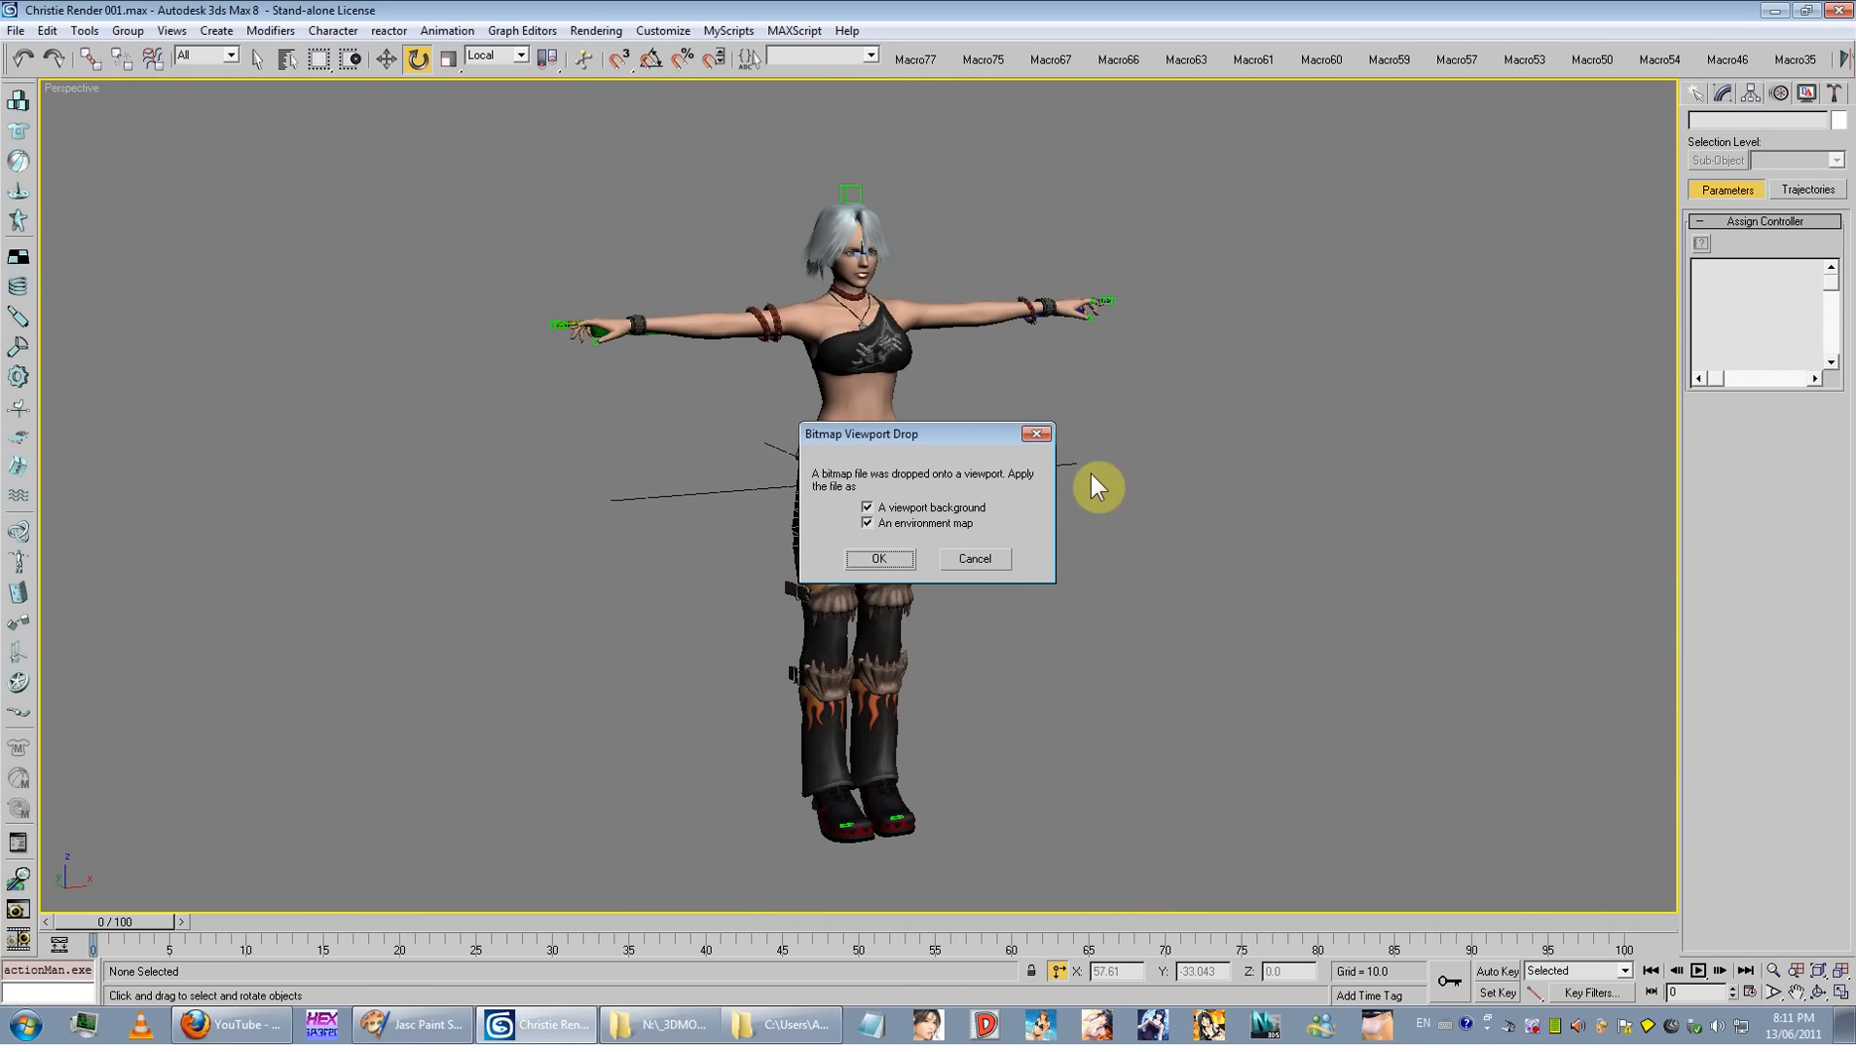
pyautogui.moveTo(1020, 429); pyautogui.dragTo(1267, 415)
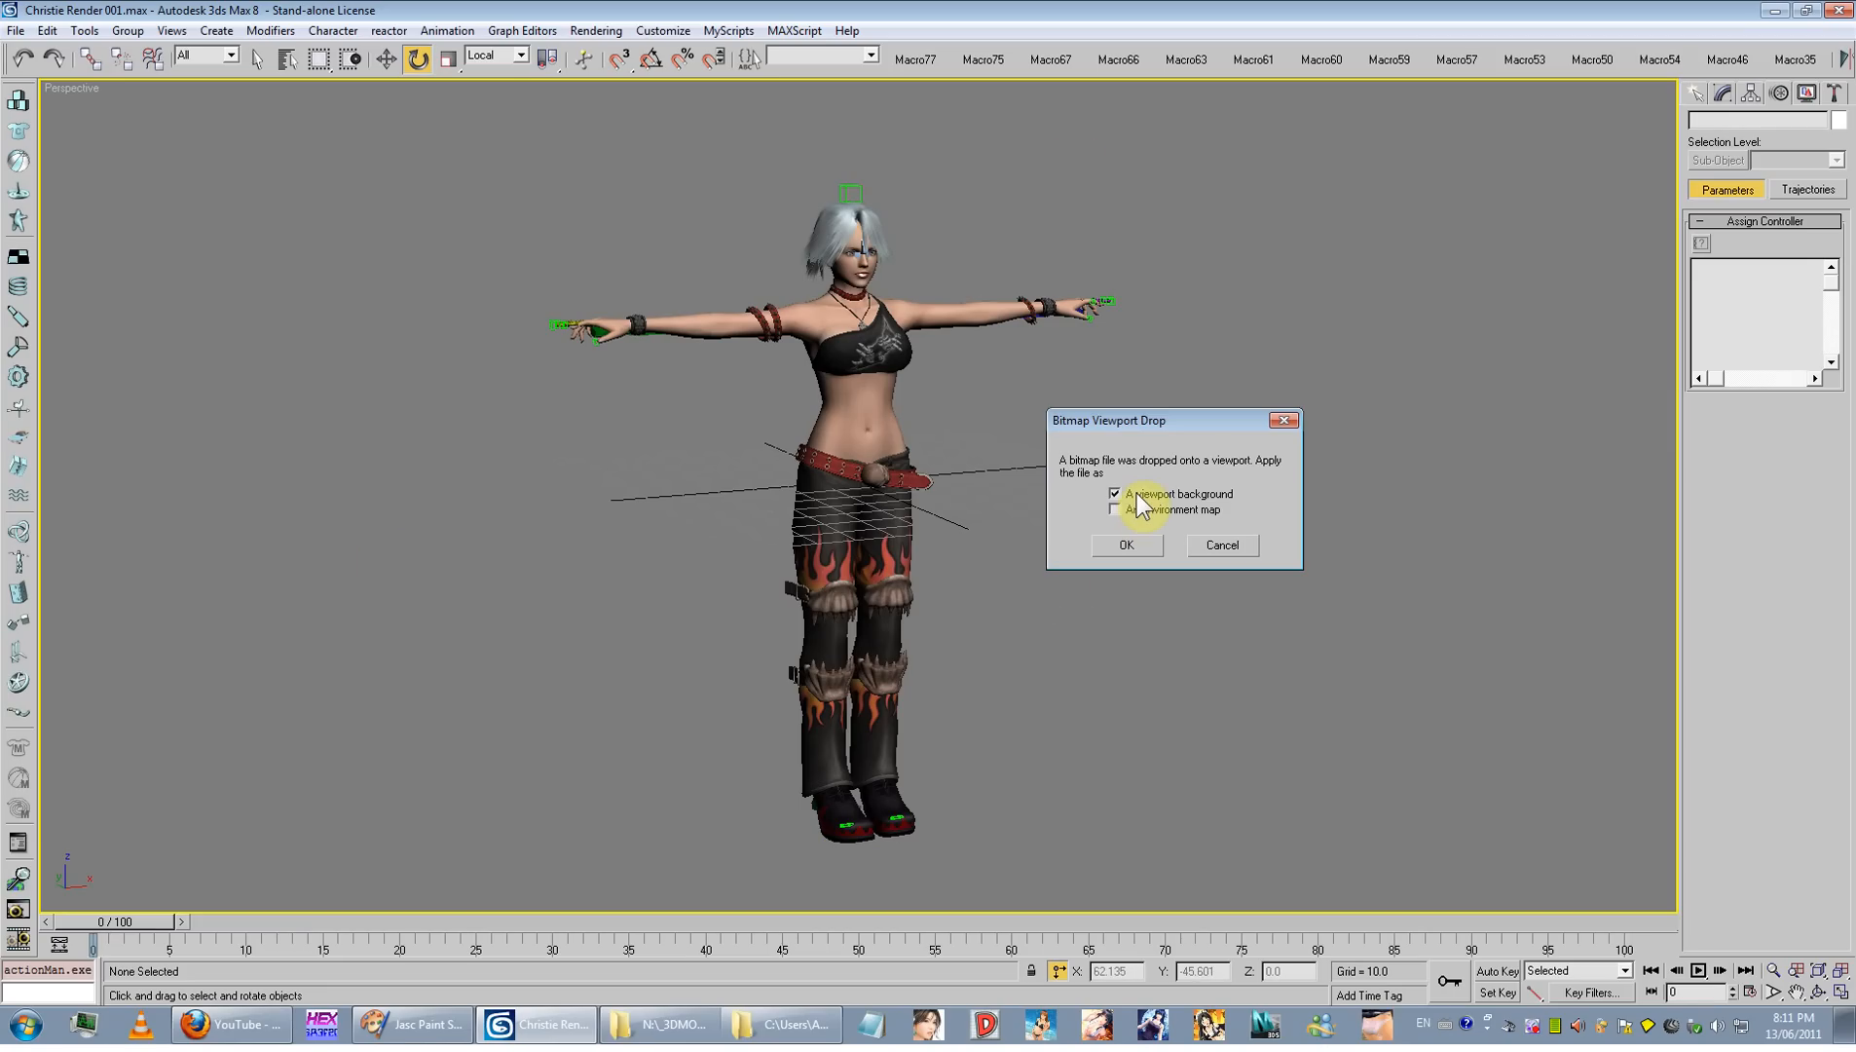
pyautogui.click(1120, 542)
# Step: Restore the four-viewport layout and show the safe frame in the Perspective view
pyautogui.click(1839, 970)
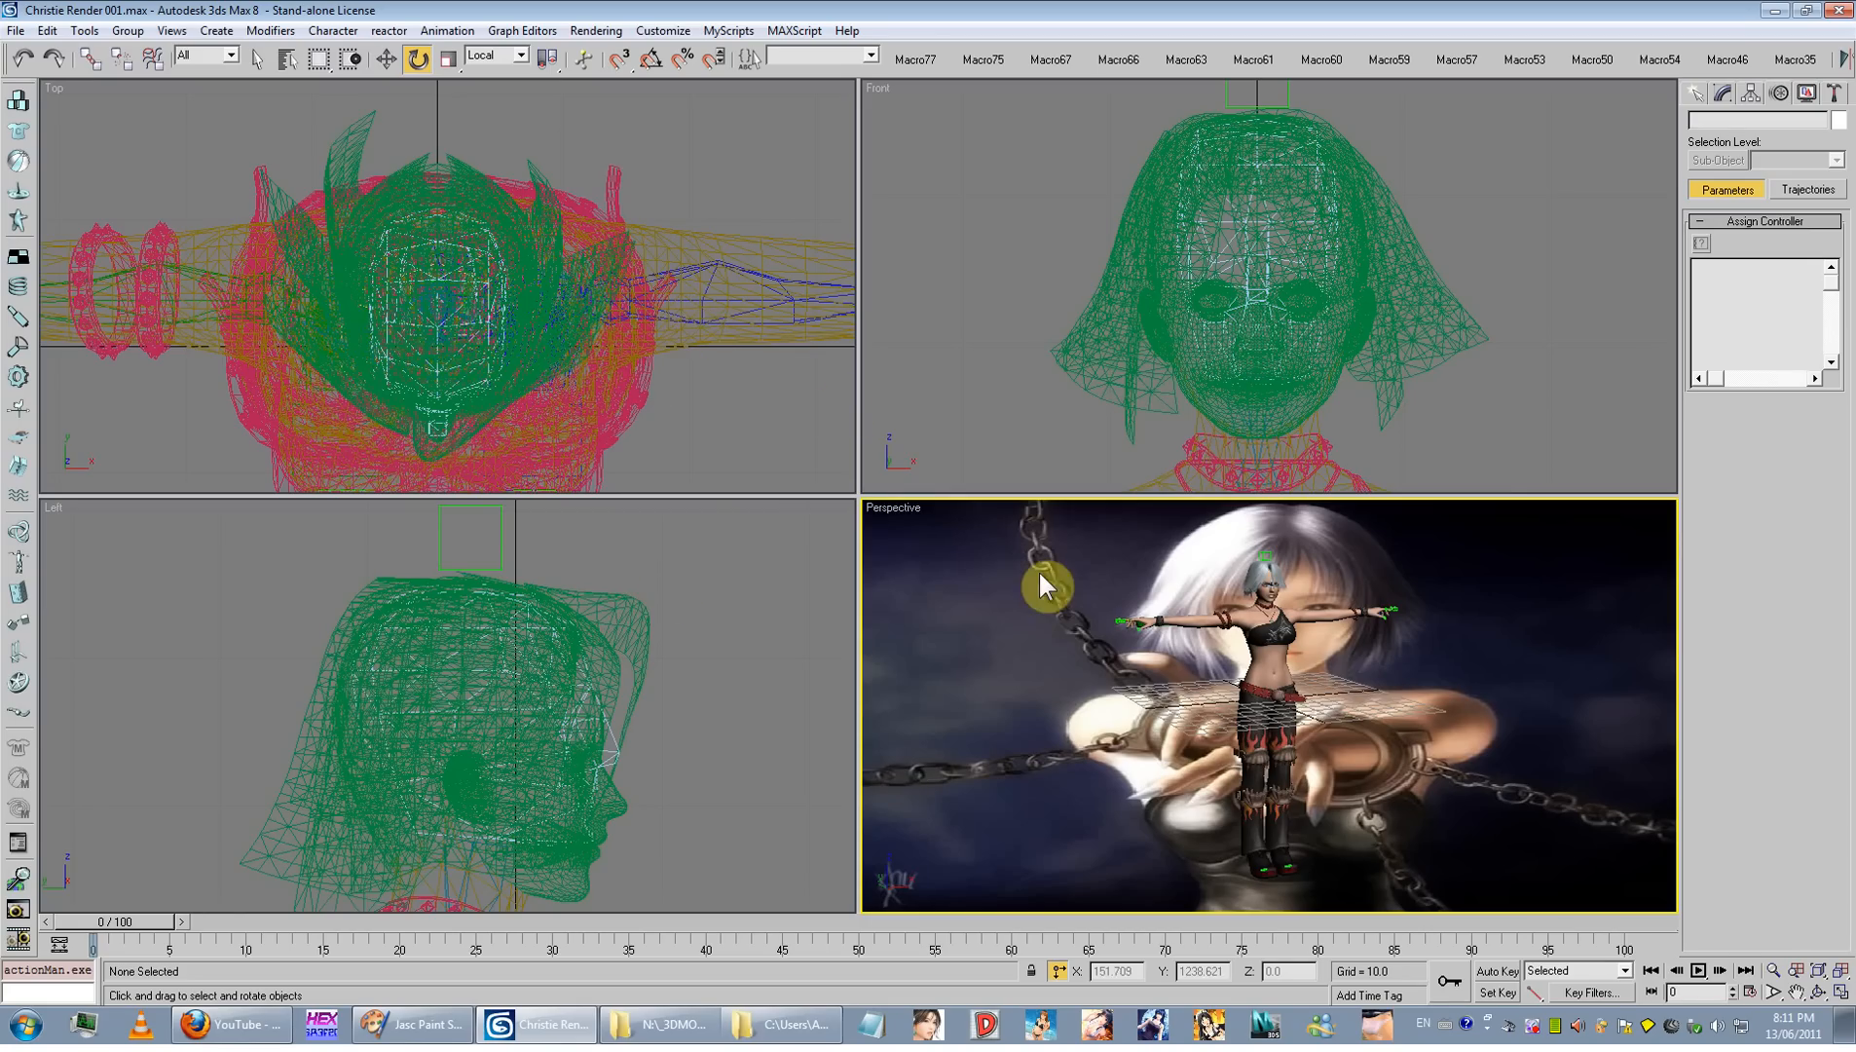
pyautogui.rightClick(893, 510)
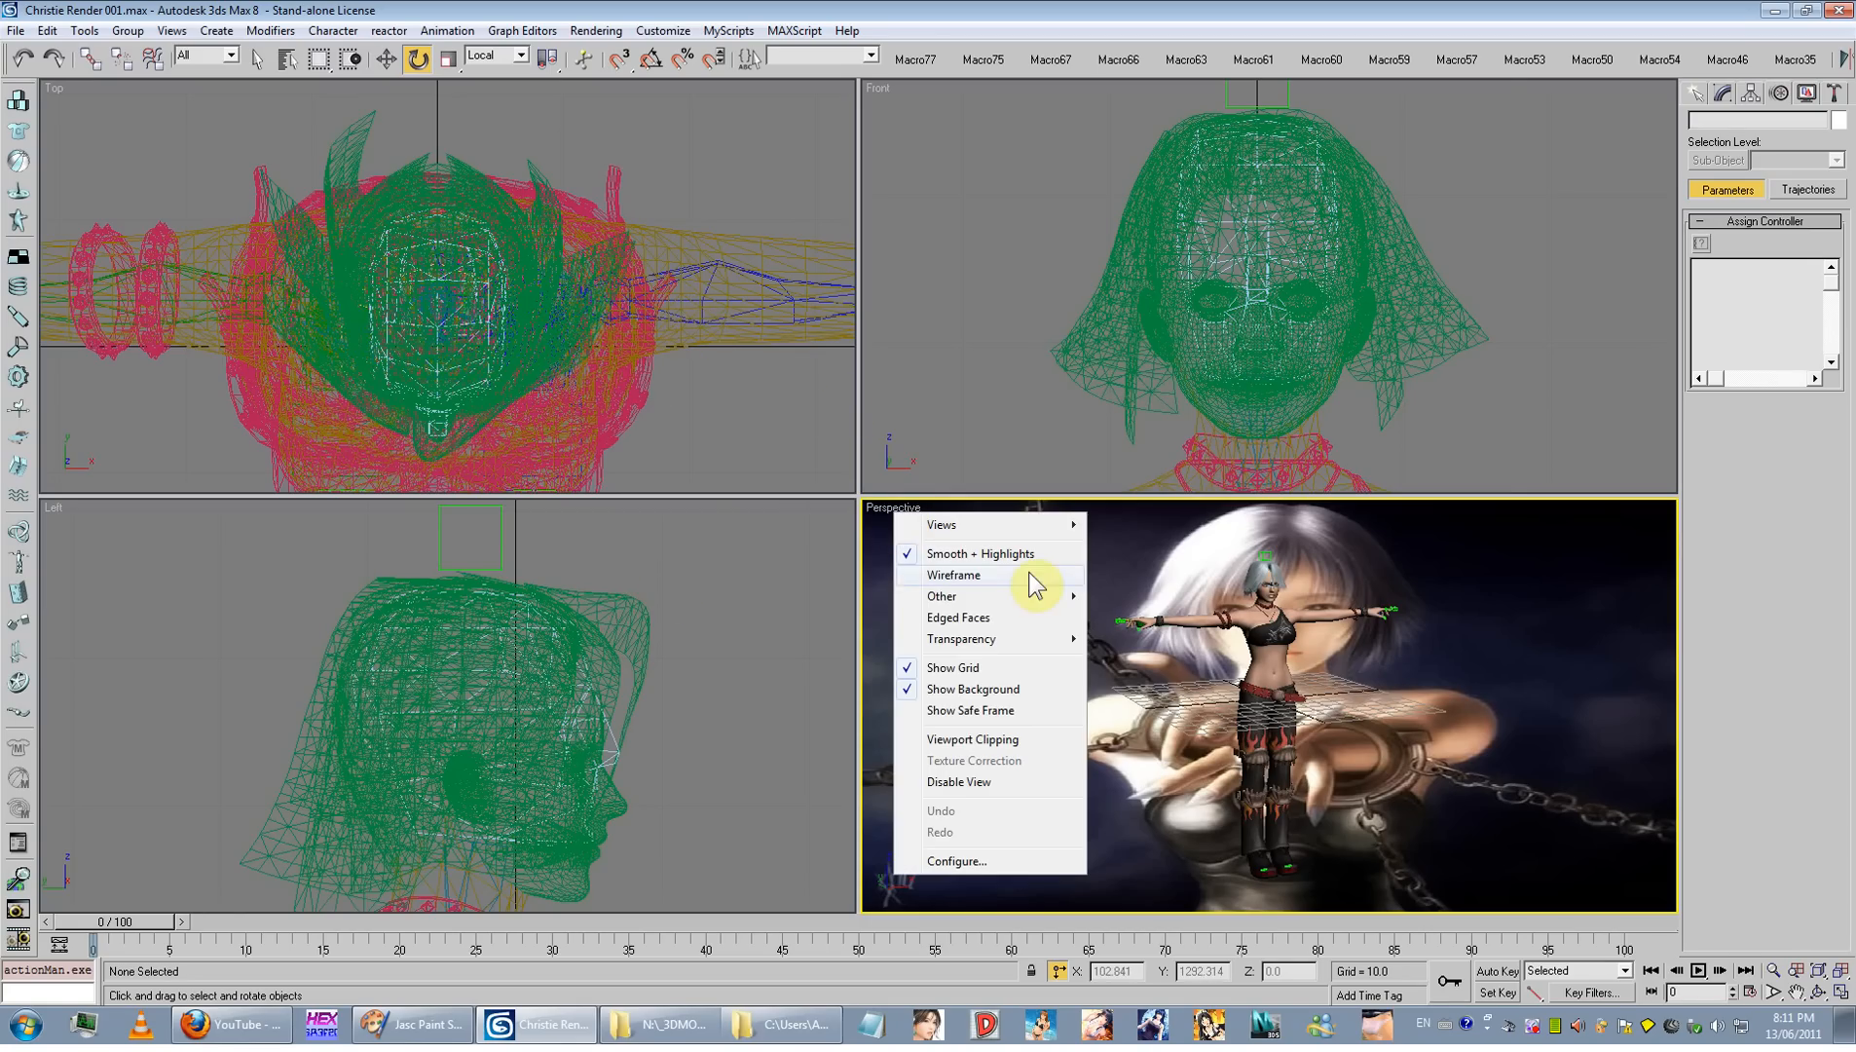
pyautogui.click(972, 712)
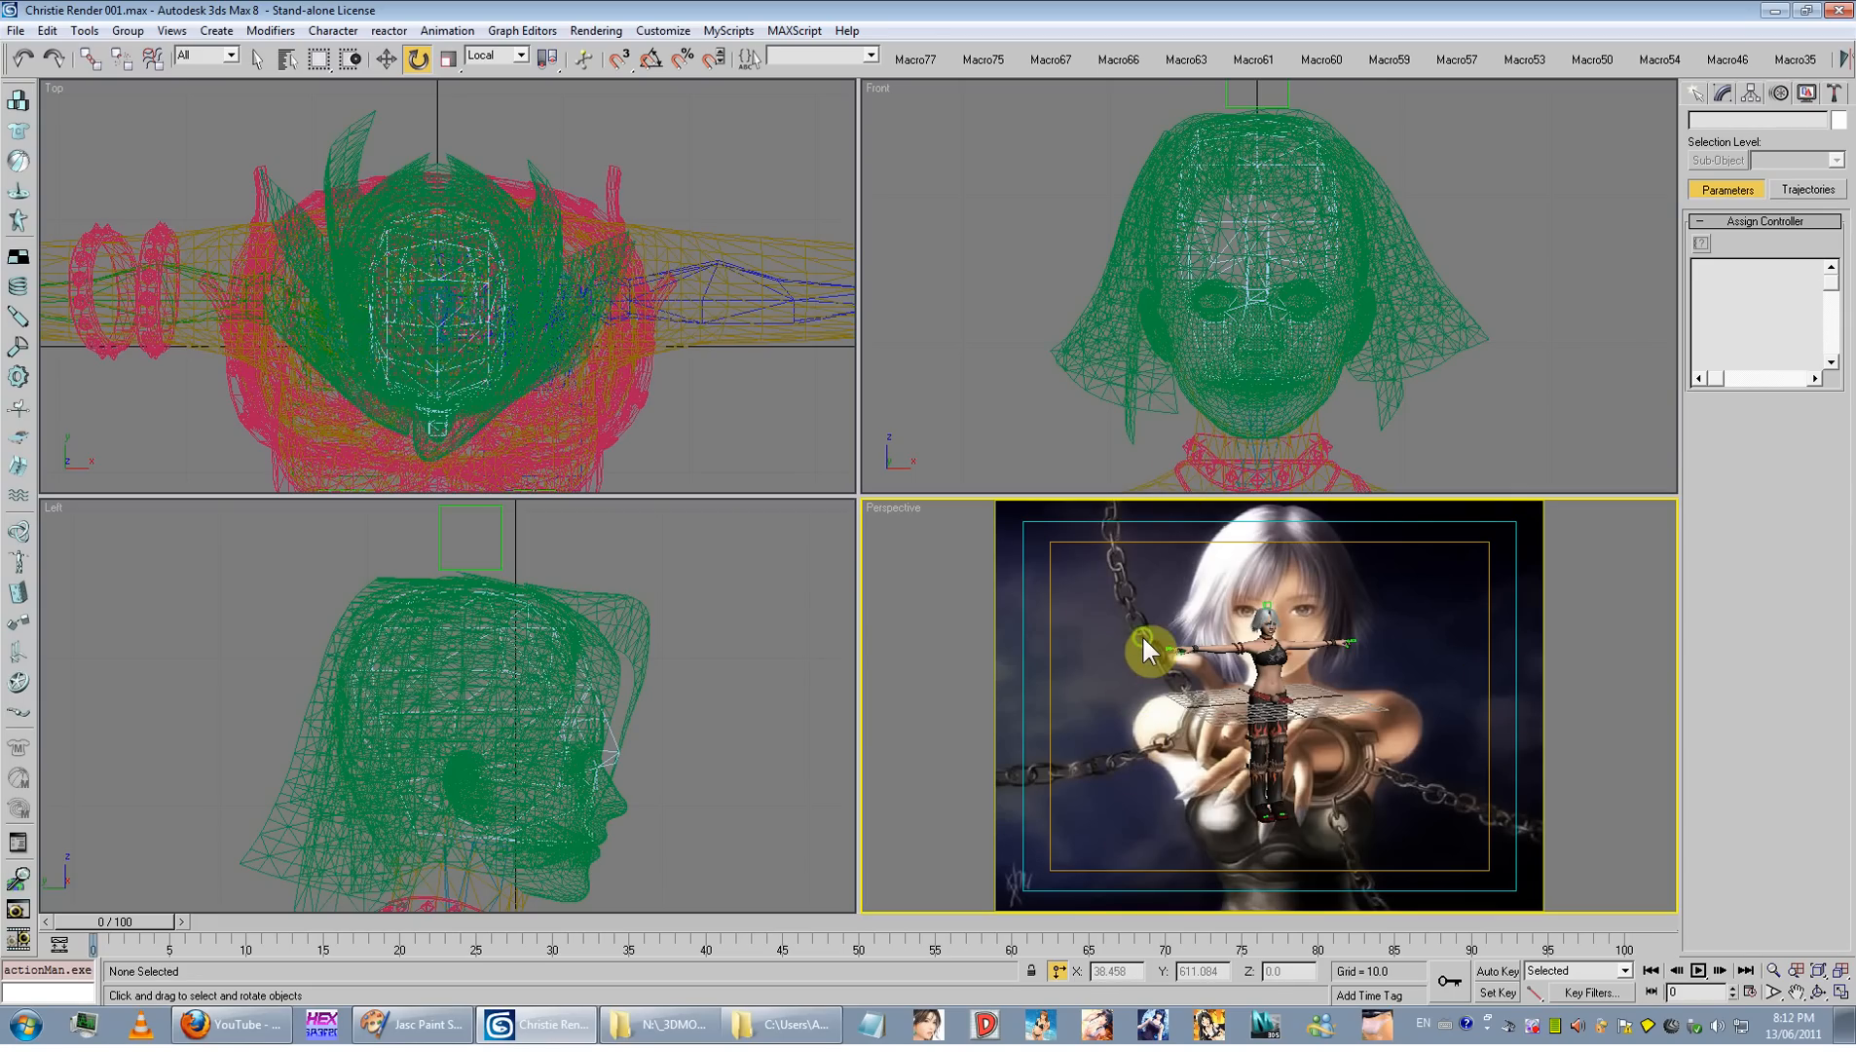
# Step: Open the render scene settings and try output widths of 670 and 539 against the background image
pyautogui.press('F10')
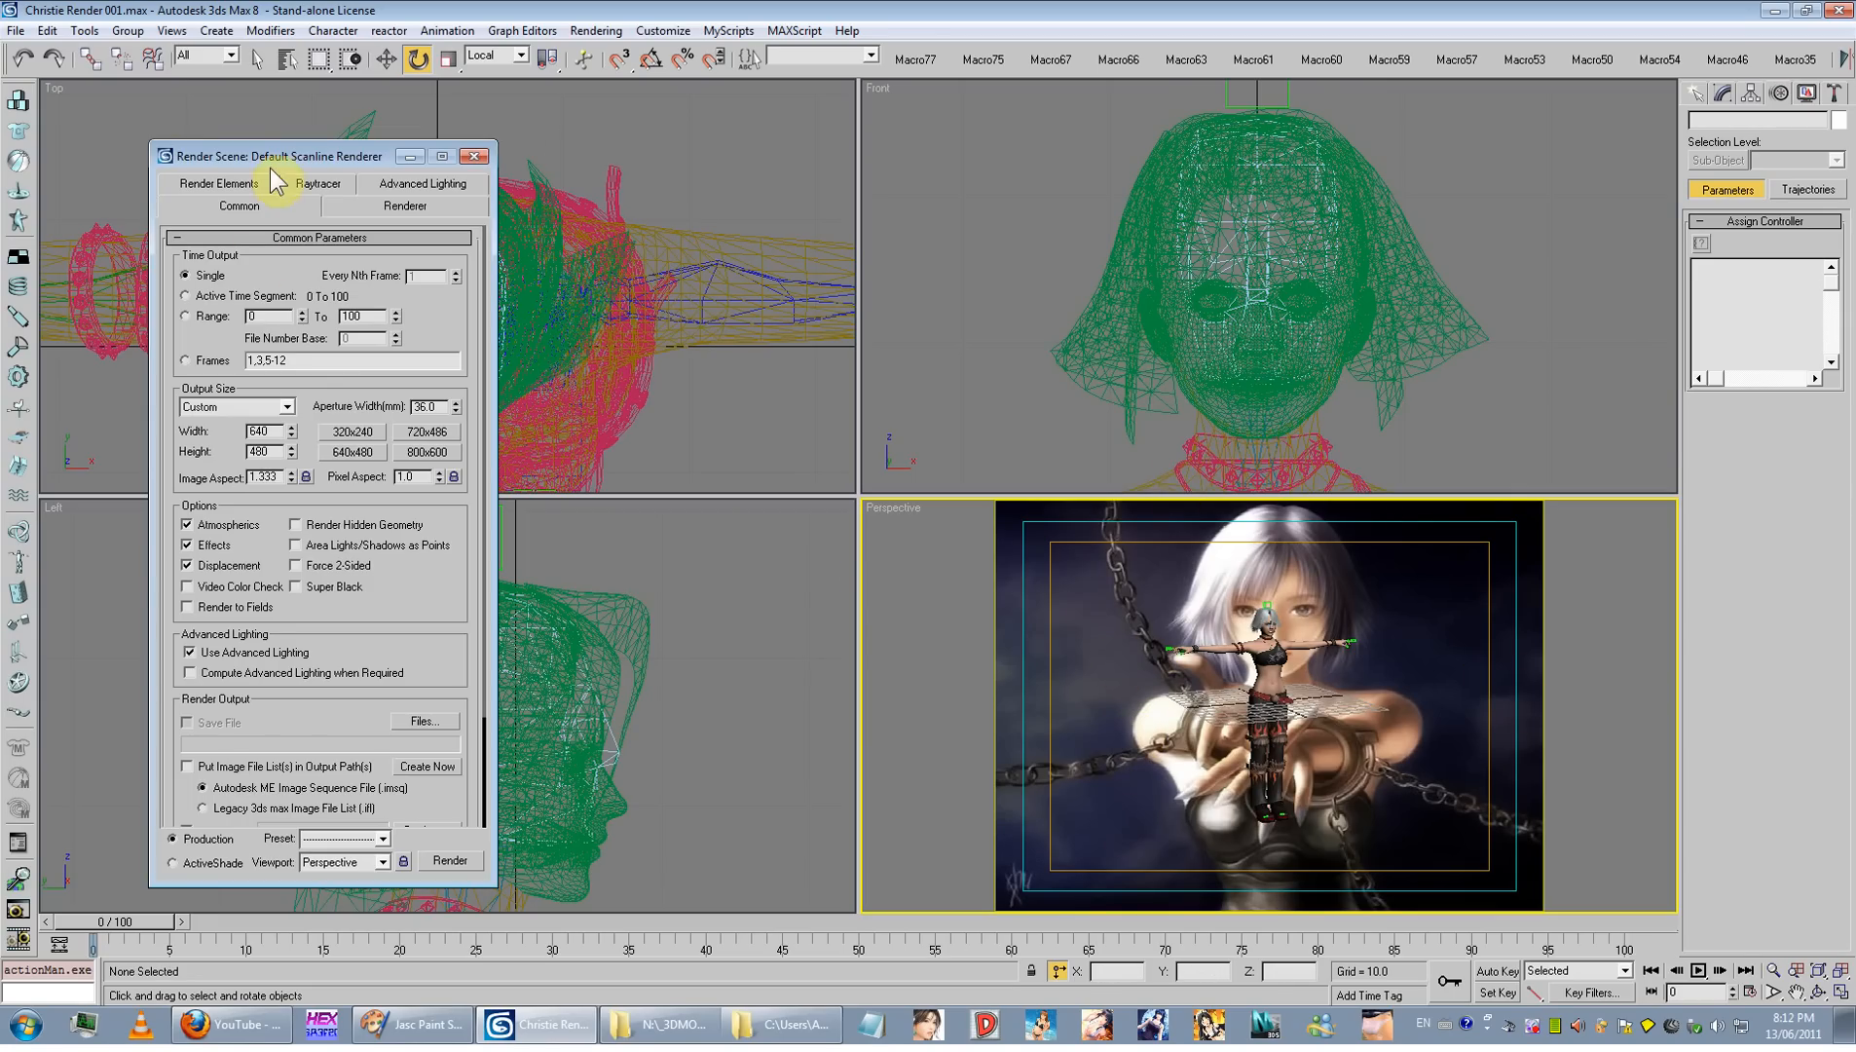
pyautogui.moveTo(279, 150); pyautogui.dragTo(399, 115)
pyautogui.doubleClick(380, 391)
pyautogui.write('589')
pyautogui.press('Return')
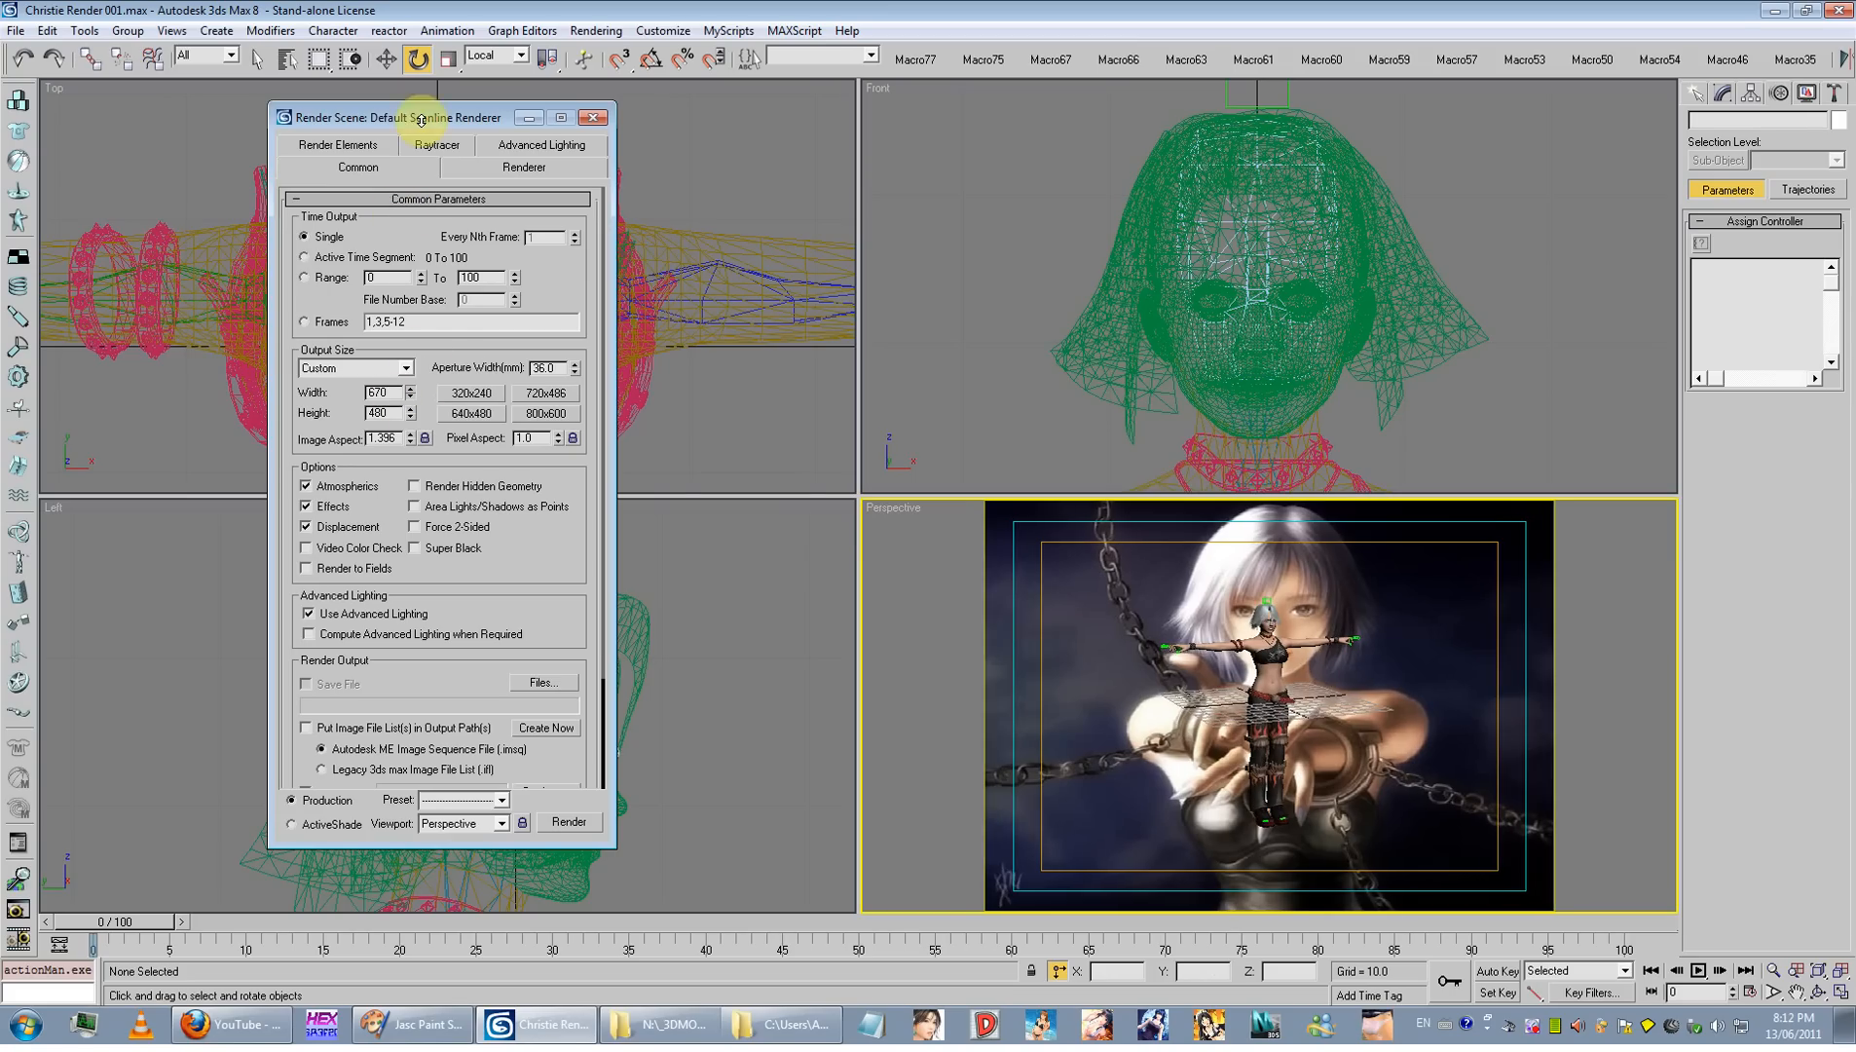
pyautogui.moveTo(457, 908); pyautogui.dragTo(392, 392)
pyautogui.doubleClick(392, 391)
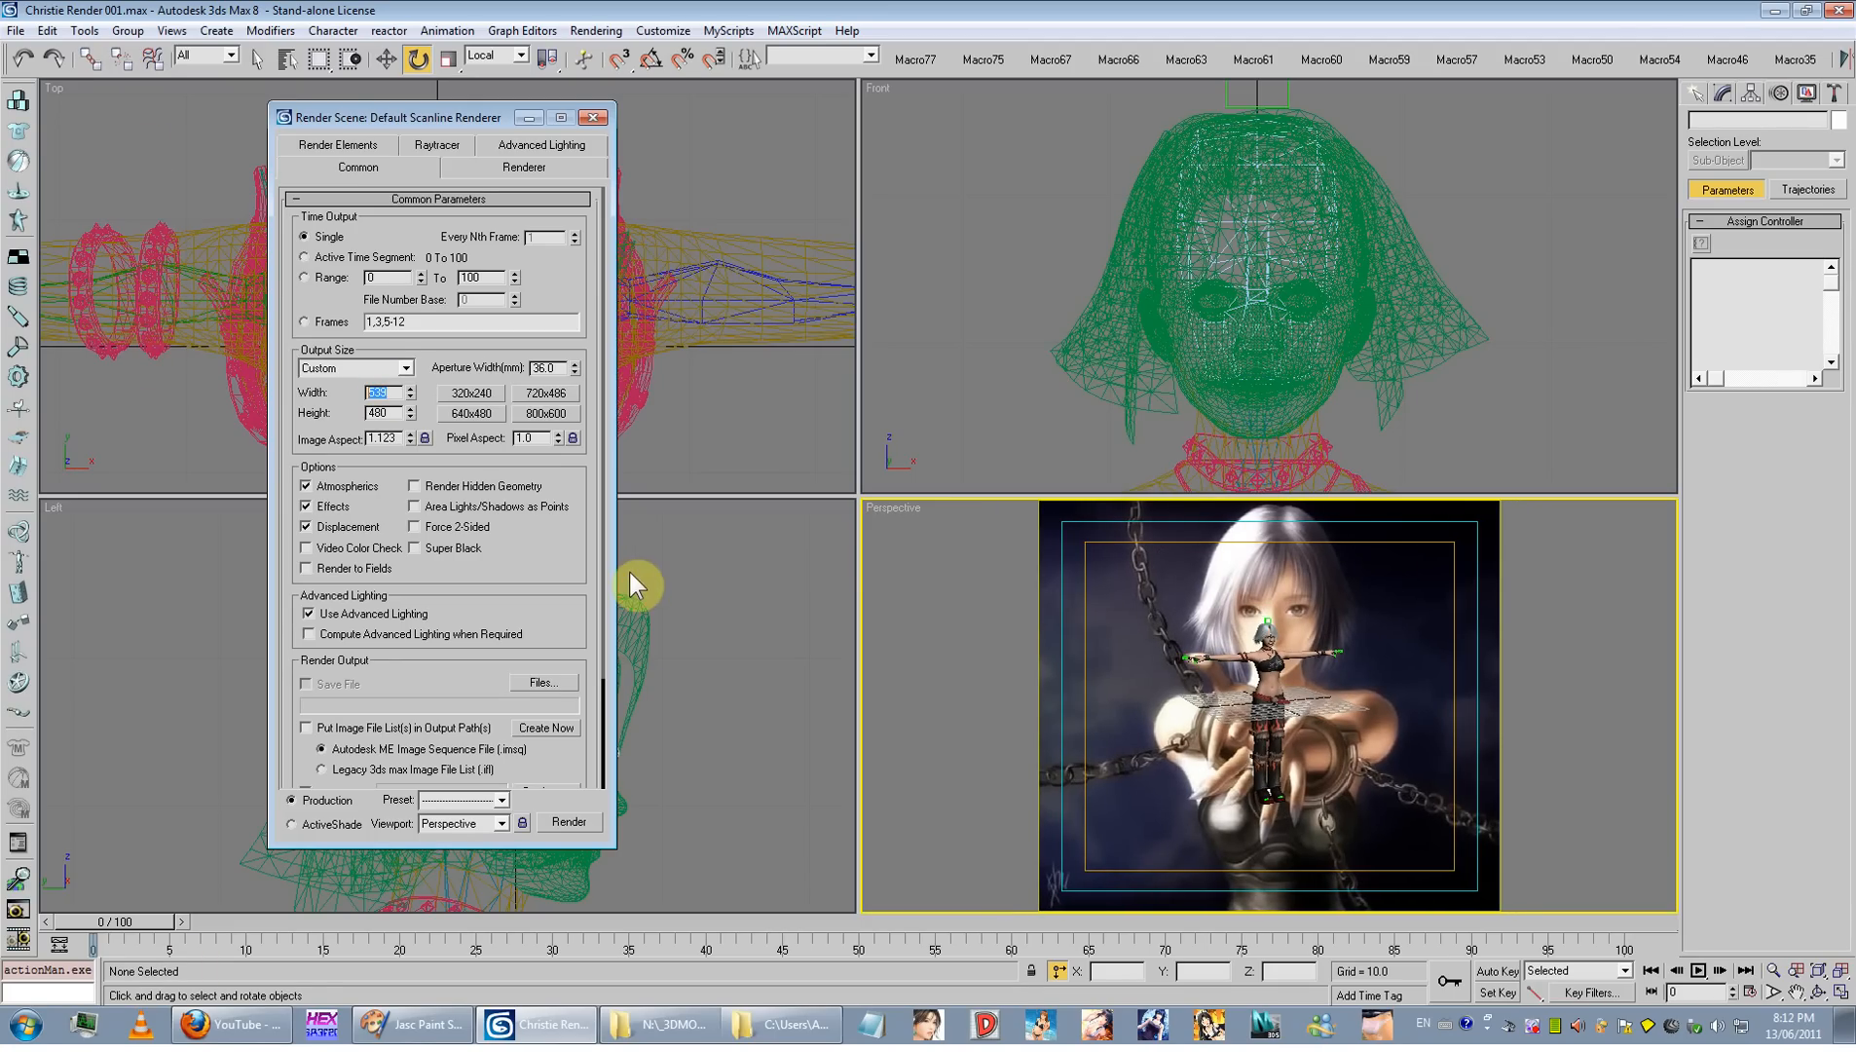
# Step: Set the render output size to a width of 400 and a height of 500
pyautogui.write('400')
pyautogui.doubleClick(378, 413)
pyautogui.write('5')
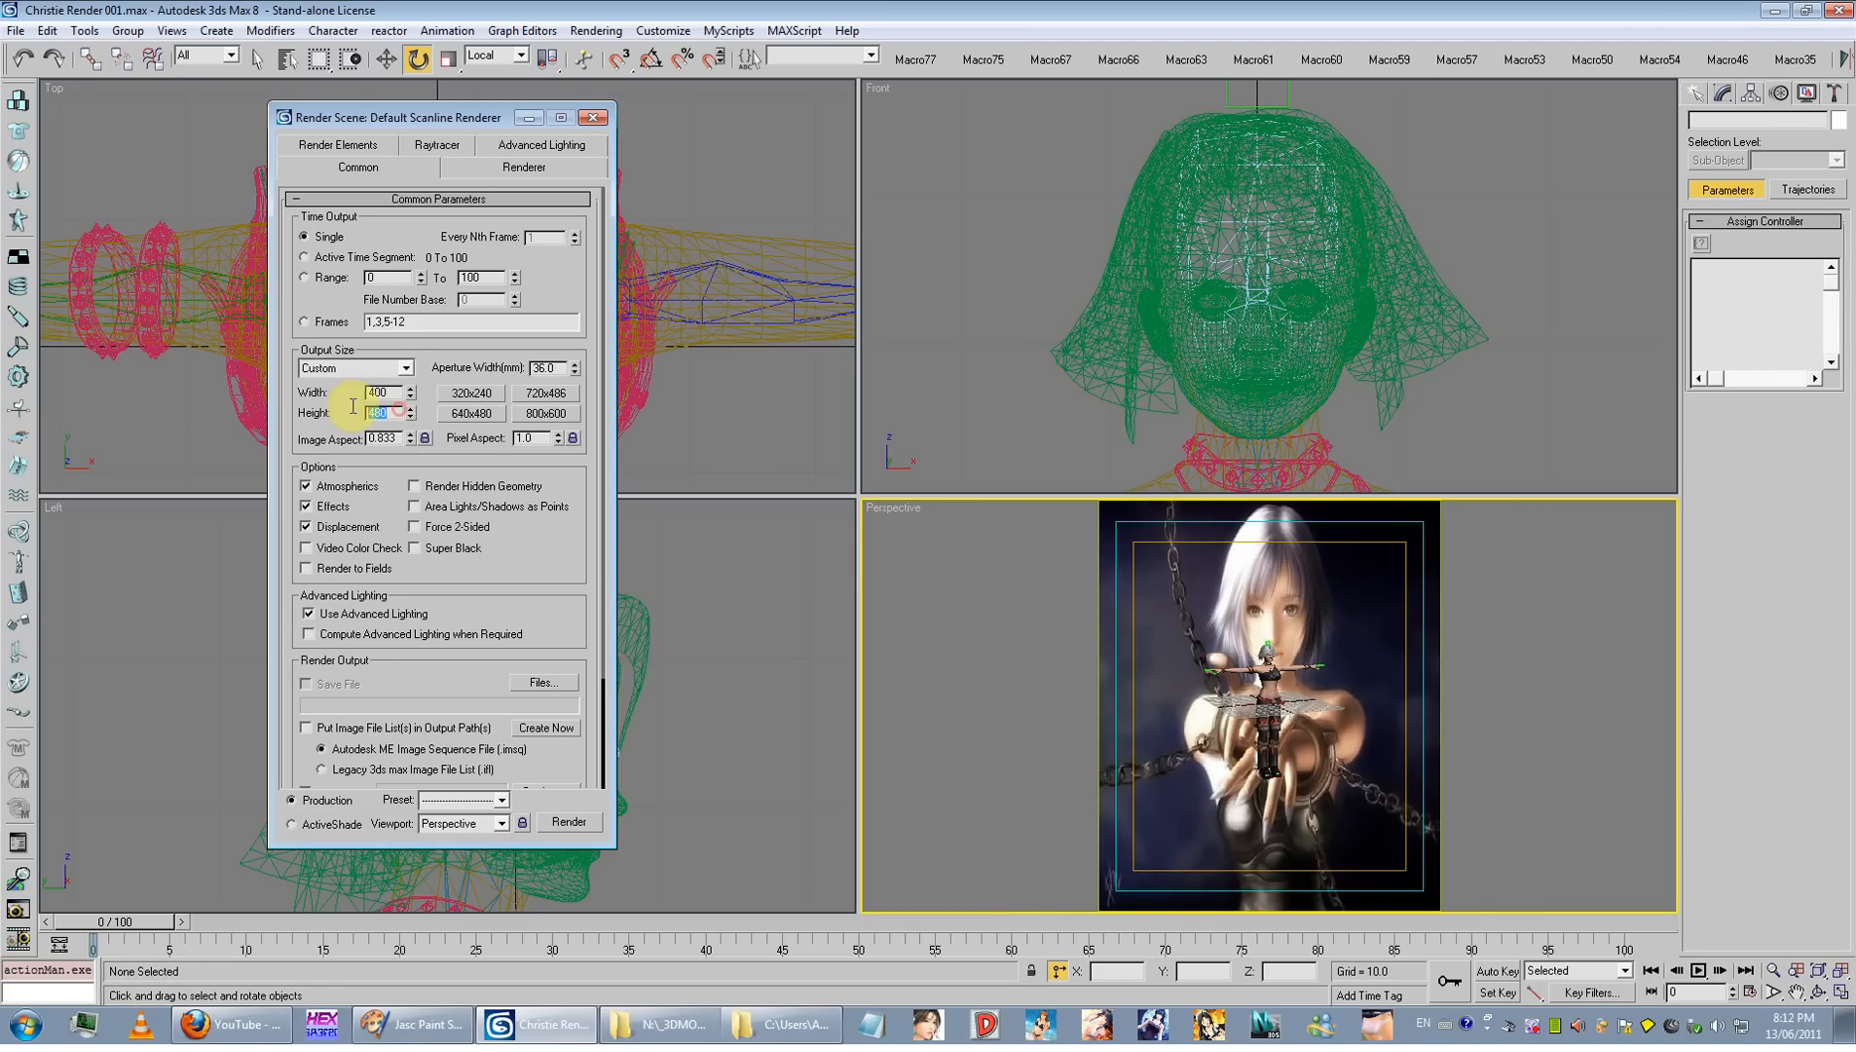
pyautogui.write('00')
pyautogui.press('Return')
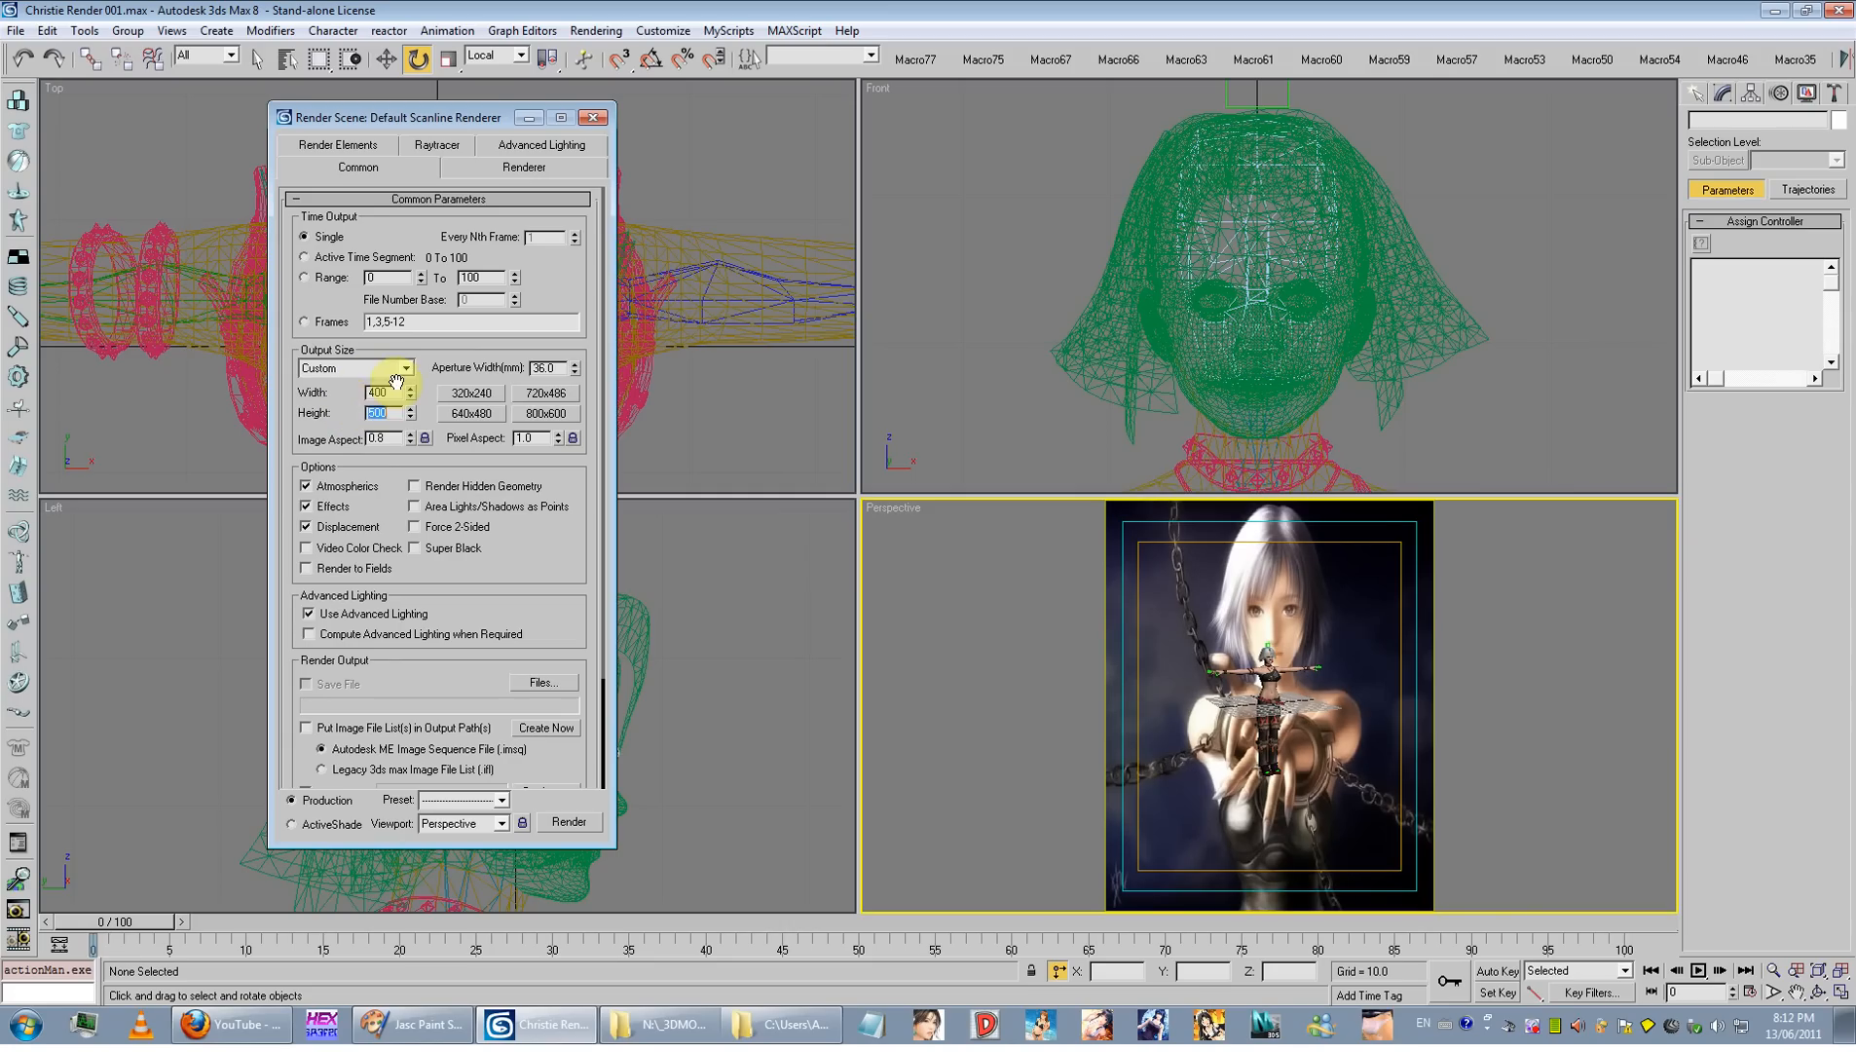
# Step: Check the background image file on the desktop, and set the render output size to 500 wide by 415 high
pyautogui.click(386, 394)
pyautogui.click(1848, 1031)
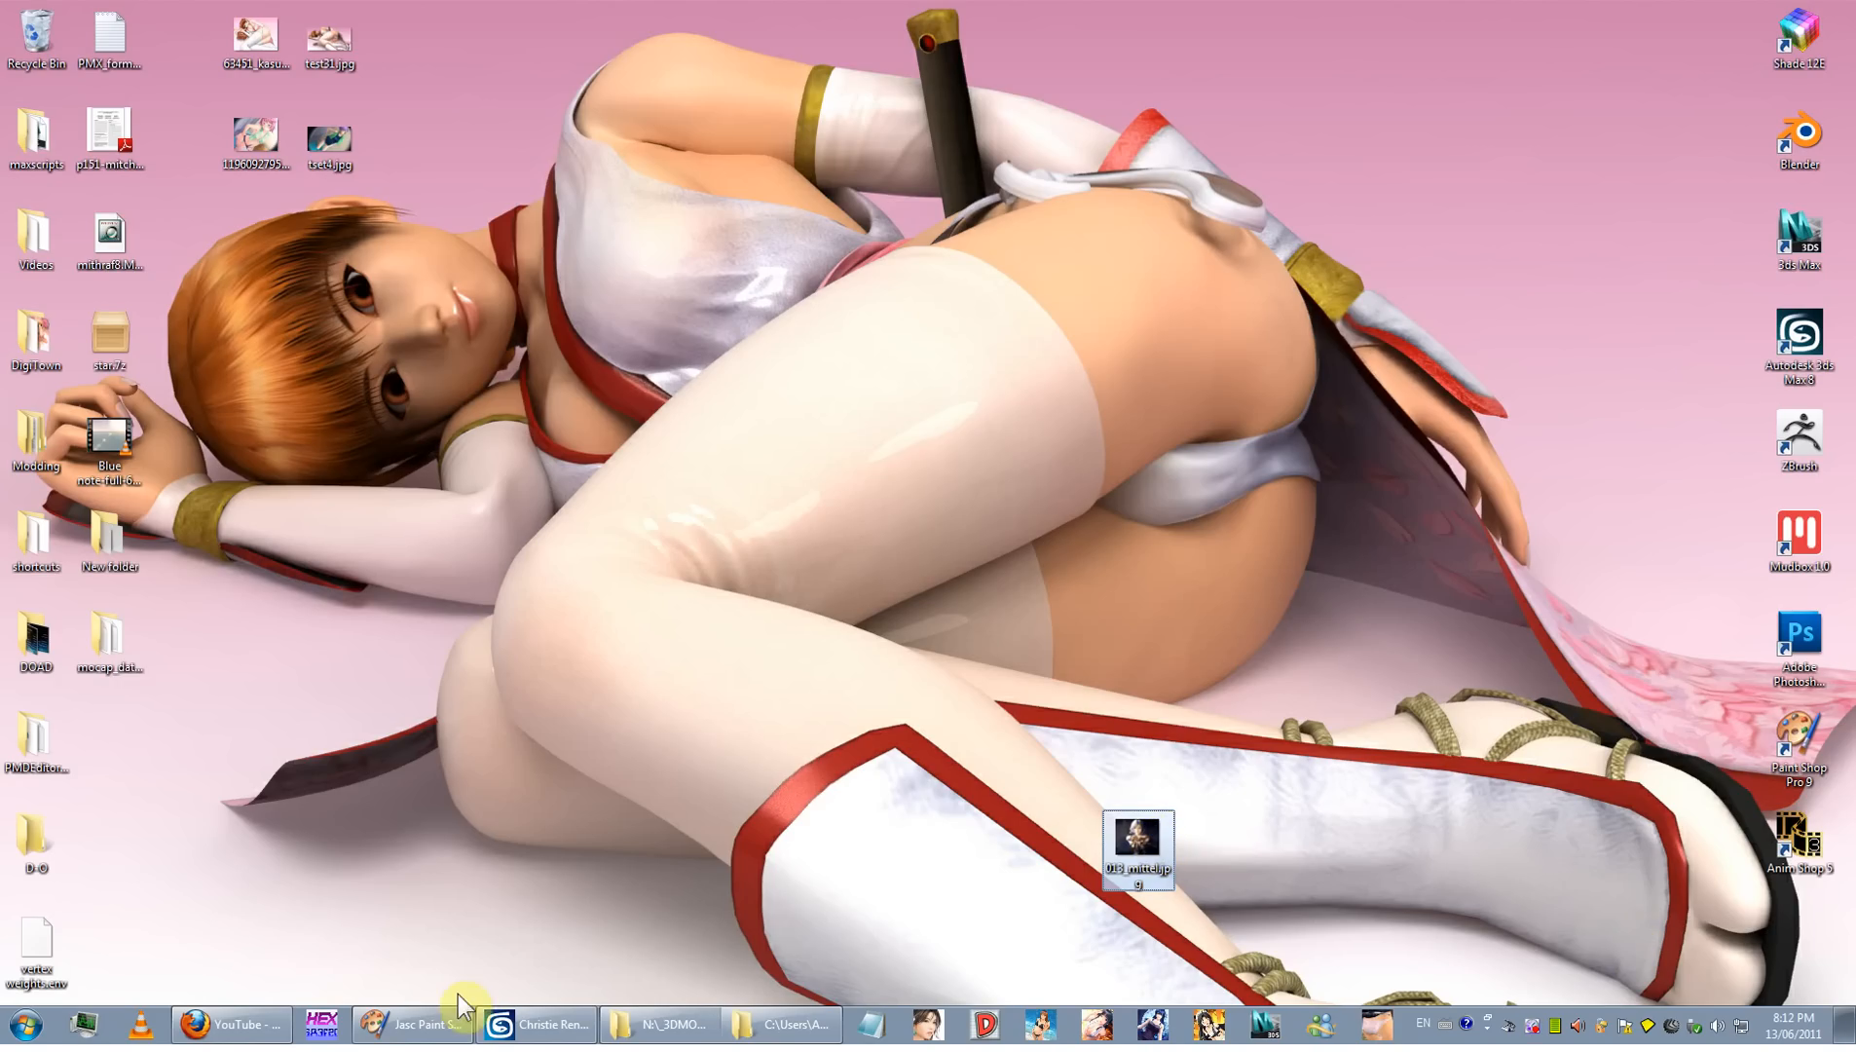
pyautogui.click(533, 1024)
pyautogui.click(381, 393)
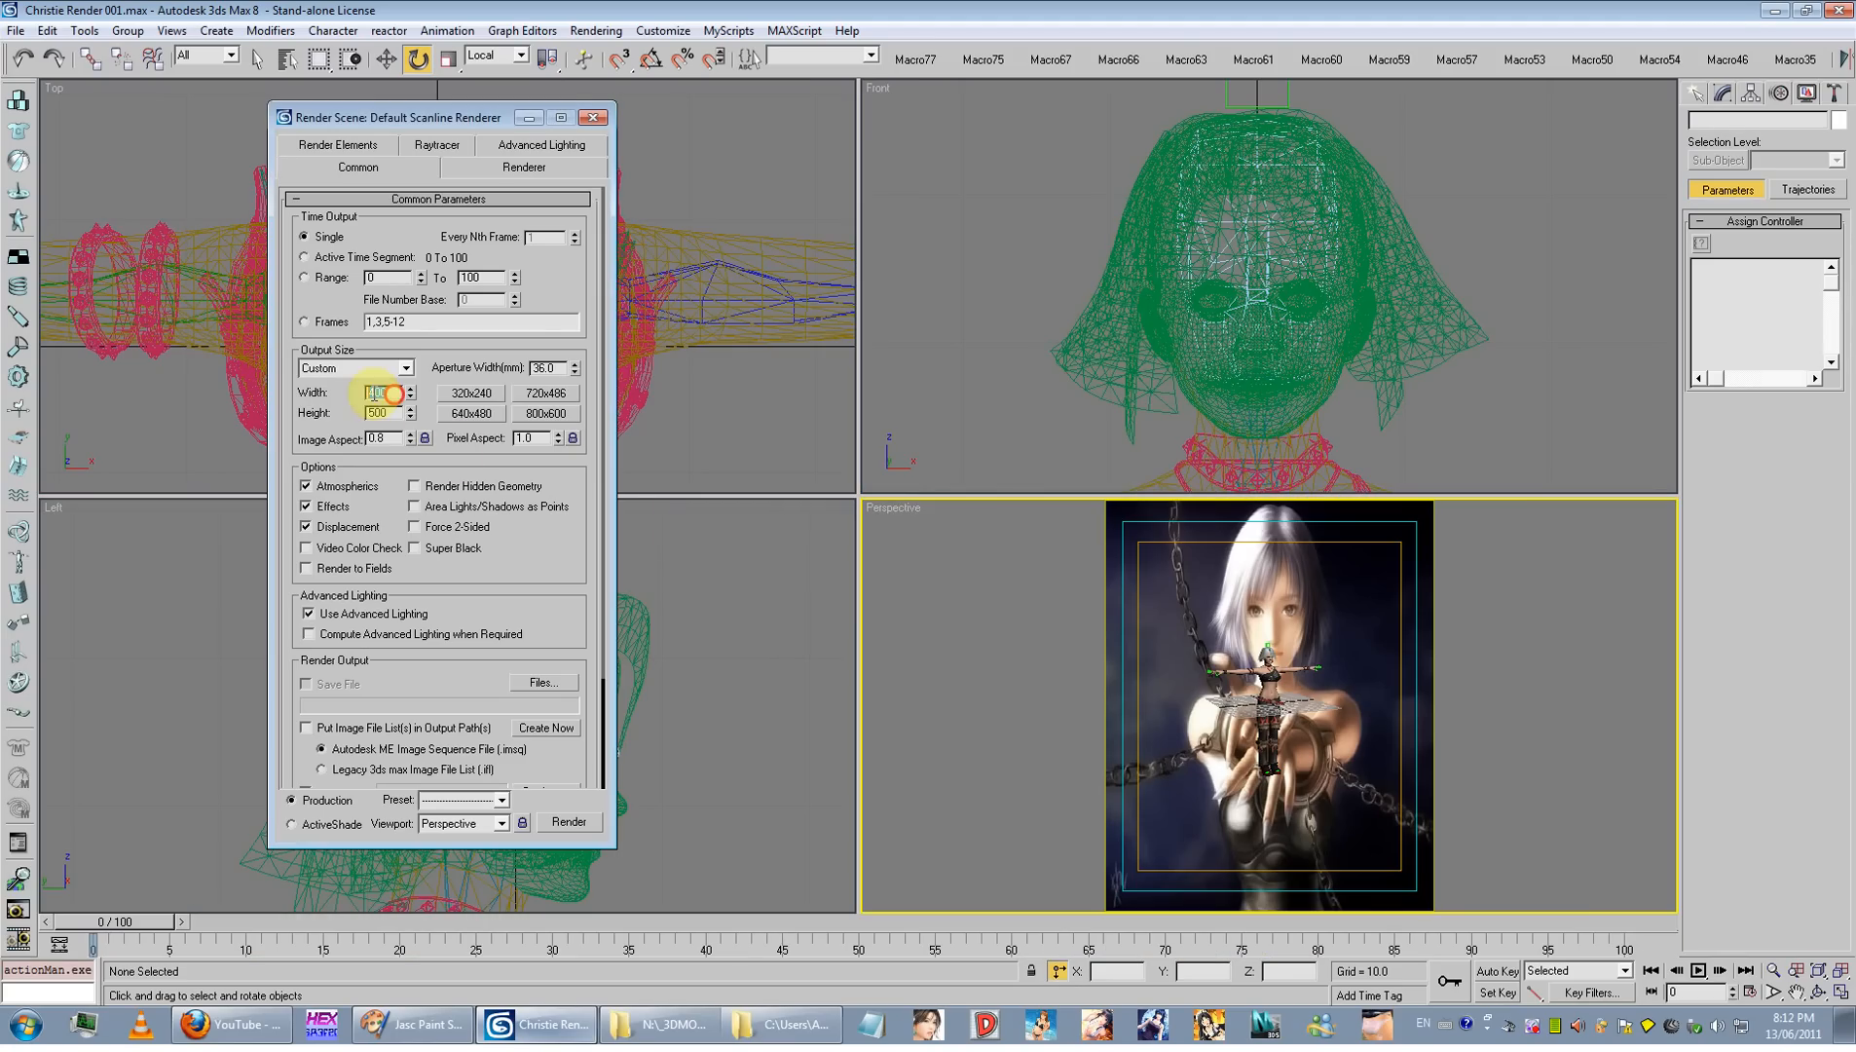
pyautogui.write('500')
pyautogui.press('Tab')
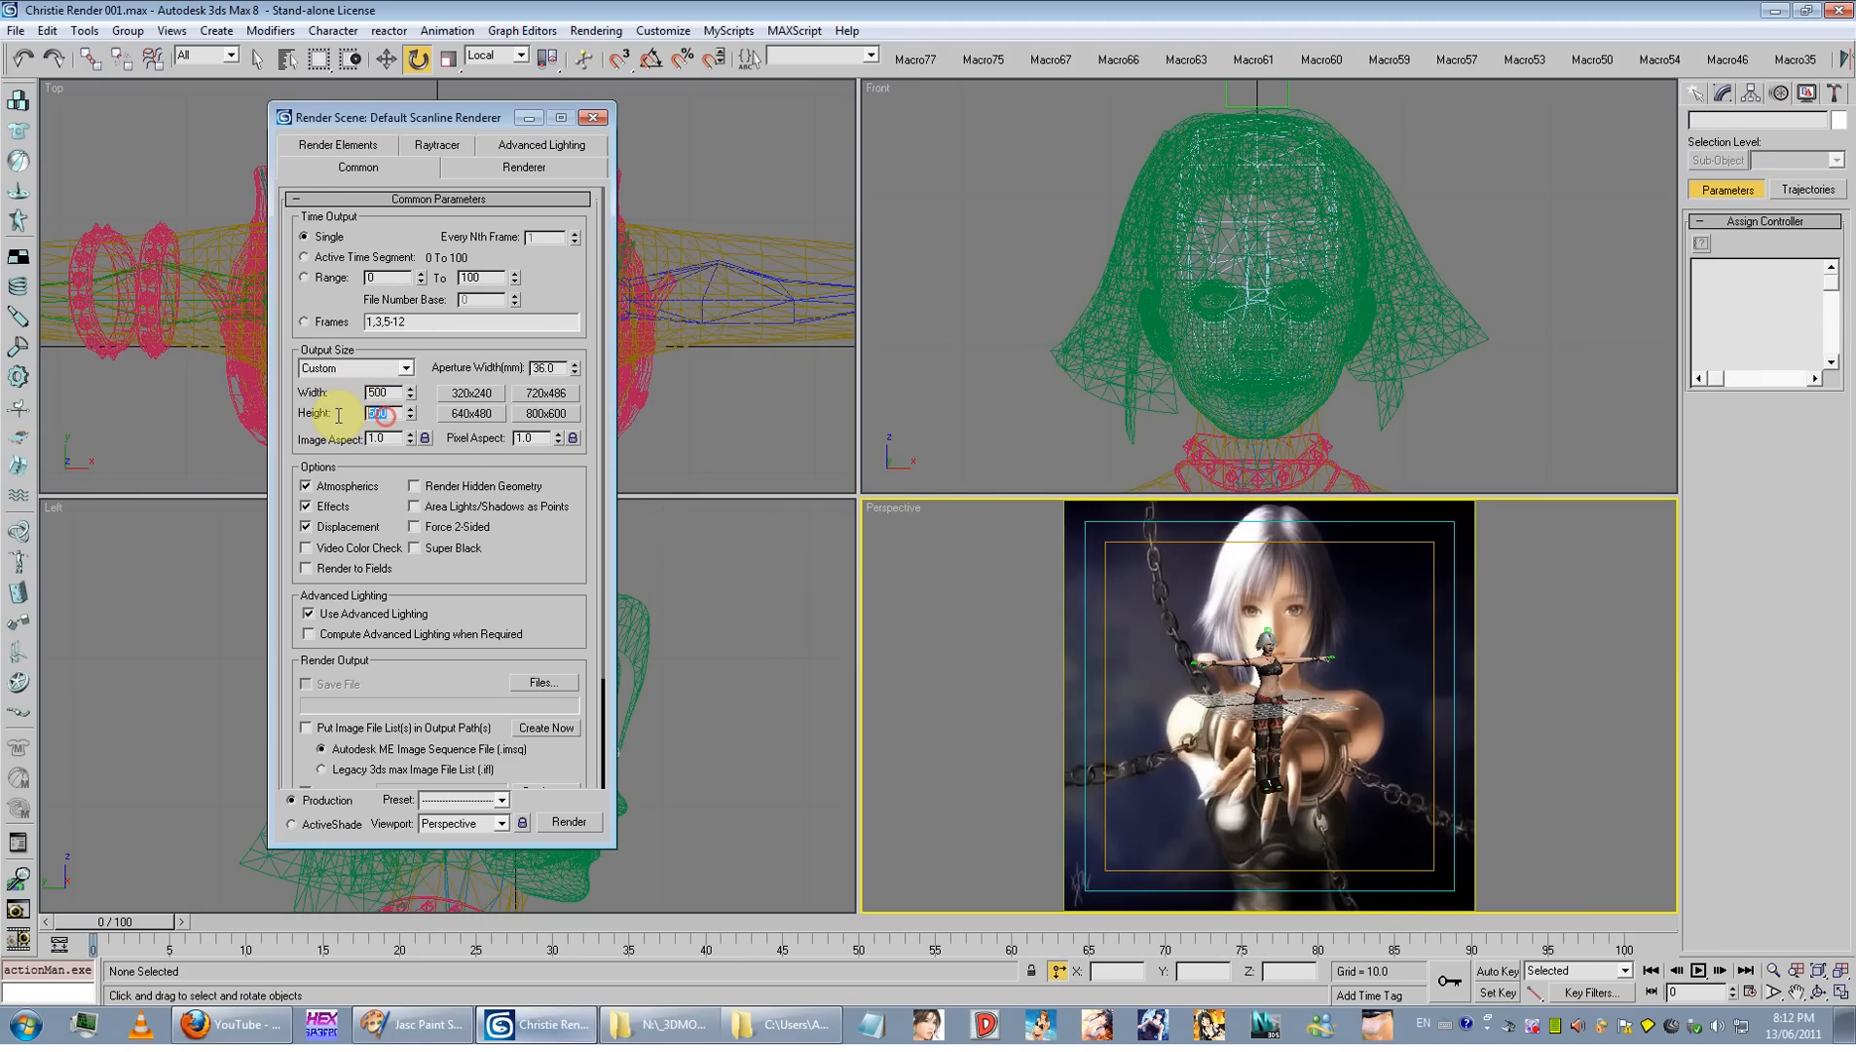
pyautogui.write('415')
pyautogui.press('Return')
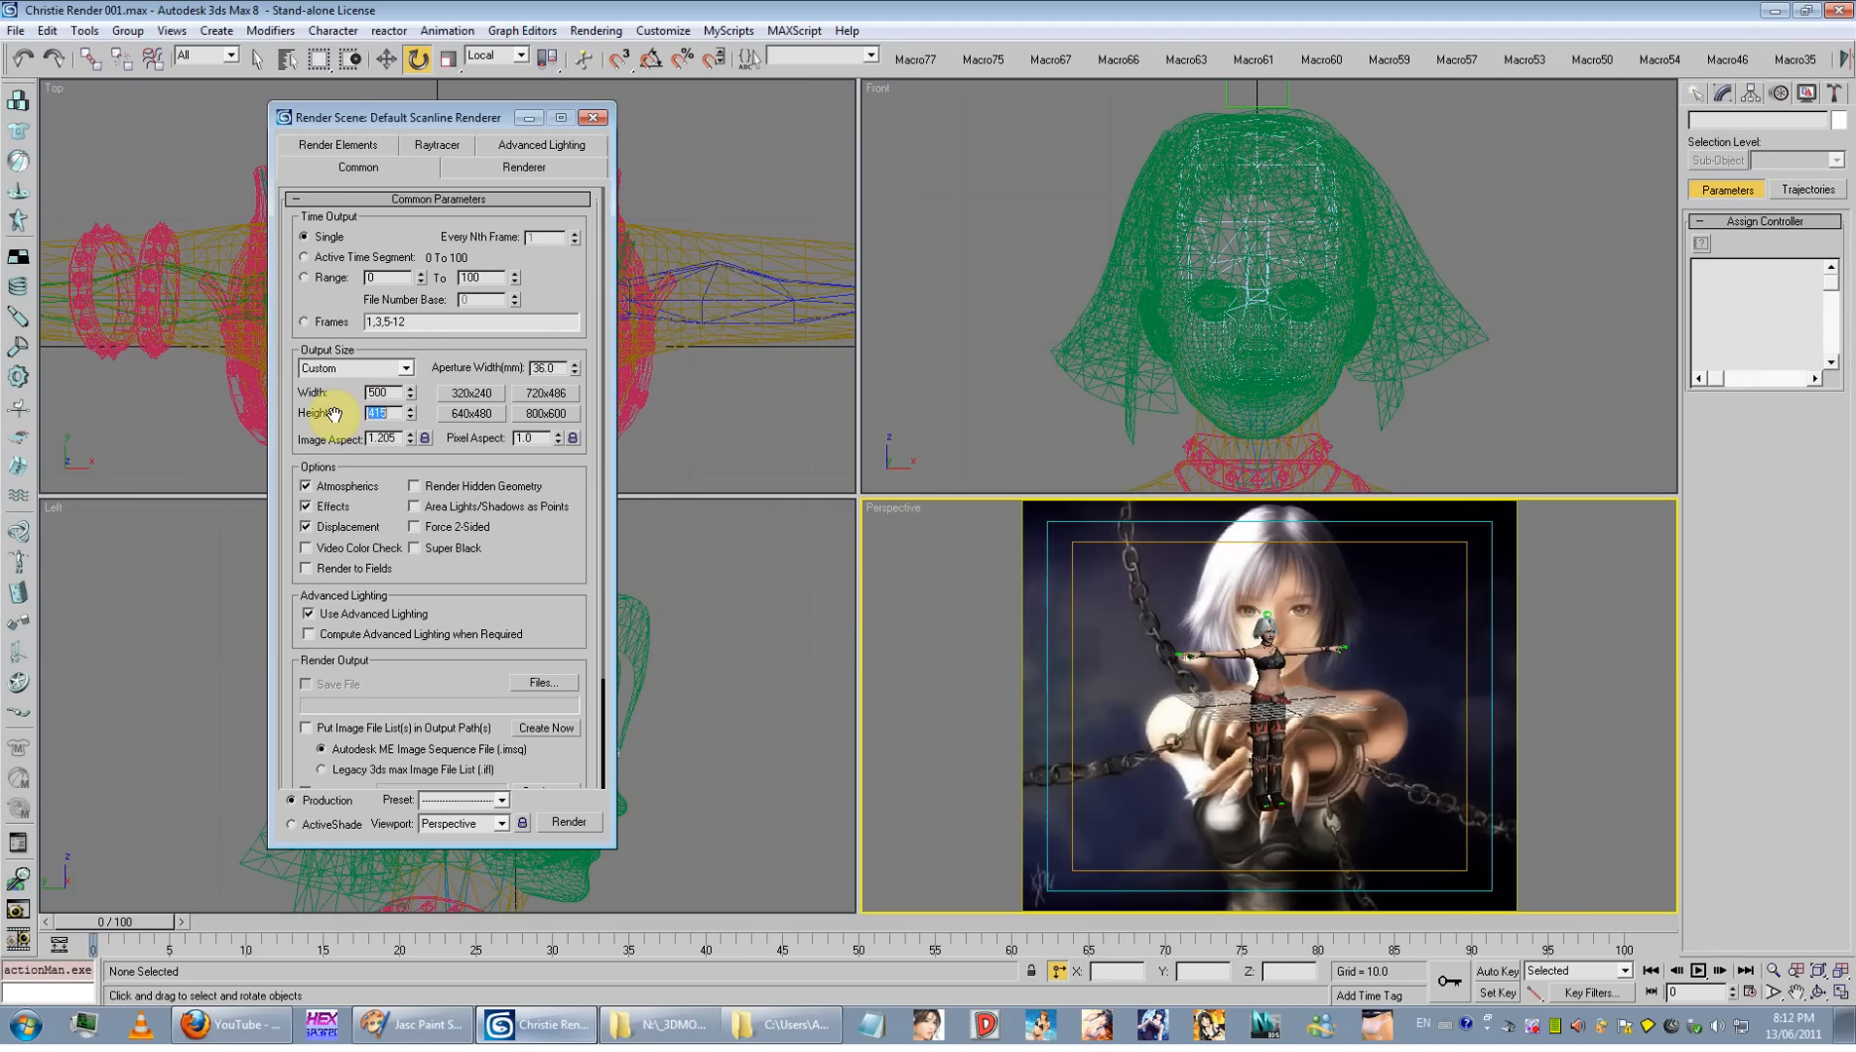
# Step: Lock the image aspect ratio and enlarge the render output size to 703 by 583
pyautogui.click(1245, 744)
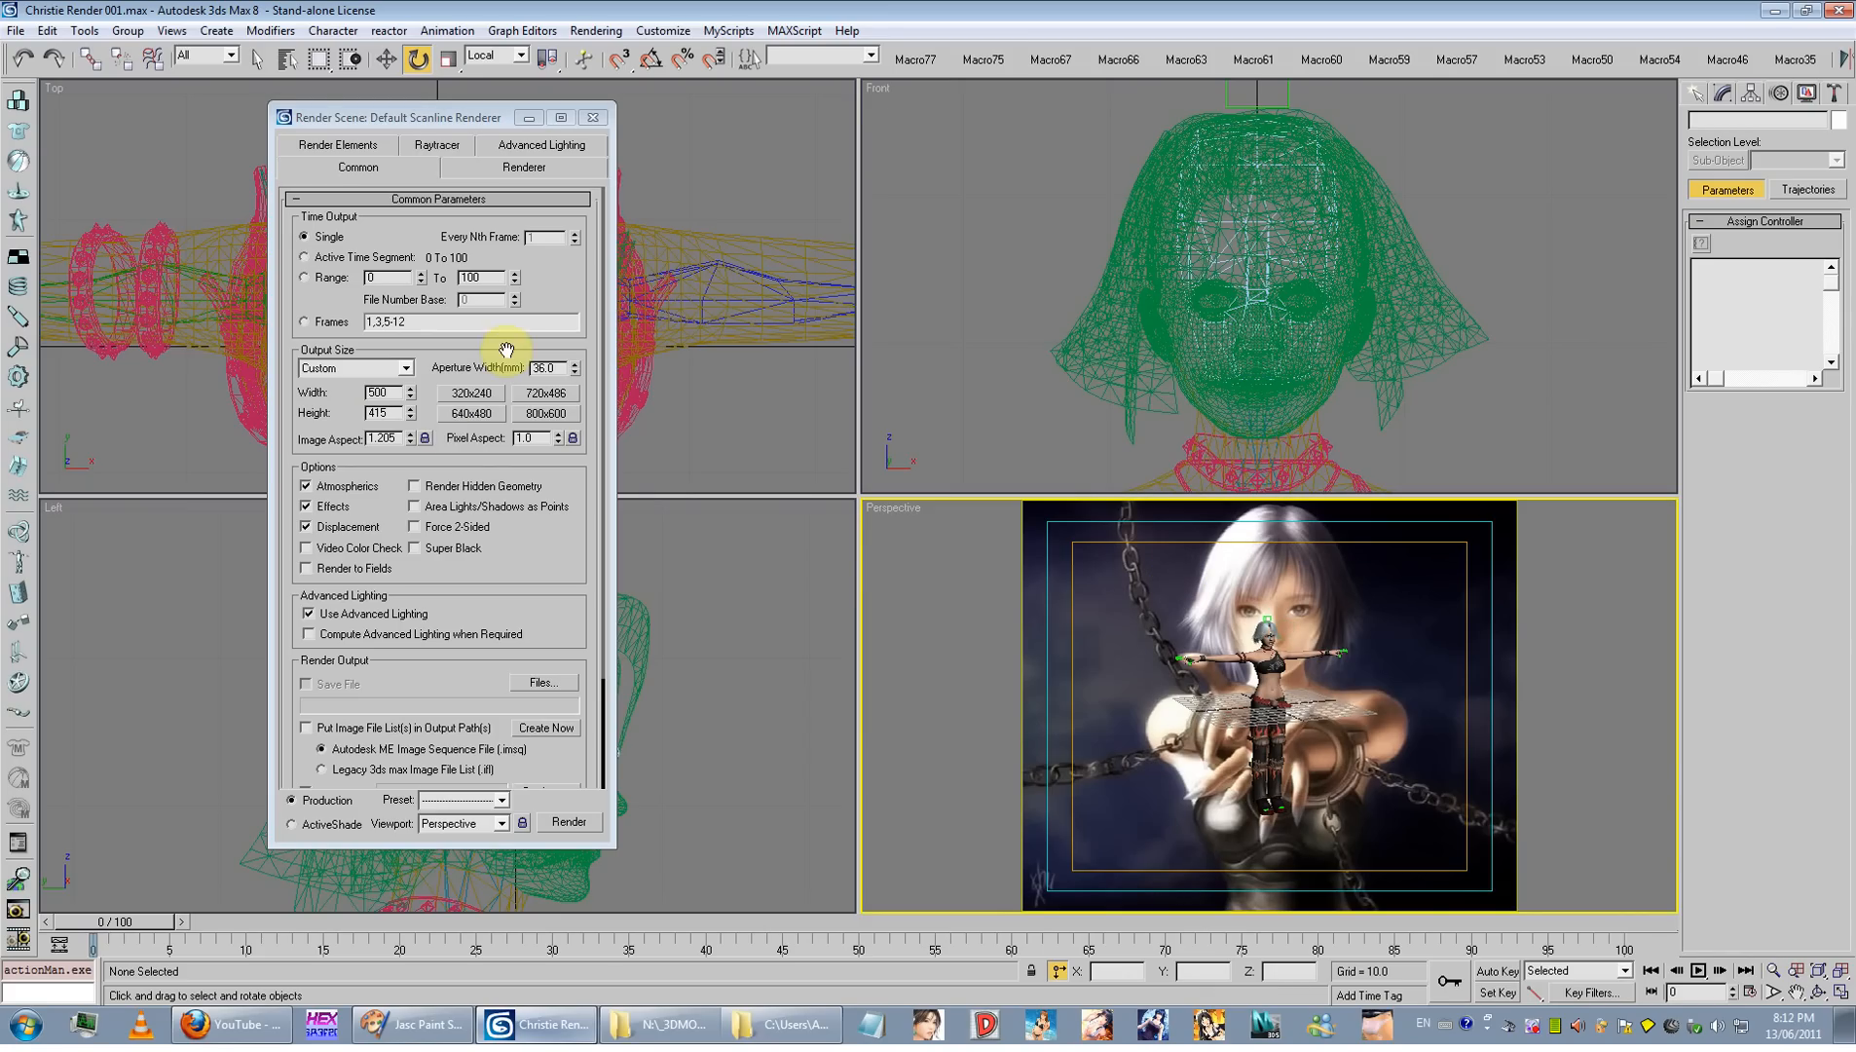
pyautogui.click(426, 439)
pyautogui.moveTo(410, 391); pyautogui.dragTo(499, 440)
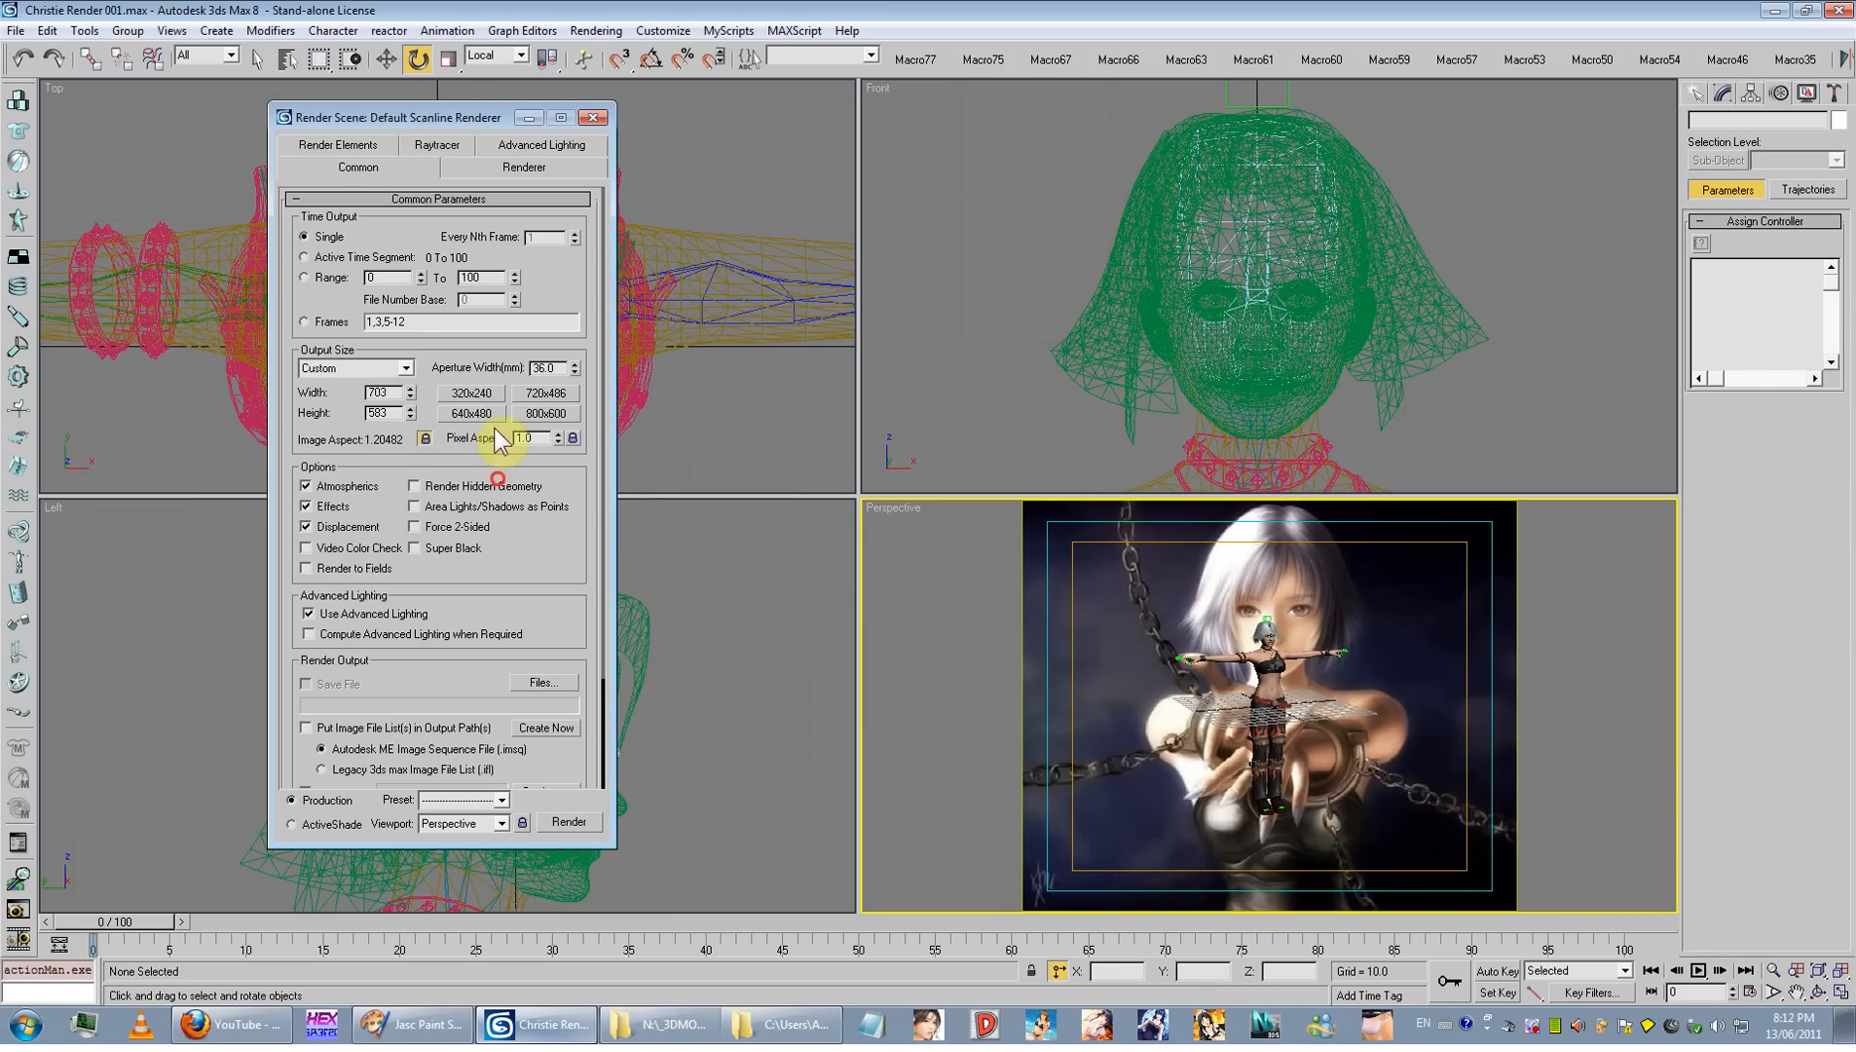
# Step: Test-render the Perspective view twice at the current output size, and close the render windows and render settings
pyautogui.click(562, 823)
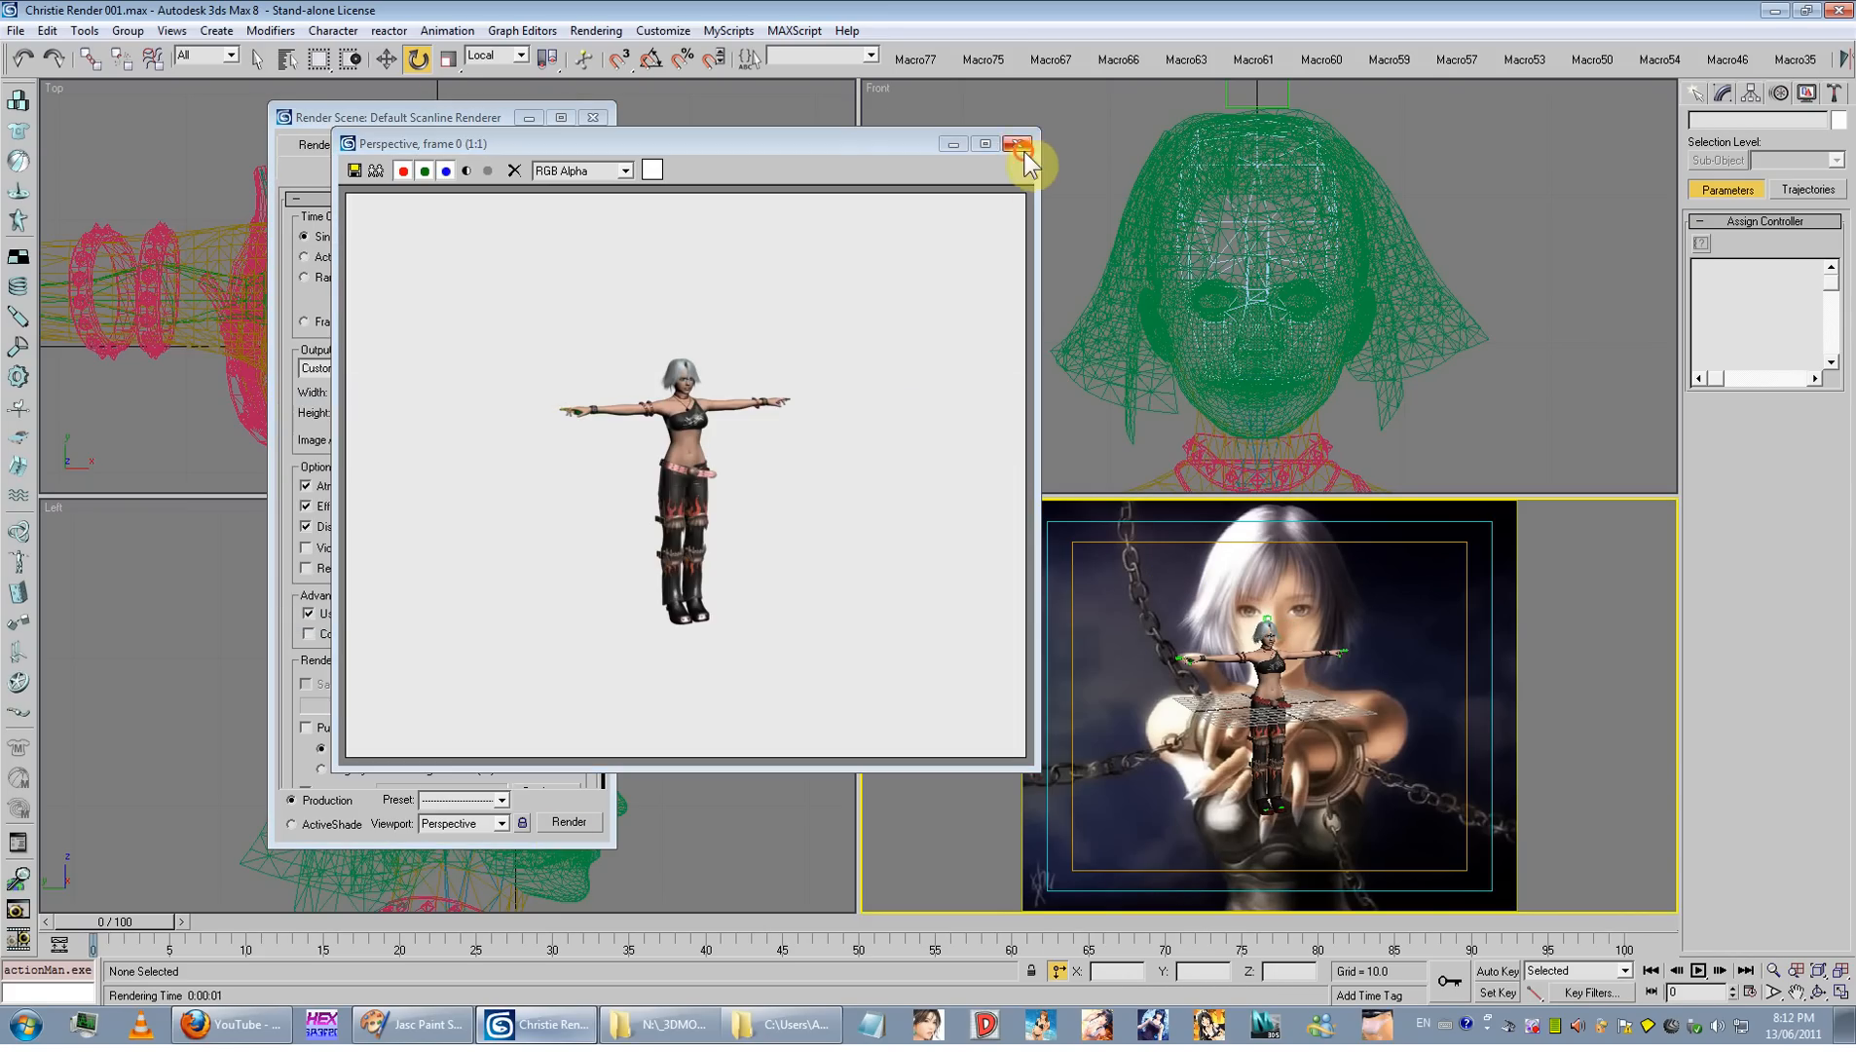
pyautogui.click(1018, 145)
pyautogui.click(573, 828)
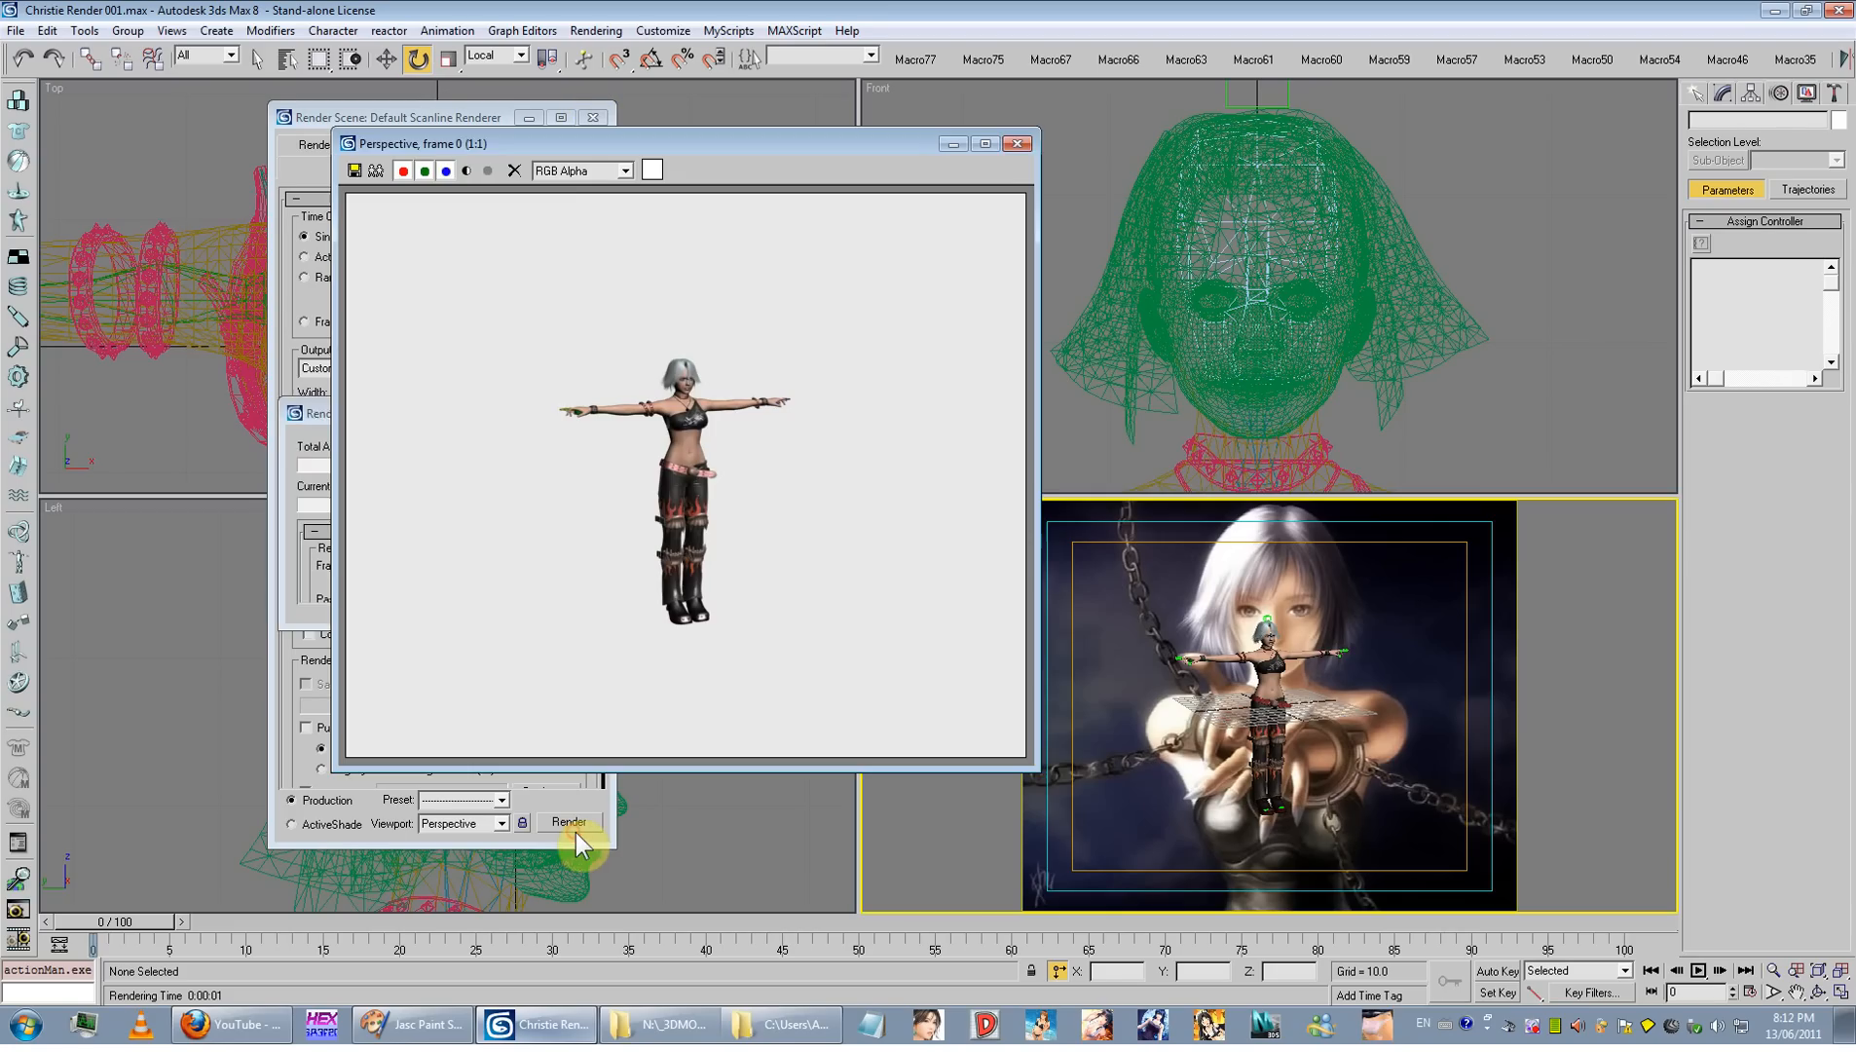
pyautogui.click(1018, 144)
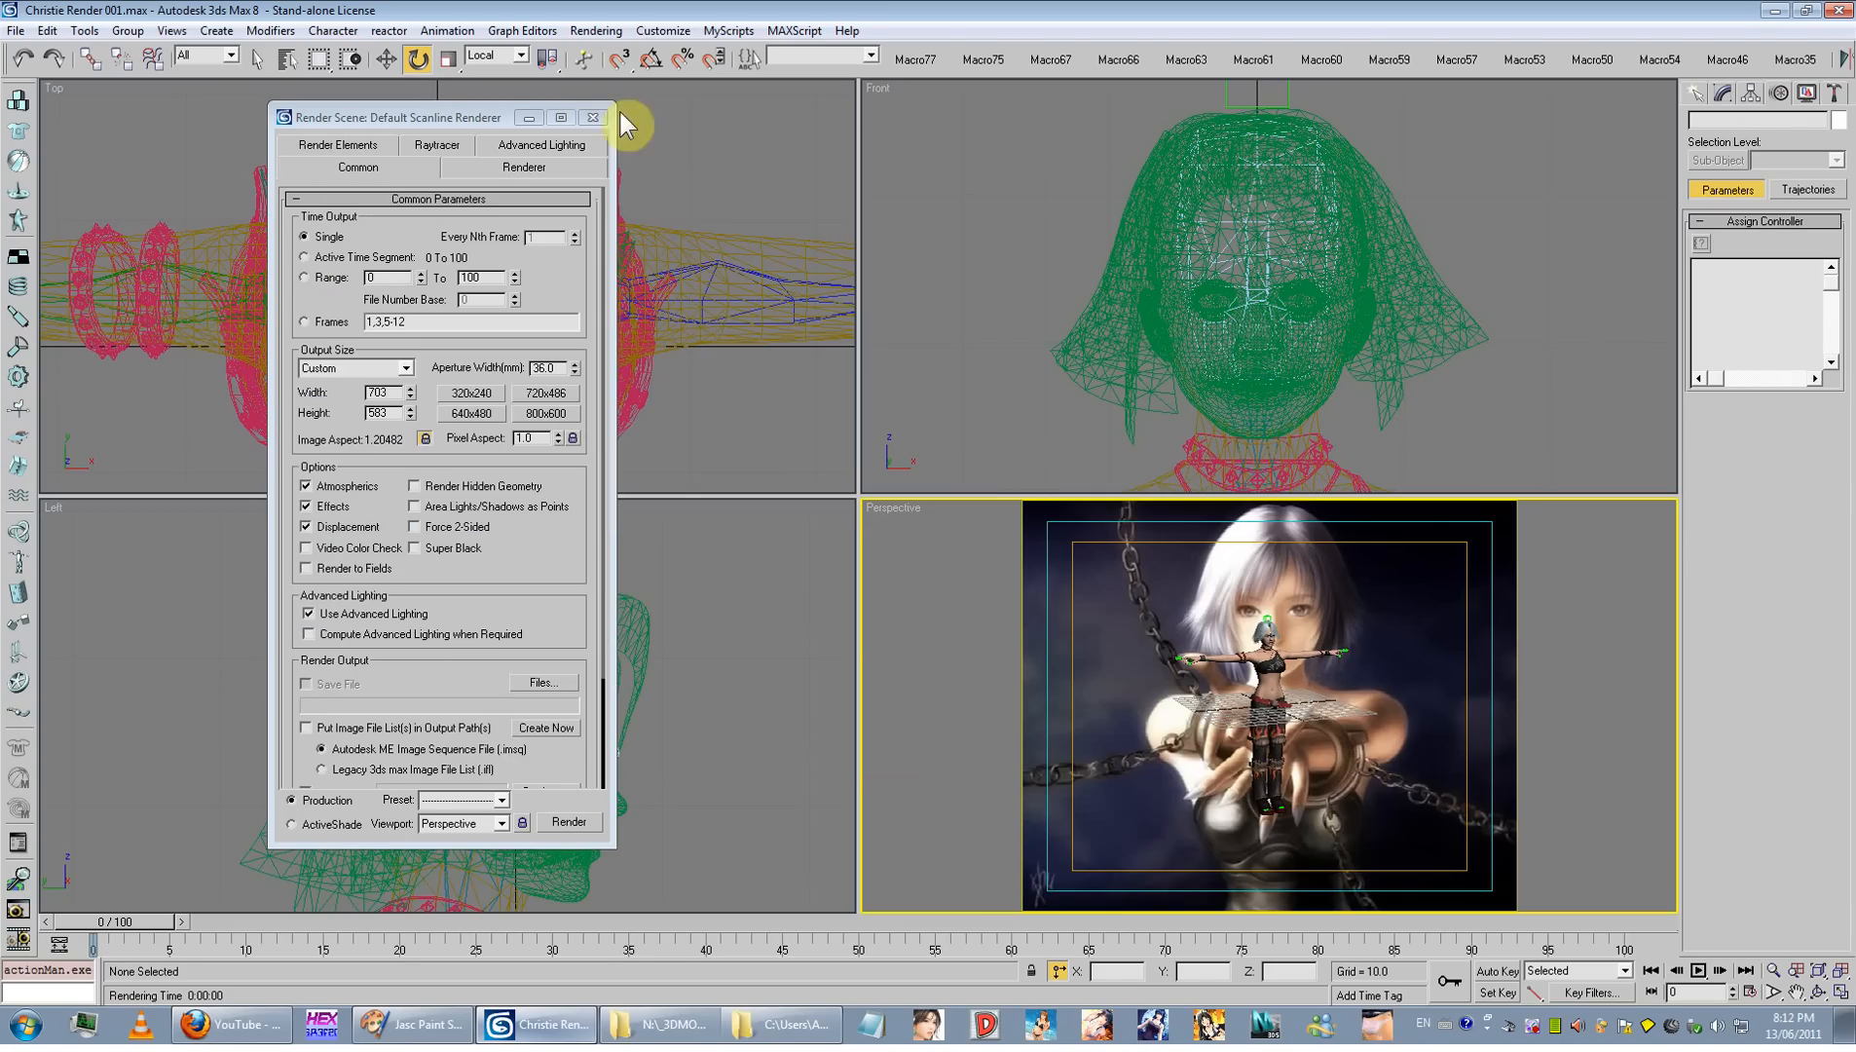
pyautogui.click(592, 117)
# Step: Frame the character's upper body from the front in the Perspective view and create a camera from that view
pyautogui.scroll(5, 1326, 621)
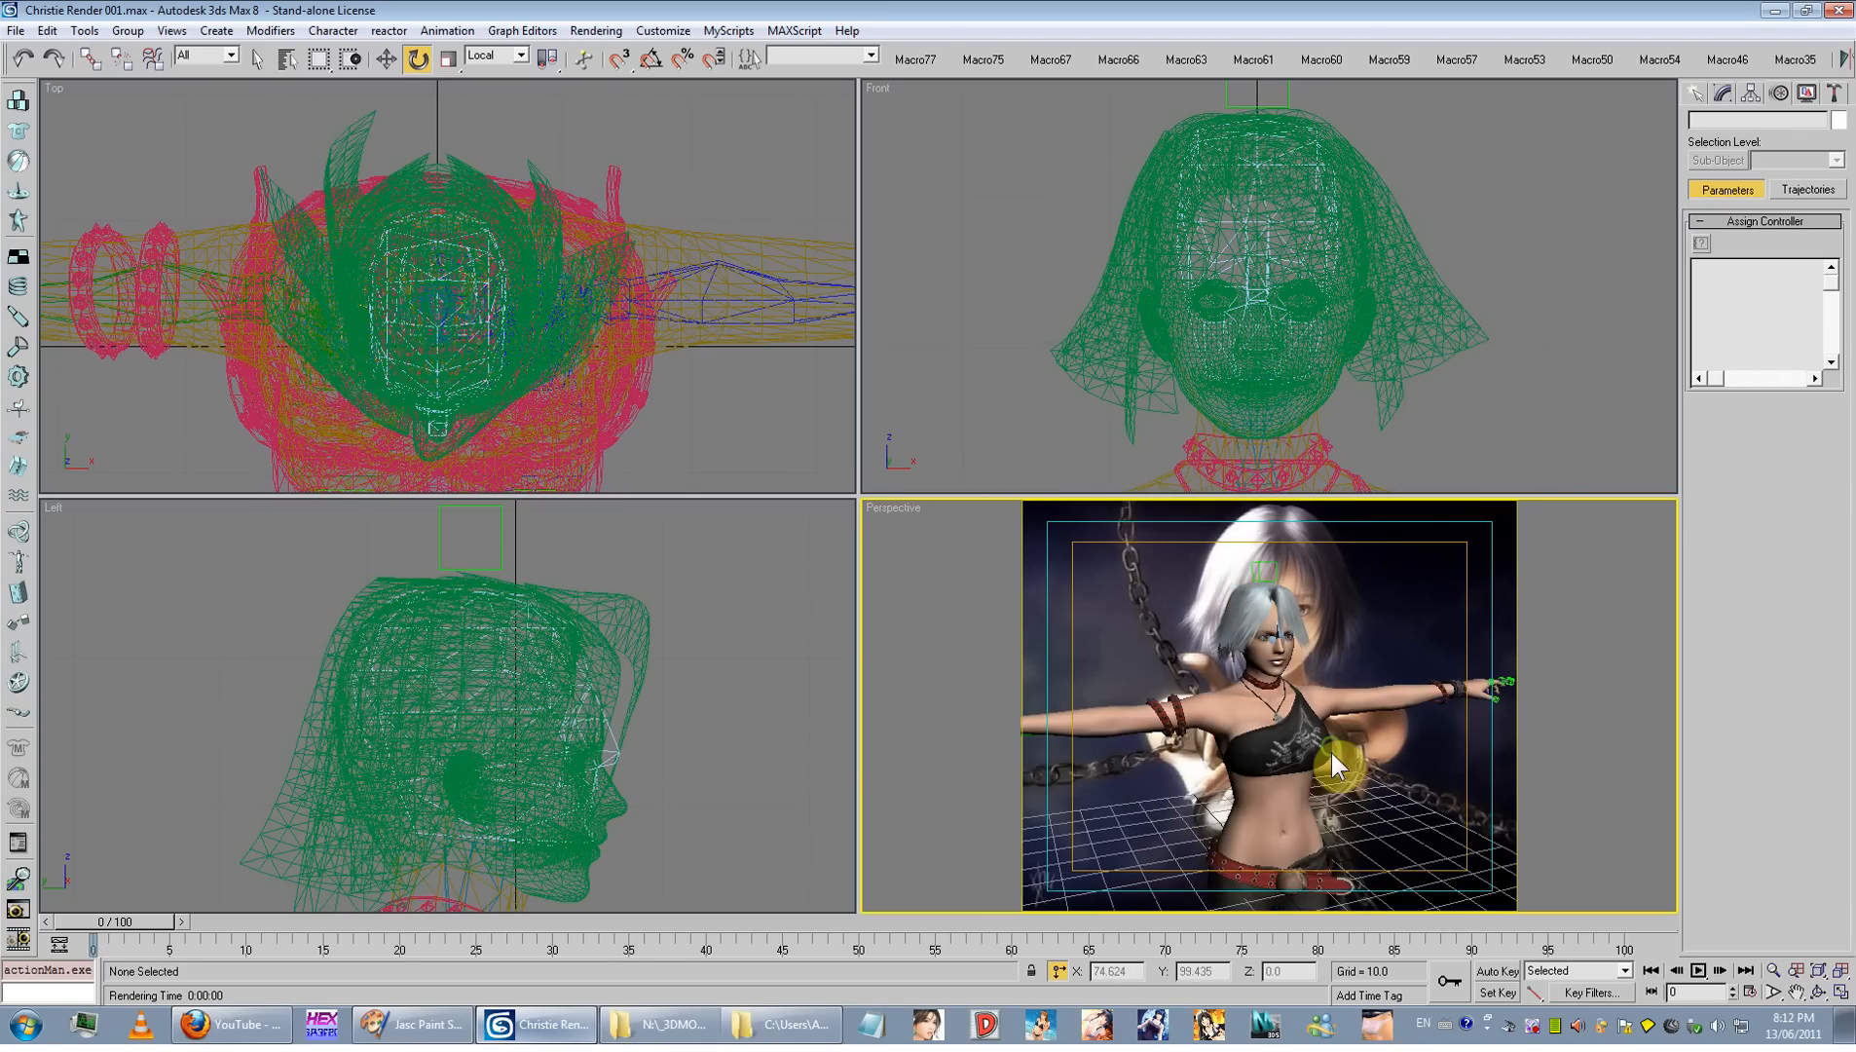
pyautogui.keyDown('alt'); pyautogui.moveTo(1331, 751); pyautogui.dragTo(1275, 732, button='middle'); pyautogui.keyUp('alt')
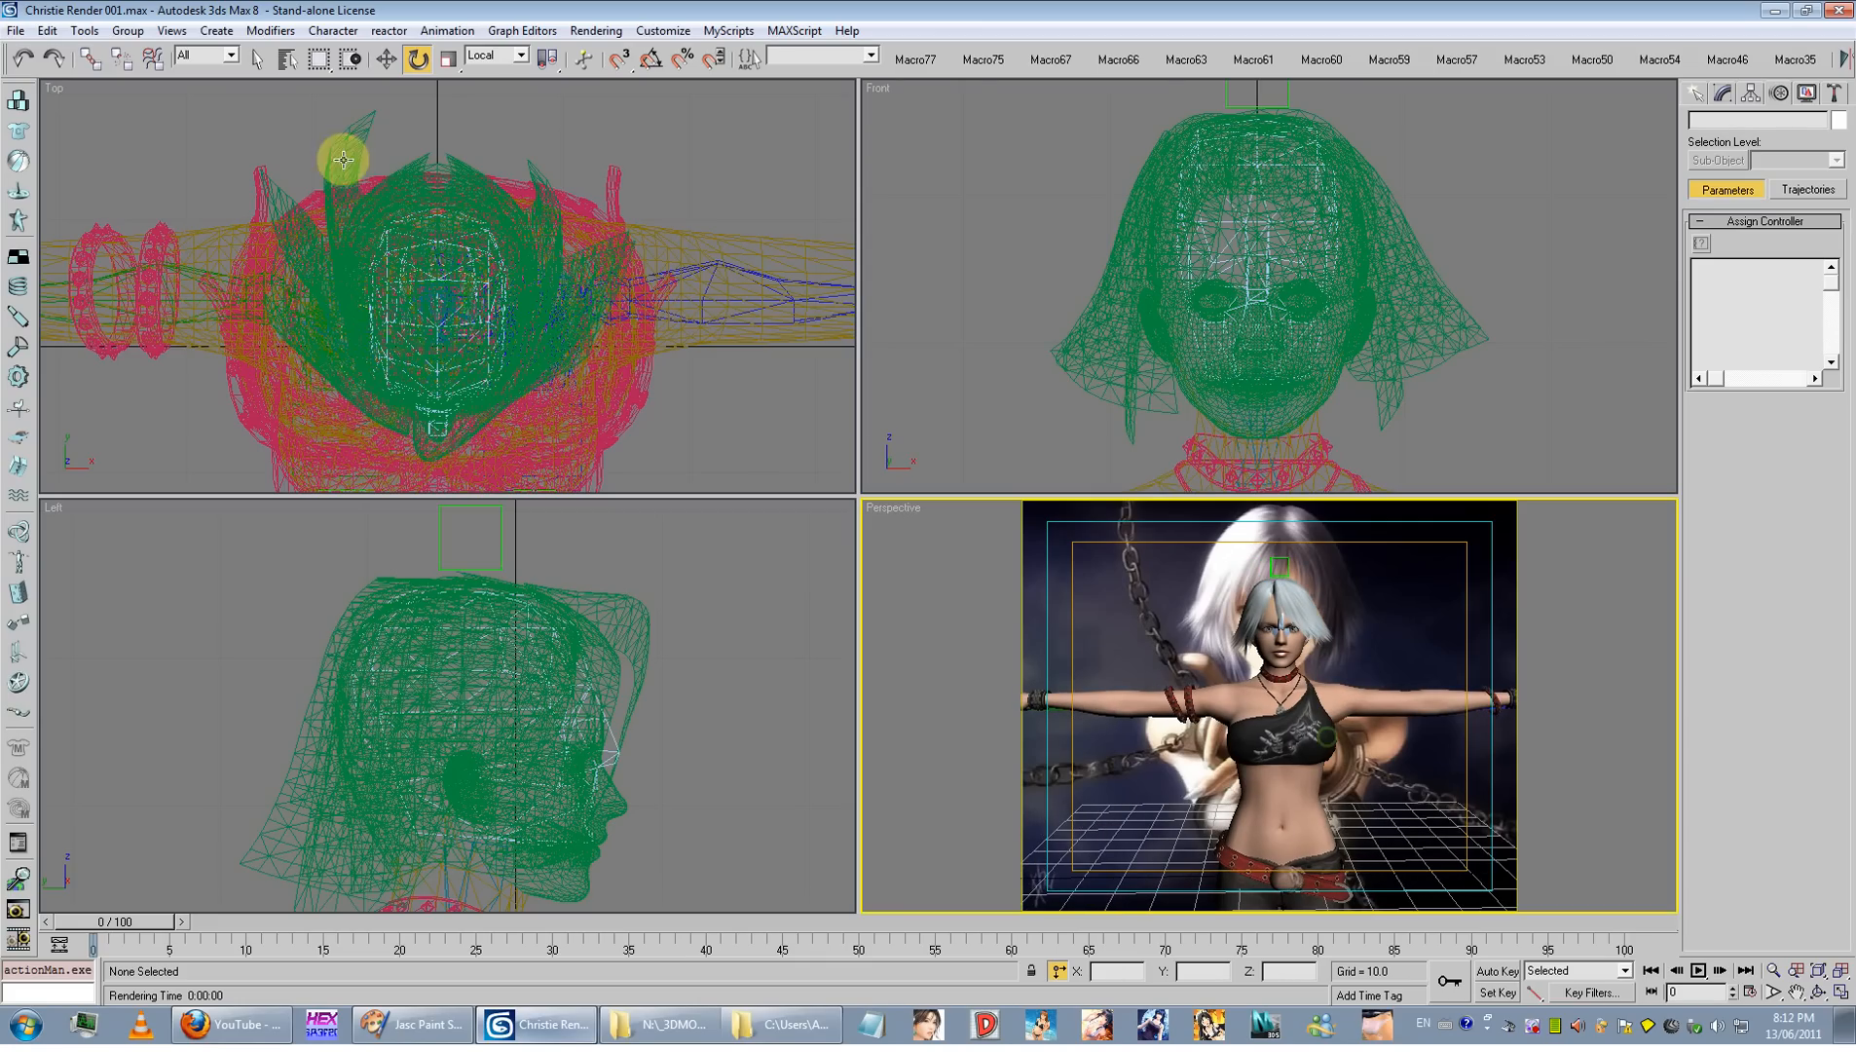
pyautogui.click(216, 31)
pyautogui.moveTo(277, 309)
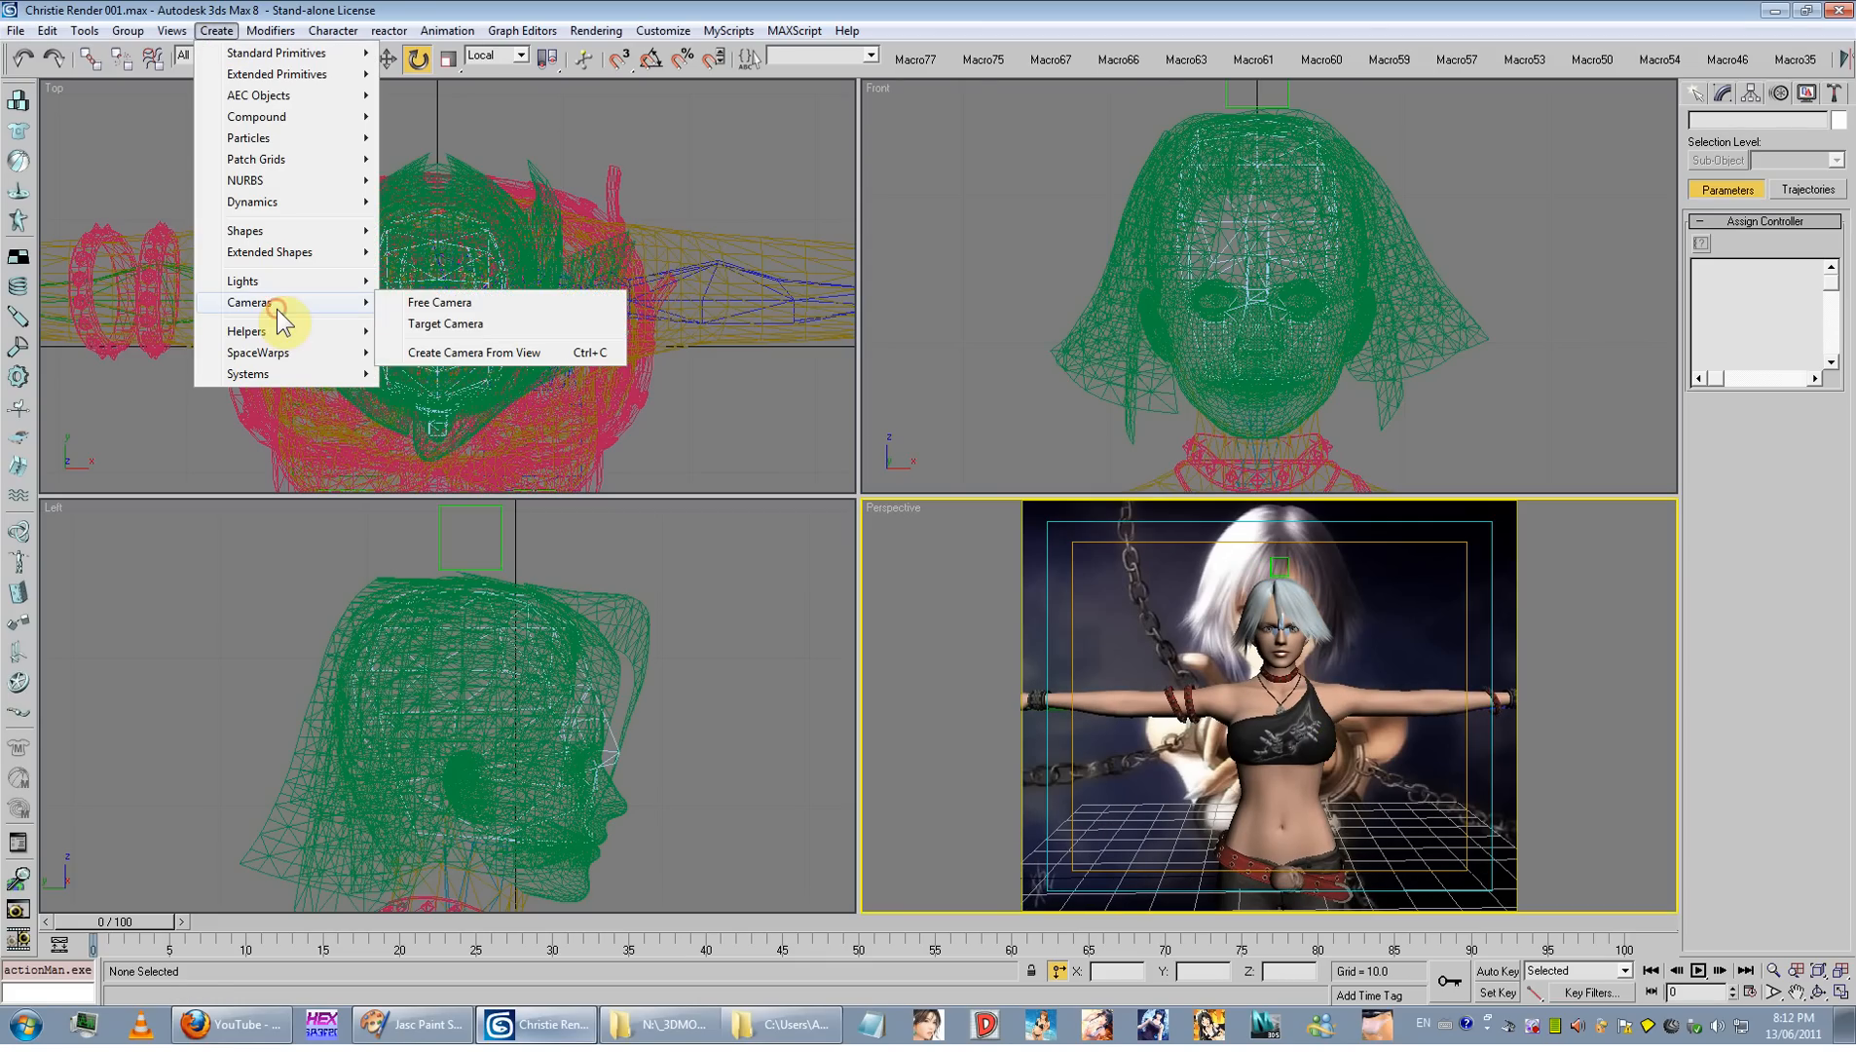
pyautogui.click(439, 356)
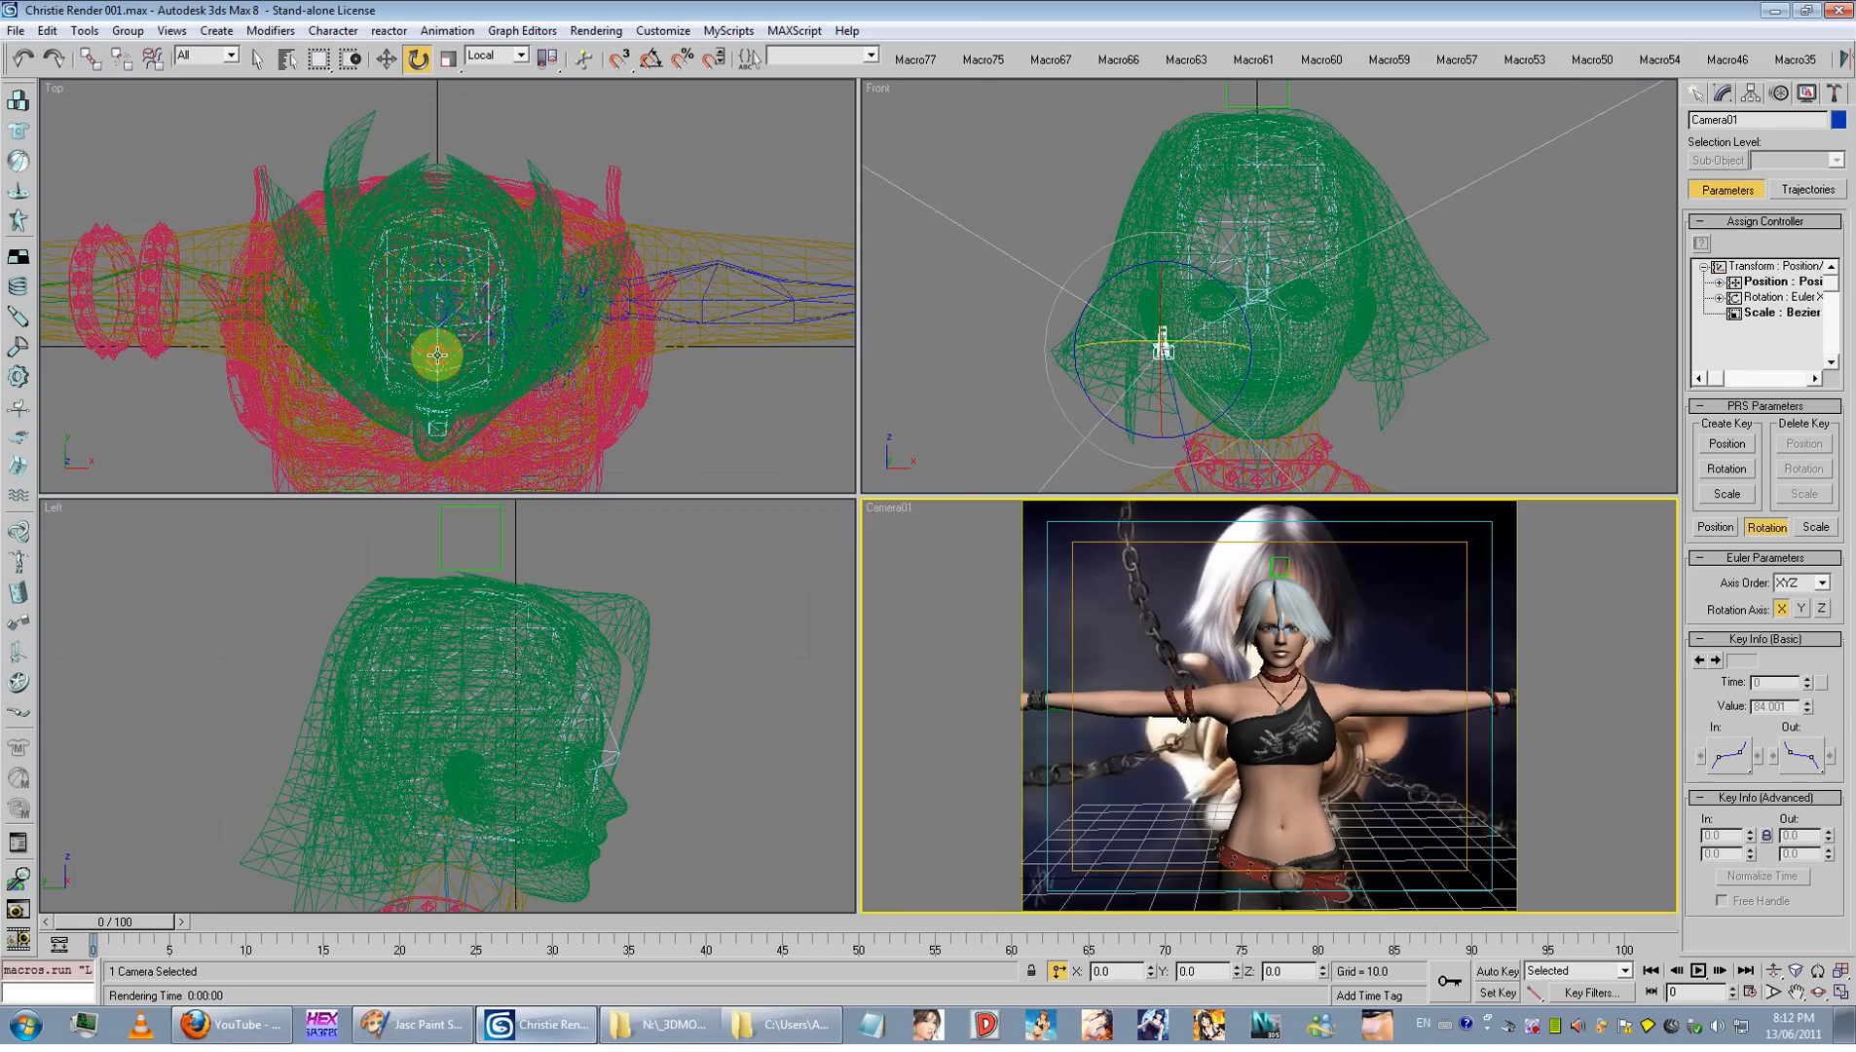
# Step: Pan the camera view to position the character over the background figure, undoing the shift to the lower left, and hide the grid
pyautogui.moveTo(1262, 687); pyautogui.dragTo(1353, 799, button='middle')
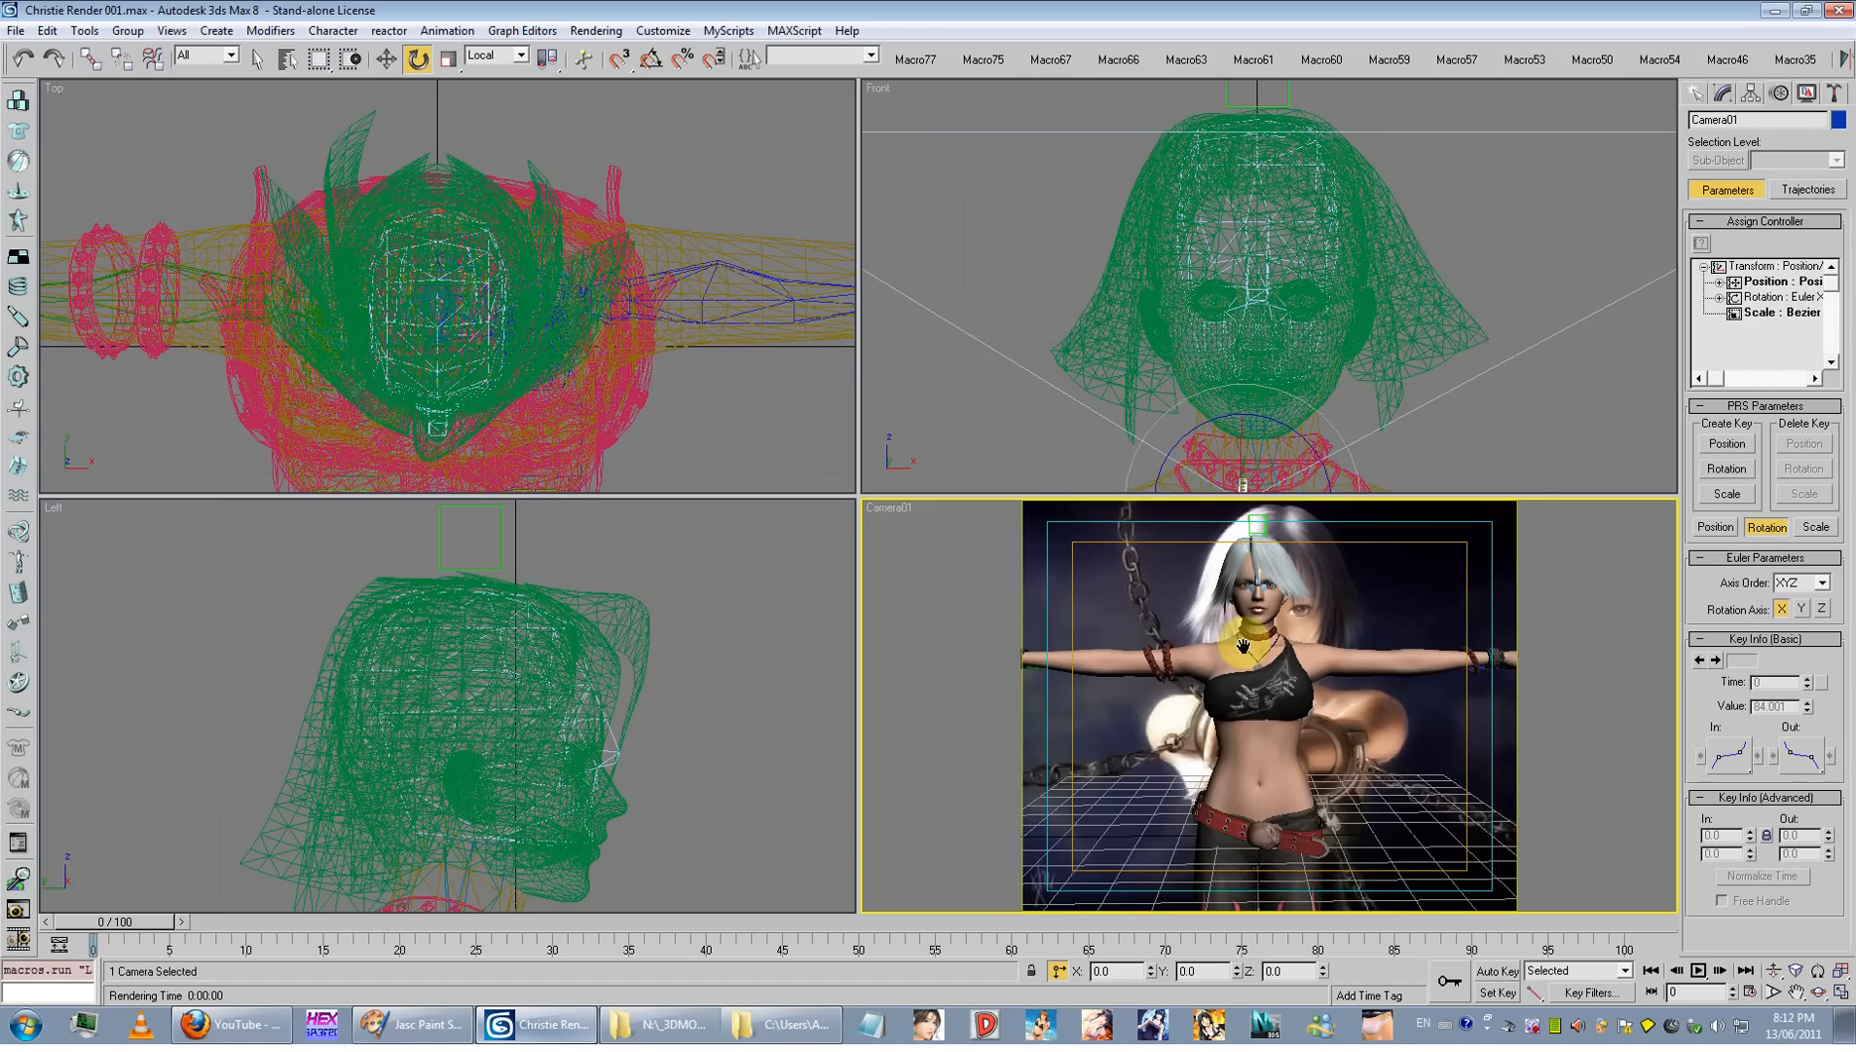
pyautogui.moveTo(1376, 592); pyautogui.dragTo(1192, 804, button='middle')
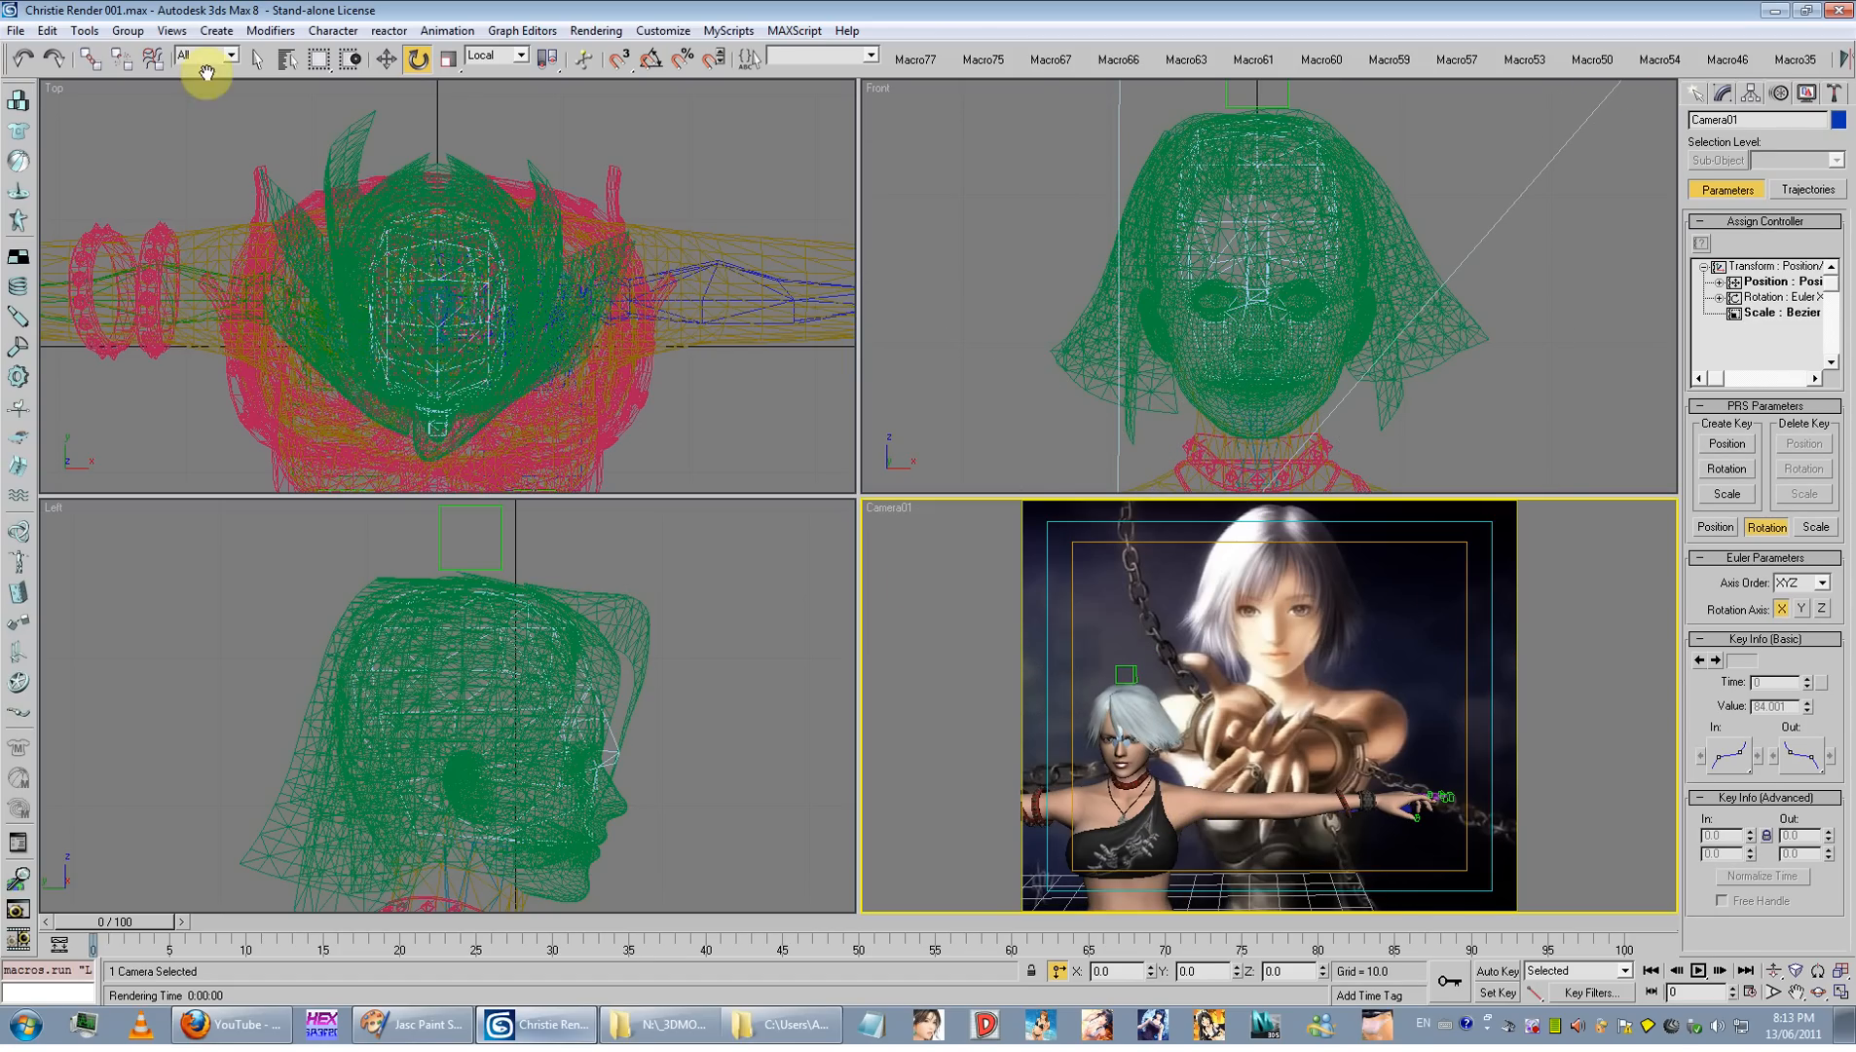
pyautogui.click(47, 30)
pyautogui.click(53, 52)
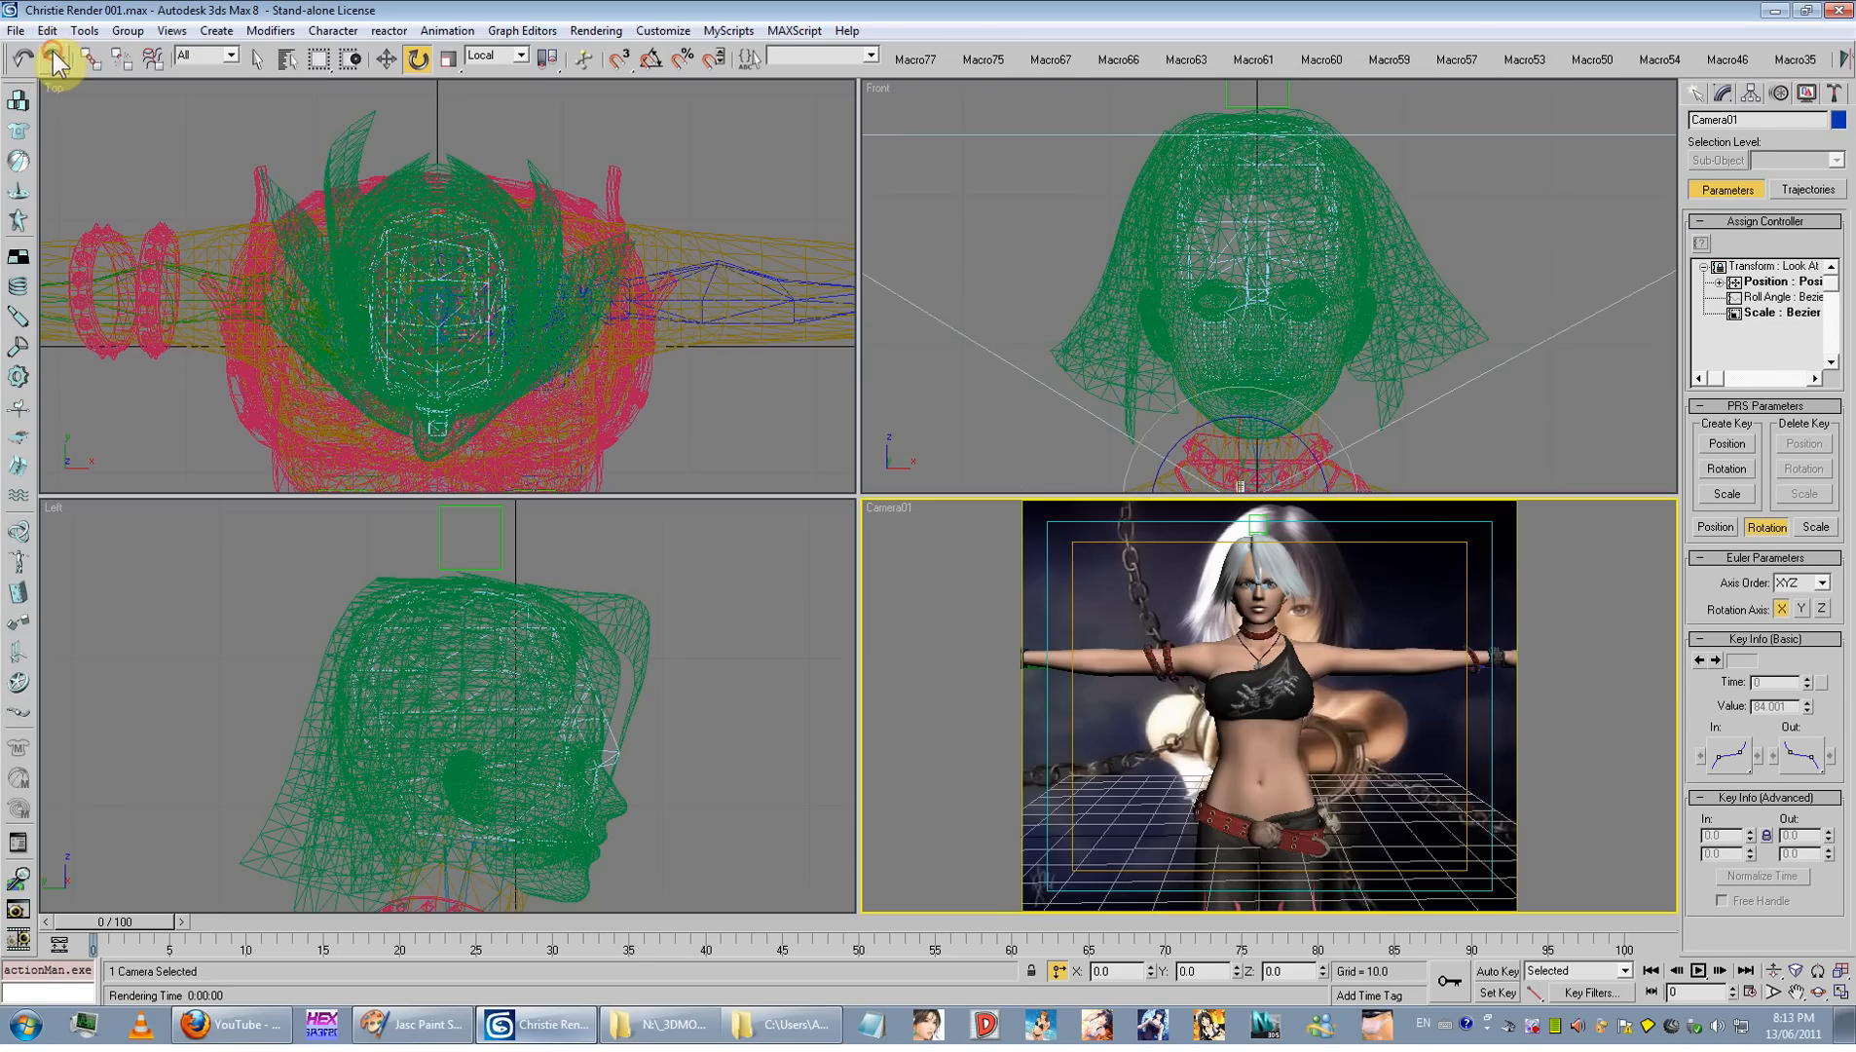
pyautogui.moveTo(1301, 758); pyautogui.dragTo(1332, 875, button='middle')
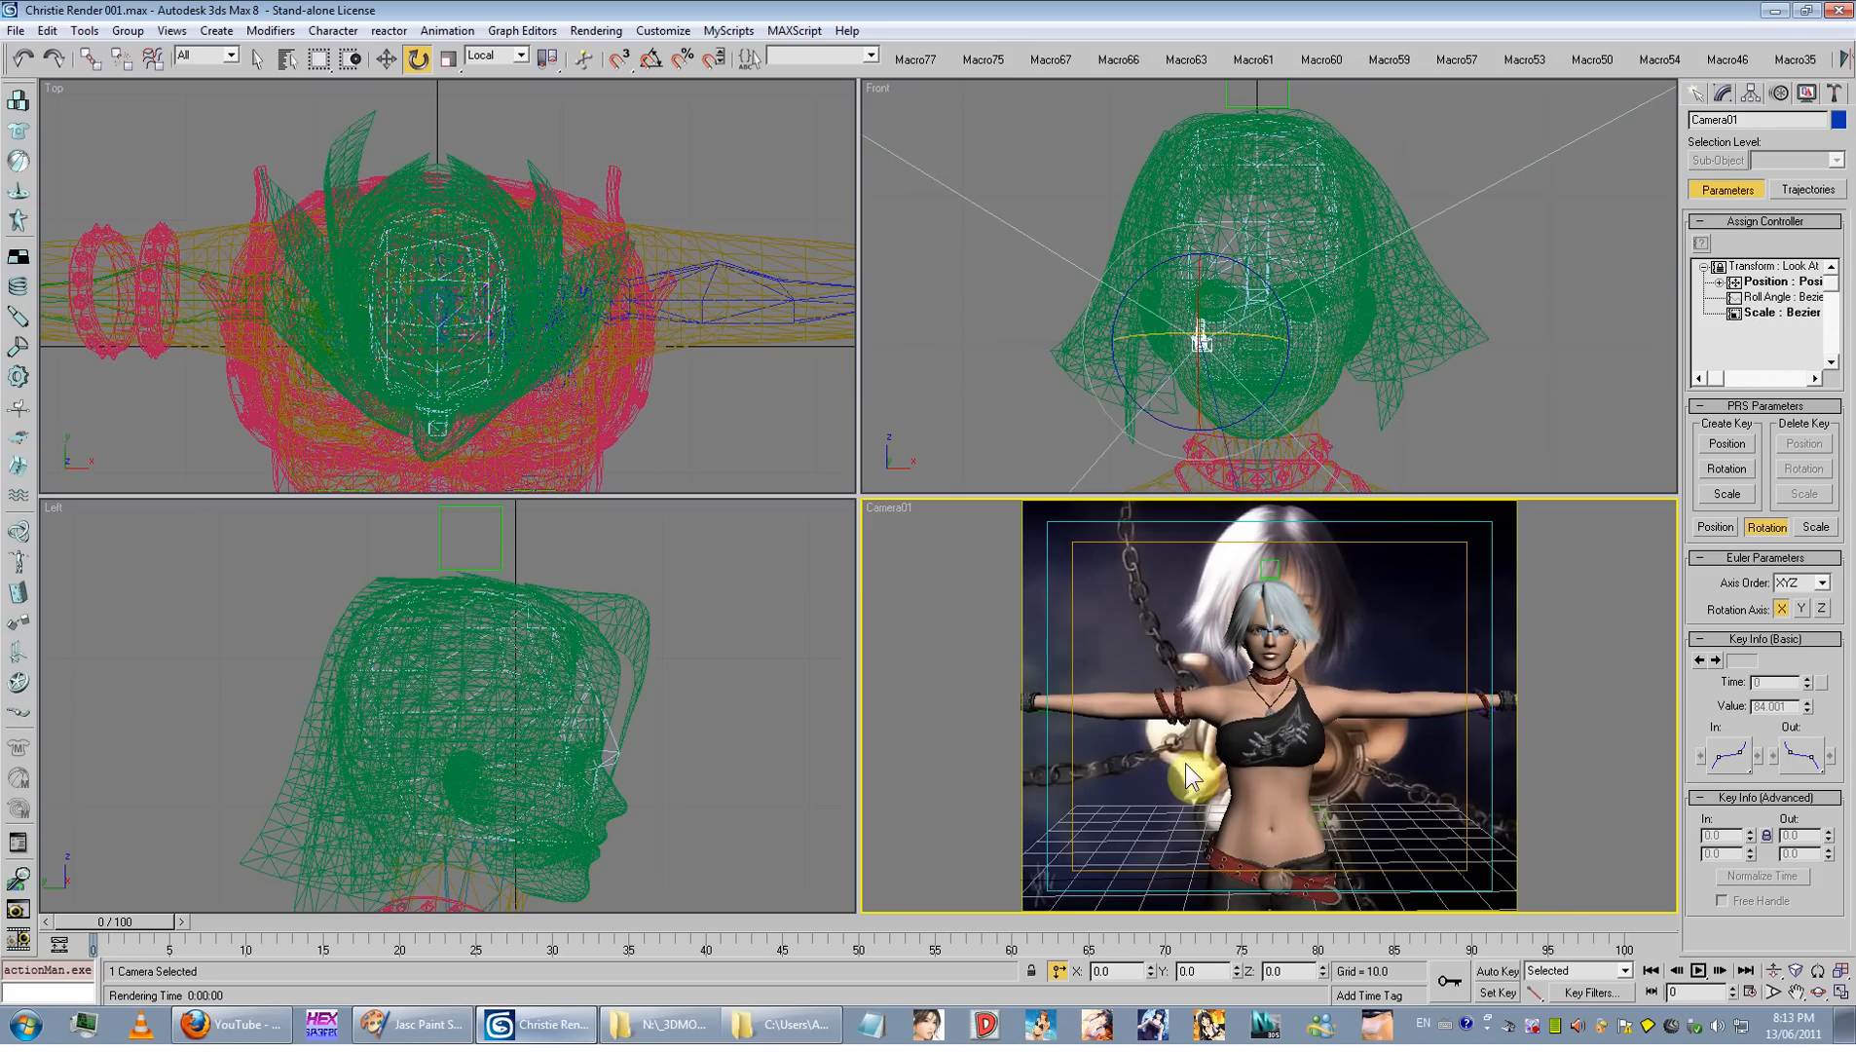
pyautogui.moveTo(1108, 821); pyautogui.dragTo(1119, 643, button='middle')
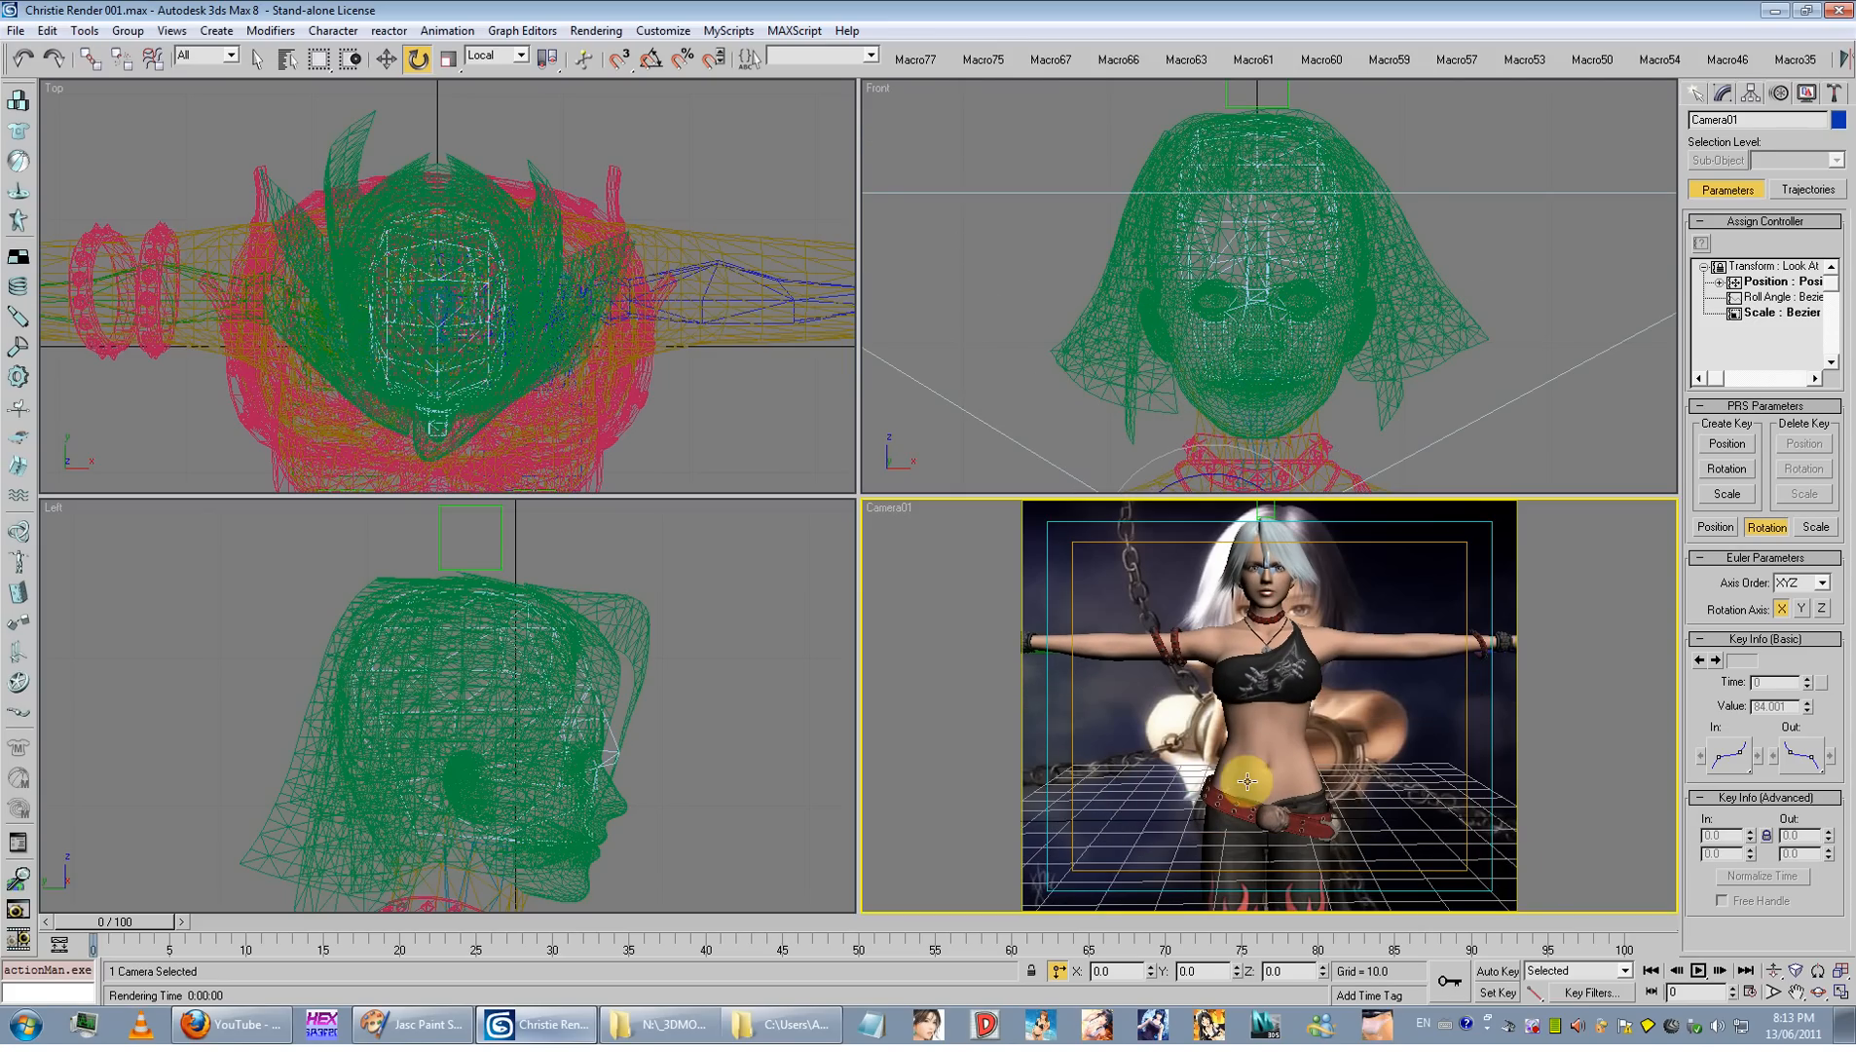
pyautogui.press('g')
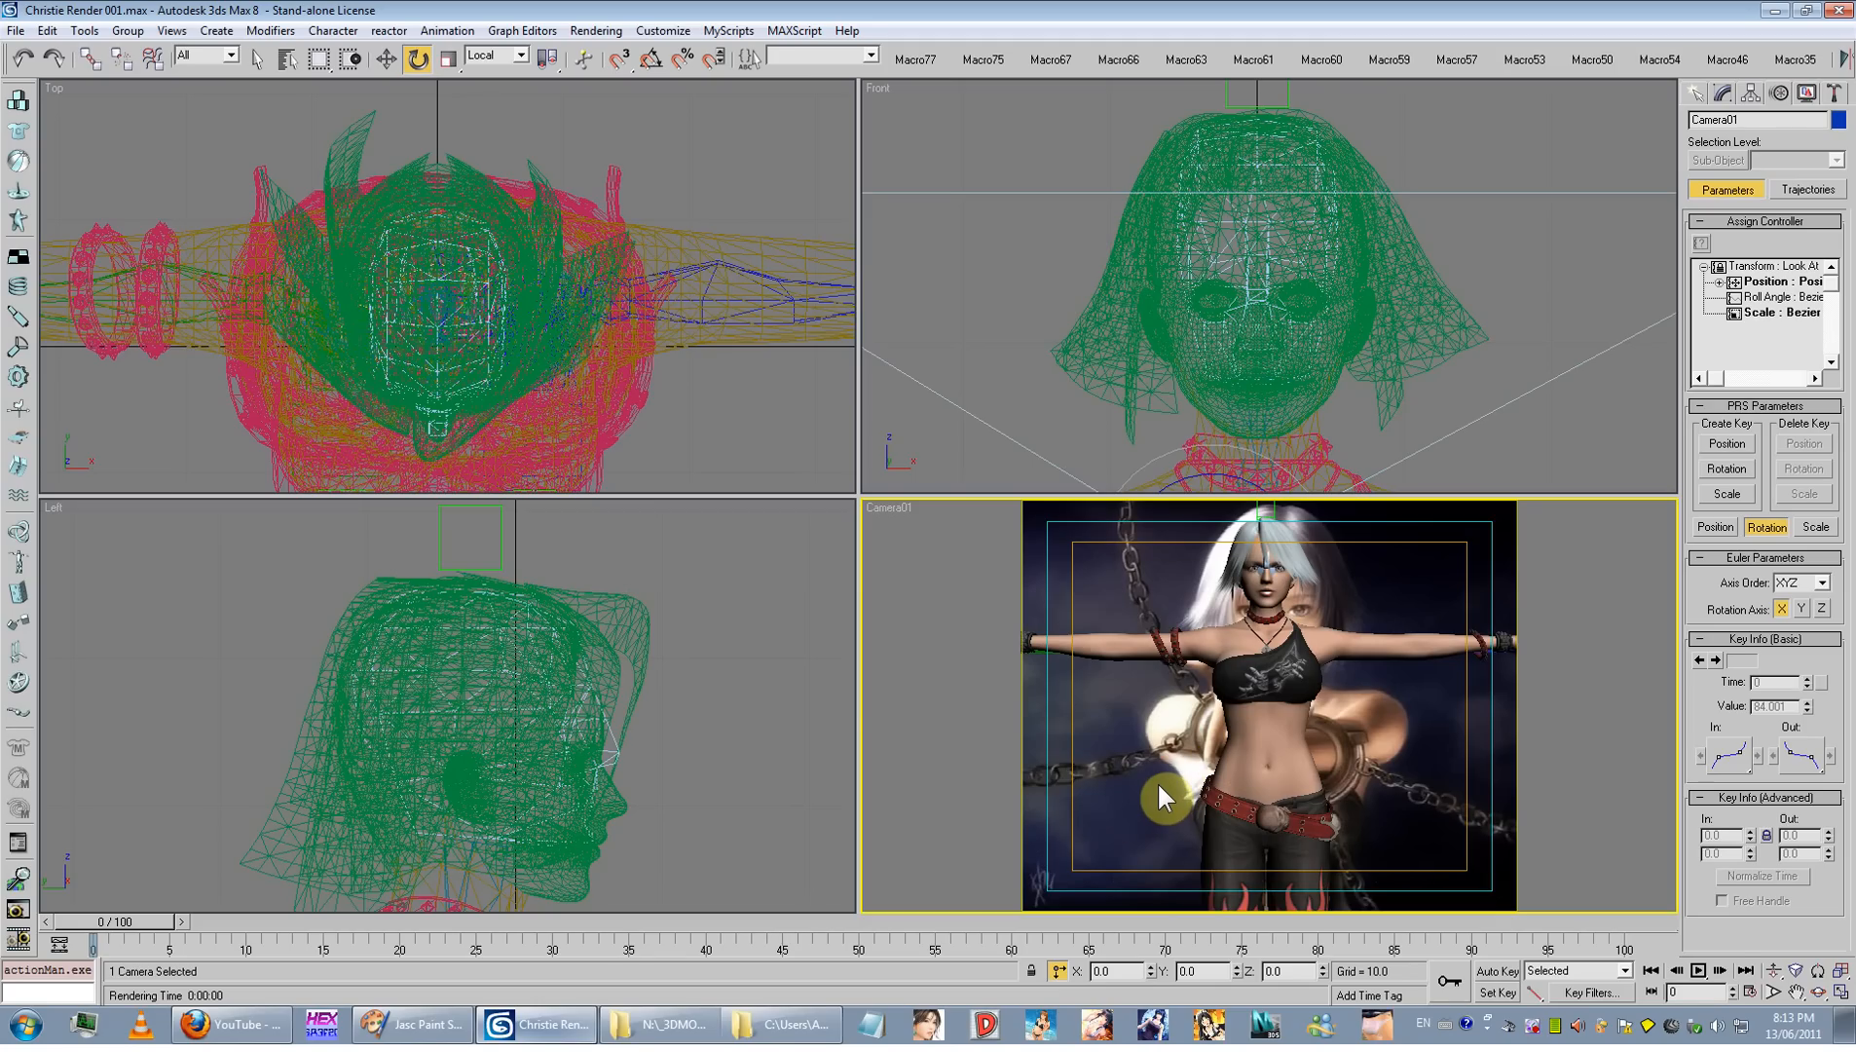
# Step: Inspect the camera view's background source by reopening 013_mittel.jpg and checking the image input device selection
pyautogui.hotkey('alt', 'b')
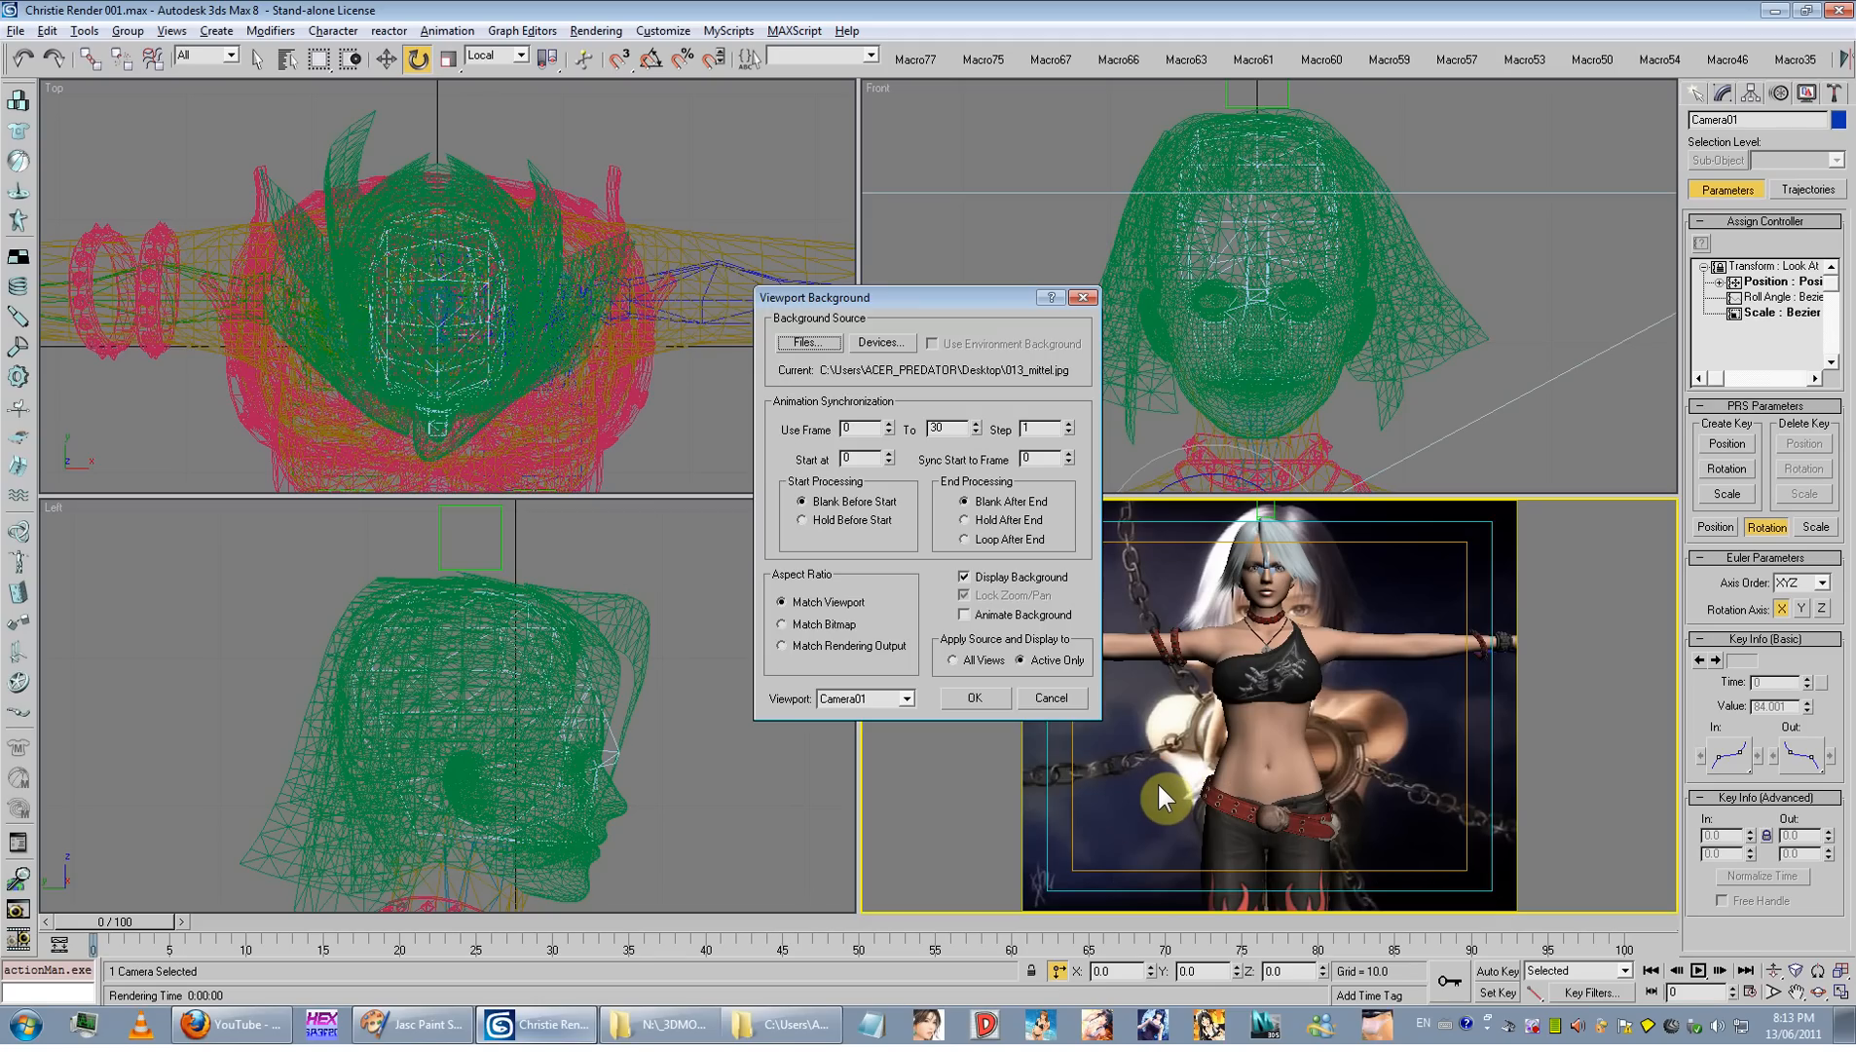
pyautogui.moveTo(799, 298); pyautogui.dragTo(801, 296)
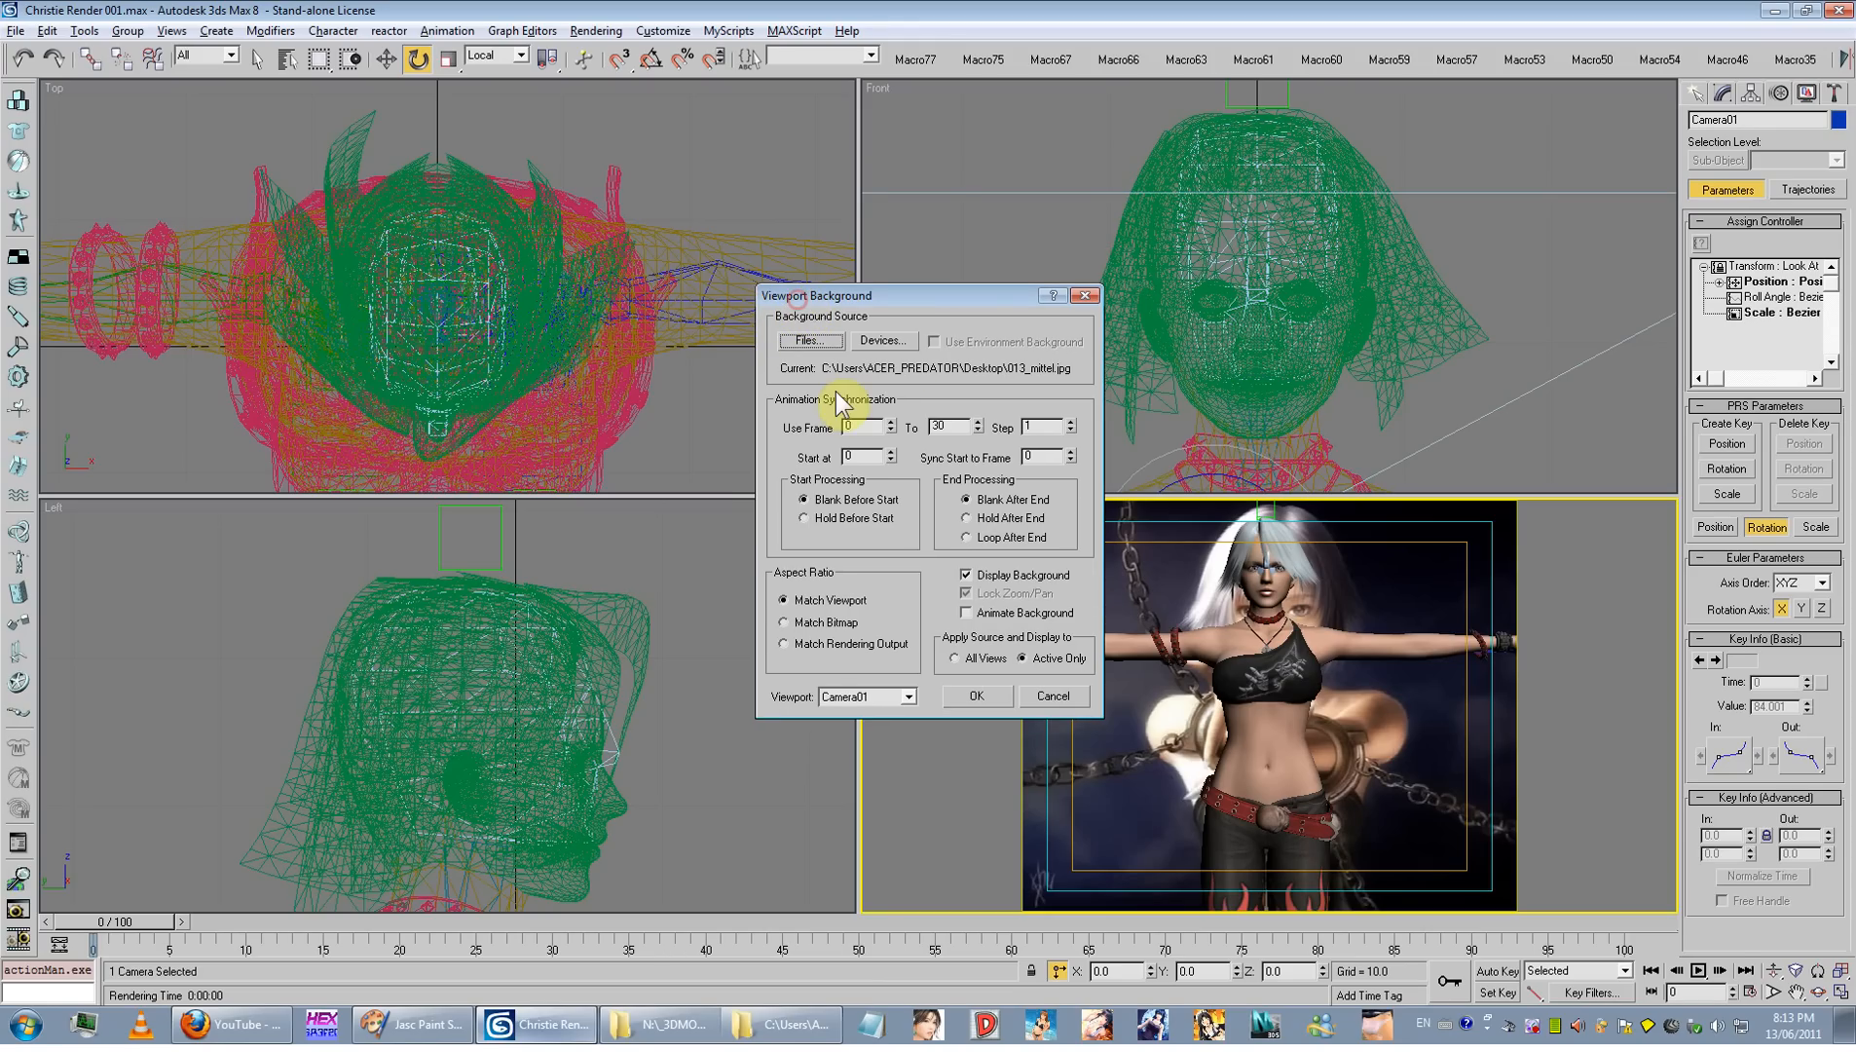
pyautogui.click(857, 376)
pyautogui.click(808, 341)
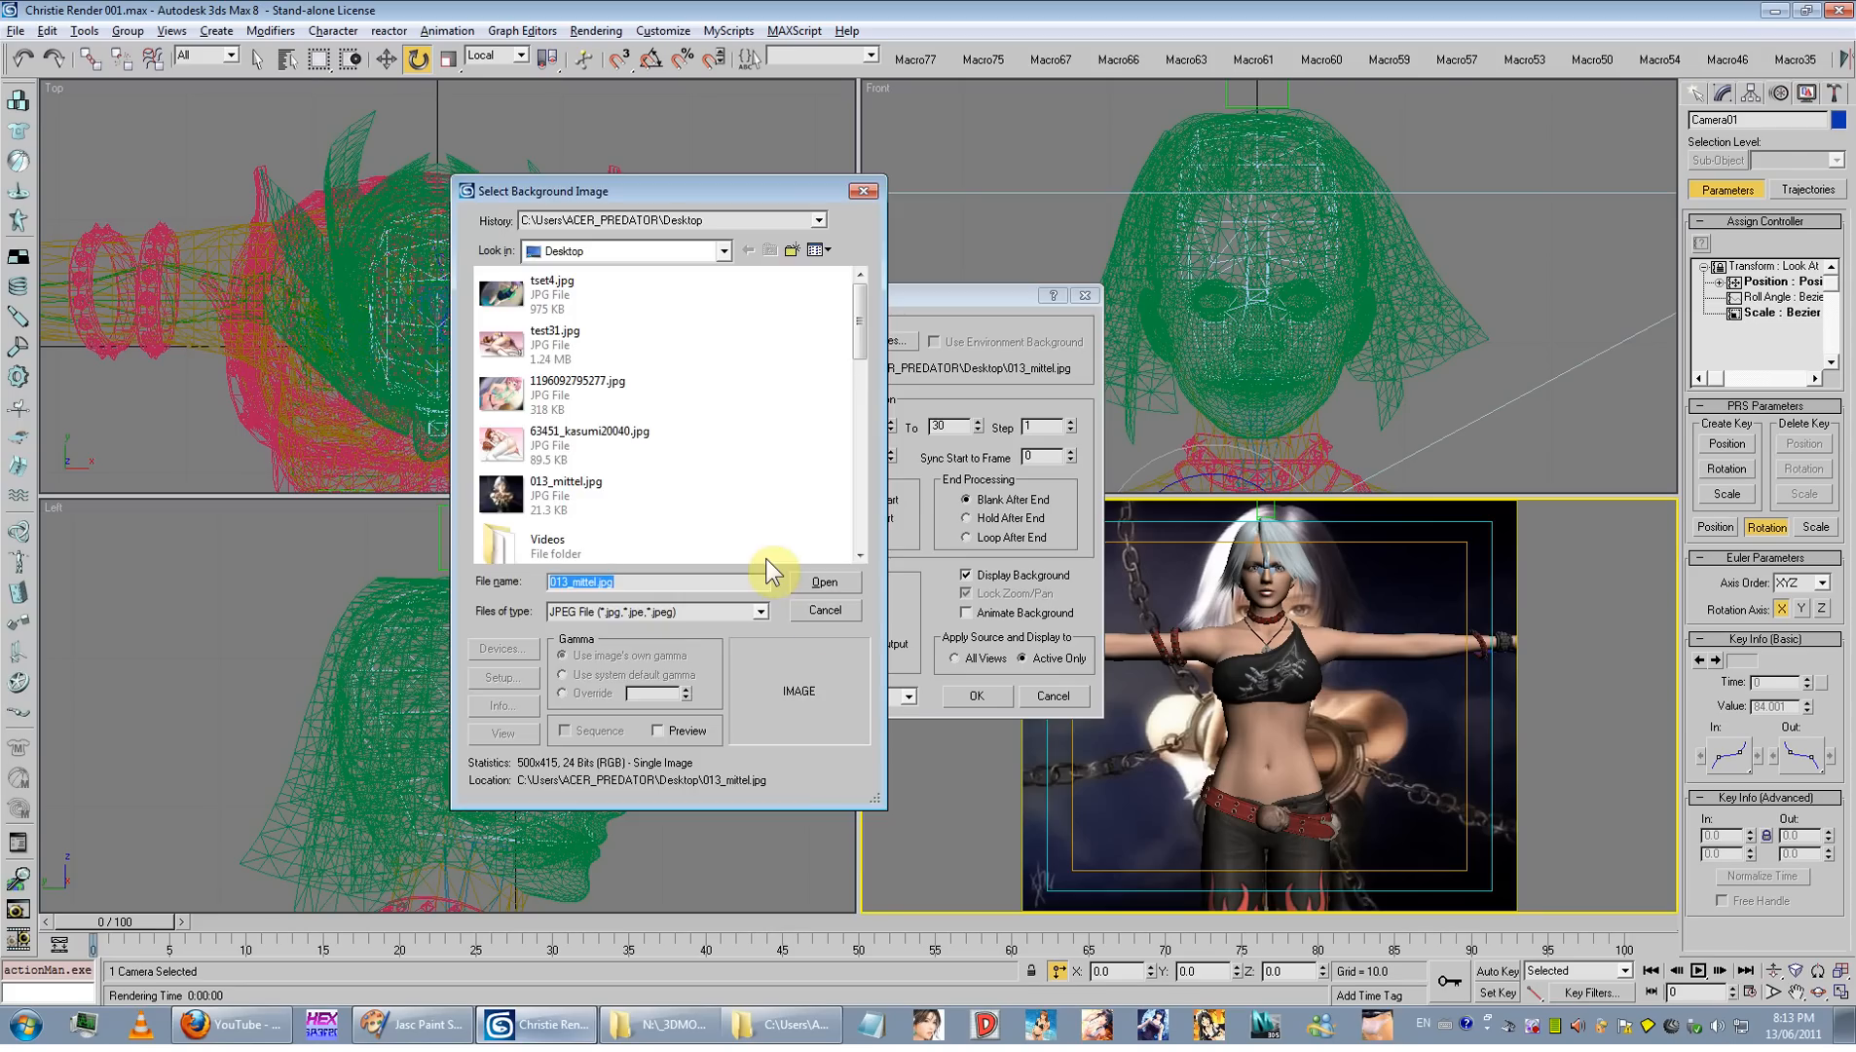
pyautogui.click(823, 582)
pyautogui.click(888, 340)
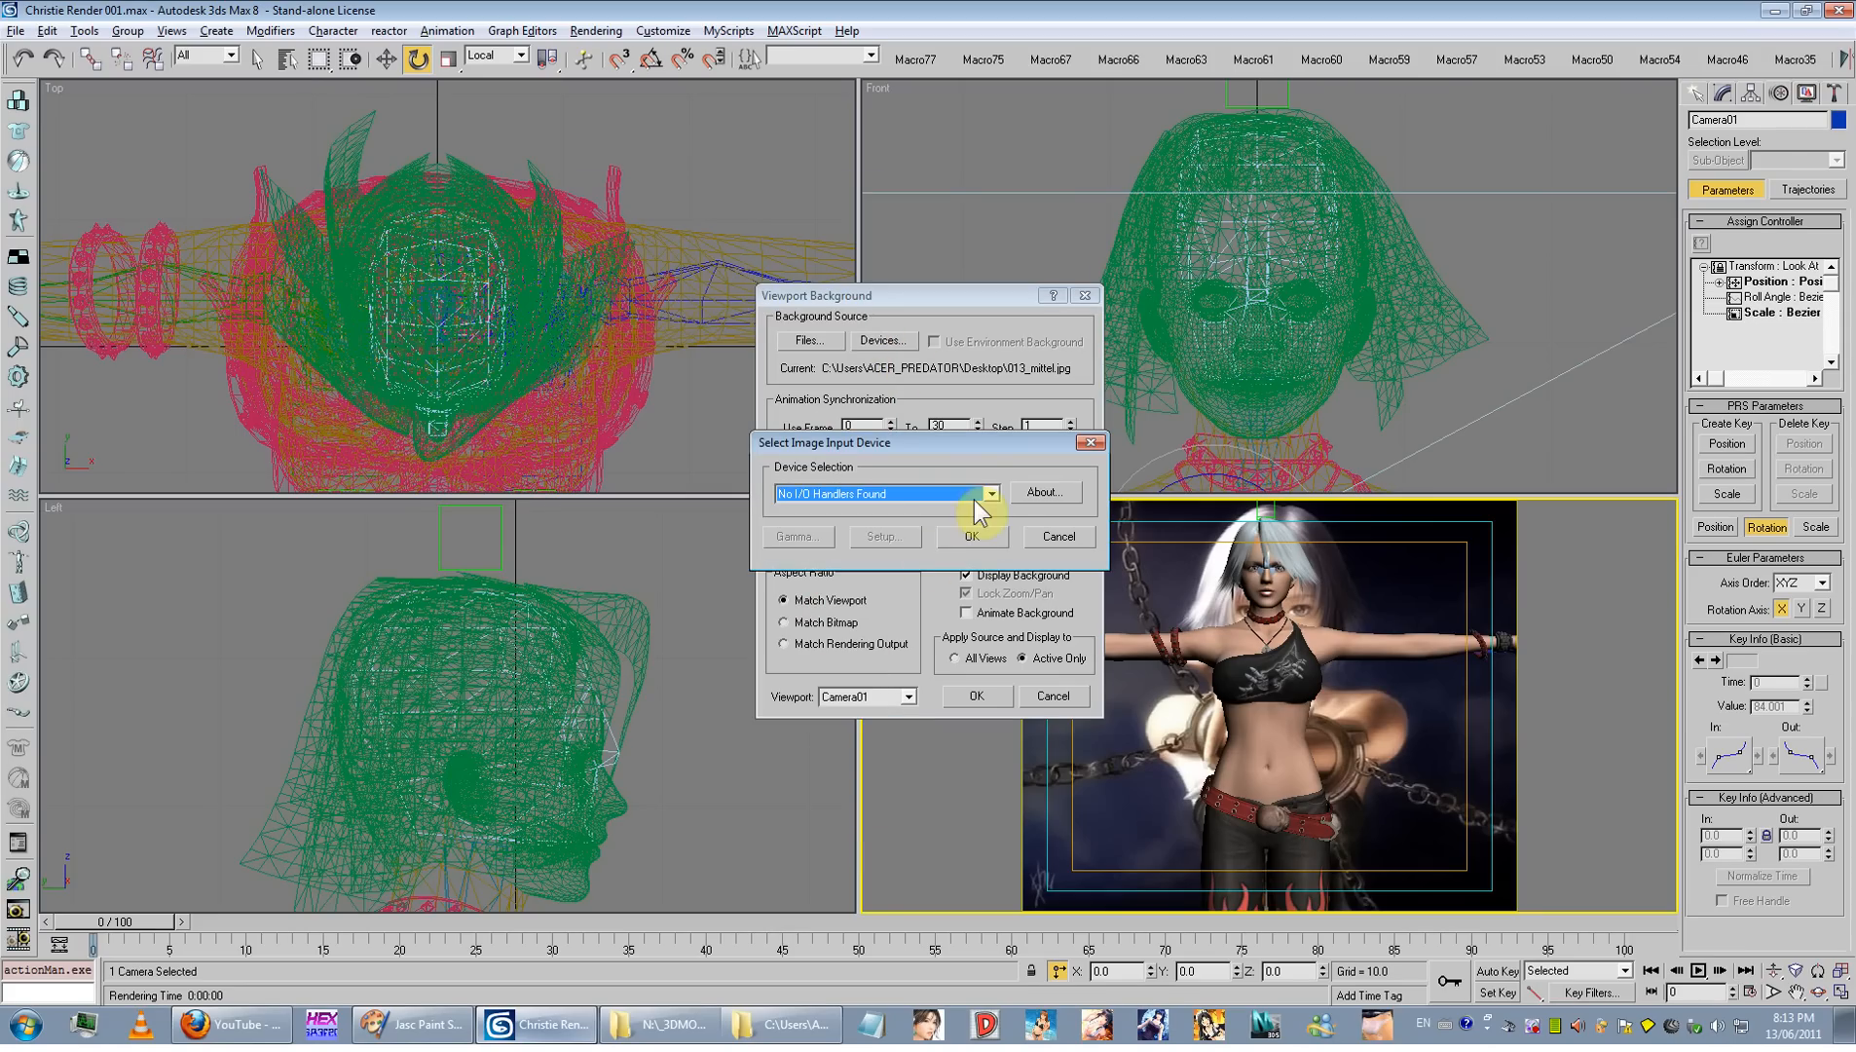
pyautogui.click(1034, 538)
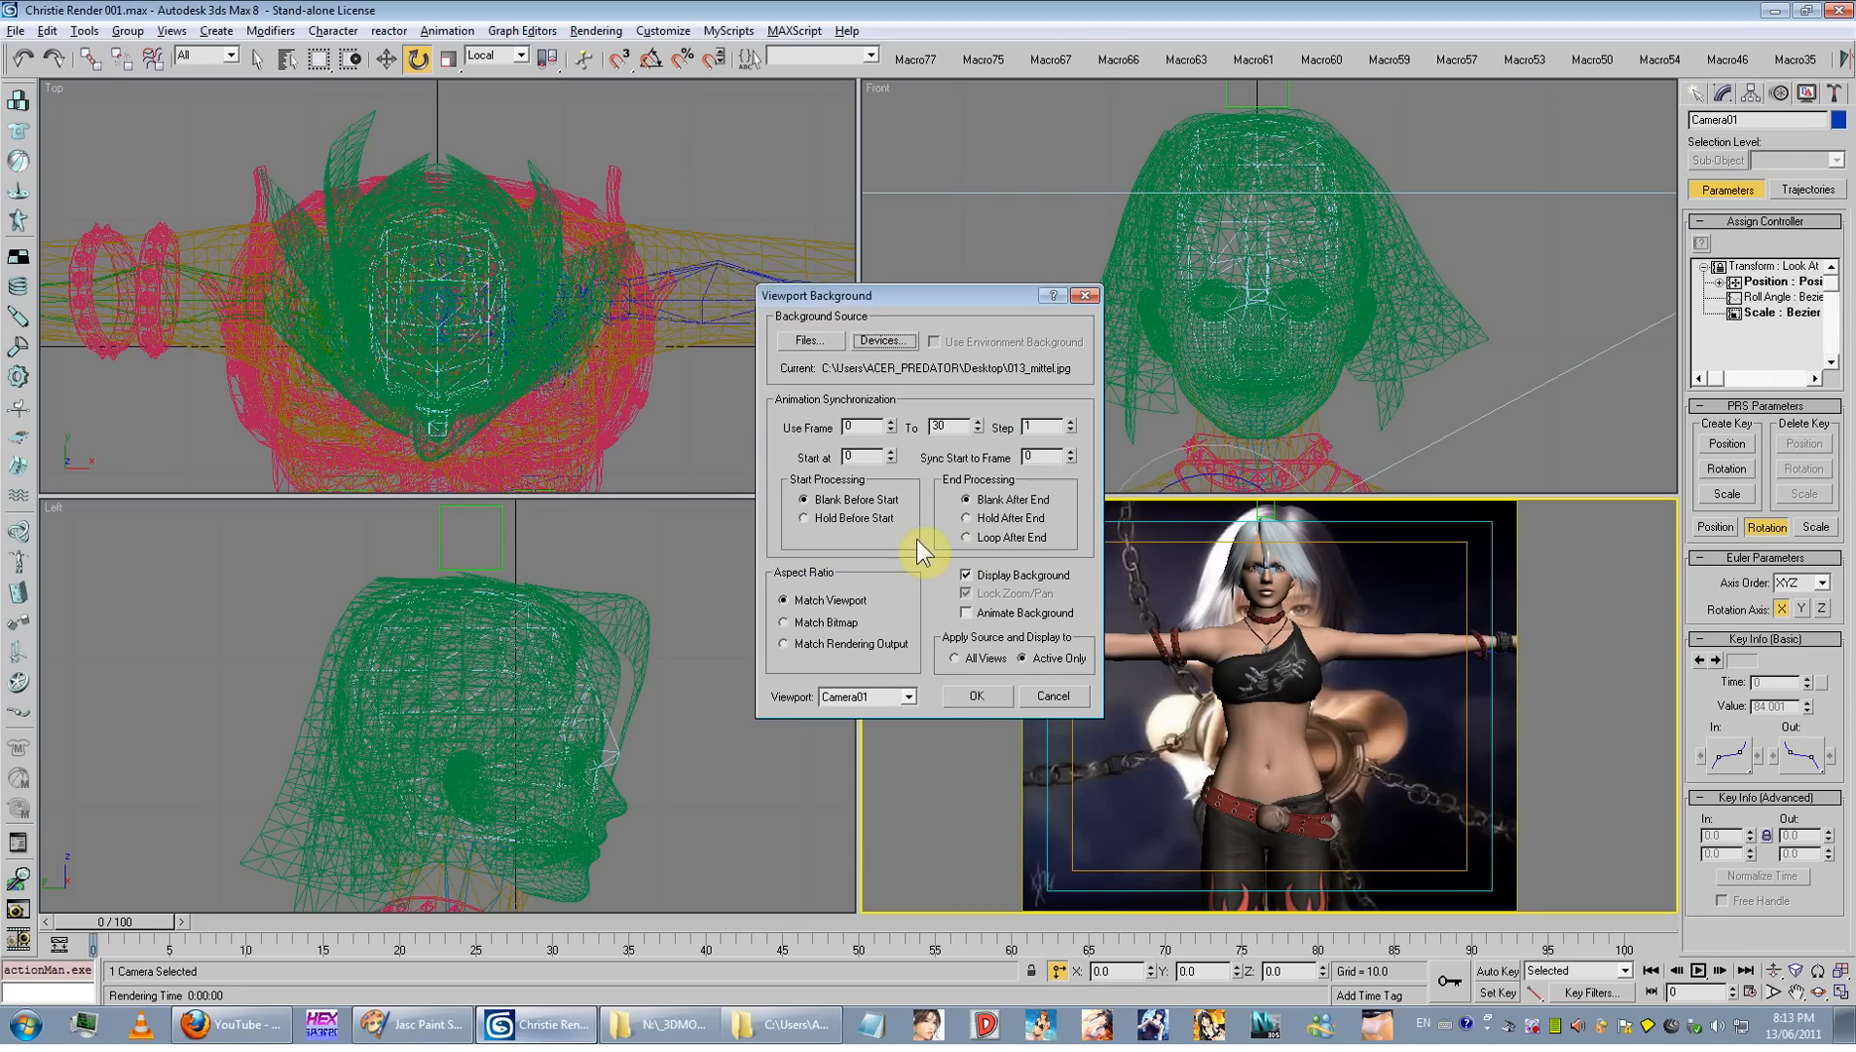
# Step: Turn the camera view's background display off and back on, deselect the camera, and shift the character lower in the frame
pyautogui.click(966, 575)
pyautogui.click(975, 695)
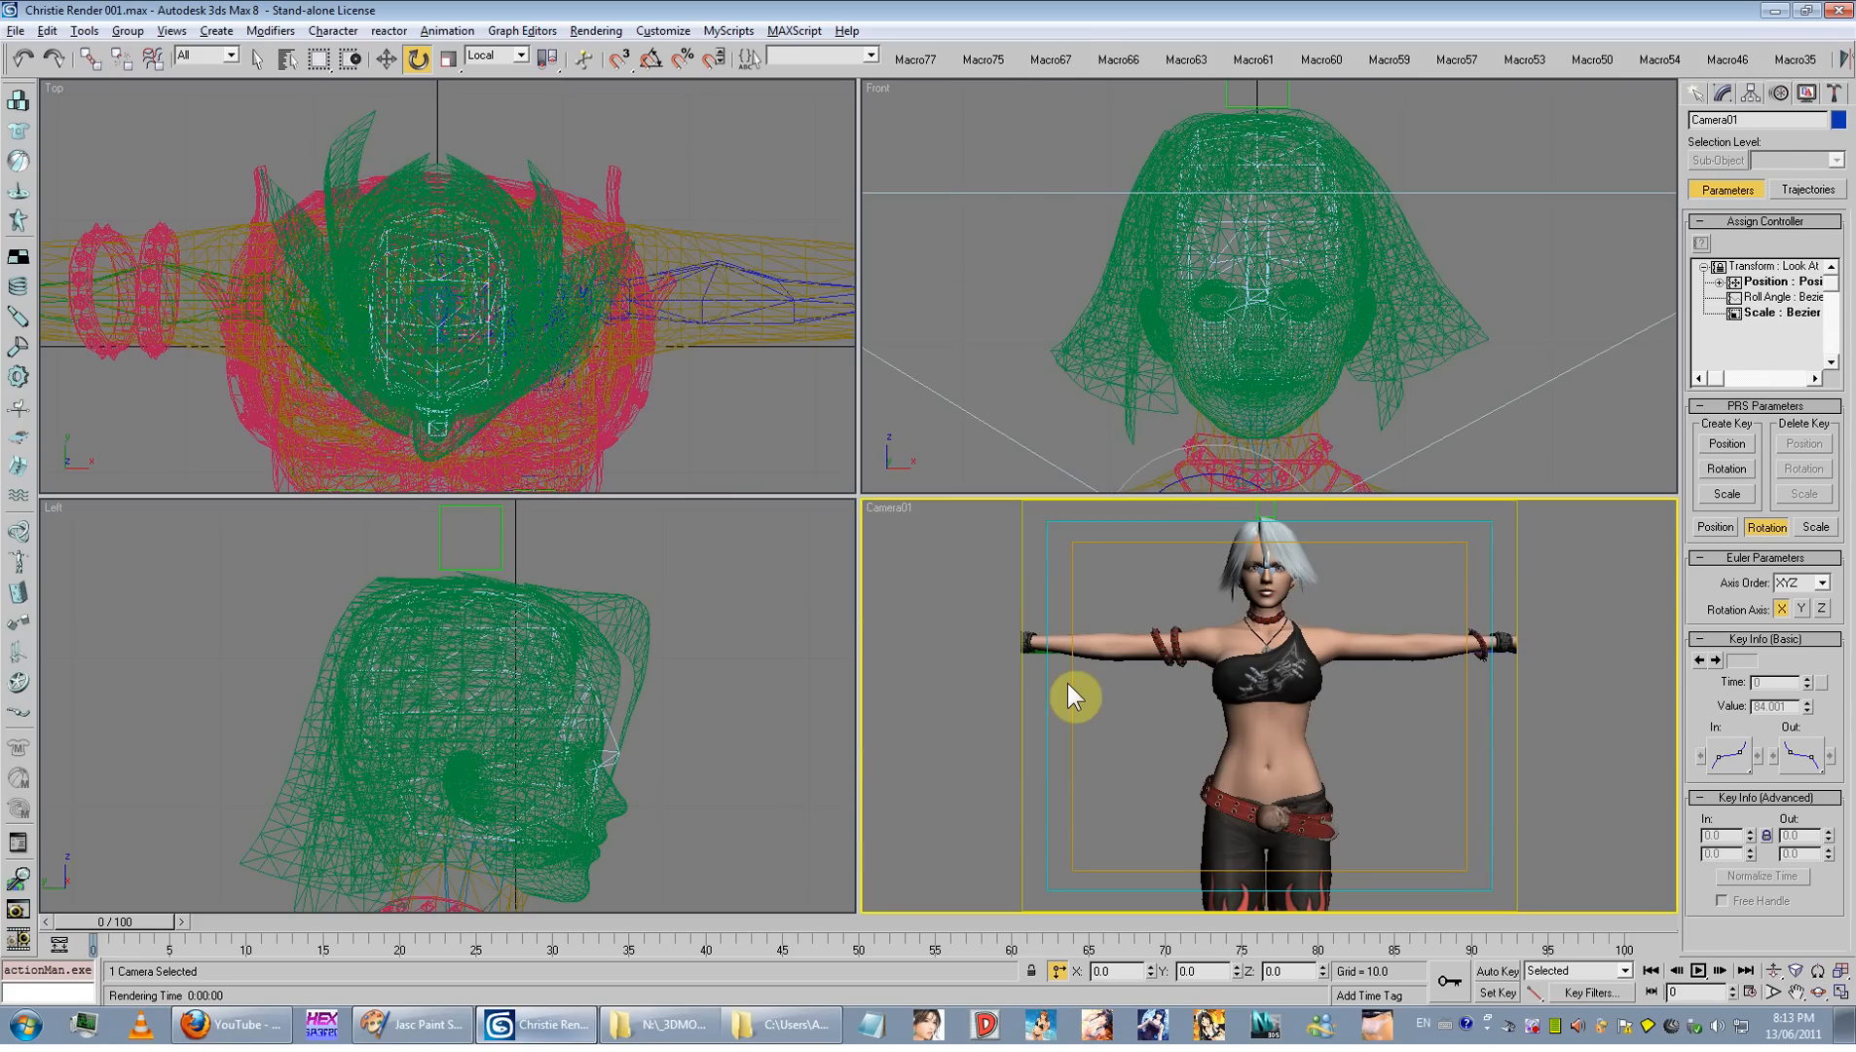
pyautogui.hotkey('alt', 'b')
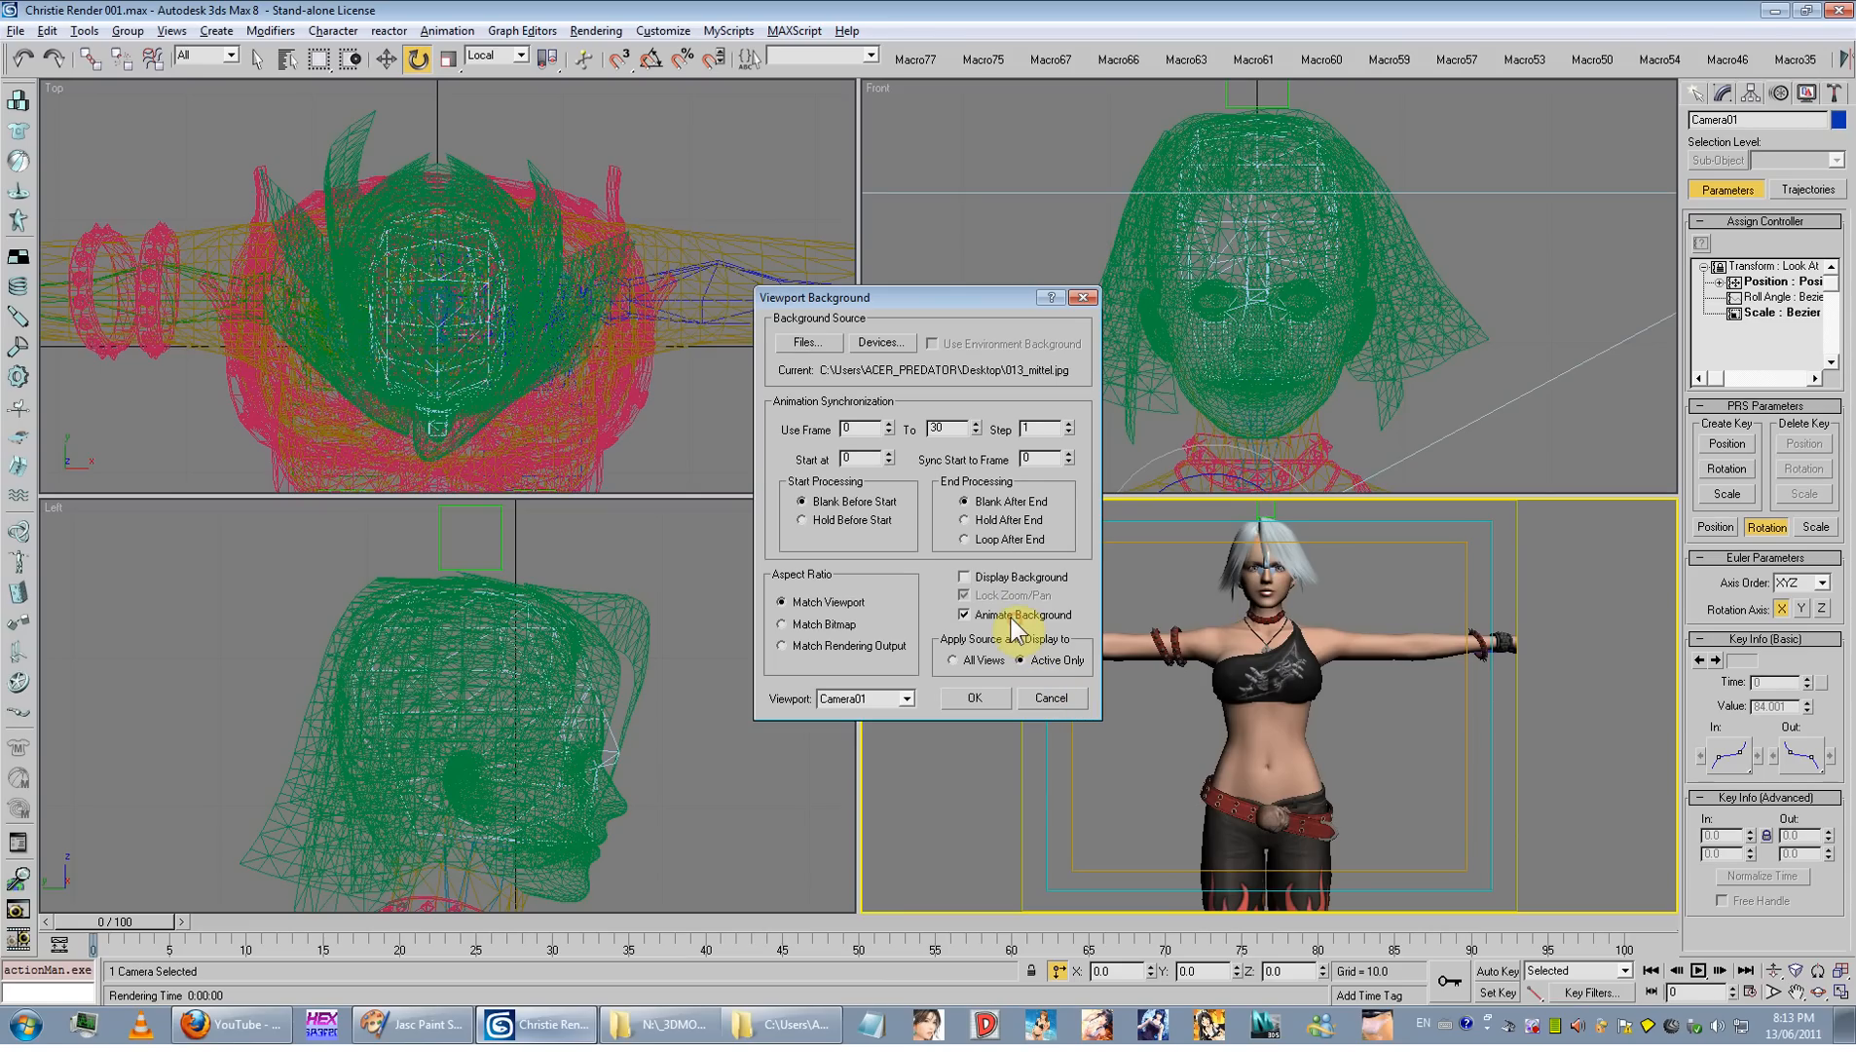
pyautogui.click(974, 697)
pyautogui.click(1127, 765)
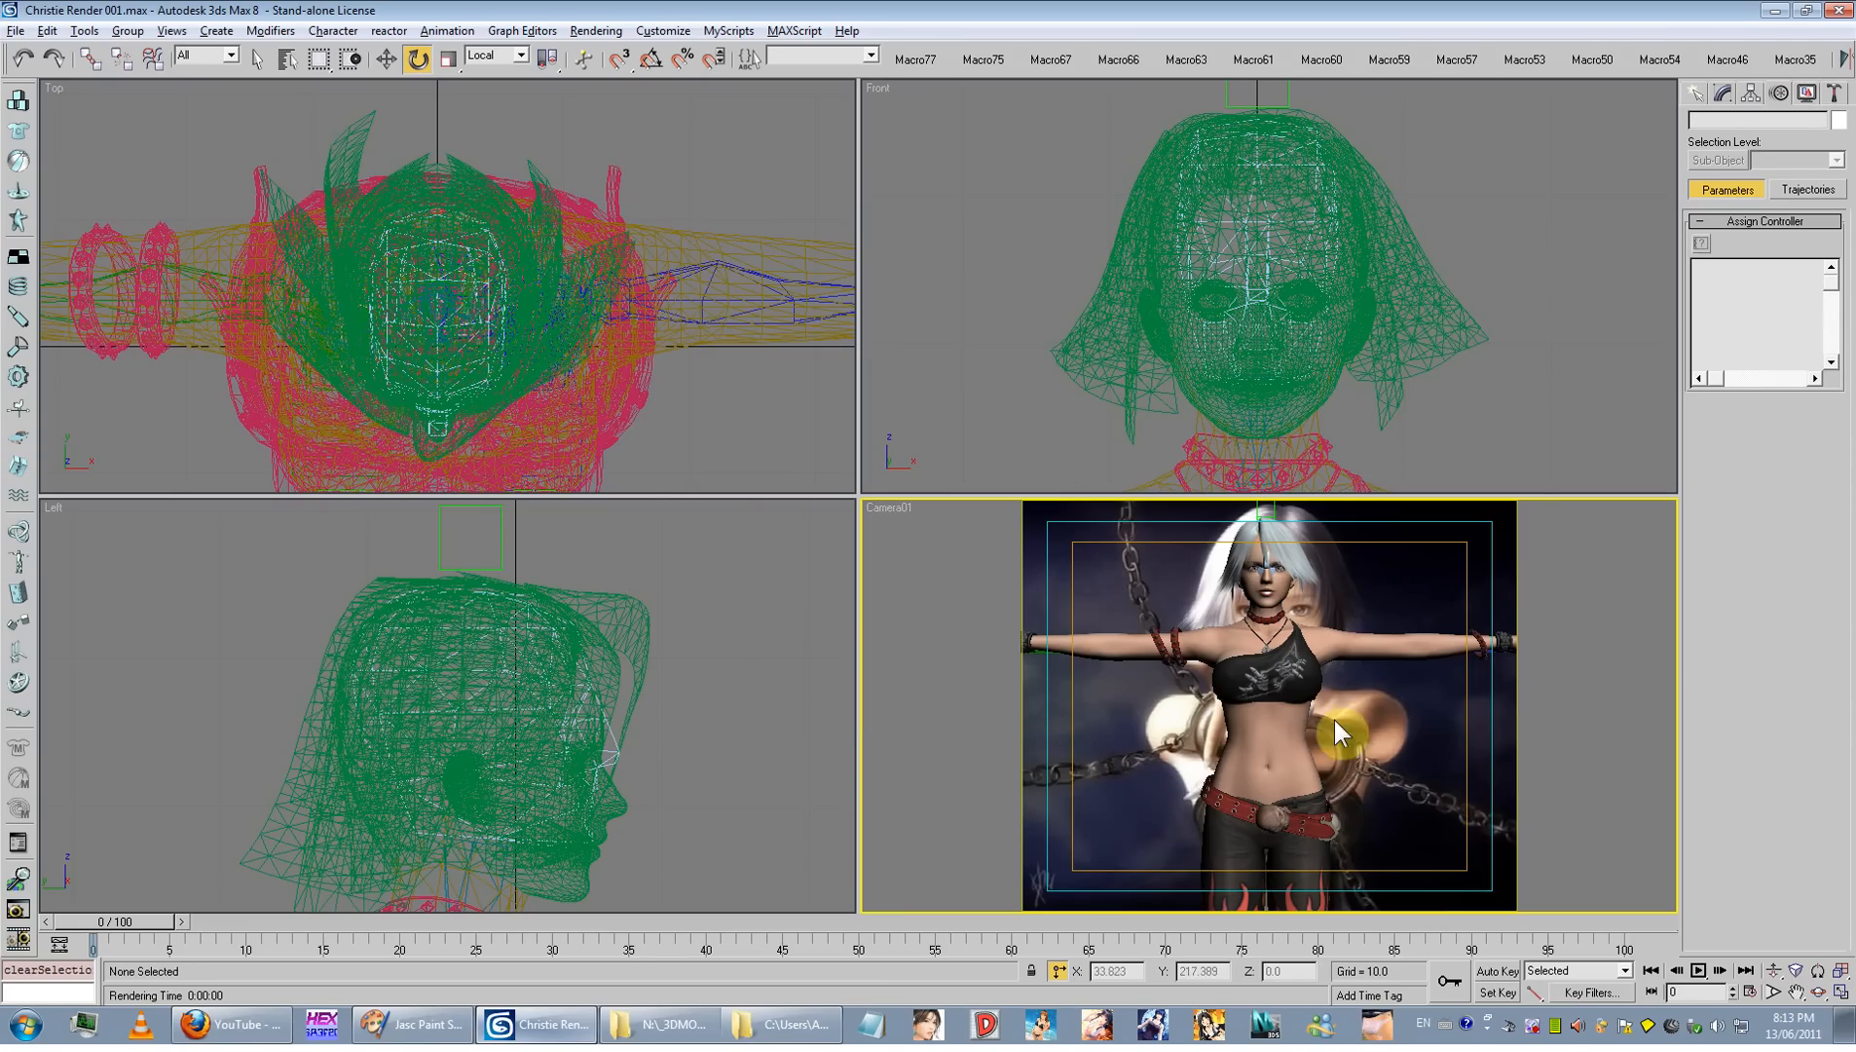
pyautogui.moveTo(1334, 720); pyautogui.dragTo(1357, 791, button='middle')
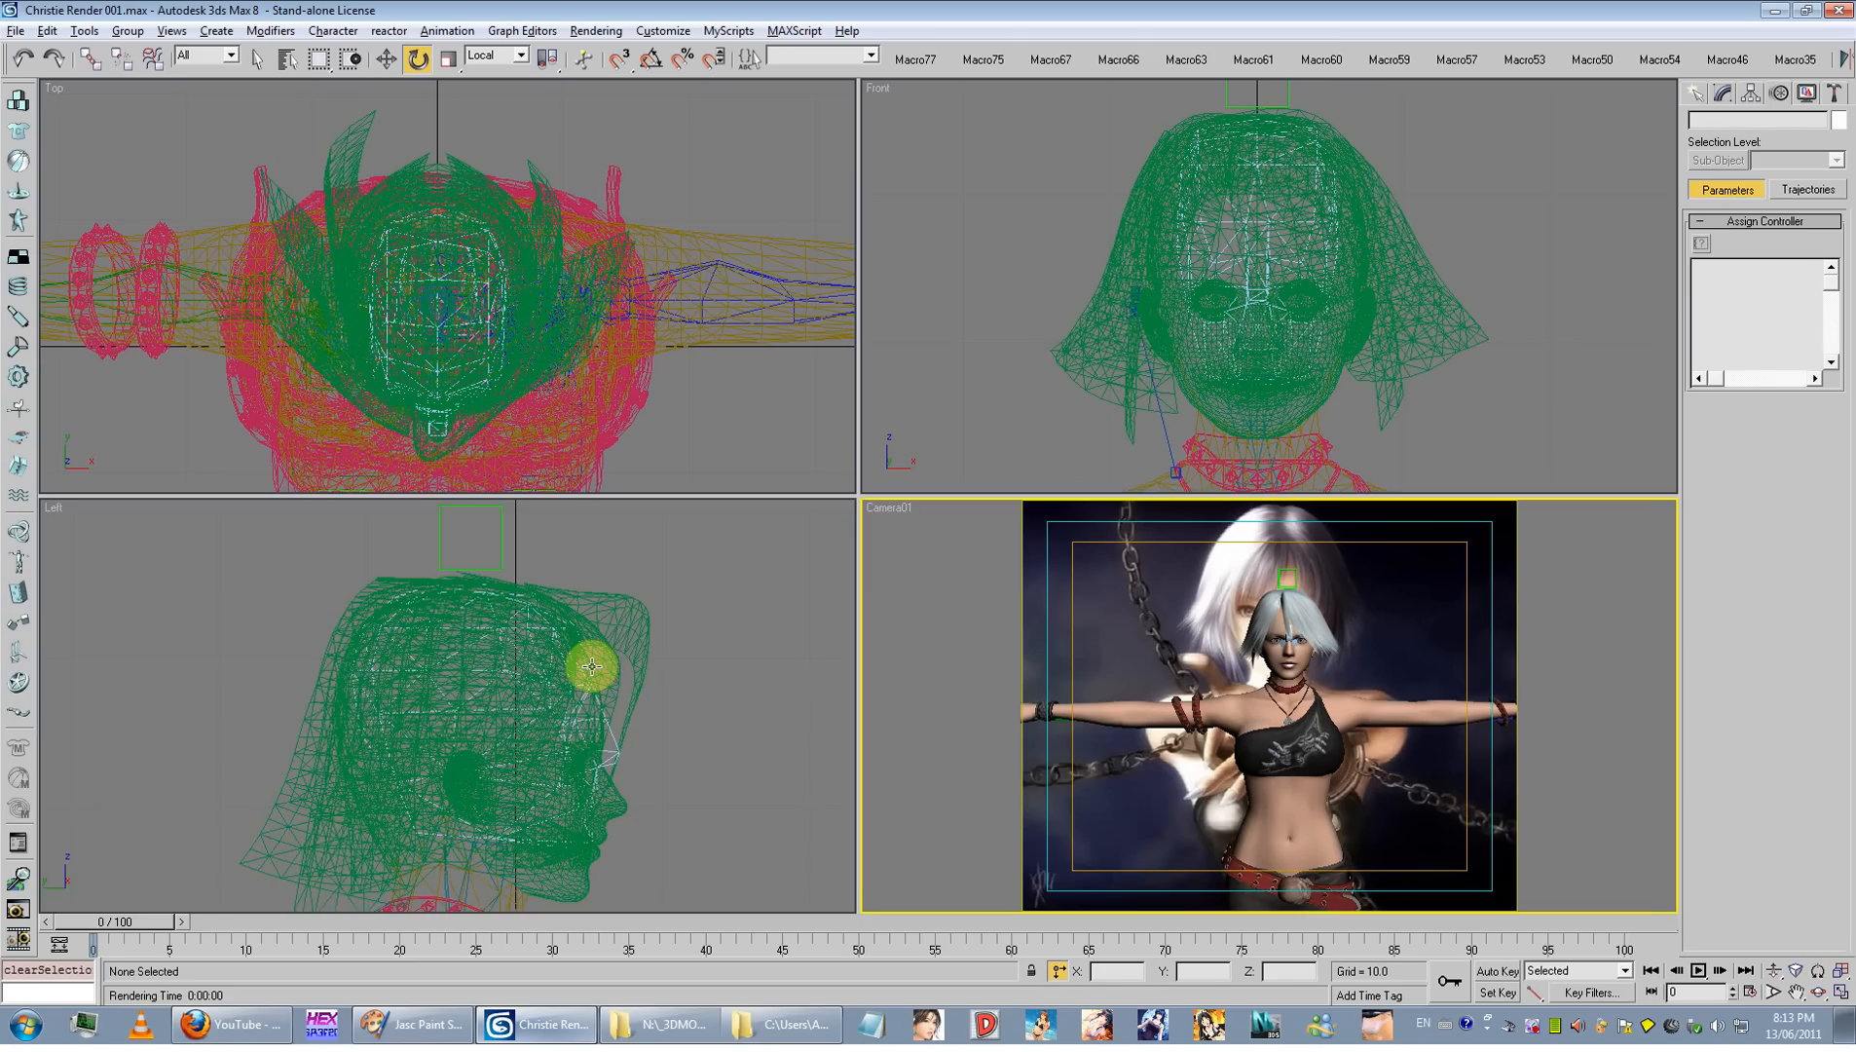
# Step: Change the Left viewport to a shaded Perspective view showing the whole upper body from the front
pyautogui.scroll(-10, 590, 745)
pyautogui.scroll(3, 623, 754)
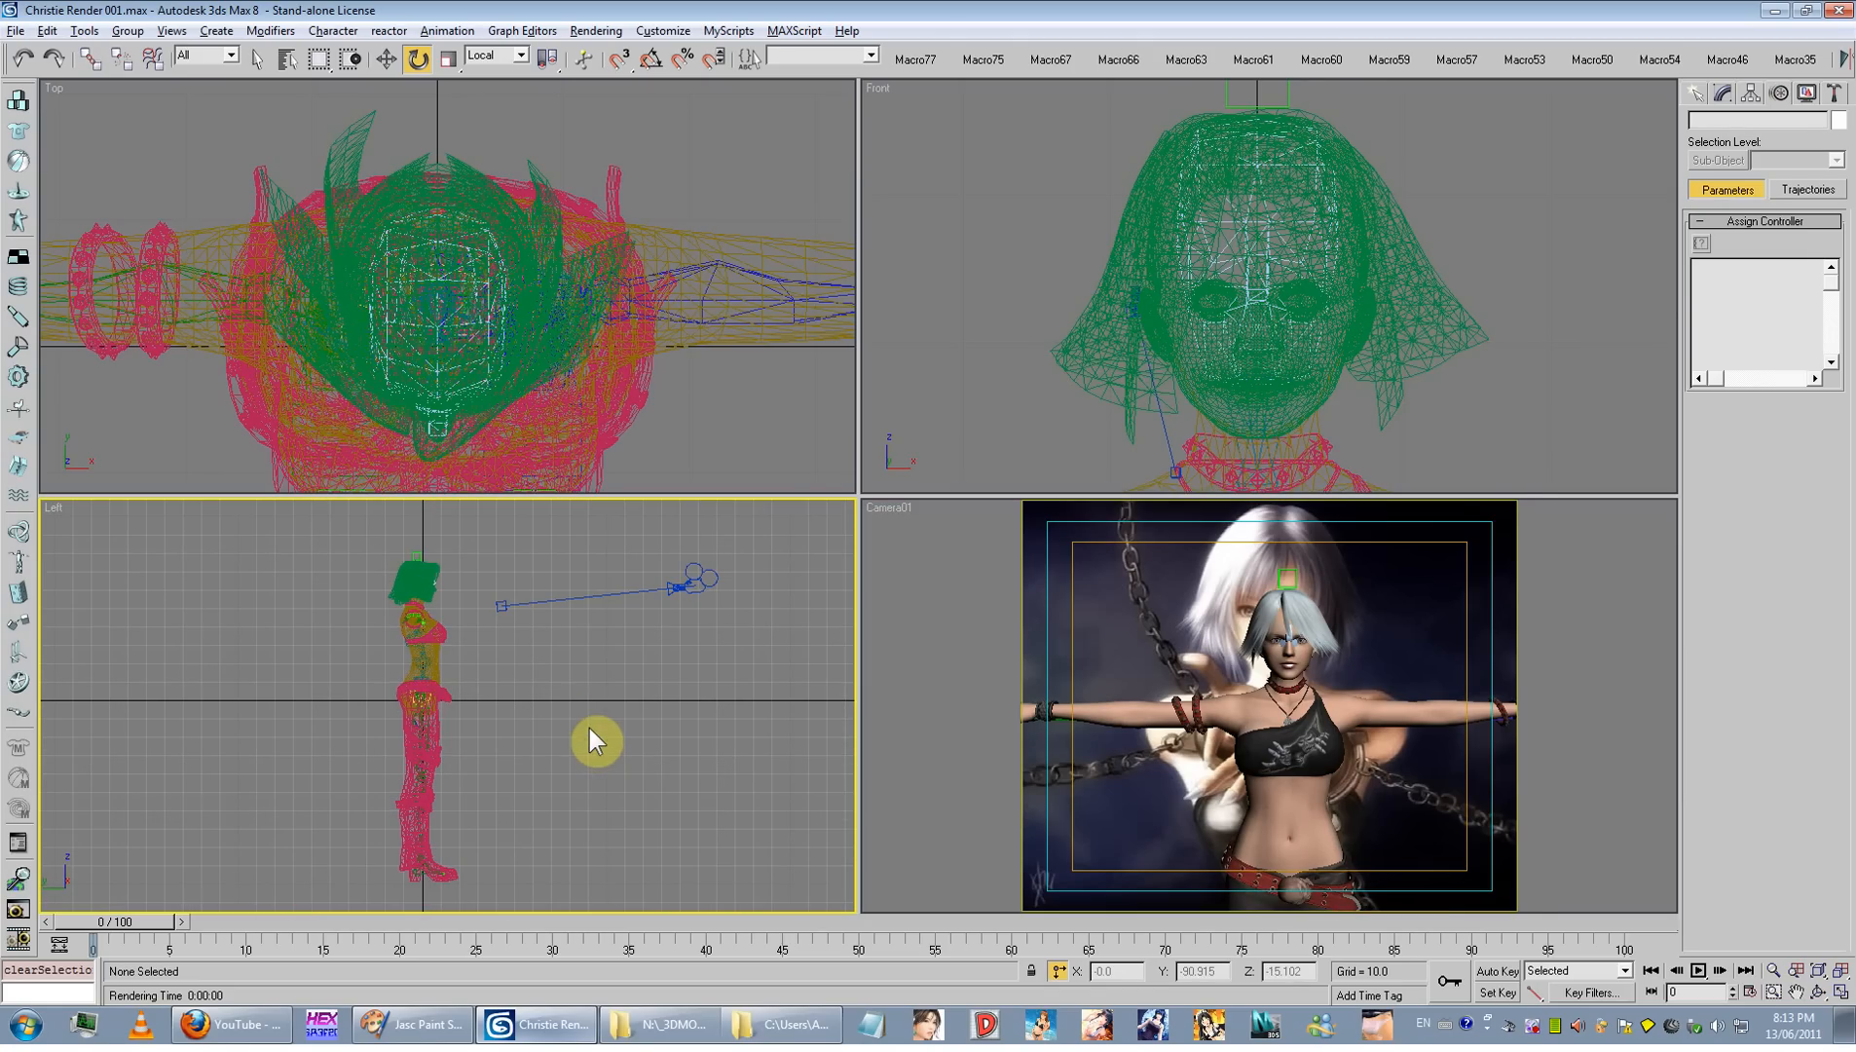
pyautogui.rightClick(51, 507)
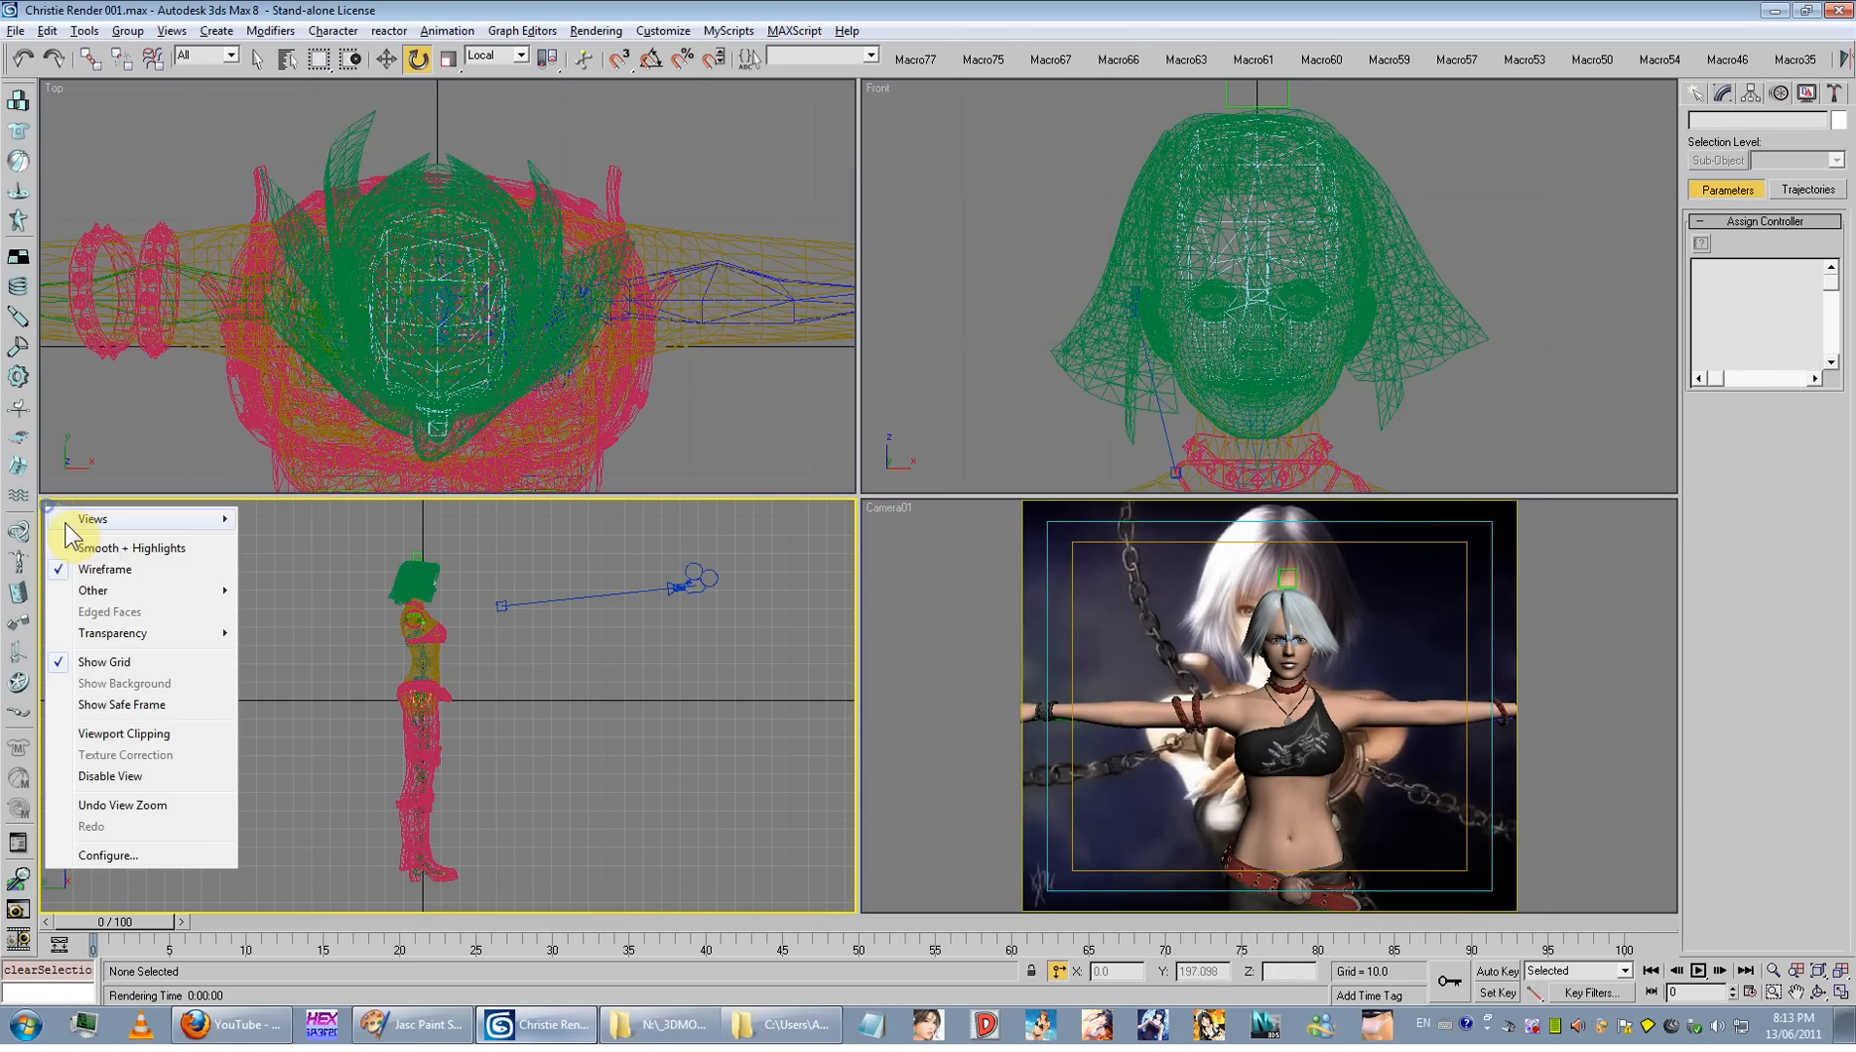
pyautogui.moveTo(92, 519)
pyautogui.click(296, 548)
pyautogui.scroll(3, 458, 693)
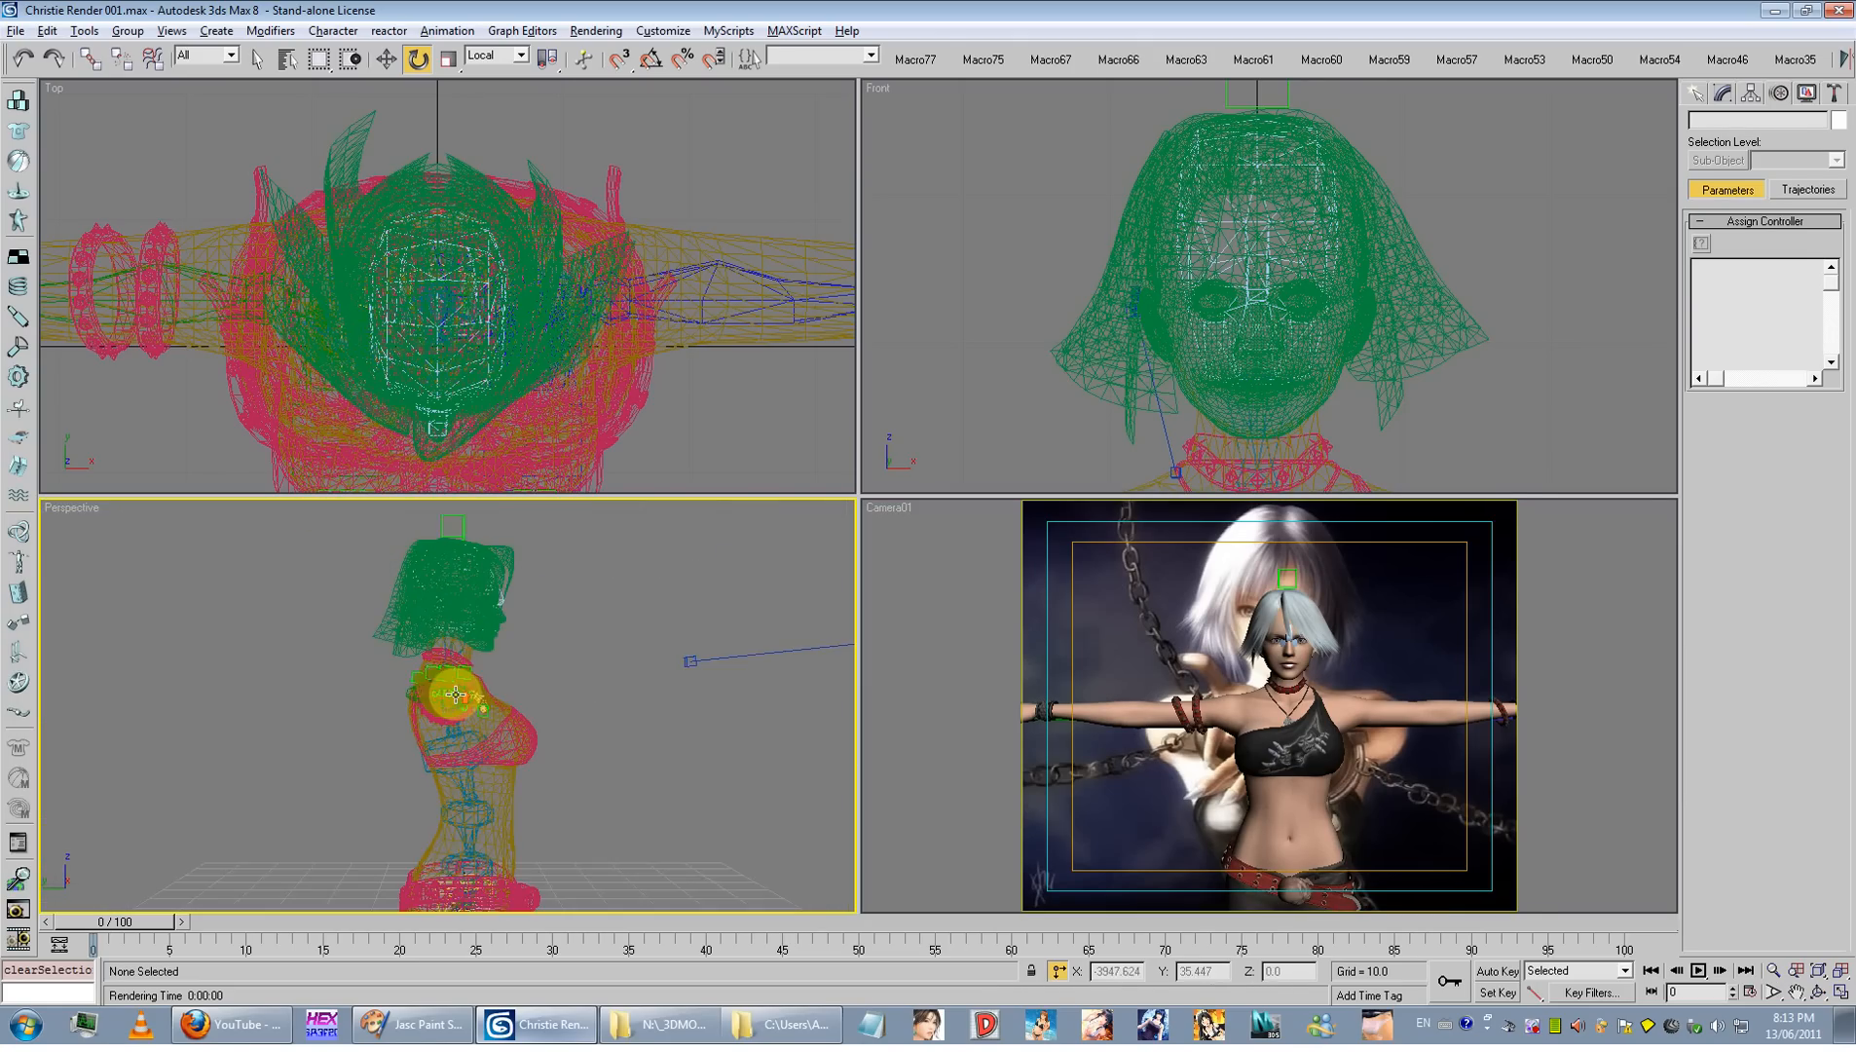
pyautogui.press('F3')
pyautogui.press('F3')
pyautogui.press('F3')
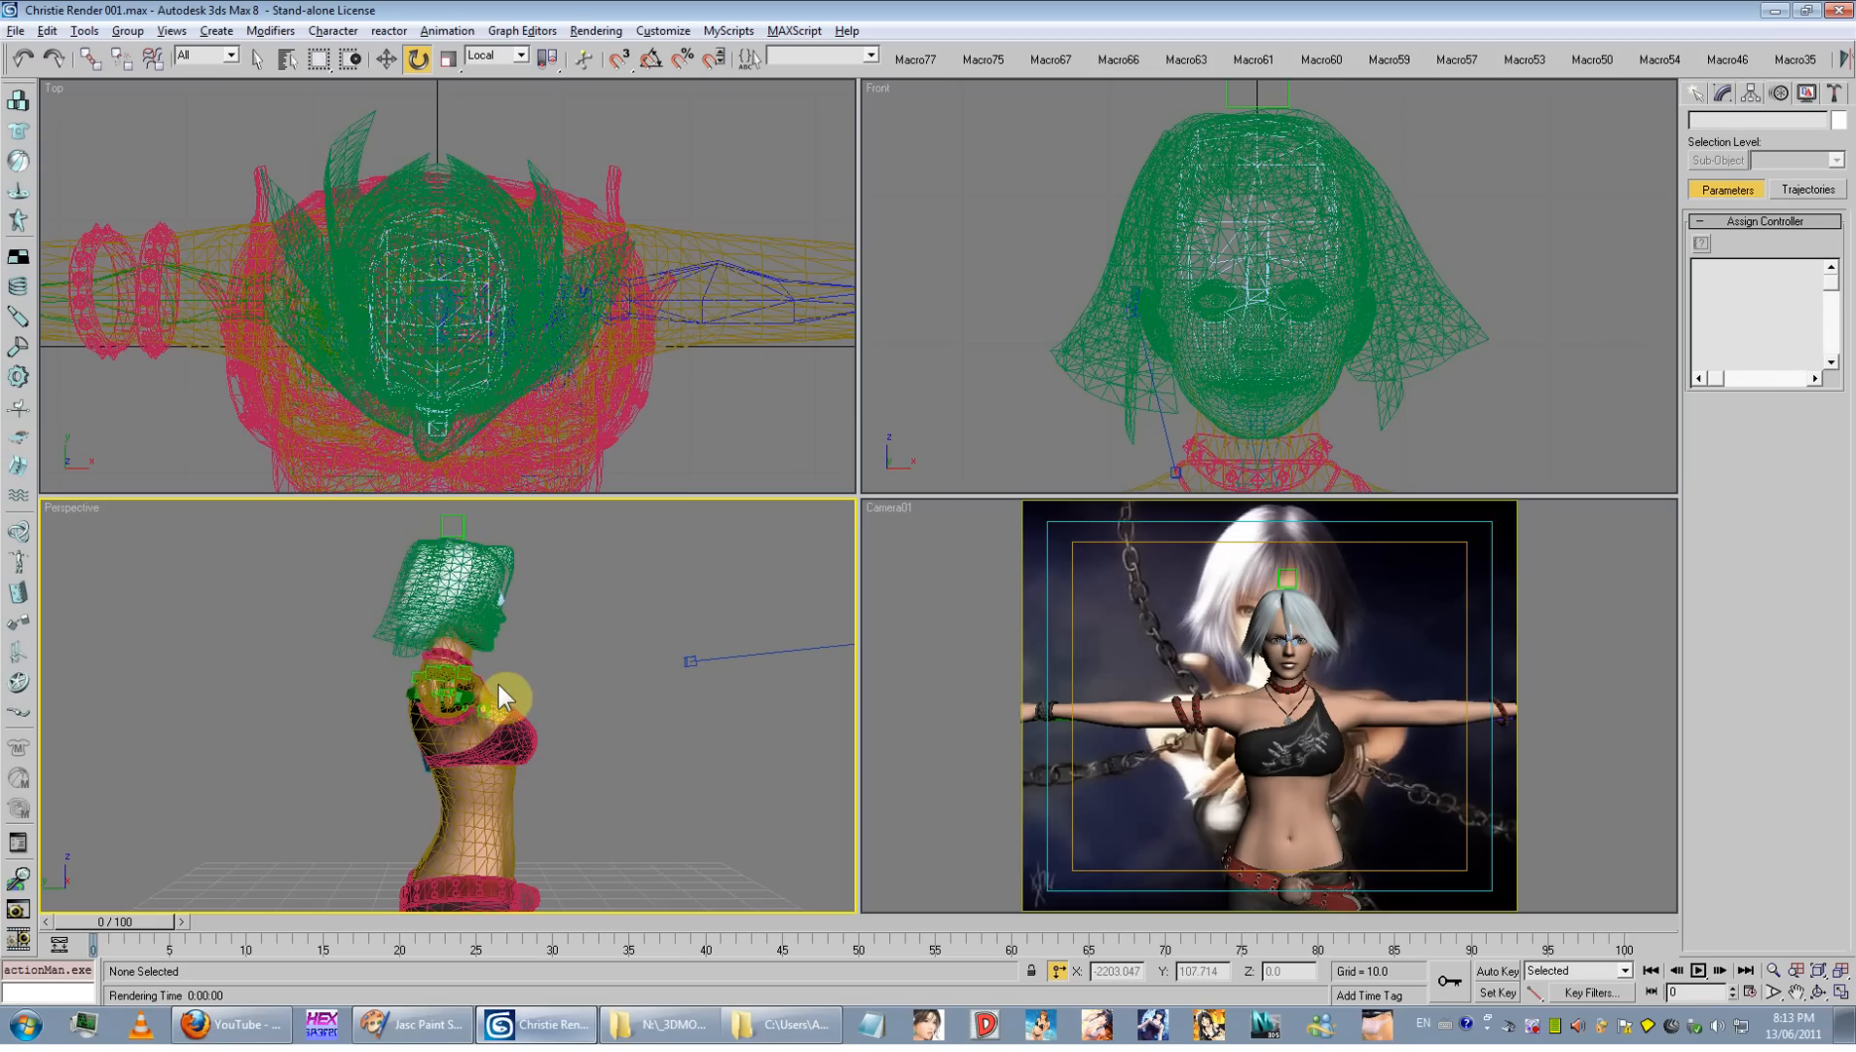
pyautogui.keyDown('alt'); pyautogui.moveTo(542, 660); pyautogui.dragTo(393, 664, button='middle'); pyautogui.keyUp('alt')
pyautogui.scroll(-4, 395, 623)
pyautogui.scroll(2, 430, 509)
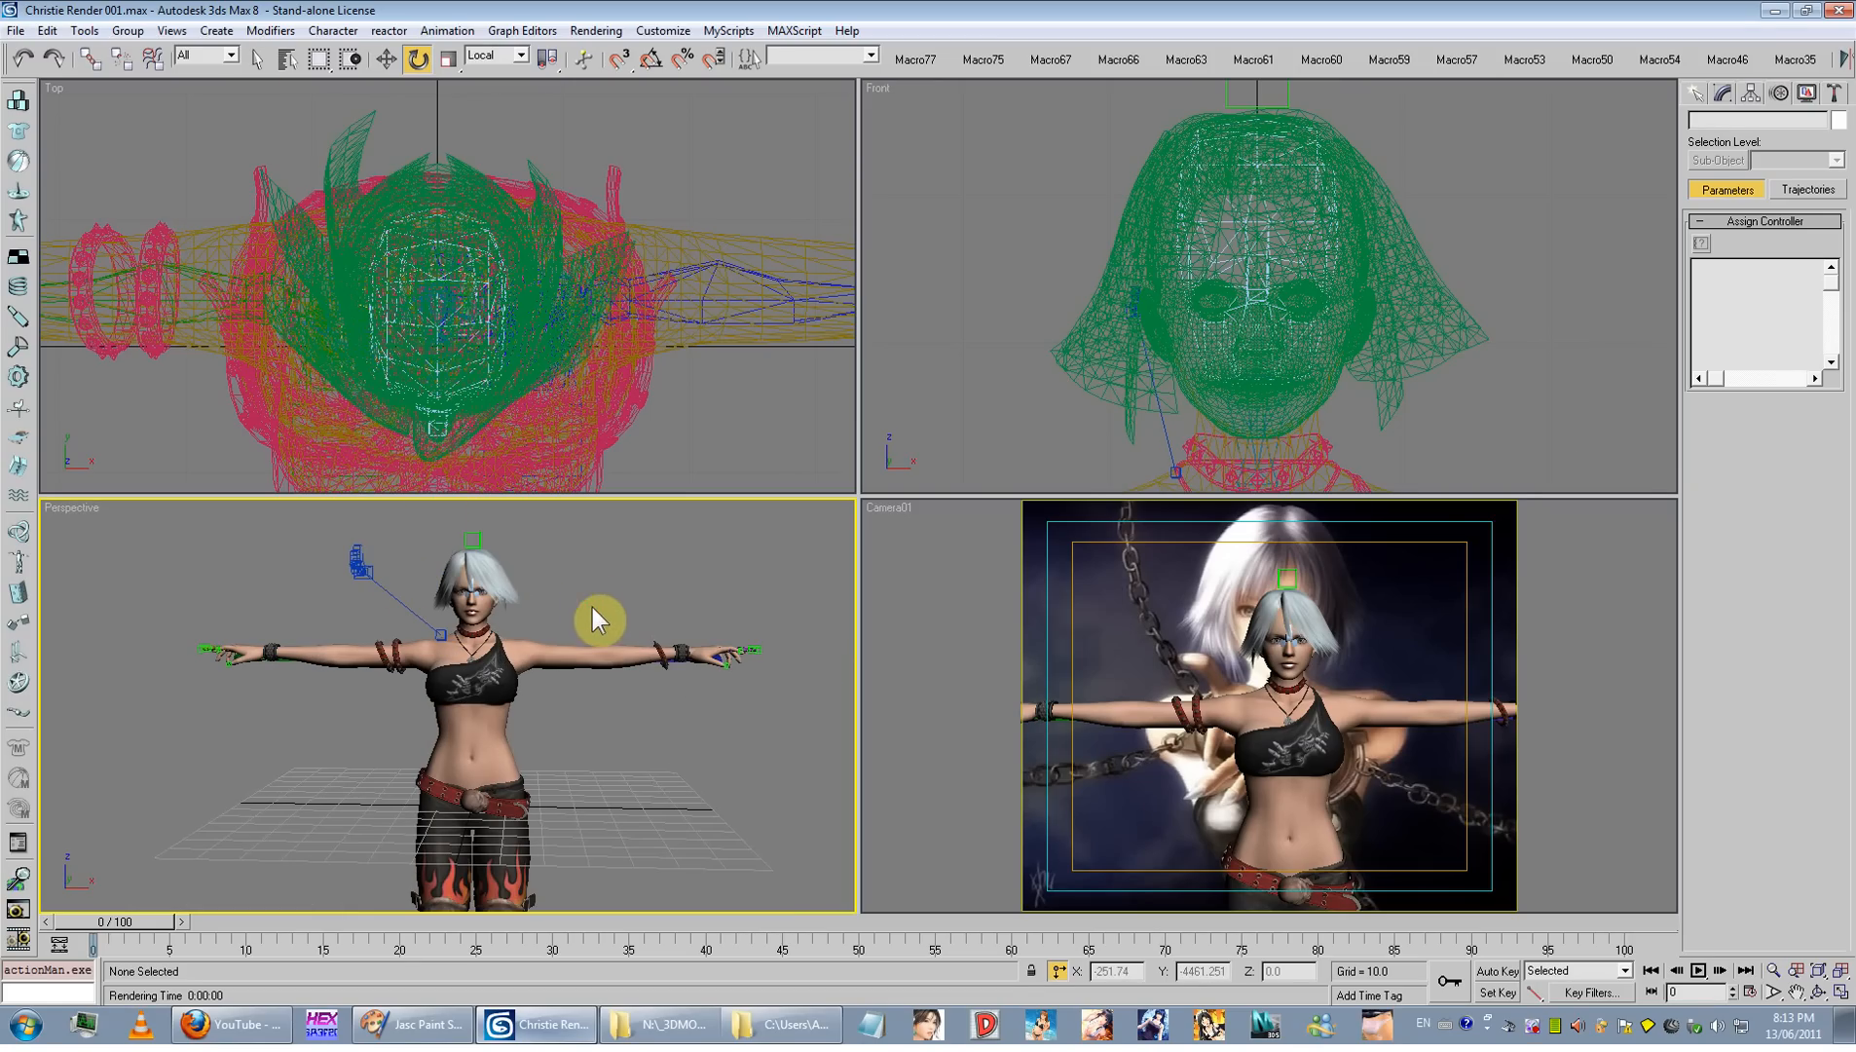
# Step: Rotate the left and right upper arms forward so that both arms reach out in front of the chest
pyautogui.click(586, 656)
pyautogui.moveTo(613, 648)
pyautogui.mouseDown()
pyautogui.moveTo(530, 627)
pyautogui.moveTo(581, 581)
pyautogui.moveTo(547, 625)
pyautogui.moveTo(485, 627)
pyautogui.mouseUp()
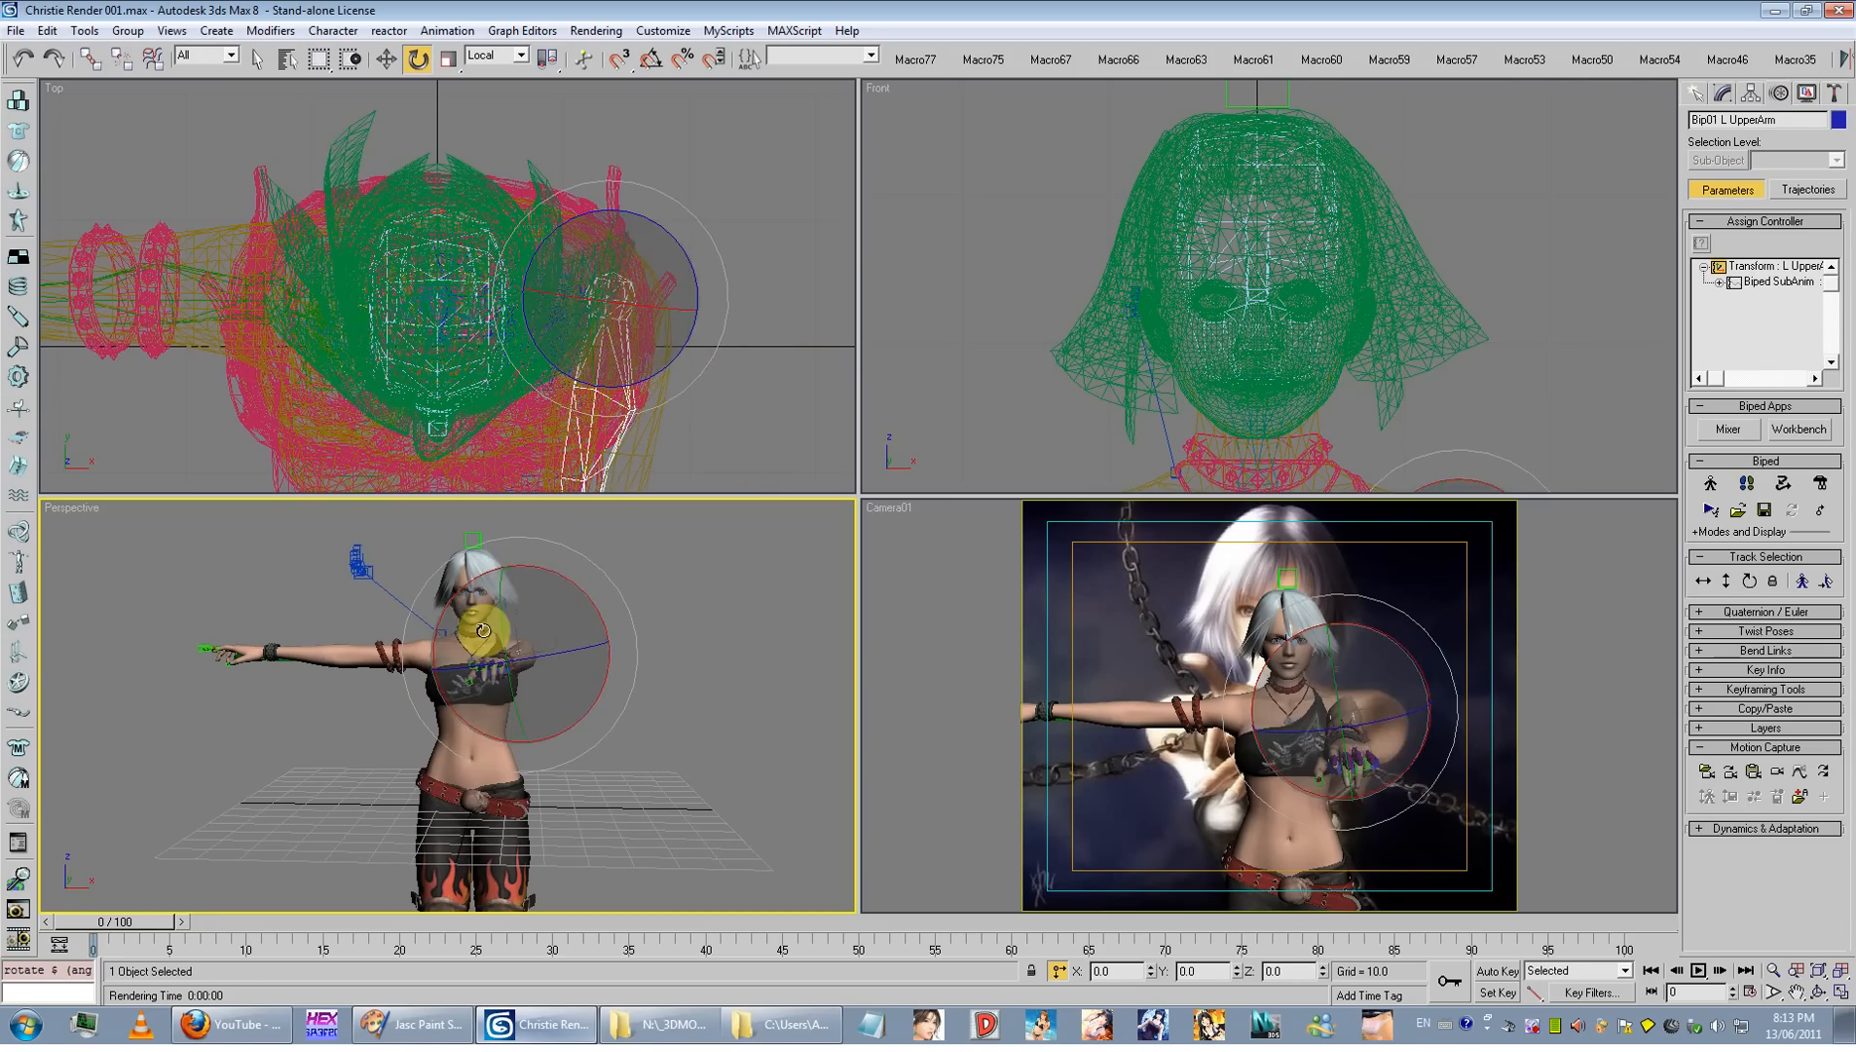
pyautogui.moveTo(361, 609); pyautogui.dragTo(394, 637)
pyautogui.keyDown('alt'); pyautogui.click(291, 654); pyautogui.keyUp('alt')
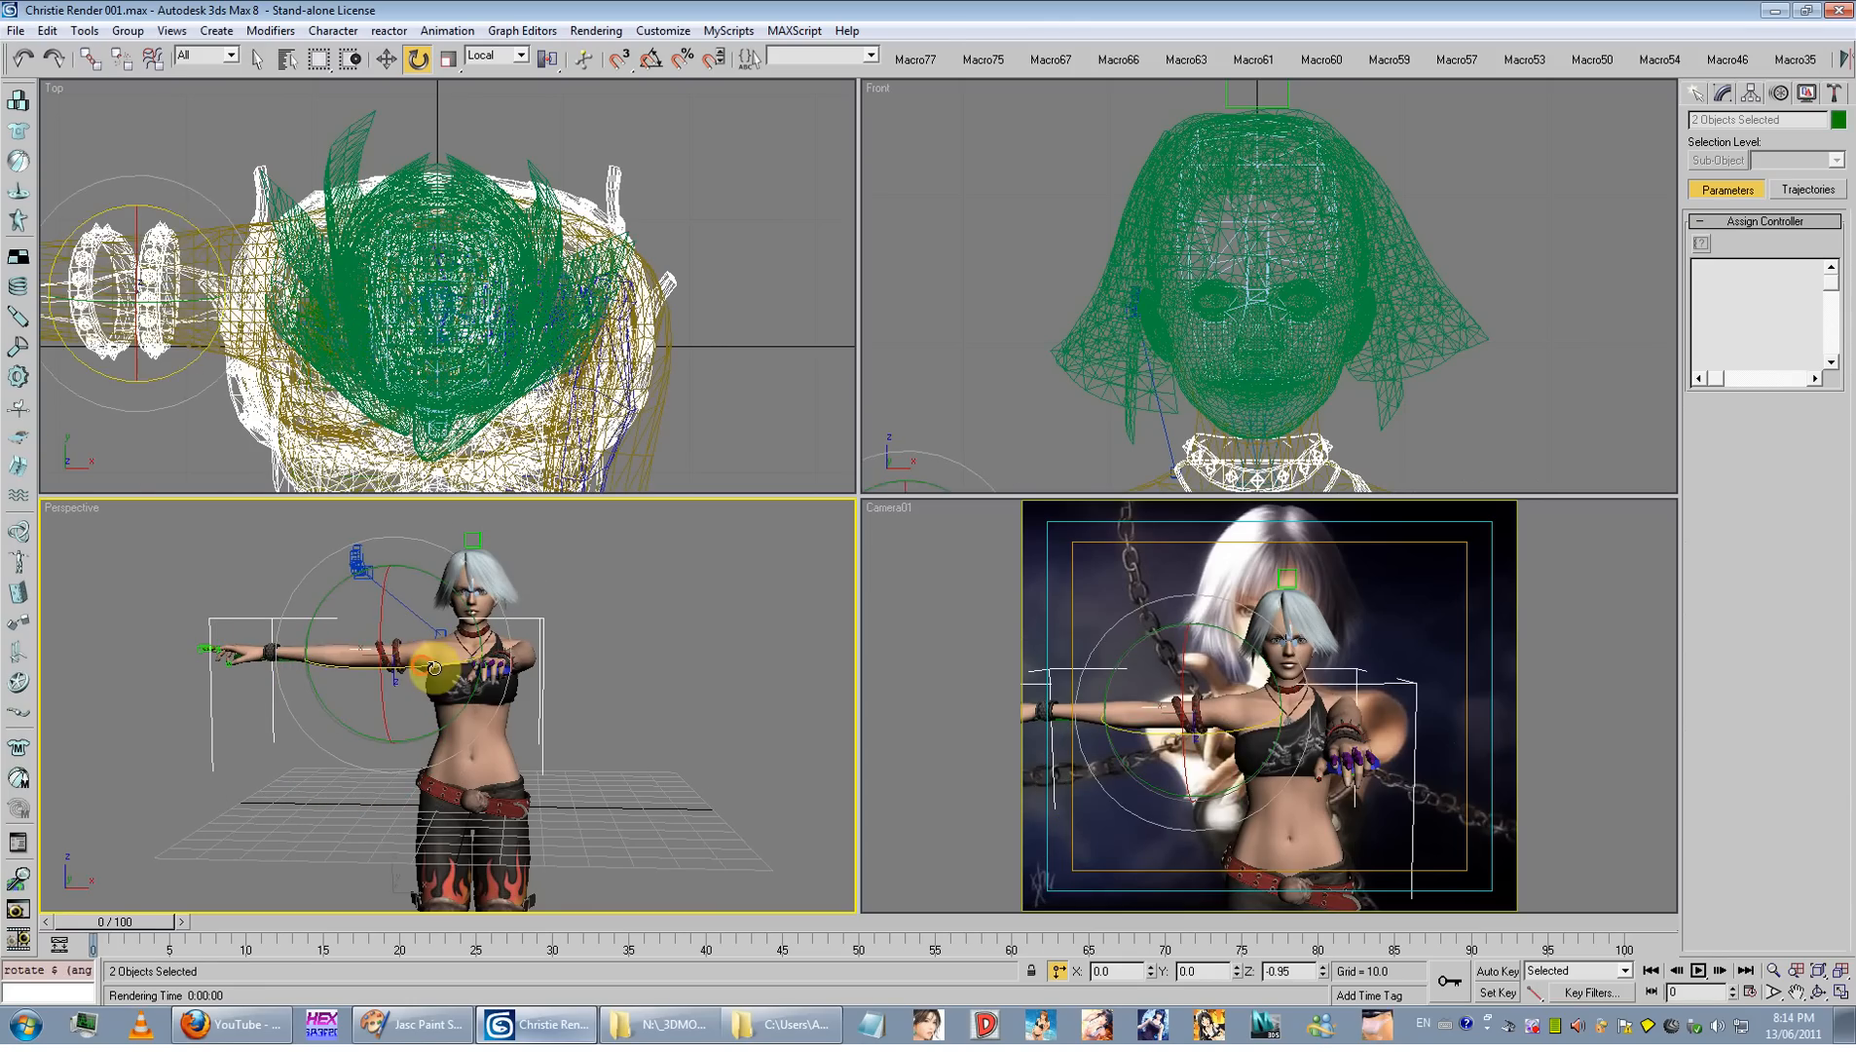
pyautogui.moveTo(414, 662); pyautogui.dragTo(468, 662)
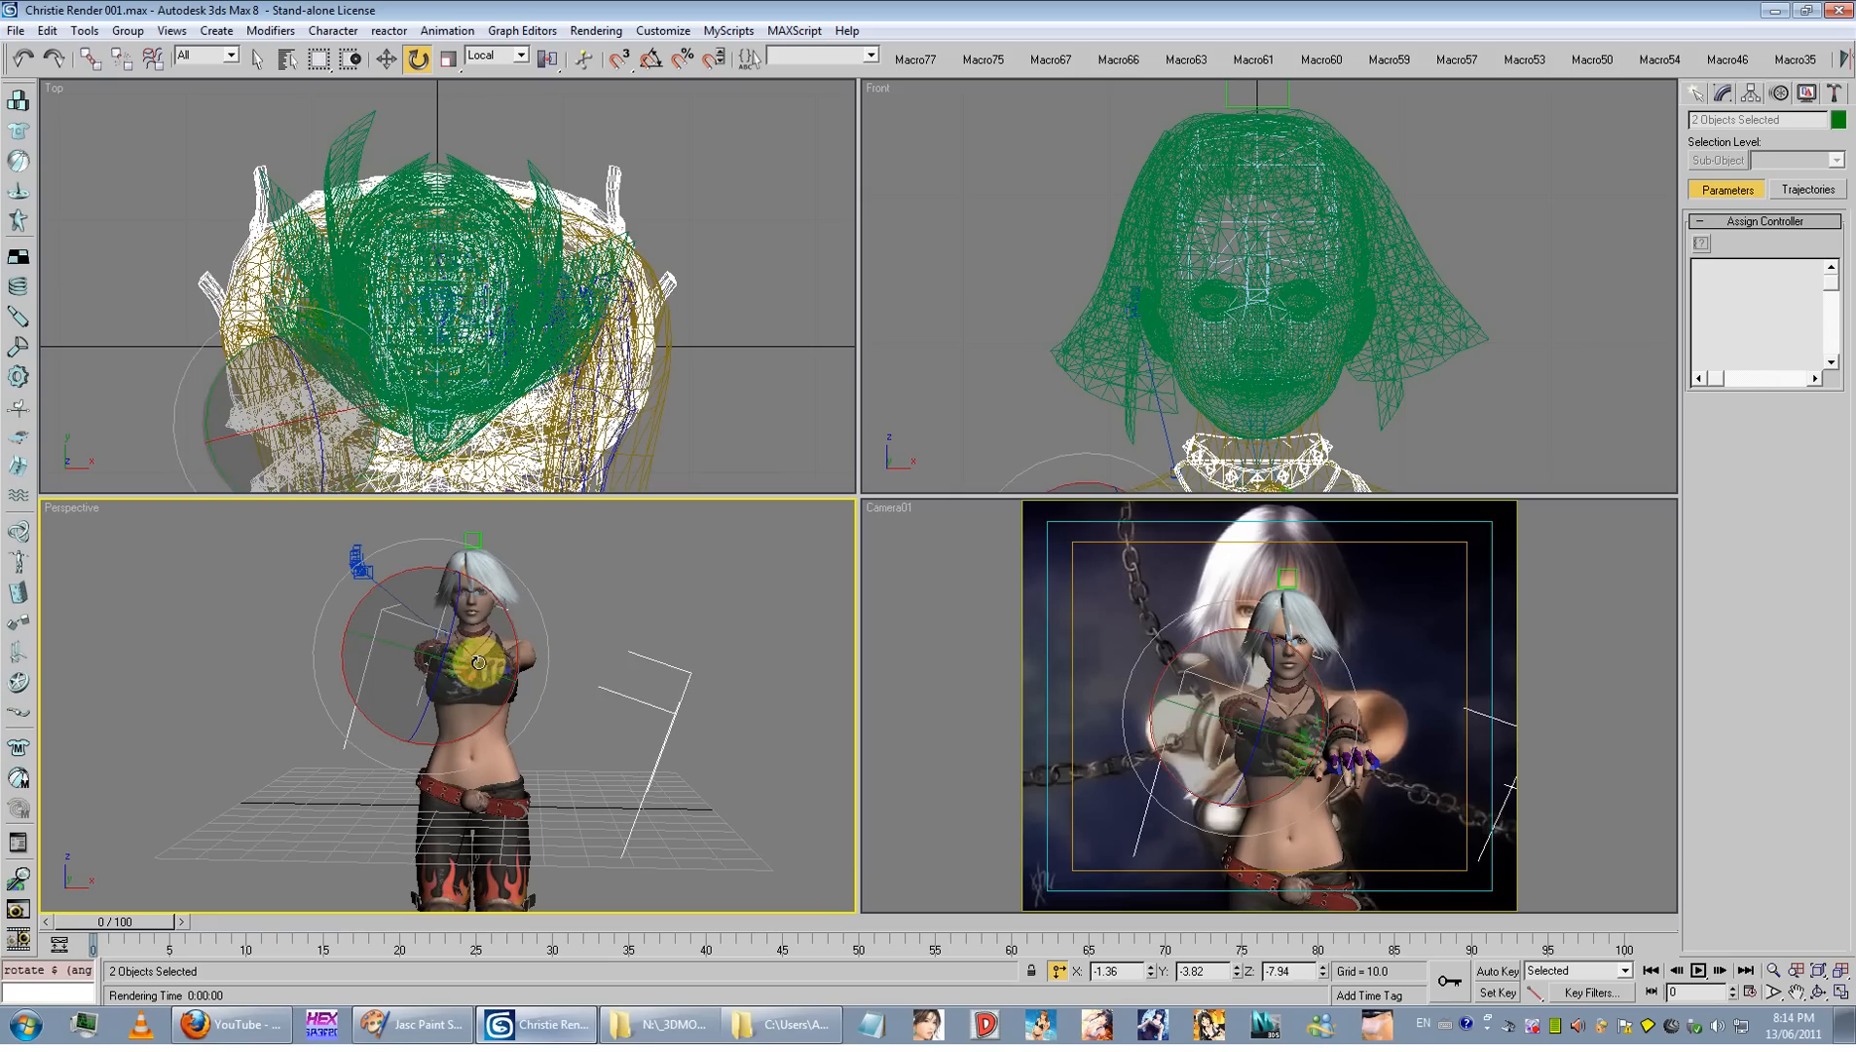
pyautogui.click(612, 643)
# Step: Select the biped's right hand and rotate it at the wrist to raise the fingers
pyautogui.scroll(5, 610, 630)
pyautogui.moveTo(610, 593)
pyautogui.keyDown('alt'); pyautogui.mouseDown(button='middle')
pyautogui.moveTo(630, 609)
pyautogui.moveTo(592, 606)
pyautogui.mouseUp(button='middle'); pyautogui.keyUp('alt')
pyautogui.click(250, 648)
pyautogui.click(664, 659)
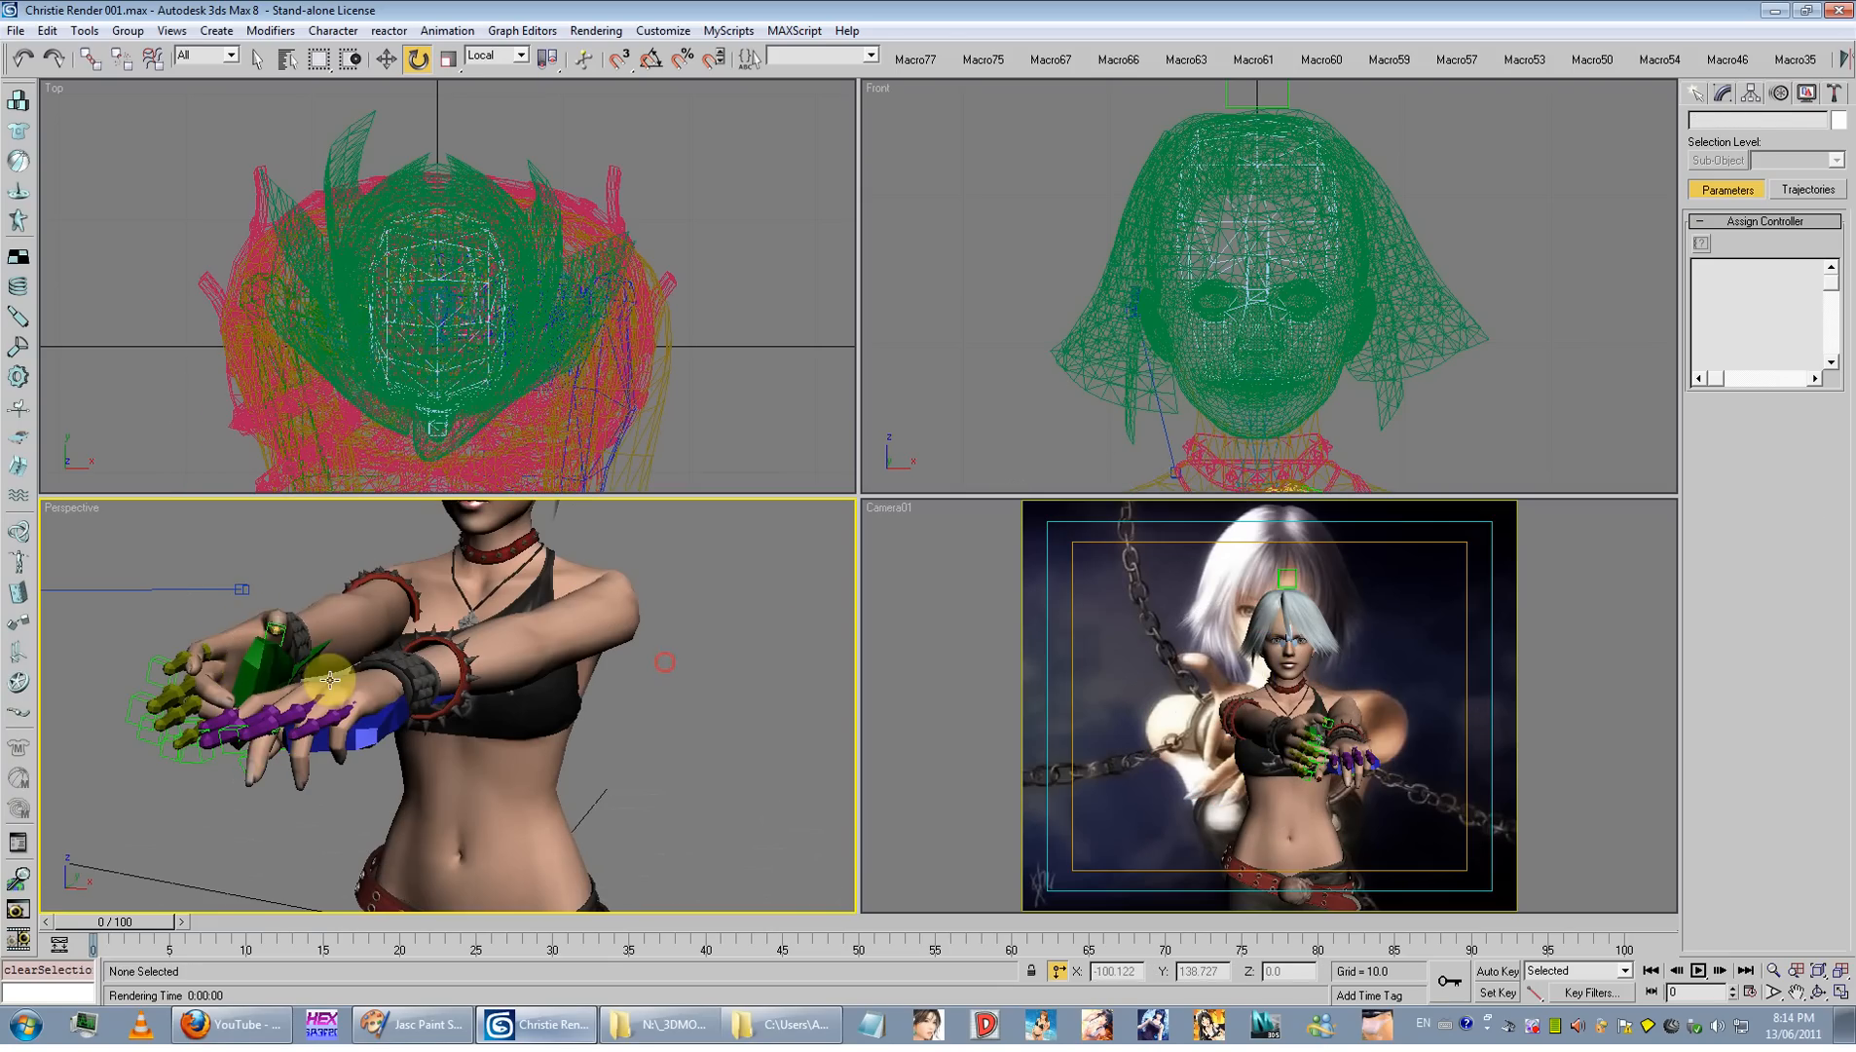
pyautogui.click(265, 668)
pyautogui.moveTo(359, 645)
pyautogui.mouseDown()
pyautogui.moveTo(195, 484)
pyautogui.moveTo(199, 653)
pyautogui.moveTo(353, 634)
pyautogui.moveTo(358, 658)
pyautogui.mouseUp()
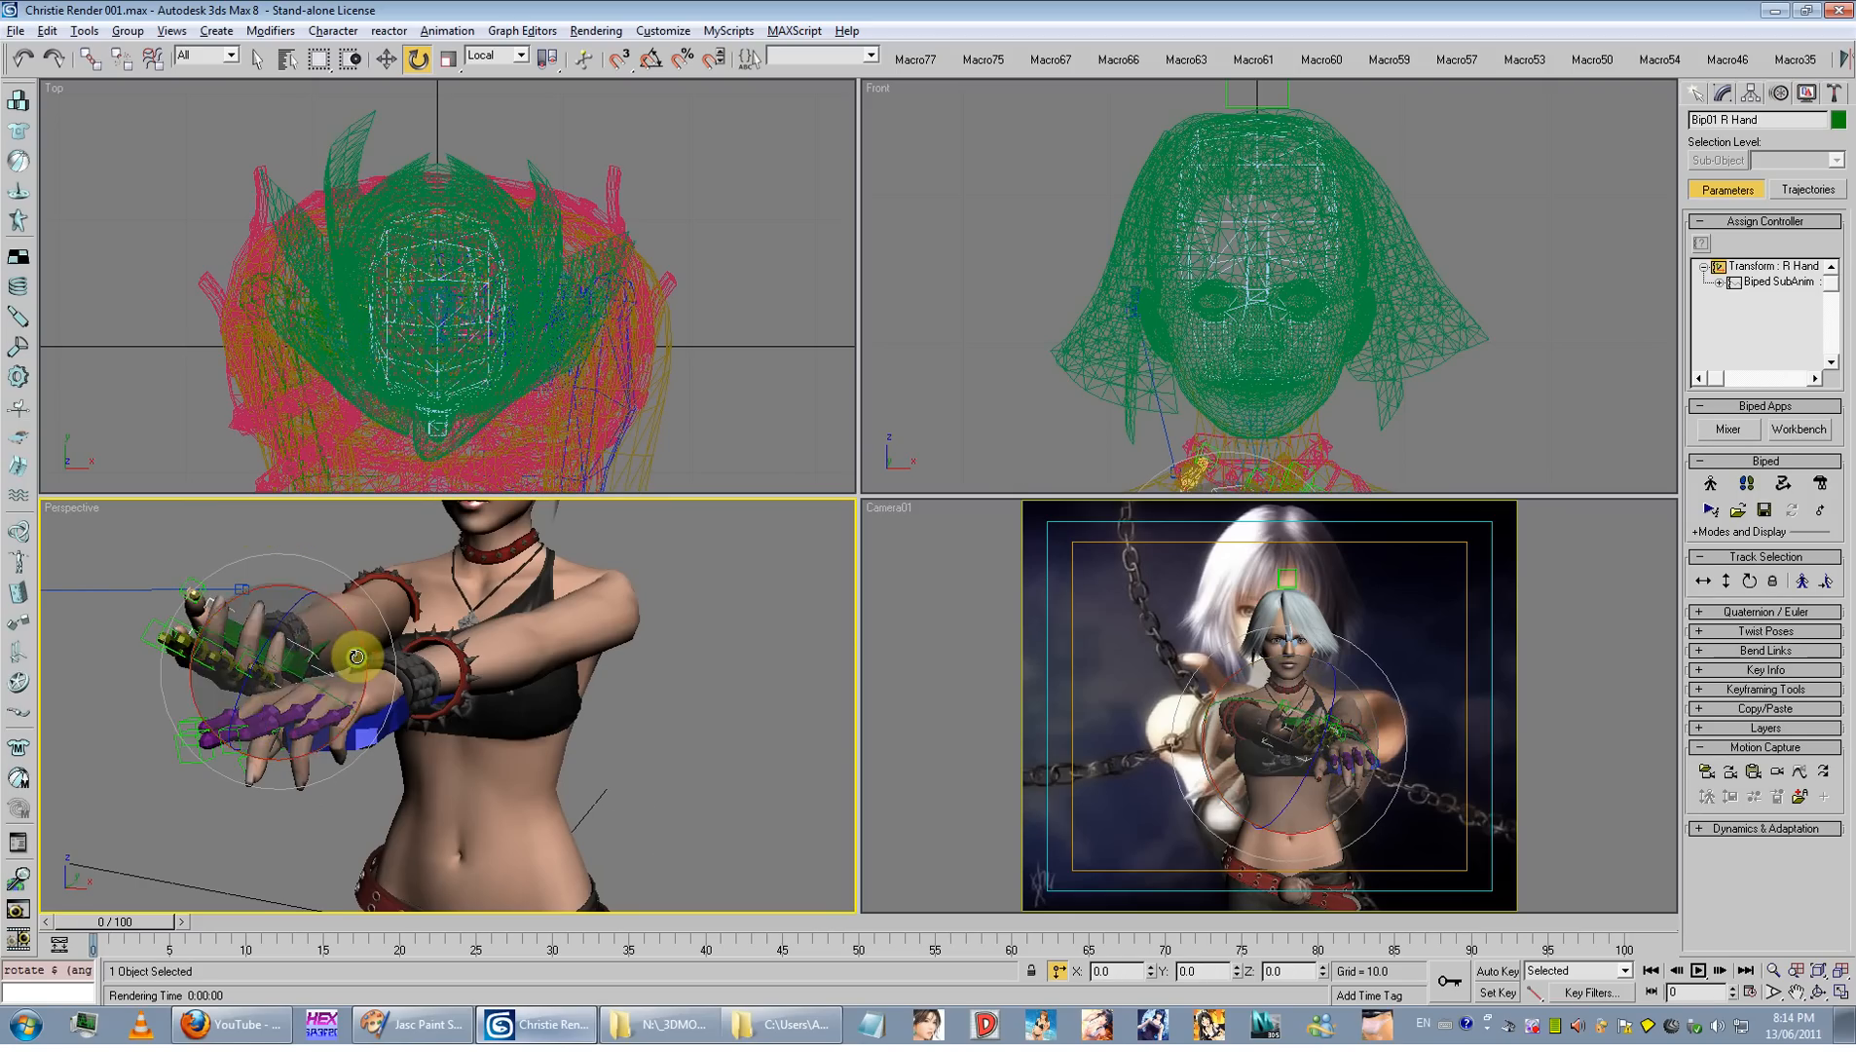
# Step: Select both biped forearms without the body mesh and move them to raise the right hand and cross the arms before the chest
pyautogui.keyDown('alt'); pyautogui.moveTo(361, 658); pyautogui.dragTo(450, 658, button='middle'); pyautogui.keyUp('alt')
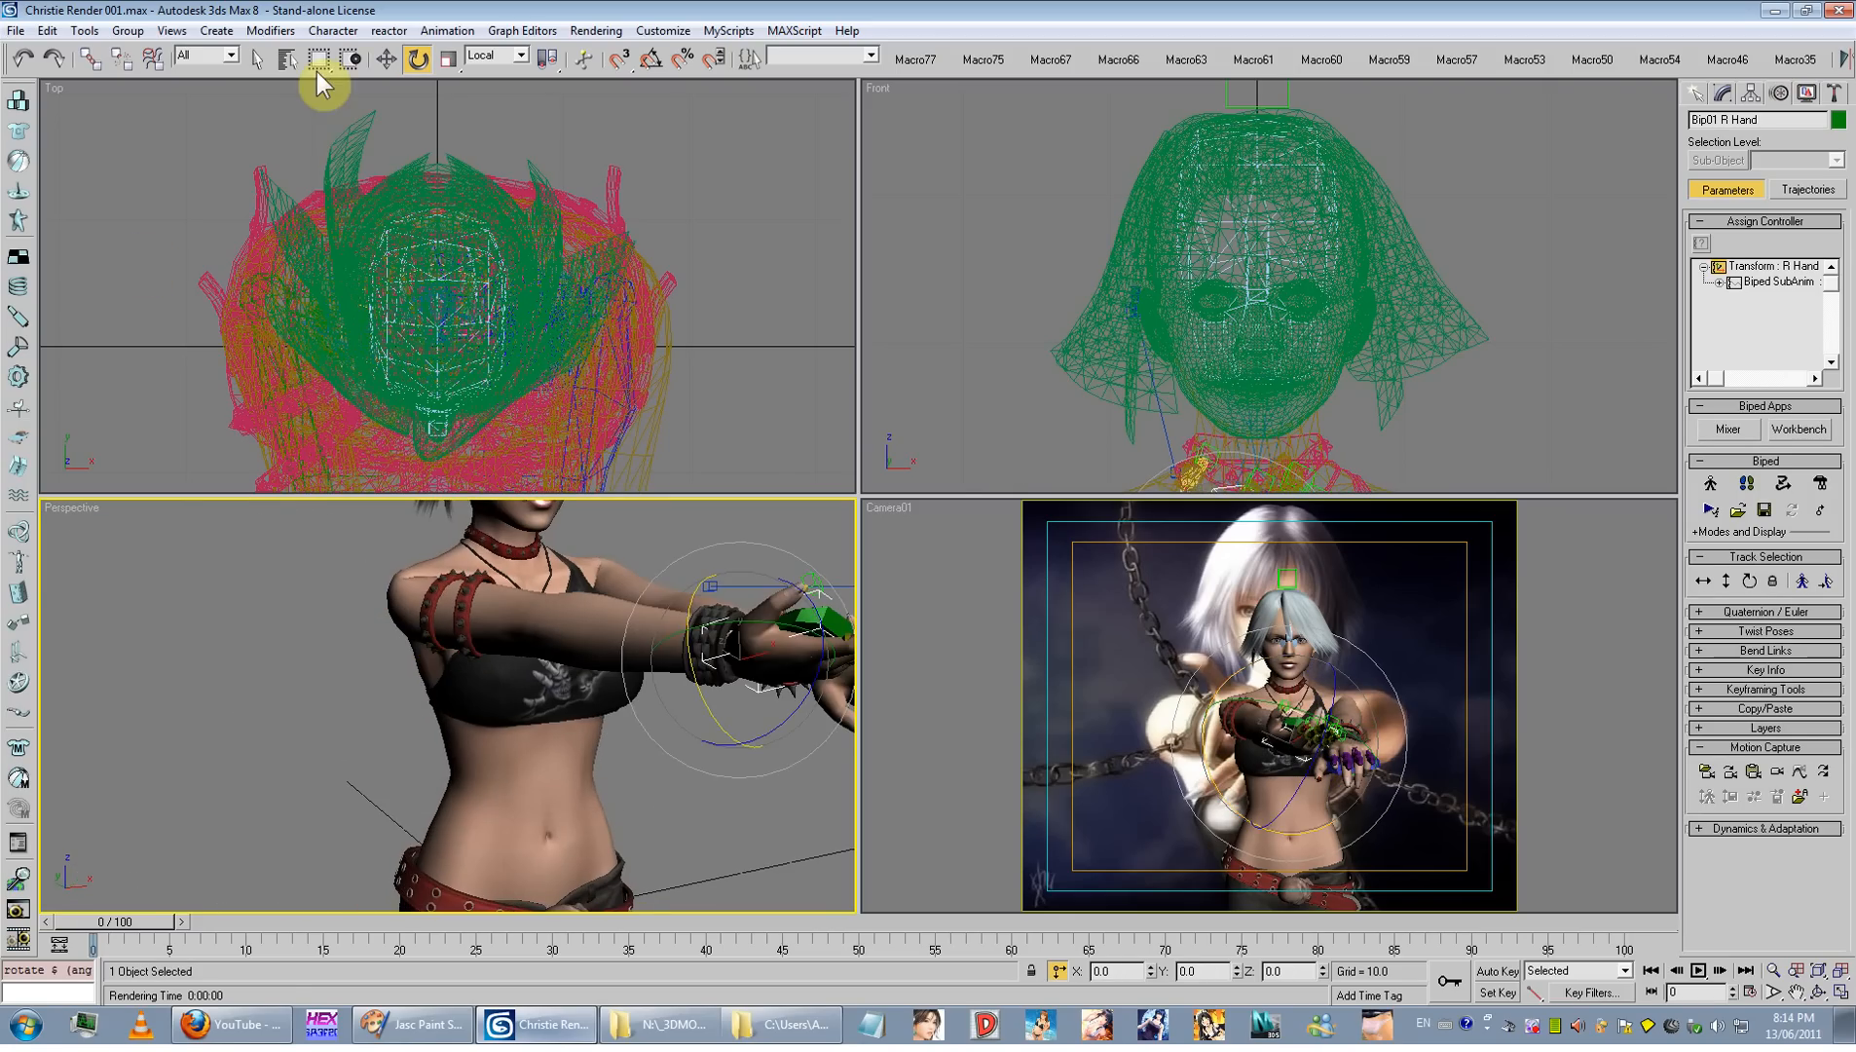
pyautogui.click(386, 59)
pyautogui.keyDown('alt'); pyautogui.moveTo(546, 613); pyautogui.dragTo(614, 605, button='middle'); pyautogui.keyUp('alt')
pyautogui.moveTo(734, 539); pyautogui.dragTo(612, 626)
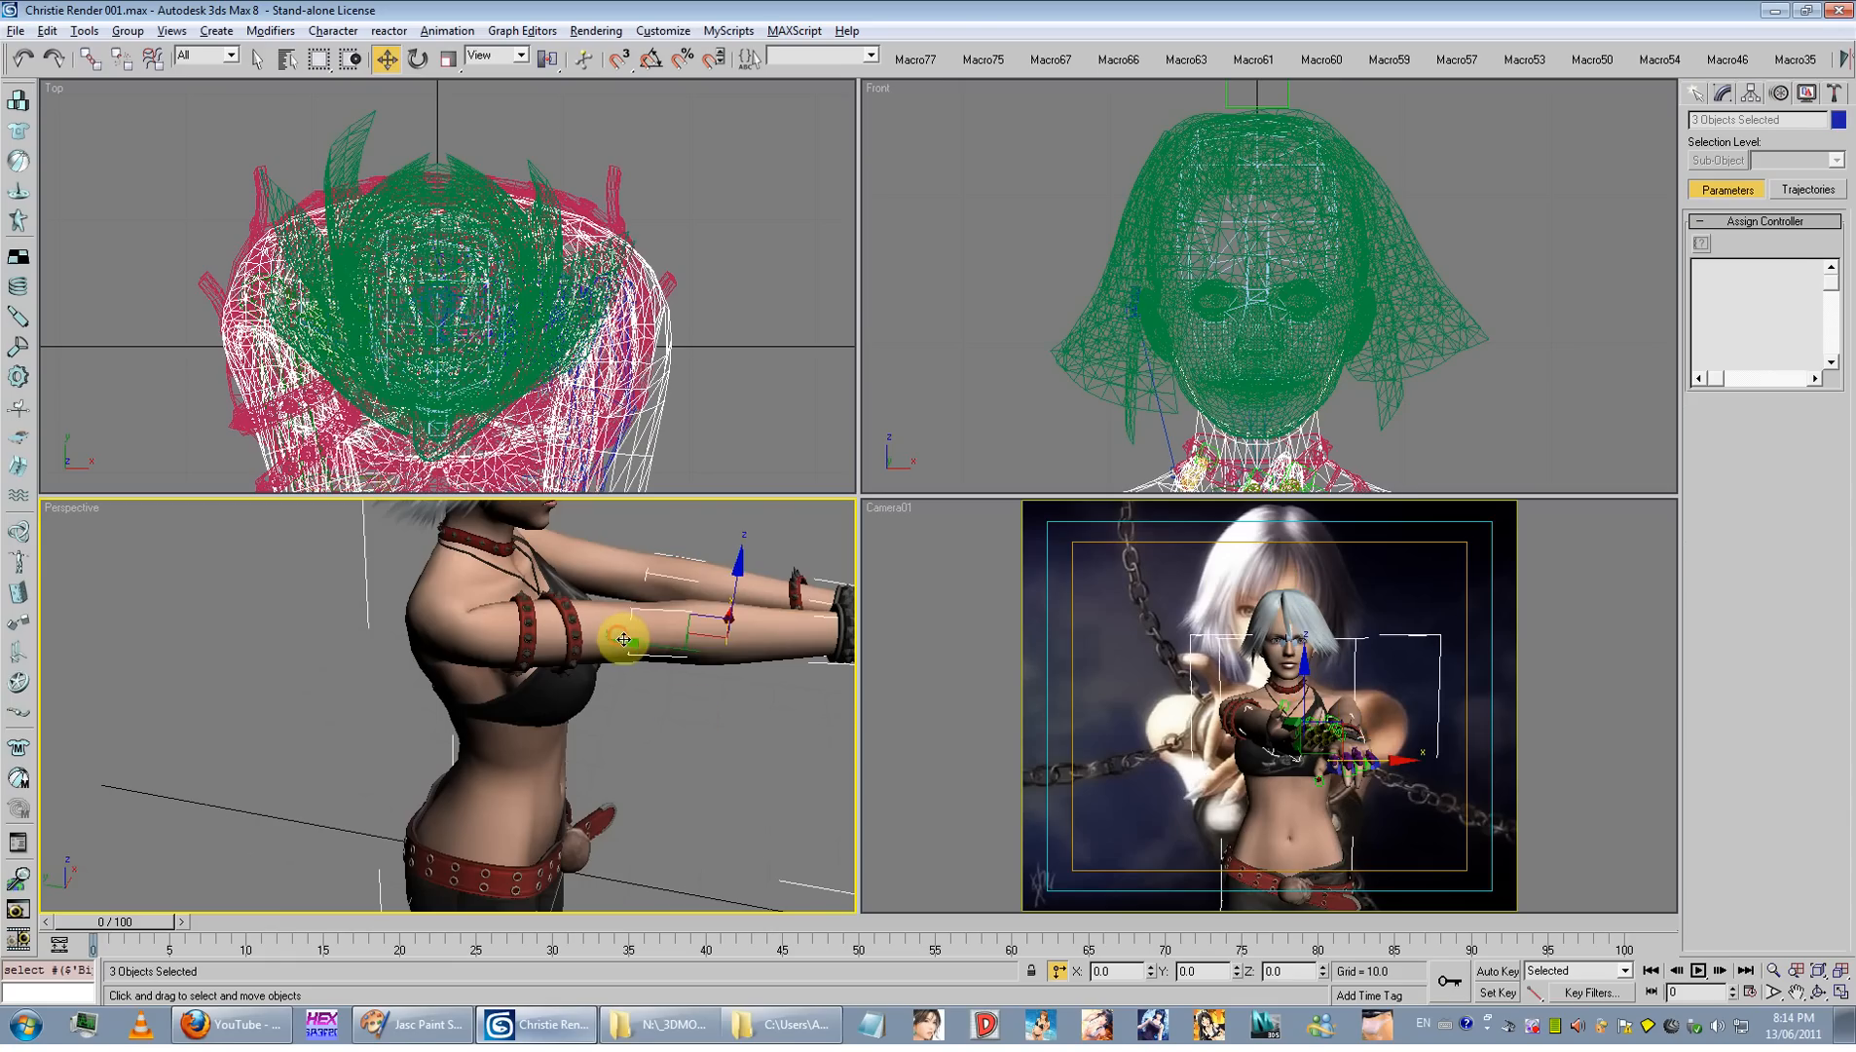
pyautogui.keyDown('alt'); pyautogui.click(621, 631); pyautogui.keyUp('alt')
pyautogui.keyDown('alt'); pyautogui.moveTo(769, 547); pyautogui.dragTo(745, 612, button='middle'); pyautogui.keyUp('alt')
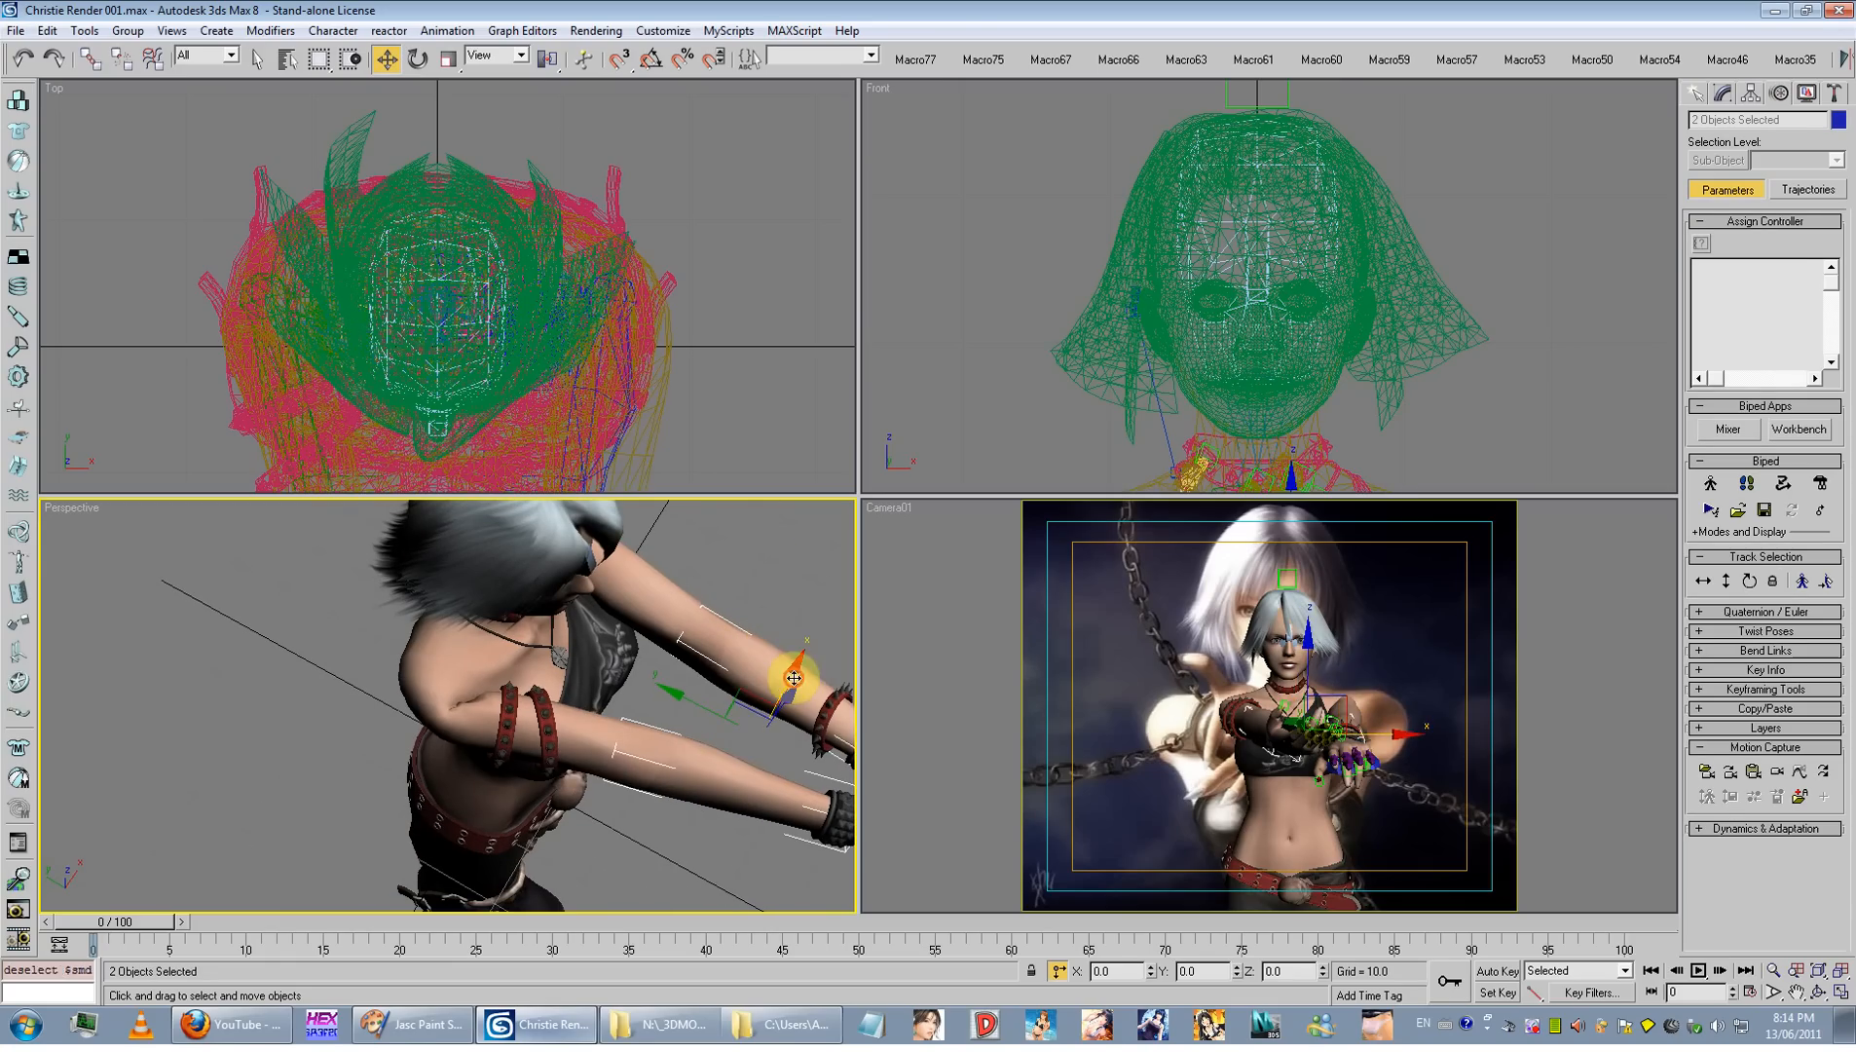
pyautogui.moveTo(787, 650); pyautogui.dragTo(762, 707)
pyautogui.scroll(-3, 721, 717)
pyautogui.moveTo(721, 717); pyautogui.dragTo(550, 711, button='middle')
pyautogui.moveTo(453, 667); pyautogui.dragTo(443, 653)
pyautogui.keyDown('alt'); pyautogui.moveTo(443, 652); pyautogui.dragTo(375, 601, button='middle'); pyautogui.keyUp('alt')
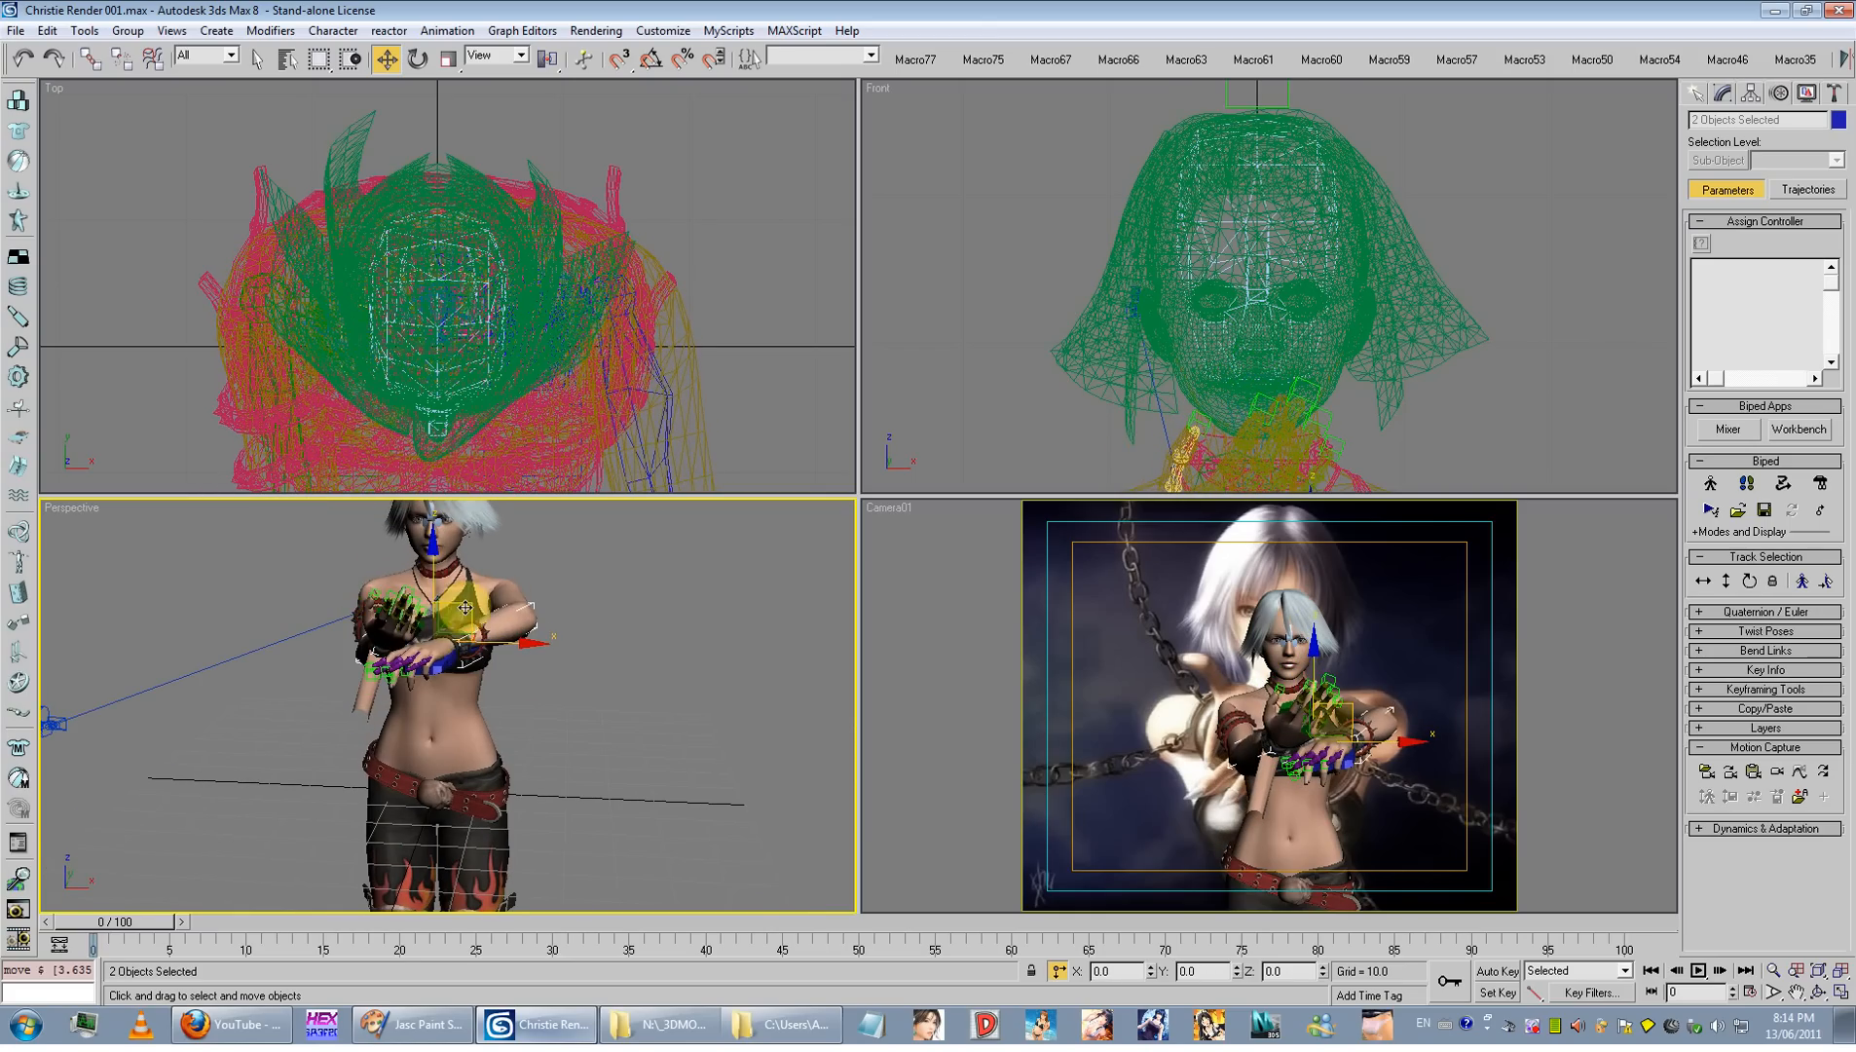
pyautogui.moveTo(463, 604); pyautogui.dragTo(448, 600)
# Step: Select the biped's left upper arm and rotate it to bring the left hand closer to the right hand
pyautogui.click(589, 606)
pyautogui.click(508, 597)
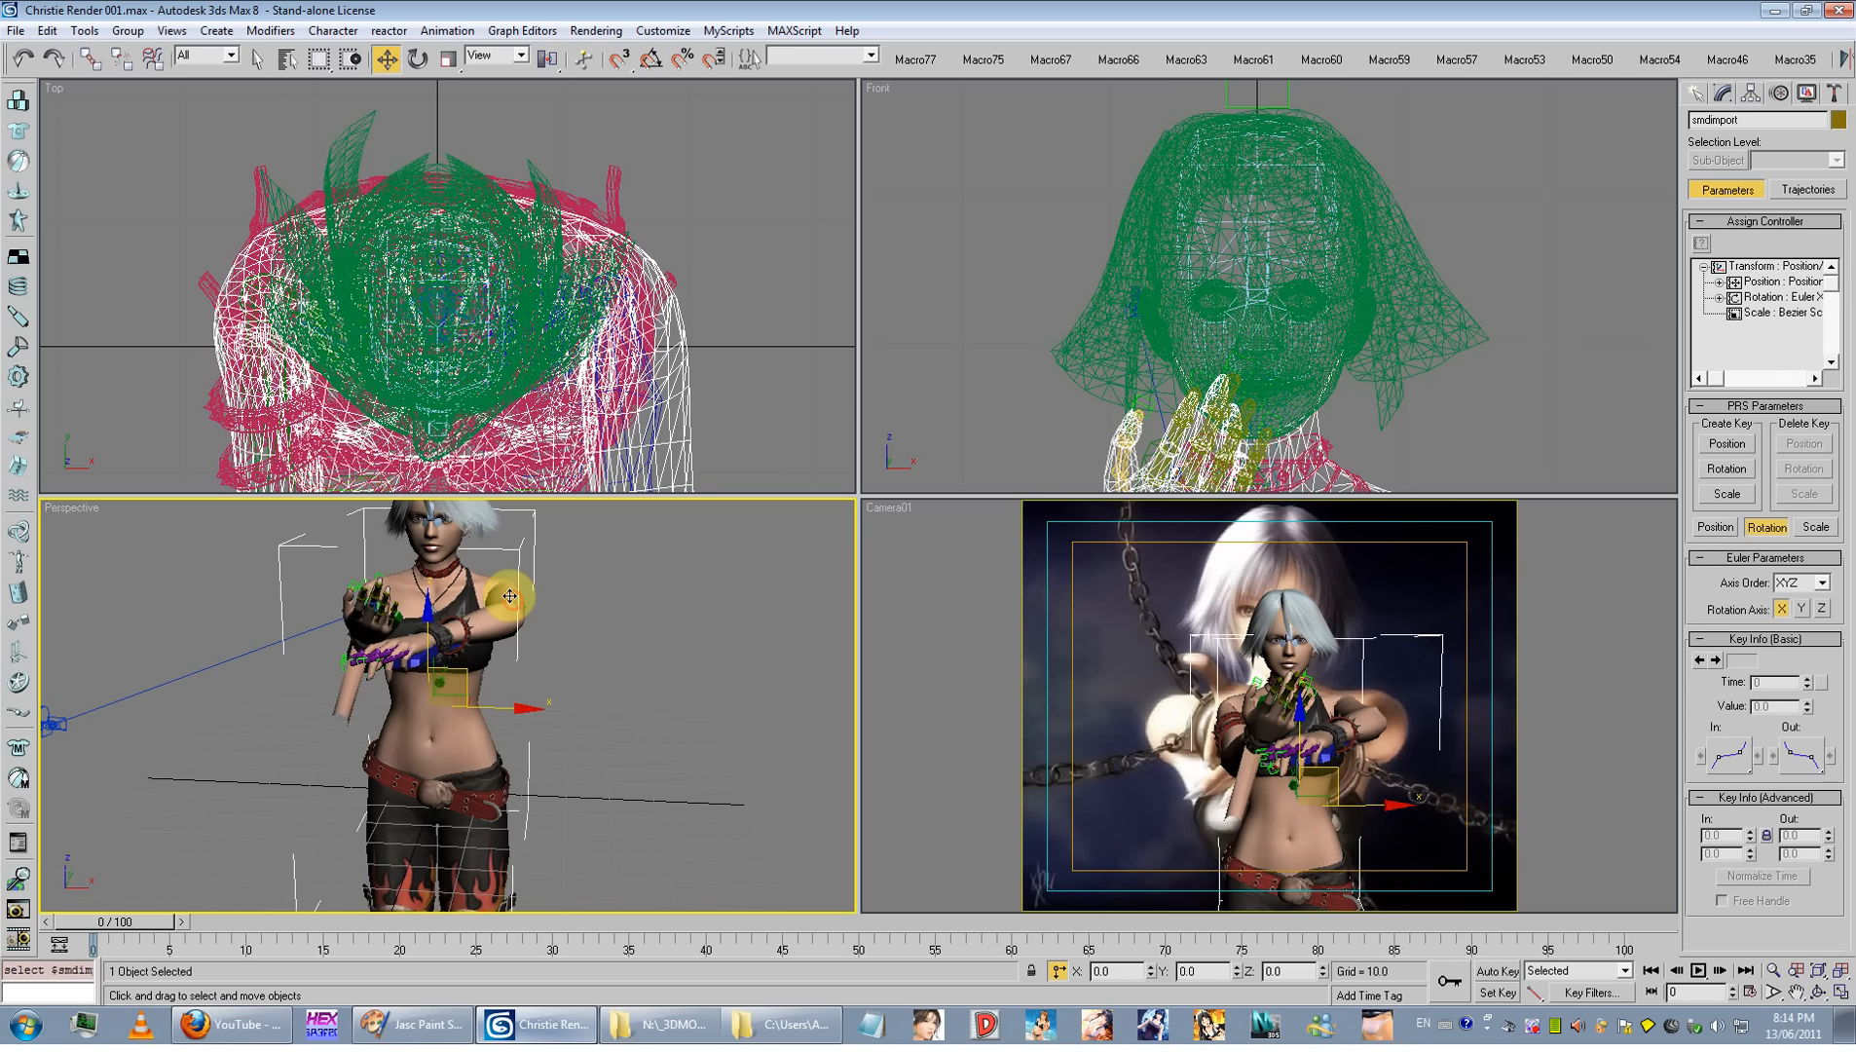
pyautogui.click(410, 52)
pyautogui.keyDown('alt'); pyautogui.moveTo(558, 575); pyautogui.dragTo(567, 593, button='middle'); pyautogui.keyUp('alt')
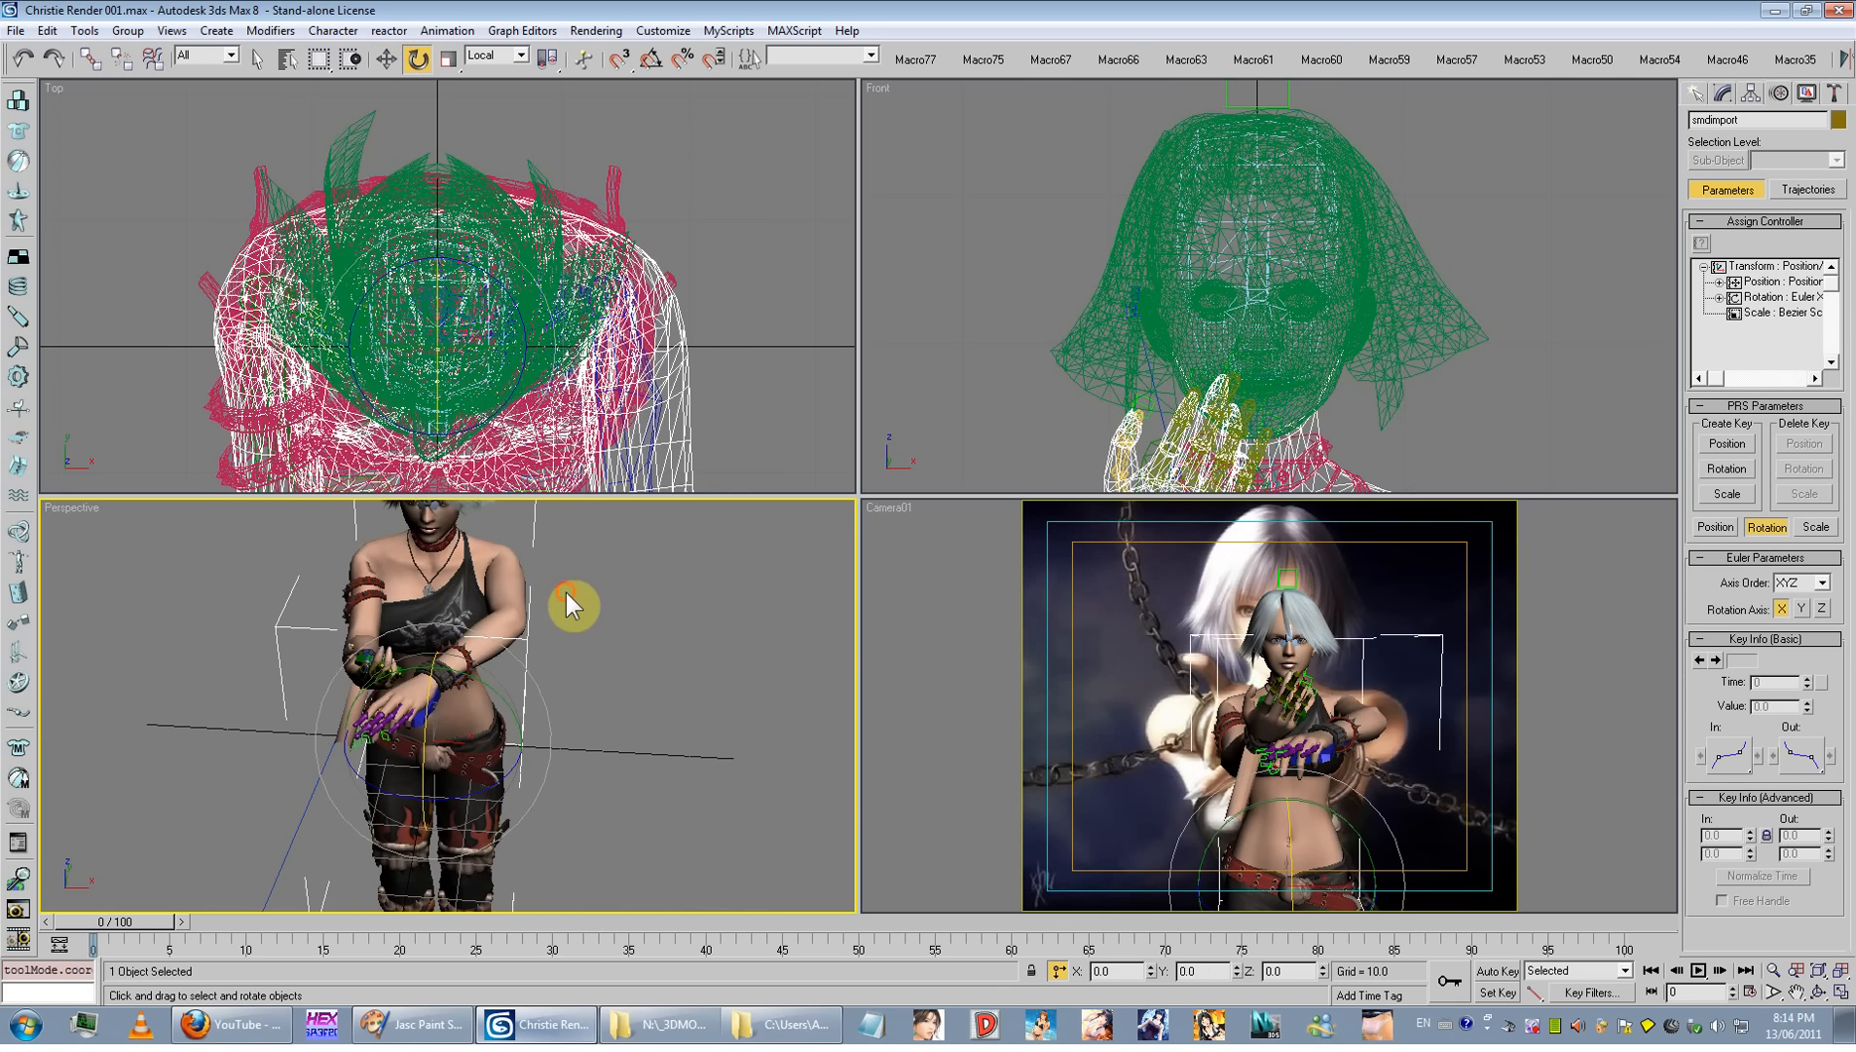
pyautogui.keyDown('ctrl'); pyautogui.click(511, 561); pyautogui.keyUp('ctrl')
pyautogui.moveTo(566, 559)
pyautogui.mouseDown()
pyautogui.moveTo(559, 522)
pyautogui.moveTo(609, 559)
pyautogui.moveTo(552, 579)
pyautogui.mouseUp()
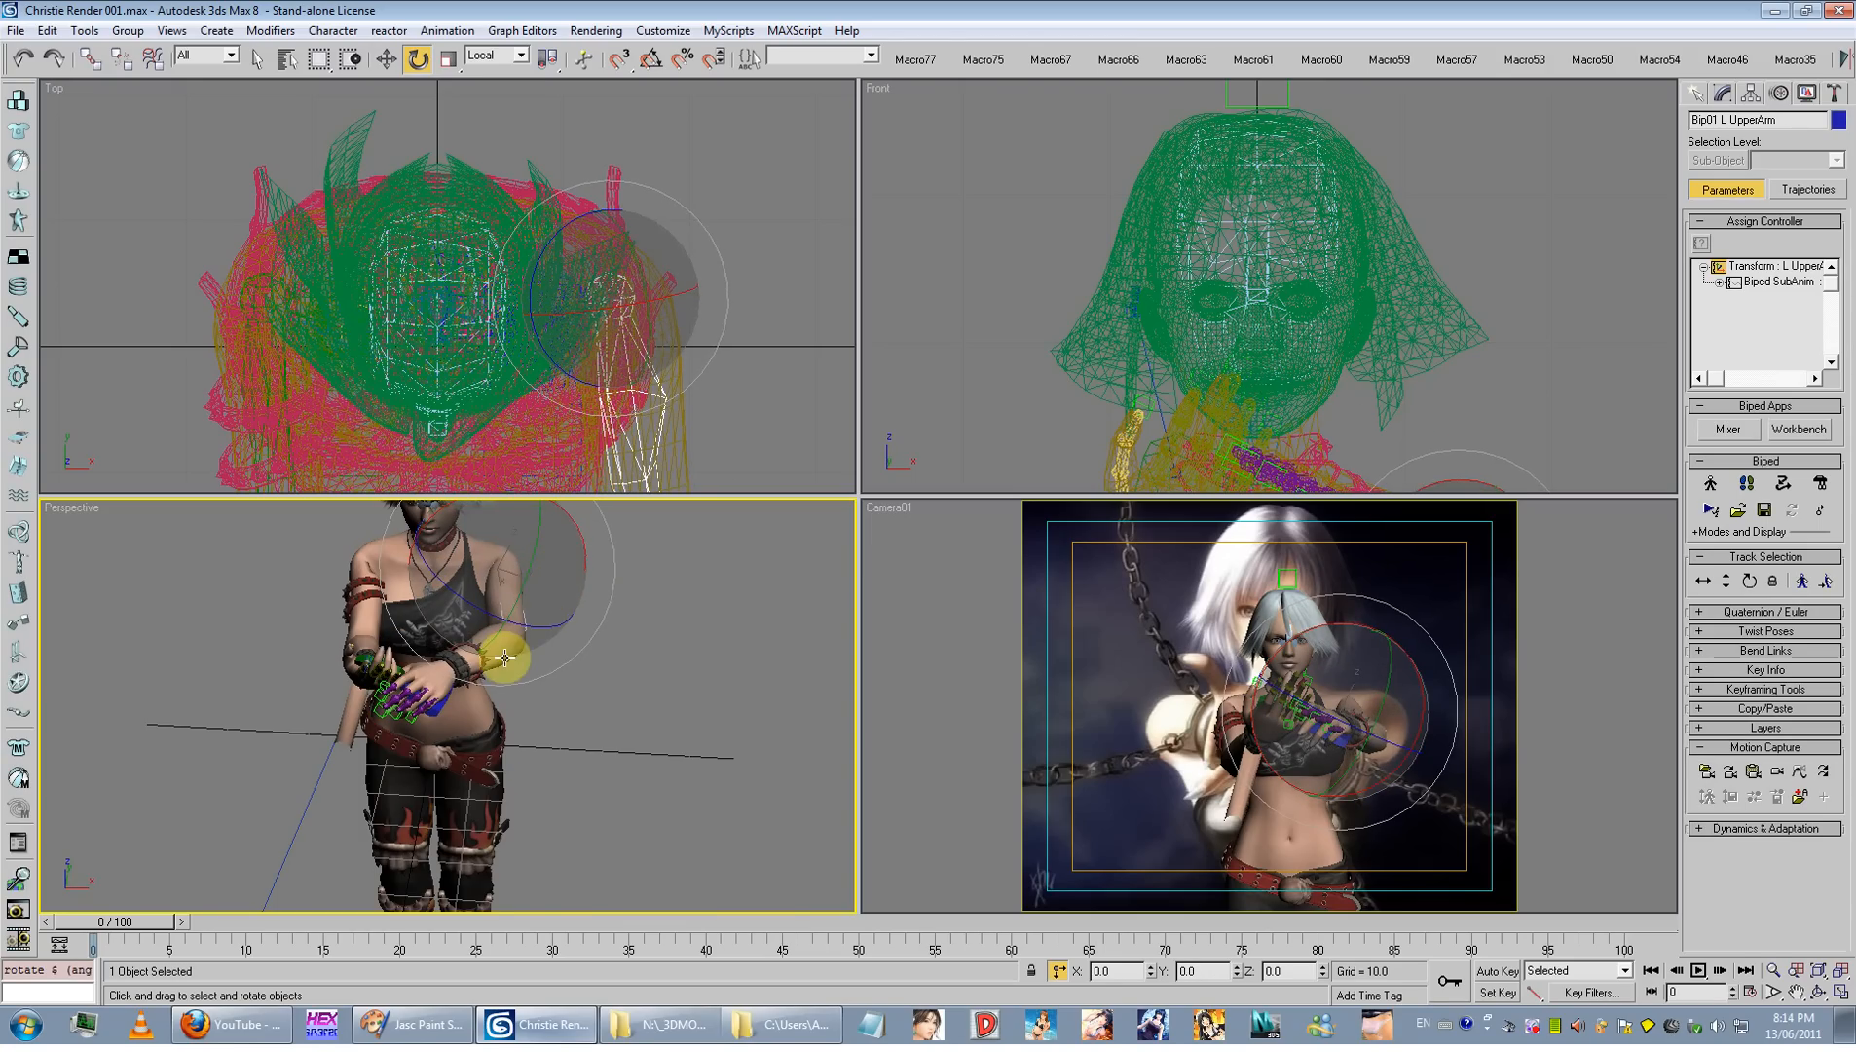
# Step: Examine the character's head and face closely from the side and the front
pyautogui.scroll(2, 538, 592)
pyautogui.moveTo(538, 592); pyautogui.dragTo(858, 752, button='middle')
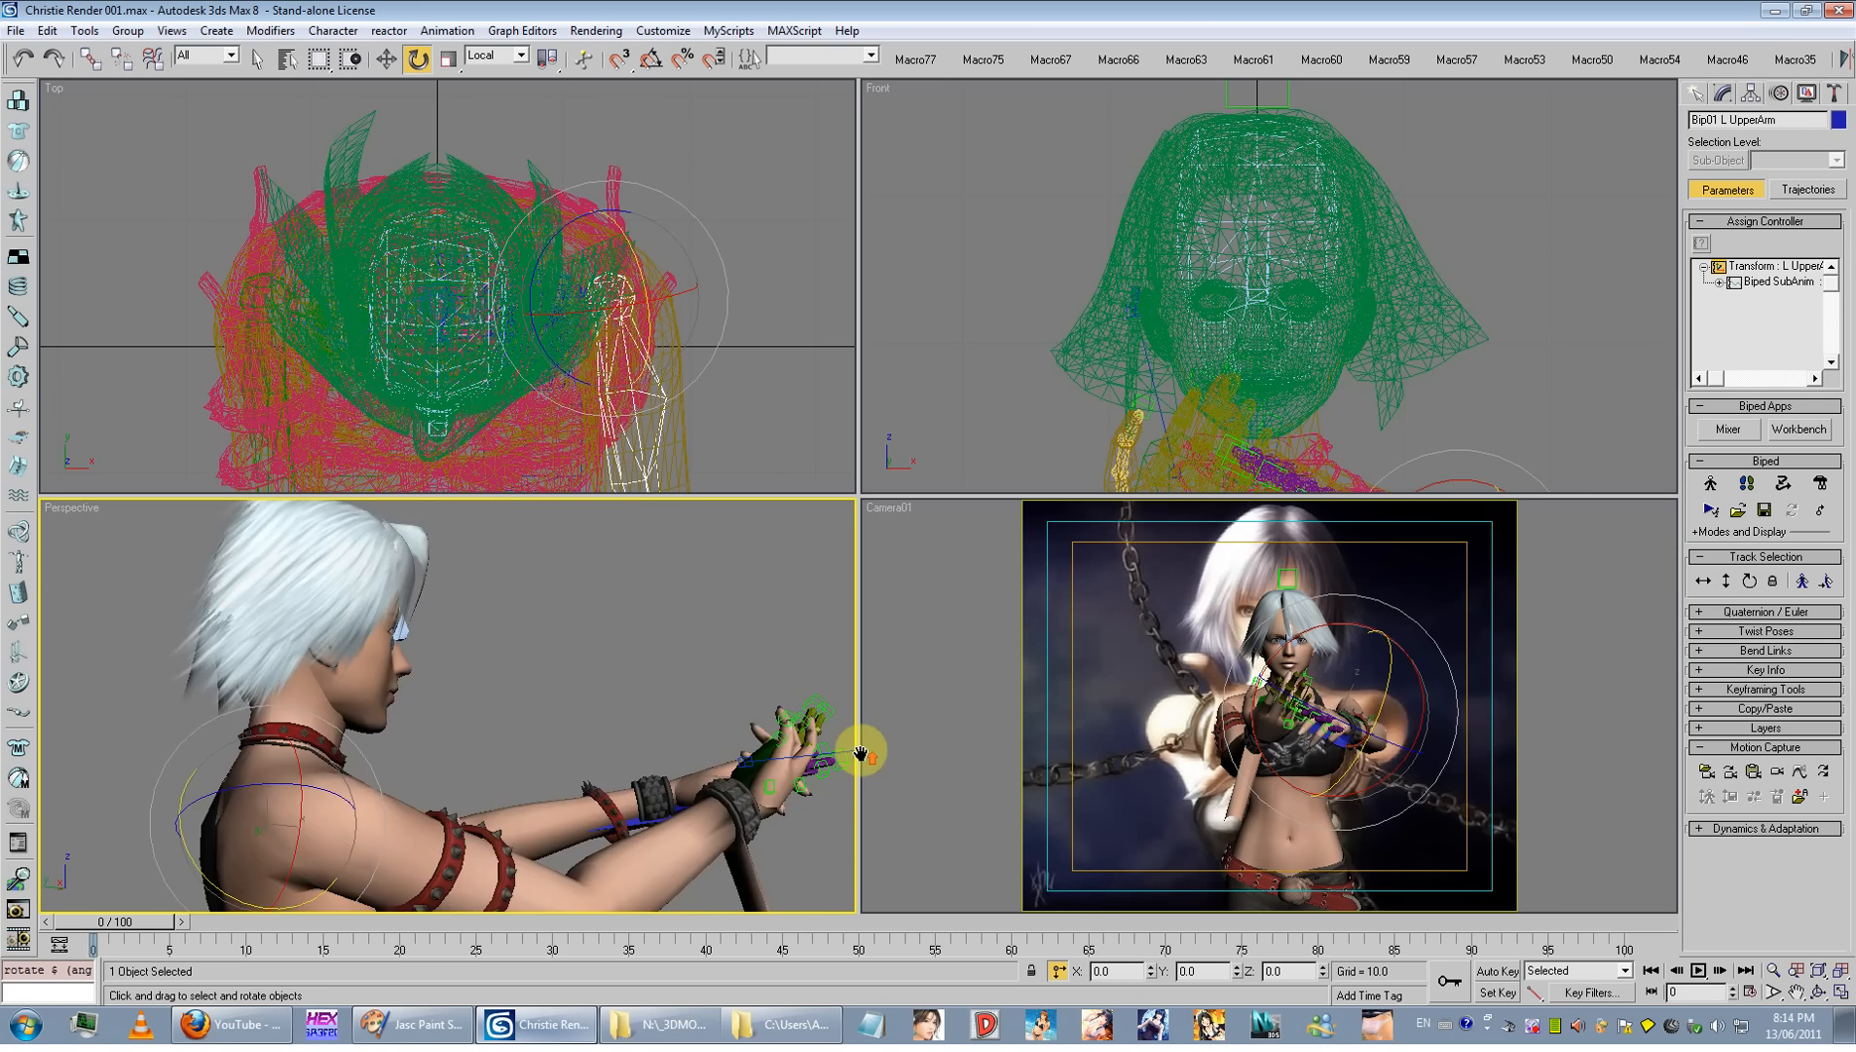
pyautogui.scroll(2, 539, 702)
pyautogui.moveTo(483, 716); pyautogui.dragTo(734, 696, button='middle')
pyautogui.scroll(-2, 750, 700)
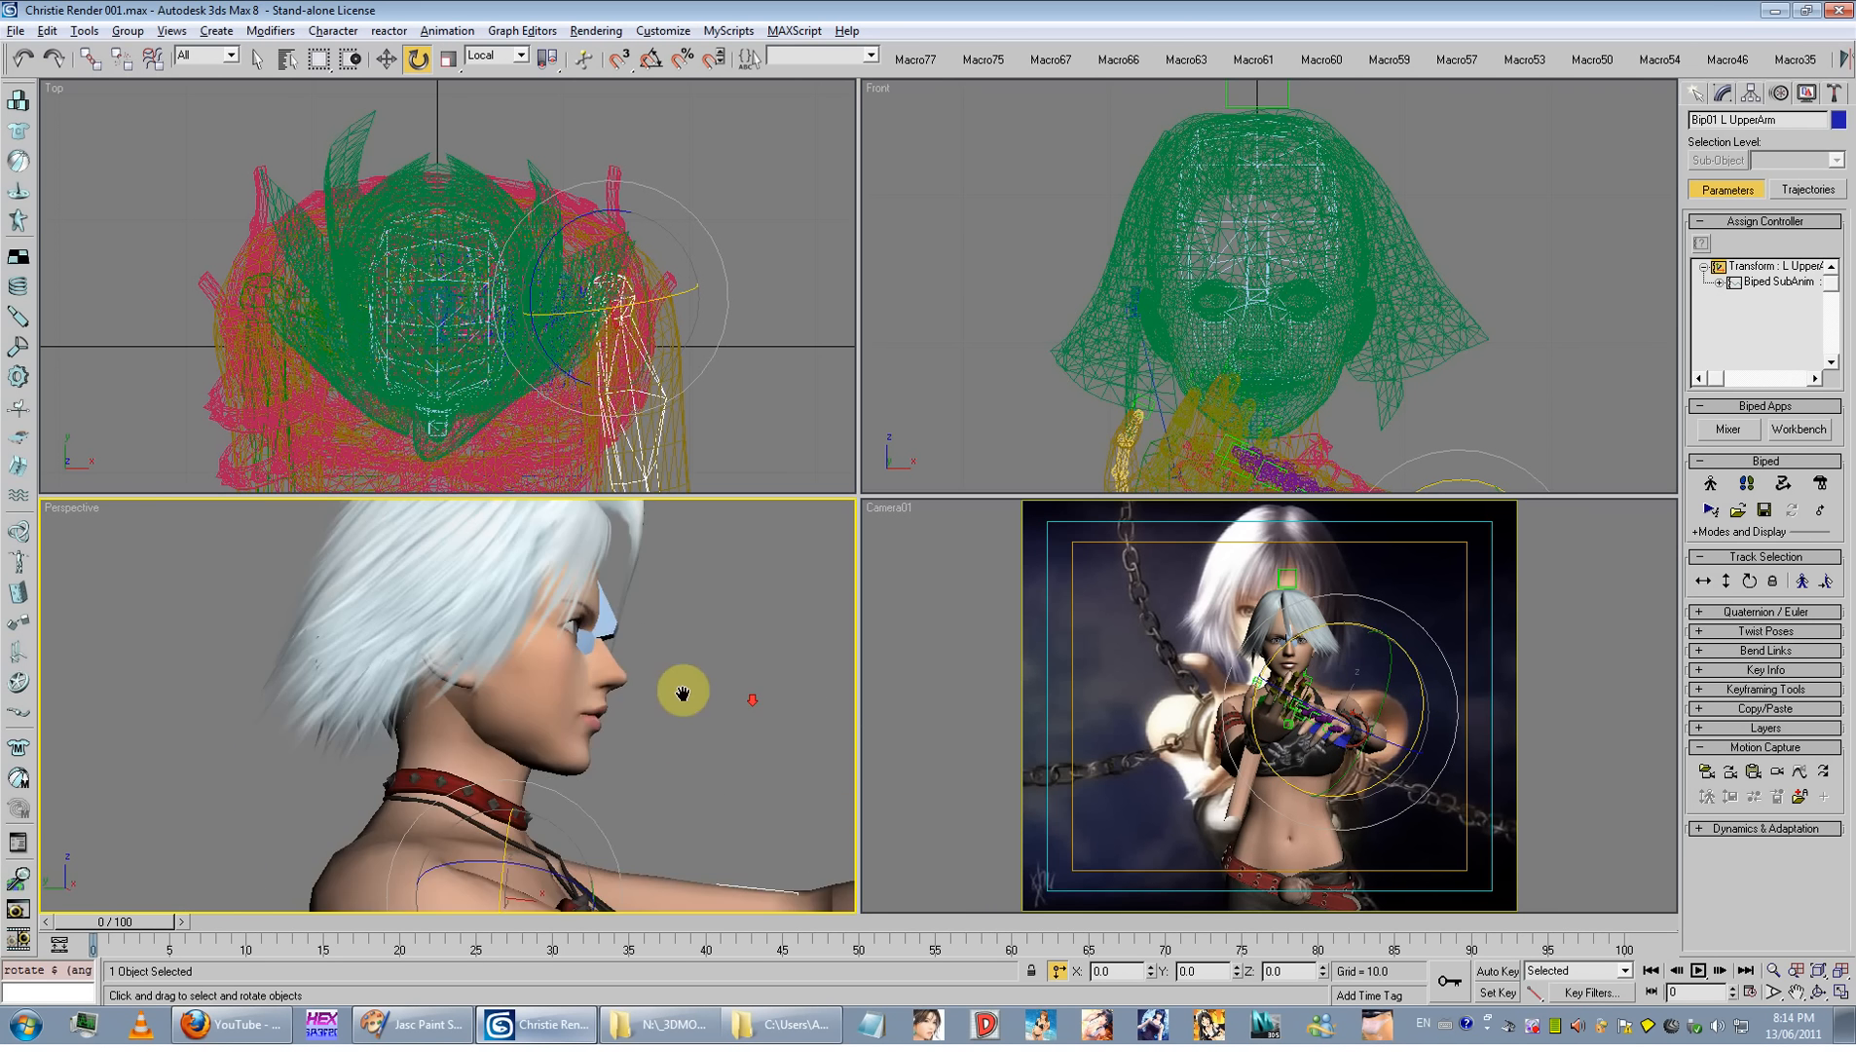
pyautogui.scroll(3, 542, 741)
pyautogui.click(610, 732)
pyautogui.keyDown('alt'); pyautogui.moveTo(547, 730); pyautogui.dragTo(319, 766, button='middle'); pyautogui.keyUp('alt')
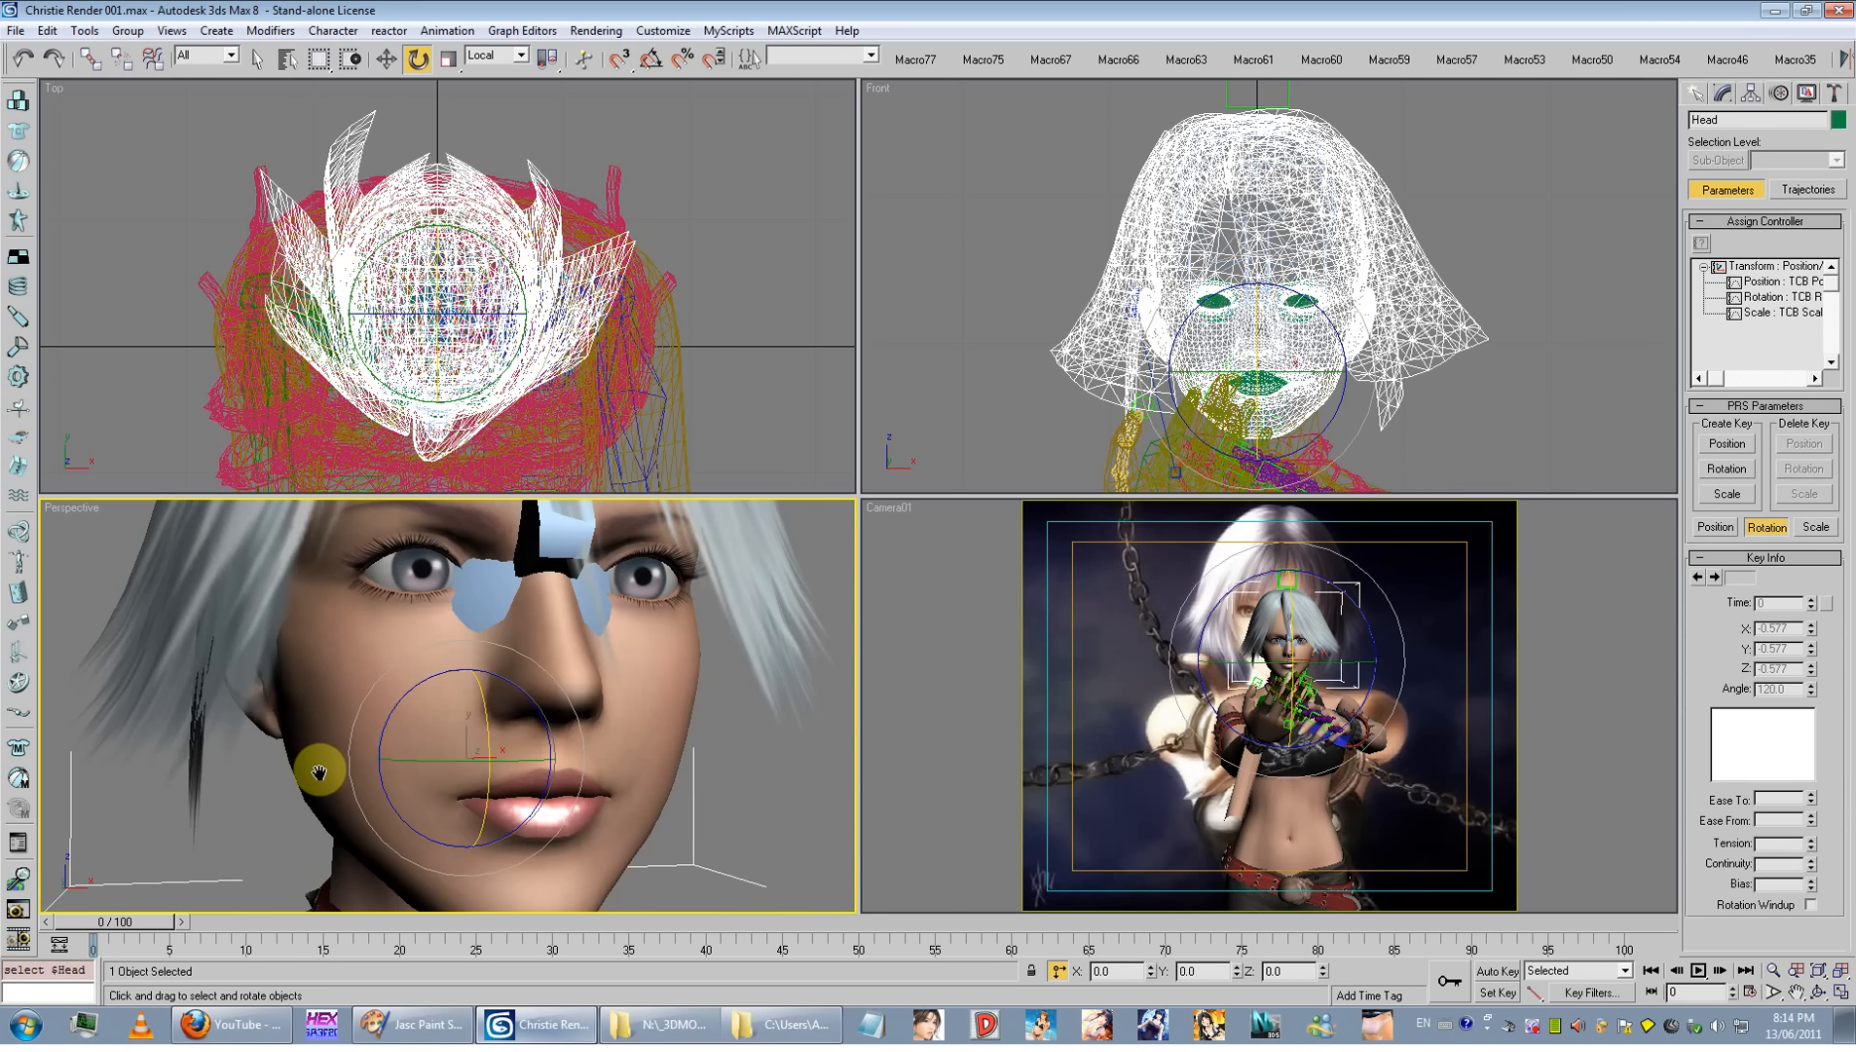
pyautogui.scroll(-2, 319, 767)
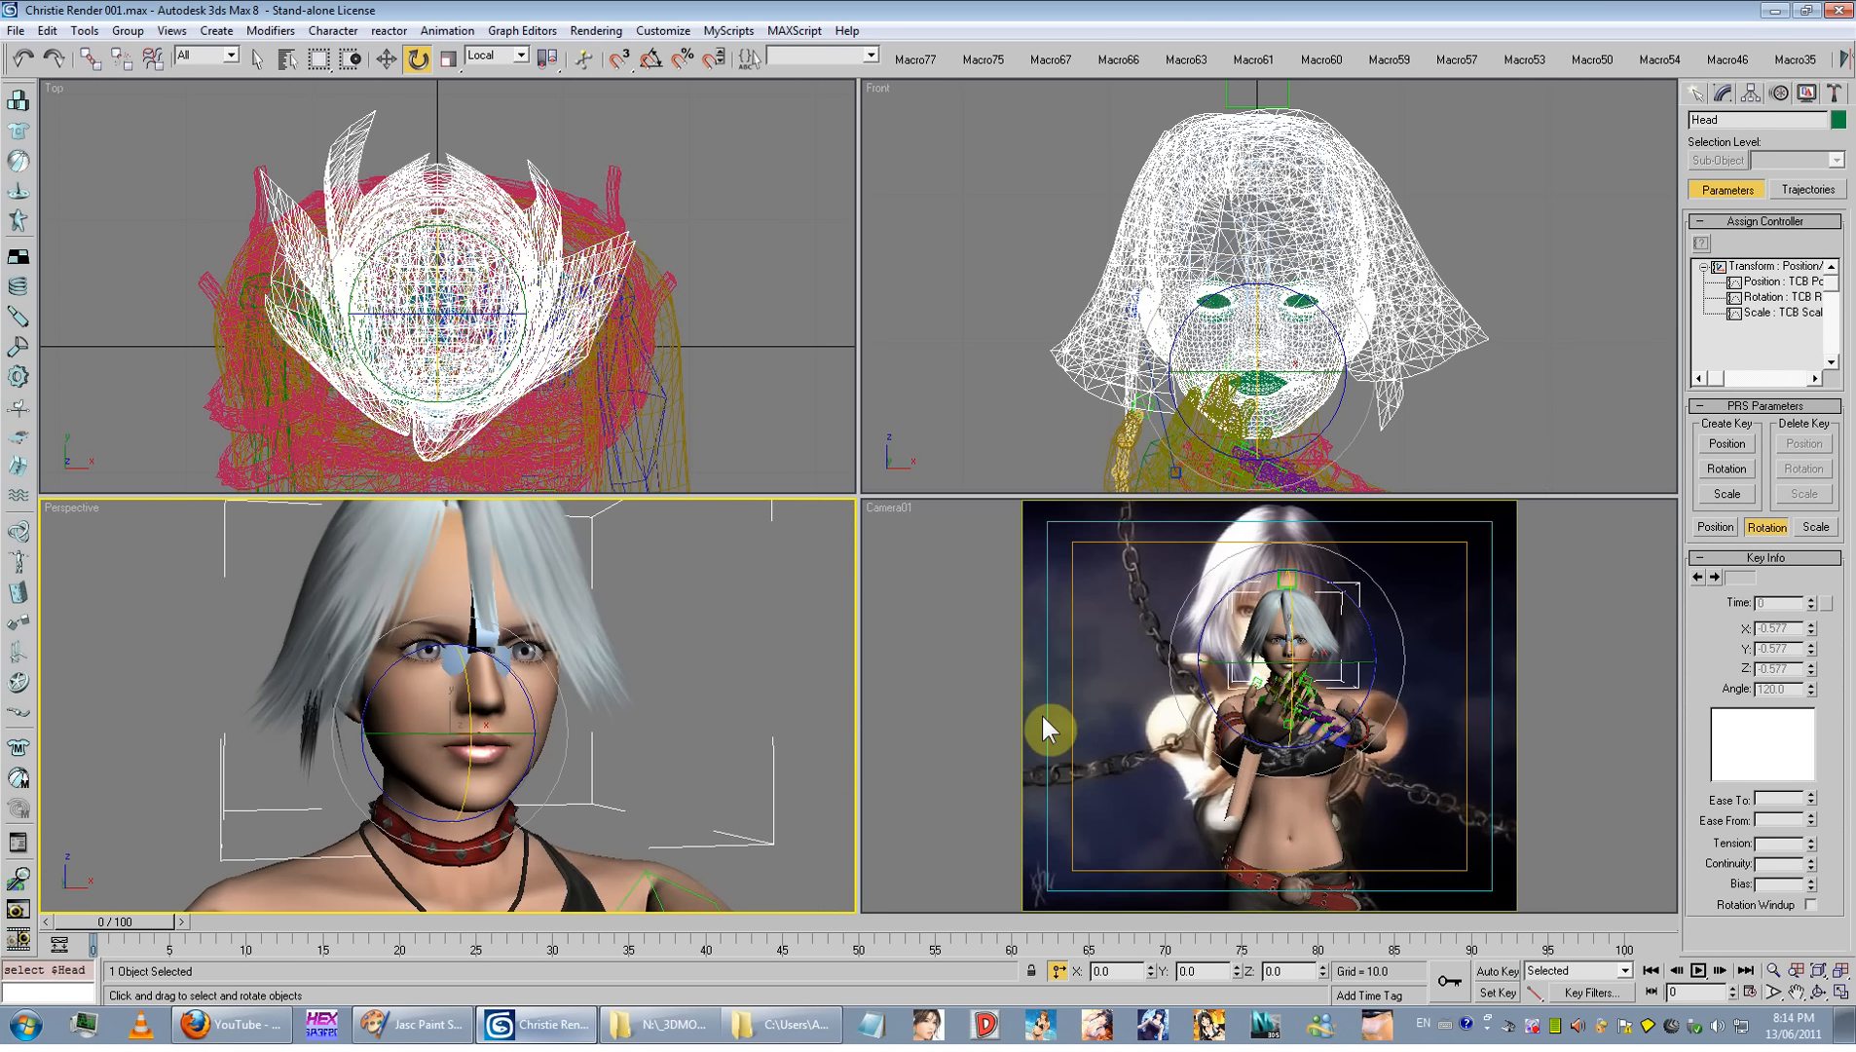
# Step: Change the Top viewport to a Left view framed on the head and clear the current selection
pyautogui.click(1696, 94)
pyautogui.click(1837, 125)
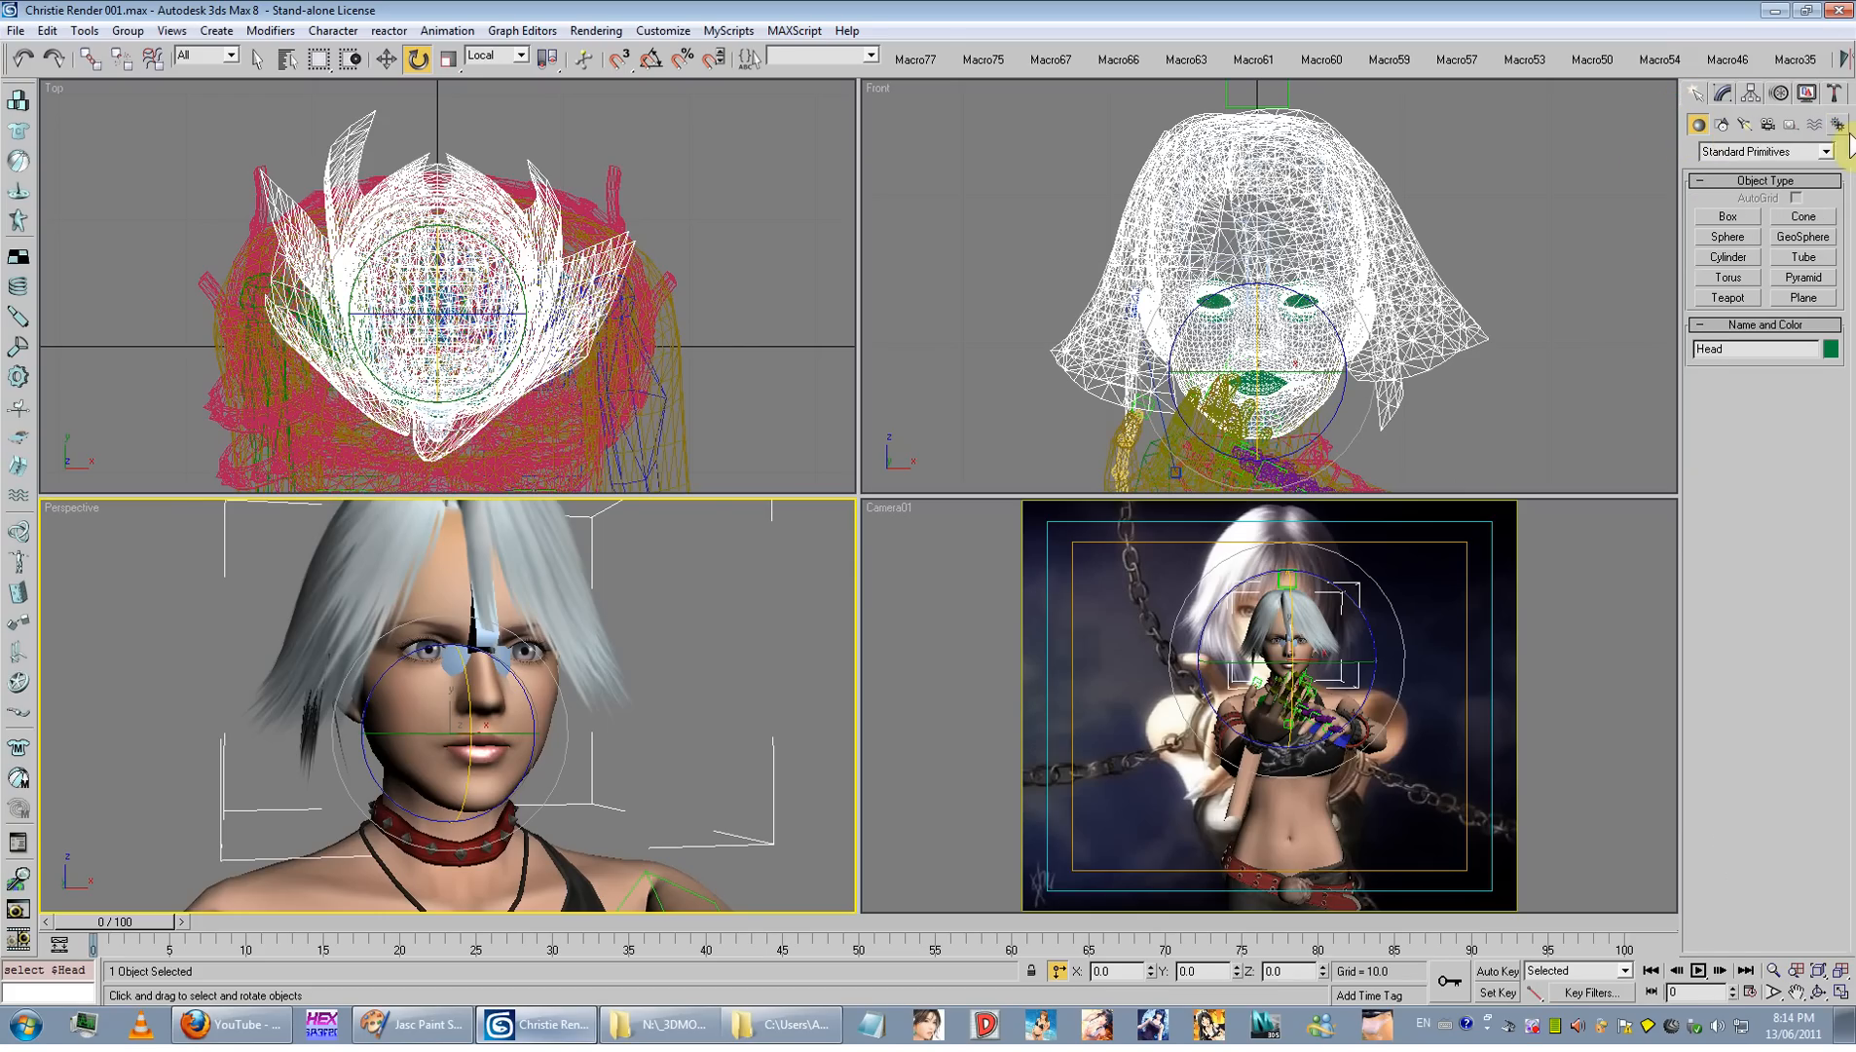
pyautogui.click(1730, 216)
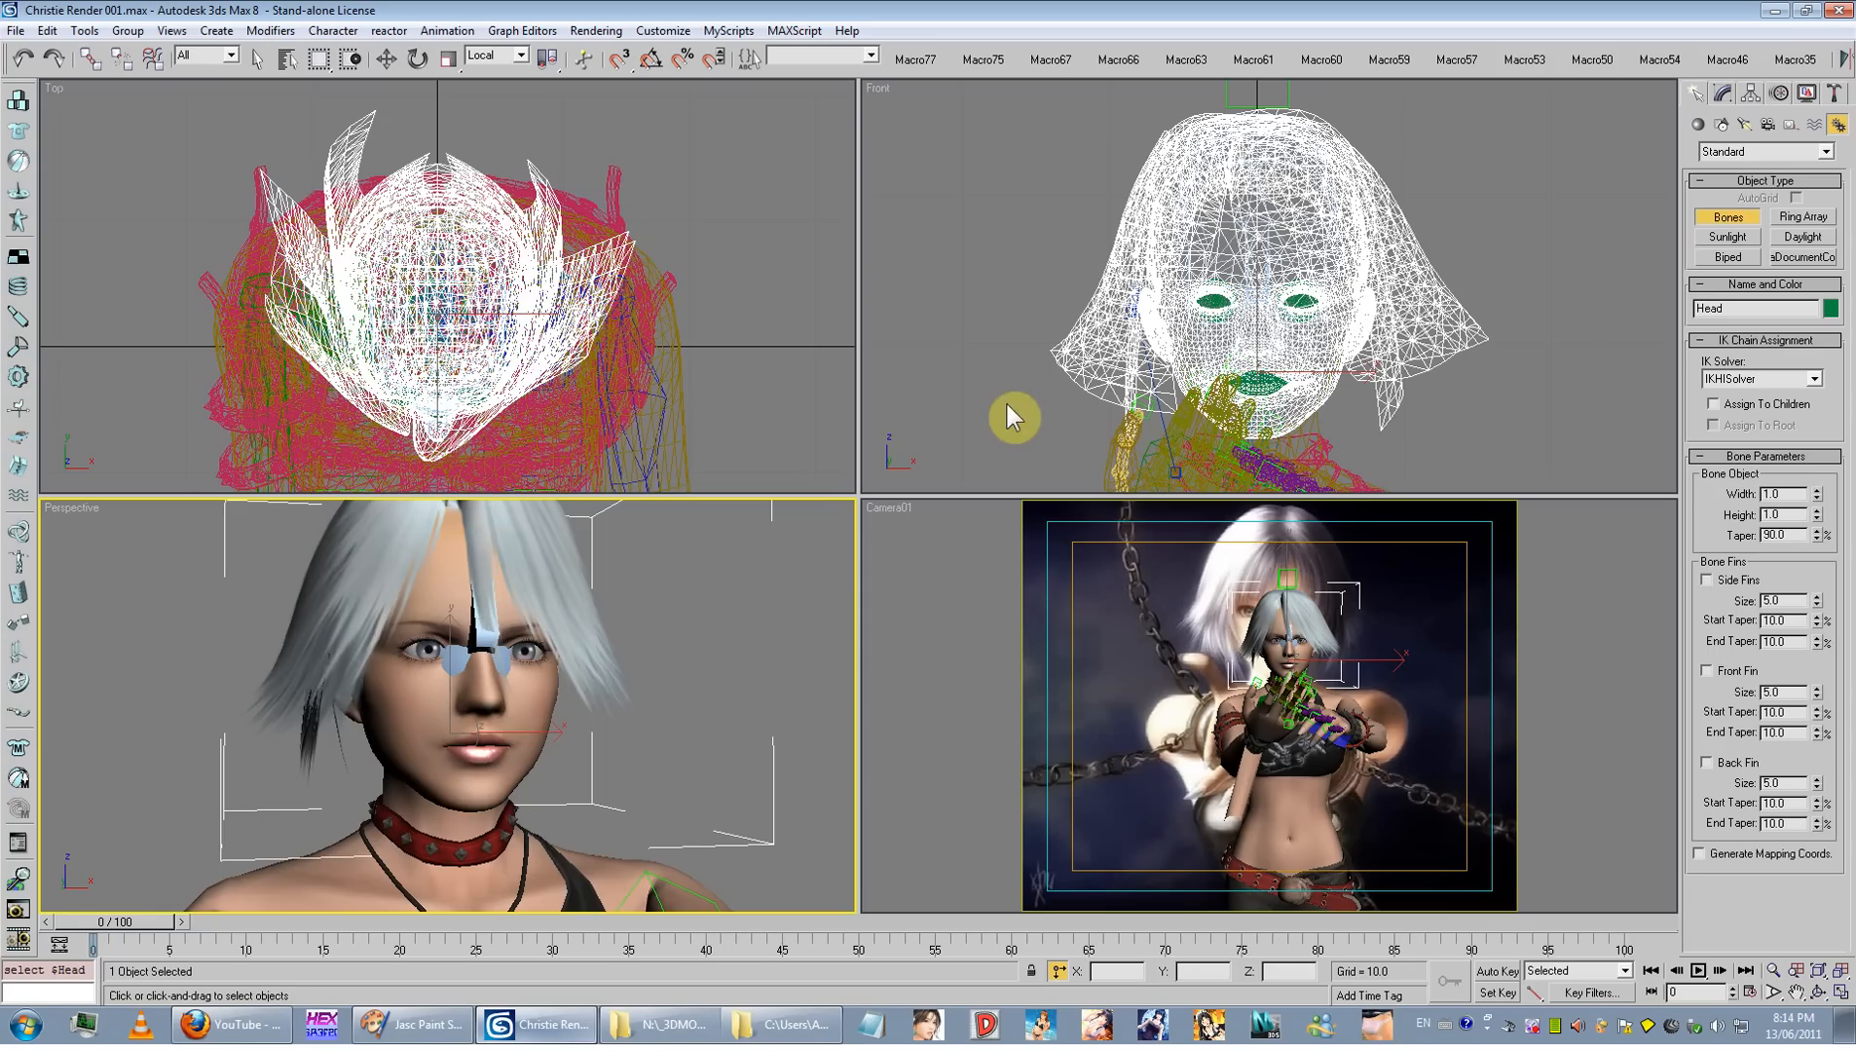
pyautogui.scroll(-6, 426, 678)
pyautogui.keyDown('alt'); pyautogui.moveTo(559, 601); pyautogui.dragTo(360, 599, button='middle'); pyautogui.keyUp('alt')
pyautogui.rightClick(613, 283)
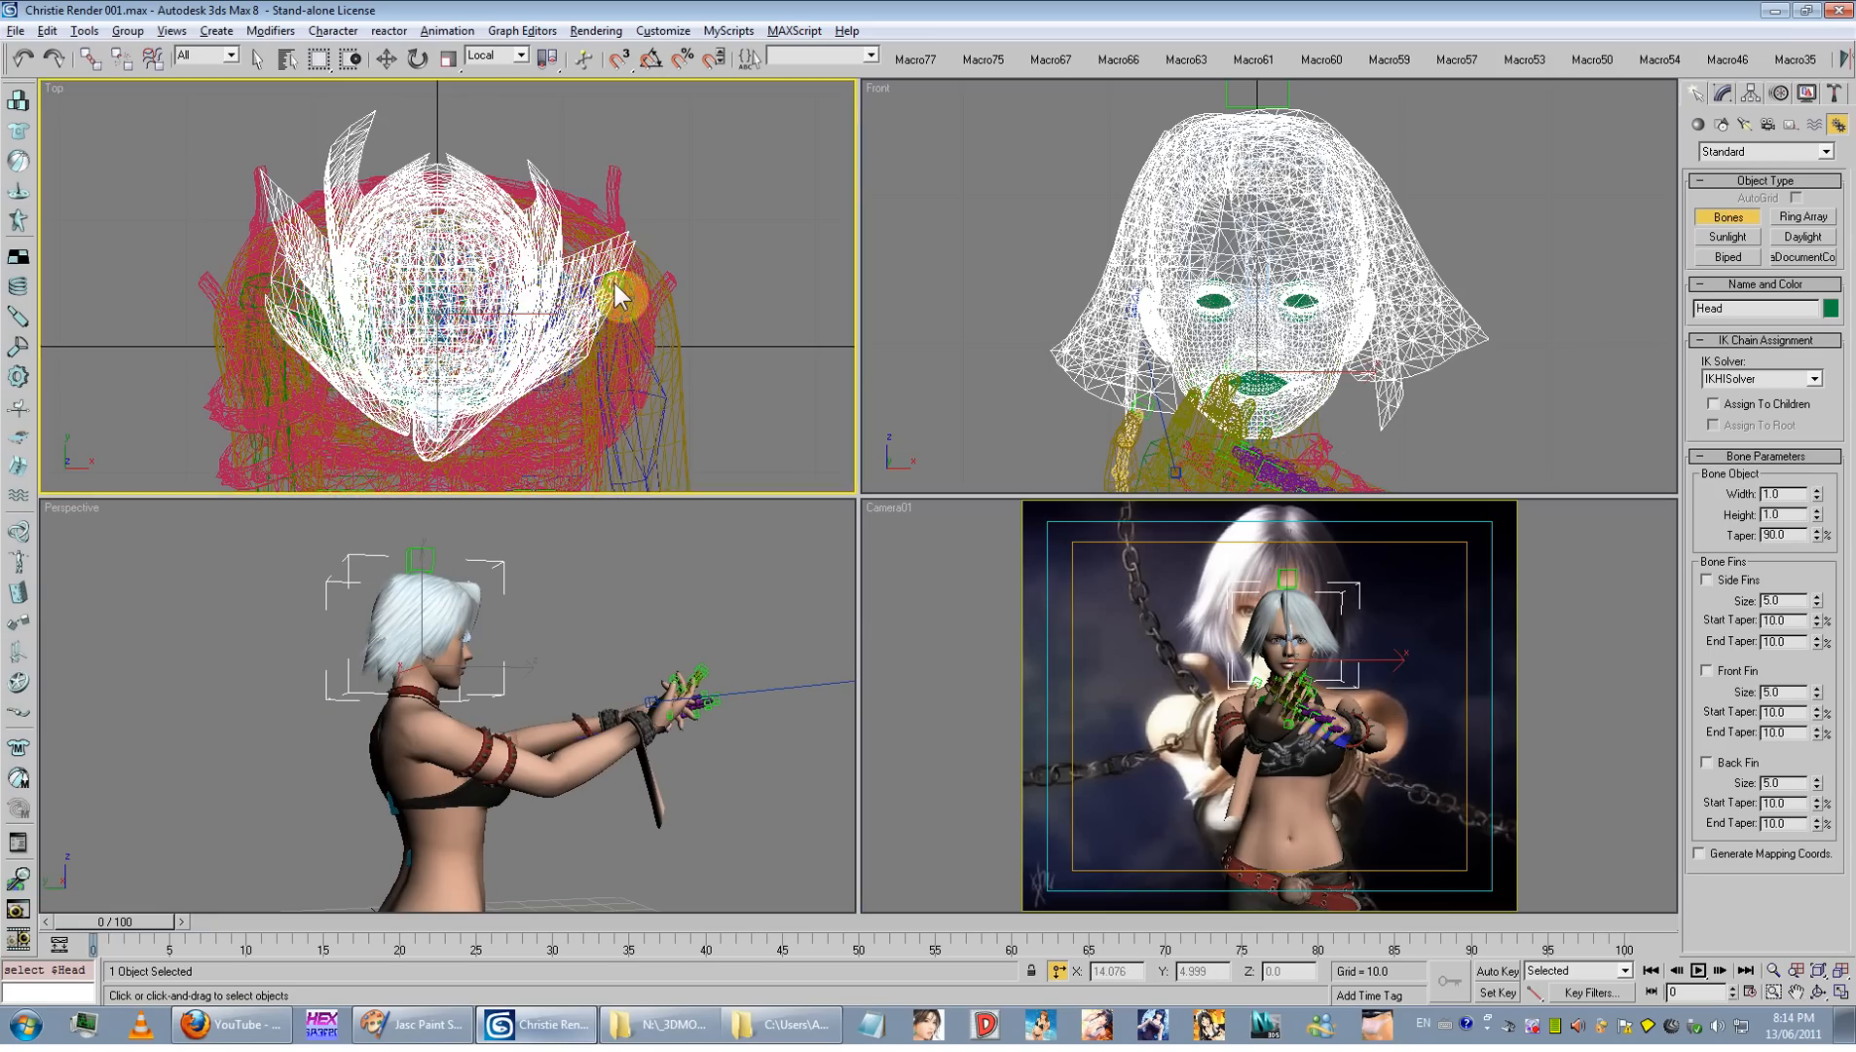
pyautogui.rightClick(1146, 265)
pyautogui.scroll(-3, 1146, 265)
pyautogui.rightClick(686, 300)
pyautogui.keyDown('alt'); pyautogui.moveTo(677, 290); pyautogui.dragTo(530, 352, button='middle'); pyautogui.keyUp('alt')
pyautogui.press('l')
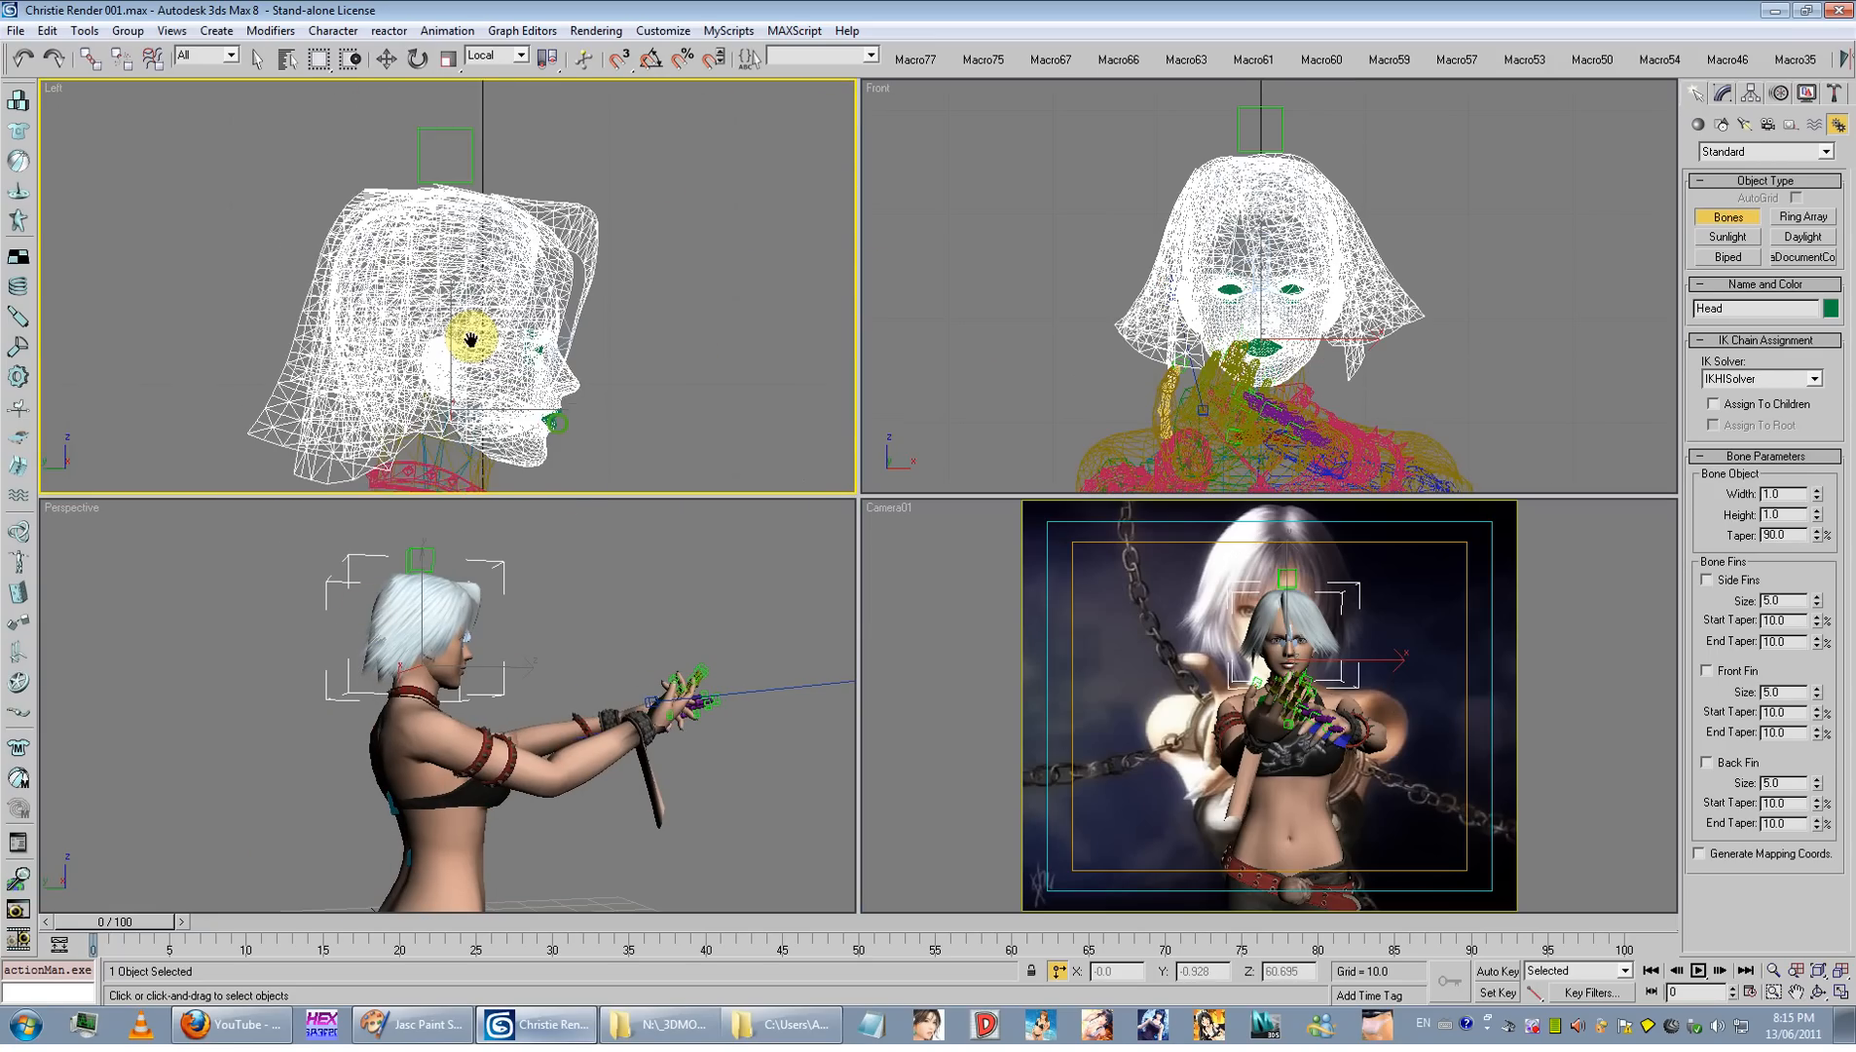
pyautogui.scroll(3, 702, 319)
pyautogui.scroll(2, 404, 370)
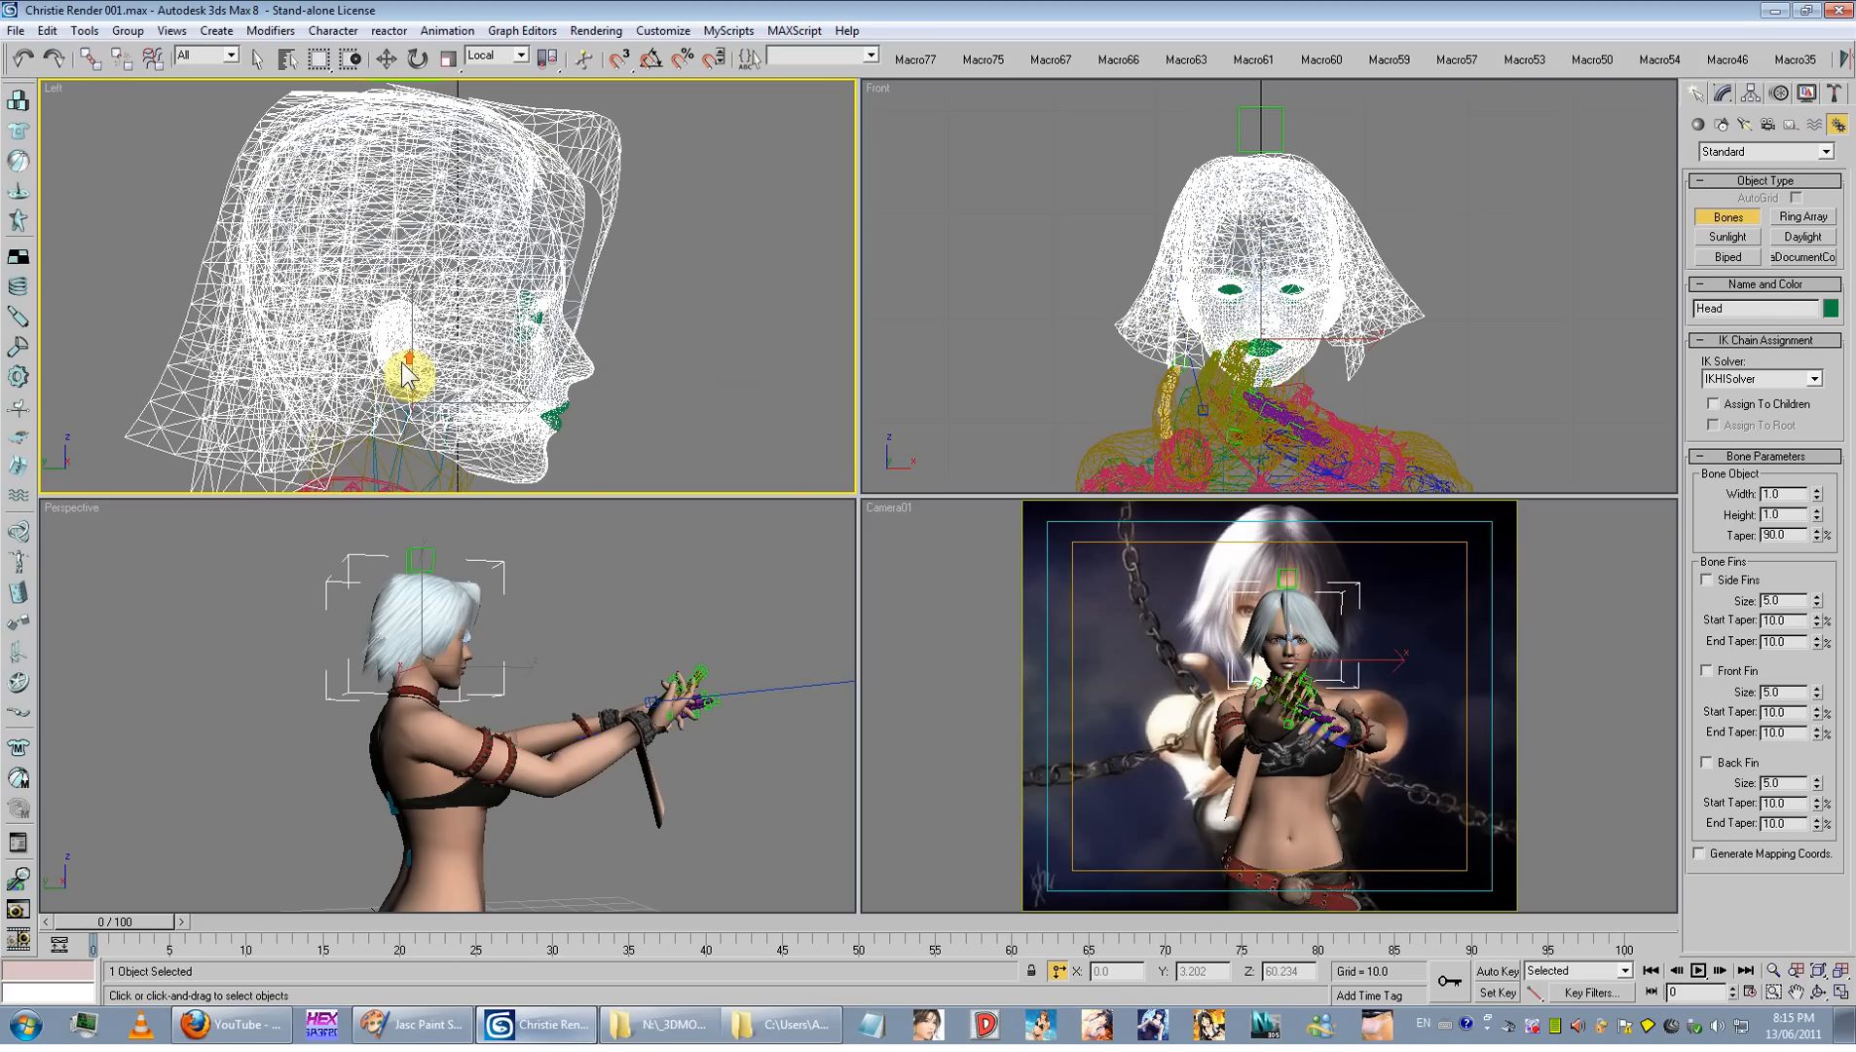
pyautogui.click(258, 59)
pyautogui.hotkey('ctrl', 'd')
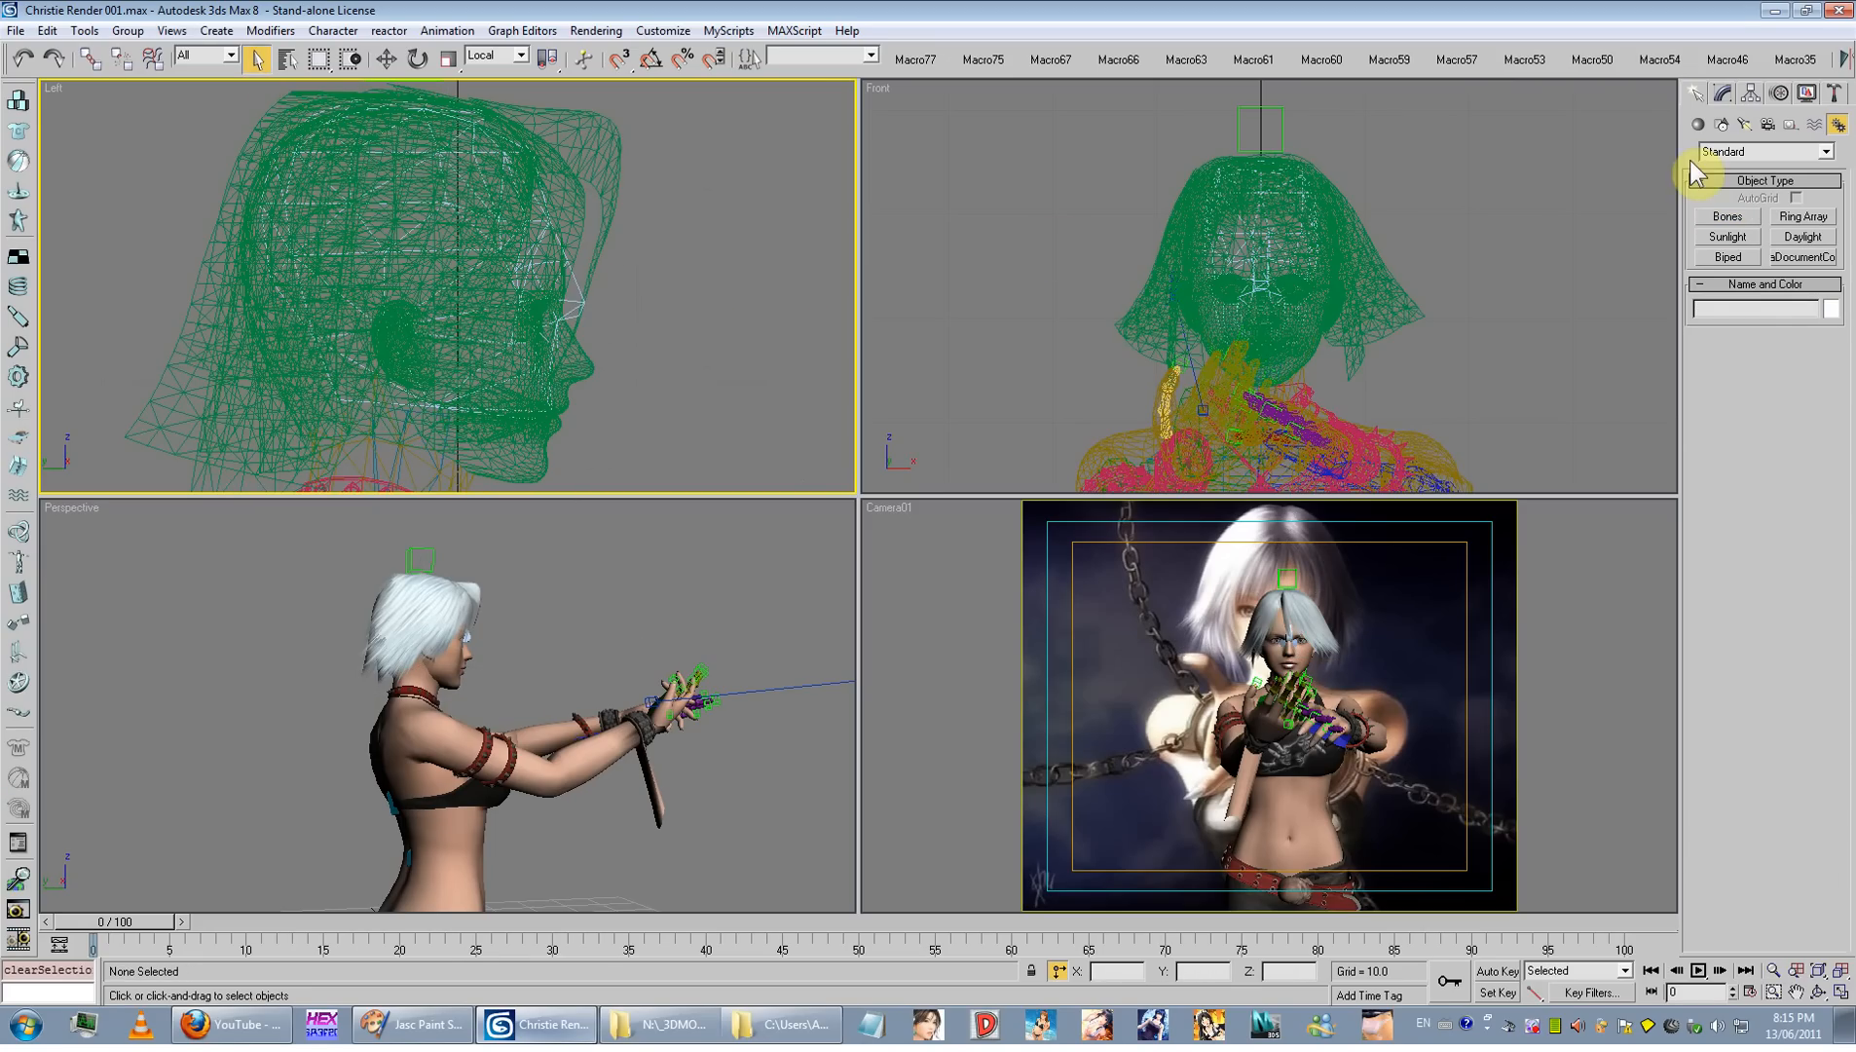
# Step: Try drawing facial bones in the Left view along the jaw and at the lips, nose and eye
pyautogui.click(1724, 217)
pyautogui.click(428, 390)
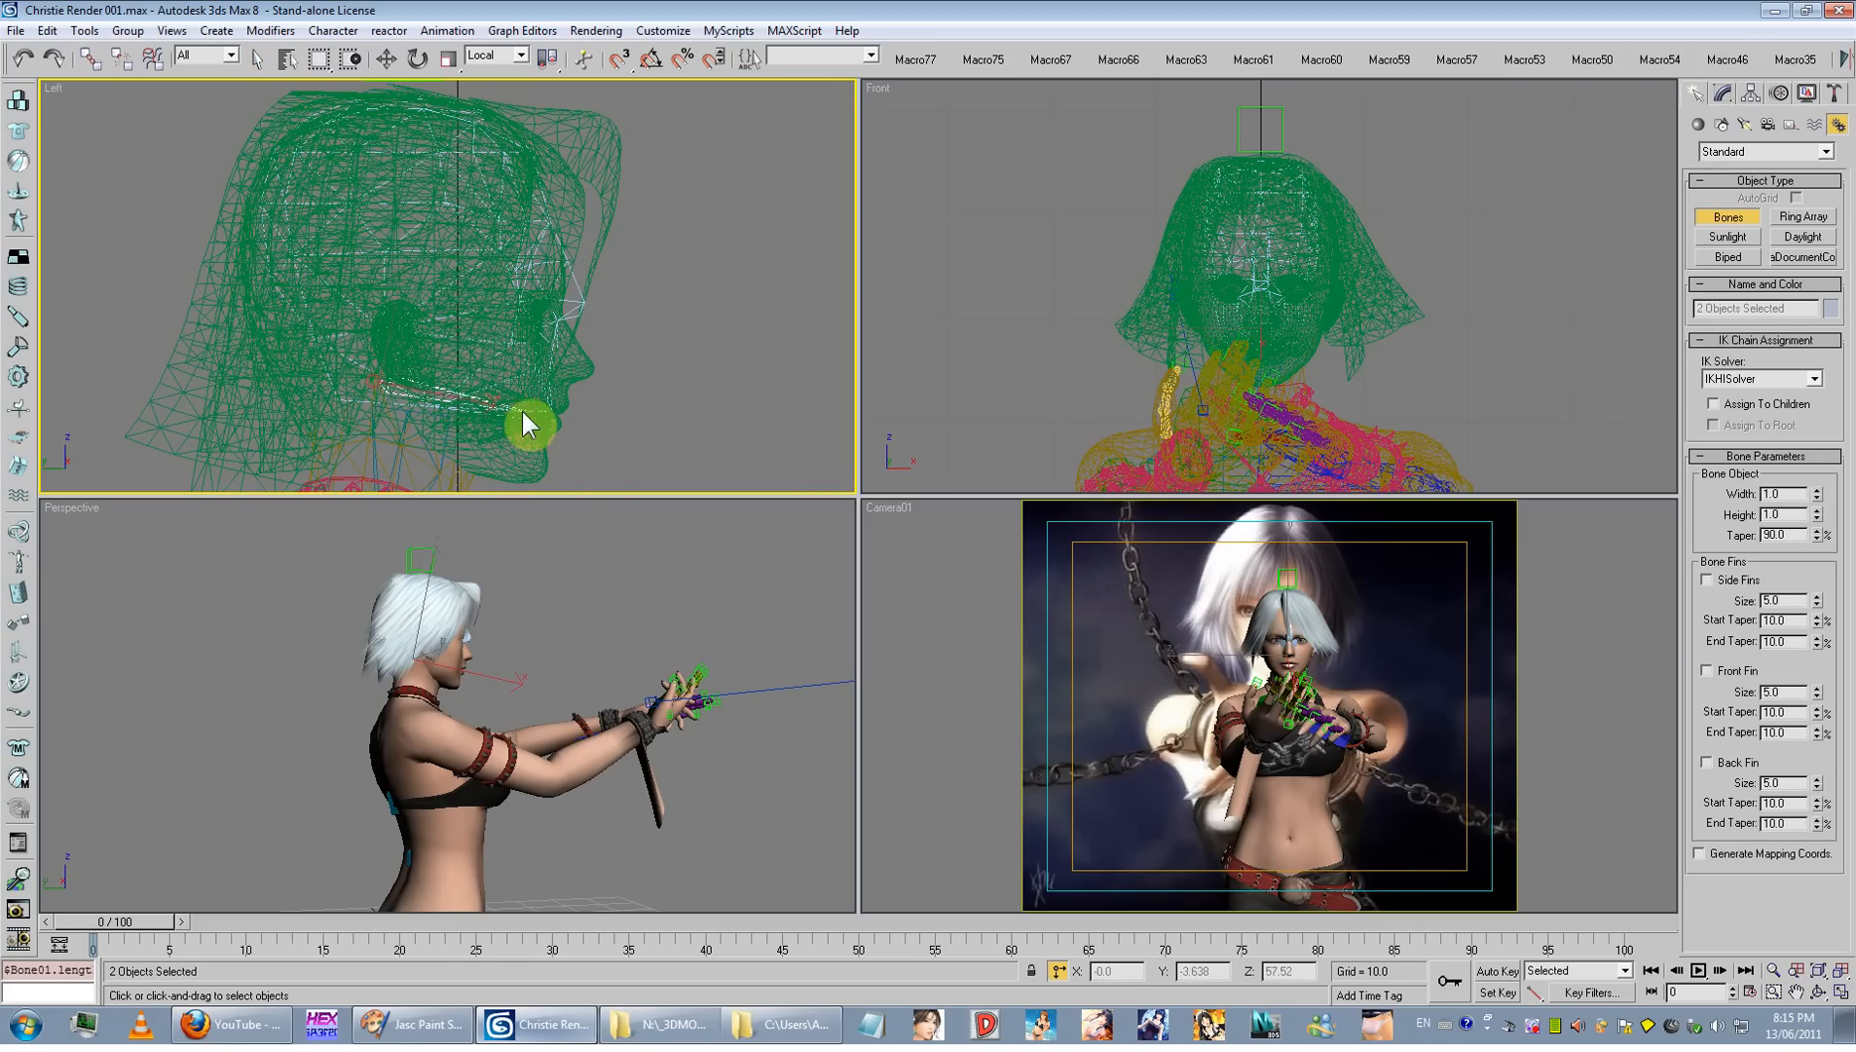
pyautogui.click(565, 421)
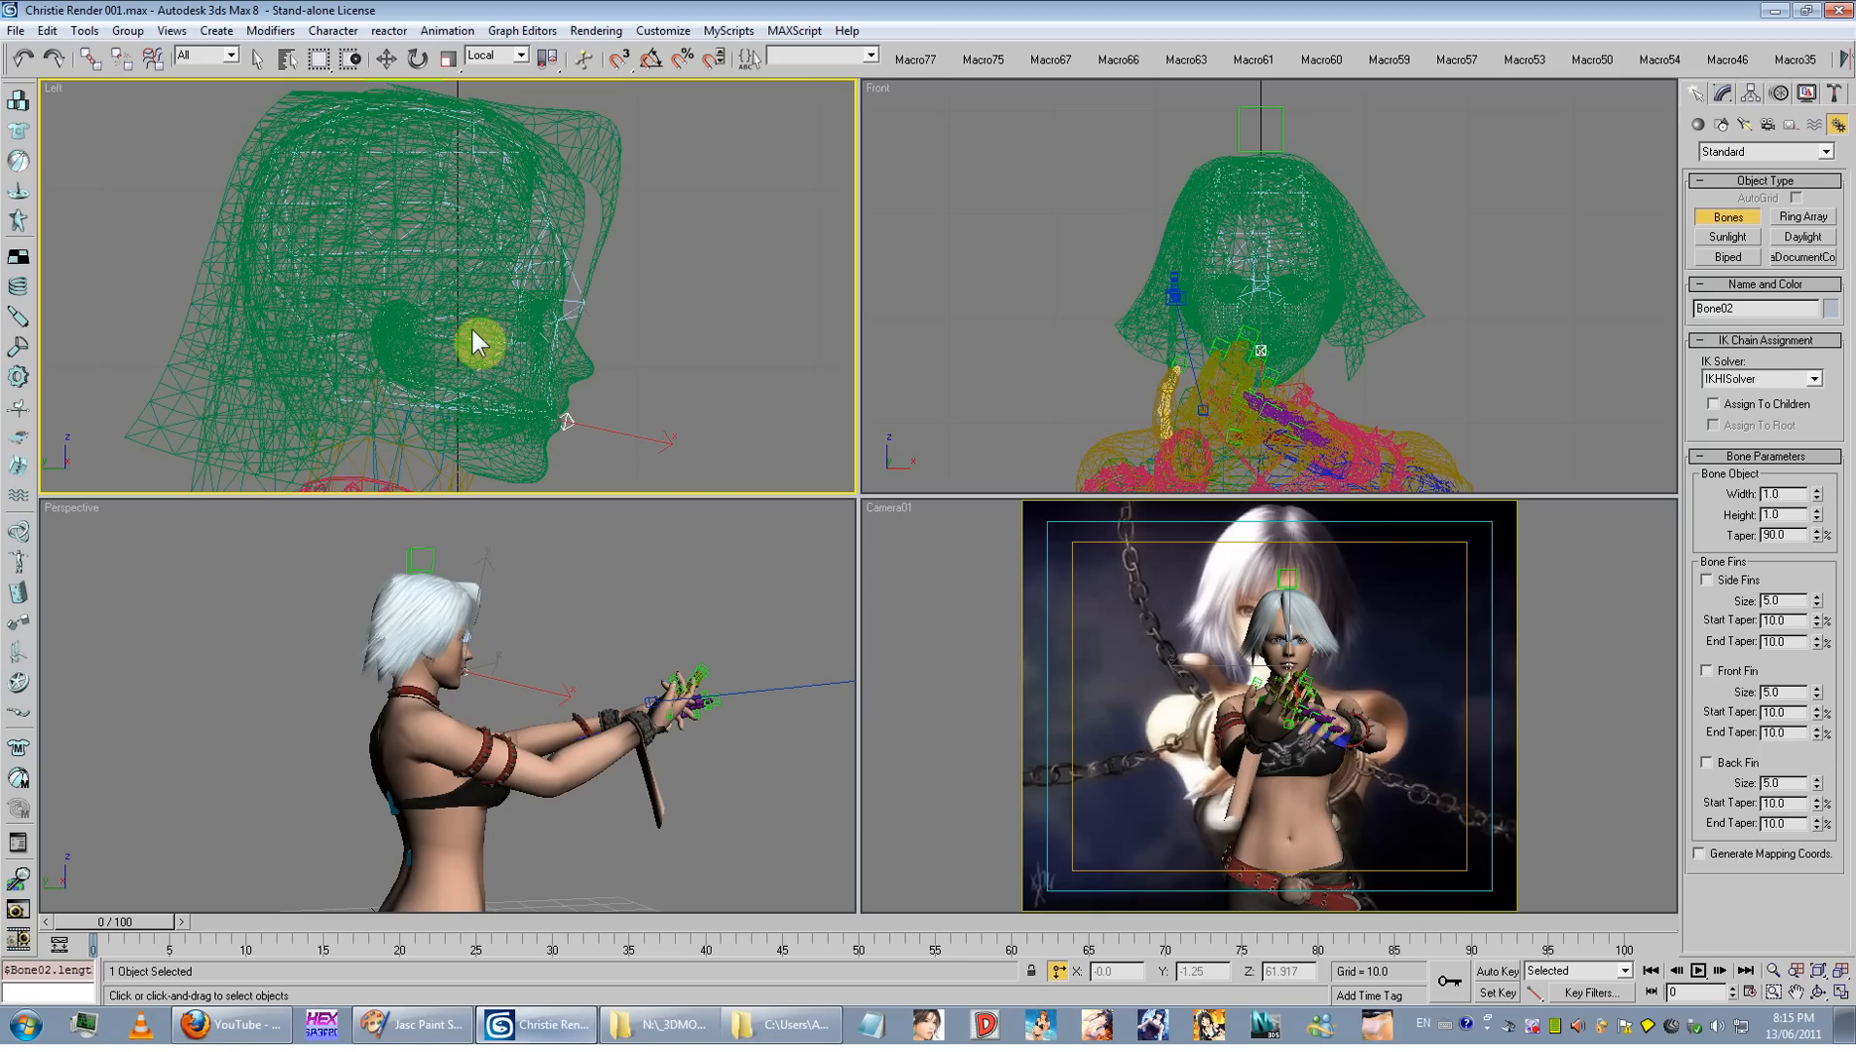
pyautogui.click(567, 305)
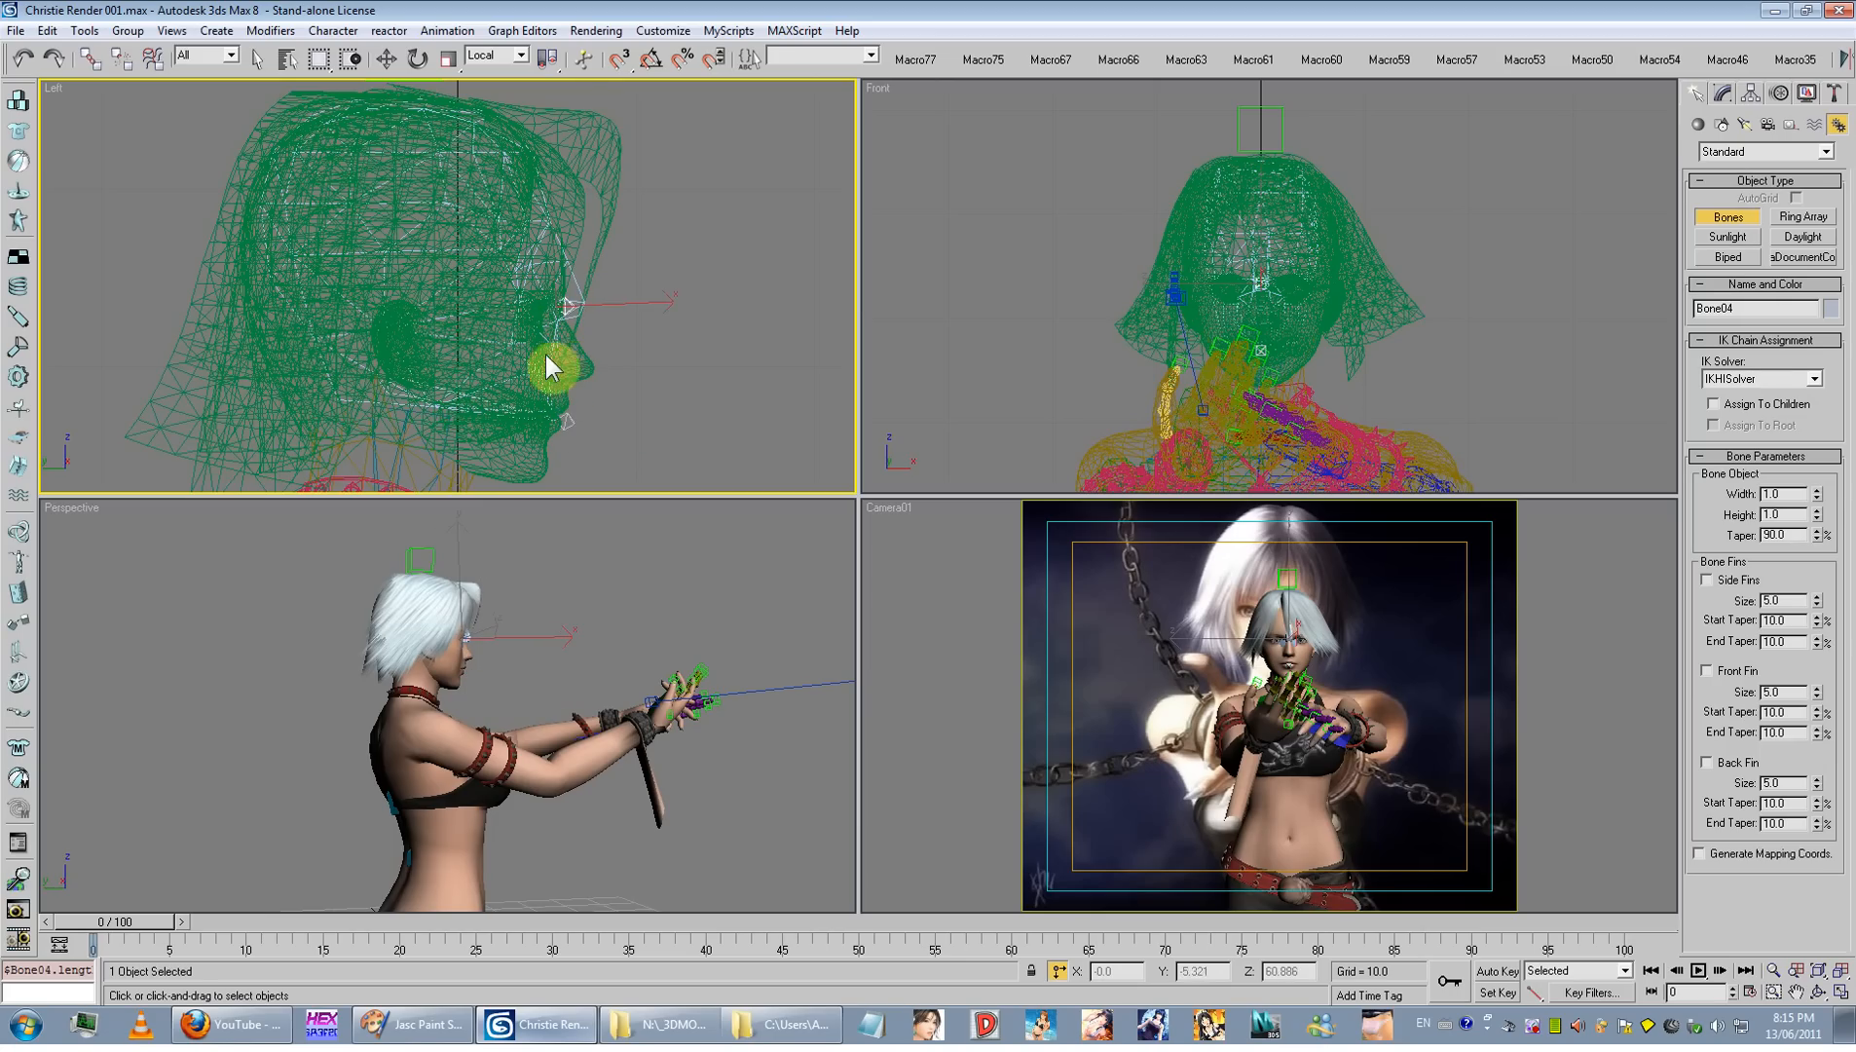
pyautogui.click(570, 402)
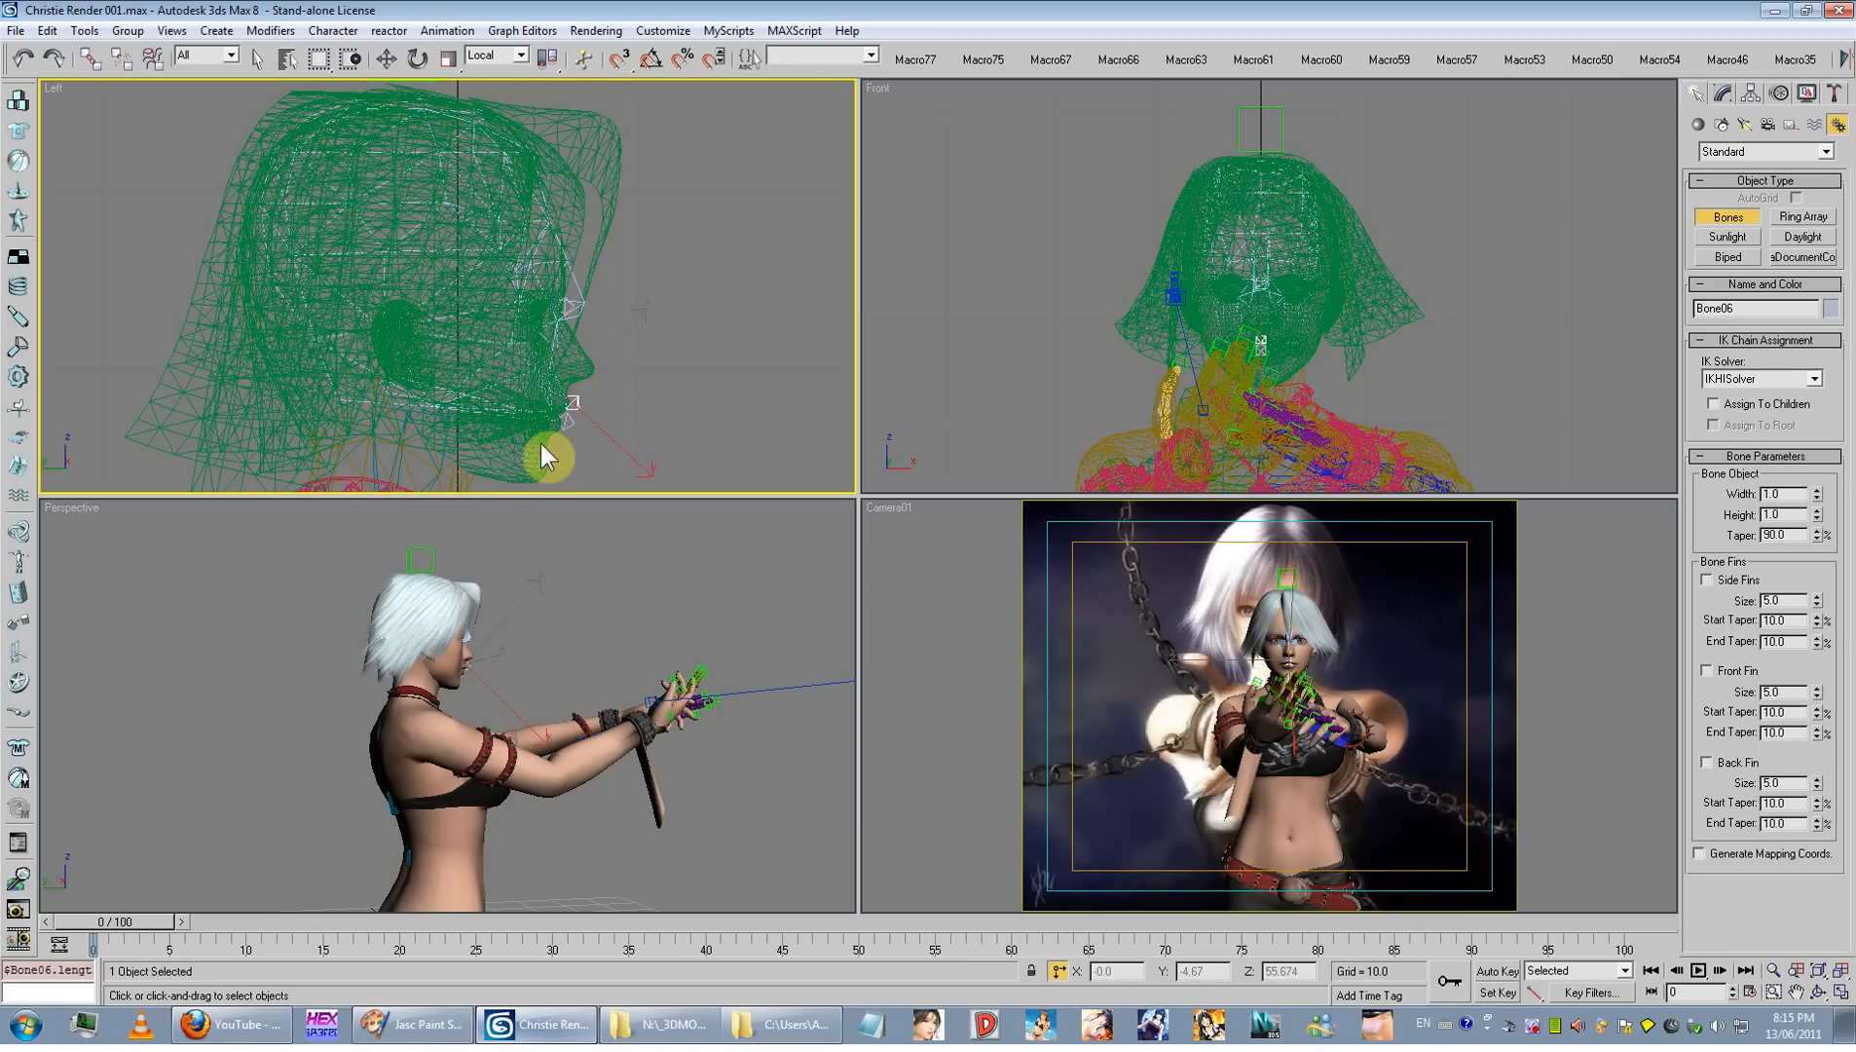
pyautogui.click(569, 340)
pyautogui.click(579, 380)
pyautogui.rightClick(579, 380)
pyautogui.click(540, 439)
pyautogui.click(555, 429)
pyautogui.rightClick(554, 429)
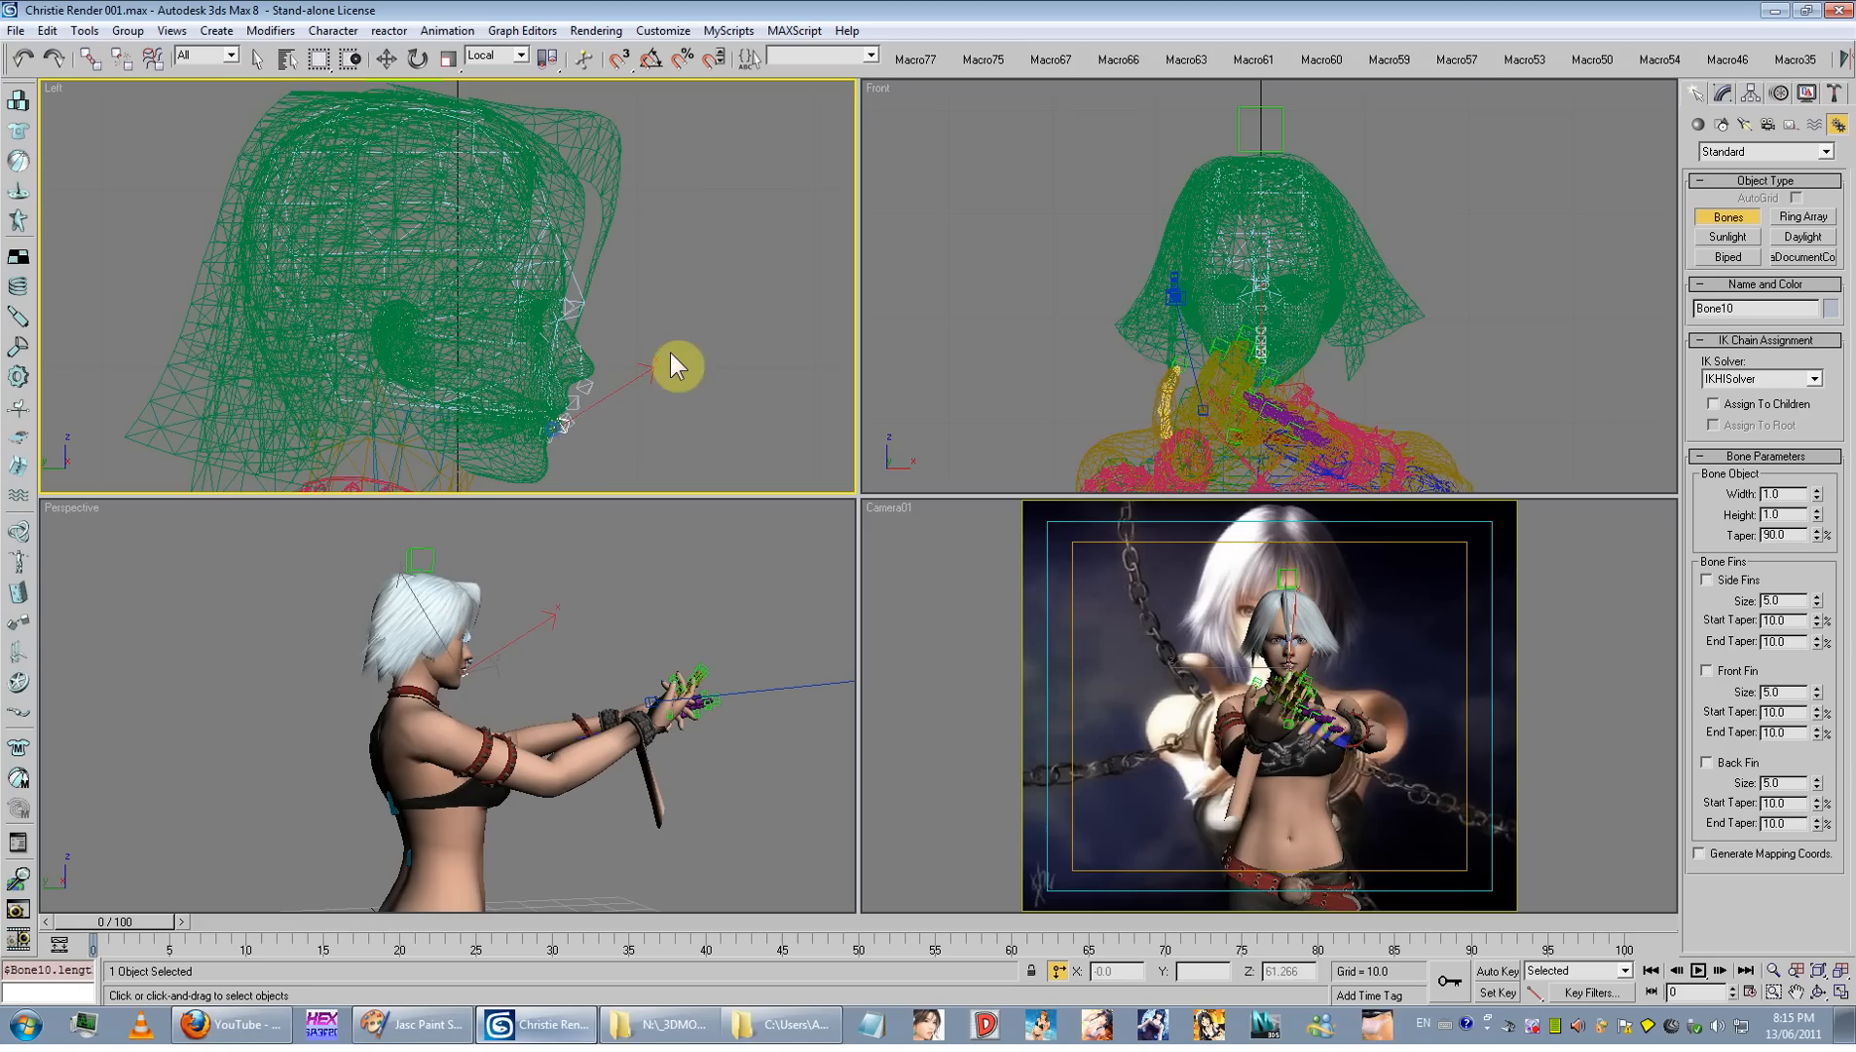
# Step: Try adding another bone near the mouth in the Front view, and remove all the trial facial bones
pyautogui.click(1310, 339)
pyautogui.rightClick(1261, 353)
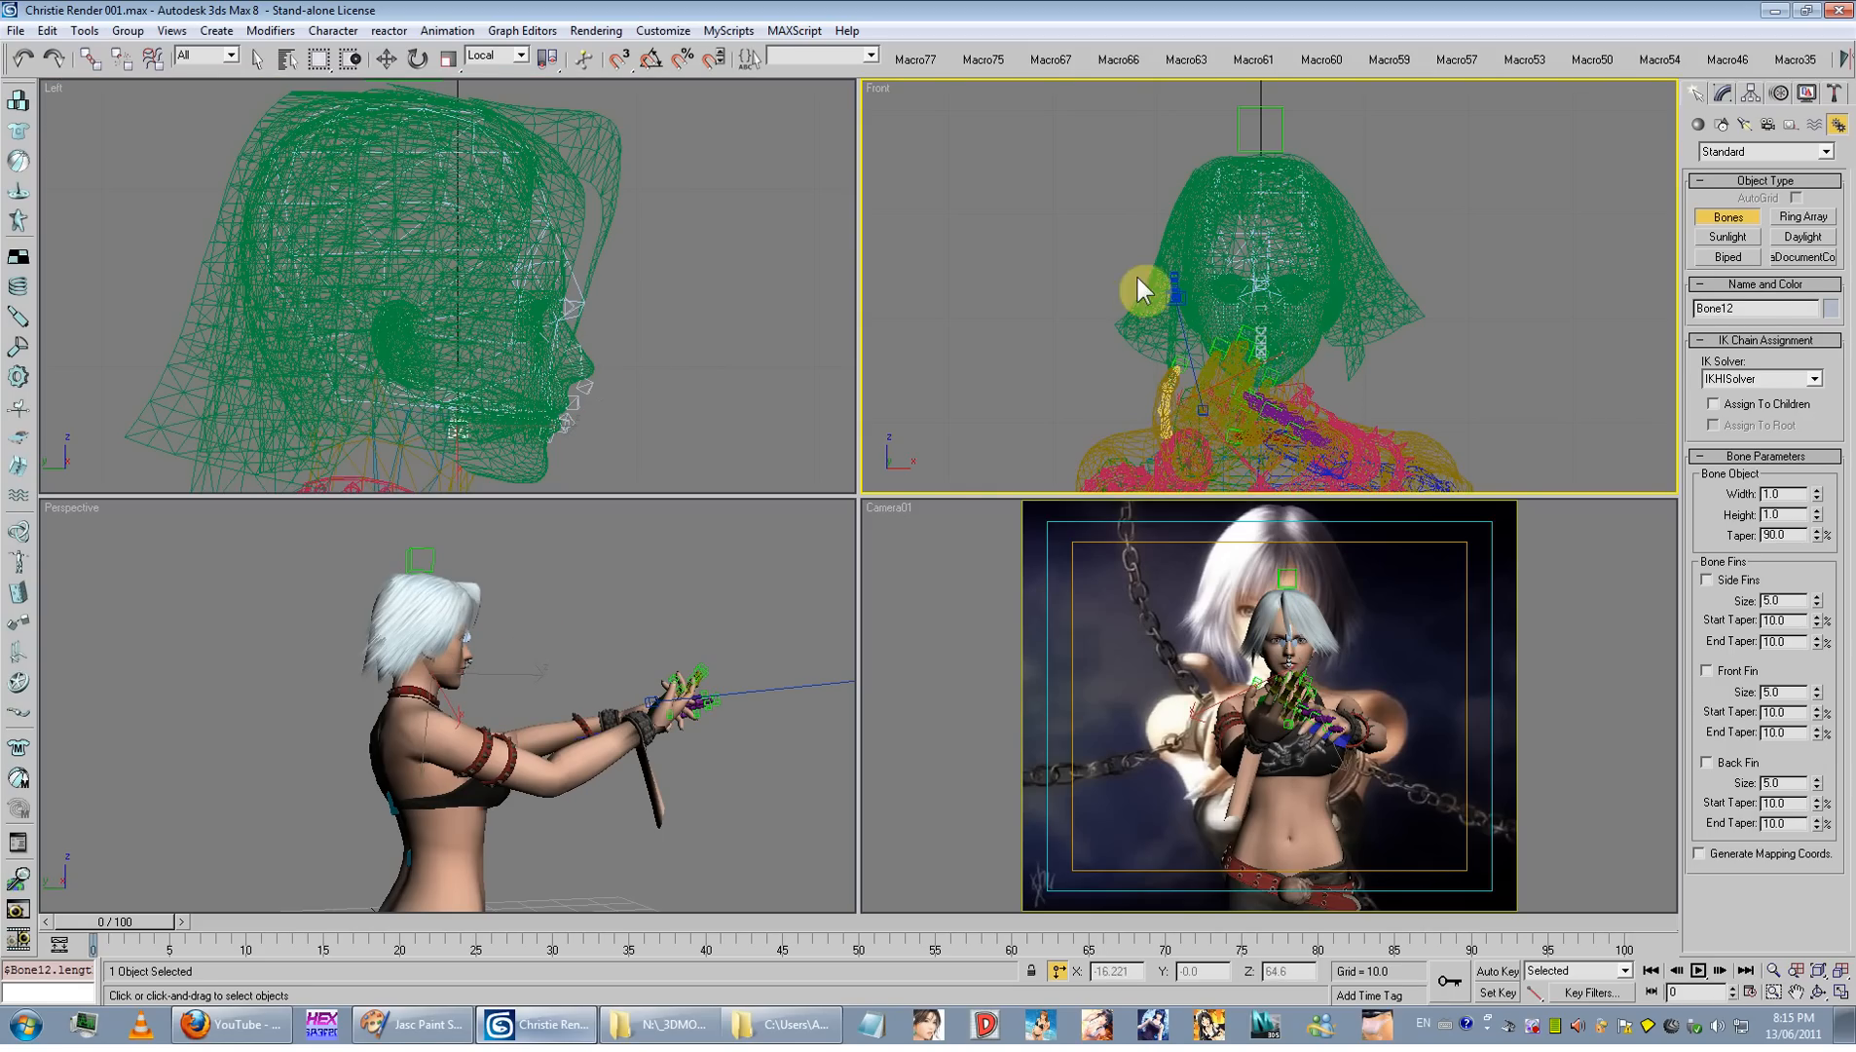
pyautogui.click(386, 59)
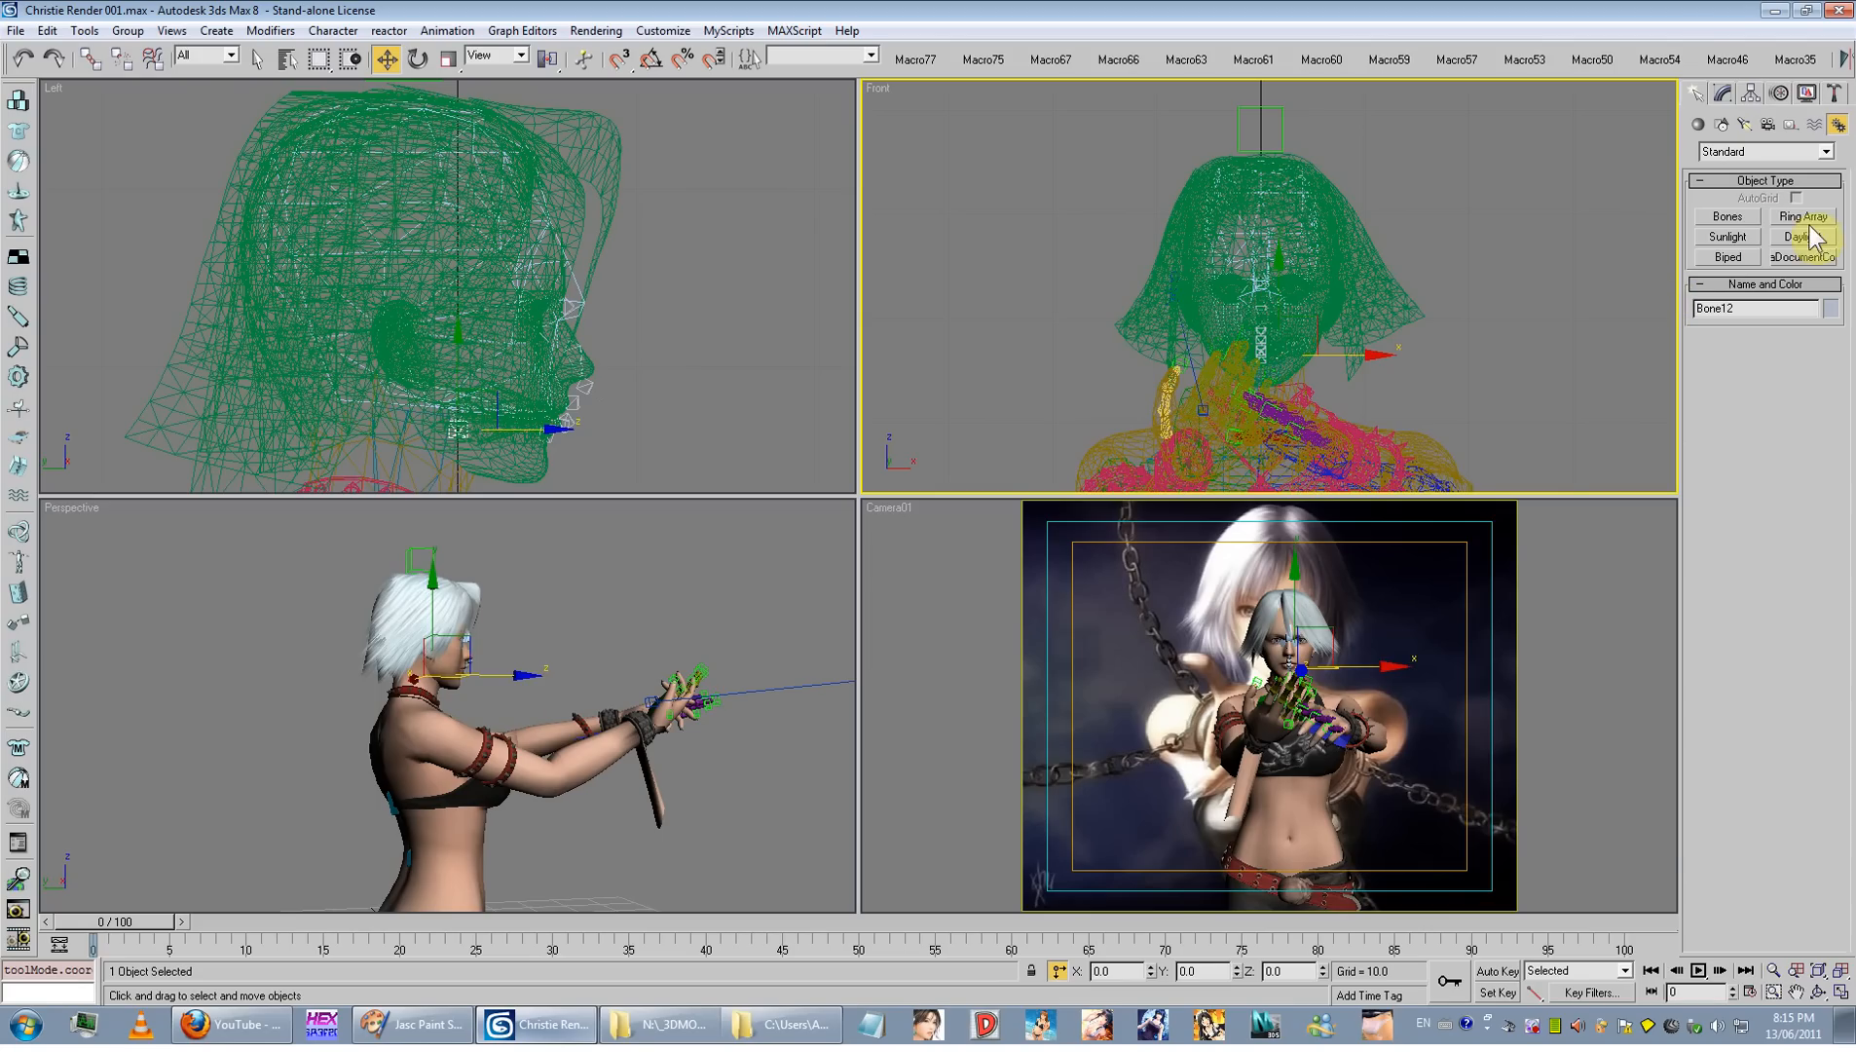
pyautogui.click(1751, 217)
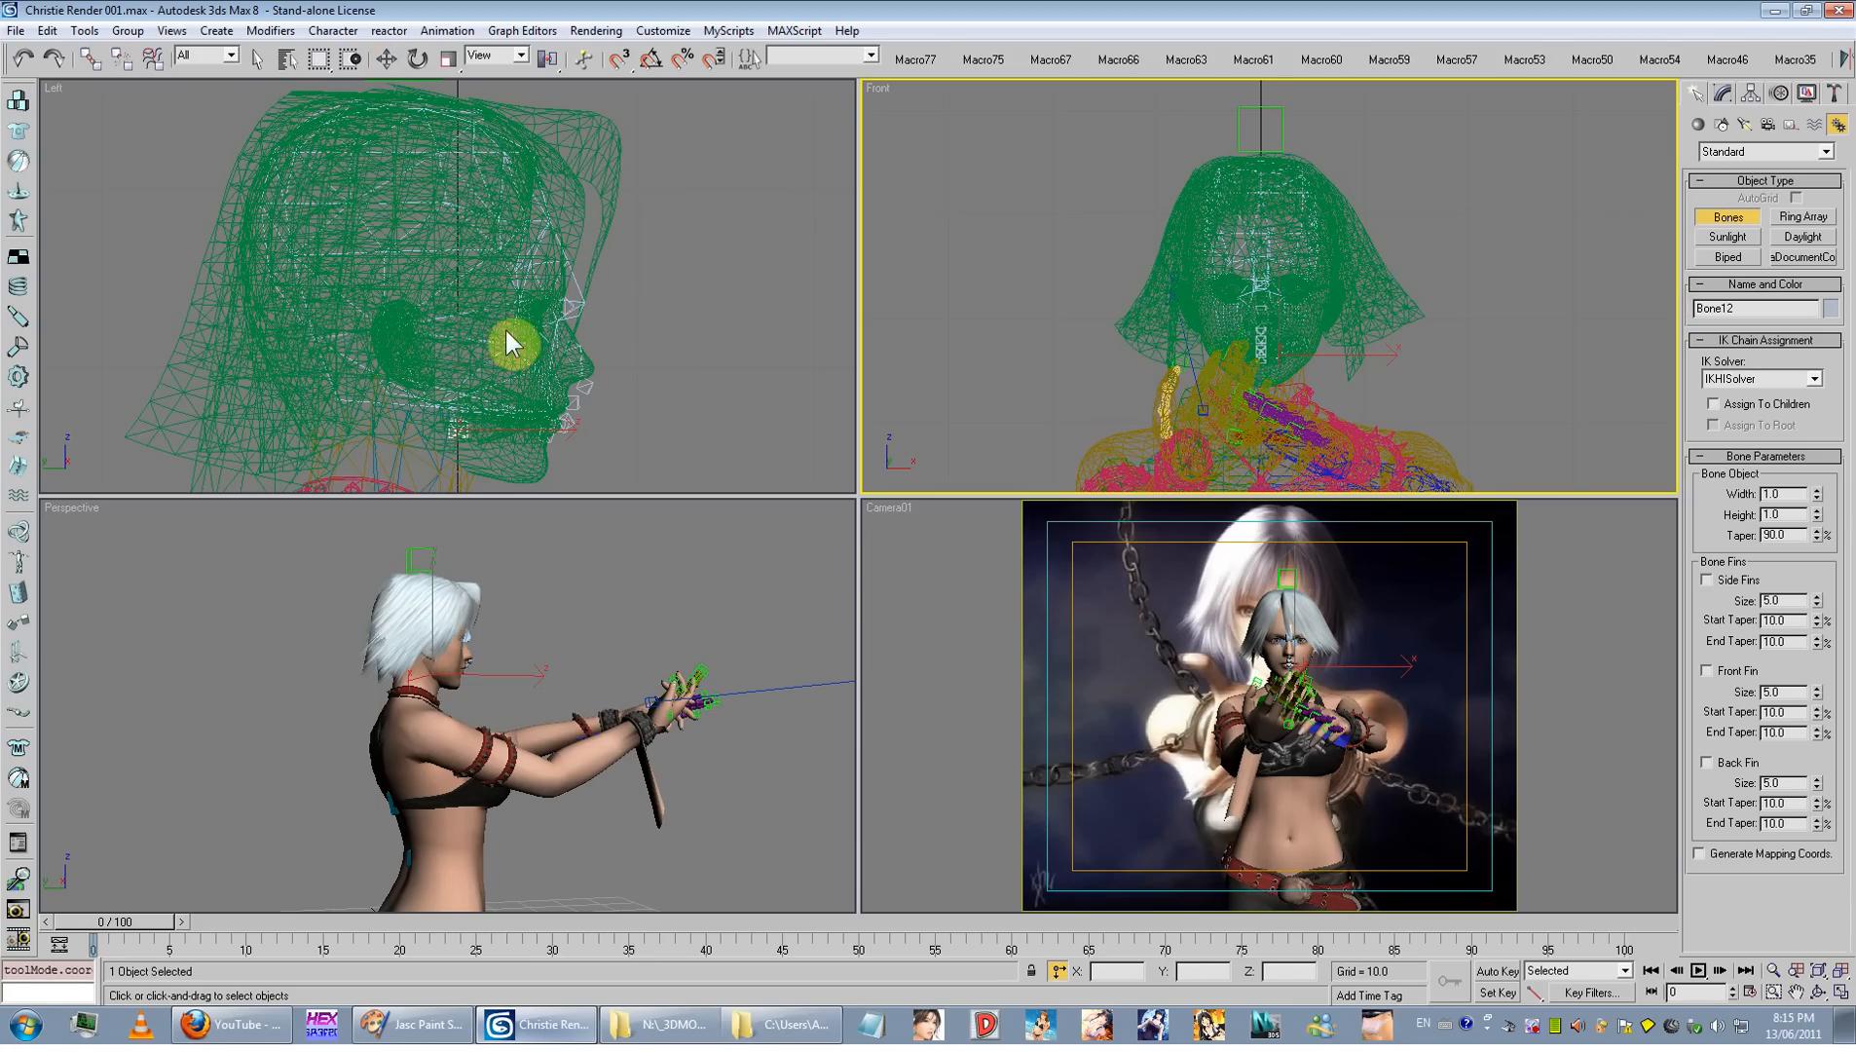
pyautogui.click(386, 58)
pyautogui.rightClick(650, 416)
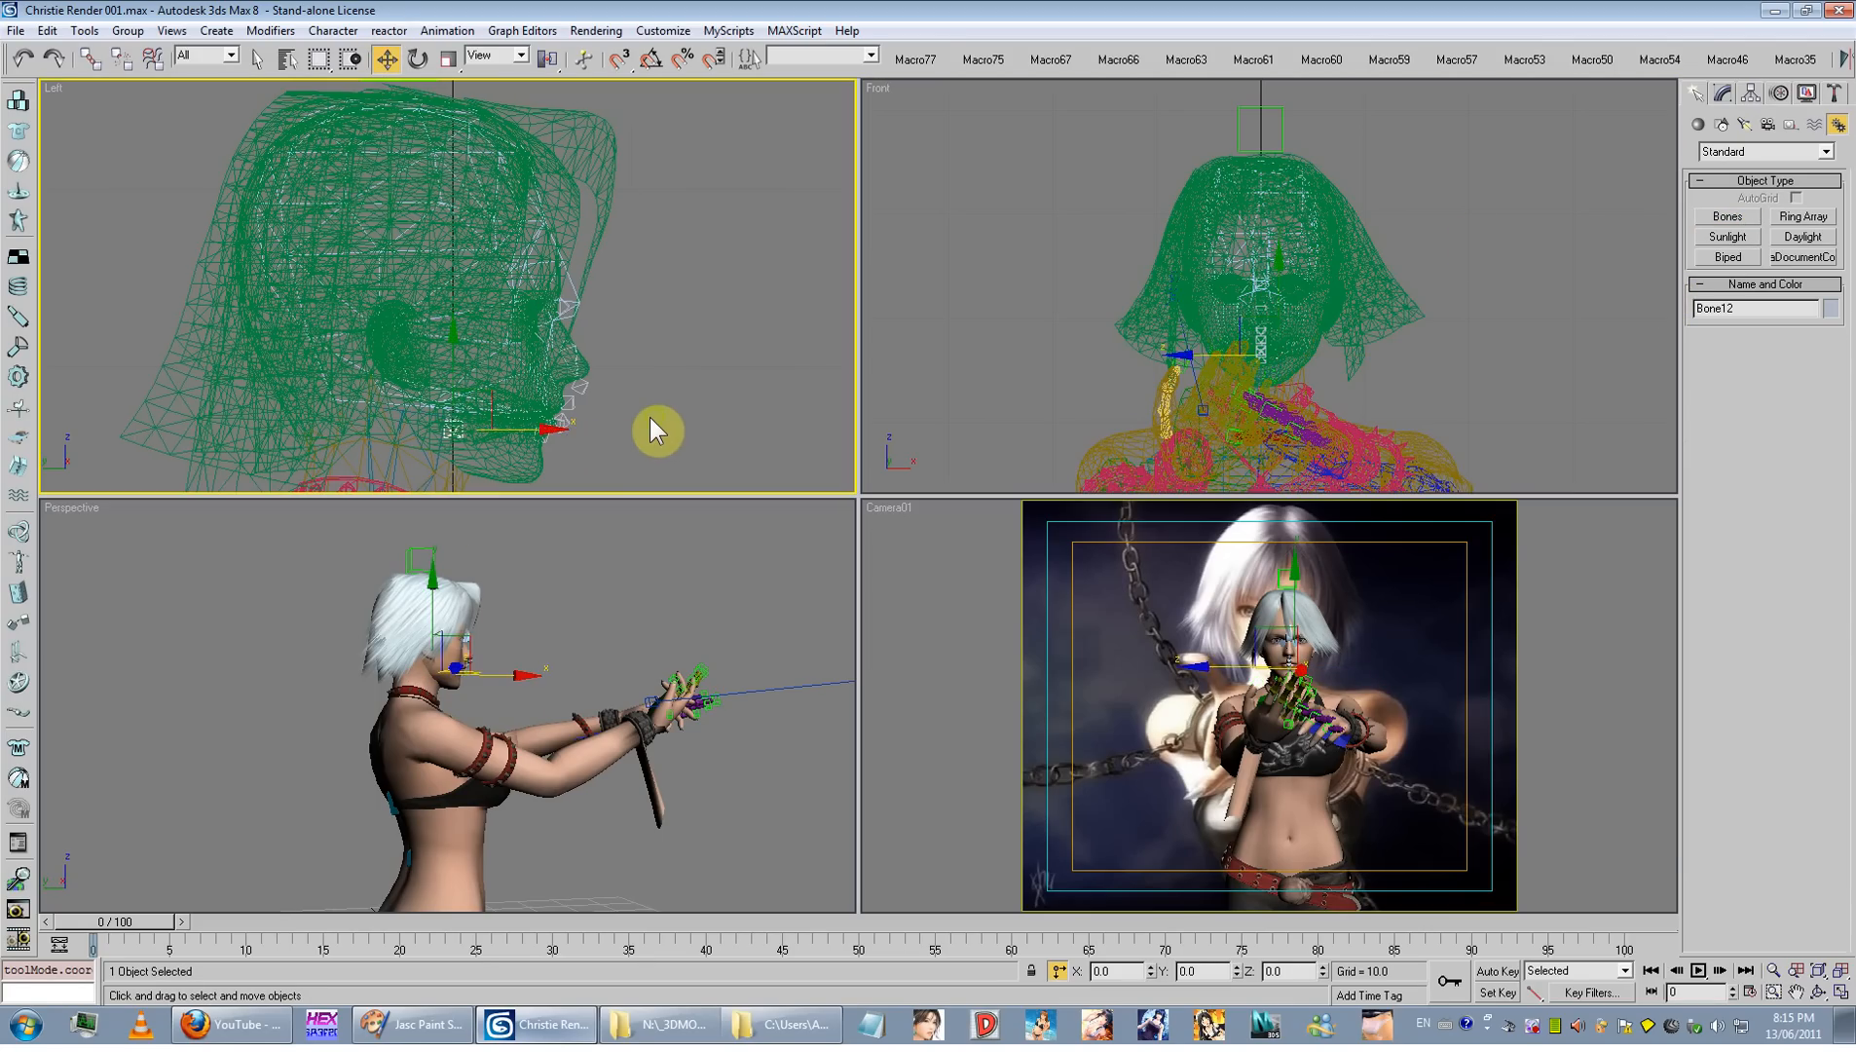
pyautogui.click(650, 419)
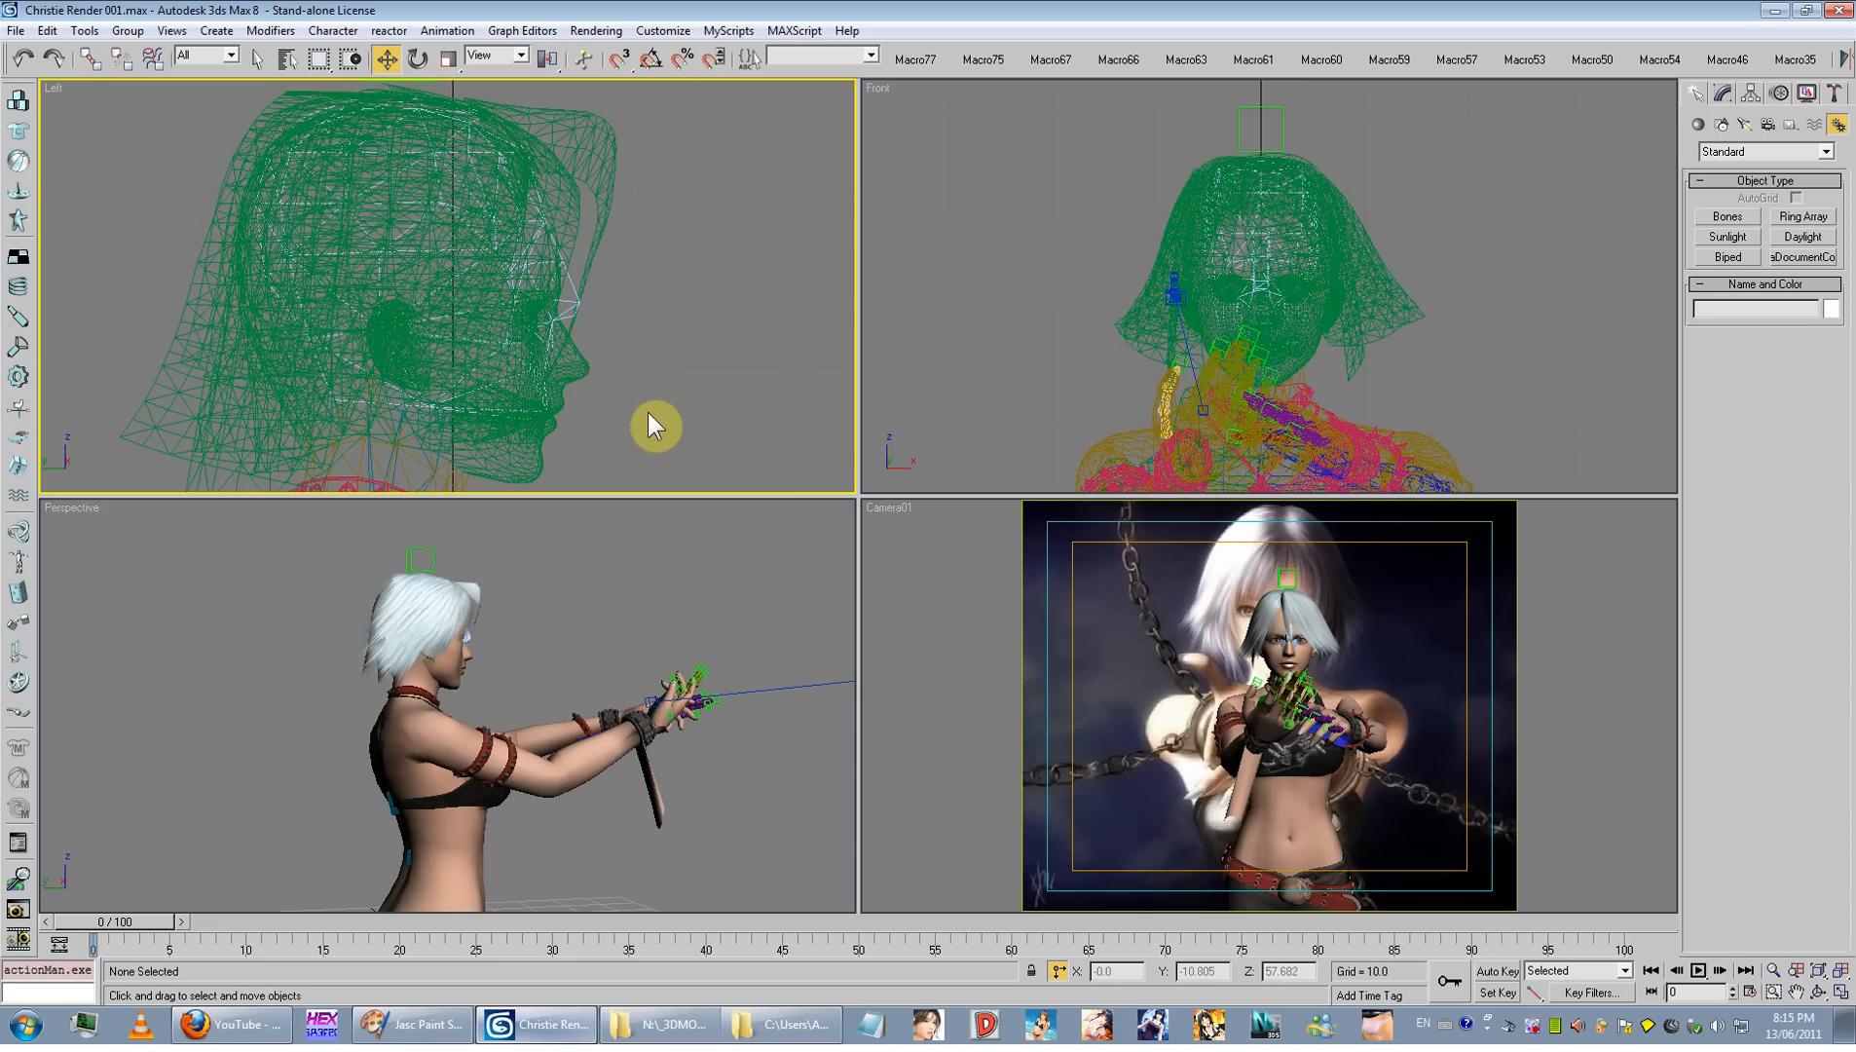
# Step: Select the Head mesh, hide all unselected objects, and display the head's Editable Mesh settings
pyautogui.scroll(4, 586, 692)
pyautogui.moveTo(586, 691); pyautogui.dragTo(428, 623, button='middle')
pyautogui.click(526, 657)
pyautogui.rightClick(531, 662)
pyautogui.click(581, 652)
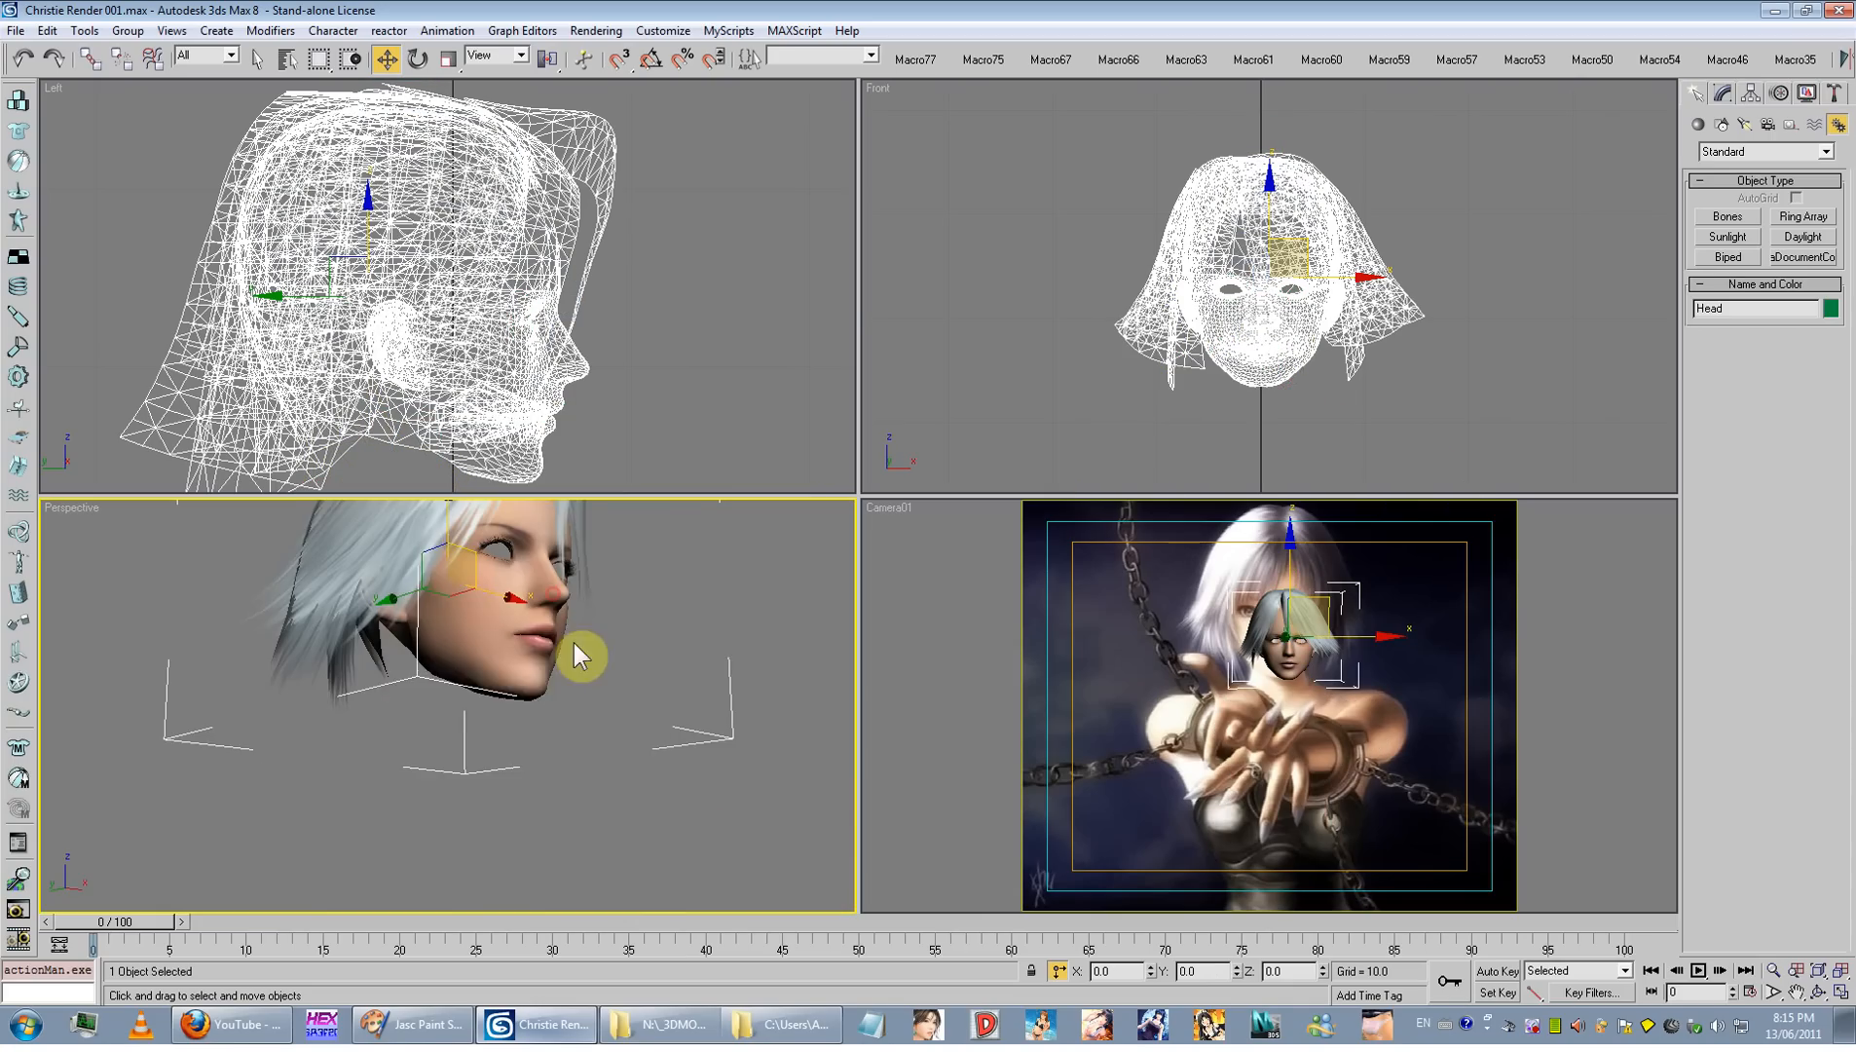
pyautogui.click(1723, 93)
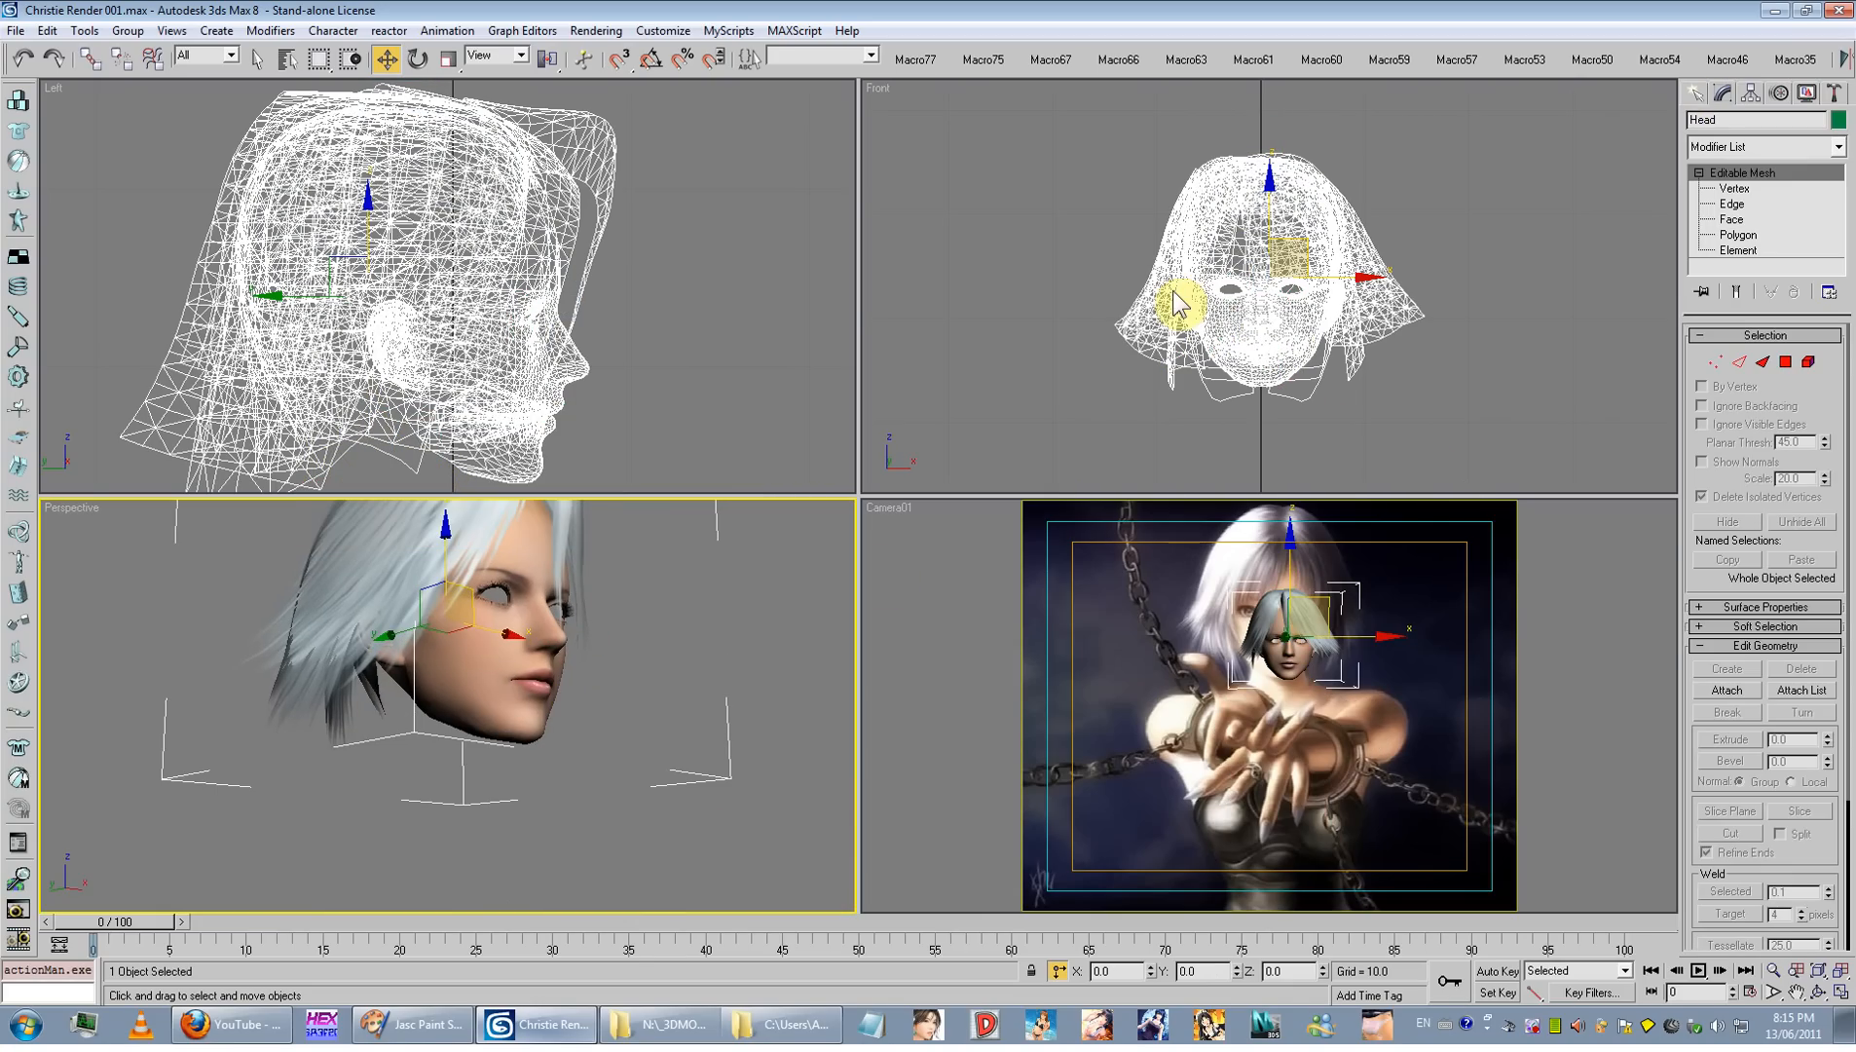
# Step: Deselect the head and unhide all objects in the scene
pyautogui.click(726, 673)
pyautogui.rightClick(726, 674)
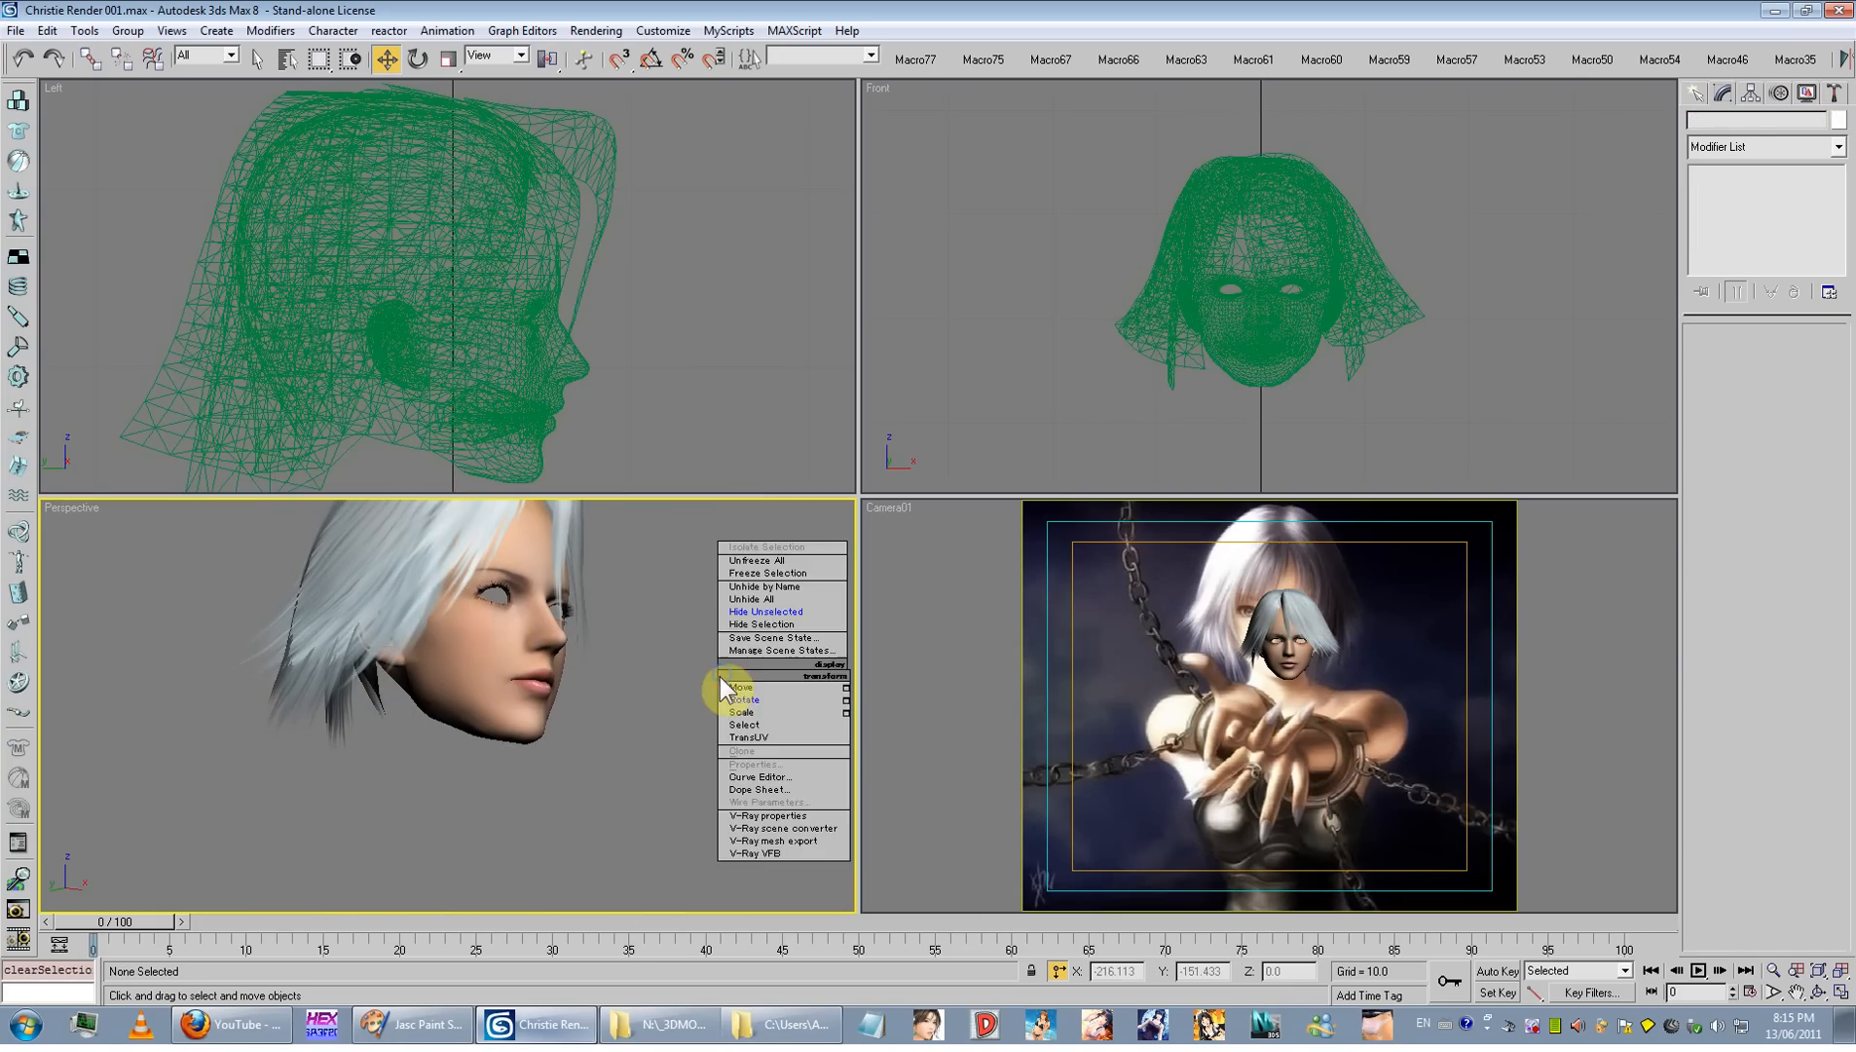
pyautogui.click(769, 624)
# Step: Adjust Camera01's field of view and dolly it closer so the character's head and hands fill the frame over the background figure
pyautogui.rightClick(1403, 726)
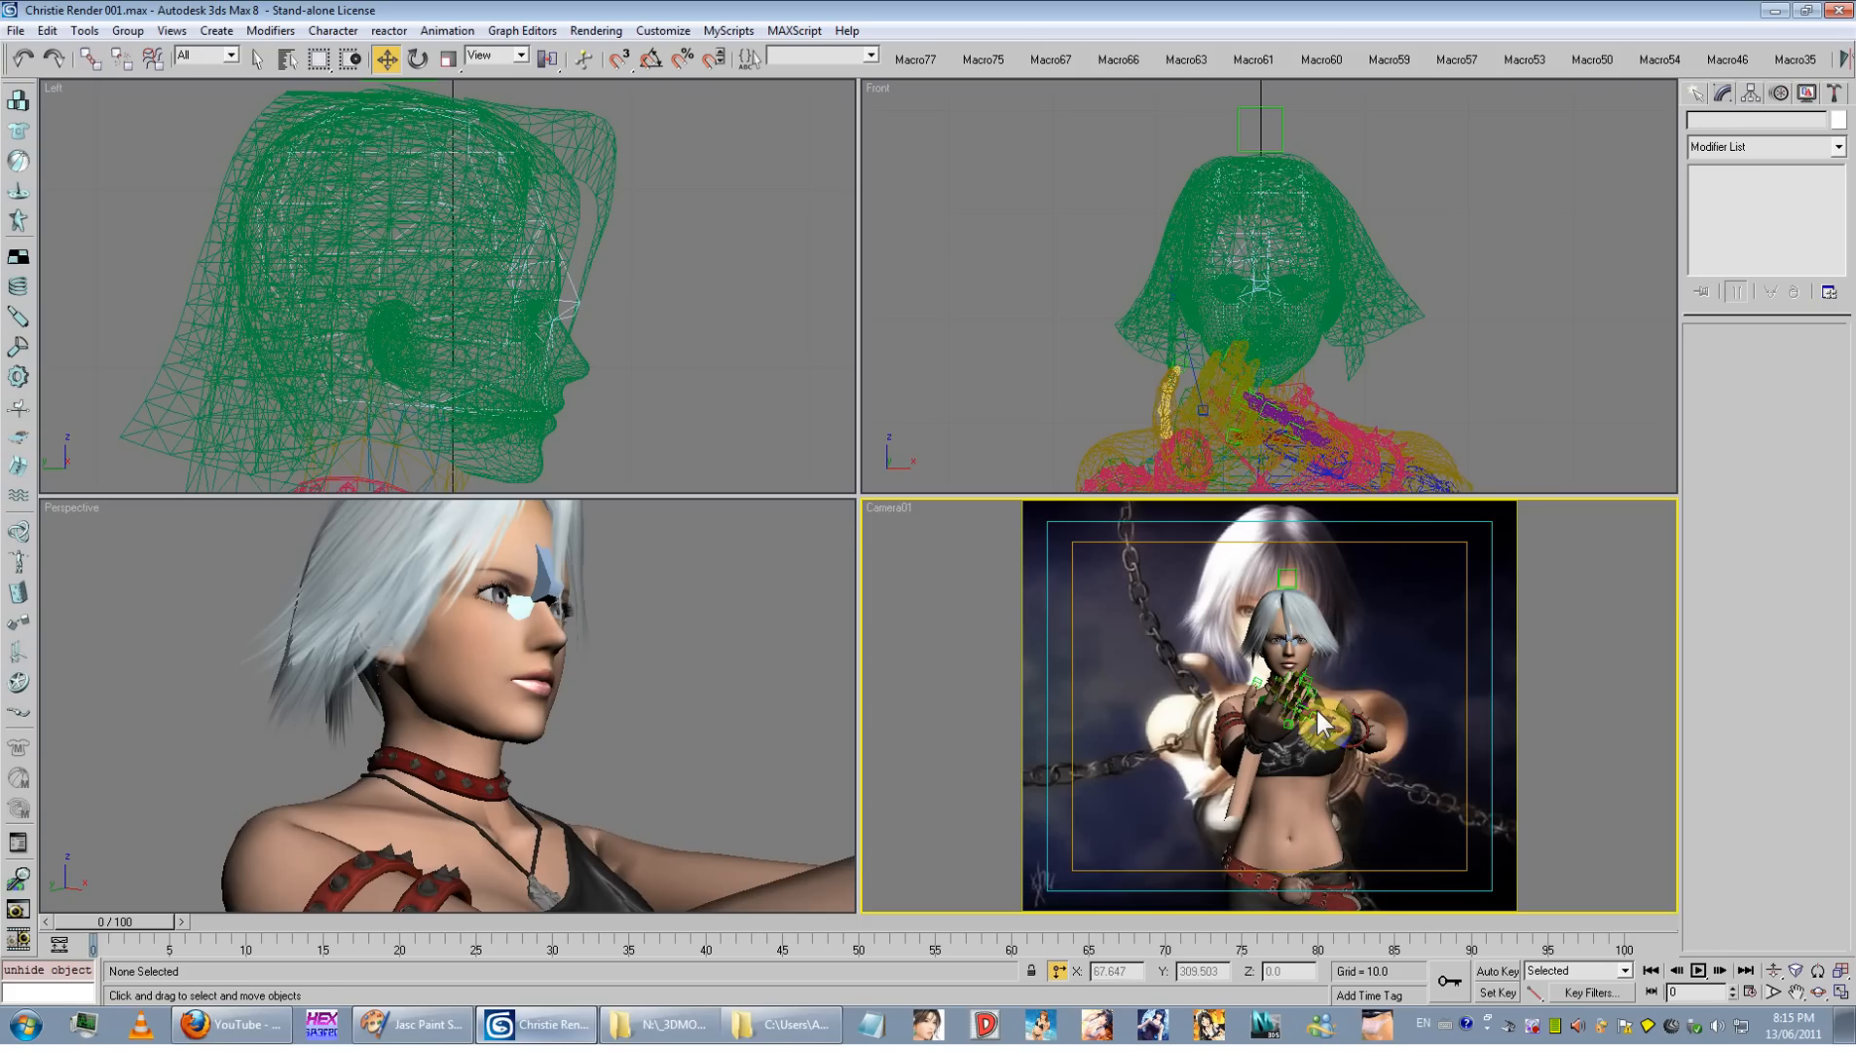
pyautogui.click(1800, 971)
pyautogui.moveTo(1461, 718); pyautogui.dragTo(1289, 529)
pyautogui.click(1772, 971)
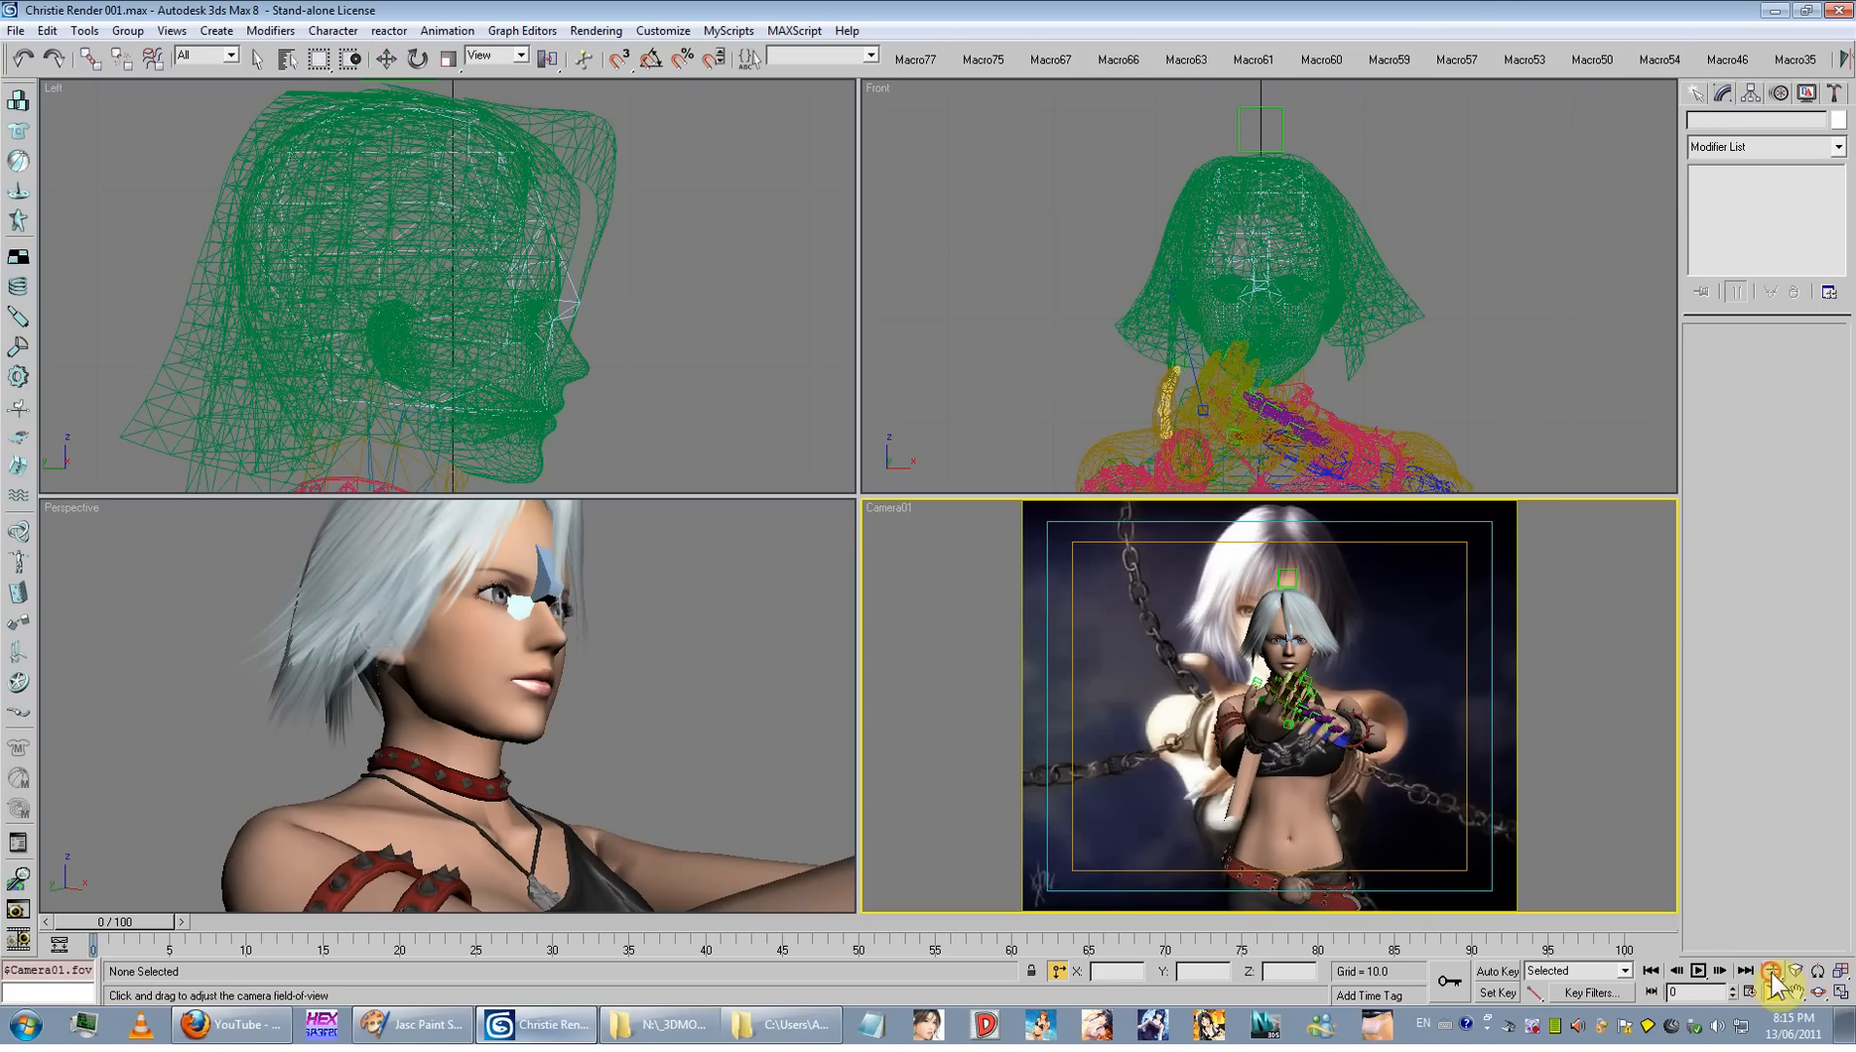
pyautogui.moveTo(1318, 813); pyautogui.dragTo(1178, 660)
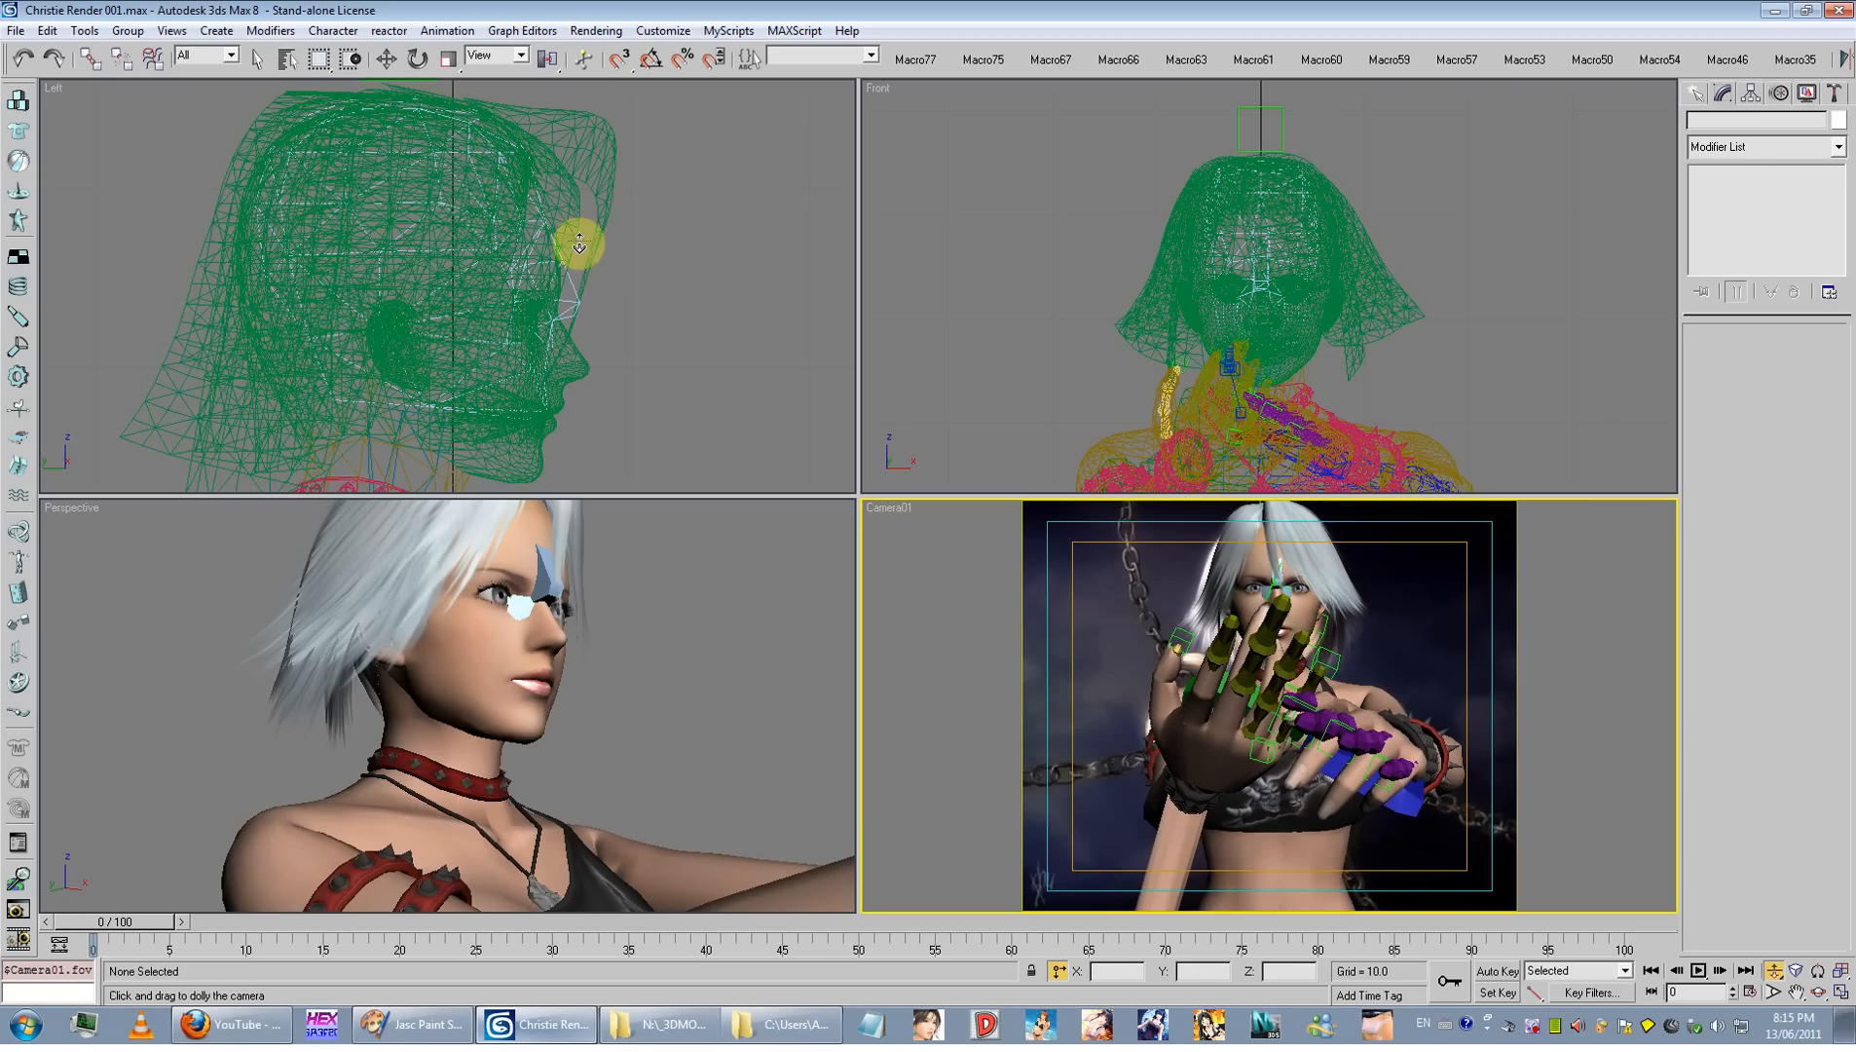
# Step: Render a test image of the Camera01 view and close the rendered frame after checking it
pyautogui.click(418, 58)
pyautogui.click(814, 332)
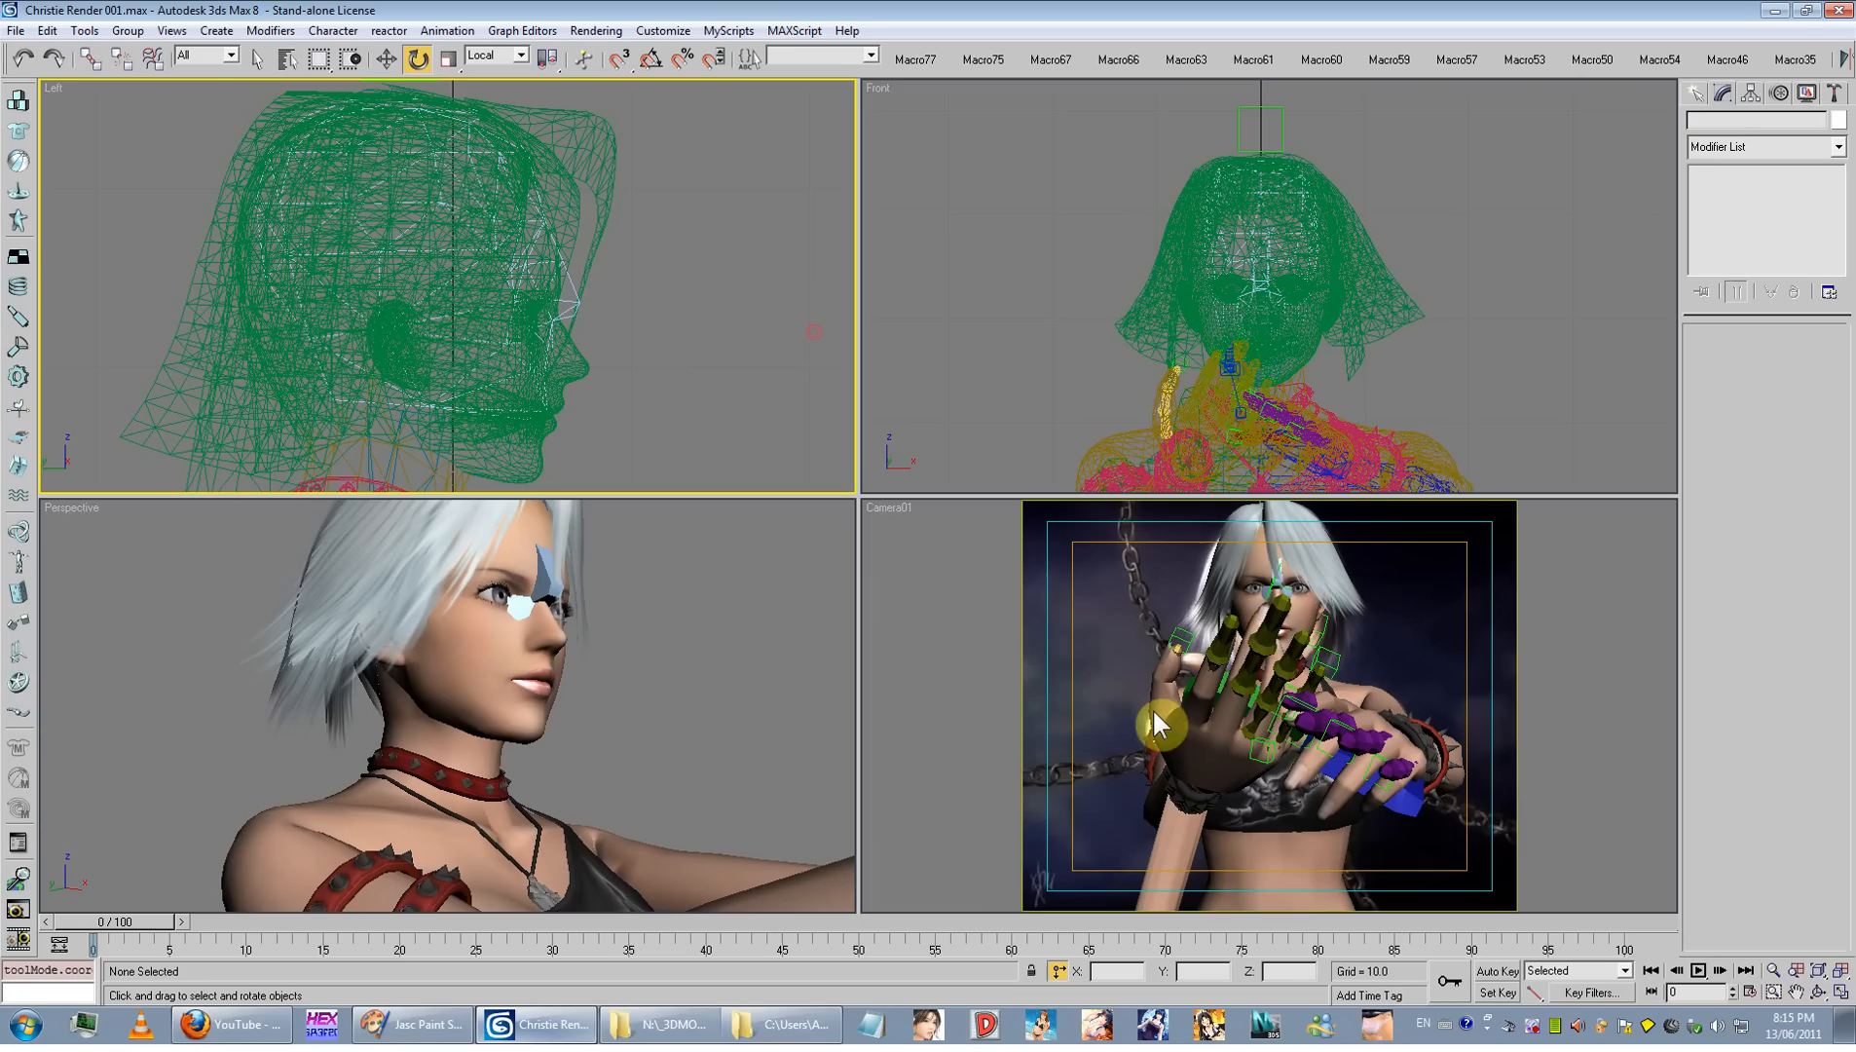
pyautogui.click(1237, 677)
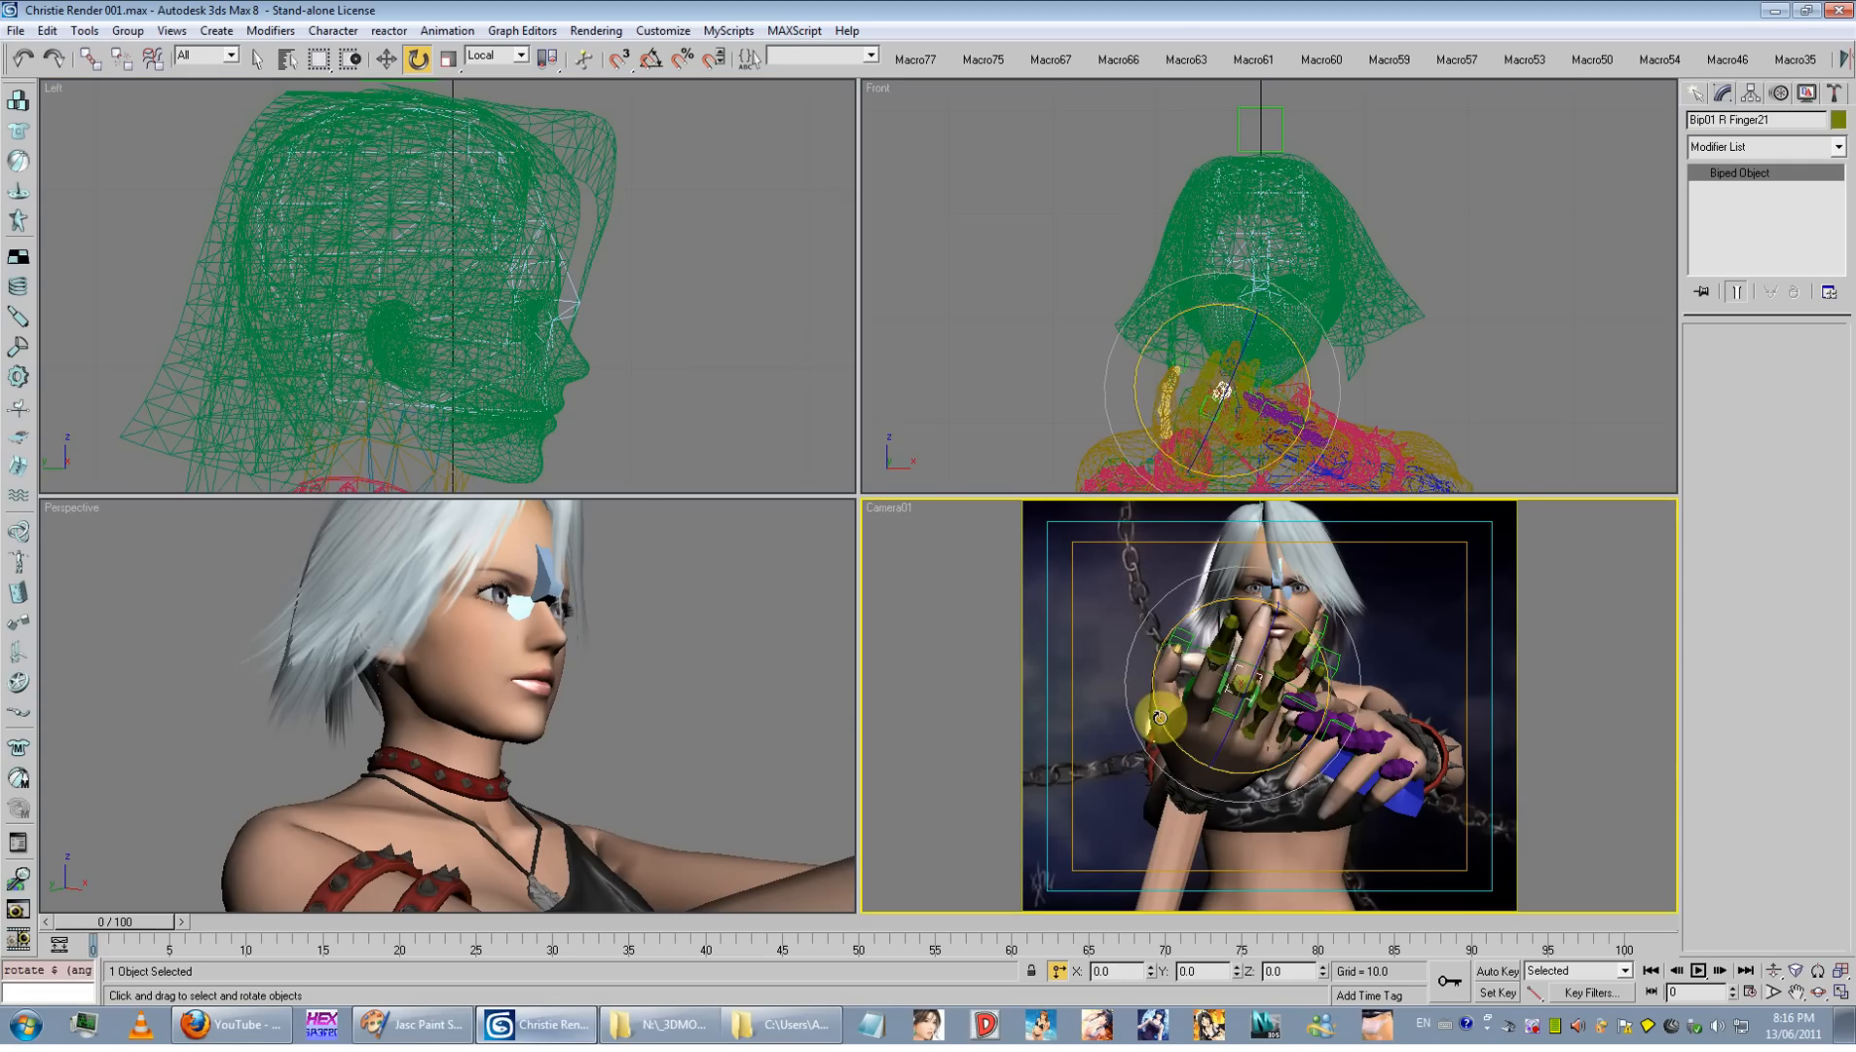
pyautogui.hotkey('shift', 'q')
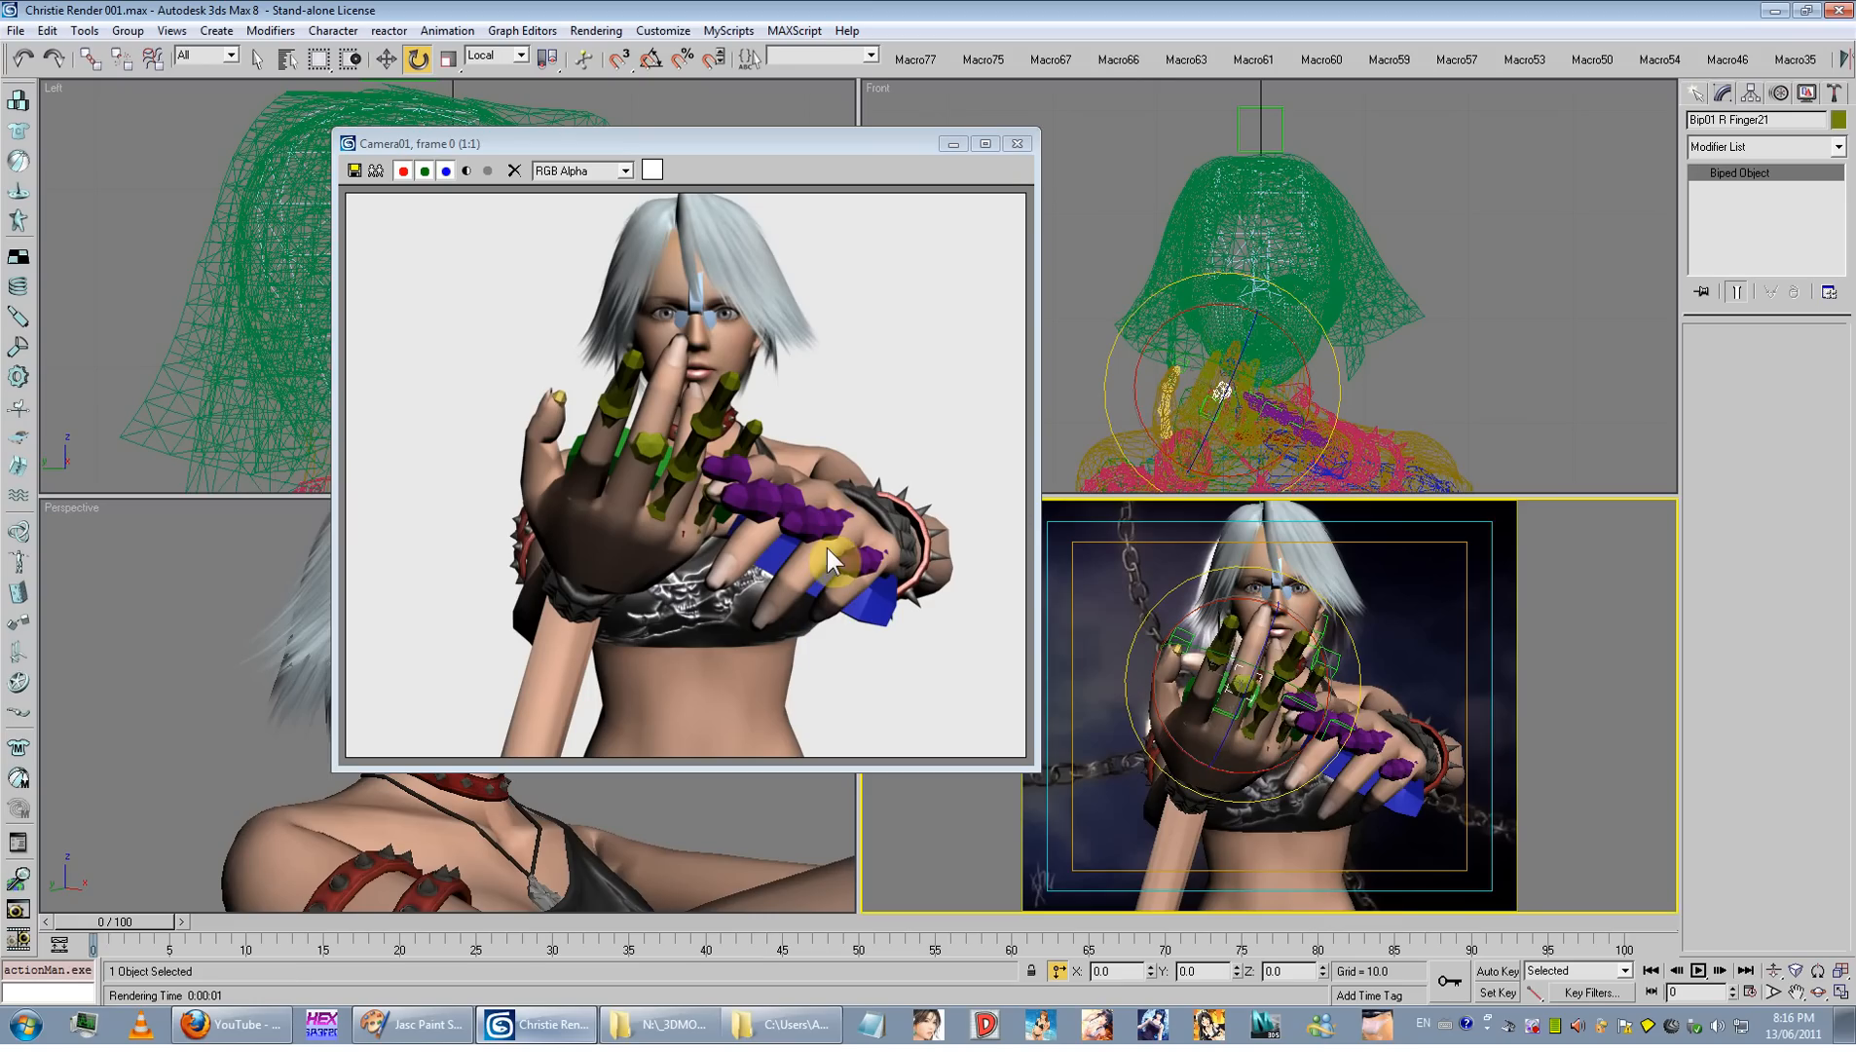
pyautogui.click(1017, 143)
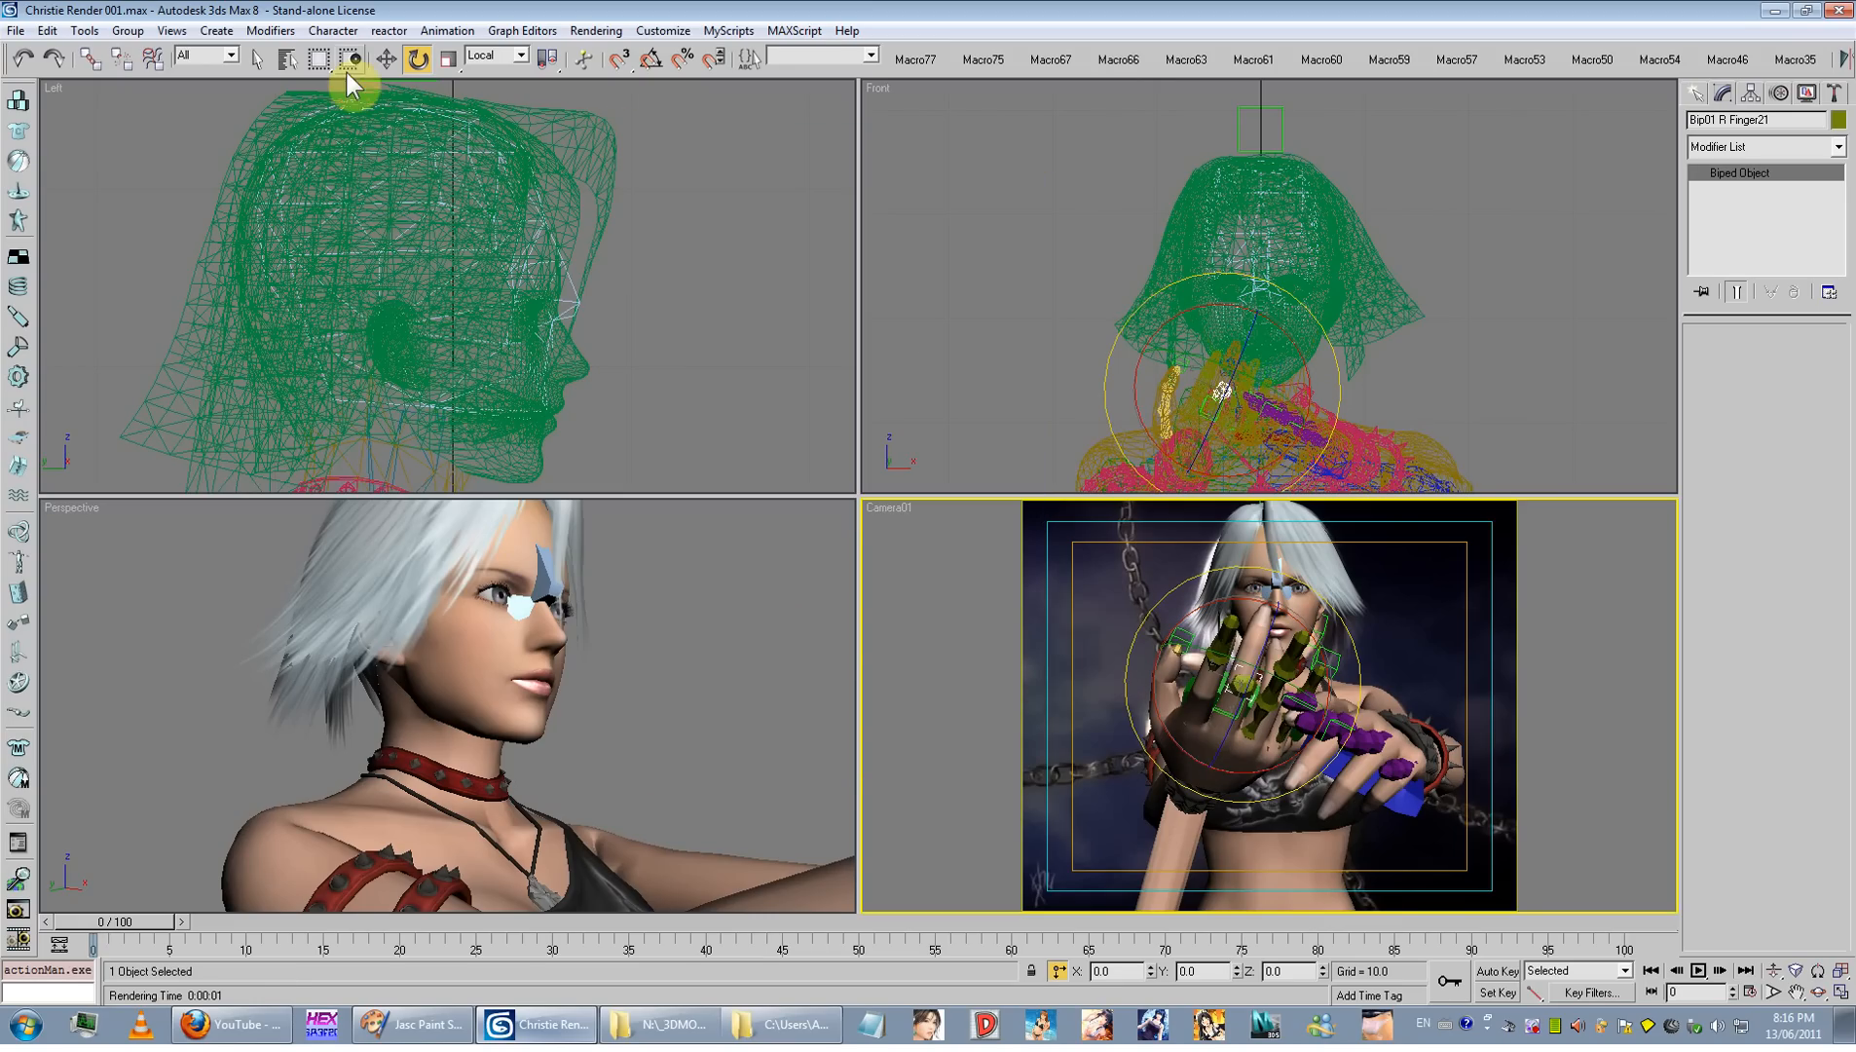
# Step: List only the bone objects, select all of them and turn off their Renderable property
pyautogui.press('w')
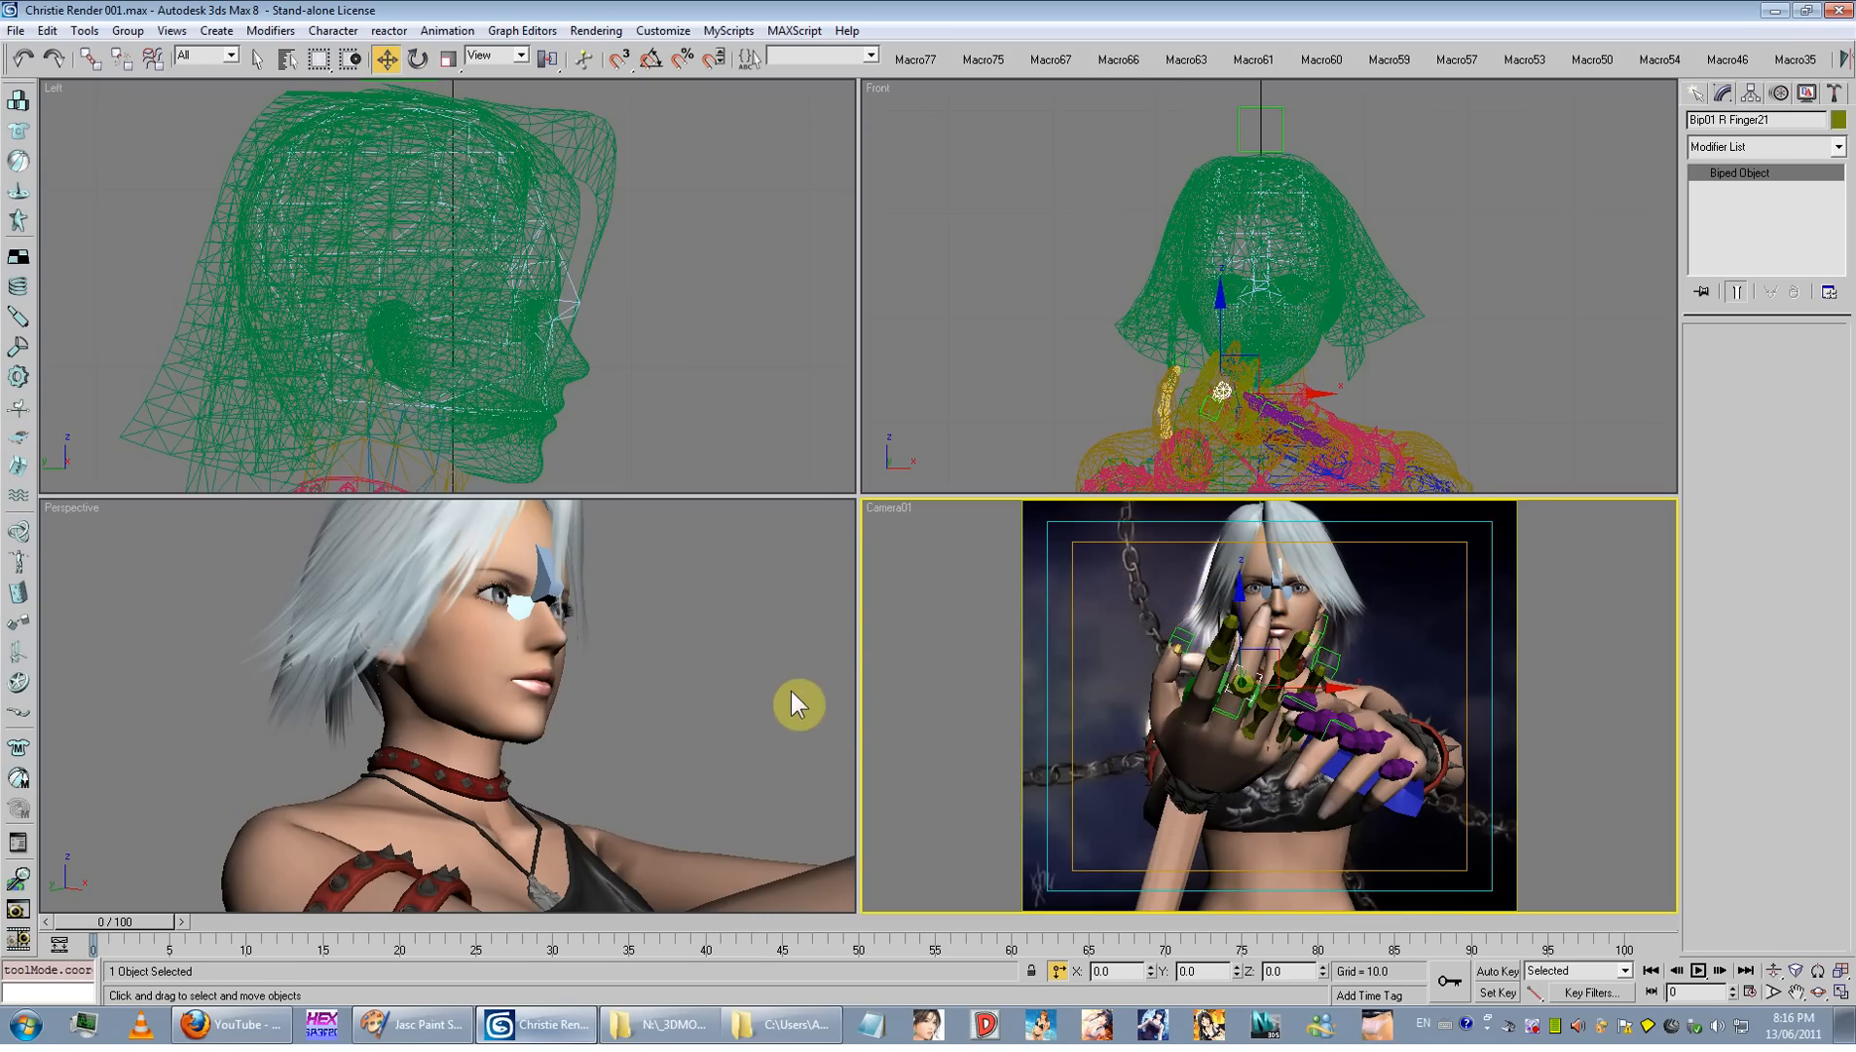
pyautogui.click(291, 60)
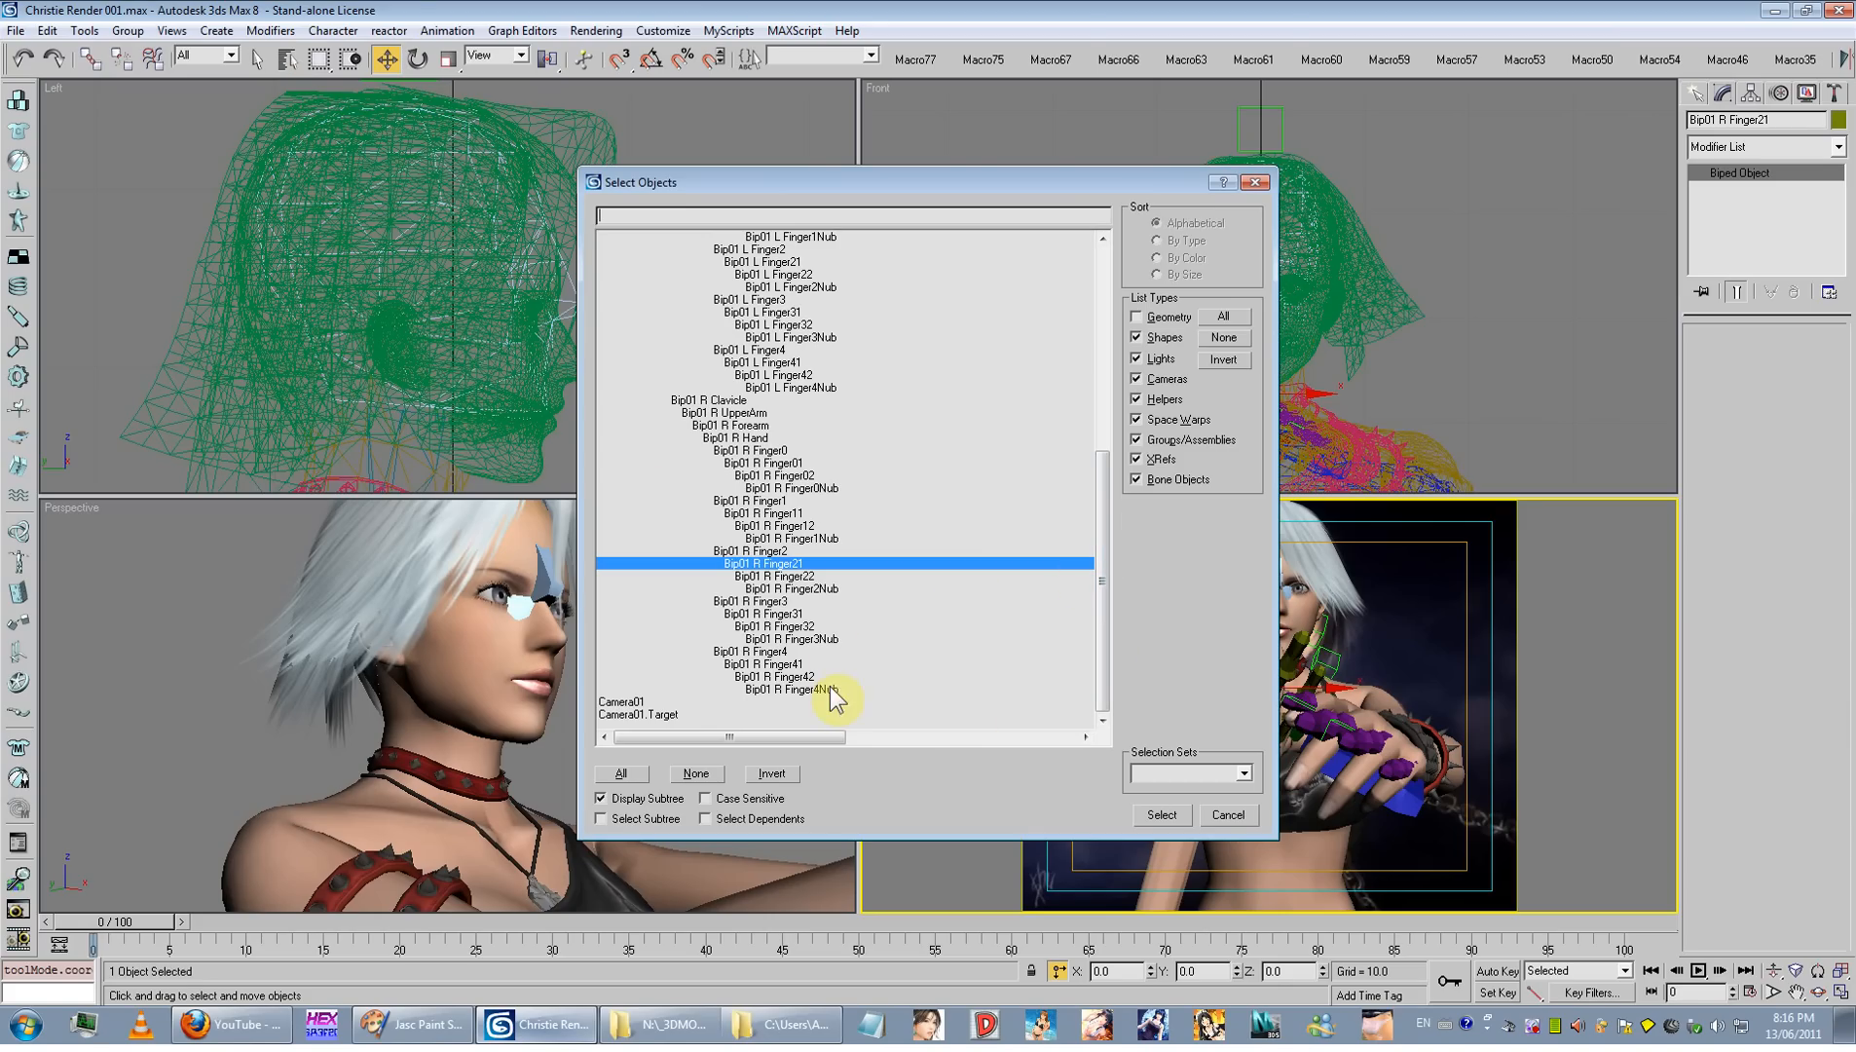
pyautogui.click(1218, 339)
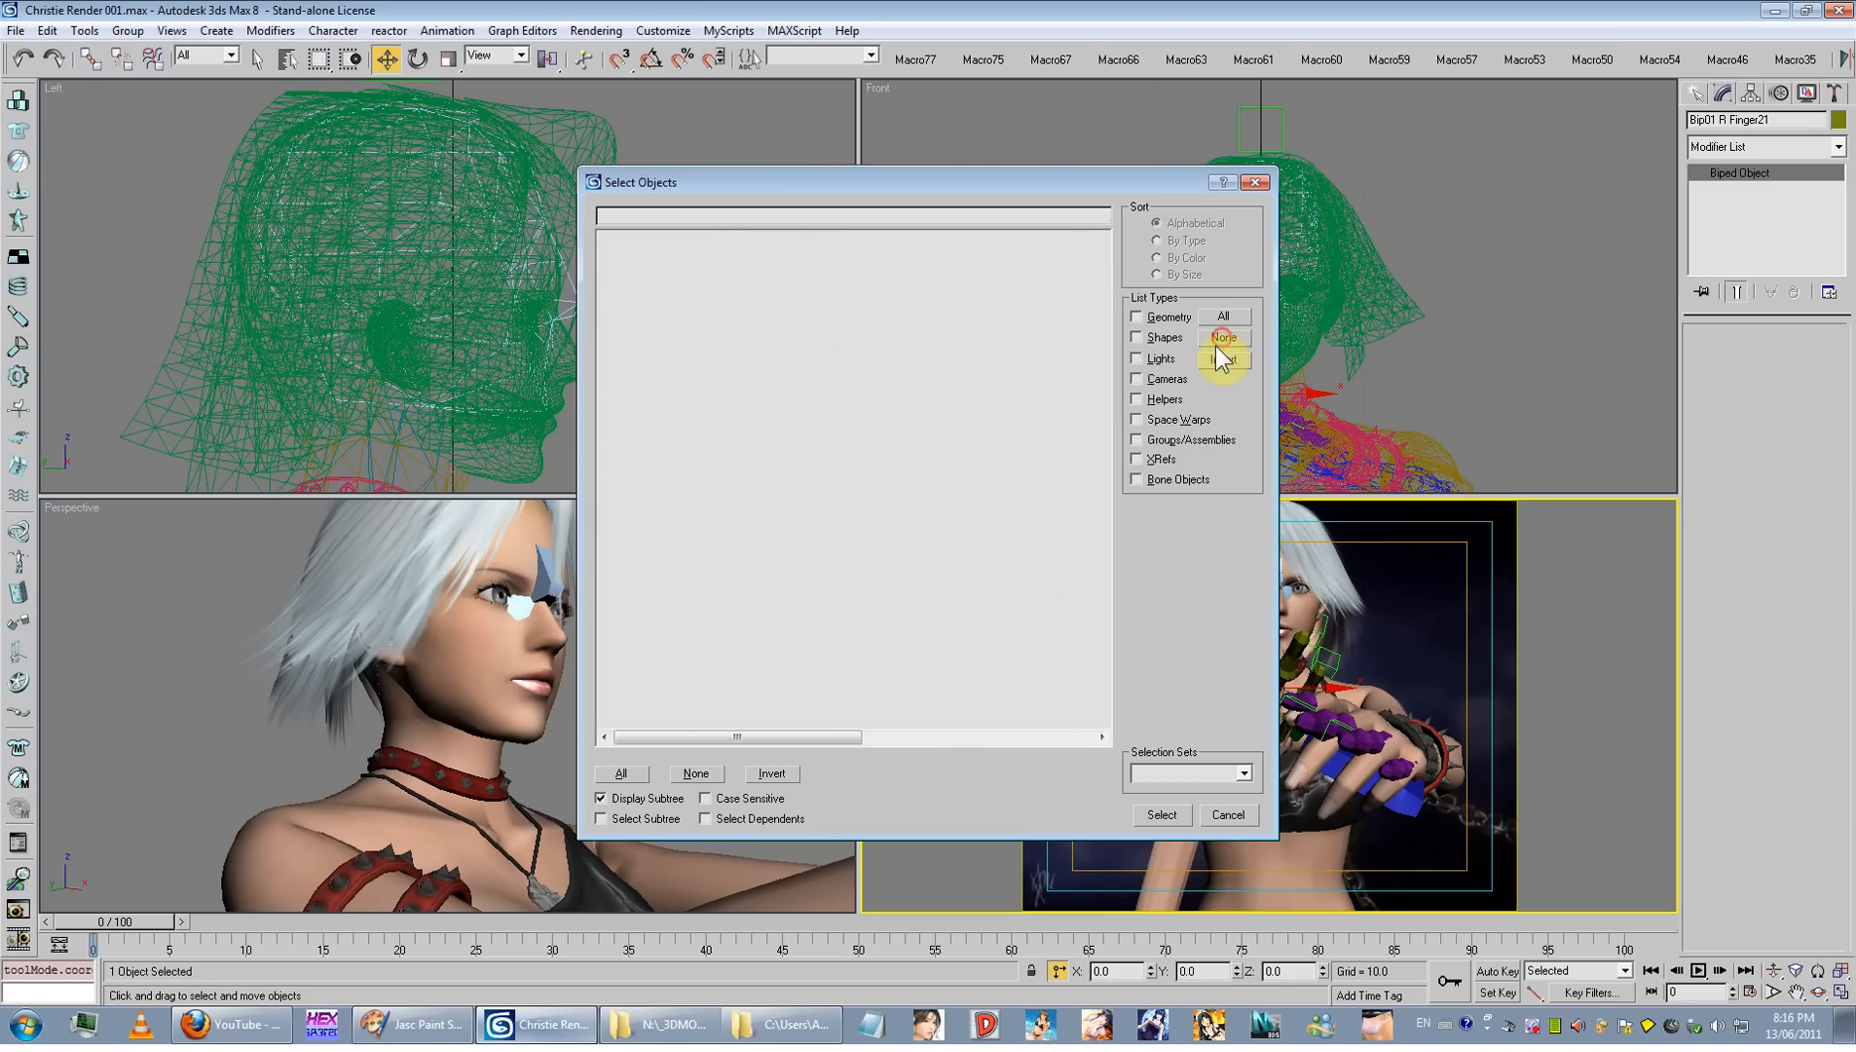
pyautogui.click(1149, 479)
pyautogui.click(622, 773)
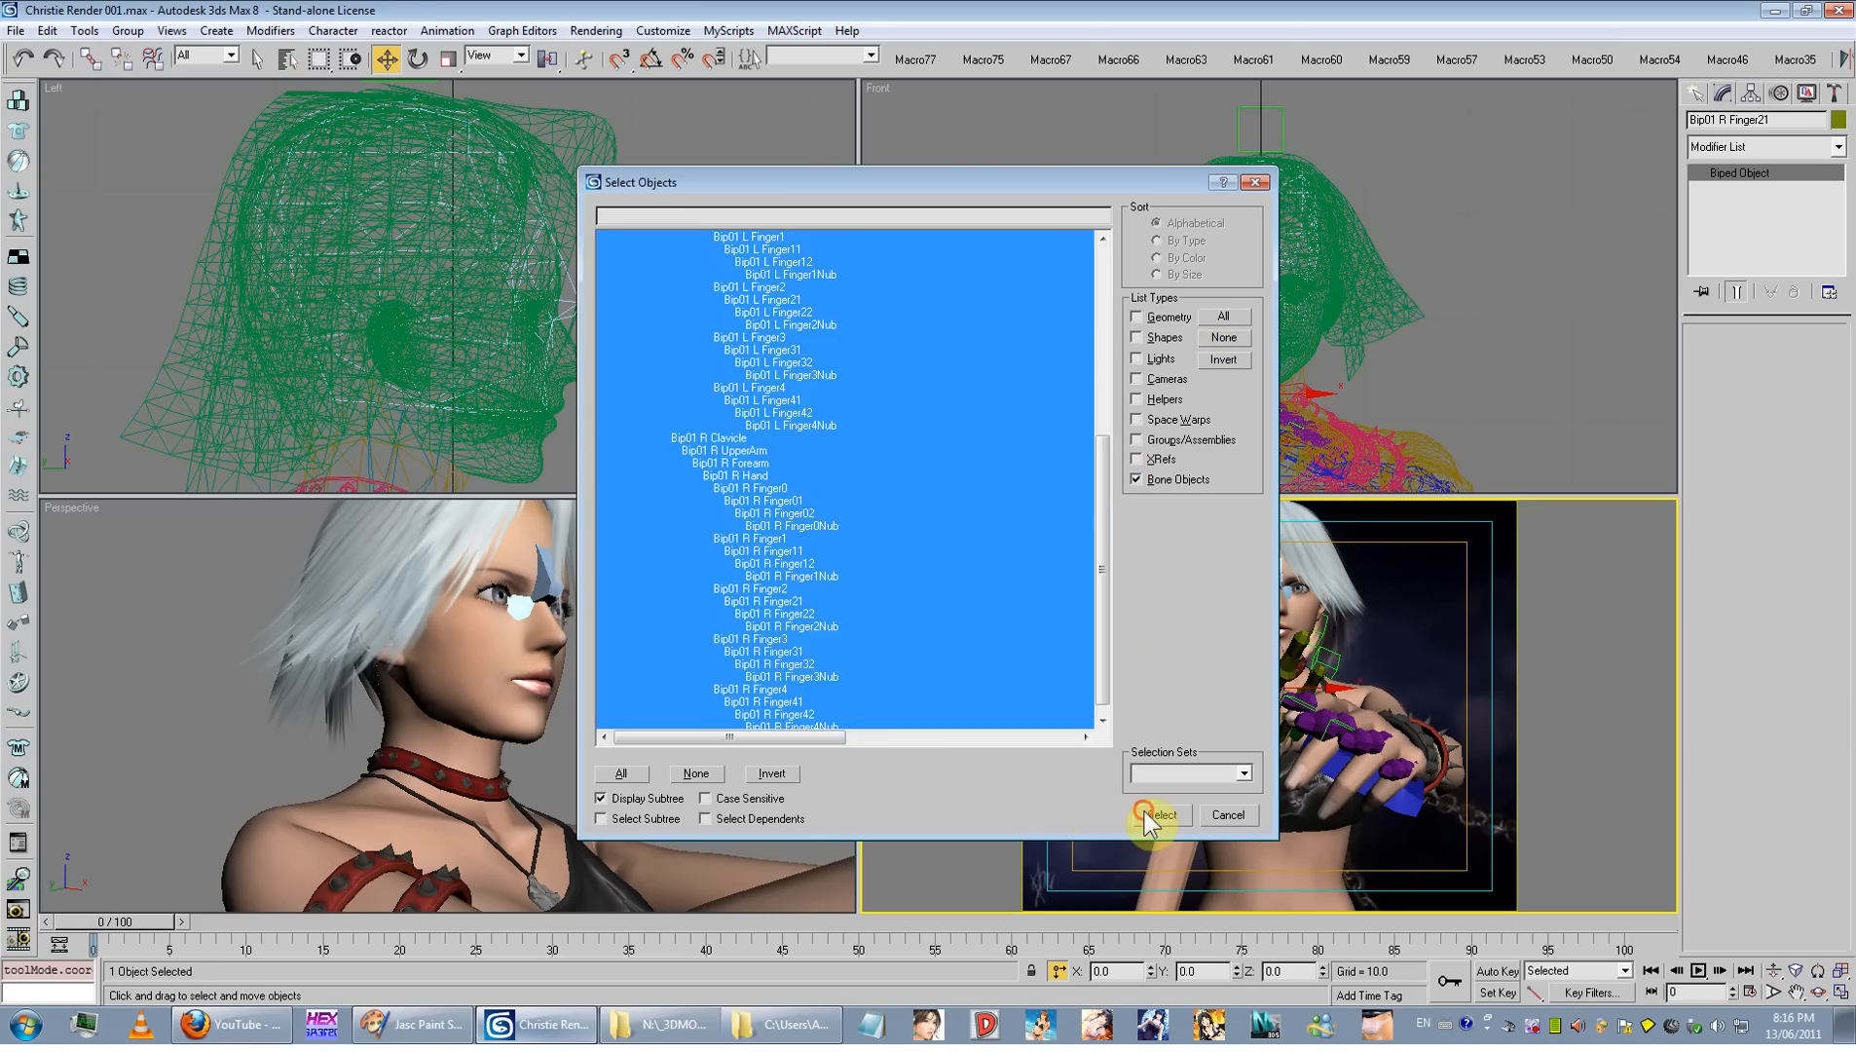
pyautogui.click(1149, 813)
pyautogui.rightClick(577, 610)
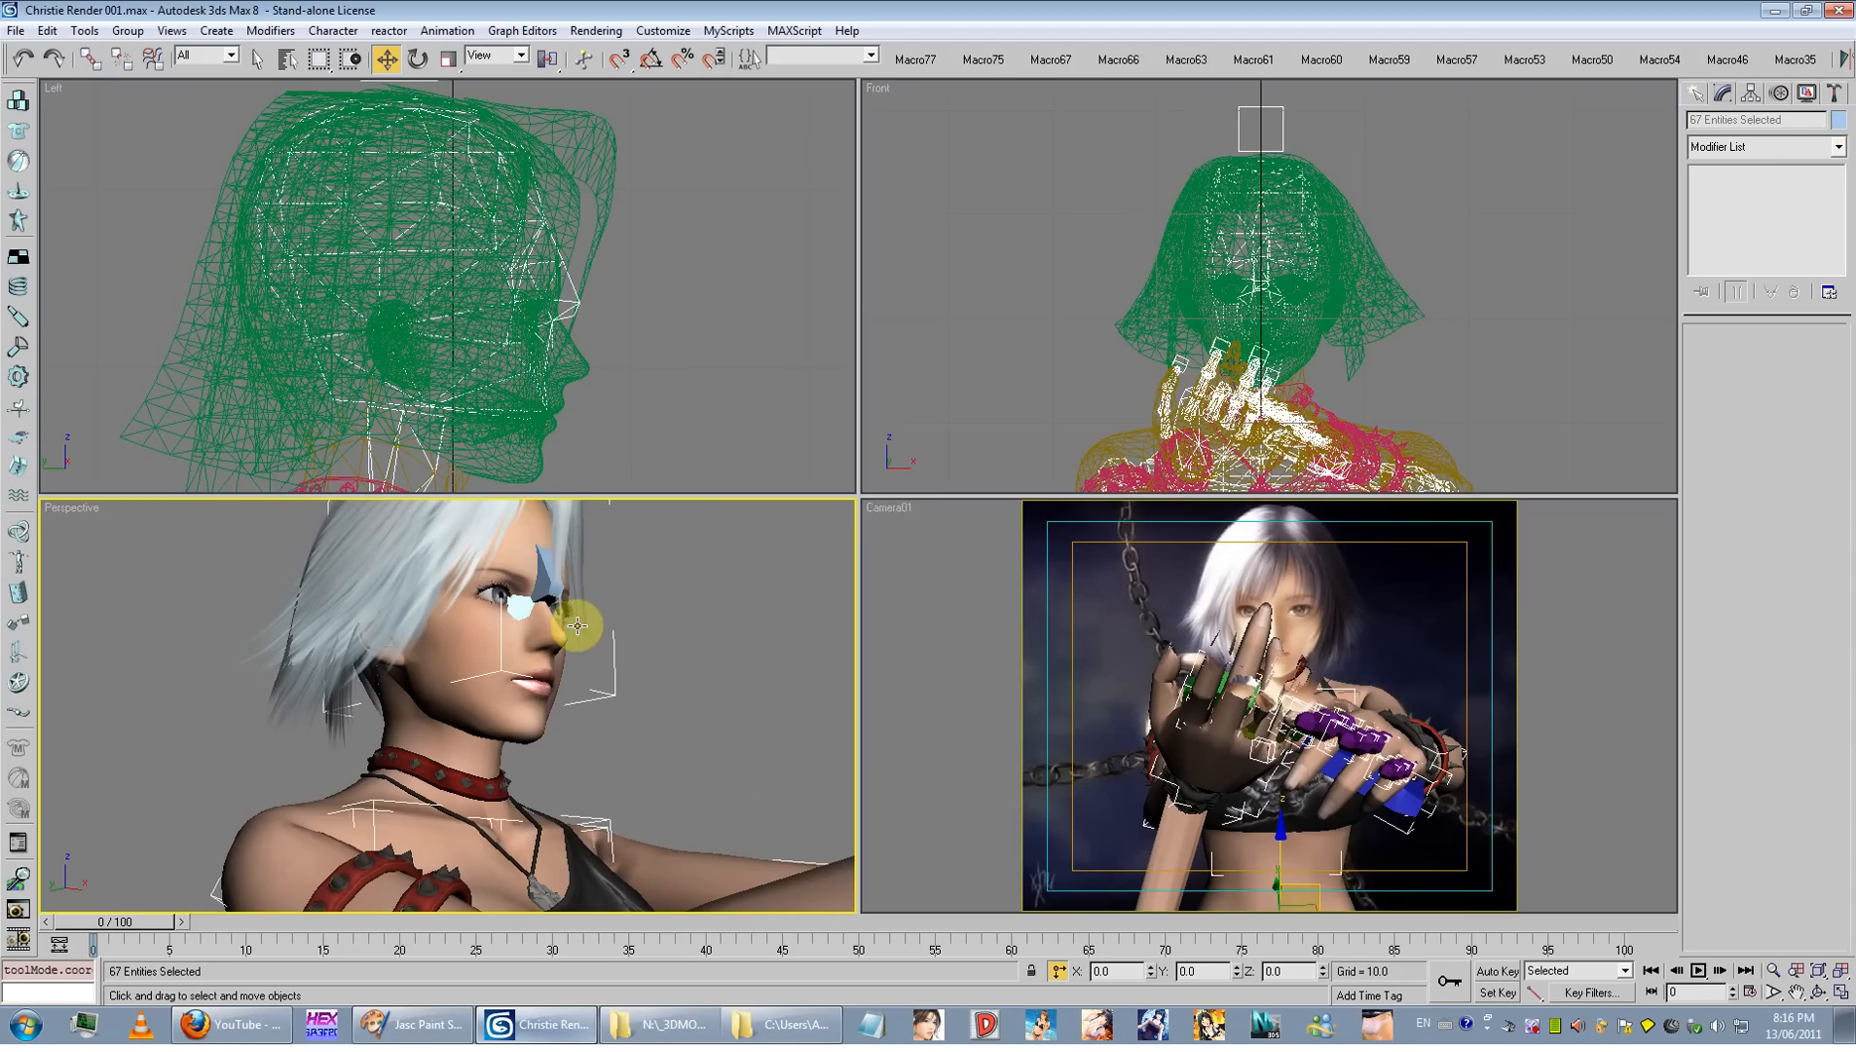
pyautogui.rightClick(580, 587)
pyautogui.click(623, 677)
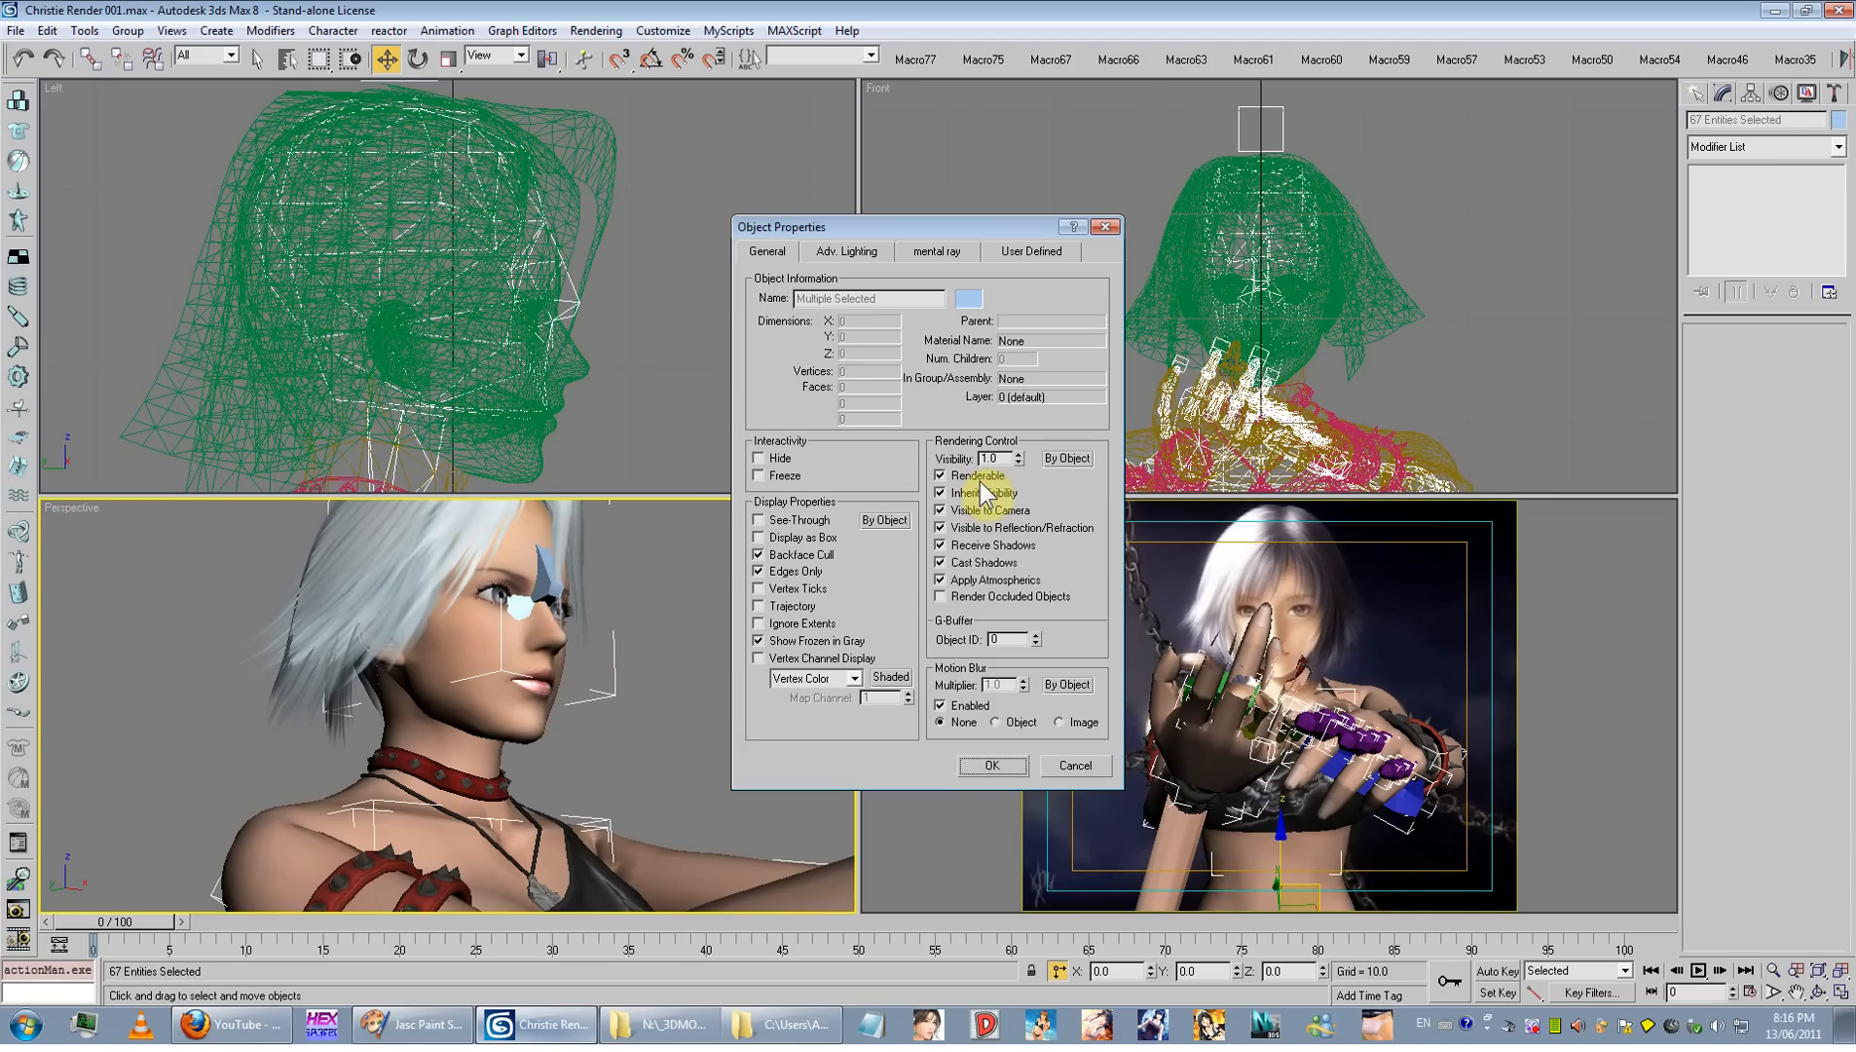
pyautogui.click(982, 480)
pyautogui.click(982, 480)
pyautogui.click(982, 480)
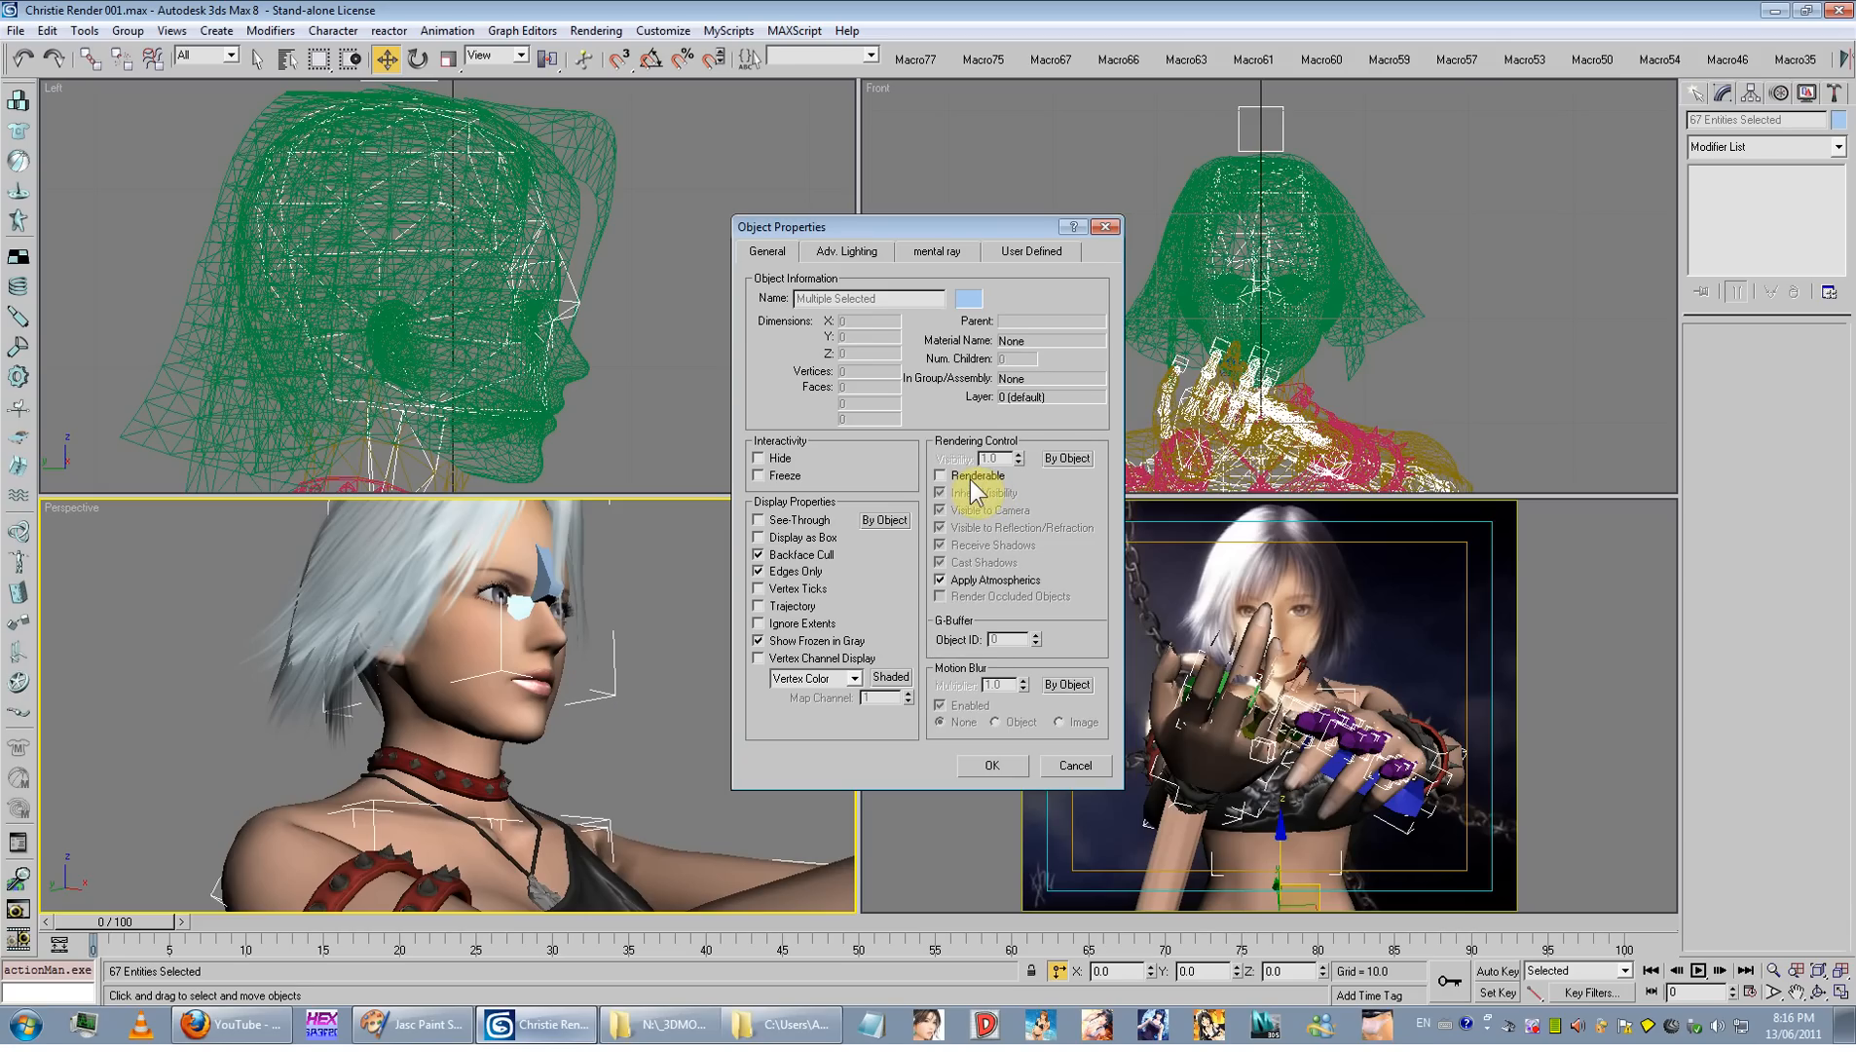
pyautogui.click(977, 764)
# Step: Render the Camera01 view to check the character without bones, clear the selection and render it again
pyautogui.rightClick(1586, 674)
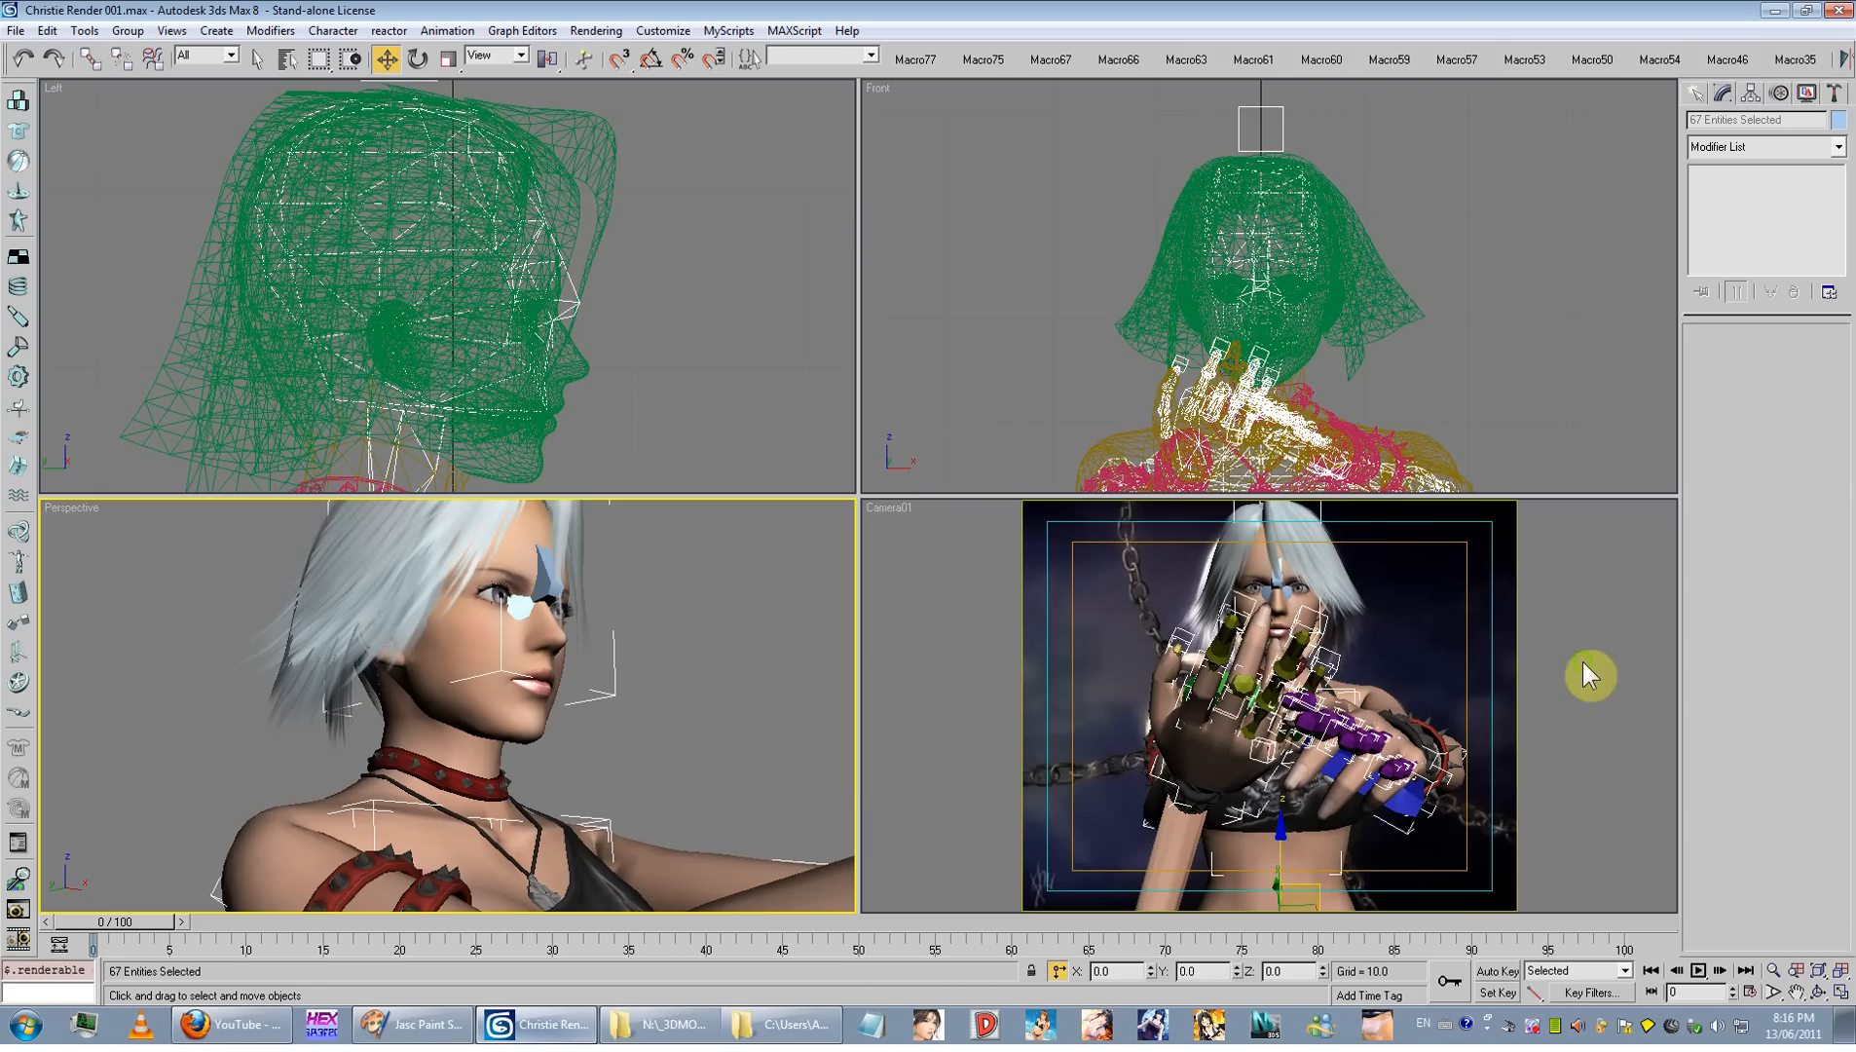
pyautogui.hotkey('shift', 'q')
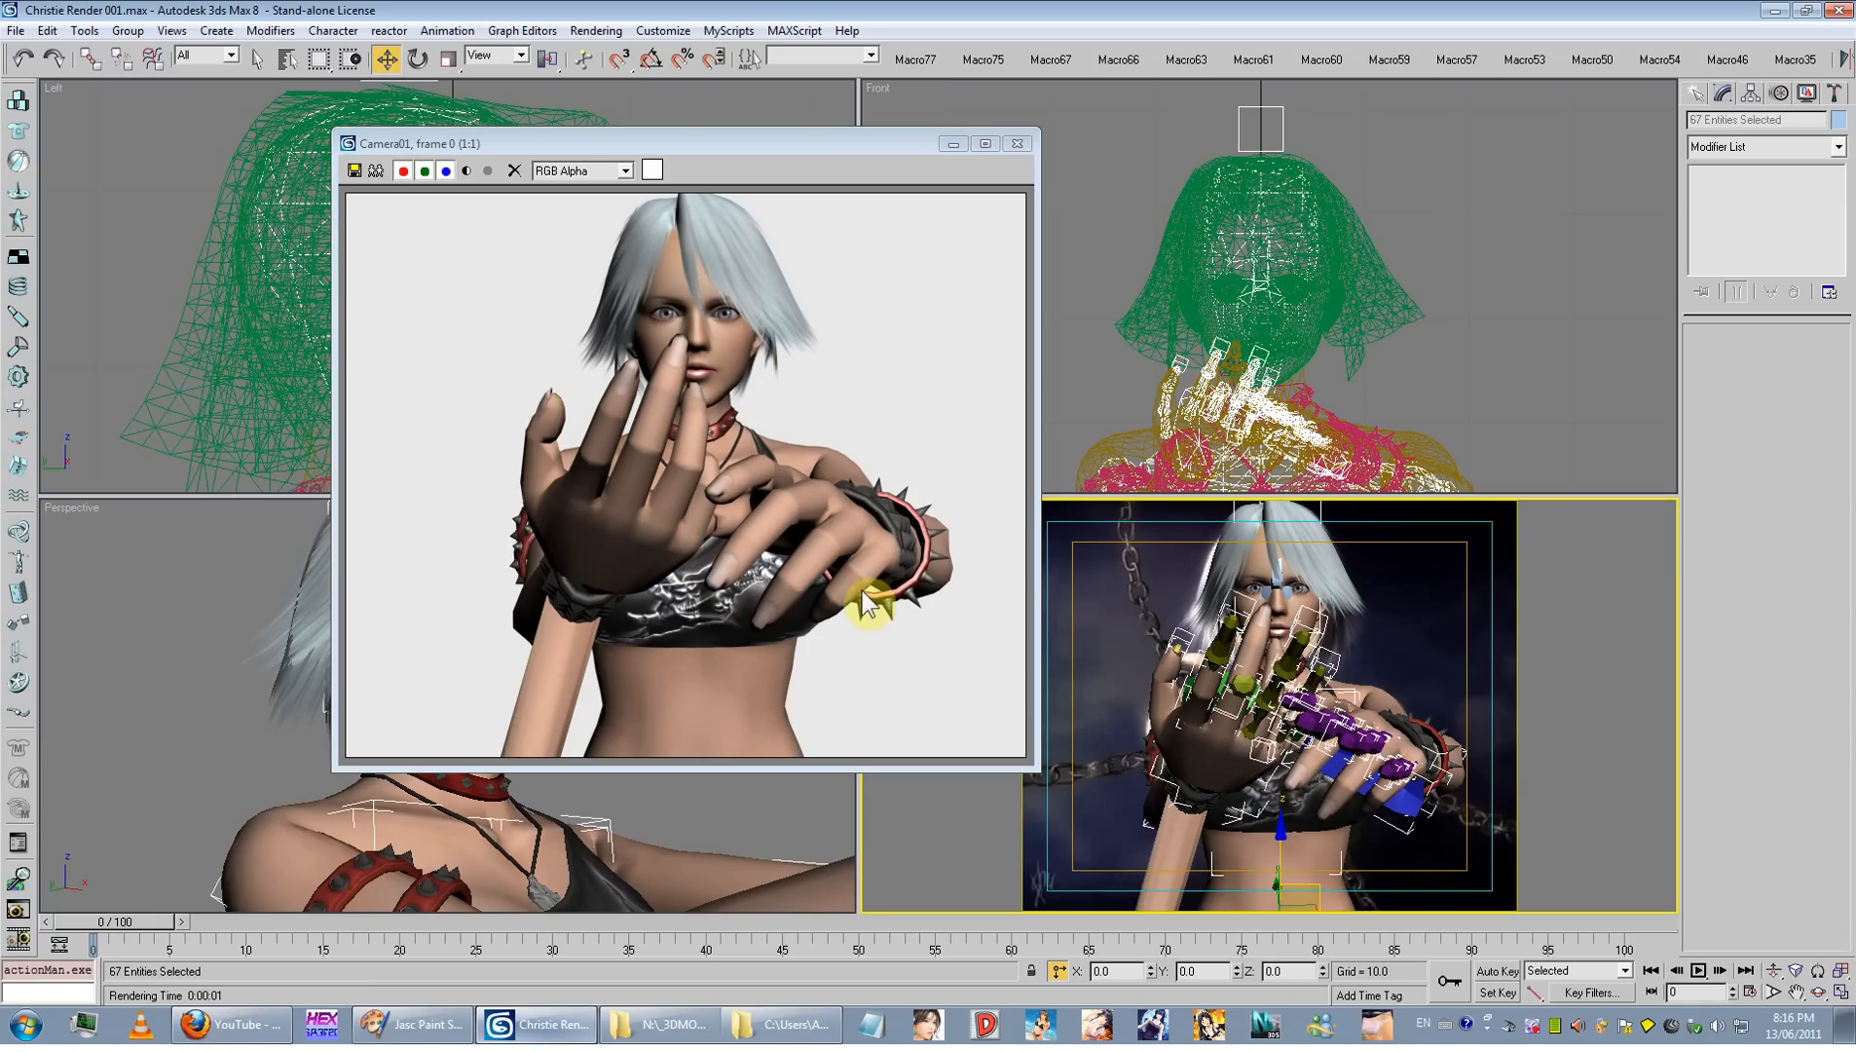
pyautogui.click(1016, 146)
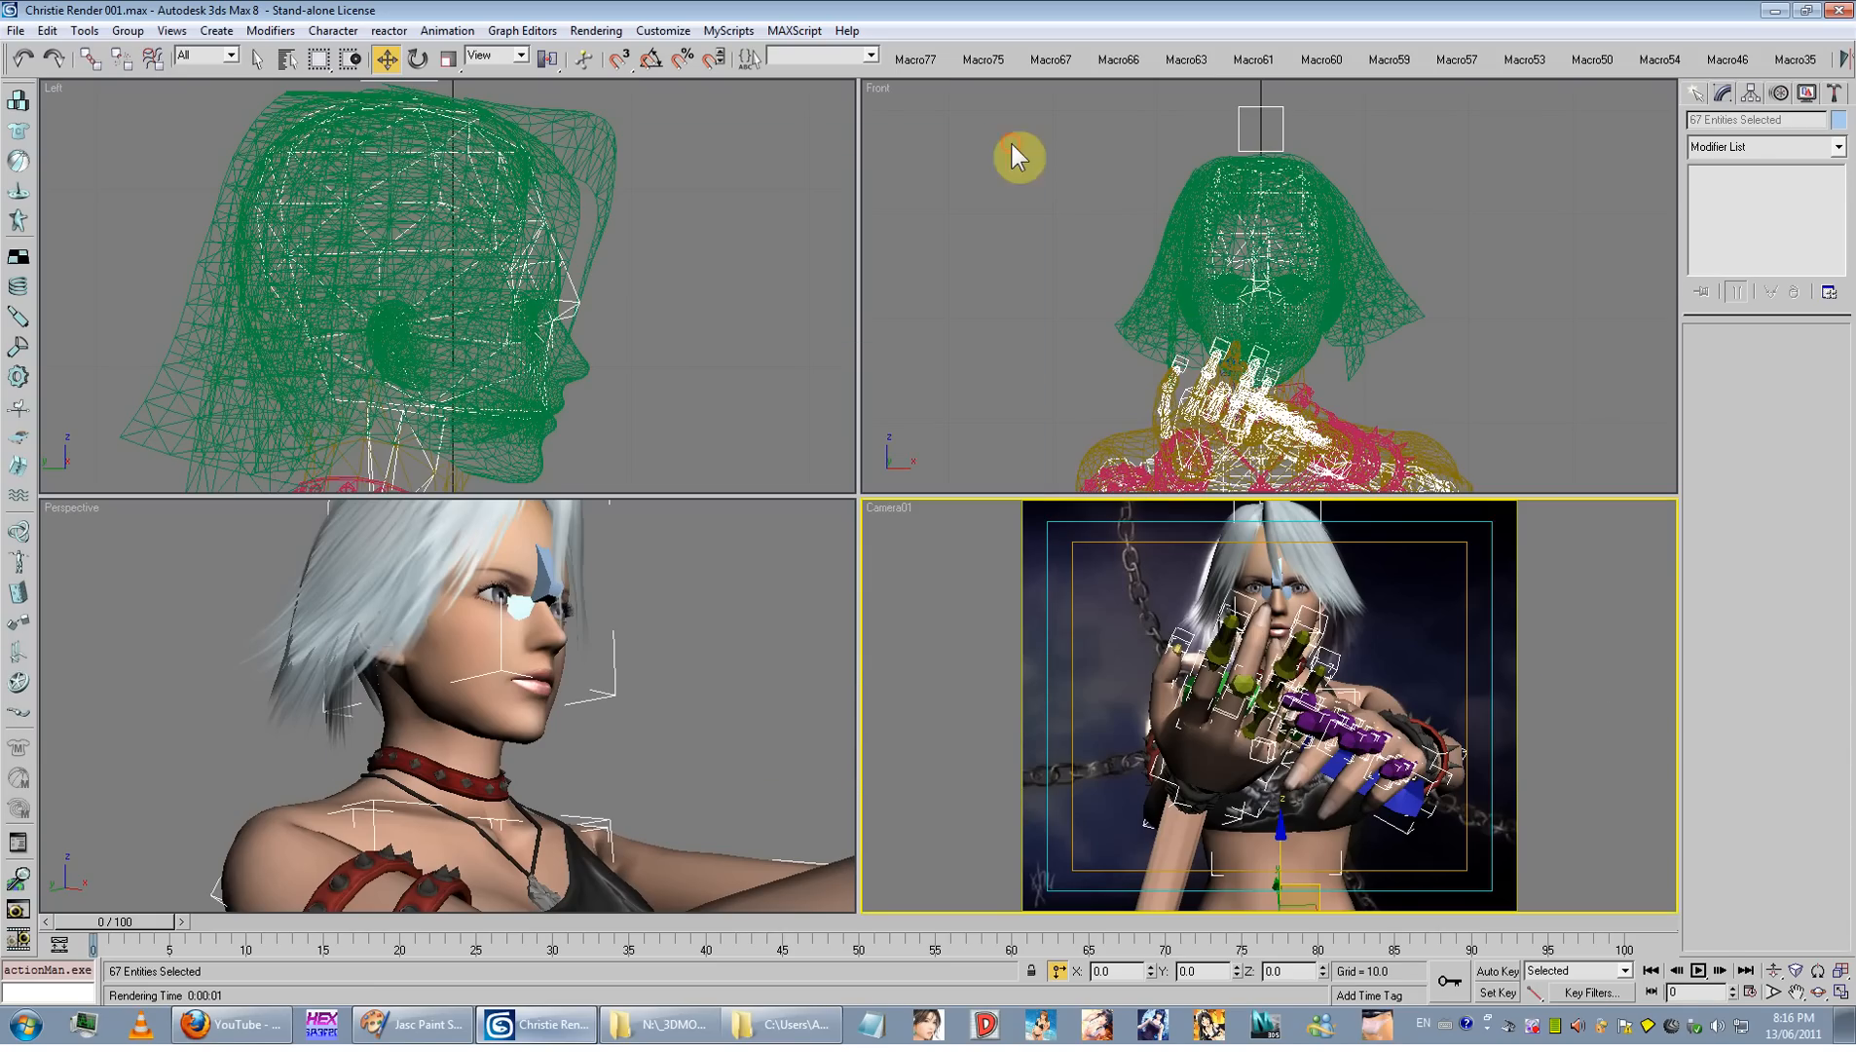
pyautogui.click(1586, 674)
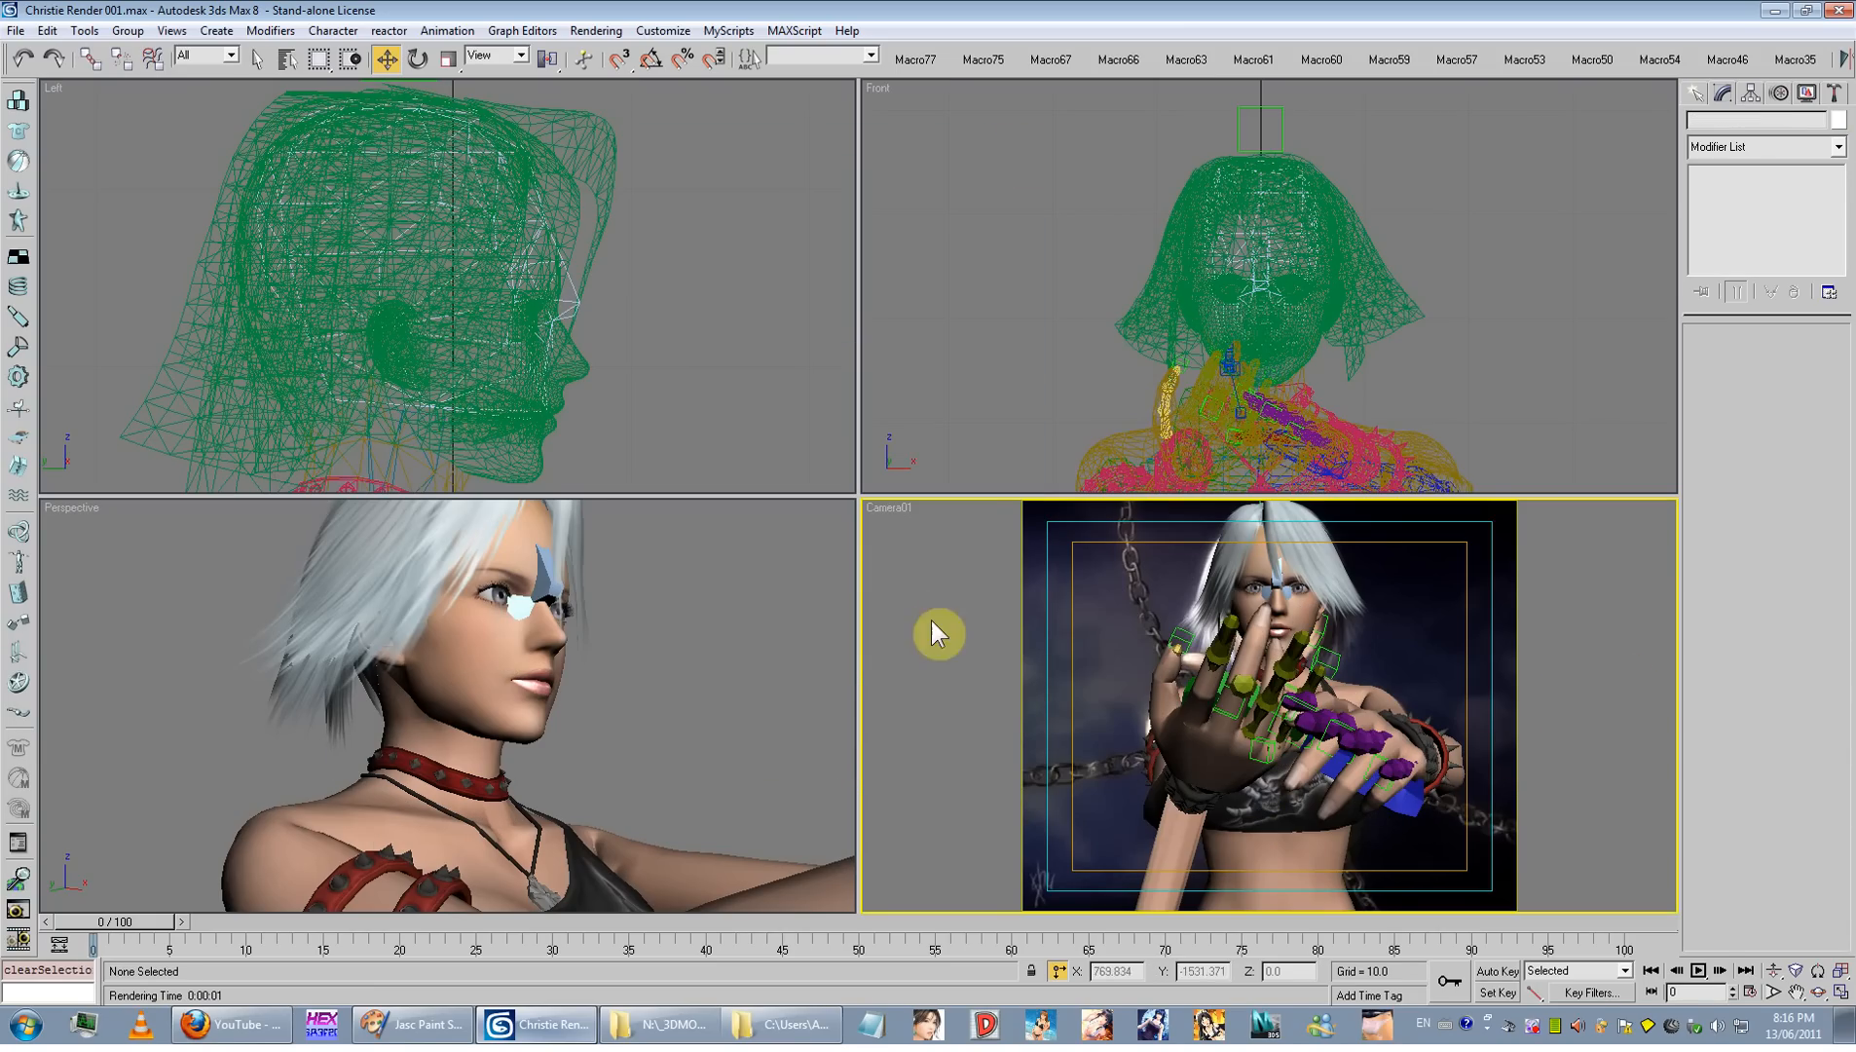
pyautogui.hotkey('shift', 'q')
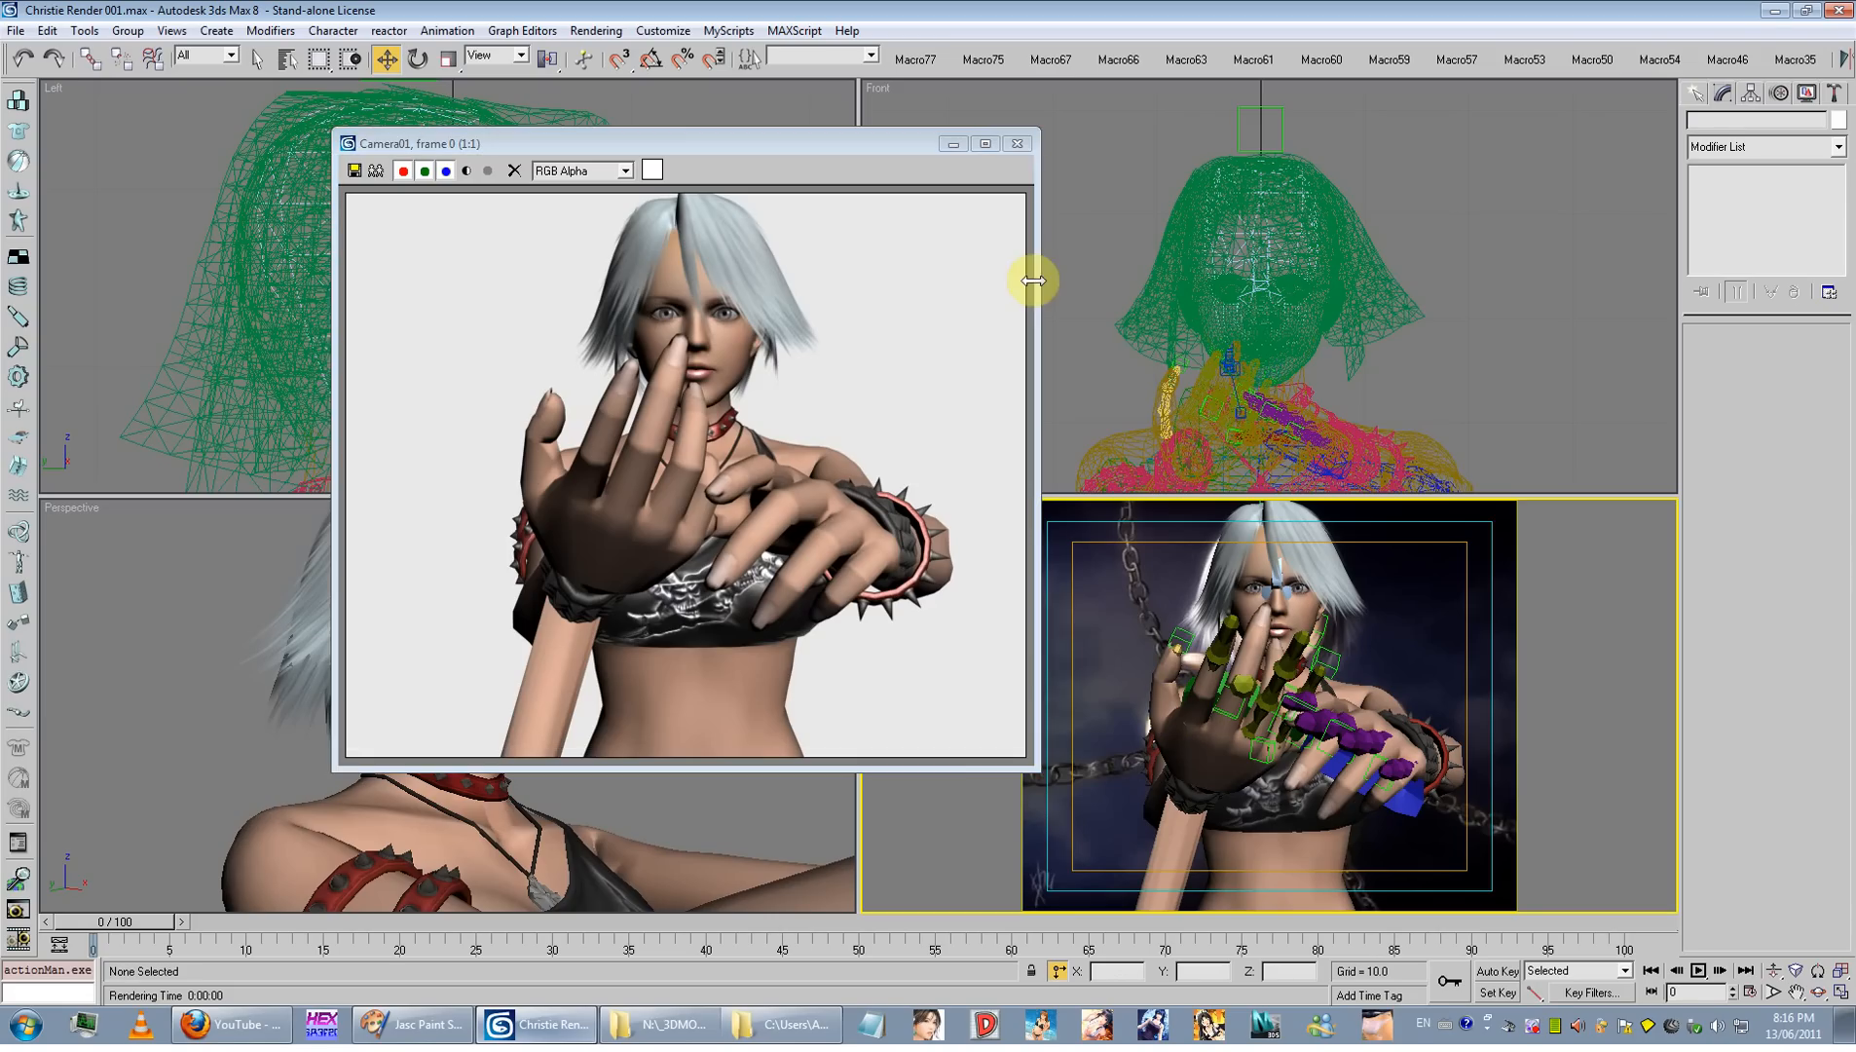
pyautogui.click(1017, 143)
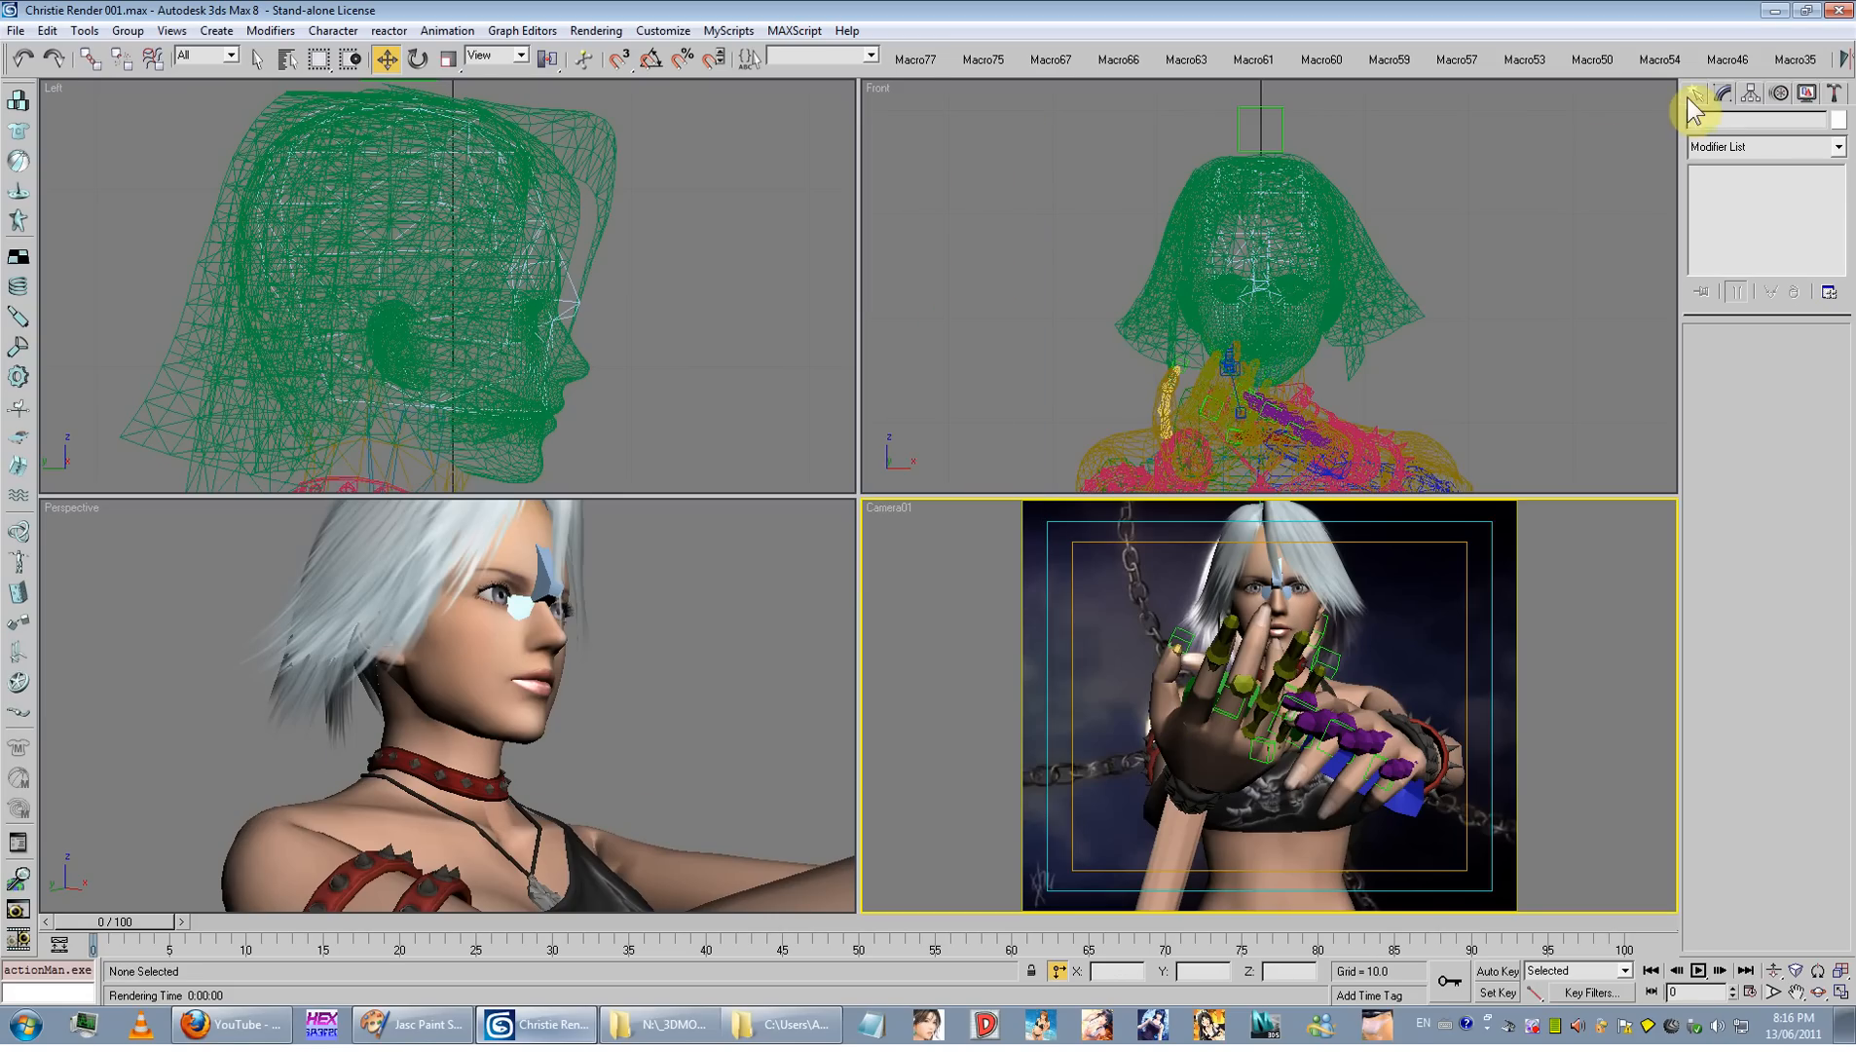
# Step: Create three omni lights in the Left view: one low behind the character, one above the hands and one low in front
pyautogui.click(1693, 95)
pyautogui.click(1745, 126)
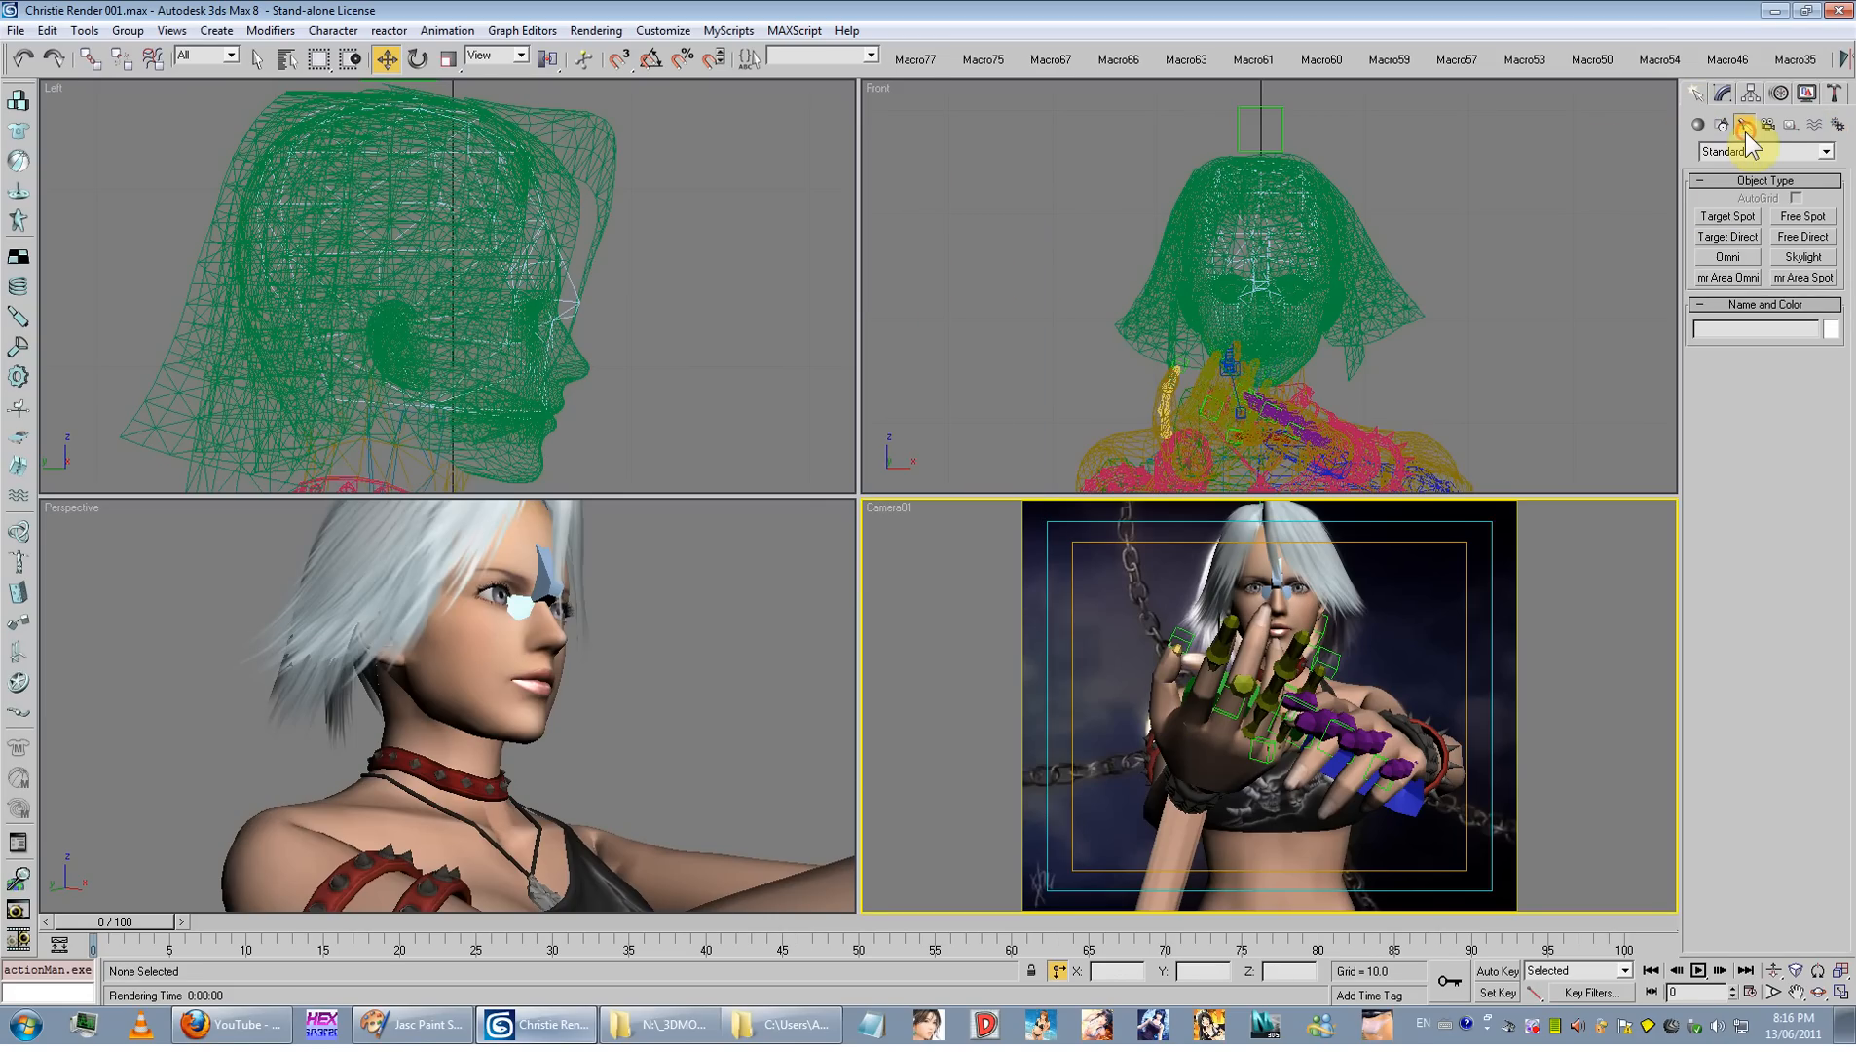
pyautogui.click(1711, 255)
pyautogui.scroll(-6, 543, 622)
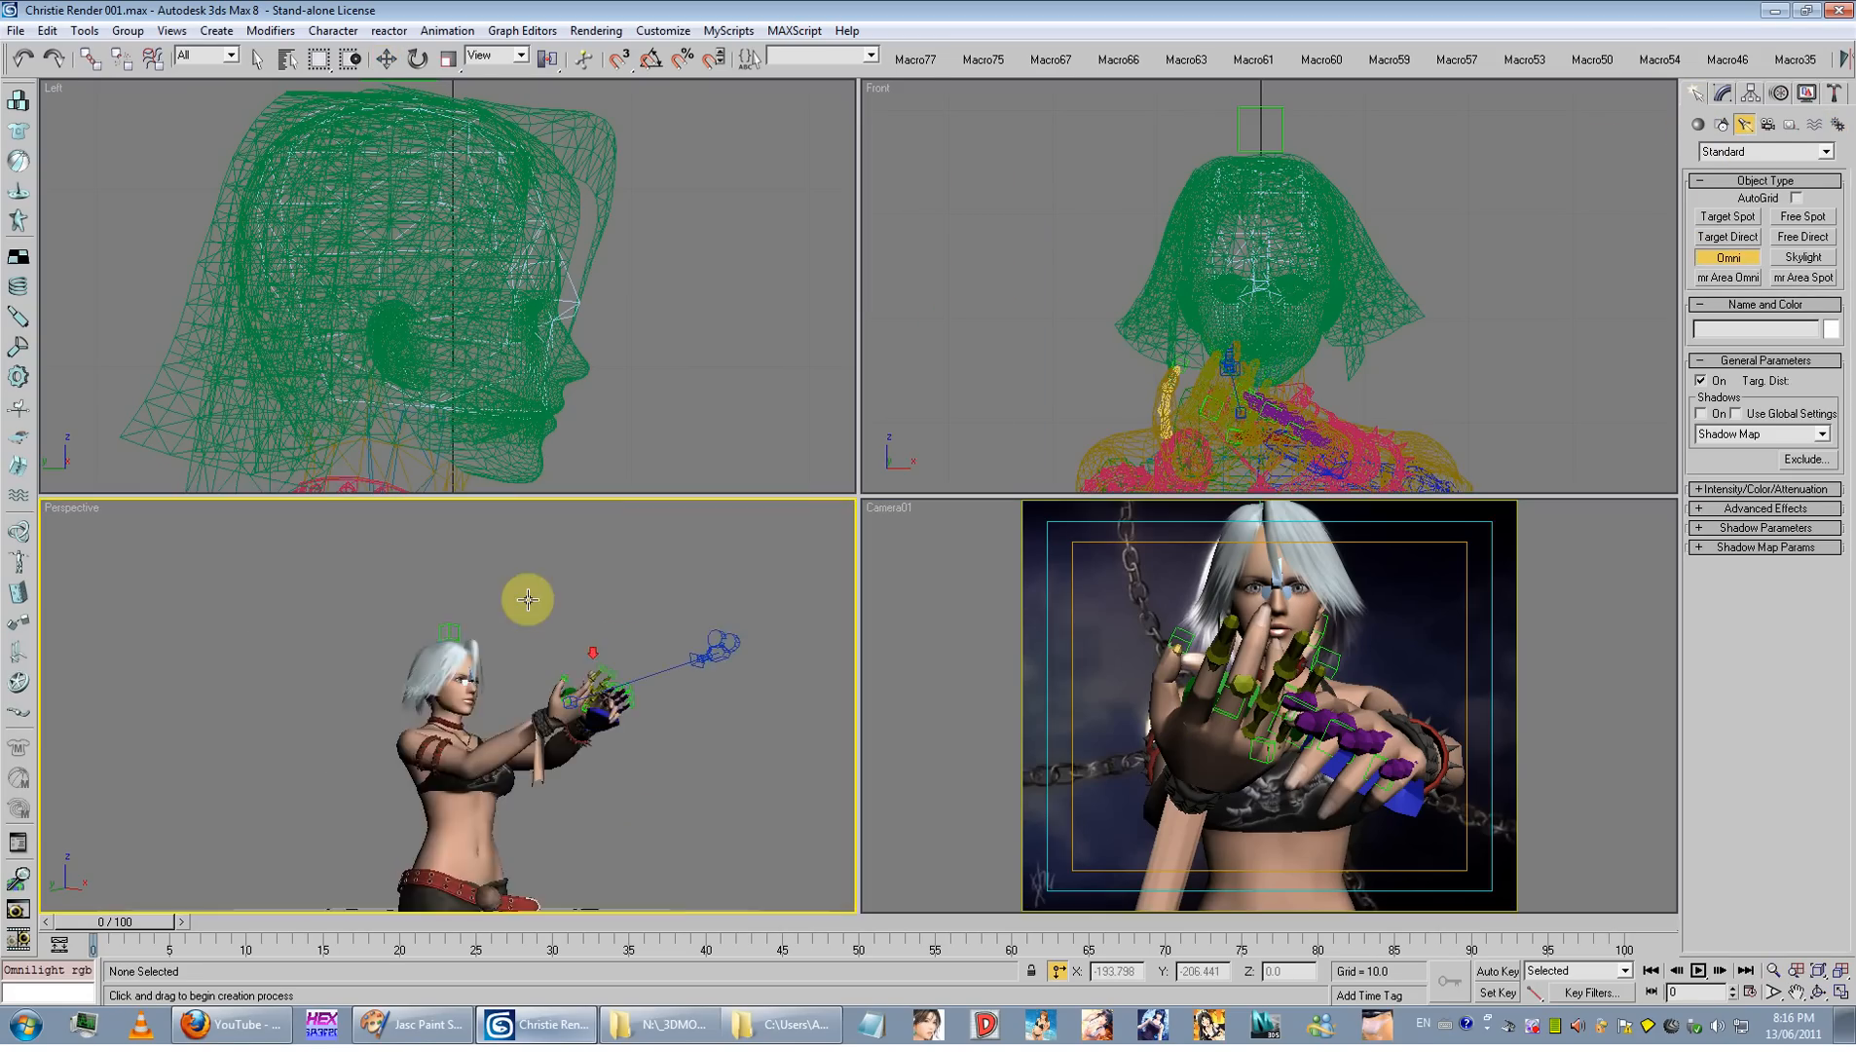
pyautogui.scroll(-3, 572, 368)
pyautogui.scroll(-5, 572, 368)
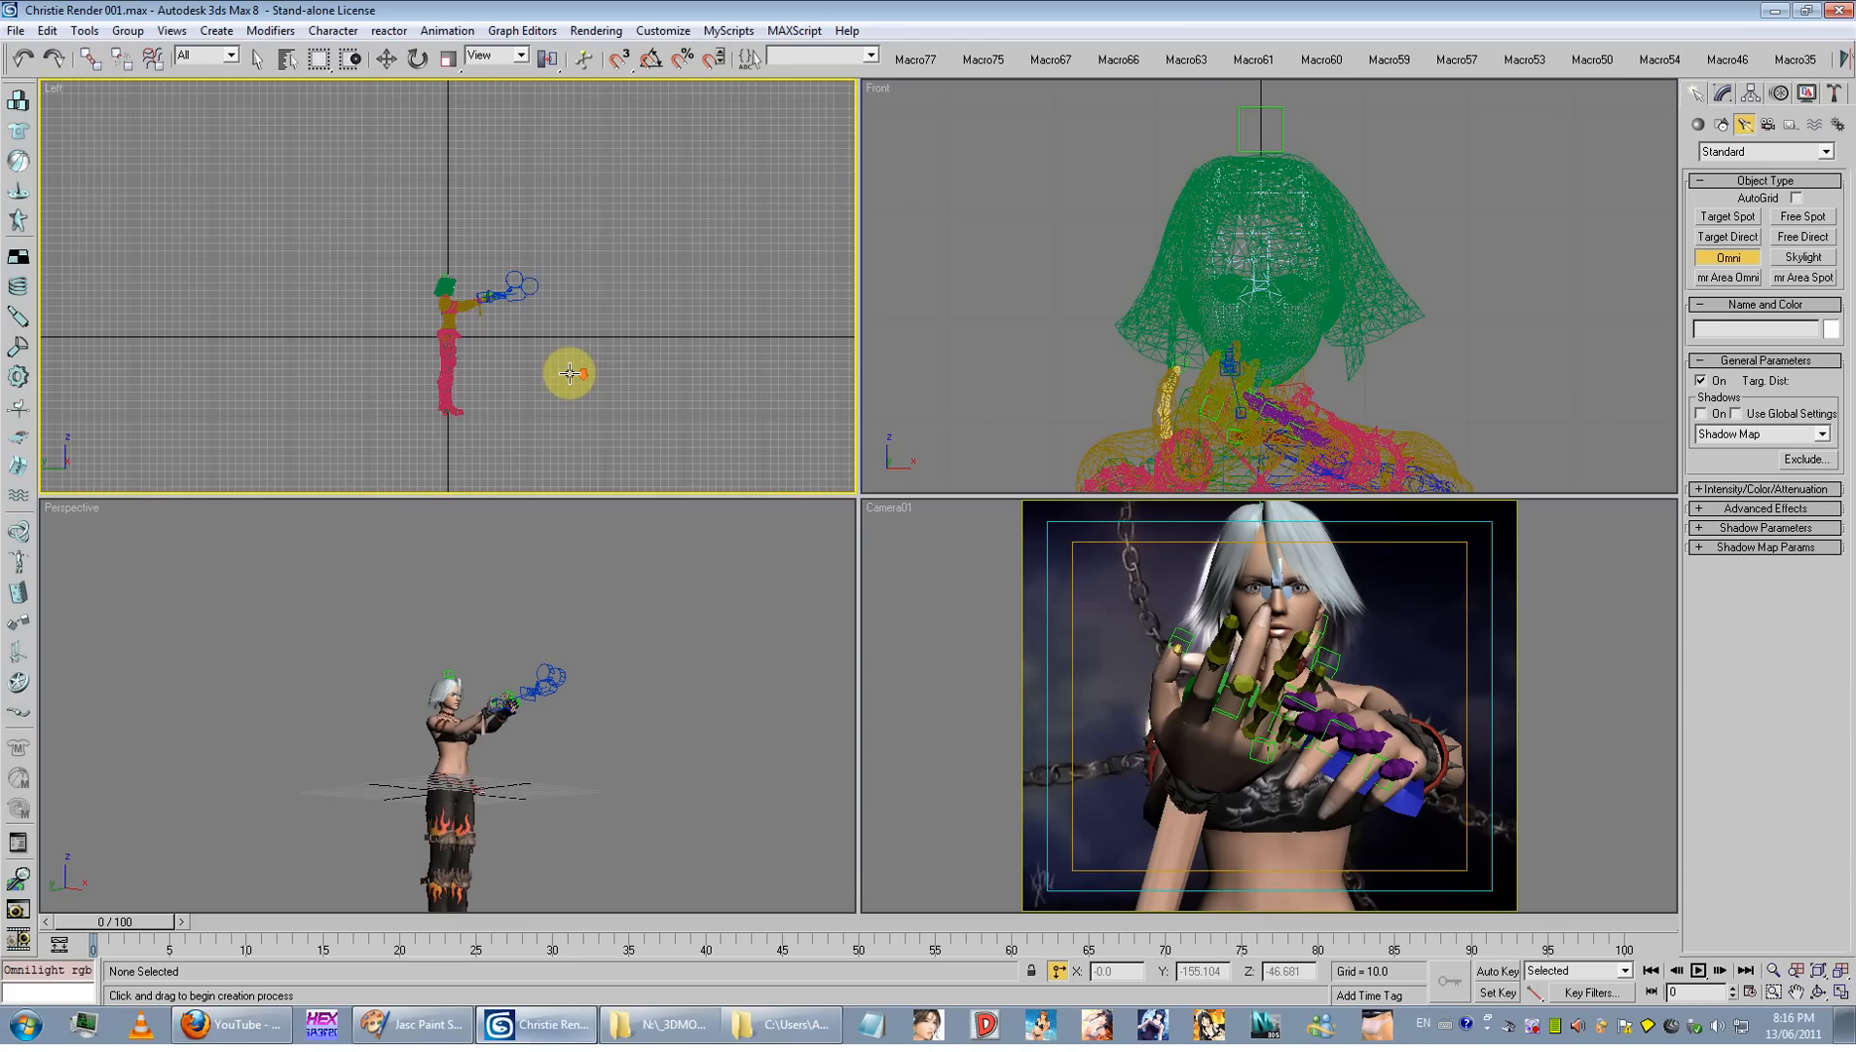
pyautogui.click(380, 420)
pyautogui.click(511, 236)
pyautogui.click(542, 422)
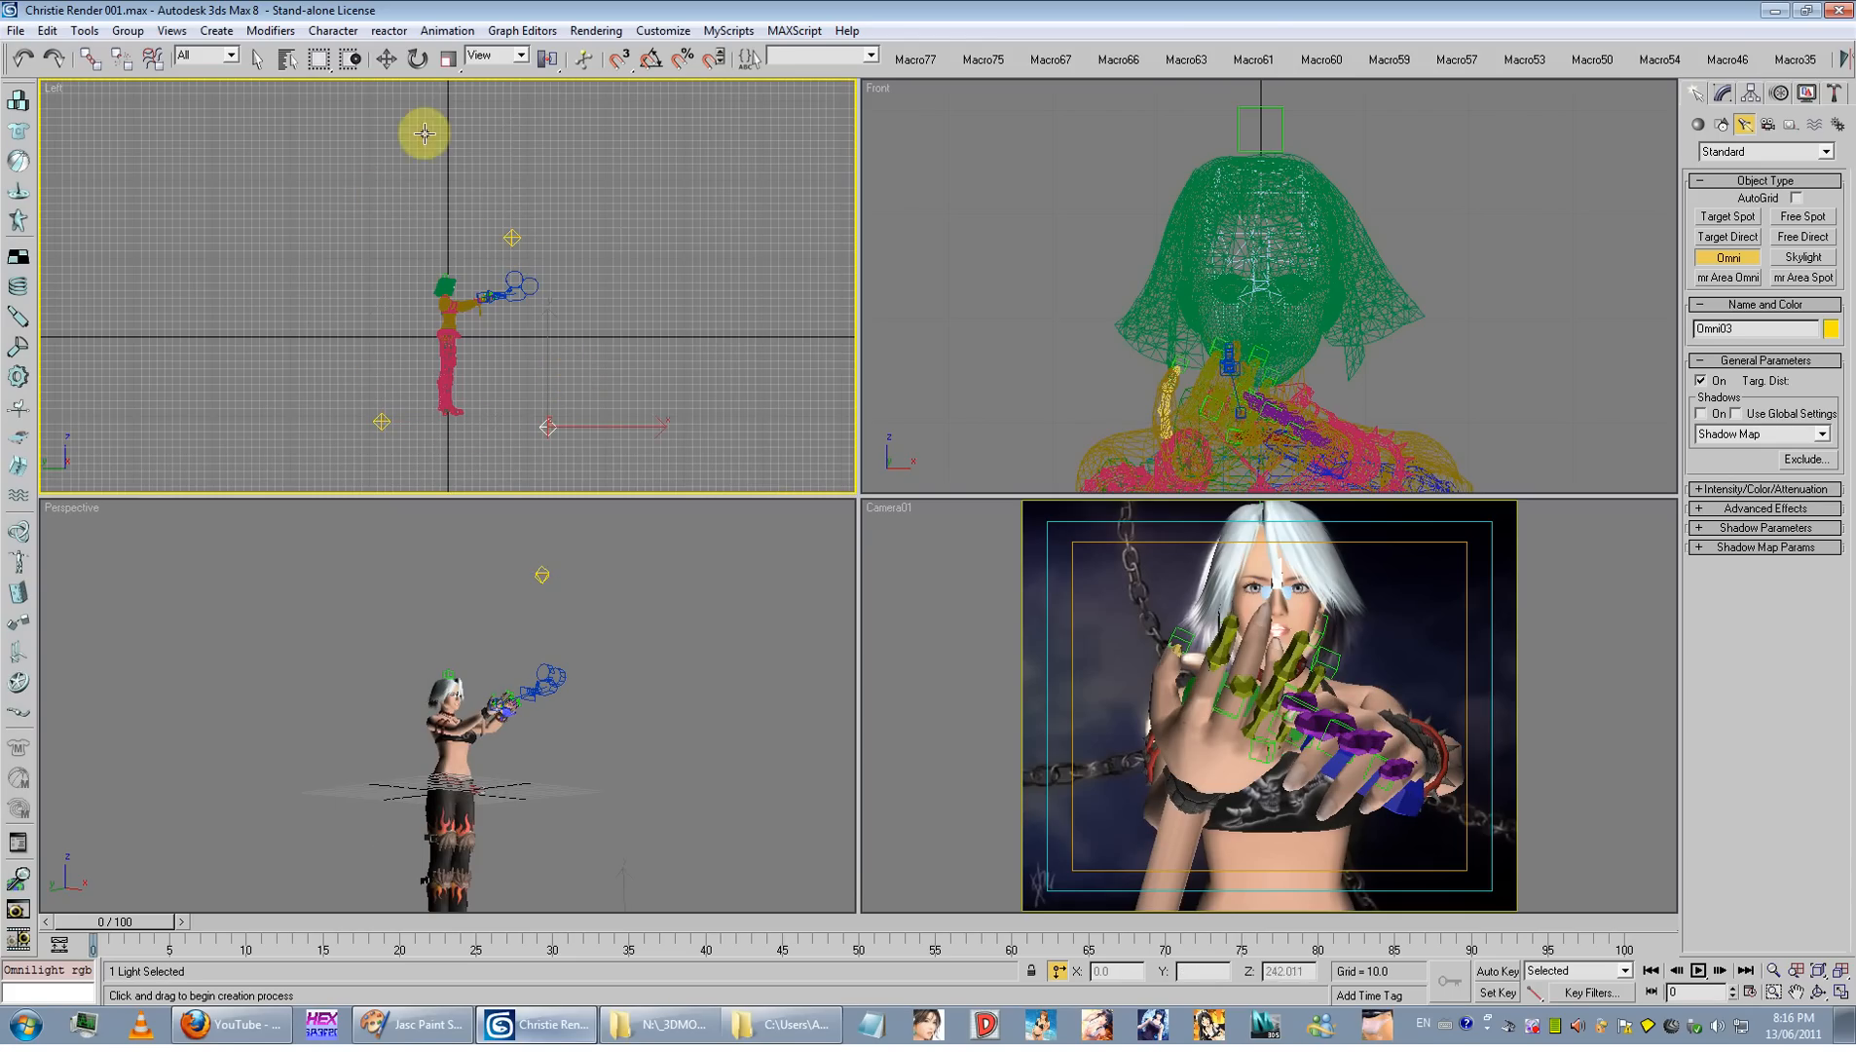
# Step: Move the two lower omni lights to opposite sides of the character in the Front view
pyautogui.click(385, 58)
pyautogui.scroll(-5, 1127, 277)
pyautogui.scroll(-4, 1127, 278)
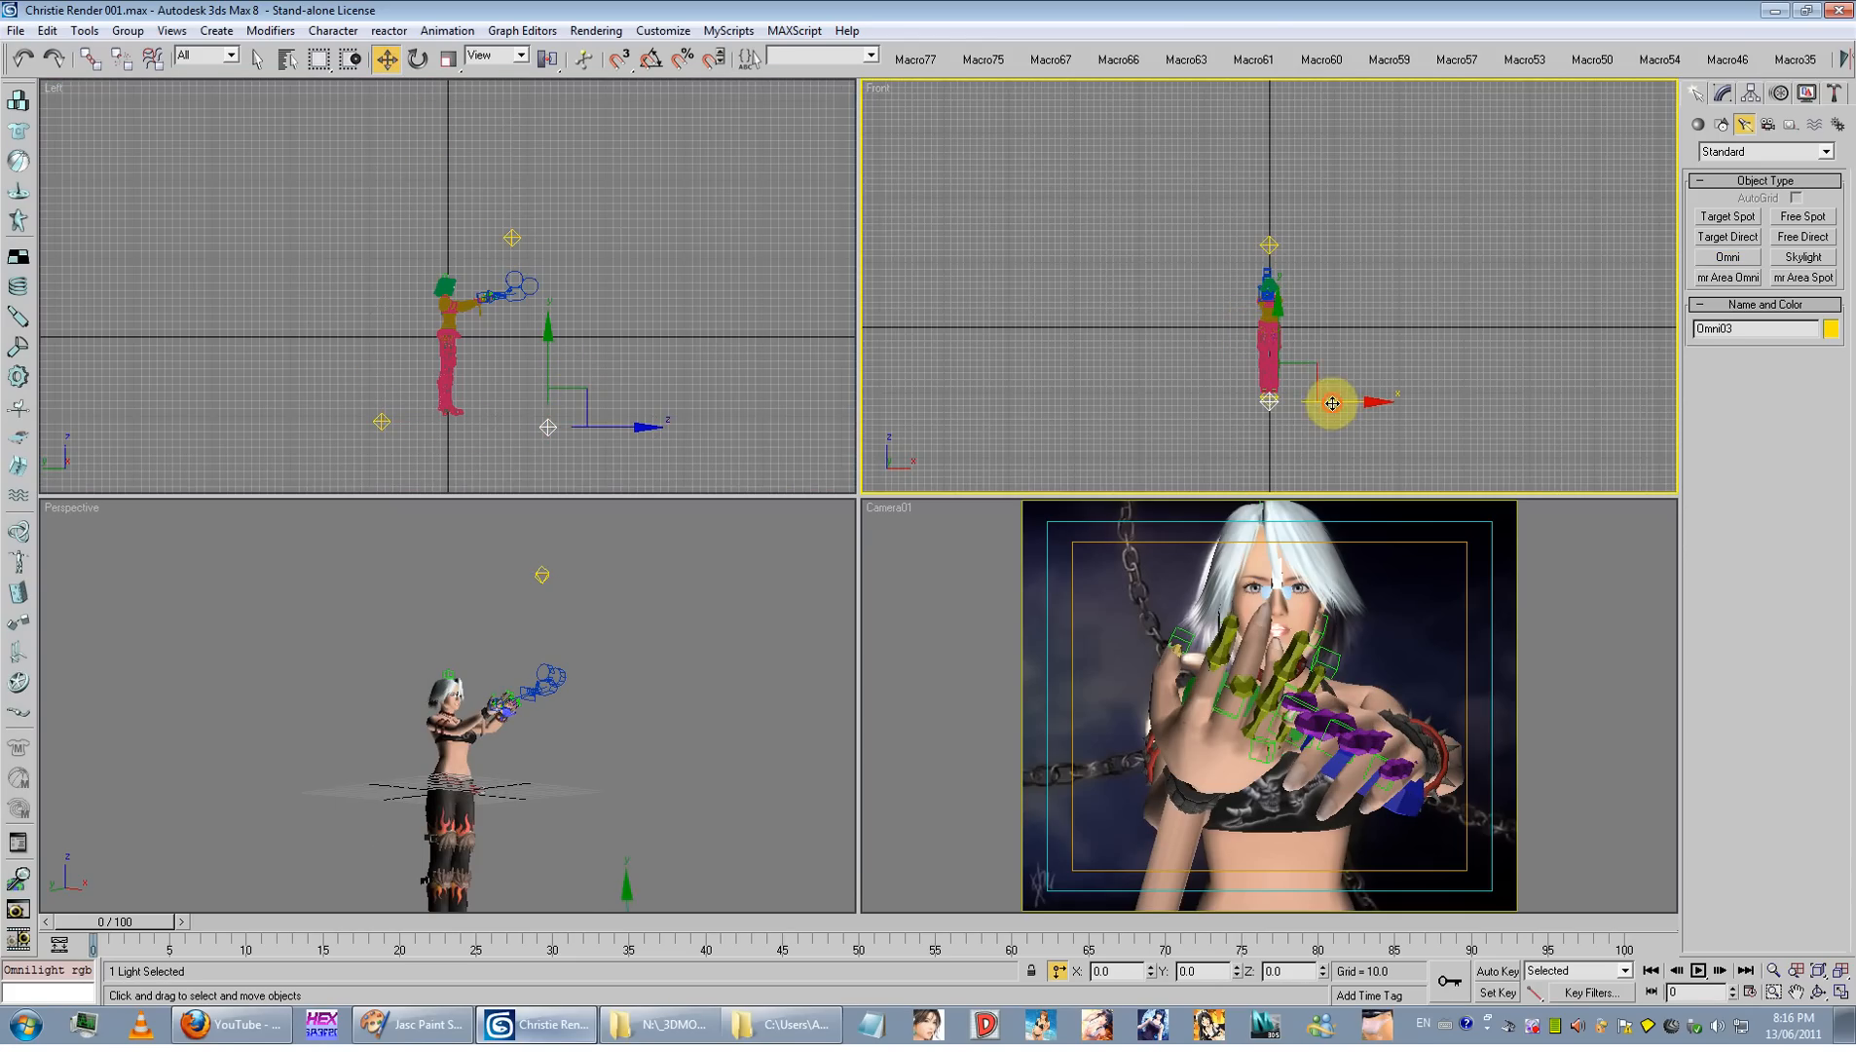
pyautogui.moveTo(1331, 403); pyautogui.dragTo(1209, 300)
pyautogui.click(1269, 397)
pyautogui.moveTo(1303, 366); pyautogui.dragTo(1377, 360)
# Step: Adjust the lights in the Left view, raising the rear and upper ones and moving the front one up and farther forward
pyautogui.moveTo(707, 368); pyautogui.dragTo(703, 369, button='middle')
pyautogui.moveTo(384, 398); pyautogui.dragTo(390, 362)
pyautogui.click(547, 359)
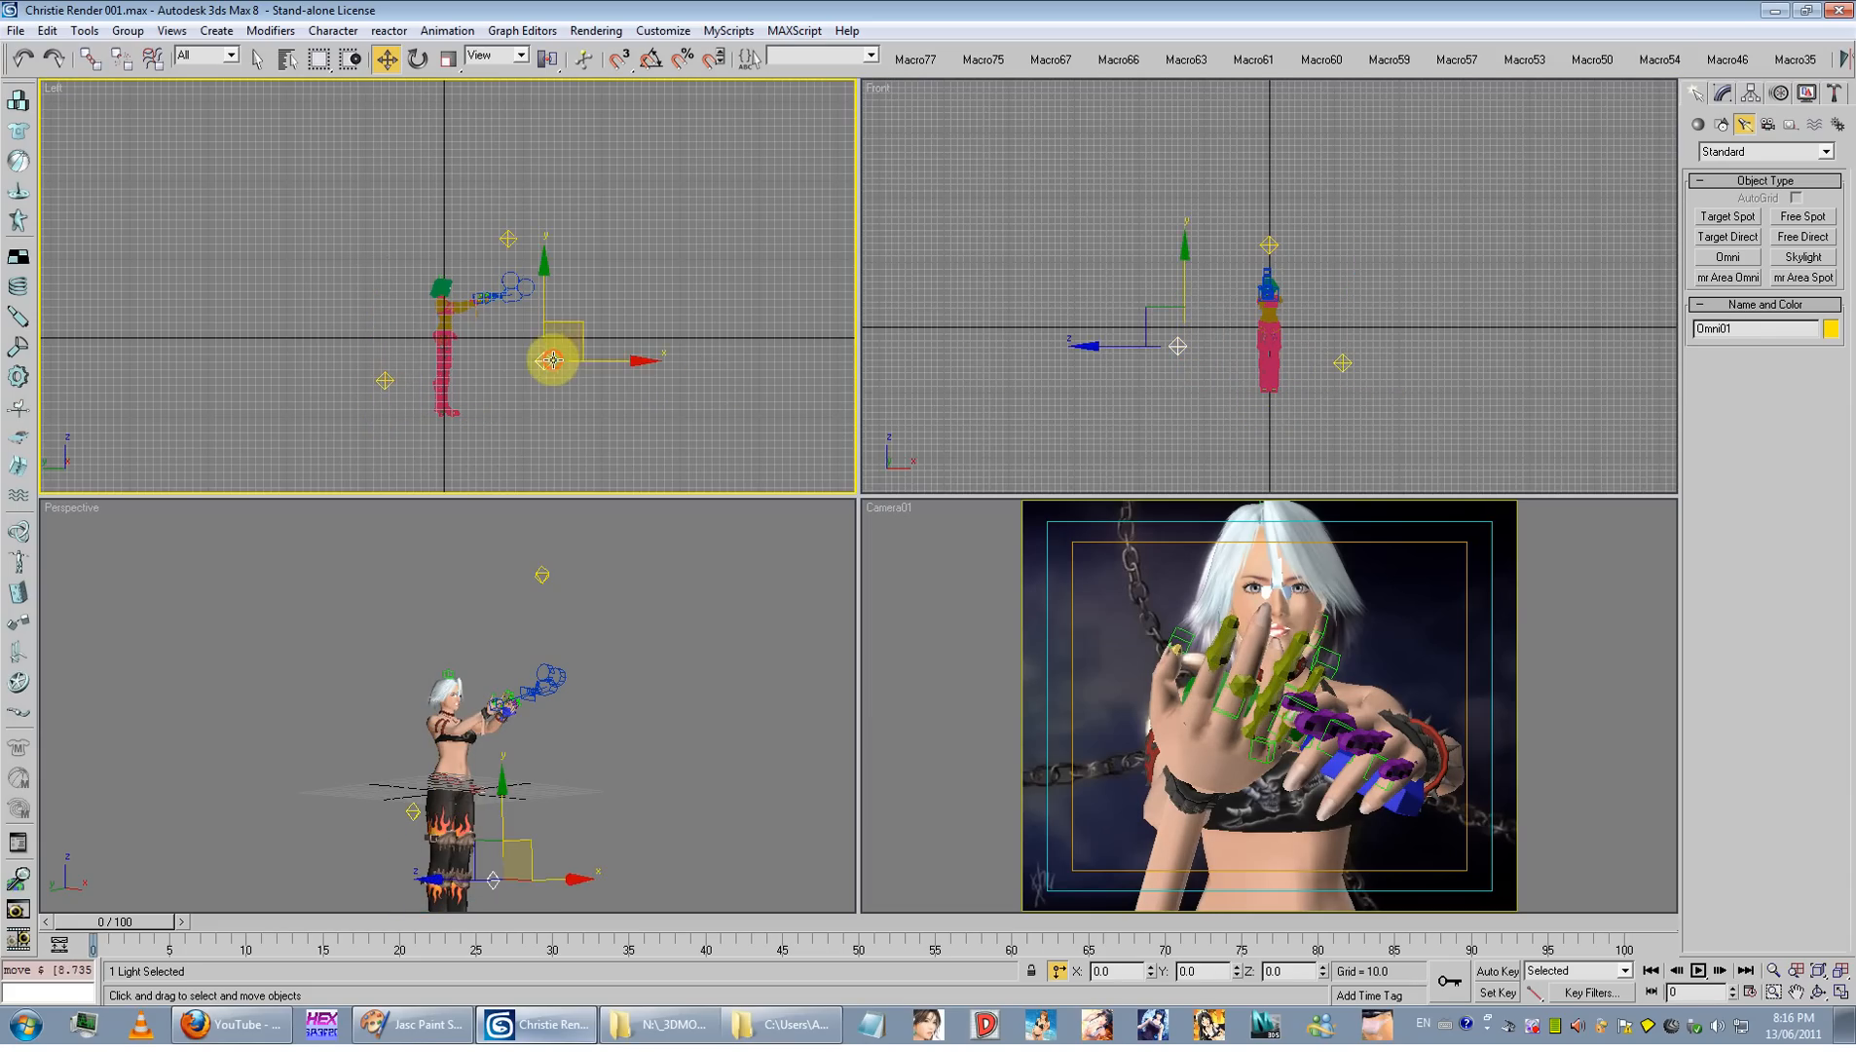
pyautogui.moveTo(583, 325); pyautogui.dragTo(630, 306)
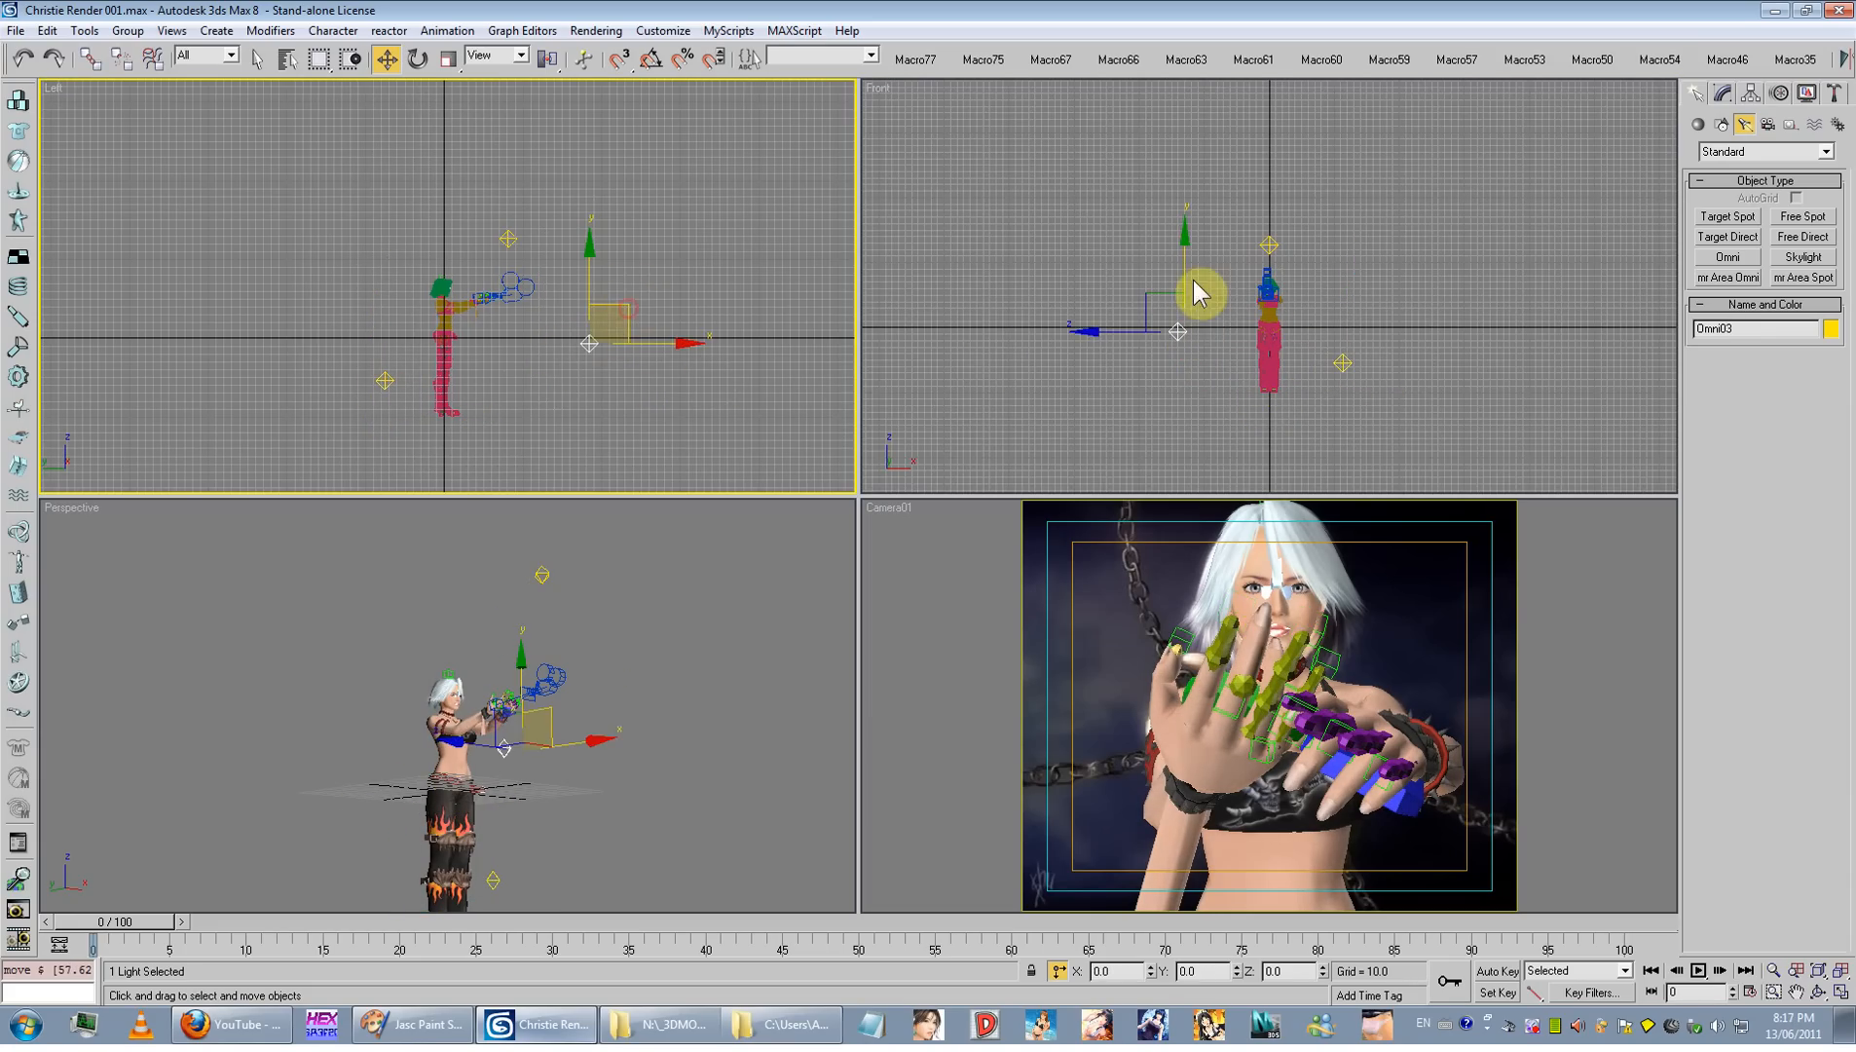
pyautogui.click(1268, 244)
pyautogui.click(530, 216)
pyautogui.moveTo(544, 192); pyautogui.dragTo(526, 107)
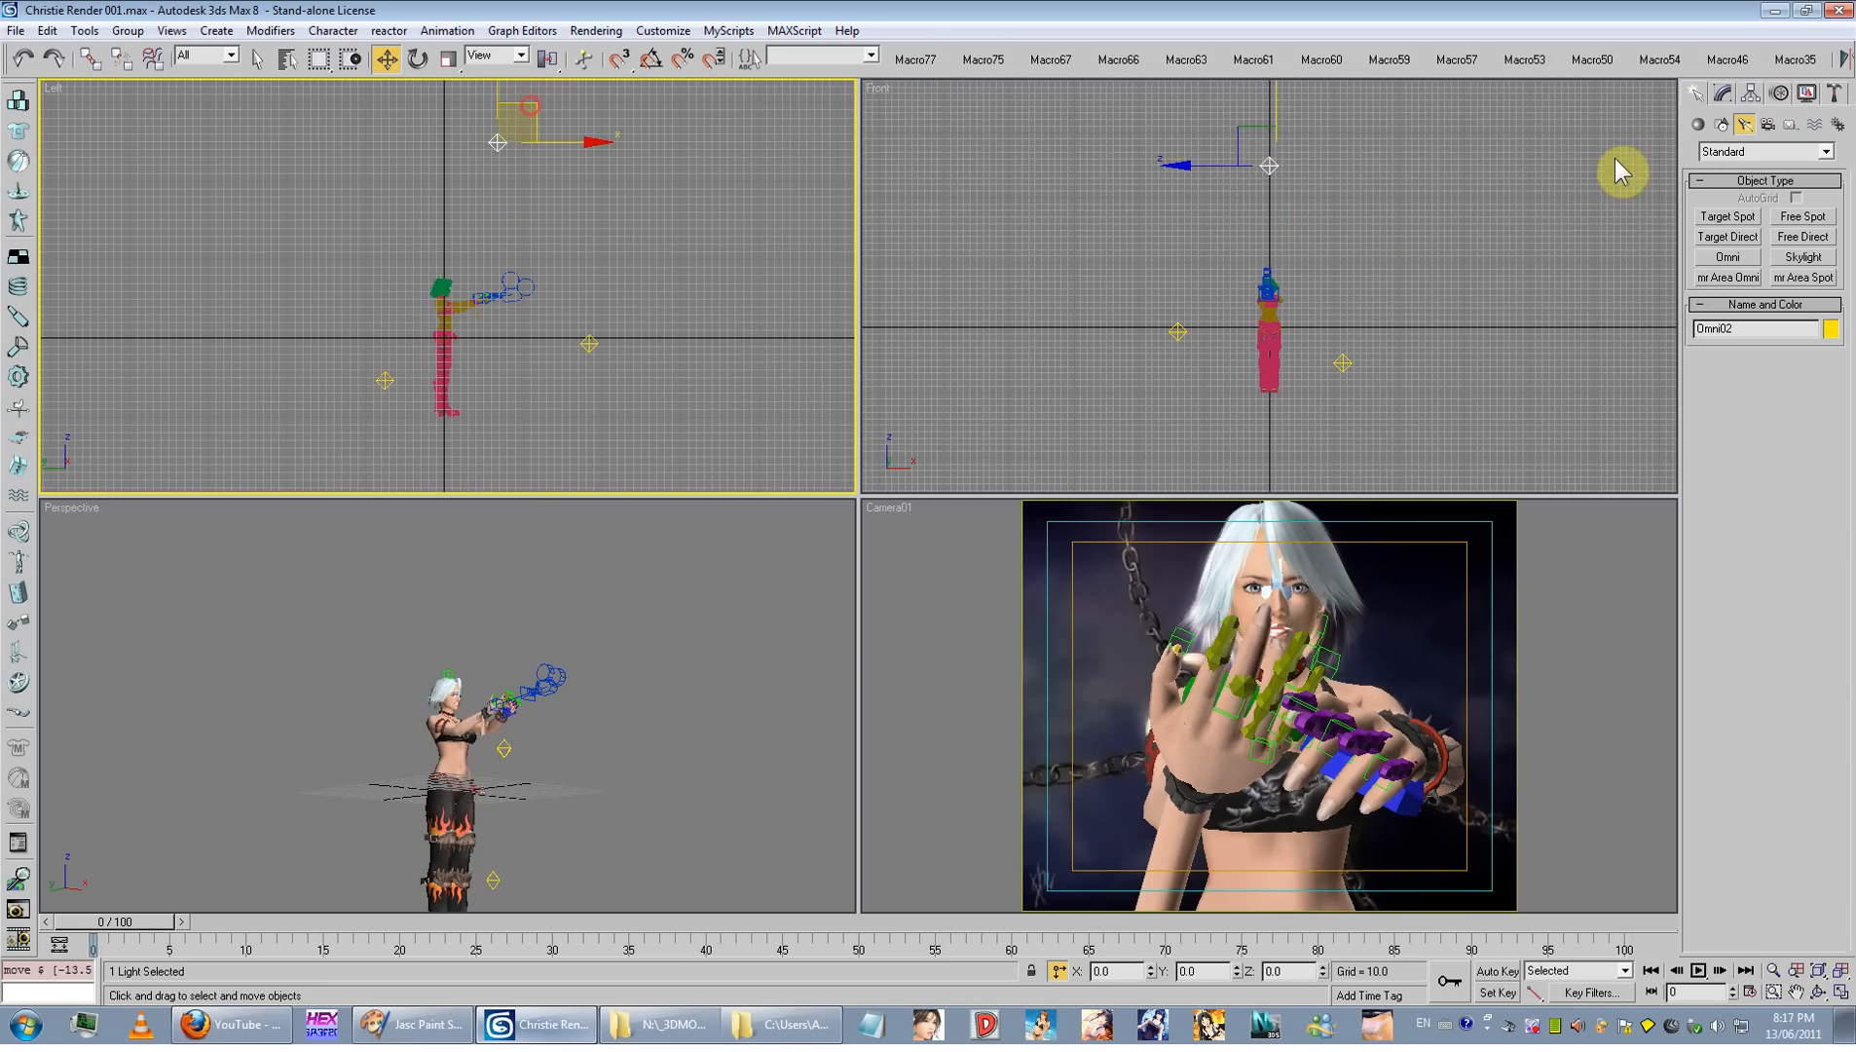
# Step: Turn on shadows for the front light Omni03 and the upper light Omni02, and select the rear light Omni01
pyautogui.click(589, 342)
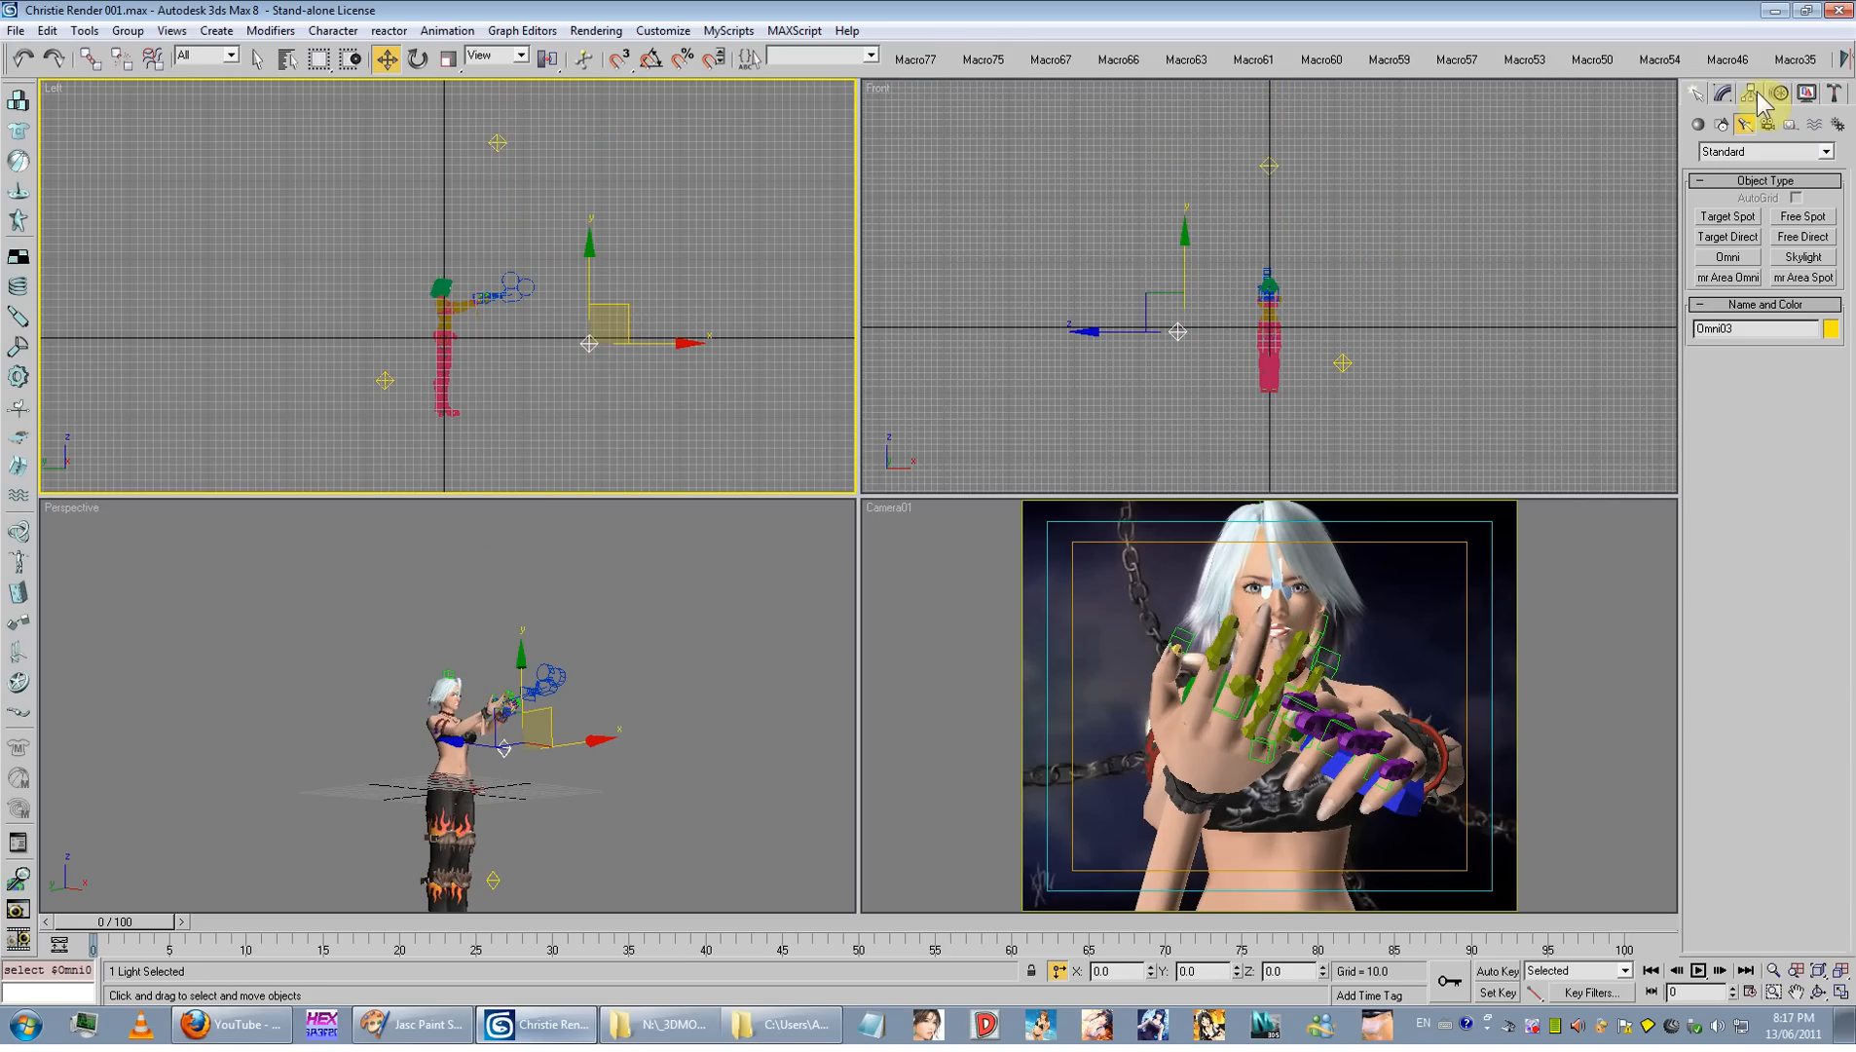
pyautogui.click(1723, 93)
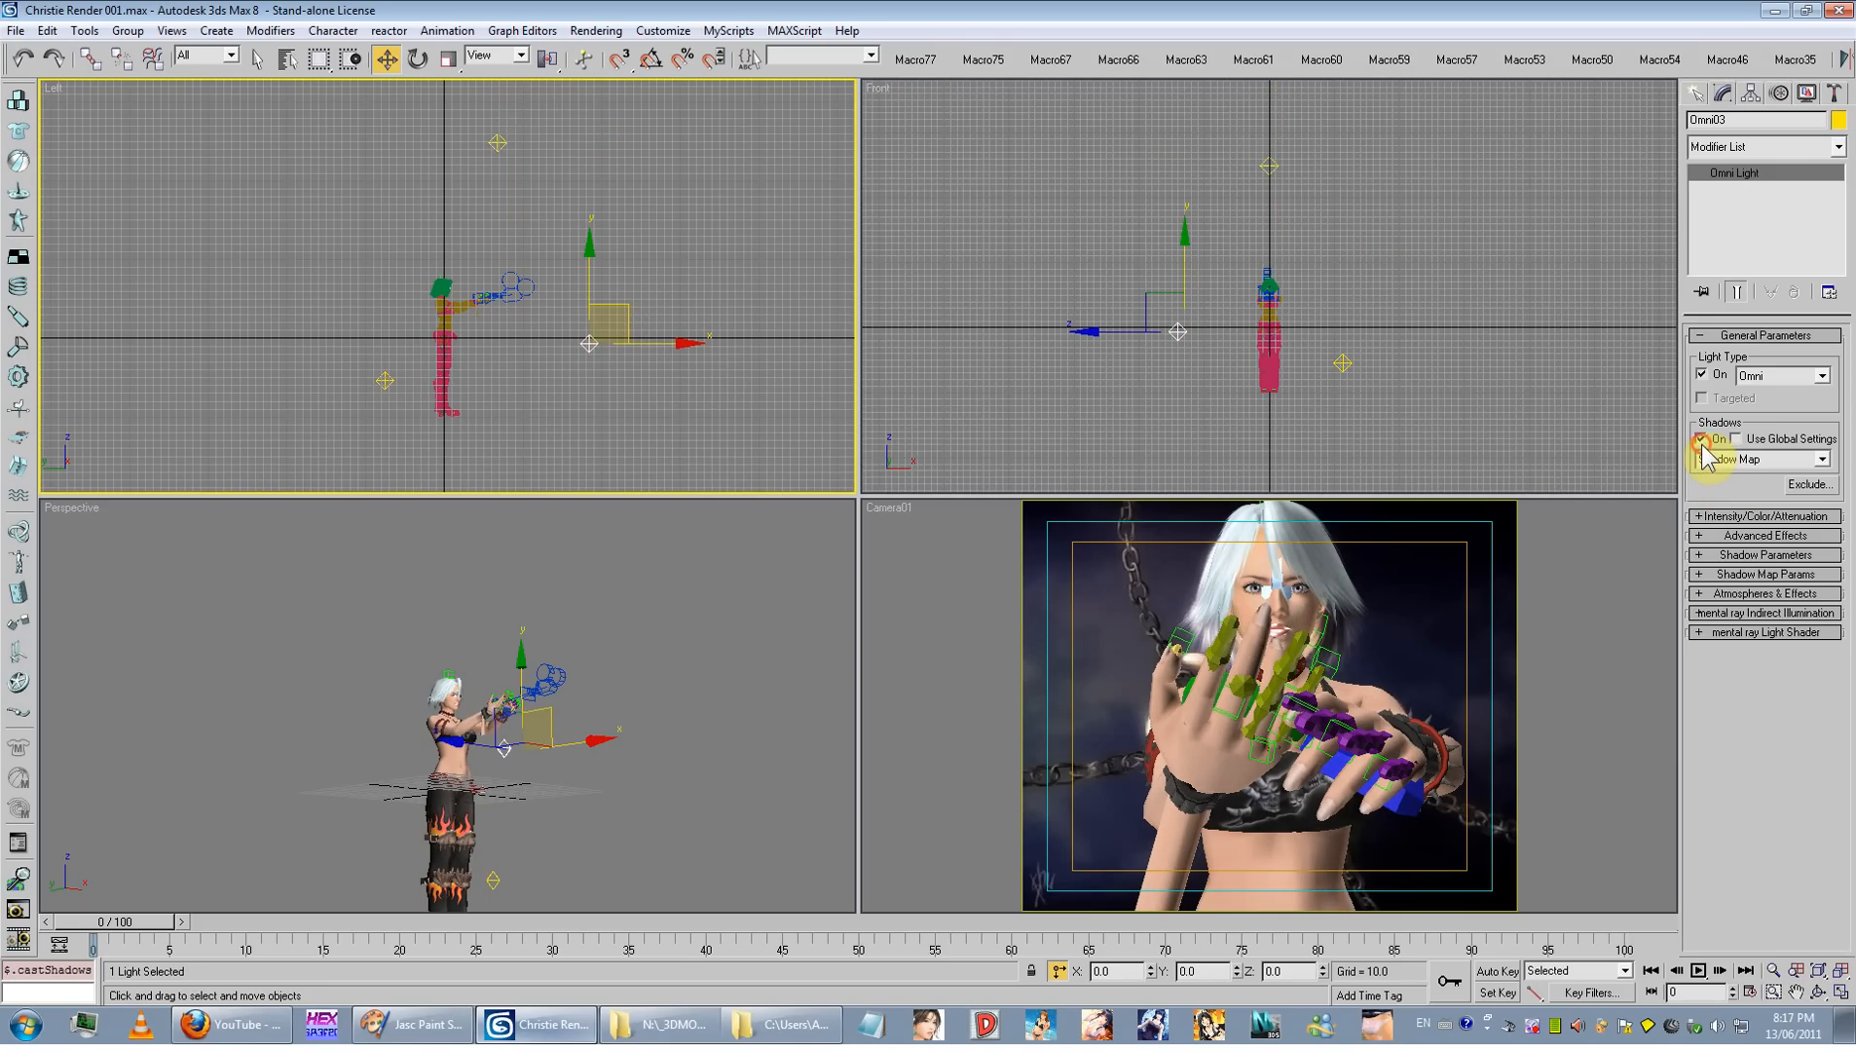
pyautogui.click(497, 142)
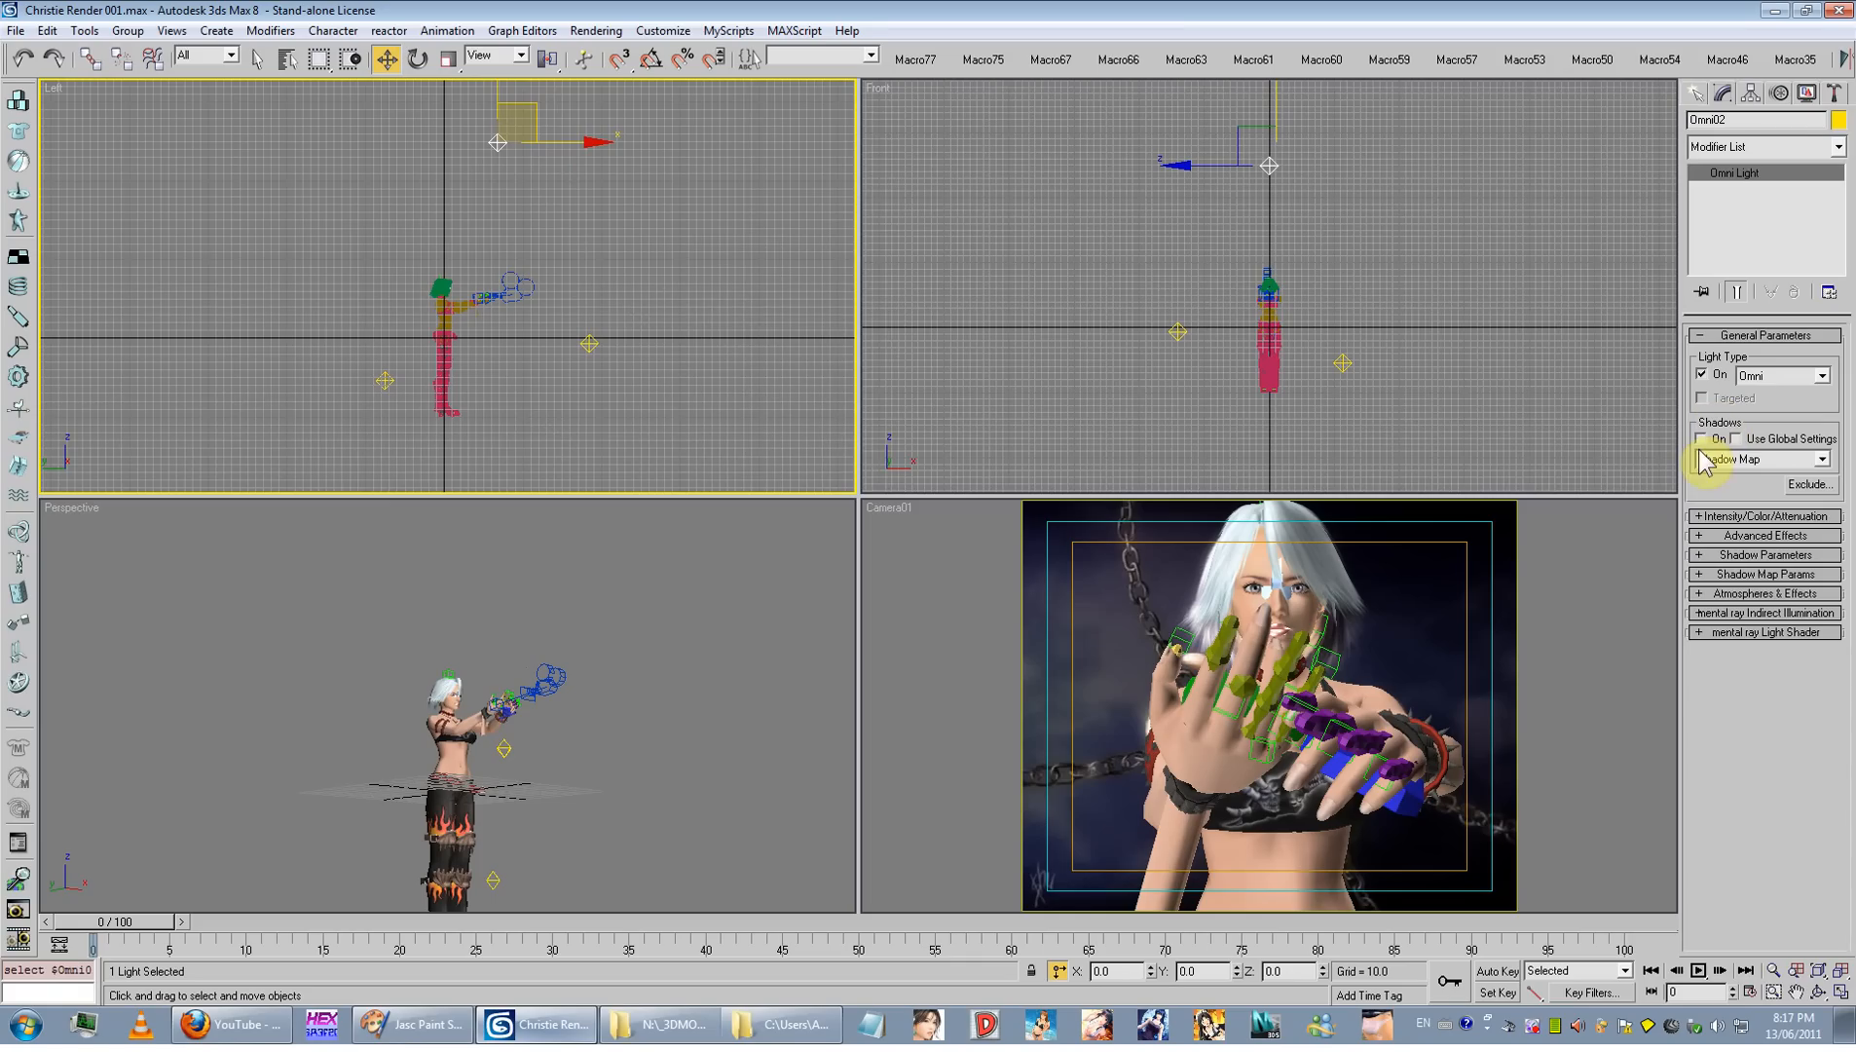
pyautogui.click(1701, 452)
pyautogui.click(1700, 440)
pyautogui.click(1700, 438)
pyautogui.click(385, 380)
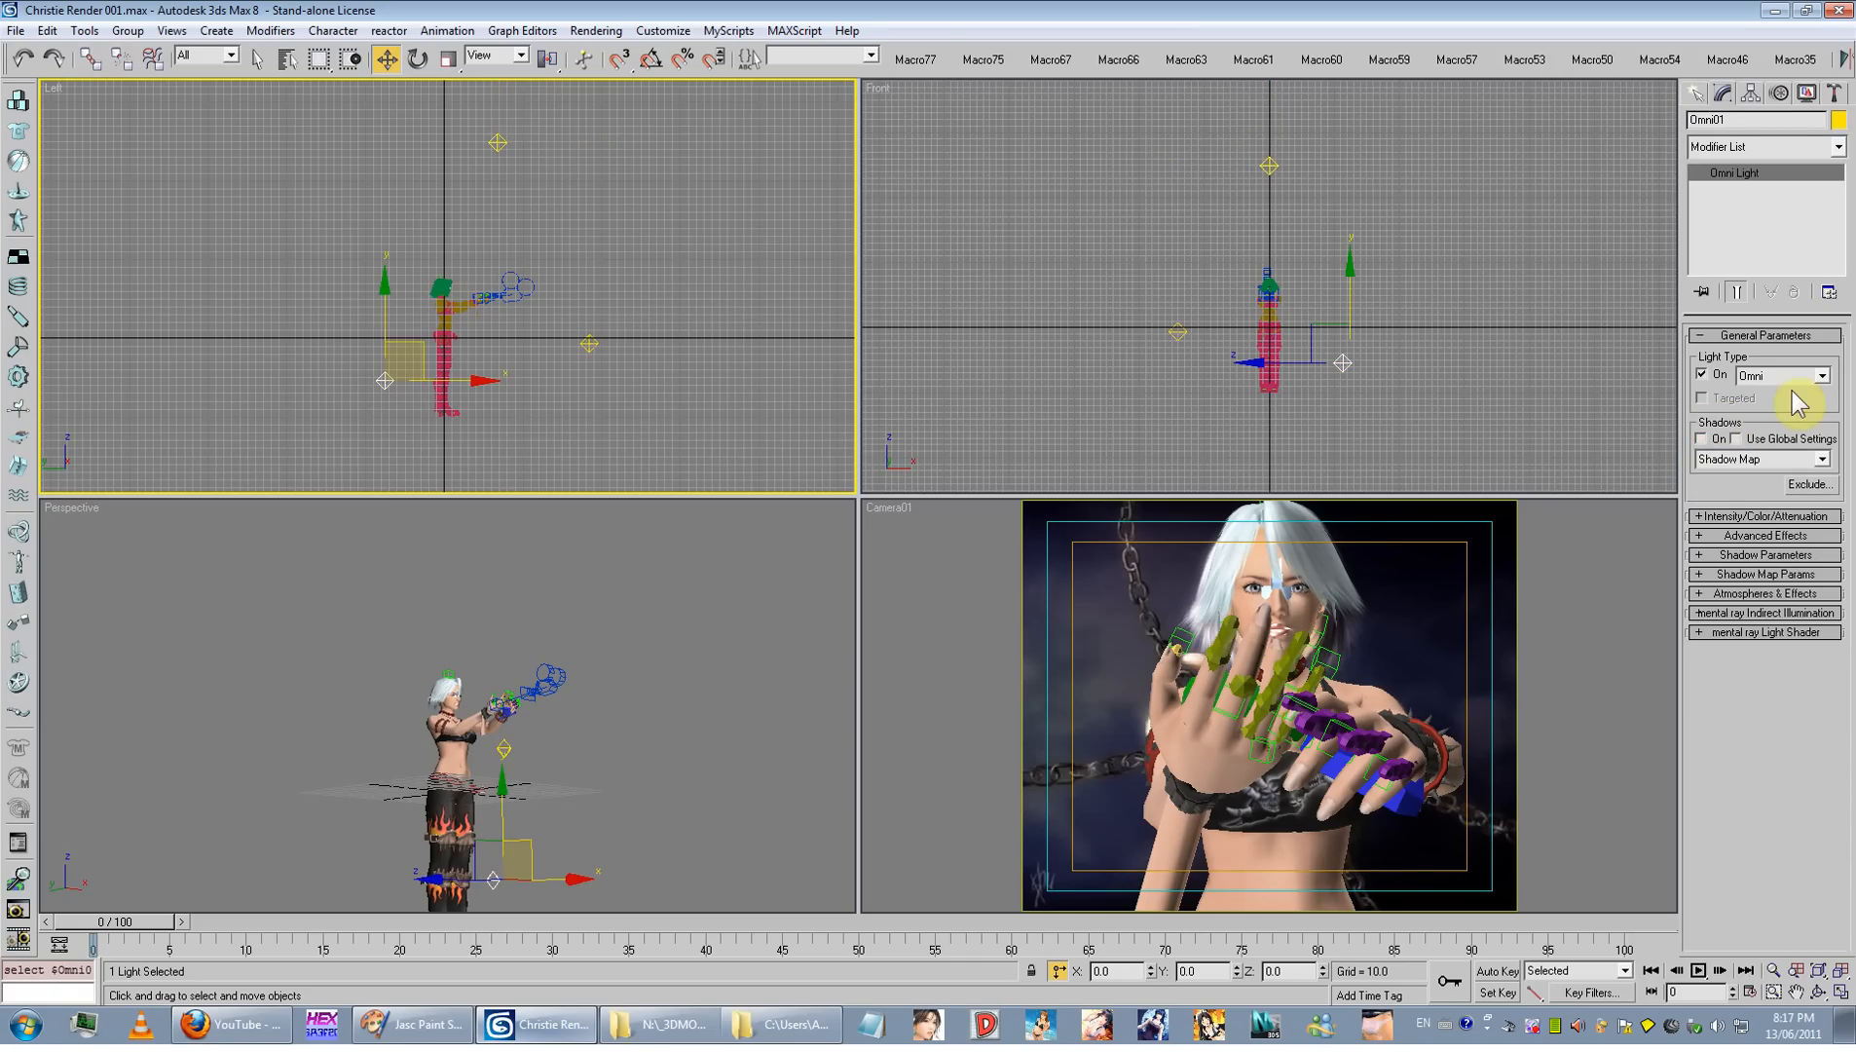
# Step: Deselect the light and render the Camera01 view to check the new lighting and shadows
pyautogui.click(1060, 657)
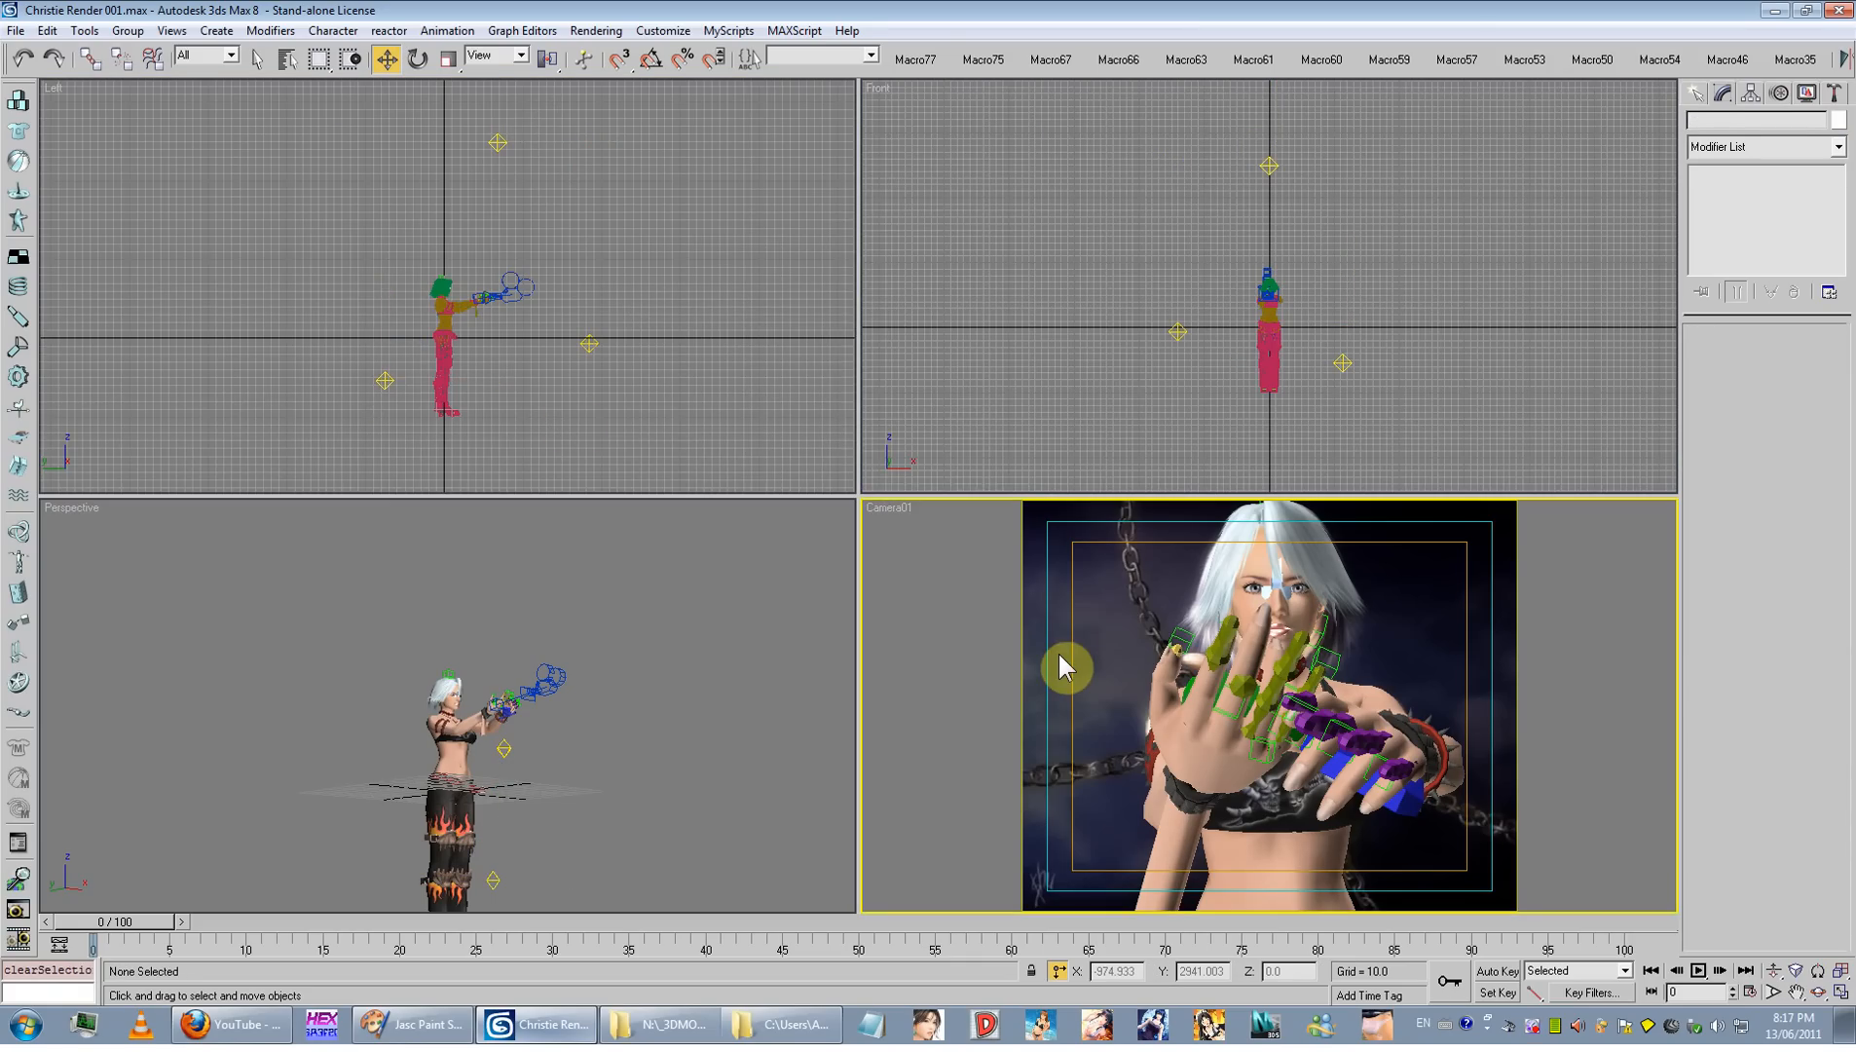
pyautogui.hotkey('shift', 'q')
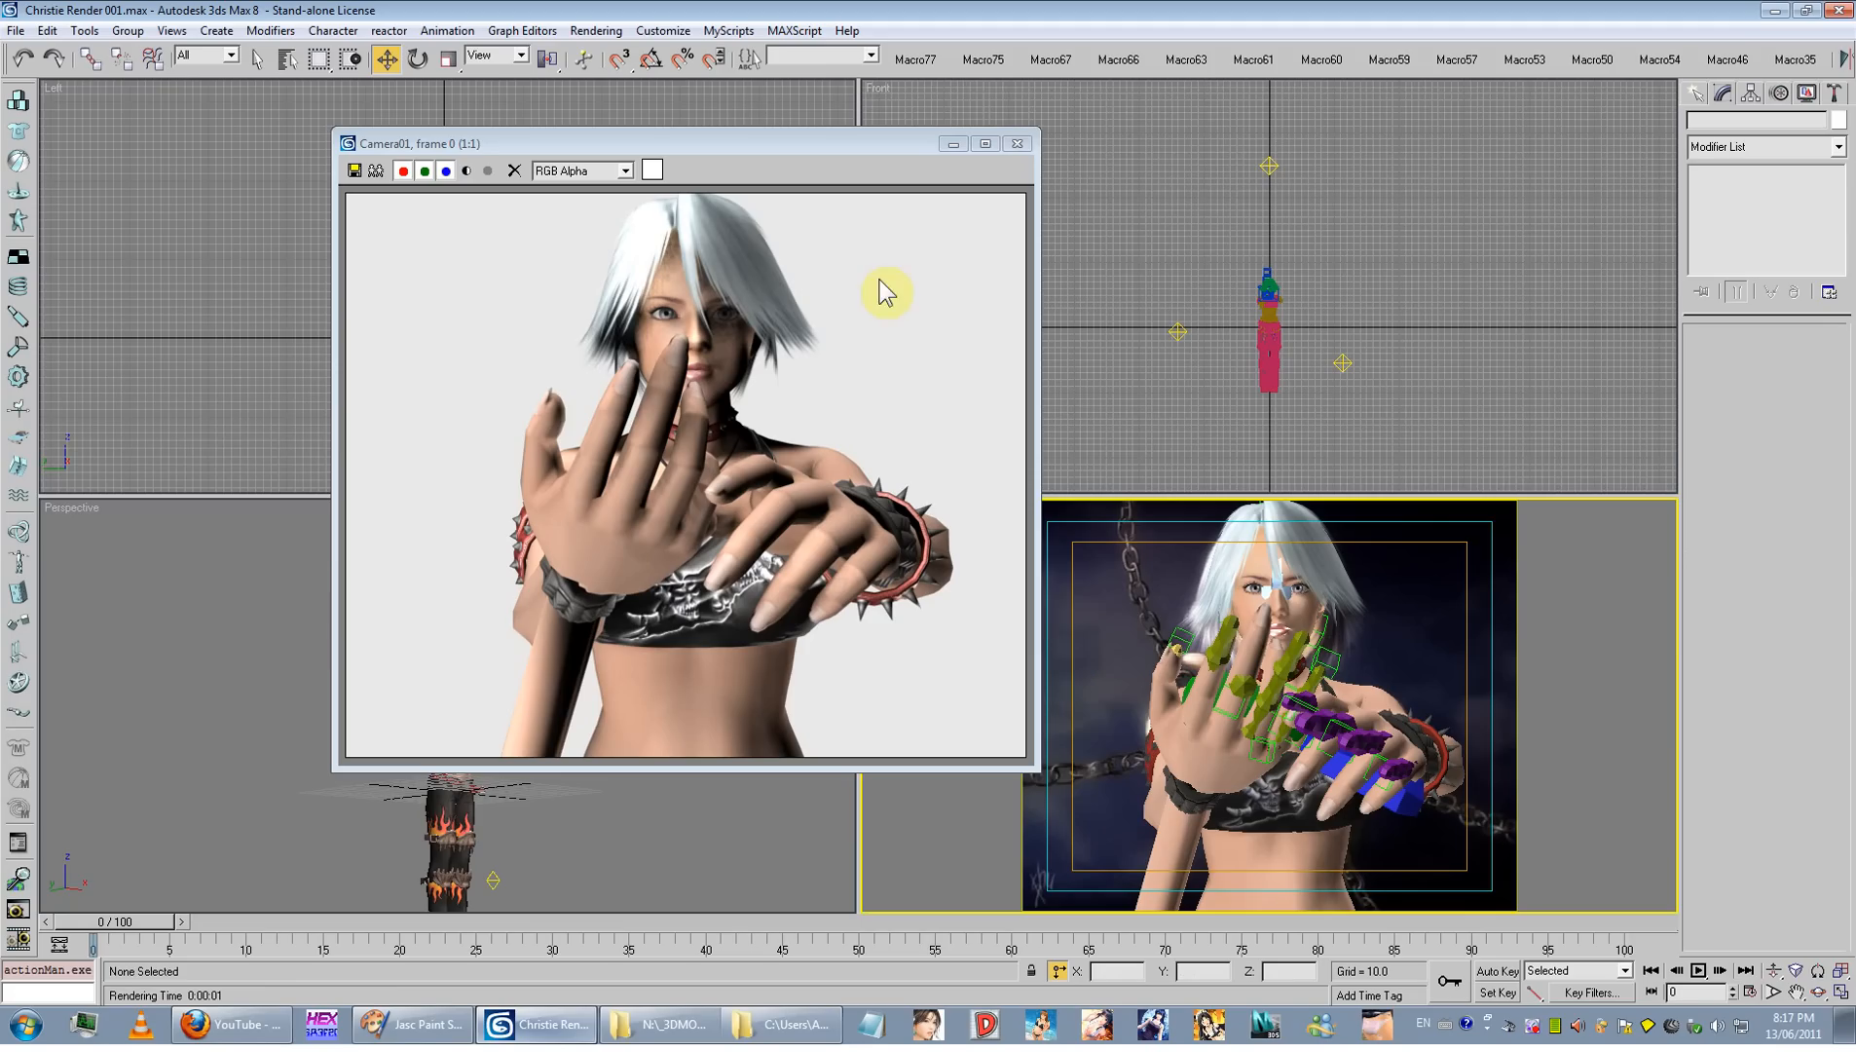
pyautogui.click(1017, 144)
# Step: Set the shadow type to Ray Traced Shadows for Omni03 and to Area Shadows for Omni02
pyautogui.click(586, 340)
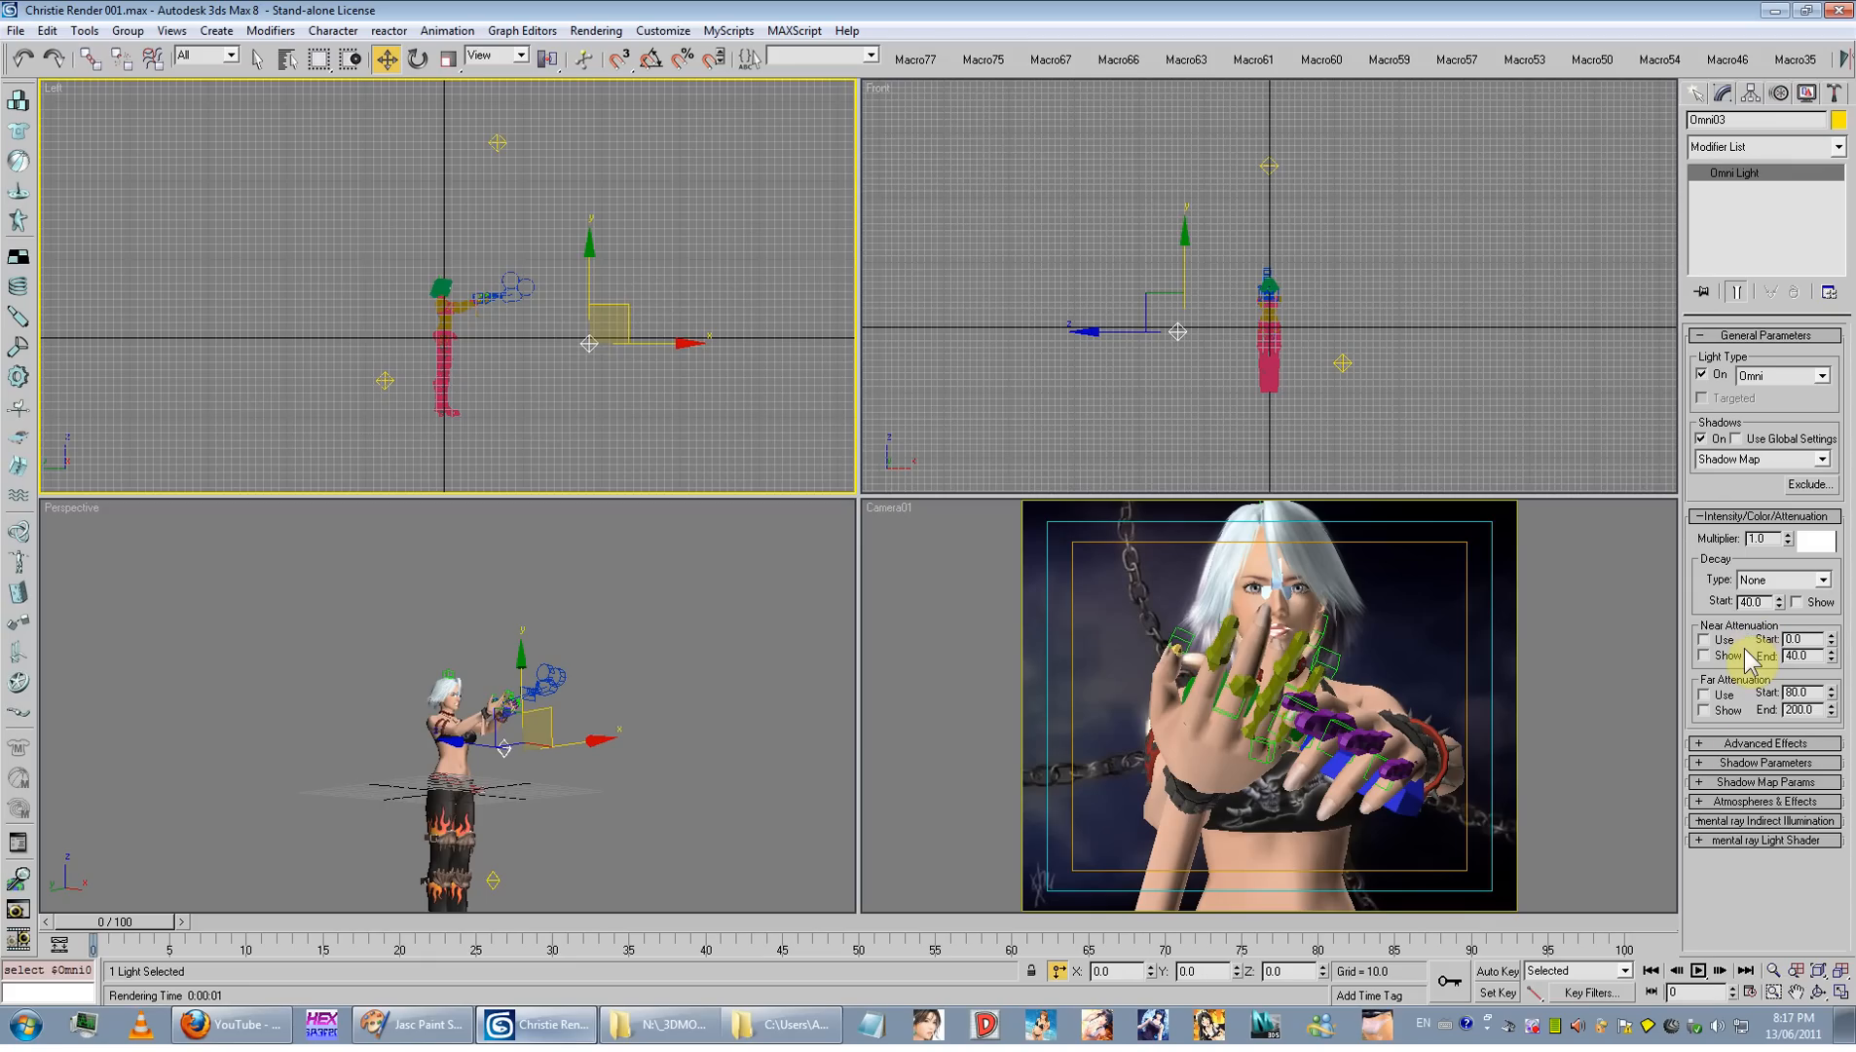
pyautogui.click(1758, 459)
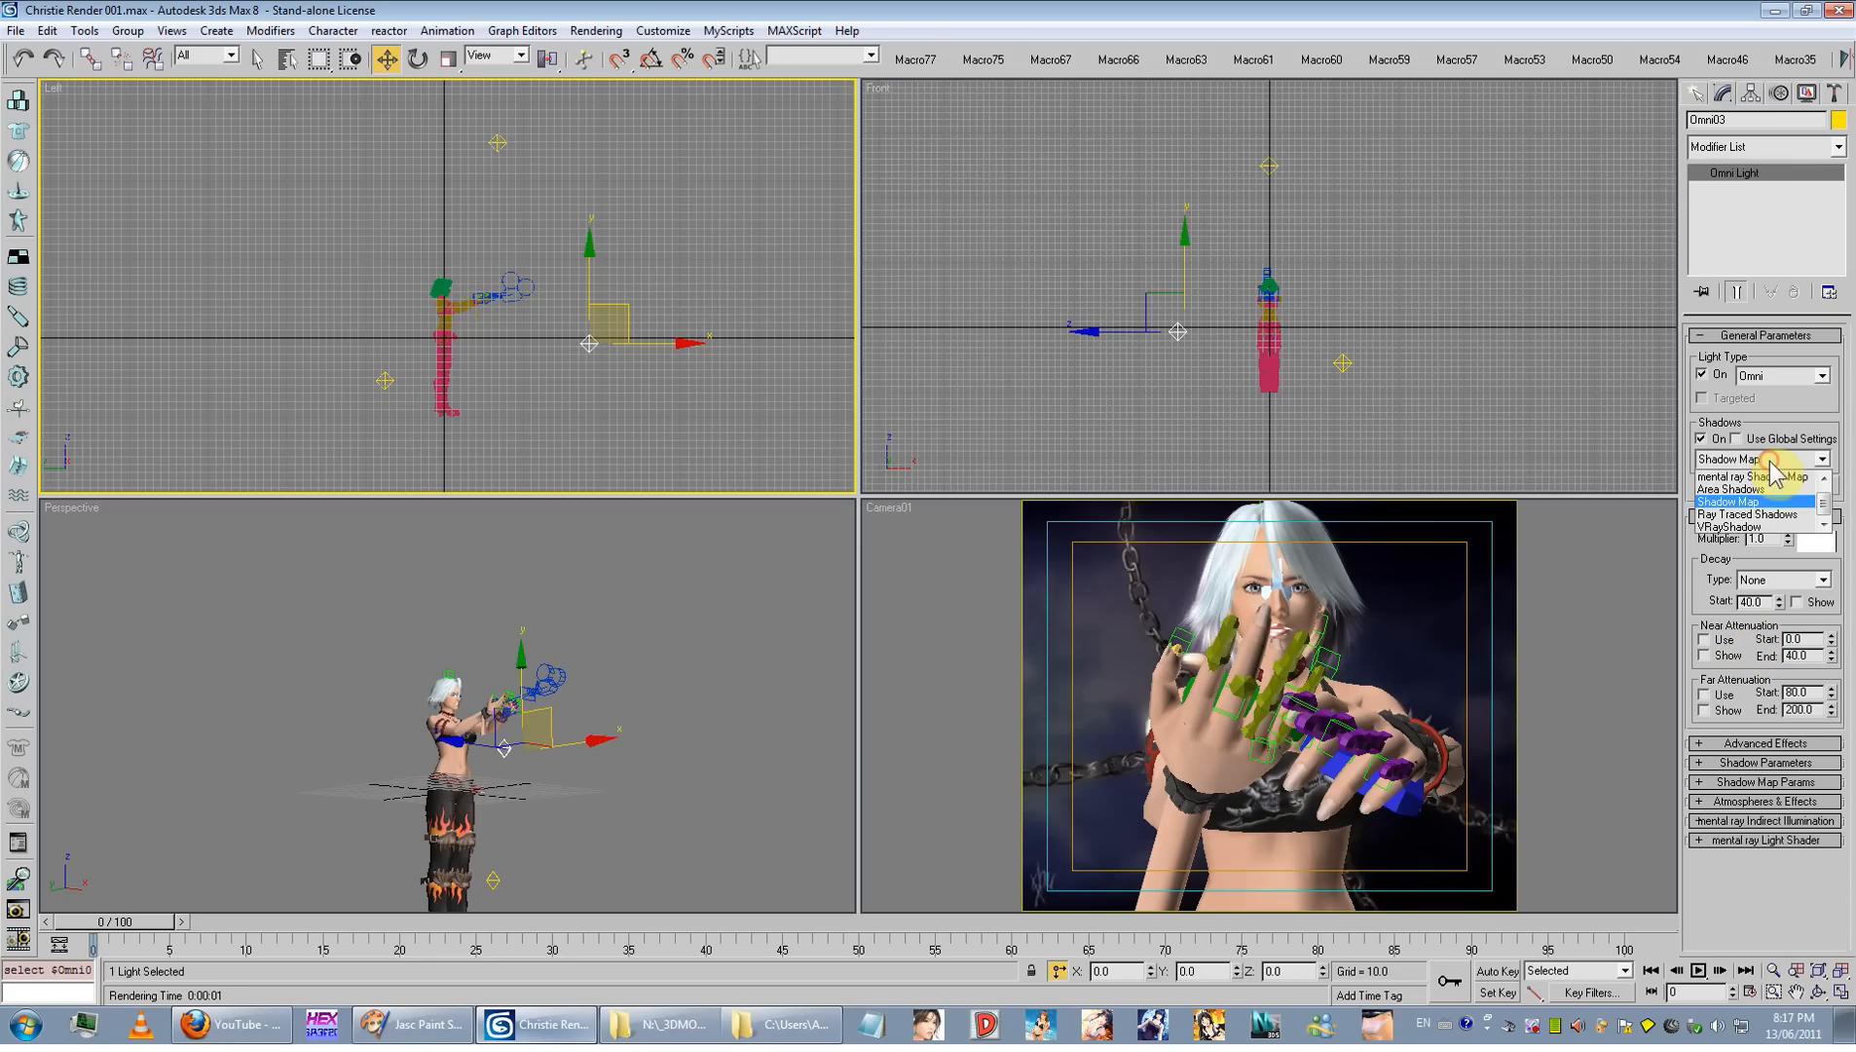
pyautogui.click(1748, 514)
pyautogui.click(565, 118)
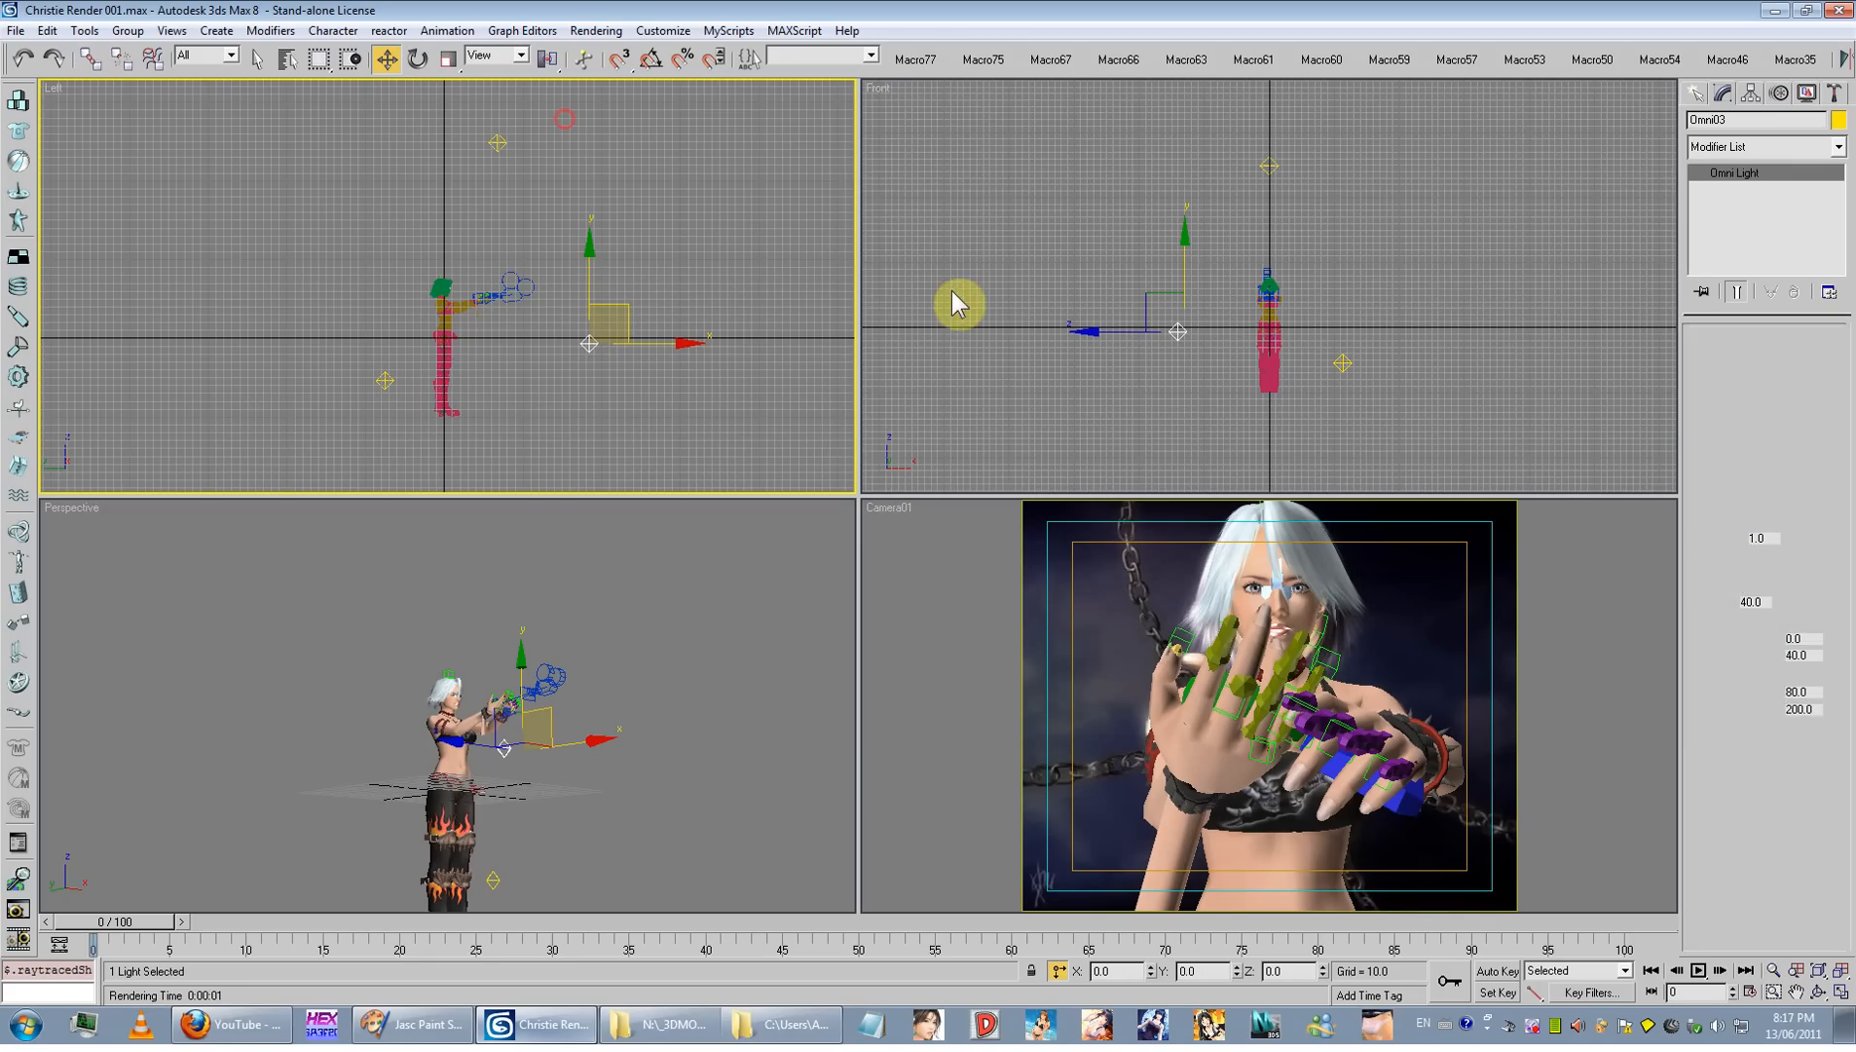
pyautogui.click(1722, 459)
pyautogui.click(1720, 484)
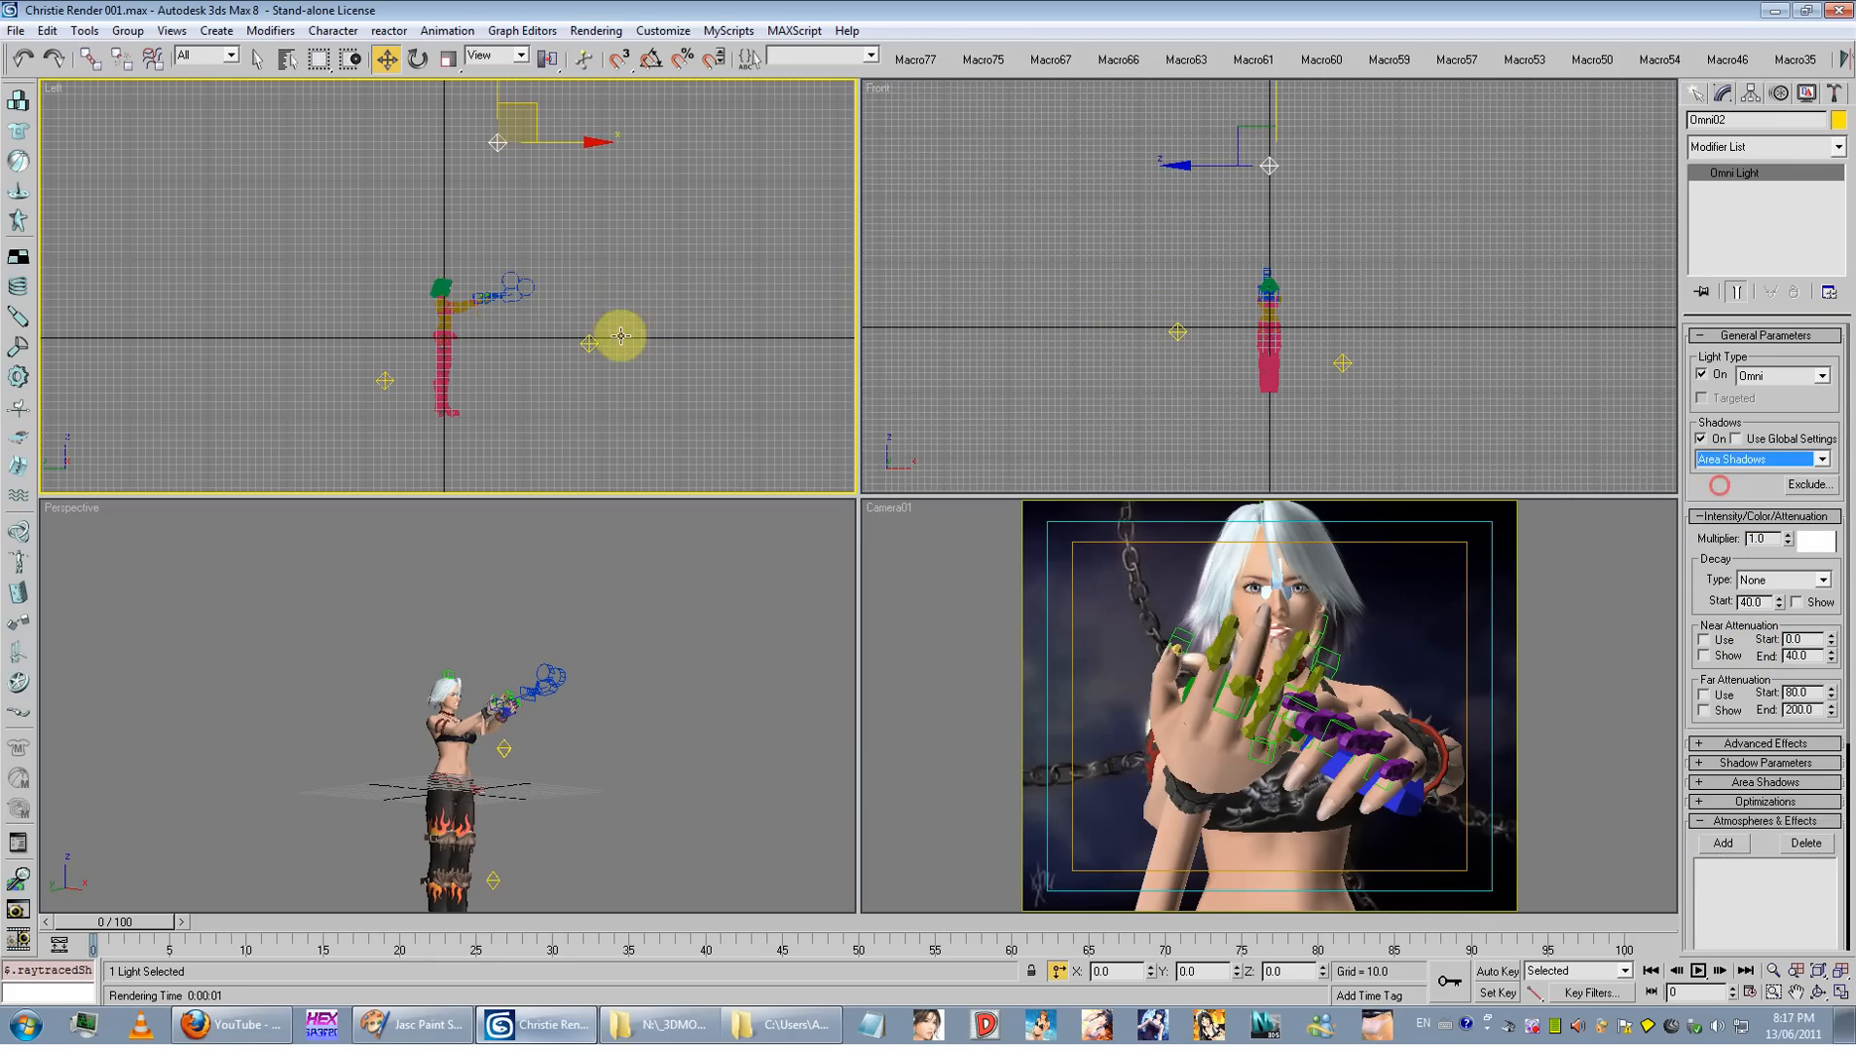
# Step: Select the rear light Omni01 and change its shadow type to Area Shadows
pyautogui.click(443, 353)
pyautogui.click(389, 376)
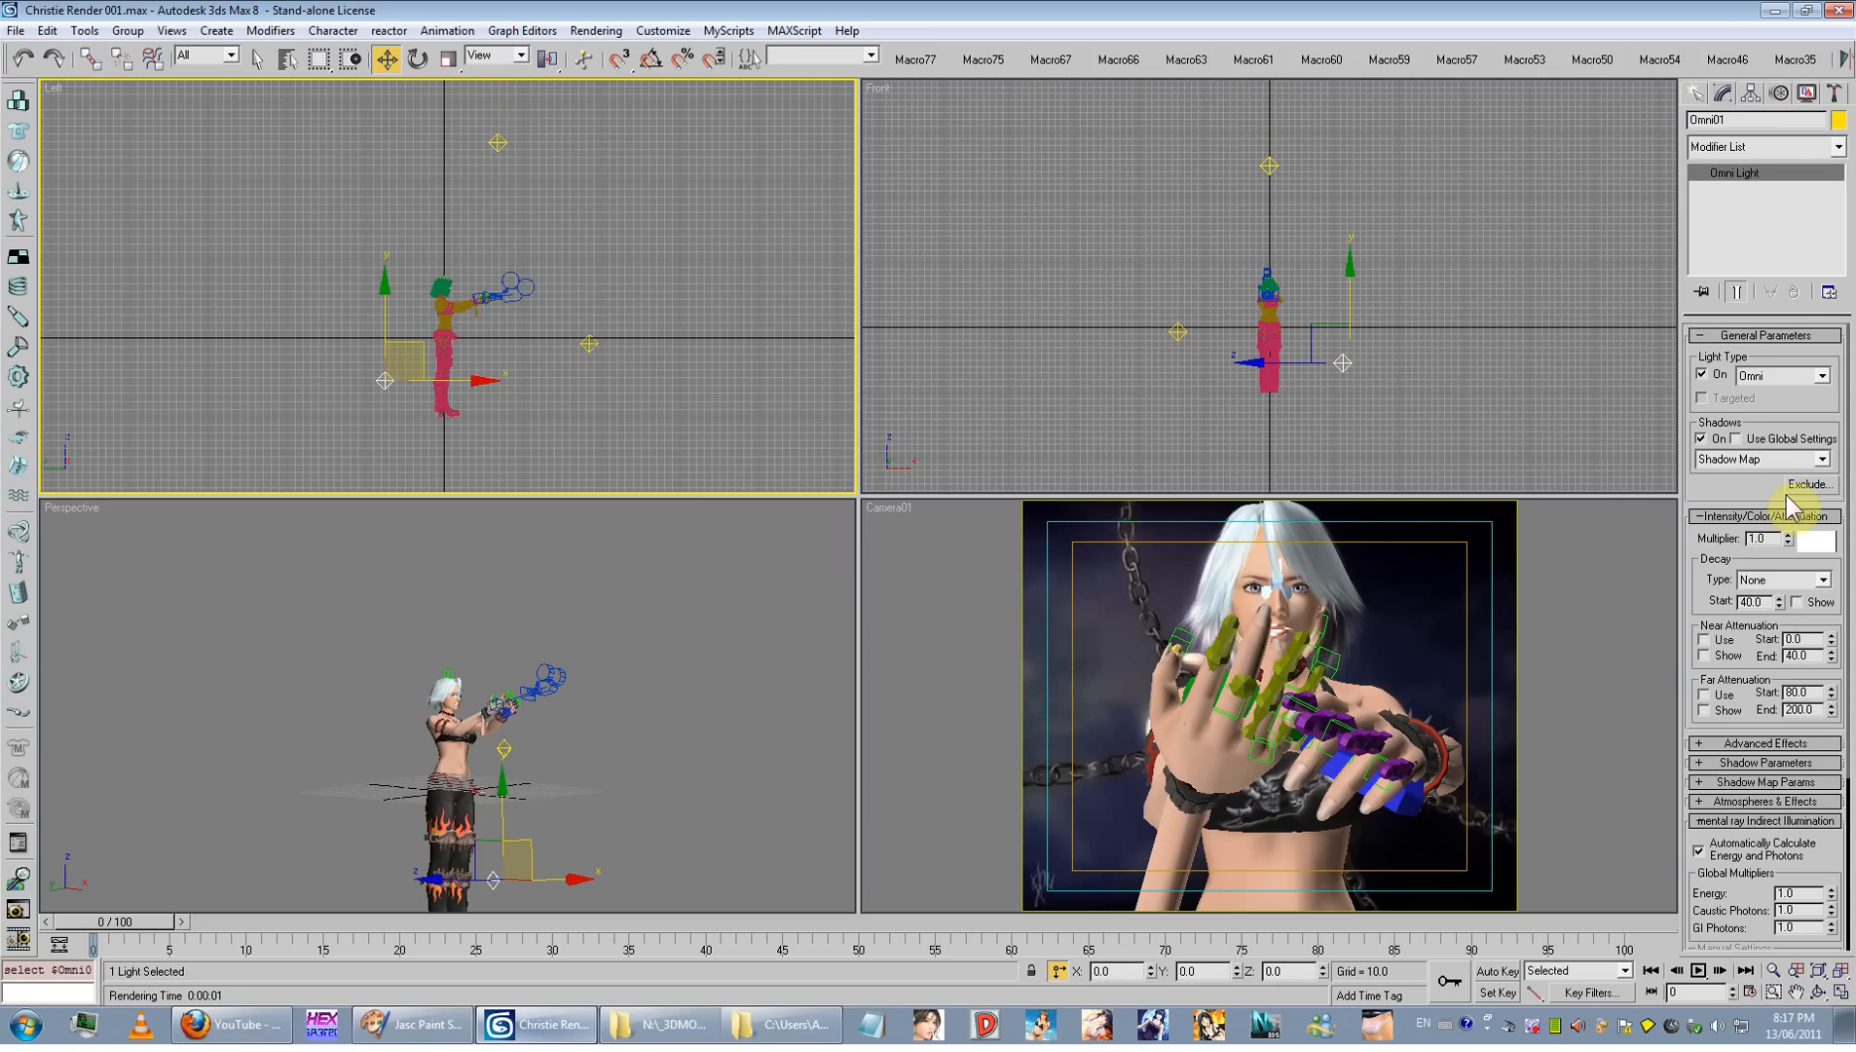
pyautogui.click(1753, 458)
pyautogui.click(1720, 487)
# Step: Deselect the light, render the Camera01 view to check the shadows, and close the rendered frame
pyautogui.click(1446, 574)
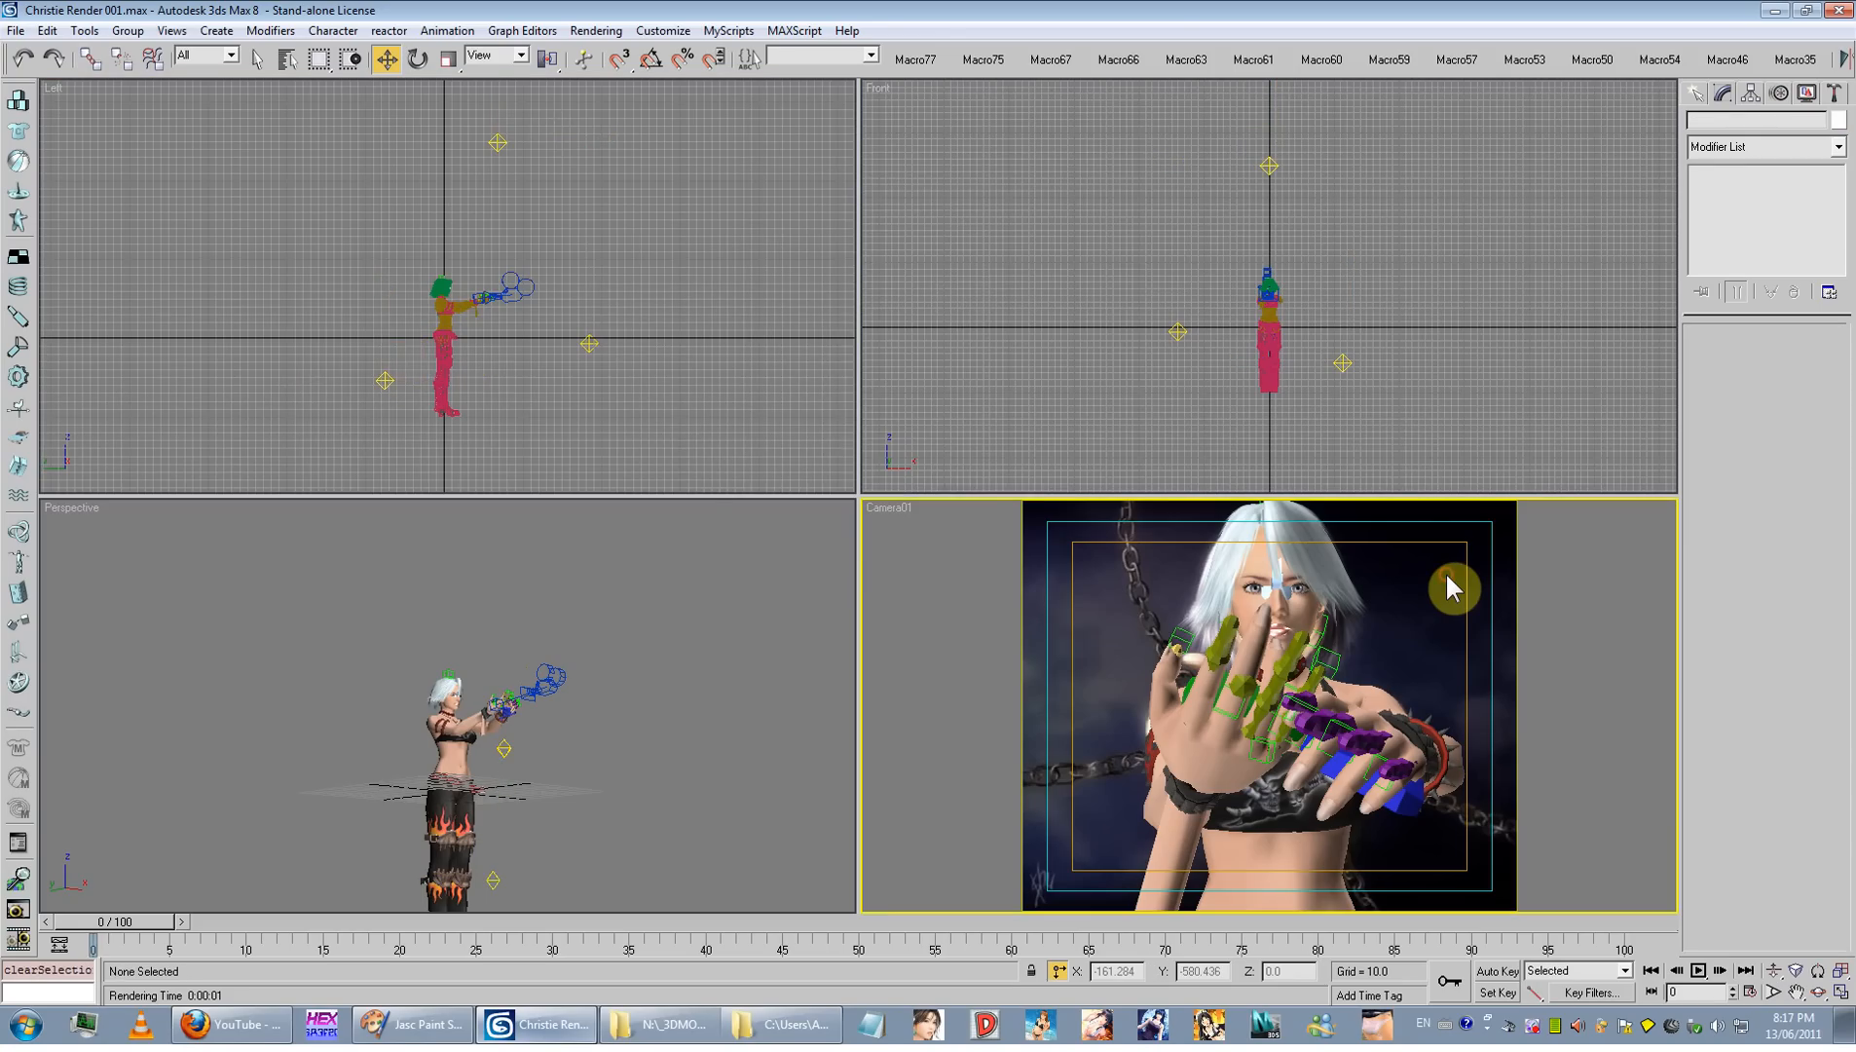
pyautogui.hotkey('shift', 'q')
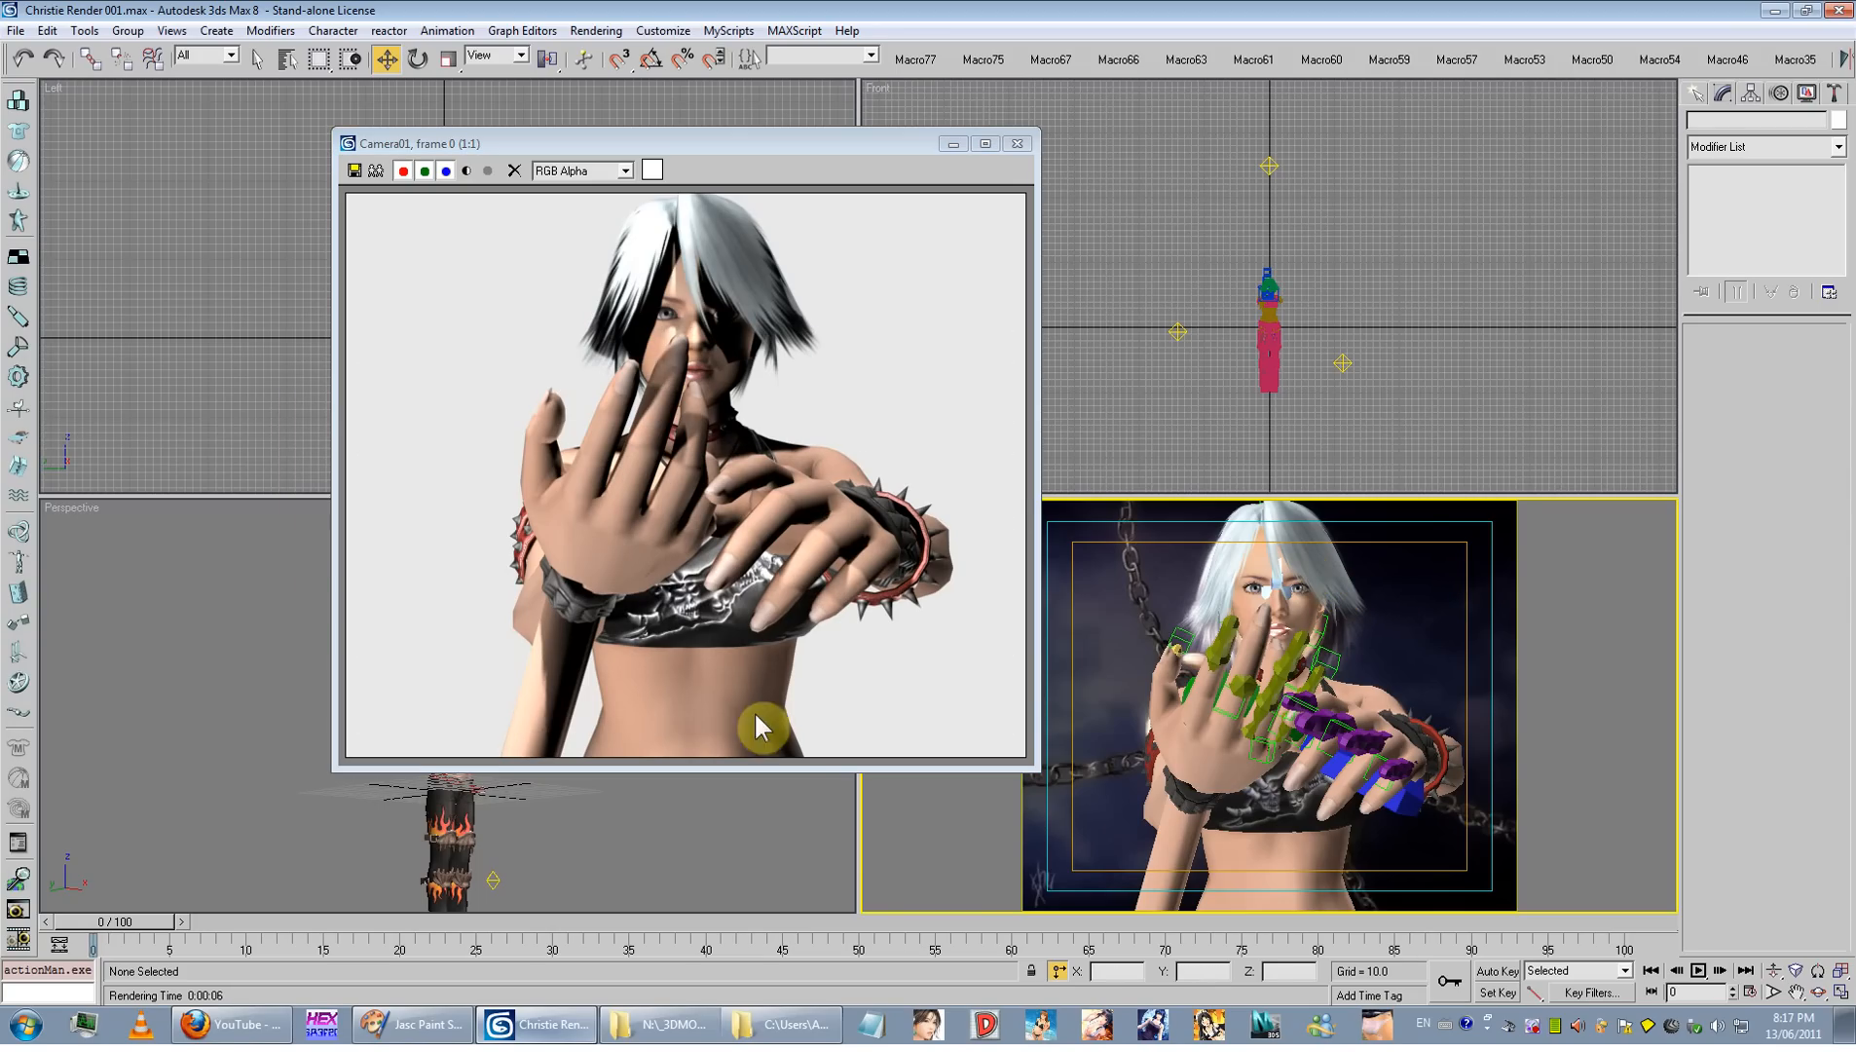
pyautogui.click(1017, 144)
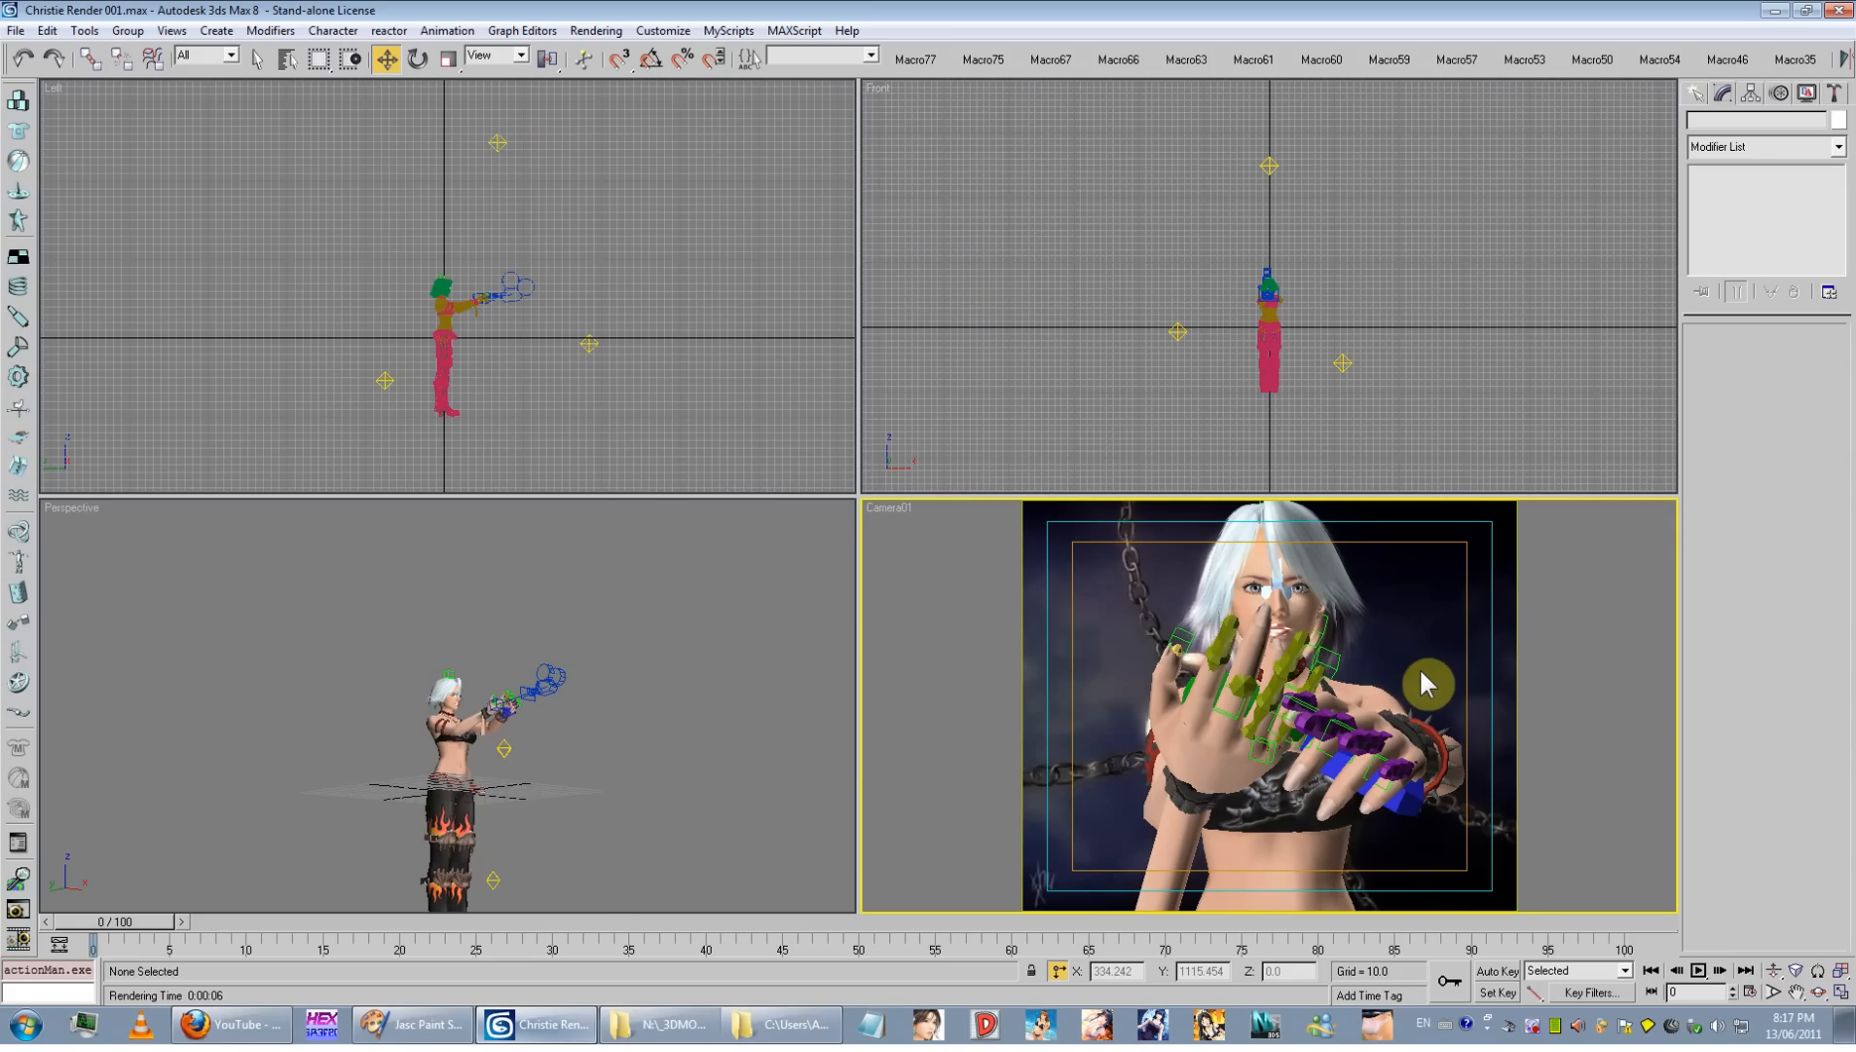
# Step: Assign V-Ray Adv 1.5 RC3 as the production renderer in the Render Scene settings
pyautogui.press('F10')
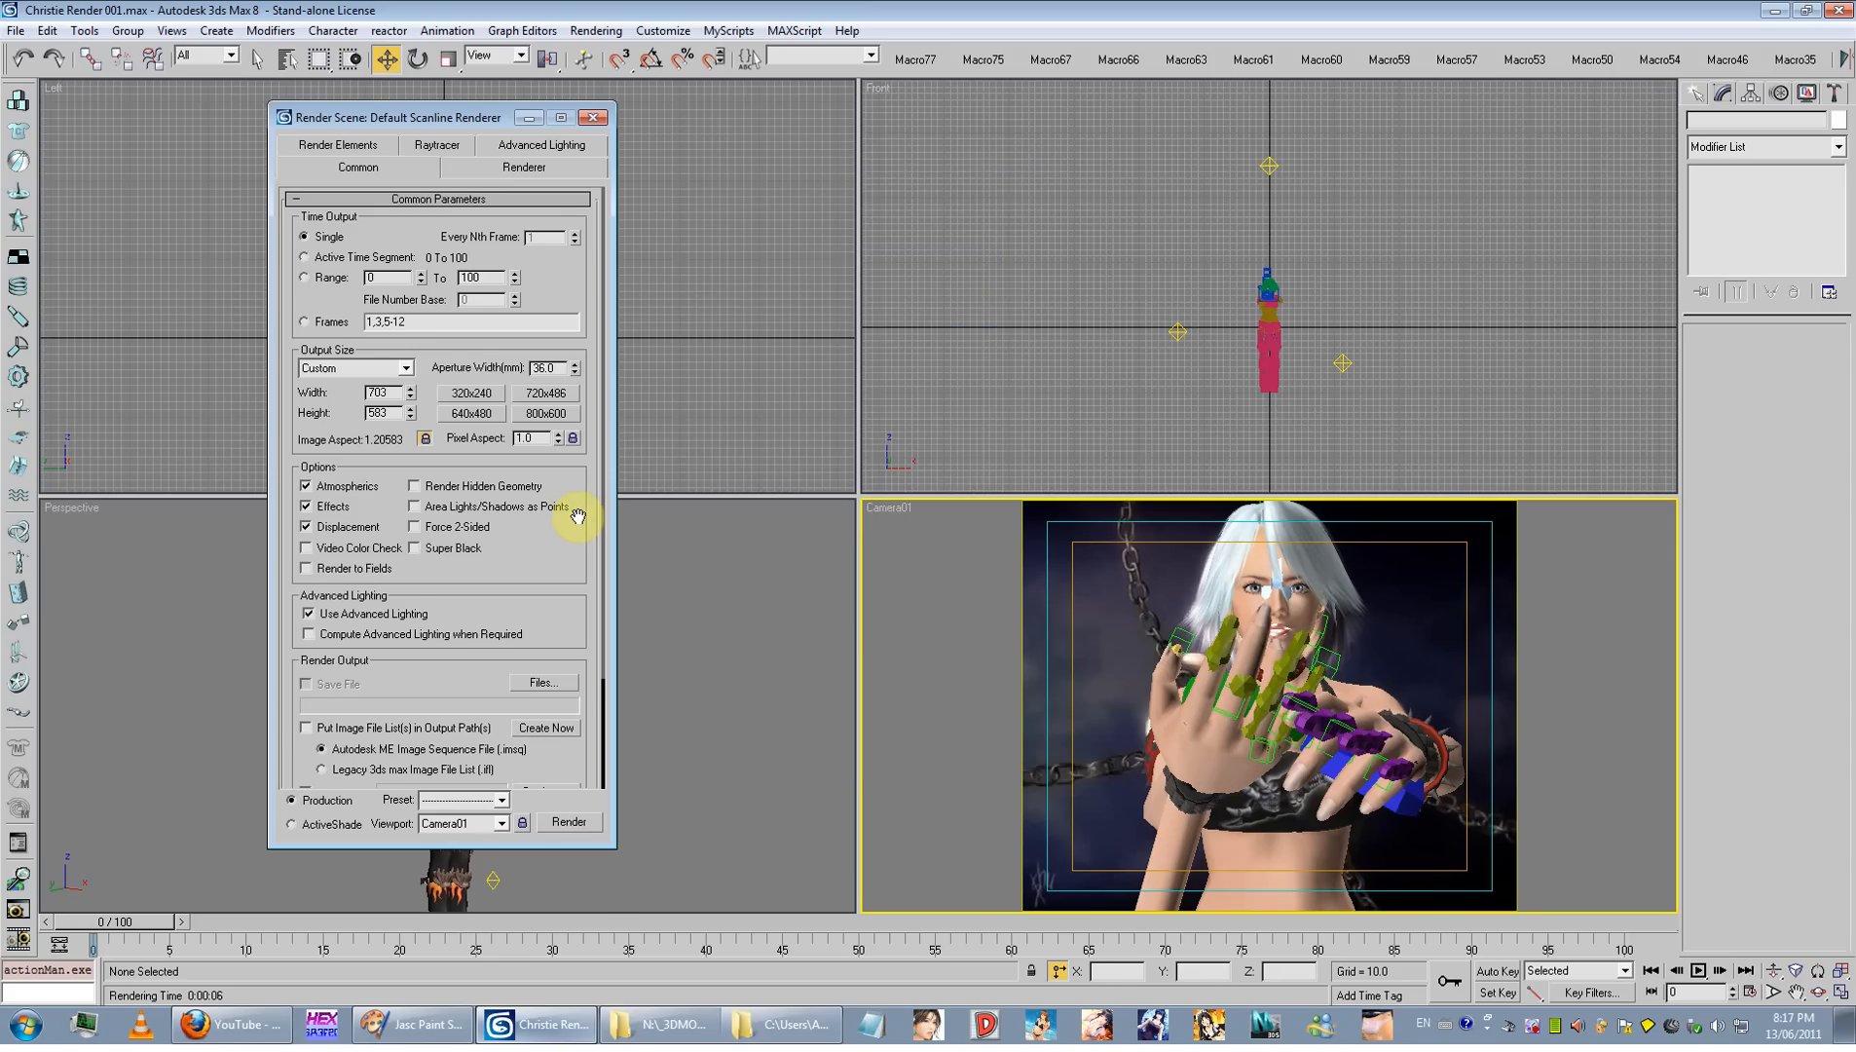
pyautogui.moveTo(559, 530); pyautogui.dragTo(614, 393)
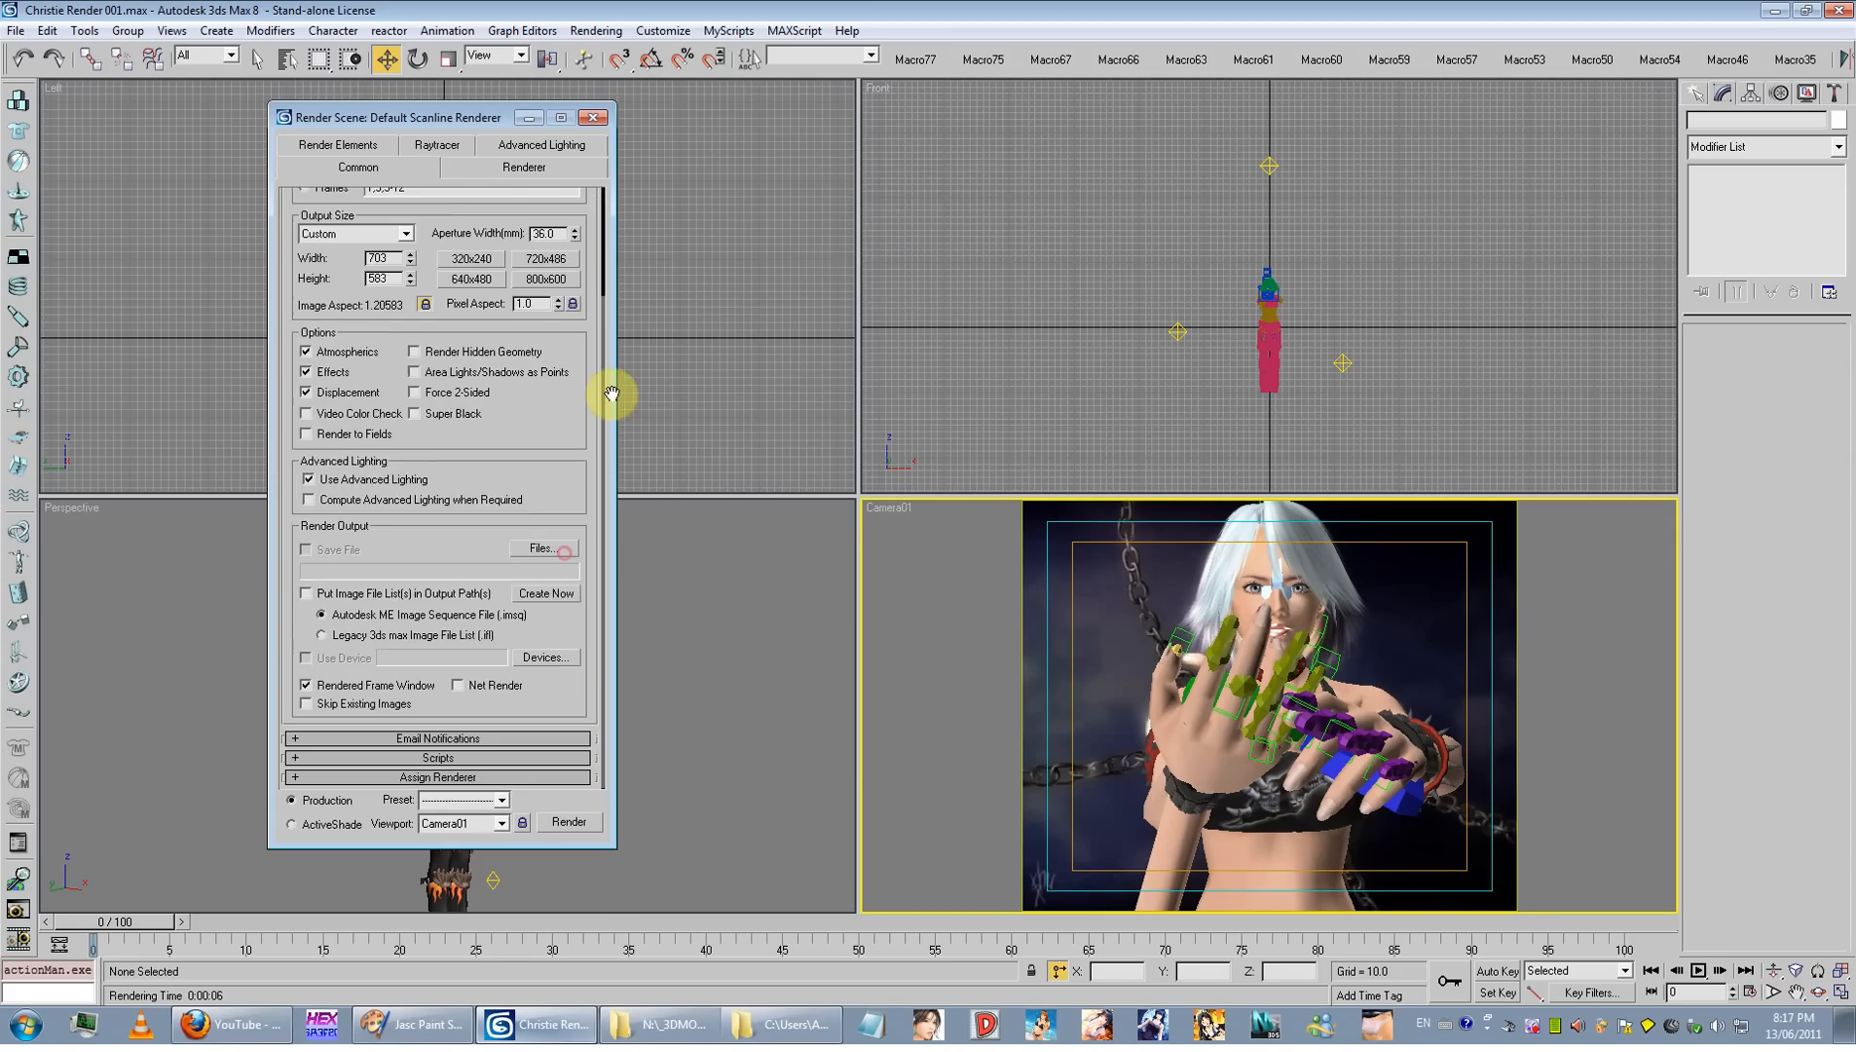
pyautogui.click(485, 171)
pyautogui.moveTo(469, 456); pyautogui.dragTo(531, 373)
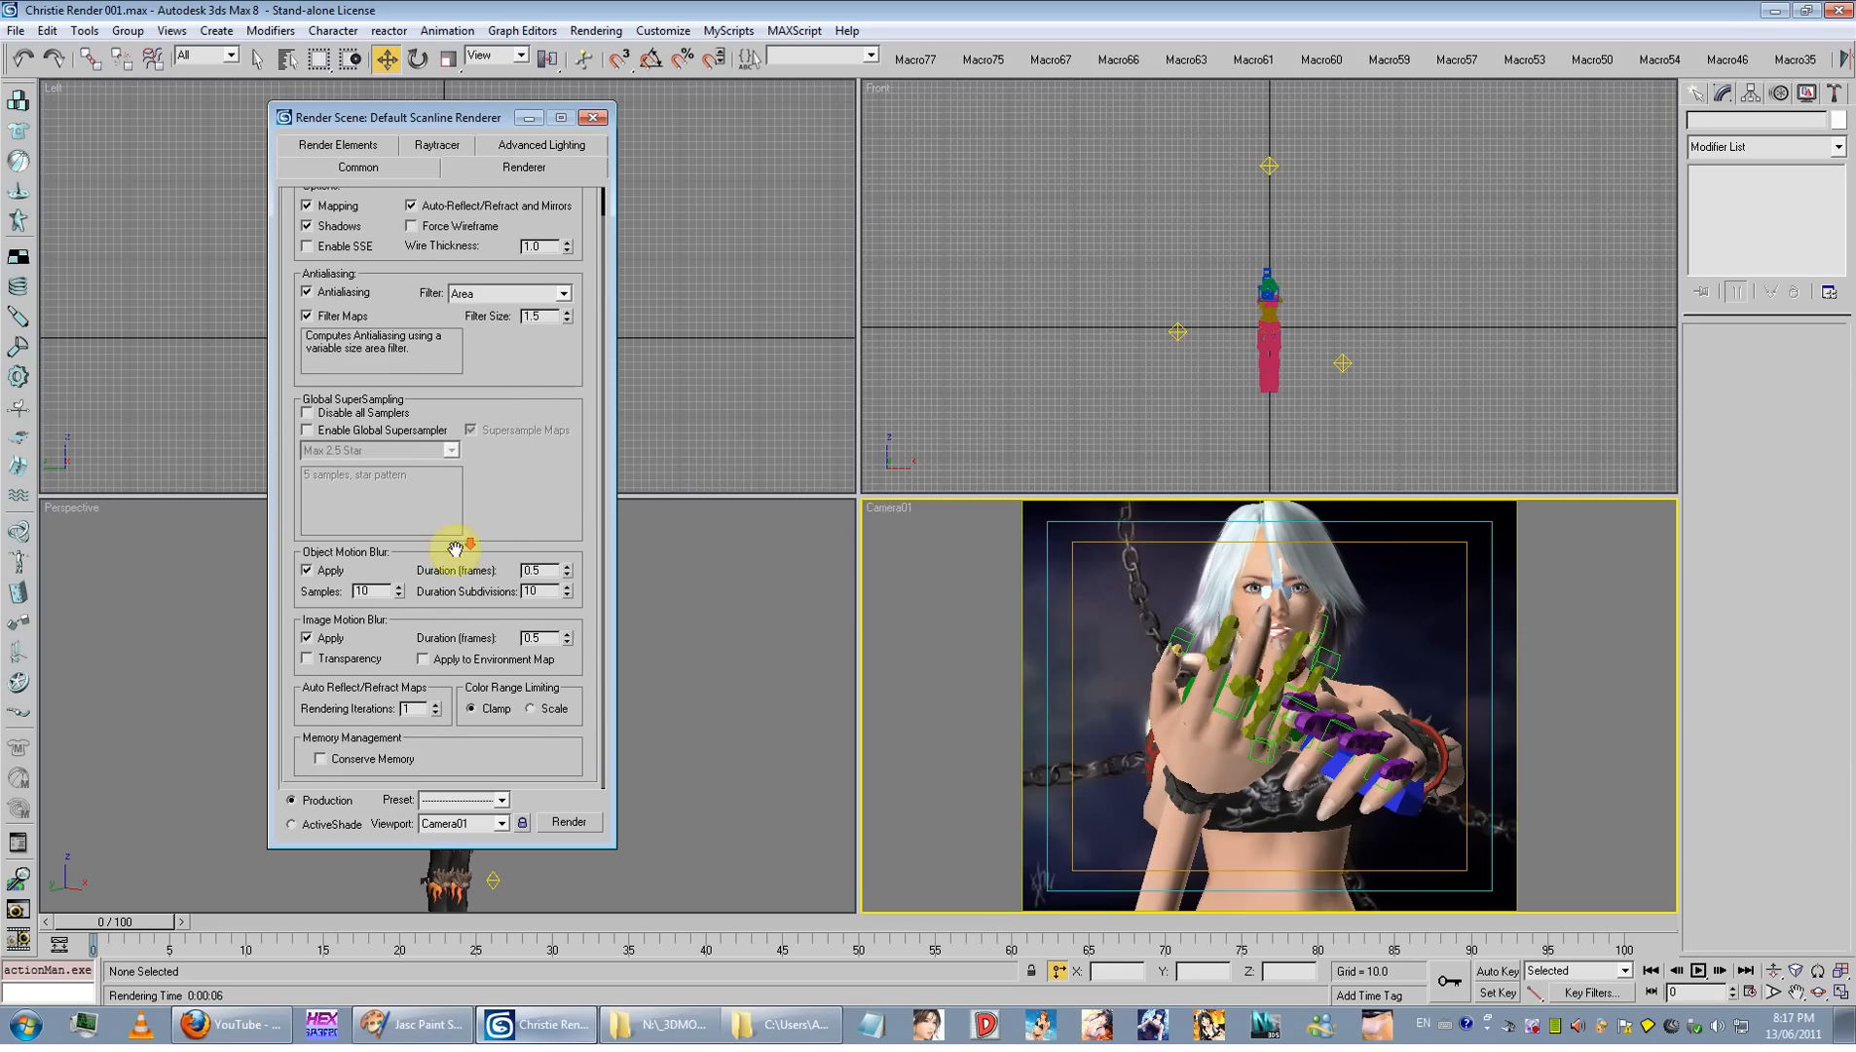
pyautogui.click(336, 164)
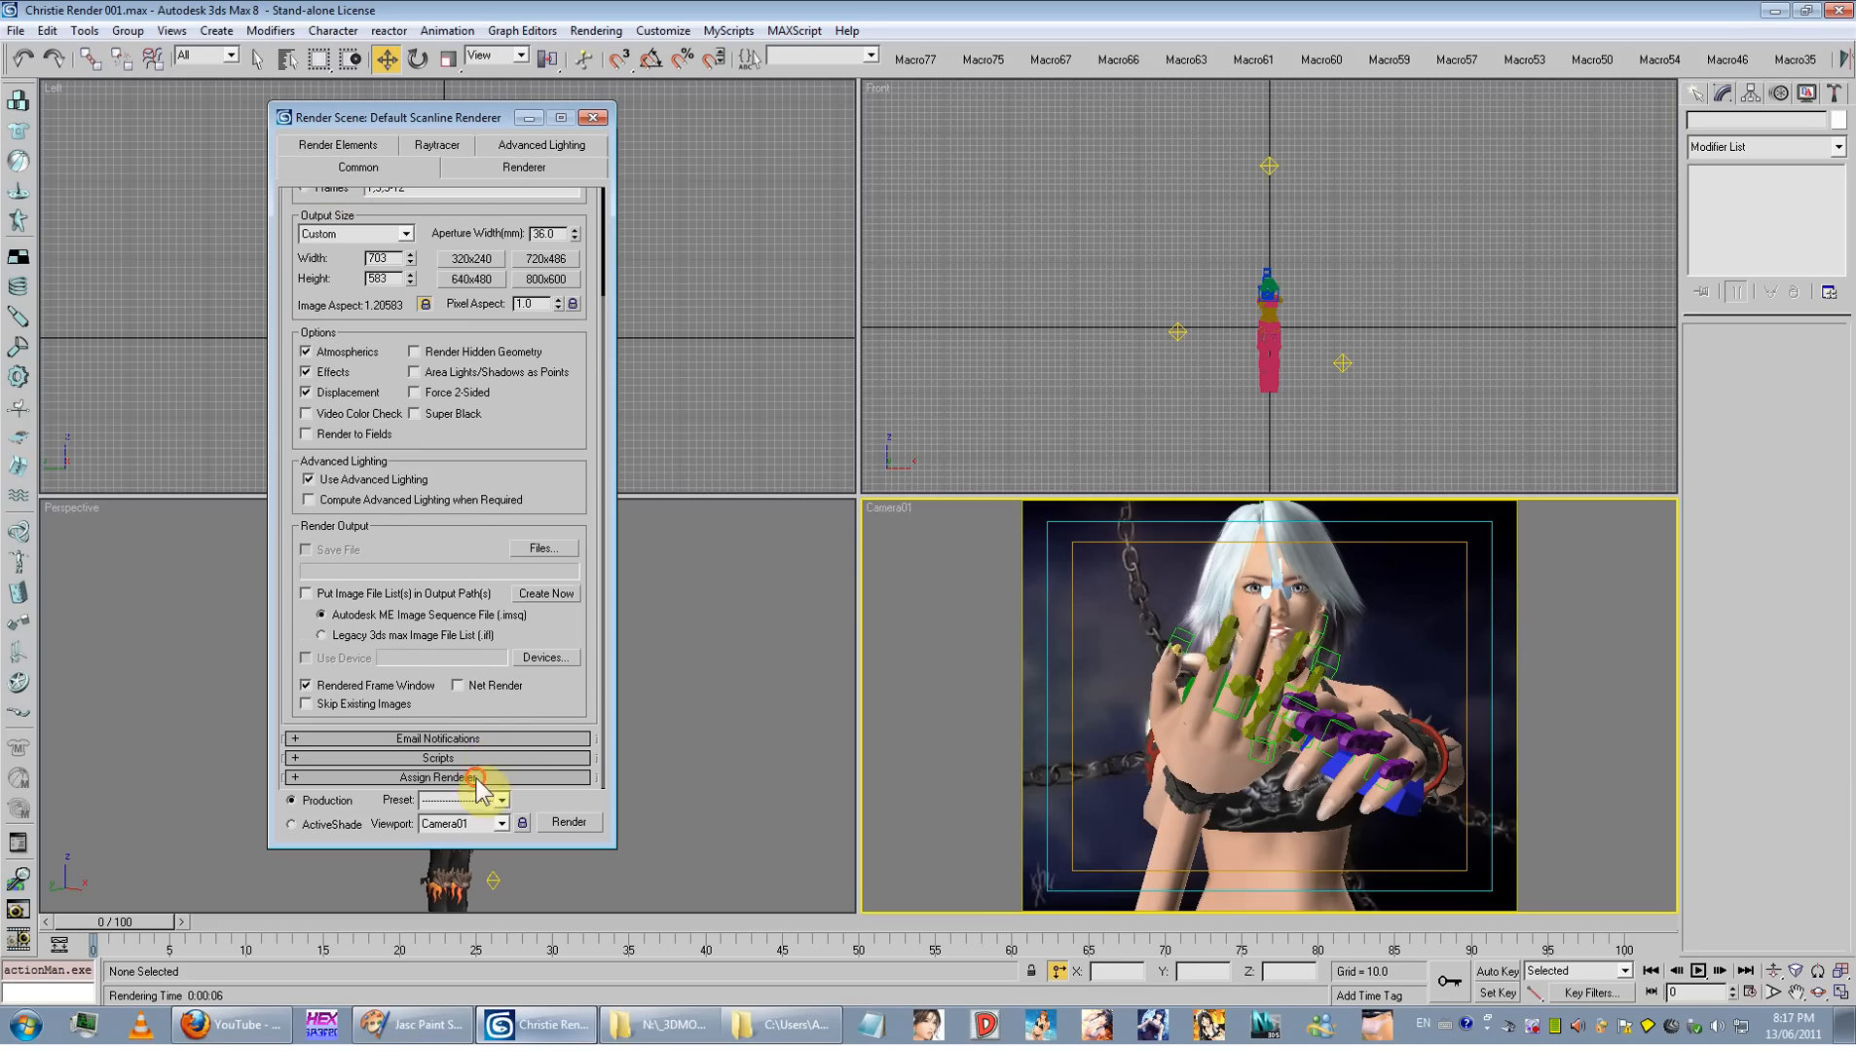
pyautogui.click(476, 777)
pyautogui.click(536, 694)
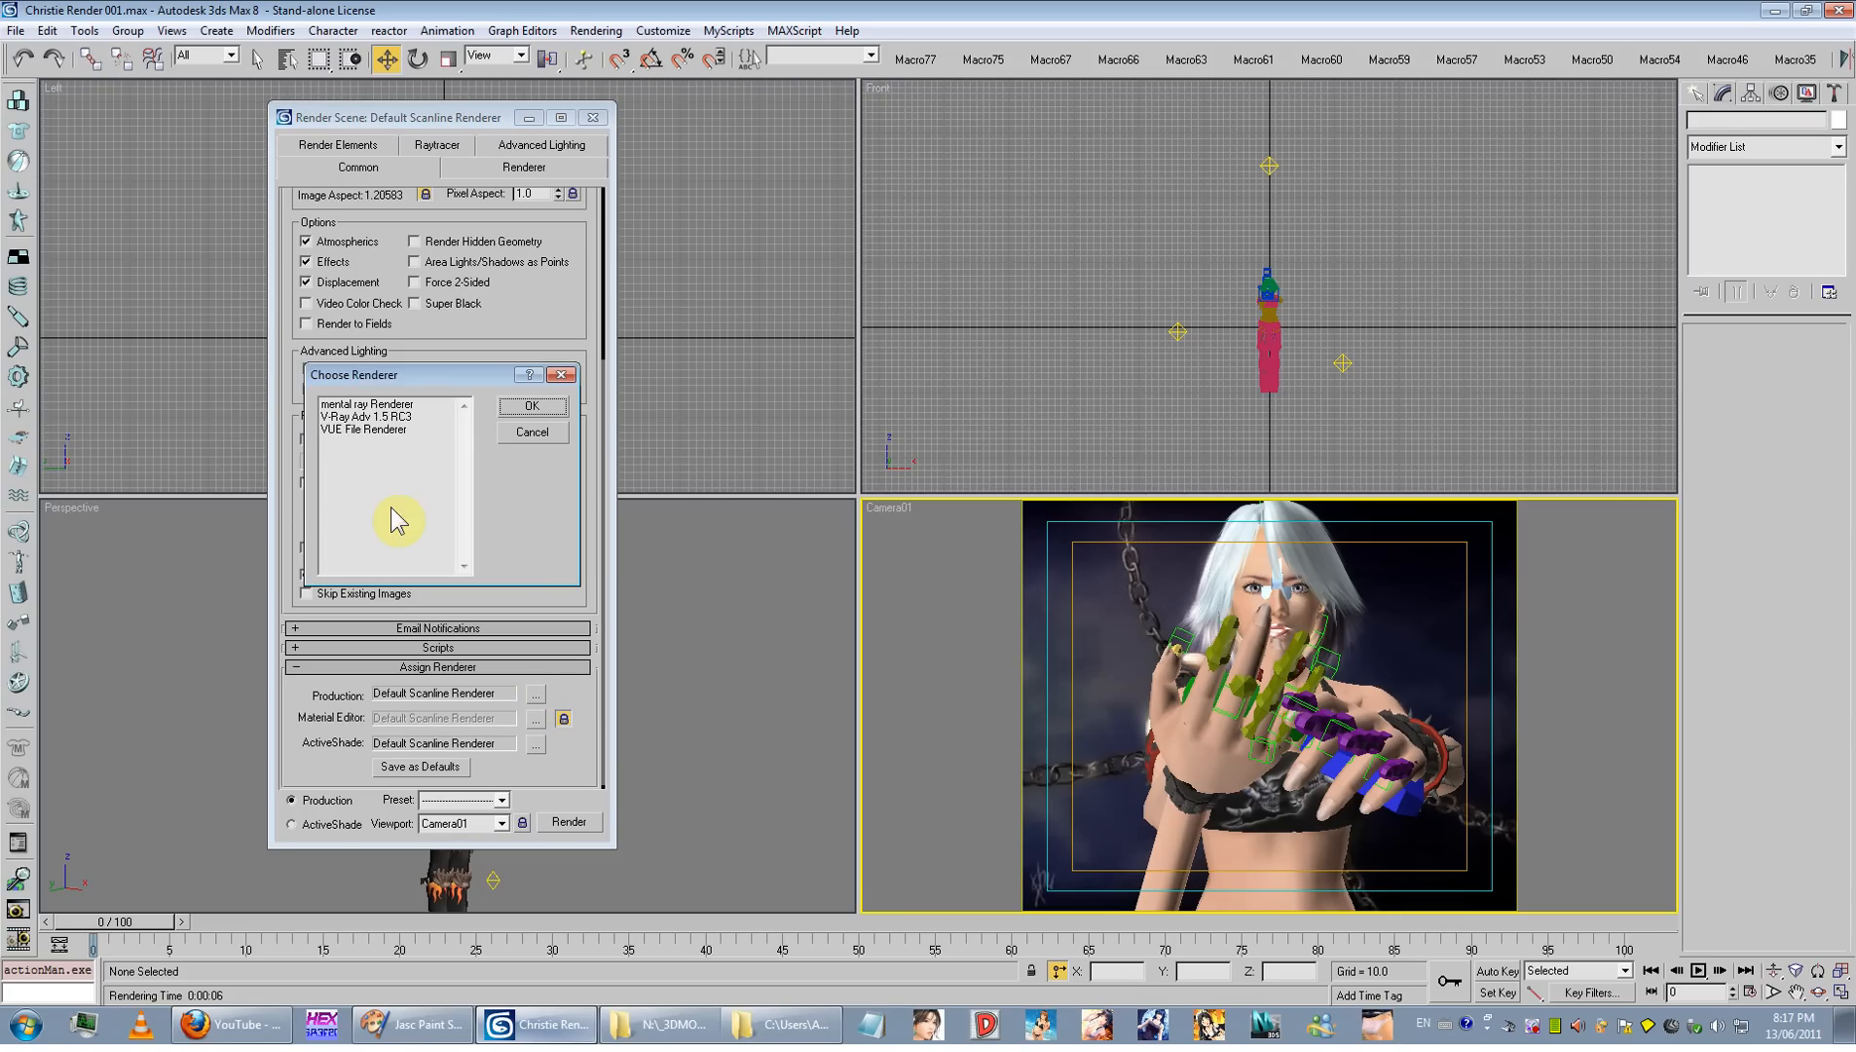
pyautogui.click(367, 416)
pyautogui.click(532, 407)
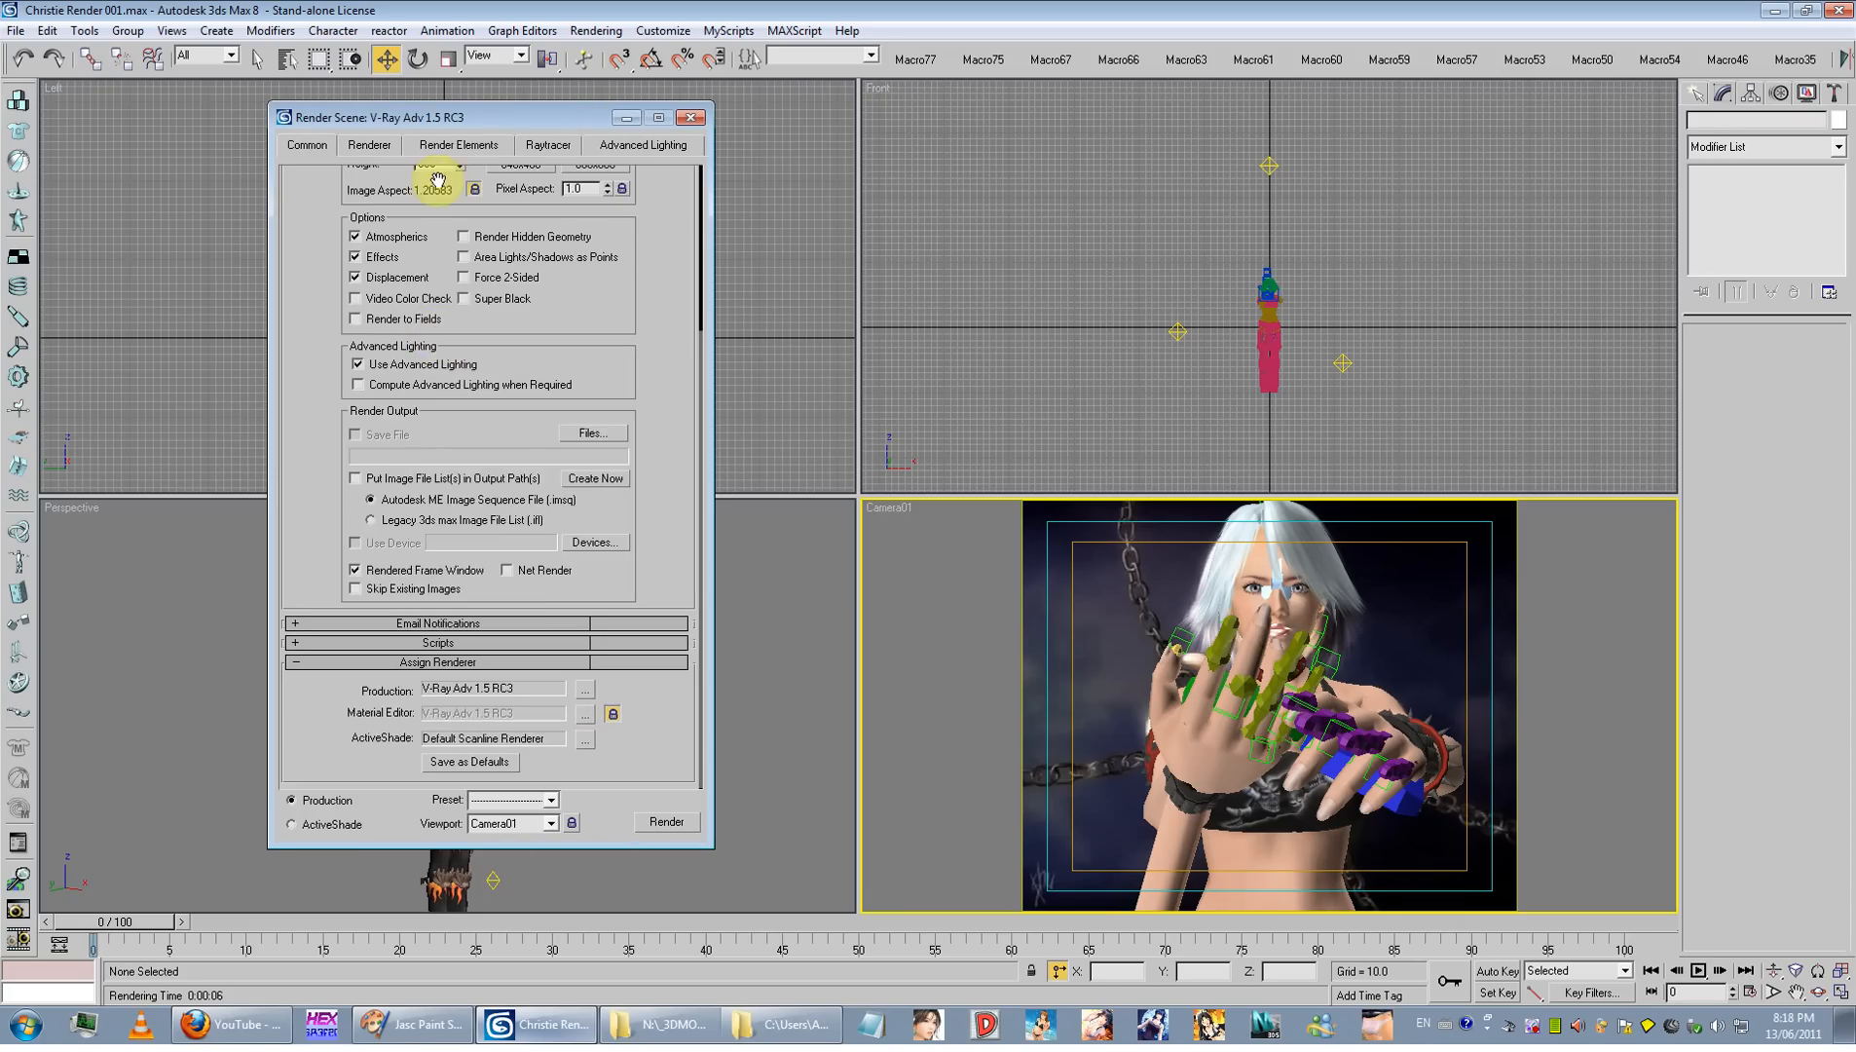
# Step: Turn on V-Ray indirect illumination (GI) and enable reflective GI caustics
pyautogui.click(378, 147)
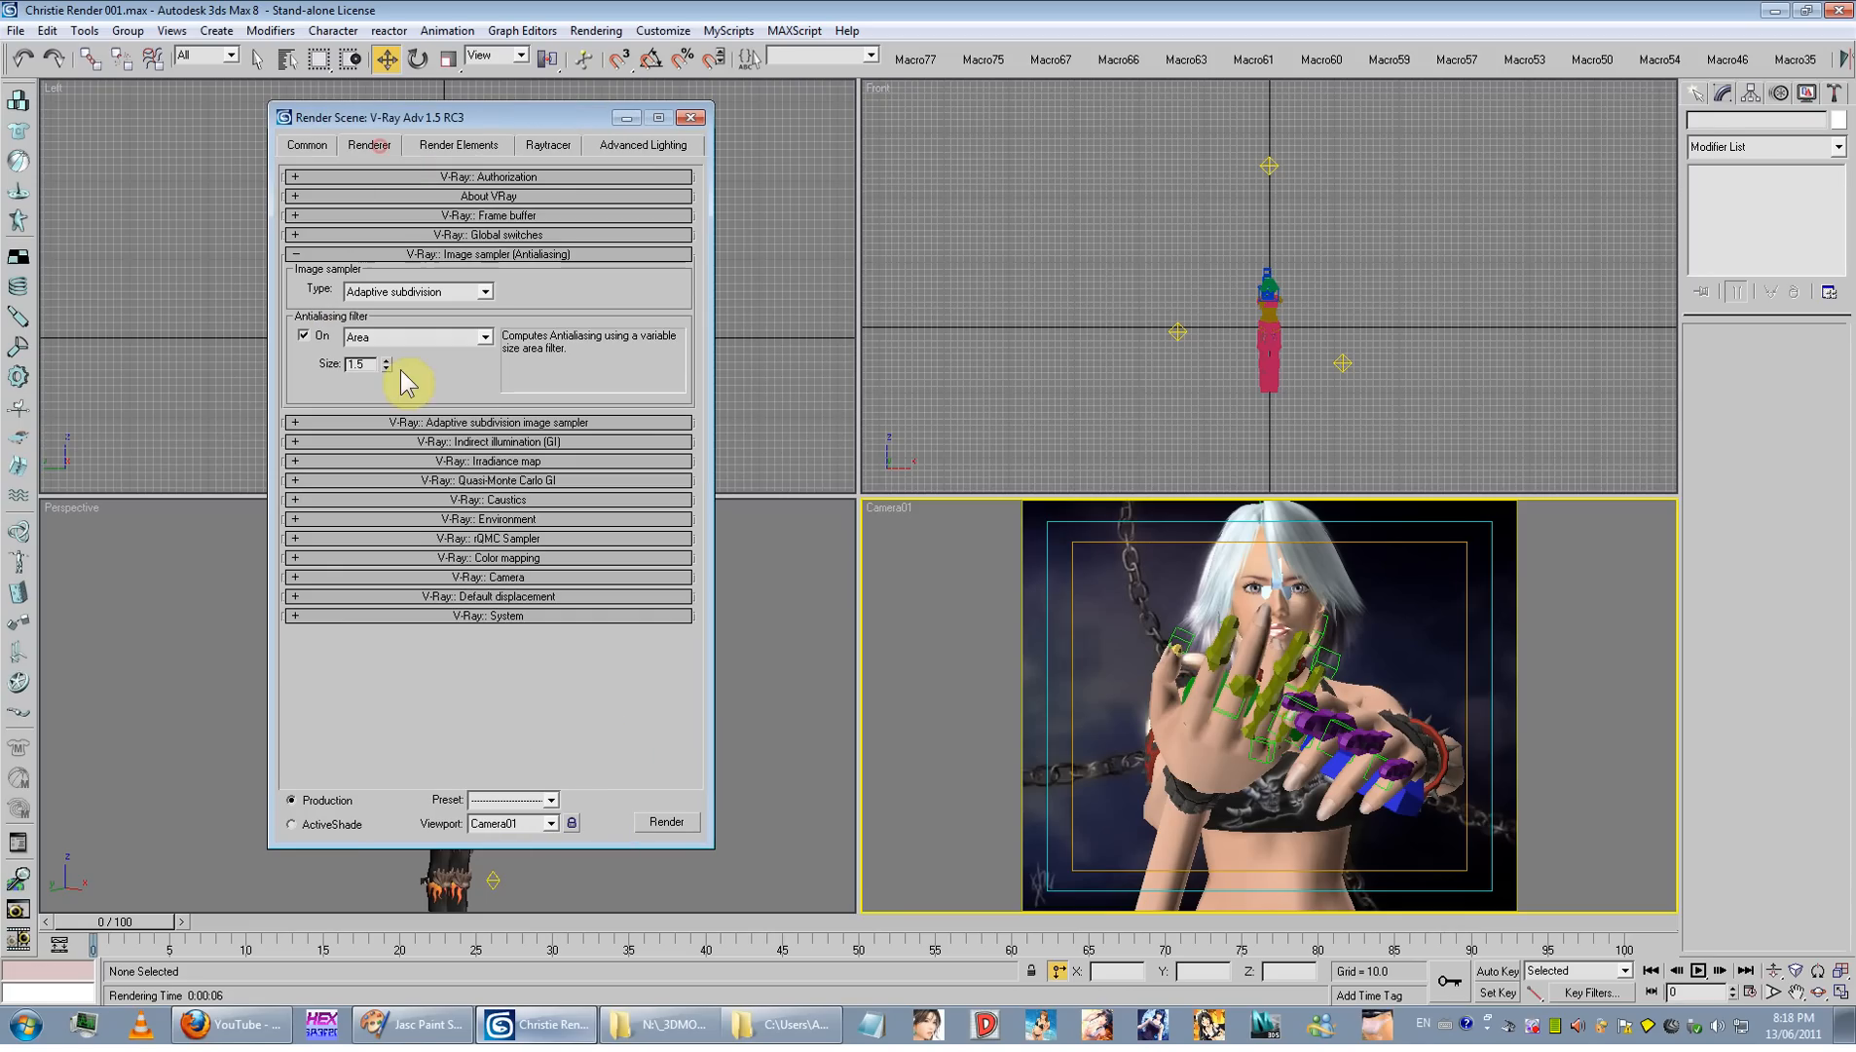
pyautogui.click(468, 442)
pyautogui.click(302, 470)
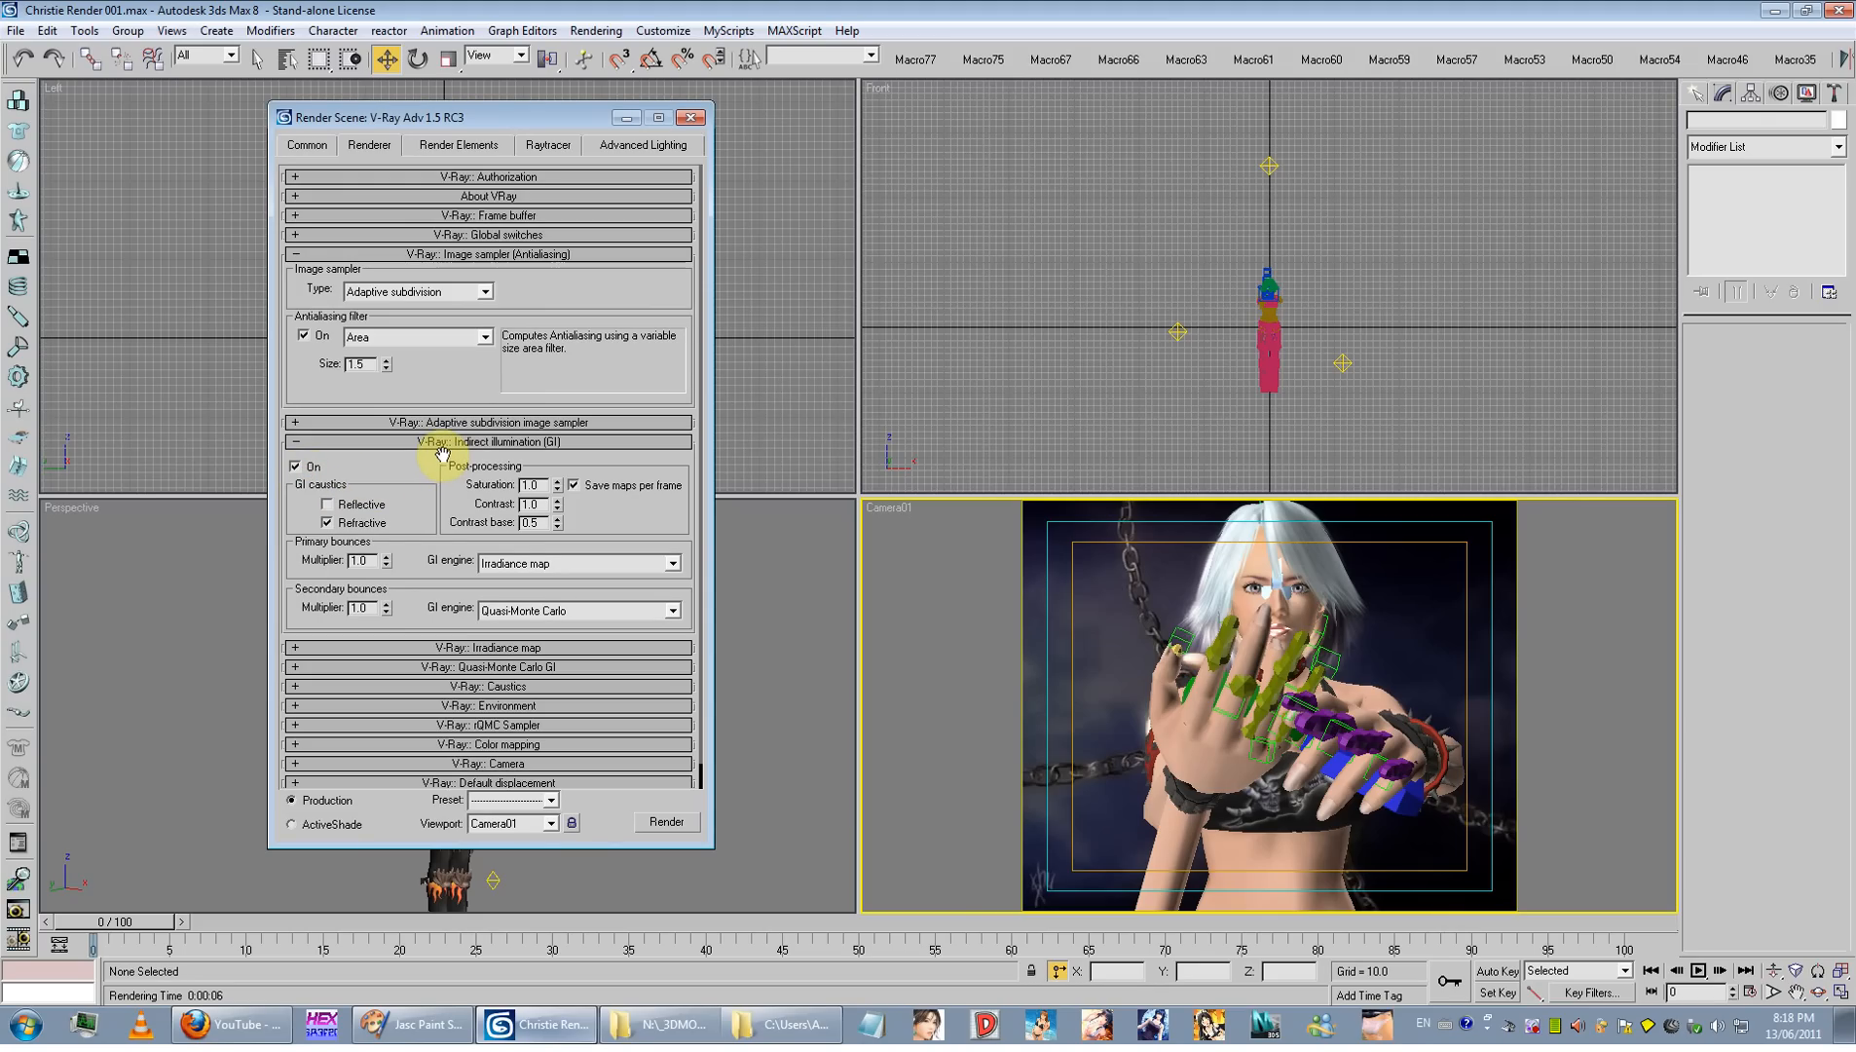
pyautogui.click(362, 505)
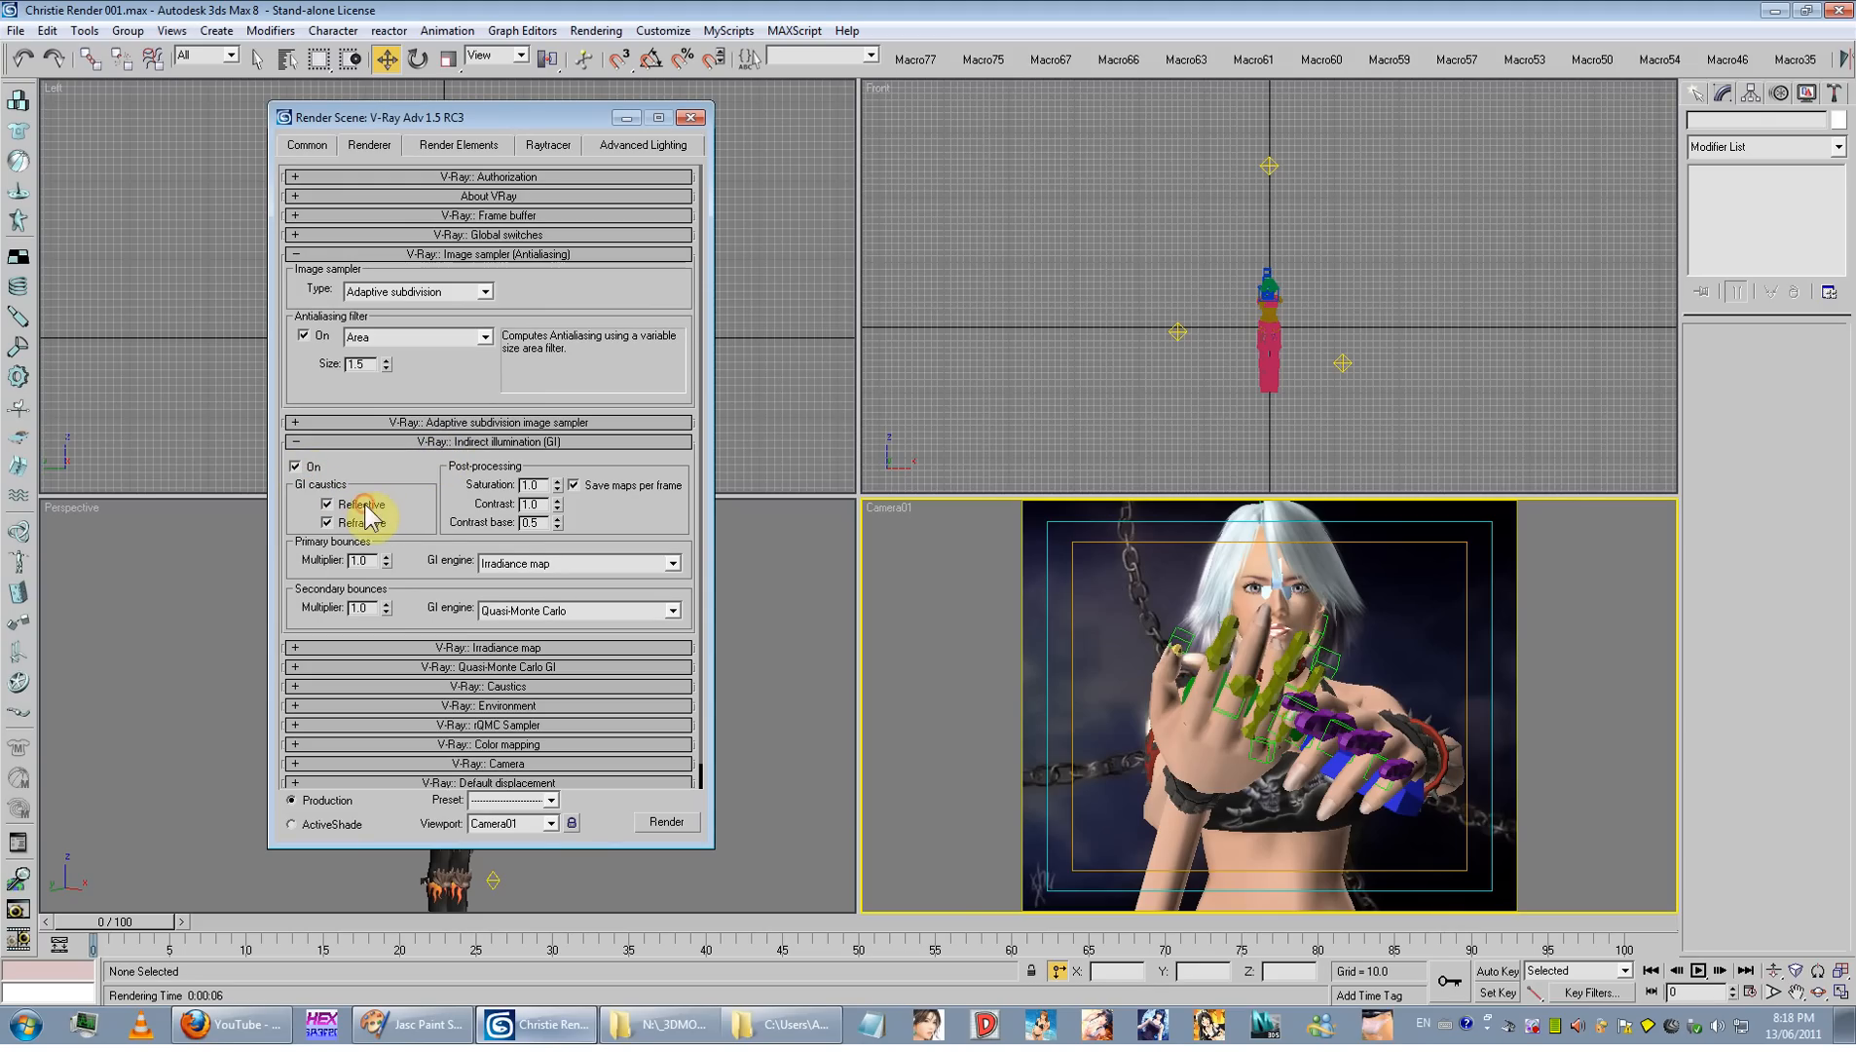
# Step: Start a V-Ray test render of Camera01, move the windows aside to watch its progress, then cancel it and close the frame
pyautogui.hotkey('shift', 'q')
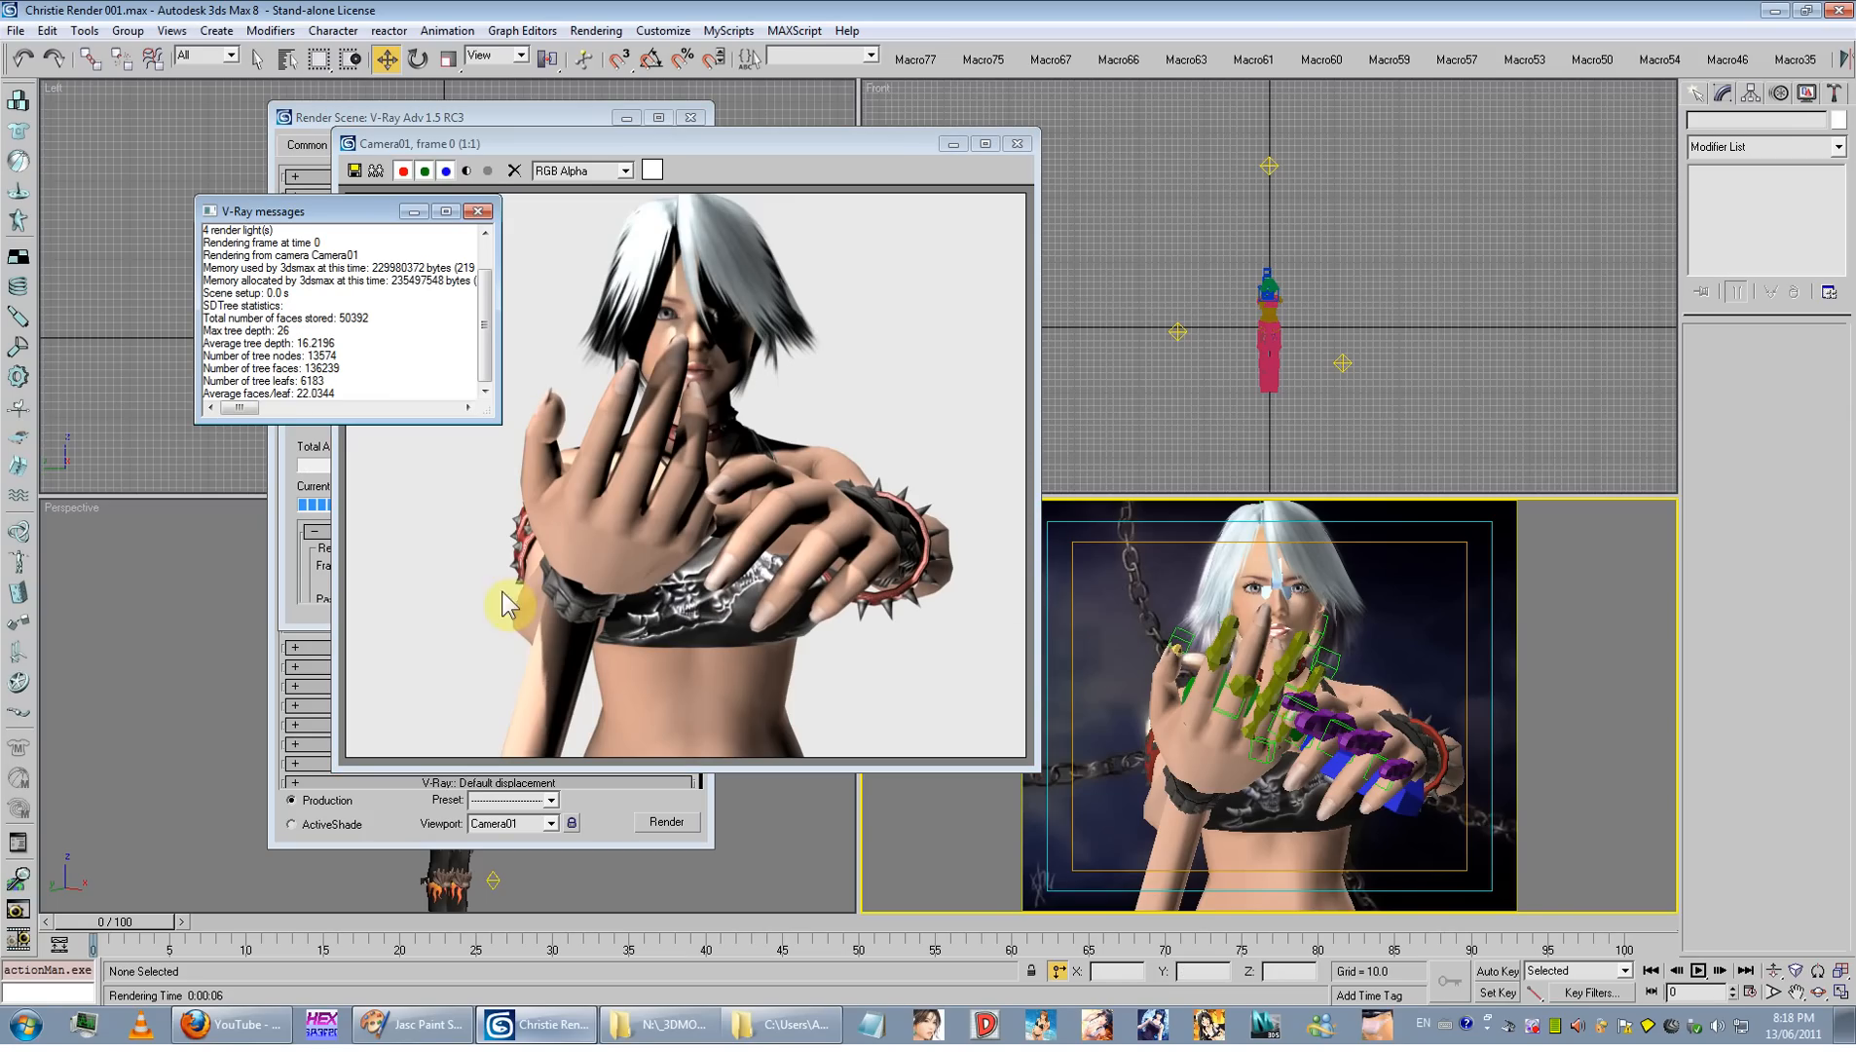
pyautogui.moveTo(376, 212); pyautogui.dragTo(1201, 205)
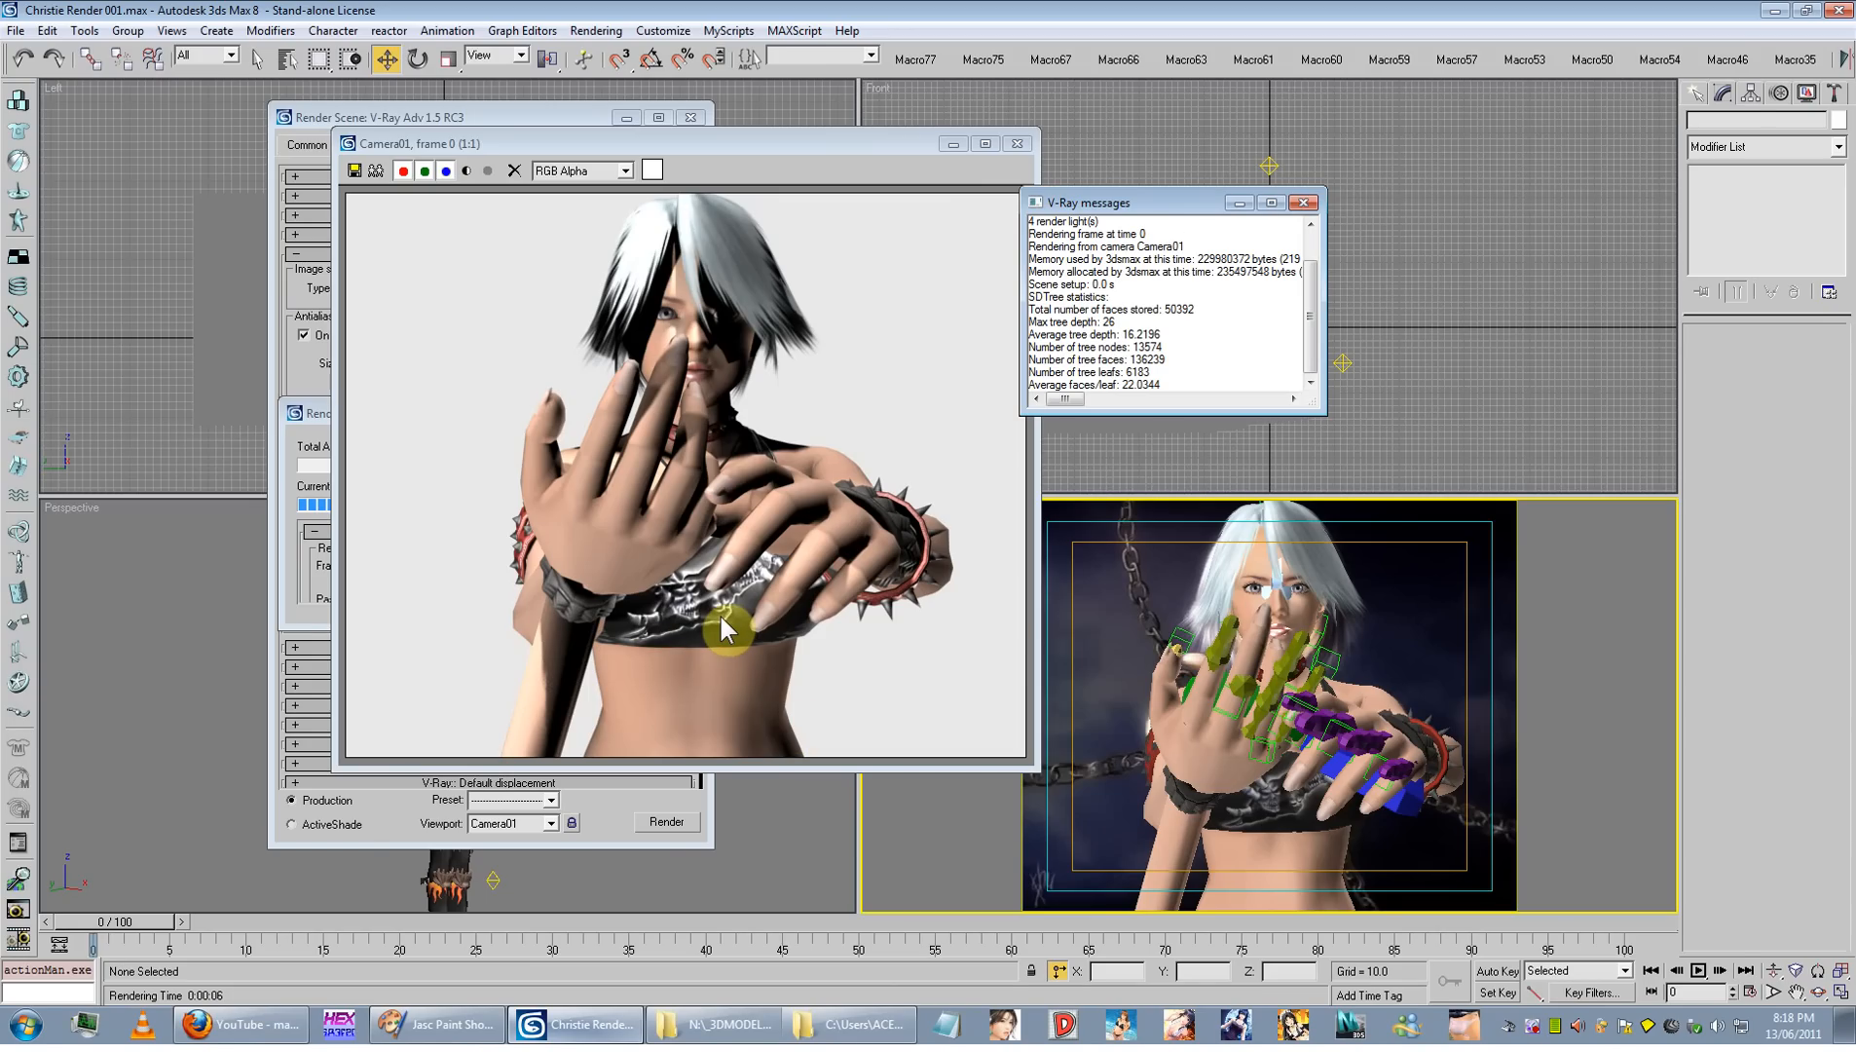
pyautogui.click(312, 531)
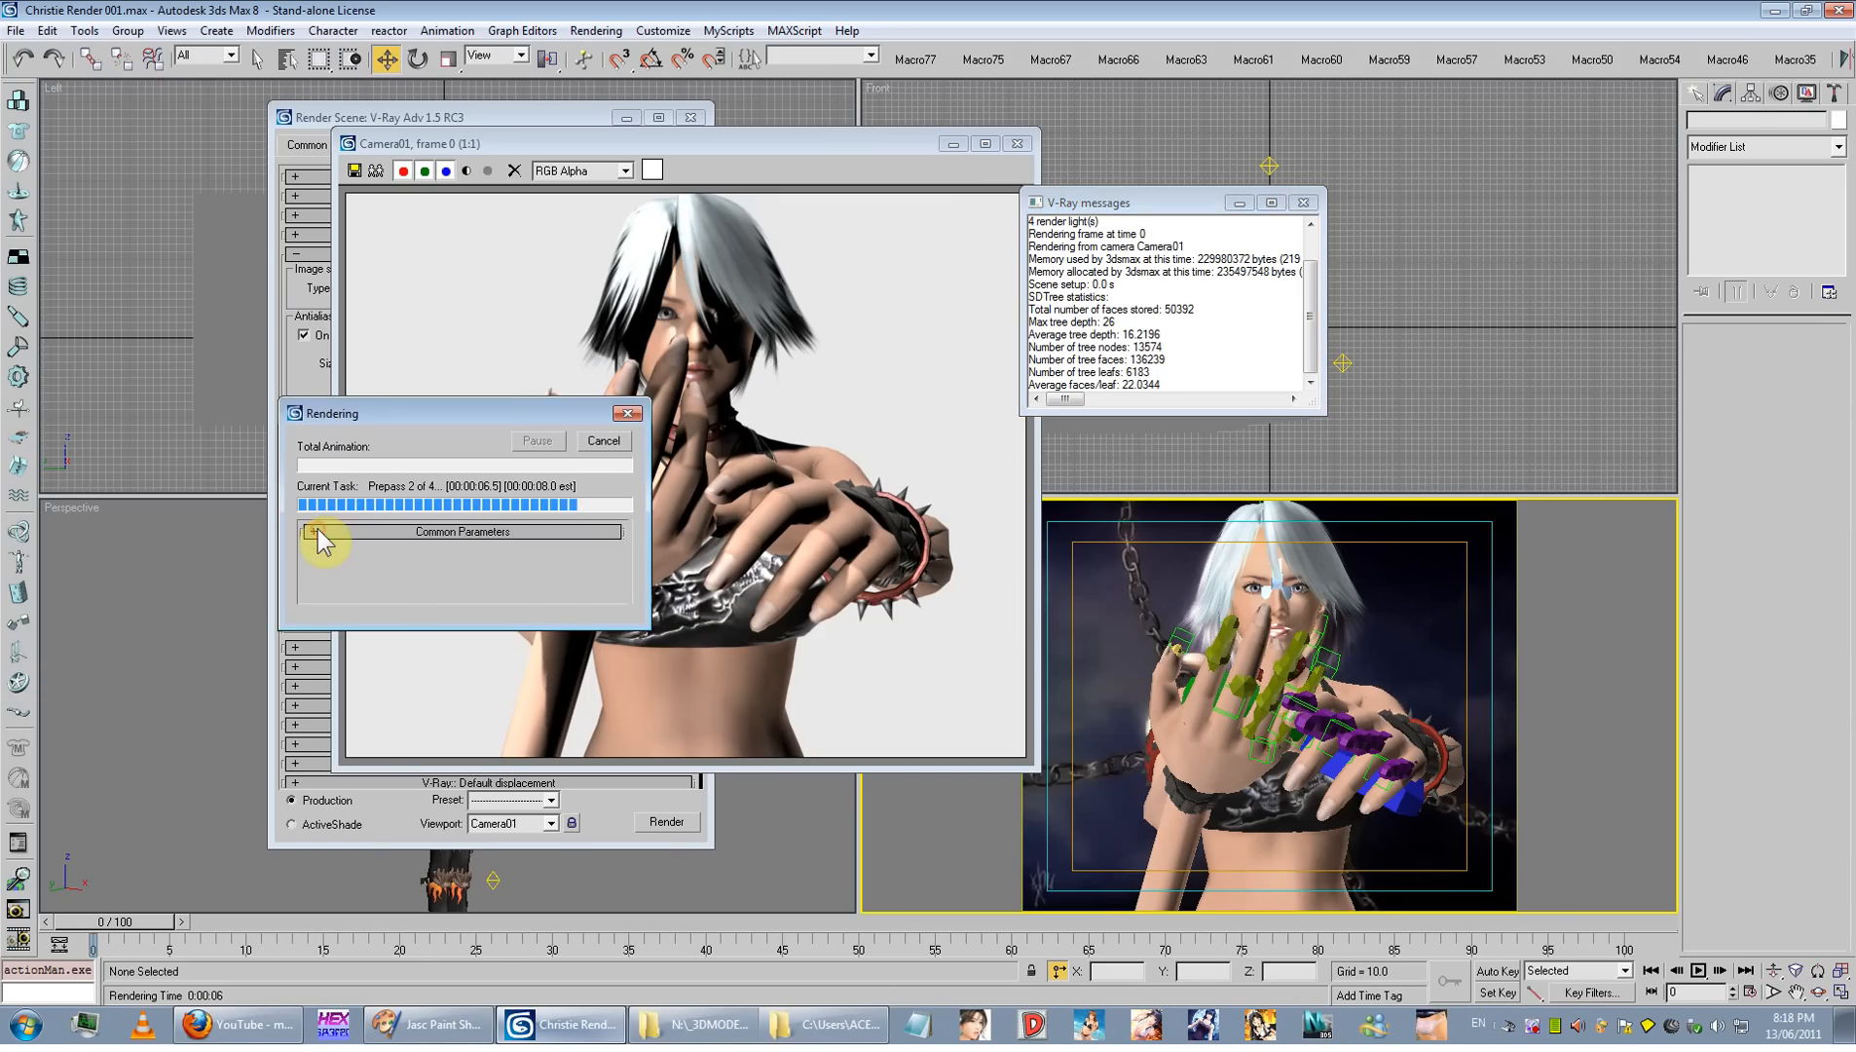
pyautogui.moveTo(385, 427); pyautogui.dragTo(1284, 410)
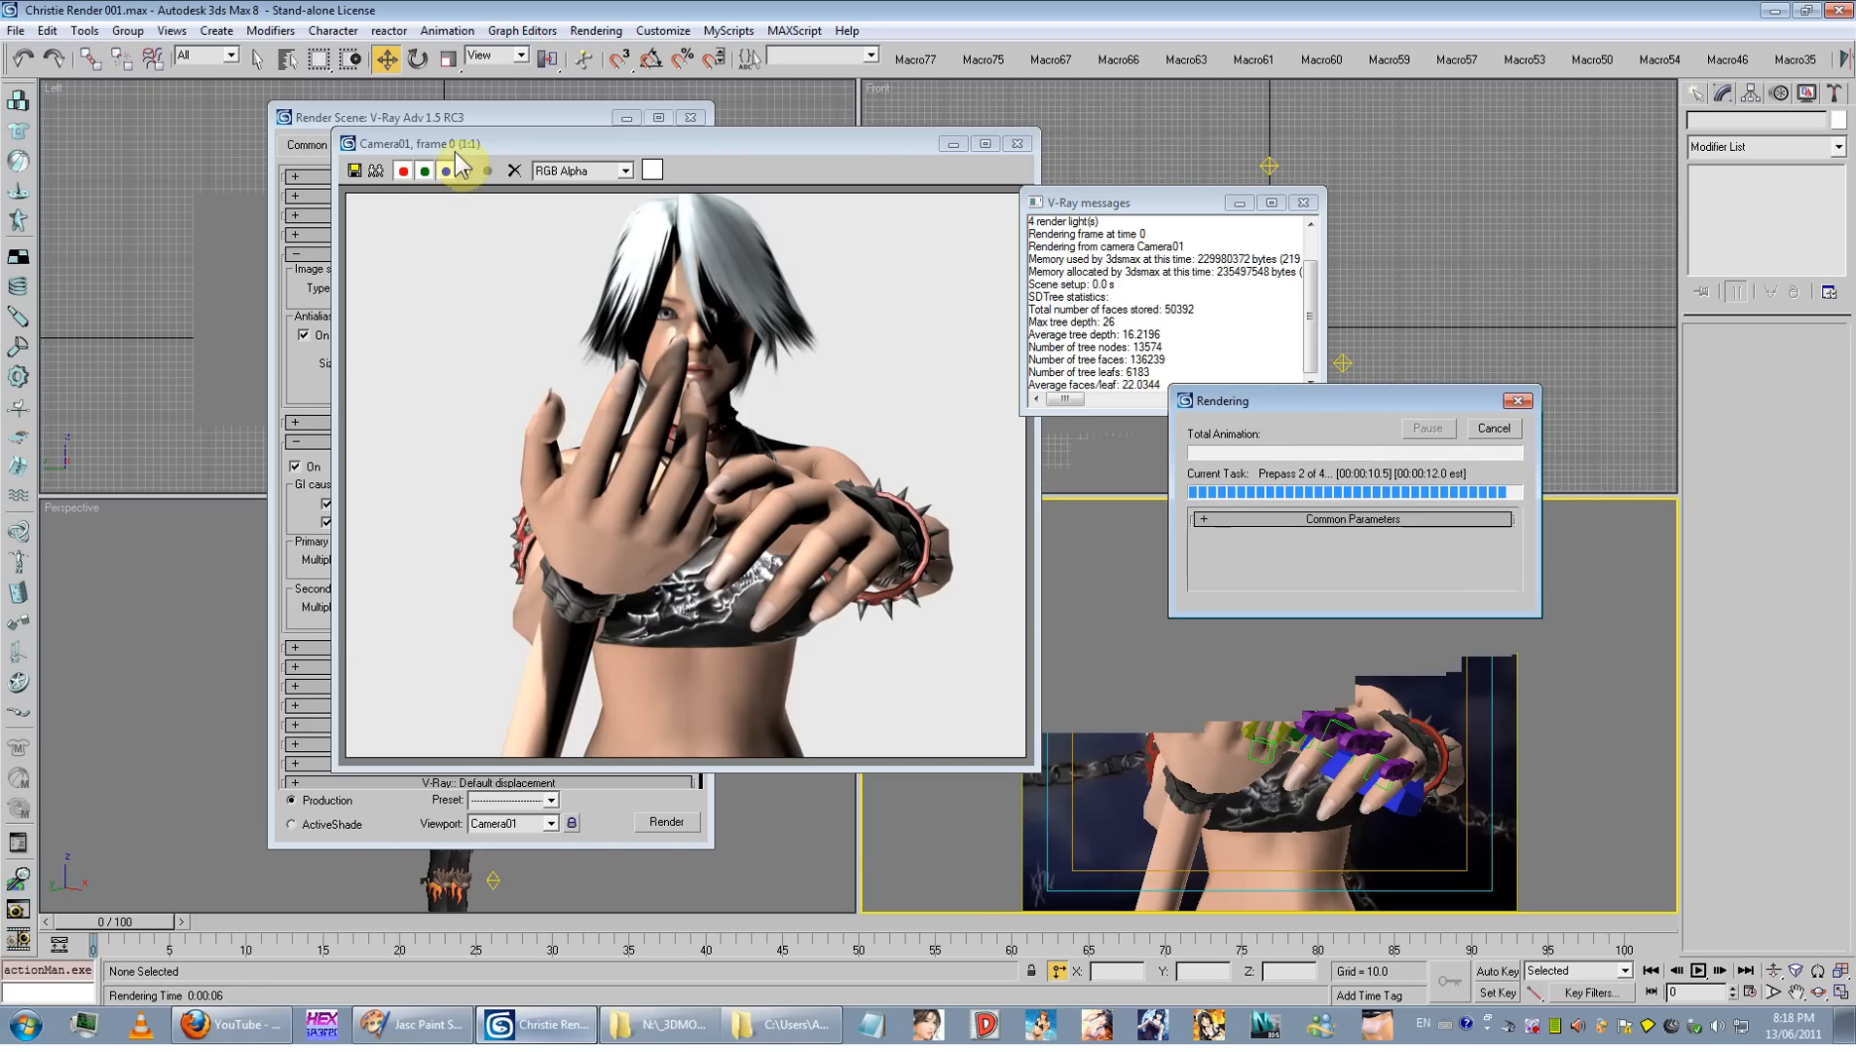
pyautogui.moveTo(449, 143); pyautogui.dragTo(785, 159)
pyautogui.click(422, 117)
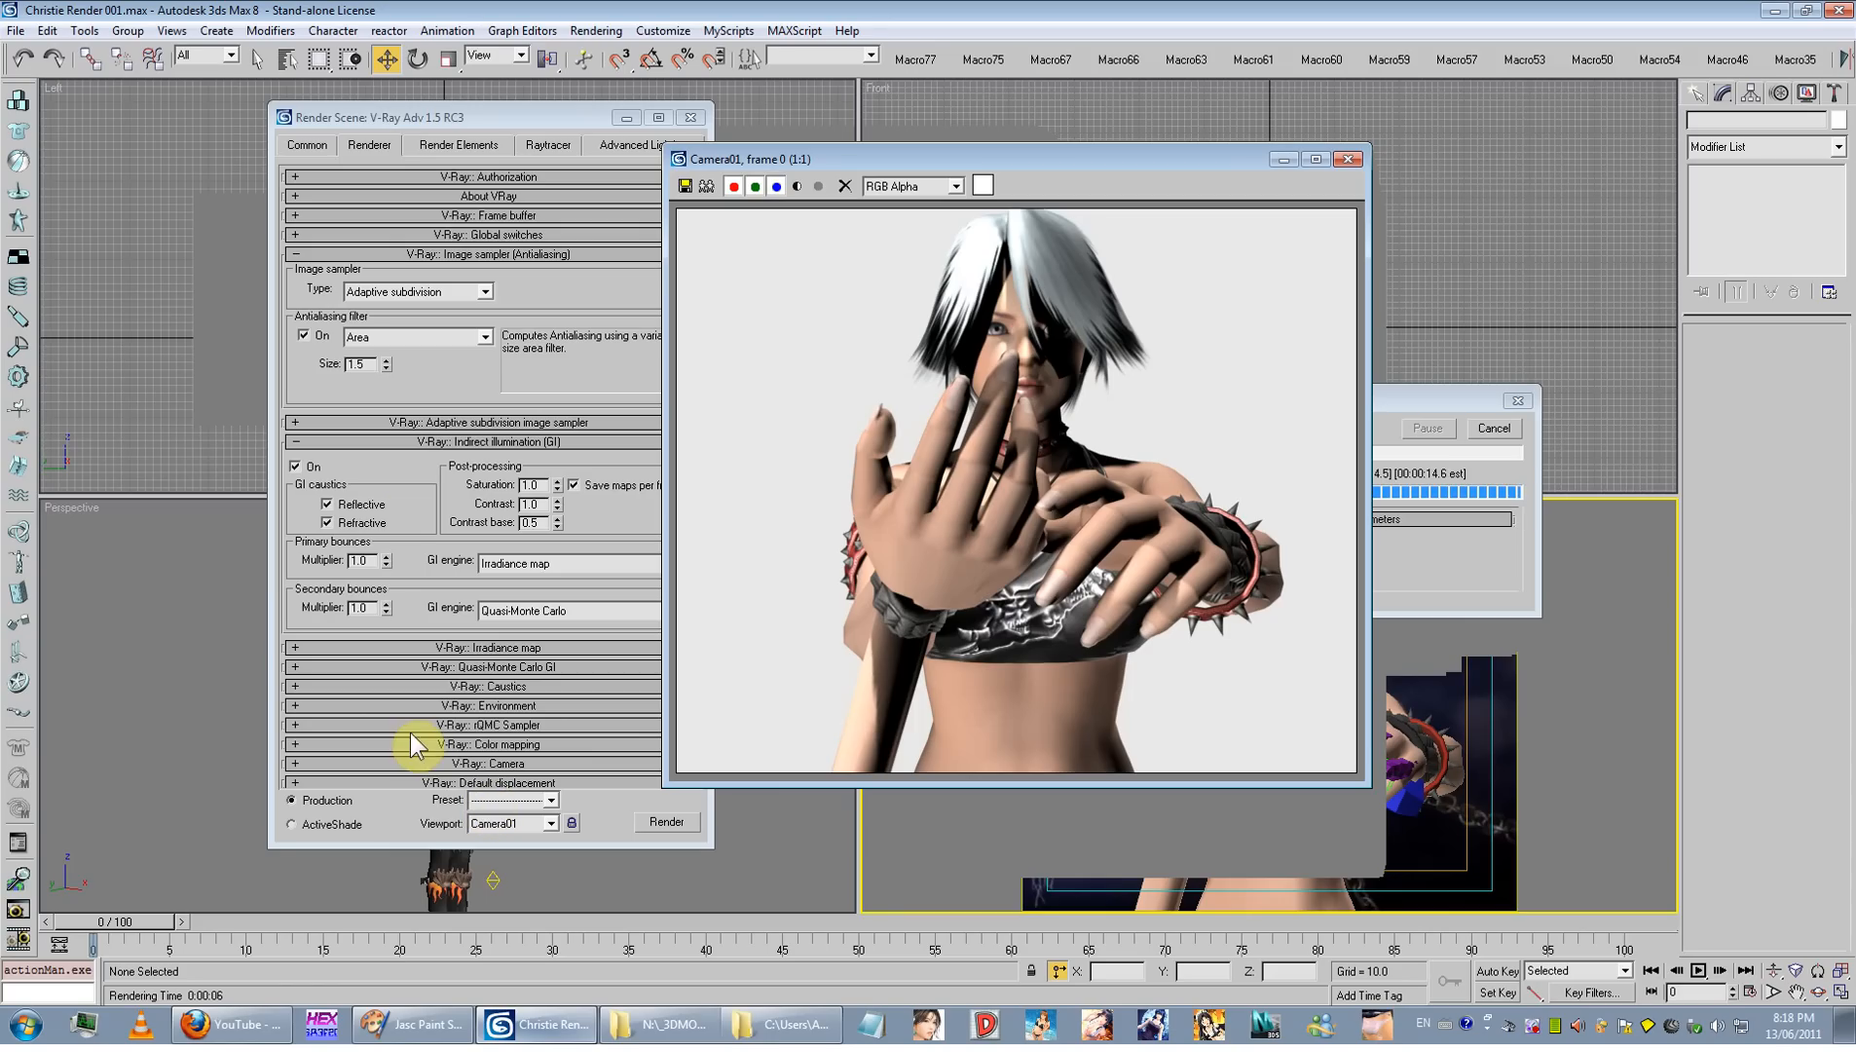
pyautogui.click(1408, 402)
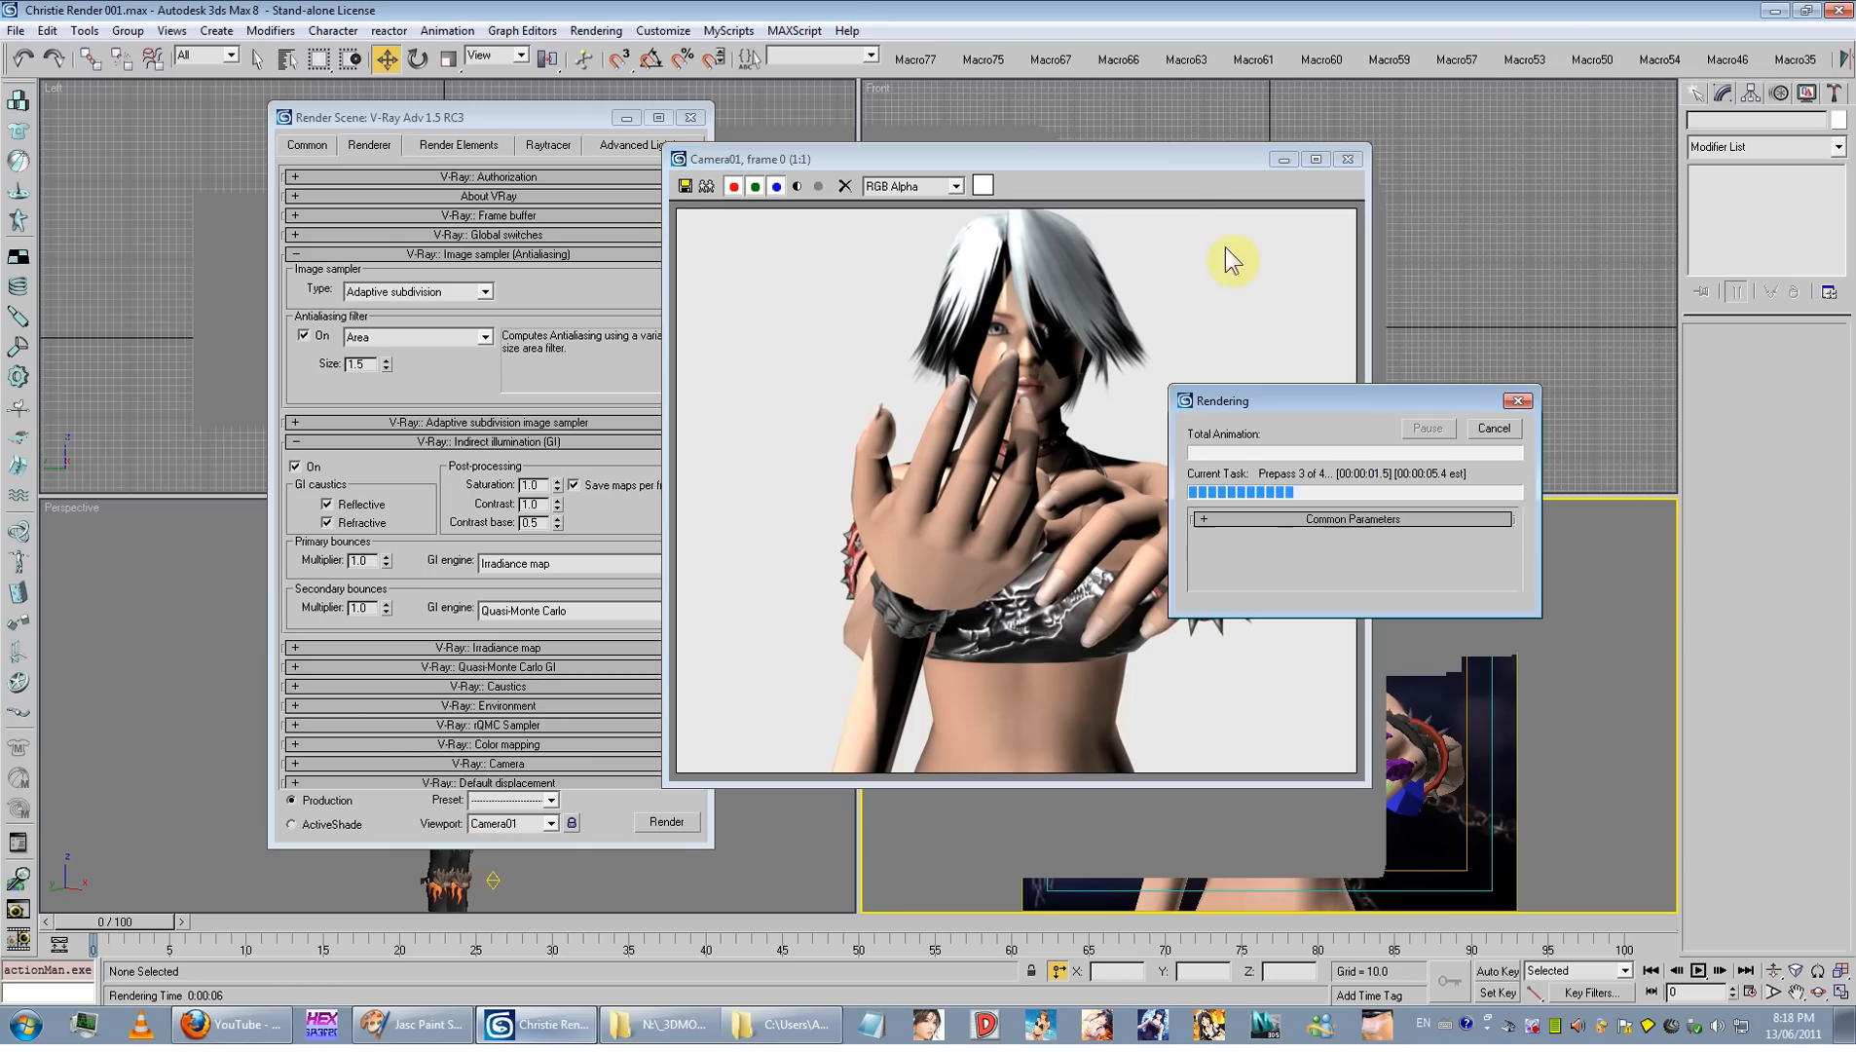
pyautogui.moveTo(1183, 168); pyautogui.dragTo(873, 180)
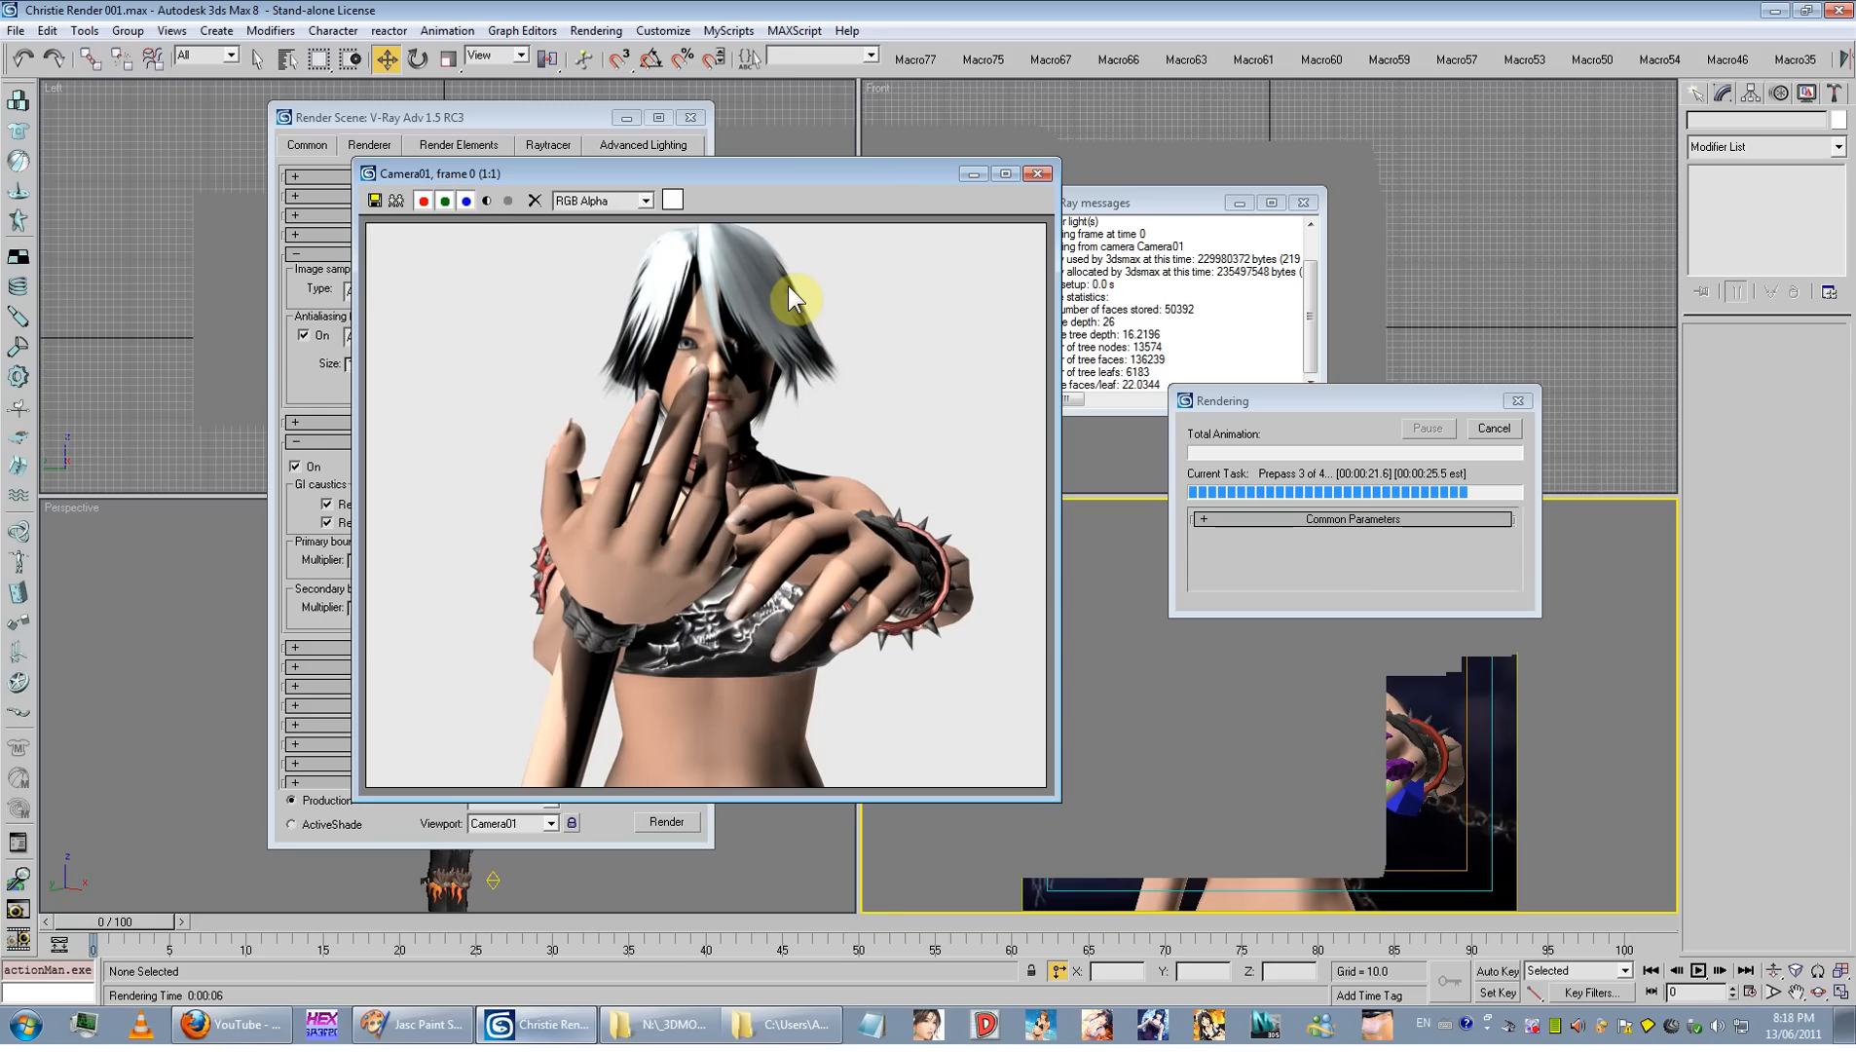
pyautogui.click(1508, 427)
pyautogui.click(1037, 174)
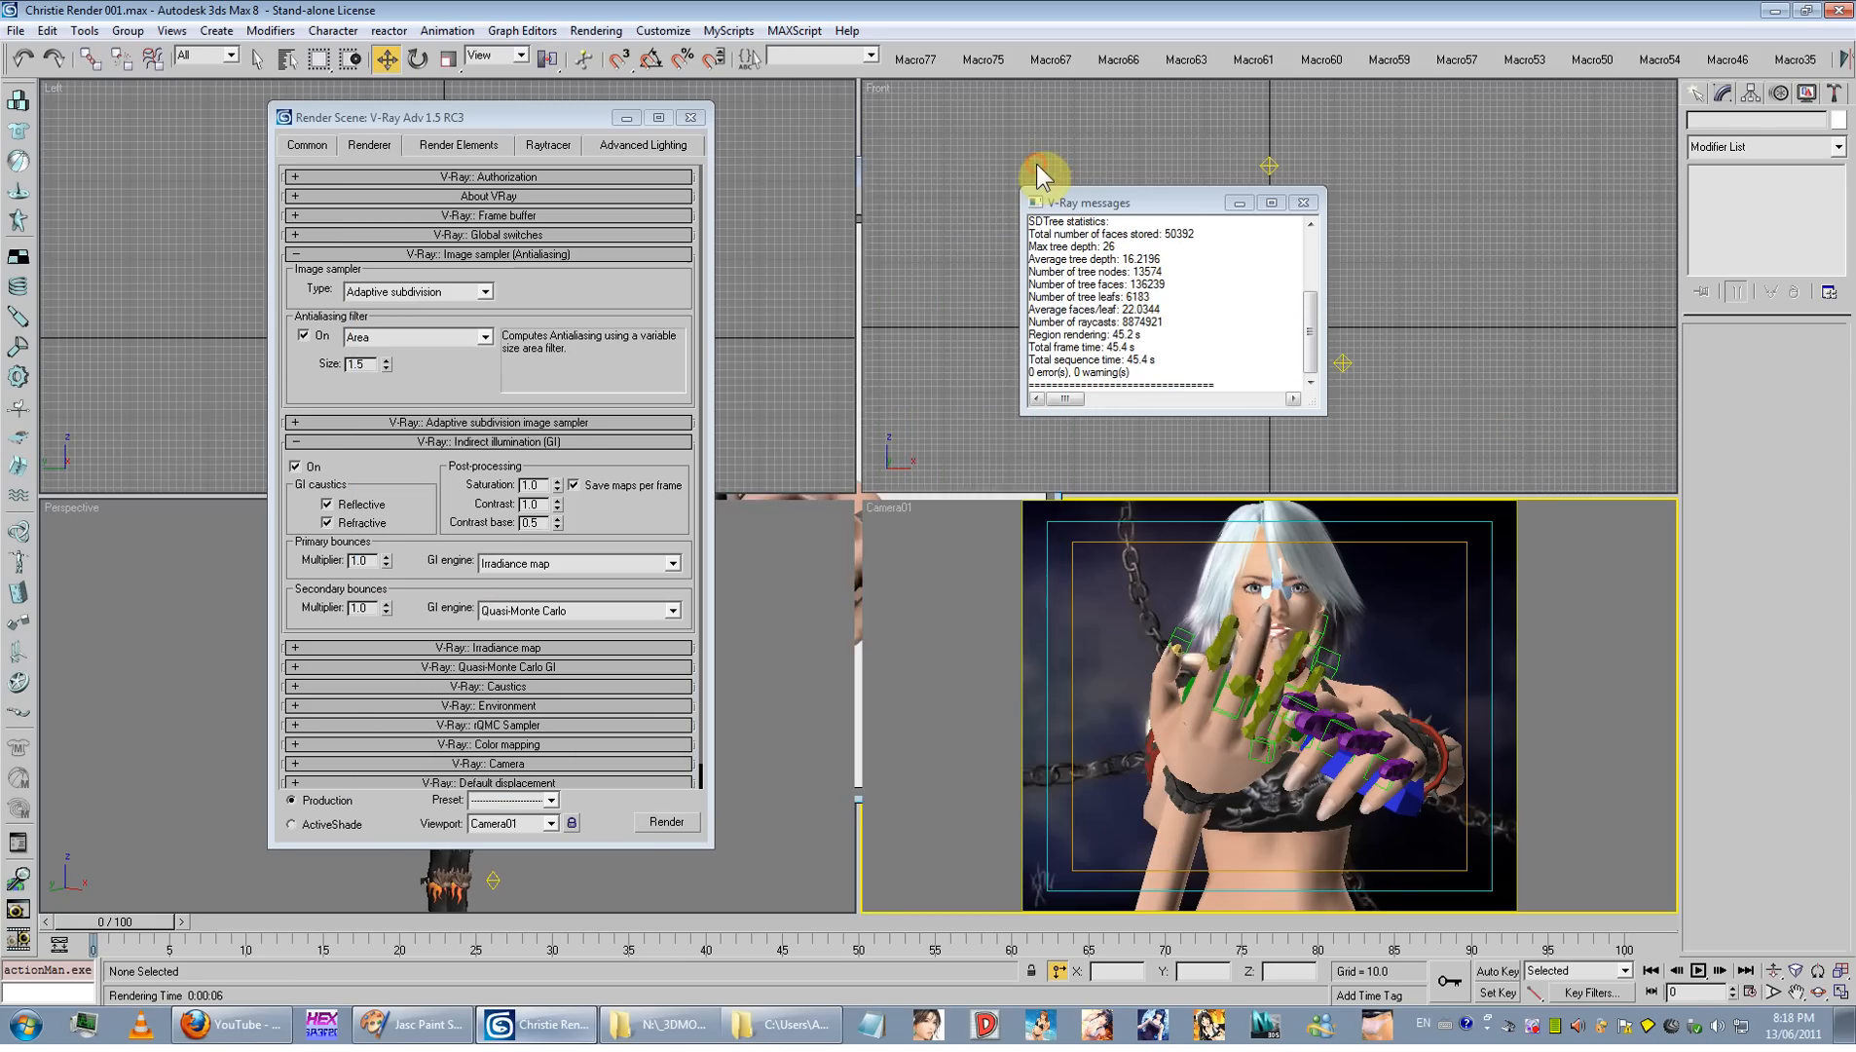
# Step: Close the V-Ray messages window and delete the three omni lights from the scene
pyautogui.click(1695, 97)
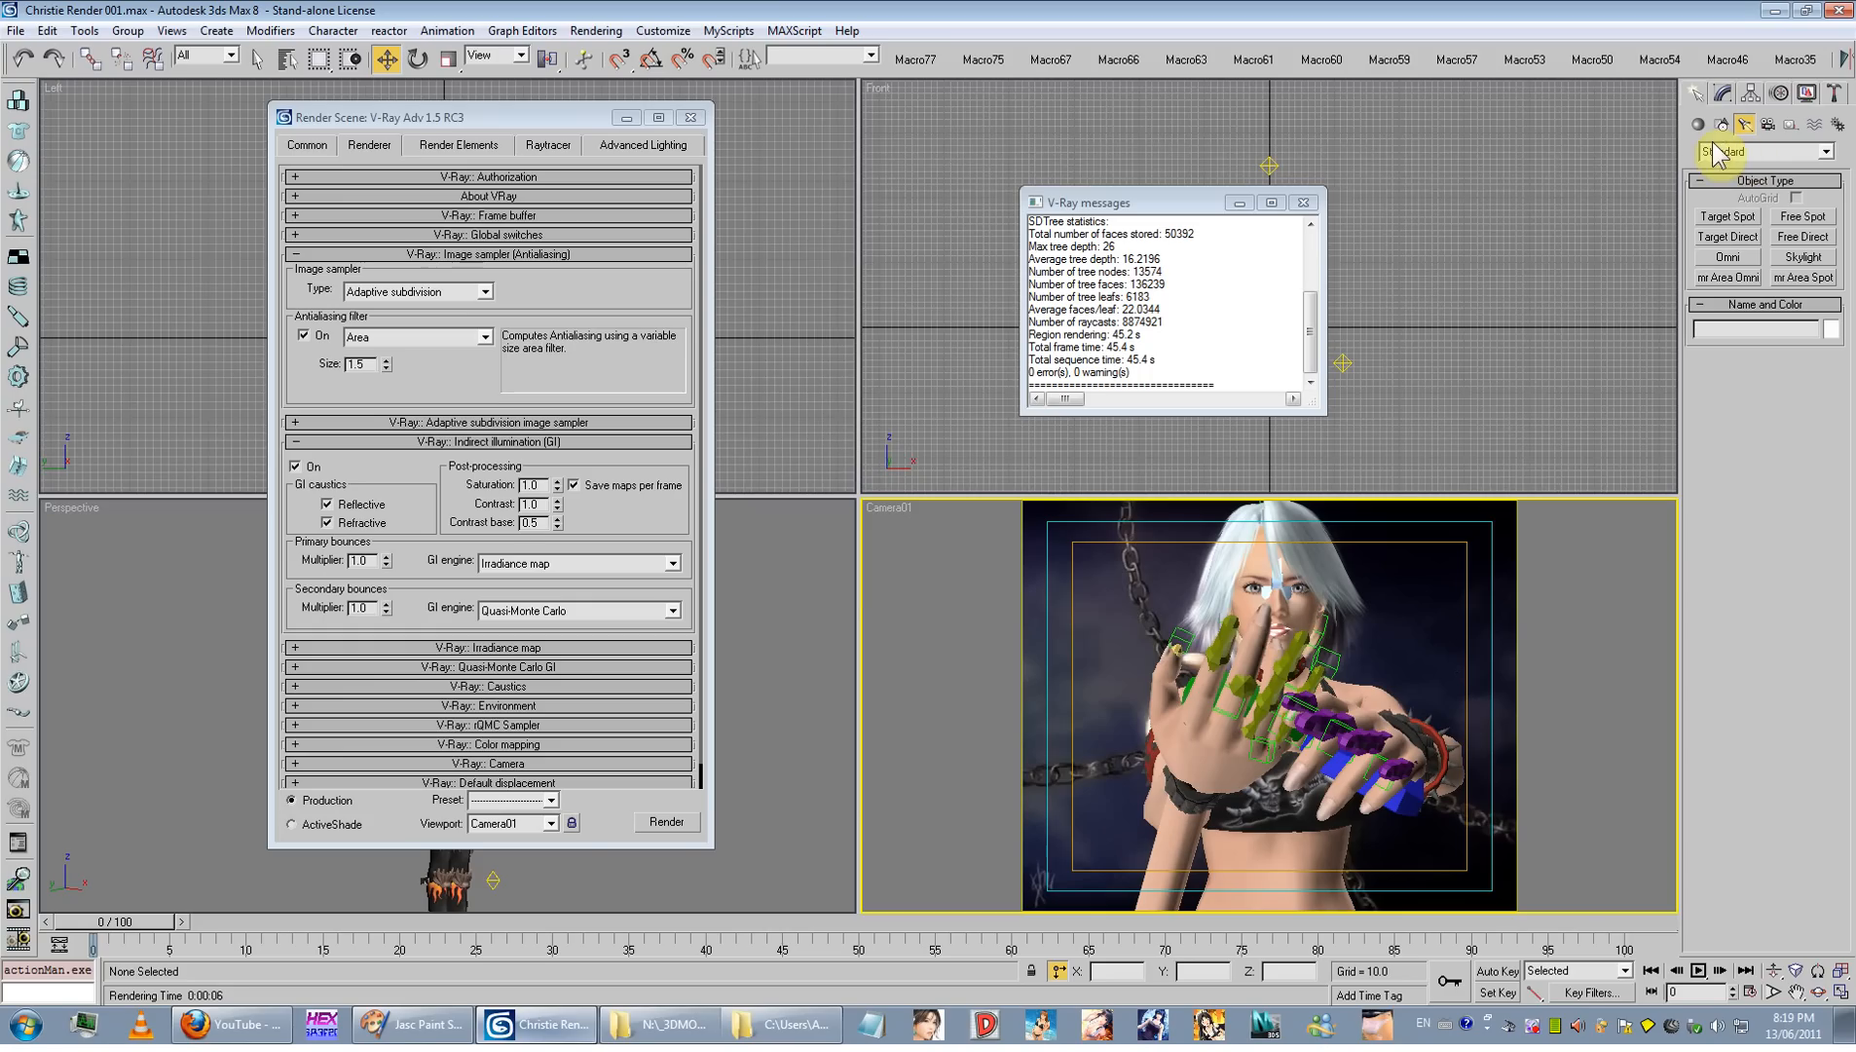
pyautogui.click(1303, 202)
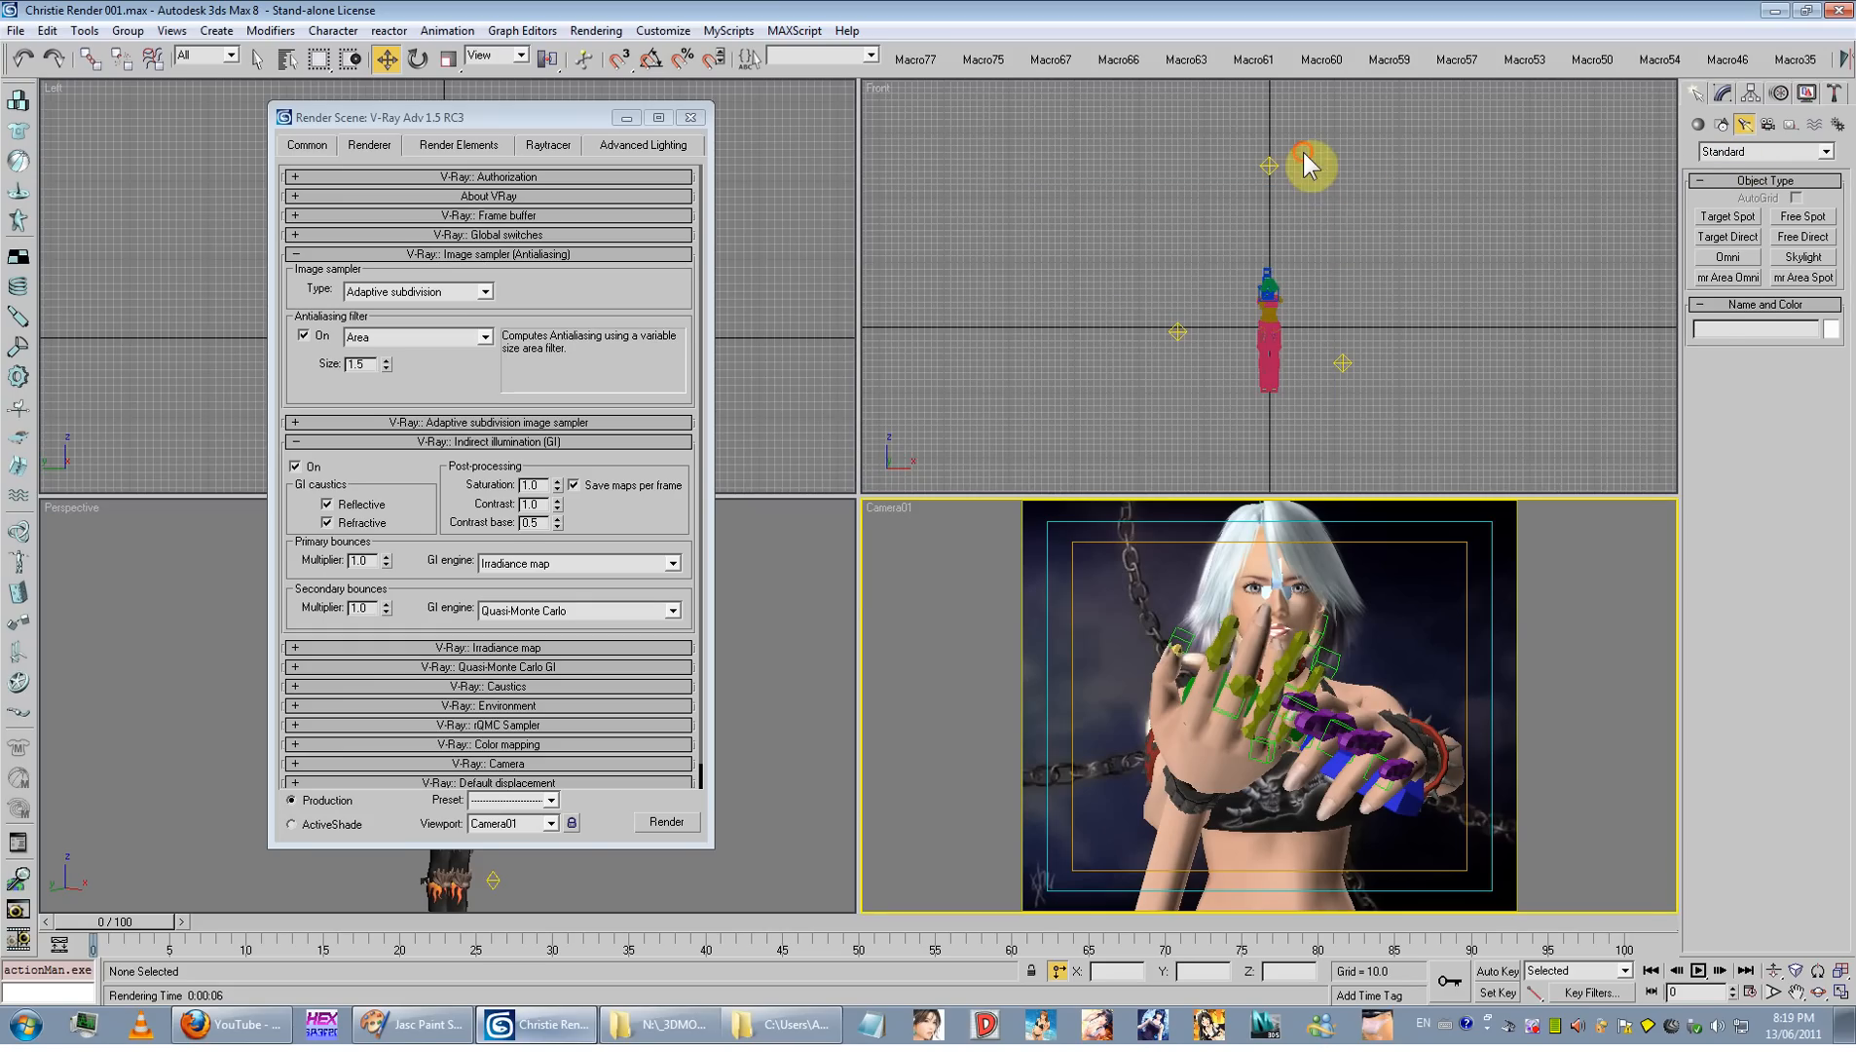
pyautogui.click(1270, 166)
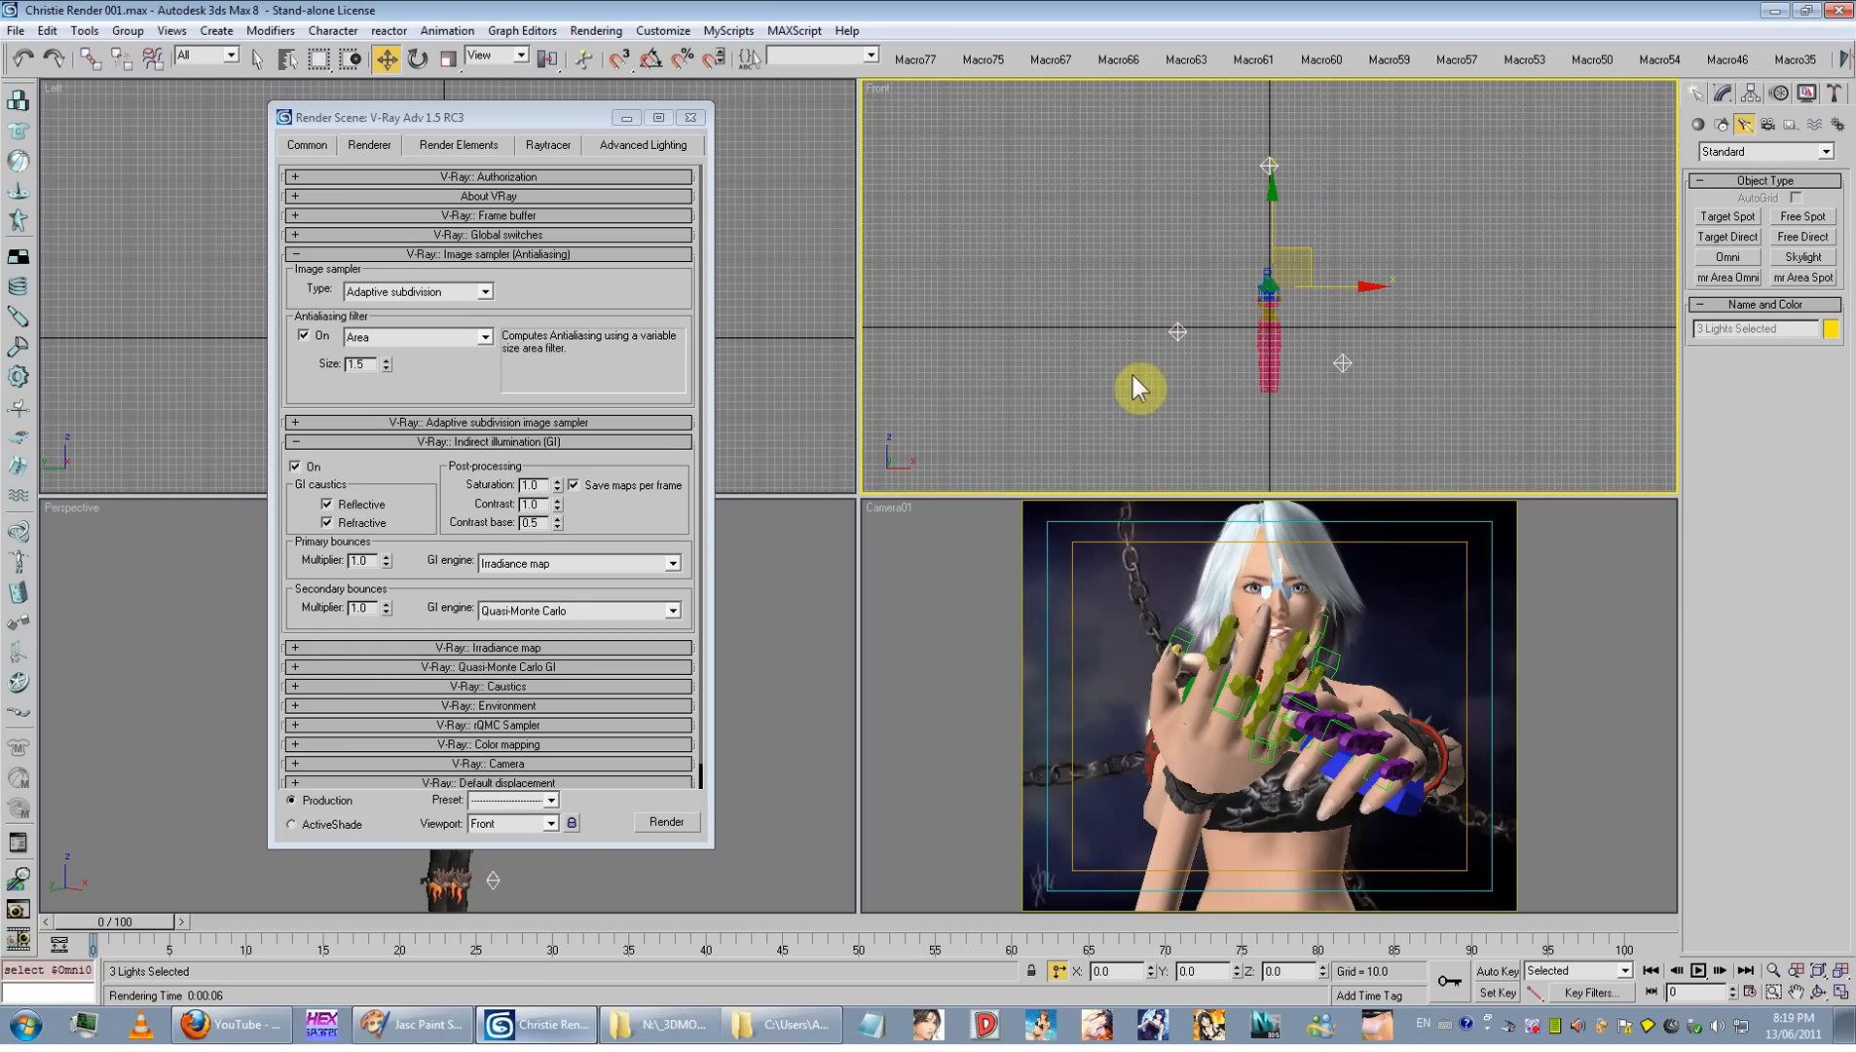
pyautogui.press('Delete')
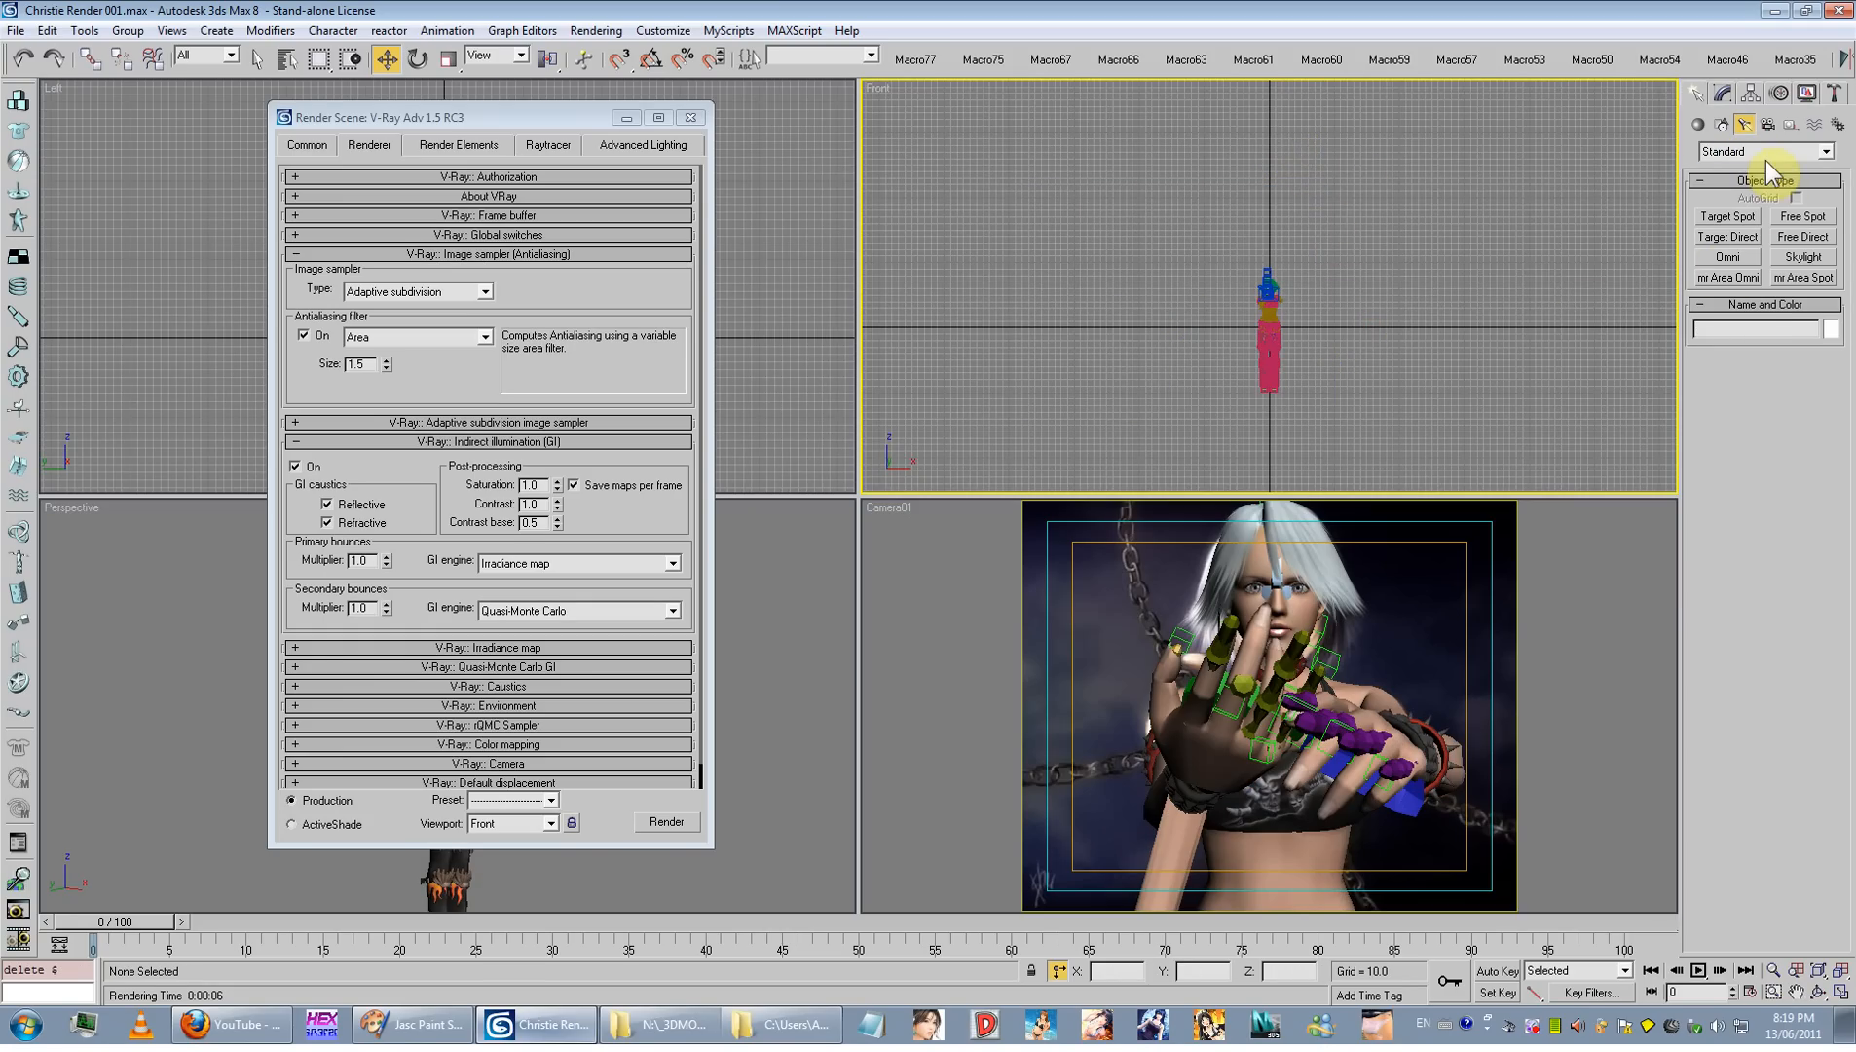
# Step: Create three sphere-type VRayLights in the Front view: a small one above the head and larger ones, radius about 42 and 40, beside the character
pyautogui.click(1766, 153)
pyautogui.click(1737, 198)
pyautogui.click(1745, 218)
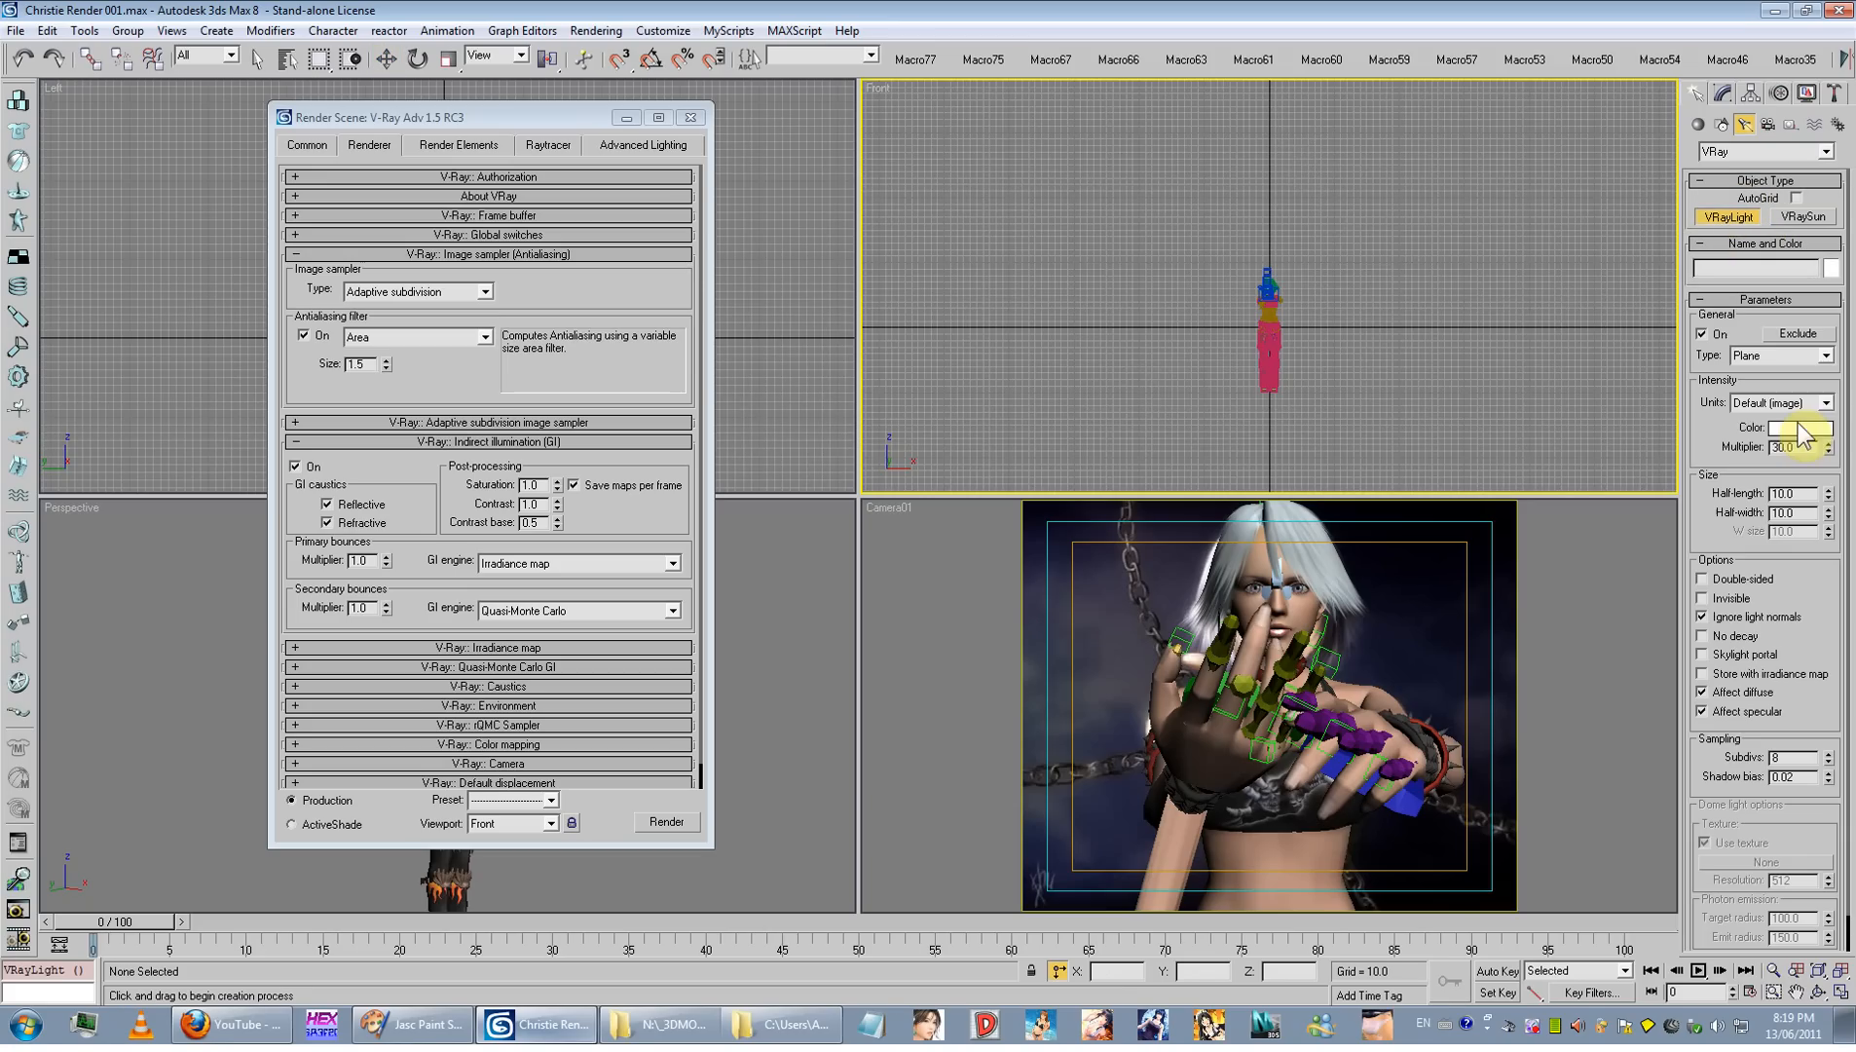
pyautogui.click(1782, 357)
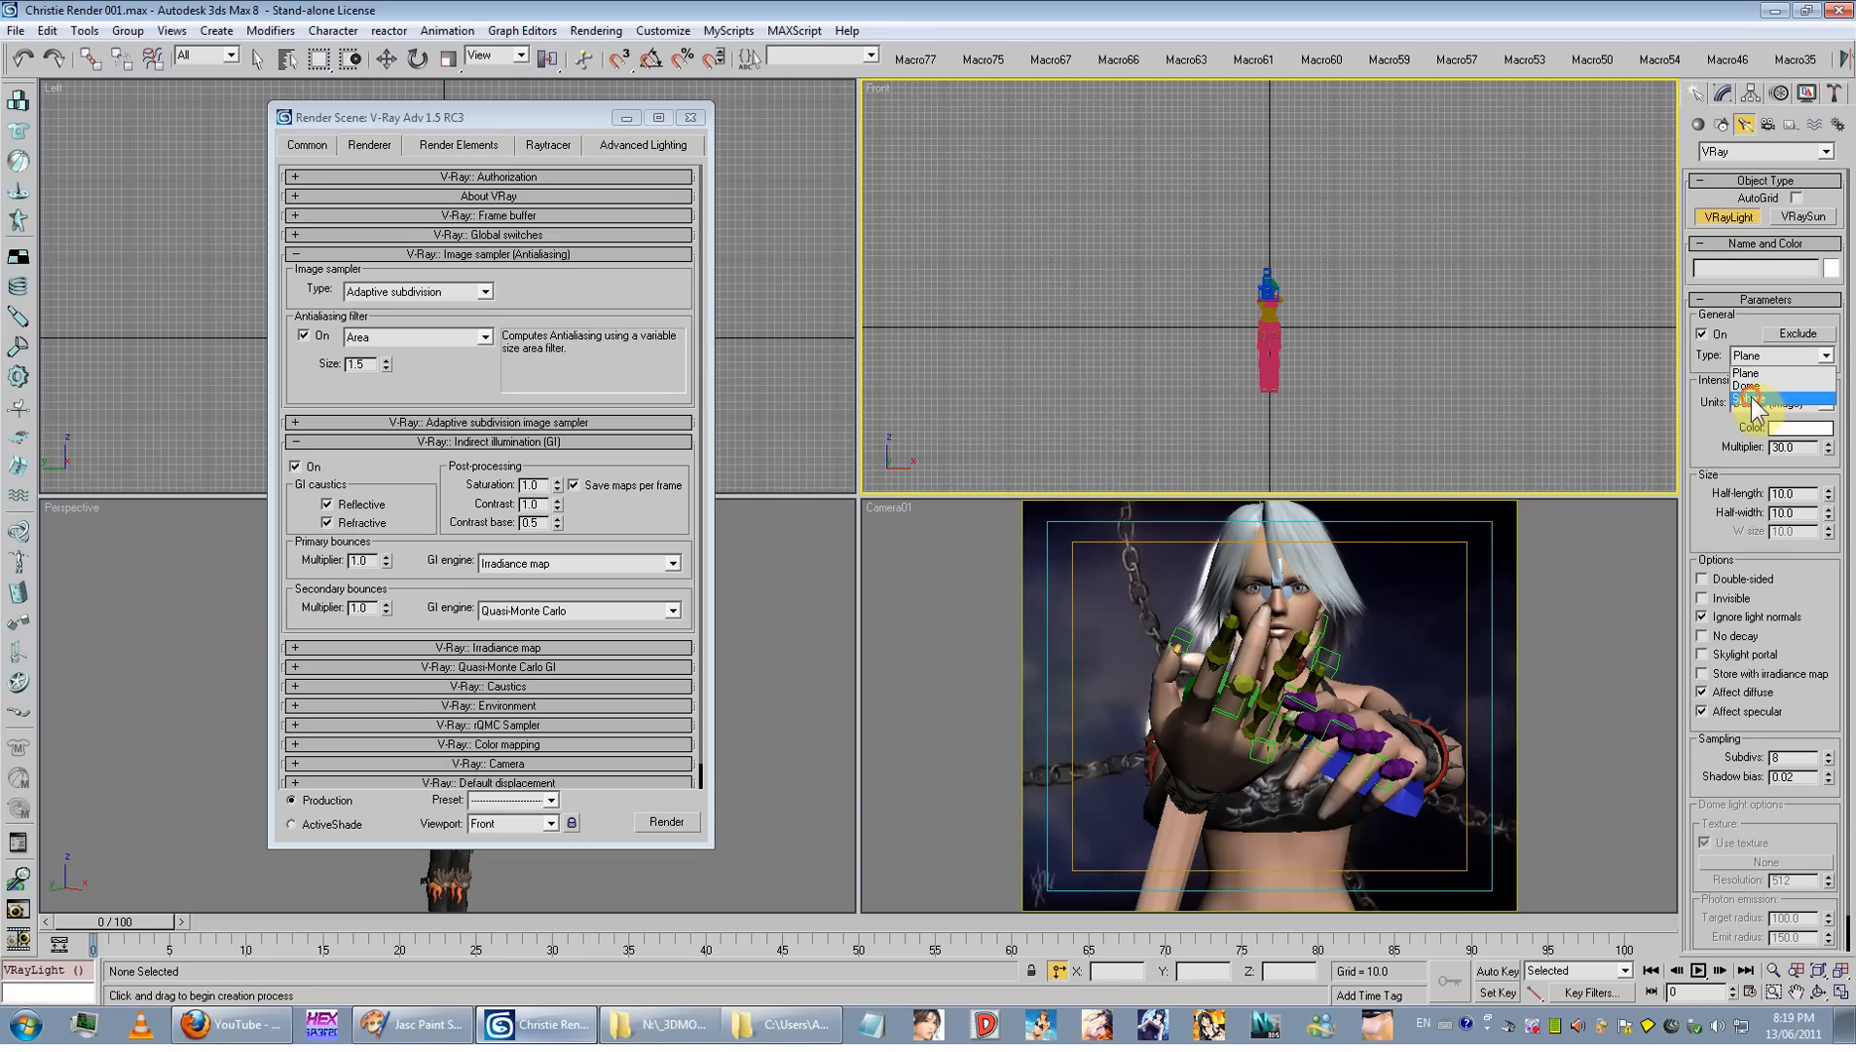
pyautogui.click(1757, 400)
pyautogui.click(1259, 195)
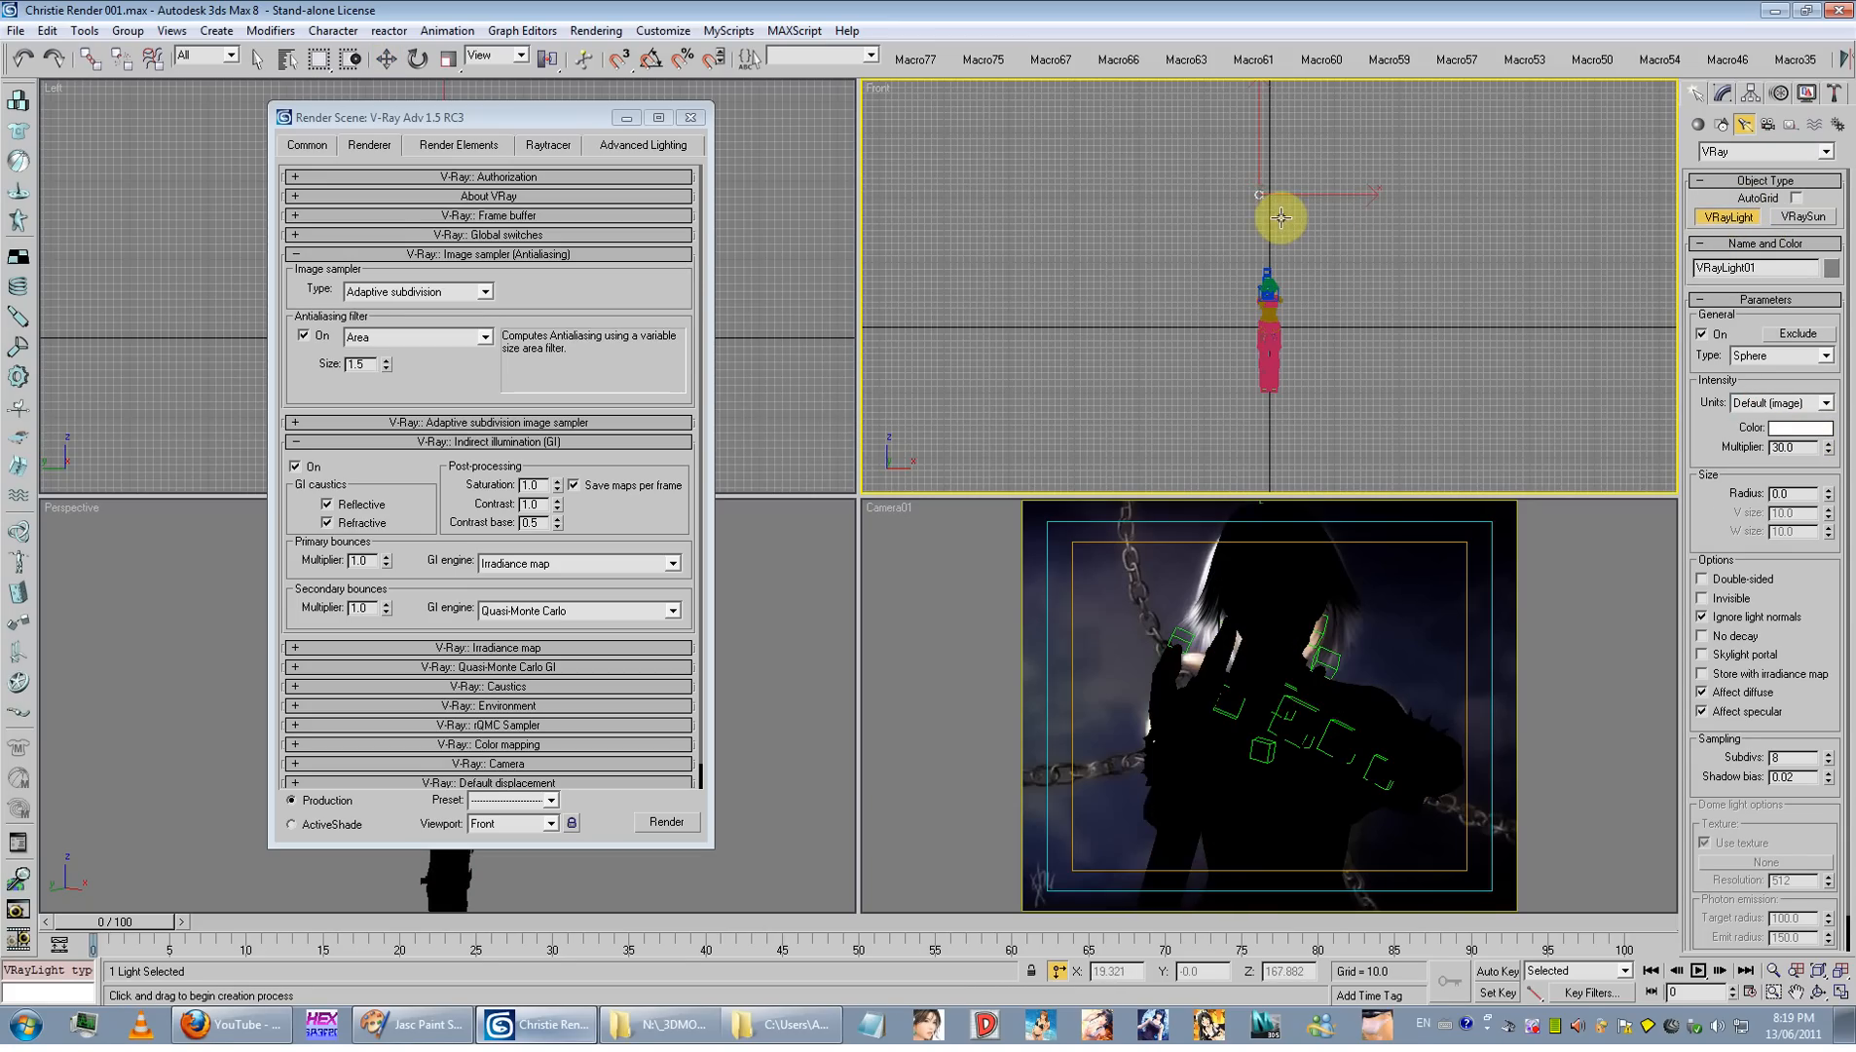
pyautogui.press('Delete')
pyautogui.moveTo(1273, 212); pyautogui.dragTo(1276, 220)
pyautogui.moveTo(1154, 344); pyautogui.dragTo(1181, 347)
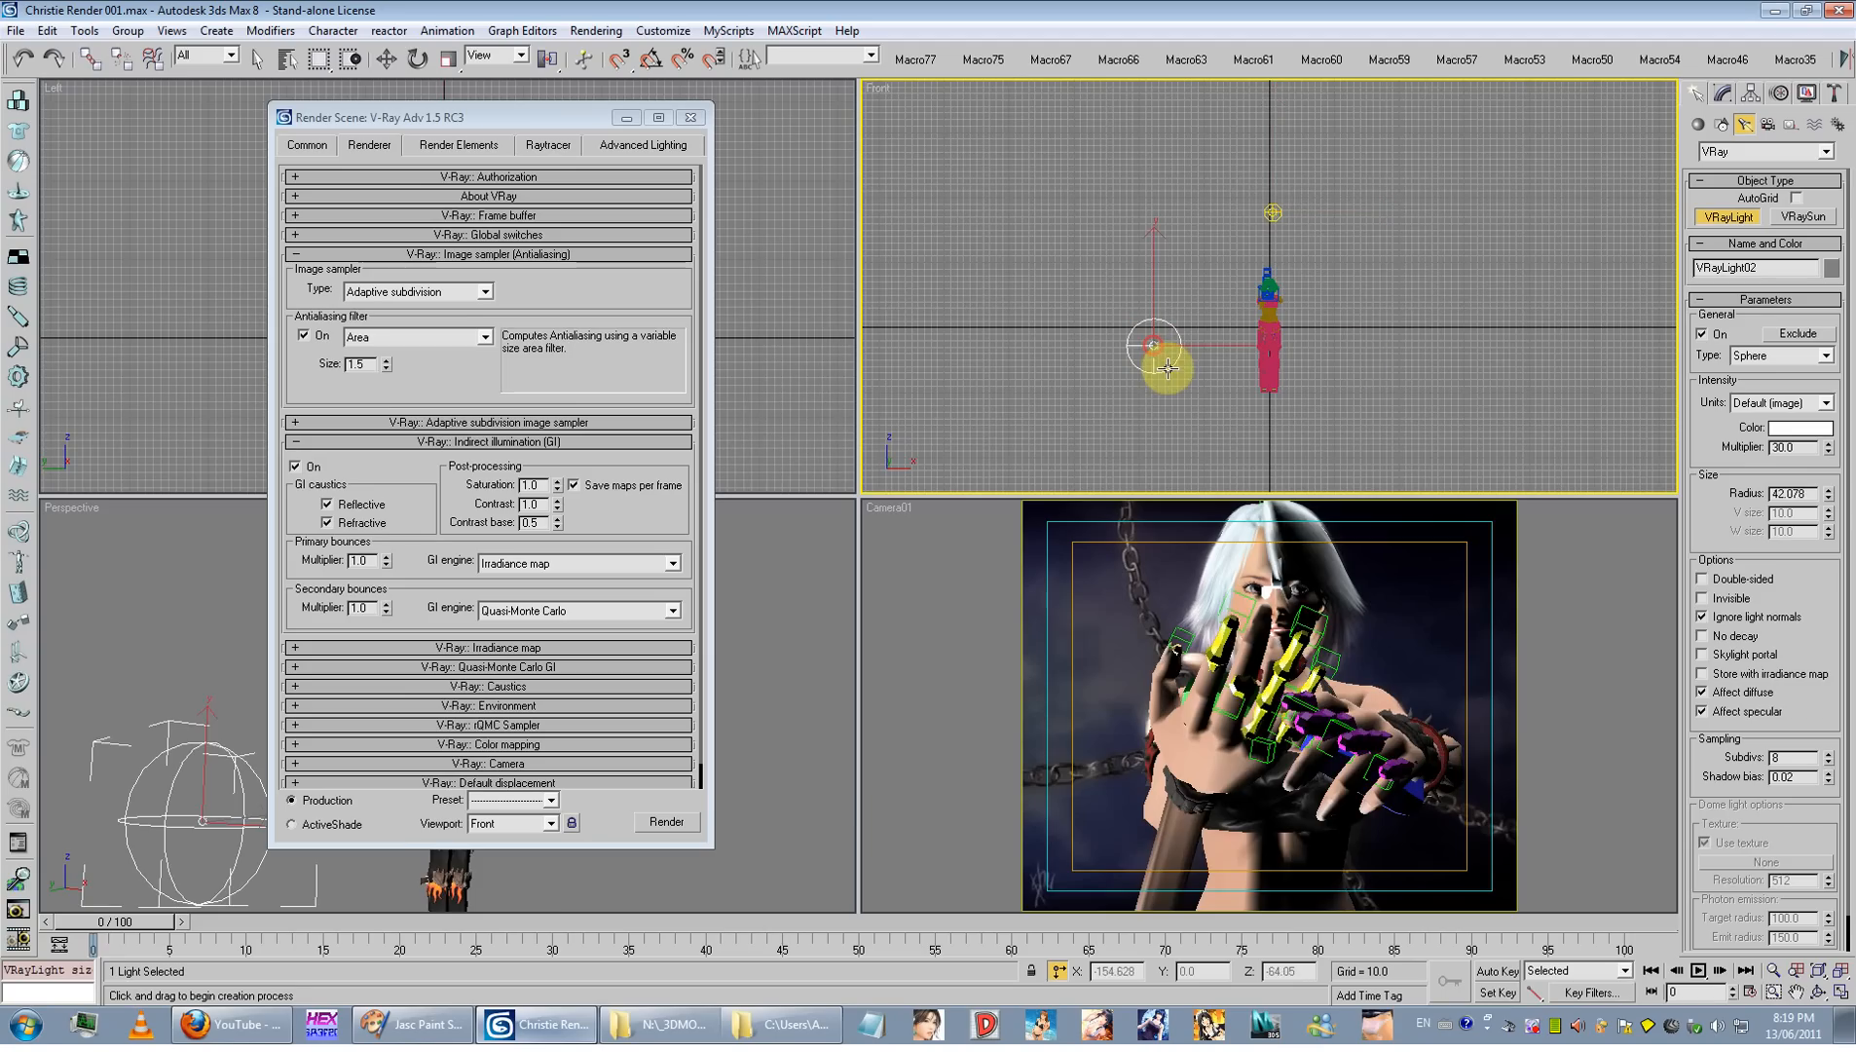
pyautogui.moveTo(1356, 358); pyautogui.dragTo(1381, 359)
# Step: Close the render settings, move VRayLight03 behind the character in the Left view, and set its multiplier to 133
pyautogui.click(401, 66)
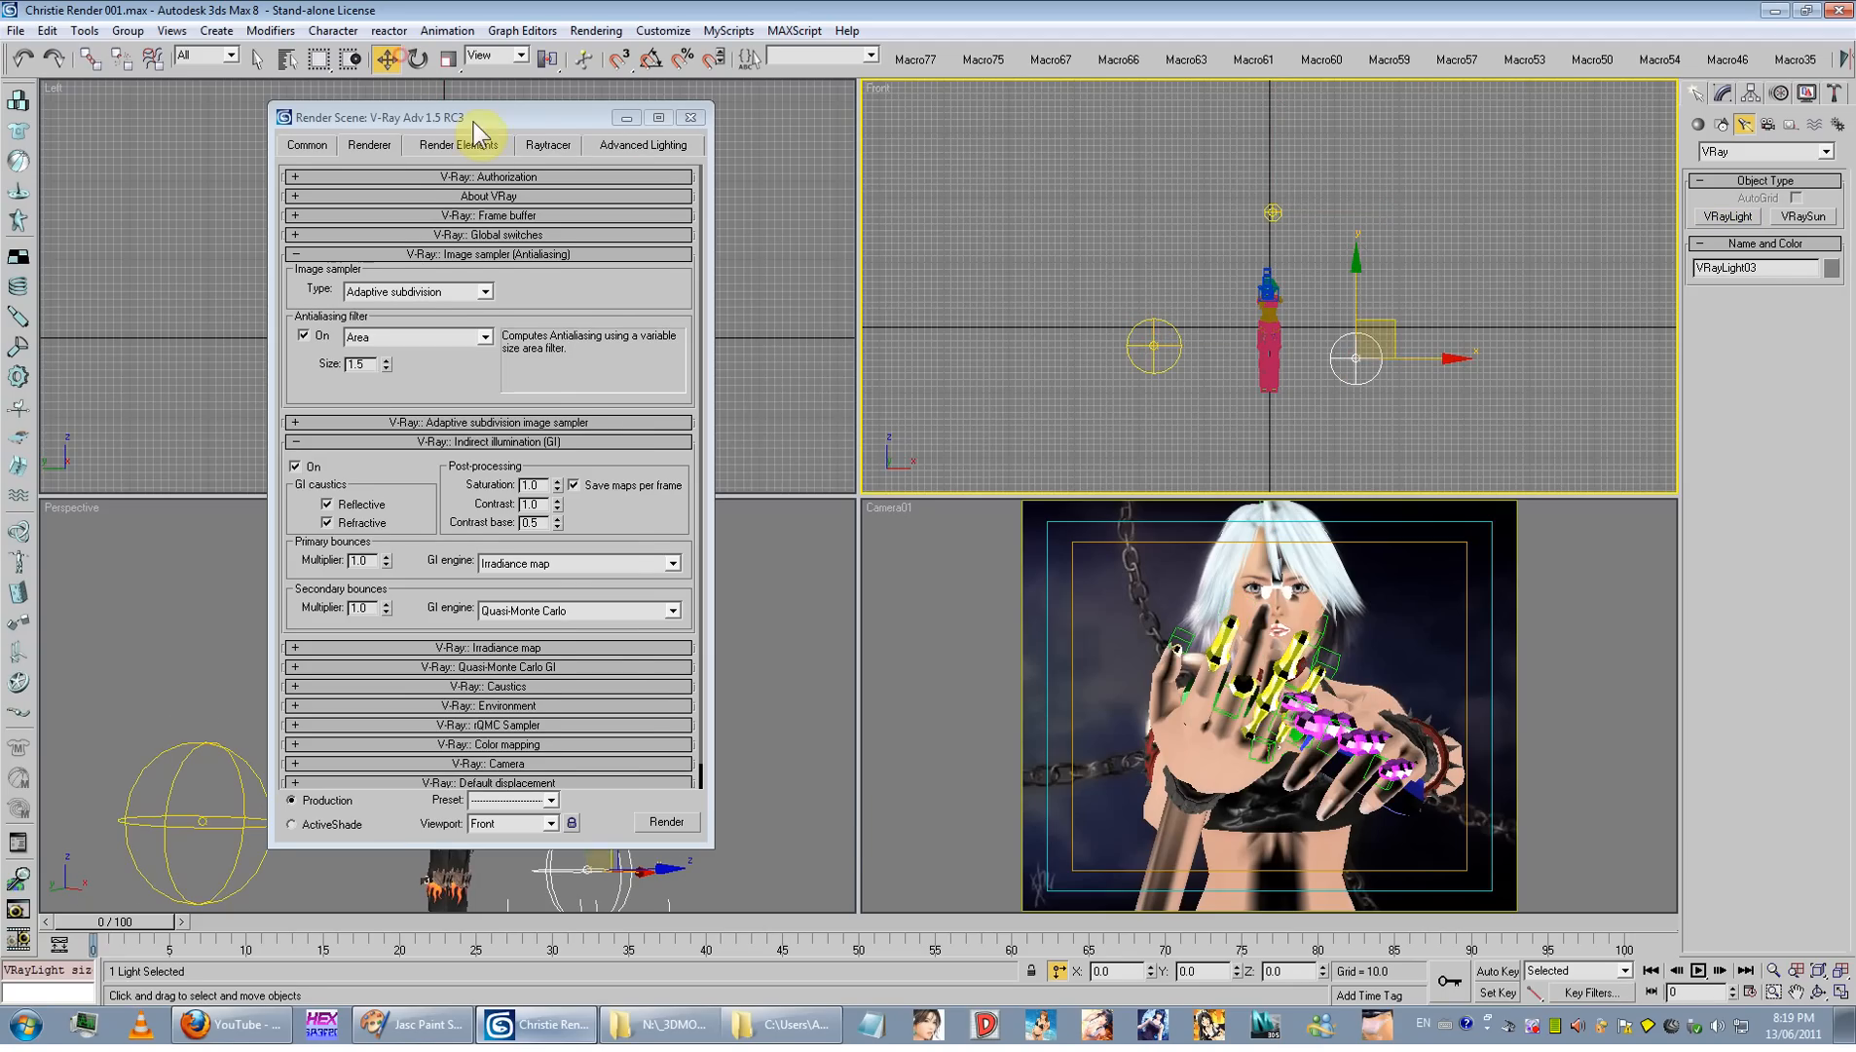
pyautogui.moveTo(477, 117); pyautogui.dragTo(682, 117)
pyautogui.click(896, 118)
pyautogui.moveTo(550, 375); pyautogui.dragTo(487, 365)
pyautogui.click(1720, 94)
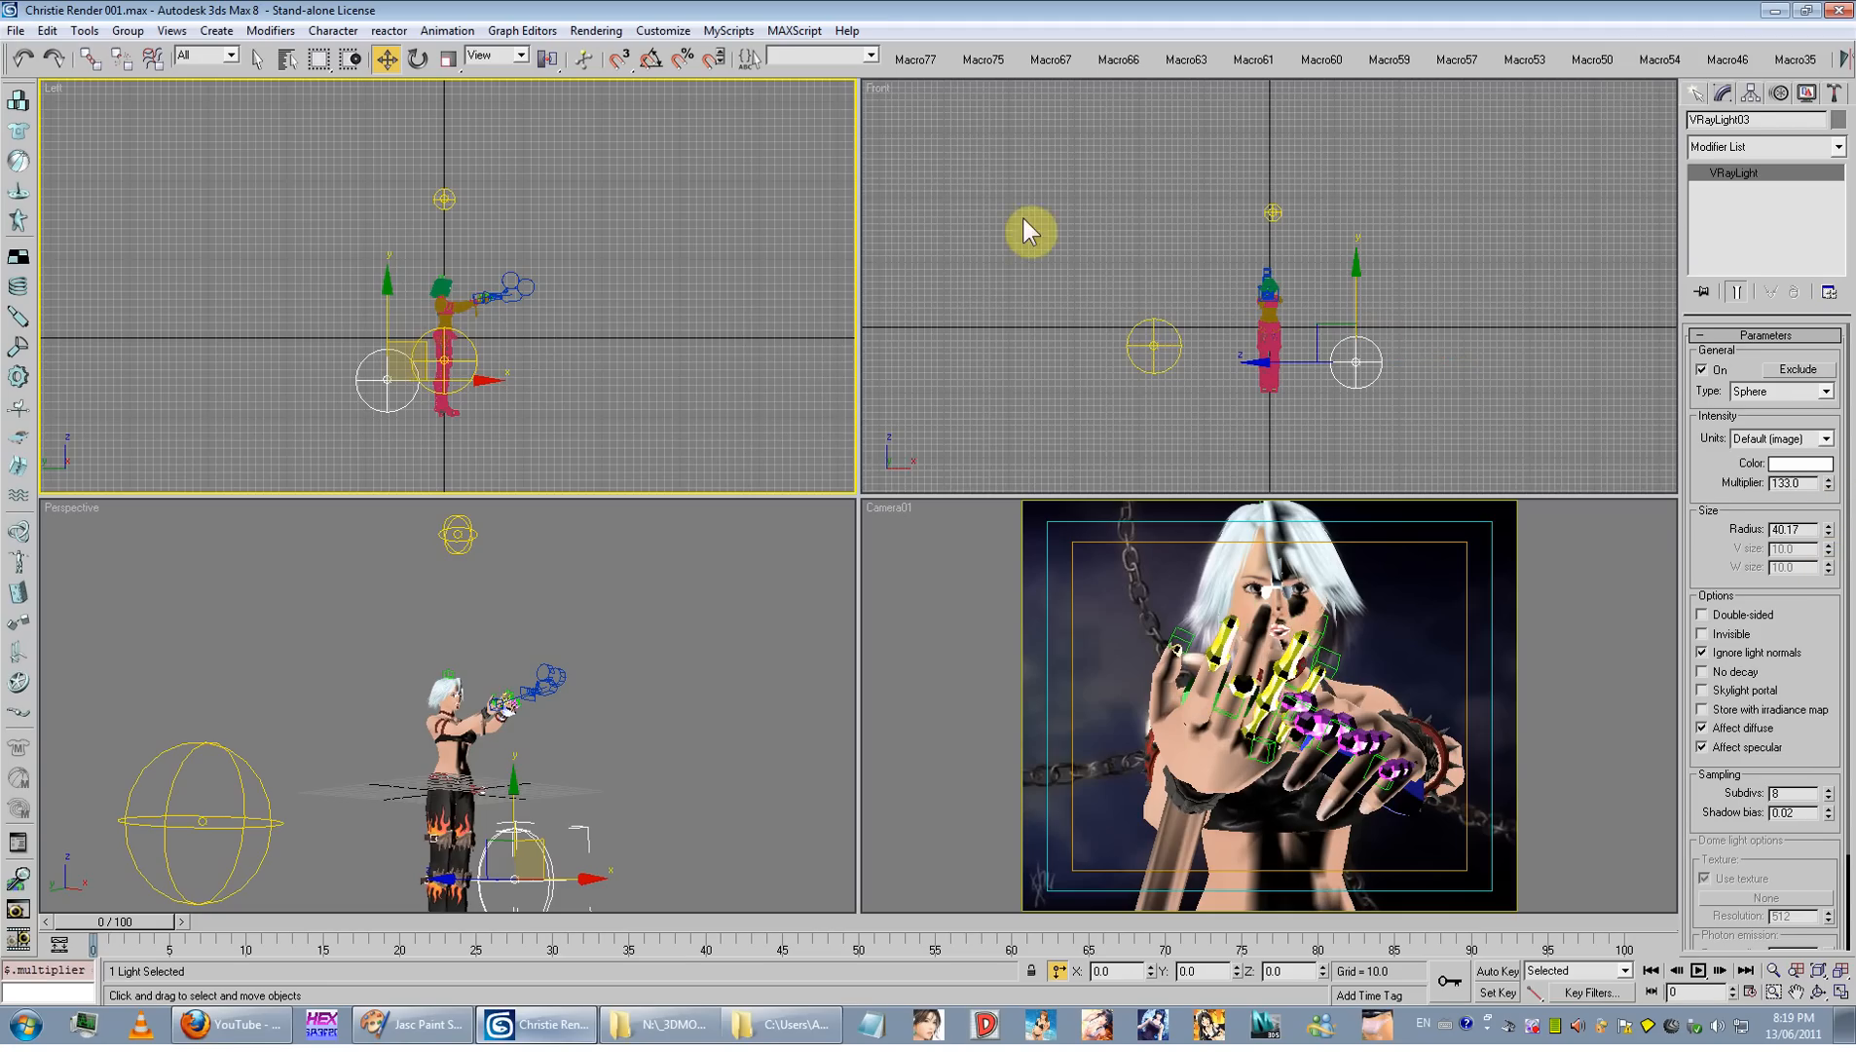
# Step: Move VRayLight01 higher and farther forward in the Left view, set its multiplier to 1.0, and enlarge its radius
pyautogui.moveTo(447, 195); pyautogui.dragTo(551, 119)
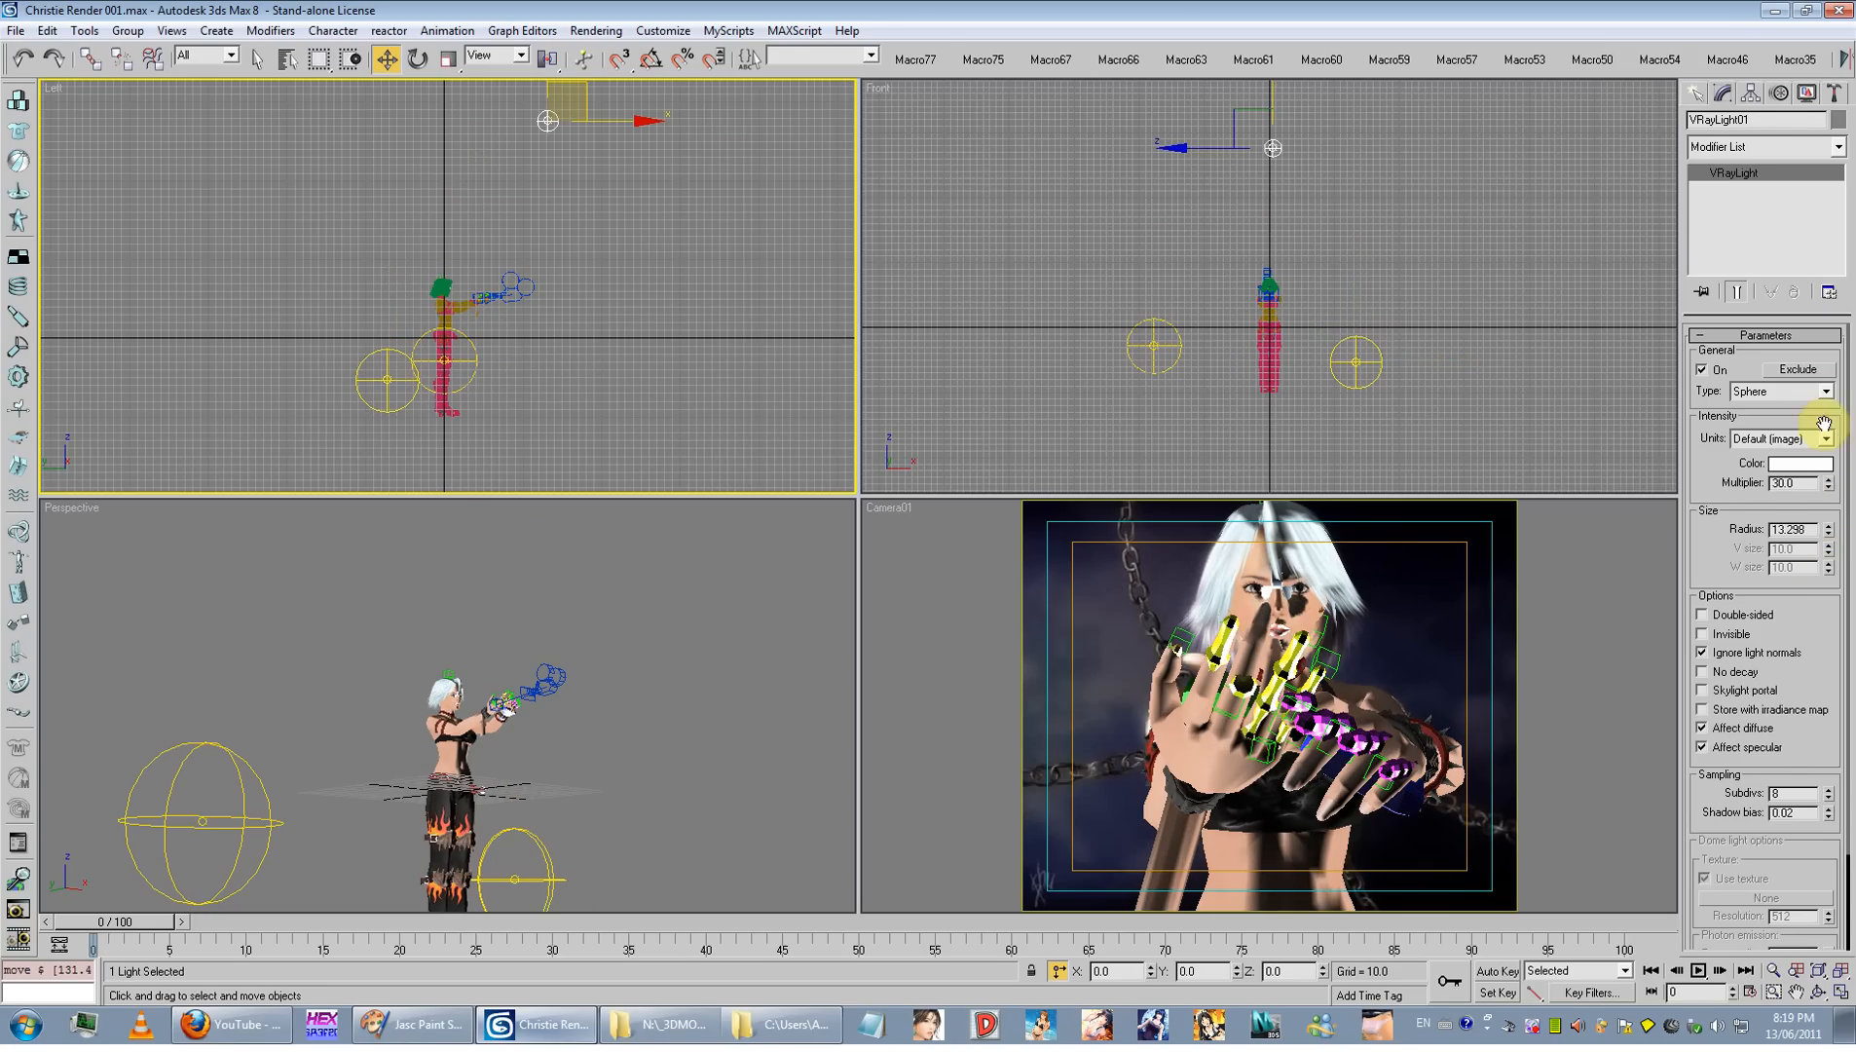
pyautogui.moveTo(1828, 484); pyautogui.dragTo(1839, 357)
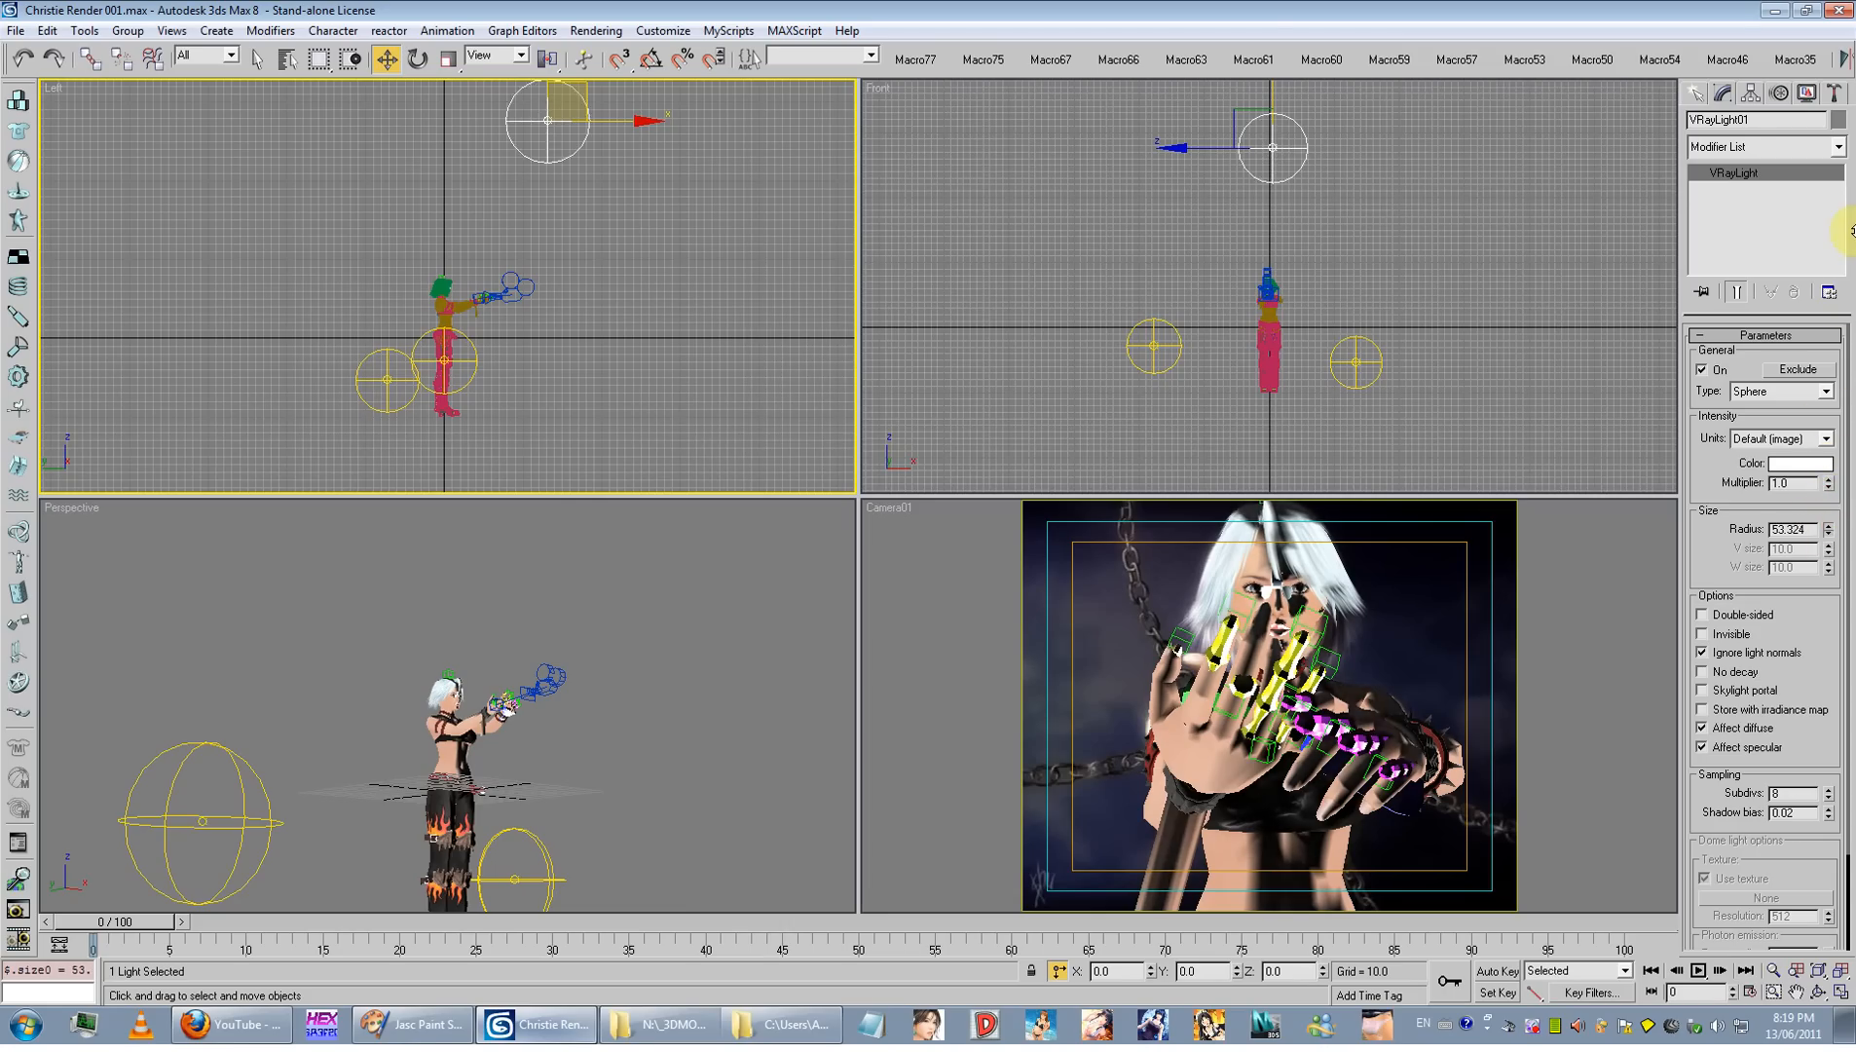
# Step: Select VRayLight02 and move it down and slightly forward in the Left view, near the character's feet
pyautogui.click(476, 348)
pyautogui.click(480, 348)
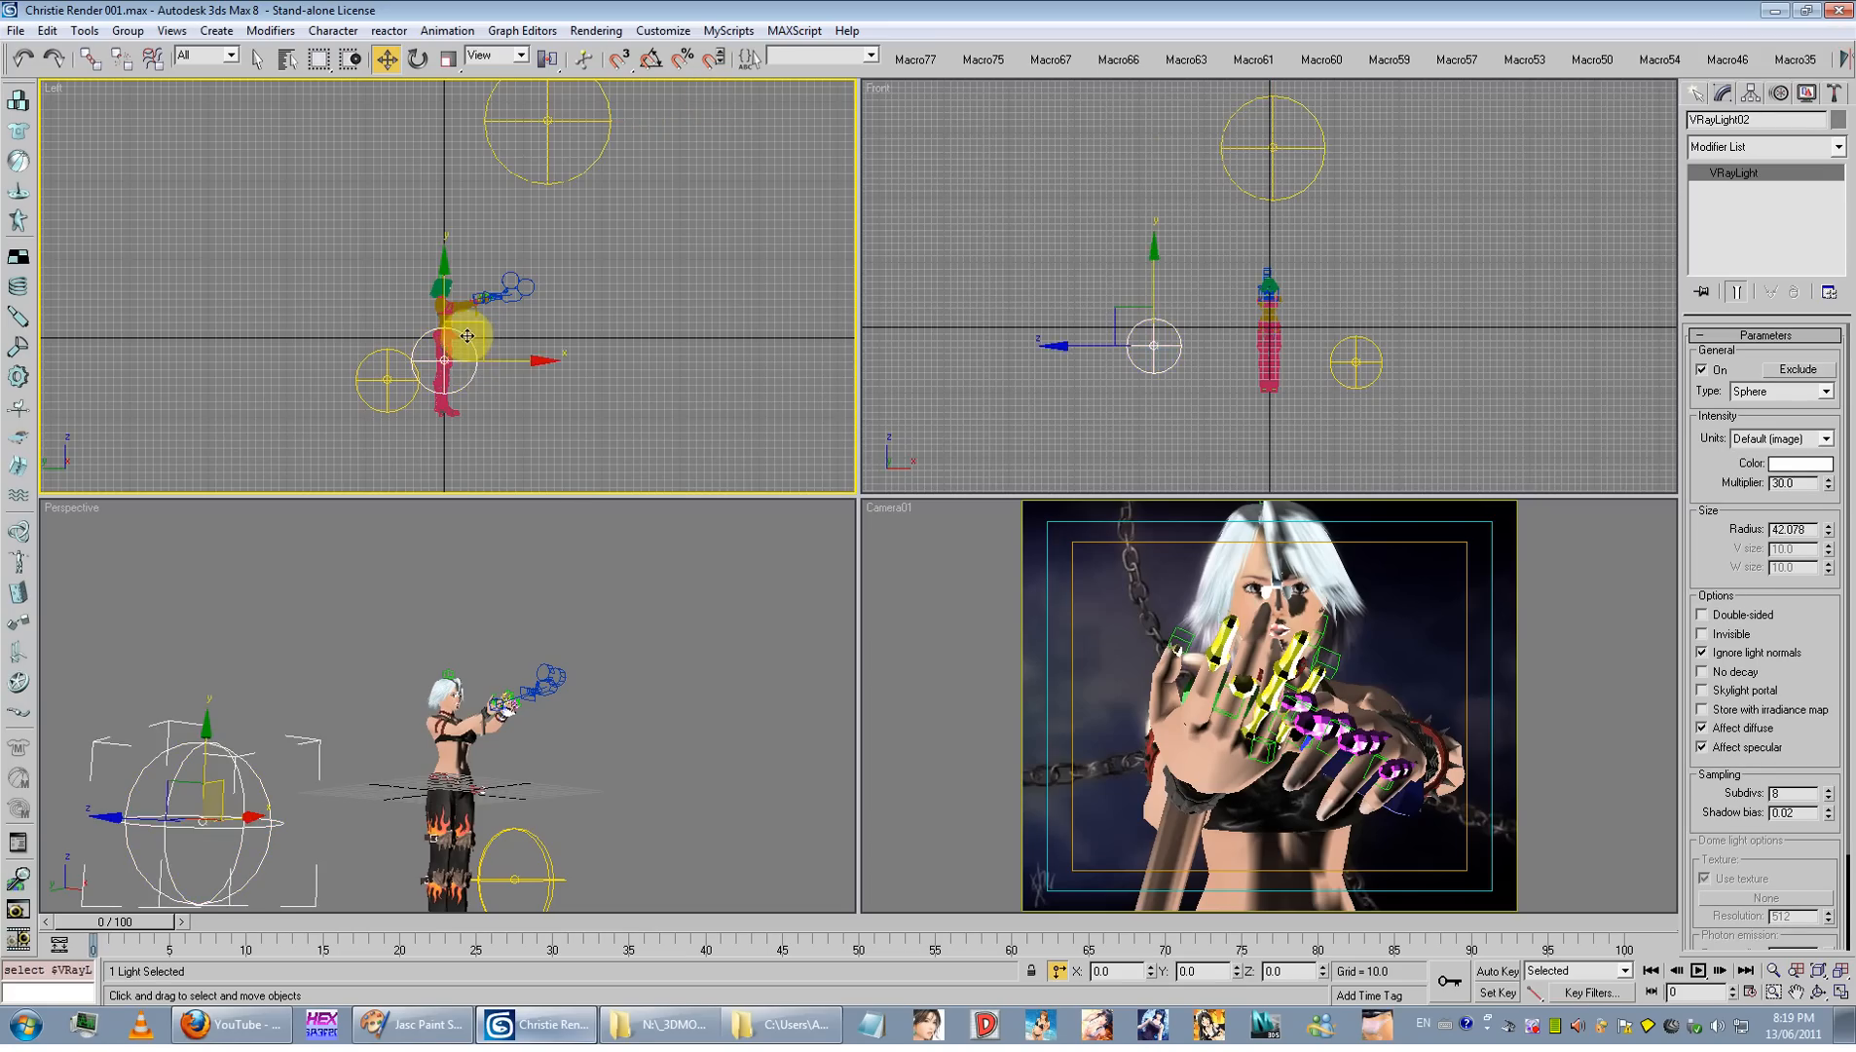
pyautogui.moveTo(467, 336); pyautogui.dragTo(487, 389)
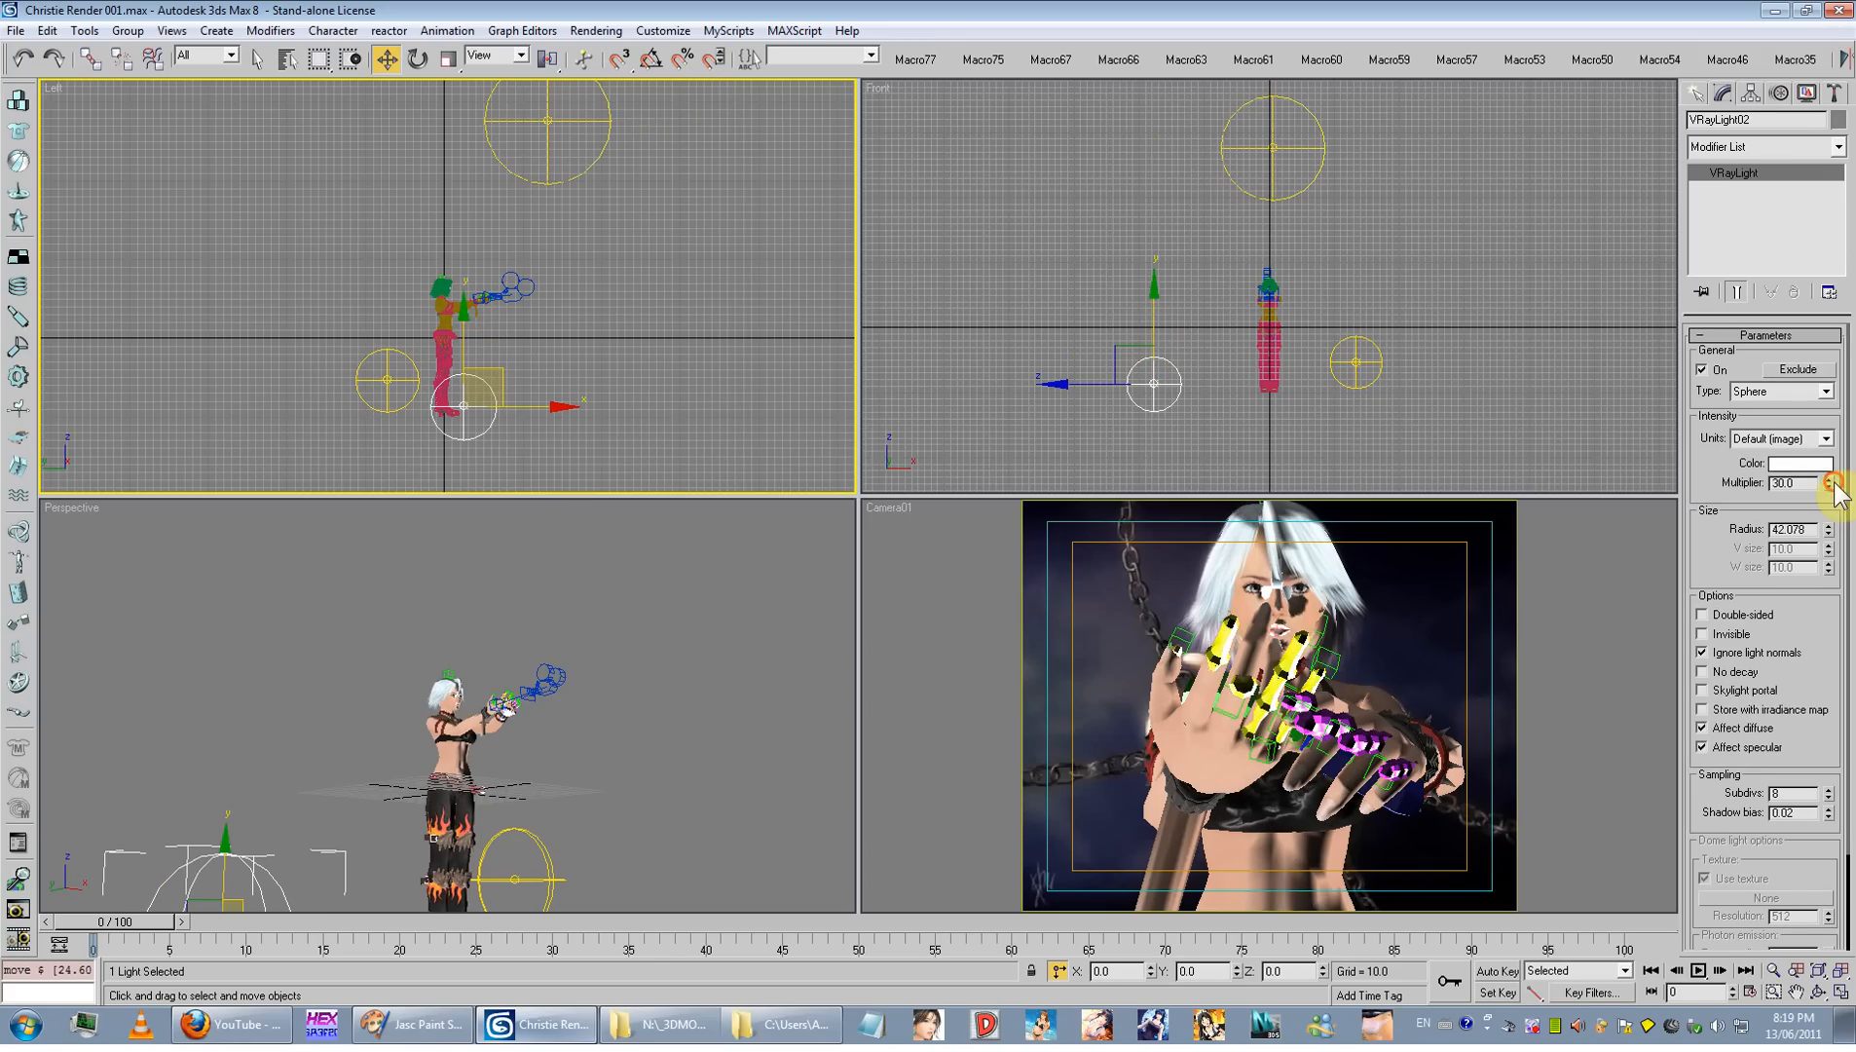
# Step: Lower the VRayLight02 multiplier and render the Camera01 view
pyautogui.moveTo(1828, 487); pyautogui.dragTo(1828, 518)
pyautogui.click(1457, 617)
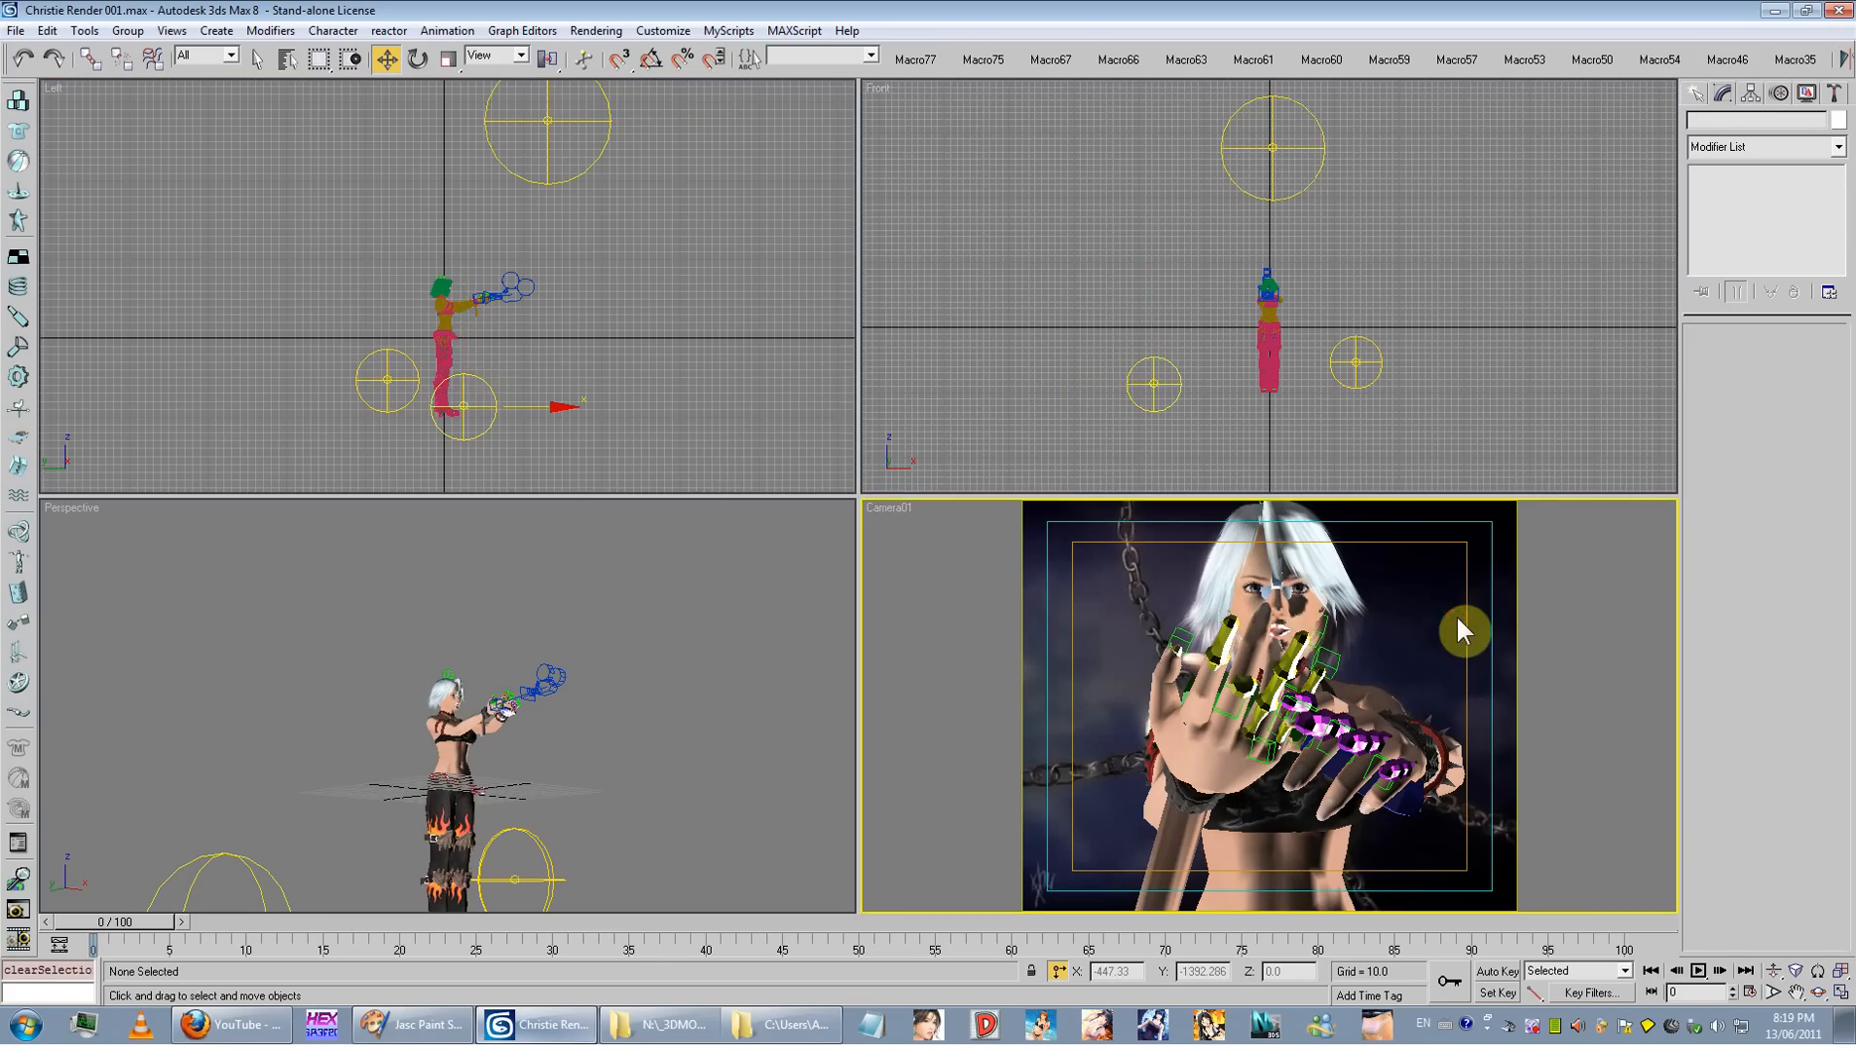
pyautogui.hotkey('shift', 'q')
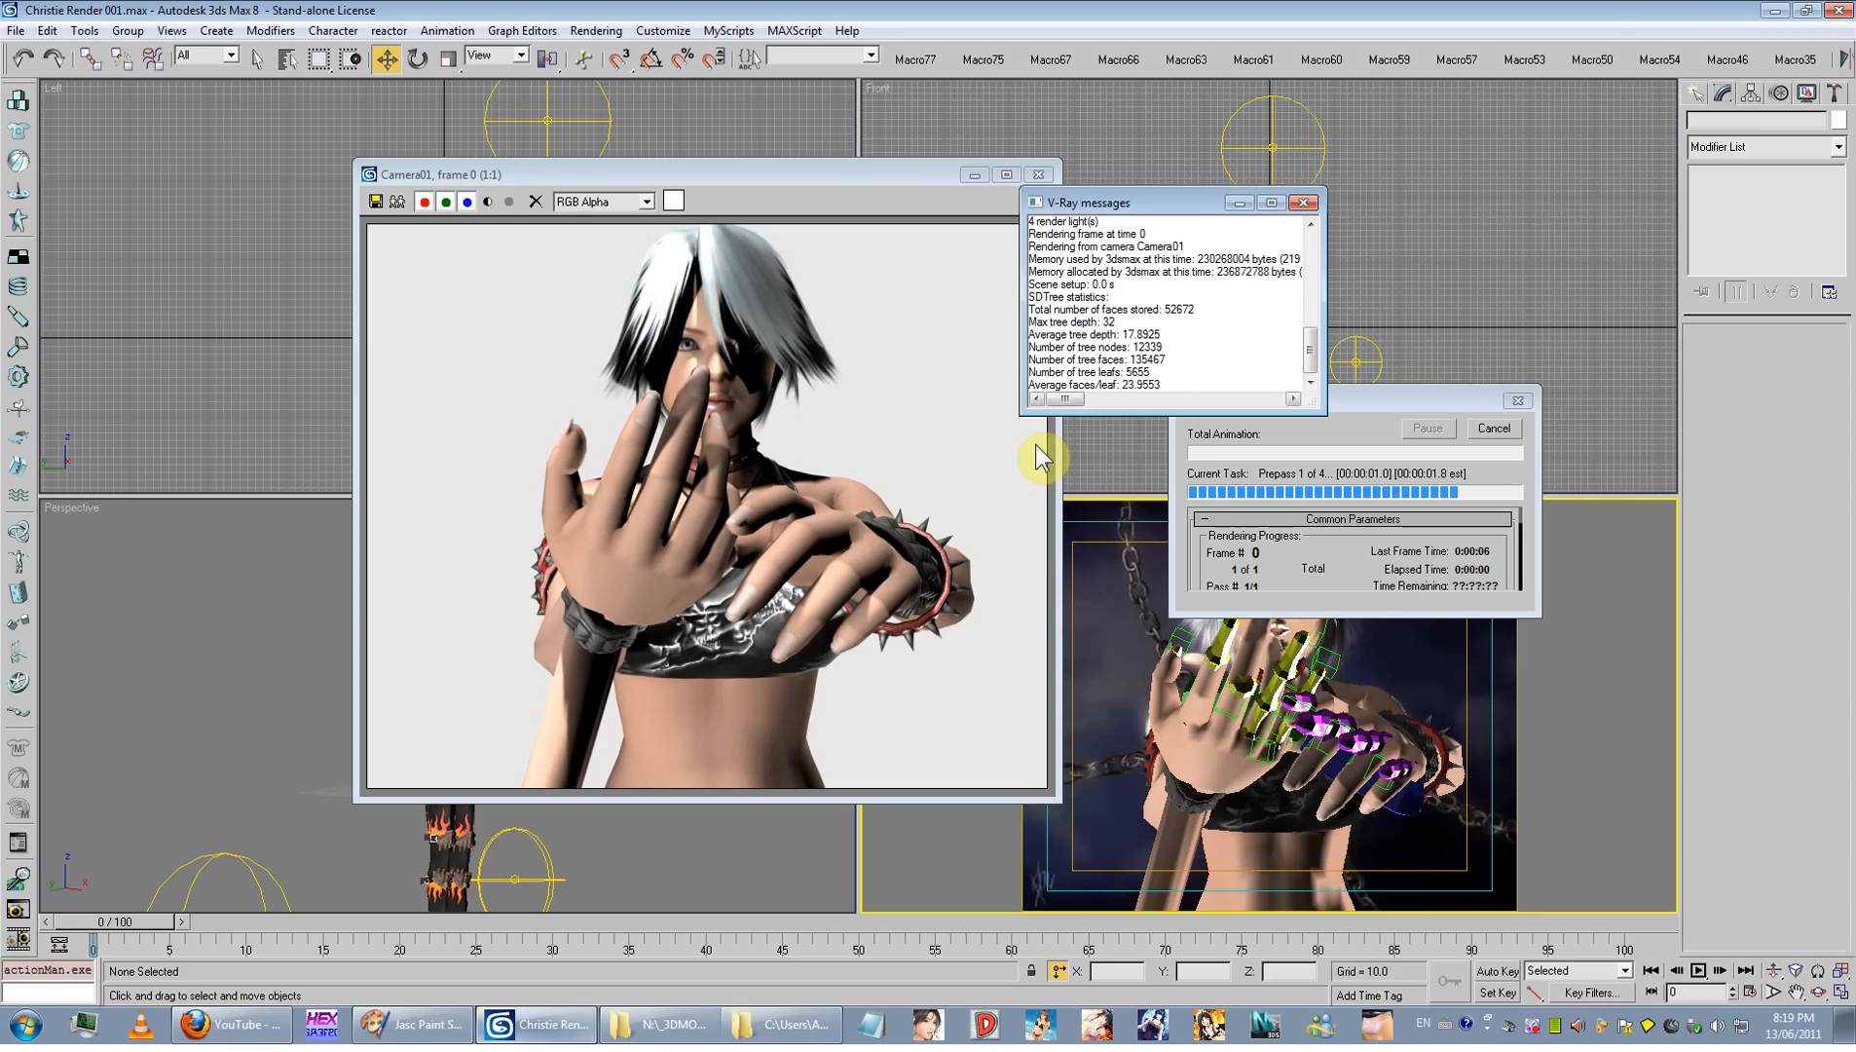
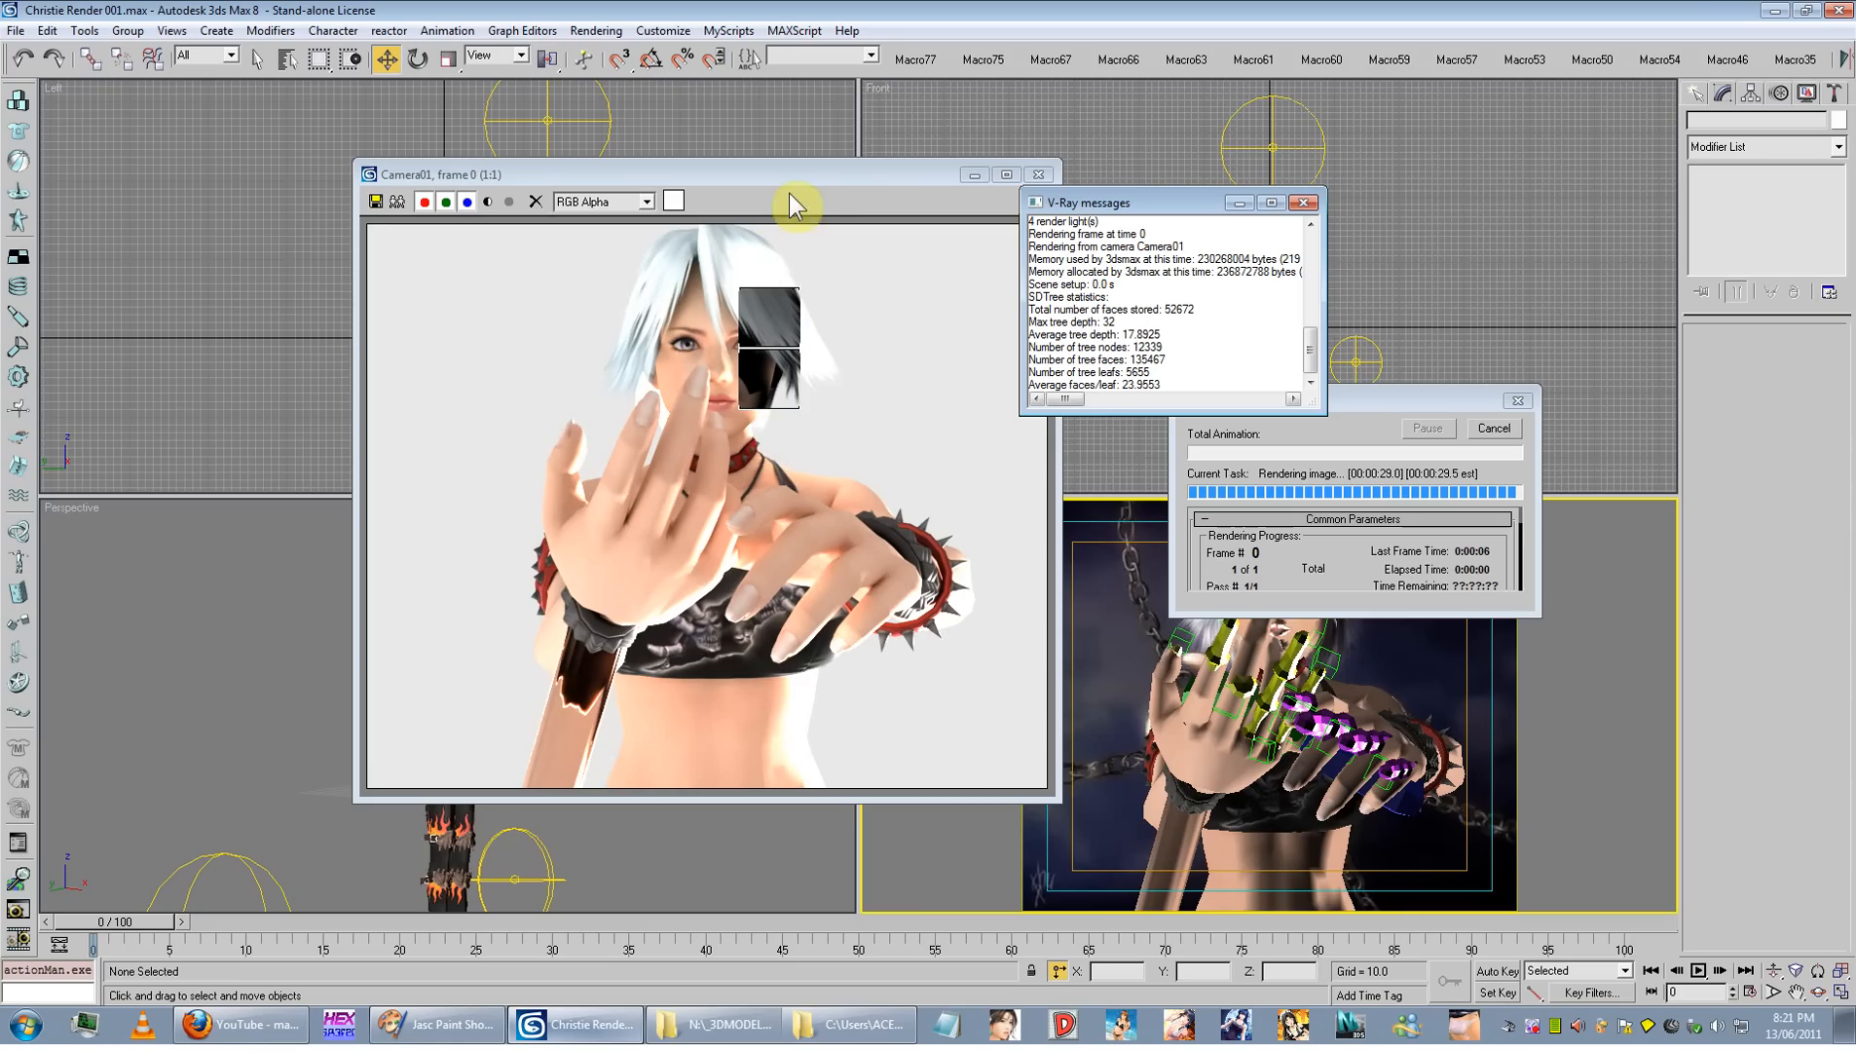
# Step: Examine the Camera01 render of the face, hands and skin lighting at several zoom levels, and close it
pyautogui.moveTo(674, 208); pyautogui.dragTo(727, 204)
pyautogui.scroll(1, 770, 398)
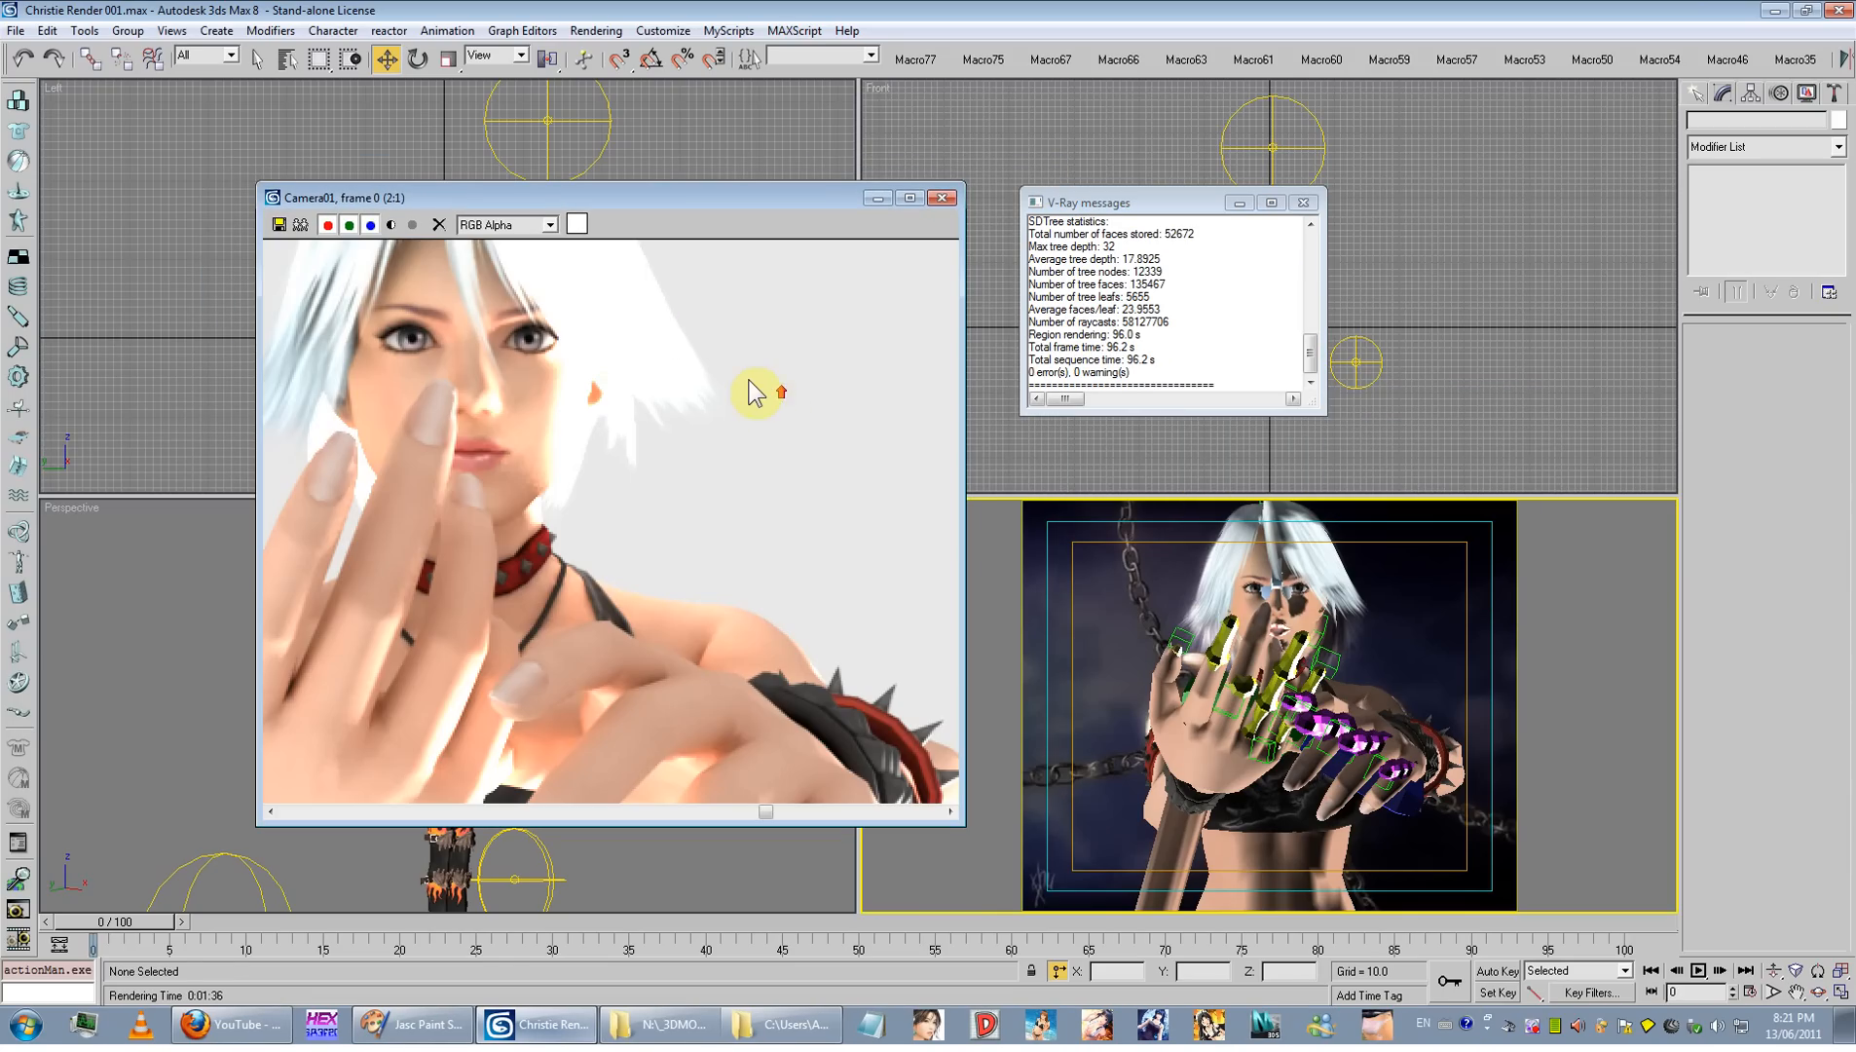
pyautogui.scroll(-2, 755, 379)
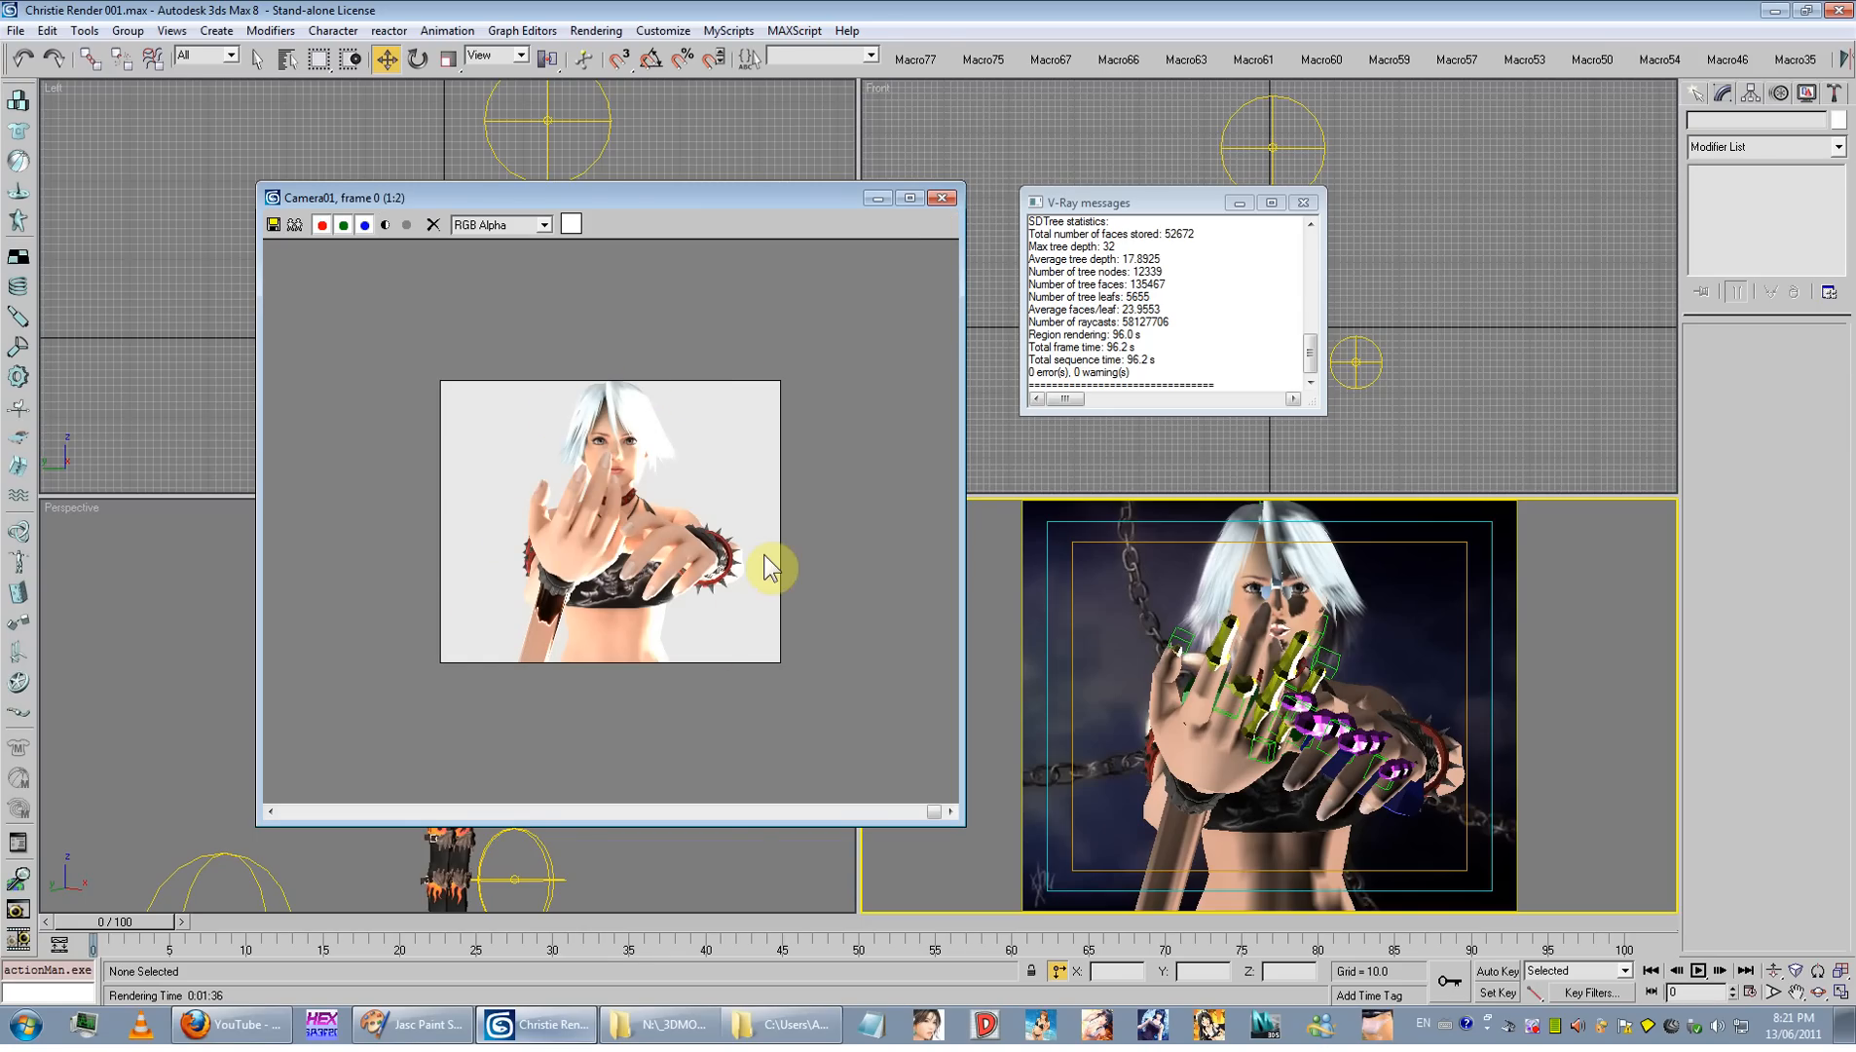
pyautogui.scroll(2, 745, 537)
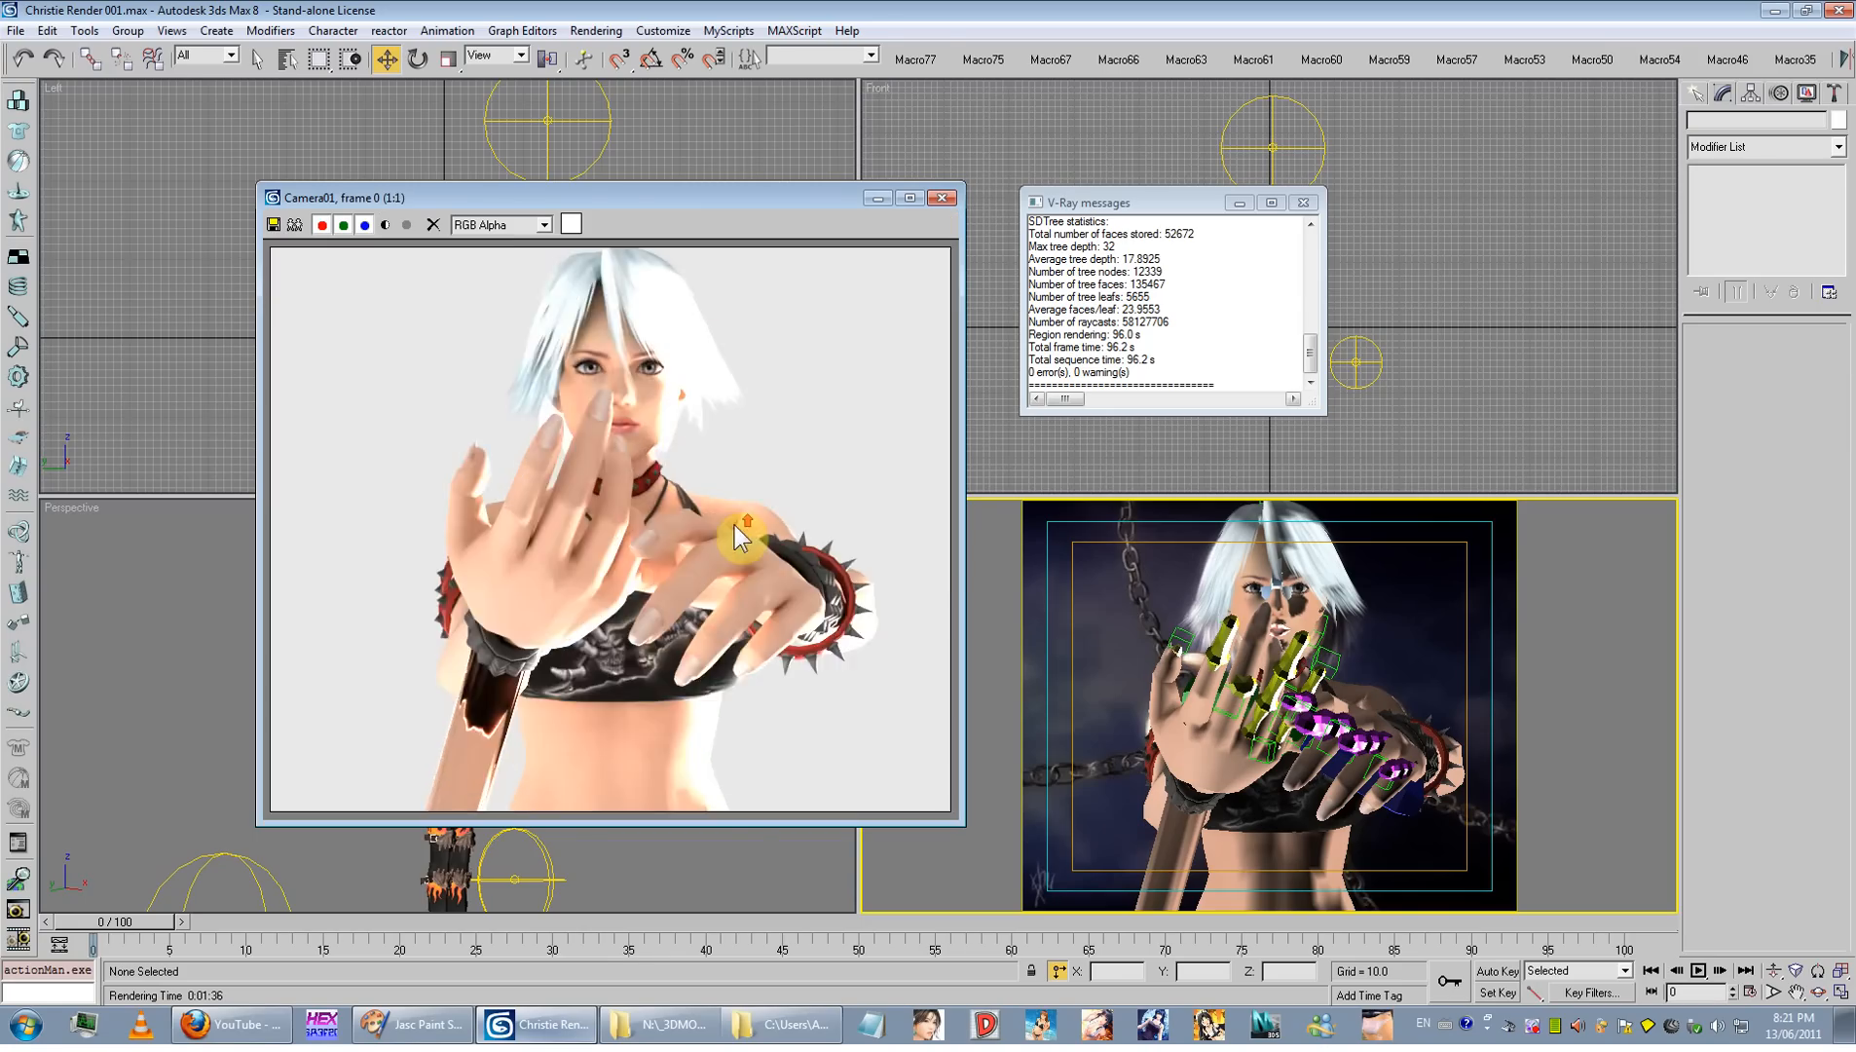
pyautogui.scroll(-1, 808, 609)
pyautogui.click(940, 198)
# Step: Select the character's body mesh and hide all unselected objects
pyautogui.click(1165, 749)
pyautogui.rightClick(1165, 749)
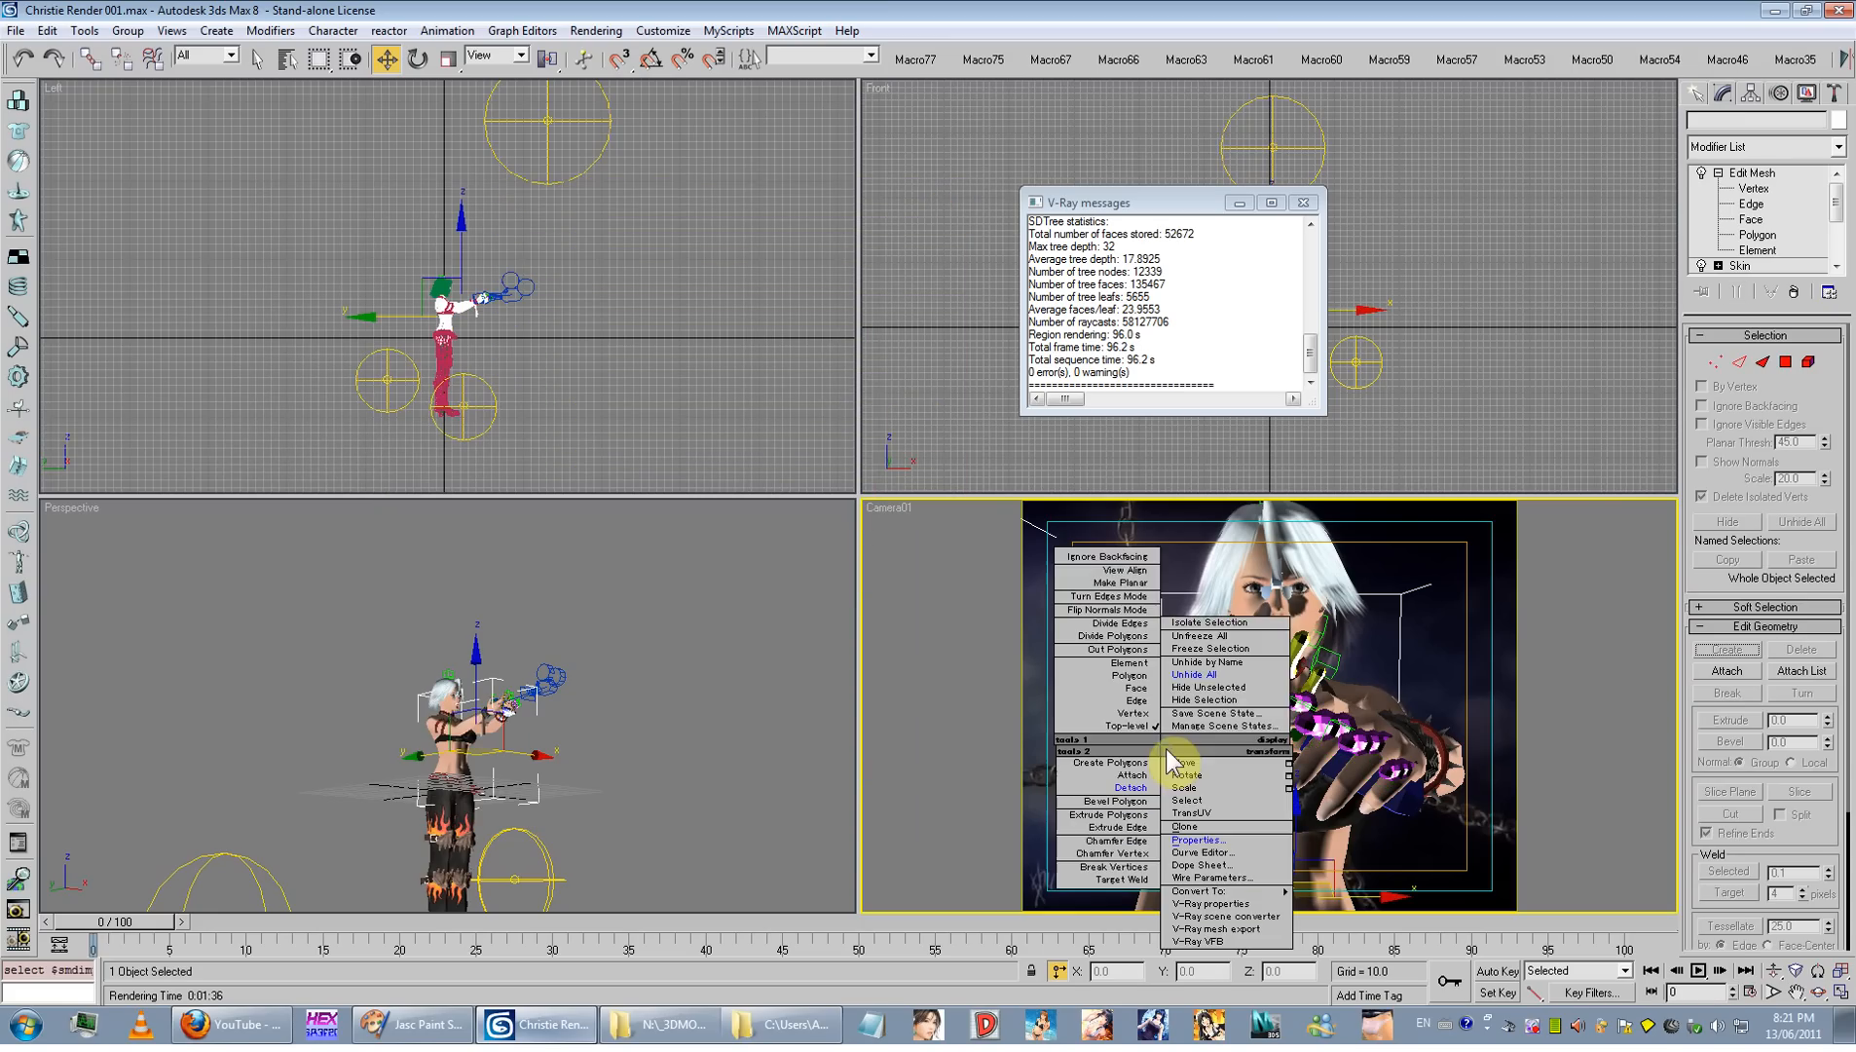
pyautogui.click(1230, 704)
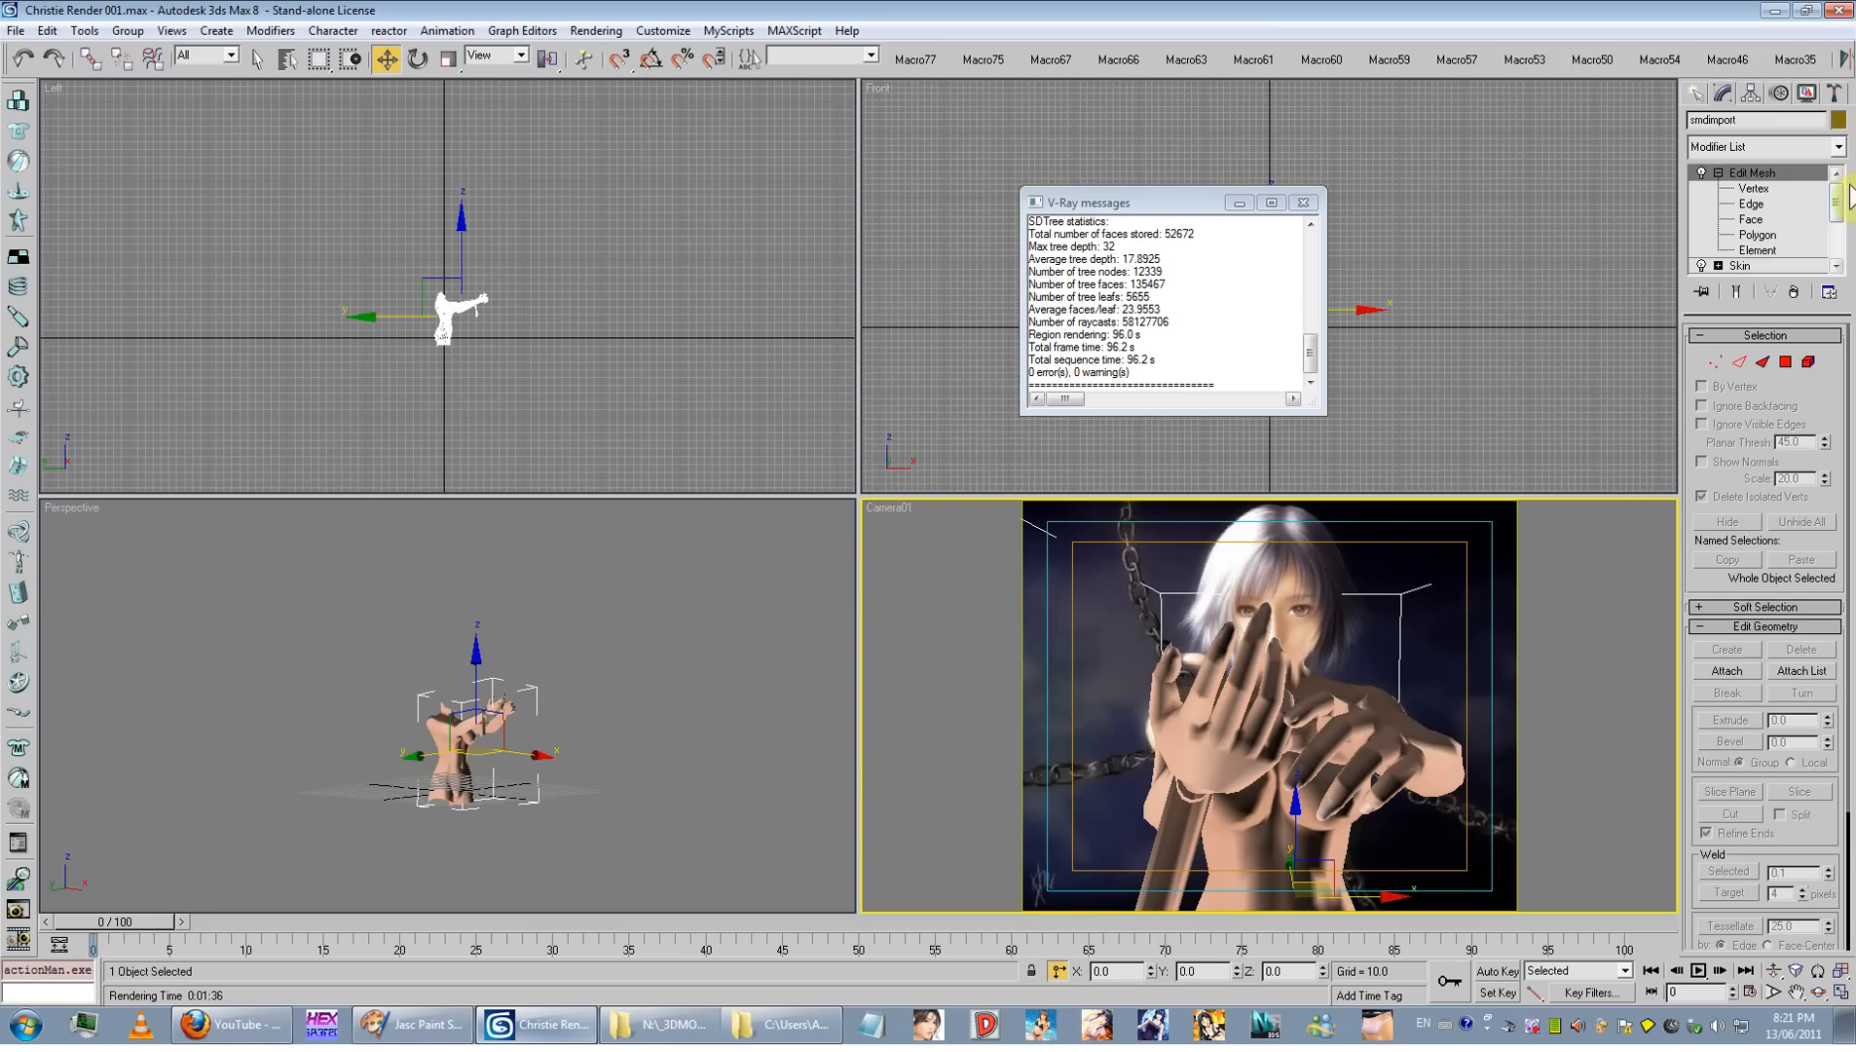
# Step: Add an HSDS modifier to the body mesh and subdivide the vertices around the raised hand and forearm once in the Camera01 view
pyautogui.click(1837, 146)
pyautogui.scroll(-3, 1748, 584)
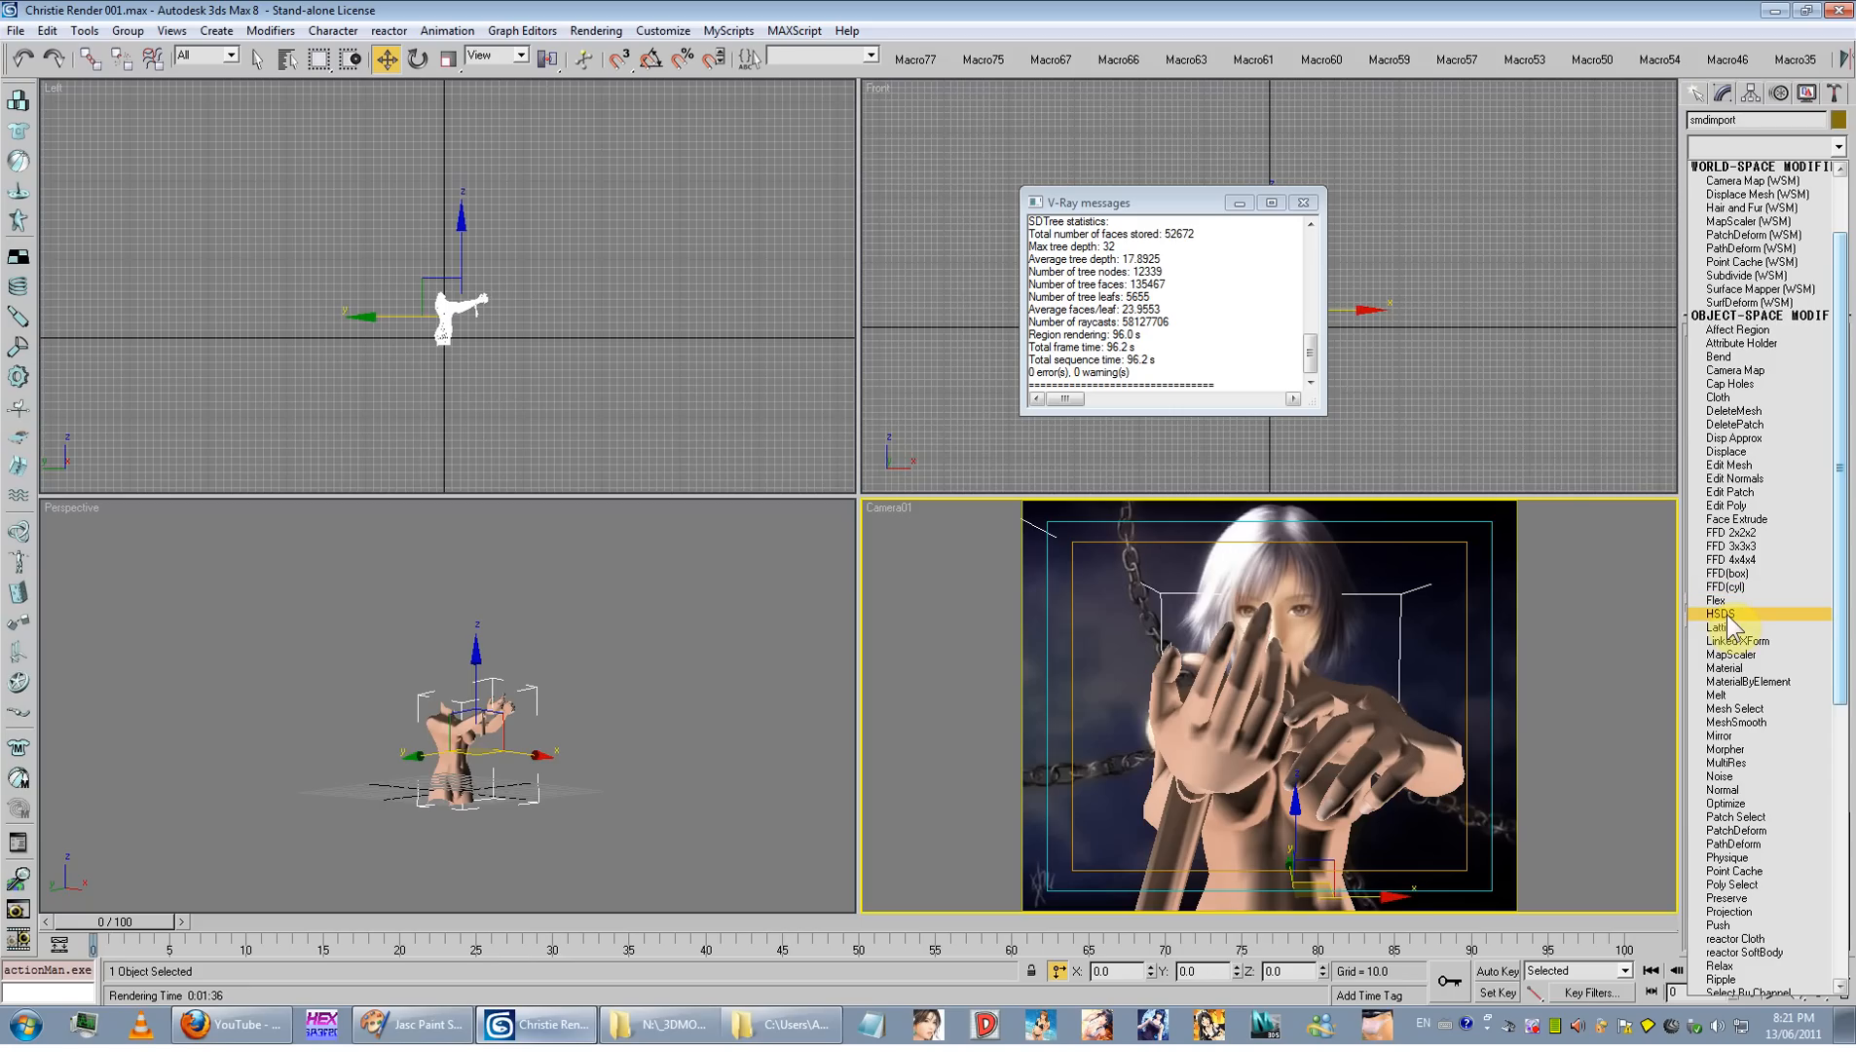
pyautogui.click(1724, 614)
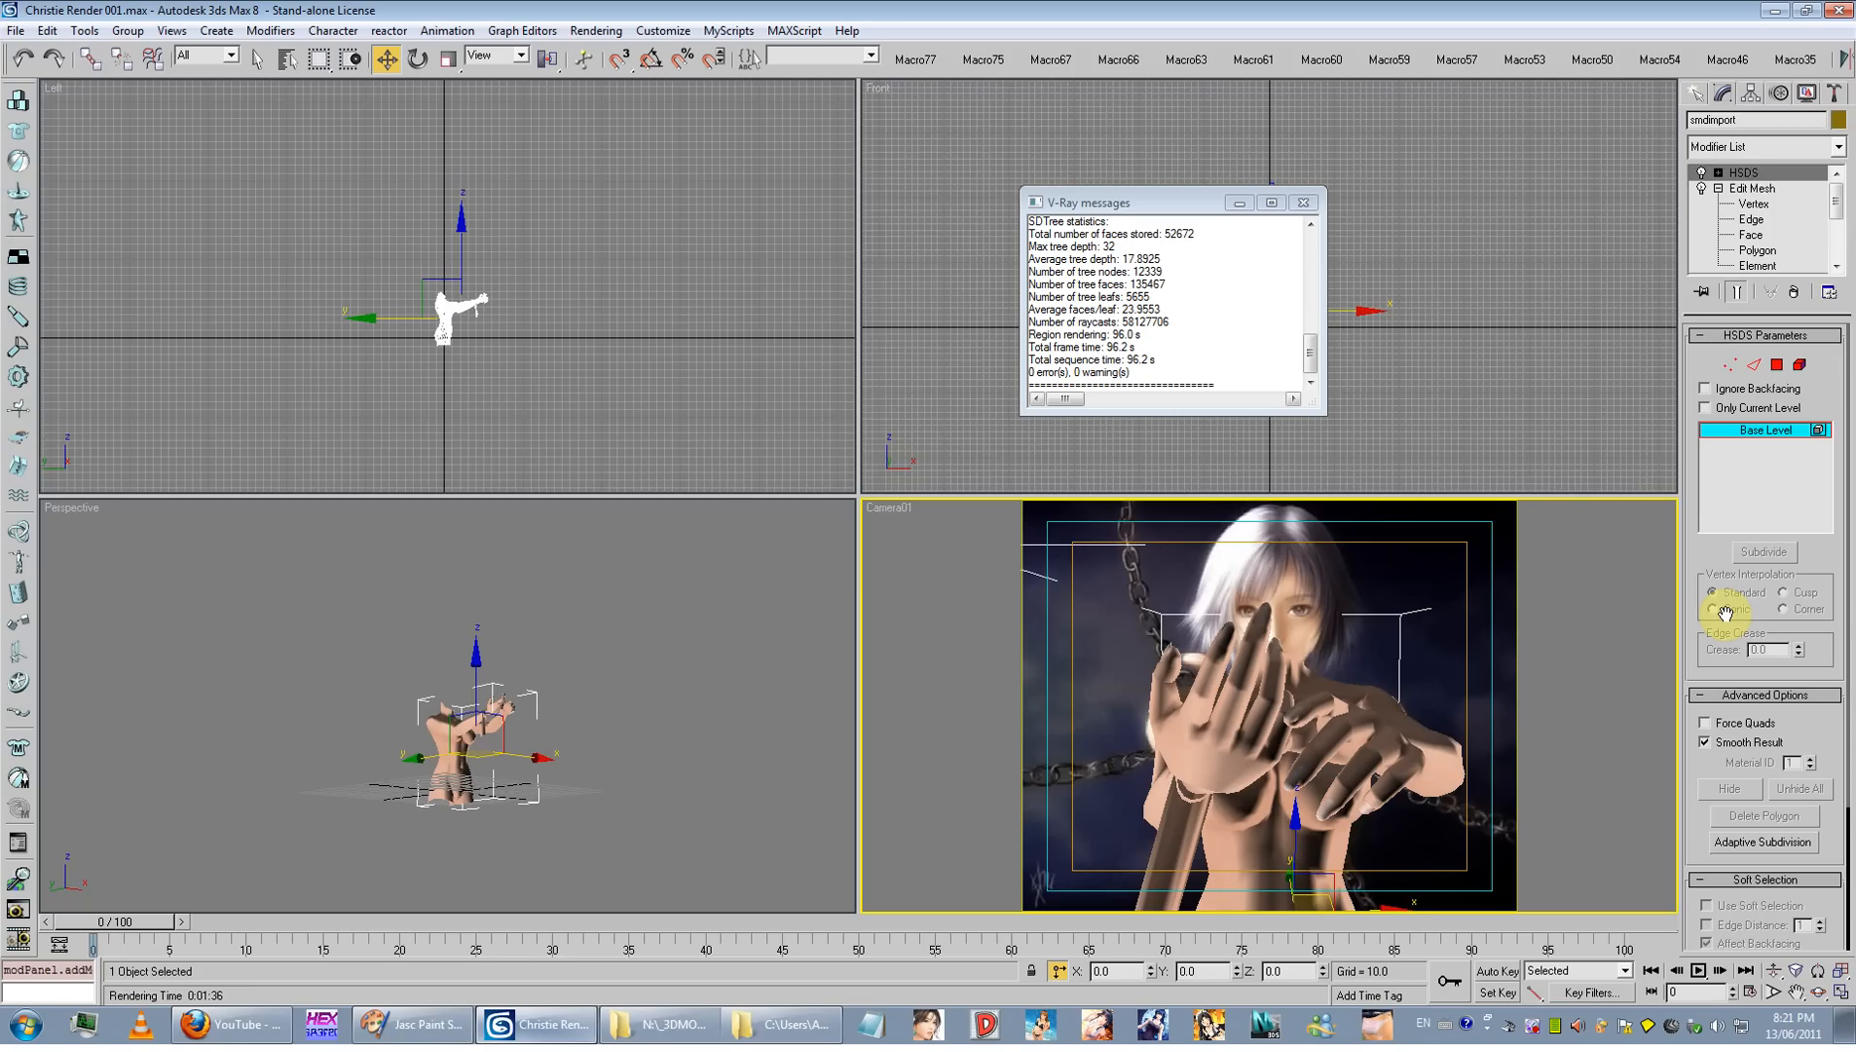
pyautogui.click(1743, 172)
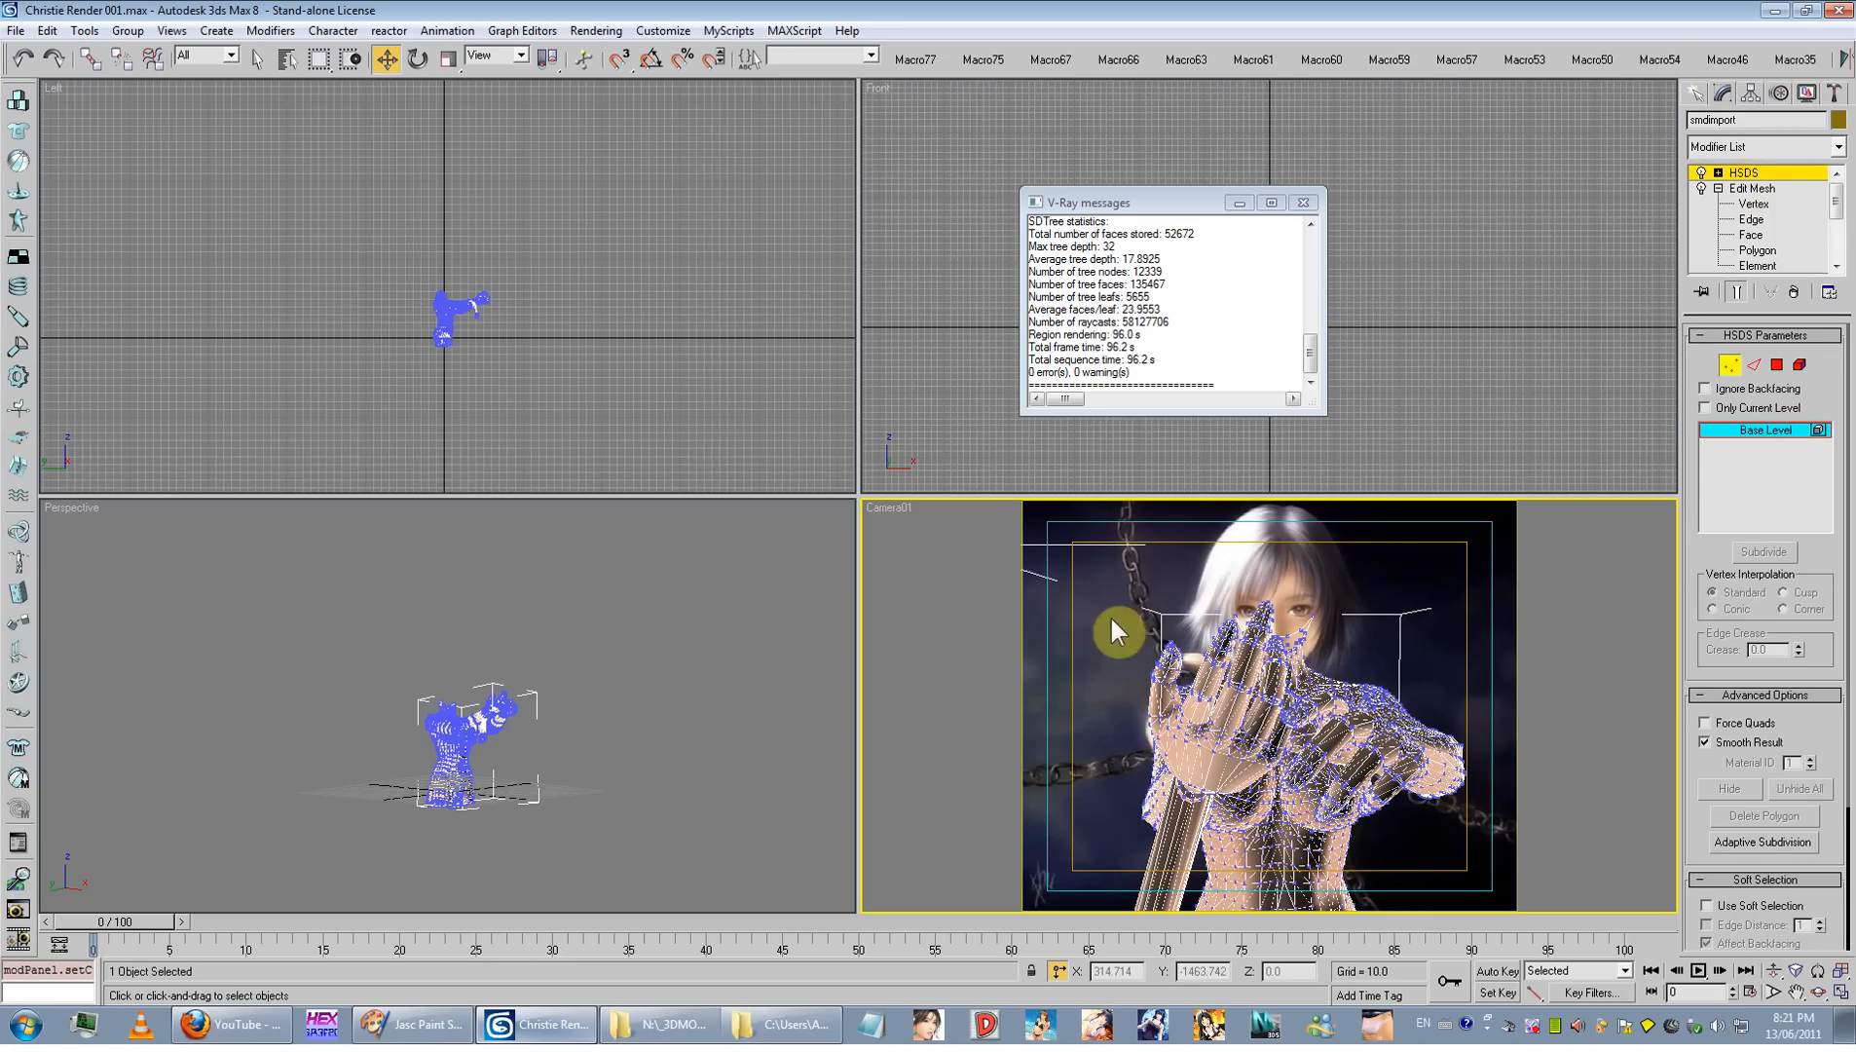
pyautogui.moveTo(1111, 615)
pyautogui.mouseDown()
pyautogui.moveTo(1169, 730)
pyautogui.moveTo(1319, 814)
pyautogui.mouseUp()
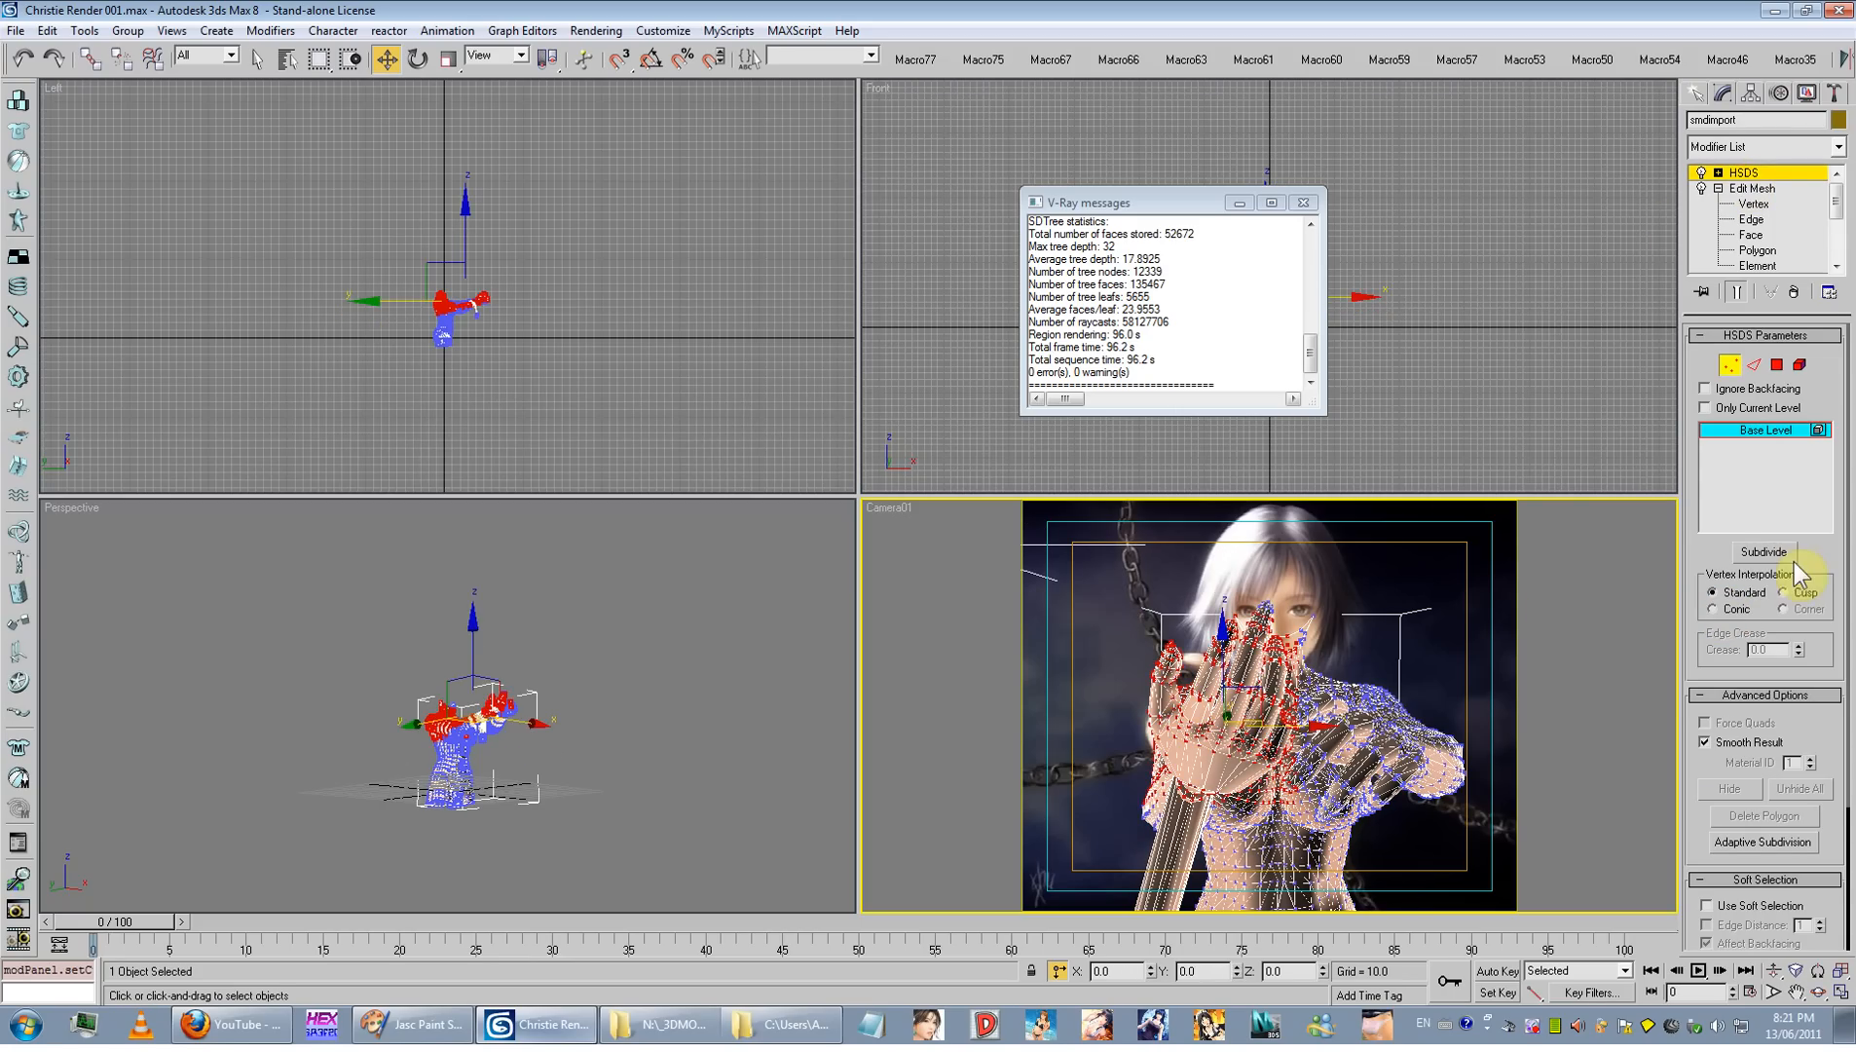
pyautogui.click(1779, 553)
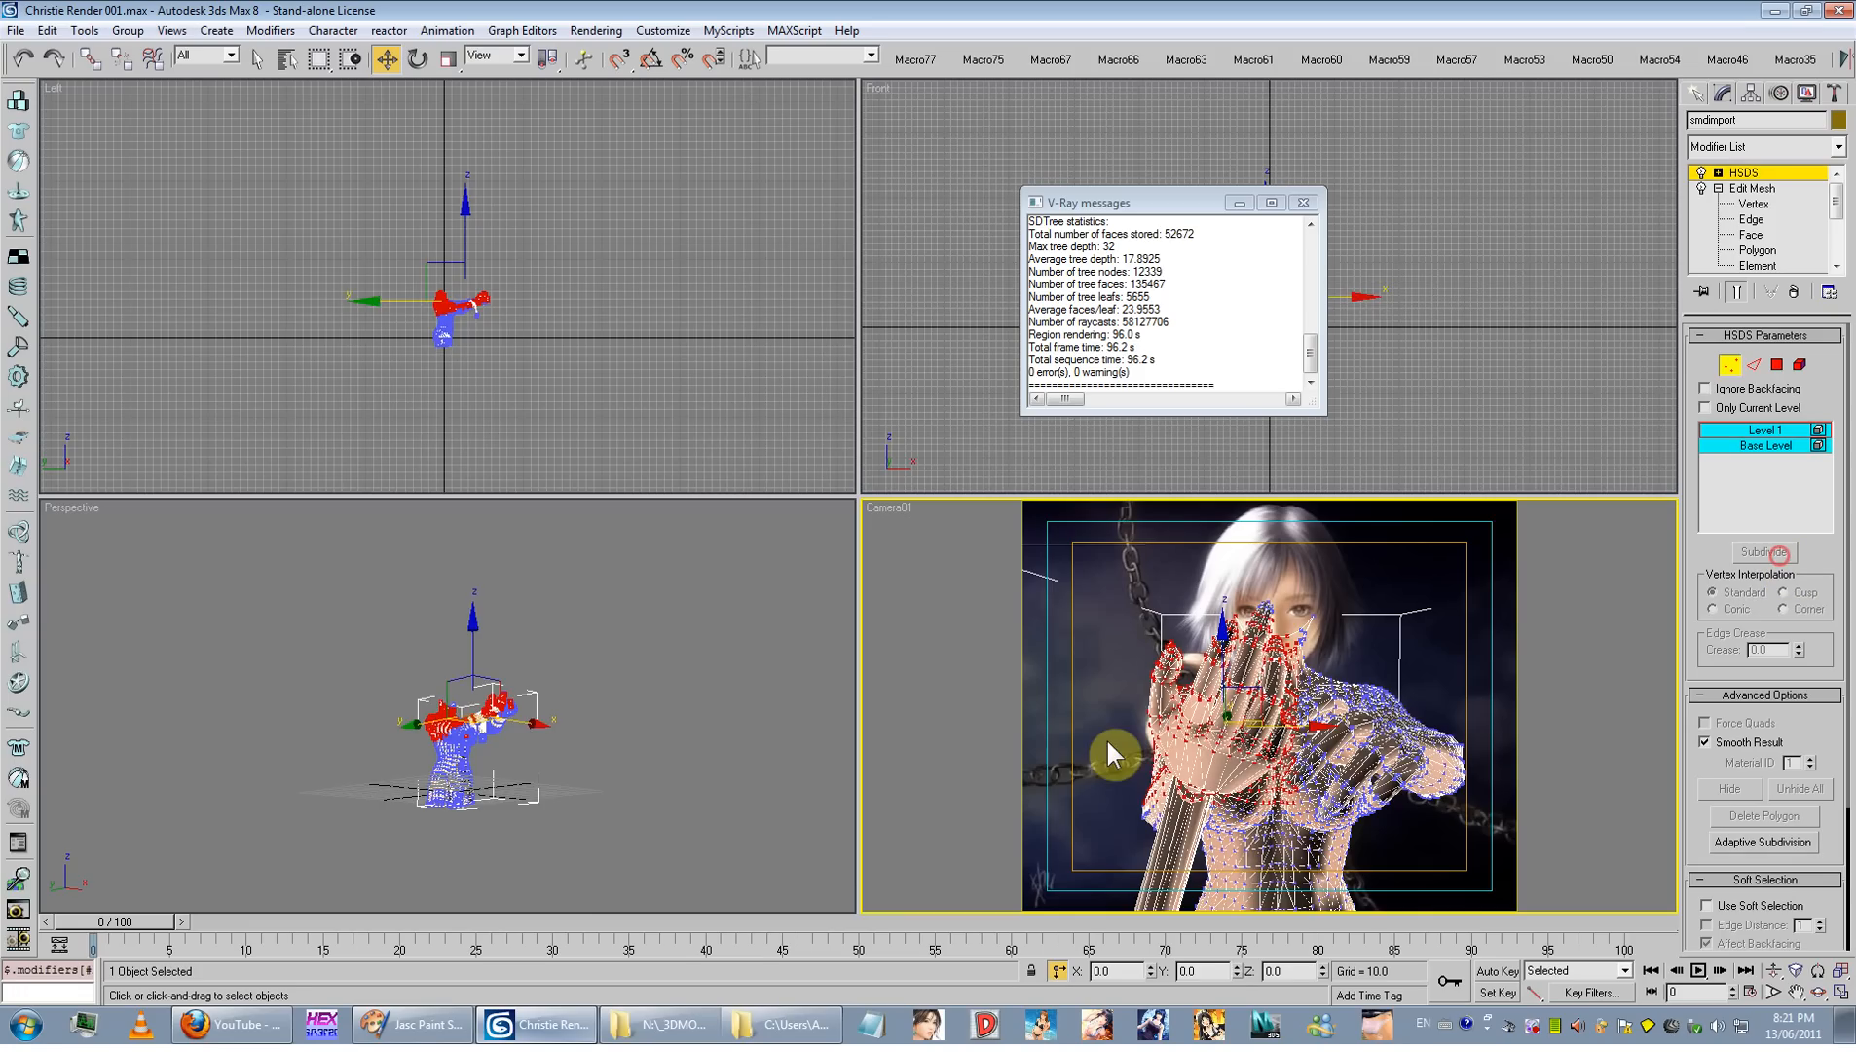
pyautogui.click(1743, 172)
# Step: Compare the hand's surface in a Perspective close-up with the HSDS modifier switched off and on, leaving it on
pyautogui.scroll(6, 742, 660)
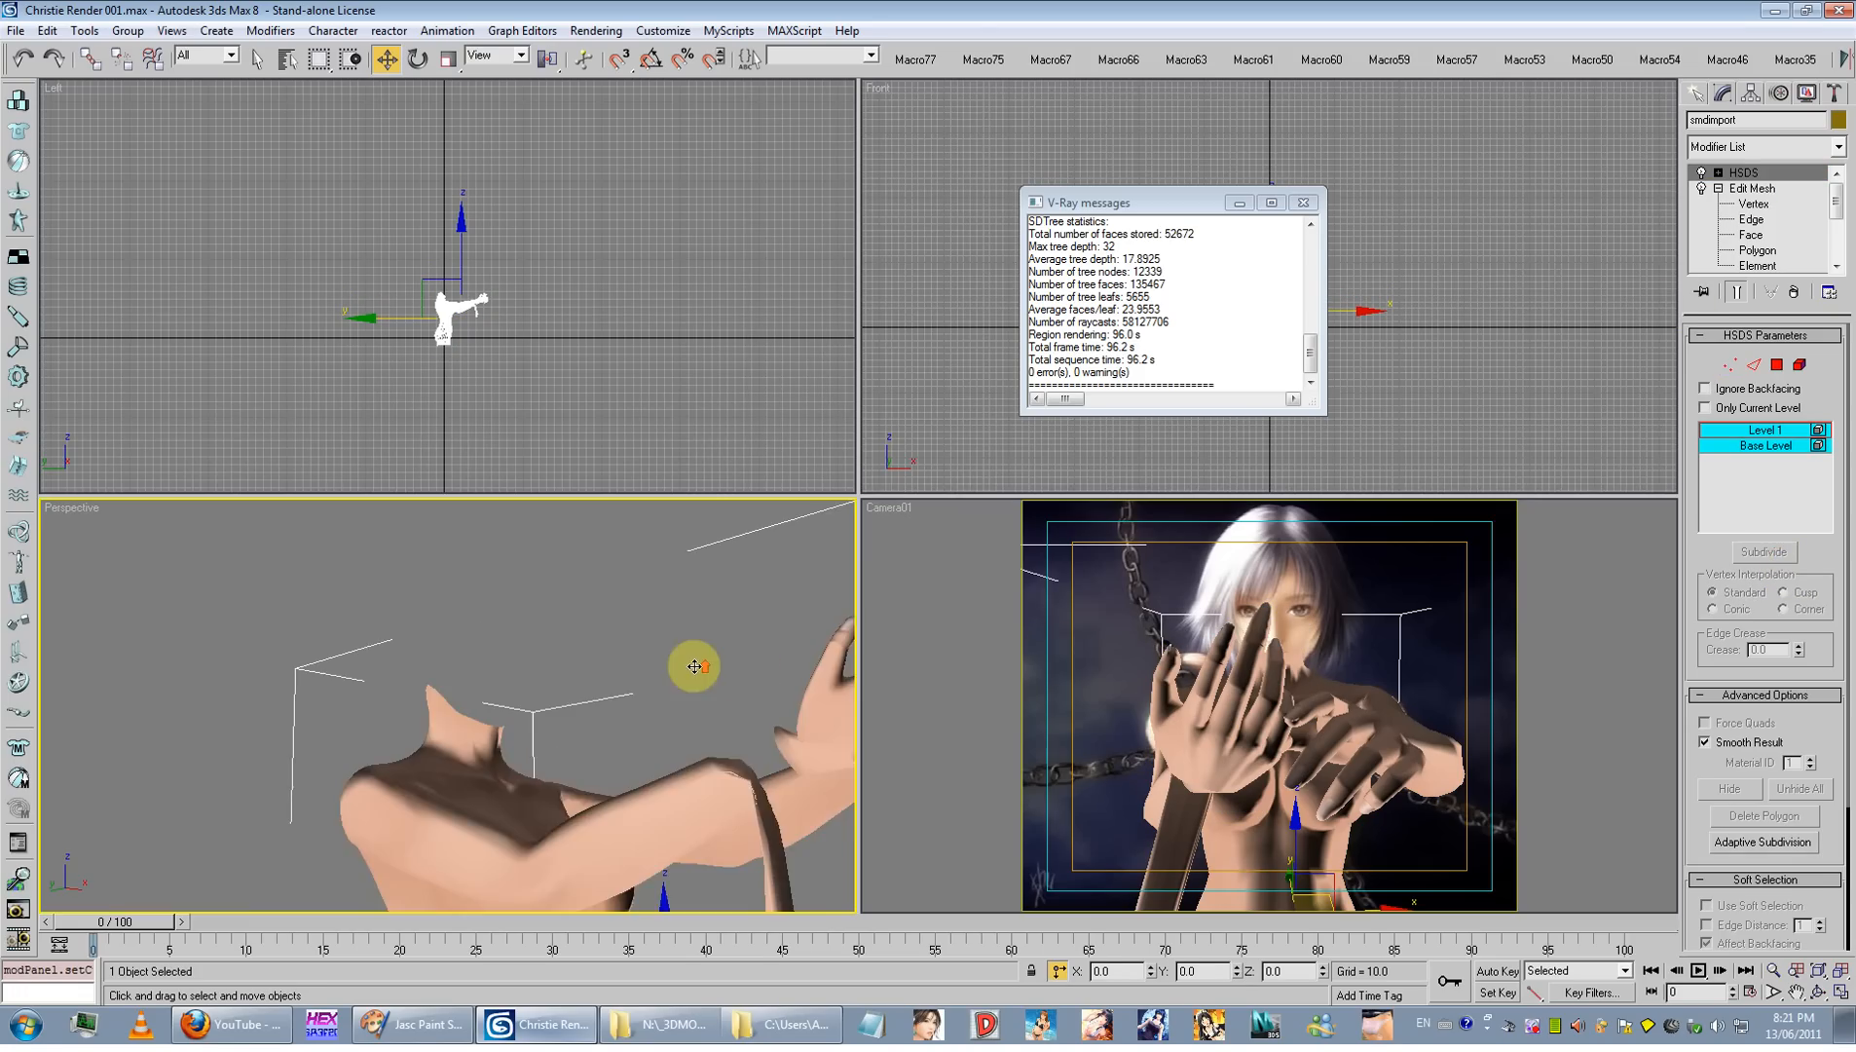
pyautogui.moveTo(691, 664); pyautogui.dragTo(518, 677, button='middle')
pyautogui.moveTo(726, 687); pyautogui.dragTo(620, 715, button='middle')
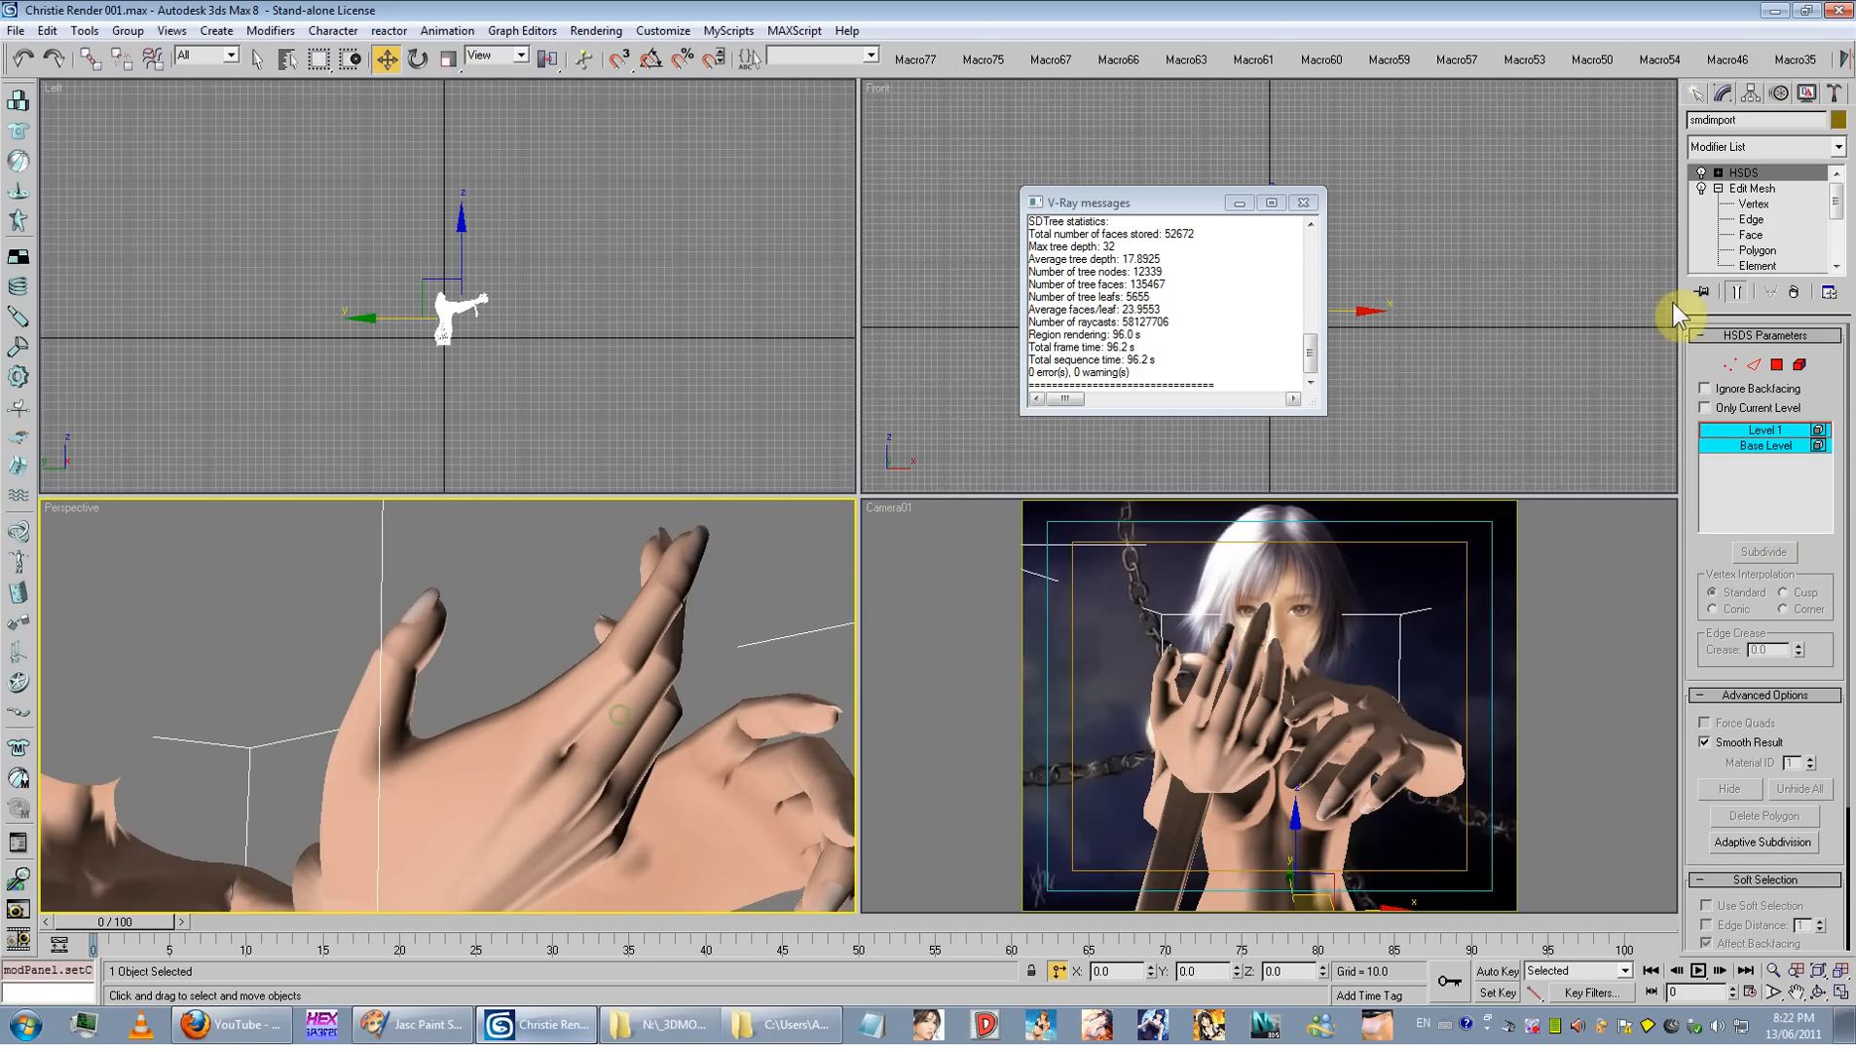
pyautogui.click(1703, 173)
pyautogui.click(1702, 173)
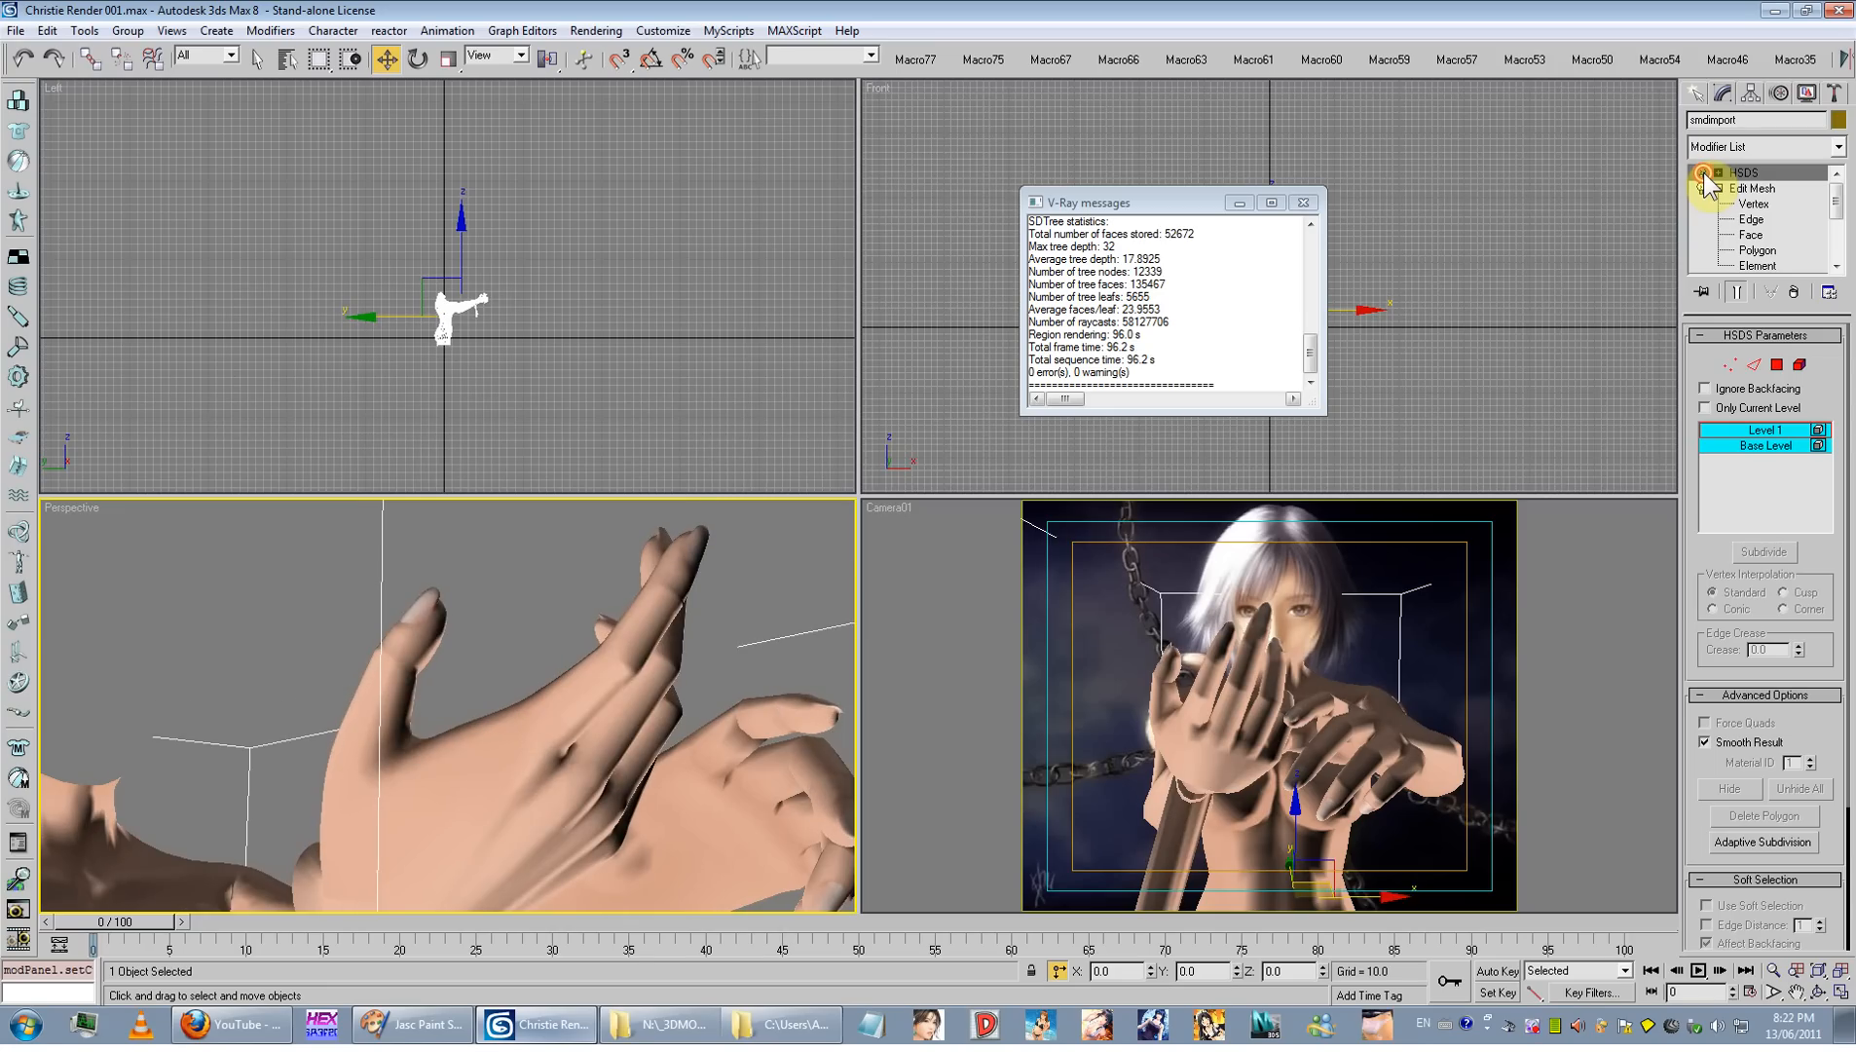
pyautogui.click(1702, 174)
pyautogui.click(1703, 173)
pyautogui.click(1702, 174)
pyautogui.moveTo(691, 779)
pyautogui.keyDown('alt'); pyautogui.mouseDown(button='middle')
pyautogui.moveTo(675, 709)
pyautogui.moveTo(675, 773)
pyautogui.mouseUp(button='middle'); pyautogui.keyUp('alt')
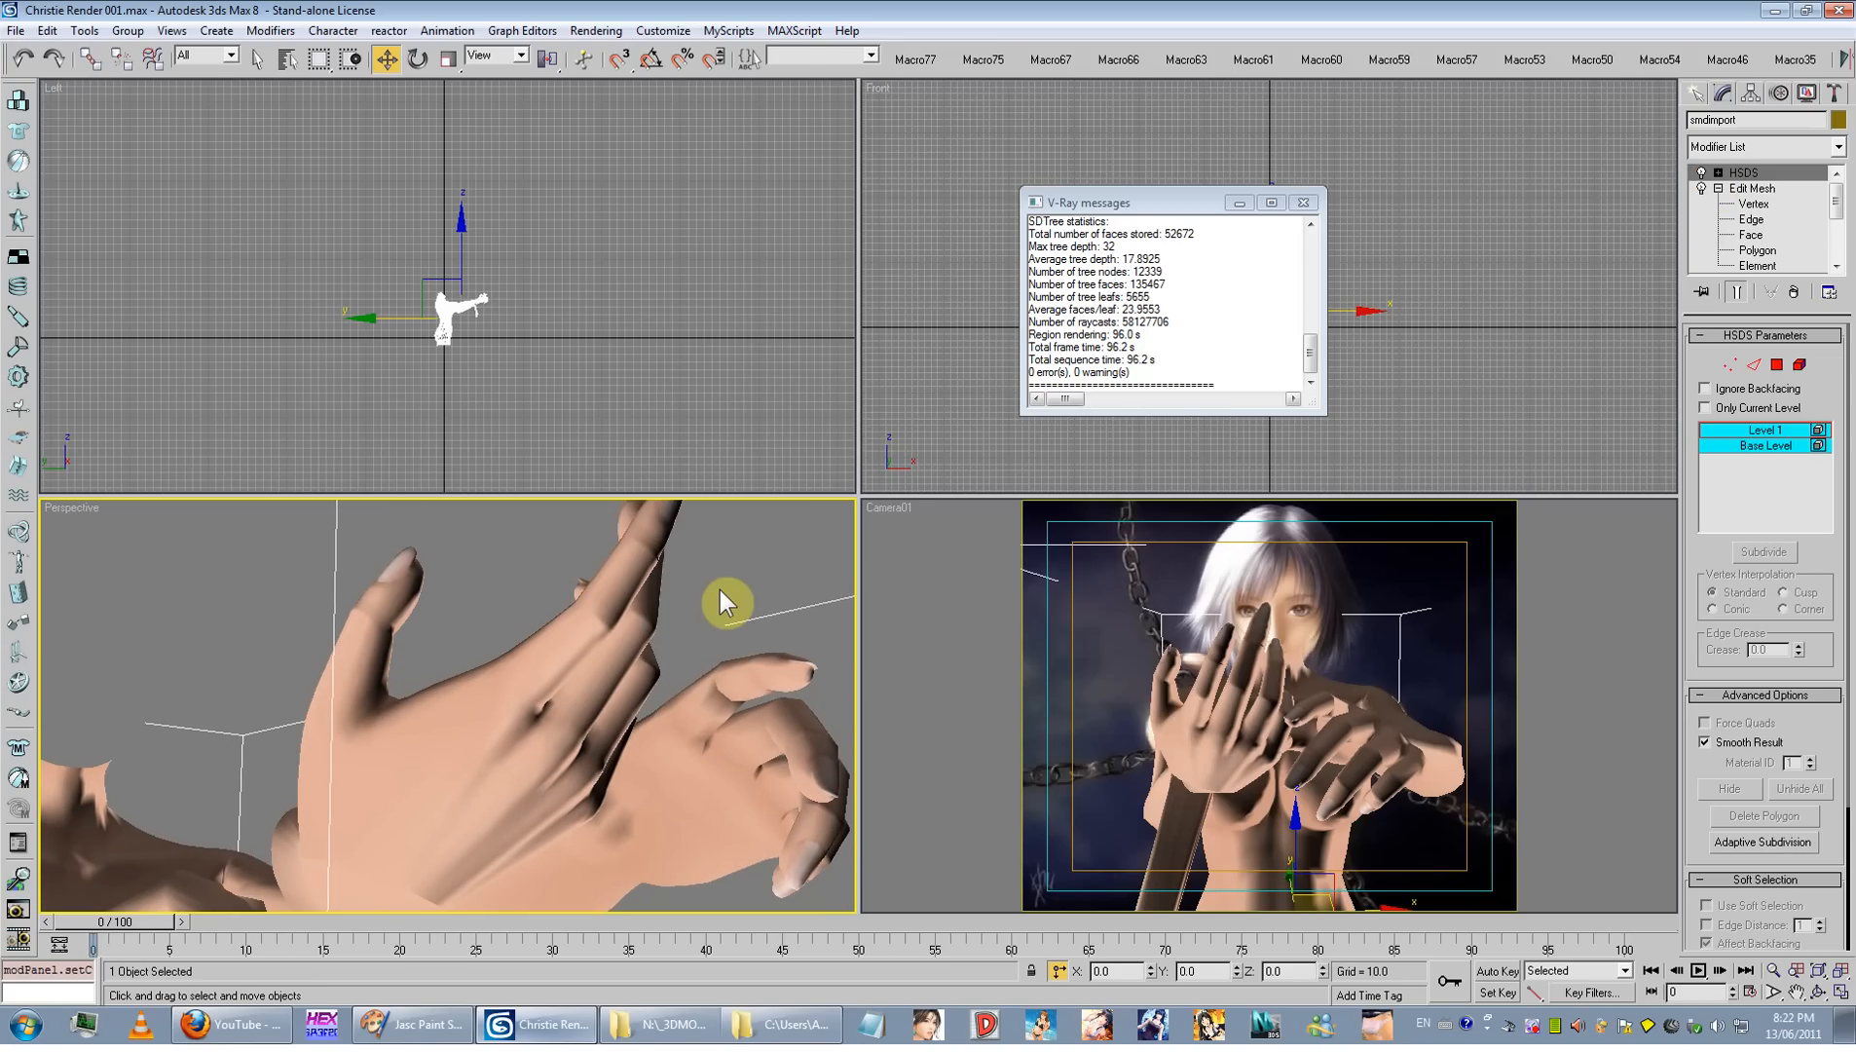
pyautogui.press('F10')
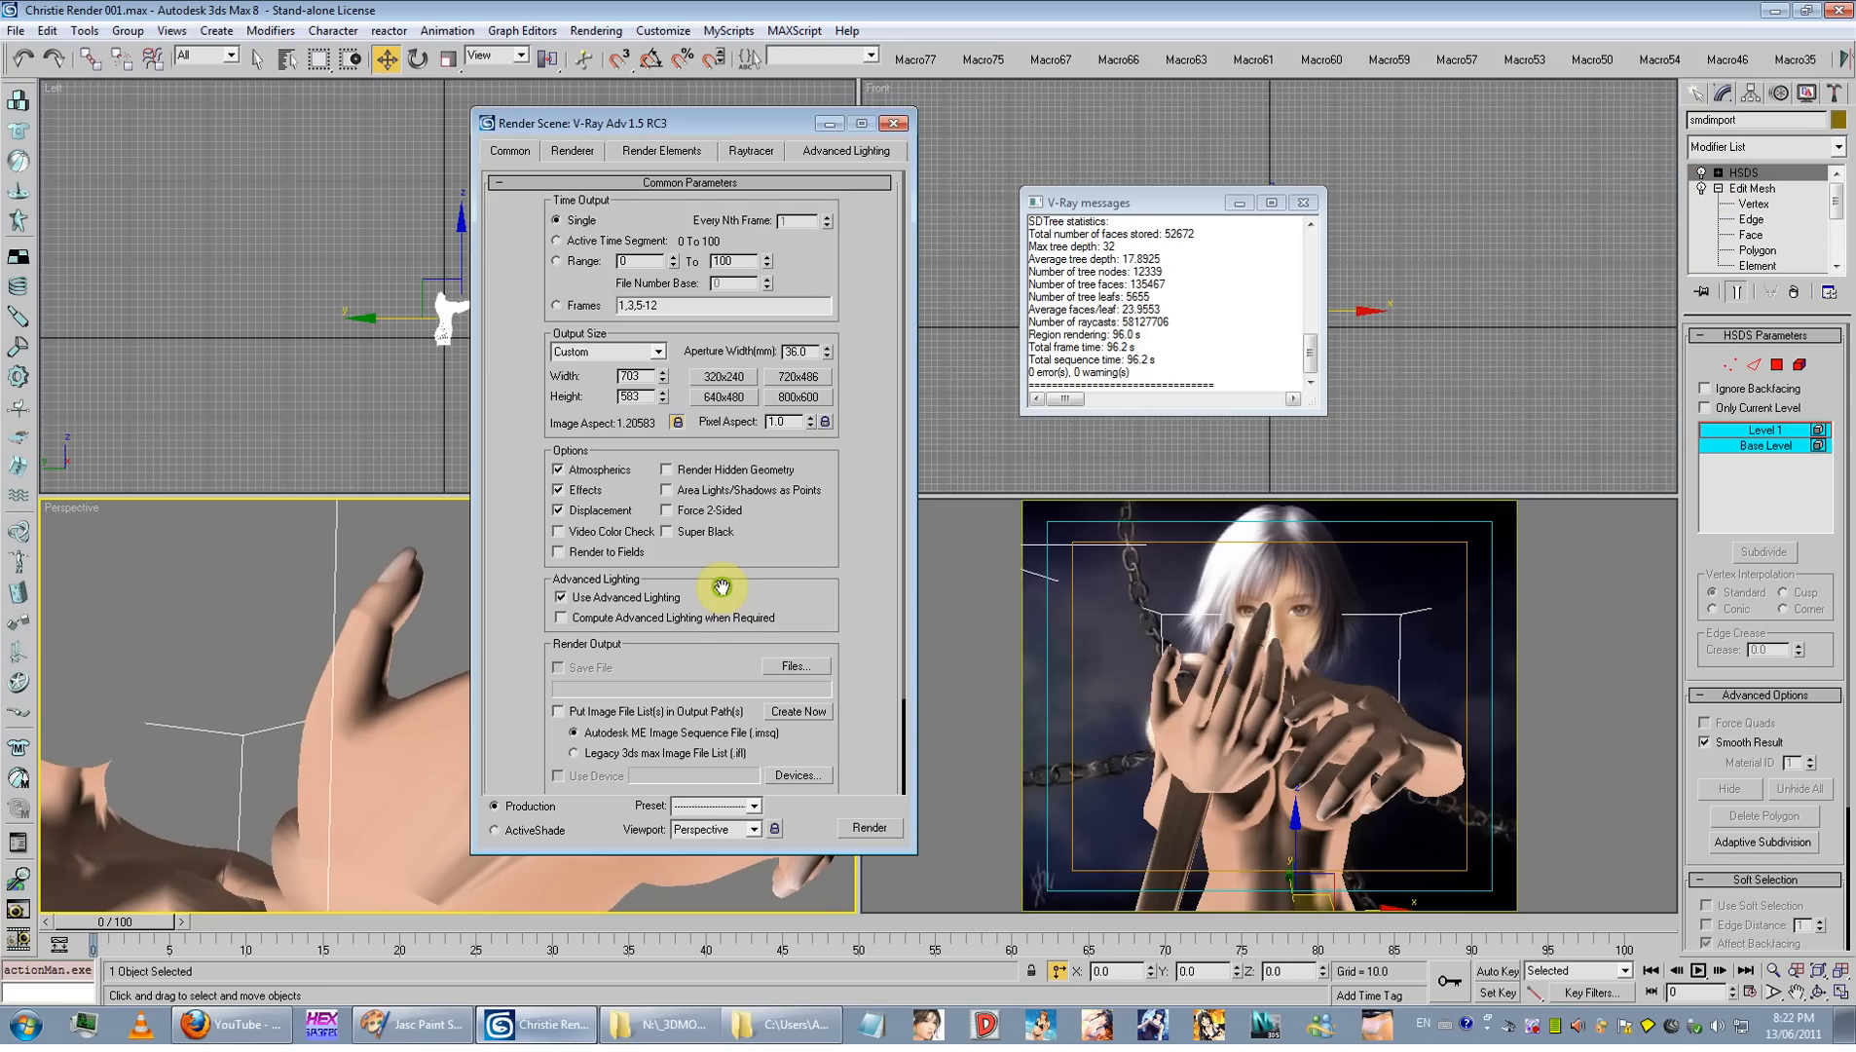
pyautogui.click(871, 829)
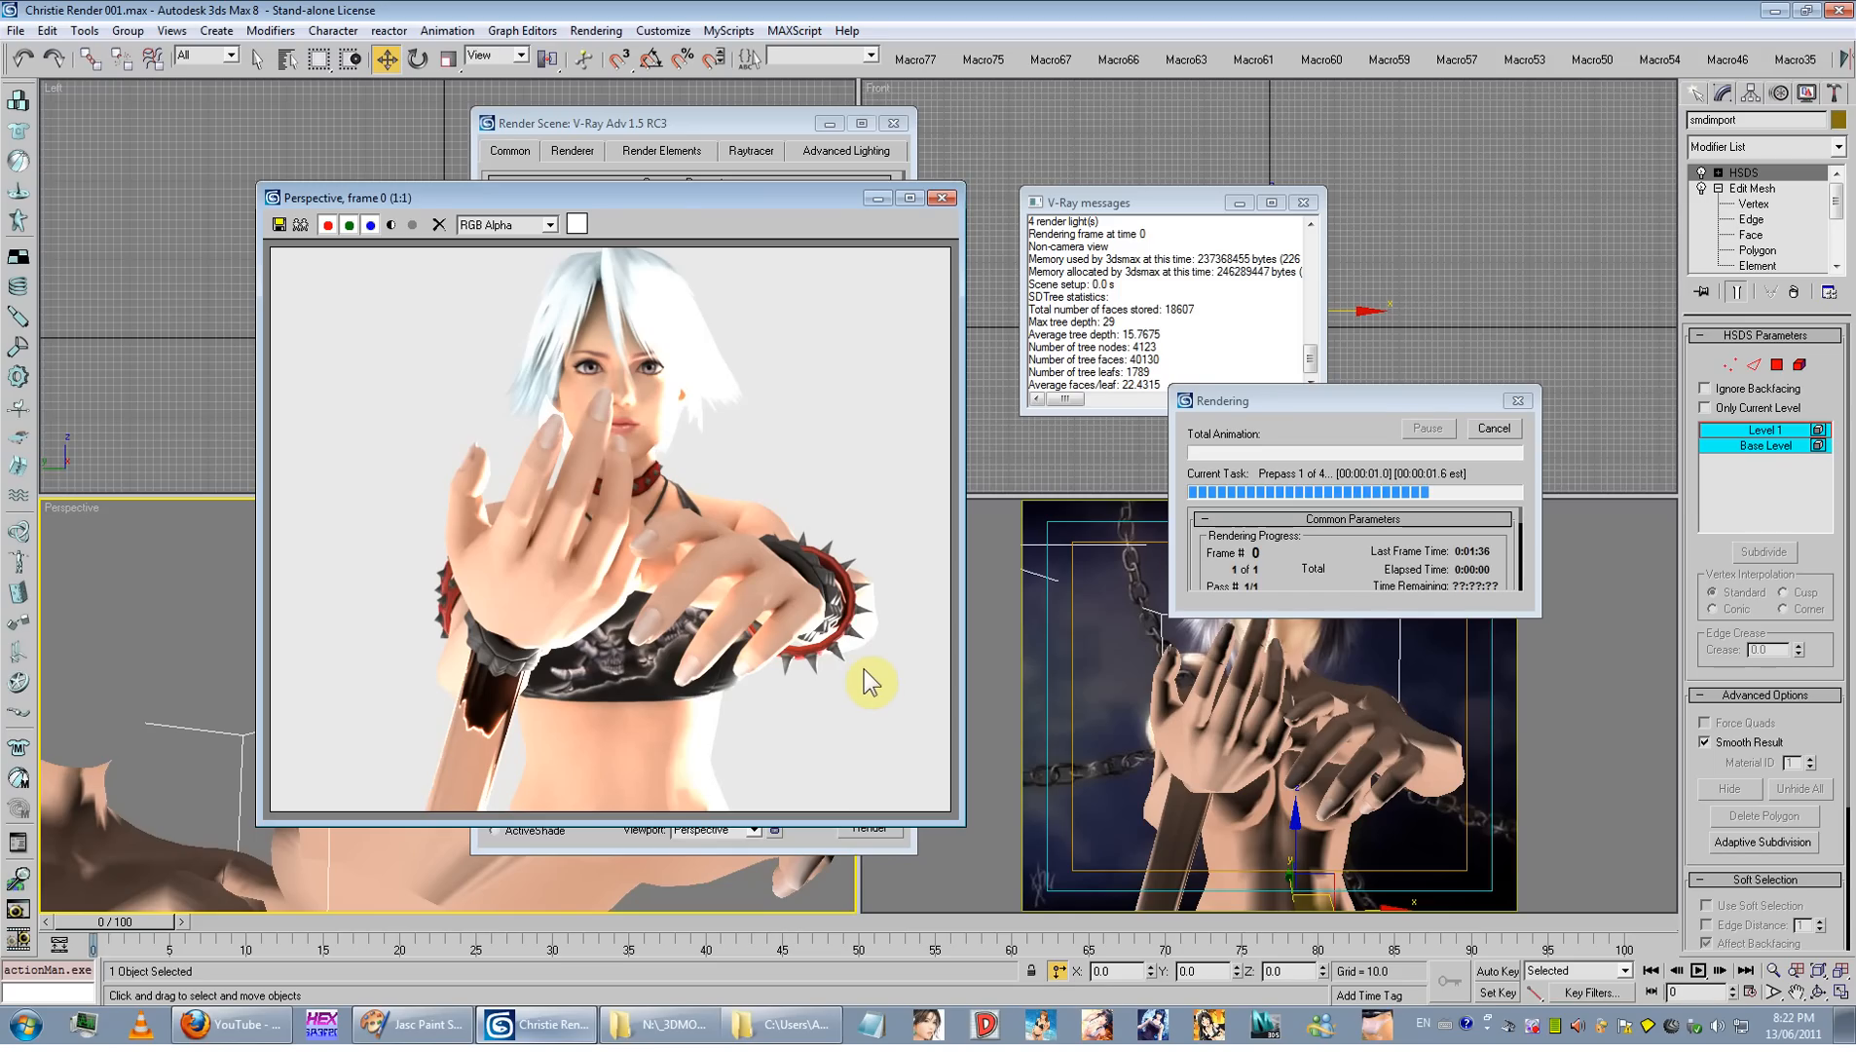
pyautogui.click(1494, 429)
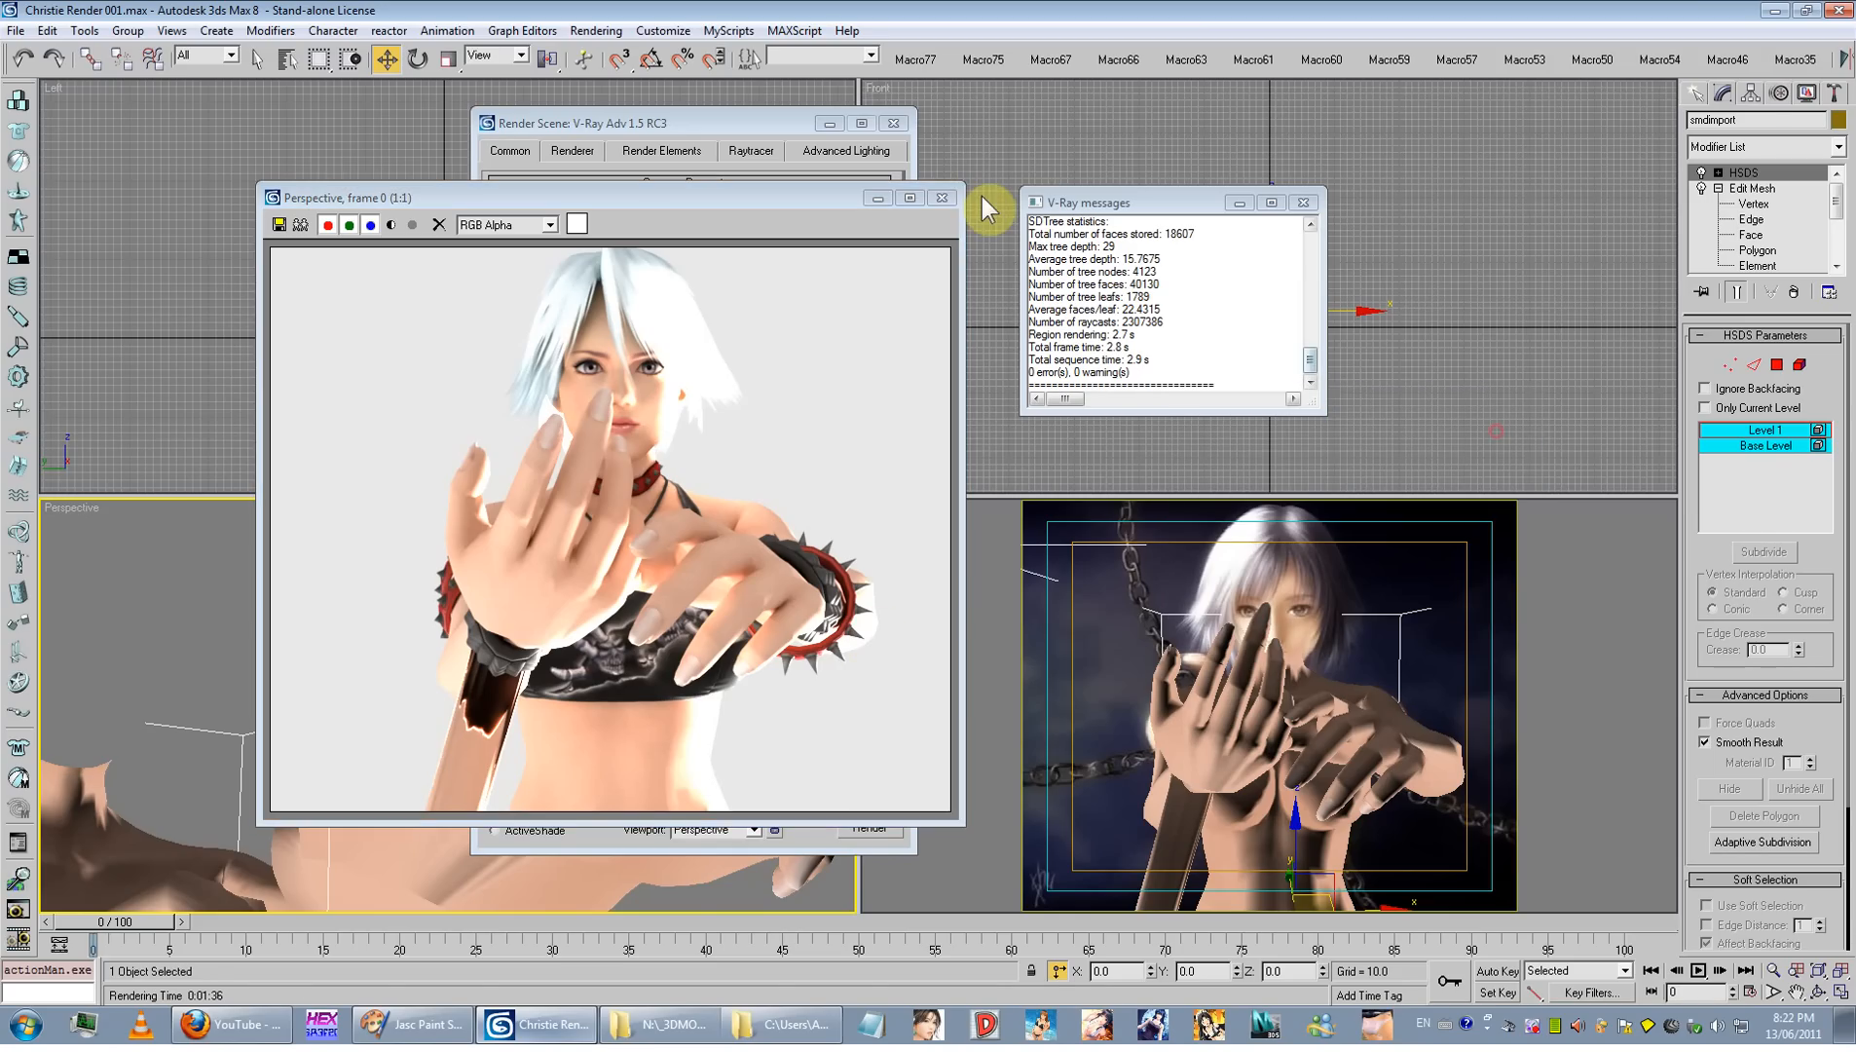
pyautogui.click(942, 198)
# Step: Load all categories of the SSSscene render preset and close the render settings
pyautogui.click(717, 807)
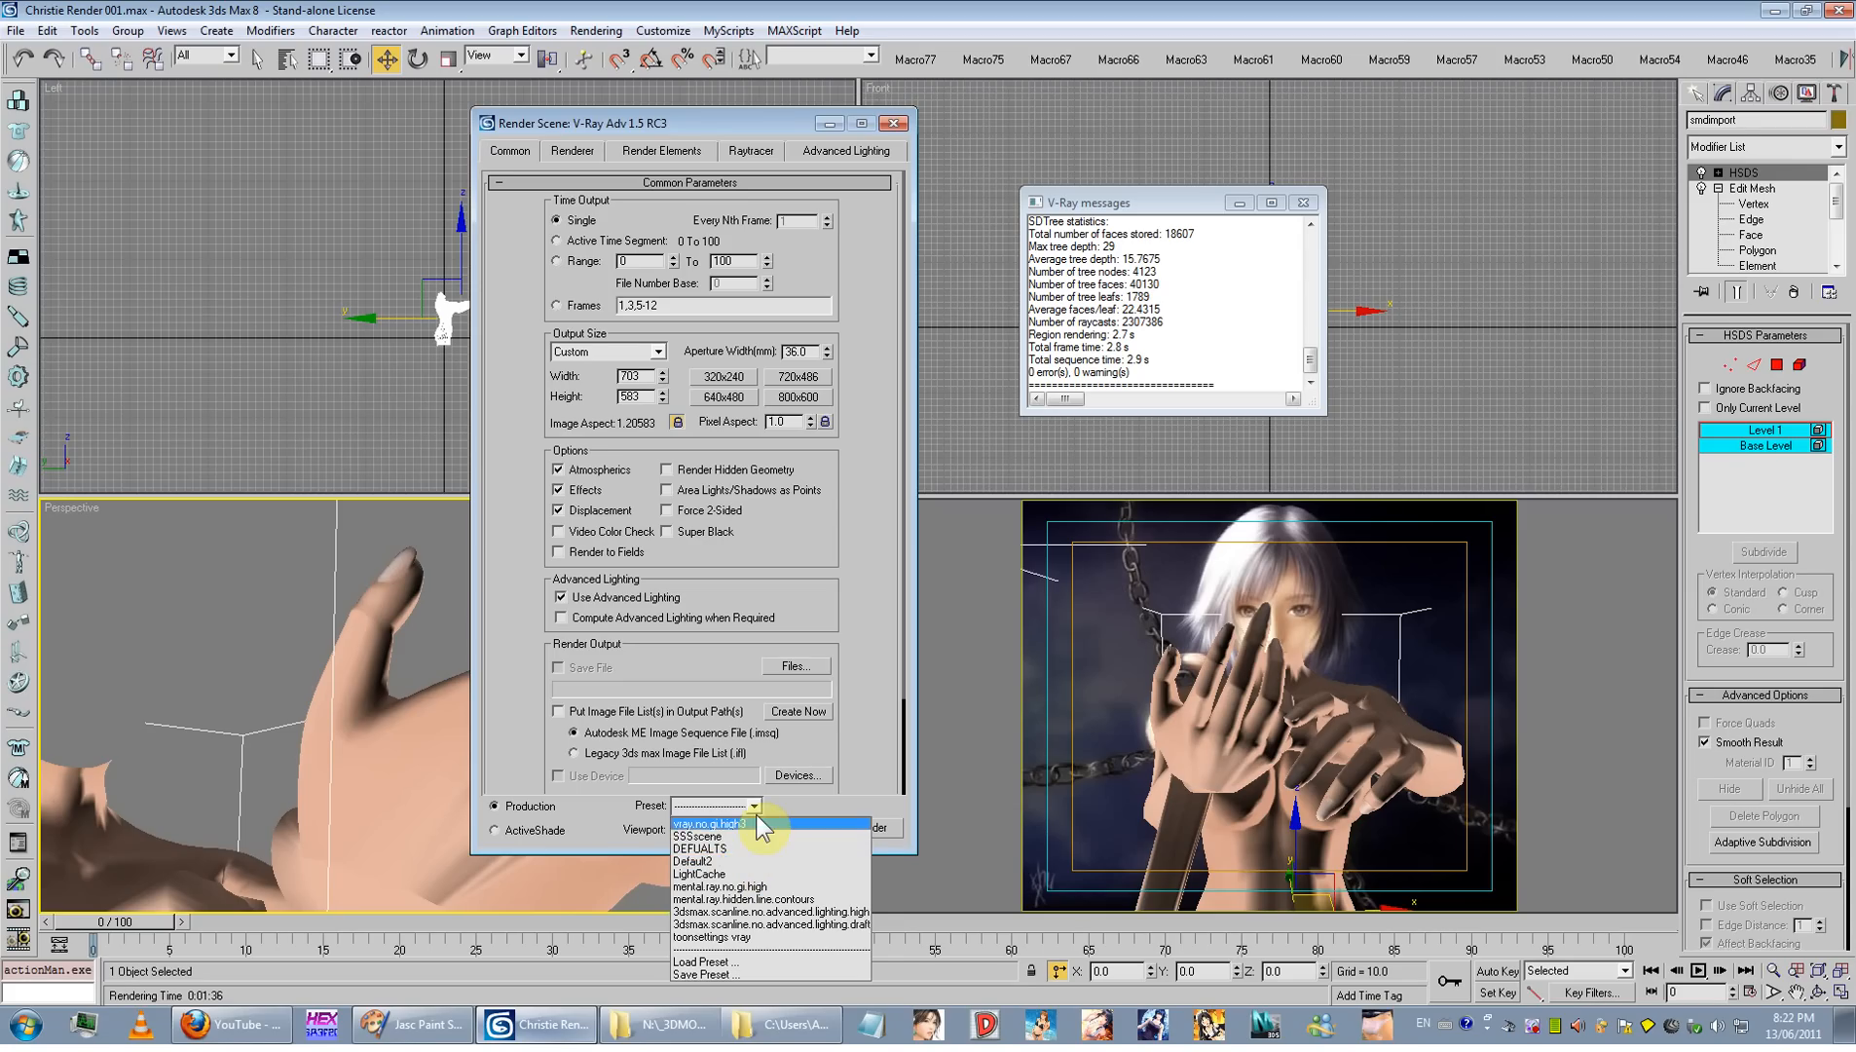
pyautogui.click(725, 836)
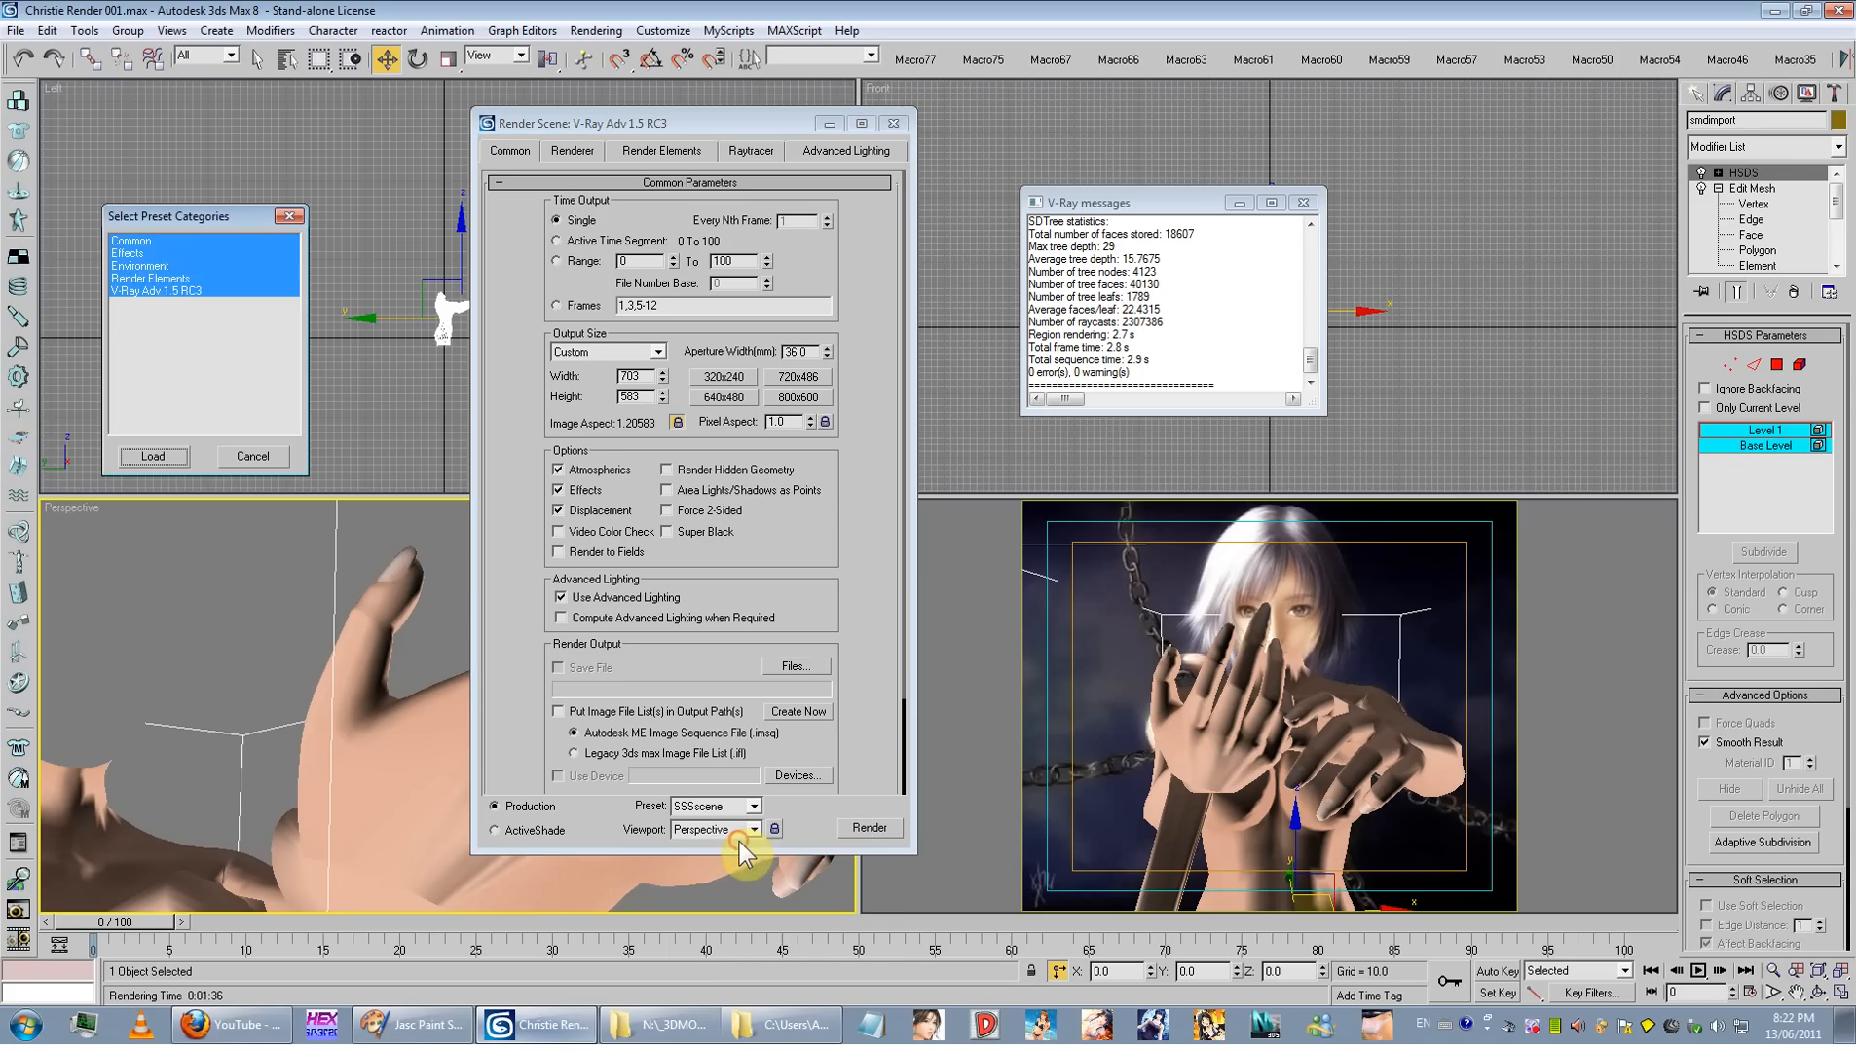
pyautogui.click(153, 455)
pyautogui.click(1095, 608)
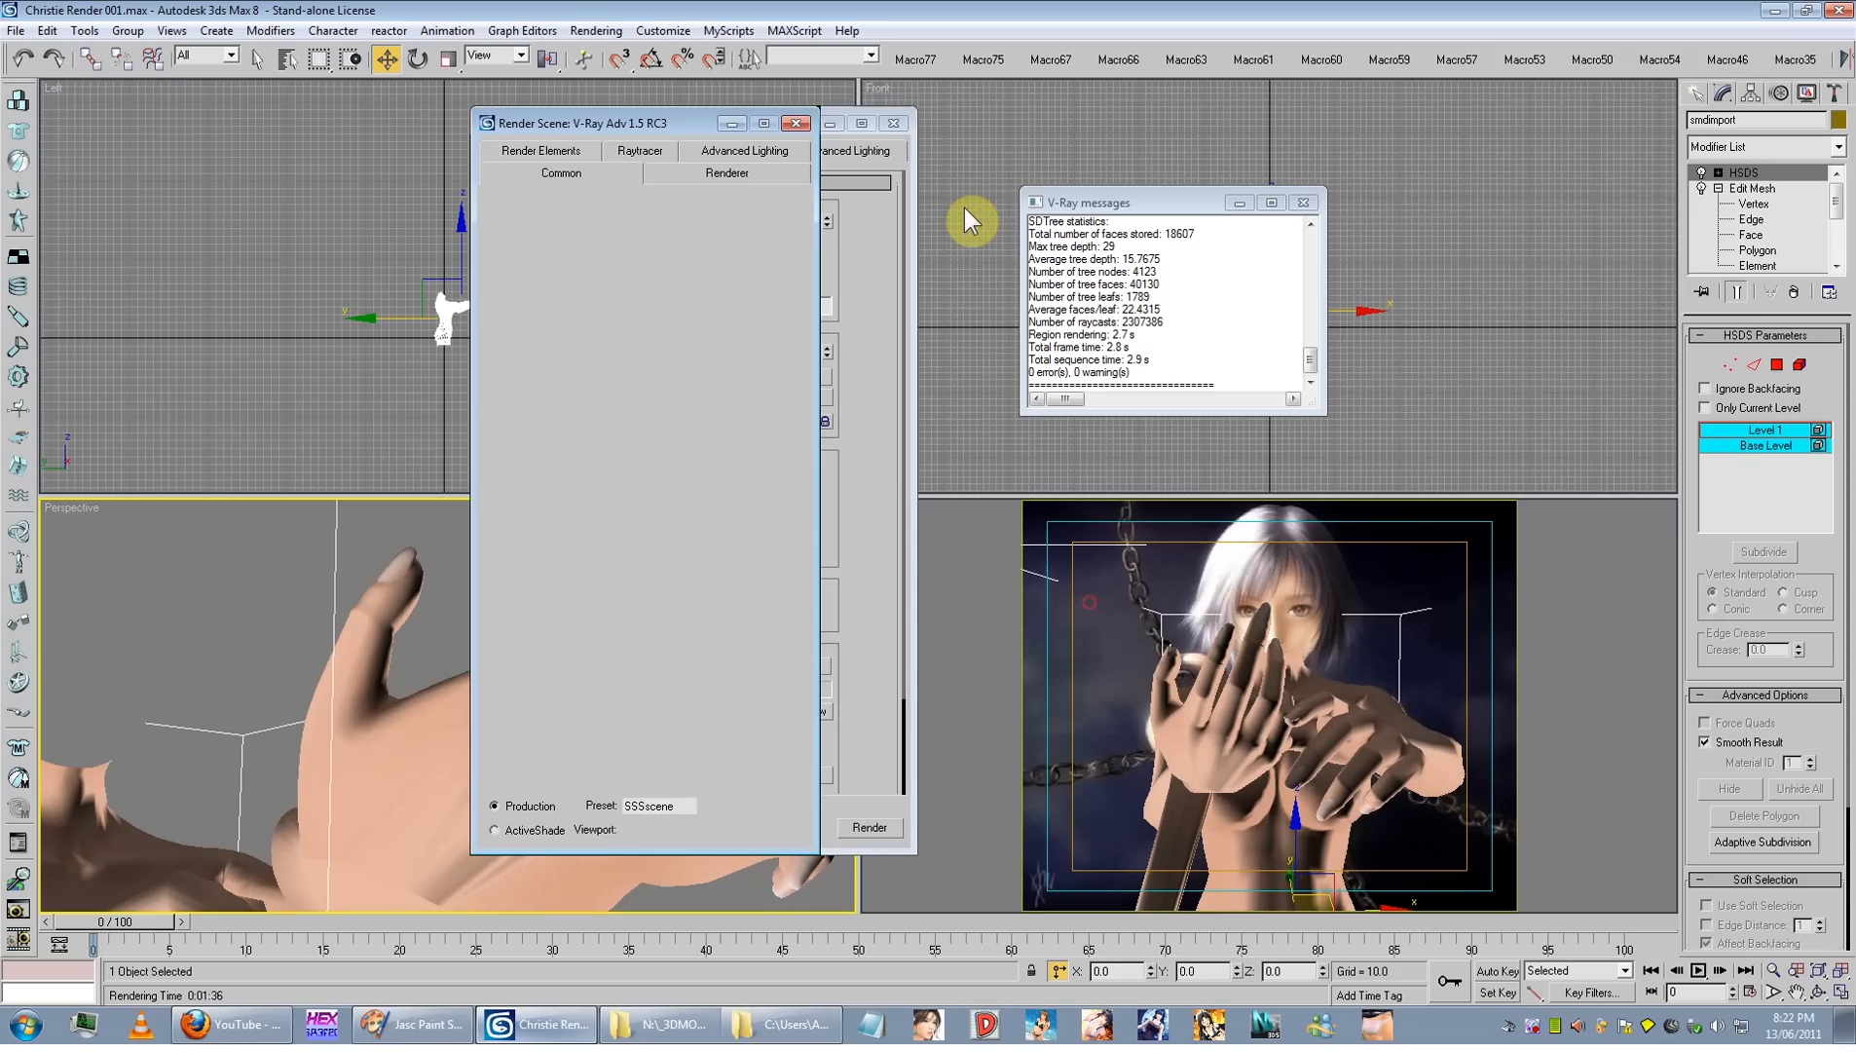
pyautogui.click(893, 124)
# Step: Set the environment background color to a very light grey and close the environment settings
pyautogui.click(793, 31)
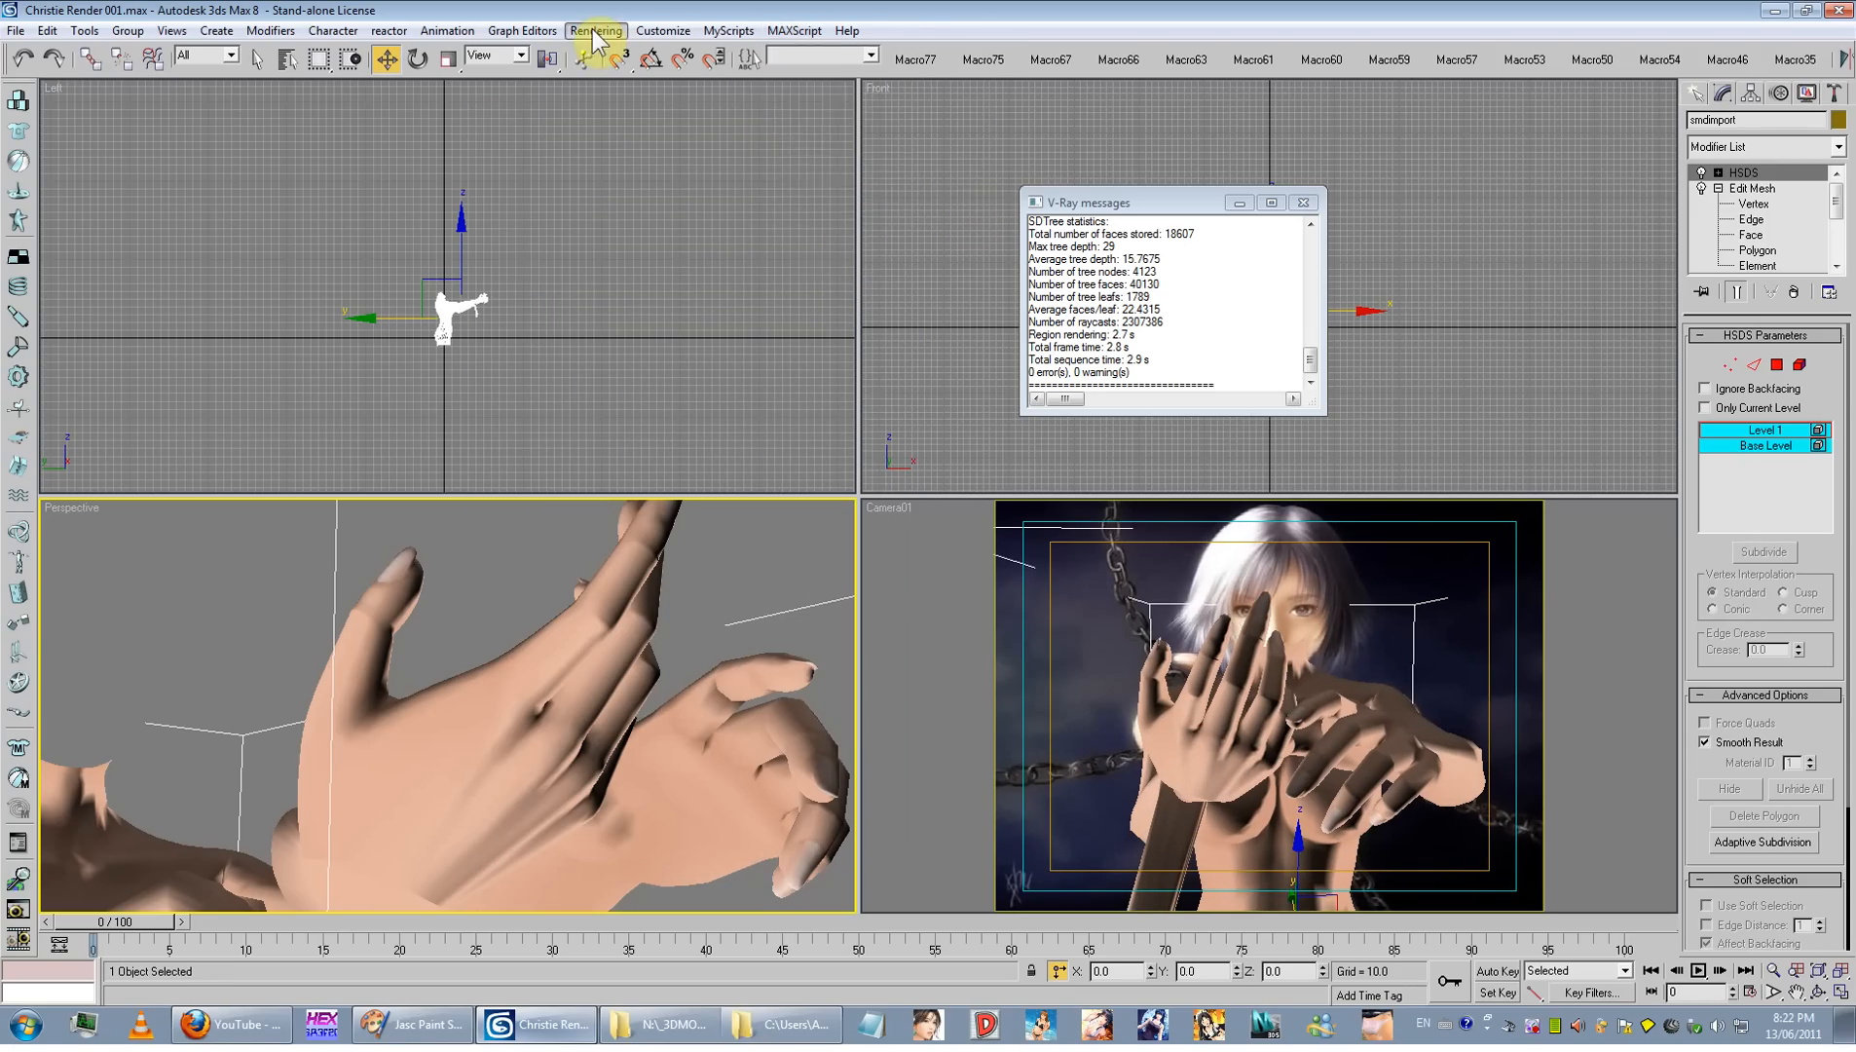
pyautogui.moveTo(598, 33)
pyautogui.click(602, 73)
pyautogui.click(813, 331)
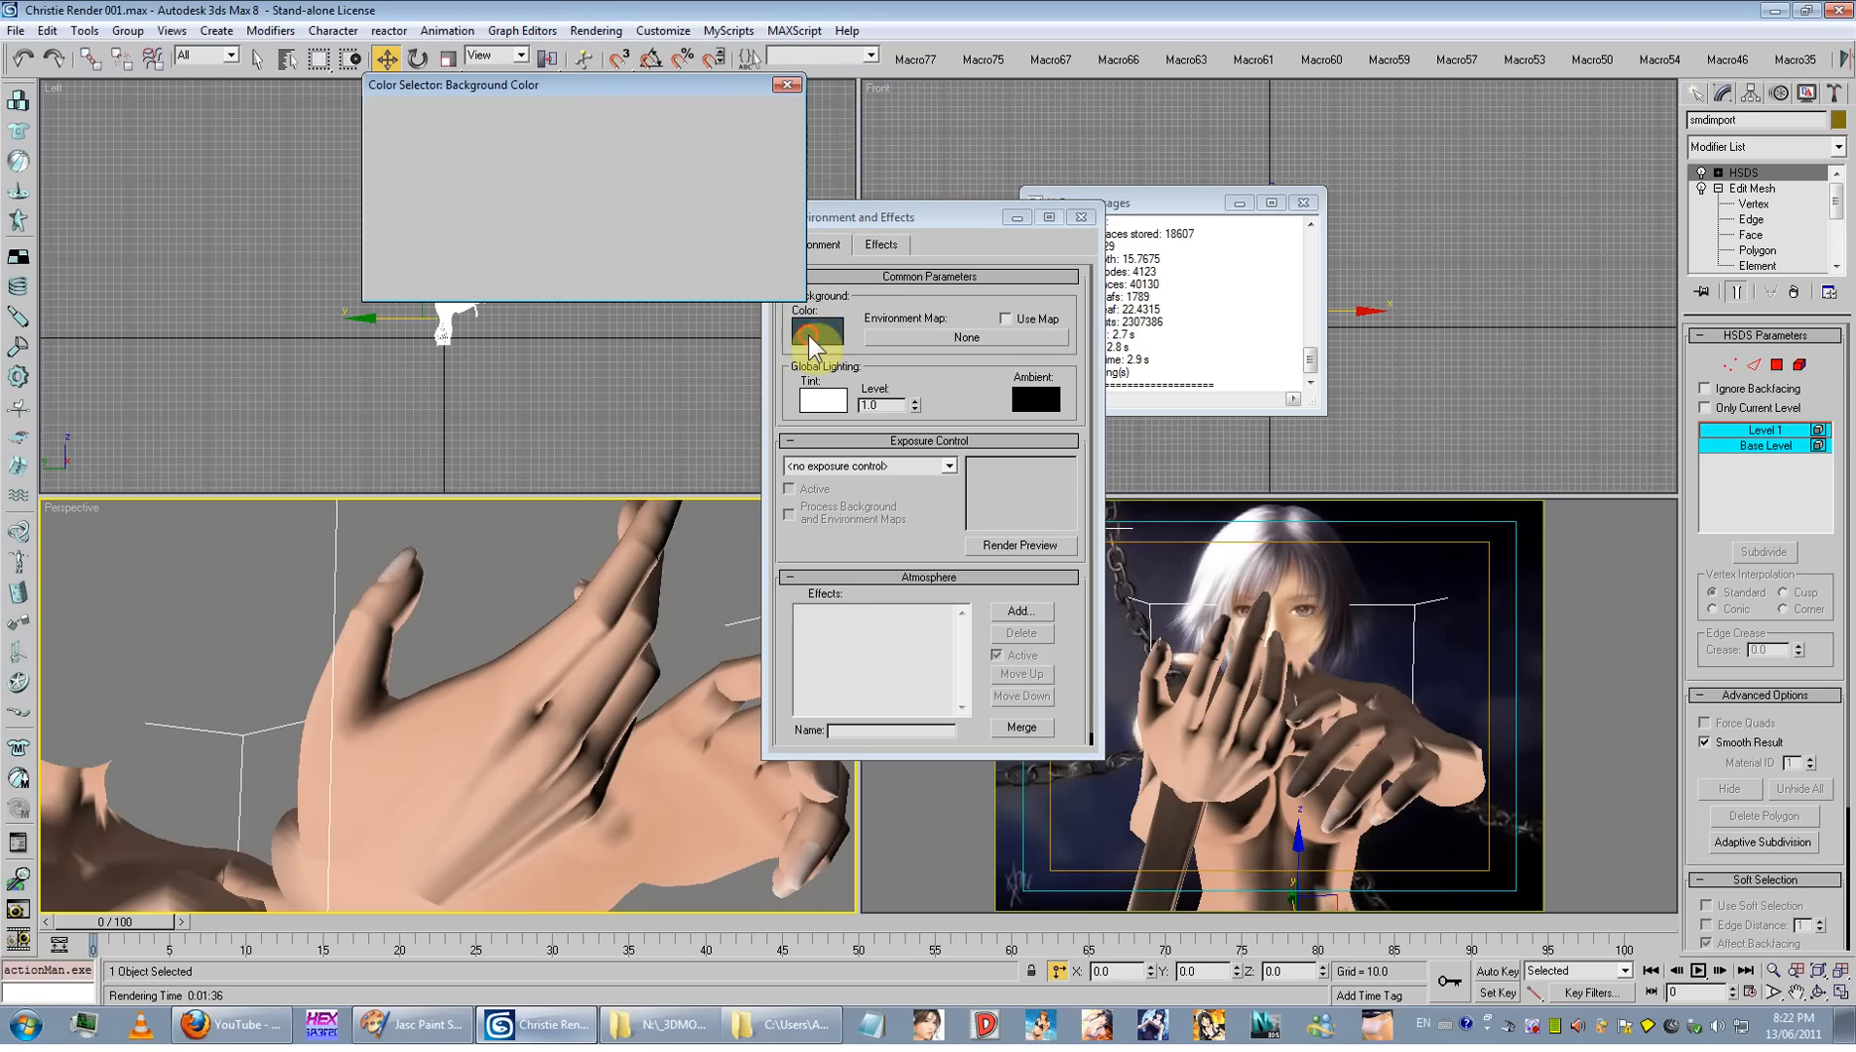
pyautogui.click(557, 270)
pyautogui.moveTo(694, 216); pyautogui.dragTo(725, 216)
pyautogui.click(440, 282)
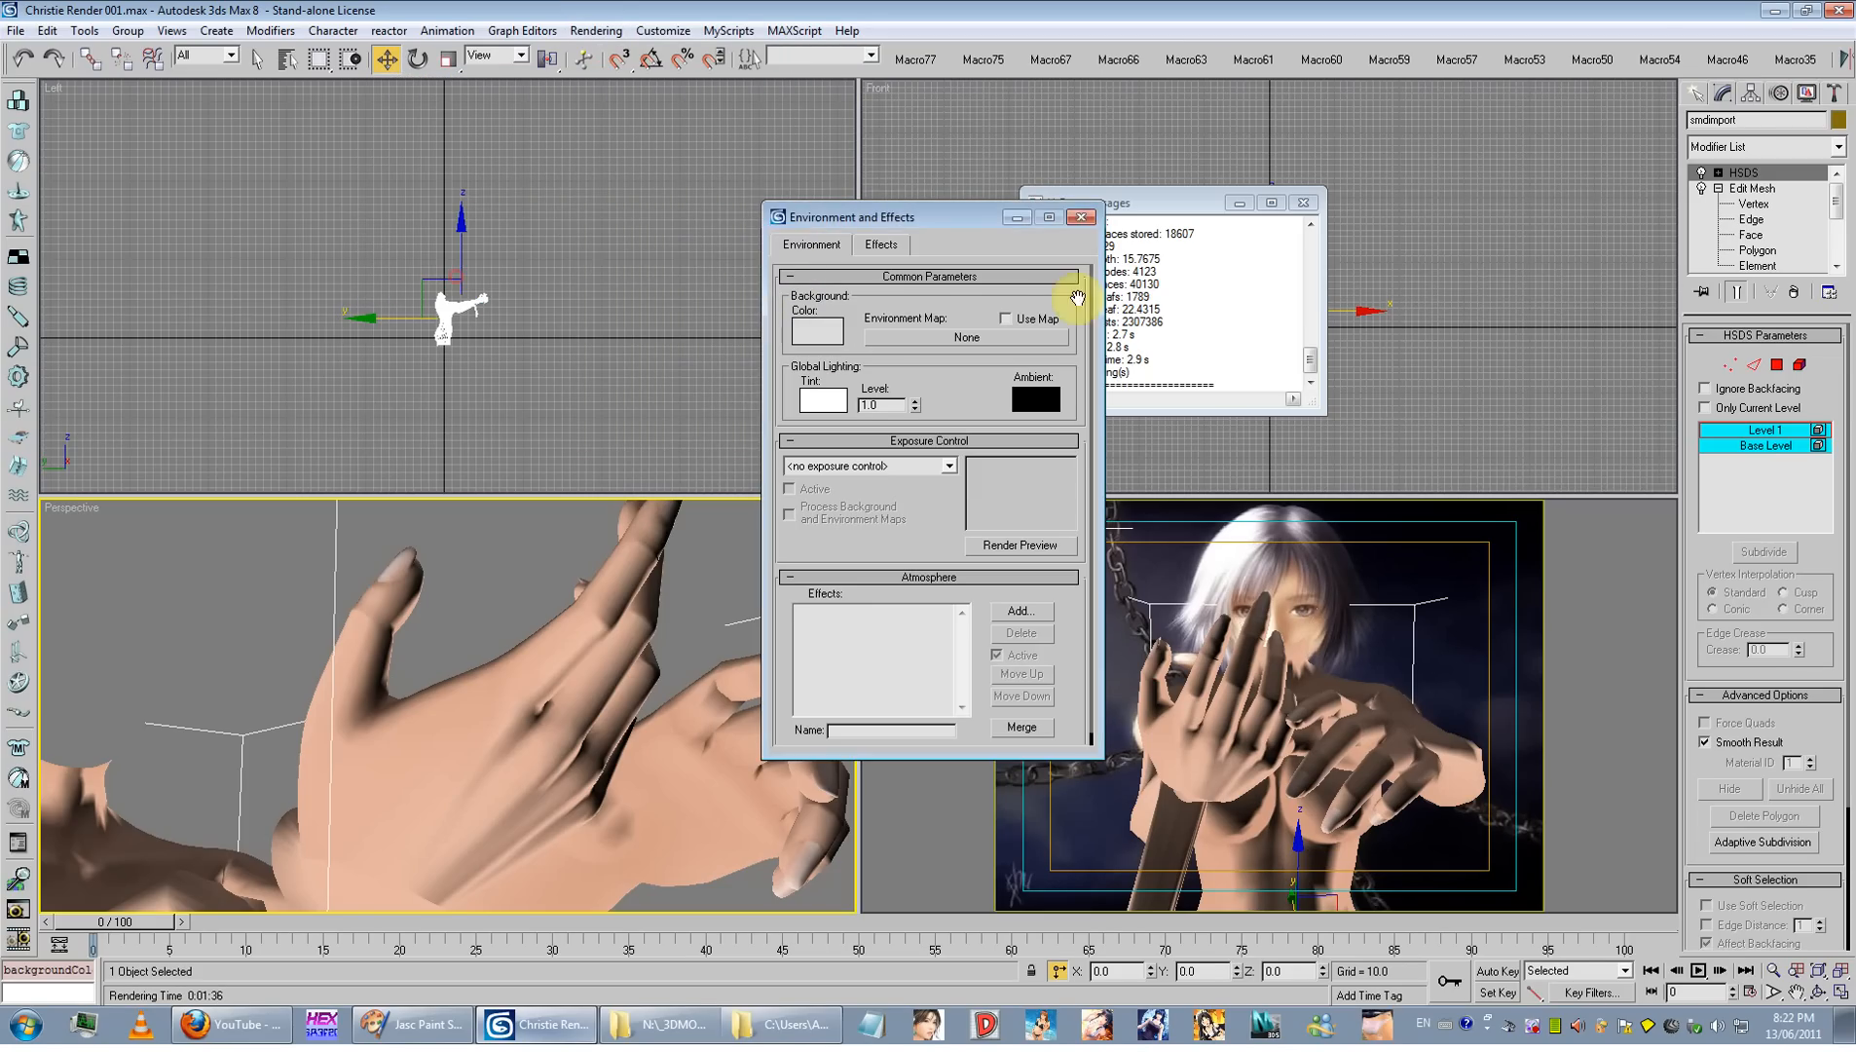
pyautogui.click(1080, 216)
# Step: Render the Perspective view, examine the subdivided hand in an enlarged render window at different zoom levels, and close it
pyautogui.click(763, 614)
pyautogui.hotkey('shift', 'q')
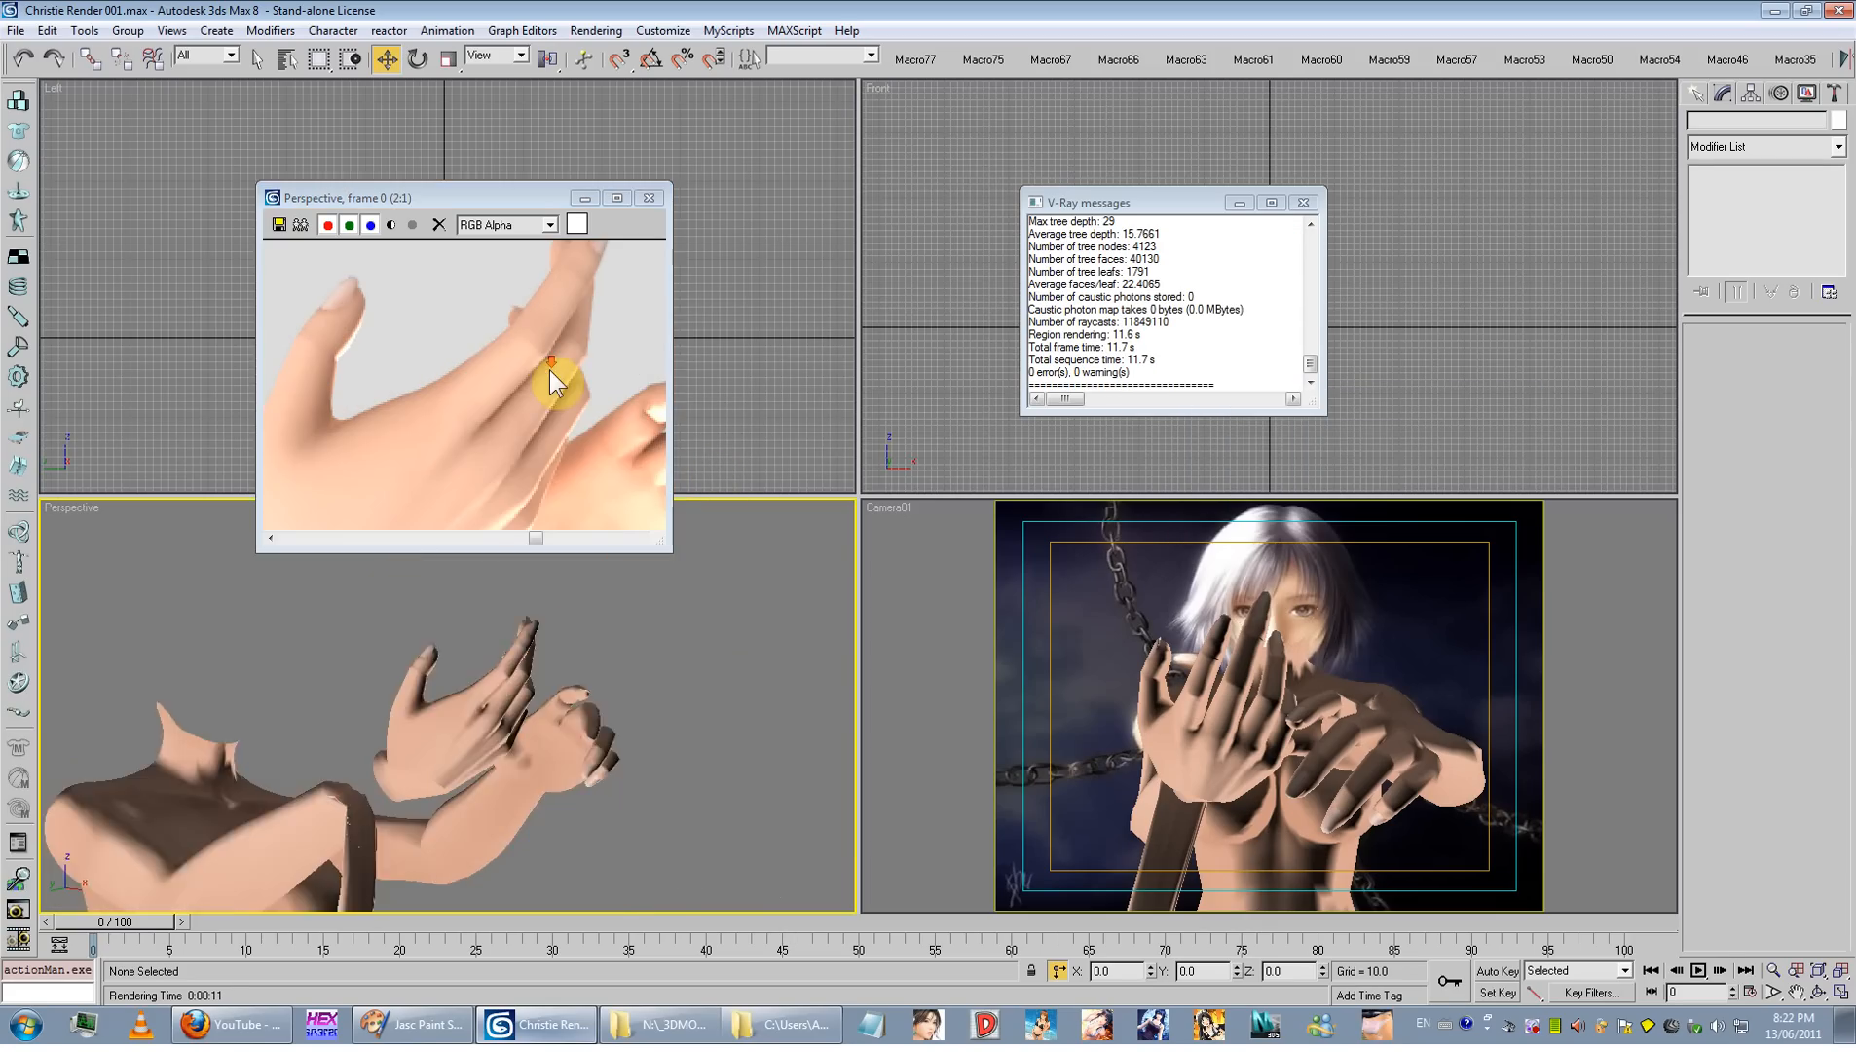
pyautogui.scroll(1, 554, 373)
pyautogui.scroll(-1, 553, 373)
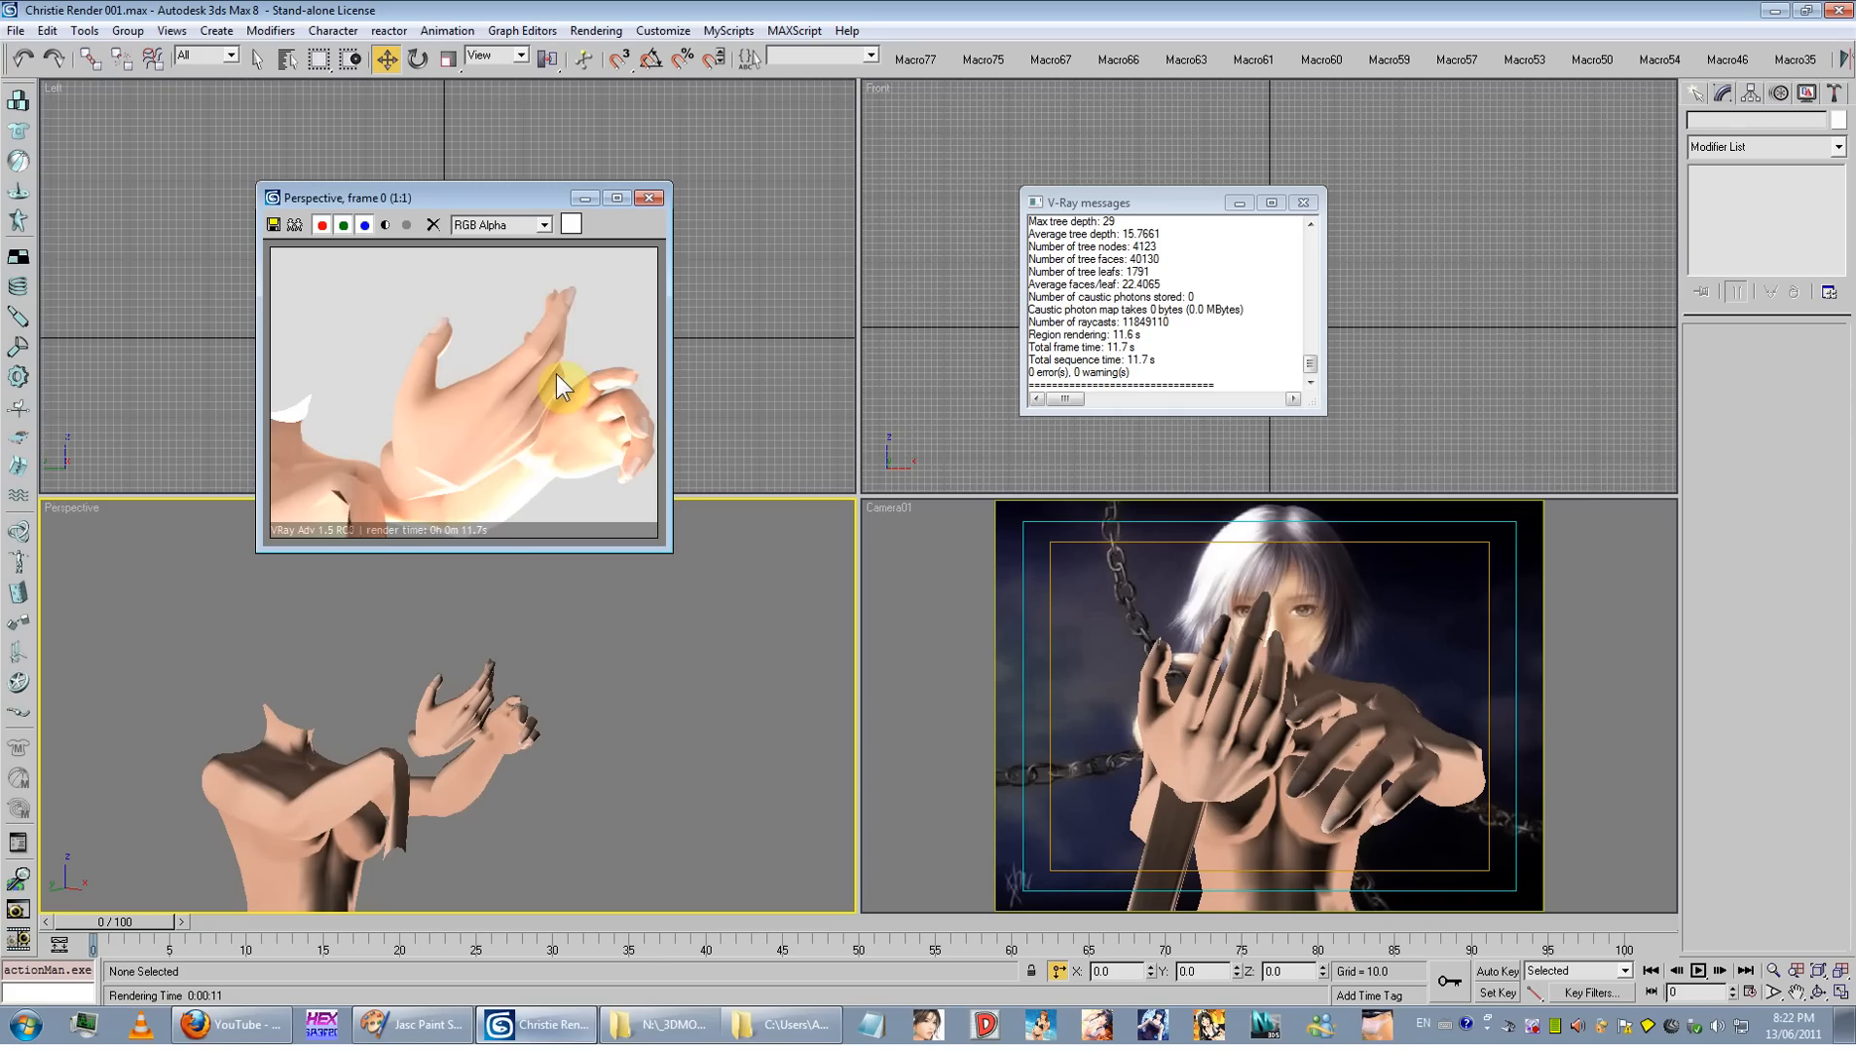
pyautogui.scroll(1, 531, 398)
pyautogui.scroll(-1, 531, 398)
pyautogui.moveTo(672, 552); pyautogui.dragTo(879, 784)
pyautogui.scroll(1, 625, 506)
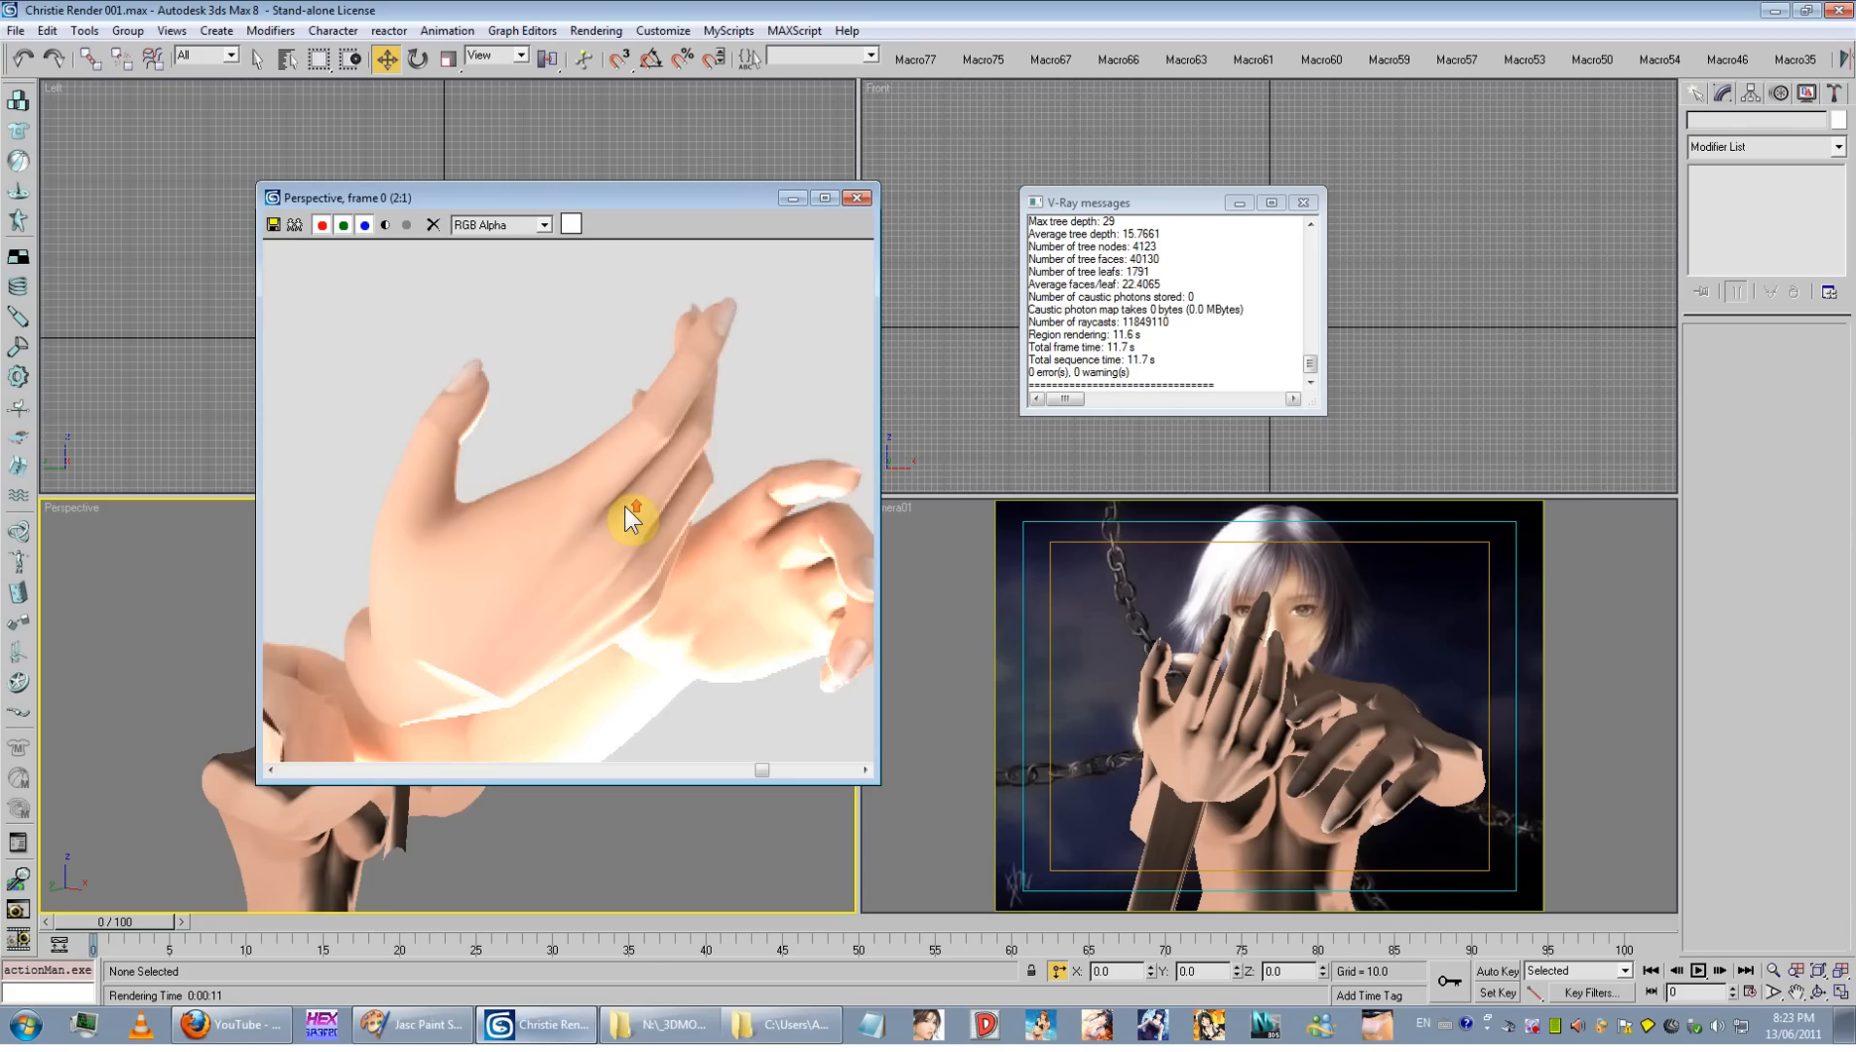
pyautogui.scroll(-1, 631, 498)
pyautogui.scroll(1, 628, 495)
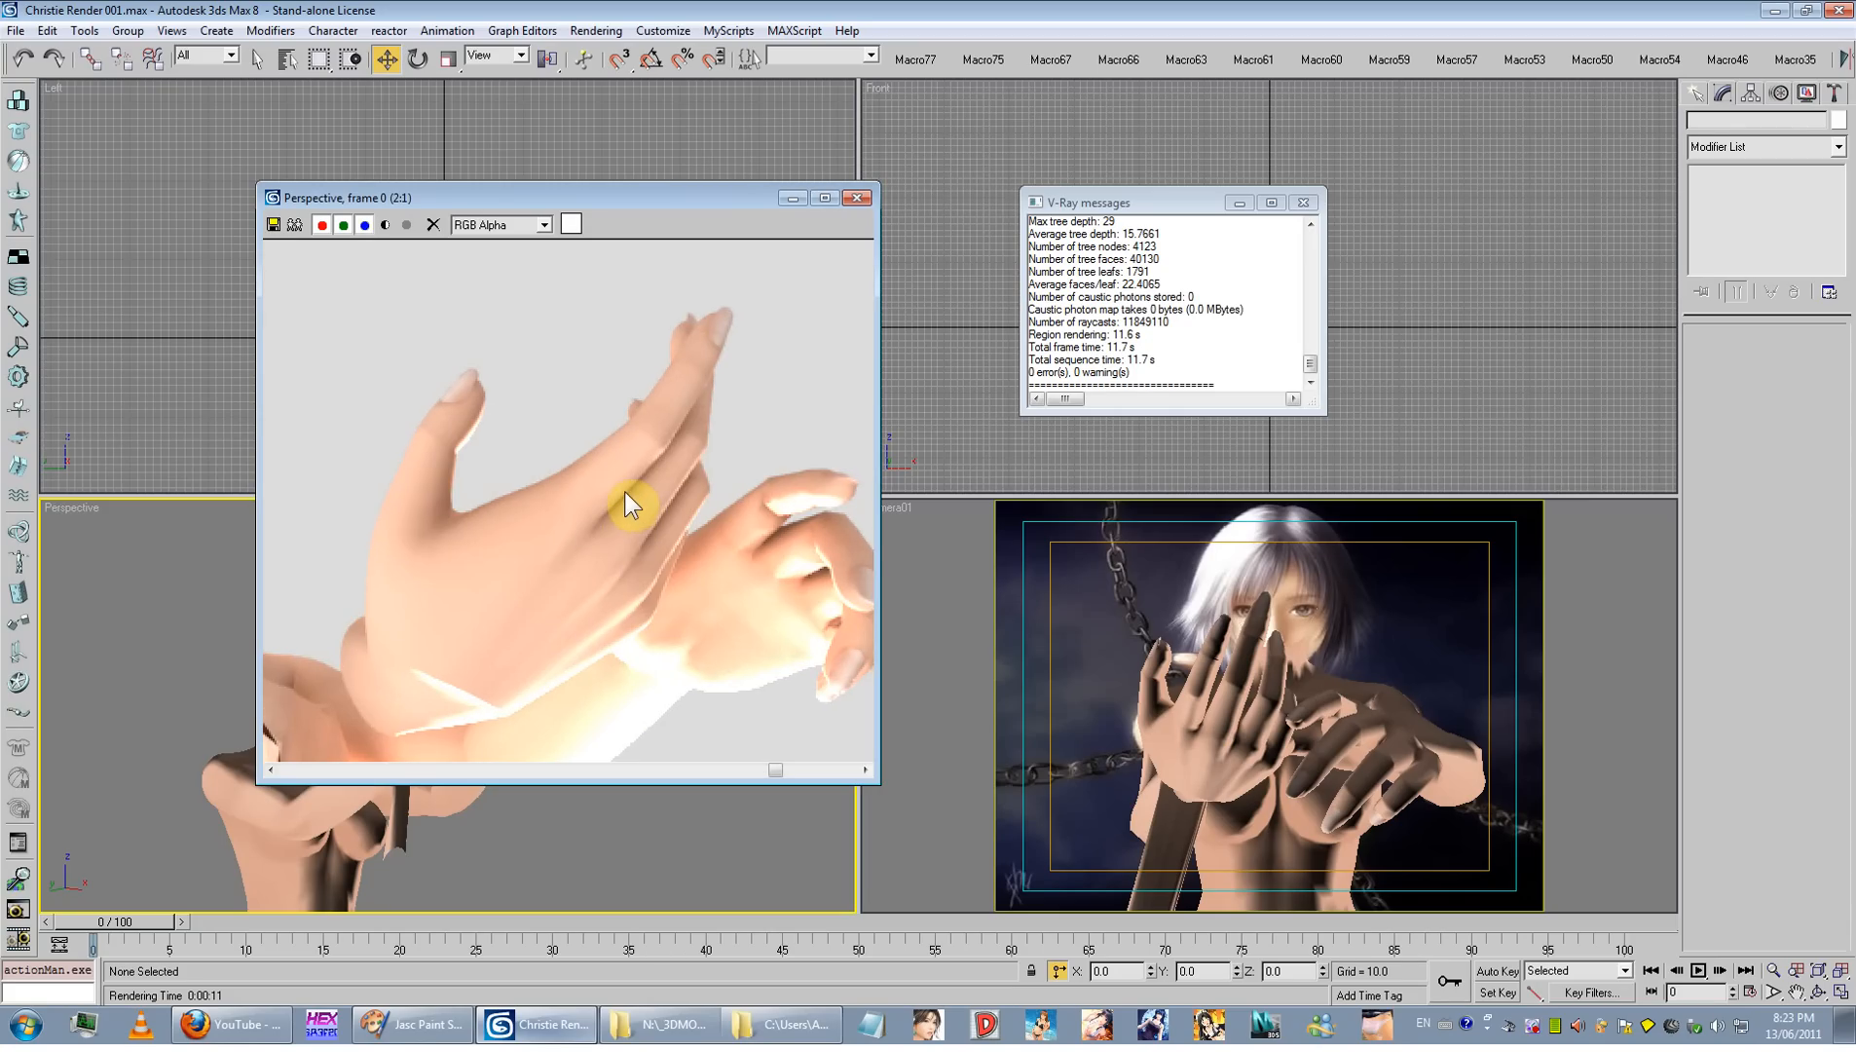
pyautogui.scroll(-1, 629, 502)
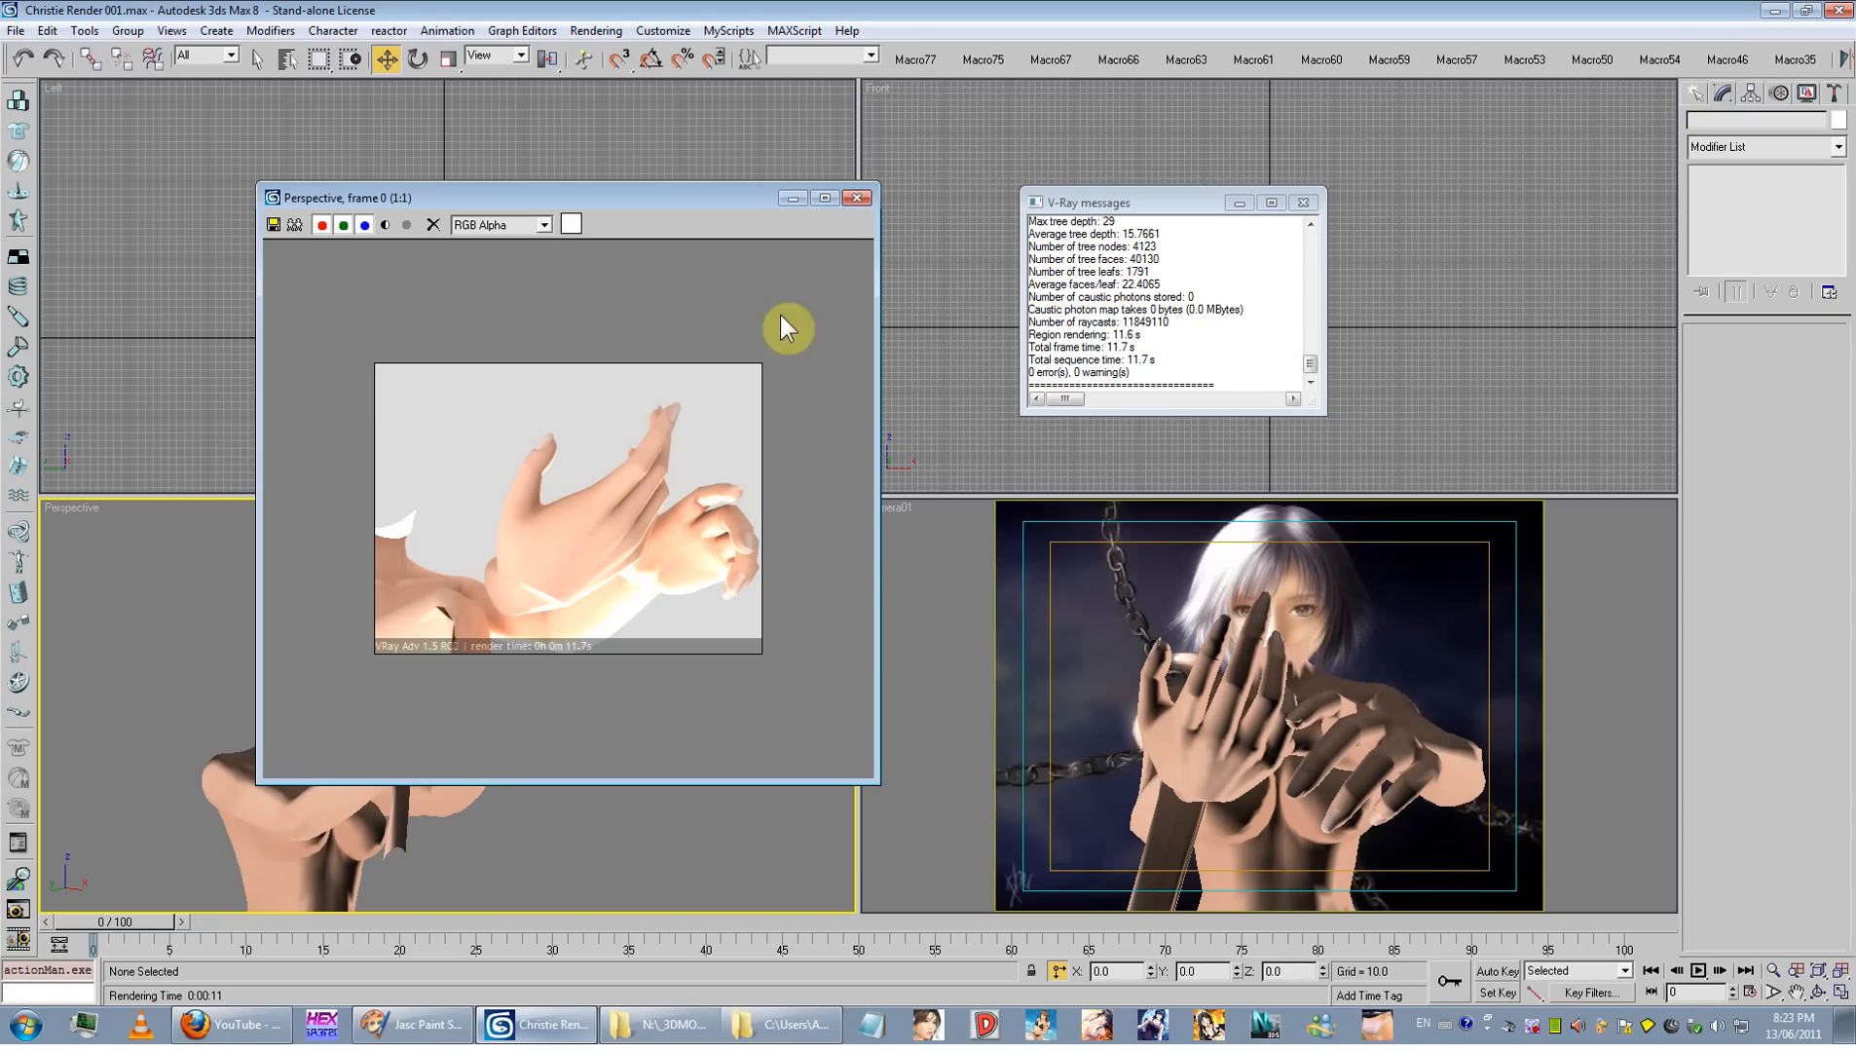
pyautogui.click(856, 197)
# Step: Select the body mesh and unhide all objects in the scene, and switch to the desktop
pyautogui.click(1177, 764)
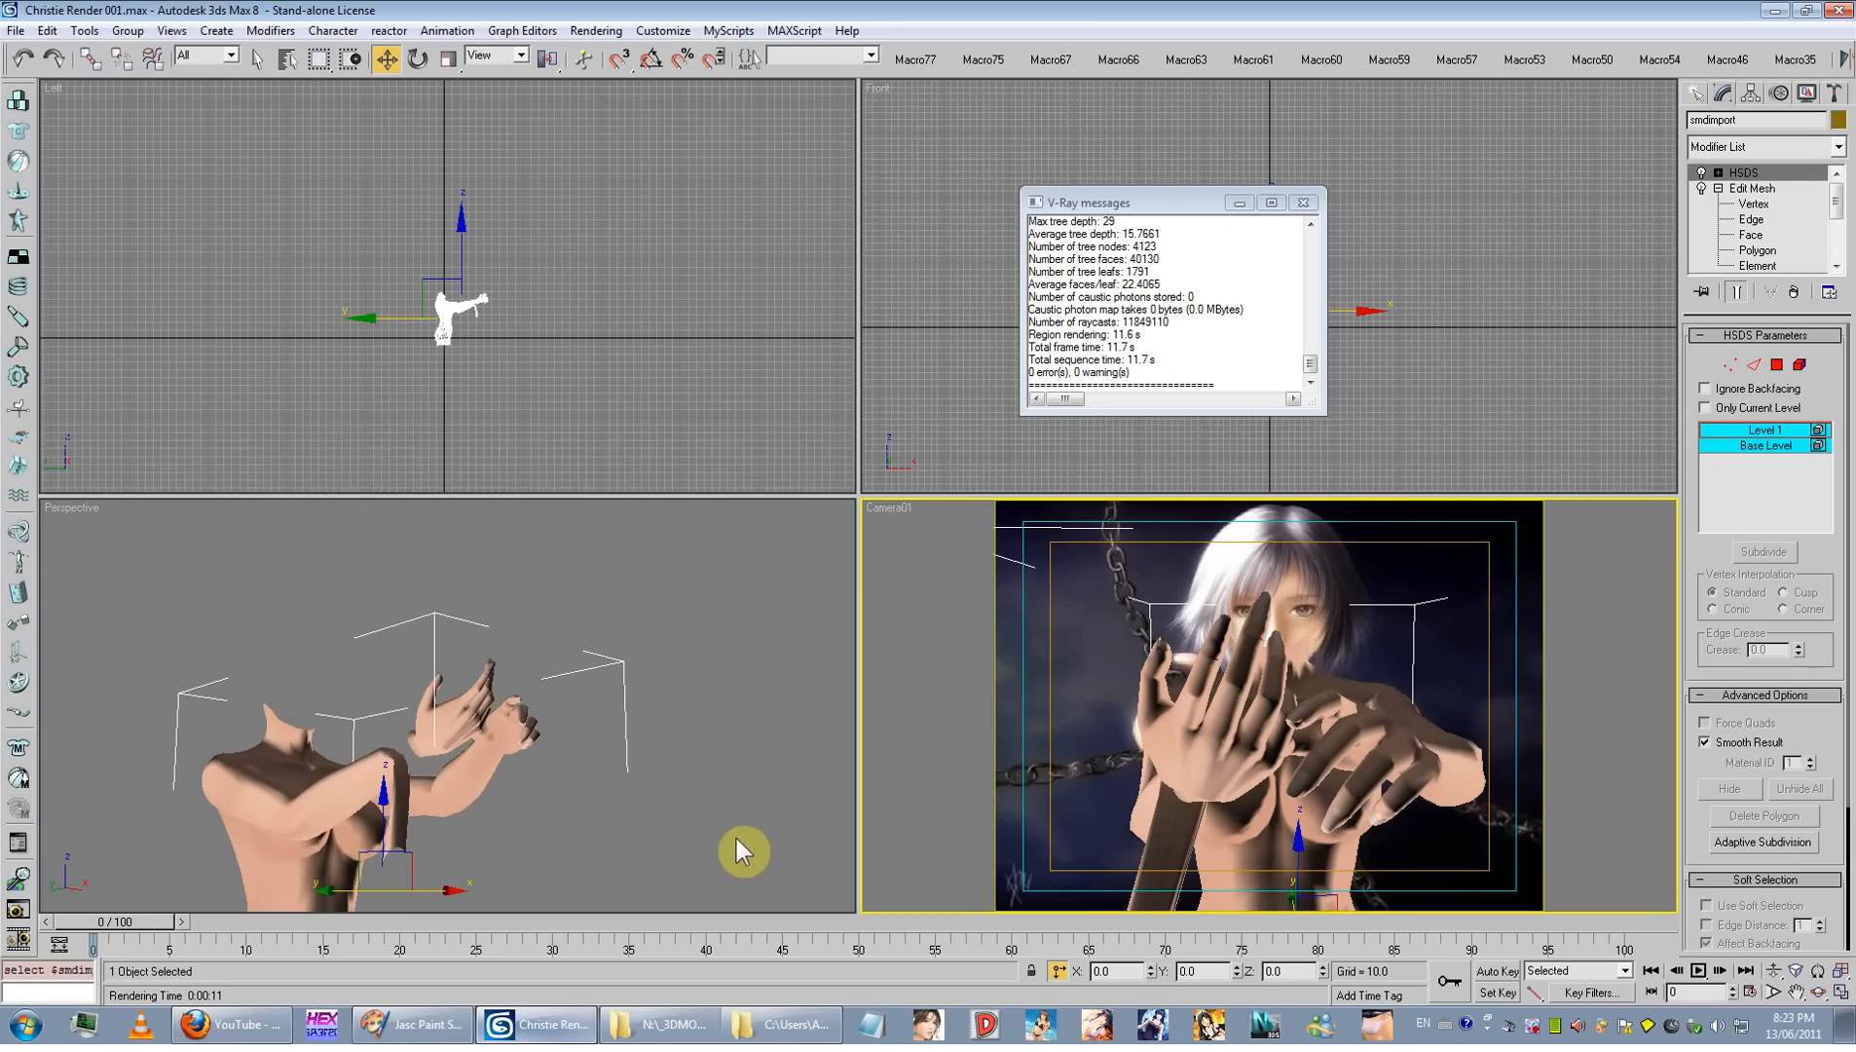
pyautogui.scroll(-4, 476, 818)
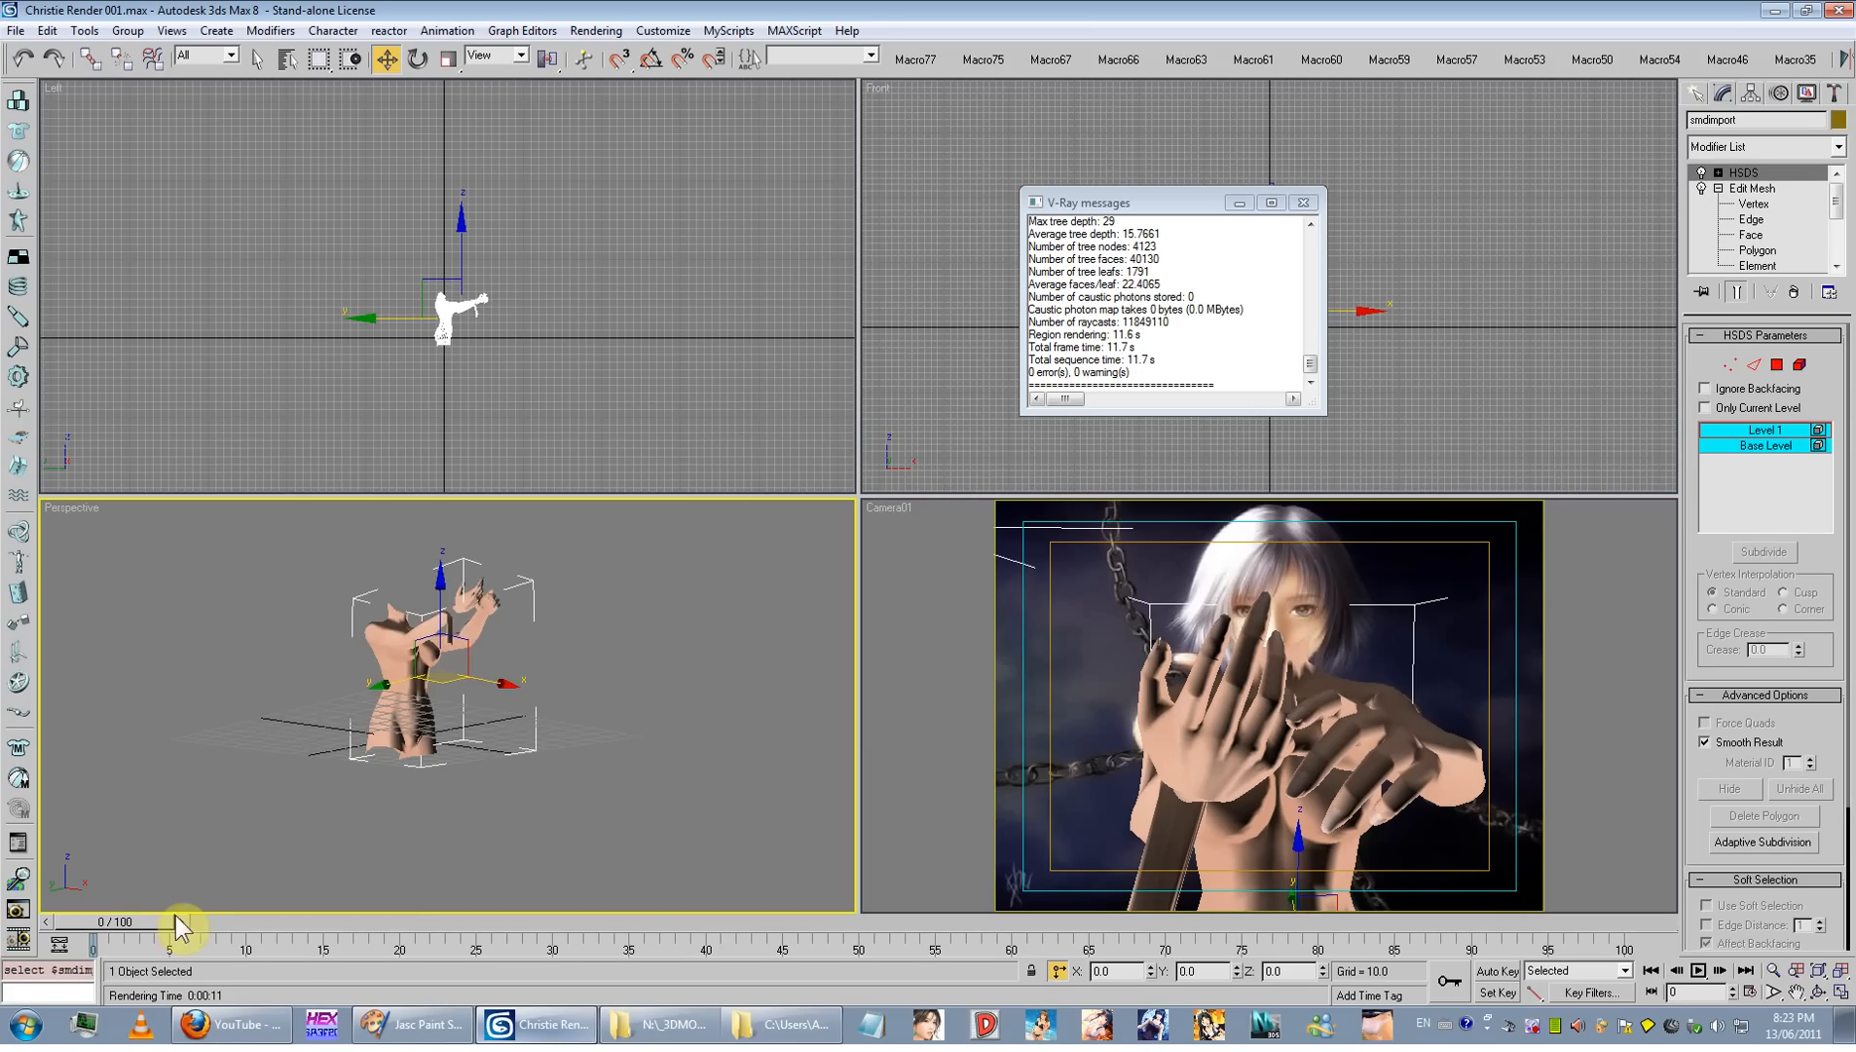
pyautogui.moveTo(178, 925); pyautogui.dragTo(112, 851)
pyautogui.rightClick(538, 813)
pyautogui.click(573, 733)
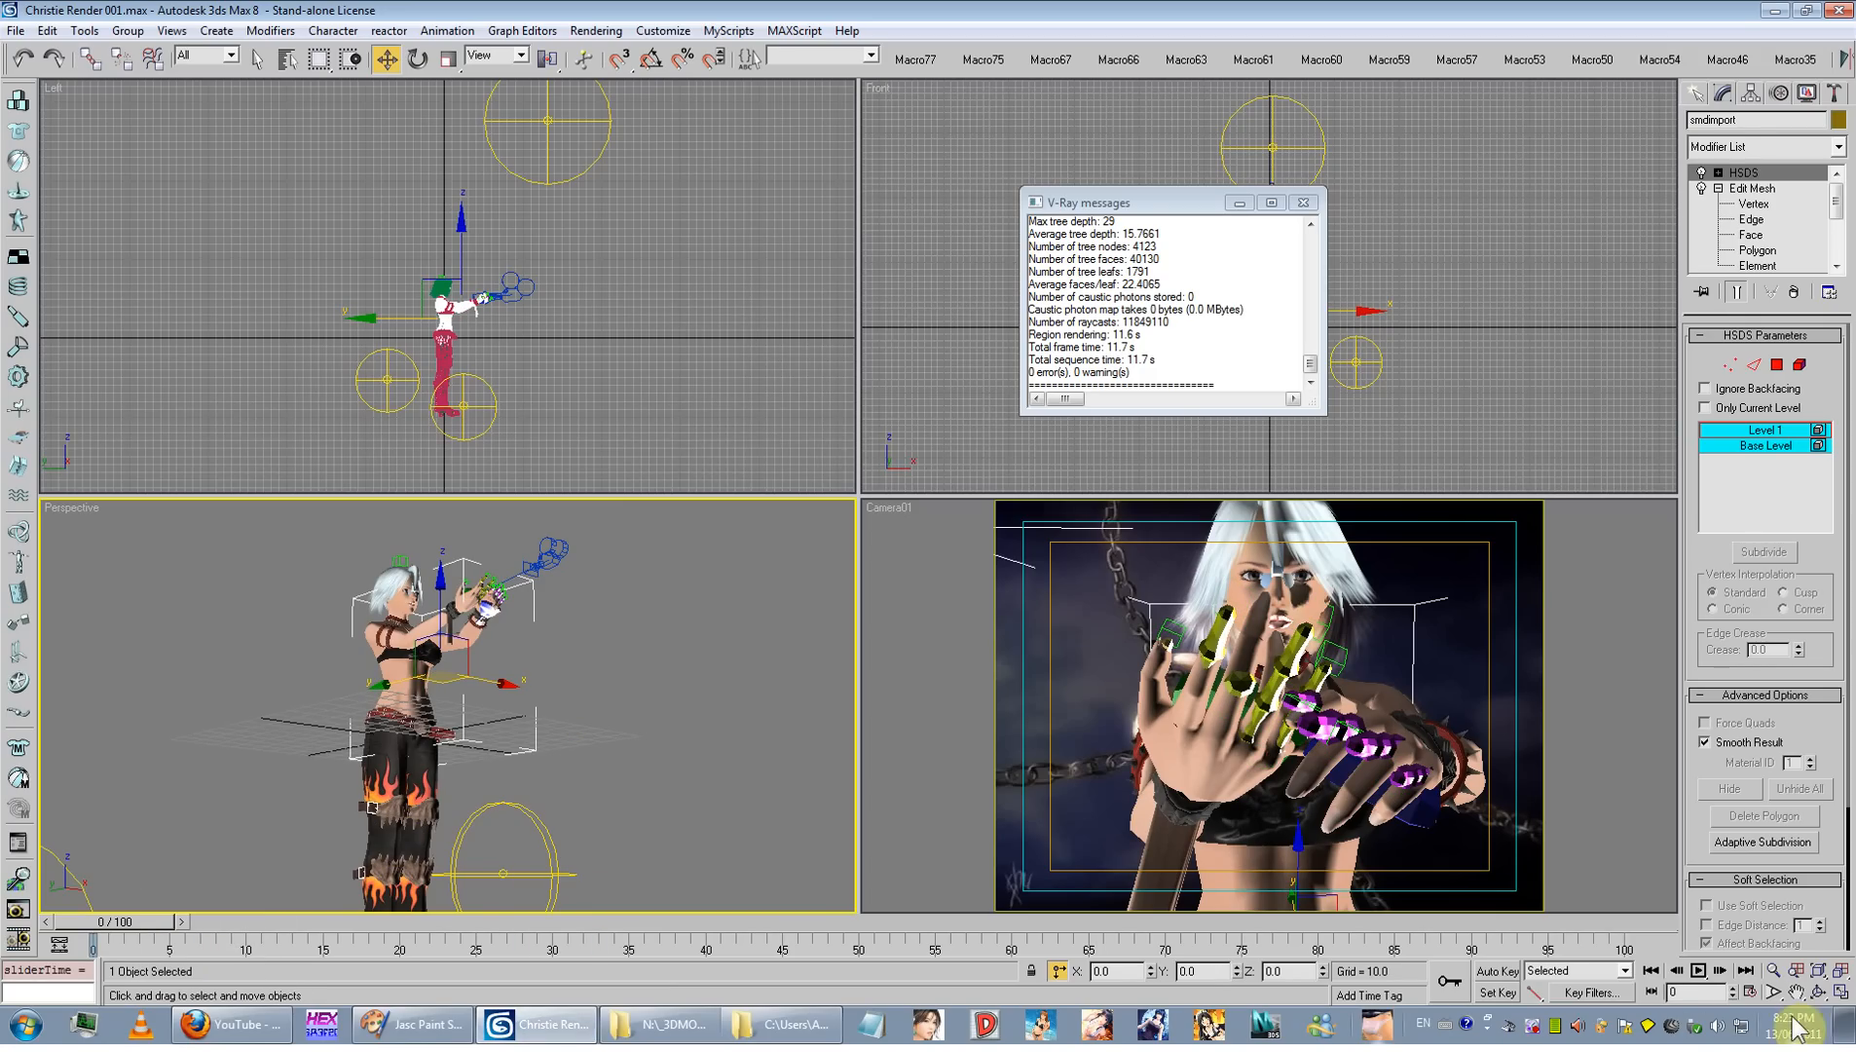
pyautogui.click(1846, 1024)
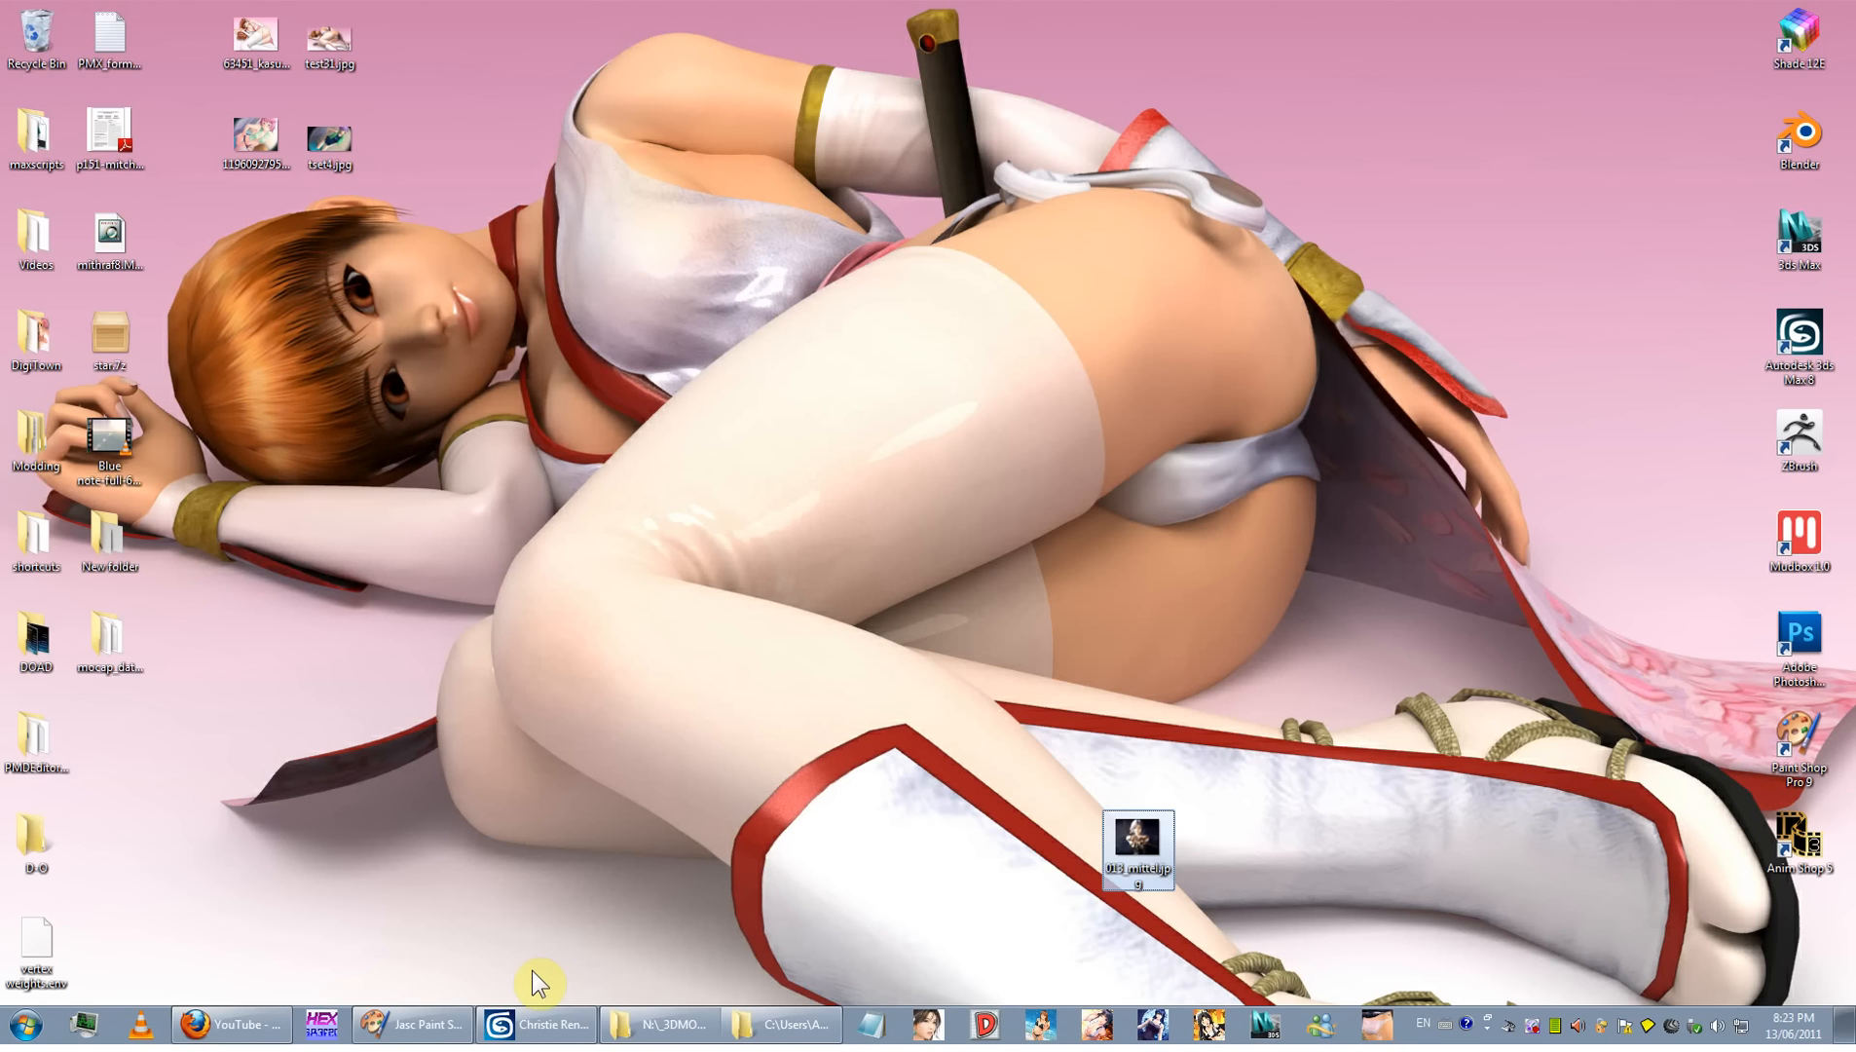
# Step: Switch to 3ds Max and open the recent scene kas01_reno01B2c.max without saving the current scene's changes, checking the desktop wallpaper meanwhile
pyautogui.click(536, 1024)
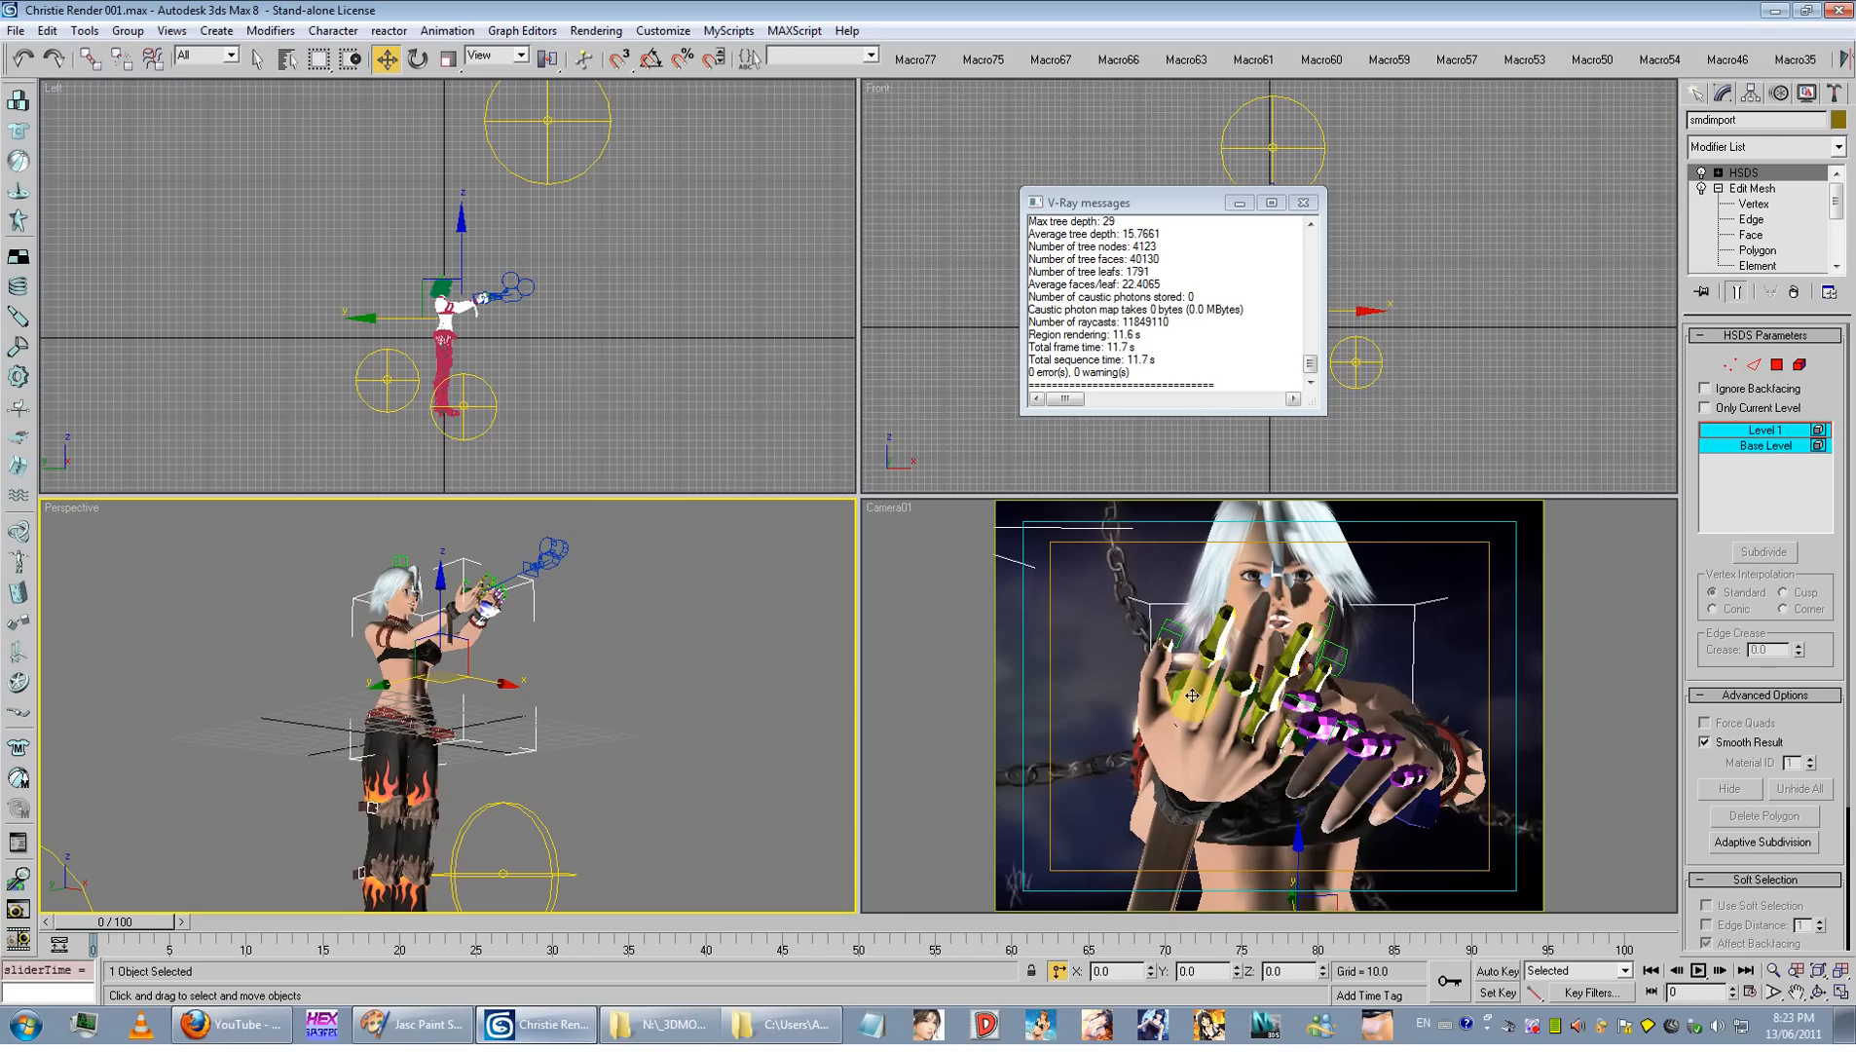
pyautogui.click(1011, 686)
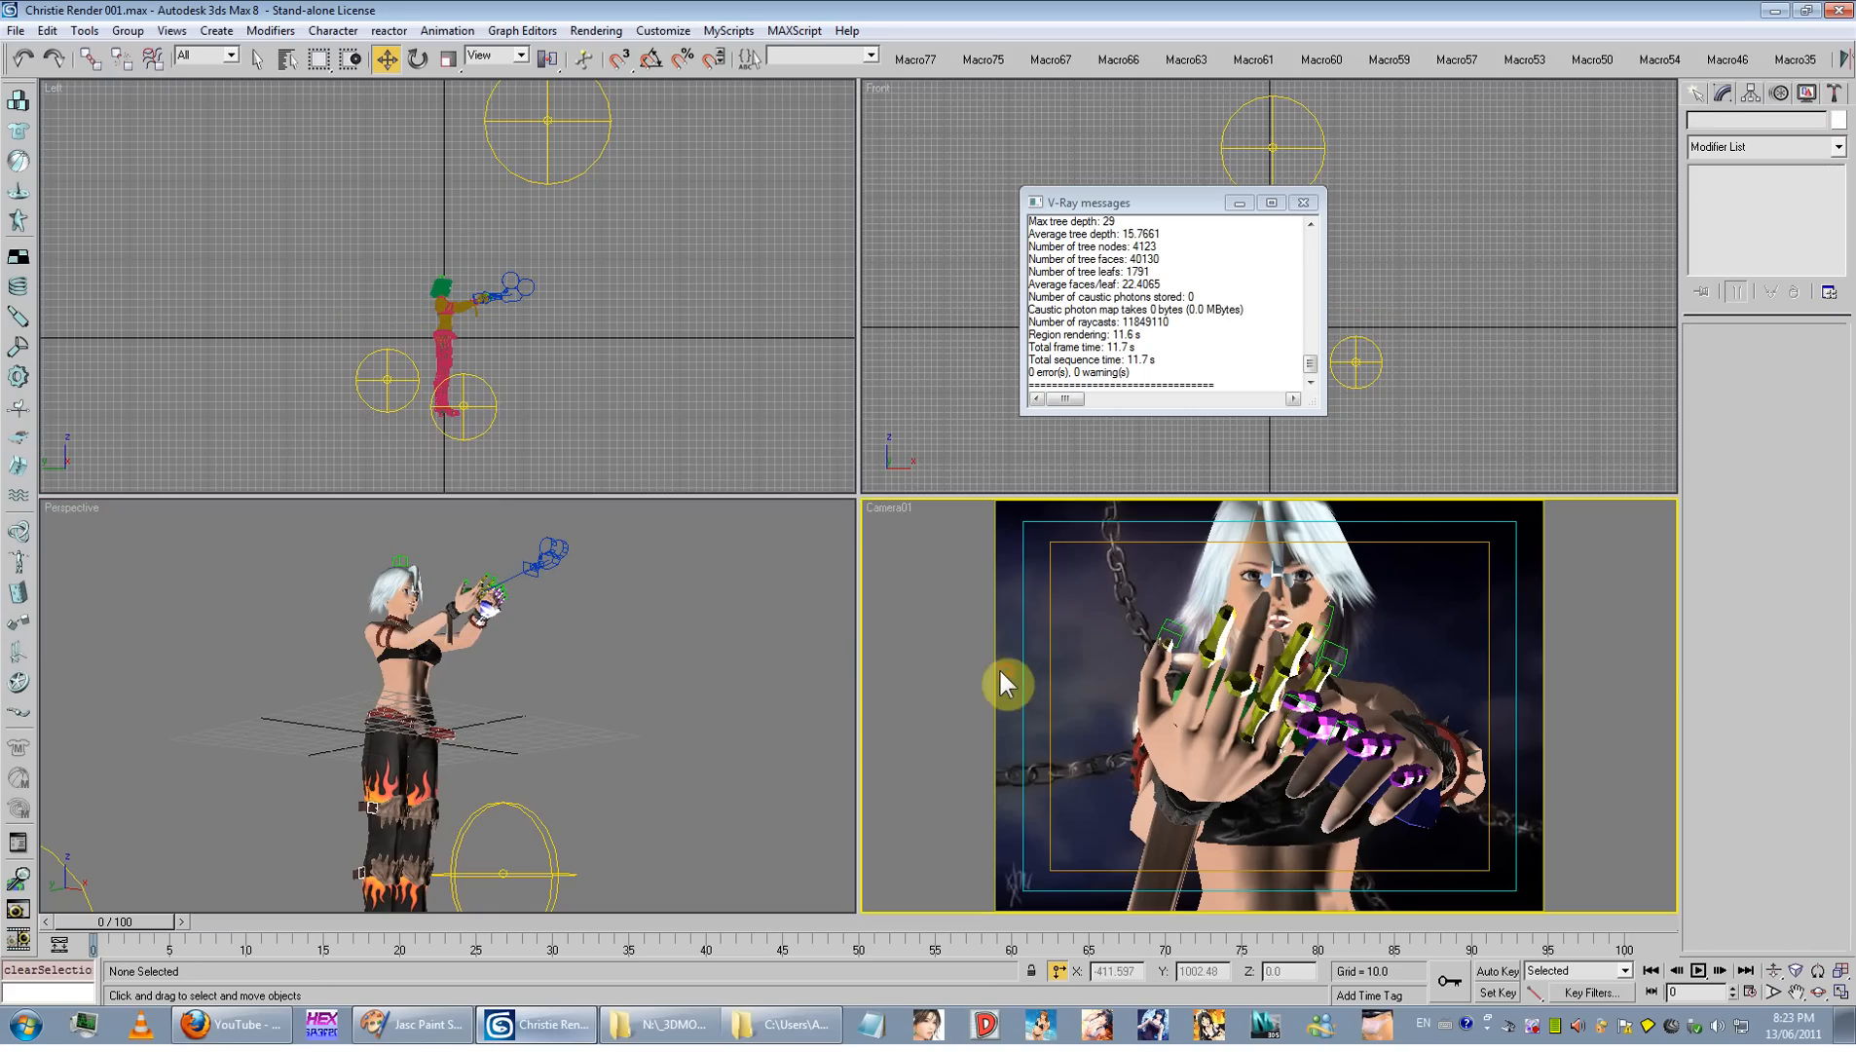
pyautogui.click(8, 31)
pyautogui.moveTo(74, 116)
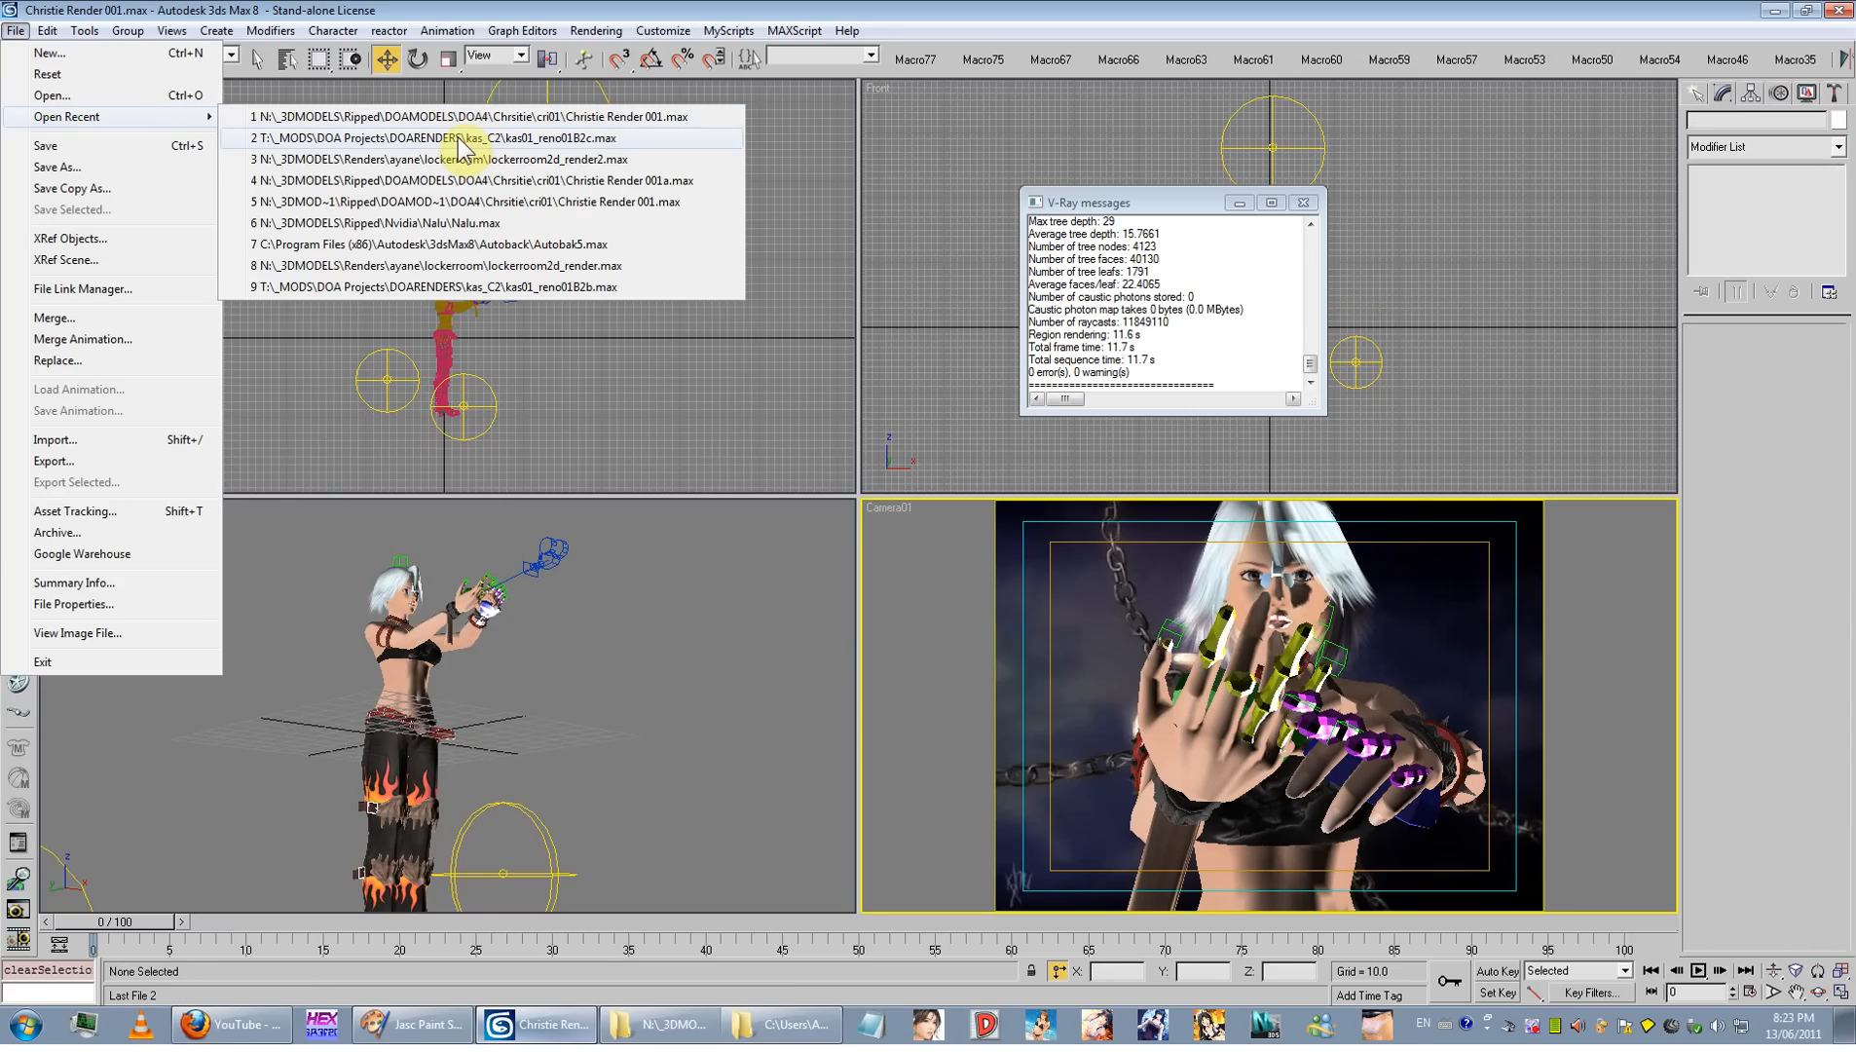
pyautogui.click(458, 138)
pyautogui.click(963, 583)
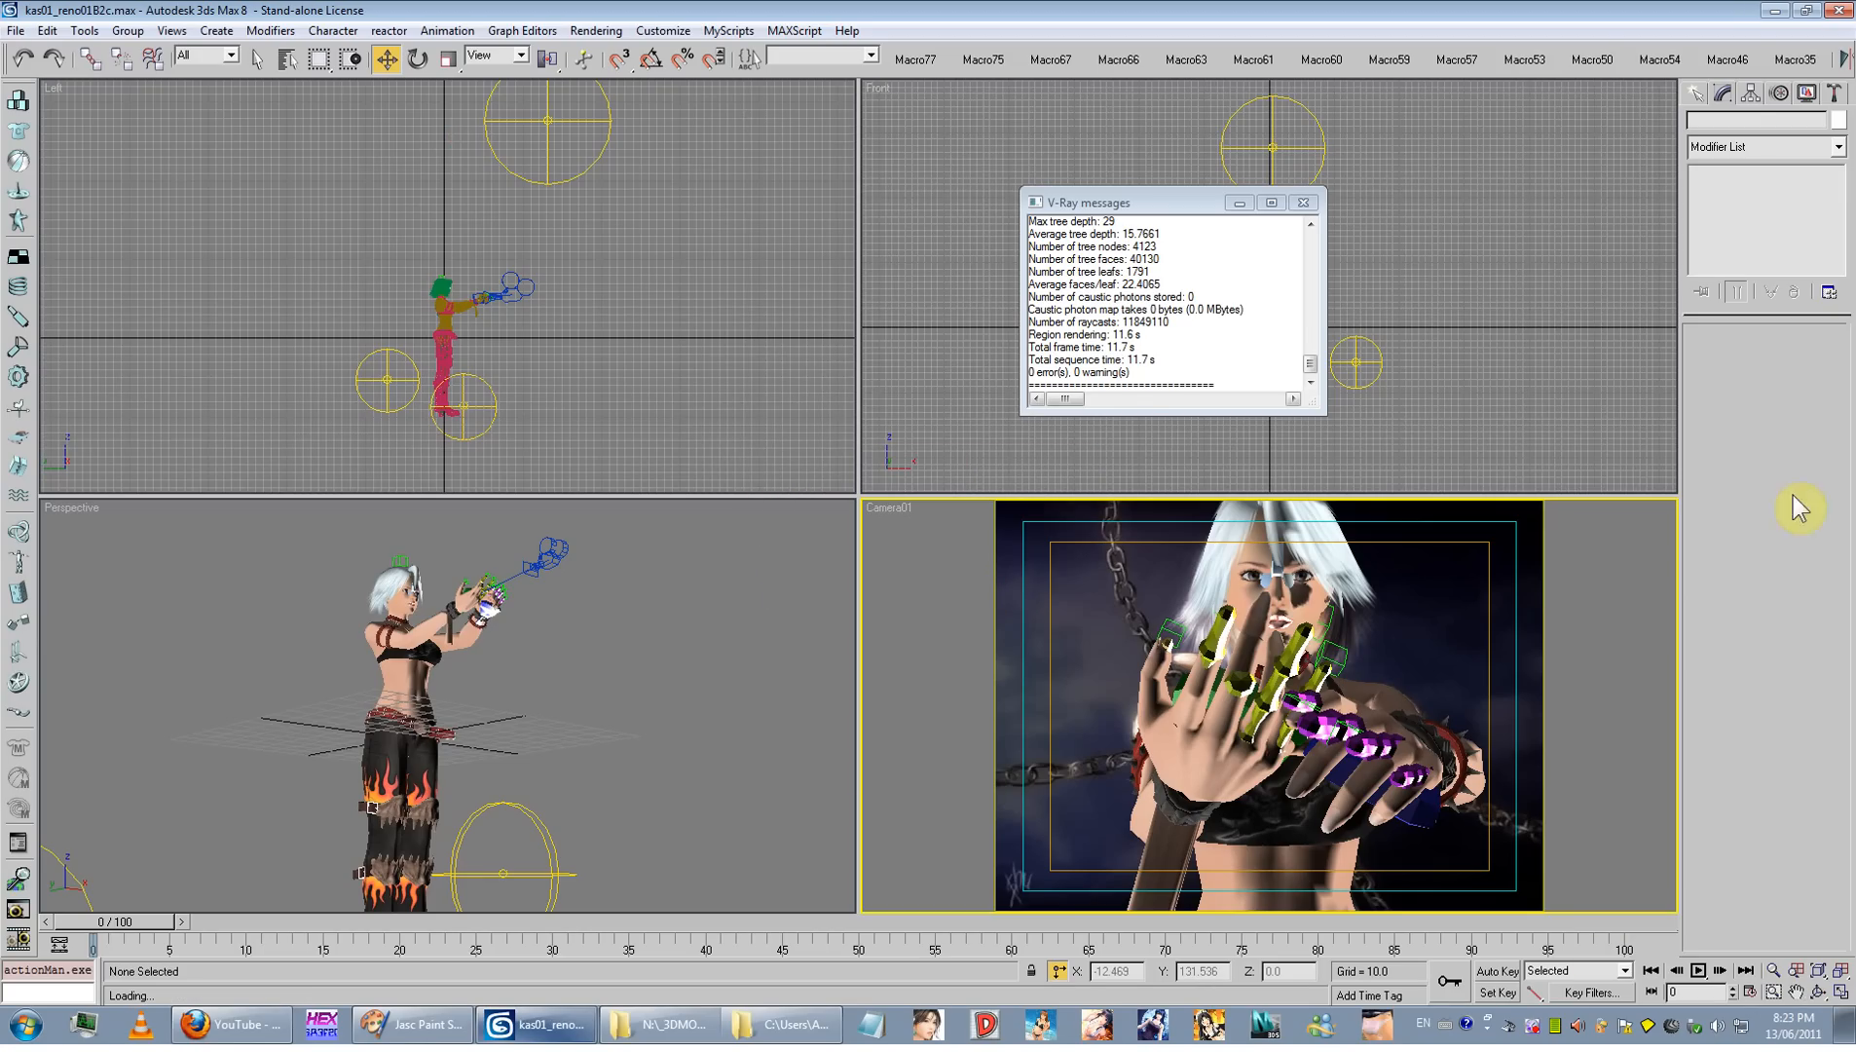
pyautogui.press('super+d')
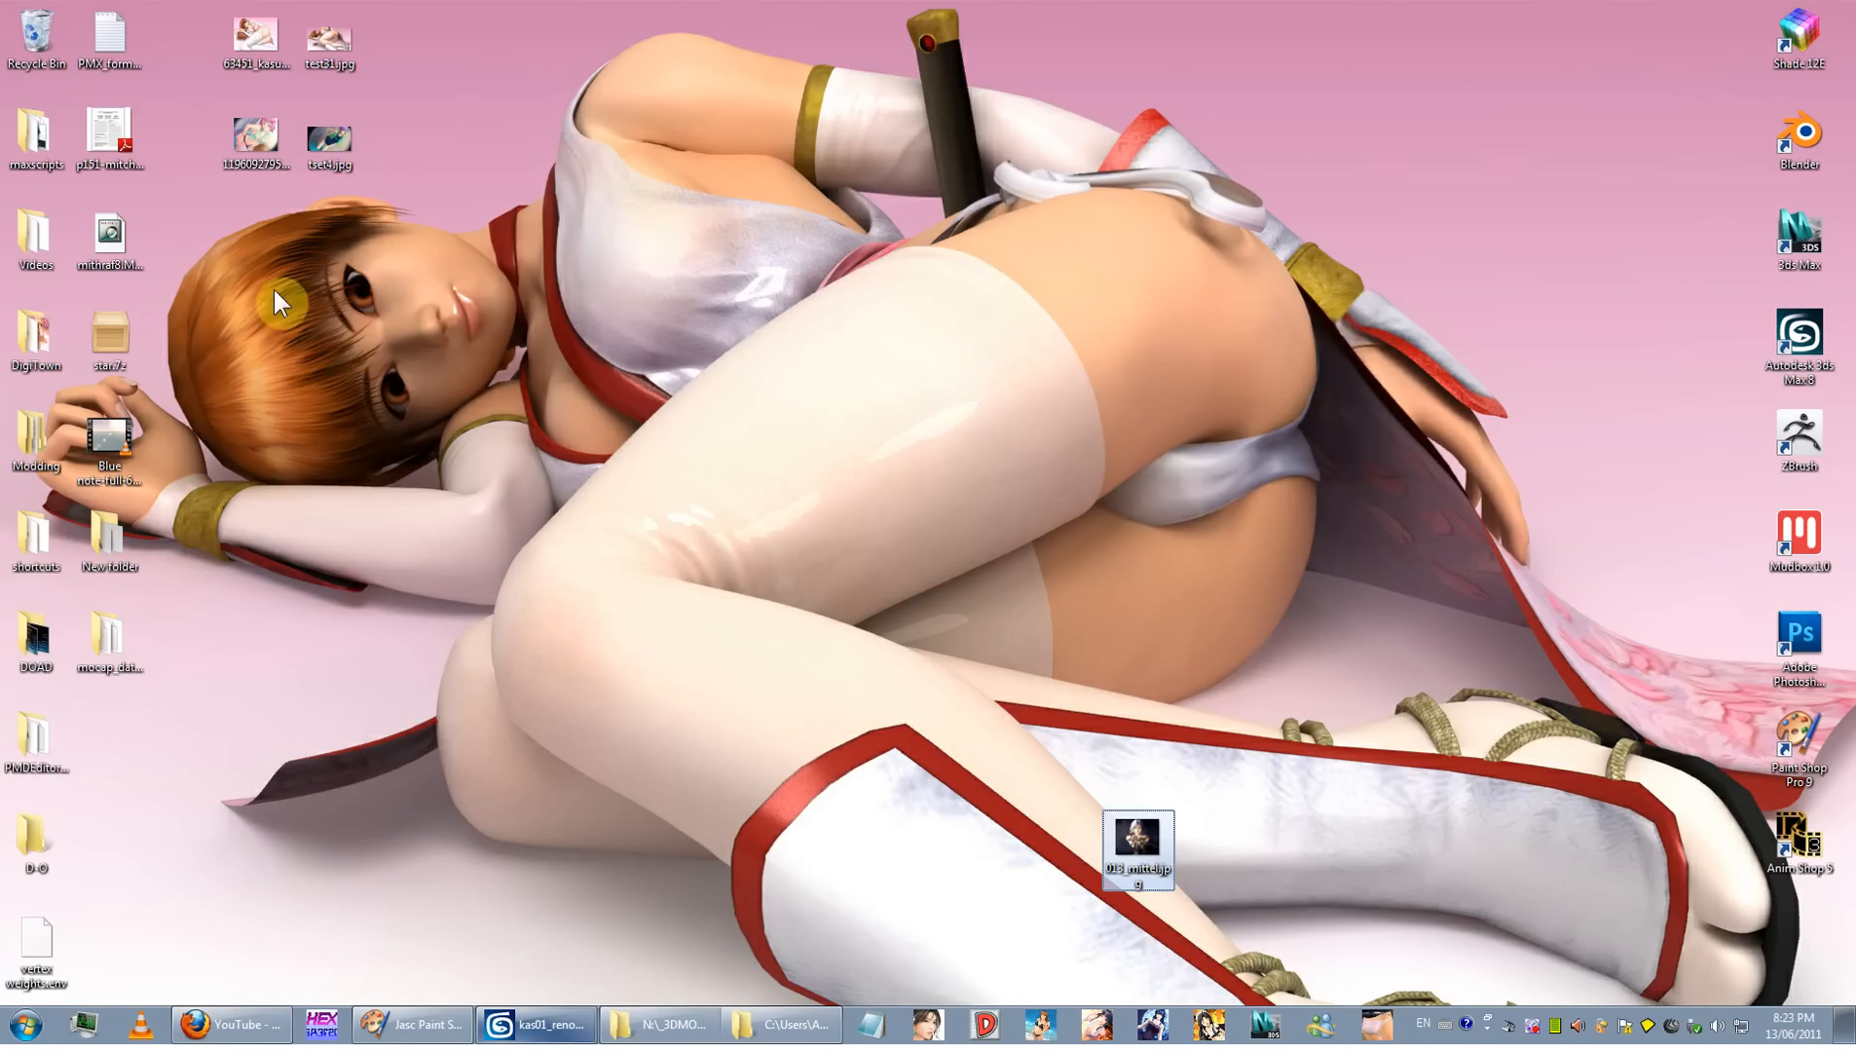
pyautogui.click(511, 1023)
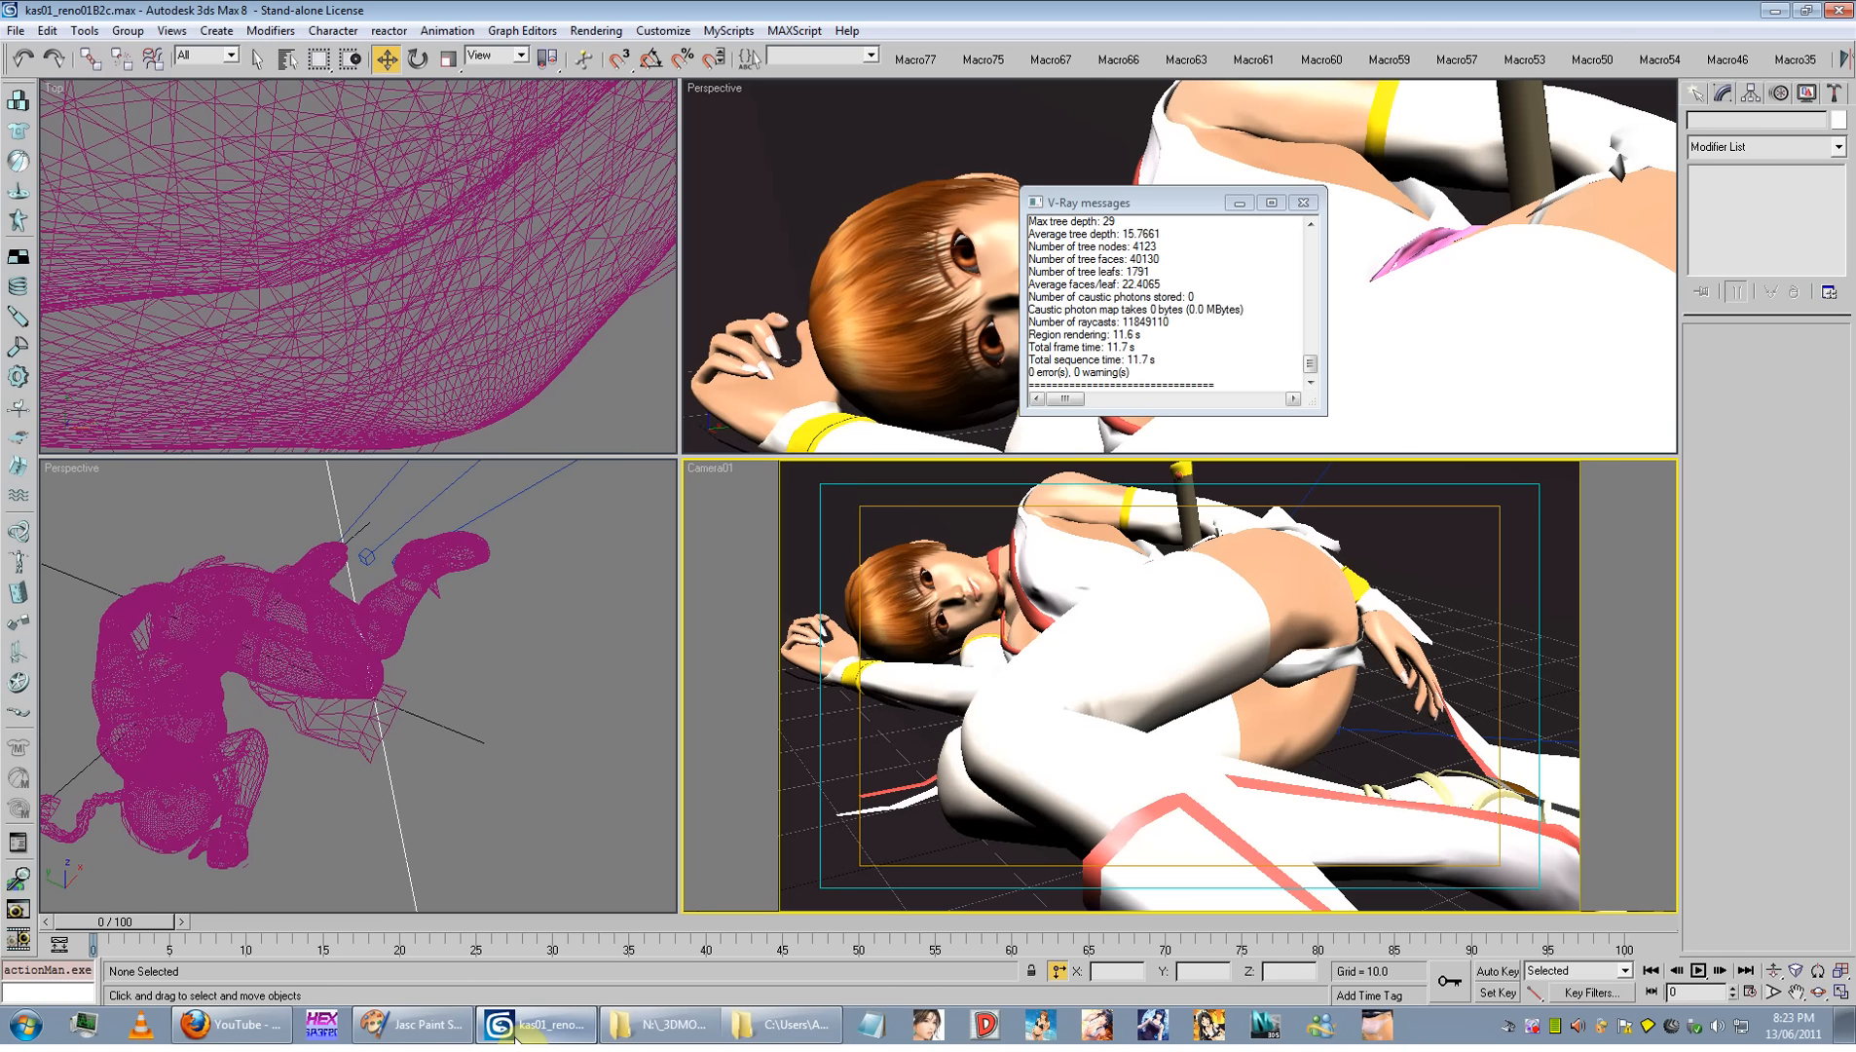
# Step: Maximize the camera view, switch it to Perspective, and examine the reclining character from several angles and up close
pyautogui.click(1841, 991)
pyautogui.moveTo(815, 611); pyautogui.dragTo(960, 672, button='middle')
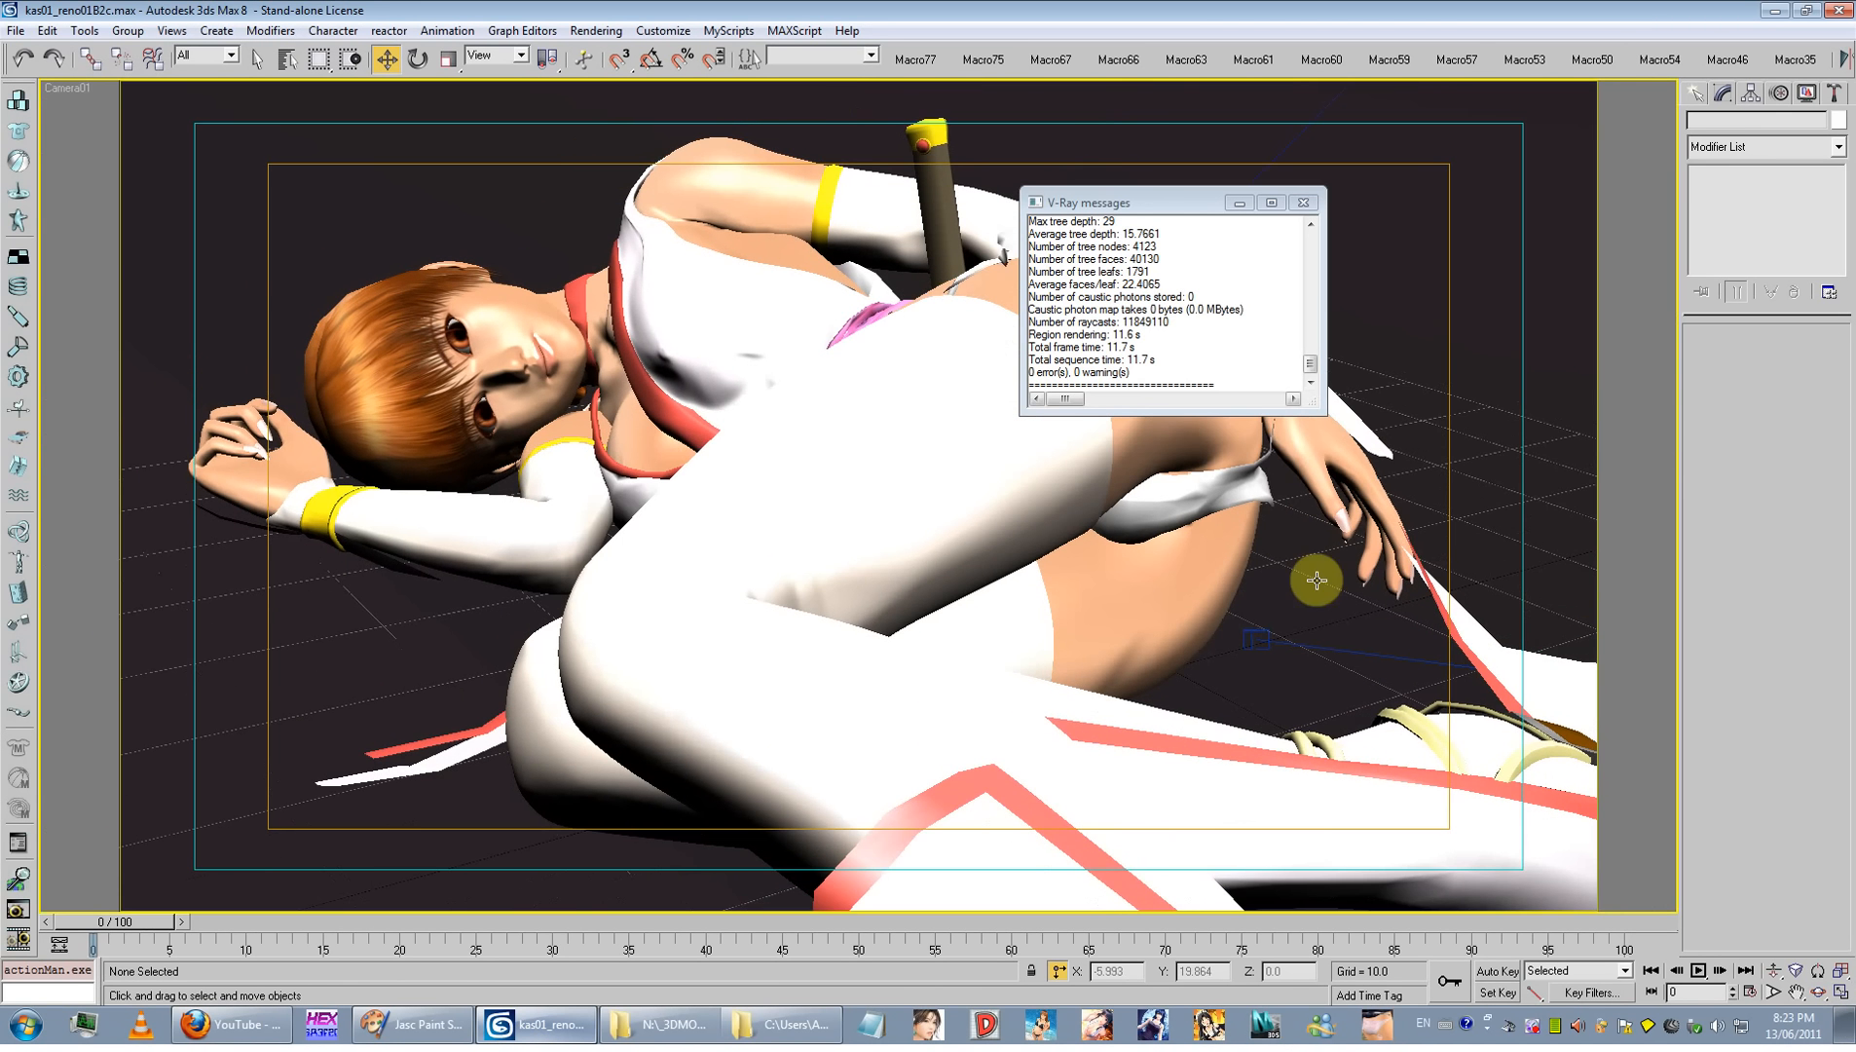
pyautogui.press('p')
pyautogui.scroll(-5, 1127, 580)
pyautogui.scroll(6, 889, 577)
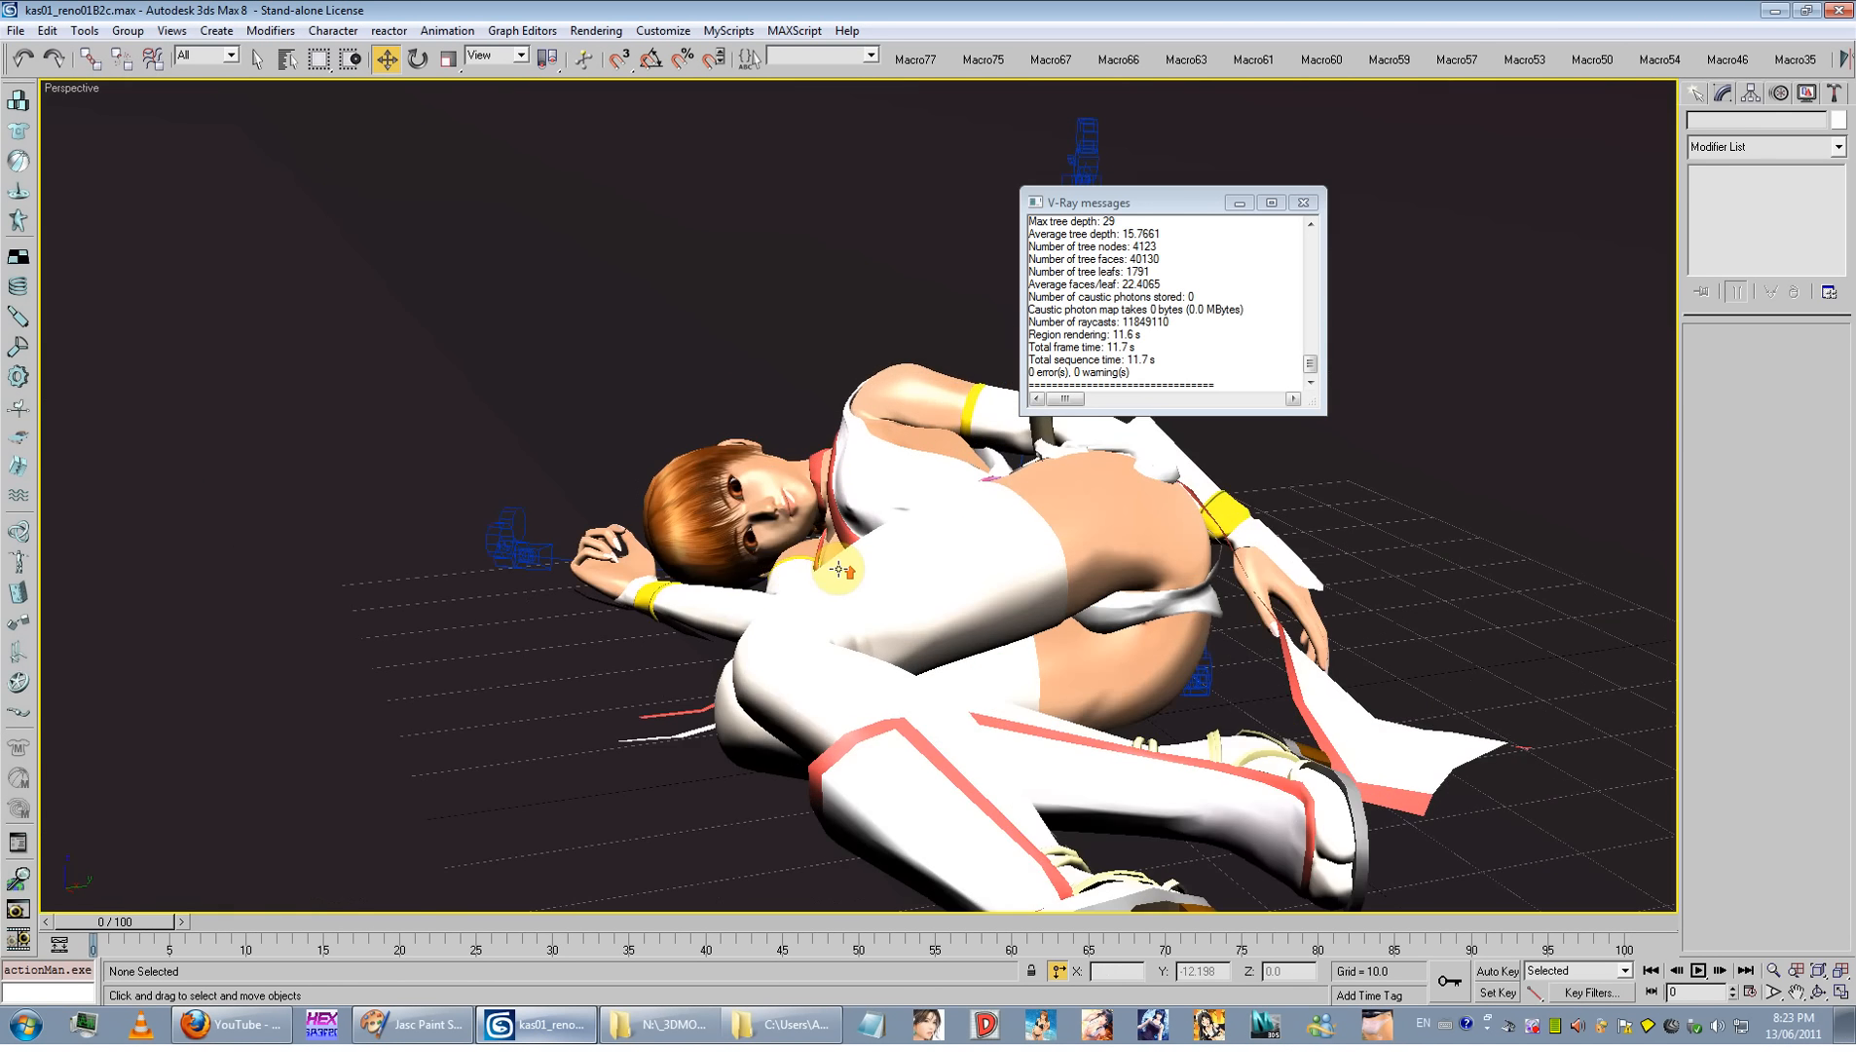
pyautogui.keyDown('alt'); pyautogui.moveTo(890, 577); pyautogui.dragTo(1202, 746, button='middle'); pyautogui.keyUp('alt')
pyautogui.scroll(3, 1061, 522)
pyautogui.scroll(3, 1035, 509)
pyautogui.scroll(2, 1202, 746)
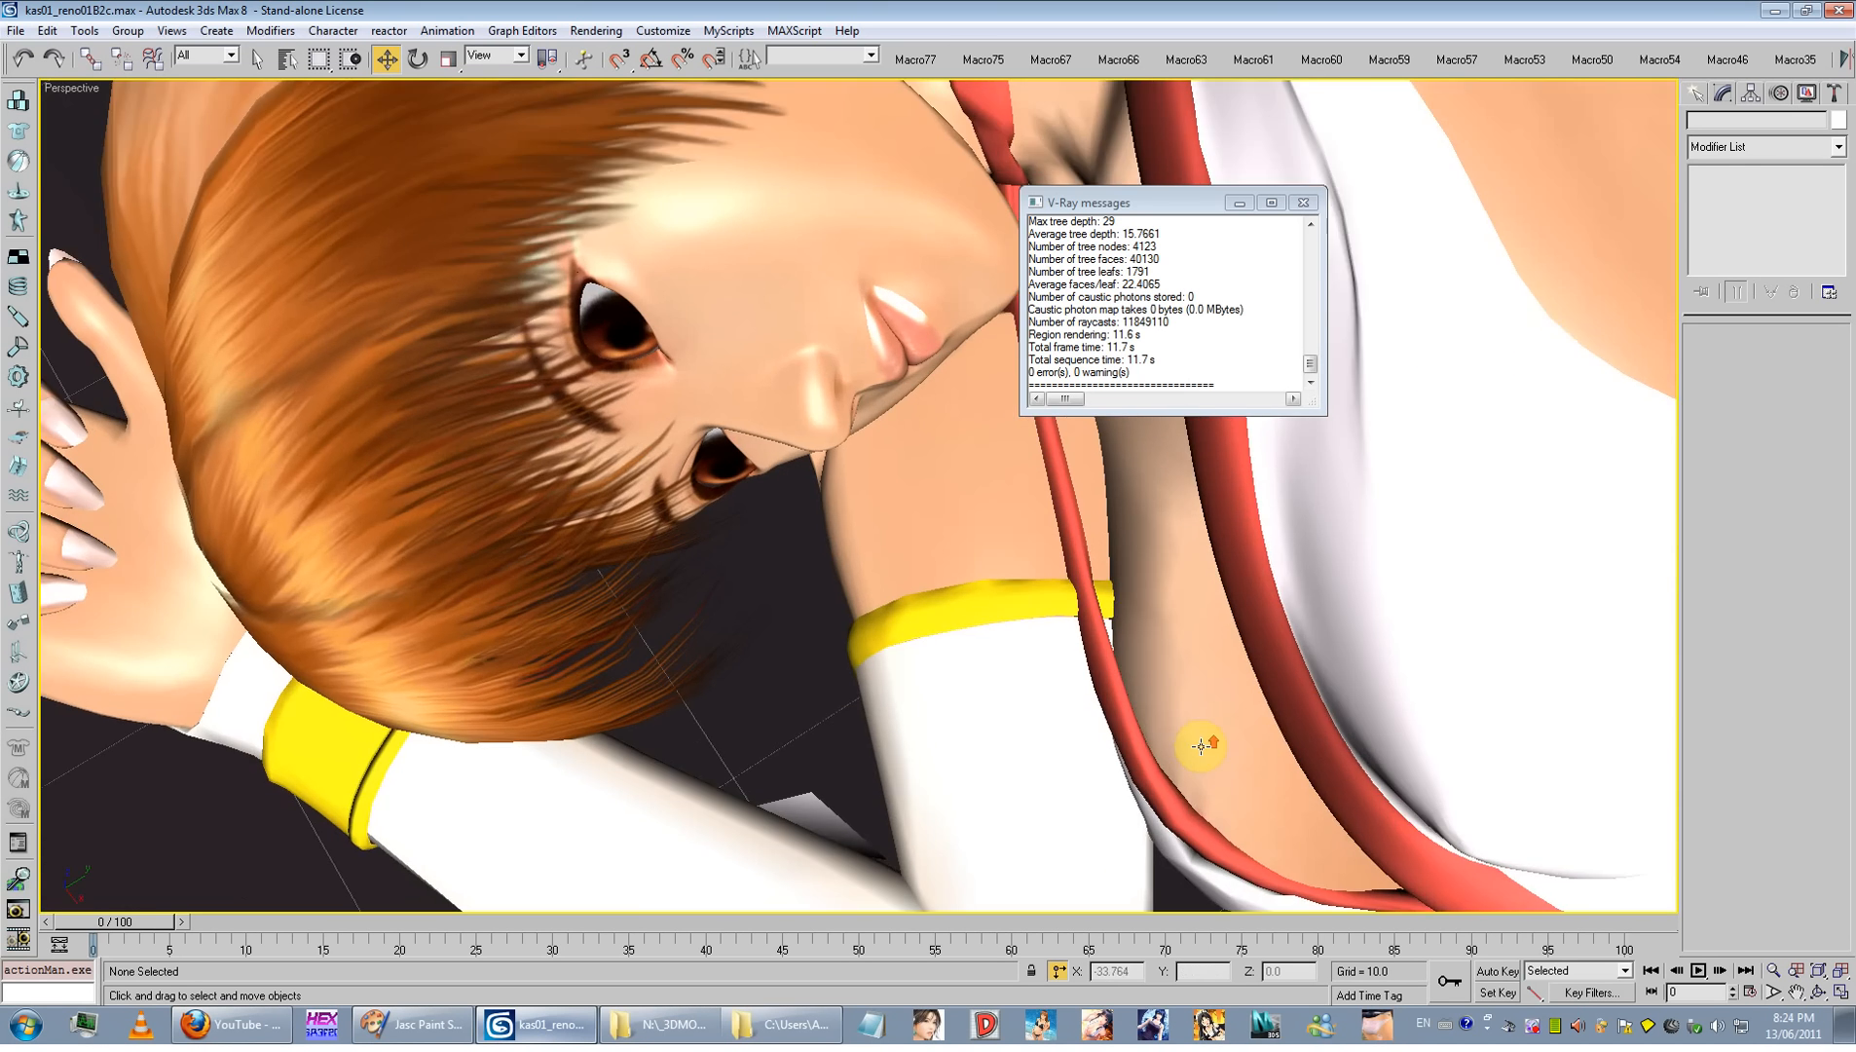
pyautogui.scroll(3, 1027, 740)
pyautogui.keyDown('alt'); pyautogui.moveTo(1028, 740); pyautogui.dragTo(908, 725, button='middle'); pyautogui.keyUp('alt')
pyautogui.scroll(-5, 1020, 489)
# Step: Select the Clothes mesh, show edged faces, and examine the density of the subdivided mesh from several angles
pyautogui.click(967, 658)
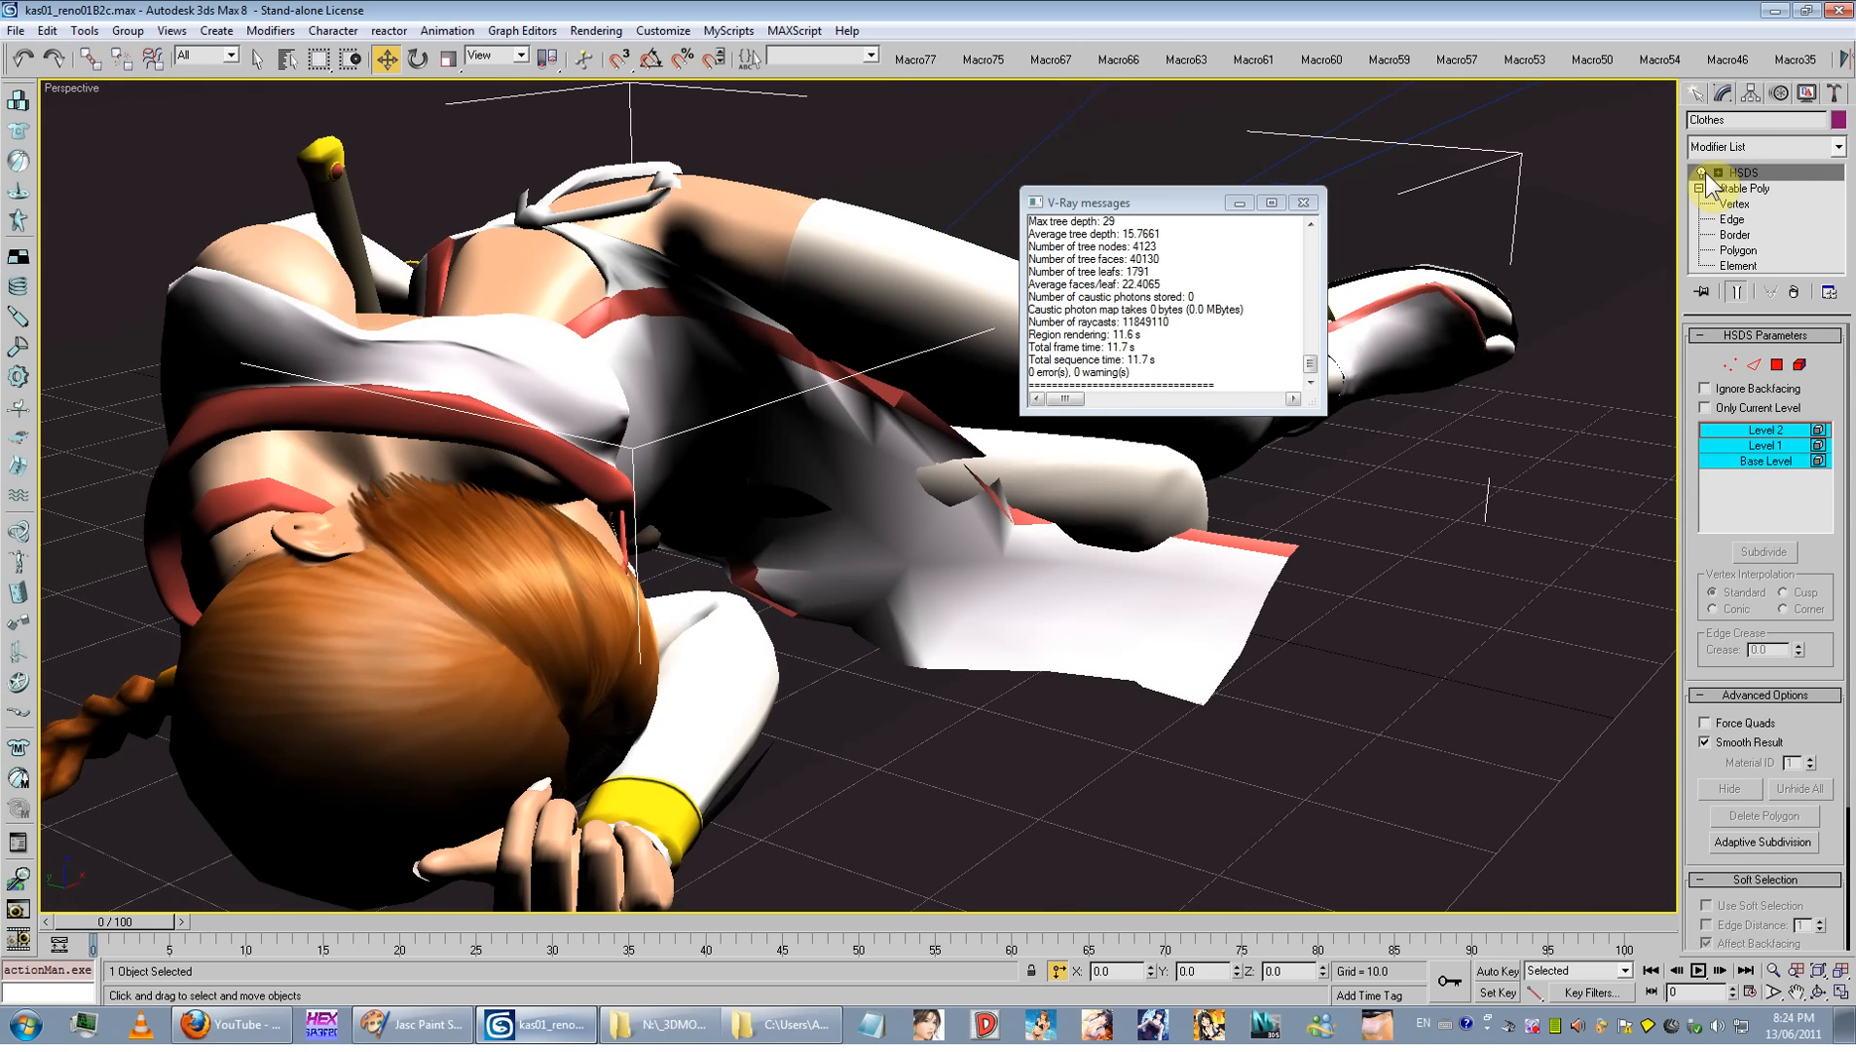
pyautogui.press('F4')
pyautogui.keyDown('alt'); pyautogui.moveTo(829, 675); pyautogui.dragTo(919, 883, button='middle'); pyautogui.keyUp('alt')
pyautogui.scroll(2, 941, 897)
pyautogui.keyDown('alt'); pyautogui.moveTo(792, 568); pyautogui.dragTo(476, 609, button='middle'); pyautogui.keyUp('alt')
pyautogui.scroll(-4, 464, 498)
pyautogui.keyDown('alt'); pyautogui.moveTo(465, 499); pyautogui.dragTo(562, 483, button='middle'); pyautogui.keyUp('alt')
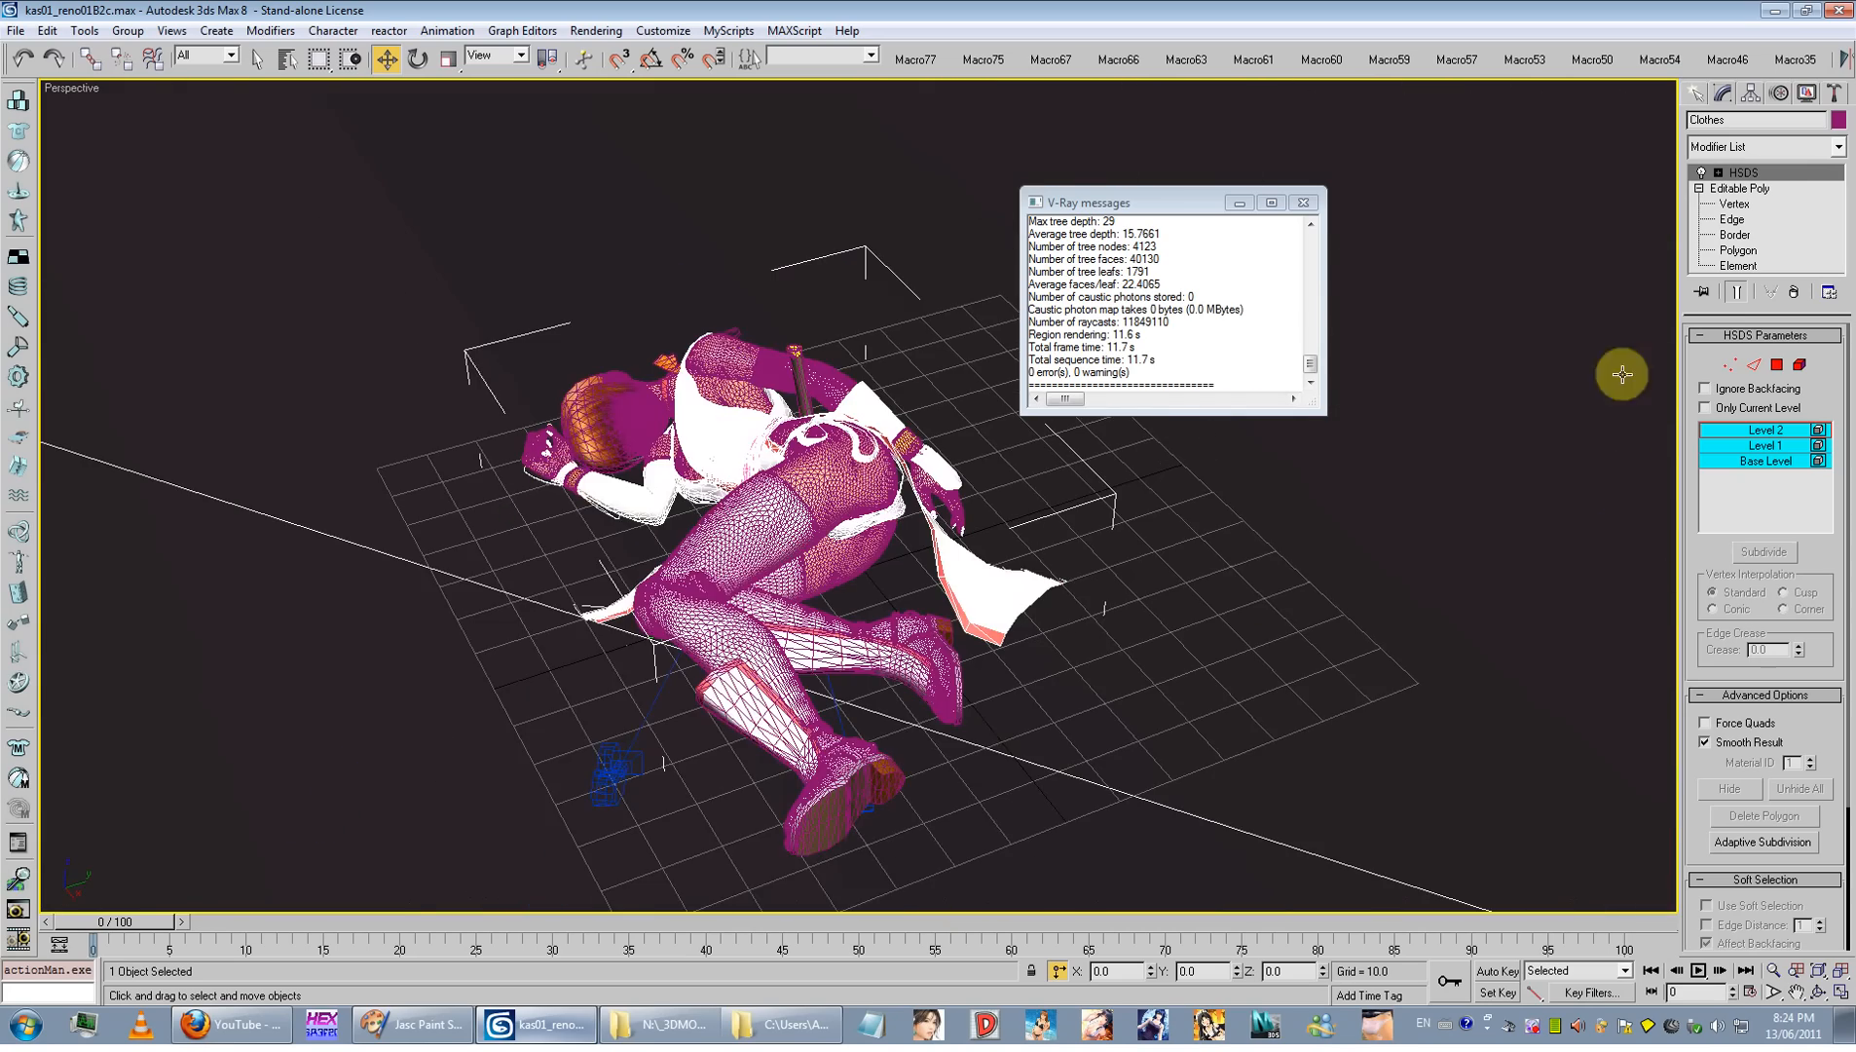
pyautogui.moveTo(728, 550); pyautogui.dragTo(726, 595, button='middle')
pyautogui.scroll(3, 725, 592)
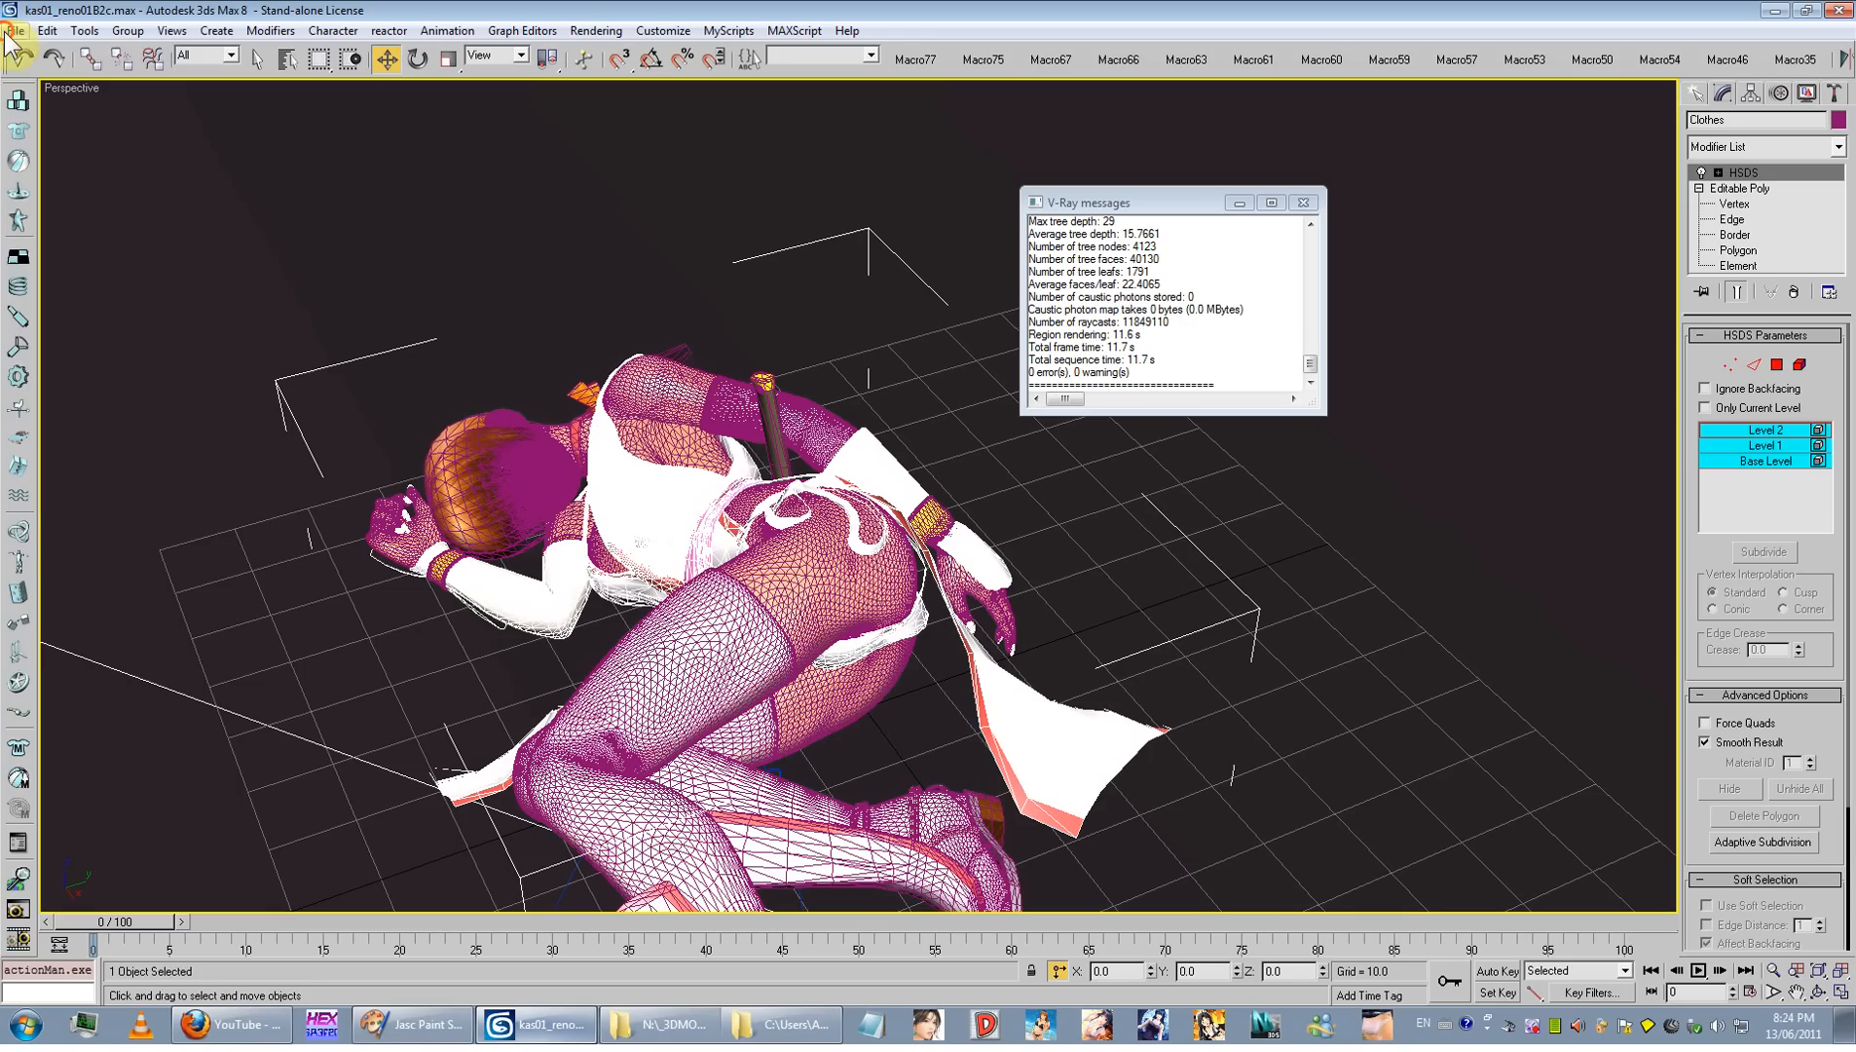
# Step: Open the recent scene lockerroom2d_render2.max without saving changes to the current one, and switch to the desktop
pyautogui.click(15, 30)
pyautogui.moveTo(48, 117)
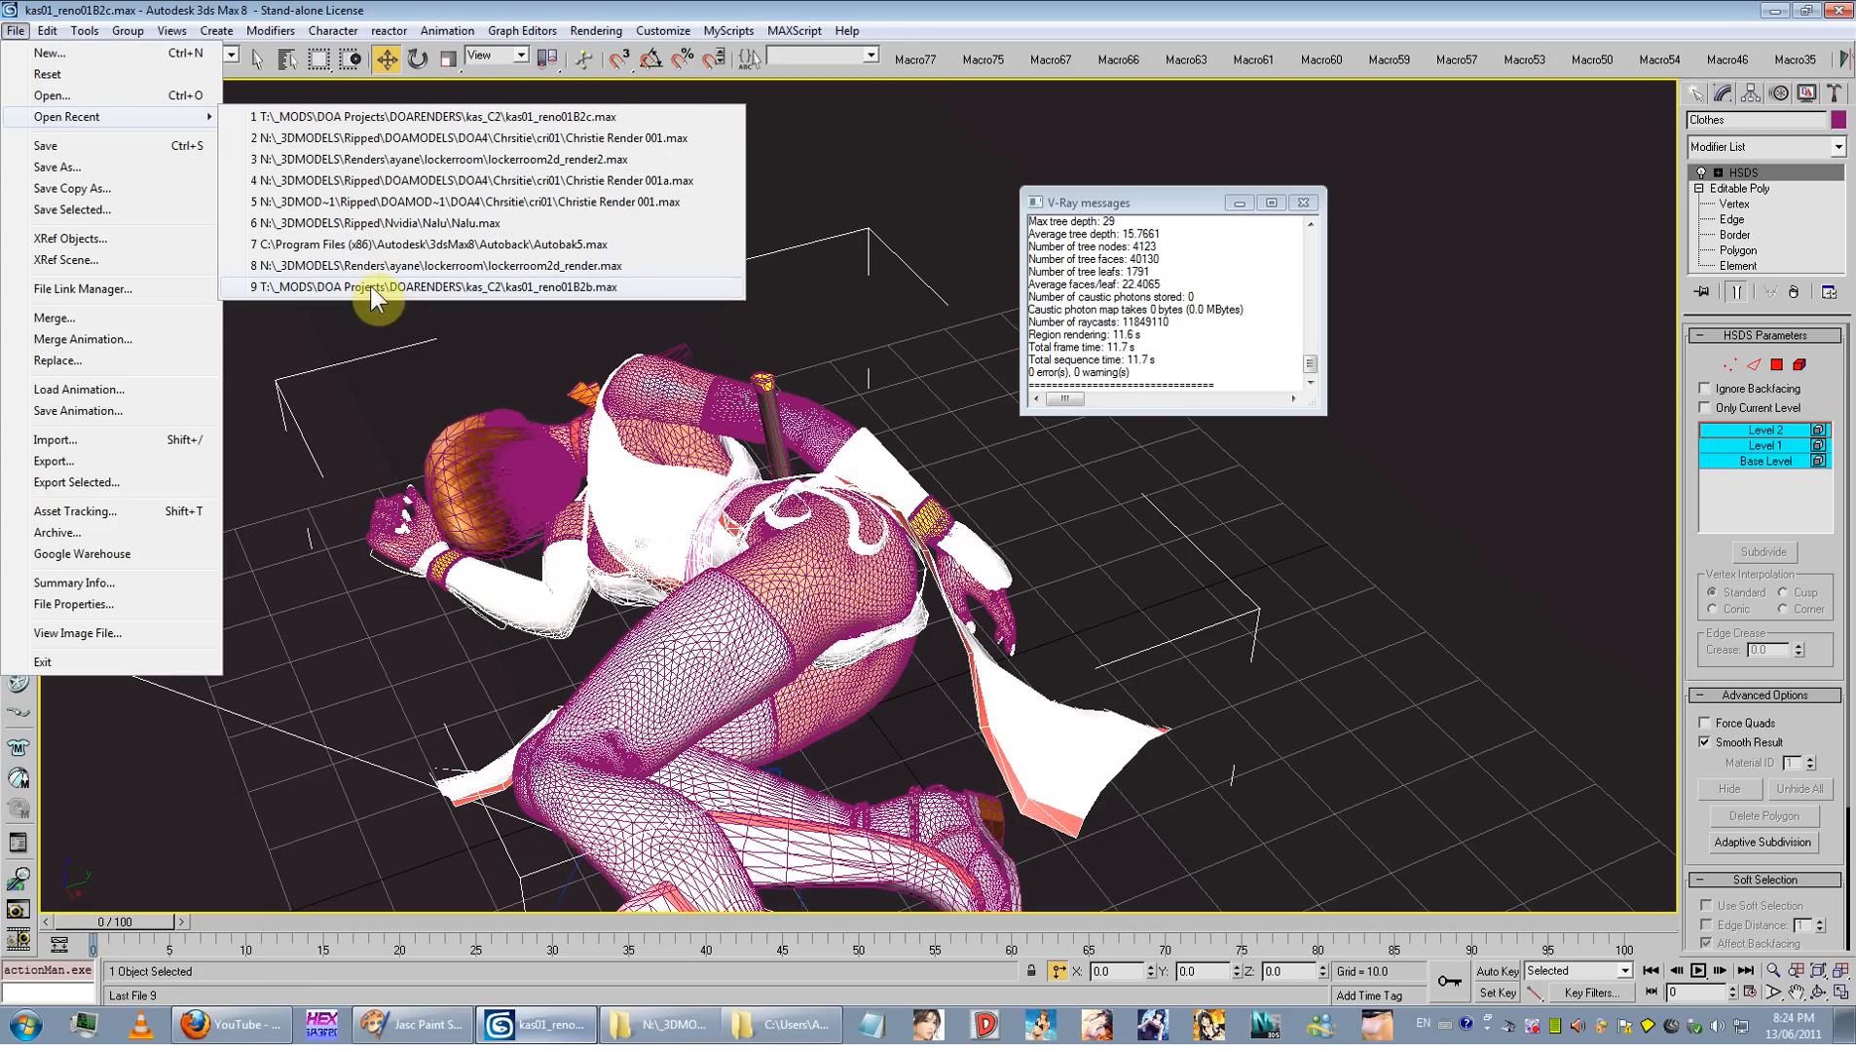
pyautogui.click(429, 159)
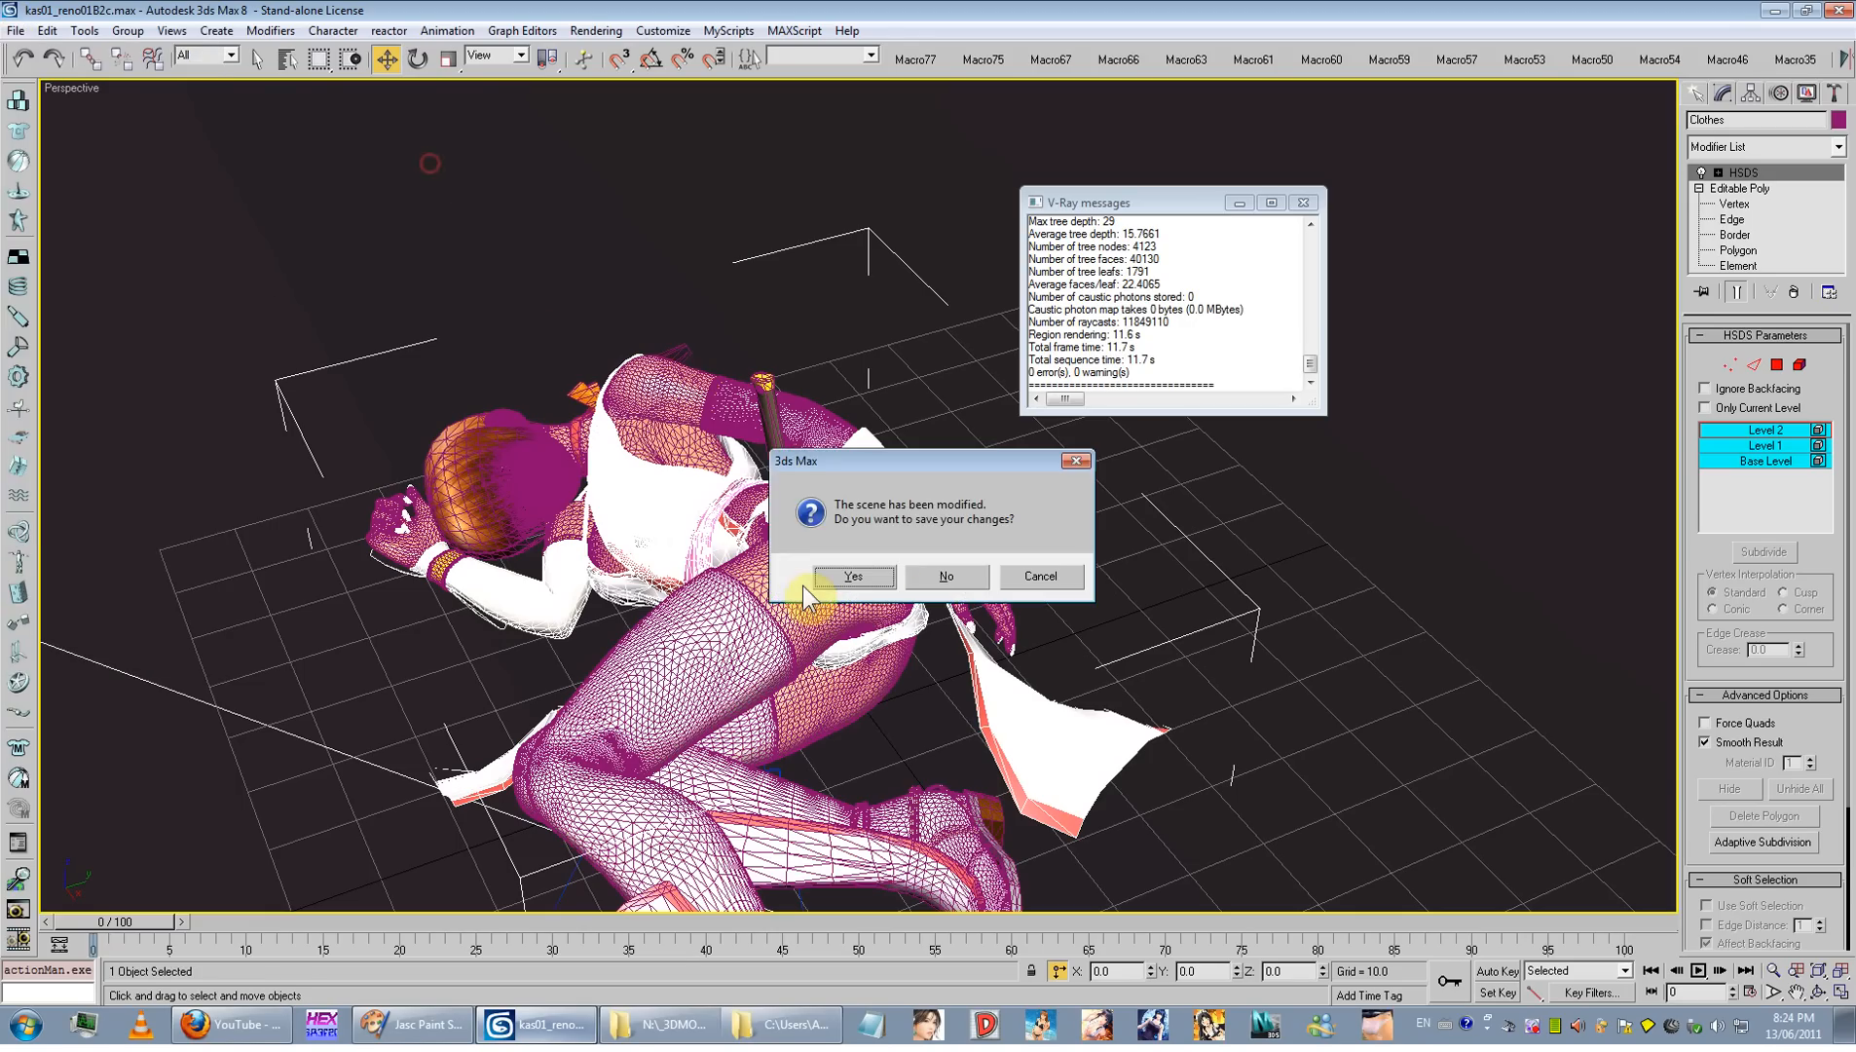
pyautogui.click(925, 582)
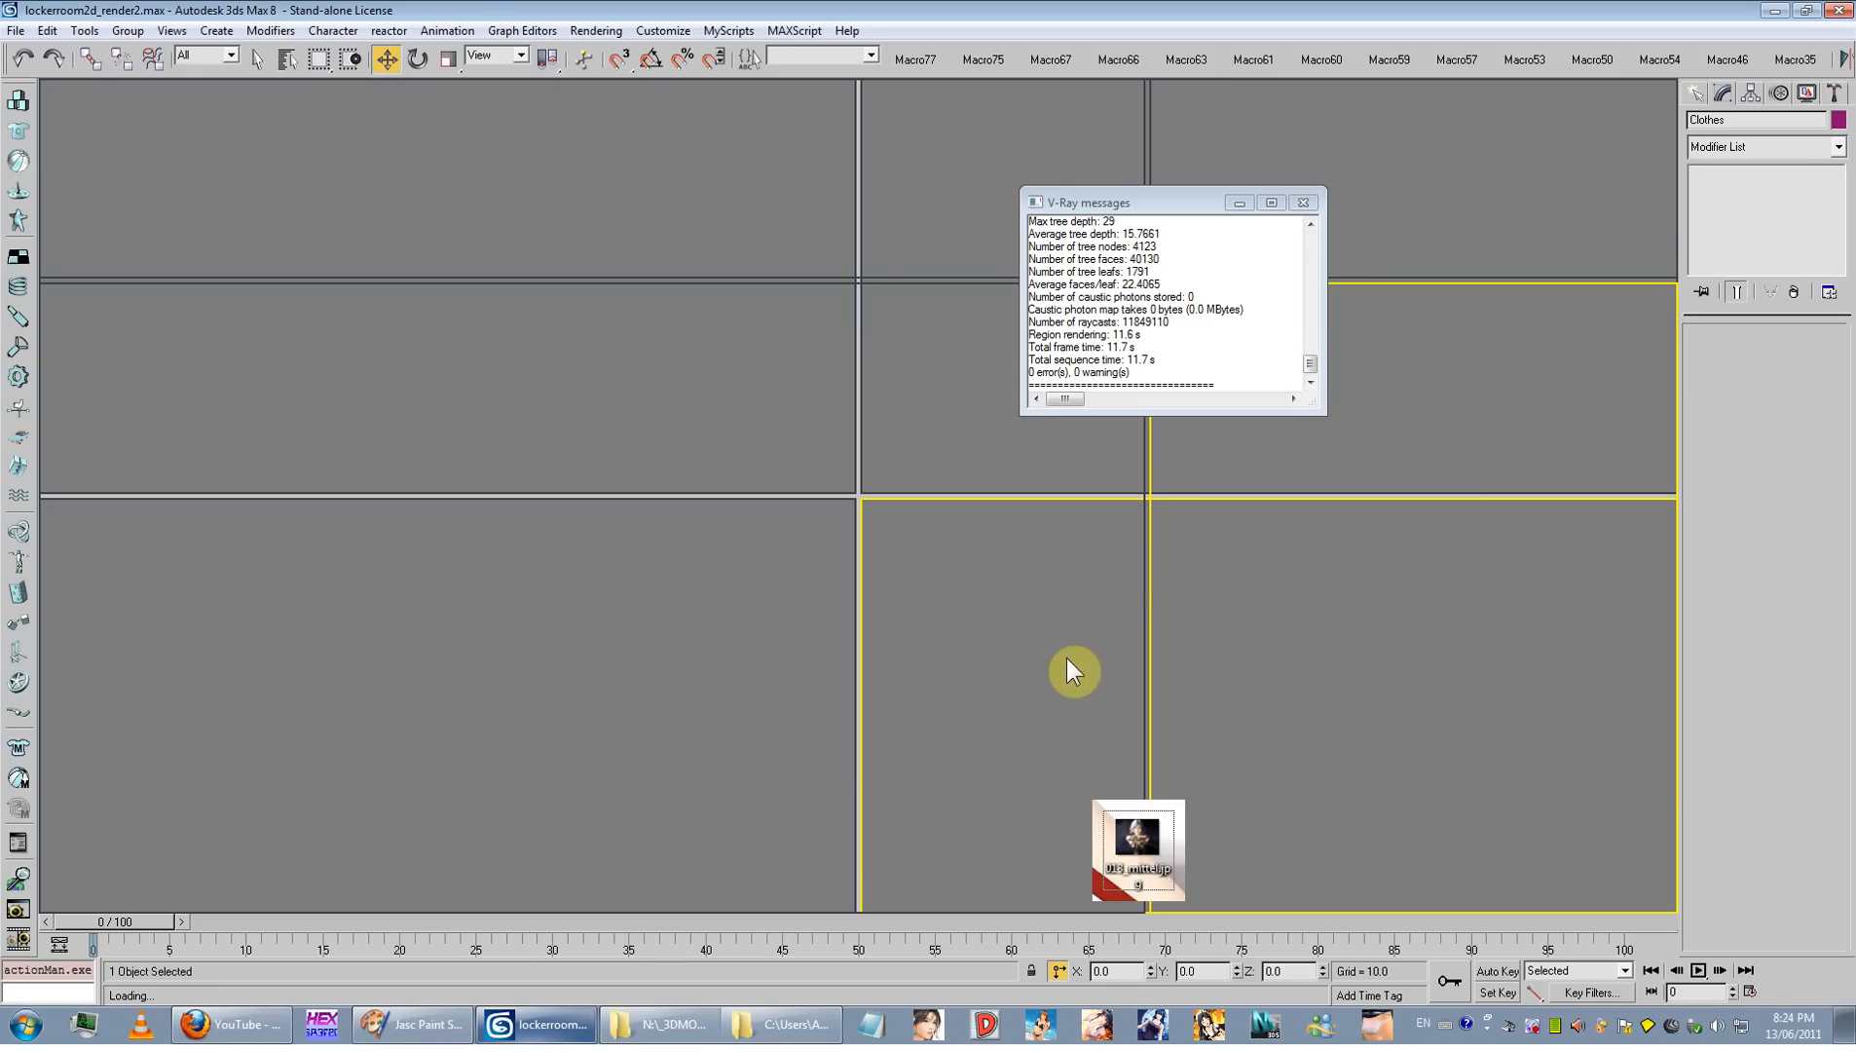
pyautogui.click(560, 1025)
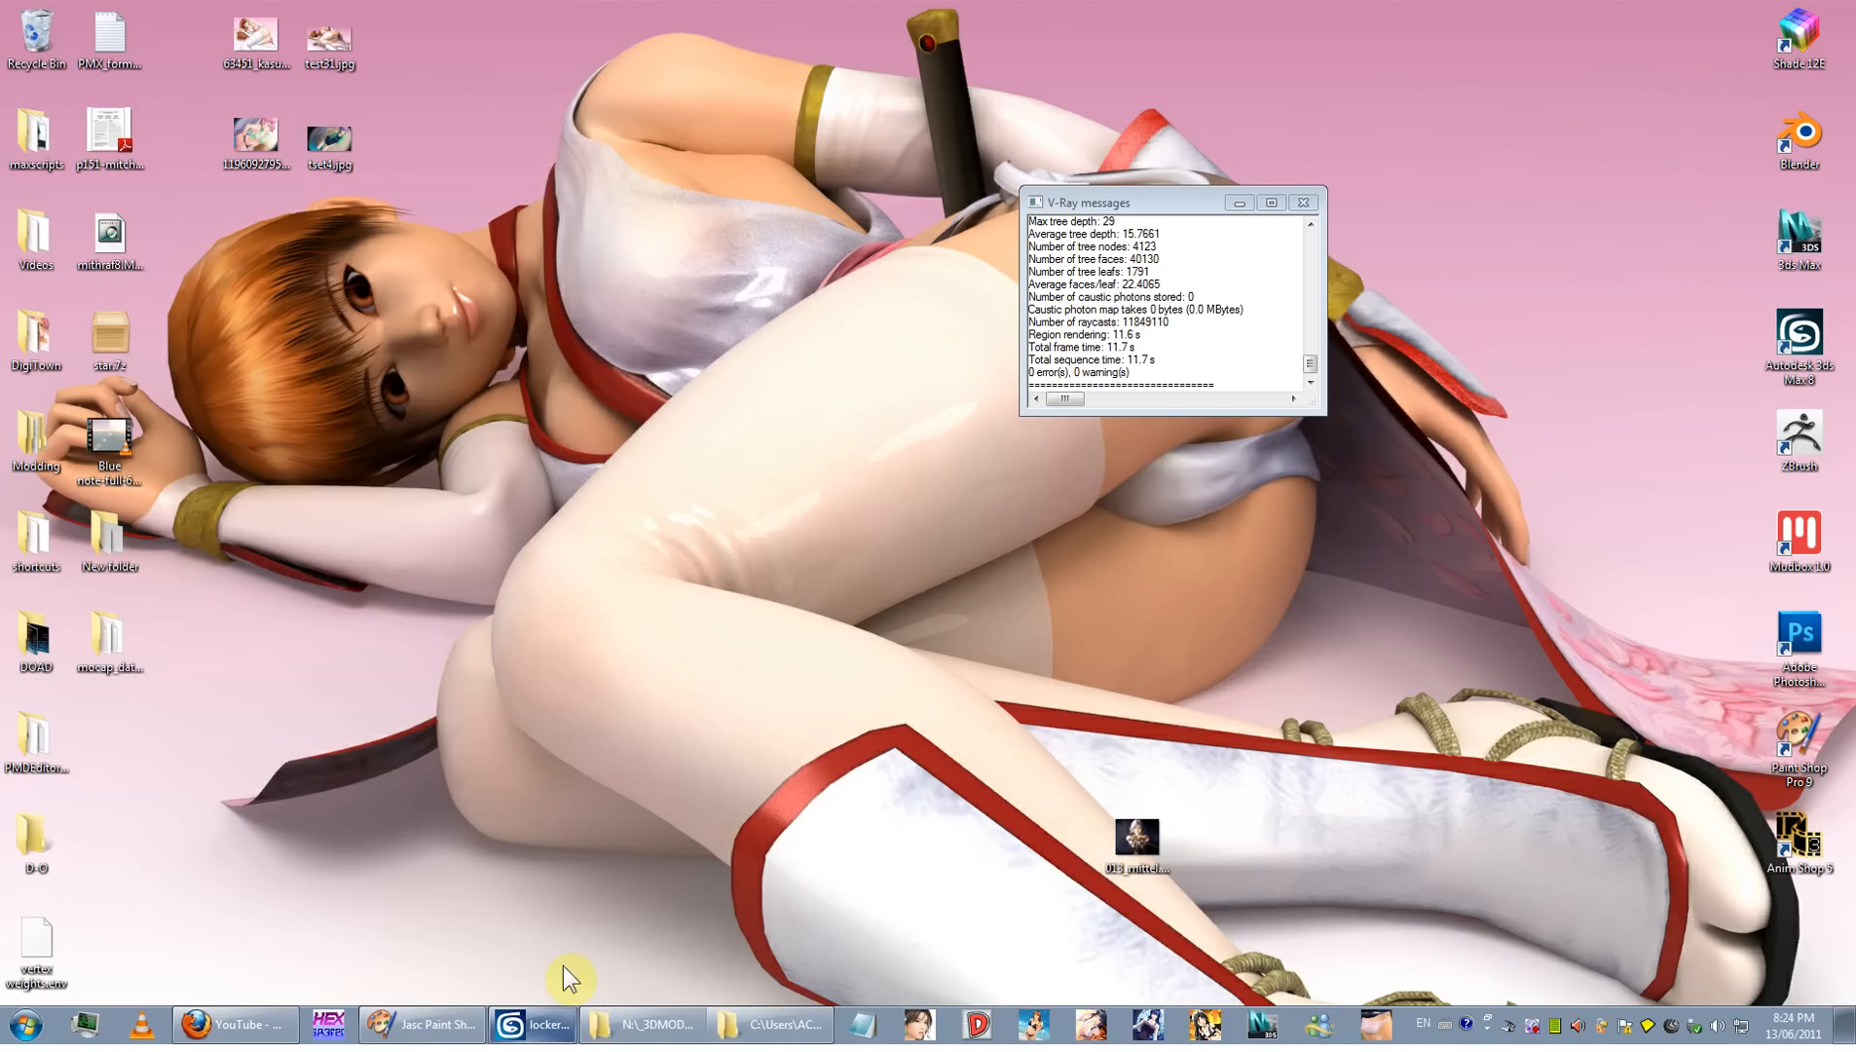
pyautogui.click(548, 1030)
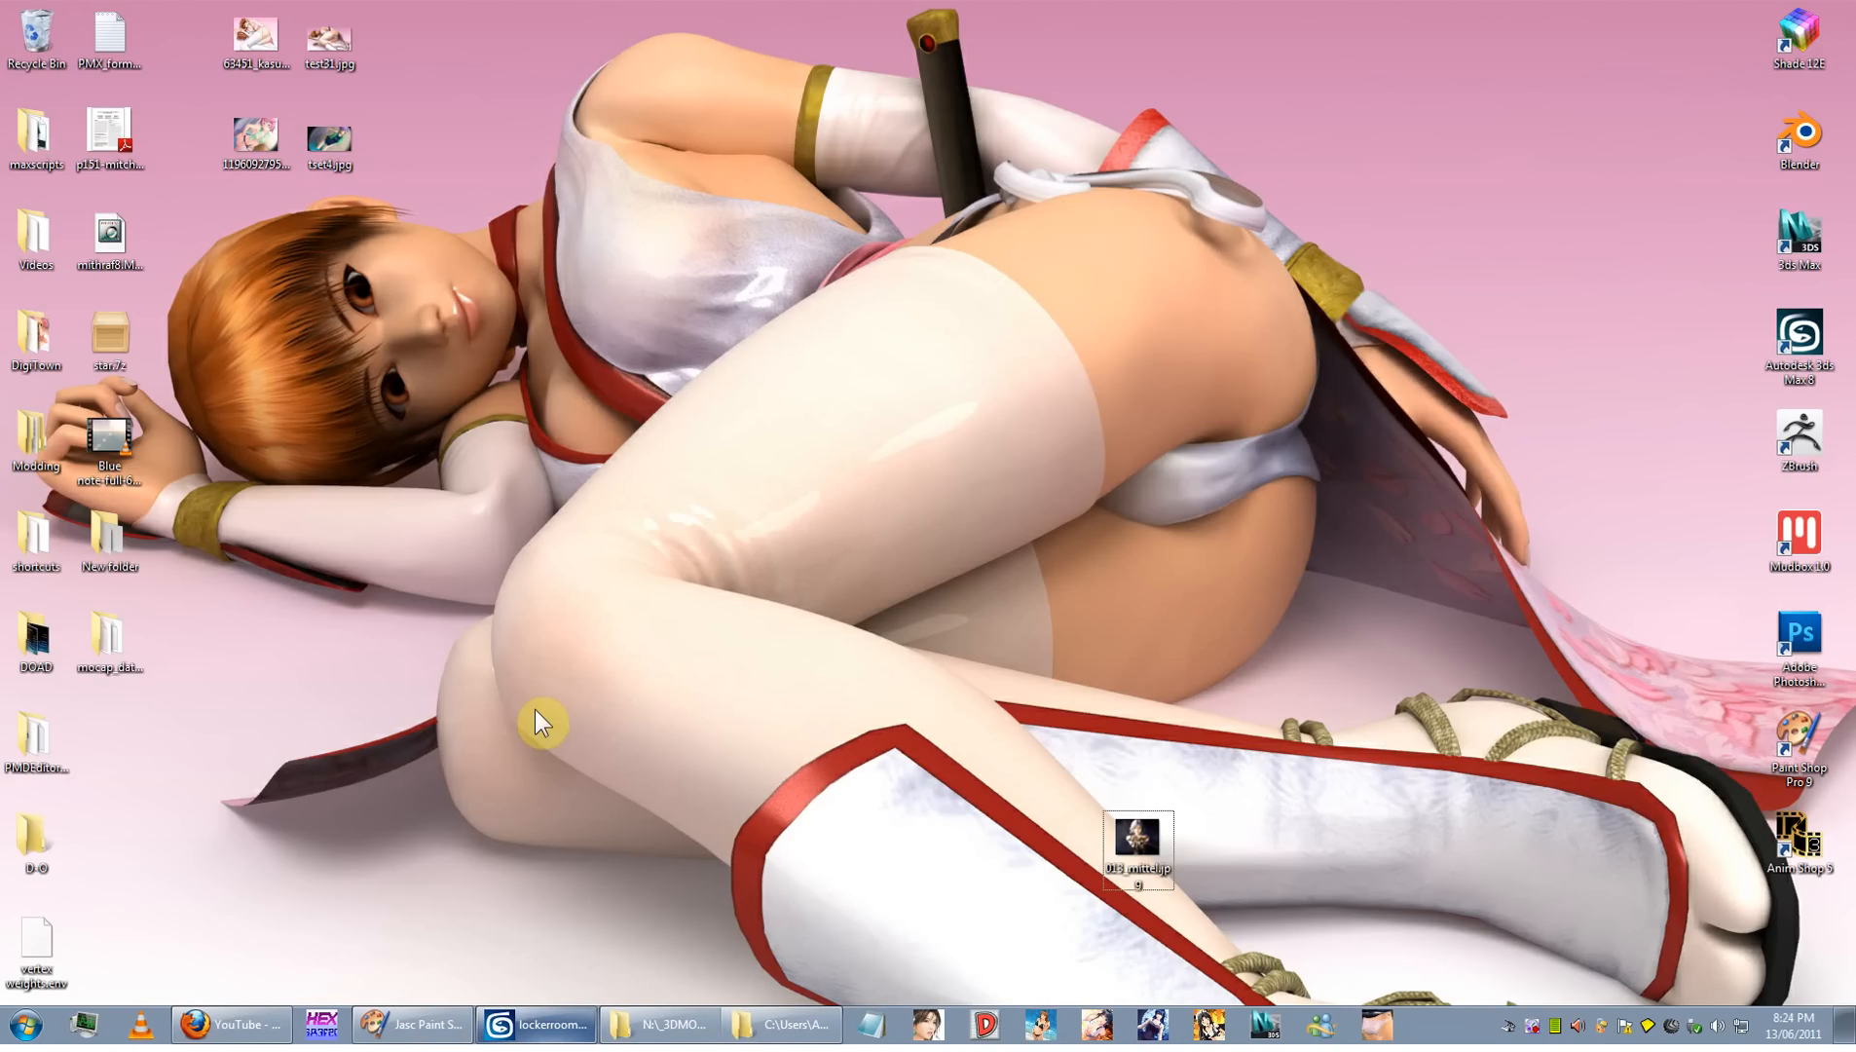
# Step: Open the image tset4.jpg from the desktop, examine the locker room render, and close the viewer
pyautogui.doubleClick(329, 139)
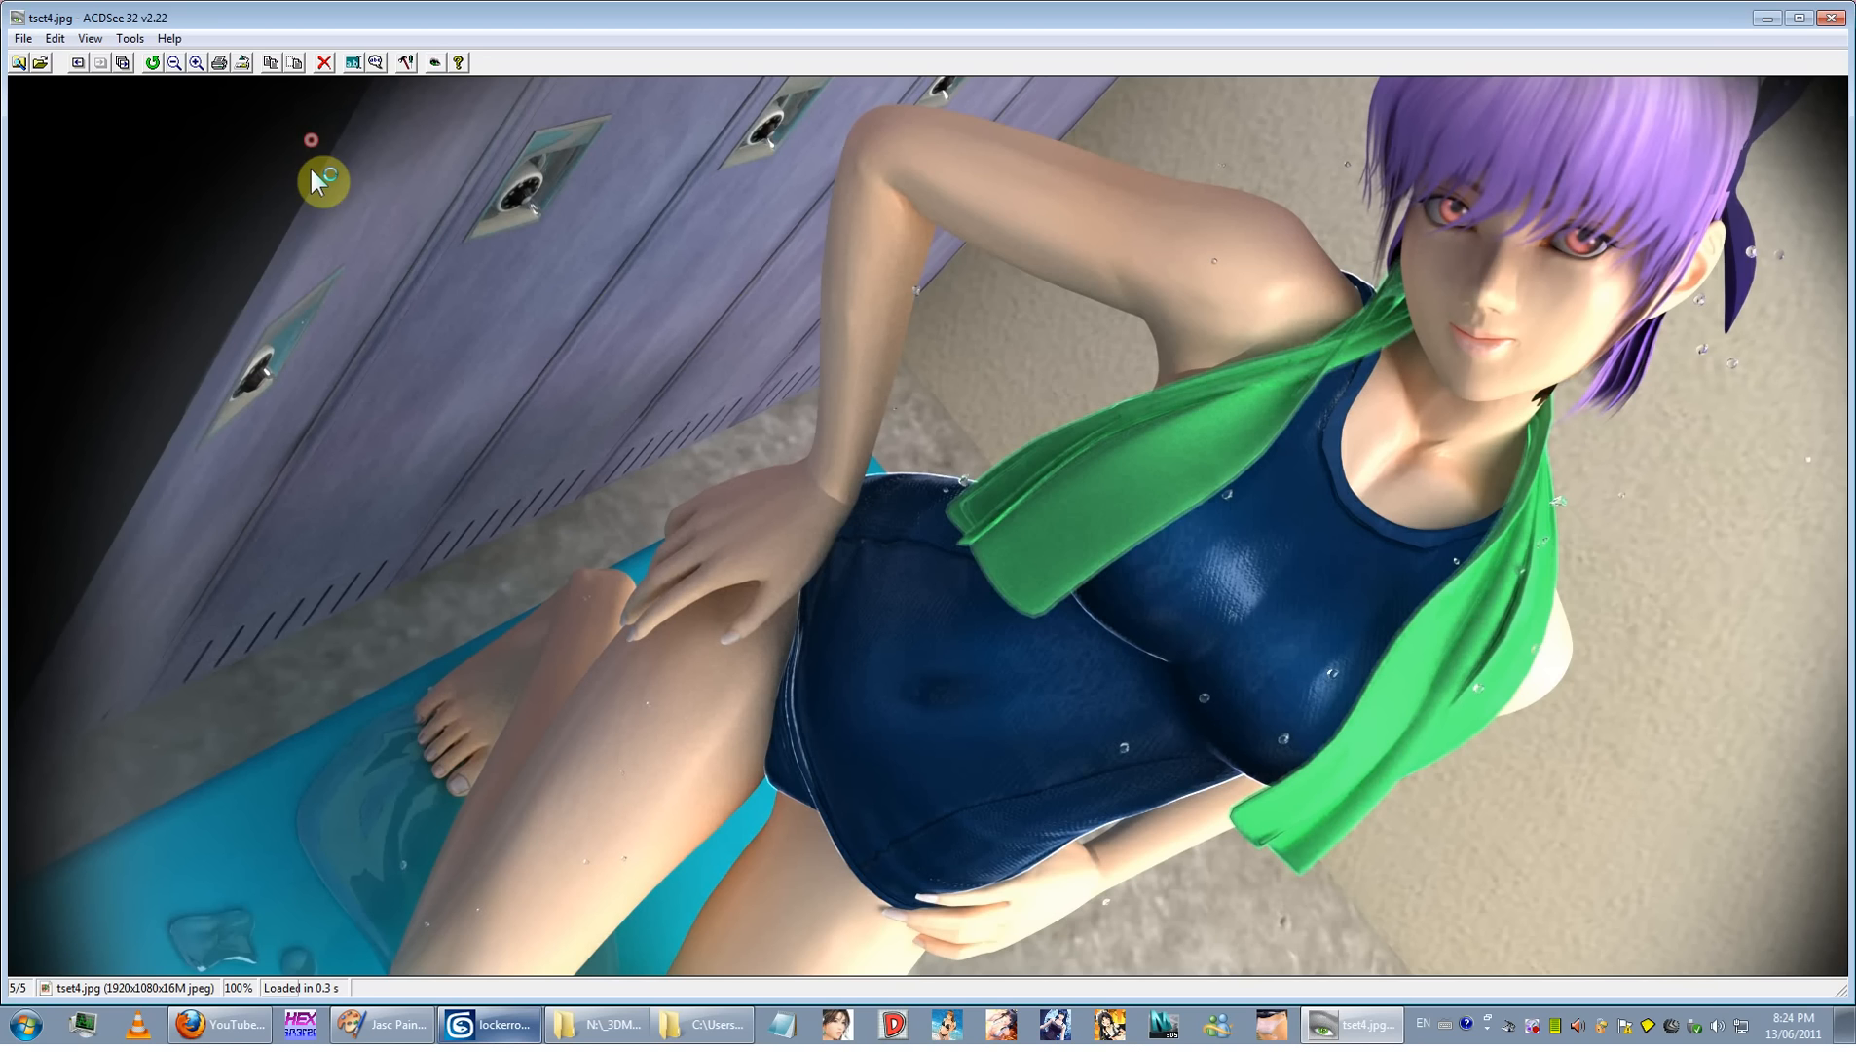
pyautogui.doubleClick(1074, 388)
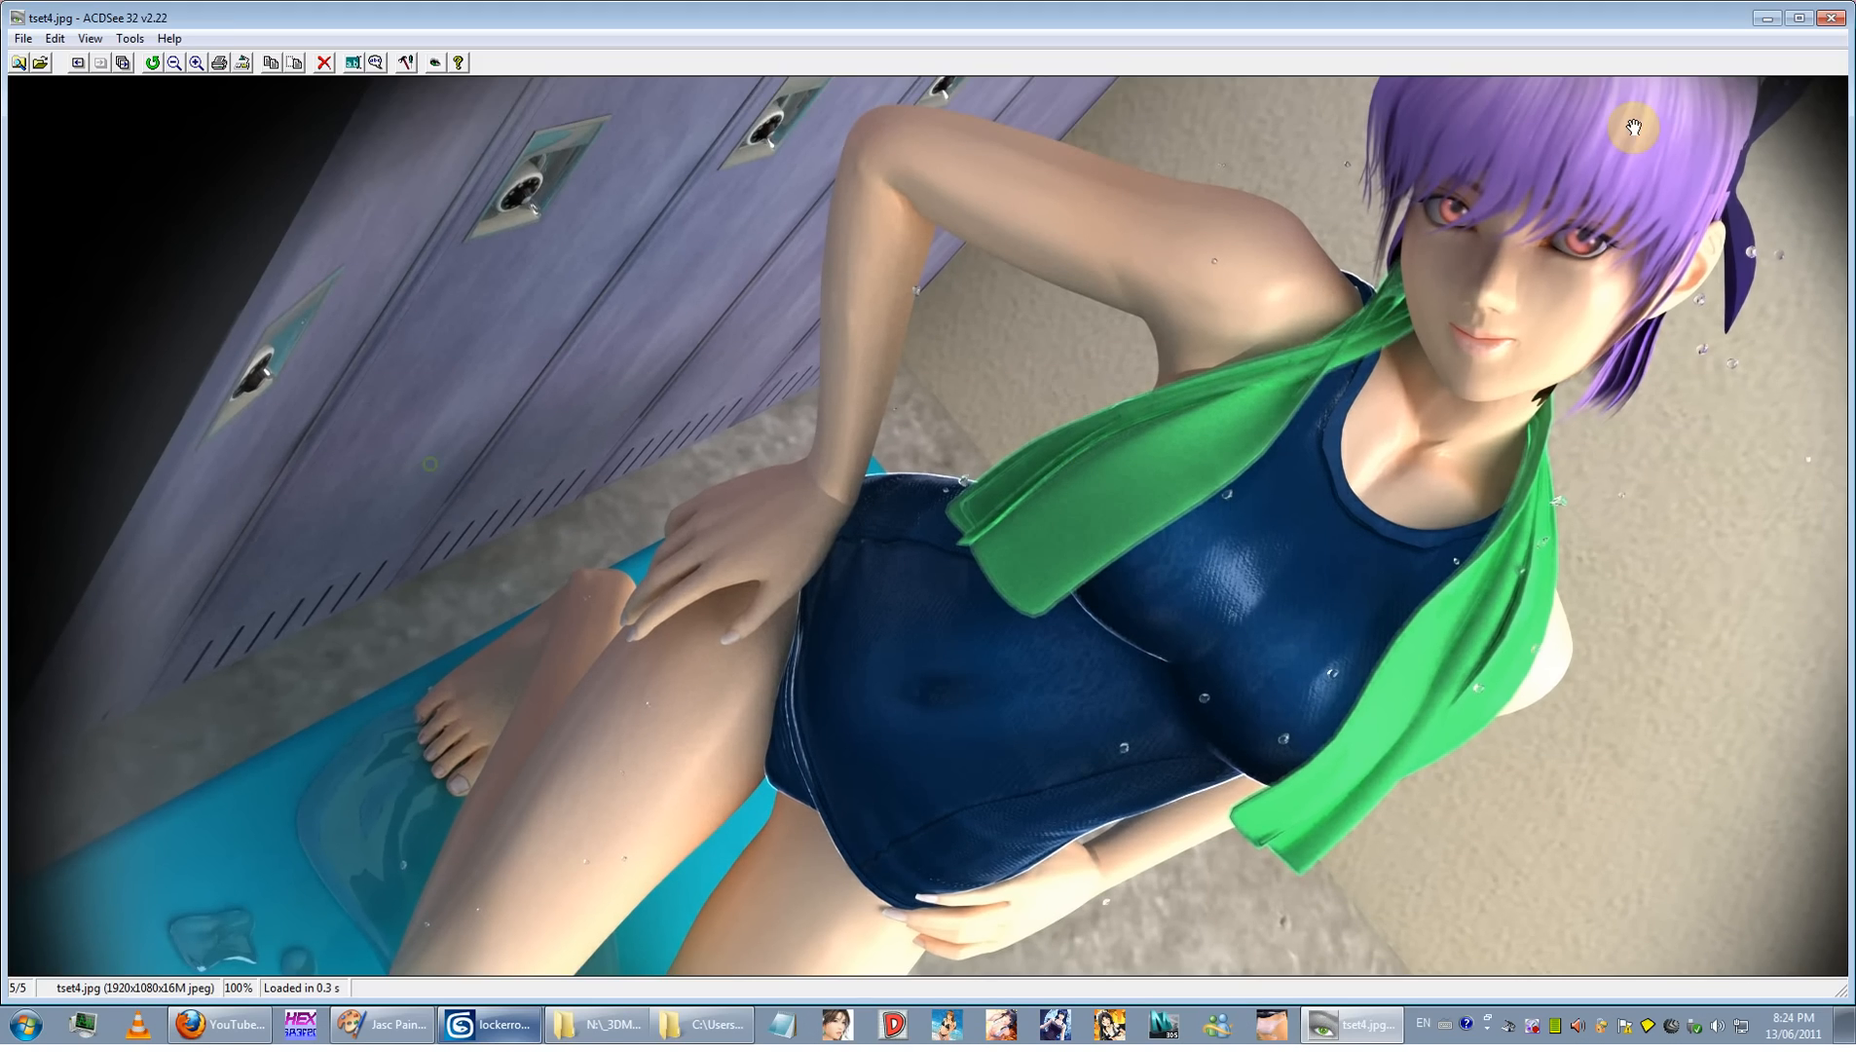
pyautogui.click(1835, 14)
# Step: Return to 3ds Max, close the V-Ray messages, and maximize the program window
pyautogui.click(555, 1019)
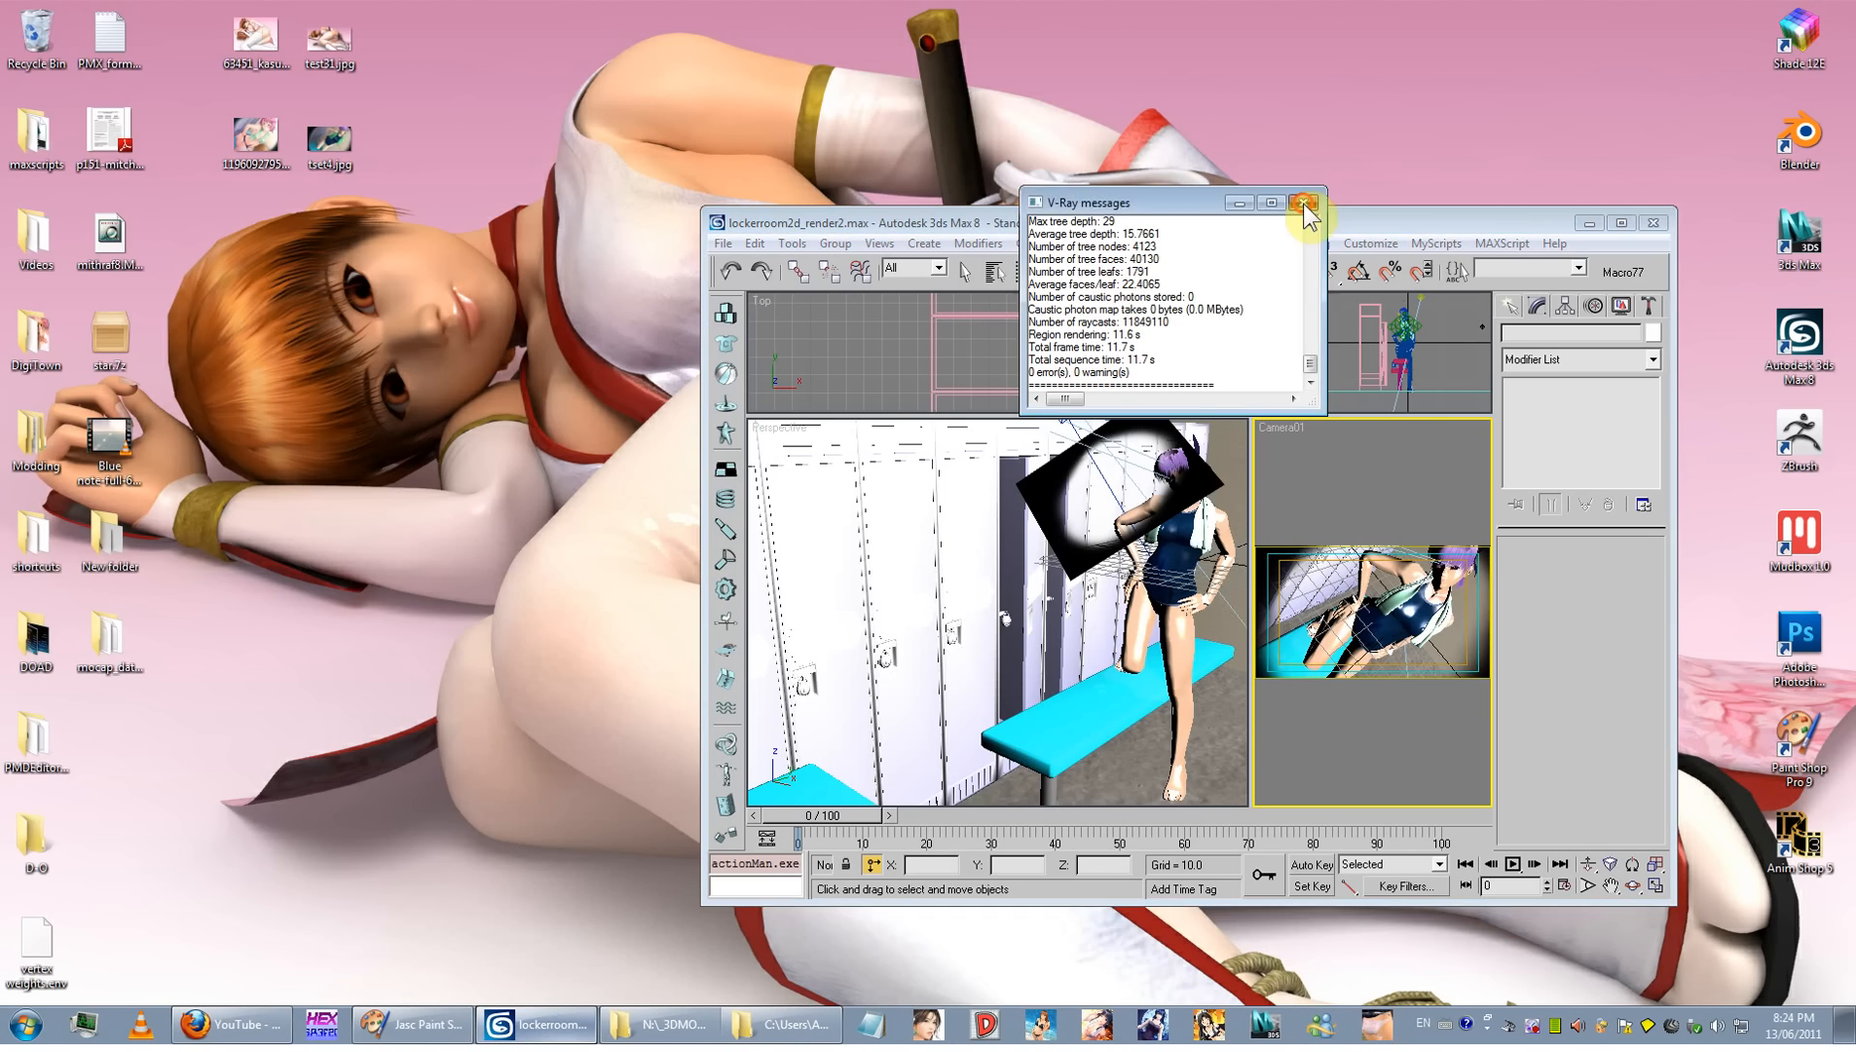
pyautogui.click(1303, 202)
pyautogui.doubleClick(1310, 224)
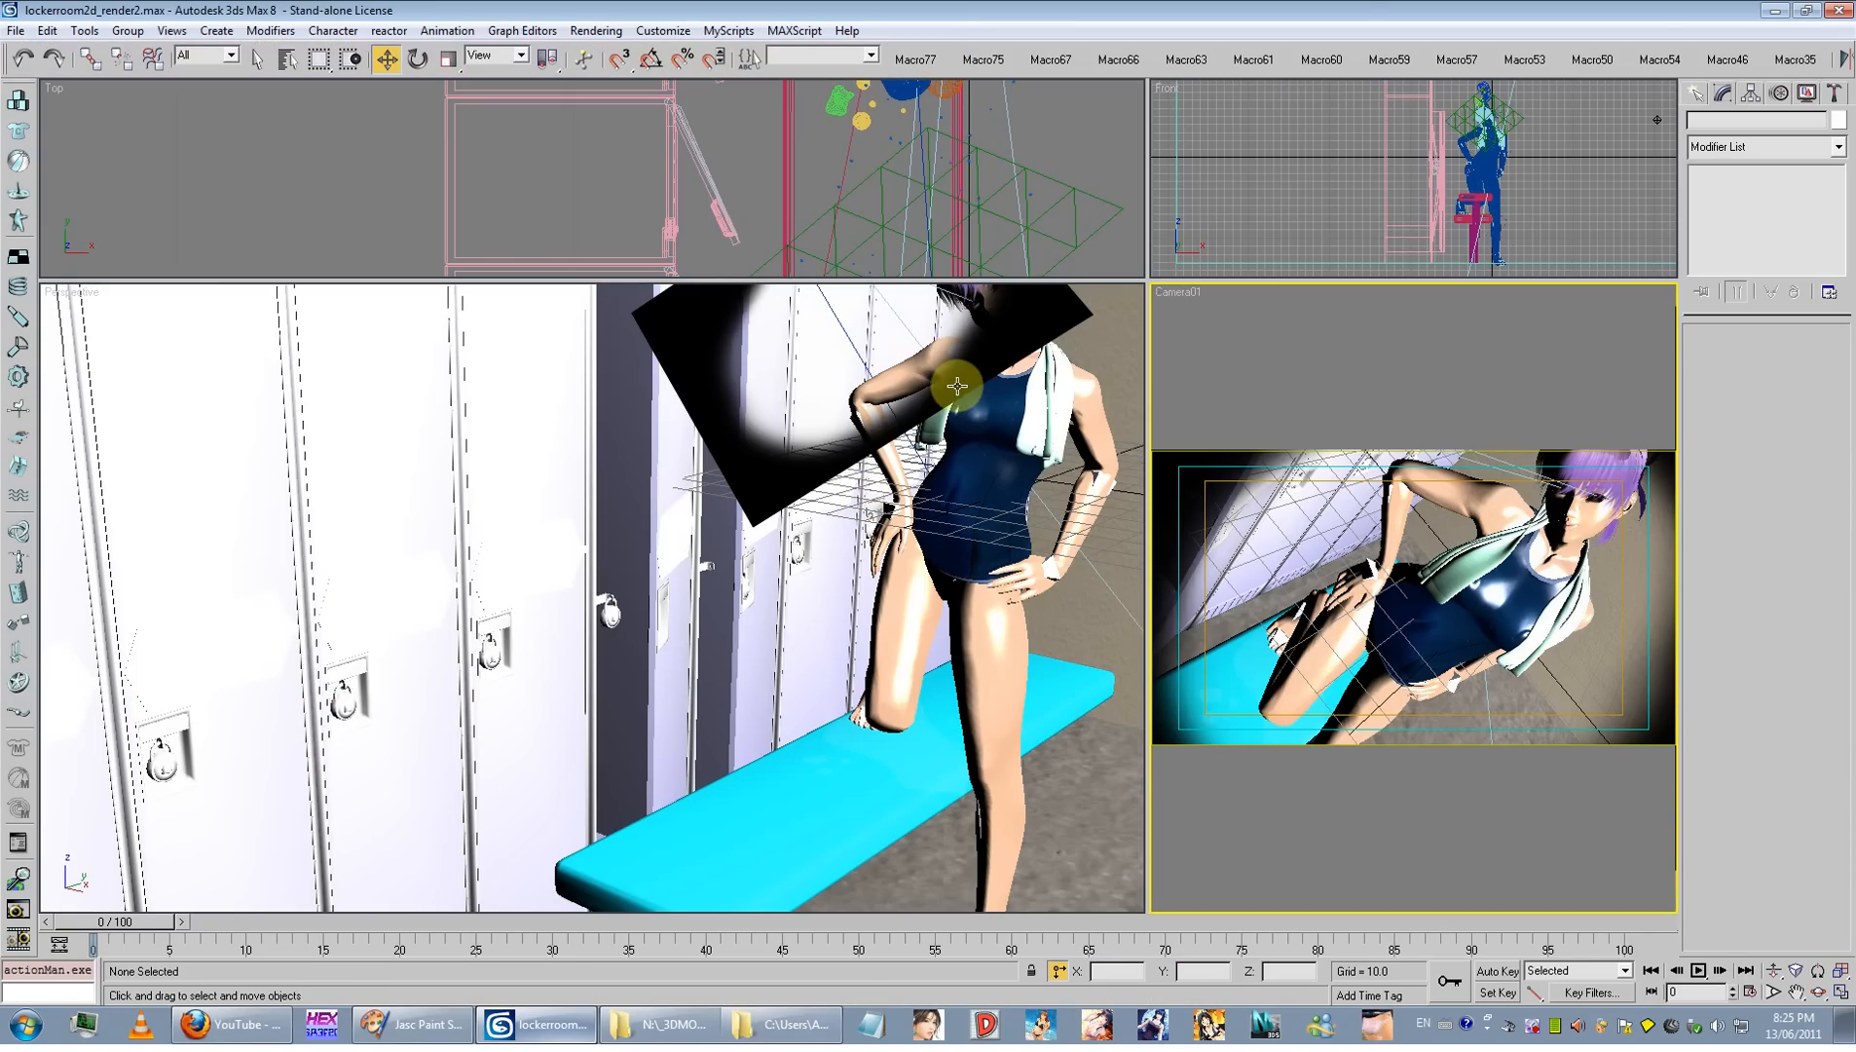
# Step: Try selecting objects around the locker room figure, and hide the character's hair
pyautogui.click(727, 482)
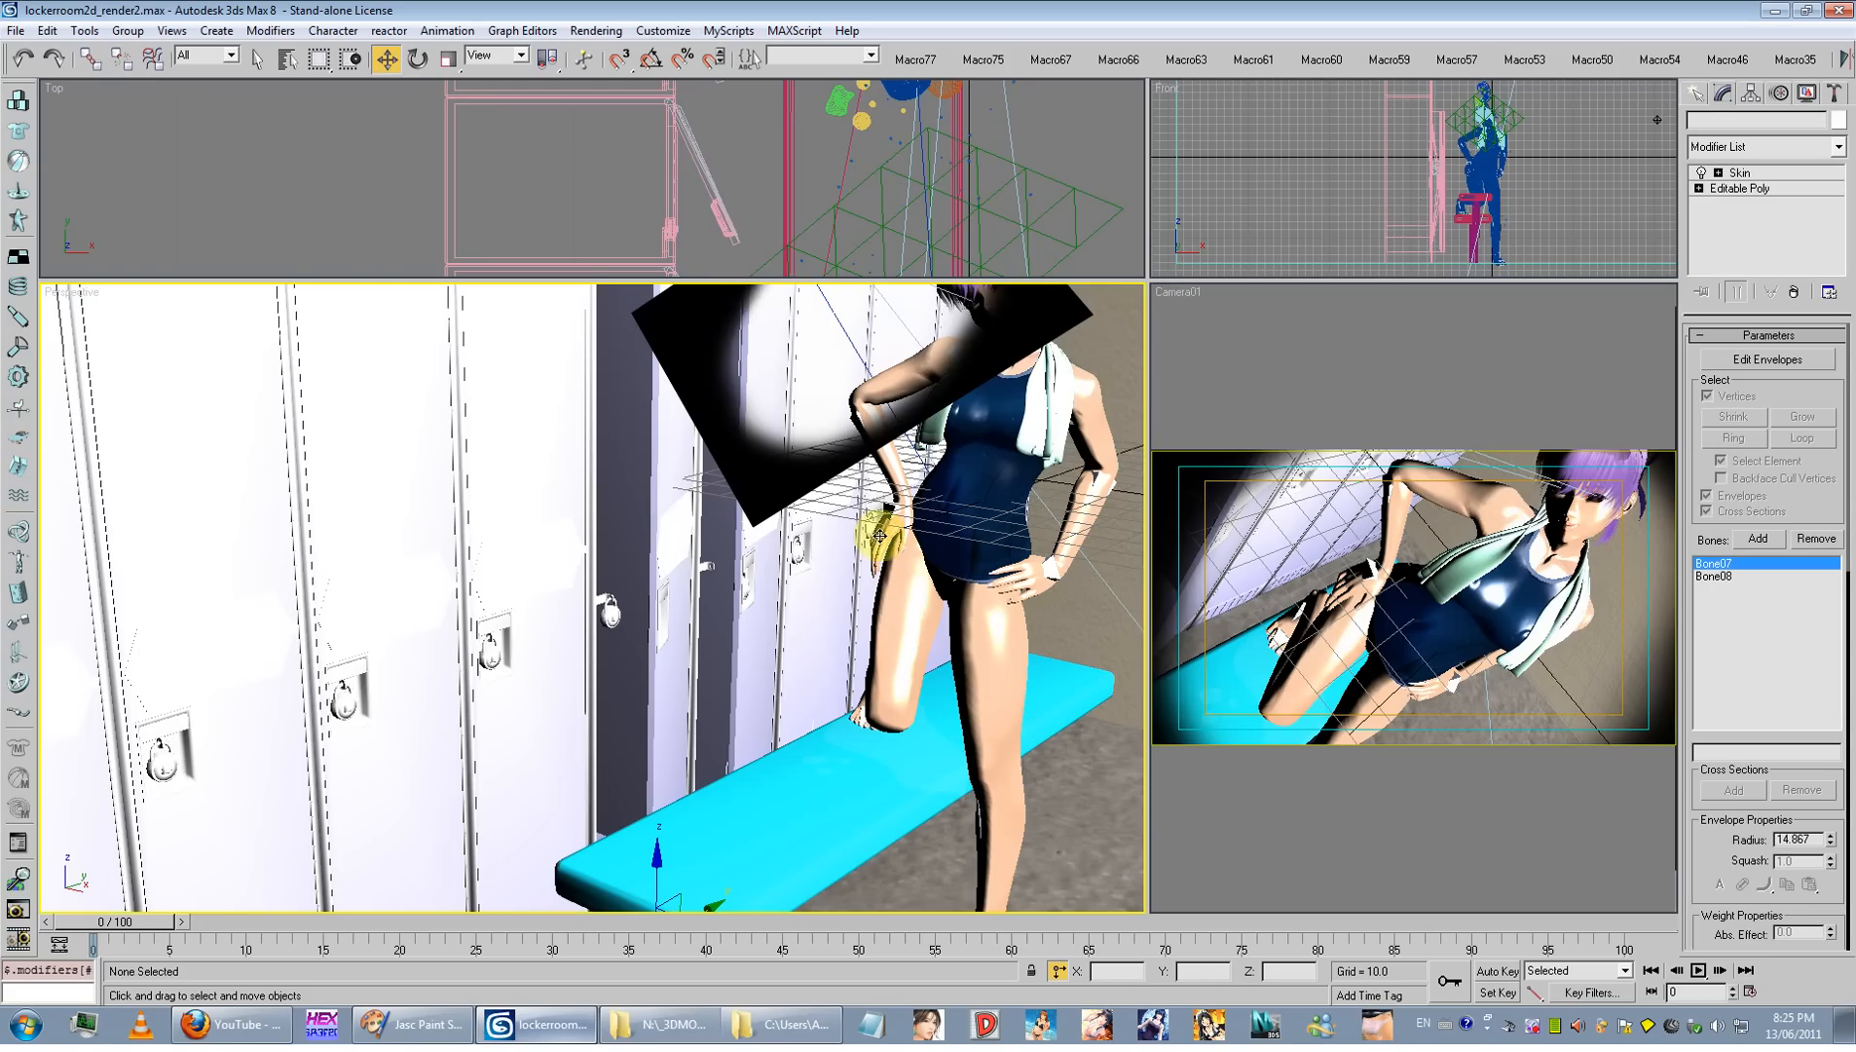
pyautogui.click(1124, 181)
pyautogui.click(1056, 329)
pyautogui.click(1055, 327)
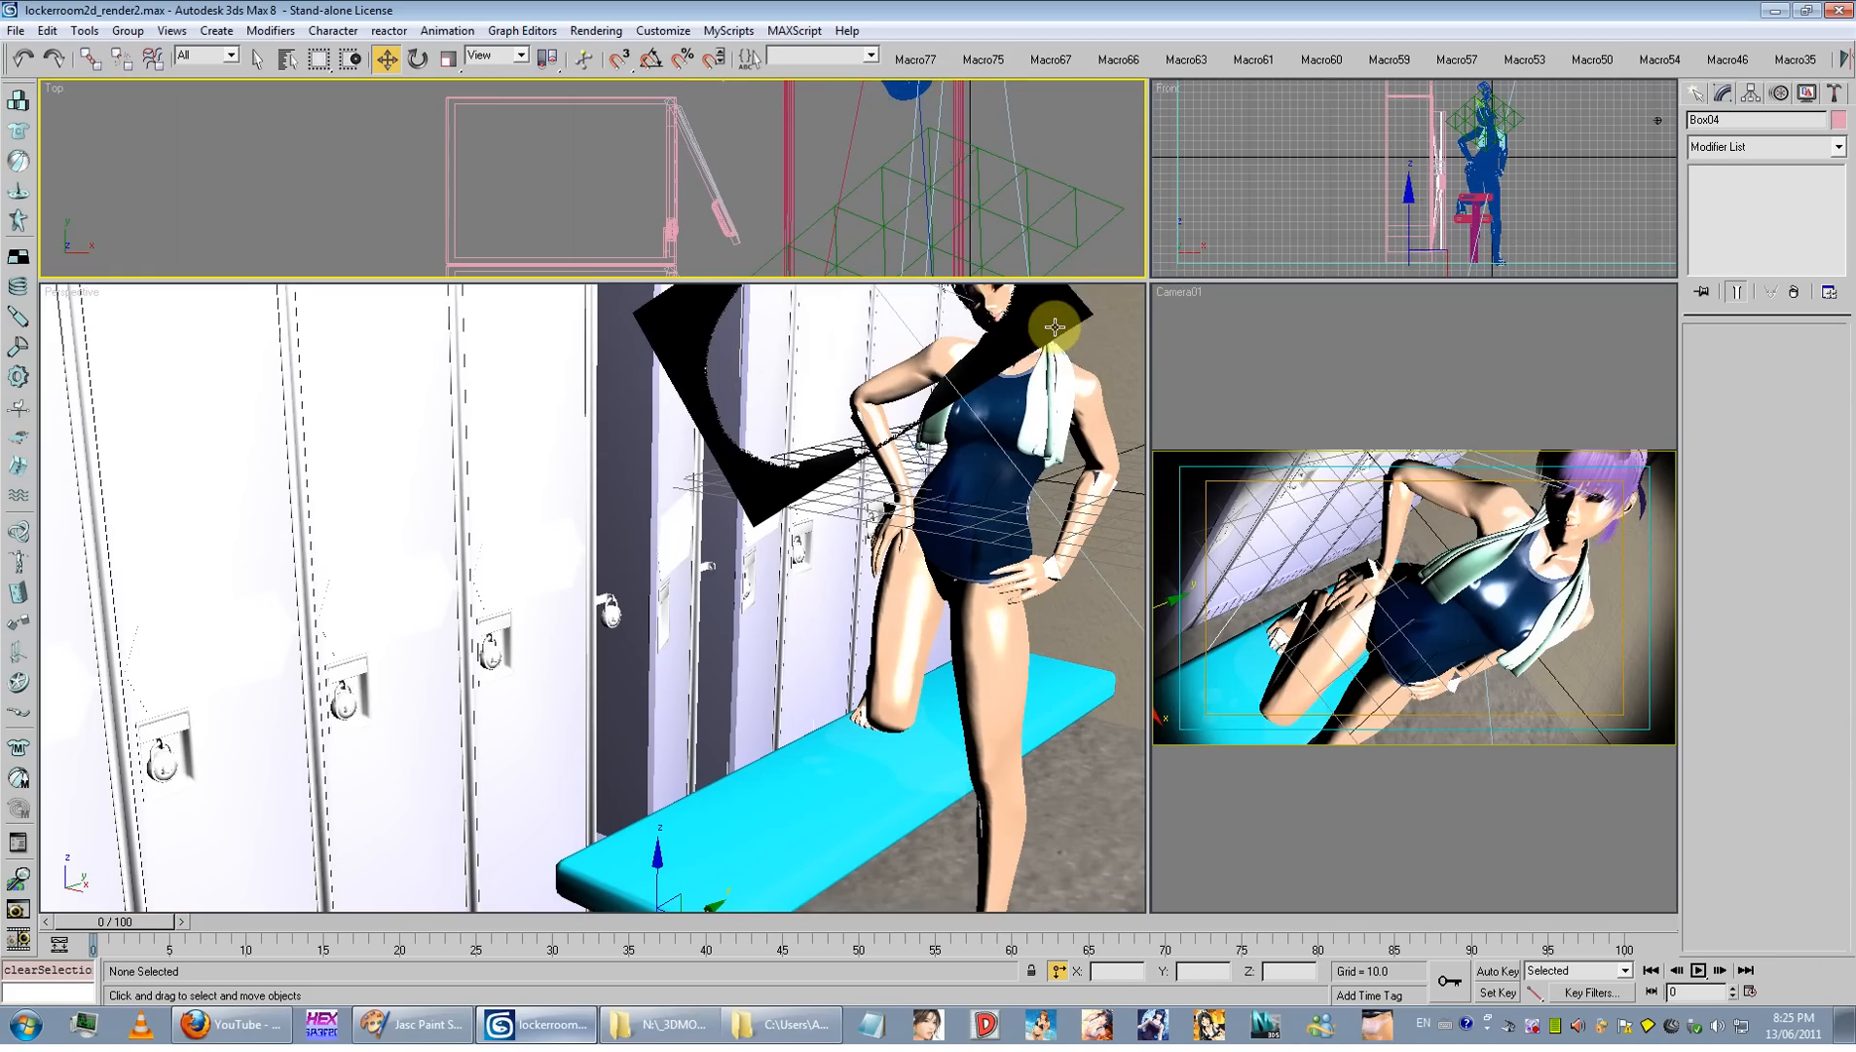
pyautogui.click(1055, 327)
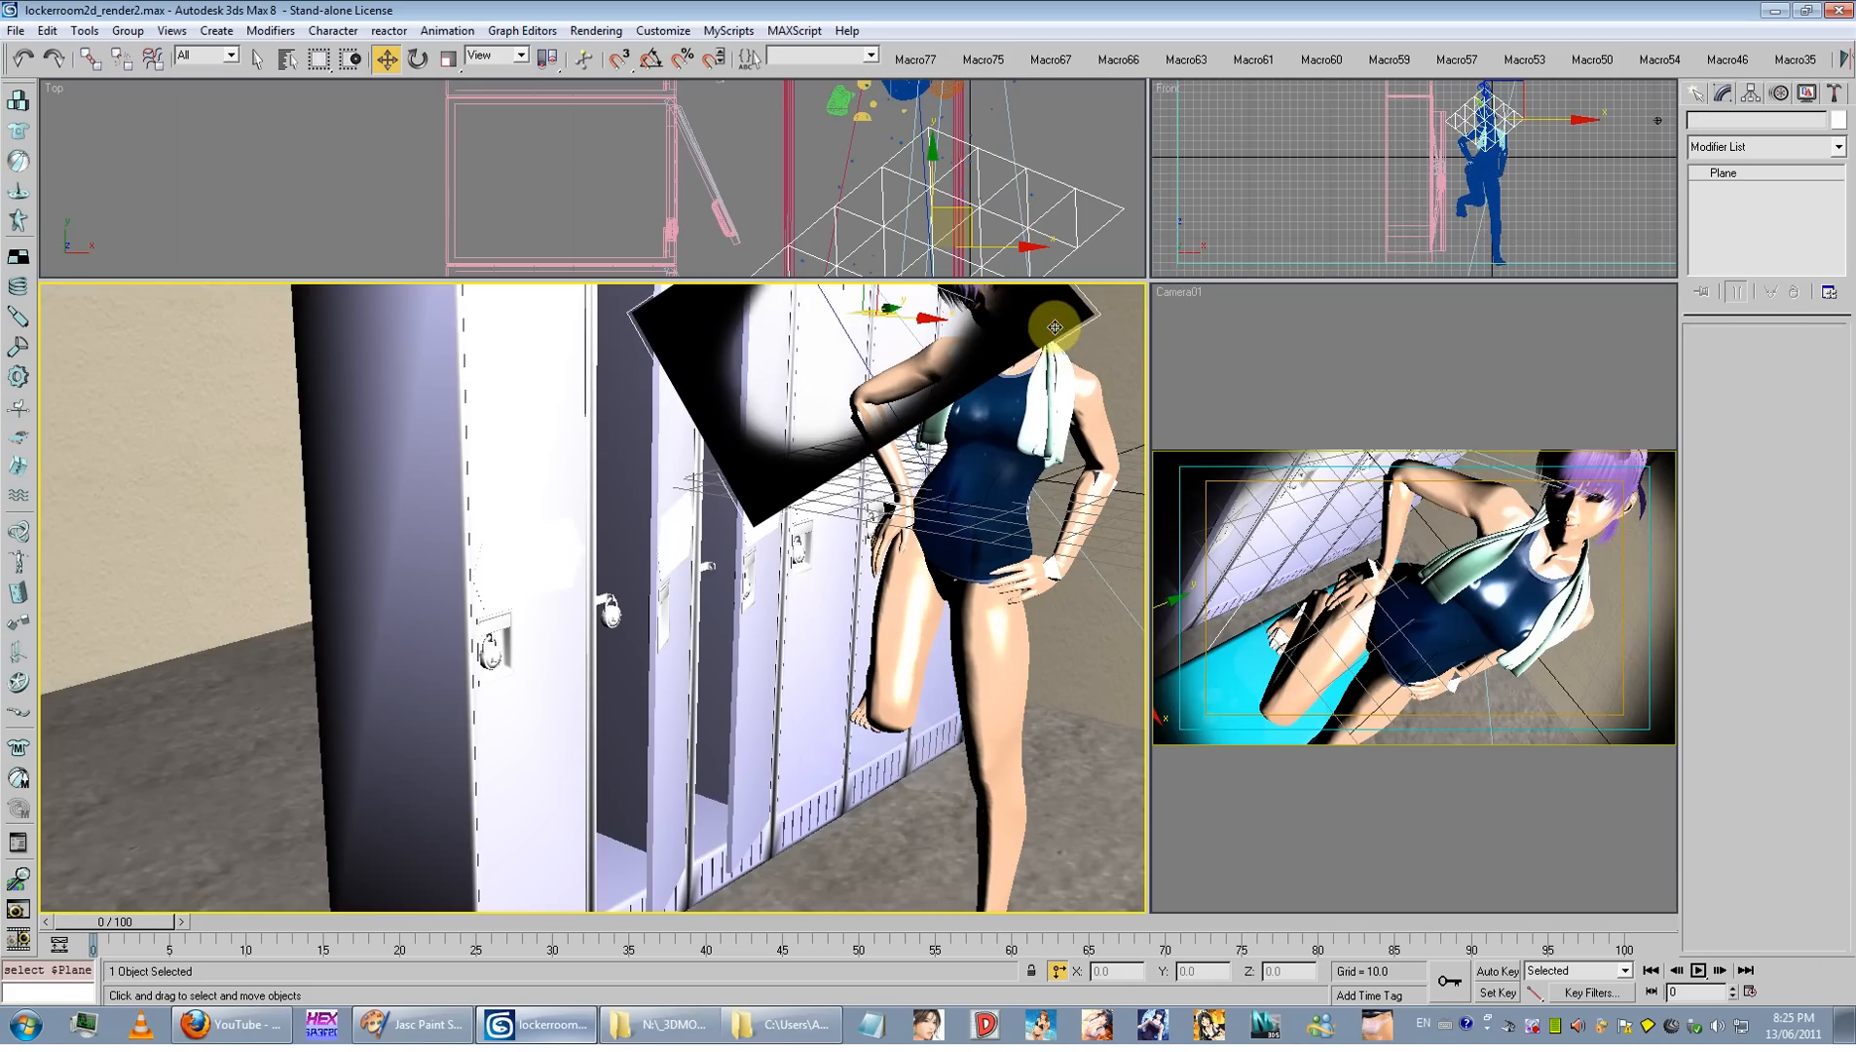
pyautogui.rightClick(1054, 324)
pyautogui.click(1107, 278)
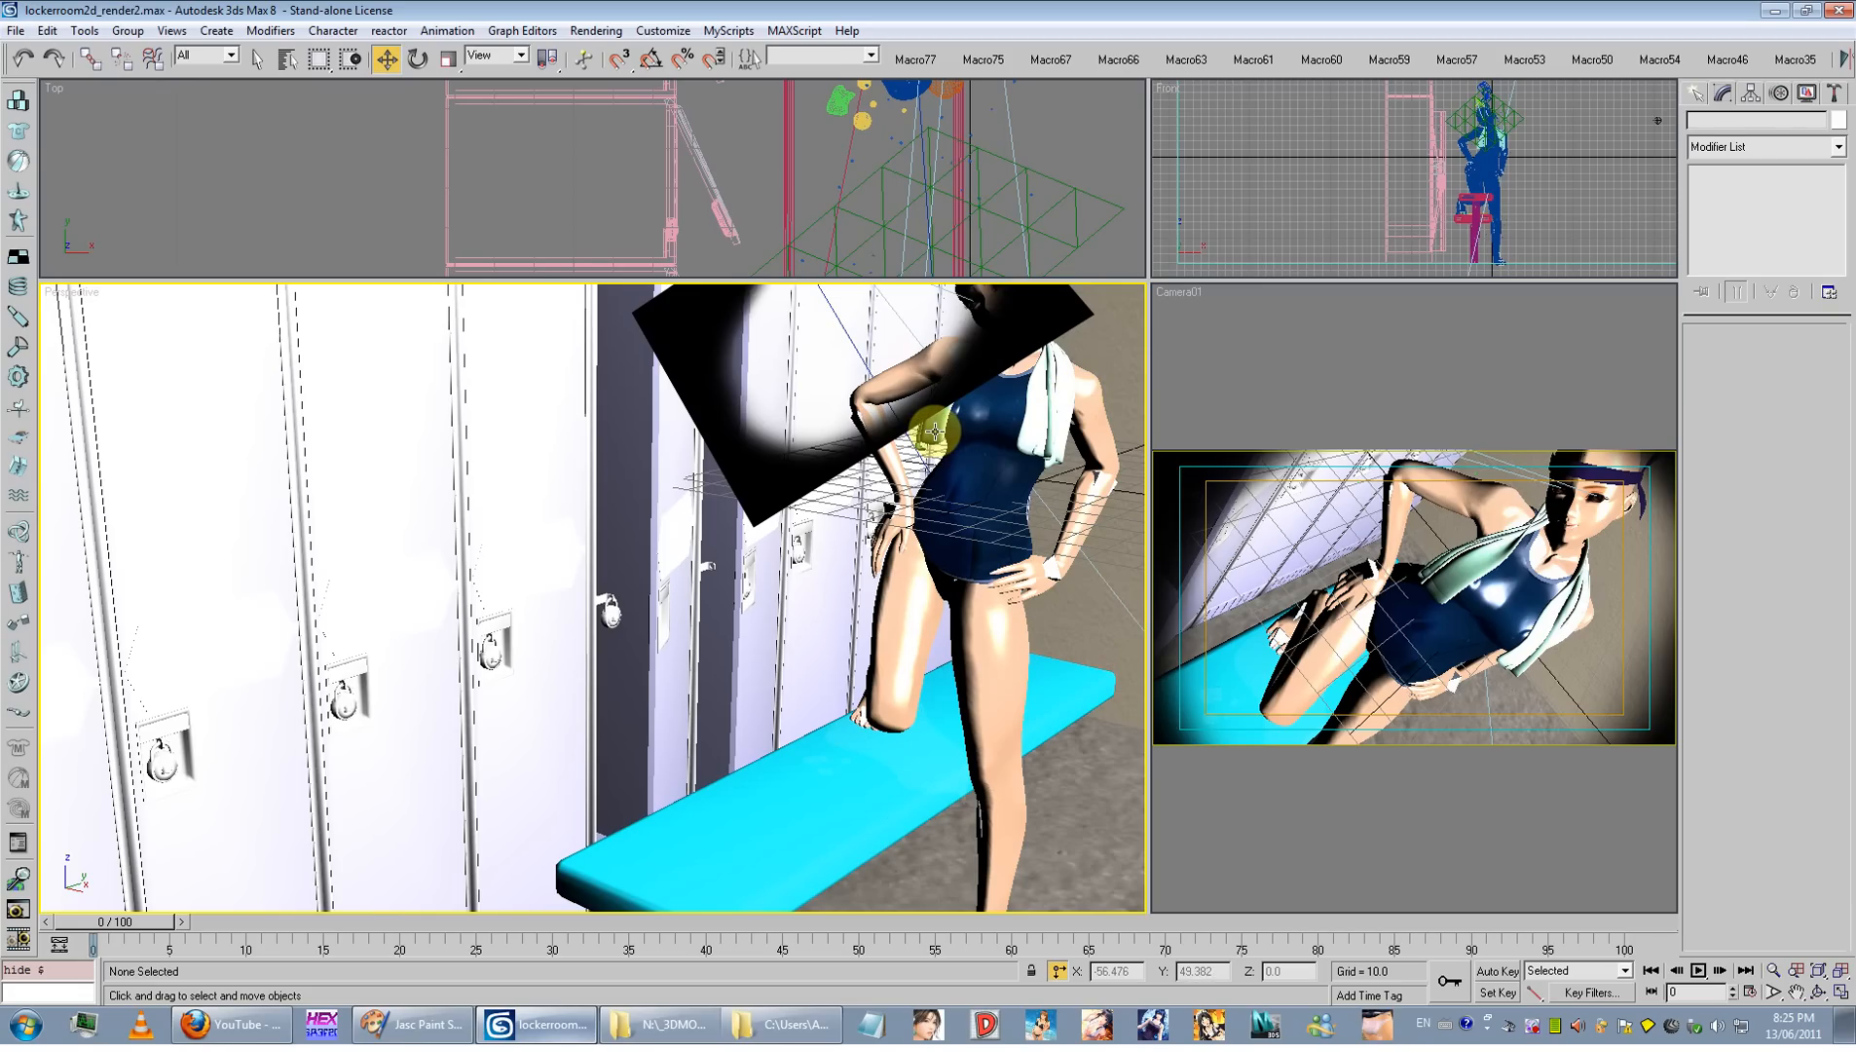
# Step: Select the SUIT mesh and move it about 37.9 units in negative X, away from the body
pyautogui.click(973, 491)
pyautogui.rightClick(974, 487)
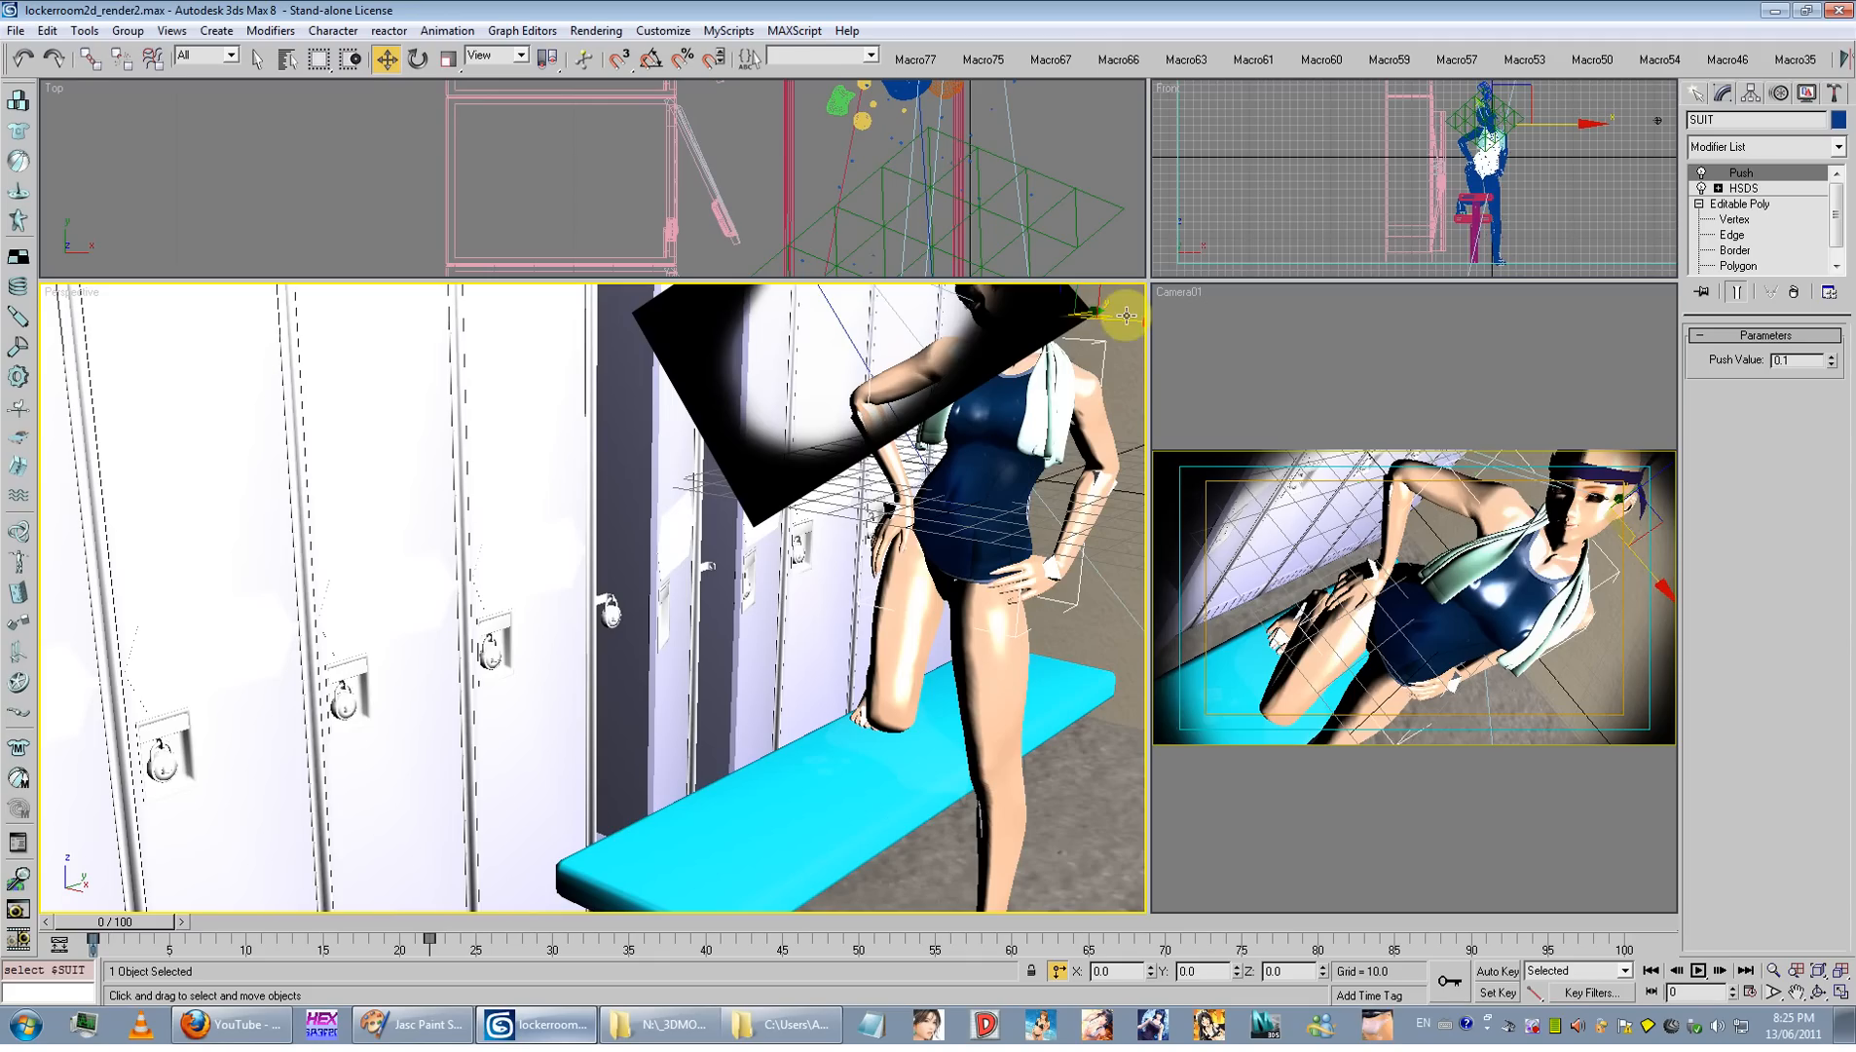
pyautogui.moveTo(1127, 315); pyautogui.dragTo(980, 304)
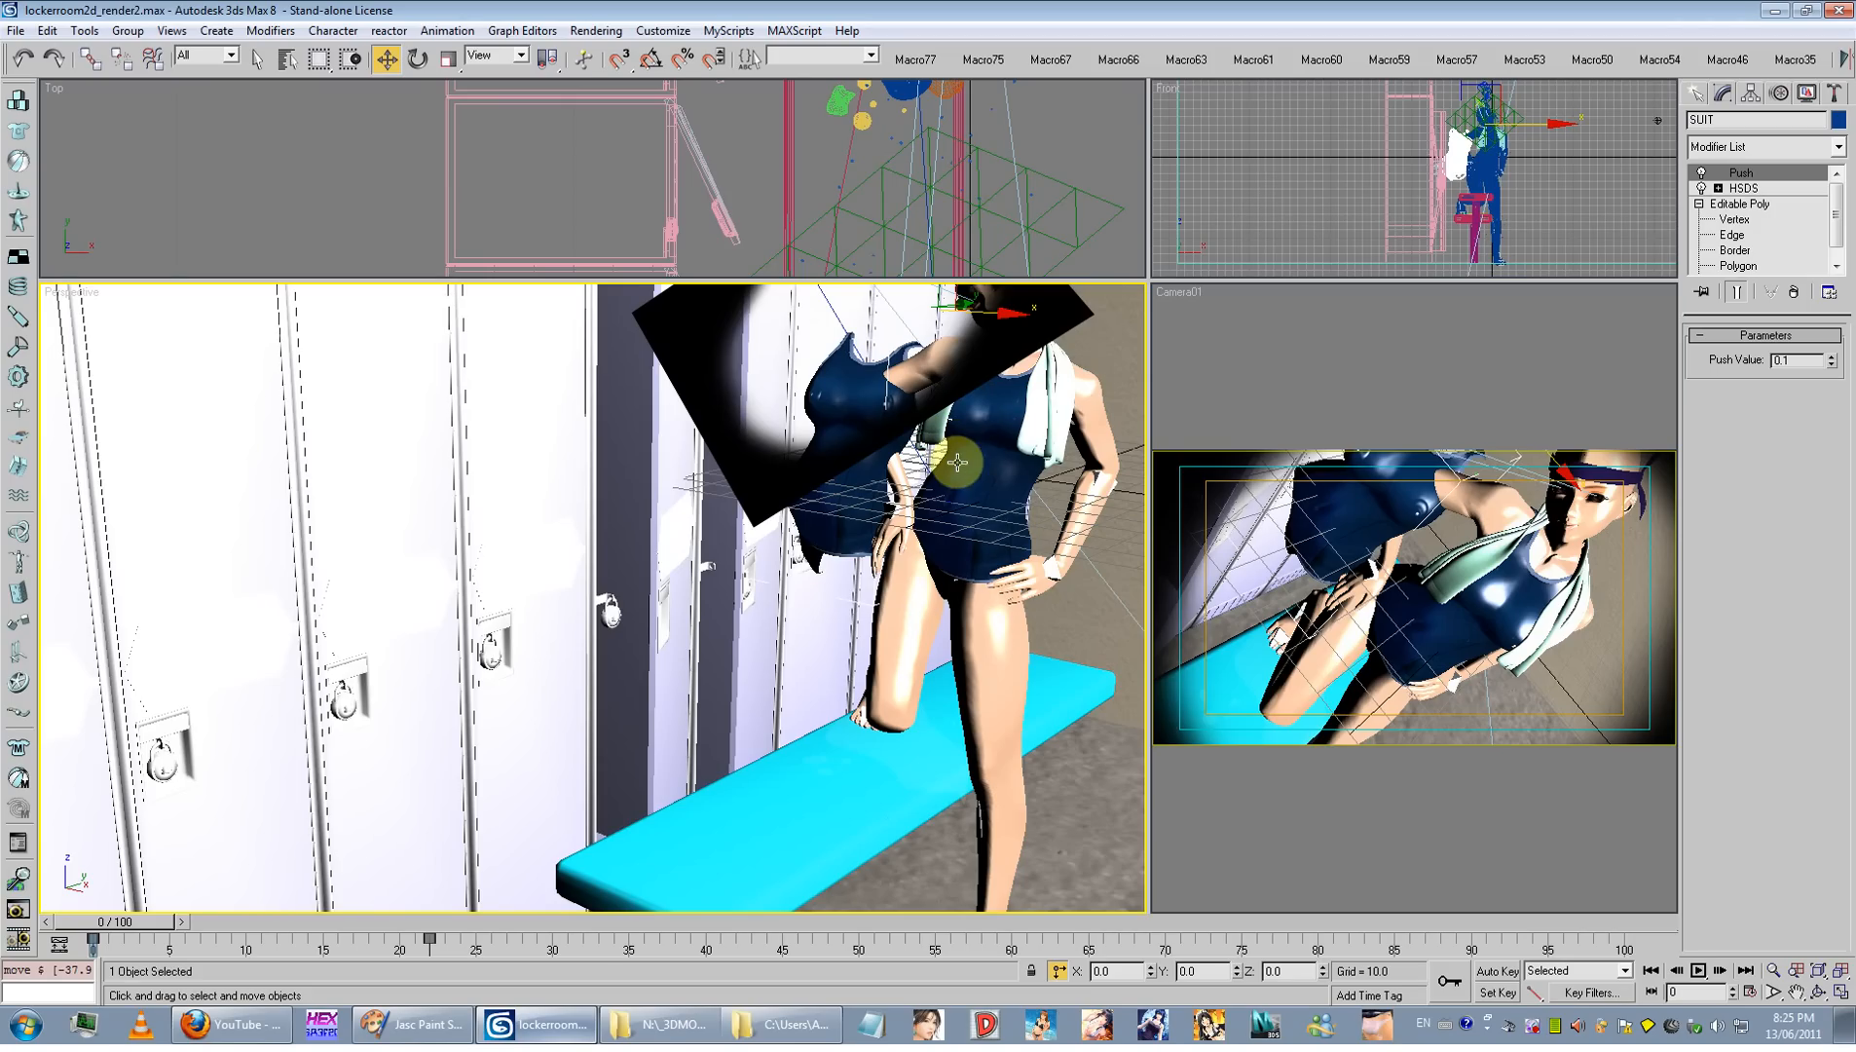
# Step: Isolate the suit, render it in the Perspective view, and close the render window
pyautogui.rightClick(853, 395)
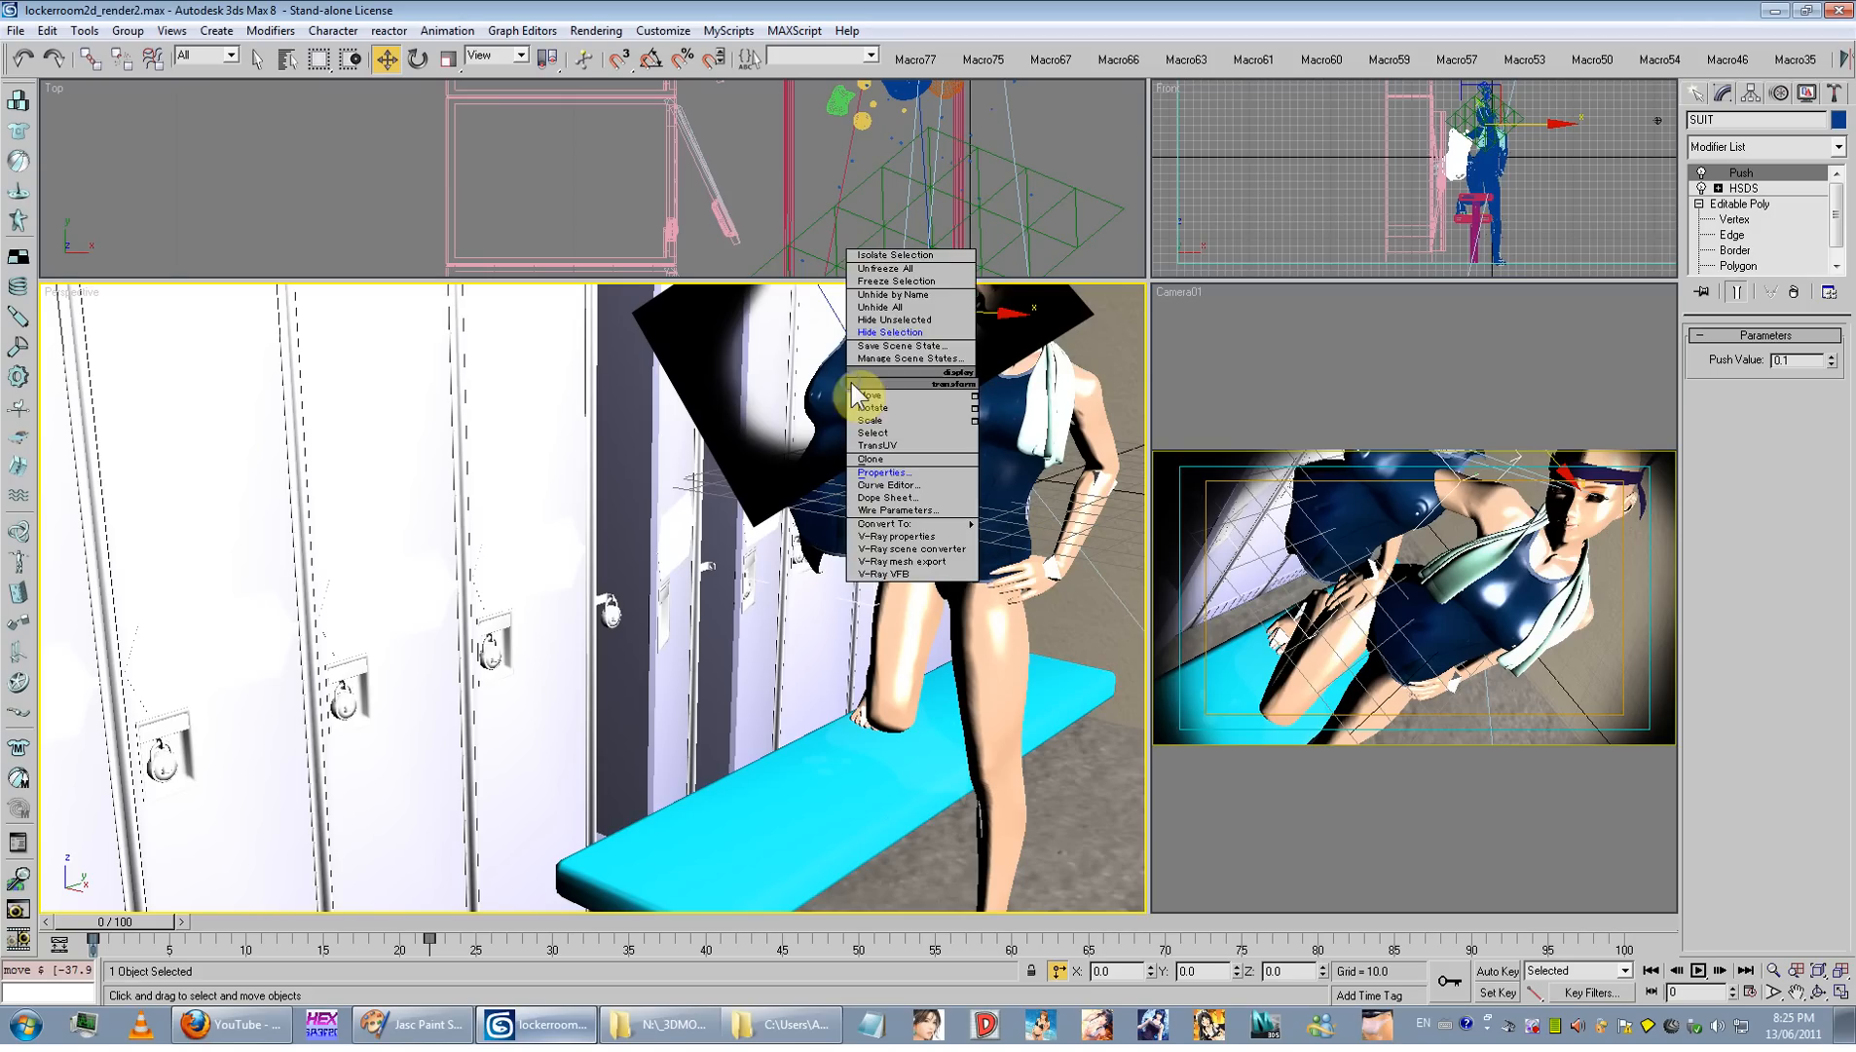
pyautogui.click(895, 254)
pyautogui.hotkey('shift', 'q')
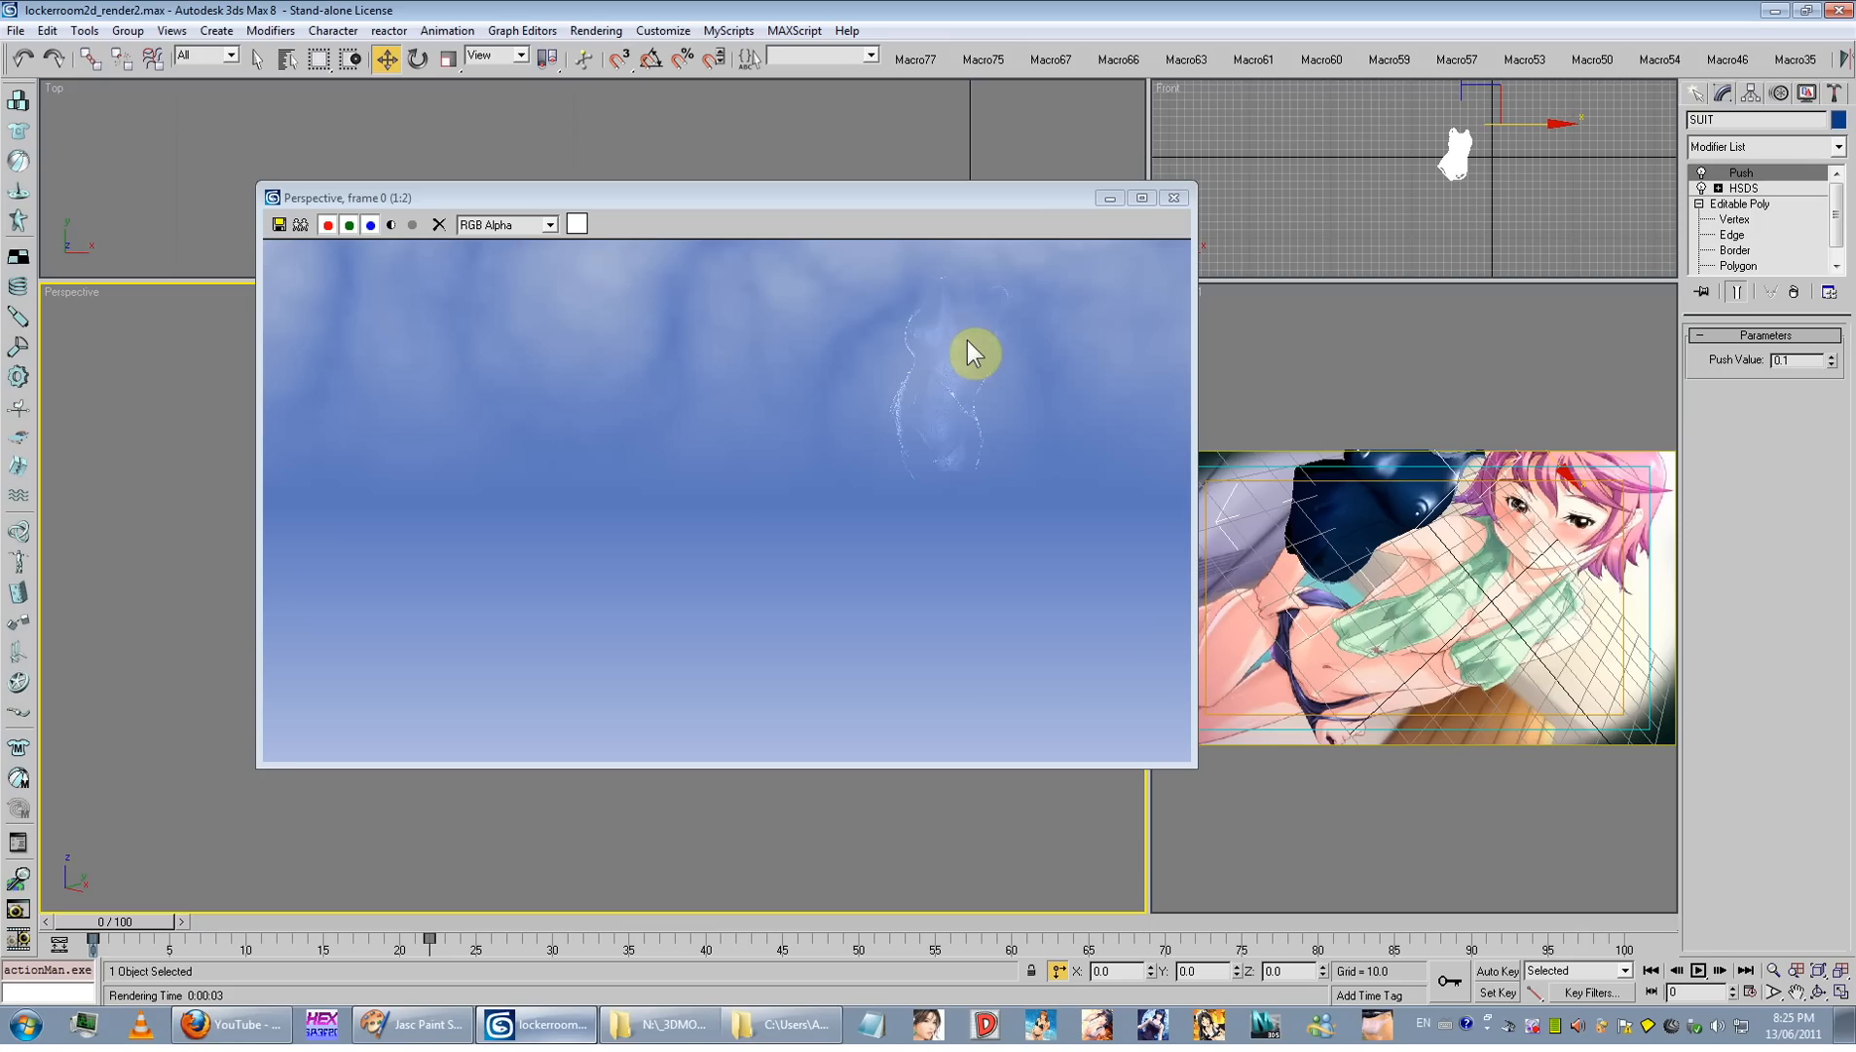
pyautogui.click(1174, 197)
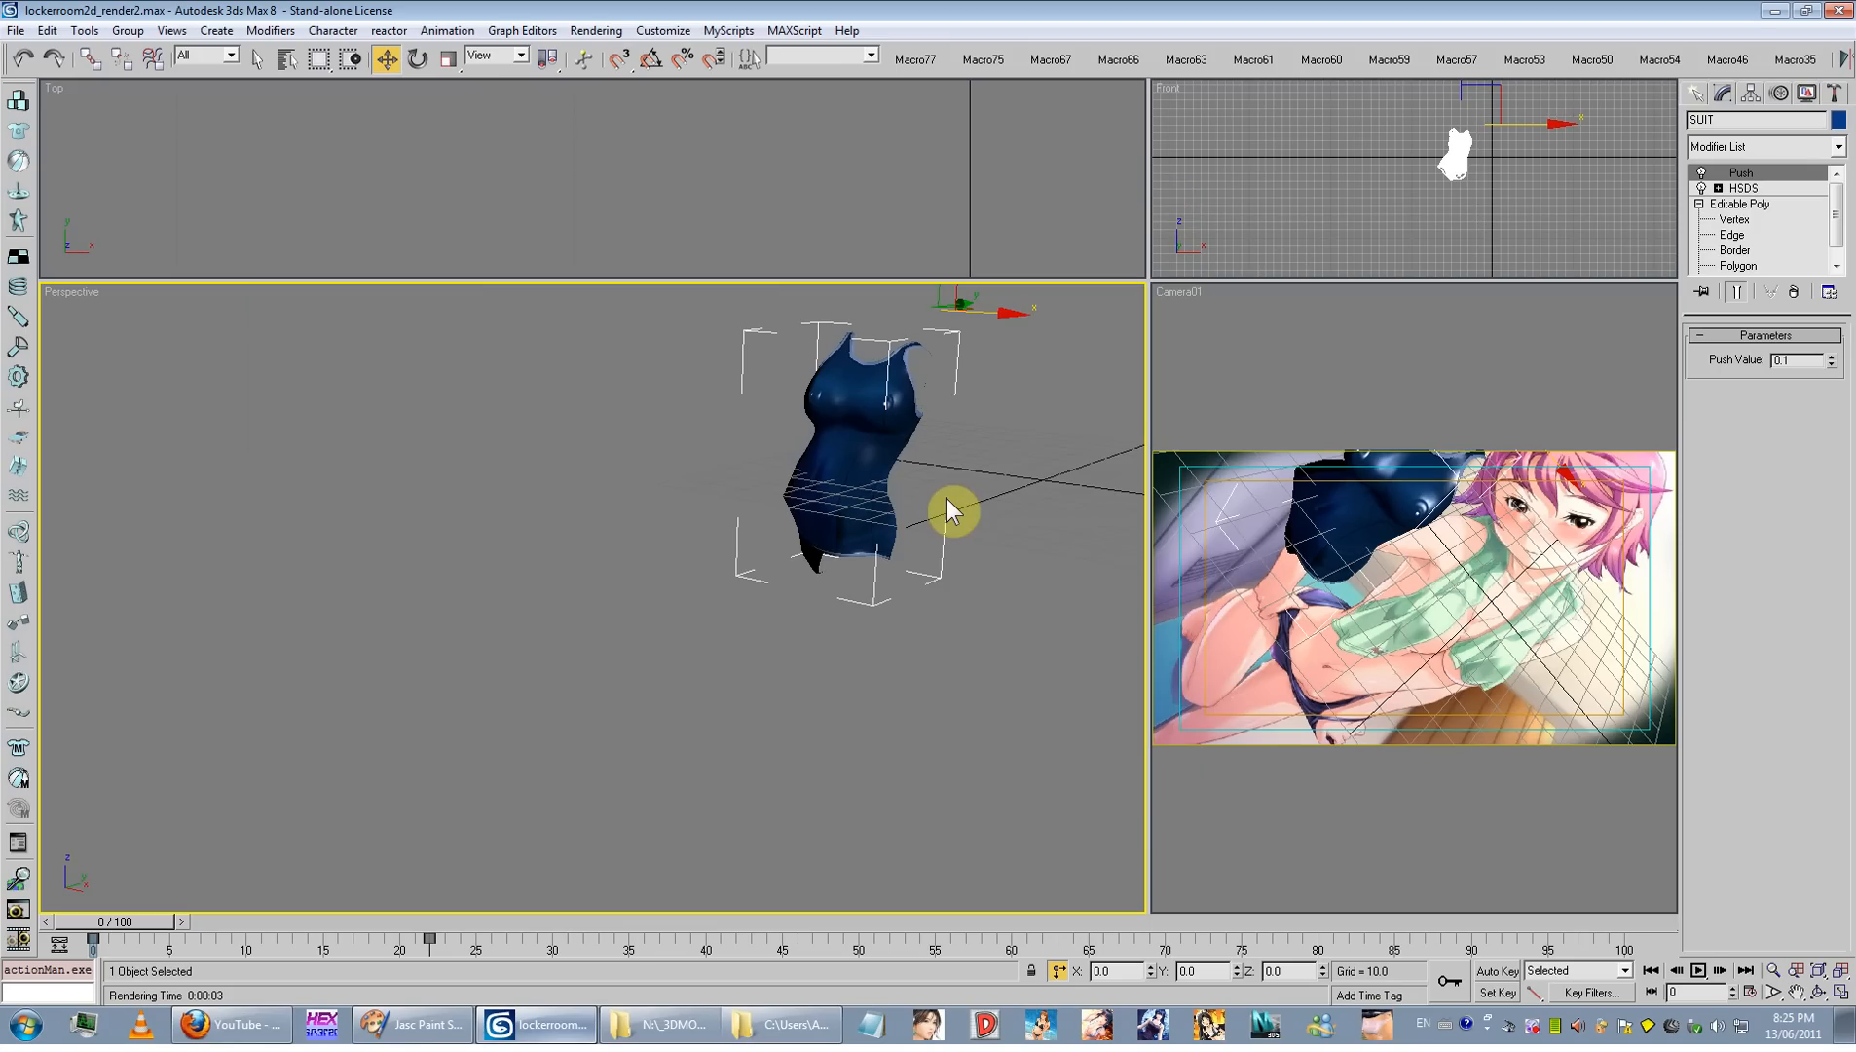
# Step: Load the suit's material into the Material Editor and examine the mix curve of the Bikini_Back sub-material's reflection Falloff map
pyautogui.press('m')
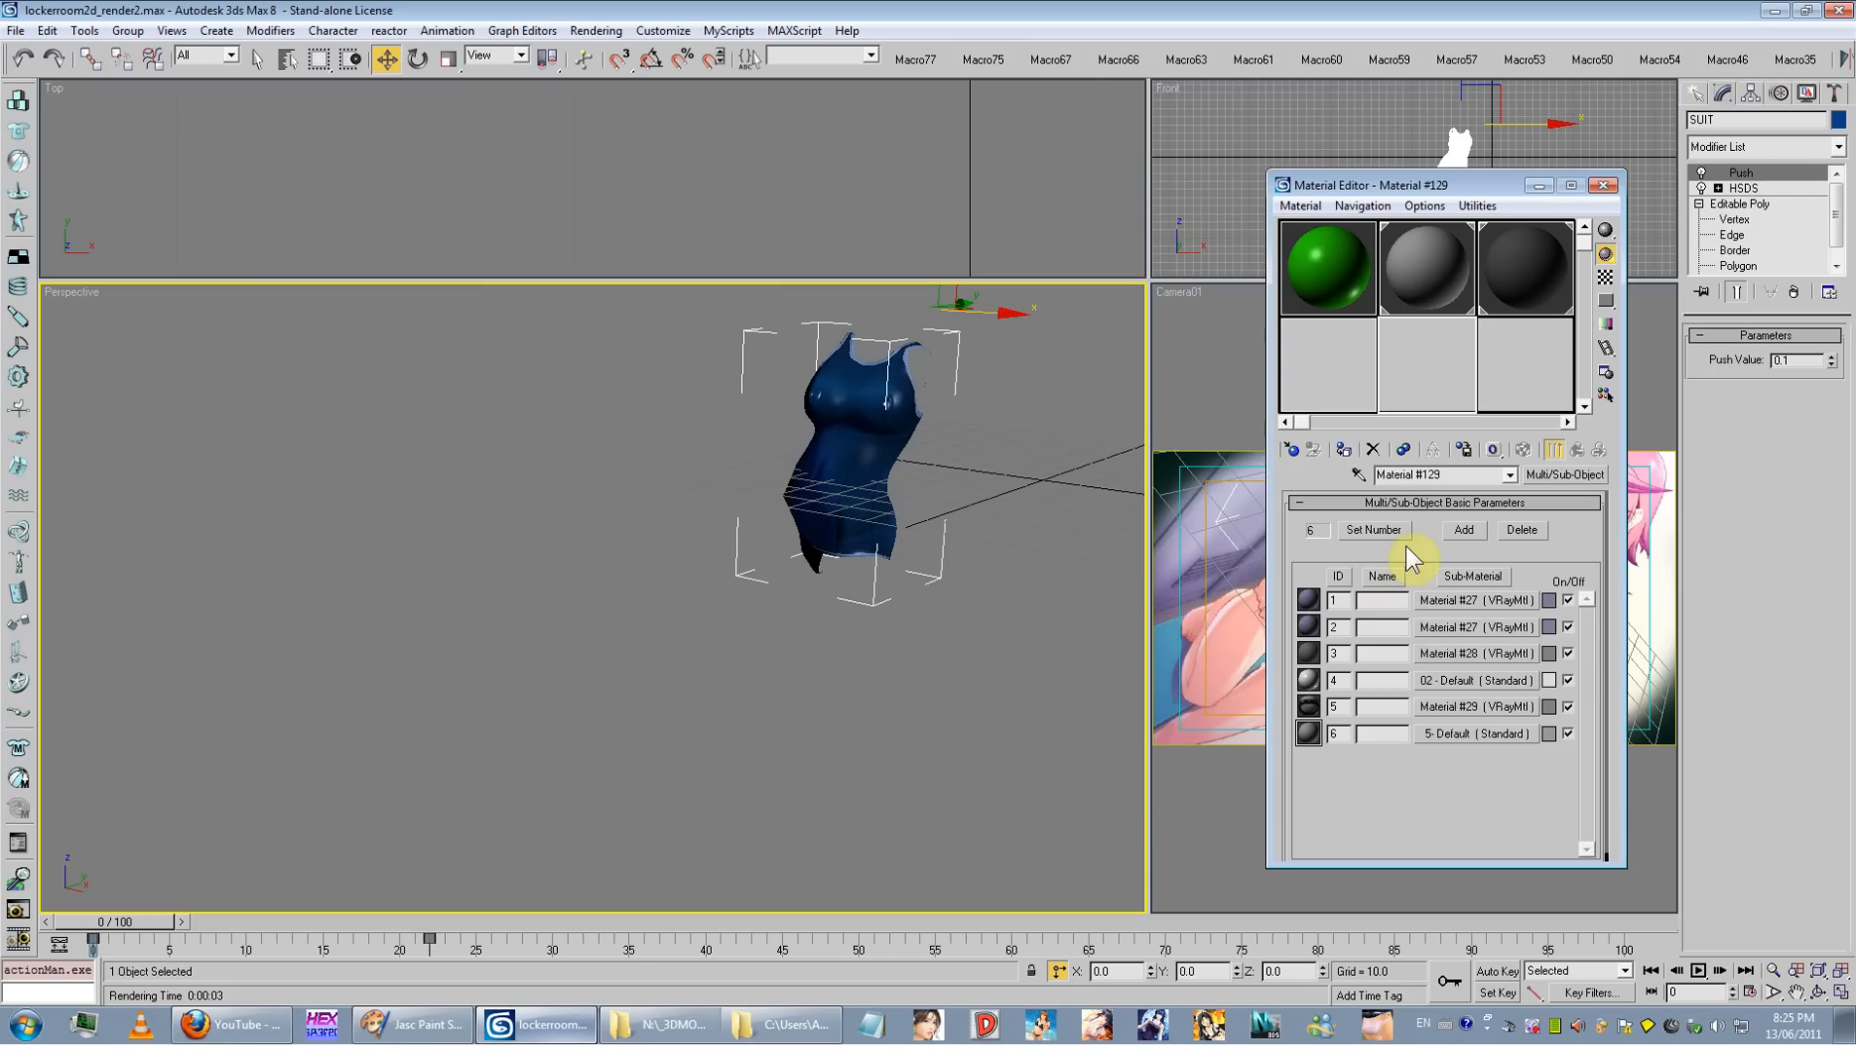
pyautogui.click(1366, 478)
pyautogui.click(858, 414)
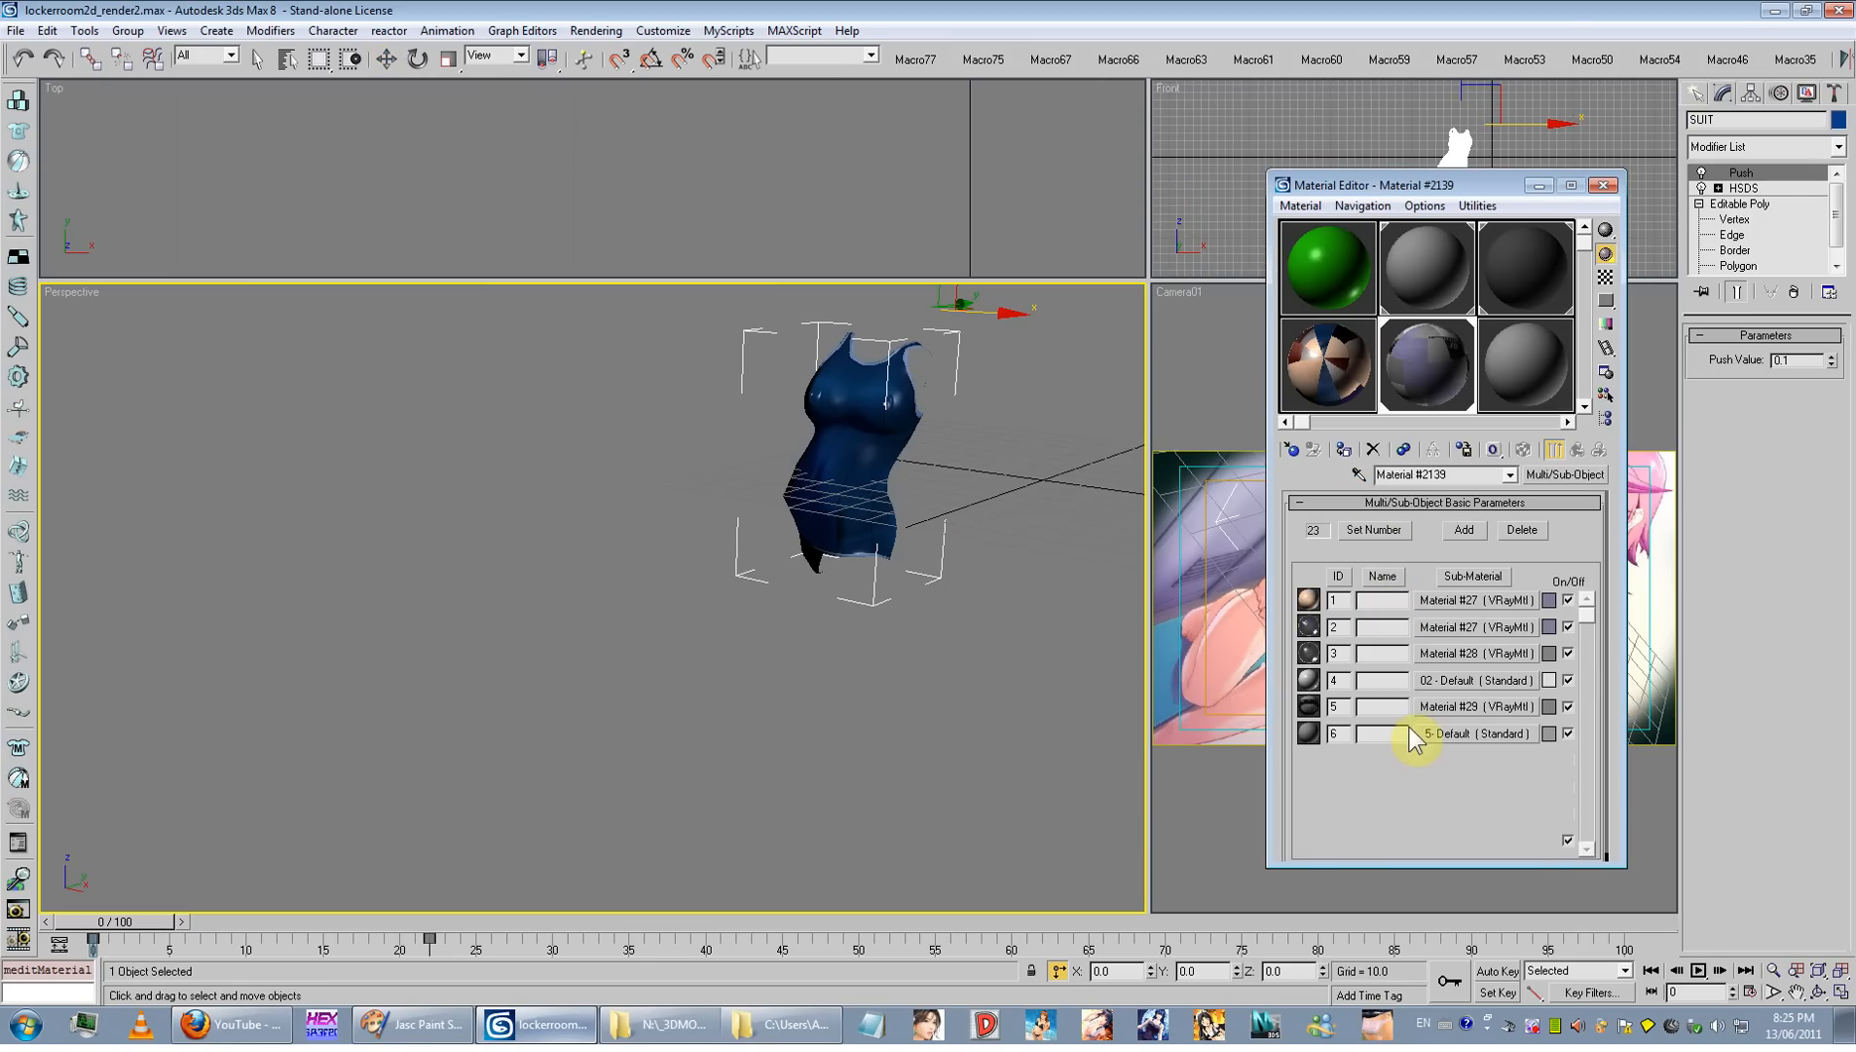
pyautogui.click(1447, 638)
pyautogui.scroll(2, 1415, 689)
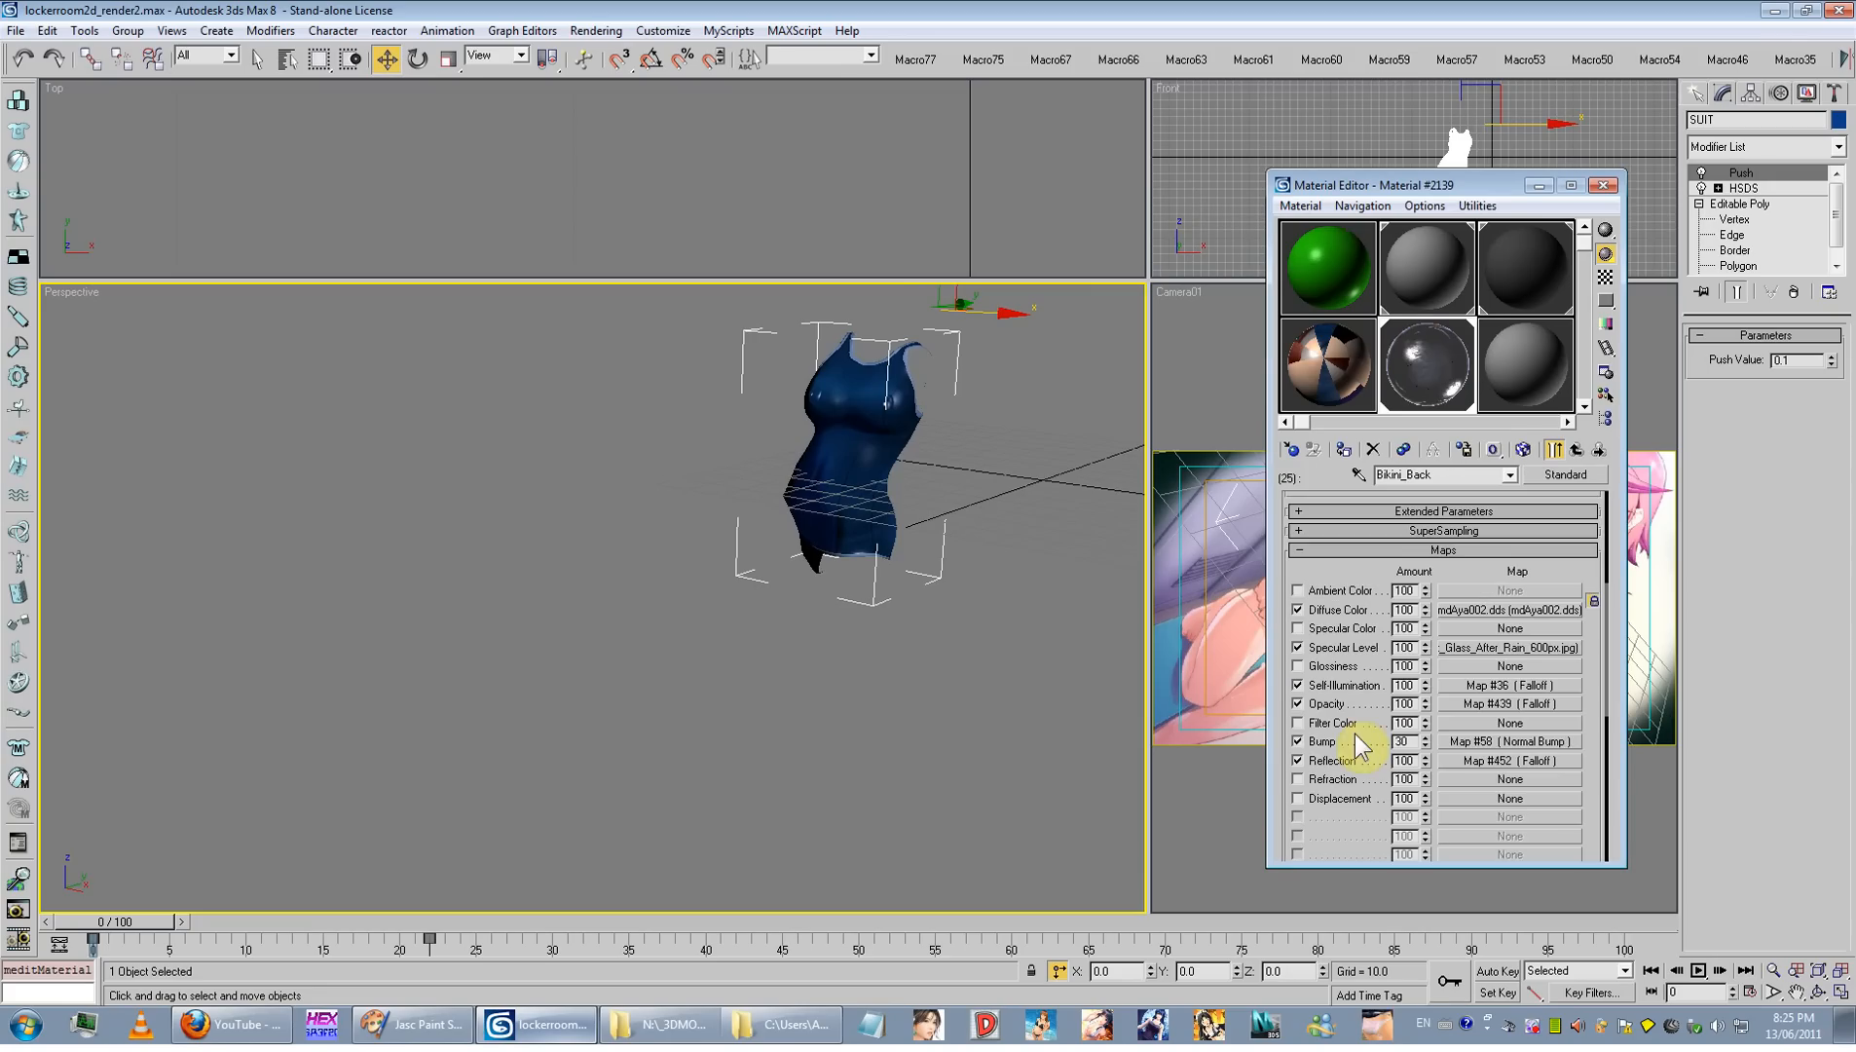
pyautogui.click(1520, 763)
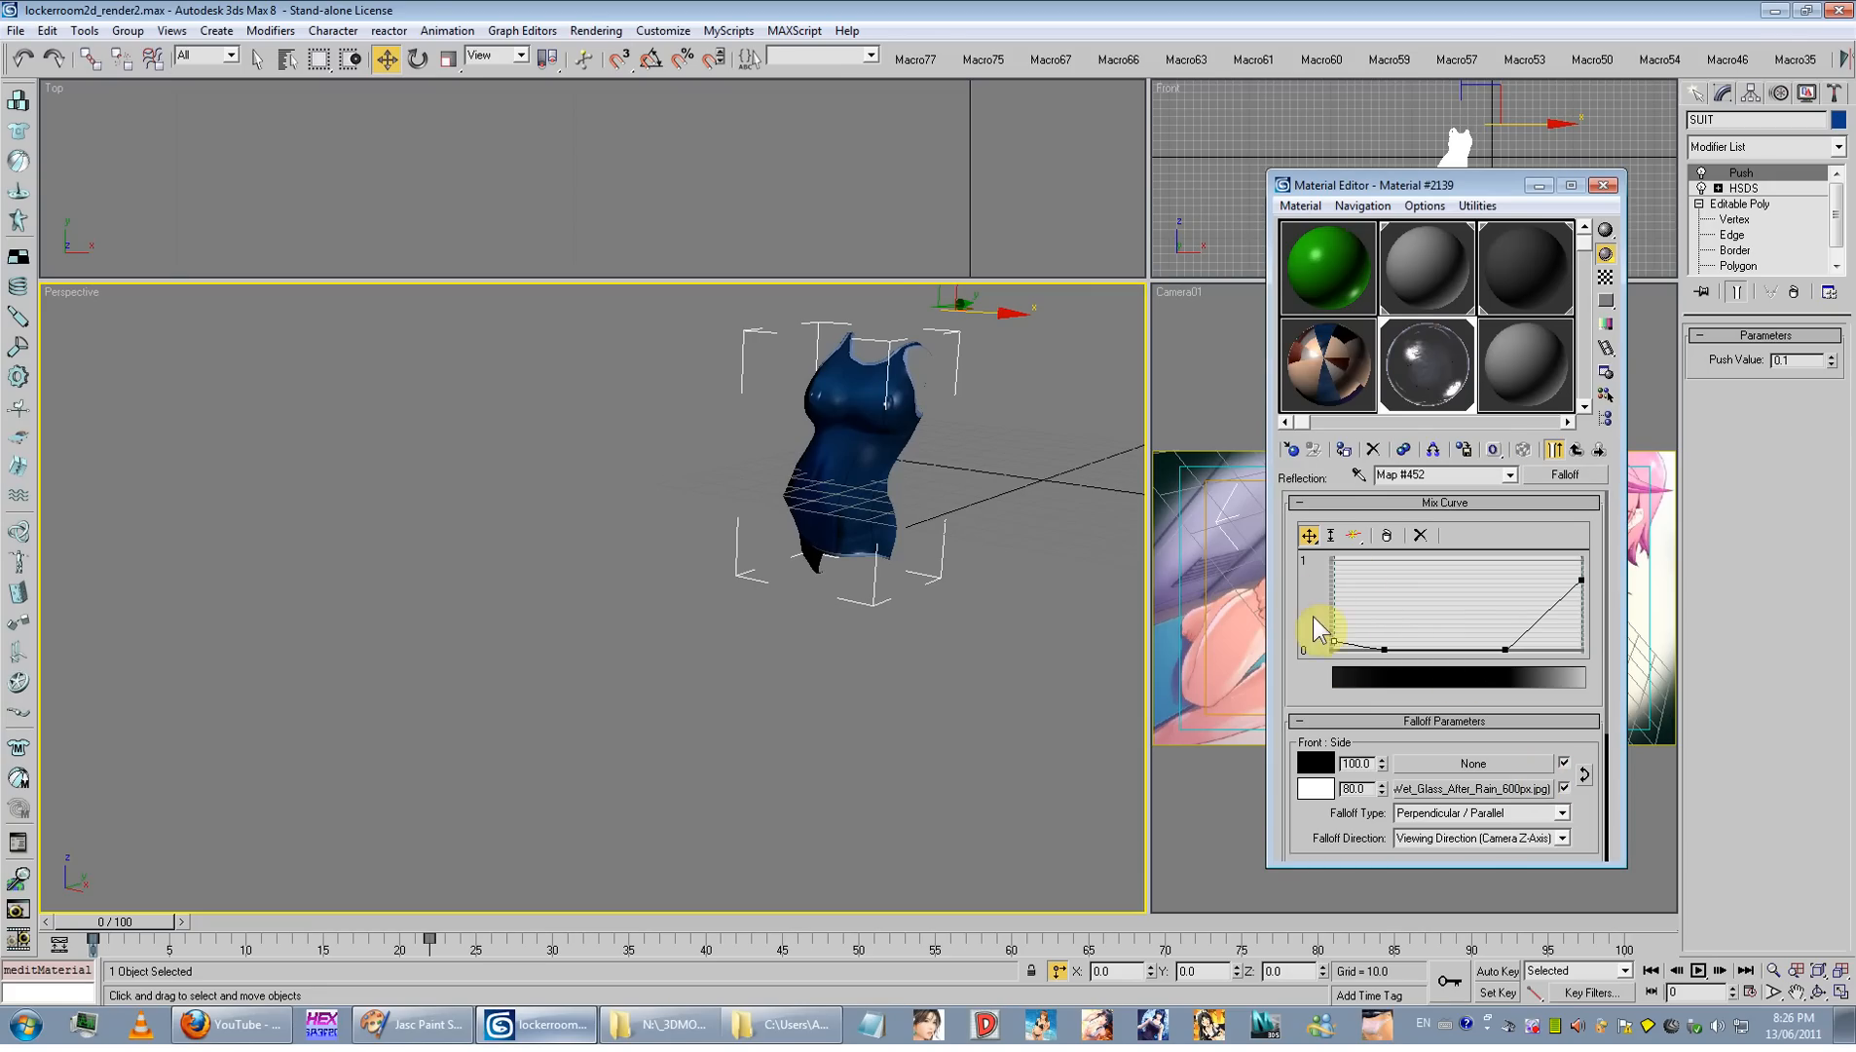
pyautogui.click(1354, 535)
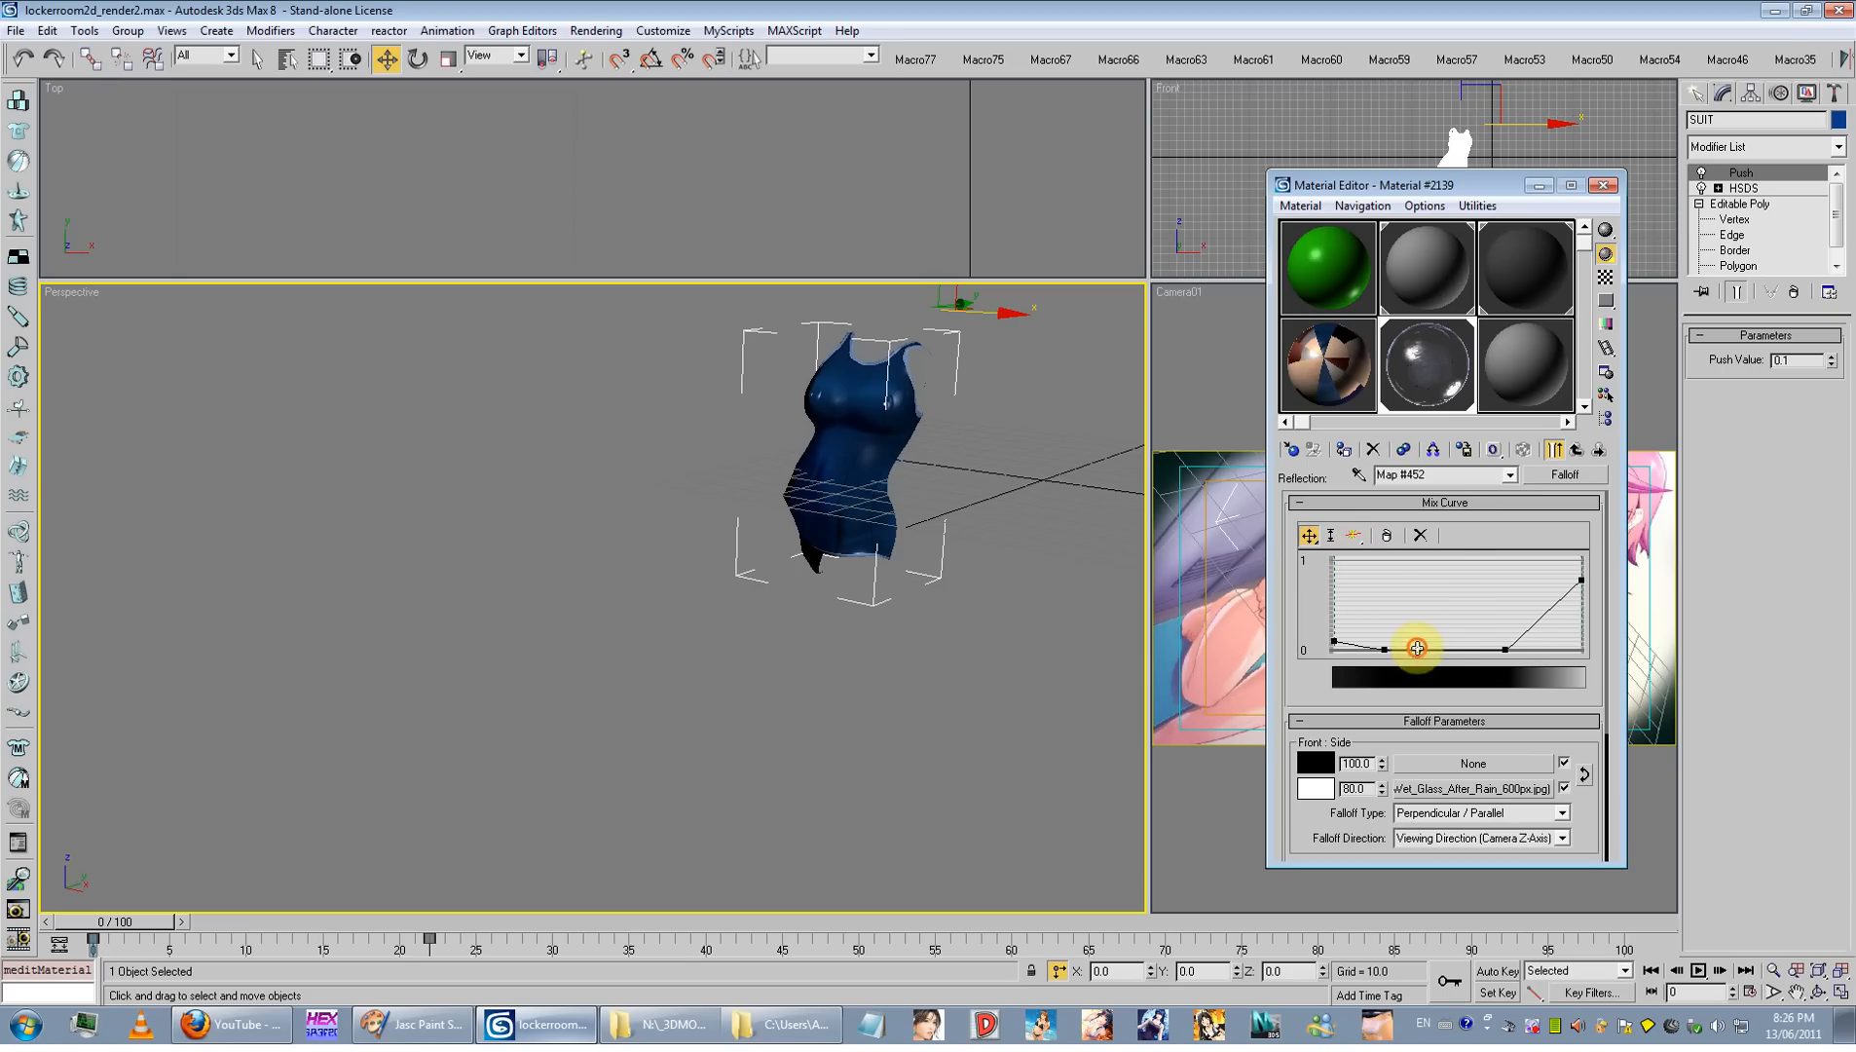
# Step: Reshape the reflection Falloff mix curve, keeping its first half near 0, raising the end point to 1 and lifting the point before it partway
pyautogui.moveTo(1418, 648); pyautogui.dragTo(1447, 561)
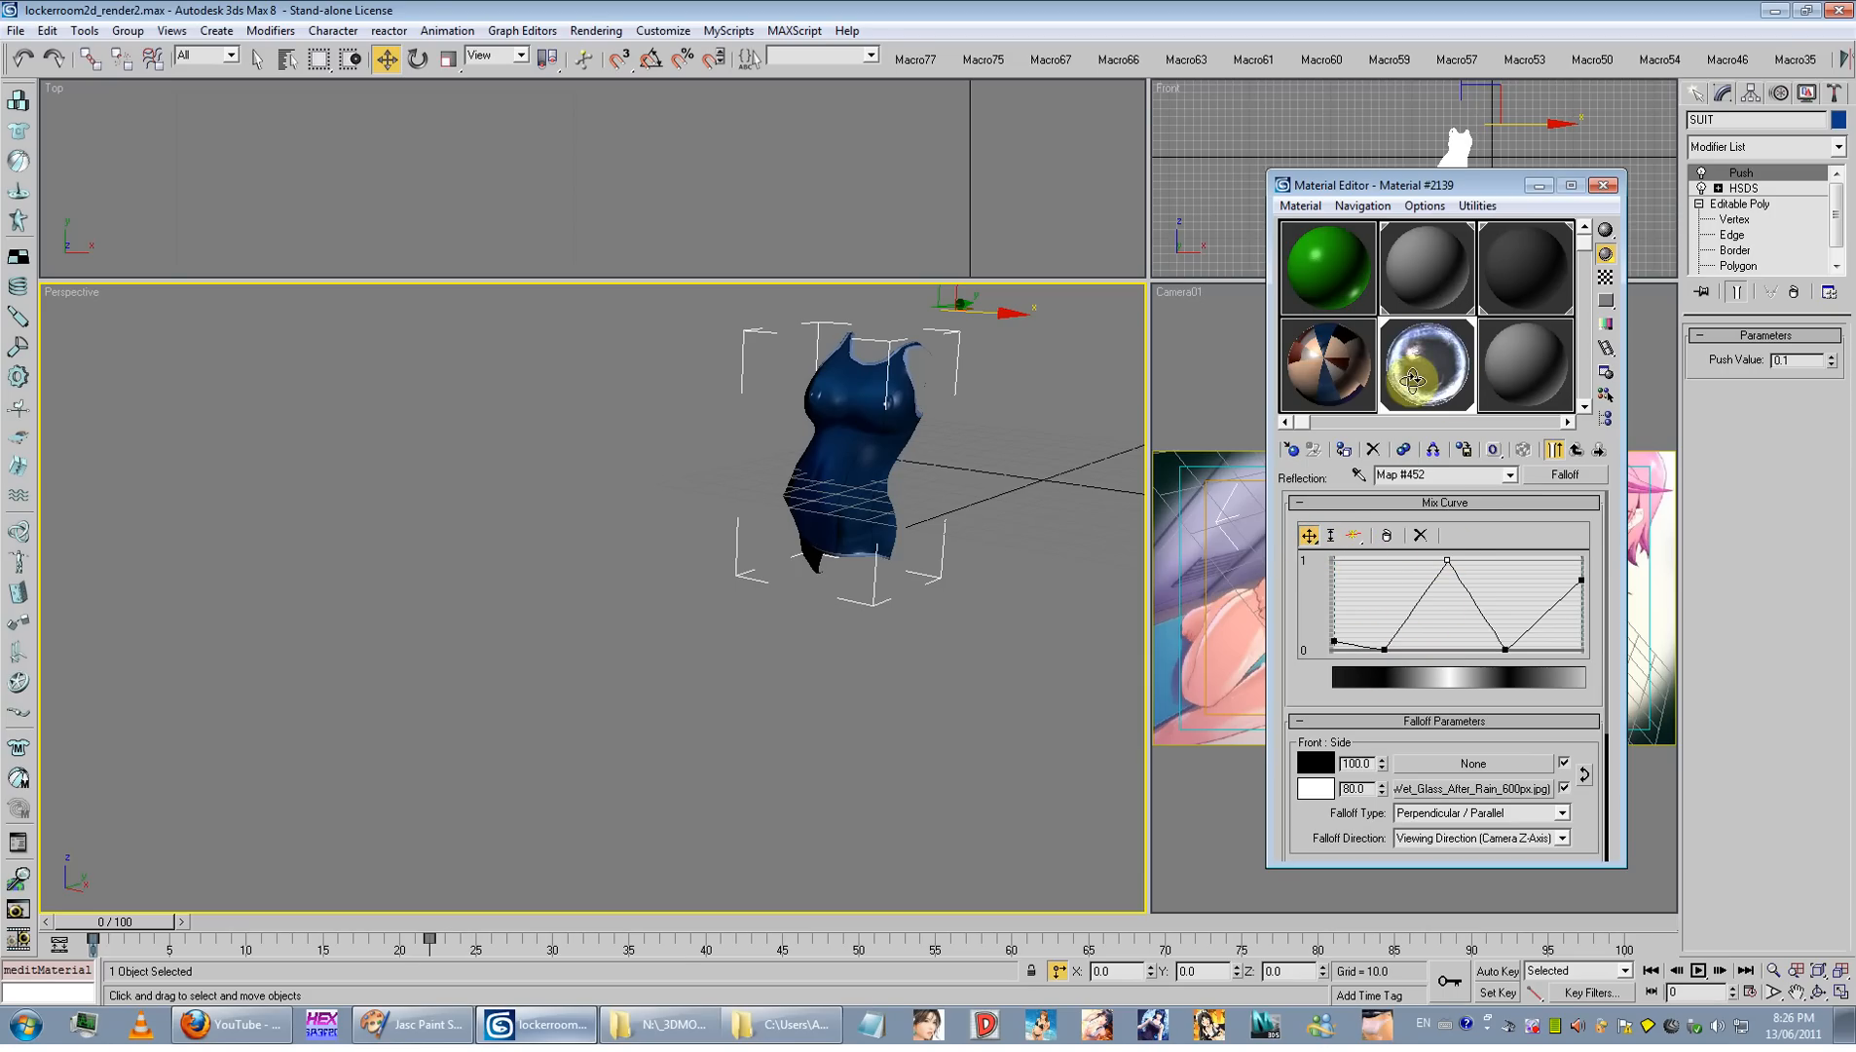
pyautogui.moveTo(1447, 561); pyautogui.dragTo(1516, 678)
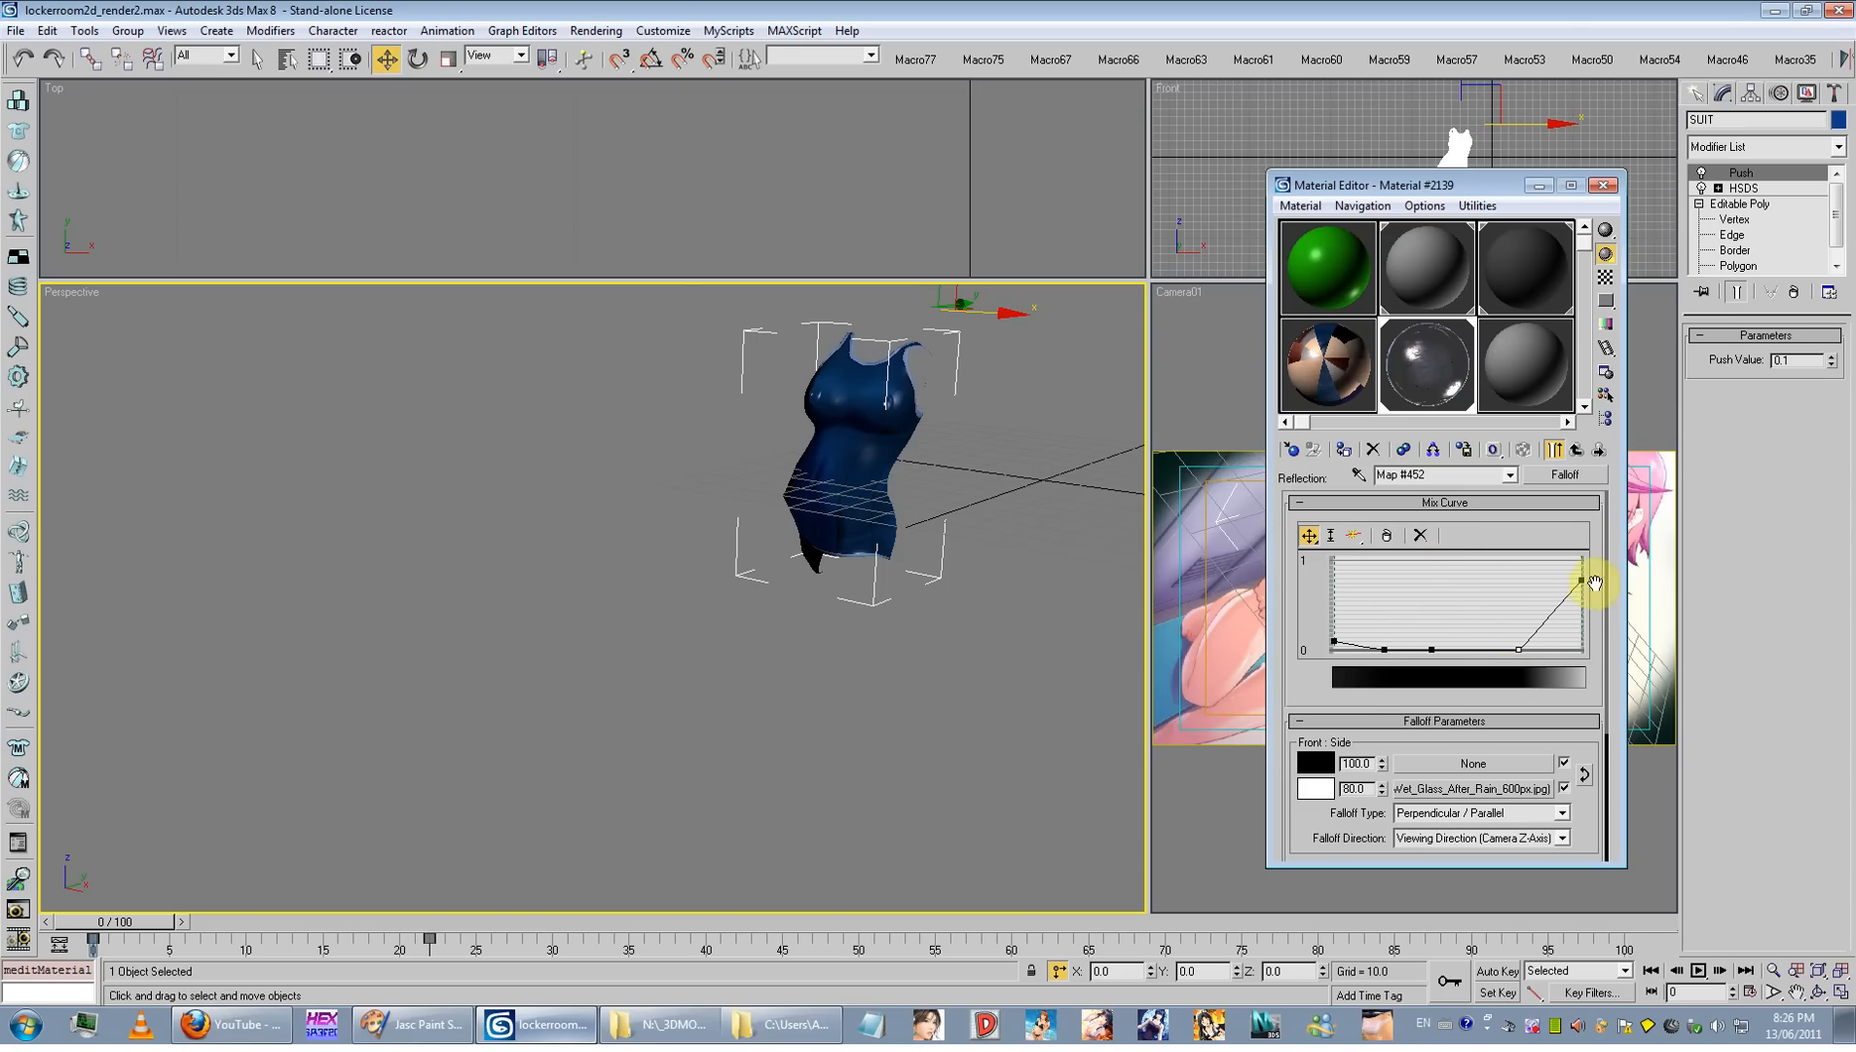
pyautogui.moveTo(1580, 581); pyautogui.dragTo(1573, 536)
pyautogui.moveTo(1520, 643); pyautogui.dragTo(1486, 619)
# Step: Deselect the suit, render the Perspective view to check the reflection, and close the render window and the Material Editor
pyautogui.click(1021, 515)
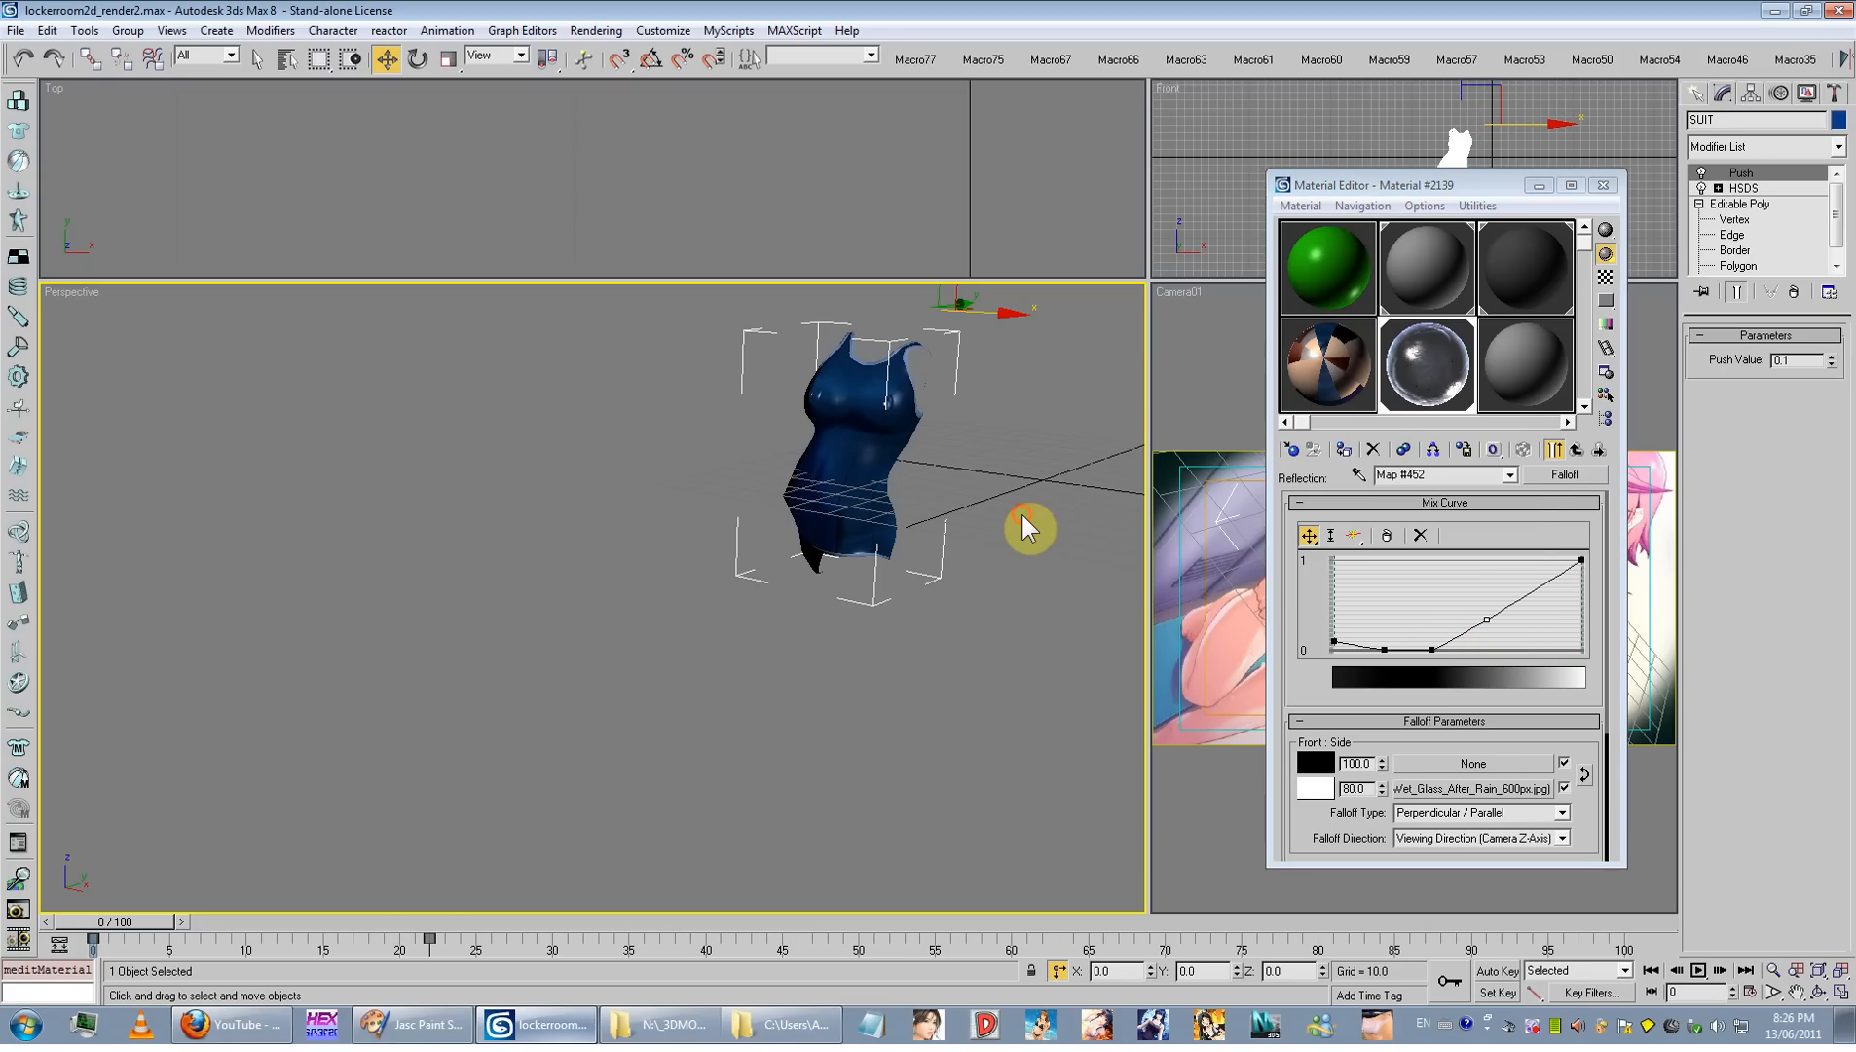
pyautogui.hotkey('shift', 'q')
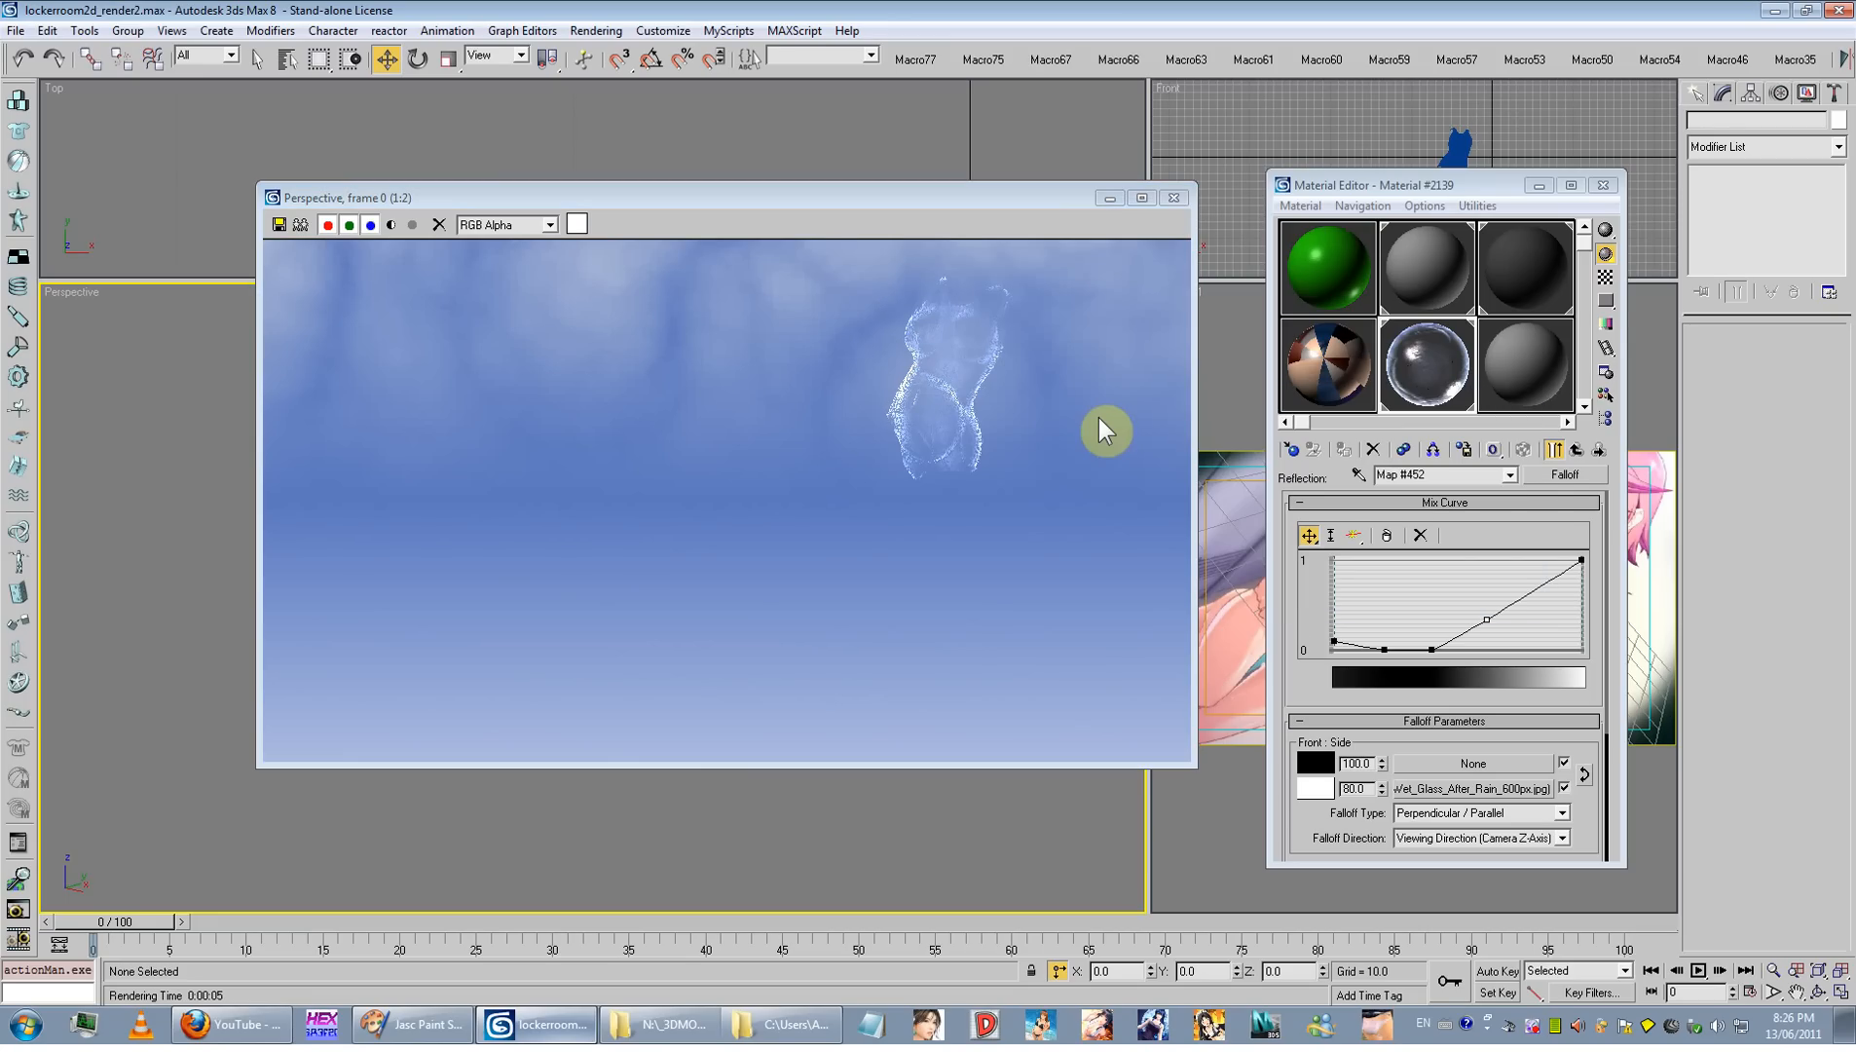
pyautogui.click(1174, 198)
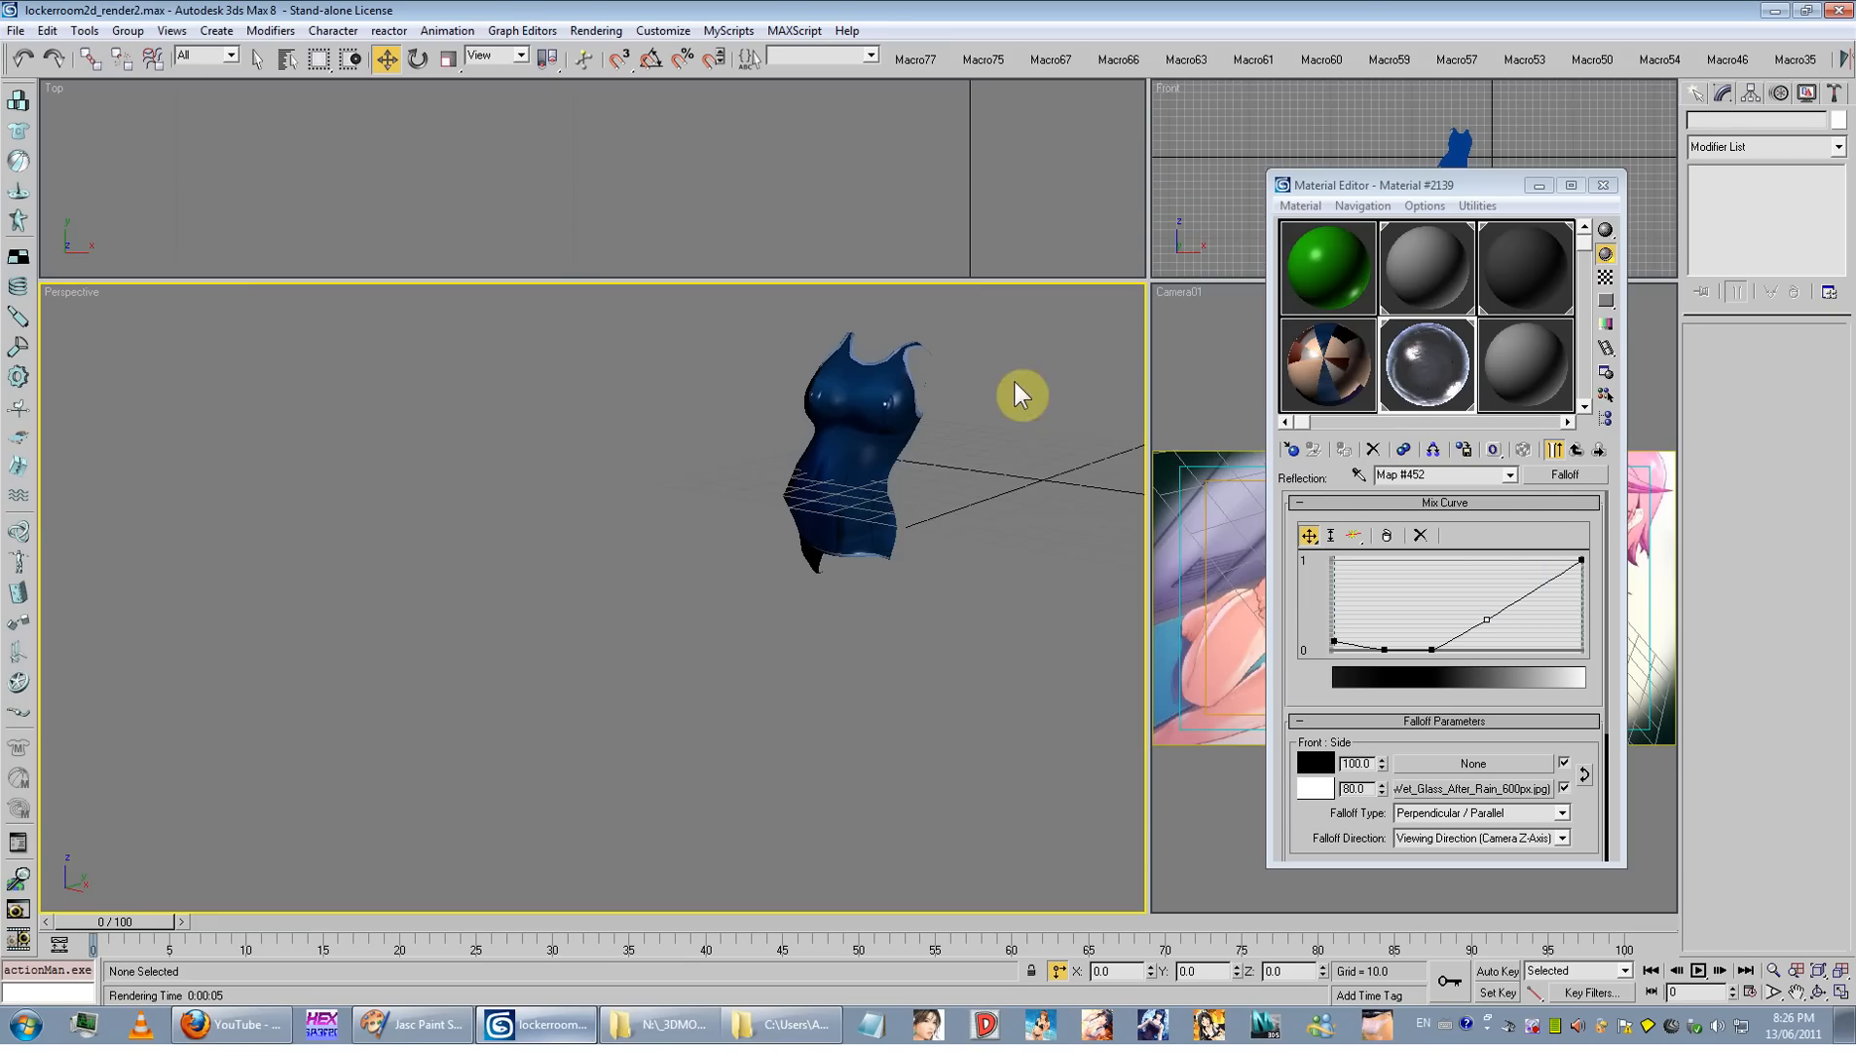
pyautogui.click(1603, 185)
pyautogui.moveTo(1070, 341); pyautogui.dragTo(901, 473)
pyautogui.click(552, 685)
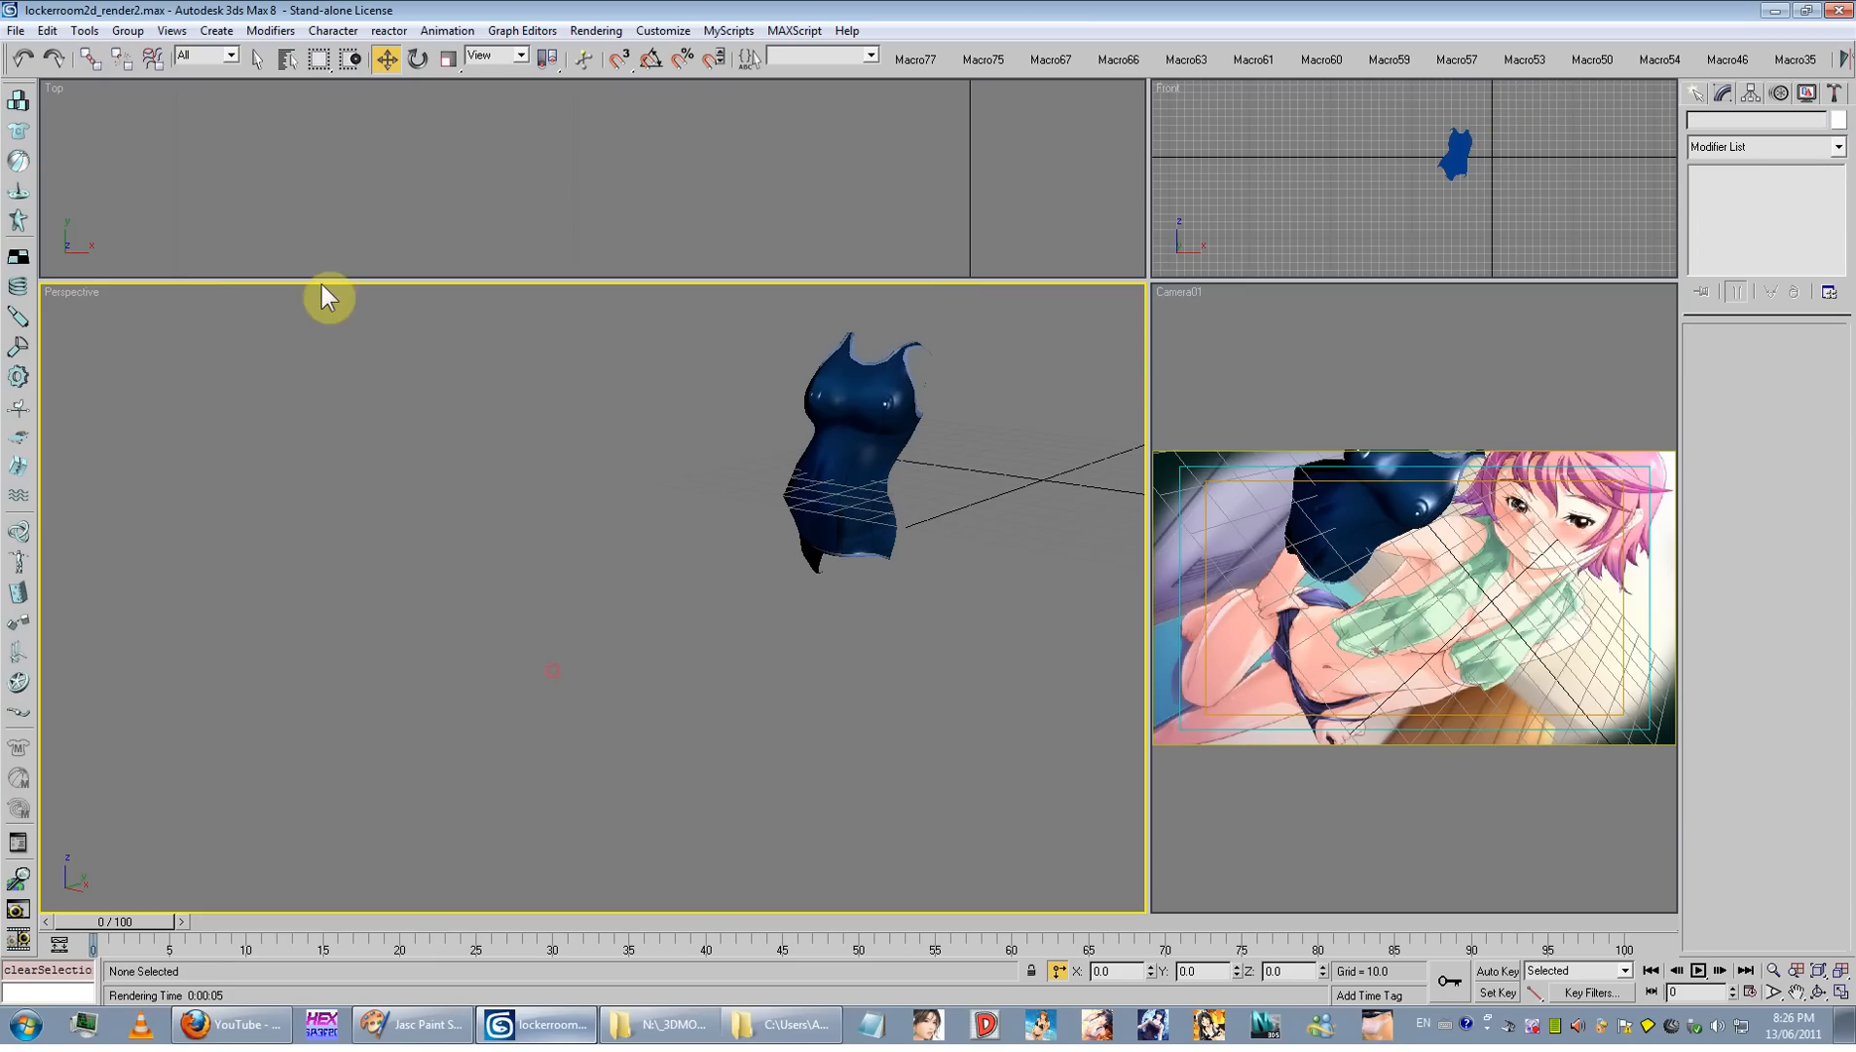
# Step: Minimize 3ds Max, move the "Blue note-full-640x480.avi" file to the middle of the desktop, and play it in VLC media player
pyautogui.click(15, 30)
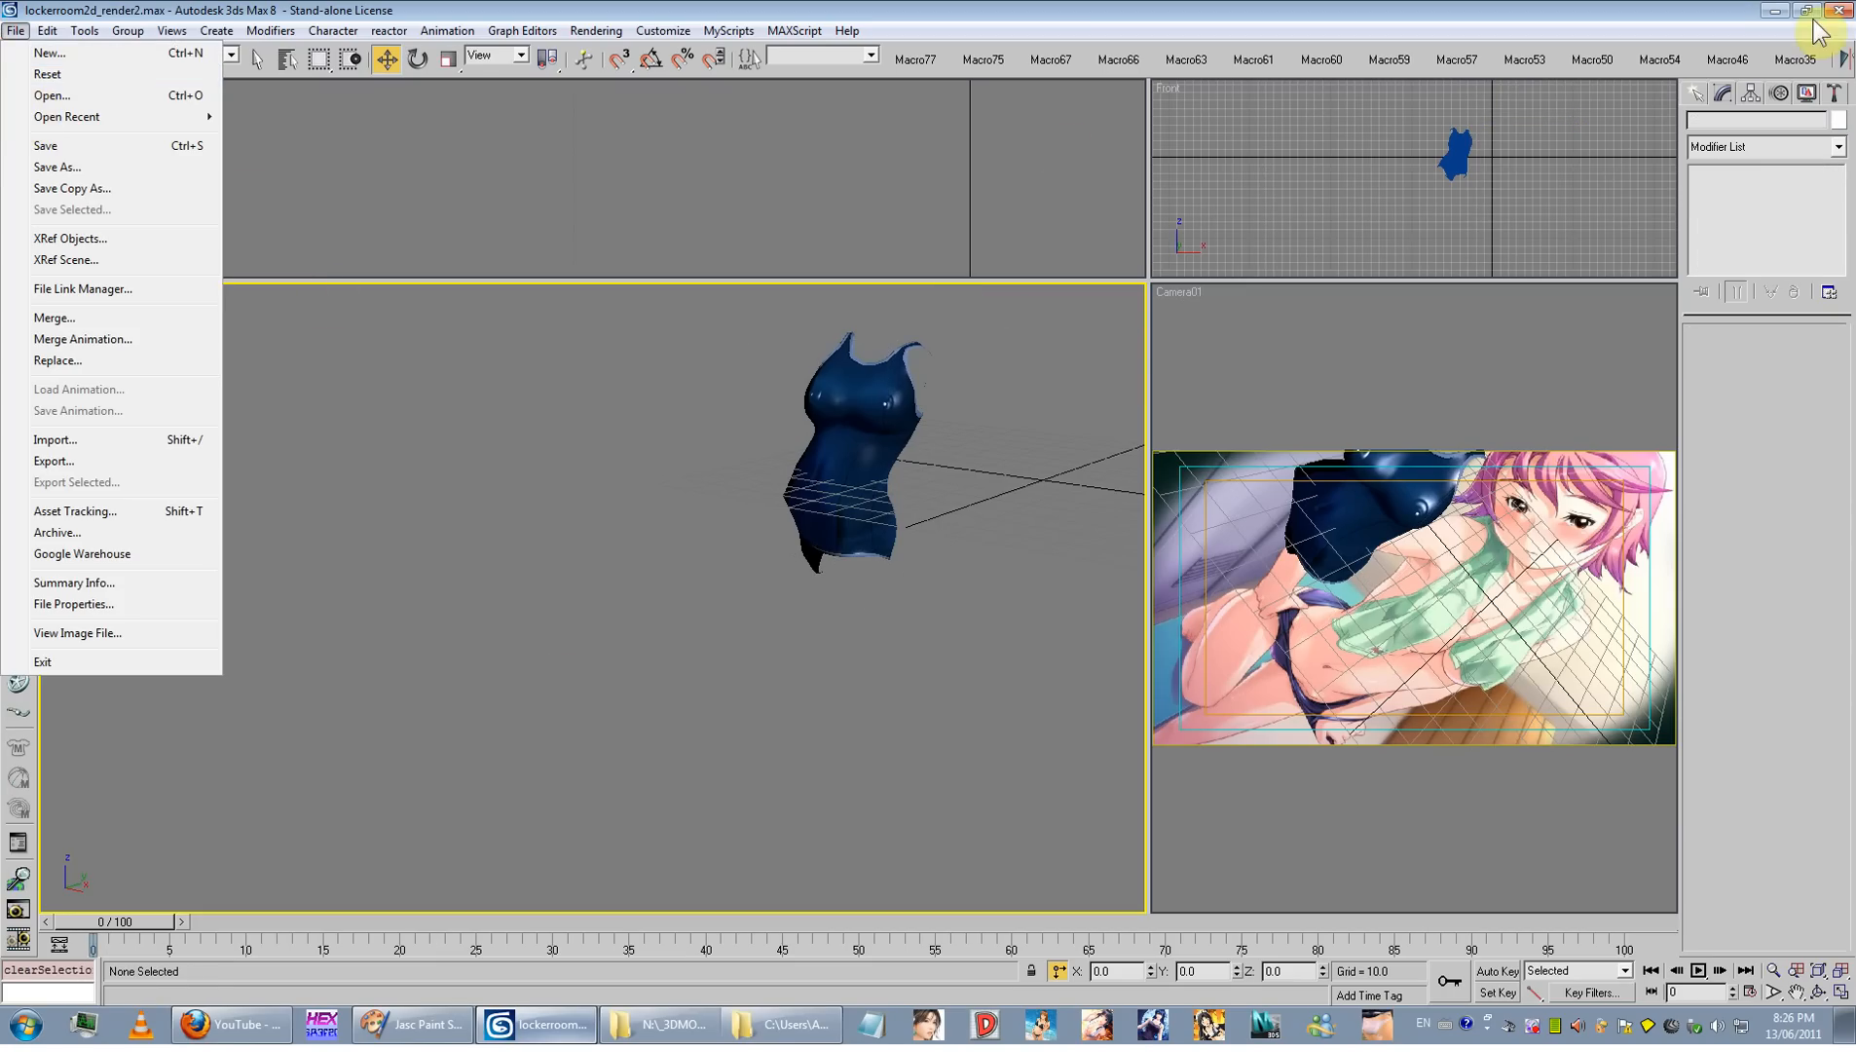
pyautogui.click(1775, 10)
pyautogui.click(1774, 9)
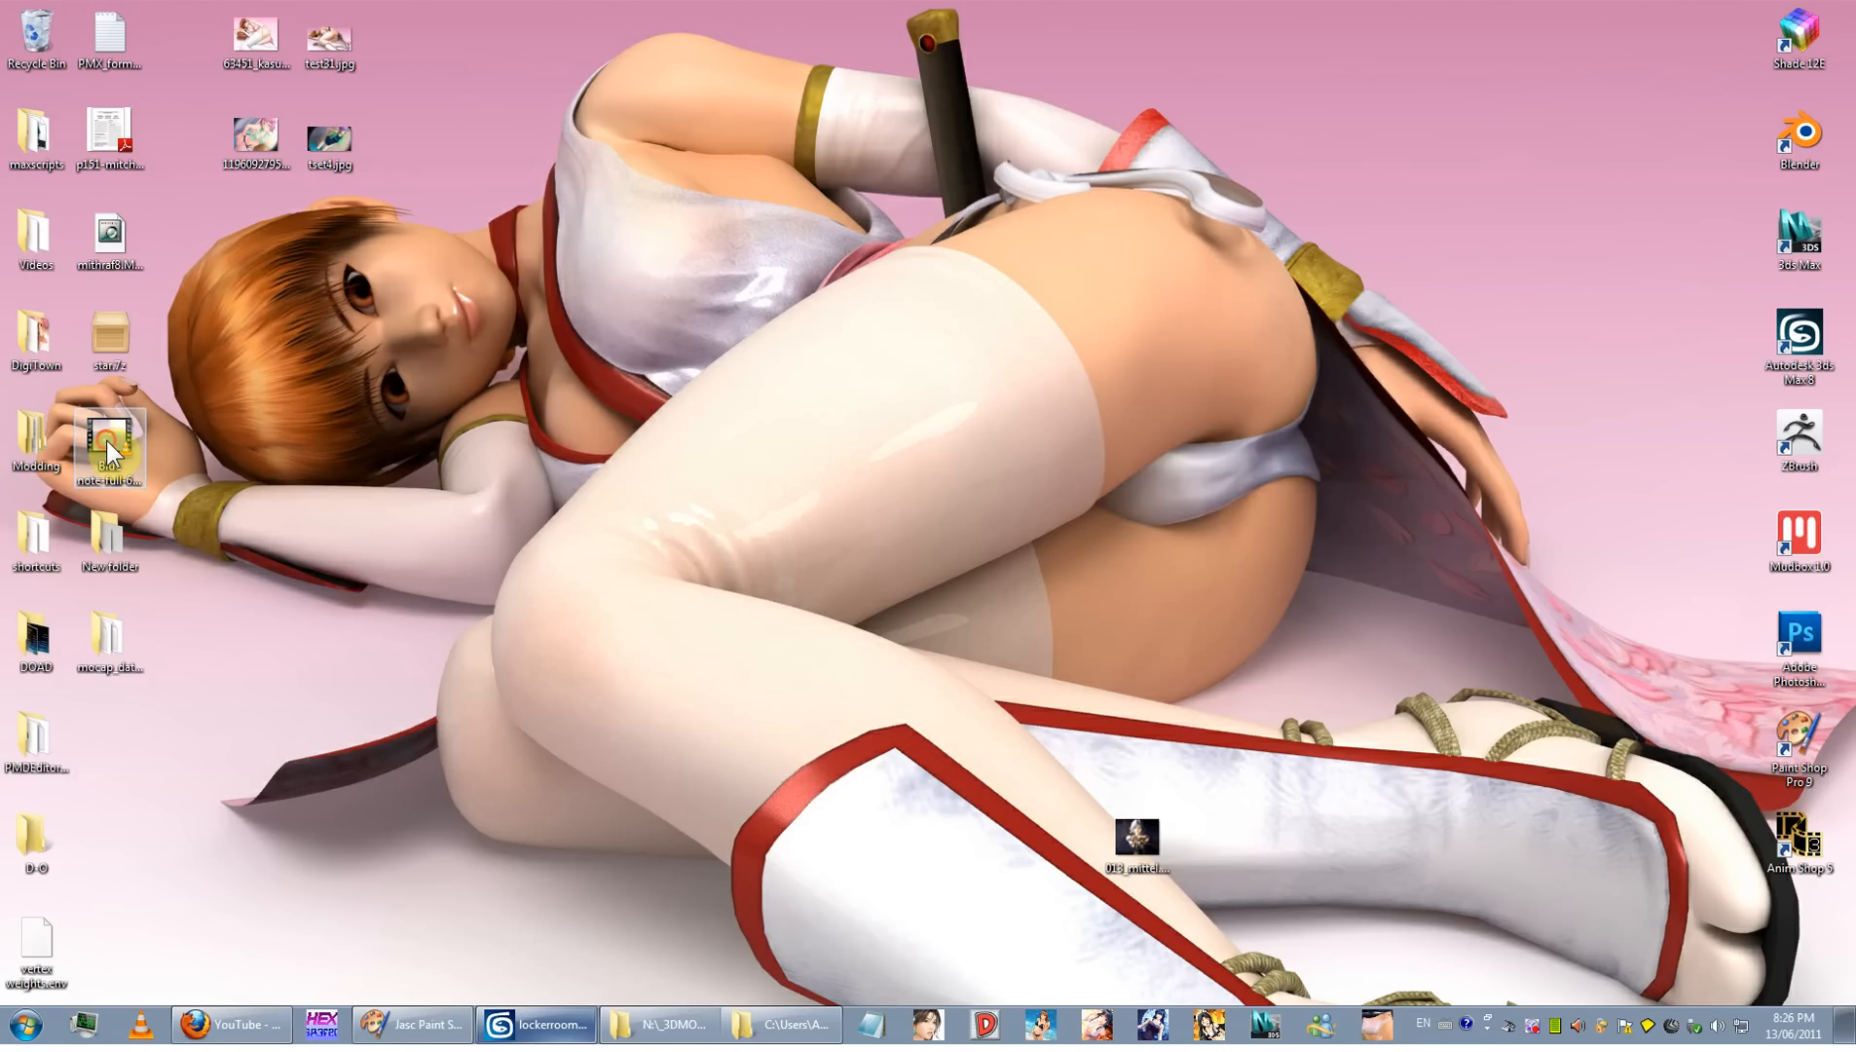
pyautogui.moveTo(106, 442); pyautogui.dragTo(862, 458)
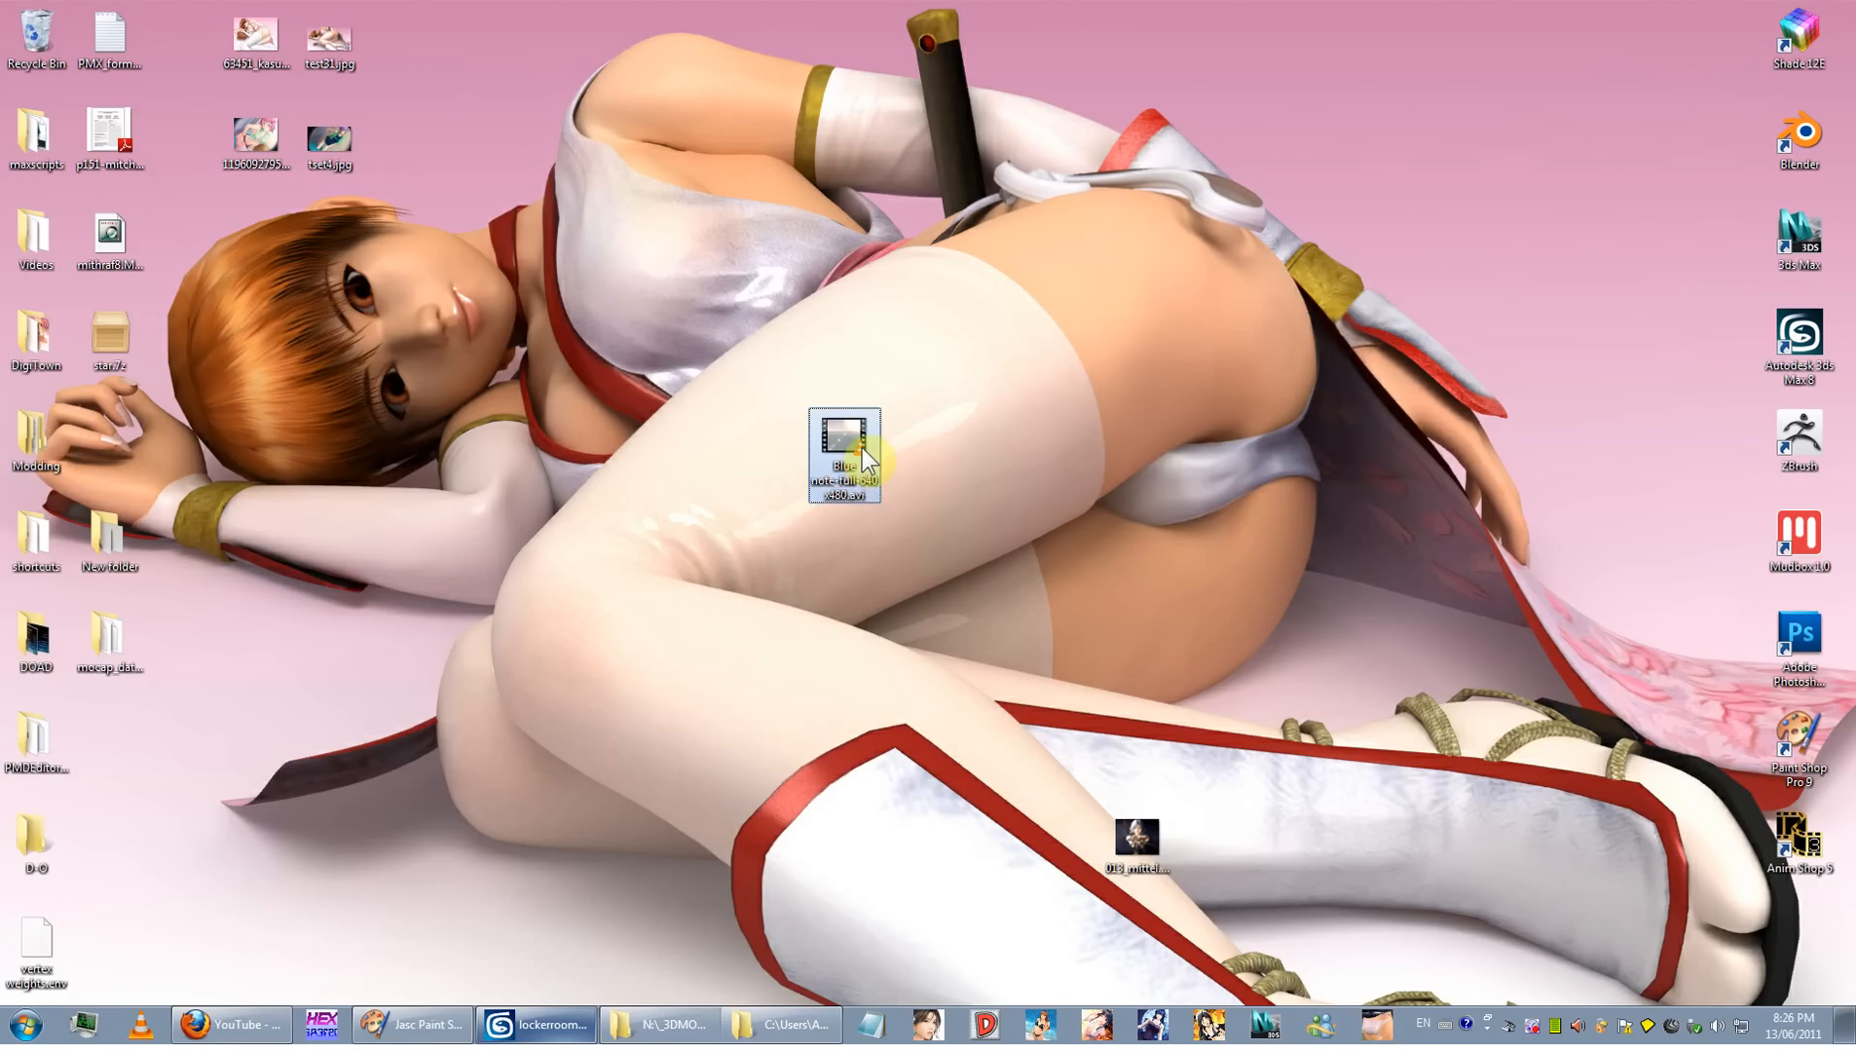
pyautogui.doubleClick(861, 450)
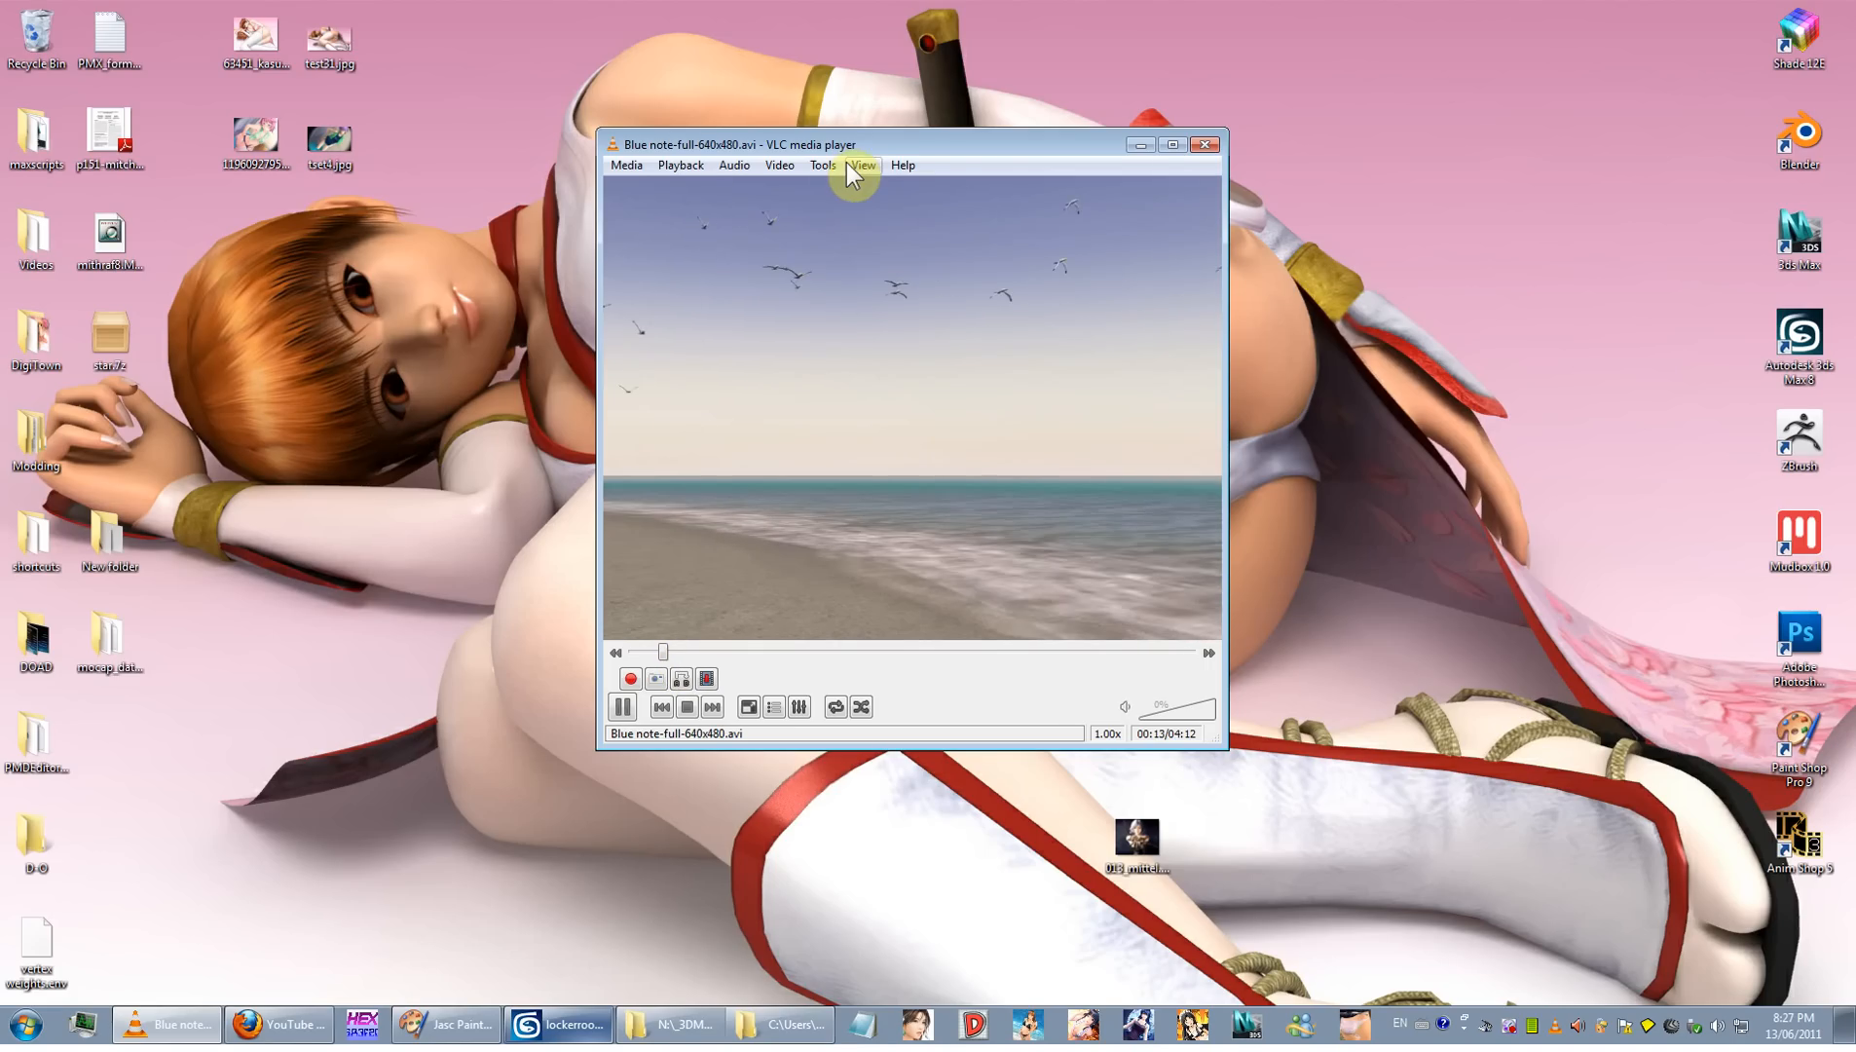
# Step: Skip back and forth through the first half of the video to examine the water, character and lighting quality of its rendered scenes
pyautogui.moveTo(855, 144); pyautogui.dragTo(823, 181)
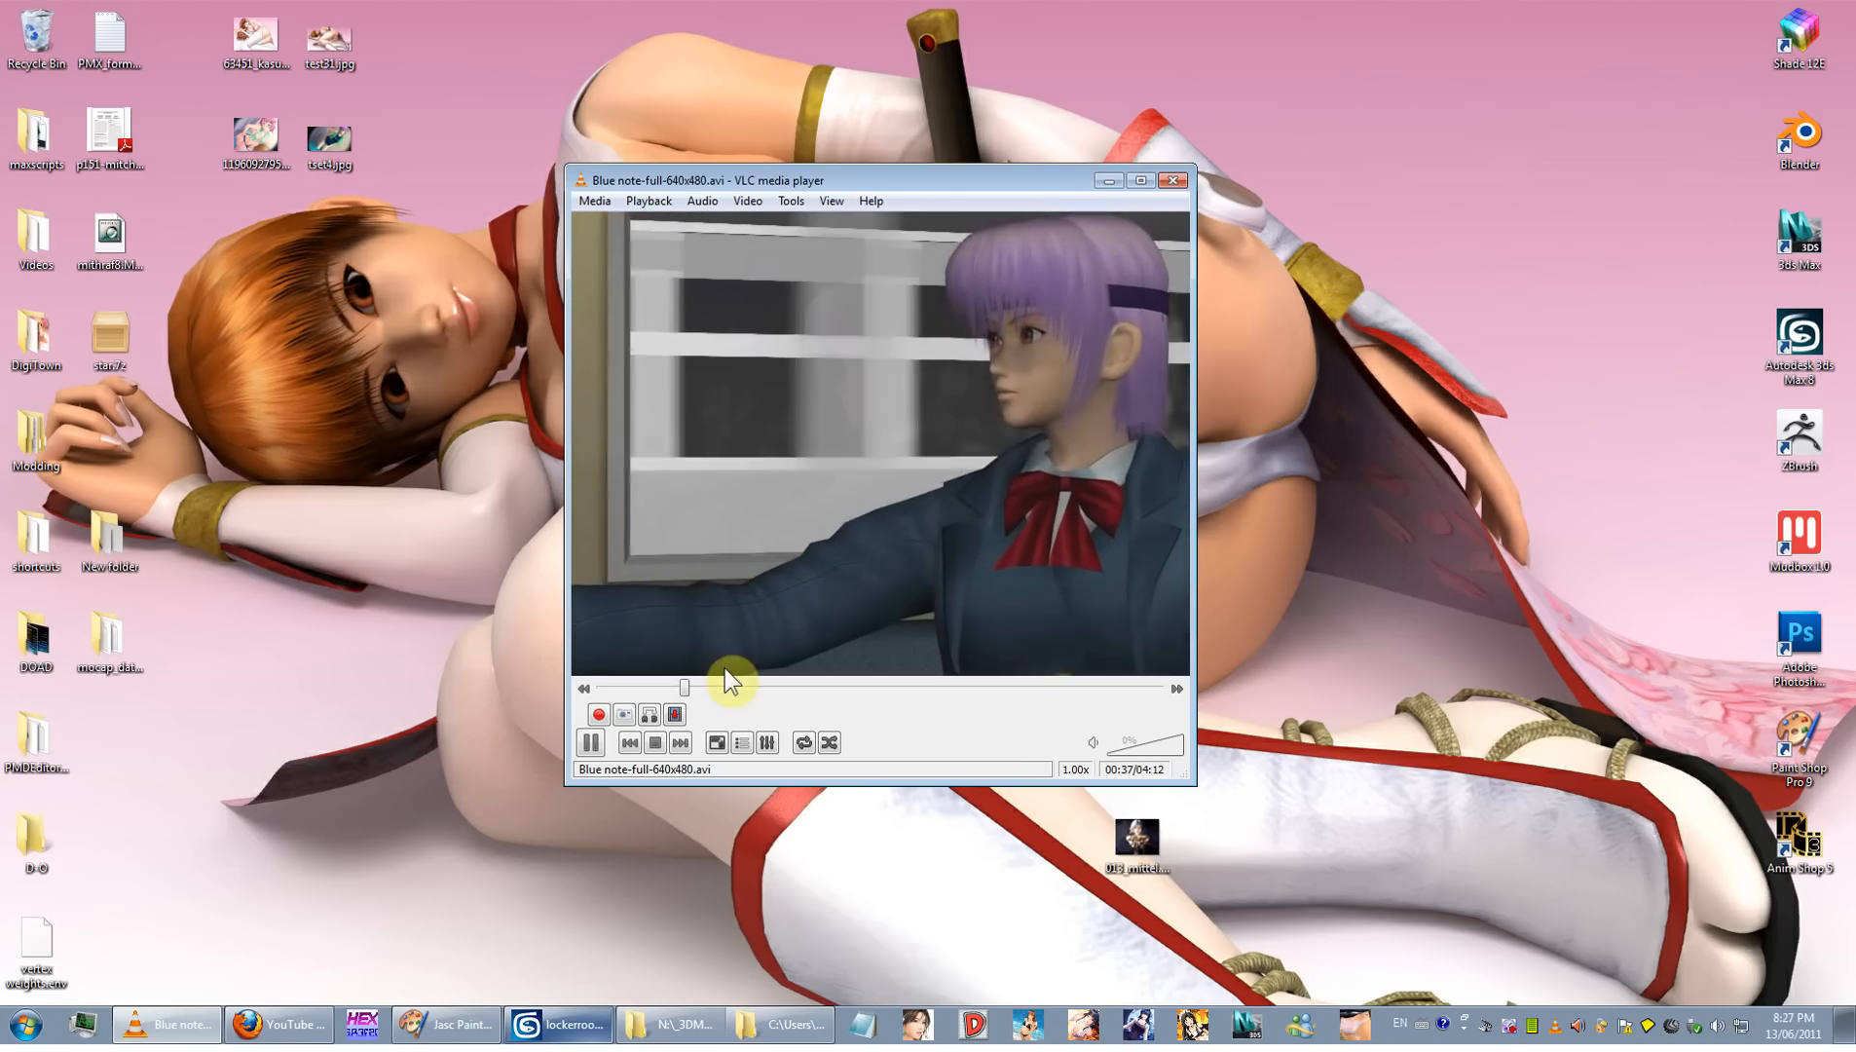
pyautogui.click(616, 687)
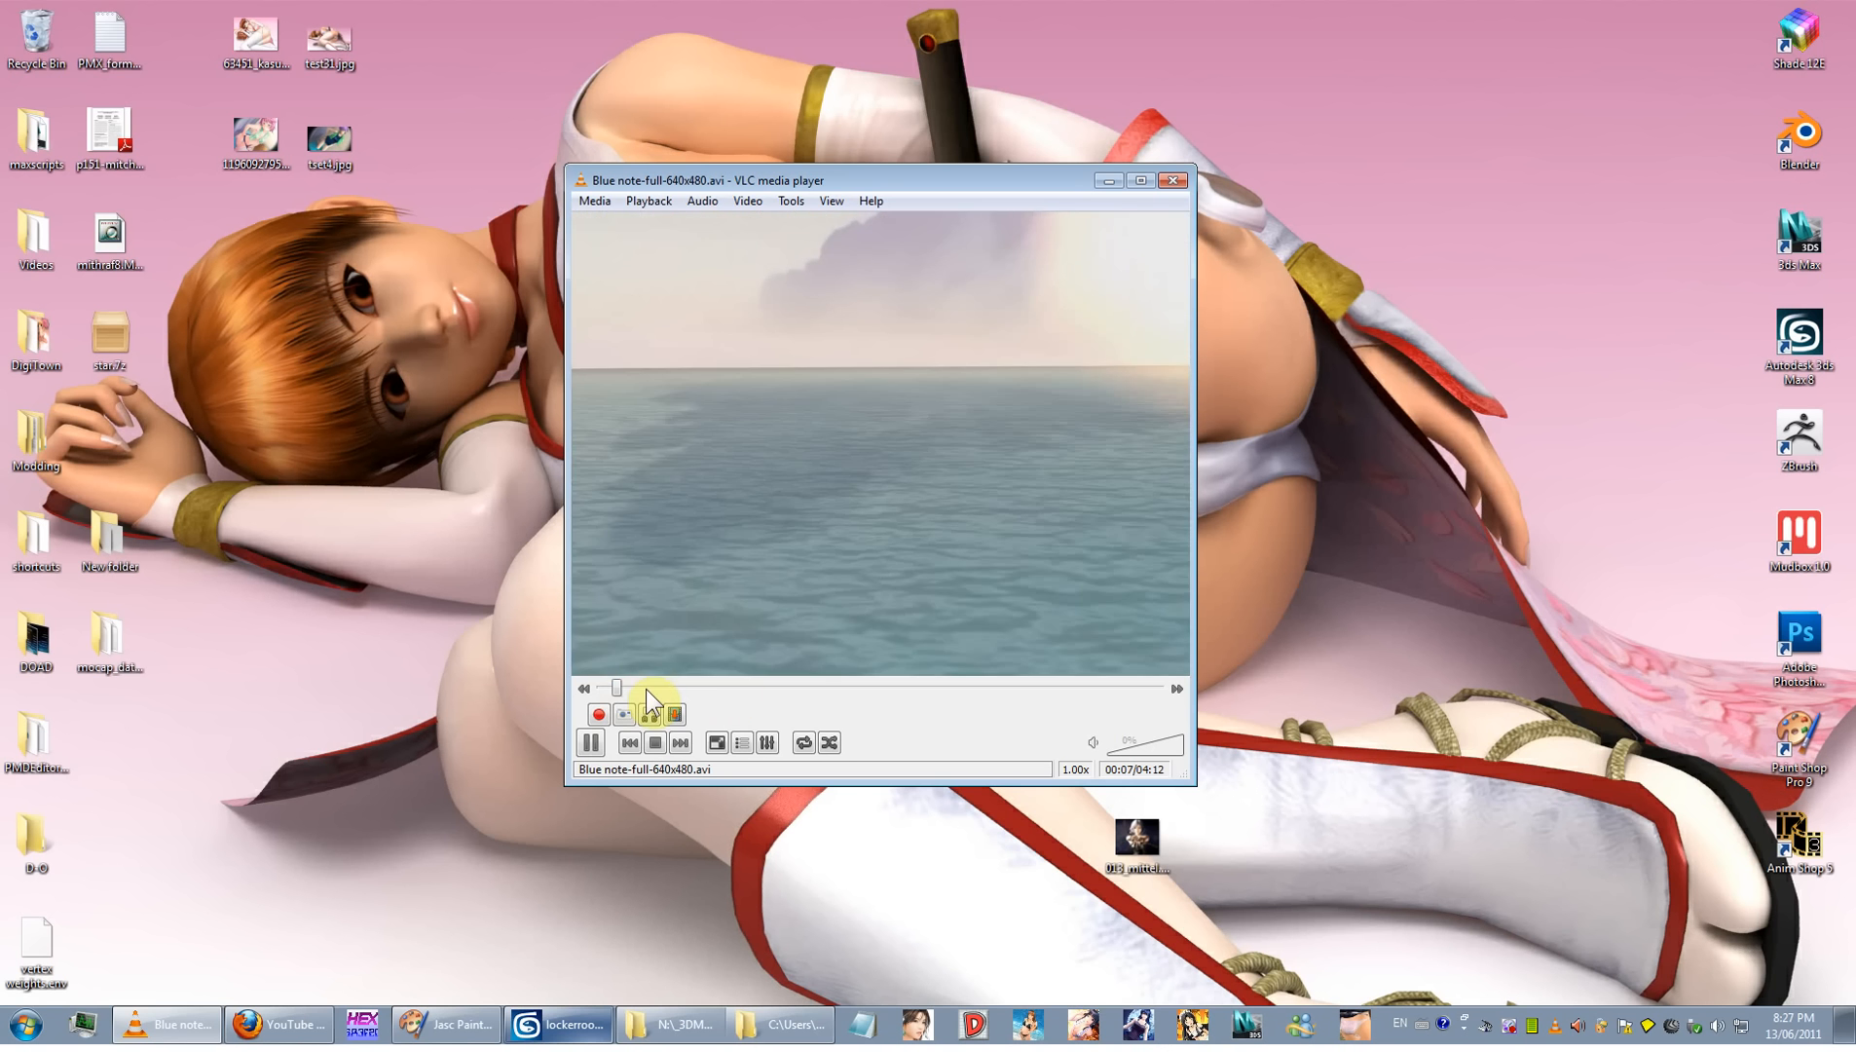
pyautogui.click(649, 689)
pyautogui.click(694, 689)
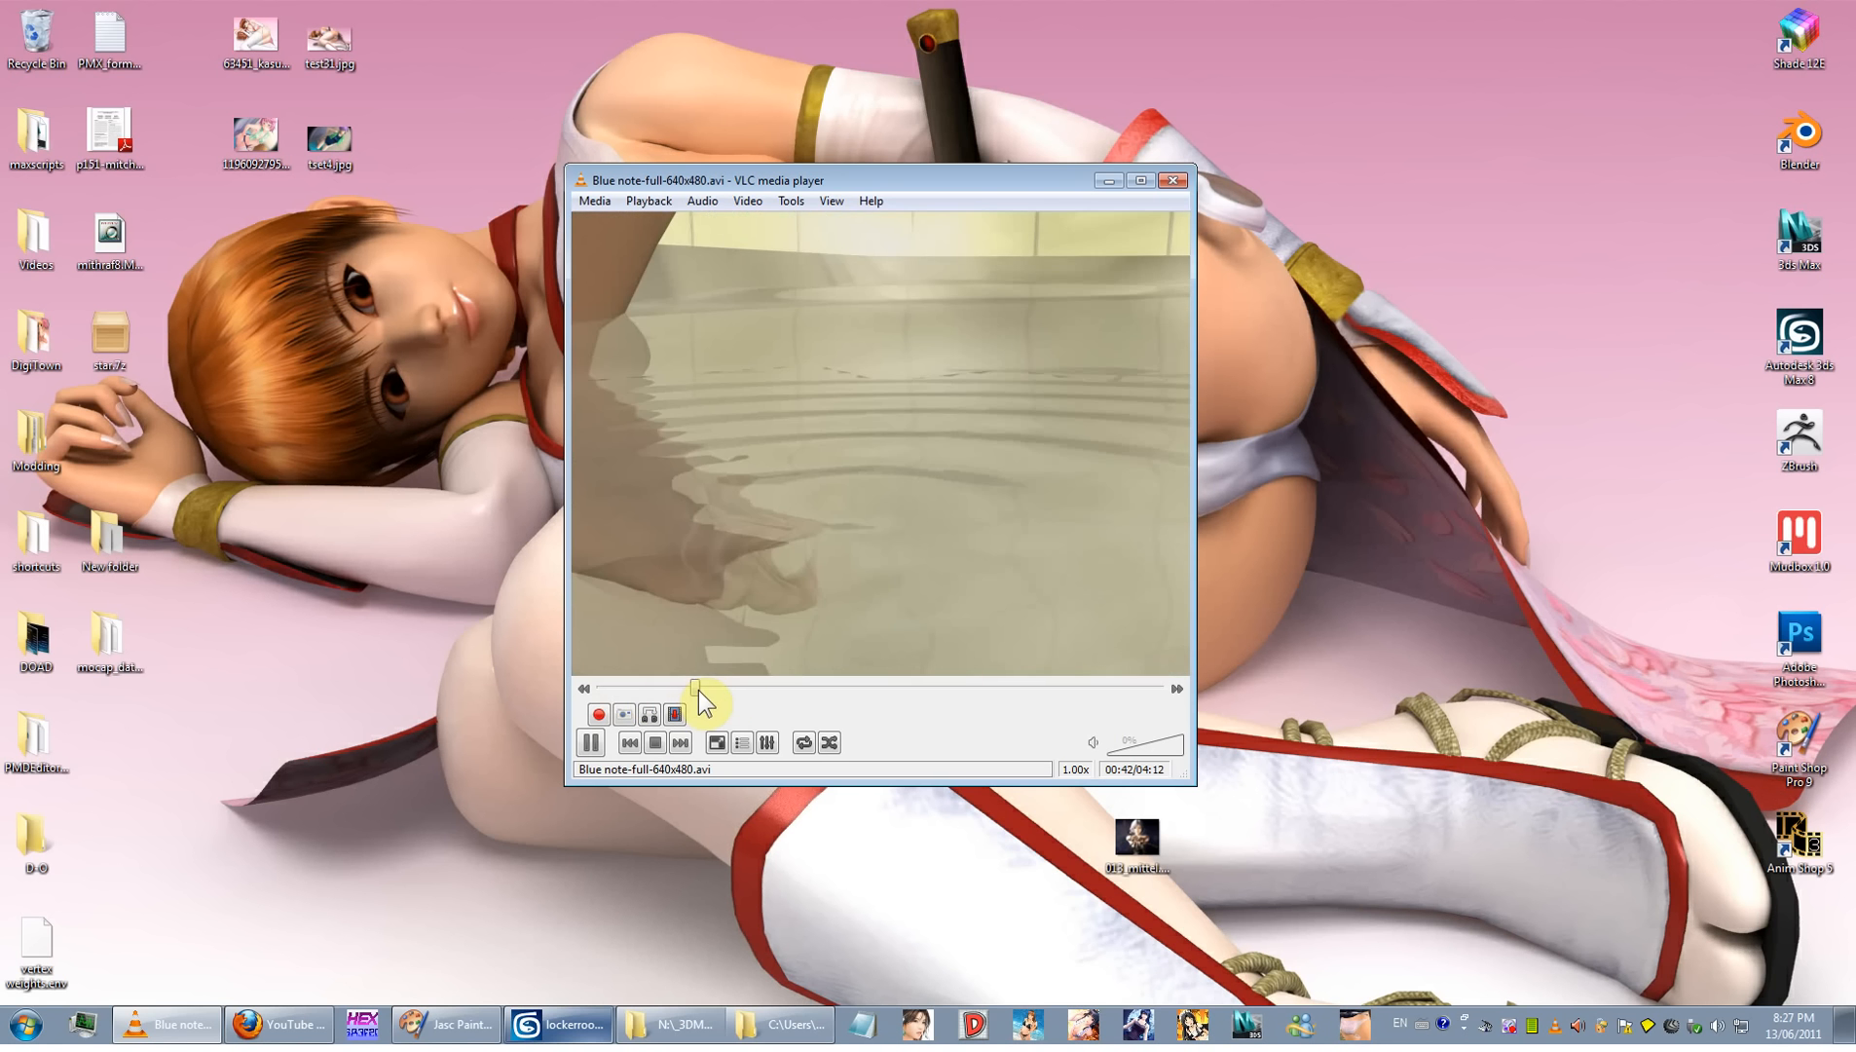
pyautogui.click(757, 688)
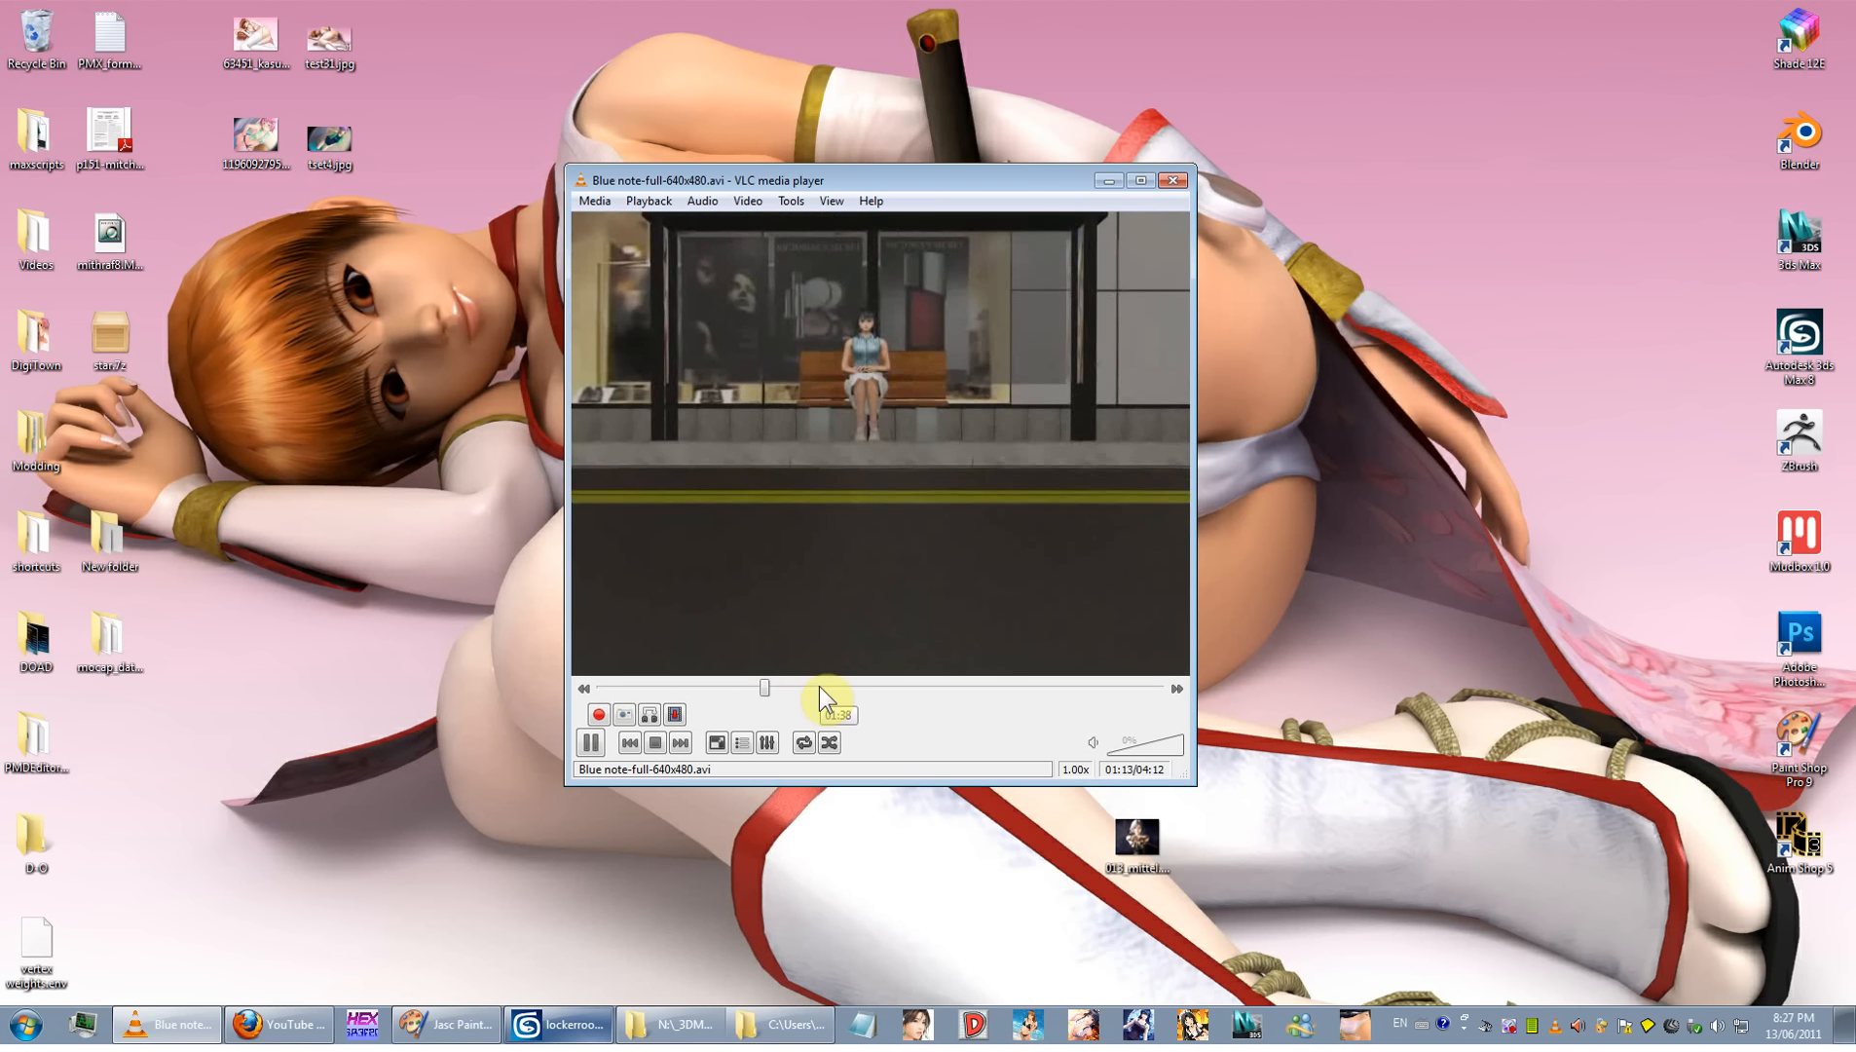
pyautogui.moveTo(797, 685); pyautogui.dragTo(875, 688)
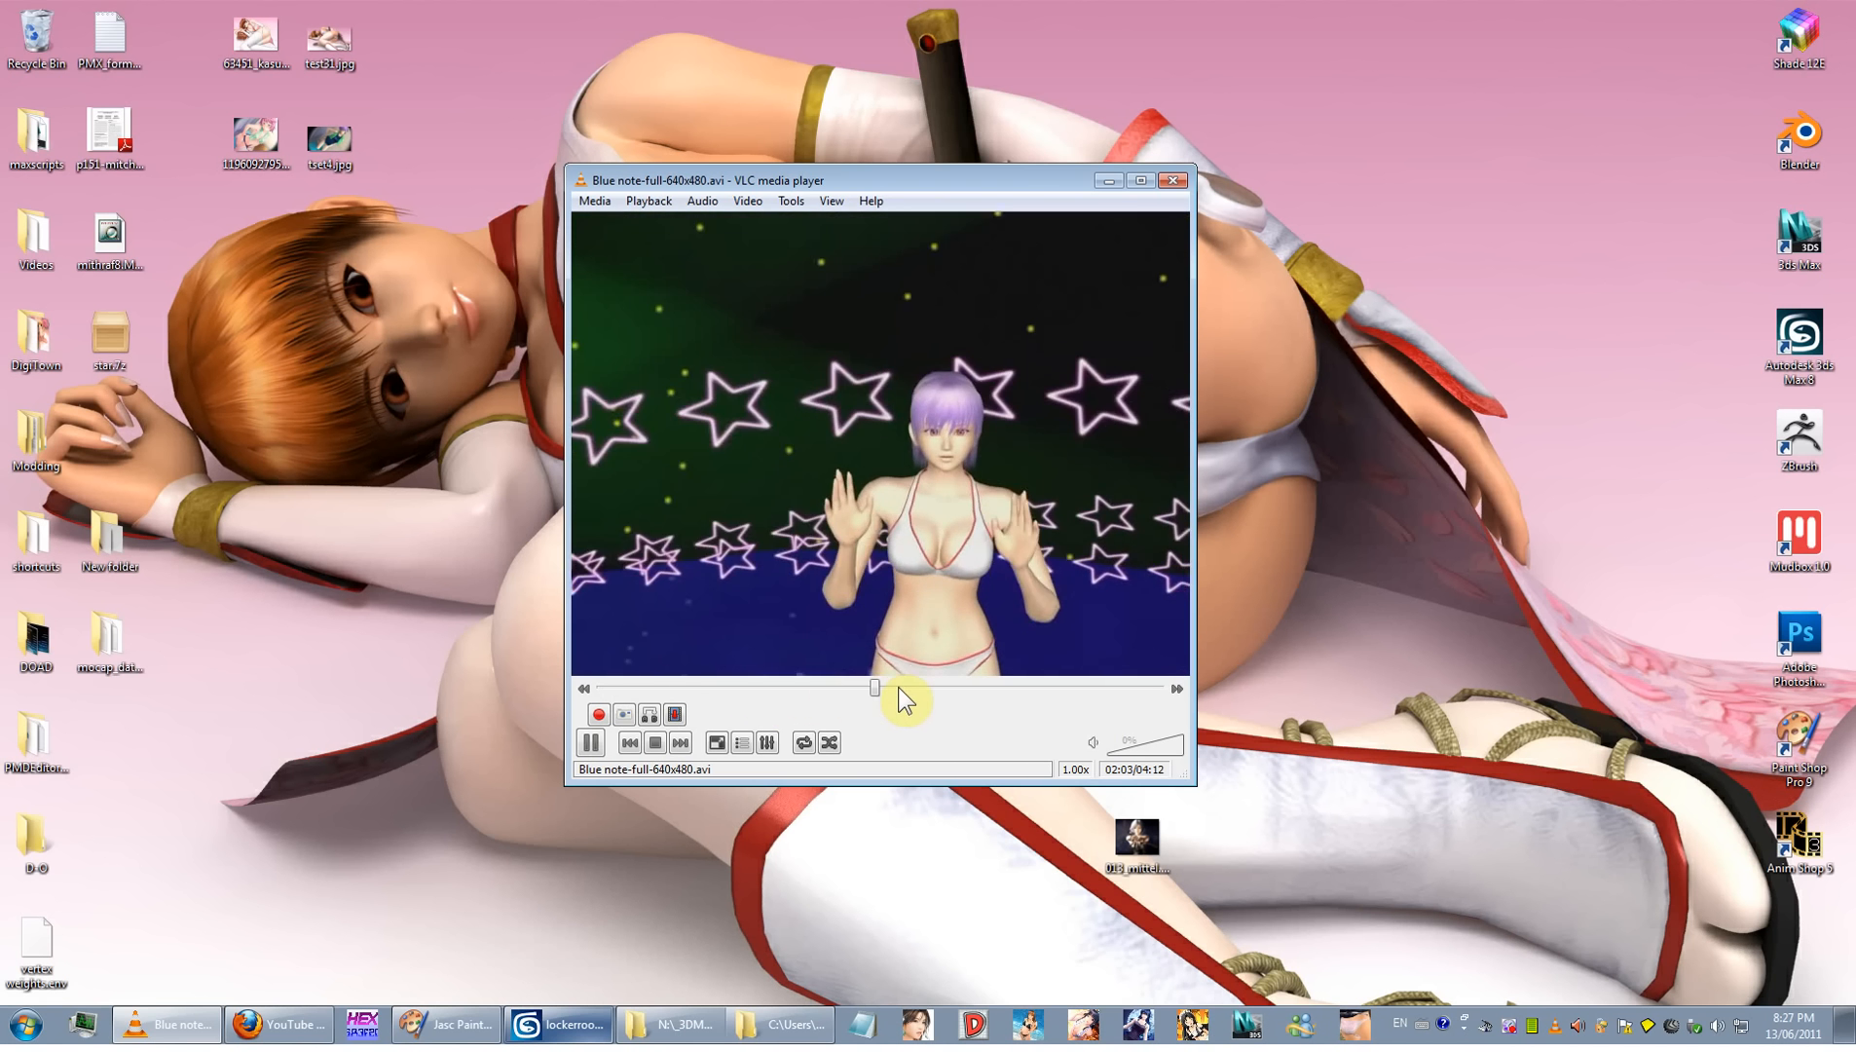
pyautogui.click(824, 689)
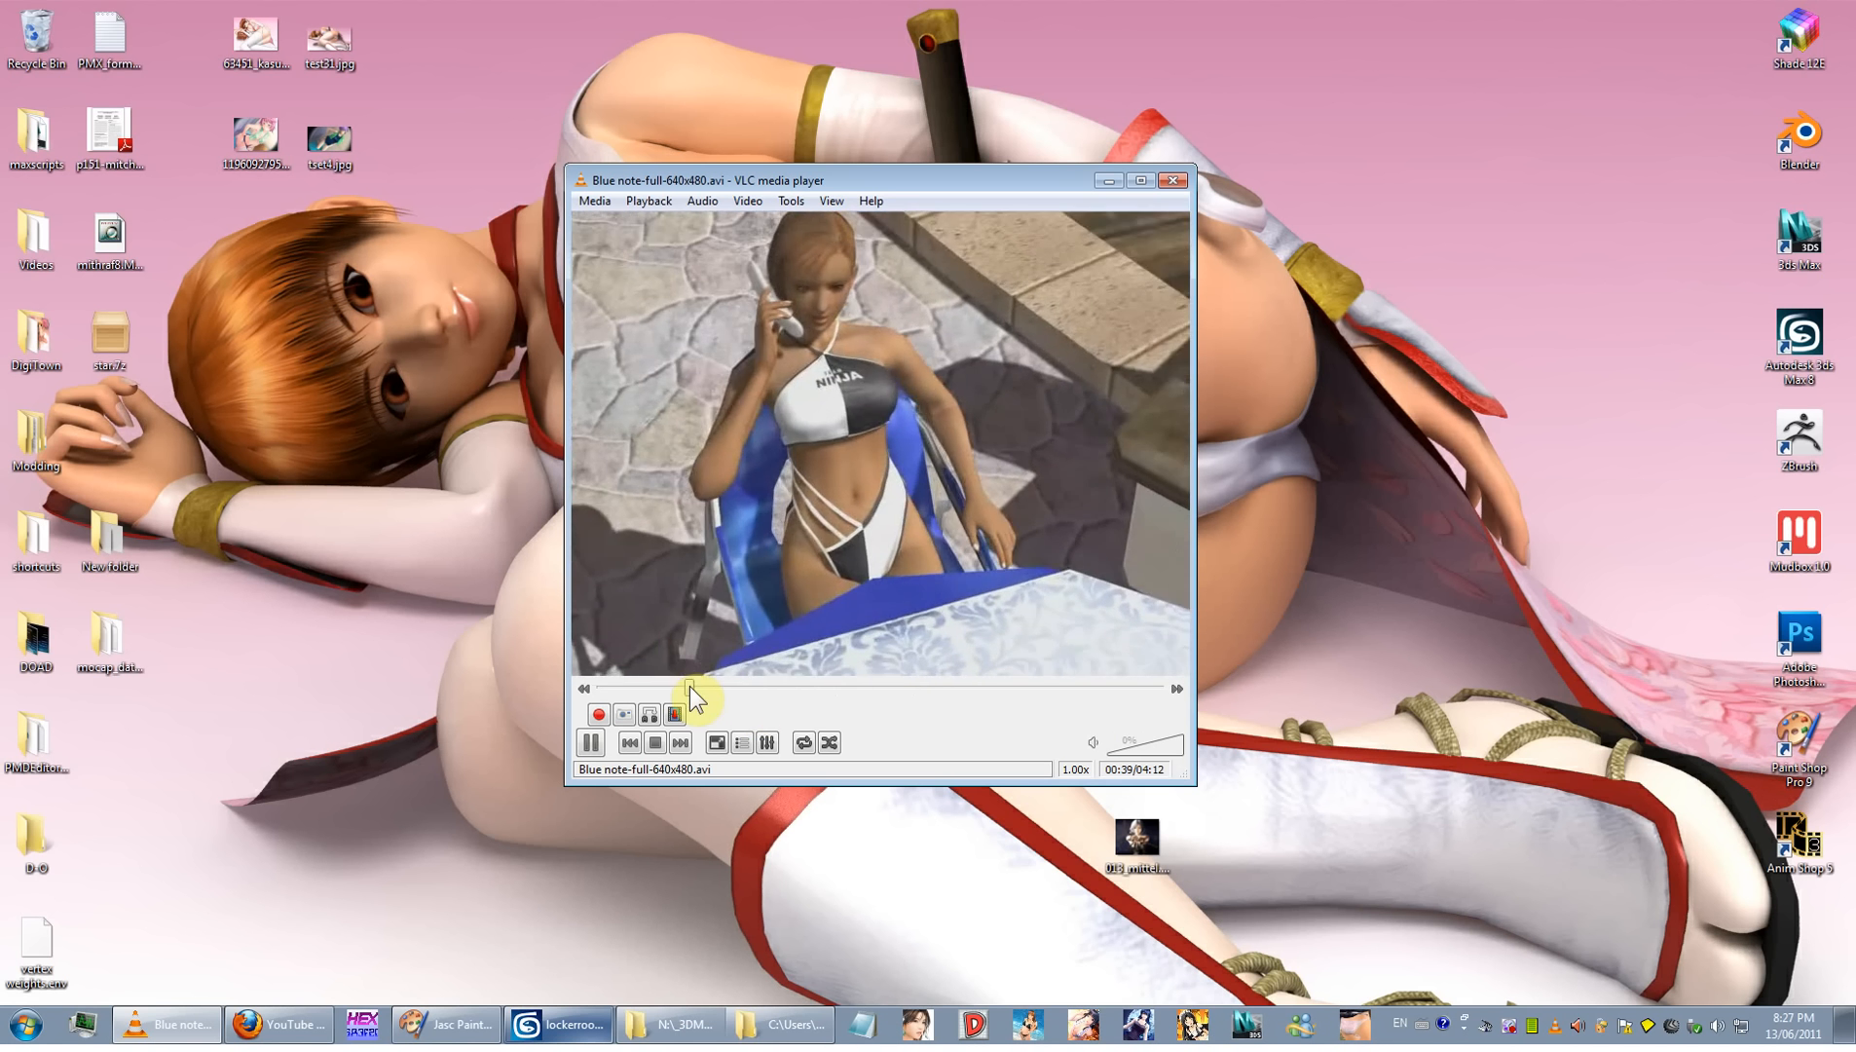
pyautogui.click(688, 686)
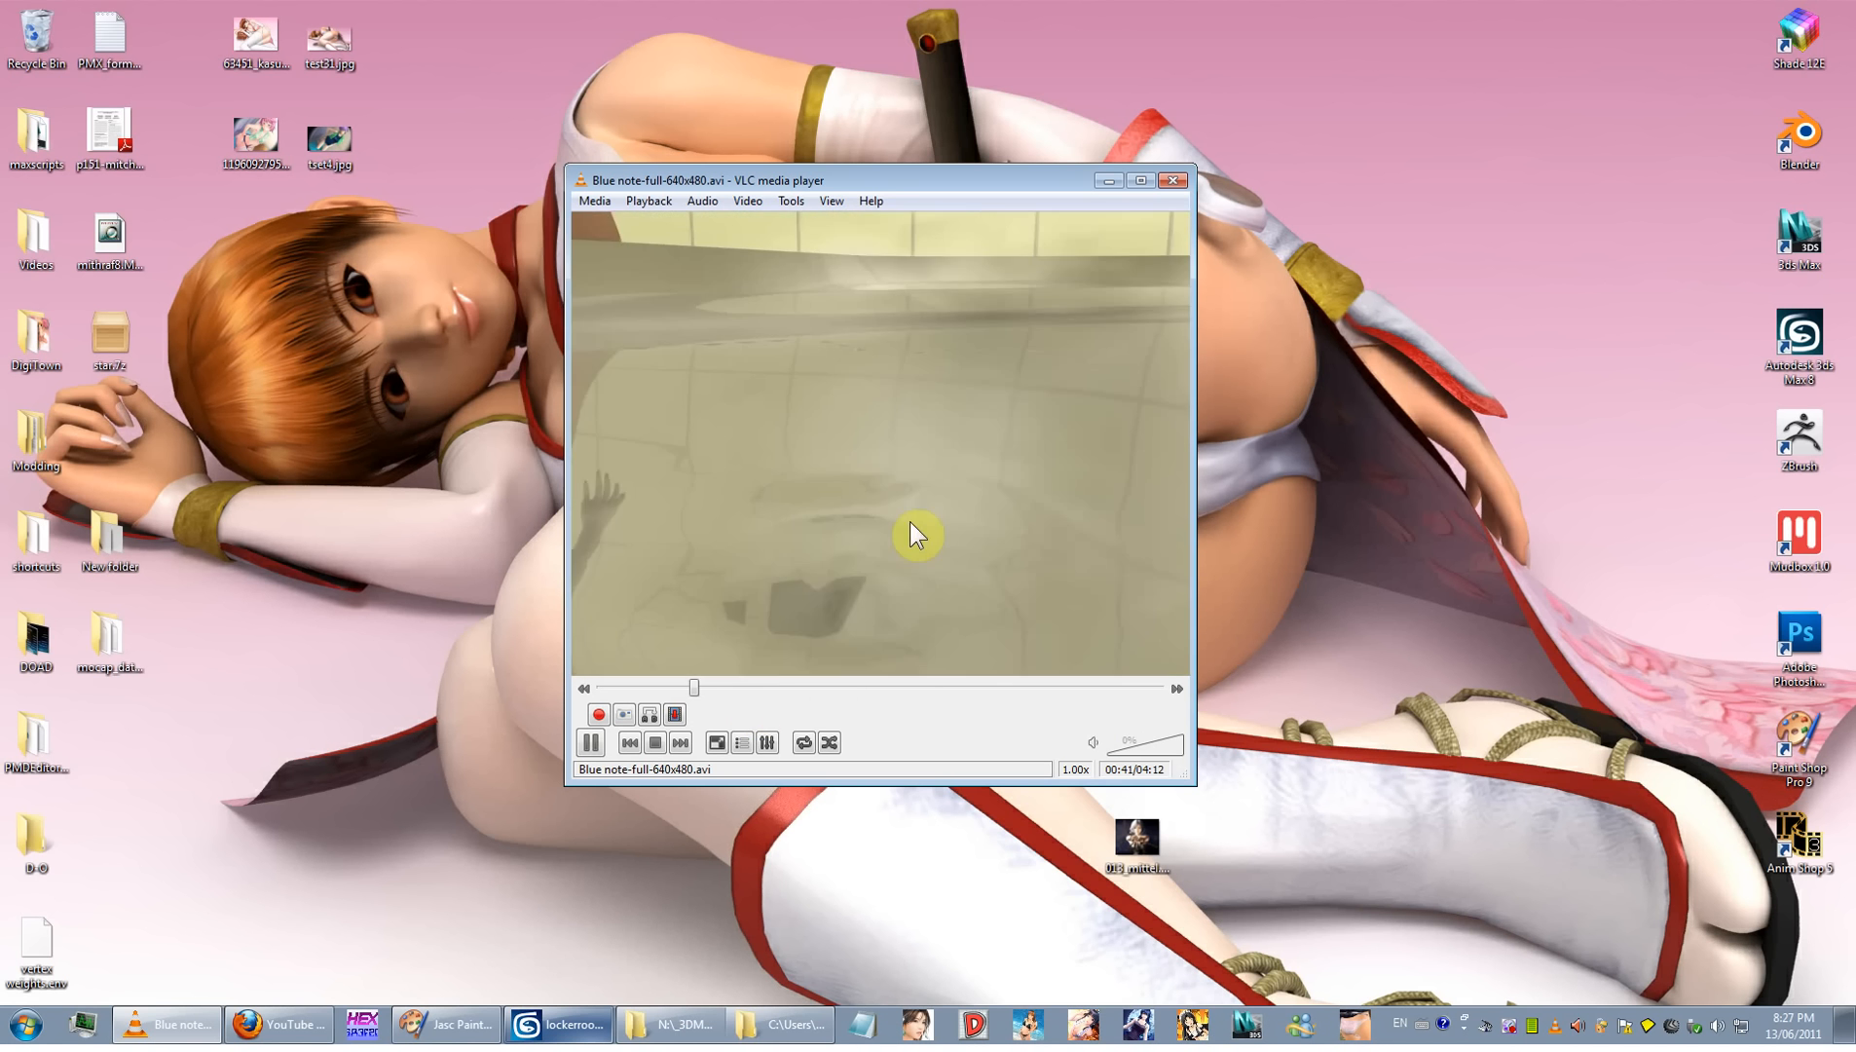
pyautogui.click(769, 688)
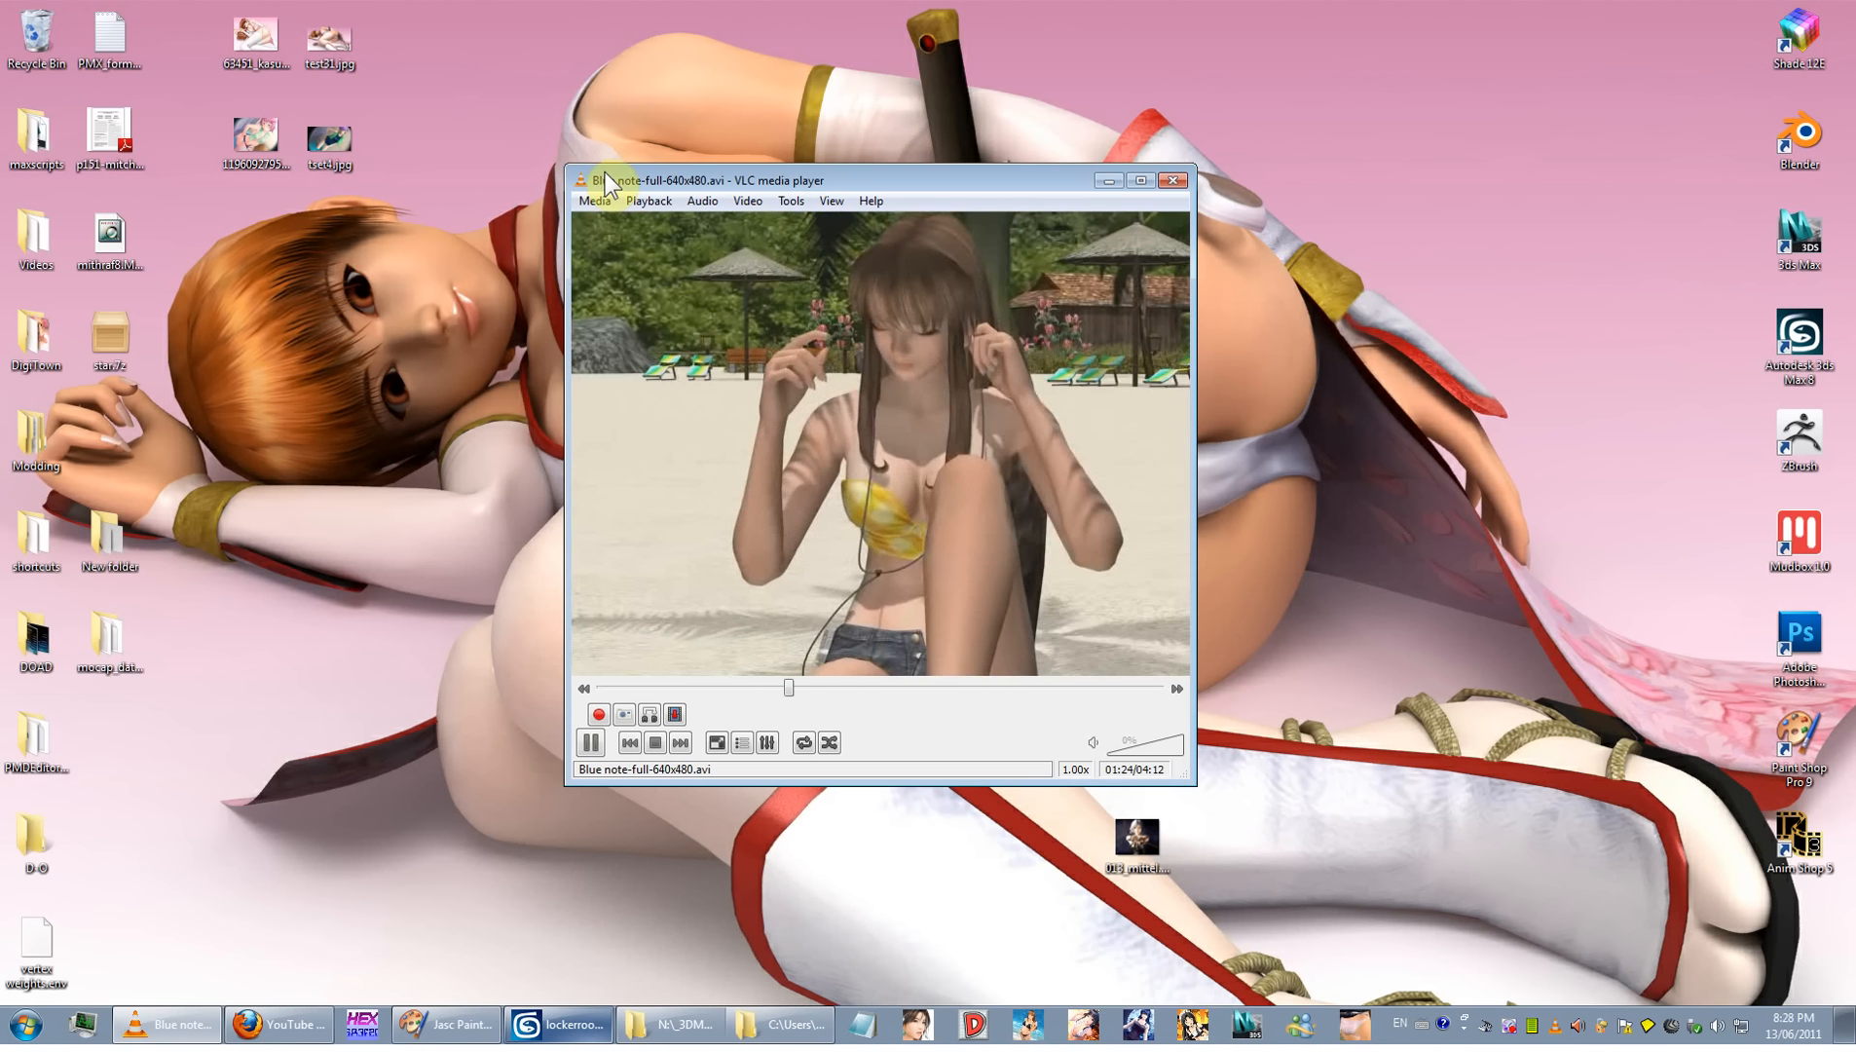
pyautogui.moveTo(816, 181)
pyautogui.mouseDown()
pyautogui.moveTo(765, 180)
pyautogui.moveTo(831, 200)
pyautogui.mouseUp()
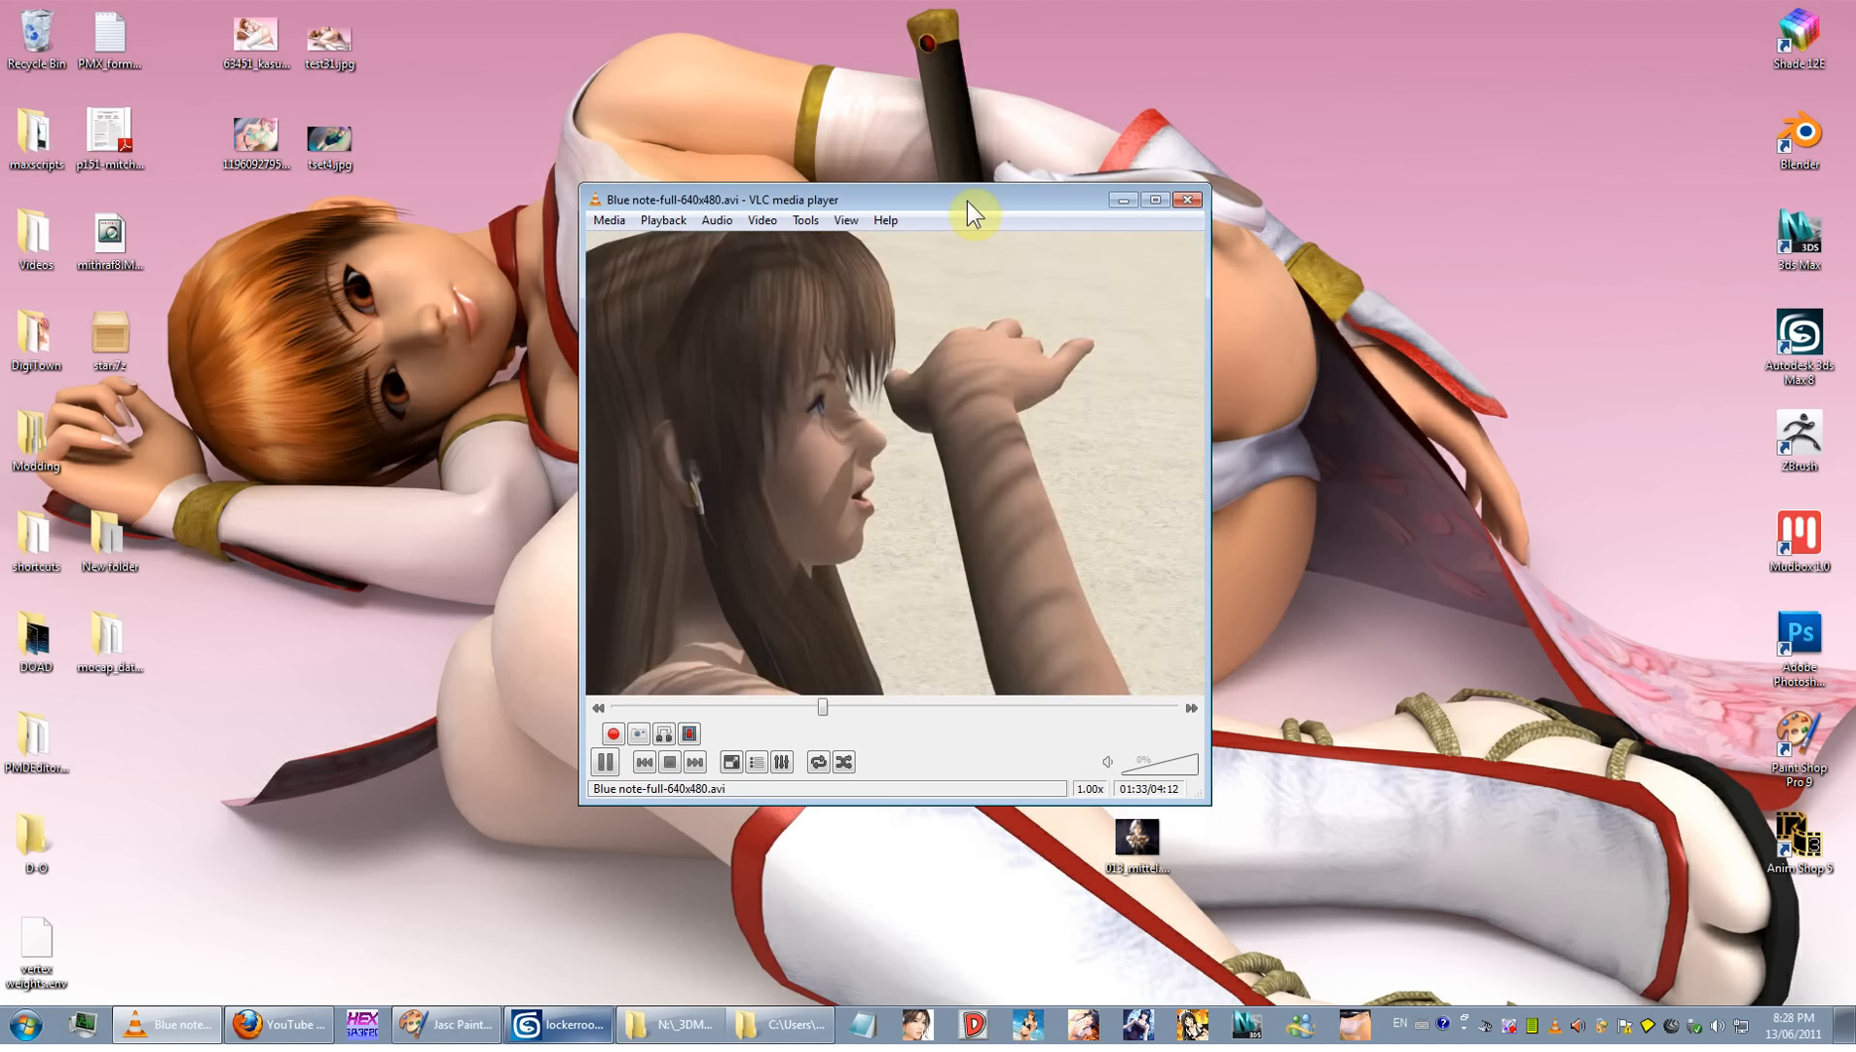
pyautogui.moveTo(967, 200); pyautogui.dragTo(888, 183)
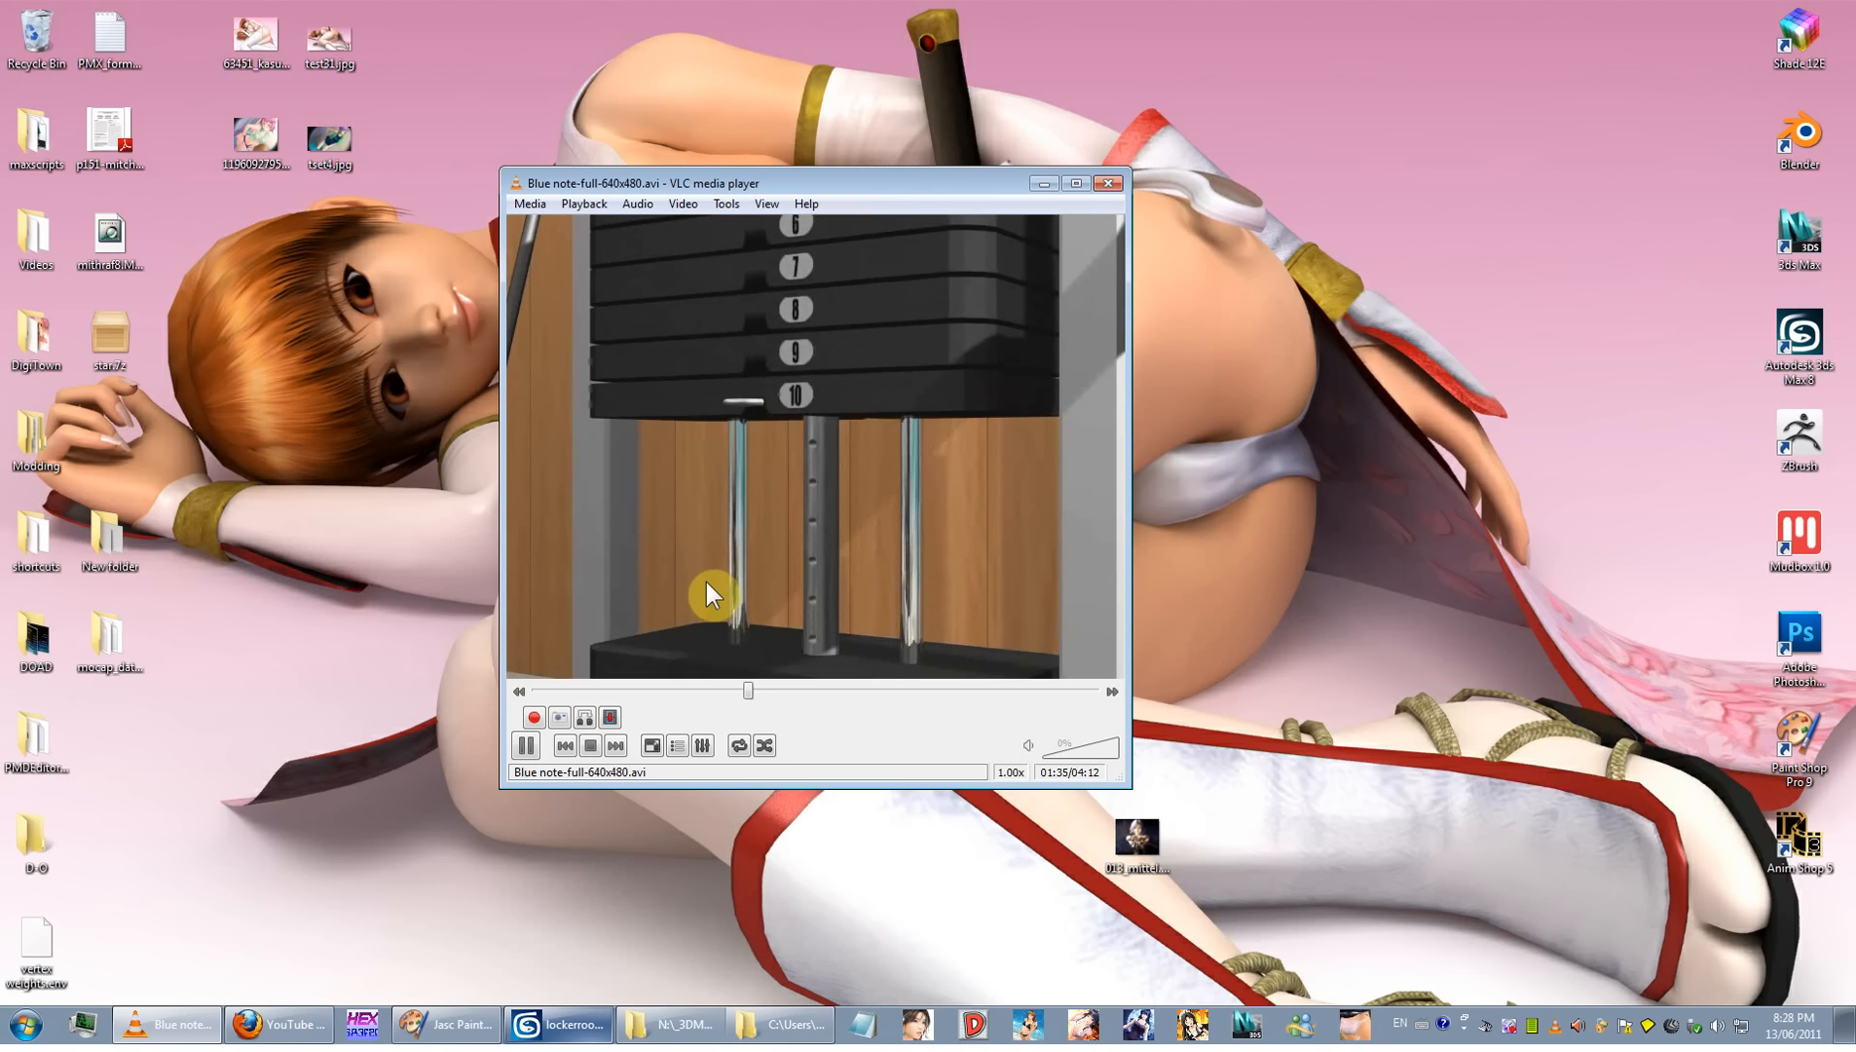